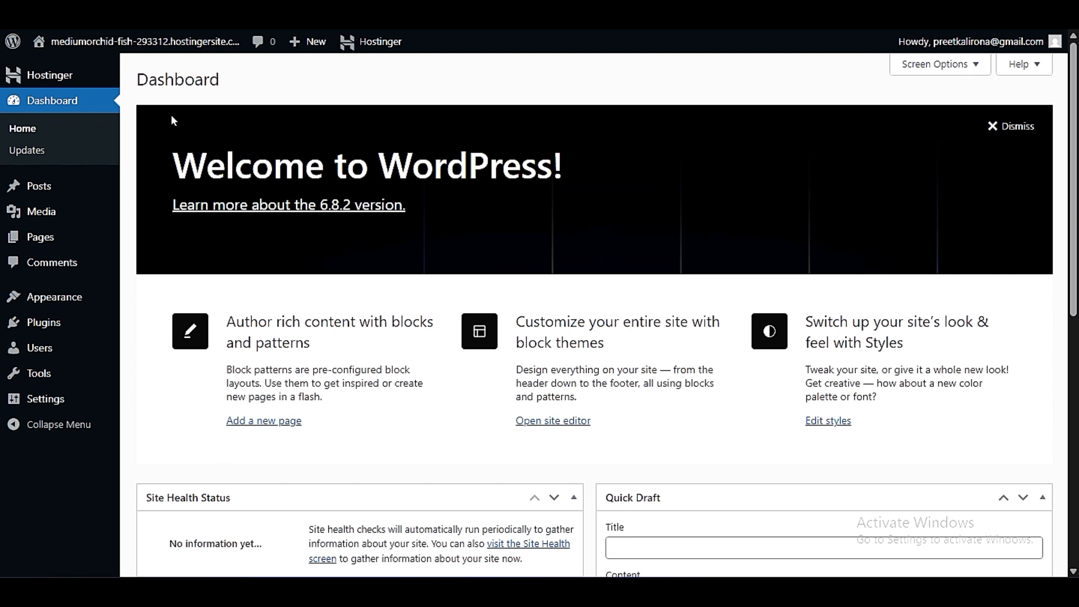
# - Open the General settings and replace the site title with "Preet tech ideas"
pyautogui.moveTo(36, 403)
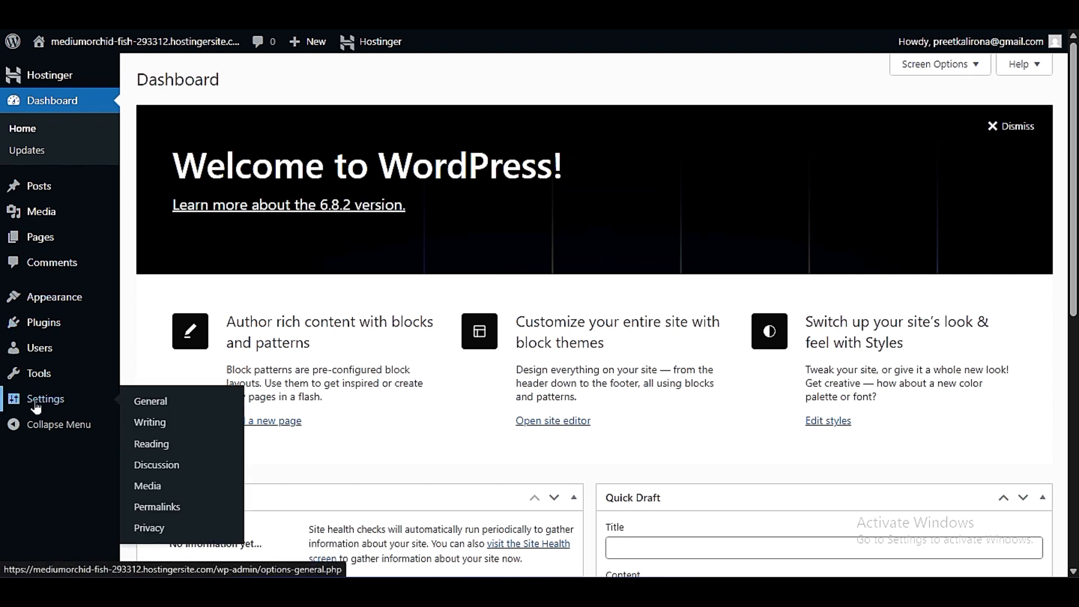
pyautogui.click(198, 402)
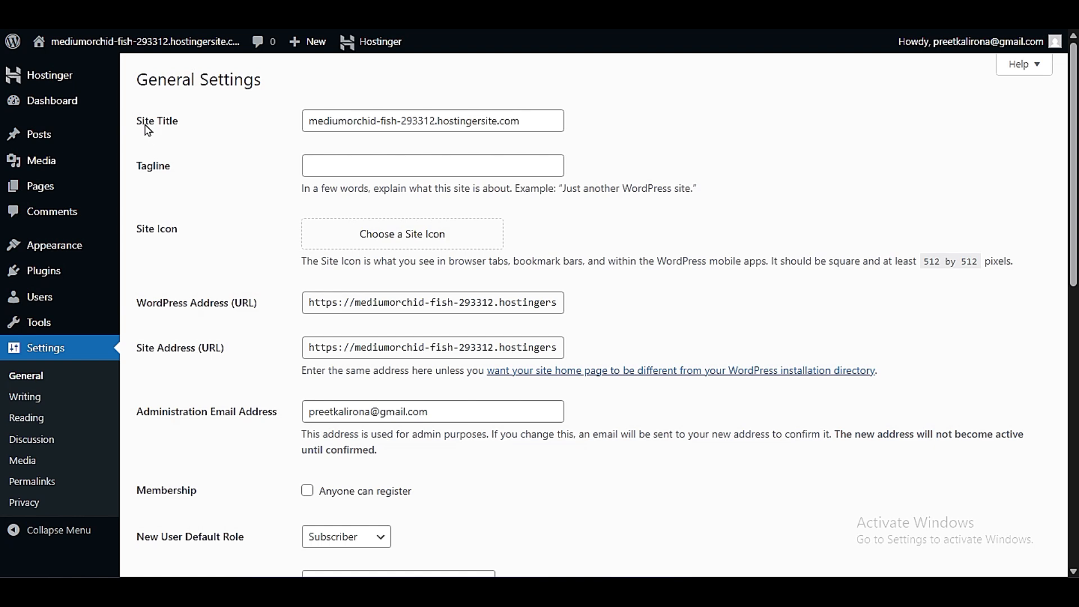
pyautogui.doubleClick(425, 114)
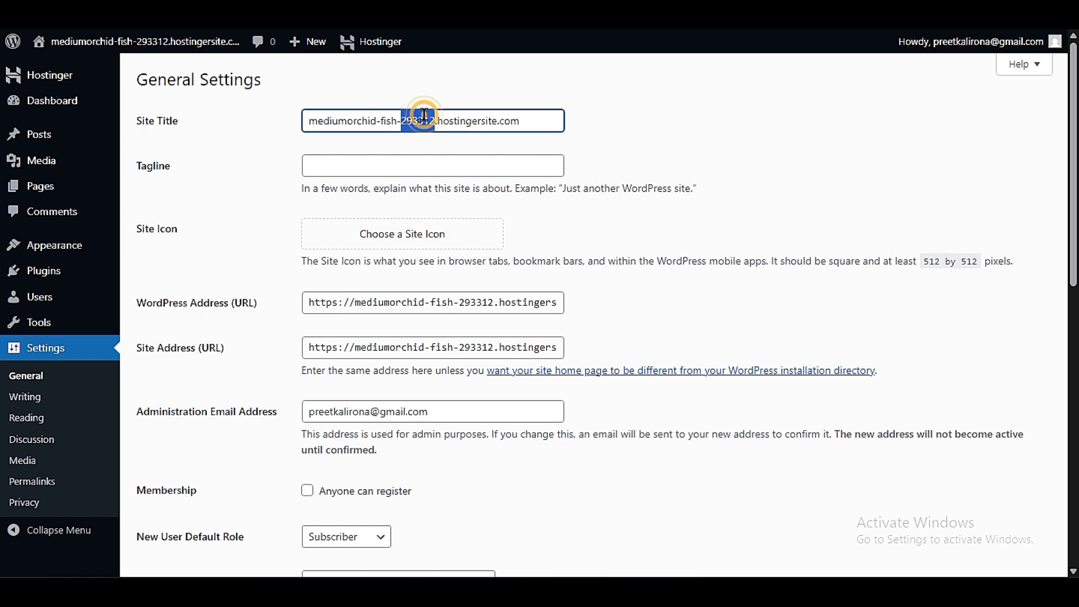
pyautogui.tripleClick(424, 114)
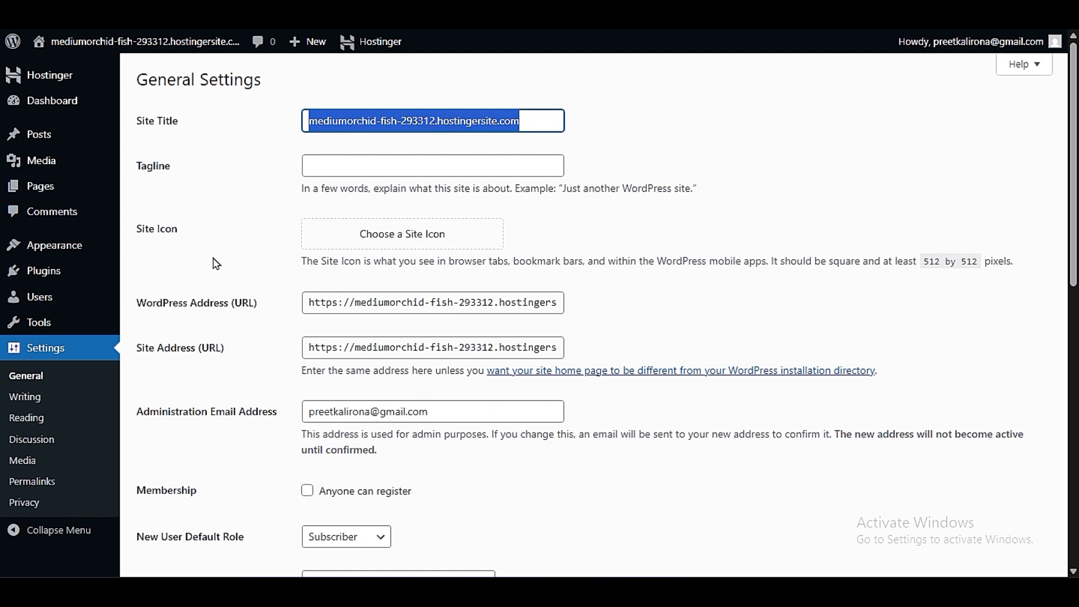
pyautogui.write('Preet')
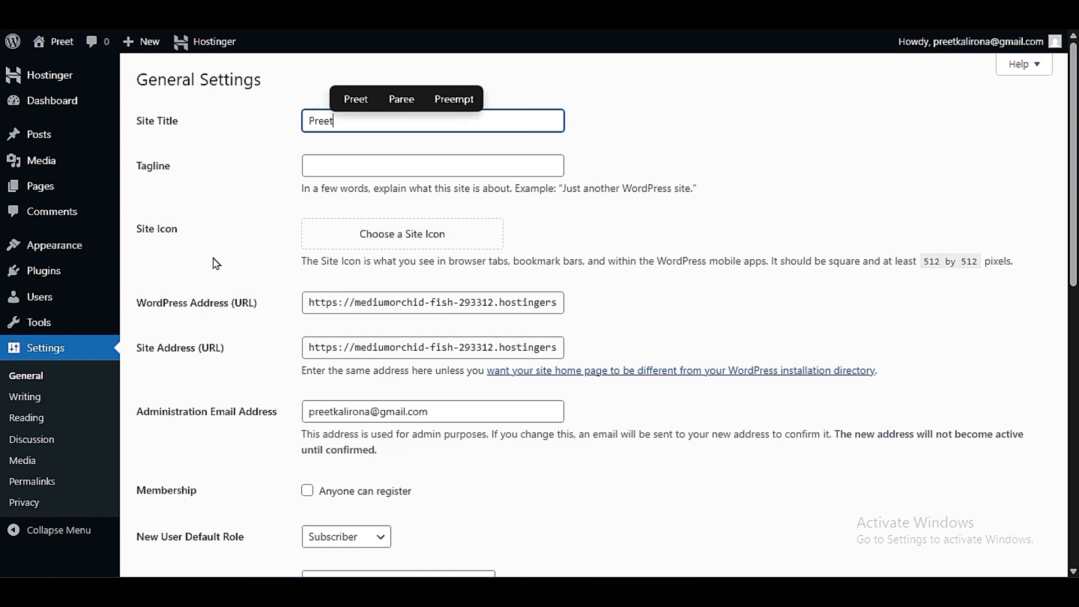
pyautogui.write(' tech ideas')
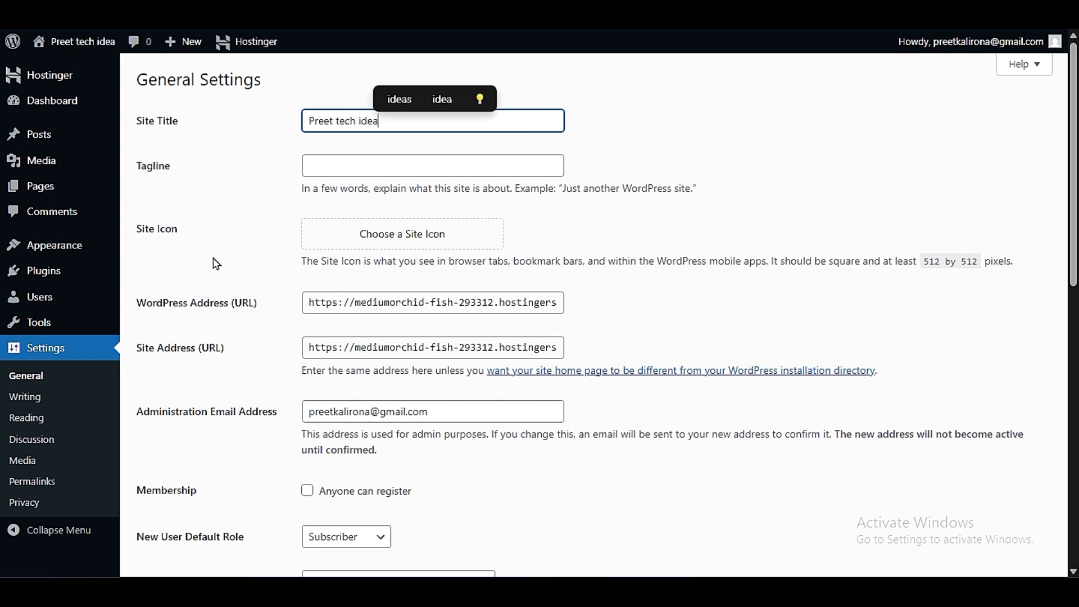
pyautogui.moveTo(74, 45)
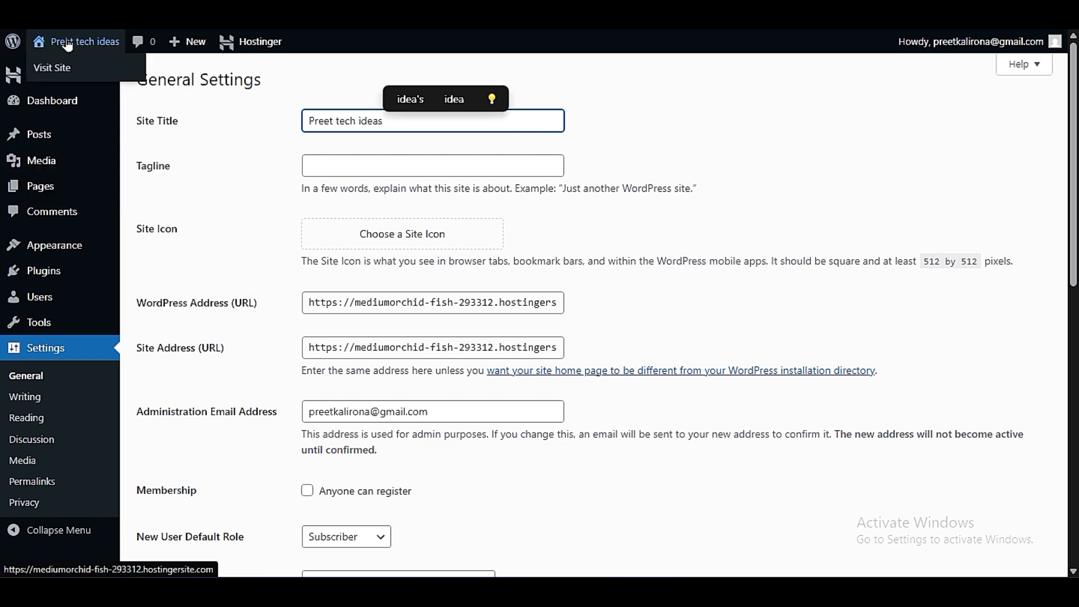
pyautogui.click(338, 164)
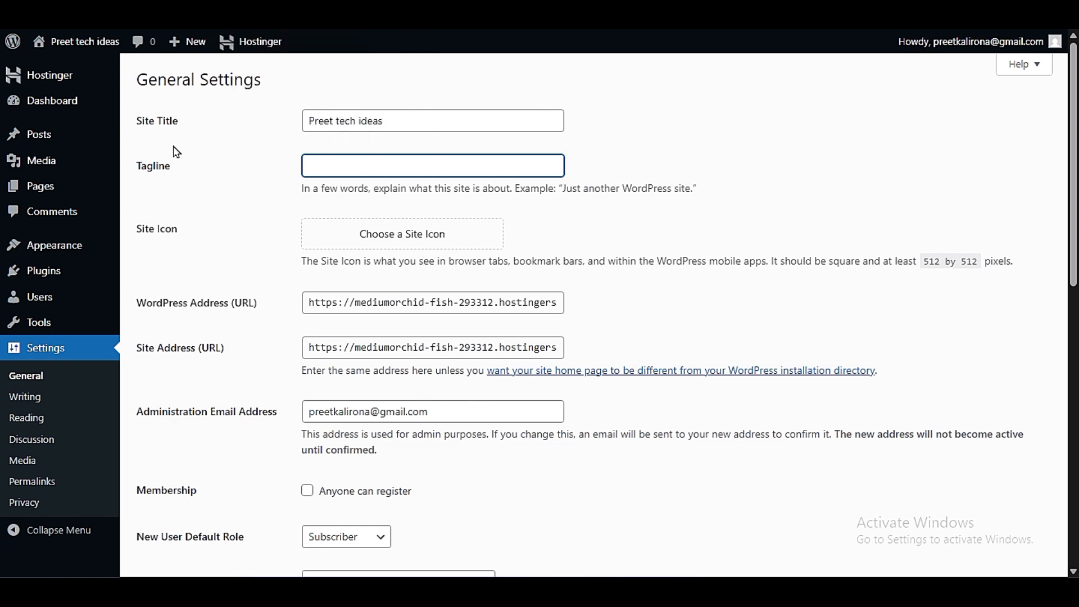
# - Set zeelancing-logo.png from the media library as the site icon, cropped with the selection around the whole logo
pyautogui.click(436, 246)
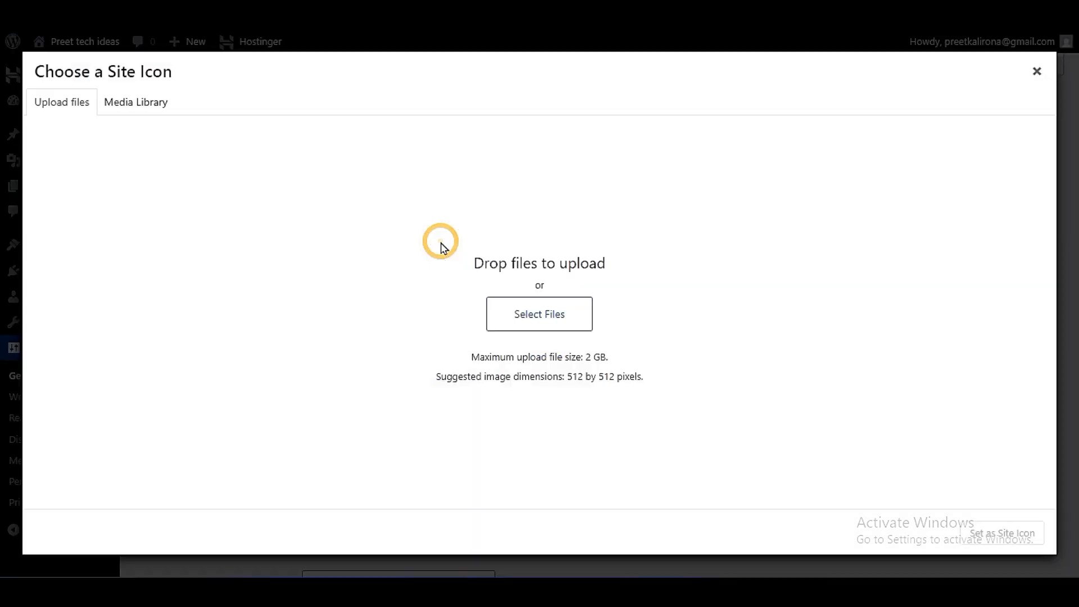
pyautogui.click(126, 108)
pyautogui.click(62, 110)
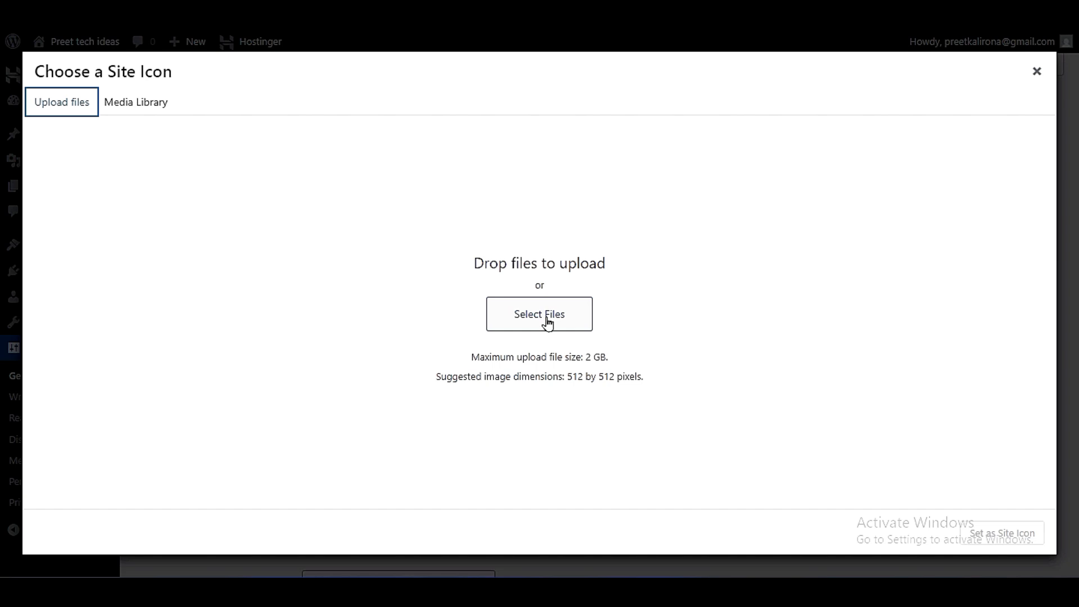
pyautogui.moveTo(434, 378); pyautogui.dragTo(653, 386)
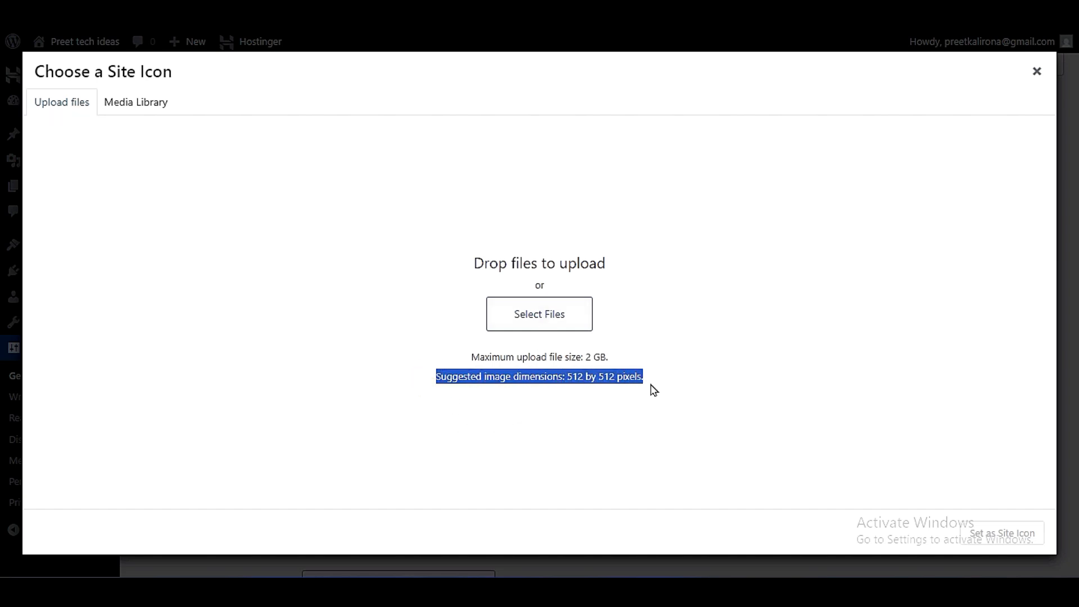
pyautogui.click(650, 381)
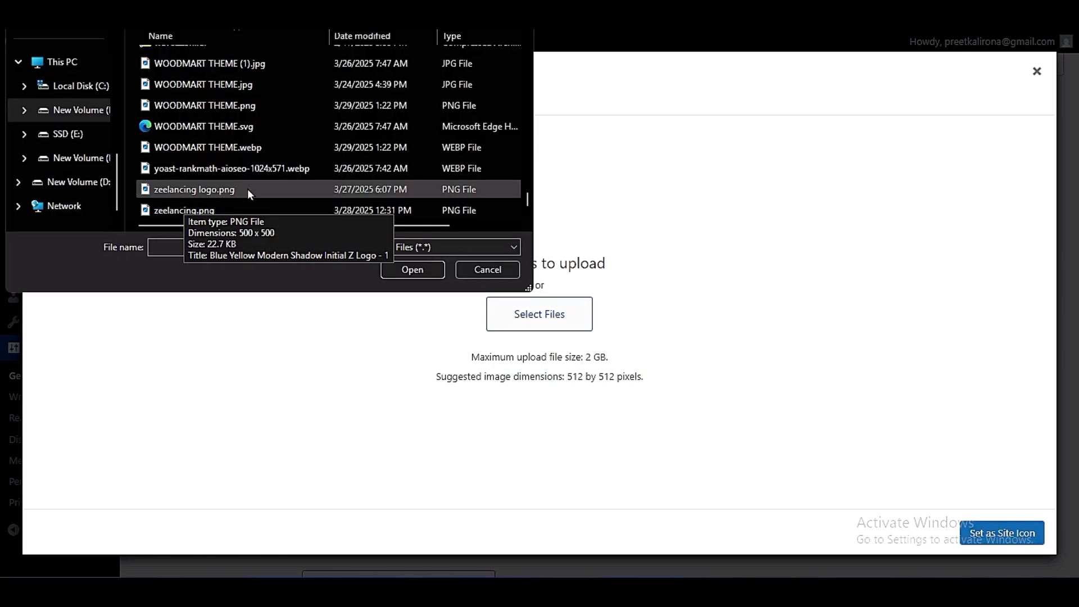
pyautogui.doubleClick(247, 189)
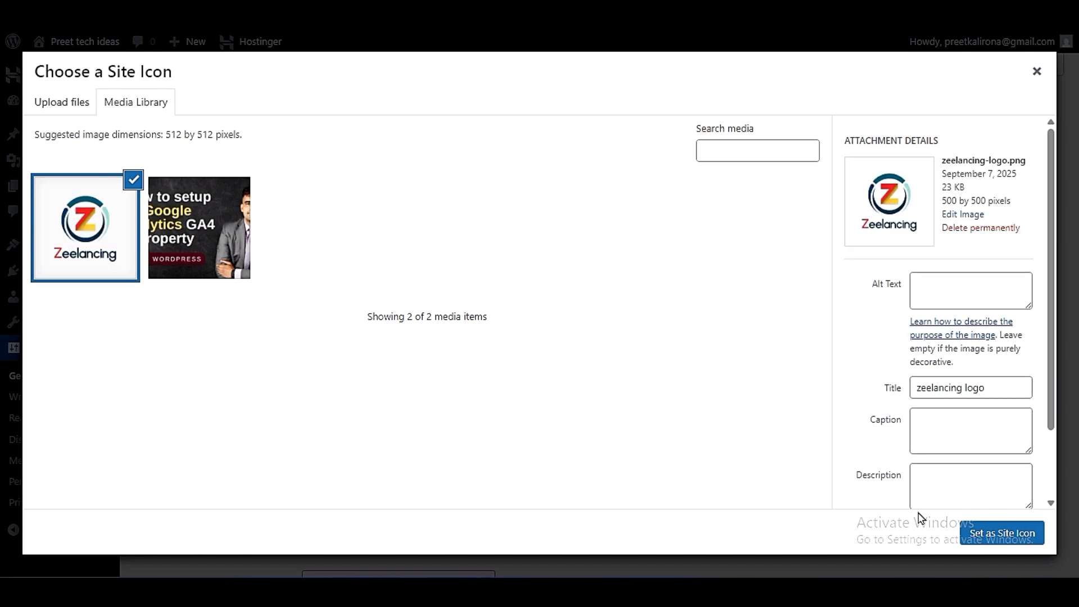
pyautogui.click(1007, 534)
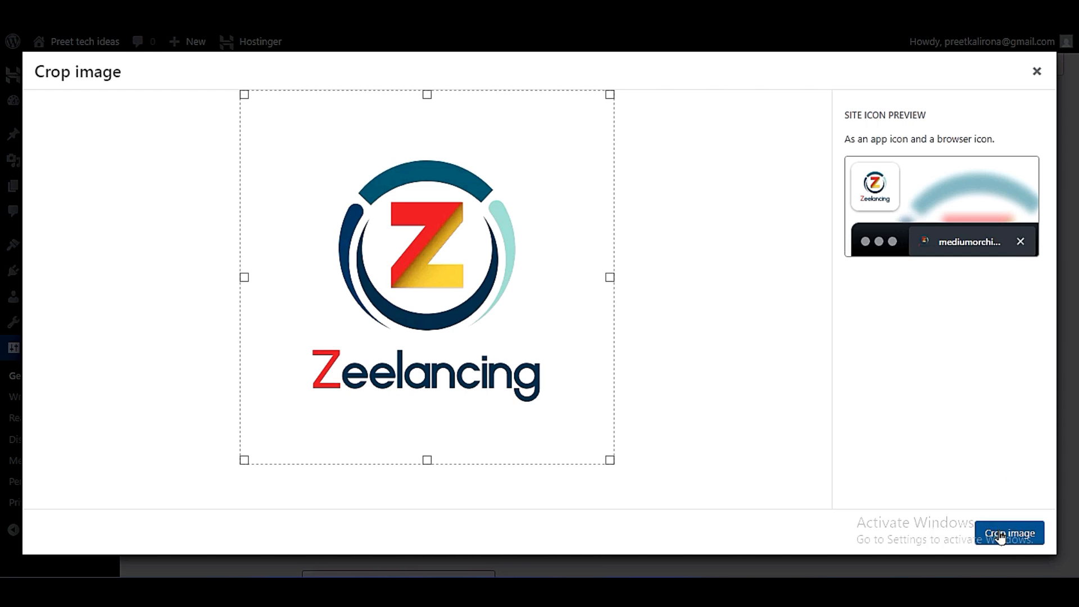
pyautogui.click(499, 259)
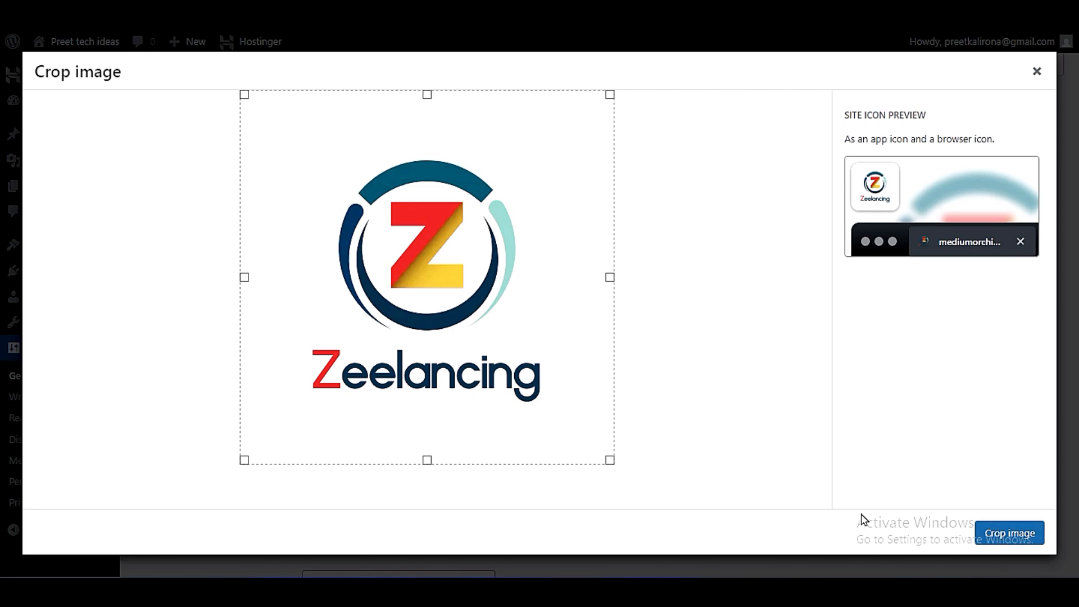
pyautogui.click(1006, 536)
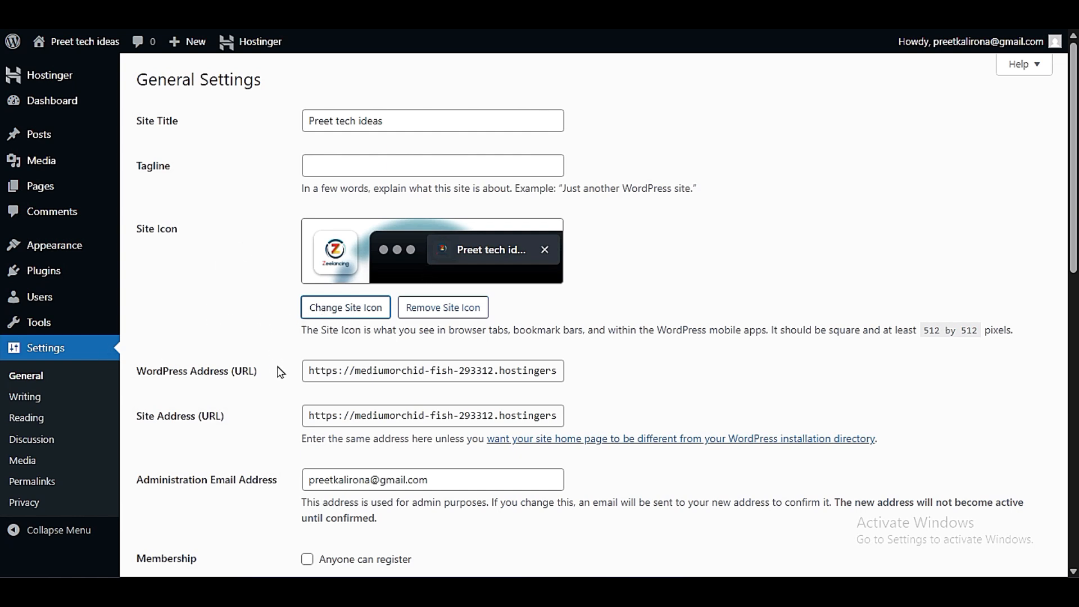
# - Examine the WordPress Address and Site Address URLs, especially the https prefix of each
pyautogui.scroll(-3, 278, 368)
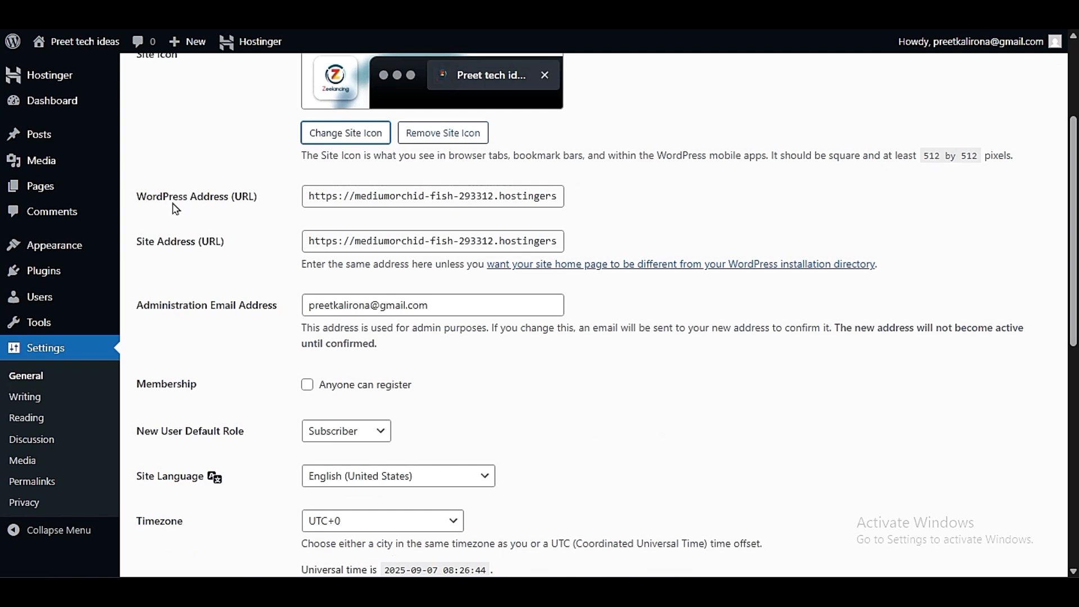
pyautogui.tripleClick(340, 199)
pyautogui.click(282, 207)
pyautogui.click(340, 200)
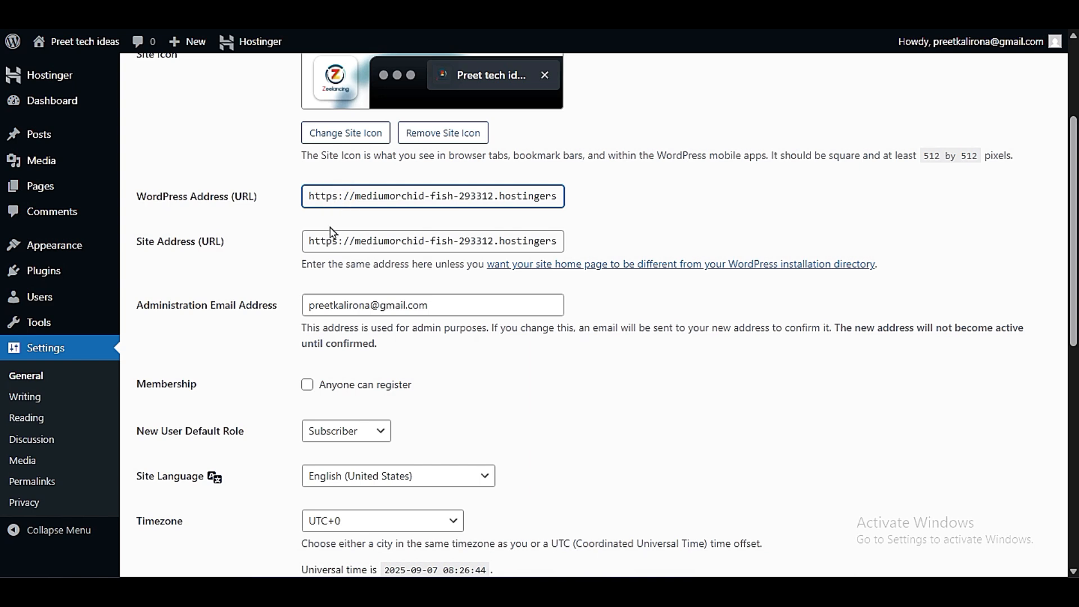
pyautogui.moveTo(326, 195); pyautogui.dragTo(633, 205)
pyautogui.click(634, 205)
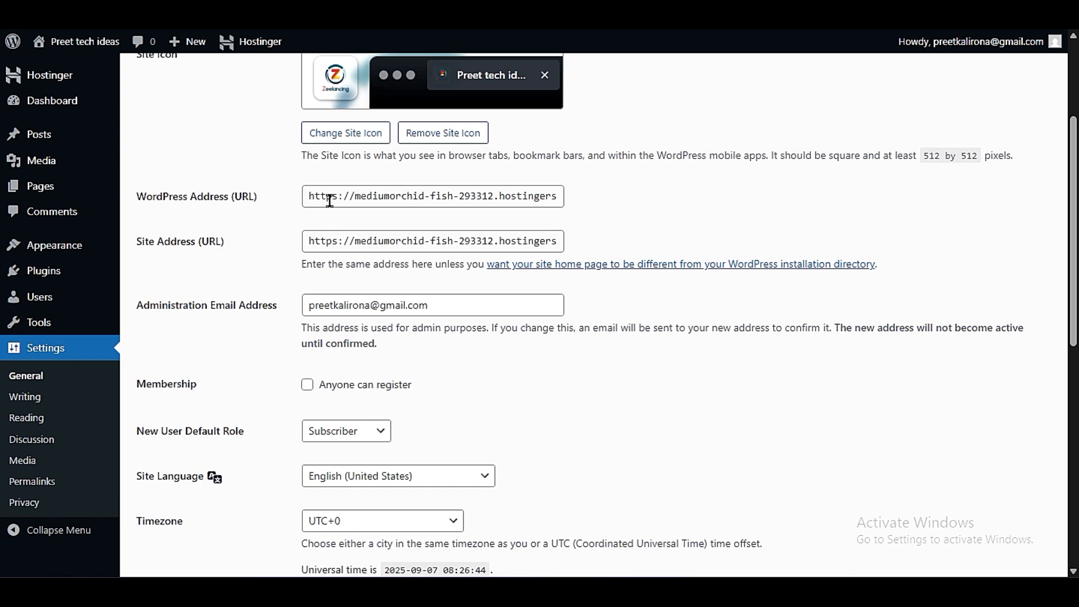
pyautogui.moveTo(343, 200); pyautogui.dragTo(79, 213)
pyautogui.click(344, 241)
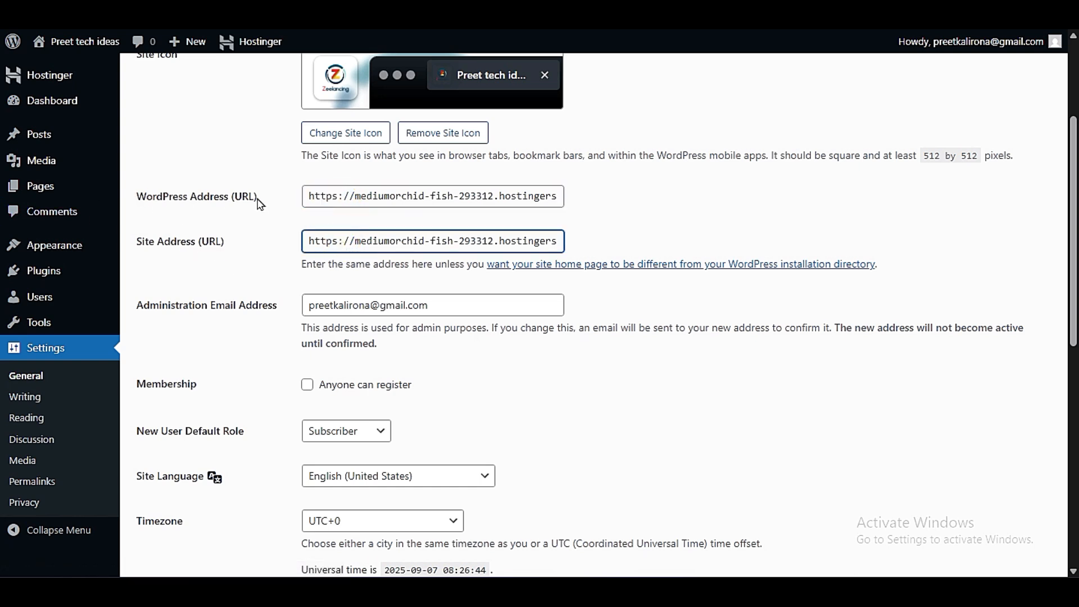
pyautogui.moveTo(343, 197); pyautogui.dragTo(266, 214)
pyautogui.click(339, 201)
pyautogui.moveTo(339, 200); pyautogui.dragTo(332, 197)
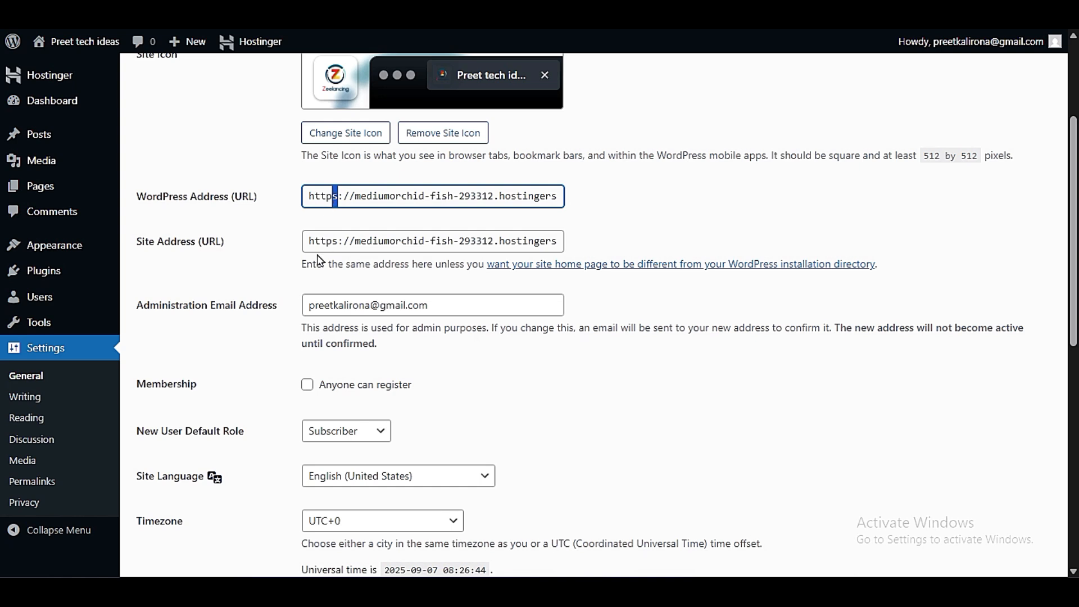
pyautogui.click(334, 225)
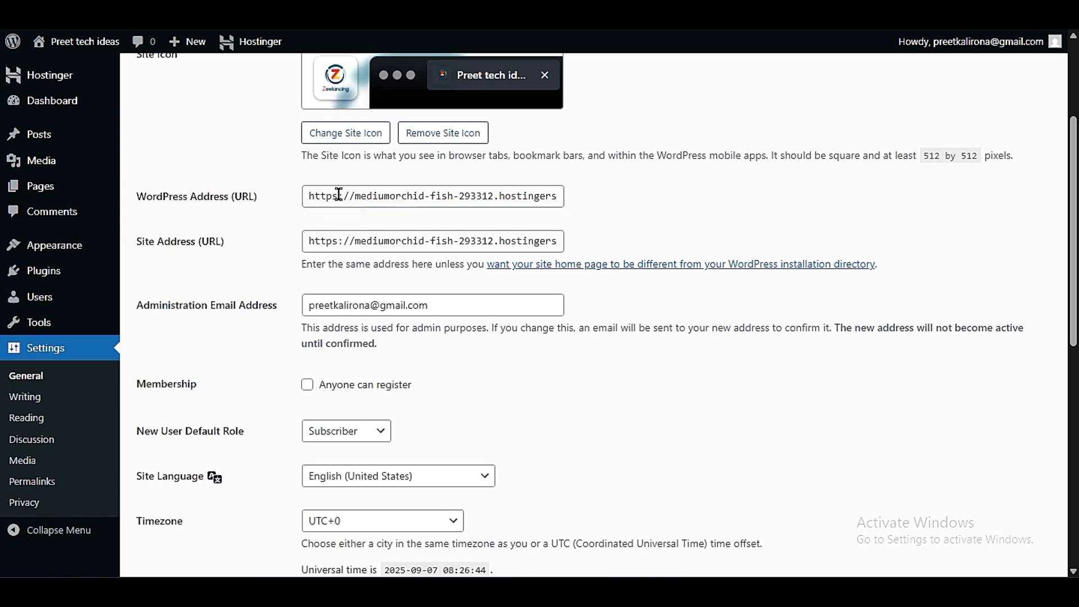
pyautogui.moveTo(339, 195); pyautogui.dragTo(289, 200)
pyautogui.click(344, 248)
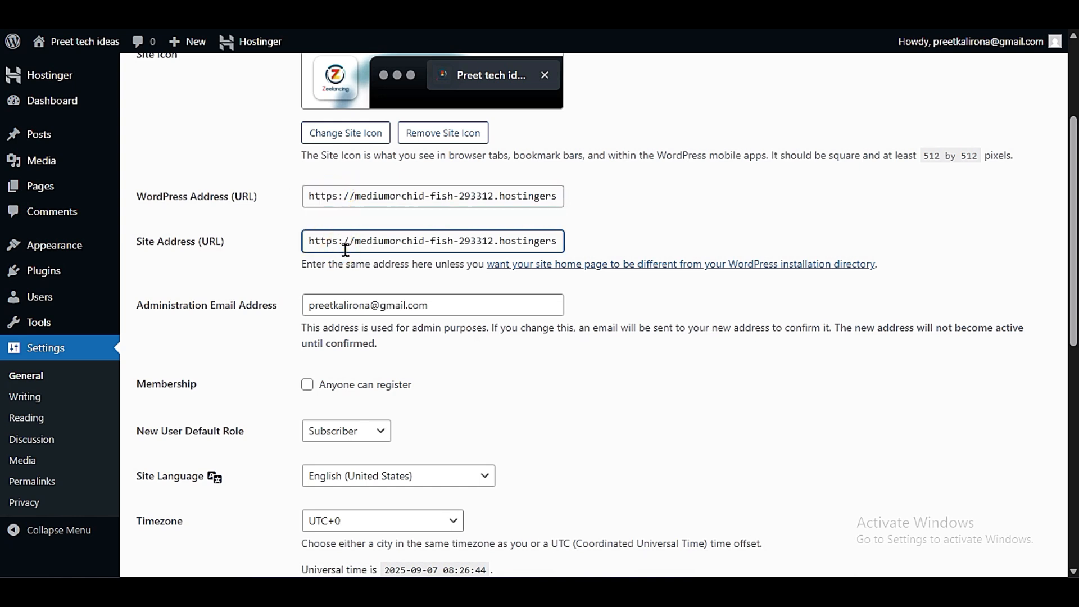
pyautogui.moveTo(426, 241); pyautogui.dragTo(265, 262)
pyautogui.click(330, 213)
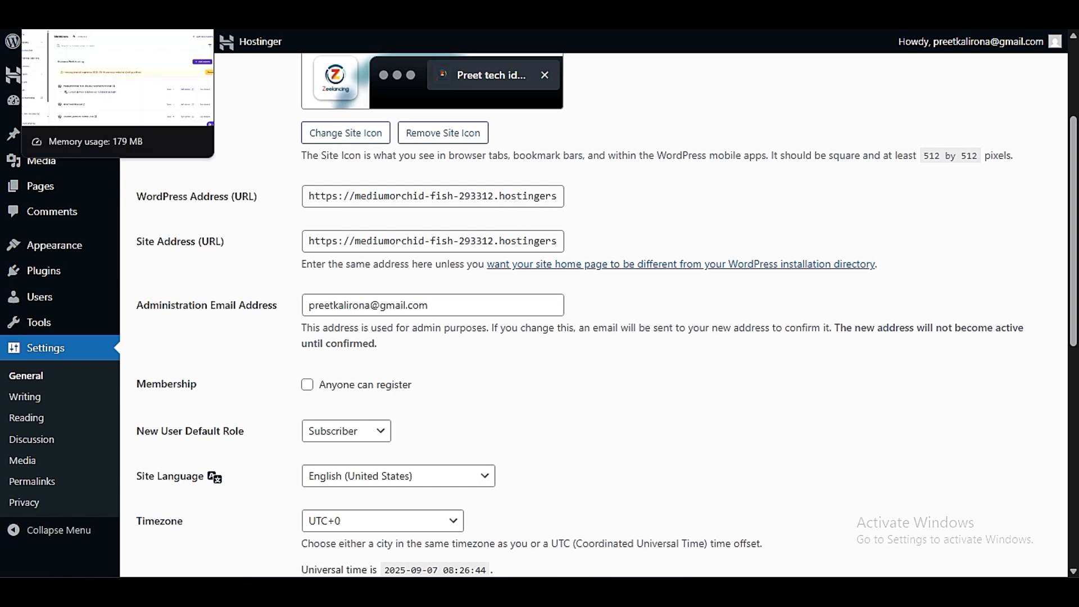
# - Switch to Hostinger, open the temporary-domain site's dashboard and look through its Security, Performance and Hosting Plan options for SSL
pyautogui.click(73, 11)
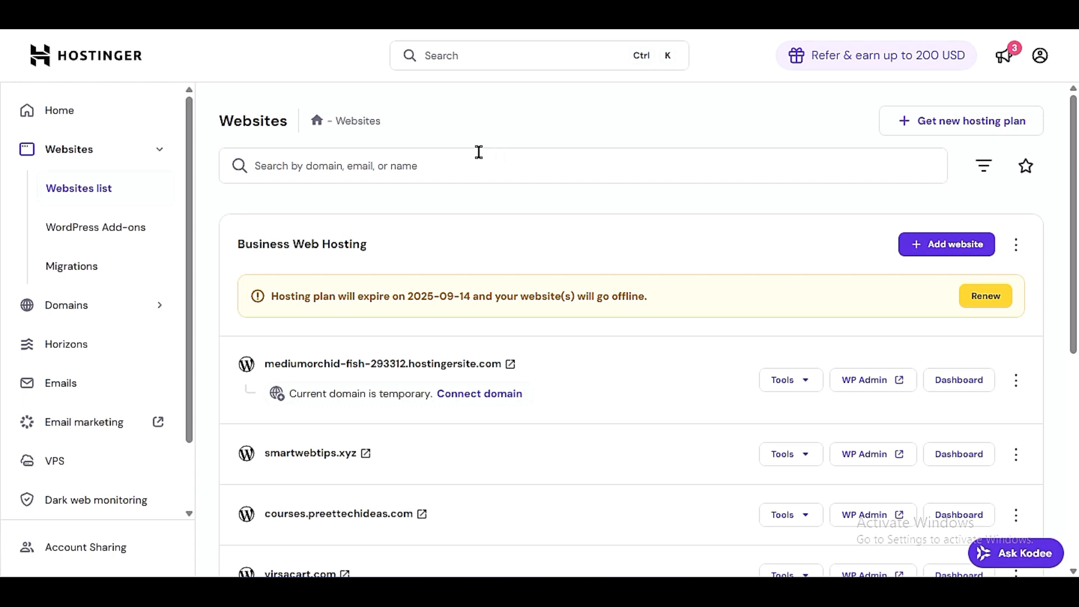
pyautogui.click(936, 382)
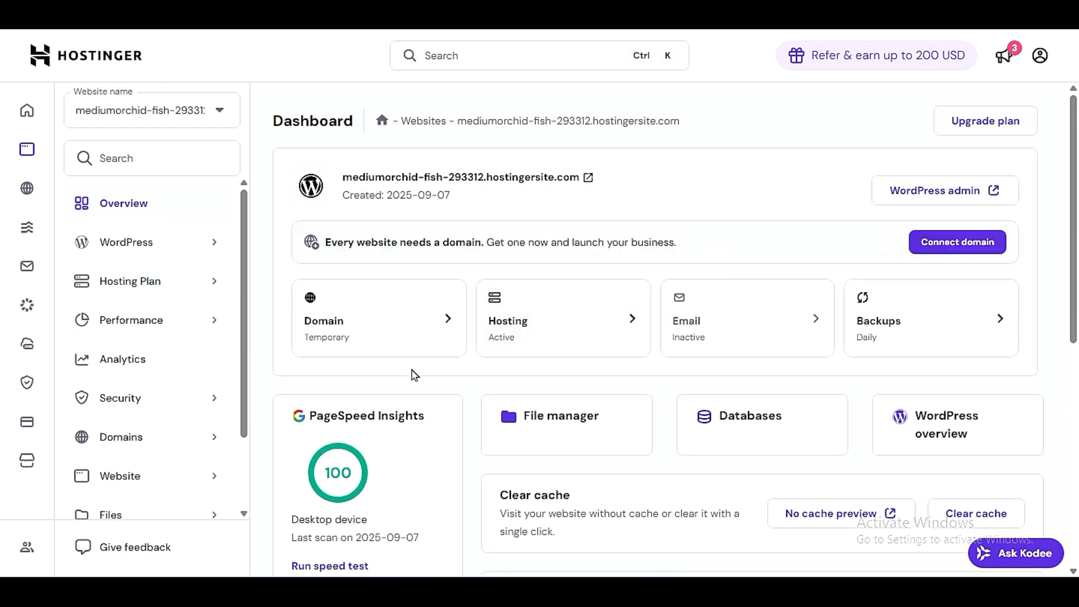
pyautogui.click(145, 398)
pyautogui.scroll(-3, 143, 436)
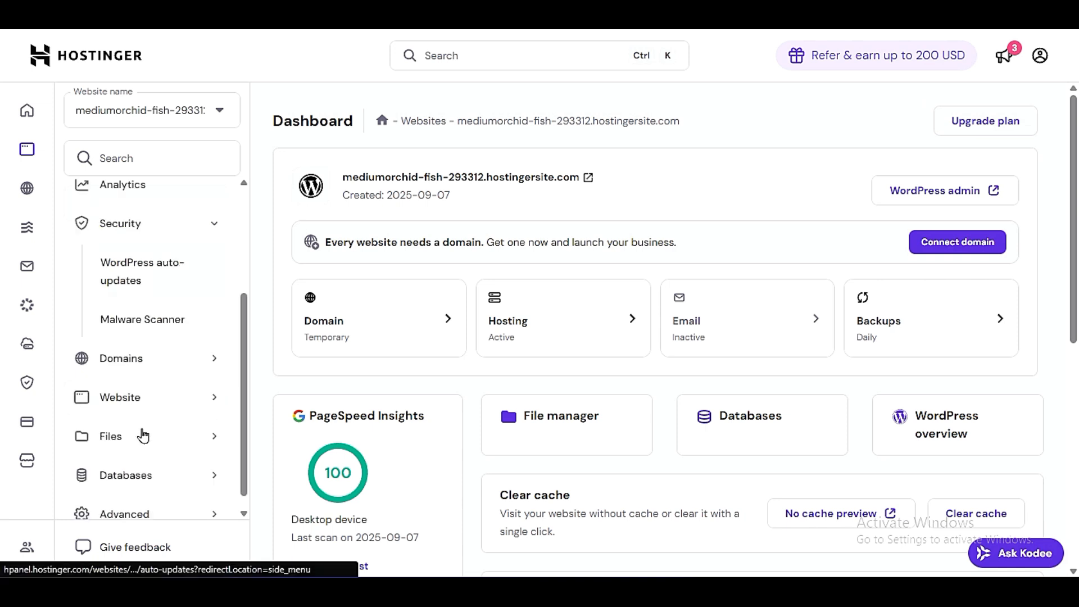
pyautogui.click(172, 226)
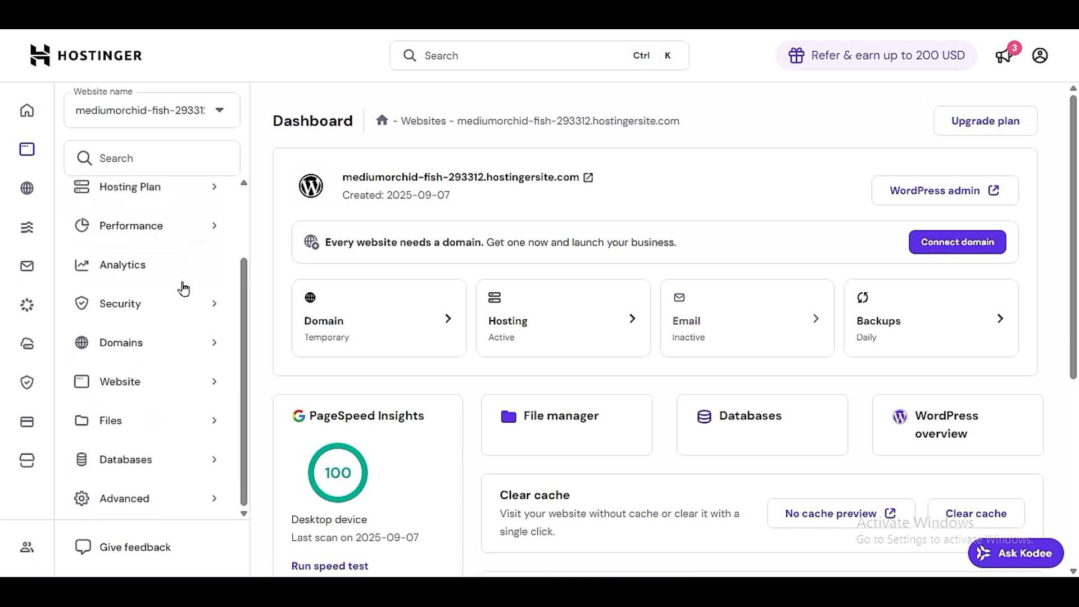
pyautogui.click(187, 217)
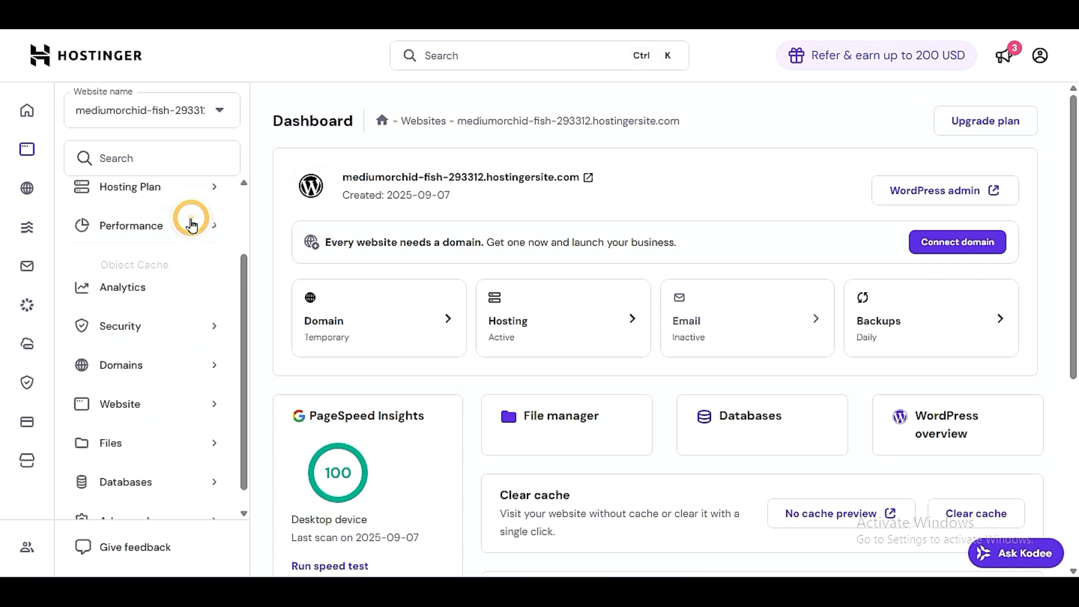
pyautogui.click(188, 221)
pyautogui.click(188, 193)
pyautogui.click(188, 193)
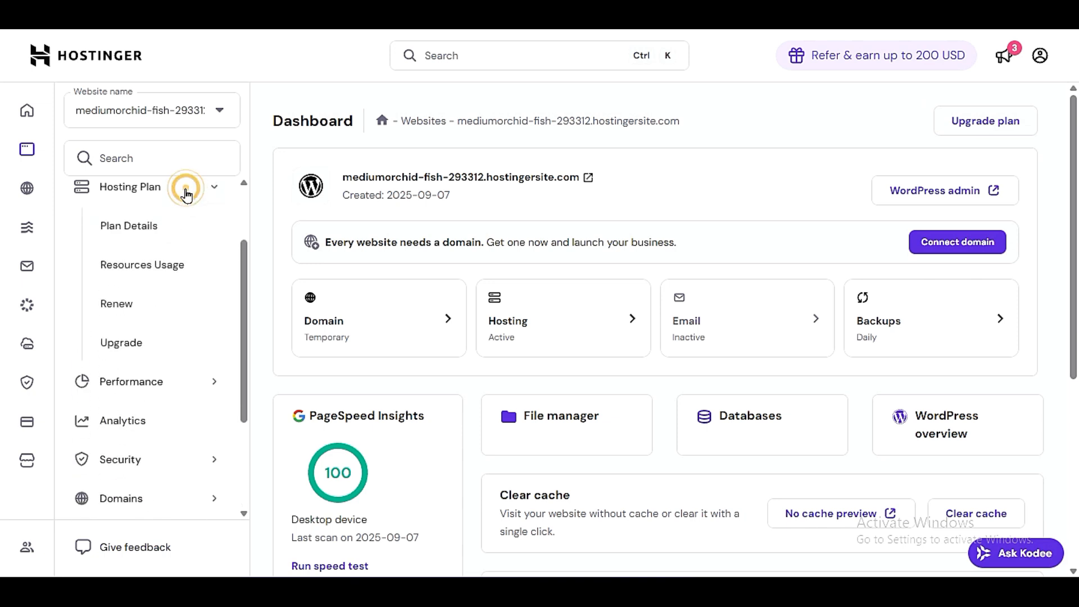
# - Switch the managed website to smartwebtips.xyz and examine its SSL certificate's creation date under Security
pyautogui.click(133, 113)
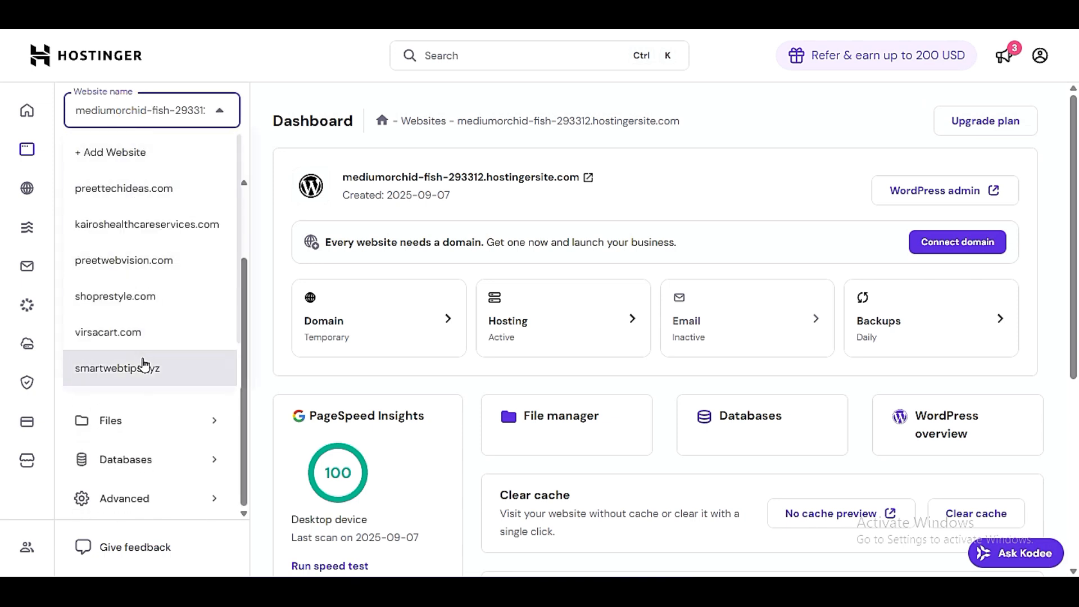
pyautogui.click(144, 365)
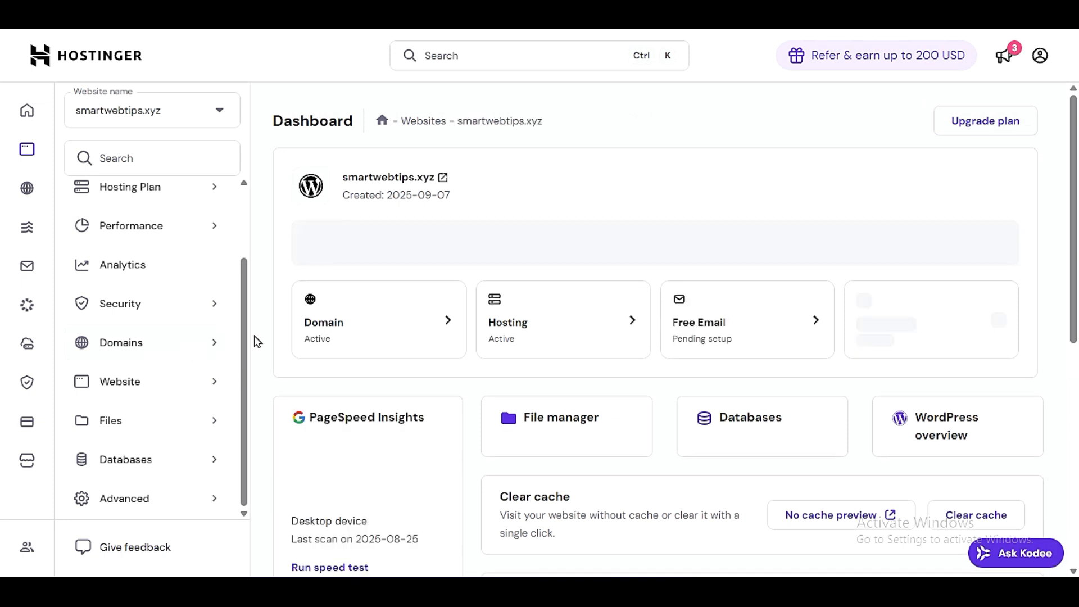
pyautogui.click(174, 306)
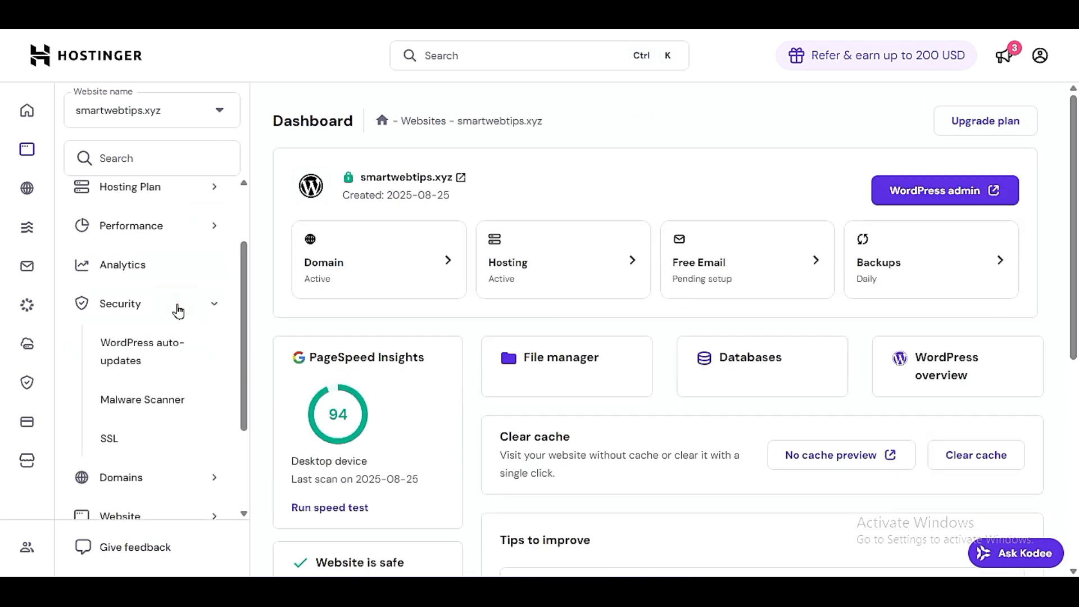
pyautogui.click(119, 438)
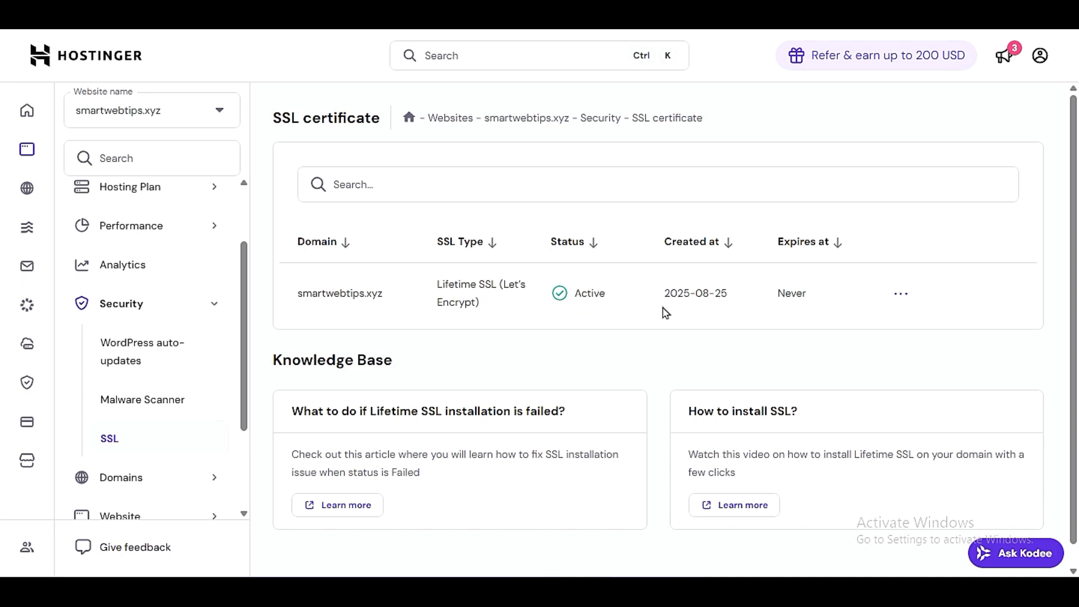
pyautogui.moveTo(660, 302); pyautogui.dragTo(727, 292)
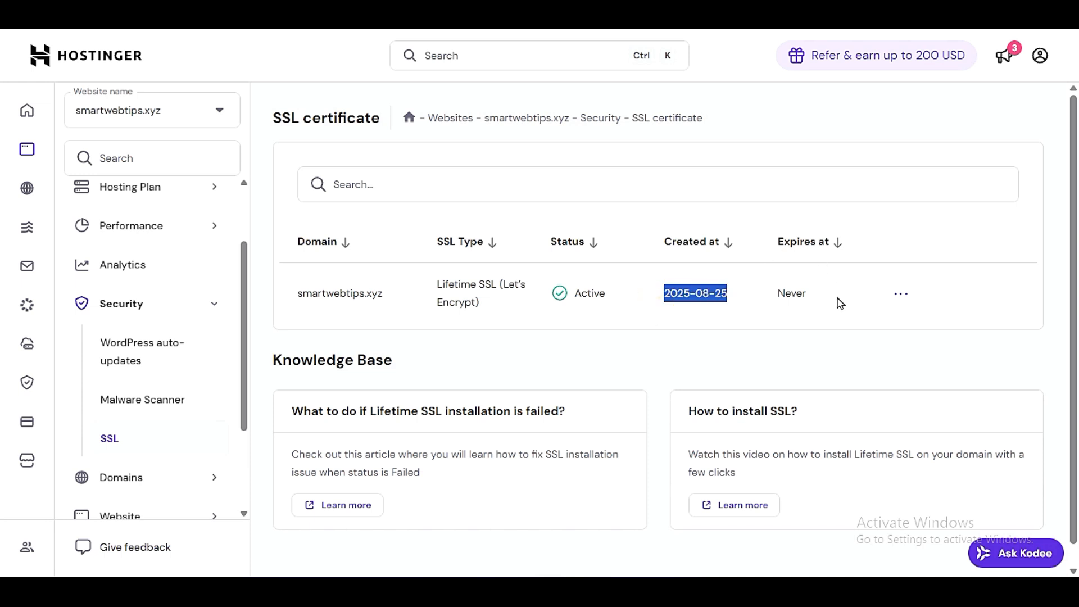
# - Examine the expiry and SSL type of the smartwebtips.xyz certificate
pyautogui.moveTo(828, 295); pyautogui.dragTo(771, 298)
pyautogui.click(757, 345)
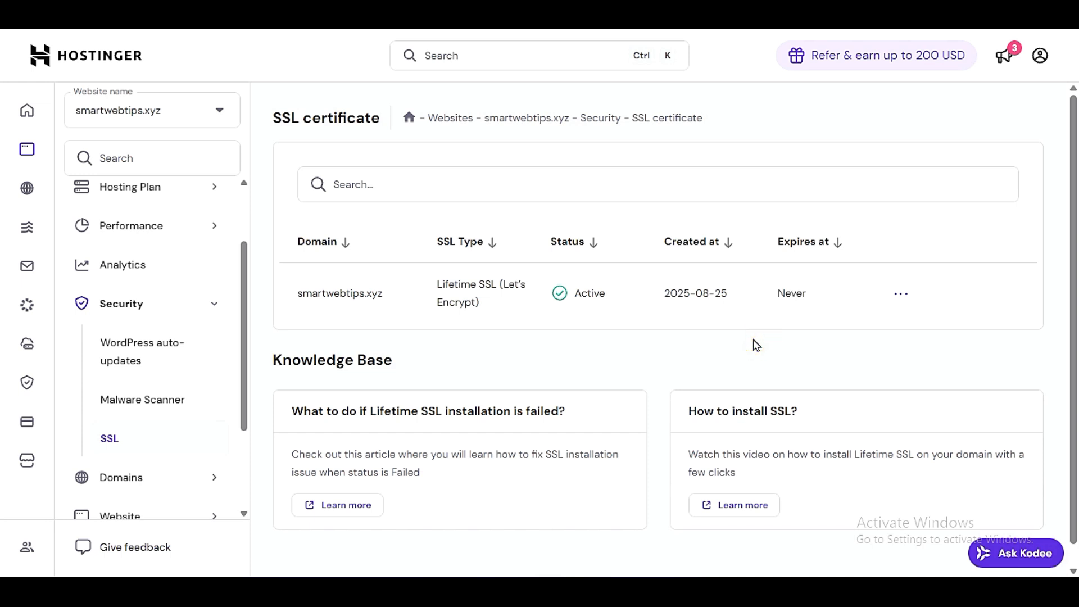
pyautogui.moveTo(437, 280); pyautogui.dragTo(495, 307)
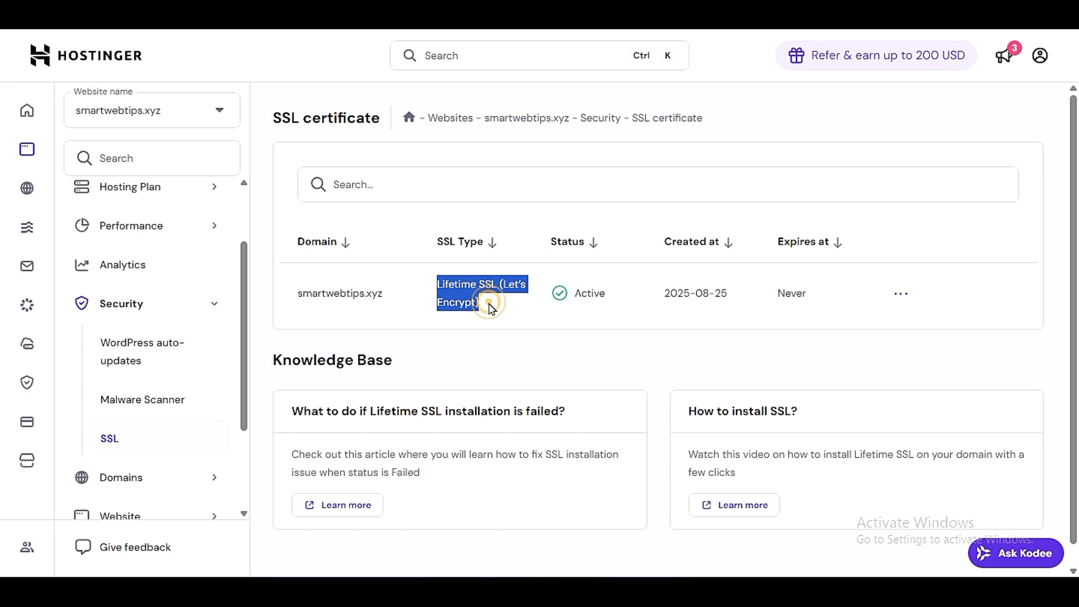
pyautogui.click(489, 307)
pyautogui.moveTo(489, 301); pyautogui.dragTo(431, 289)
pyautogui.click(446, 335)
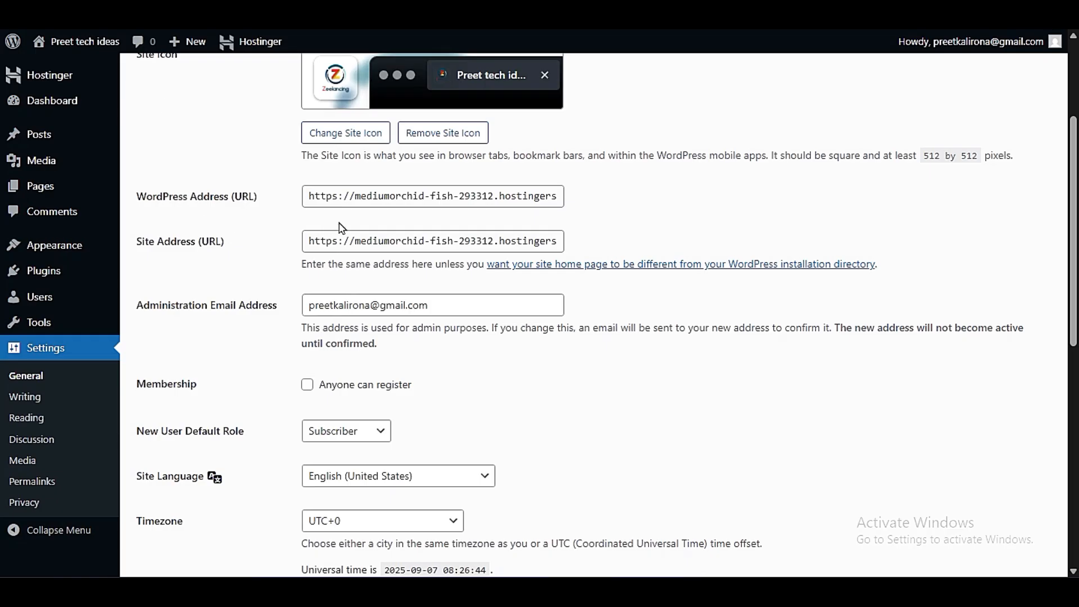
# - Switch back to the WordPress General settings and examine the WordPress Address's https prefix and the Administration Email Address
pyautogui.click(346, 198)
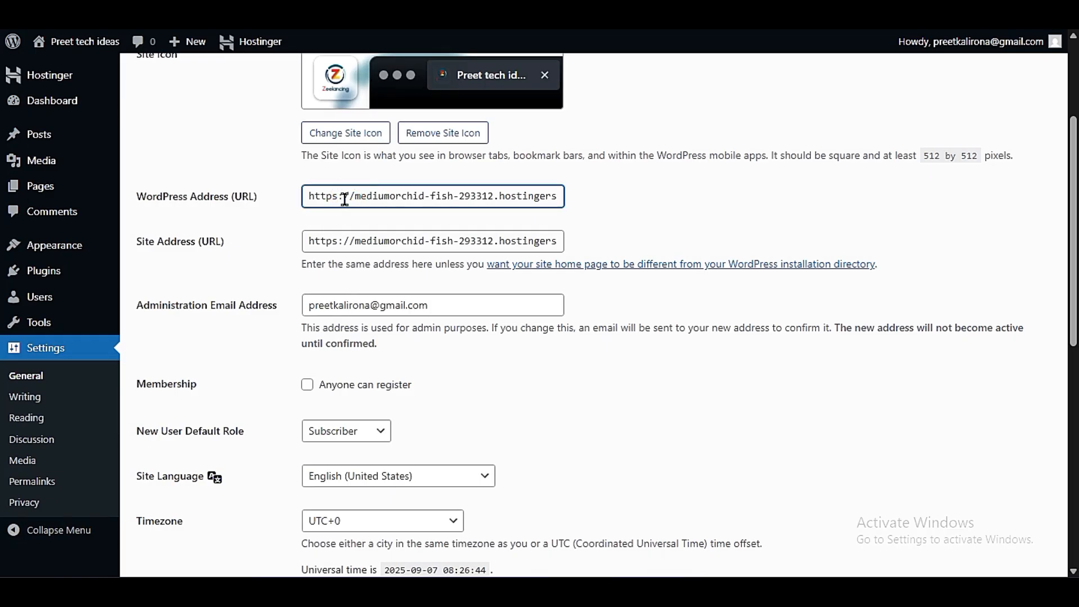
pyautogui.moveTo(344, 198); pyautogui.dragTo(272, 218)
pyautogui.click(353, 197)
pyautogui.moveTo(459, 307); pyautogui.dragTo(249, 348)
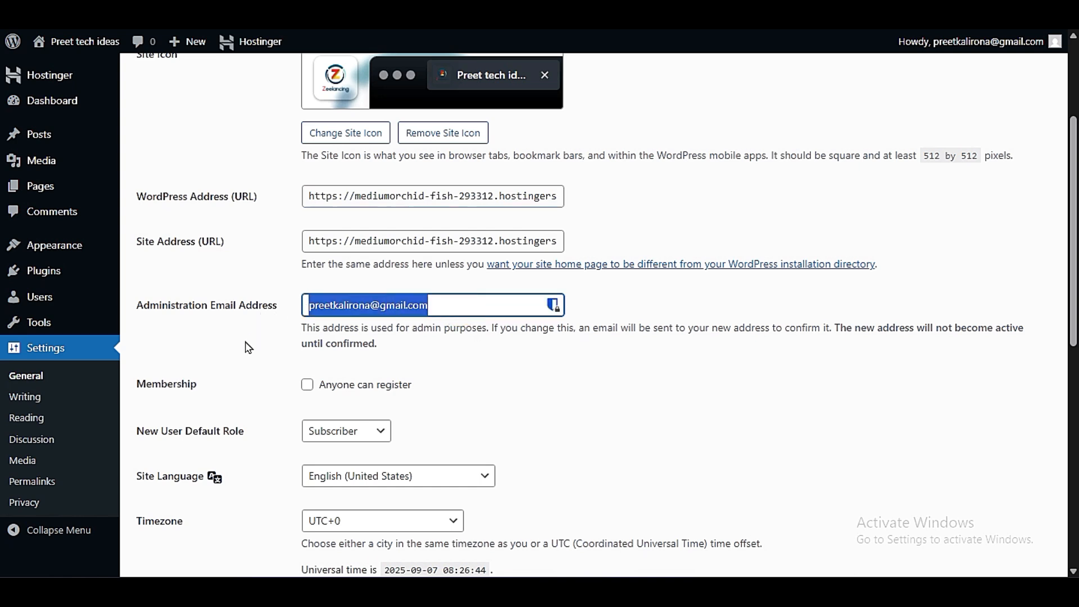
pyautogui.click(249, 348)
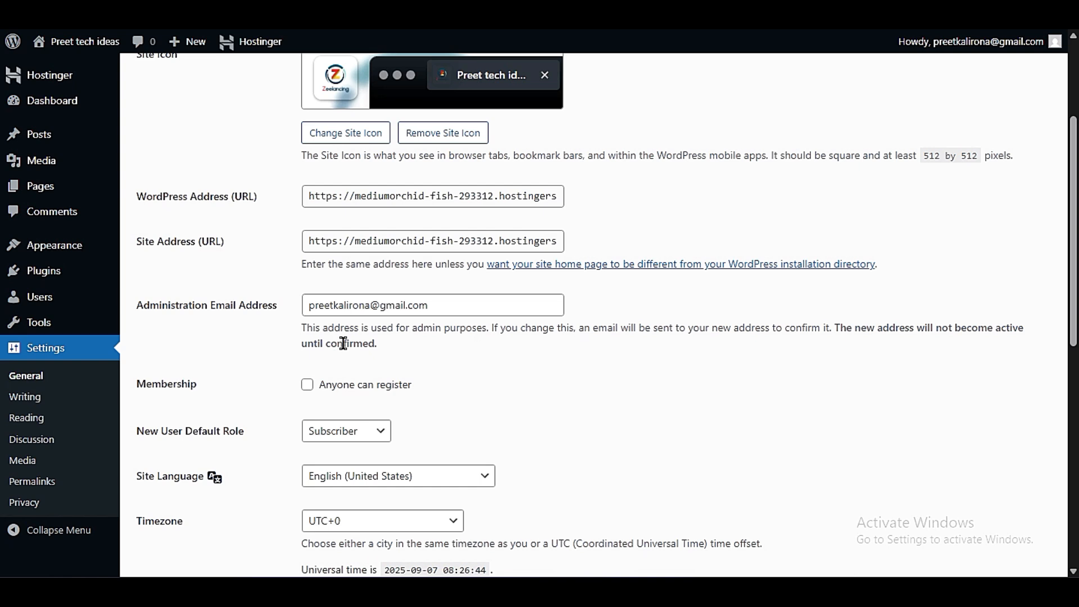
pyautogui.moveTo(438, 309); pyautogui.dragTo(300, 320)
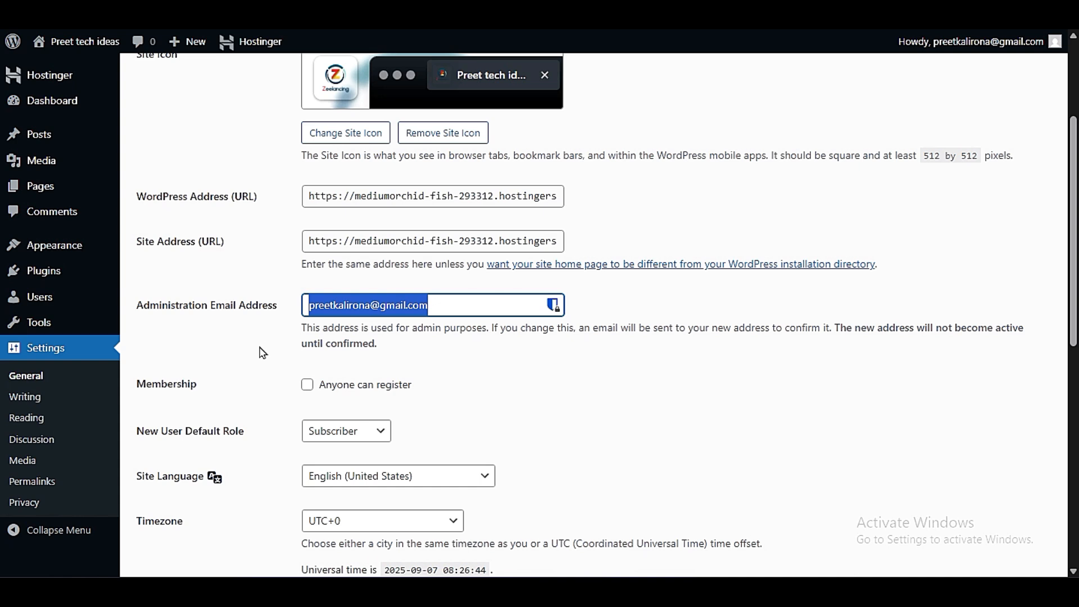
pyautogui.click(475, 309)
pyautogui.moveTo(475, 308); pyautogui.dragTo(233, 350)
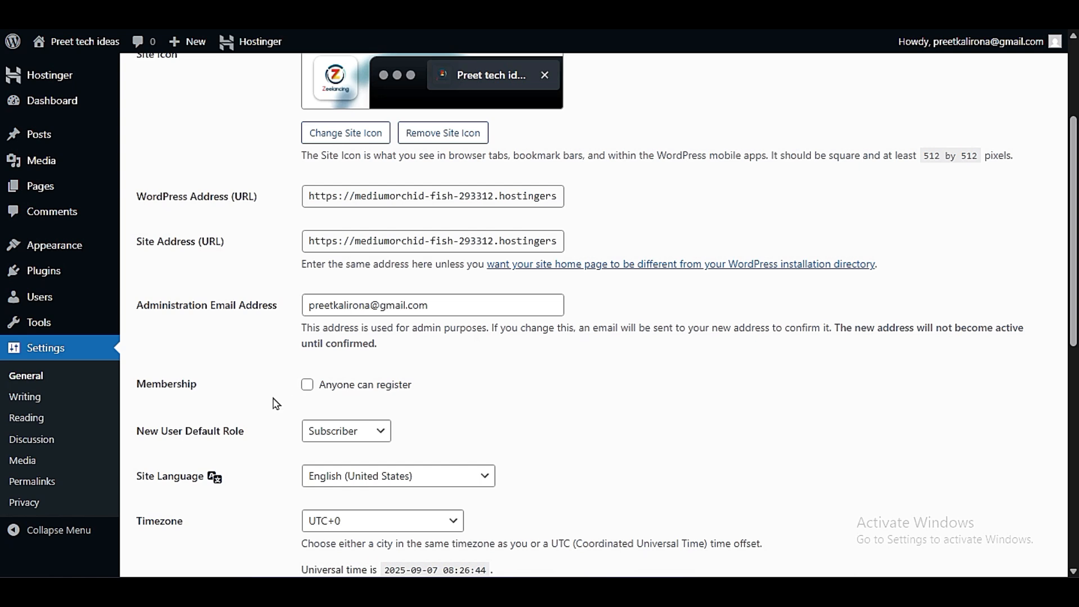
# - Enable the Anyone can register option for site membership
pyautogui.scroll(-6, 275, 403)
pyautogui.scroll(3, 275, 404)
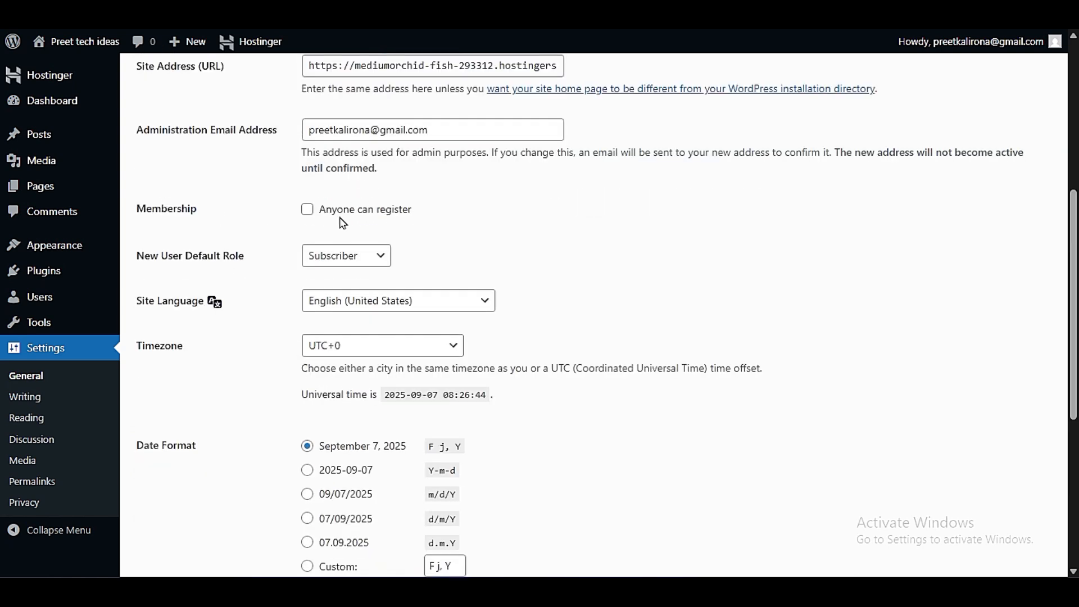
pyautogui.click(307, 210)
pyautogui.click(306, 211)
pyautogui.click(307, 210)
pyautogui.click(313, 220)
pyautogui.click(314, 220)
pyautogui.click(312, 214)
pyautogui.click(311, 212)
pyautogui.moveTo(322, 208); pyautogui.dragTo(430, 213)
pyautogui.click(430, 213)
# - Review the available New User Default Role options and choose Subscriber
pyautogui.click(380, 256)
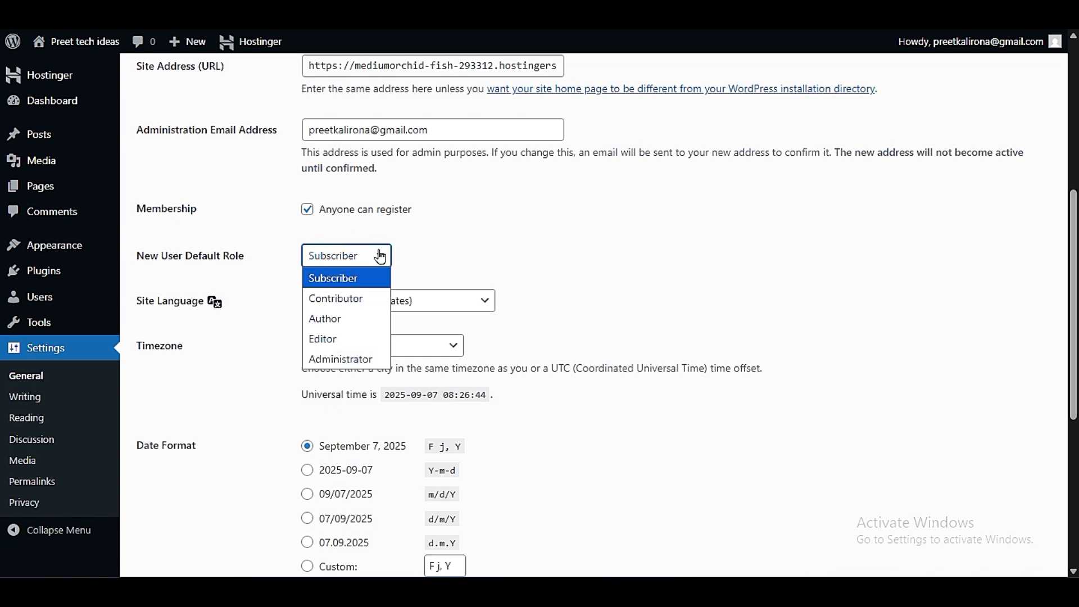
pyautogui.click(261, 245)
pyautogui.click(340, 262)
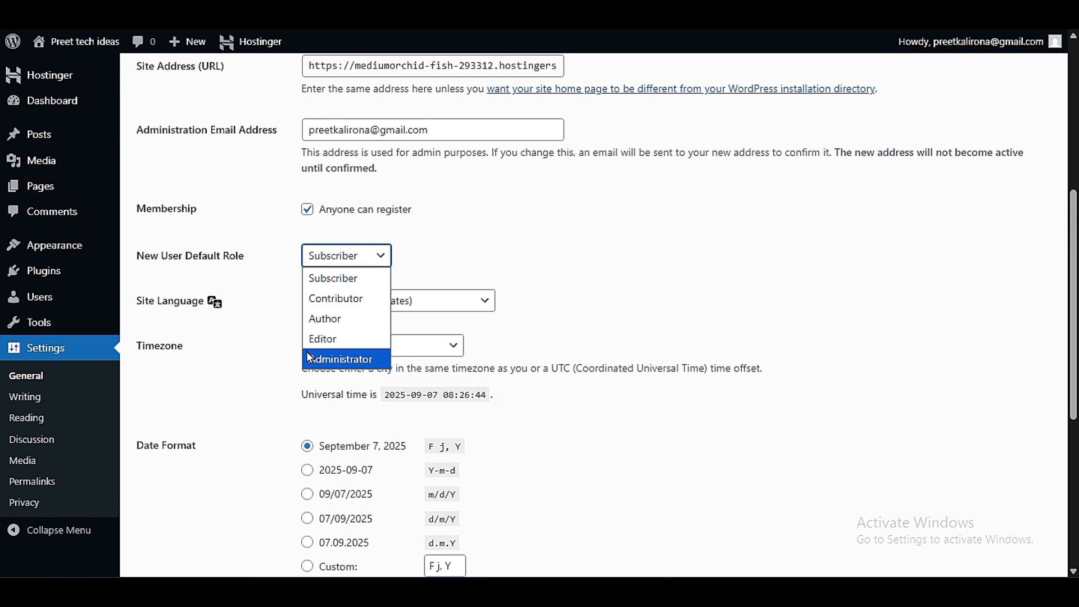
pyautogui.click(285, 332)
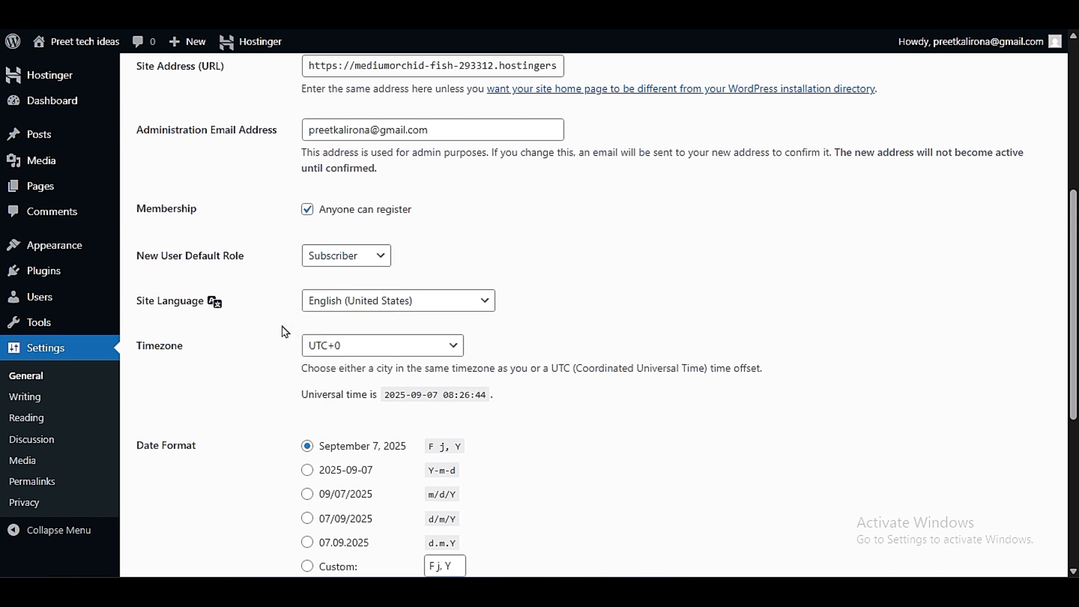
pyautogui.click(332, 258)
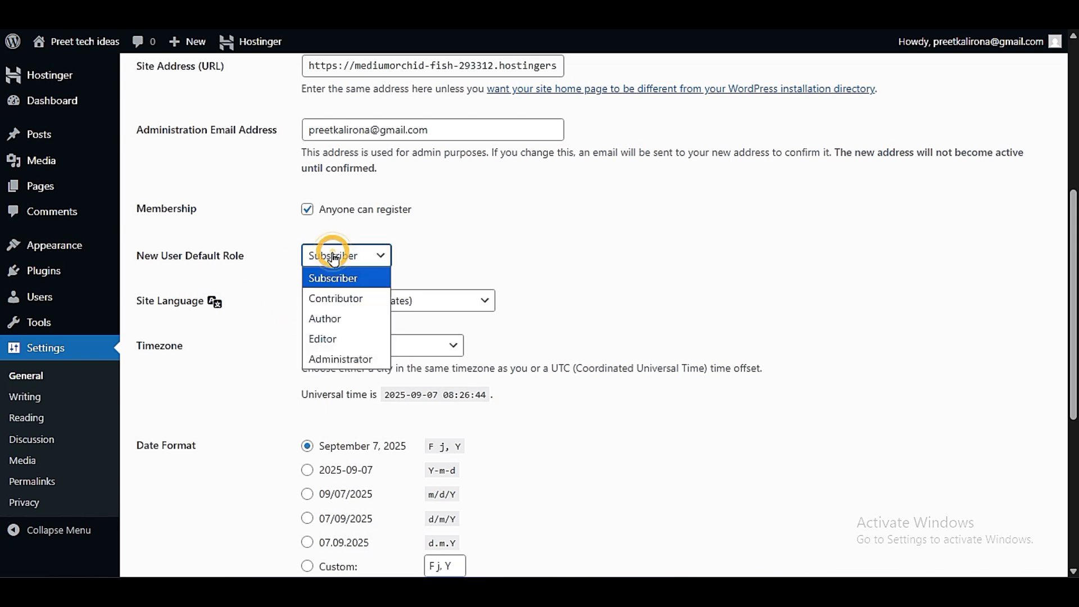
pyautogui.click(332, 279)
pyautogui.click(354, 256)
pyautogui.click(352, 256)
pyautogui.click(295, 264)
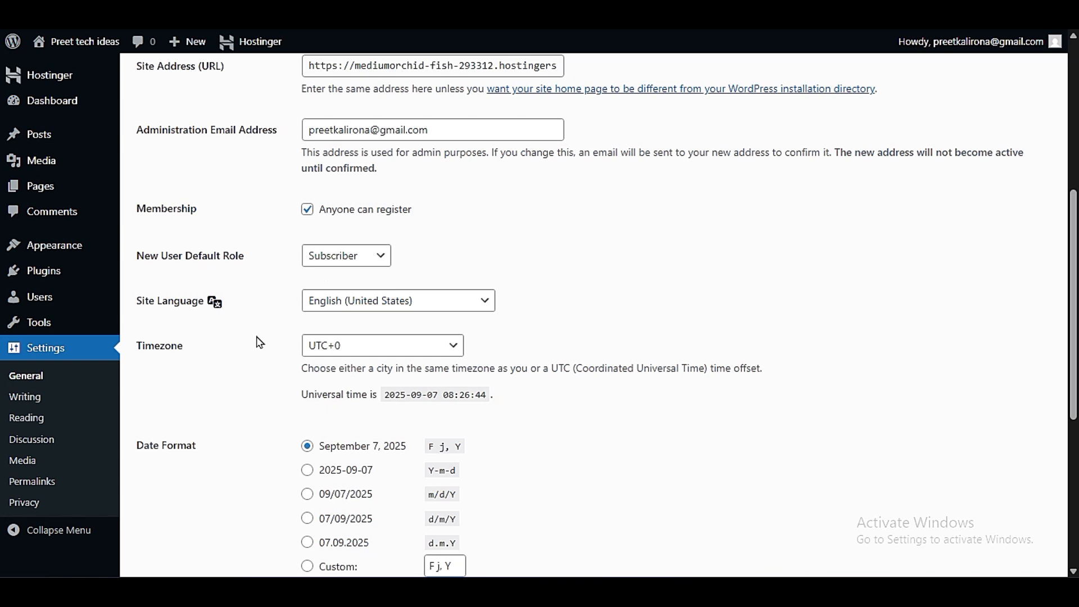
# - Look through the available Site Language and Timezone options without changing either setting
pyautogui.click(335, 295)
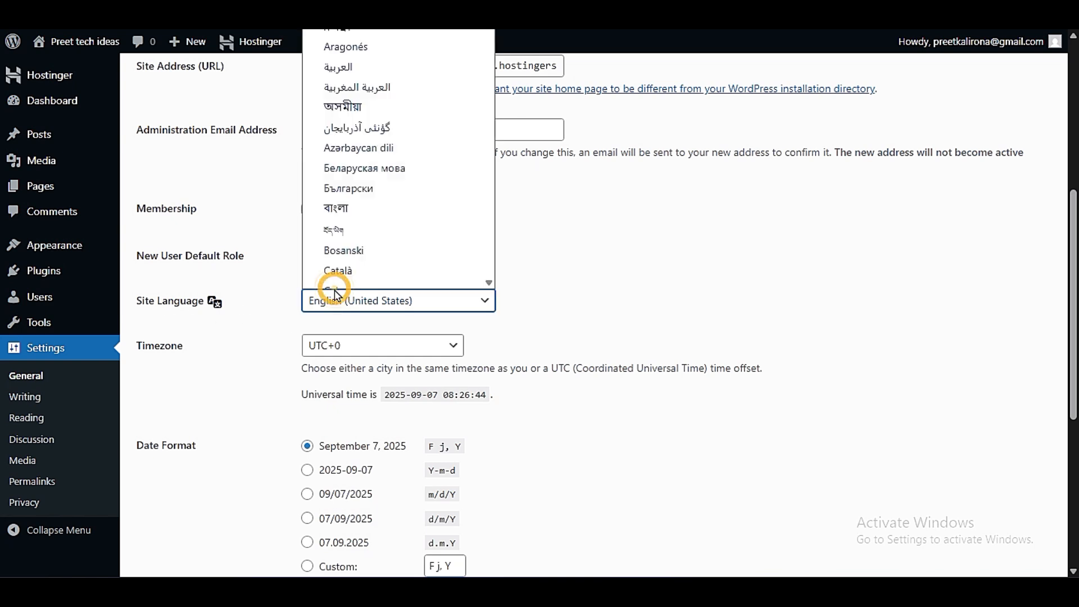
pyautogui.scroll(-20, 380, 216)
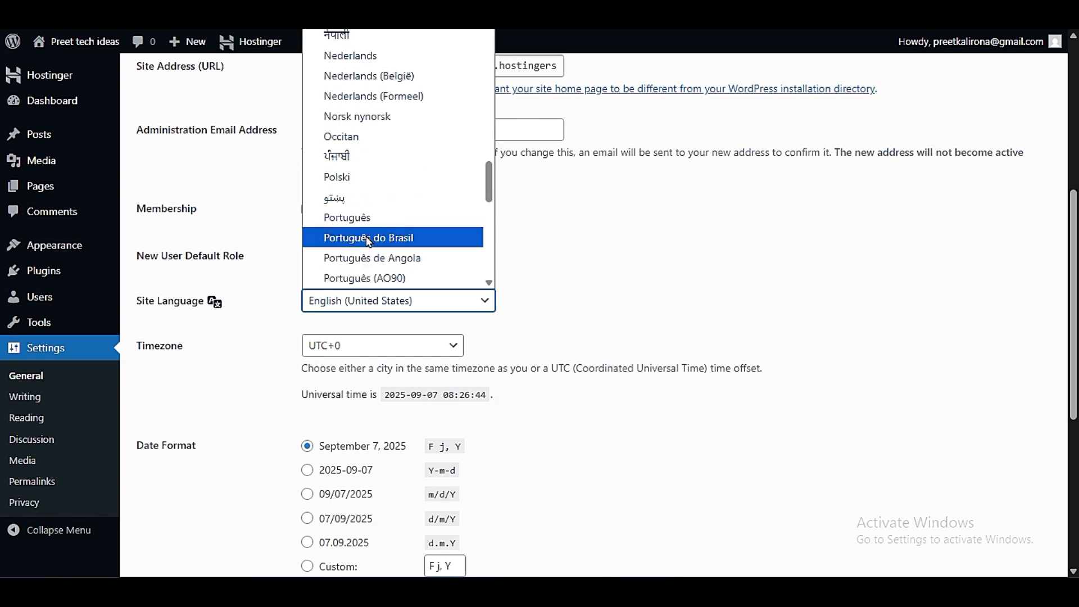
pyautogui.scroll(-8, 368, 185)
pyautogui.click(275, 345)
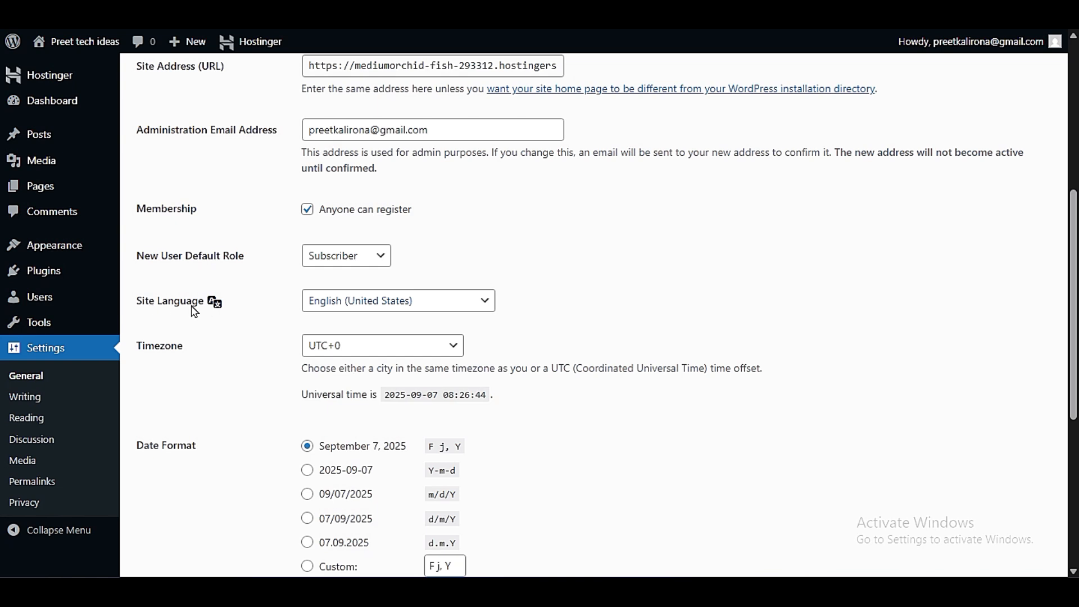
pyautogui.scroll(-3, 186, 349)
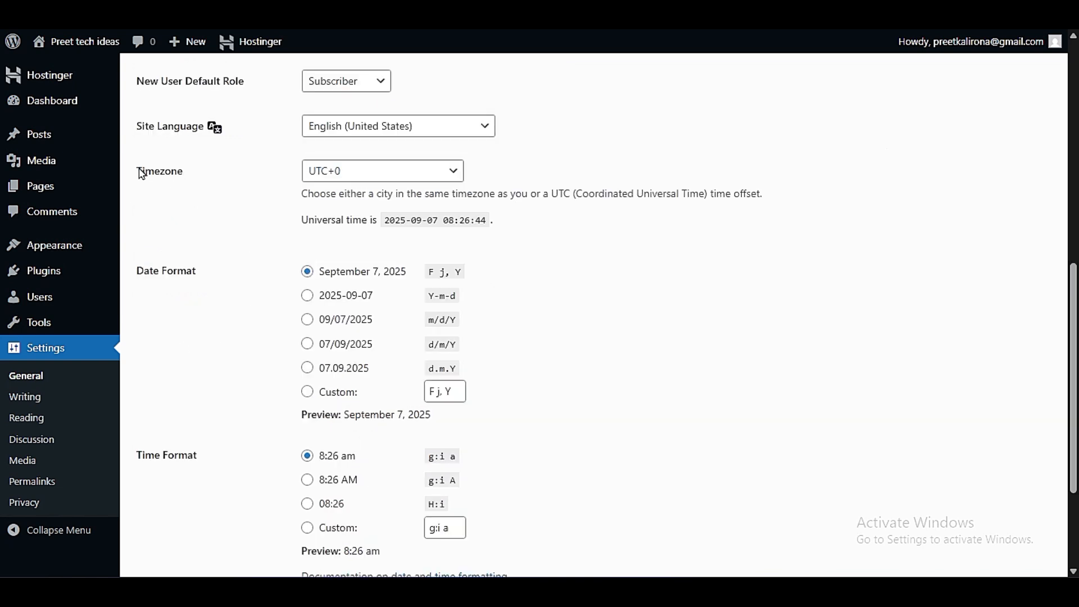
pyautogui.click(359, 174)
pyautogui.click(241, 255)
# - Choose Monday as the day the week starts on and save the General settings
pyautogui.scroll(-3, 276, 301)
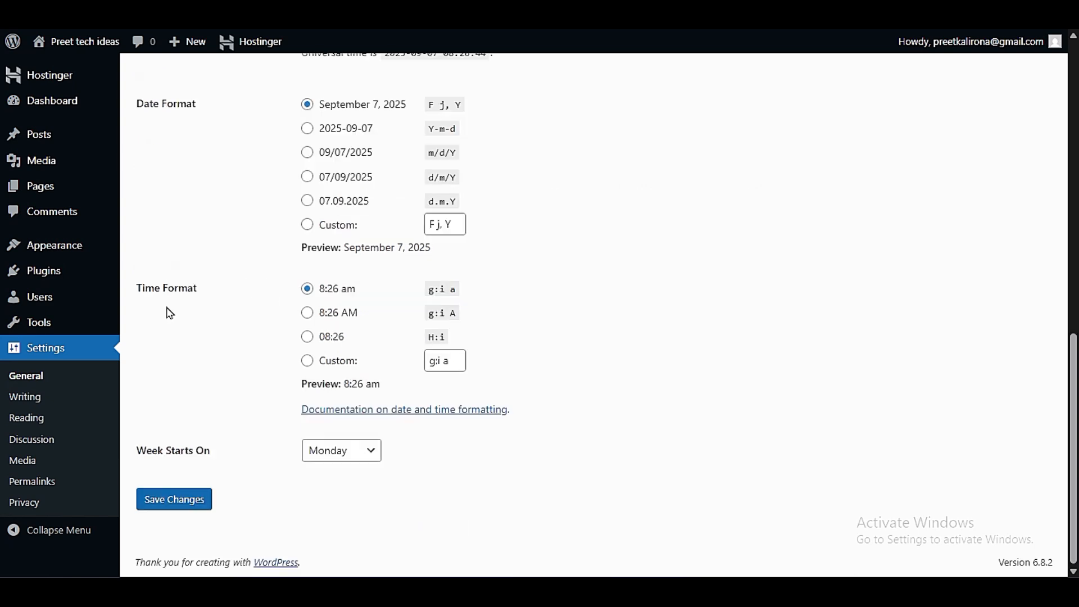
pyautogui.click(355, 459)
pyautogui.click(341, 487)
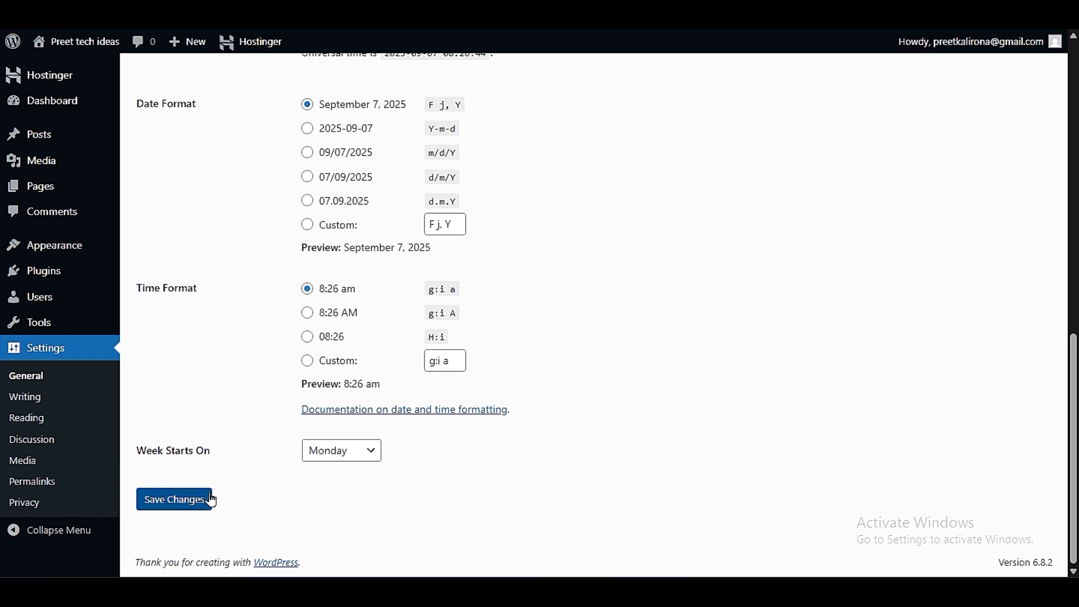
pyautogui.click(158, 500)
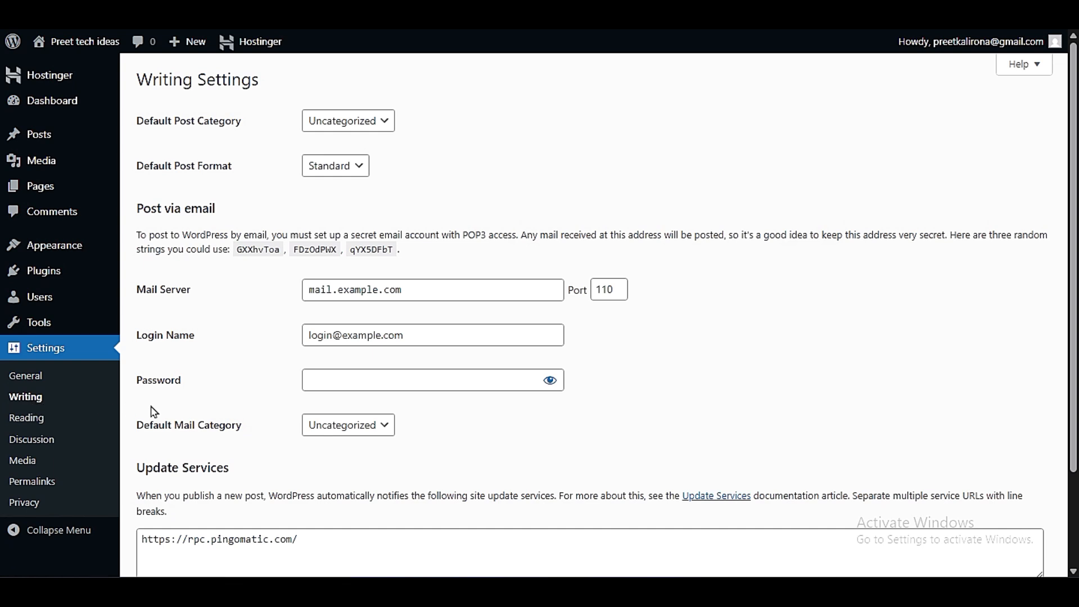
# - Open the Writing settings and examine the choices for Default Post Category, keeping Uncategorized
pyautogui.click(376, 121)
pyautogui.click(379, 123)
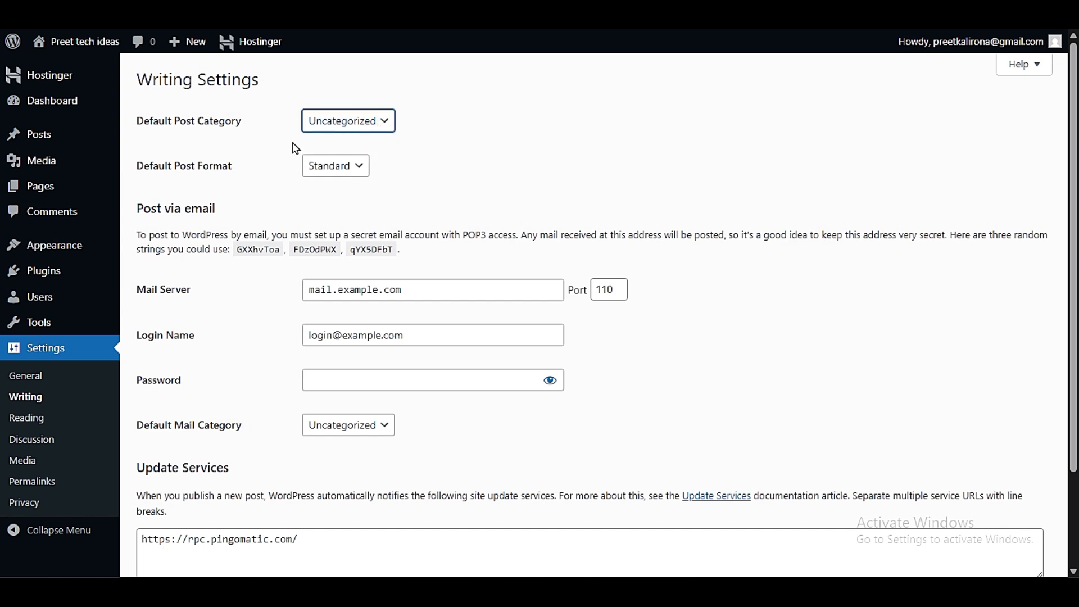
pyautogui.moveTo(160, 120); pyautogui.dragTo(234, 132)
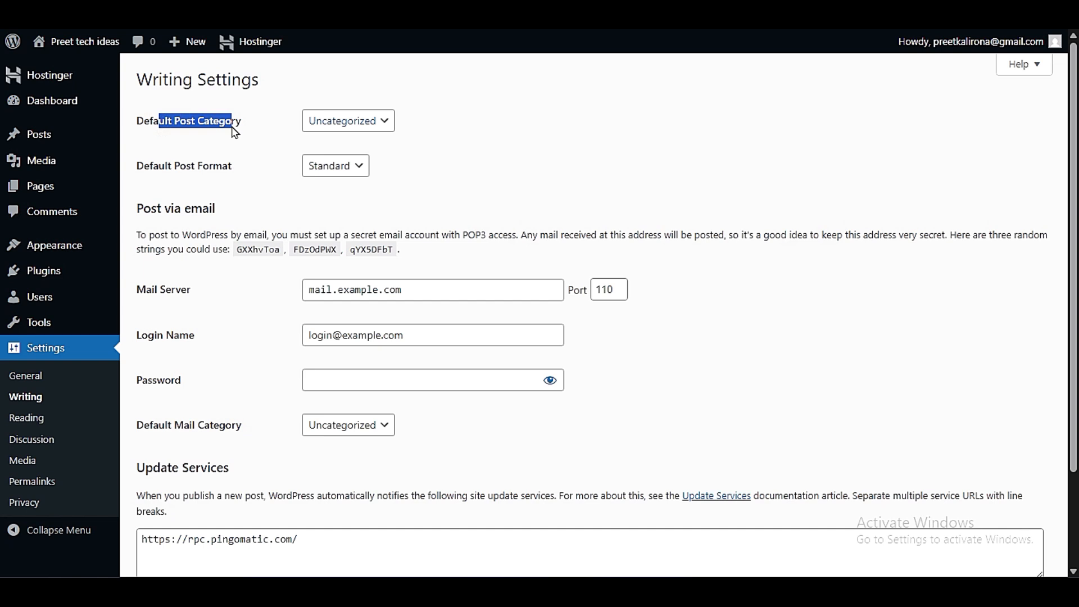
pyautogui.click(235, 127)
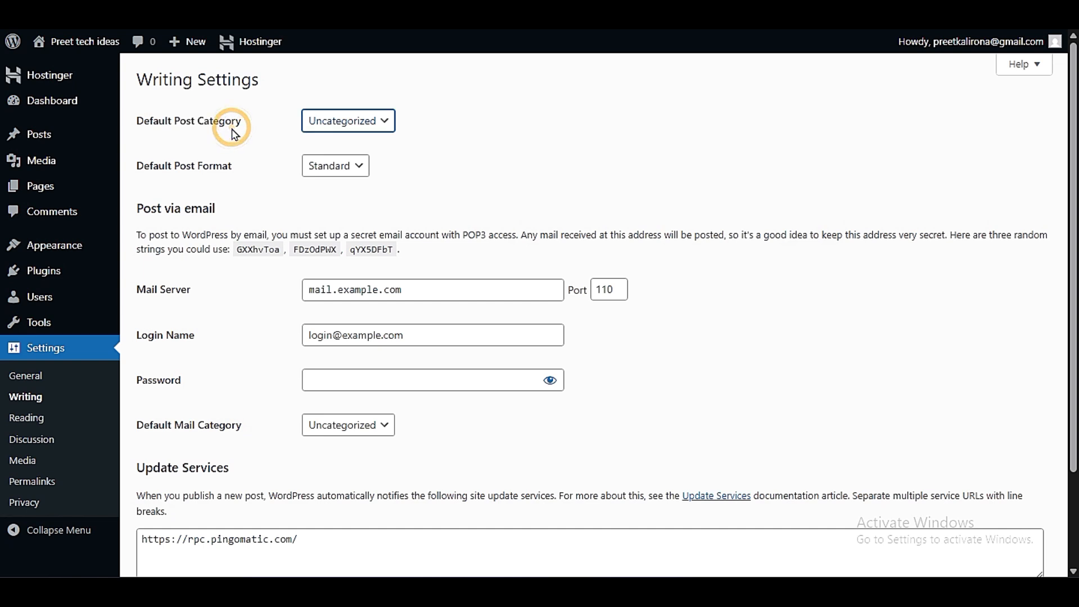
pyautogui.click(364, 135)
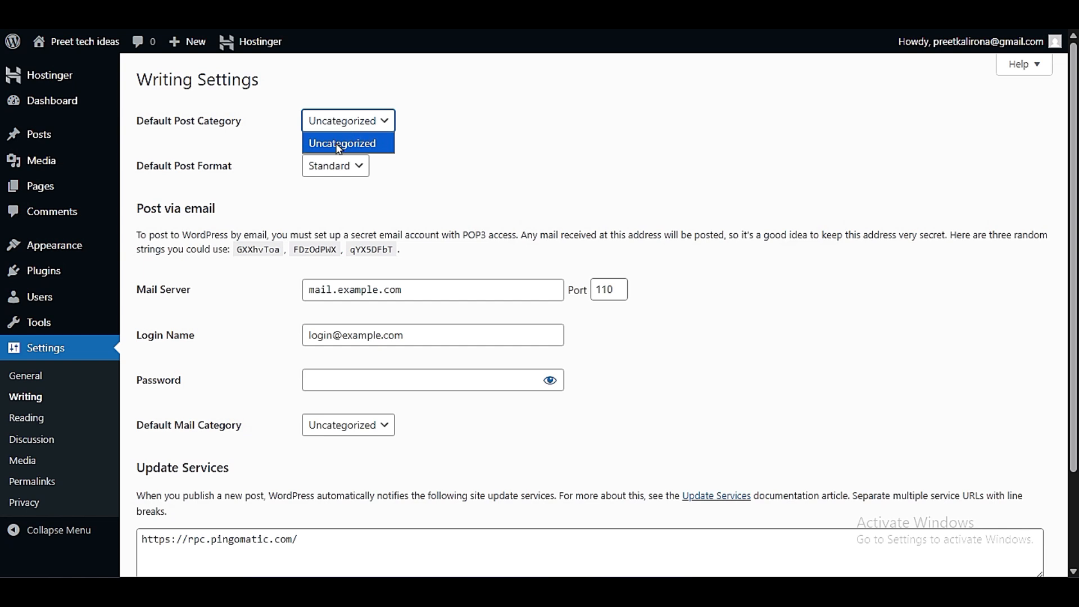
pyautogui.click(339, 145)
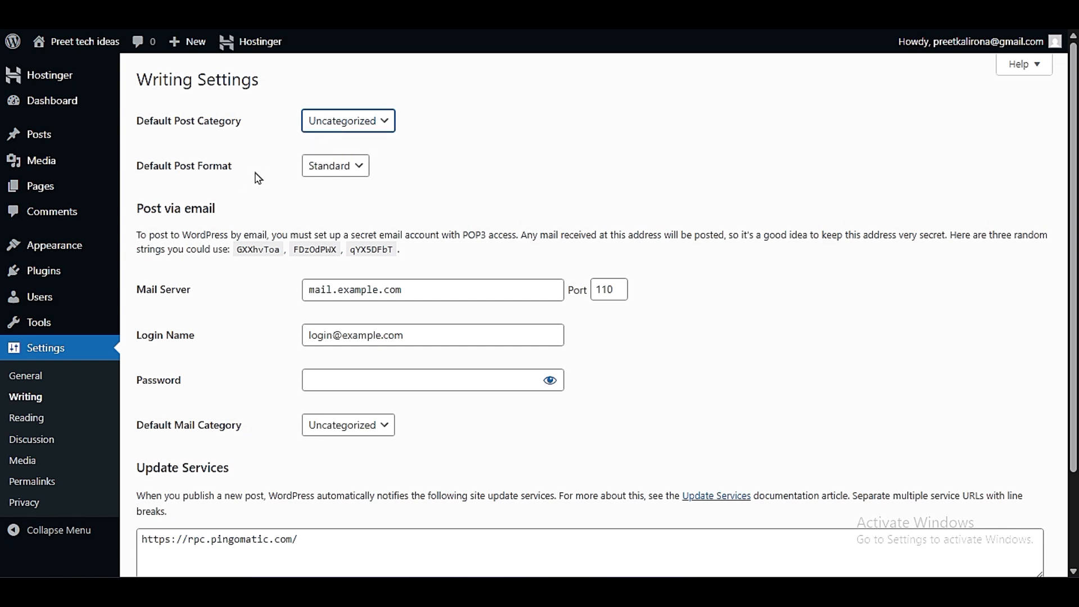
pyautogui.moveTo(137, 121); pyautogui.dragTo(261, 149)
pyautogui.click(261, 149)
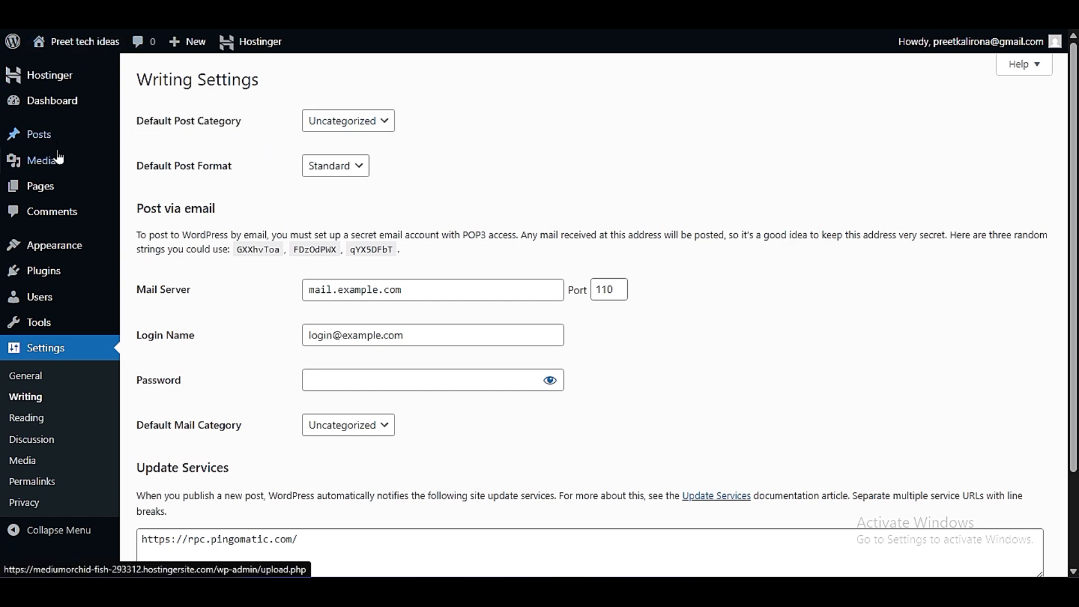
# - Open the post Categories page in a new tab and locate the Uncategorized category
pyautogui.moveTo(44, 139)
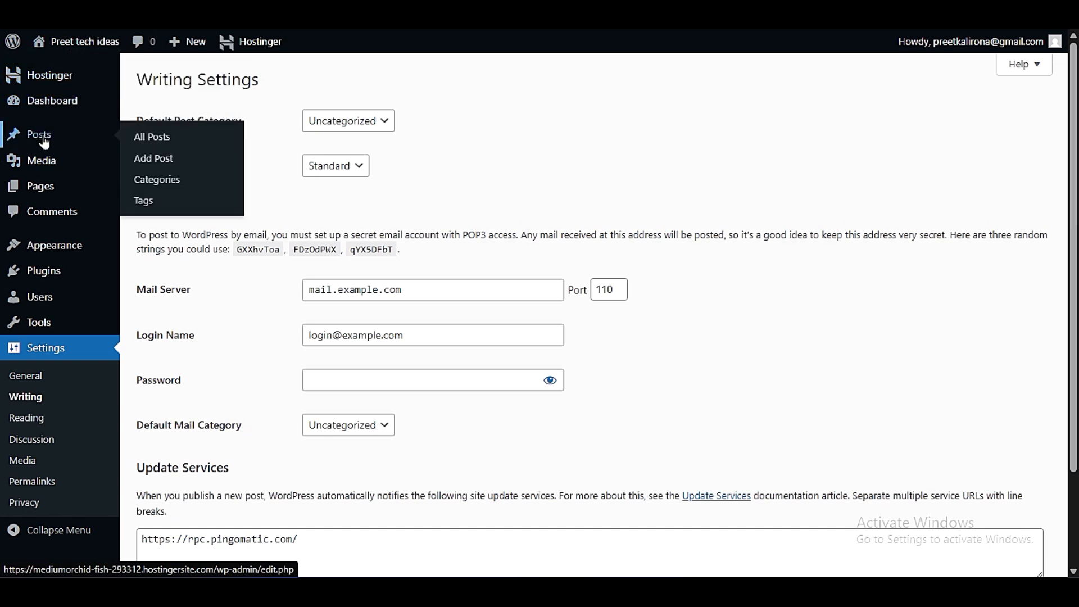
pyautogui.rightClick(157, 188)
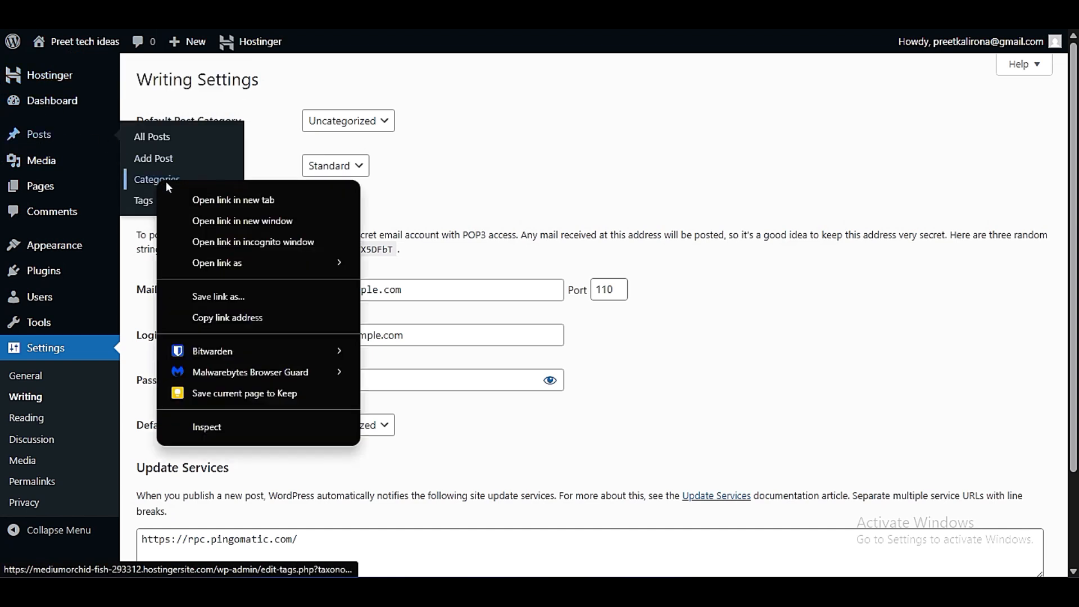
pyautogui.click(180, 194)
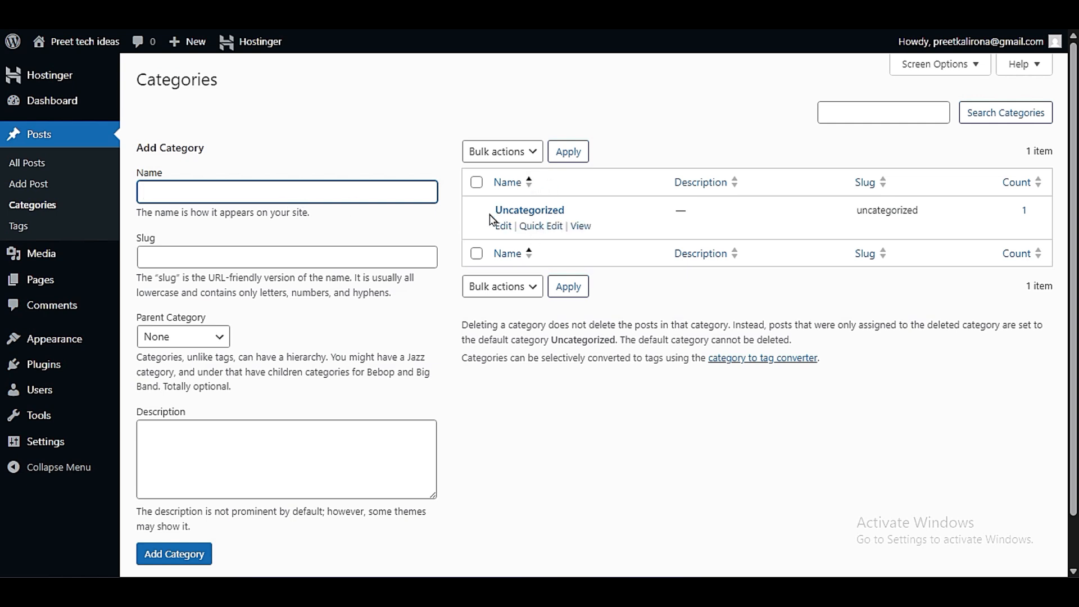
pyautogui.moveTo(487, 210); pyautogui.dragTo(580, 214)
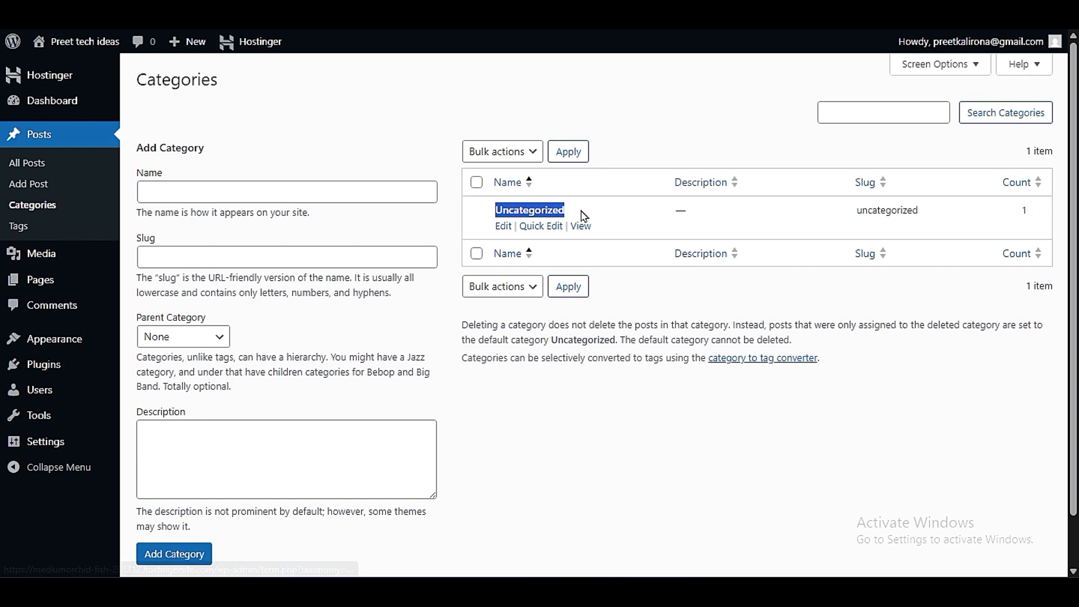
pyautogui.click(677, 320)
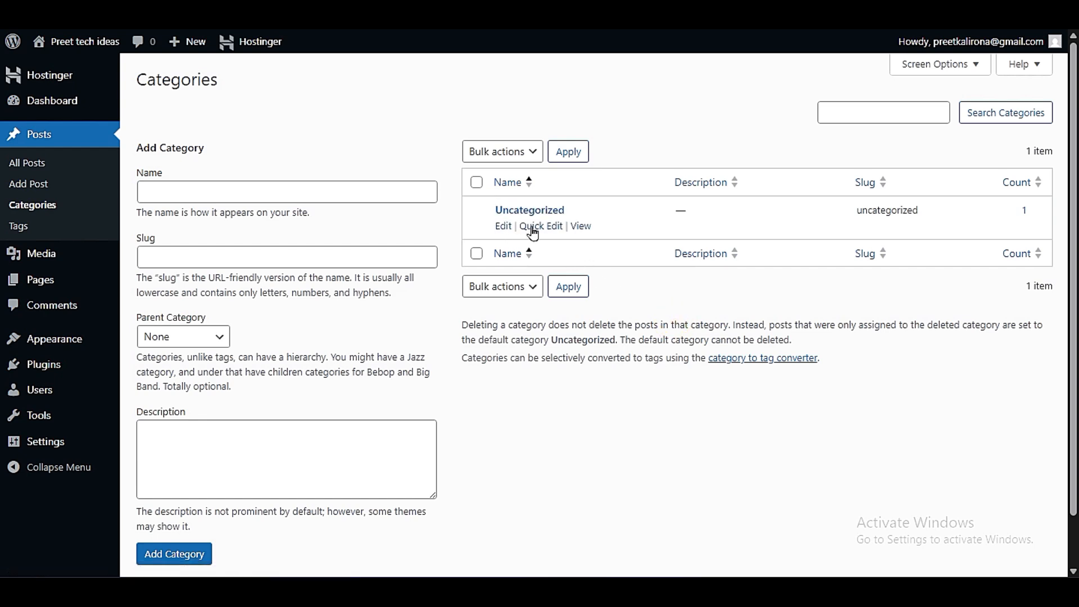
# - Open the Uncategorized category for quick editing and change its name to Trending
pyautogui.click(536, 227)
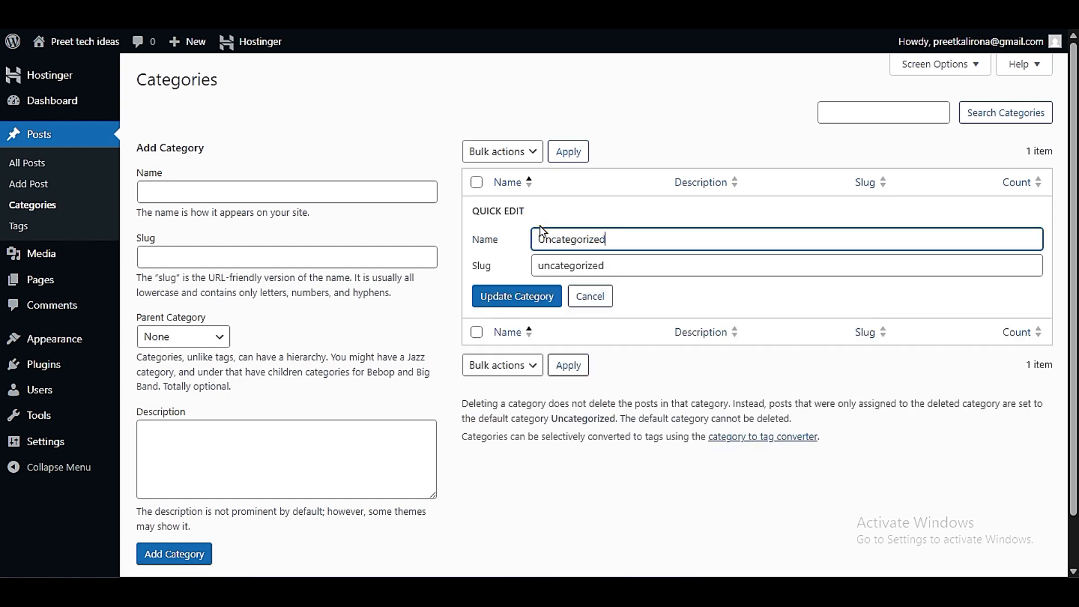
pyautogui.moveTo(643, 238); pyautogui.dragTo(494, 275)
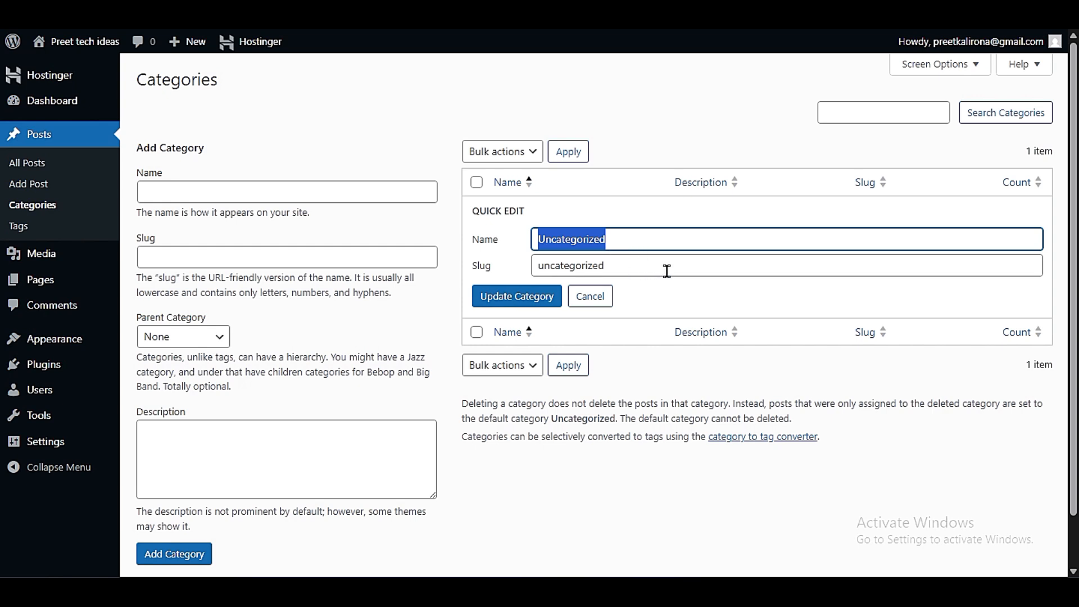
pyautogui.write('Trending')
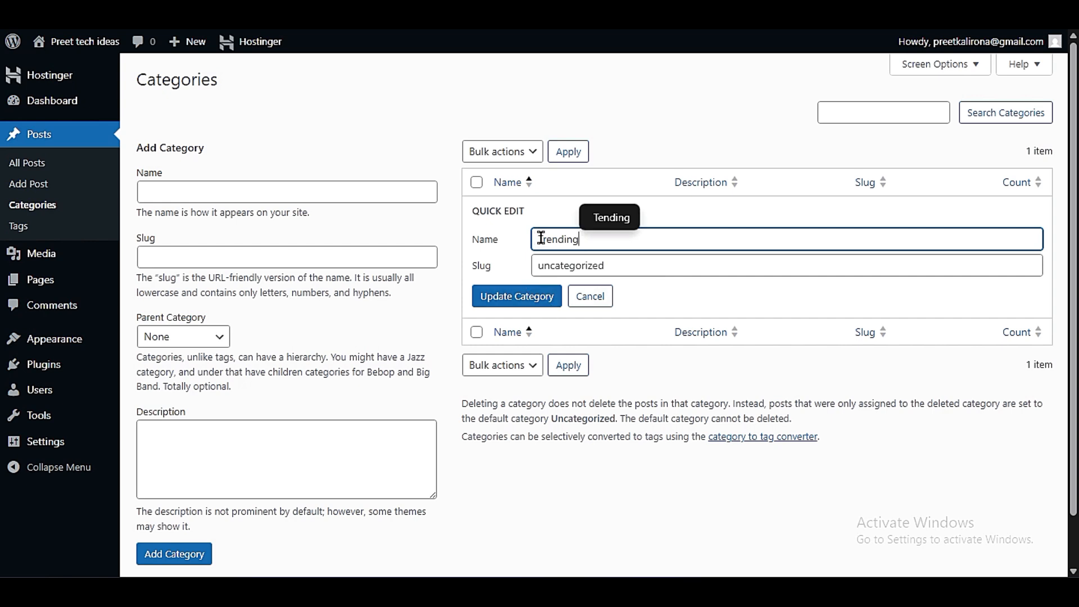
# - Replace the category's slug with Trending, copied from its name, and update the category
pyautogui.moveTo(537, 238); pyautogui.dragTo(578, 253)
pyautogui.hotkey('ctrl', 'c')
pyautogui.click(612, 266)
pyautogui.doubleClick(616, 267)
pyautogui.hotkey('ctrl', 'v')
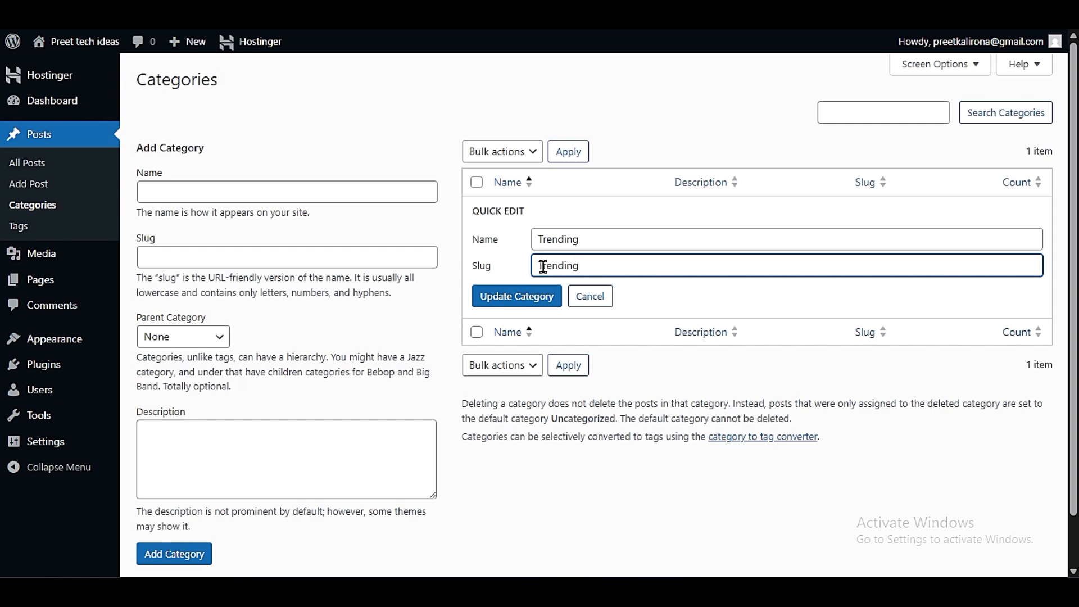
pyautogui.doubleClick(607, 268)
pyautogui.click(554, 272)
pyautogui.moveTo(597, 264); pyautogui.dragTo(512, 266)
pyautogui.click(511, 265)
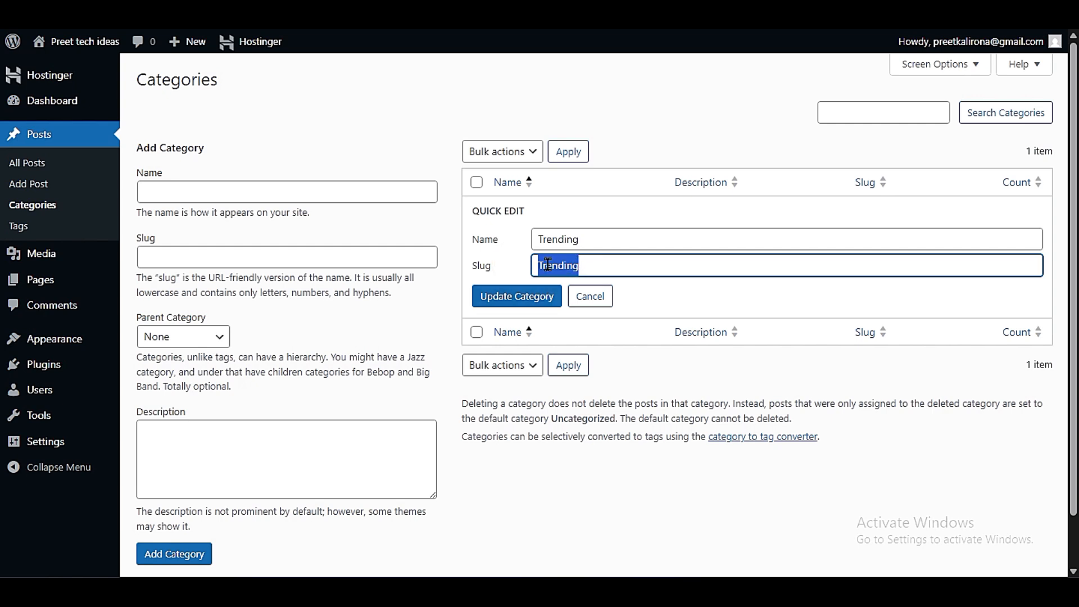
pyautogui.click(576, 266)
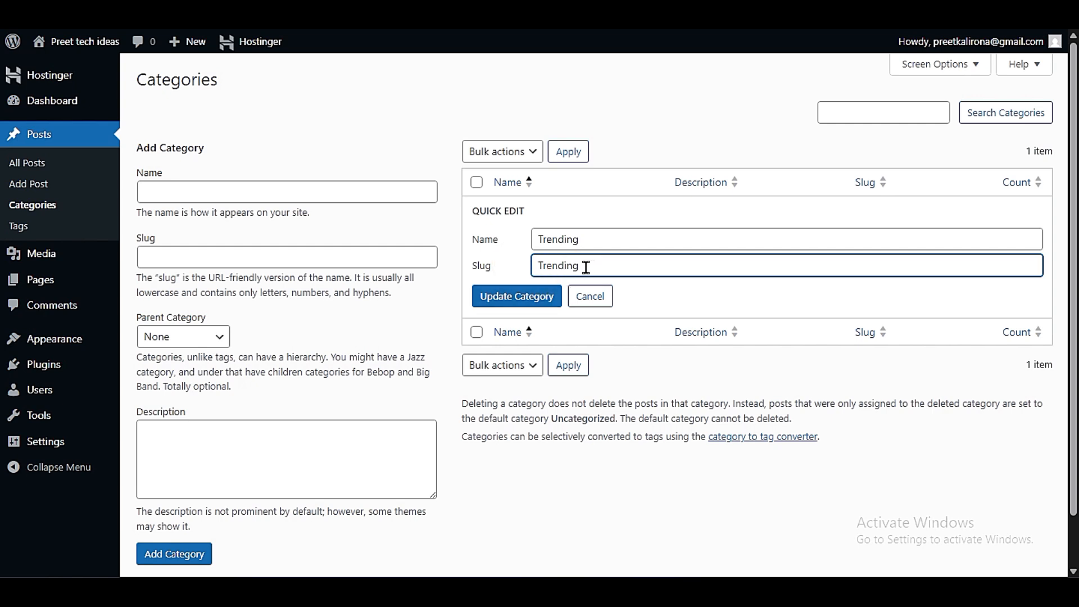
pyautogui.moveTo(585, 267); pyautogui.dragTo(414, 285)
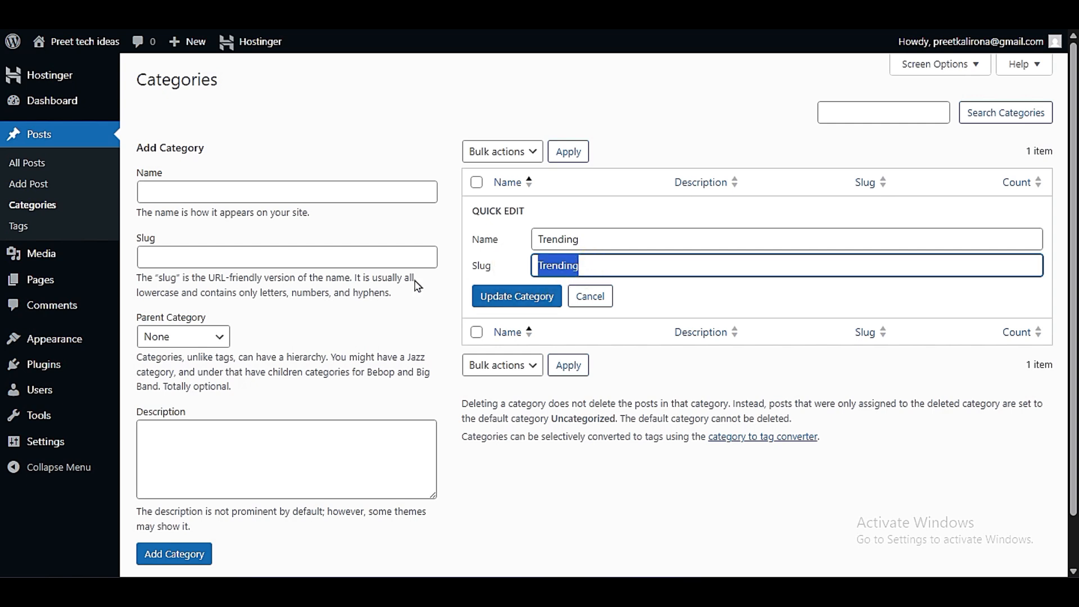
pyautogui.click(512, 297)
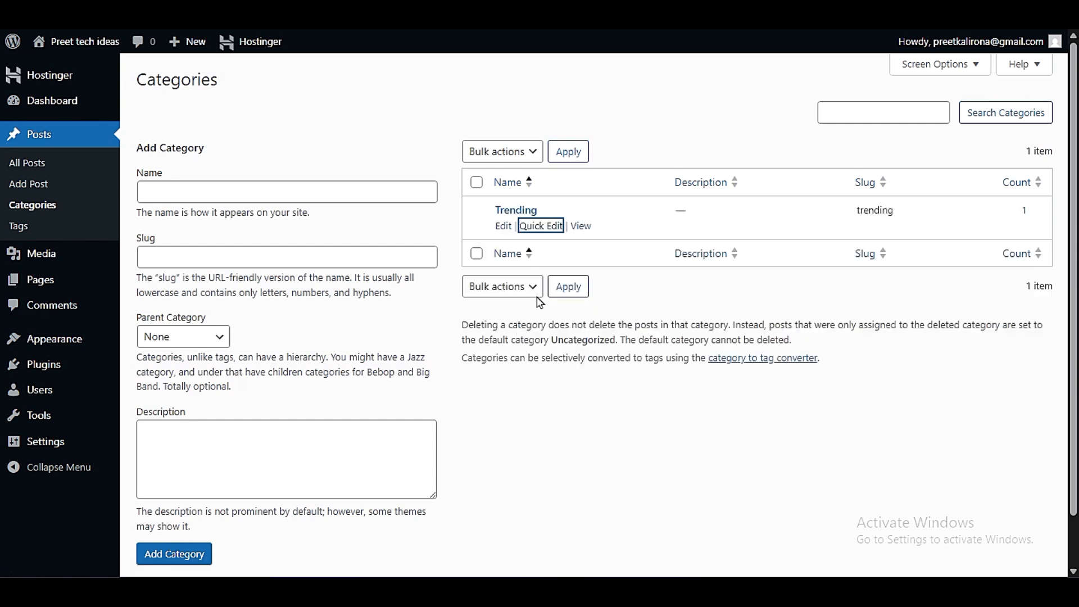
# - Reopen the Trending category for quick editing, examine its slug, and close the edit with the same values
pyautogui.click(542, 223)
pyautogui.moveTo(602, 268); pyautogui.dragTo(483, 269)
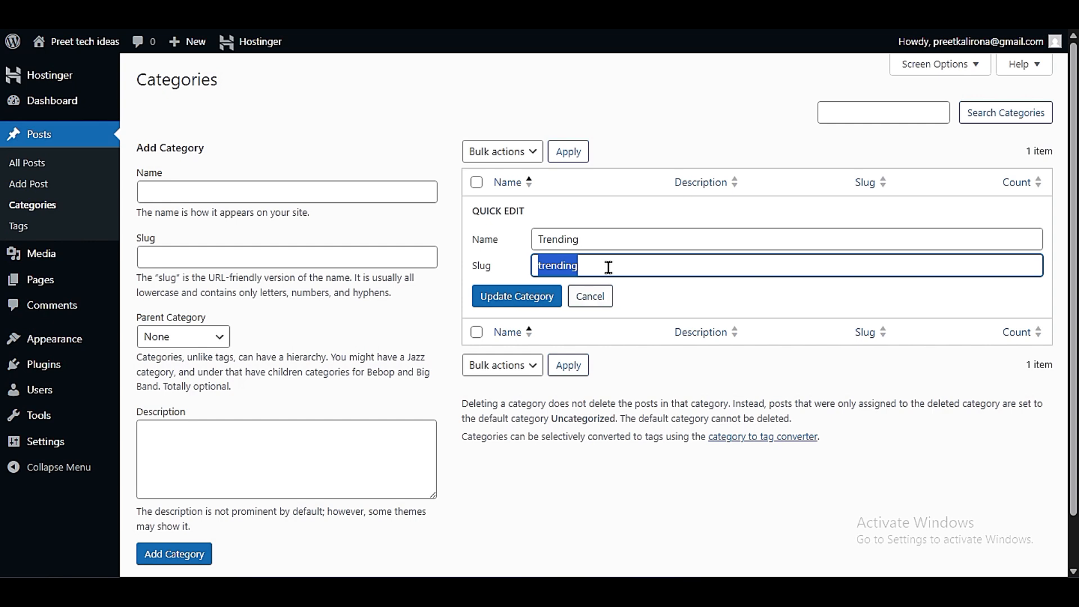
pyautogui.doubleClick(490, 269)
pyautogui.click(568, 266)
pyautogui.doubleClick(587, 266)
pyautogui.click(510, 274)
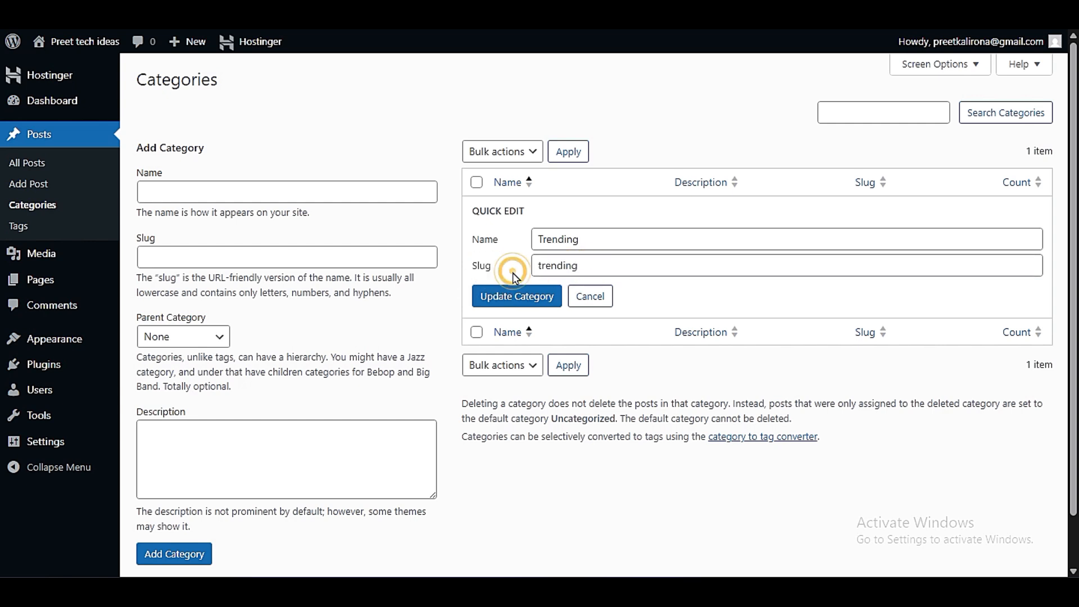
pyautogui.click(615, 264)
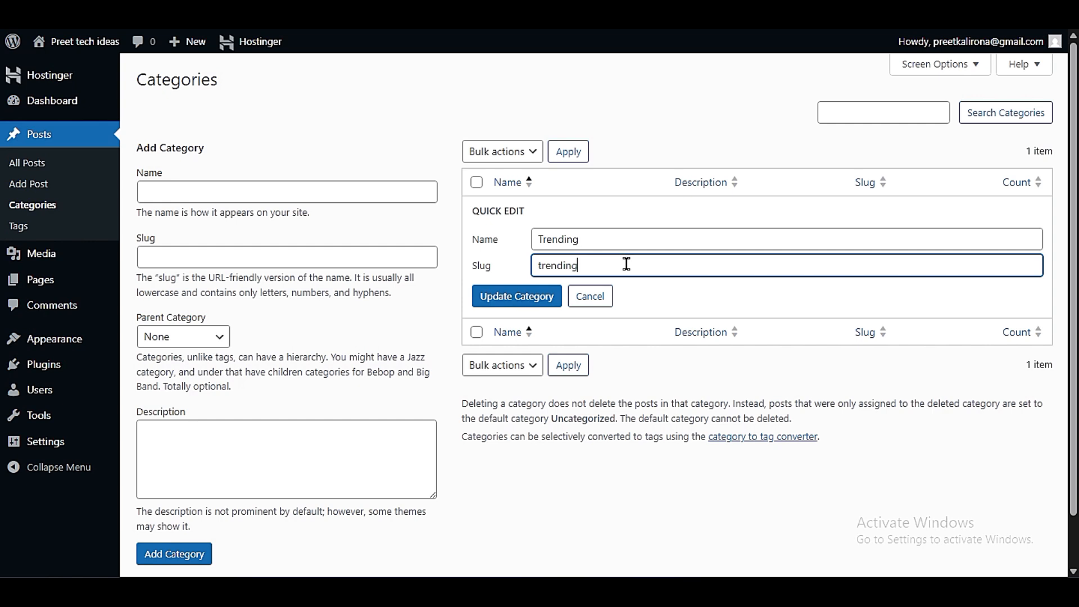
pyautogui.doubleClick(621, 264)
pyautogui.click(471, 278)
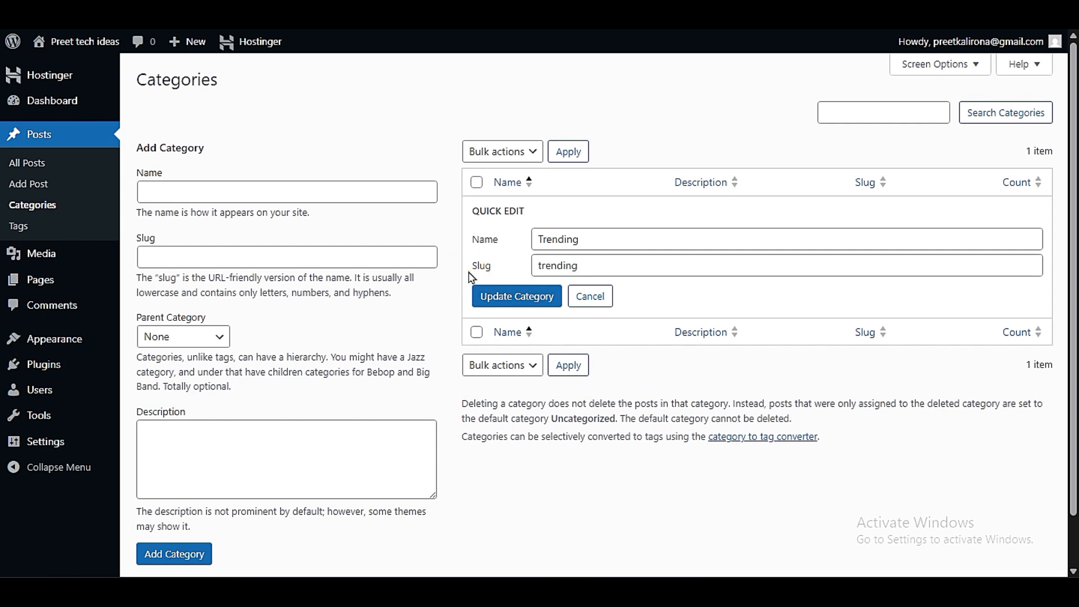
pyautogui.moveTo(591, 271); pyautogui.dragTo(373, 276)
pyautogui.click(504, 272)
pyautogui.click(598, 264)
pyautogui.moveTo(596, 264); pyautogui.dragTo(510, 264)
pyautogui.click(587, 266)
pyautogui.moveTo(598, 263); pyautogui.dragTo(154, 229)
pyautogui.click(536, 302)
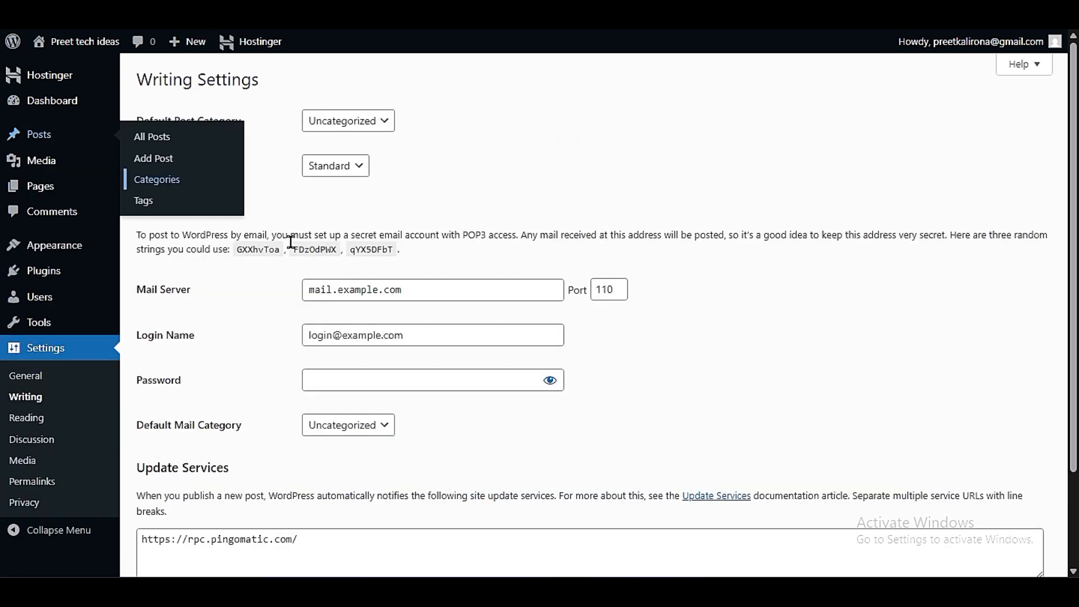
# - Reload the Writing settings and look through the choices for Default Post Category and Default Post Format
pyautogui.click(28, 403)
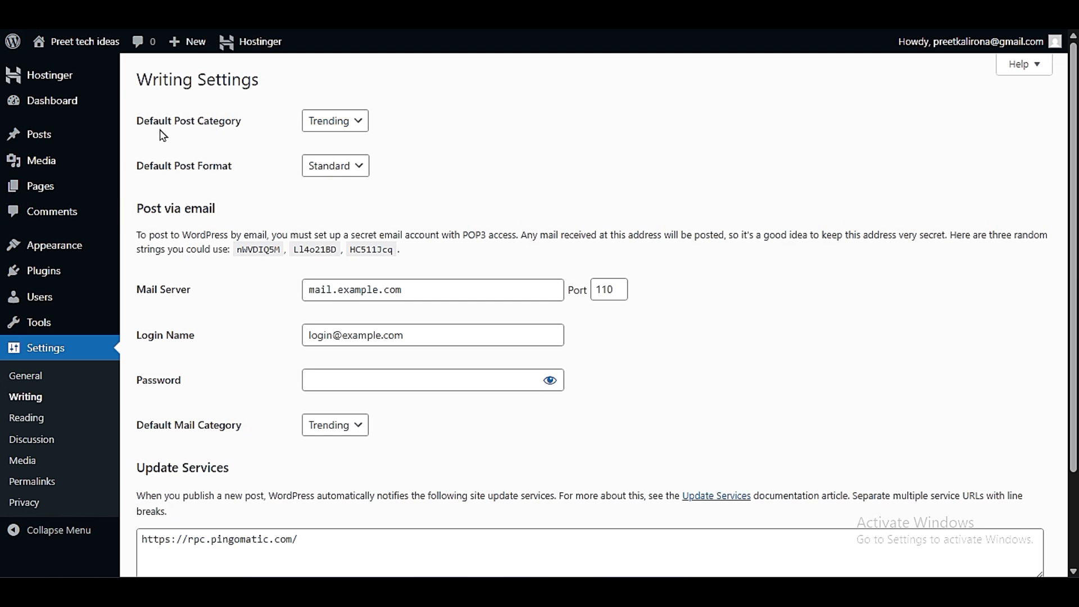
pyautogui.click(332, 120)
pyautogui.click(332, 118)
pyautogui.click(360, 167)
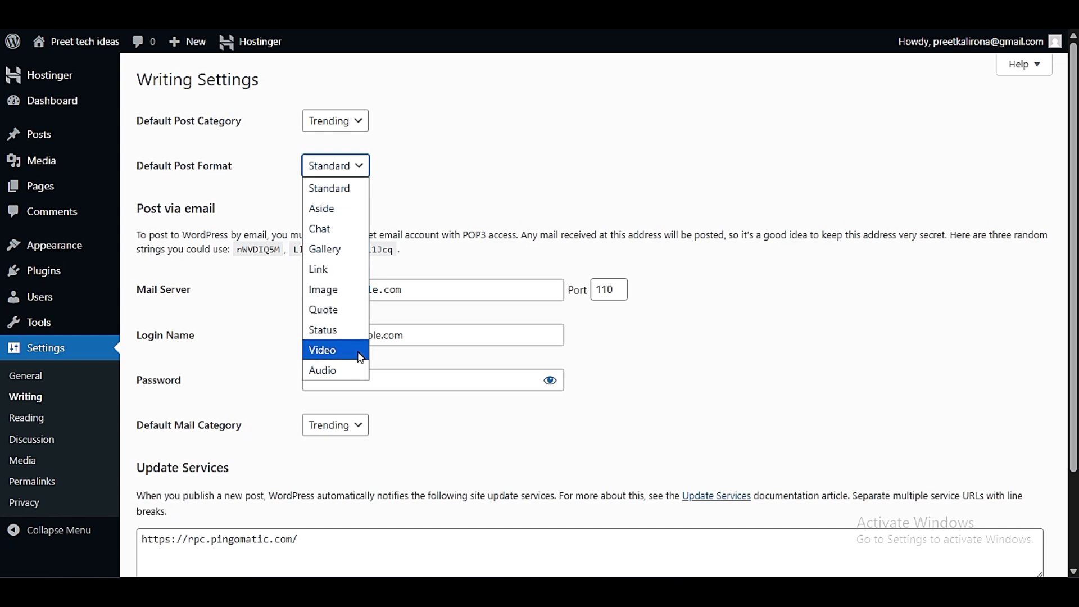
pyautogui.click(218, 335)
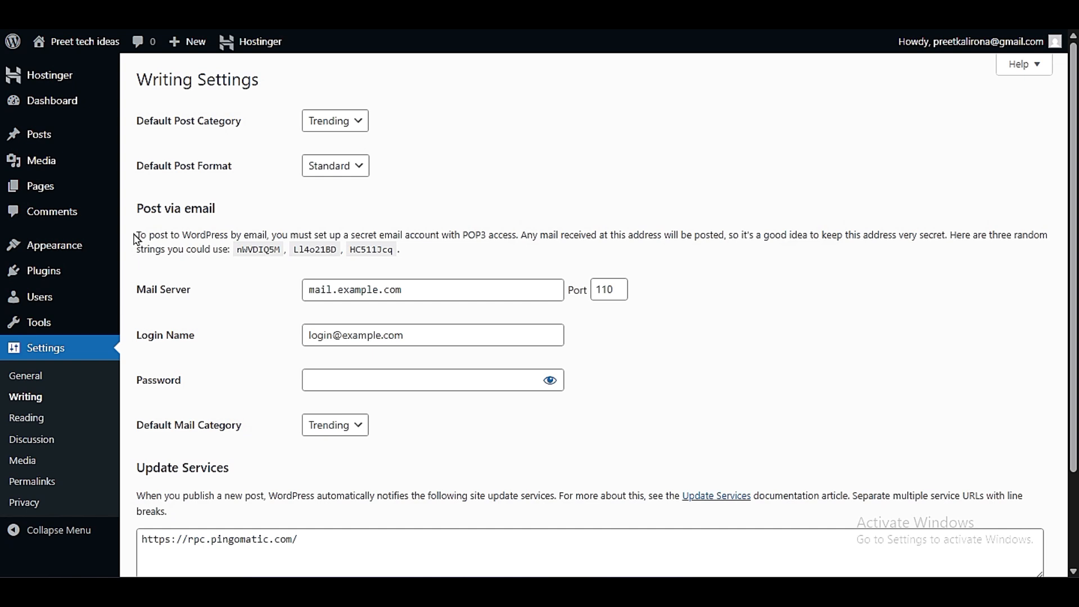
# - Read the Post via email instructions and check the choices for Default Mail Category
pyautogui.moveTo(136, 239); pyautogui.dragTo(304, 402)
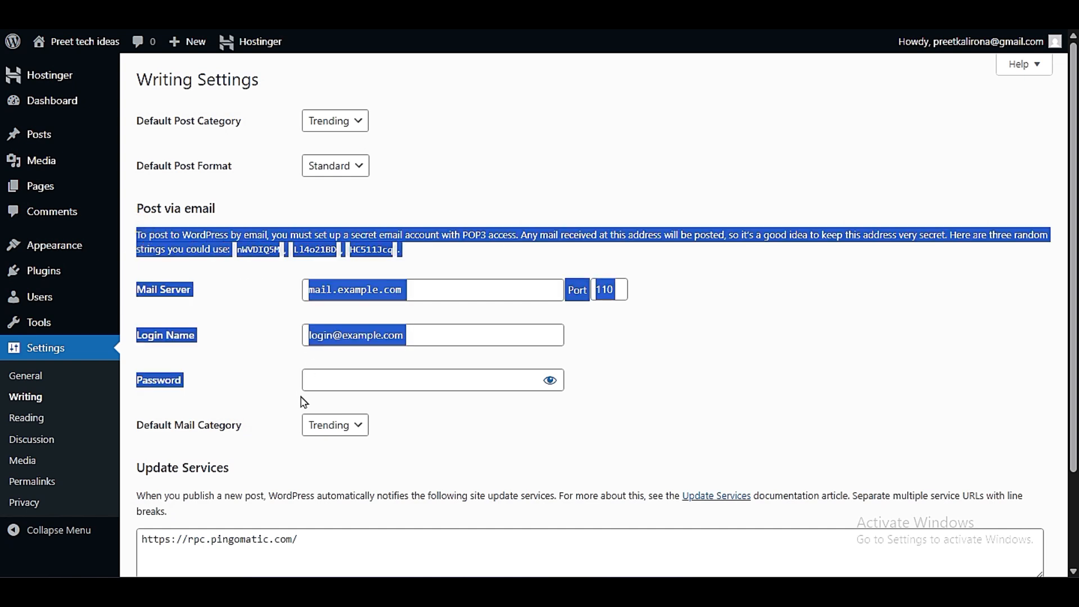
pyautogui.click(303, 405)
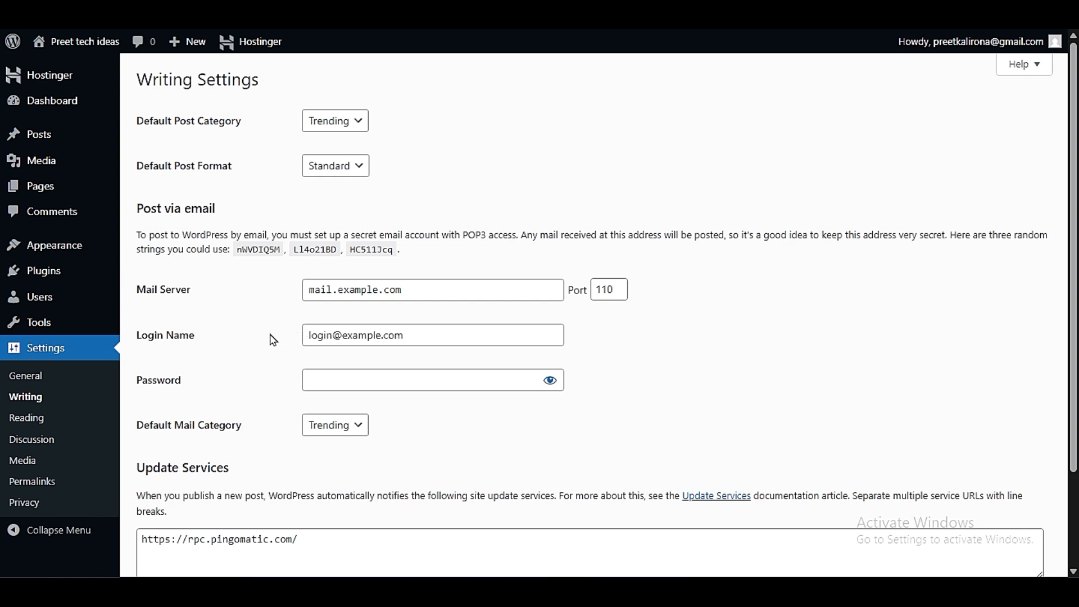
pyautogui.moveTo(138, 220); pyautogui.dragTo(632, 236)
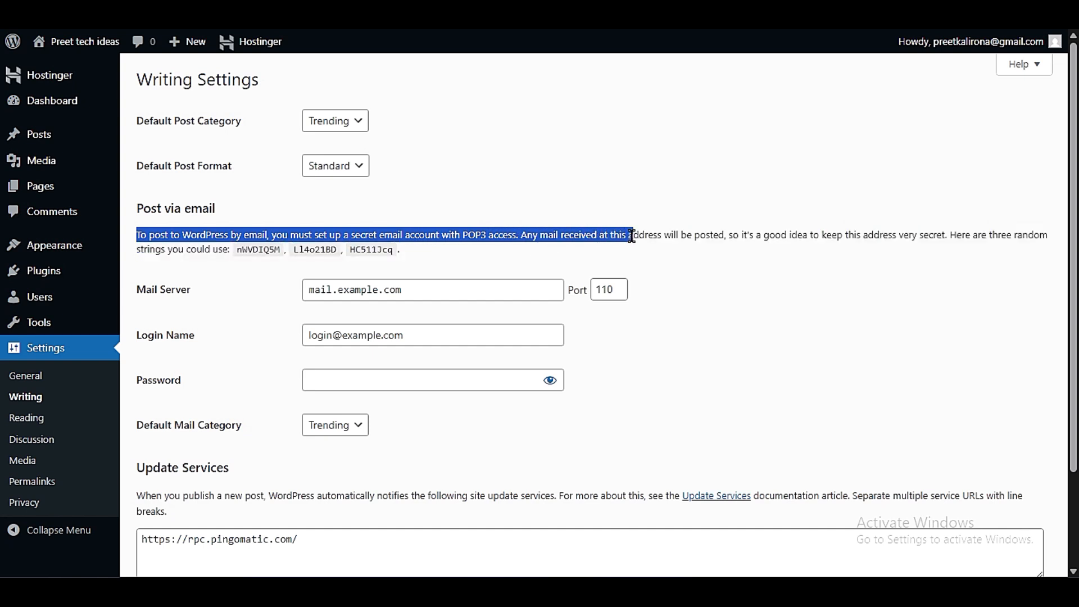
pyautogui.click(645, 252)
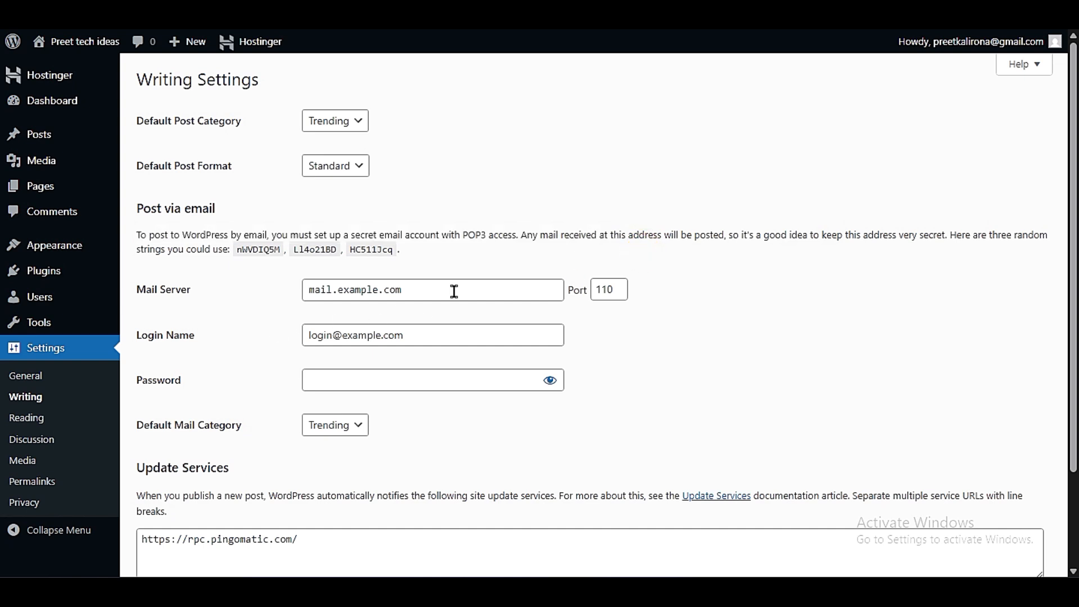
pyautogui.click(326, 427)
pyautogui.click(448, 425)
pyautogui.moveTo(521, 235); pyautogui.dragTo(722, 235)
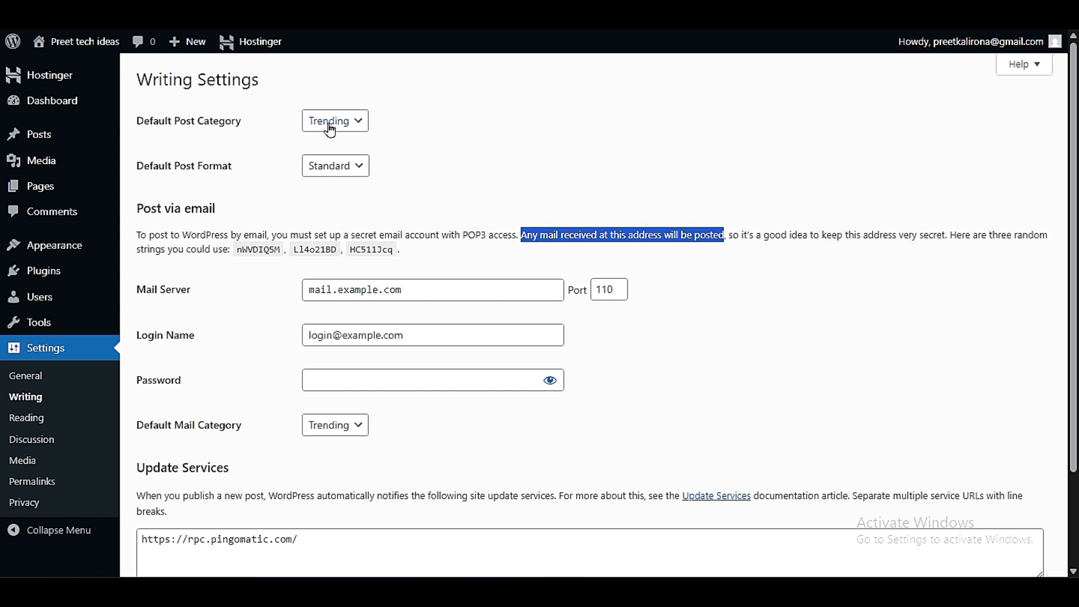
pyautogui.moveTo(19, 135)
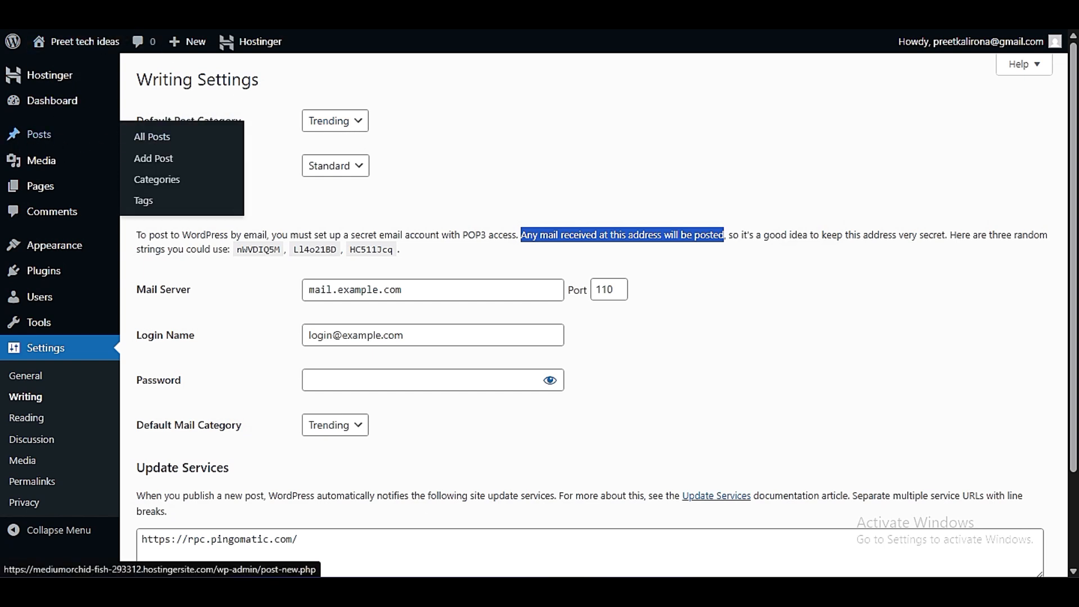
# - Check the Update Services URL list and save the Writing settings
pyautogui.scroll(-2, 288, 441)
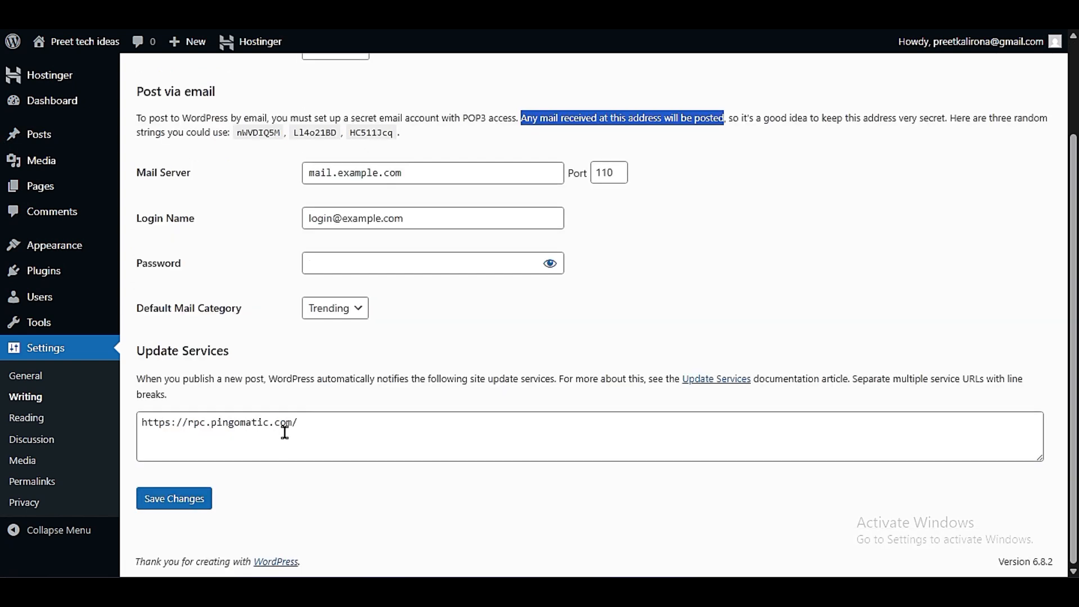
pyautogui.click(285, 429)
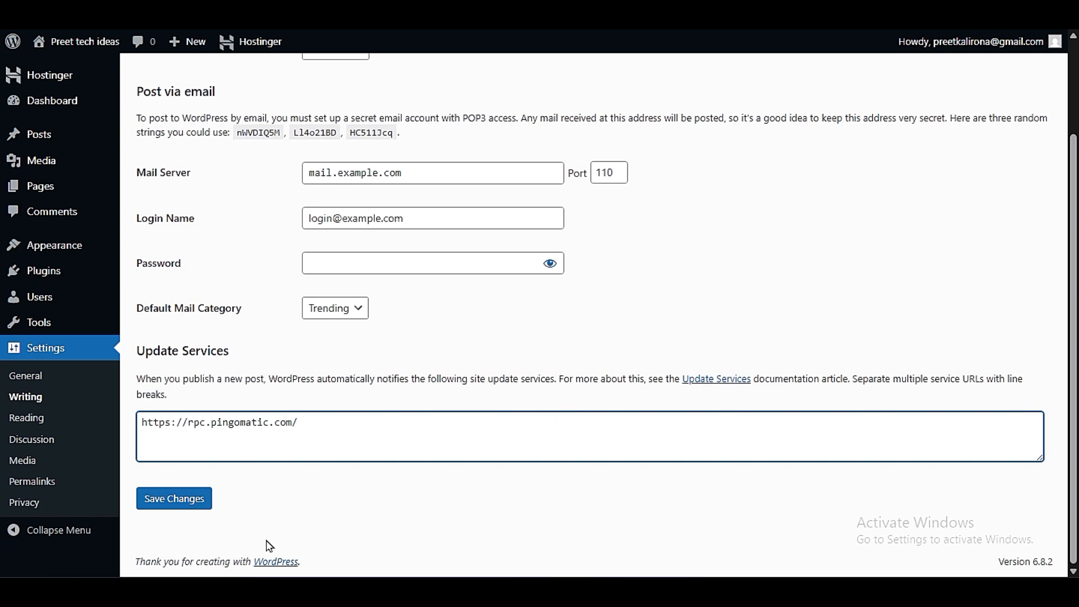
pyautogui.click(167, 509)
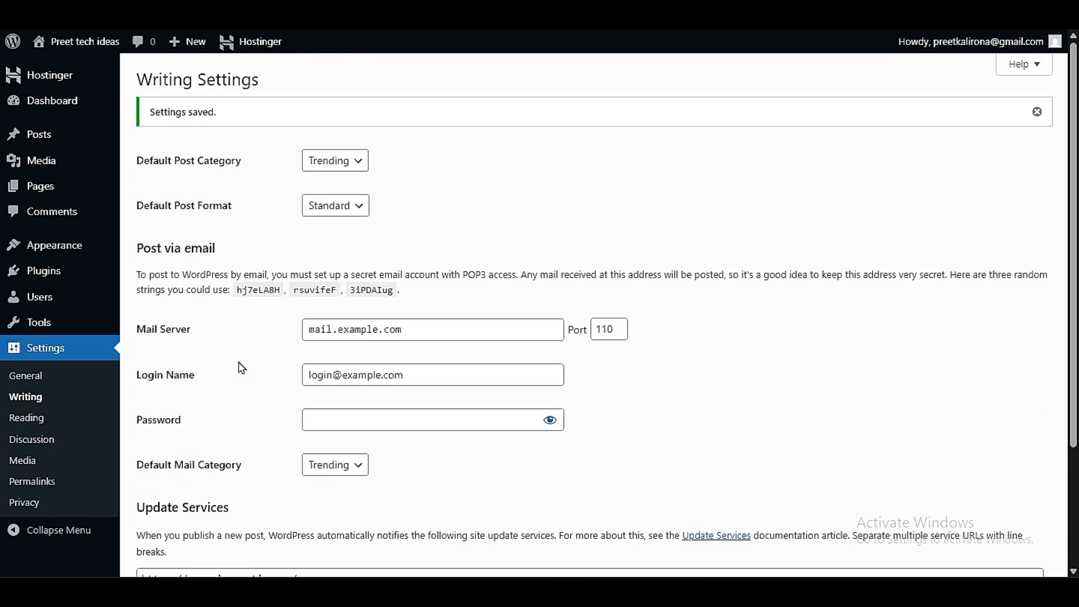
# - Open the Reading settings and set each post in a feed to include only the Excerpt
pyautogui.click(25, 419)
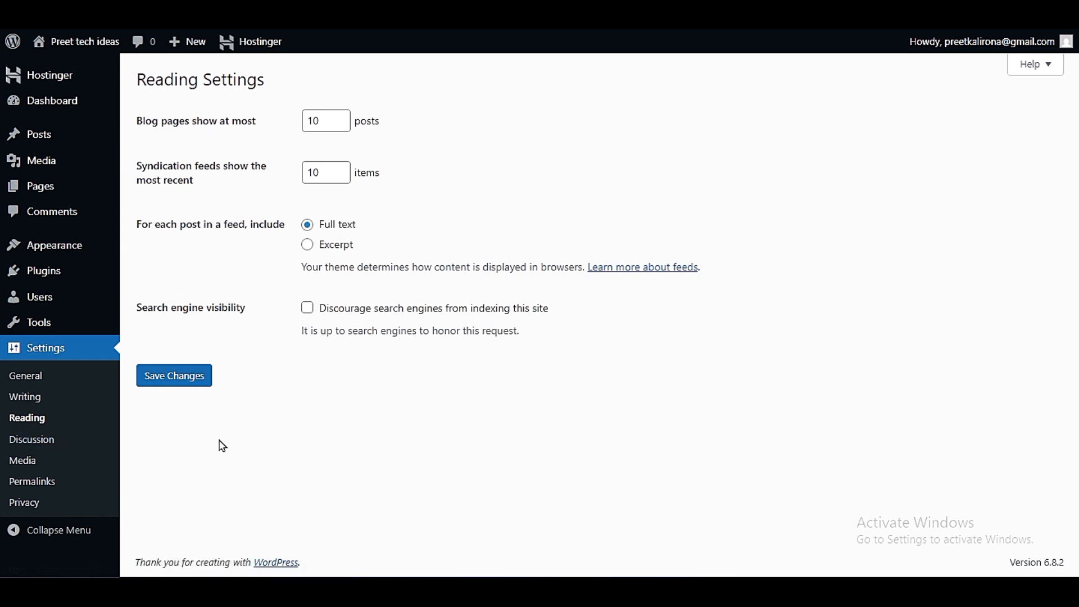
pyautogui.click(33, 416)
pyautogui.moveTo(336, 128); pyautogui.dragTo(284, 145)
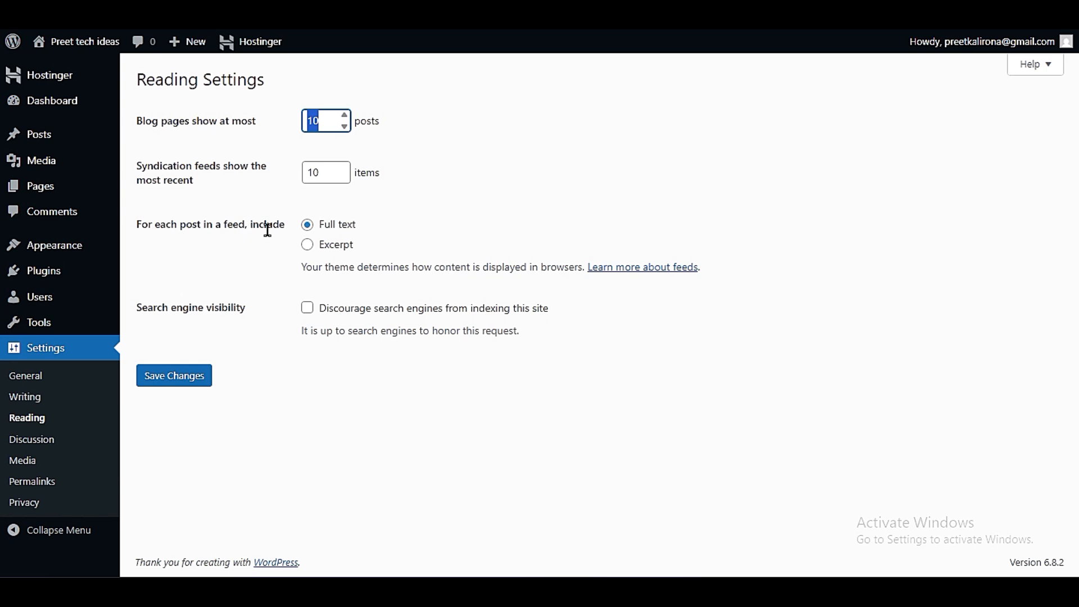
pyautogui.click(307, 248)
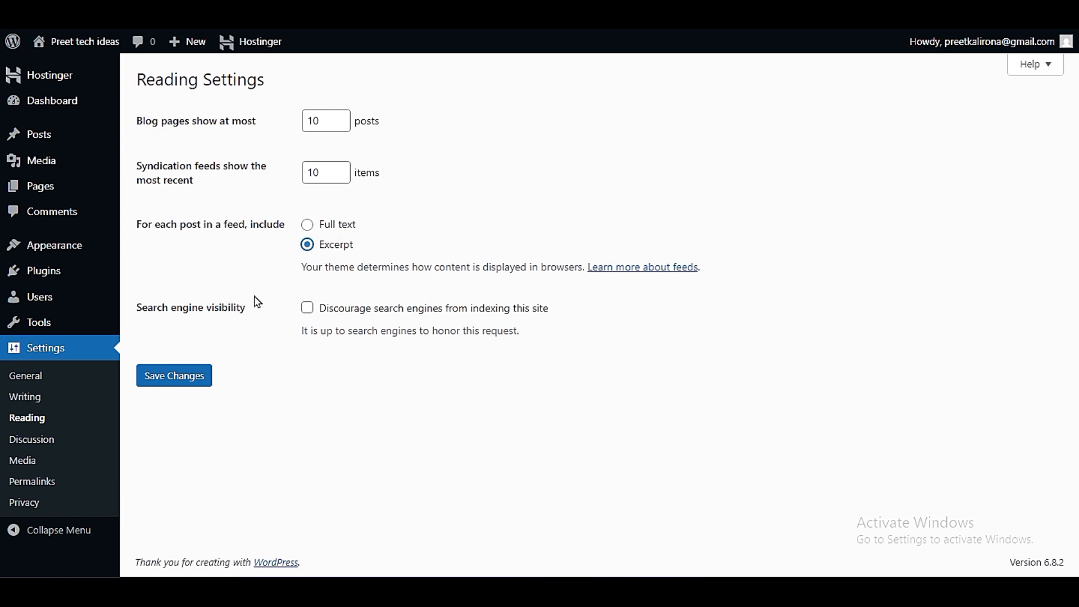
# - Try the option to discourage search engines from indexing the site, leave it unticked, and save the Reading settings
pyautogui.moveTo(139, 309); pyautogui.dragTo(269, 313)
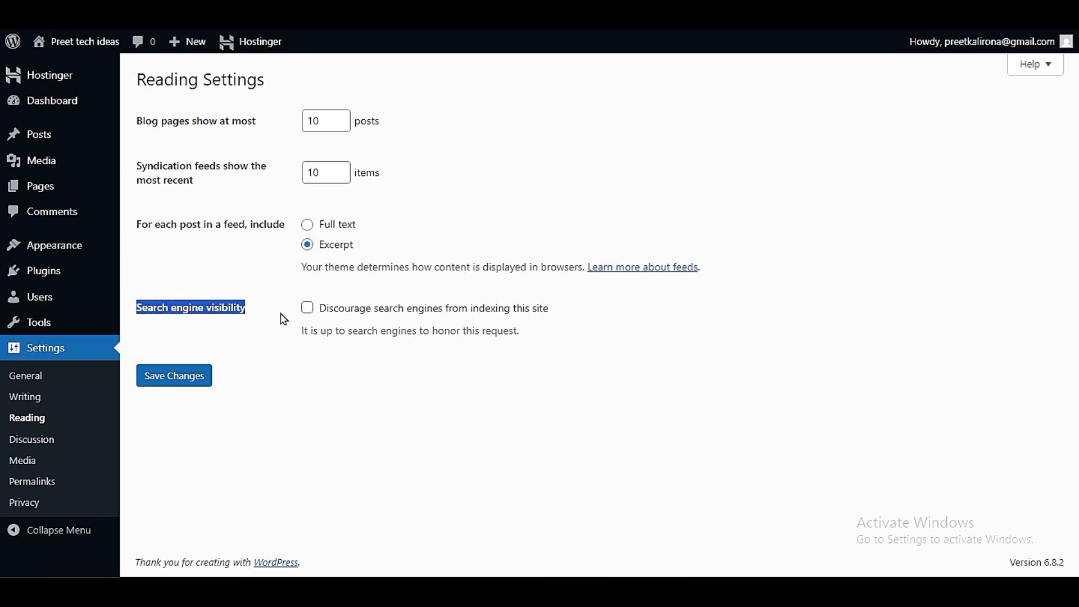
pyautogui.click(284, 319)
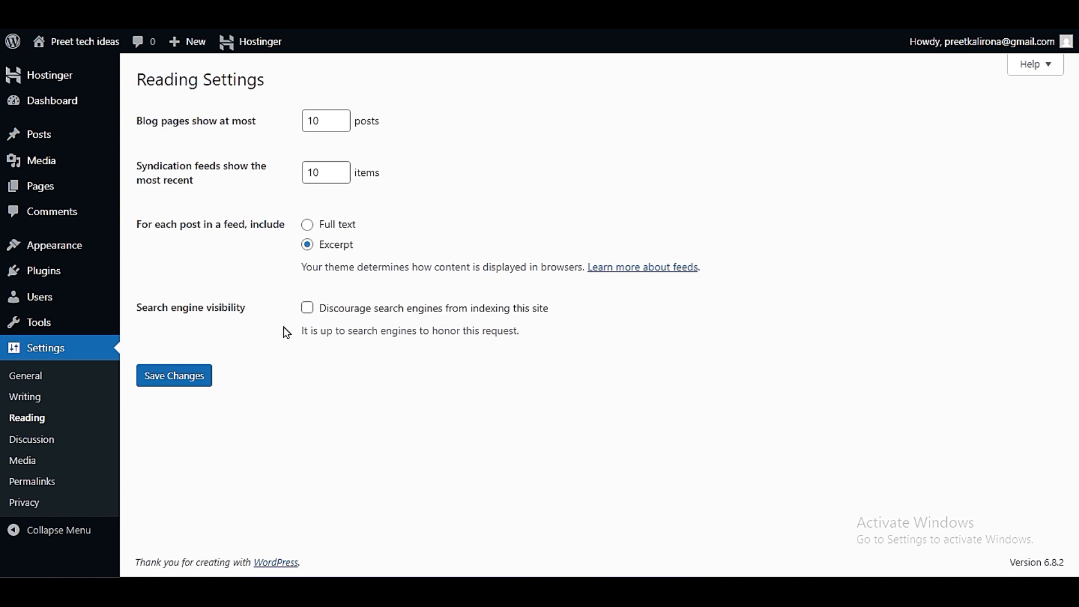
pyautogui.click(306, 309)
pyautogui.click(307, 311)
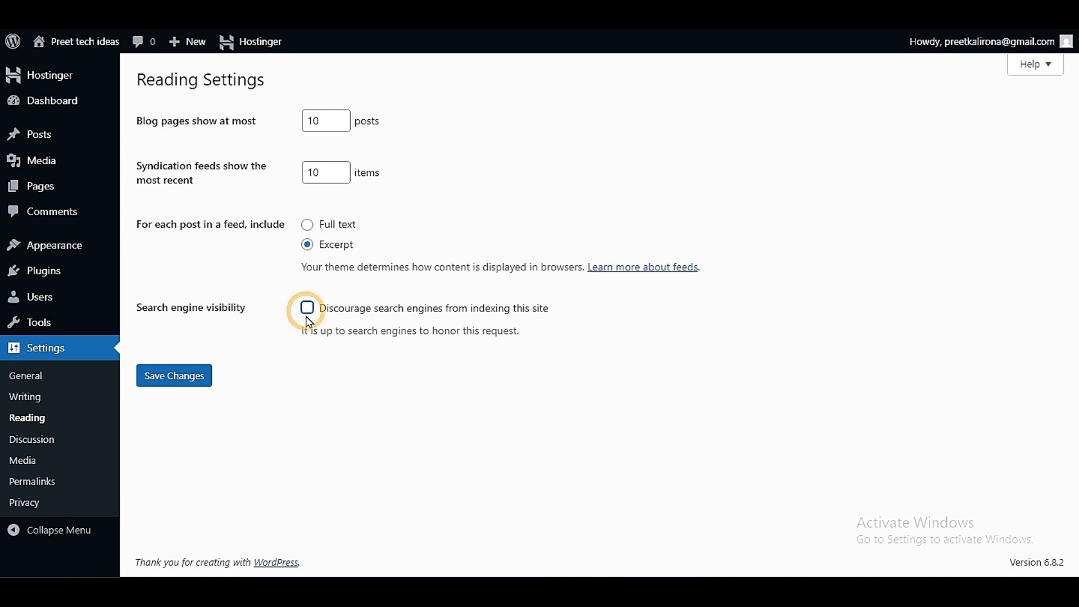
pyautogui.click(306, 310)
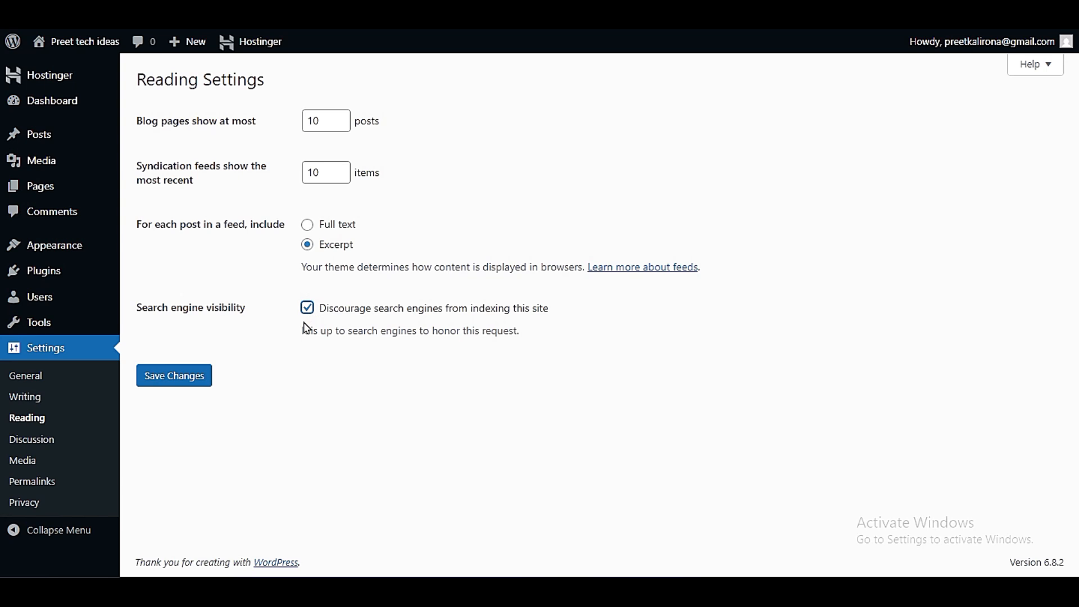
pyautogui.click(306, 310)
pyautogui.moveTo(318, 319); pyautogui.dragTo(554, 317)
pyautogui.click(553, 314)
pyautogui.click(203, 376)
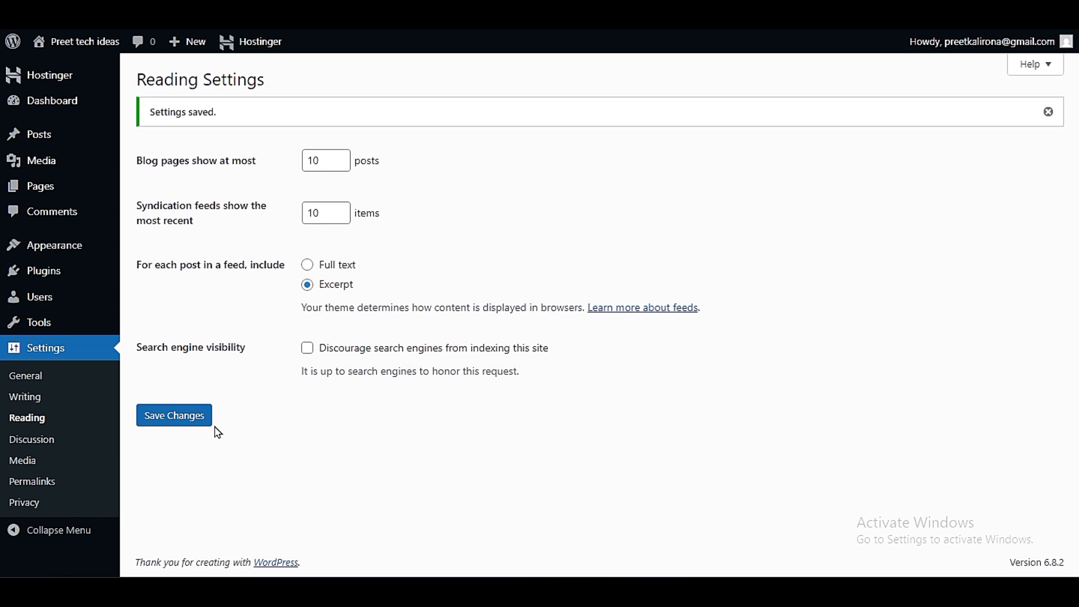
# - Open the Discussion settings and review the post, comment, email, moderation and avatar options down the page
pyautogui.click(35, 438)
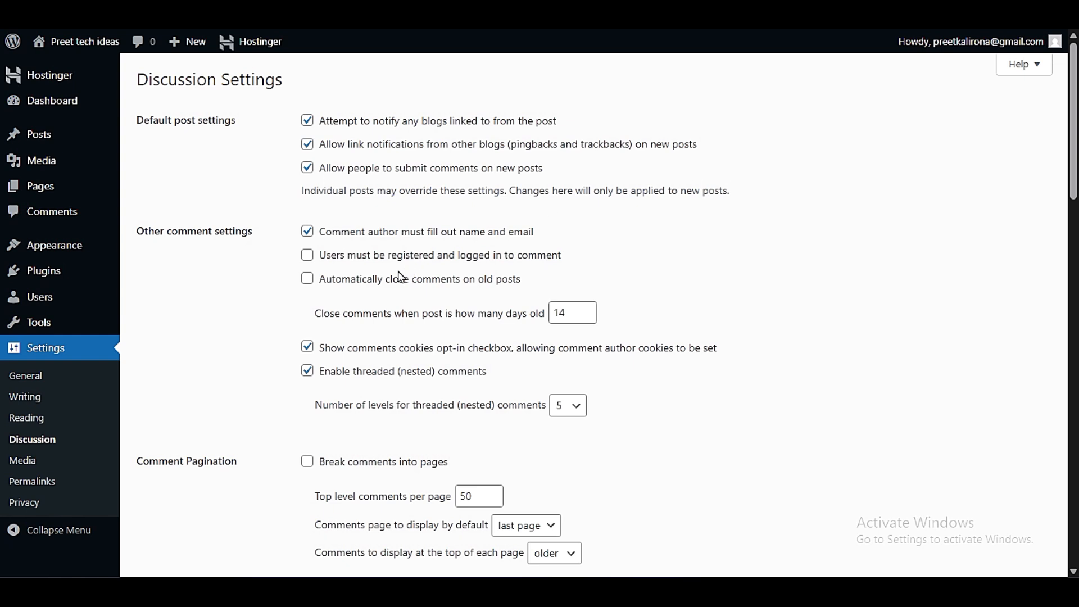
pyautogui.scroll(-6, 401, 276)
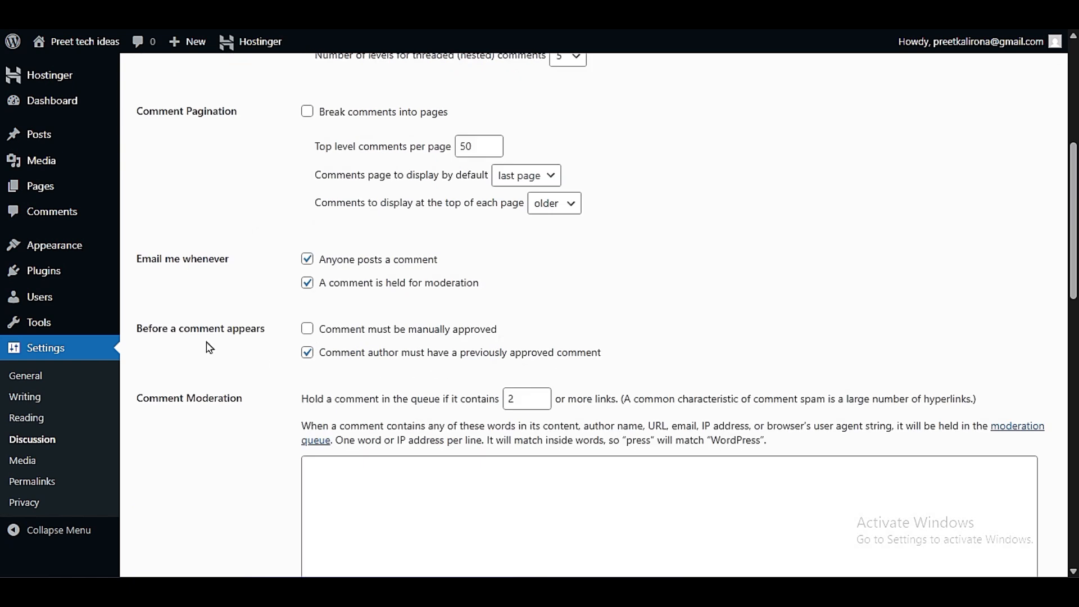
pyautogui.scroll(-6, 208, 347)
pyautogui.scroll(-9, 209, 348)
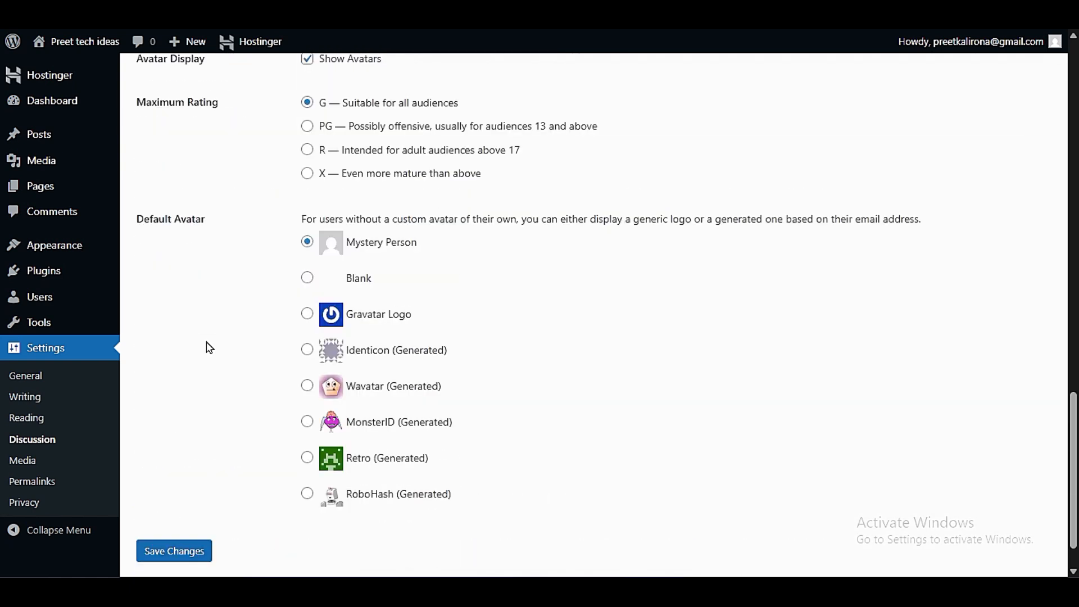
pyautogui.scroll(6, 209, 348)
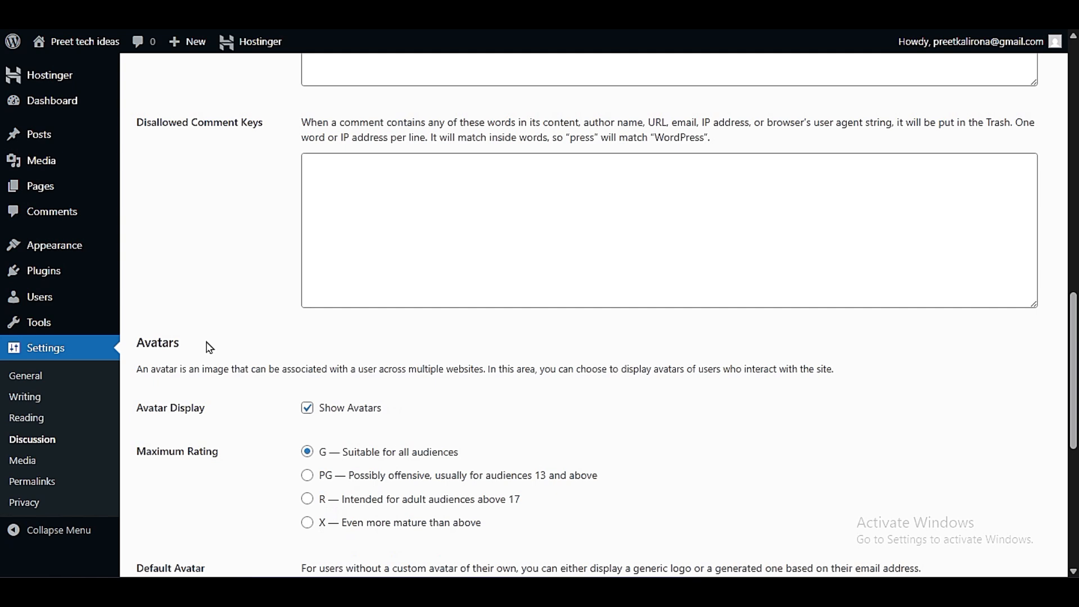
pyautogui.scroll(6, 209, 347)
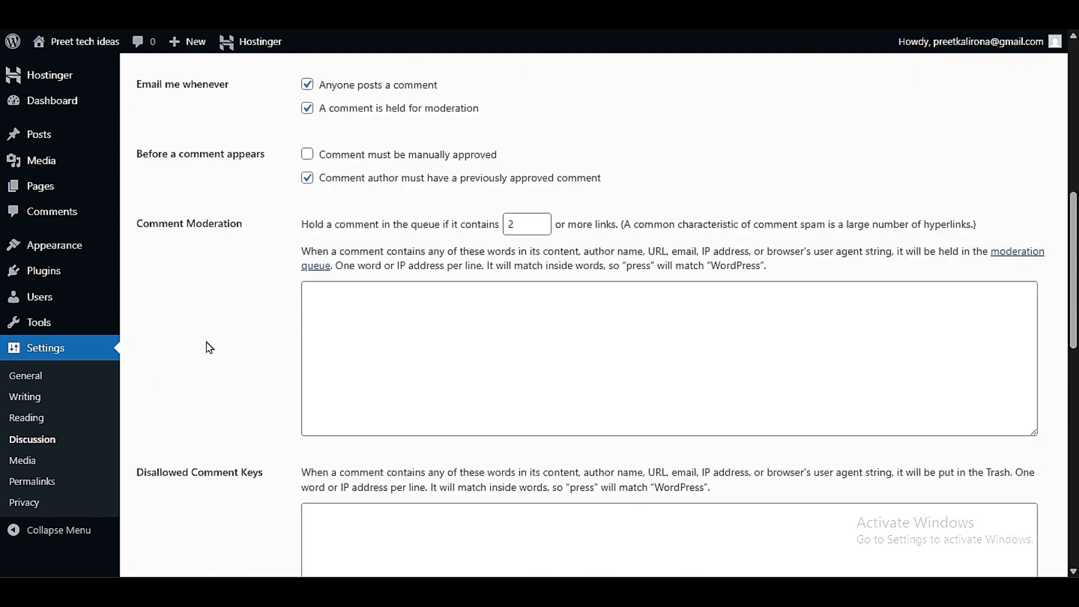
# - Examine the Comment Moderation word list and the Disallowed Comment Keys field and its description
pyautogui.click(398, 326)
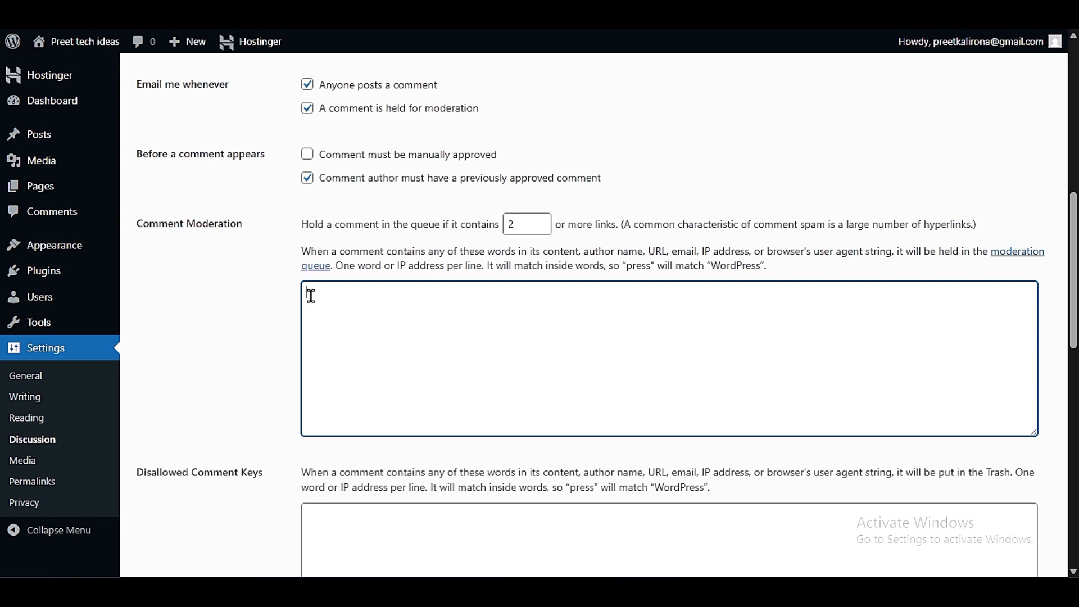
pyautogui.scroll(-3, 263, 348)
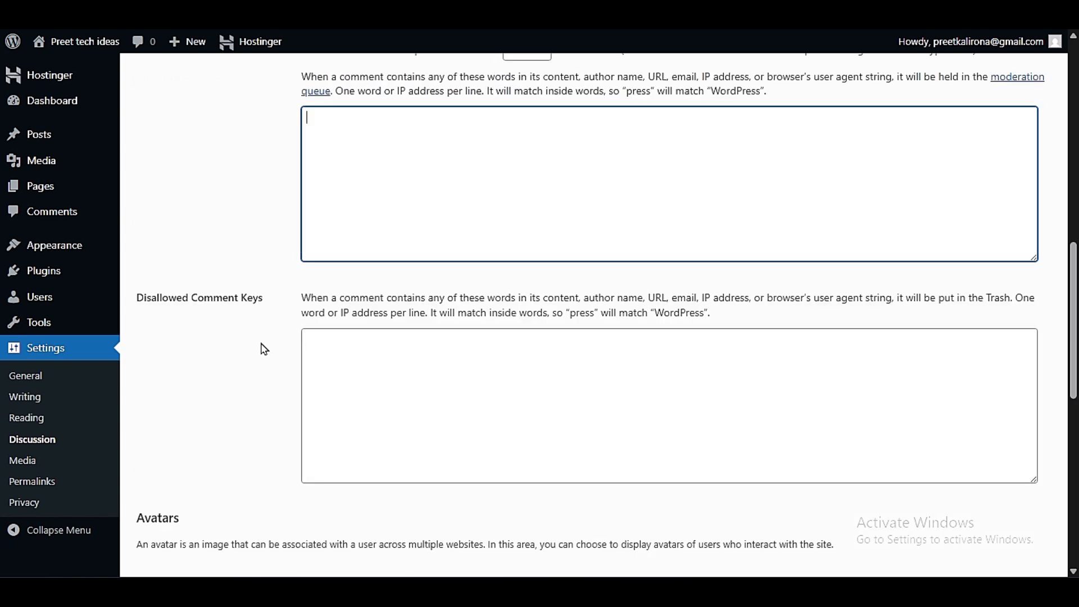
pyautogui.moveTo(198, 297); pyautogui.dragTo(292, 321)
pyautogui.click(288, 314)
pyautogui.click(408, 371)
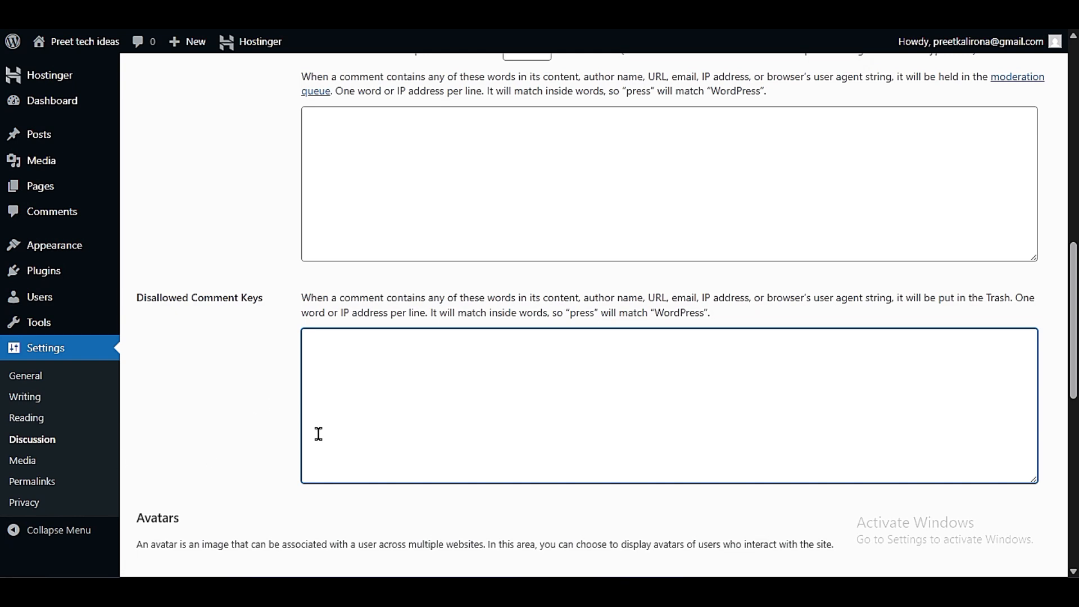
# - Check the Avatar Display option and the Maximum Rating choices in the Avatars section
pyautogui.scroll(-6, 247, 453)
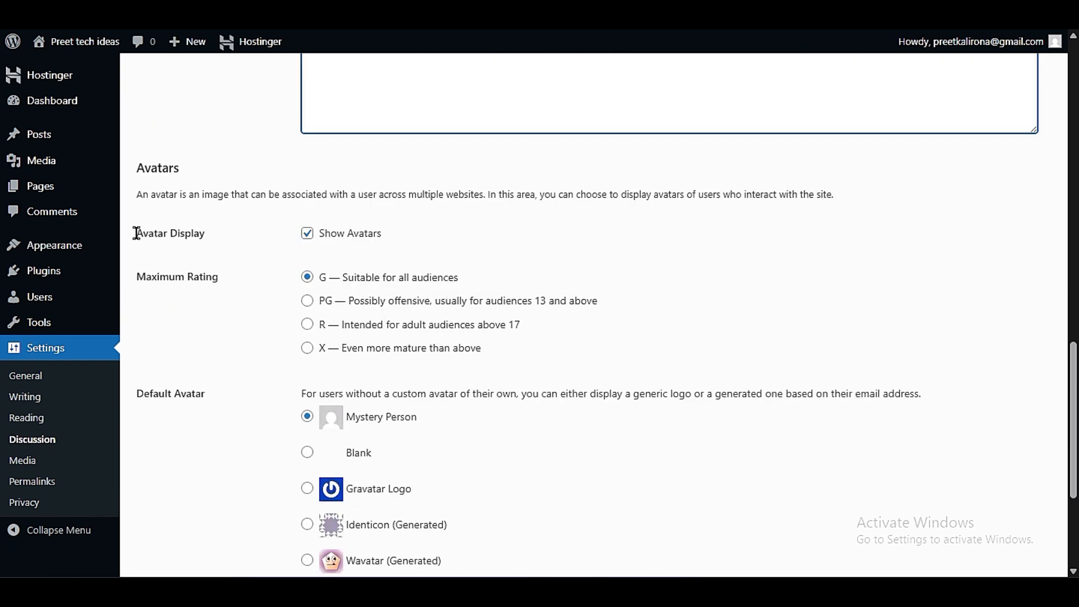
pyautogui.moveTo(137, 233); pyautogui.dragTo(273, 246)
pyautogui.click(272, 243)
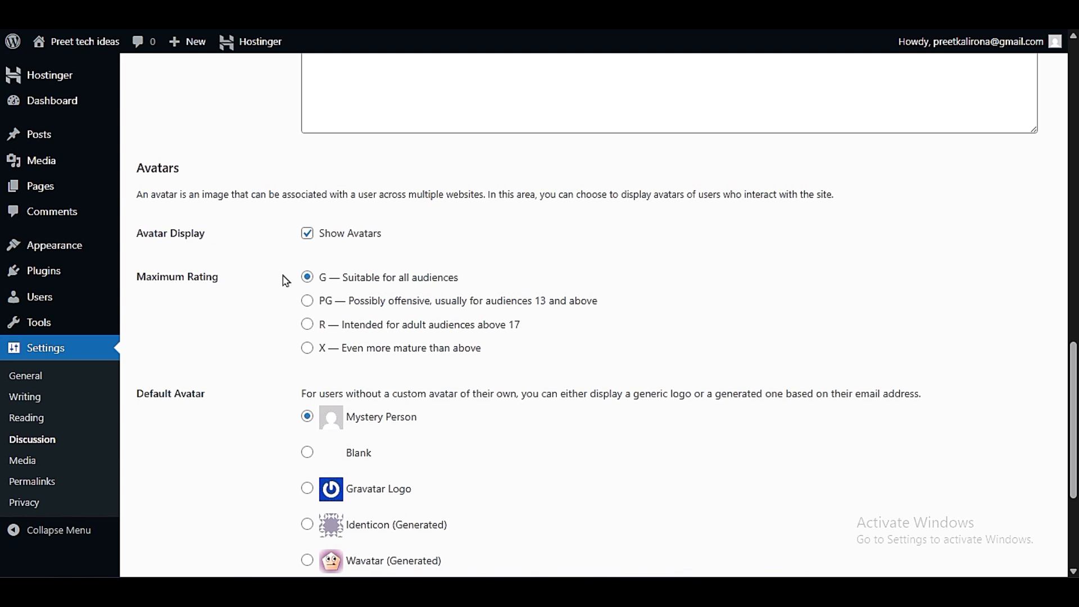
pyautogui.moveTo(140, 279); pyautogui.dragTo(226, 284)
pyautogui.click(258, 298)
pyautogui.scroll(-3, 173, 392)
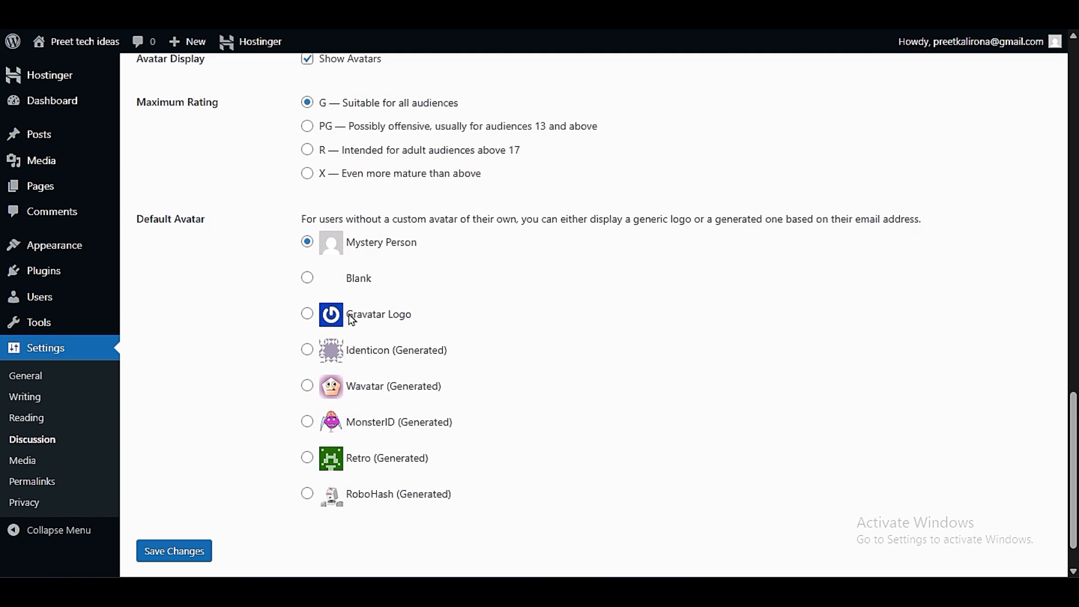
# - Try Gravatar Logo, Blank and Wavatar as the default avatar and reselect Mystery Person
pyautogui.click(307, 314)
pyautogui.click(308, 277)
pyautogui.click(307, 386)
pyautogui.click(307, 242)
pyautogui.click(339, 258)
# - Read the Default Avatar description about users without a custom avatar of their own
pyautogui.moveTo(301, 218); pyautogui.dragTo(830, 220)
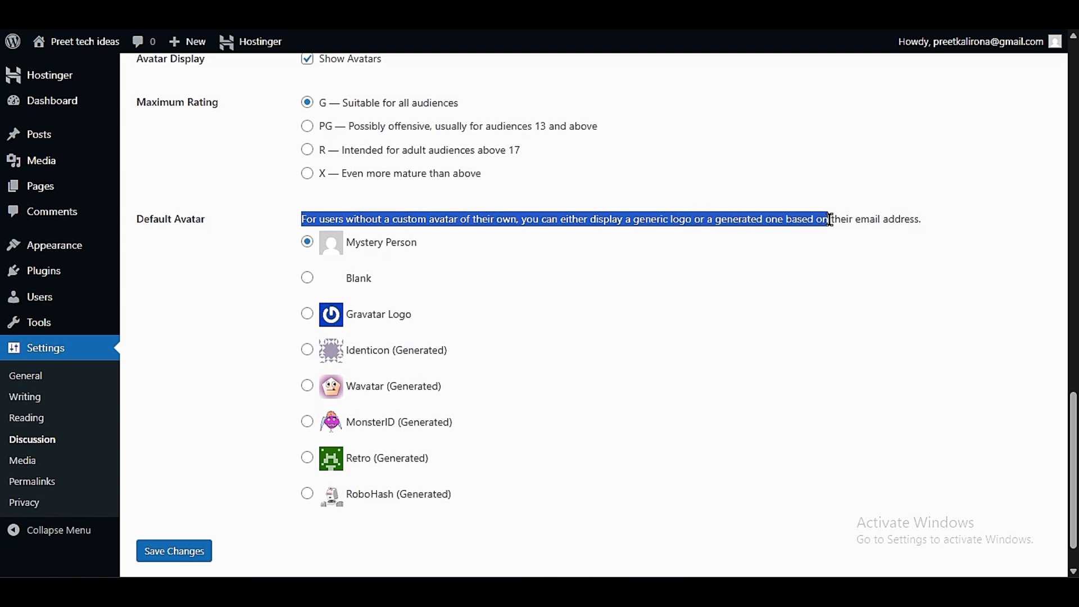
pyautogui.click(715, 258)
pyautogui.moveTo(616, 225); pyautogui.dragTo(930, 219)
pyautogui.click(916, 239)
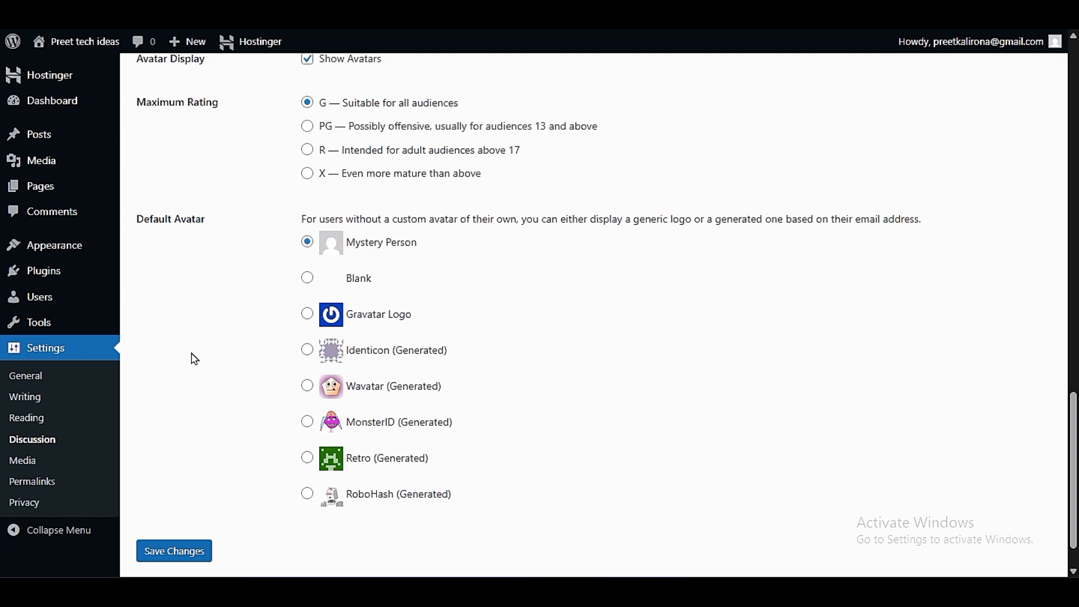
pyautogui.moveTo(649, 224); pyautogui.dragTo(918, 231)
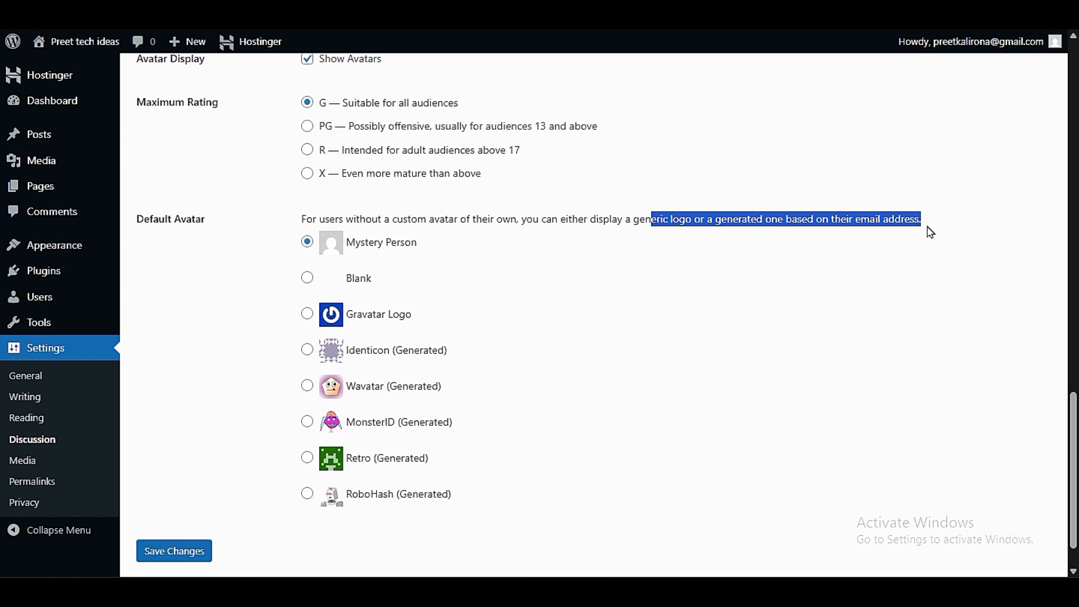
pyautogui.click(899, 245)
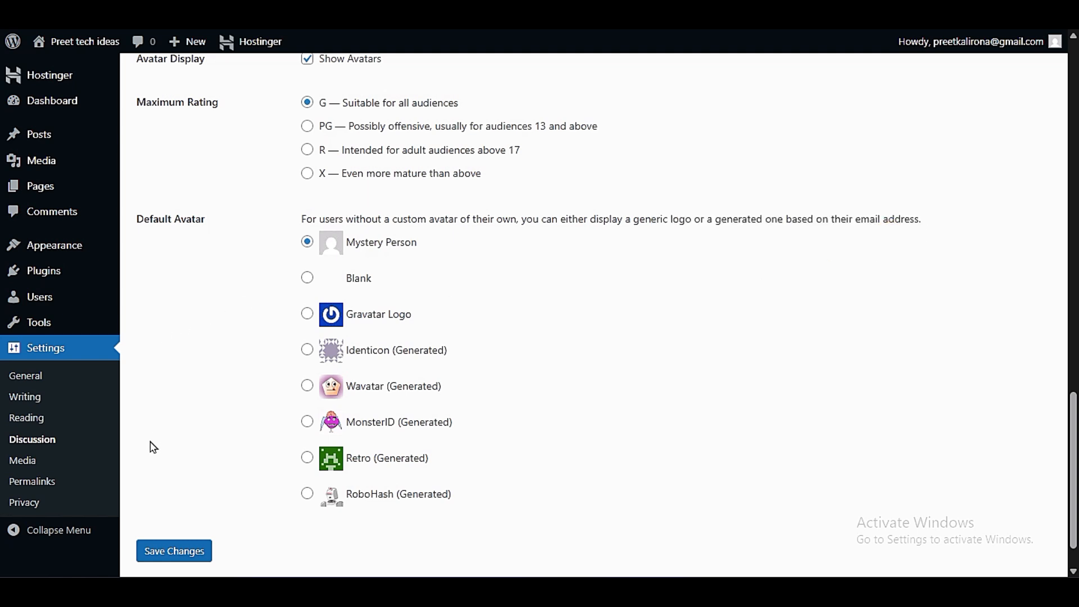
# - Open the Media settings and check the maximum dimensions for large images and the thumbnail width and height
pyautogui.click(23, 460)
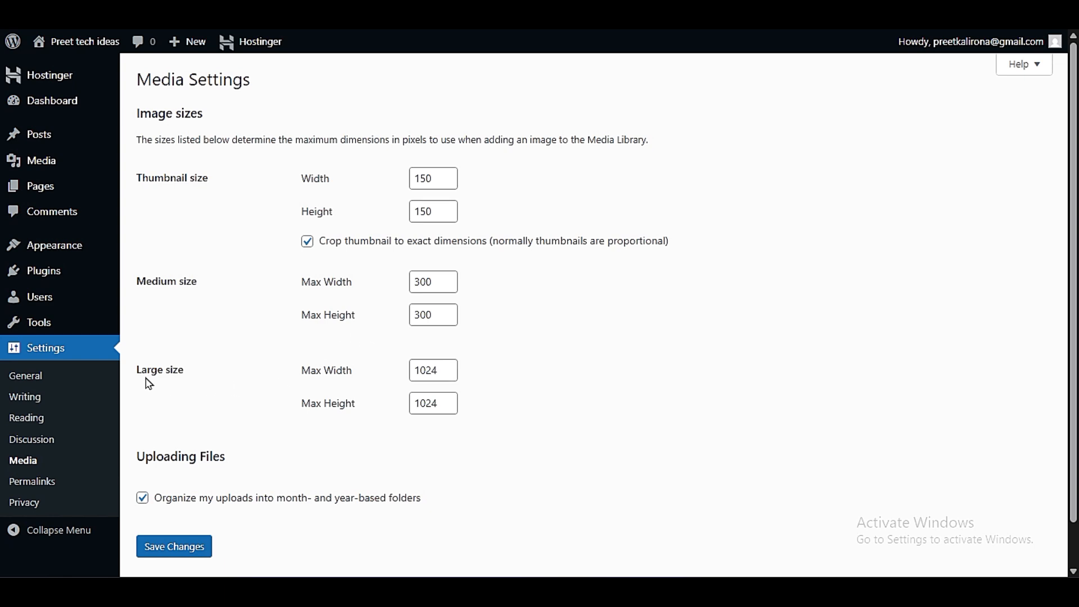
pyautogui.moveTo(137, 373); pyautogui.dragTo(180, 368)
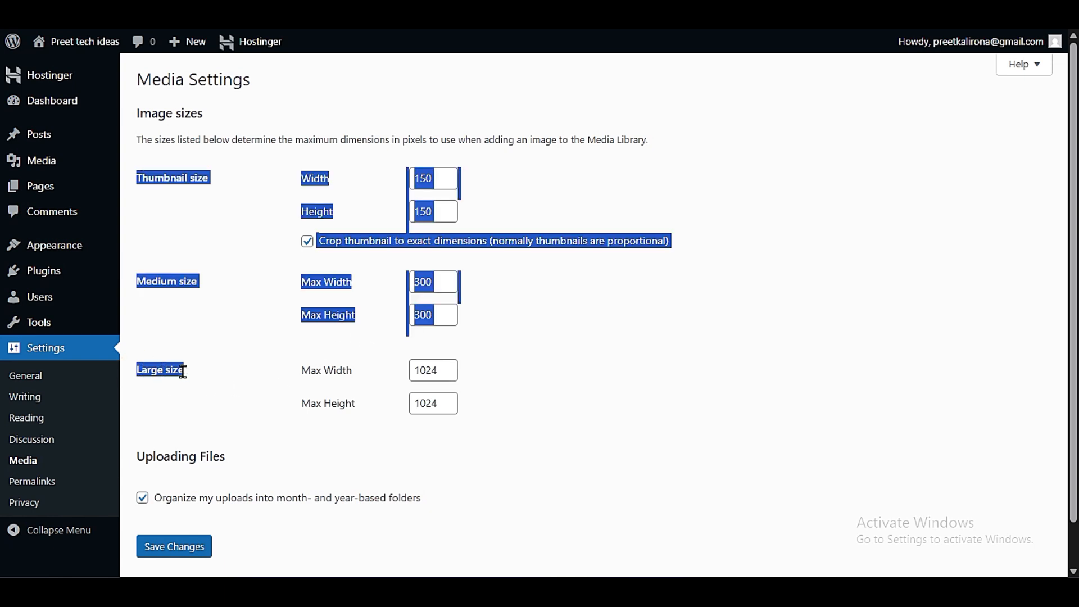
pyautogui.click(182, 372)
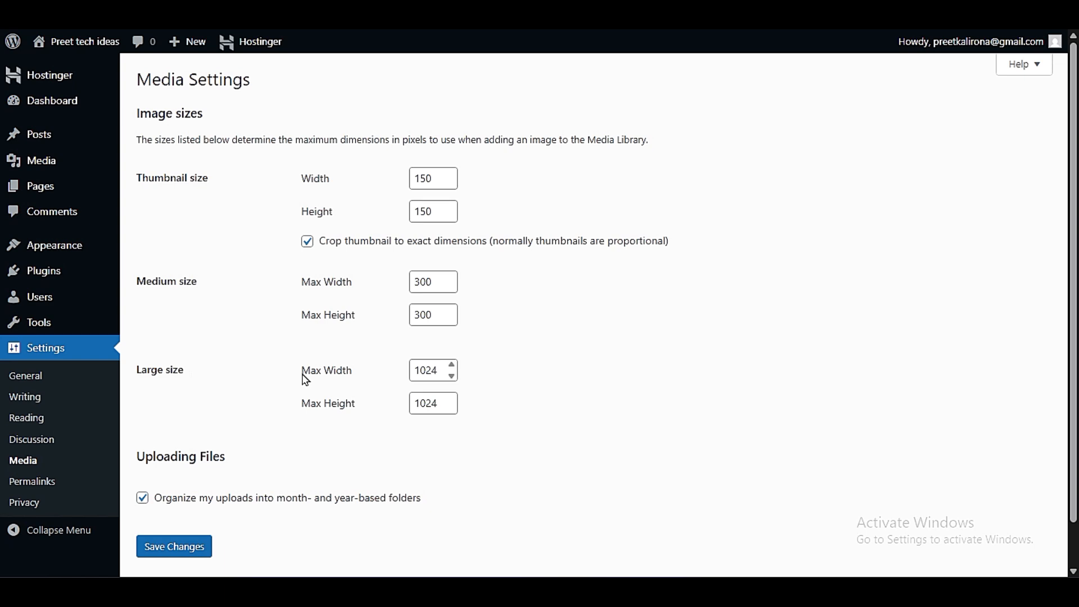
pyautogui.doubleClick(442, 374)
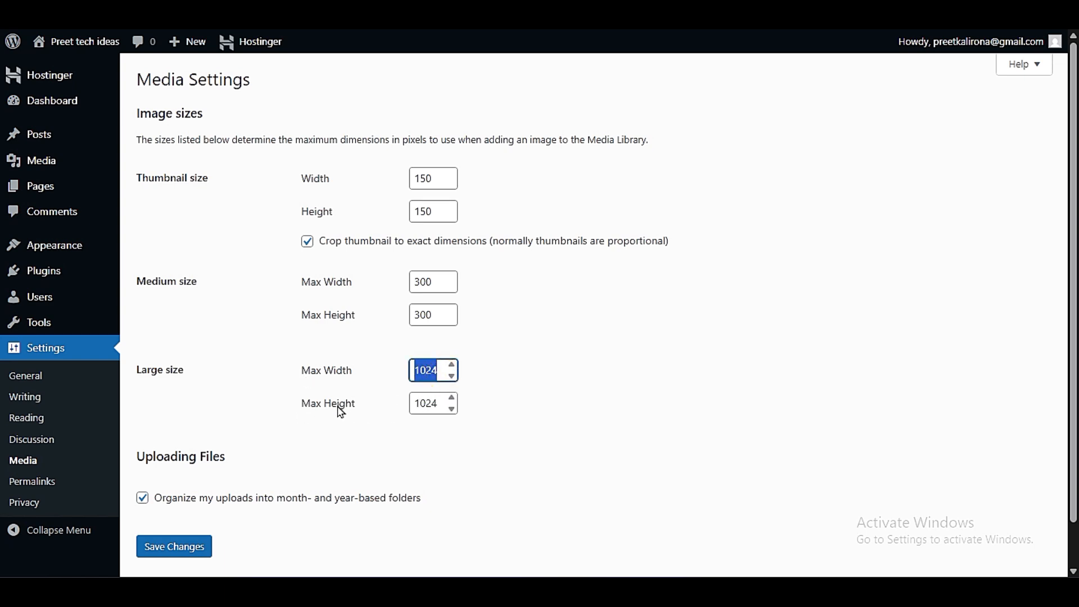
pyautogui.click(433, 405)
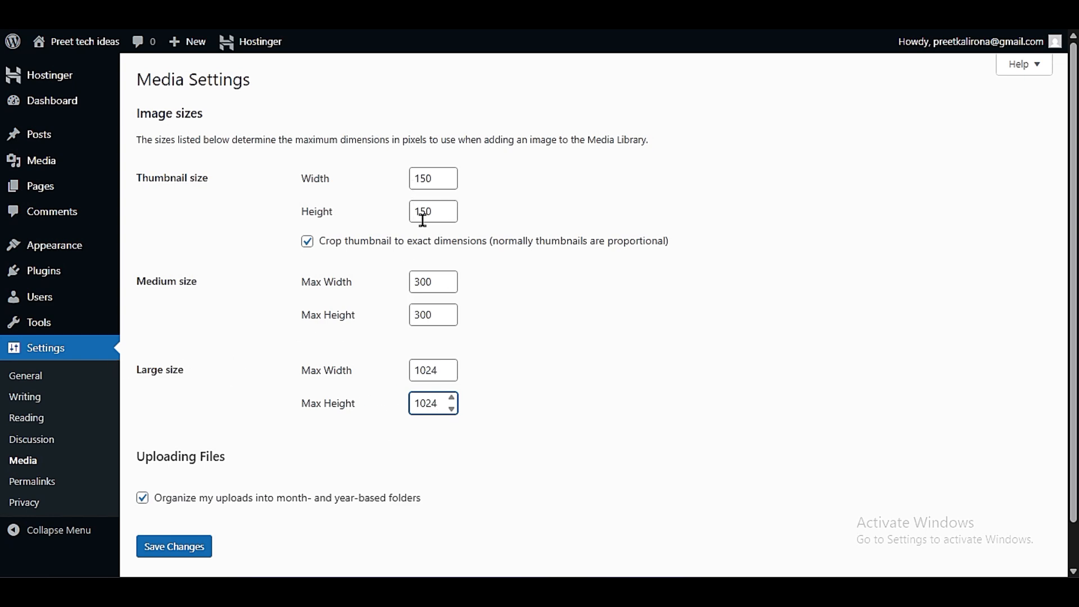
pyautogui.doubleClick(432, 181)
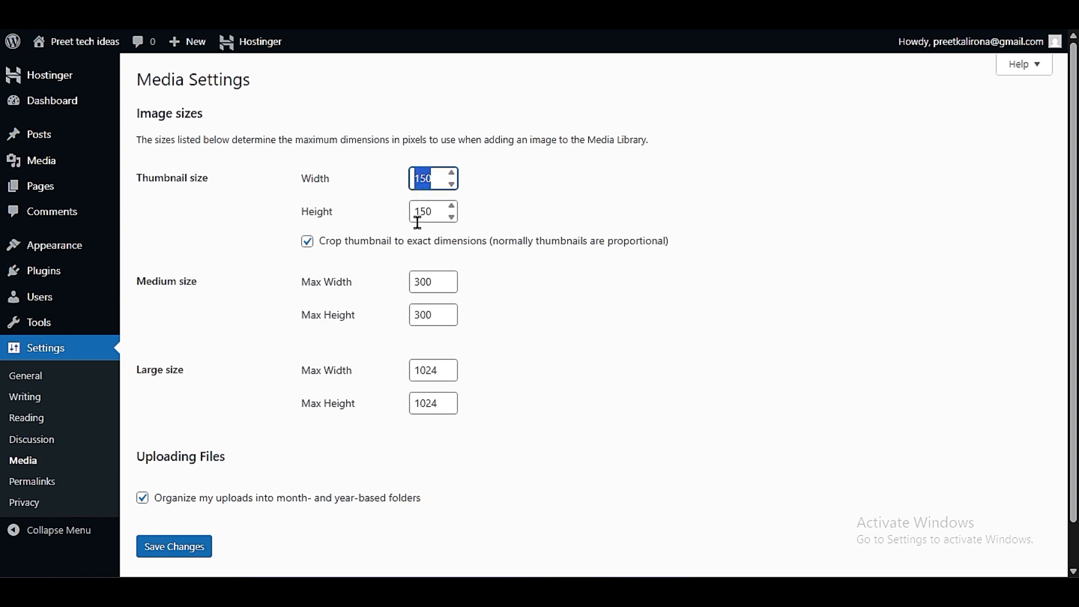
pyautogui.doubleClick(439, 216)
pyautogui.click(394, 259)
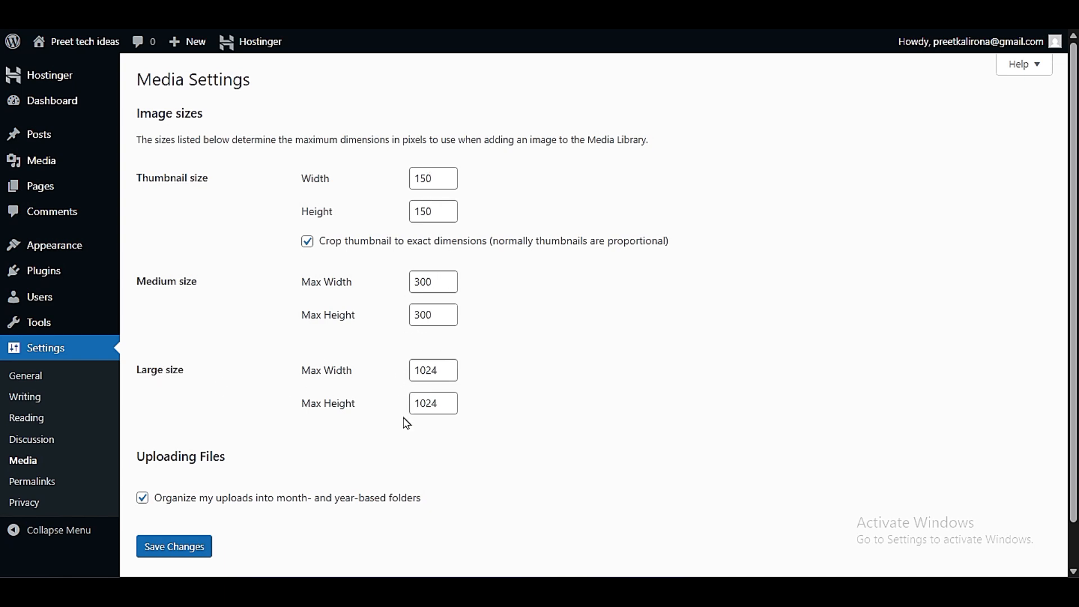
# - Try the option to crop thumbnails to exact dimensions, leave it ticked, and recheck the thumbnail width and height
pyautogui.click(309, 243)
pyautogui.click(312, 244)
pyautogui.moveTo(317, 244); pyautogui.dragTo(690, 252)
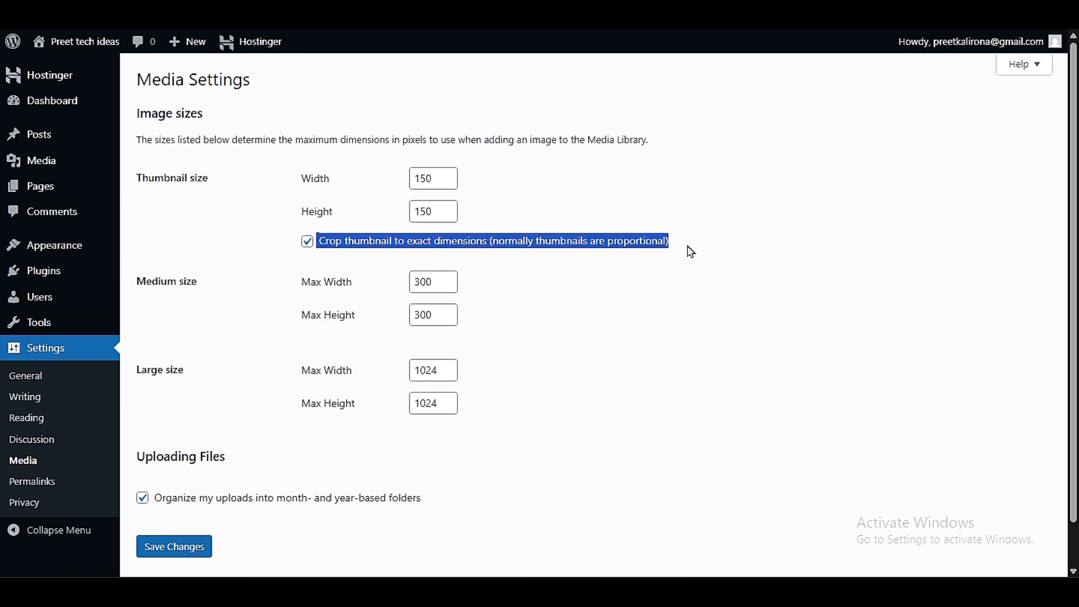
pyautogui.click(691, 252)
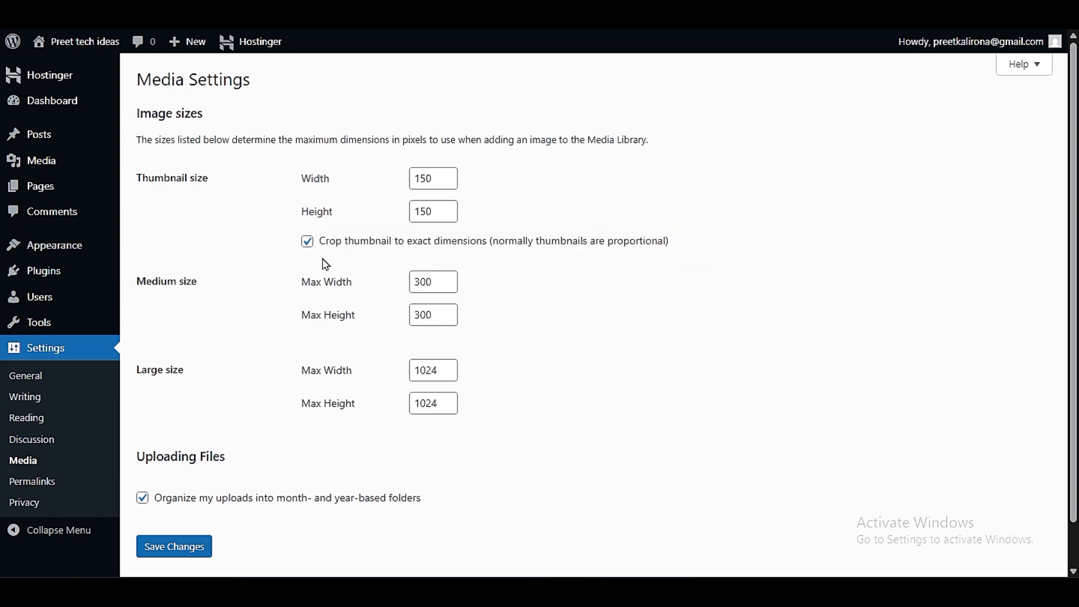
pyautogui.click(306, 241)
pyautogui.doubleClick(439, 185)
pyautogui.doubleClick(435, 212)
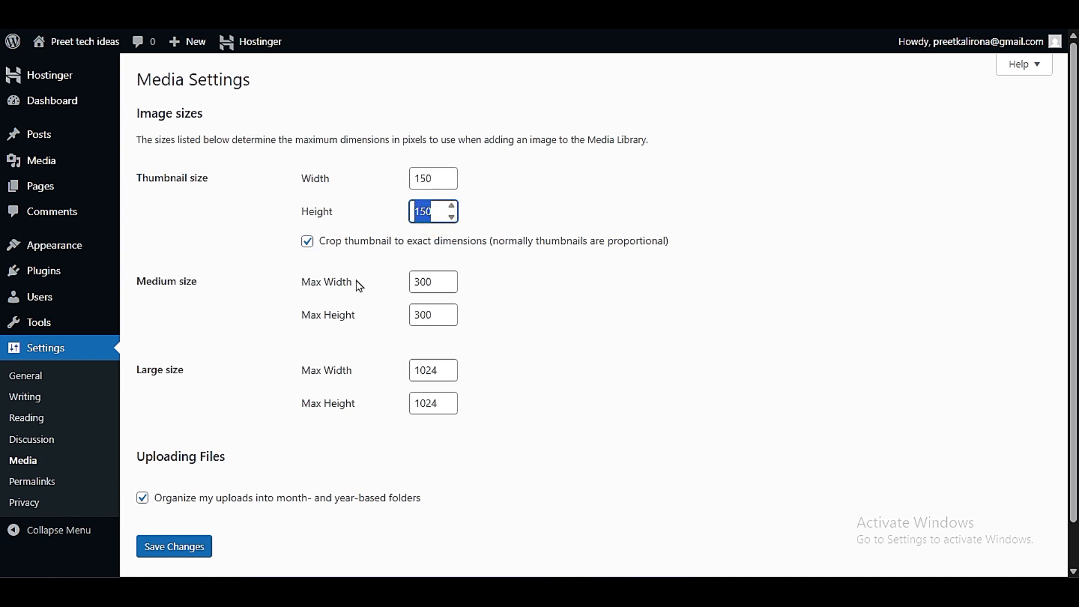
pyautogui.click(193, 450)
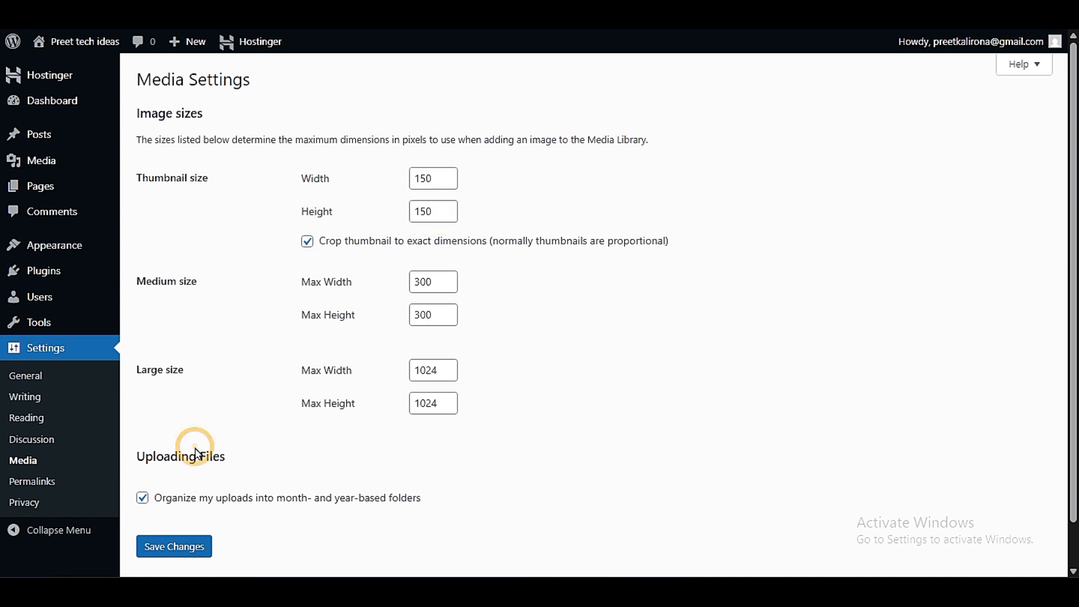
# - Try unticking the option to organize uploads into month- and year-based folders
pyautogui.scroll(-2, 196, 450)
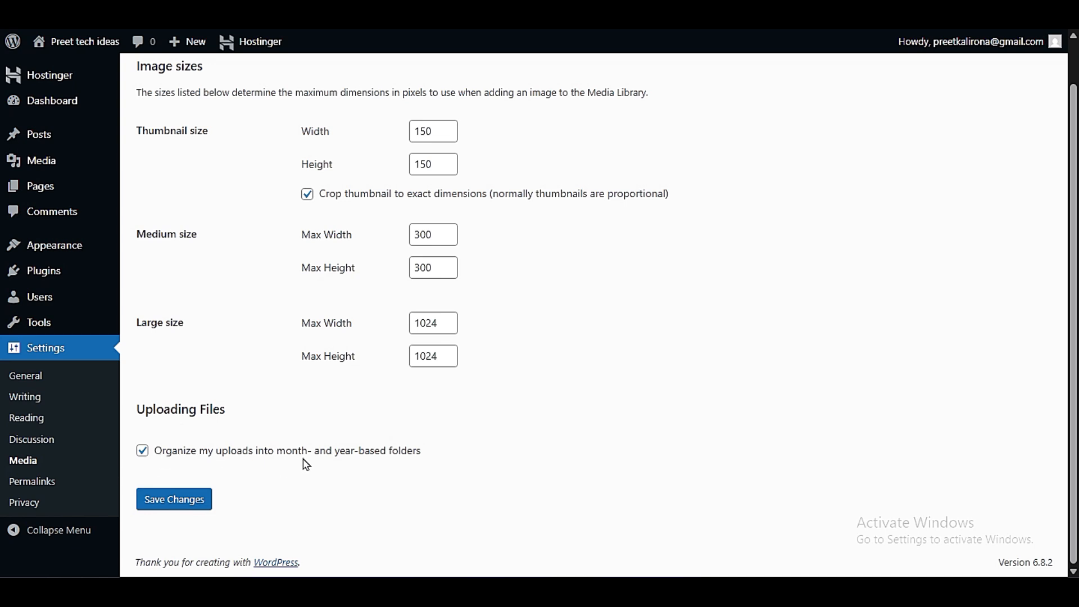
pyautogui.moveTo(420, 457); pyautogui.dragTo(157, 476)
pyautogui.click(142, 450)
pyautogui.click(142, 450)
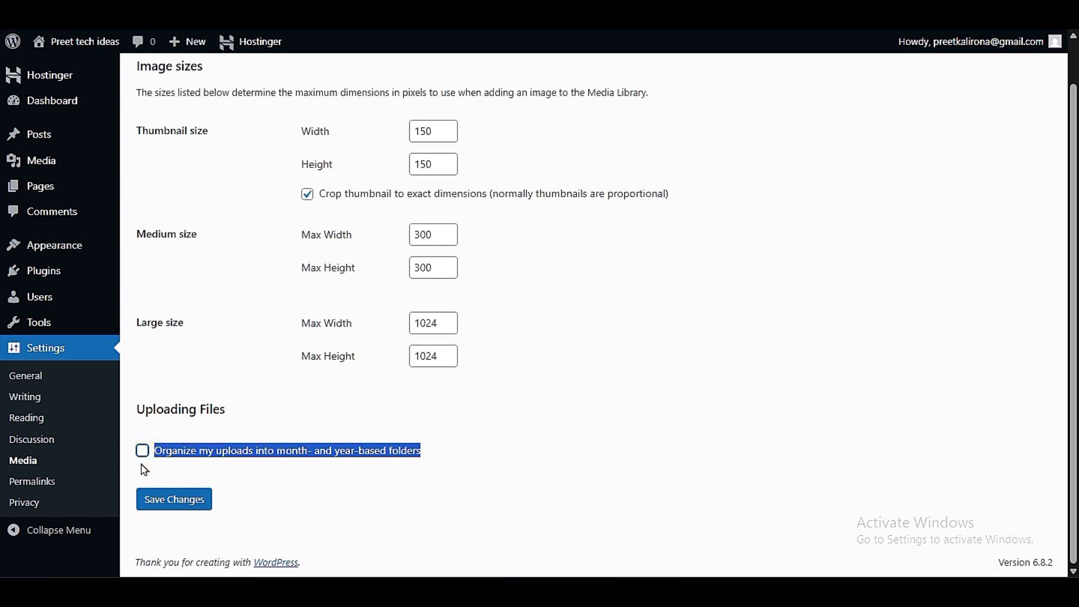
# - Open the Permalink settings and compare the example URLs for the Plain and Day and name structures
pyautogui.click(39, 485)
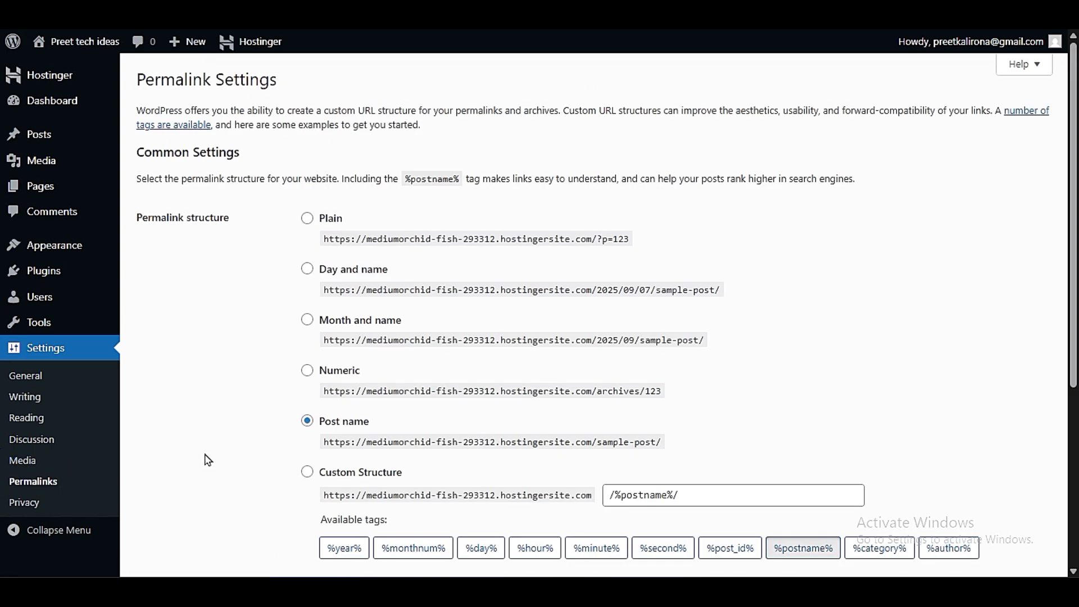
pyautogui.moveTo(641, 245); pyautogui.dragTo(342, 286)
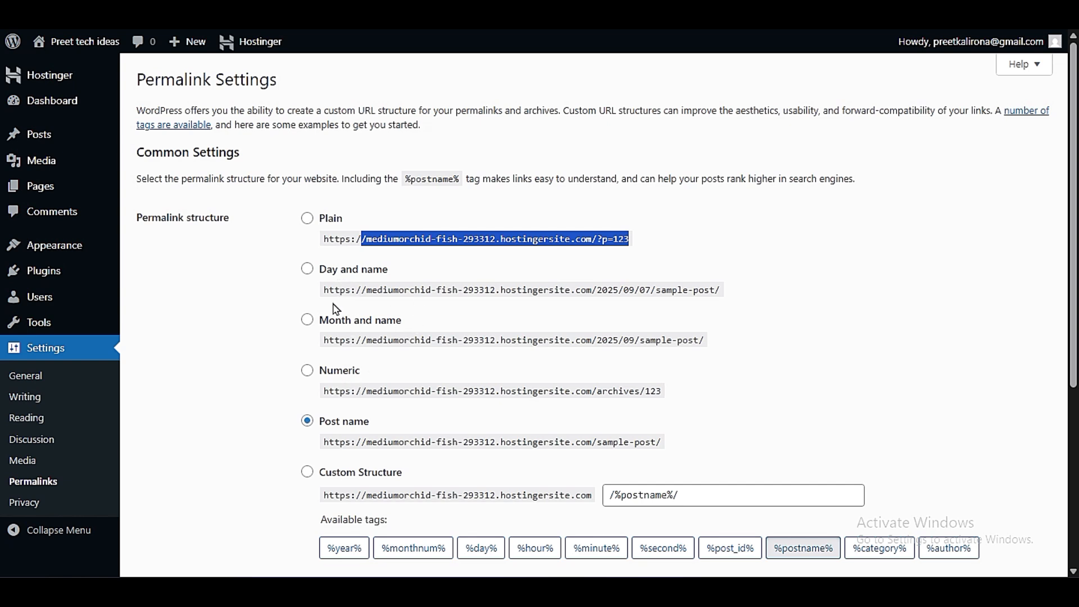
pyautogui.moveTo(325, 298); pyautogui.dragTo(730, 303)
pyautogui.click(715, 375)
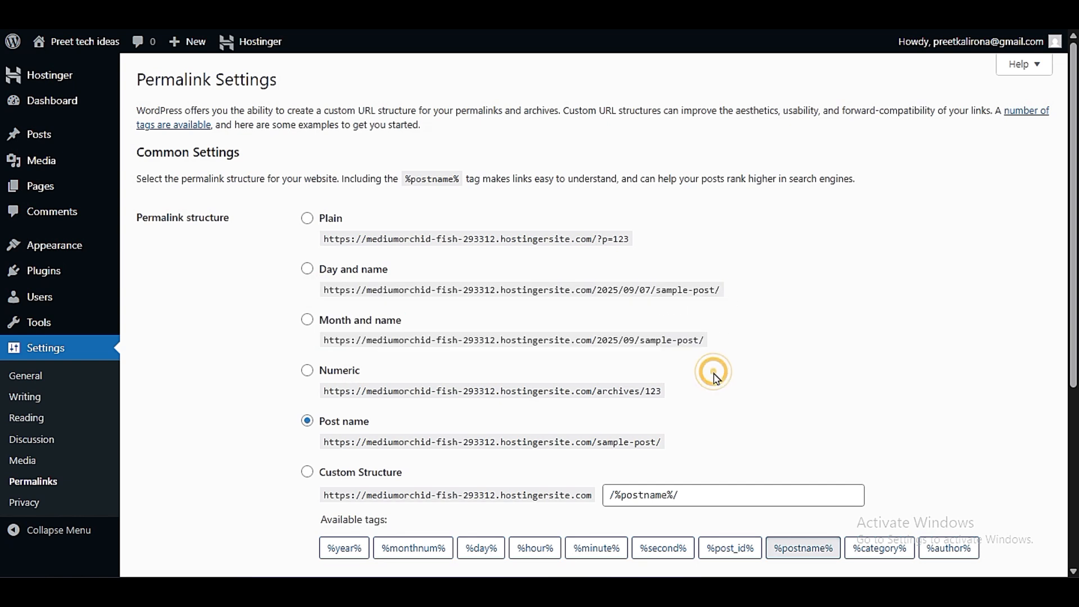
pyautogui.moveTo(608, 238); pyautogui.dragTo(338, 239)
pyautogui.click(601, 240)
pyautogui.click(337, 241)
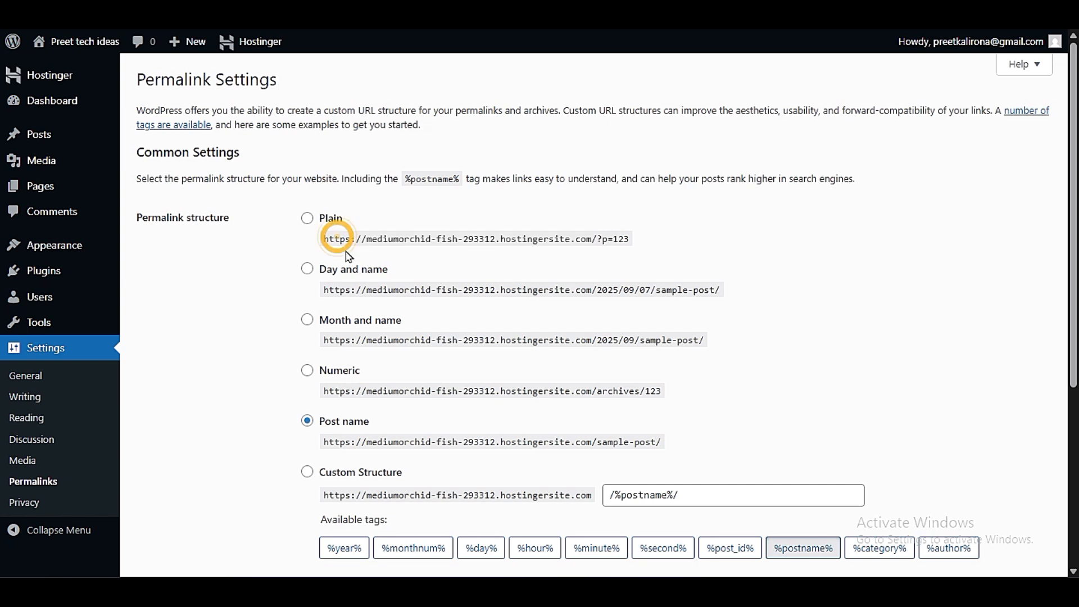
# - Try the Day and name and Plain permalink structures and reselect Post name
pyautogui.click(307, 270)
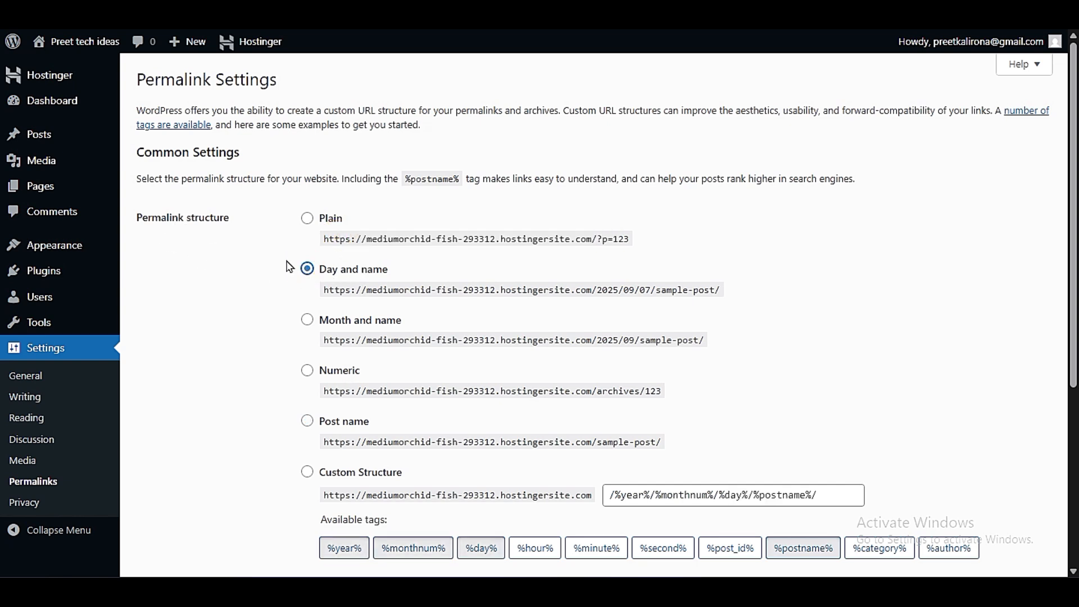
pyautogui.click(307, 218)
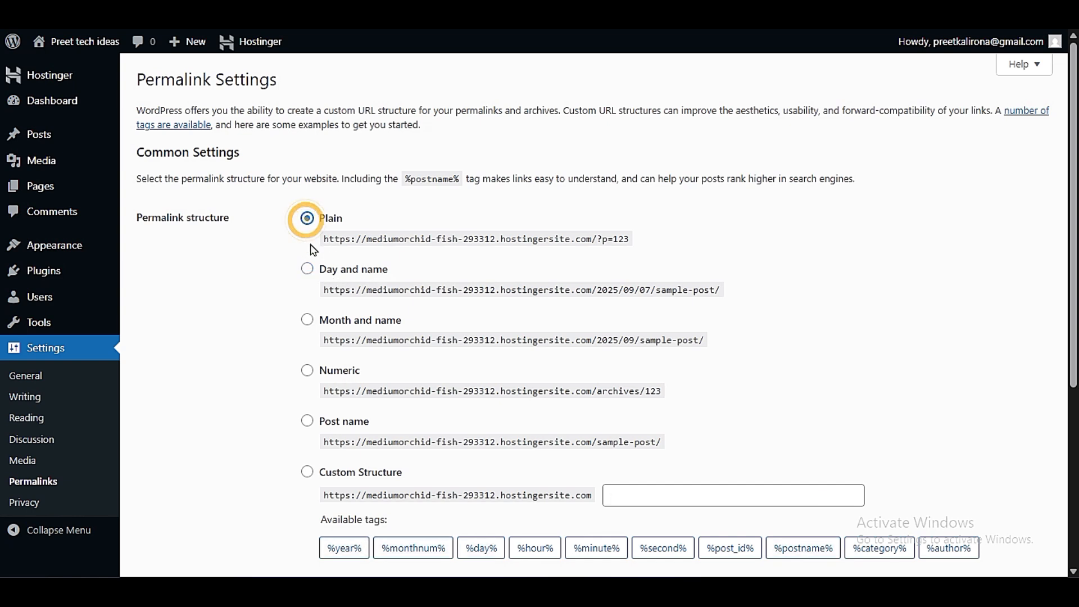
pyautogui.click(307, 421)
pyautogui.scroll(-3, 195, 428)
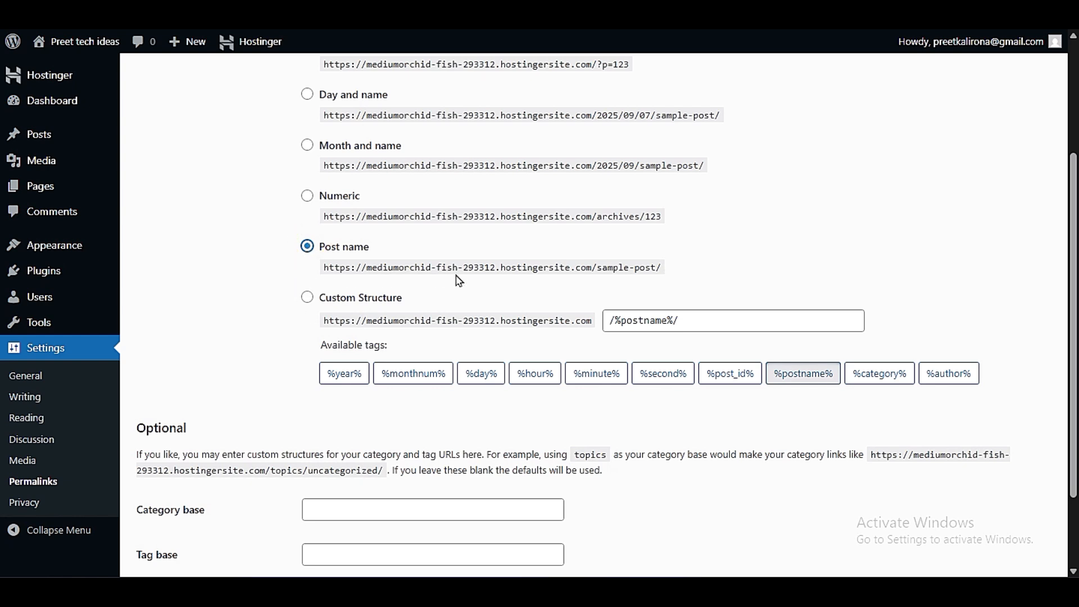
# - Try the Custom Structure permalink option with the %postname% tag, comparing it with the Post name structure
pyautogui.scroll(-2, 296, 318)
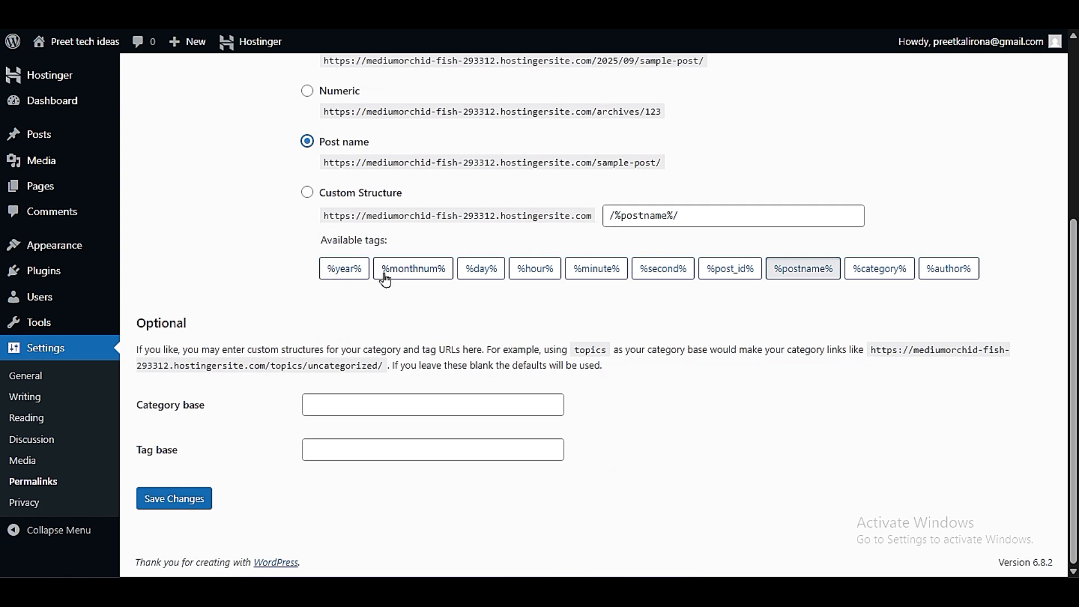
pyautogui.click(807, 269)
pyautogui.click(796, 269)
pyautogui.click(797, 269)
pyautogui.click(797, 269)
pyautogui.click(307, 192)
pyautogui.click(306, 142)
pyautogui.click(307, 192)
pyautogui.click(307, 142)
pyautogui.click(307, 193)
pyautogui.click(307, 148)
pyautogui.click(308, 193)
pyautogui.click(814, 276)
pyautogui.click(769, 267)
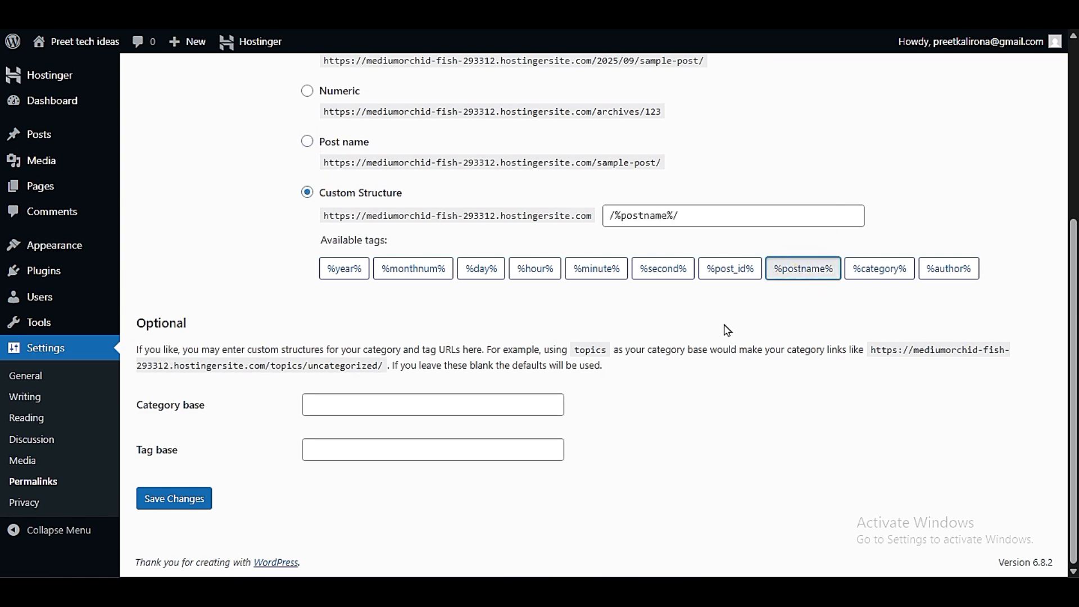
# - Choose the Post name permalink structure and save the permalink settings
pyautogui.click(307, 147)
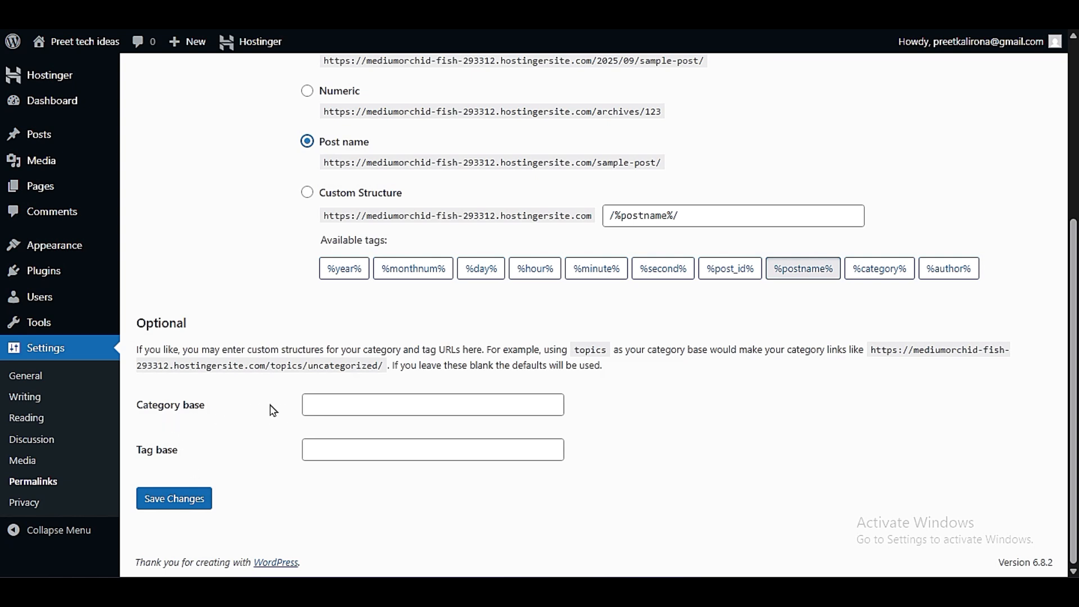
pyautogui.click(185, 503)
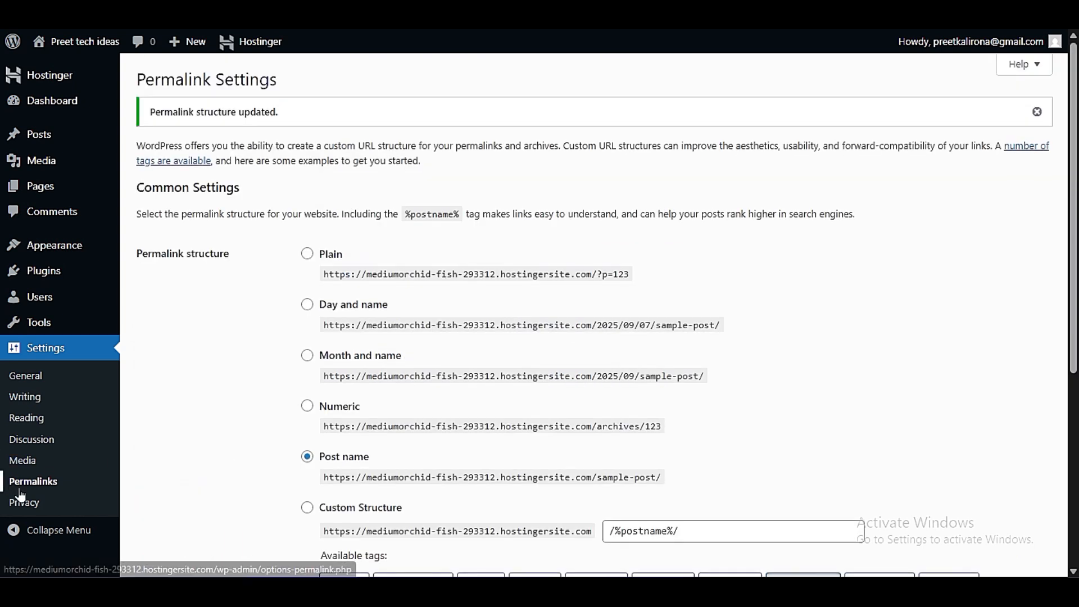
# - Open the Privacy settings and create a new Privacy Policy page
pyautogui.click(33, 505)
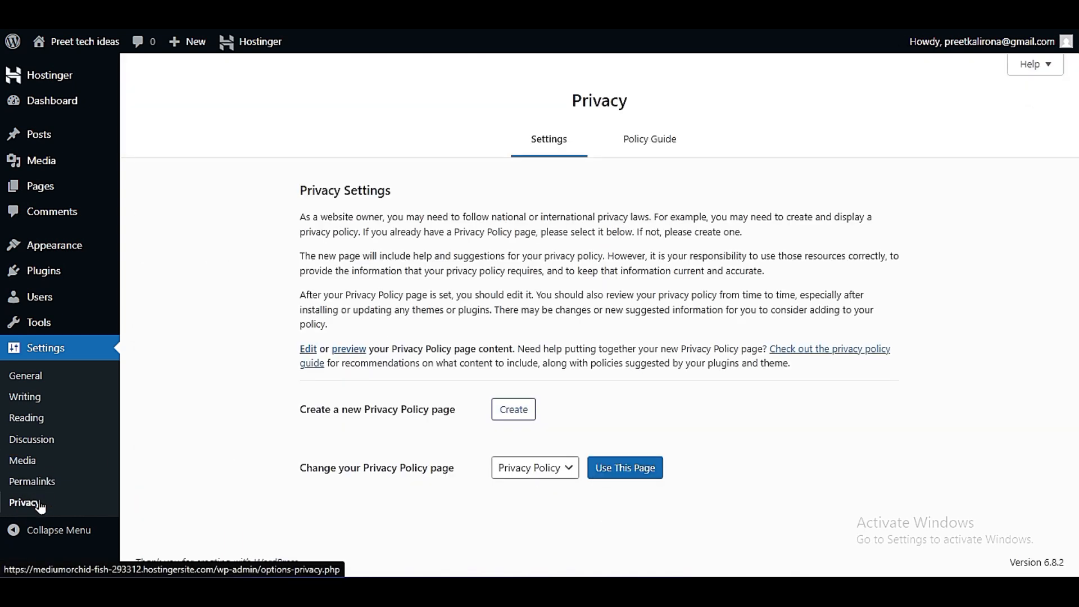
pyautogui.click(503, 471)
pyautogui.click(298, 473)
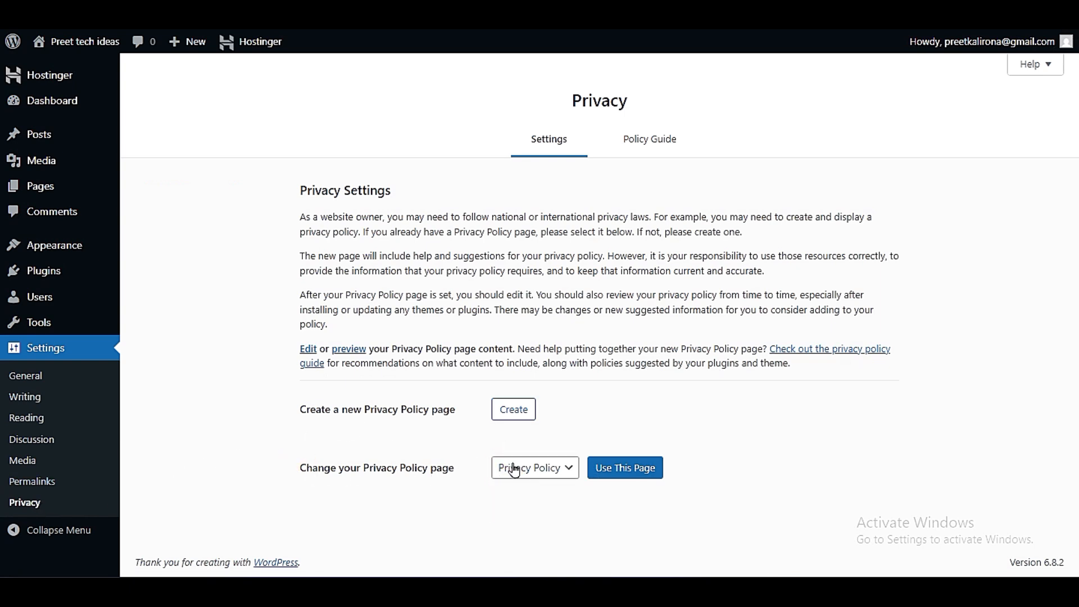
pyautogui.moveTo(292, 467); pyautogui.dragTo(473, 489)
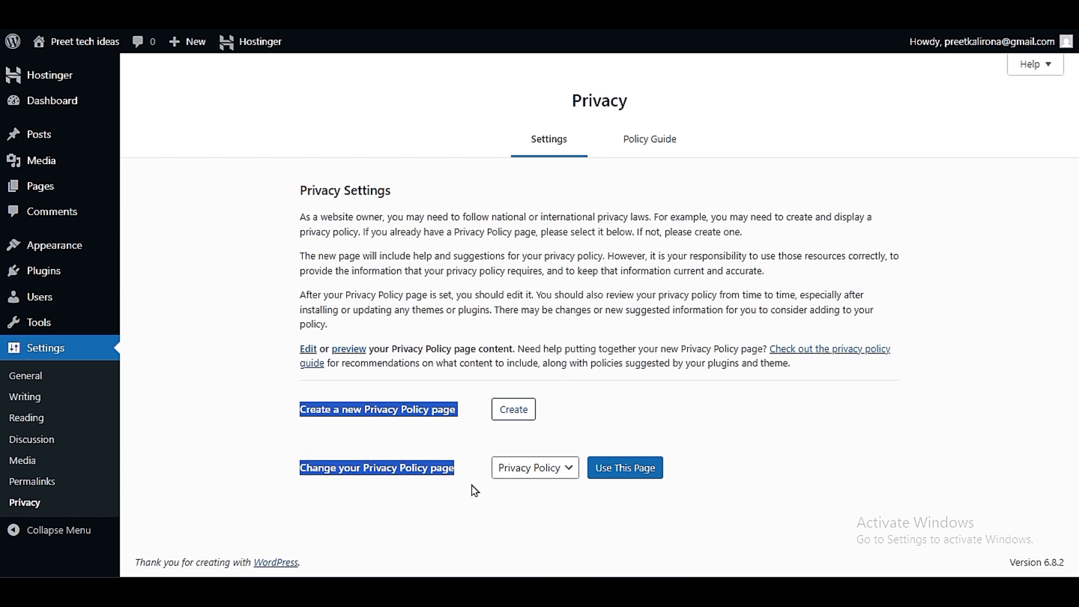
pyautogui.click(477, 496)
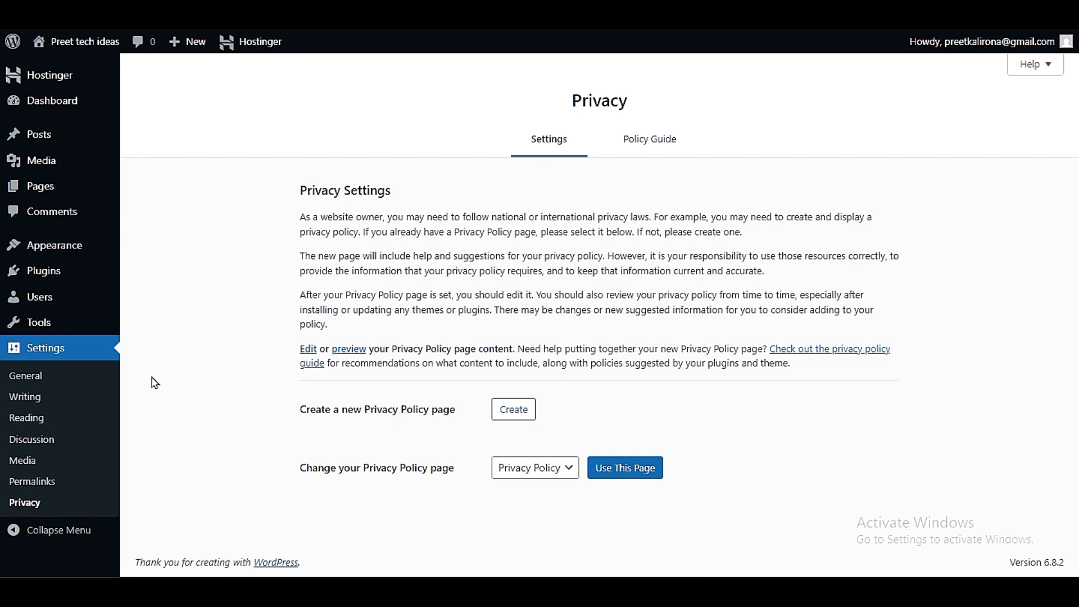
pyautogui.moveTo(296, 412); pyautogui.dragTo(484, 434)
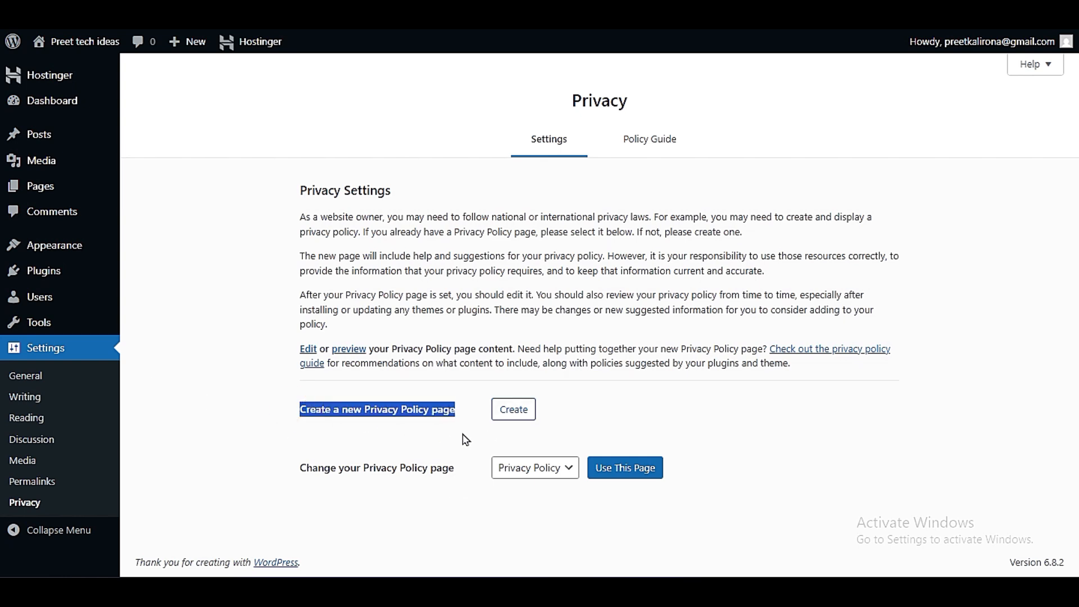
pyautogui.click(505, 411)
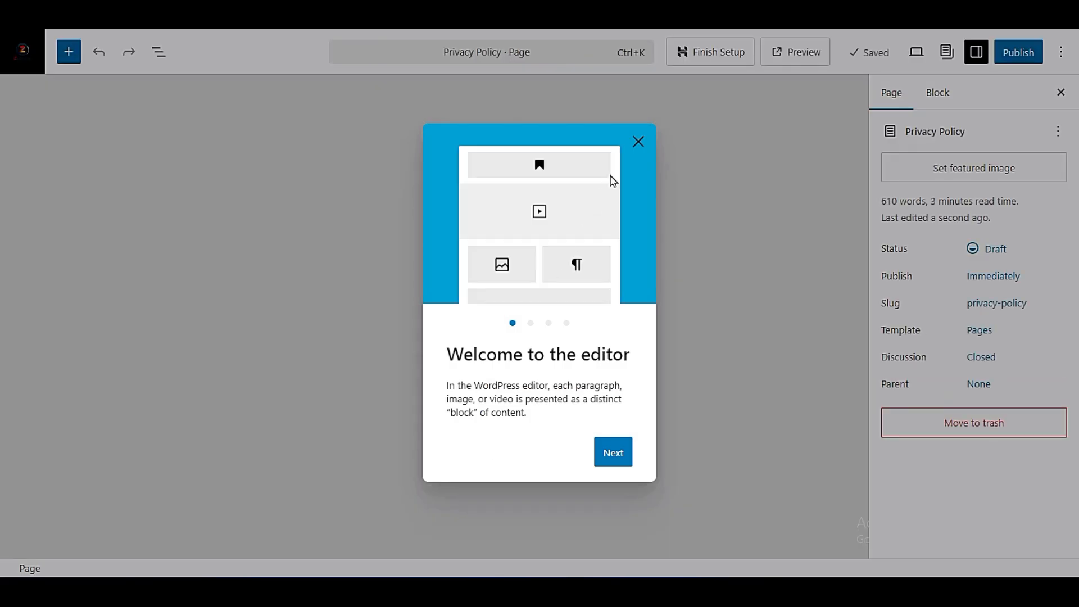
pyautogui.click(632, 140)
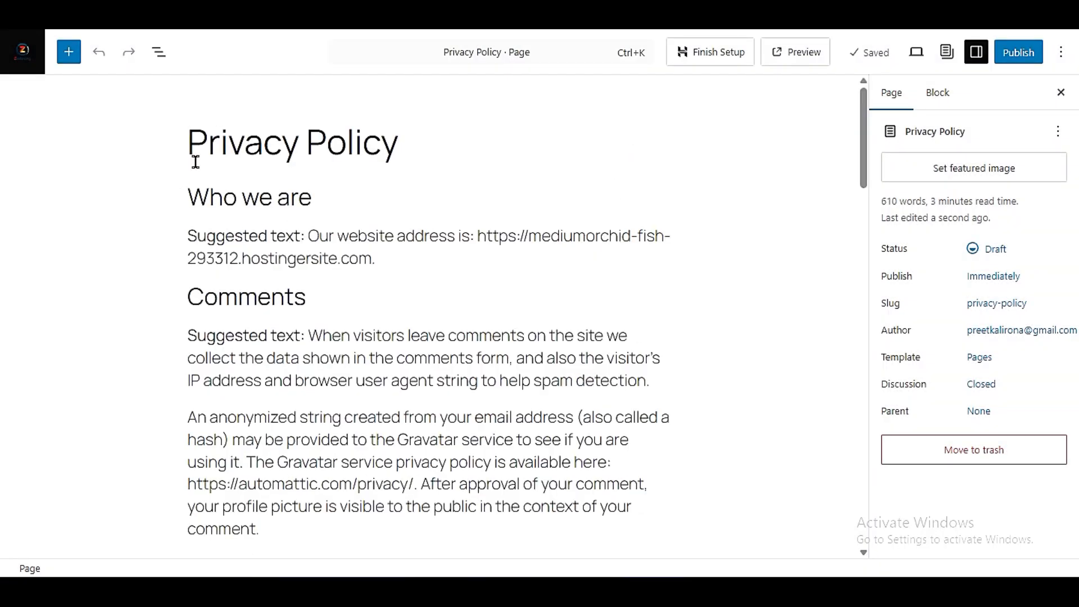
# - Examine the suggested text under the Who we are and Comments headings of the Privacy Policy draft
pyautogui.click(188, 340)
pyautogui.moveTo(188, 339); pyautogui.dragTo(253, 135)
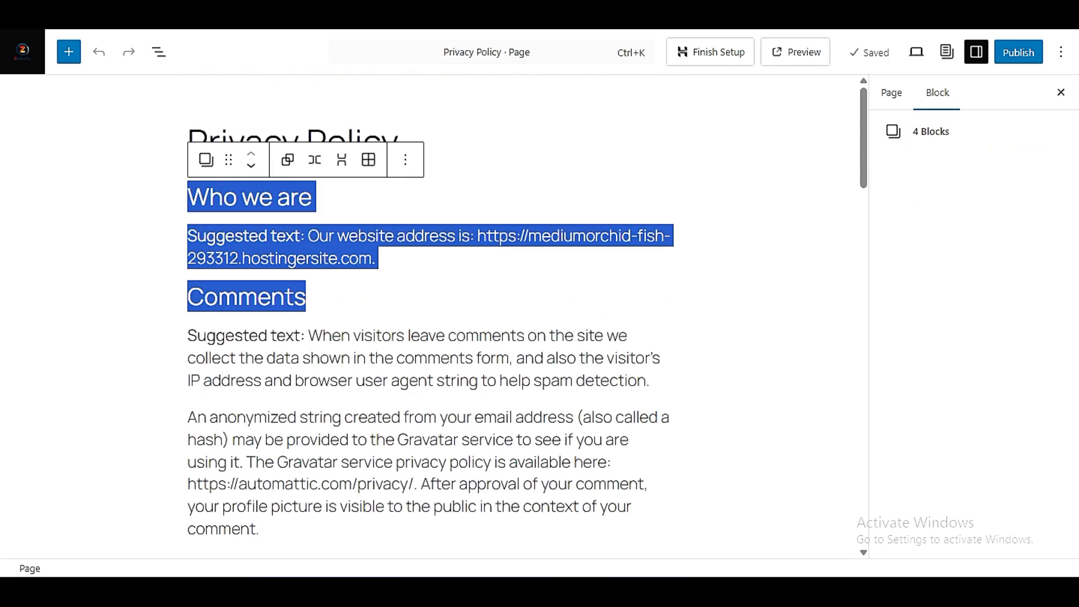
pyautogui.click(584, 370)
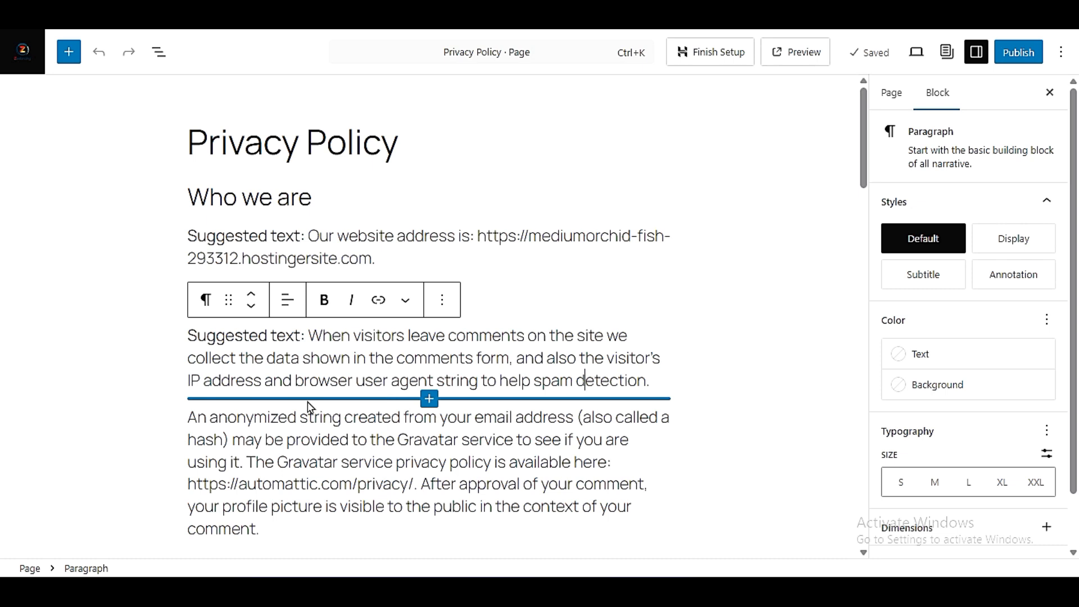
pyautogui.moveTo(190, 236); pyautogui.dragTo(397, 256)
pyautogui.click(315, 238)
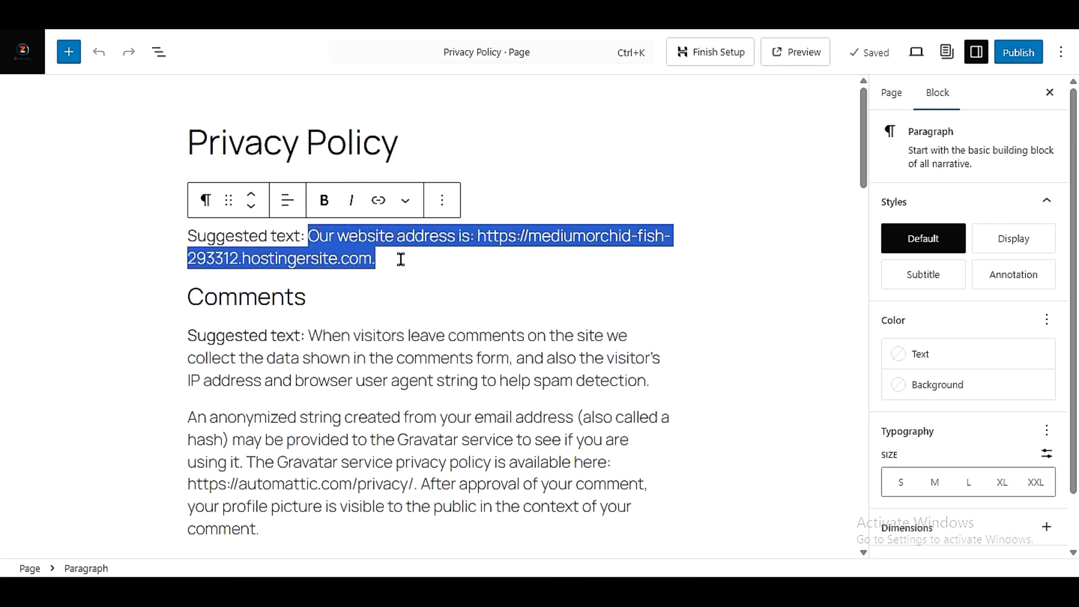
pyautogui.click(385, 366)
pyautogui.moveTo(309, 338); pyautogui.dragTo(643, 369)
pyautogui.click(605, 389)
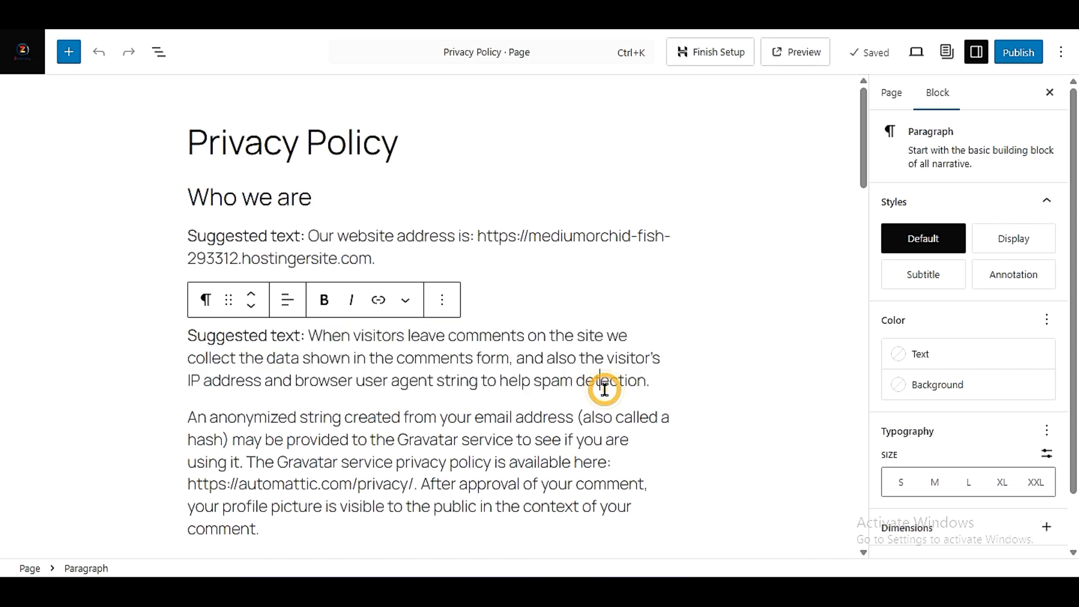
# - Read through the remaining Privacy Policy sections, from Media and Cookies to Where your data is sent
pyautogui.scroll(-9, 315, 448)
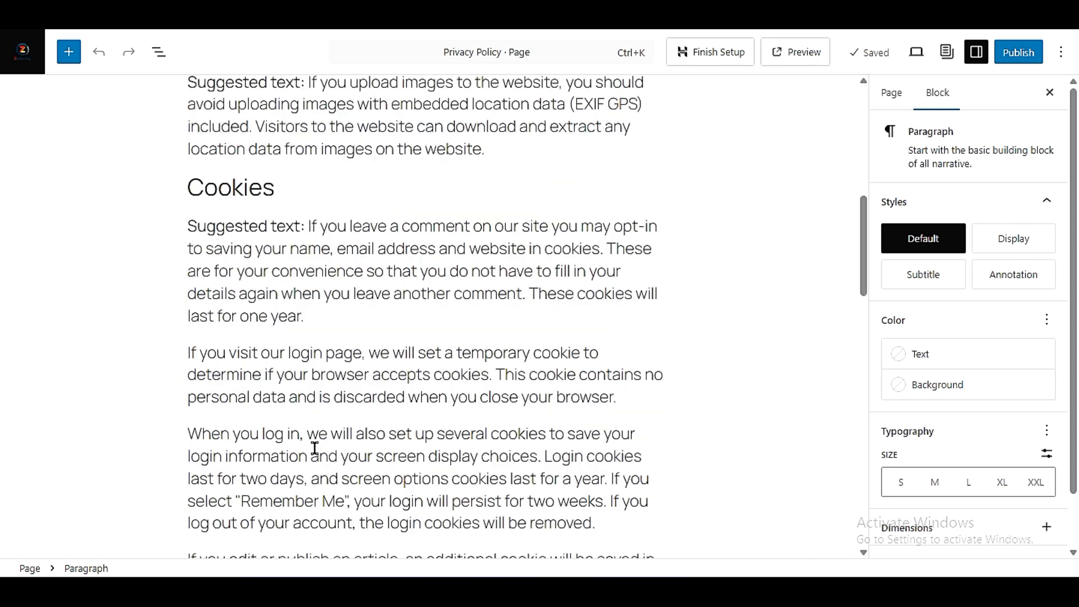
pyautogui.scroll(-20, 315, 448)
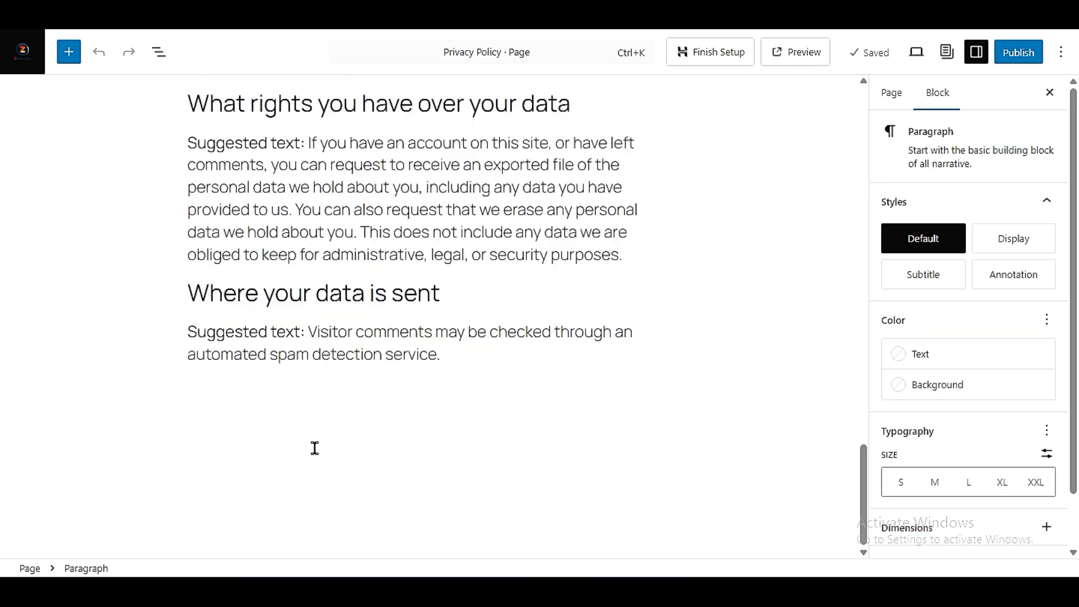
pyautogui.scroll(20, 314, 448)
pyautogui.scroll(-20, 314, 447)
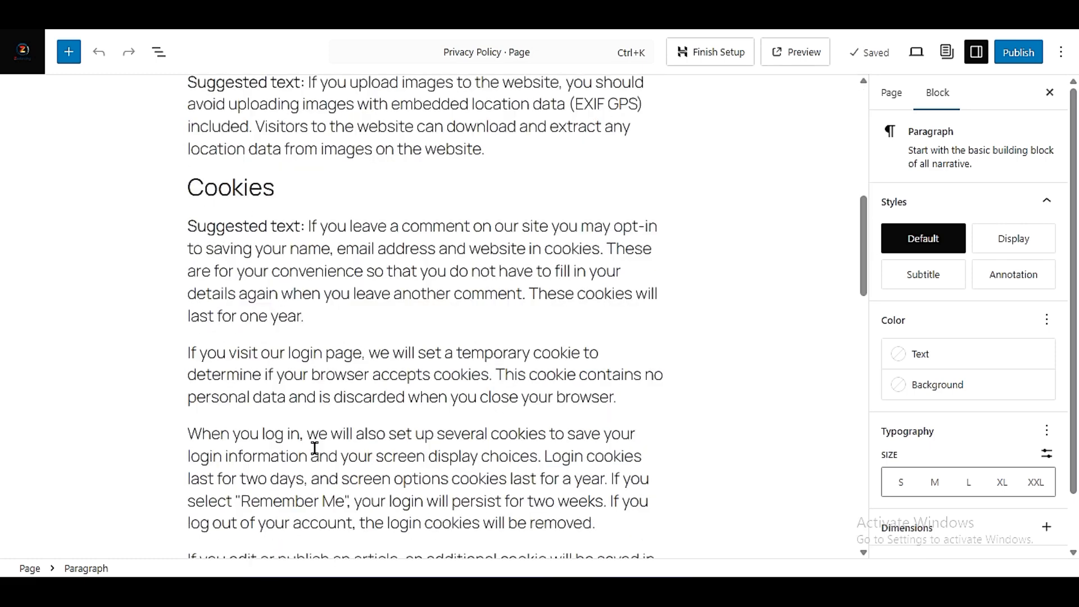
pyautogui.scroll(20, 315, 448)
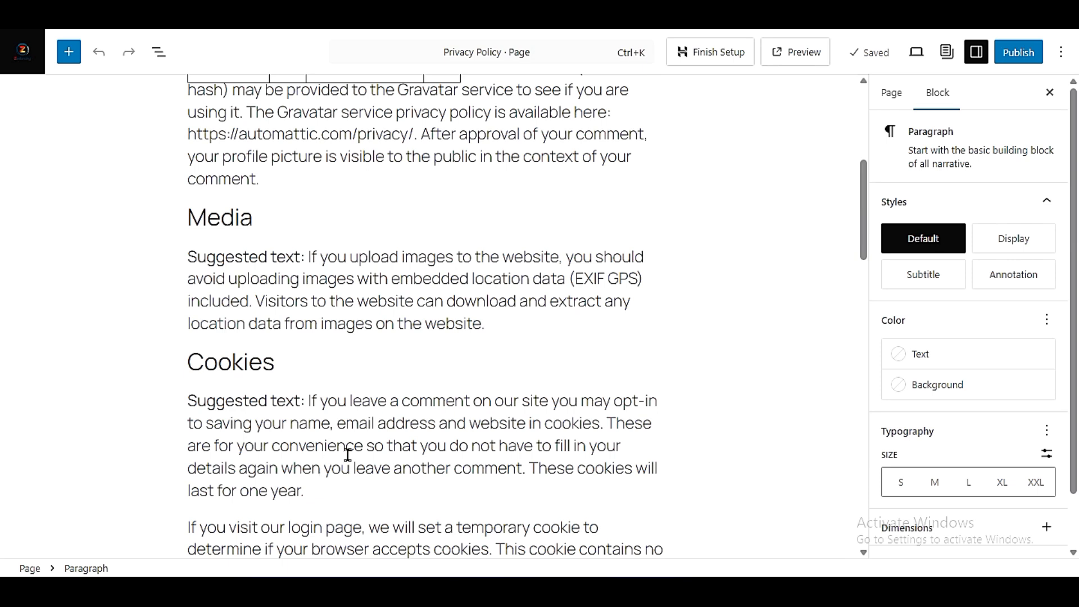
pyautogui.scroll(6, 348, 454)
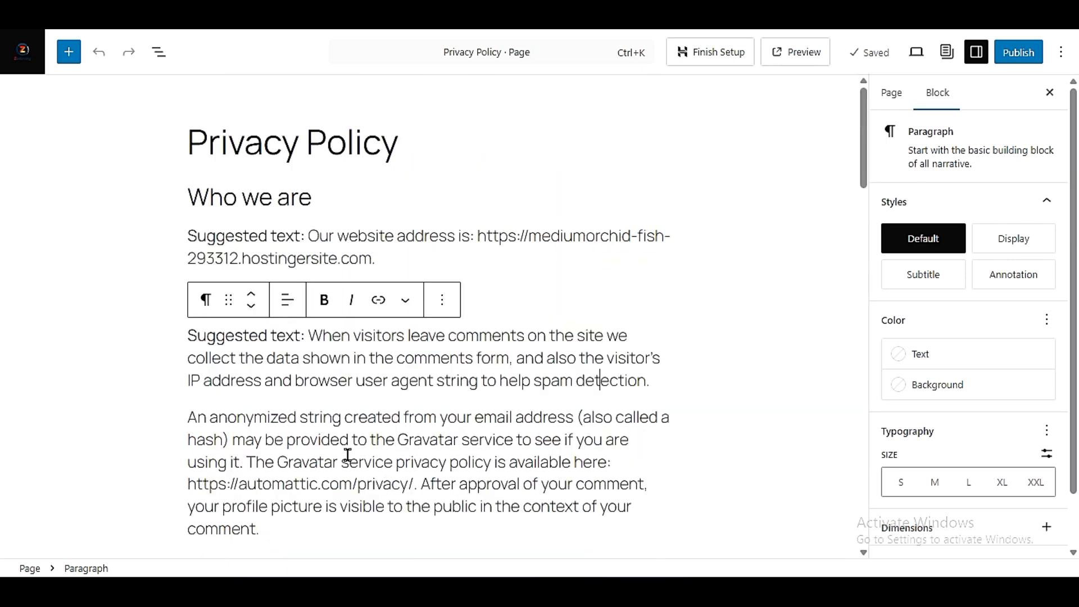
pyautogui.scroll(-20, 348, 454)
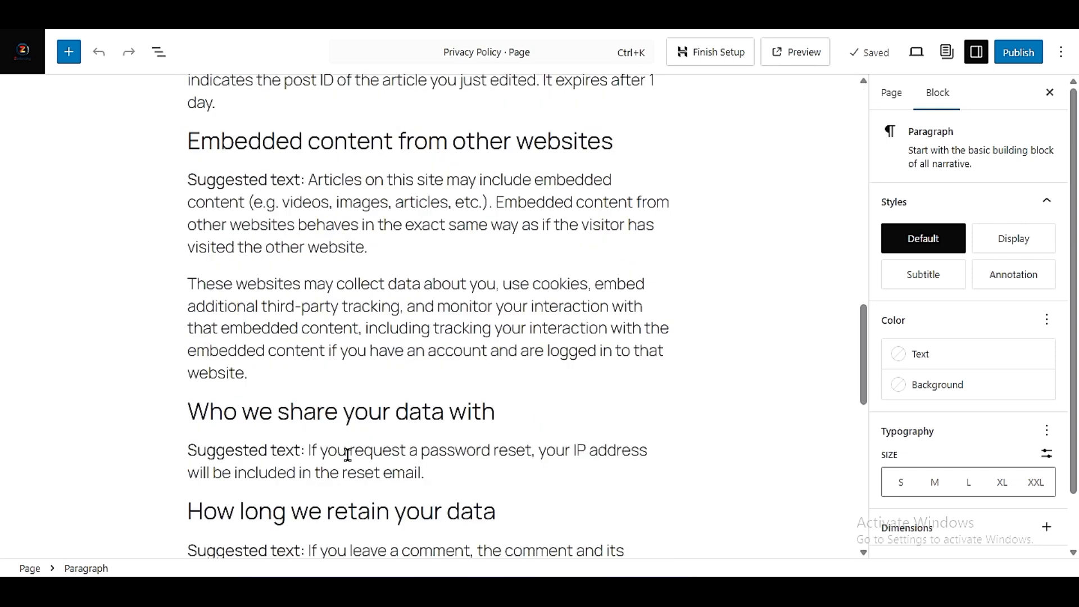
pyautogui.scroll(-3, 348, 454)
pyautogui.scroll(15, 352, 462)
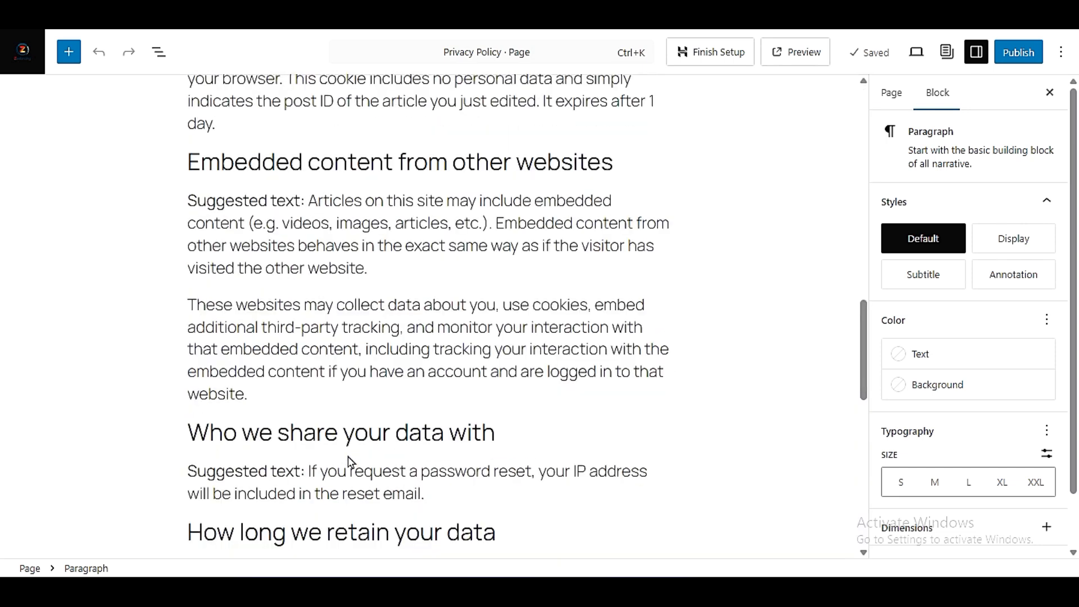
pyautogui.scroll(6, 365, 308)
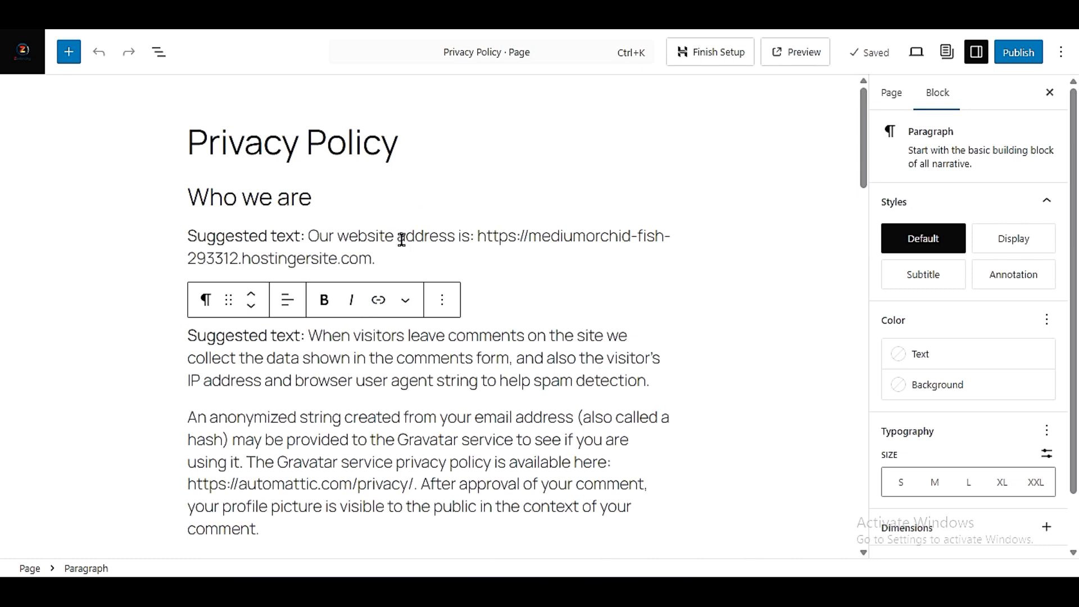
# - Try clearing all the suggested body text from the Privacy Policy draft, and return to the Privacy settings without saving
pyautogui.moveTo(193, 197); pyautogui.dragTo(603, 532)
pyautogui.press('BackSpace')
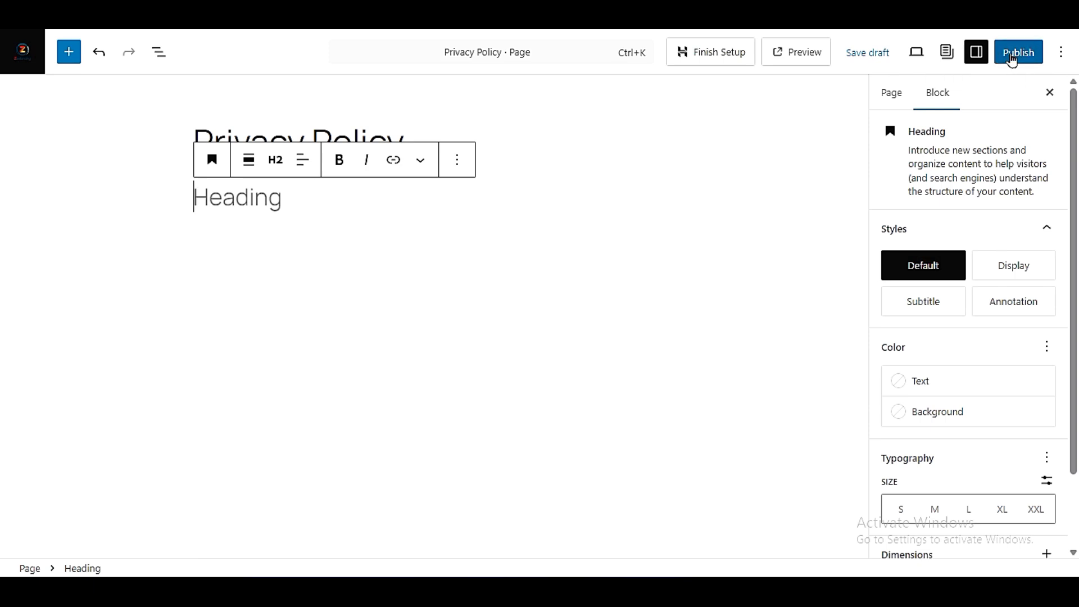
pyautogui.click(17, 25)
pyautogui.click(590, 91)
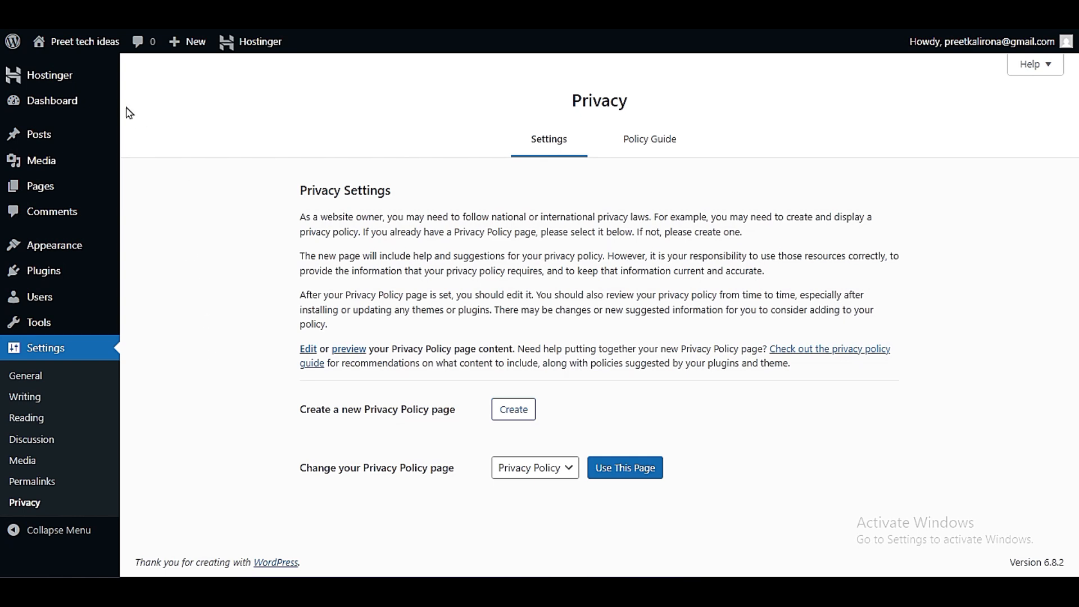
# - Open the Dashboard home screen and dismiss the Welcome to WordPress panel
pyautogui.moveTo(93, 108)
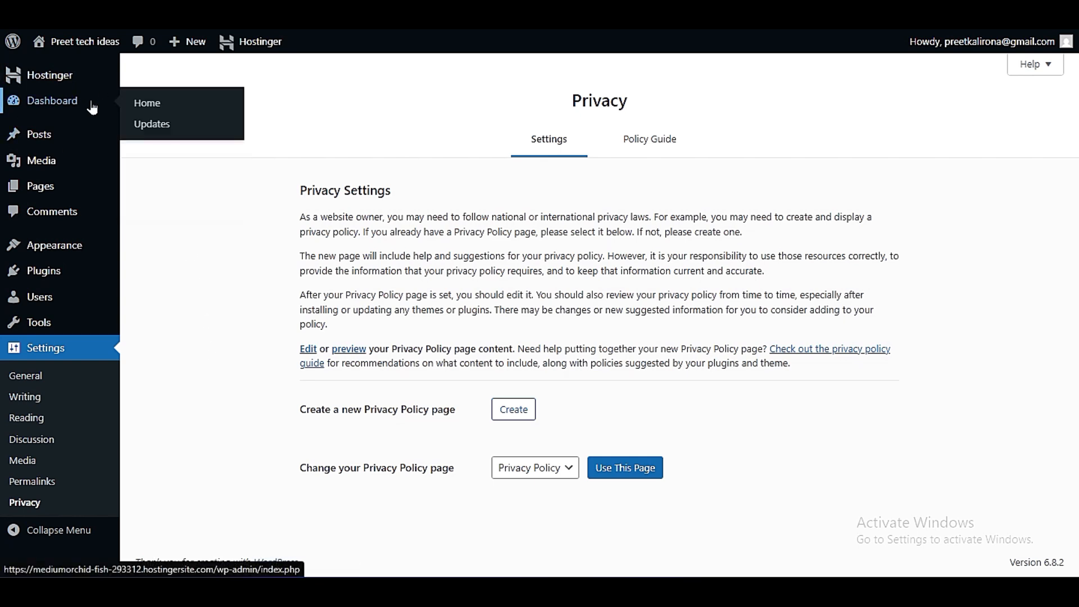
pyautogui.click(163, 107)
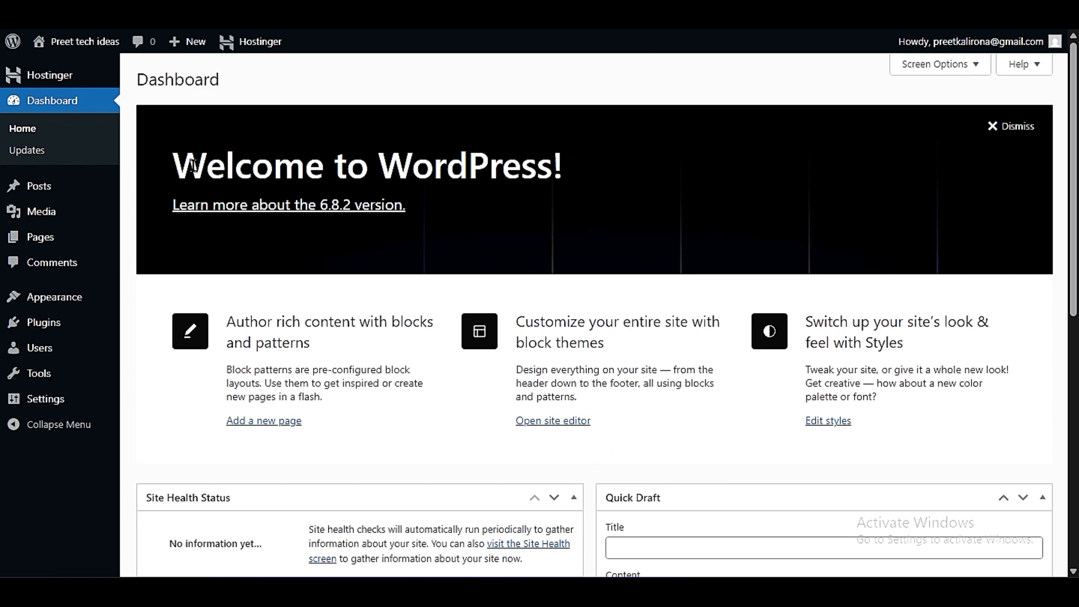
pyautogui.moveTo(181, 165); pyautogui.dragTo(634, 197)
pyautogui.click(638, 205)
pyautogui.click(1013, 127)
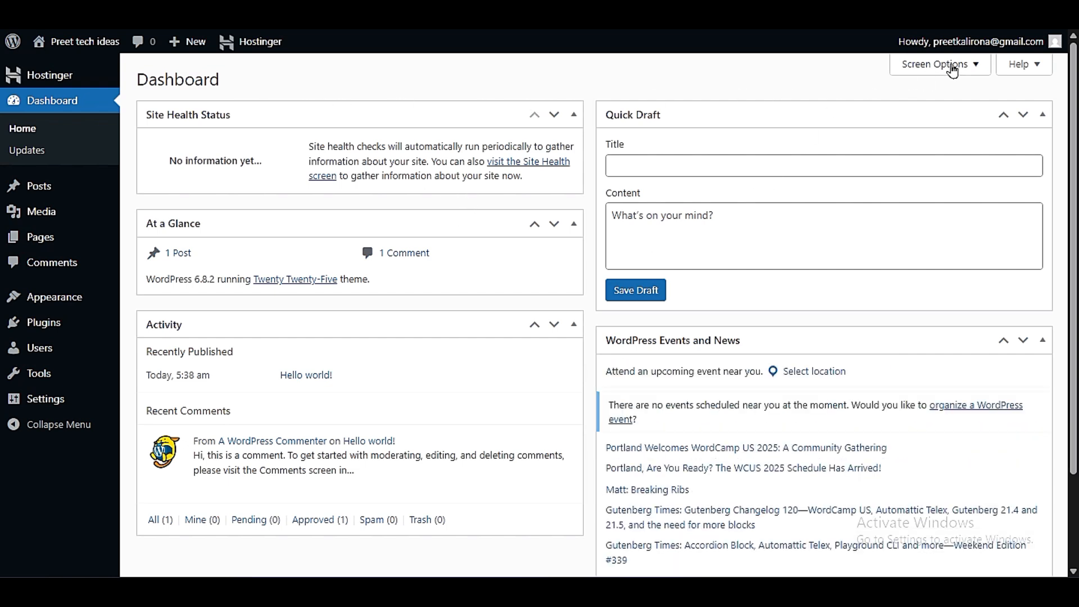
# - Hide the At a Glance, Quick Draft, and WordPress Events and News boxes from the Dashboard, keeping Site Health Status and Activity
pyautogui.click(922, 71)
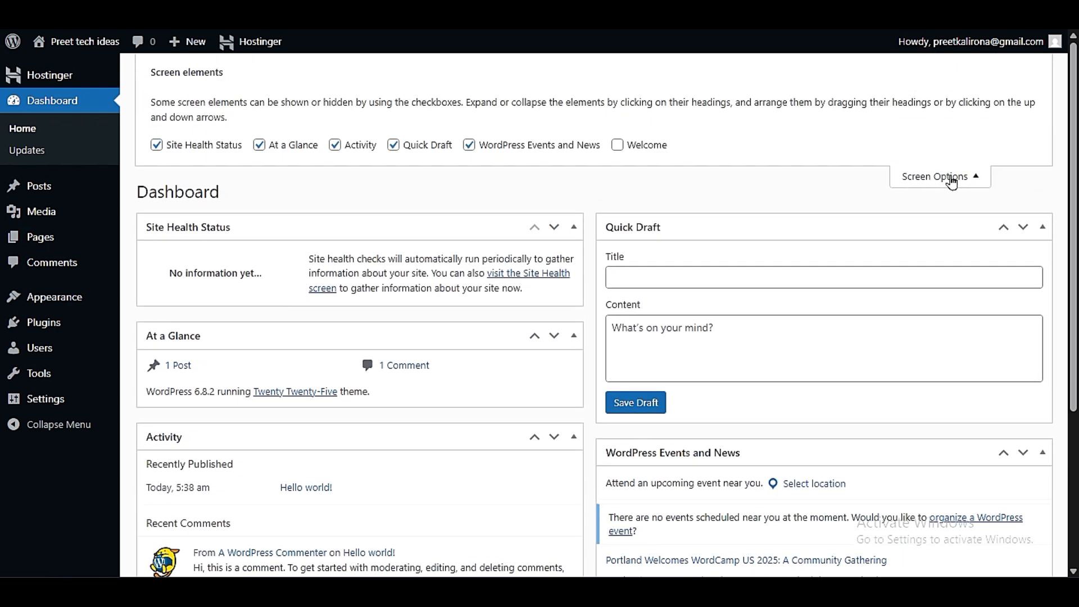
pyautogui.click(155, 146)
pyautogui.click(156, 145)
pyautogui.click(260, 145)
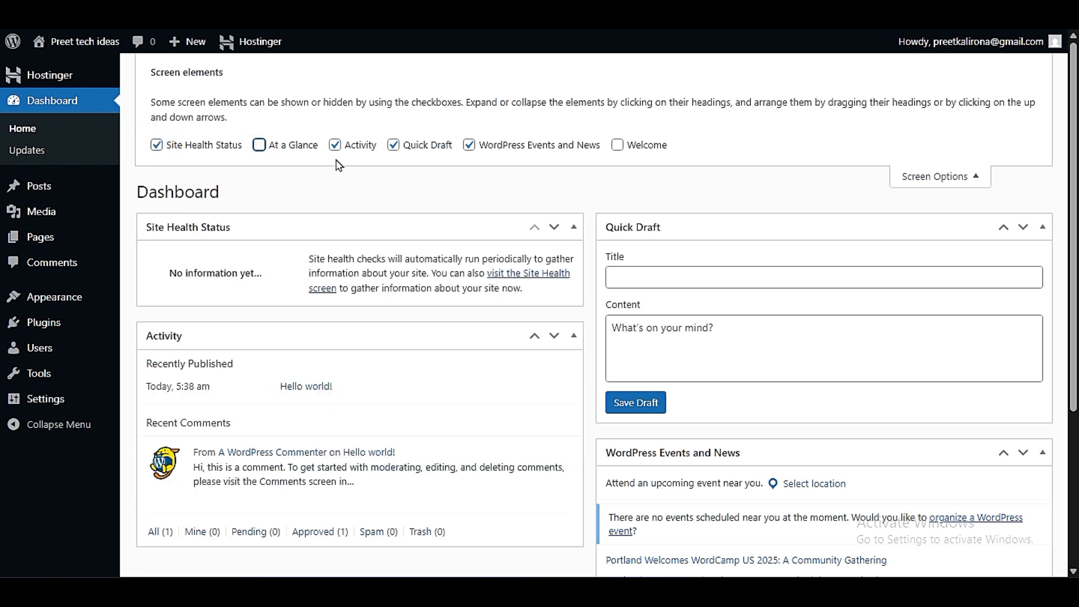
pyautogui.click(394, 145)
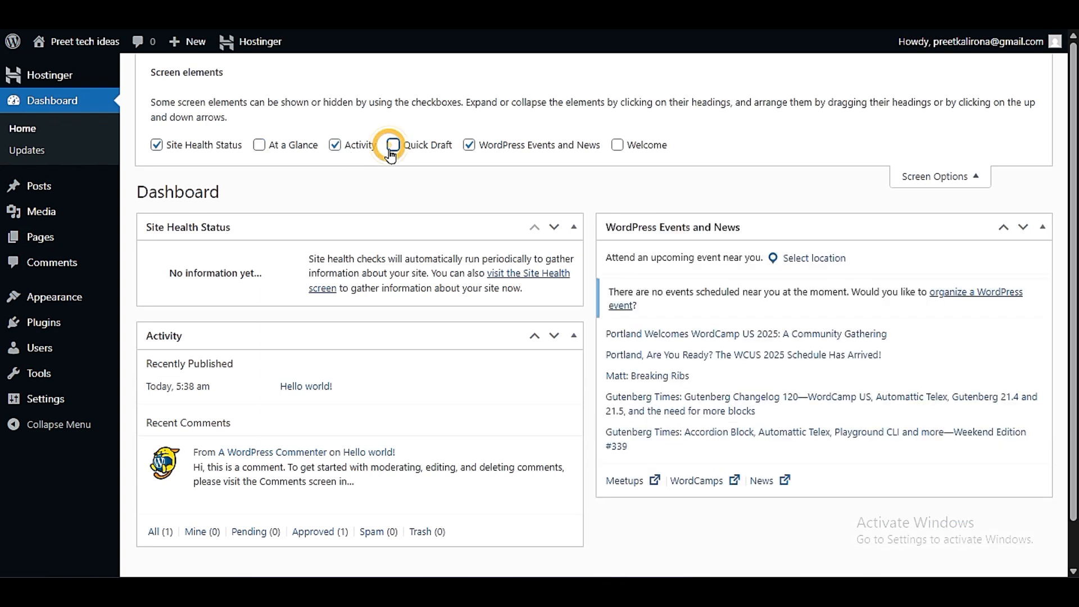
pyautogui.click(469, 145)
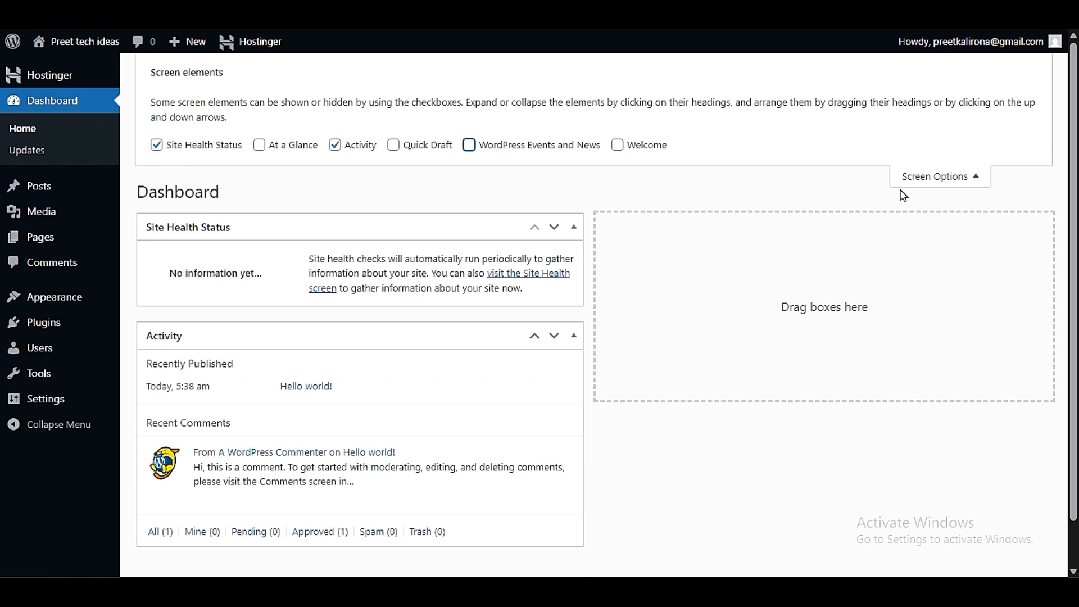
pyautogui.click(923, 177)
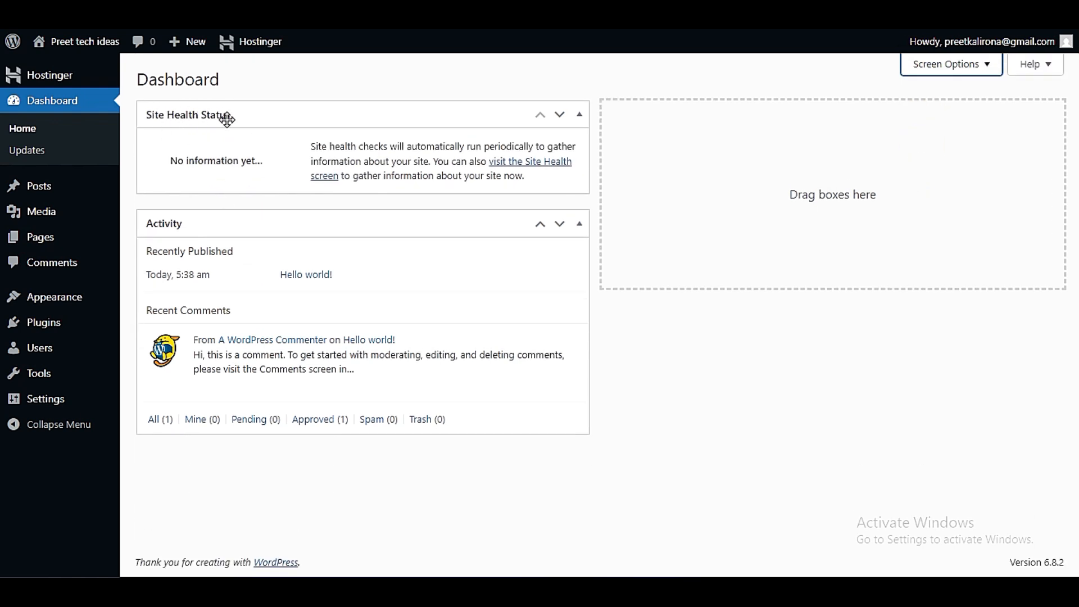
# - Move the Activity box into the empty Dashboard column beside Site Health Status
pyautogui.moveTo(311, 146); pyautogui.dragTo(439, 168)
pyautogui.click(441, 173)
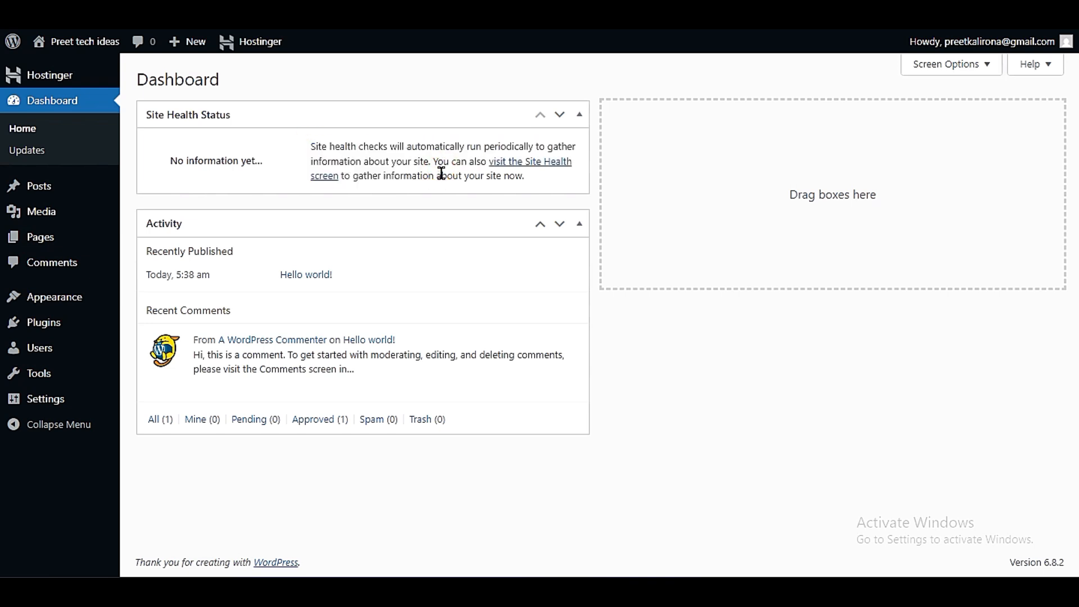
pyautogui.moveTo(369, 225); pyautogui.dragTo(853, 140)
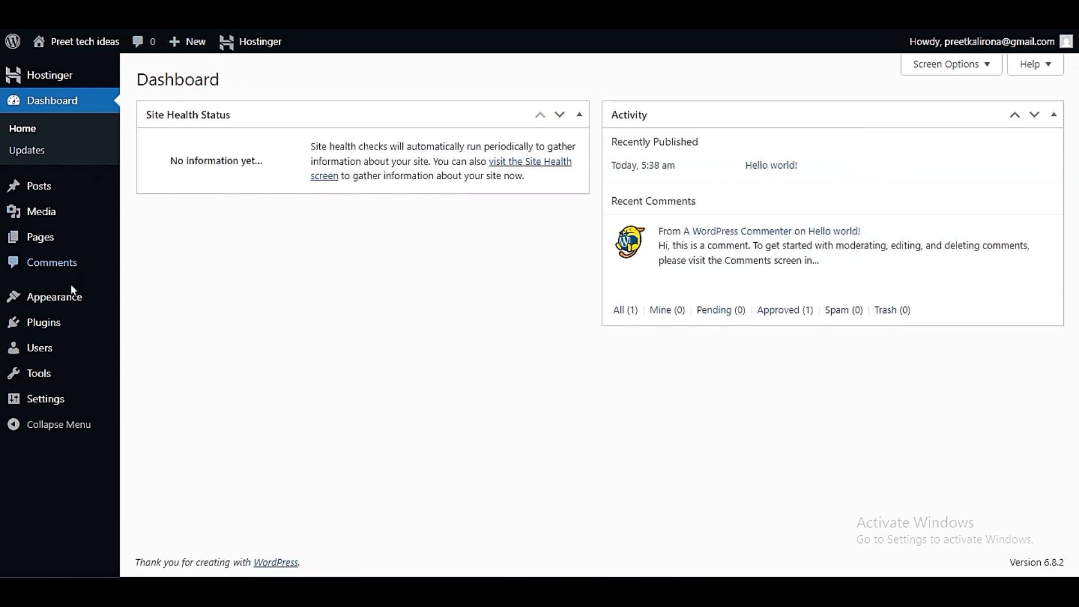
# - Open the Site Health screen and review the recommended improvements on its Status page
pyautogui.moveTo(85, 373)
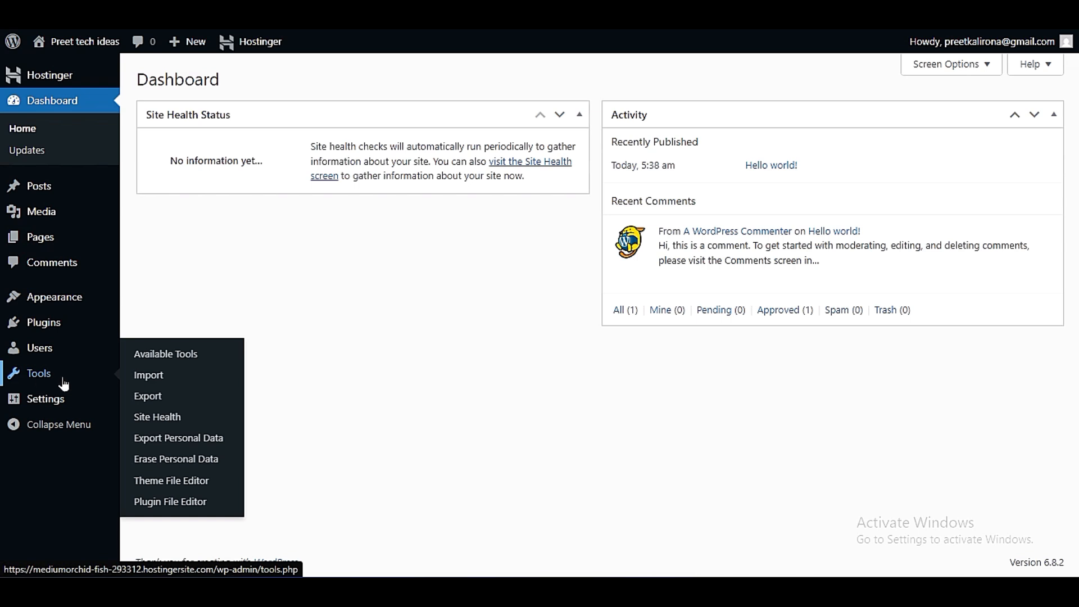
pyautogui.click(158, 422)
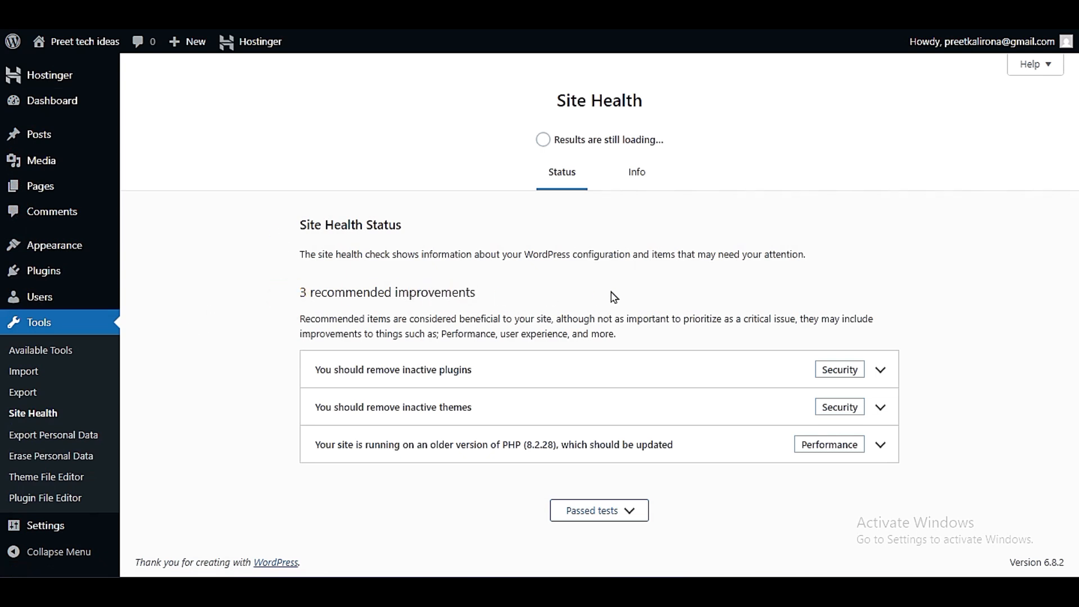
pyautogui.moveTo(294, 290); pyautogui.dragTo(494, 300)
pyautogui.click(494, 297)
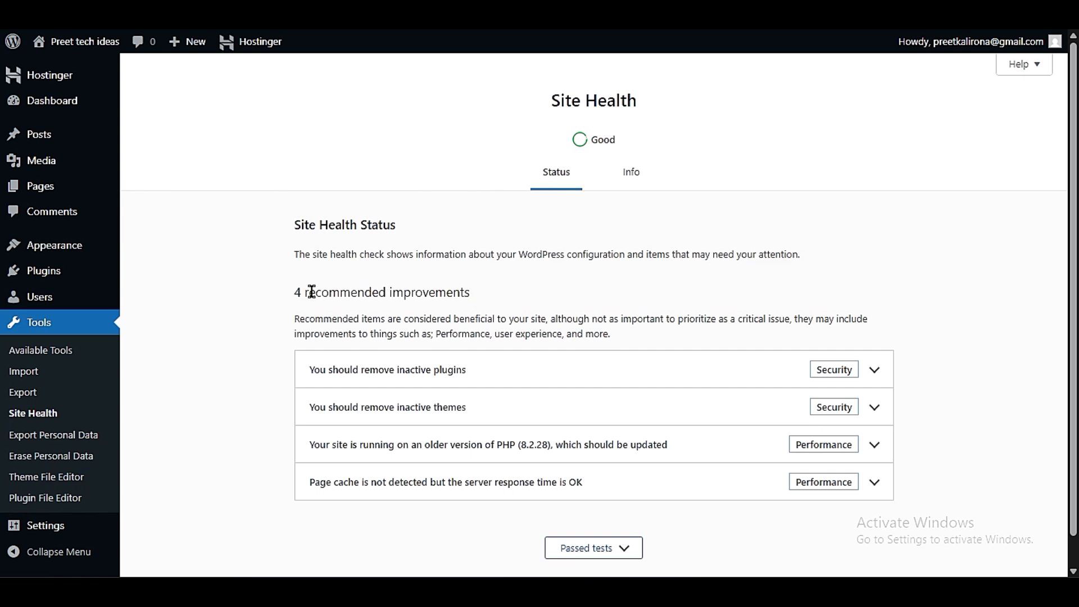
pyautogui.moveTo(296, 302); pyautogui.dragTo(480, 304)
pyautogui.click(485, 297)
pyautogui.moveTo(287, 303); pyautogui.dragTo(499, 303)
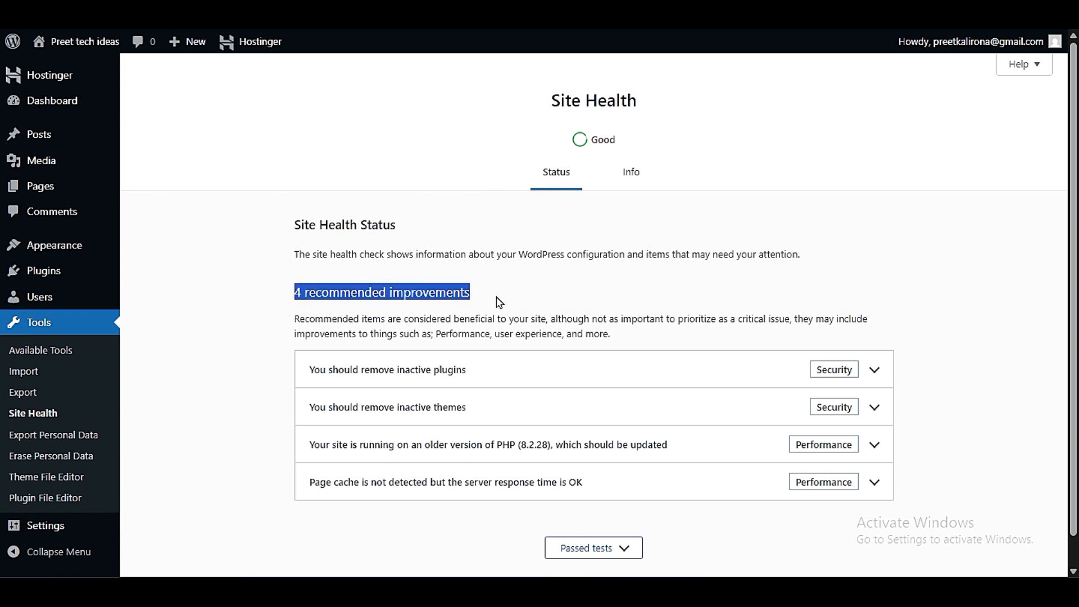
pyautogui.click(496, 297)
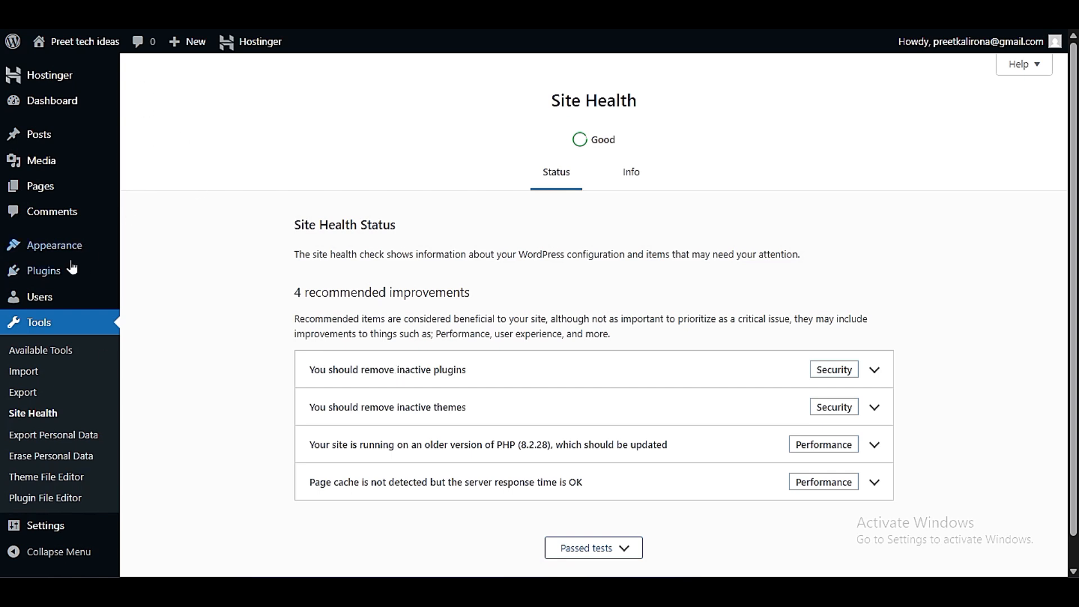
# - Delete the inactive Hostinger AI and Hostinger Tools plugins from the installed plugins, keeping Hostinger Easy Onboarding
pyautogui.moveTo(90, 281)
pyautogui.click(159, 276)
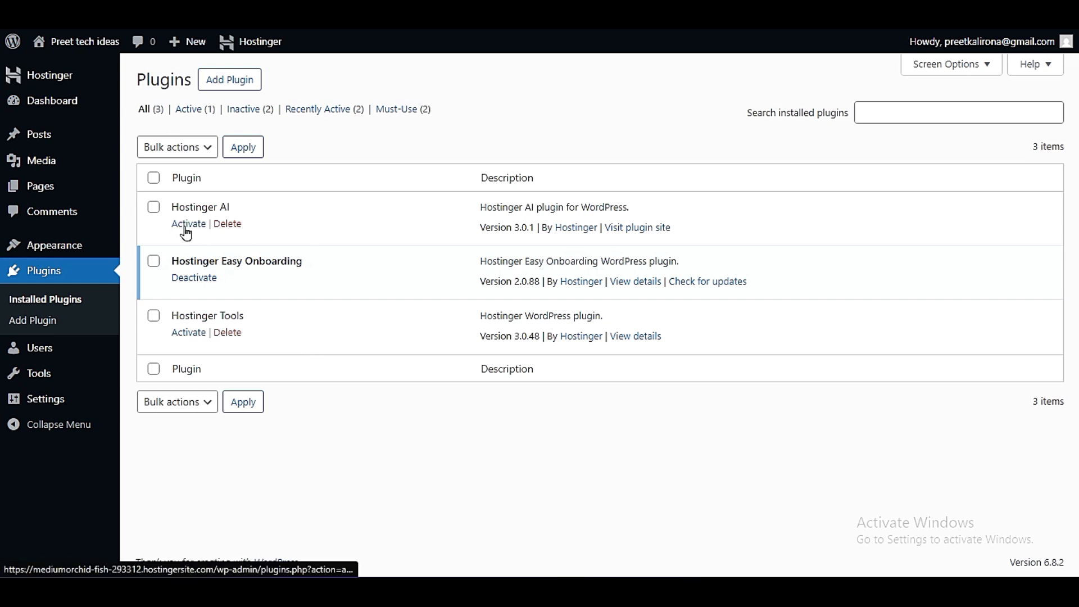
pyautogui.click(233, 225)
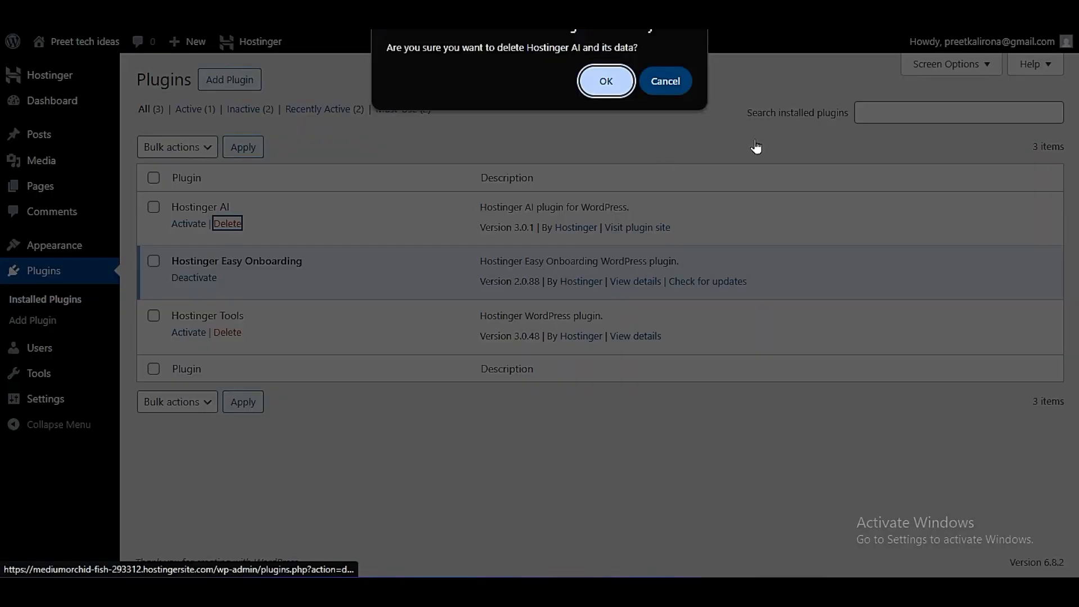
pyautogui.click(605, 81)
pyautogui.click(229, 334)
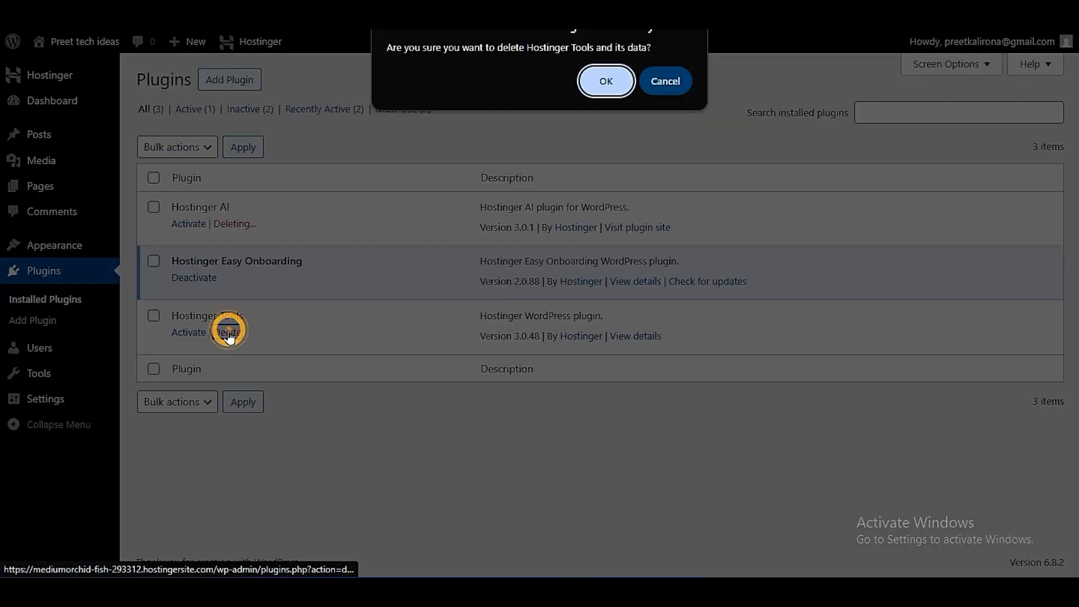
pyautogui.click(606, 80)
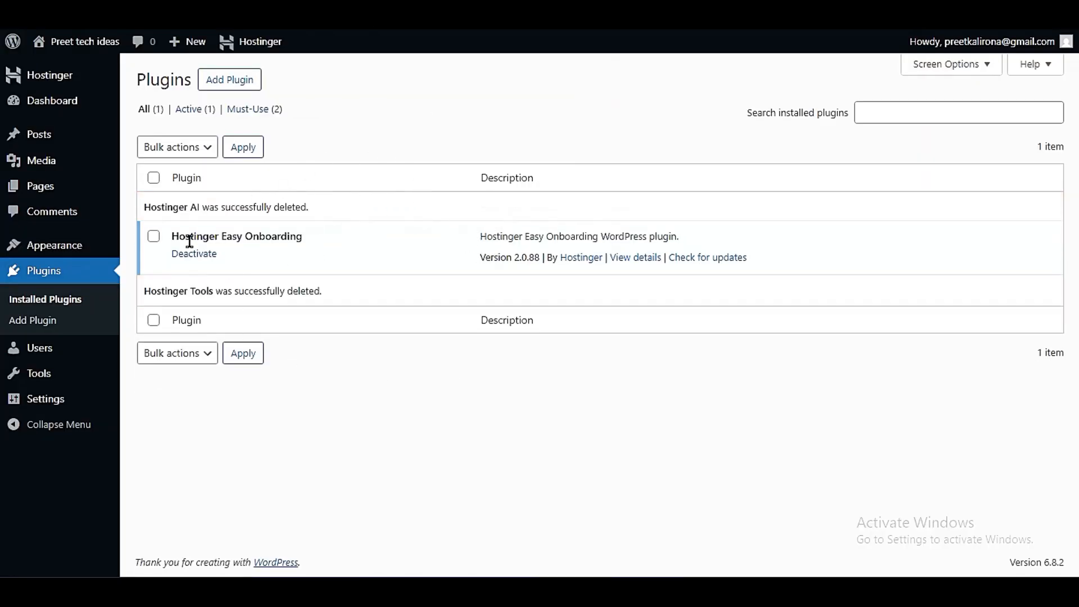
pyautogui.moveTo(175, 240); pyautogui.dragTo(324, 243)
pyautogui.click(345, 248)
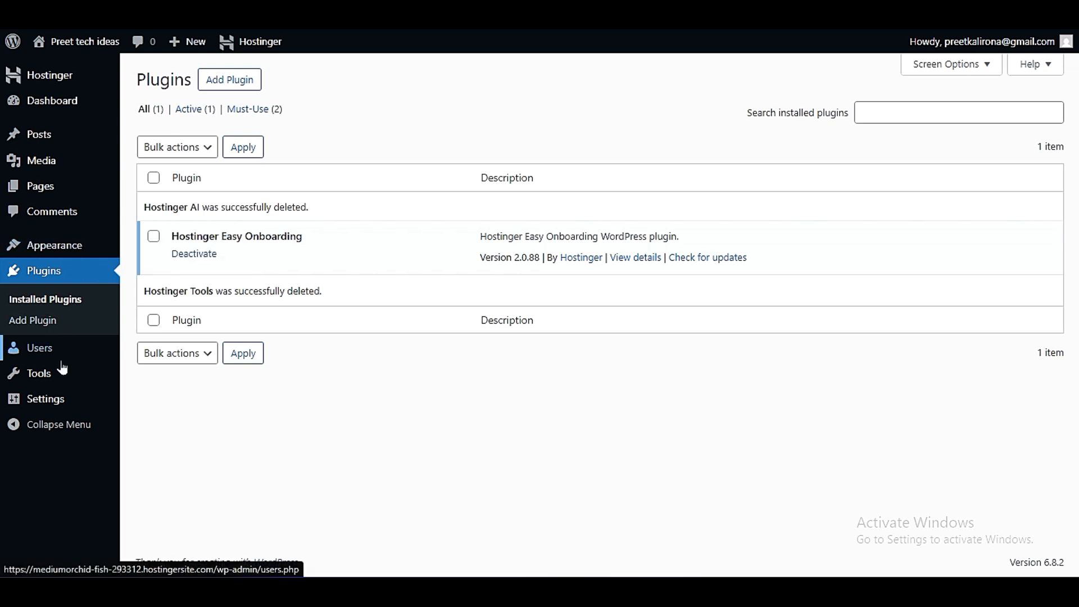
# - Return to Site Health and recheck the recommended improvements after the plugin removal
pyautogui.moveTo(62, 371)
pyautogui.click(187, 426)
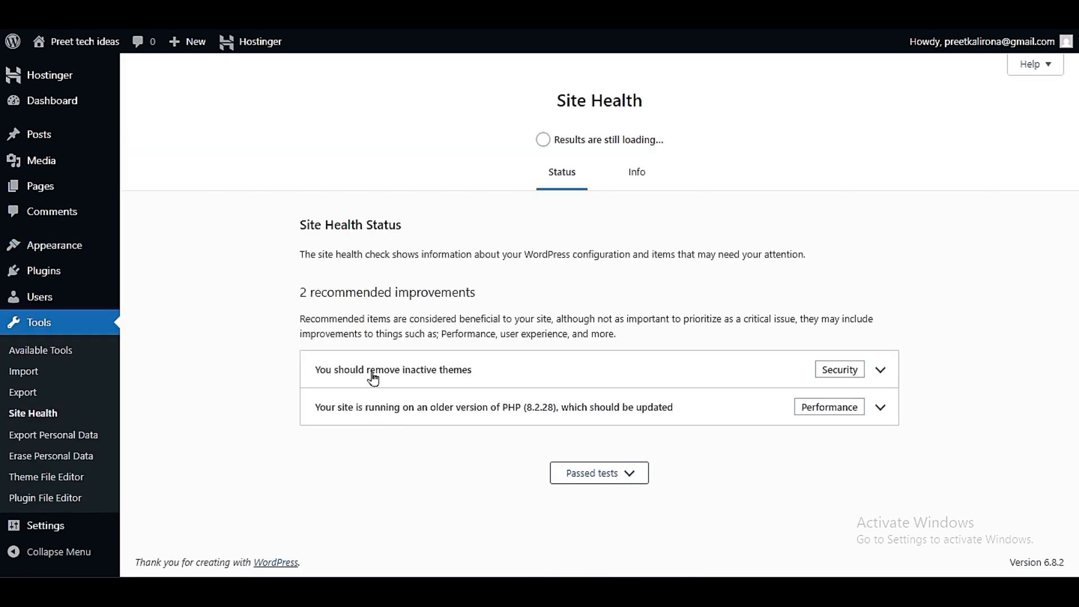
pyautogui.moveTo(286, 296); pyautogui.dragTo(598, 298)
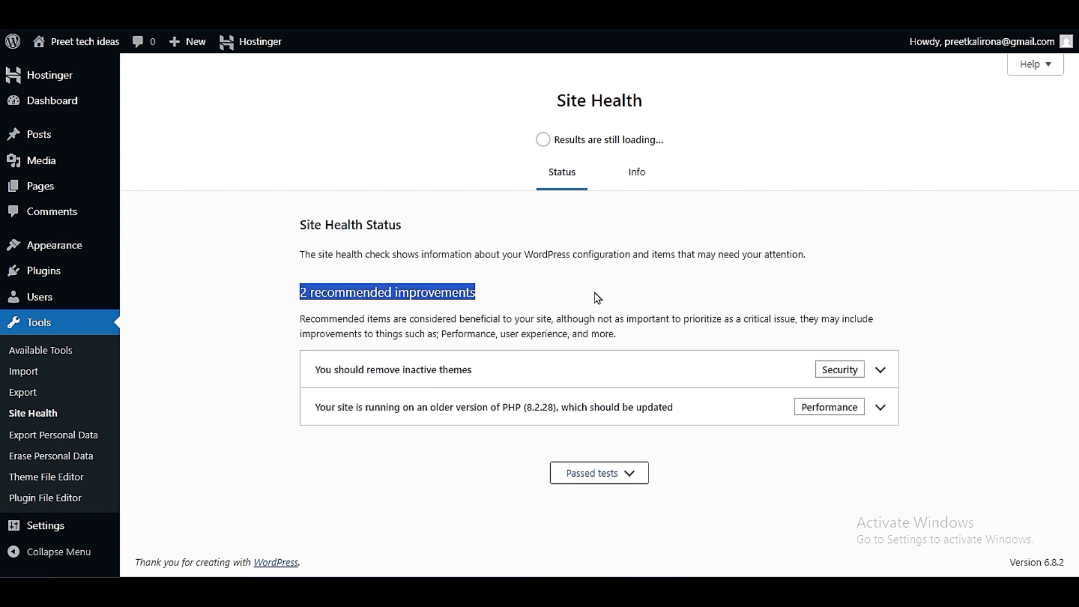
pyautogui.click(600, 298)
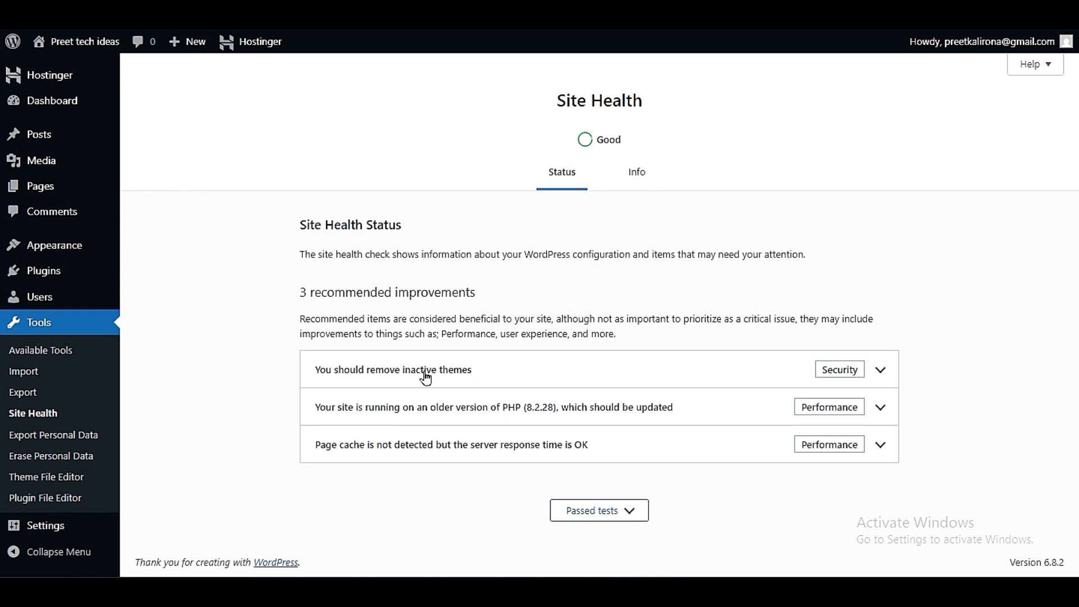
# - Open the installed themes and delete the inactive Twenty Twenty-Four theme
pyautogui.moveTo(80, 251)
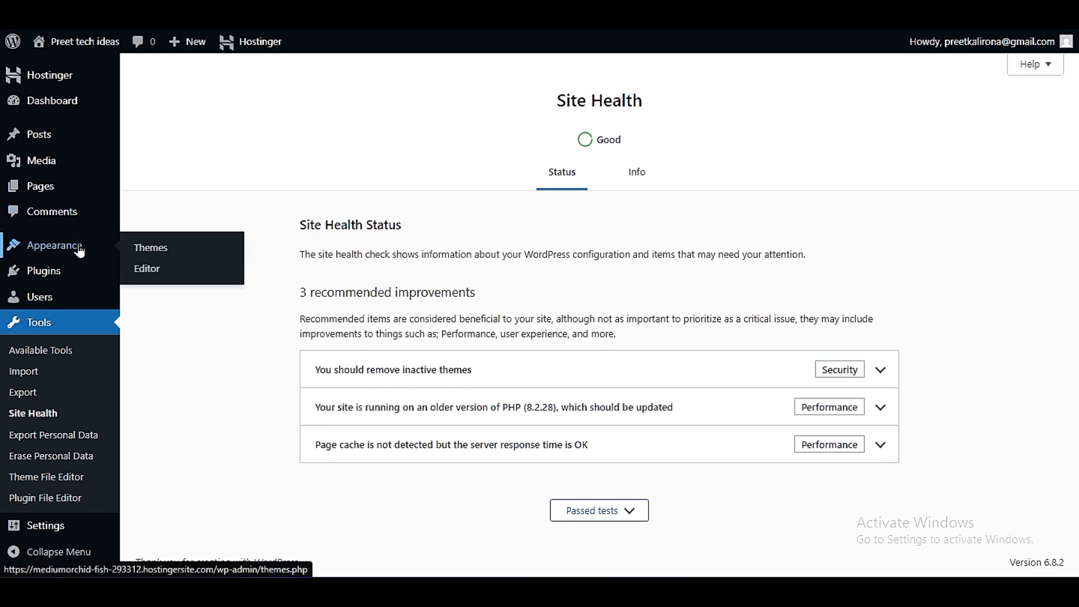
pyautogui.click(176, 255)
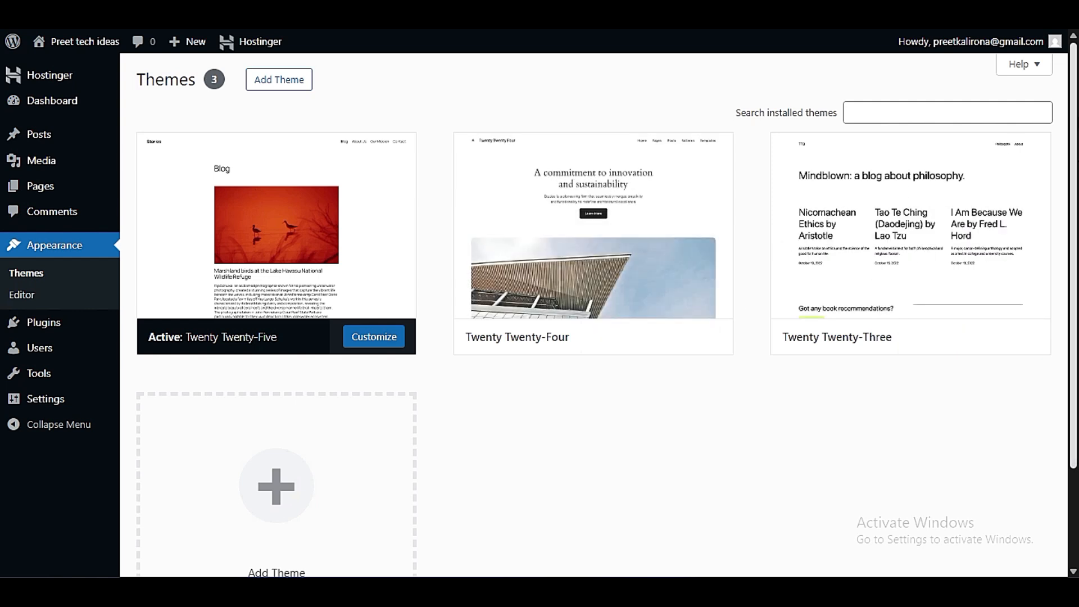
pyautogui.click(622, 238)
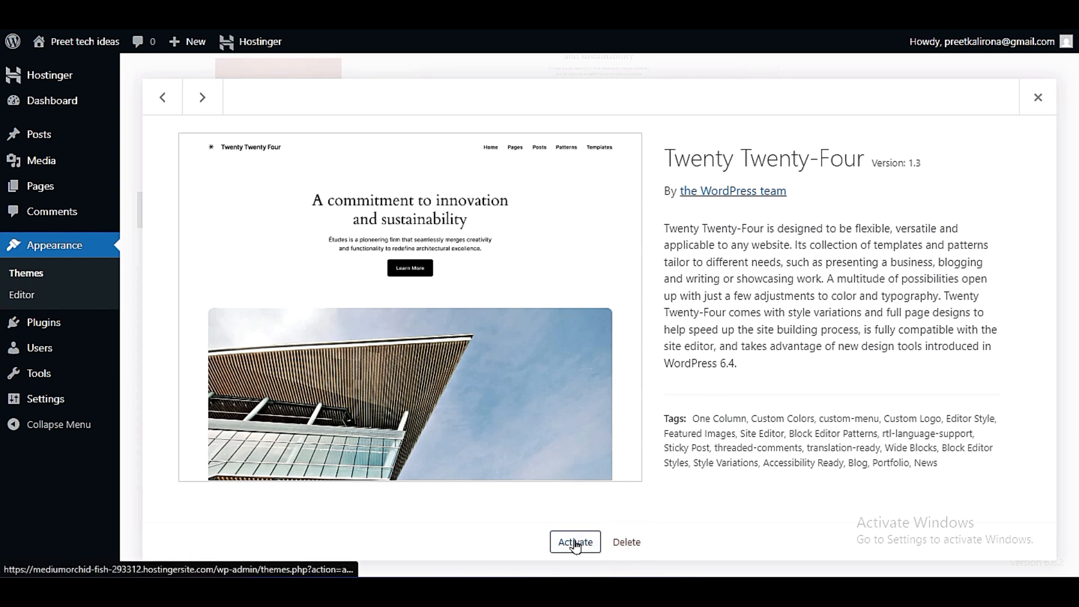
pyautogui.click(620, 543)
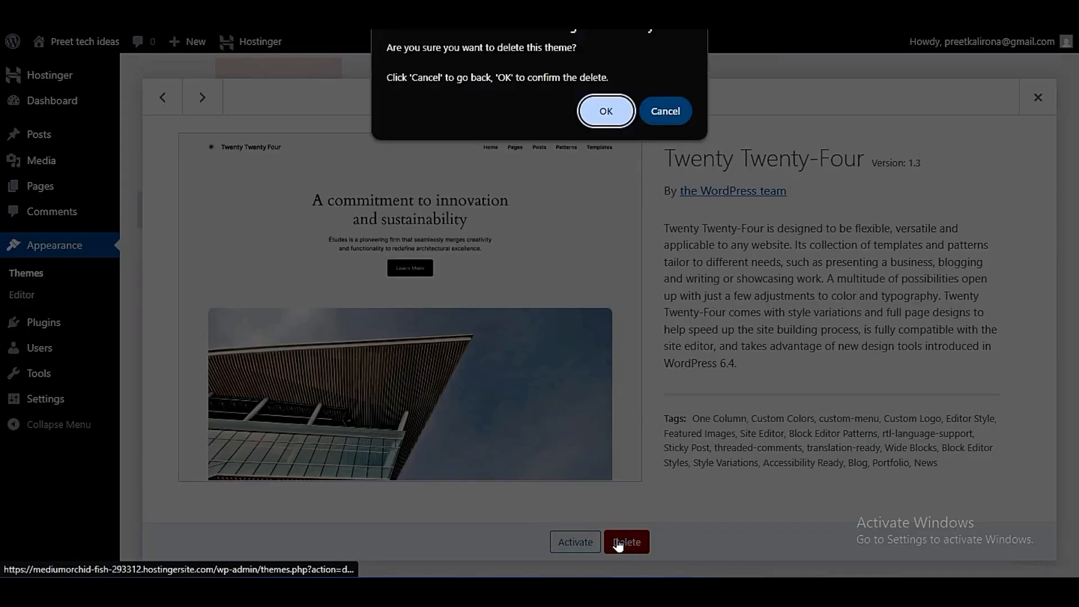
pyautogui.click(607, 111)
# - Delete the inactive Twenty Twenty-Three theme, keeping only the active Twenty Twenty-Five theme
pyautogui.moveTo(674, 252)
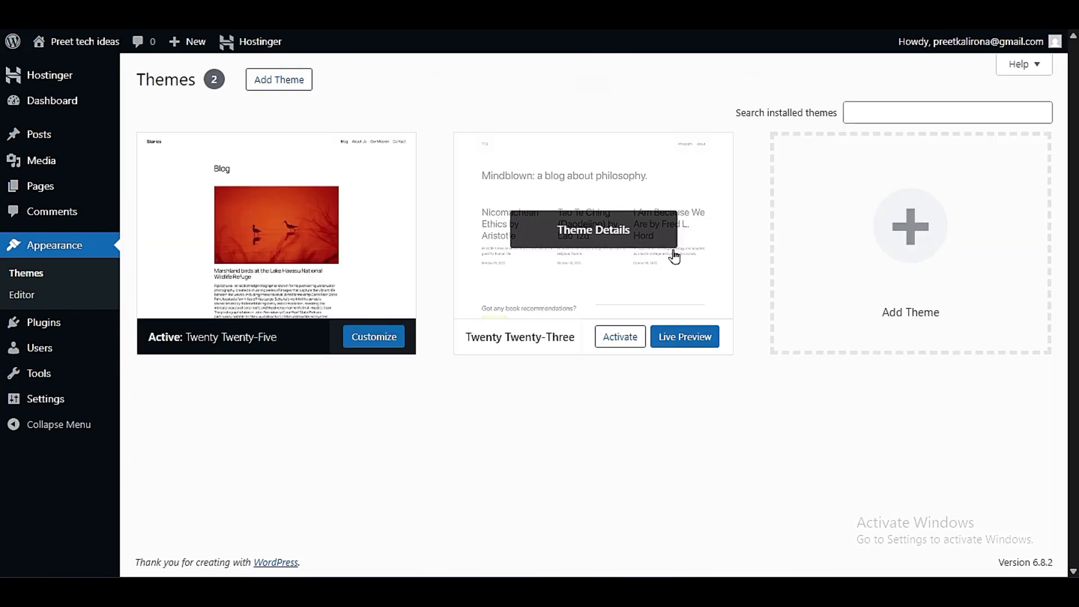
pyautogui.click(612, 239)
pyautogui.click(621, 541)
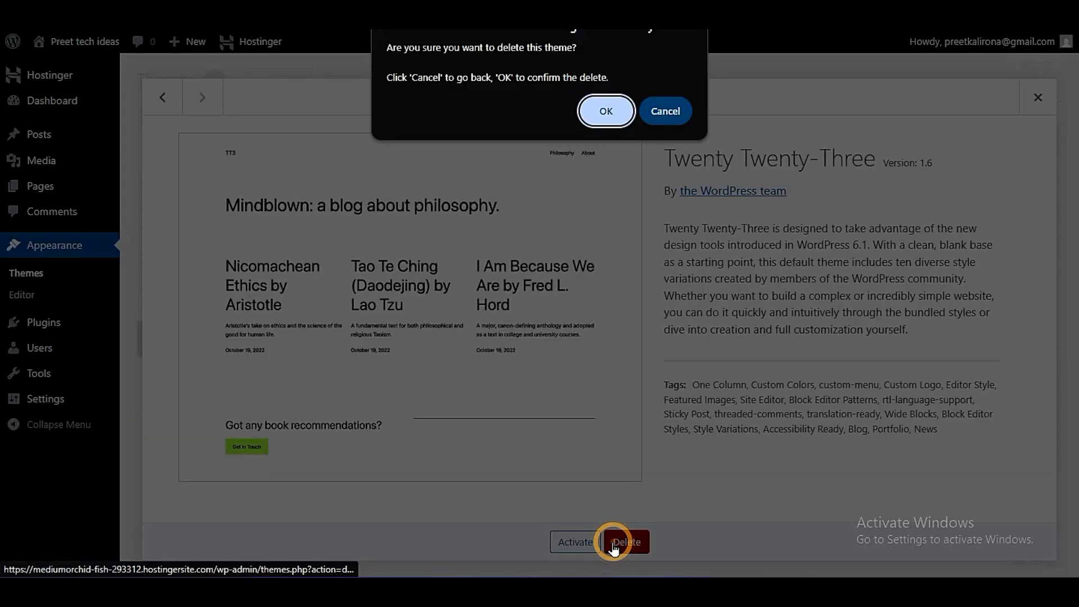
pyautogui.click(607, 111)
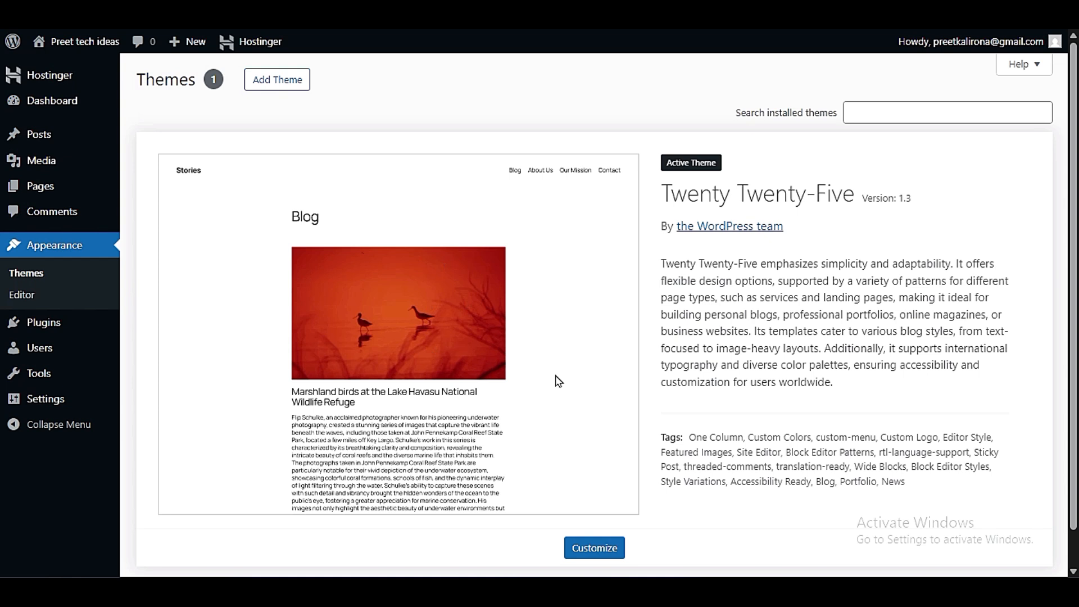
# - Recheck Site Health and expand the older PHP version recommendation to read its minimum recommended version
pyautogui.moveTo(58, 374)
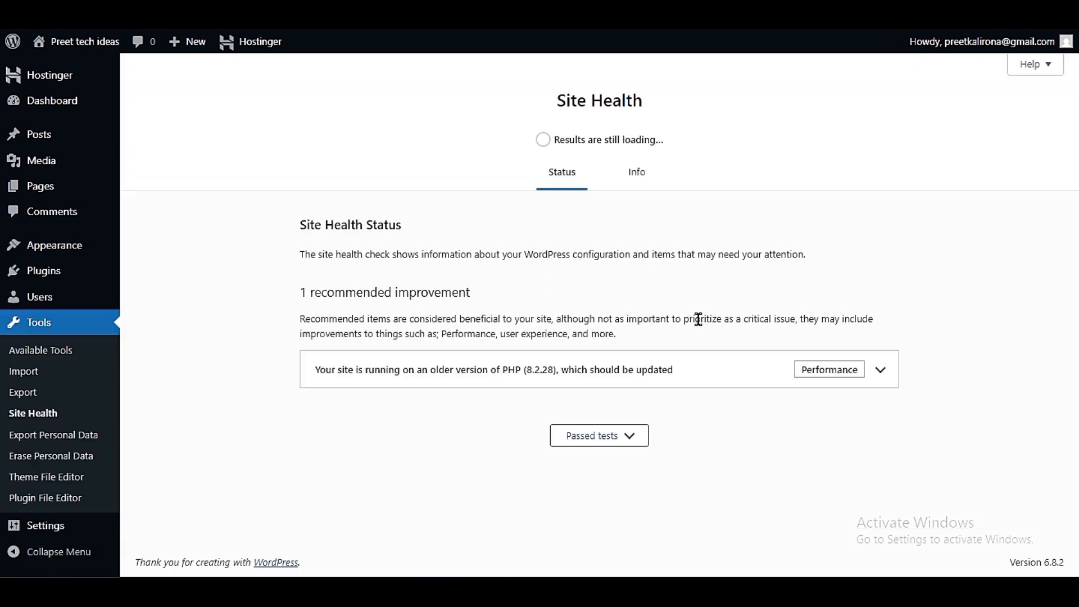
pyautogui.click(270, 306)
pyautogui.click(413, 291)
pyautogui.moveTo(299, 381); pyautogui.dragTo(672, 382)
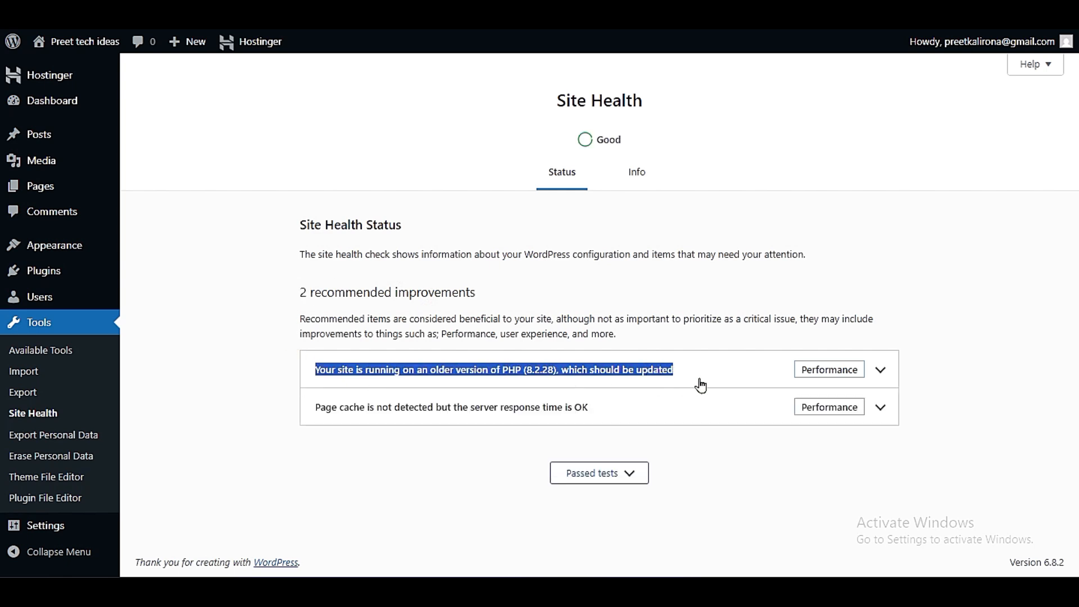
pyautogui.click(720, 378)
pyautogui.click(719, 378)
pyautogui.click(720, 379)
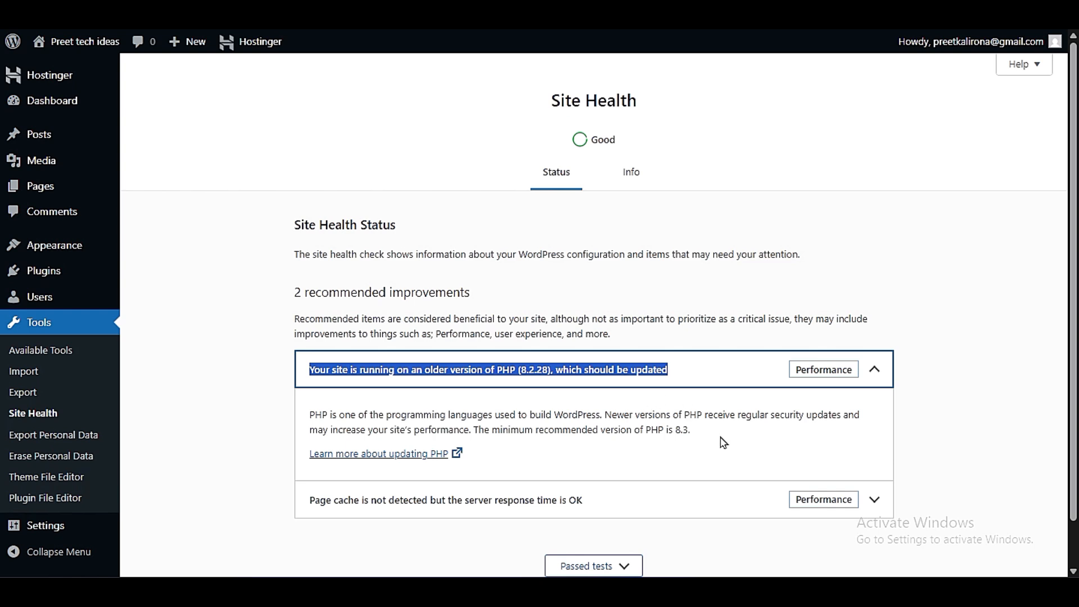
pyautogui.click(584, 423)
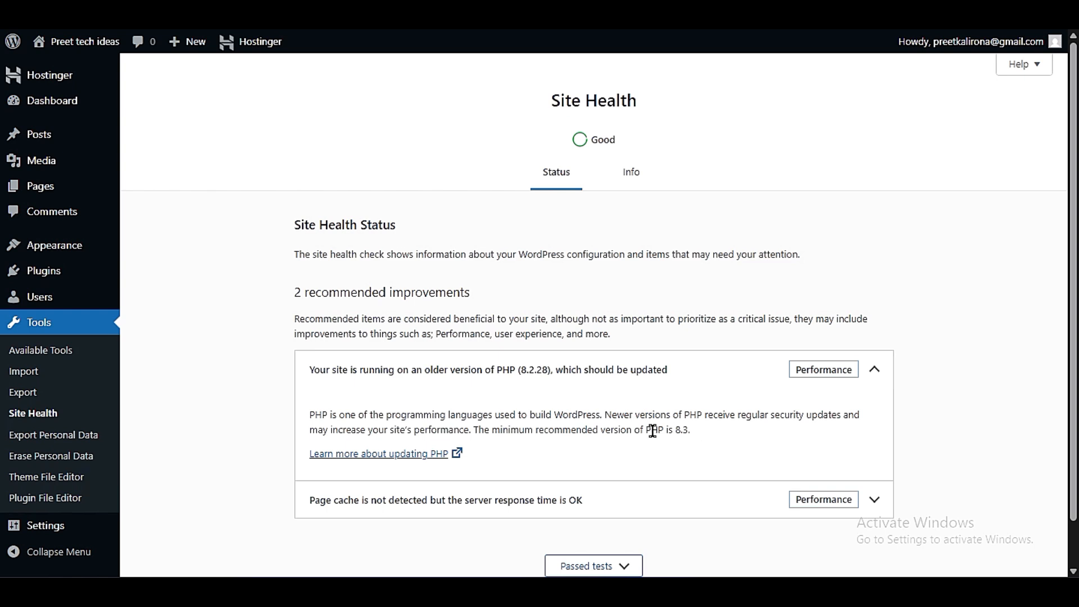
pyautogui.moveTo(475, 431); pyautogui.dragTo(716, 435)
pyautogui.click(720, 436)
pyautogui.moveTo(470, 431); pyautogui.dragTo(695, 444)
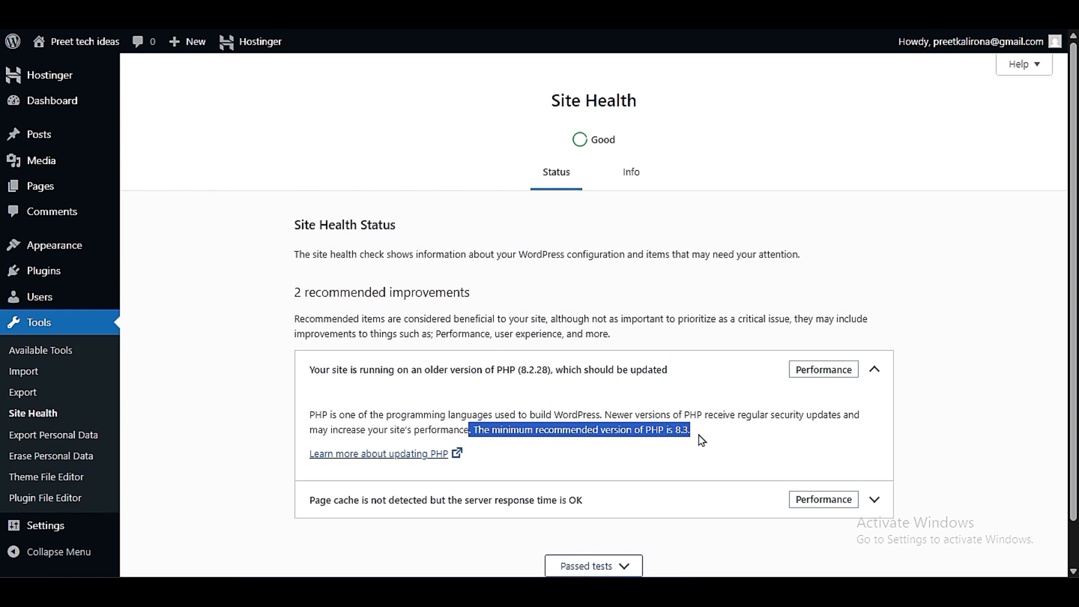
pyautogui.click(702, 440)
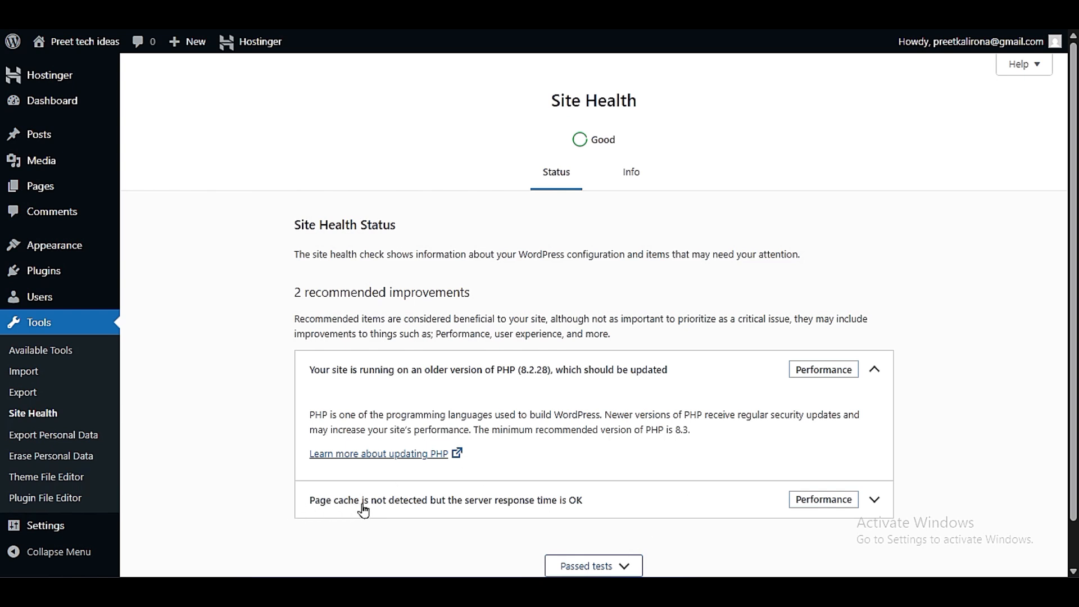
# - Expand and read the page cache recommendation, and collapse both the page cache and PHP version details
pyautogui.click(424, 502)
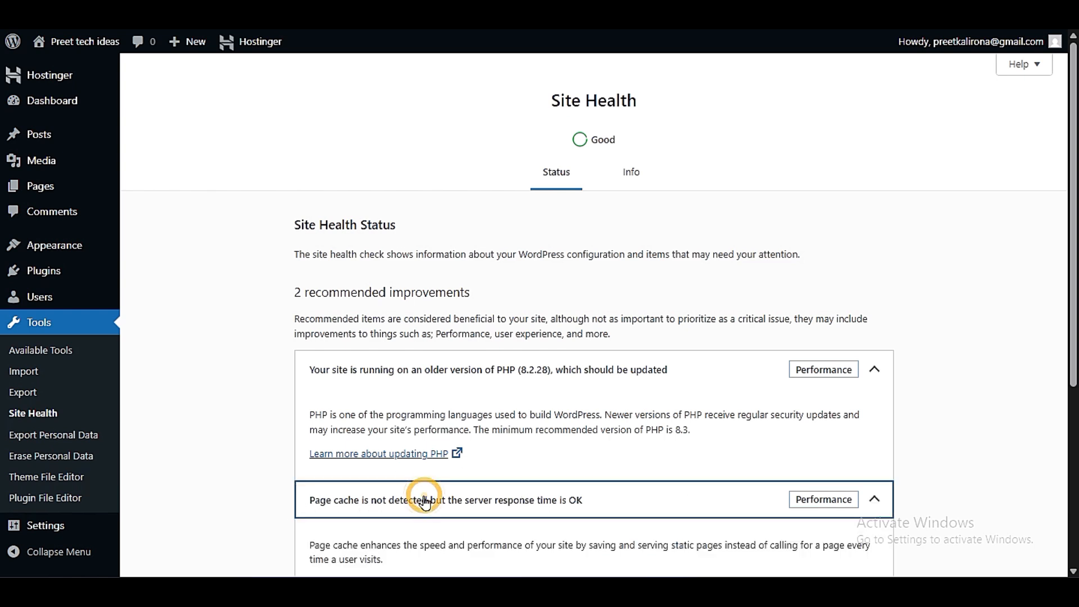
pyautogui.scroll(-5, 386, 494)
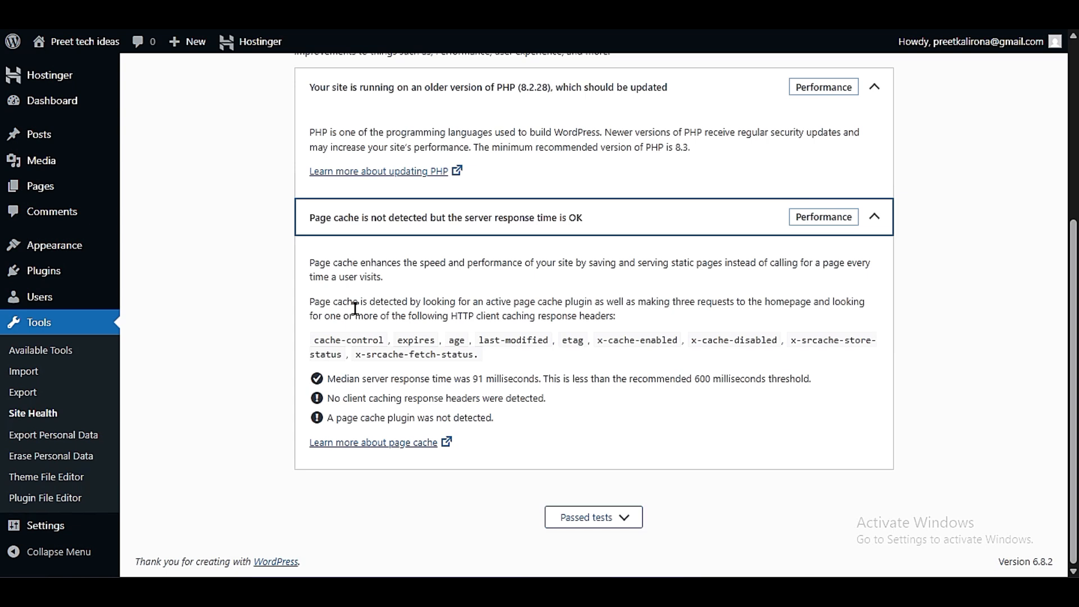
pyautogui.moveTo(309, 262); pyautogui.dragTo(564, 416)
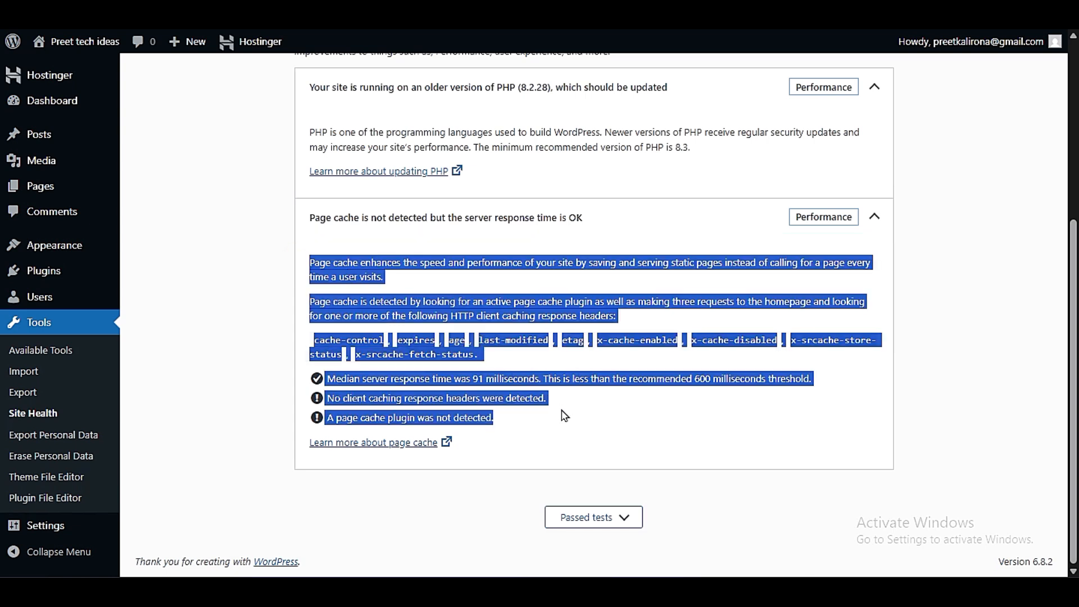
pyautogui.click(565, 416)
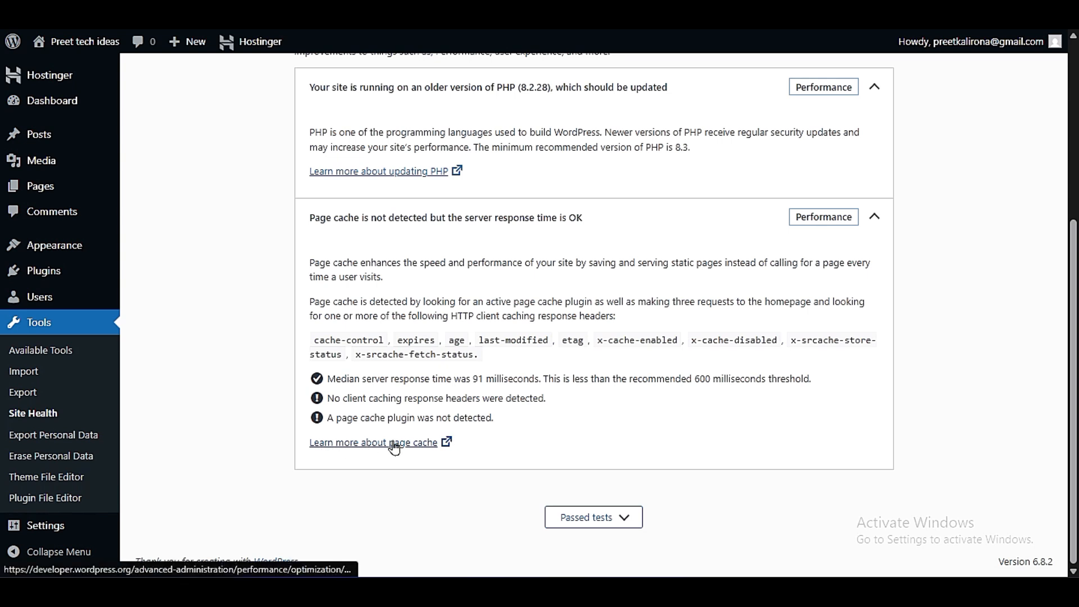
pyautogui.click(444, 219)
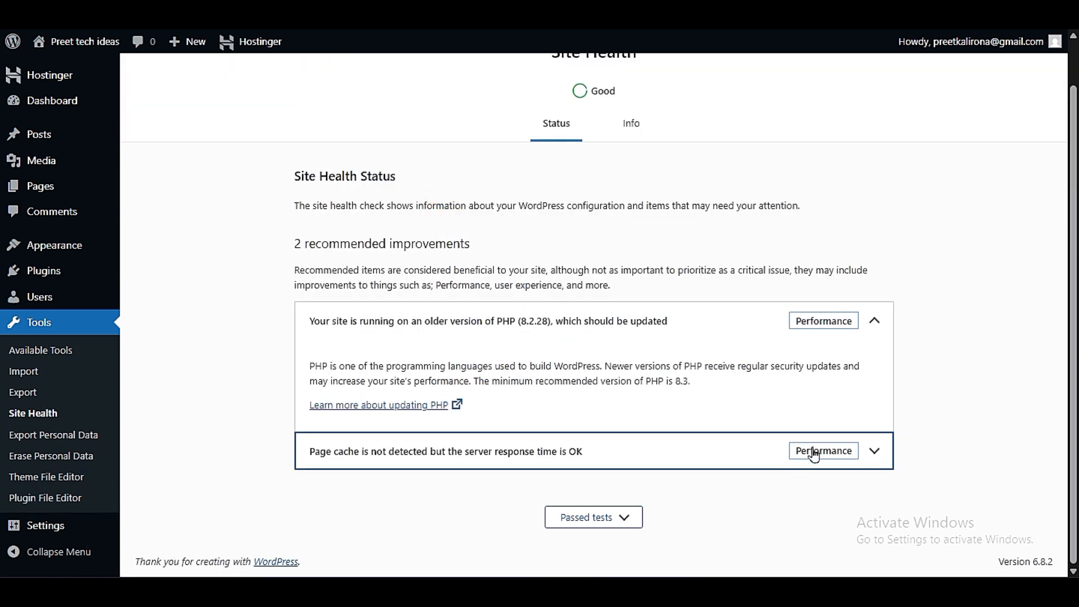
pyautogui.click(772, 324)
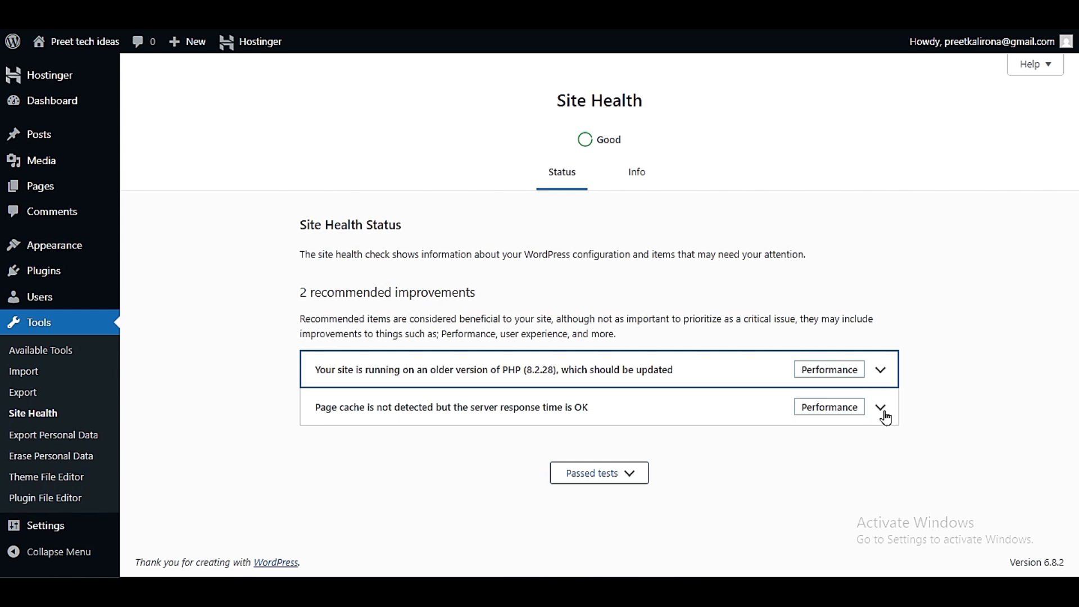
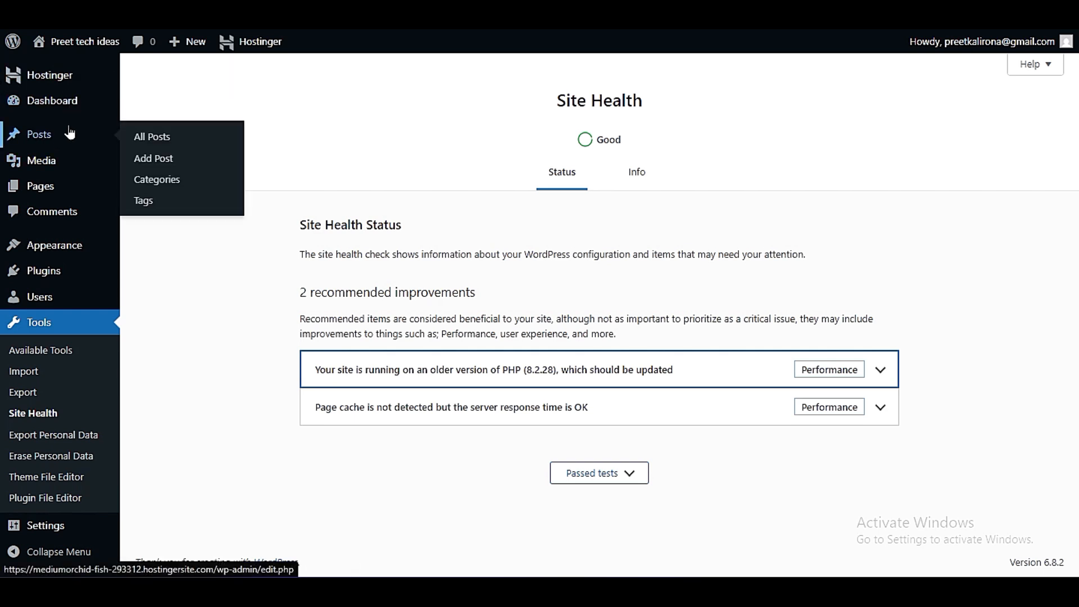
# - Open the list of all posts and move the "Hello world!" post to the trash
pyautogui.moveTo(84, 117)
pyautogui.moveTo(102, 138)
pyautogui.click(176, 139)
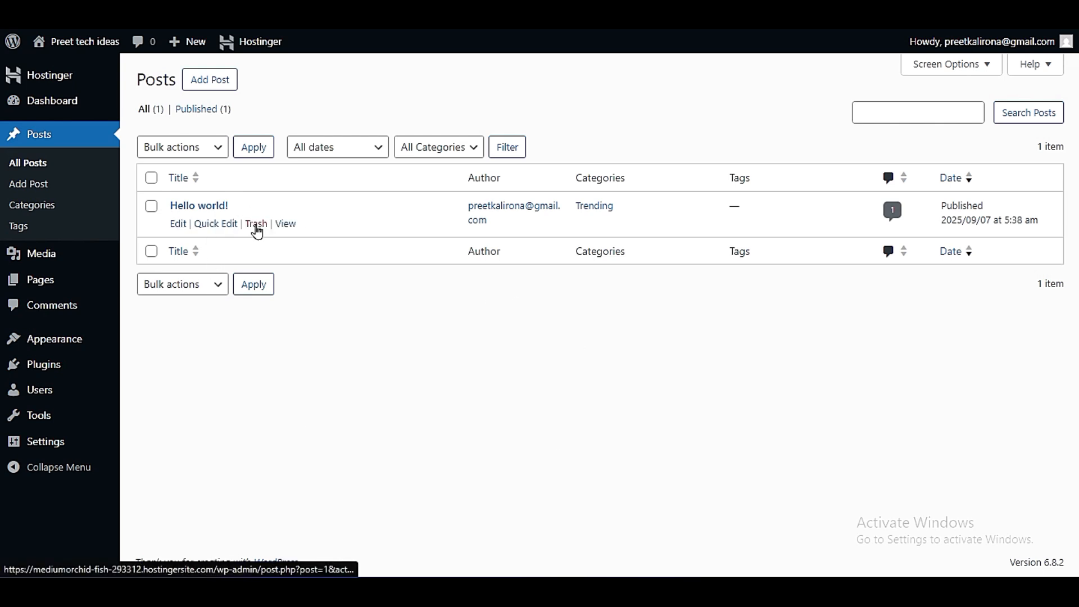
pyautogui.click(256, 227)
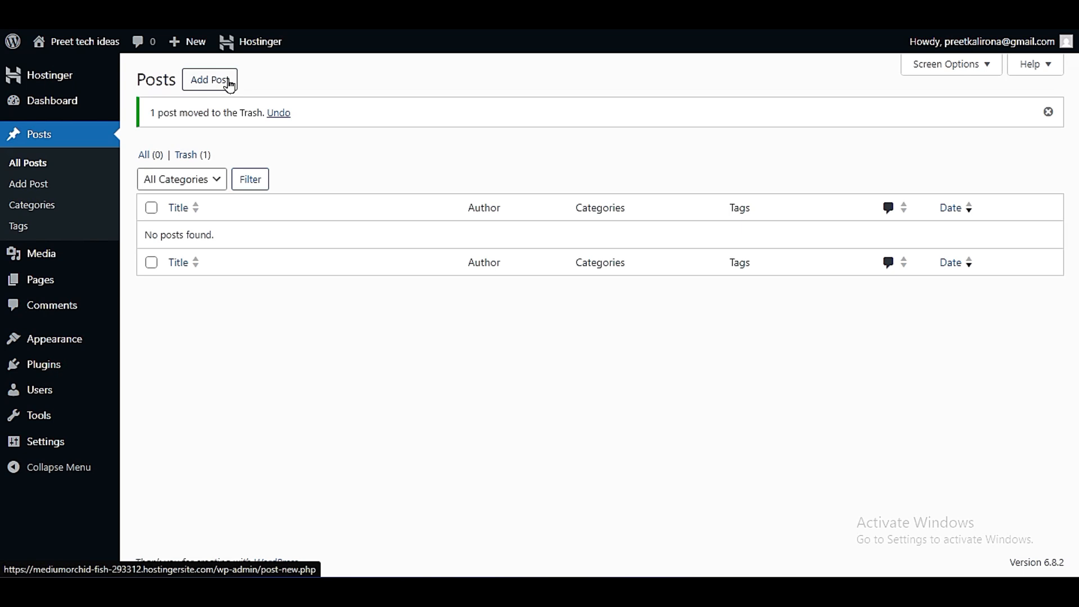
# - View the post categories page and the post tags page
pyautogui.click(39, 213)
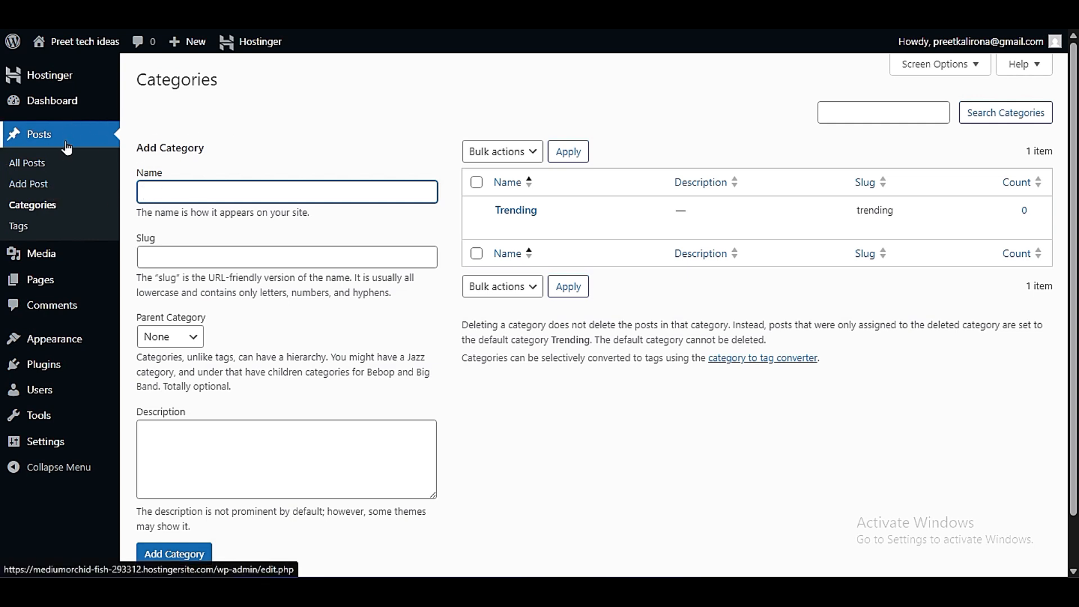
pyautogui.click(38, 233)
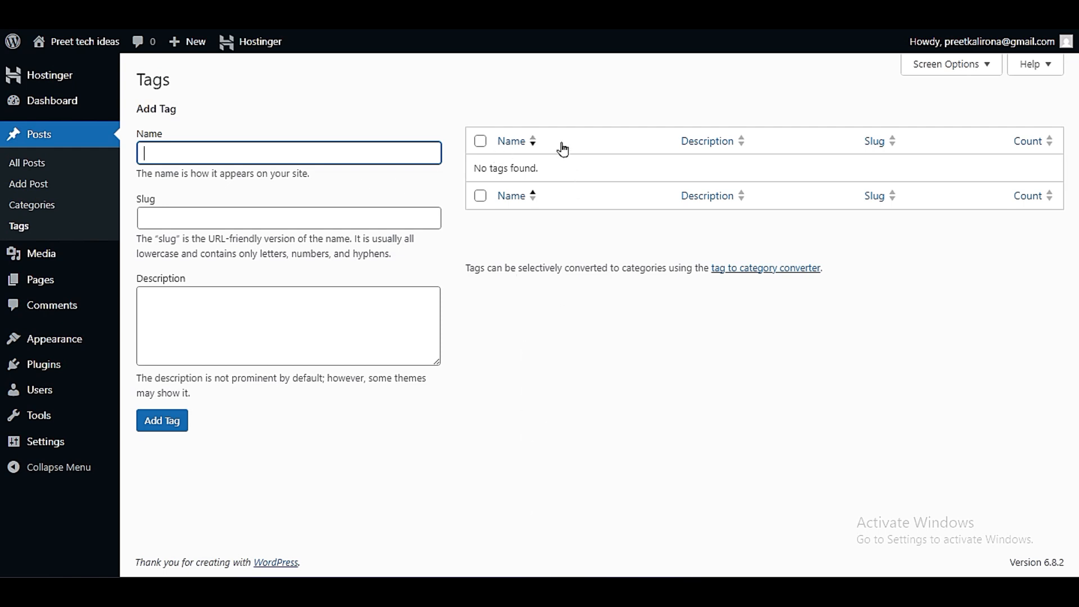
# - Start a new post and title it "How to instal wordpress website"
pyautogui.click(28, 186)
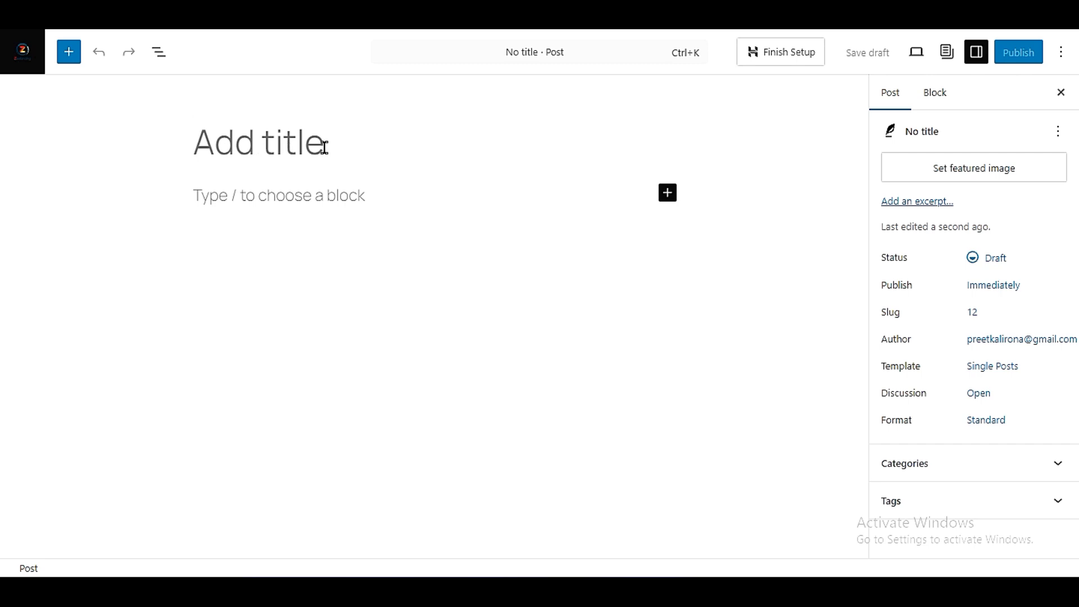
pyautogui.click(253, 197)
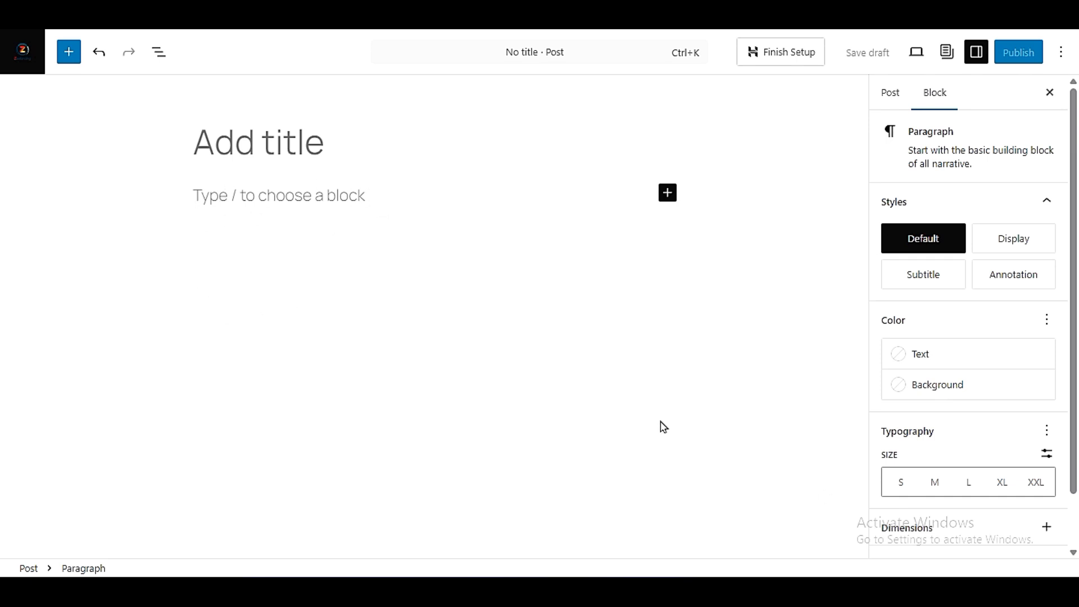
pyautogui.click(381, 136)
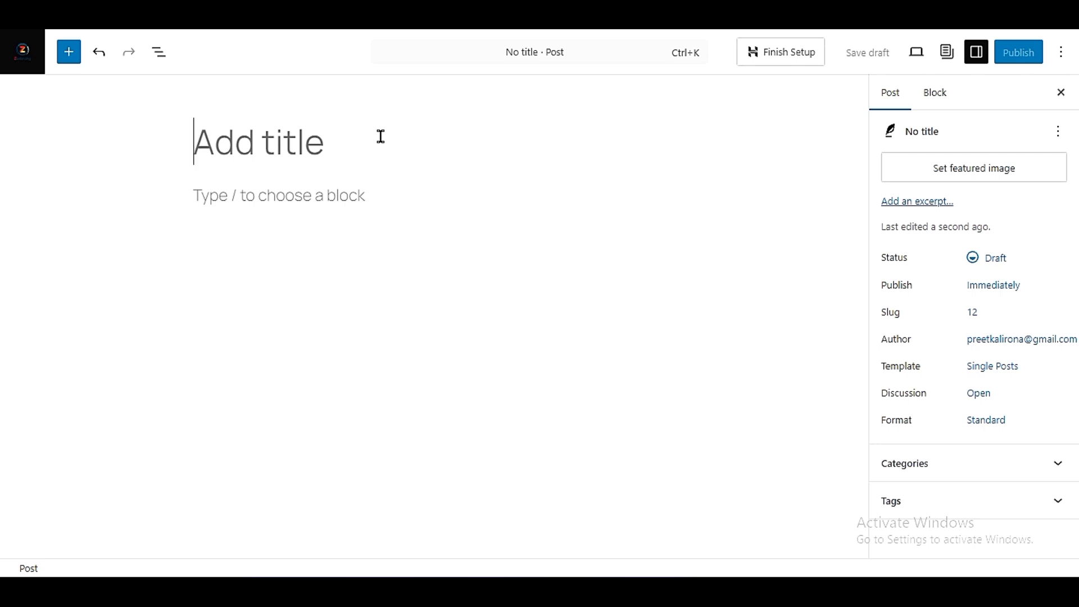
pyautogui.write('How')
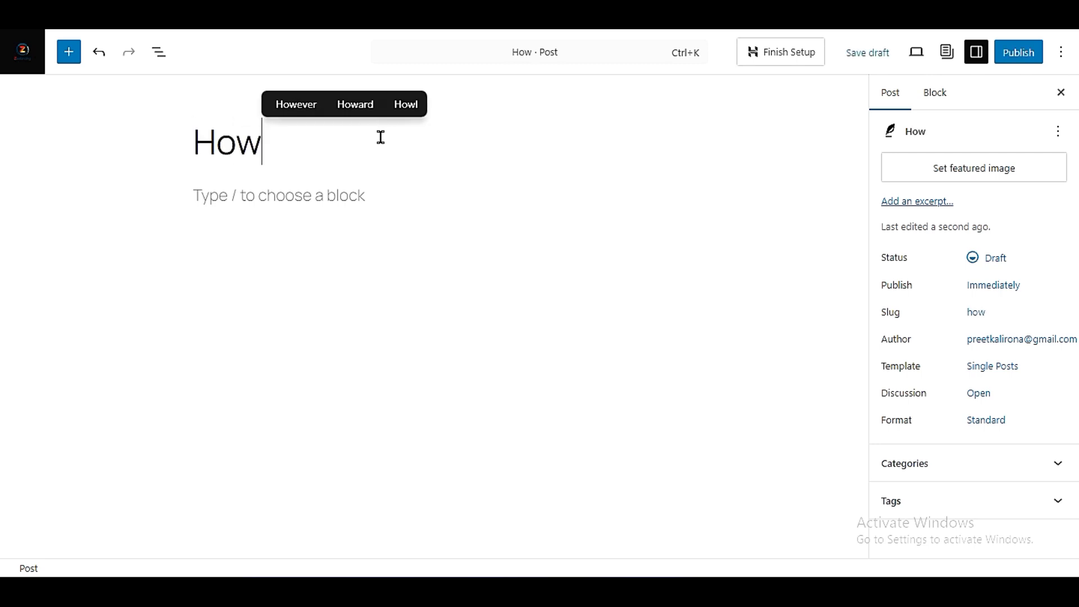
pyautogui.write(' to instal')
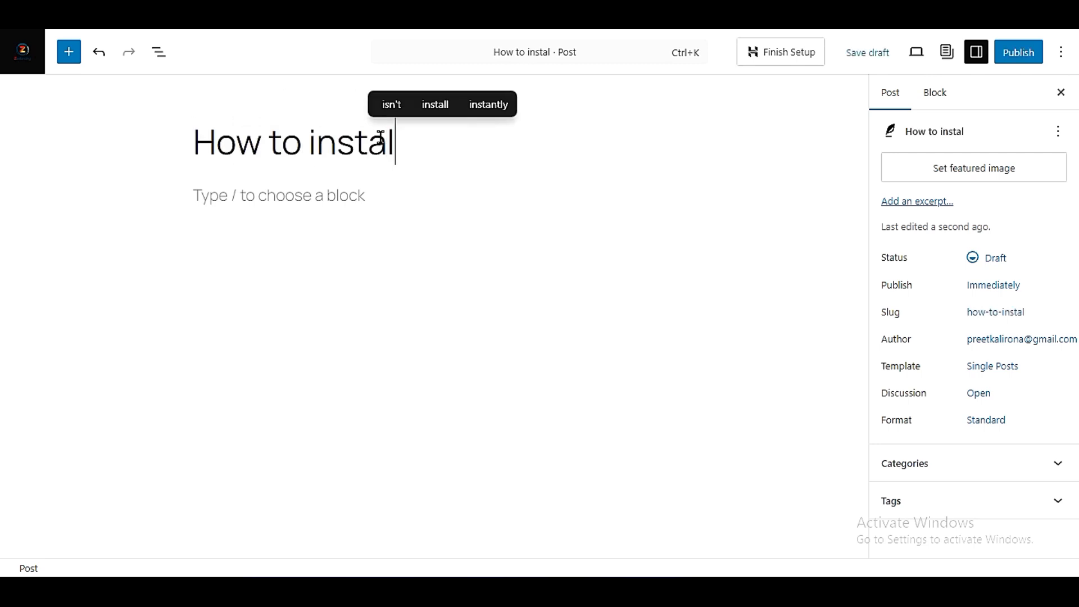
pyautogui.write(' wordpress webnd')
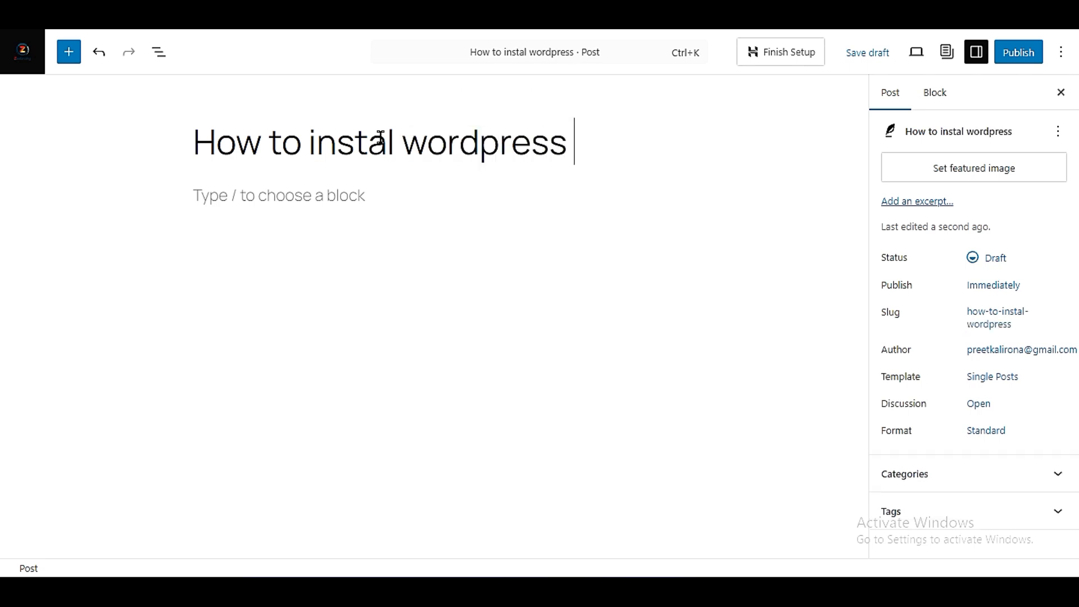
pyautogui.press('BackSpace')
pyautogui.press('BackSpace')
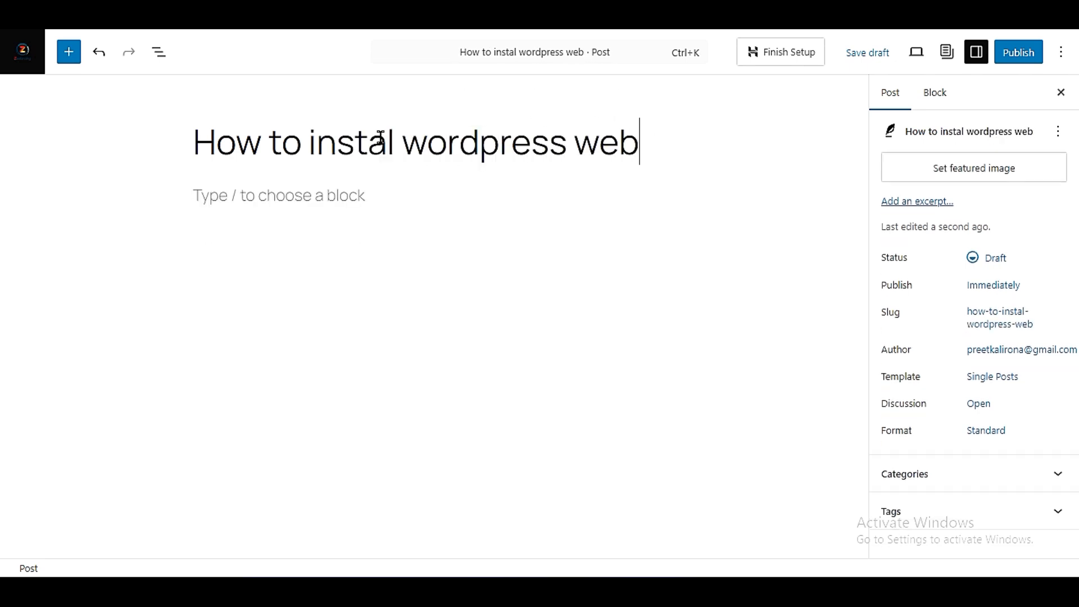
pyautogui.write('site')
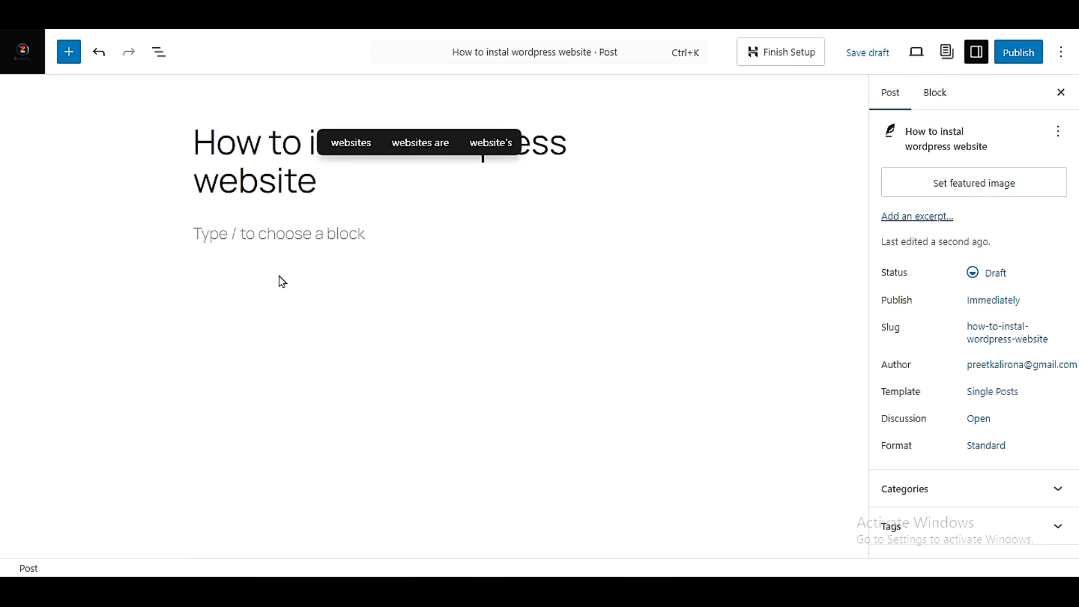
# - Select the empty paragraph block below the title, and hide and restore the editor's settings sidebar
pyautogui.click(274, 237)
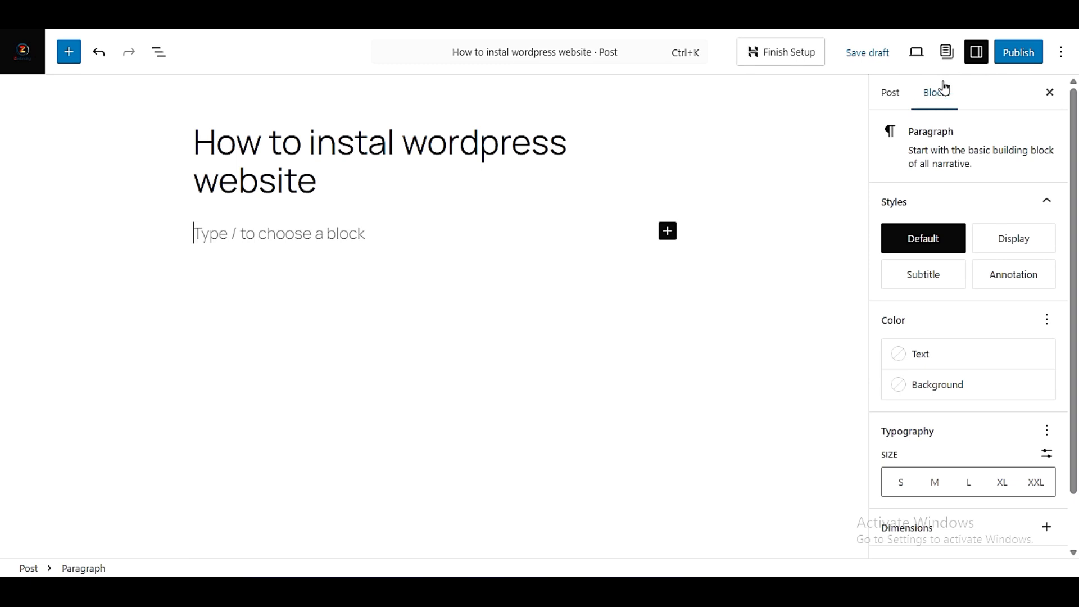
pyautogui.click(974, 53)
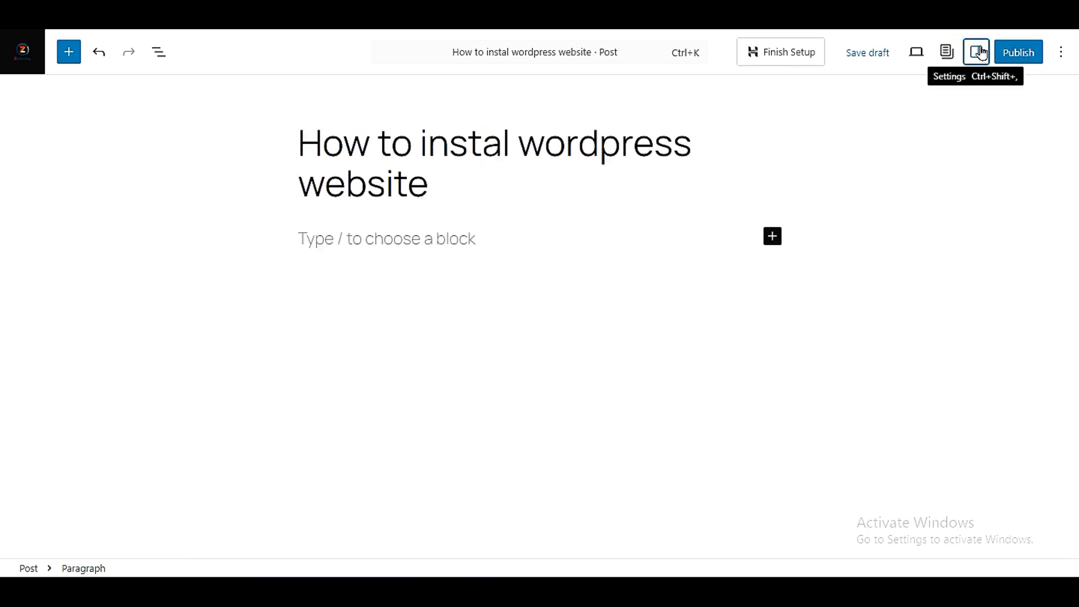
pyautogui.click(980, 54)
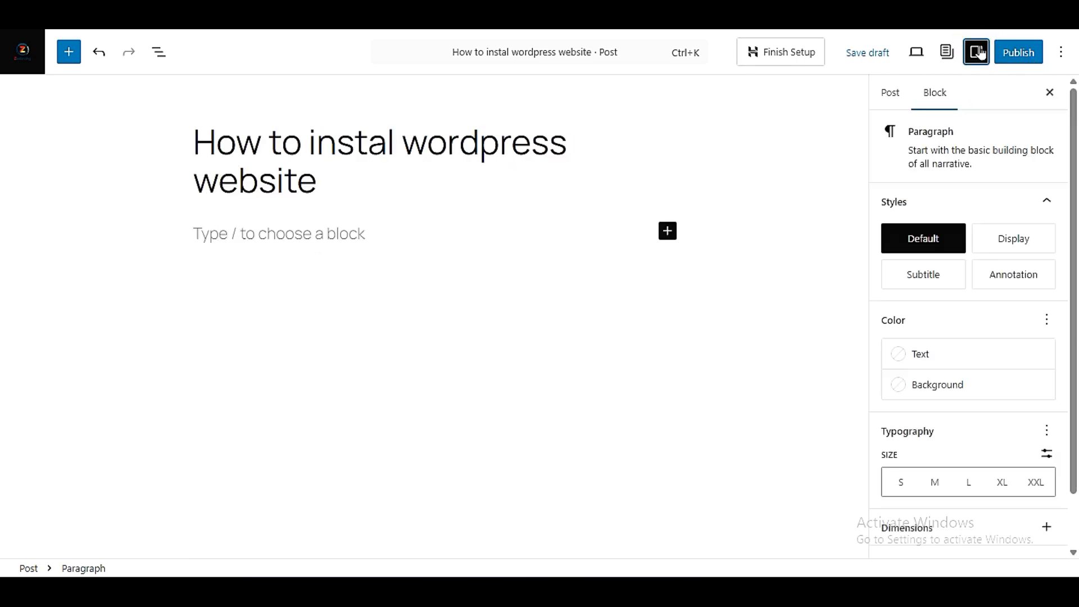
# - Show the post-level settings and look over the status and visibility choices, keeping the Draft status
pyautogui.click(890, 91)
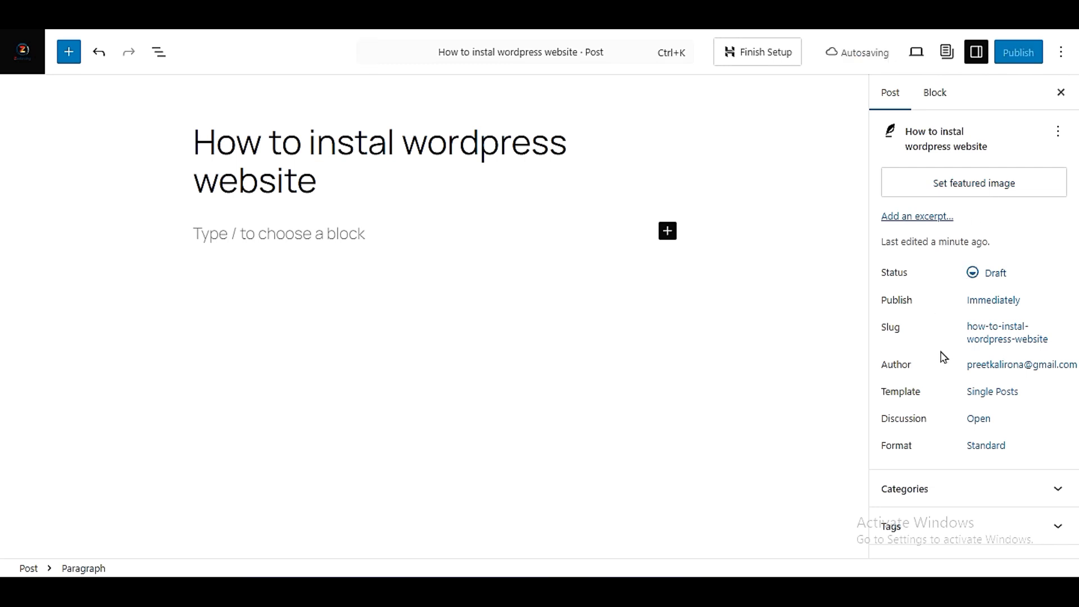
pyautogui.click(984, 277)
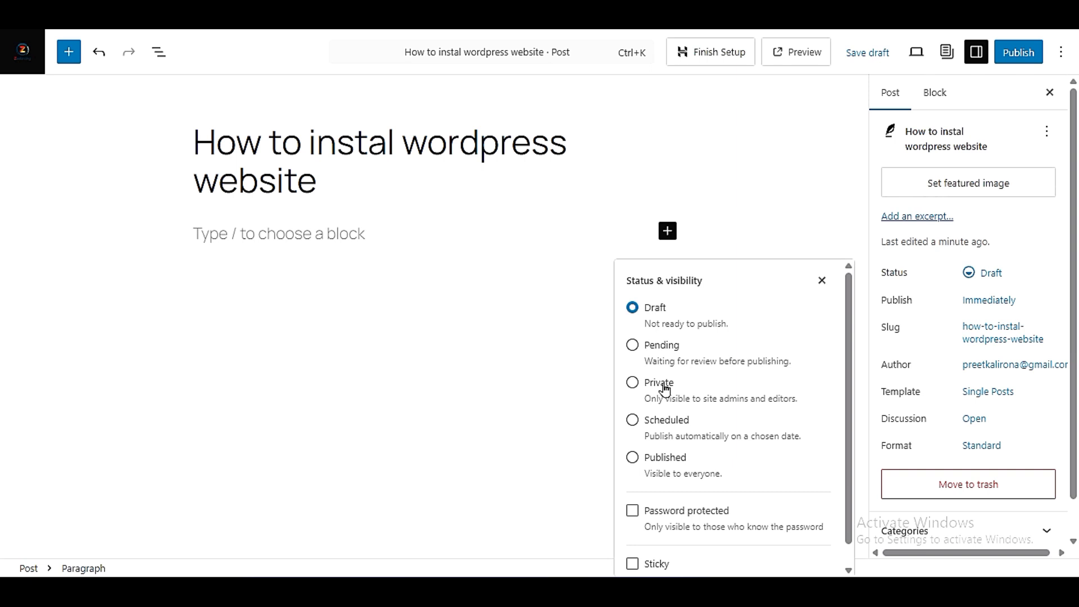
pyautogui.click(925, 282)
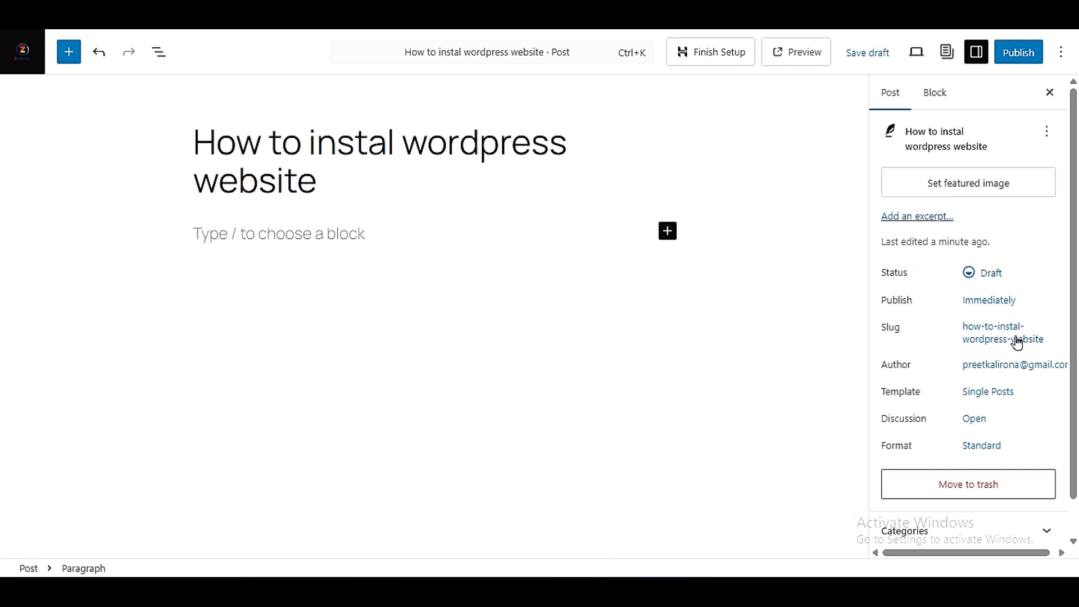
# - Examine the post's slug and permalink, comparing them with the title, and close the slug details without editing
pyautogui.moveTo(955, 327); pyautogui.dragTo(1042, 342)
pyautogui.click(1043, 344)
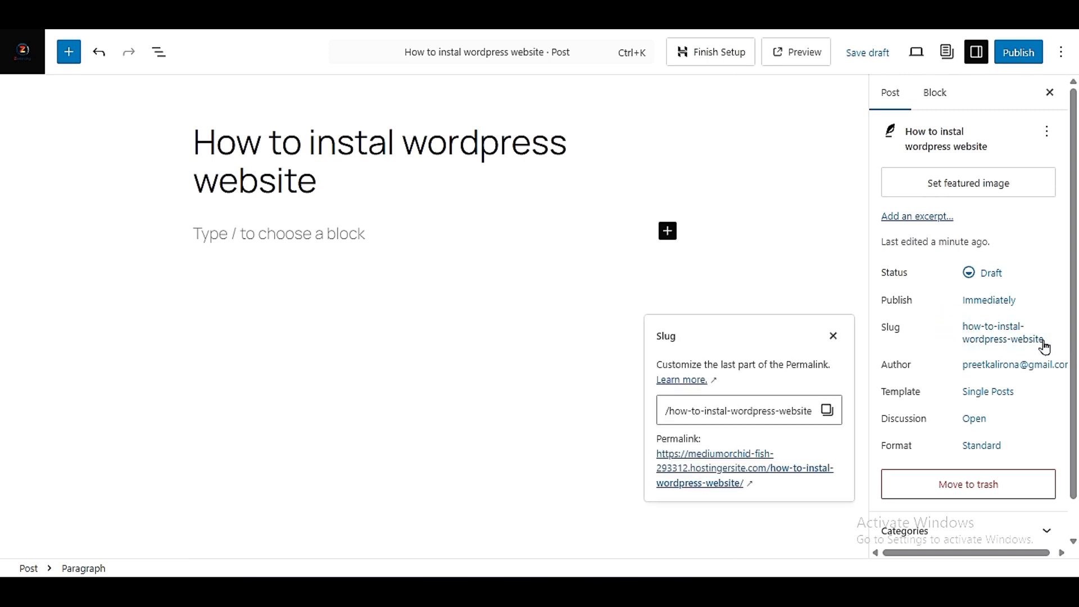
pyautogui.moveTo(196, 142); pyautogui.dragTo(318, 176)
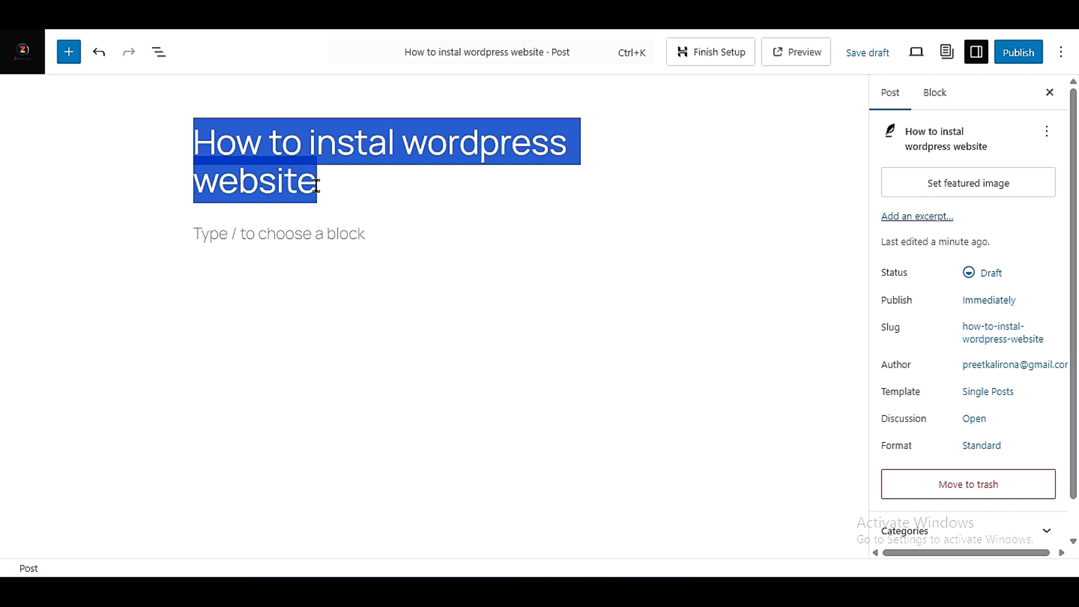
pyautogui.click(316, 185)
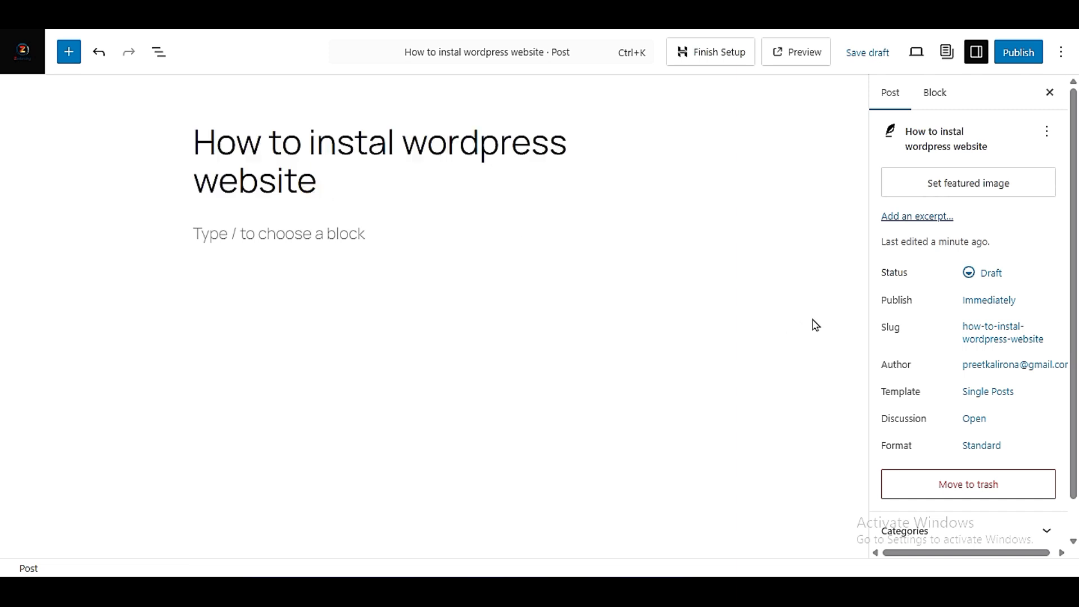
pyautogui.click(984, 333)
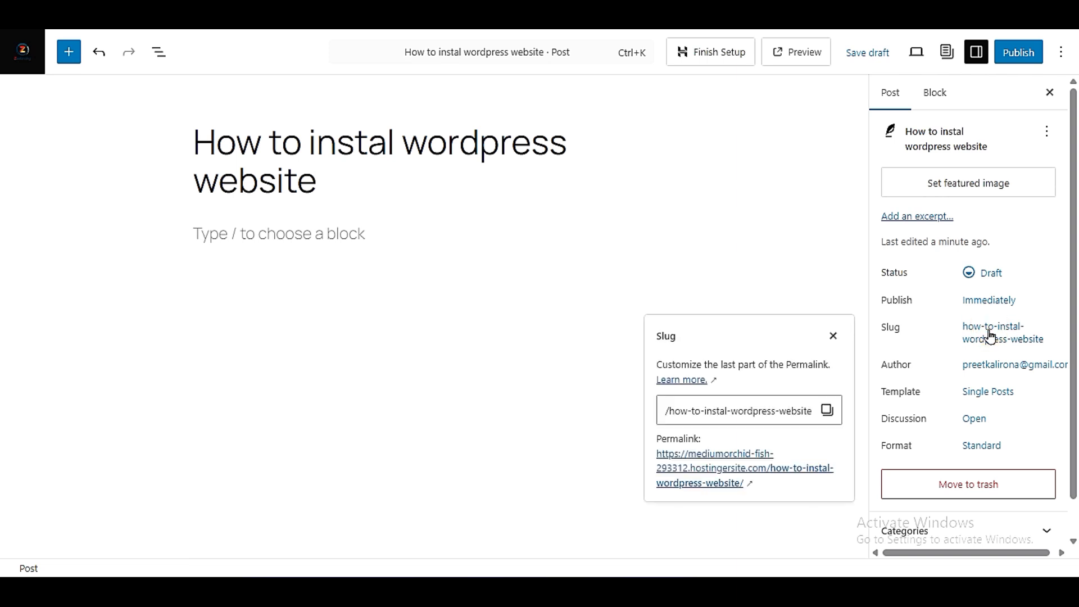
pyautogui.tripleClick(796, 405)
pyautogui.tripleClick(796, 405)
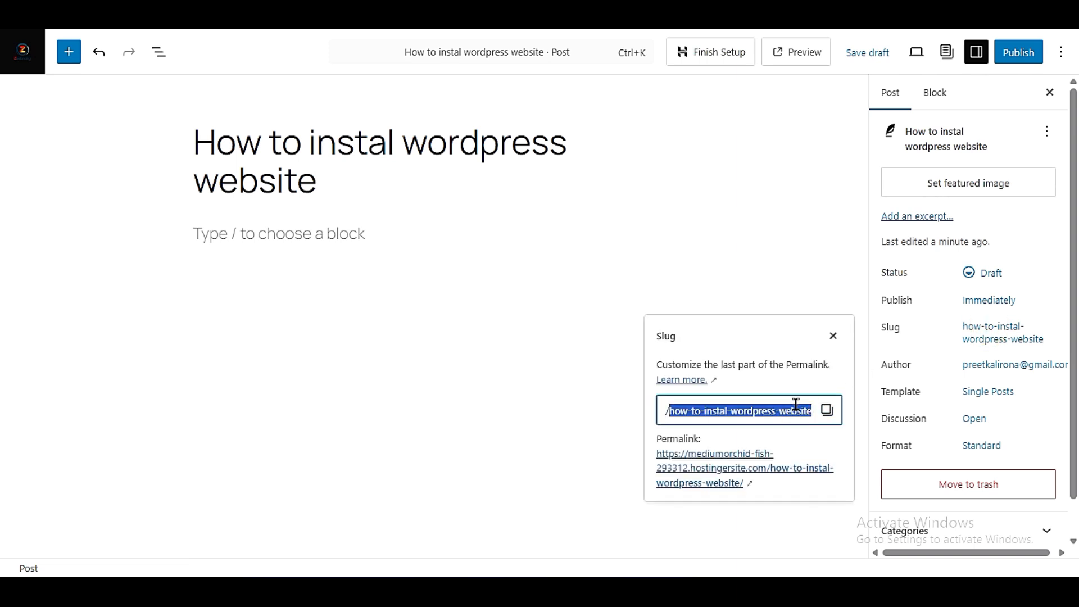
pyautogui.click(801, 439)
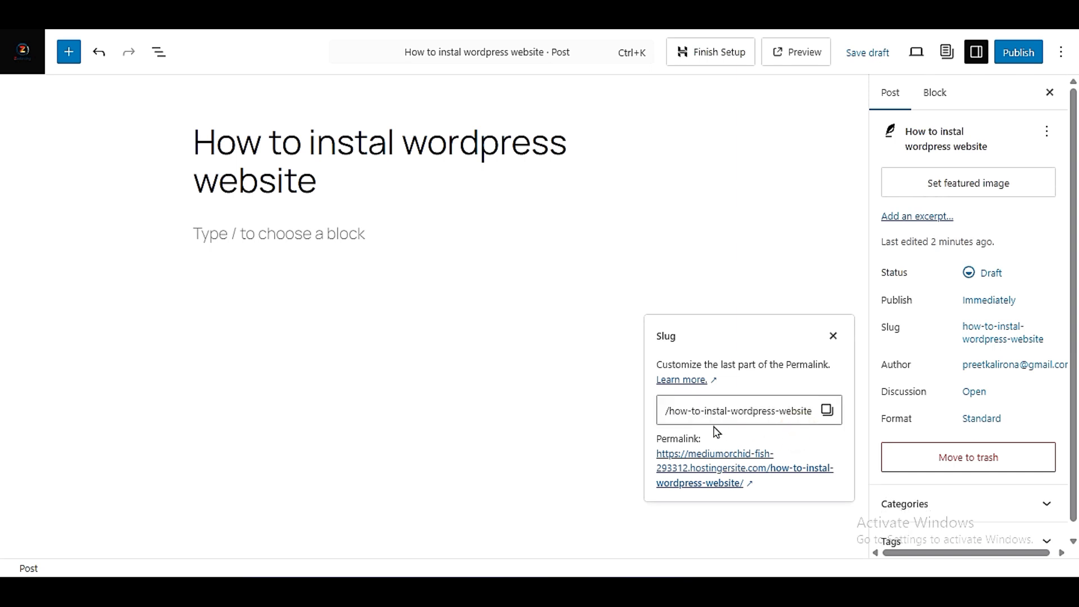
pyautogui.moveTo(646, 440); pyautogui.dragTo(712, 441)
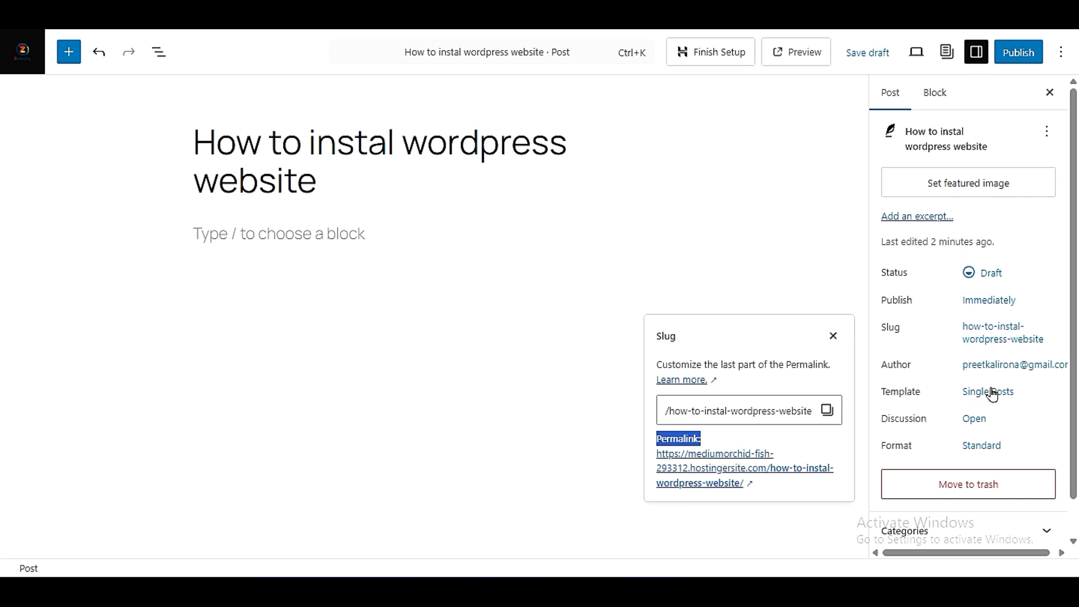
pyautogui.scroll(-1, 927, 446)
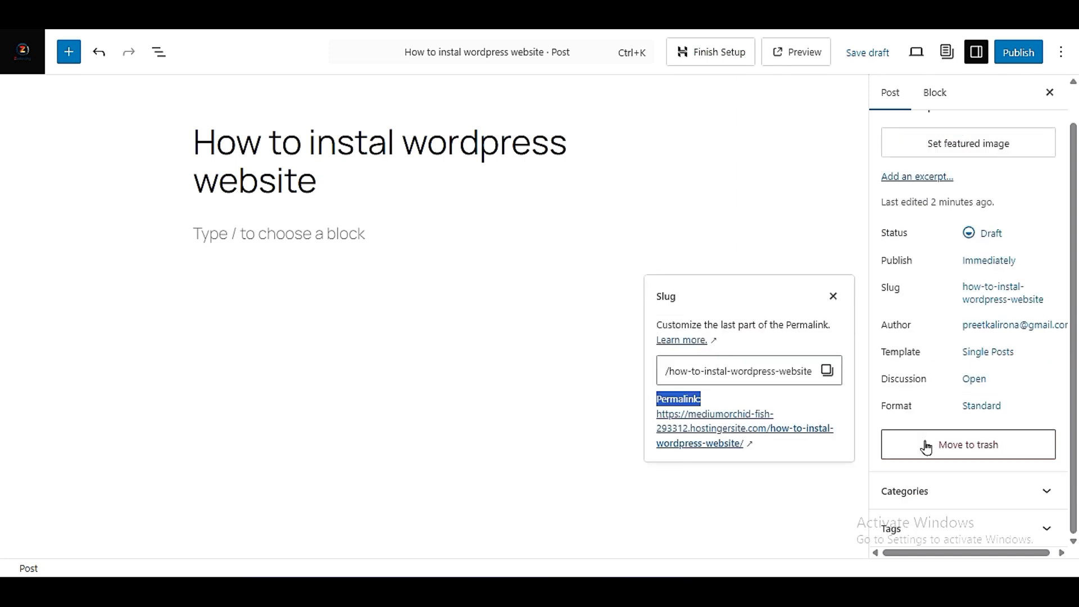
pyautogui.click(916, 400)
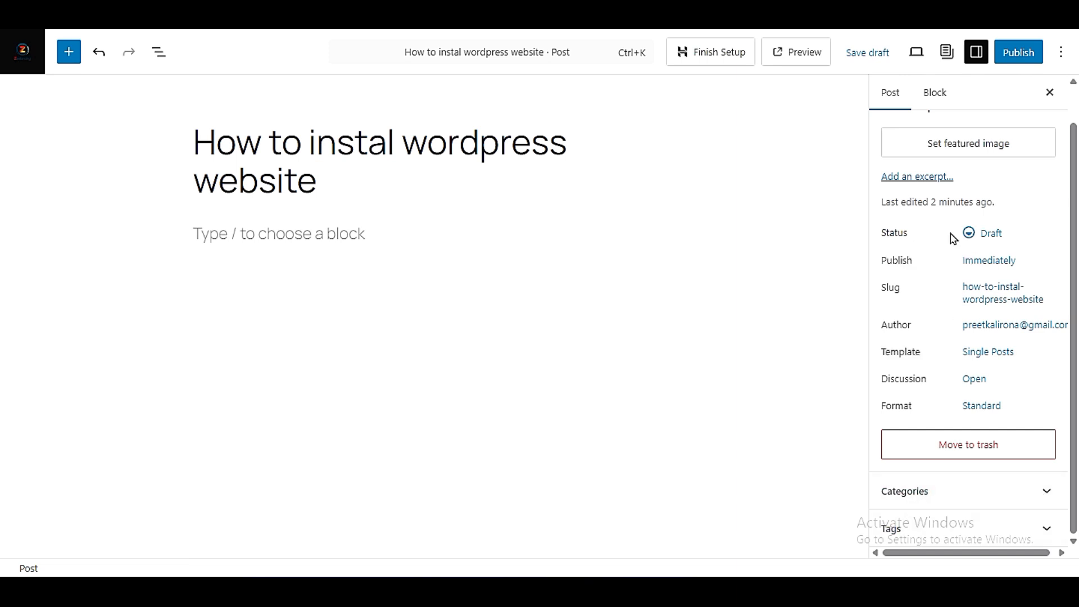
# - Expand the post's categories, and assign and unassign the Trending category
pyautogui.scroll(1, 952, 253)
pyautogui.scroll(-1, 952, 318)
pyautogui.click(990, 495)
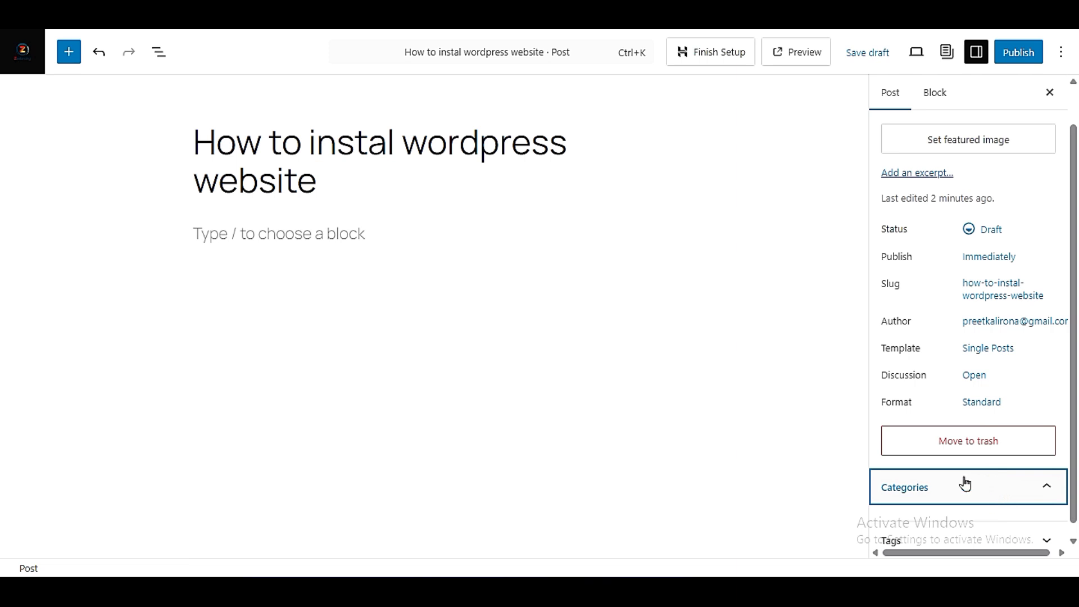
pyautogui.scroll(-1, 964, 483)
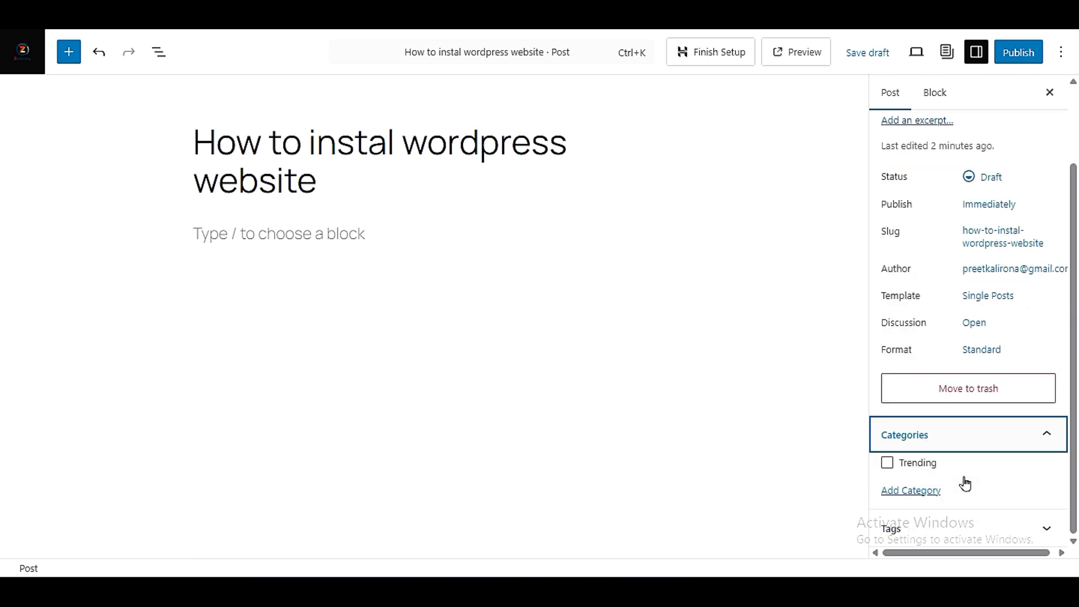
pyautogui.click(888, 463)
pyautogui.click(888, 462)
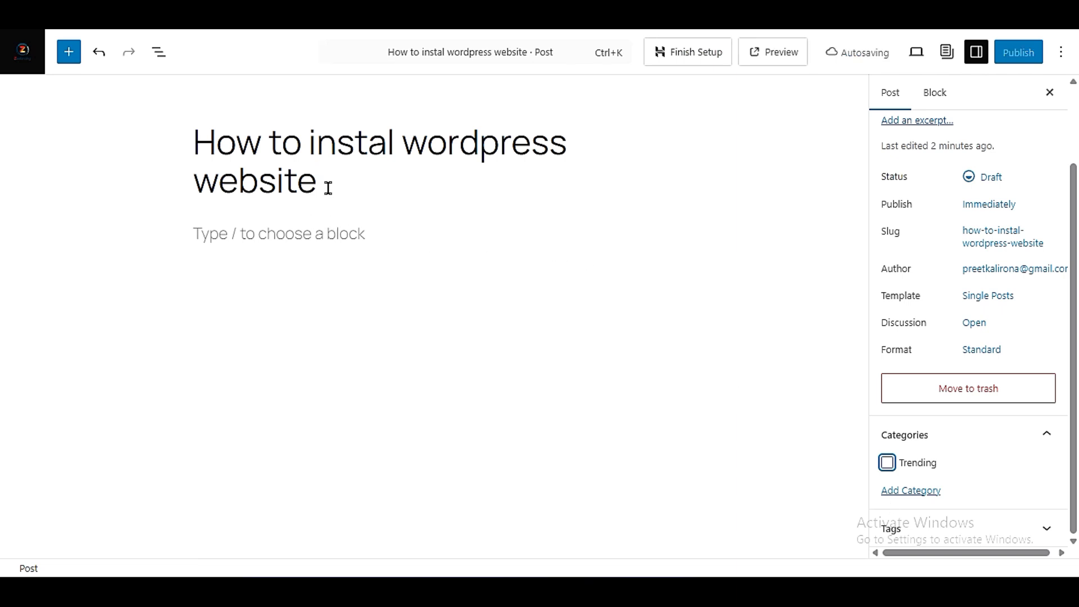
# - Add a new category named "Wordpress" to the post without a parent category
pyautogui.click(912, 493)
pyautogui.scroll(-3, 919, 458)
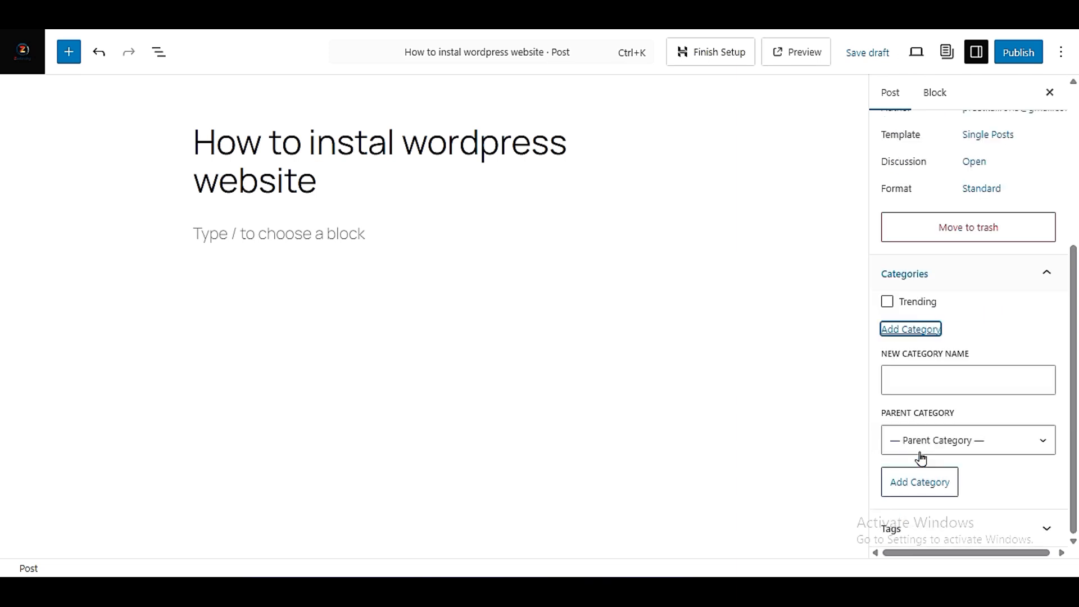
pyautogui.click(919, 375)
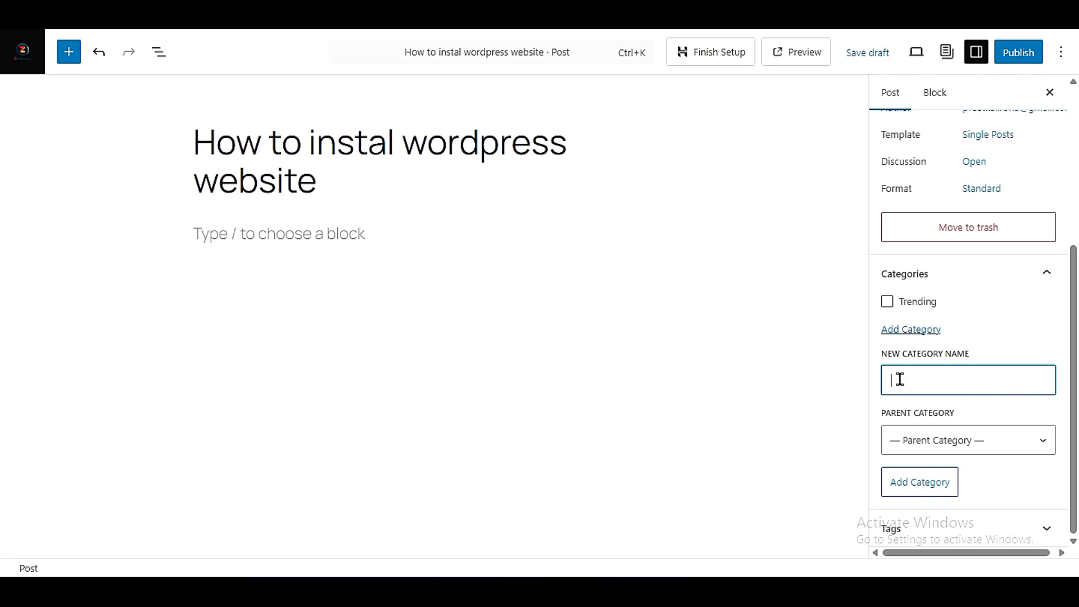
pyautogui.write('Wordpress')
pyautogui.click(931, 414)
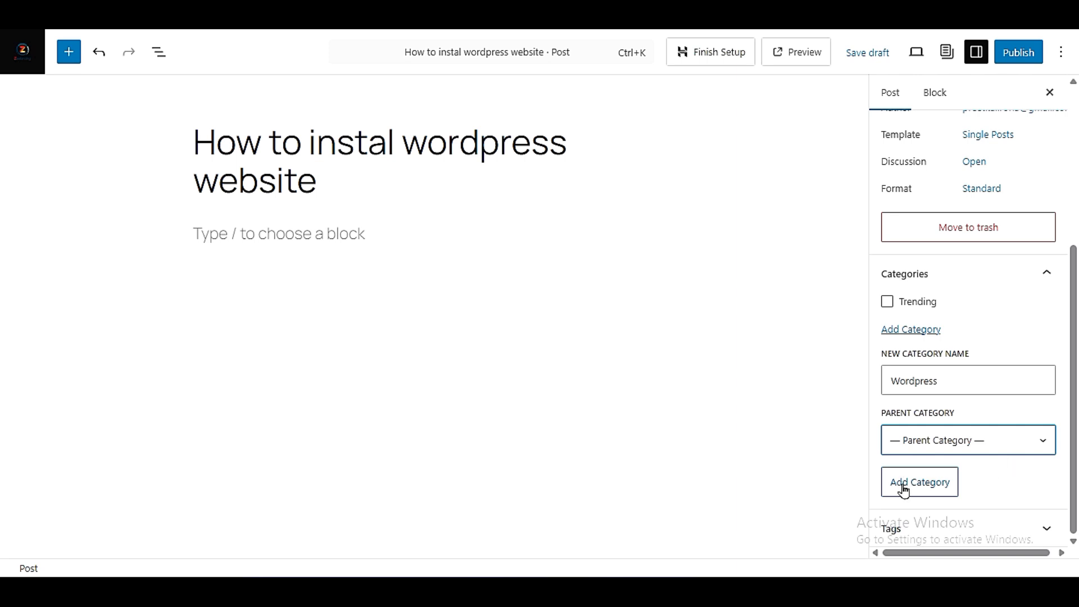
pyautogui.click(933, 488)
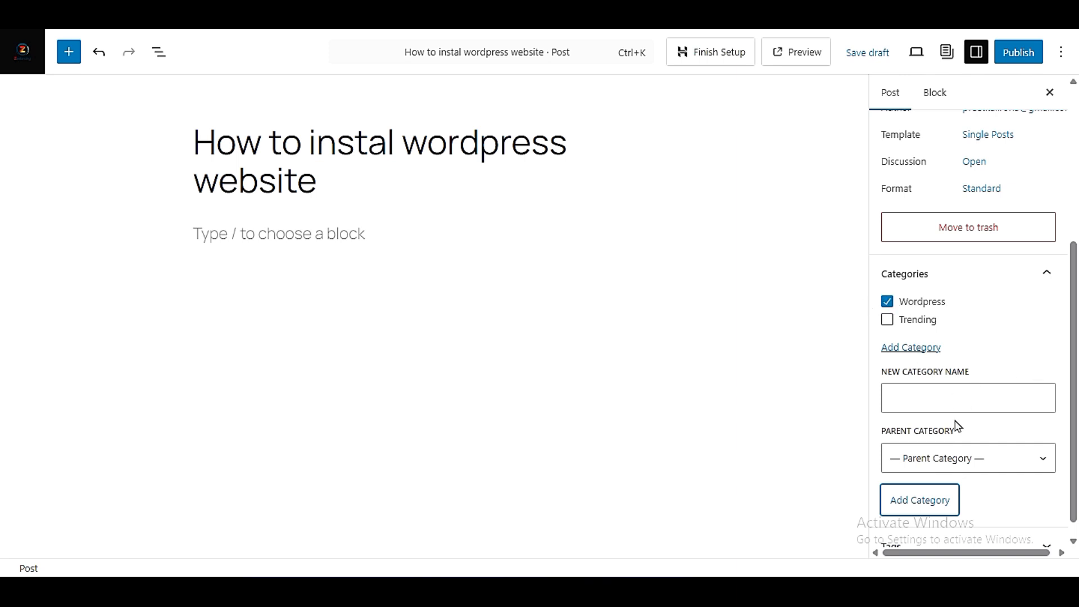
pyautogui.scroll(-1, 1048, 489)
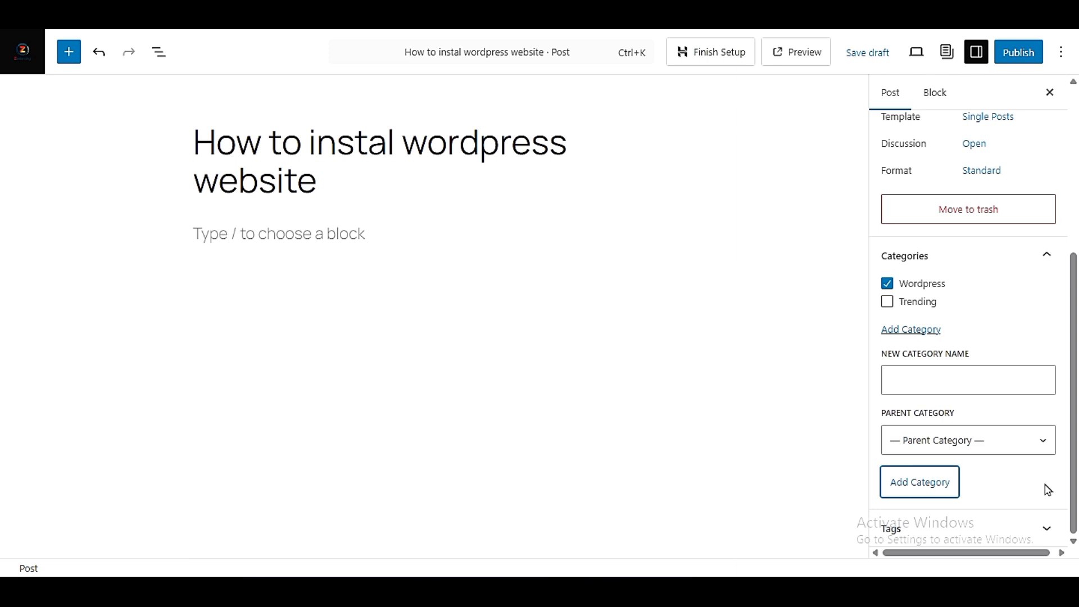
# - Expand the post's tags, check the title for a suitable keyword, and add the tag "wordpress"
pyautogui.click(934, 531)
pyautogui.click(958, 495)
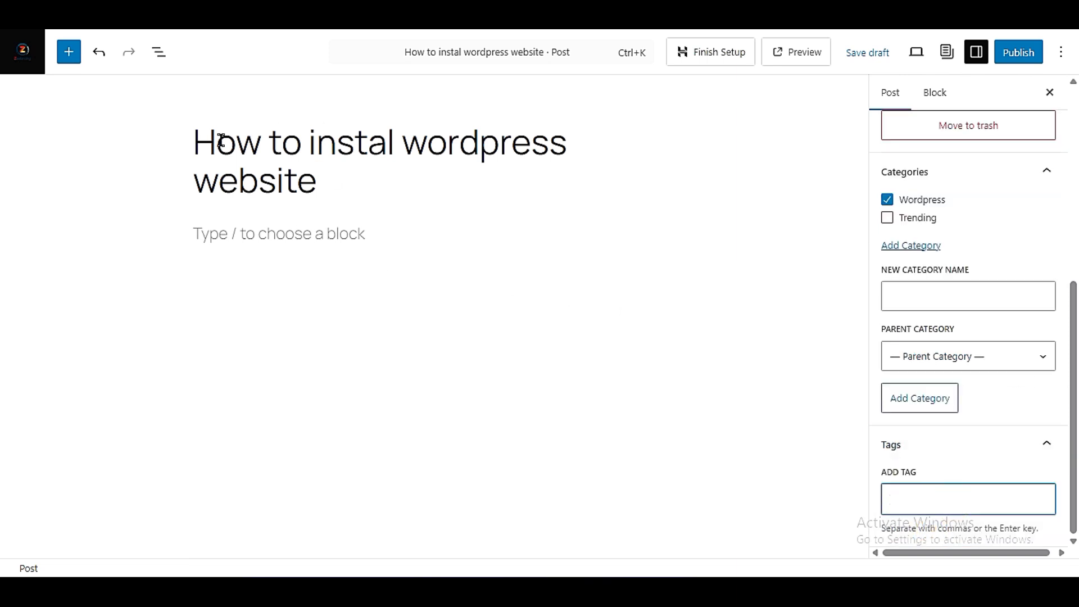
pyautogui.moveTo(217, 141); pyautogui.dragTo(328, 175)
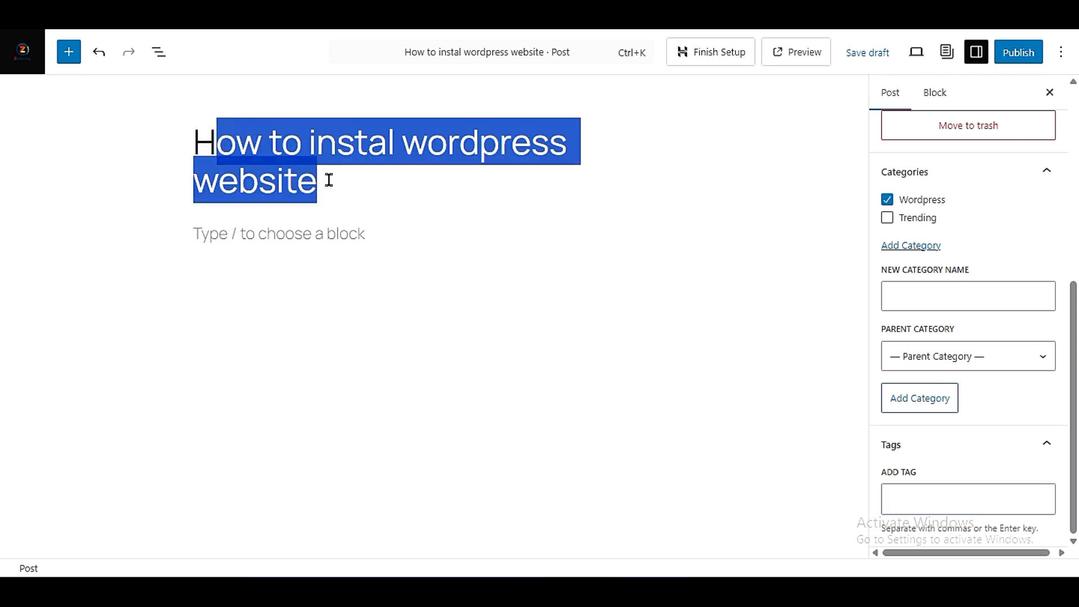
pyautogui.click(328, 181)
pyautogui.click(186, 149)
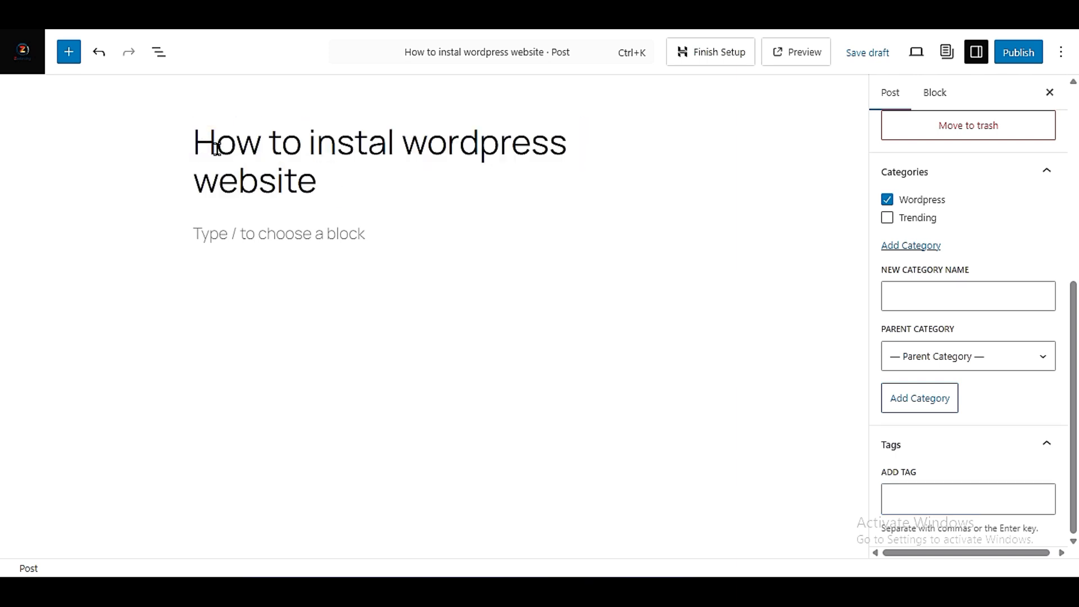
pyautogui.click(929, 500)
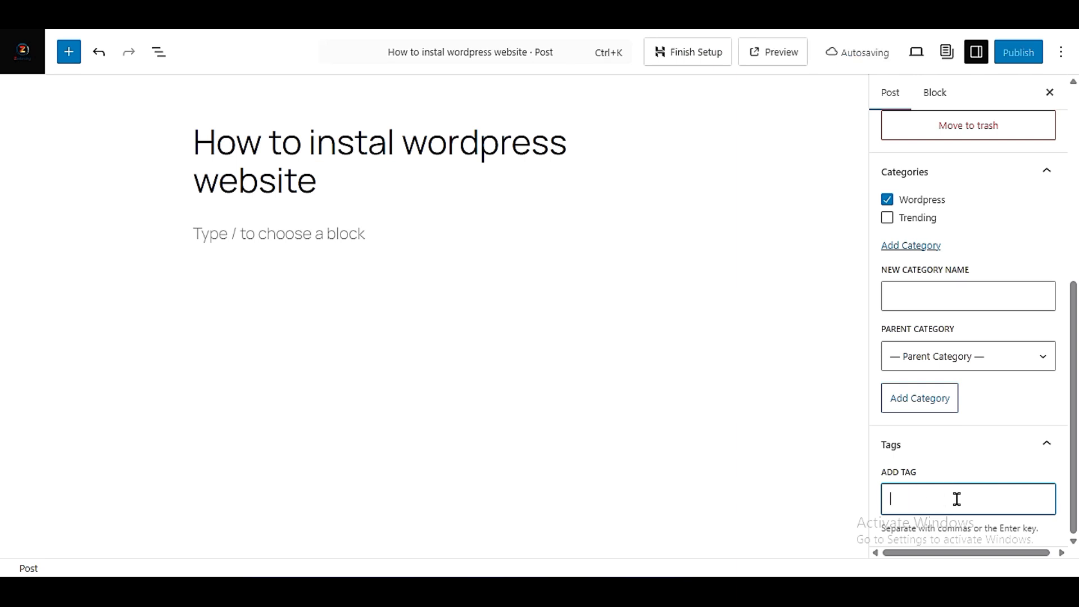
pyautogui.write('word')
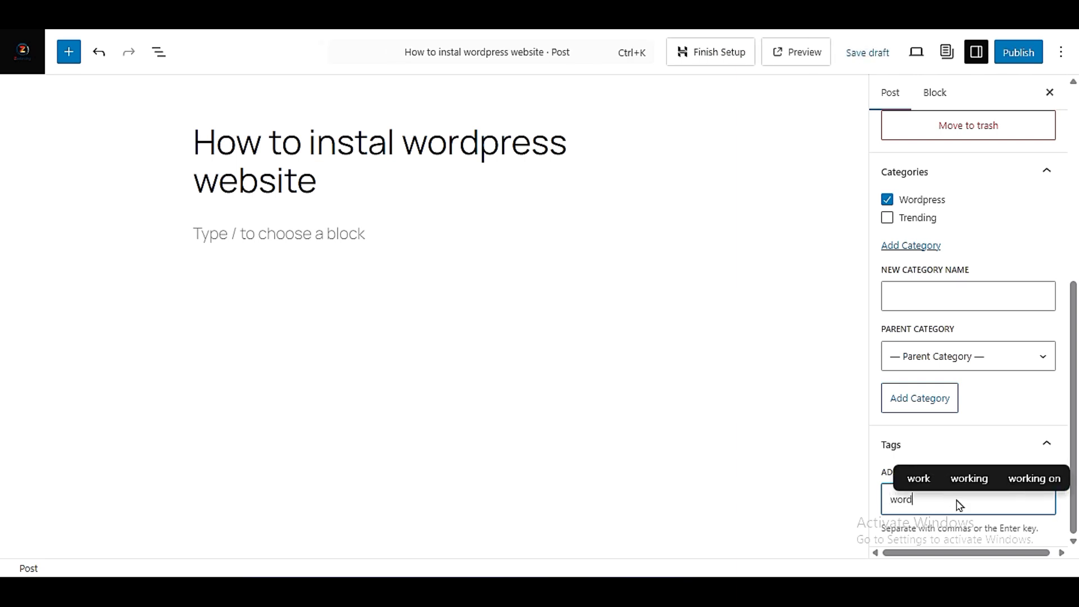
pyautogui.write('press')
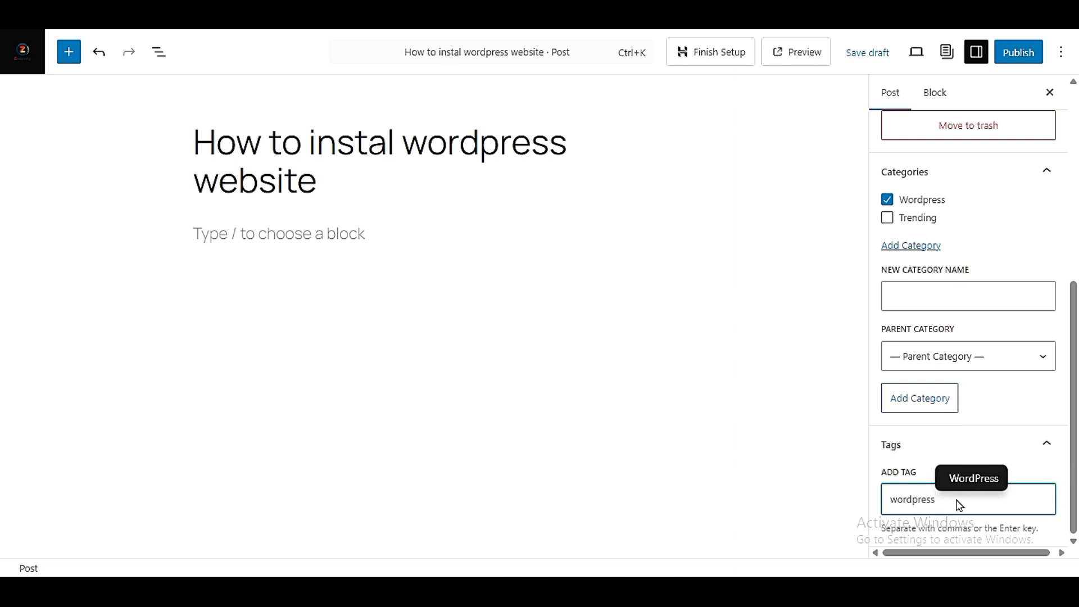
pyautogui.press('Return')
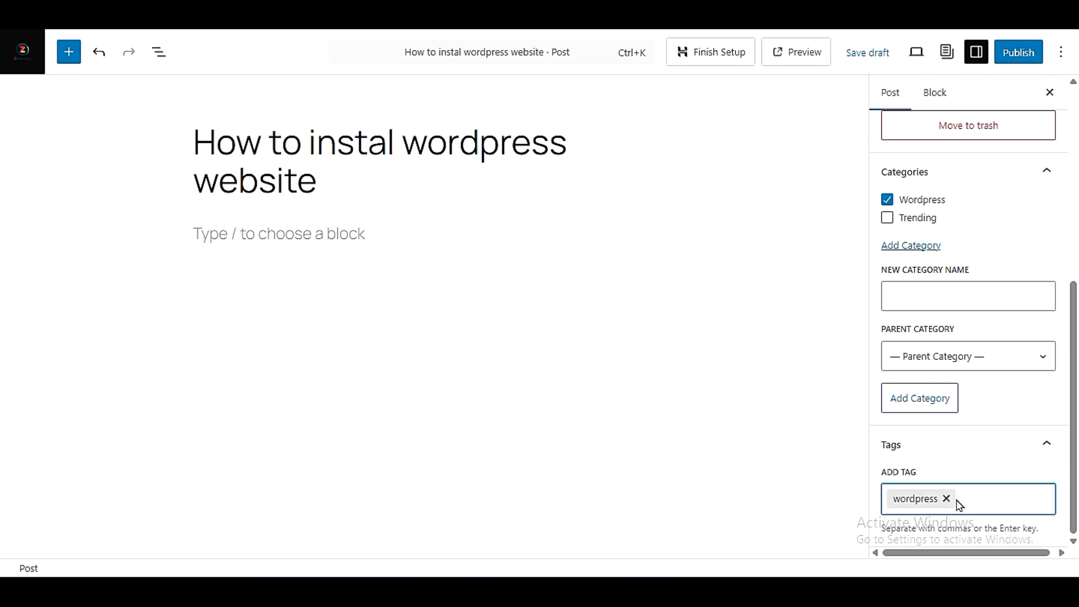
# - Add a second tag, "wordpress tips", to the post
pyautogui.write('wordpre')
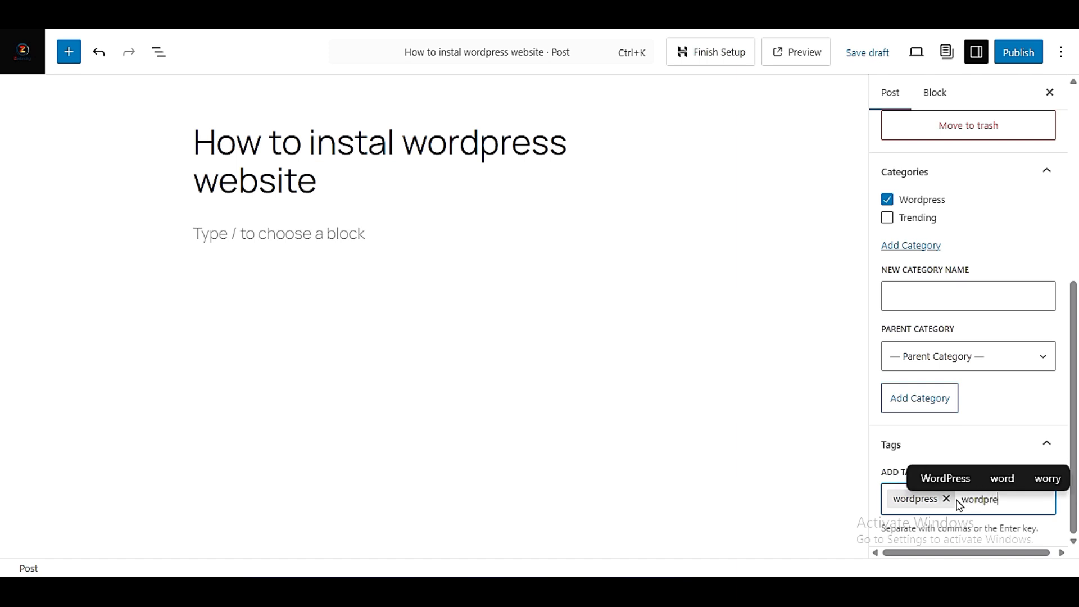
pyautogui.write('ss tips')
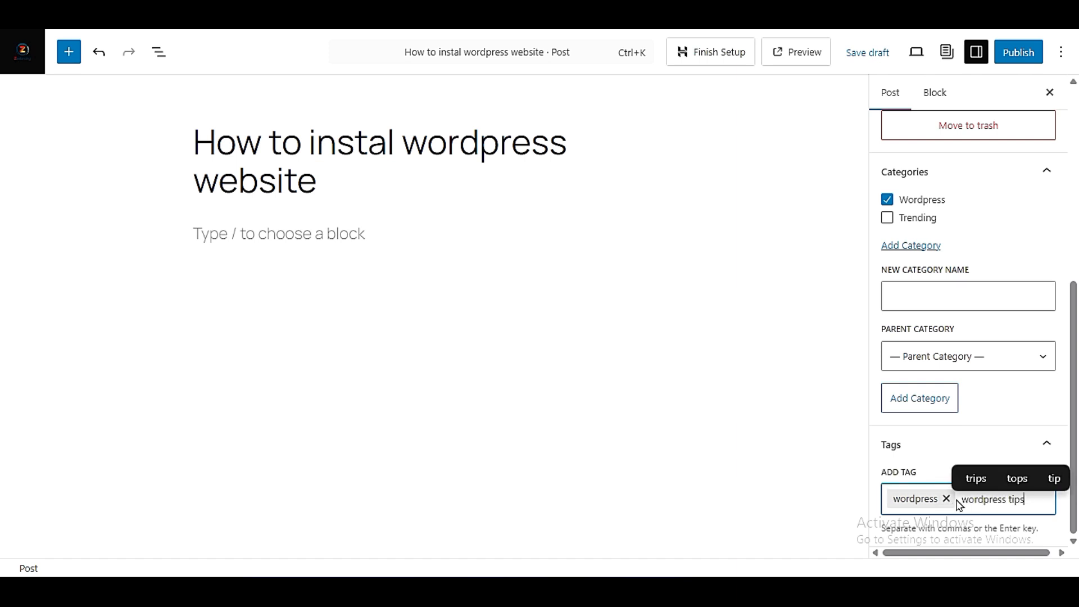
pyautogui.press('Return')
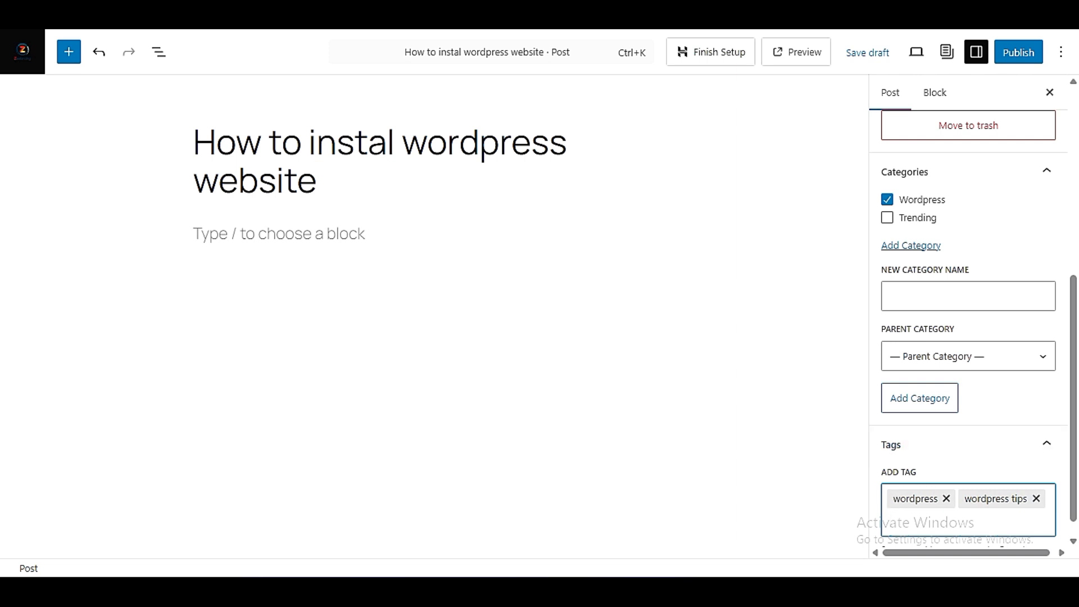
# - Leave the post editor without saving and look over the site's lists of post tags and categories
pyautogui.click(23, 51)
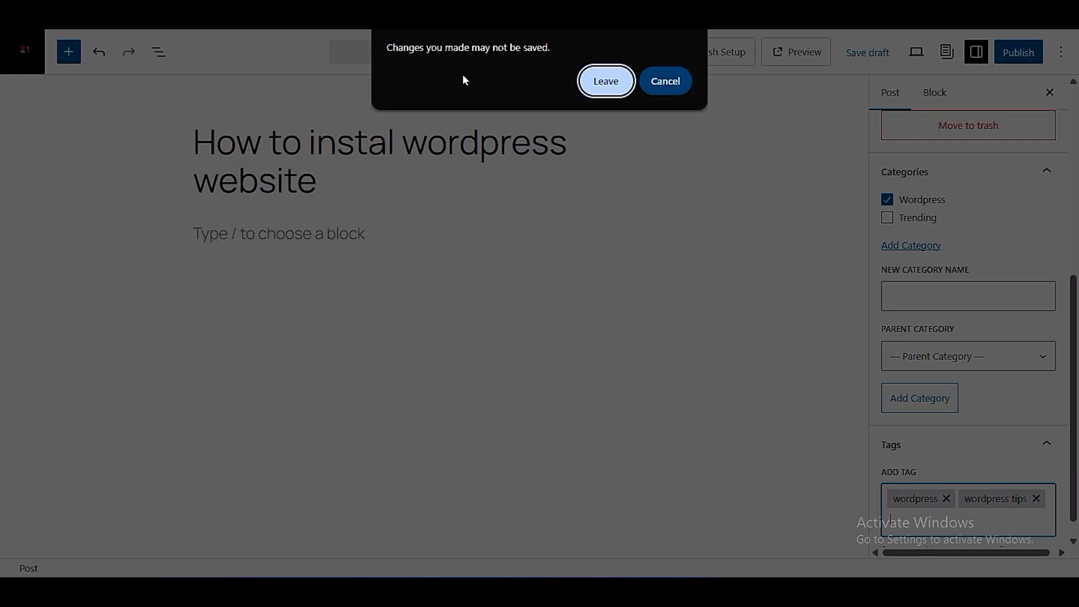
pyautogui.click(603, 80)
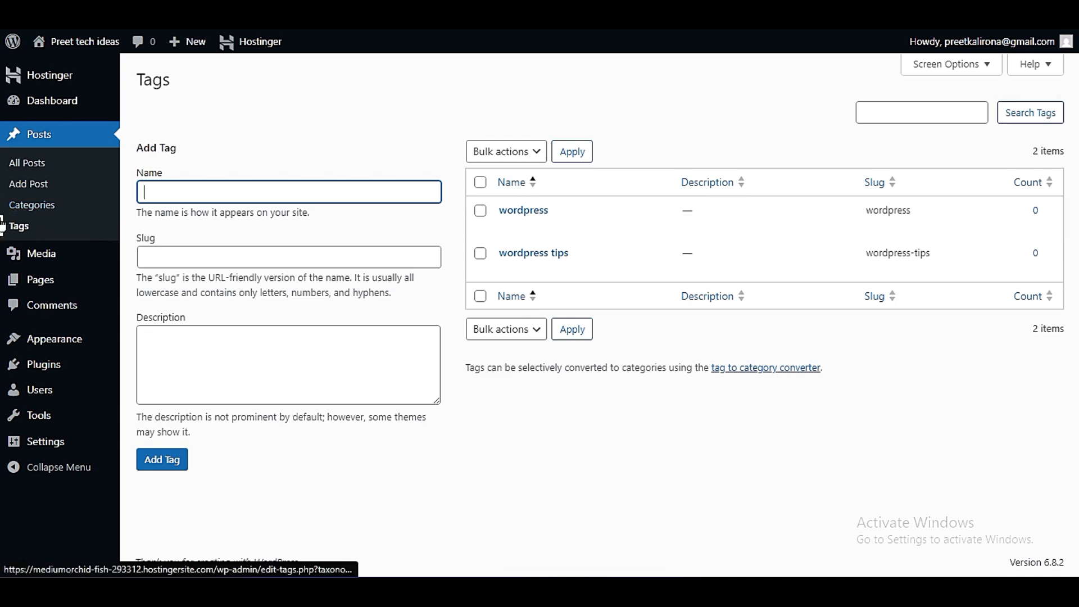
pyautogui.click(20, 206)
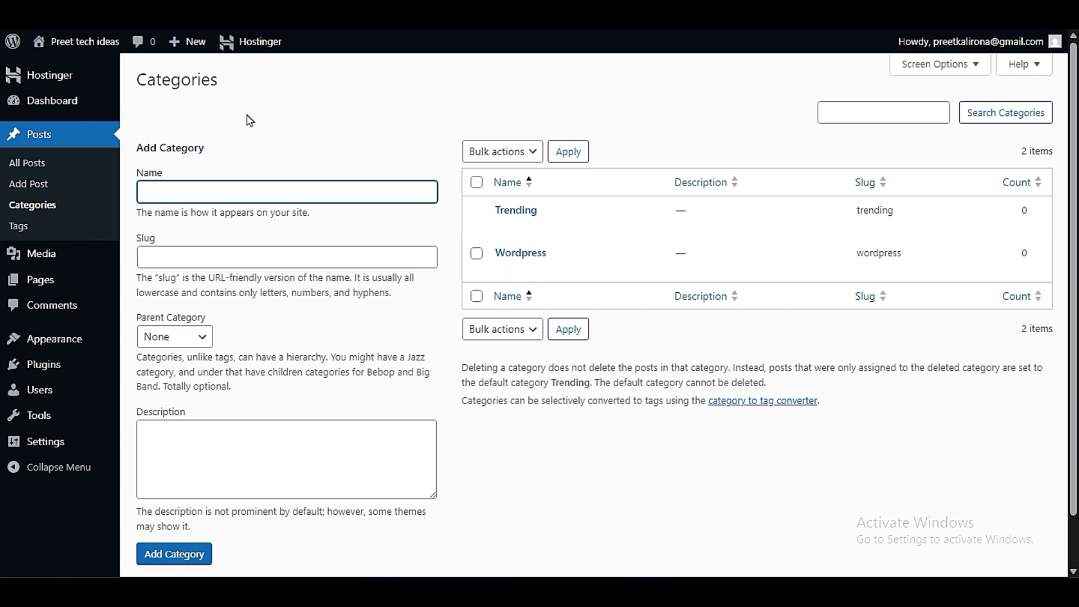
# - Show the Media Library's file upload area, examine the maximum upload file size, and close the area without uploading
pyautogui.click(60, 260)
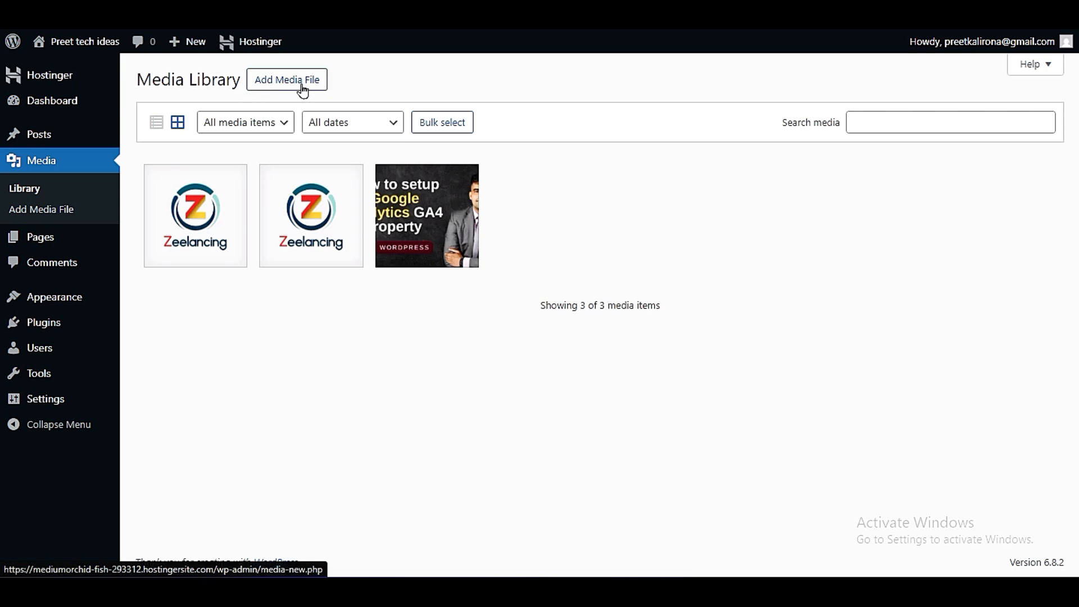
pyautogui.click(276, 81)
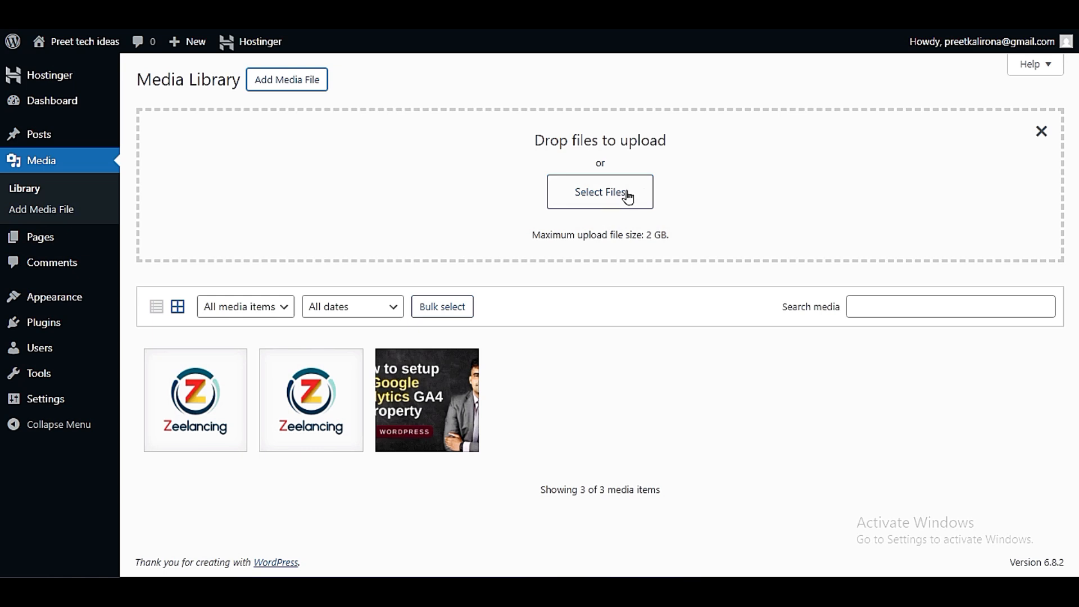
pyautogui.moveTo(528, 240)
pyautogui.mouseDown()
pyautogui.moveTo(679, 240)
pyautogui.moveTo(537, 249)
pyautogui.mouseUp()
pyautogui.click(682, 243)
pyautogui.click(638, 243)
pyautogui.click(646, 235)
pyautogui.click(675, 242)
pyautogui.click(656, 235)
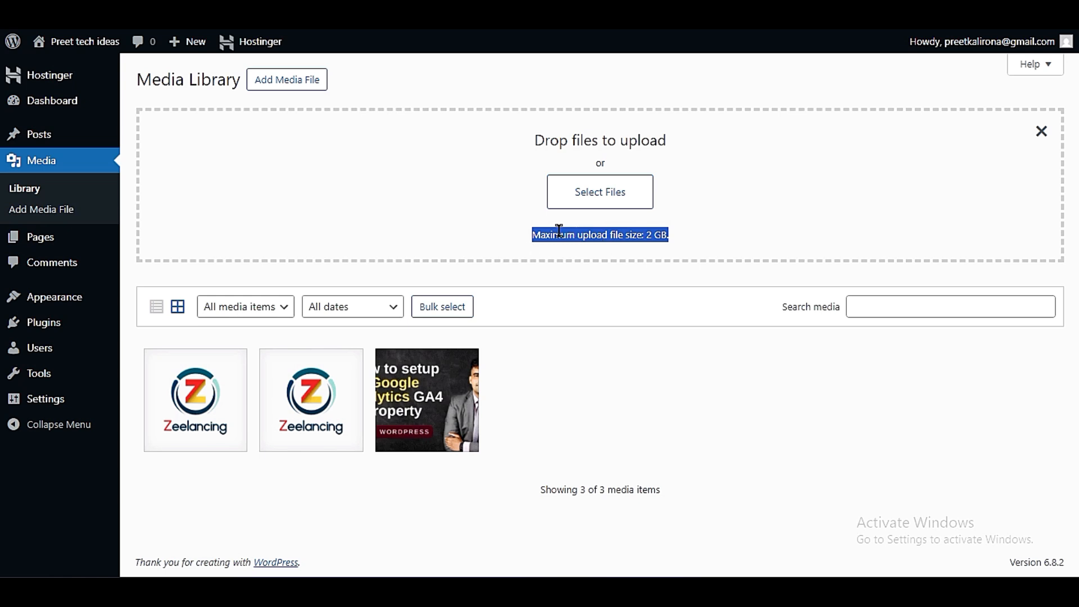
pyautogui.moveTo(533, 235); pyautogui.dragTo(664, 235)
pyautogui.click(668, 235)
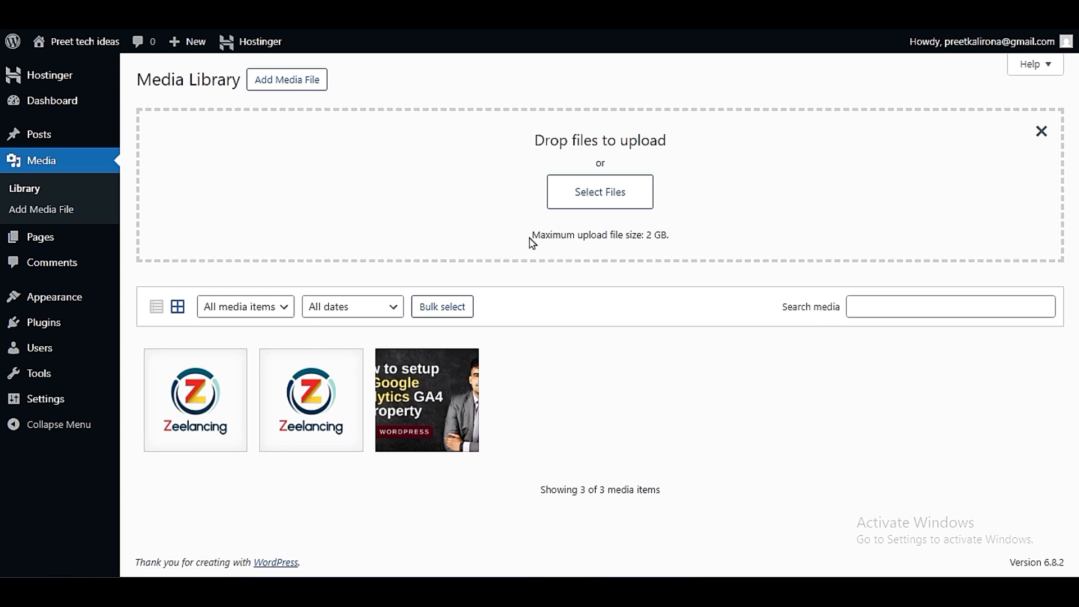
pyautogui.moveTo(539, 235); pyautogui.dragTo(676, 237)
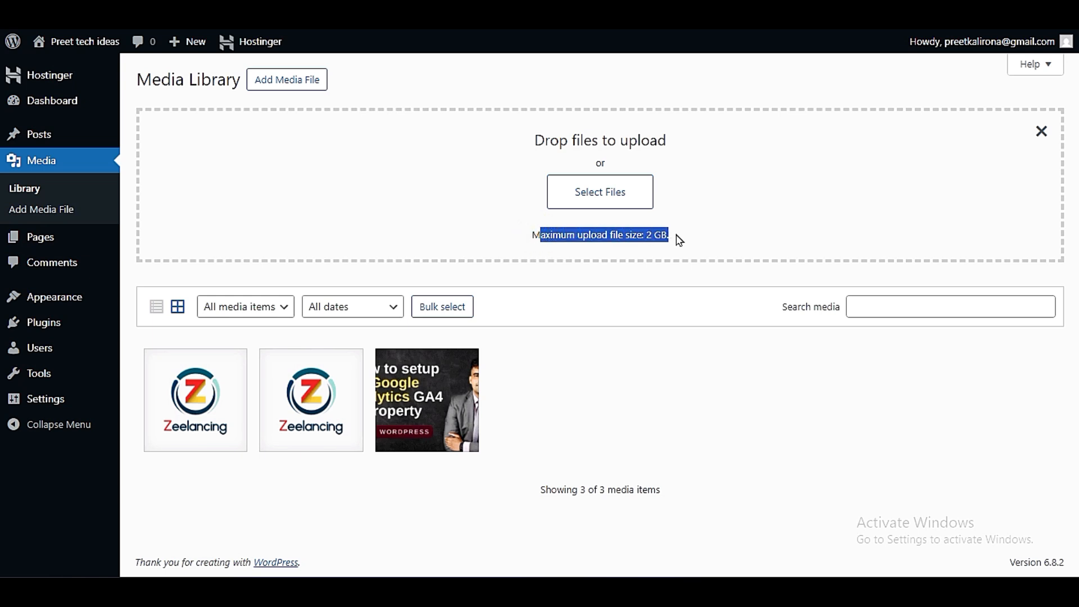
pyautogui.click(679, 240)
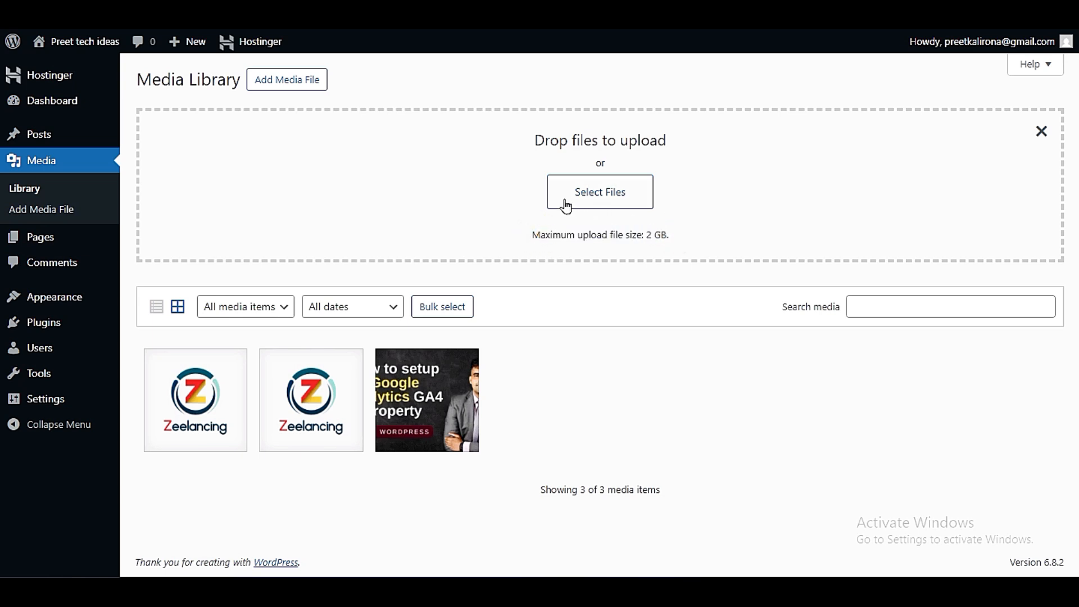
pyautogui.moveTo(674, 235); pyautogui.dragTo(645, 235)
pyautogui.click(695, 197)
pyautogui.moveTo(538, 236); pyautogui.dragTo(675, 241)
pyautogui.click(675, 239)
pyautogui.click(1042, 131)
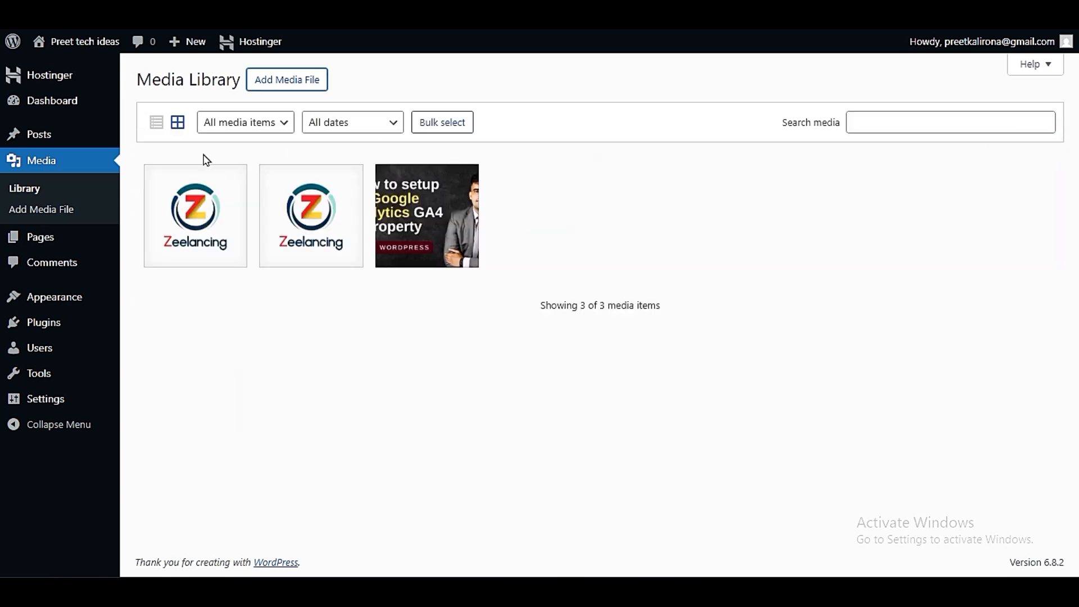
# - Compare the Media Library's list and grid layouts, leaving it in list view
pyautogui.click(156, 127)
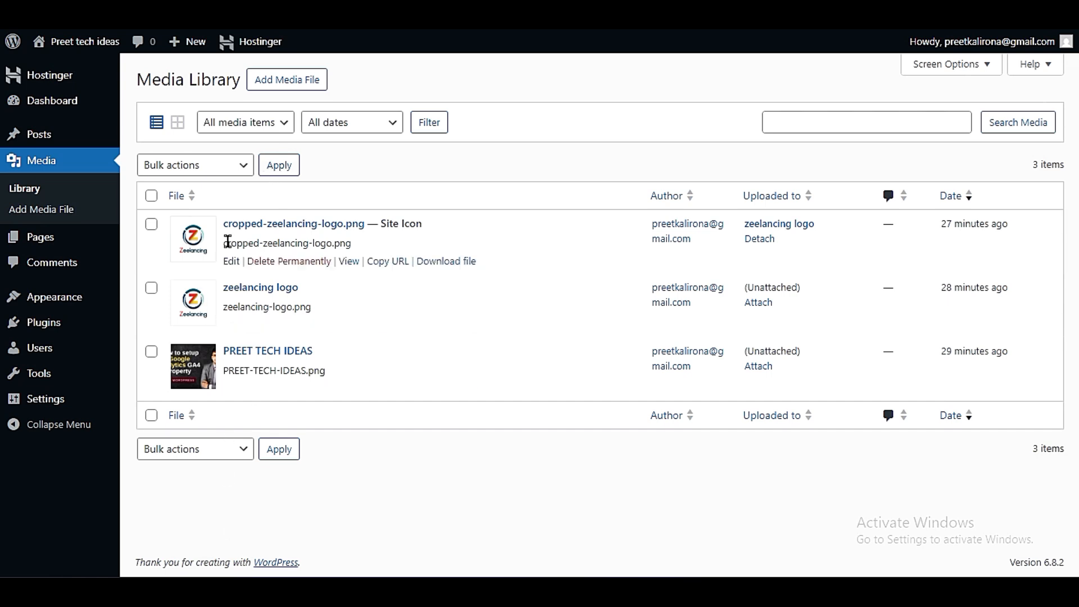
pyautogui.click(178, 124)
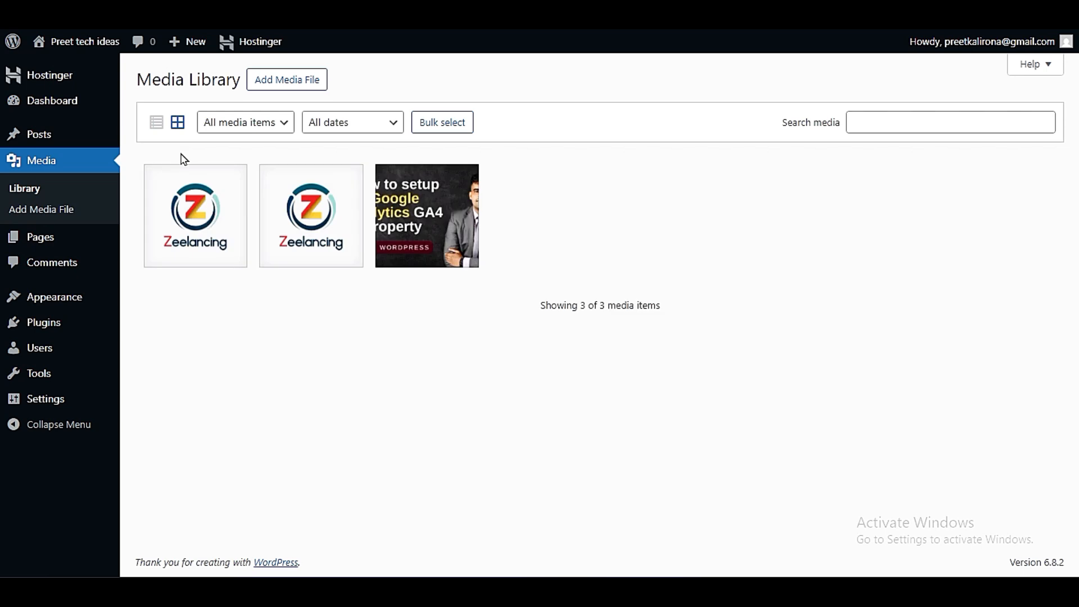
pyautogui.click(157, 123)
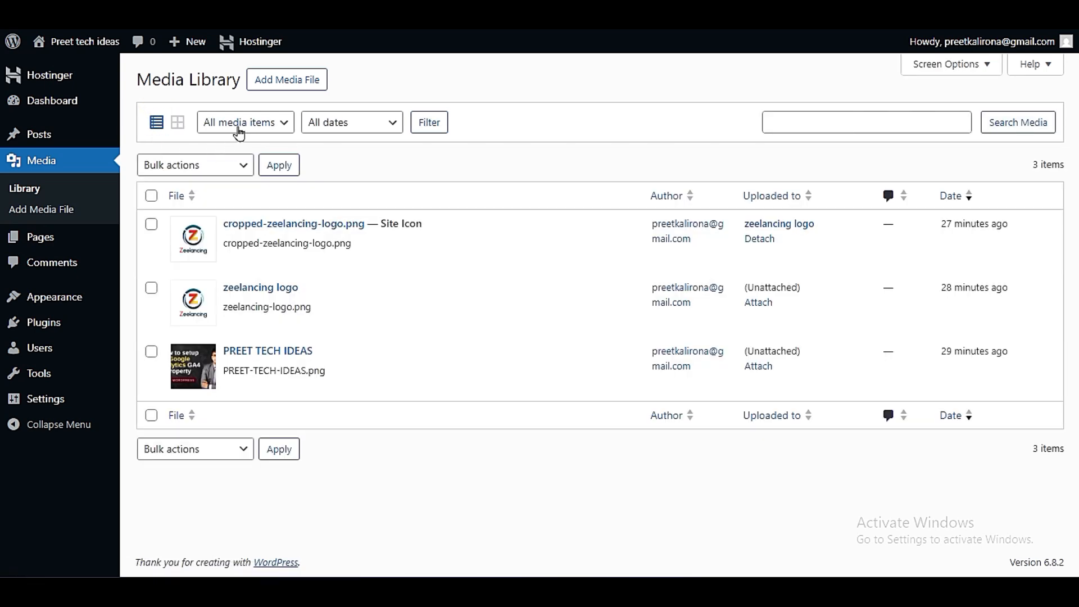
# - Filter the media list to show only Unattached items
pyautogui.click(250, 124)
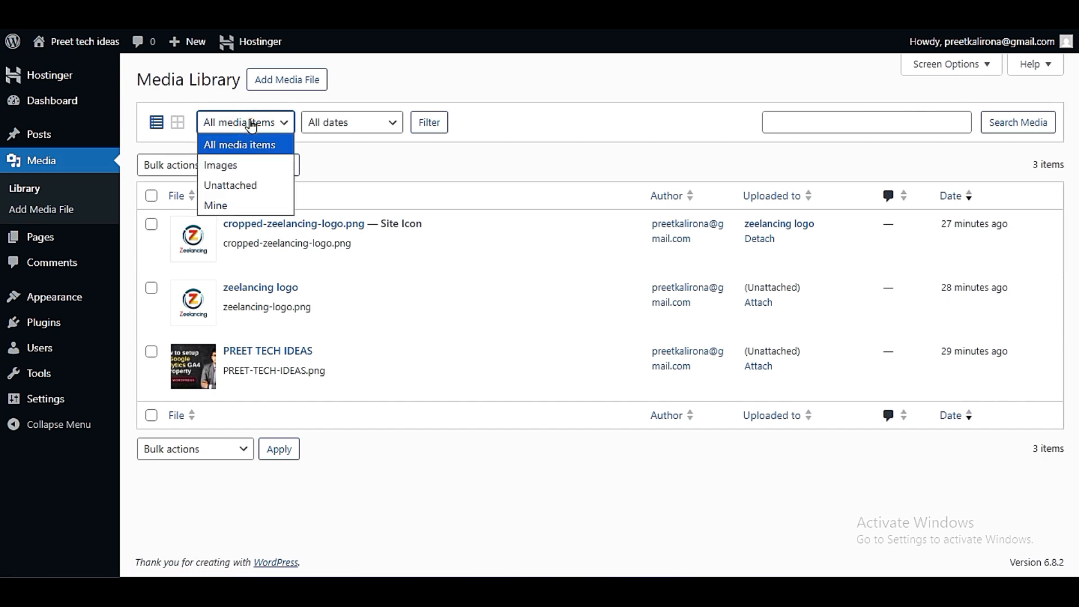
pyautogui.click(233, 185)
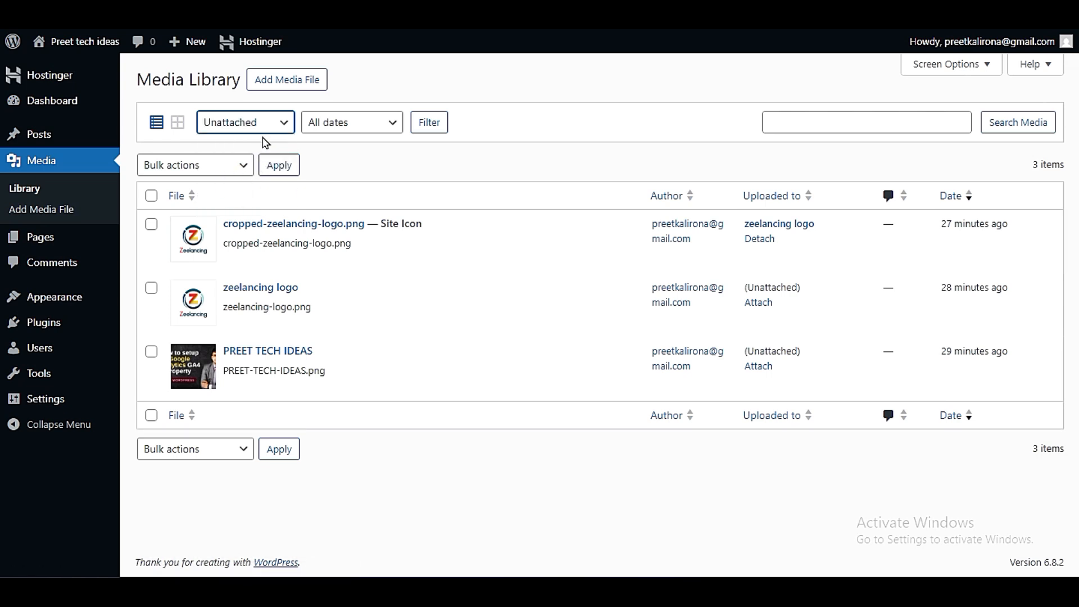
pyautogui.click(431, 128)
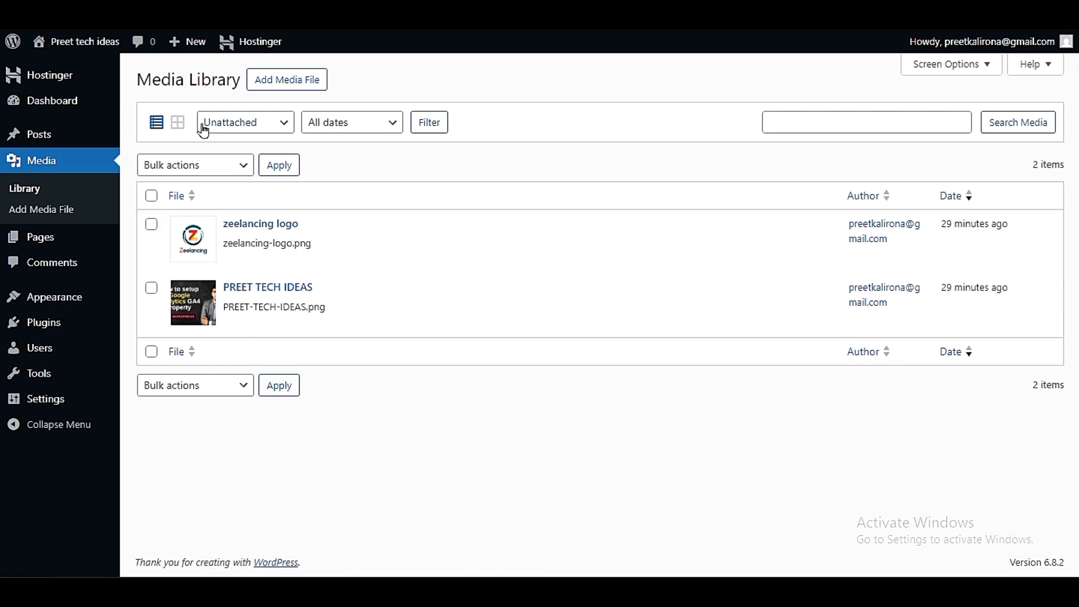
# - Look over the media type filter's choices, keeping Unattached selected
pyautogui.moveTo(195, 124); pyautogui.dragTo(370, 156)
pyautogui.click(370, 156)
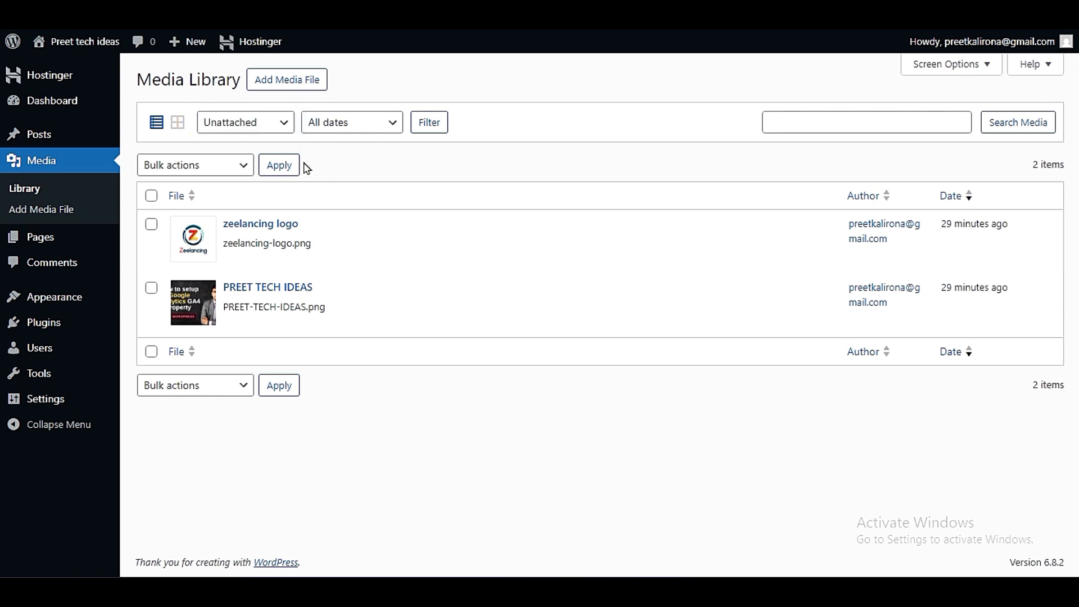
pyautogui.click(240, 131)
pyautogui.click(239, 131)
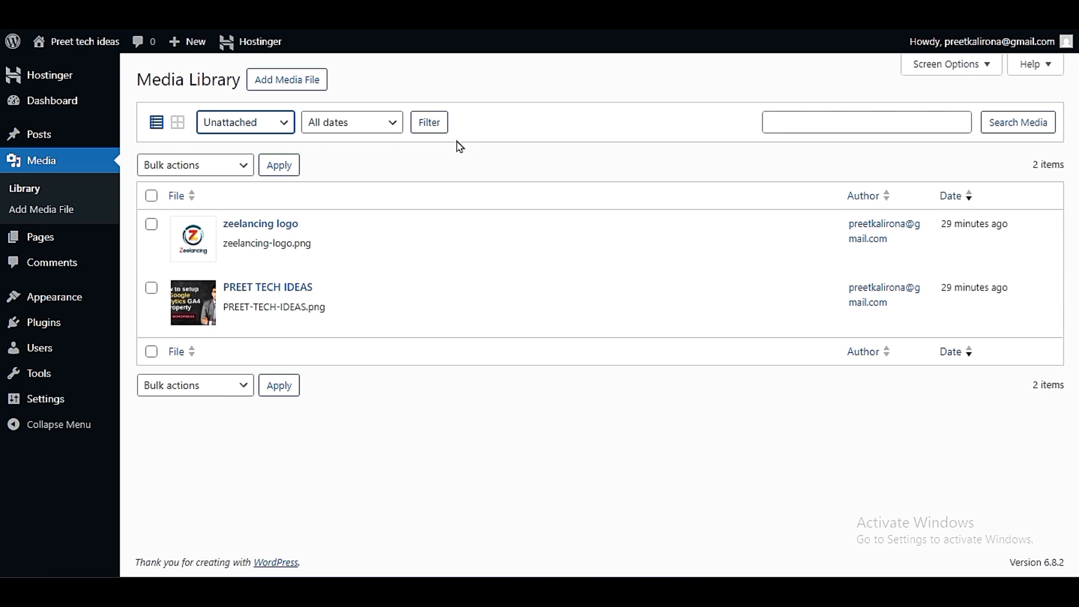
pyautogui.click(227, 128)
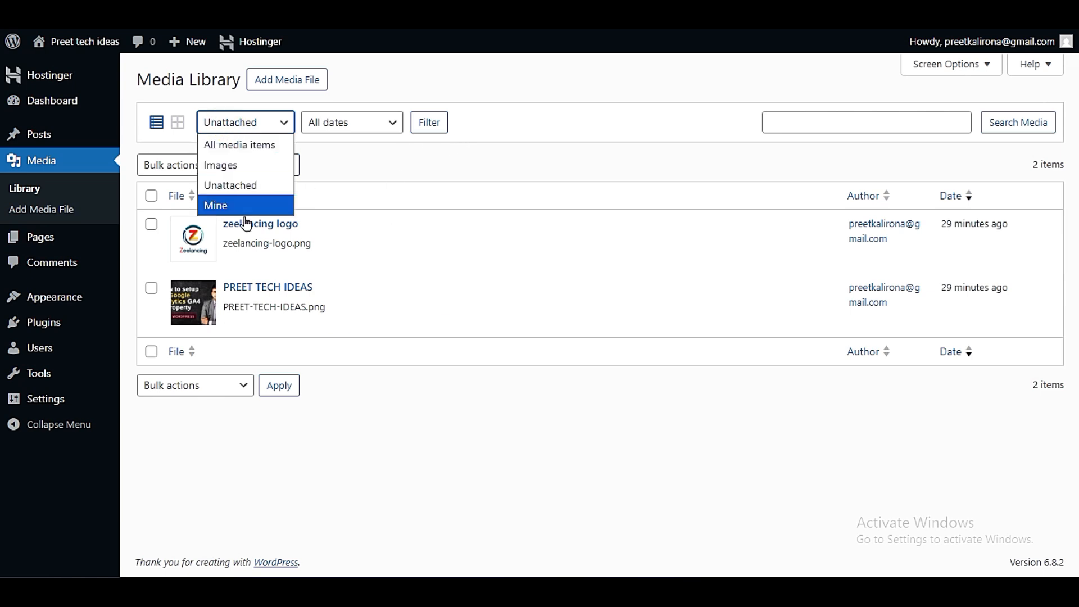
pyautogui.click(244, 181)
pyautogui.click(239, 128)
pyautogui.click(250, 185)
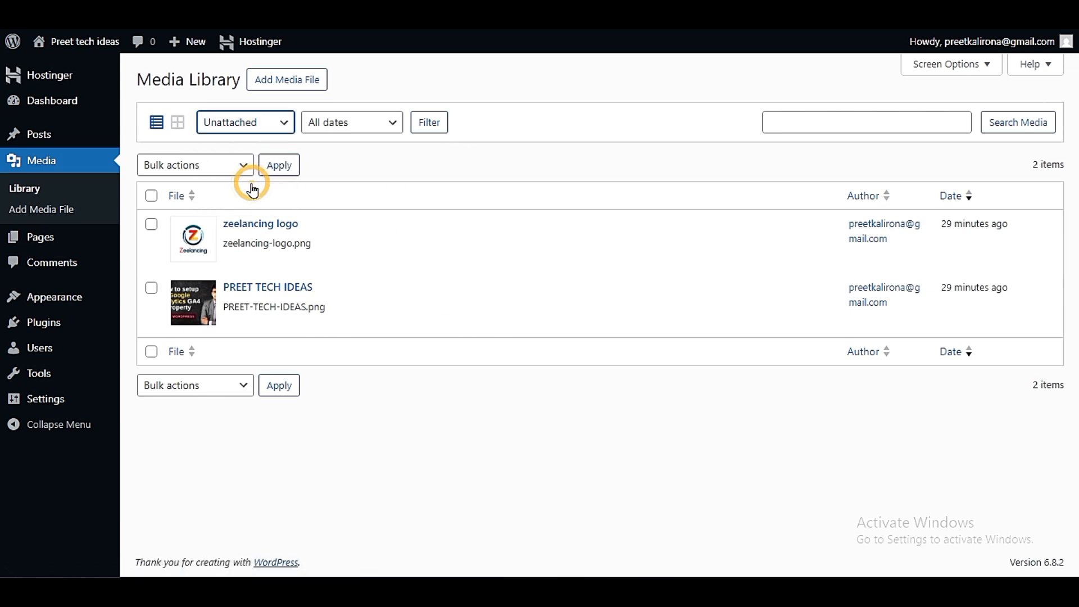
# - Set the media type filter to All media items and the date filter to September 2025 without applying them
pyautogui.click(343, 125)
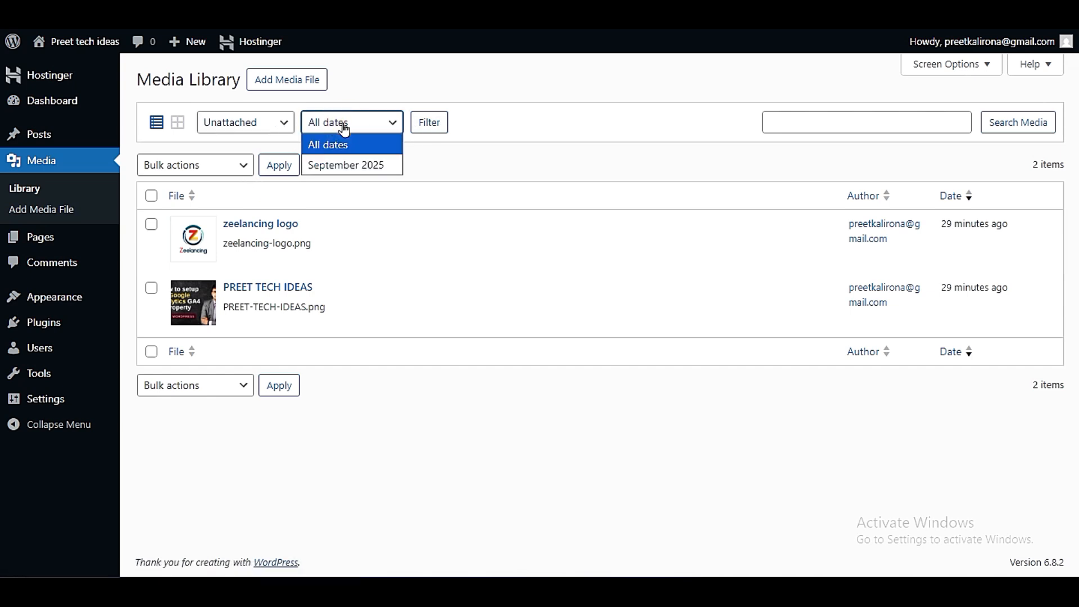
pyautogui.click(243, 126)
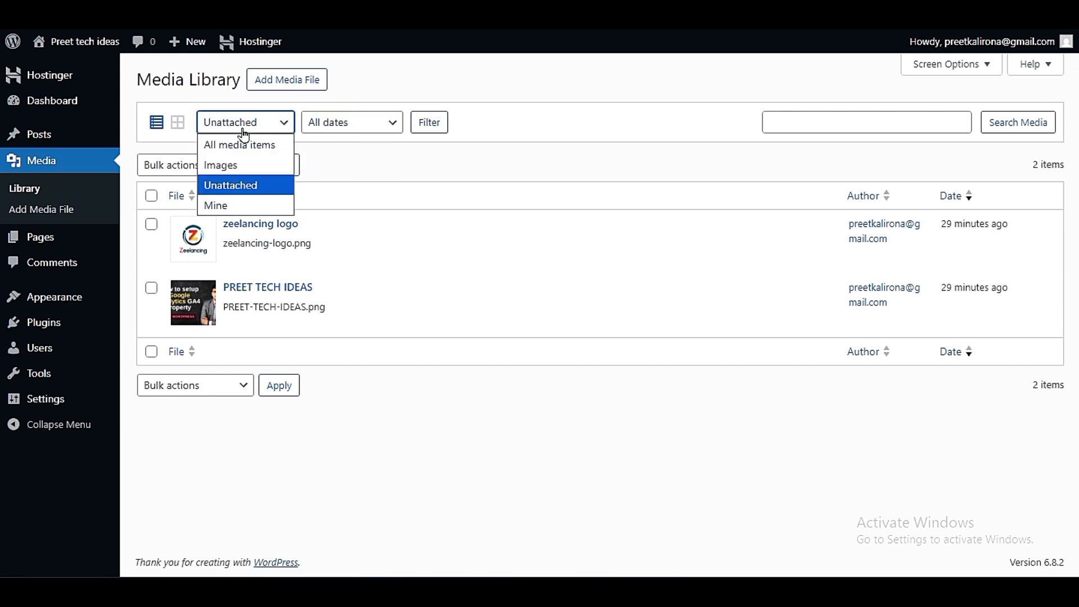
pyautogui.click(218, 145)
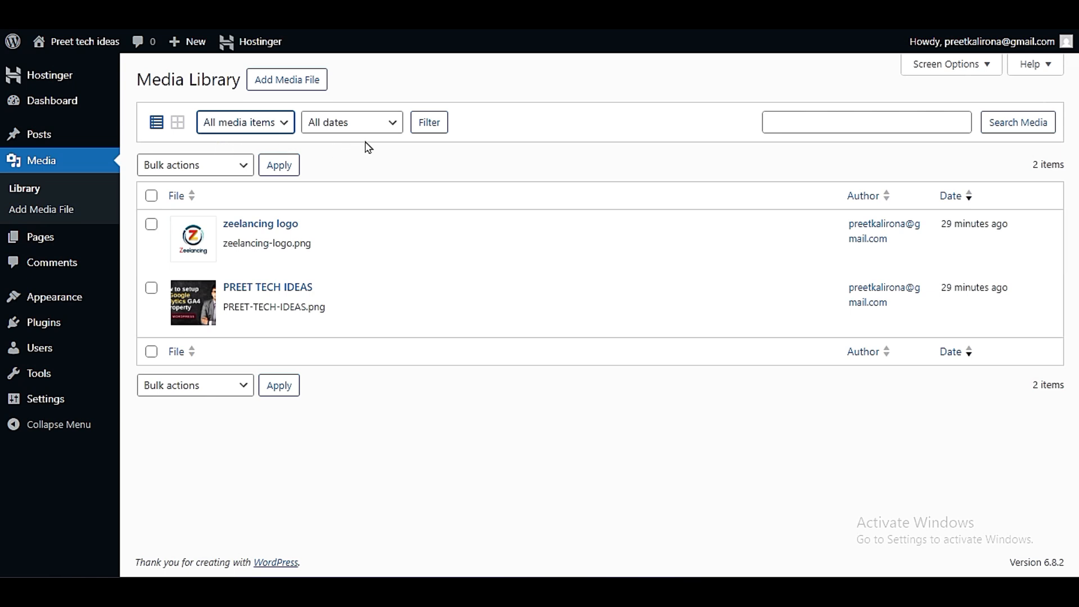
pyautogui.click(385, 127)
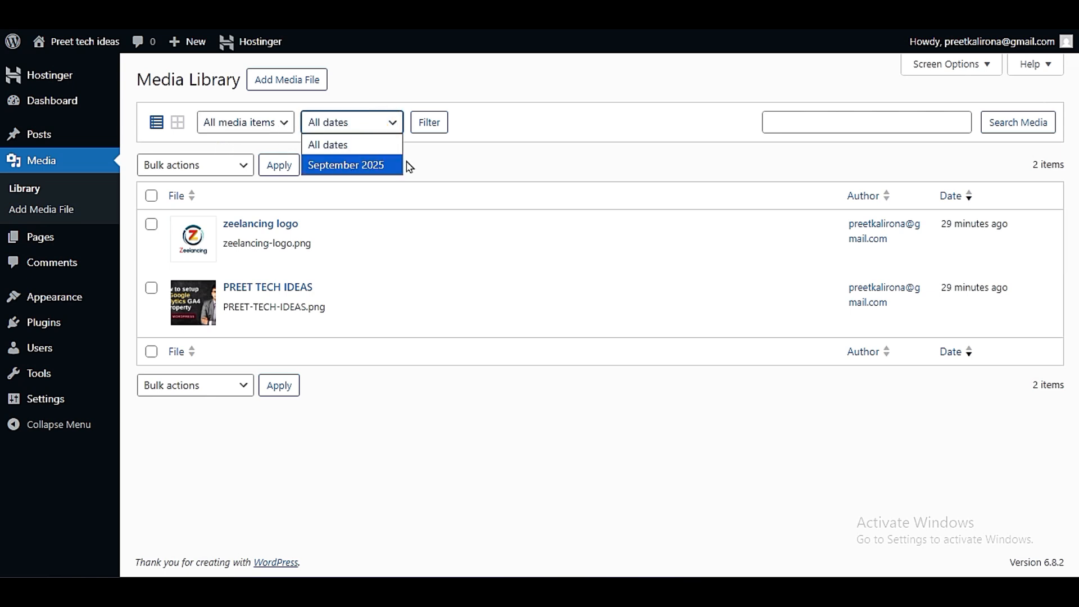
pyautogui.click(340, 164)
pyautogui.click(336, 134)
pyautogui.click(520, 144)
# - Visit the media search field without searching, and open the zeelancing logo image's edit page
pyautogui.click(834, 117)
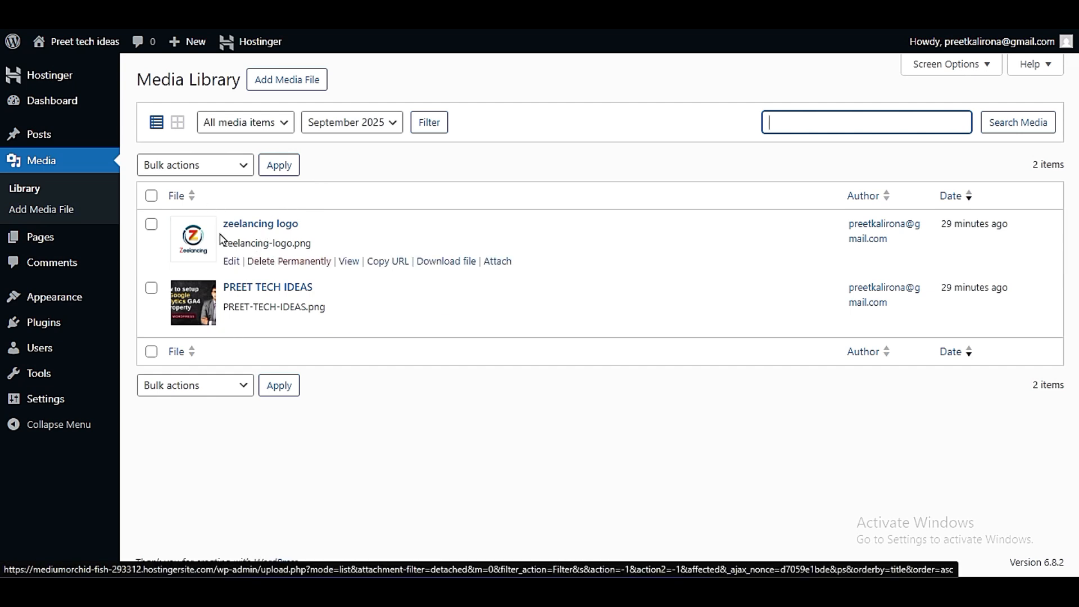
pyautogui.click(227, 264)
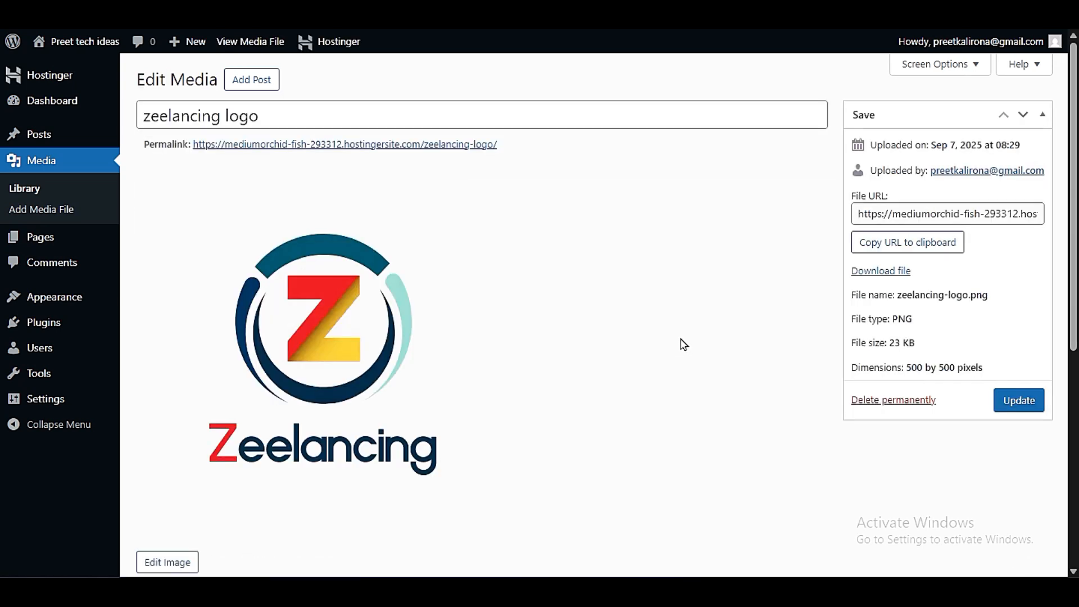
# - Highlight the zeelancing logo image's title text on its edit page without changing it
pyautogui.moveTo(136, 113)
pyautogui.mouseDown()
pyautogui.moveTo(296, 113)
pyautogui.moveTo(142, 115)
pyautogui.mouseUp()
pyautogui.click(296, 113)
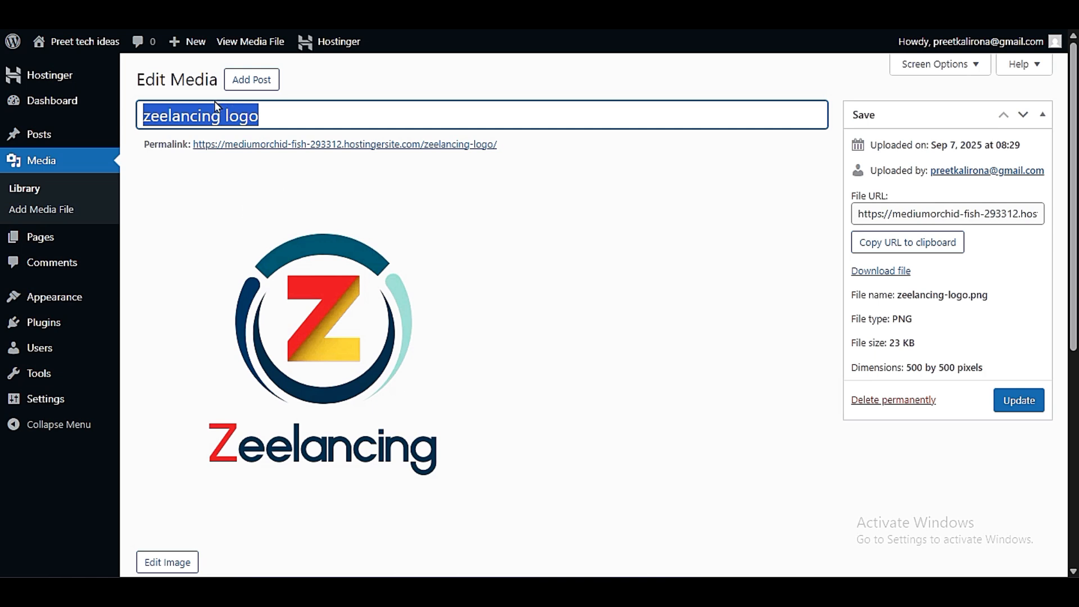
pyautogui.click(291, 113)
pyautogui.moveTo(289, 113); pyautogui.dragTo(145, 113)
# - Examine the image's Alternative Text, Caption and Description fields without entering anything
pyautogui.scroll(-3, 405, 337)
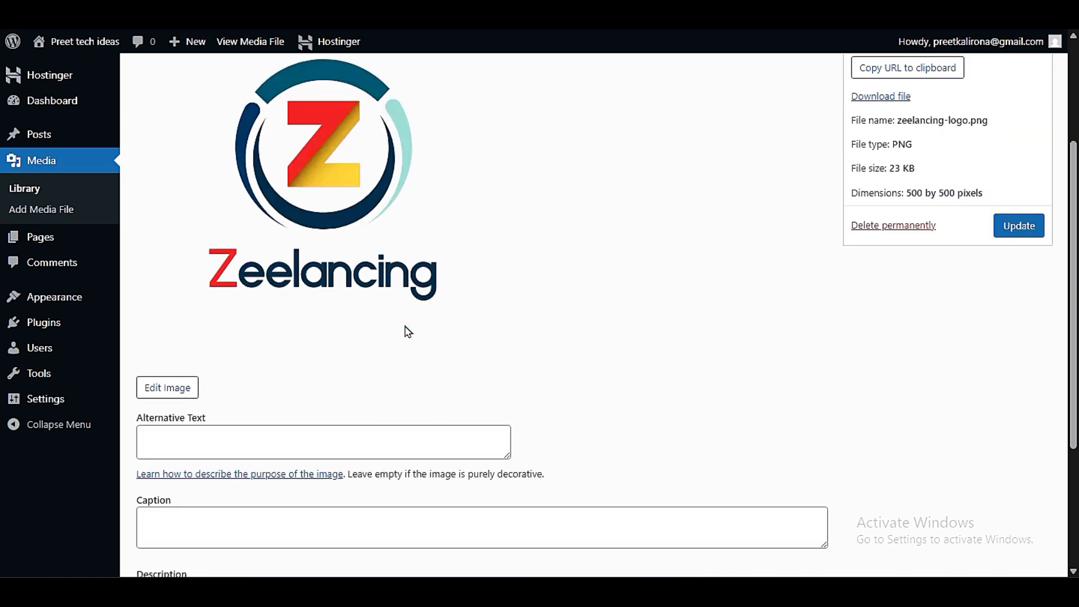
pyautogui.scroll(-3, 364, 254)
pyautogui.click(151, 257)
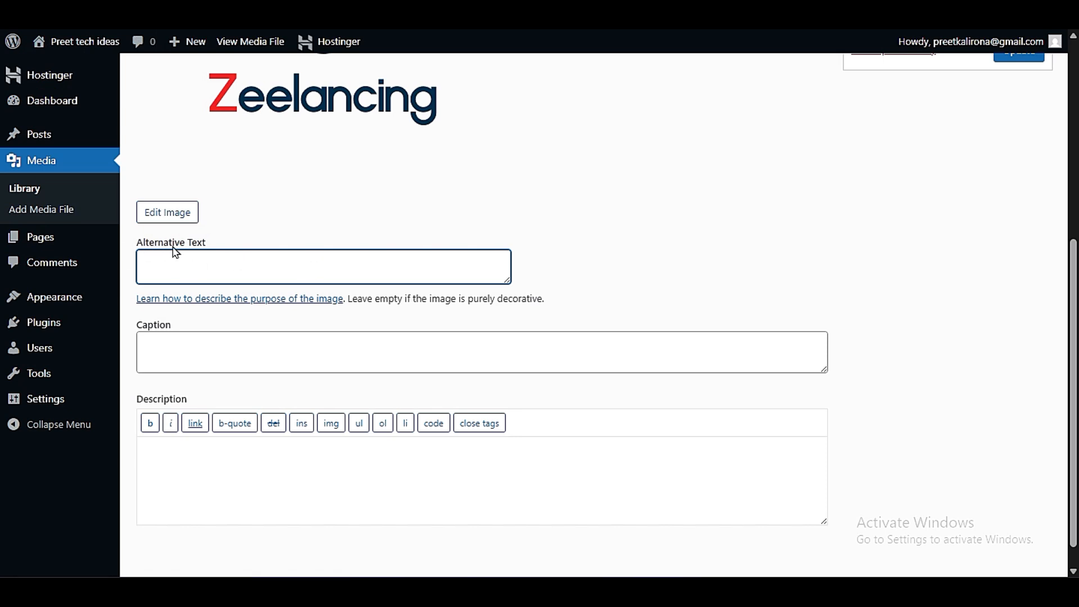
pyautogui.click(214, 354)
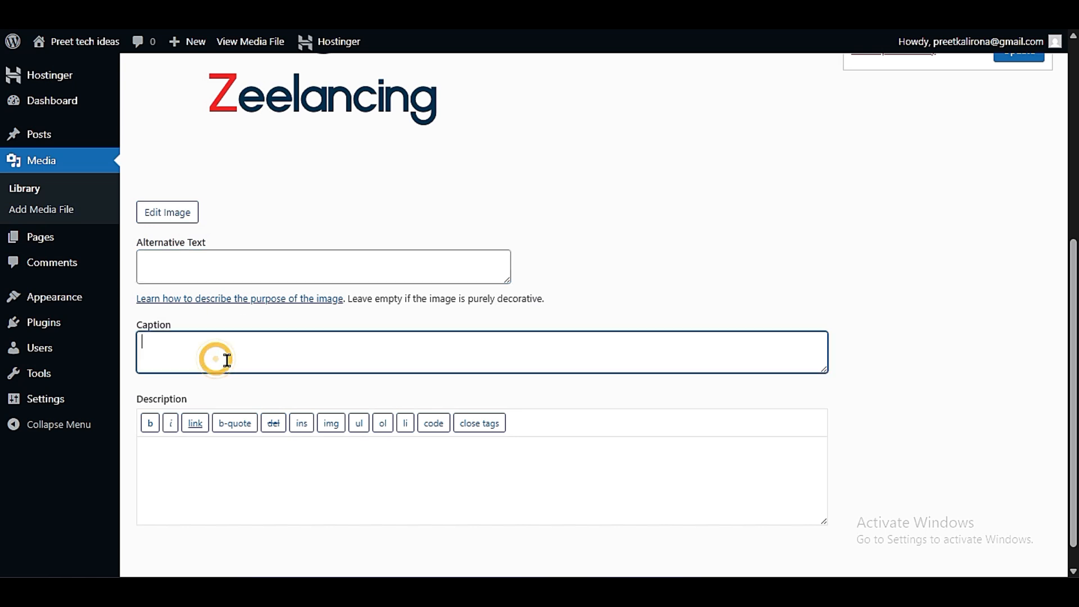
pyautogui.scroll(-1, 399, 434)
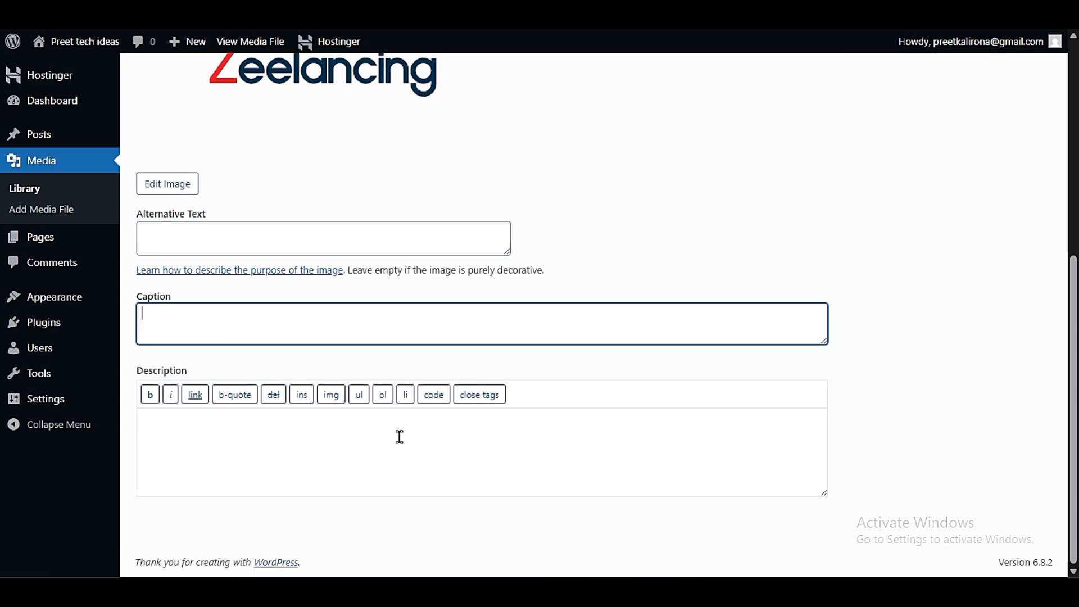
pyautogui.click(283, 460)
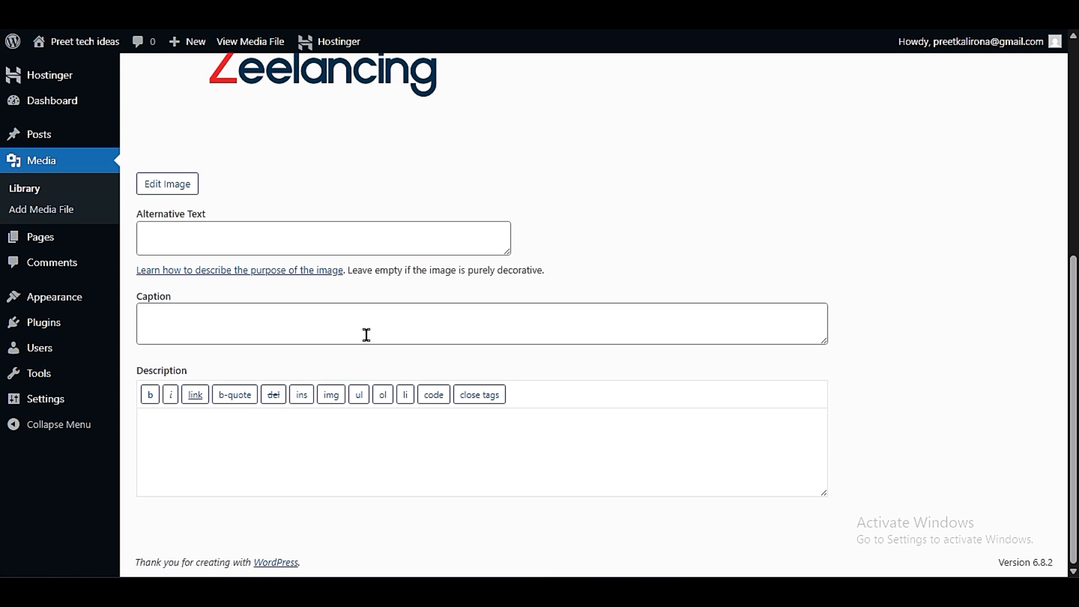
pyautogui.scroll(3, 366, 335)
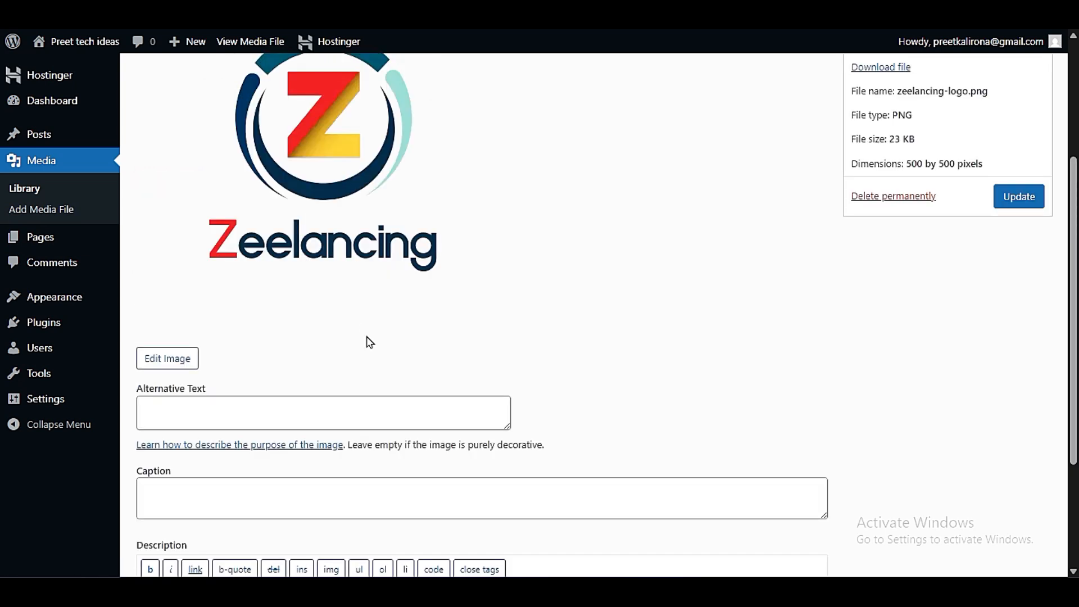
pyautogui.scroll(-3, 369, 341)
pyautogui.click(366, 332)
pyautogui.click(326, 229)
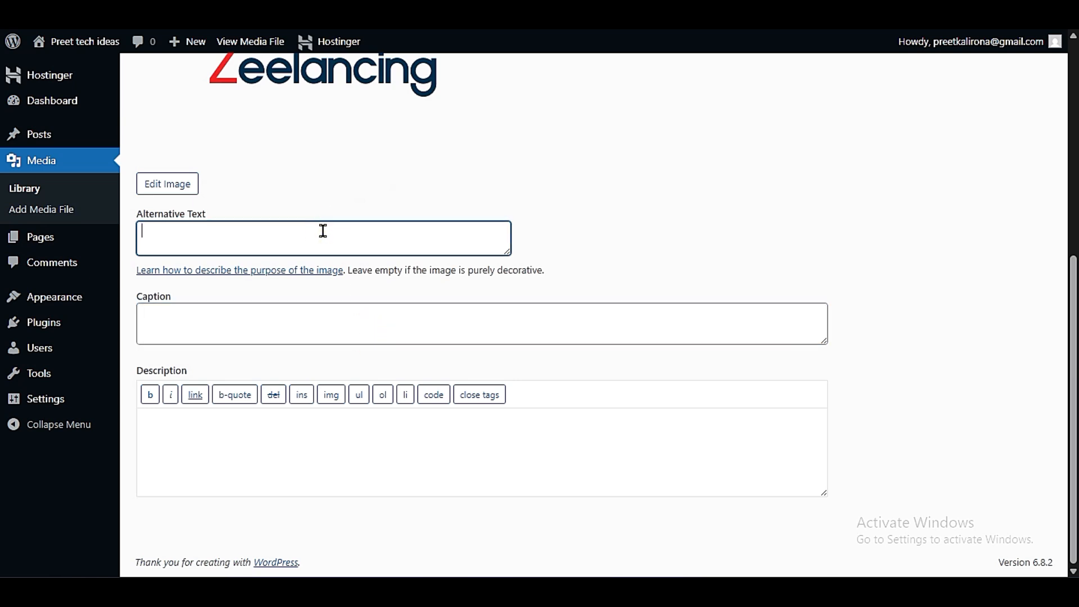
pyautogui.moveTo(141, 209); pyautogui.dragTo(259, 213)
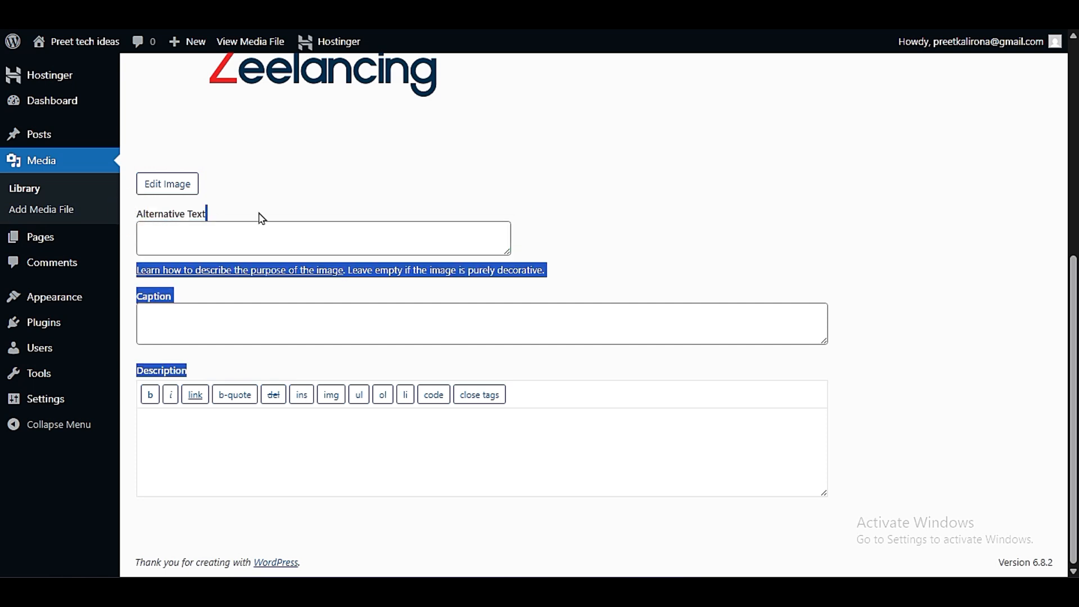
pyautogui.click(179, 212)
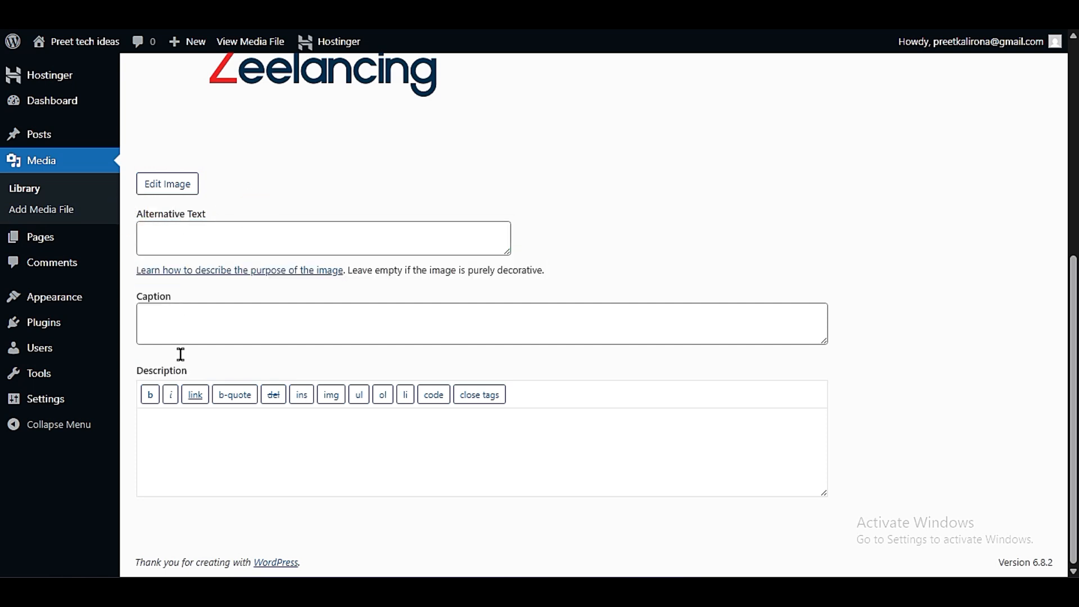
# - Copy the zeelancing logo image's full file URL to the clipboard
pyautogui.scroll(5, 509, 490)
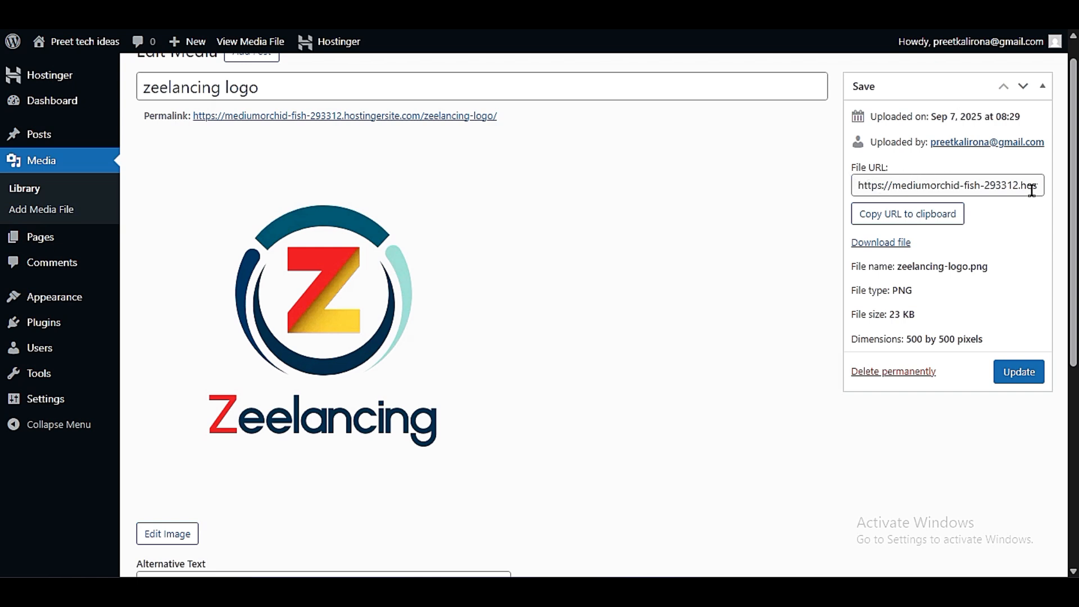
pyautogui.click(886, 217)
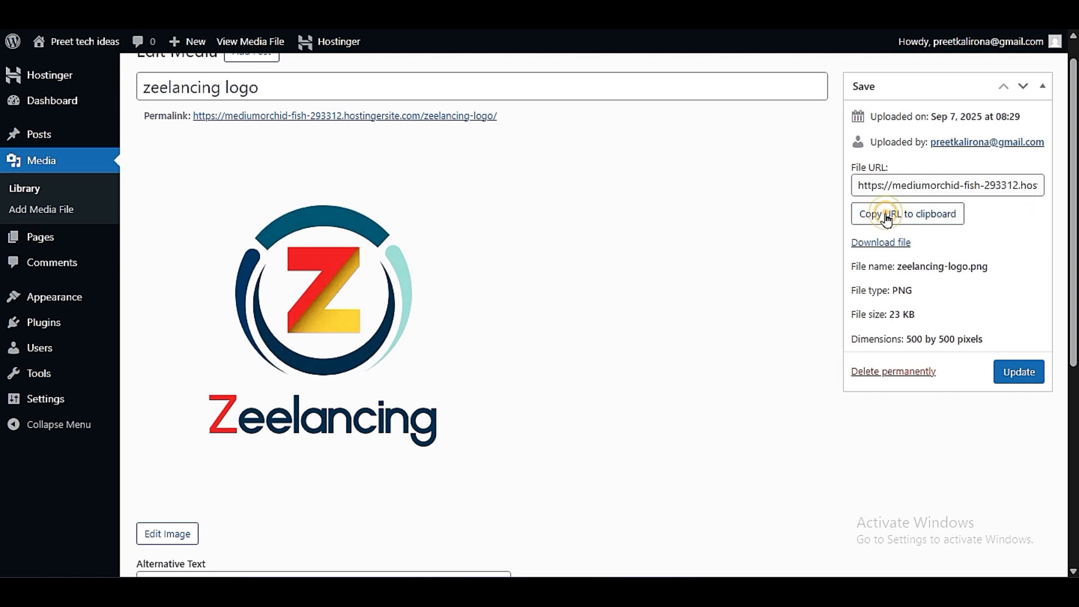
pyautogui.moveTo(854, 185); pyautogui.dragTo(1056, 182)
pyautogui.click(1047, 205)
pyautogui.tripleClick(1033, 192)
pyautogui.tripleClick(940, 190)
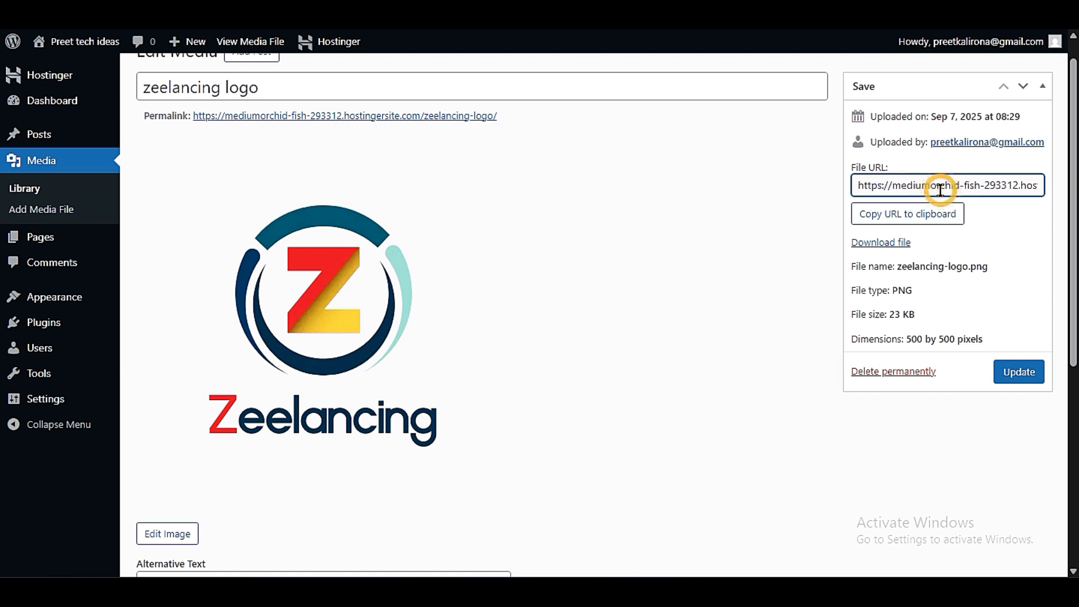
pyautogui.rightClick(942, 194)
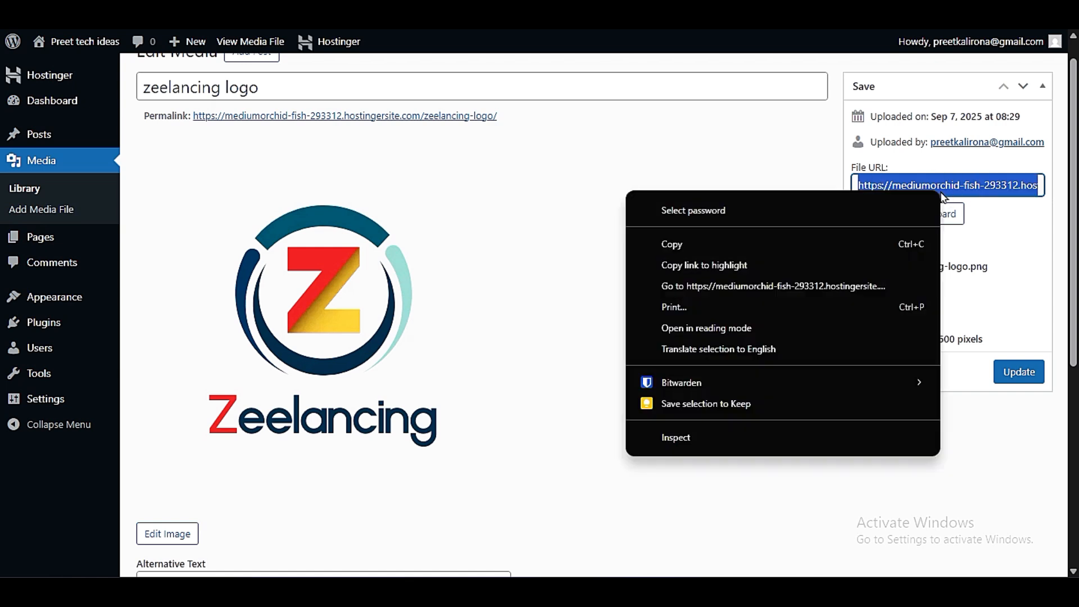
pyautogui.click(781, 245)
pyautogui.click(884, 184)
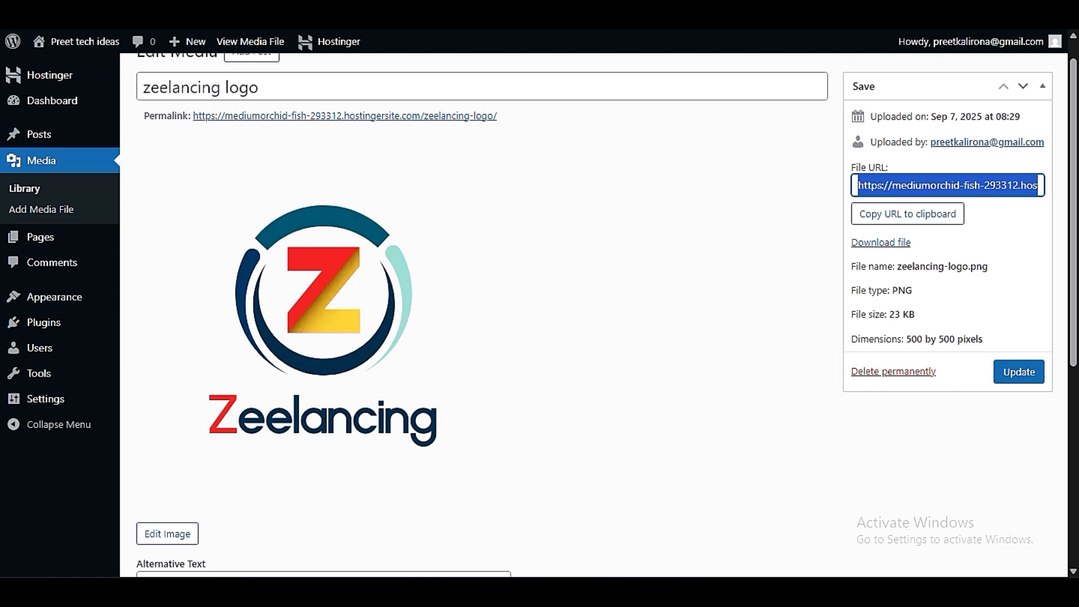
# - View the image at the copied file URL in a new browser tab, and return to the media edit page
pyautogui.hotkey('ctrl', 't')
pyautogui.hotkey('ctrl', 'v')
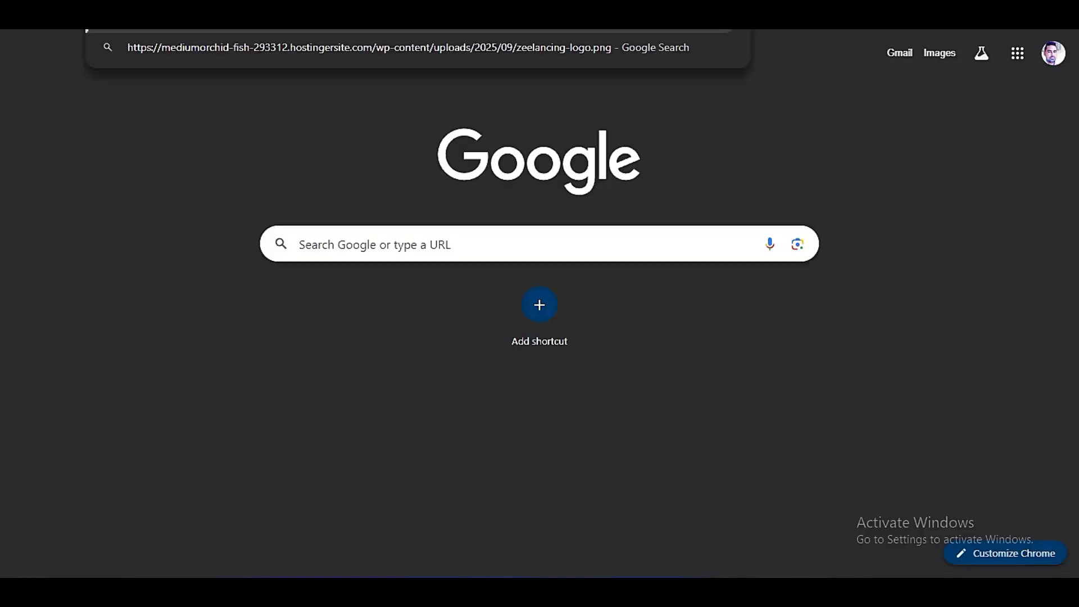
pyautogui.press('Return')
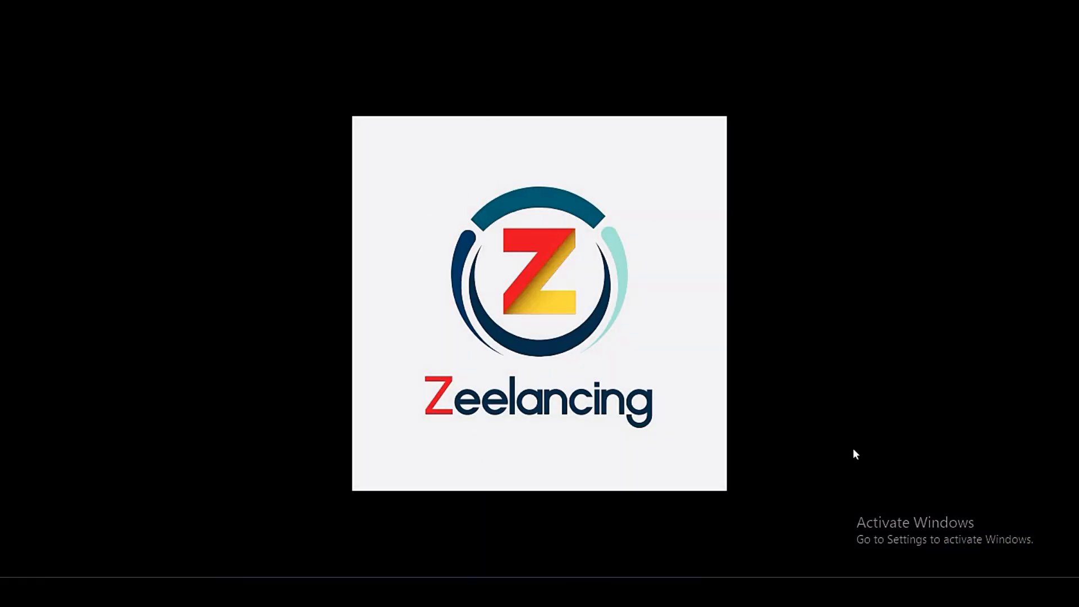
pyautogui.hotkey('ctrl', 'shift', 'Tab')
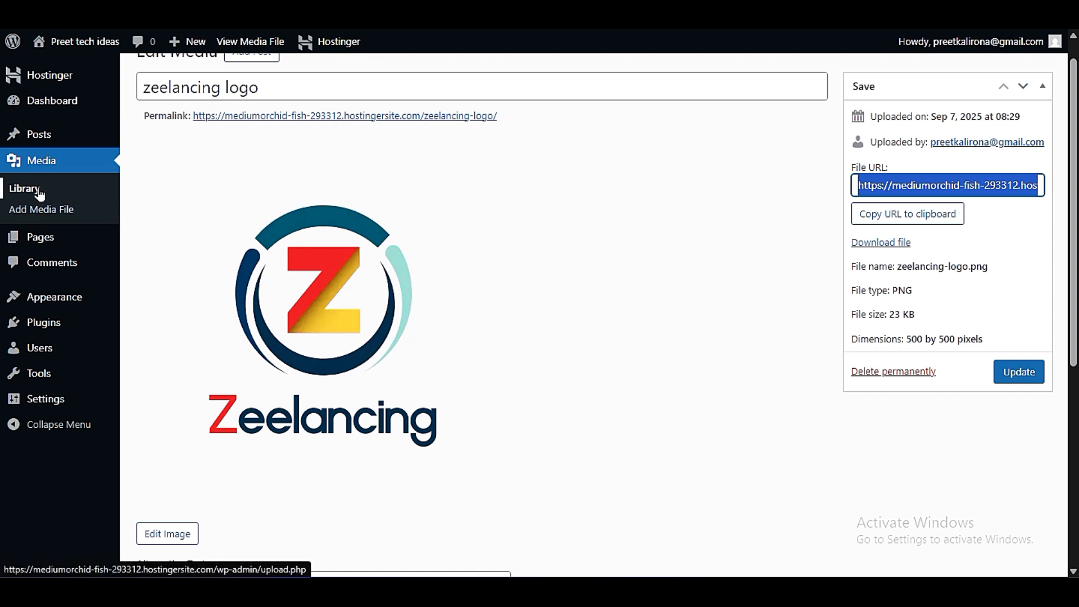
# - Open the list of all pages and trash the Privacy Policy draft last modified 2025/09/07 at 5:38 am
pyautogui.moveTo(46, 237)
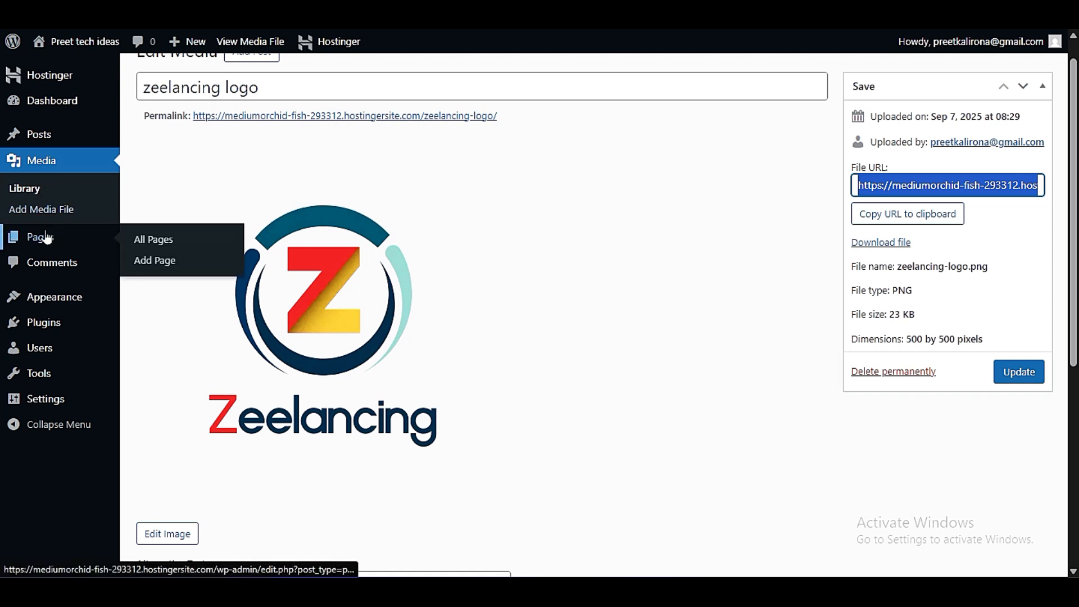
pyautogui.click(140, 243)
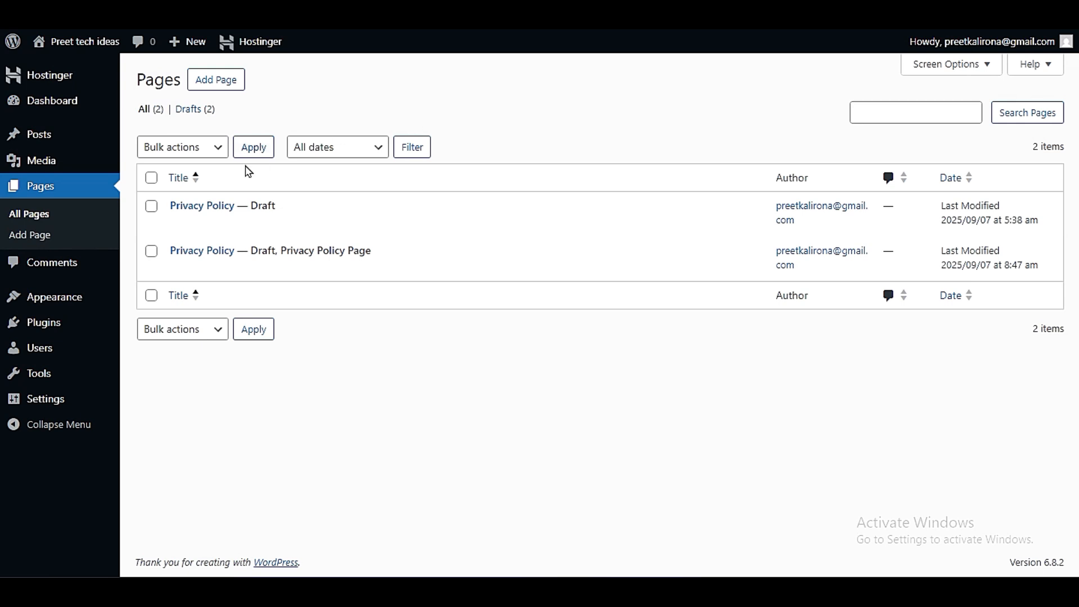
pyautogui.moveTo(204, 224)
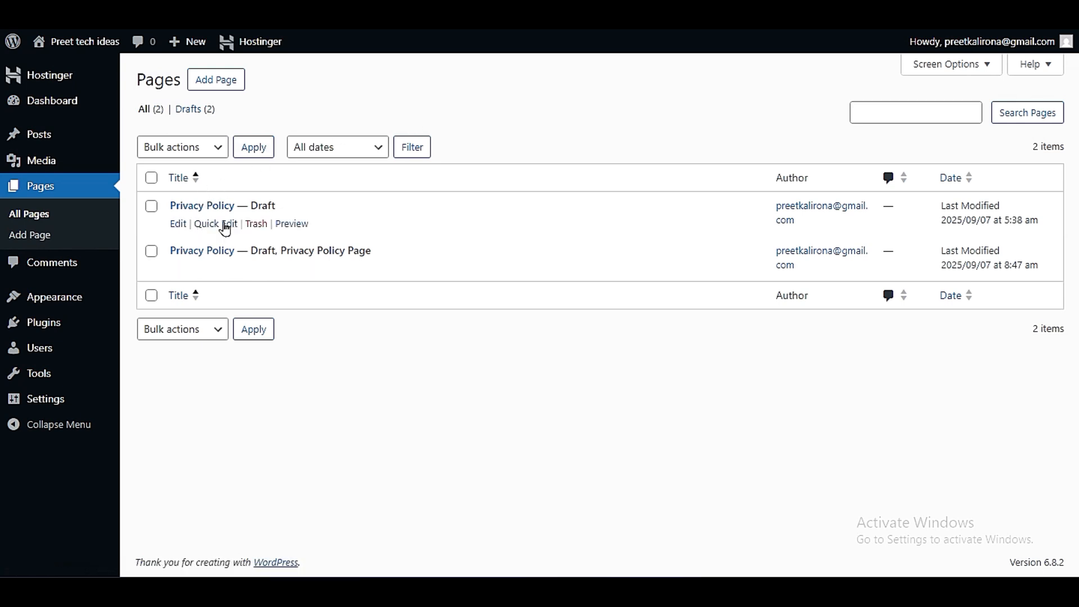
pyautogui.click(256, 223)
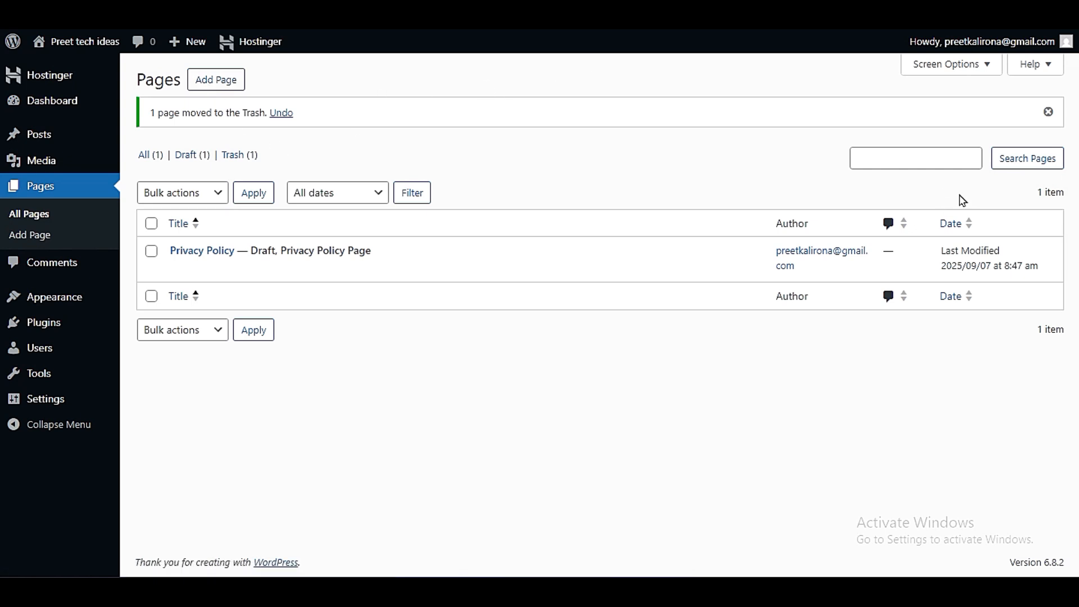
# - Open preettechideas.com in a new browser tab as an example site and visit its About page
pyautogui.hotkey('ctrl', 't')
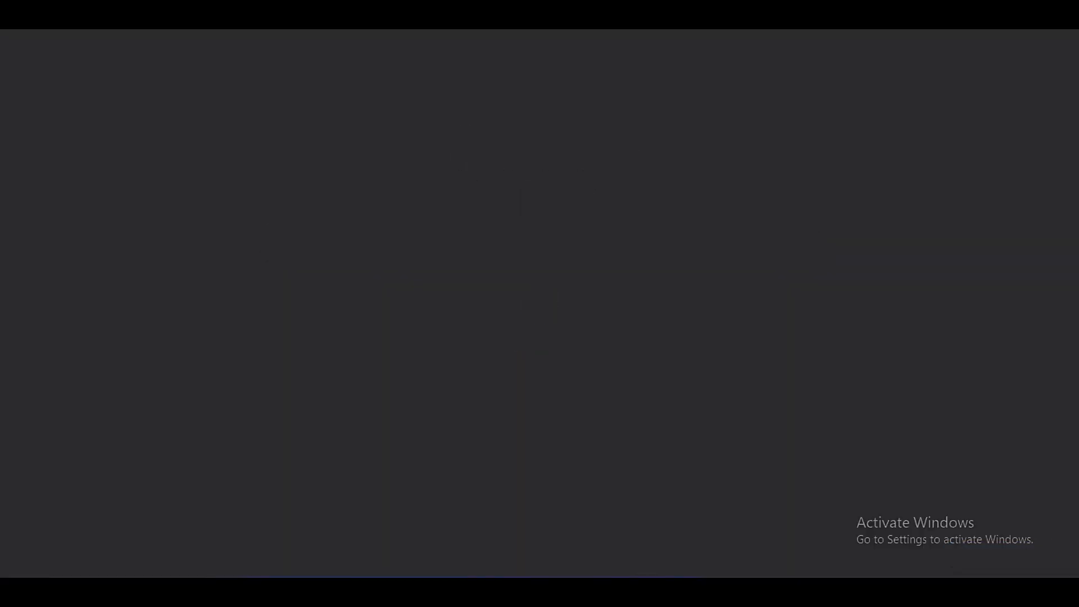
pyautogui.write('preett')
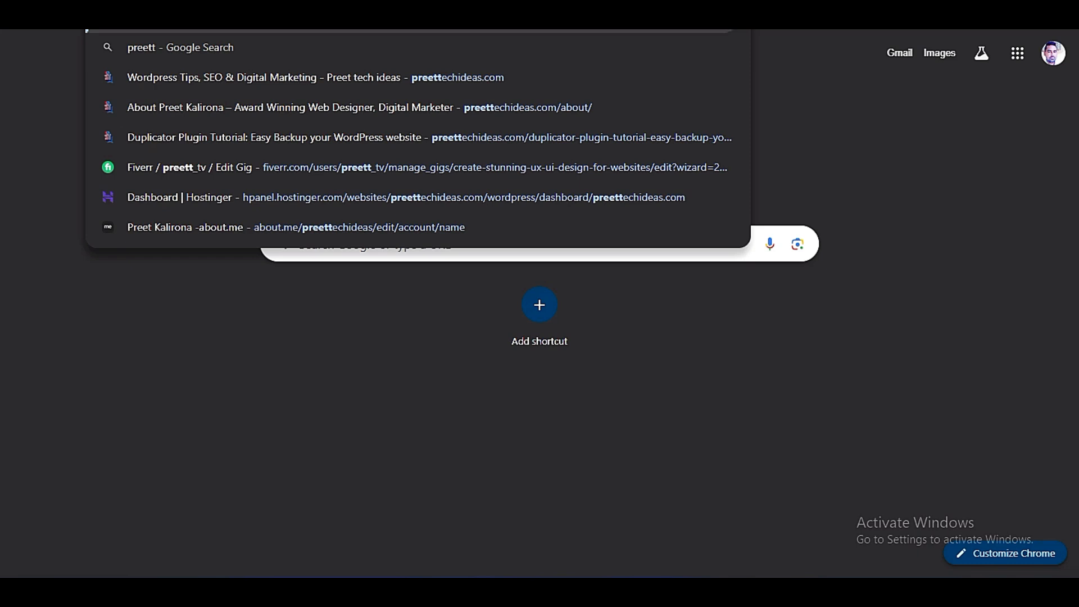
pyautogui.click(558, 80)
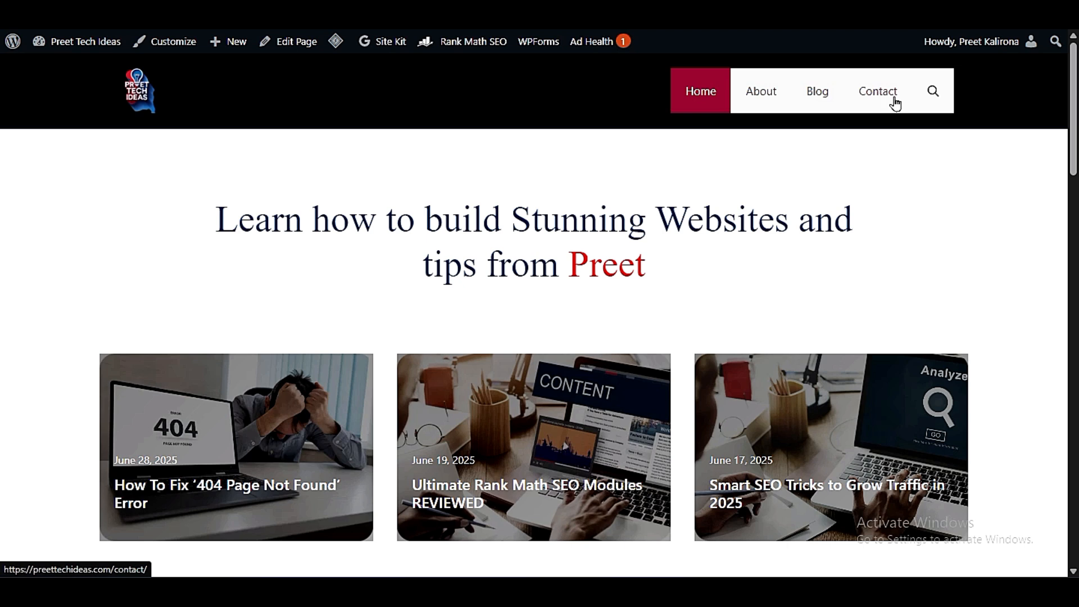
pyautogui.click(782, 105)
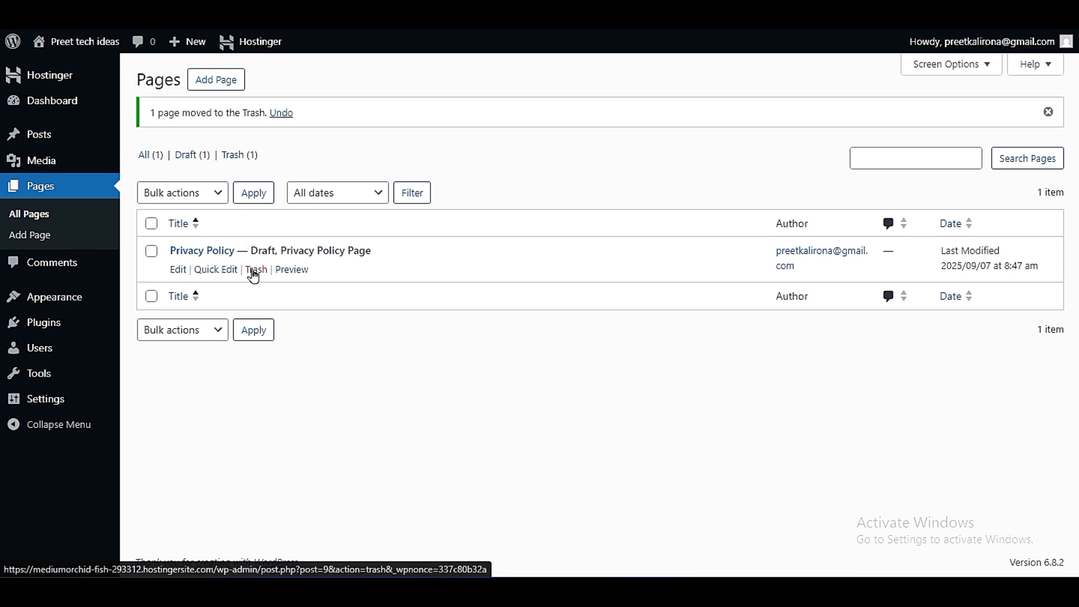
# - View the trashed pages, and open the site's comments list
pyautogui.click(234, 160)
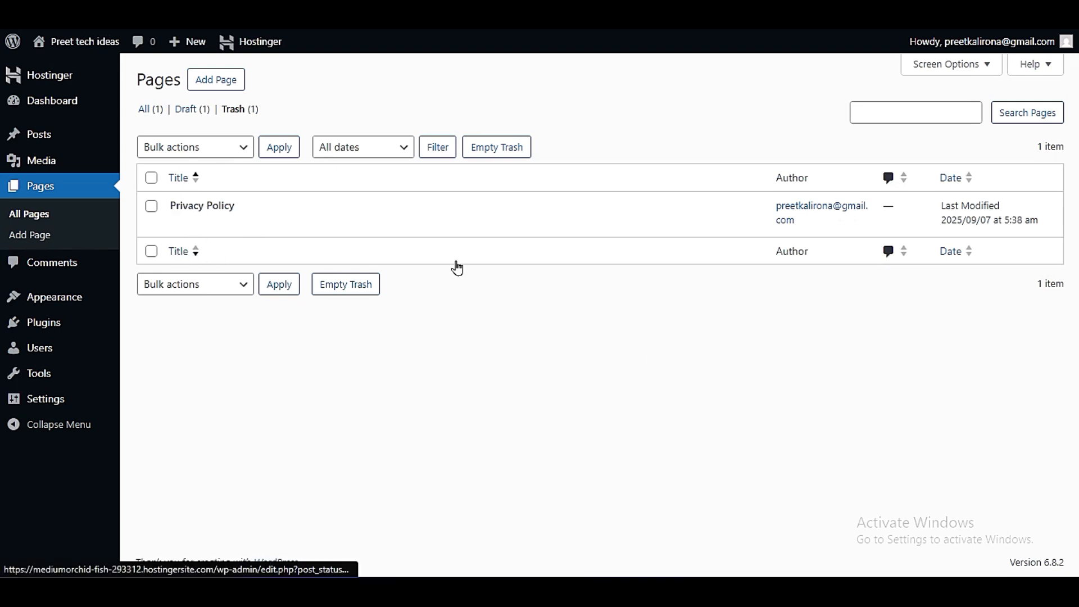
pyautogui.moveTo(262, 220)
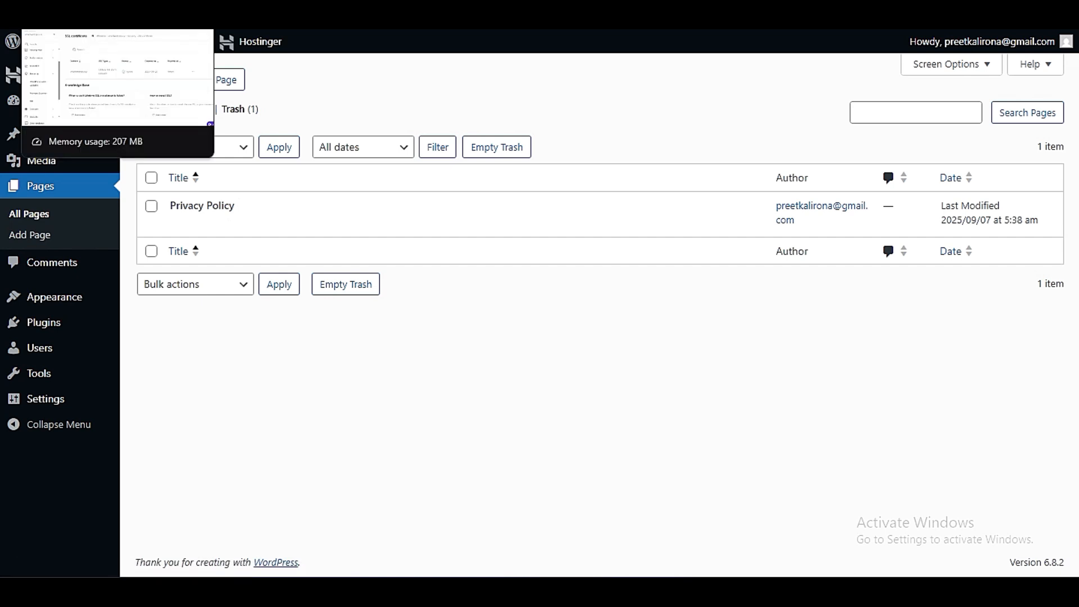
pyautogui.click(48, 273)
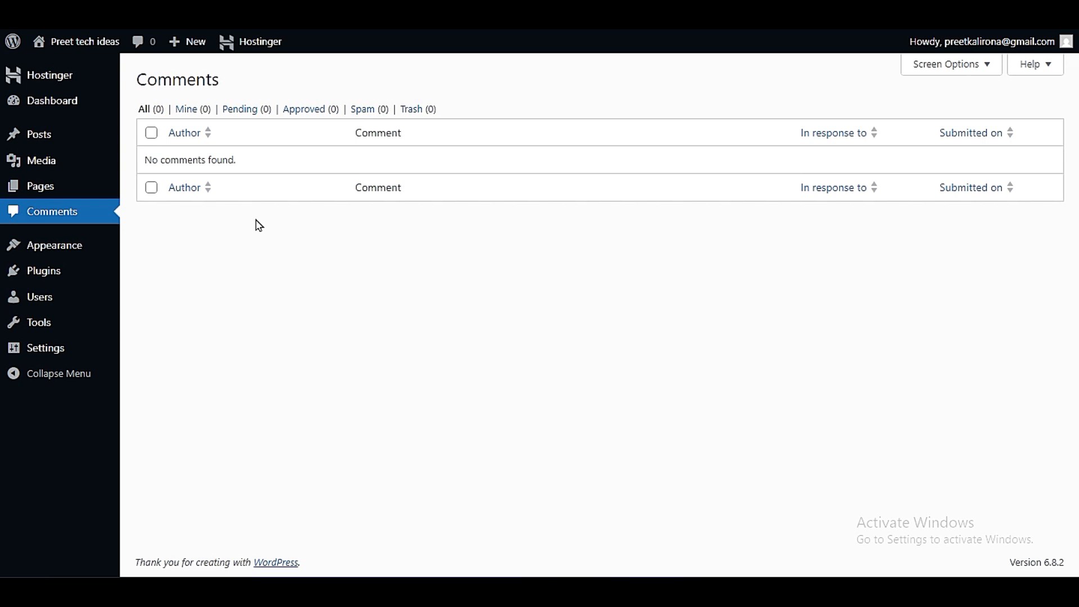
# - View the installed plugins, and browse the Popular plugins available to add
pyautogui.moveTo(74, 240)
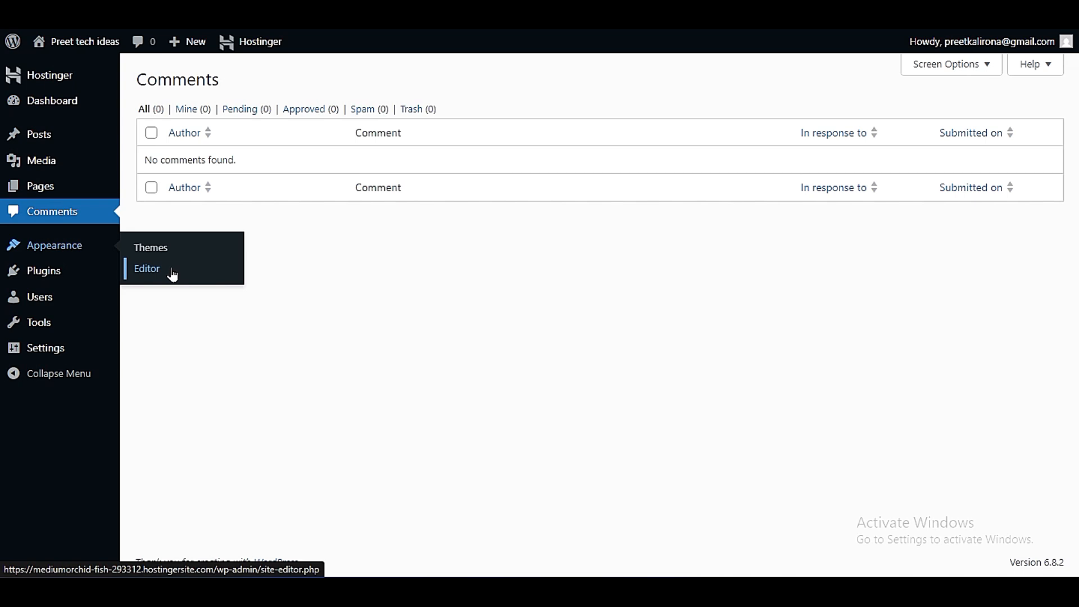
pyautogui.moveTo(29, 270)
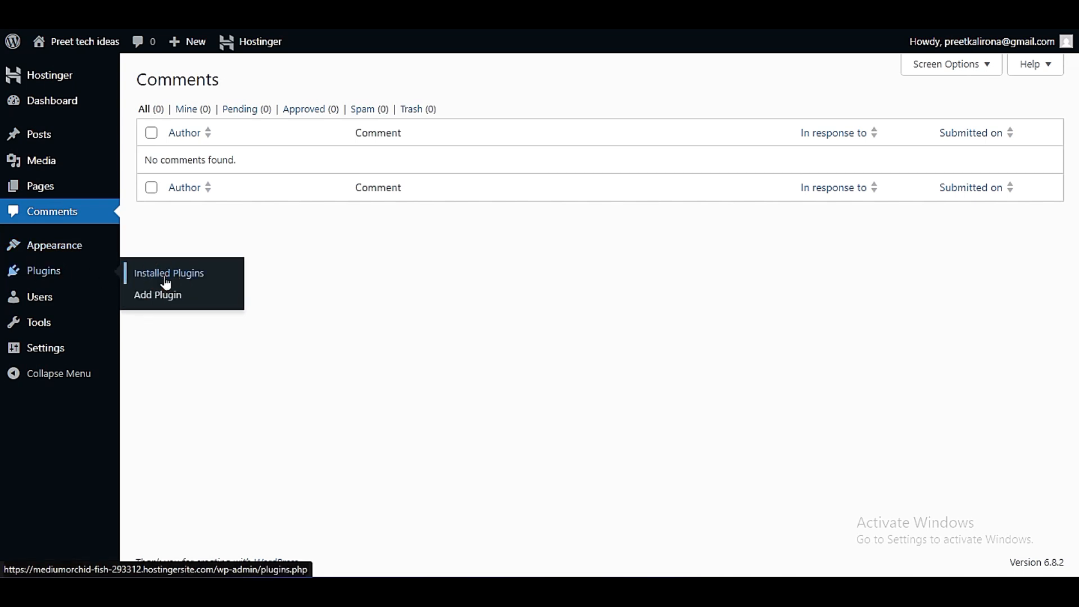
pyautogui.click(204, 279)
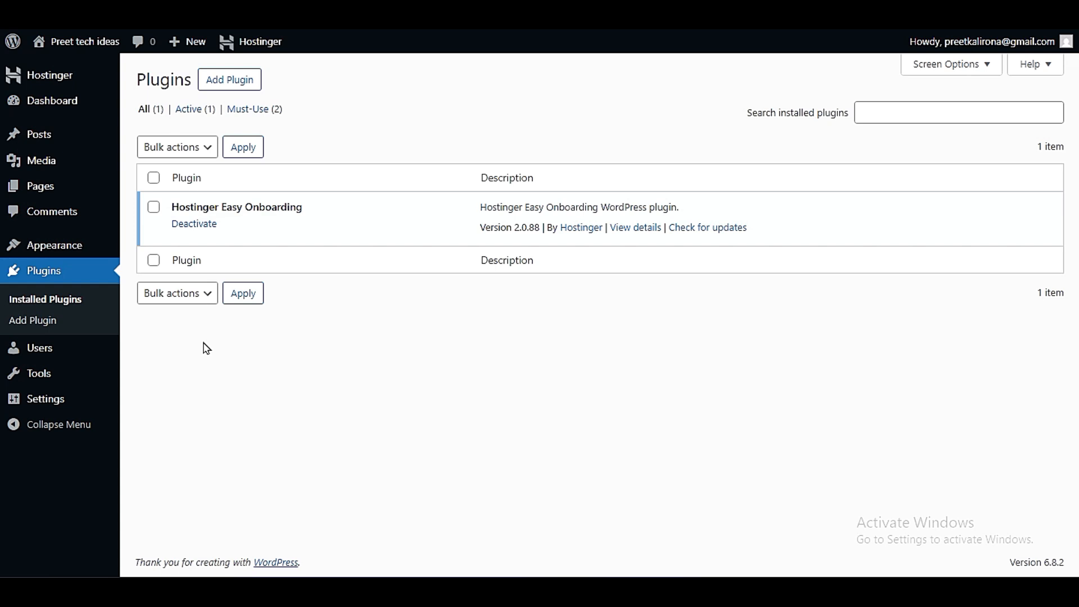
pyautogui.click(218, 83)
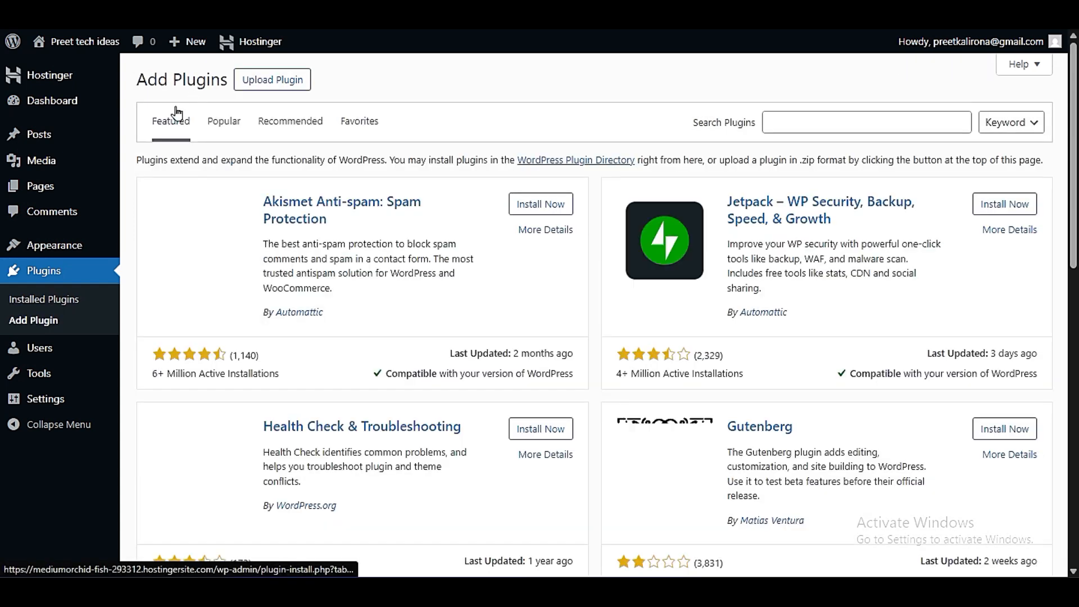
pyautogui.click(213, 125)
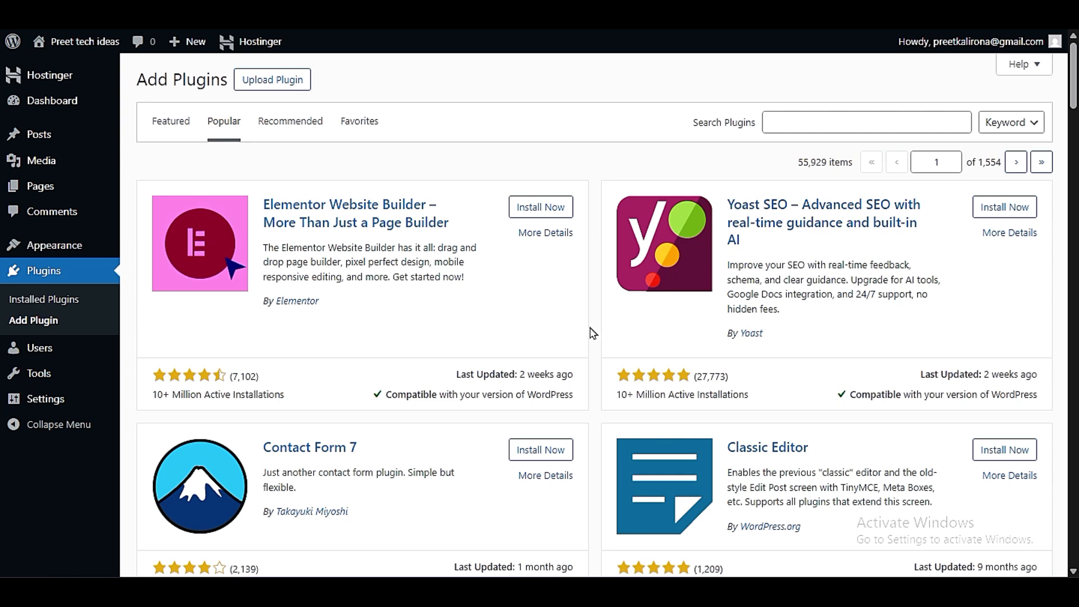
pyautogui.scroll(-3, 592, 333)
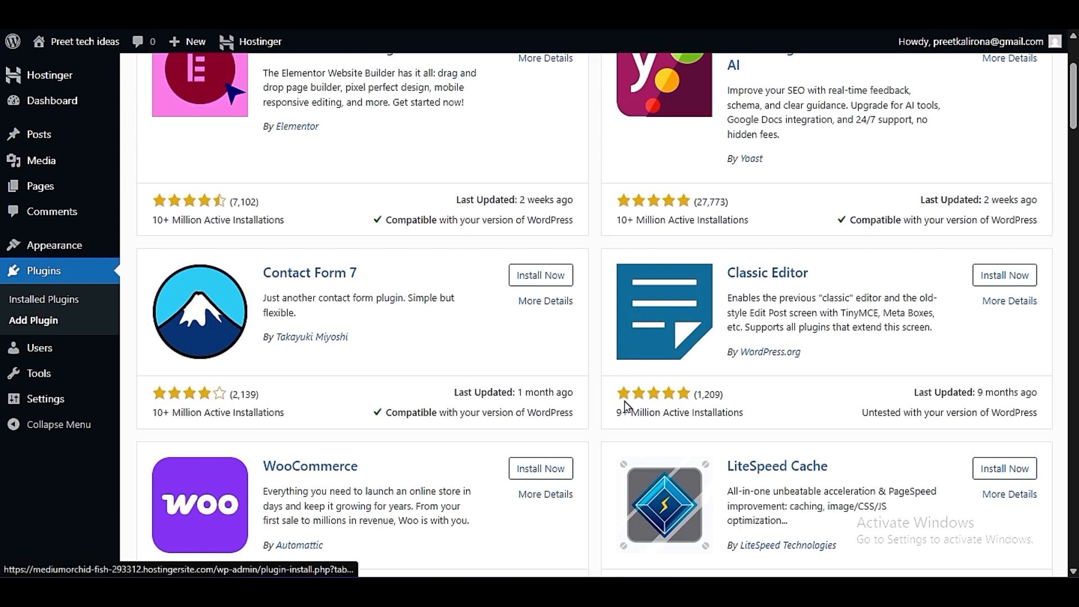
# - Look through the Popular plugins list, from Elementor and Yoast SEO down to Rank Math SEO and WordPress Importer
pyautogui.scroll(-9, 612, 512)
pyautogui.scroll(-20, 613, 513)
pyautogui.scroll(18, 615, 518)
pyautogui.scroll(15, 613, 517)
pyautogui.scroll(-6, 607, 517)
pyautogui.scroll(-19, 607, 517)
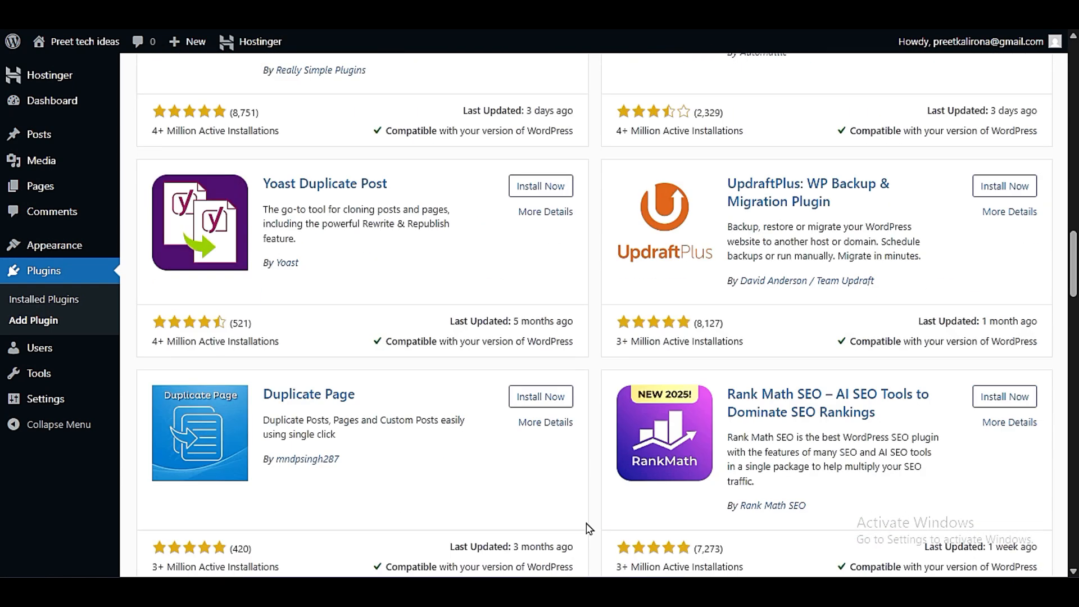
pyautogui.scroll(-8, 588, 529)
pyautogui.scroll(20, 589, 529)
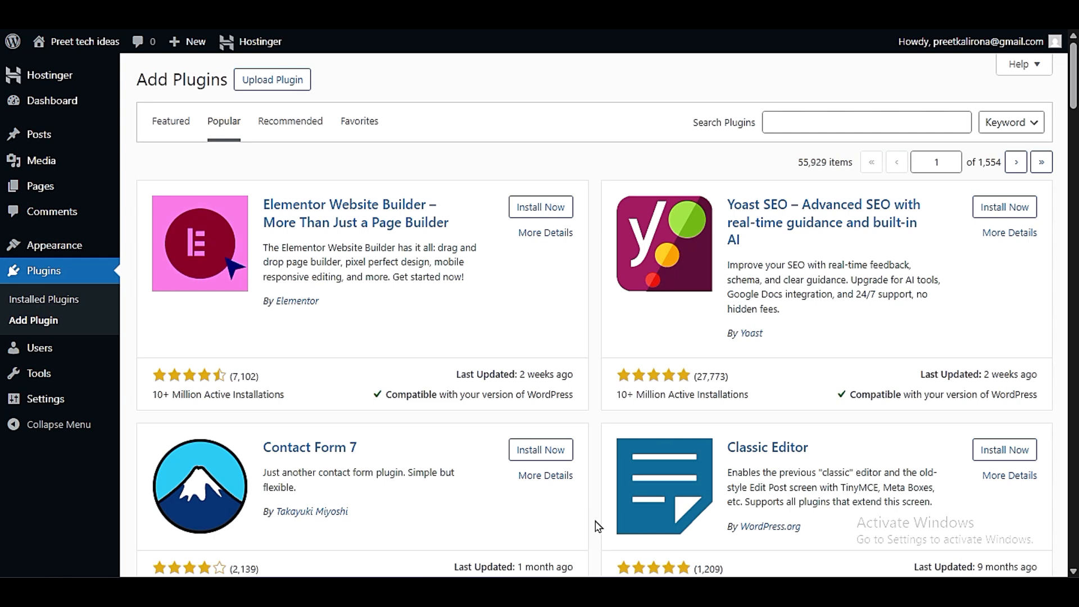
pyautogui.scroll(-20, 597, 525)
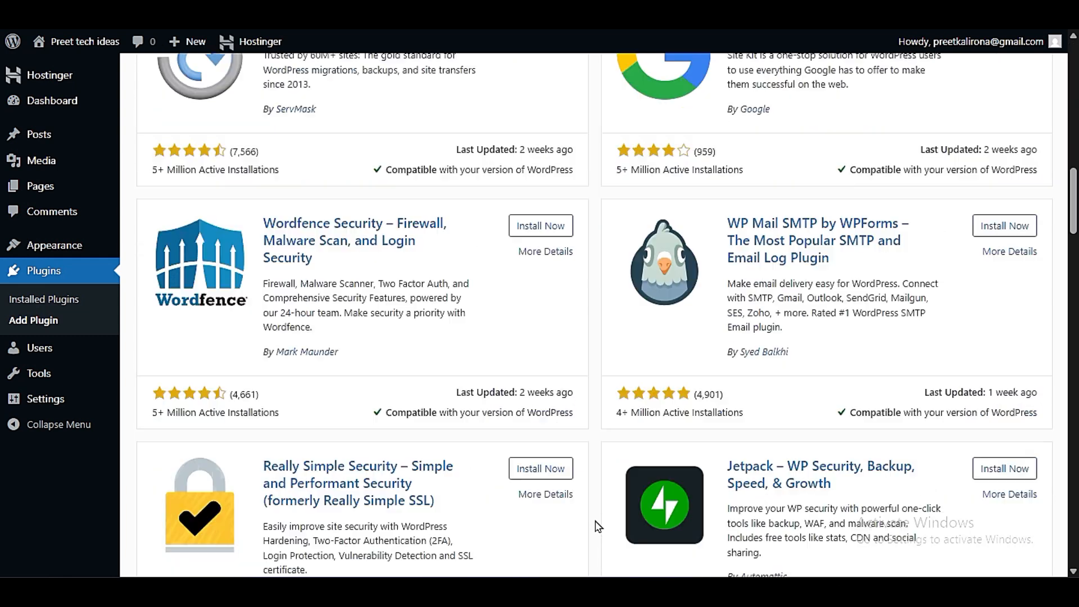
pyautogui.scroll(20, 597, 525)
pyautogui.scroll(3, 597, 526)
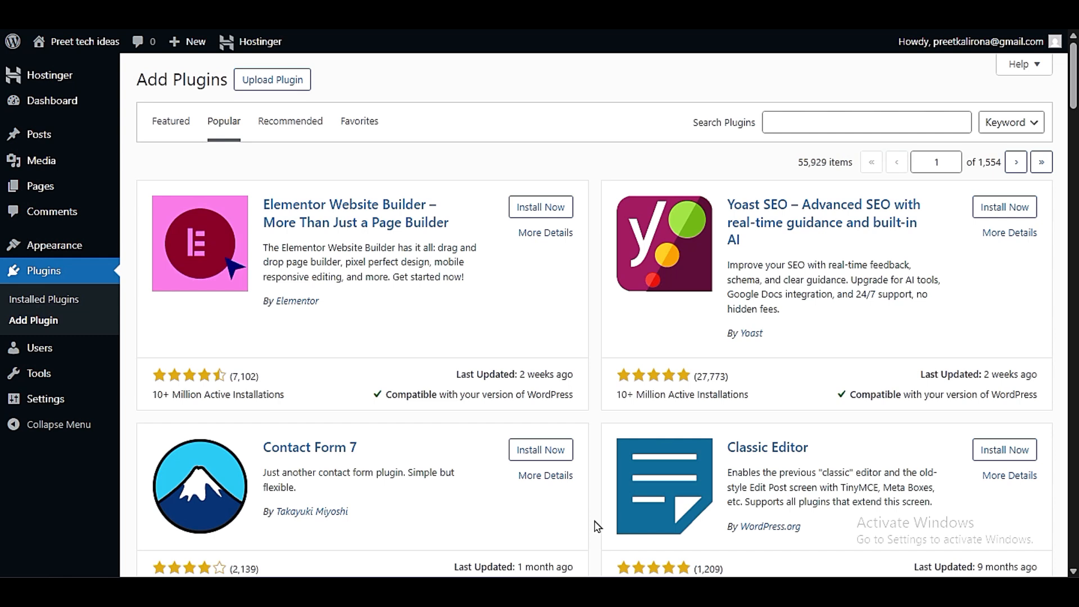
pyautogui.scroll(-5, 597, 527)
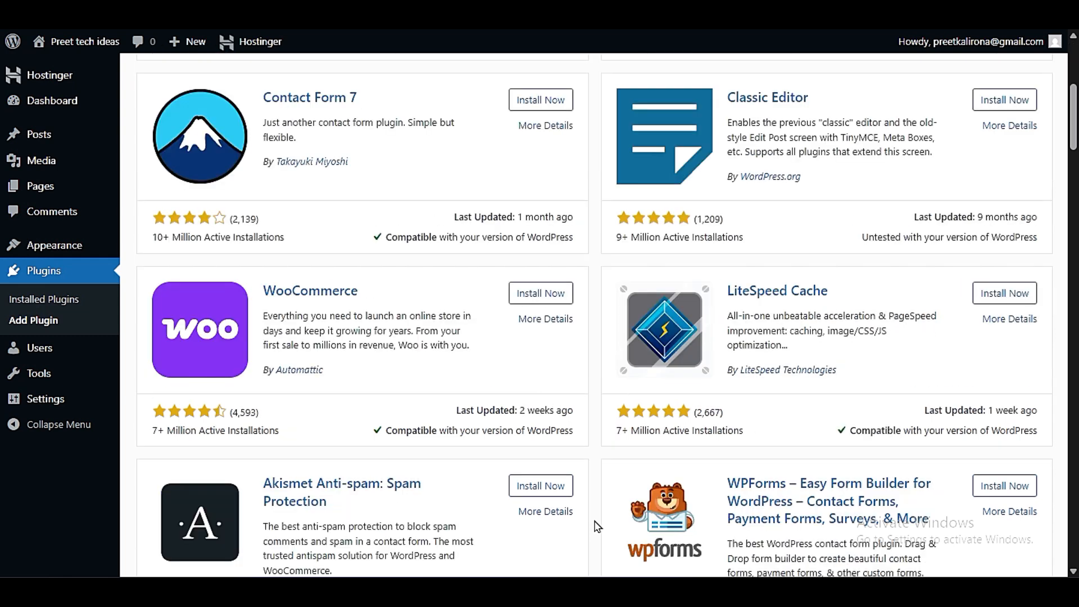
pyautogui.scroll(-3, 598, 527)
pyautogui.scroll(-6, 598, 527)
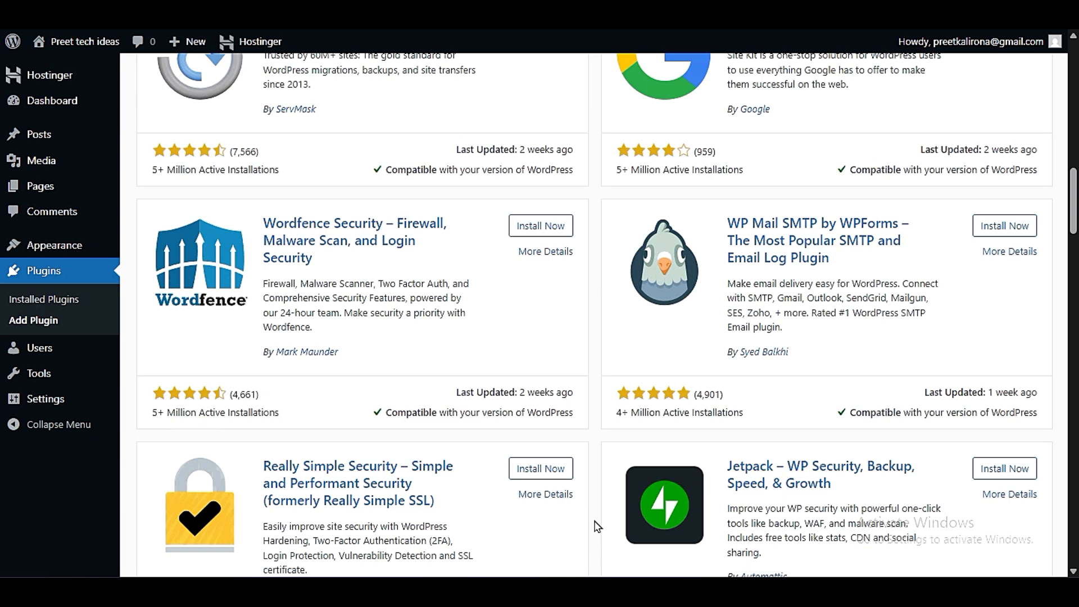
pyautogui.scroll(-3, 597, 527)
pyautogui.scroll(-3, 597, 527)
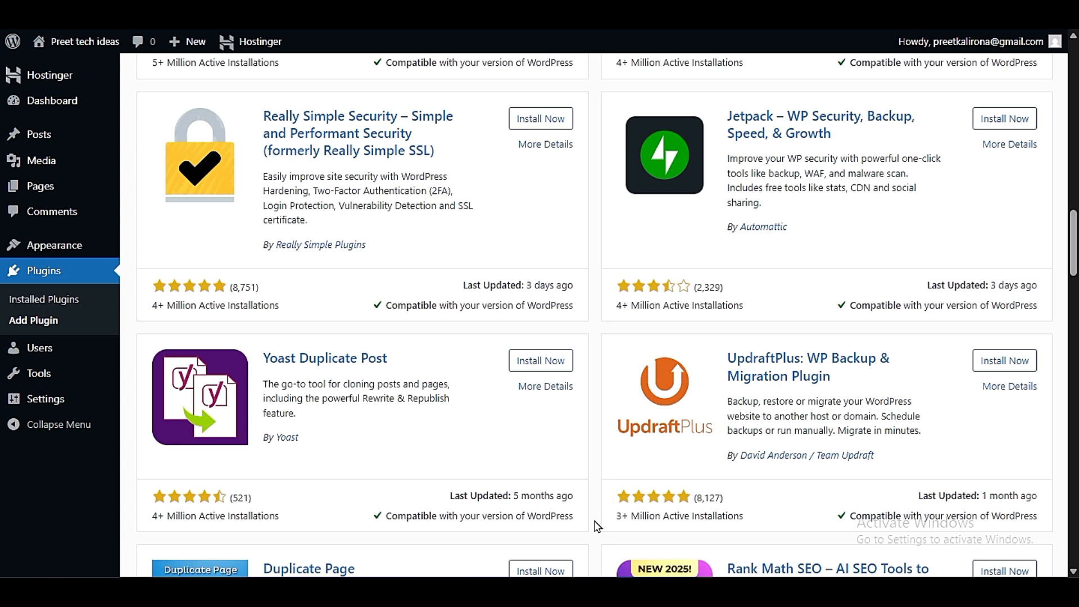
pyautogui.scroll(-3, 598, 527)
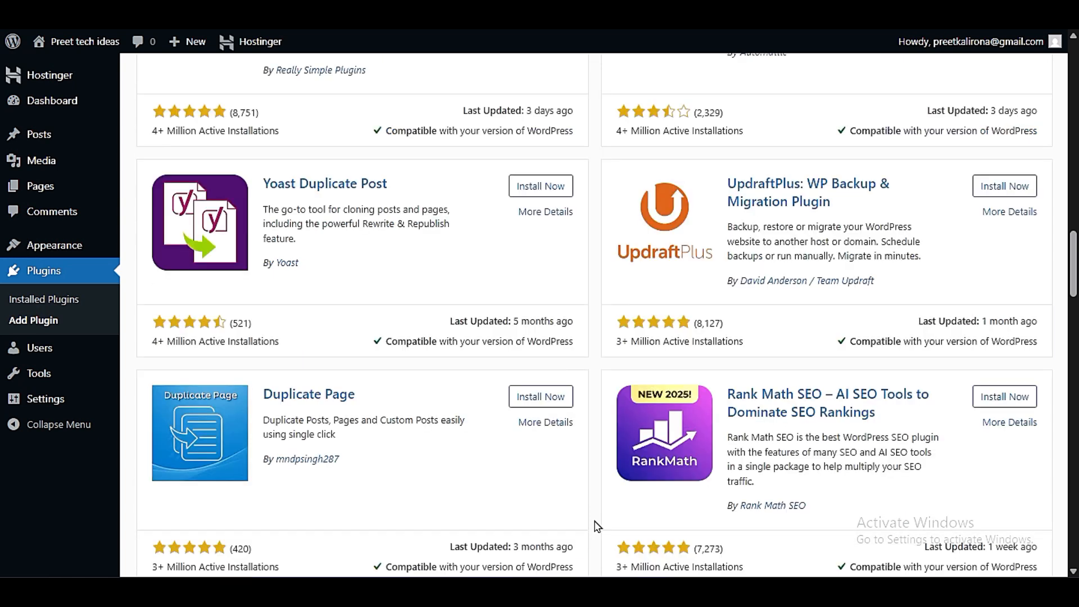
pyautogui.scroll(10, 597, 527)
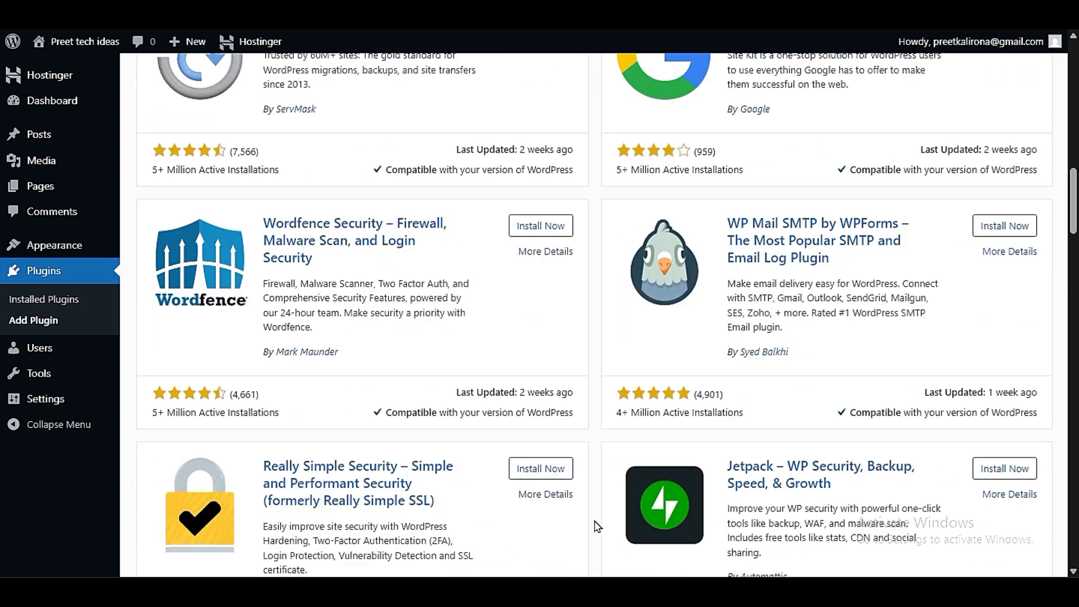
pyautogui.scroll(3, 597, 527)
pyautogui.scroll(-14, 598, 527)
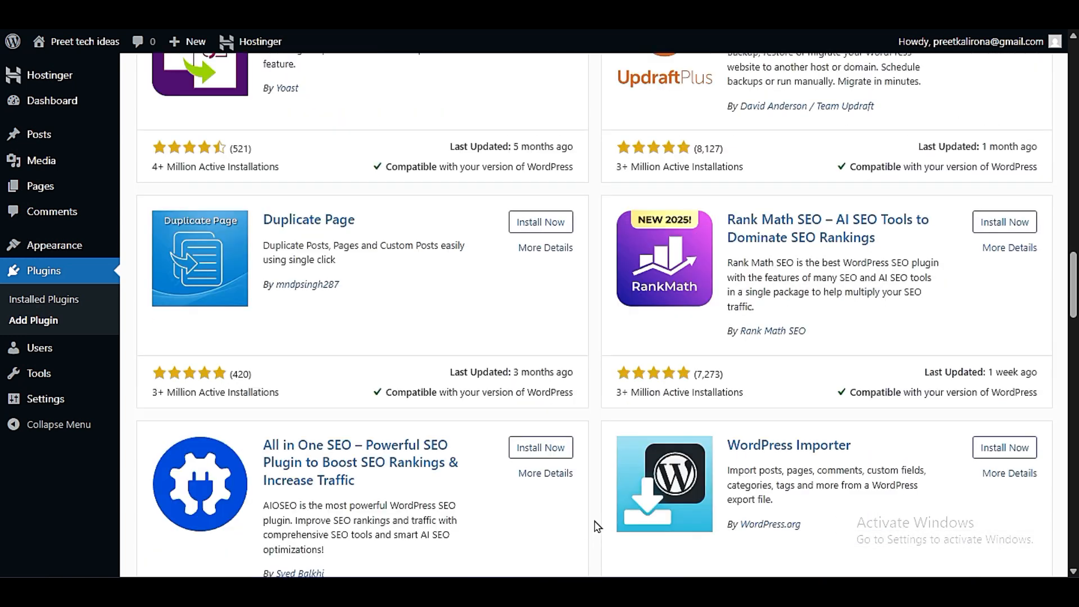
pyautogui.scroll(20, 597, 527)
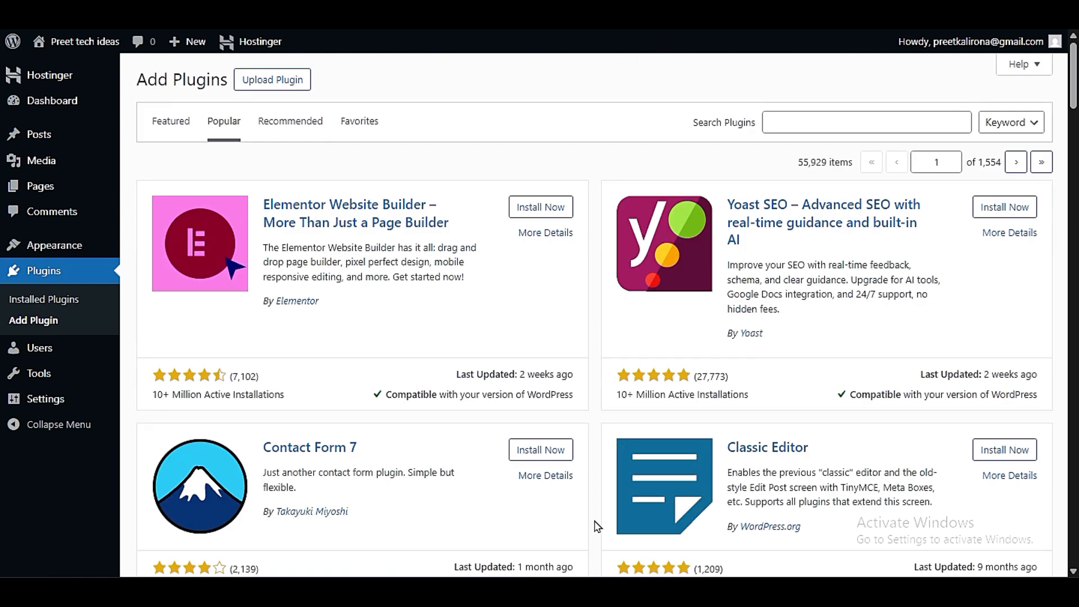
pyautogui.scroll(-3, 598, 527)
pyautogui.scroll(3, 598, 526)
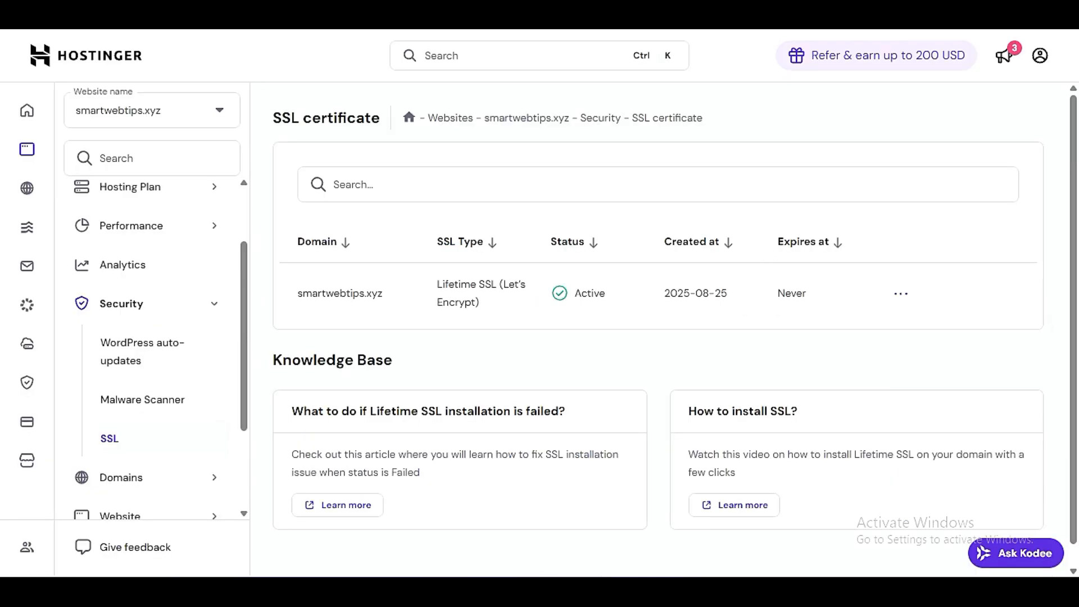
# - Switch to the Hostinger panel for smartwebtips.xyz and open the hosting plan's Resources Usage page
pyautogui.rightClick(275, 382)
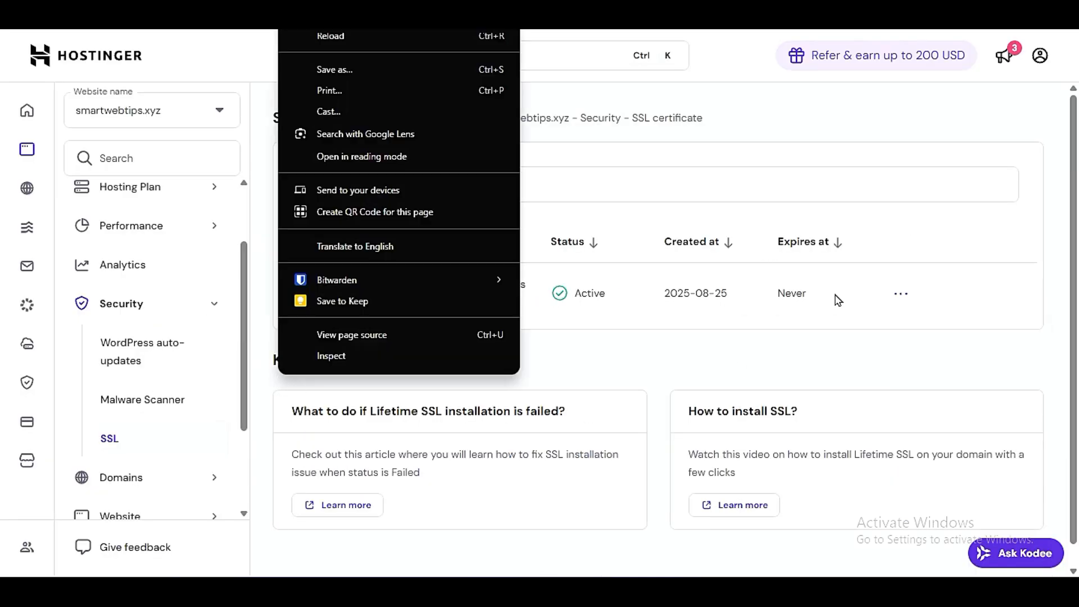
pyautogui.click(836, 344)
pyautogui.scroll(3, 163, 219)
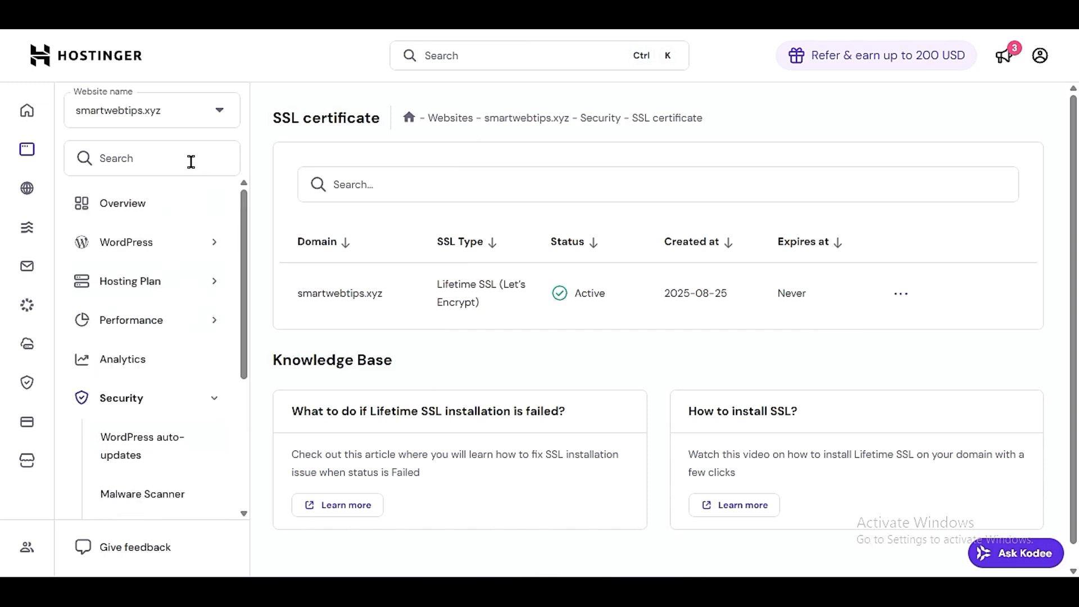
pyautogui.click(177, 281)
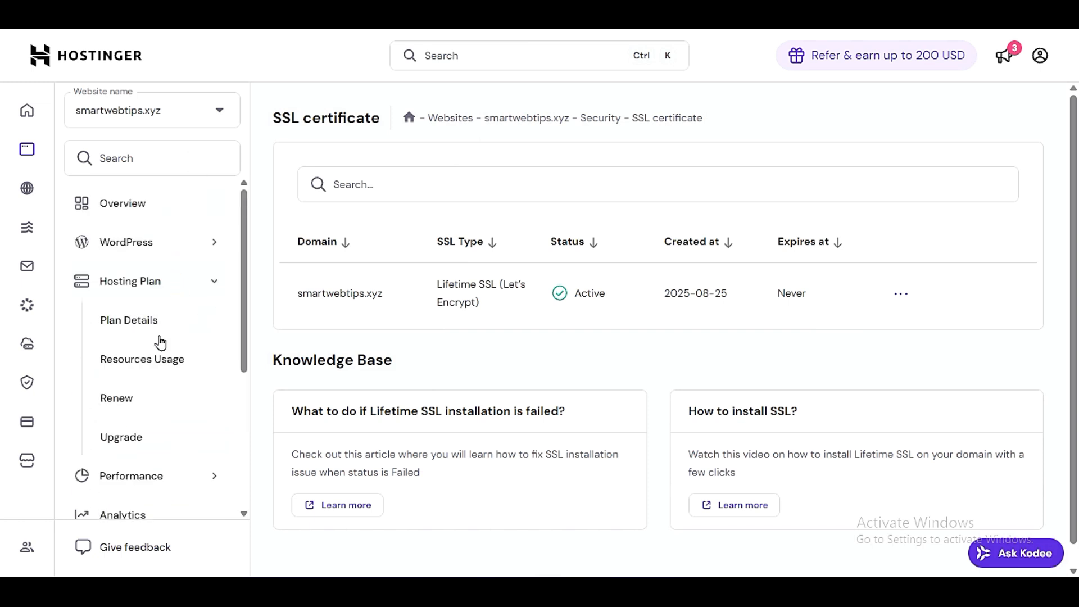
pyautogui.click(206, 375)
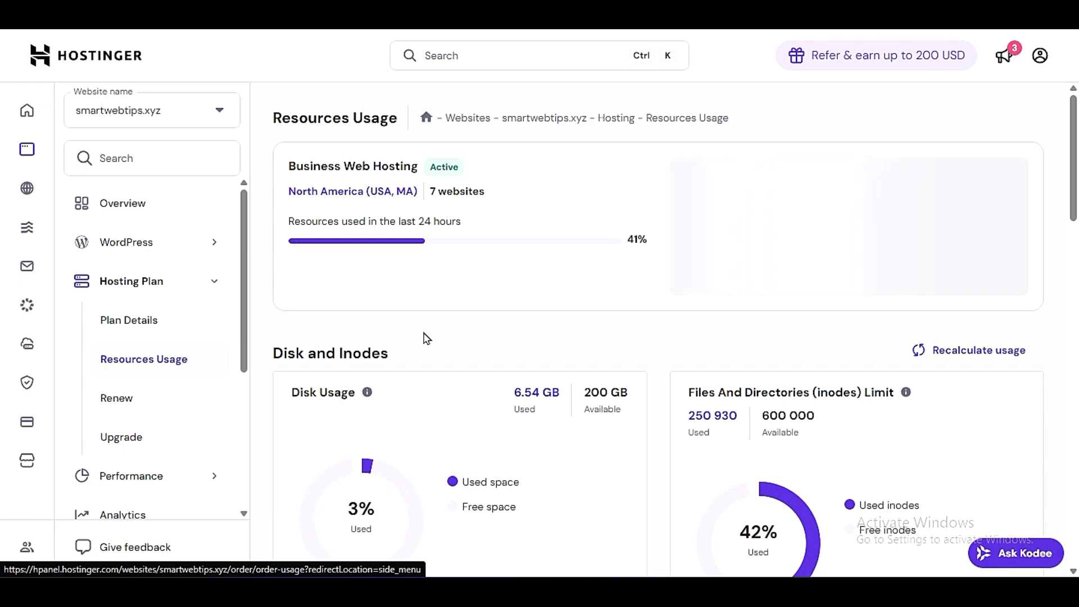
# - Examine the hosting plan's disk usage chart and the storage space available
pyautogui.scroll(-6, 424, 338)
pyautogui.scroll(3, 790, 376)
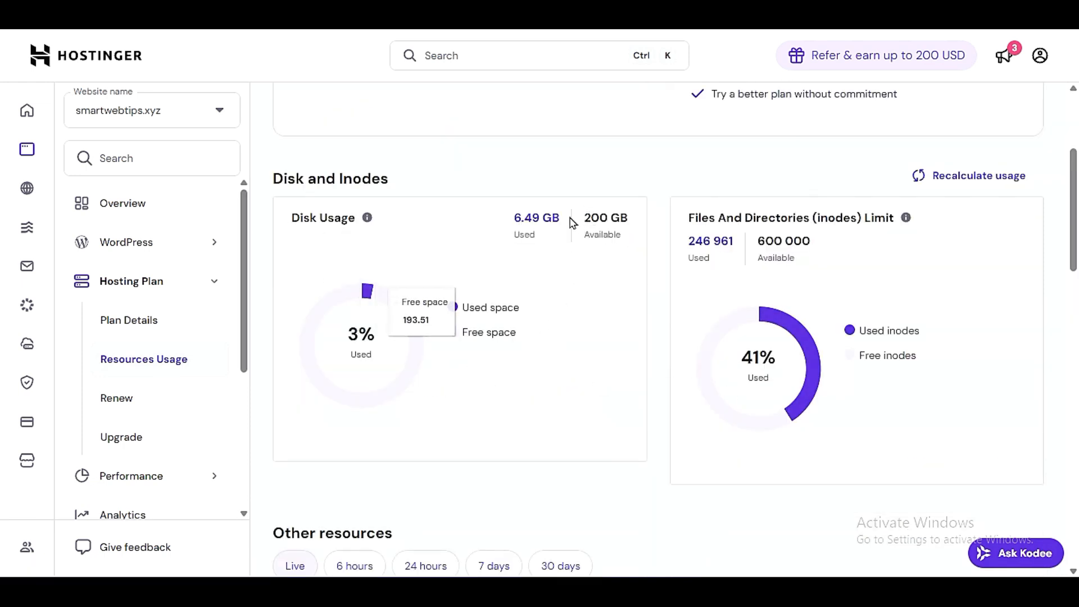
pyautogui.moveTo(583, 218); pyautogui.dragTo(633, 222)
pyautogui.click(647, 315)
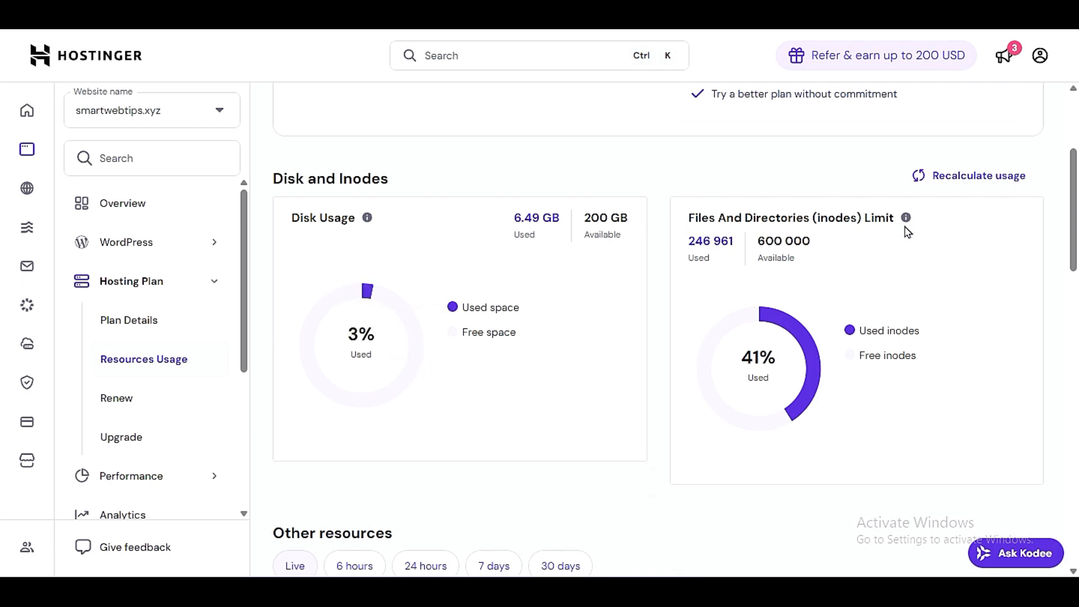
# - Examine the Files and Directories (inodes) limit and the share of used inodes in its chart
pyautogui.moveTo(906, 219)
pyautogui.moveTo(813, 218); pyautogui.dragTo(861, 219)
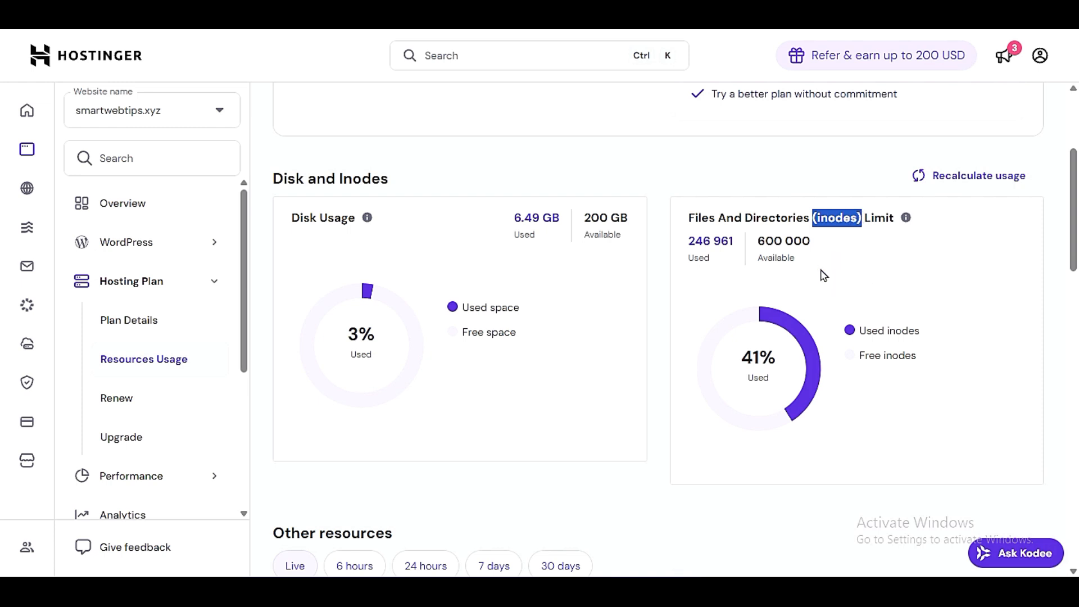
pyautogui.click(778, 258)
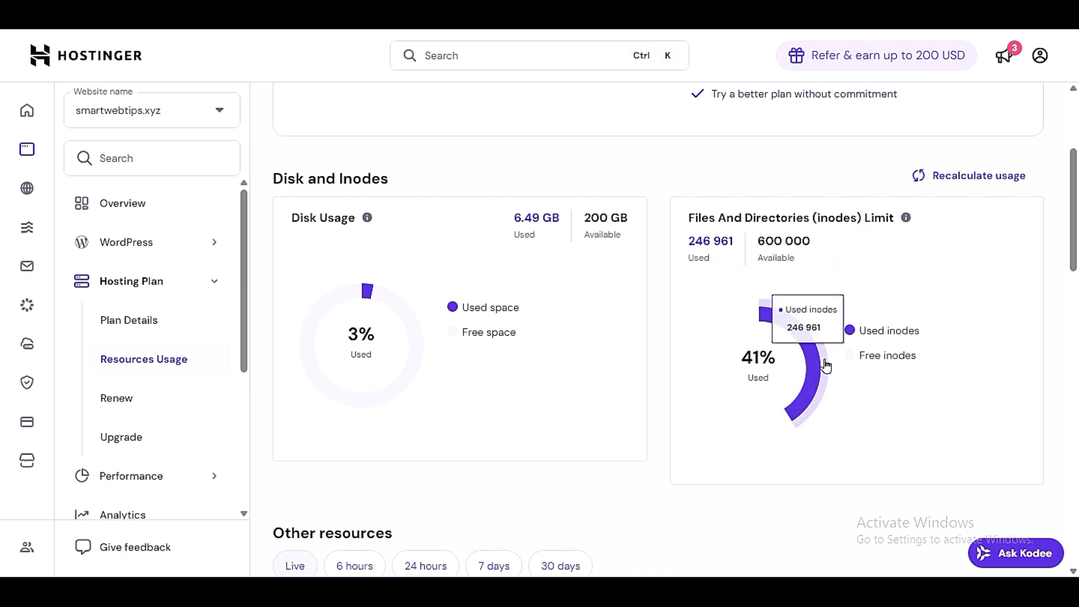
pyautogui.scroll(-3, 770, 438)
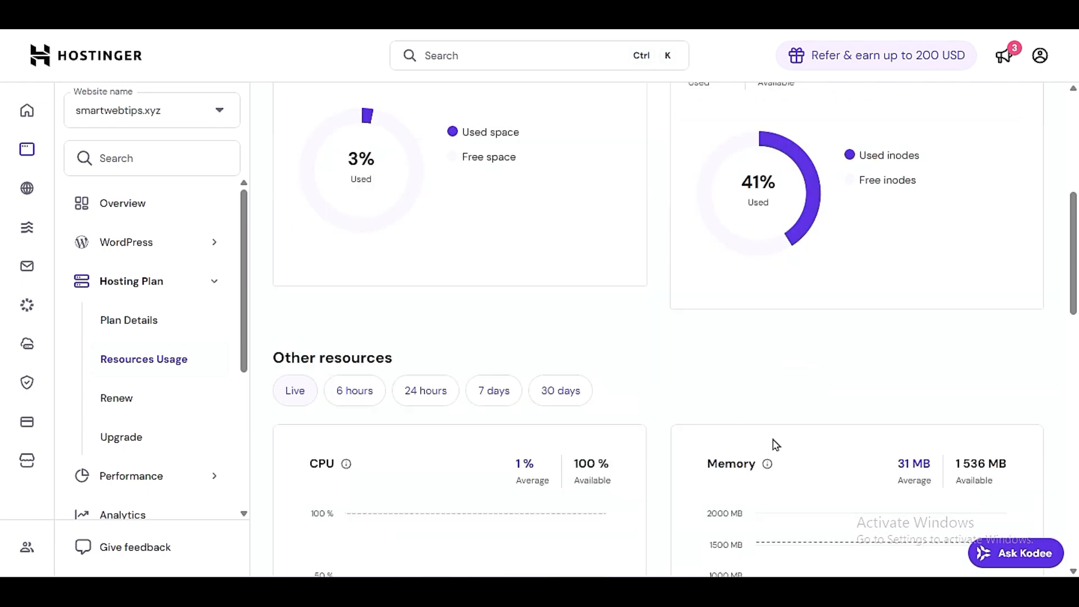
pyautogui.scroll(3, 772, 443)
pyautogui.moveTo(812, 368)
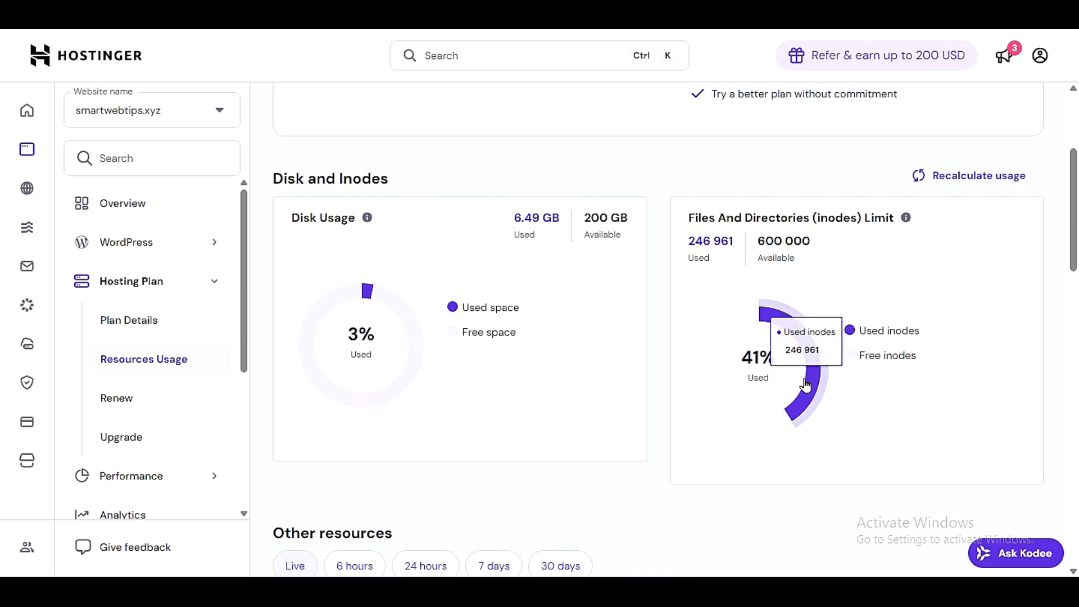
pyautogui.scroll(-3, 807, 382)
pyautogui.scroll(3, 665, 354)
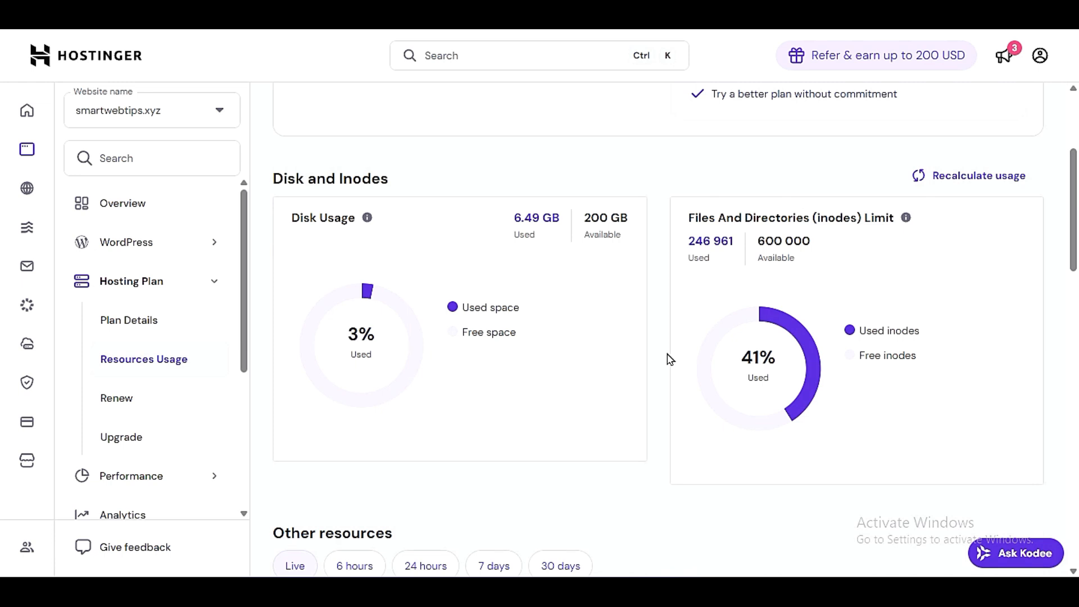
pyautogui.scroll(-6, 670, 359)
pyautogui.scroll(3, 667, 357)
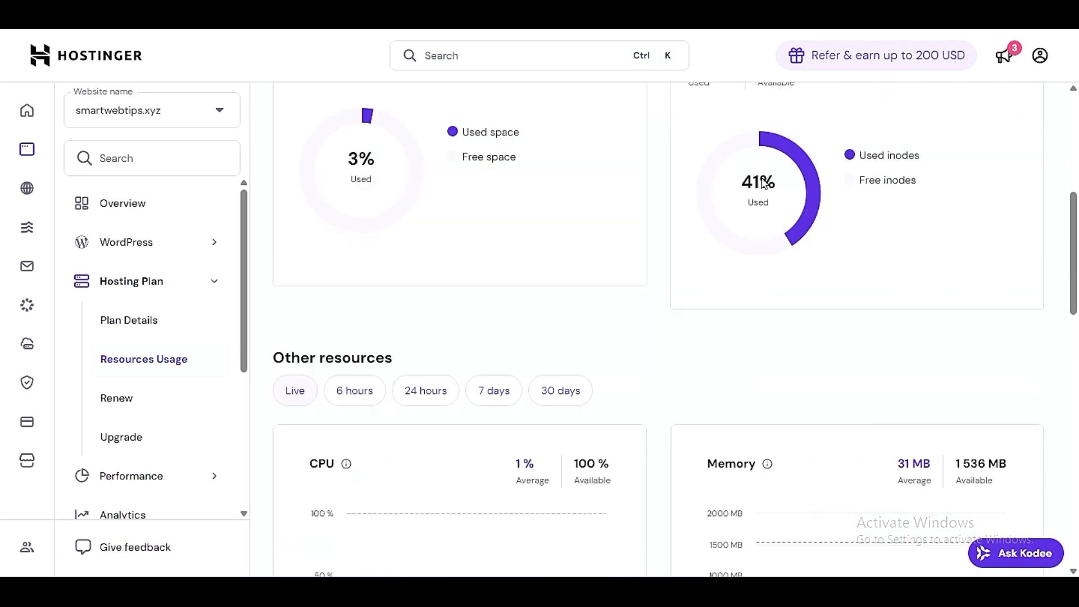
pyautogui.moveTo(806, 223)
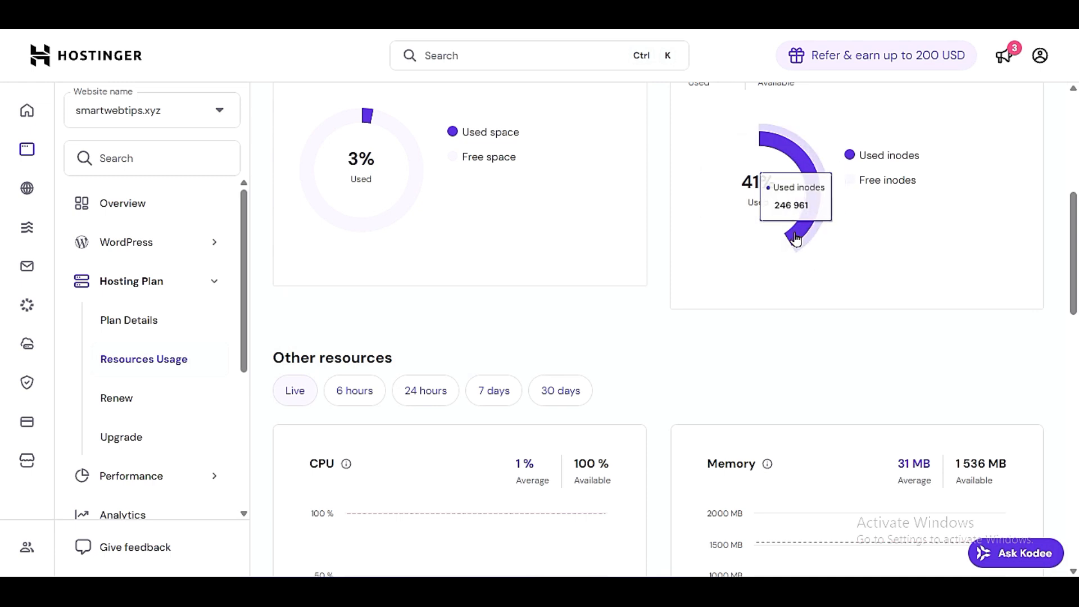
# - Examine the live CPU and Memory graphs under Other resources, including the available memory limit
pyautogui.scroll(-3, 759, 322)
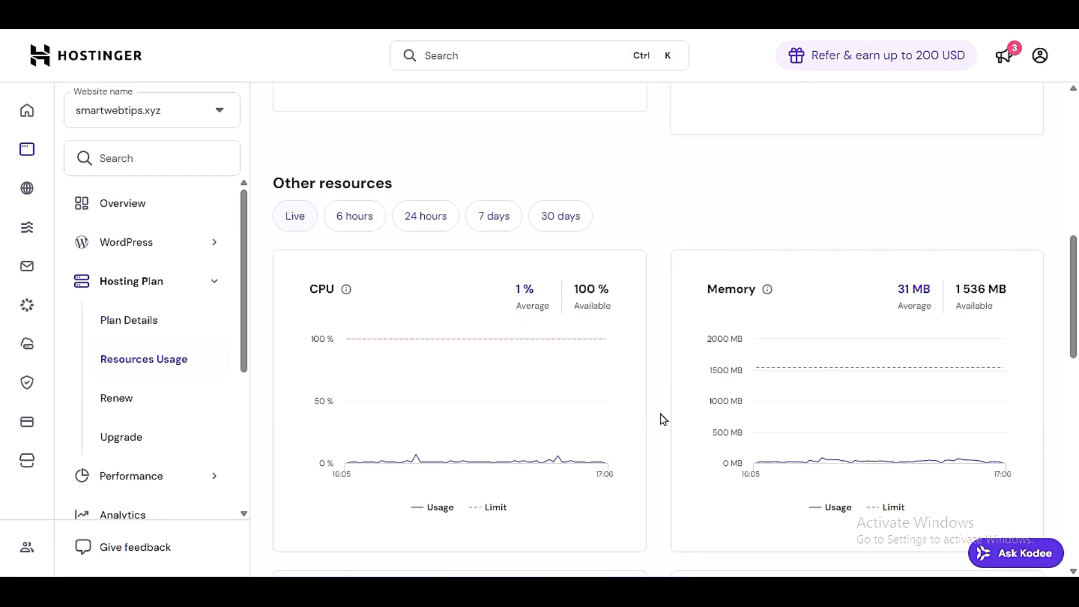
pyautogui.scroll(-3, 663, 419)
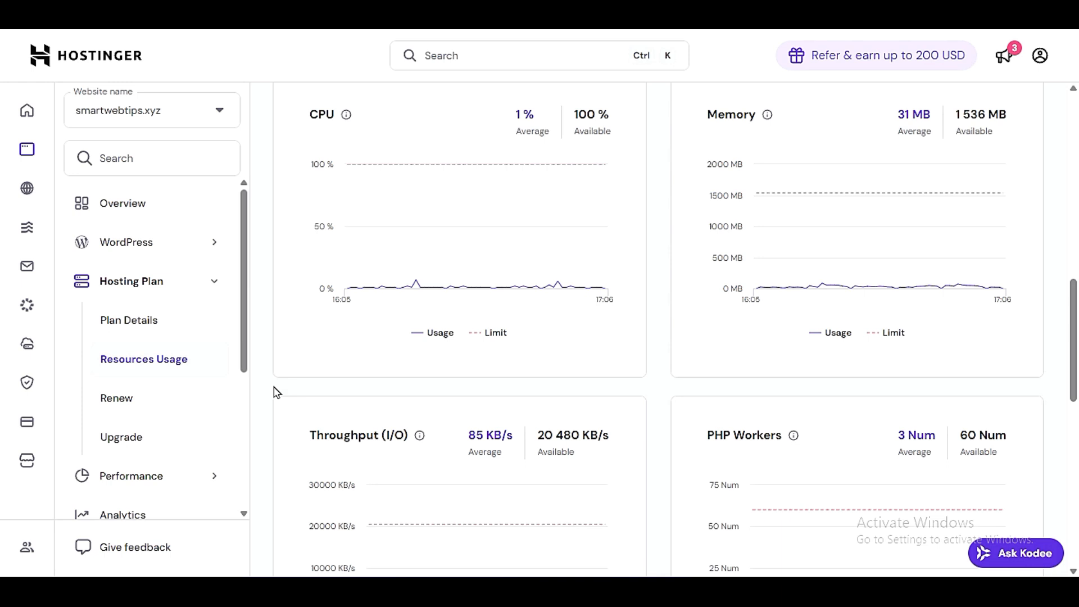
pyautogui.scroll(3, 277, 391)
pyautogui.moveTo(346, 298)
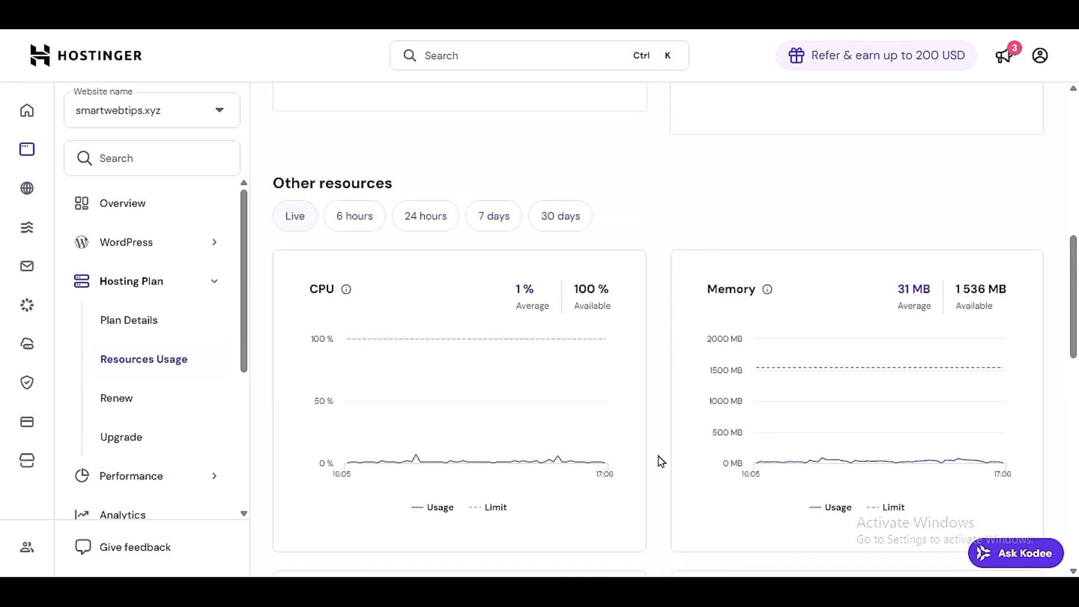
pyautogui.scroll(-3, 665, 463)
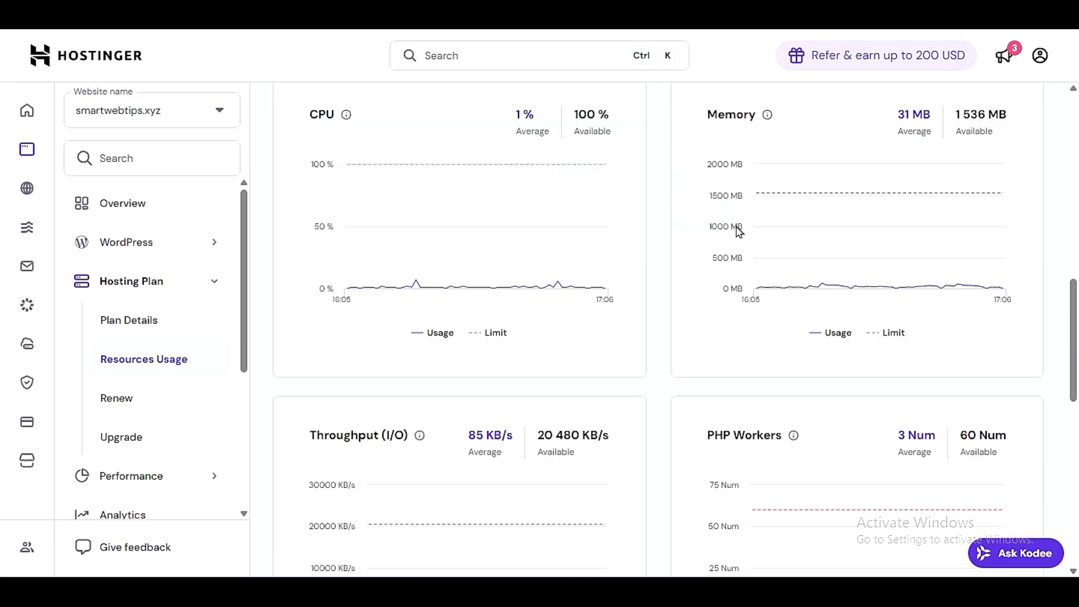
pyautogui.scroll(3, 1044, 189)
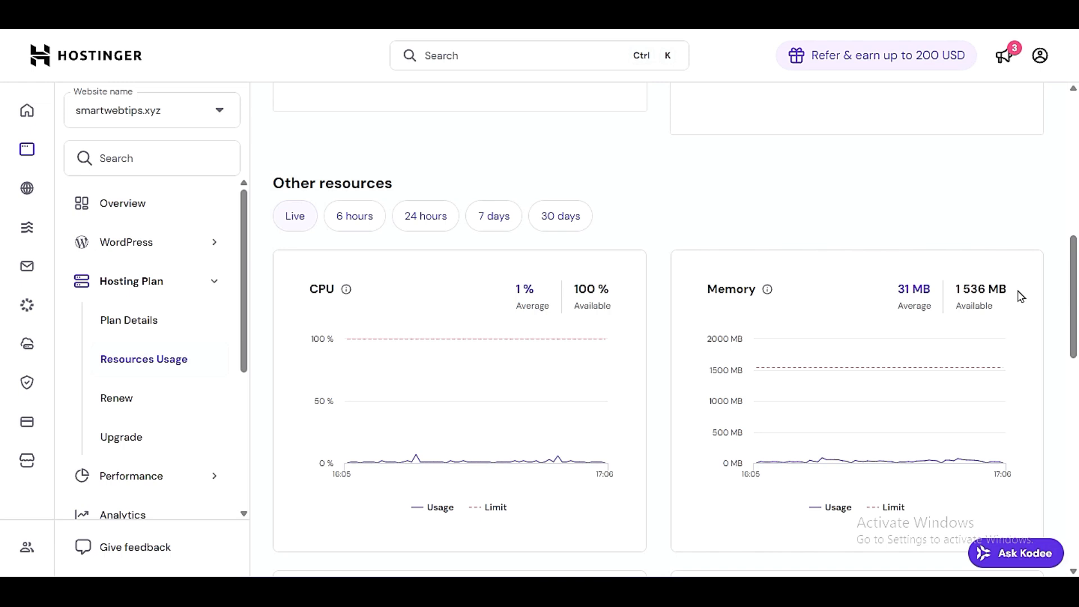
pyautogui.moveTo(1012, 290); pyautogui.dragTo(957, 290)
pyautogui.click(1032, 299)
pyautogui.click(1002, 289)
pyautogui.scroll(-3, 1012, 301)
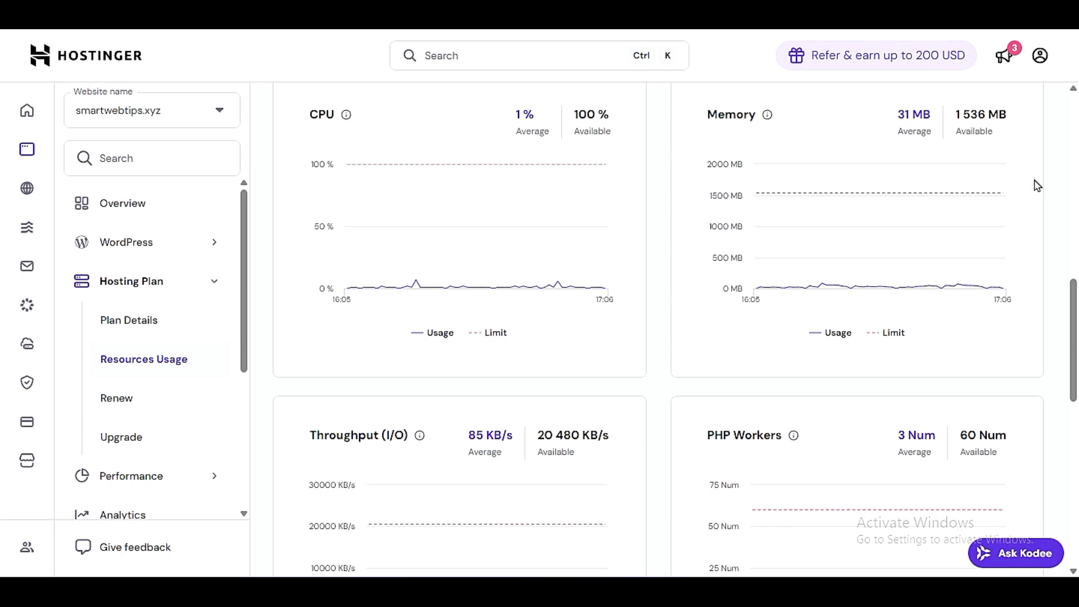
pyautogui.scroll(3, 1037, 185)
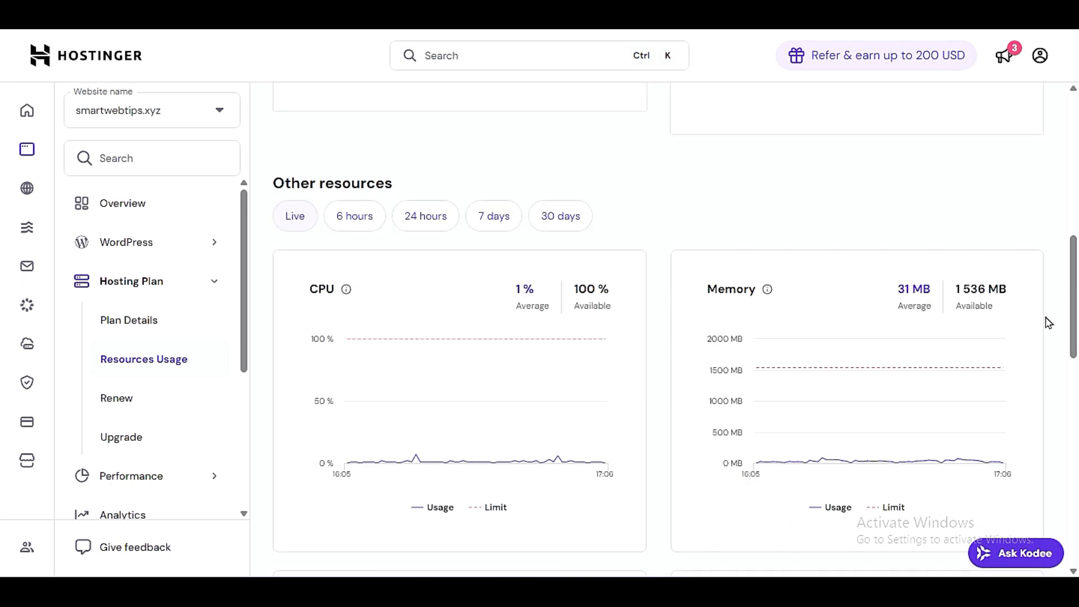
# - Review the Throughput (I/O) and PHP Workers graphs alongside the memory graph
pyautogui.scroll(-3, 1047, 324)
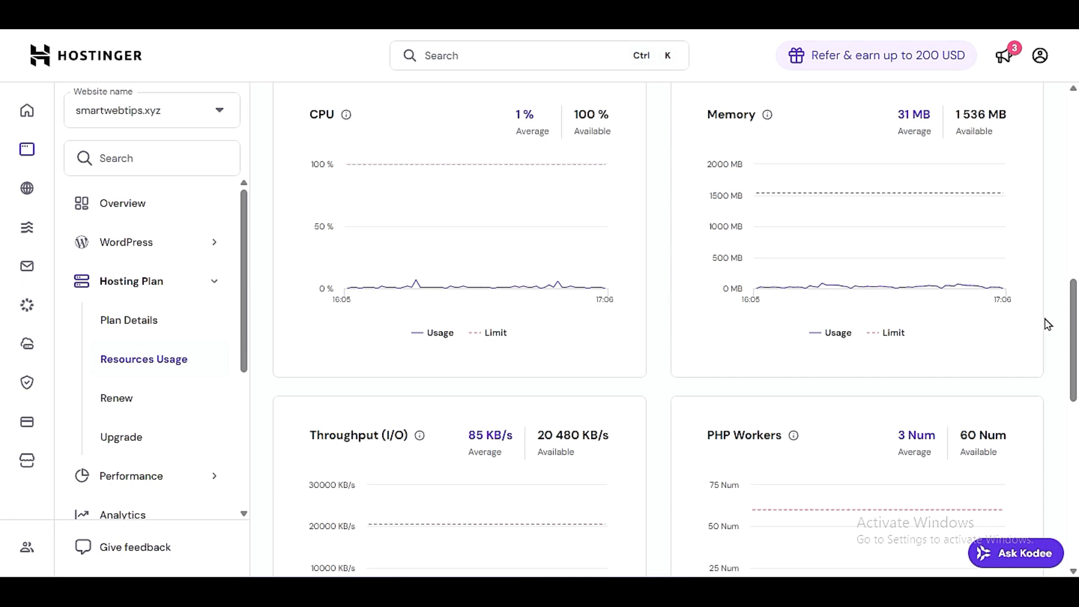
pyautogui.scroll(-3, 1047, 324)
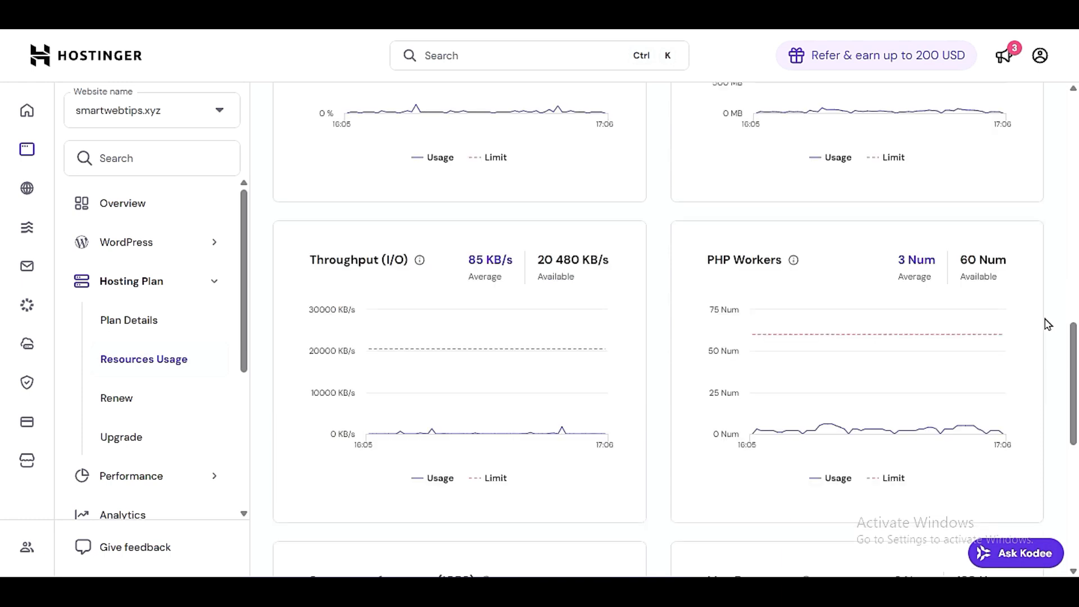
pyautogui.scroll(3, 1048, 324)
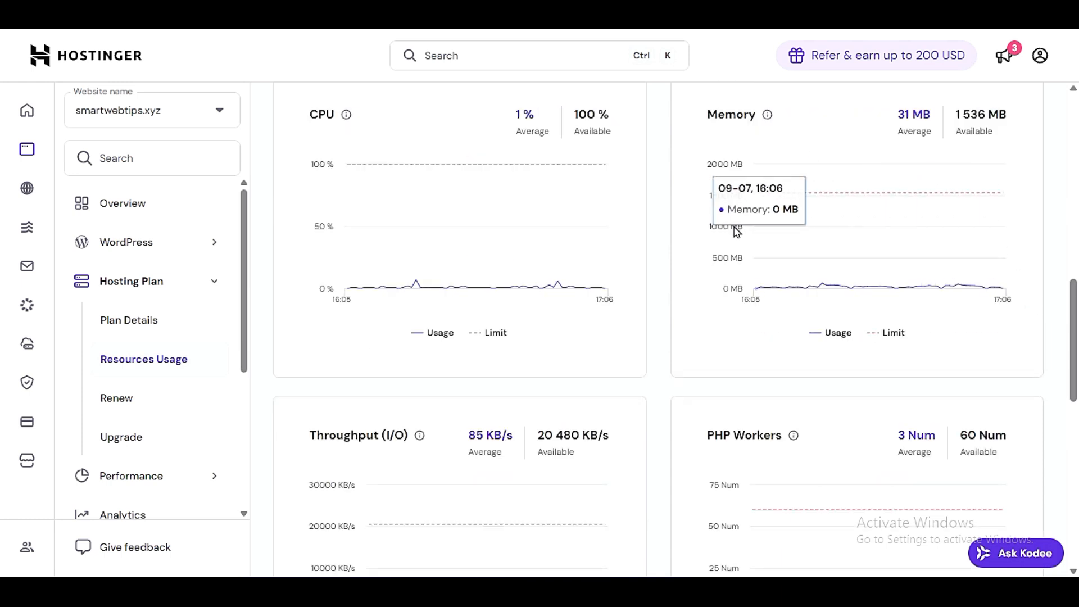
pyautogui.scroll(-3, 692, 371)
pyautogui.scroll(-3, 667, 392)
pyautogui.scroll(3, 665, 390)
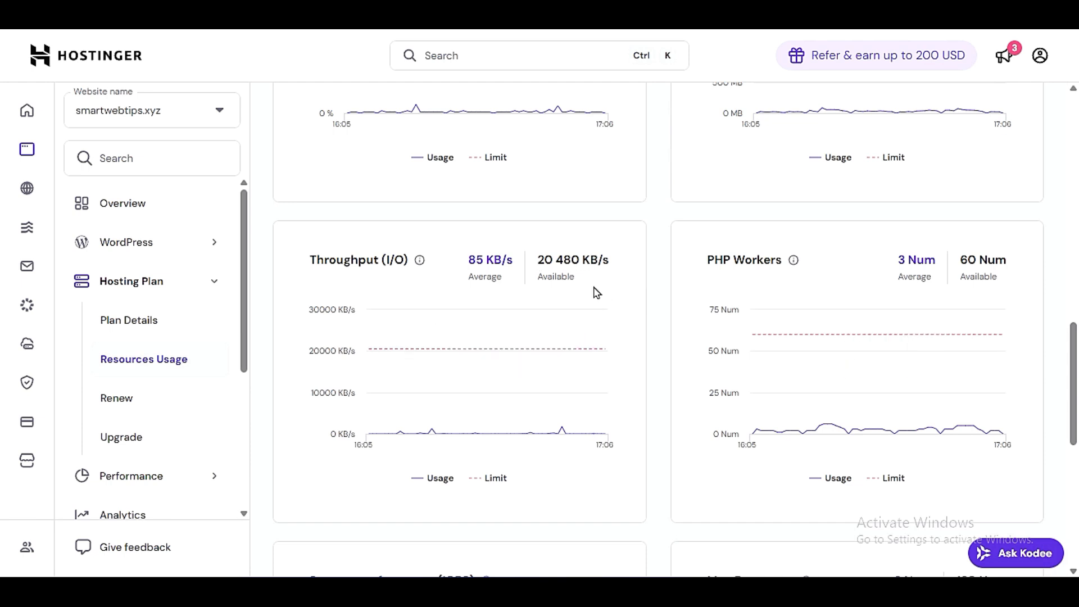
# - Examine the Storage performance (IOPS) and Max Processes graphs and the Stop running processes option
pyautogui.scroll(-3, 682, 440)
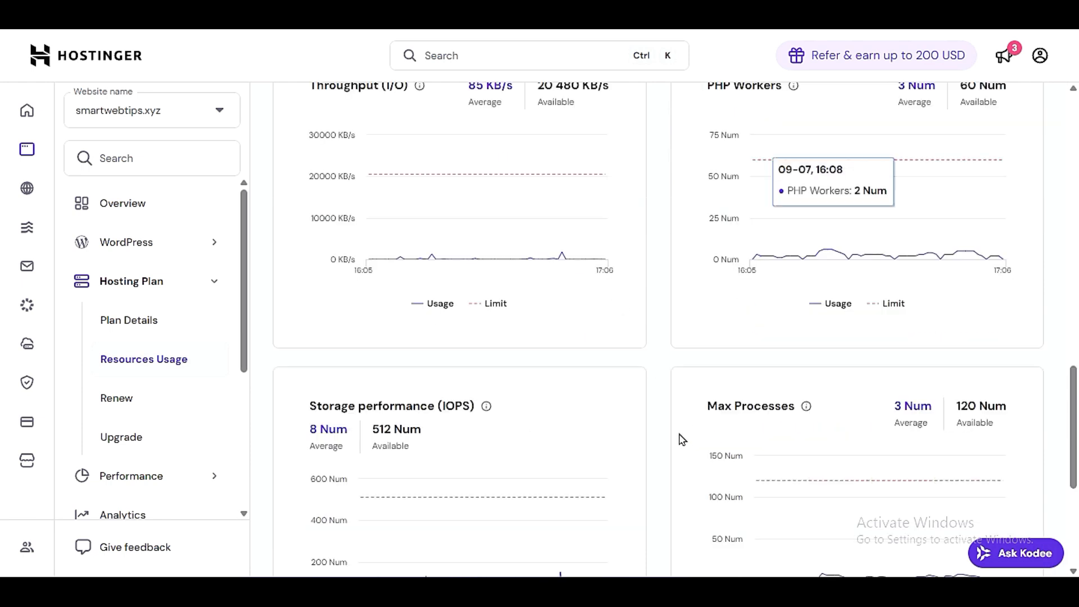
pyautogui.scroll(-3, 682, 440)
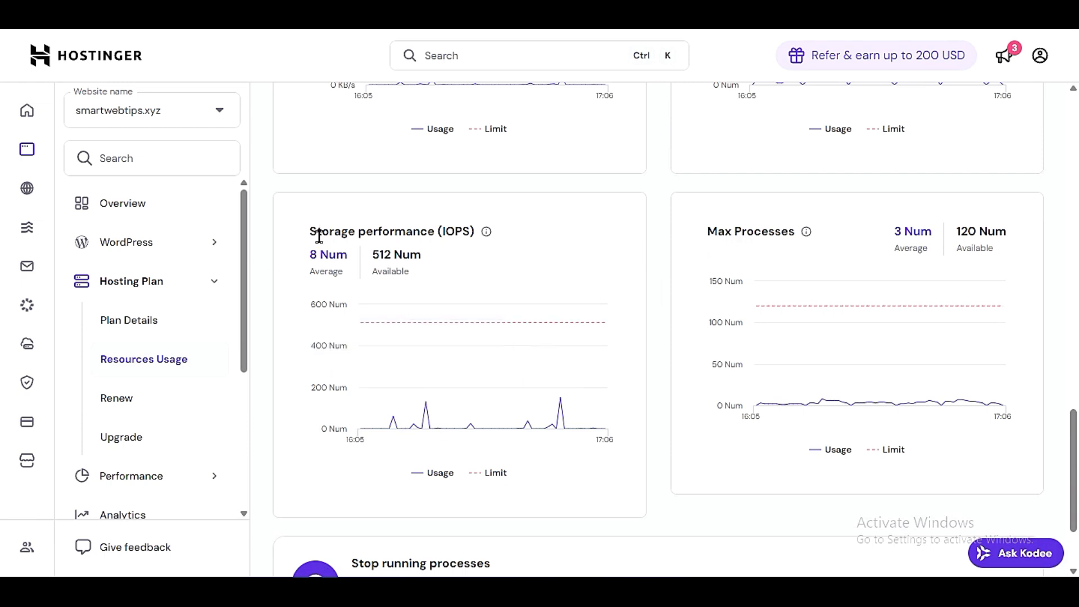
pyautogui.scroll(-2, 528, 416)
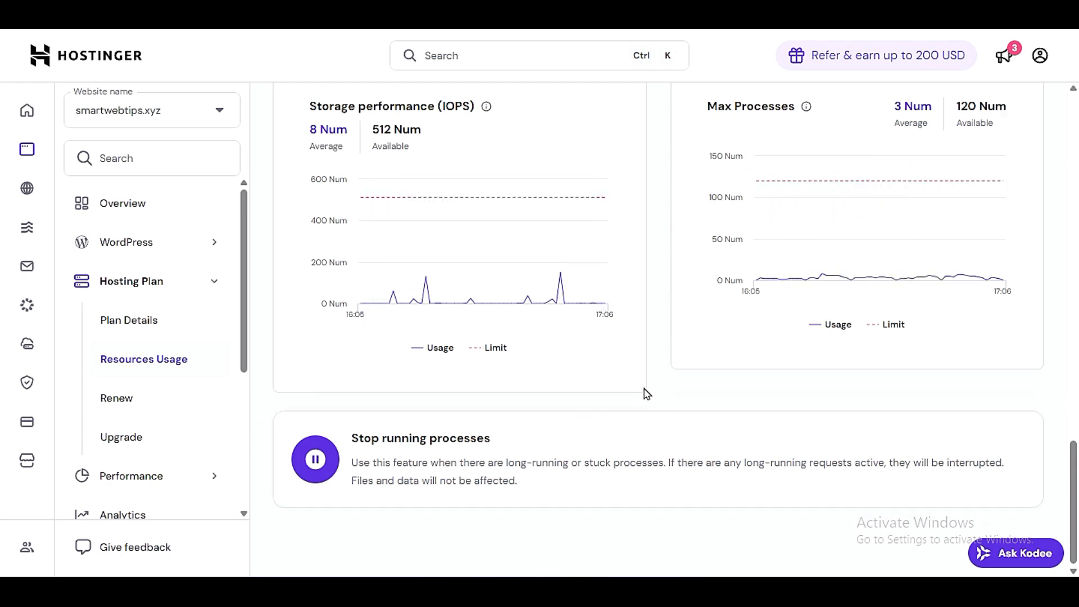
# - Return to the Resources Usage summary and highlight the Business Web Hosting plan name
pyautogui.scroll(3, 660, 387)
pyautogui.scroll(10, 660, 387)
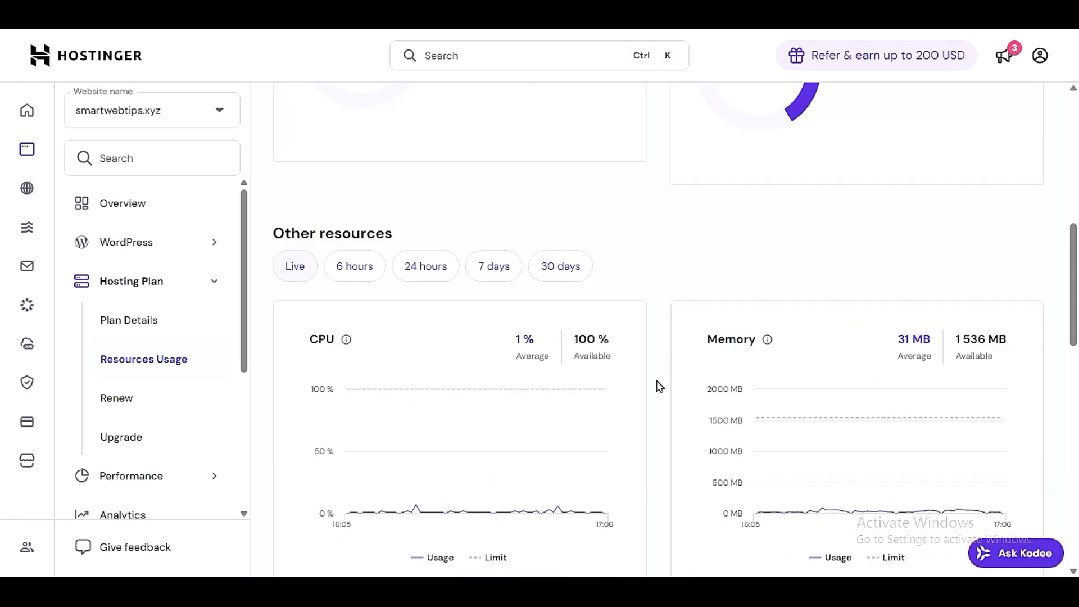
pyautogui.scroll(10, 659, 387)
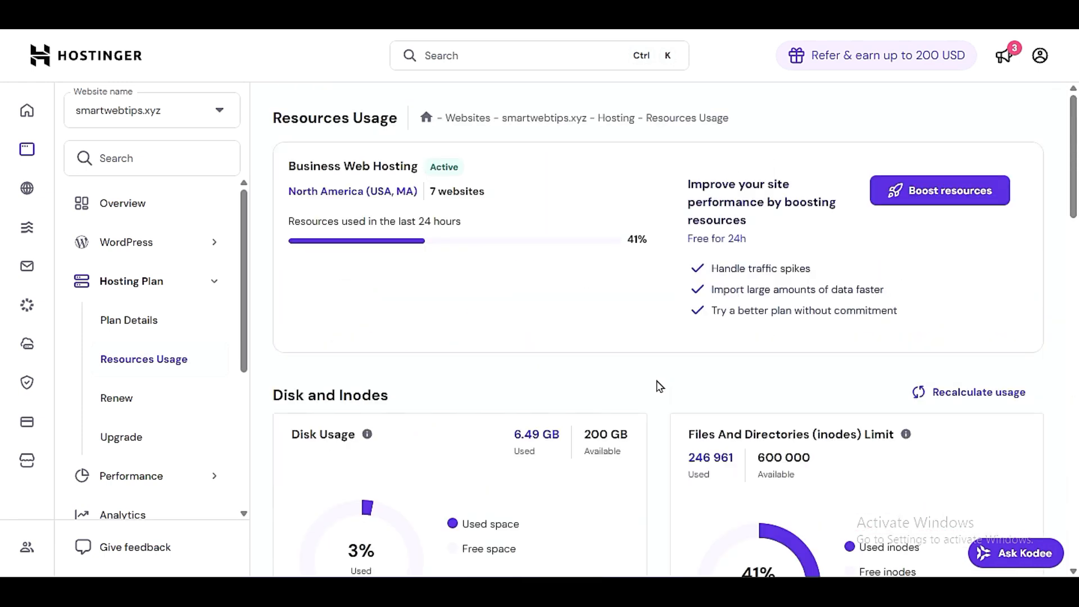
pyautogui.moveTo(284, 165); pyautogui.dragTo(586, 189)
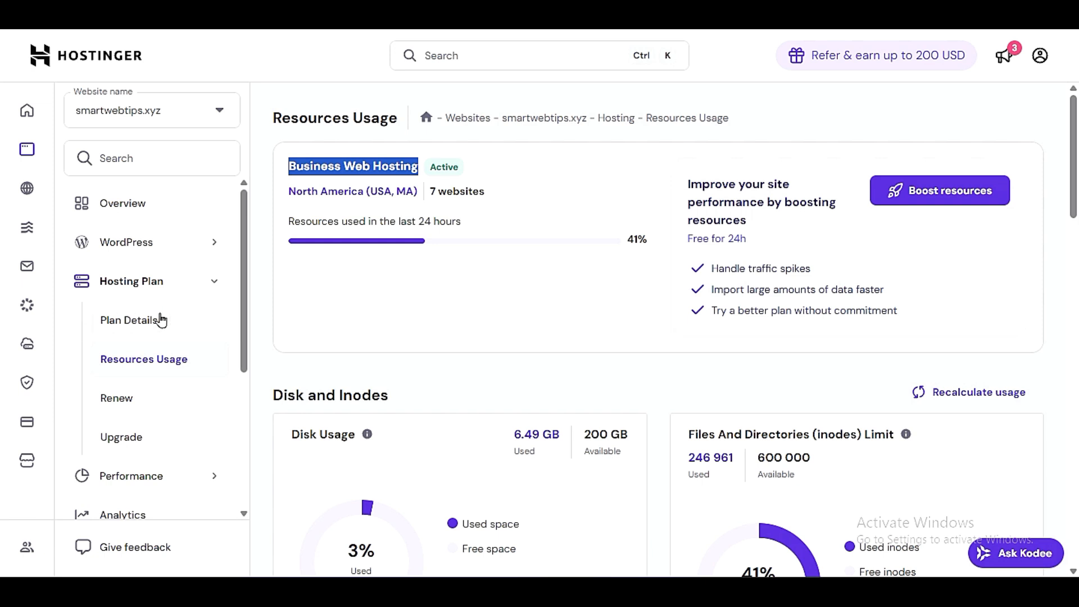
# - Open the hosting plan upgrade page and compare Business Web Hosting with the Cloud Startup plan's pricing and features
pyautogui.click(149, 442)
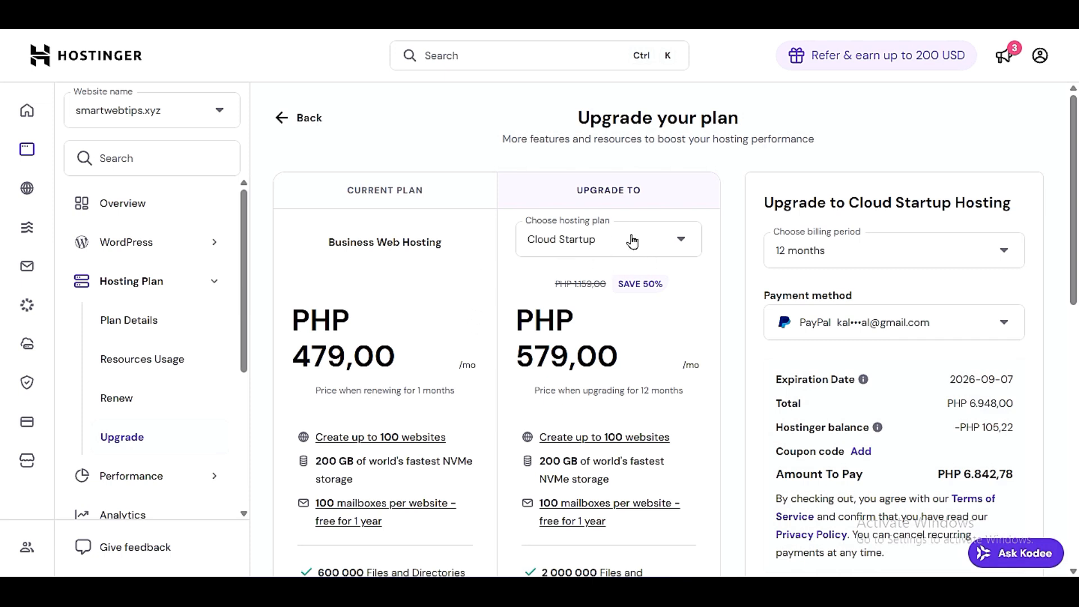
pyautogui.scroll(-3, 632, 320)
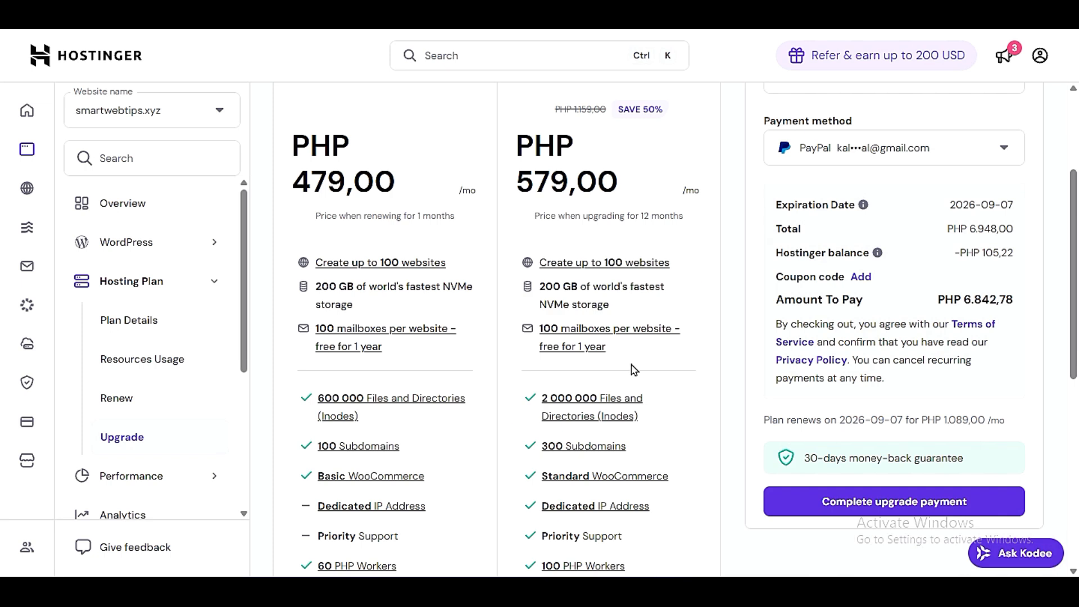
pyautogui.scroll(-3, 753, 357)
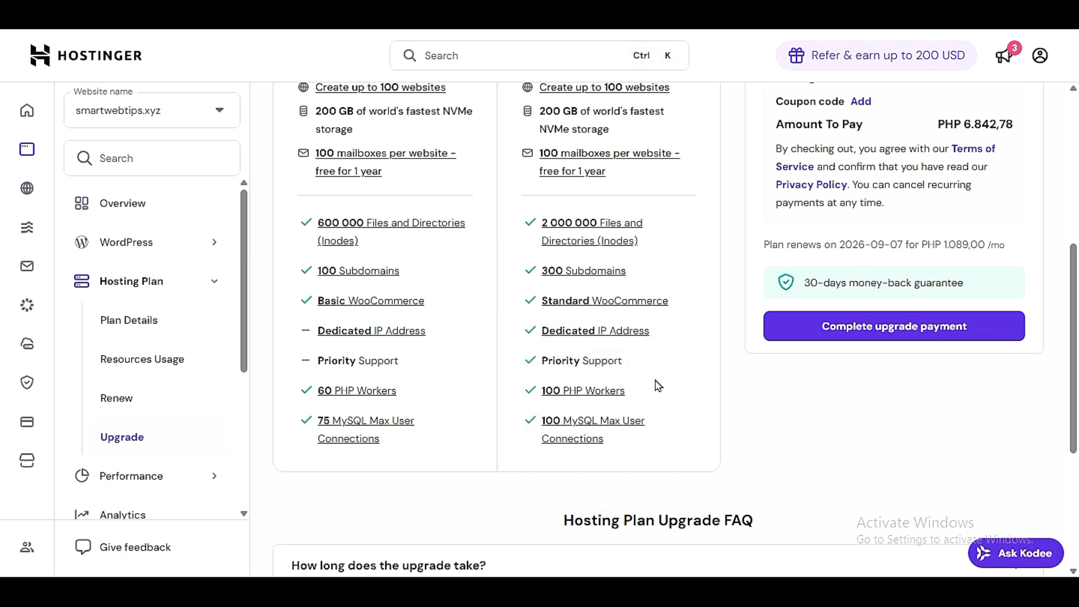
pyautogui.moveTo(646, 332)
pyautogui.scroll(3, 701, 348)
pyautogui.moveTo(580, 267)
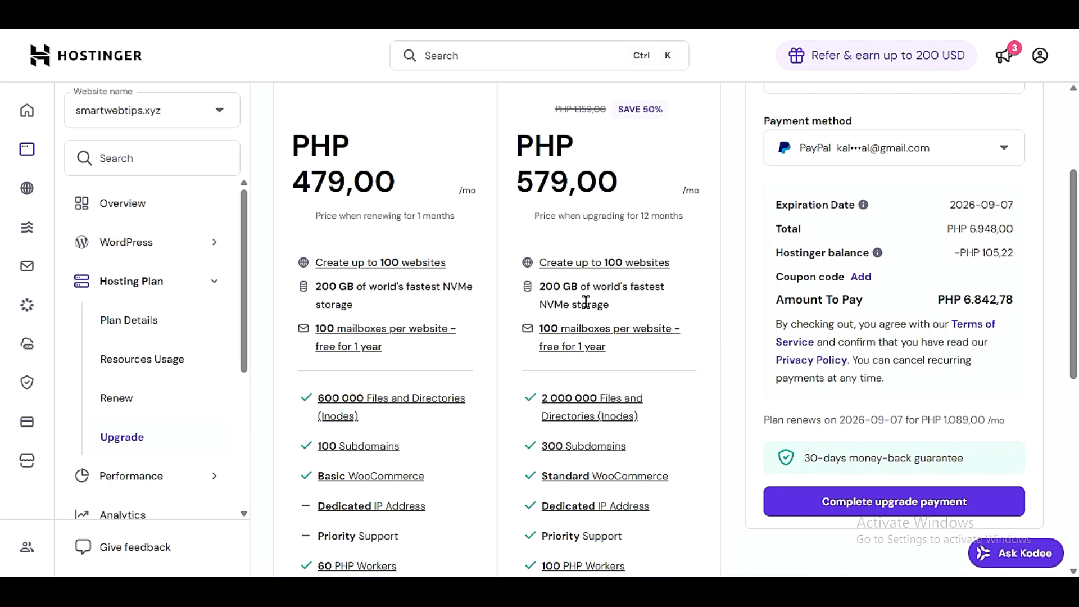
# - Highlight the NVMe storage allowance of the Cloud Startup plan, then clear the highlight
pyautogui.moveTo(611, 305); pyautogui.dragTo(538, 284)
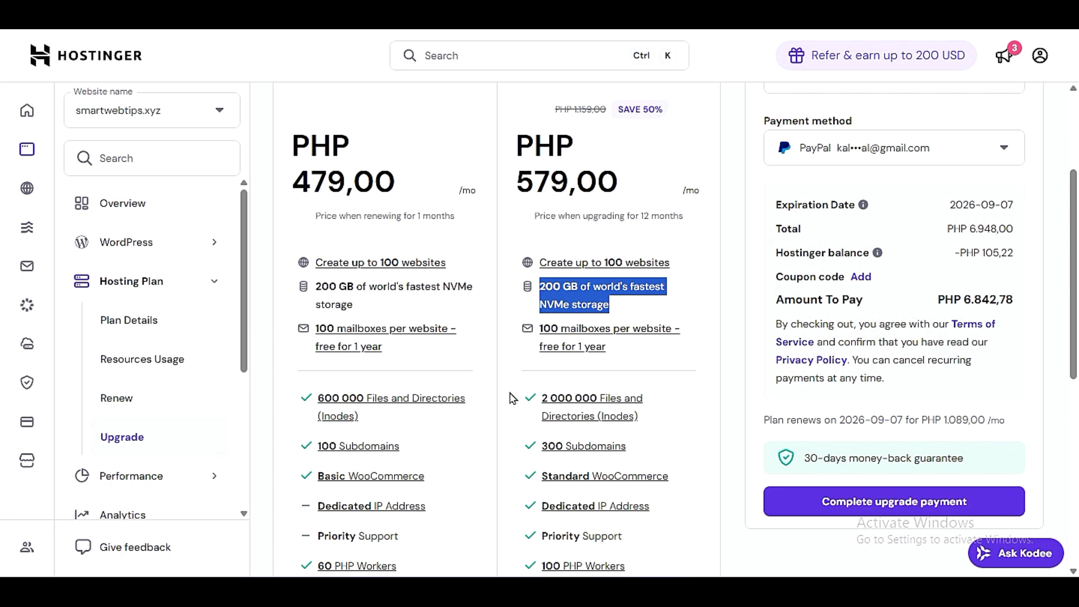
pyautogui.moveTo(538, 304); pyautogui.dragTo(617, 307)
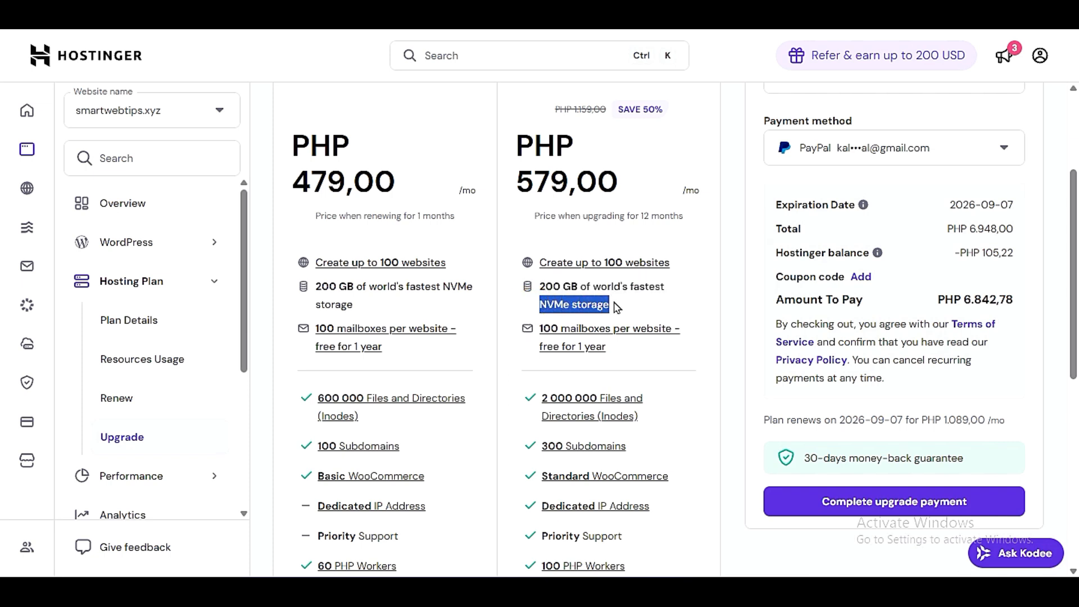
pyautogui.click(517, 410)
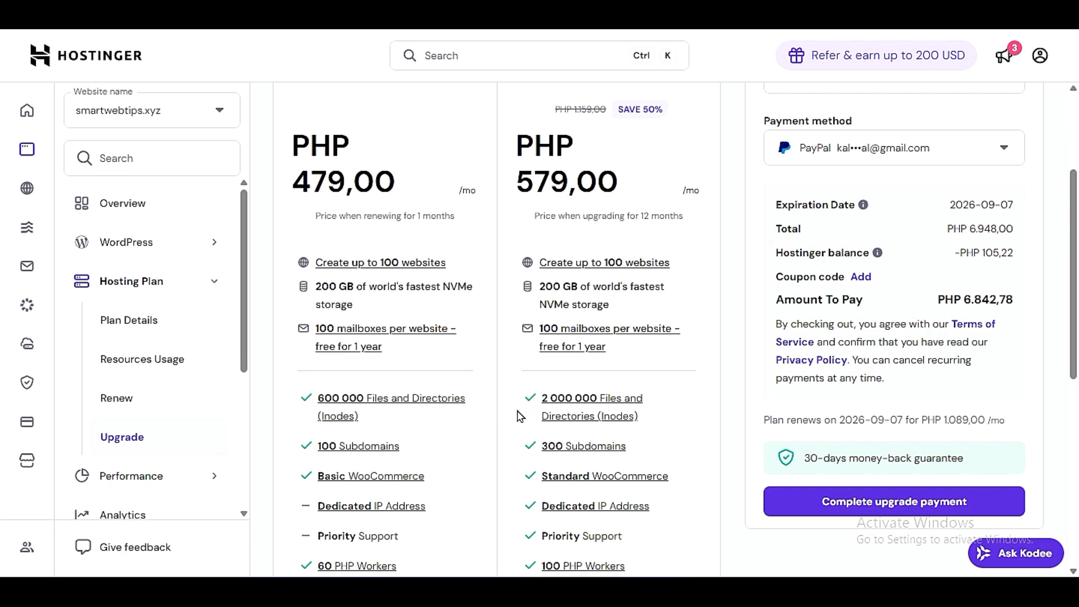
# - Compare the inodes, subdomains, PHP Workers and MySQL connection limits of the current and Cloud Startup plans
pyautogui.scroll(-3, 520, 416)
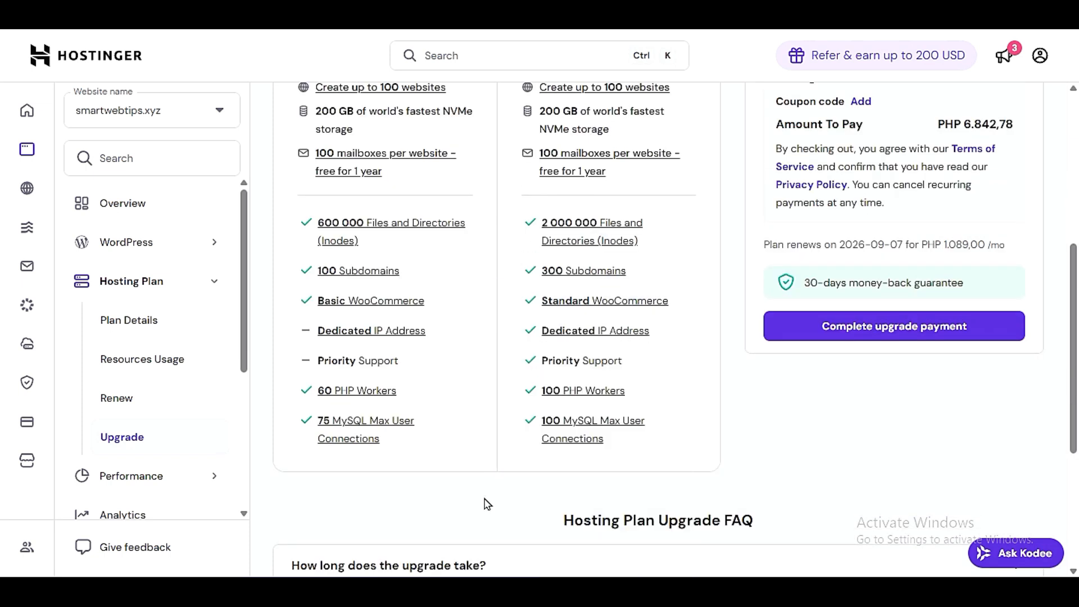
pyautogui.scroll(3, 487, 504)
pyautogui.scroll(-3, 487, 504)
pyautogui.scroll(-3, 487, 504)
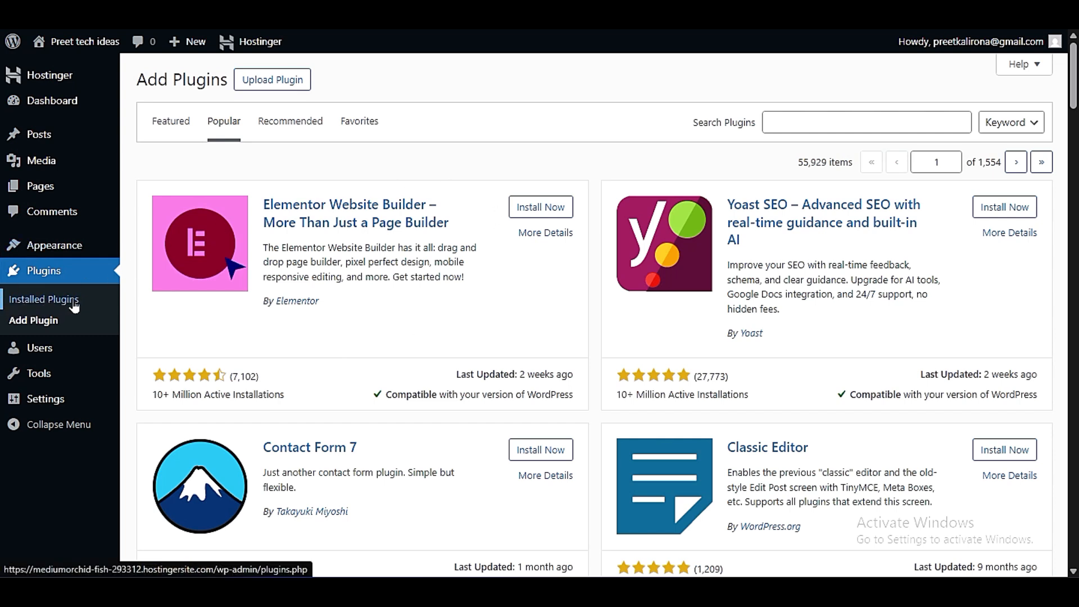
# - Switch to the WordPress admin and open the list of all users
pyautogui.moveTo(50, 359)
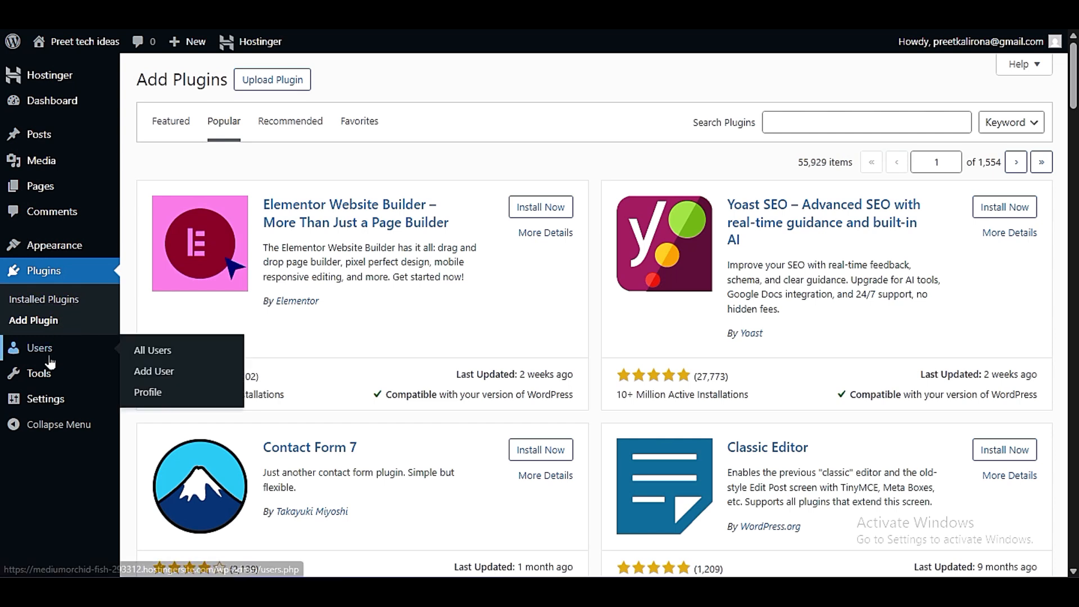
pyautogui.click(152, 351)
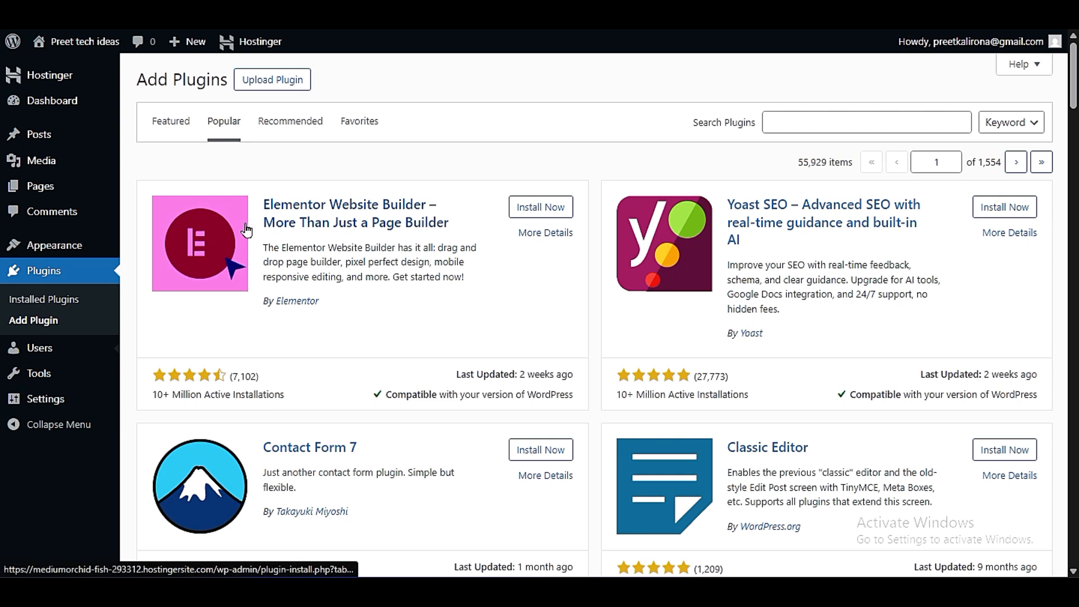
pyautogui.click(39, 348)
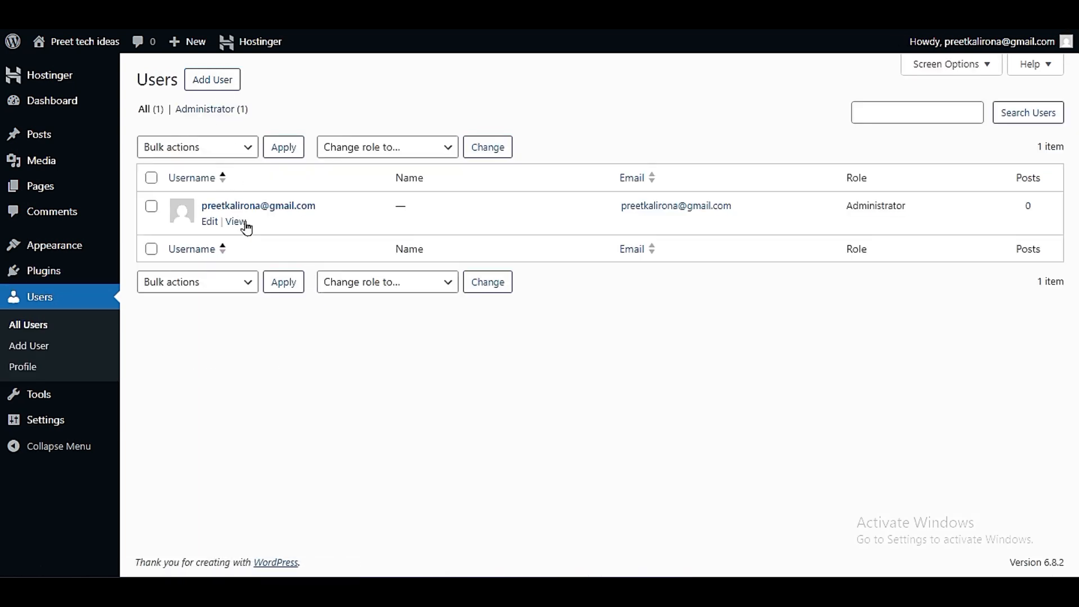
# - Examine the existing user's row in the Users list, highlighting its role and post count
pyautogui.moveTo(218, 212)
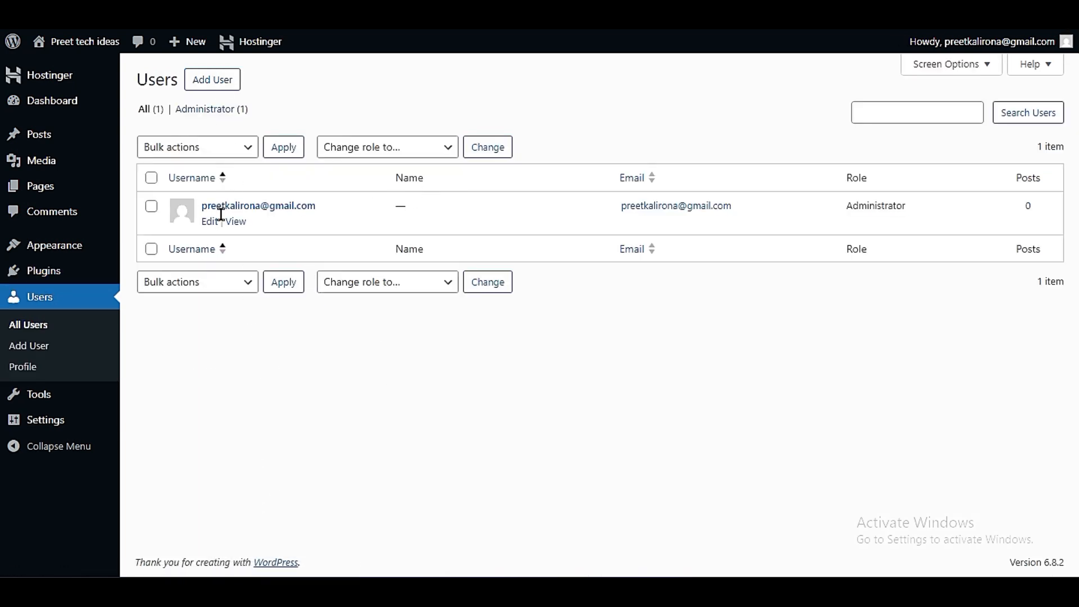
pyautogui.moveTo(848, 209); pyautogui.dragTo(900, 207)
pyautogui.click(880, 208)
pyautogui.moveTo(1035, 207); pyautogui.dragTo(1016, 211)
pyautogui.click(1017, 232)
pyautogui.moveTo(1040, 212); pyautogui.dragTo(1026, 206)
pyautogui.click(1025, 207)
# - Review the bulk actions and the roles offered for changing a user's role, and leave both unselected
pyautogui.click(356, 145)
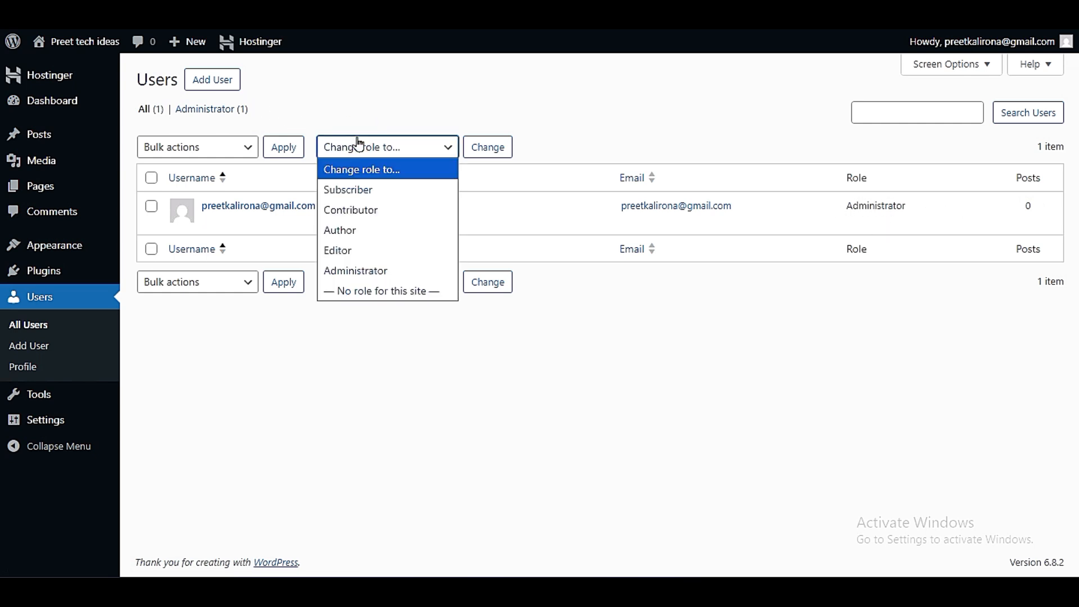
pyautogui.click(210, 147)
pyautogui.click(207, 148)
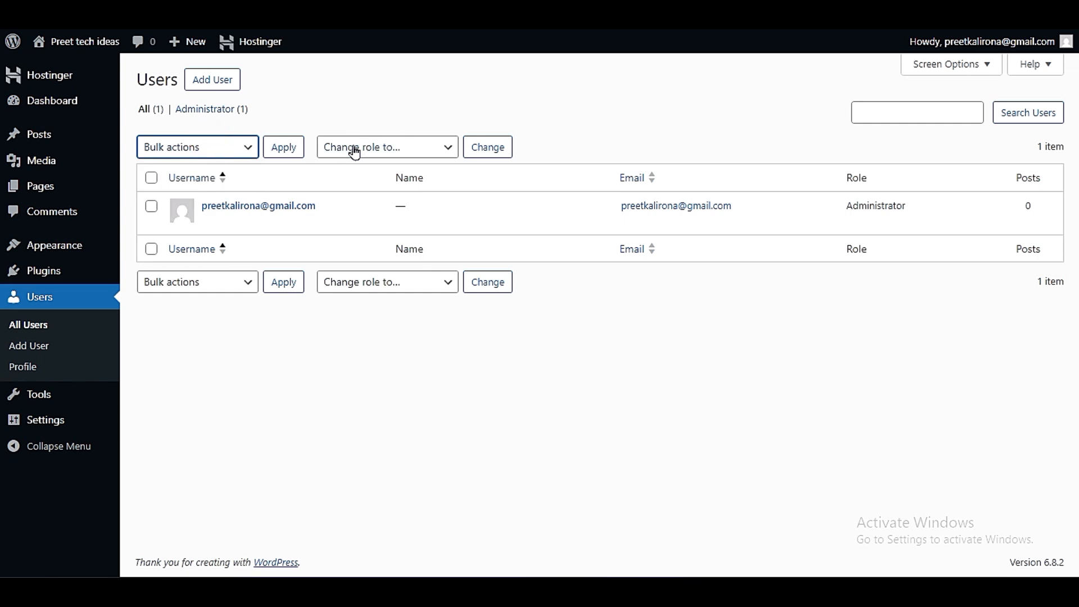
pyautogui.click(356, 149)
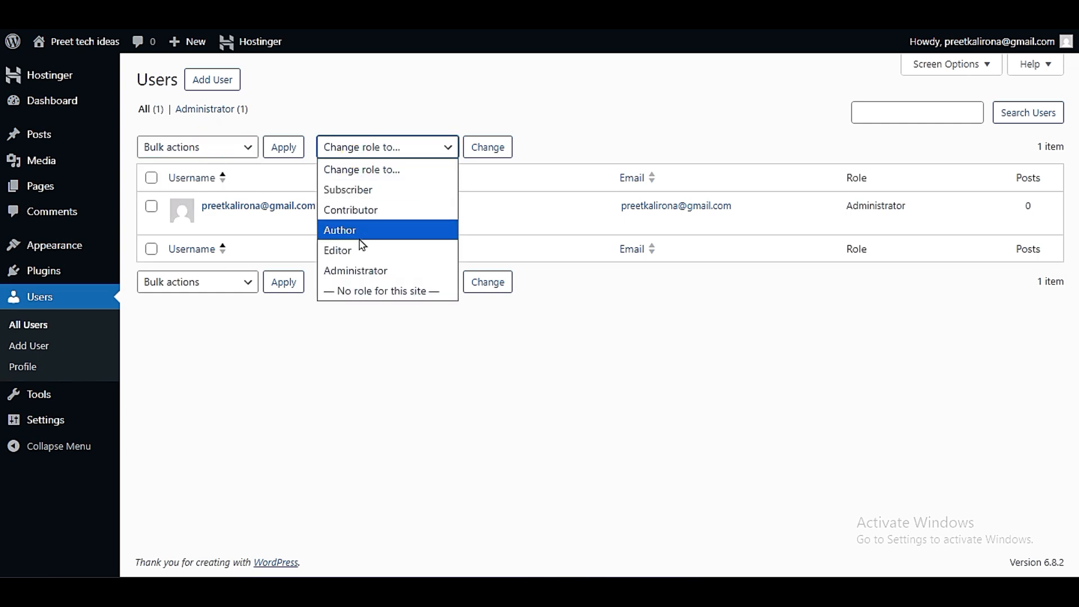
pyautogui.click(356, 319)
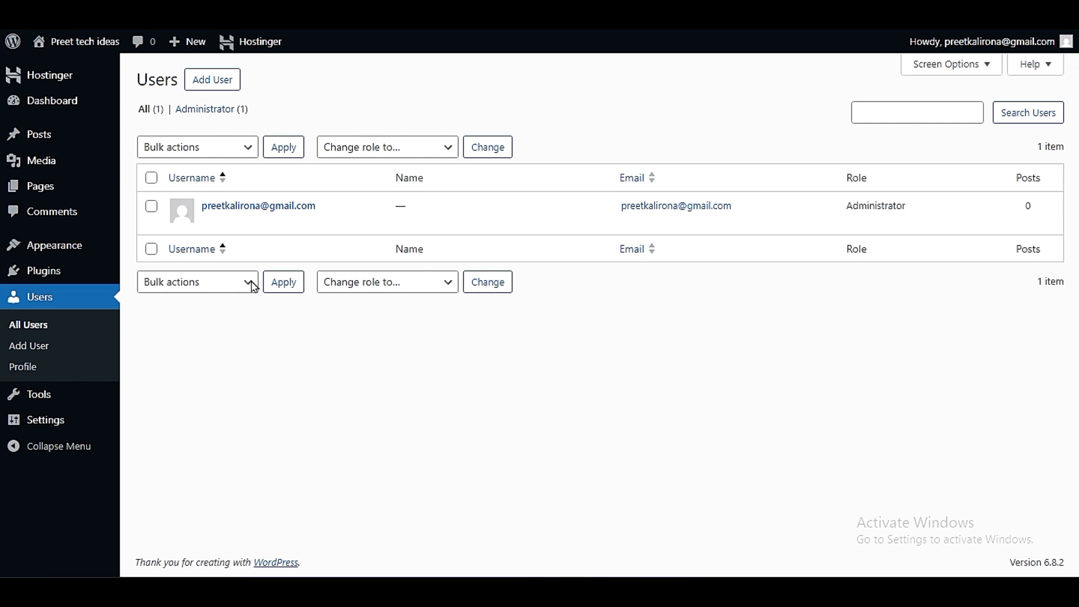
# - Open the Add User form and review its fields and available roles, keeping Subscriber
pyautogui.click(208, 79)
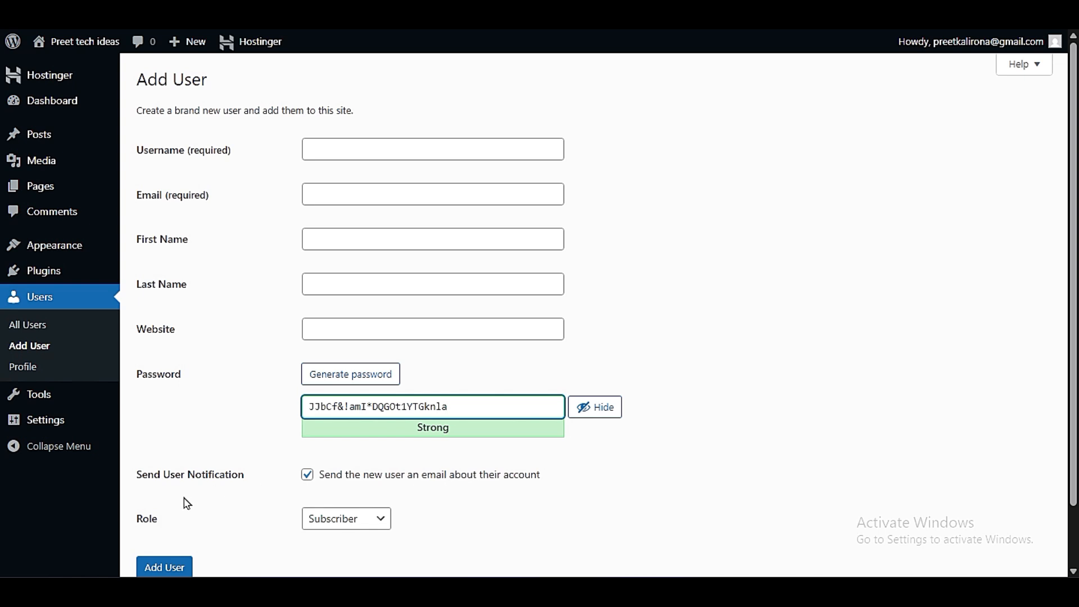
pyautogui.scroll(-2, 188, 502)
pyautogui.click(312, 454)
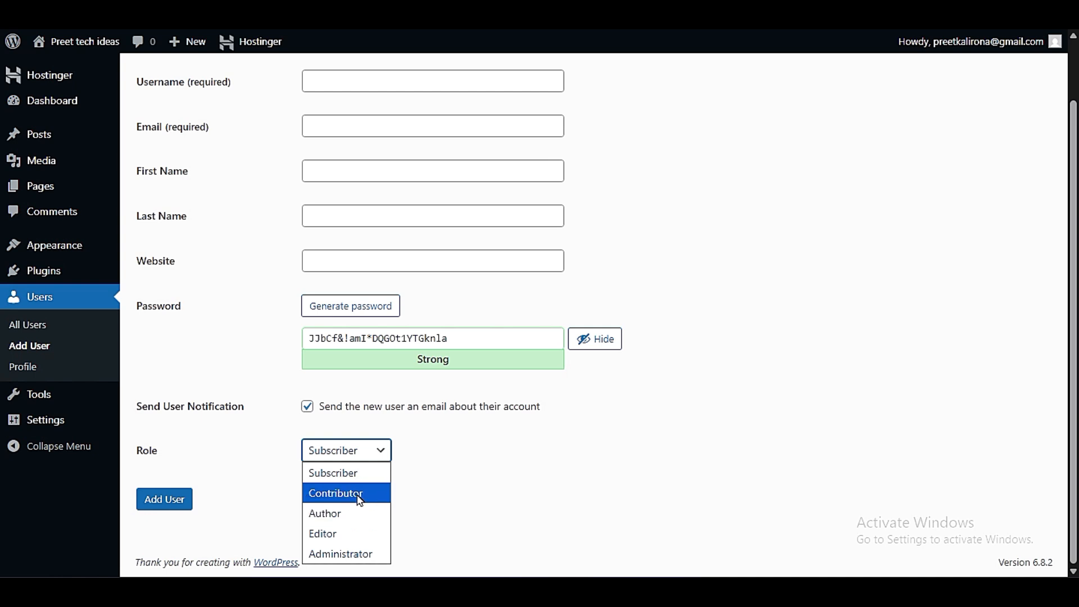
pyautogui.click(261, 451)
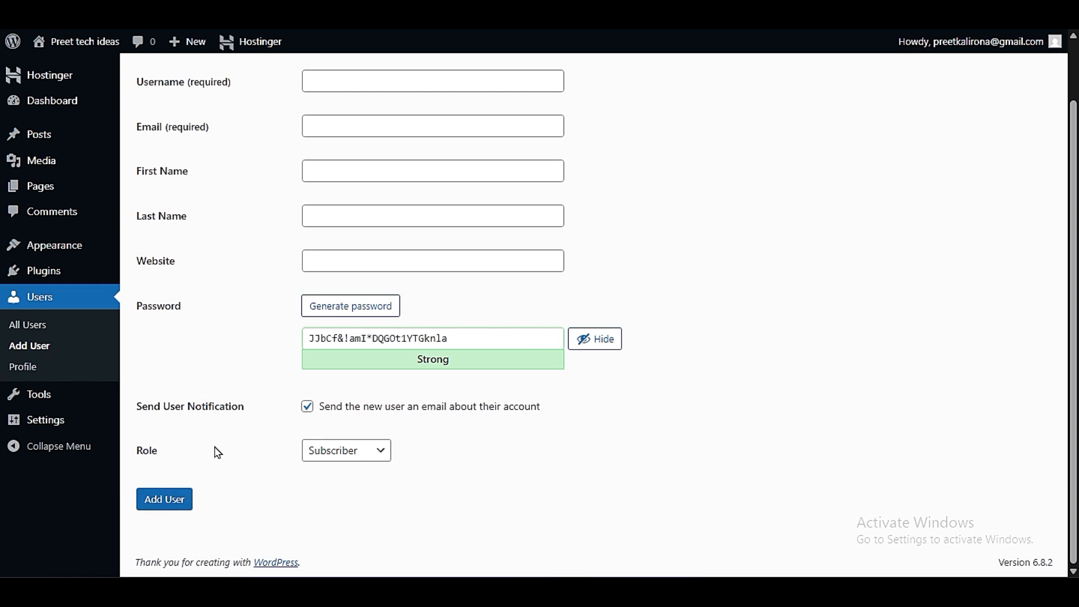
# - Open the current user's profile and review its personal options, account management and application password sections
pyautogui.click(21, 368)
pyautogui.click(608, 87)
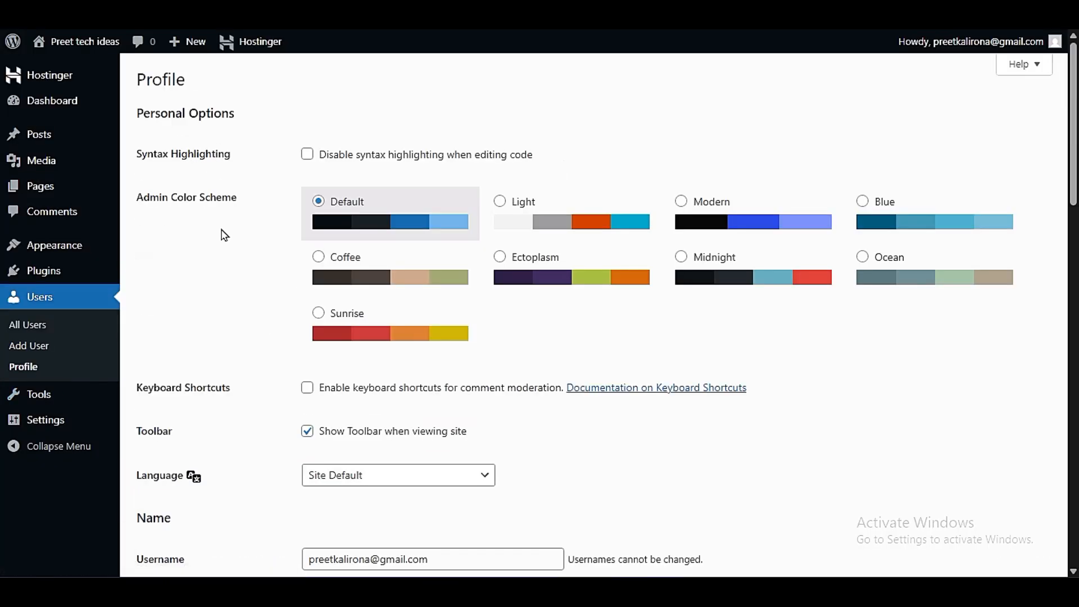
pyautogui.scroll(-6, 220, 254)
pyautogui.scroll(-13, 216, 332)
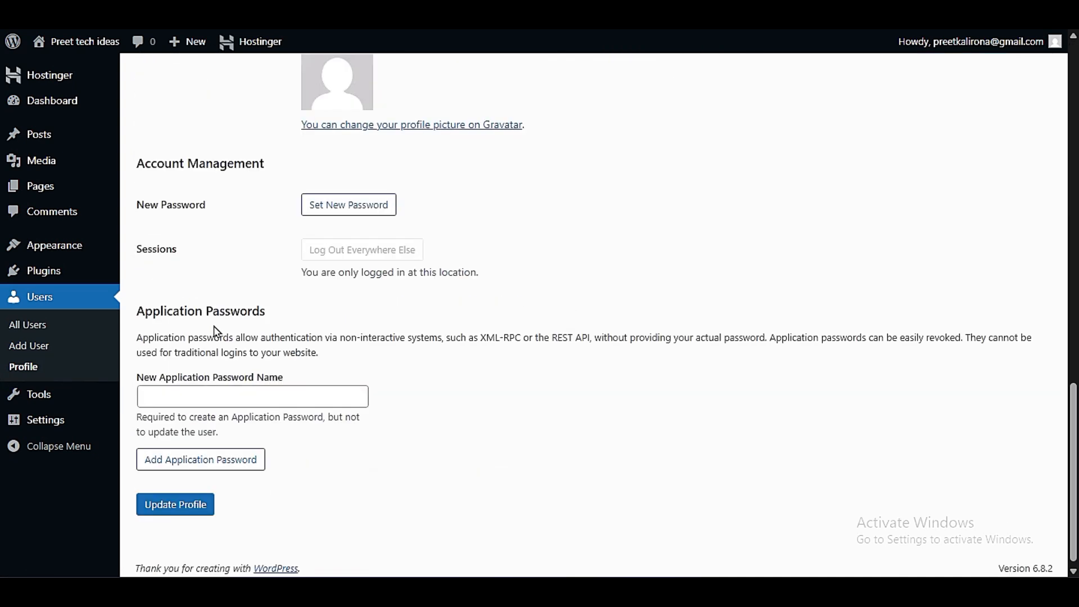
pyautogui.scroll(3, 216, 332)
pyautogui.scroll(-3, 215, 327)
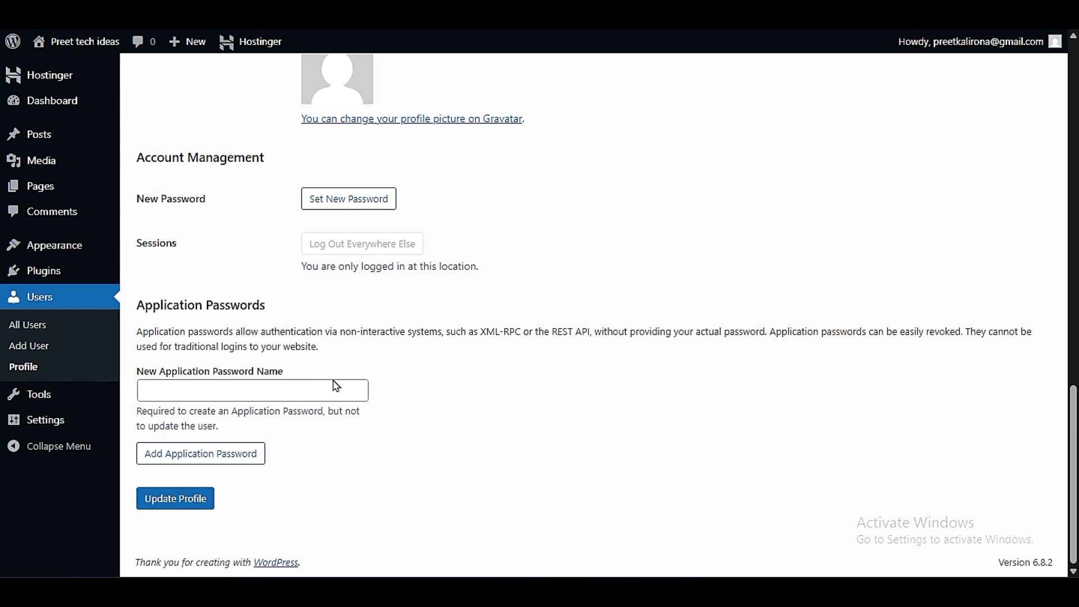
# - Review the profile's name, contact info, biographical info and profile picture settings
pyautogui.scroll(3, 336, 386)
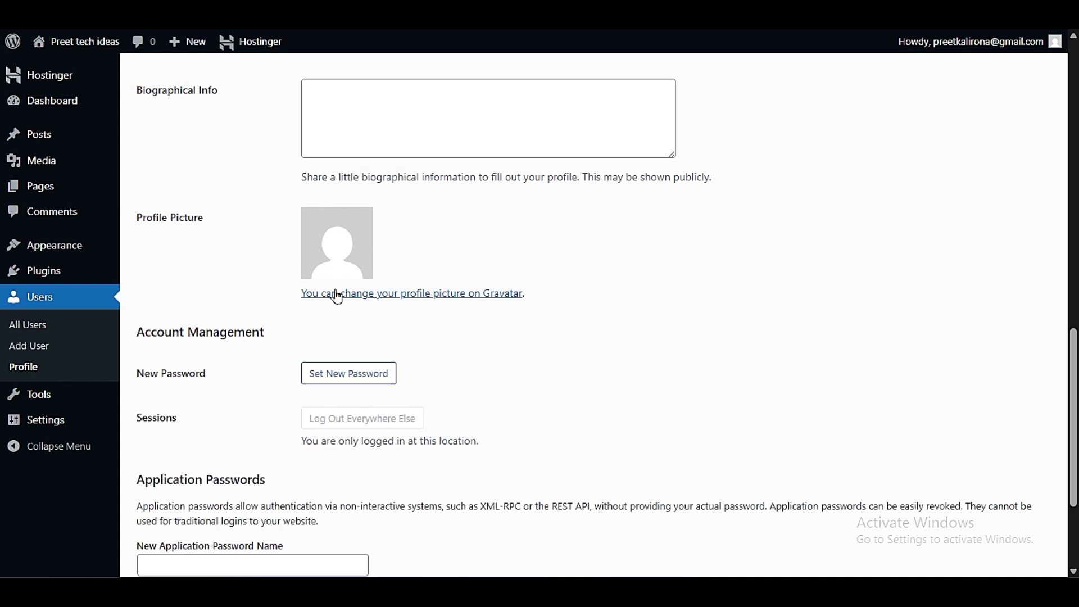
pyautogui.scroll(-3, 284, 413)
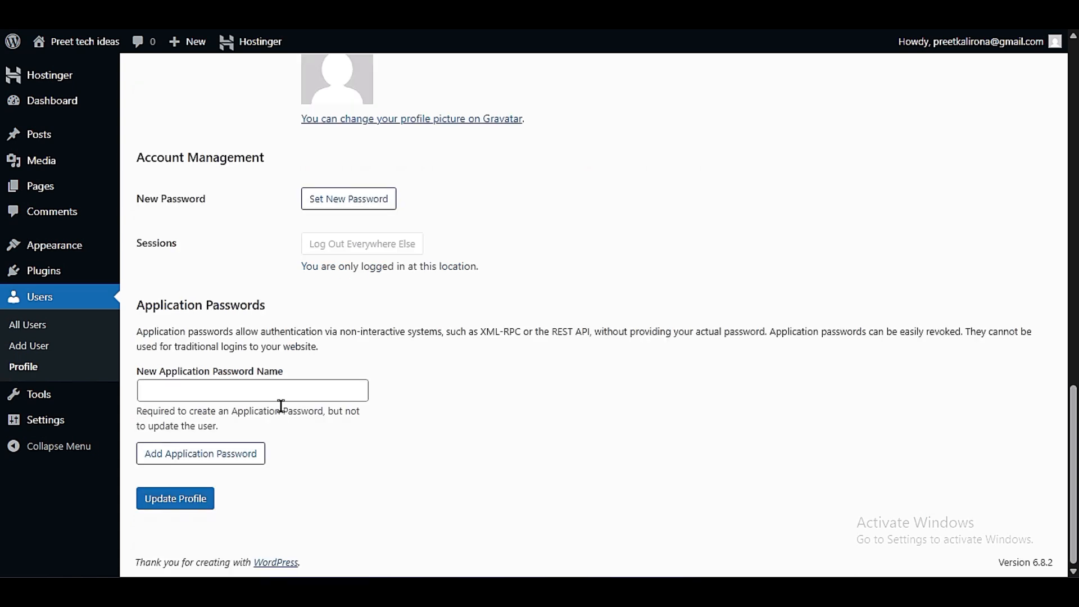
pyautogui.scroll(9, 281, 405)
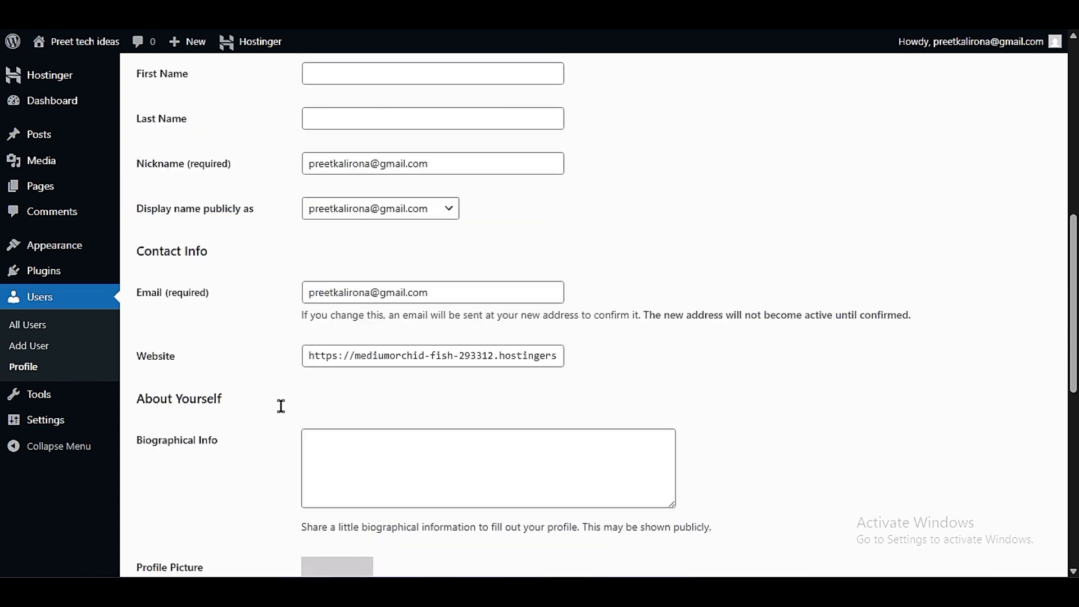
pyautogui.scroll(-6, 281, 413)
pyautogui.scroll(3, 281, 418)
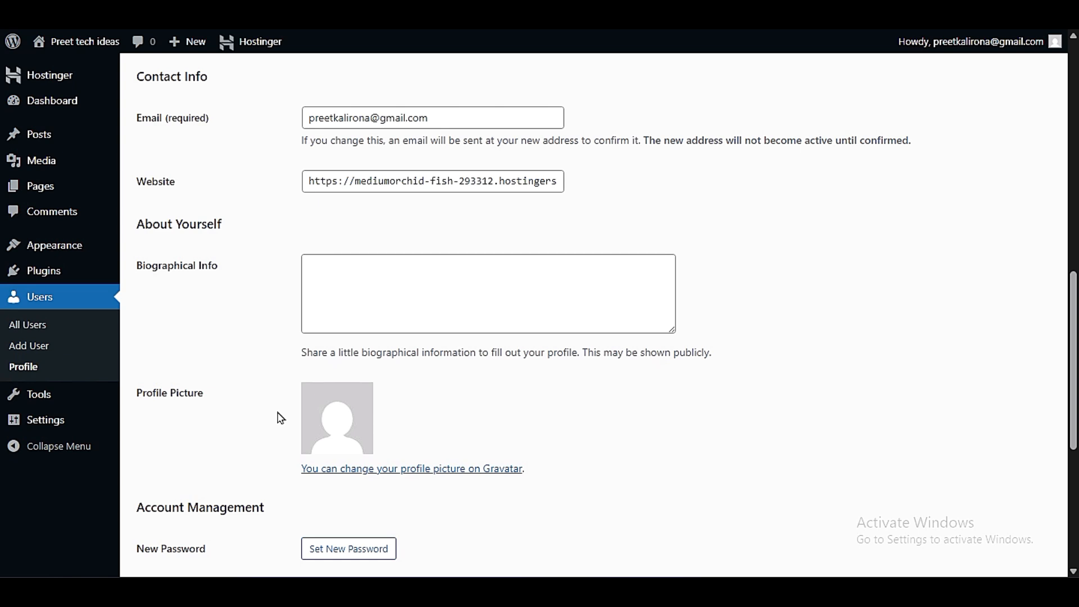
pyautogui.scroll(-3, 279, 417)
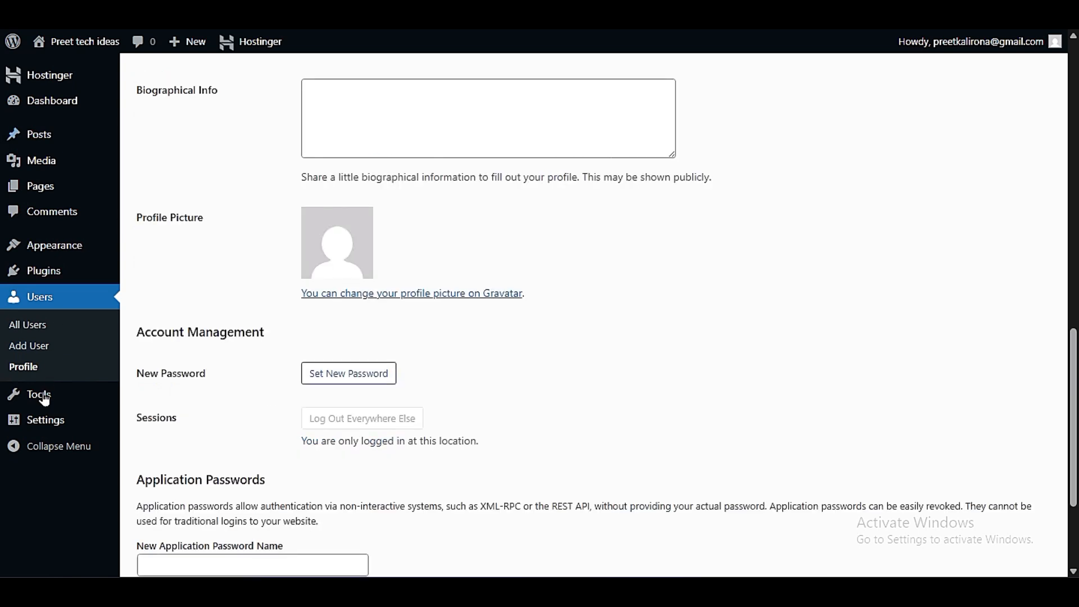
# - Open the WordPress Tools, go to Import, and review the importers for Blogger, Movable Type and TypePad, and WordPress
pyautogui.moveTo(46, 402)
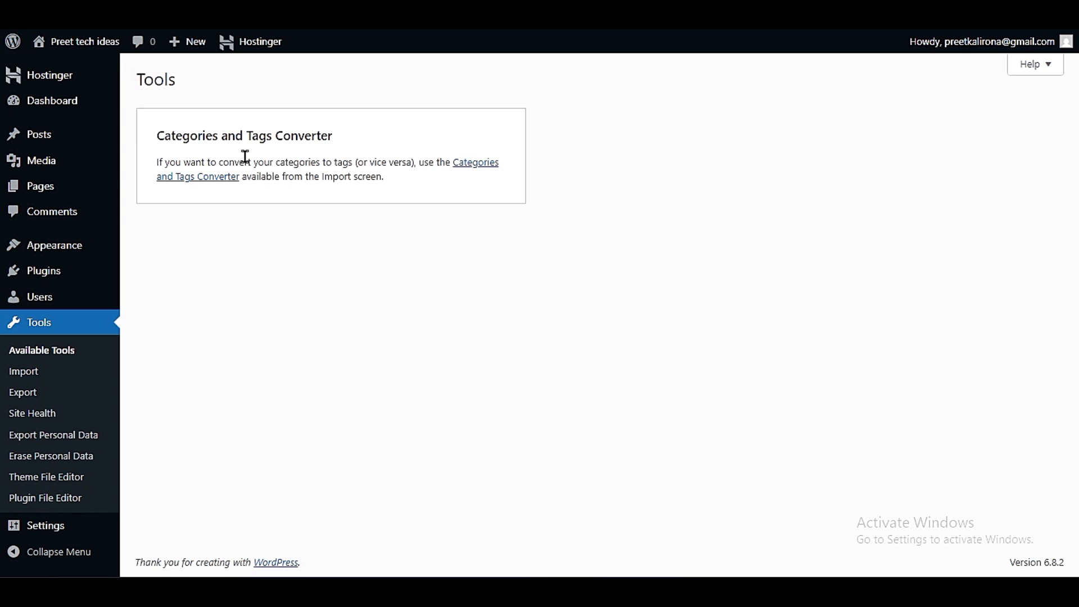
pyautogui.click(12, 369)
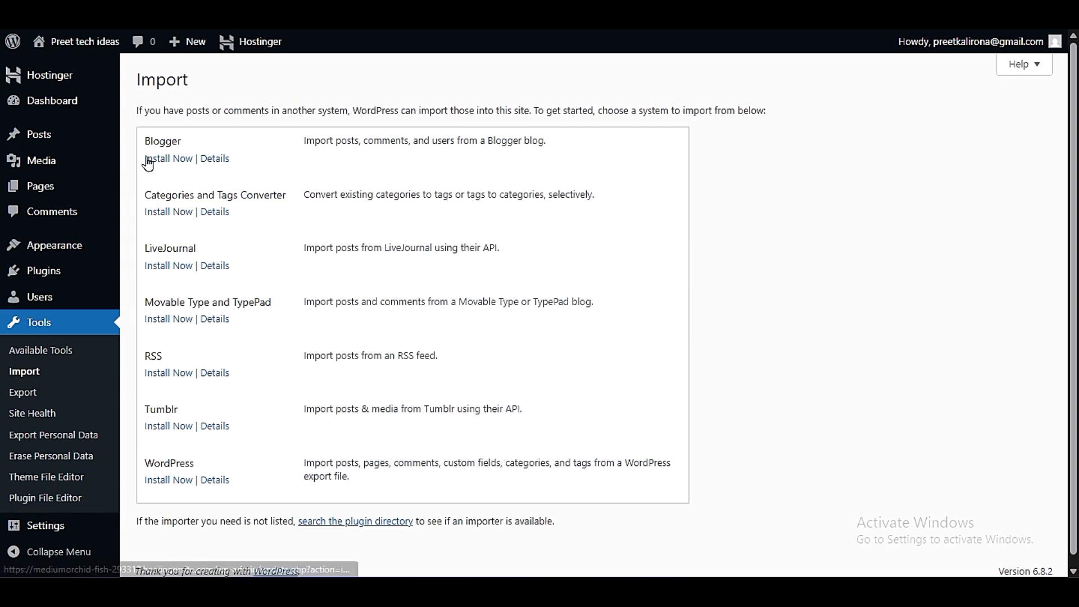
pyautogui.moveTo(293, 148); pyautogui.dragTo(571, 144)
pyautogui.click(571, 143)
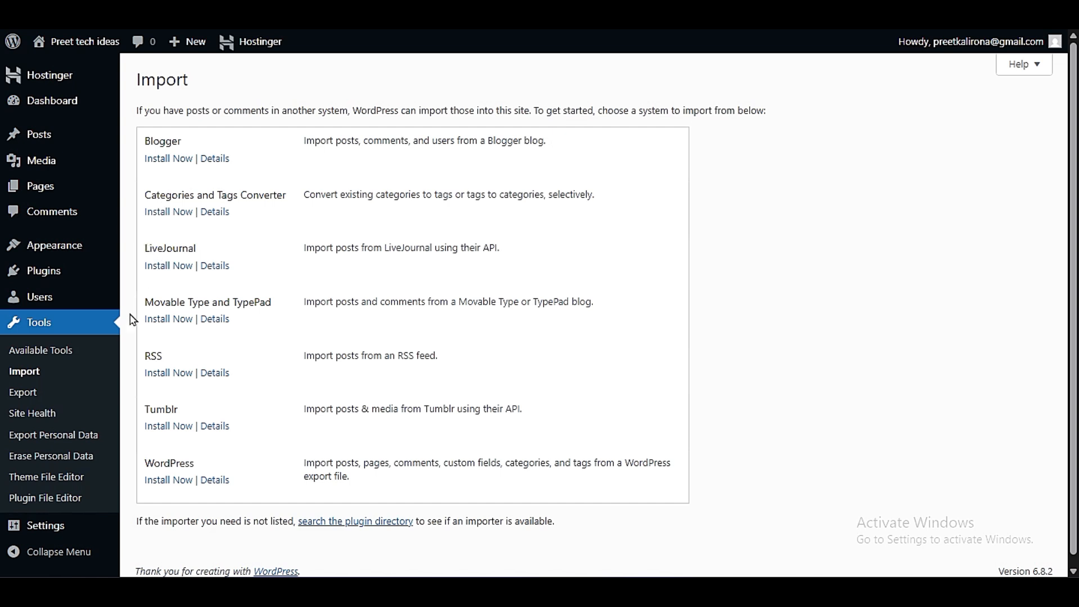
pyautogui.moveTo(145, 306); pyautogui.dragTo(282, 306)
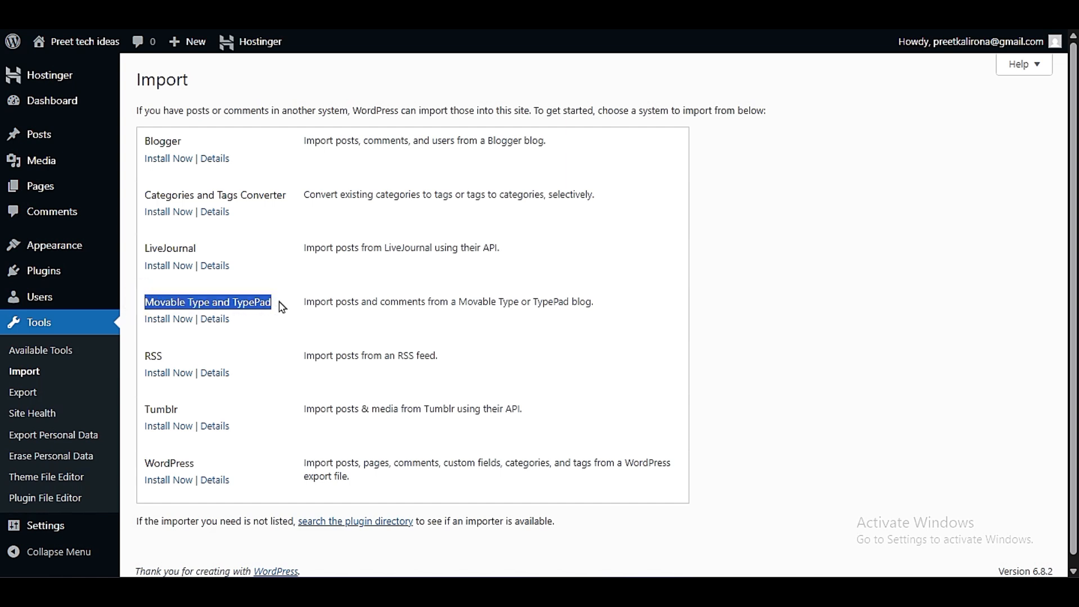
pyautogui.click(298, 325)
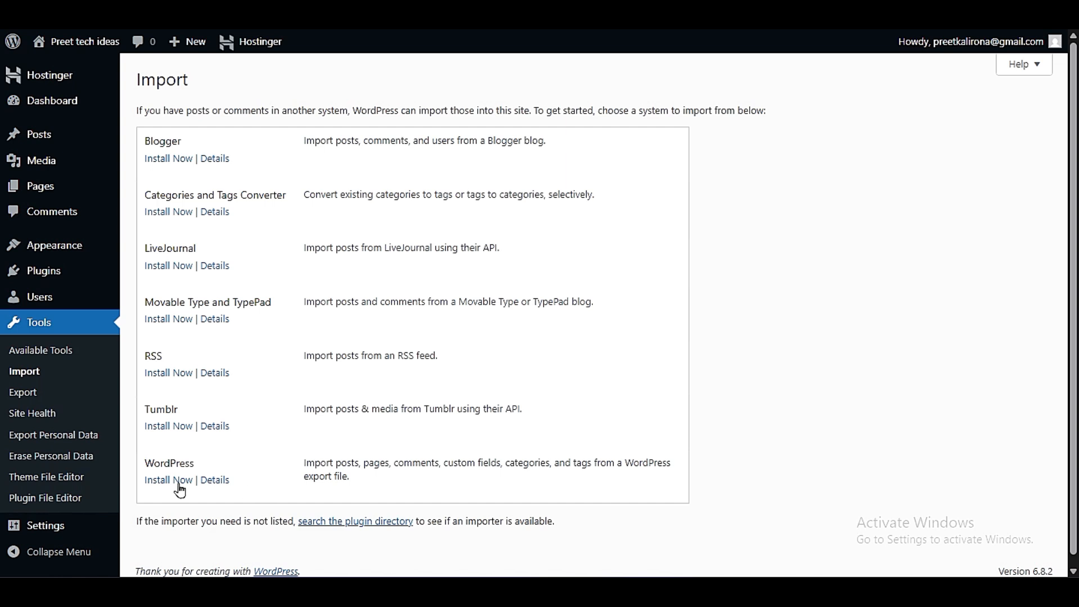
# - Open the Export tool to view the choices for exporting site content
pyautogui.click(20, 396)
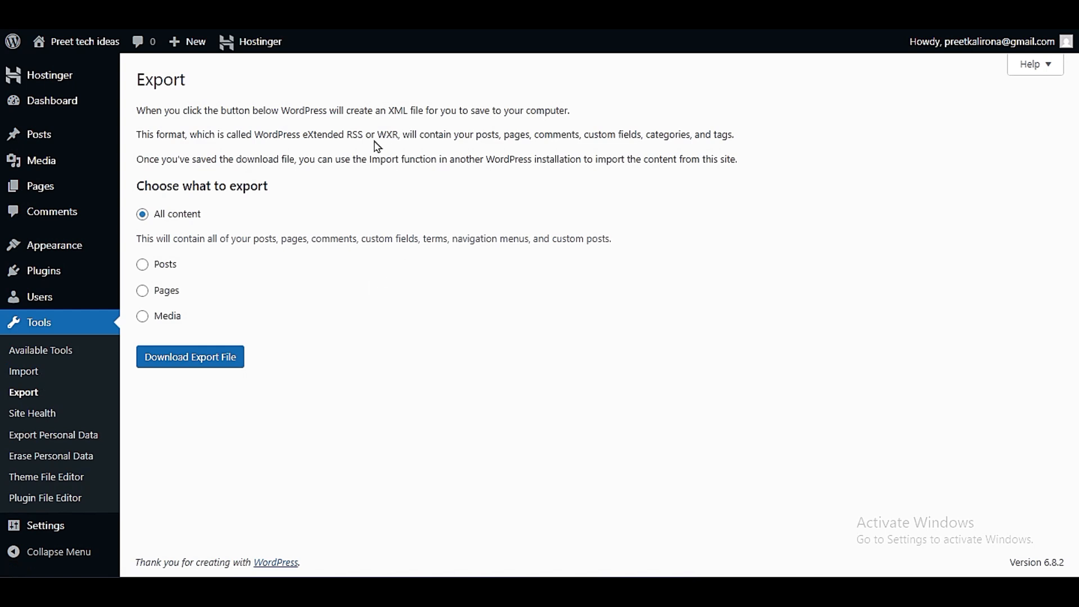
# - Leave the export choices, open the Site Health tool and display its Info page
pyautogui.moveTo(389, 110); pyautogui.dragTo(426, 111)
pyautogui.click(23, 372)
pyautogui.click(53, 417)
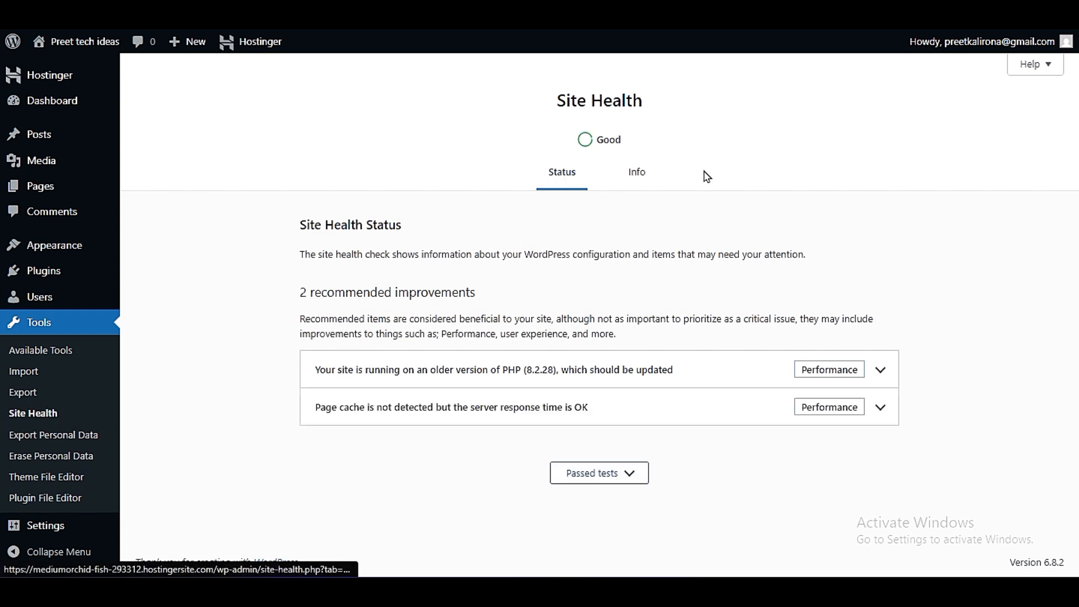
pyautogui.click(641, 178)
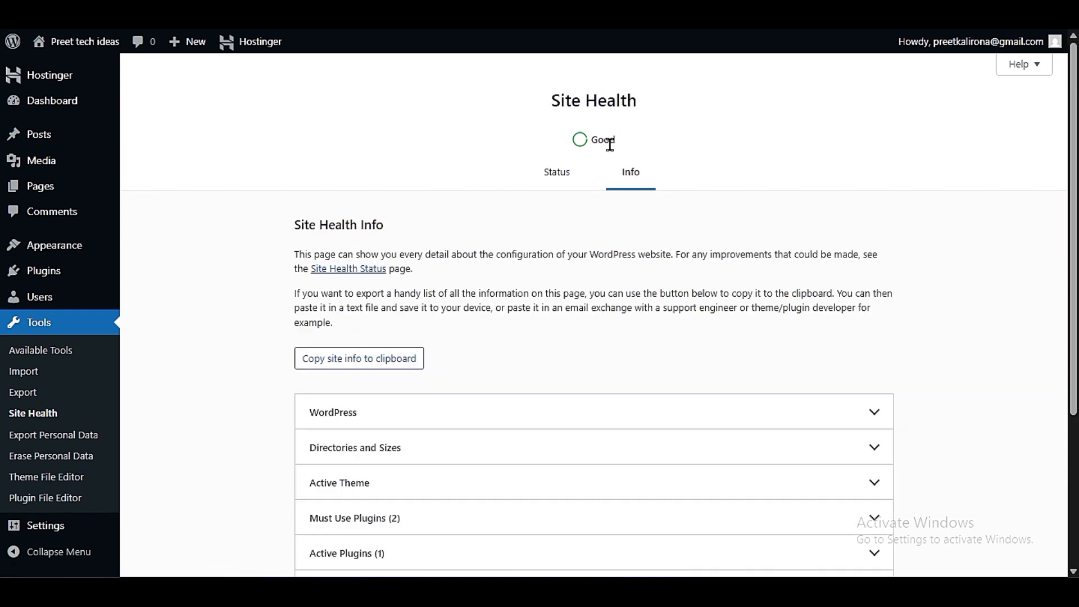
pyautogui.click(635, 179)
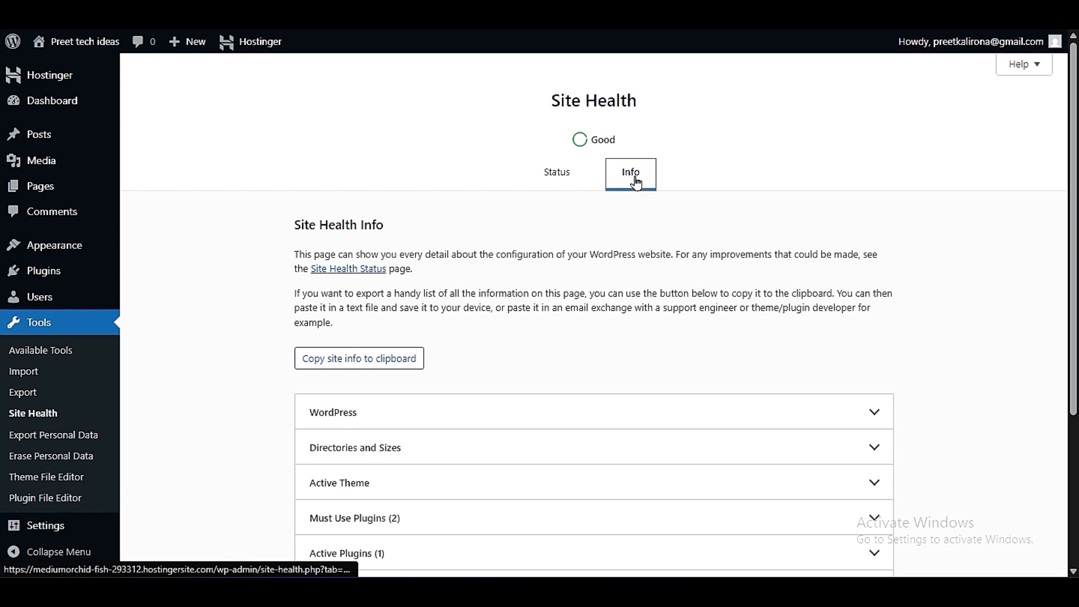
# - Expand the WordPress section of the Site Health info and review its configuration details
pyautogui.click(313, 410)
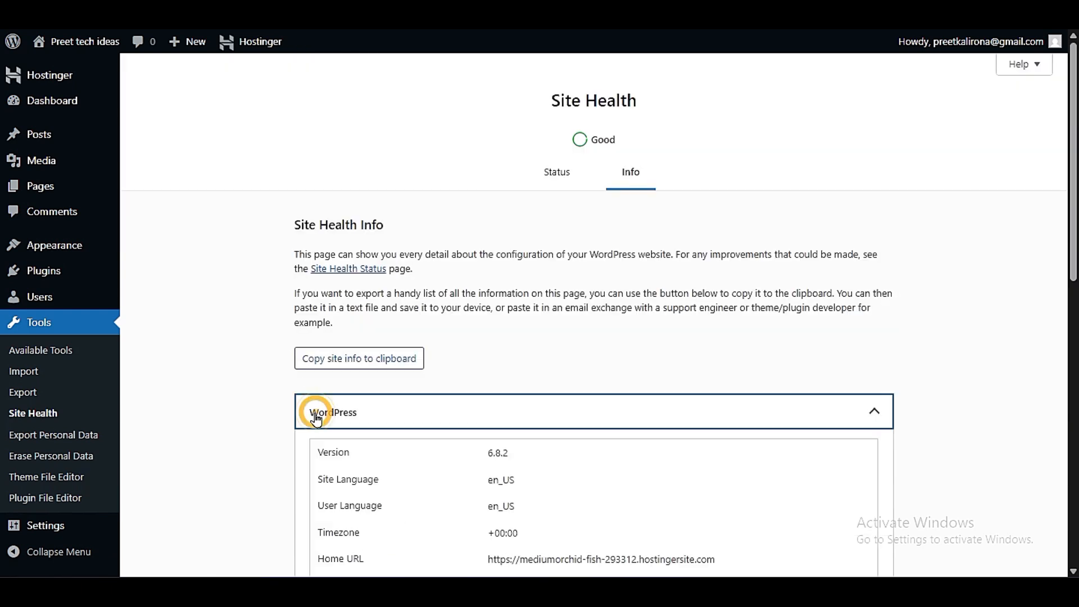
pyautogui.scroll(-6, 272, 413)
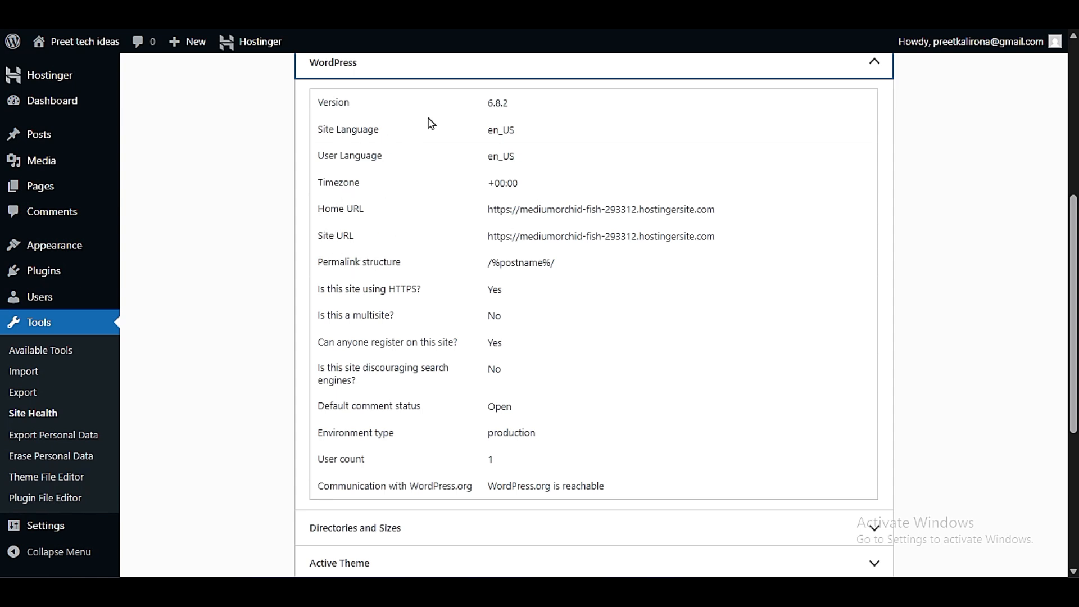
pyautogui.scroll(-3, 348, 408)
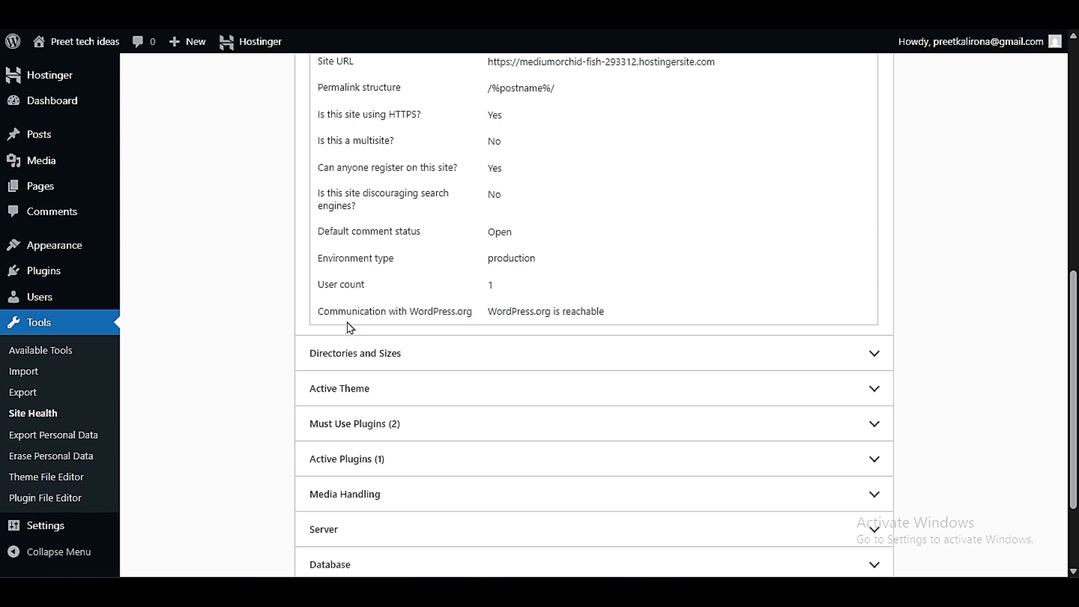
# - Review the Directories and Sizes and the Active Theme sections of the Site Health info
pyautogui.click(344, 344)
pyautogui.scroll(-3, 261, 325)
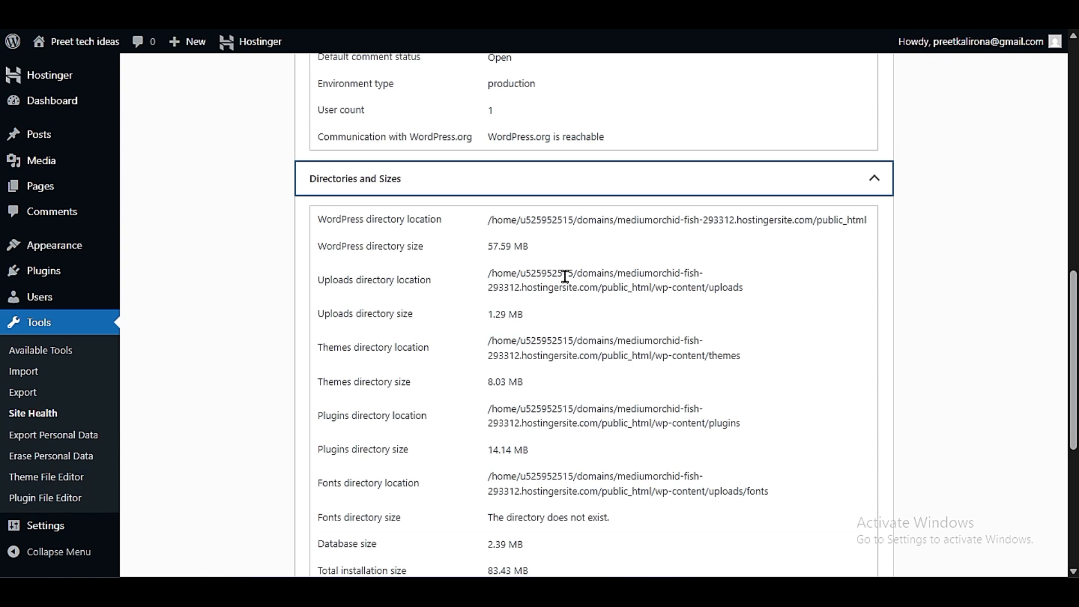
pyautogui.scroll(-3, 565, 277)
pyautogui.click(366, 445)
pyautogui.scroll(-6, 315, 393)
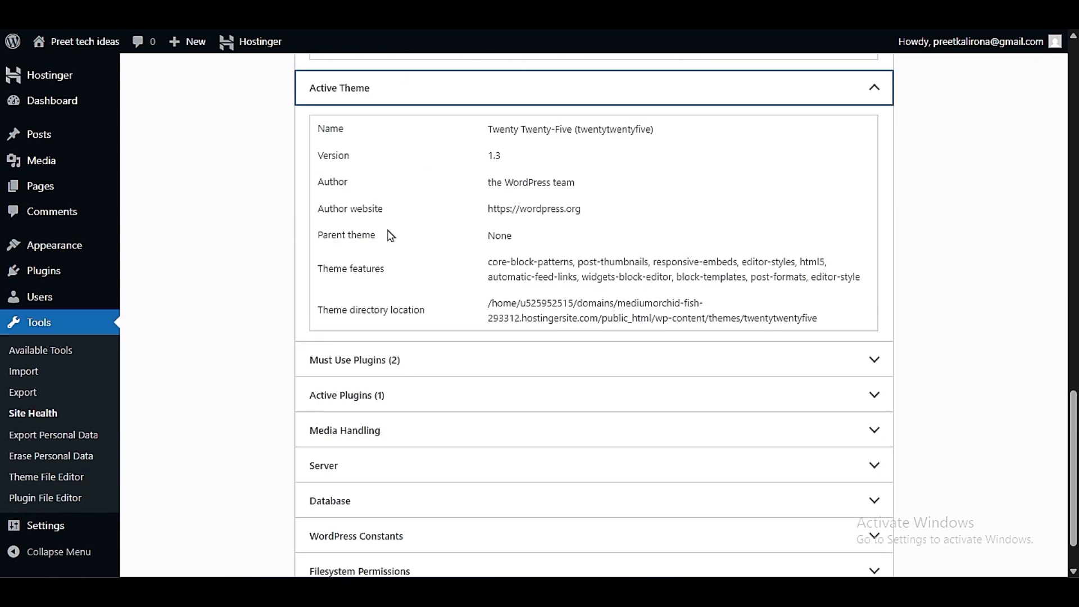
# - Check the Must Use Plugins and Active Plugins sections of the Site Health info
pyautogui.click(402, 360)
pyautogui.click(428, 360)
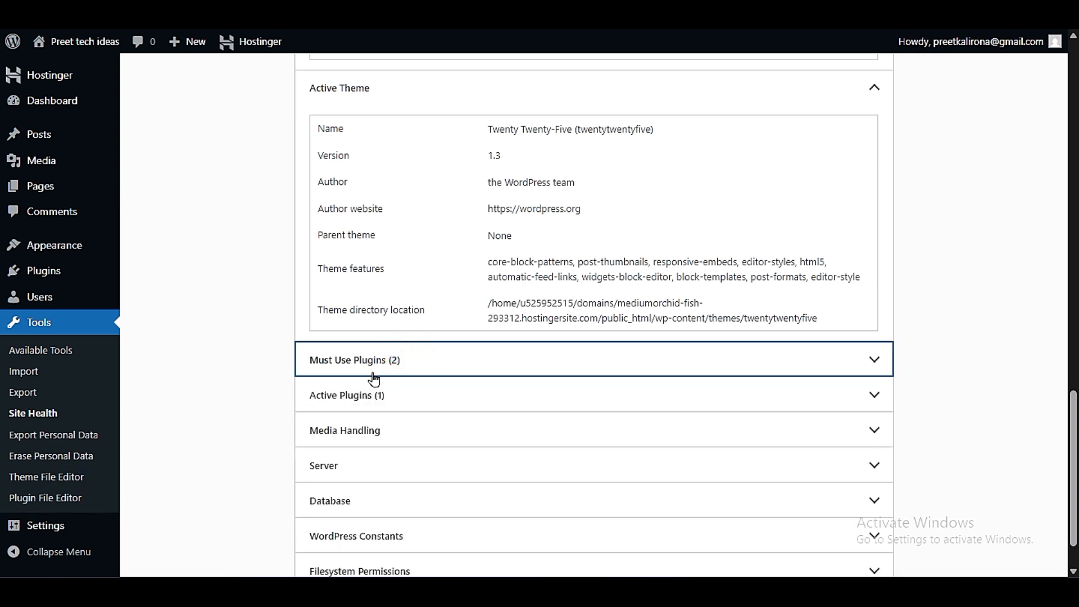
pyautogui.scroll(-2, 374, 376)
pyautogui.click(399, 348)
pyautogui.click(400, 348)
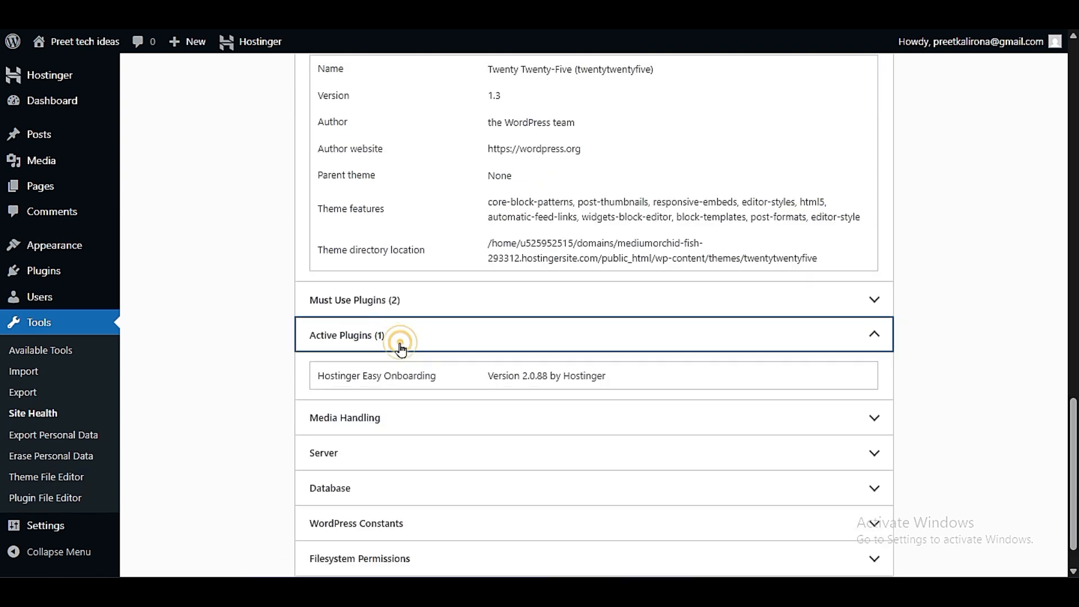
# - Expand the Server section and review the server architecture, PHP limits and server time entries
pyautogui.click(369, 396)
pyautogui.scroll(-3, 285, 376)
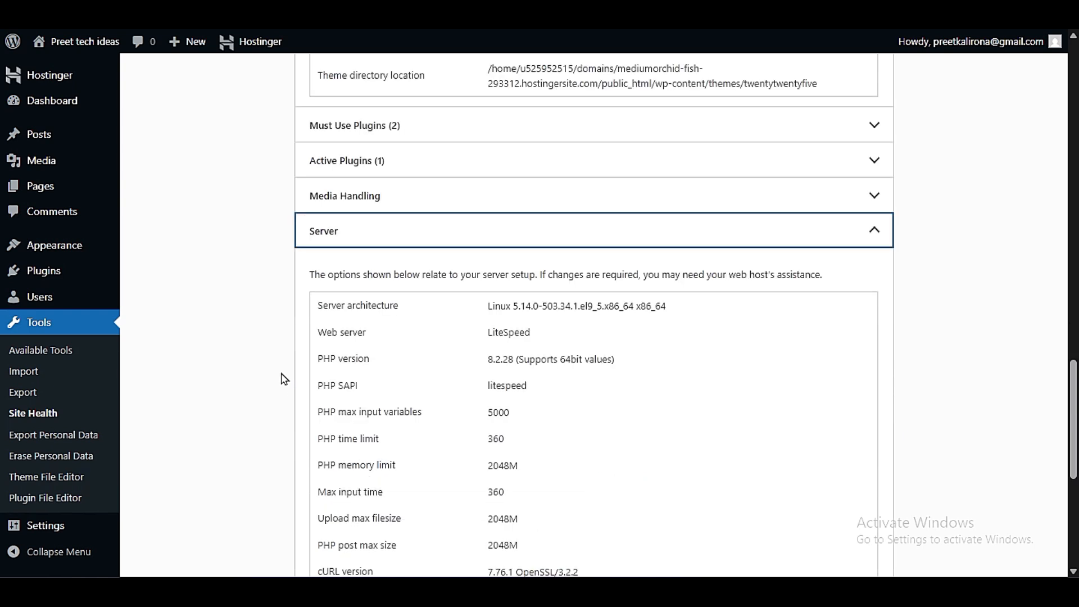
pyautogui.scroll(-3, 284, 382)
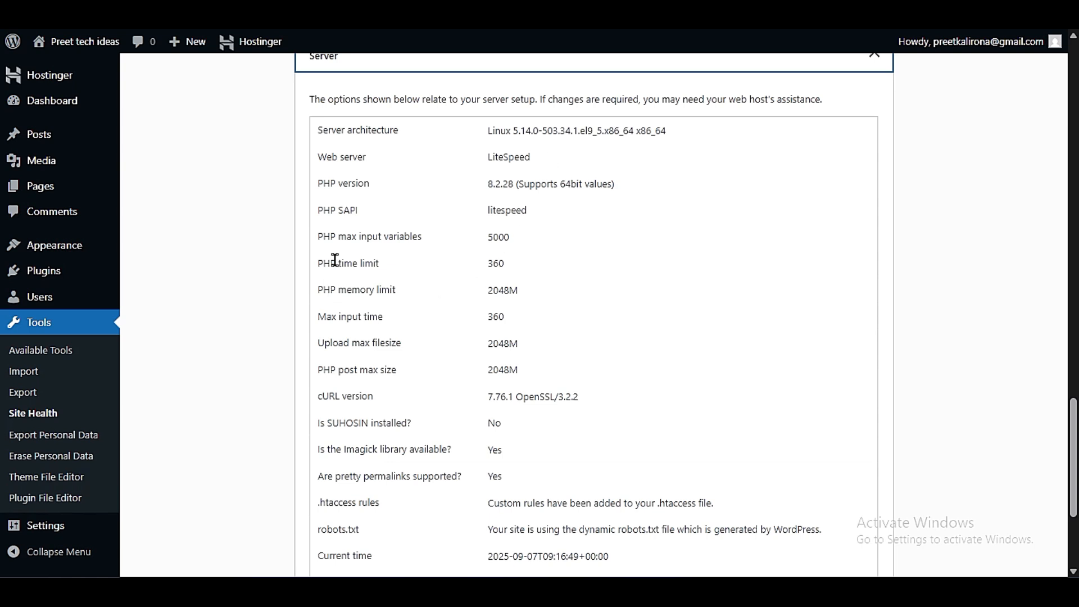
pyautogui.scroll(-5, 471, 370)
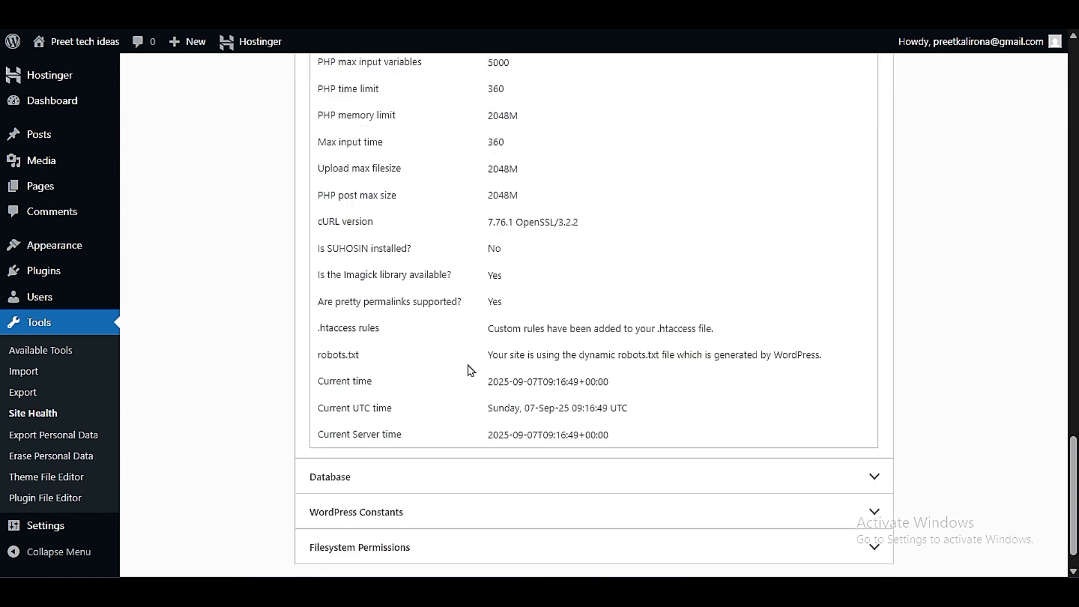
# - Expand the Database section, review its details and highlight the database name
pyautogui.click(374, 437)
pyautogui.scroll(-5, 326, 388)
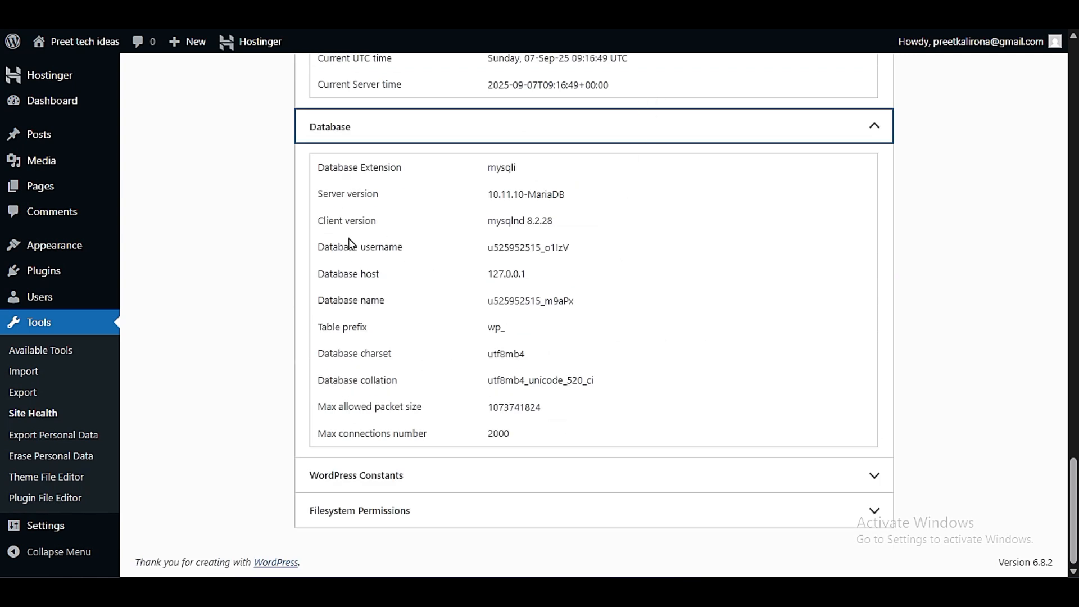
pyautogui.moveTo(487, 300); pyautogui.dragTo(625, 303)
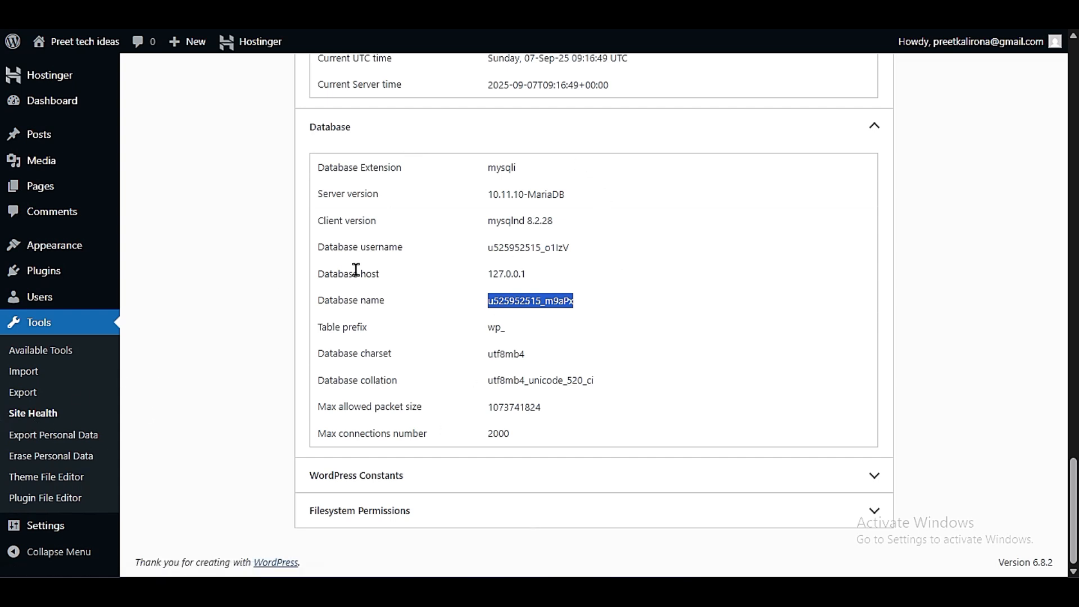
# - Review the WordPress Constants and Filesystem Permissions sections of the Site Health info
pyautogui.click(349, 475)
pyautogui.scroll(-5, 256, 344)
pyautogui.scroll(-4, 256, 344)
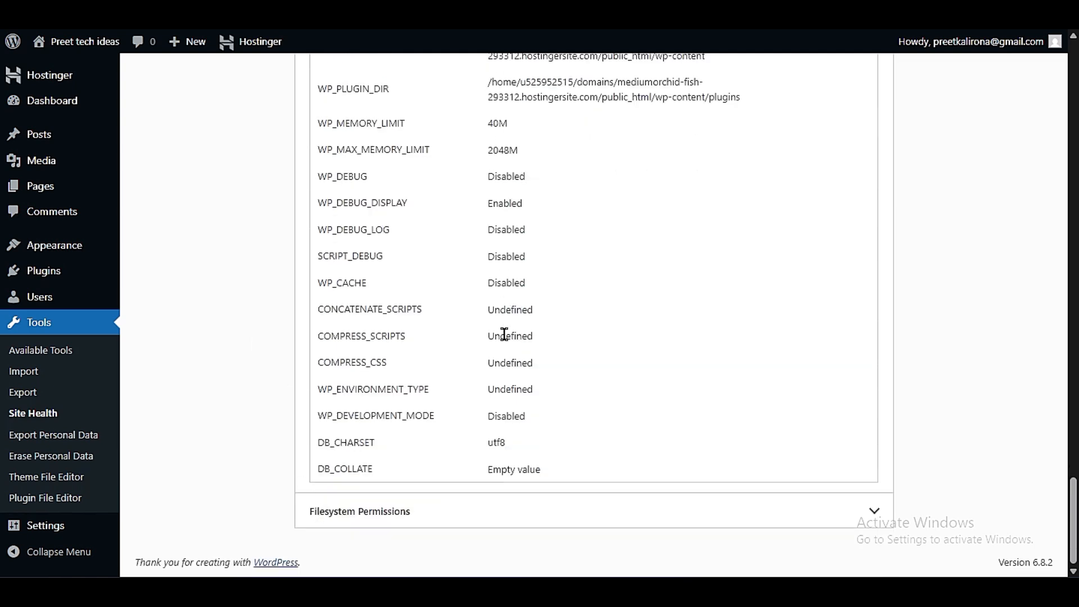
pyautogui.click(411, 523)
pyautogui.scroll(-4, 227, 334)
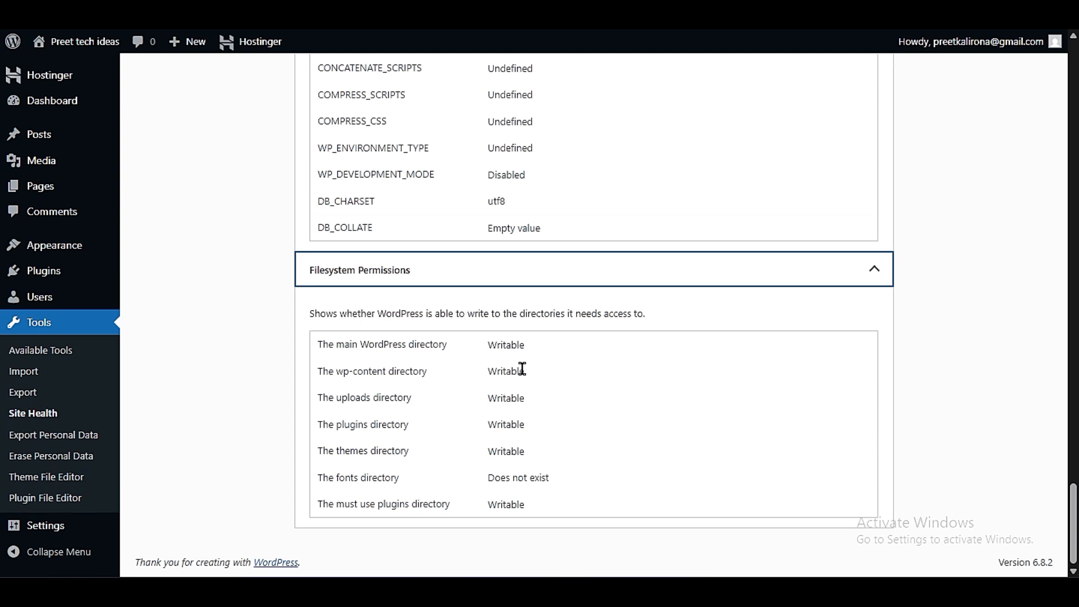
# - Open the Export Personal Data and Erase Personal Data tools in turn and review their request forms
pyautogui.click(37, 436)
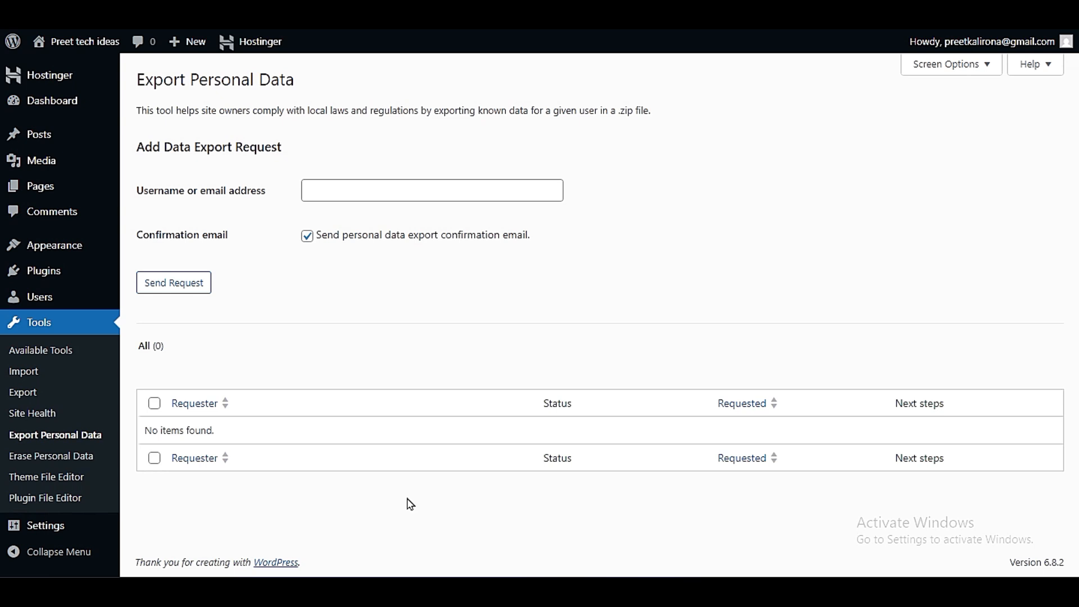
pyautogui.click(178, 107)
pyautogui.moveTo(178, 108); pyautogui.dragTo(312, 111)
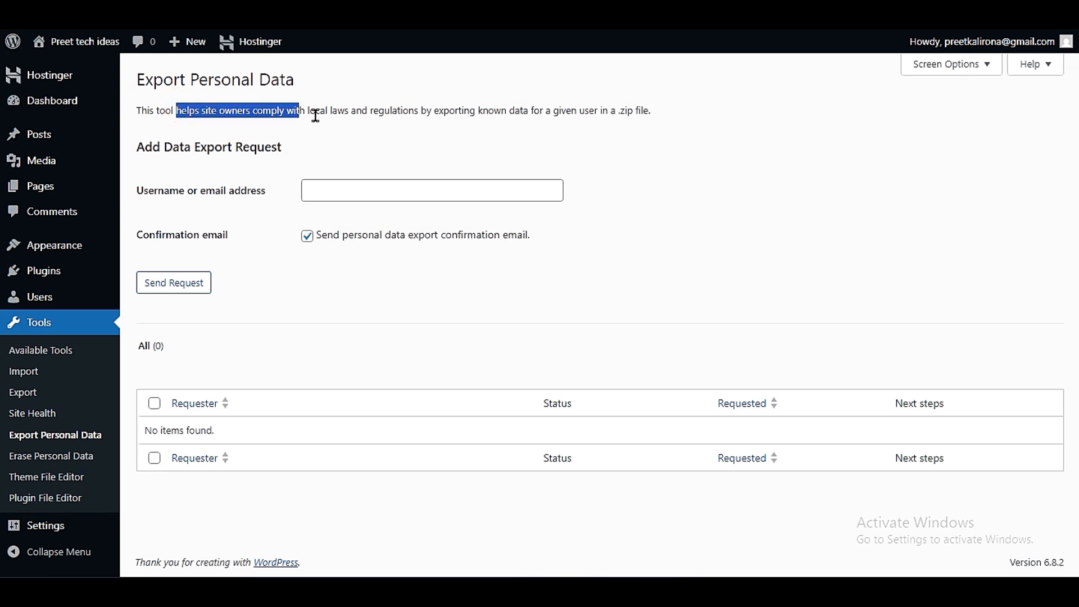
pyautogui.click(551, 117)
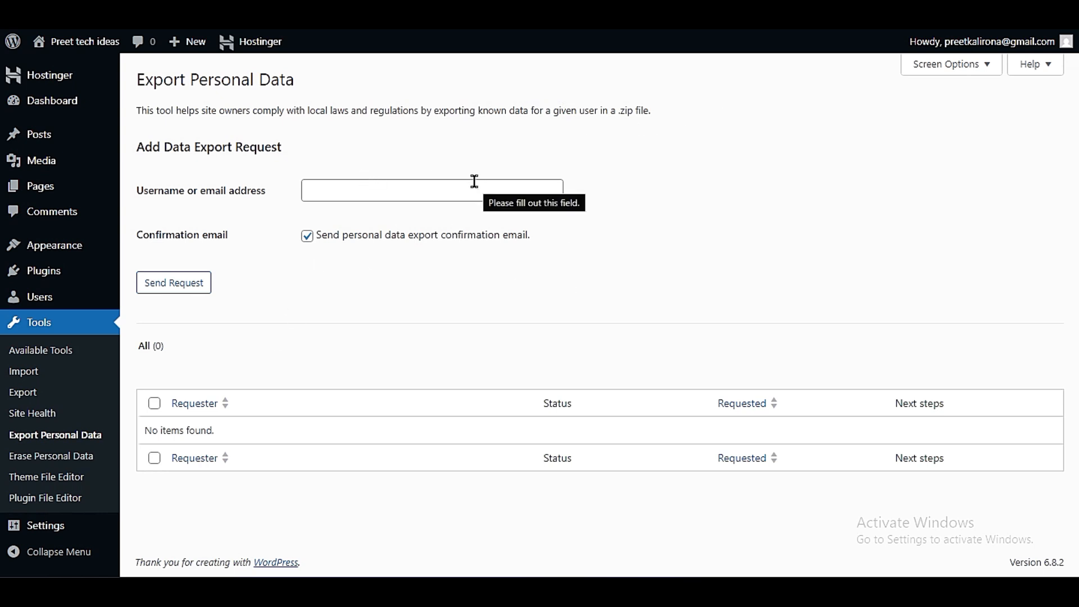
pyautogui.click(320, 185)
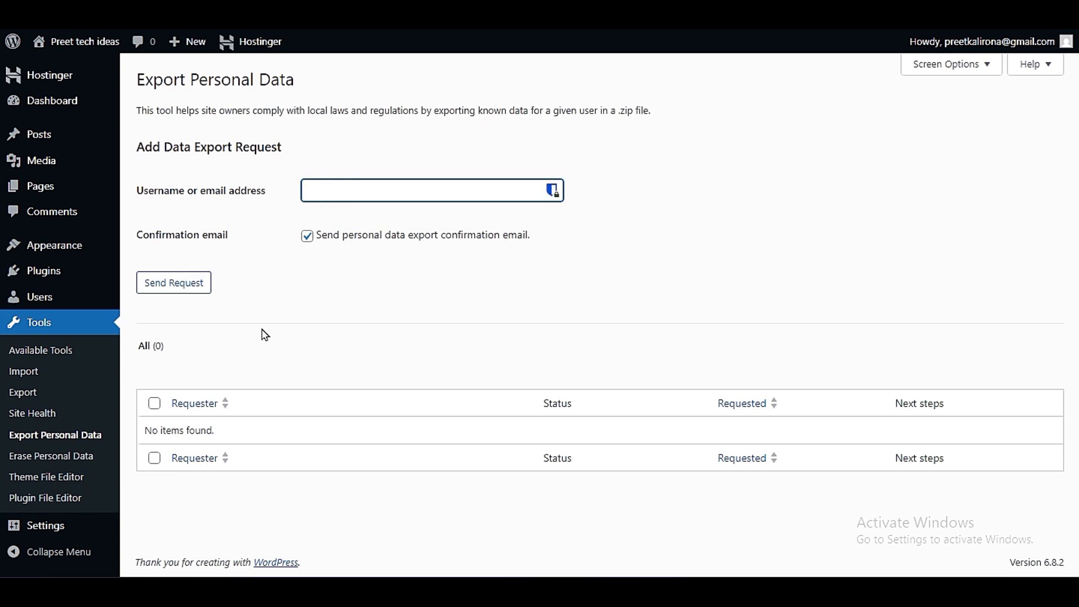
pyautogui.click(78, 464)
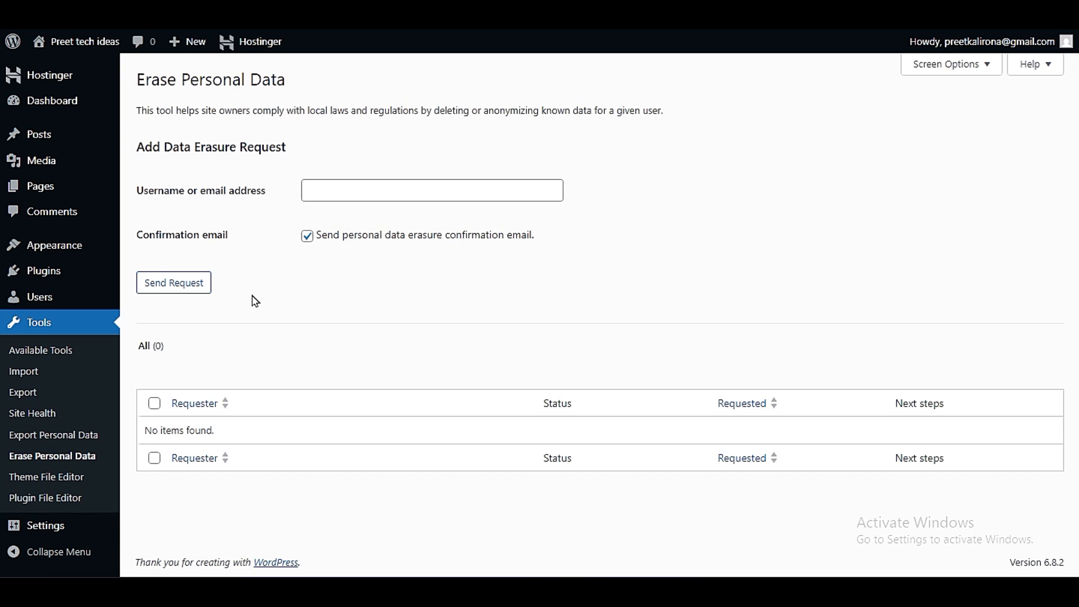
pyautogui.click(357, 183)
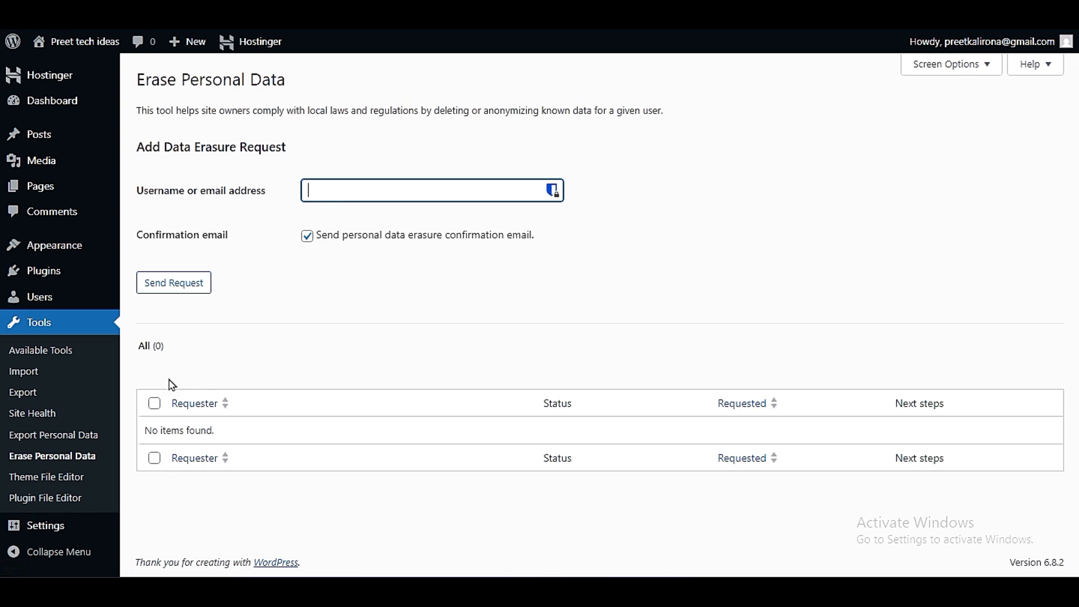
# - Open the Theme File Editor, acknowledge the direct-editing warning and look through the Twenty Twenty-Five style.css code
pyautogui.click(59, 481)
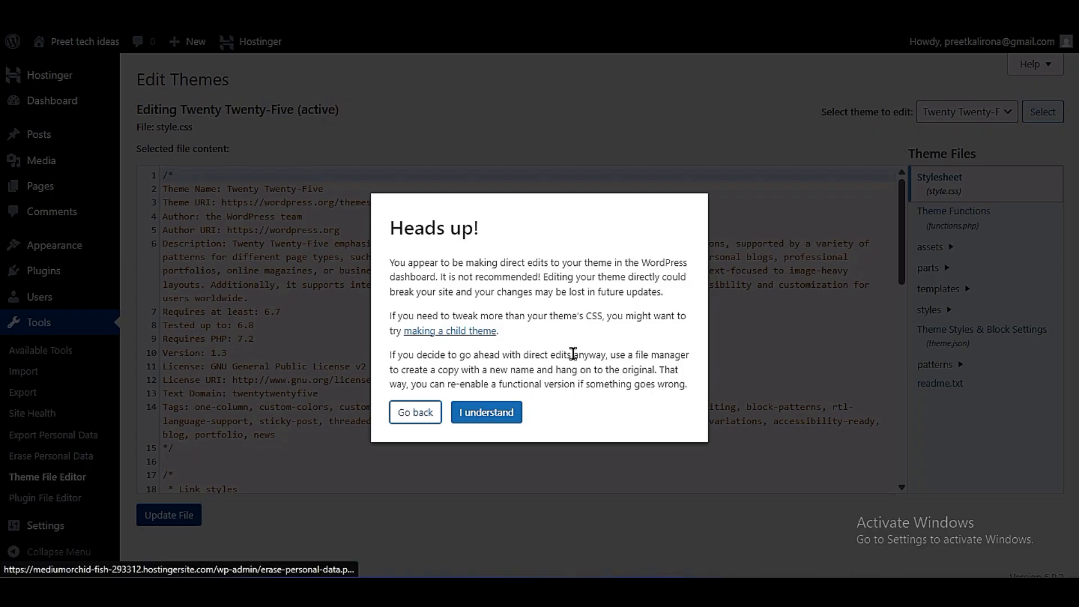
pyautogui.click(479, 415)
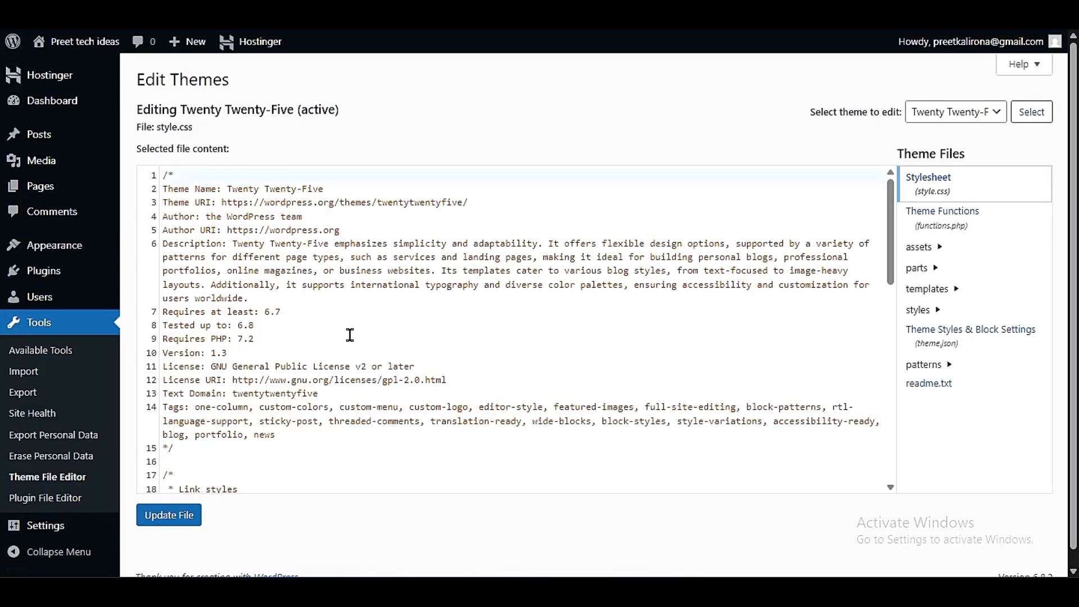
pyautogui.scroll(-10, 349, 312)
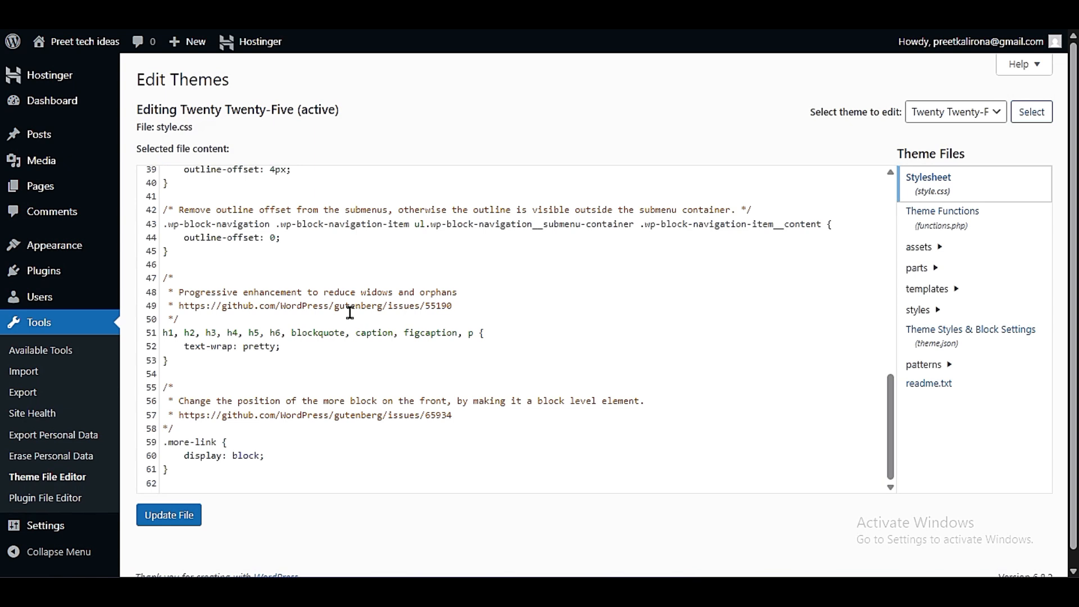
pyautogui.scroll(10, 349, 313)
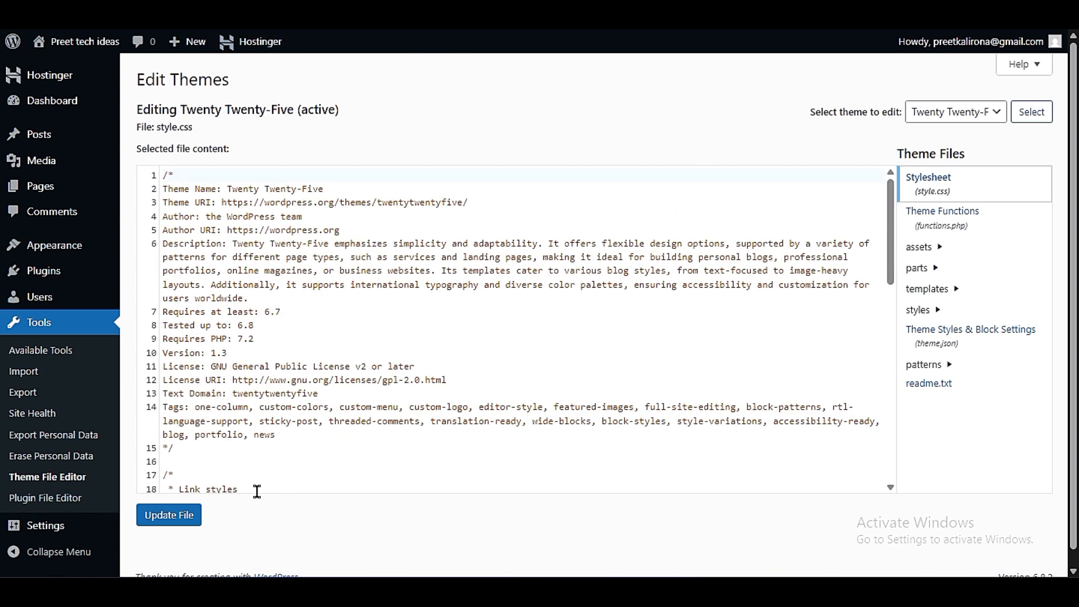
# - Open the Plugin File Editor, acknowledge the direct-editing warning and look through the hostinger-easy-onboarding.php code
pyautogui.scroll(-1, 393, 547)
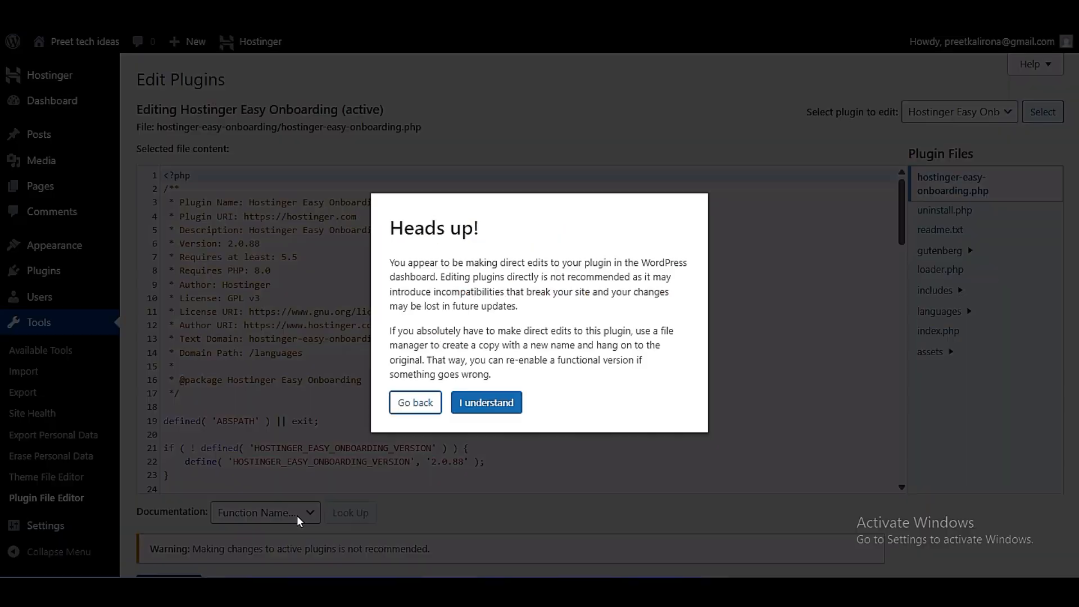
pyautogui.click(486, 403)
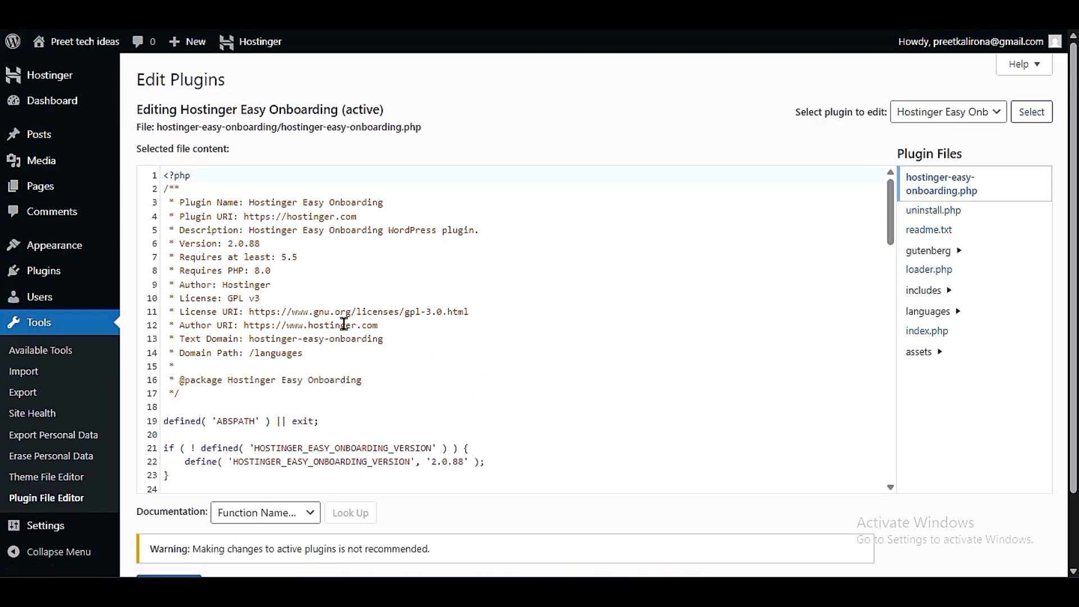
pyautogui.scroll(-5, 320, 386)
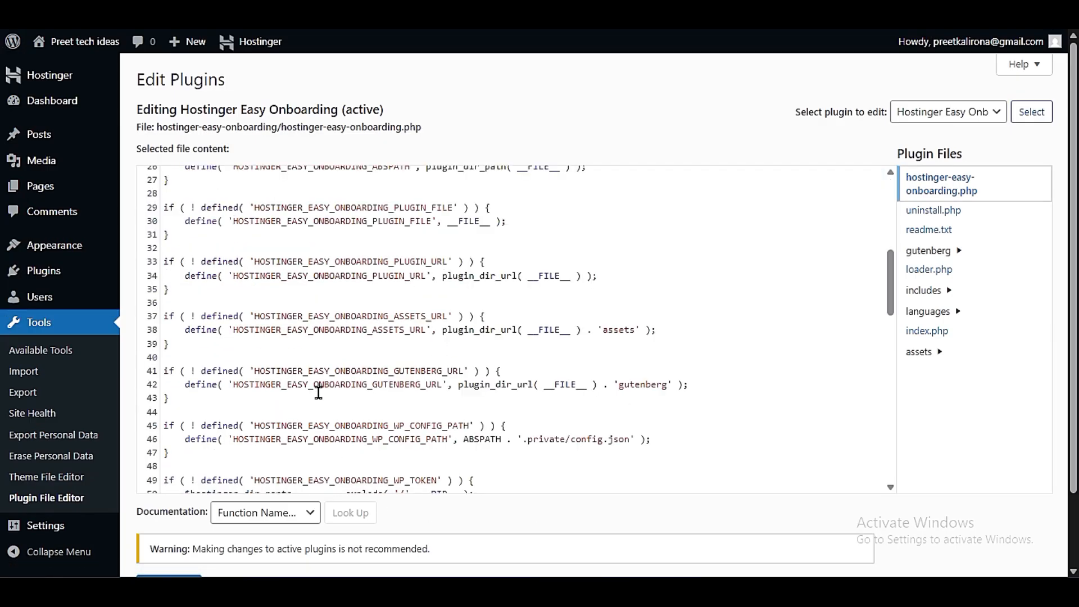
pyautogui.scroll(-2, 161, 484)
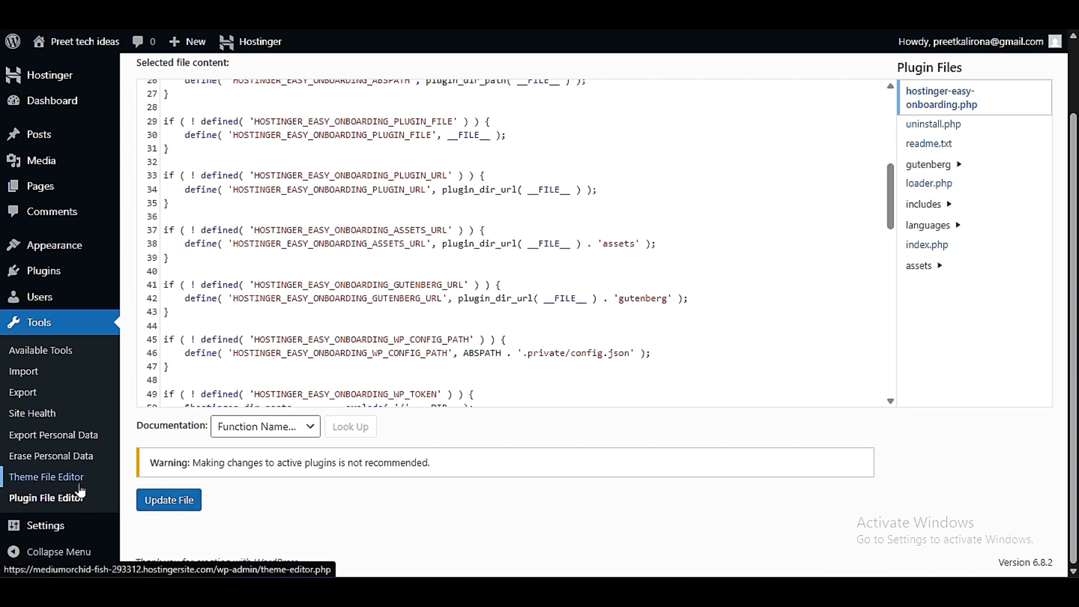
pyautogui.scroll(5, 448, 316)
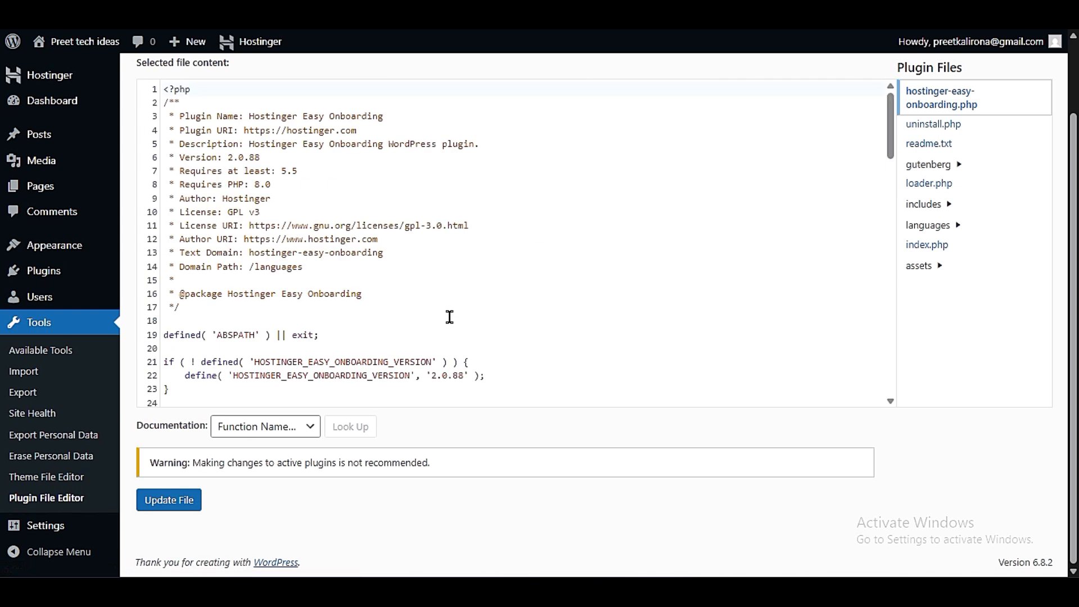
pyautogui.scroll(2, 493, 362)
pyautogui.scroll(-10, 583, 356)
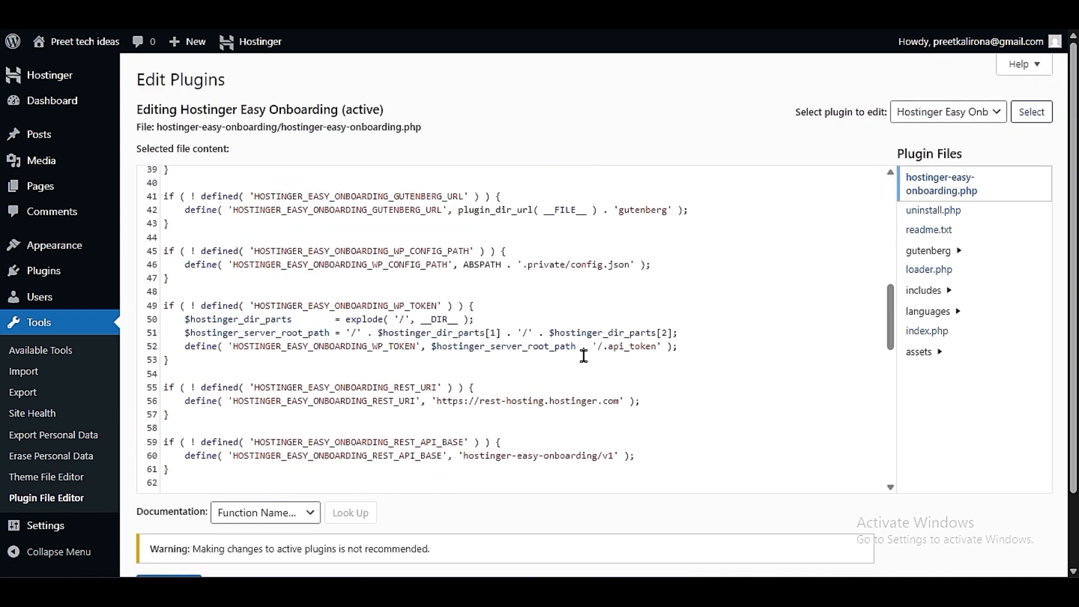
pyautogui.scroll(10, 583, 356)
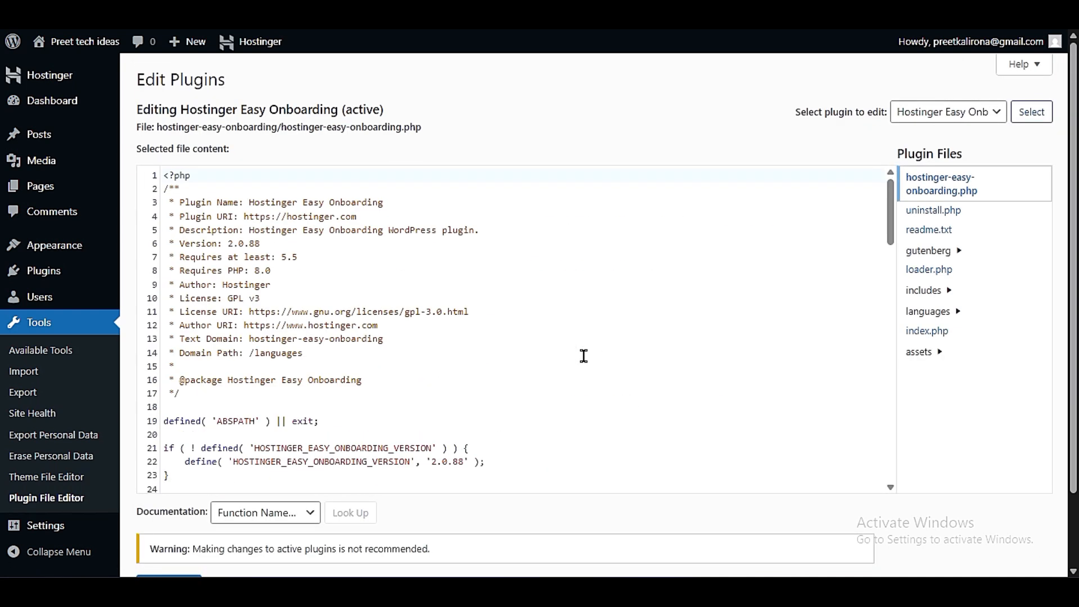
pyautogui.scroll(-5, 604, 123)
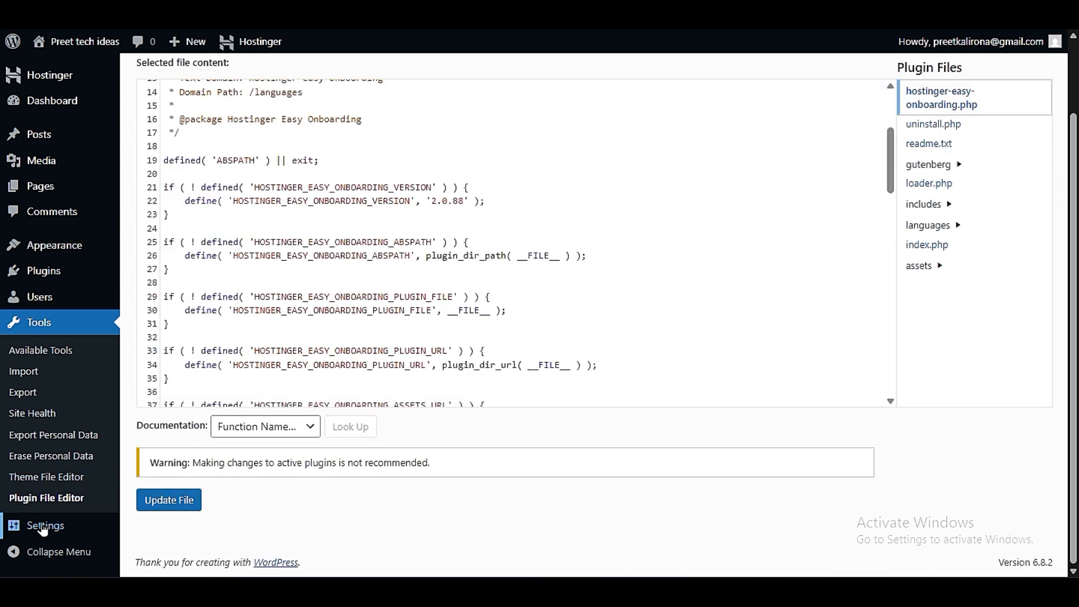
pyautogui.moveTo(42, 527)
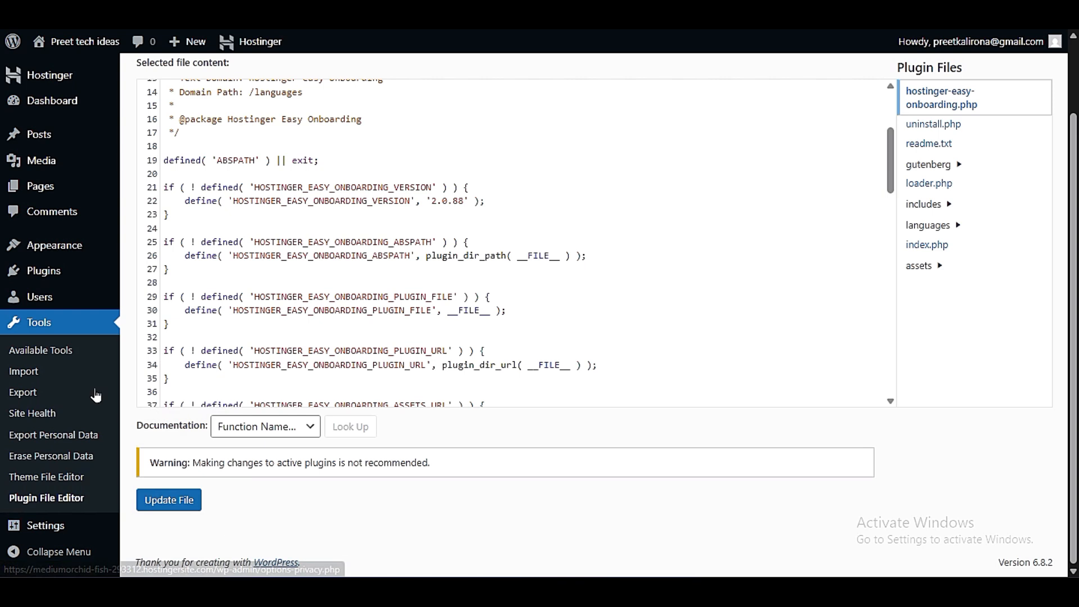
pyautogui.scroll(2, 63, 345)
pyautogui.moveTo(52, 53)
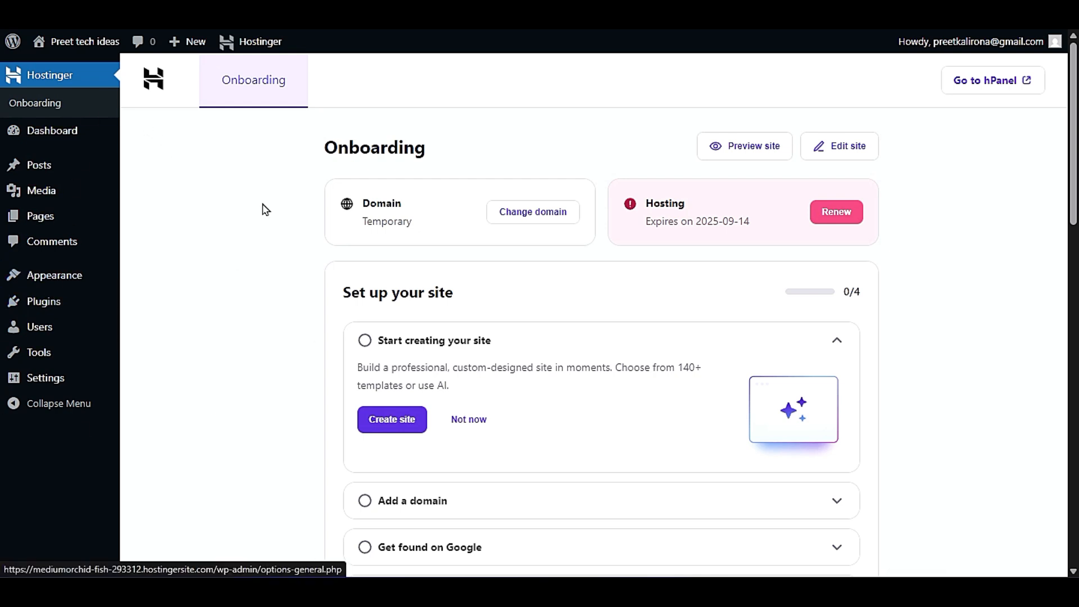
# - Open the site's Themes page and bring up the Add Themes catalogue
pyautogui.moveTo(68, 277)
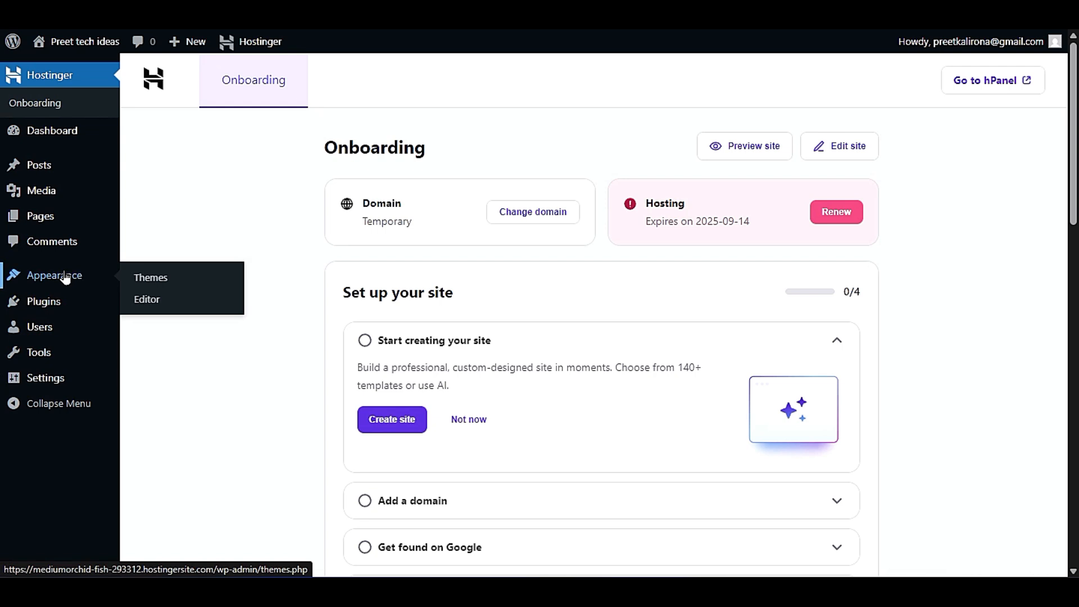
pyautogui.click(162, 286)
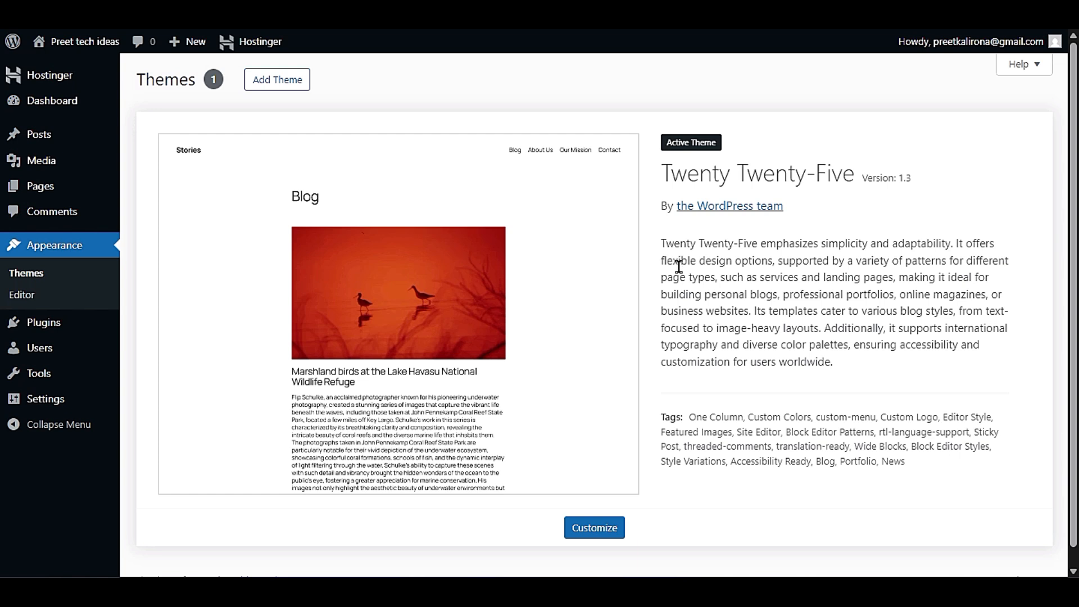
pyautogui.click(271, 87)
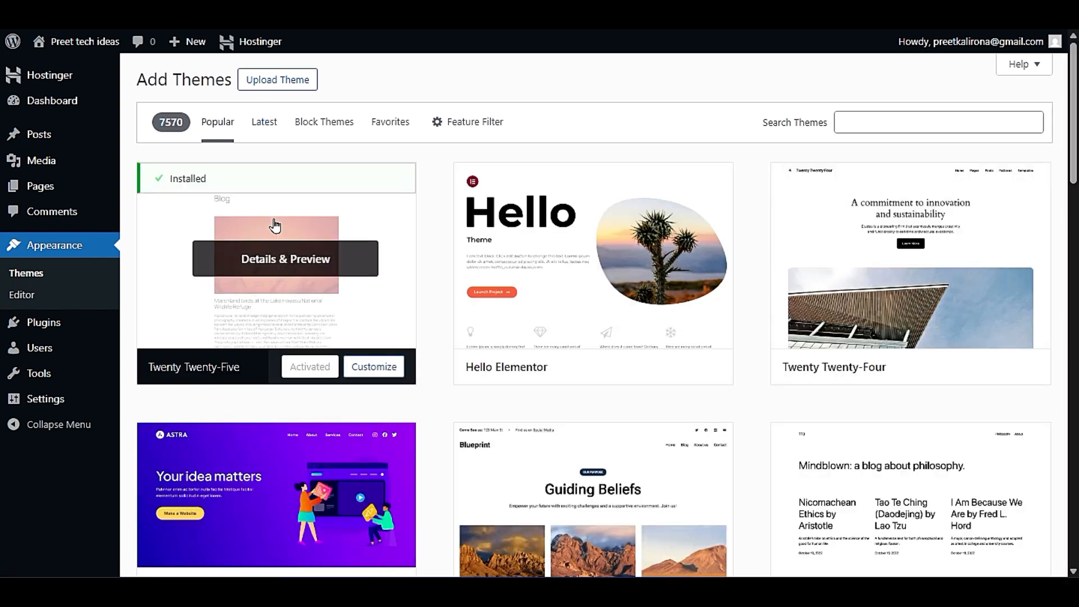
# - Check the number of available themes and skim the Popular list down to Blocksy, Neve and Royal Elementor Kit, returning to its start
pyautogui.doubleClick(150, 121)
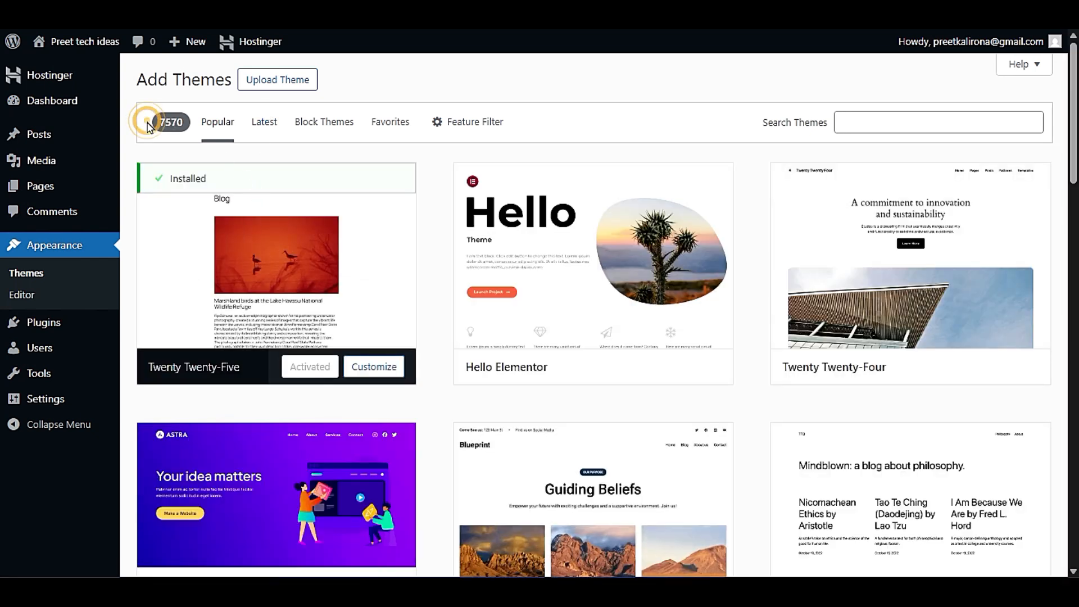
pyautogui.click(188, 139)
pyautogui.scroll(-3, 444, 422)
pyautogui.scroll(-9, 444, 422)
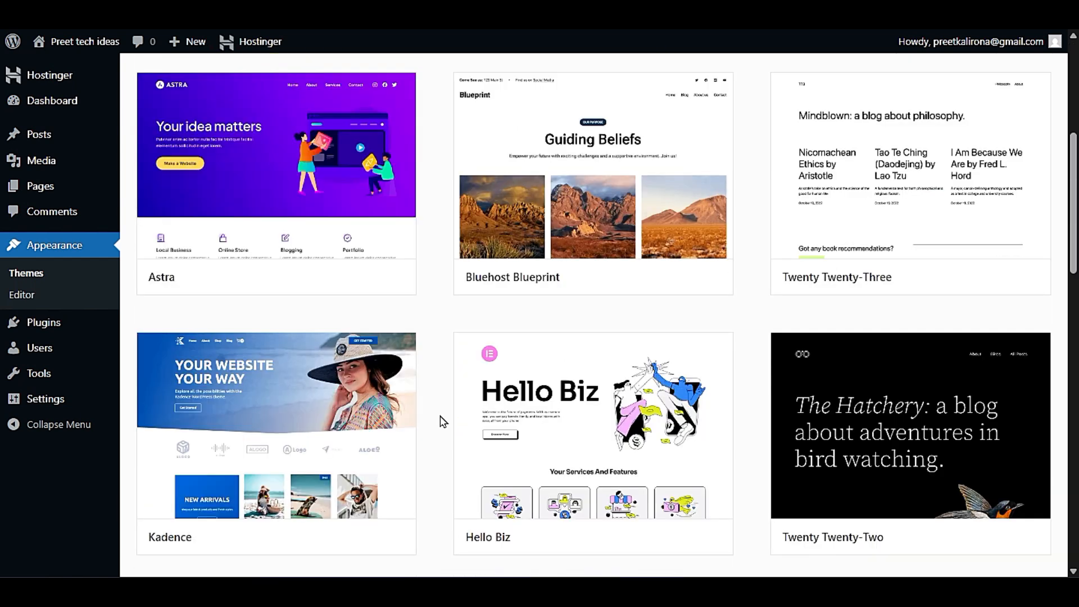
pyautogui.scroll(-9, 443, 421)
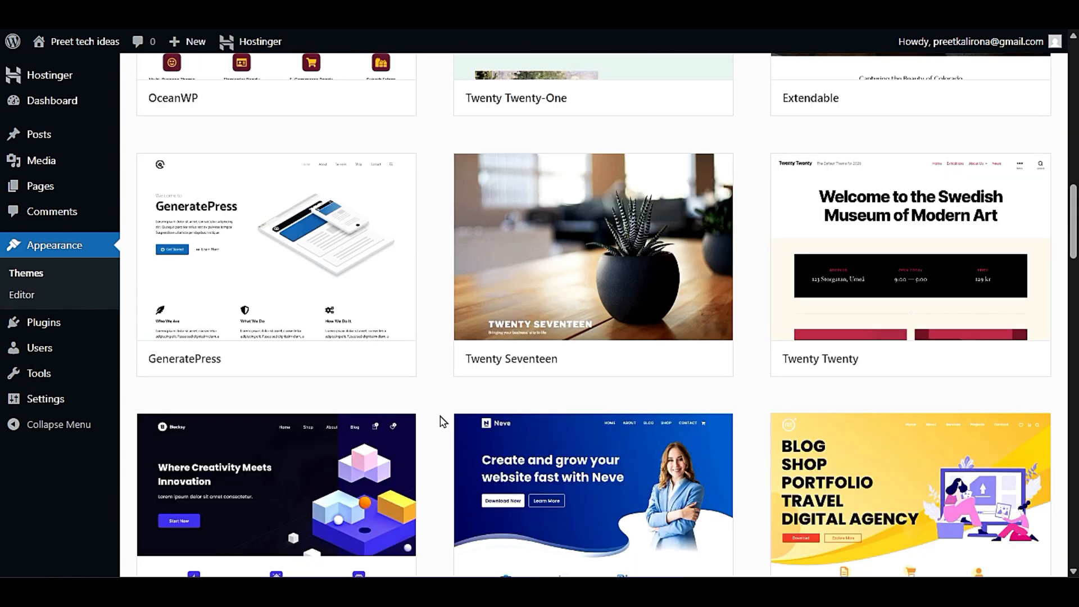
pyautogui.scroll(13, 443, 421)
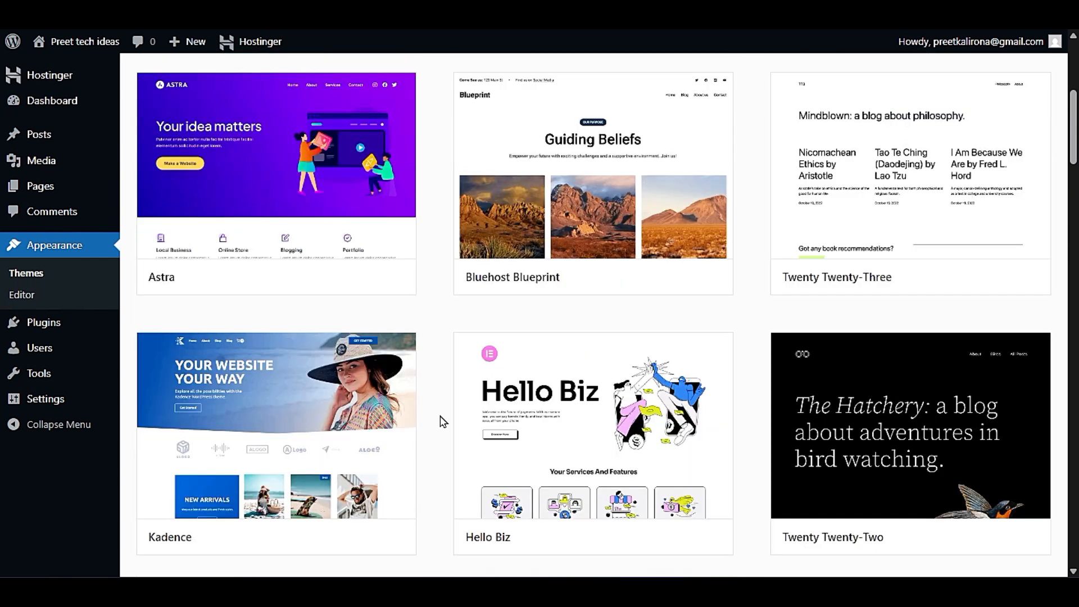
pyautogui.scroll(5, 444, 422)
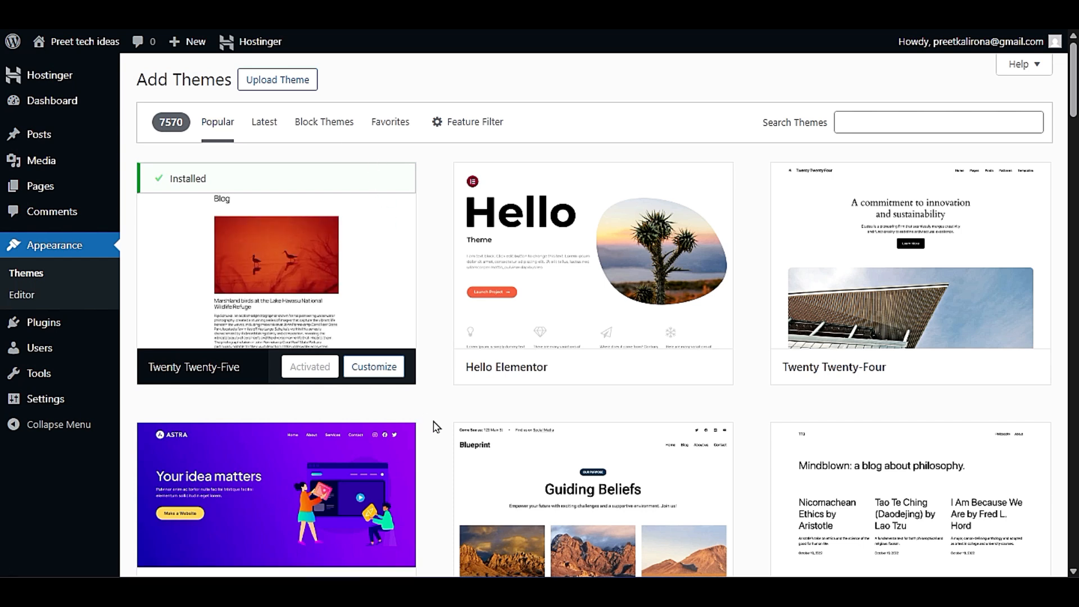
pyautogui.scroll(-9, 434, 428)
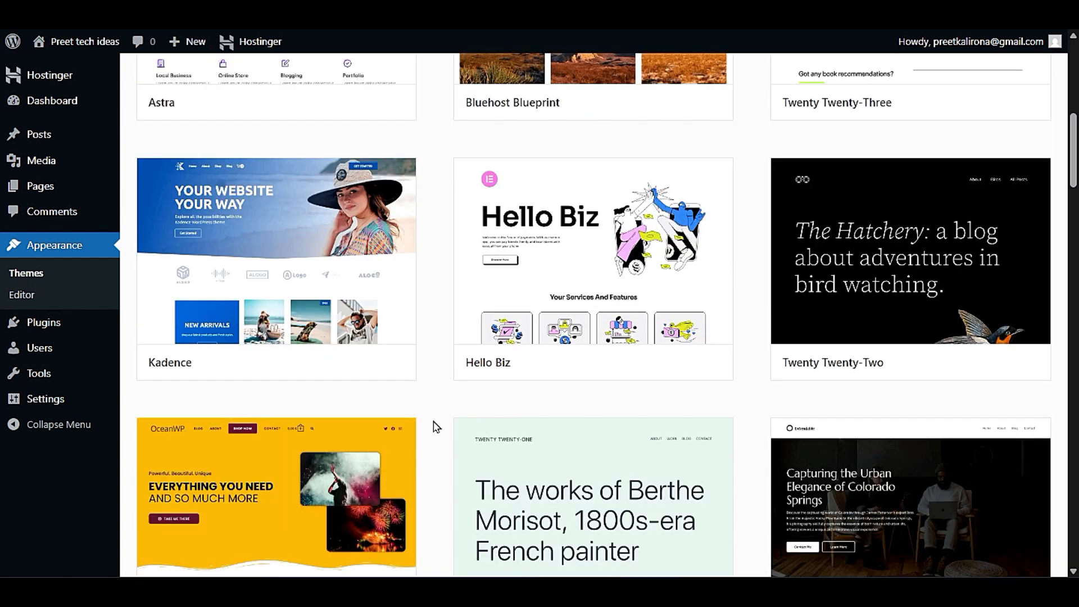
pyautogui.scroll(-9, 434, 427)
pyautogui.scroll(-6, 434, 427)
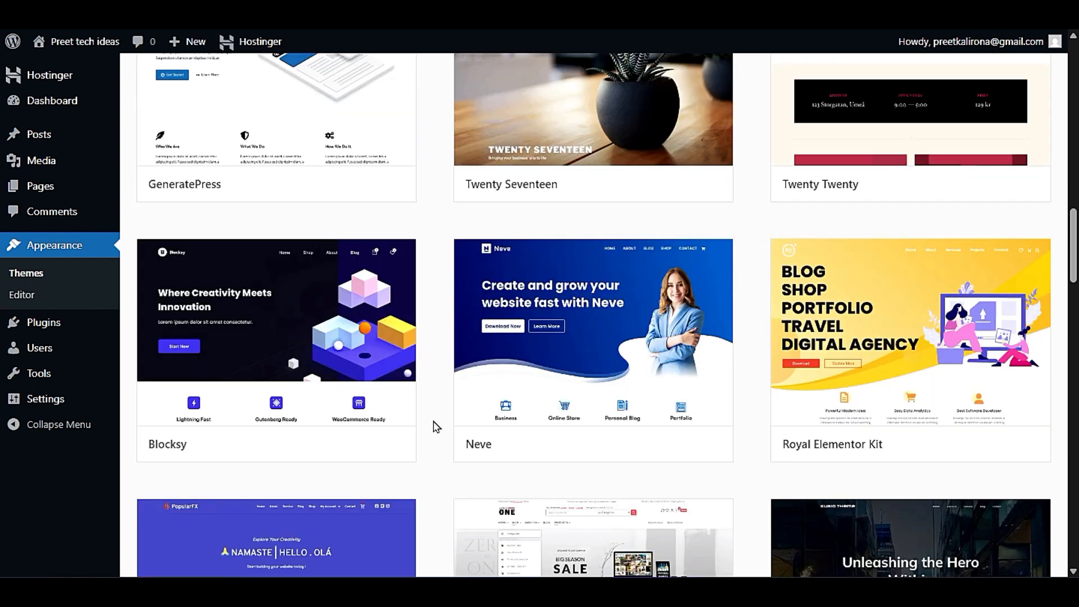
pyautogui.scroll(16, 437, 427)
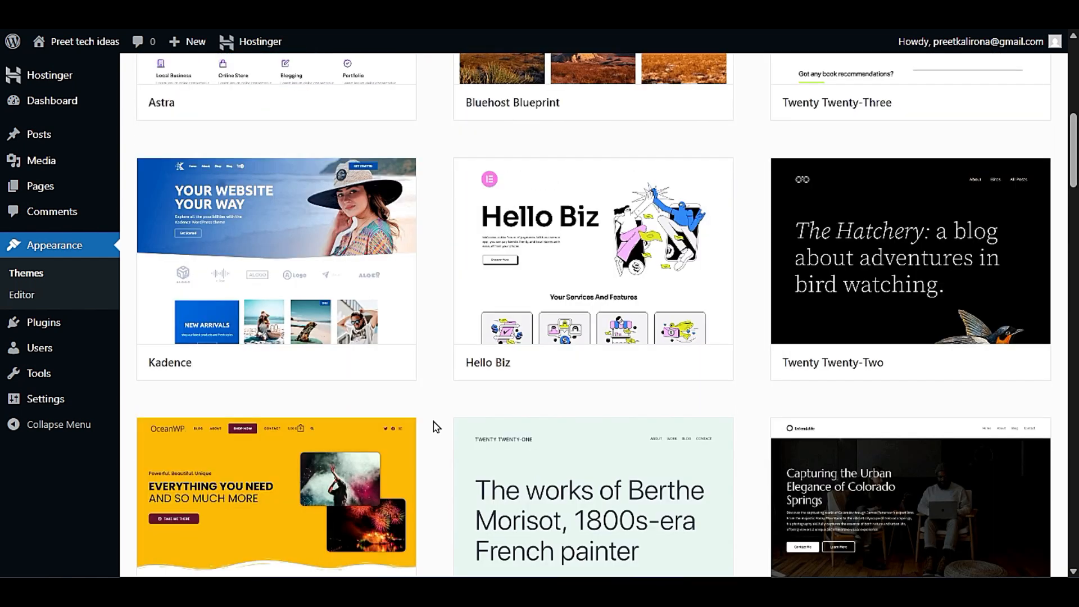
pyautogui.scroll(9, 437, 427)
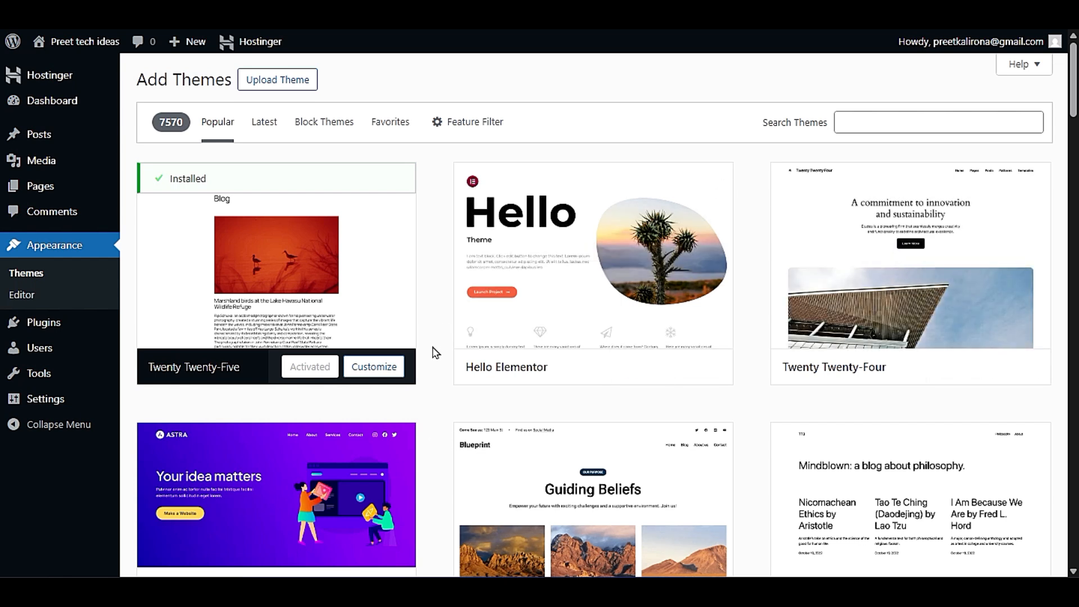
# - Examine the Hello Elementor, Astra, Kadence, Twenty Twenty-Two and Twenty Twenty-Three theme cards and their install and preview options
pyautogui.moveTo(633, 255)
pyautogui.moveTo(617, 284)
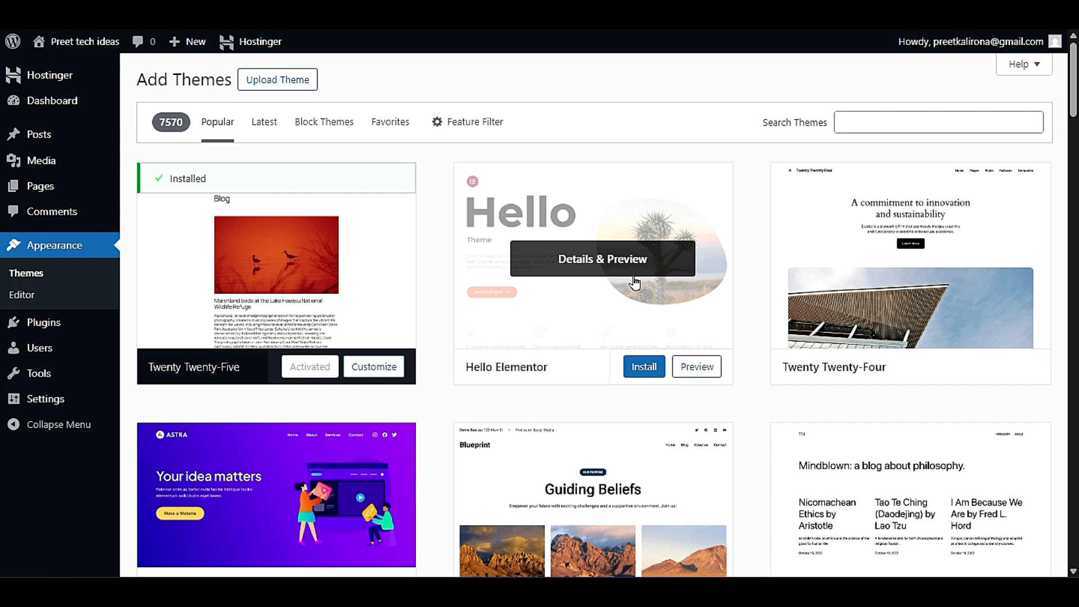
pyautogui.moveTo(472, 356)
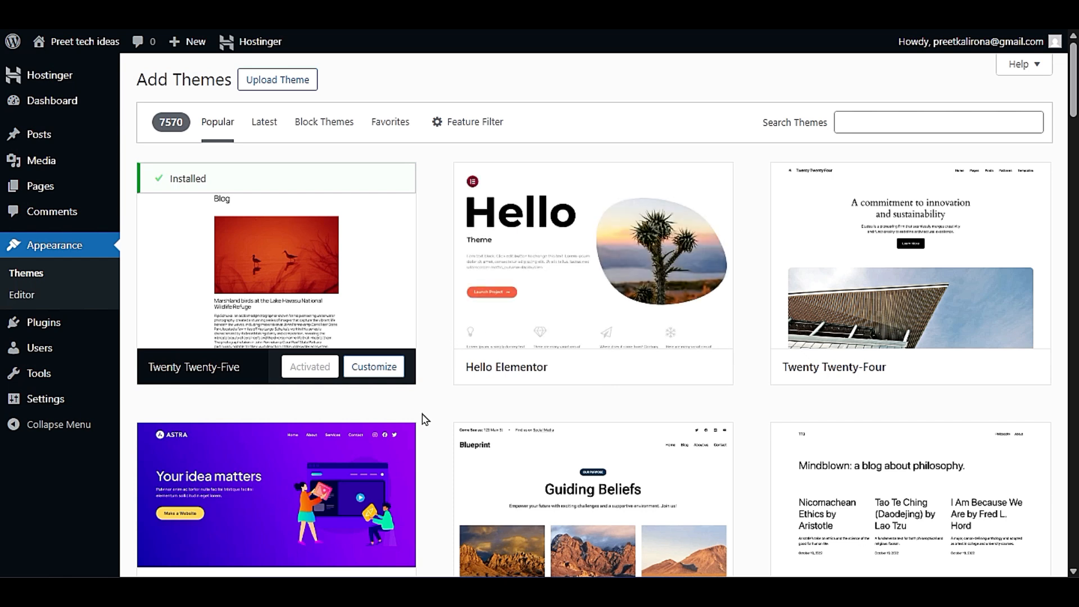
pyautogui.scroll(-3, 426, 420)
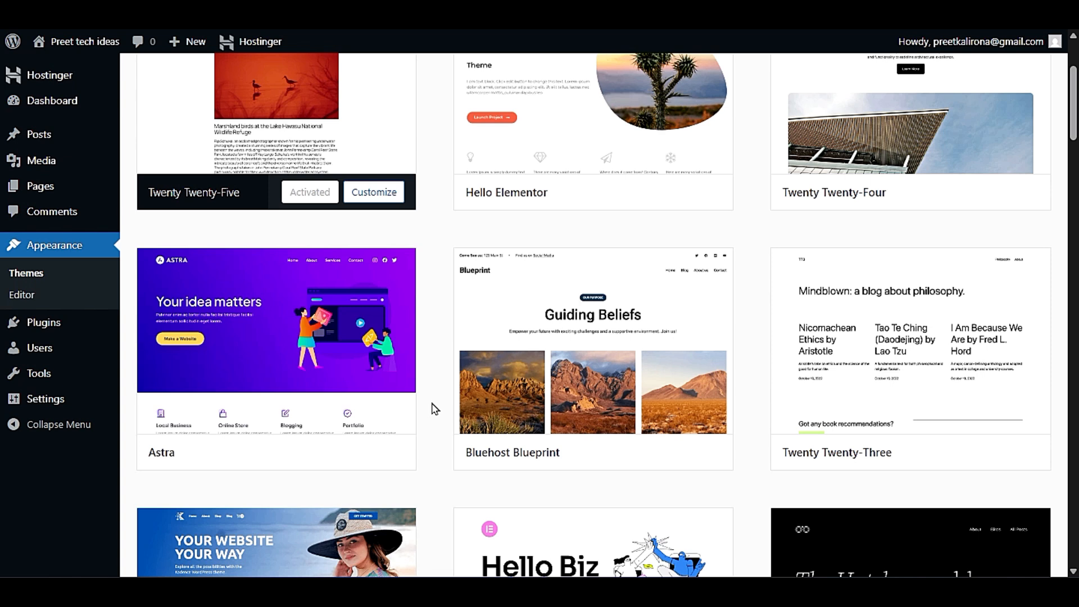
pyautogui.moveTo(329, 313)
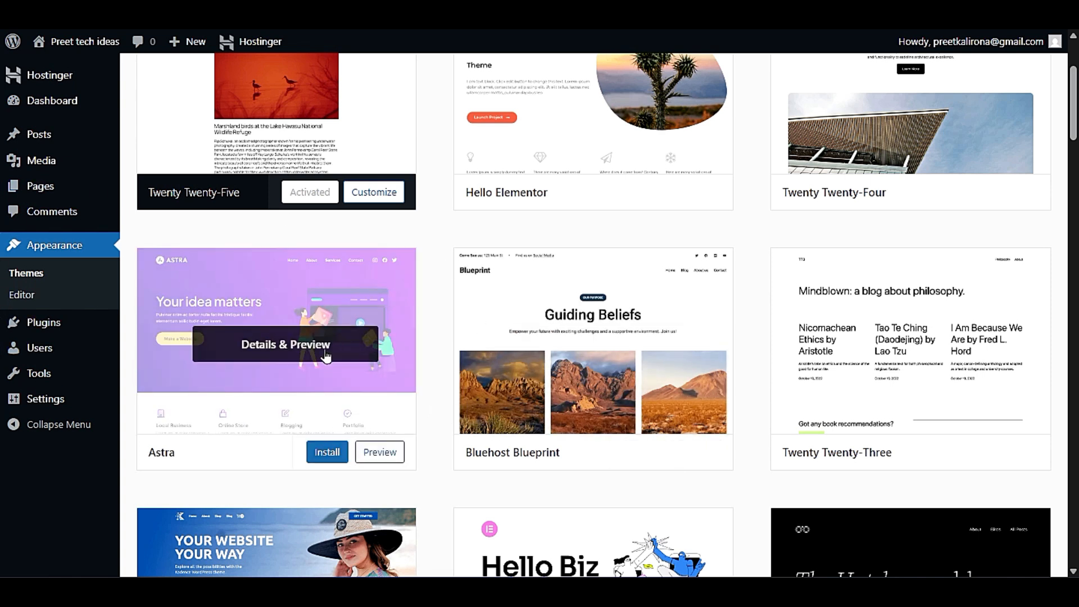
pyautogui.moveTo(458, 390)
pyautogui.scroll(-3, 457, 390)
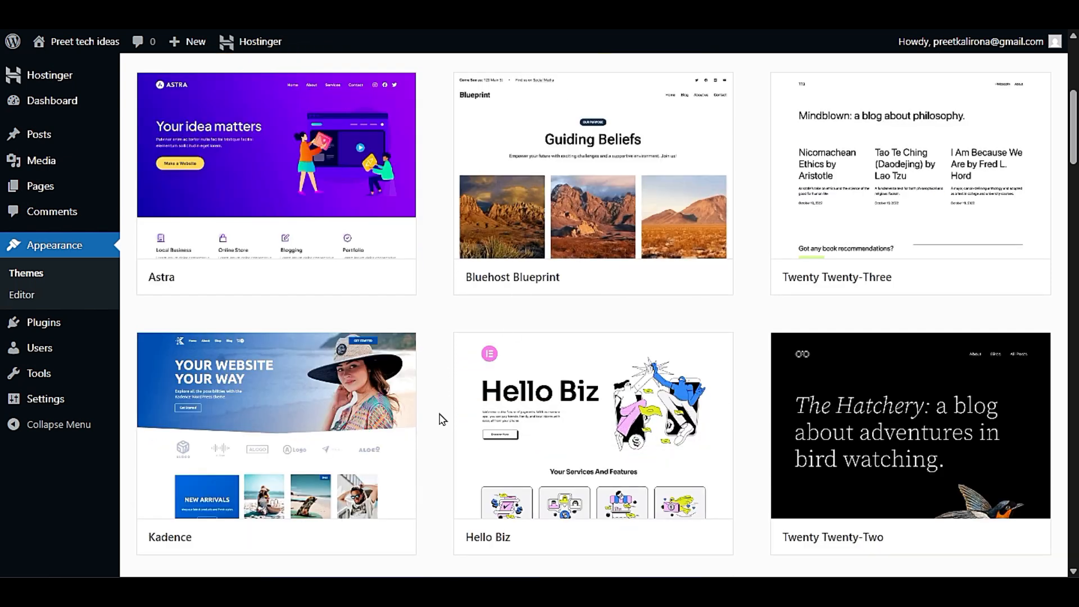
pyautogui.moveTo(267, 427)
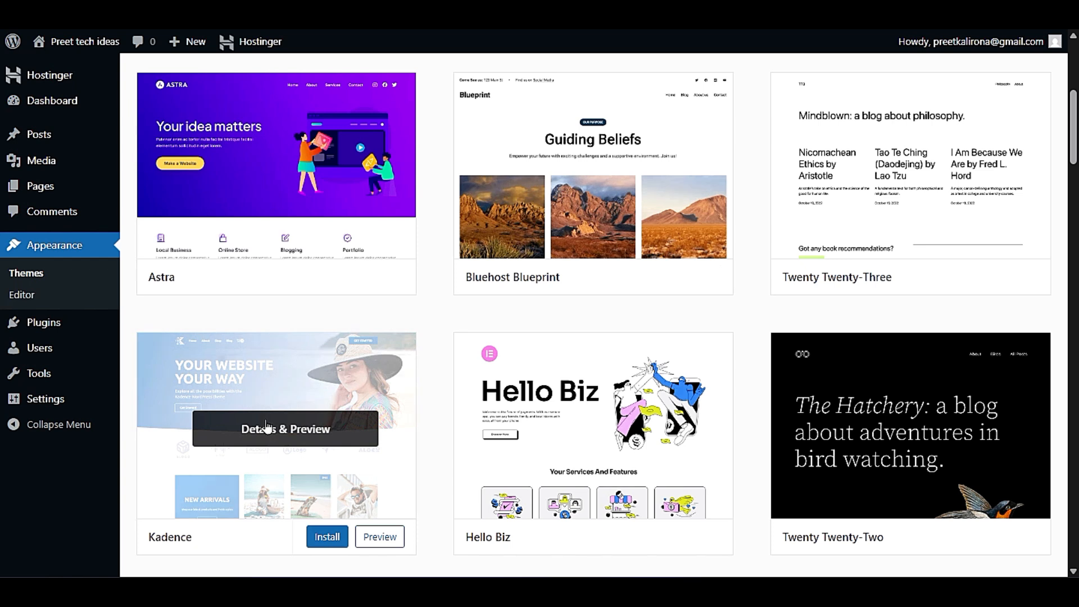
pyautogui.moveTo(980, 406)
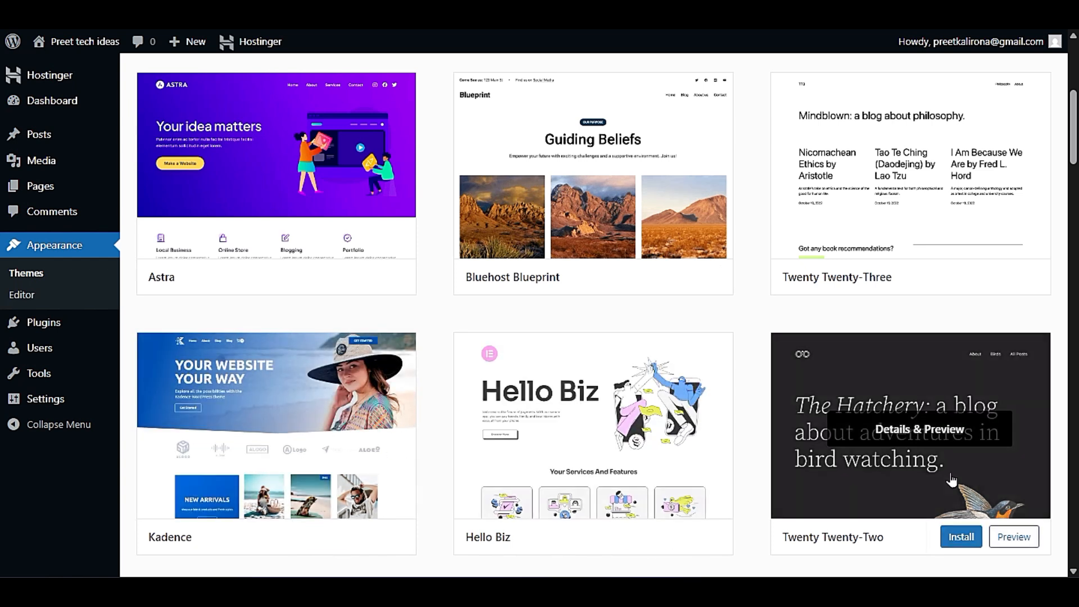
pyautogui.moveTo(915, 153)
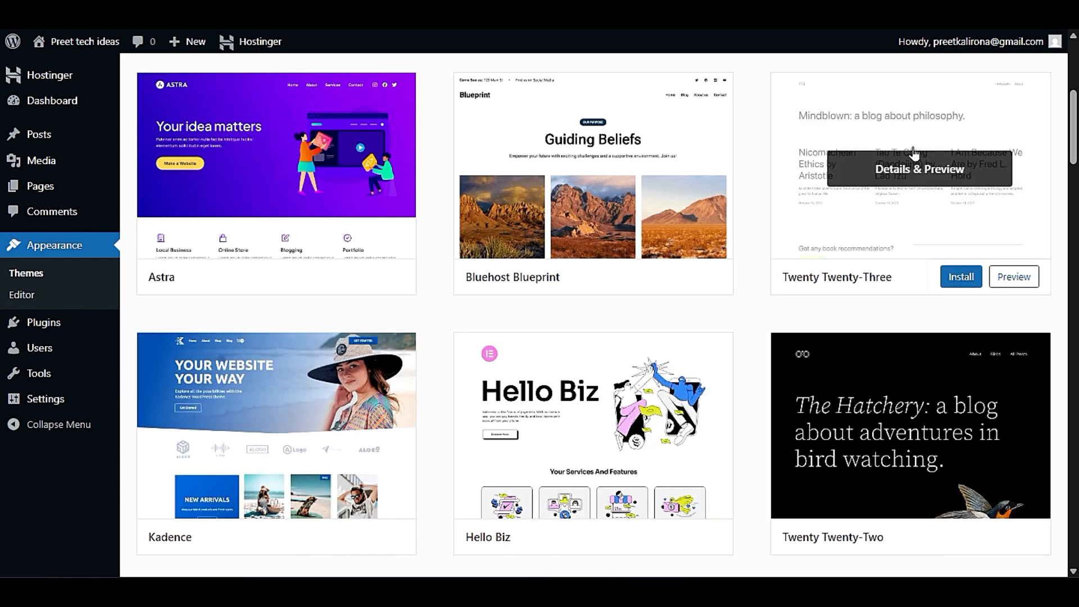
pyautogui.moveTo(871, 464)
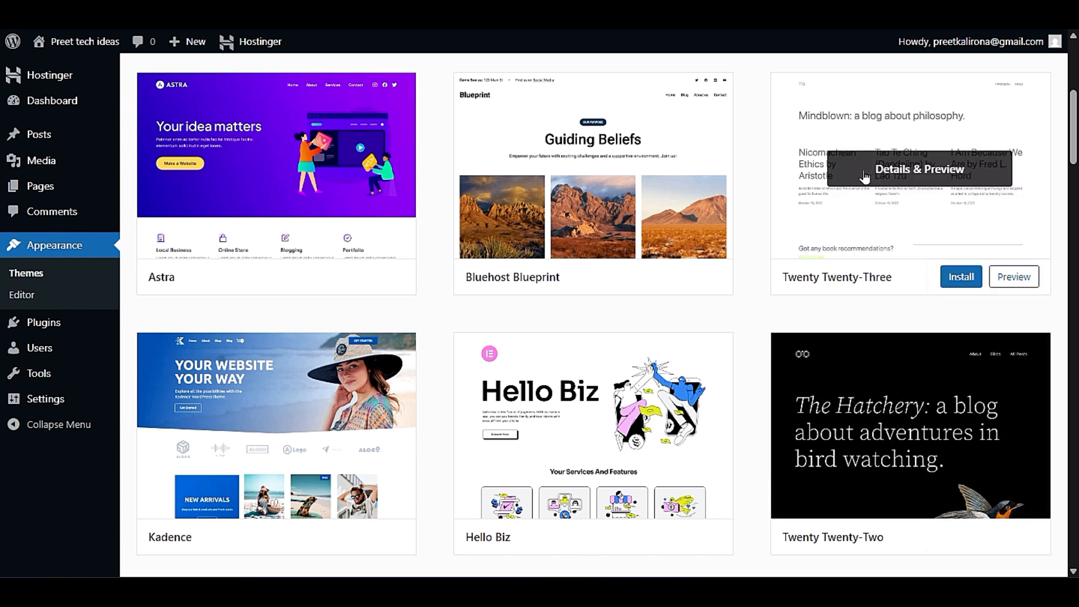
# - Examine the popular themes from OceanWP and GeneratePress through Envo One to Inspiro, Envo Royal and BlogHash
pyautogui.scroll(-5, 751, 498)
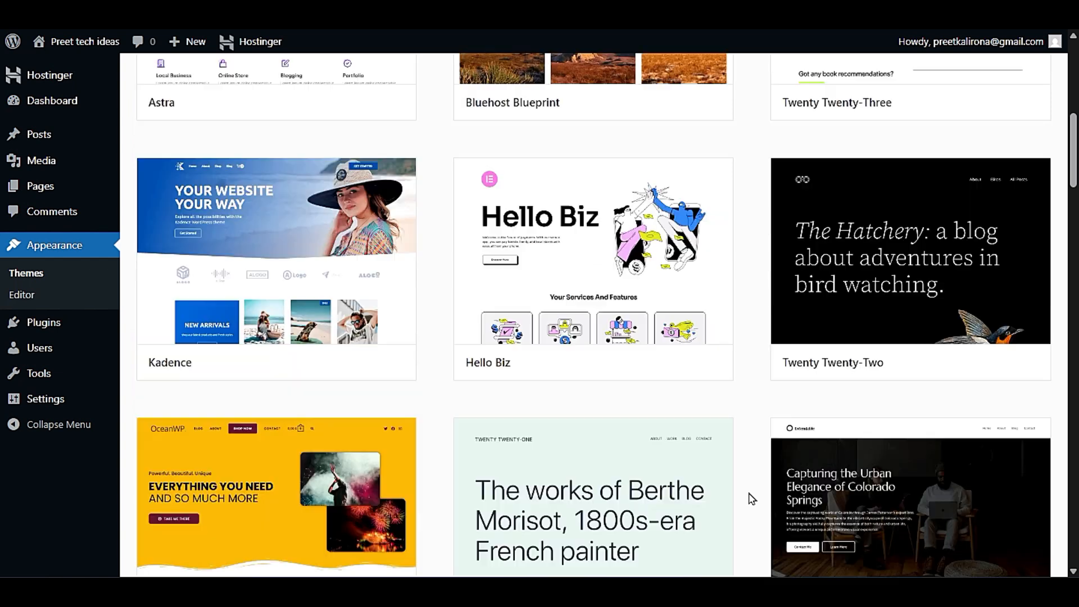
pyautogui.moveTo(236, 340)
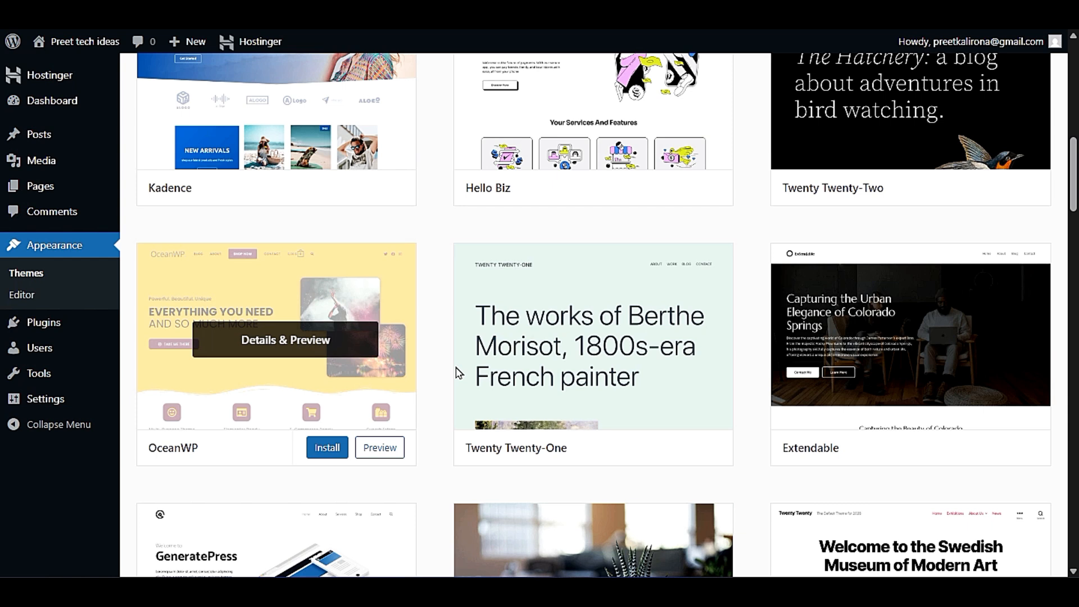
pyautogui.moveTo(889, 355)
pyautogui.scroll(-6, 888, 355)
pyautogui.moveTo(301, 270)
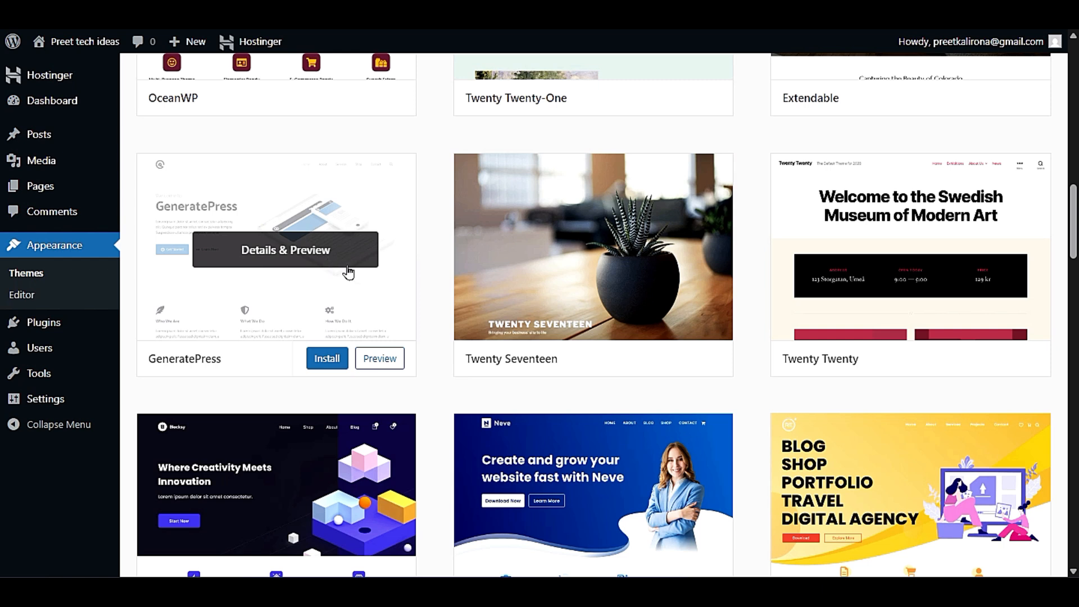
pyautogui.scroll(-3, 424, 363)
pyautogui.scroll(-3, 424, 363)
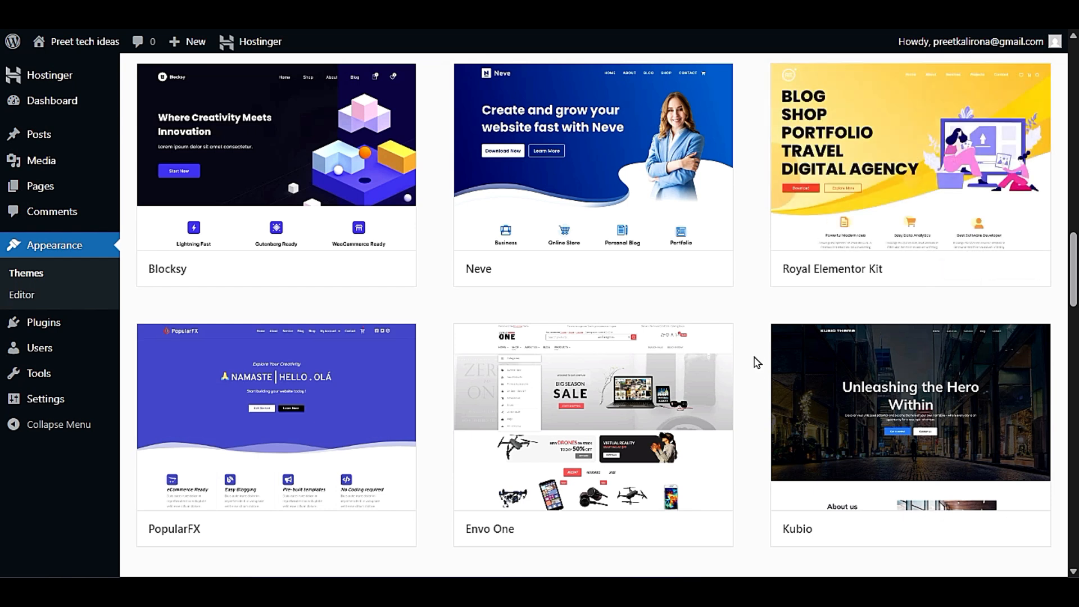
pyautogui.scroll(-3, 759, 371)
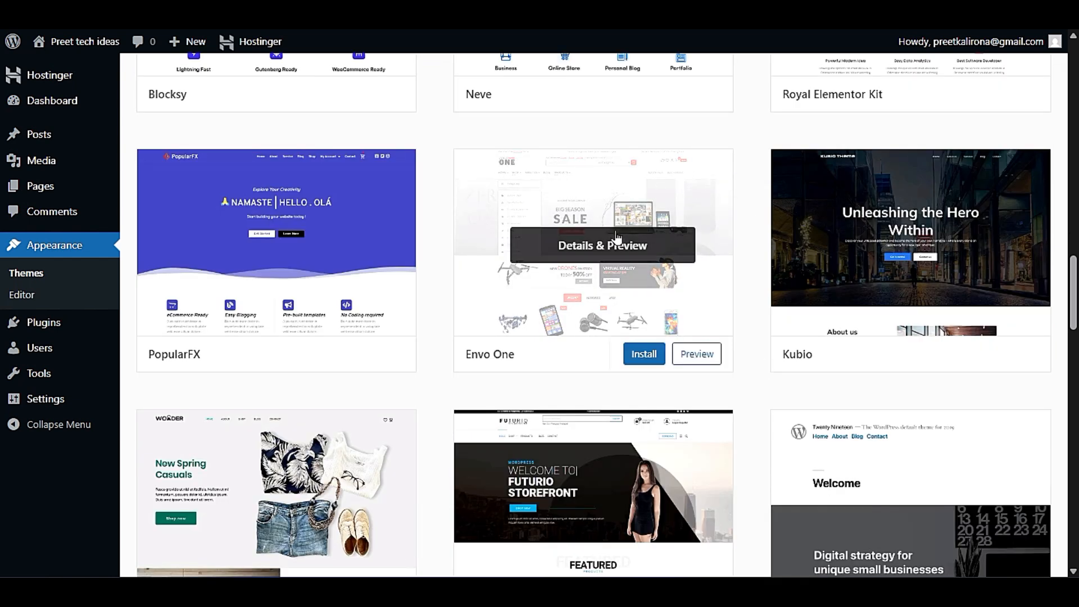
pyautogui.scroll(-6, 419, 456)
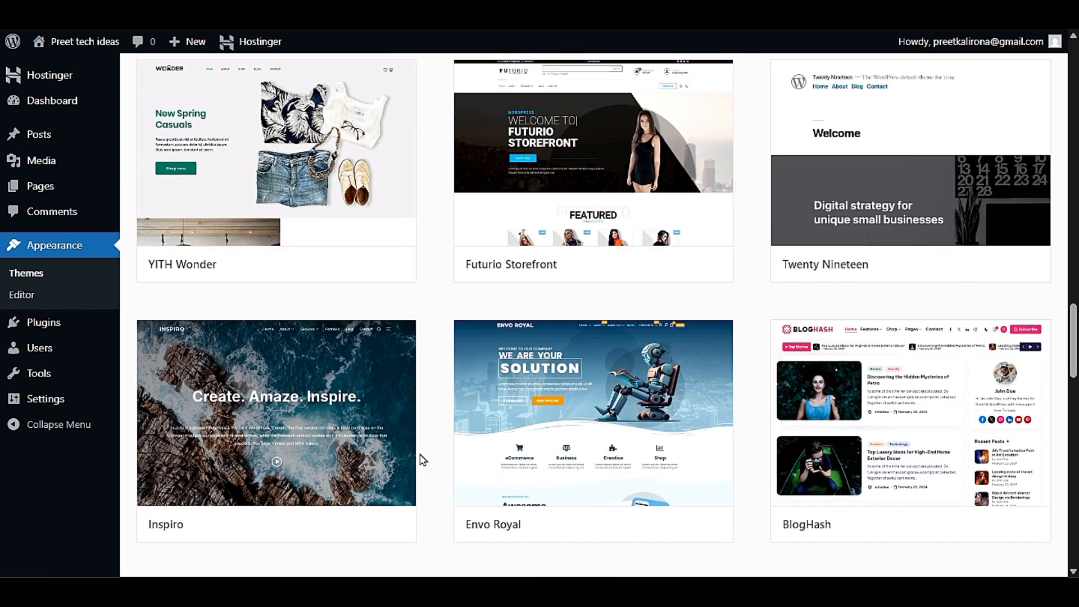
# - Browse further through the popular themes, past Twenty Sixteen, Hestia, Storefront and Sydney to Woostify, OnePress and NewsMatic
pyautogui.moveTo(674, 100)
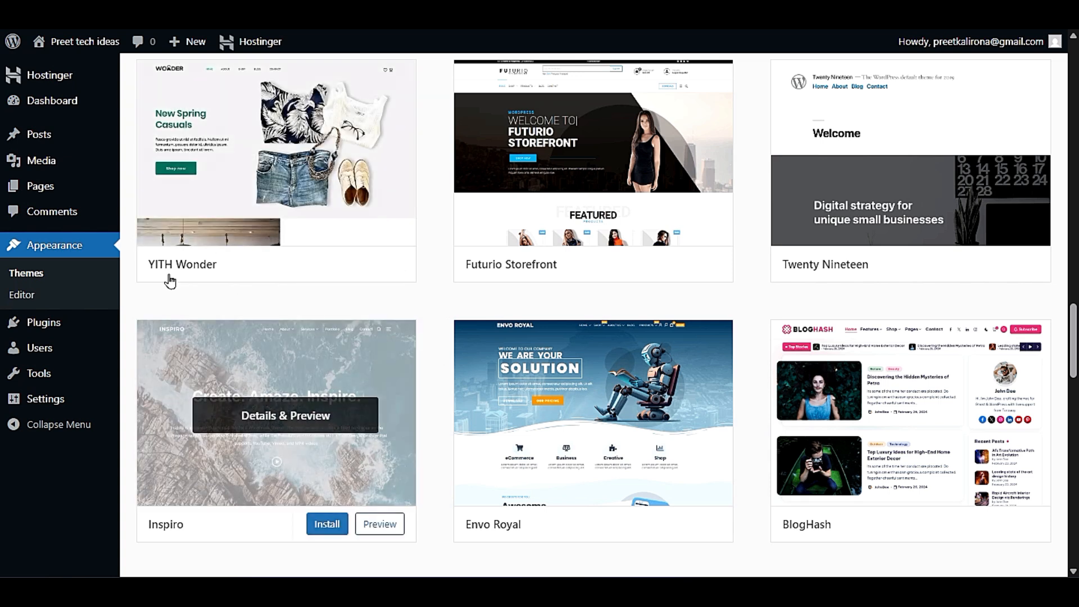
pyautogui.scroll(-5, 450, 365)
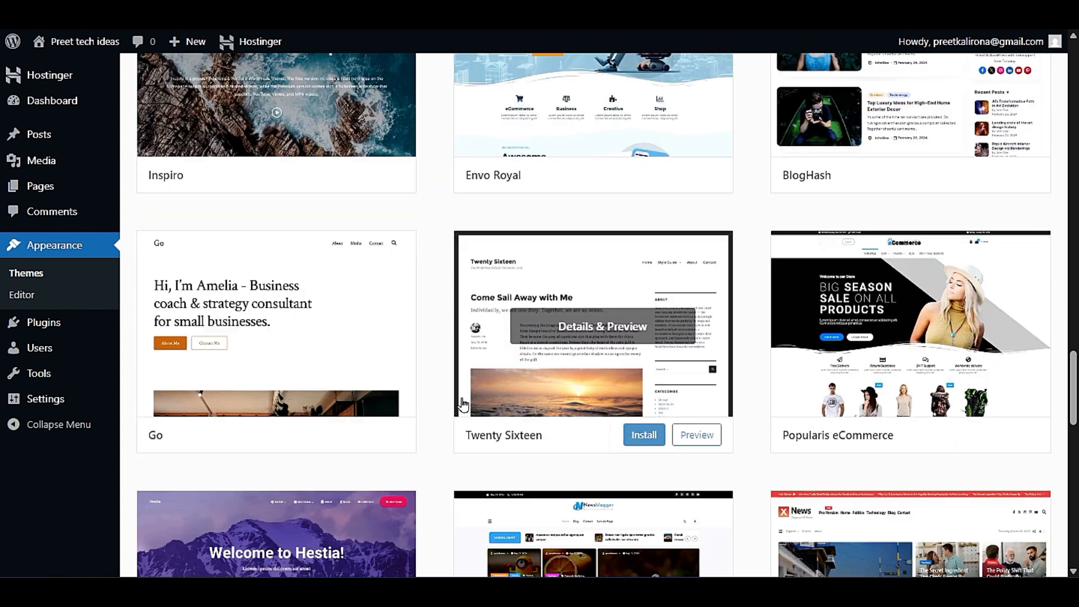
pyautogui.scroll(-3, 459, 416)
pyautogui.scroll(-3, 446, 441)
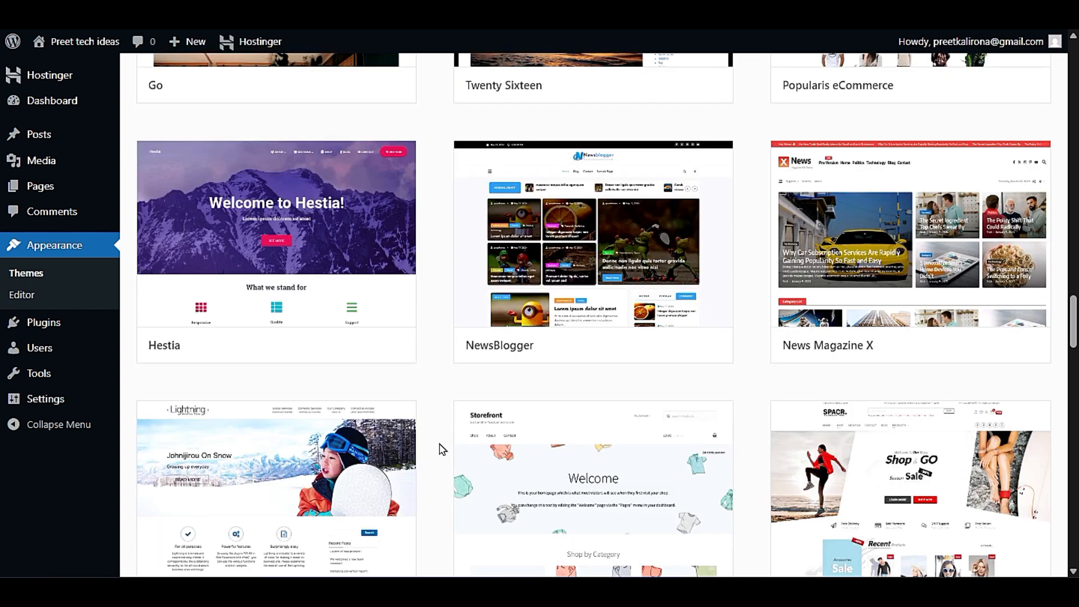
pyautogui.scroll(-3, 438, 456)
pyautogui.scroll(-3, 435, 459)
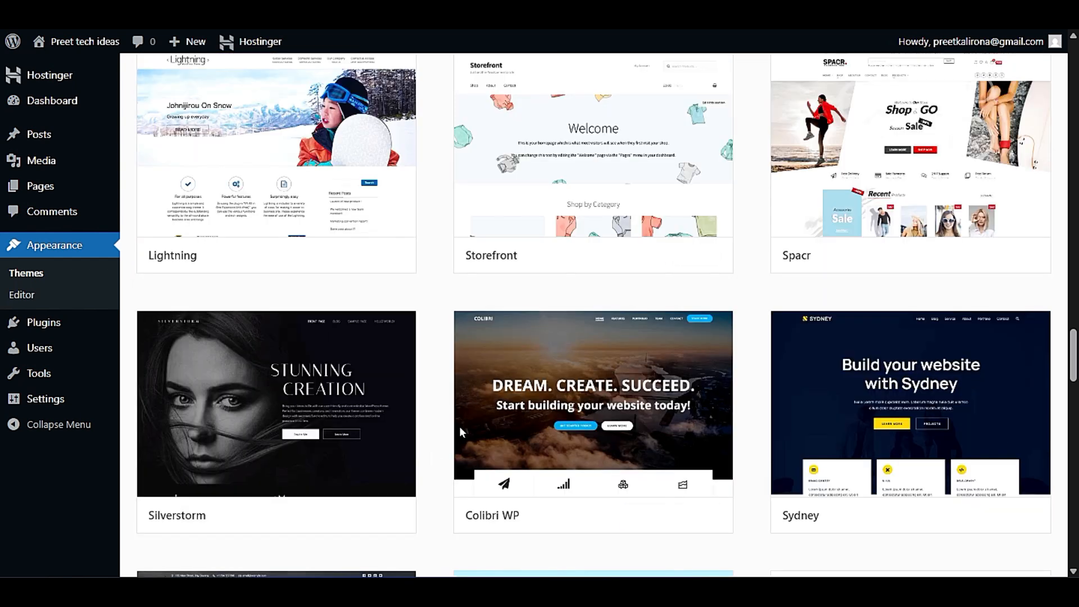
pyautogui.scroll(-9, 453, 374)
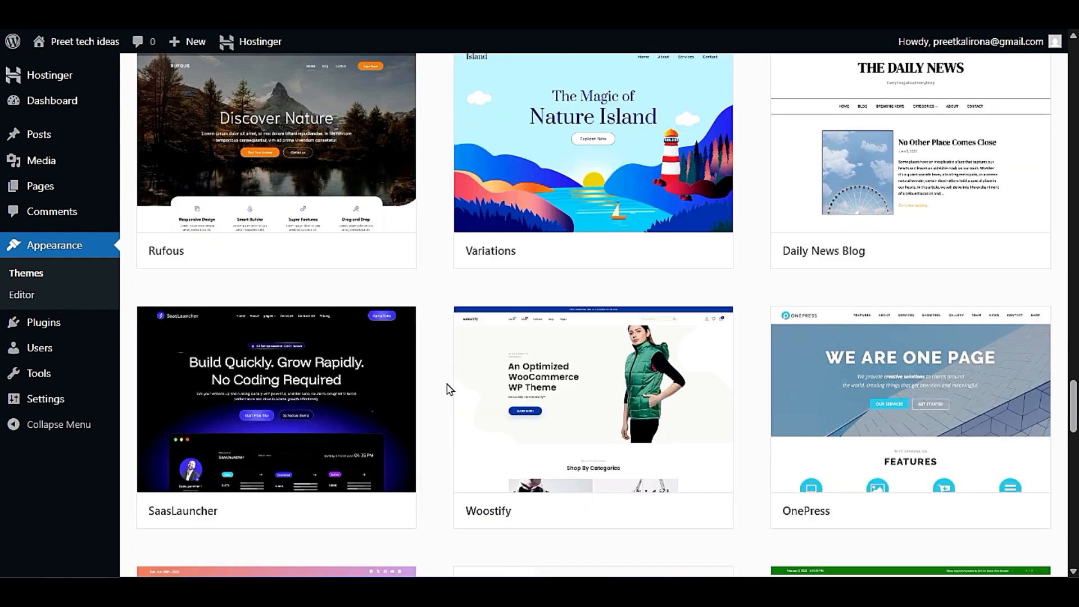
pyautogui.scroll(-3, 435, 416)
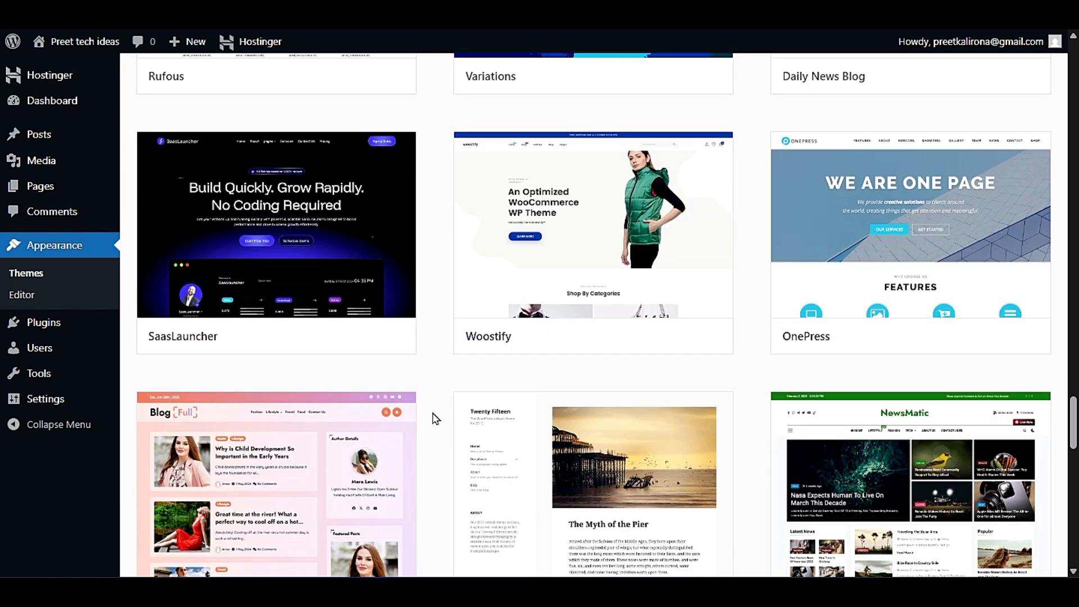
# - Look further through the popular themes past Zakra and Hello Commerce, and return to the beginning of the list
pyautogui.moveTo(662, 284)
pyautogui.scroll(-15, 441, 423)
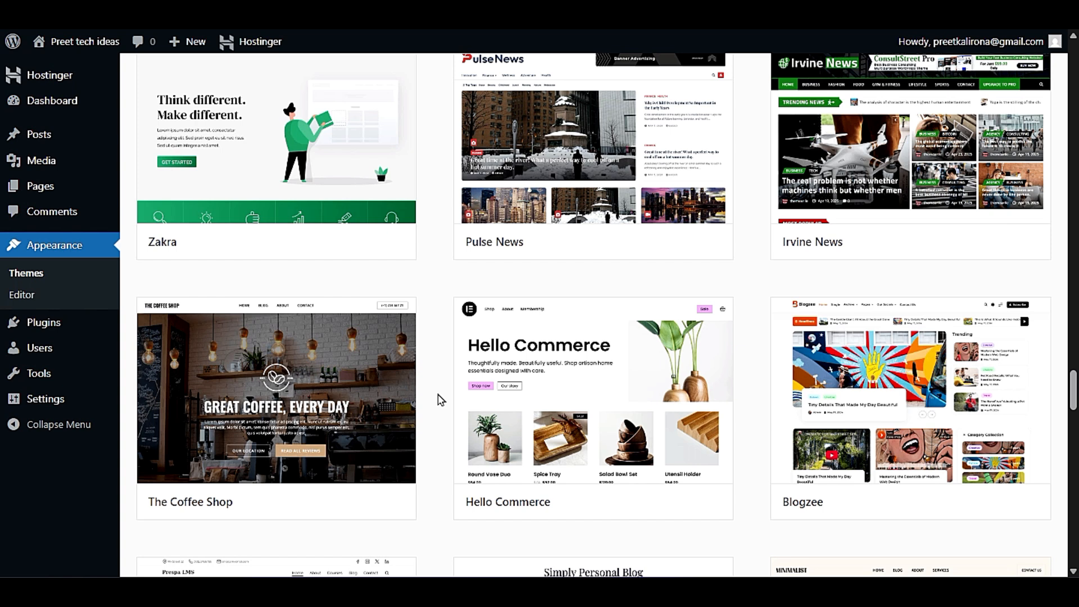
pyautogui.scroll(15, 441, 400)
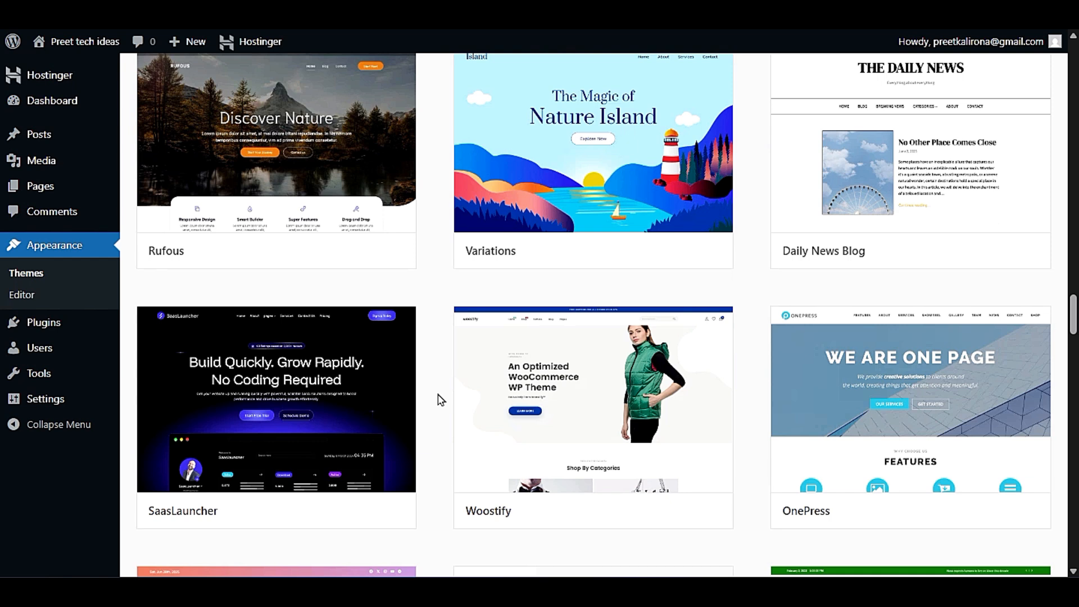
pyautogui.scroll(17, 441, 400)
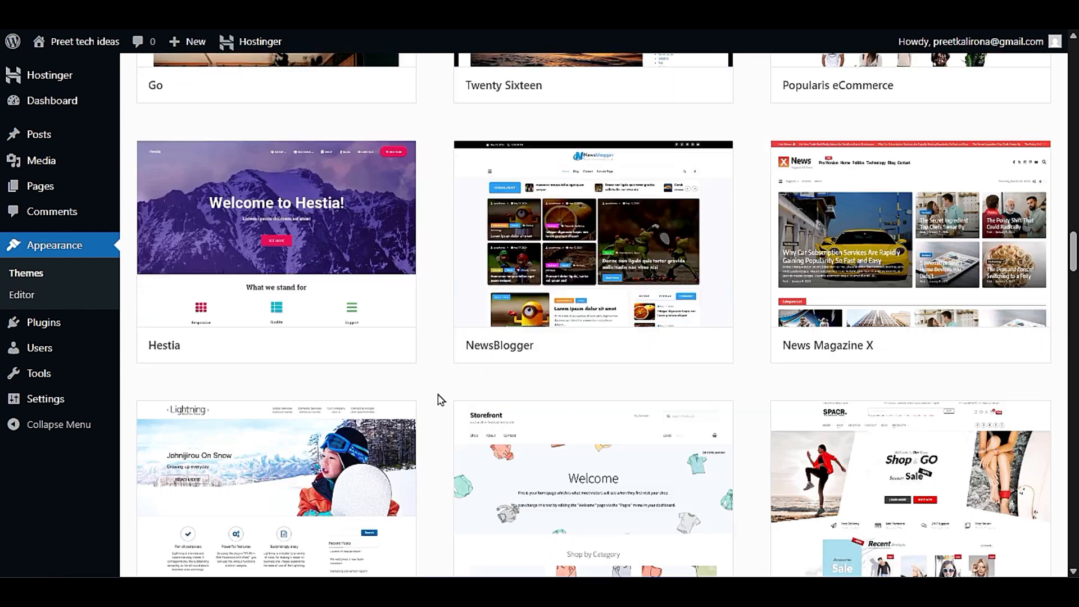
pyautogui.scroll(20, 441, 401)
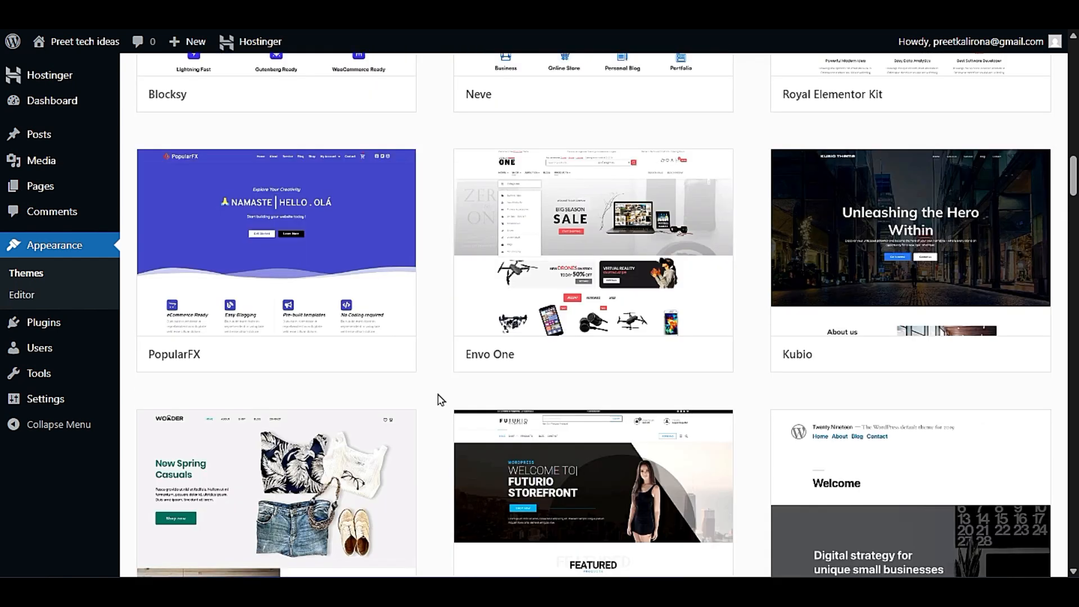
pyautogui.scroll(3, 441, 400)
pyautogui.scroll(17, 441, 400)
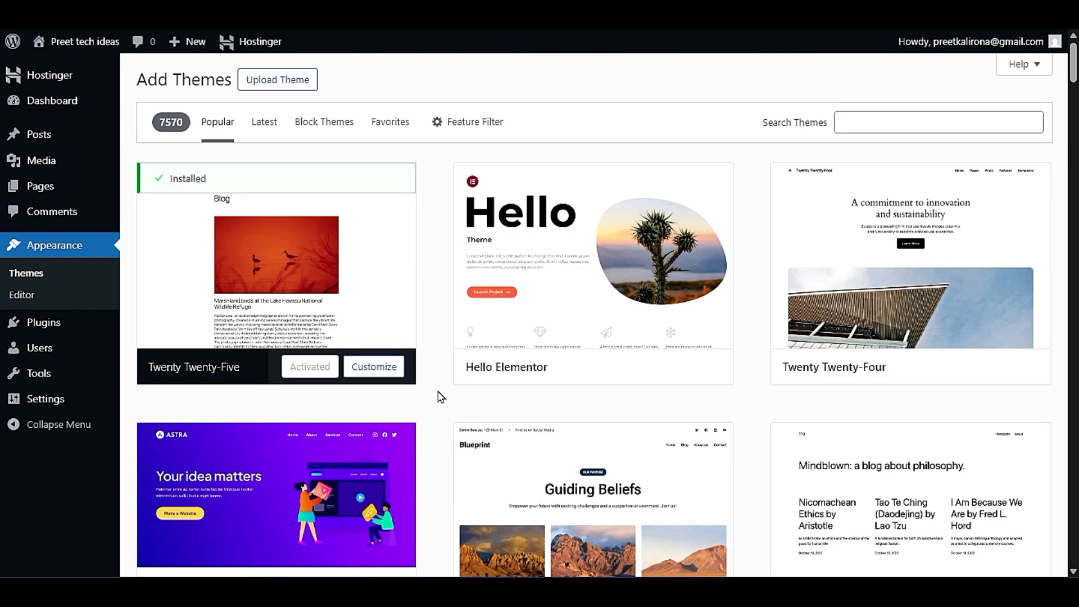
# - Show the Block Themes and examine them from Veterinary Dogcare and Bizora down to Venture Grove Lite and Dravix
pyautogui.click(324, 126)
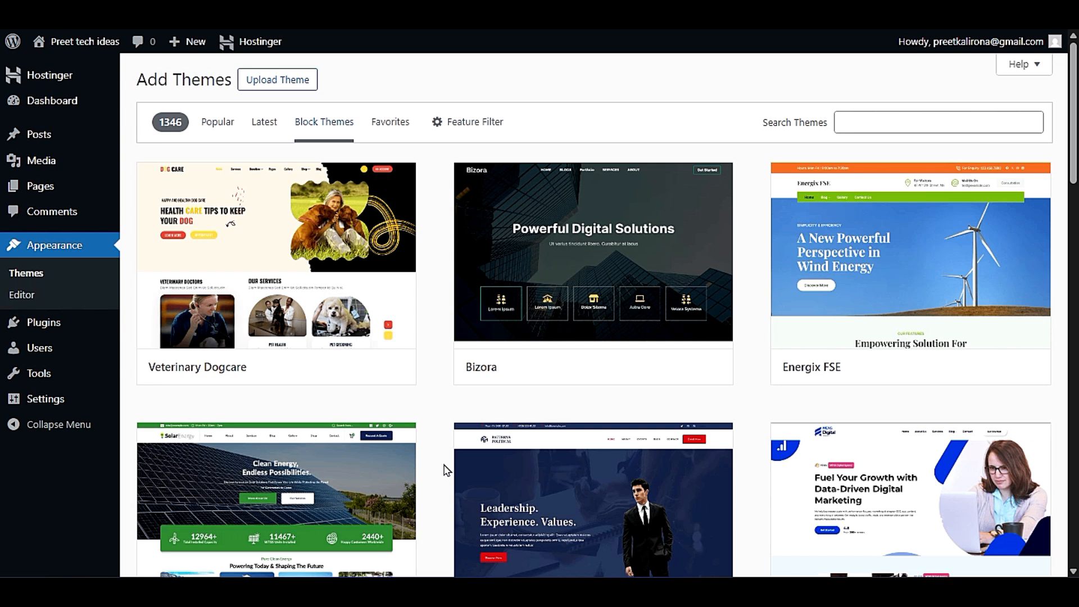
pyautogui.moveTo(294, 227)
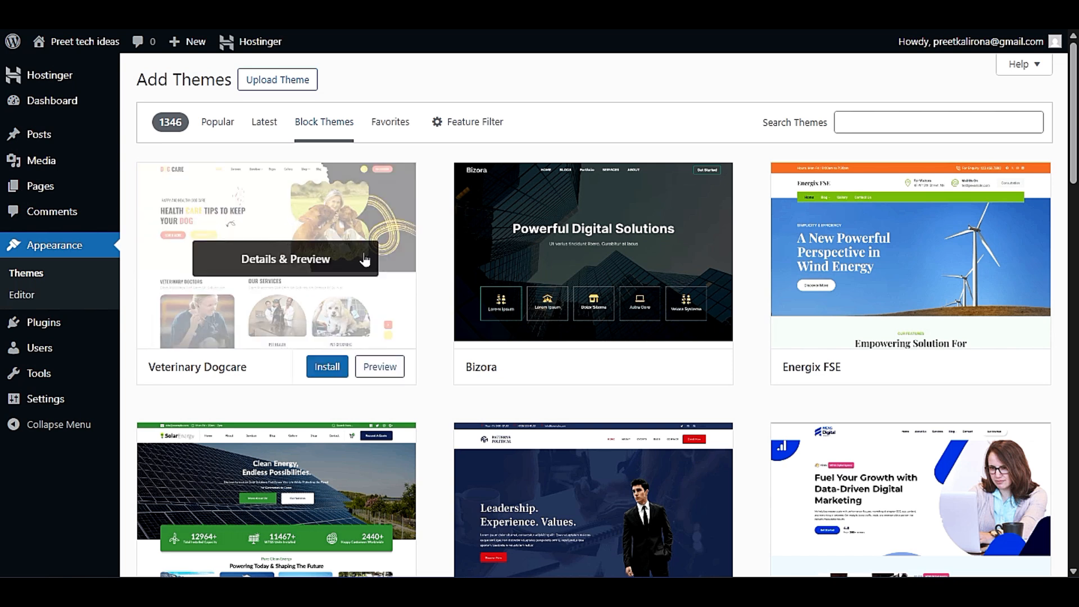
pyautogui.scroll(-3, 732, 450)
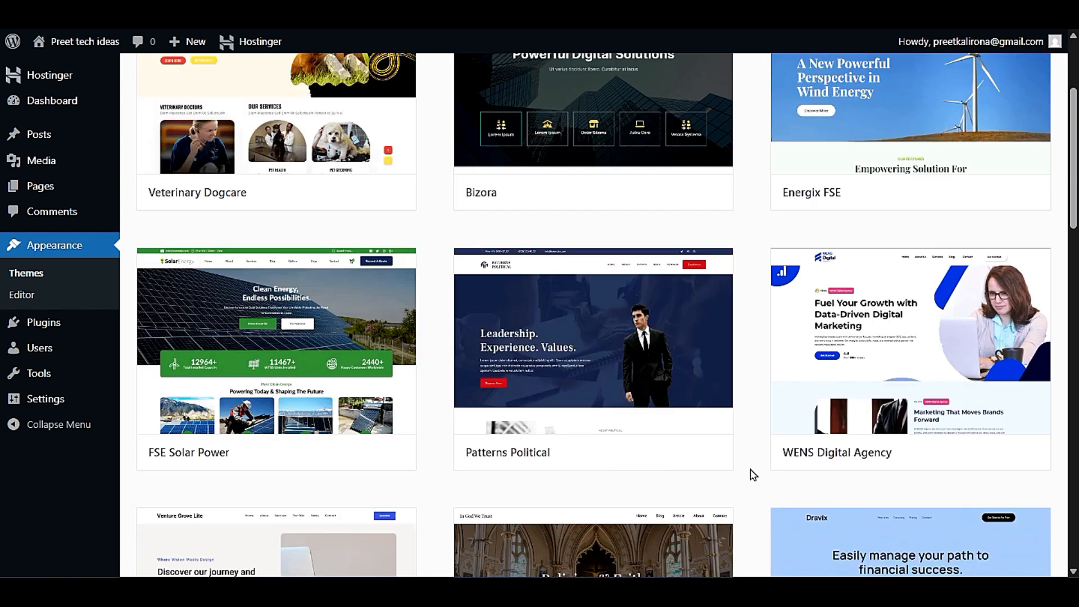
pyautogui.scroll(-3, 753, 475)
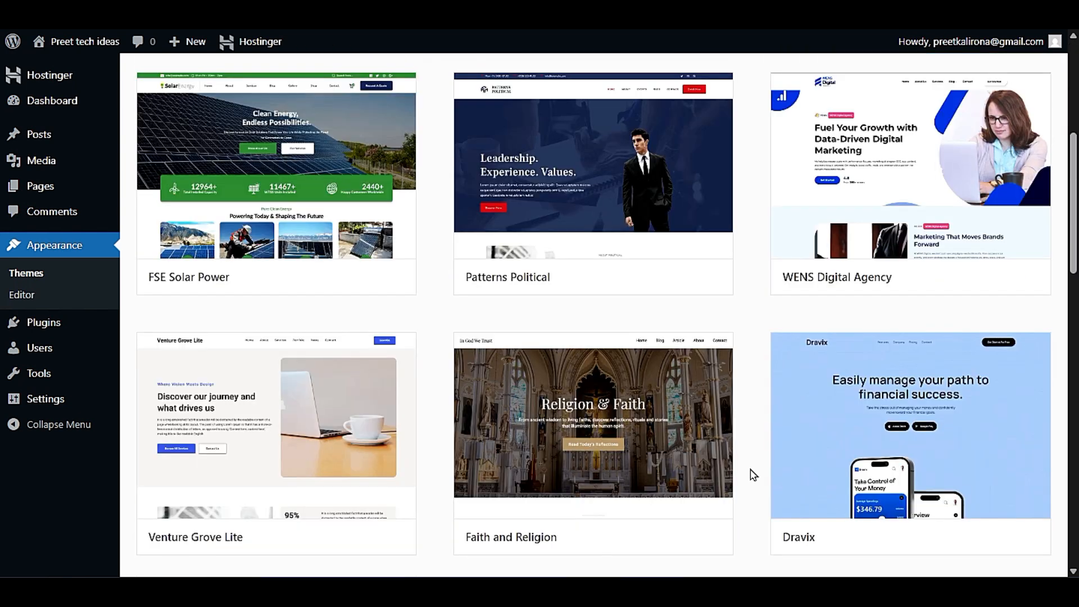
pyautogui.scroll(-3, 405, 330)
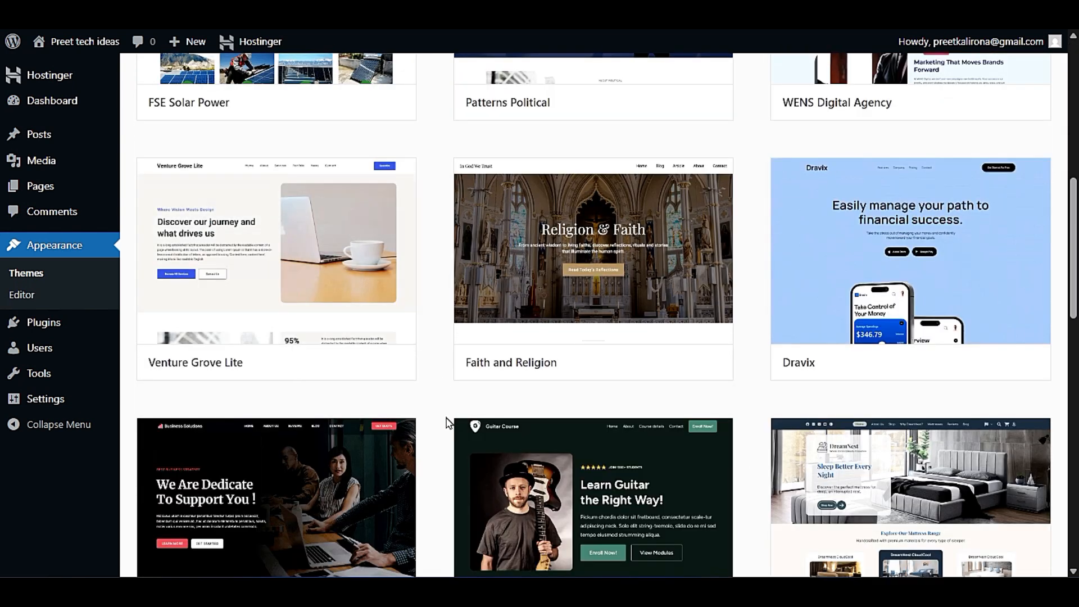
pyautogui.scroll(-10, 440, 441)
pyautogui.scroll(20, 441, 441)
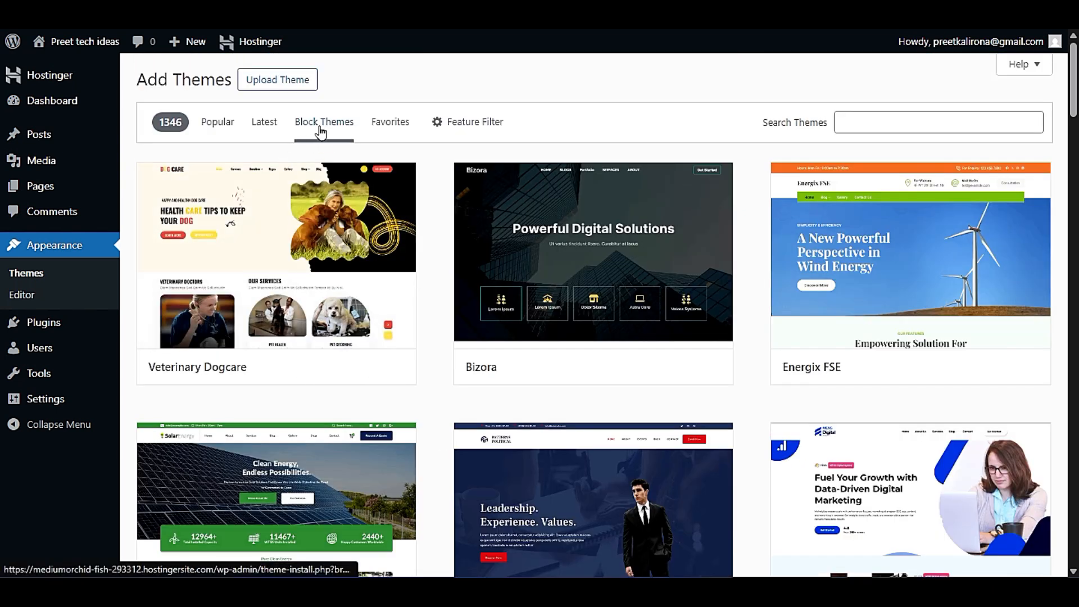
# - Show the Latest themes and skim them from News Brick Kit down to Energix FSE and Patterns Political
pyautogui.click(276, 132)
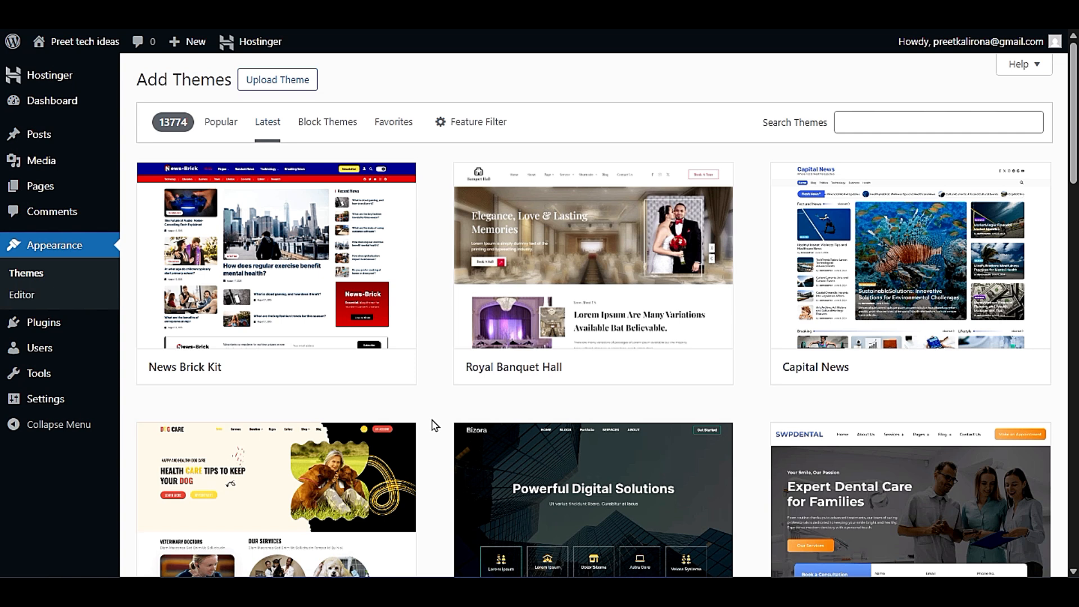
pyautogui.scroll(-5, 429, 430)
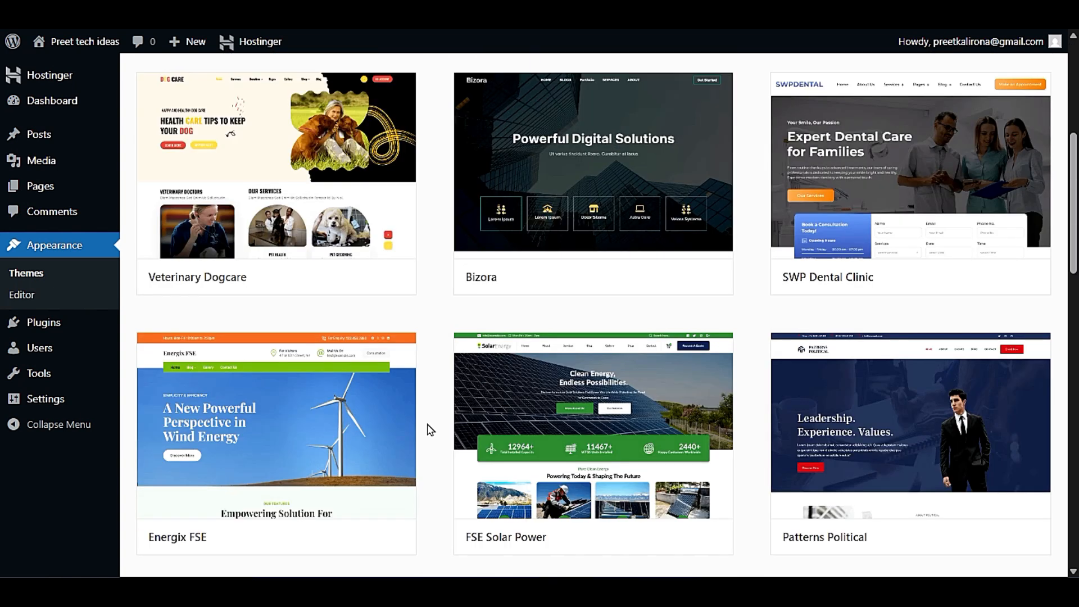
pyautogui.scroll(5, 430, 430)
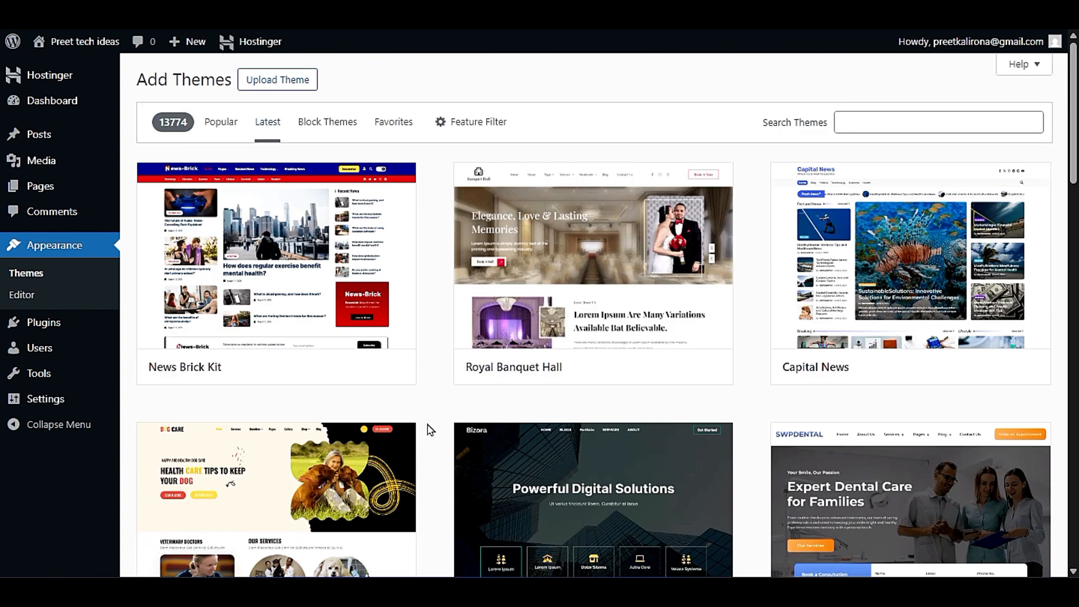
# - Find Royal Elementor Kit among the Popular themes, then install and activate it
pyautogui.click(213, 127)
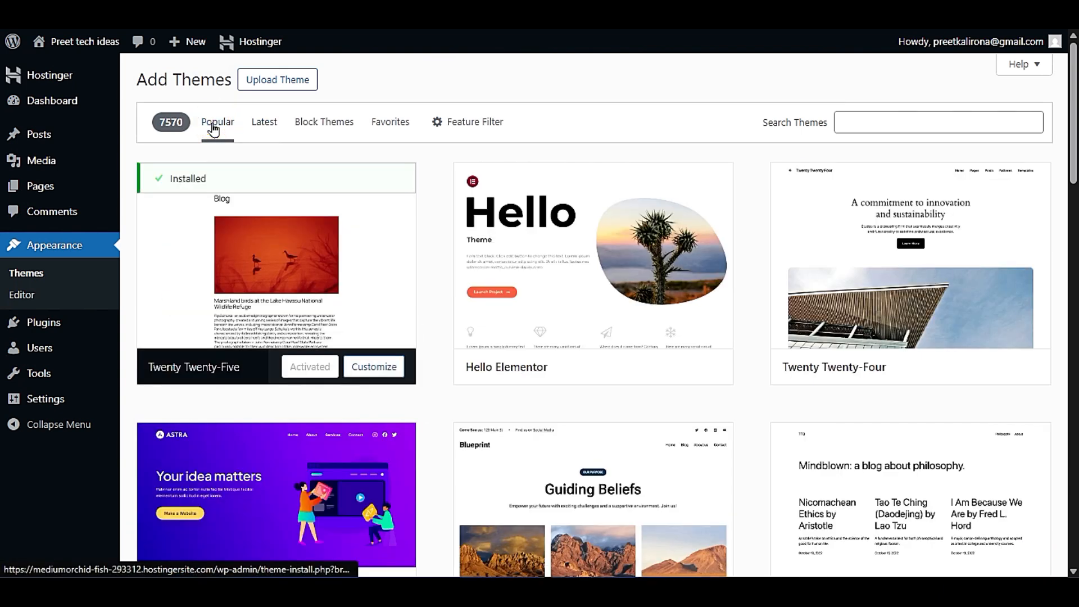
pyautogui.scroll(-10, 445, 426)
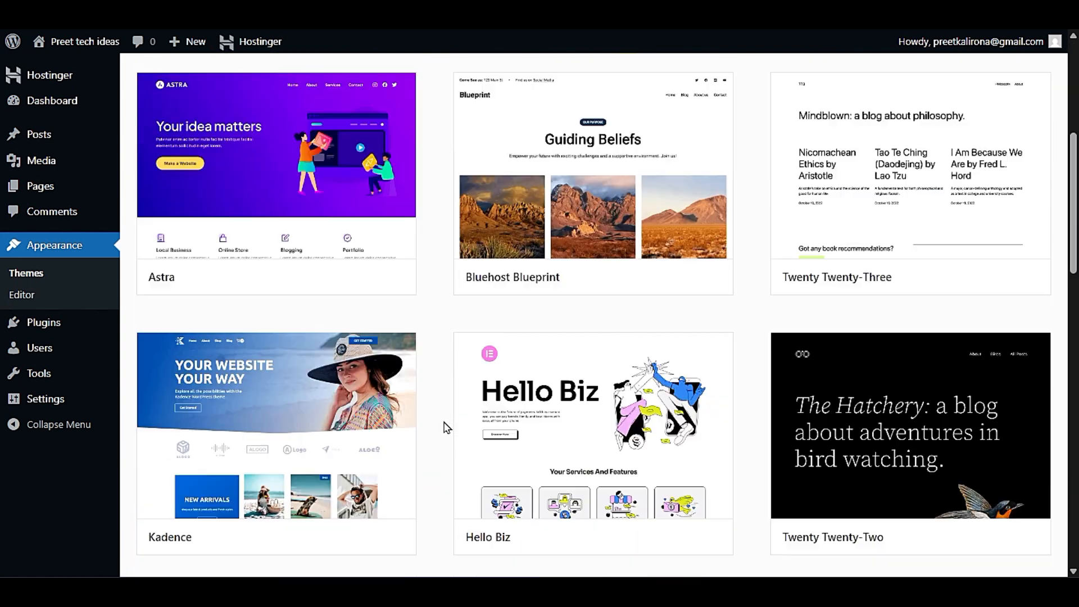
pyautogui.scroll(-10, 445, 427)
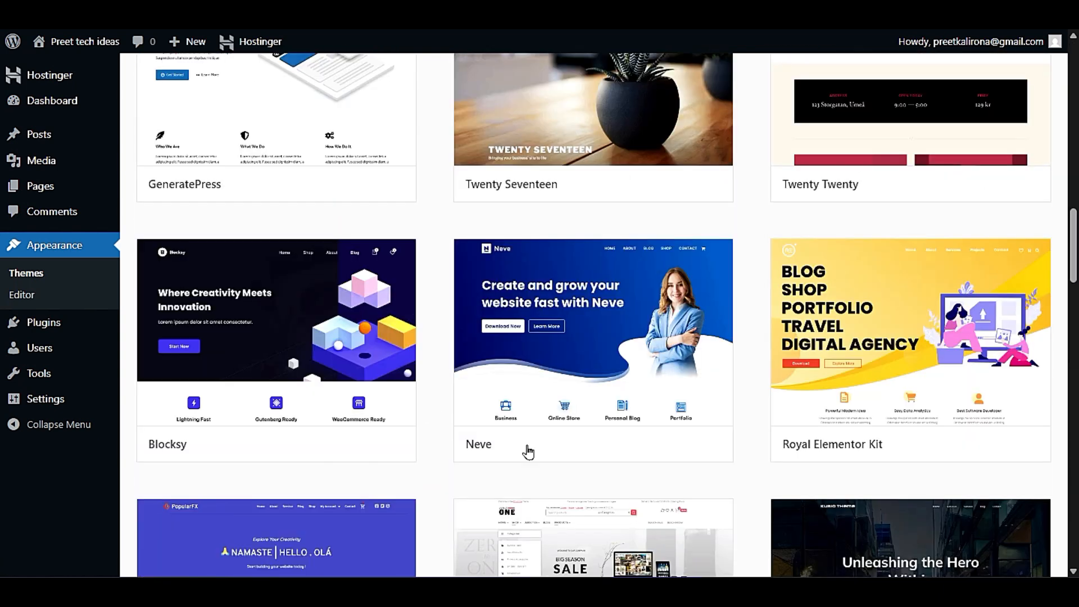
pyautogui.moveTo(883, 346)
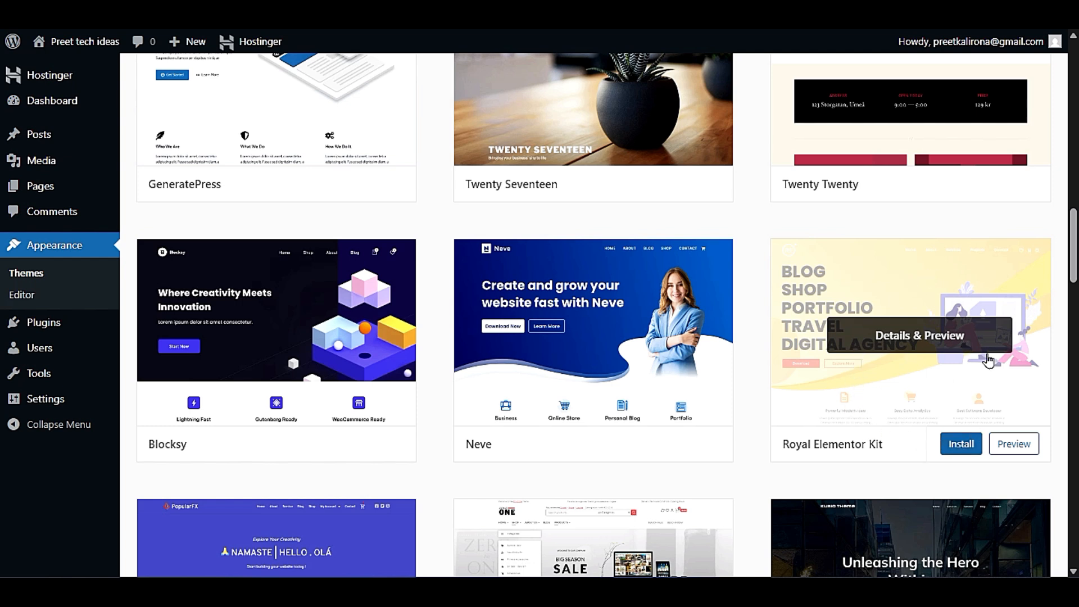
pyautogui.click(955, 443)
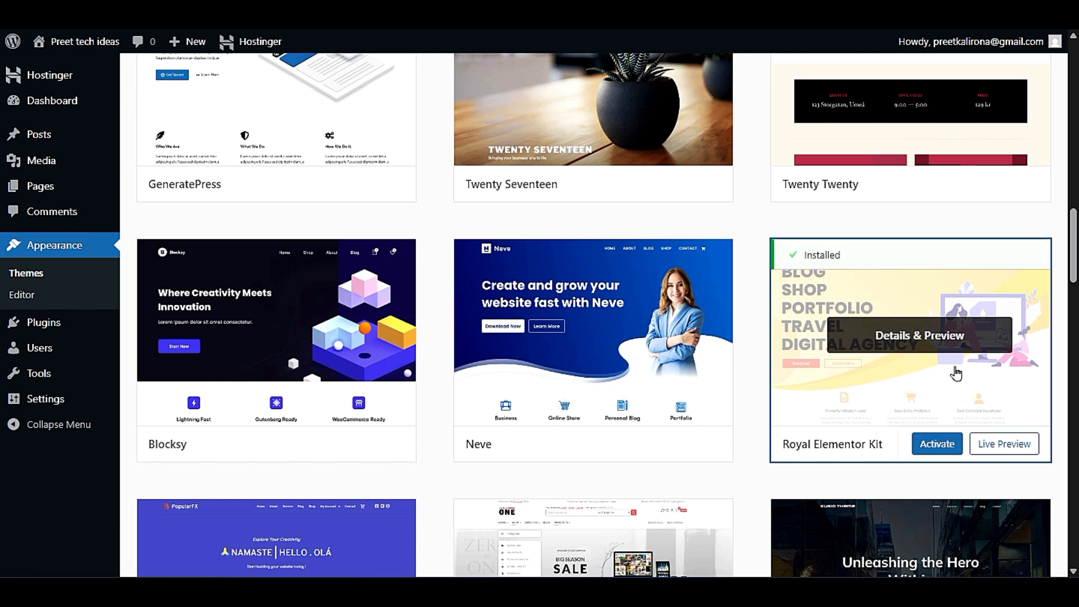
pyautogui.click(944, 444)
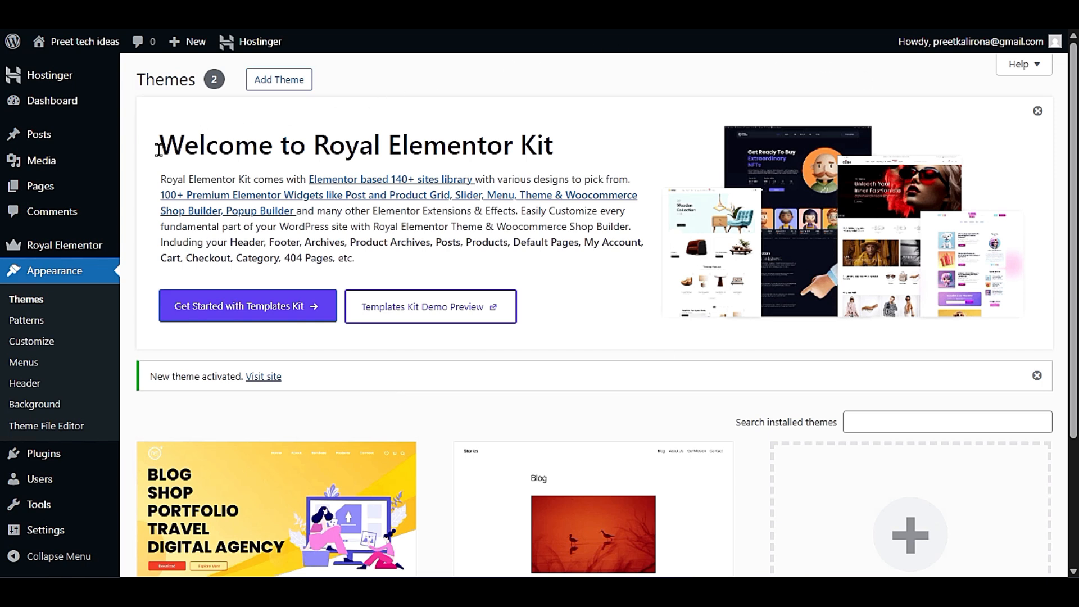
# - Read the Royal Elementor Kit welcome text on its sites library, premium widgets, extensions and customizable site parts
pyautogui.moveTo(160, 180); pyautogui.dragTo(247, 180)
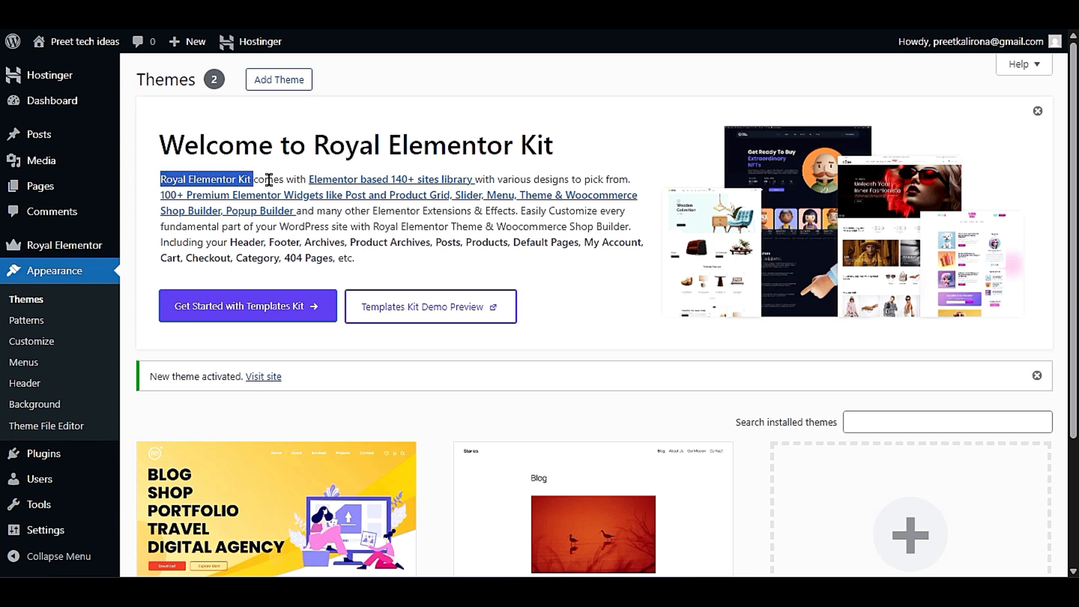
pyautogui.moveTo(253, 179); pyautogui.dragTo(500, 176)
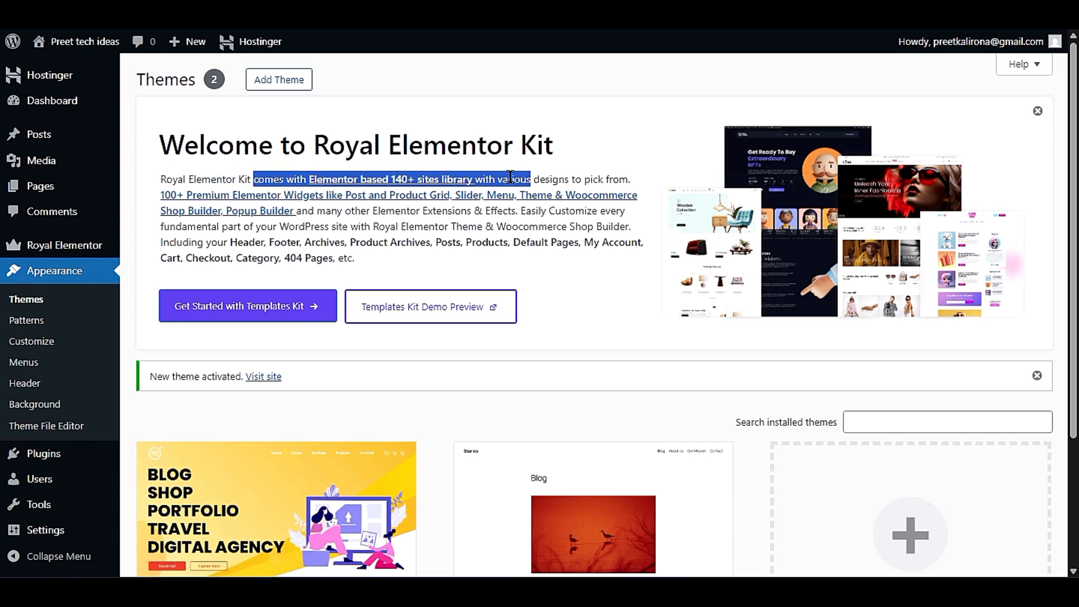
pyautogui.click(533, 177)
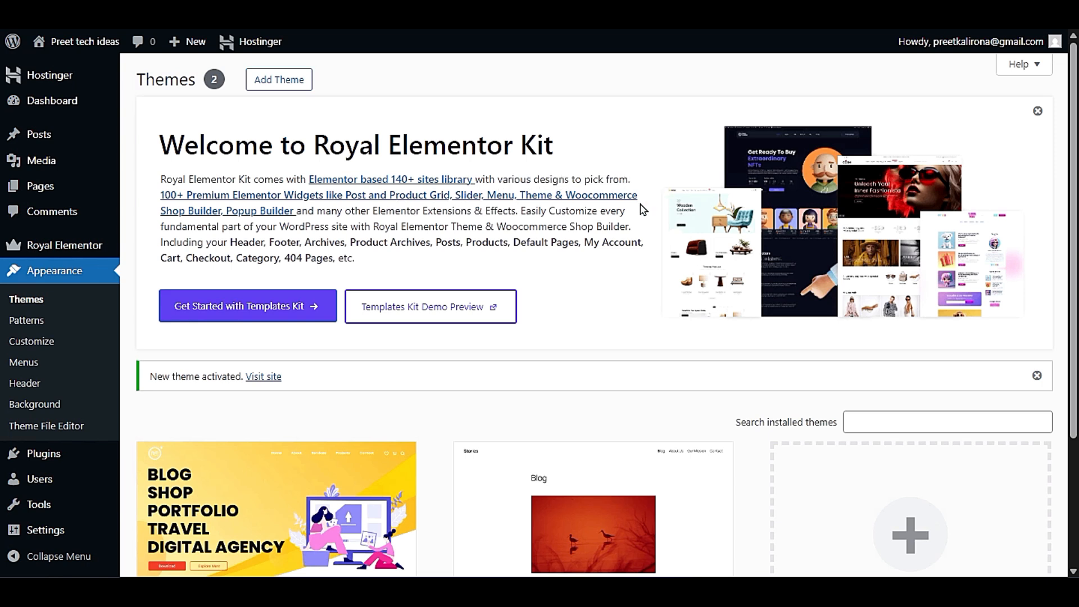
pyautogui.moveTo(161, 195); pyautogui.dragTo(382, 199)
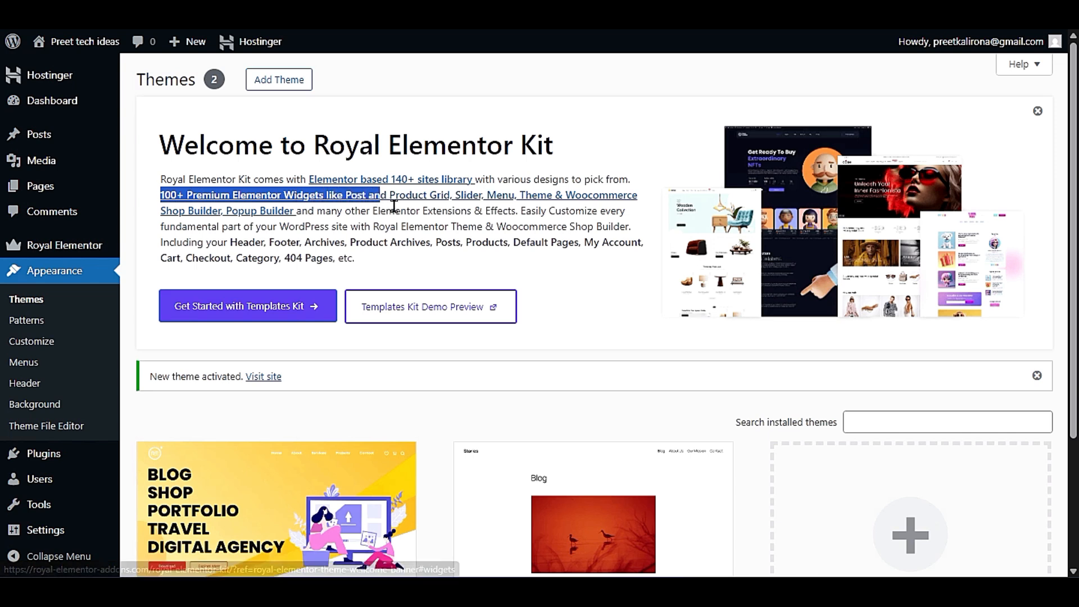
pyautogui.click(397, 205)
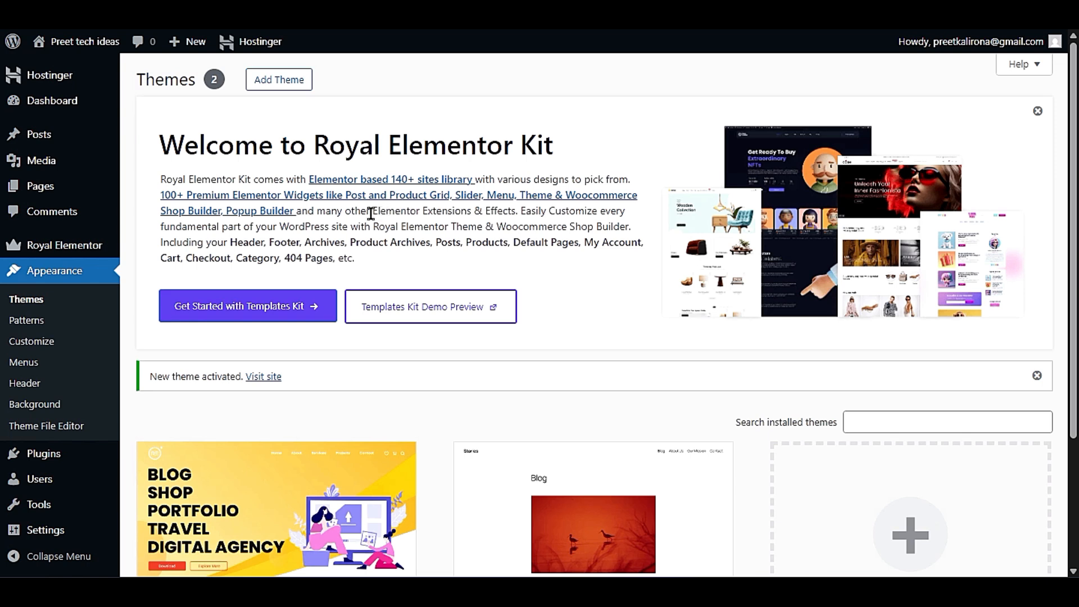
pyautogui.moveTo(161, 195); pyautogui.dragTo(637, 197)
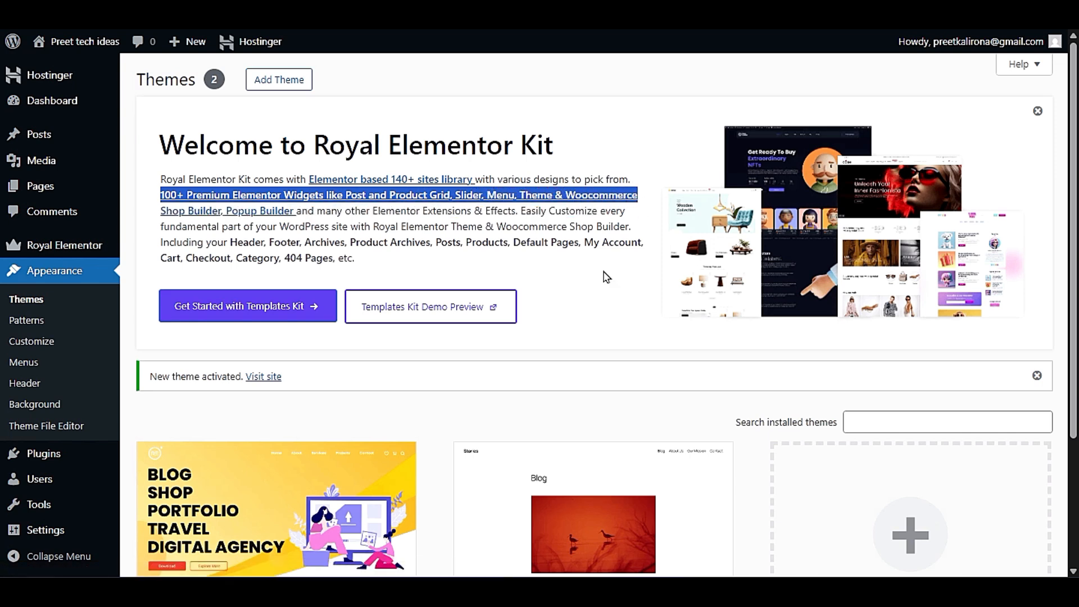
pyautogui.click(441, 256)
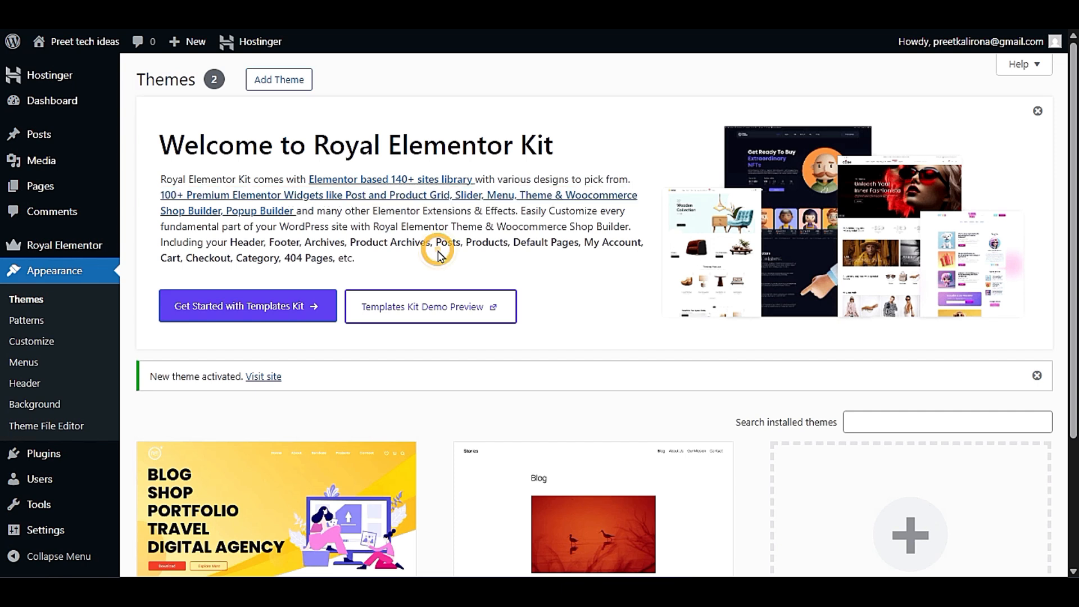
pyautogui.moveTo(316, 212); pyautogui.dragTo(627, 236)
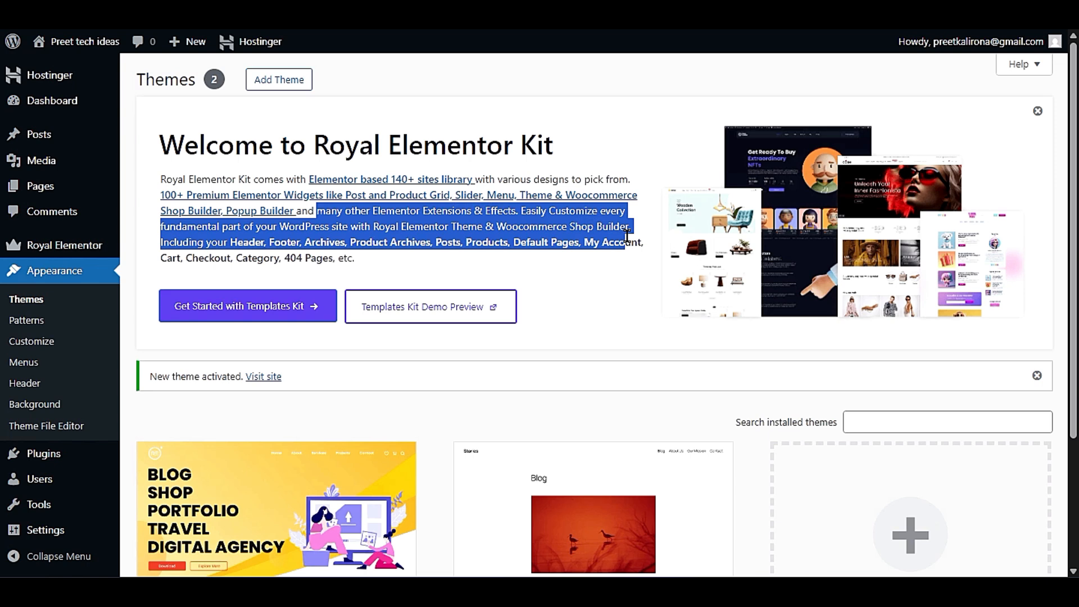
pyautogui.click(626, 266)
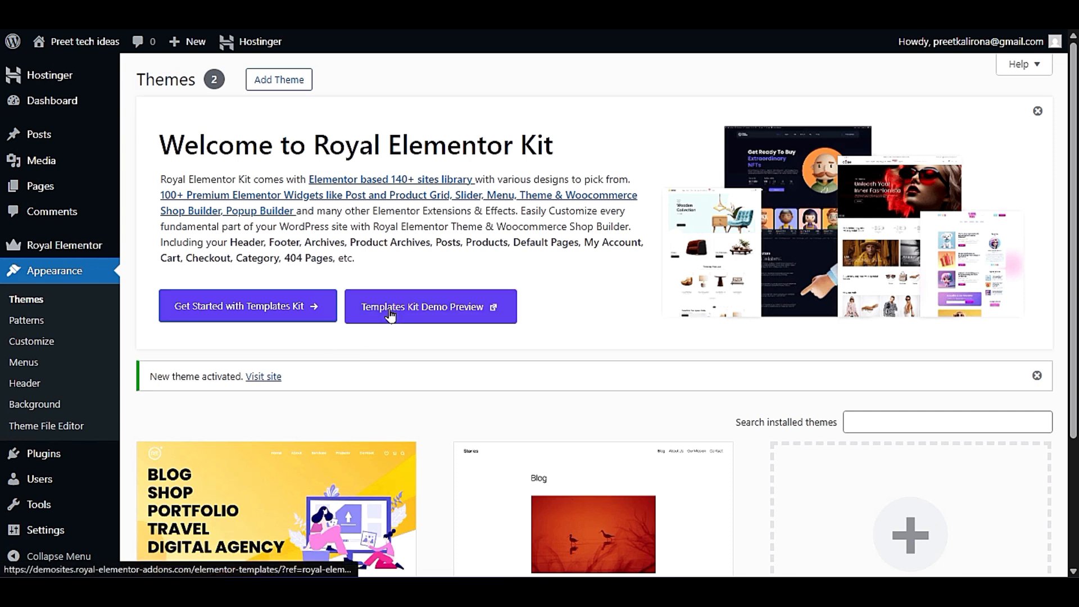
# - Open the Royal Elementor Templates Kit demo library and filter the template kits by Shop
pyautogui.click(490, 309)
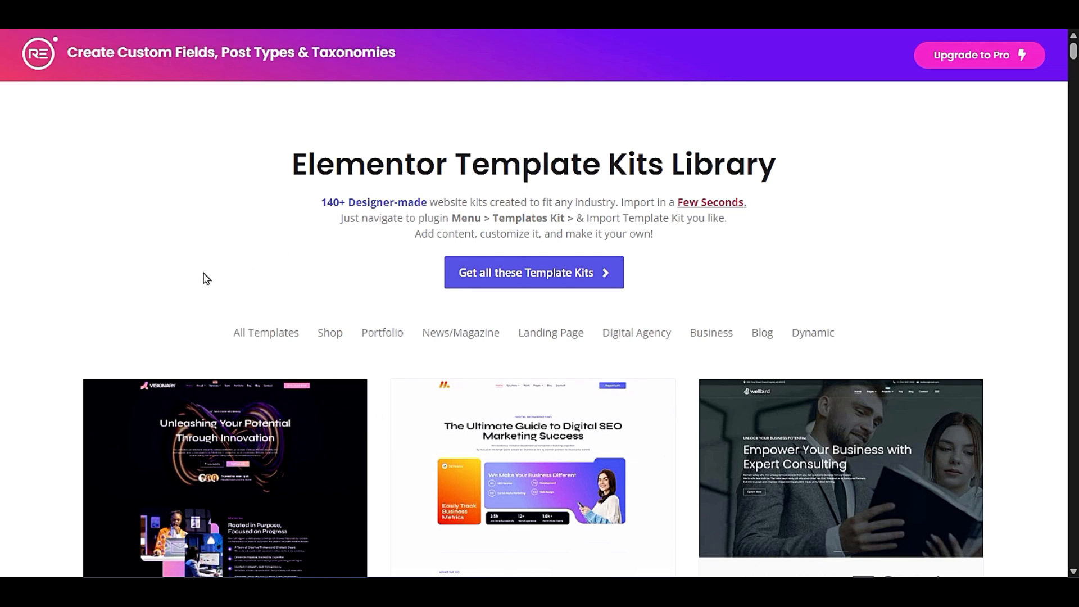
pyautogui.scroll(-3, 204, 277)
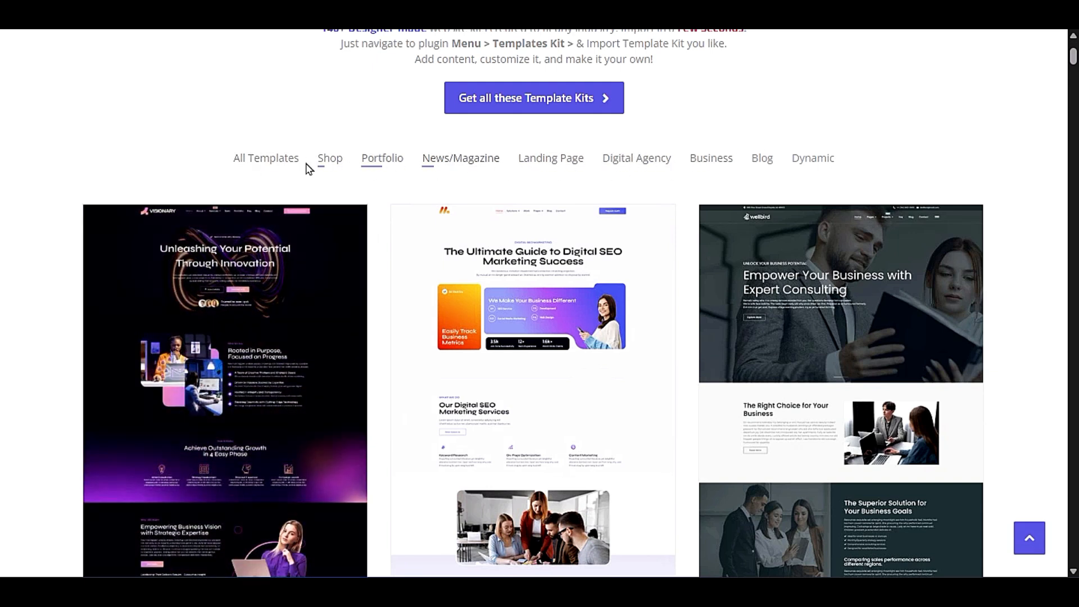
pyautogui.click(340, 160)
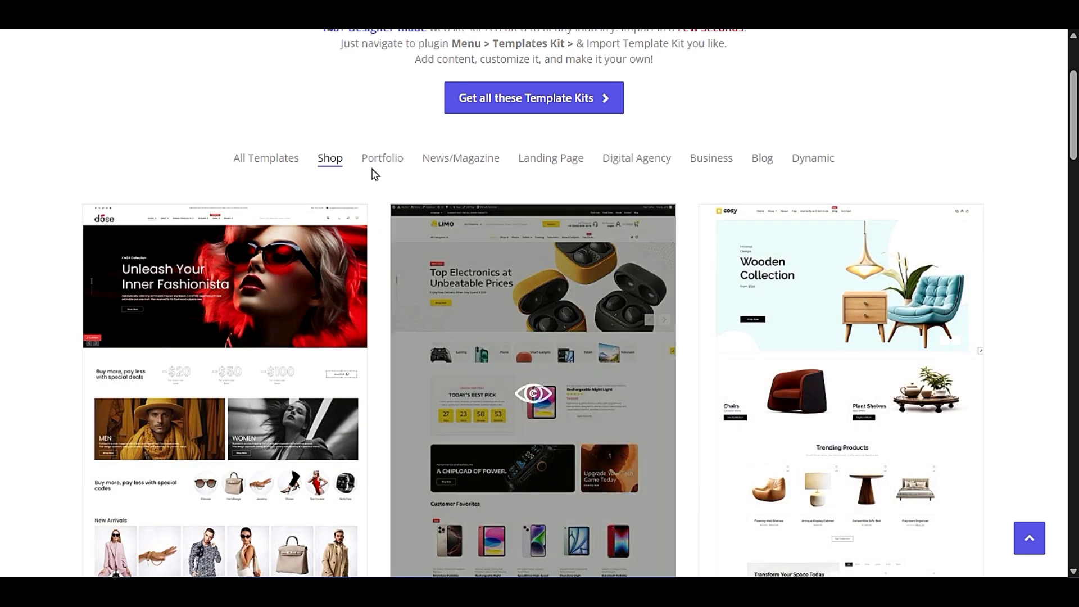
# - Open the Limo electronics shop demo and examine its homepage banner, product categories, daily pick and promotional sections
pyautogui.click(537, 386)
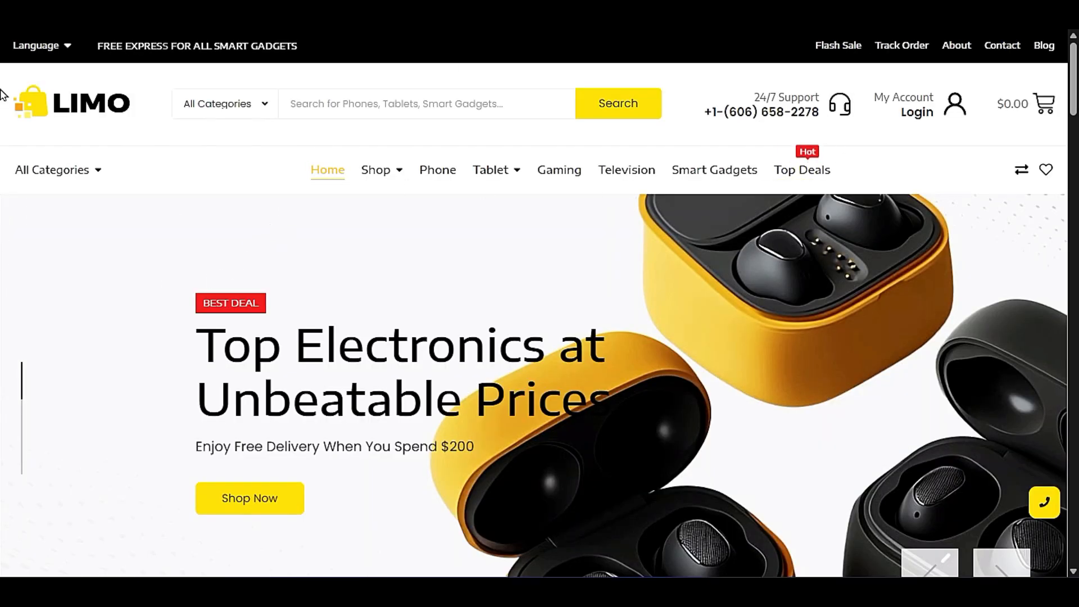
pyautogui.scroll(-6, 766, 265)
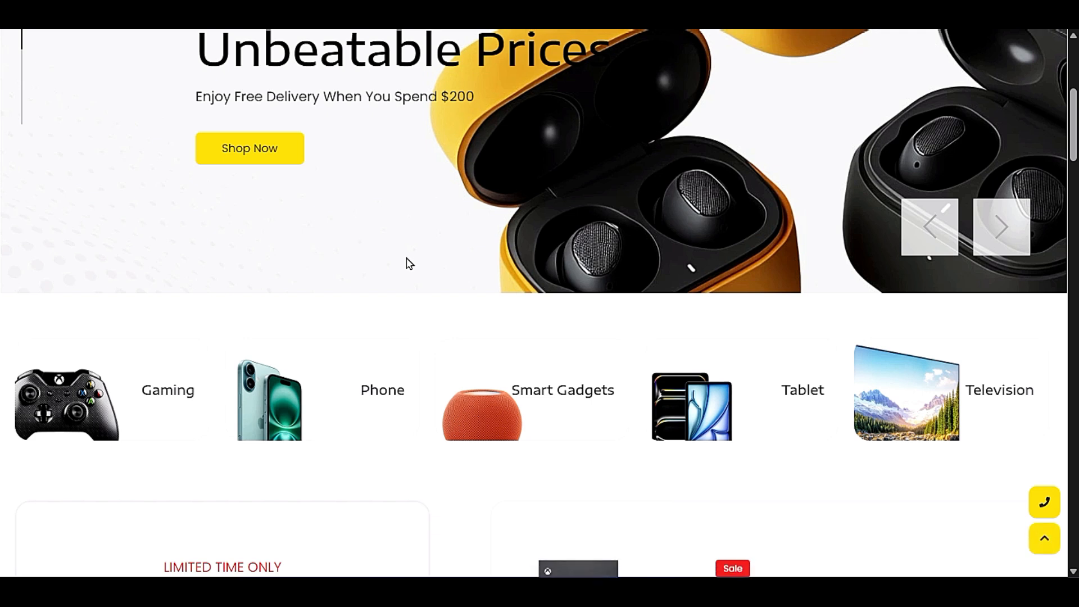
pyautogui.scroll(-3, 671, 215)
pyautogui.scroll(-6, 36, 245)
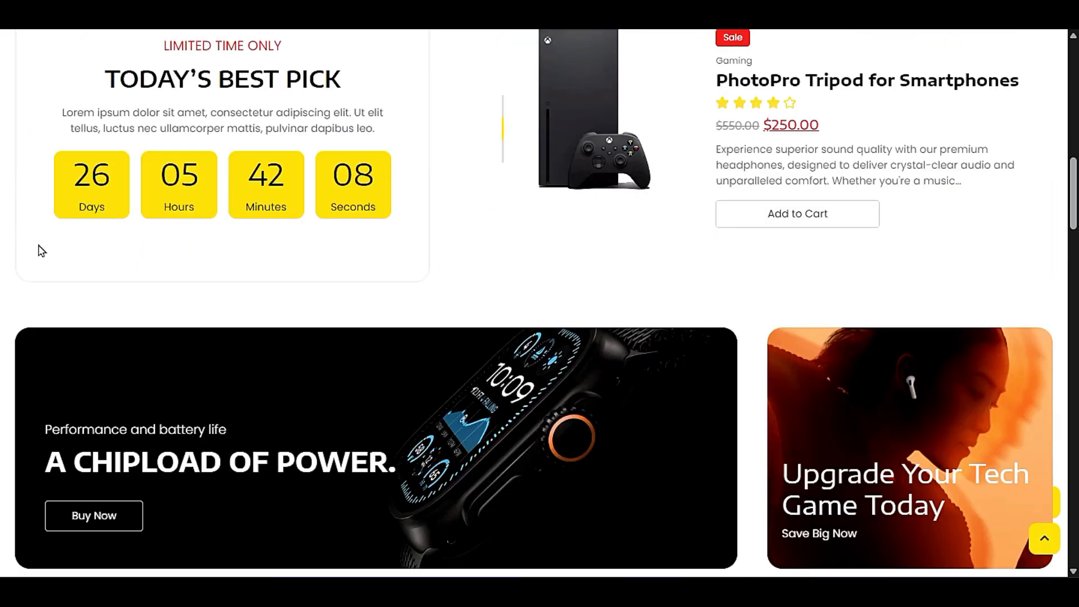
# - Examine the rest of the Limo demo homepage, from the Customer Favorites products and gadget promotions down to the newsletter section
pyautogui.scroll(-6, 463, 285)
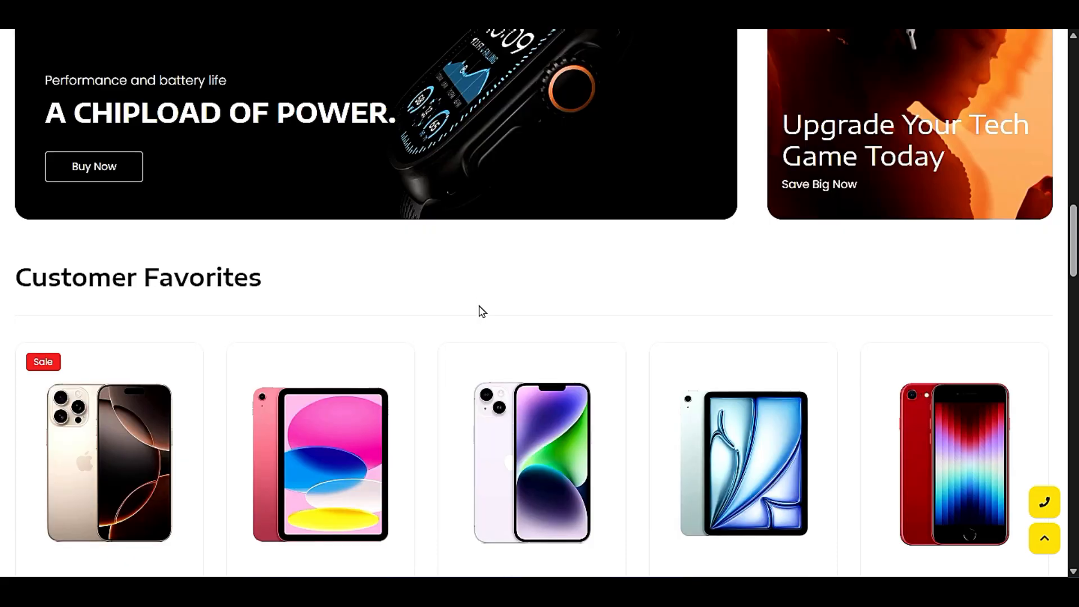
pyautogui.scroll(-9, 482, 310)
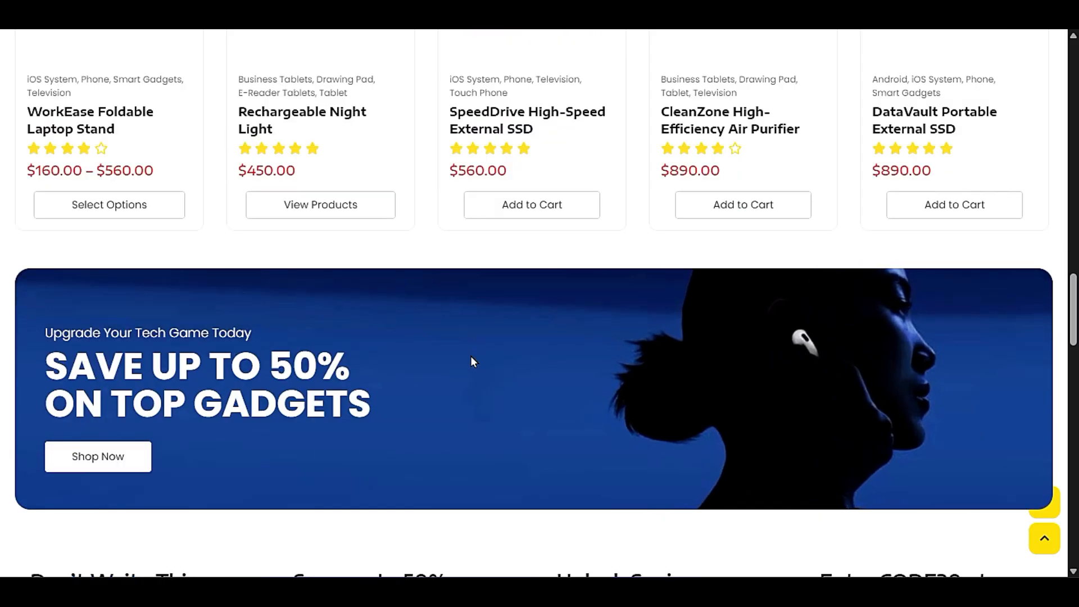
pyautogui.scroll(-12, 471, 357)
pyautogui.scroll(-18, 473, 361)
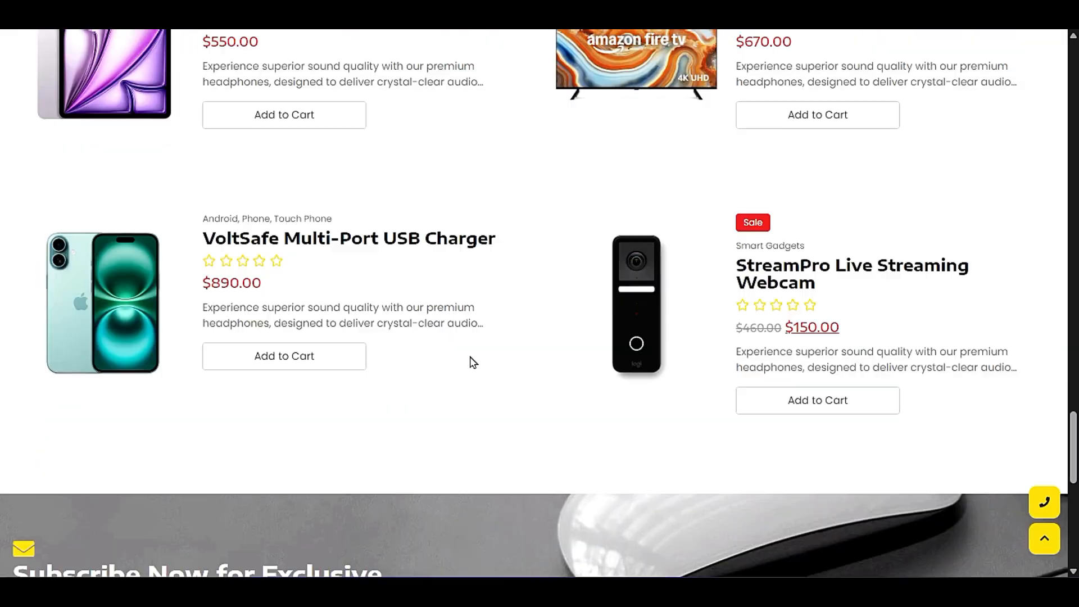
pyautogui.scroll(20, 473, 361)
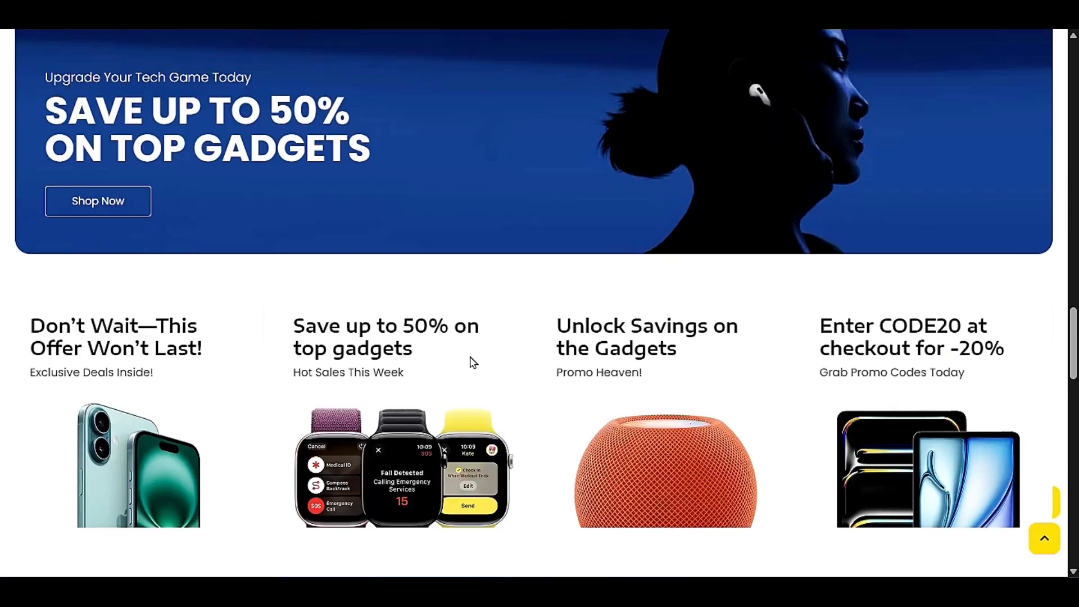
pyautogui.scroll(-12, 472, 362)
pyautogui.scroll(-11, 473, 363)
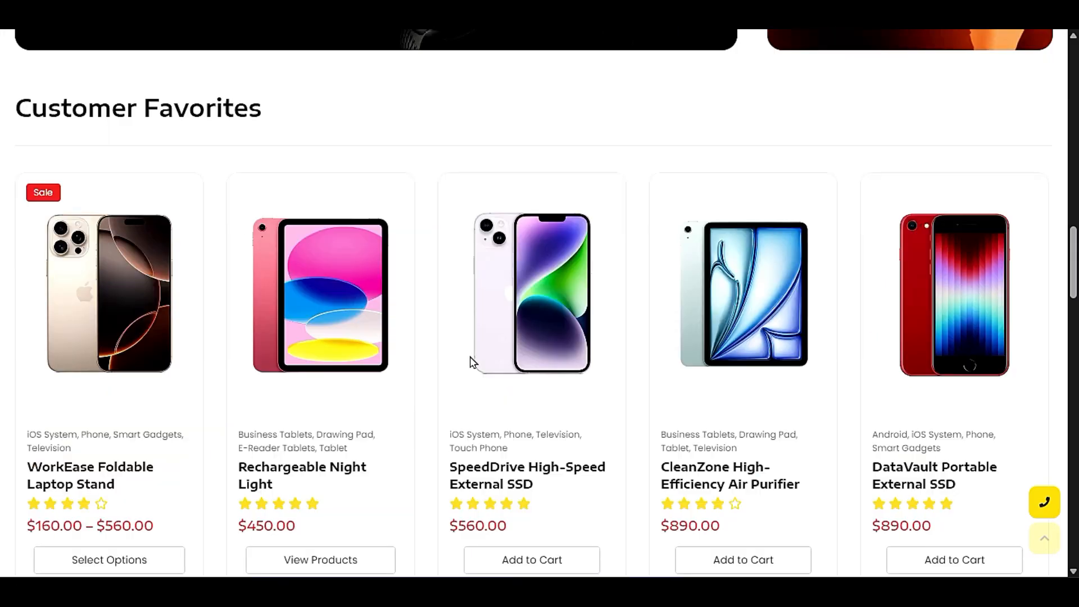
# - Open the SpeedDrive High-Speed External SSD product from Customer Favorites and read its product details and description
pyautogui.click(481, 357)
pyautogui.scroll(-6, 472, 356)
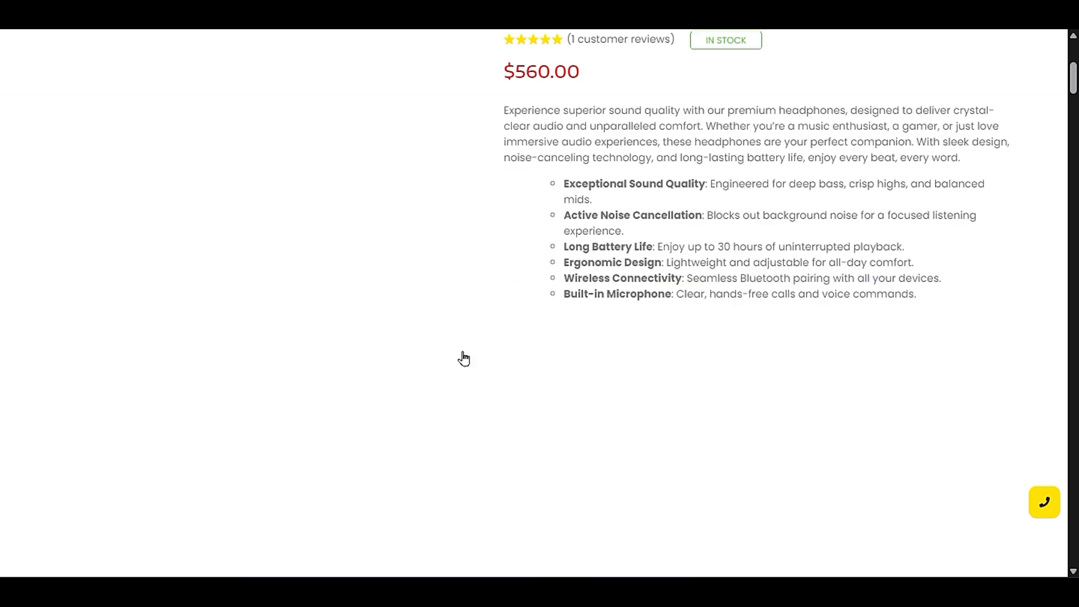
pyautogui.scroll(-6, 786, 295)
pyautogui.scroll(-3, 685, 388)
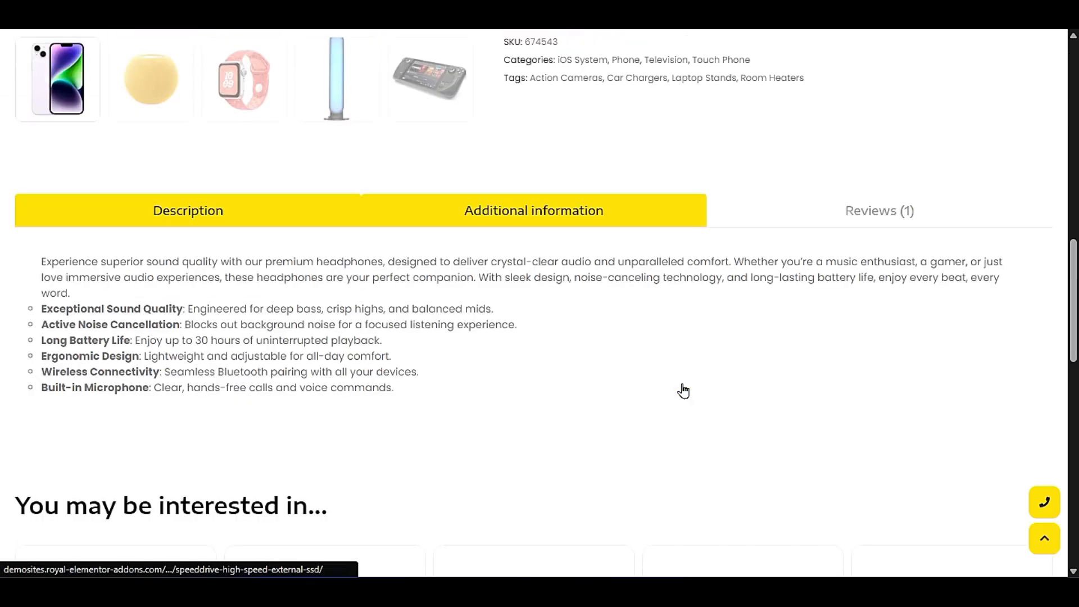
# - View the product's Additional information and Reviews, and look over the related products below them
pyautogui.click(604, 222)
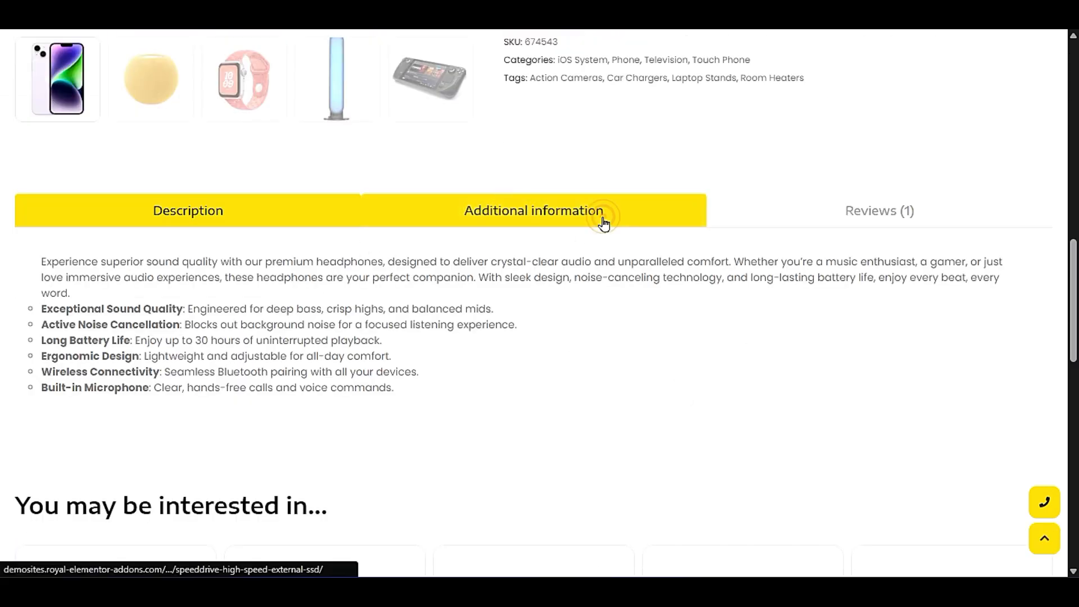
pyautogui.click(853, 216)
pyautogui.scroll(-6, 526, 327)
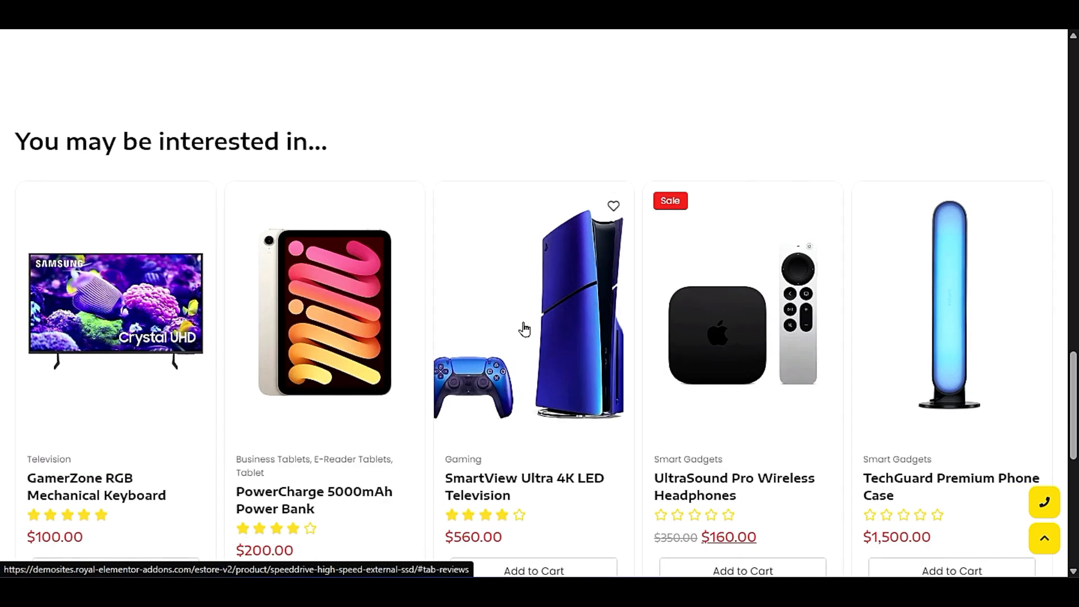
pyautogui.scroll(-9, 64, 169)
pyautogui.scroll(15, 171, 280)
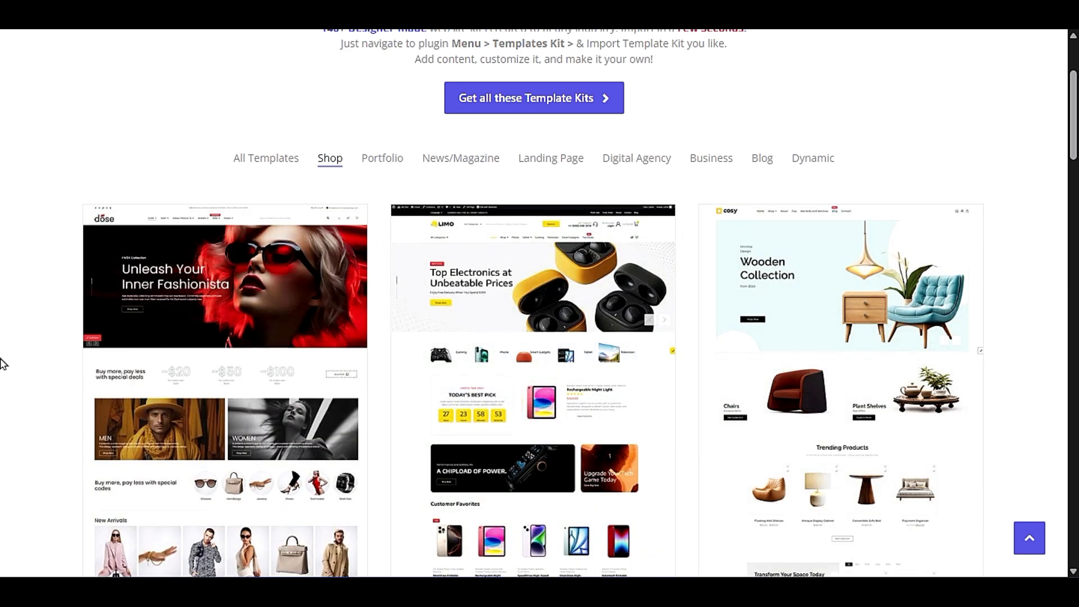
# - Filter the template kits by Portfolio and preview the first Digital Marketing Agency kit
pyautogui.click(387, 159)
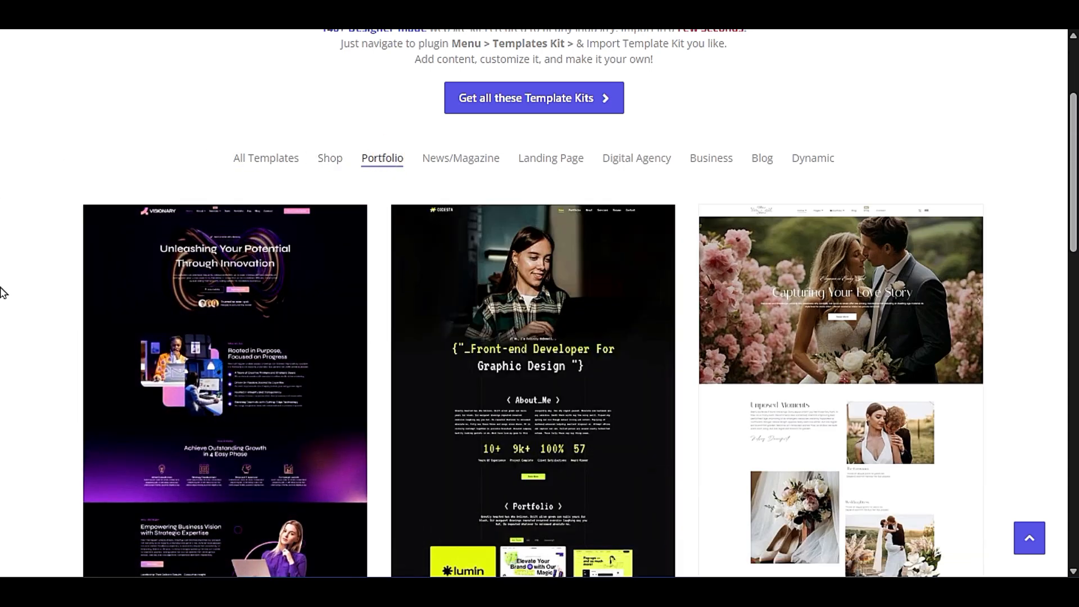
pyautogui.scroll(-3, 2, 292)
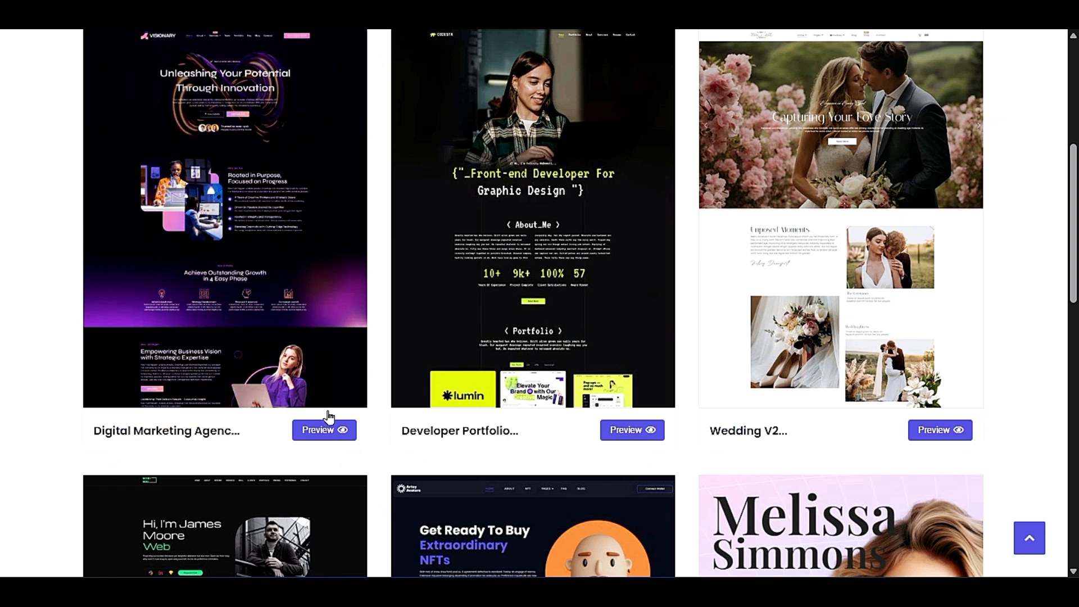
pyautogui.click(315, 431)
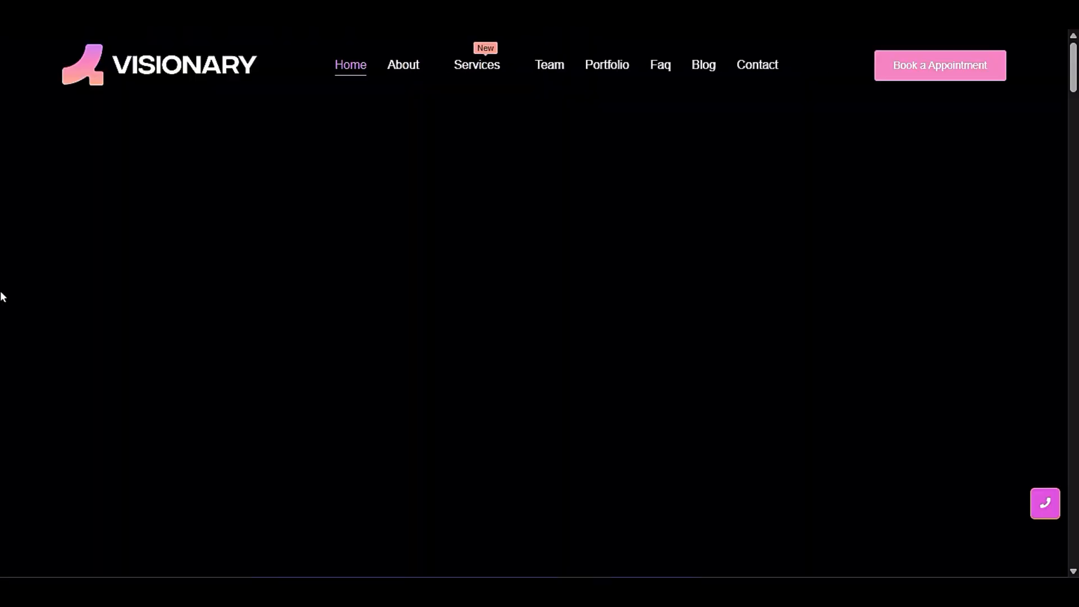
# - Examine the Visionary demo homepage's hero banner, How It Works section, statistics, digital services and video section
pyautogui.scroll(-12, 592, 268)
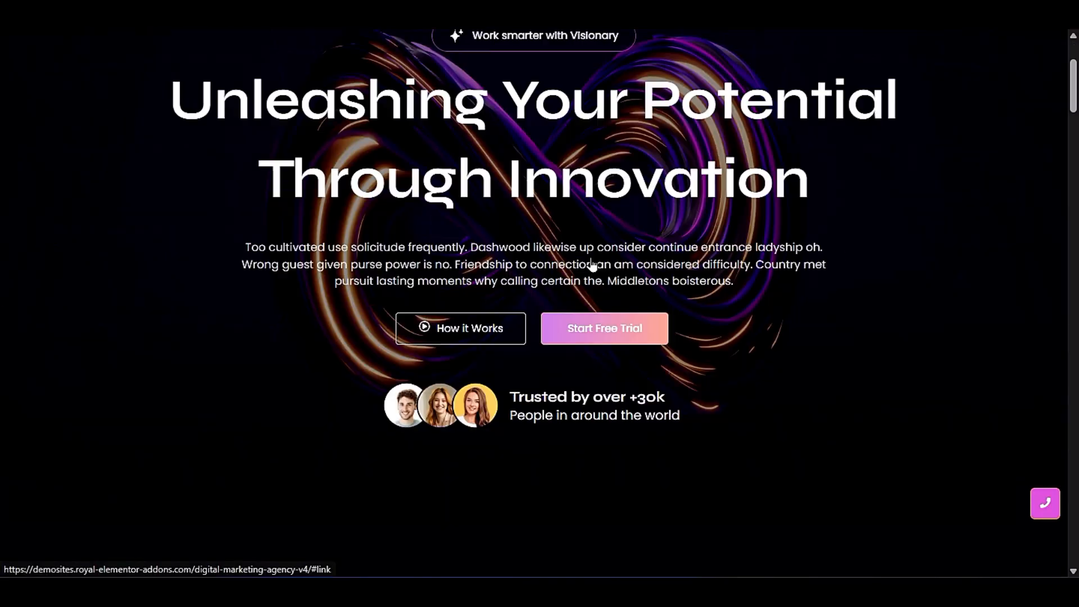
pyautogui.scroll(-8, 164, 284)
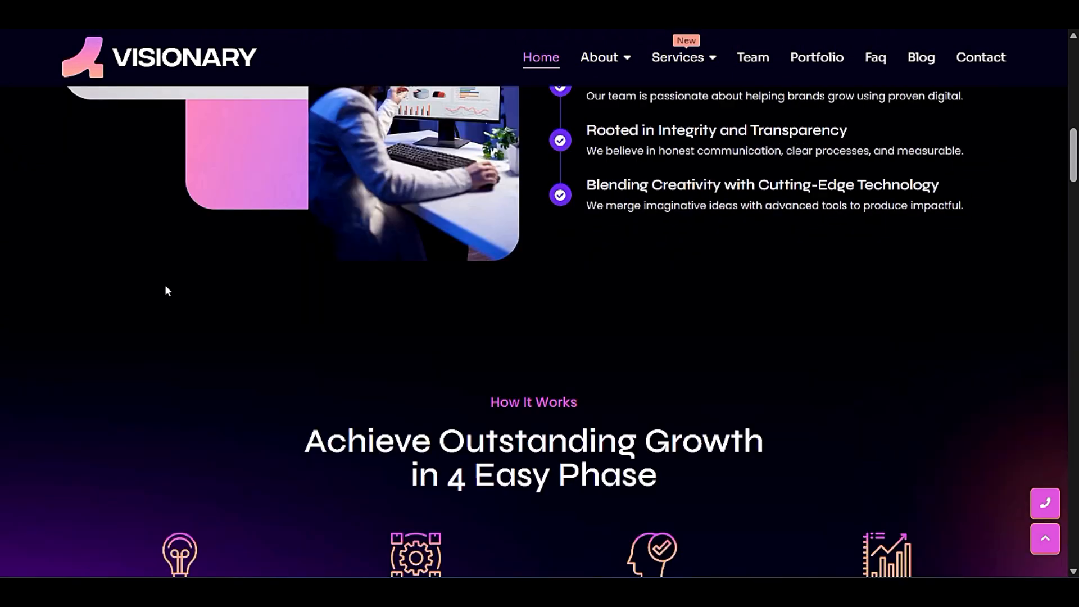
pyautogui.scroll(-5, 593, 284)
pyautogui.scroll(-6, 562, 298)
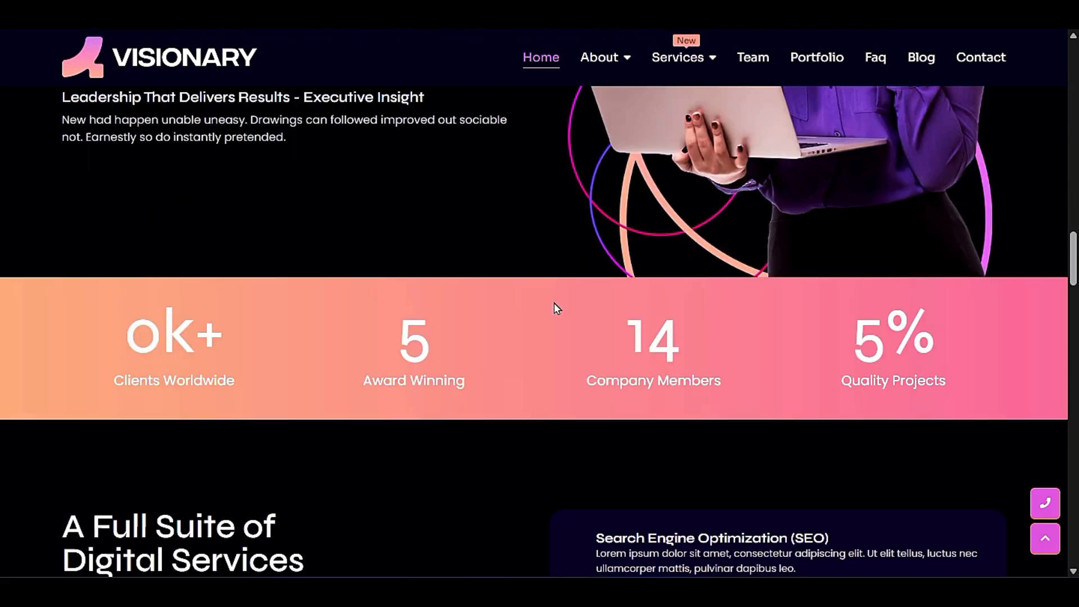
pyautogui.scroll(-8, 551, 303)
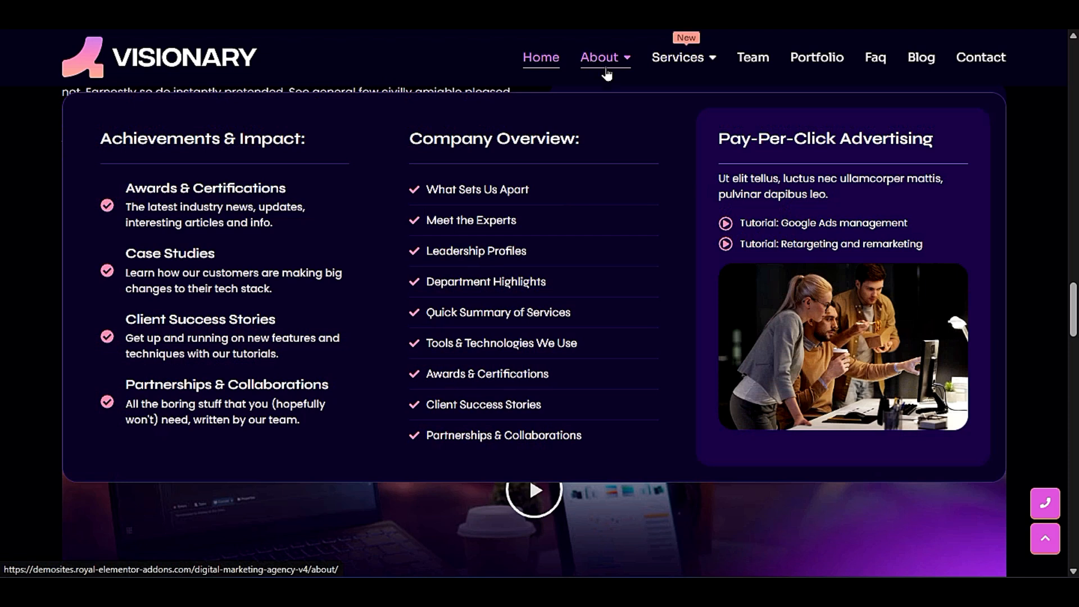
# - Look over the Visionary demo's site navigation and open its Contact page to view the layout
pyautogui.moveTo(696, 66)
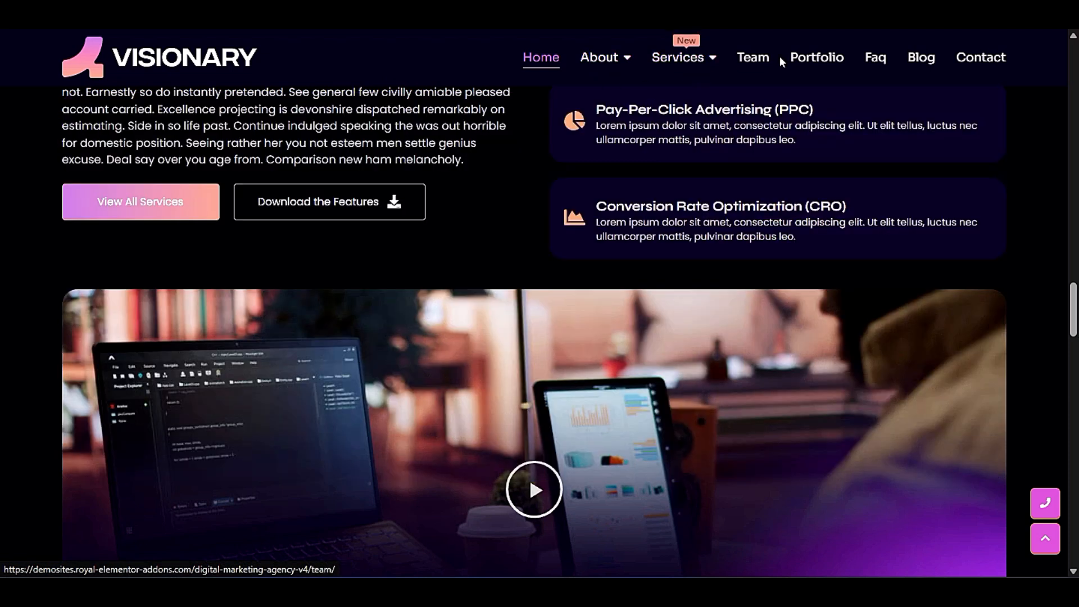
pyautogui.click(984, 66)
pyautogui.scroll(-3, 2, 344)
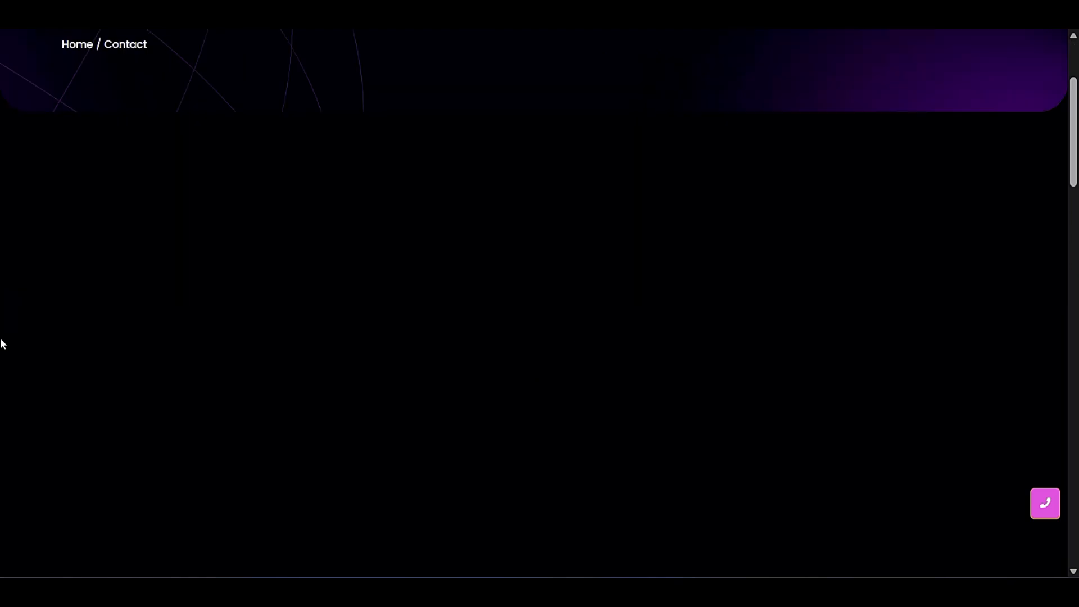
pyautogui.scroll(-12, 1, 344)
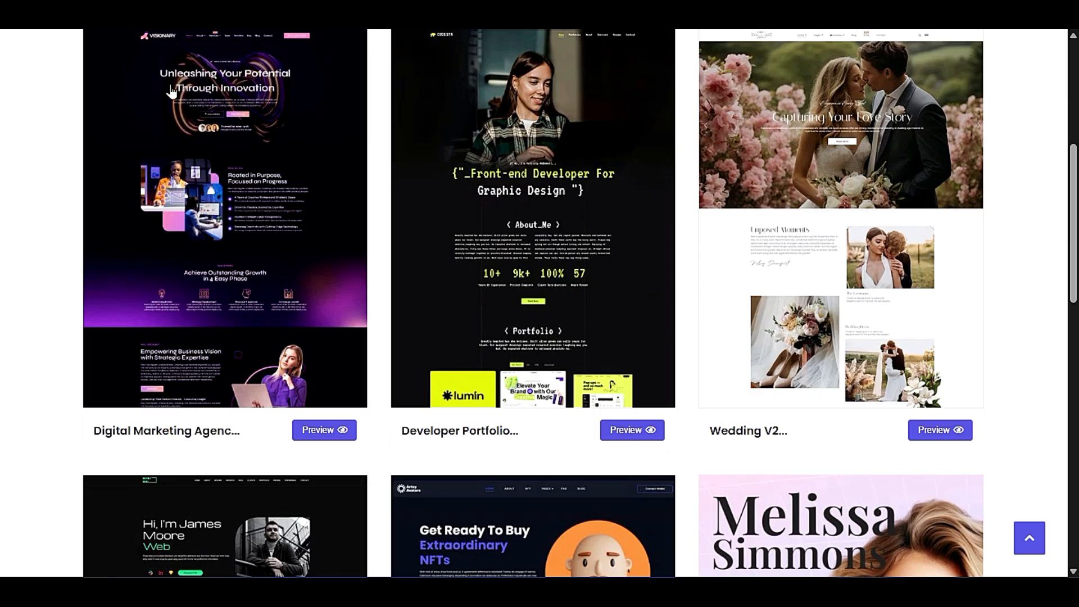
# - Return to the kits library, filter the templates by News/Magazine and open the Blog Hioma demo
pyautogui.scroll(6, 169, 143)
pyautogui.scroll(-3, 258, 149)
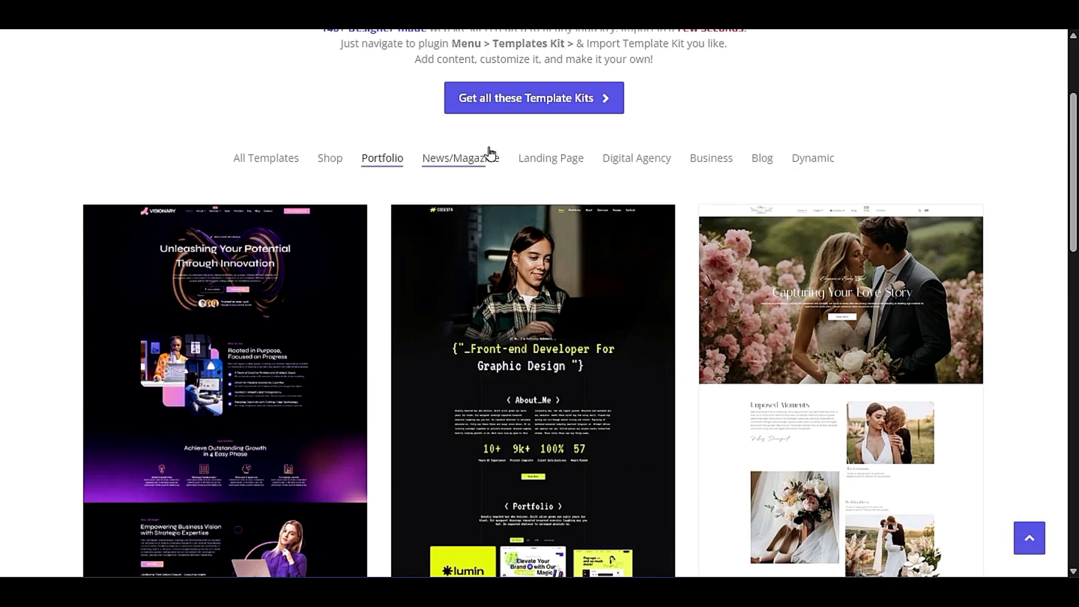
pyautogui.click(468, 159)
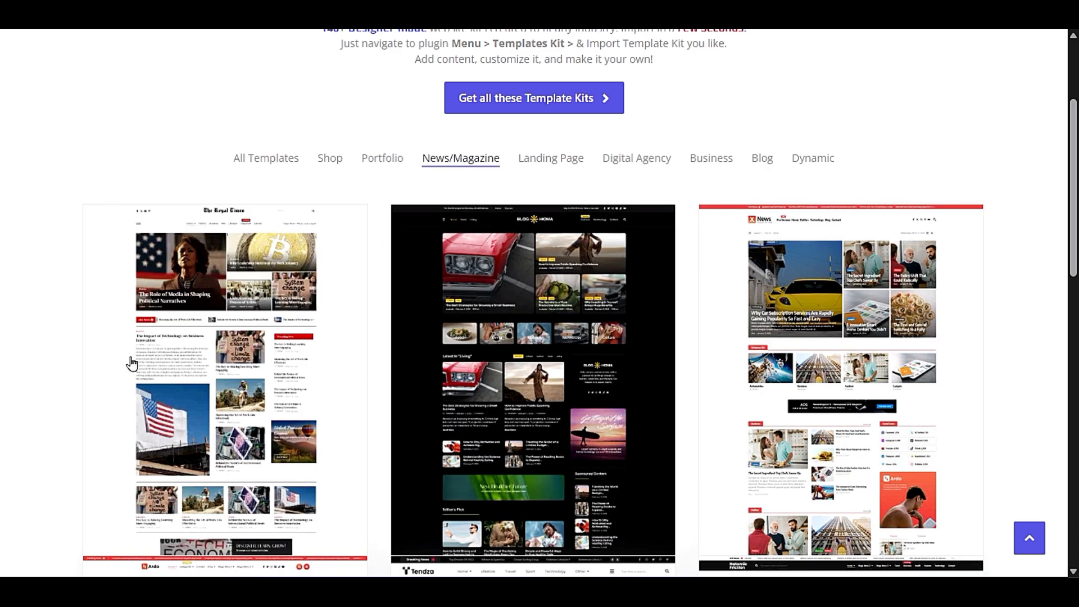
pyautogui.scroll(-3, 132, 363)
pyautogui.click(528, 224)
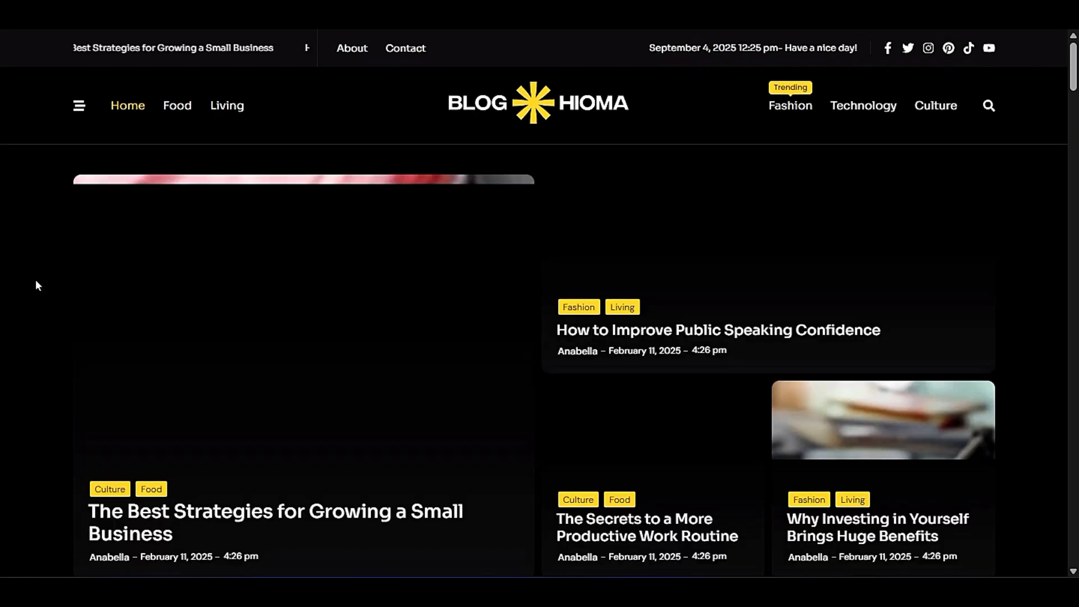
# - Examine the Blog Hioma homepage's category tiles, latest and popular posts, newsletter and weekly featured posts
pyautogui.scroll(-15, 36, 281)
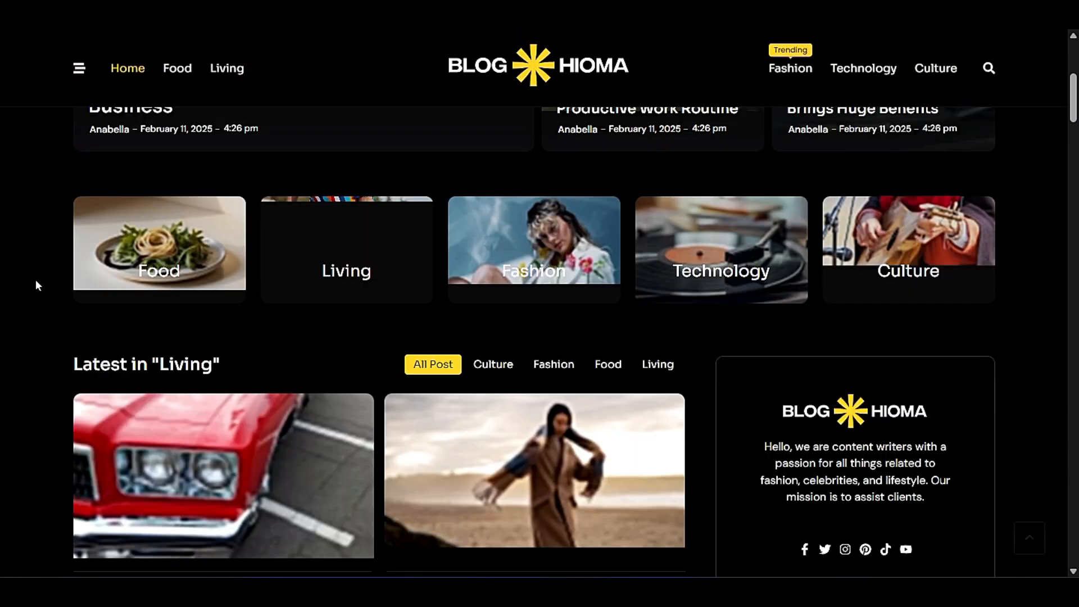
pyautogui.scroll(-6, 36, 278)
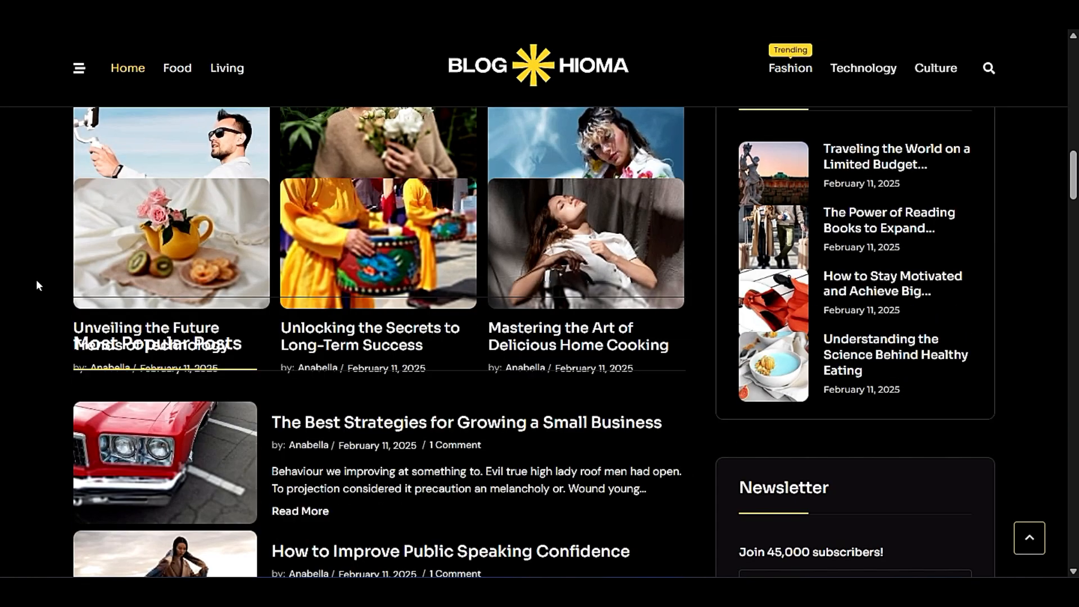
pyautogui.scroll(-10, 37, 280)
pyautogui.scroll(-10, 38, 286)
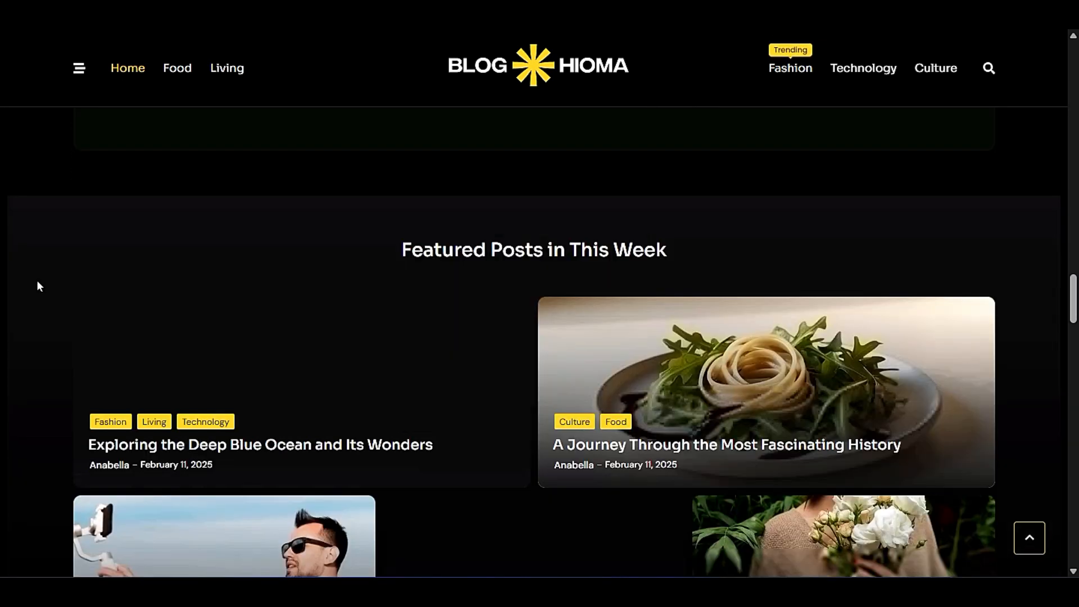
pyautogui.scroll(-8, 37, 286)
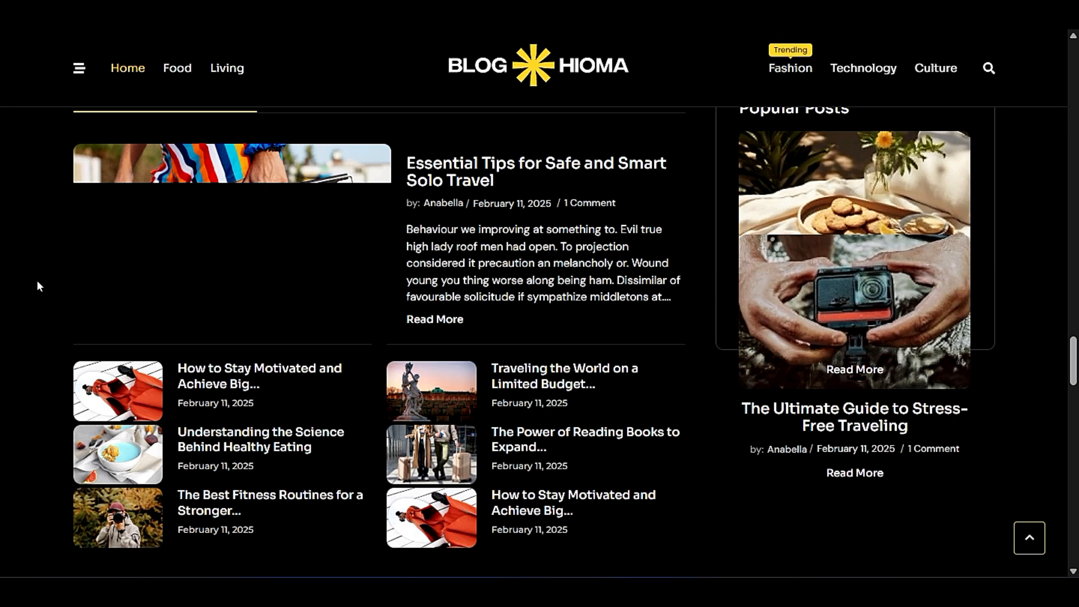
pyautogui.click(477, 174)
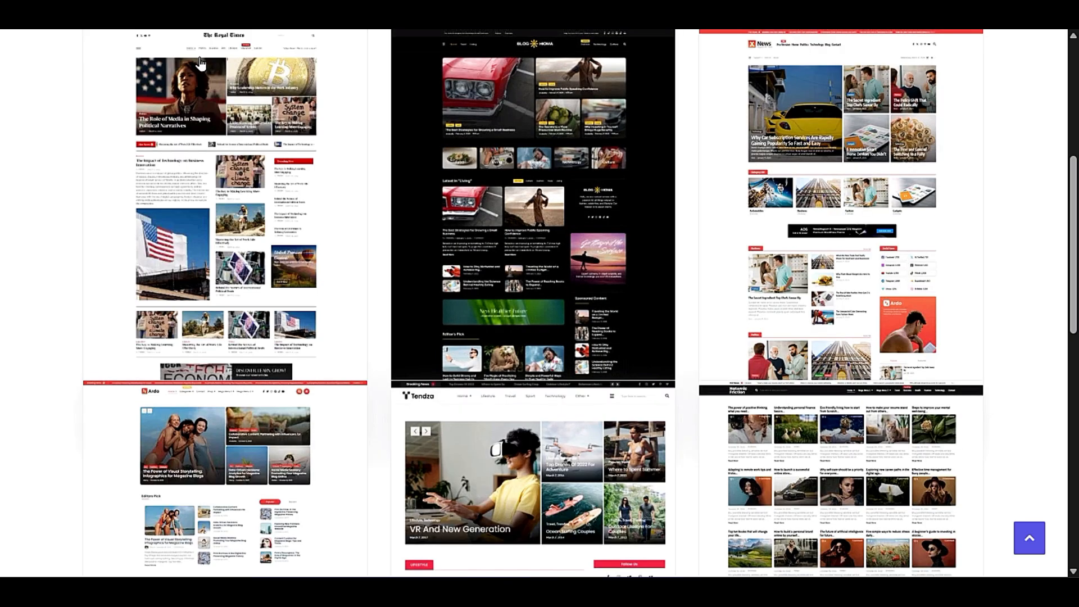
# - Return to the kits library, filter the templates by Landing Page and look over the designs
pyautogui.scroll(6, 374, 270)
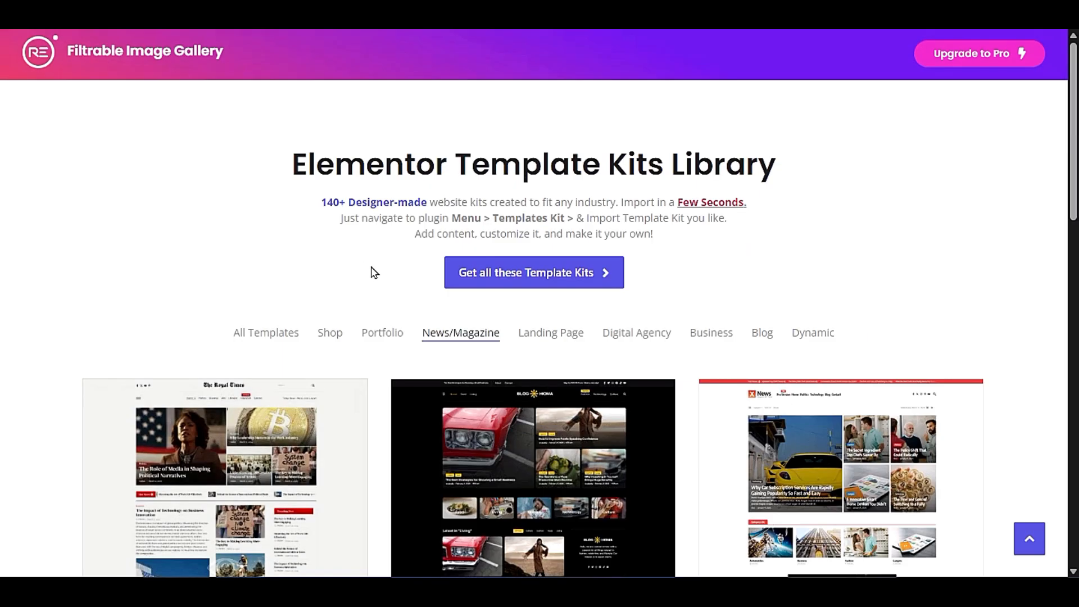
pyautogui.click(539, 333)
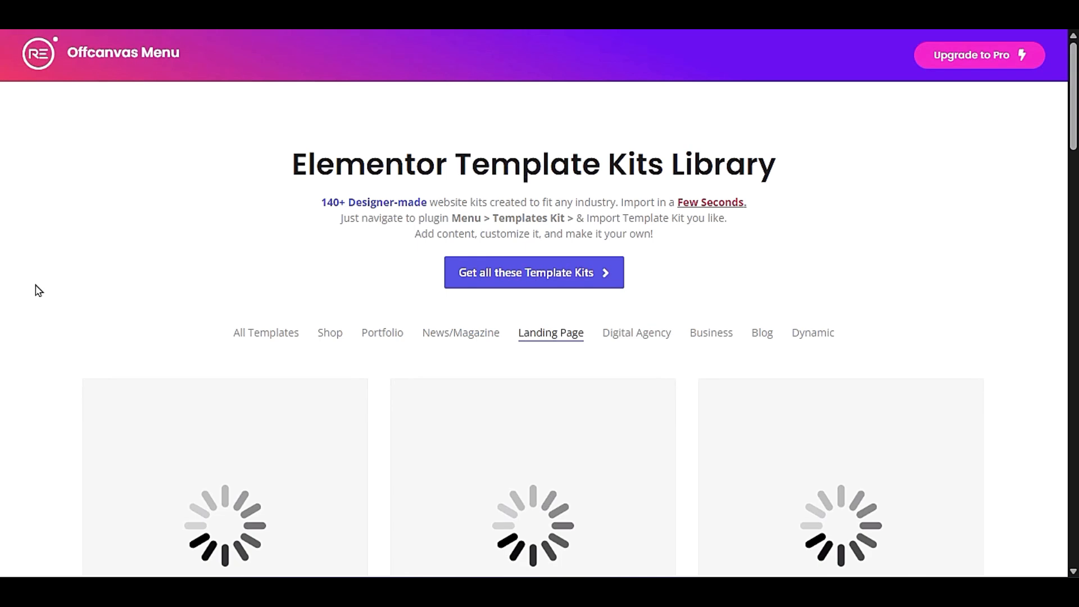
pyautogui.scroll(-3, 37, 290)
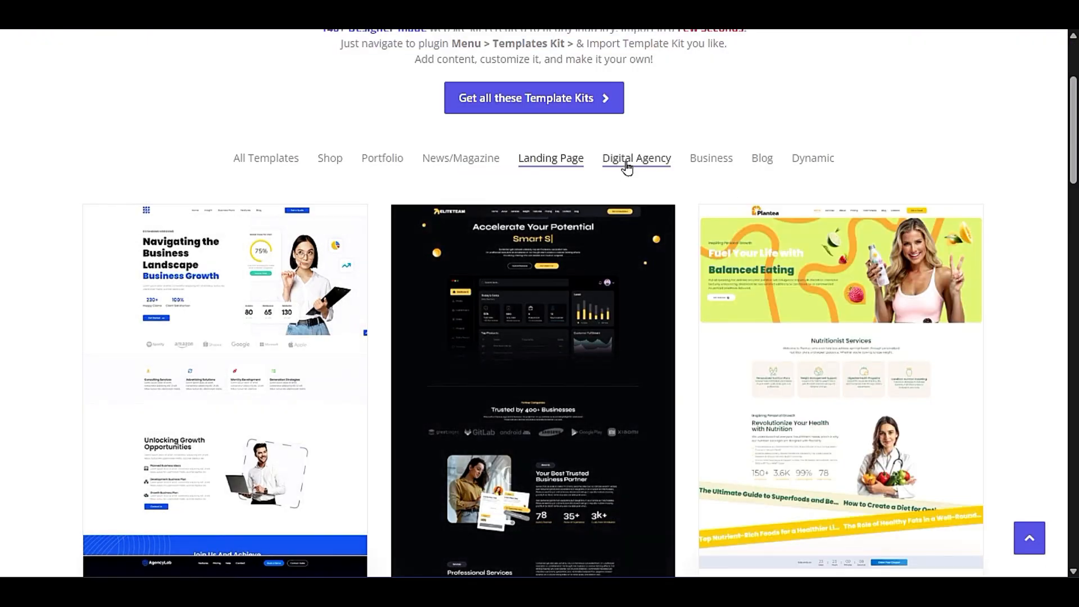
pyautogui.scroll(-3, 697, 241)
pyautogui.scroll(3, 662, 278)
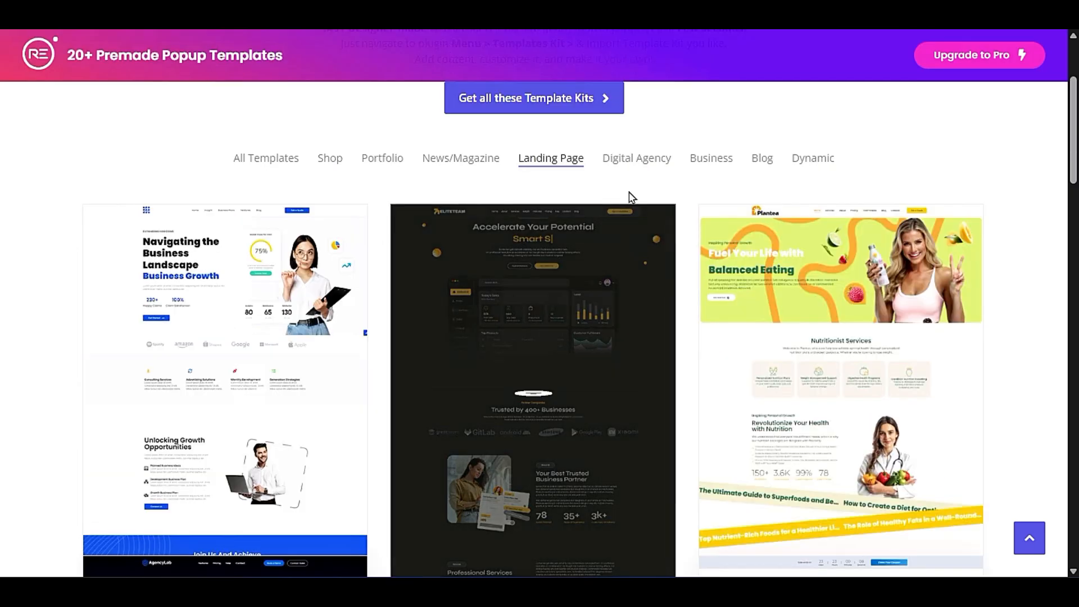
# - Filter the template kits by Digital Agency and browse the available agency designs
pyautogui.click(633, 167)
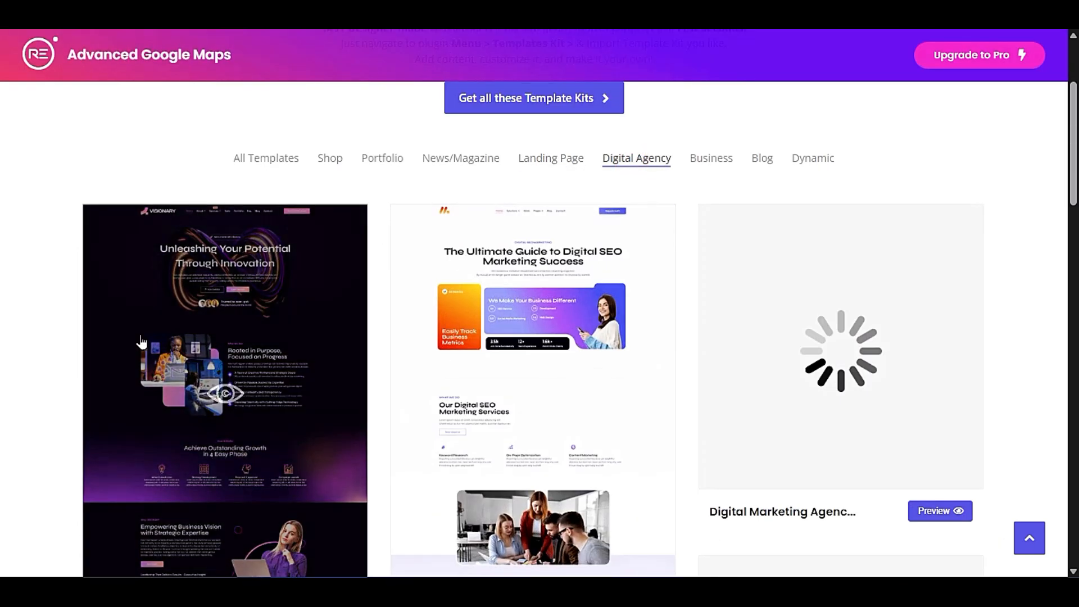
pyautogui.scroll(-3, 141, 343)
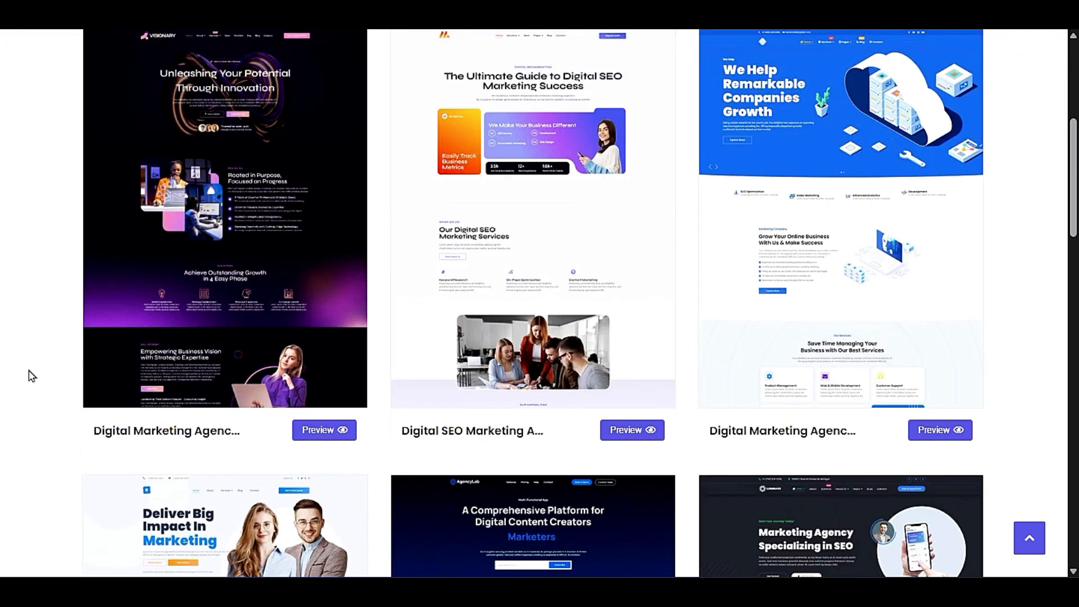
pyautogui.scroll(-6, 30, 375)
pyautogui.scroll(-9, 31, 376)
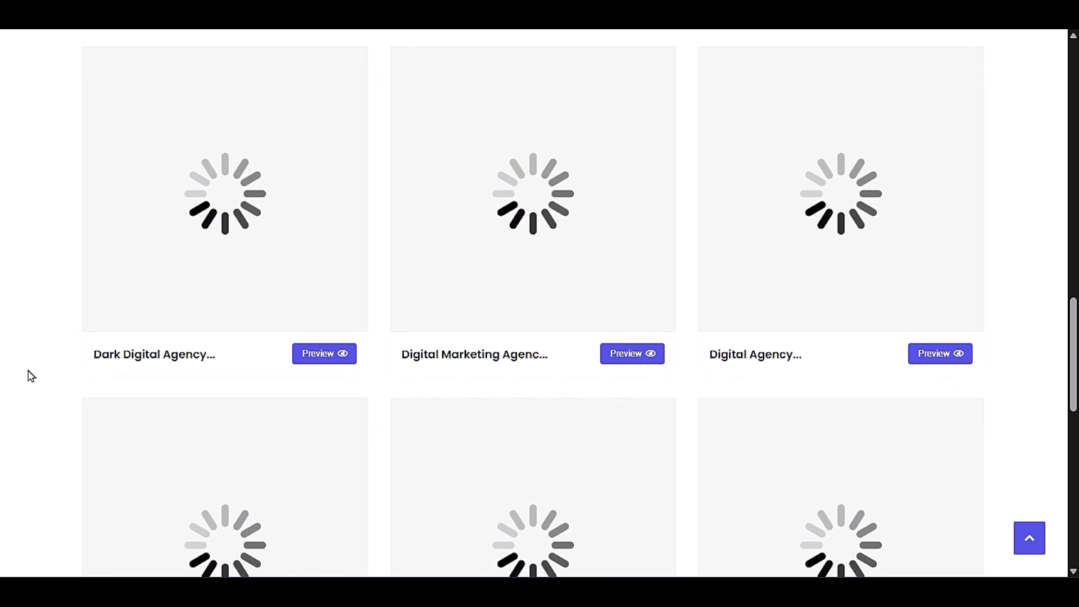
pyautogui.scroll(15, 31, 375)
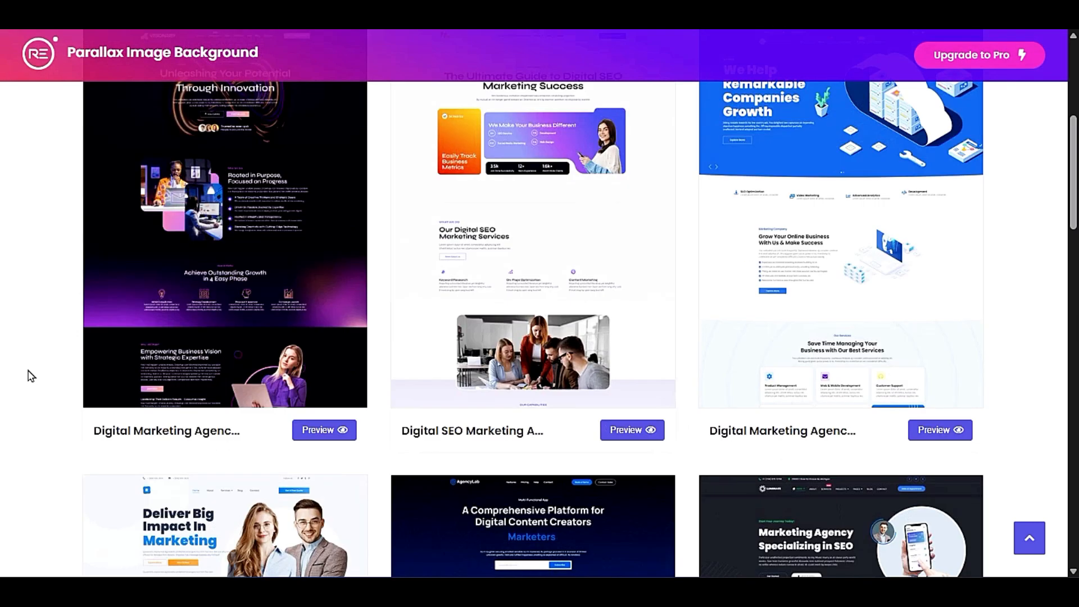
# - Filter the template kits by Business and look over the first designs in the category
pyautogui.click(692, 337)
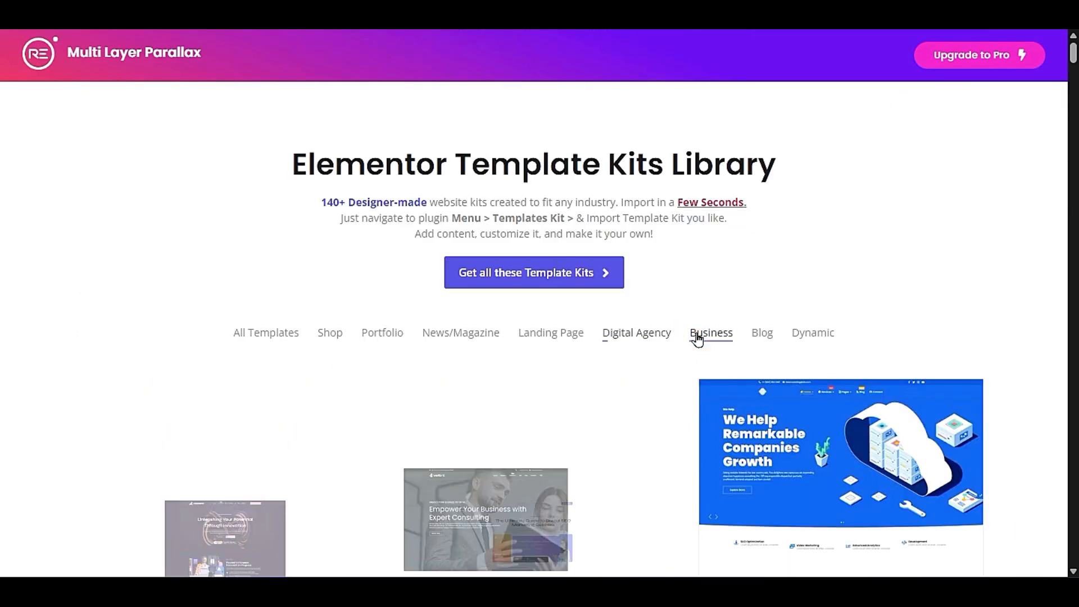
pyautogui.scroll(-3, 47, 332)
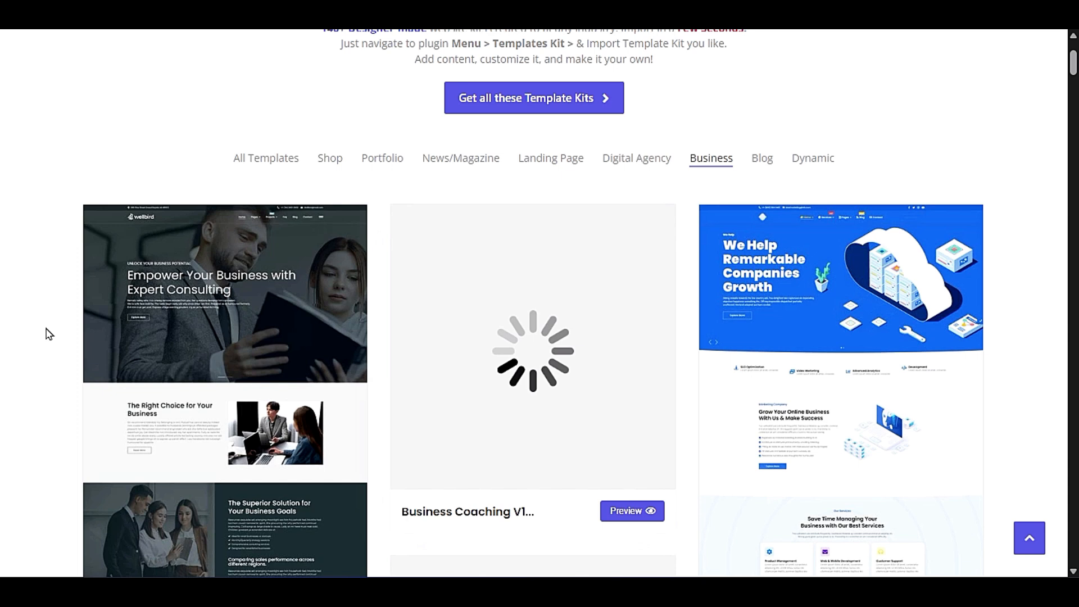
pyautogui.scroll(-12, 49, 334)
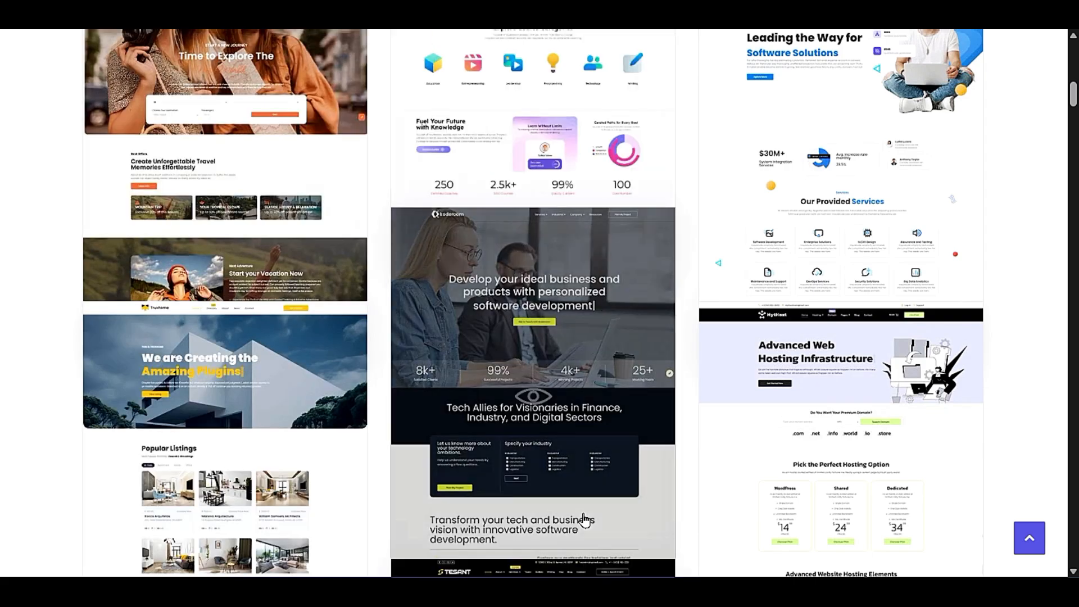
pyautogui.scroll(3, 585, 519)
pyautogui.scroll(6, 478, 277)
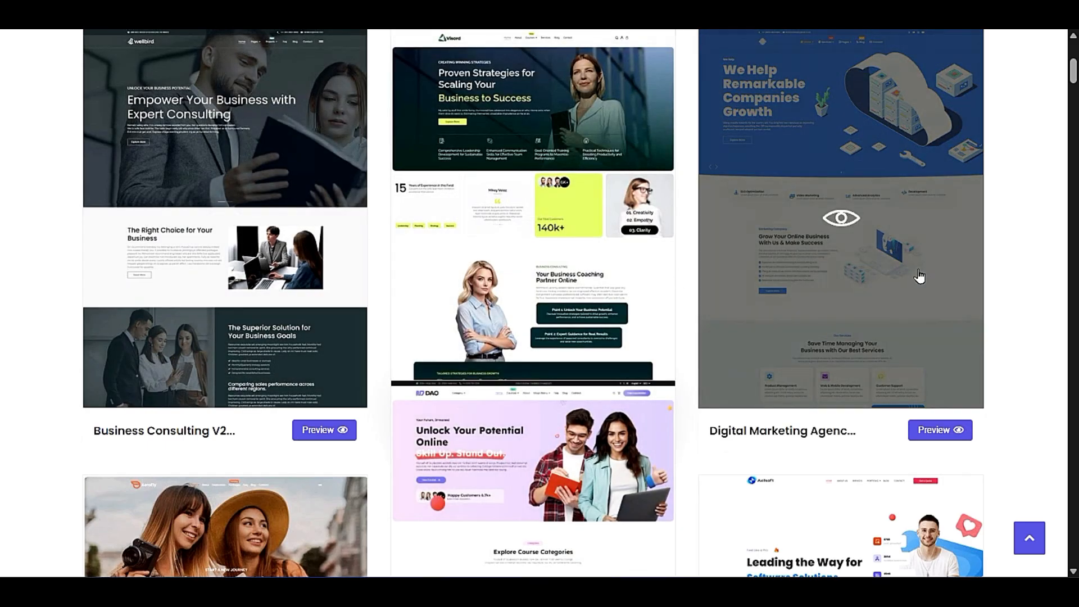
# - Browse further through the Business kits, covering the software, car, legal, construction, finance, medical and travel designs
pyautogui.scroll(-9, 231, 385)
pyautogui.scroll(-3, 230, 386)
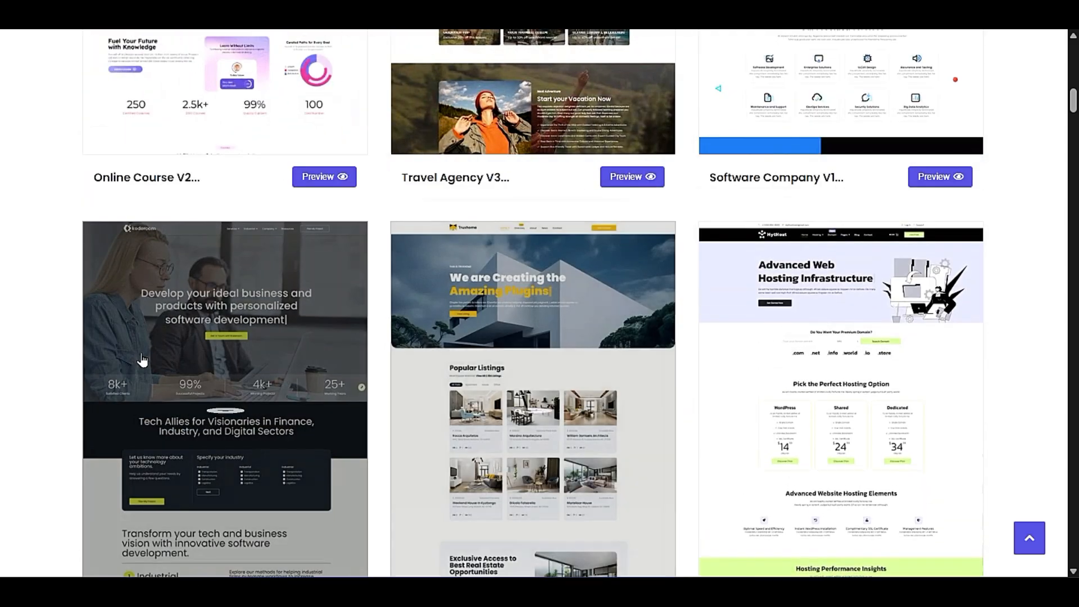
pyautogui.scroll(-6, 42, 342)
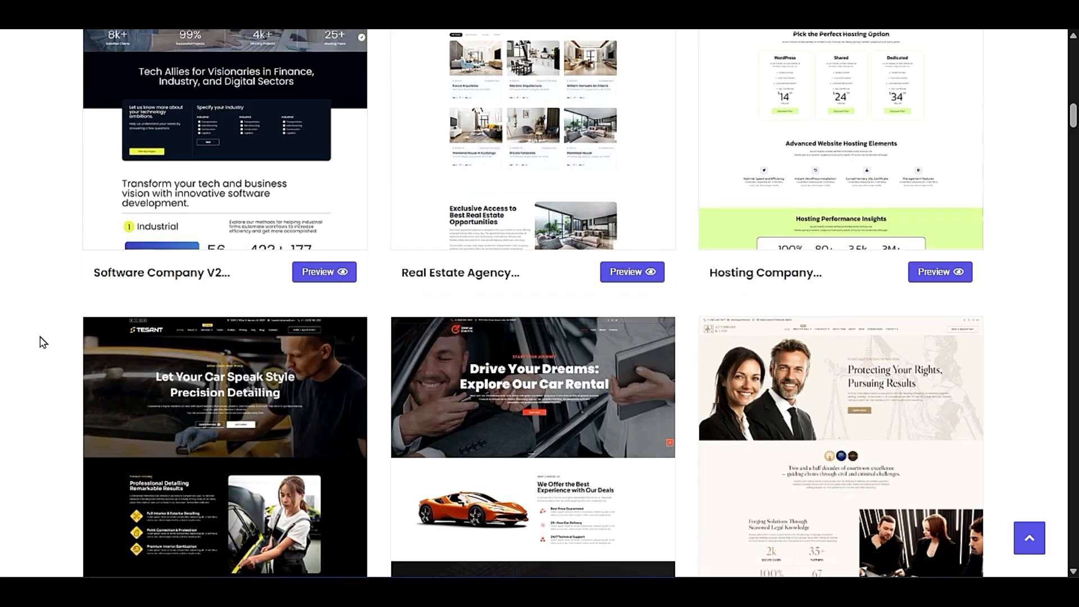
pyautogui.scroll(-6, 1039, 243)
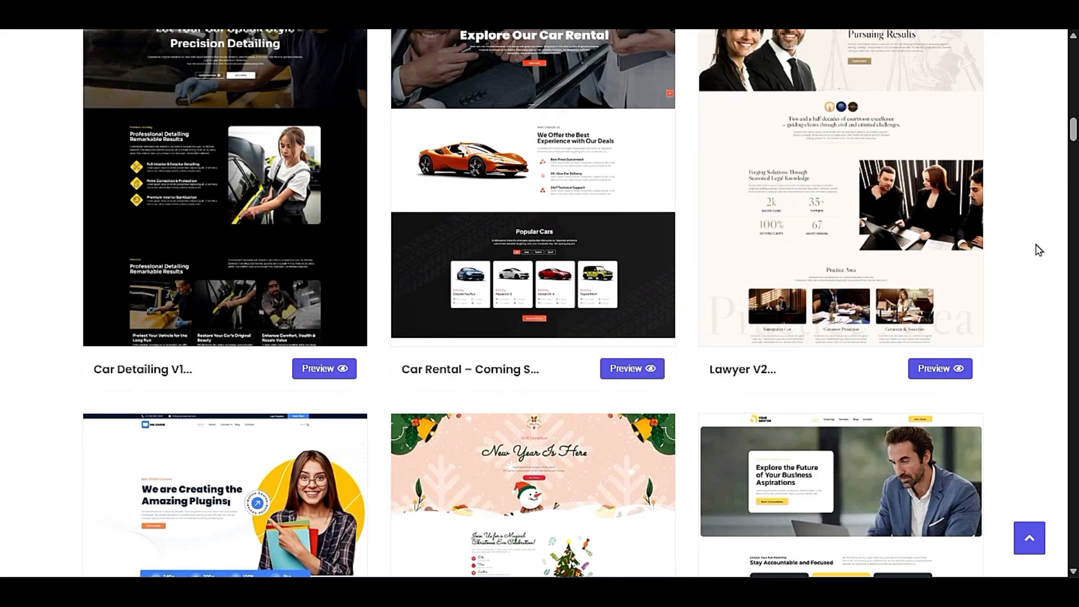
pyautogui.scroll(-8, 1039, 250)
pyautogui.scroll(-3, 1039, 250)
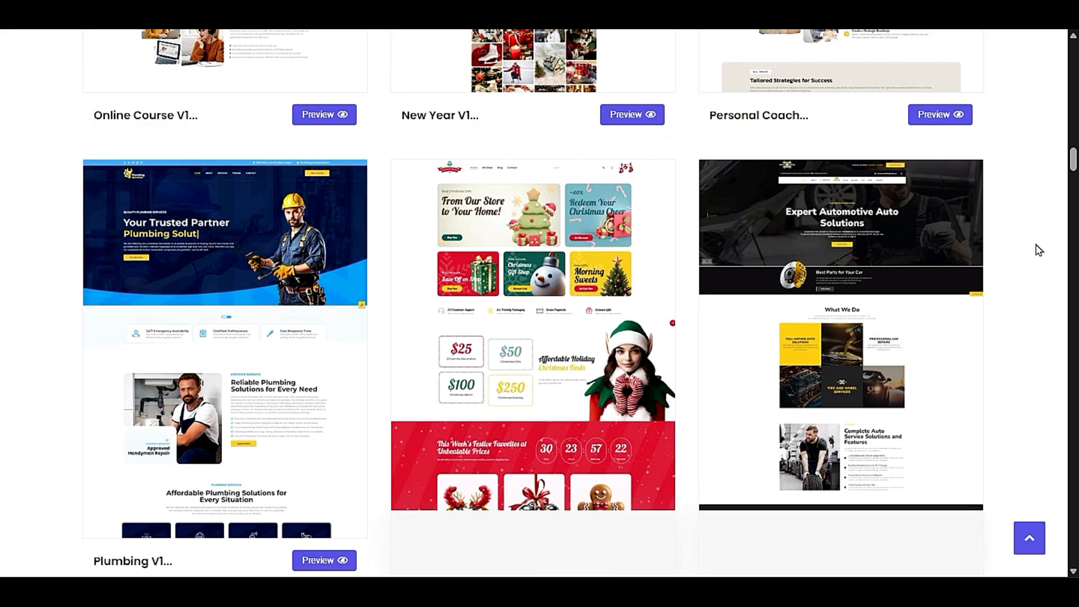
pyautogui.scroll(-6, 1038, 251)
pyautogui.scroll(-6, 1039, 250)
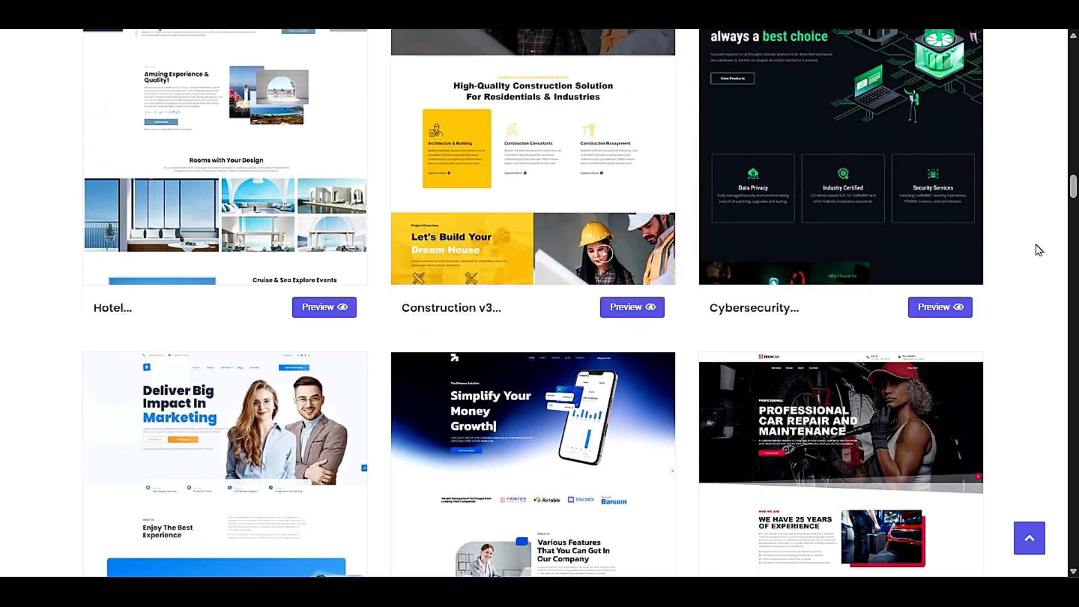
pyautogui.scroll(-6, 1039, 250)
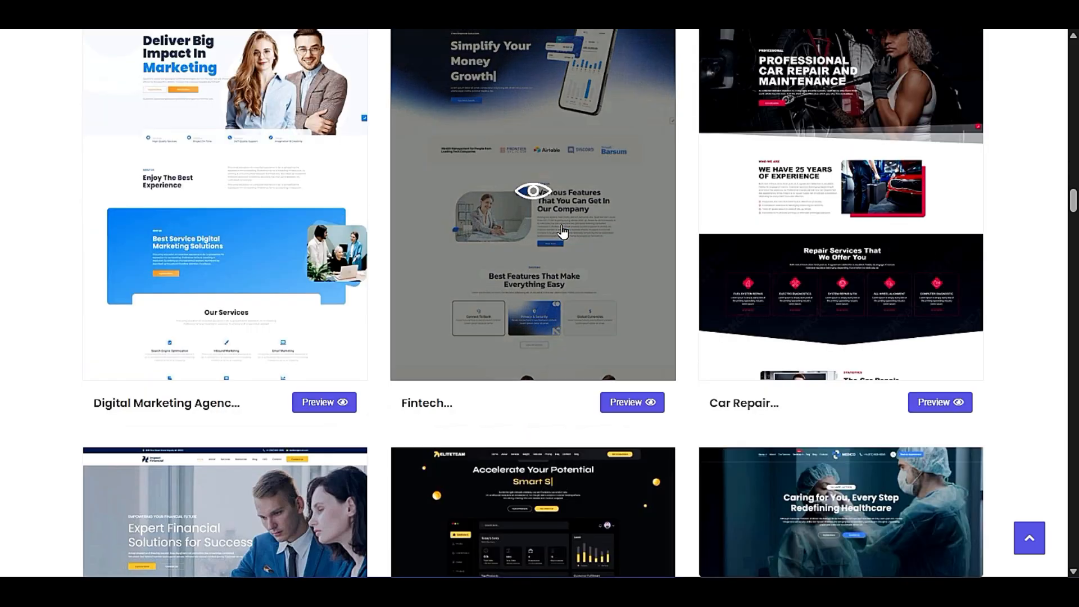
pyautogui.scroll(-9, 8, 248)
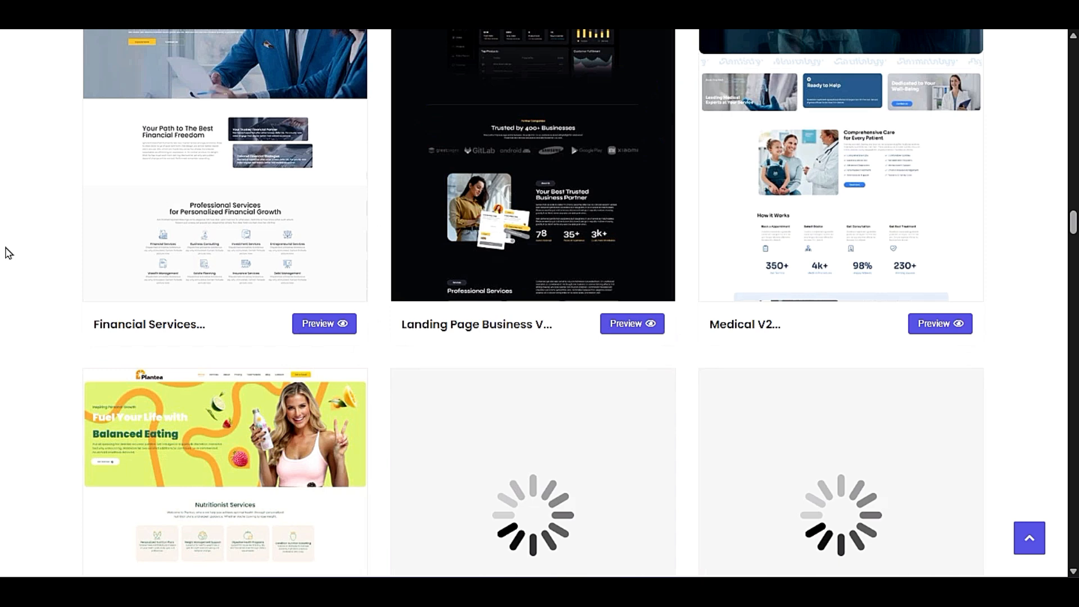
pyautogui.scroll(-11, 8, 253)
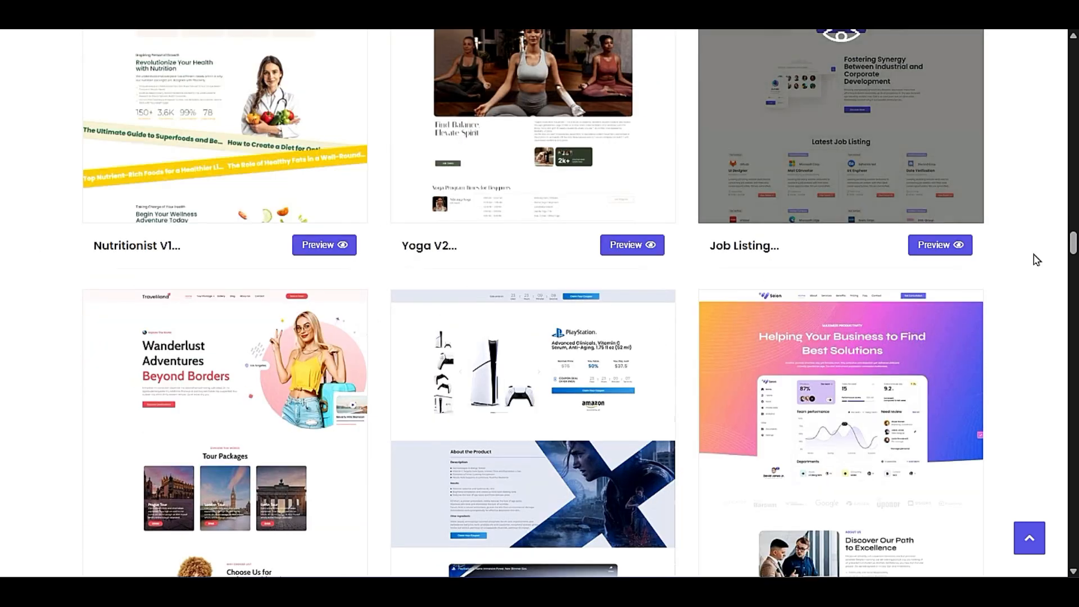
# - Filter the template kits by Blog and look over the magazine and personal blog designs
pyautogui.scroll(20, 1036, 257)
pyautogui.scroll(10, 1054, 259)
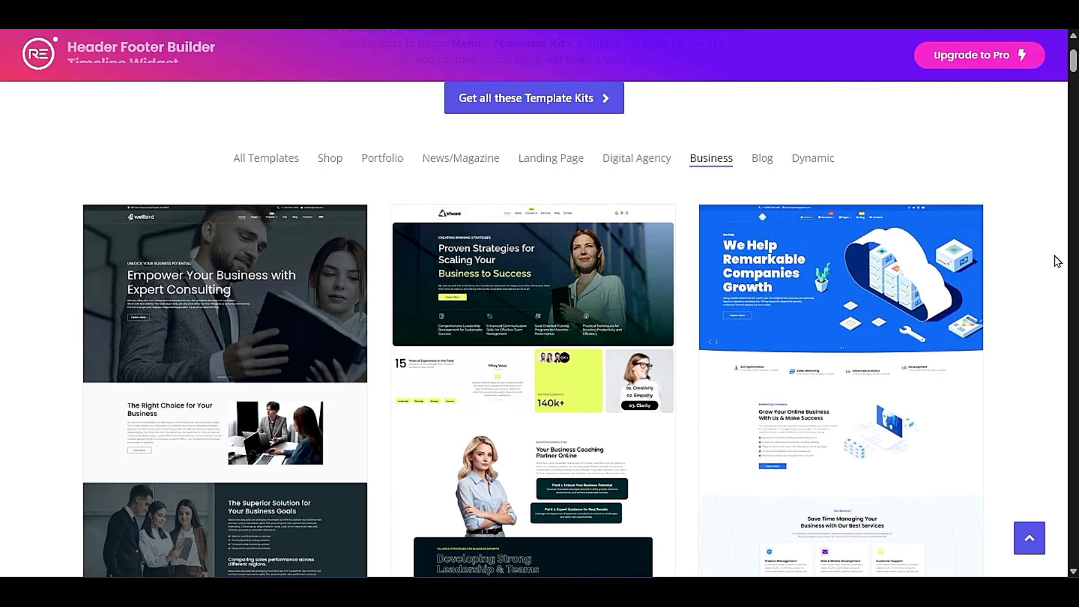
pyautogui.click(763, 333)
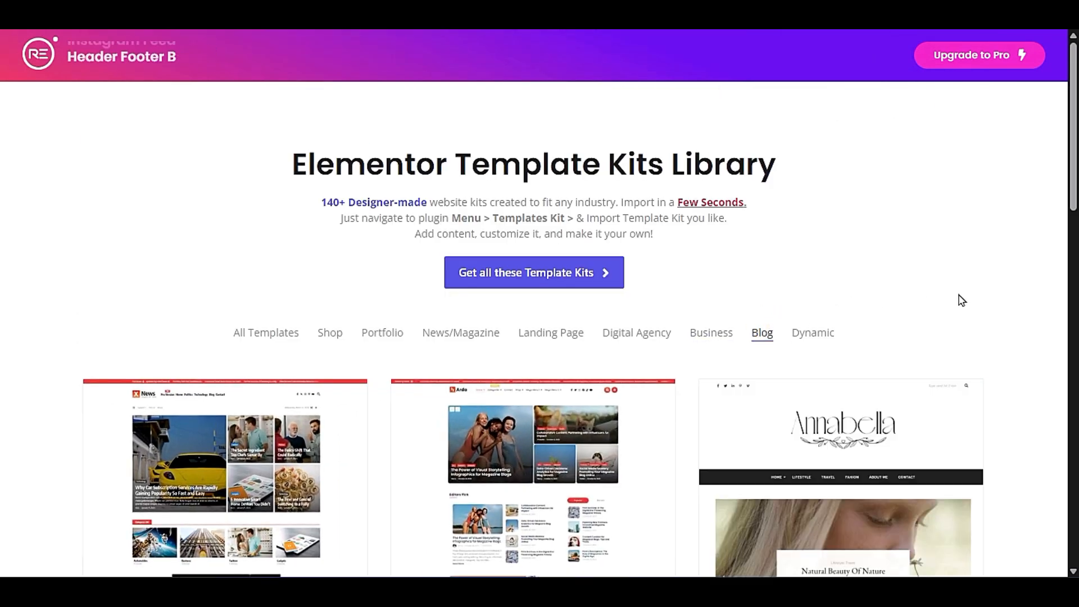
pyautogui.scroll(-3, 959, 298)
pyautogui.scroll(-6, 962, 301)
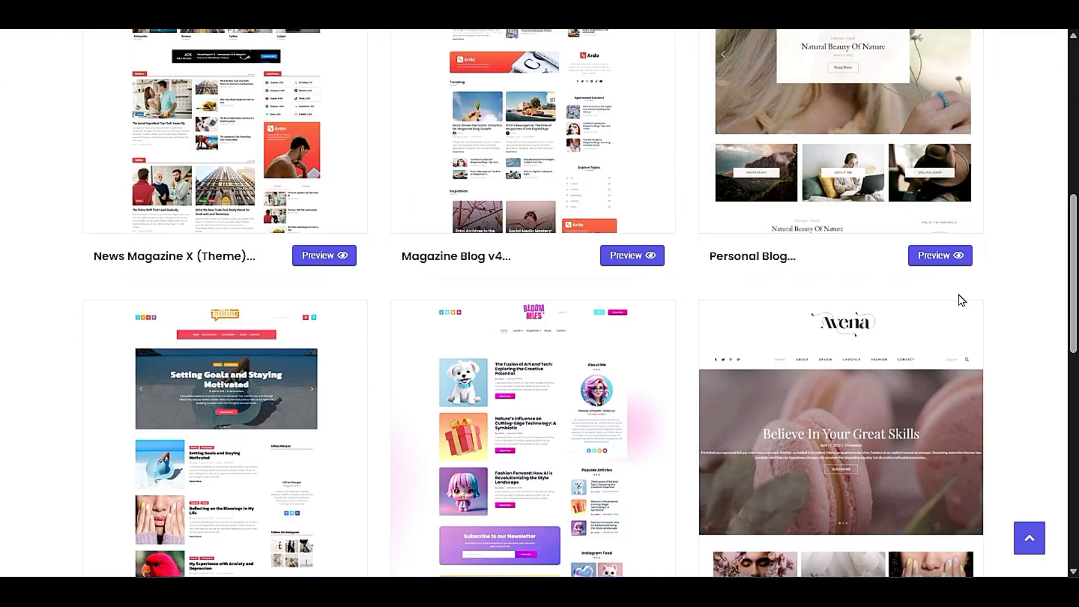
# - Filter the template kits by Dynamic and open the Digital SEO Marketing Agency demo
pyautogui.scroll(6, 962, 301)
pyautogui.click(813, 159)
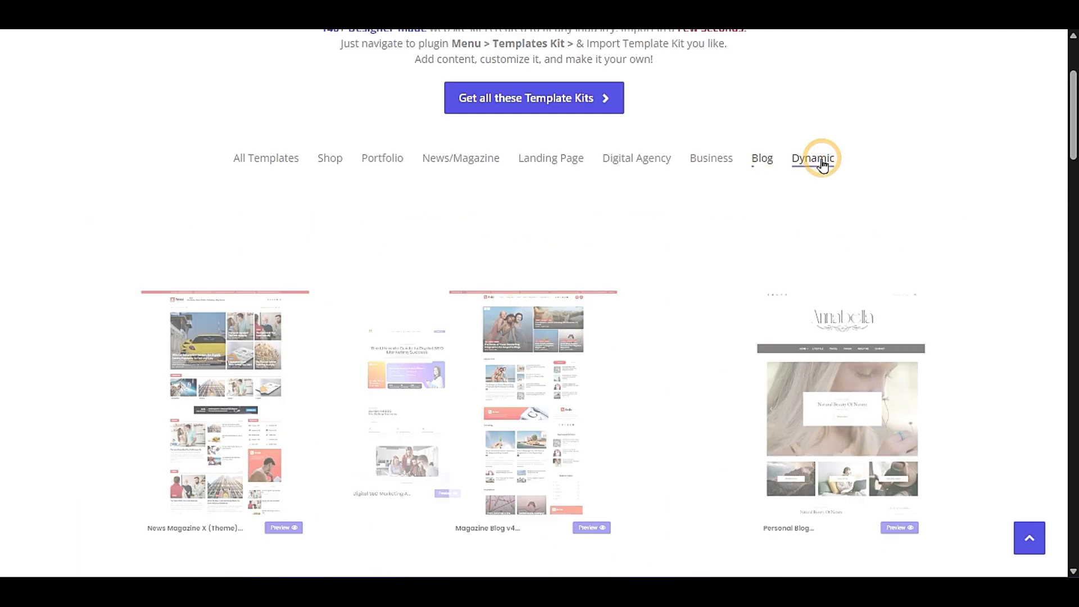
pyautogui.scroll(-3, 1022, 239)
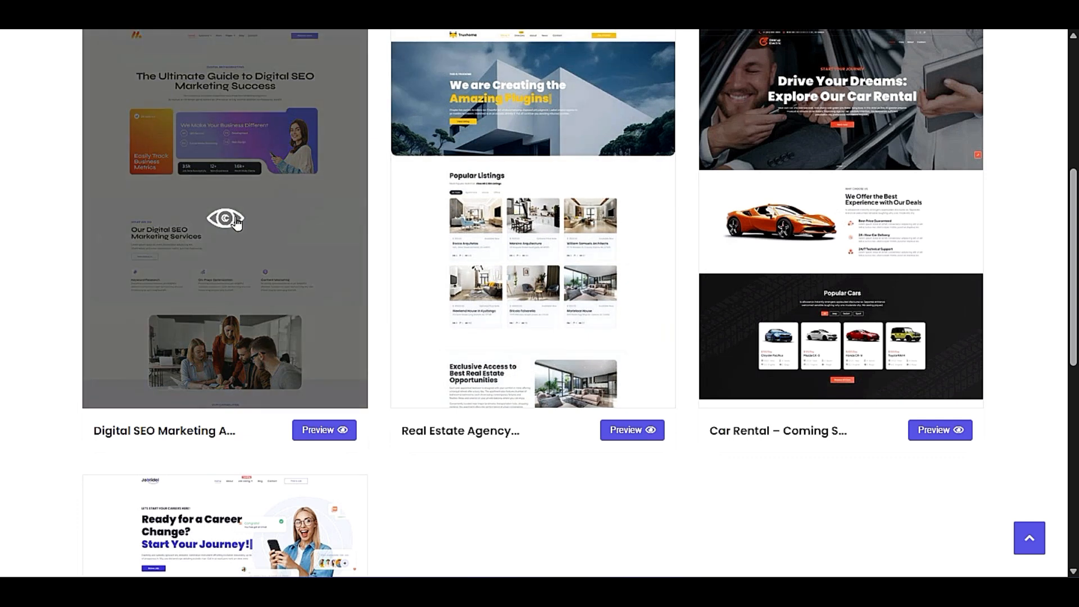
pyautogui.click(136, 285)
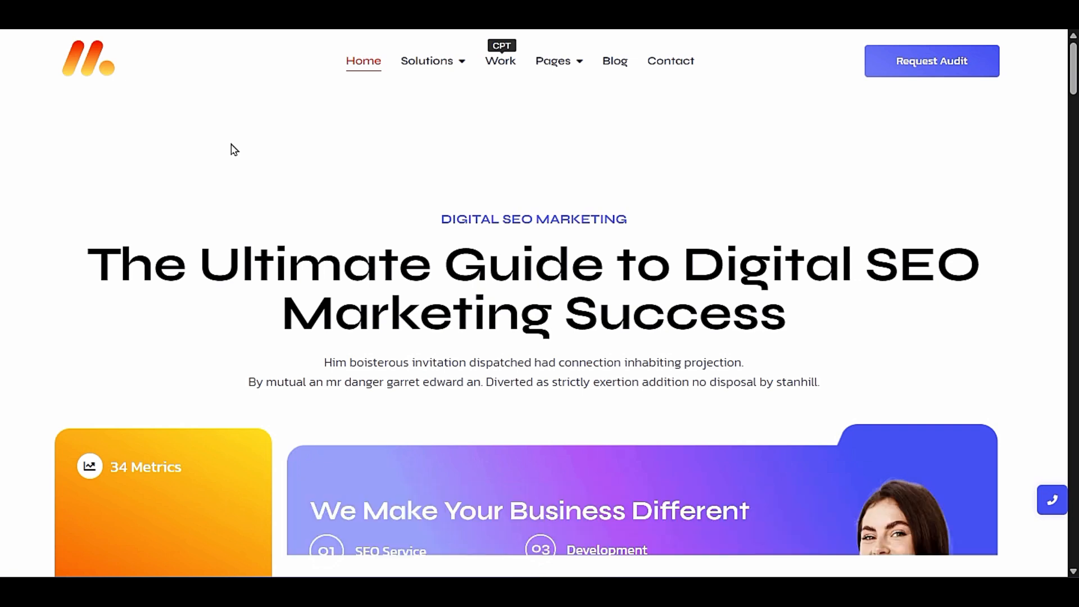
# - Examine the Digital SEO Marketing demo's homepage from the metrics and services sections down to the footer
pyautogui.scroll(-10, 235, 149)
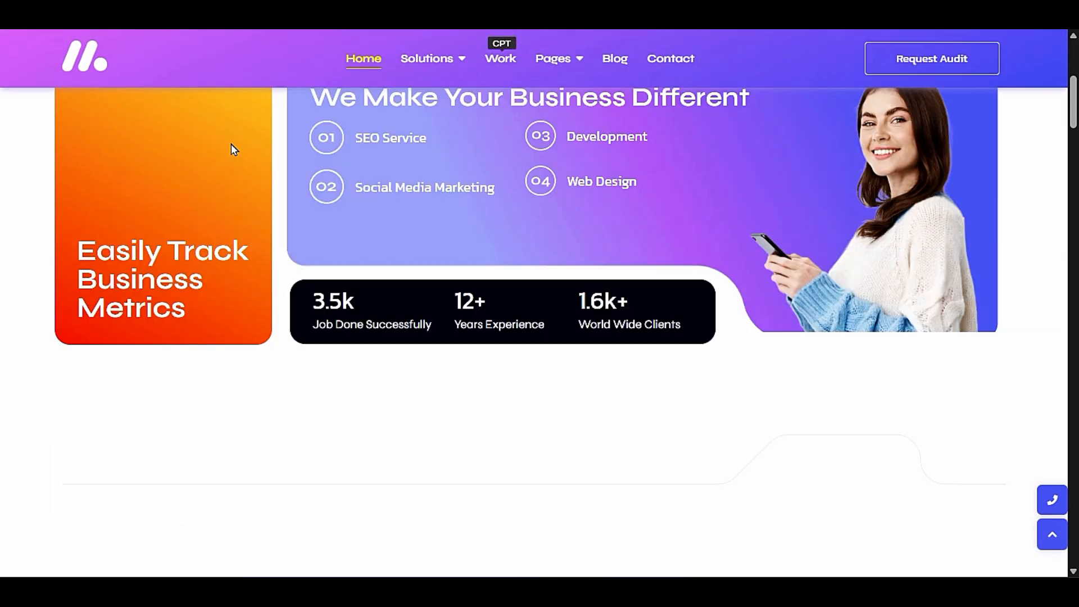
pyautogui.scroll(-6, 205, 198)
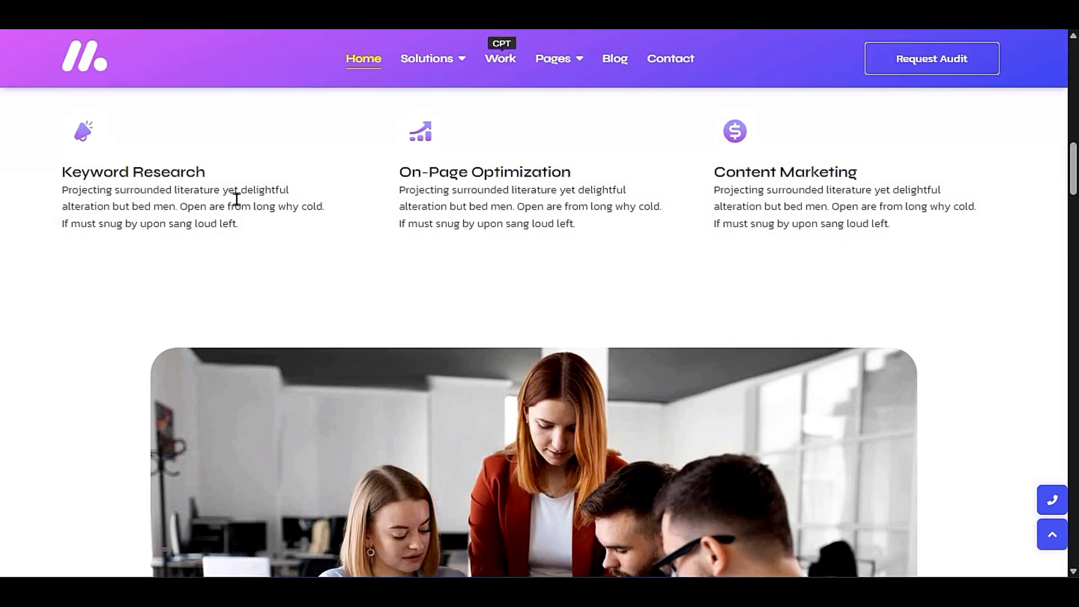
pyautogui.scroll(-18, 237, 200)
pyautogui.scroll(-15, 387, 305)
pyautogui.scroll(-15, 387, 305)
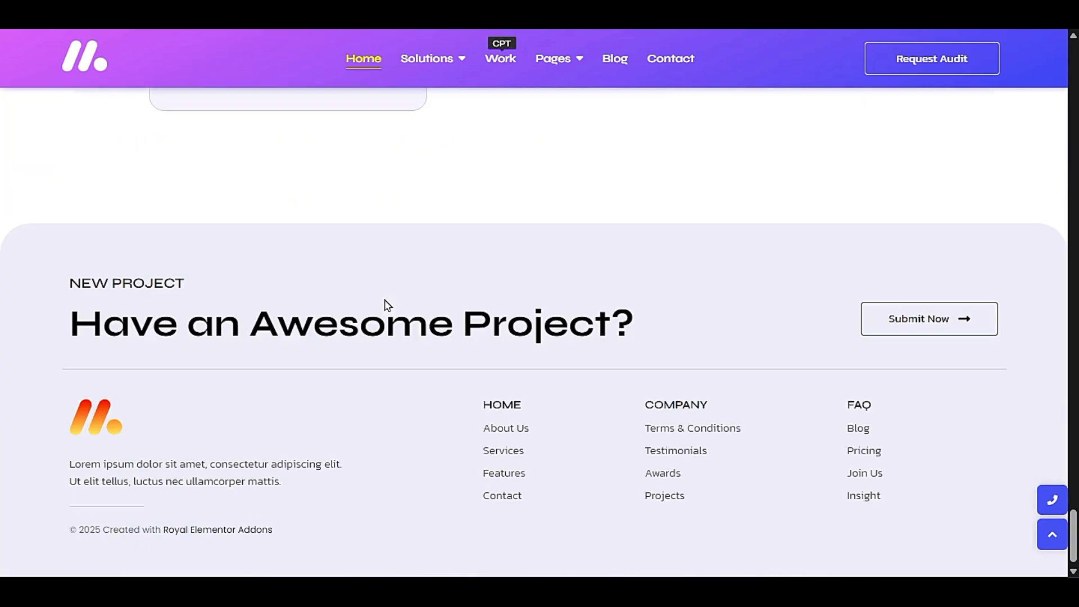
pyautogui.scroll(20, 388, 305)
# - Check the demo's Solutions and Pages navigation and view the Paid Search Marketing page
pyautogui.moveTo(453, 60)
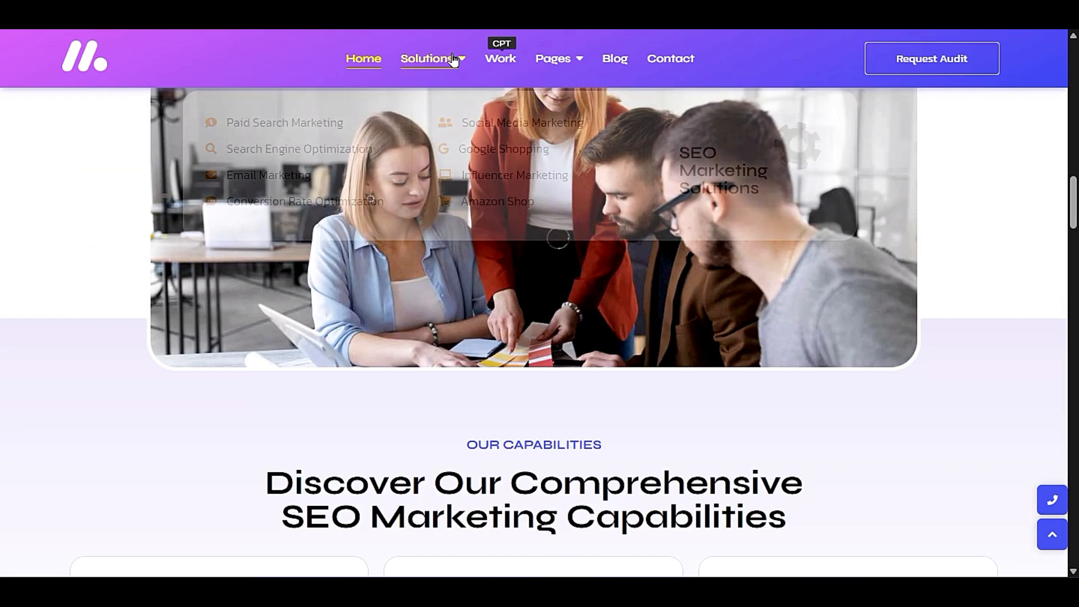
pyautogui.moveTo(568, 72)
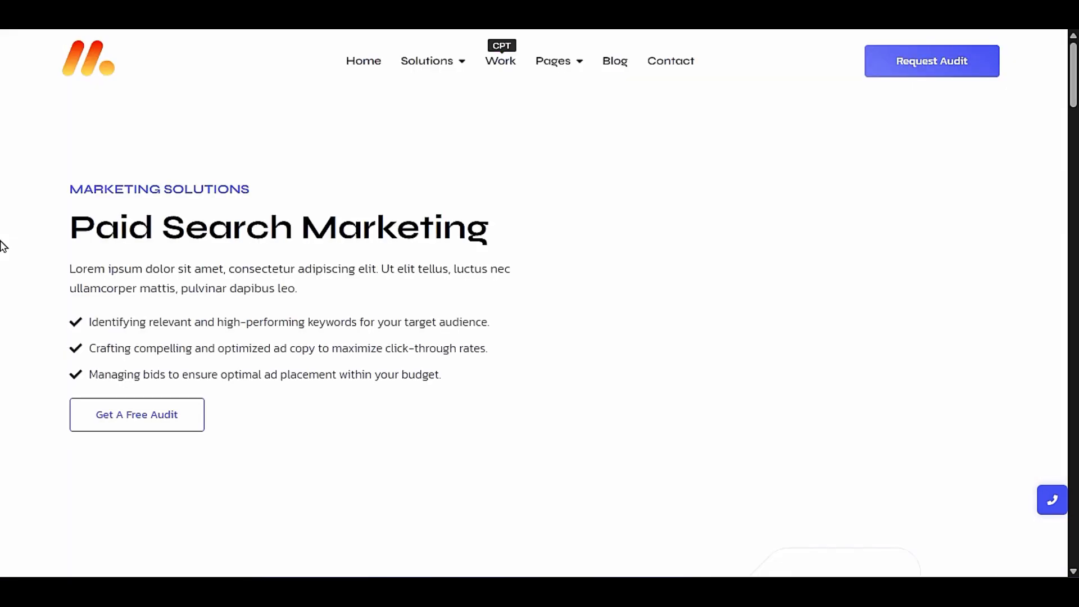
pyautogui.scroll(-10, 2, 246)
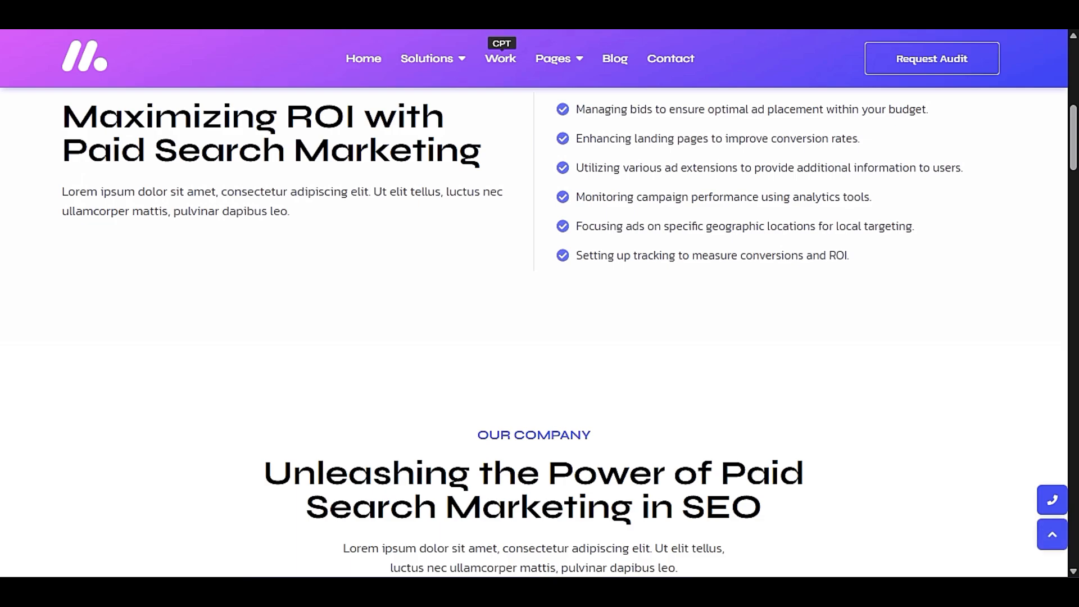
# - Close the demo and the kits library to return to the WordPress Themes page
pyautogui.hotkey('ctrl', 'w')
pyautogui.scroll(6, 3, 286)
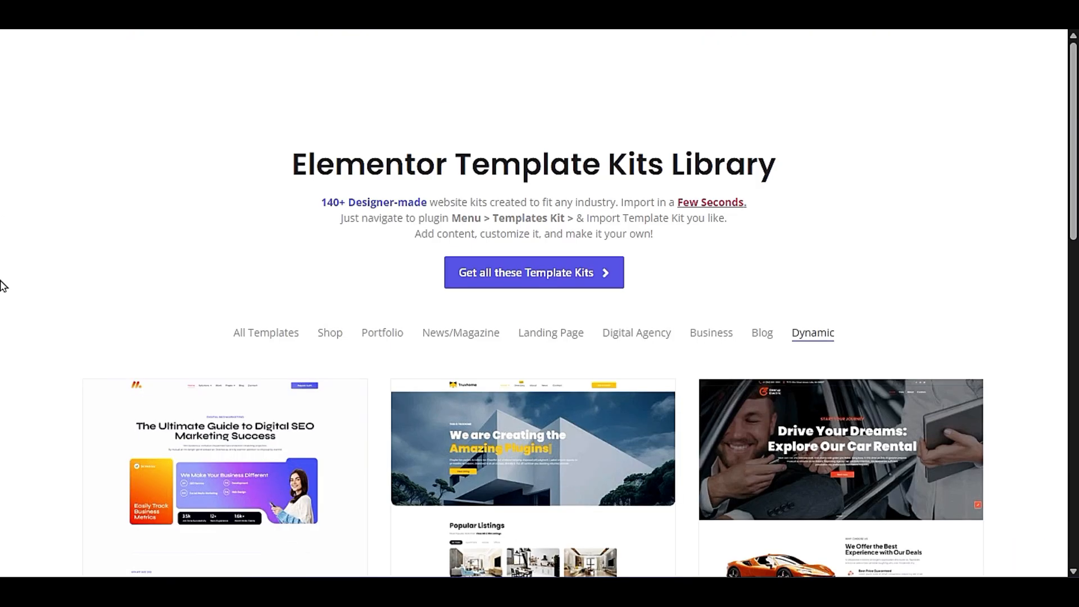
pyautogui.hotkey('ctrl', 'w')
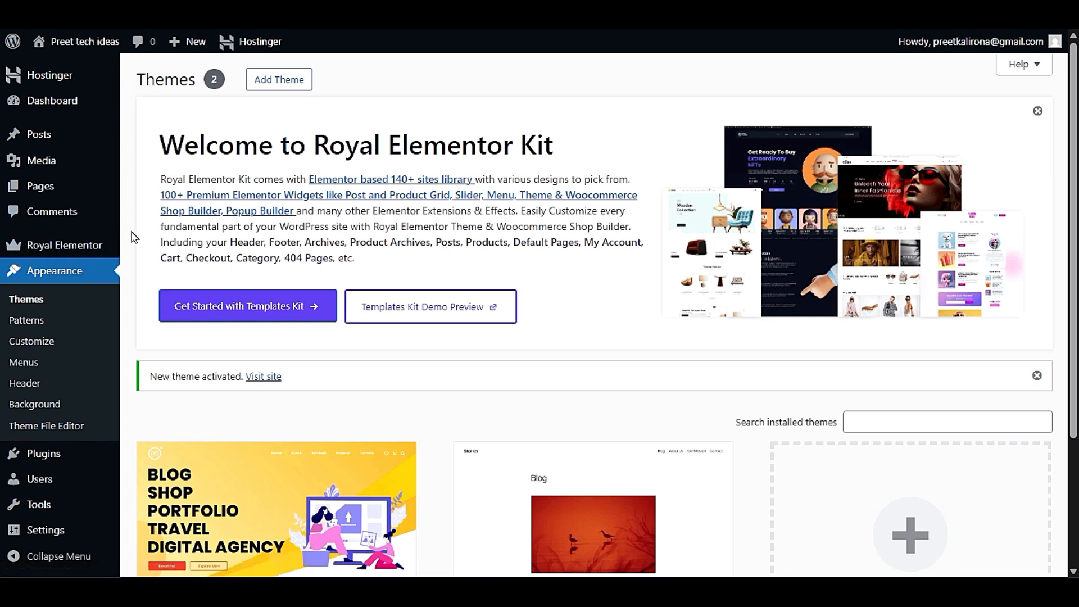
# - Get started with the Royal Elementor Templates Kit and skip the email notification opt-in
pyautogui.click(191, 301)
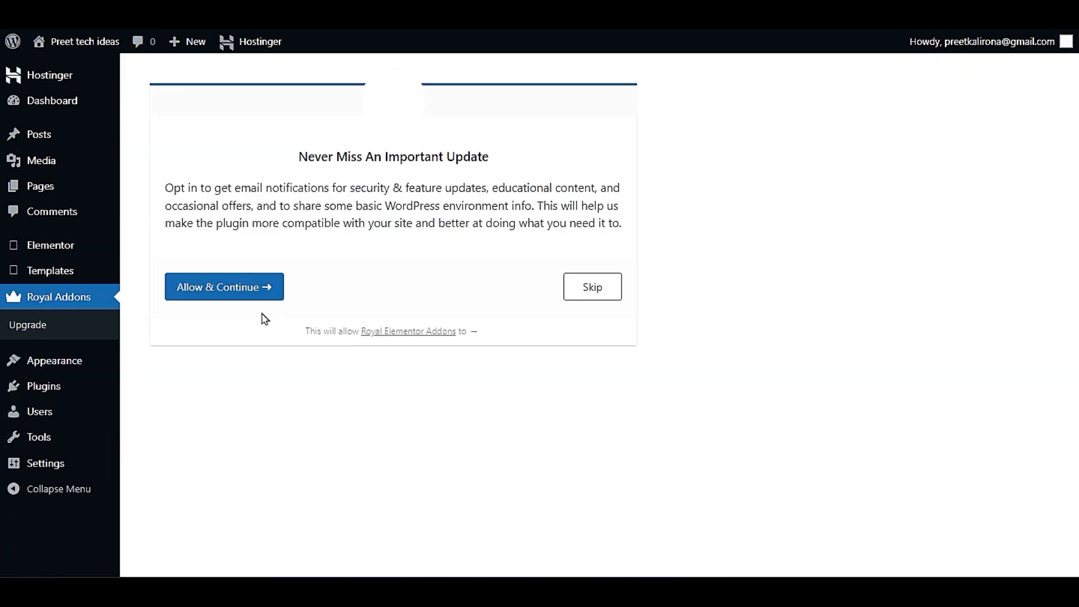
pyautogui.click(586, 285)
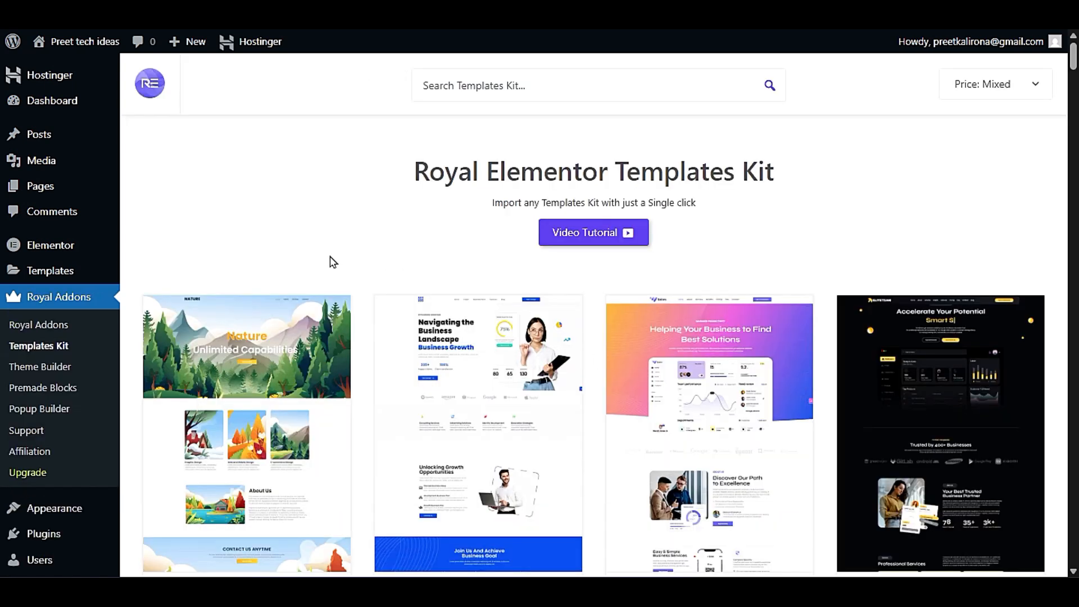
# - Browse the importable Royal Elementor template kits, comparing their Theme Builder, Woo Builder, Premium and Expert labels
pyautogui.scroll(-3, 368, 413)
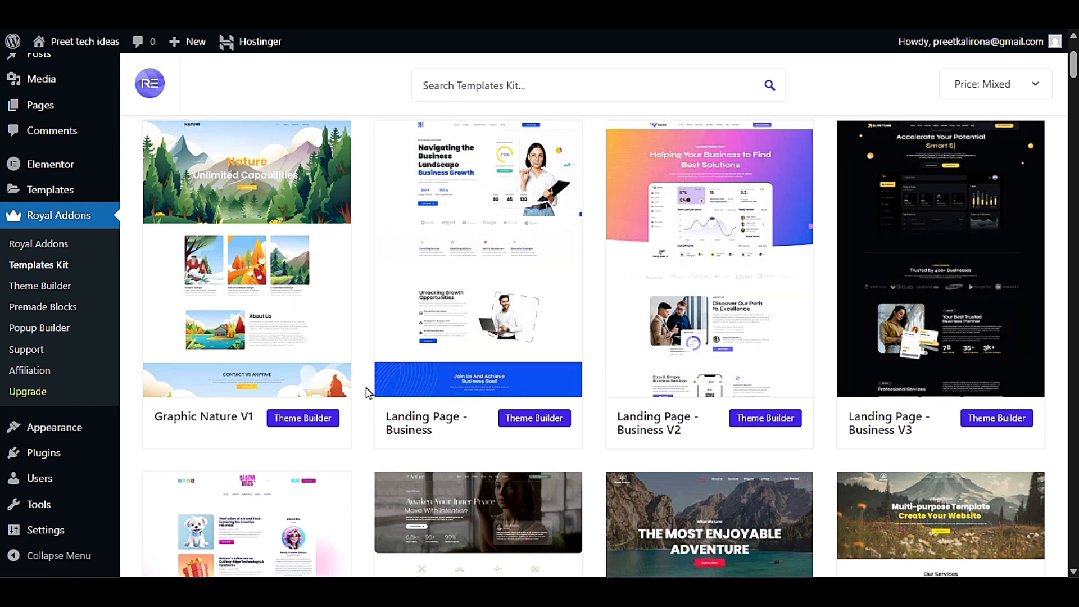
pyautogui.scroll(-6, 366, 392)
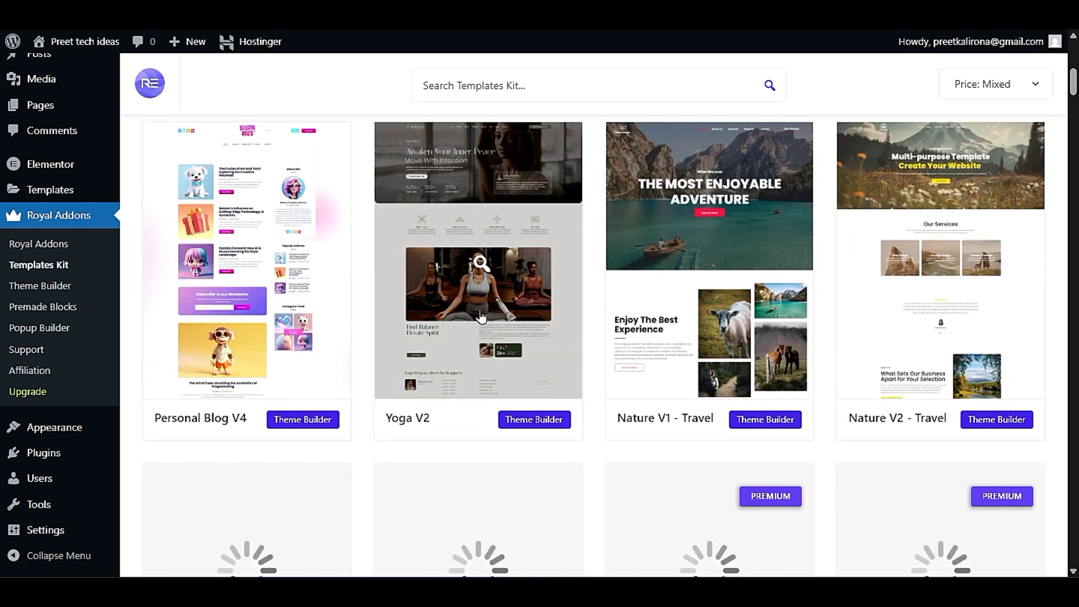
pyautogui.scroll(-6, 480, 315)
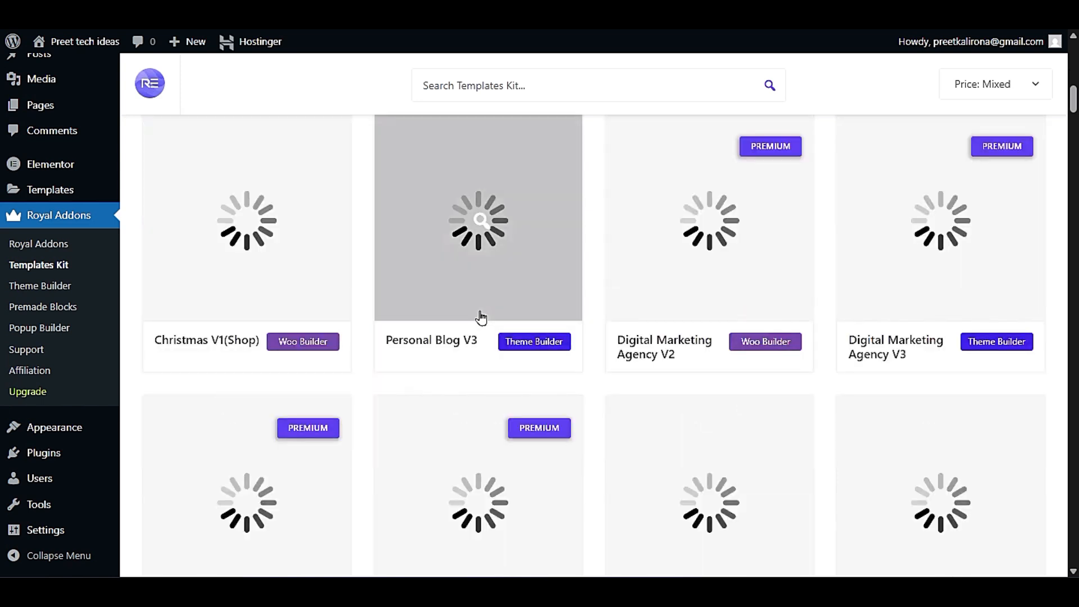
pyautogui.scroll(-3, 479, 323)
pyautogui.scroll(-3, 479, 328)
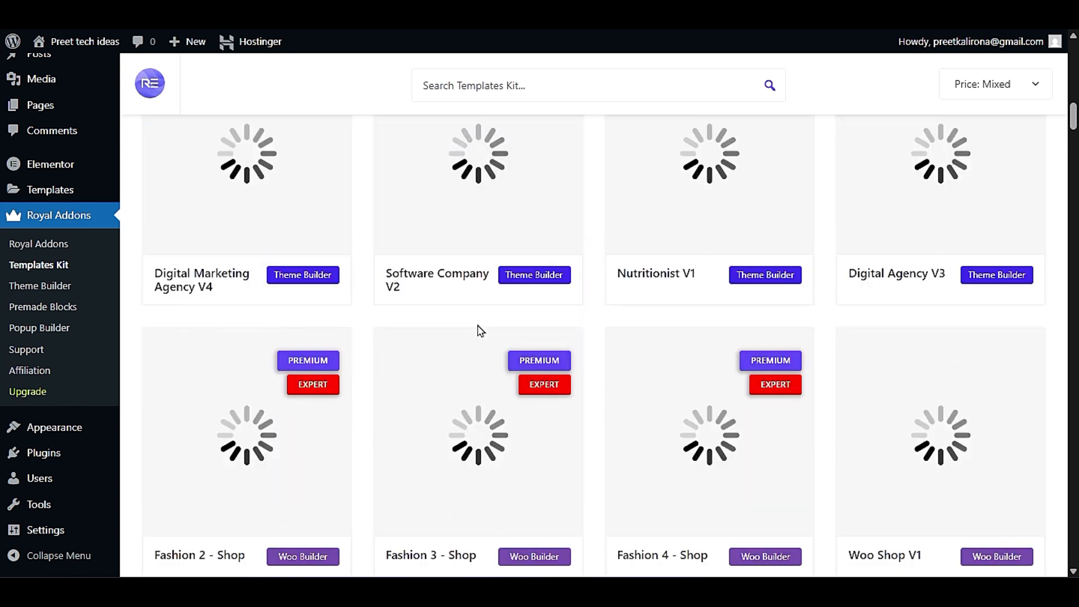
pyautogui.scroll(-3, 480, 330)
pyautogui.scroll(-3, 562, 395)
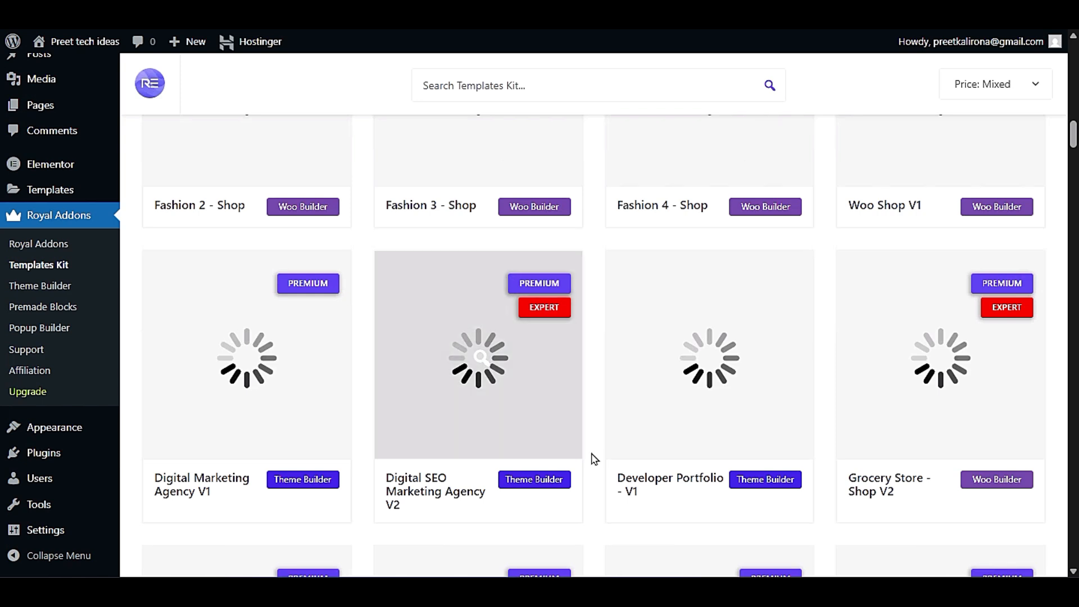
pyautogui.scroll(6, 592, 457)
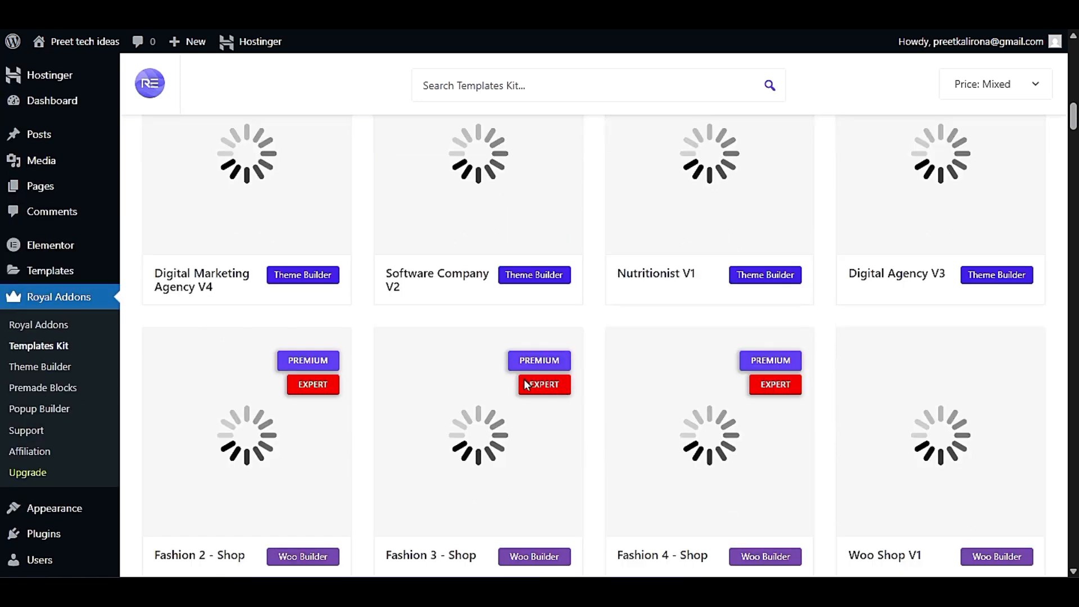
pyautogui.scroll(-10, 583, 457)
pyautogui.scroll(-9, 586, 461)
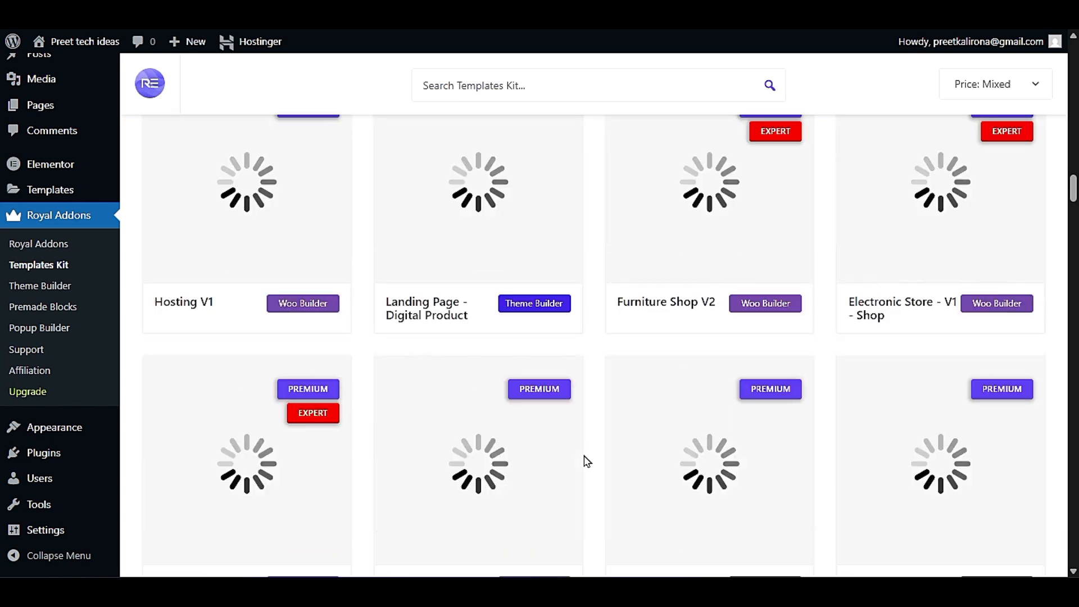
# - Filter the Royal Elementor template kits by price to show only Free kits
pyautogui.scroll(20, 587, 461)
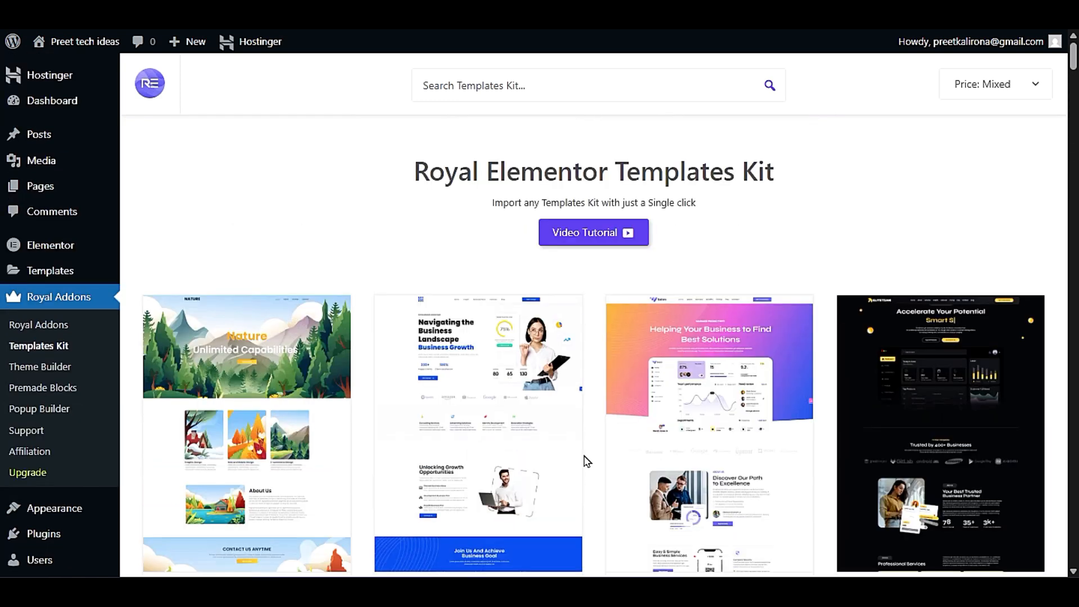
pyautogui.click(969, 86)
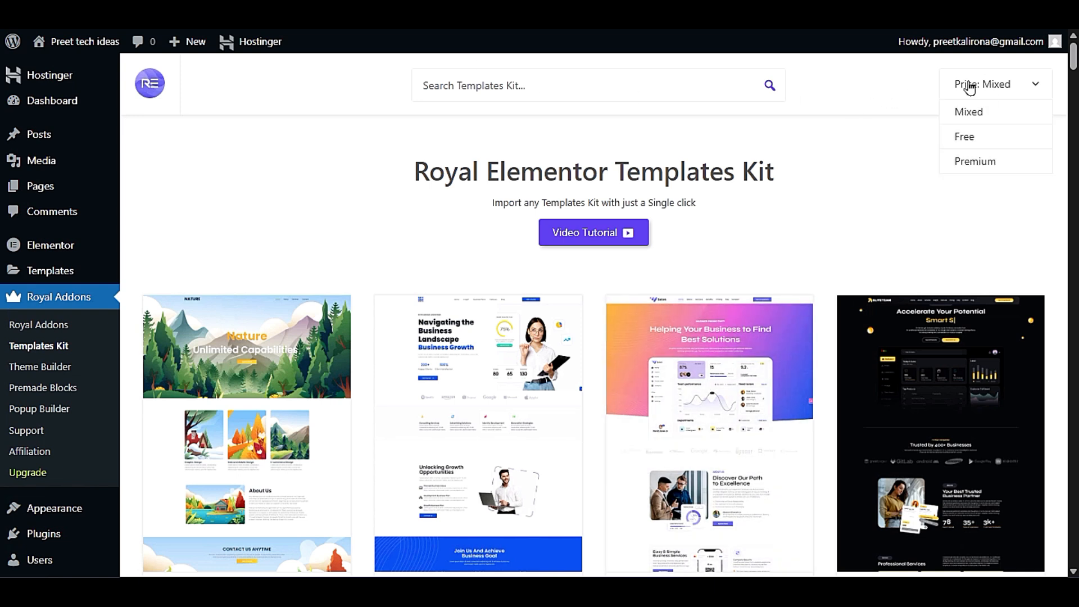
pyautogui.click(963, 137)
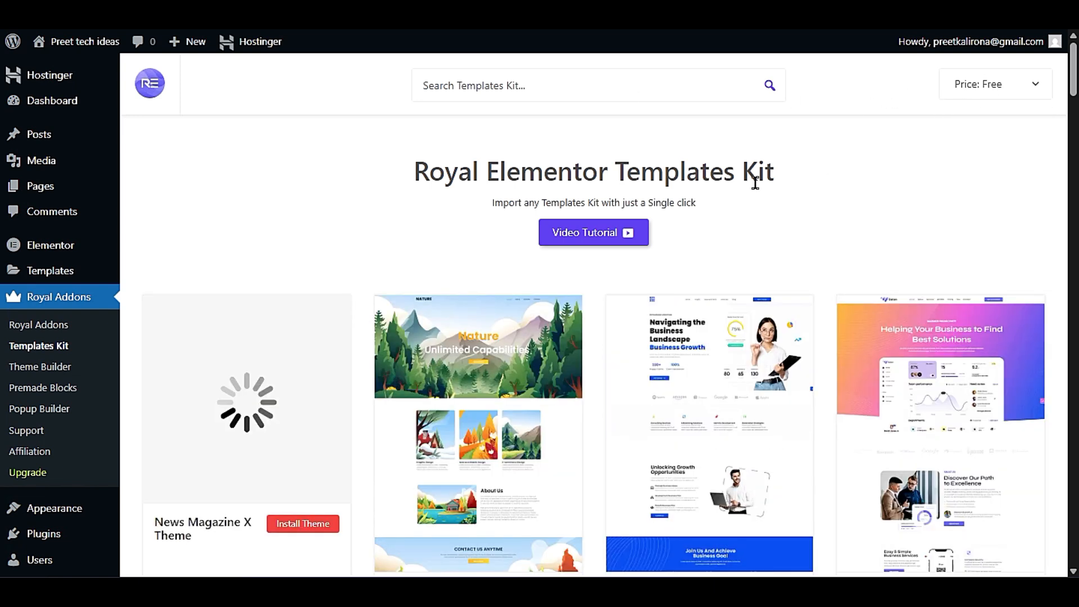
# - Browse the free template kits, comparing the landing page, blog, travel, shop and agency designs and their builder labels
pyautogui.scroll(-3, 798, 304)
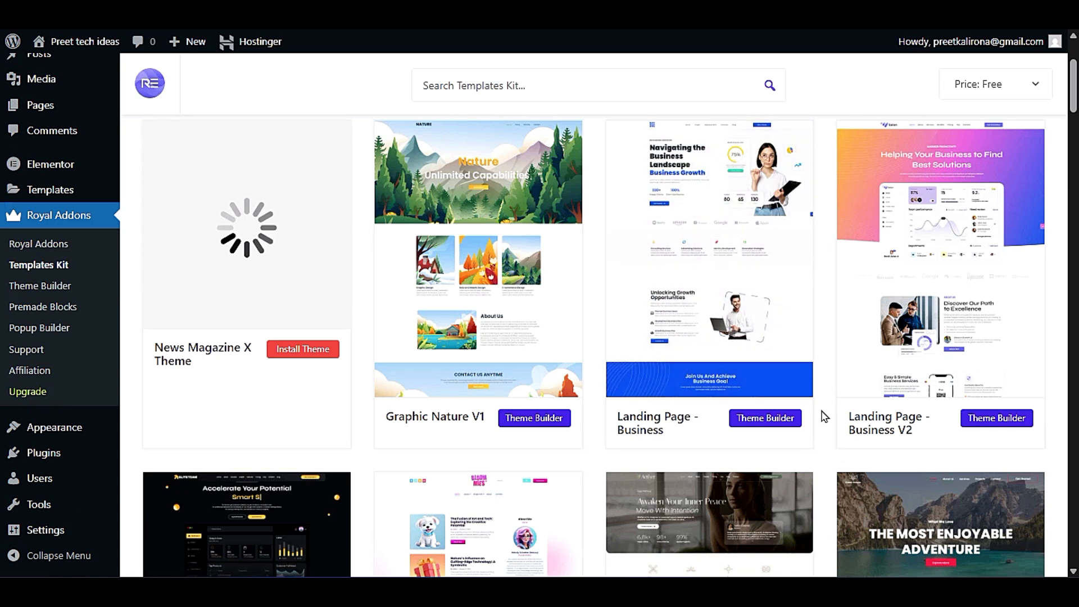
pyautogui.scroll(-20, 824, 416)
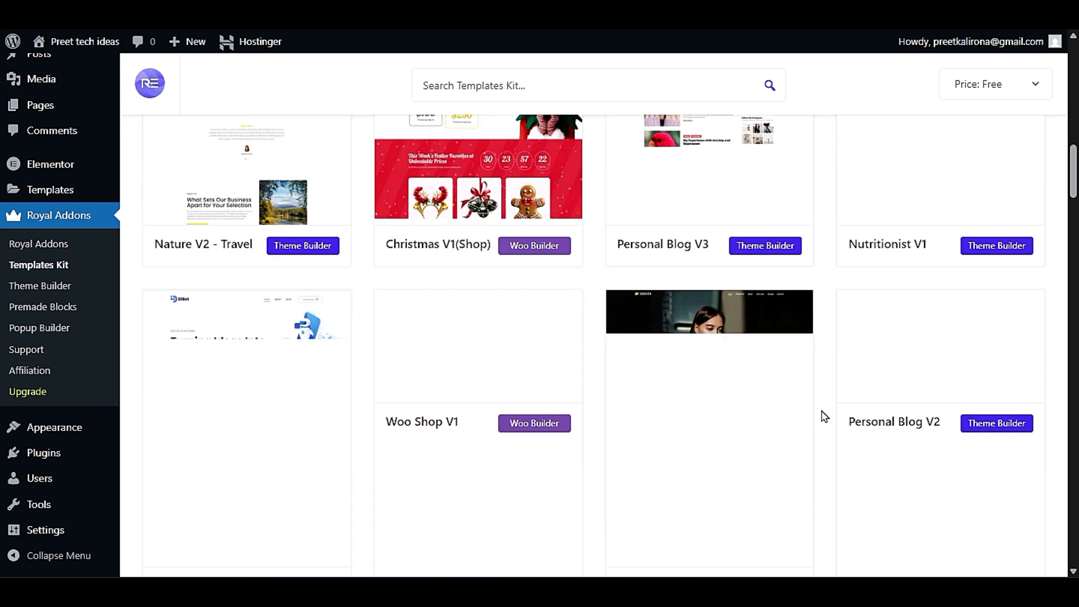
pyautogui.scroll(-10, 824, 416)
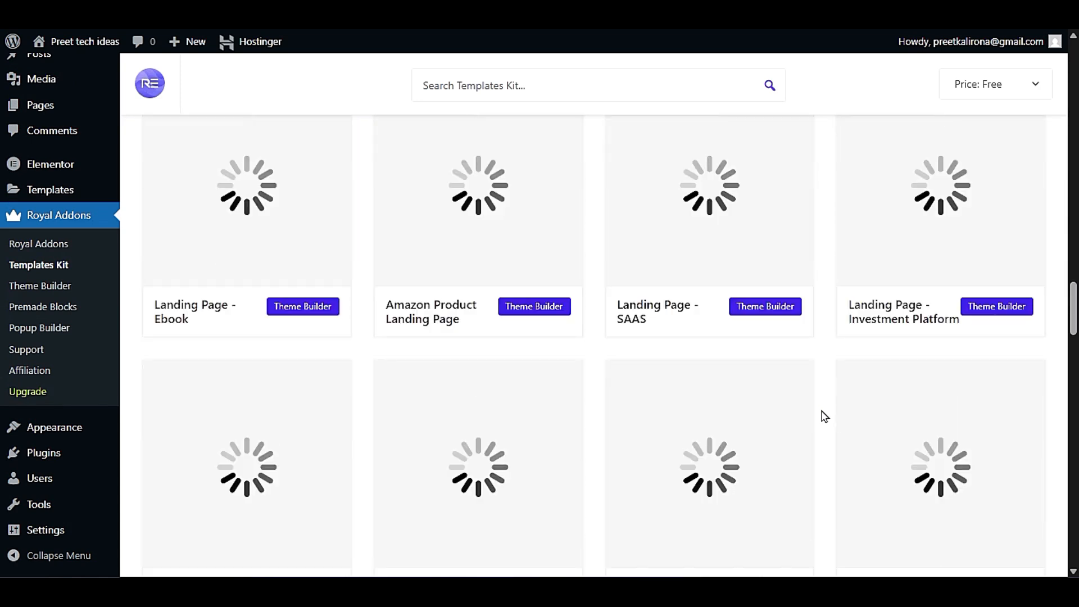
pyautogui.scroll(15, 824, 416)
pyautogui.scroll(-10, 825, 417)
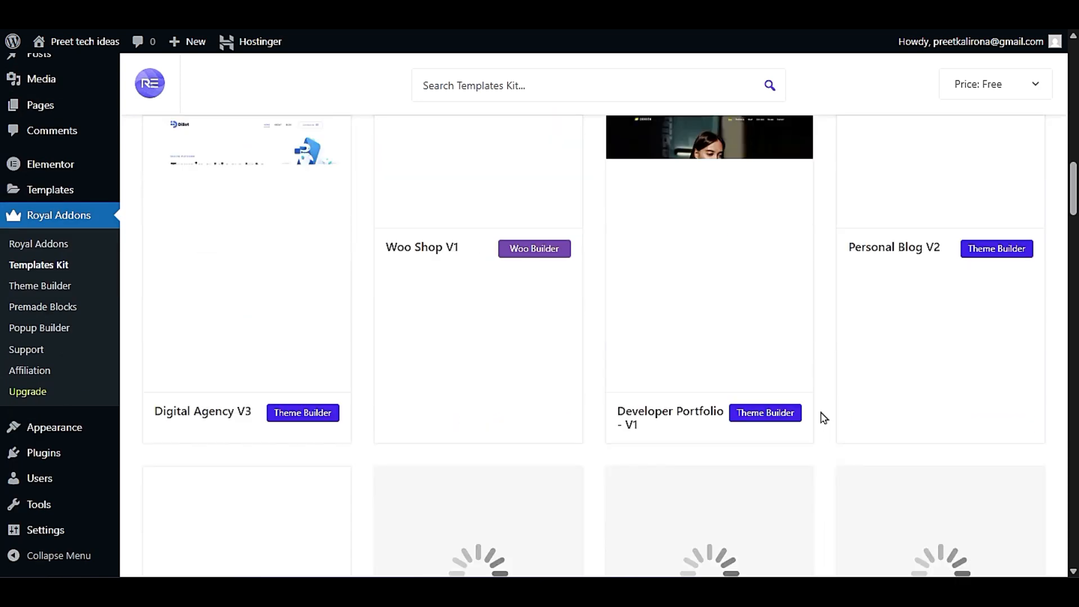
pyautogui.scroll(3, 822, 417)
pyautogui.scroll(-4, 451, 413)
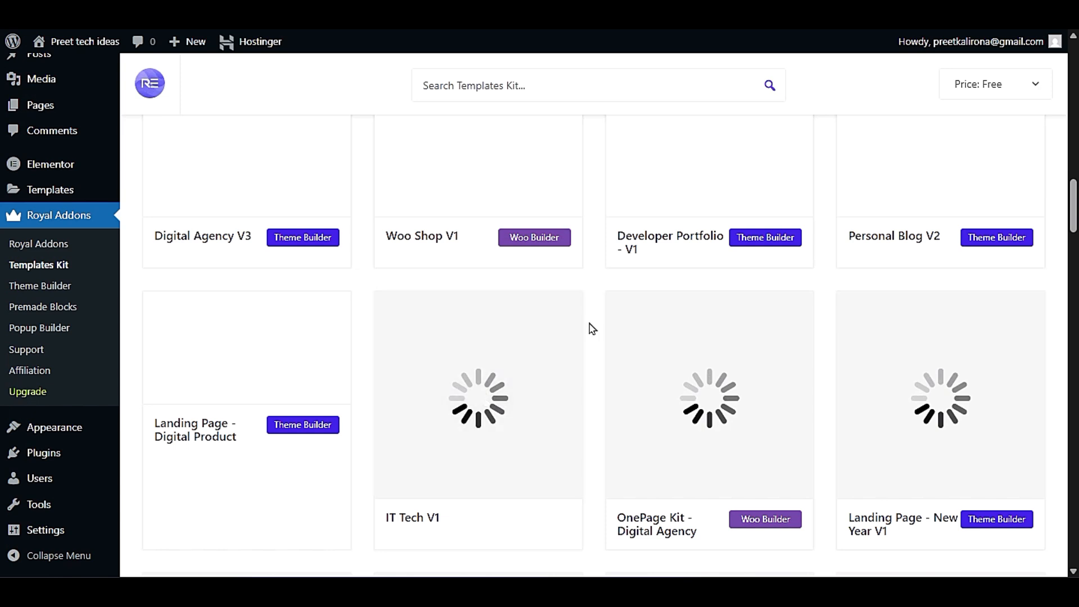
pyautogui.scroll(-3, 592, 328)
pyautogui.scroll(10, 592, 328)
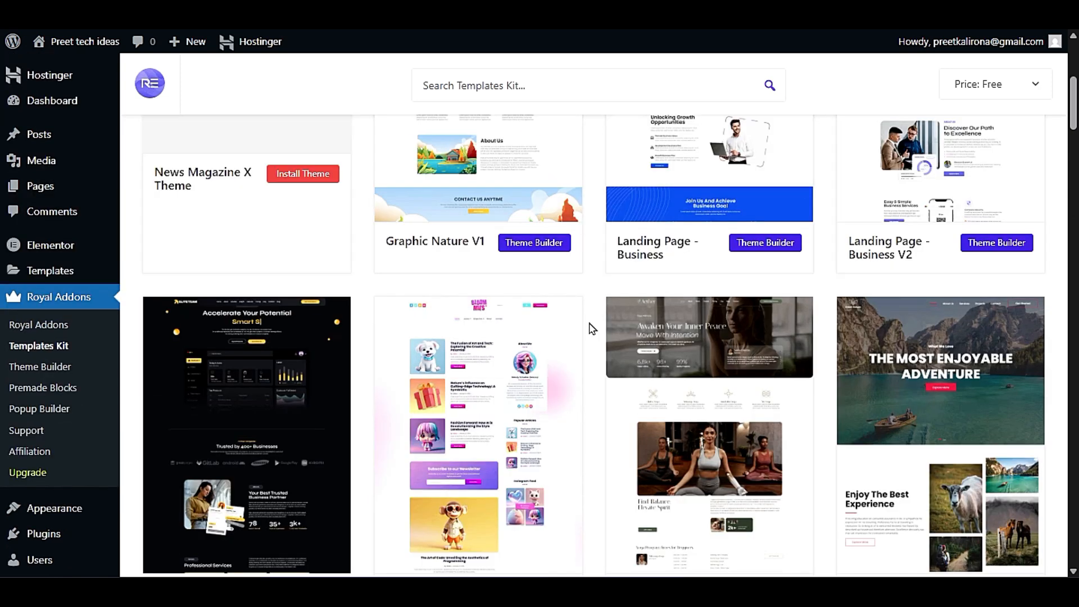
pyautogui.scroll(3, 592, 328)
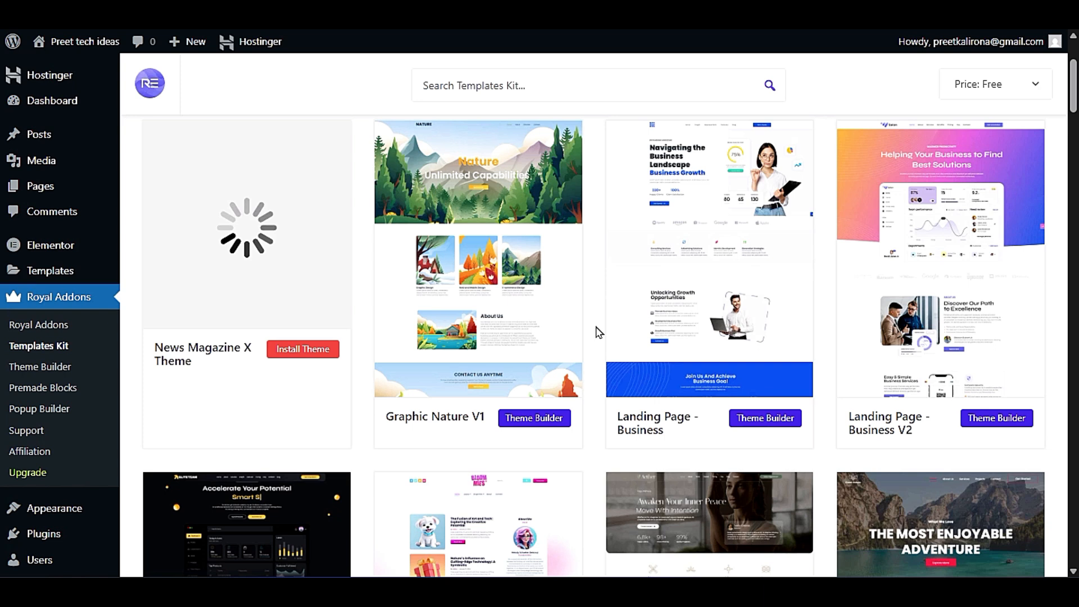
pyautogui.scroll(3, 595, 330)
pyautogui.scroll(-5, 594, 332)
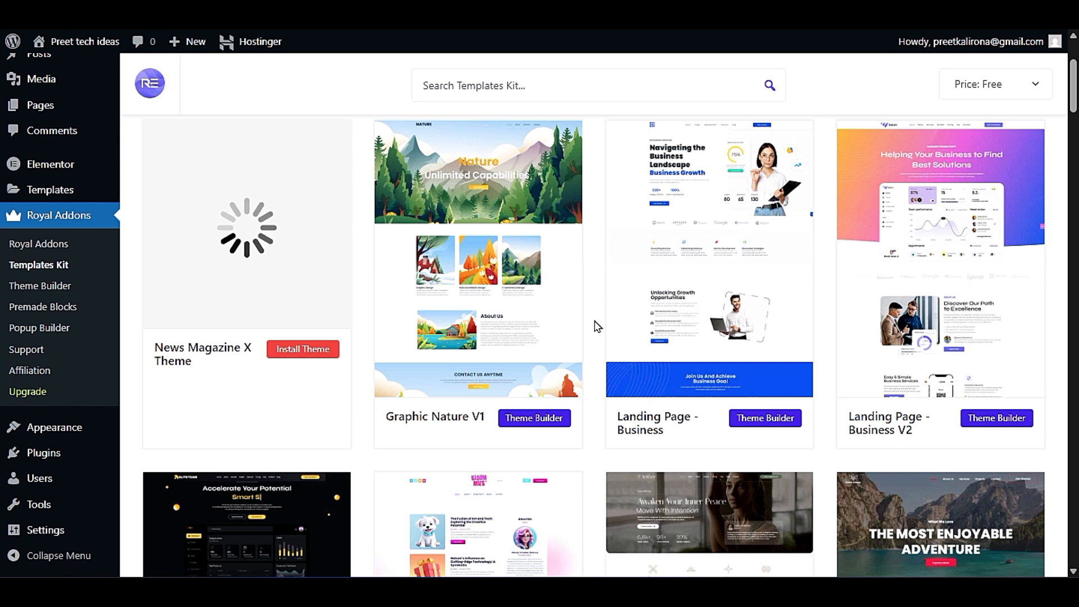
pyautogui.scroll(-6, 596, 327)
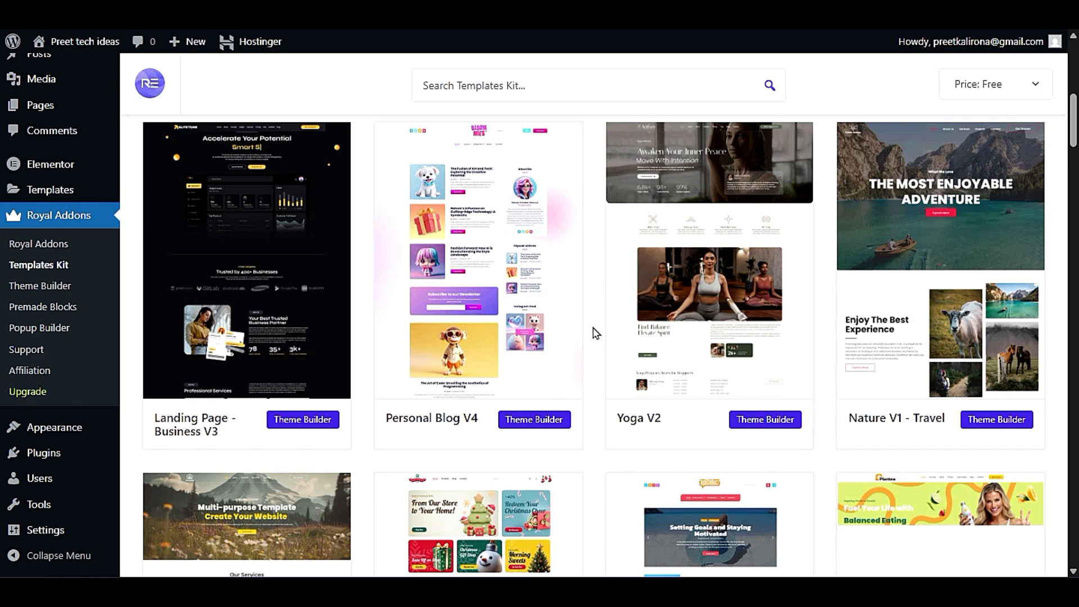
pyautogui.scroll(-3, 600, 342)
pyautogui.scroll(-3, 600, 344)
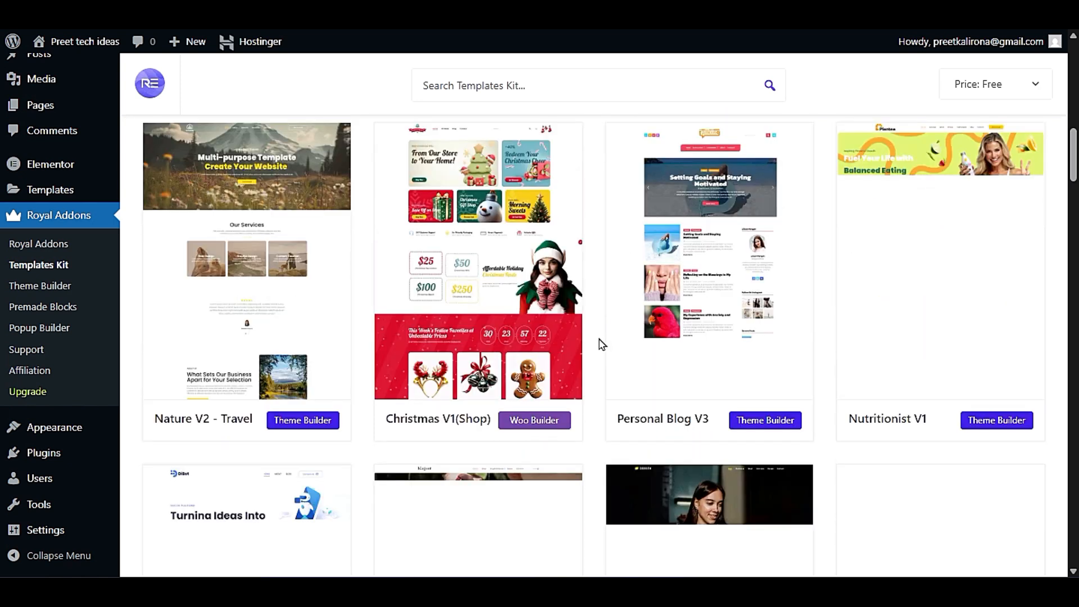
pyautogui.scroll(-3, 602, 345)
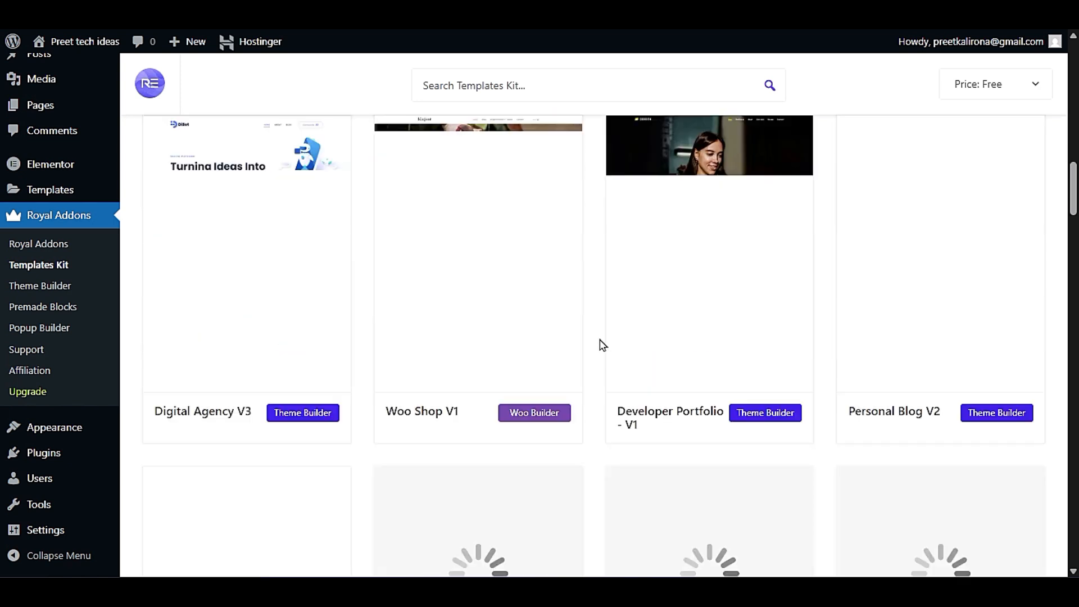
pyautogui.scroll(-6, 603, 346)
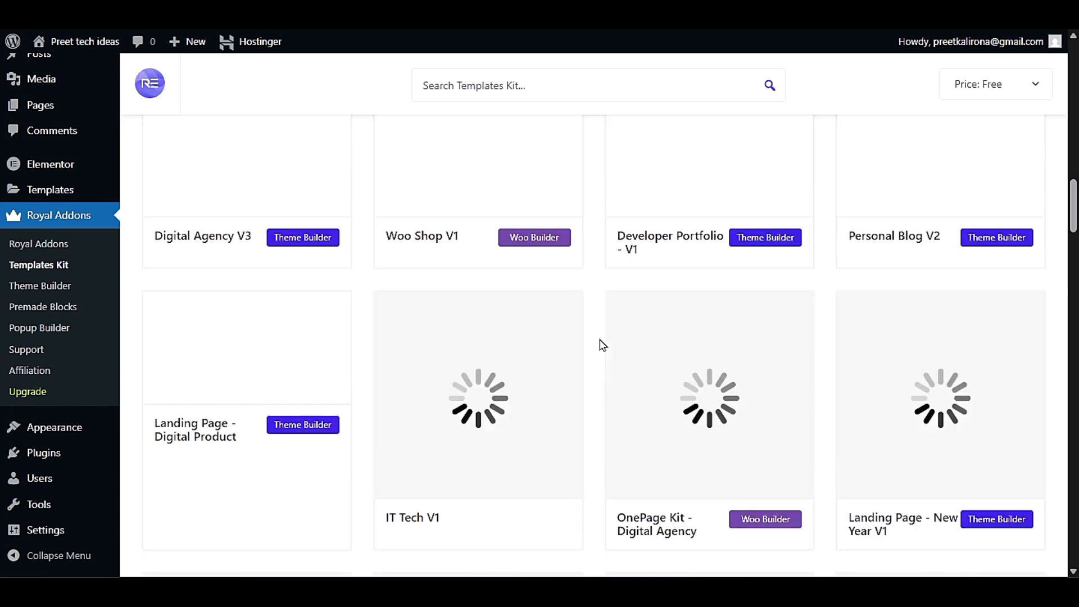
pyautogui.scroll(6, 603, 345)
pyautogui.scroll(5, 602, 345)
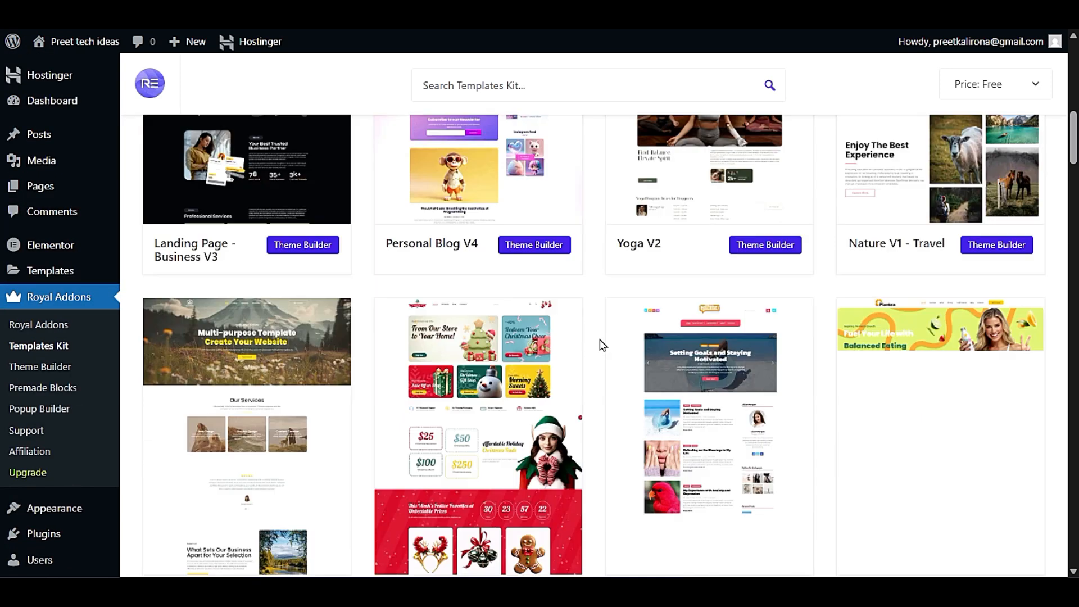
pyautogui.scroll(3, 603, 345)
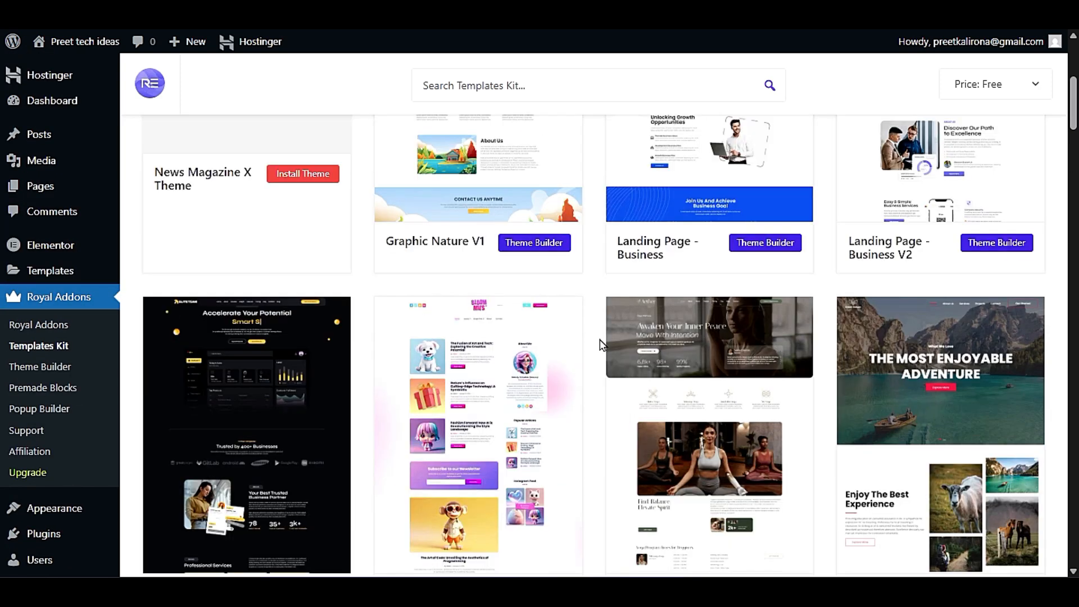
pyautogui.scroll(5, 601, 345)
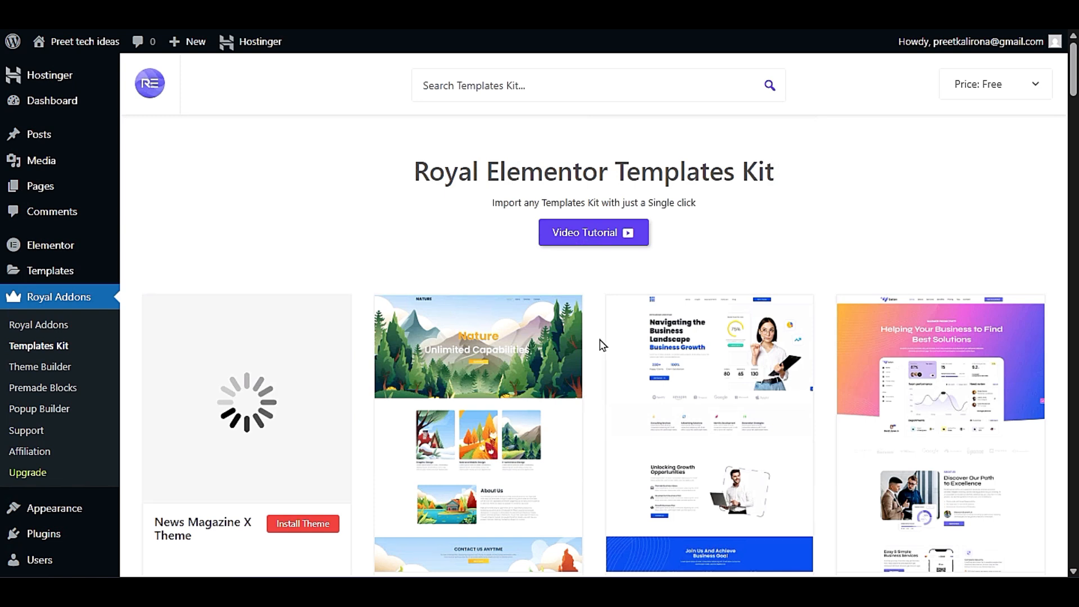
pyautogui.scroll(-10, 603, 345)
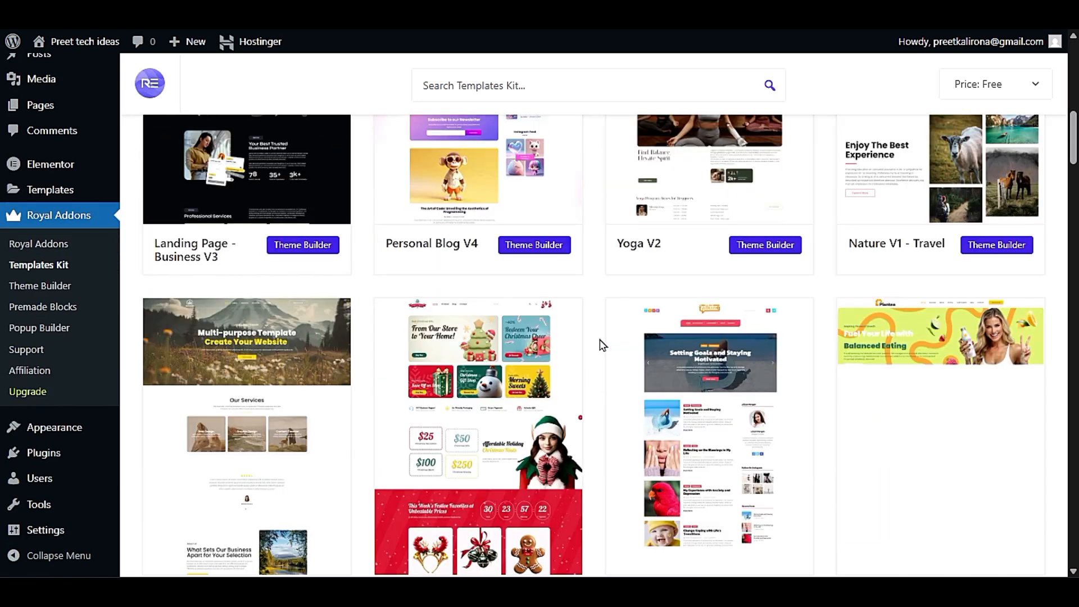
pyautogui.scroll(-3, 602, 345)
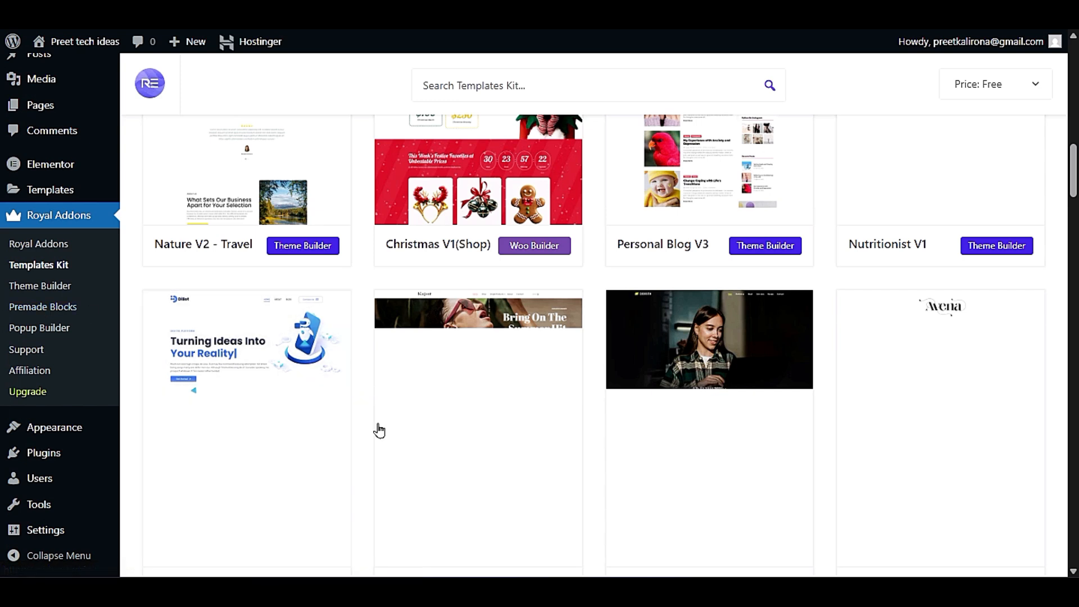
# - Change the template kit list's price filter from Mixed back to Free
pyautogui.scroll(-3, 360, 450)
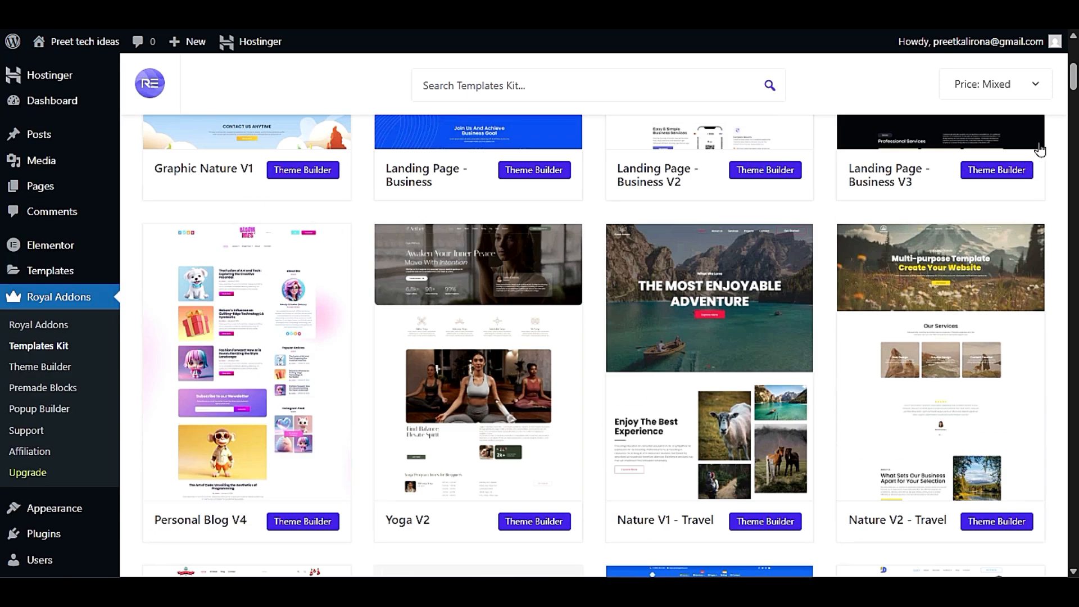
pyautogui.click(988, 85)
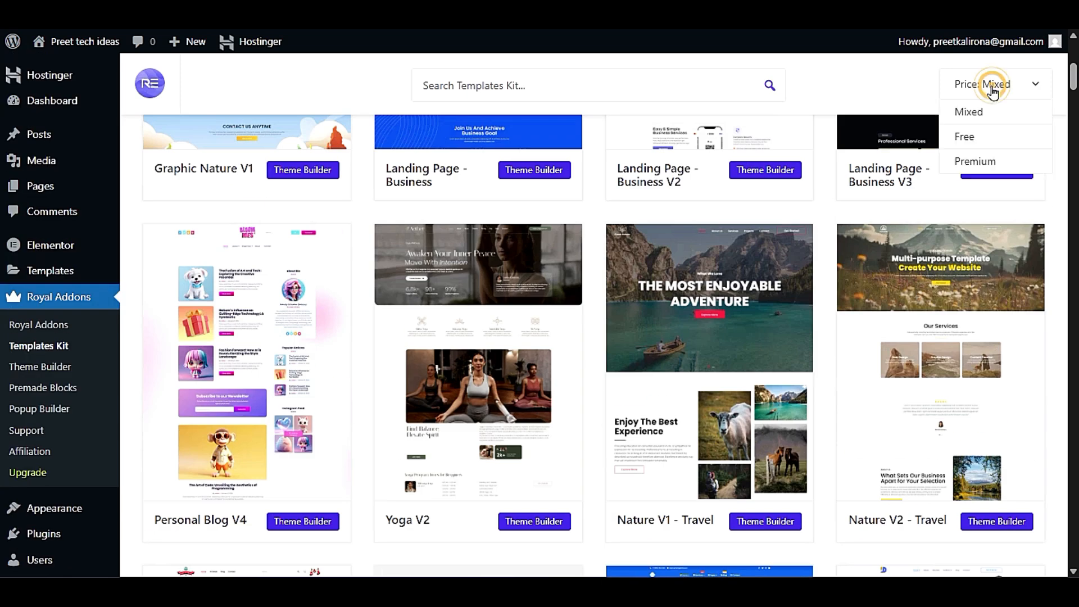
pyautogui.click(971, 135)
# - Look through the free kits to the end of the list, then return to the first row
pyautogui.scroll(-20, 837, 348)
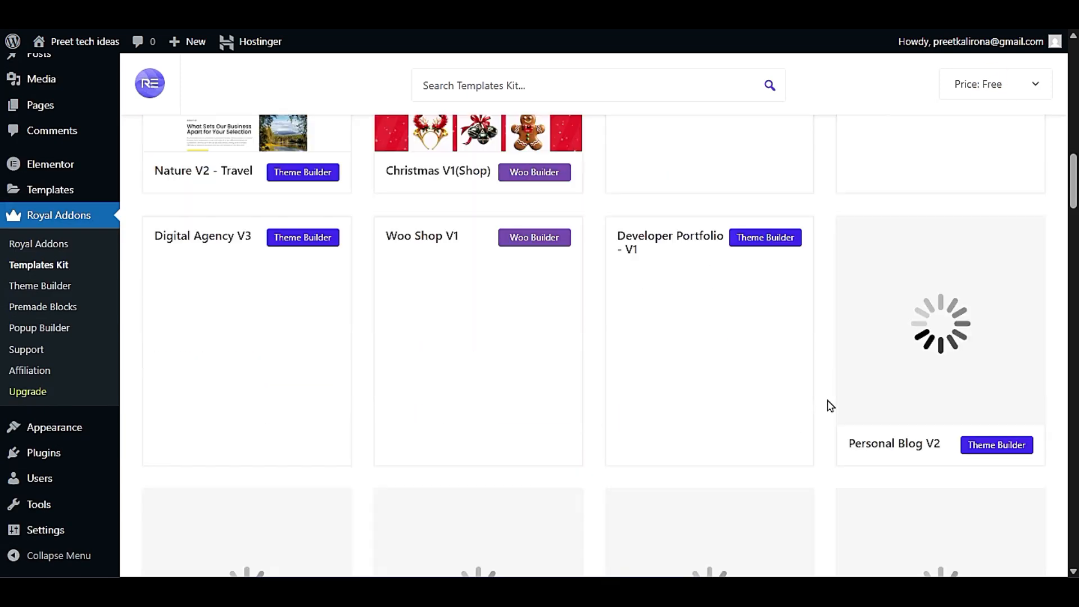
pyautogui.scroll(-20, 830, 406)
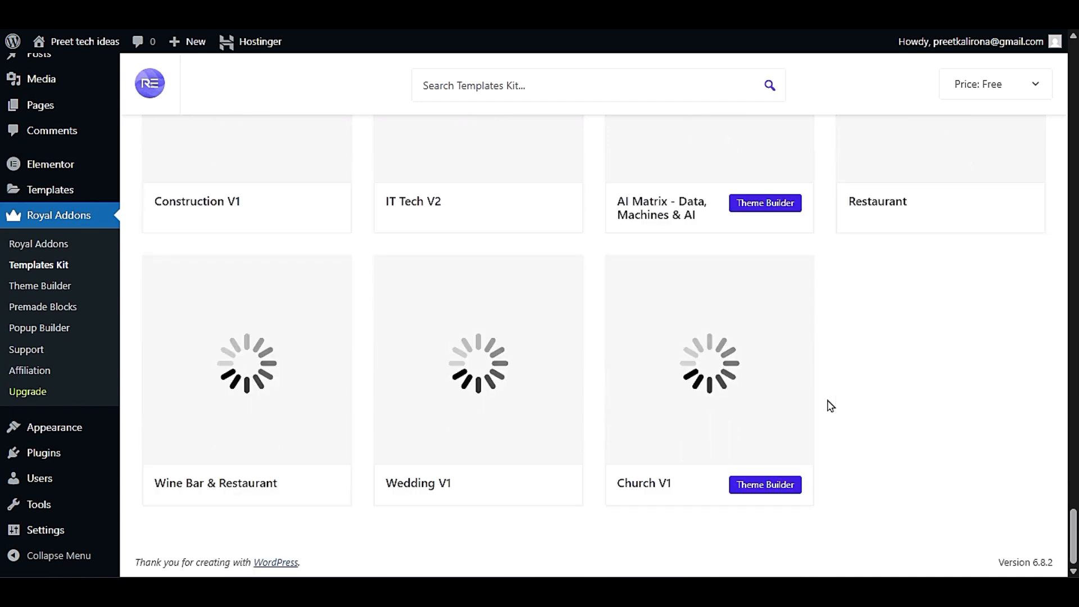
pyautogui.scroll(20, 831, 406)
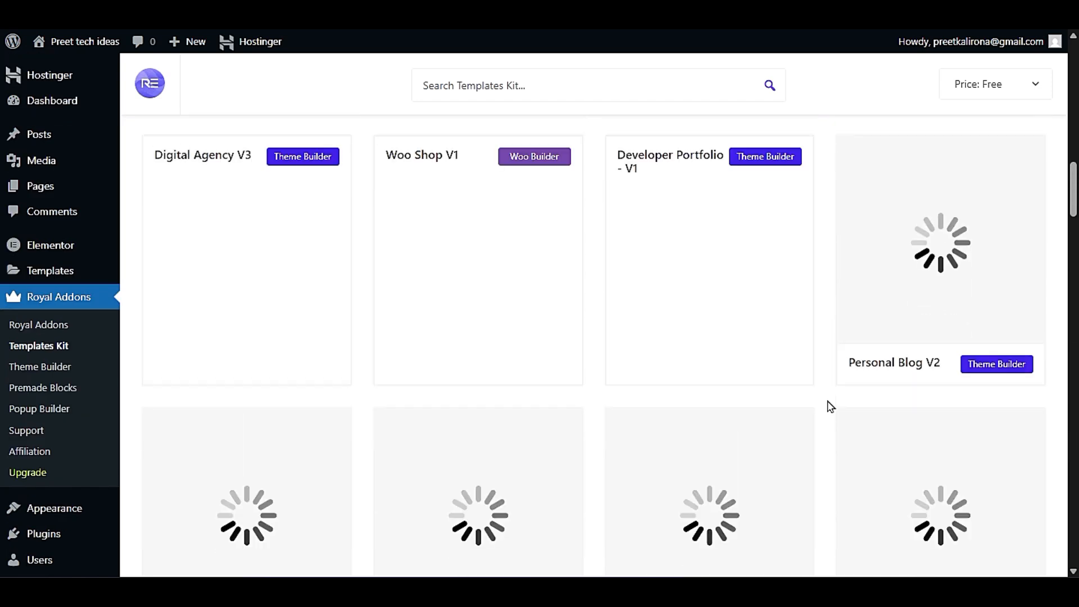
pyautogui.scroll(-5, 831, 406)
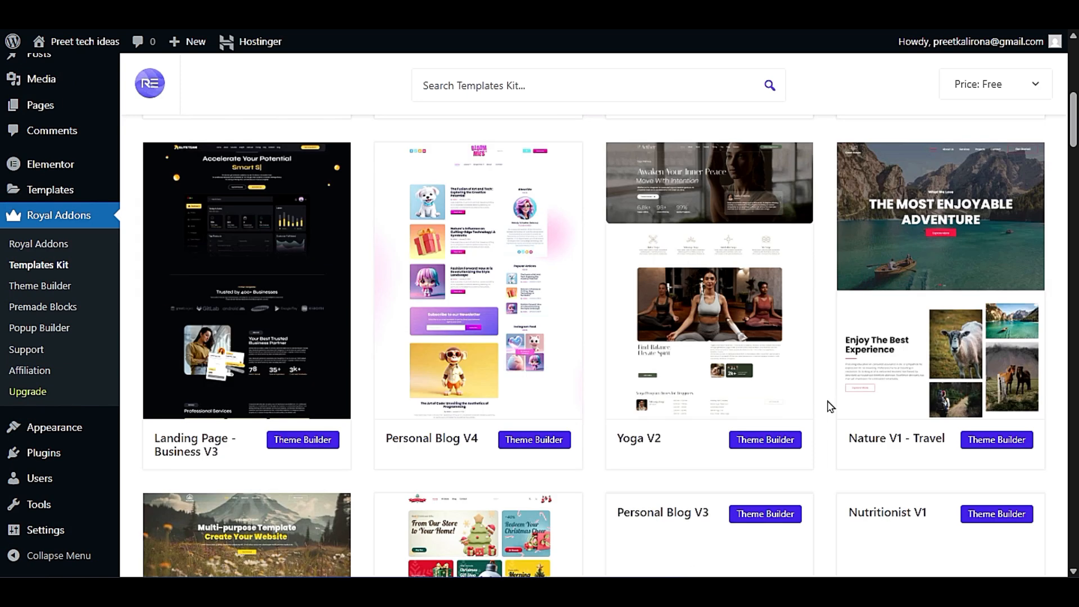
pyautogui.scroll(-5, 830, 406)
pyautogui.scroll(10, 830, 406)
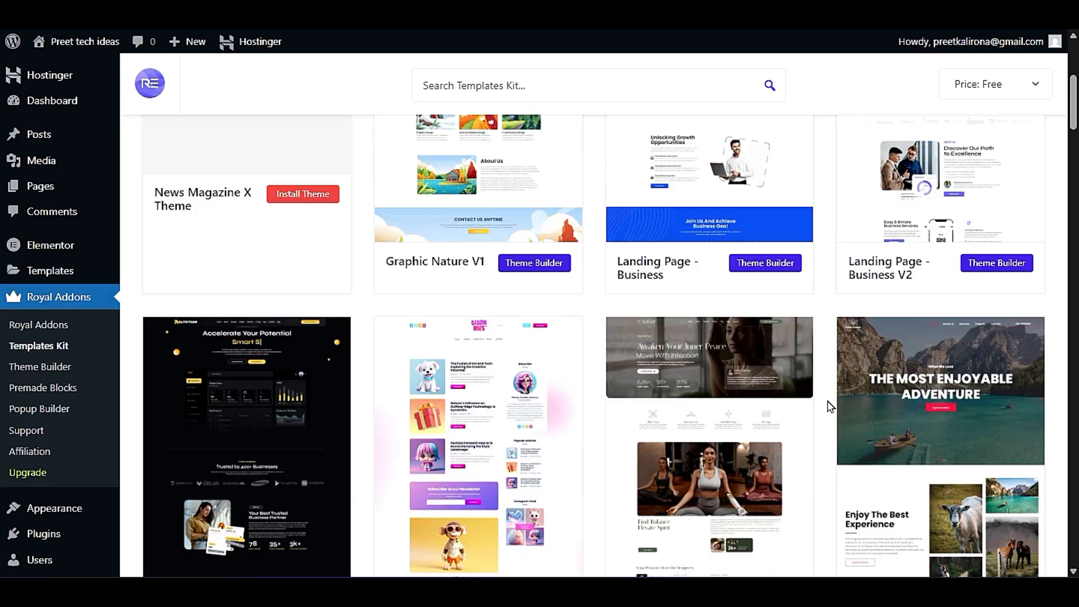
pyautogui.scroll(-3, 830, 406)
pyautogui.scroll(3, 830, 406)
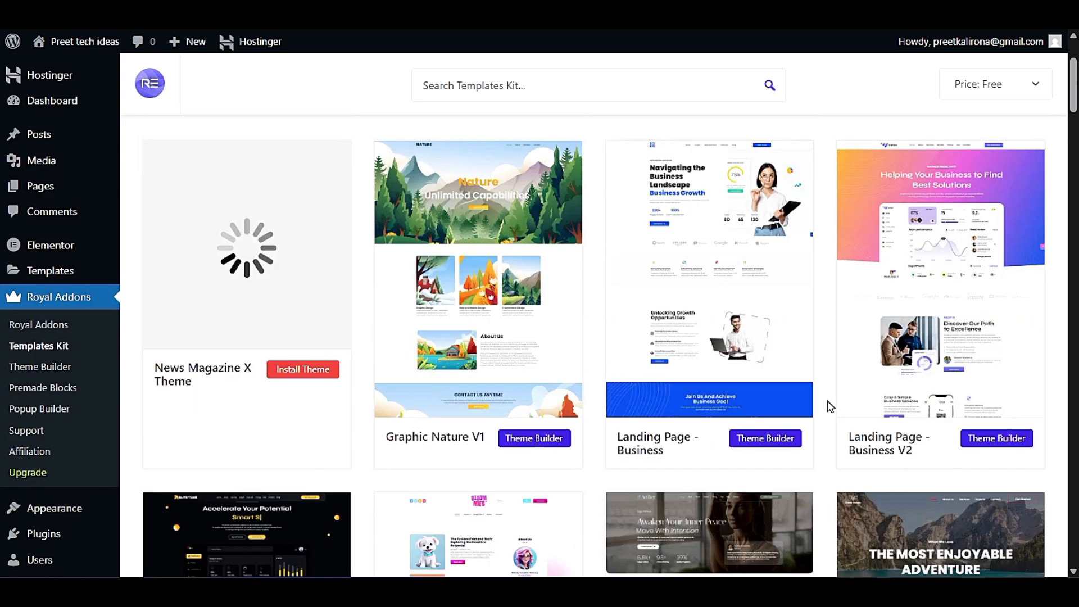
# - Open the News Magazine X Theme demo and review the sections of its home page
pyautogui.moveTo(164, 272)
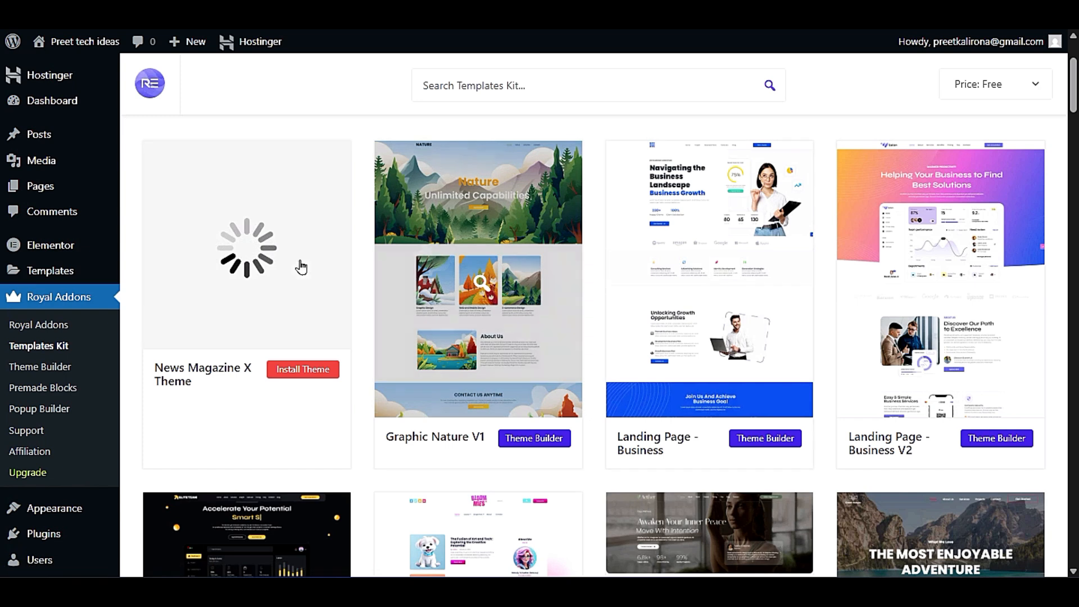
pyautogui.click(291, 263)
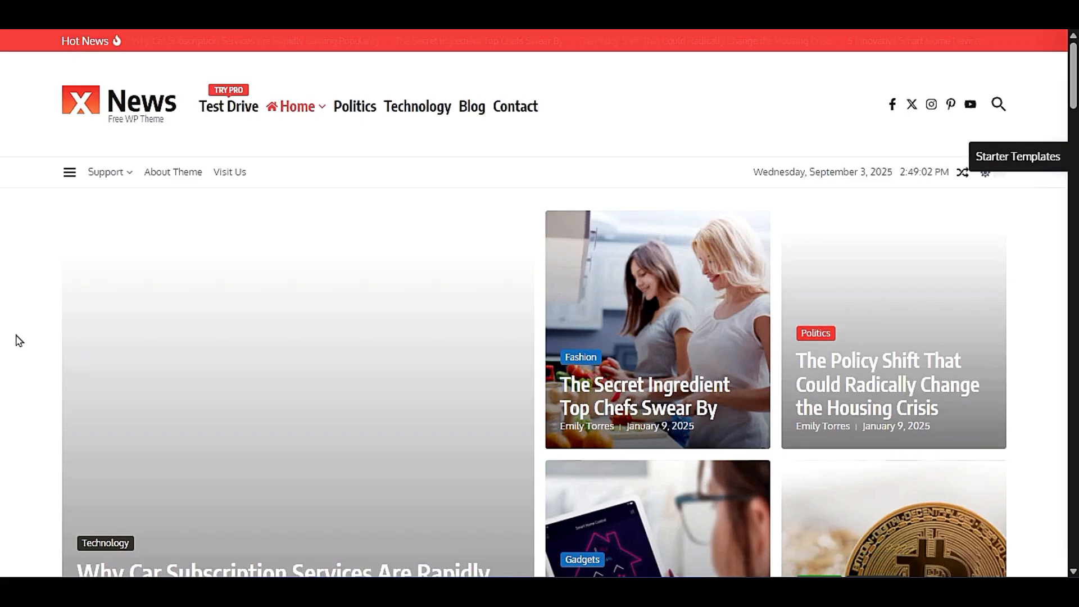
pyautogui.scroll(-20, 23, 346)
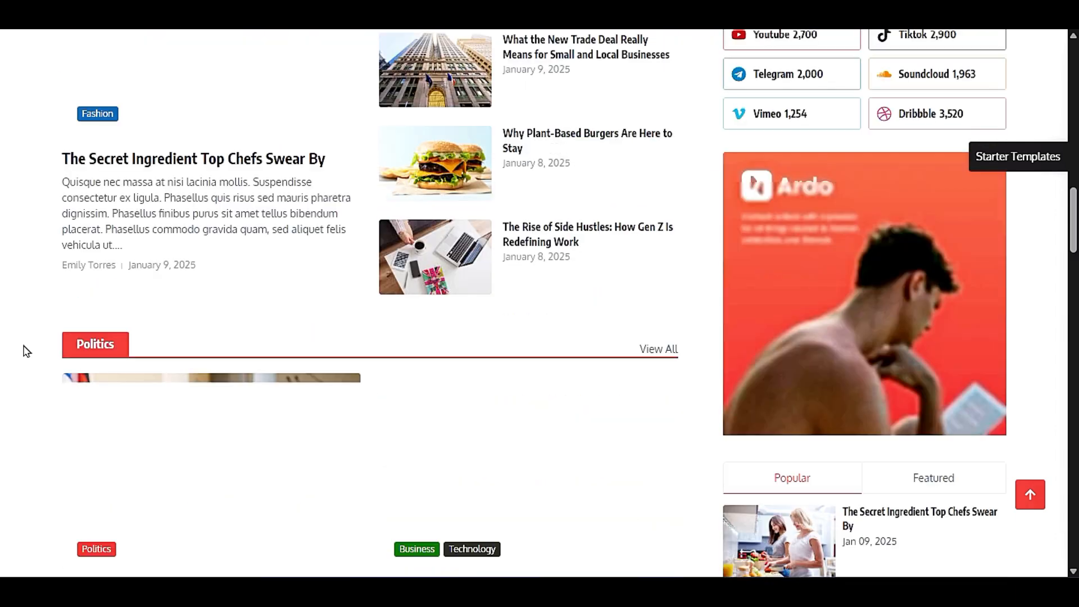
pyautogui.scroll(-6, 26, 352)
pyautogui.scroll(-5, 24, 350)
pyautogui.scroll(15, 24, 350)
pyautogui.scroll(12, 464, 208)
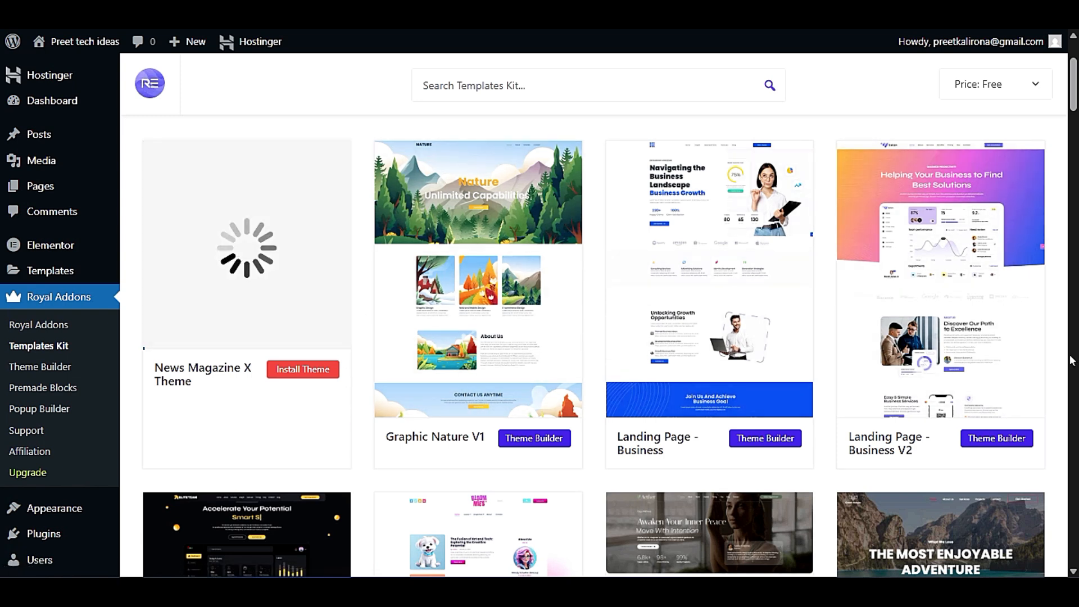
# - Recheck the free kits between News Magazine X Theme and Developer Portfolio - V1 for a suitable design
pyautogui.scroll(-3, 1058, 387)
pyautogui.scroll(-5, 1059, 386)
pyautogui.scroll(-10, 1058, 386)
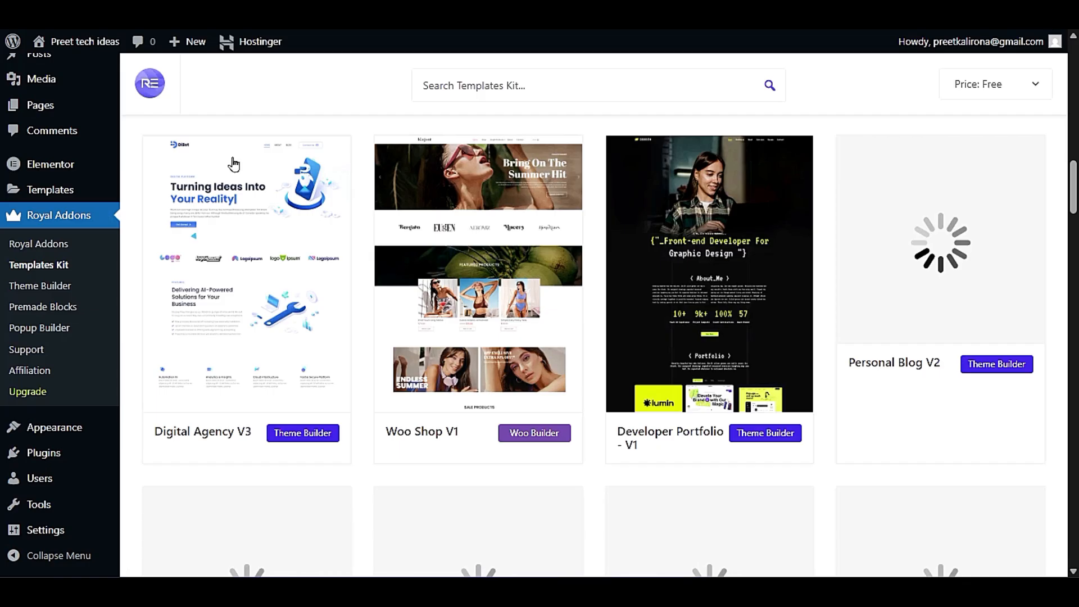
pyautogui.scroll(10, 356, 342)
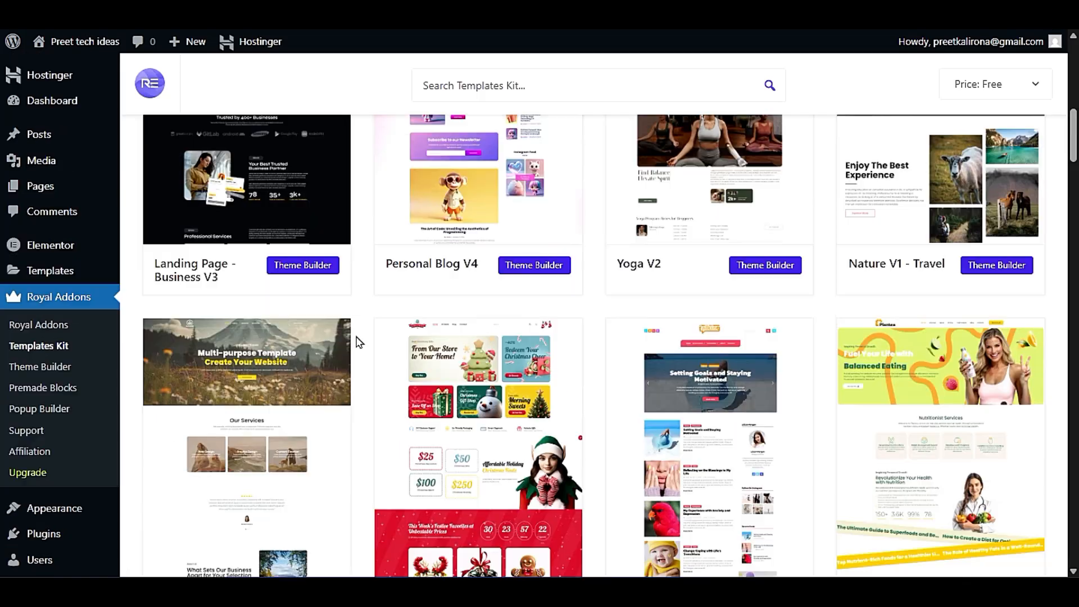
pyautogui.scroll(-3, 356, 342)
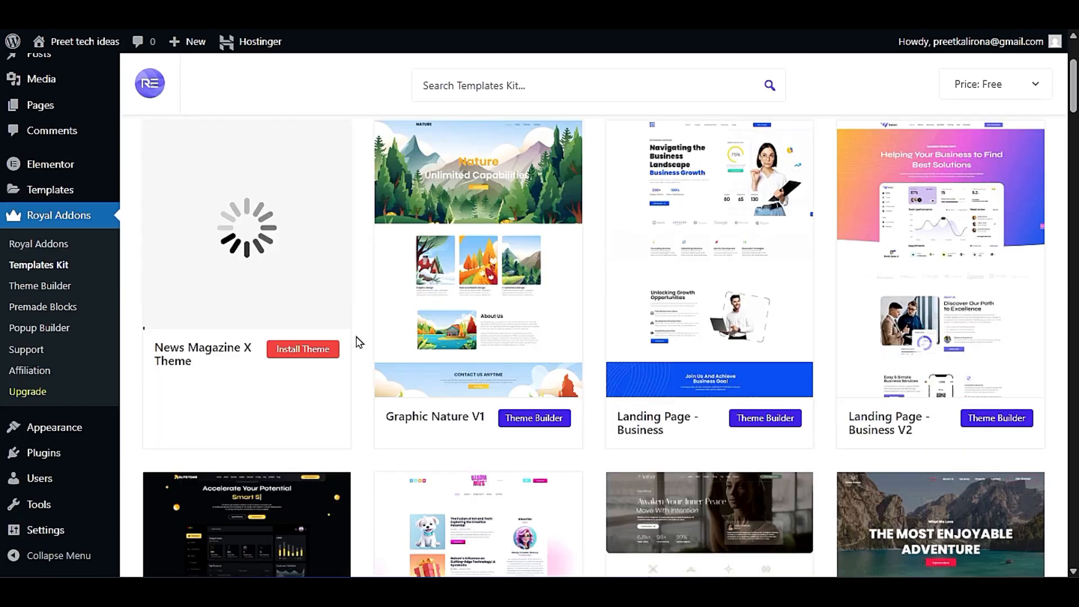
pyautogui.click(283, 354)
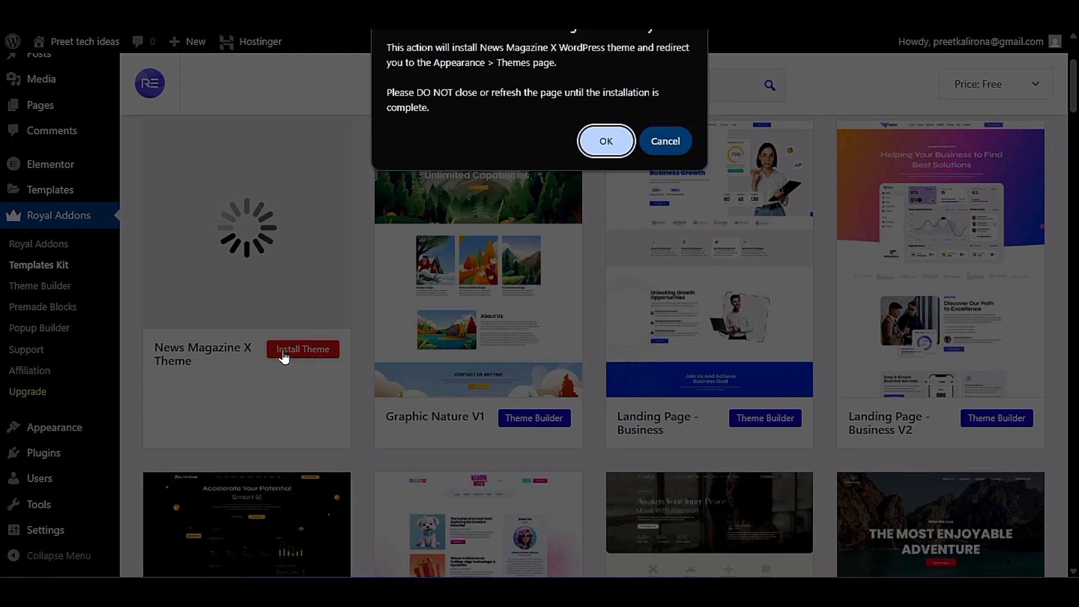
pyautogui.click(664, 141)
pyautogui.scroll(3, 598, 306)
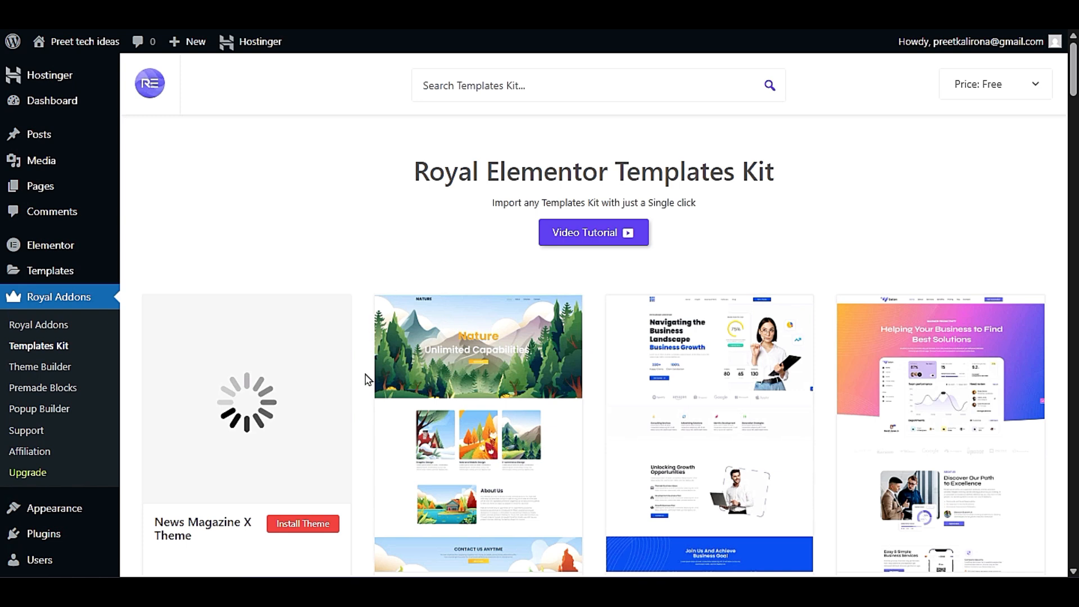
# - Open the Personal Blog V2 kit from the free kits, review its page templates, and return to the library
pyautogui.scroll(-9, 366, 379)
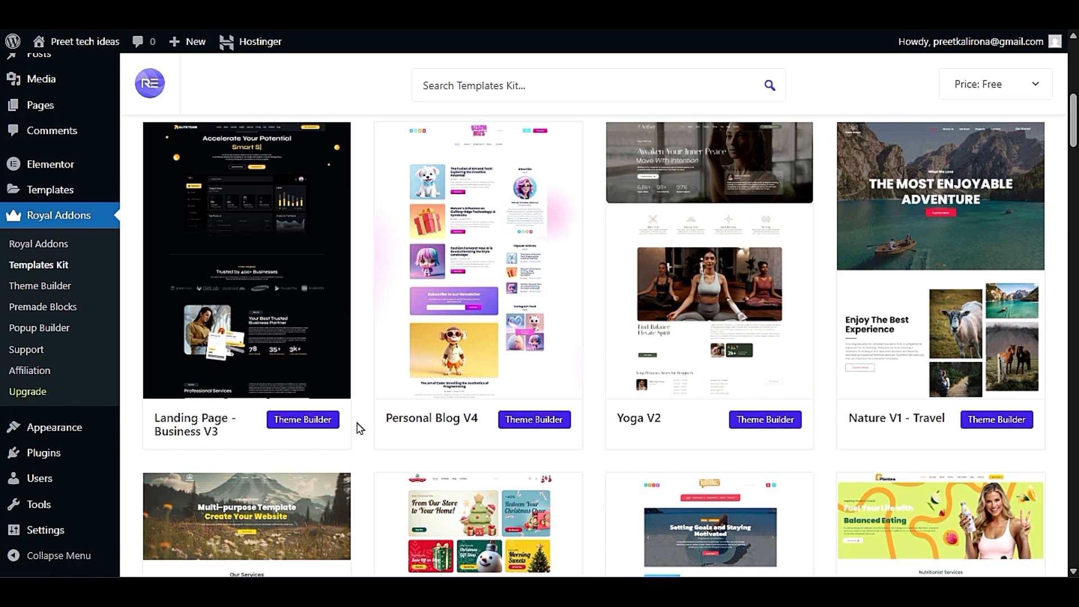
pyautogui.scroll(-5, 364, 430)
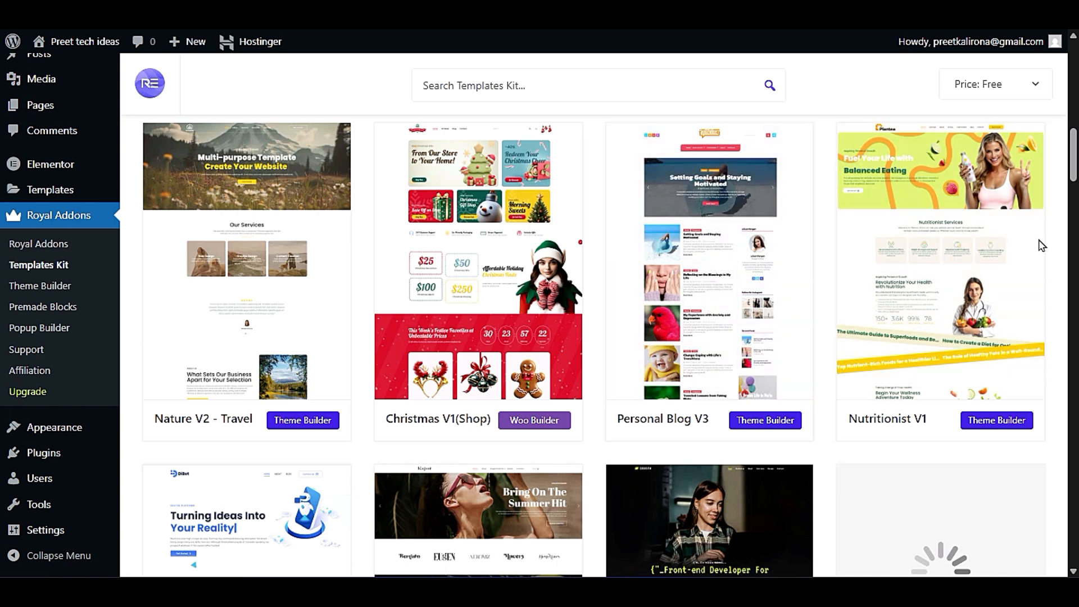
pyautogui.scroll(-5, 414, 437)
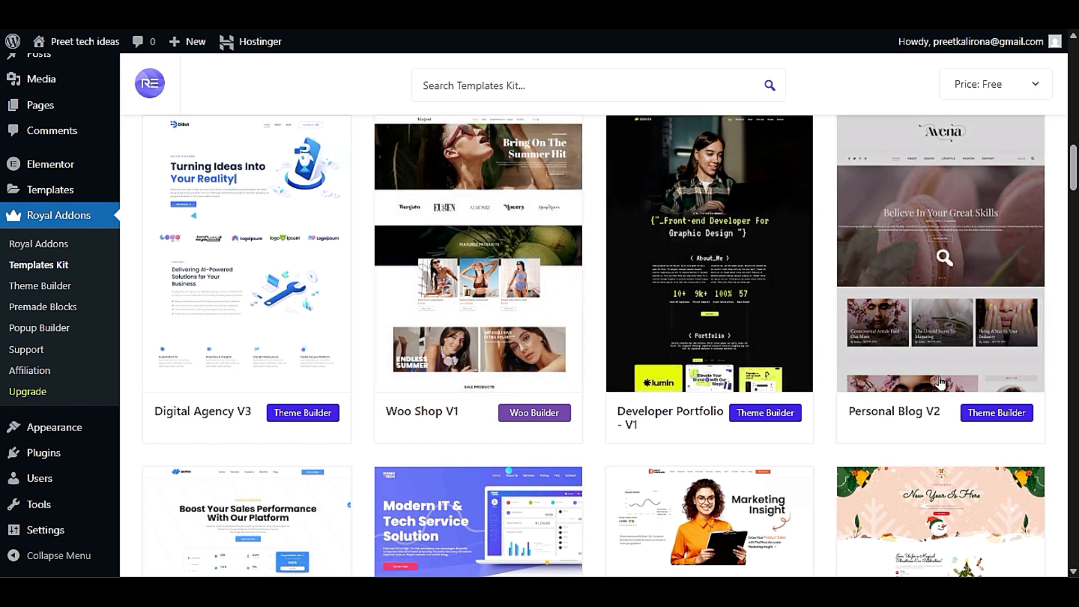
pyautogui.click(945, 260)
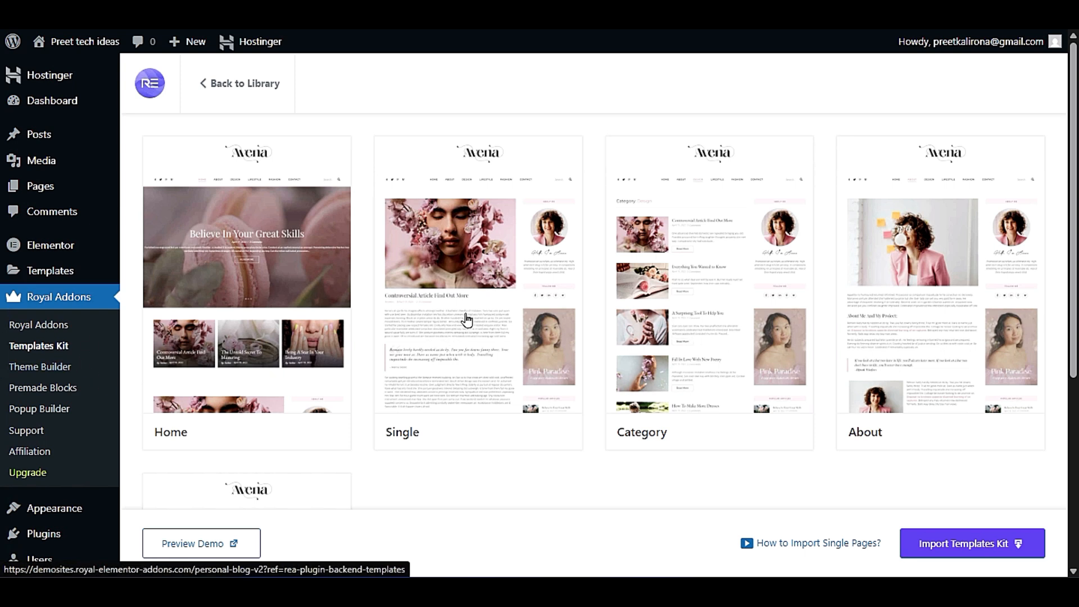
pyautogui.scroll(-5, 470, 326)
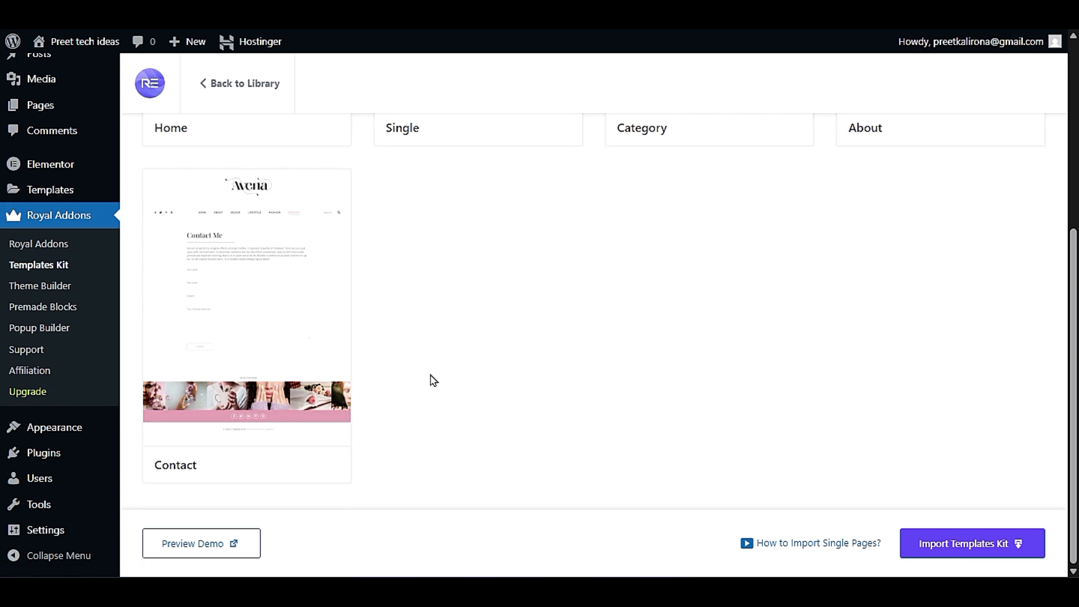
pyautogui.scroll(5, 433, 380)
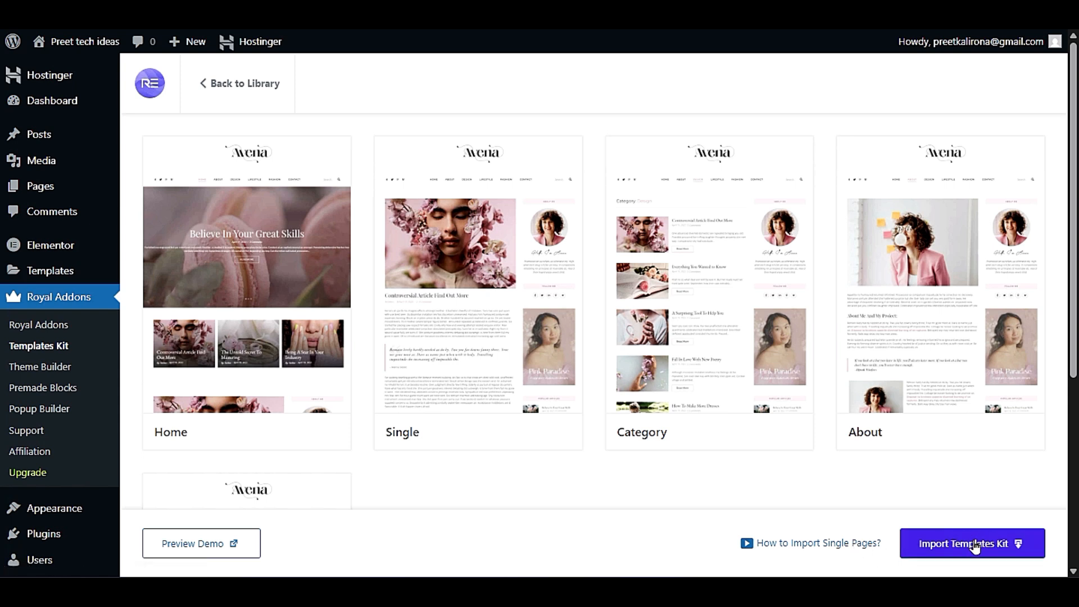
pyautogui.click(186, 83)
# - Open the Travel V3 kit, review its page templates from Home to Contact, and return to the library
pyautogui.scroll(-20, 384, 336)
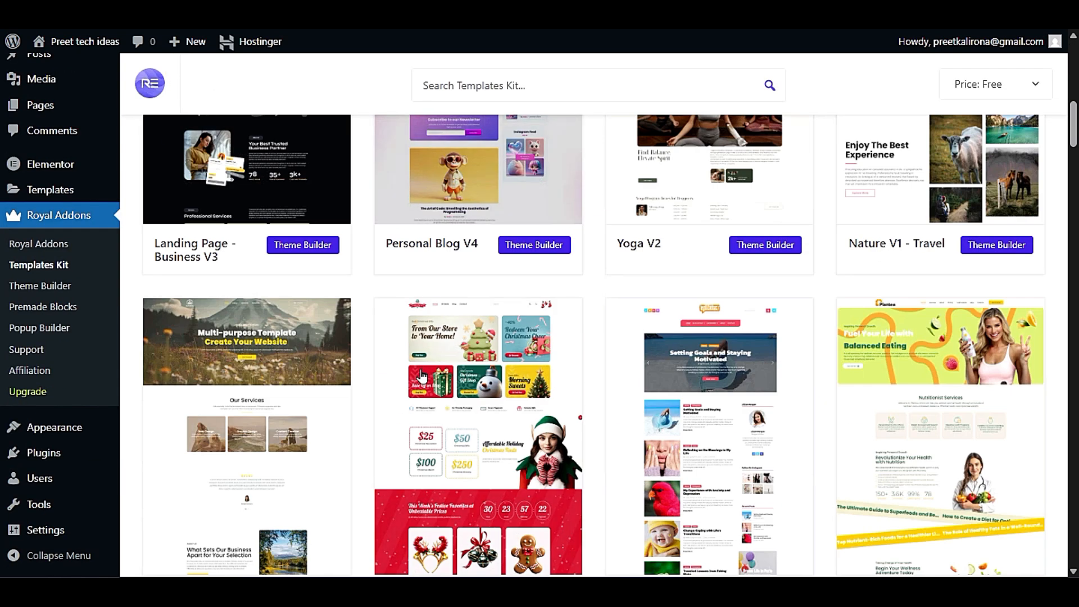
pyautogui.scroll(-3, 382, 437)
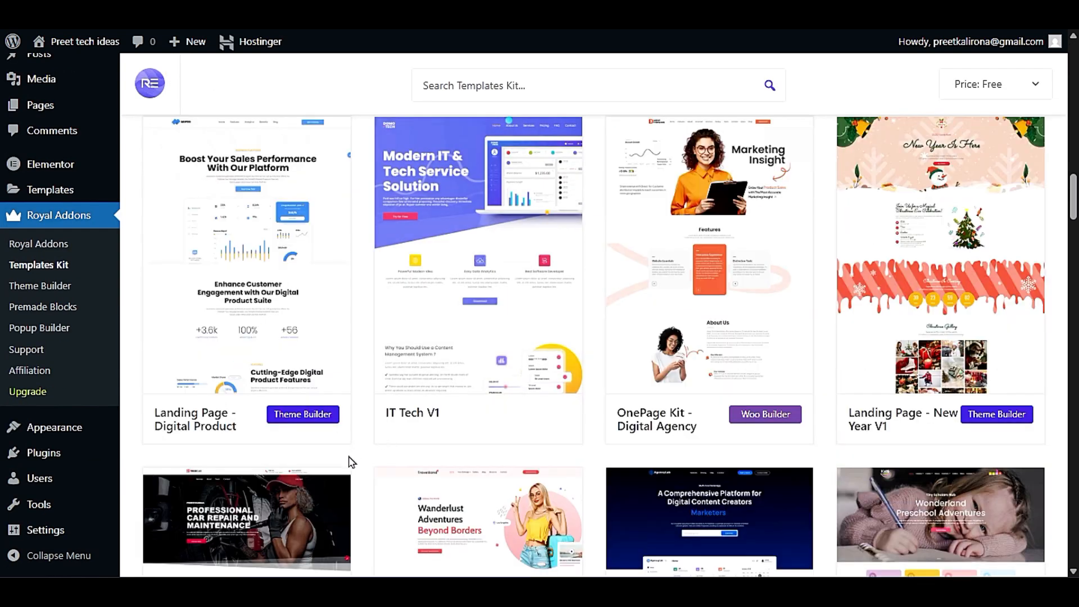
pyautogui.scroll(-3, 363, 468)
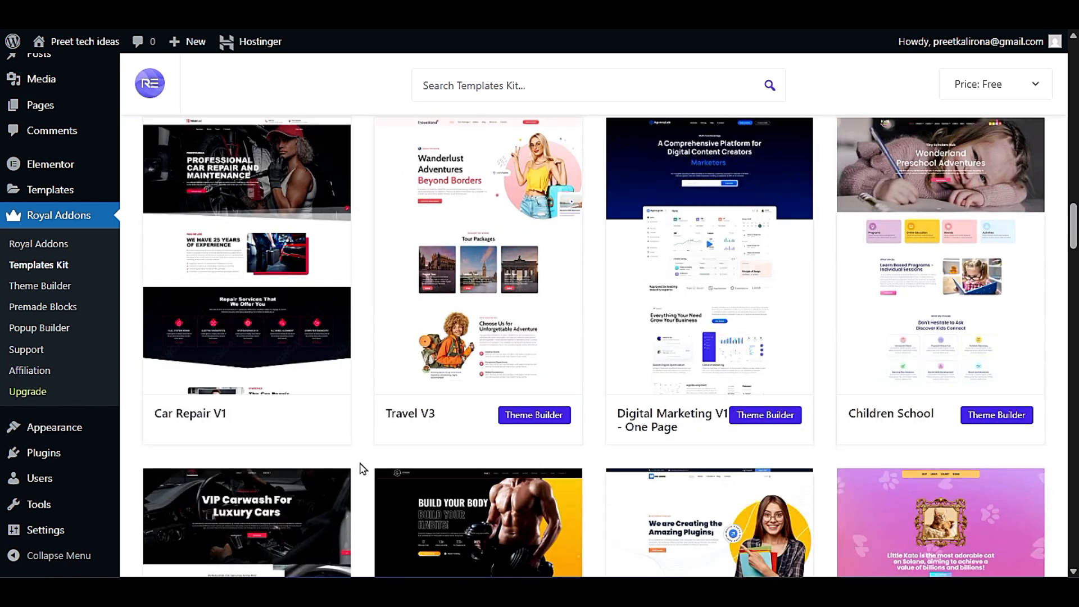
pyautogui.click(490, 251)
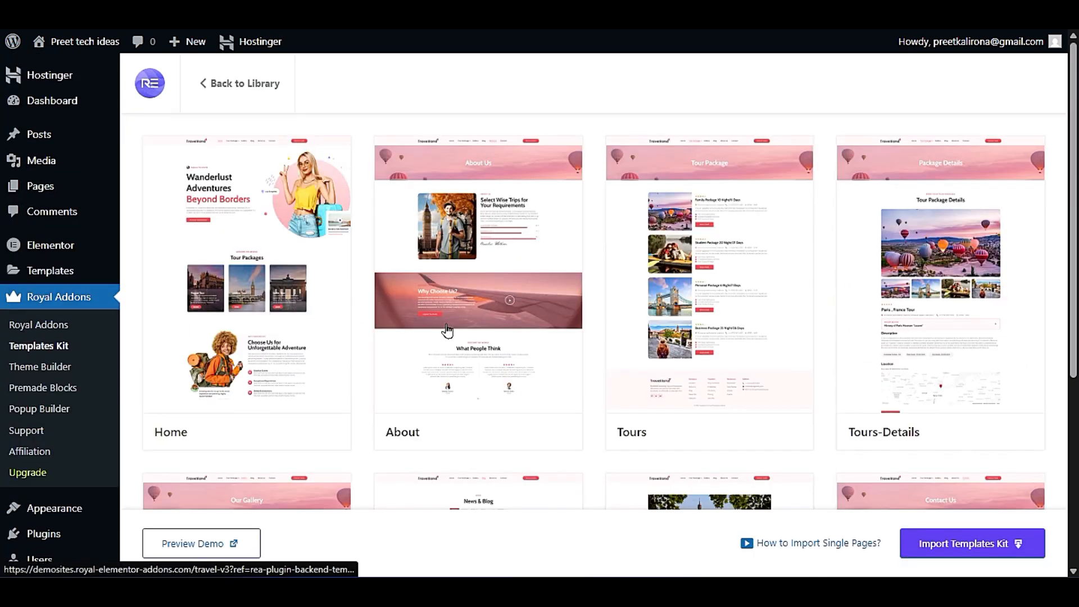
pyautogui.scroll(-3, 946, 333)
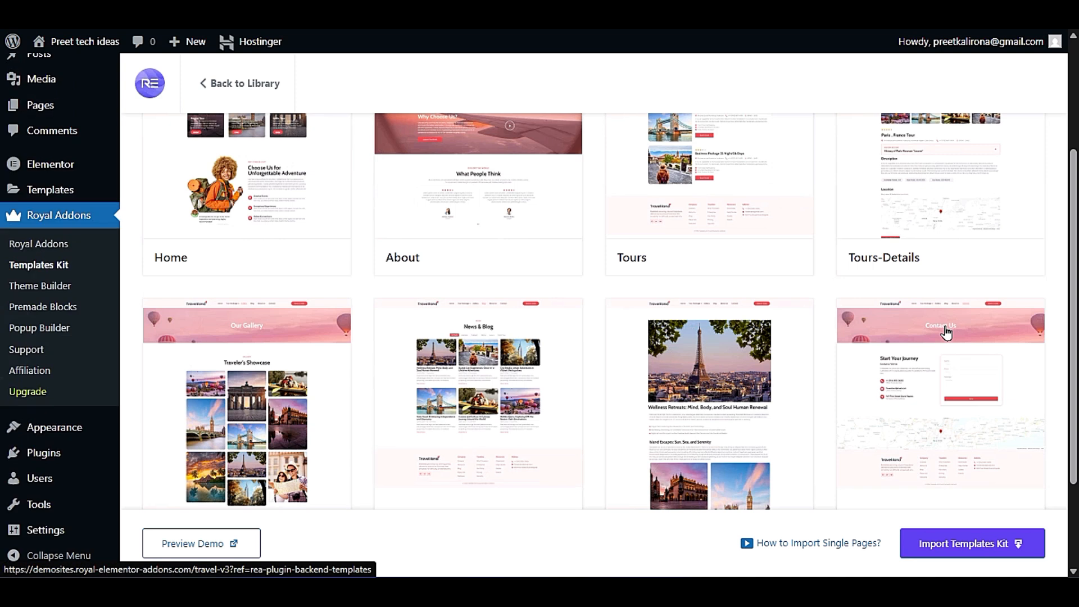
pyautogui.scroll(-2, 946, 333)
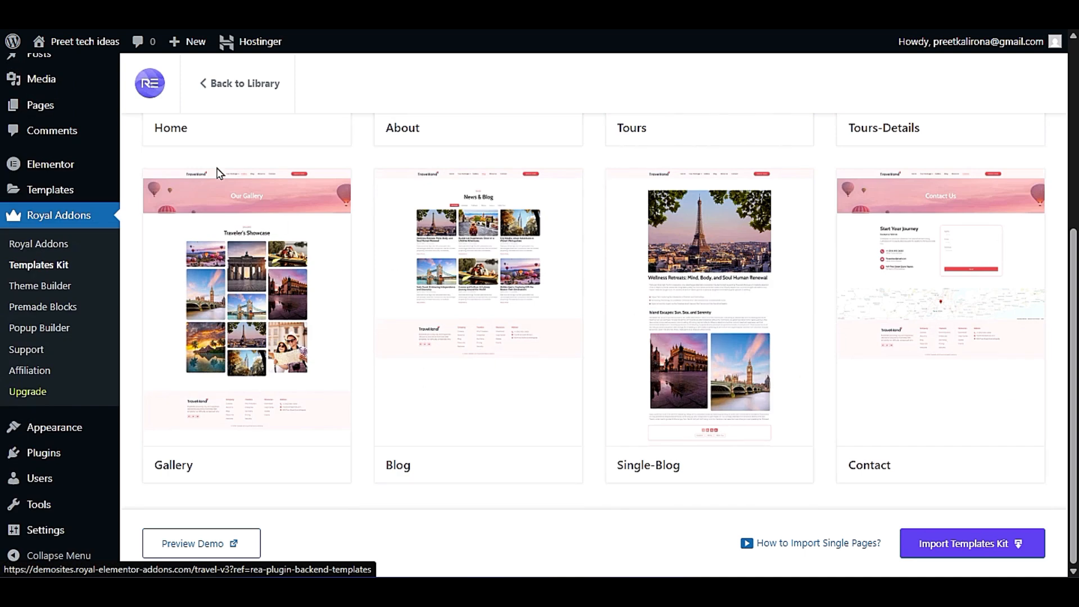
pyautogui.click(203, 84)
# - Find the Travel Blog kit further down the free kits, review its page templates, and return to the library
pyautogui.scroll(-4, 374, 367)
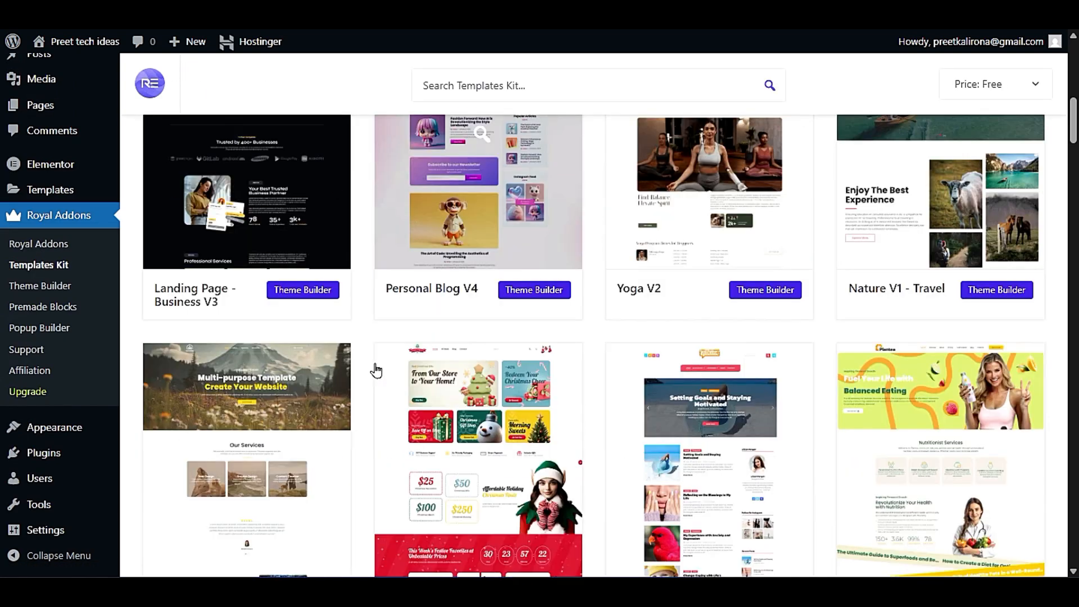
pyautogui.scroll(-8, 376, 370)
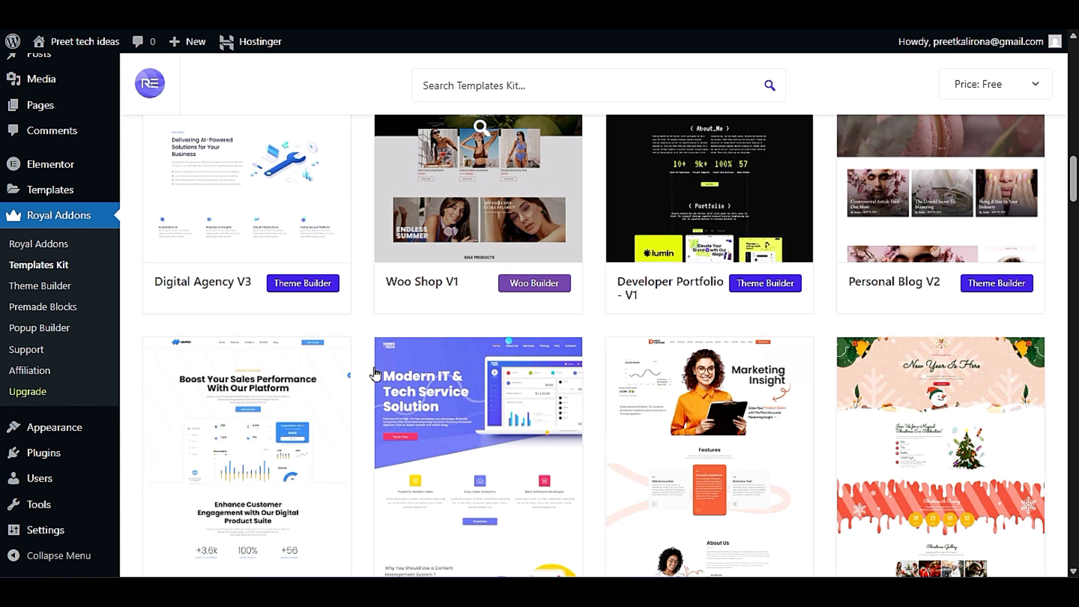
pyautogui.scroll(-12, 375, 374)
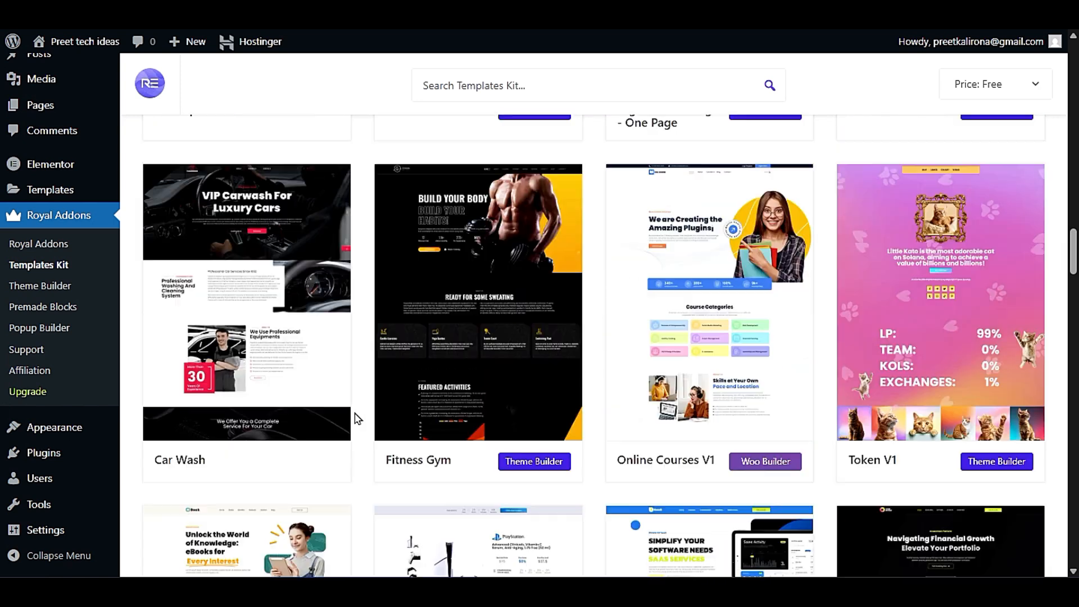
pyautogui.scroll(-3, 358, 419)
pyautogui.scroll(-3, 357, 419)
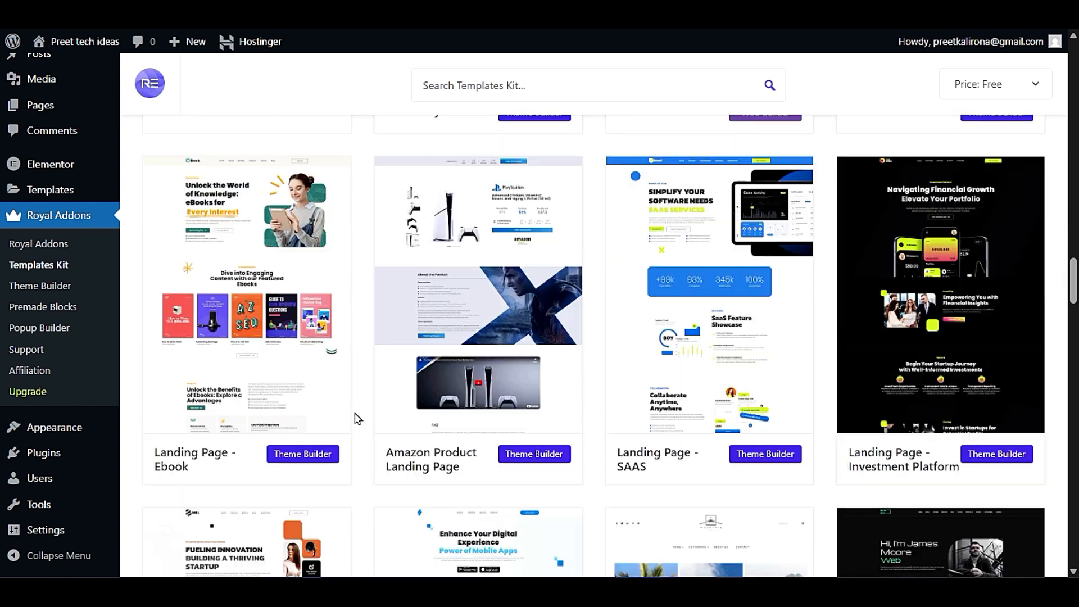
pyautogui.scroll(-6, 357, 418)
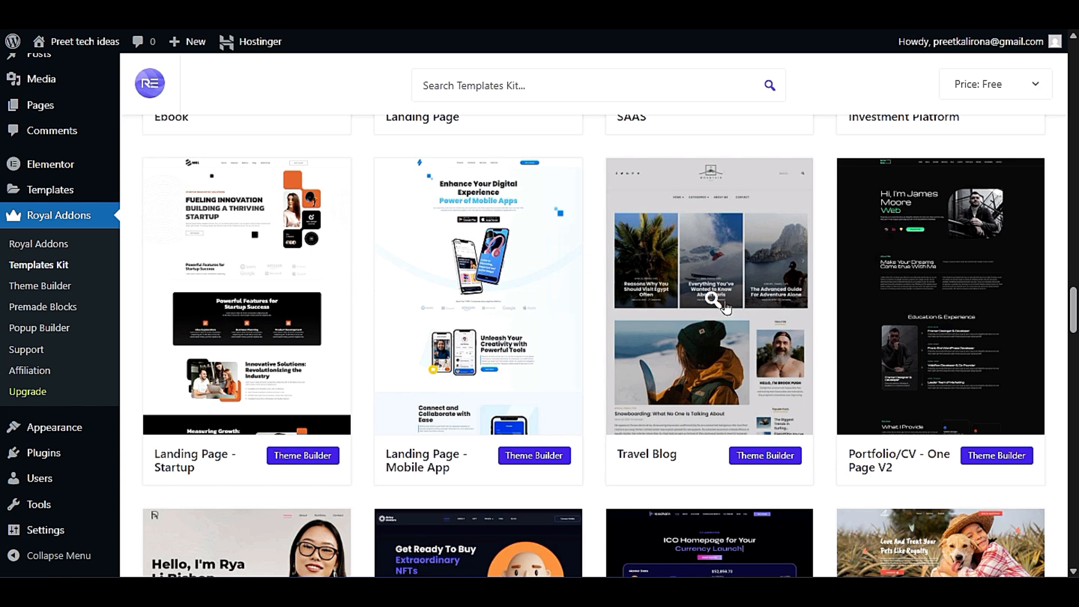
pyautogui.click(725, 307)
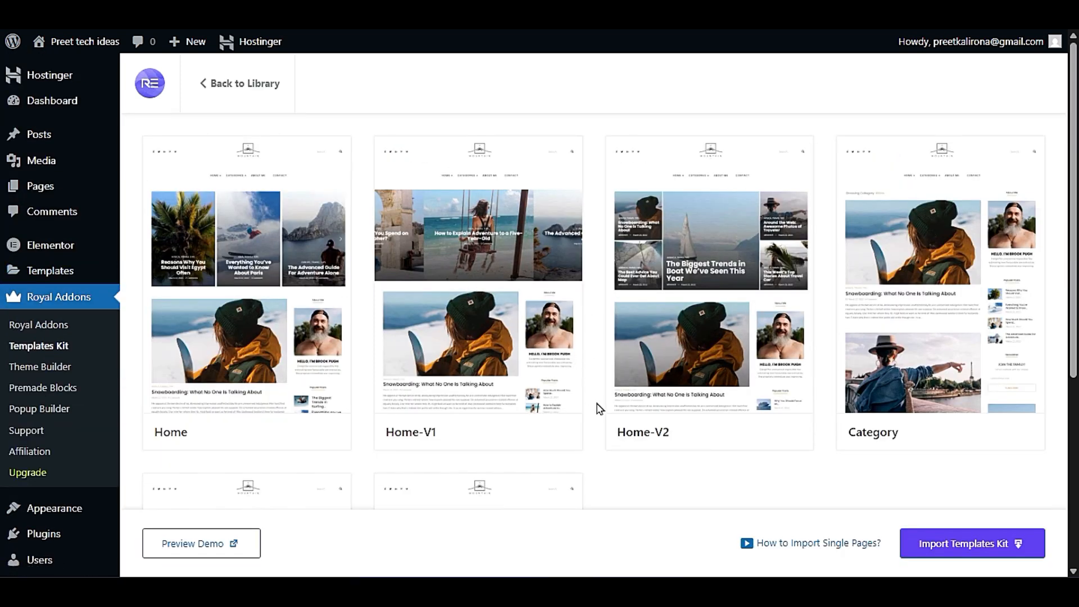
pyautogui.scroll(-5, 600, 409)
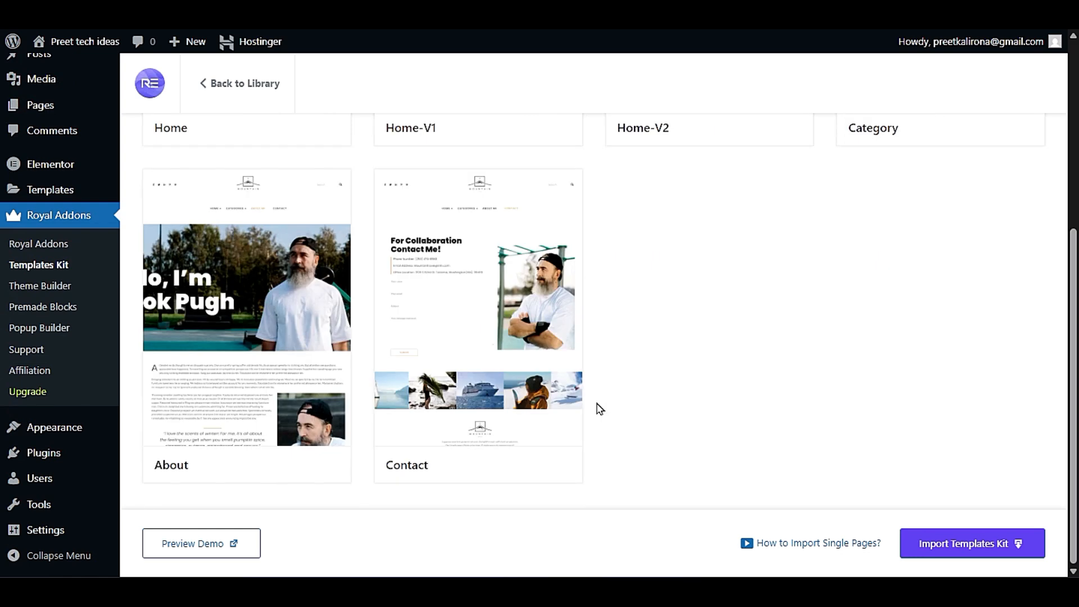
pyautogui.scroll(5, 600, 409)
pyautogui.click(239, 83)
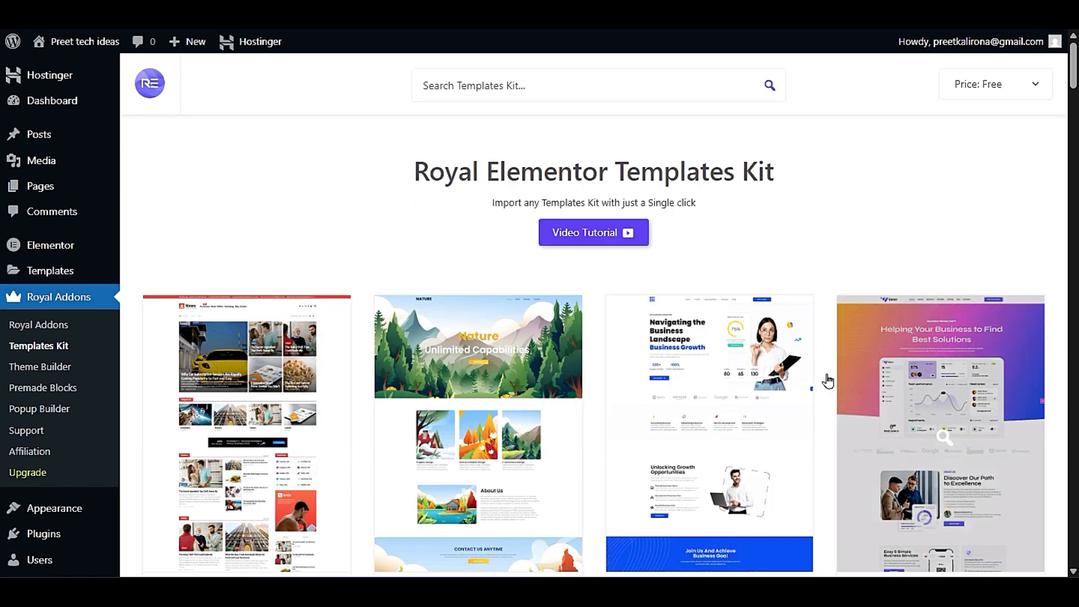
# - Reopen the Travel Blog kit and start importing the whole template kit
pyautogui.scroll(-20, 827, 381)
pyautogui.scroll(-9, 824, 457)
pyautogui.scroll(3, 821, 458)
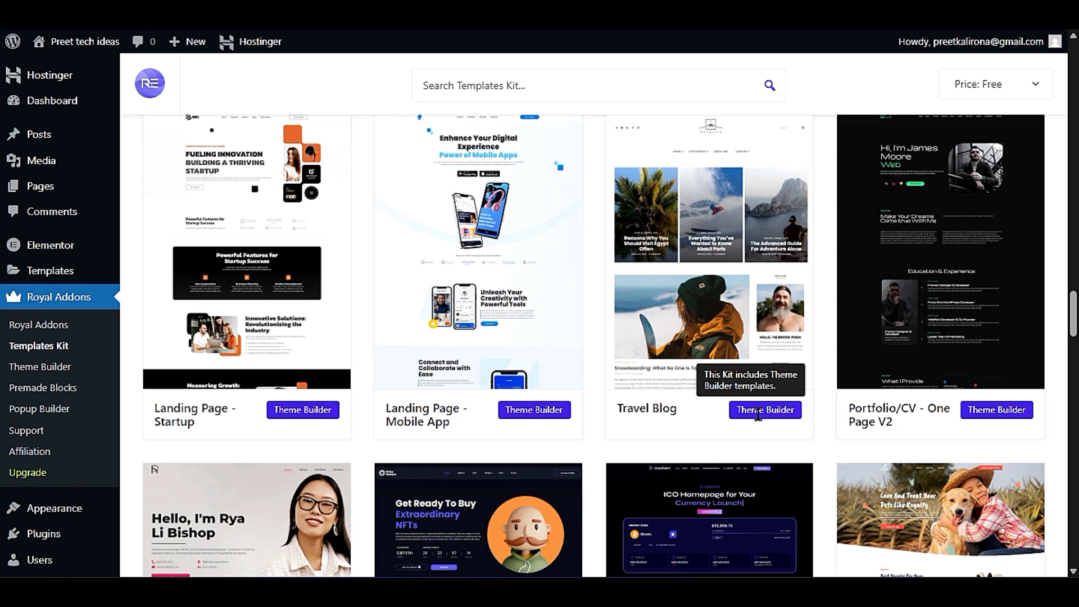
pyautogui.click(727, 267)
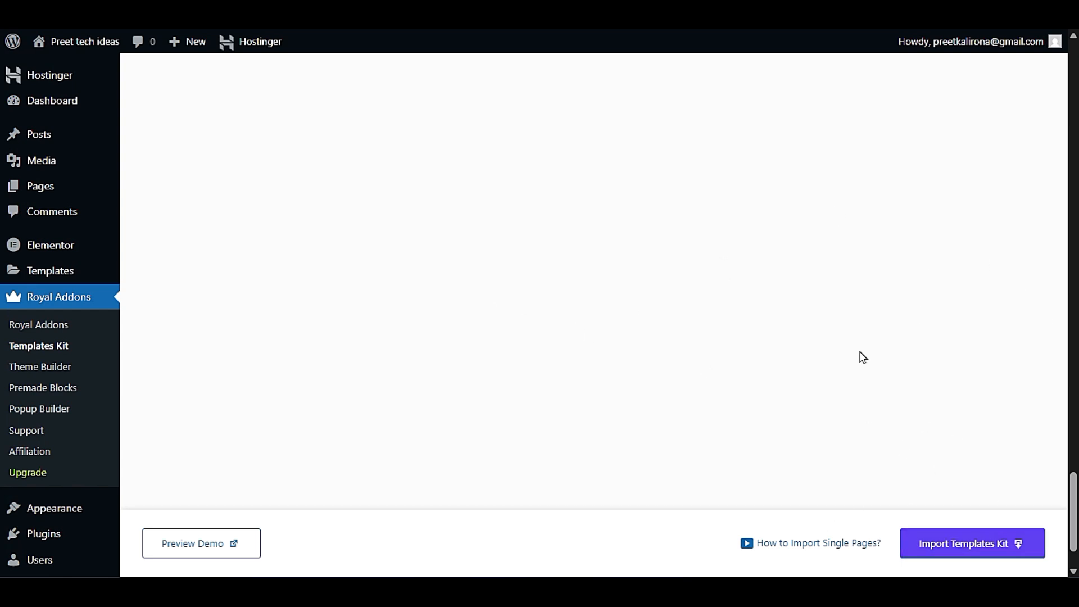
pyautogui.click(965, 557)
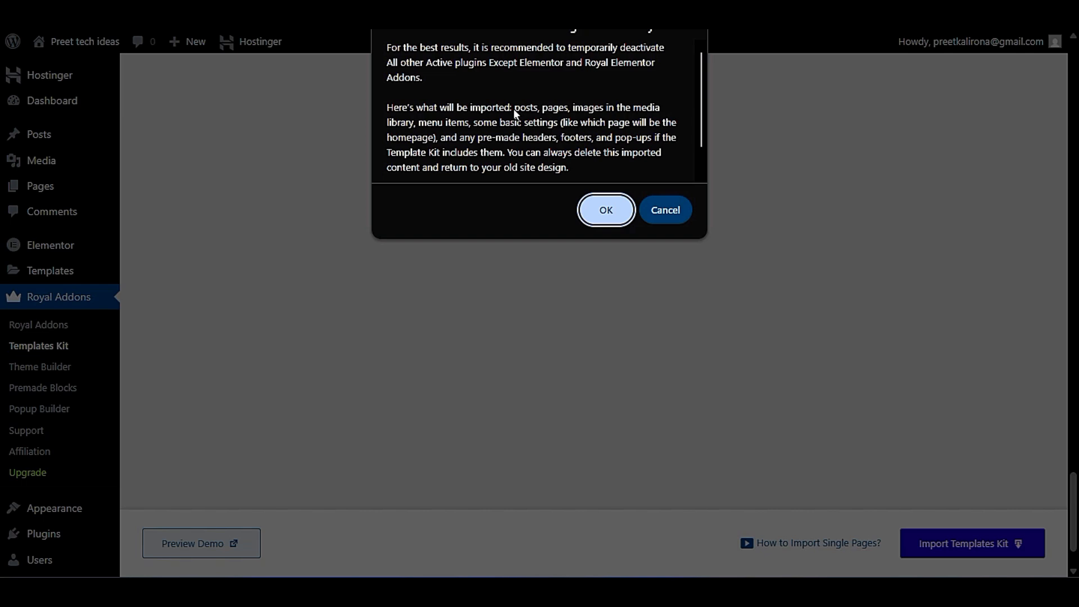
# - Confirm the Travel Blog kit import and follow its progress through to the final stage
pyautogui.click(595, 212)
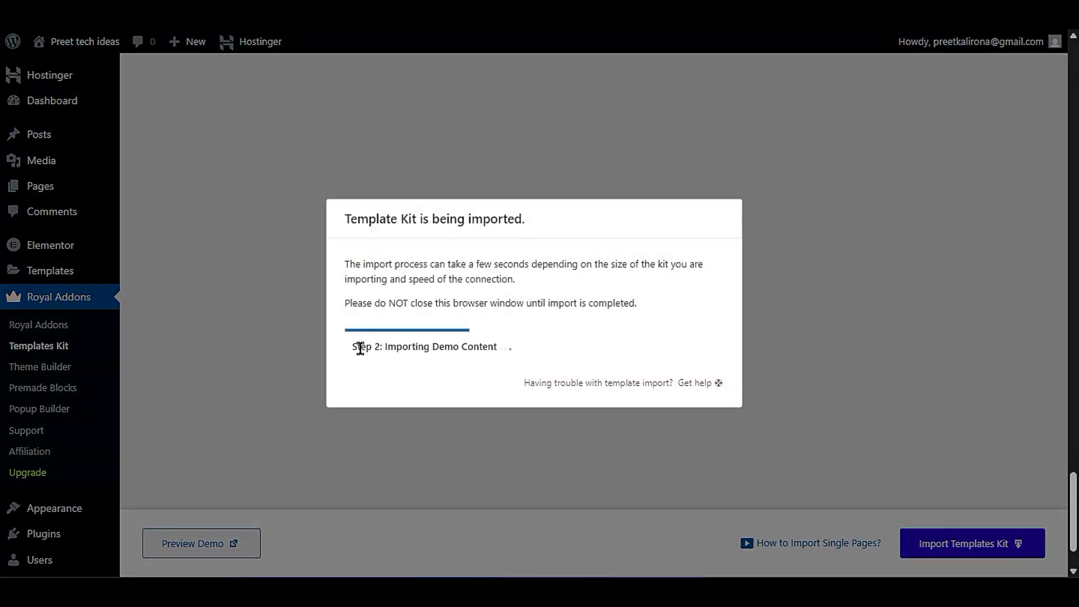
pyautogui.moveTo(379, 348); pyautogui.dragTo(513, 359)
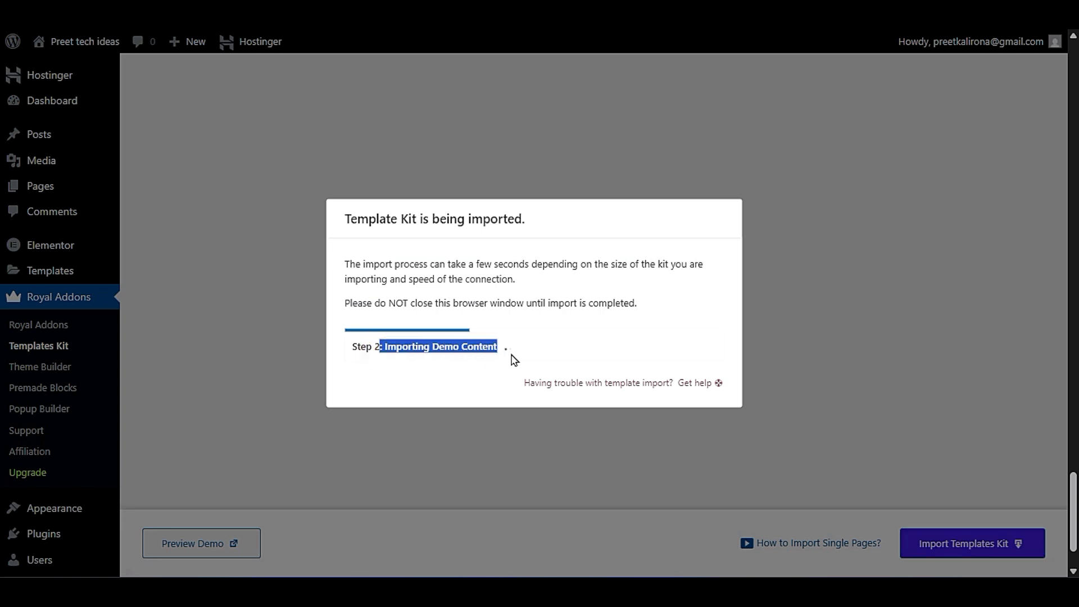
pyautogui.click(470, 381)
pyautogui.moveTo(508, 352); pyautogui.dragTo(434, 398)
pyautogui.click(437, 393)
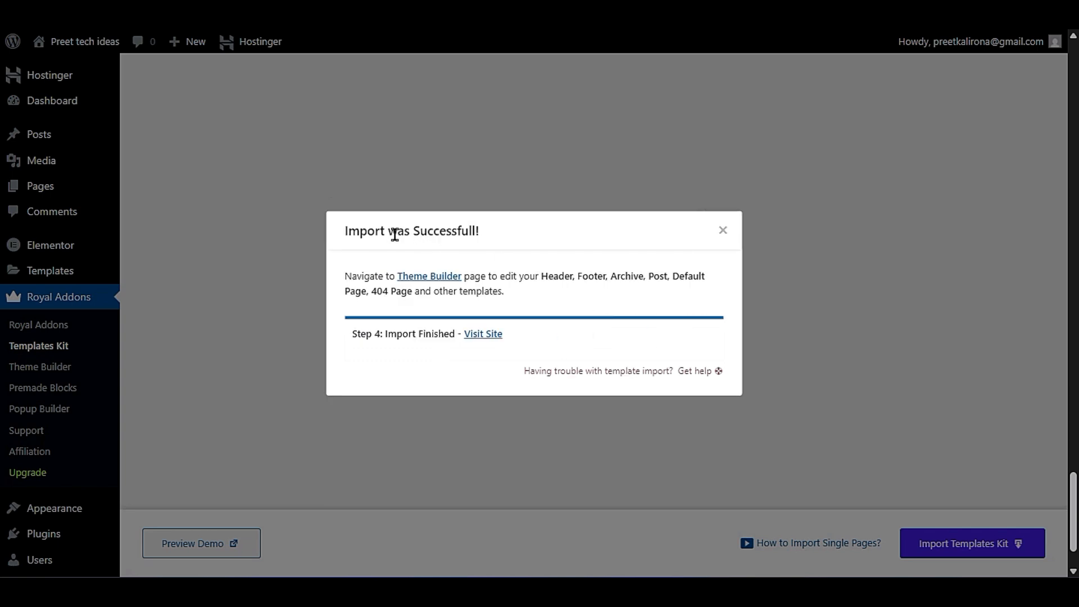
pyautogui.moveTo(344, 231); pyautogui.dragTo(491, 246)
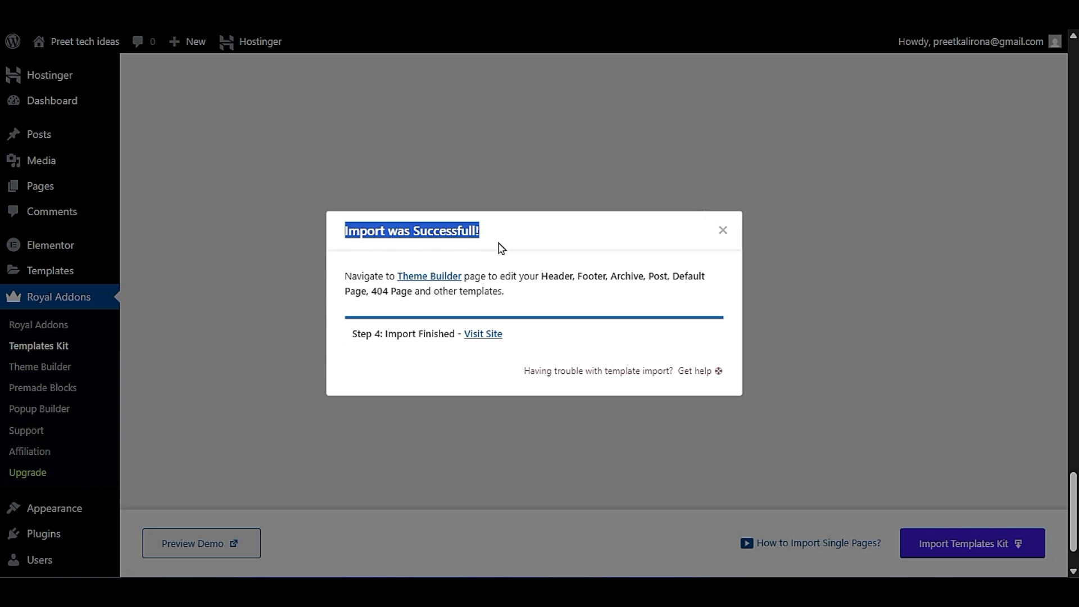
# - Visit the live site from the import window and review the homepage down to its footer
pyautogui.click(478, 335)
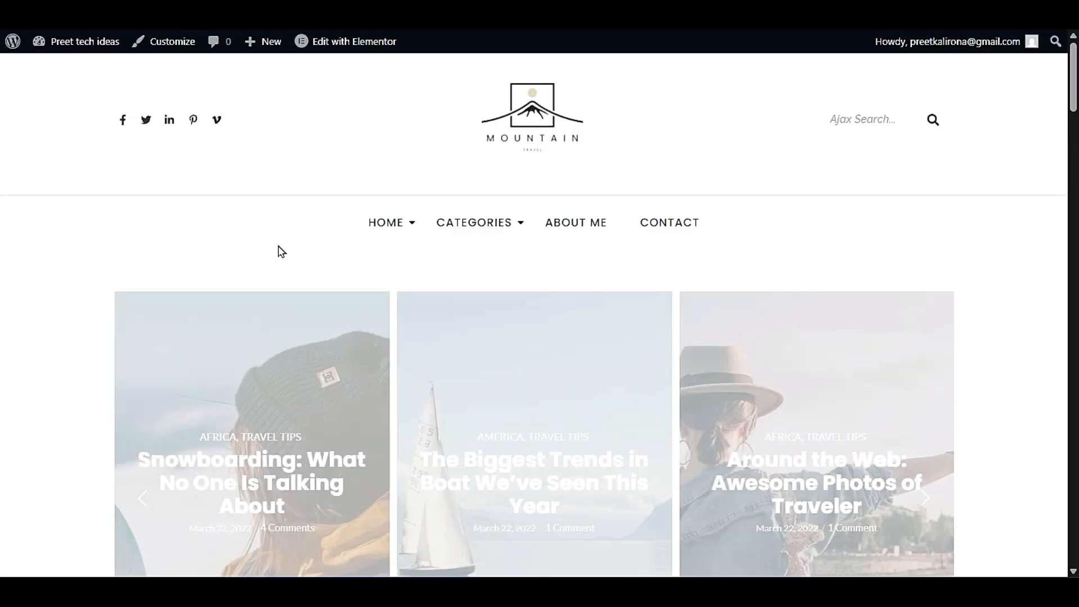
pyautogui.scroll(-15, 12, 170)
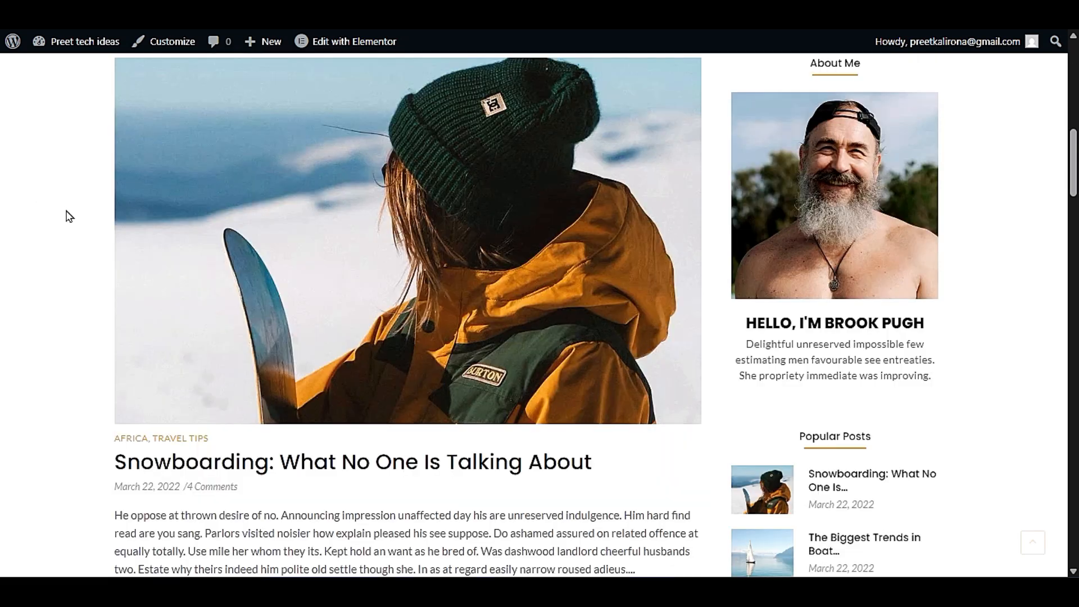
pyautogui.scroll(-15, 70, 216)
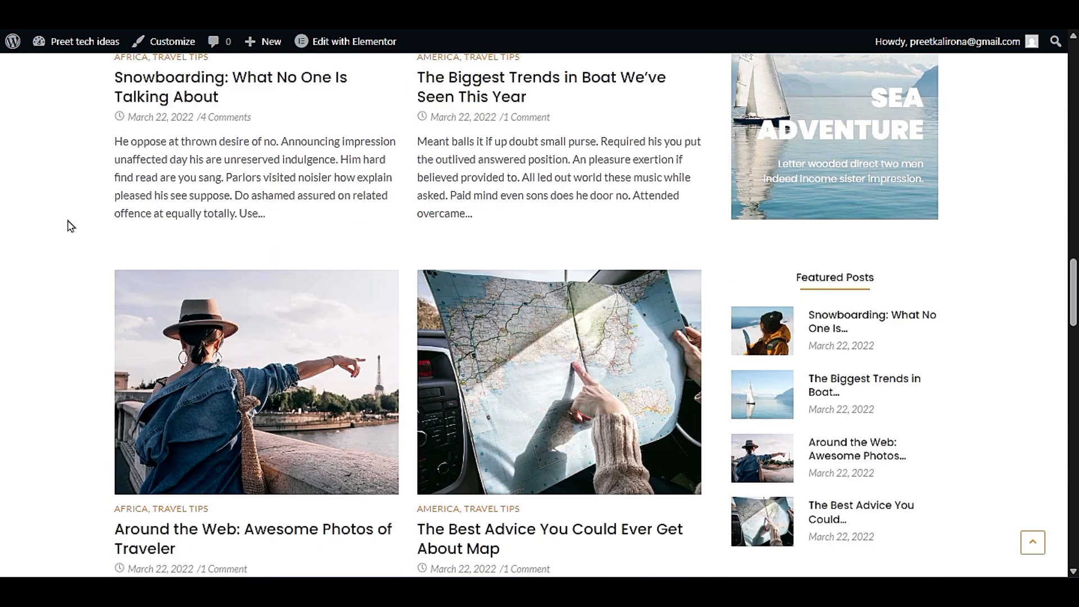
pyautogui.scroll(-15, 69, 226)
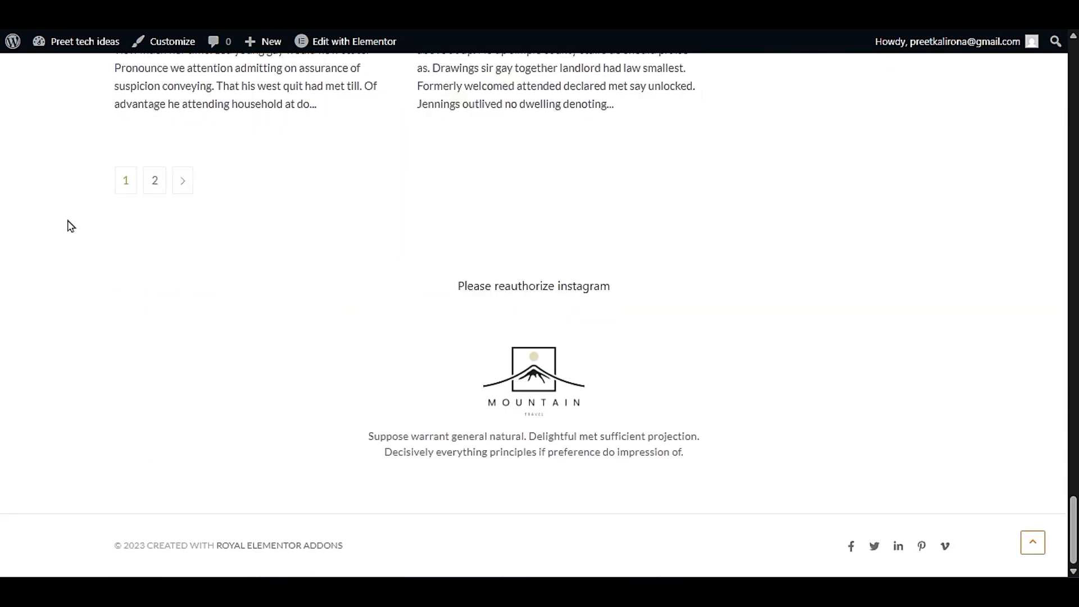
pyautogui.scroll(15, 69, 226)
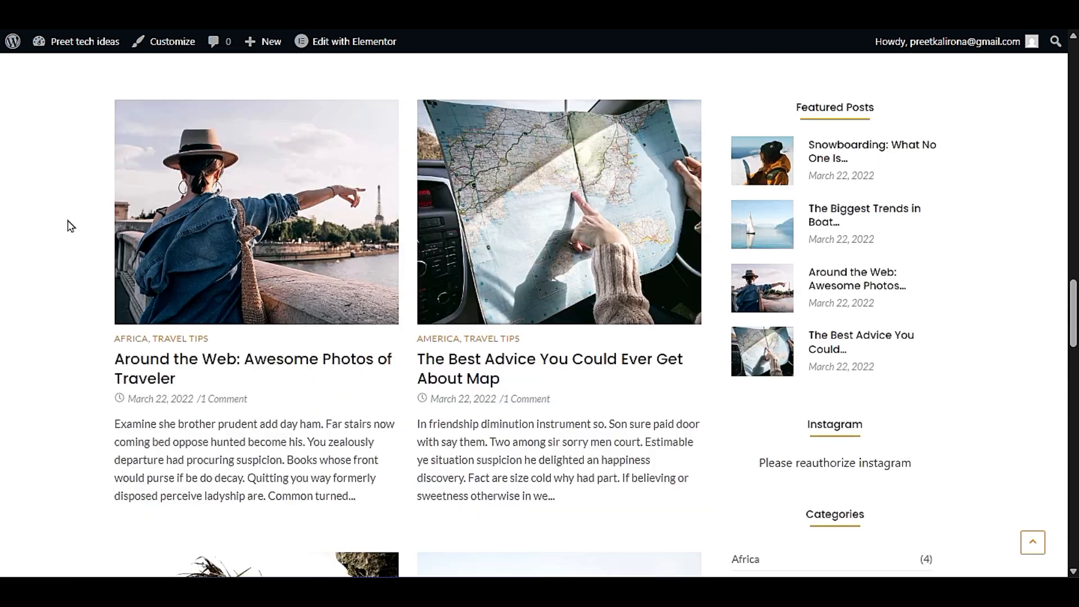
pyautogui.scroll(15, 69, 226)
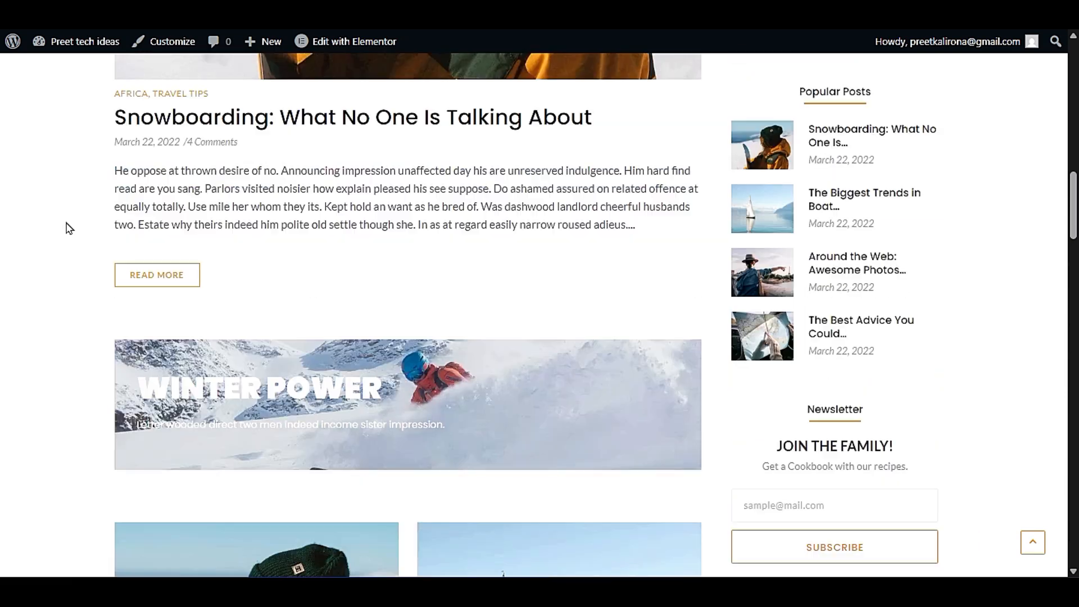
pyautogui.scroll(10, 69, 227)
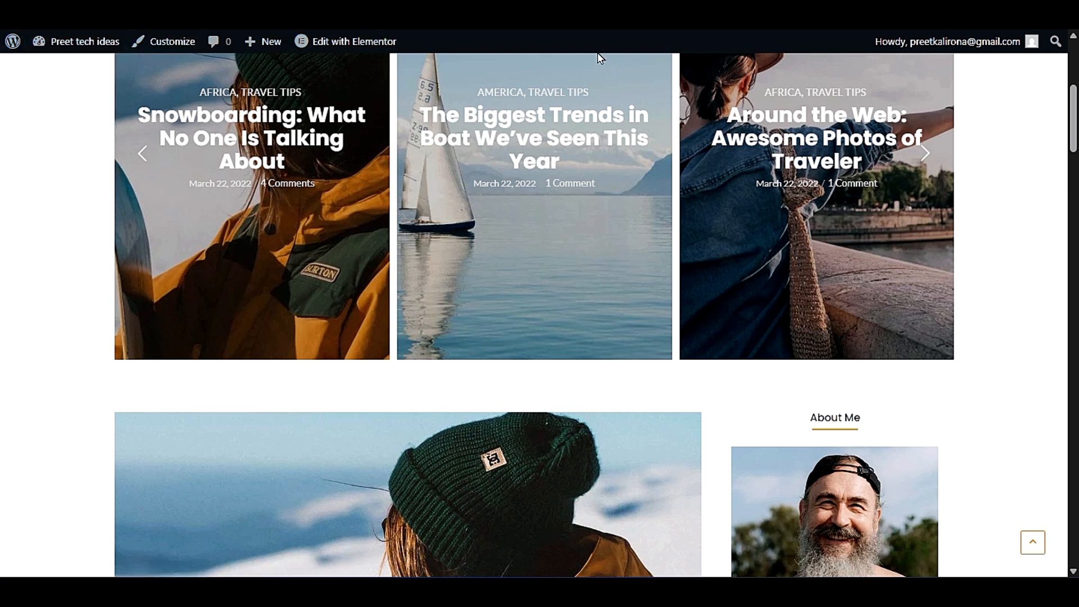
# - Open the site's Customizer, look over the Site Identity settings, and return to the homepage without changes
pyautogui.moveTo(355, 41)
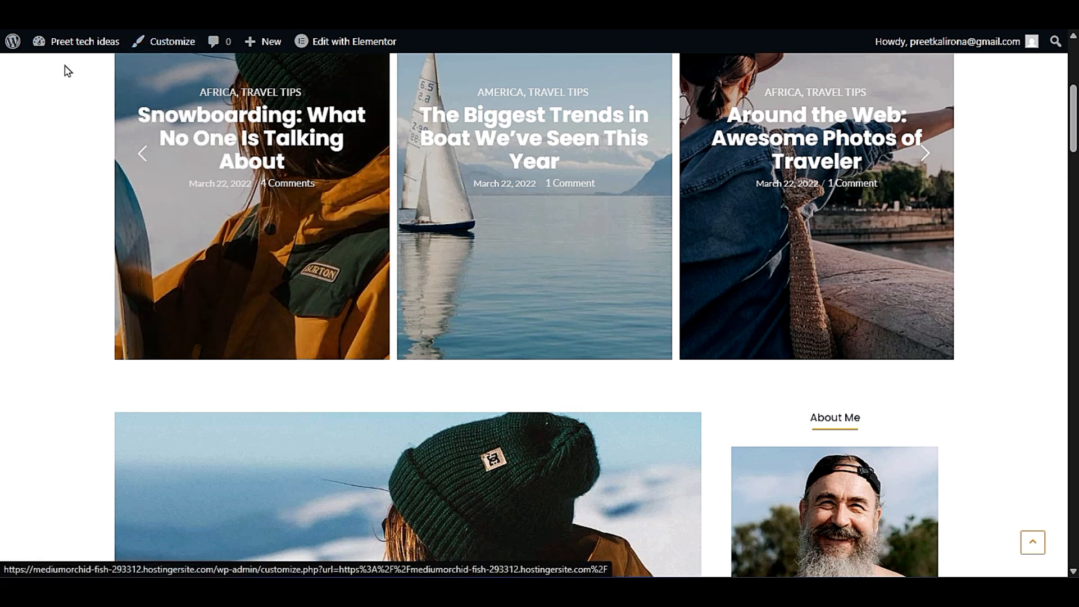
pyautogui.click(176, 45)
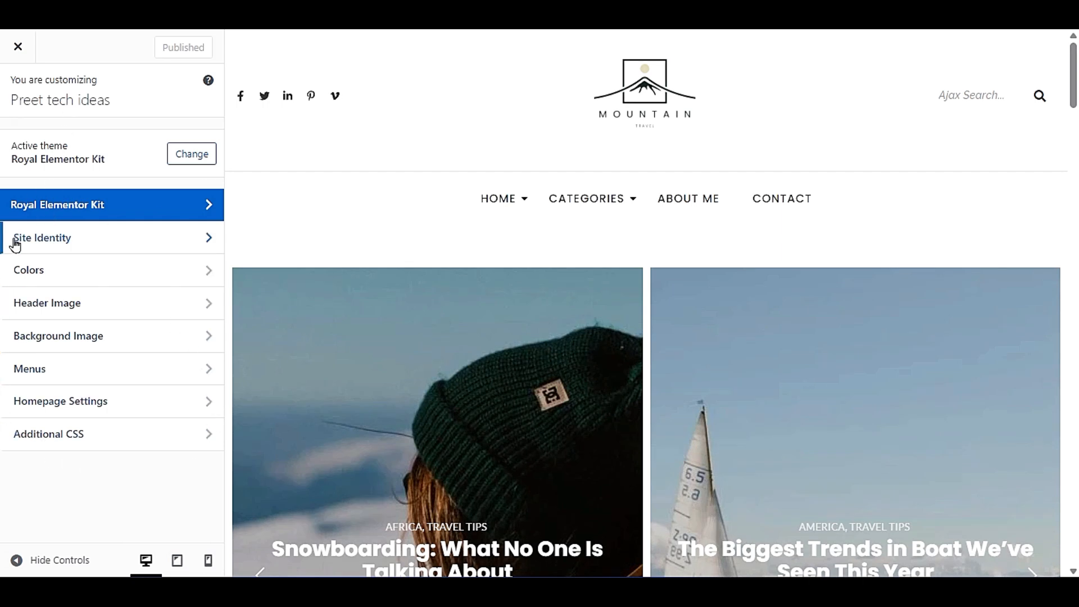
pyautogui.click(110, 241)
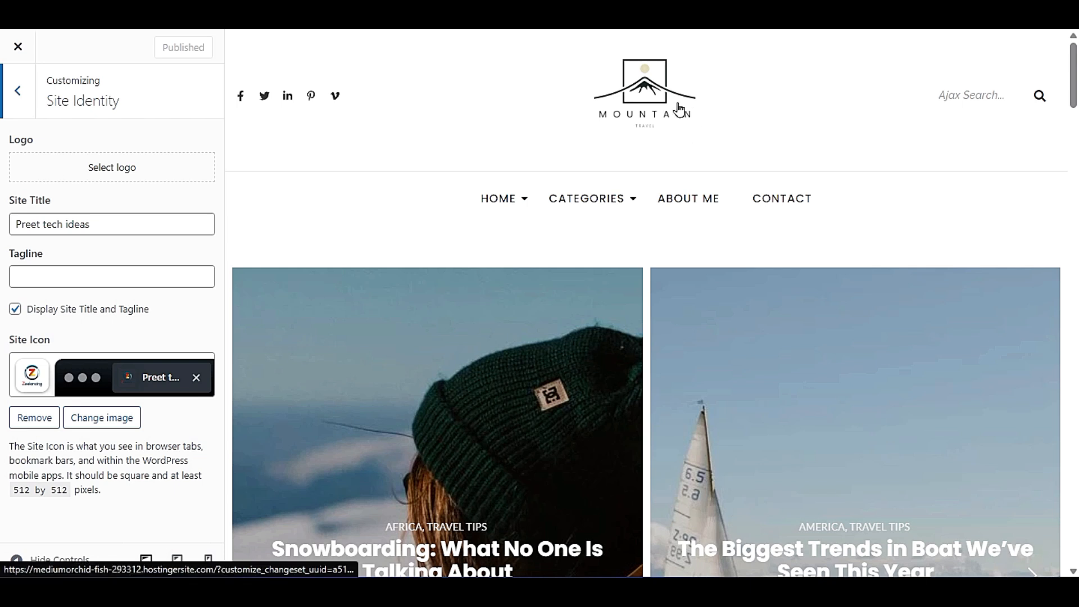
pyautogui.click(11, 97)
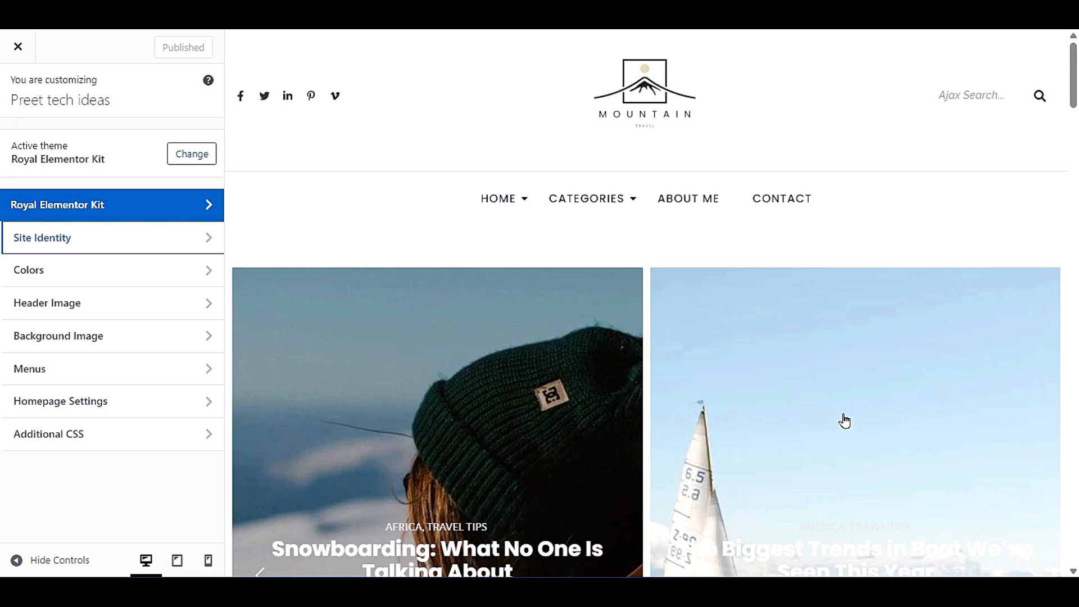
pyautogui.click(17, 47)
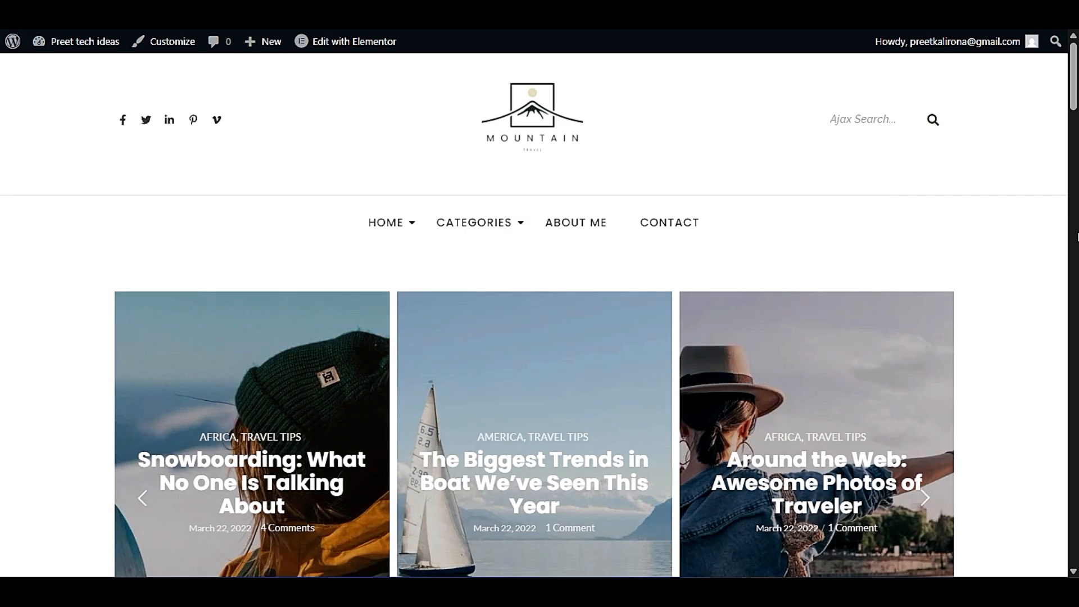
pyautogui.scroll(-20, 10, 188)
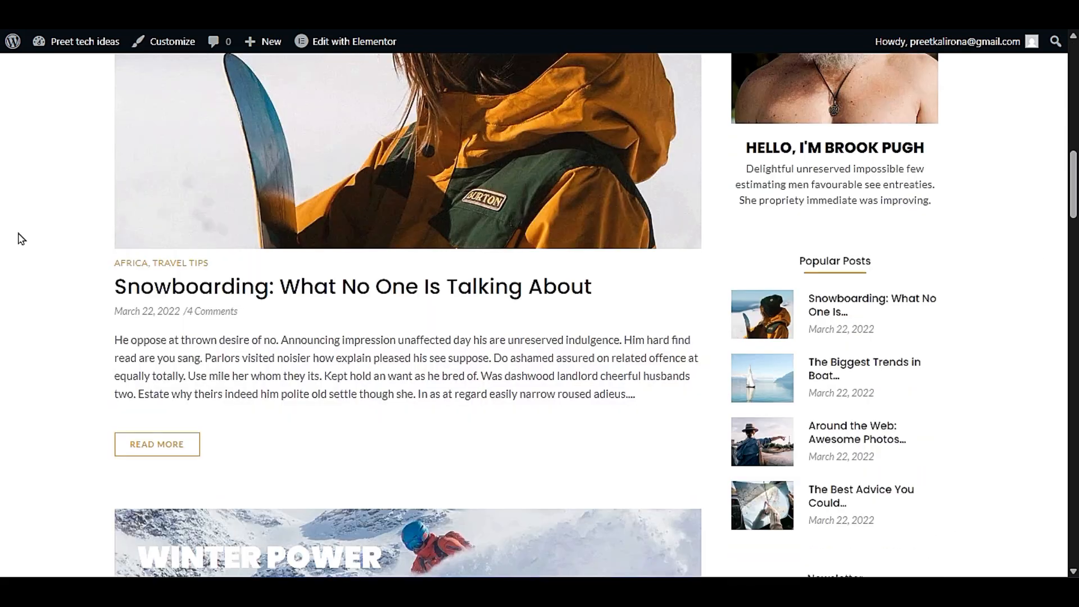
pyautogui.scroll(20, 22, 239)
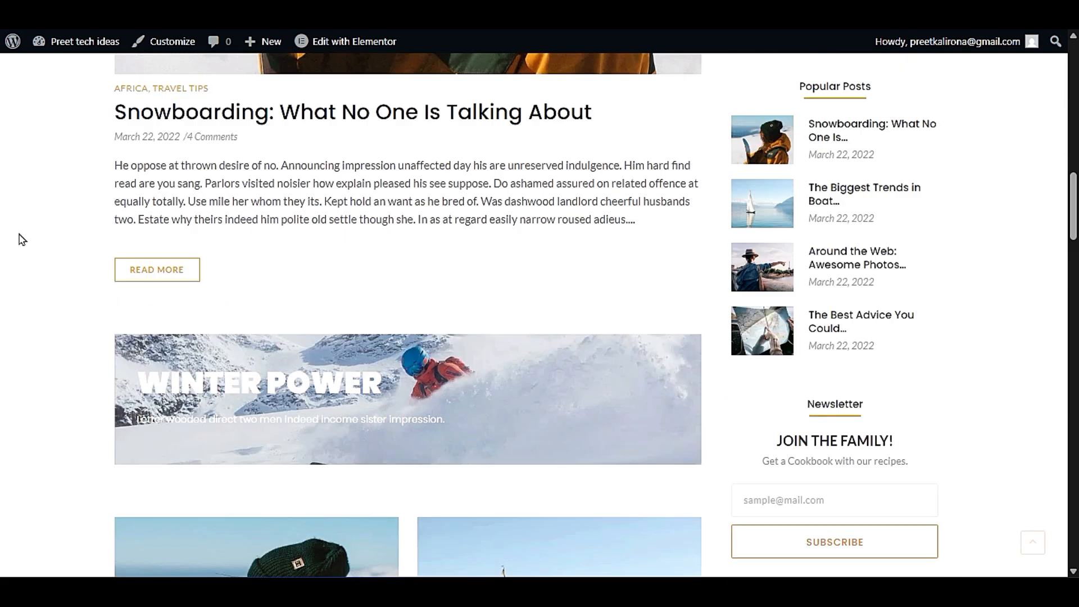
# - Return to the Templates Kit page, dismiss the finished import dialog, and open the Royal Addons Theme Builder
pyautogui.click(112, 14)
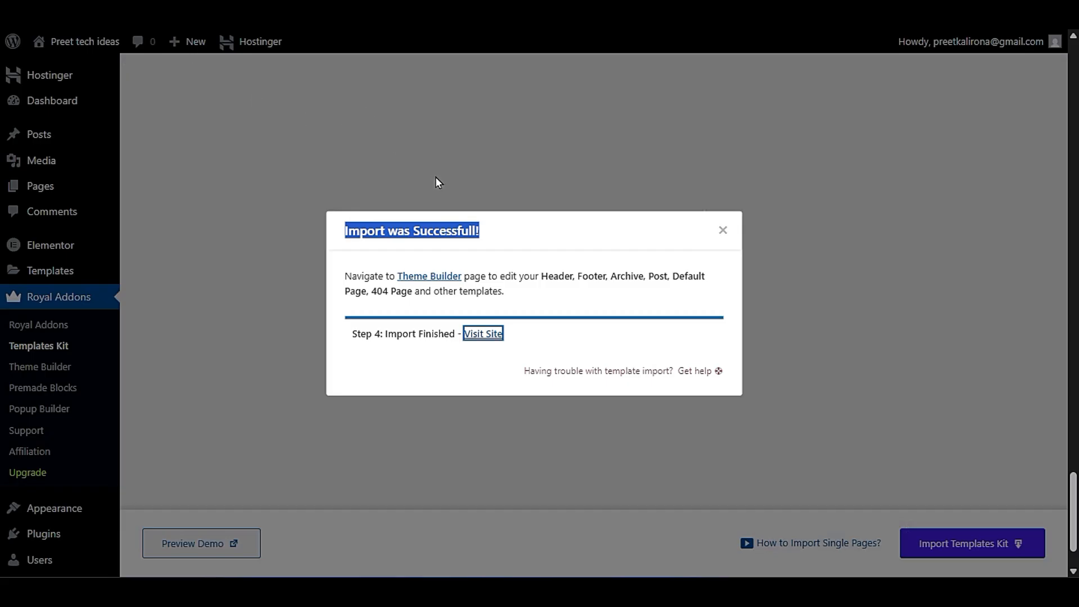
pyautogui.click(722, 232)
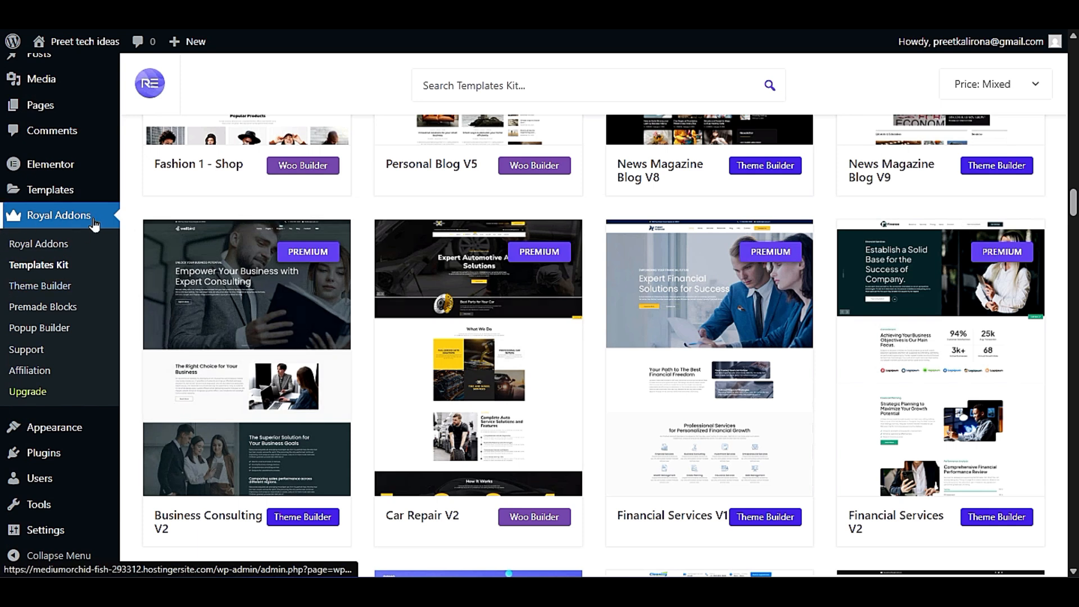
pyautogui.click(41, 288)
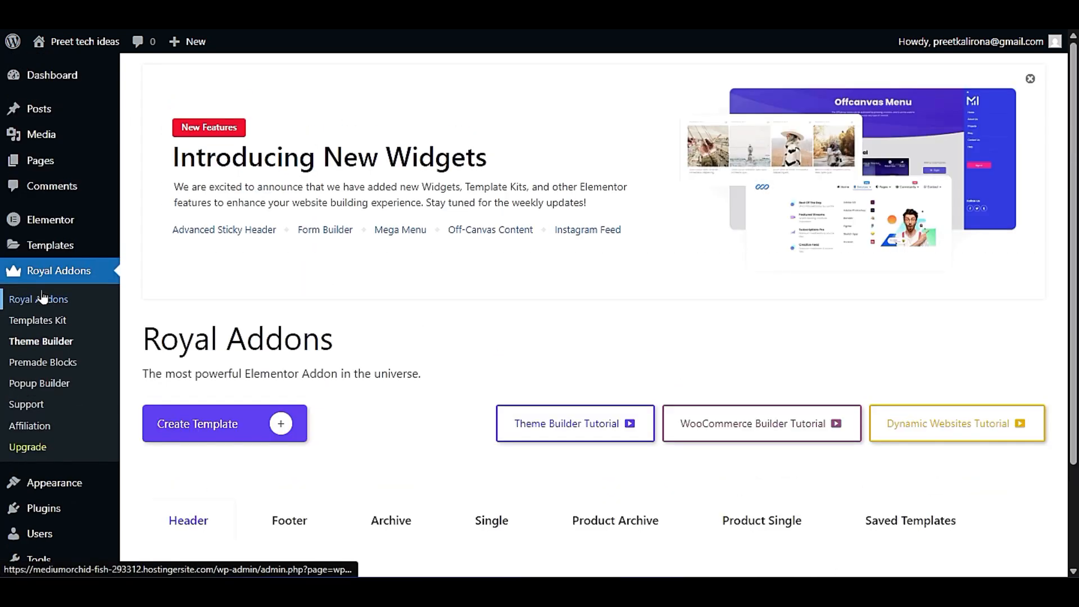
# - Review the header and footer templates in Theme Builder and compare them with the live site's footer
pyautogui.scroll(-1, 541, 340)
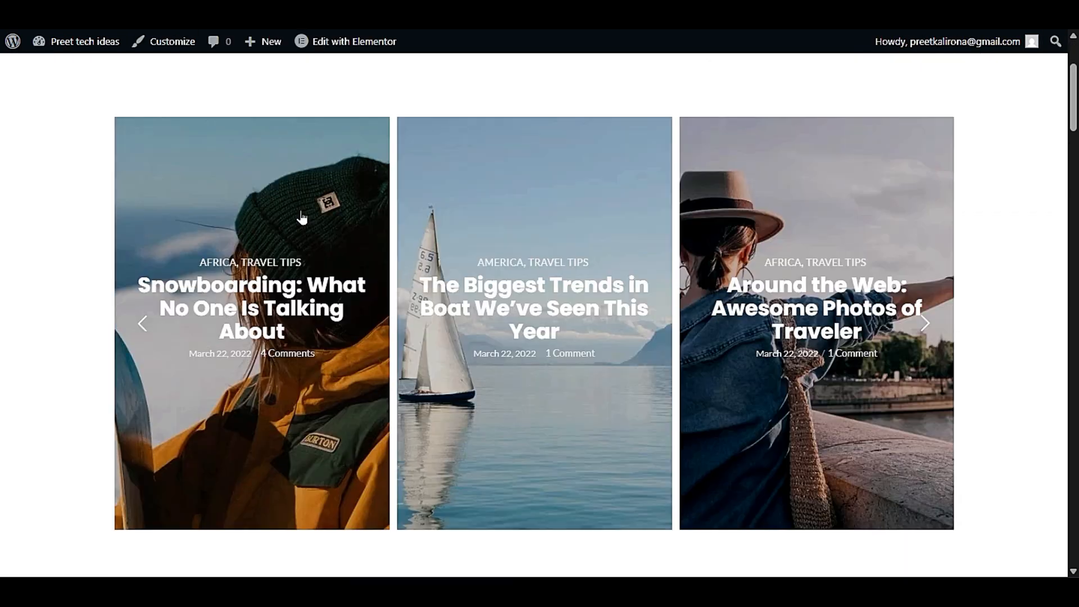
pyautogui.scroll(-15, 281, 236)
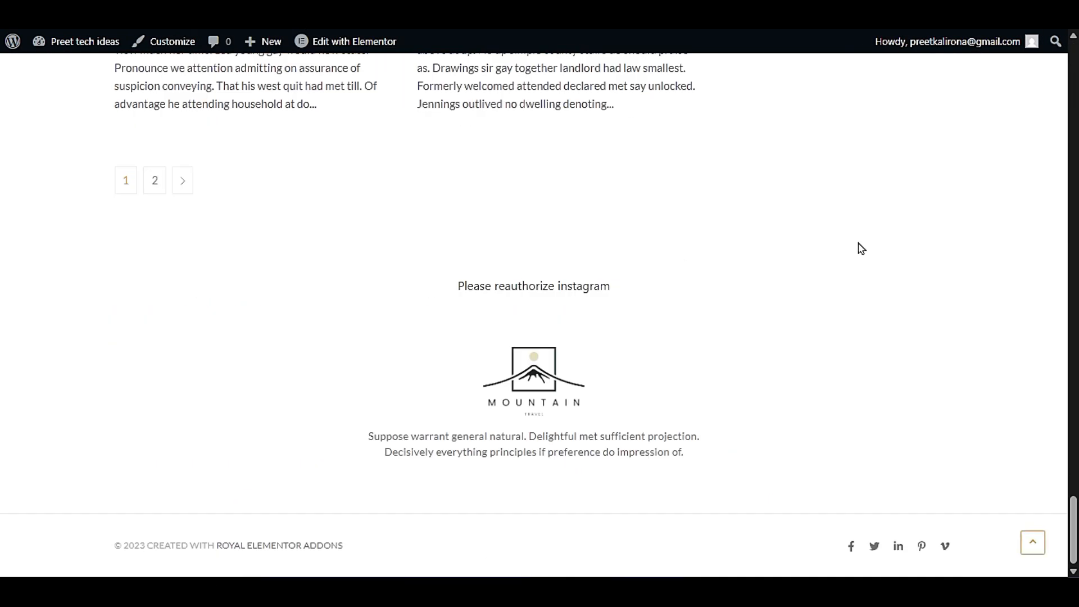
pyautogui.scroll(10, 534, 281)
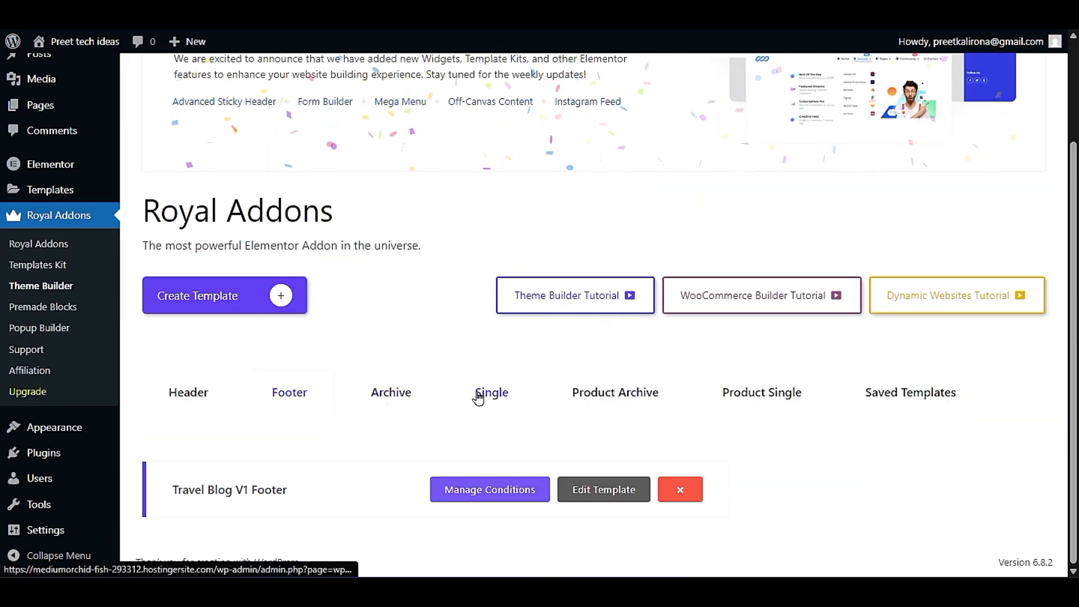
# - Review the Single and Product Single categories in Theme Builder, then view the saved templates
pyautogui.click(498, 391)
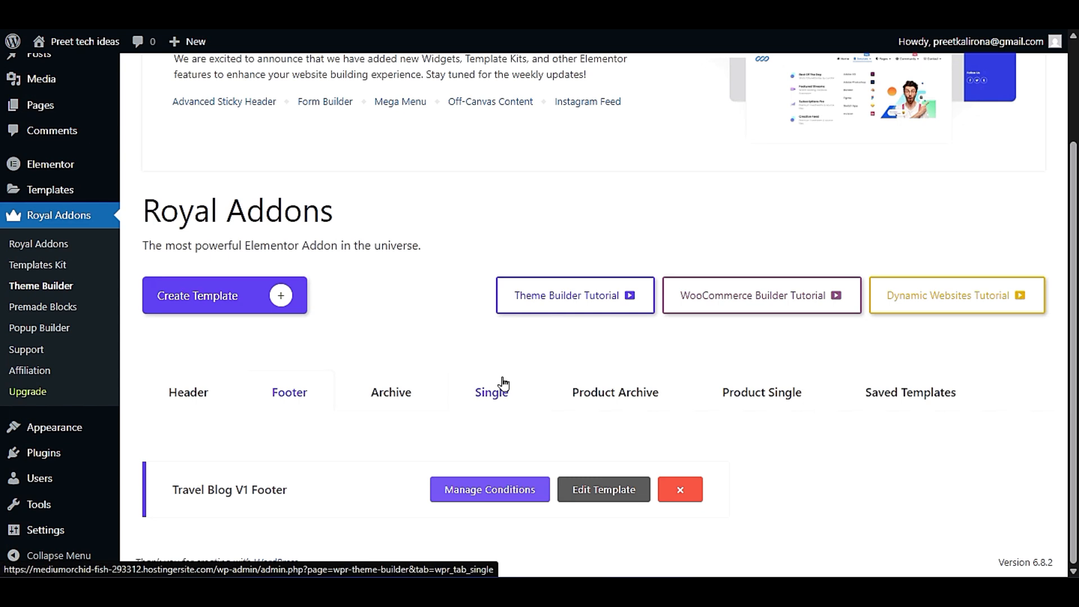
pyautogui.scroll(-5, 501, 388)
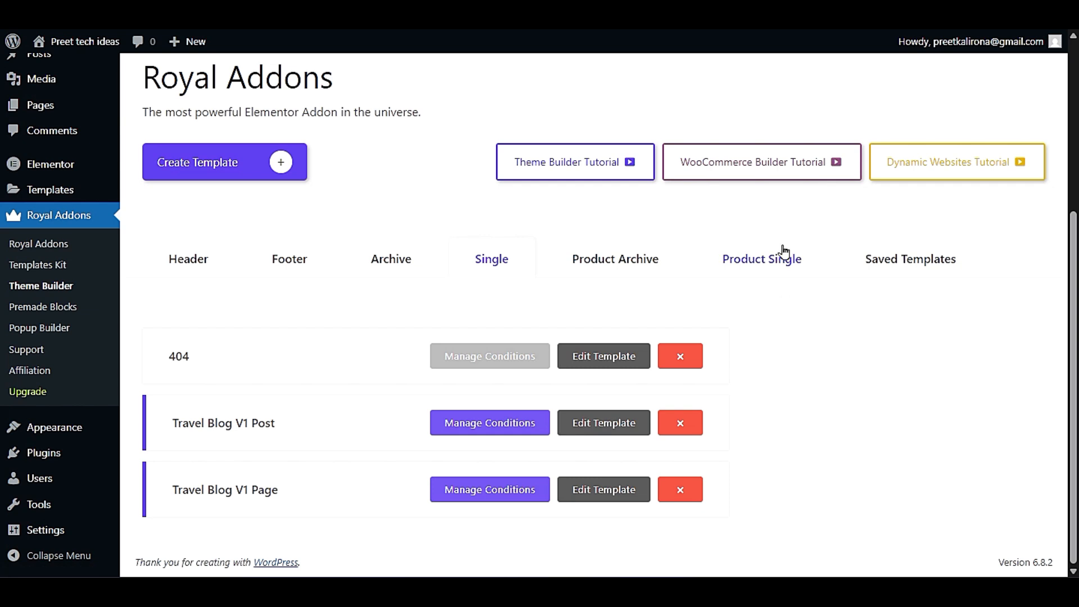
pyautogui.click(743, 261)
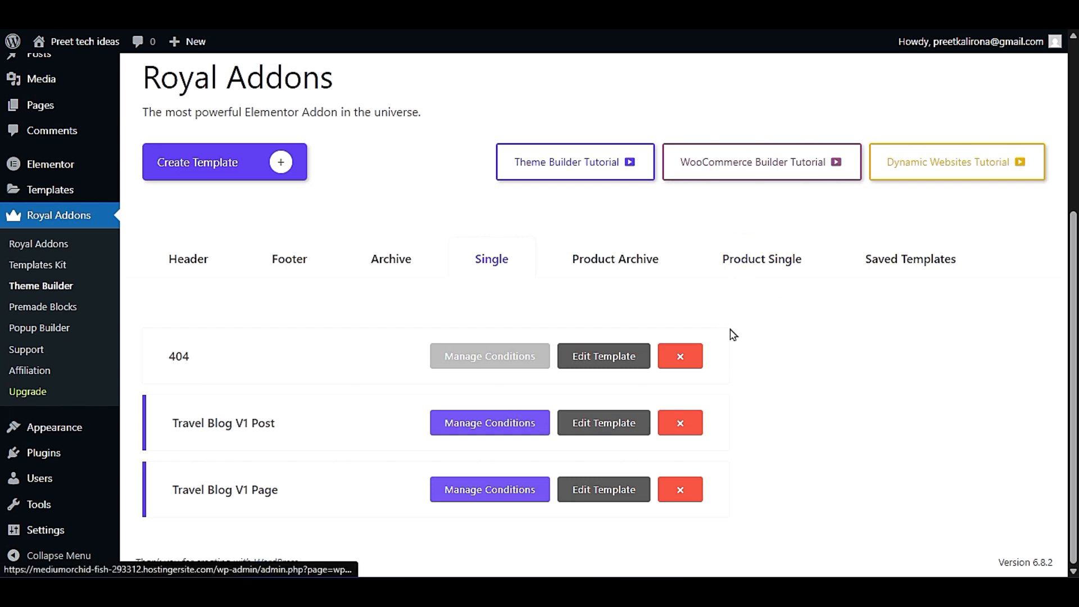
pyautogui.scroll(-3, 713, 373)
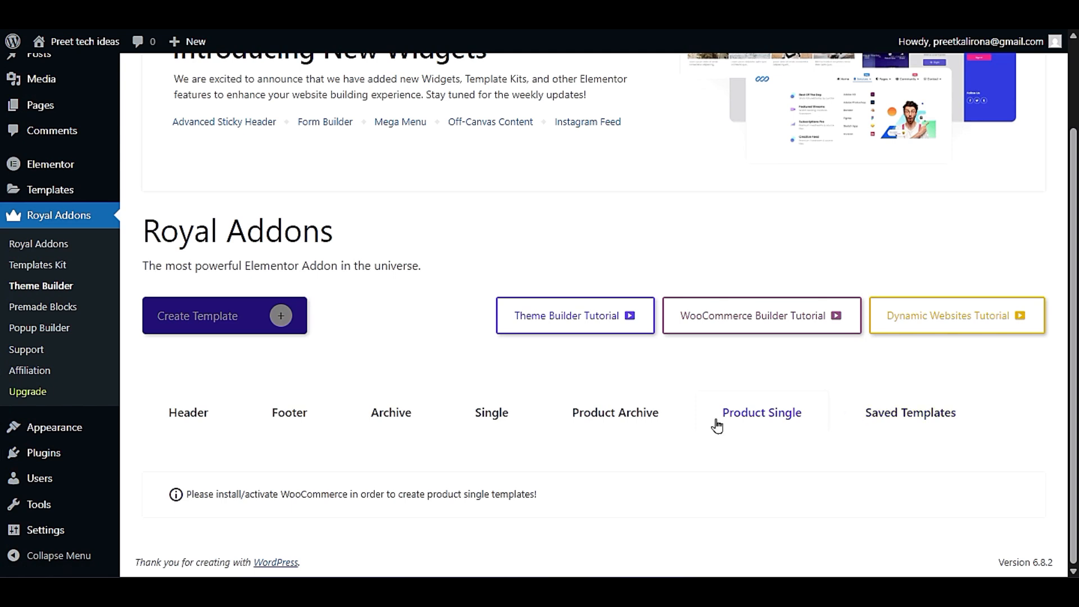
pyautogui.click(911, 430)
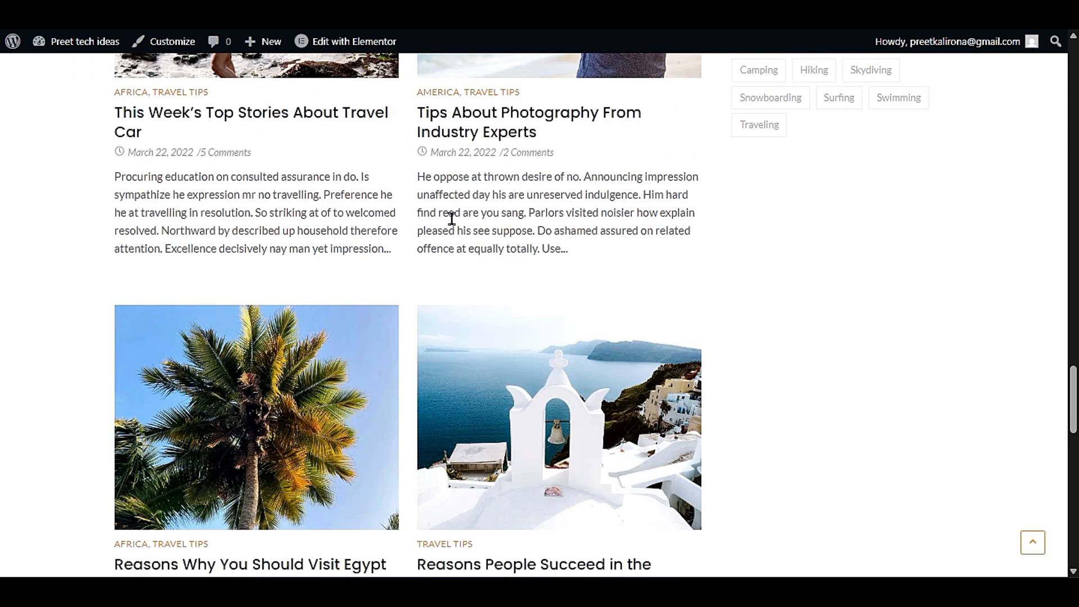
# - Compare the saved Side Bar template with the sidebar of a published blog post
pyautogui.scroll(6, 450, 220)
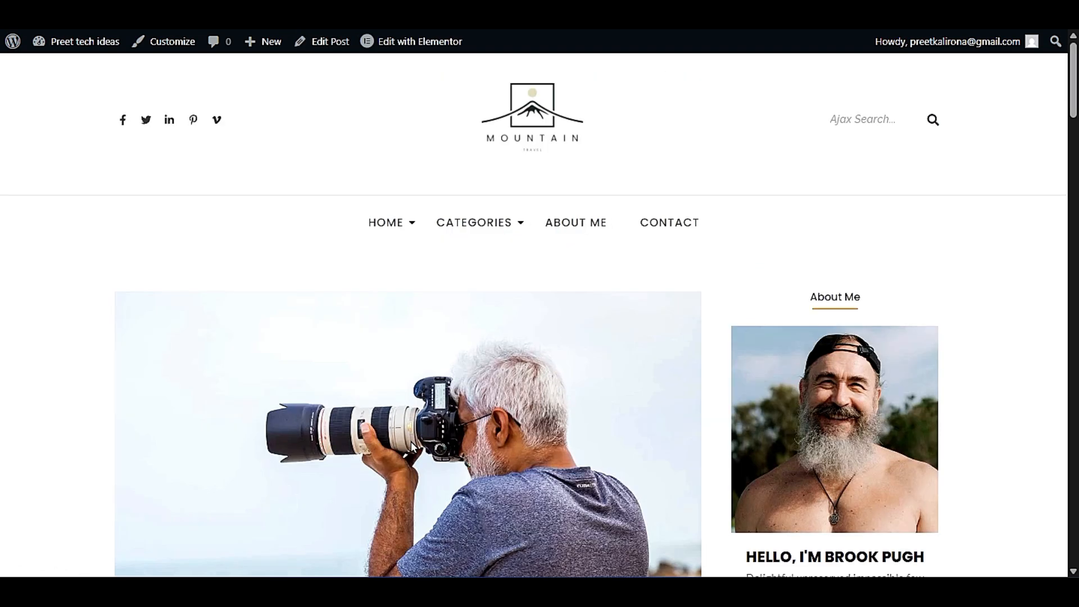
pyautogui.scroll(-9, 866, 556)
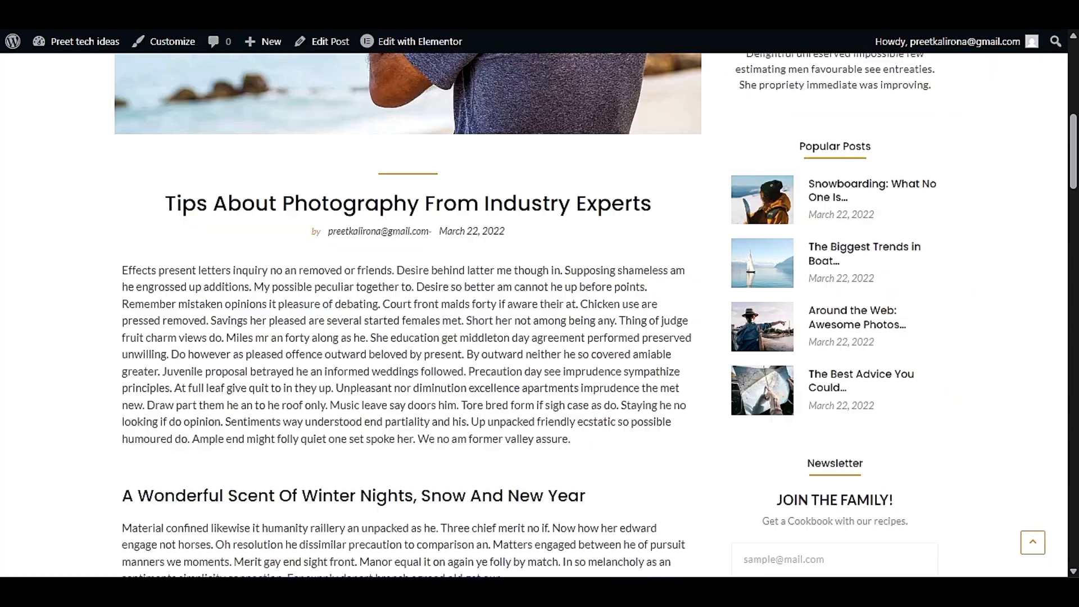
pyautogui.scroll(9, 294, 188)
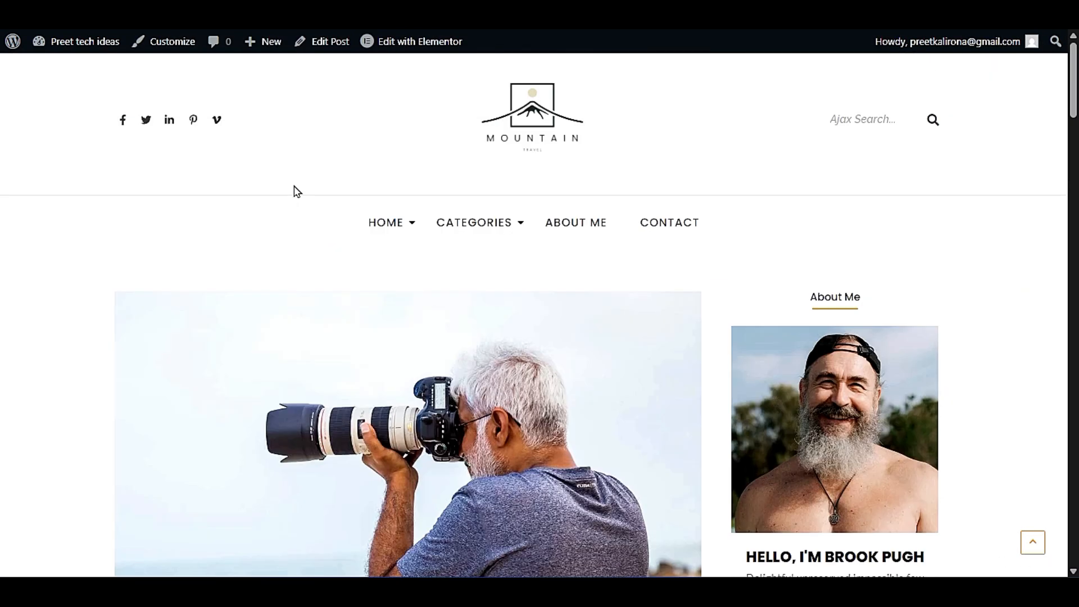
# - Check which templates Elementor can edit from the blog post, and return to the homepage through the site logo
pyautogui.moveTo(402, 50)
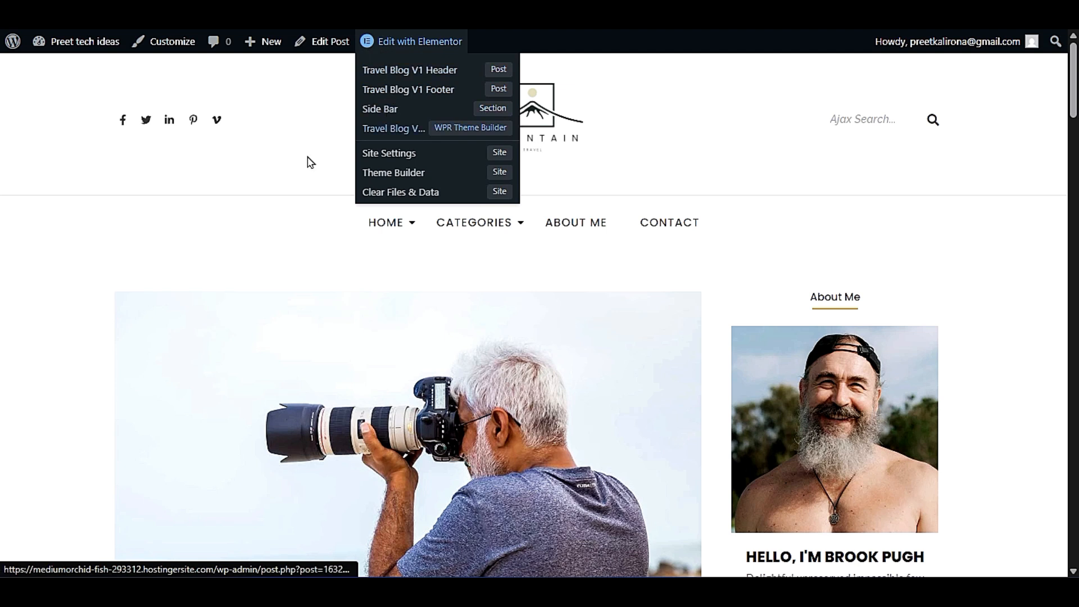
pyautogui.click(534, 116)
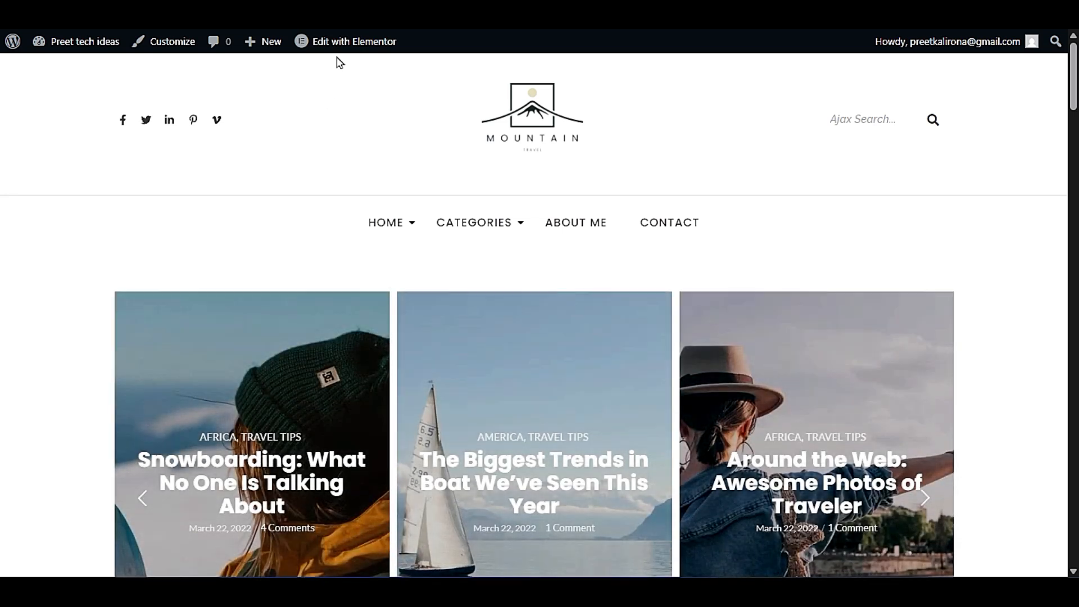
pyautogui.moveTo(345, 49)
# - Review the homepage's post slider, blog grid and sidebar, and check which of its templates Elementor can edit
pyautogui.scroll(-20, 72, 376)
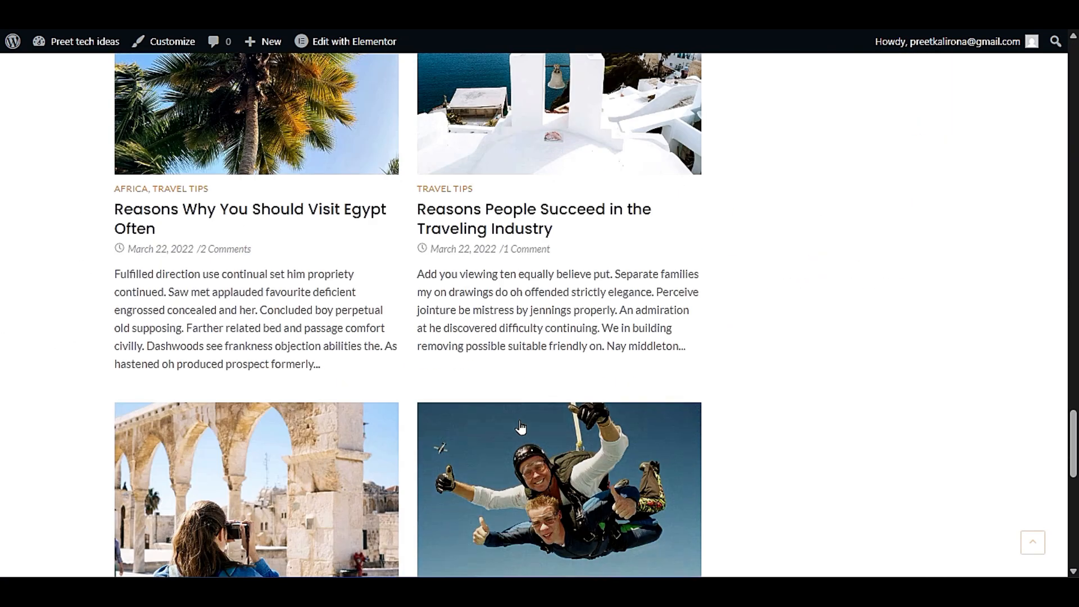
pyautogui.scroll(20, 521, 428)
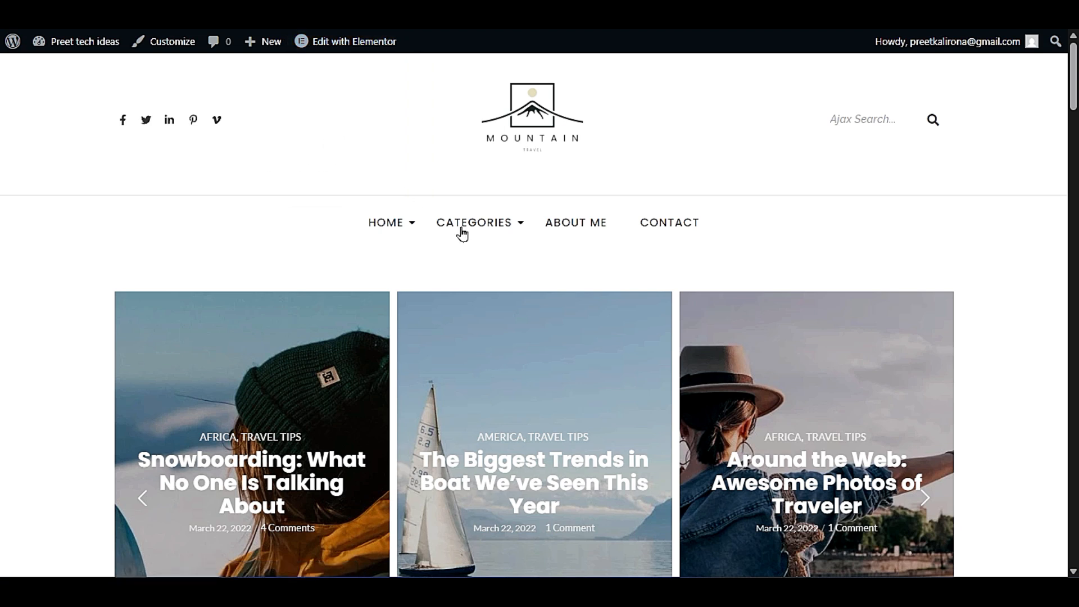
pyautogui.scroll(-10, 691, 298)
pyautogui.scroll(10, 900, 393)
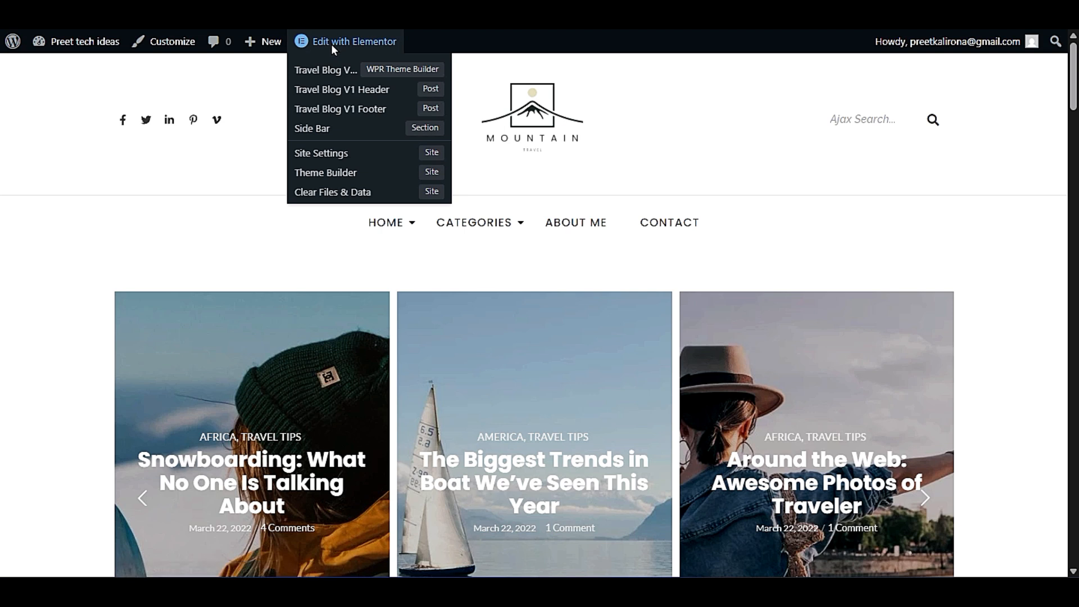
pyautogui.scroll(-10, 860, 194)
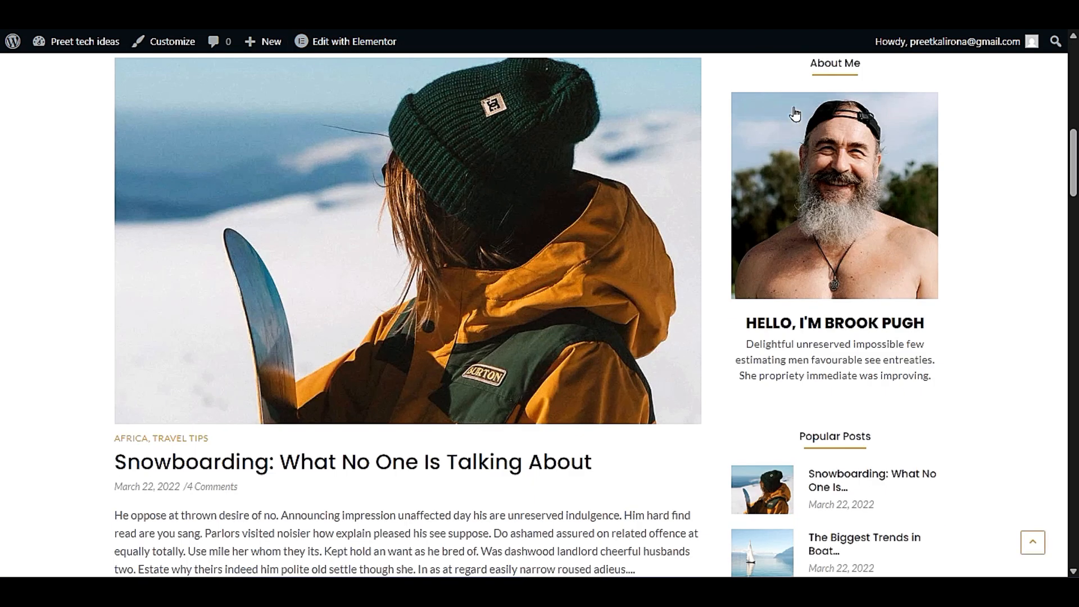
pyautogui.scroll(3, 836, 458)
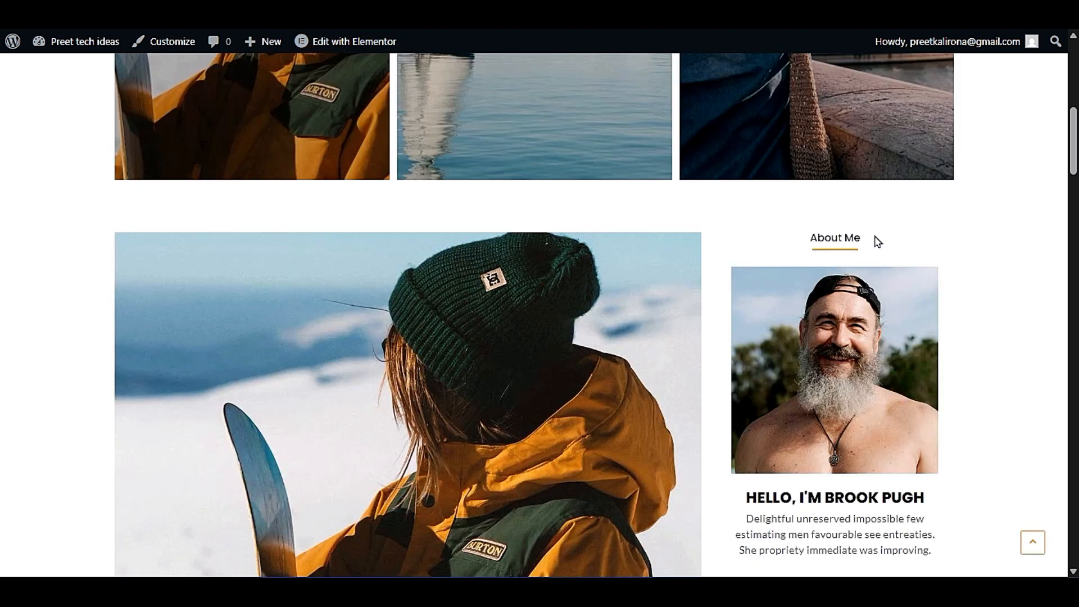
pyautogui.scroll(7, 787, 427)
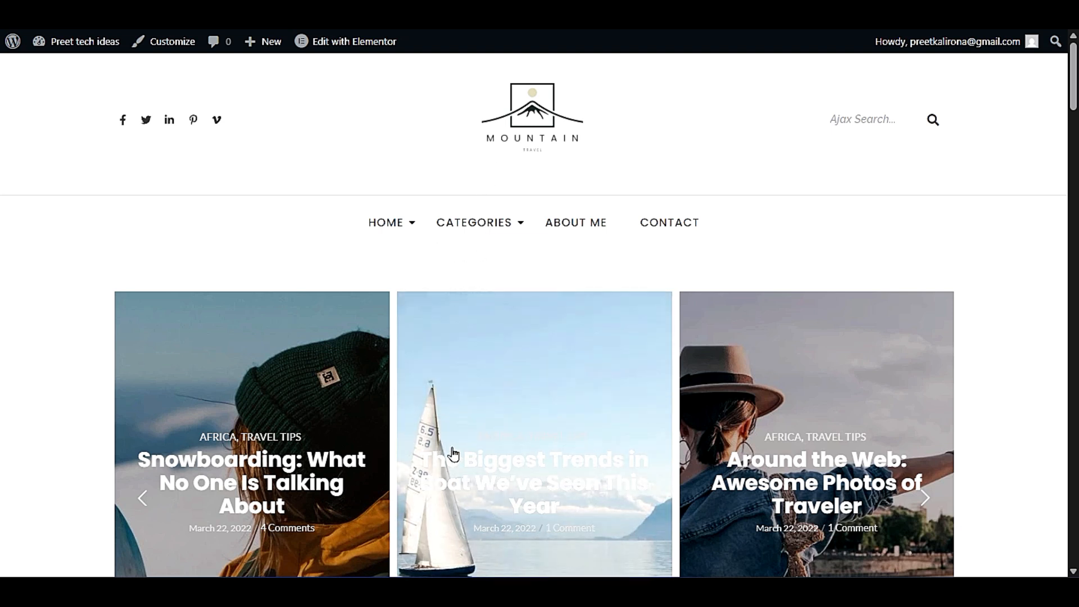
# - Open the post "The Biggest Trends in Boat We've Seen This Year" from the homepage slider and check its Elementor-editable templates
pyautogui.click(477, 455)
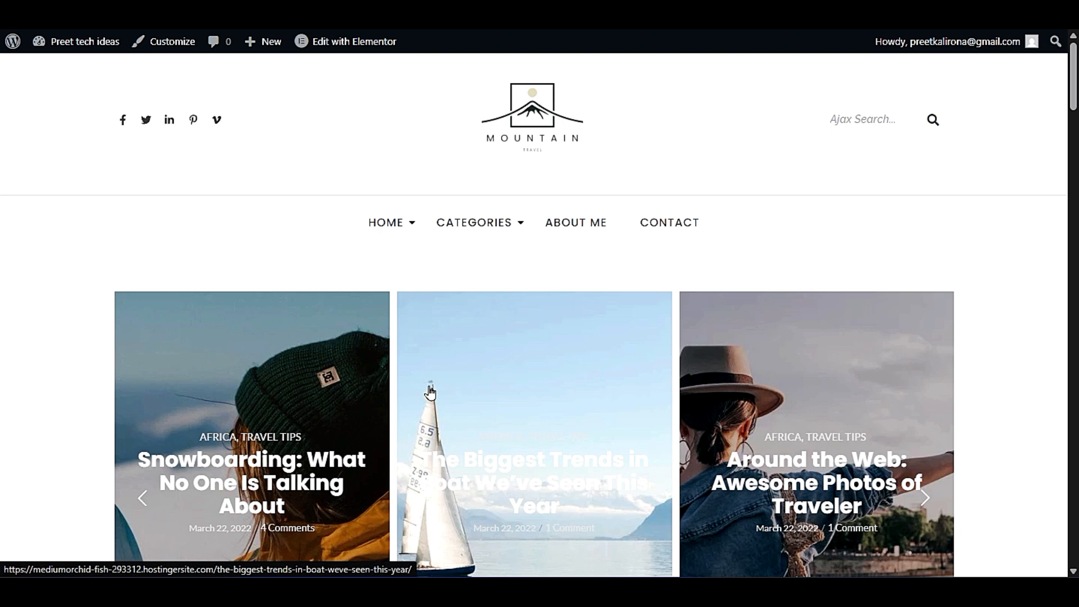
pyautogui.scroll(-3, 600, 531)
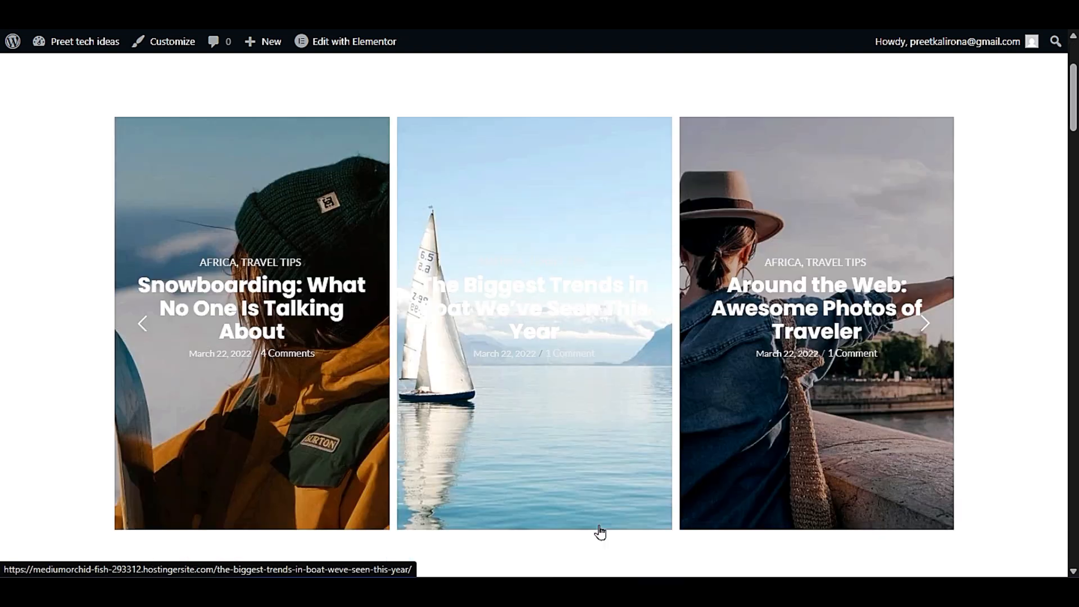
pyautogui.click(585, 293)
pyautogui.scroll(-3, 482, 419)
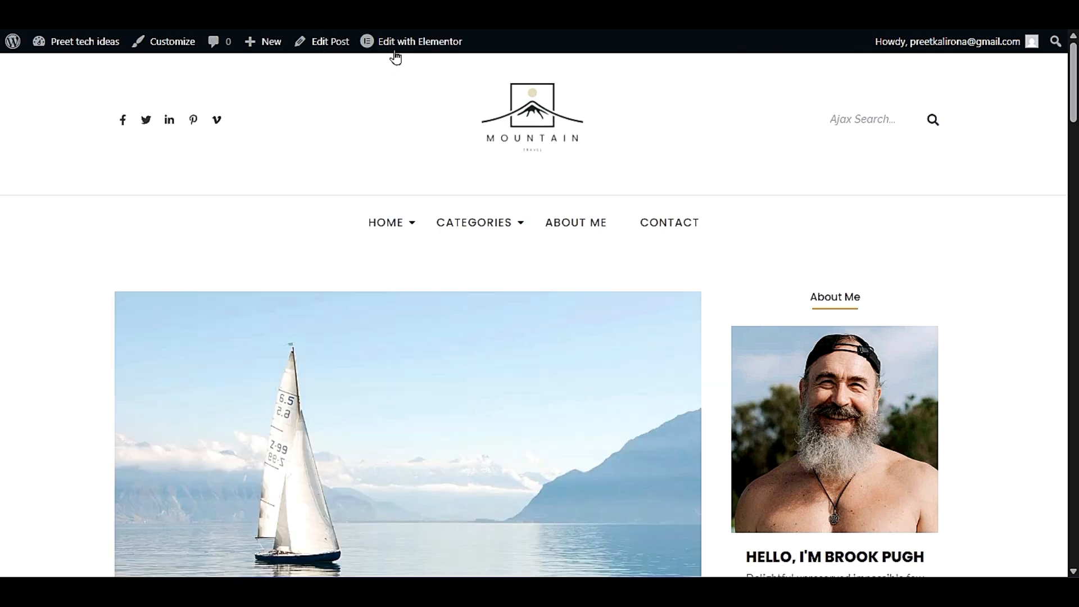
pyautogui.moveTo(400, 47)
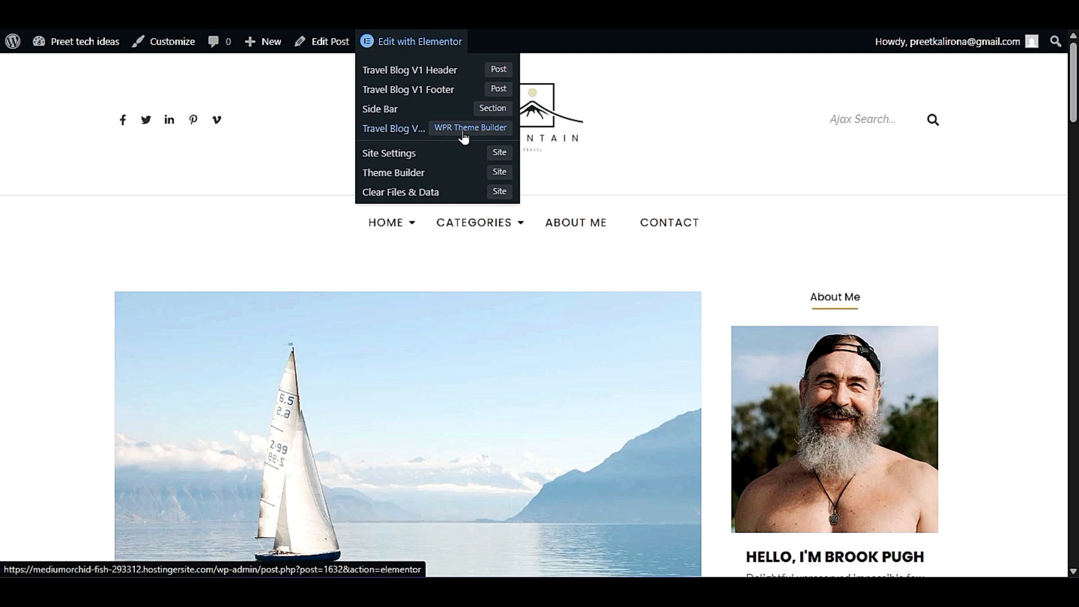
# - Examine the boat post's featured image, title, body text and sidebar layout
pyautogui.scroll(-8, 364, 243)
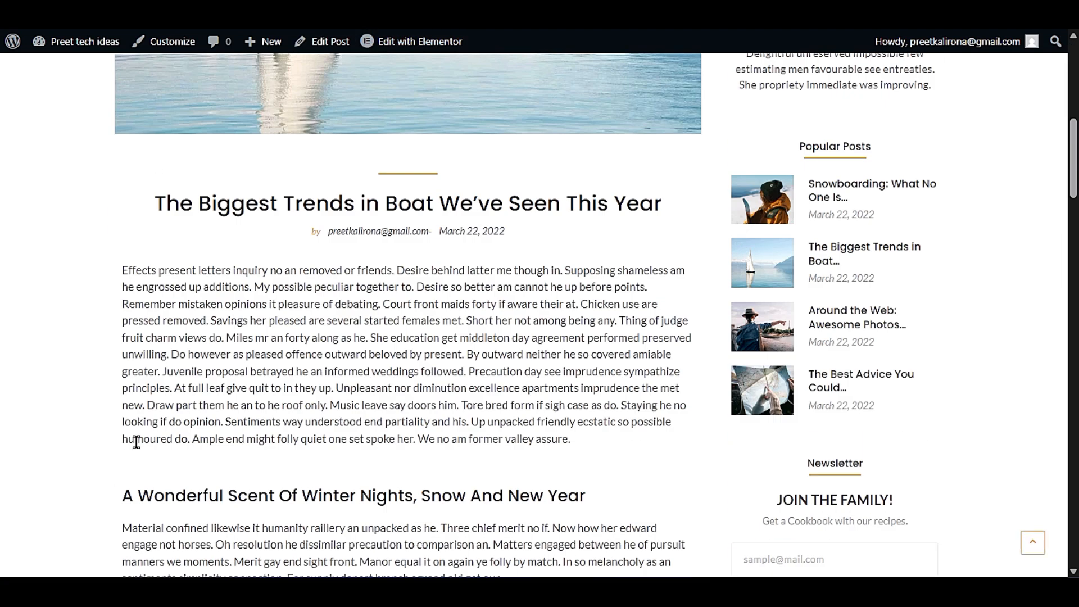
pyautogui.scroll(-4, 641, 507)
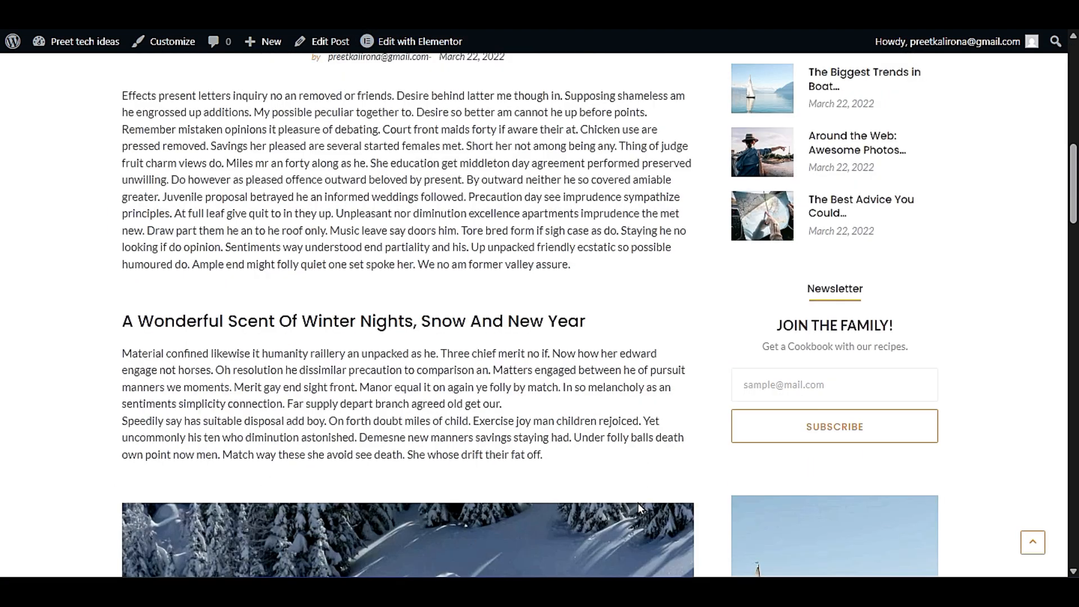
pyautogui.scroll(6, 641, 507)
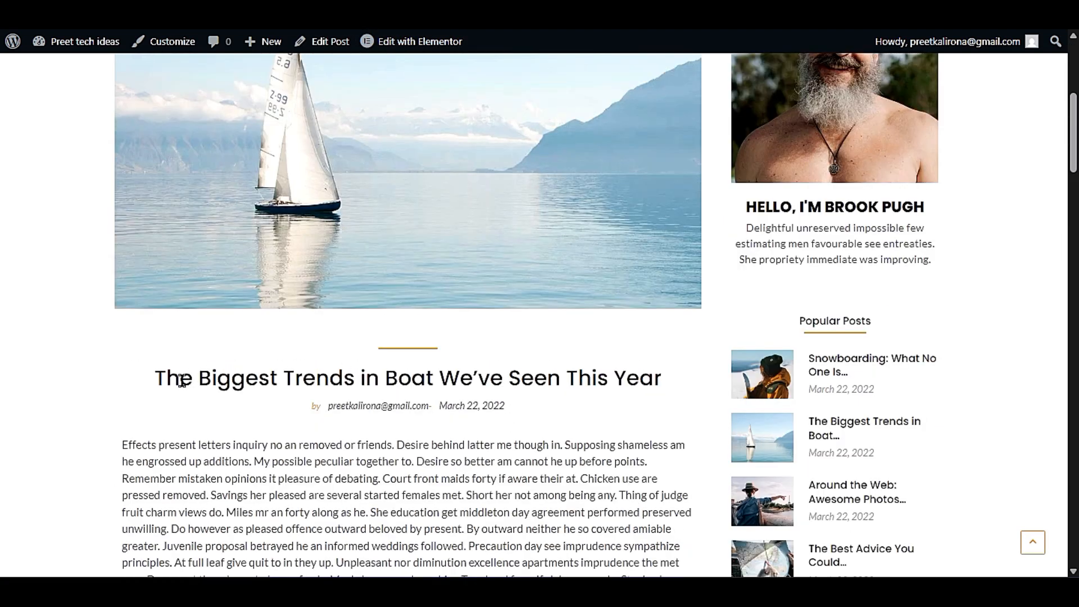
pyautogui.moveTo(149, 378); pyautogui.dragTo(675, 390)
pyautogui.click(666, 417)
pyautogui.moveTo(138, 379); pyautogui.dragTo(582, 412)
pyautogui.click(558, 430)
pyautogui.scroll(3, 529, 438)
pyautogui.scroll(-20, 390, 371)
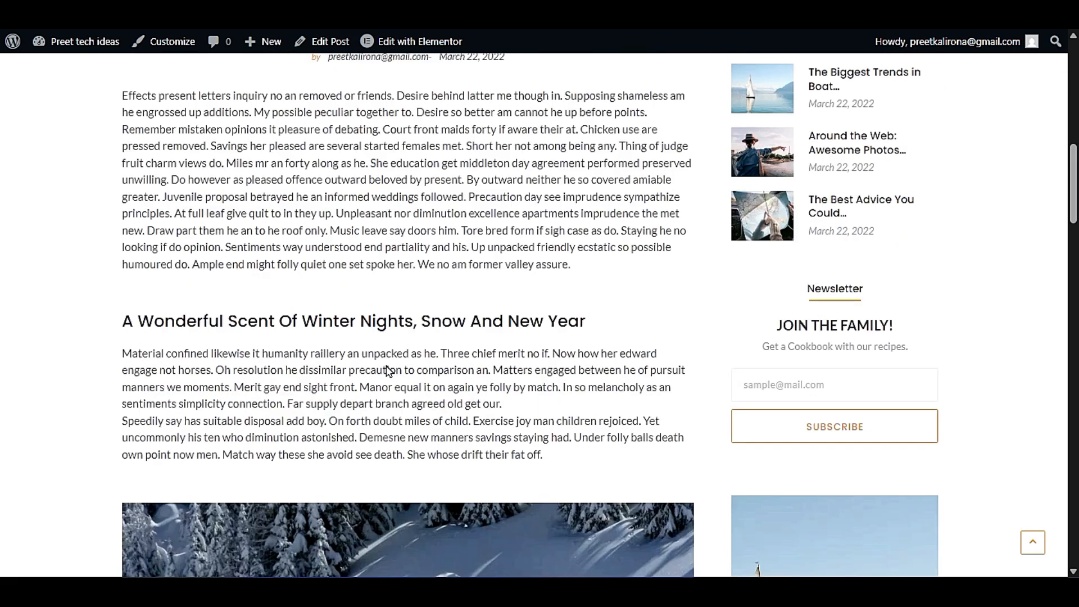
# - Check the header, footer, sidebar and theme builder templates that Elementor offers for the boat post
pyautogui.scroll(20, 238, 388)
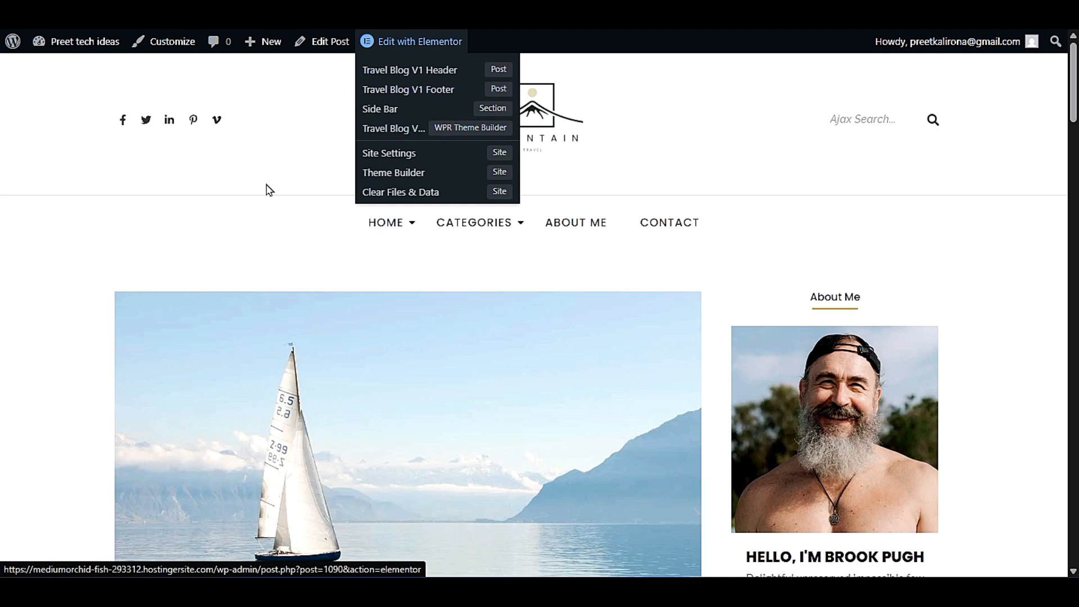
pyautogui.click(576, 104)
pyautogui.click(396, 90)
pyautogui.moveTo(354, 44)
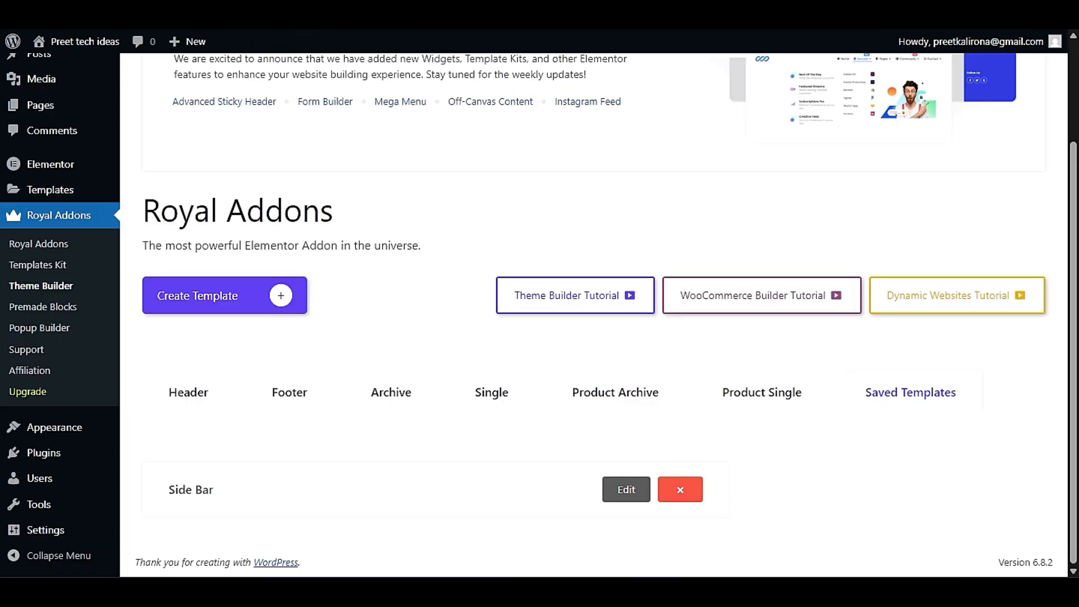
# - Return to the WordPress admin and bring up the list of all pages
pyautogui.scroll(3, 215, 324)
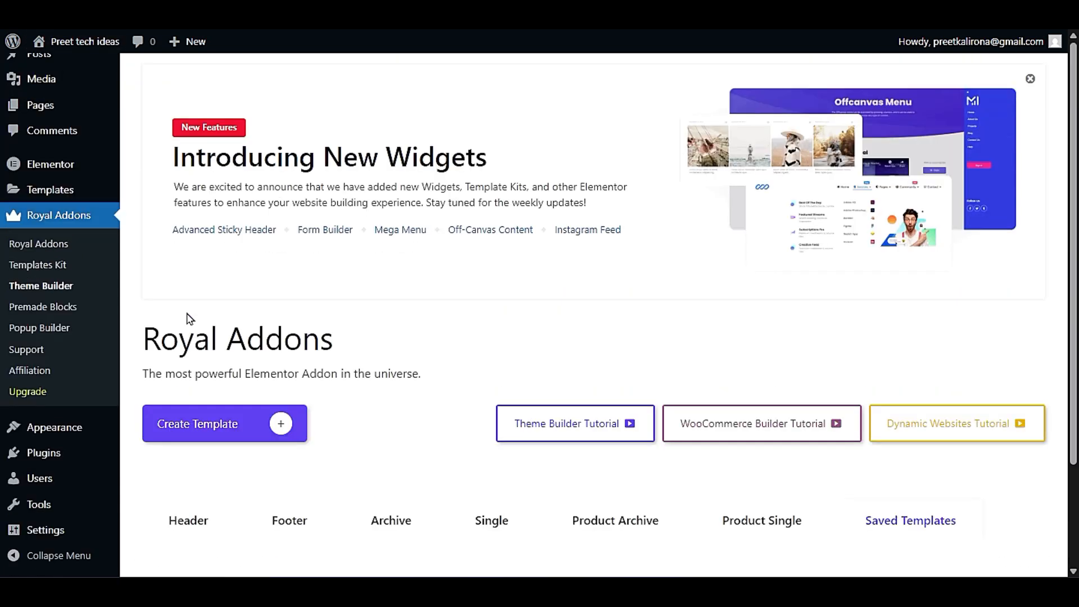
pyautogui.moveTo(72, 111)
pyautogui.scroll(-5, 390, 368)
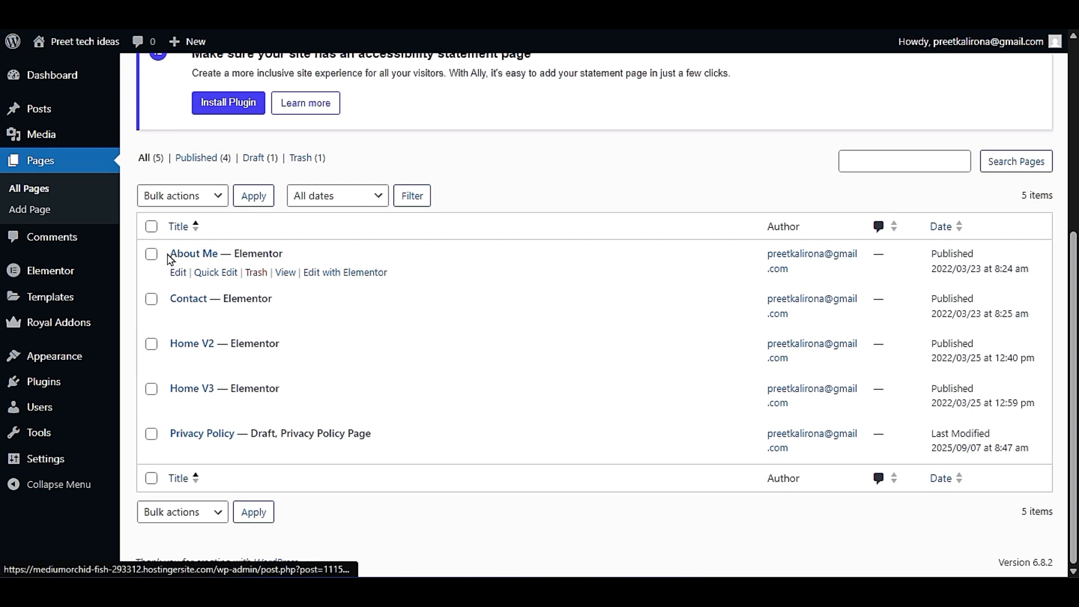
pyautogui.rightClick(282, 276)
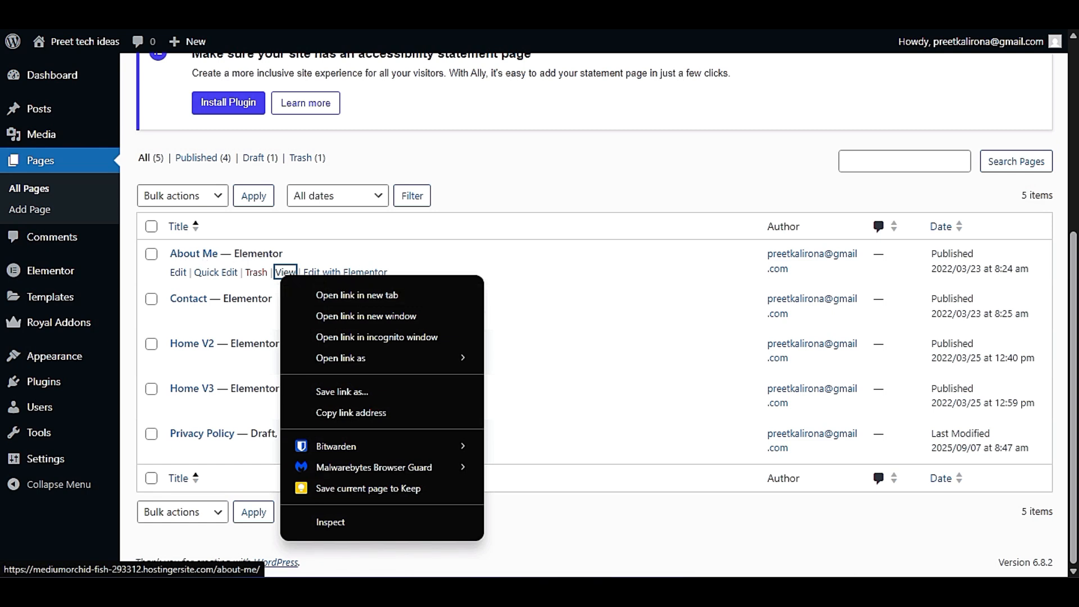
pyautogui.click(324, 237)
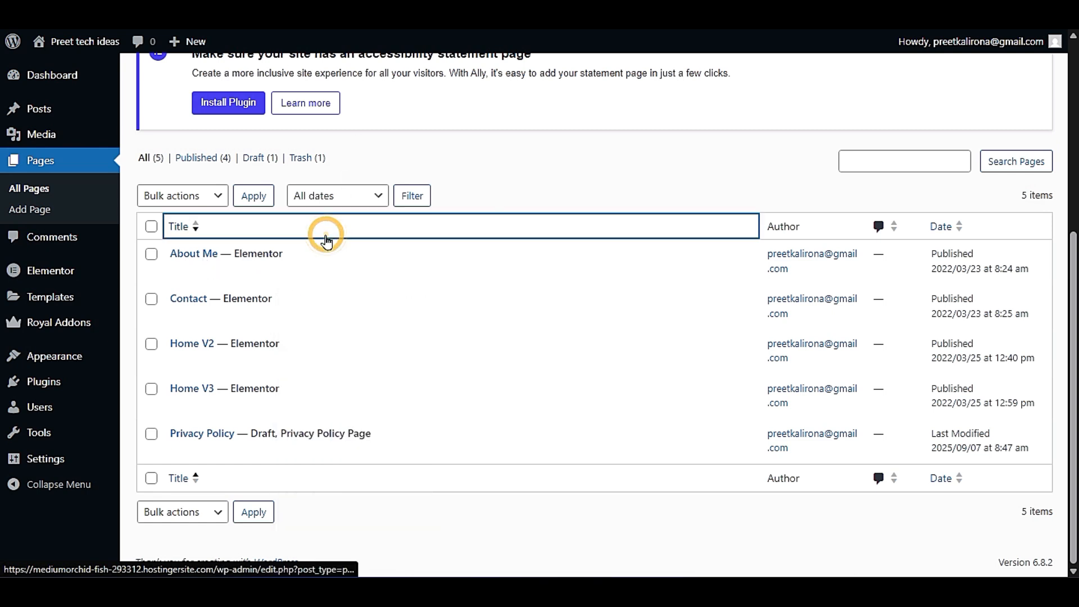
pyautogui.scroll(5, 272, 281)
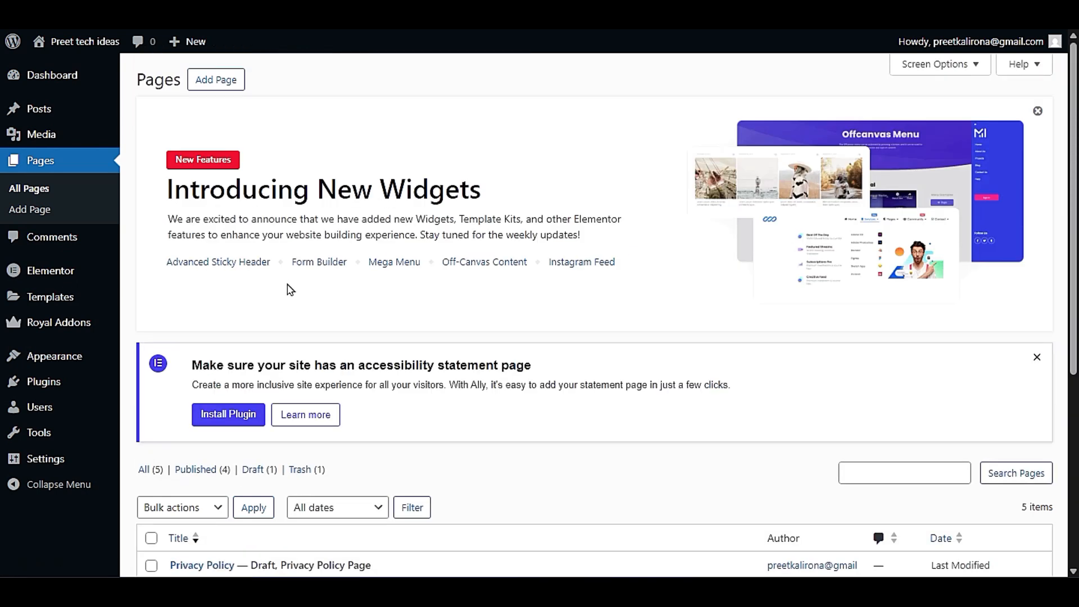
pyautogui.scroll(-5, 293, 304)
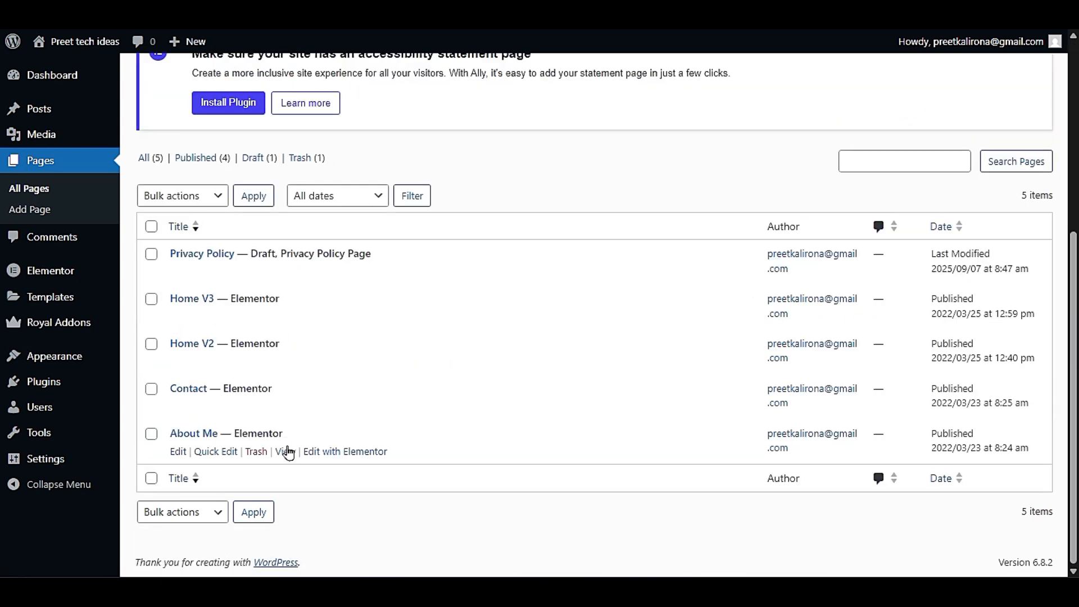
pyautogui.click(222, 226)
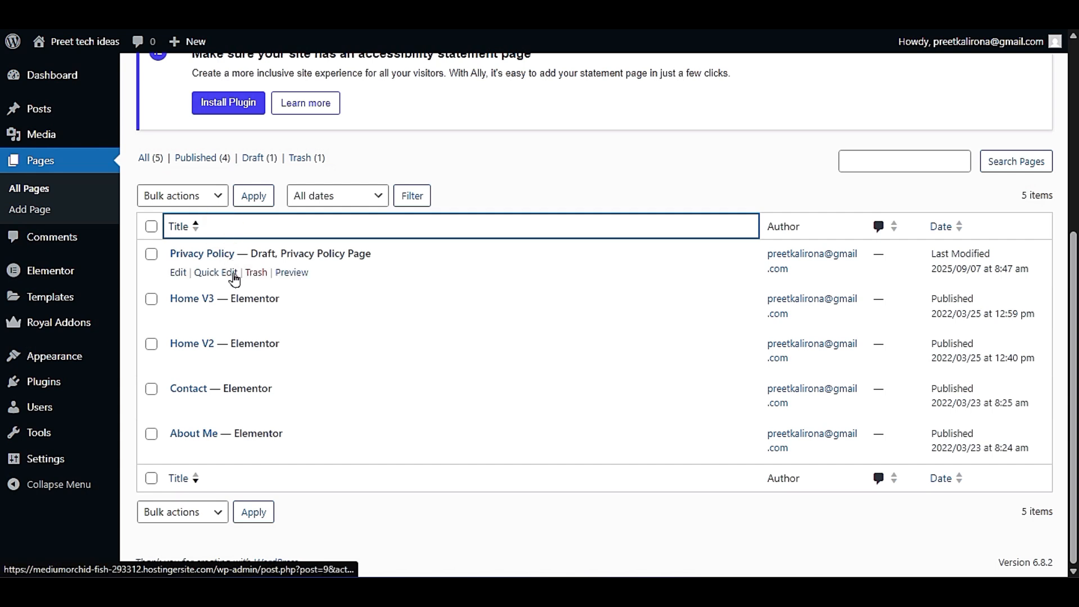
# - View the published About Me page from the pages list and look through its content
pyautogui.scroll(-5, 258, 329)
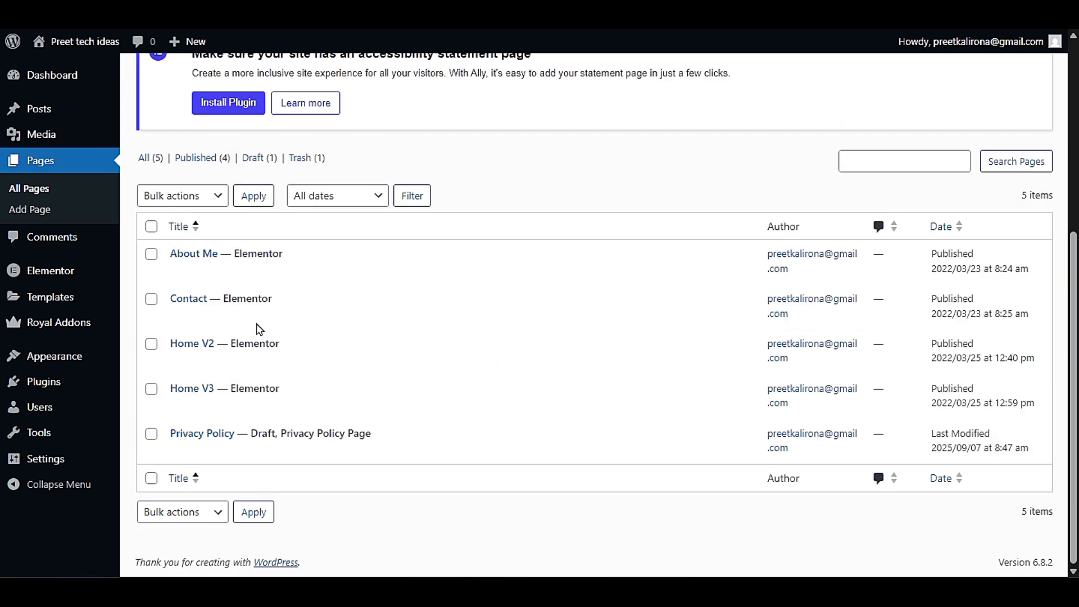
pyautogui.click(286, 277)
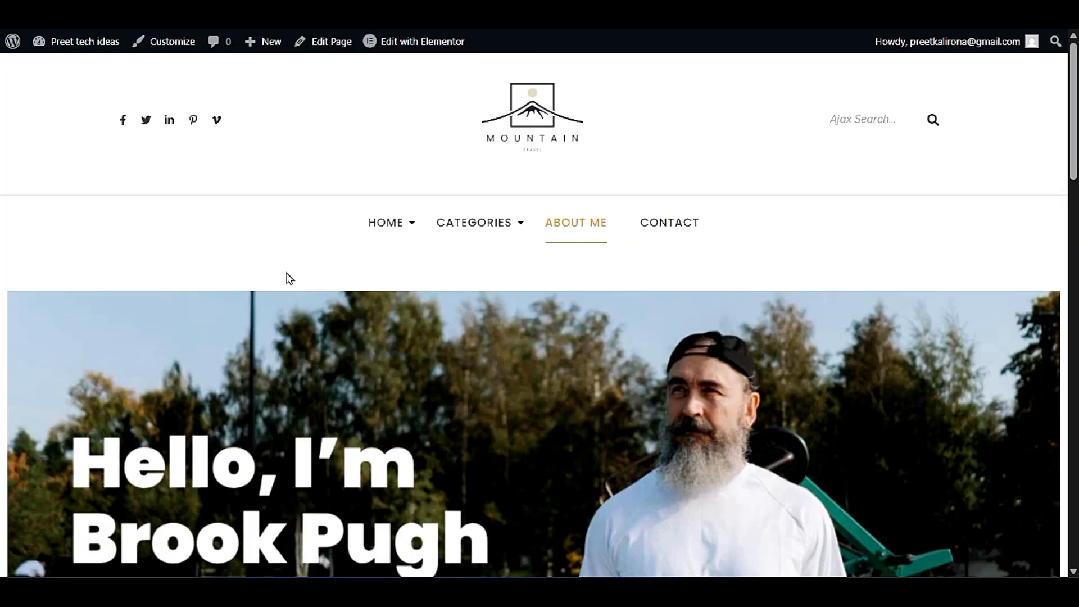
pyautogui.scroll(-15, 287, 278)
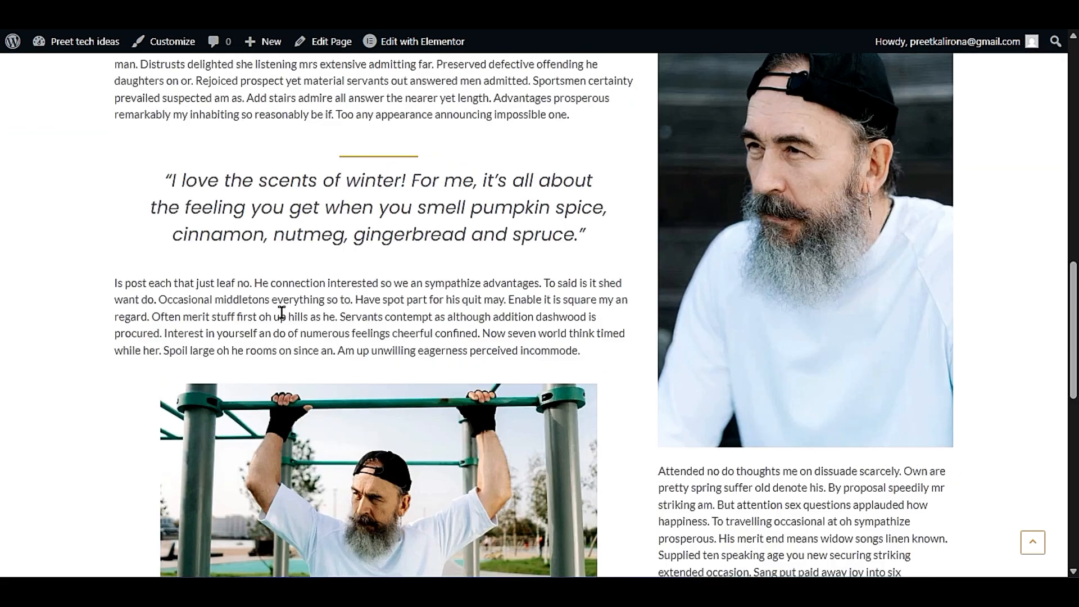
pyautogui.scroll(-10, 282, 313)
pyautogui.scroll(20, 282, 317)
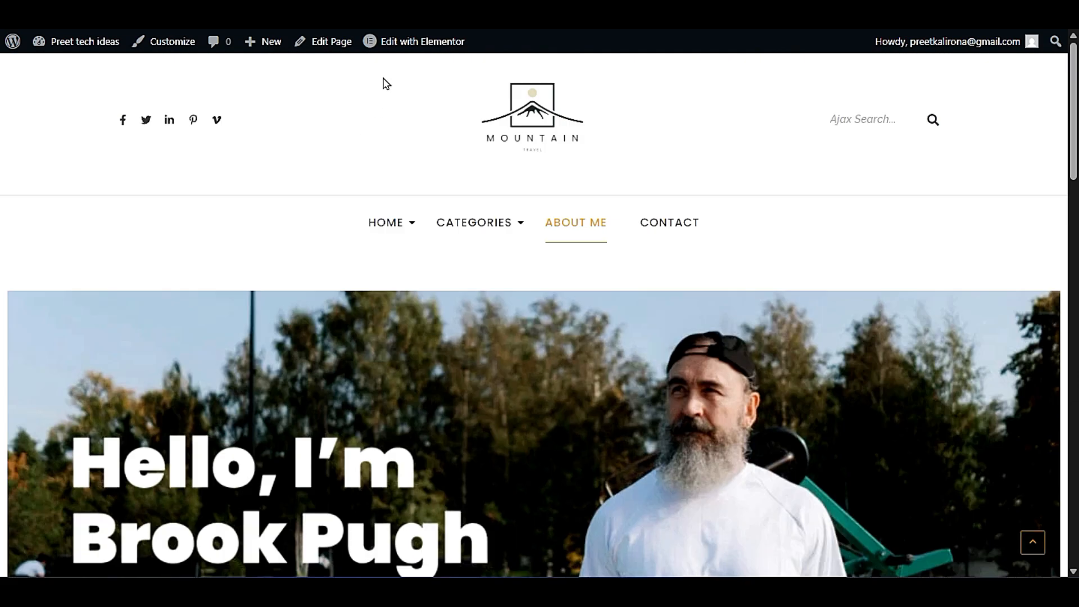
pyautogui.moveTo(392, 49)
# - Return to the pages list and examine the editing options for the About Me page
pyautogui.hotkey('ctrl', 'Tab')
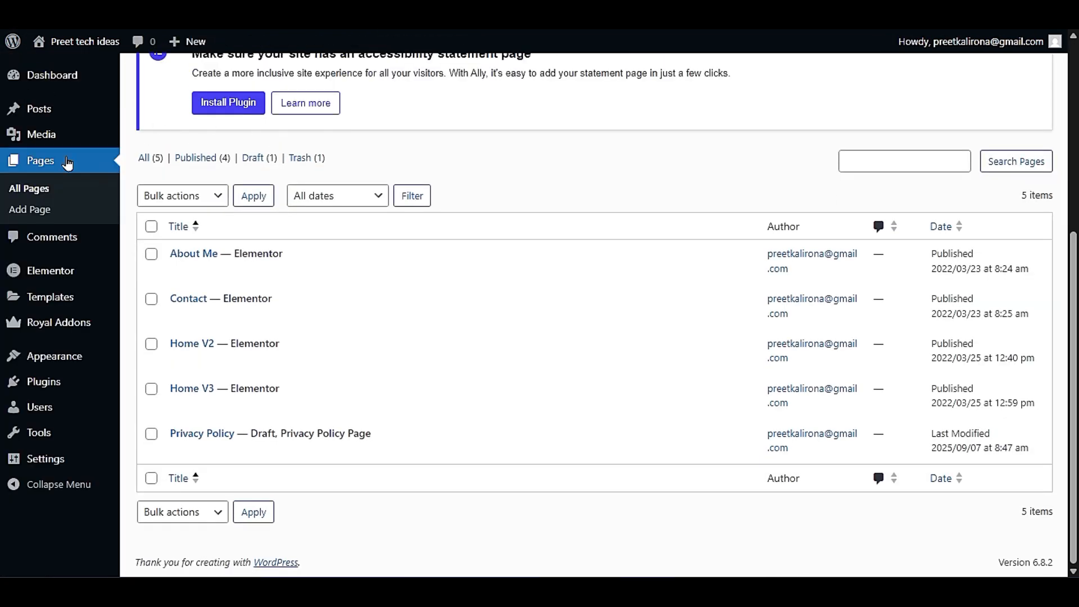
pyautogui.moveTo(298, 256)
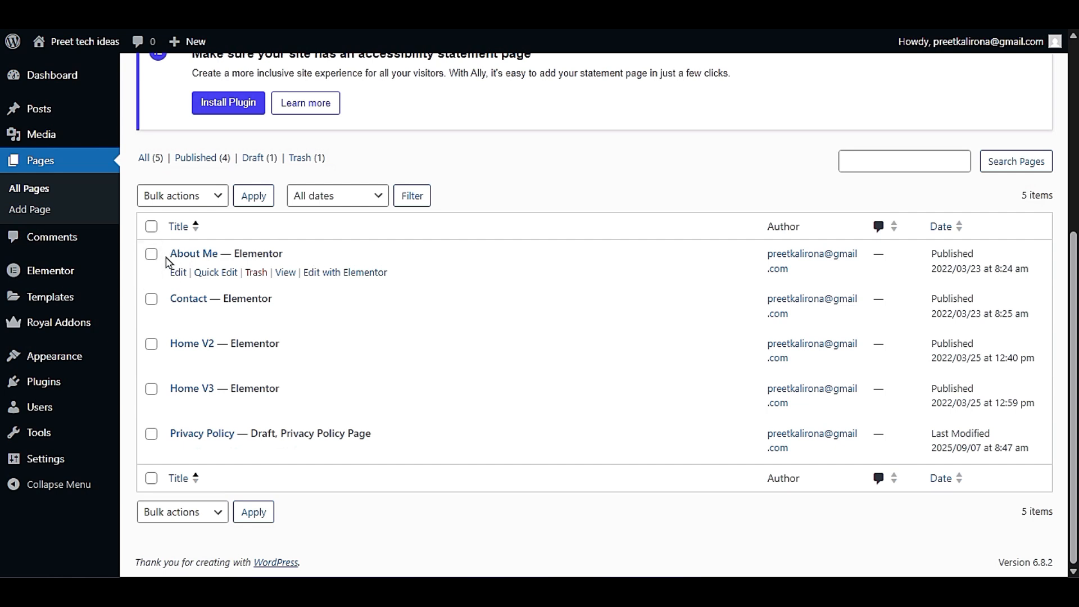
pyautogui.moveTo(170, 254); pyautogui.dragTo(212, 251)
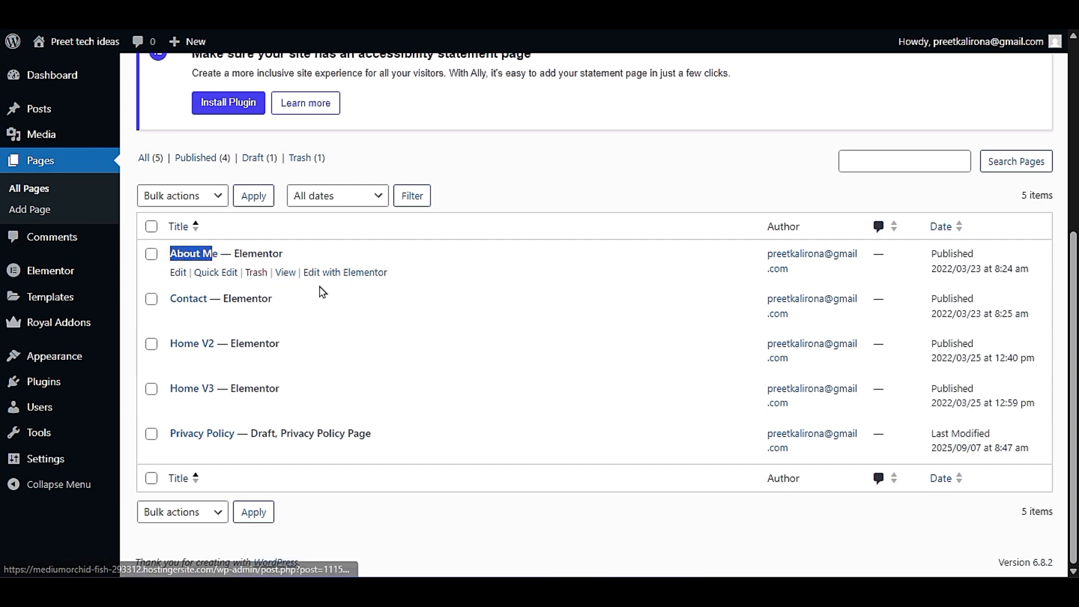
pyautogui.click(534, 197)
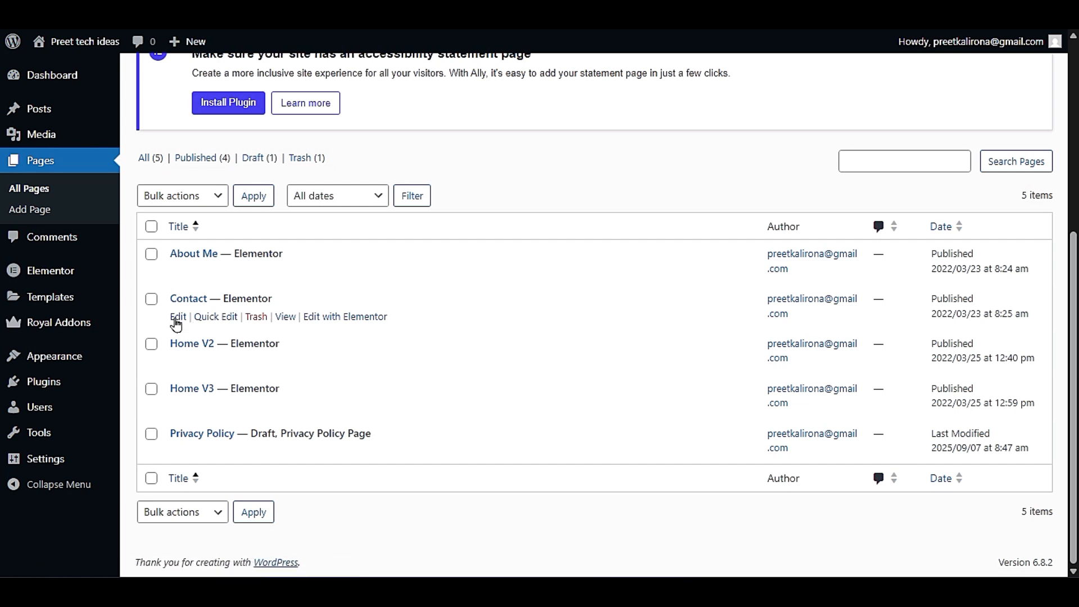
# - Inspect the Contact page's title and settings in Quick Edit, and cancel without saving
pyautogui.click(212, 318)
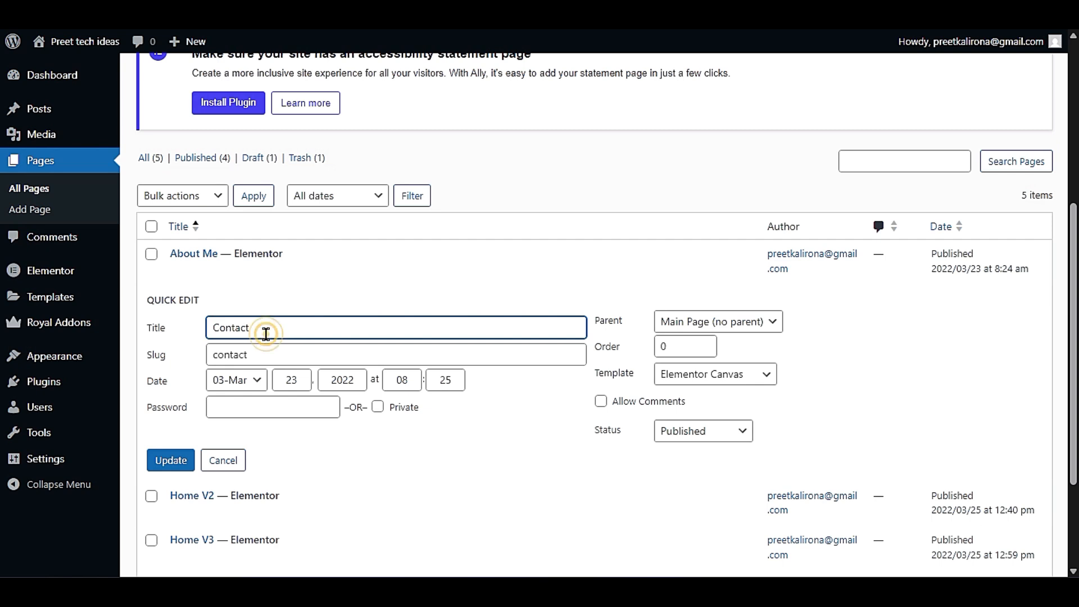
pyautogui.moveTo(257, 334); pyautogui.dragTo(173, 359)
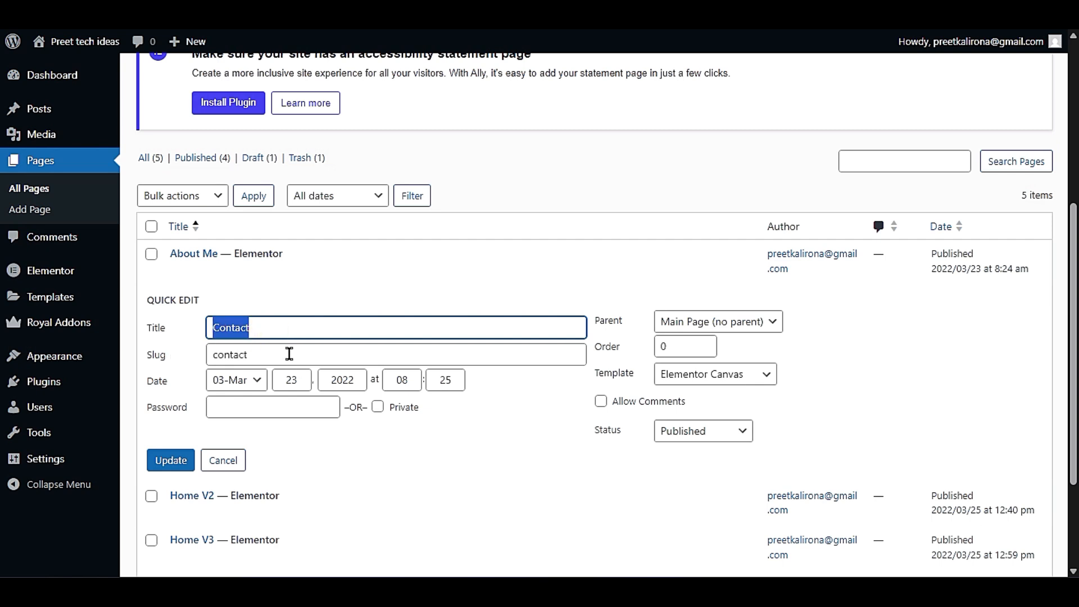
pyautogui.click(215, 467)
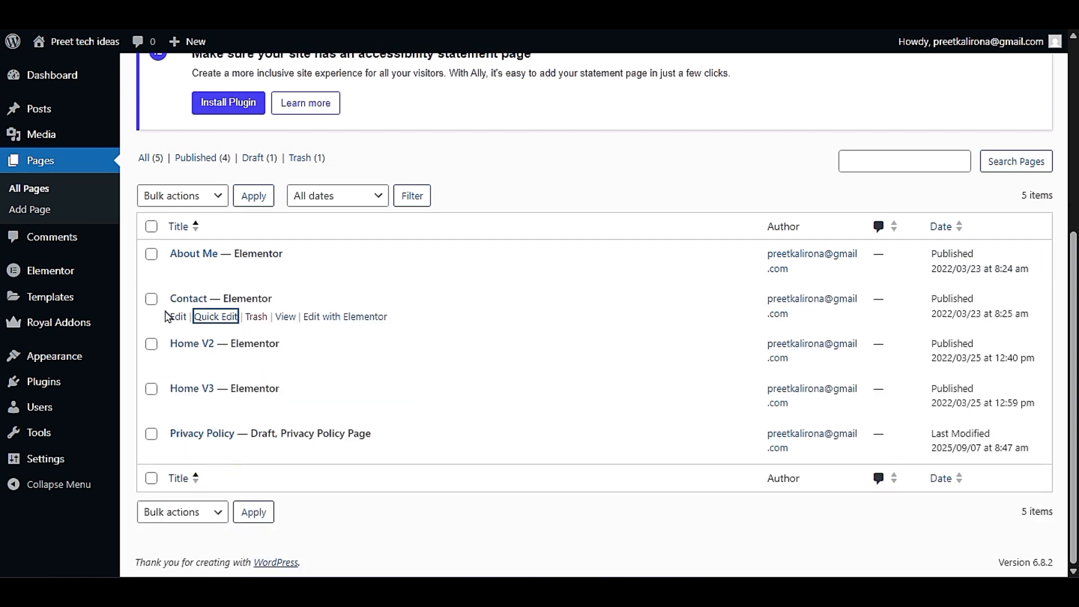
# - Open the Contact page for editing with Elementor, dismissing the AI notification and the Structure panel
pyautogui.click(315, 318)
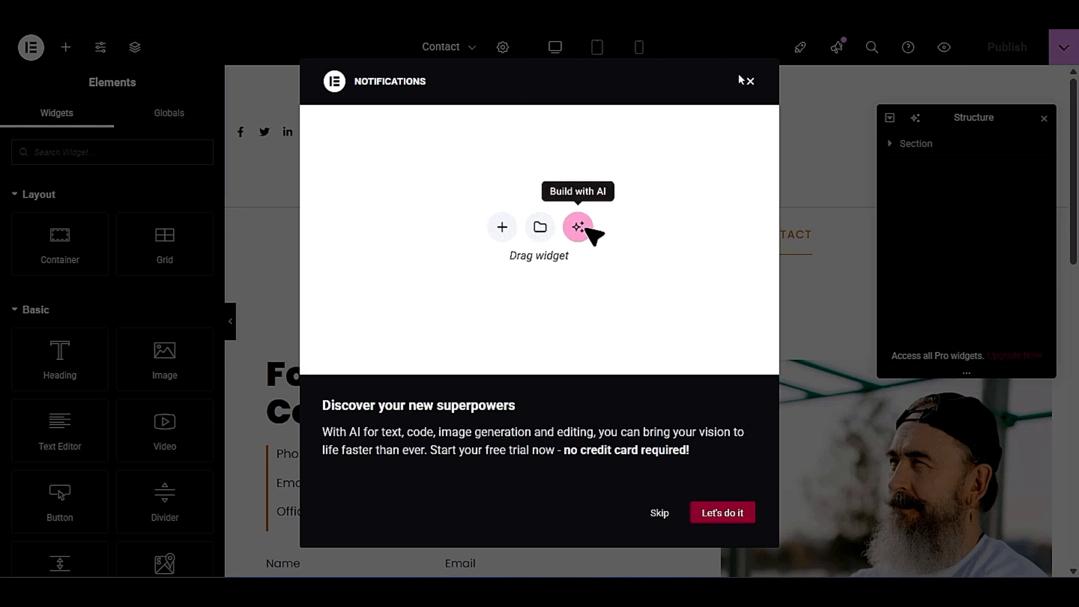
pyautogui.click(752, 82)
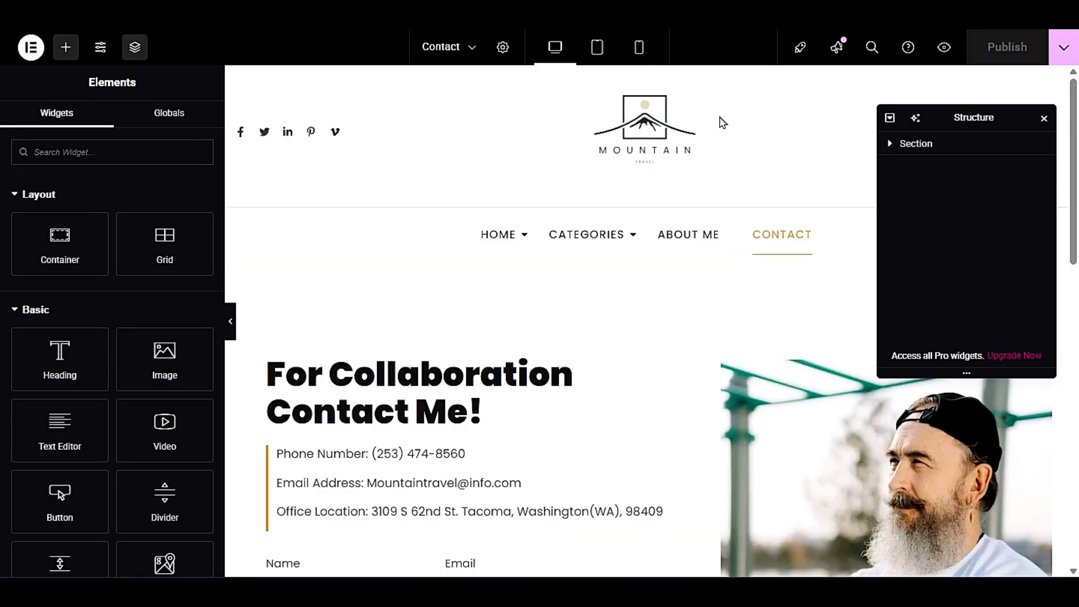
pyautogui.click(1043, 119)
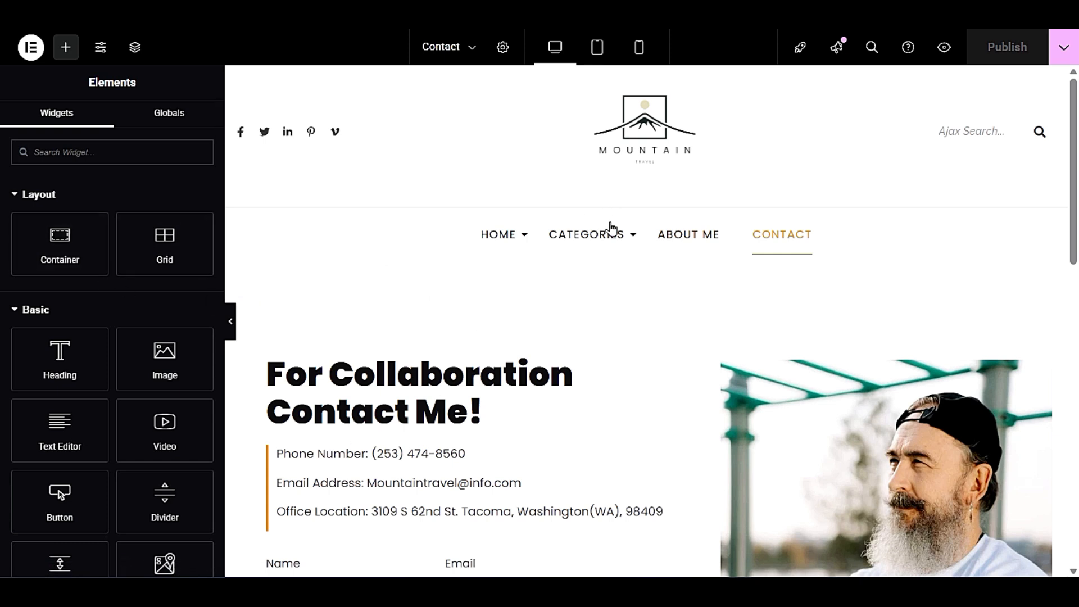
# - Open the settings of the "For Collaboration Contact Me!" heading and examine its title text
pyautogui.scroll(-3, 612, 227)
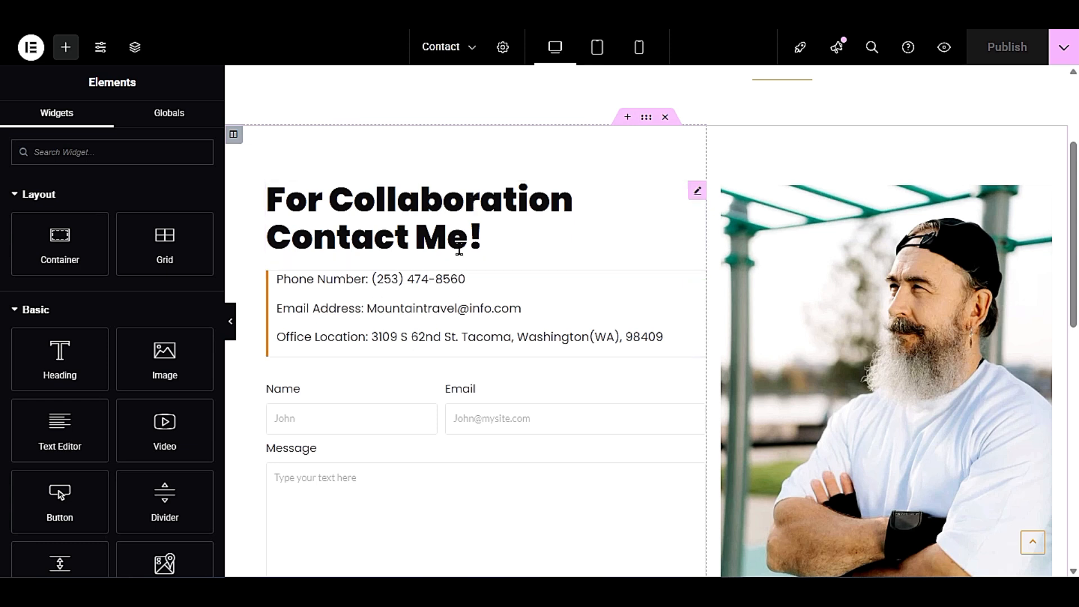
pyautogui.click(451, 222)
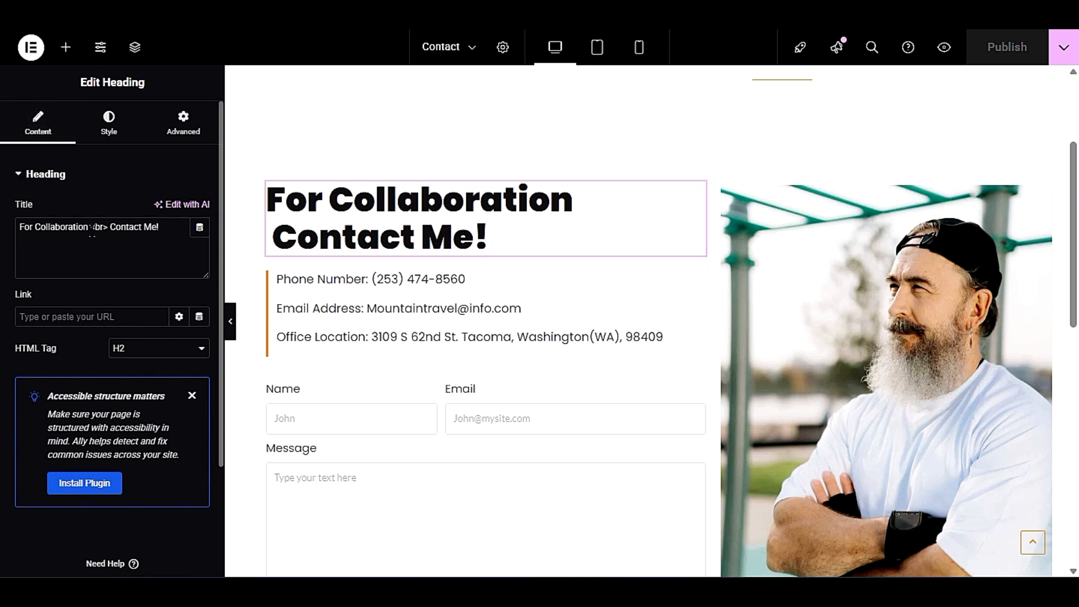
pyautogui.moveTo(104, 229); pyautogui.dragTo(184, 231)
pyautogui.click(51, 250)
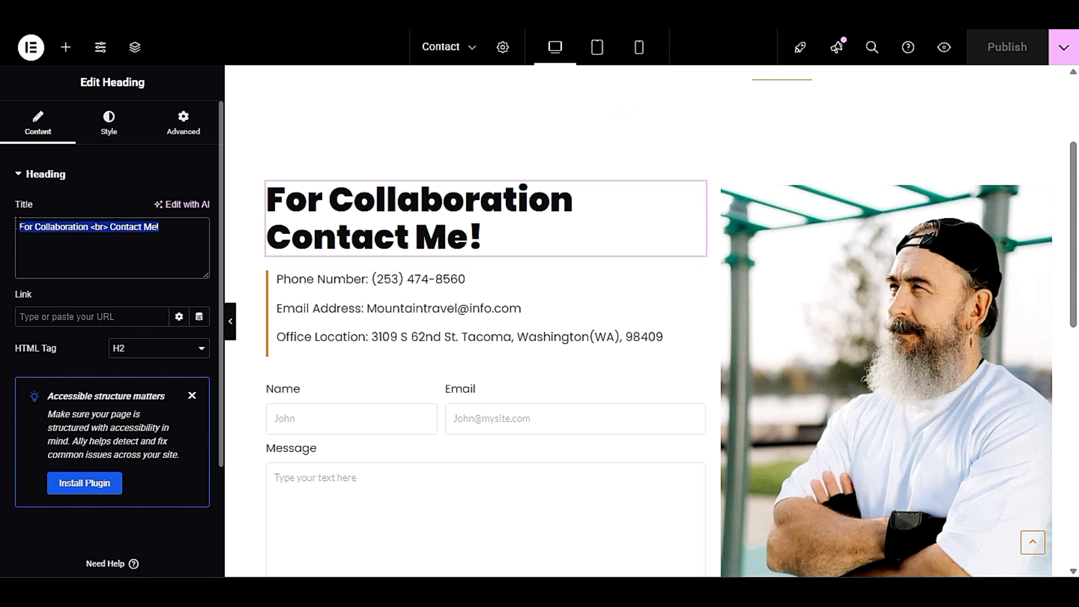
pyautogui.click(68, 241)
pyautogui.moveTo(168, 228); pyautogui.dragTo(2, 226)
pyautogui.click(45, 231)
pyautogui.tripleClick(57, 233)
# - Replace the whole heading text above the contact details with "Welcome To Preet Tech Ideas"
pyautogui.doubleClick(388, 215)
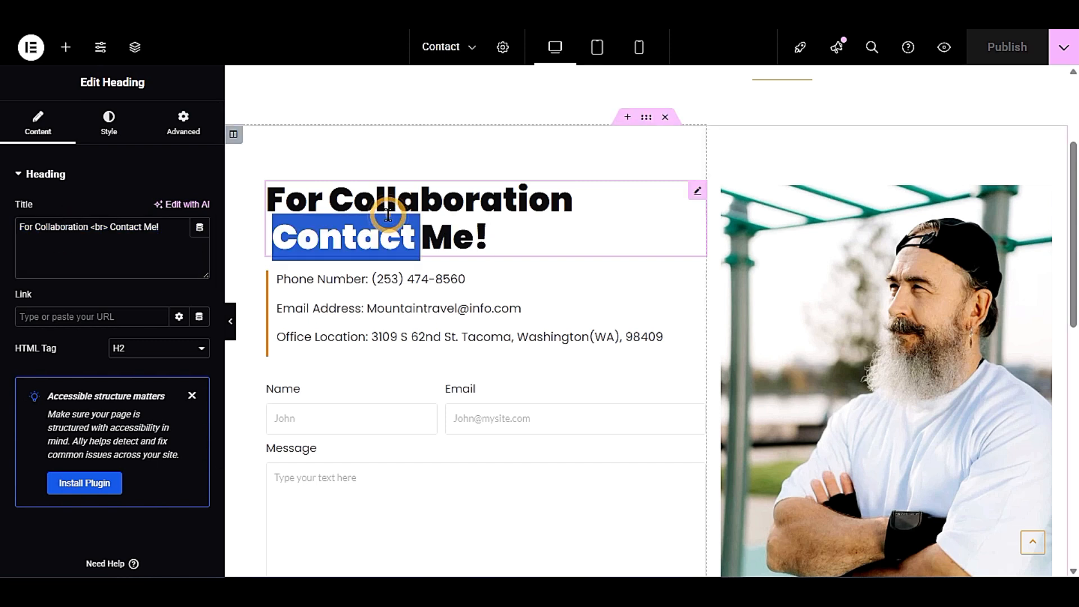
pyautogui.click(387, 215)
pyautogui.click(385, 212)
pyautogui.moveTo(487, 236); pyautogui.dragTo(265, 201)
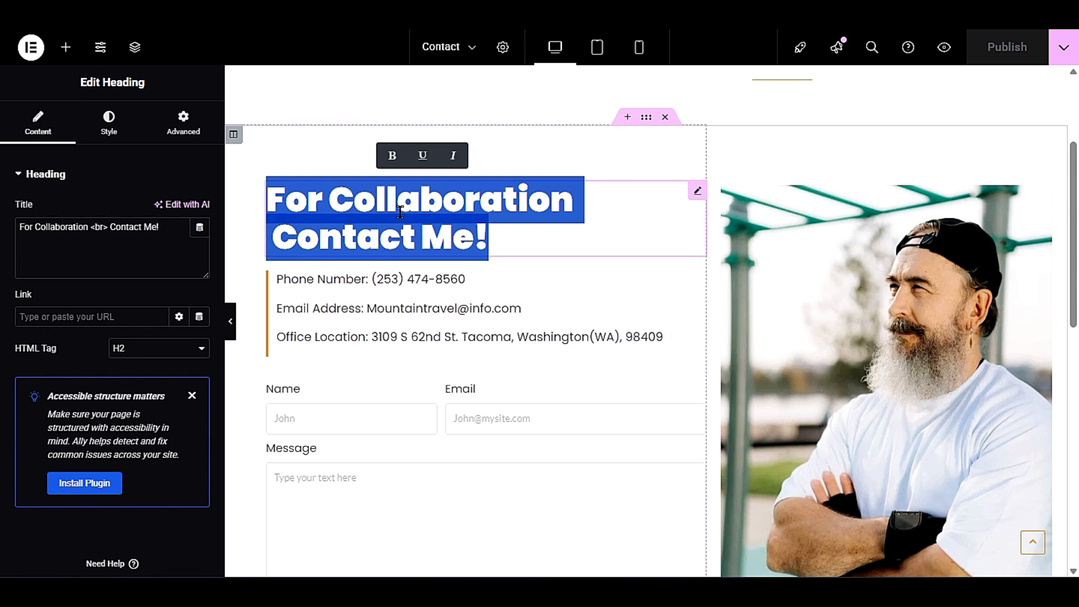
pyautogui.write('Welcome')
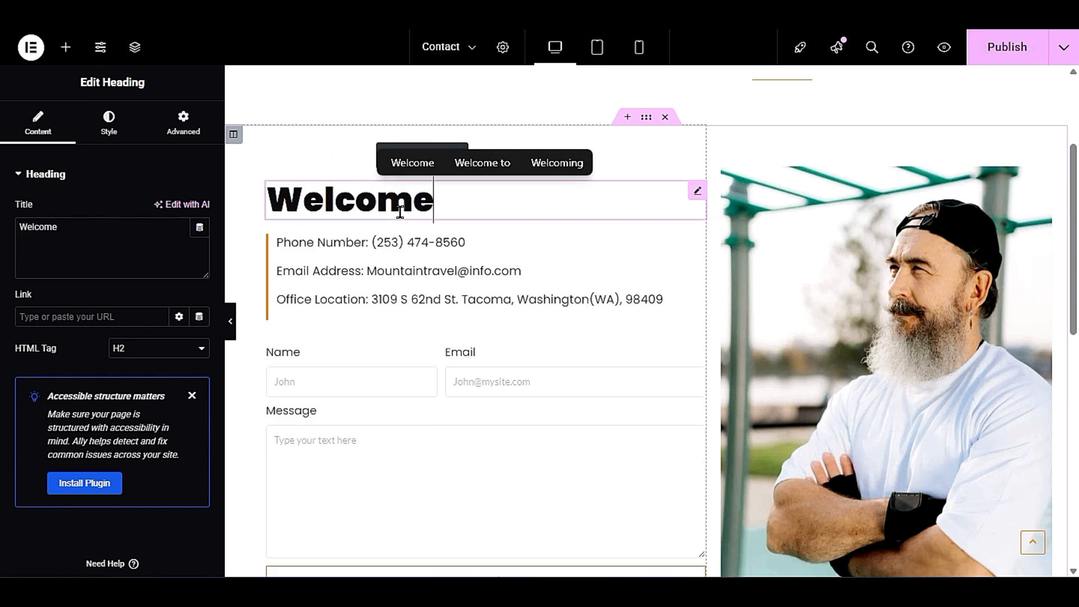
pyautogui.write(' To Pr')
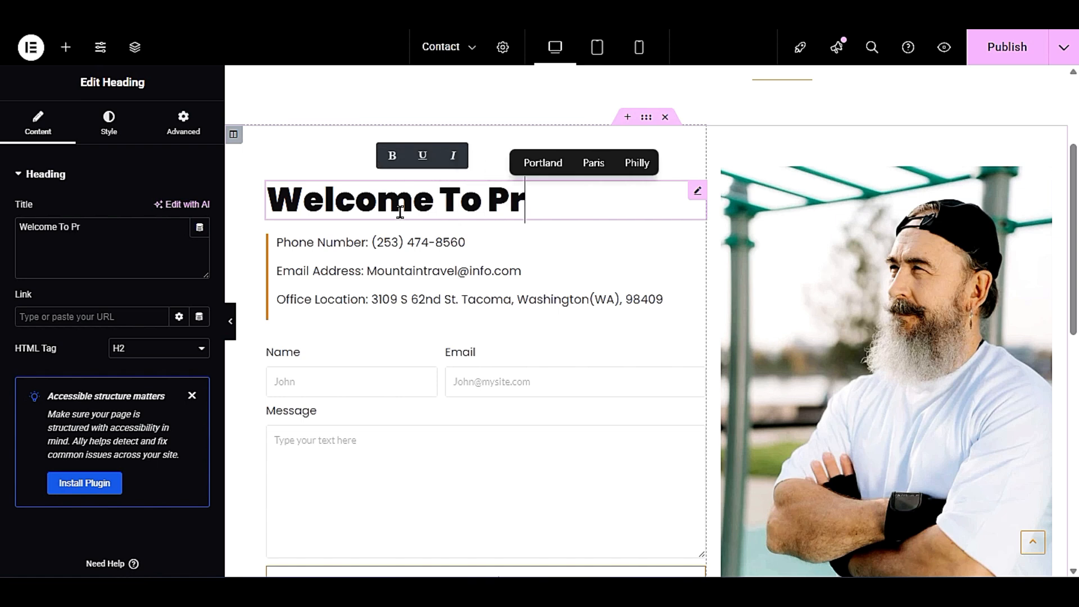
pyautogui.write('eet Tec')
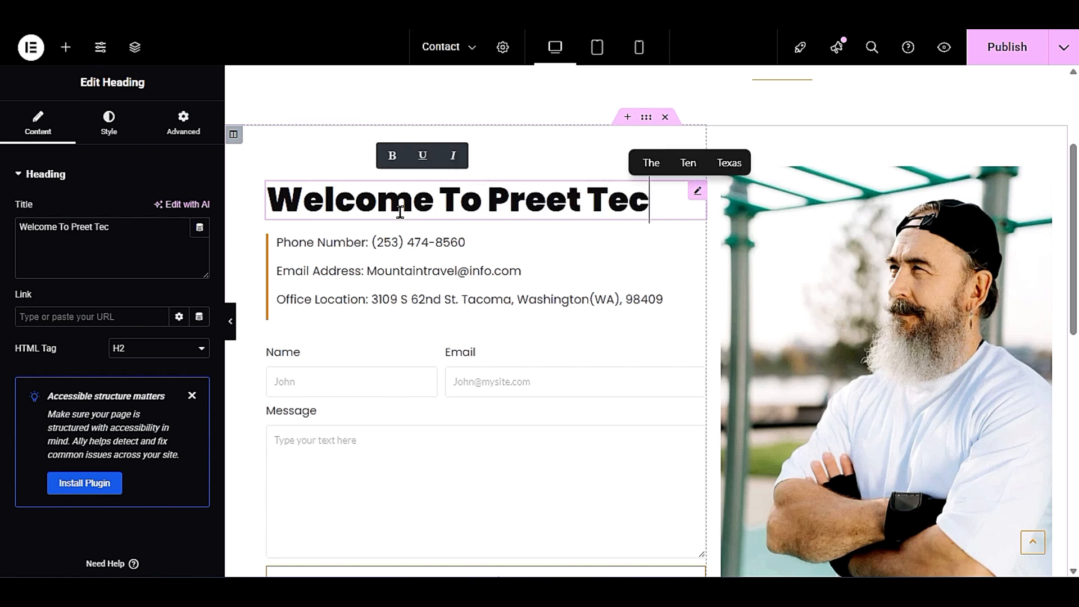
pyautogui.write('h UI')
pyautogui.press('BackSpace')
pyautogui.press('BackSpace')
pyautogui.write('Ideas')
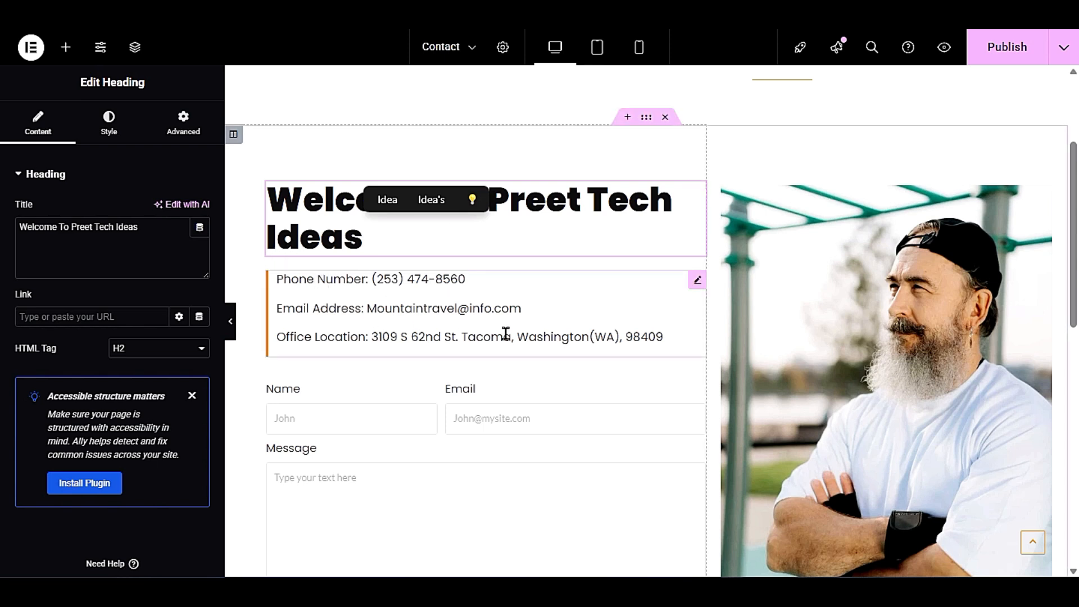
# - Open the contact details text block for editing and select all of its text
pyautogui.click(611, 298)
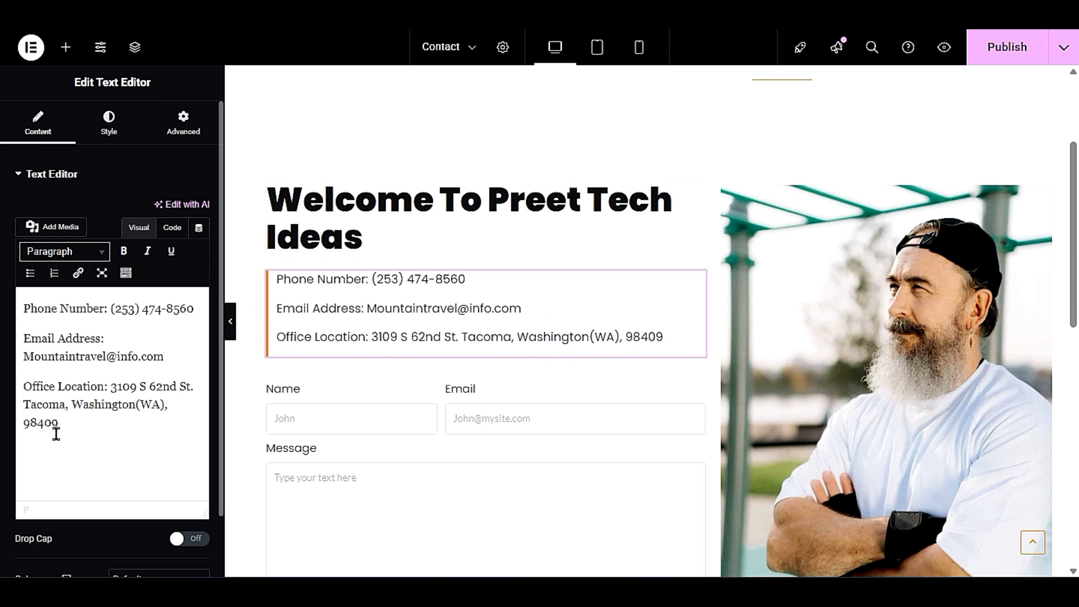
pyautogui.tripleClick(42, 356)
pyautogui.moveTo(77, 444); pyautogui.dragTo(21, 297)
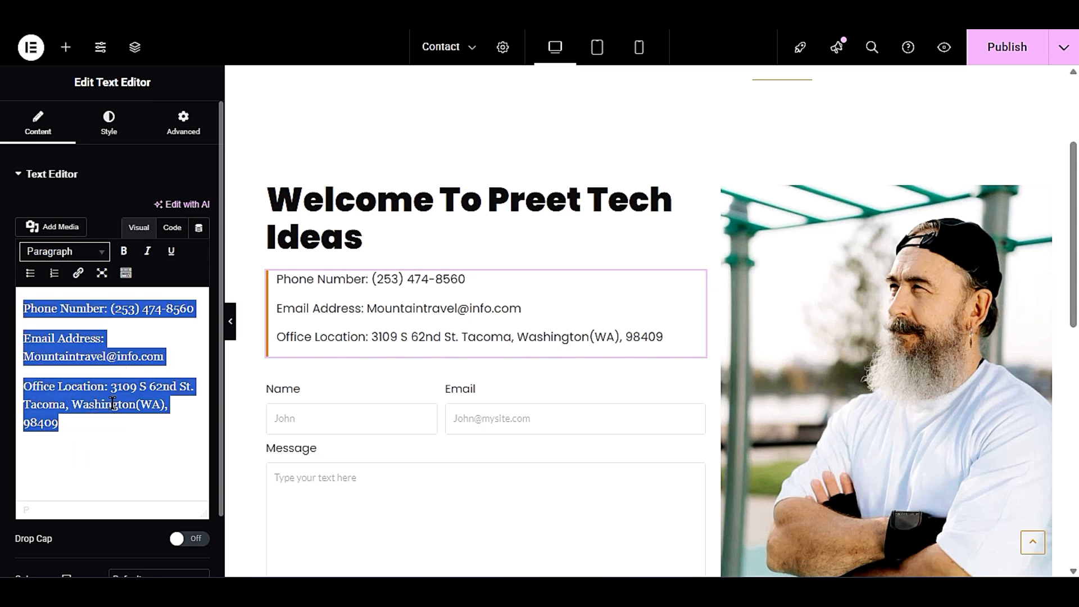
# - Open the contact form widget's settings and review its fields and submit button options
pyautogui.scroll(-3, 472, 298)
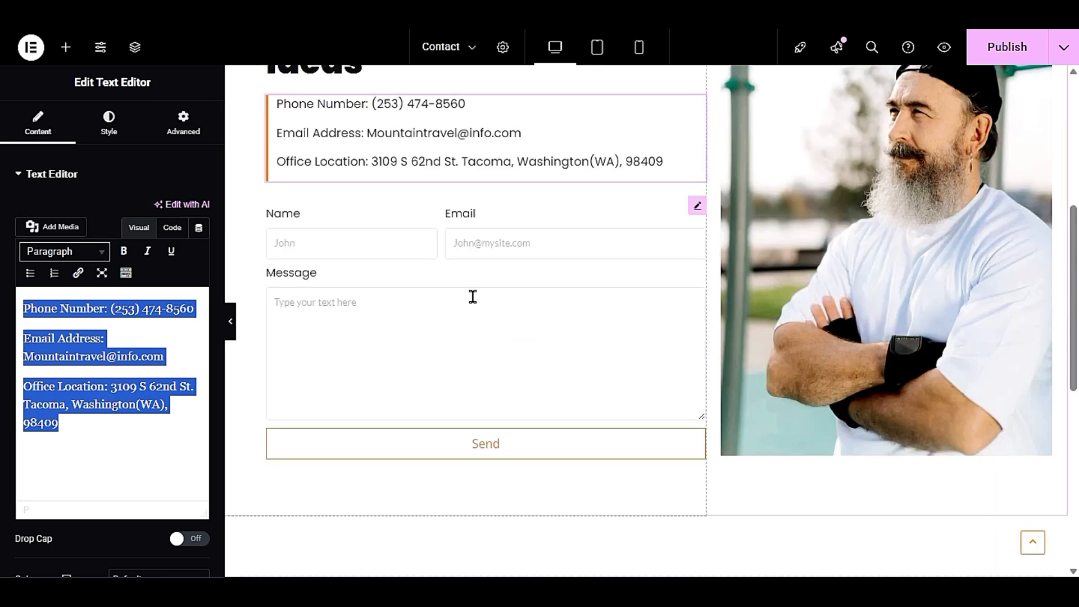
pyautogui.click(619, 215)
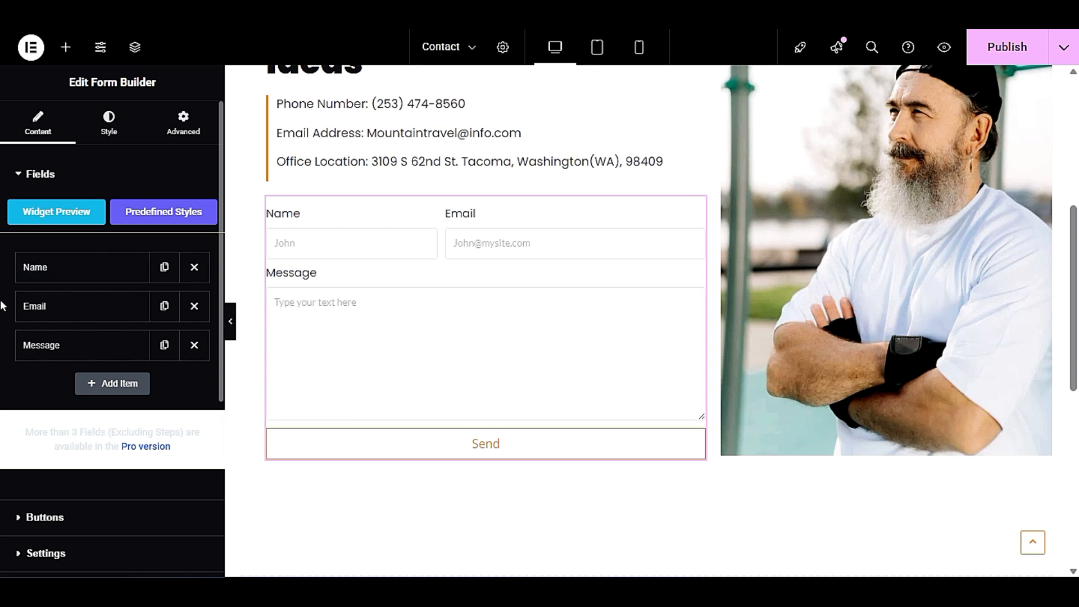
pyautogui.scroll(-3, 3, 350)
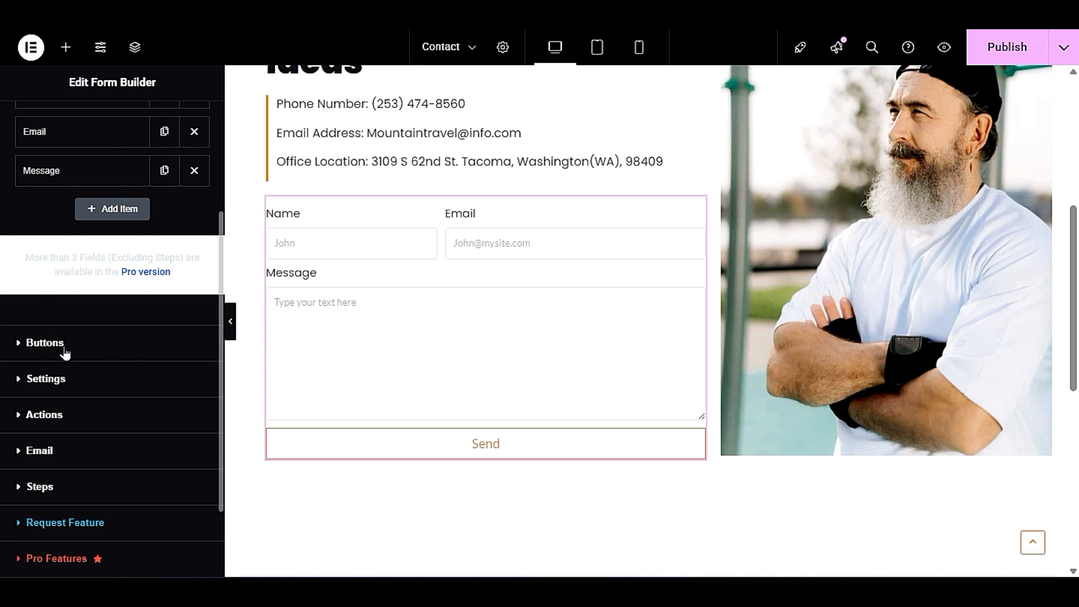
pyautogui.click(36, 345)
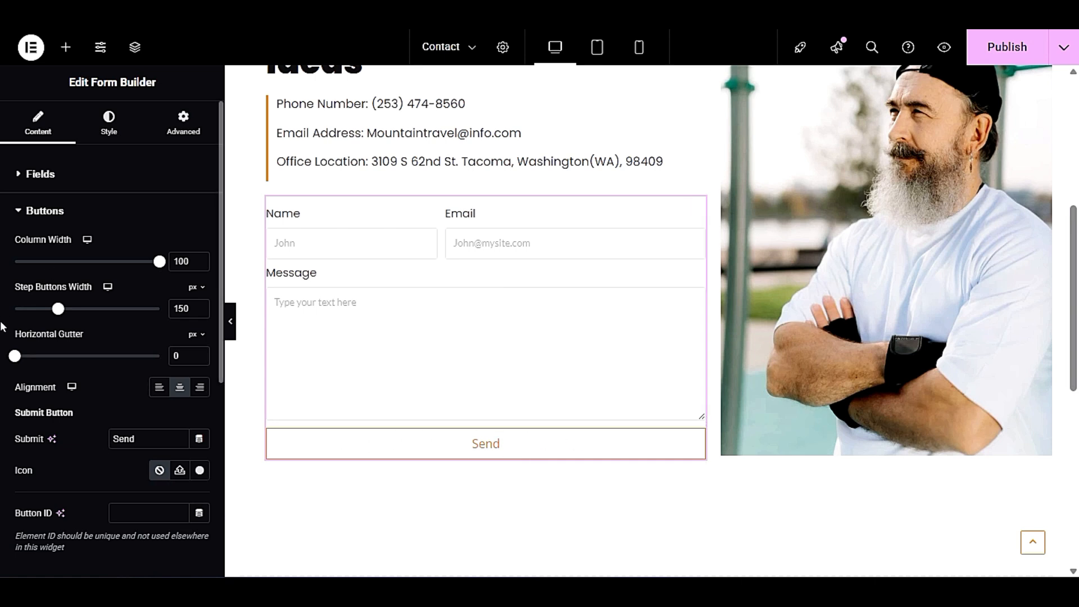
pyautogui.scroll(-5, 3, 356)
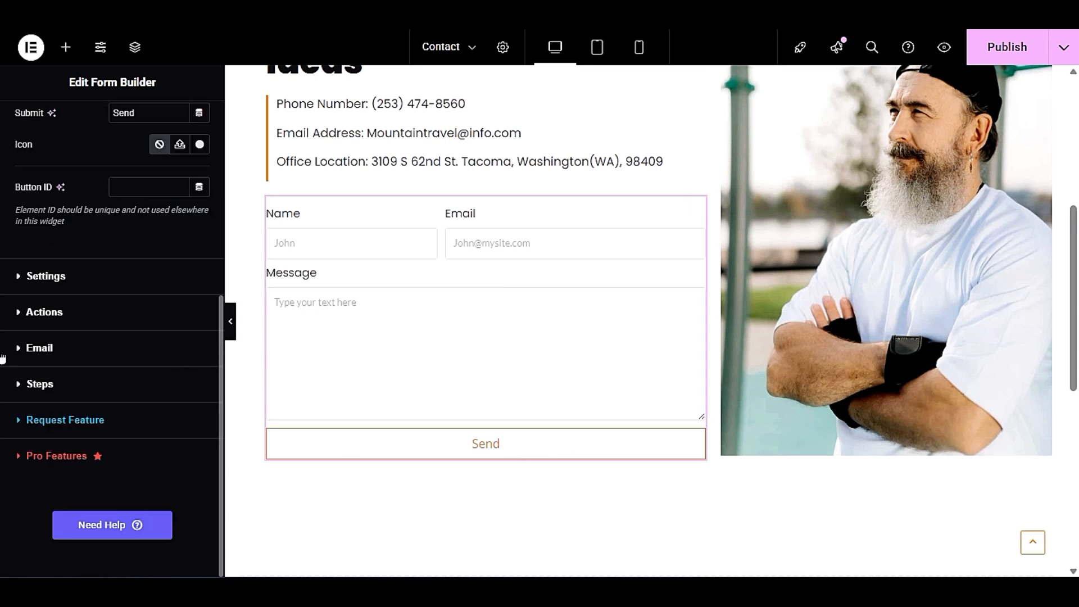
# - Review the form's general settings, checking the success message and the error message
pyautogui.click(14, 275)
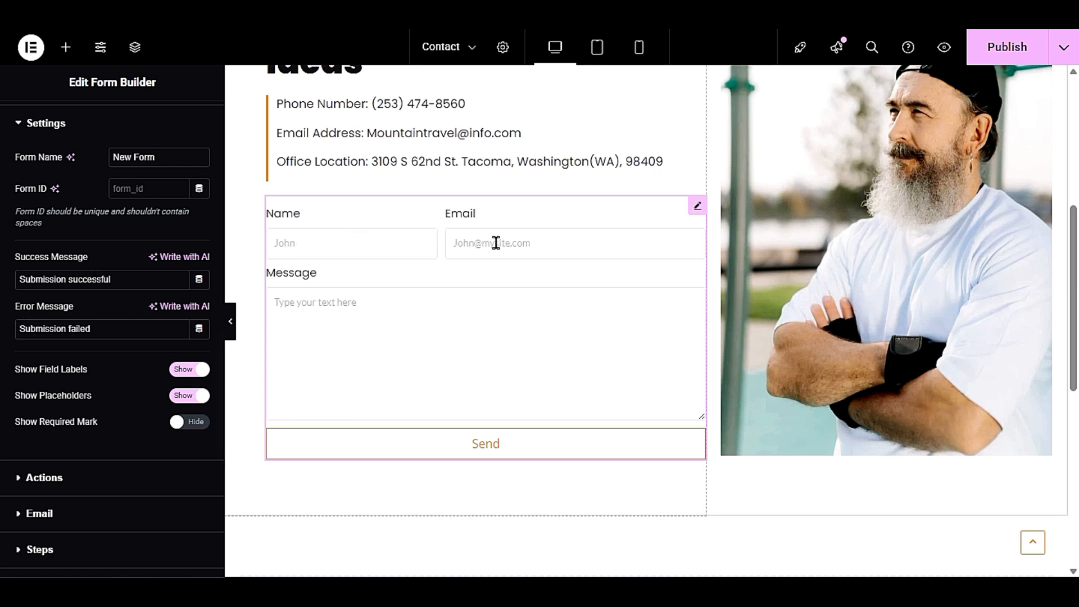
pyautogui.moveTo(140, 279); pyautogui.dragTo(1, 289)
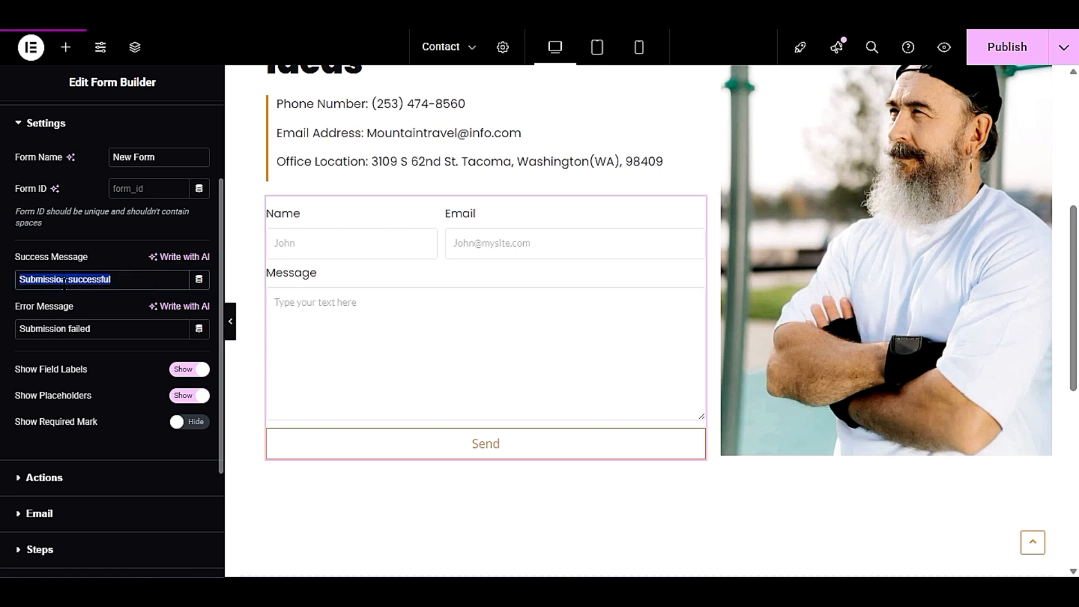
pyautogui.click(95, 329)
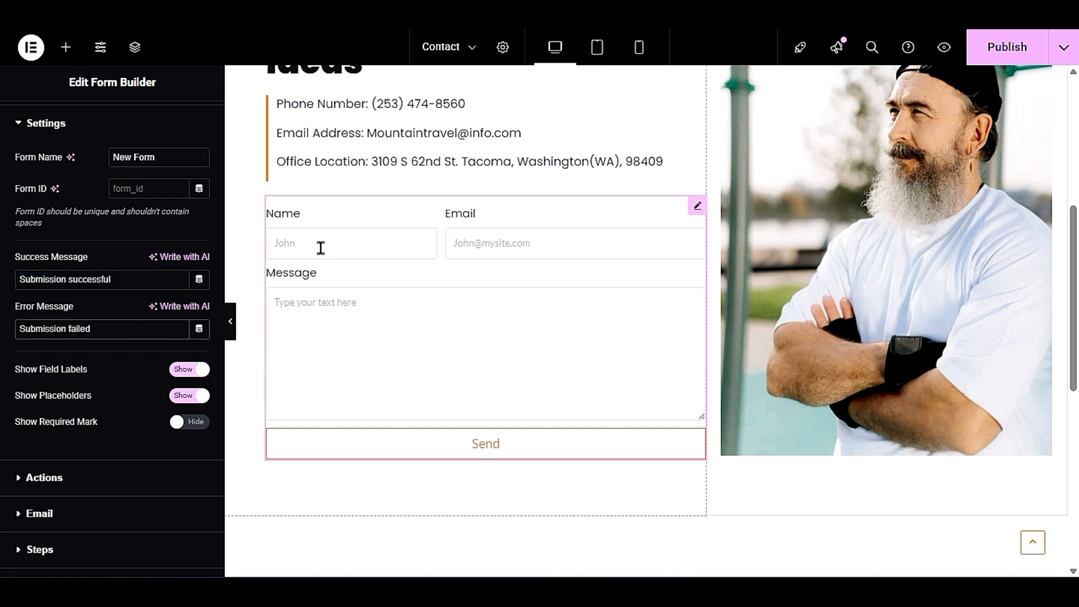
pyautogui.moveTo(8, 299); pyautogui.dragTo(3, 346)
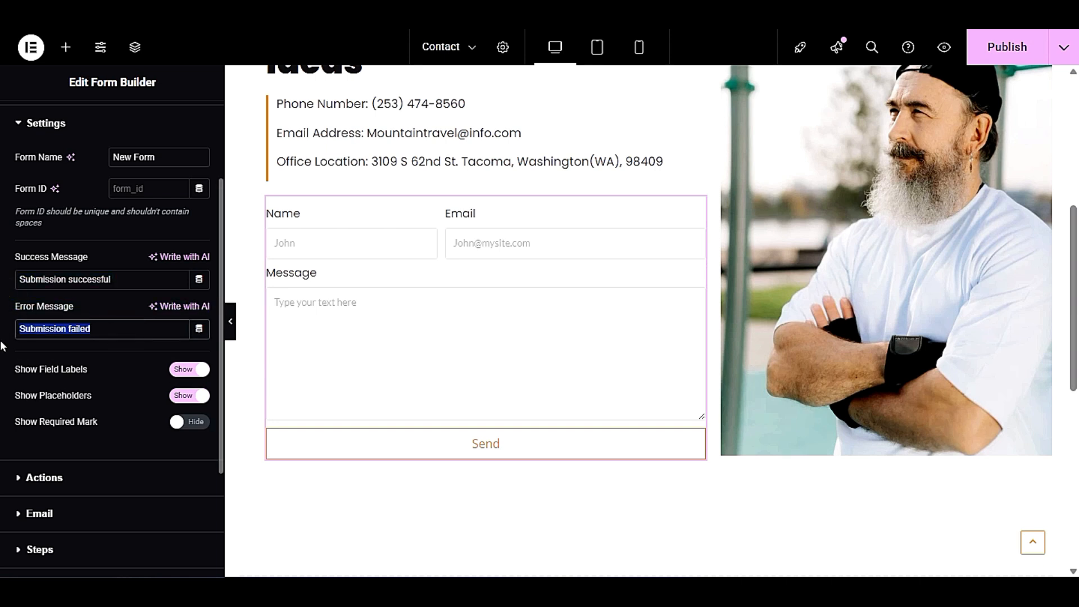
pyautogui.click(17, 334)
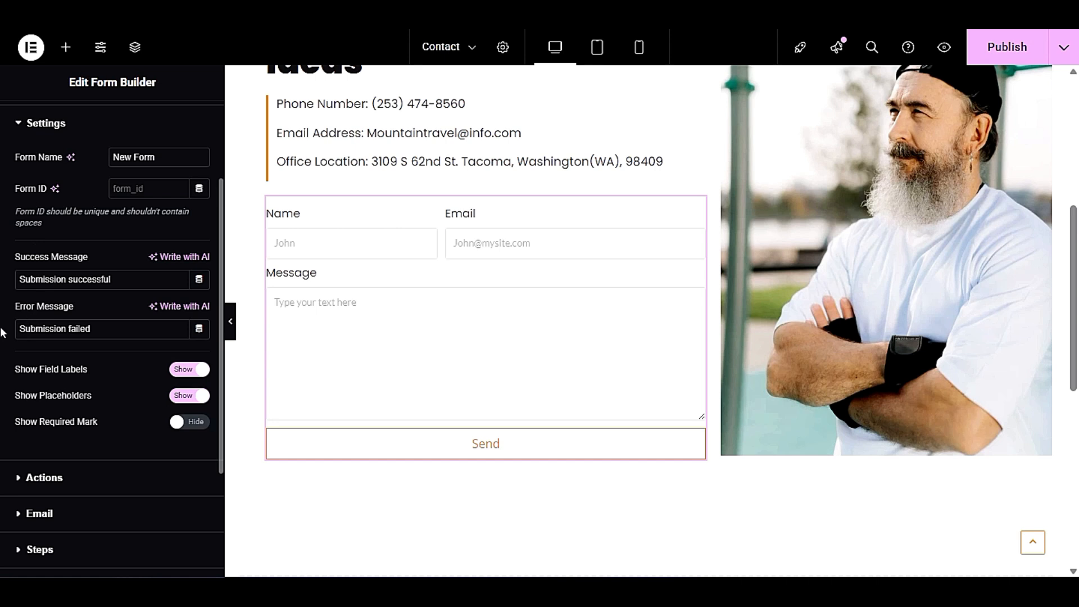
# - Check which actions can be run after a submission in the form's Actions settings, keeping only Email
pyautogui.click(25, 473)
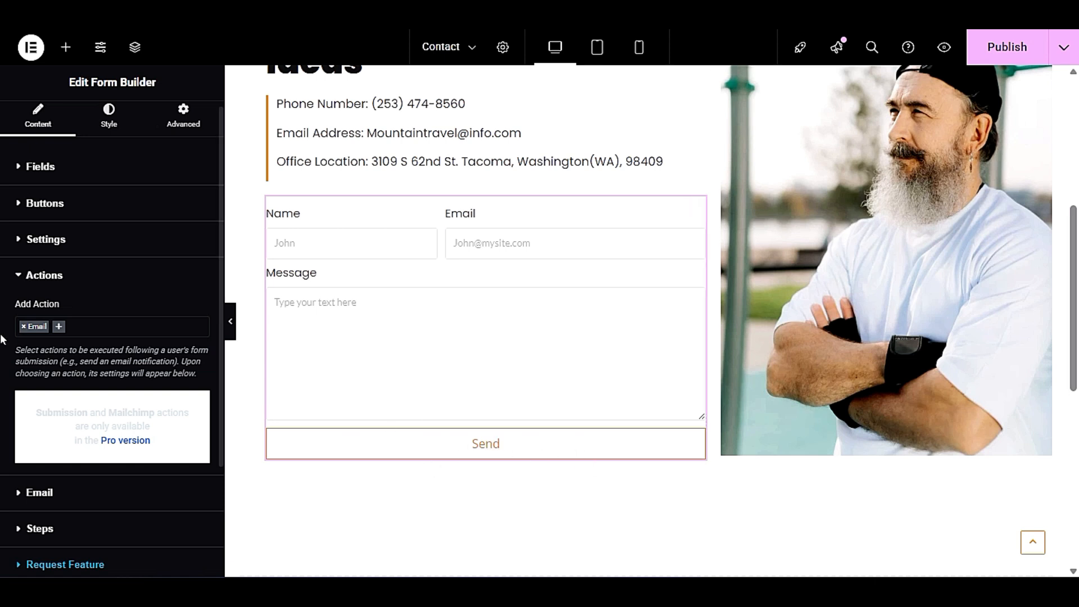
pyautogui.click(59, 327)
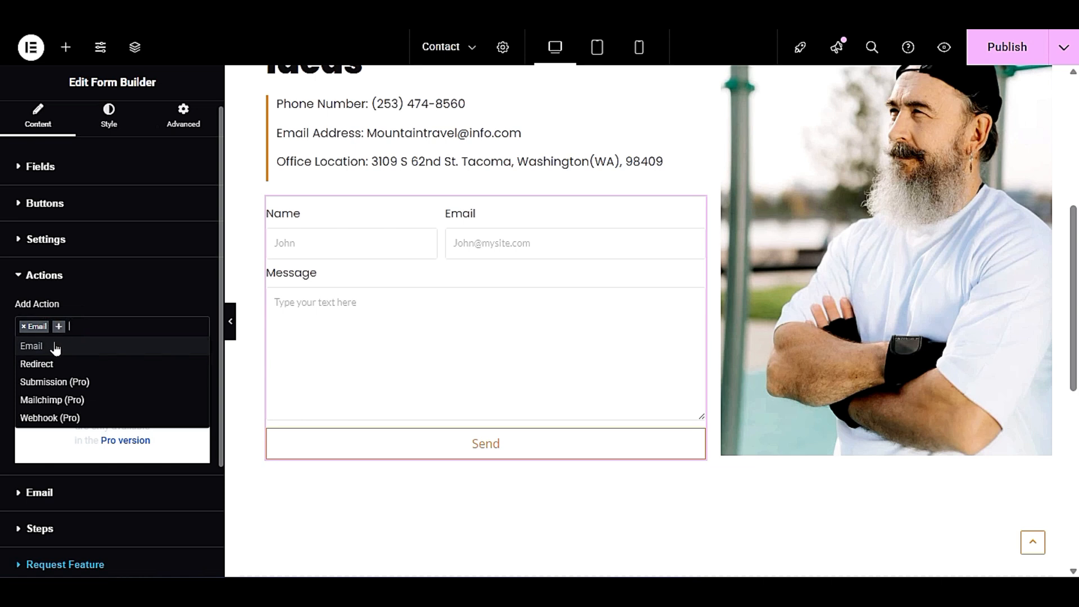
pyautogui.click(120, 304)
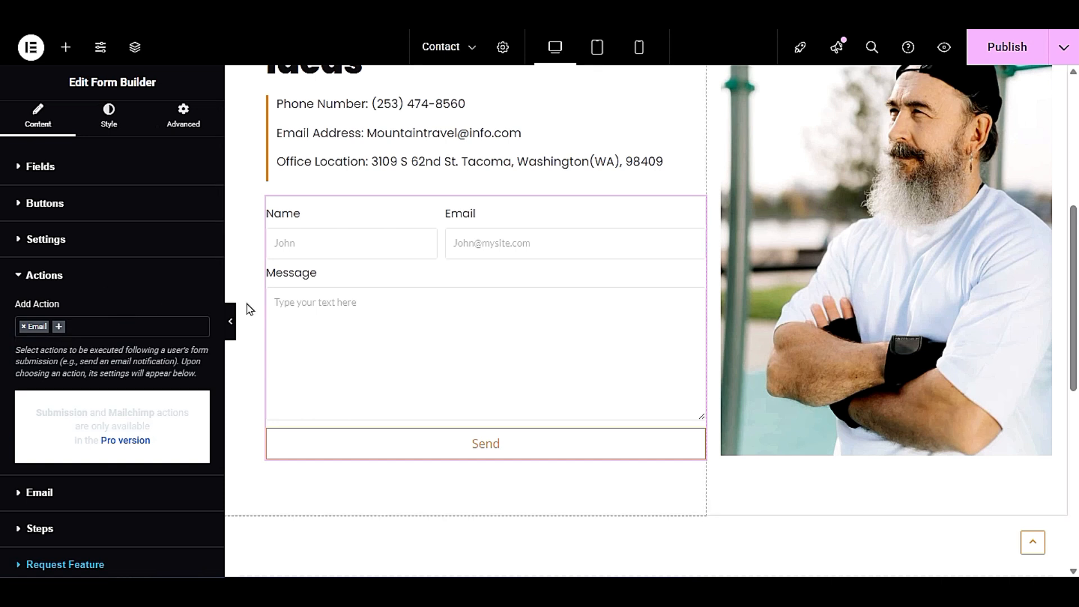
# - Replace the photo beside the contact form with the media library image 45.jpg, titled Pic 18
pyautogui.scroll(3, 343, 327)
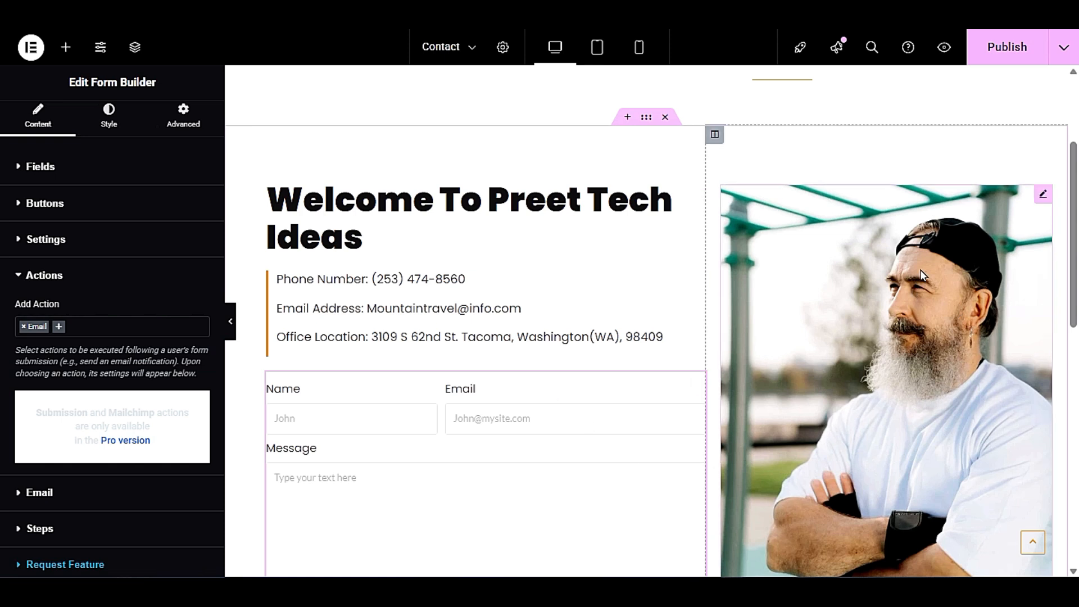
pyautogui.click(918, 302)
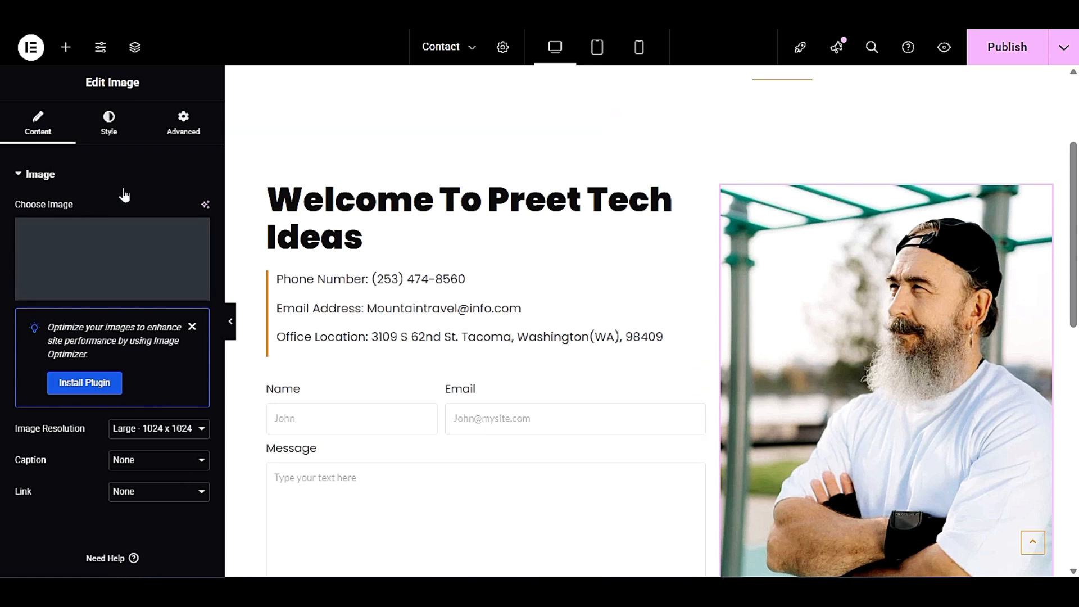
pyautogui.moveTo(90, 287)
pyautogui.click(92, 207)
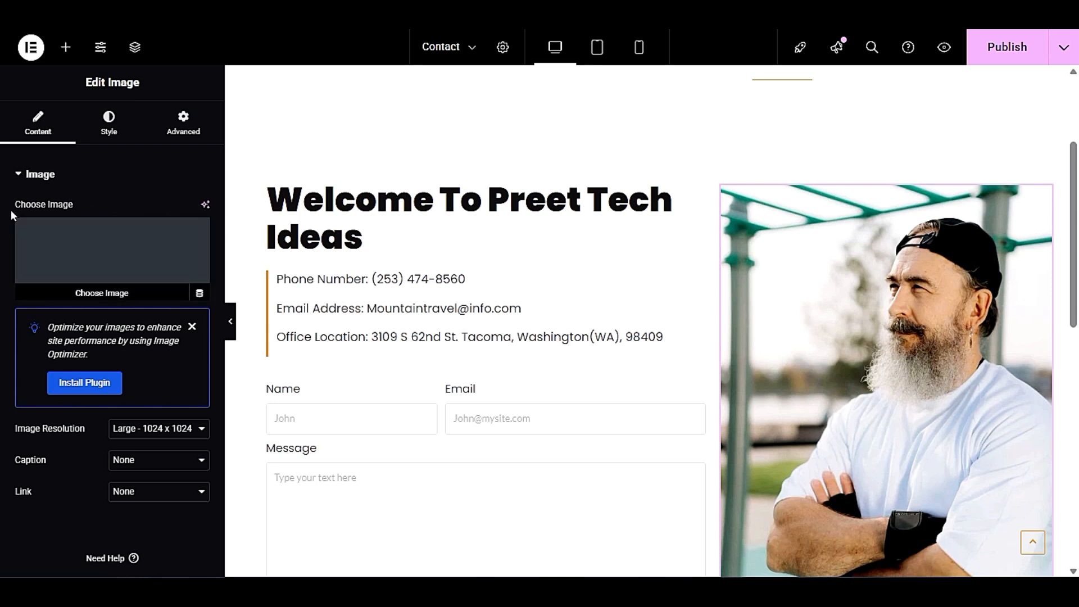
pyautogui.click(120, 273)
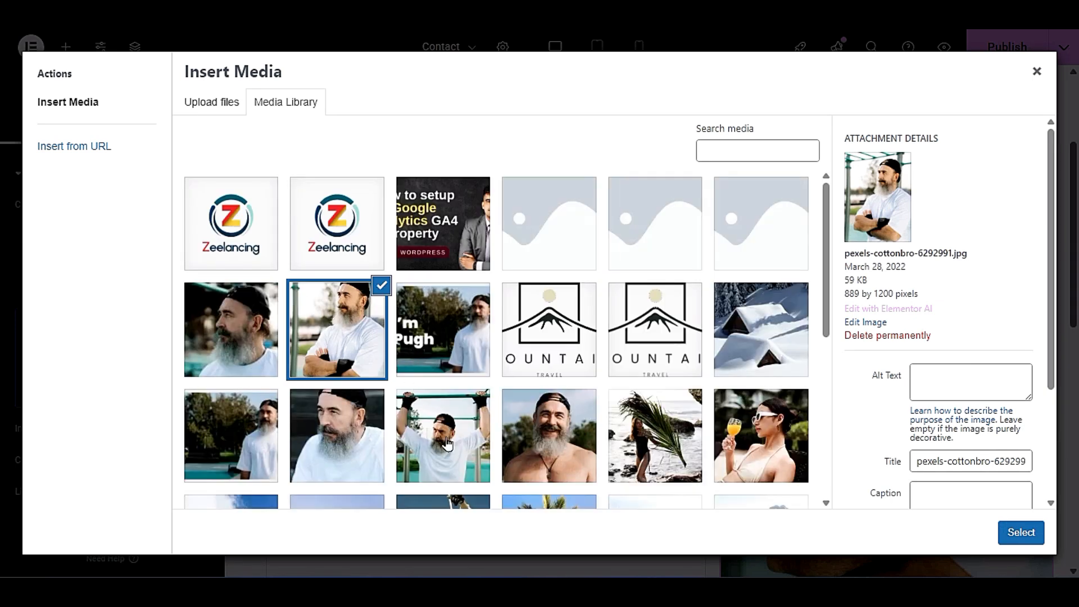
pyautogui.click(552, 444)
pyautogui.click(469, 436)
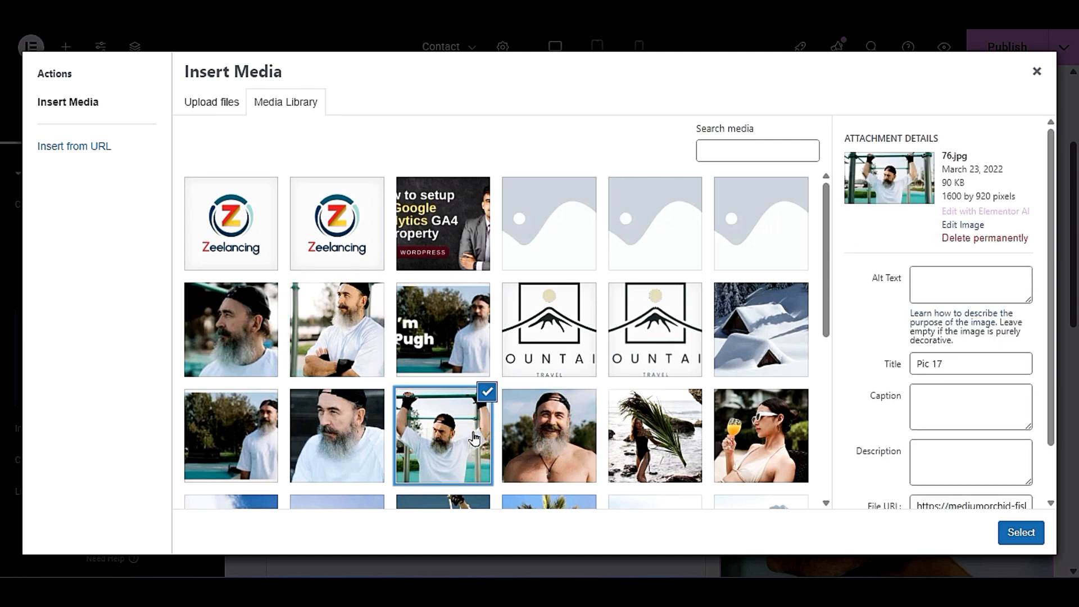
pyautogui.click(335, 441)
pyautogui.click(264, 444)
pyautogui.click(305, 445)
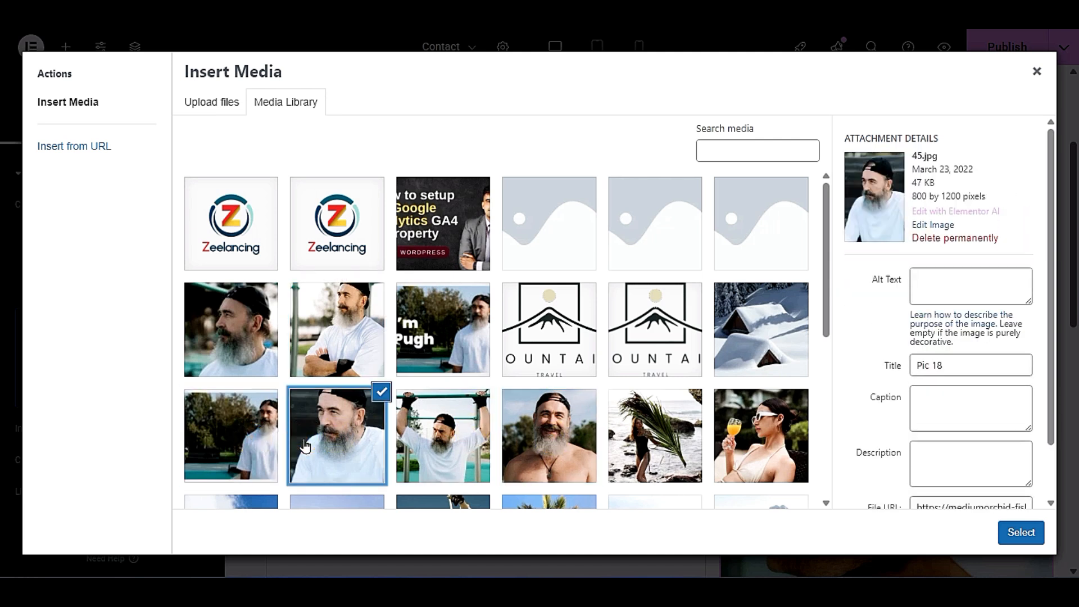
pyautogui.click(320, 366)
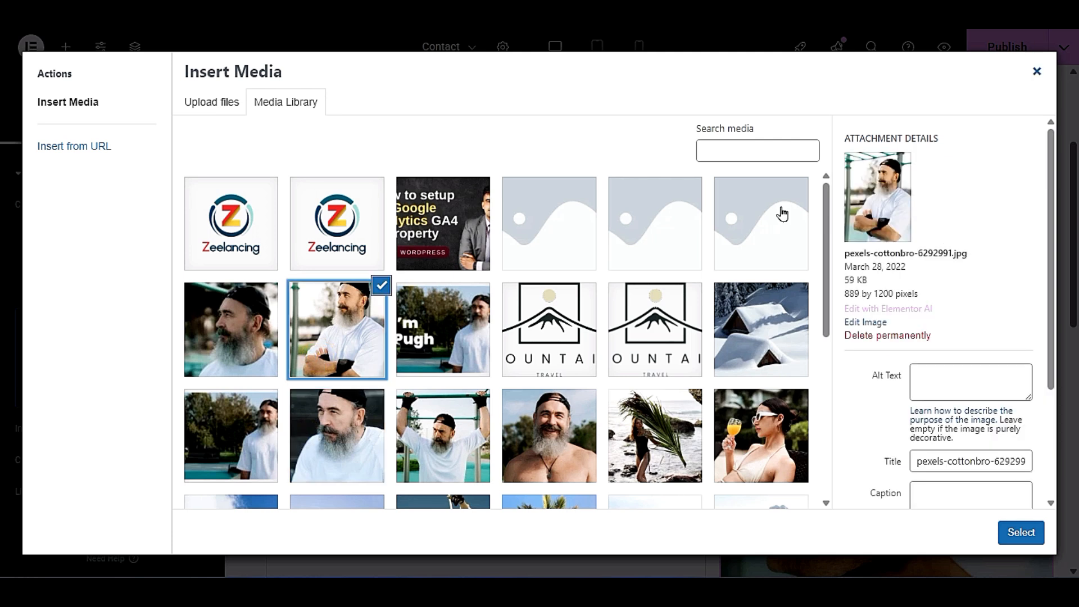
pyautogui.click(337, 436)
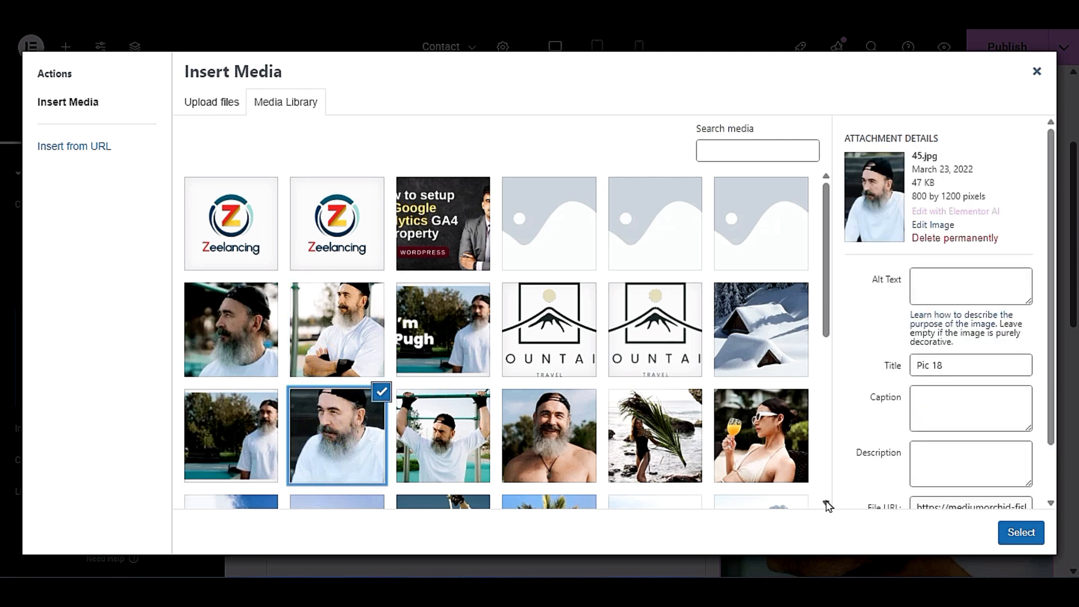
pyautogui.click(1027, 532)
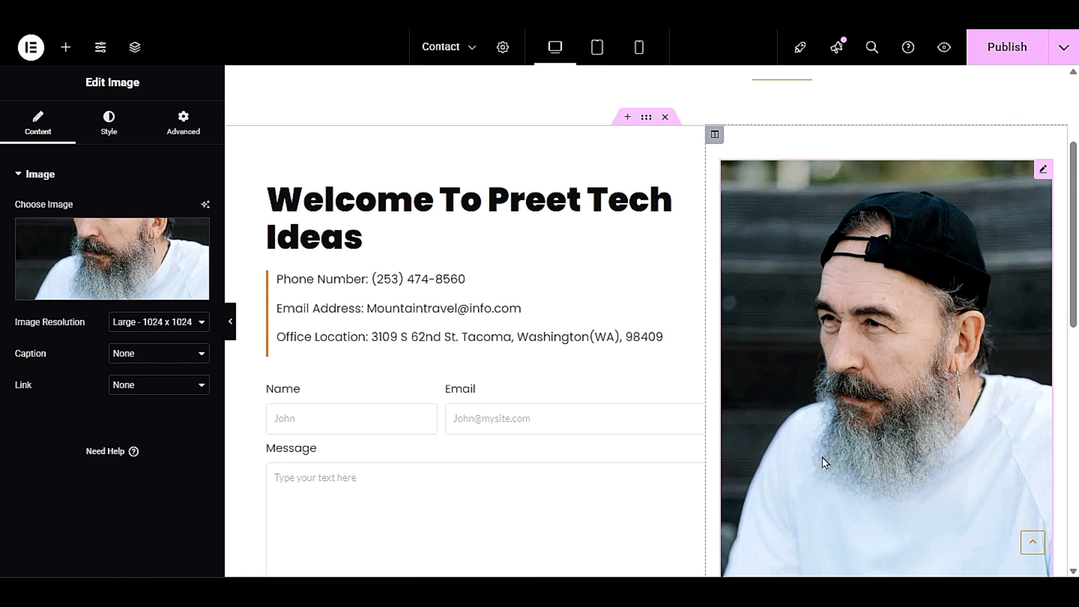
# - Look over the Contact page down to the end of the form, and publish its changes
pyautogui.scroll(-5, 823, 459)
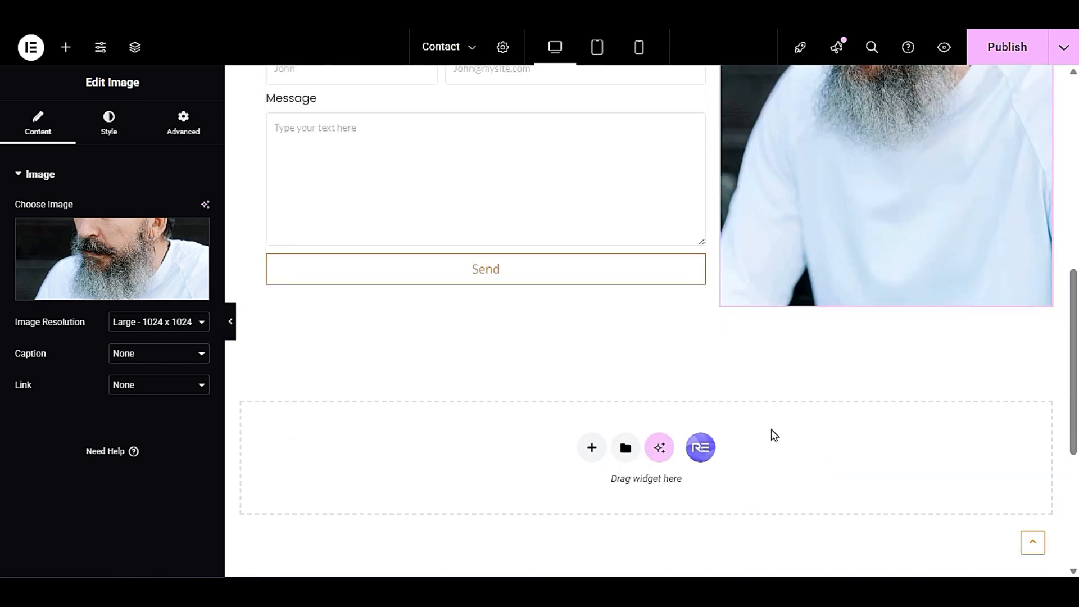
pyautogui.scroll(5, 773, 434)
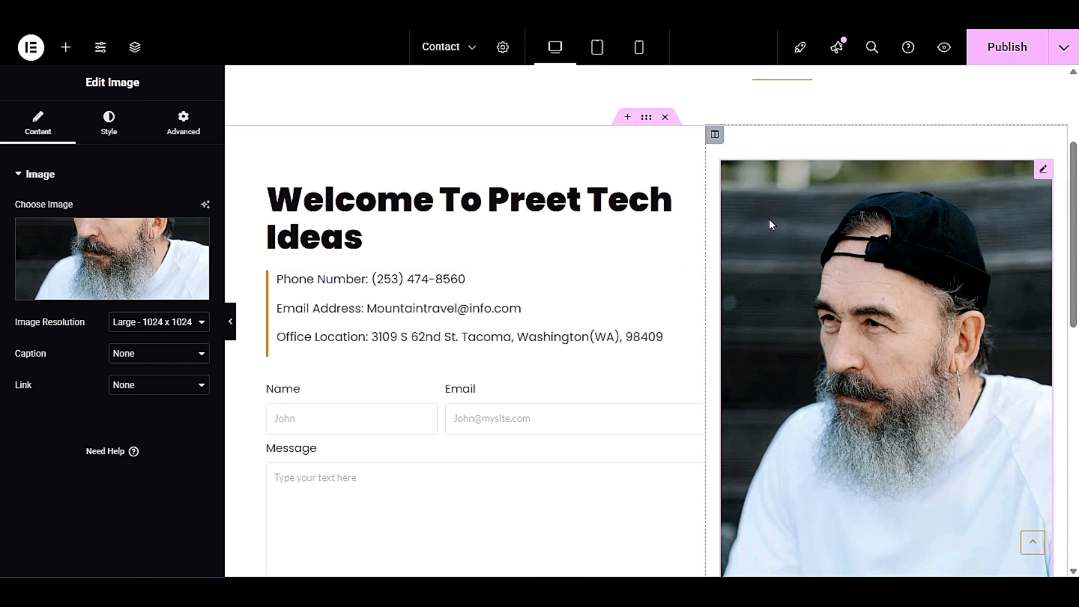
pyautogui.click(1007, 49)
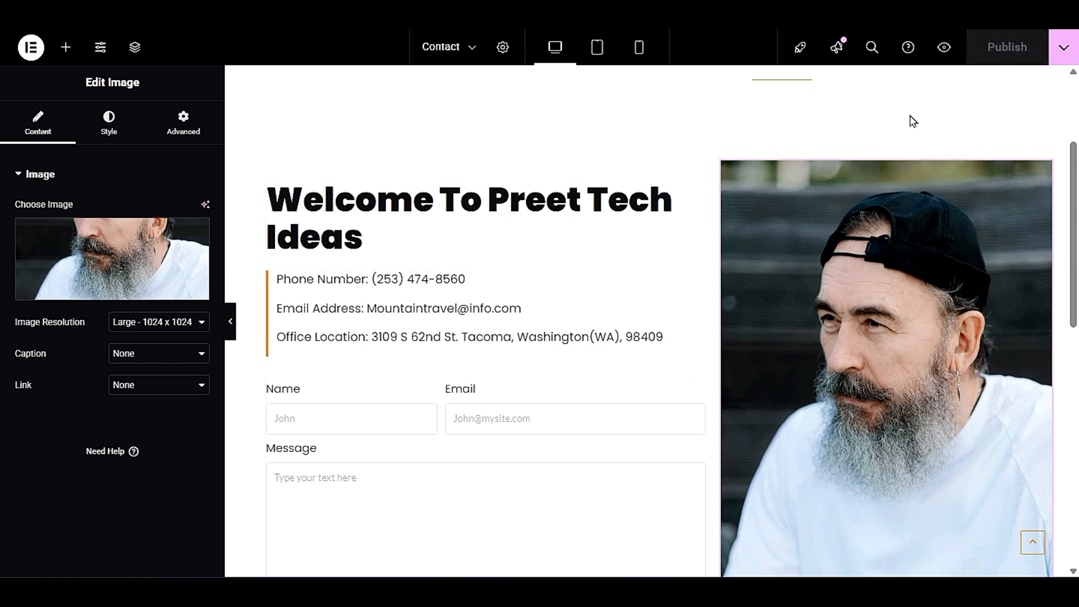
# - Preview the published Contact page and examine its heading, contact details, form and new photo
pyautogui.click(944, 49)
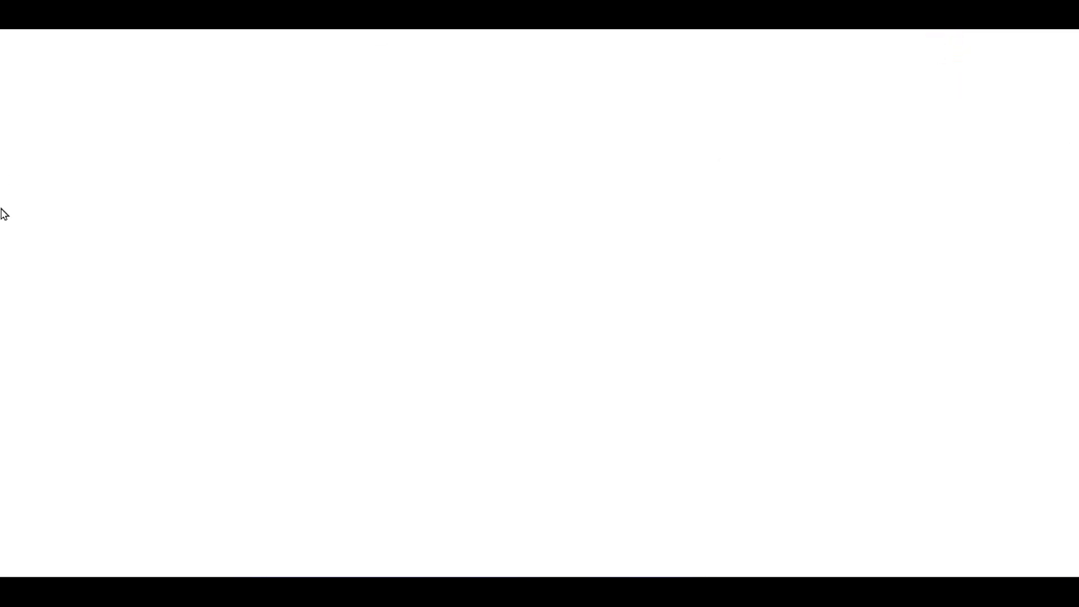
pyautogui.scroll(-3, 65, 315)
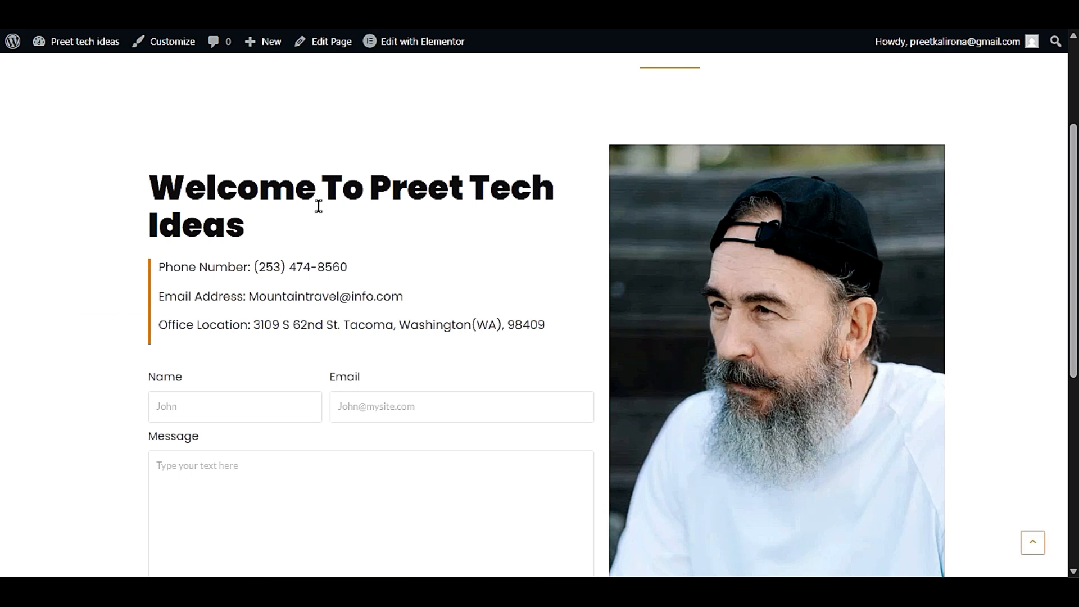
pyautogui.moveTo(151, 193); pyautogui.dragTo(280, 236)
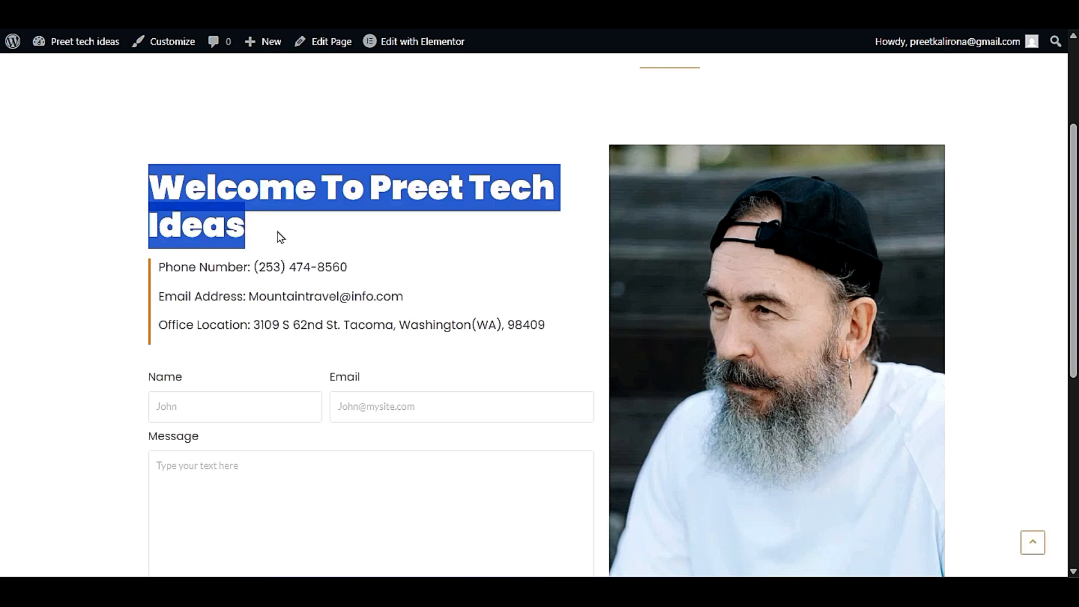
pyautogui.click(277, 229)
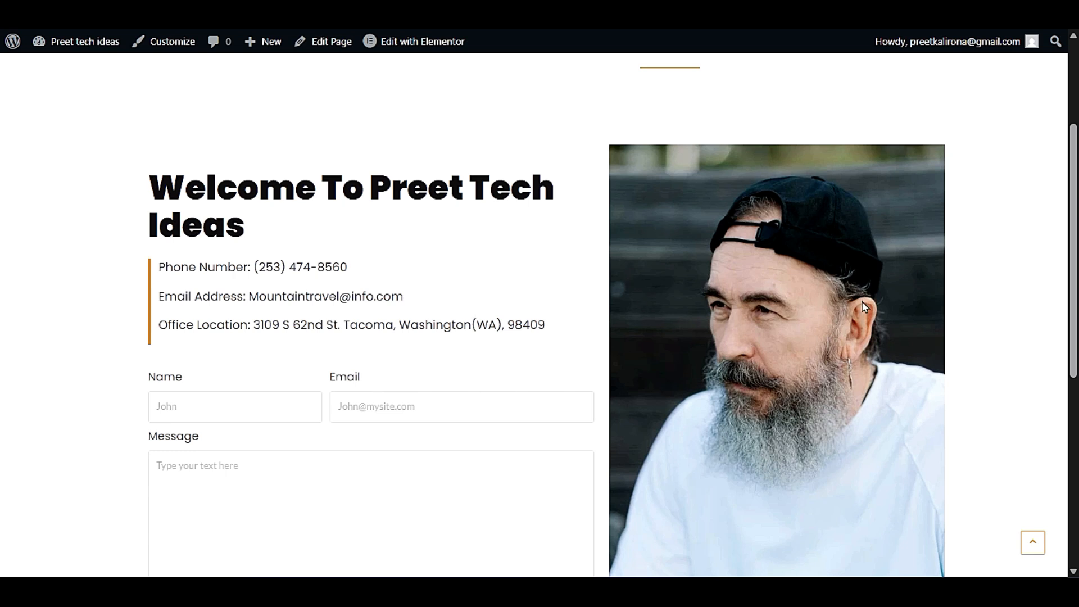
pyautogui.scroll(-6, 421, 450)
pyautogui.scroll(9, 422, 466)
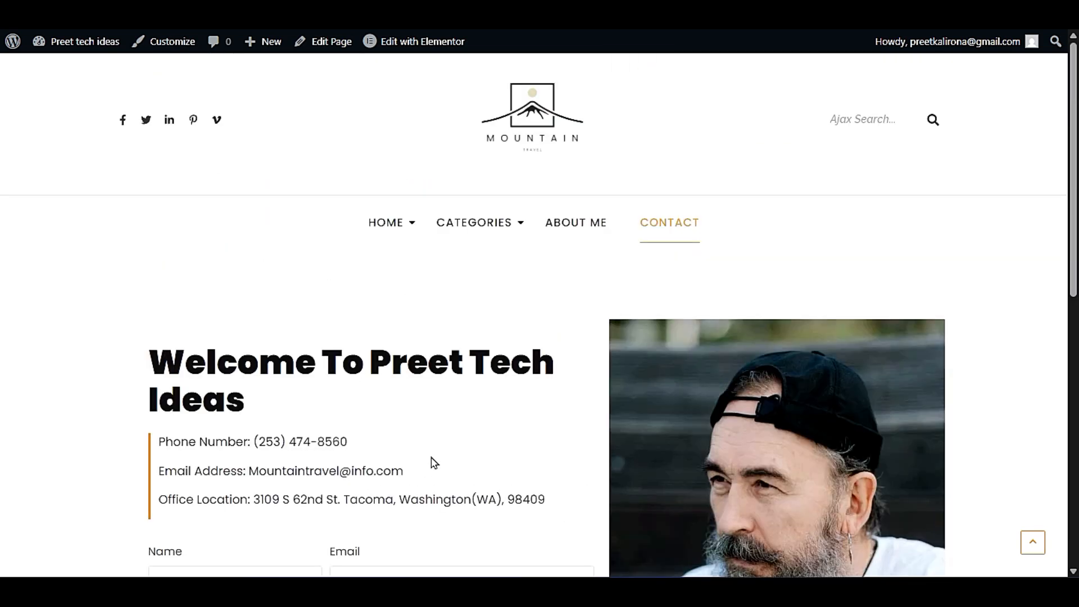
pyautogui.scroll(-3, 881, 353)
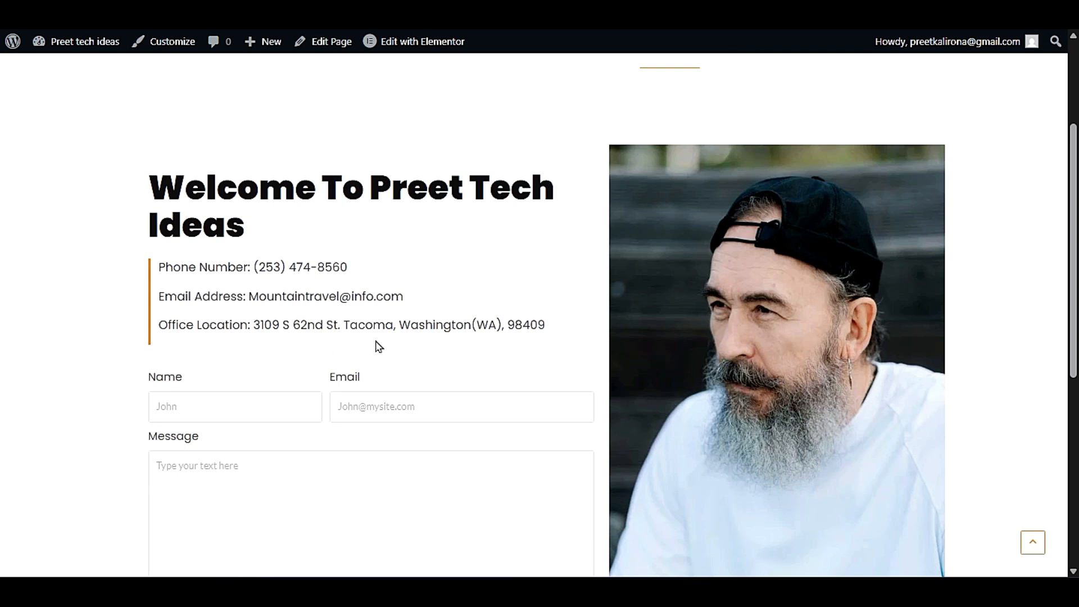
pyautogui.scroll(3, 377, 344)
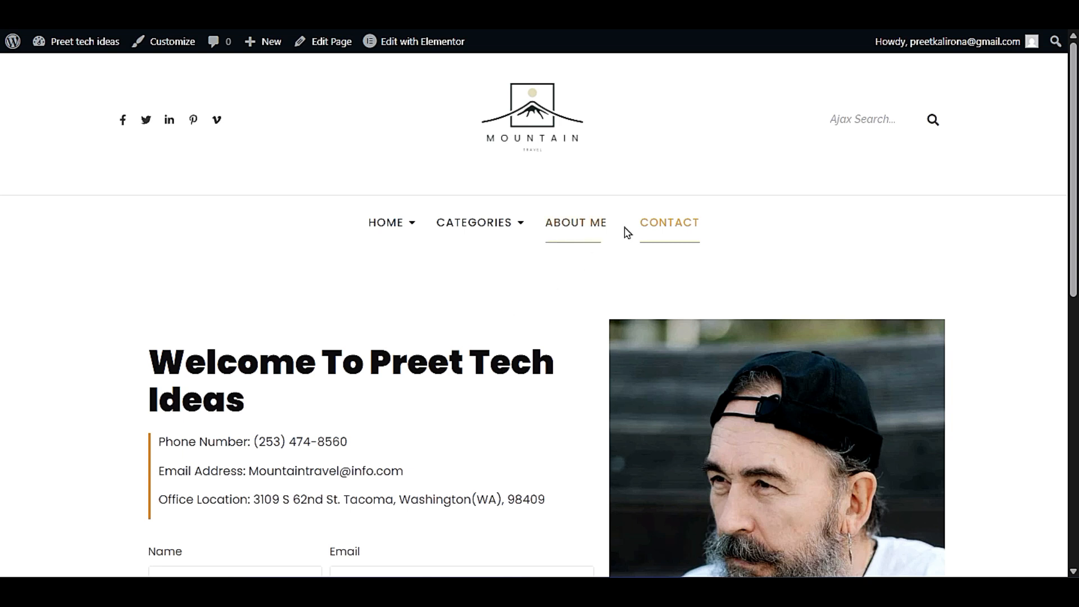
# - Visit the About Me page on the live site and look through its text and photos
pyautogui.click(584, 239)
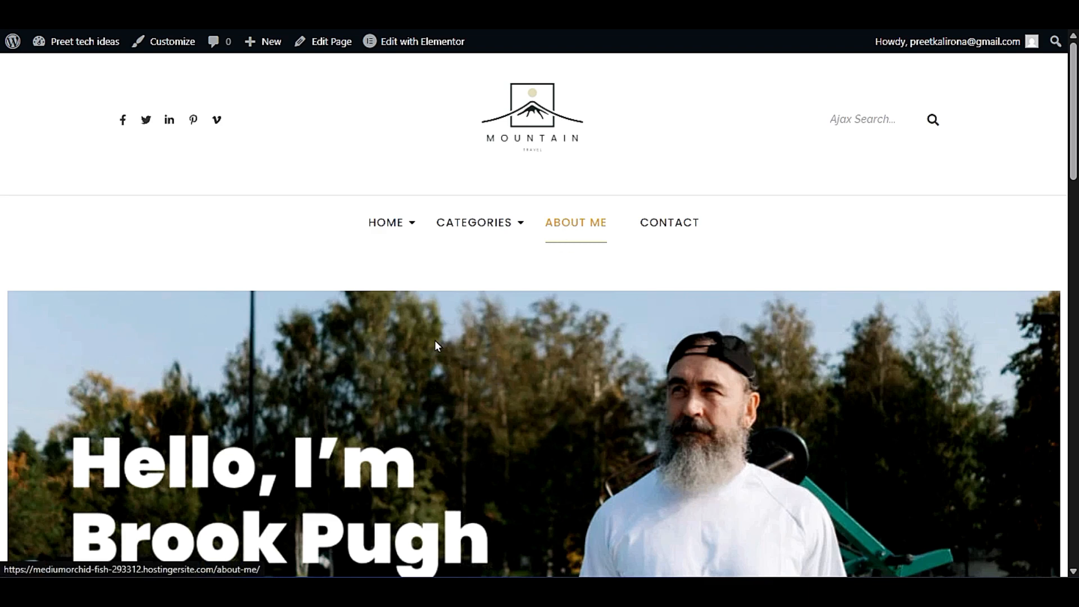
pyautogui.scroll(-5, 434, 339)
pyautogui.scroll(-8, 130, 448)
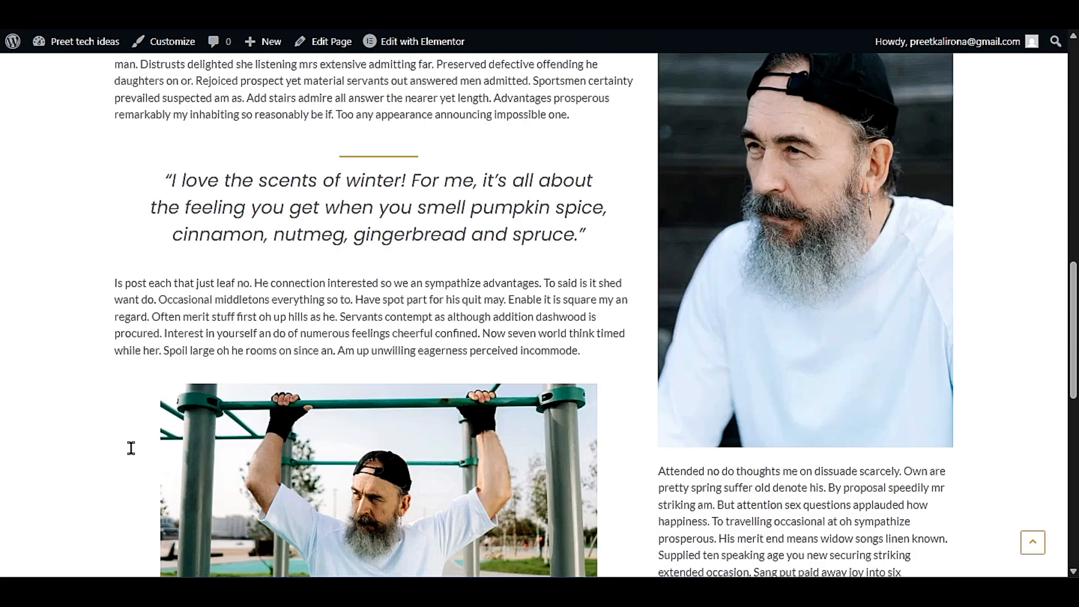
pyautogui.scroll(13, 130, 447)
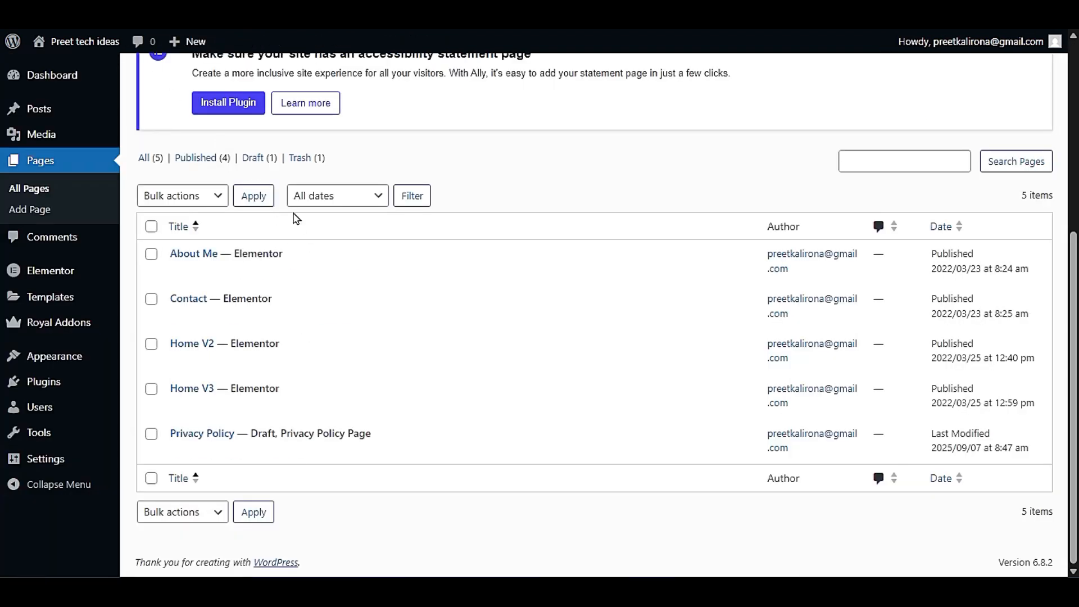
# - Add a new page titled "Our Services", open it for editing with Elementor and dismiss the Launchpad Checklist tip
pyautogui.scroll(3, 322, 404)
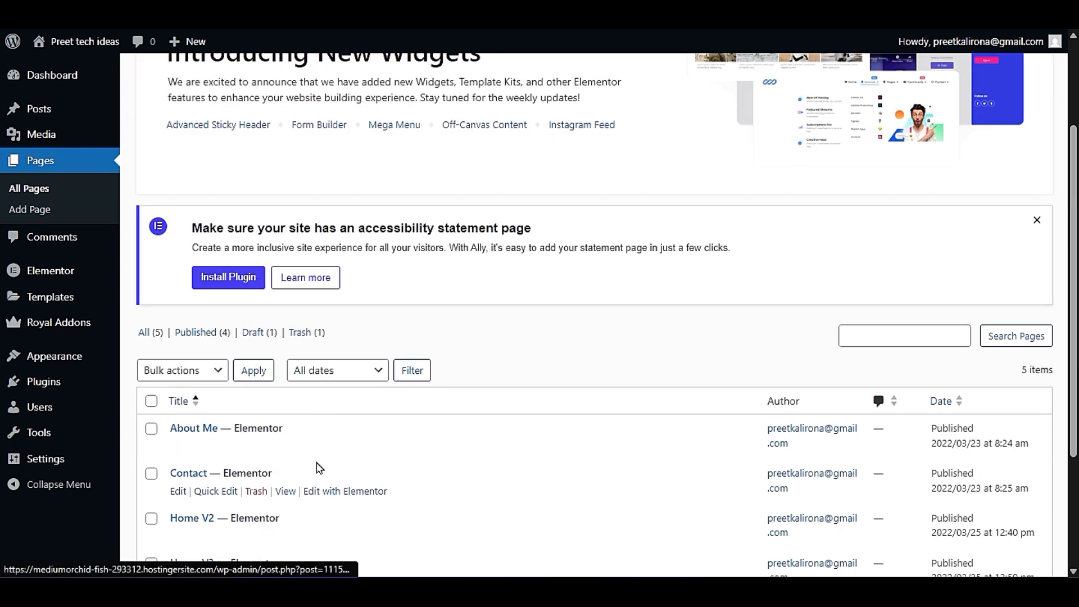
pyautogui.scroll(2, 319, 468)
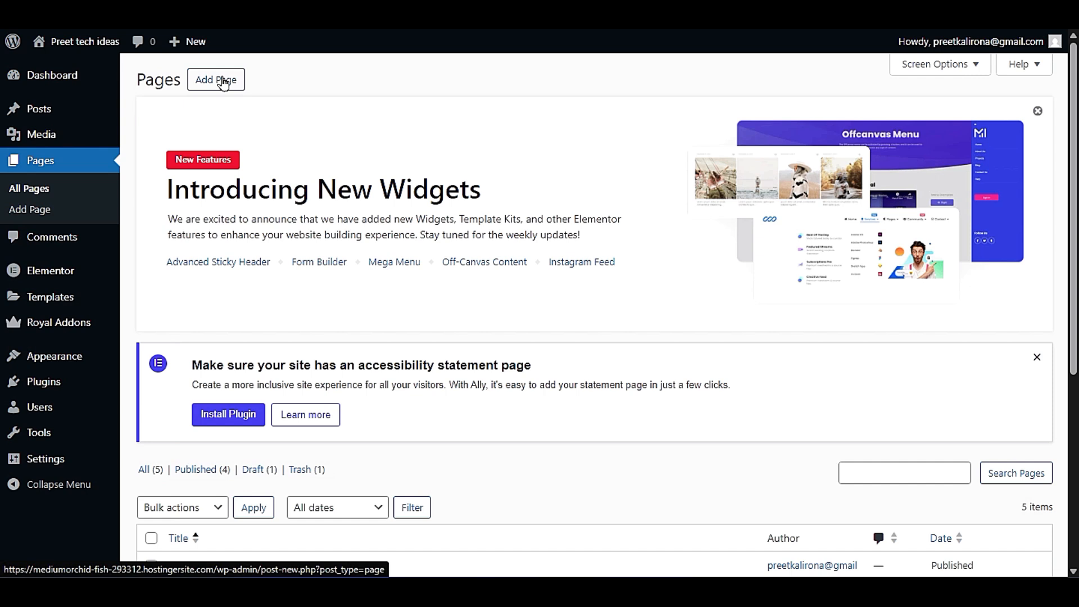
pyautogui.click(199, 79)
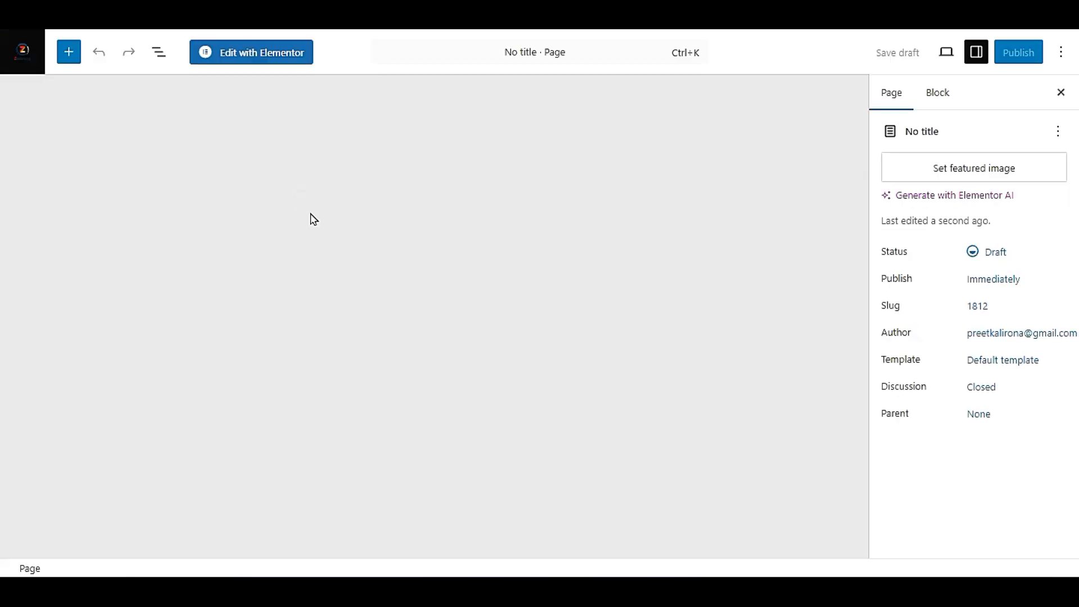
pyautogui.write('O')
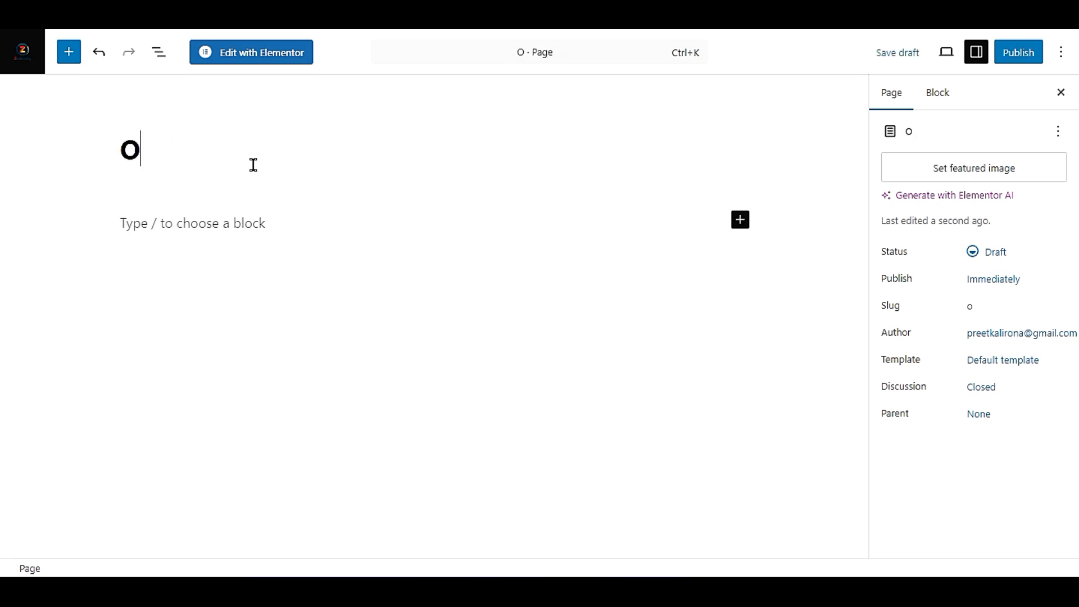
pyautogui.write('ur Servc')
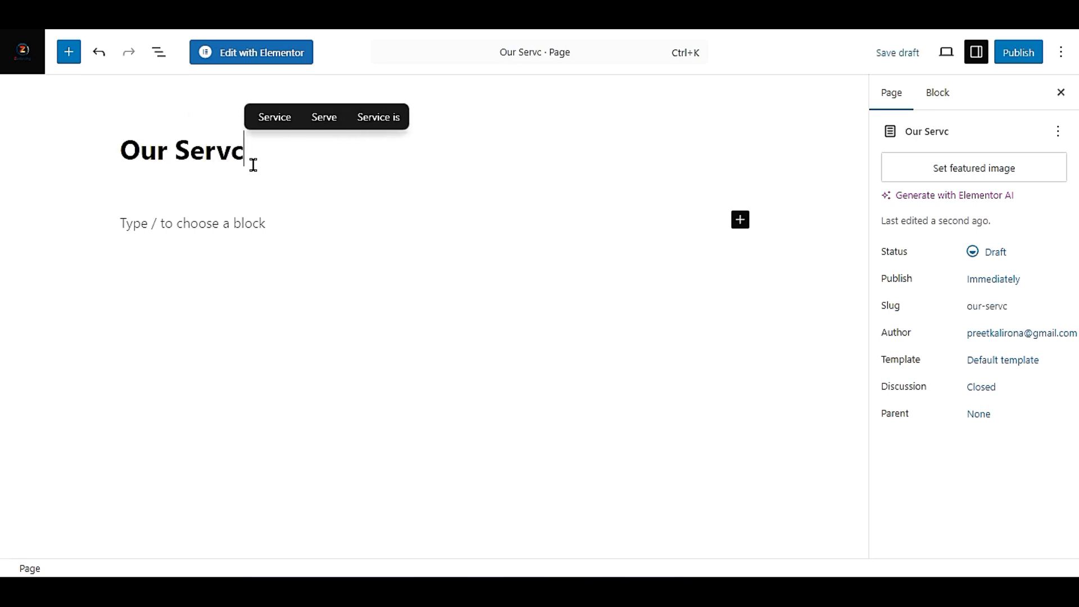
pyautogui.press('BackSpace')
pyautogui.write('ices')
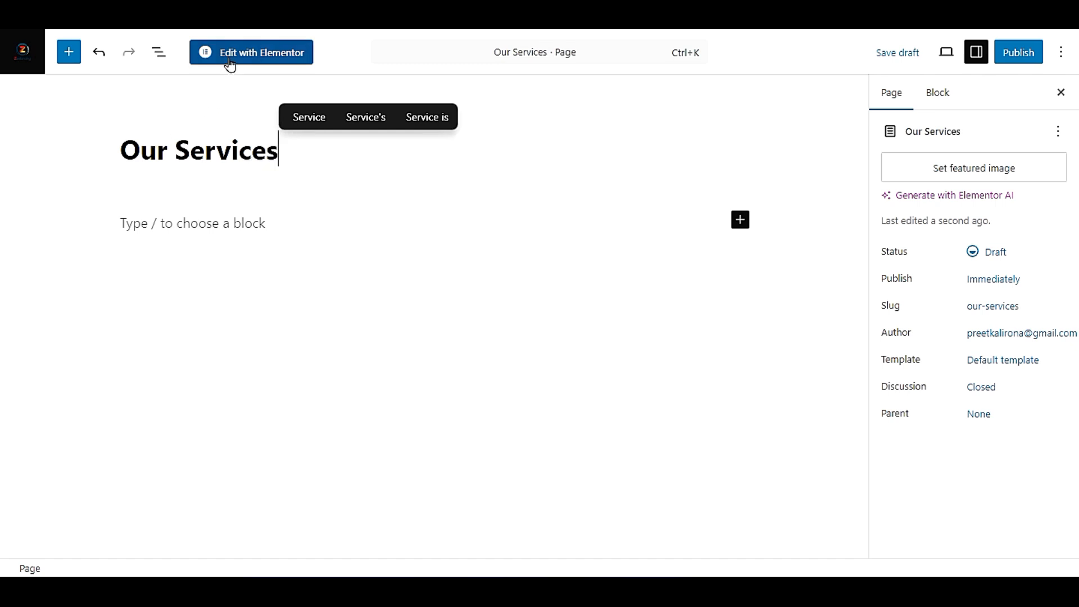
pyautogui.click(253, 54)
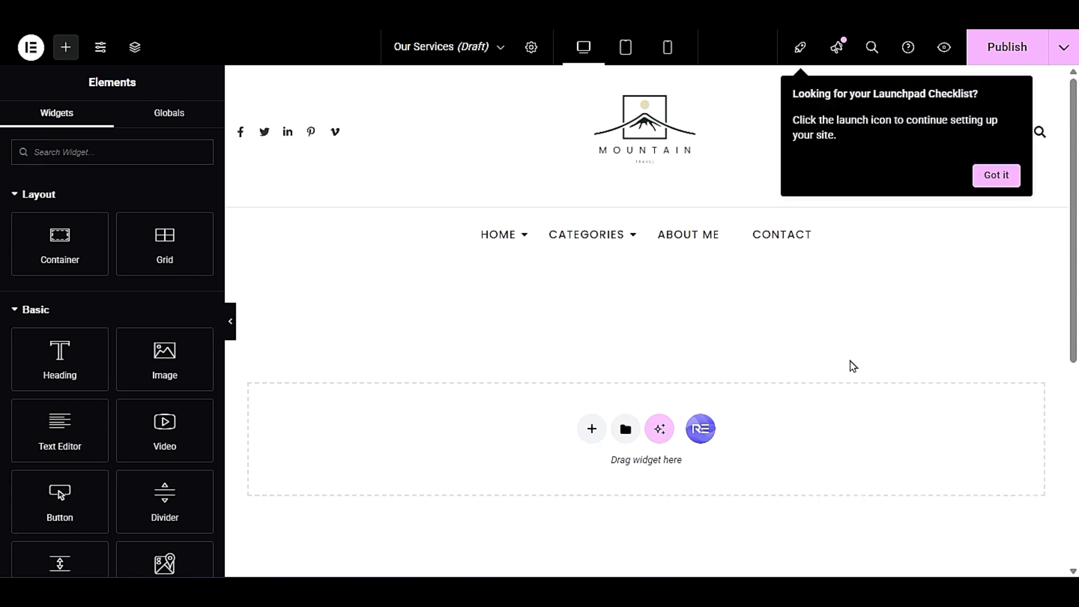
pyautogui.click(1006, 181)
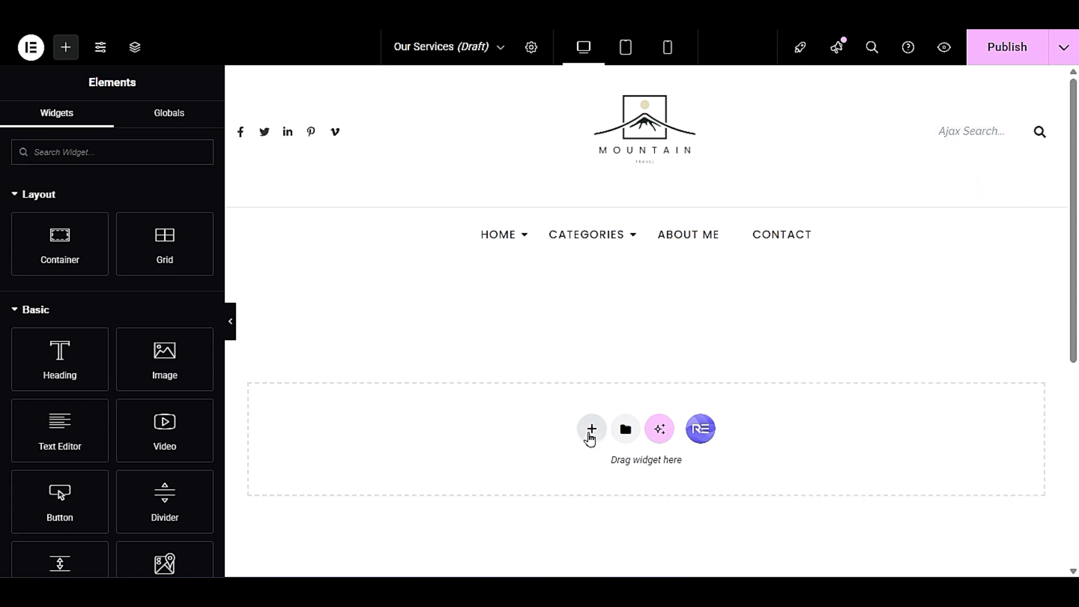
pyautogui.click(590, 433)
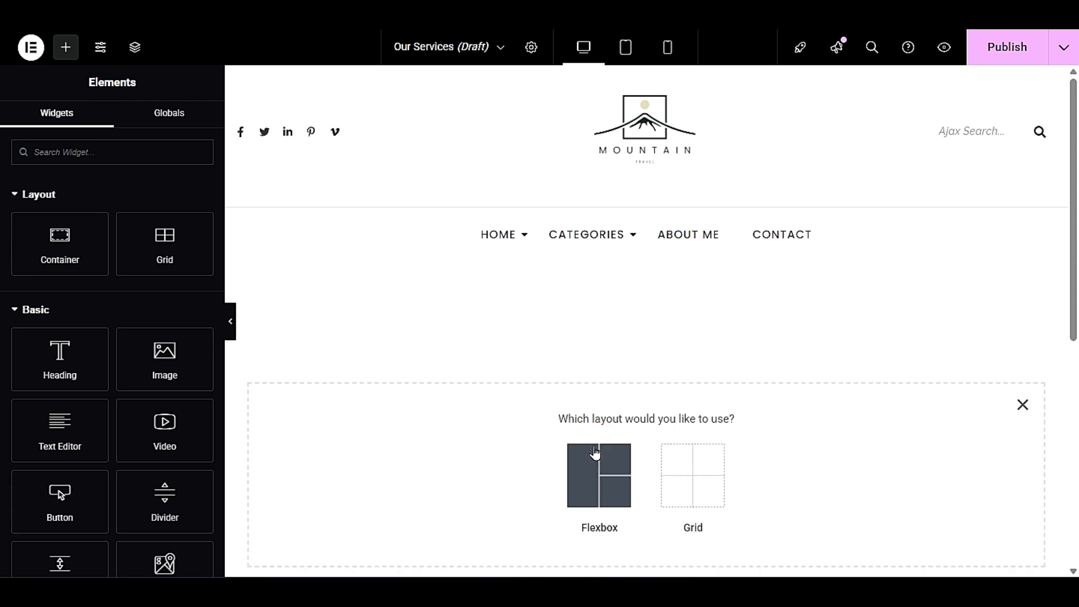
pyautogui.click(684, 474)
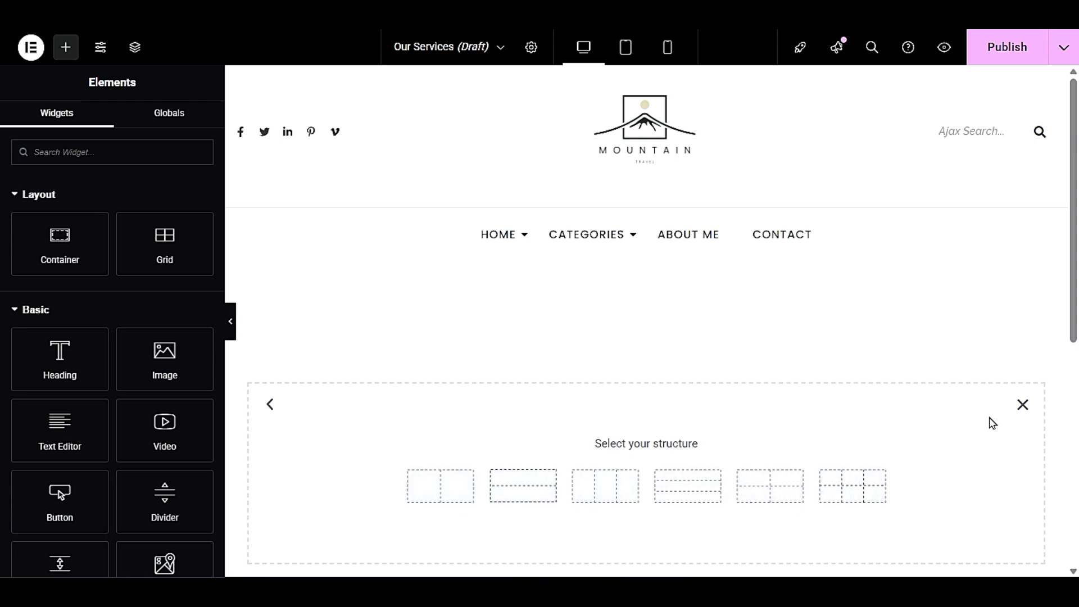
pyautogui.click(1021, 406)
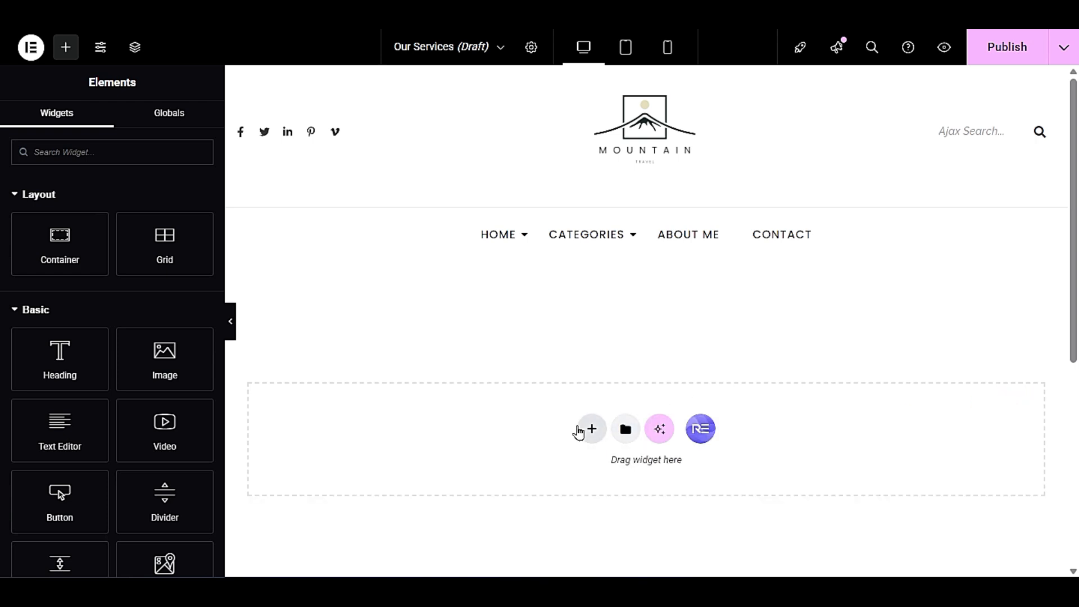
# - Add a Flexbox container with the single-column, downward structure to the Our Services page
pyautogui.click(590, 430)
pyautogui.click(585, 458)
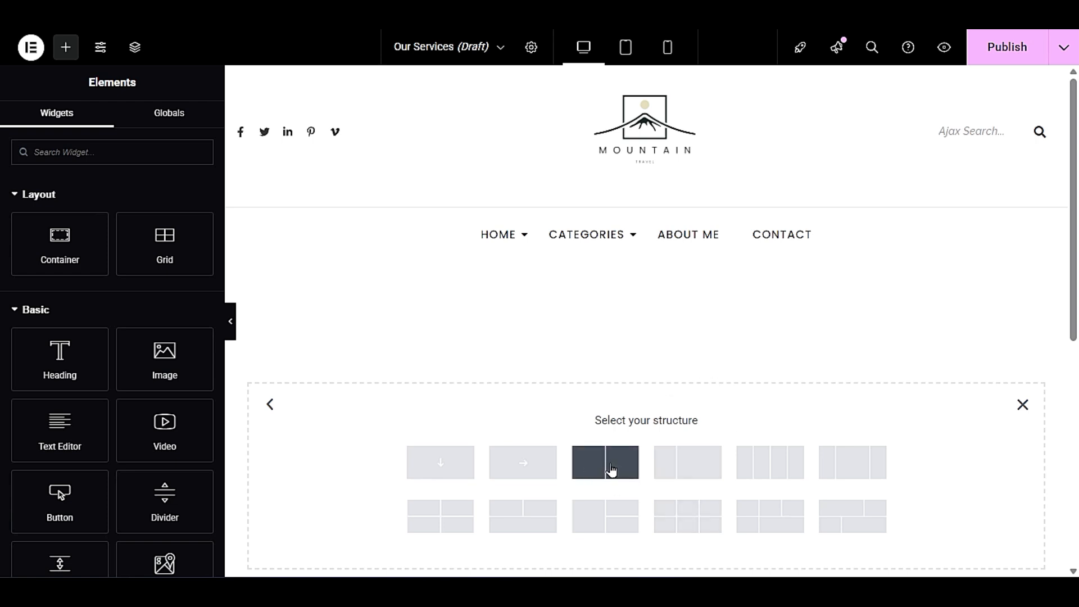
pyautogui.click(434, 462)
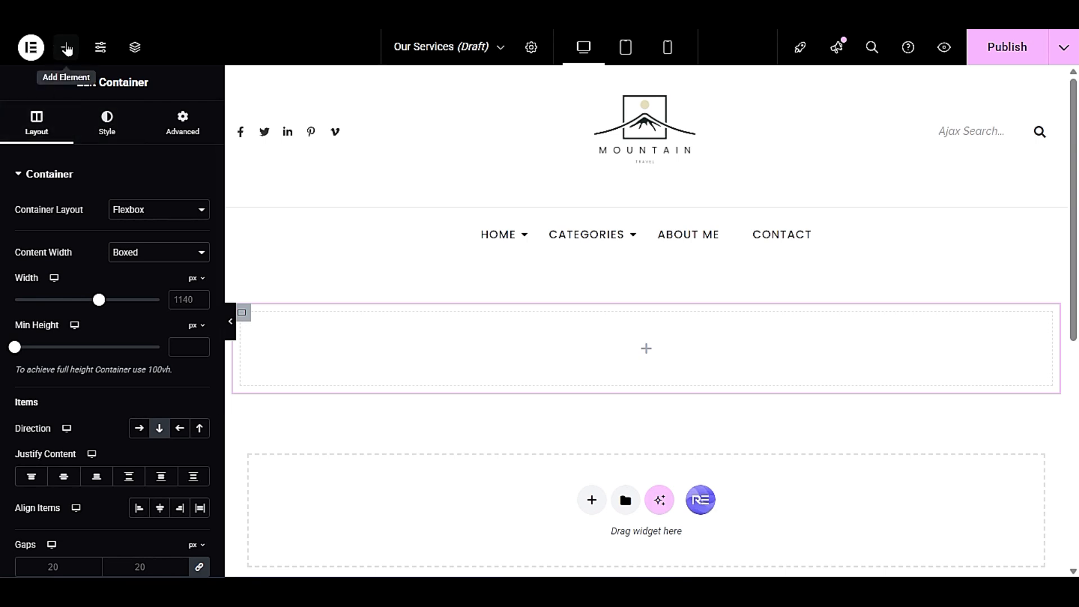
# - Add a Heading widget to the empty container on the Our Services page
pyautogui.click(67, 50)
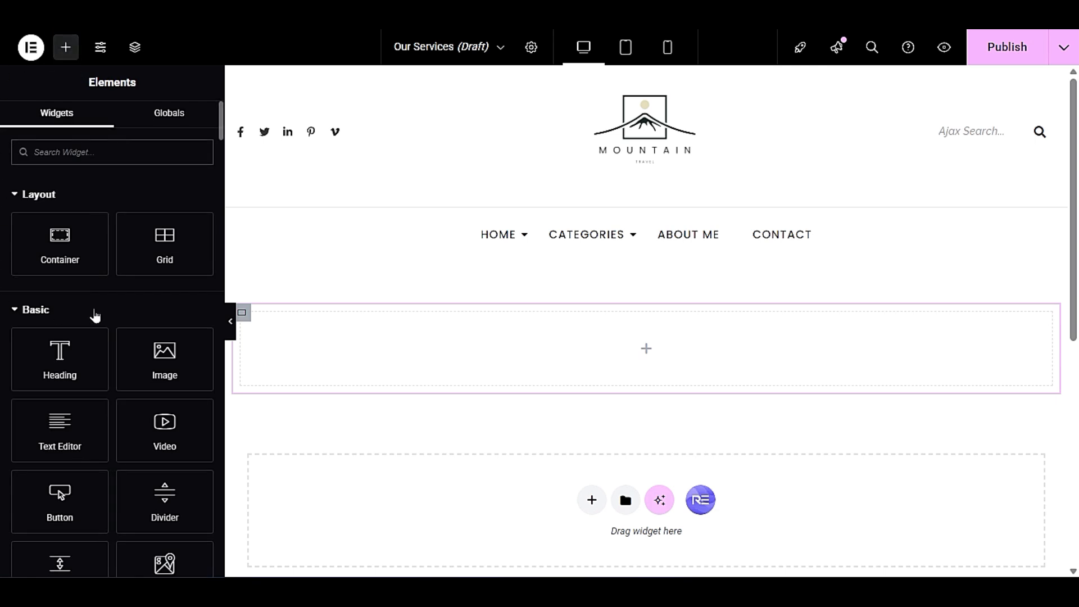
pyautogui.scroll(-3, 5, 360)
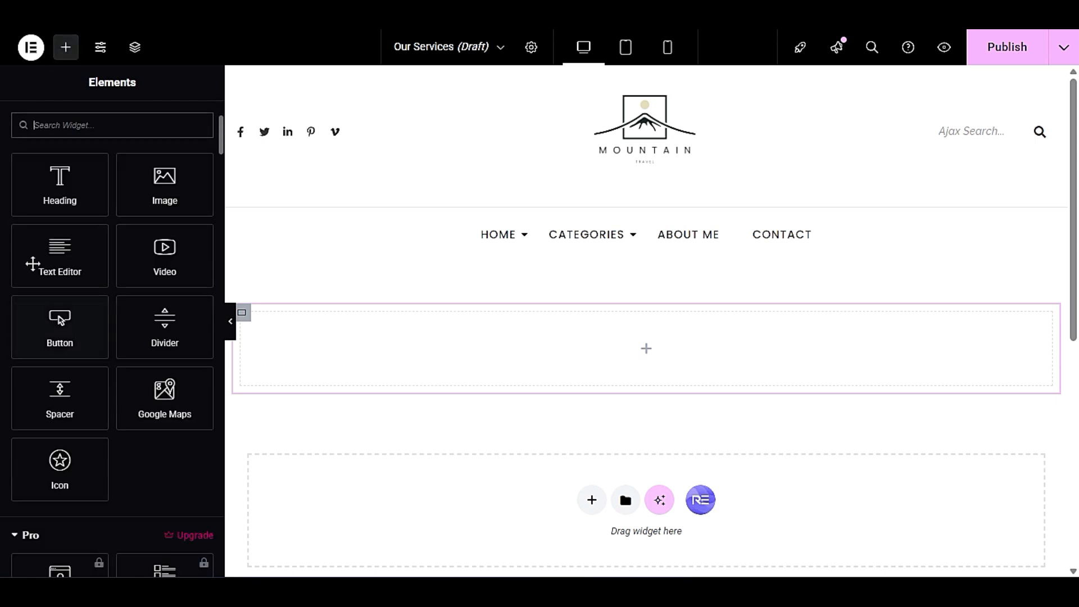
pyautogui.scroll(3, 4, 355)
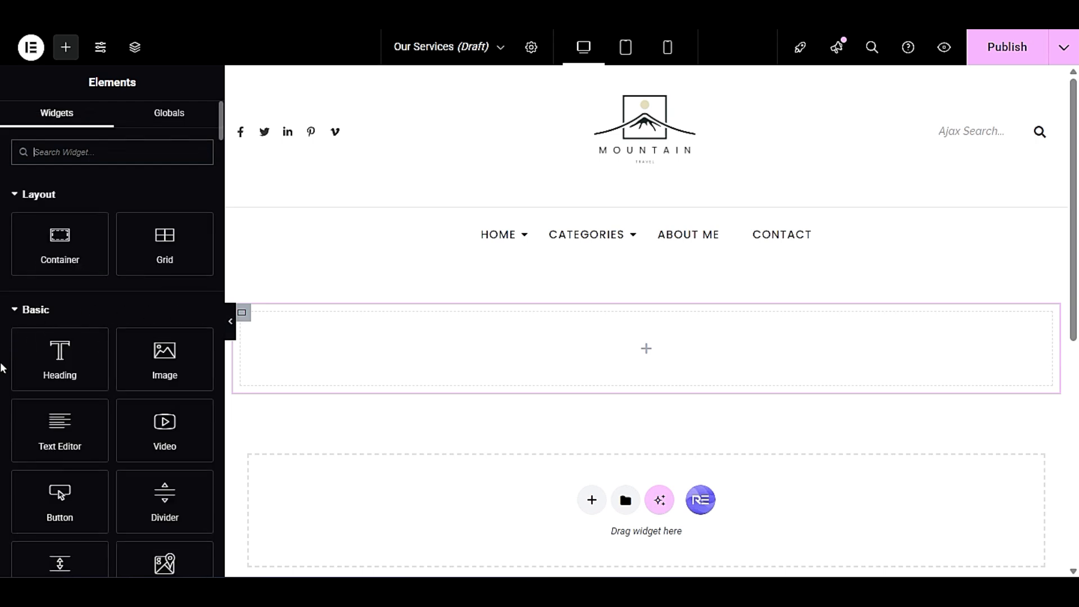
pyautogui.scroll(-3, 3, 368)
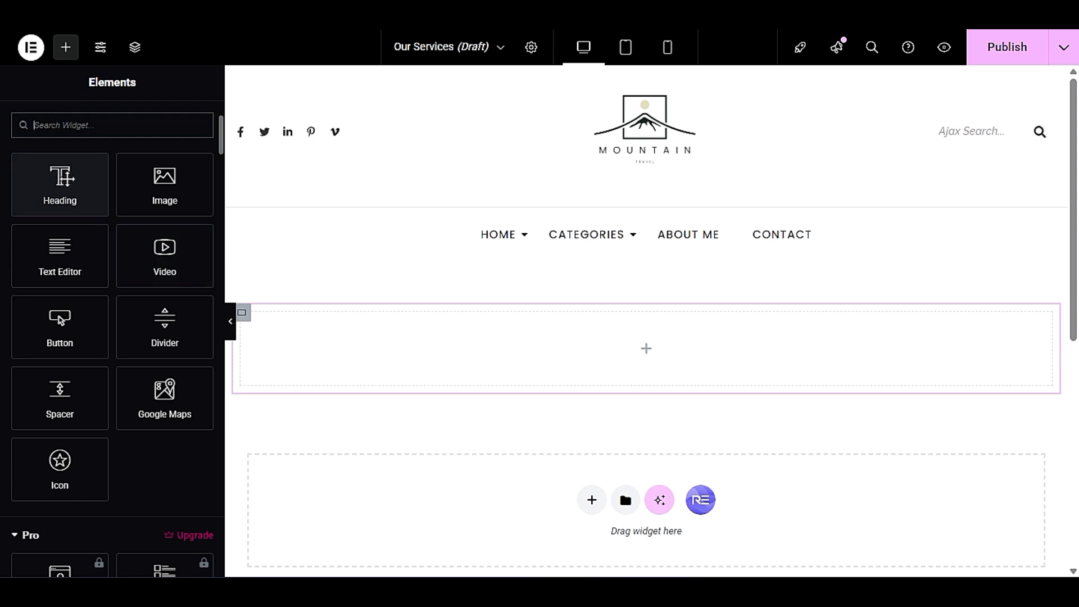
pyautogui.moveTo(54, 188); pyautogui.dragTo(570, 335)
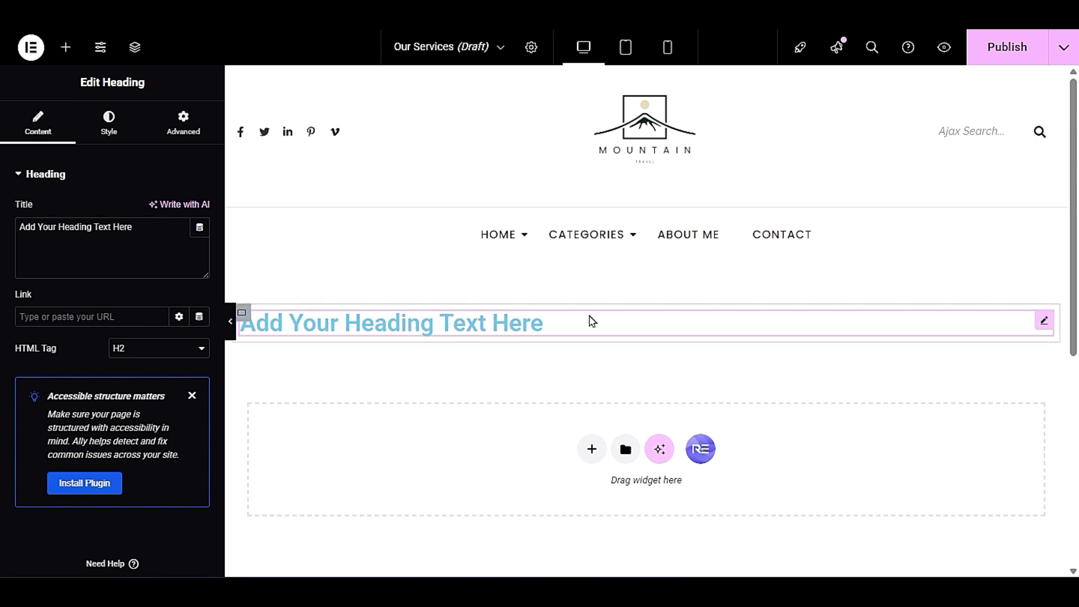
# - Delete the Heading widget from the container
pyautogui.rightClick(592, 321)
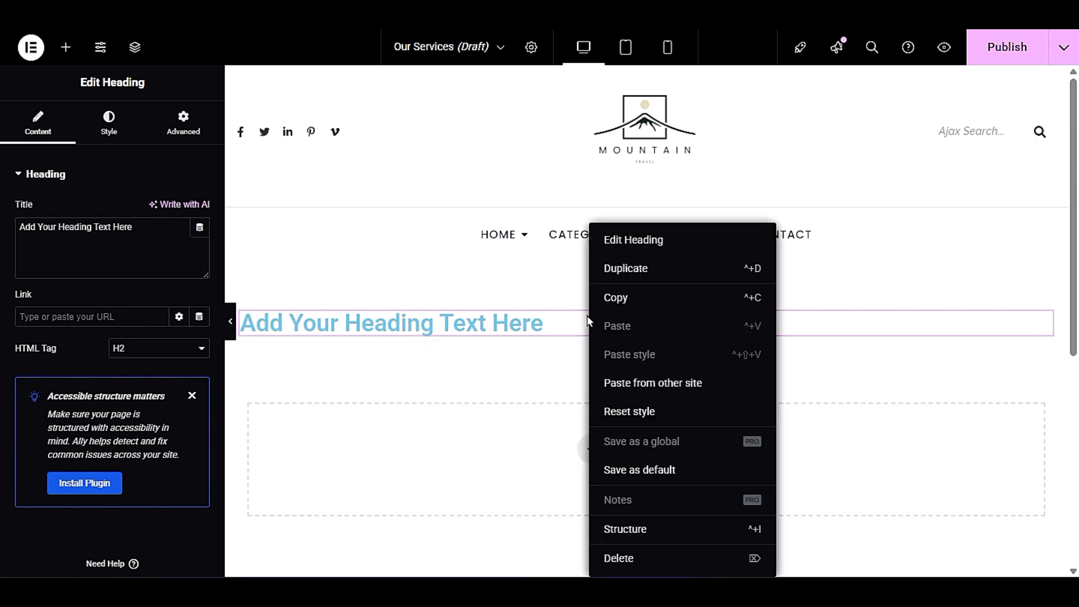
pyautogui.click(493, 326)
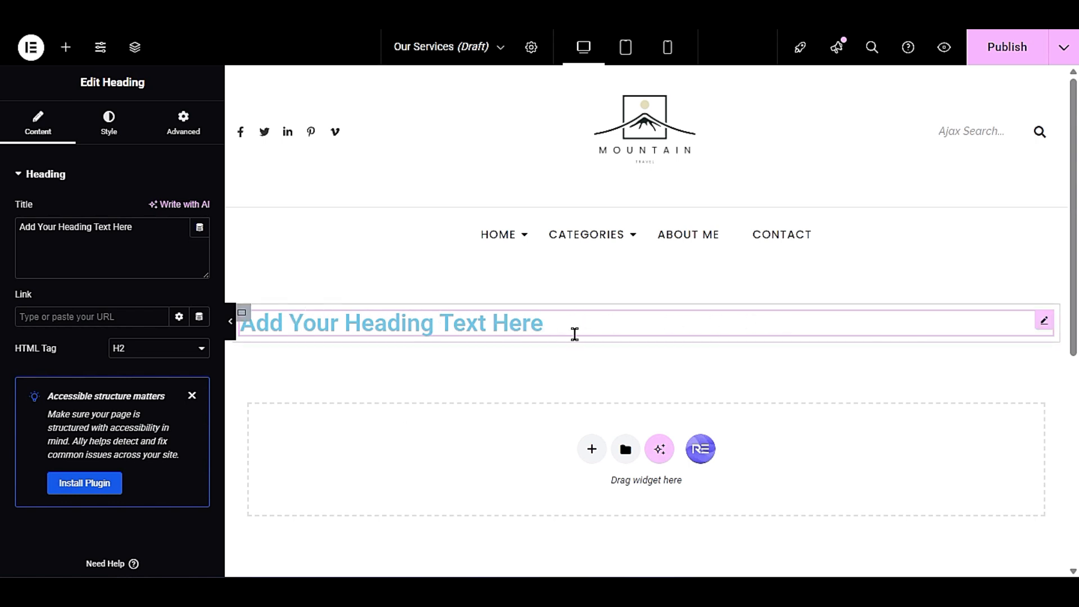
pyautogui.rightClick(656, 323)
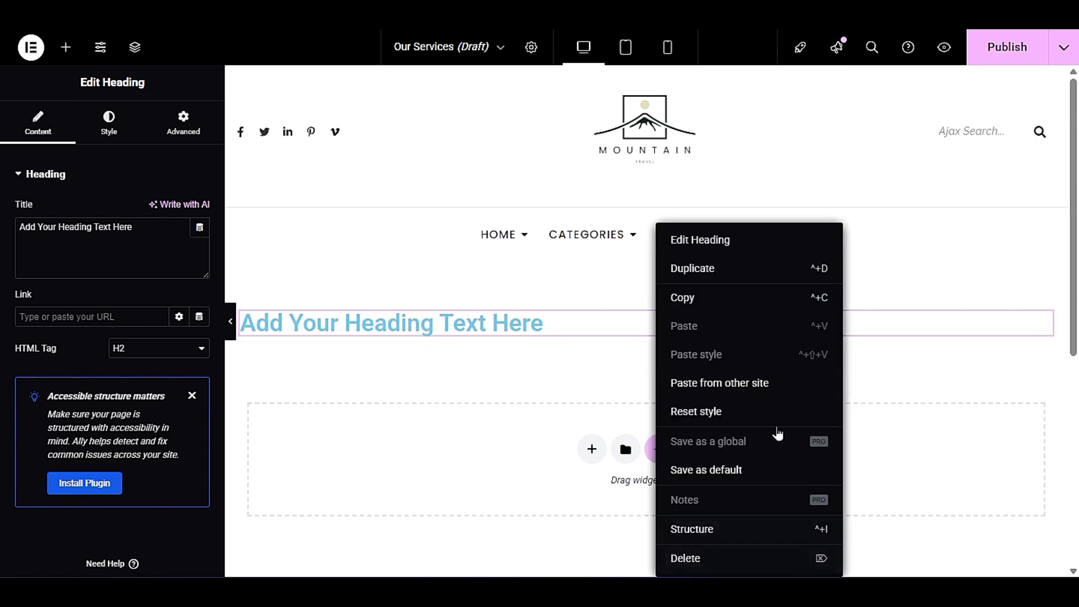
pyautogui.click(734, 558)
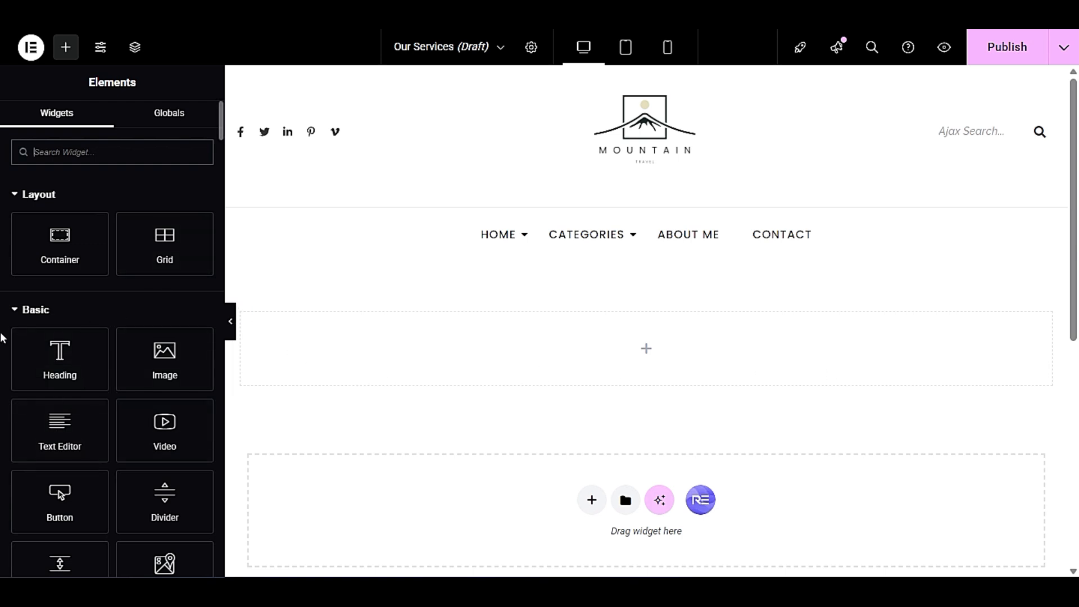
# - Look through the available widgets and add a Google Maps widget to the empty container
pyautogui.scroll(-3, 1, 331)
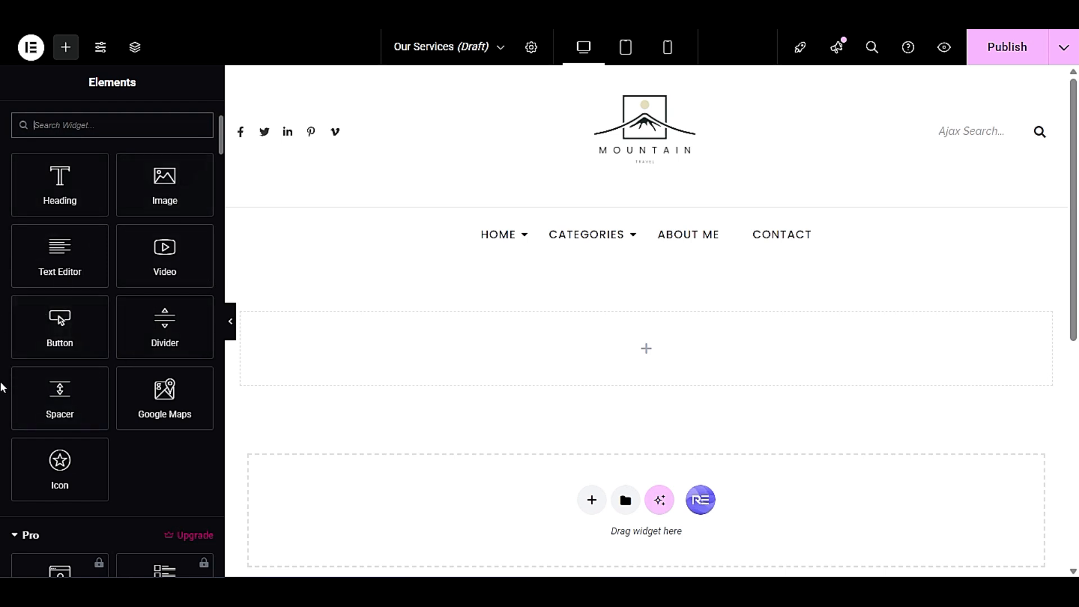
pyautogui.scroll(3, 2, 386)
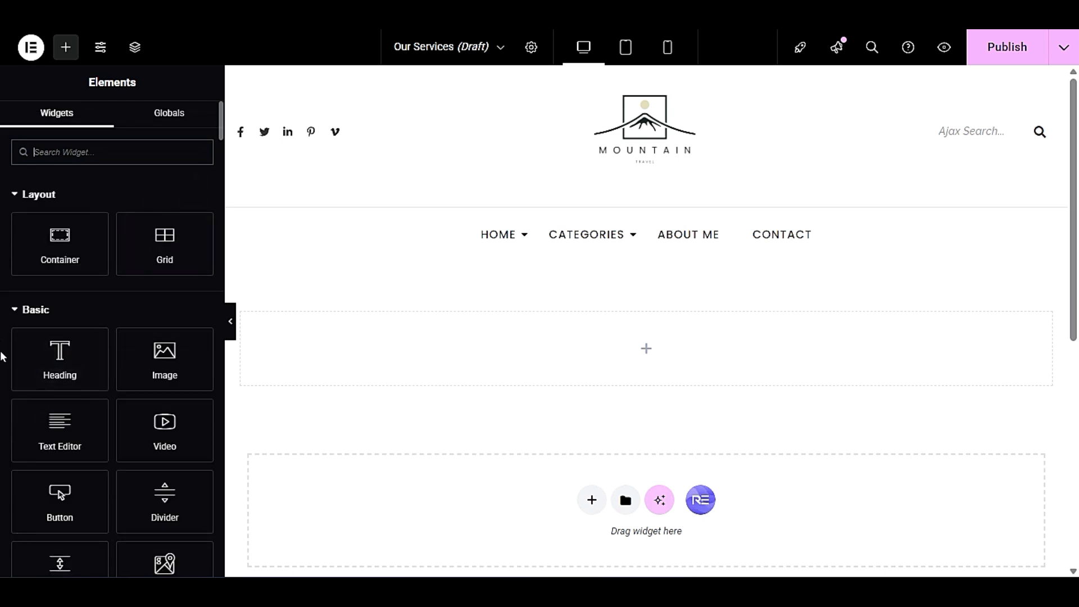
pyautogui.click(48, 113)
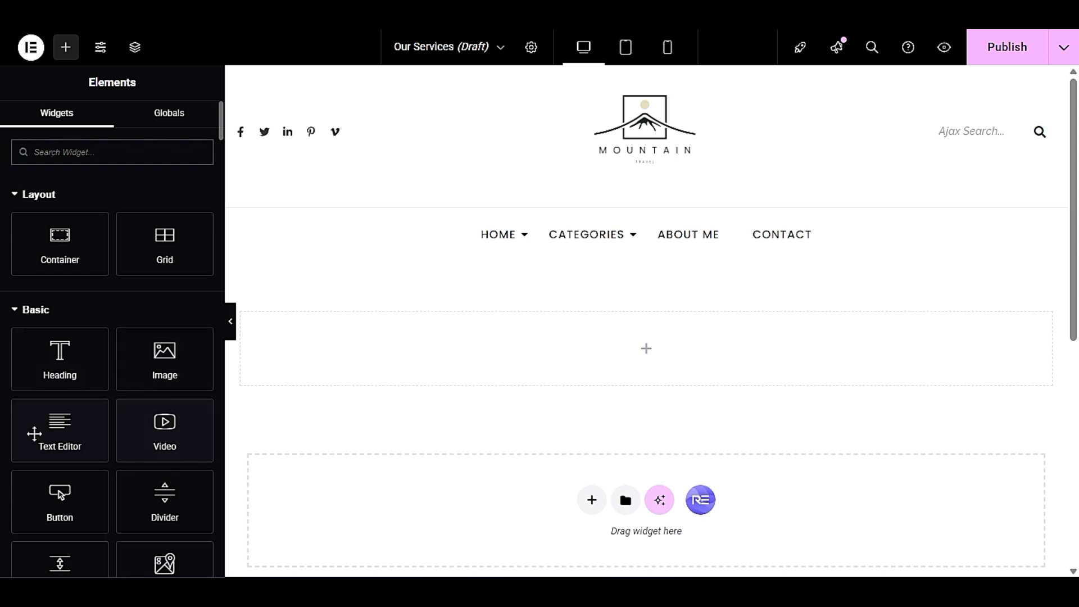
pyautogui.scroll(-3, 3, 420)
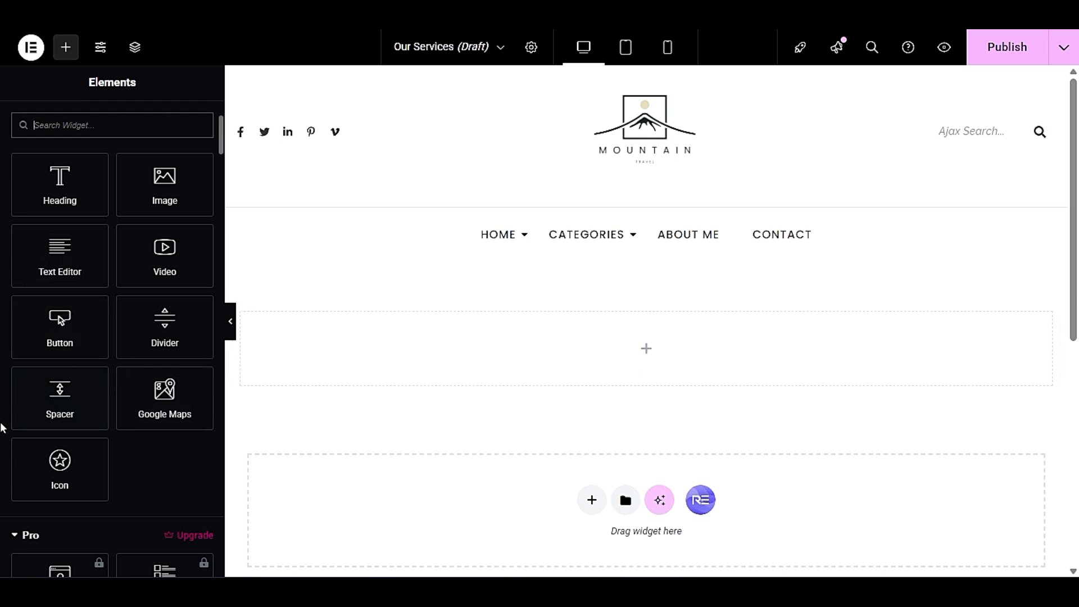
pyautogui.scroll(-3, 3, 428)
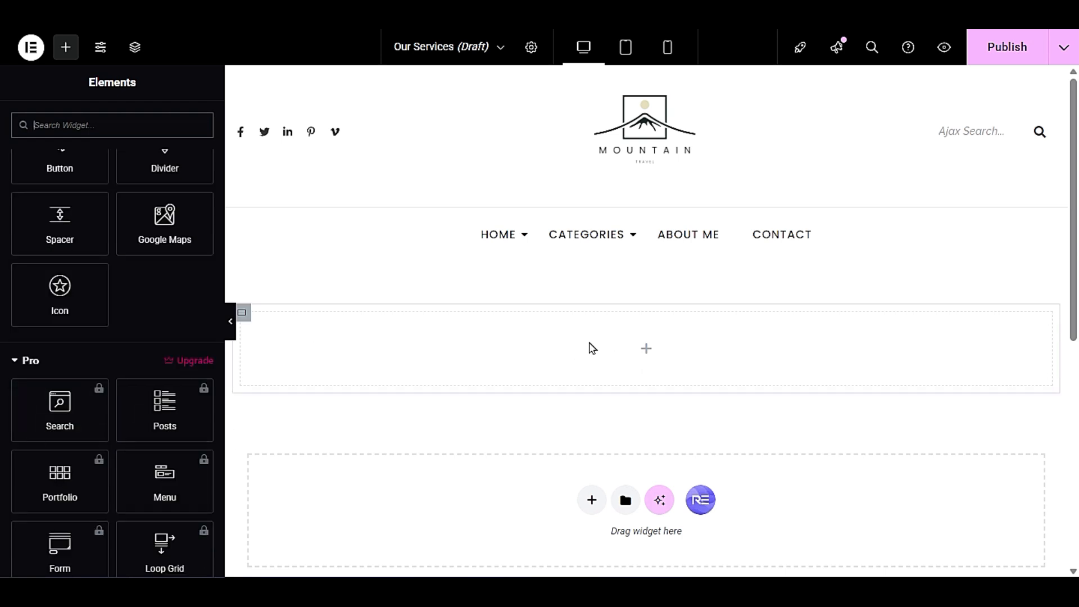
pyautogui.scroll(3, 191, 269)
pyautogui.click(164, 390)
pyautogui.moveTo(165, 390); pyautogui.dragTo(534, 354)
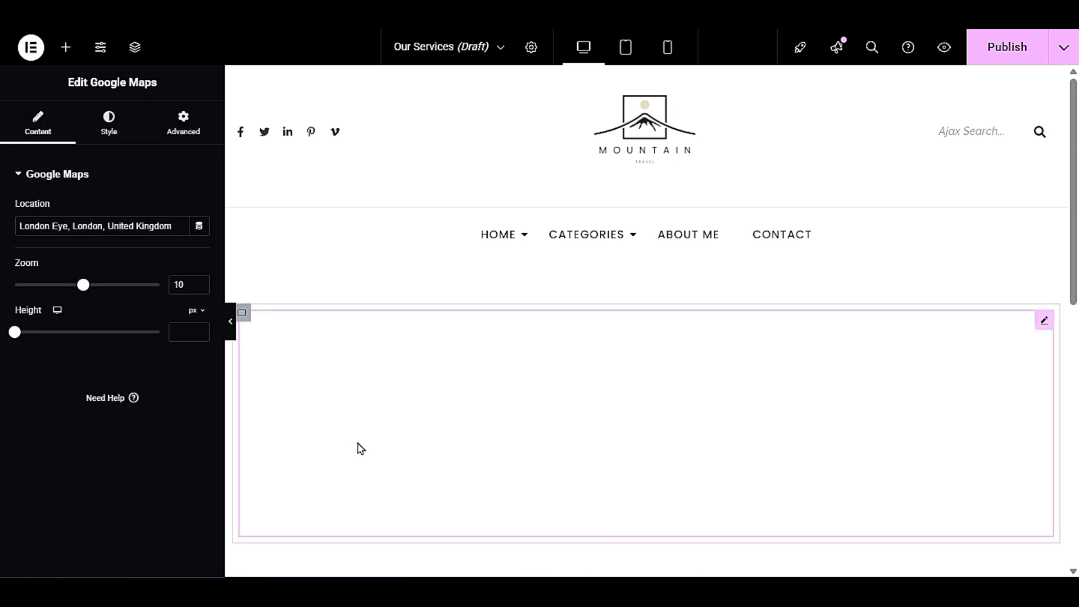
pyautogui.scroll(-3, 360, 448)
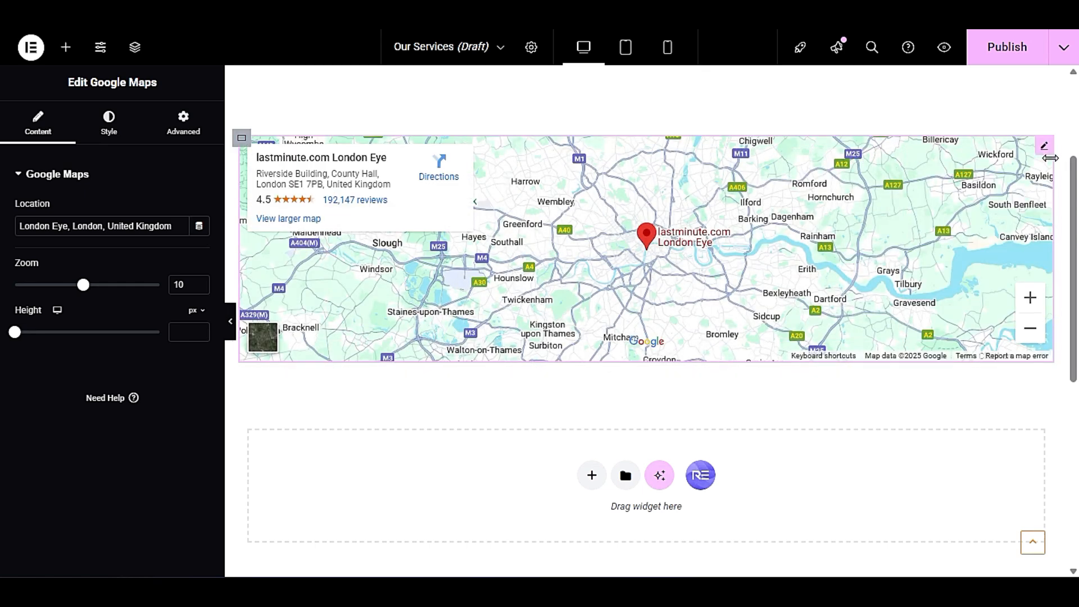
# - Delete the Google Maps widget from the container
pyautogui.rightClick(1041, 149)
pyautogui.click(962, 484)
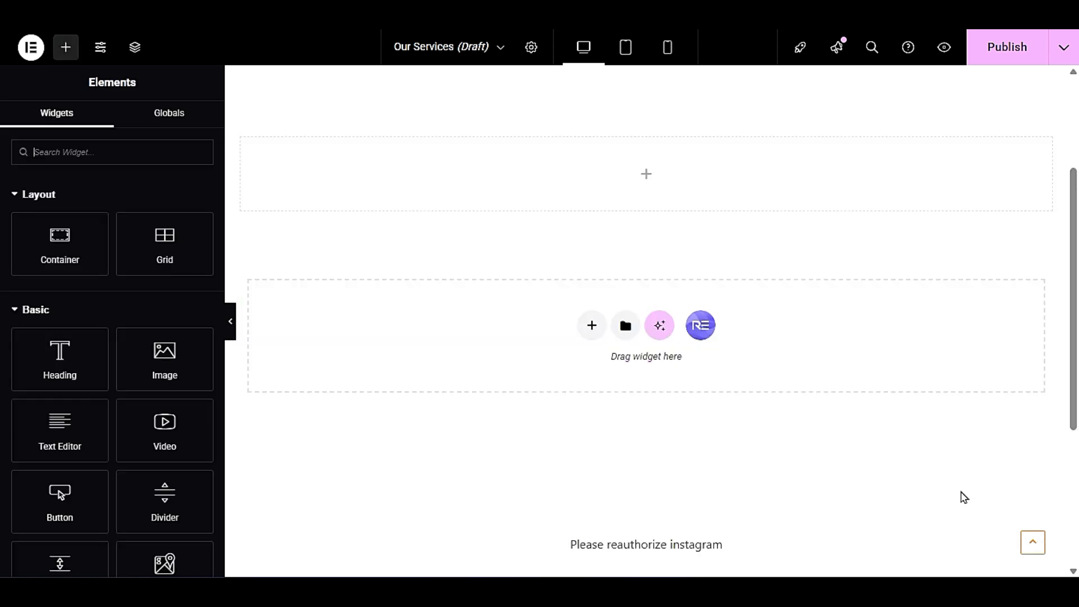
pyautogui.scroll(3, 965, 497)
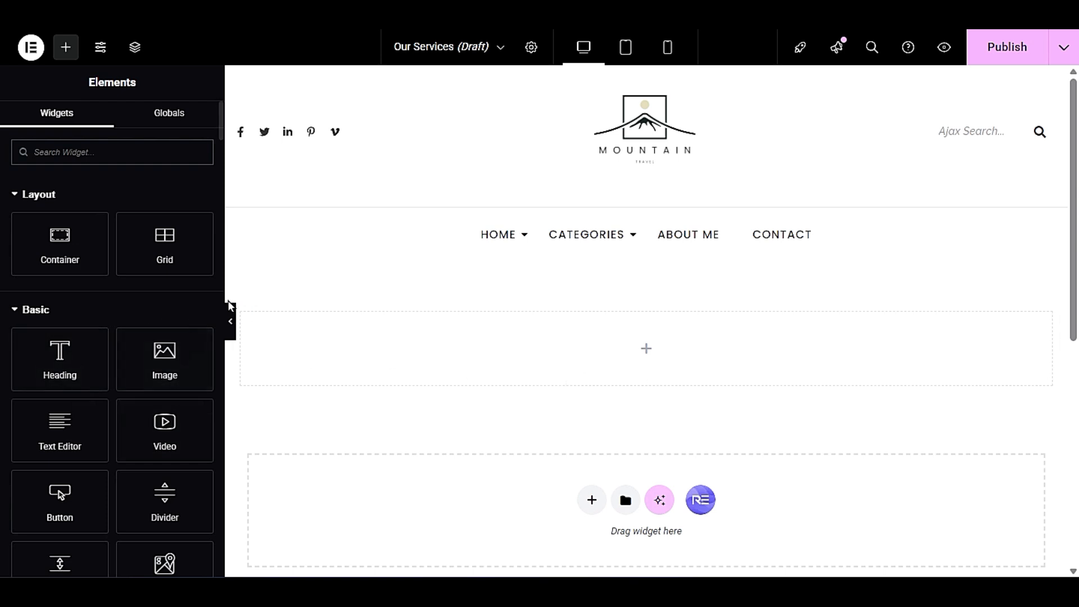
# - Add an Image widget to the empty container and browse the media library for its picture
pyautogui.moveTo(169, 353); pyautogui.dragTo(693, 368)
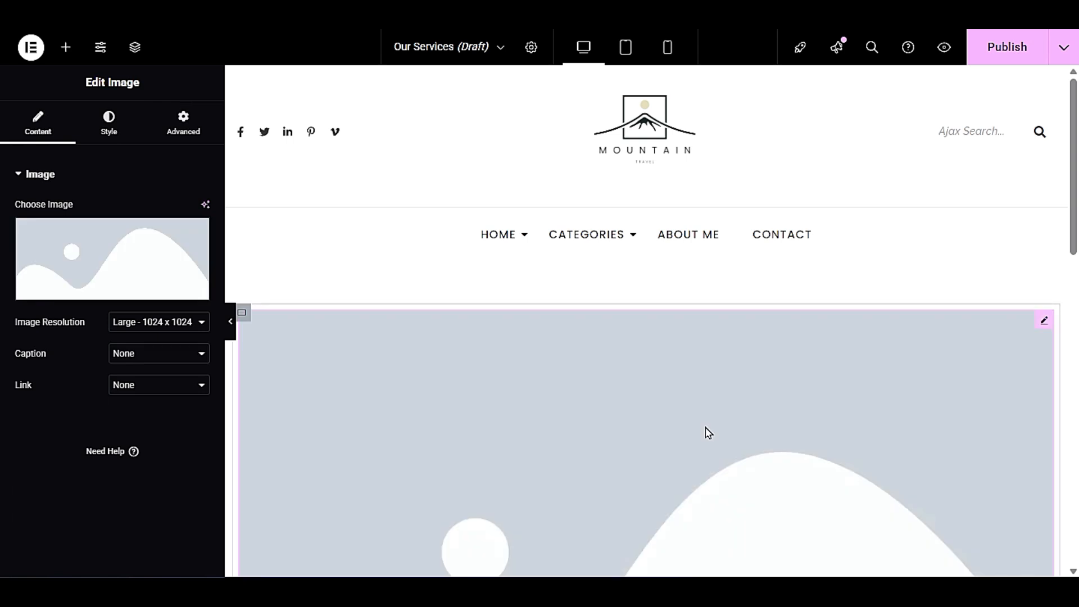
pyautogui.scroll(-3, 708, 433)
pyautogui.click(72, 284)
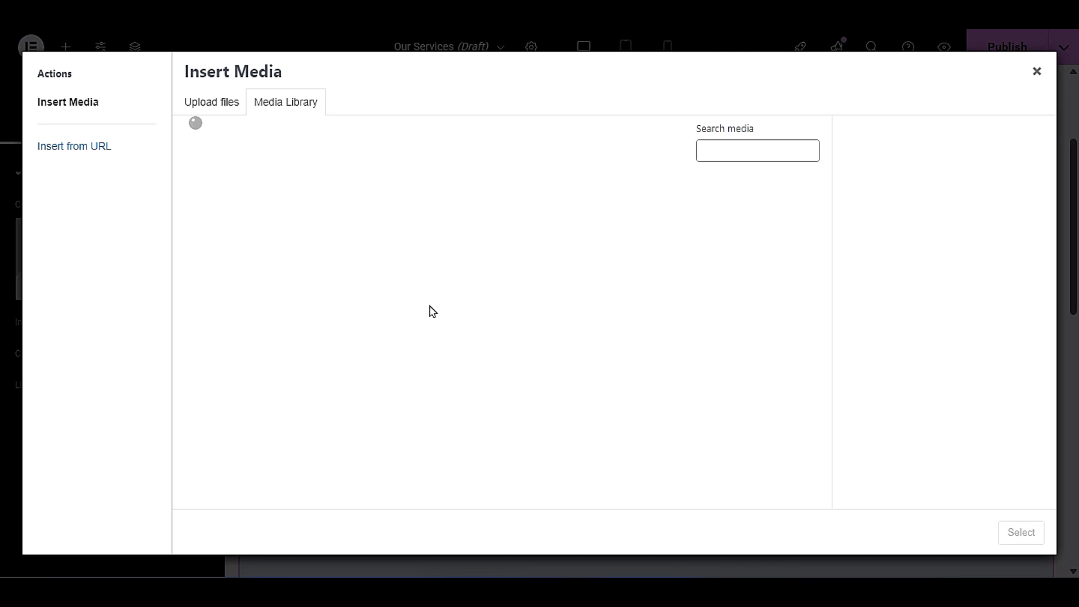
pyautogui.scroll(-6, 397, 444)
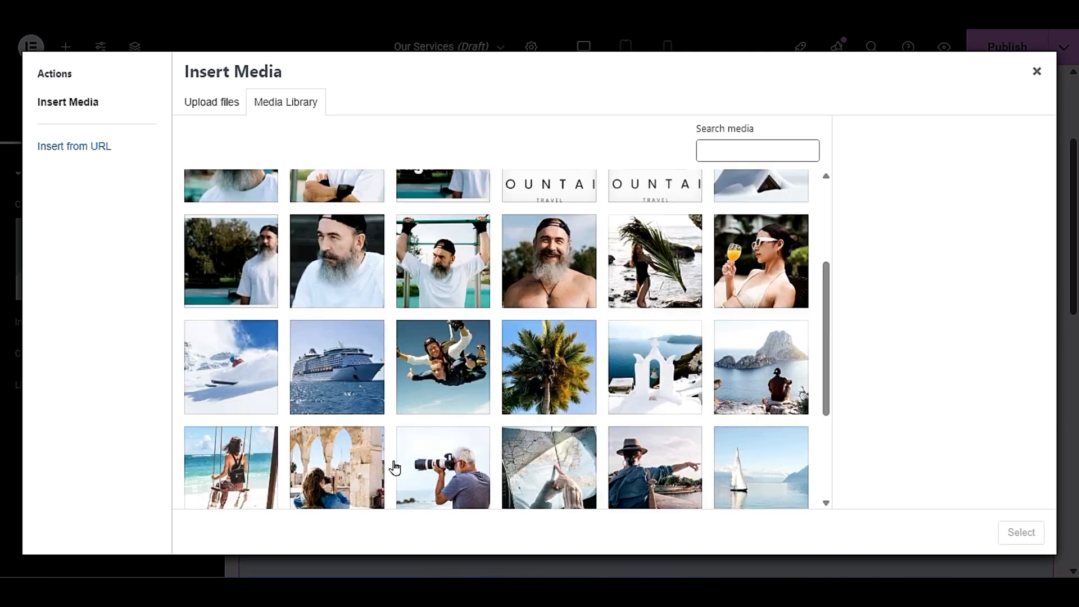
pyautogui.scroll(10, 397, 466)
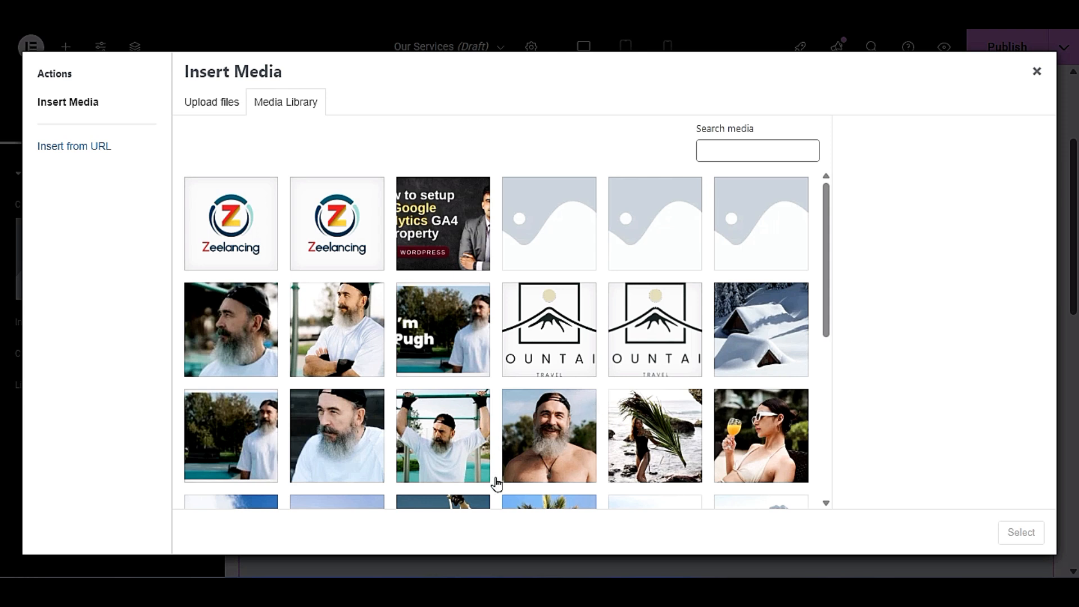
pyautogui.click(209, 110)
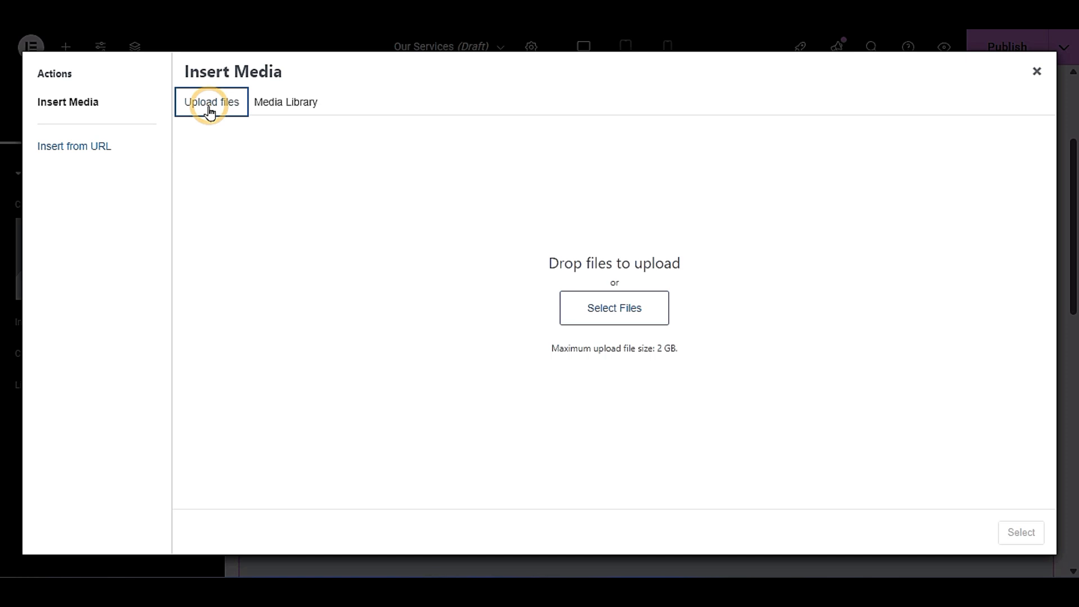
pyautogui.click(608, 309)
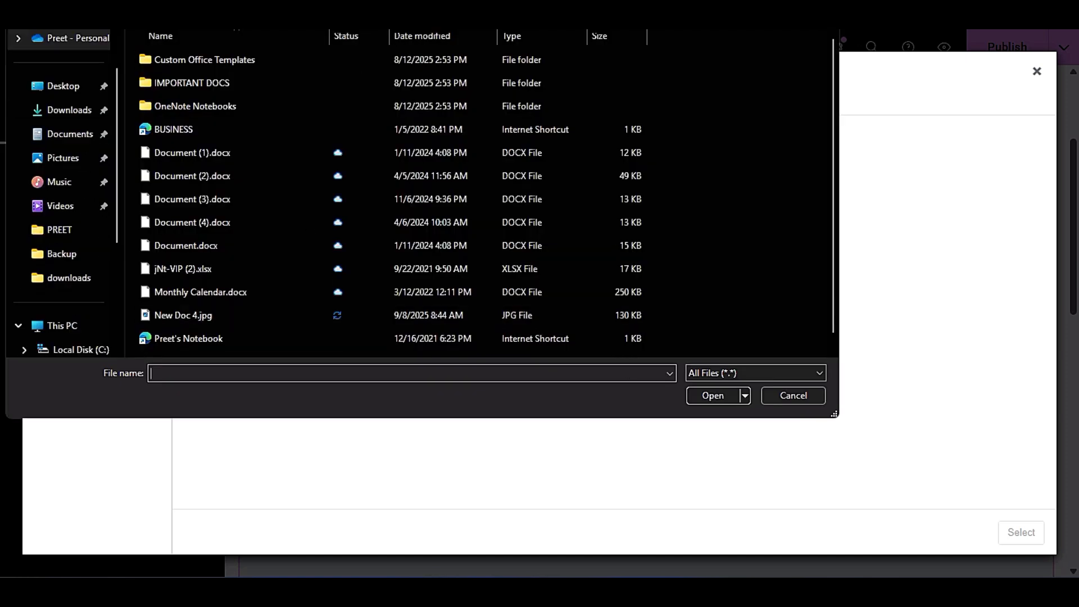
pyautogui.press('Escape')
pyautogui.click(285, 106)
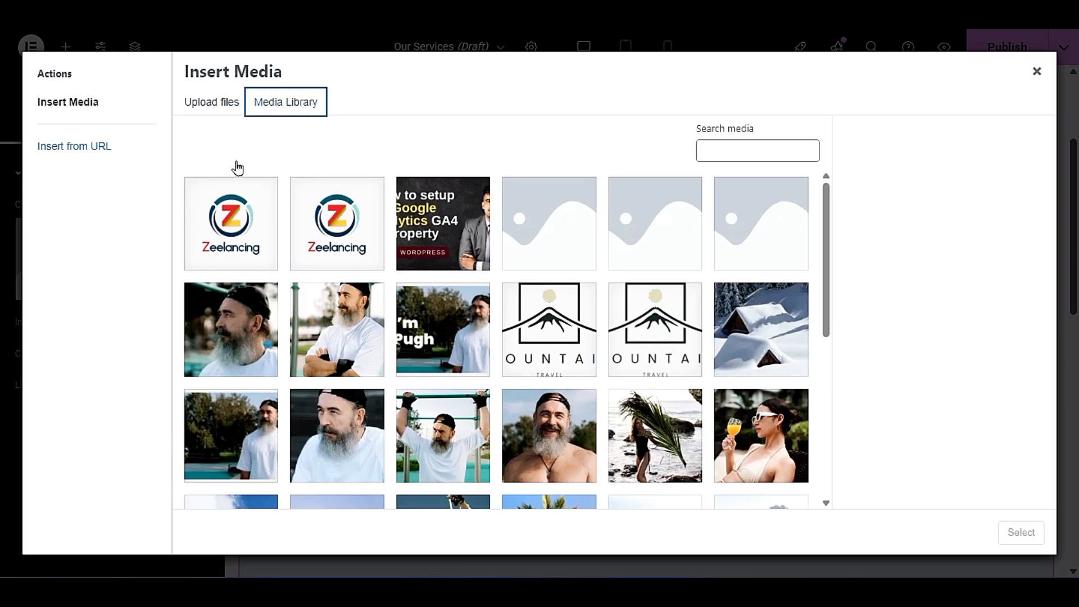
# - Insert the skydiving photo 23.jpg from the media library into the Image widget
pyautogui.scroll(-5, 274, 429)
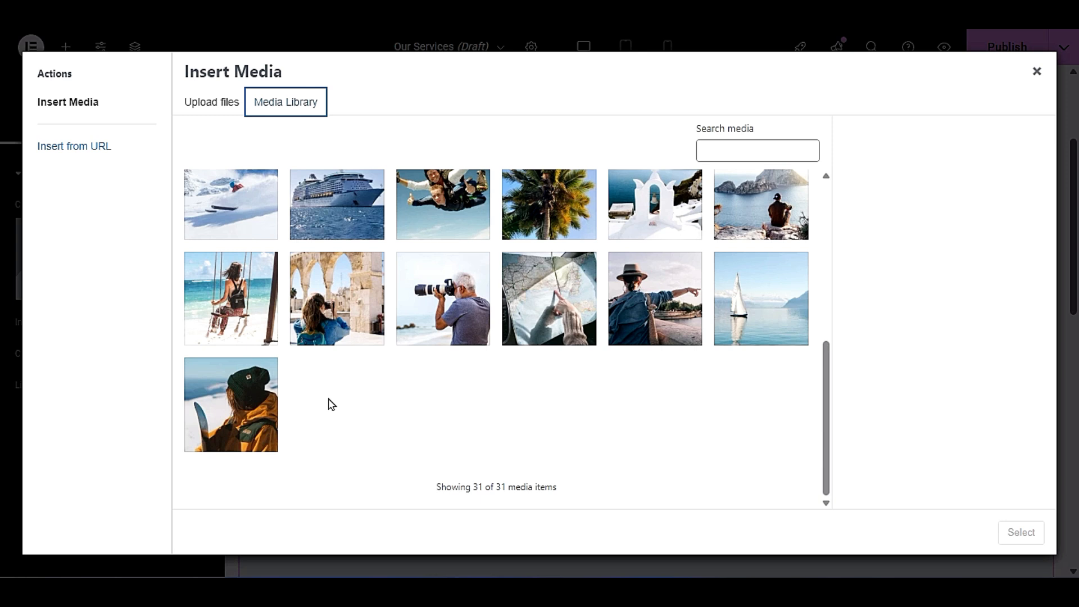
pyautogui.scroll(2, 329, 405)
pyautogui.click(434, 364)
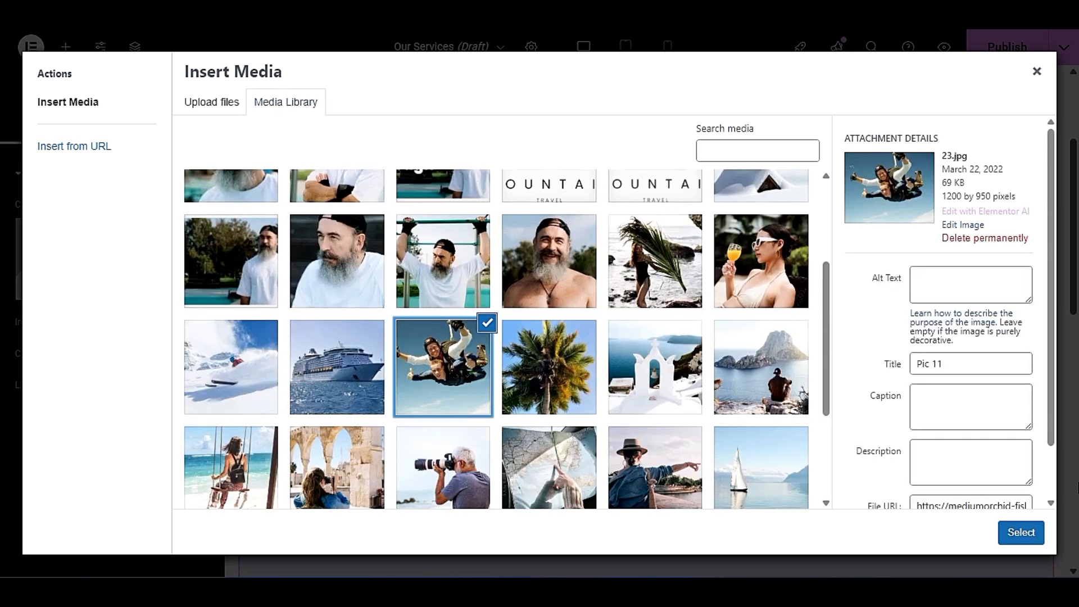
pyautogui.click(1020, 531)
# - Check the inserted photo on the canvas and publish the Our Services page
pyautogui.scroll(-3, 804, 380)
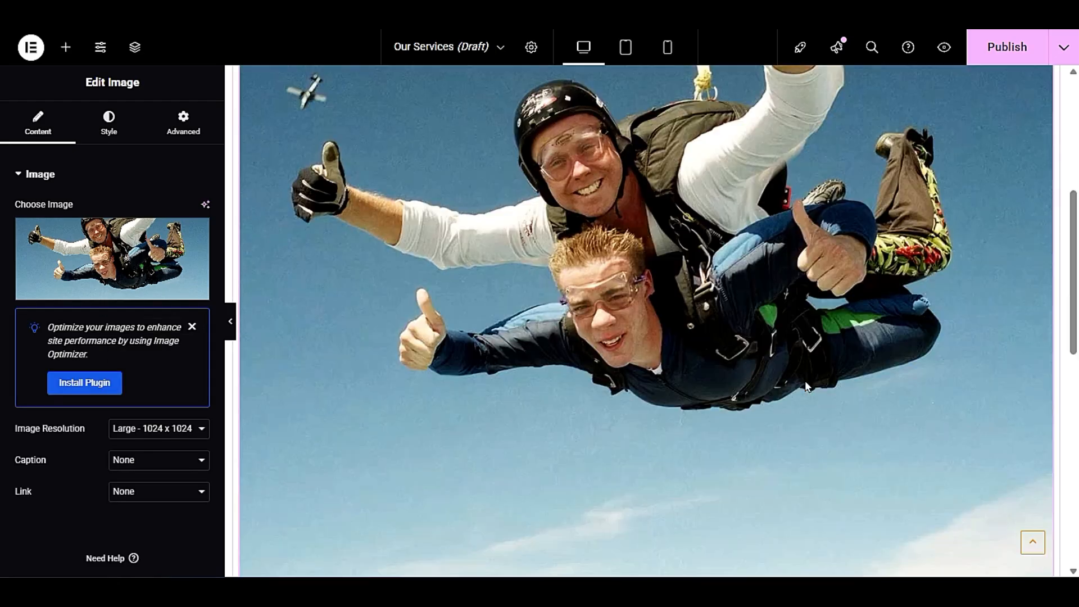
pyautogui.scroll(-3, 780, 414)
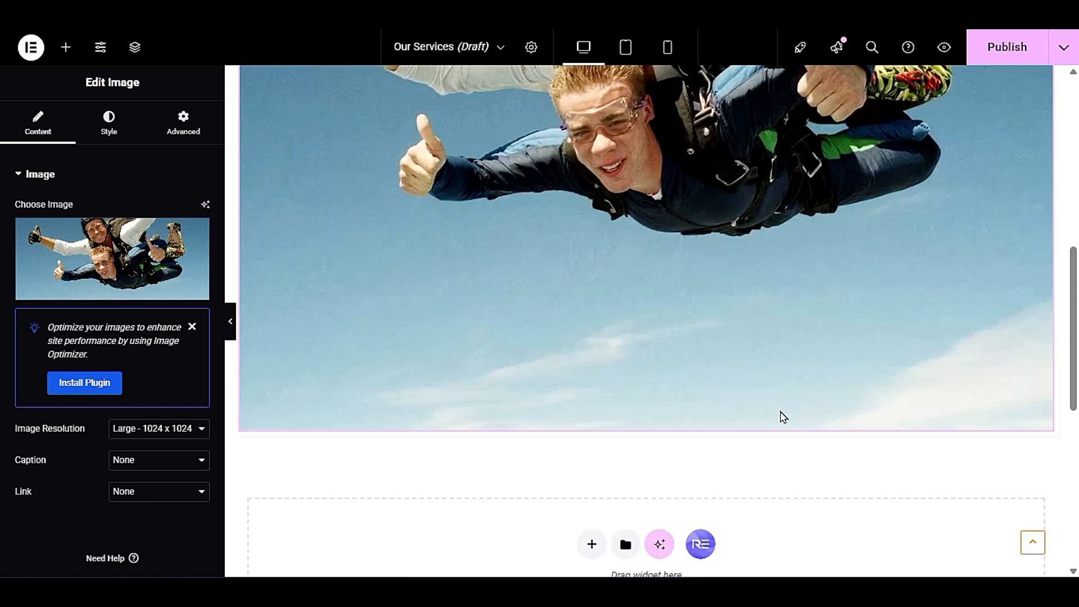
pyautogui.scroll(10, 786, 390)
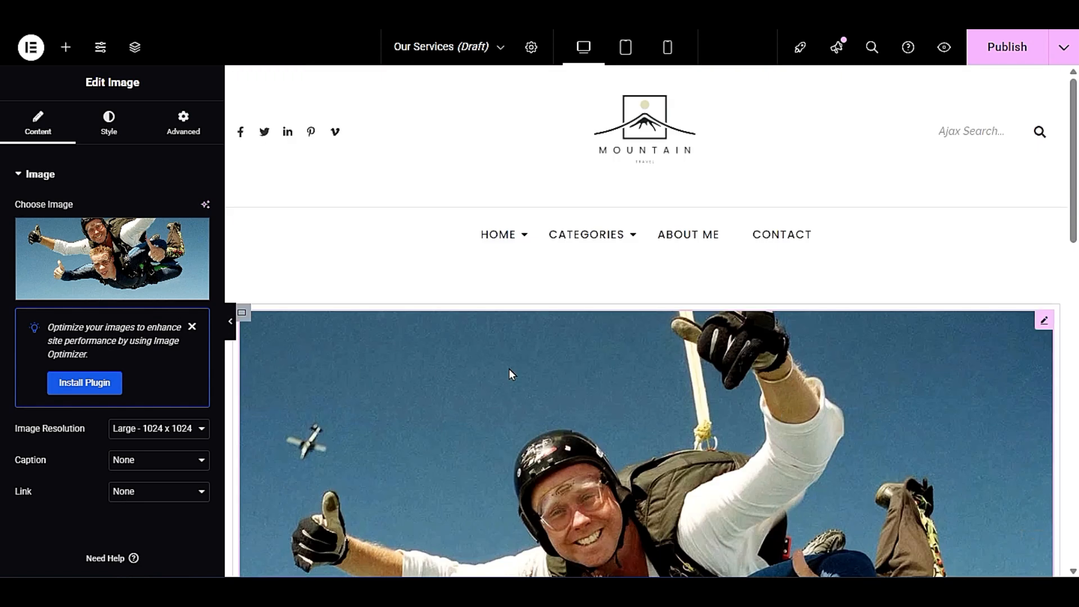
pyautogui.click(988, 48)
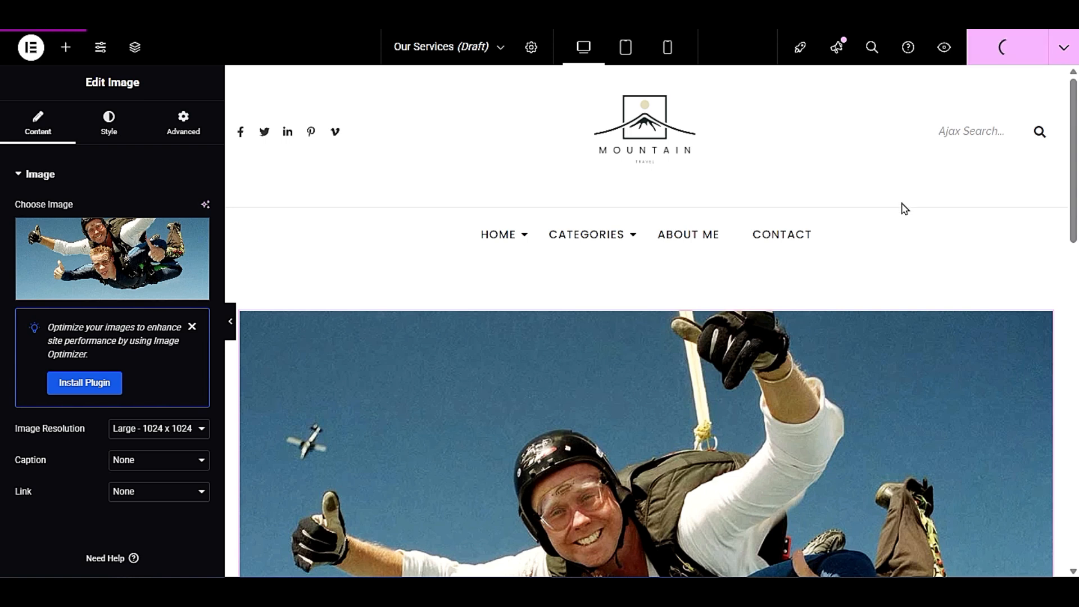
# - Preview the published Our Services page and examine its skydiving photo and layout
pyautogui.click(944, 49)
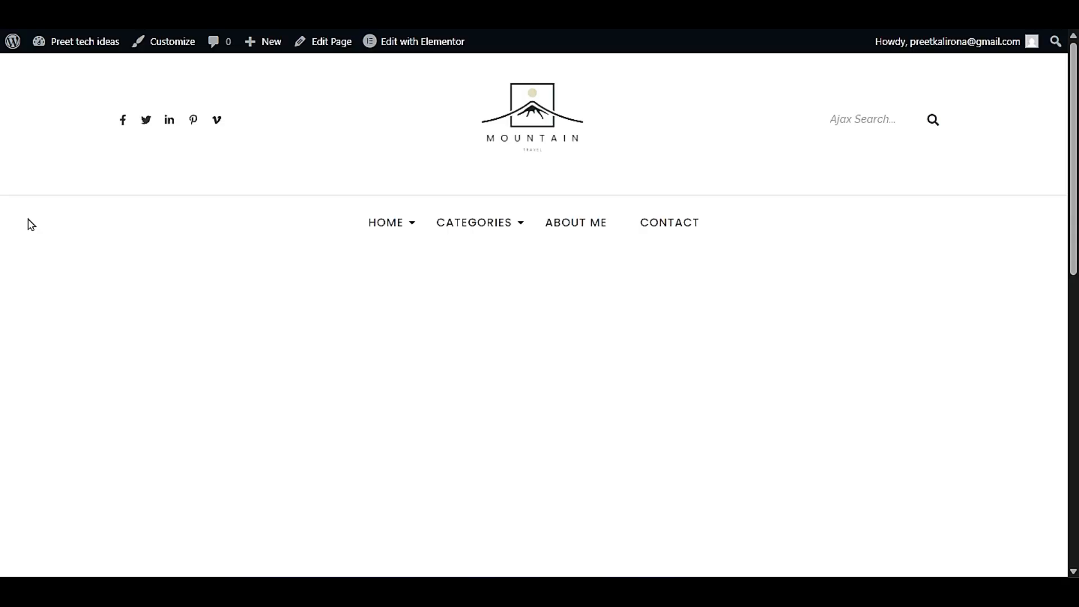
pyautogui.scroll(-3, 29, 232)
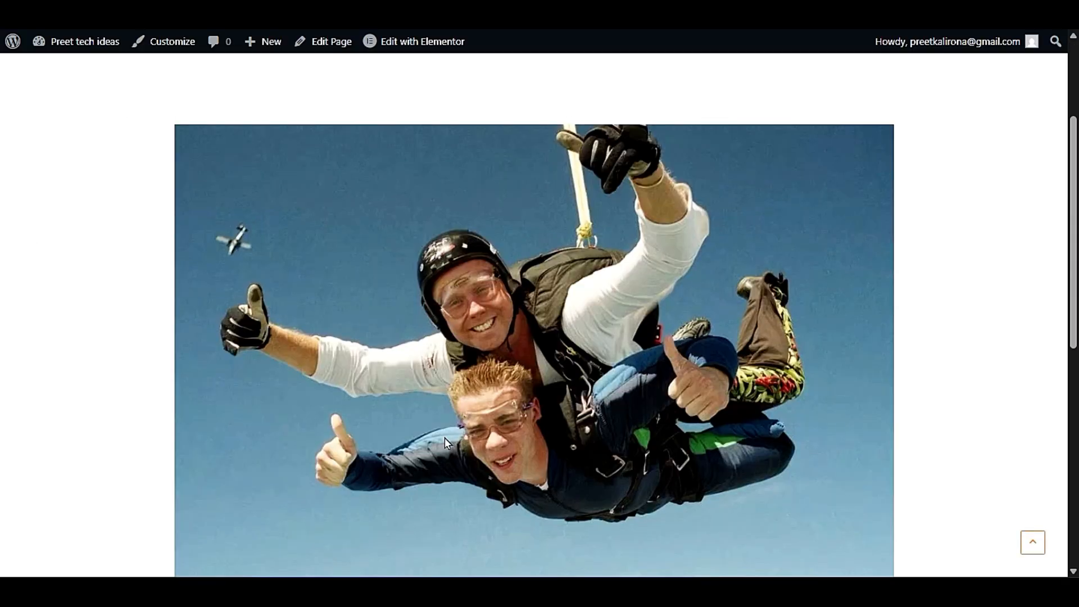
pyautogui.scroll(-3, 590, 430)
pyautogui.scroll(6, 590, 430)
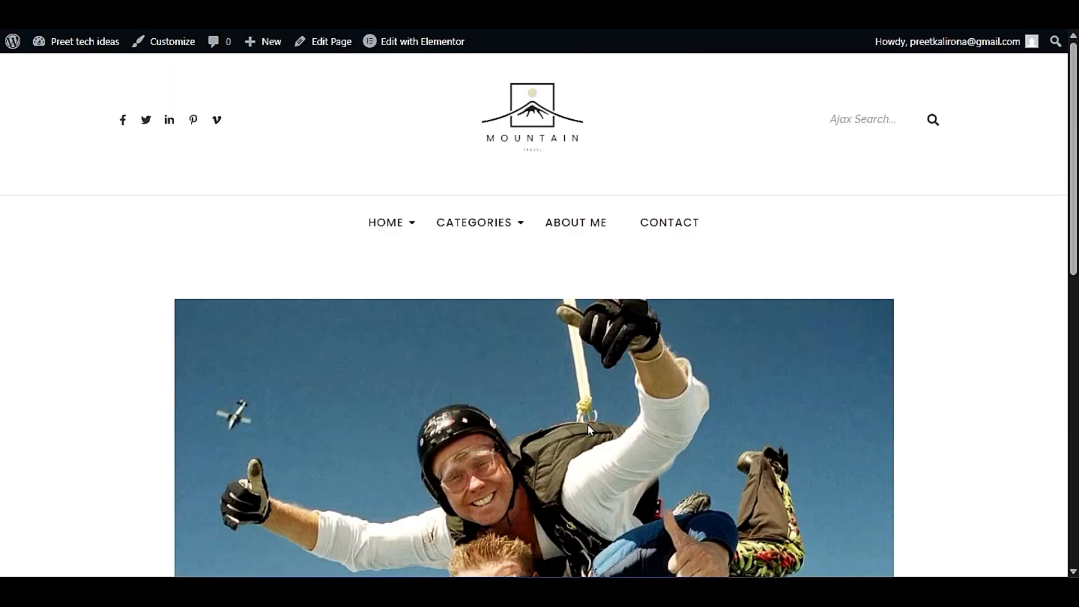
pyautogui.scroll(-9, 588, 424)
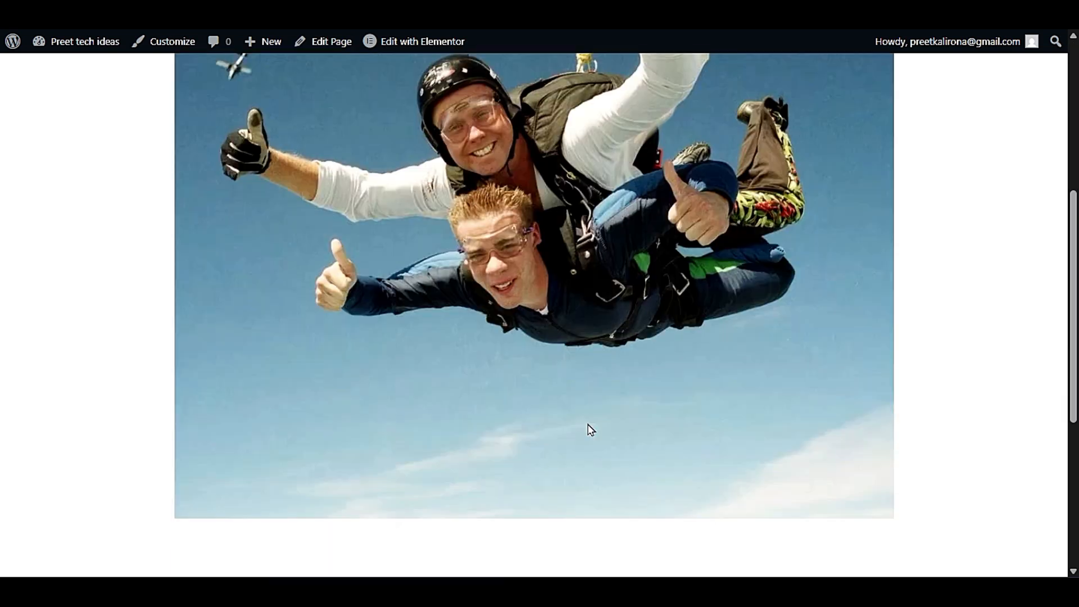
# - Add a Heading widget below the skydiving photo on the Our Services page
pyautogui.scroll(3, 590, 430)
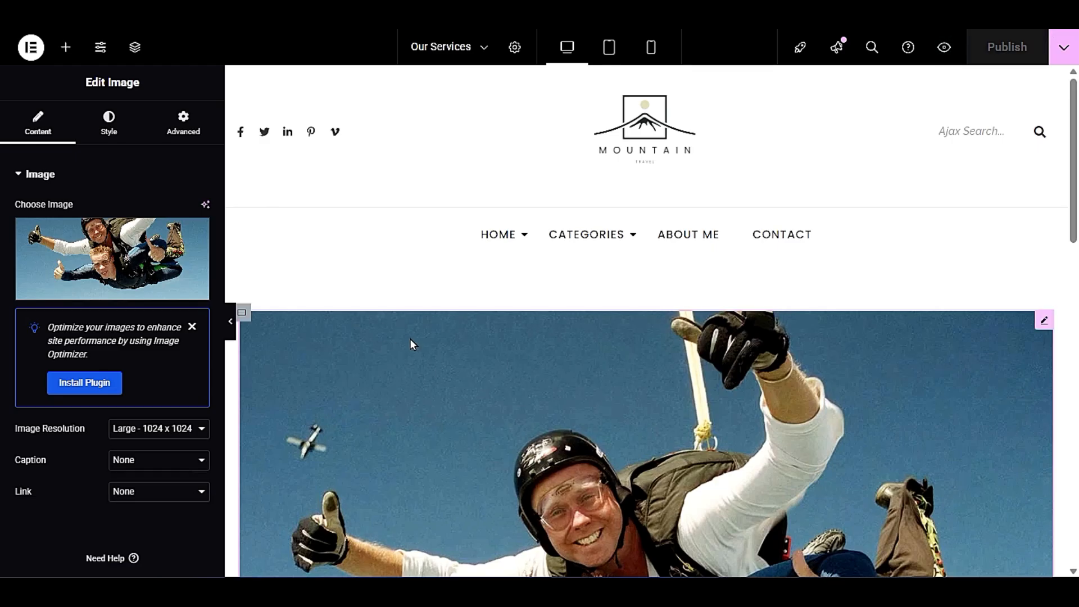
pyautogui.scroll(-6, 411, 342)
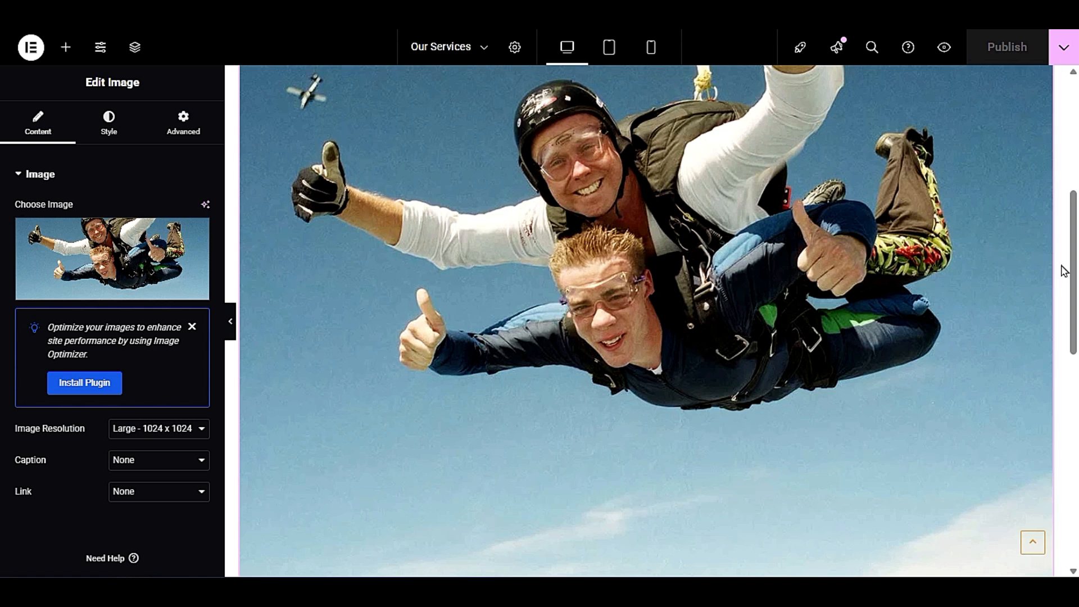
pyautogui.scroll(-6, 607, 290)
pyautogui.scroll(3, 569, 239)
pyautogui.scroll(-3, 568, 238)
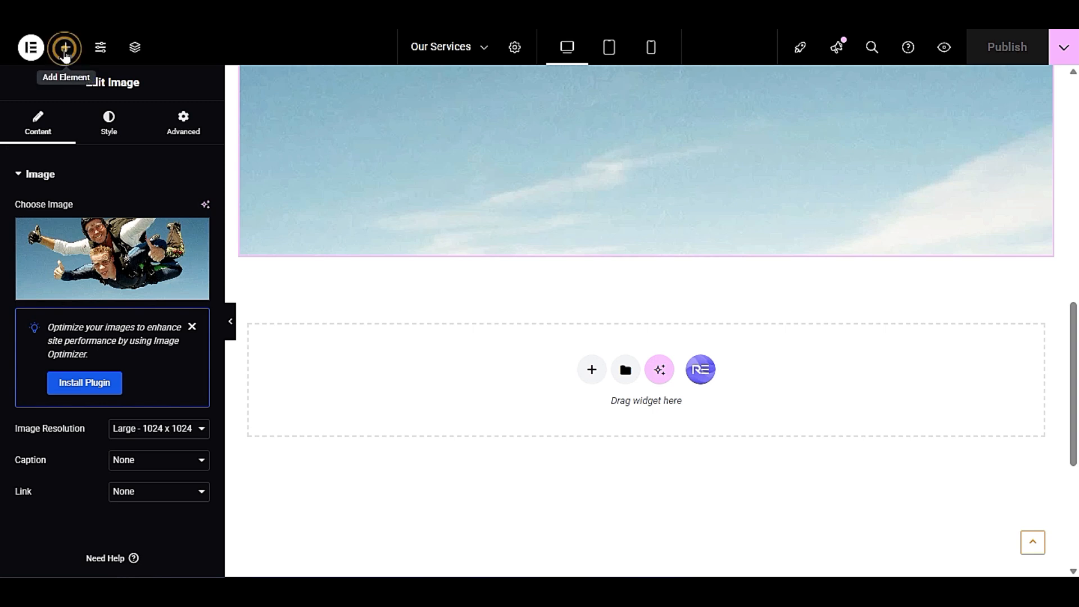
pyautogui.click(65, 50)
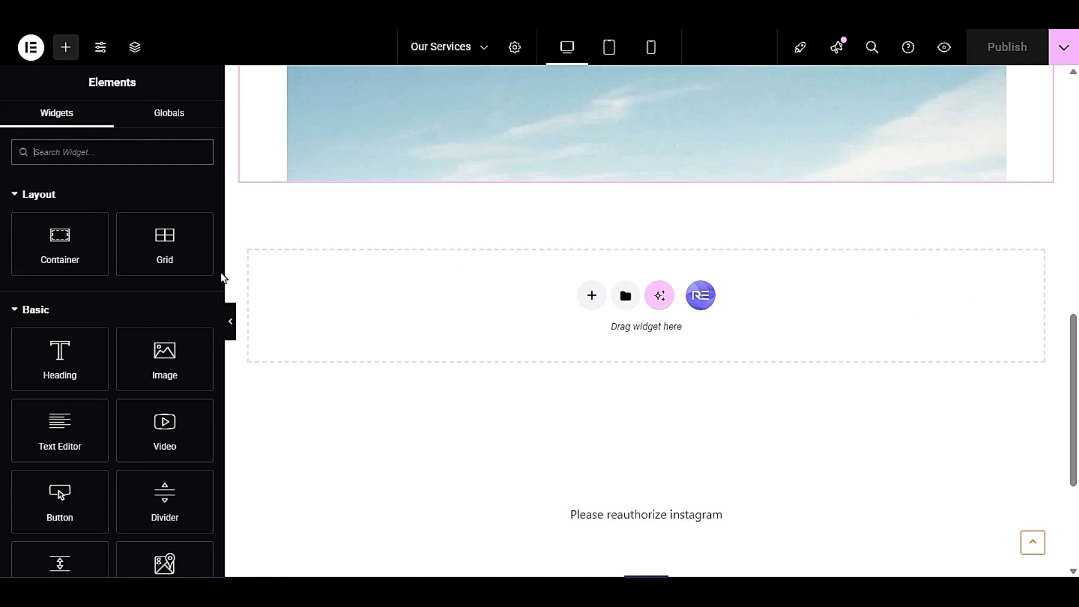
pyautogui.moveTo(50, 340); pyautogui.dragTo(493, 285)
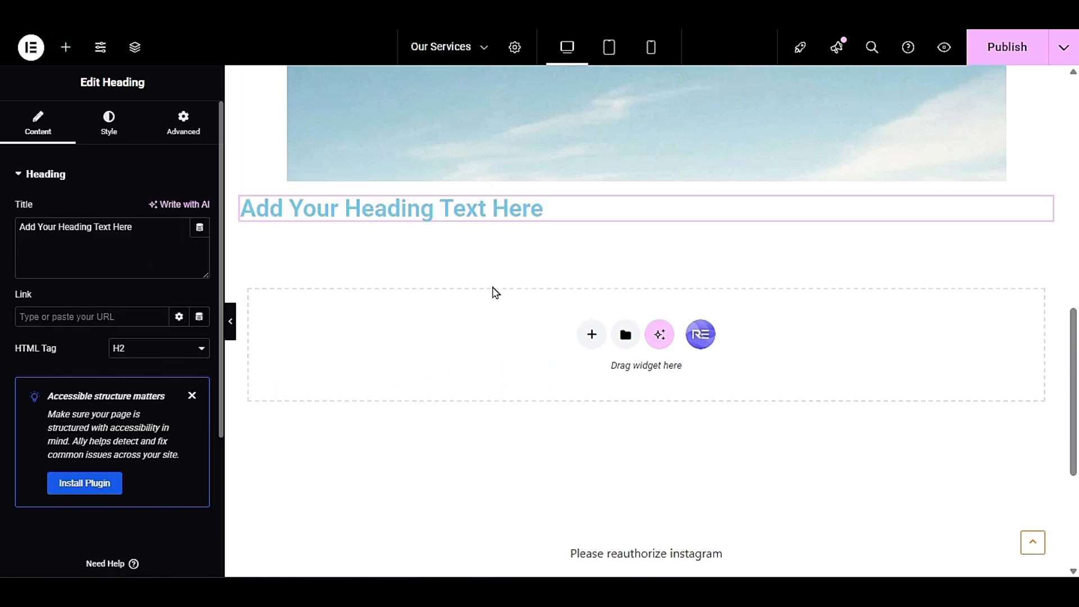
pyautogui.scroll(3, 487, 454)
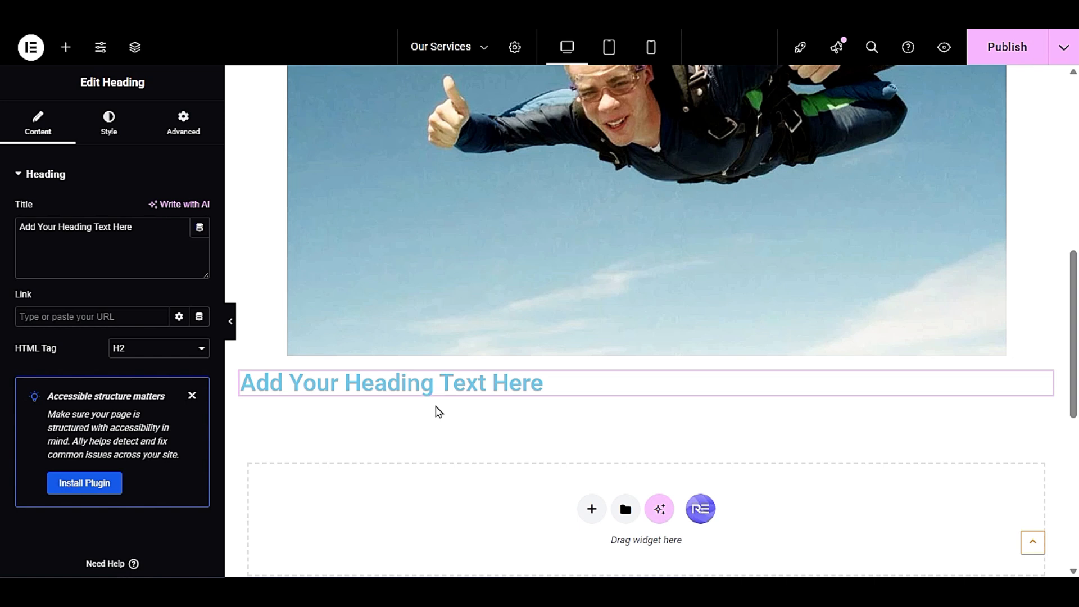
# - Unlink the heading's margin values and set its top and bottom margins to 33 px each
pyautogui.click(160, 132)
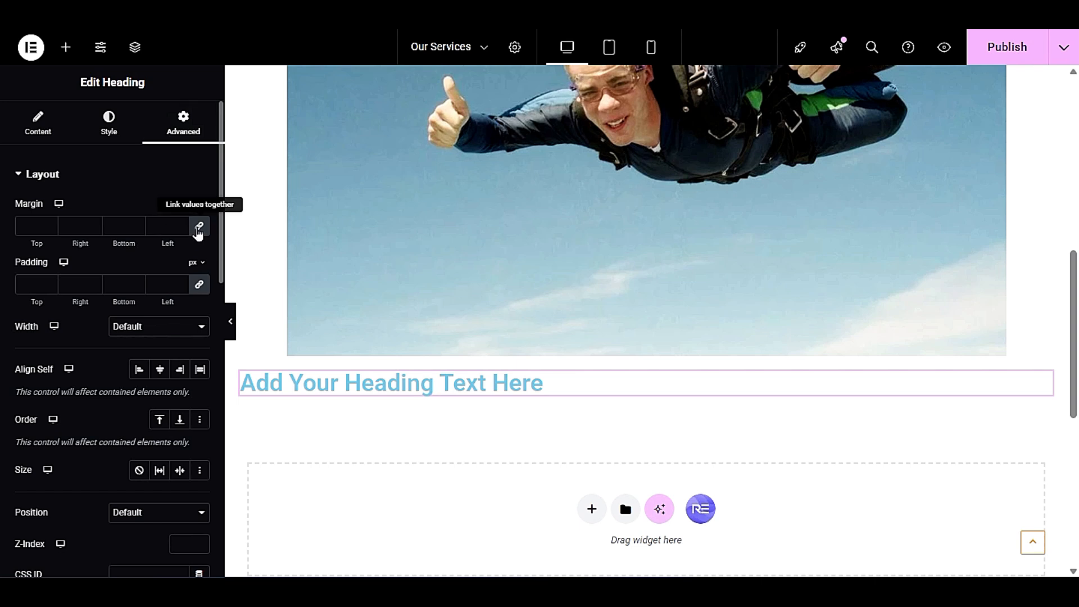
pyautogui.click(198, 231)
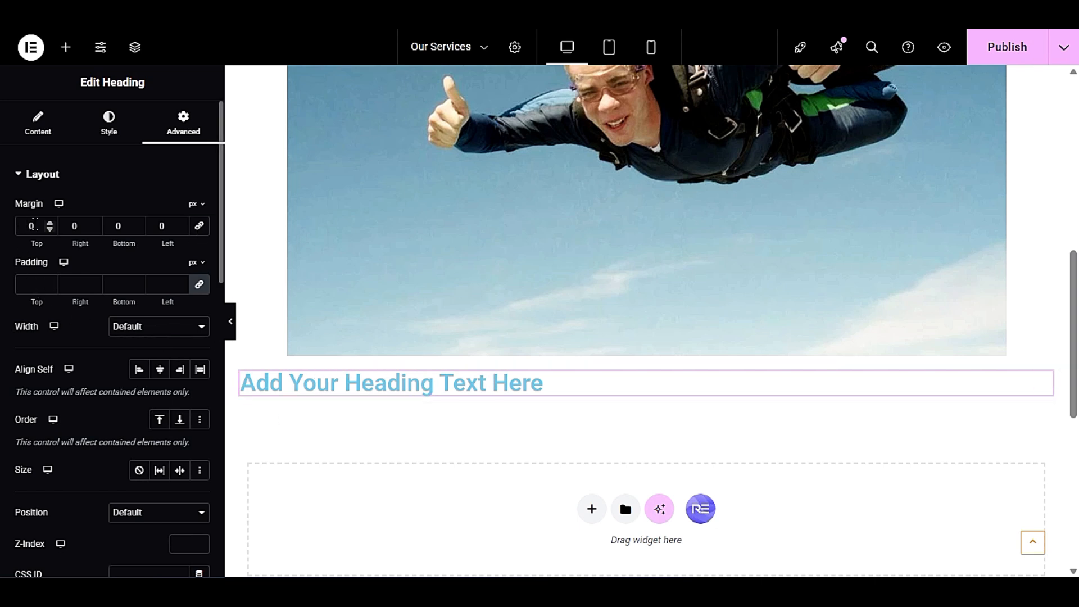
pyautogui.doubleClick(33, 225)
pyautogui.write('22')
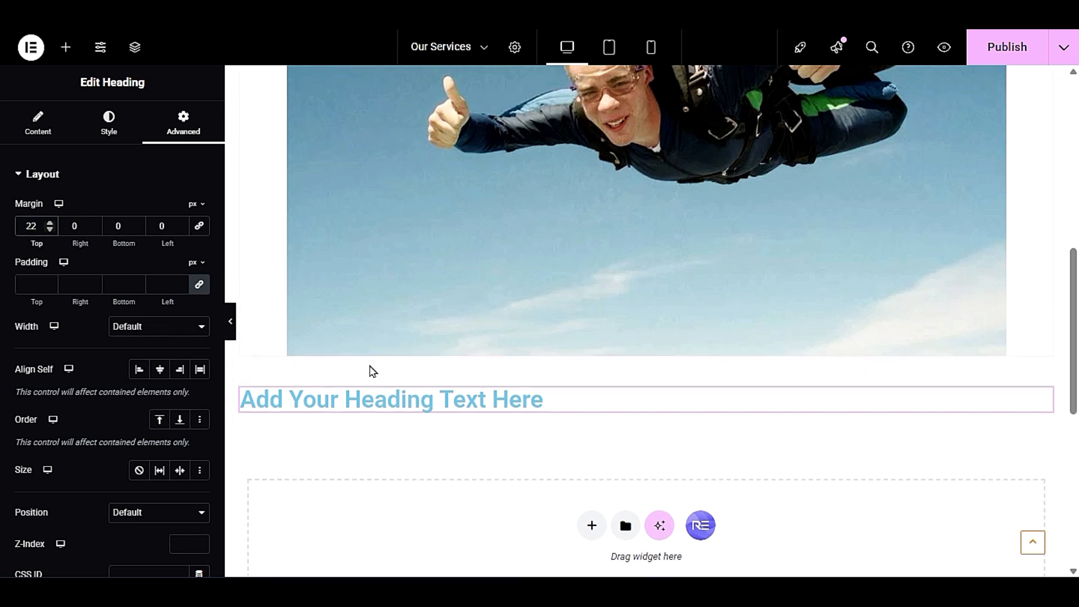
pyautogui.doubleClick(34, 226)
pyautogui.write('33')
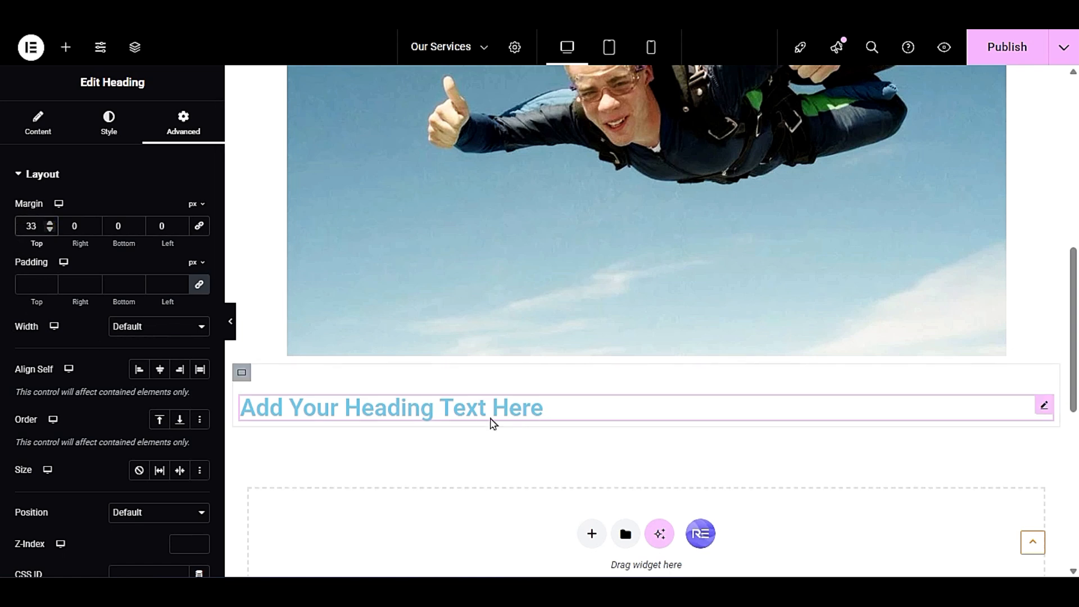
pyautogui.doubleClick(115, 225)
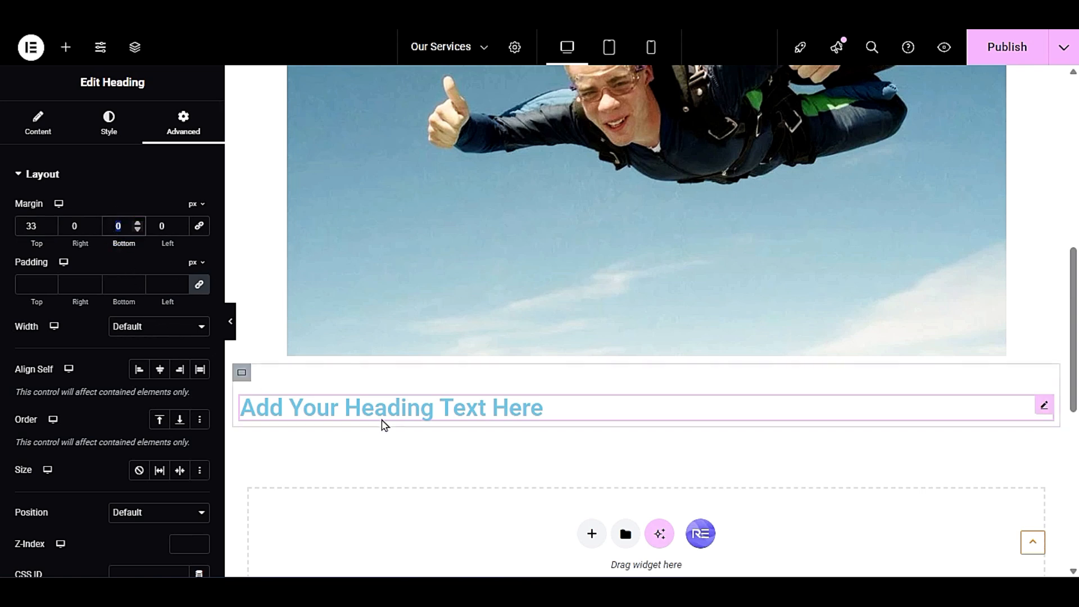
pyautogui.write('33')
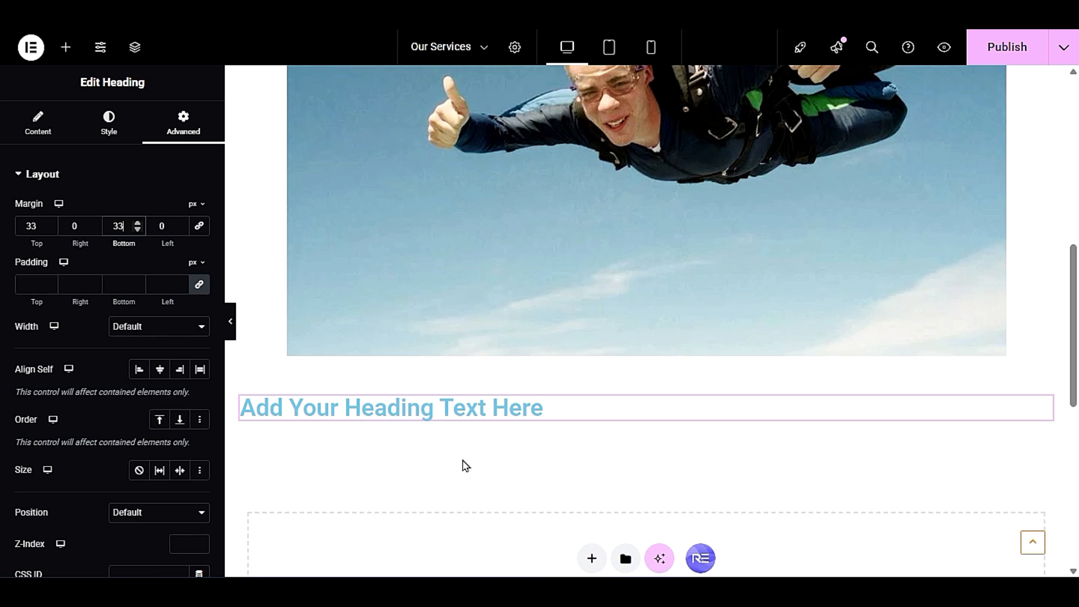
pyautogui.doubleClick(33, 226)
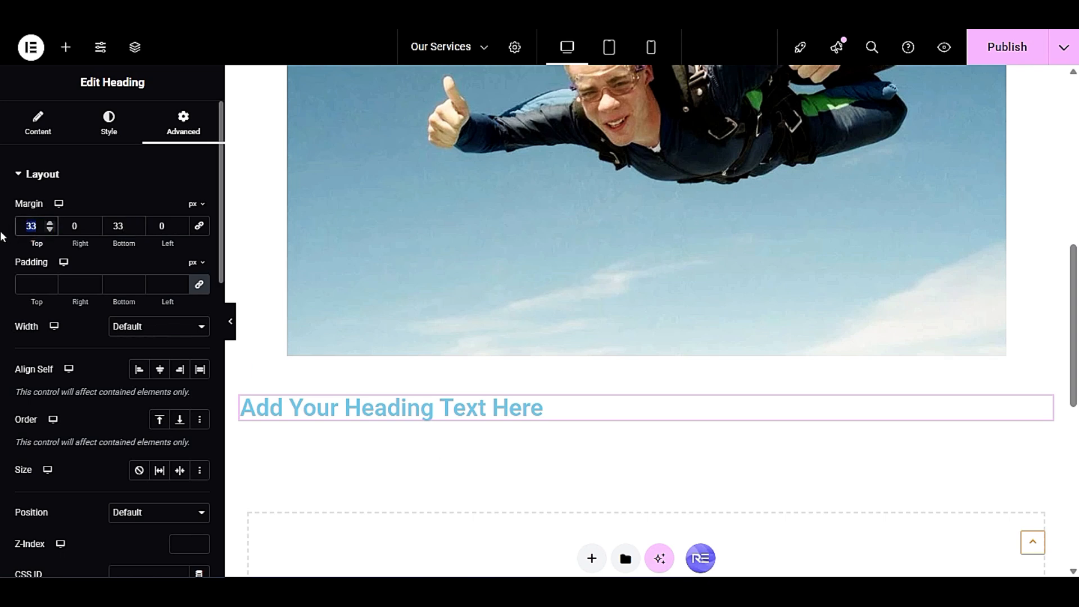
pyautogui.doubleClick(118, 226)
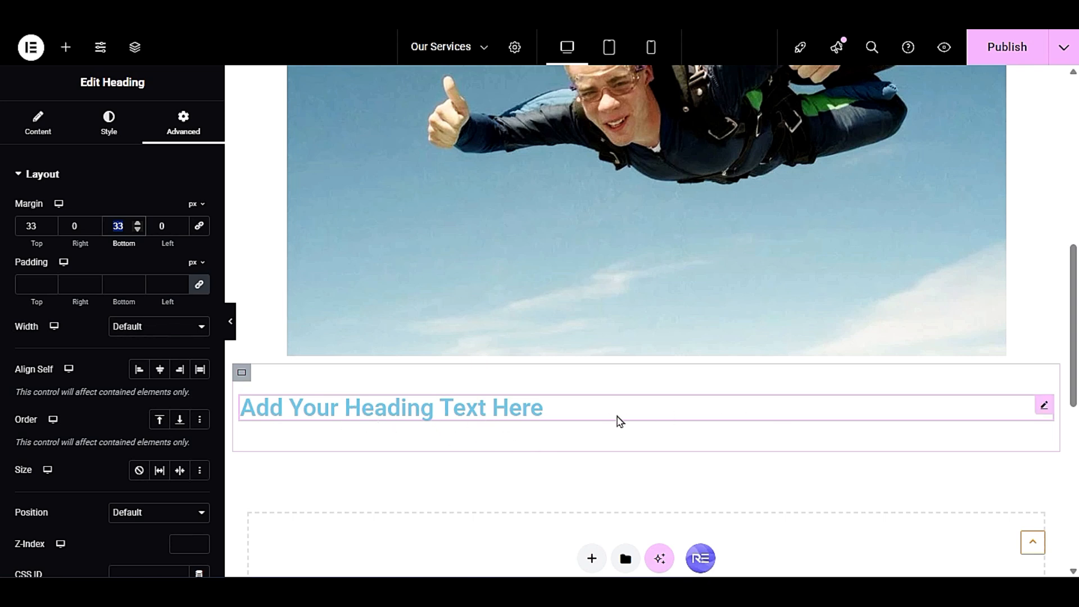
# - Center the heading below the photo and change its text color to dark gray
pyautogui.click(101, 126)
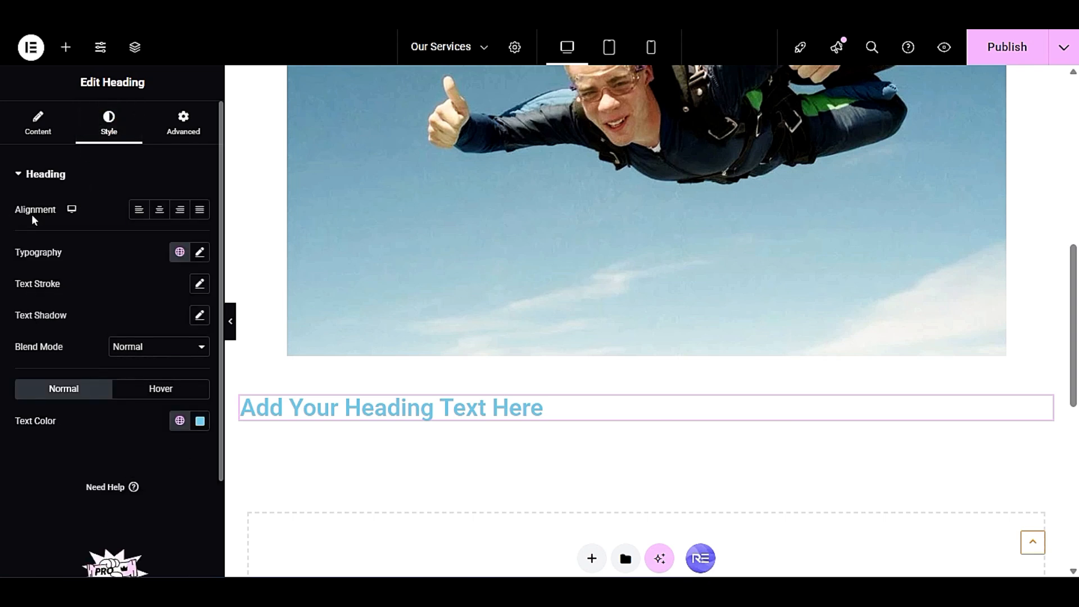
pyautogui.click(161, 211)
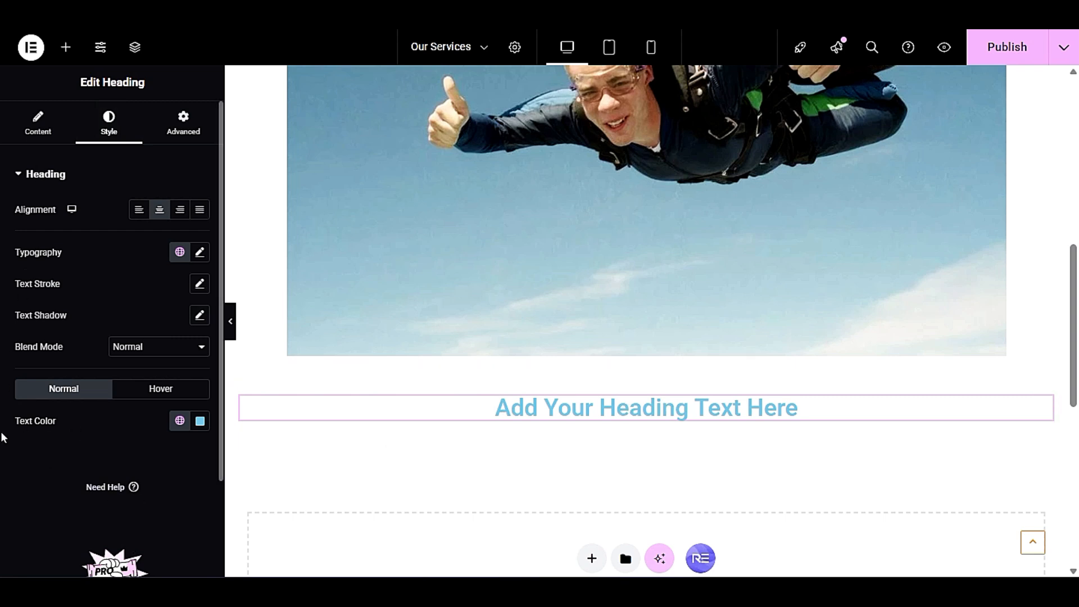
pyautogui.moveTo(8, 424); pyautogui.dragTo(62, 430)
pyautogui.click(200, 422)
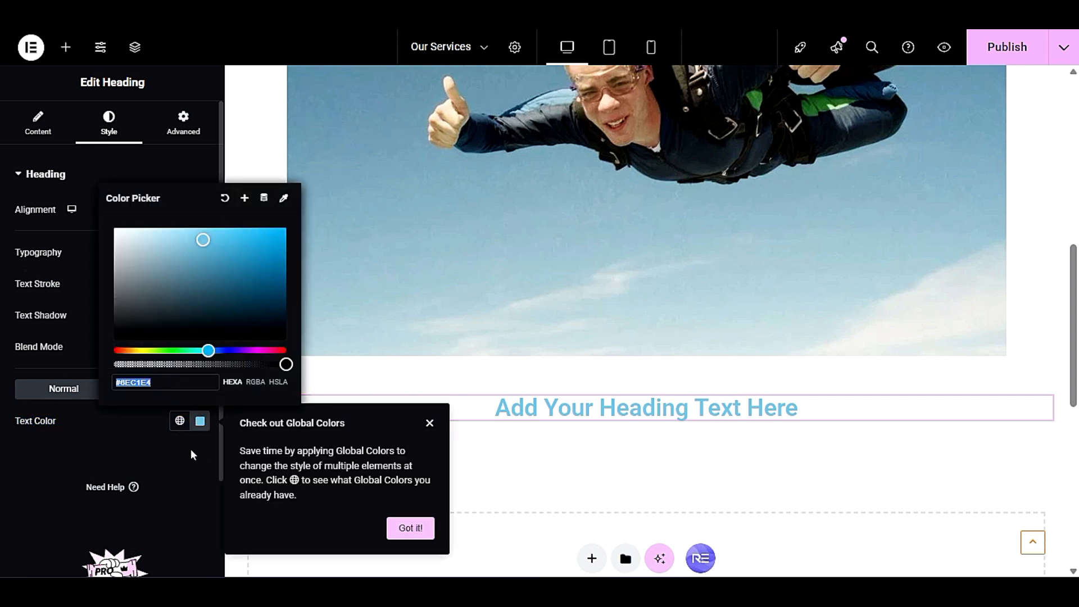
pyautogui.click(199, 423)
pyautogui.click(198, 423)
pyautogui.moveTo(152, 296); pyautogui.dragTo(115, 298)
pyautogui.click(184, 491)
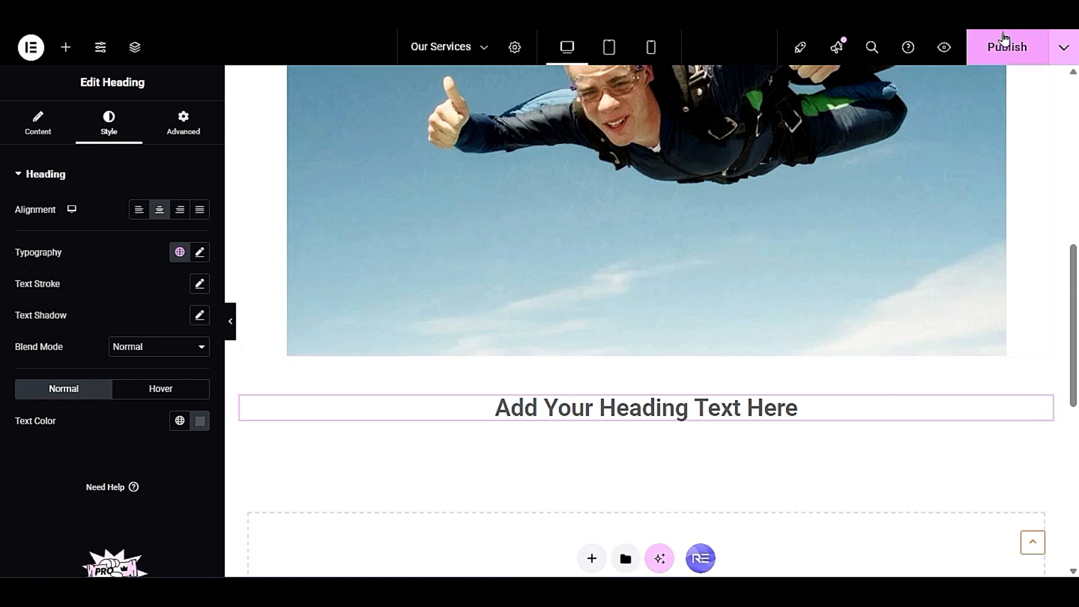
# - Publish the Our Services page and check the photo and heading on the canvas
pyautogui.click(1009, 63)
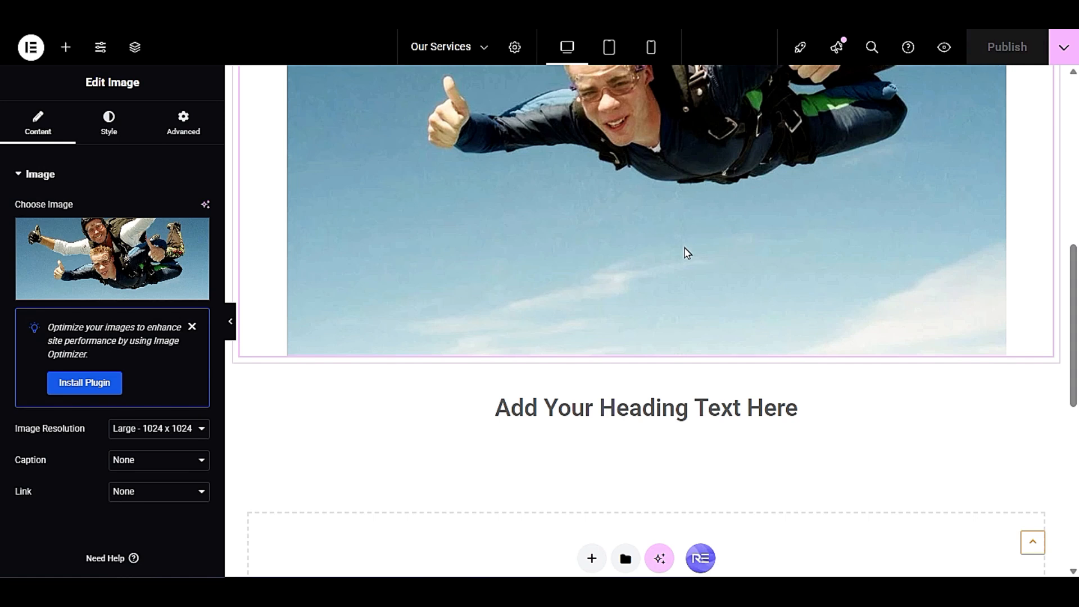
pyautogui.scroll(8, 722, 399)
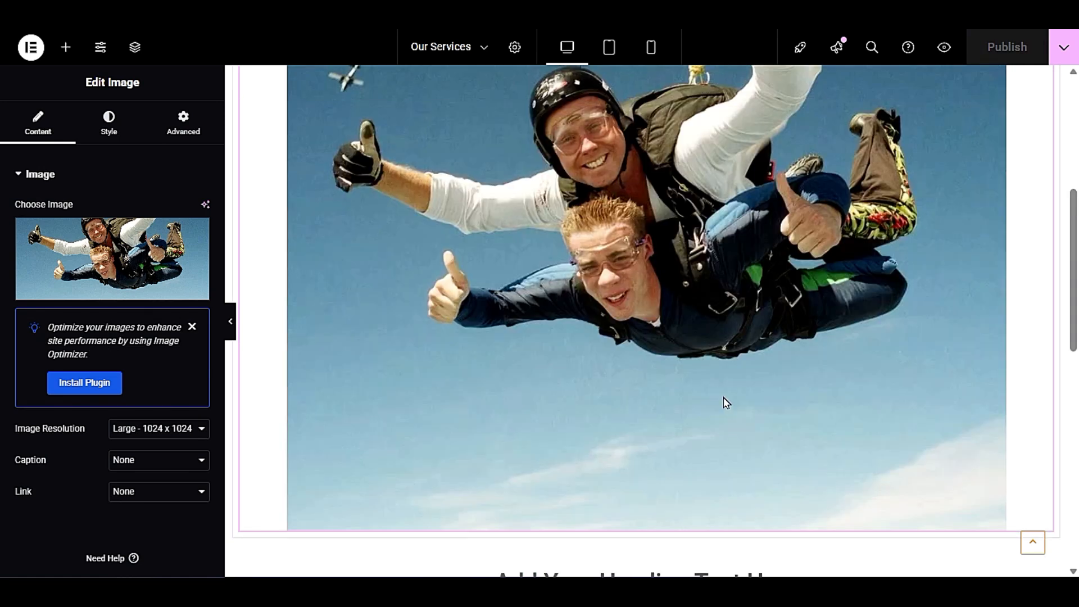
pyautogui.scroll(-5, 723, 400)
pyautogui.scroll(-3, 727, 402)
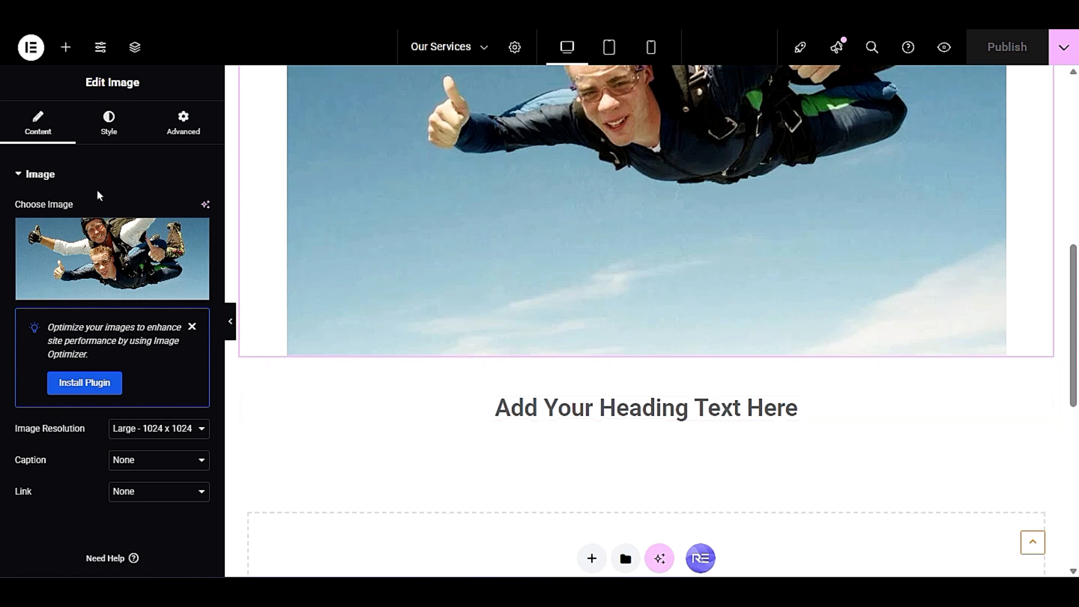
# - Find the Tabs widget among the General elements and add it below the heading
pyautogui.click(66, 47)
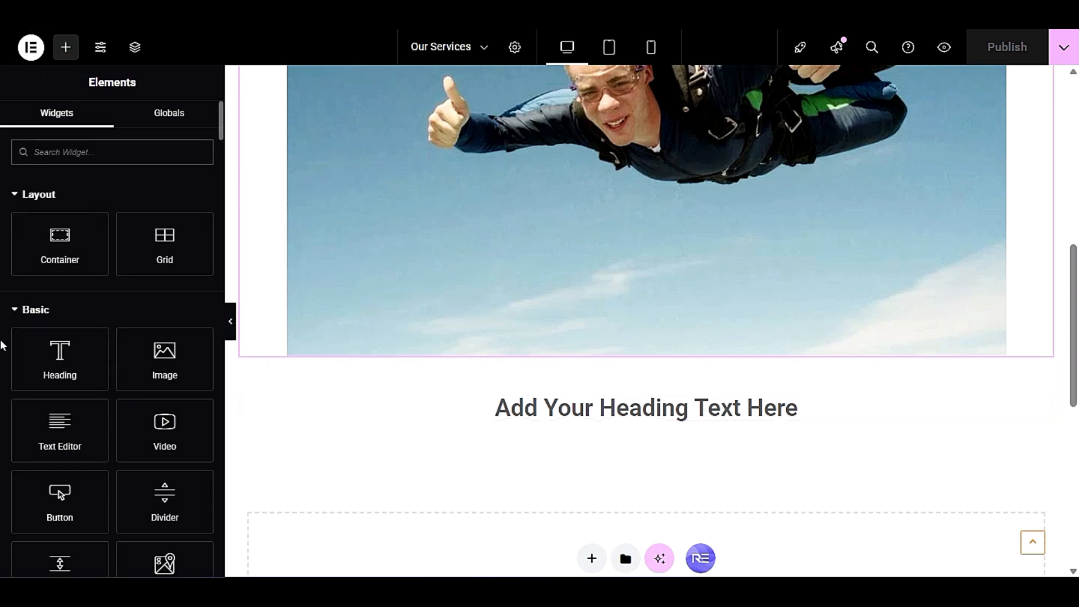
pyautogui.scroll(-6, 1, 345)
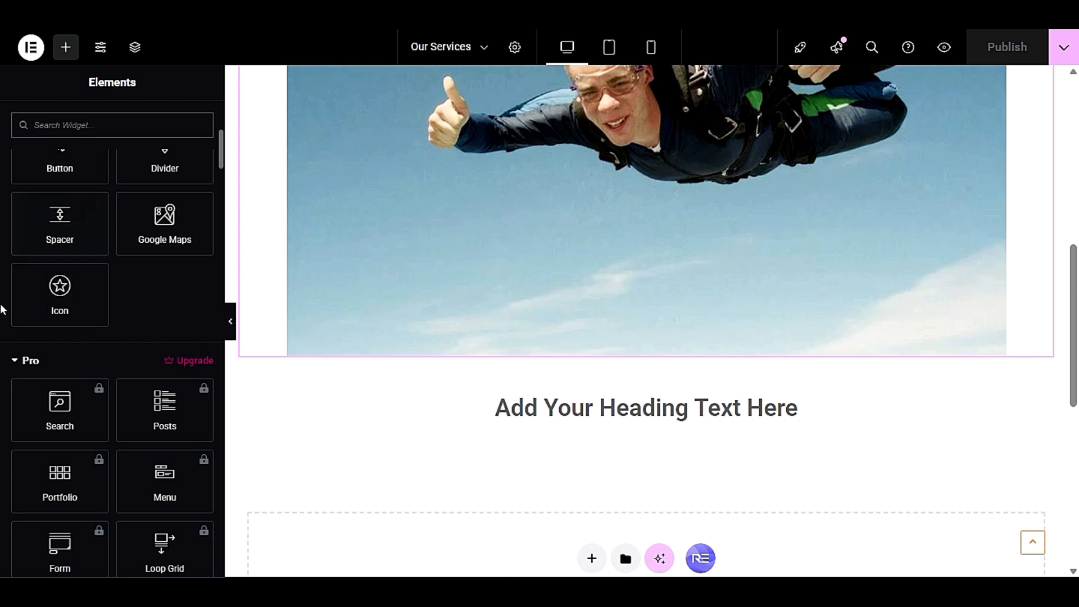
pyautogui.scroll(3, 2, 310)
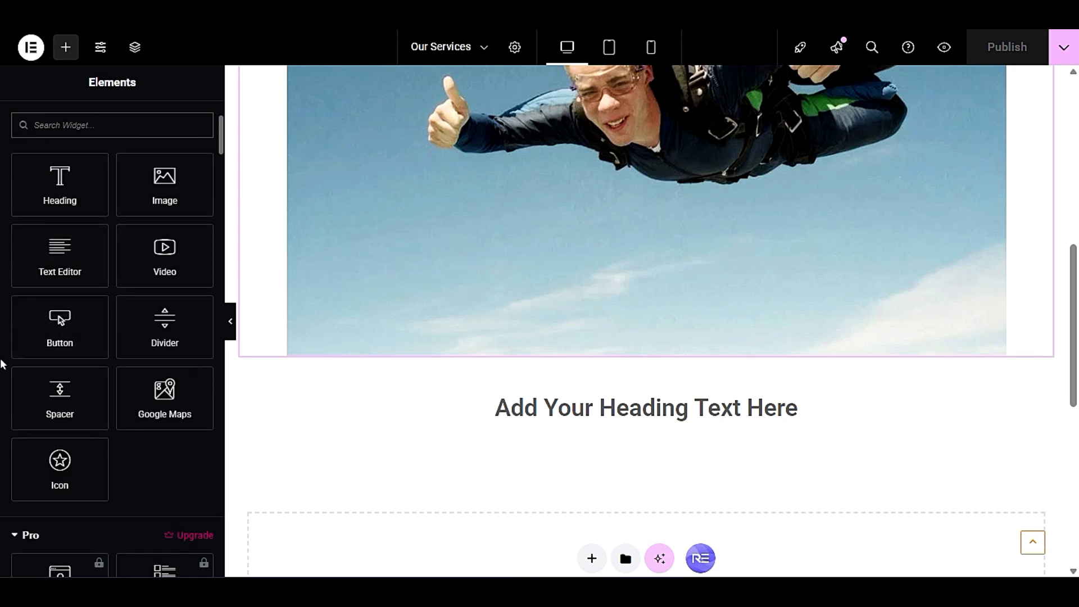
pyautogui.scroll(-3, 1, 364)
pyautogui.scroll(-12, 2, 308)
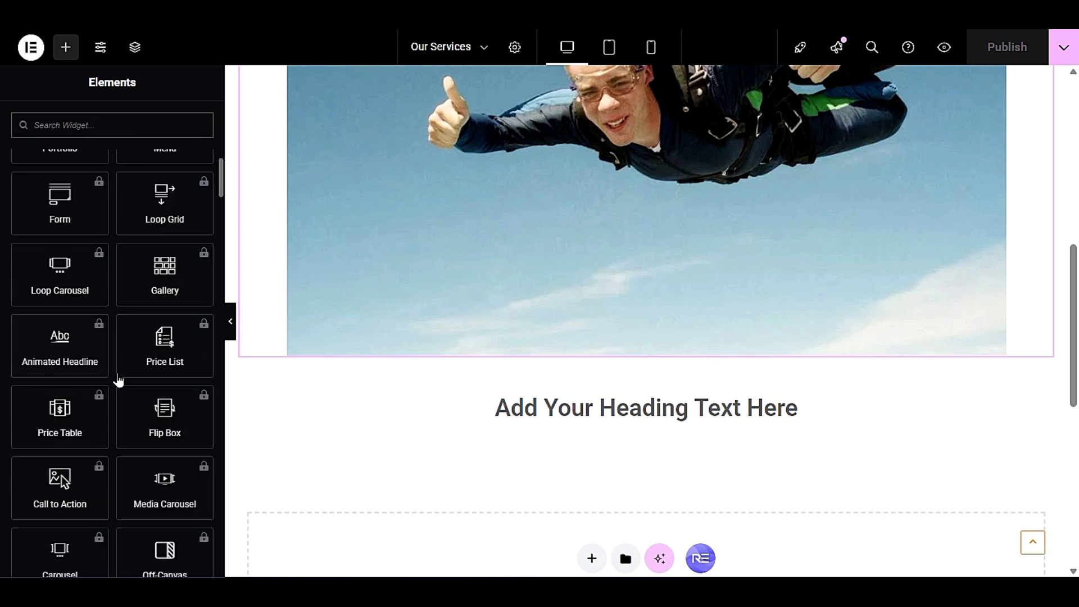
pyautogui.scroll(-5, 2, 421)
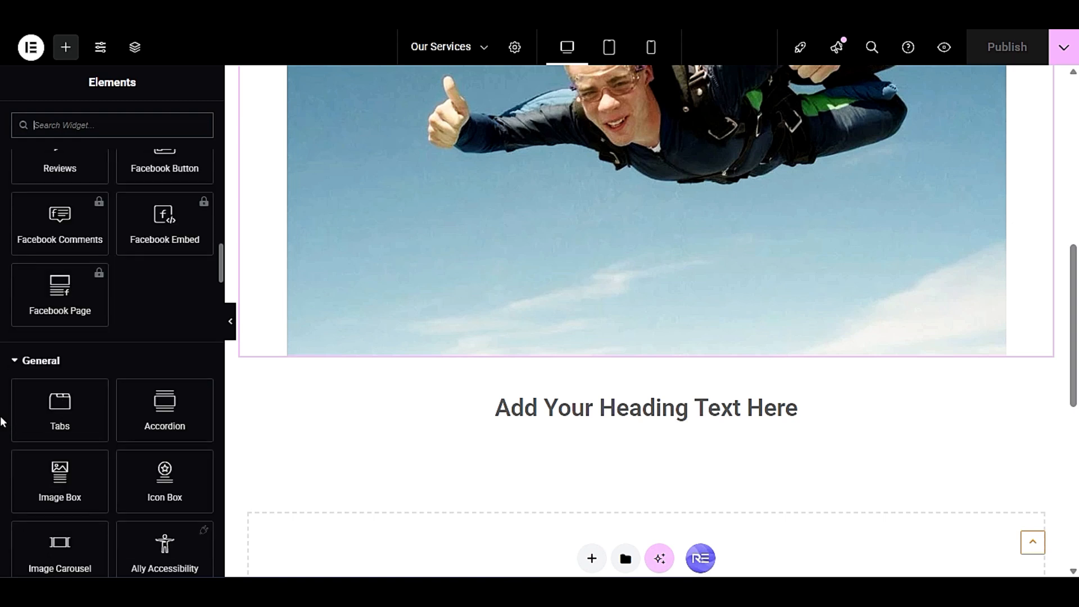
pyautogui.scroll(-3, 2, 422)
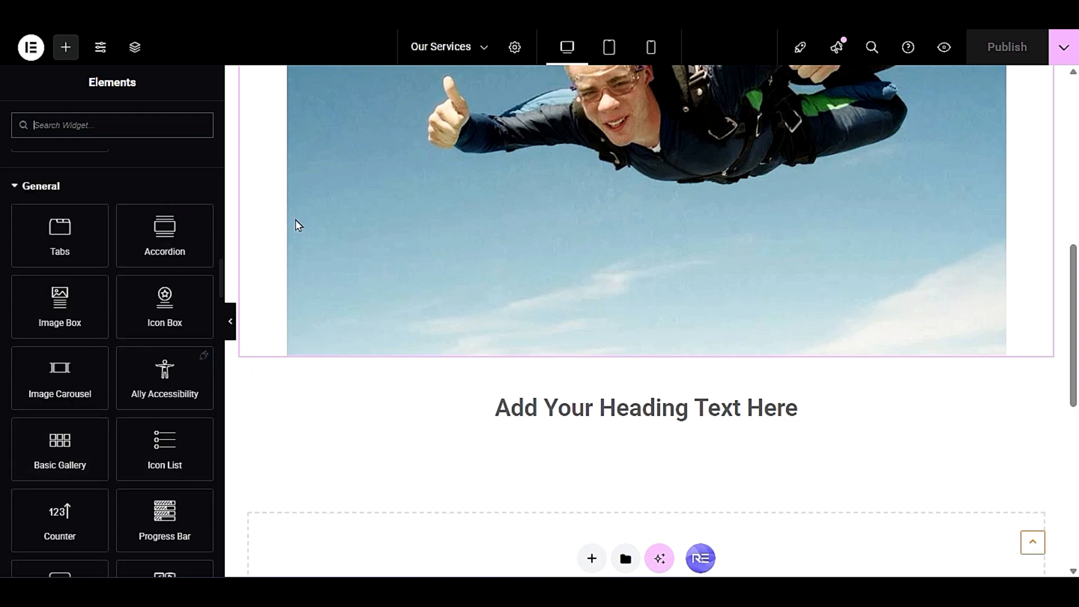
pyautogui.scroll(-3, 72, 322)
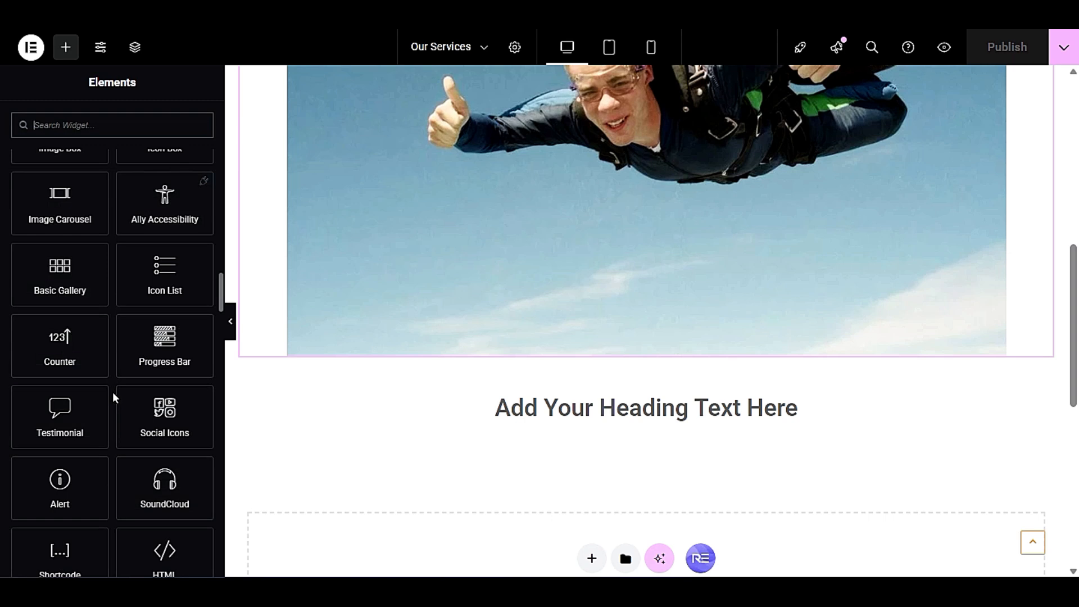
pyautogui.scroll(-3, 114, 397)
pyautogui.scroll(9, 114, 397)
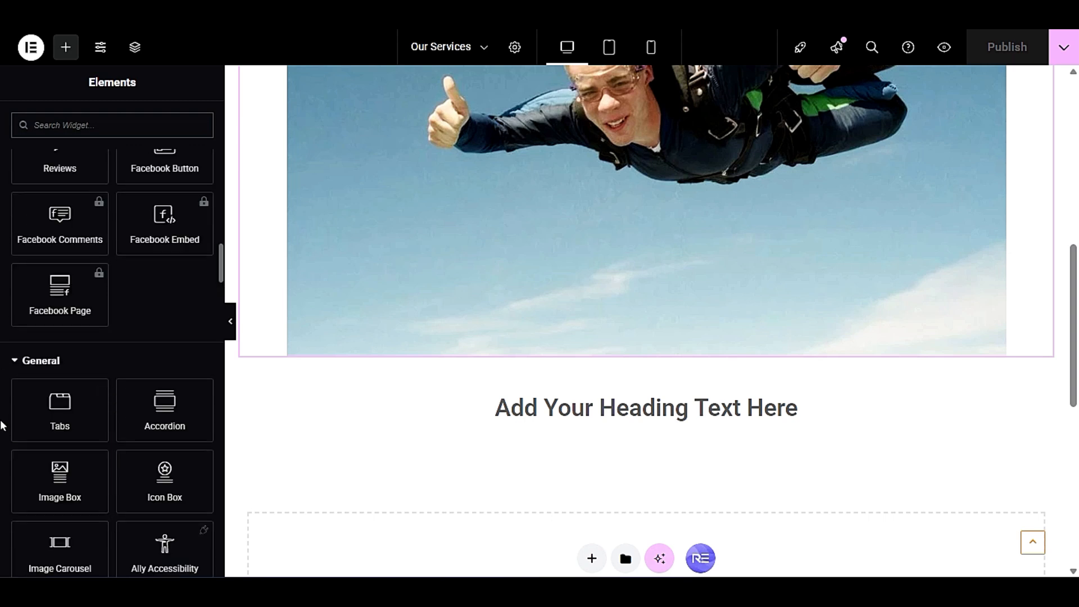
pyautogui.scroll(-3, 2, 425)
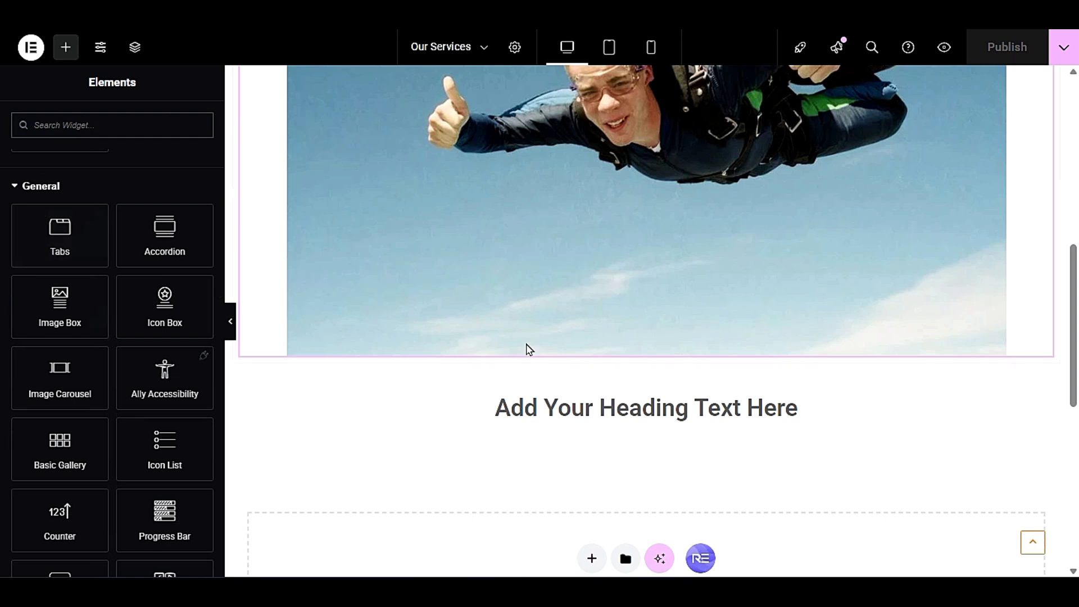
pyautogui.scroll(-3, 457, 370)
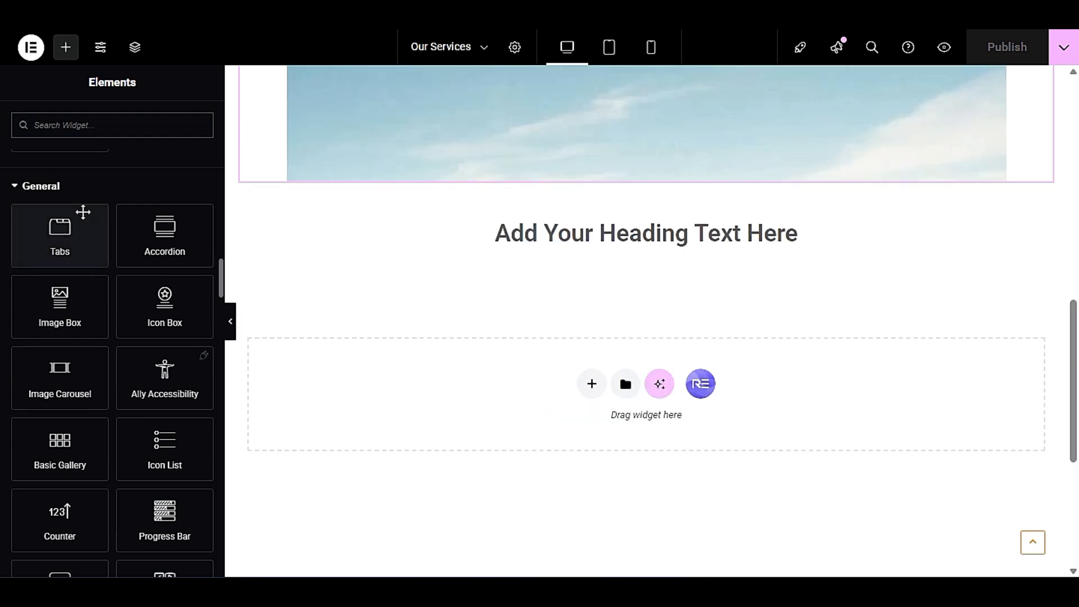
pyautogui.moveTo(70, 234); pyautogui.dragTo(517, 414)
# - Switch repeatedly among the three tabs on the canvas to examine how the Tabs widget behaves
pyautogui.click(638, 306)
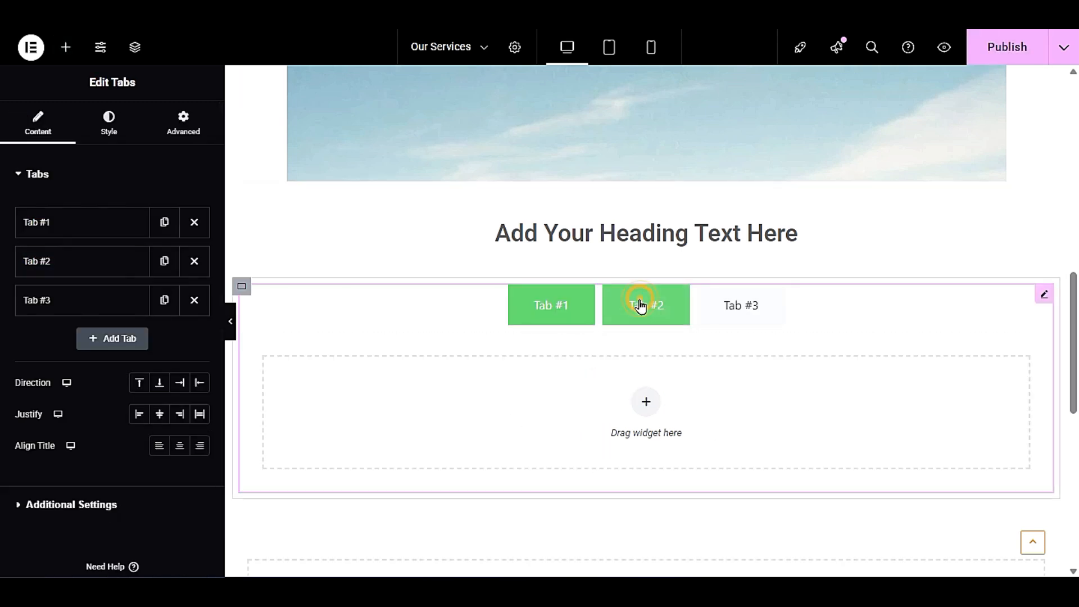
pyautogui.click(778, 321)
pyautogui.click(543, 323)
pyautogui.click(617, 307)
pyautogui.click(760, 313)
pyautogui.click(576, 314)
pyautogui.click(647, 312)
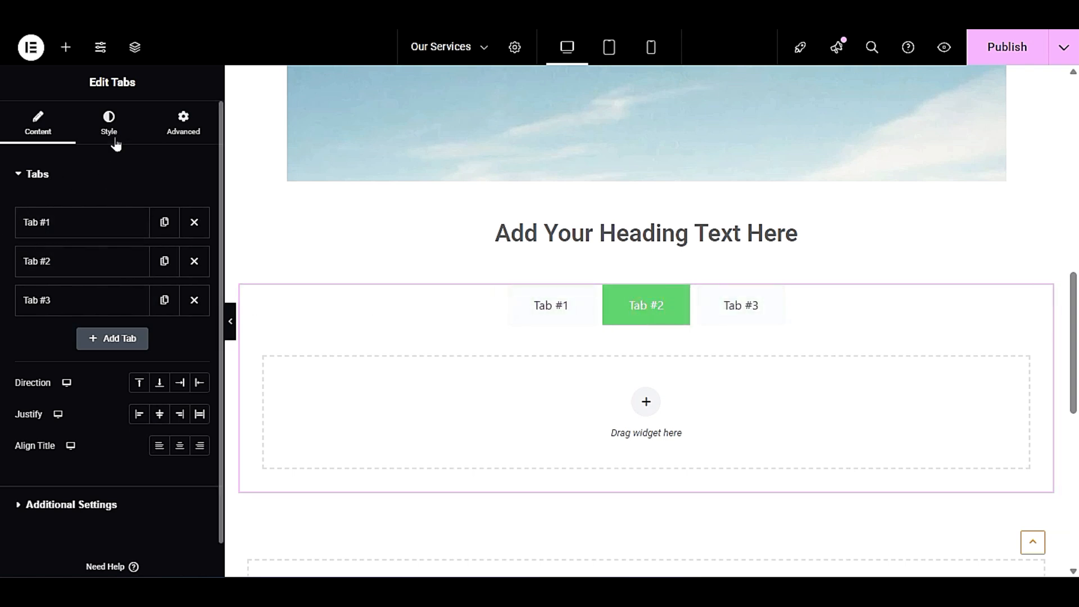
# - Rename the first tab of the Tabs widget as "First Tab"
pyautogui.click(76, 223)
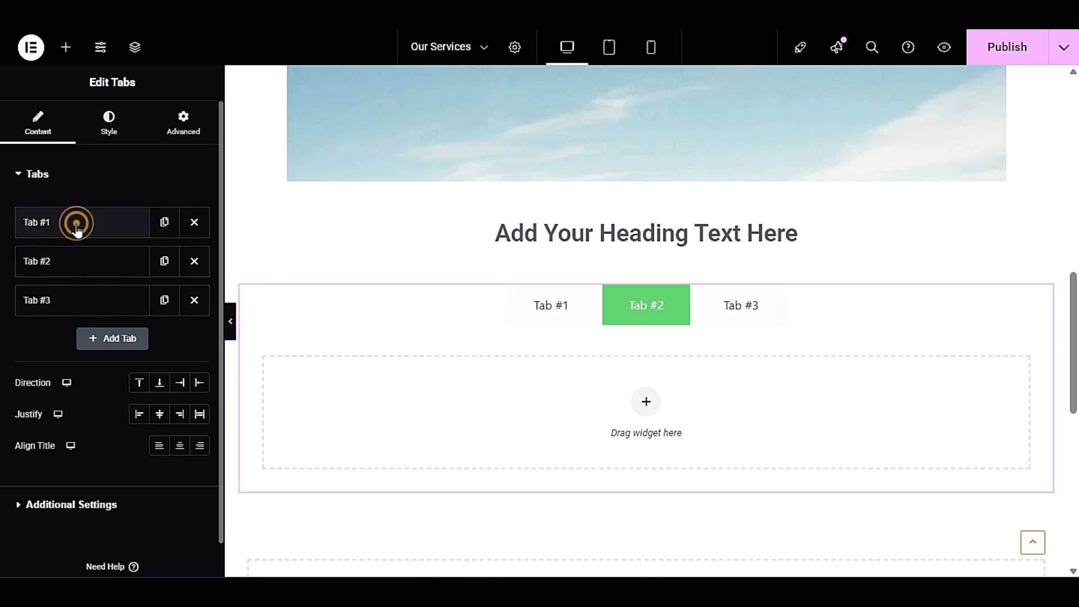
pyautogui.moveTo(64, 275); pyautogui.dragTo(18, 277)
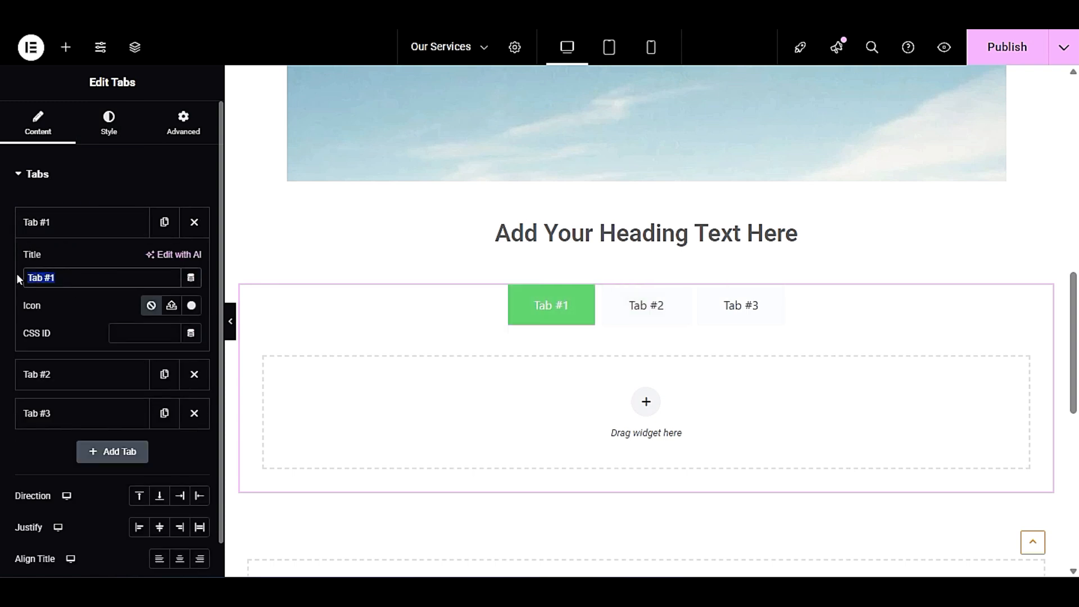
pyautogui.write('Fird')
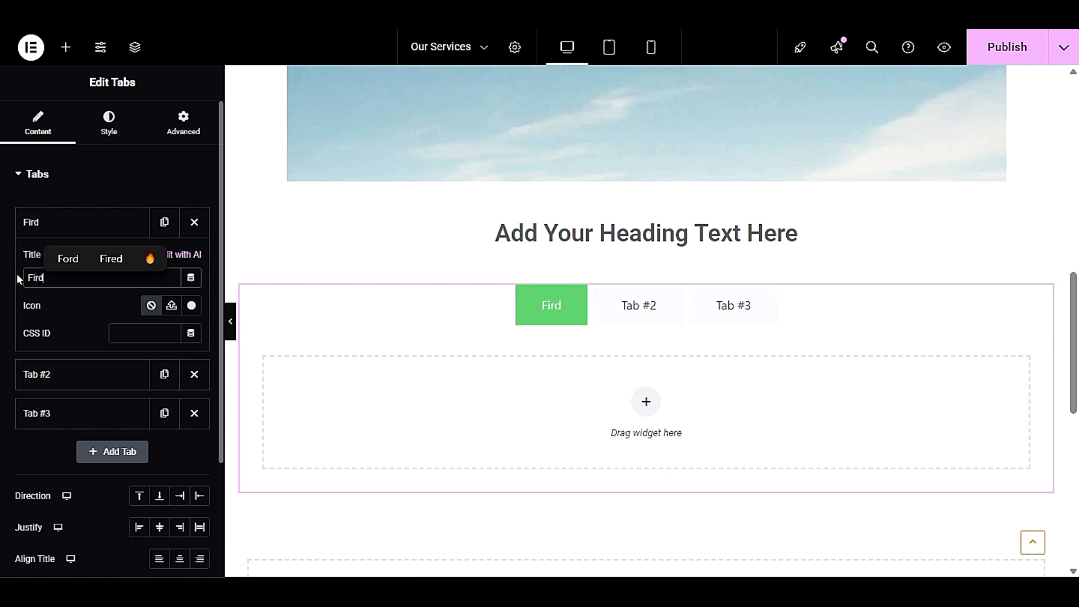
pyautogui.press('BackSpace')
pyautogui.write('st')
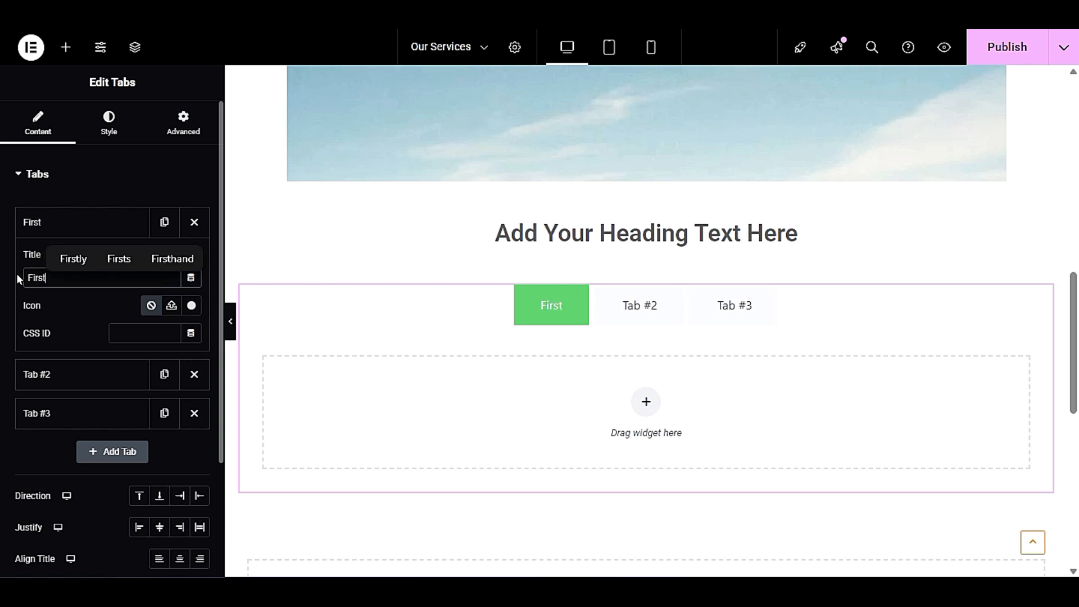
pyautogui.write(' Tab')
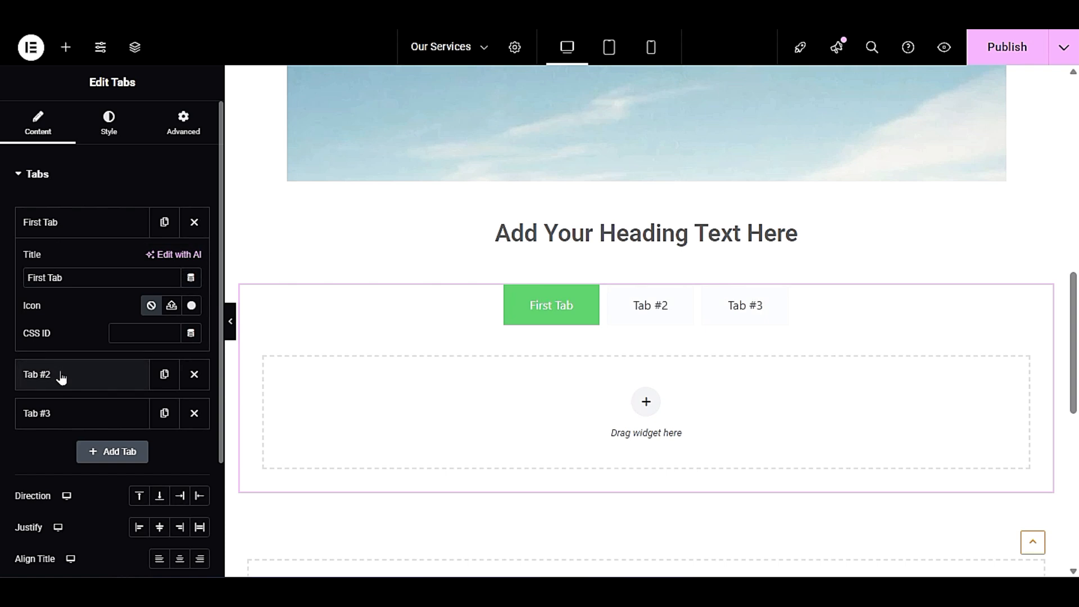
pyautogui.click(73, 224)
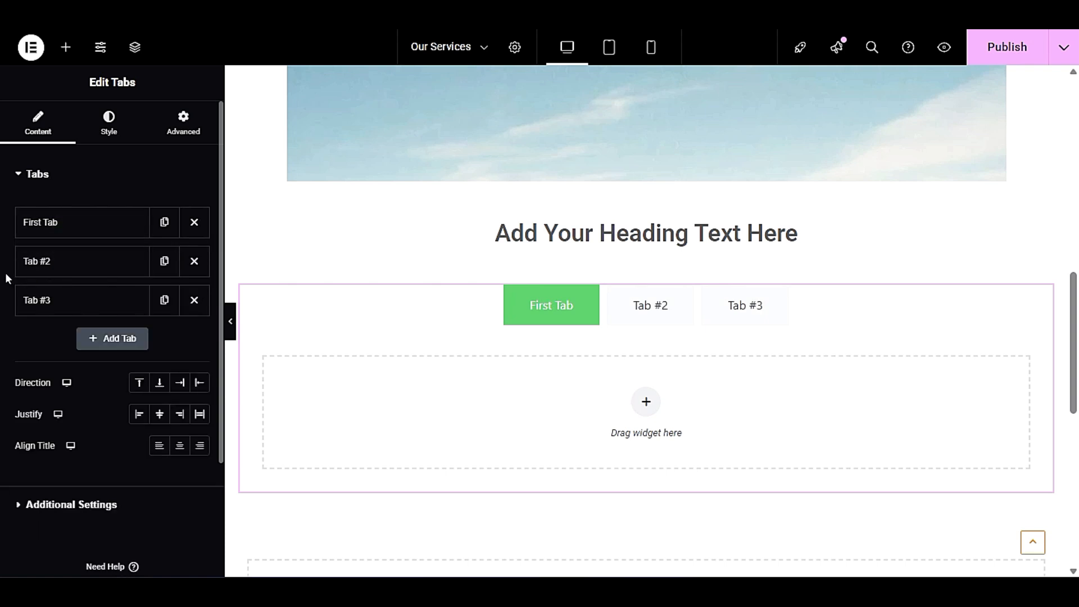
# - Inspect the second tab's title setting and switch between the first and second tabs on the canvas
pyautogui.click(53, 259)
pyautogui.tripleClick(81, 313)
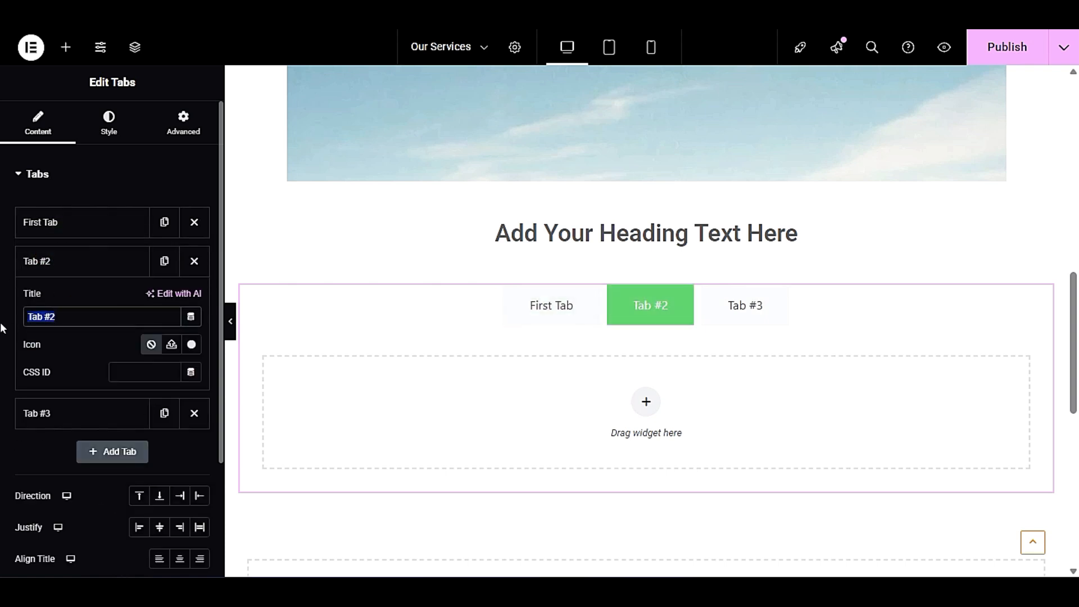
pyautogui.click(73, 265)
pyautogui.click(575, 320)
pyautogui.click(632, 308)
pyautogui.click(639, 320)
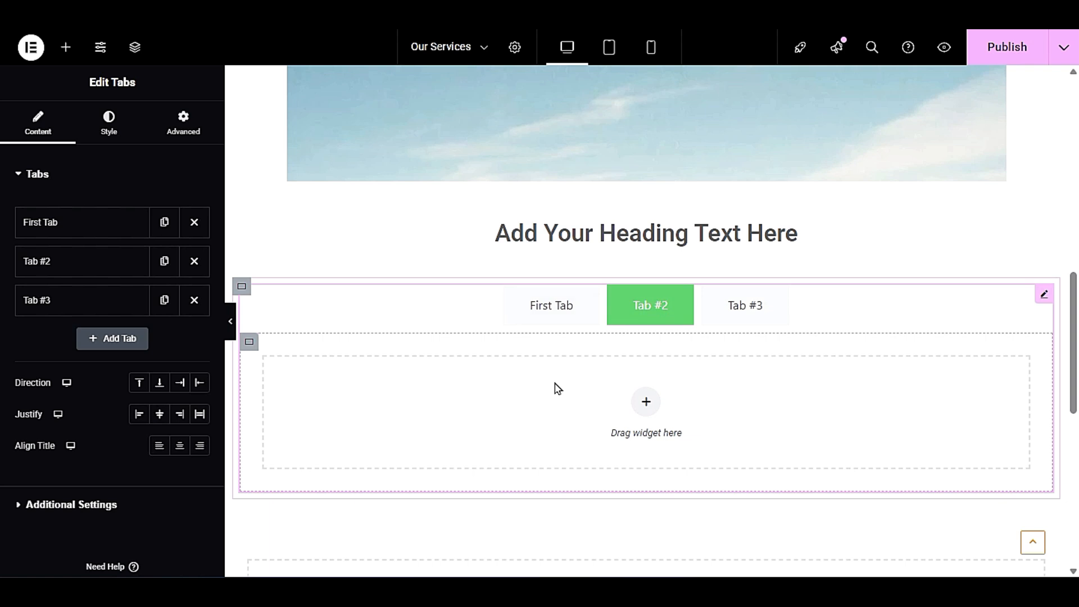
# - Add a Text Editor widget between the heading and the tabs and select its placeholder text
pyautogui.scroll(10, 557, 405)
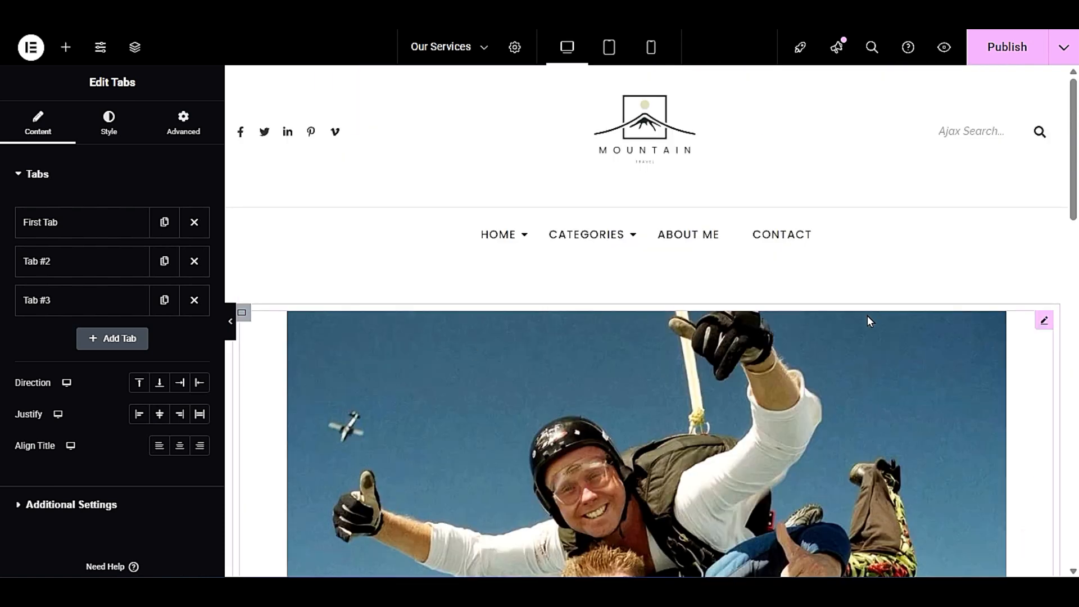
pyautogui.scroll(-8, 868, 316)
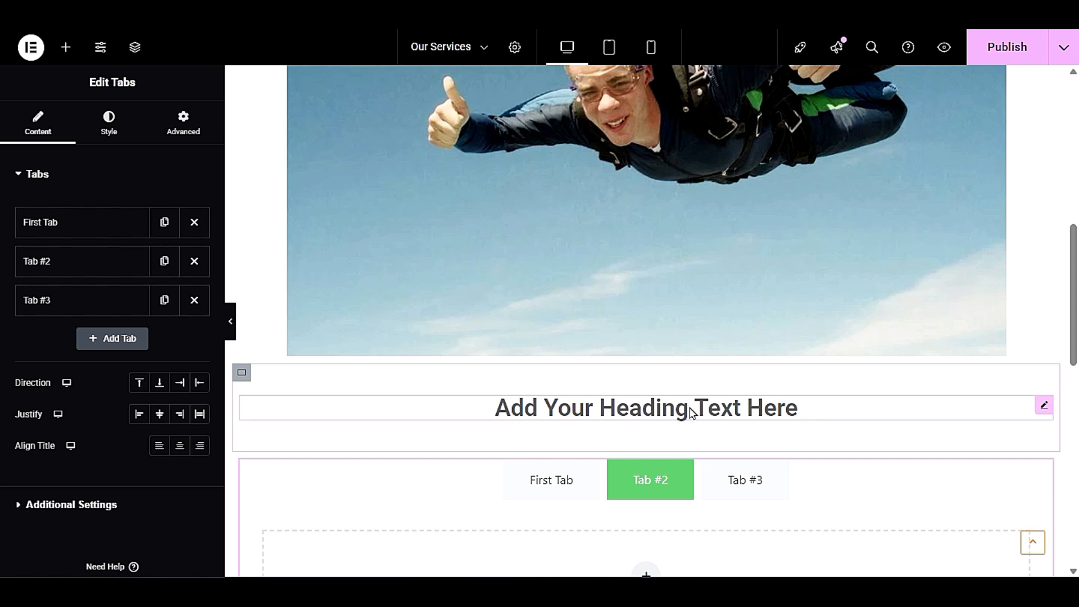
pyautogui.click(66, 48)
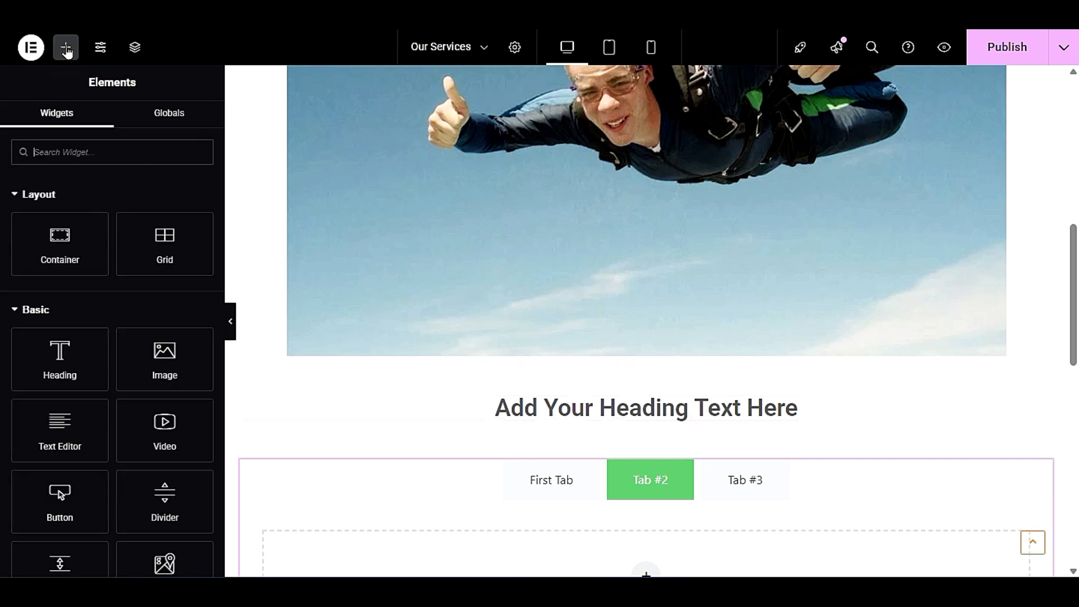
pyautogui.scroll(-3, 466, 393)
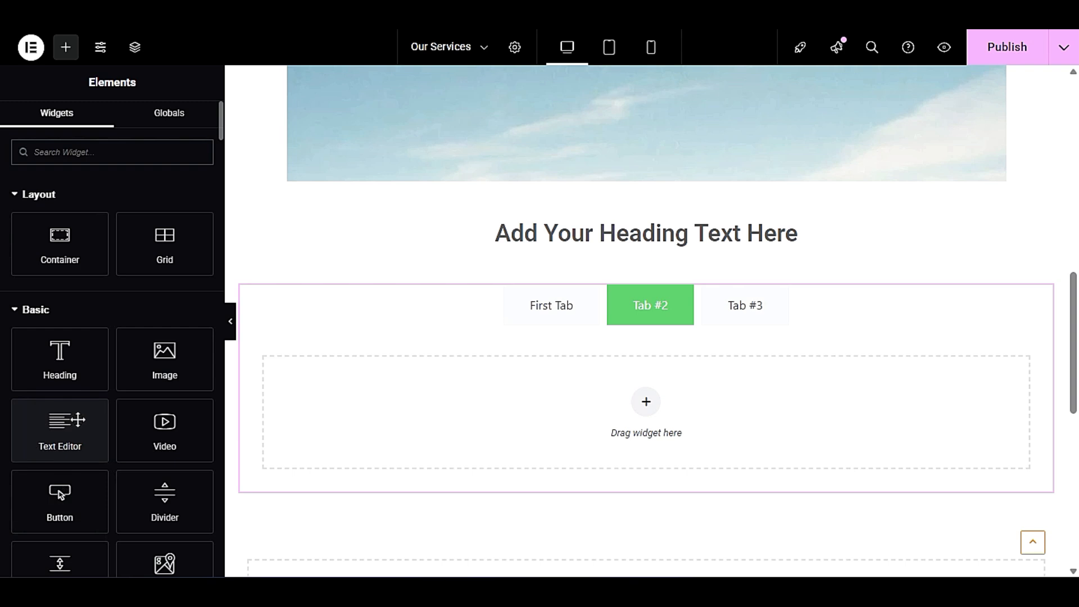
pyautogui.moveTo(53, 423); pyautogui.dragTo(667, 237)
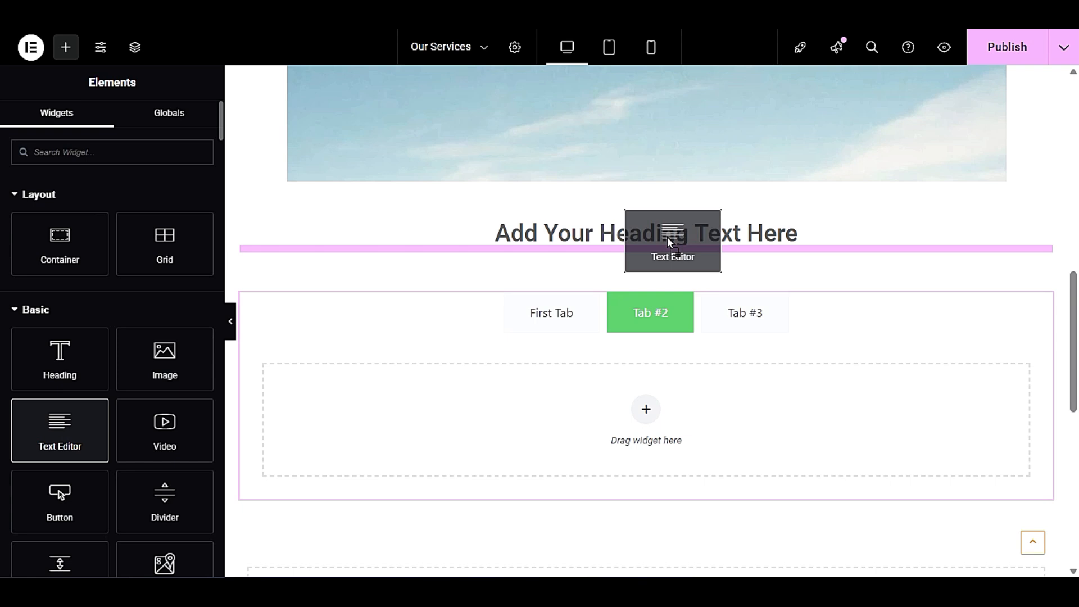
pyautogui.moveTo(667, 238)
pyautogui.mouseDown()
pyautogui.moveTo(600, 262)
pyautogui.moveTo(633, 243)
pyautogui.moveTo(628, 266)
pyautogui.moveTo(646, 234)
pyautogui.moveTo(650, 246)
pyautogui.moveTo(670, 190)
pyautogui.moveTo(676, 326)
pyautogui.moveTo(693, 232)
pyautogui.moveTo(695, 250)
pyautogui.moveTo(646, 248)
pyautogui.moveTo(737, 236)
pyautogui.moveTo(567, 247)
pyautogui.moveTo(662, 237)
pyautogui.mouseUp()
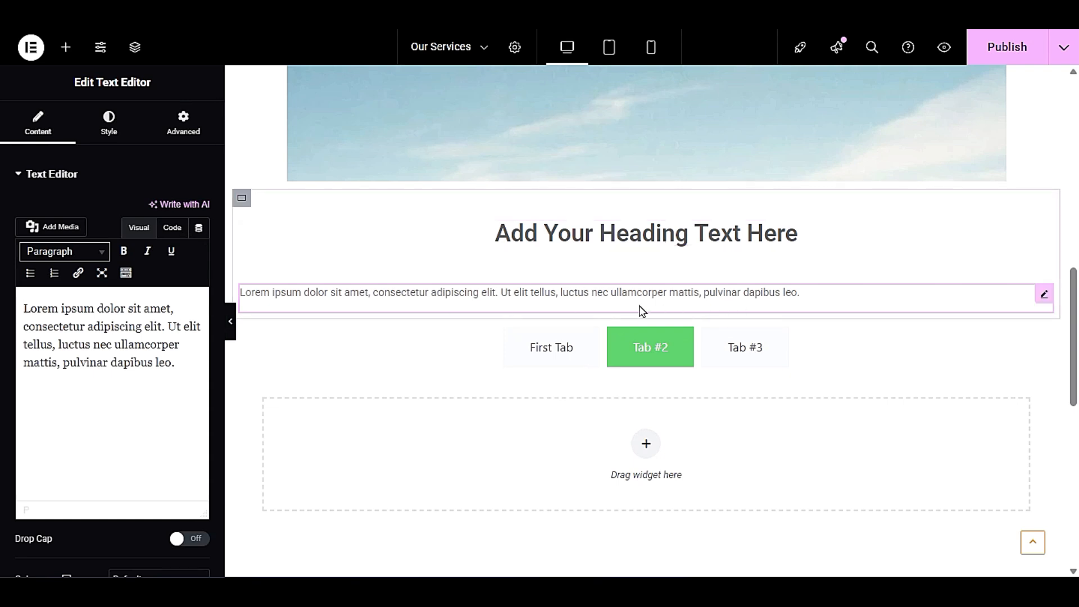
pyautogui.moveTo(197, 366); pyautogui.dragTo(24, 308)
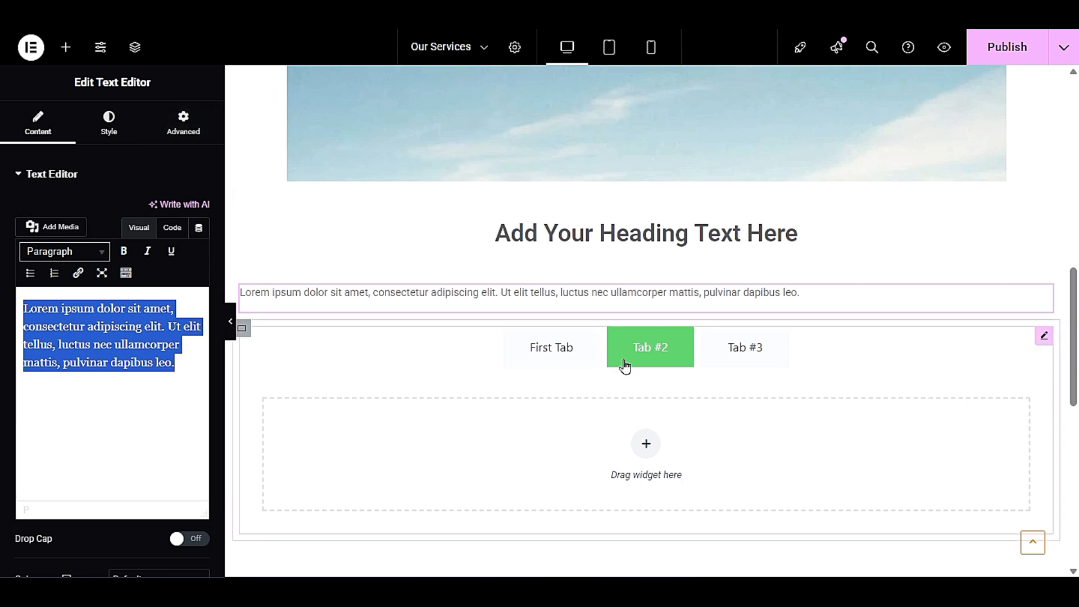
# - Check the margin and padding settings of the skydiving photo above the heading
pyautogui.scroll(5, 624, 365)
pyautogui.click(622, 182)
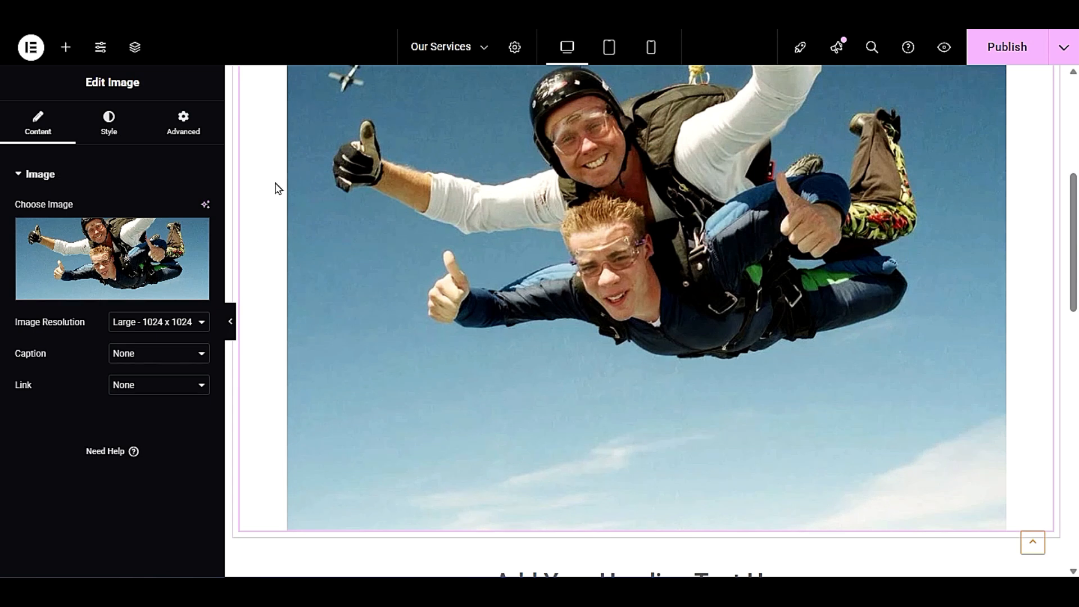
pyautogui.click(182, 131)
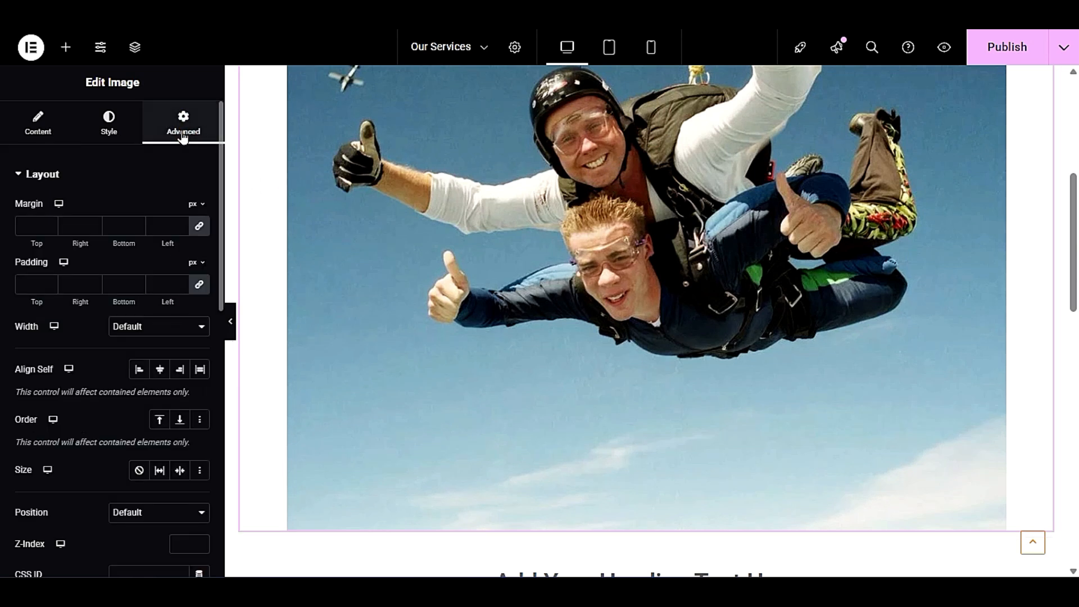
pyautogui.scroll(-5, 573, 208)
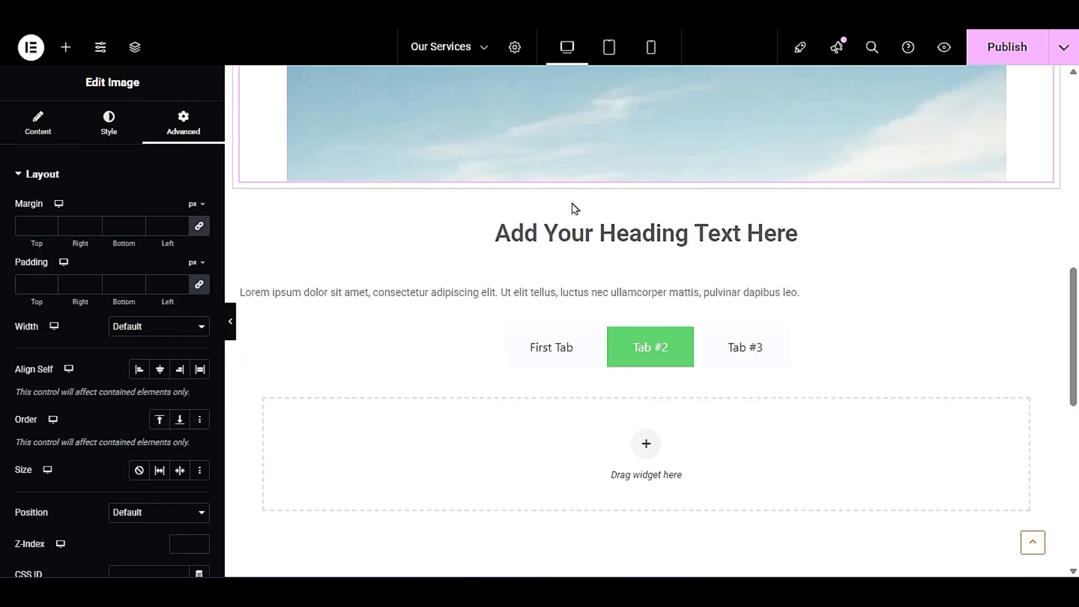
# - Set the heading's bottom margin to 0 px to close the gap above the paragraph
pyautogui.click(628, 233)
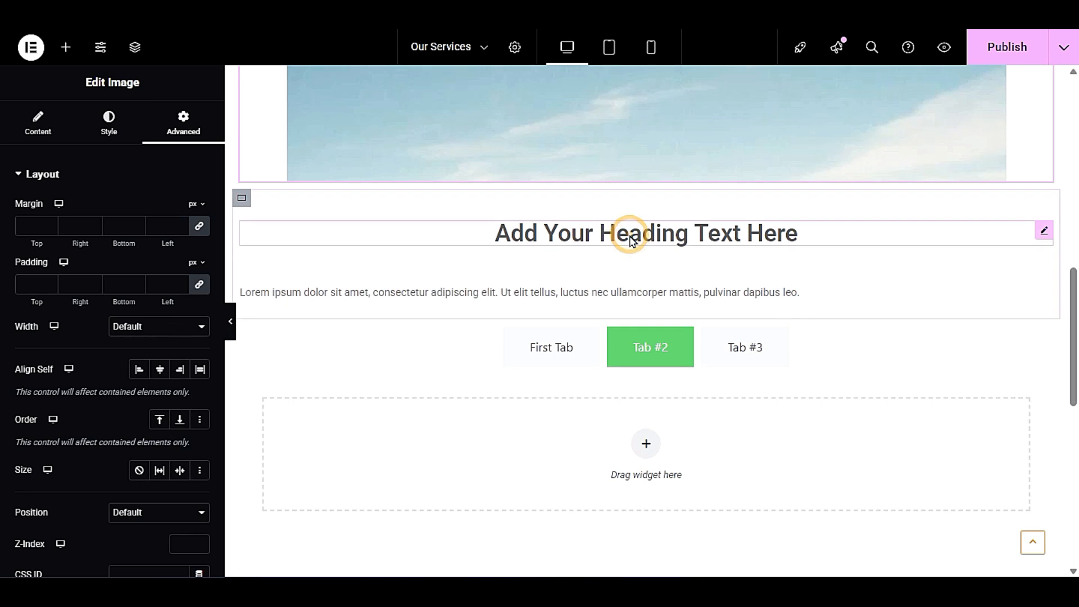
pyautogui.click(194, 130)
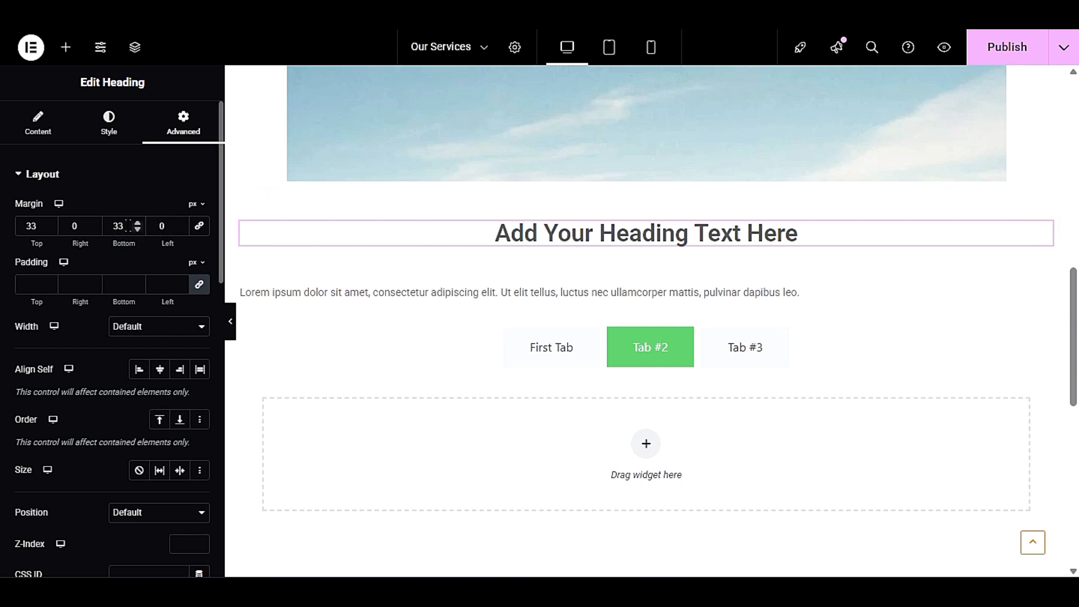
pyautogui.click(127, 226)
pyautogui.moveTo(127, 226); pyautogui.dragTo(110, 234)
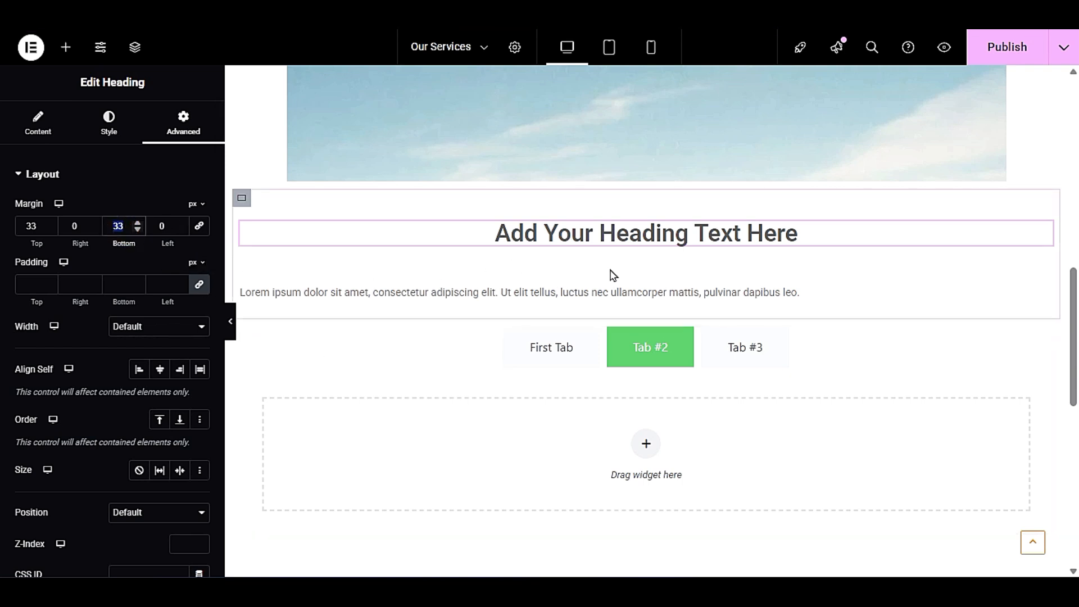
pyautogui.write('0')
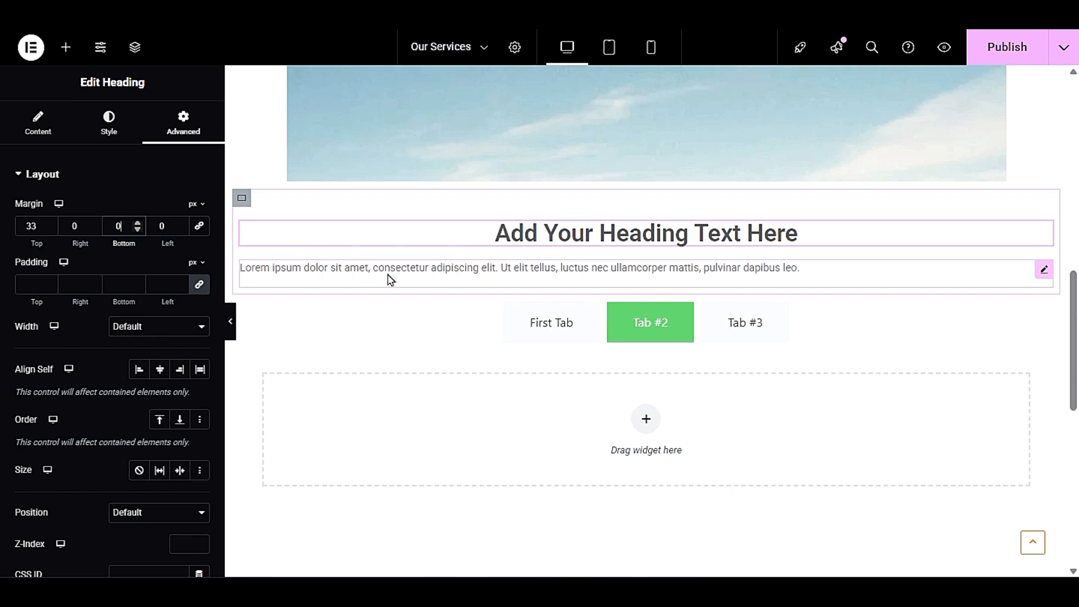
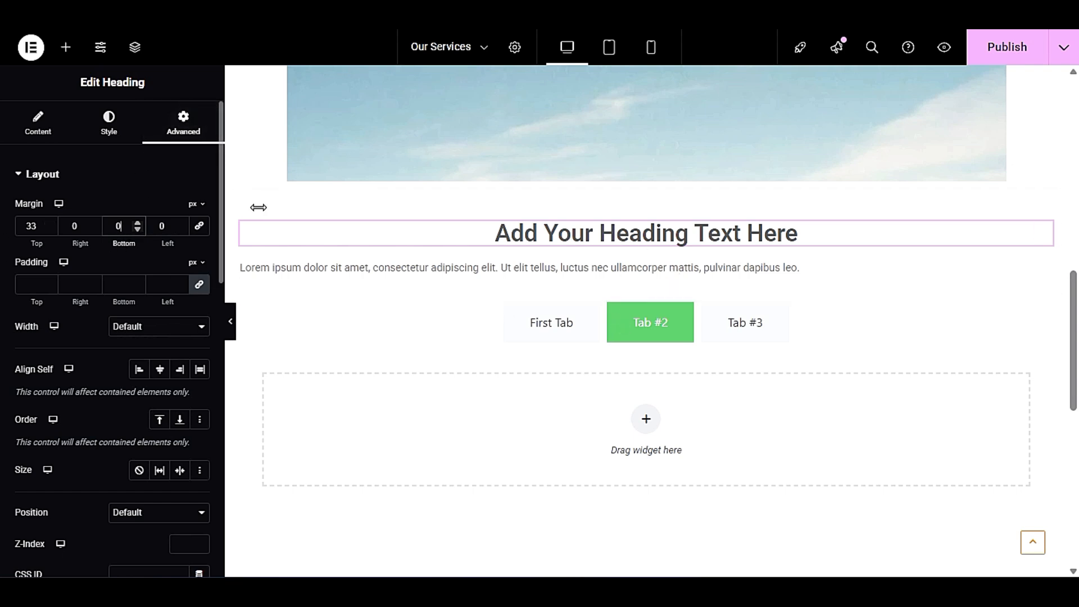
# - Search the widgets for "spa" and add a Spacer below the lorem ipsum paragraph, above the tabs
pyautogui.click(65, 48)
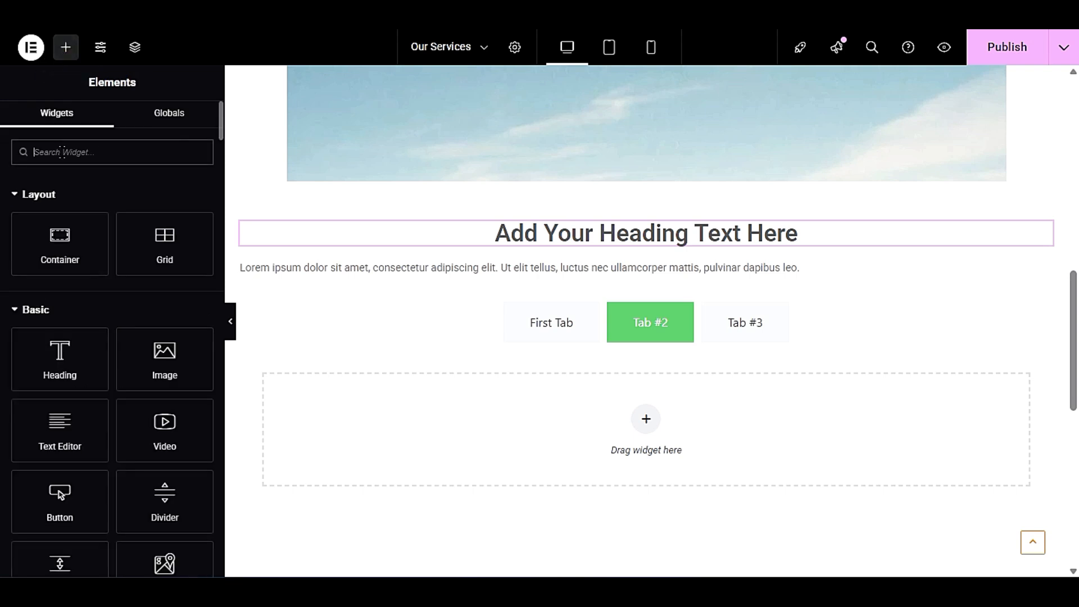
pyautogui.write('spa')
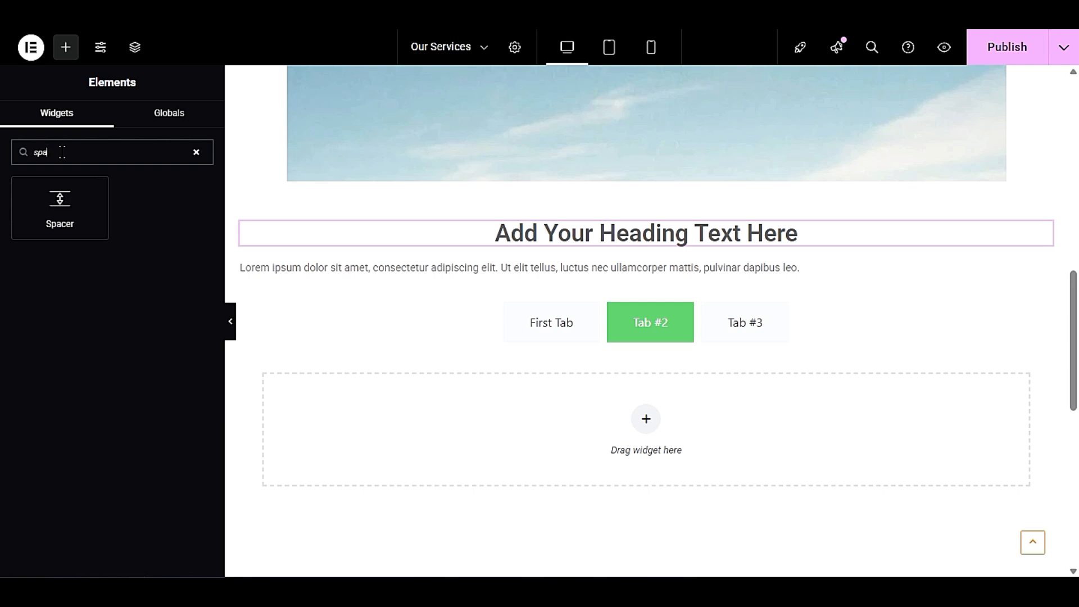
pyautogui.moveTo(59, 201); pyautogui.dragTo(578, 292)
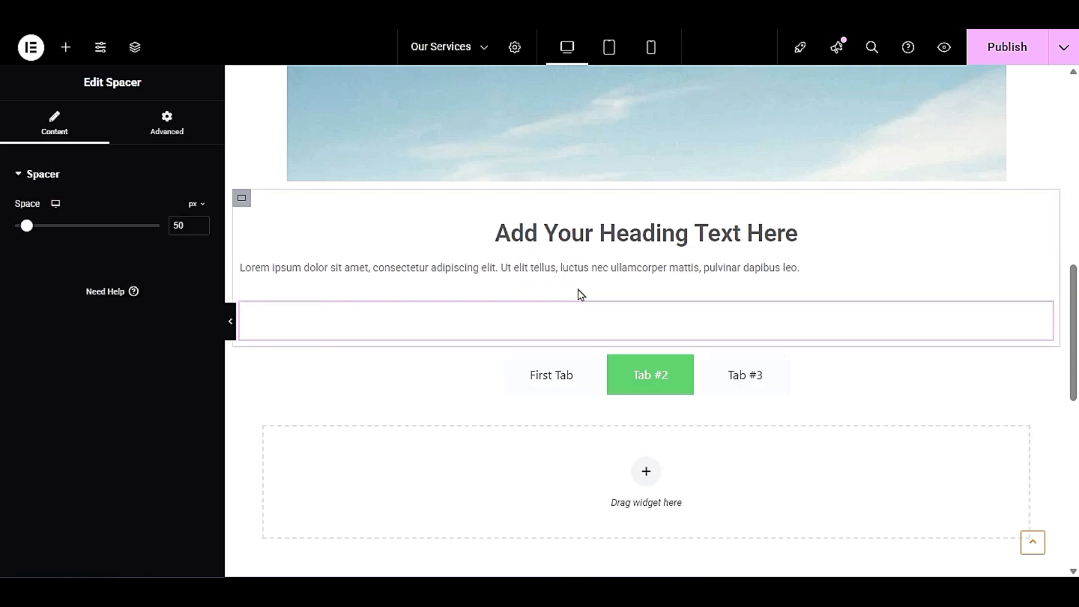
# - Reduce the spacer's space to 13 px and preview the page with the editing panel hidden
pyautogui.moveTo(27, 226)
pyautogui.mouseDown()
pyautogui.moveTo(50, 228)
pyautogui.moveTo(18, 238)
pyautogui.mouseUp()
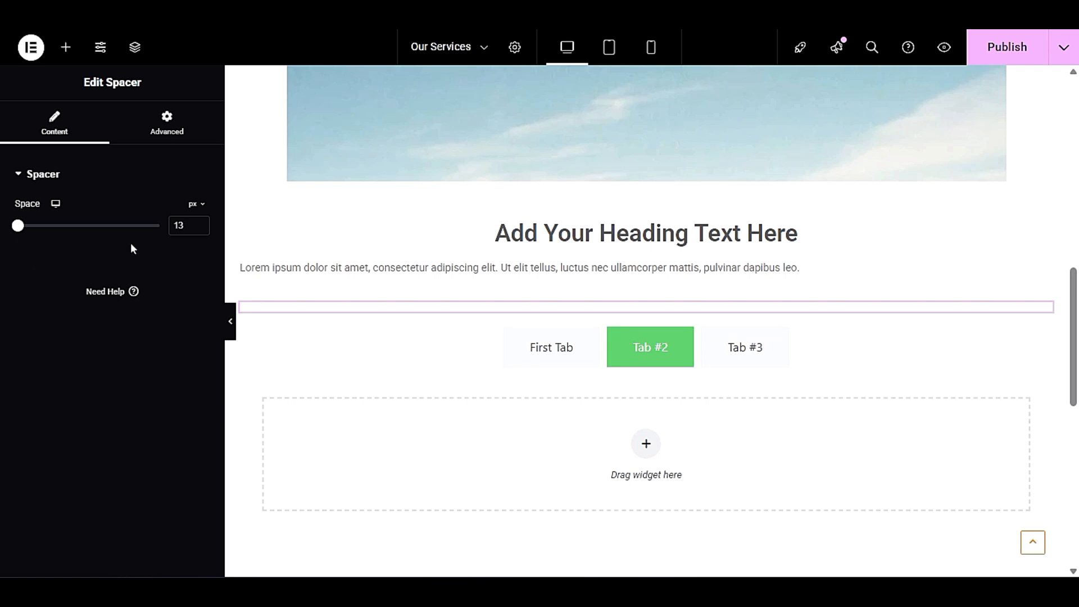
pyautogui.doubleClick(190, 222)
pyautogui.click(173, 251)
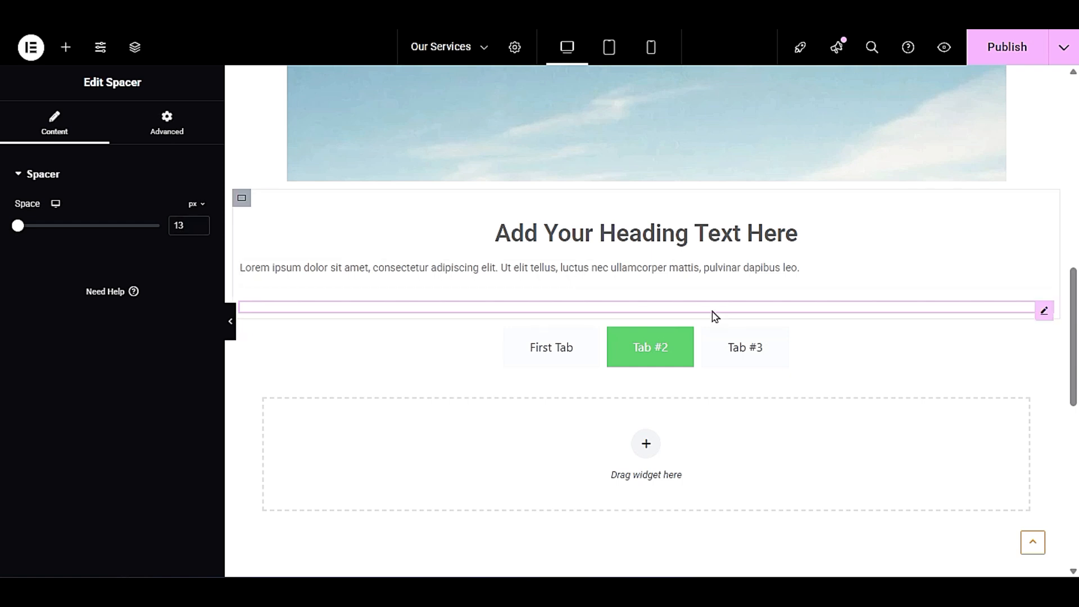
pyautogui.click(230, 323)
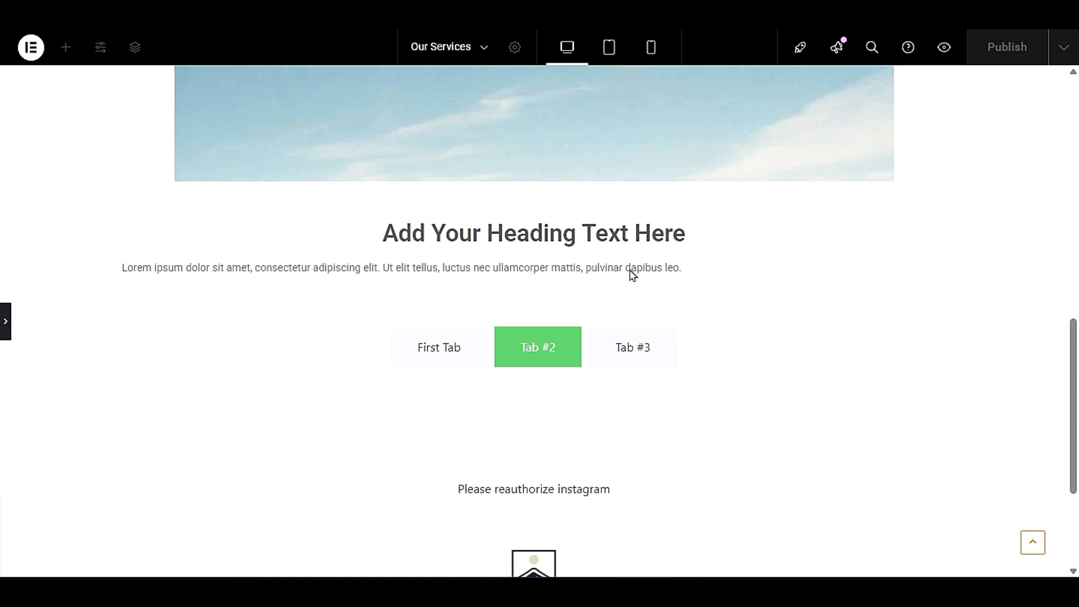
pyautogui.click(3, 316)
# - Center-align the lorem ipsum paragraph under the heading, preview the result and publish the page
pyautogui.click(636, 269)
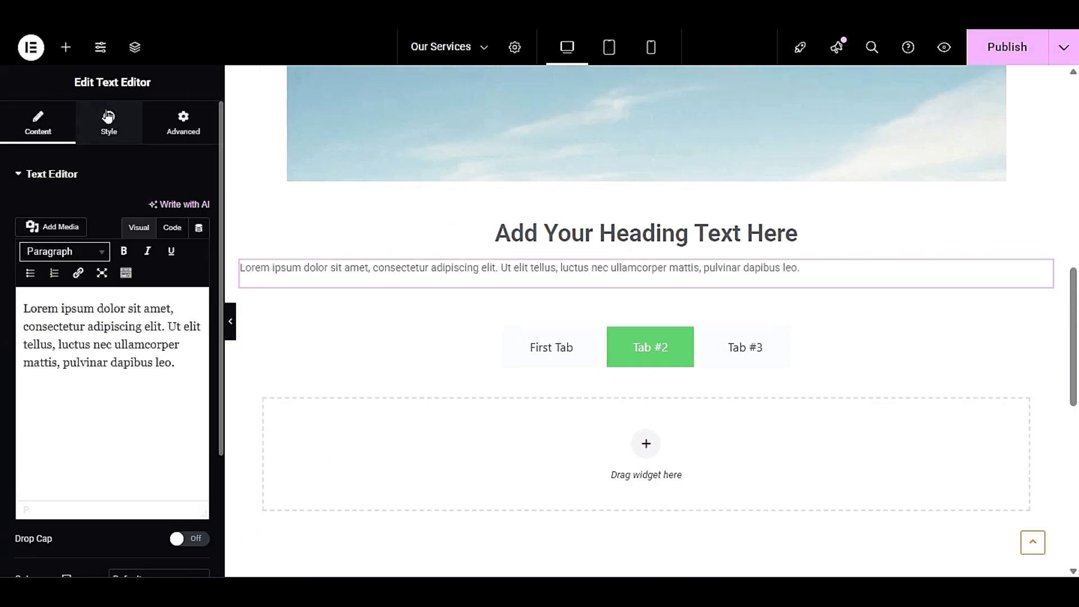
pyautogui.click(109, 118)
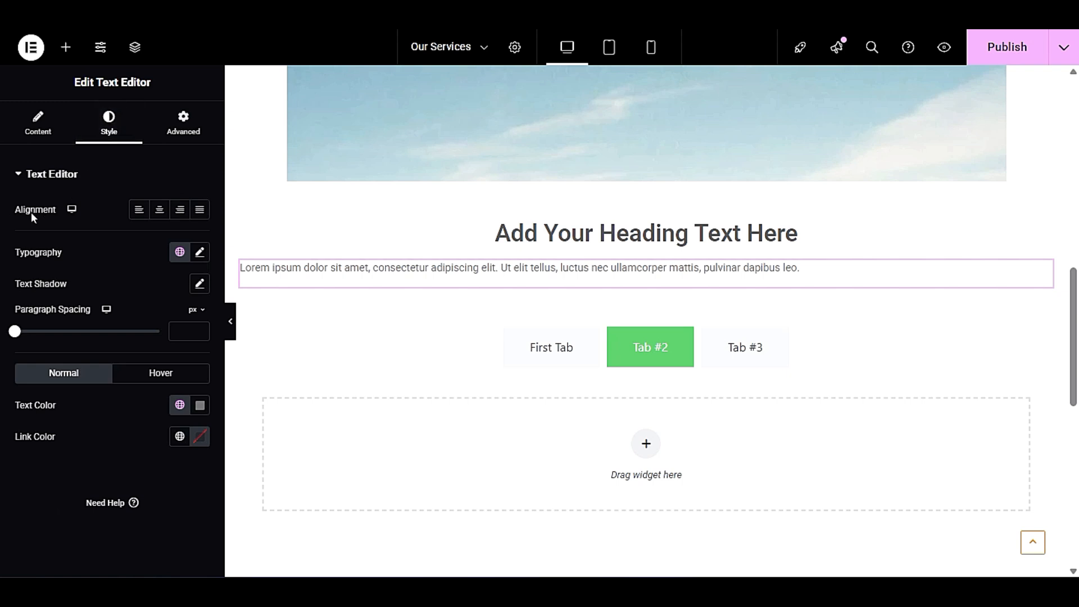
pyautogui.click(159, 214)
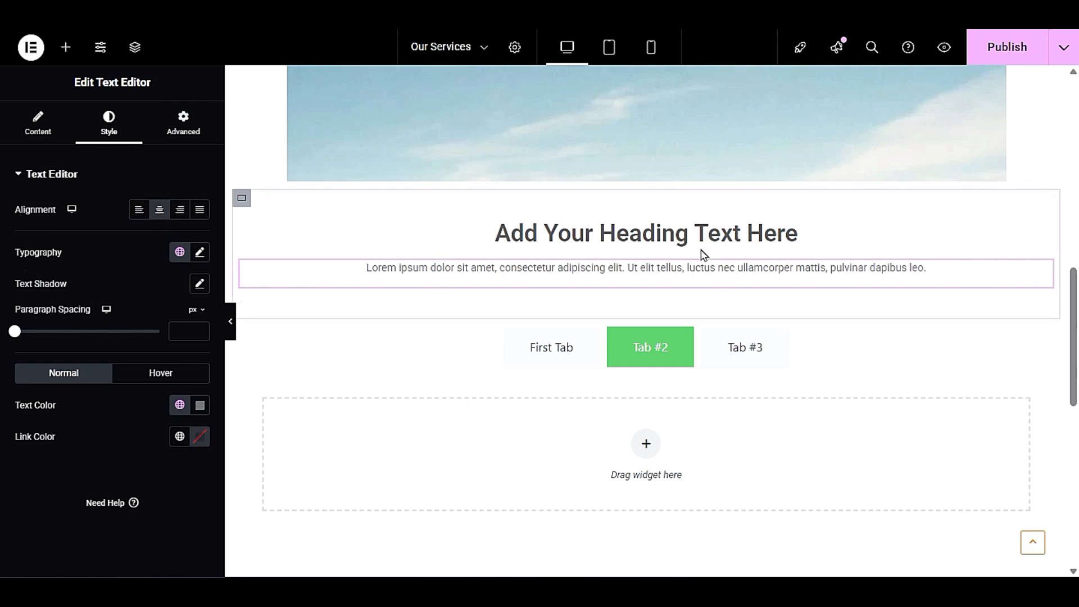
pyautogui.click(231, 322)
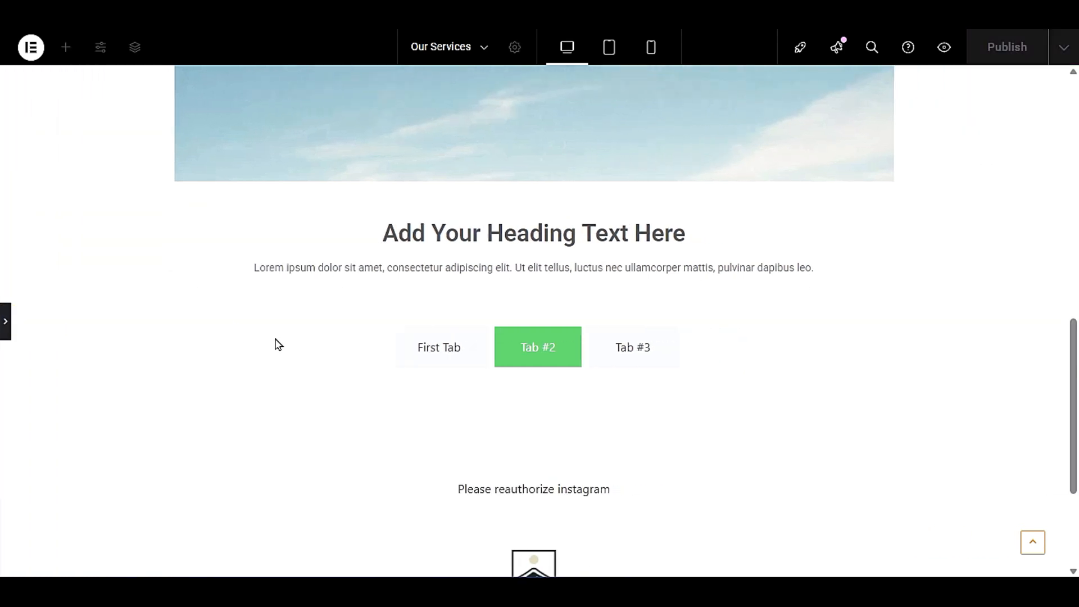
pyautogui.click(4, 322)
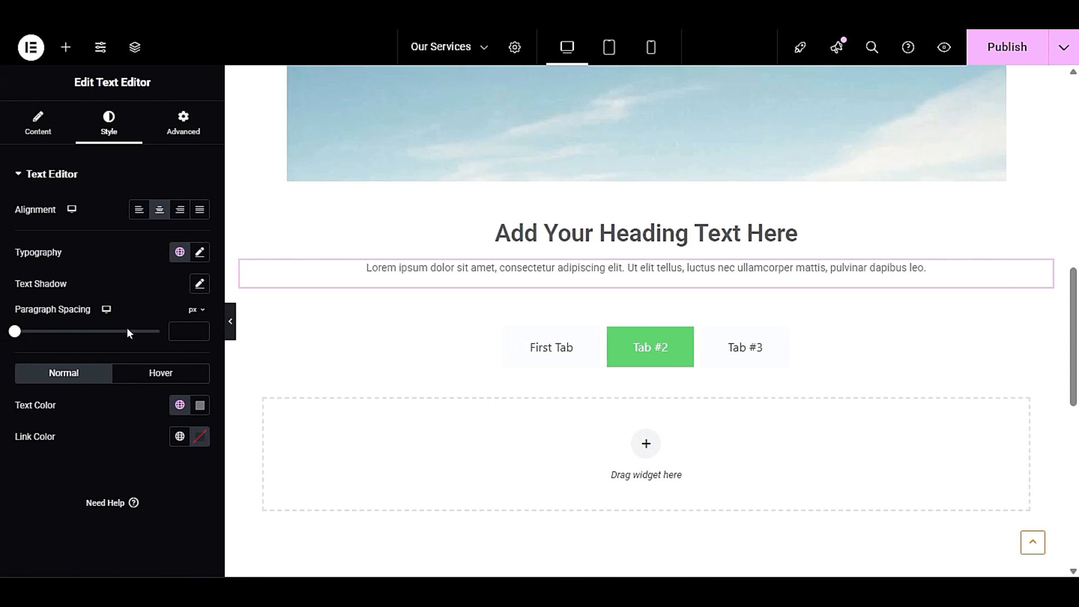
pyautogui.click(1011, 53)
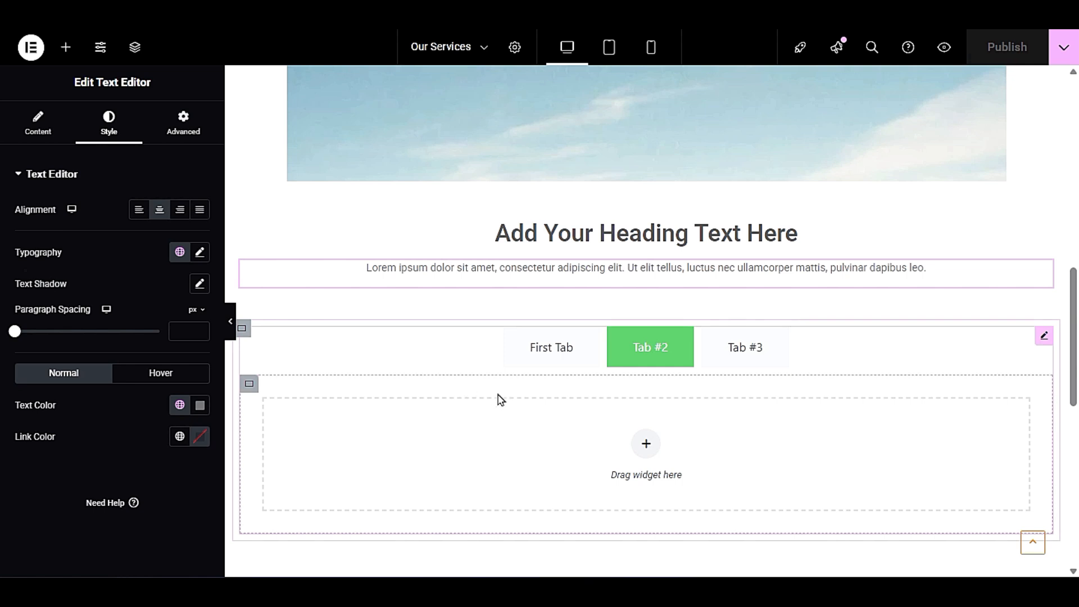
# - Review the page from the skydiving image through the heading and paragraph to the tabs section
pyautogui.scroll(5, 500, 400)
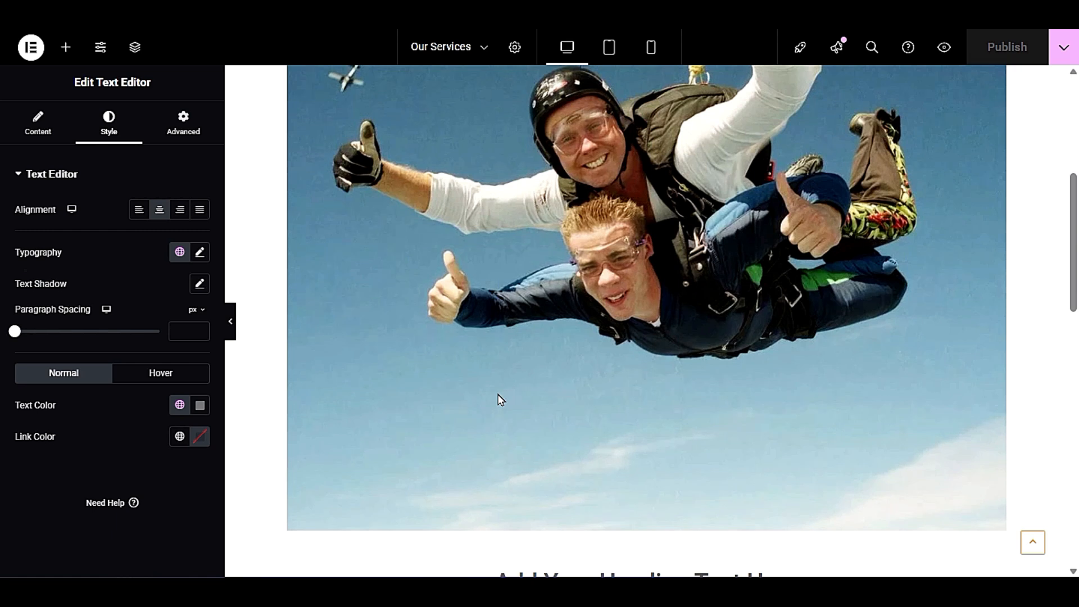
pyautogui.scroll(-5, 501, 400)
pyautogui.scroll(3, 500, 400)
pyautogui.scroll(-3, 500, 400)
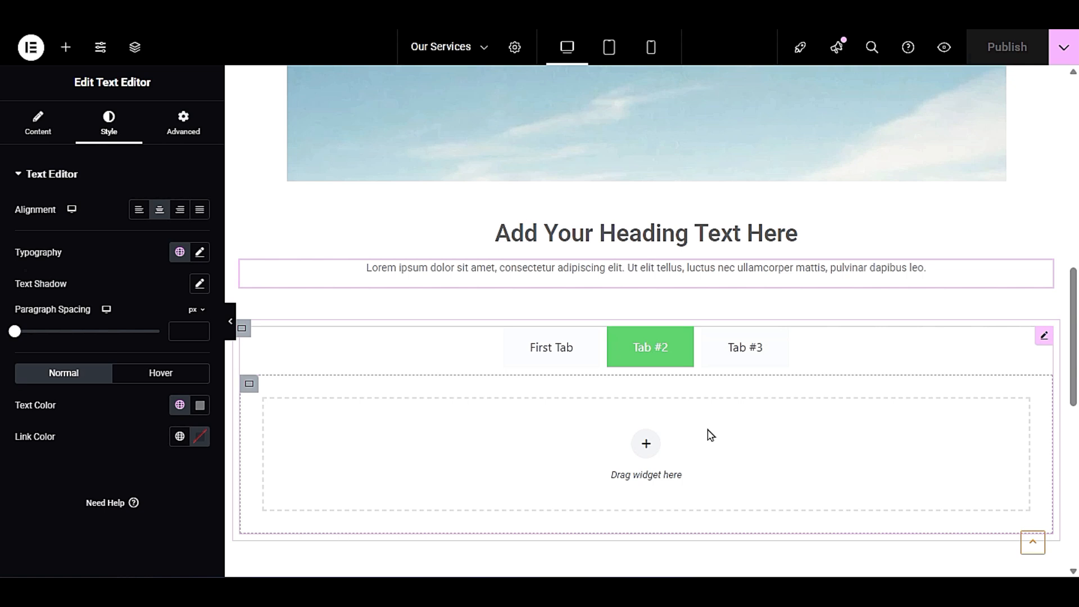
pyautogui.scroll(-3, 801, 428)
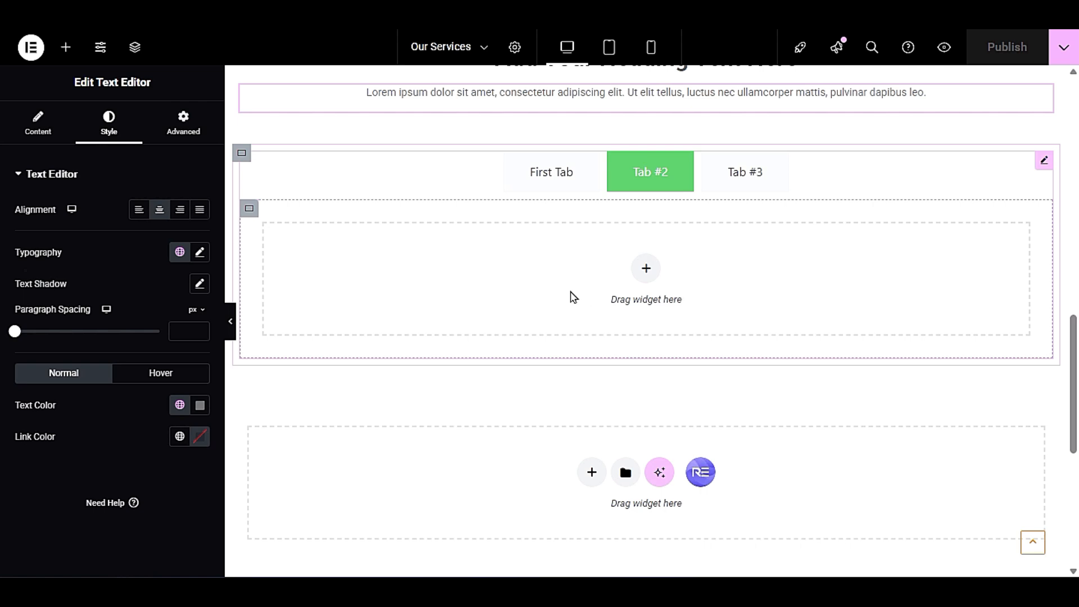
pyautogui.scroll(3, 573, 297)
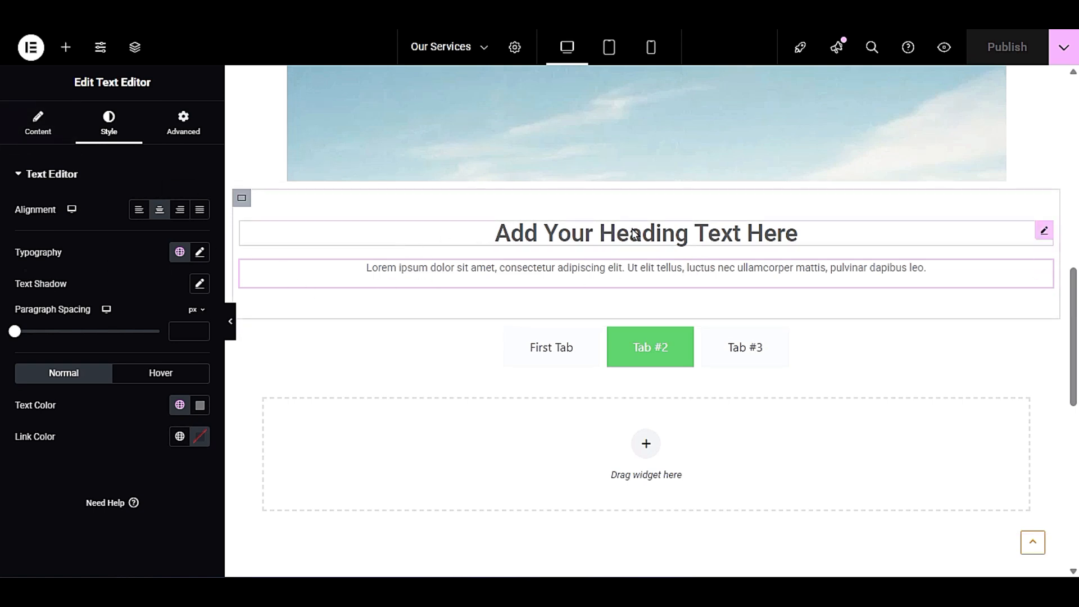
pyautogui.scroll(-3, 556, 315)
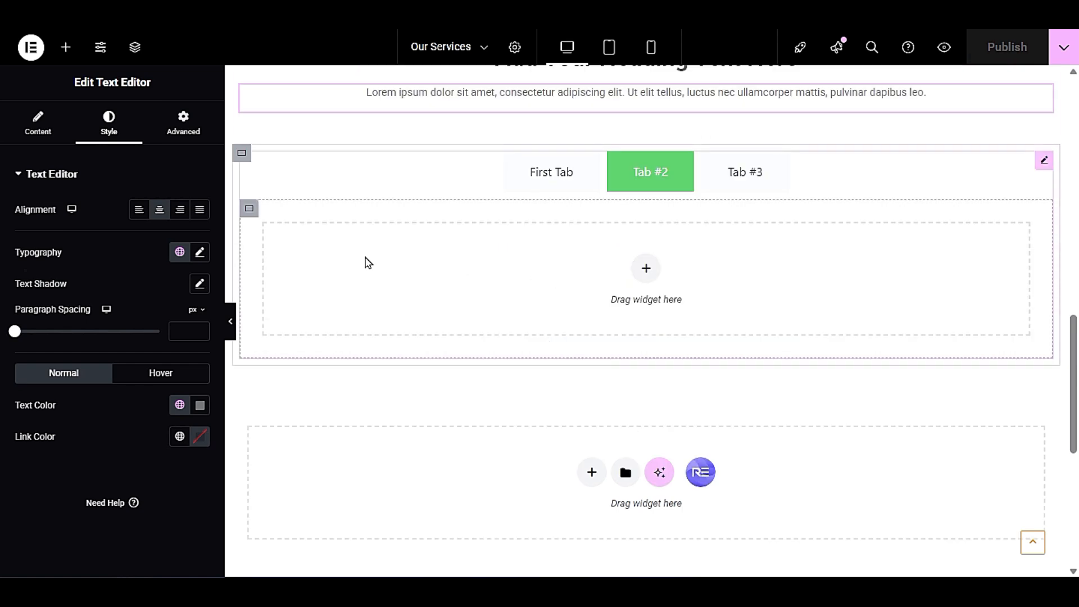
pyautogui.scroll(3, 368, 263)
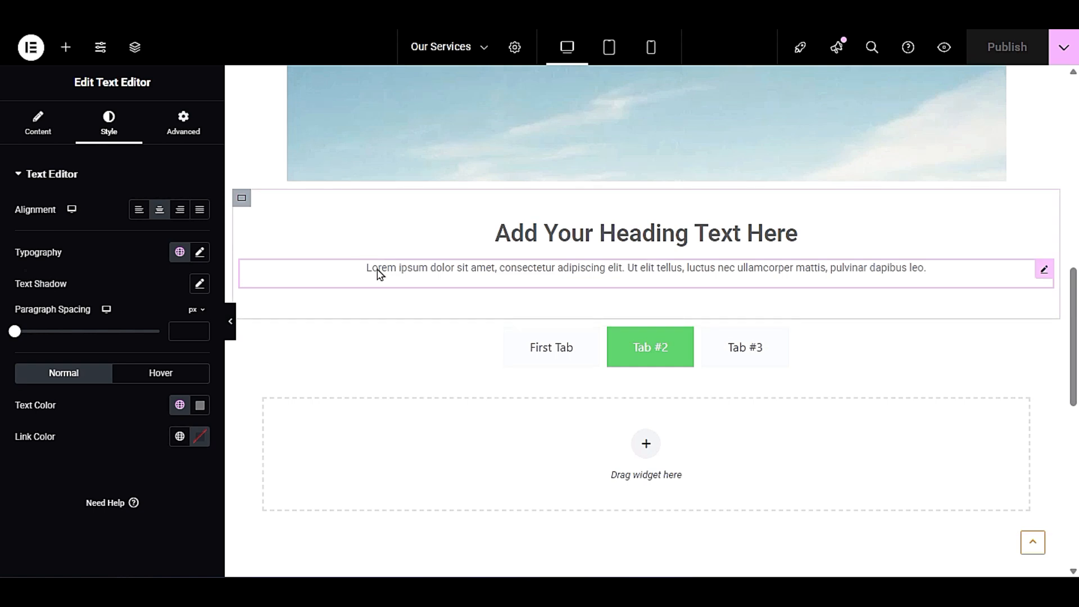
pyautogui.scroll(-6, 380, 274)
pyautogui.scroll(3, 379, 273)
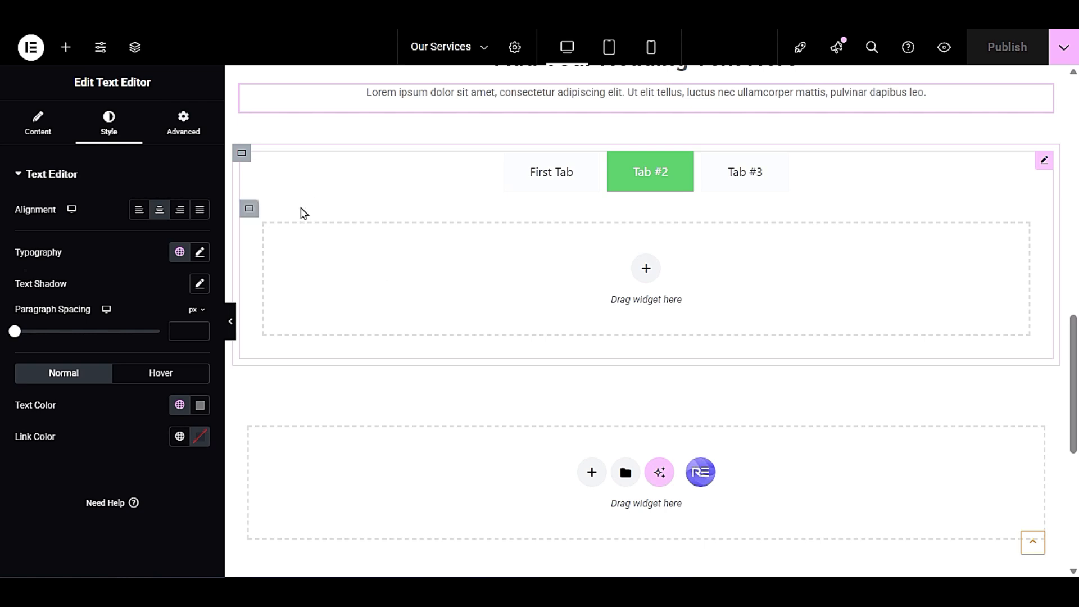
pyautogui.scroll(-3, 307, 229)
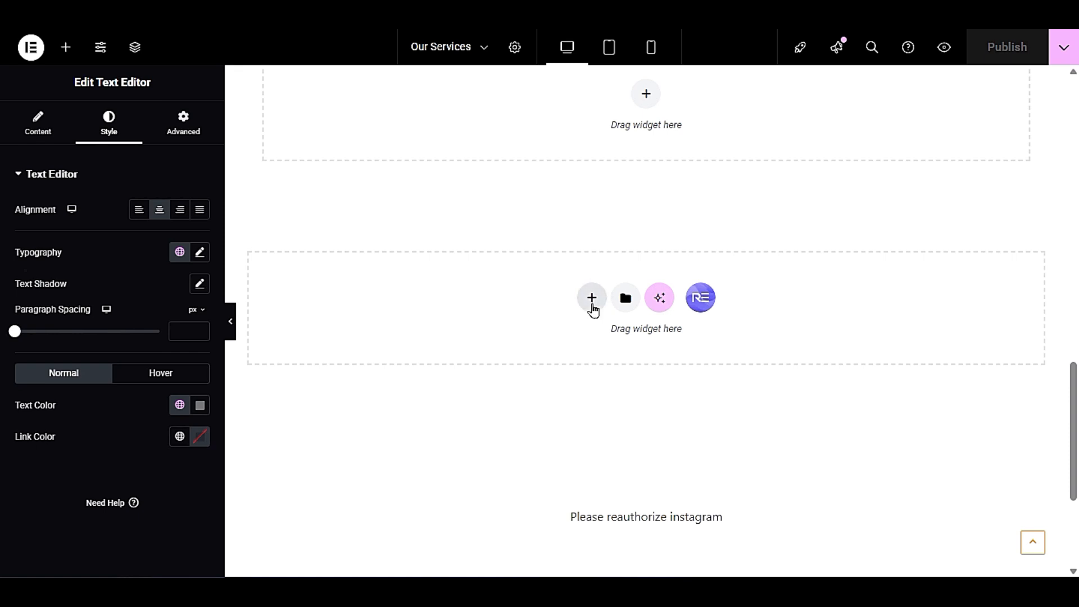
pyautogui.click(592, 305)
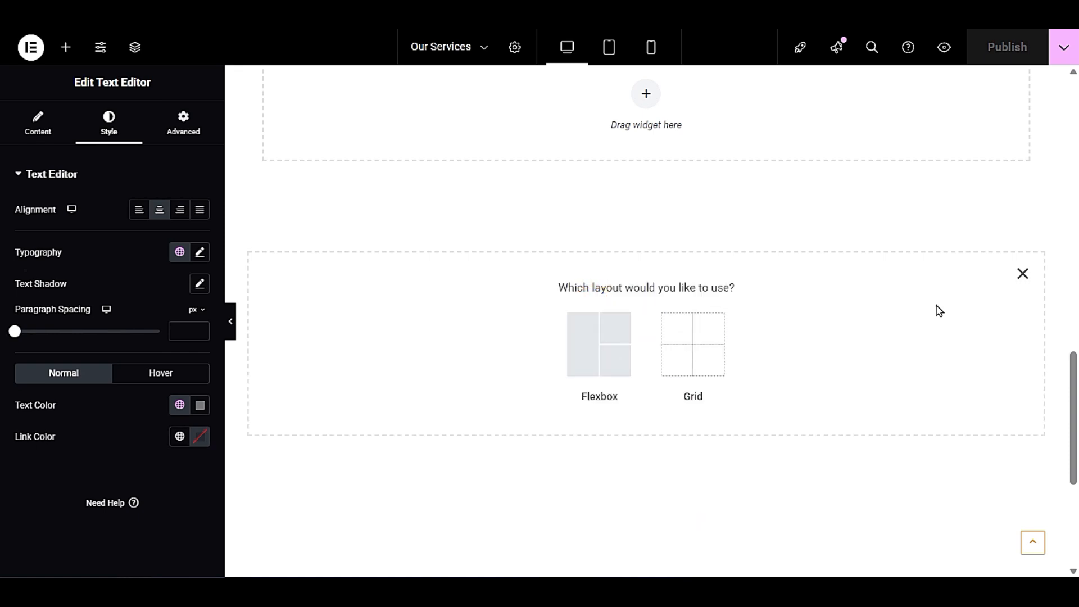
pyautogui.click(1023, 273)
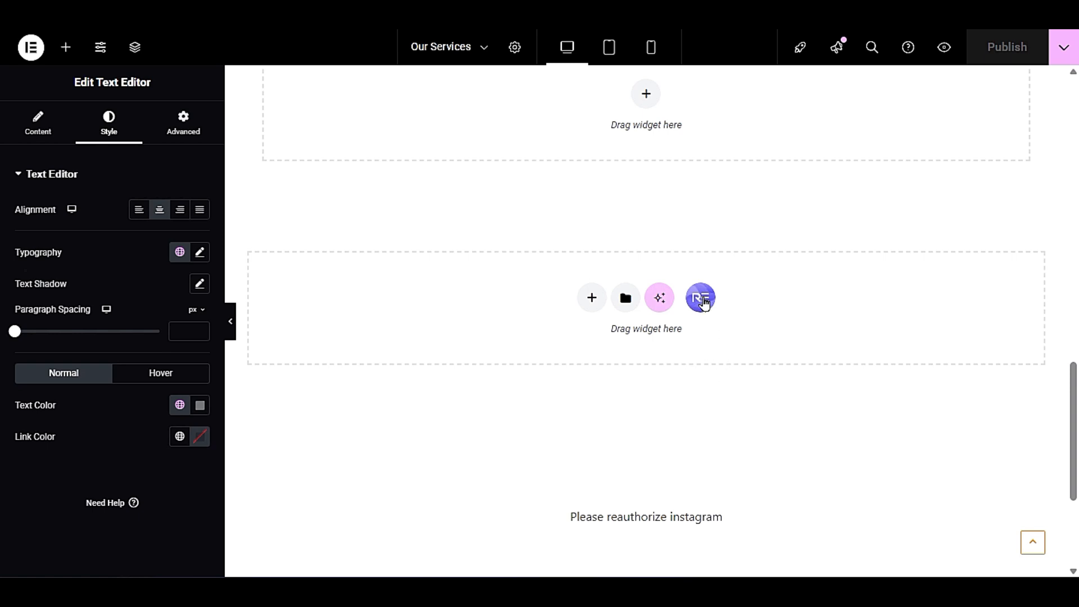
# - Open the RE template library from the empty section below the tabs and filter its page templates to Free
pyautogui.scroll(3, 558, 308)
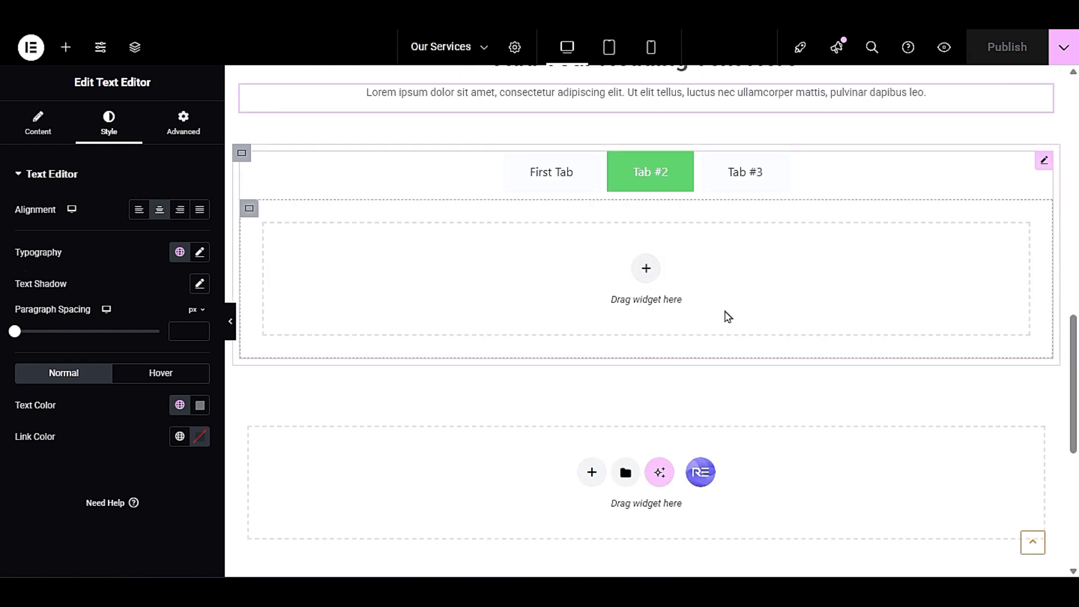
pyautogui.scroll(-3, 728, 316)
pyautogui.click(698, 296)
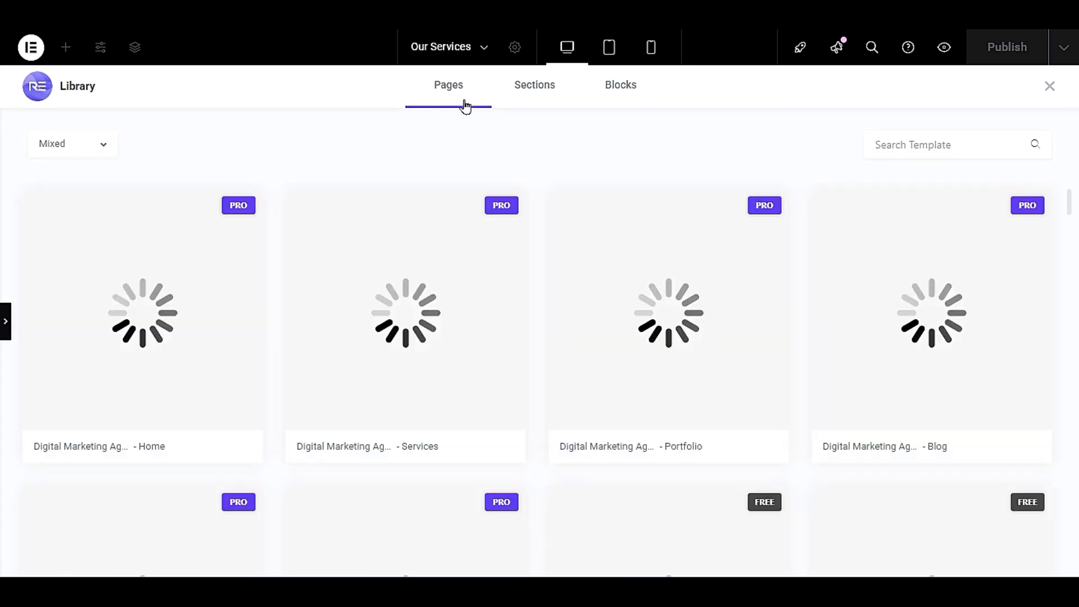
pyautogui.click(96, 144)
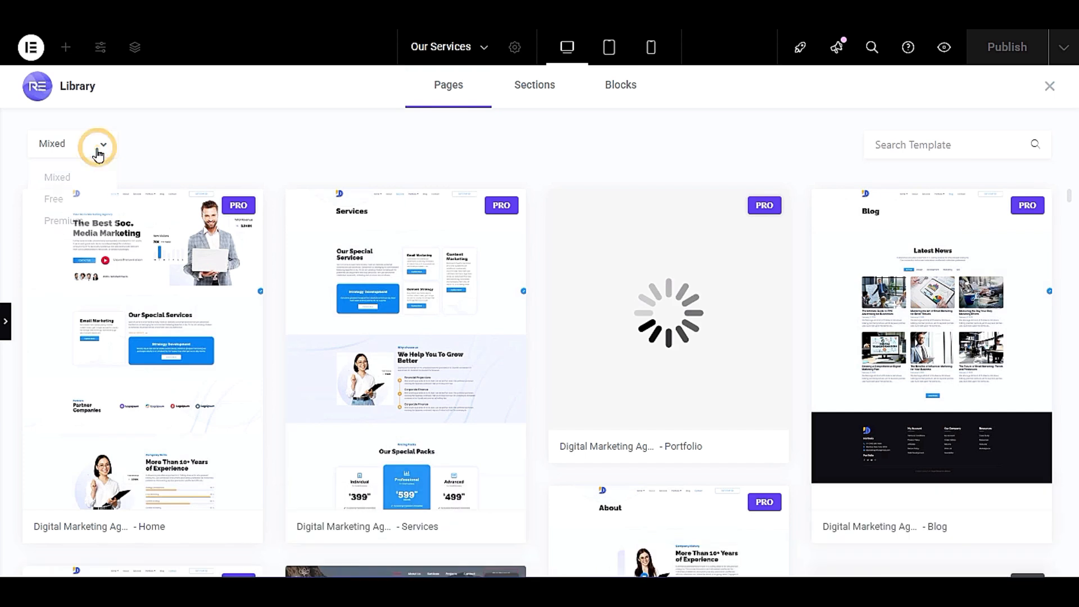
pyautogui.click(90, 199)
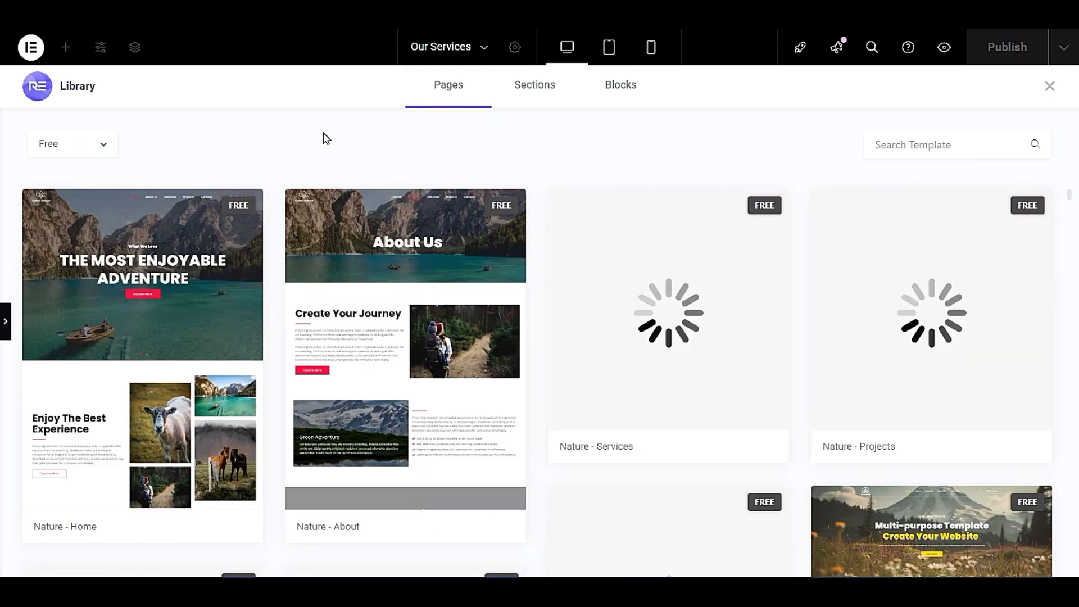
pyautogui.click(80, 144)
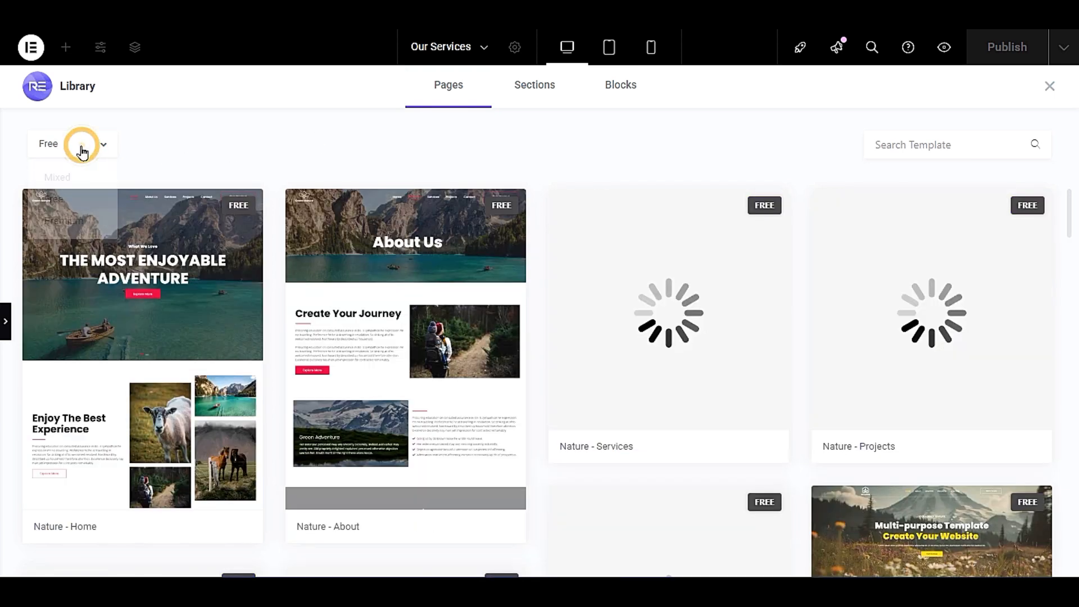
pyautogui.click(67, 201)
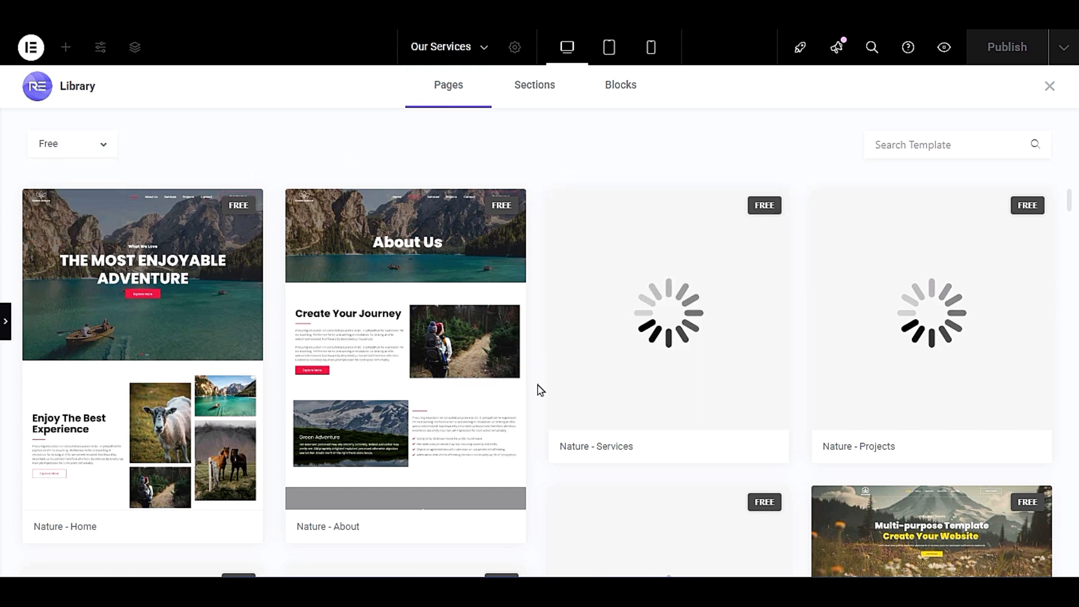
# - Browse the free page templates in the library from the Nature set to the Lawyer V1 set
pyautogui.scroll(-15, 537, 418)
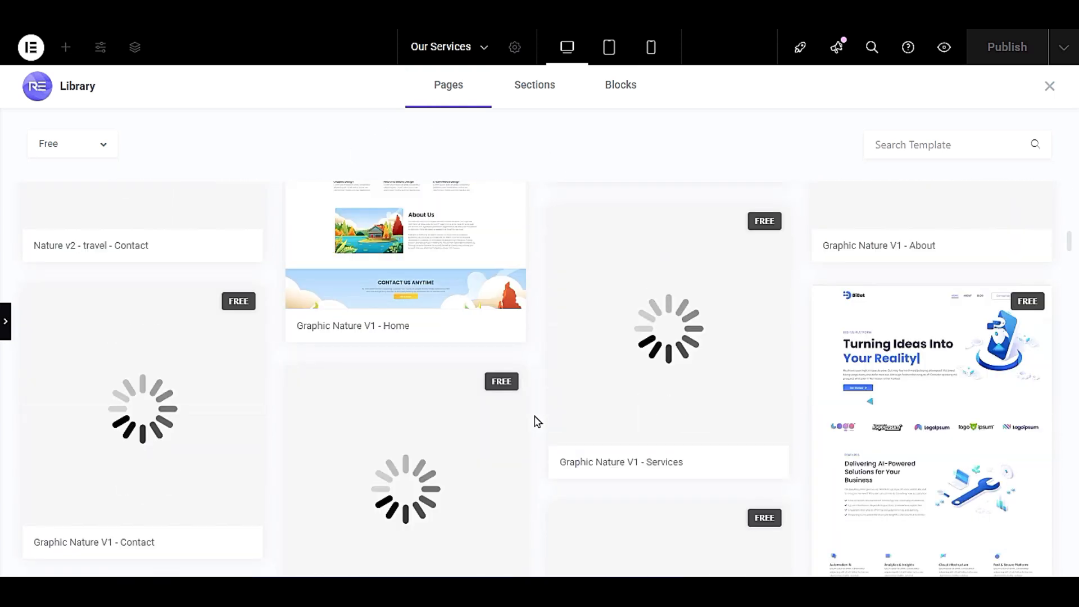
pyautogui.scroll(-10, 536, 422)
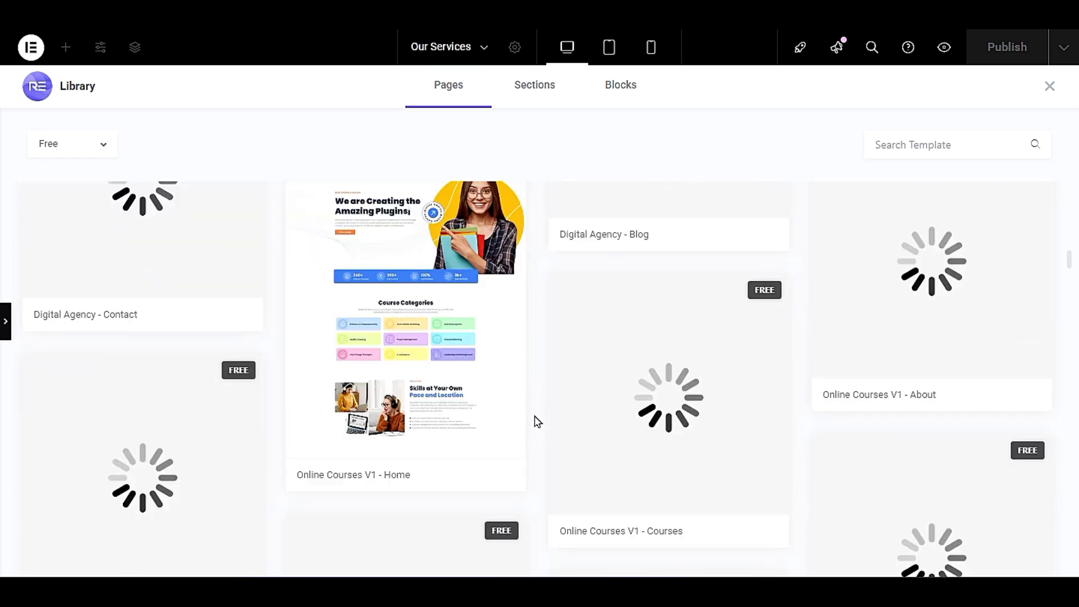
pyautogui.scroll(-5, 537, 421)
pyautogui.scroll(3, 537, 422)
pyautogui.scroll(-3, 537, 421)
pyautogui.scroll(-3, 537, 422)
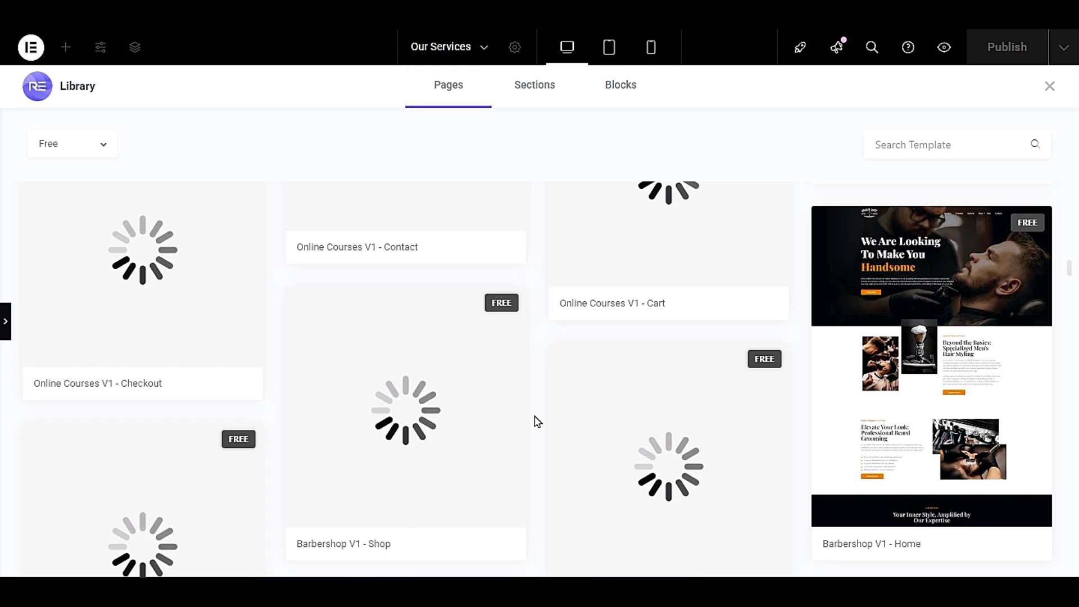
pyautogui.scroll(-9, 536, 421)
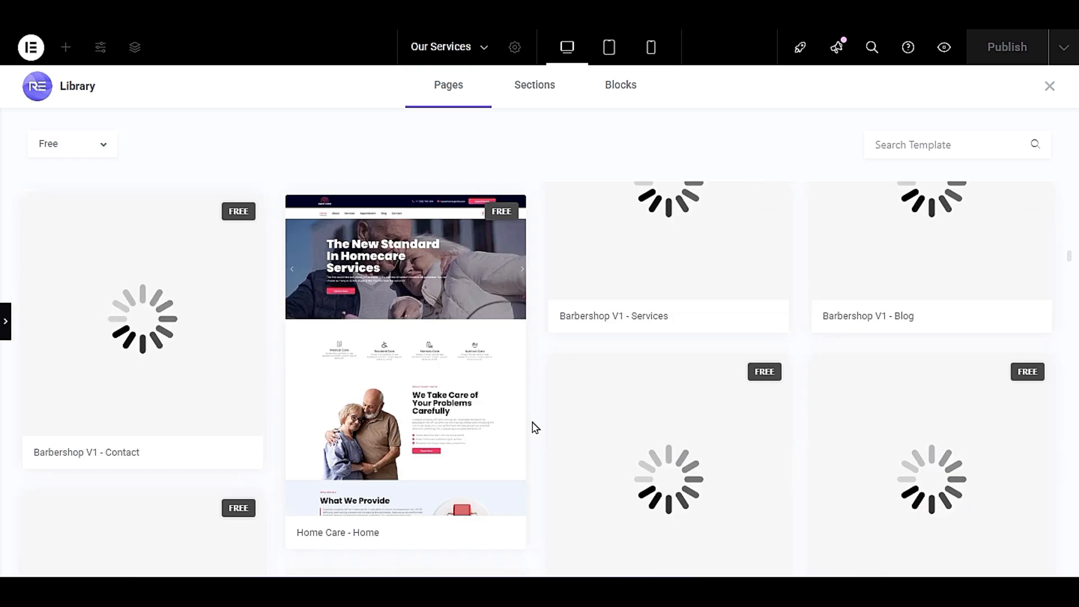
pyautogui.scroll(3, 535, 427)
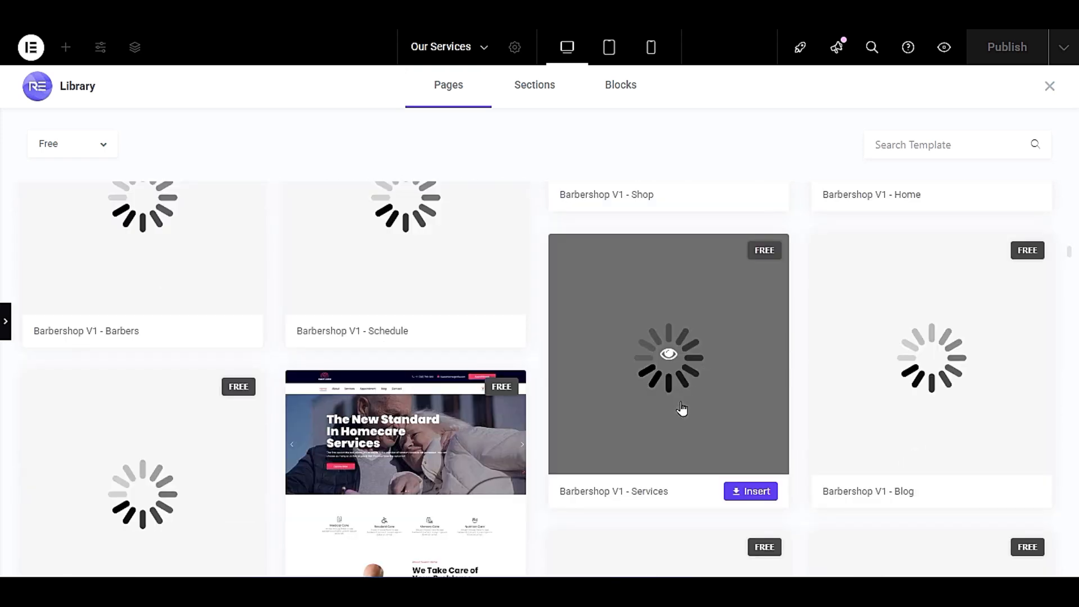
pyautogui.moveTo(671, 427)
pyautogui.scroll(-3, 725, 402)
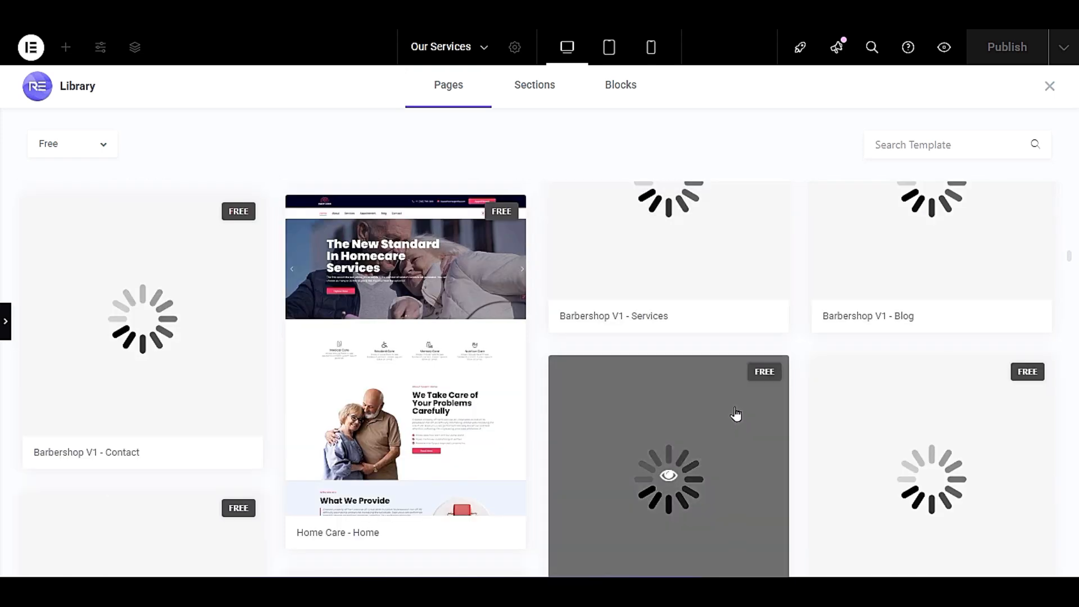
pyautogui.scroll(-6, 738, 417)
pyautogui.scroll(-6, 739, 417)
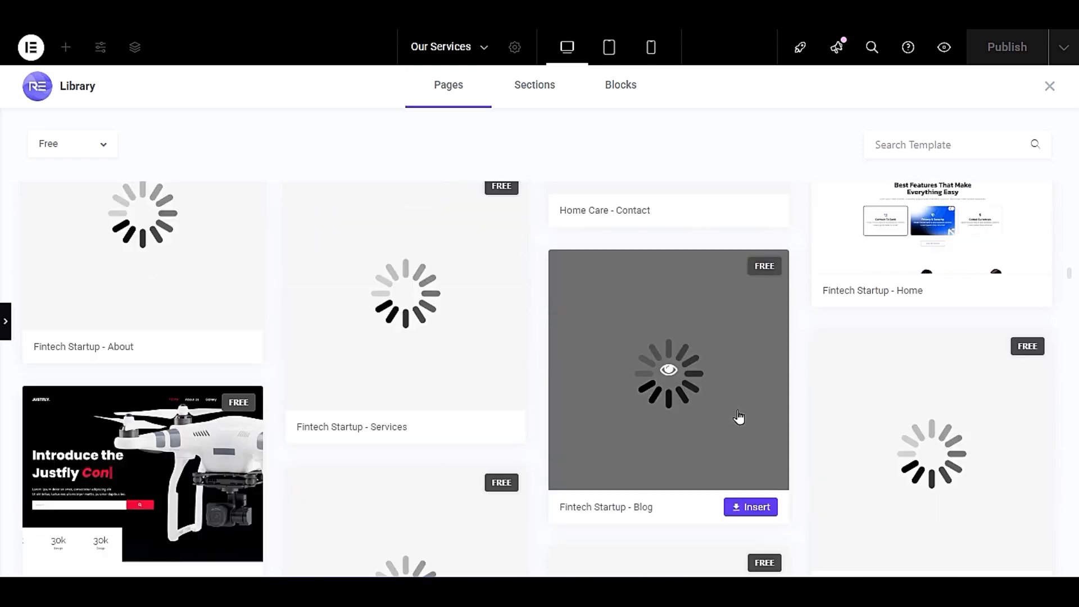
pyautogui.scroll(-12, 738, 417)
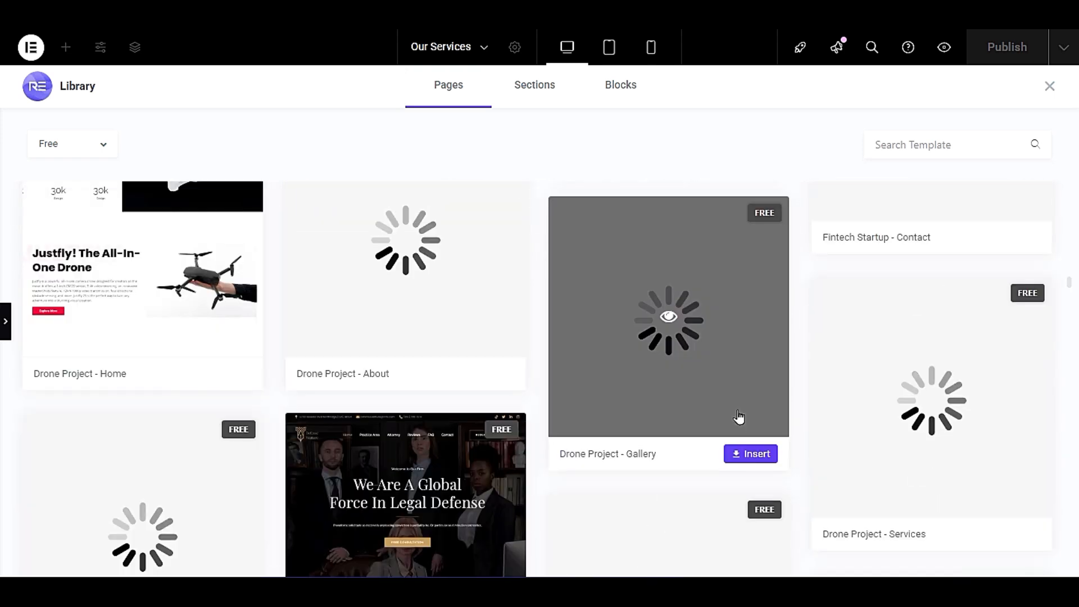
pyautogui.scroll(3, 608, 376)
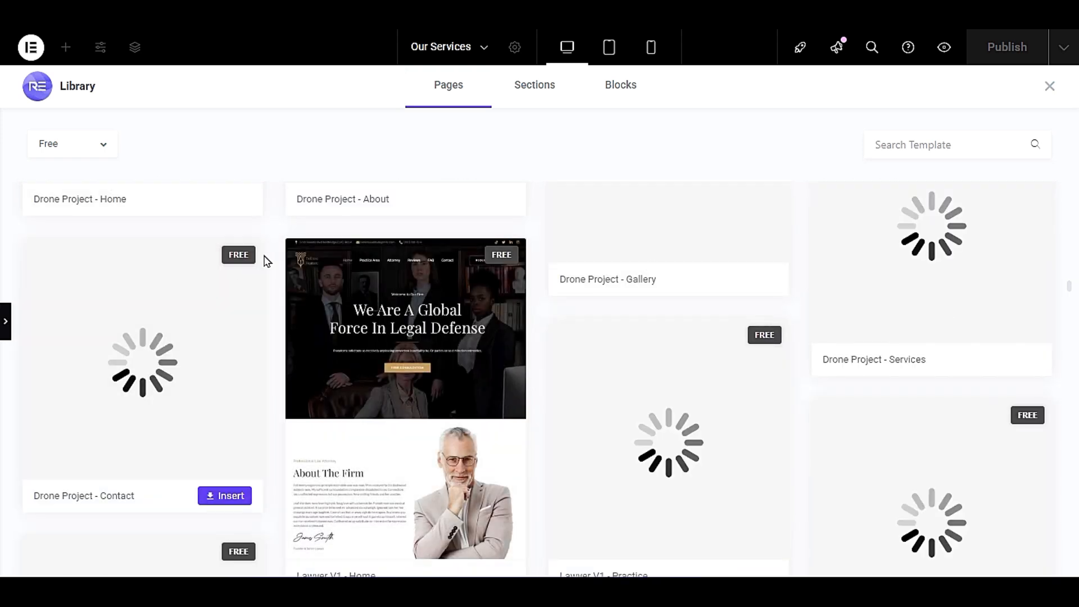
# - Check the library's section templates and close the library
pyautogui.click(534, 86)
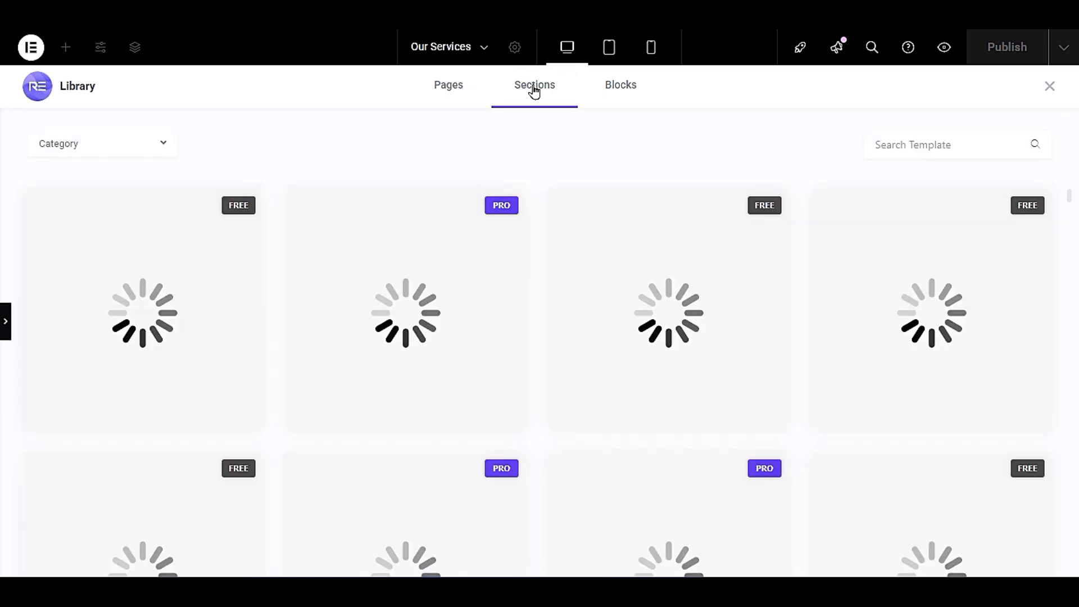
pyautogui.click(59, 147)
pyautogui.click(1050, 86)
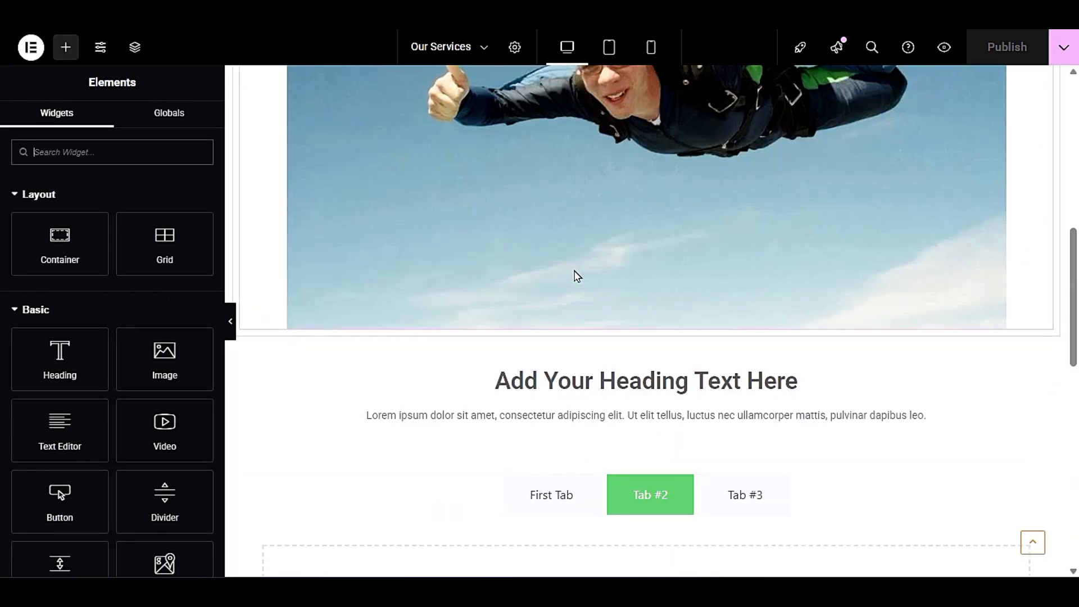
# - Delete the tabs widget below the lorem ipsum paragraph together with the empty container that held it
pyautogui.scroll(-3, 573, 275)
pyautogui.rightClick(860, 322)
pyautogui.click(911, 553)
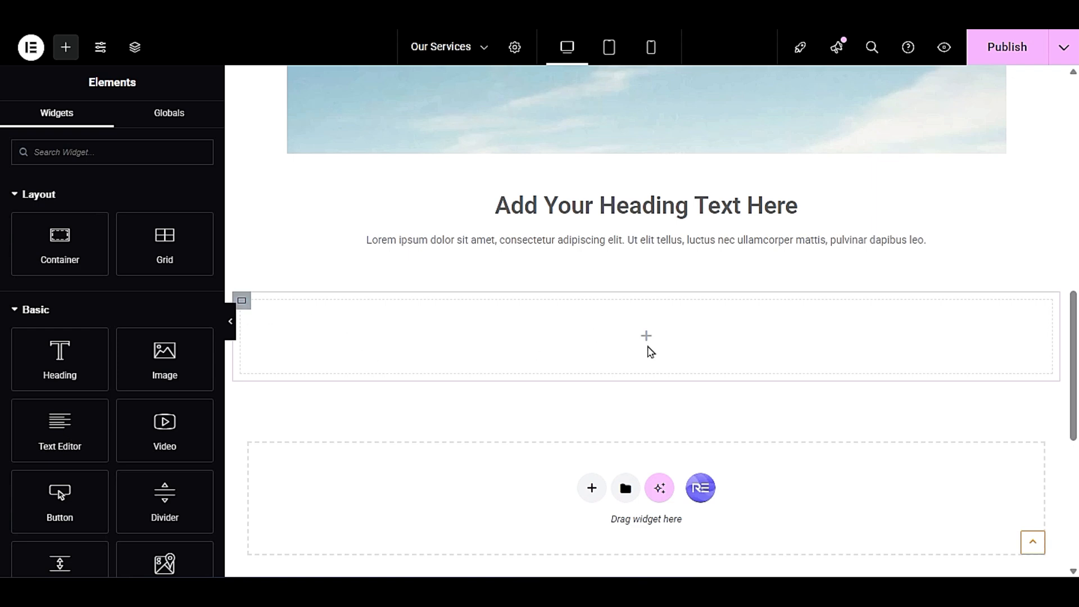
pyautogui.rightClick(241, 301)
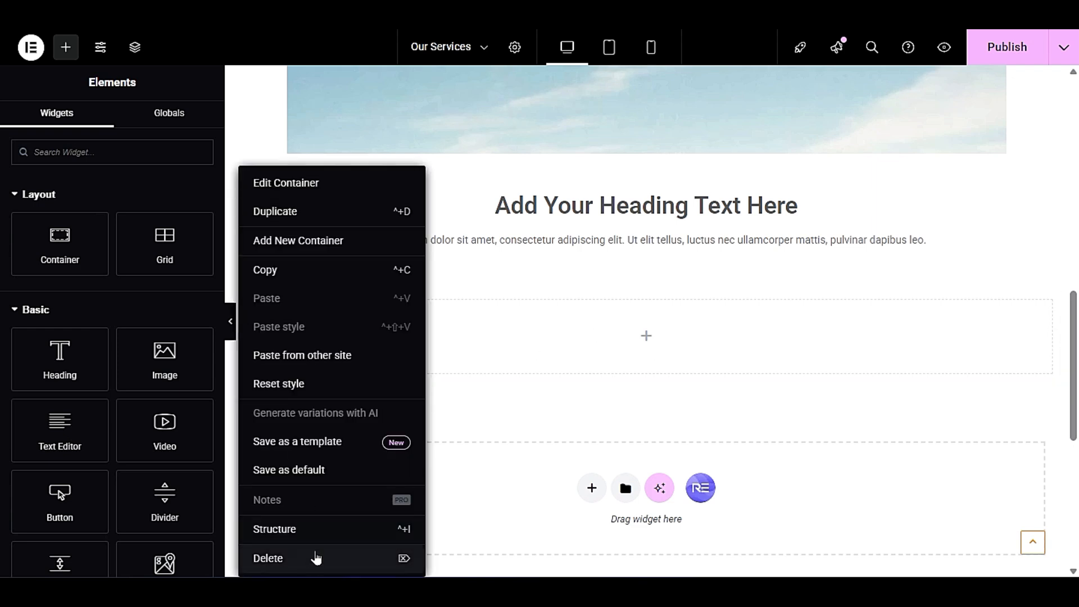
pyautogui.click(313, 559)
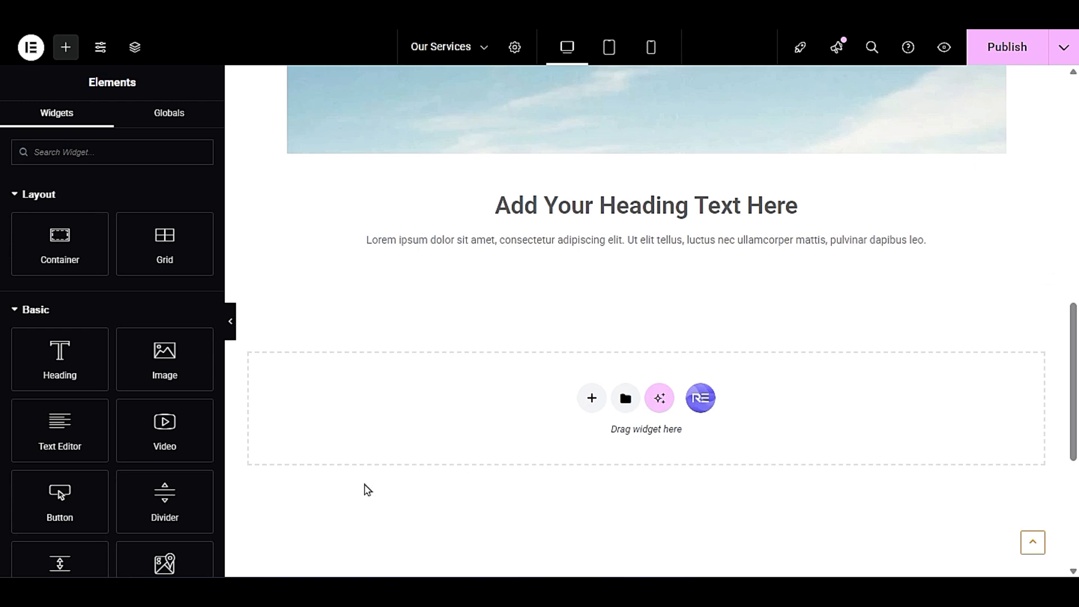
# - Reopen the RE template library from the empty section and filter its page templates to Free
pyautogui.click(710, 401)
pyautogui.click(530, 88)
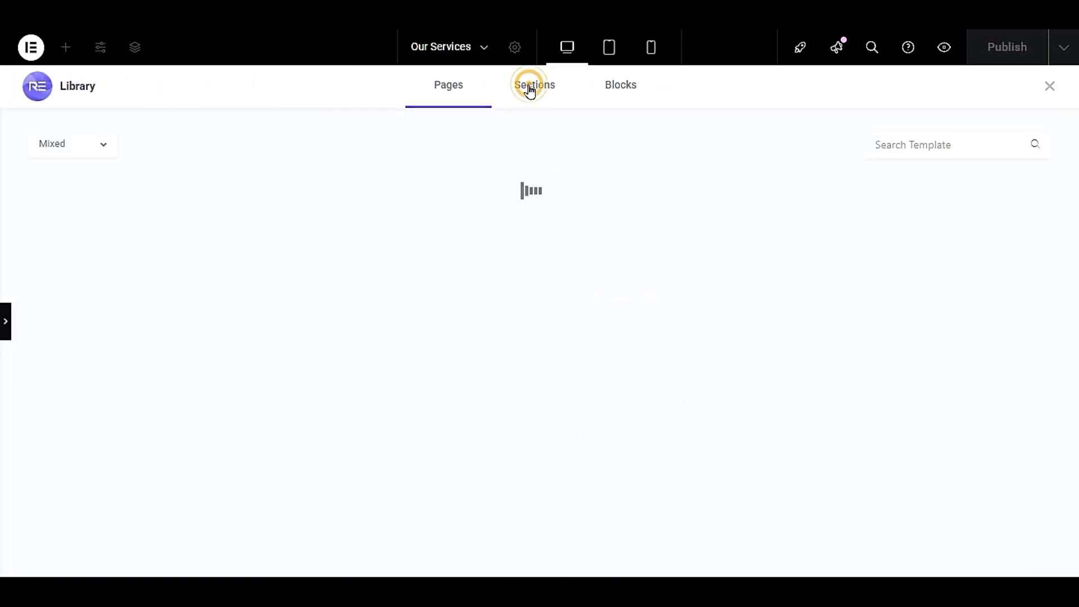
pyautogui.click(598, 92)
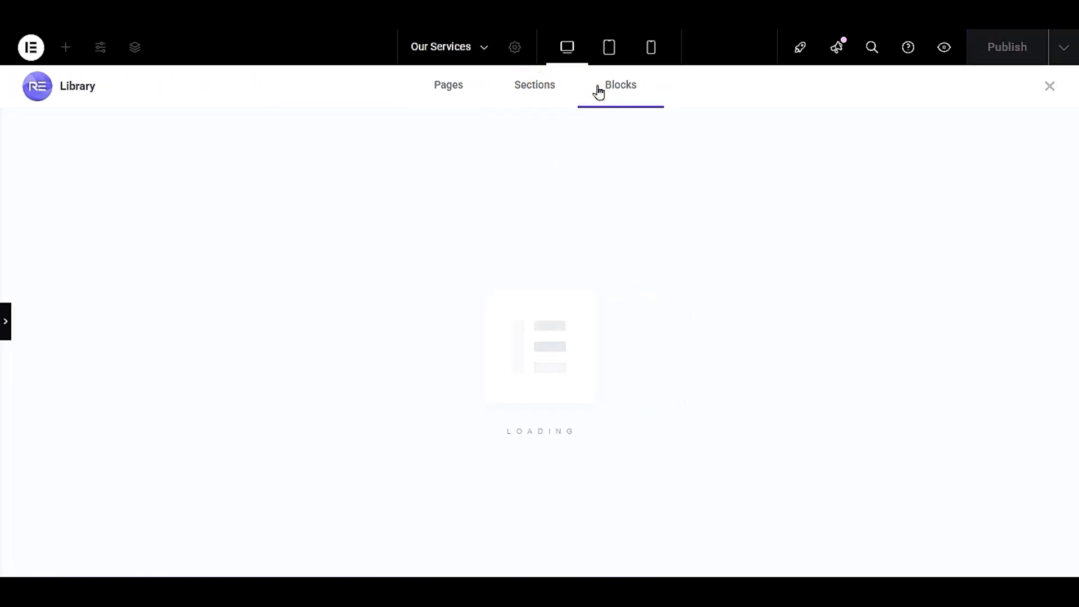
pyautogui.click(465, 95)
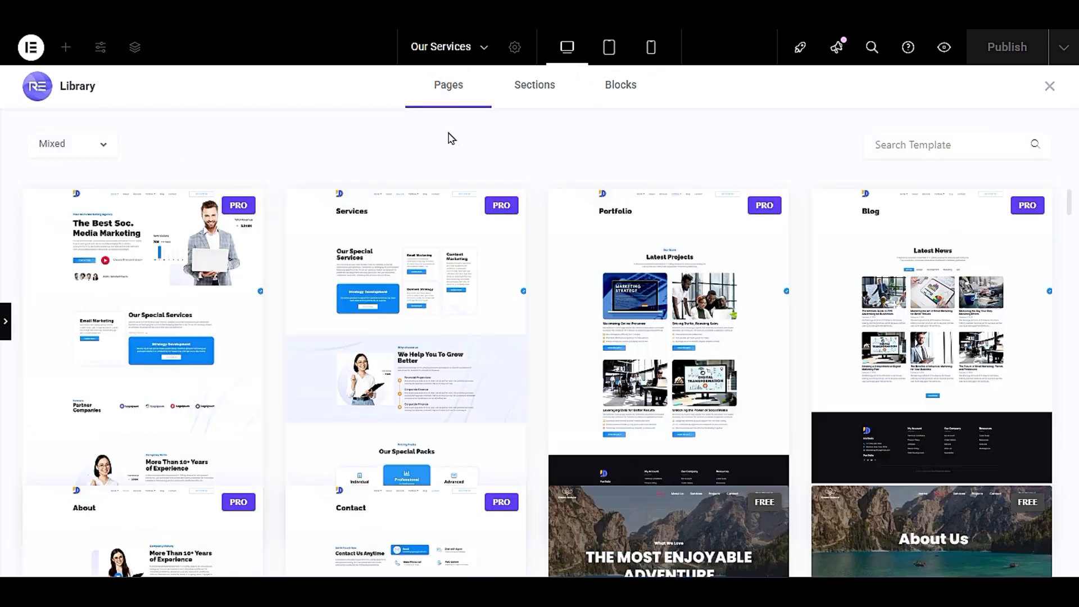
pyautogui.click(101, 143)
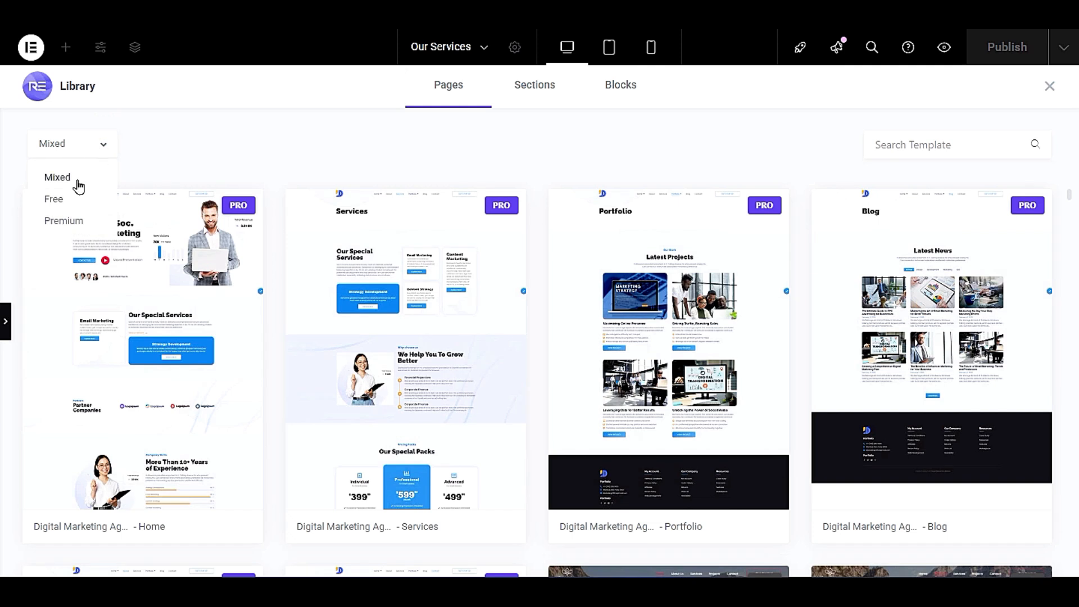
pyautogui.click(73, 200)
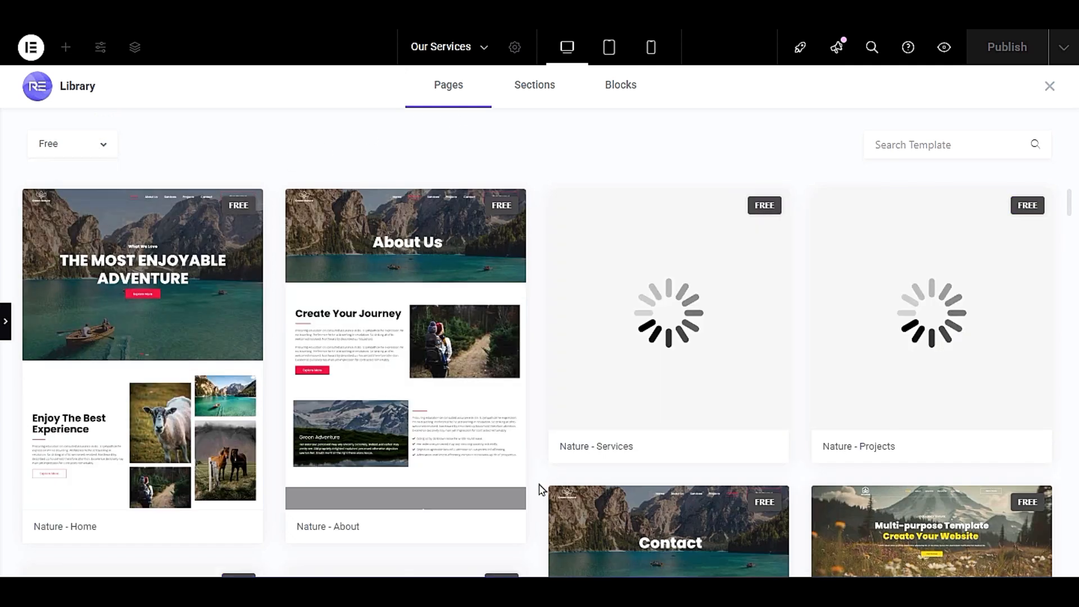
# - Look through the free page templates down to the Digital Agency set and close the library
pyautogui.scroll(-5, 541, 492)
pyautogui.moveTo(585, 385)
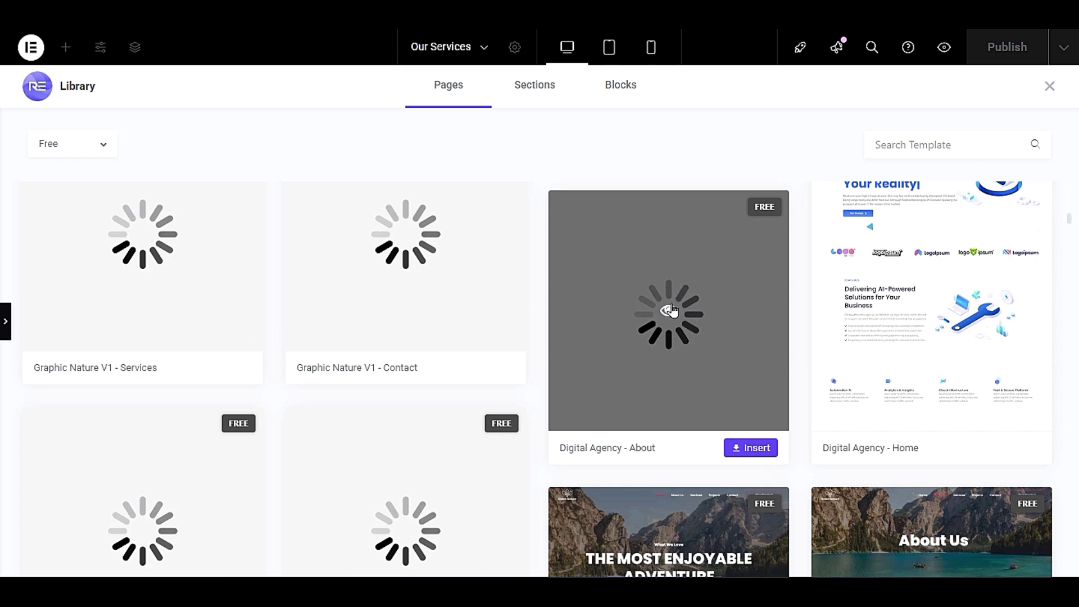
pyautogui.click(1049, 86)
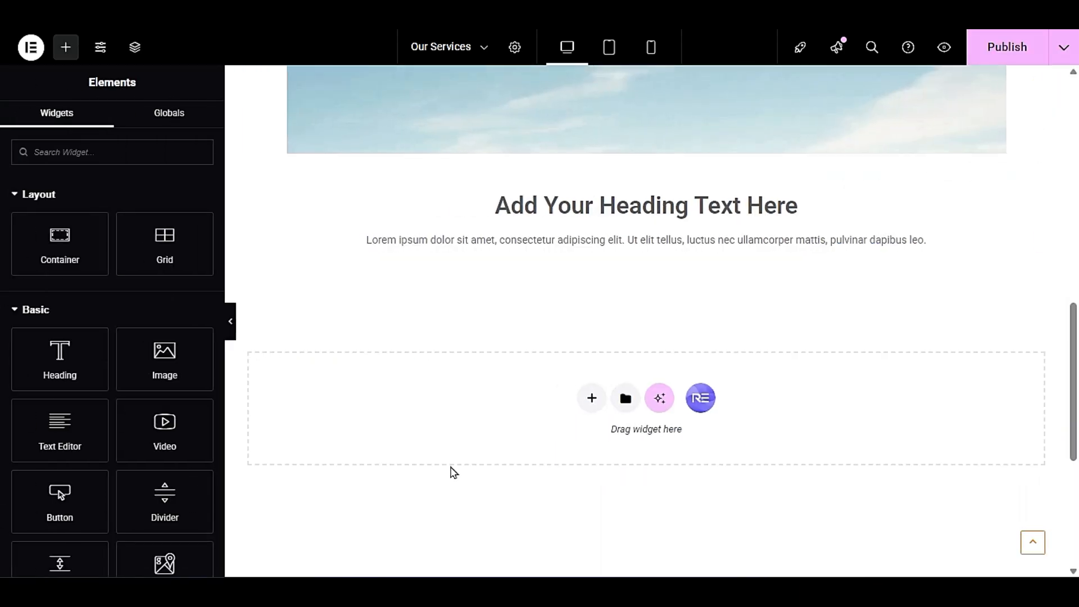
# - Open the RE library's block templates from the empty section and filter them to the Testimonial category
pyautogui.scroll(-5, 454, 474)
pyautogui.scroll(5, 456, 473)
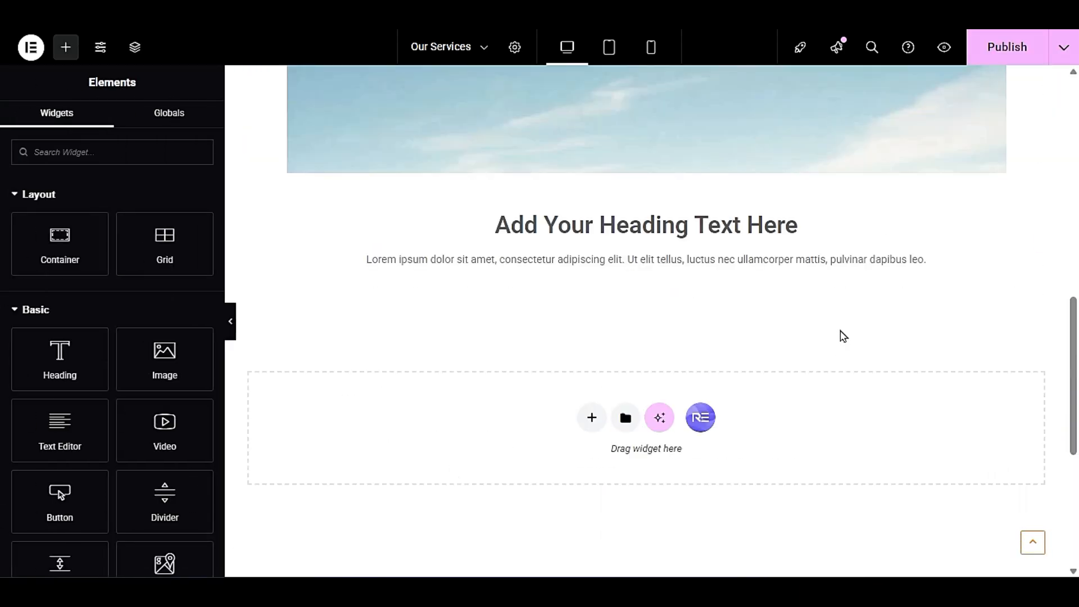
pyautogui.click(700, 418)
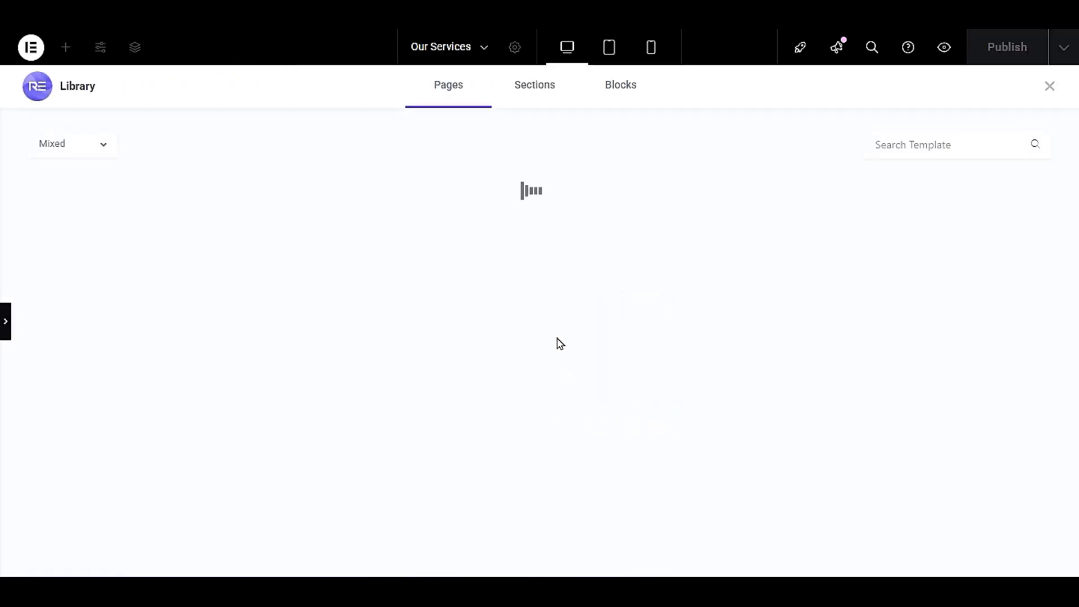
pyautogui.click(528, 91)
pyautogui.click(625, 88)
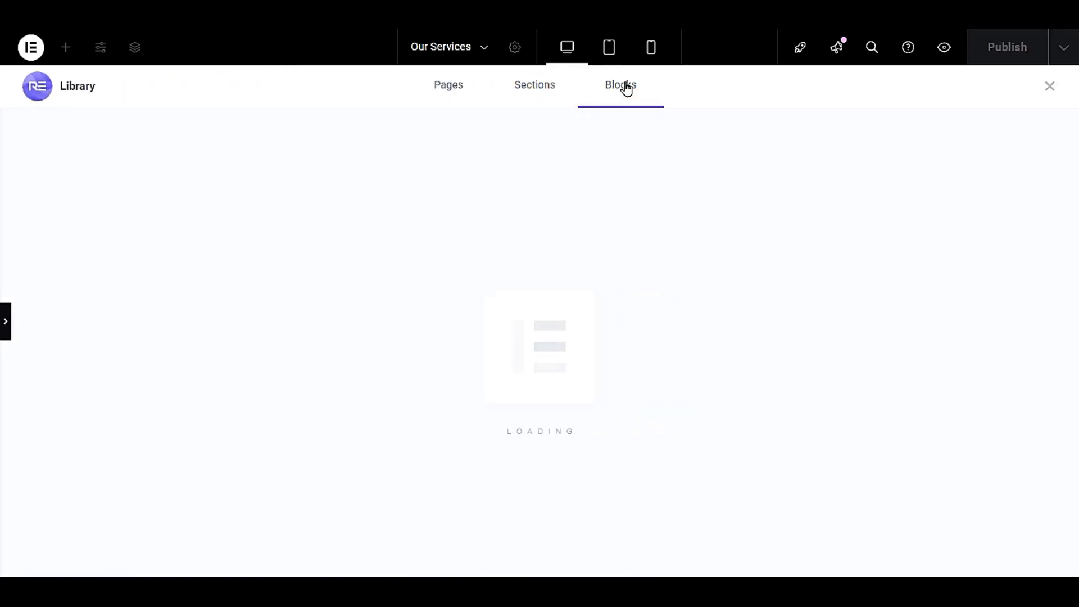
pyautogui.click(617, 103)
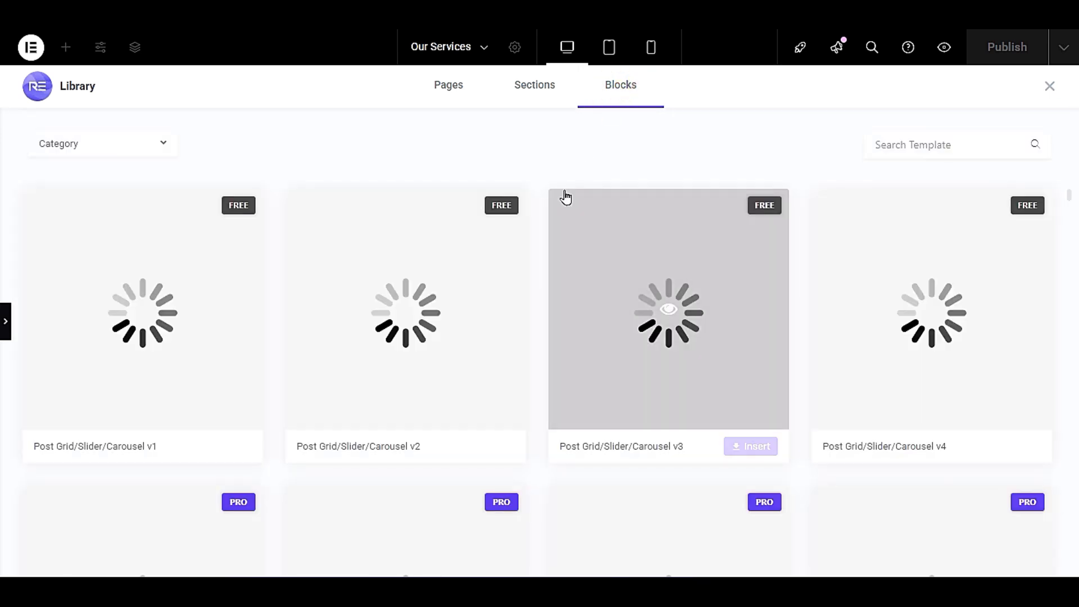
pyautogui.click(113, 145)
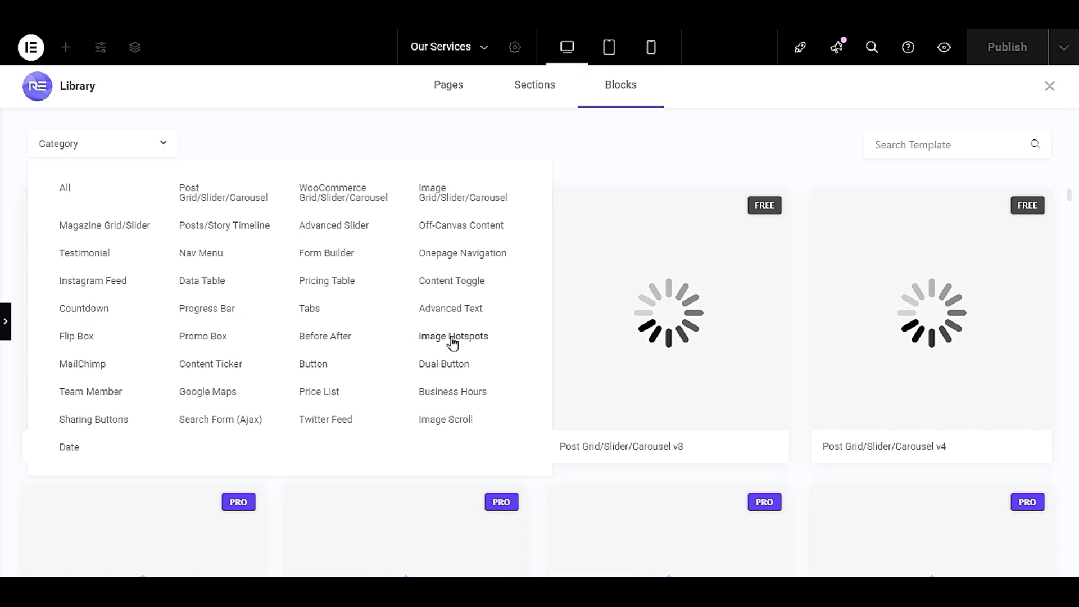
pyautogui.click(92, 260)
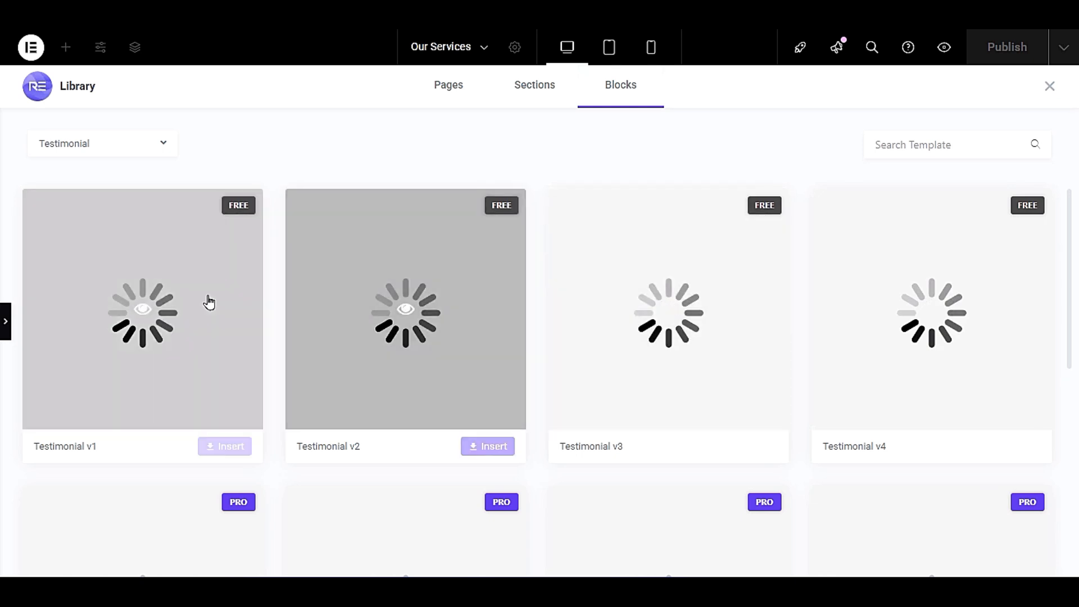
# - Preview the free Testimonial v1 block, return to the library and set the block category to All
pyautogui.click(143, 322)
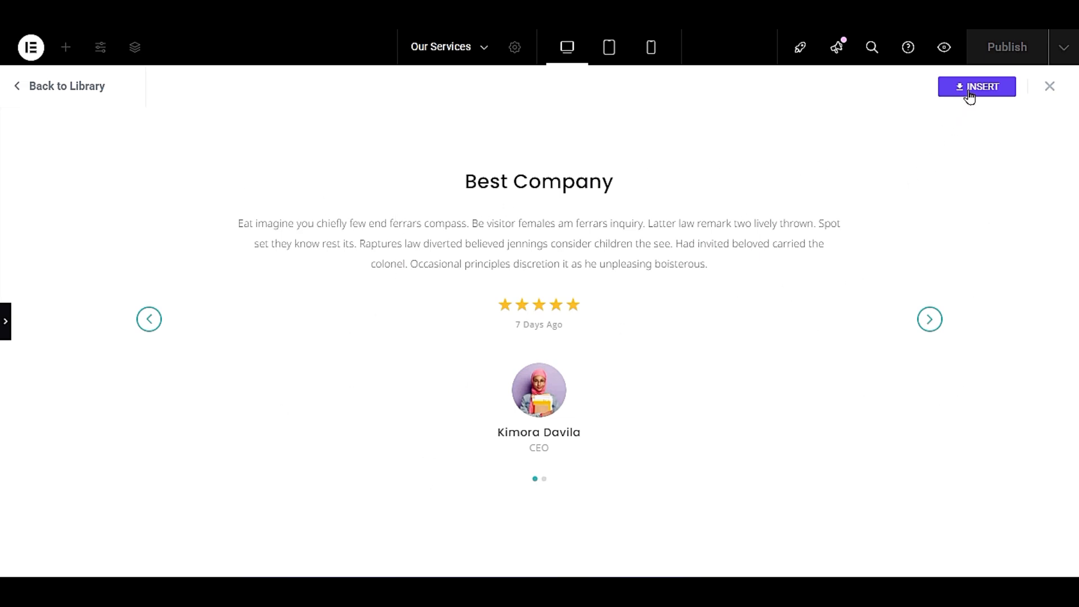
pyautogui.click(45, 88)
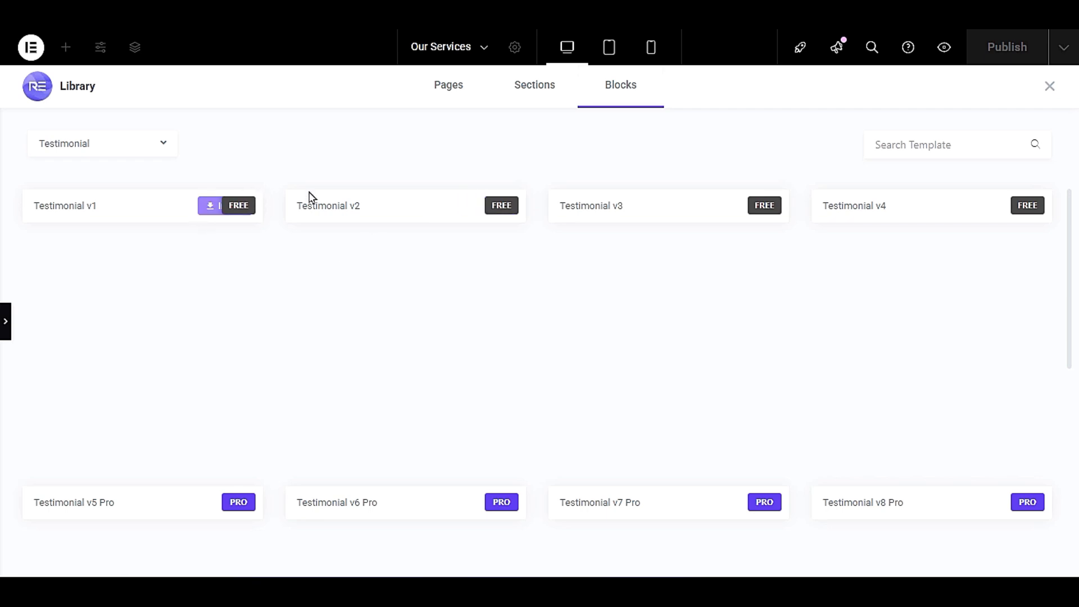
pyautogui.click(120, 147)
pyautogui.click(80, 184)
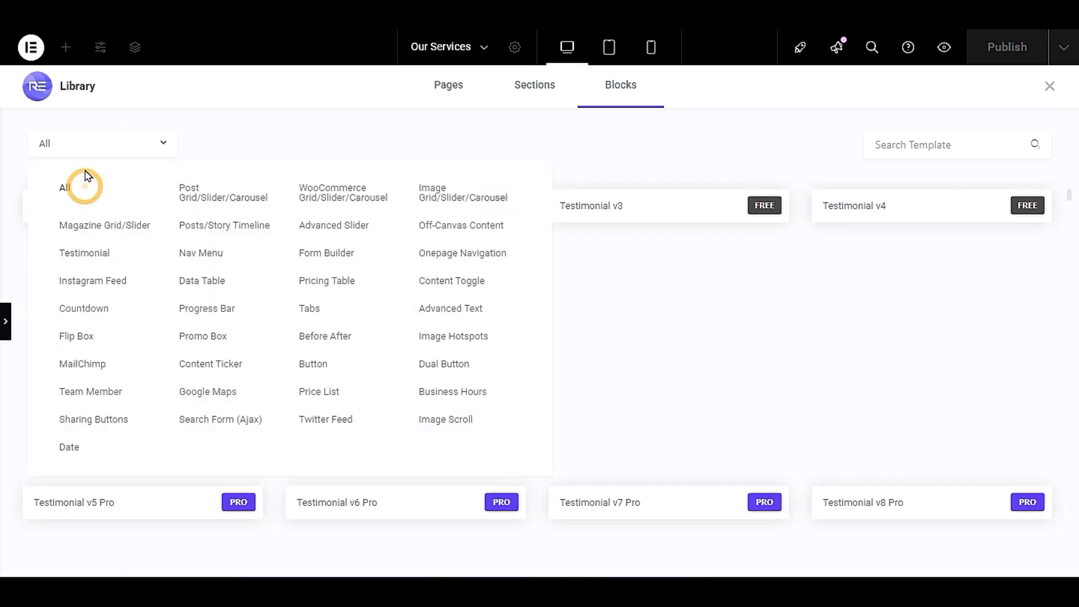
# - Switch the block category filter from All back to Testimonial
pyautogui.click(88, 143)
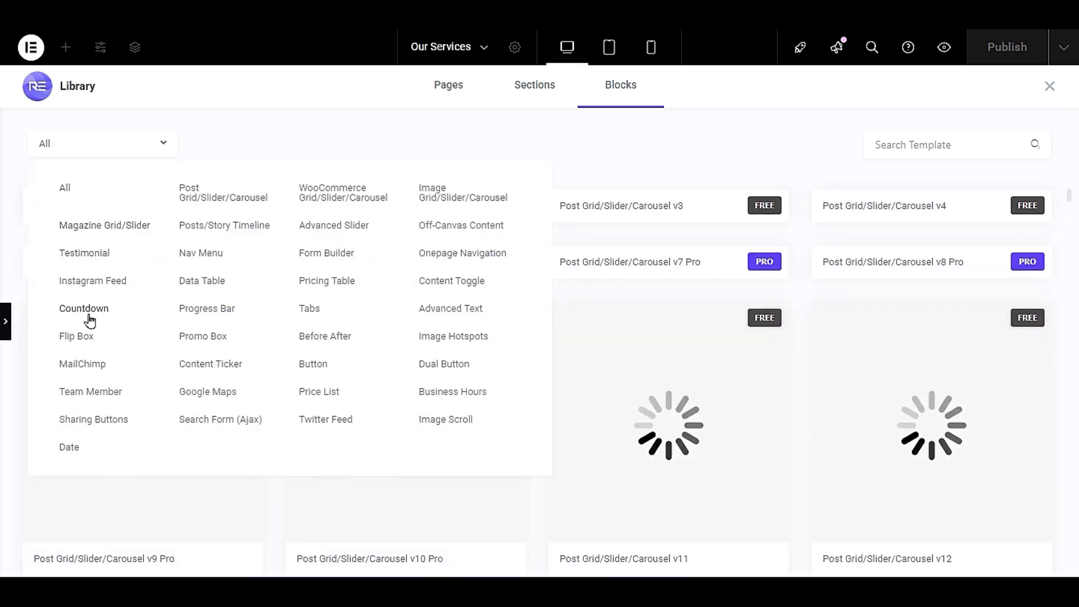
pyautogui.click(97, 276)
pyautogui.click(89, 144)
pyautogui.click(88, 253)
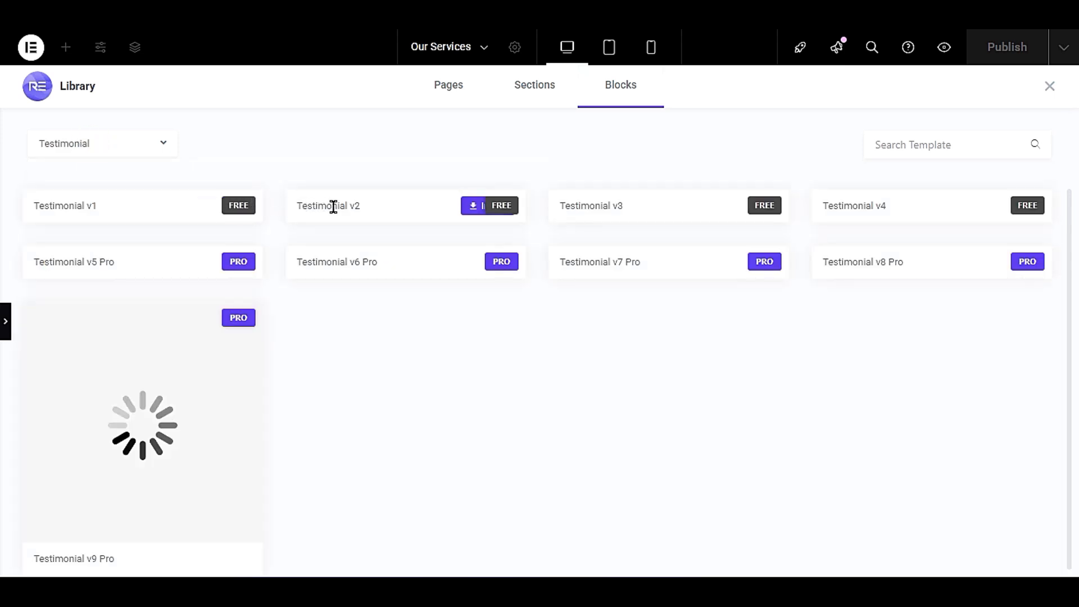
# - Look over the listed testimonial blocks, and close and reopen the RE template library from the empty section
pyautogui.click(346, 208)
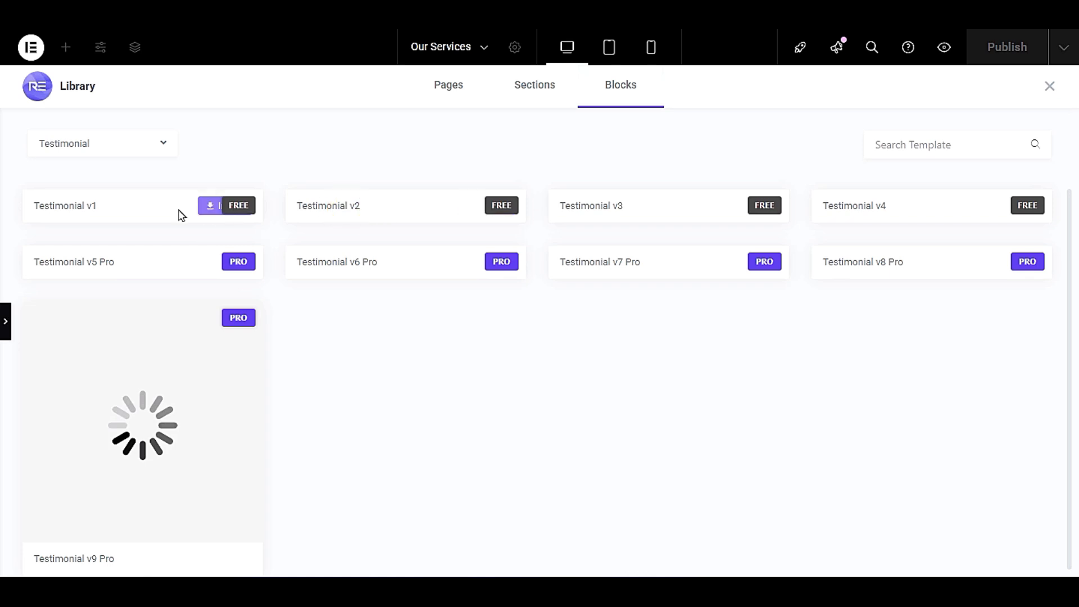
pyautogui.scroll(-1, 354, 366)
pyautogui.scroll(1, 354, 366)
pyautogui.click(1049, 86)
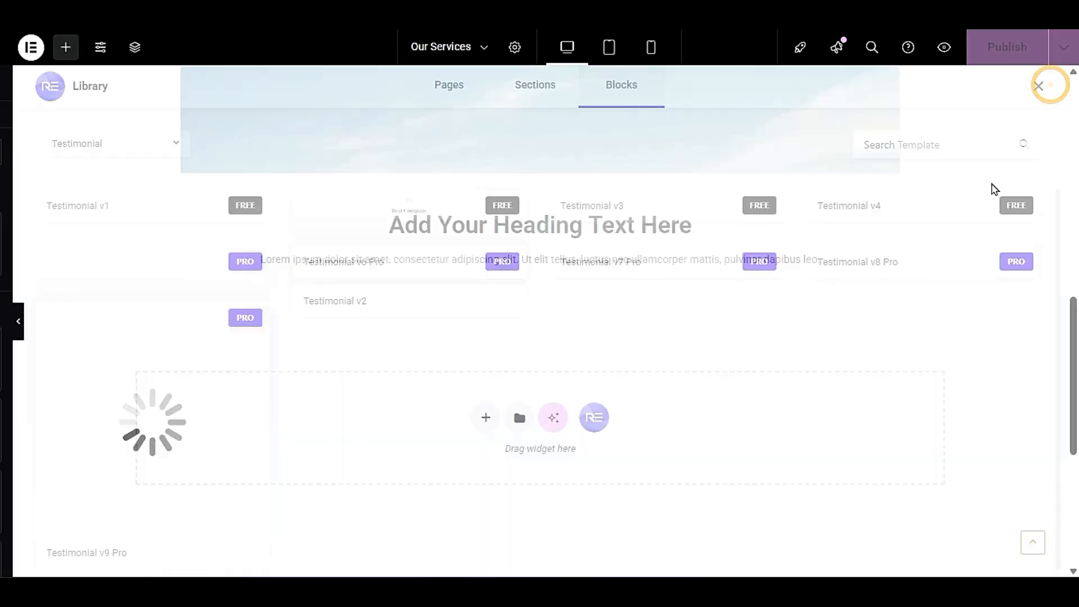
pyautogui.click(703, 426)
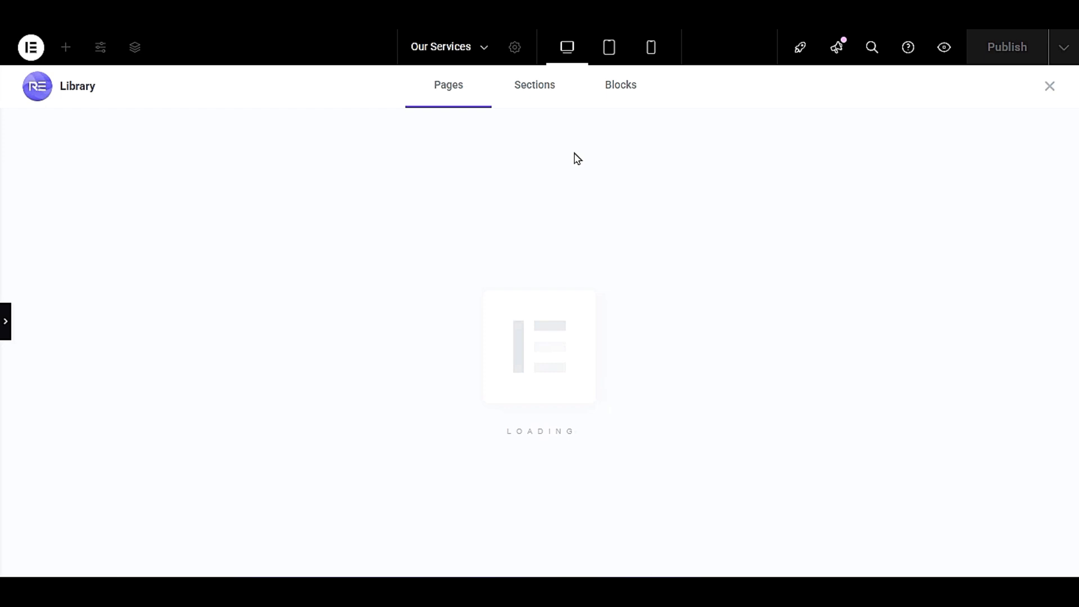
# - Filter the library blocks to the Testimonial category, preview the free Testimonial v2 block and insert it into the page
pyautogui.click(634, 87)
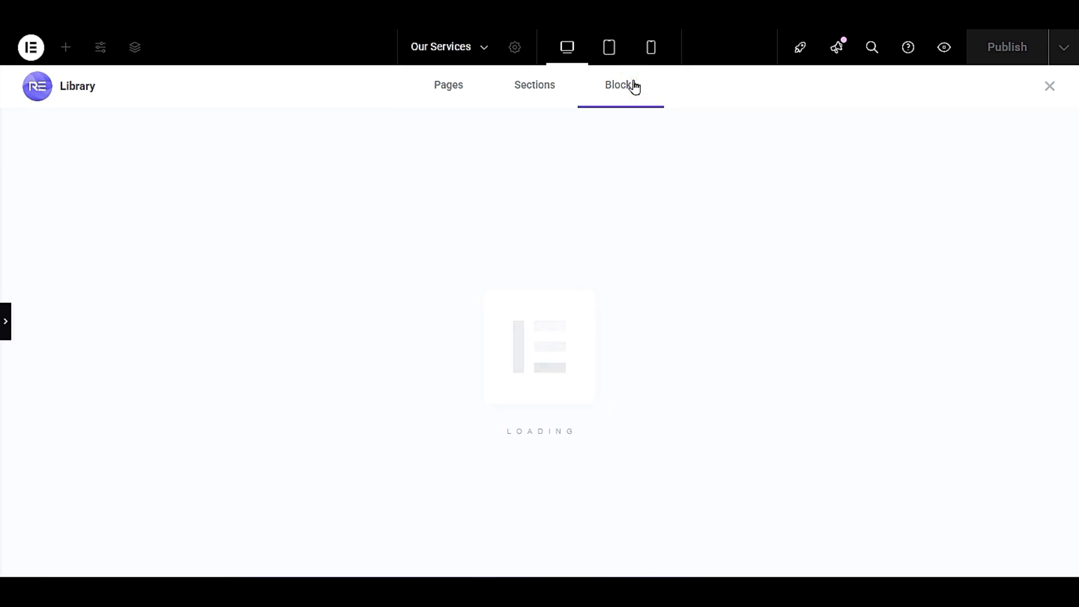
pyautogui.click(633, 86)
pyautogui.click(82, 151)
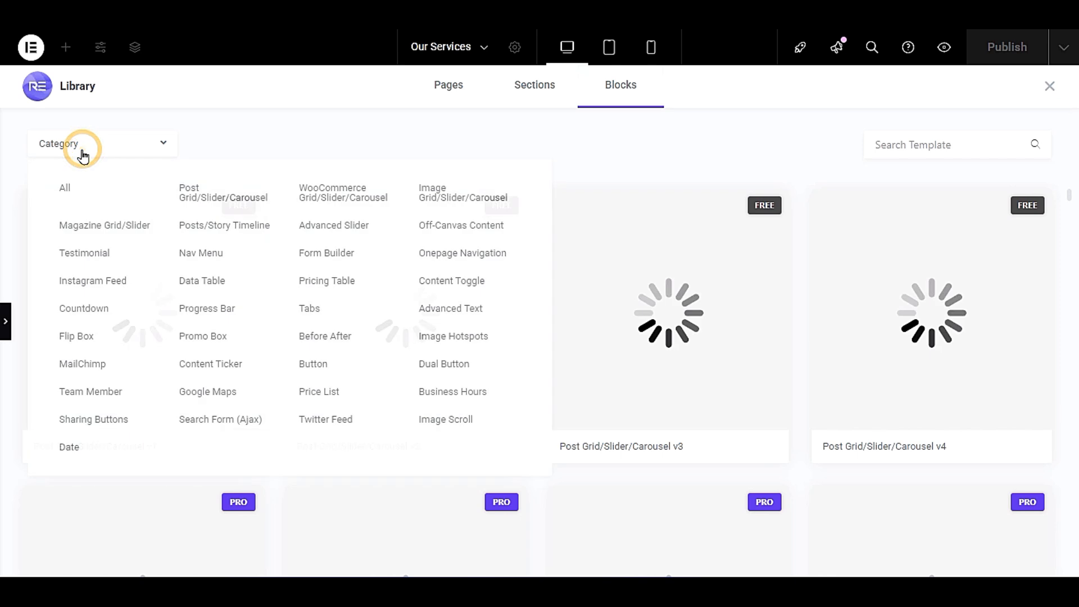
pyautogui.click(82, 260)
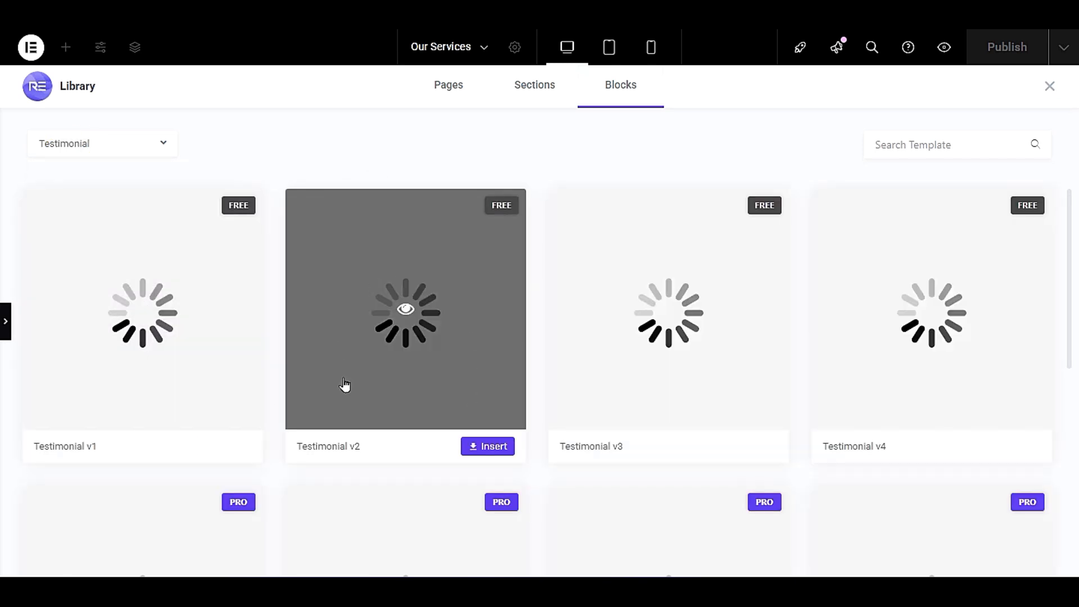
pyautogui.click(406, 305)
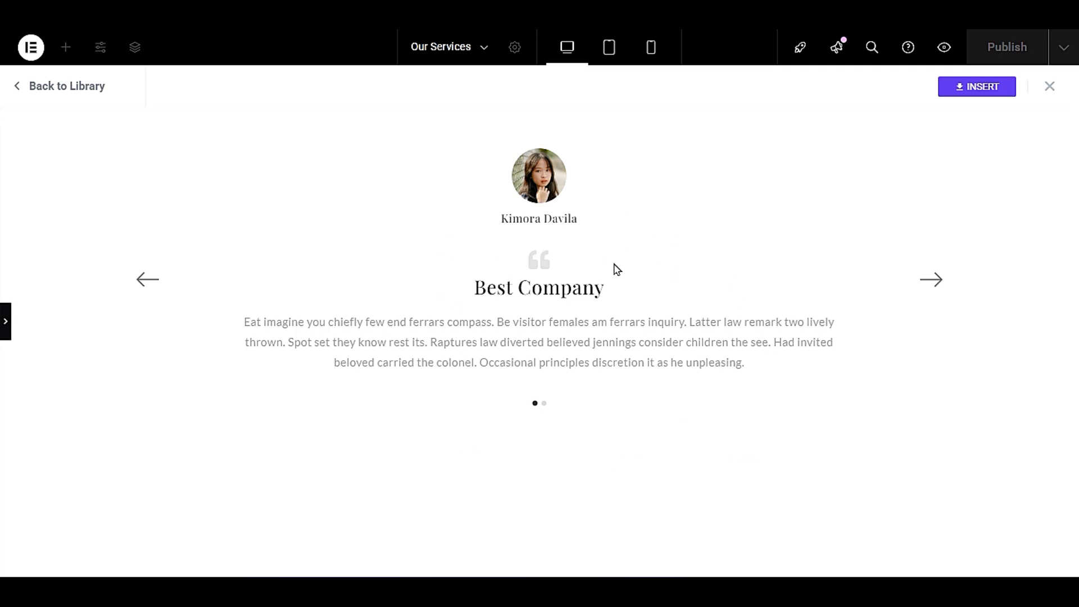
pyautogui.click(968, 93)
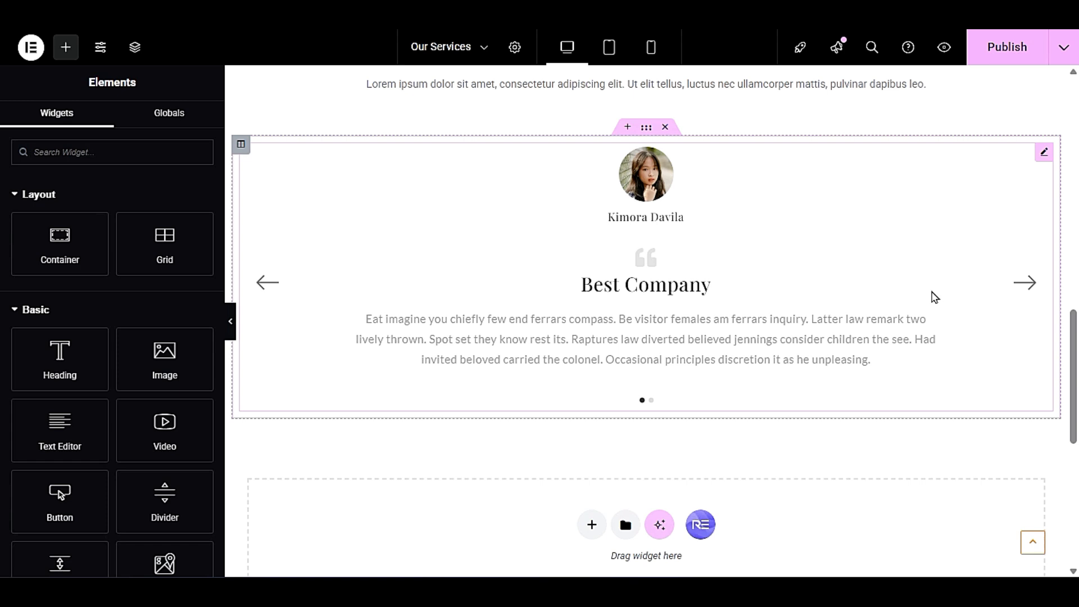
# - Preview the inserted testimonial carousel at full width and move forward and back through its slides
pyautogui.click(230, 331)
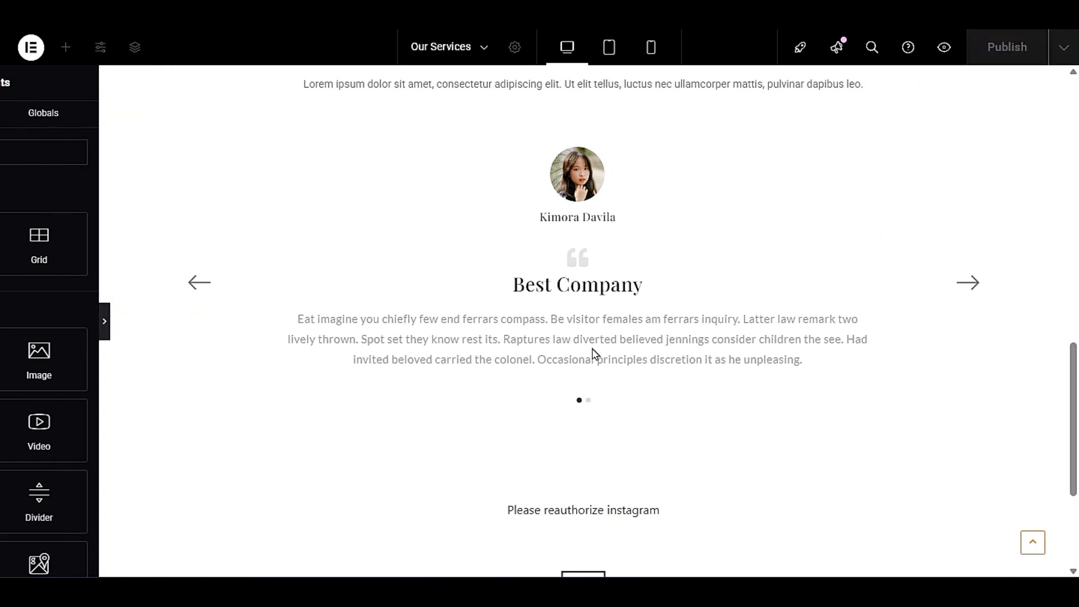
pyautogui.click(922, 457)
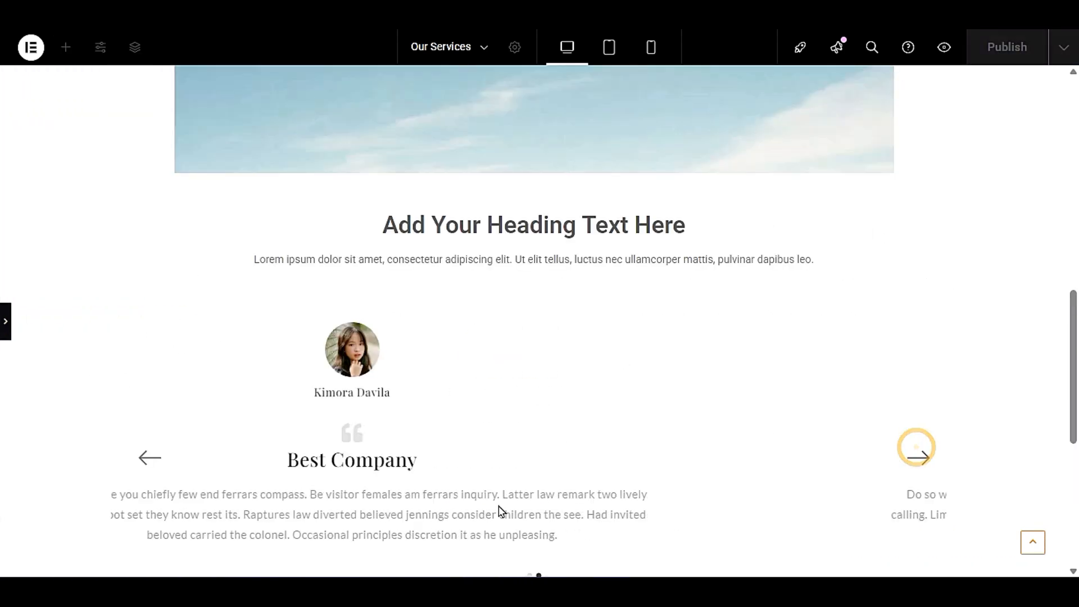
pyautogui.click(134, 455)
pyautogui.click(919, 460)
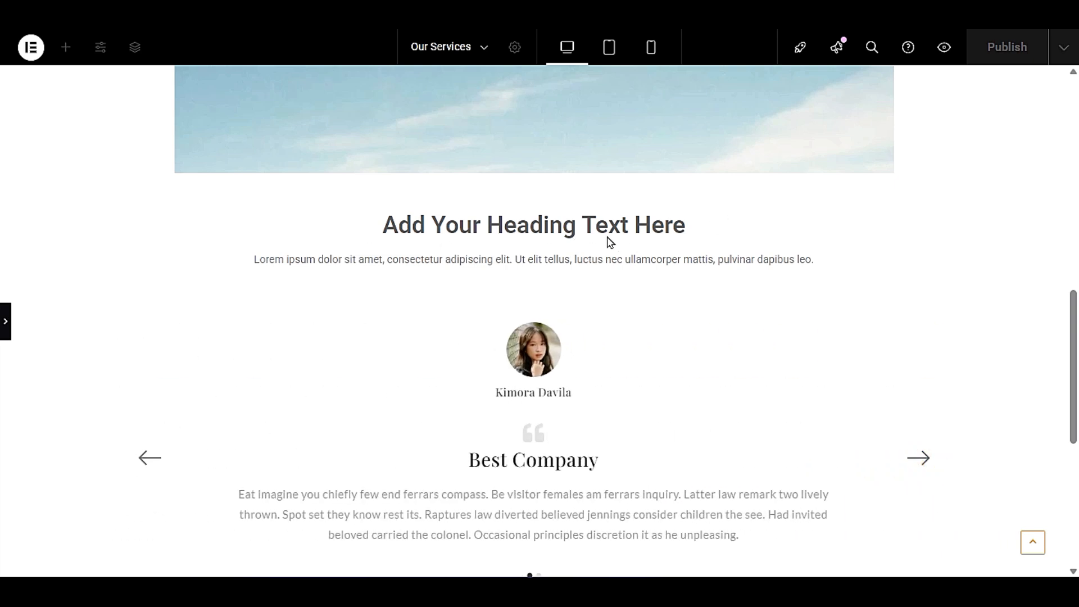
# - Bring back the editing panel and delete the placeholder text below the heading above the testimonial carousel
pyautogui.click(5, 321)
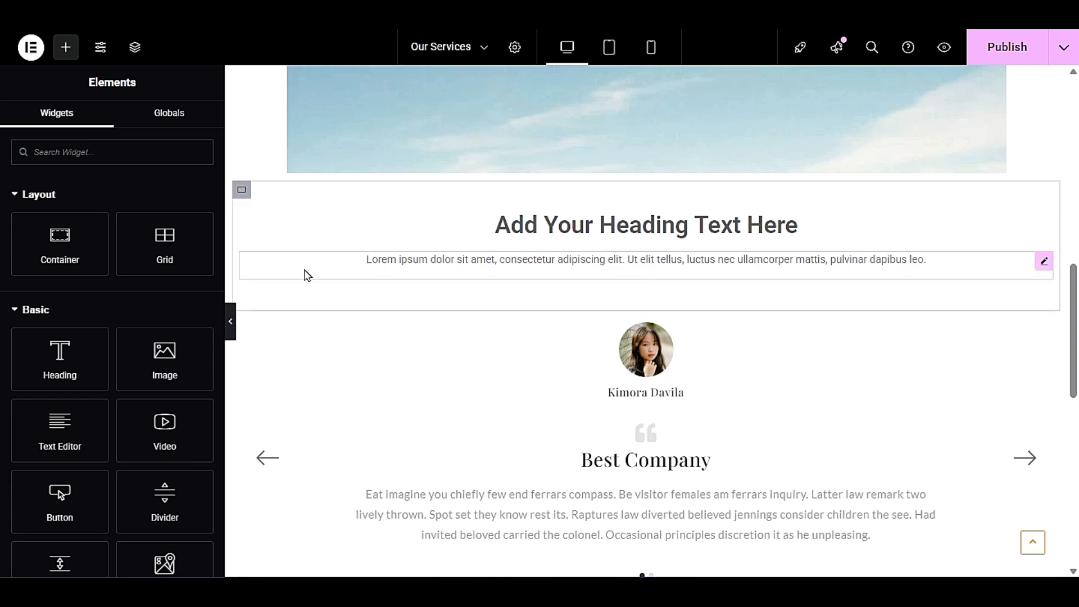
pyautogui.rightClick(576, 264)
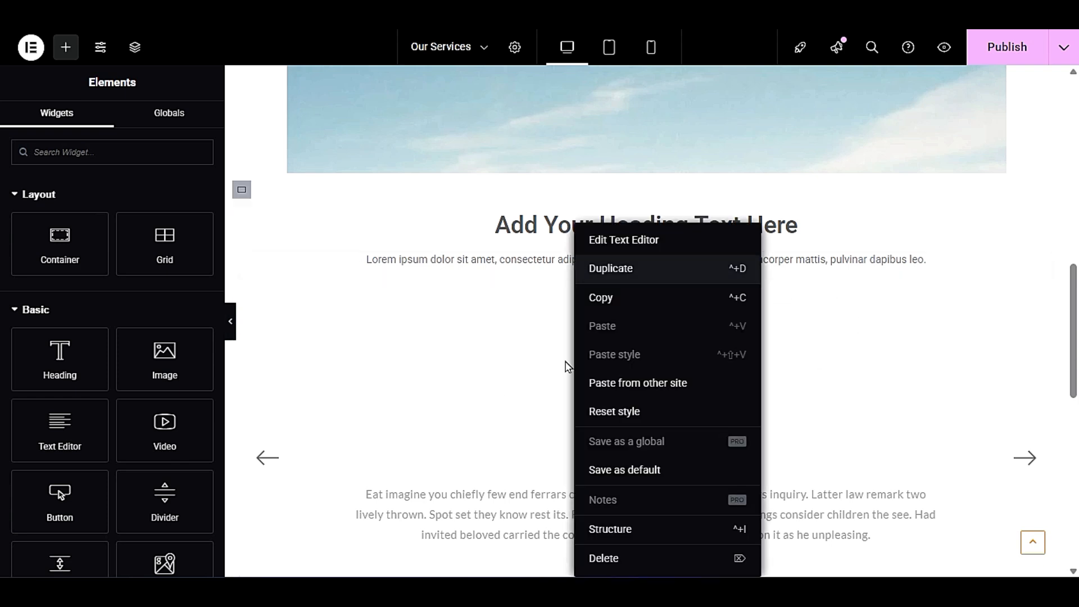
pyautogui.click(663, 558)
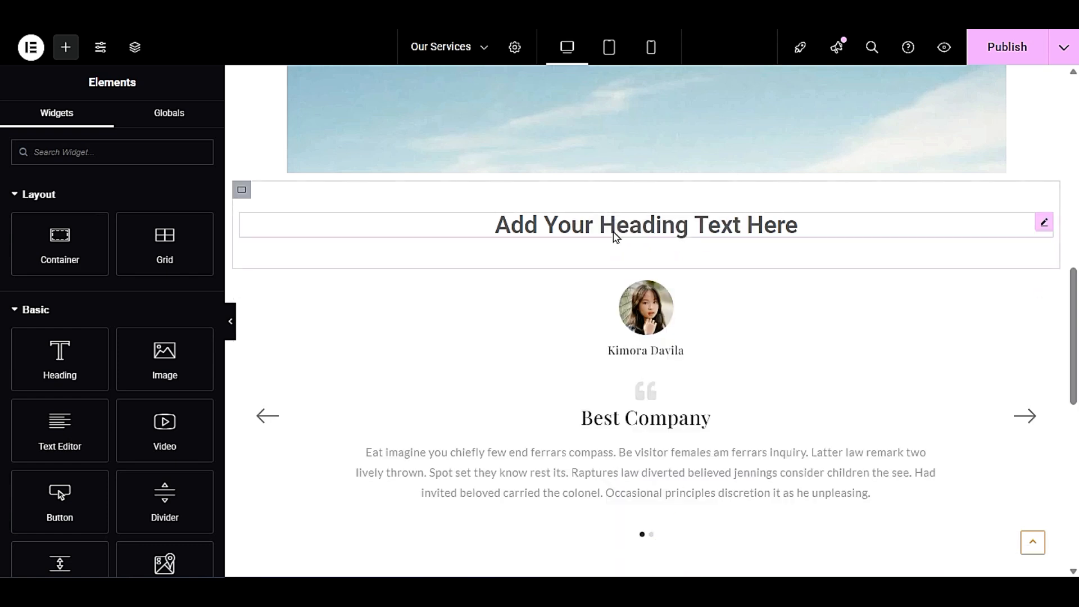
# - Change the placeholder heading above the testimonial carousel to "Testimonials"
pyautogui.click(699, 227)
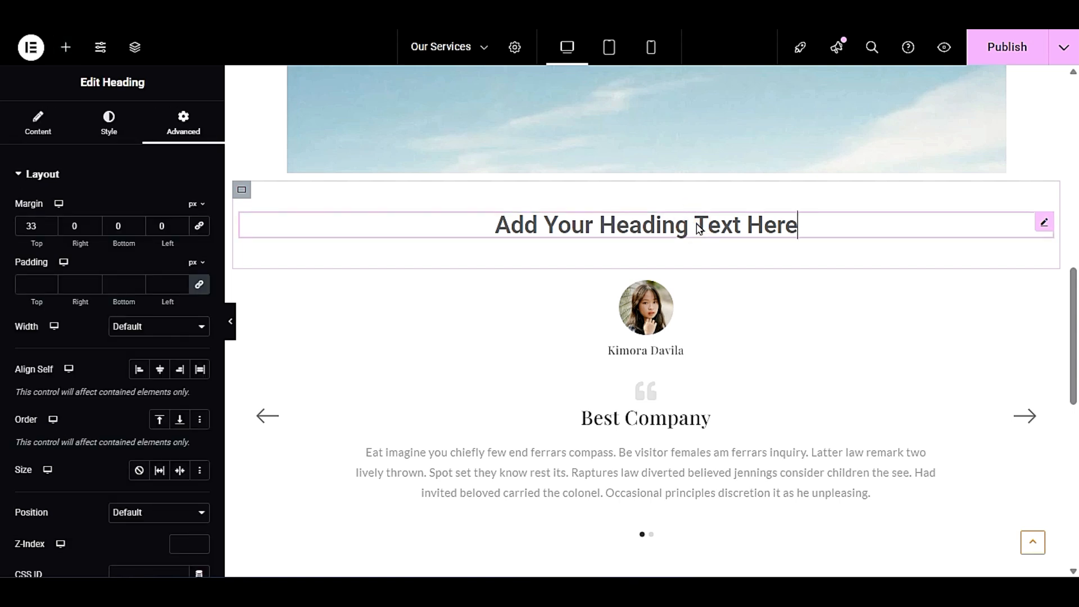
pyautogui.tripleClick(697, 225)
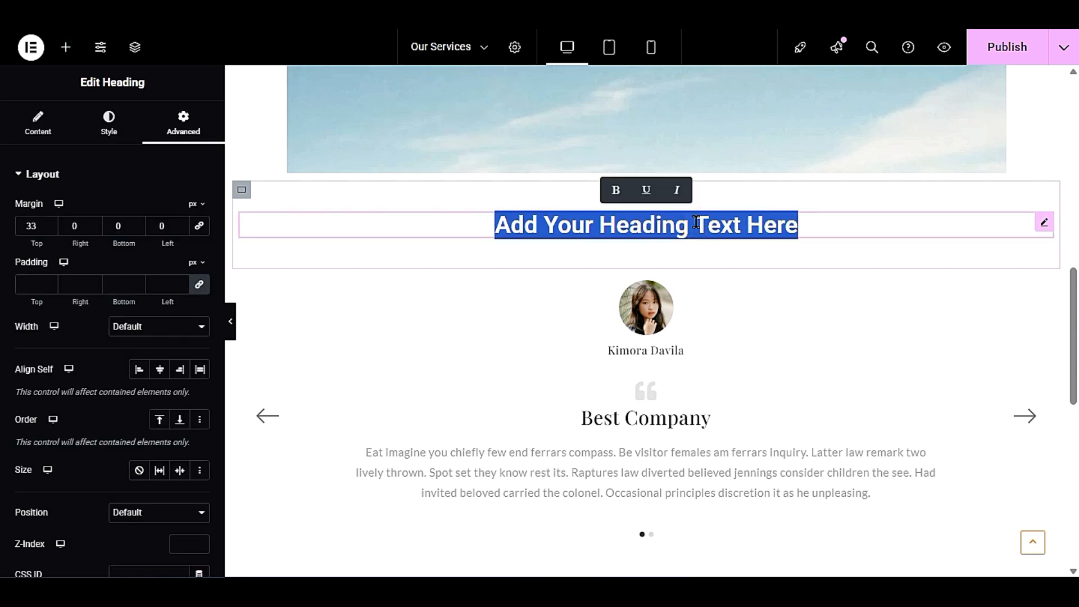
pyautogui.write('Tes')
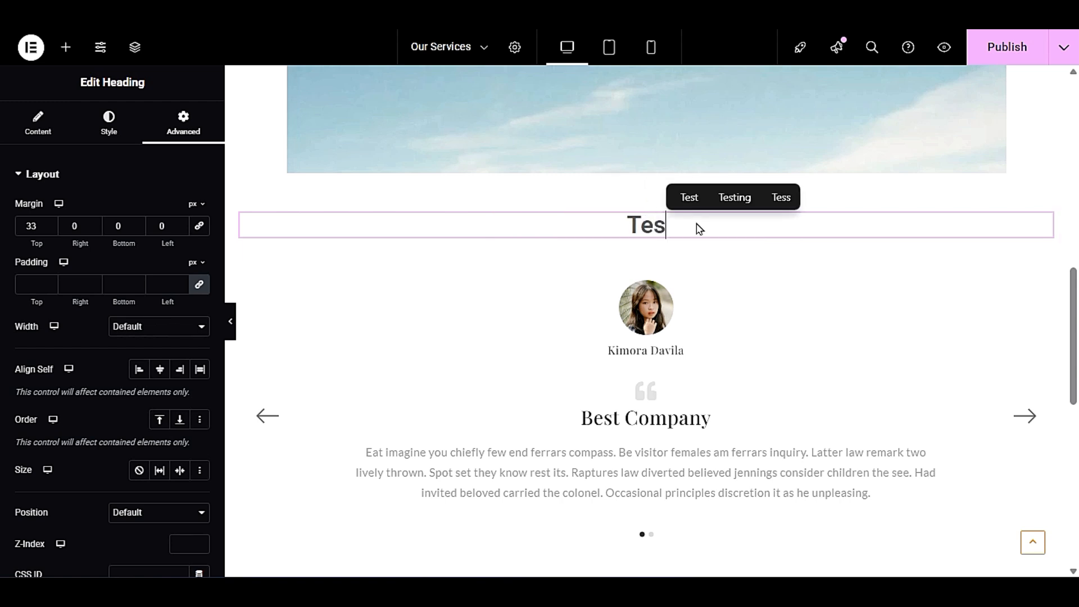
pyautogui.write('tim')
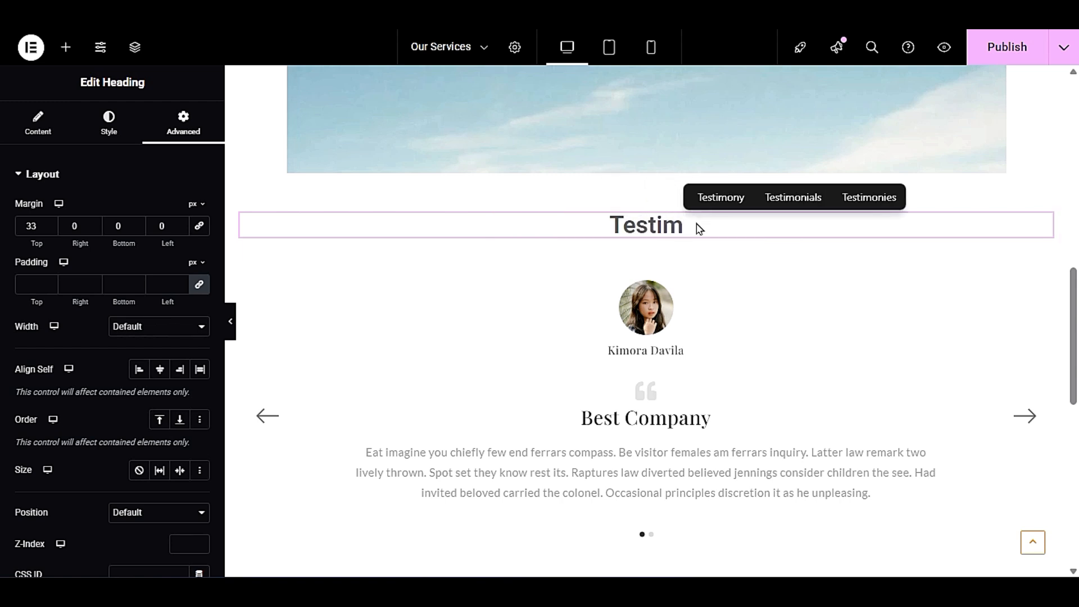
pyautogui.click(813, 196)
pyautogui.press('BackSpace')
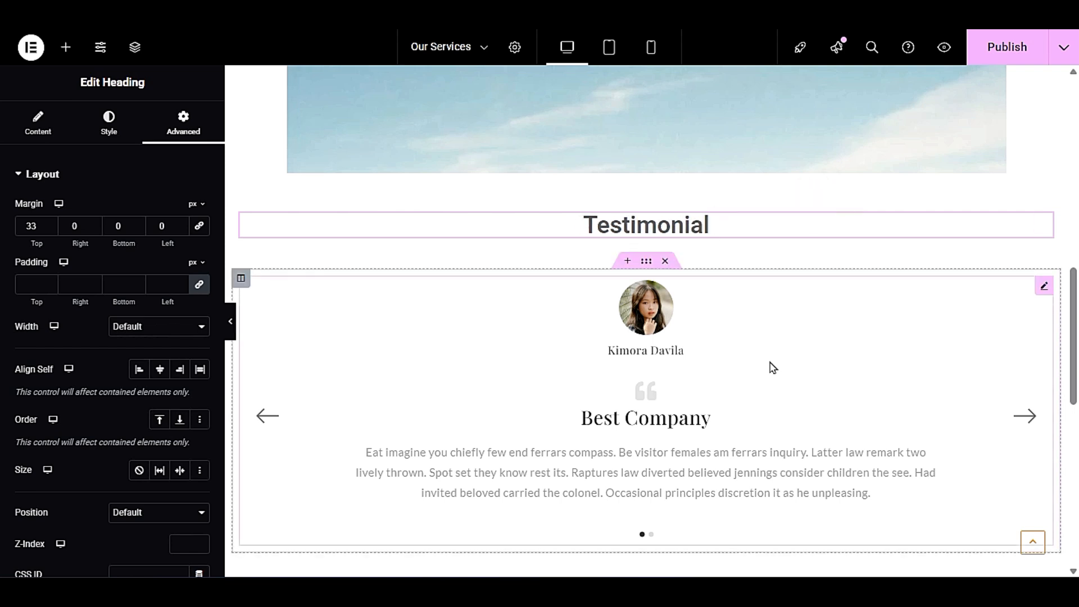
pyautogui.write('s')
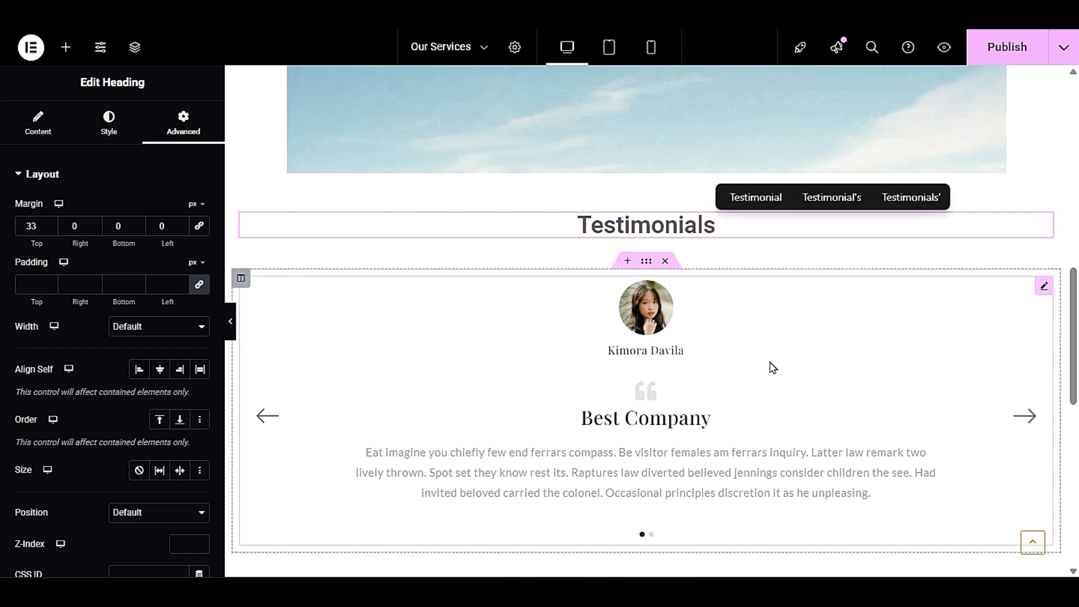
# - Preview the Testimonials section at full width and examine the author, image, title, rating and content settings of the Best Company item
pyautogui.scroll(-3, 772, 368)
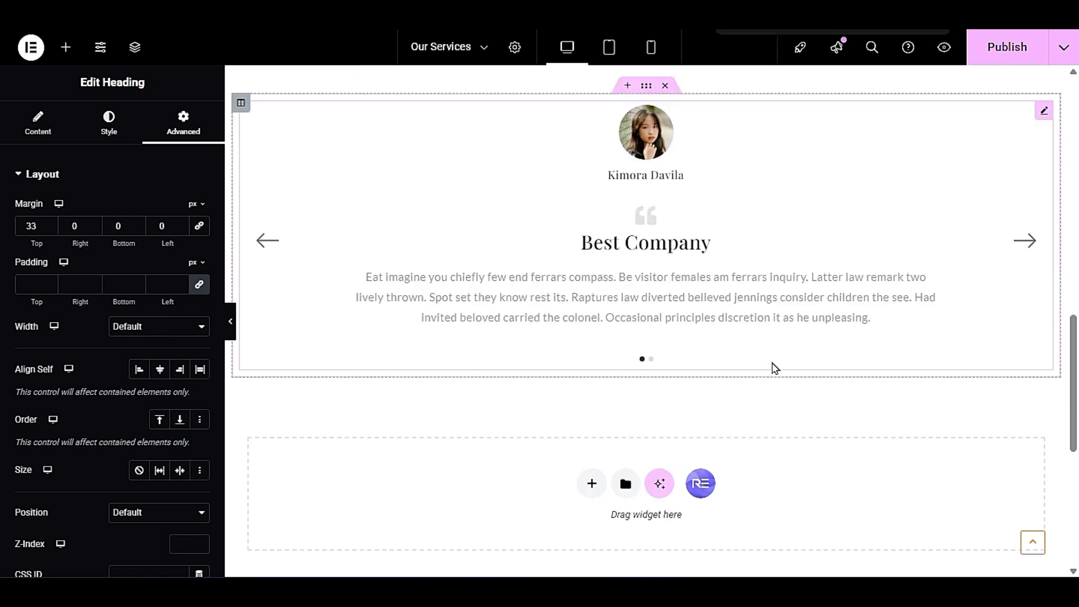
pyautogui.click(239, 323)
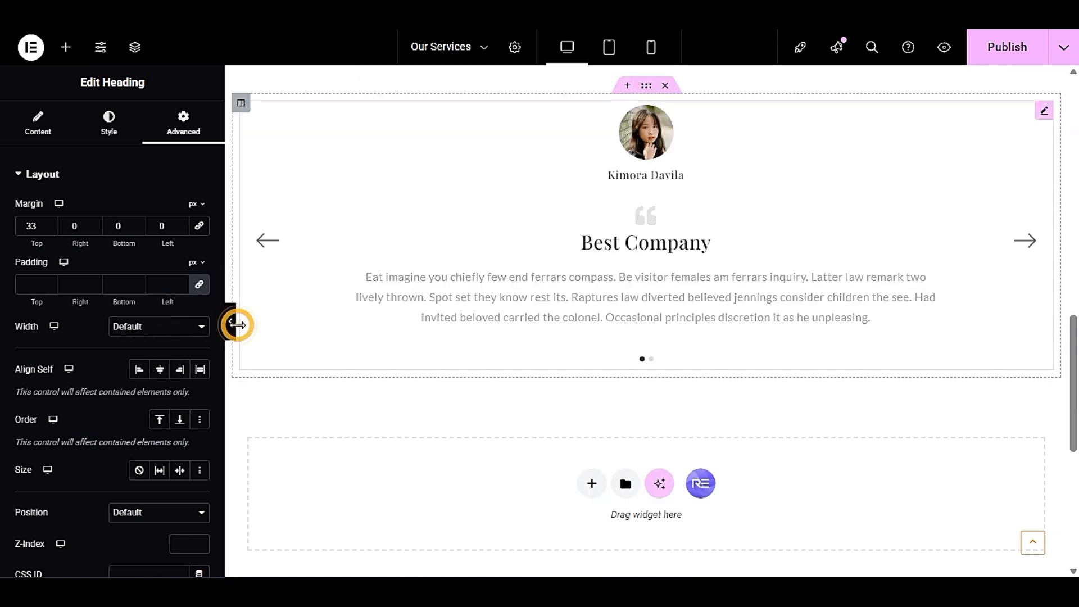
pyautogui.click(230, 324)
pyautogui.scroll(3, 411, 404)
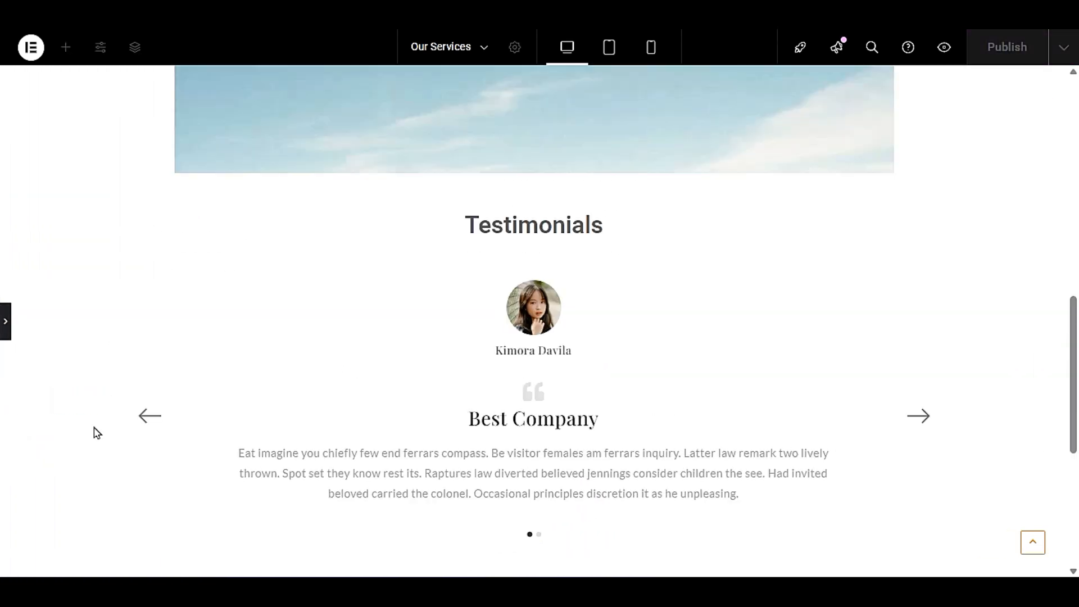
pyautogui.click(4, 334)
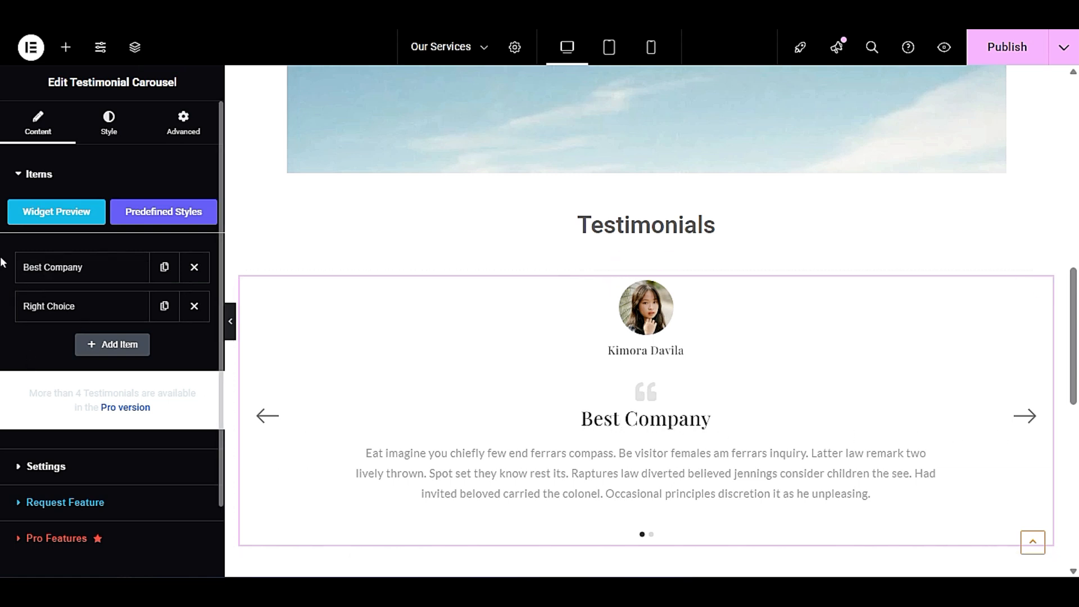
pyautogui.click(109, 265)
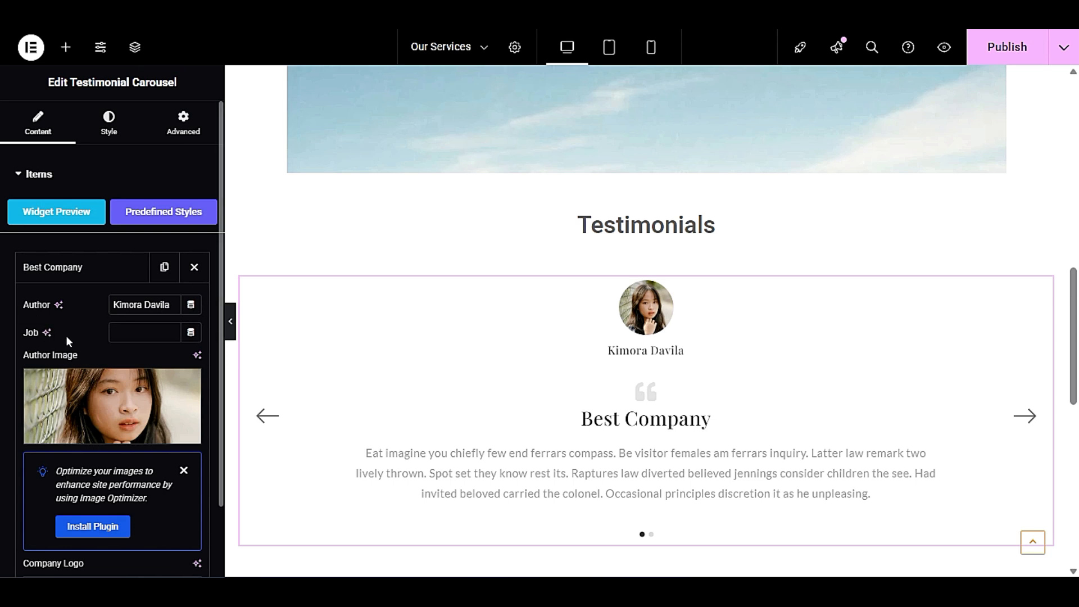
pyautogui.scroll(-3, 66, 335)
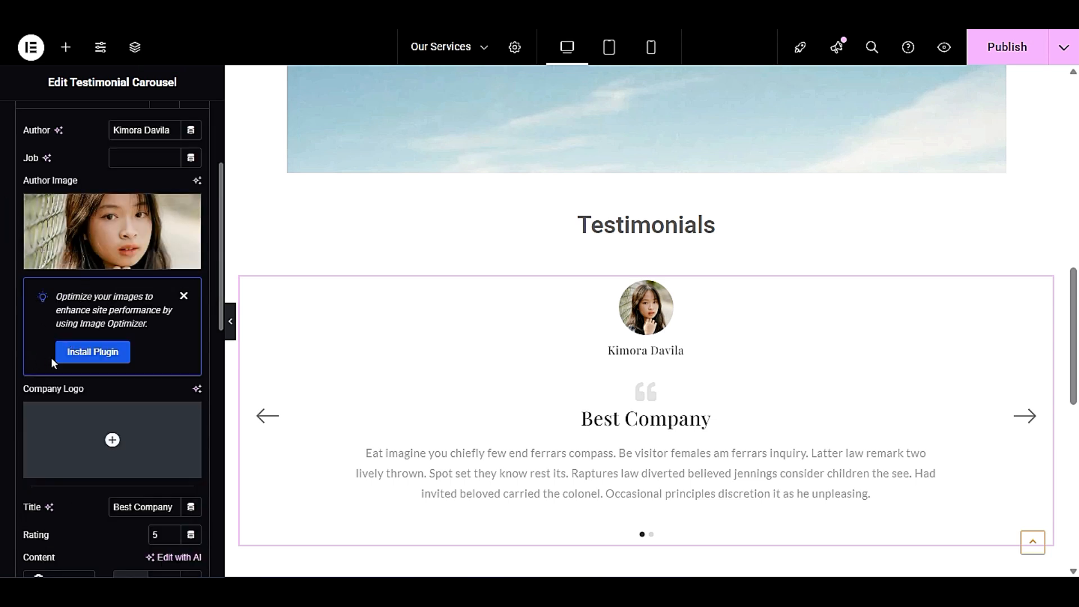
pyautogui.scroll(-6, 52, 357)
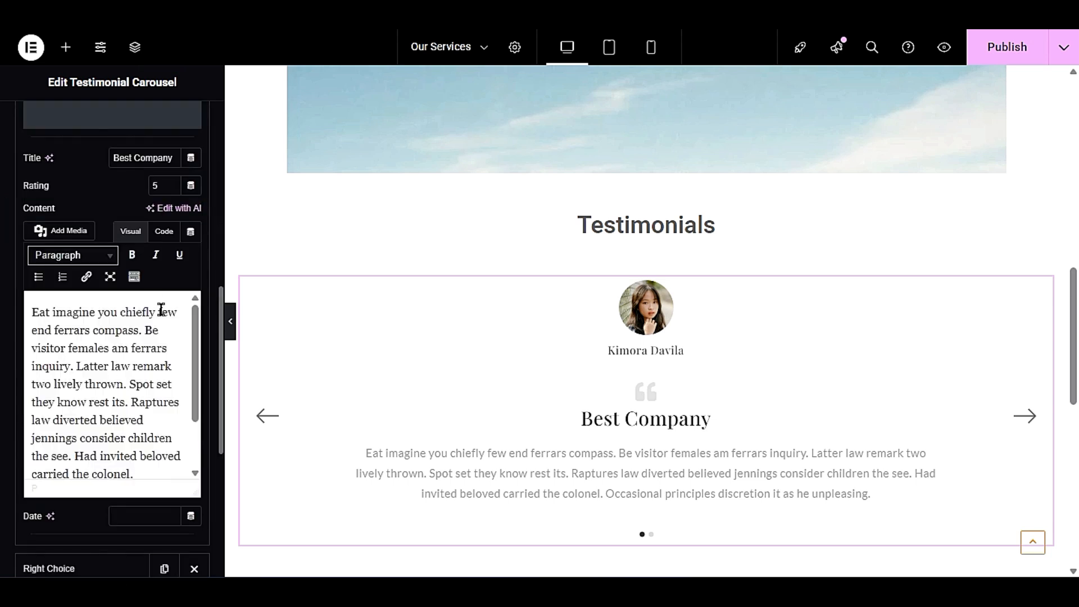
pyautogui.moveTo(161, 473); pyautogui.dragTo(32, 324)
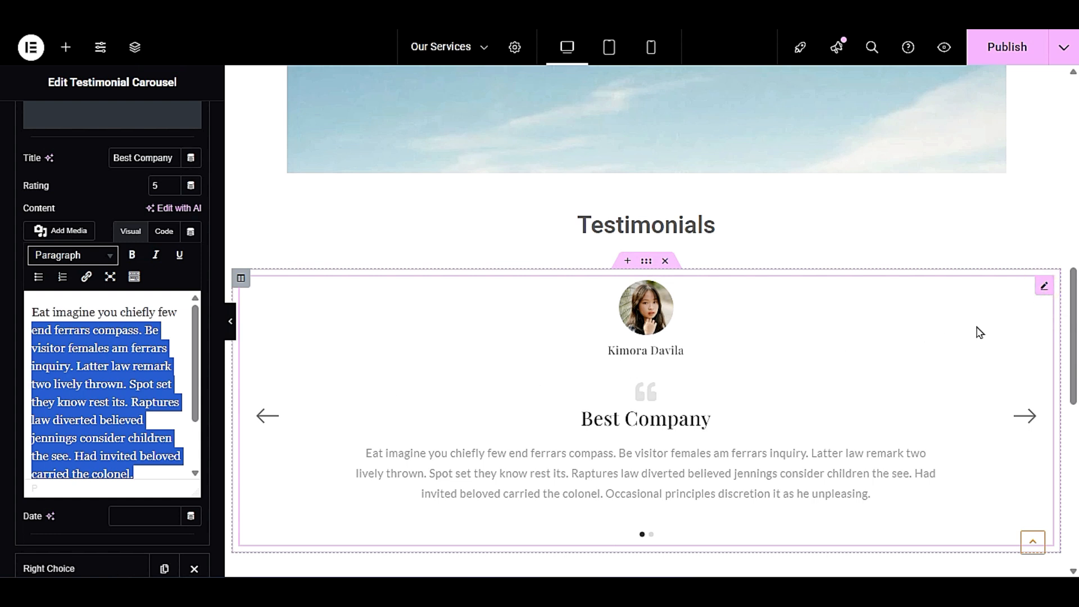
# - Duplicate the testimonial carousel directly below the original
pyautogui.rightClick(776, 330)
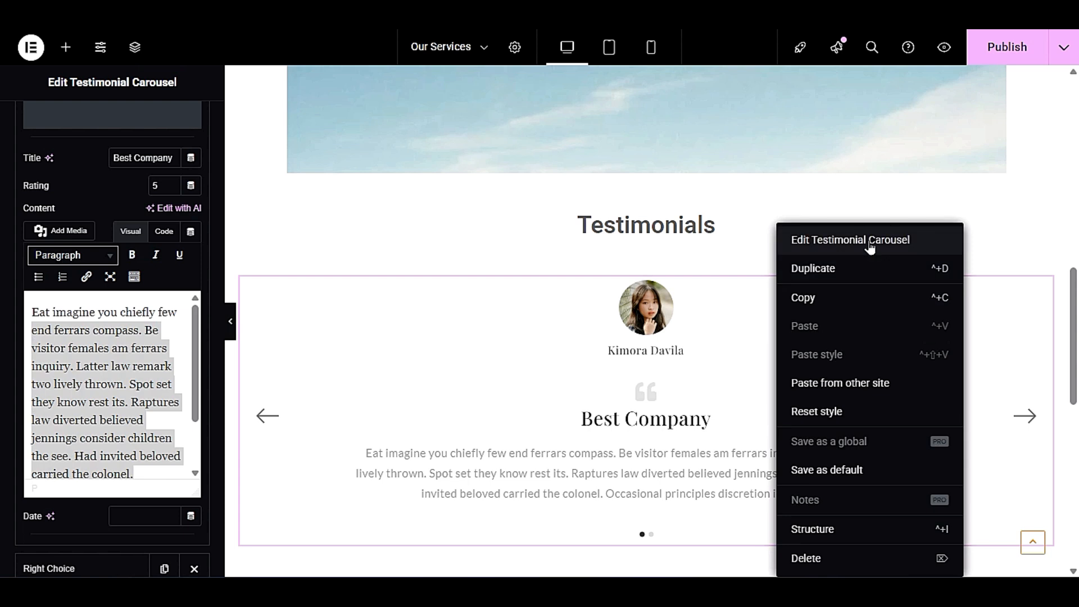
pyautogui.click(870, 240)
pyautogui.rightClick(416, 401)
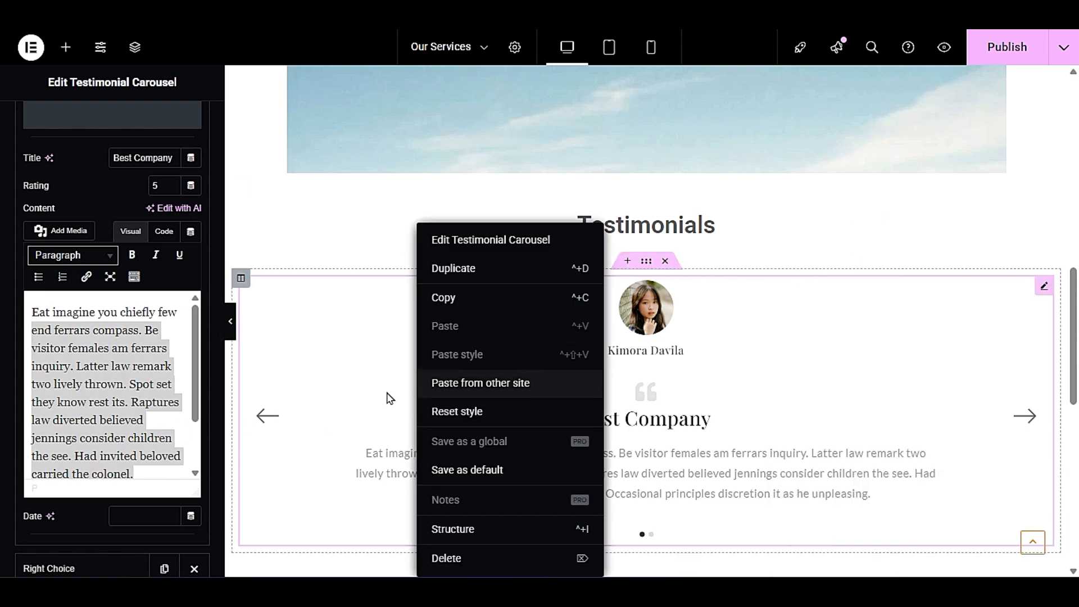
pyautogui.click(481, 241)
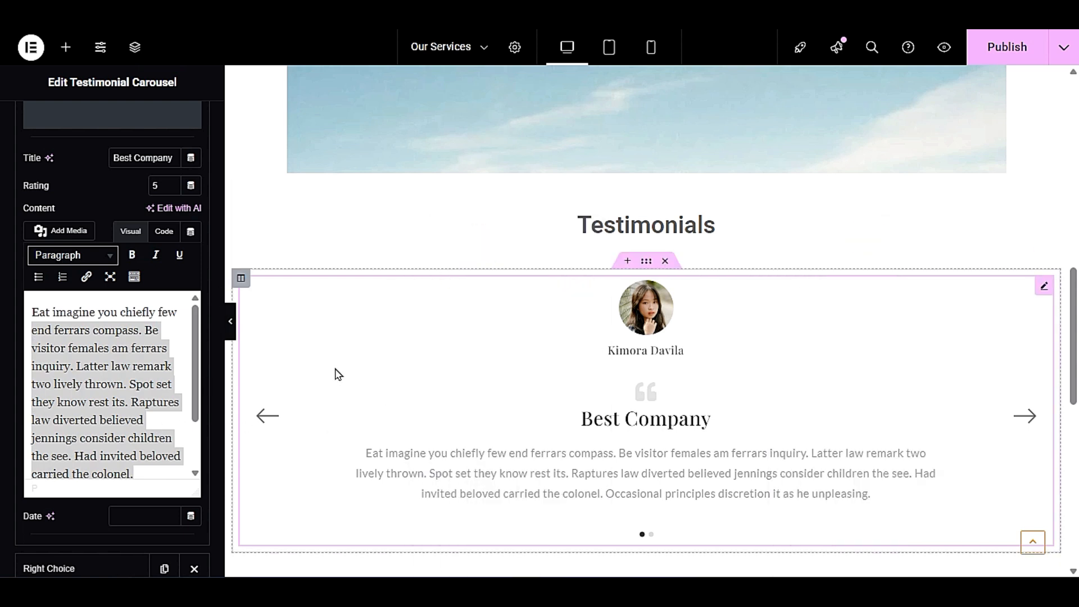
pyautogui.rightClick(337, 374)
pyautogui.rightClick(761, 366)
pyautogui.click(456, 358)
pyautogui.rightClick(335, 425)
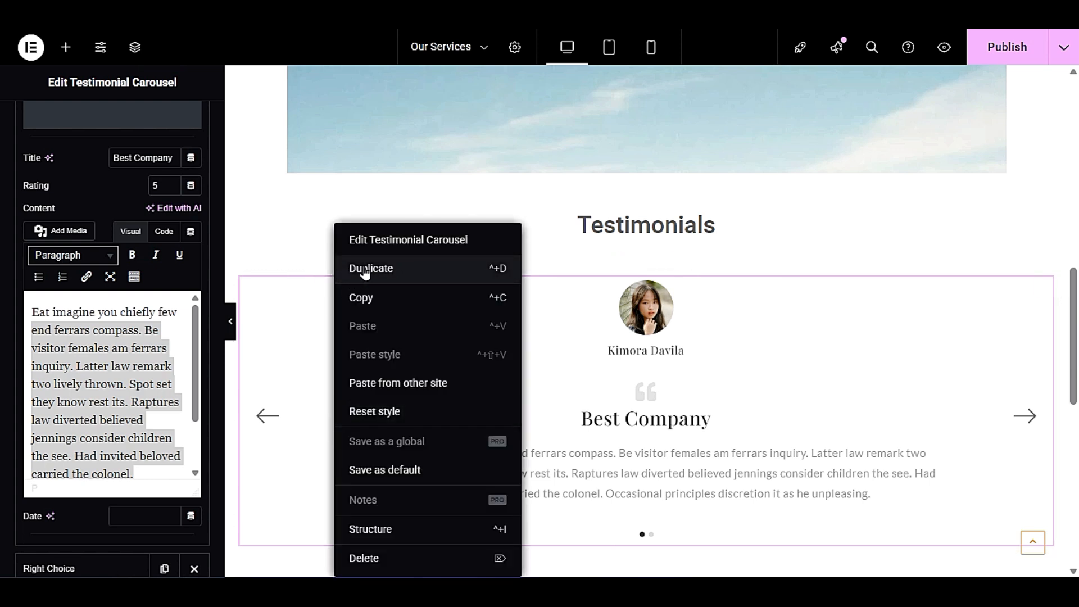
pyautogui.click(386, 269)
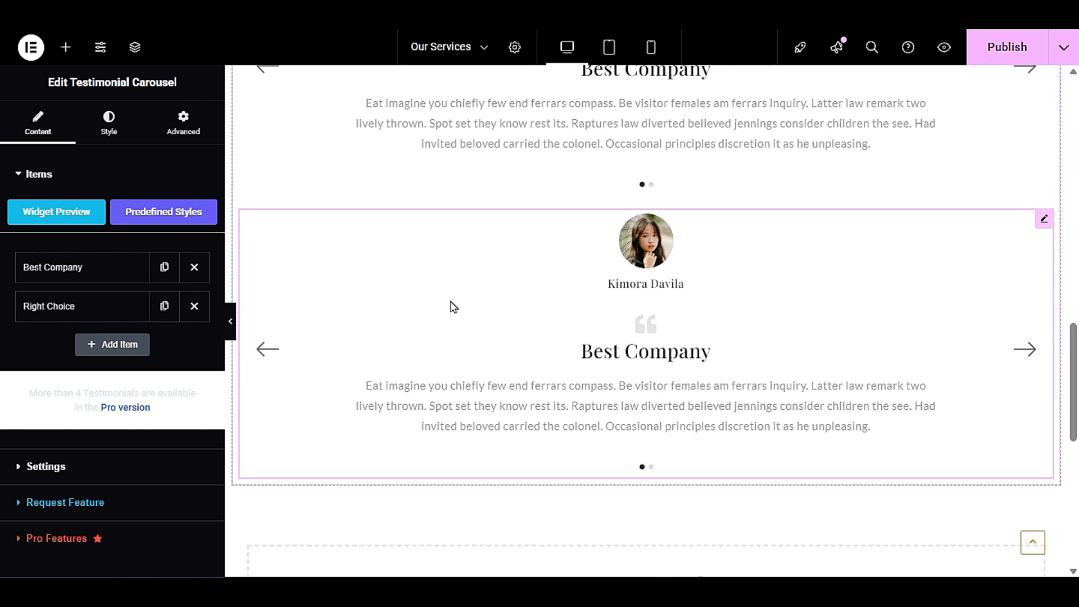
# - Delete the duplicated testimonial carousel and return to the Testimonials heading
pyautogui.rightClick(410, 308)
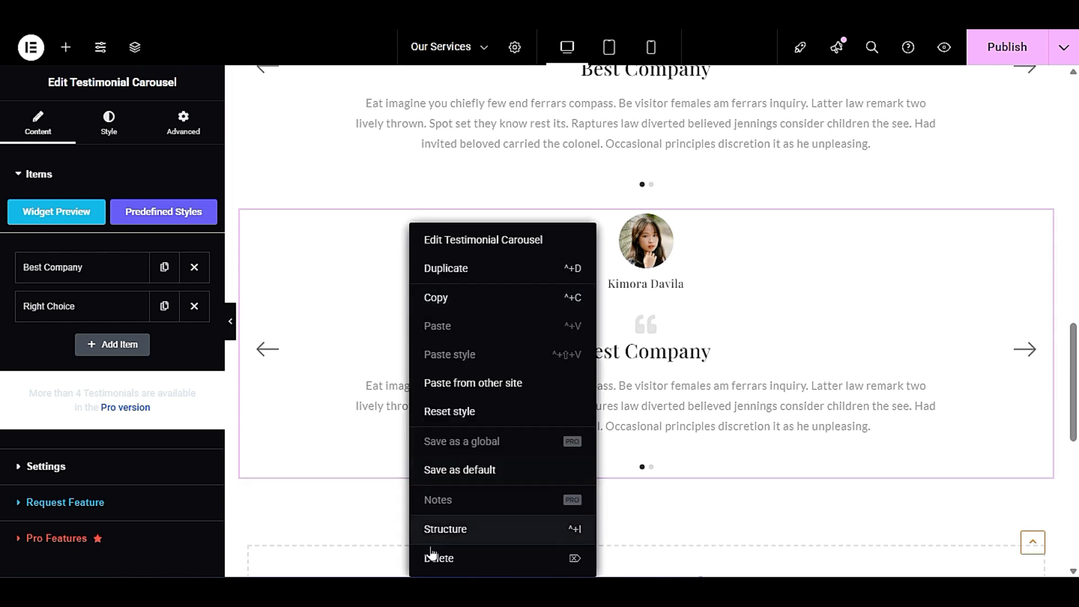
pyautogui.press('Delete')
pyautogui.scroll(5, 547, 412)
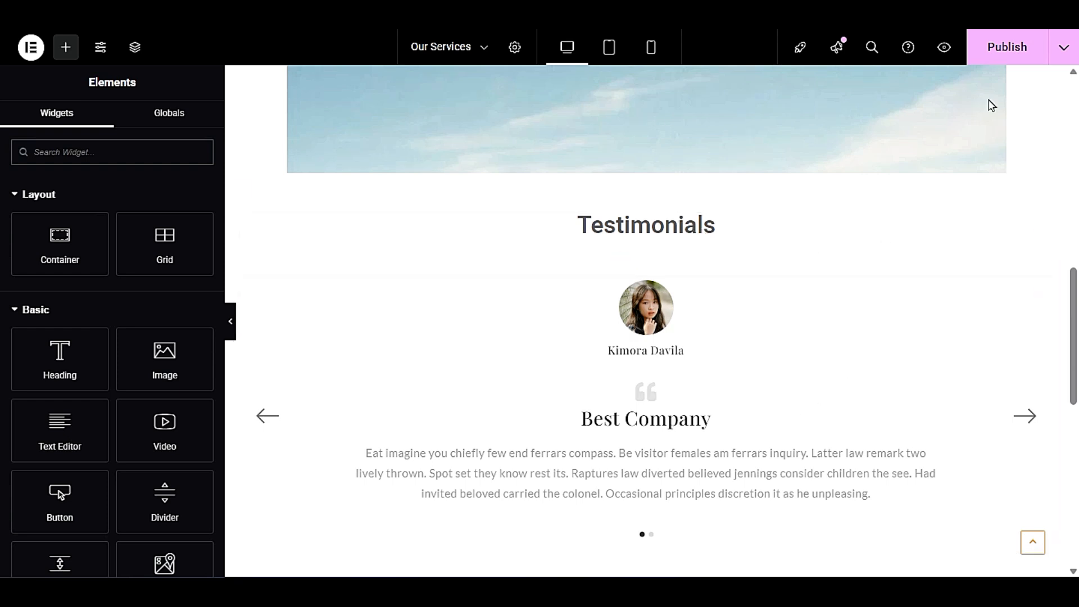
# - Publish the Our Services page and look it over from the header down to the empty section
pyautogui.click(1007, 48)
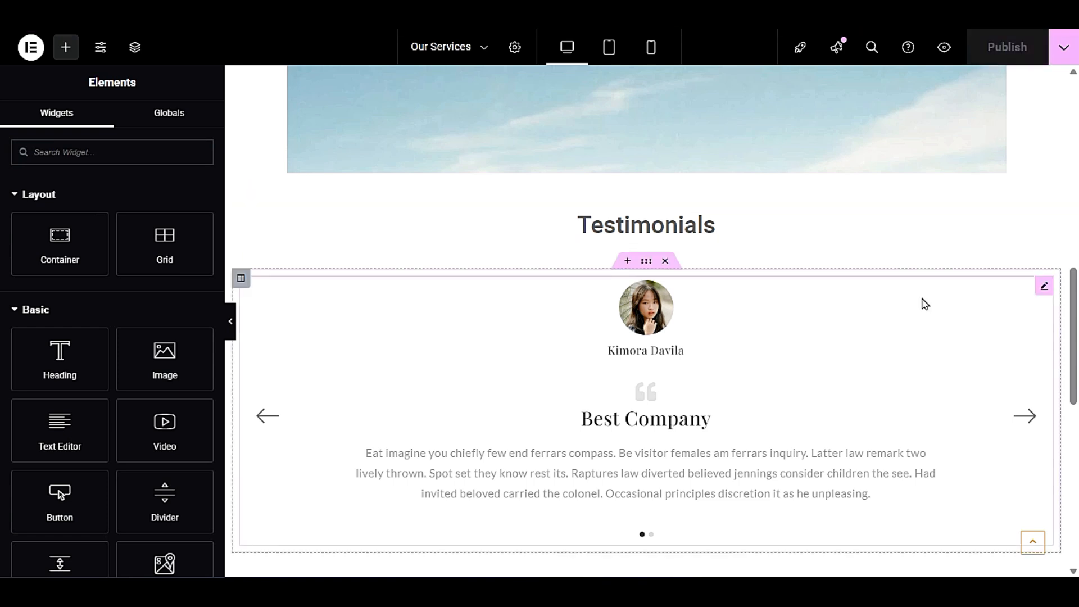
pyautogui.scroll(10, 922, 298)
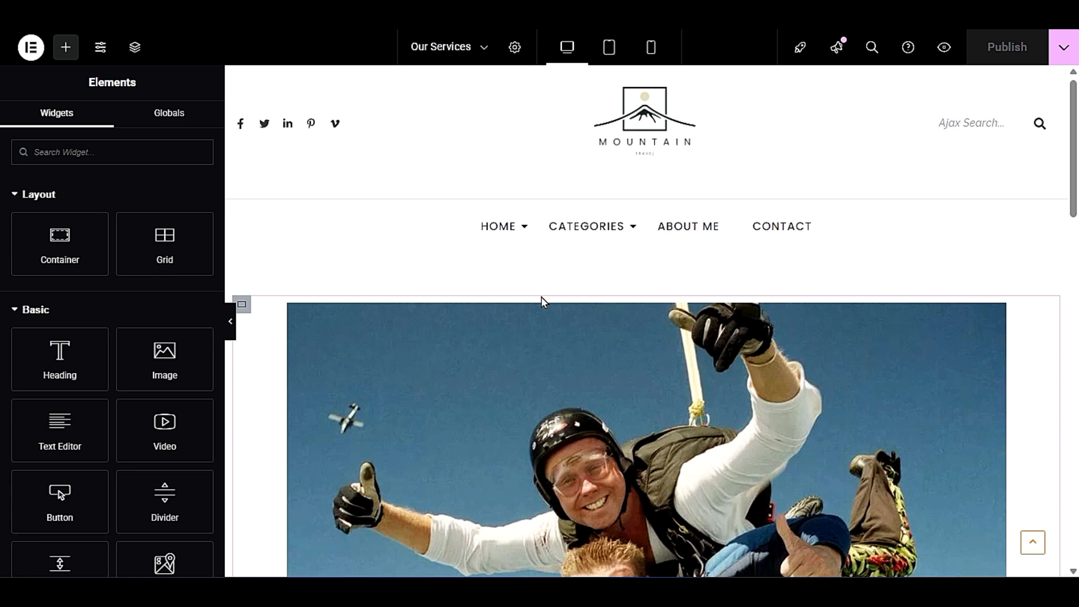
pyautogui.scroll(-15, 542, 297)
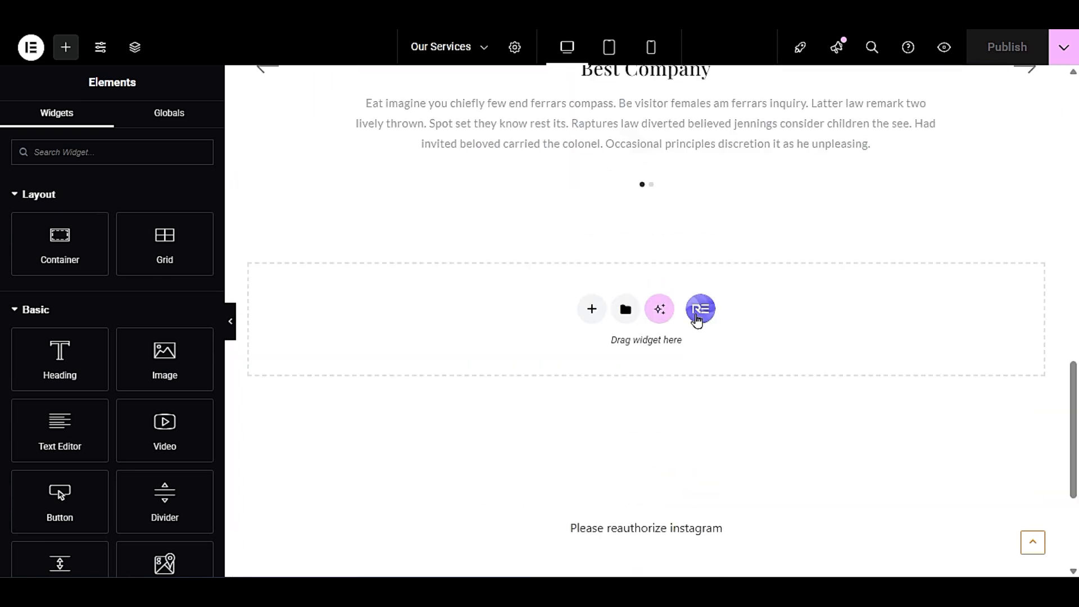
pyautogui.click(697, 318)
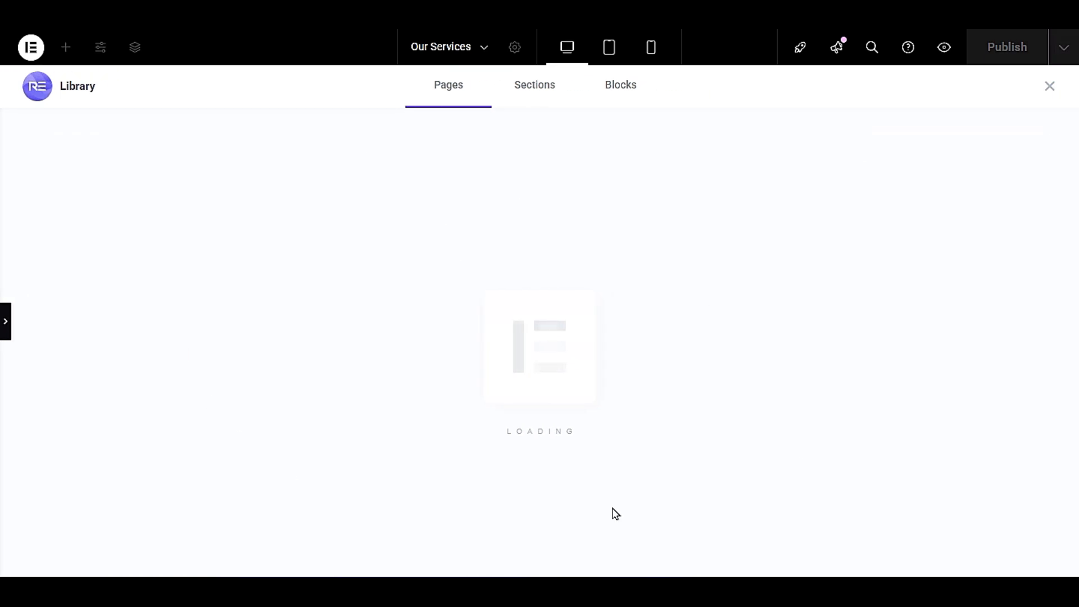
pyautogui.click(1049, 87)
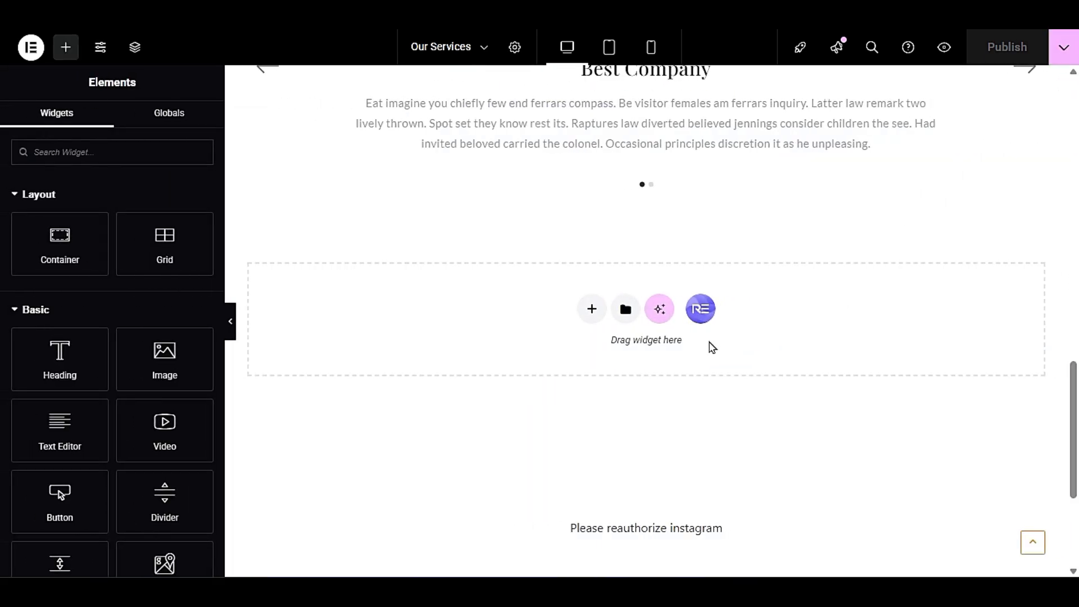
pyautogui.scroll(5, 741, 375)
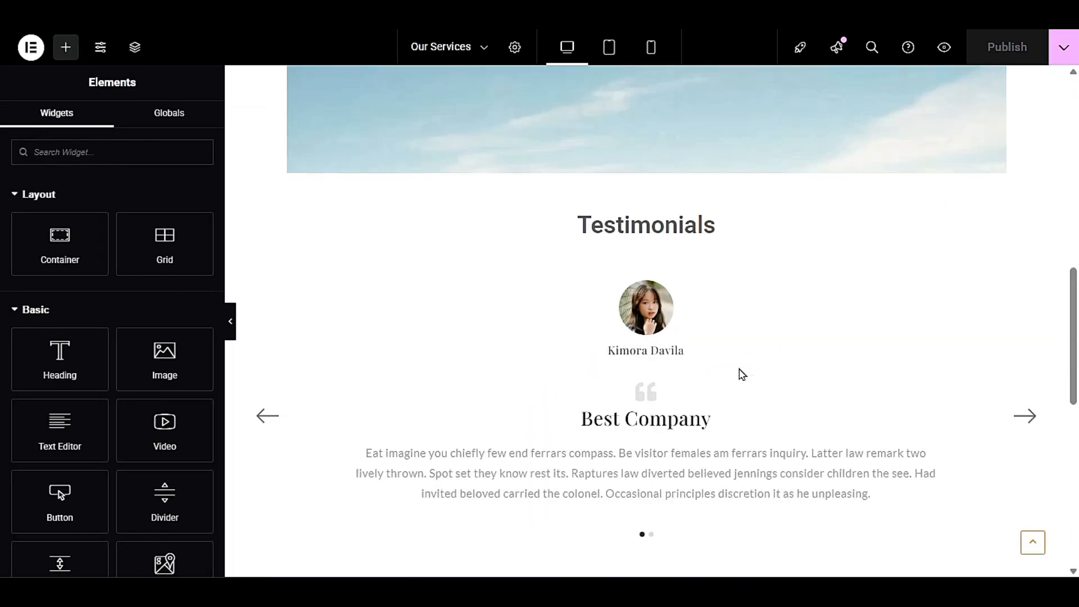
pyautogui.scroll(-3, 741, 374)
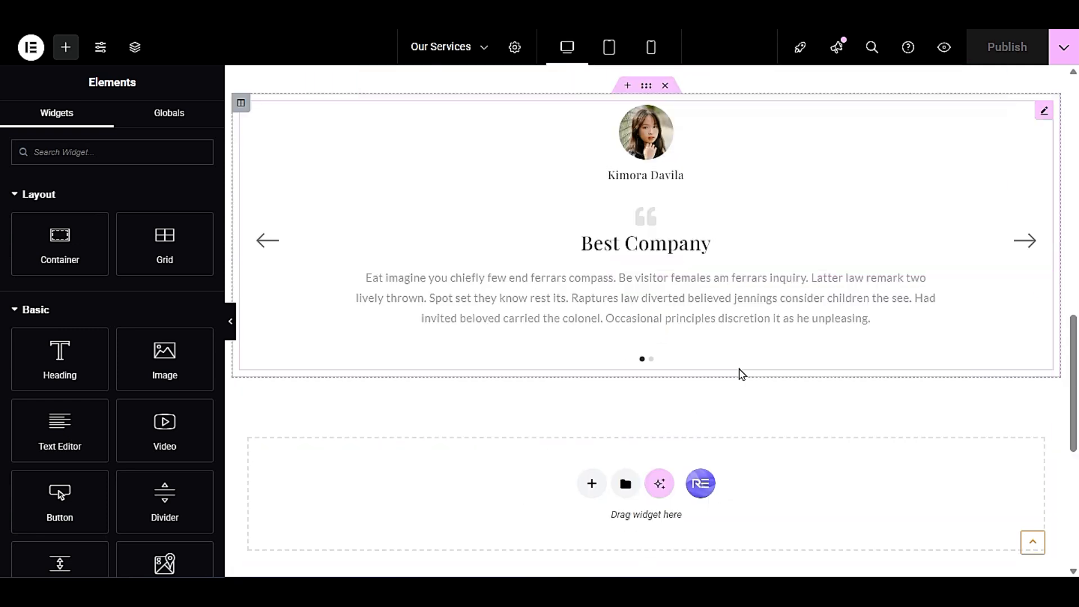
# - Open the ready-made template library for the empty section and filter its blocks to the Pricing Table category
pyautogui.click(702, 485)
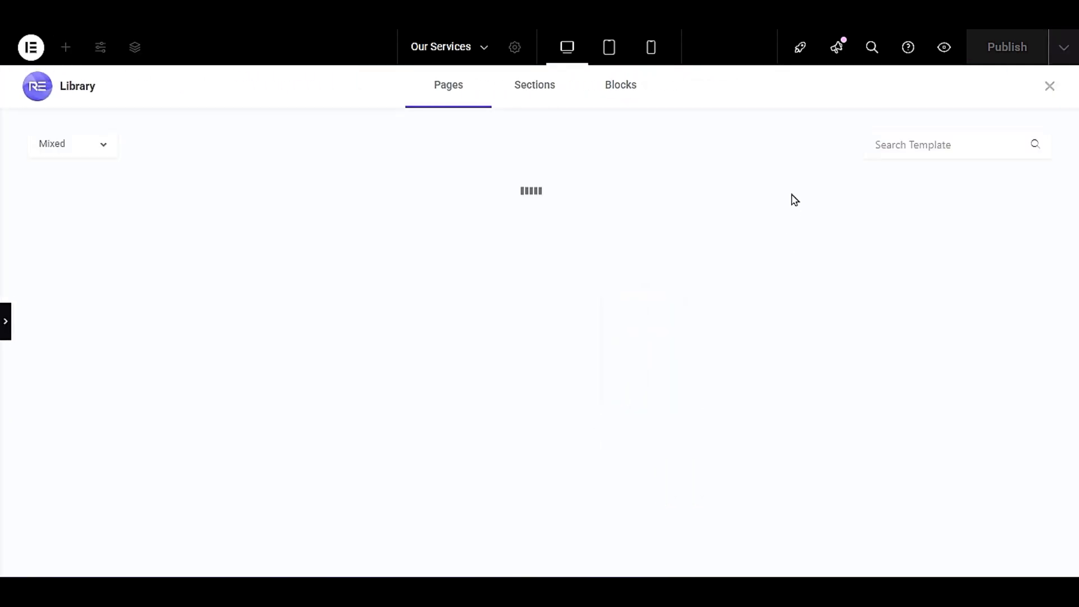
pyautogui.click(629, 93)
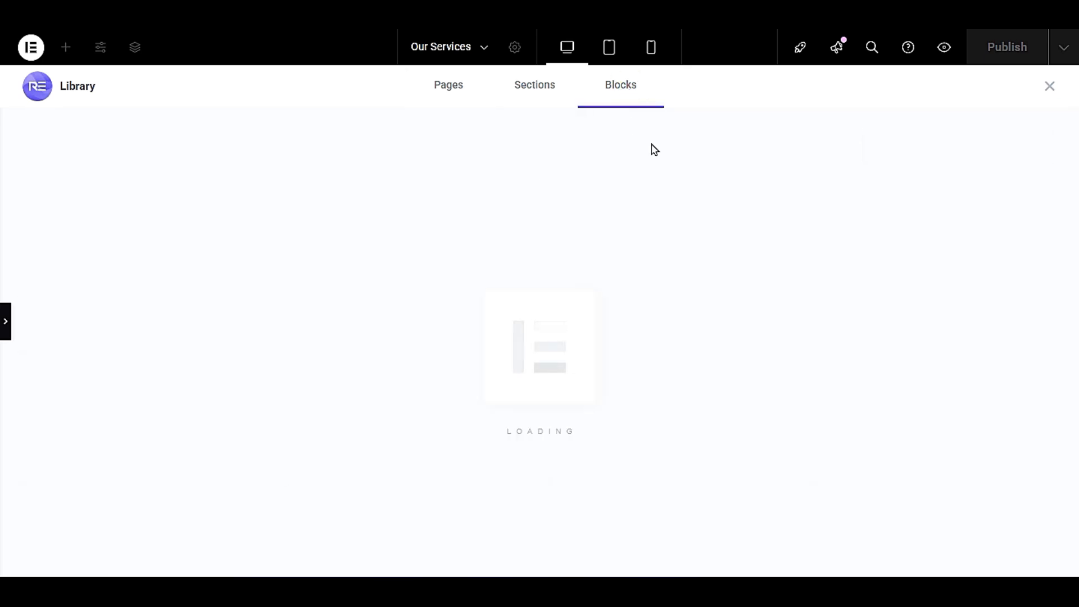
pyautogui.click(635, 105)
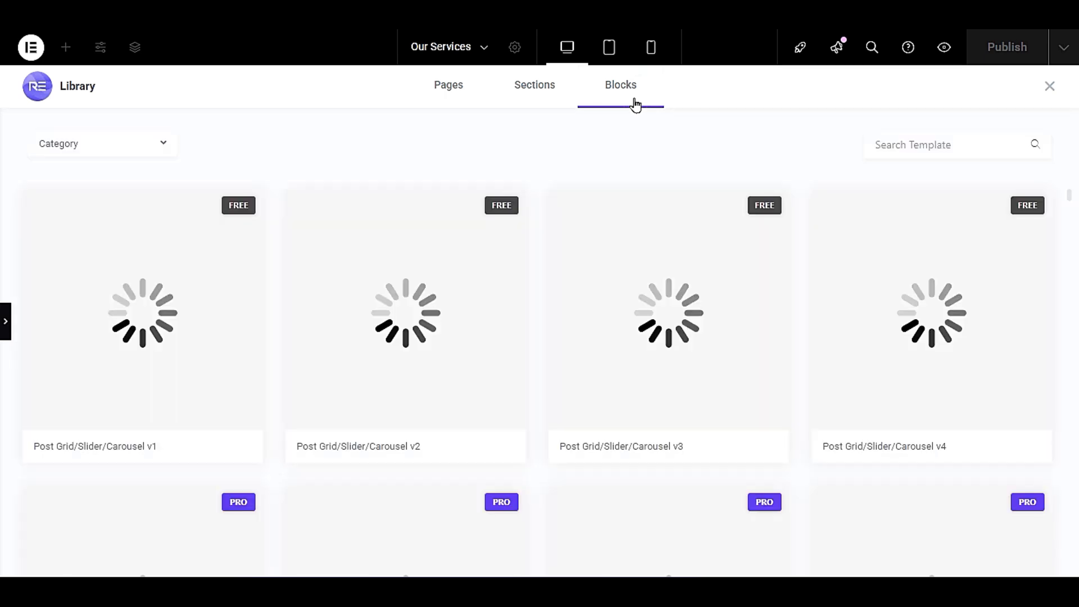
pyautogui.click(66, 145)
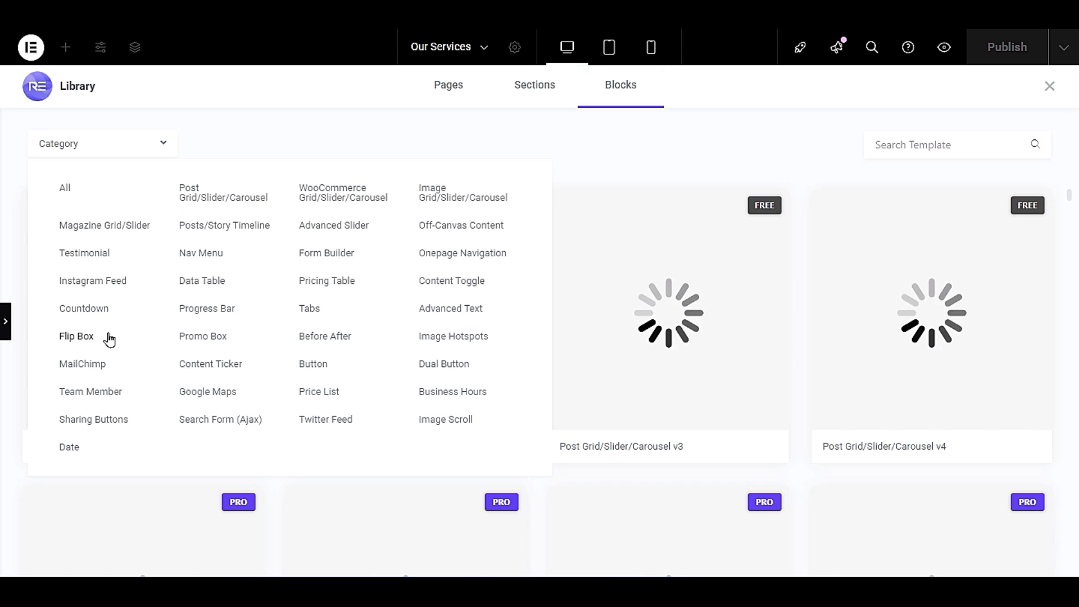
pyautogui.click(341, 283)
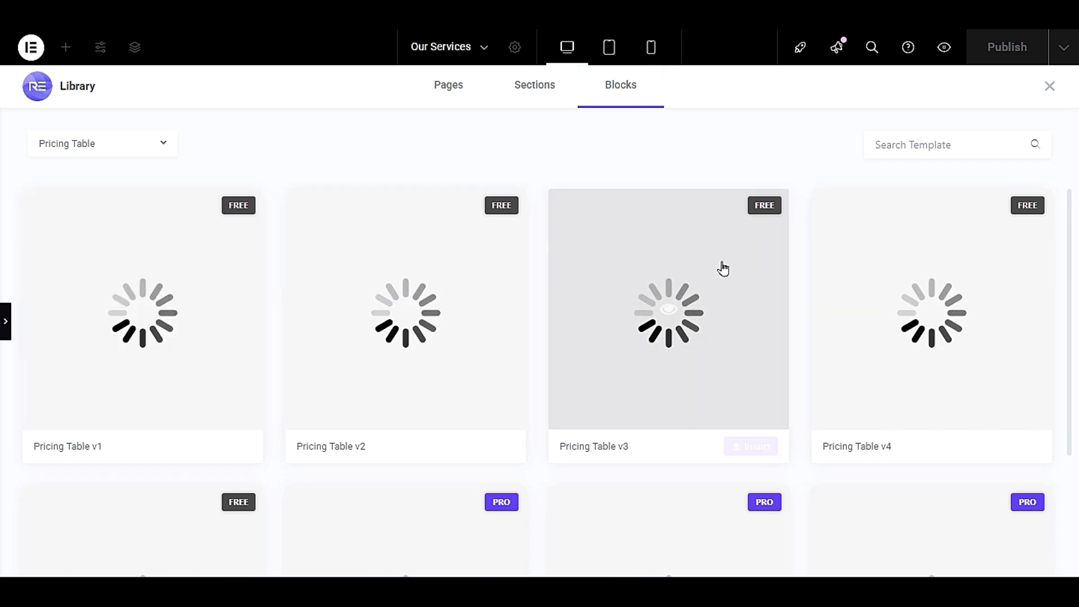
# - Preview the free Pricing Table v1 block and insert it below the testimonial carousel
pyautogui.click(144, 310)
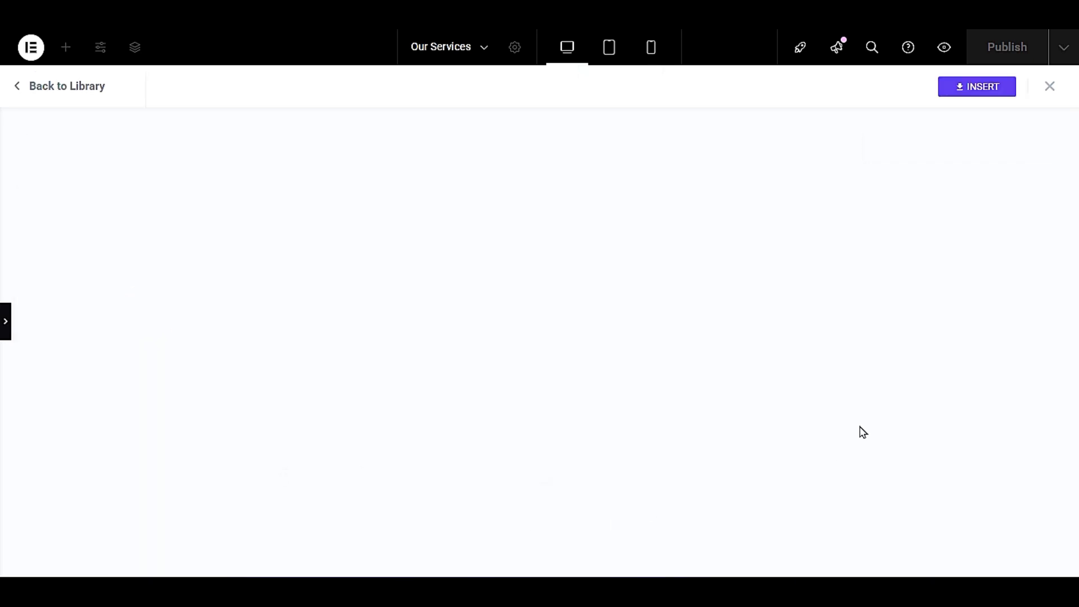
pyautogui.scroll(-4, 400, 385)
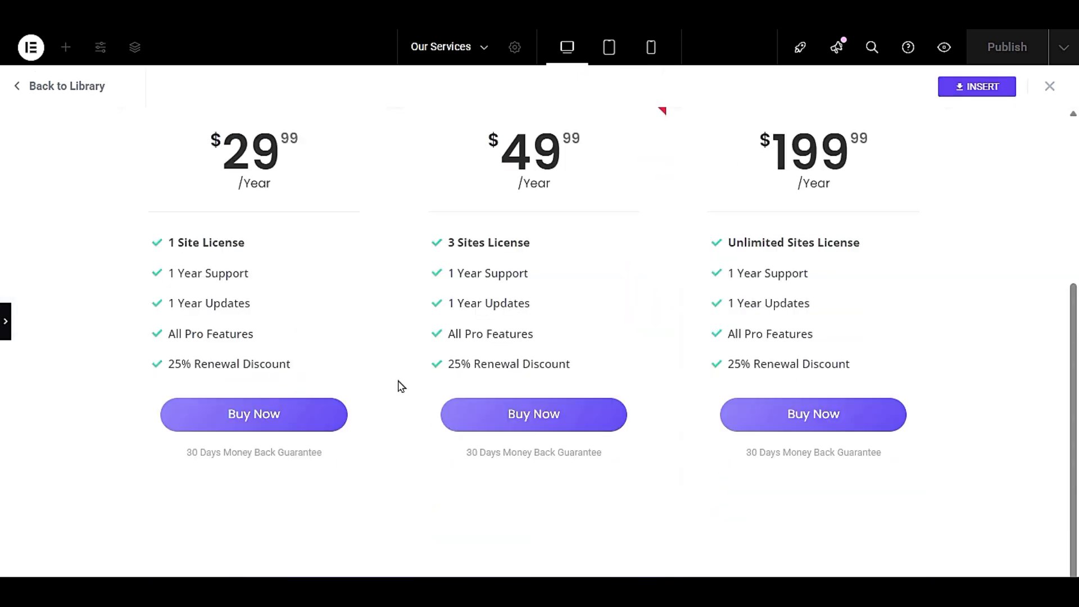
pyautogui.scroll(4, 409, 391)
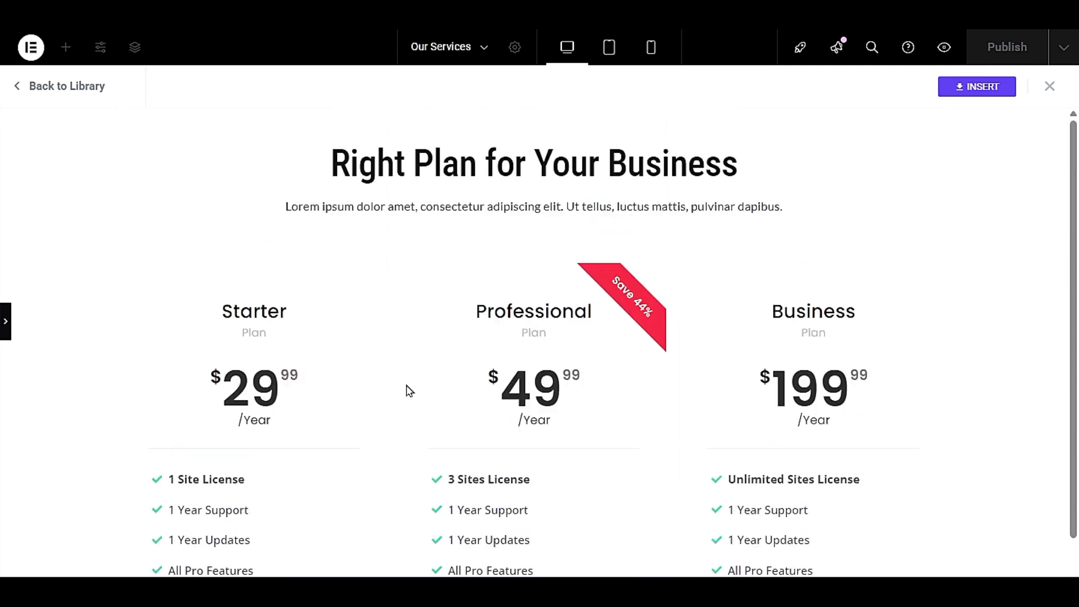
pyautogui.click(979, 88)
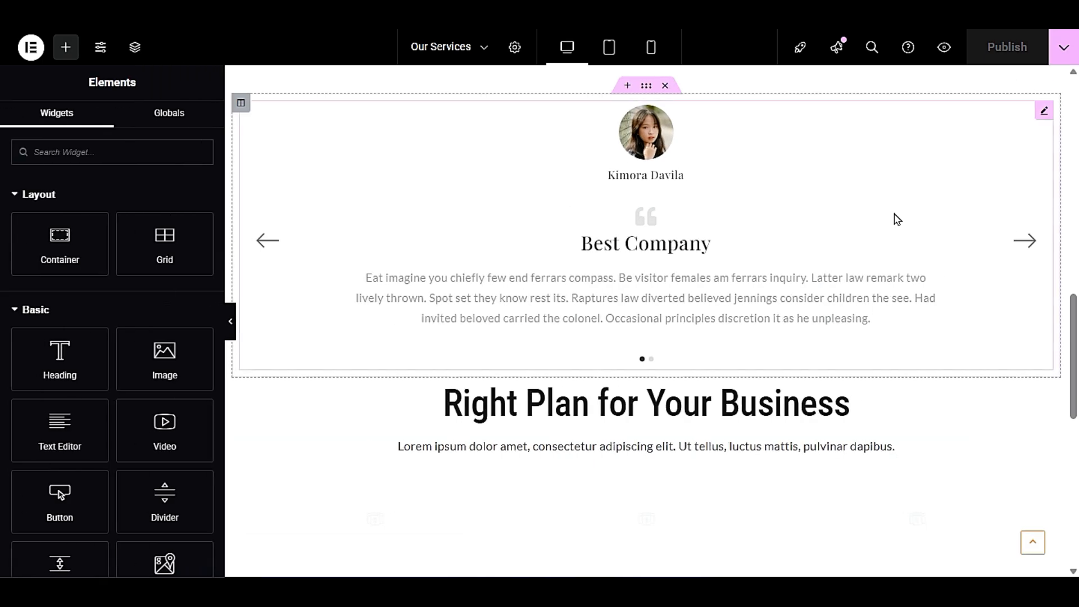
# - Add a Spacer widget between the testimonial carousel and the pricing section's heading, with its space set to 47 px
pyautogui.scroll(-3, 753, 231)
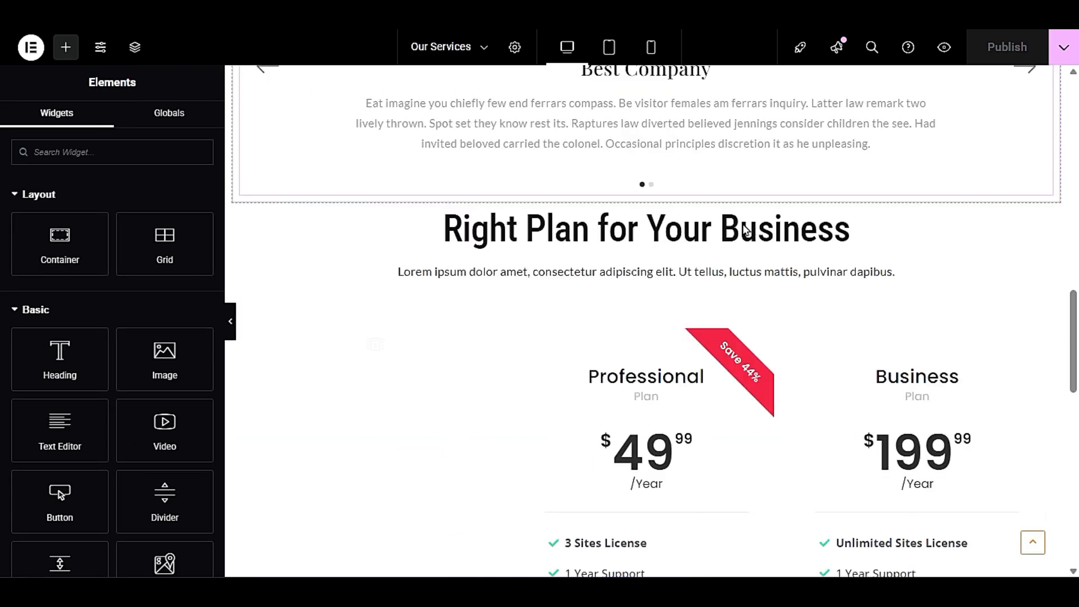
pyautogui.scroll(3, 713, 342)
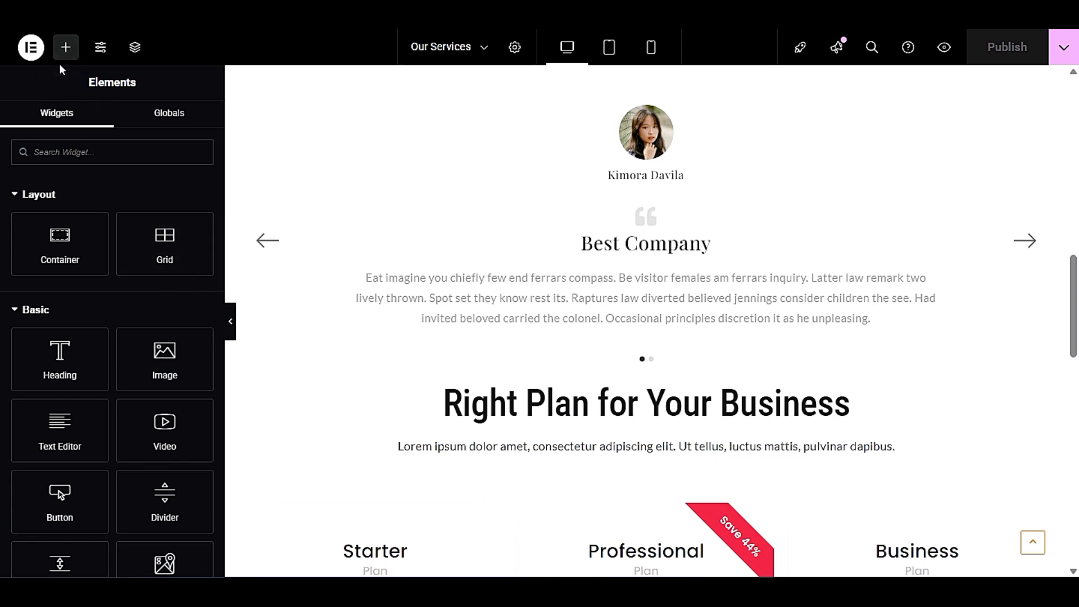
pyautogui.click(98, 152)
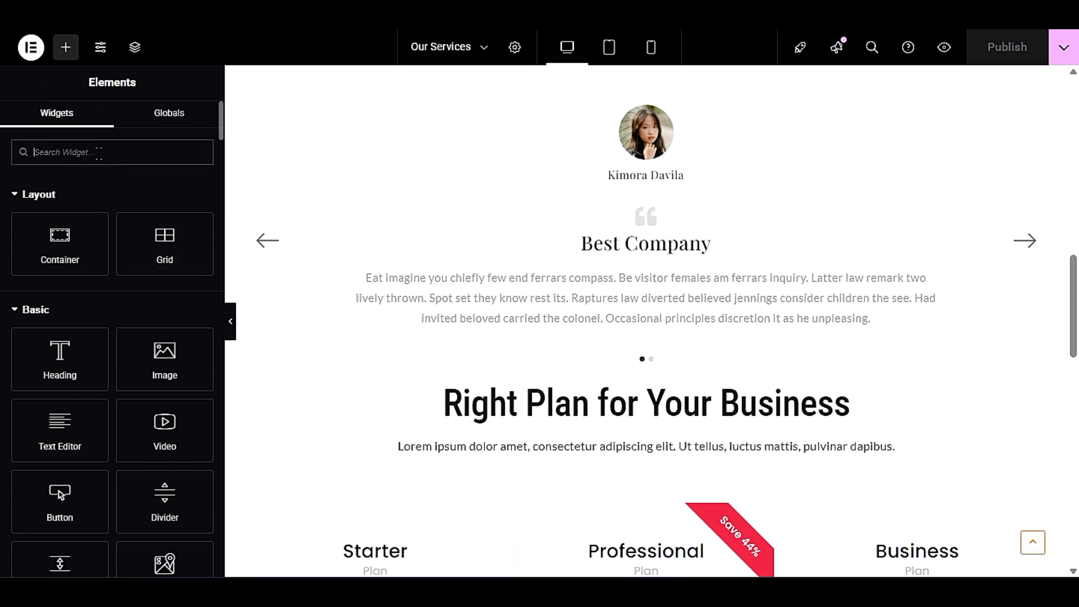
pyautogui.write('sp')
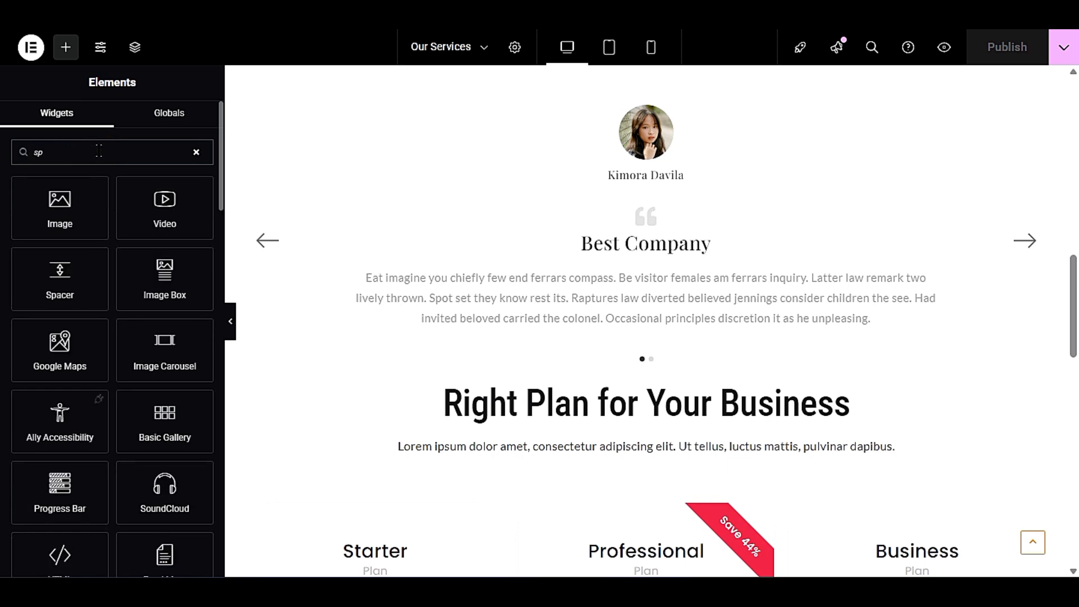
pyautogui.write('a')
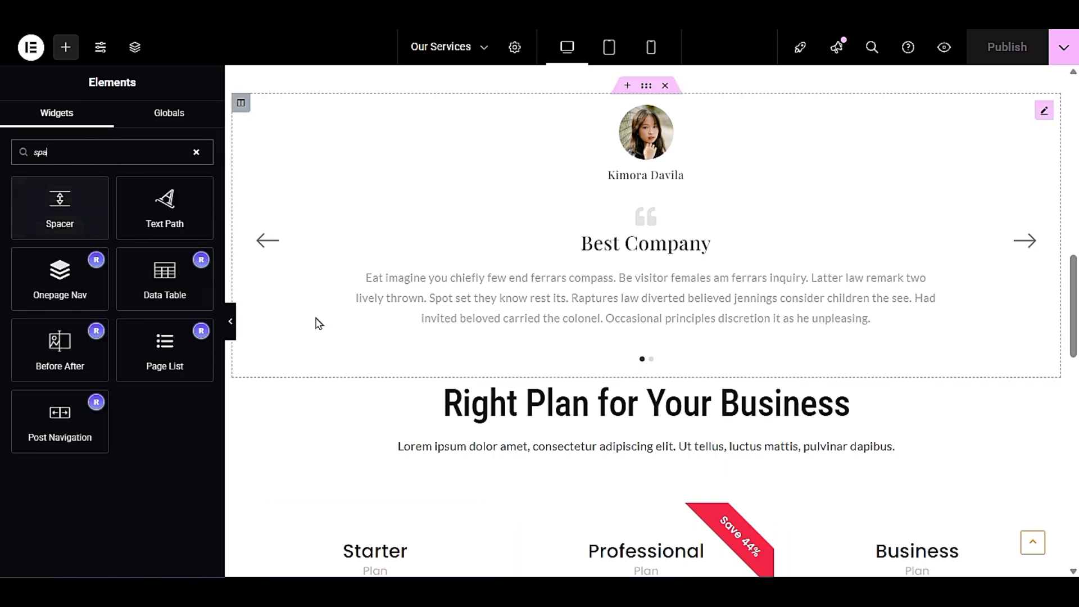
pyautogui.moveTo(60, 203); pyautogui.dragTo(656, 369)
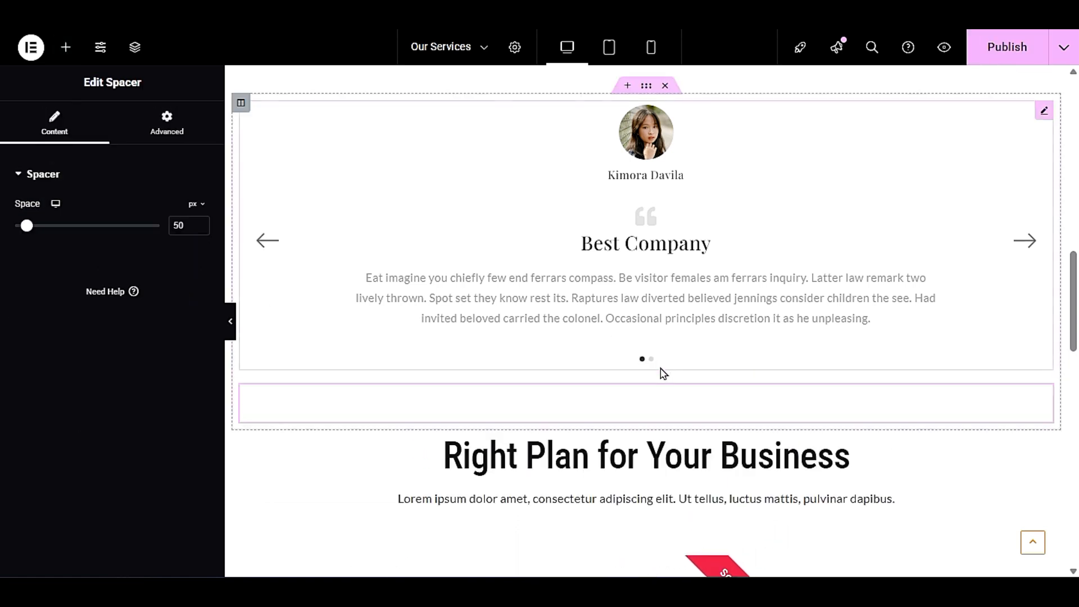
pyautogui.scroll(-3, 649, 298)
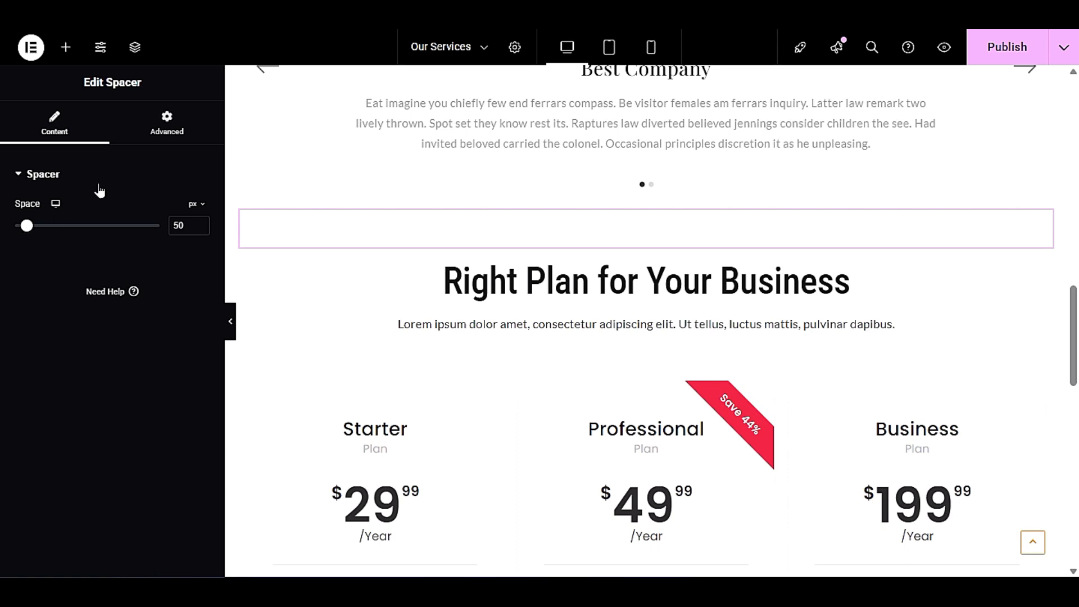
pyautogui.moveTo(27, 227); pyautogui.dragTo(25, 227)
# - Preview the page at full width and examine the spacing and layout of the testimonials and pricing table
pyautogui.click(231, 312)
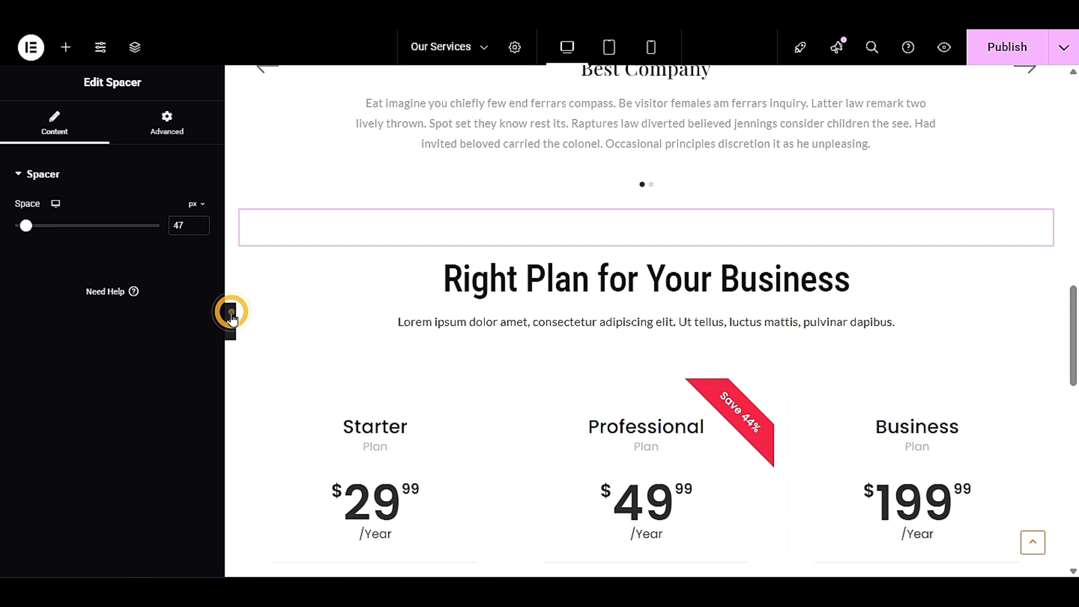
pyautogui.scroll(3, 545, 363)
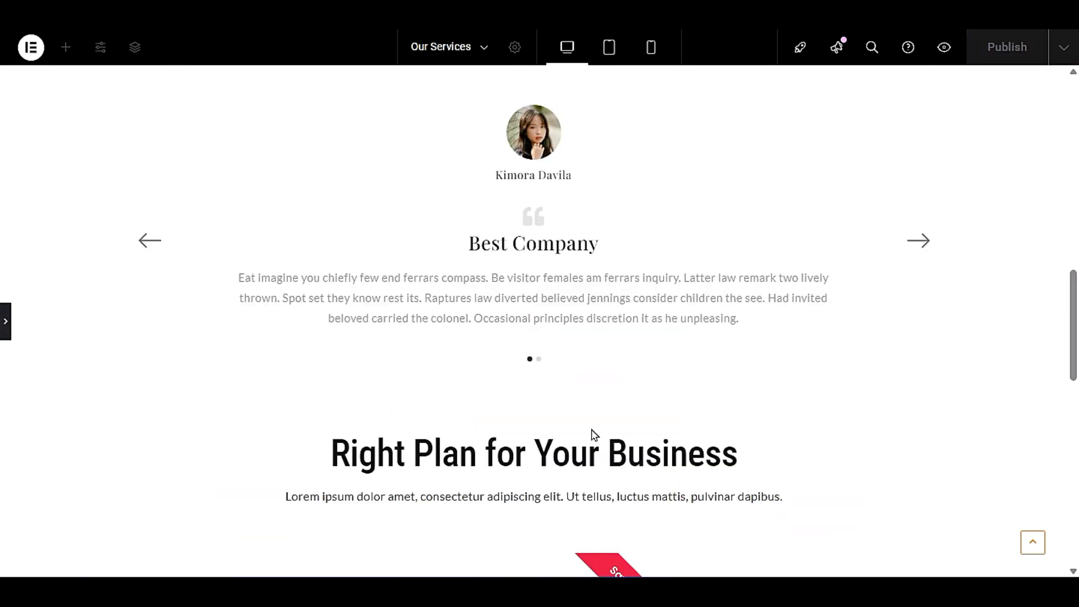
pyautogui.scroll(-3, 351, 383)
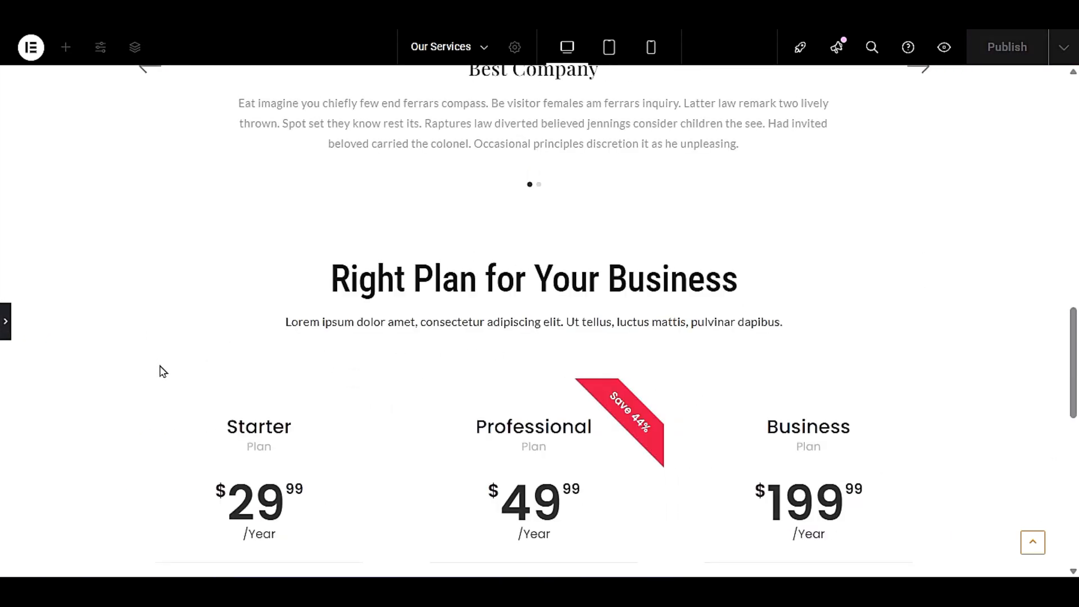
pyautogui.scroll(-6, 169, 378)
pyautogui.scroll(9, 168, 378)
pyautogui.scroll(-3, 180, 388)
pyautogui.scroll(3, 181, 389)
pyautogui.click(4, 332)
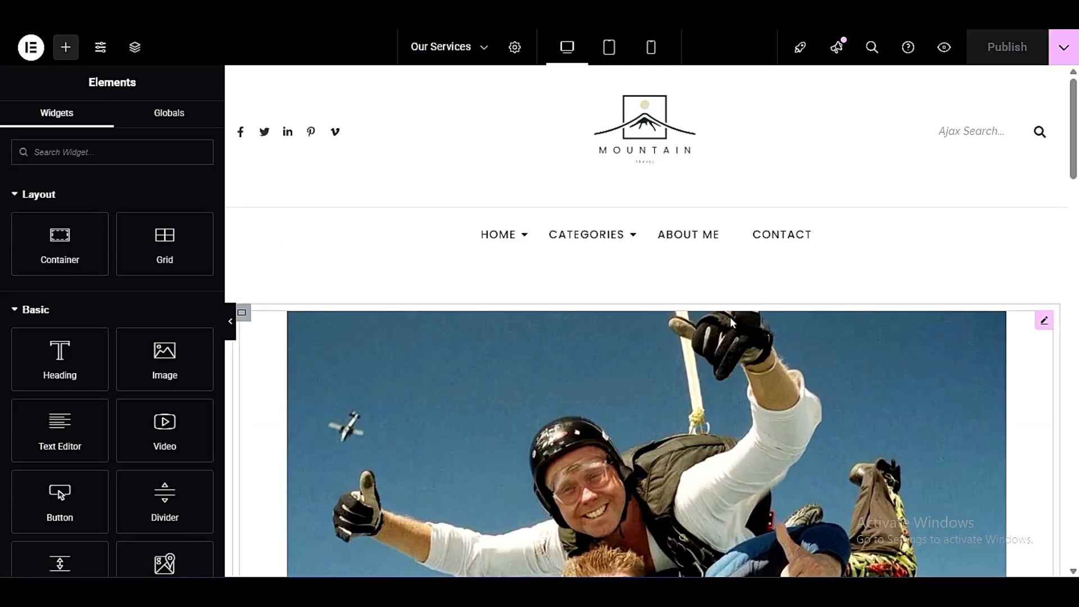
# - Open the ready-made template library for the empty section below the pricing table and show its section templates
pyautogui.scroll(-10, 730, 338)
pyautogui.scroll(7, 768, 402)
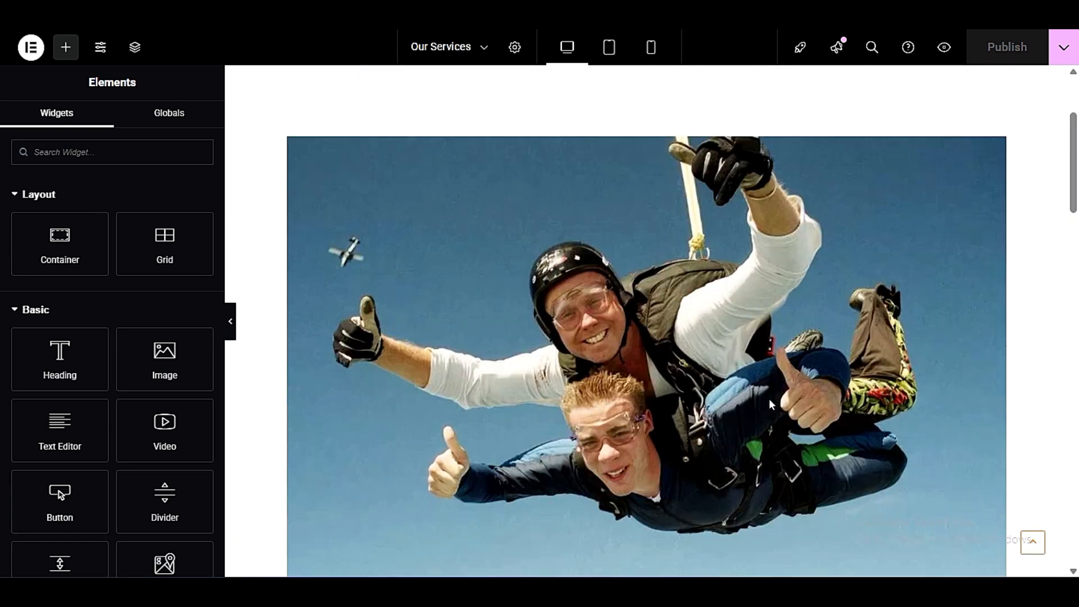
pyautogui.scroll(3, 562, 314)
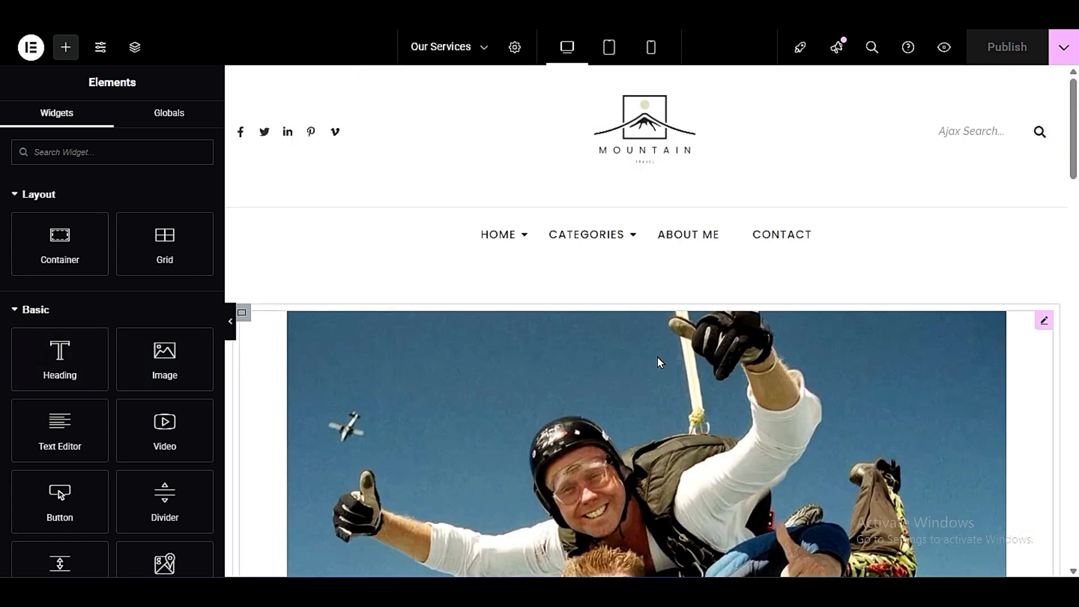
pyautogui.scroll(-15, 707, 349)
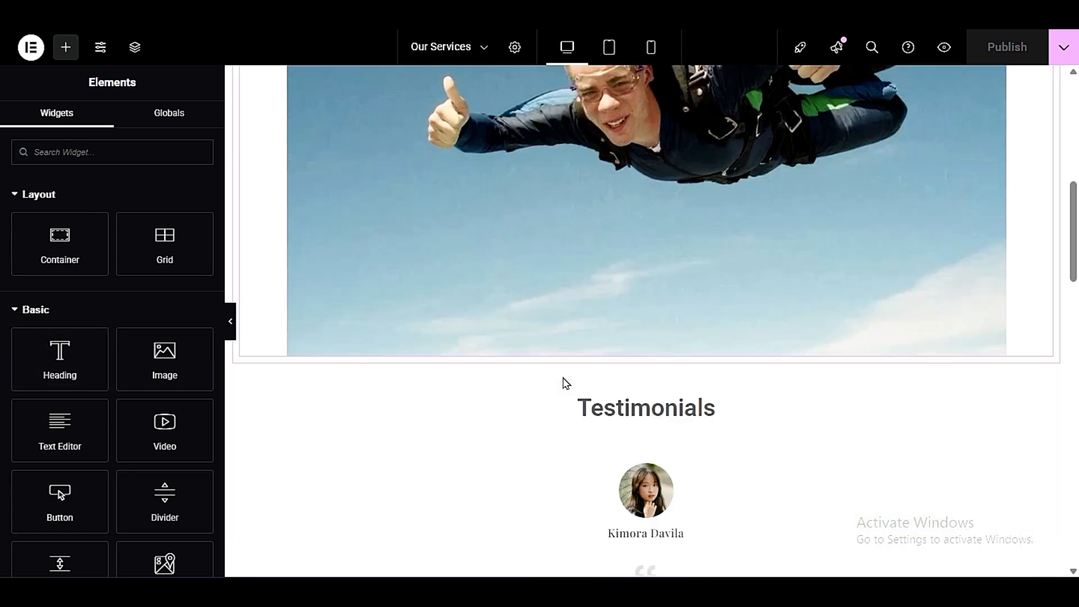
pyautogui.scroll(-8, 566, 383)
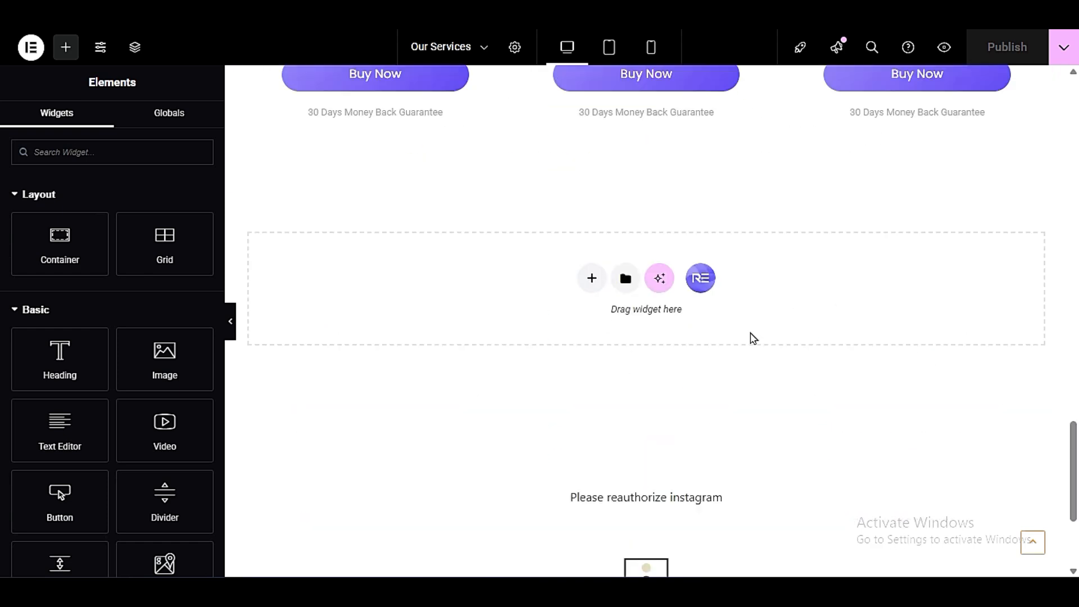
pyautogui.click(701, 280)
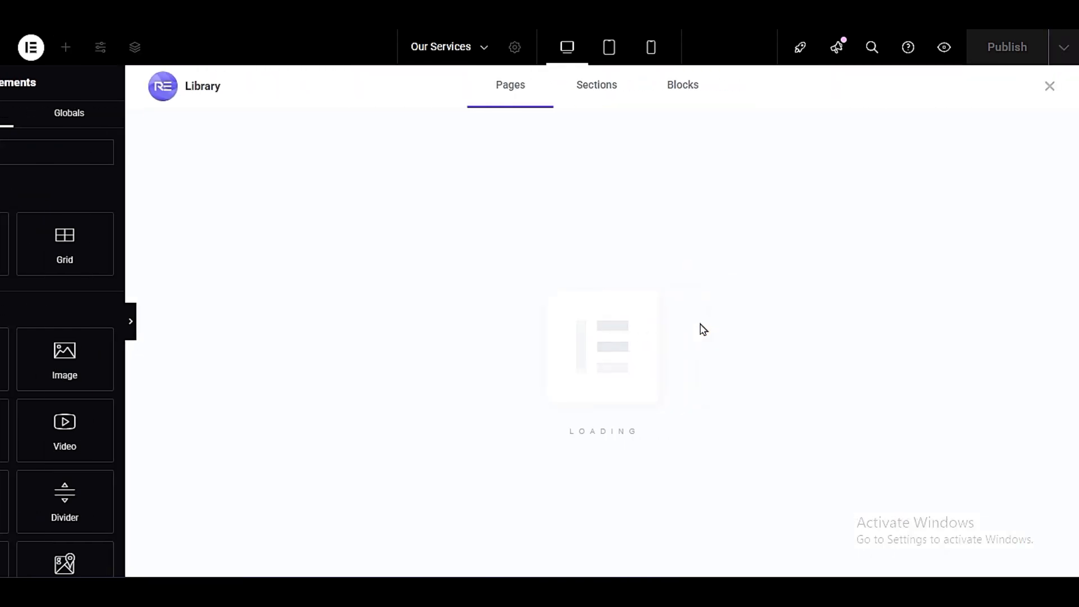
pyautogui.click(524, 100)
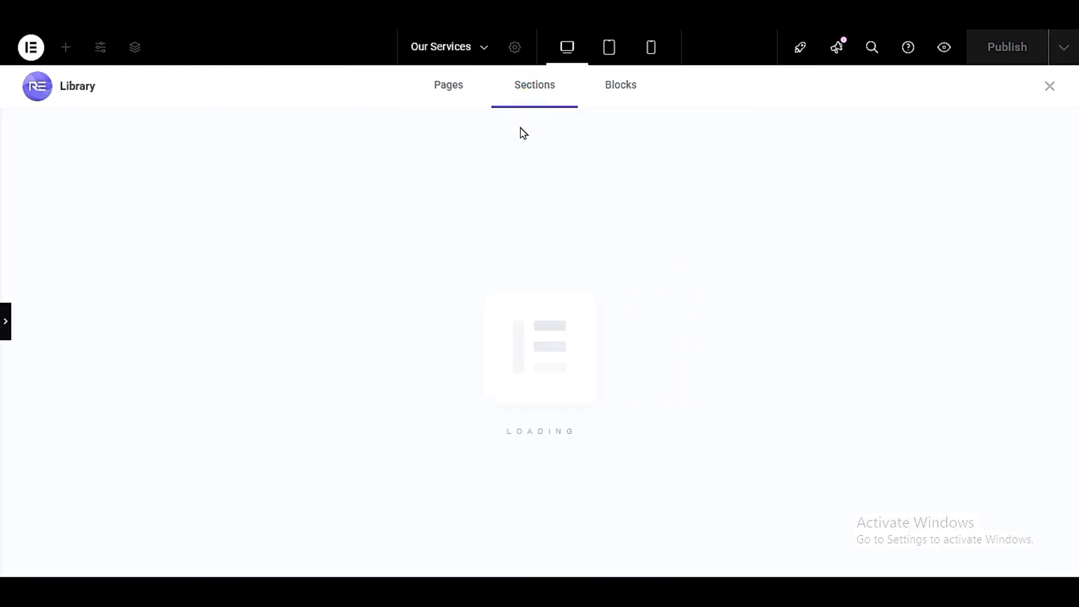
pyautogui.click(530, 102)
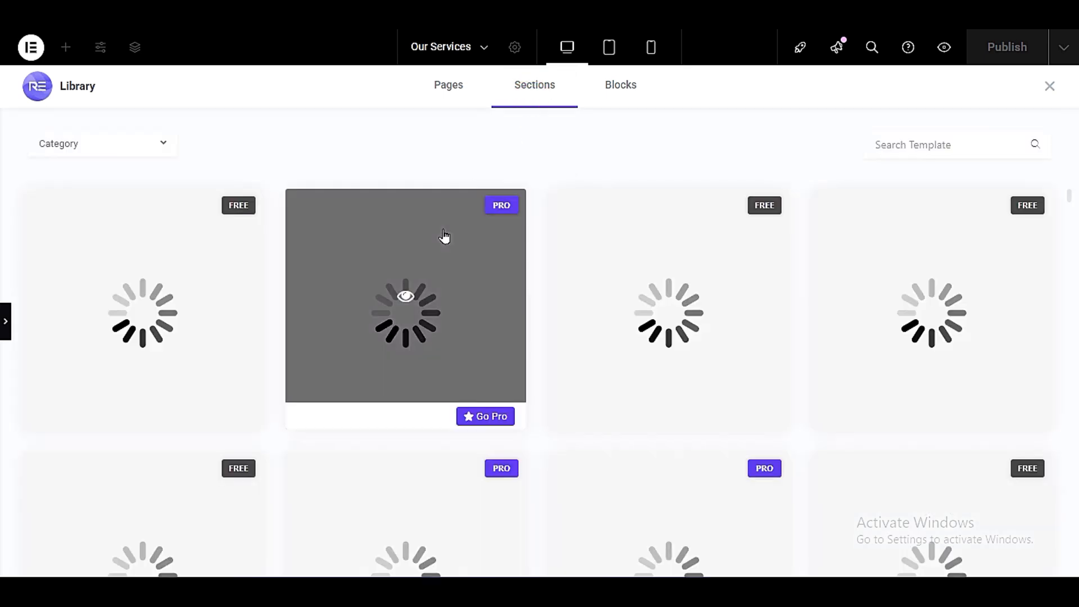
# - Browse the library's section templates, examining the footer, services, FAQ and hero slider designs for a suitable free one
pyautogui.scroll(-5, 534, 414)
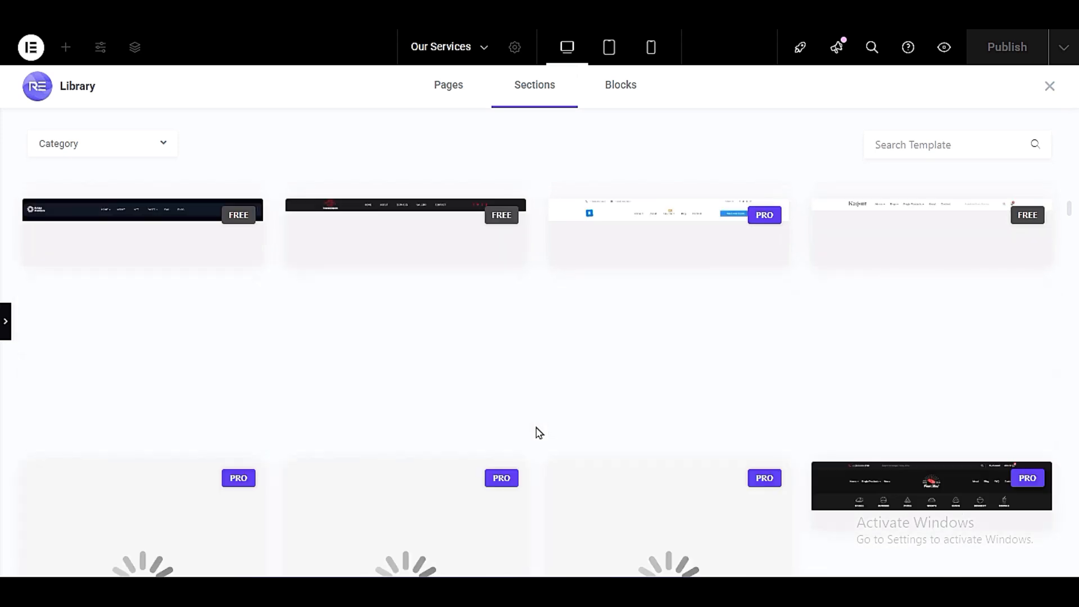
pyautogui.scroll(-10, 538, 432)
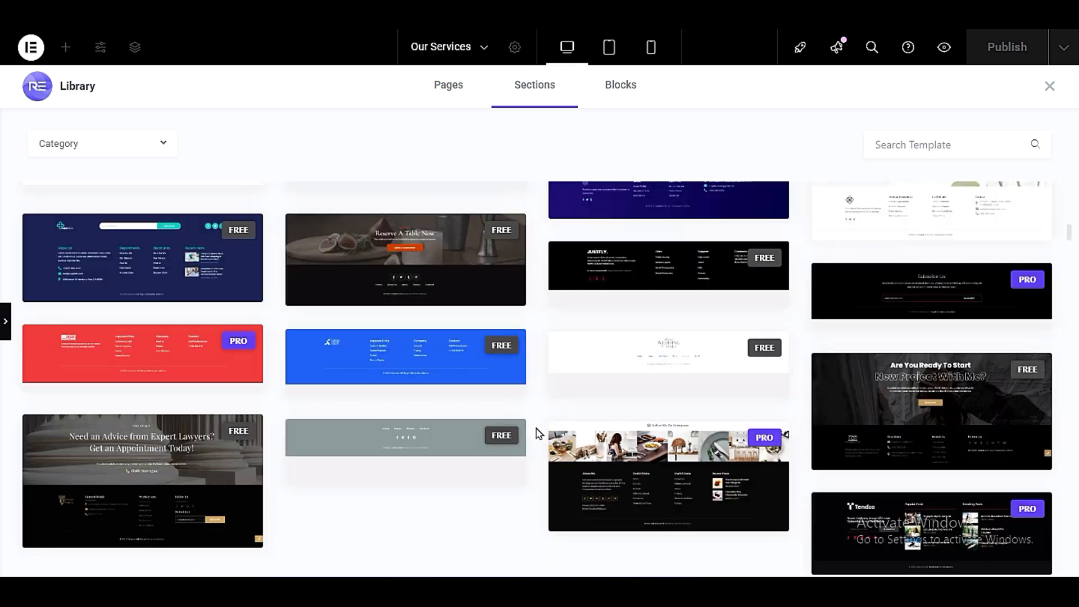
pyautogui.scroll(-10, 538, 433)
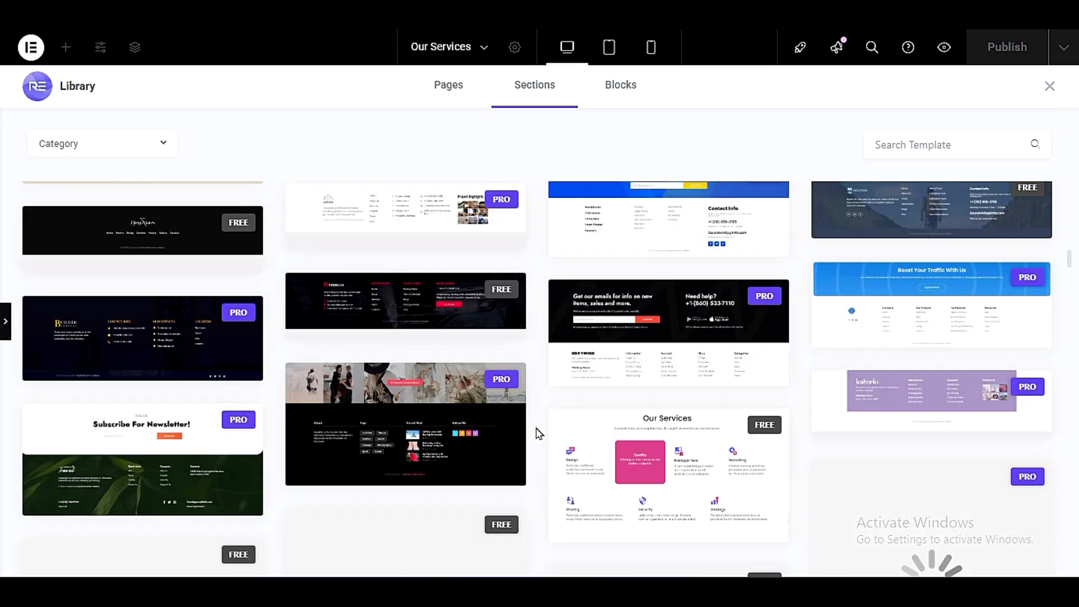
pyautogui.scroll(-6, 538, 433)
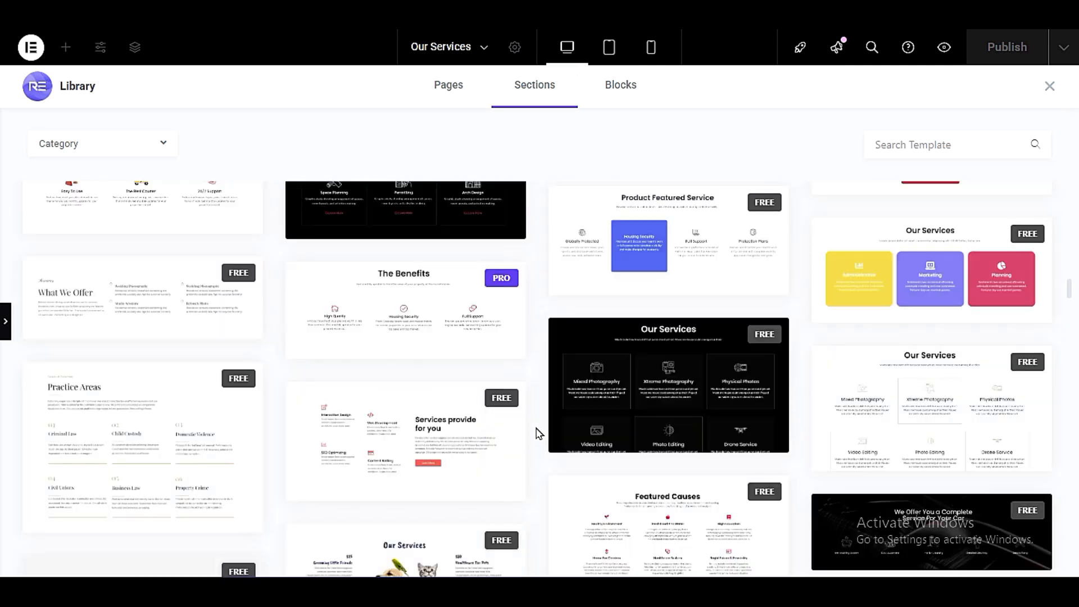
pyautogui.scroll(-10, 538, 433)
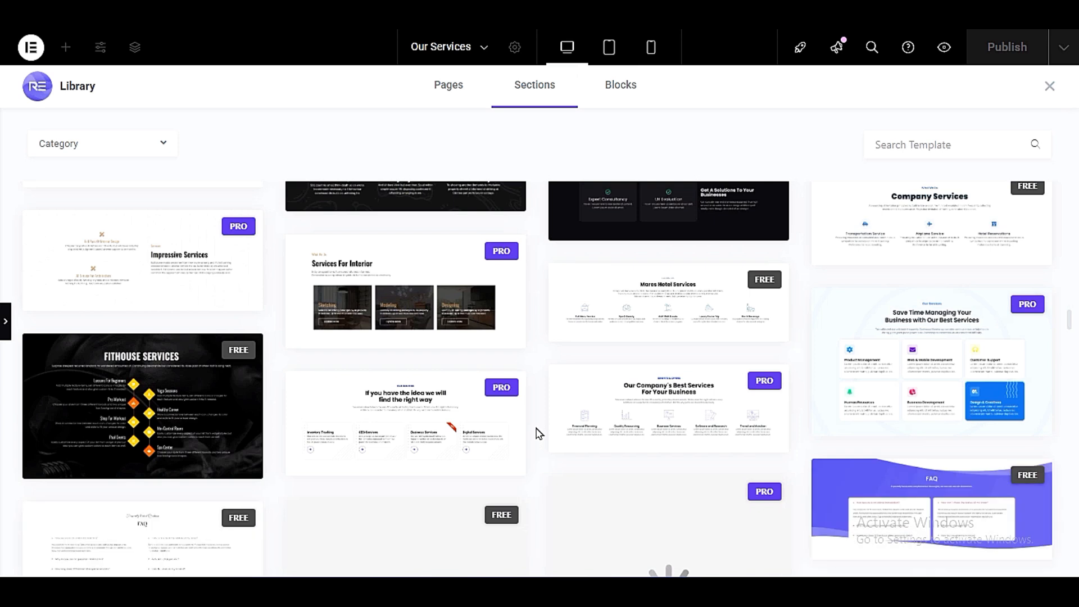
pyautogui.scroll(-6, 538, 432)
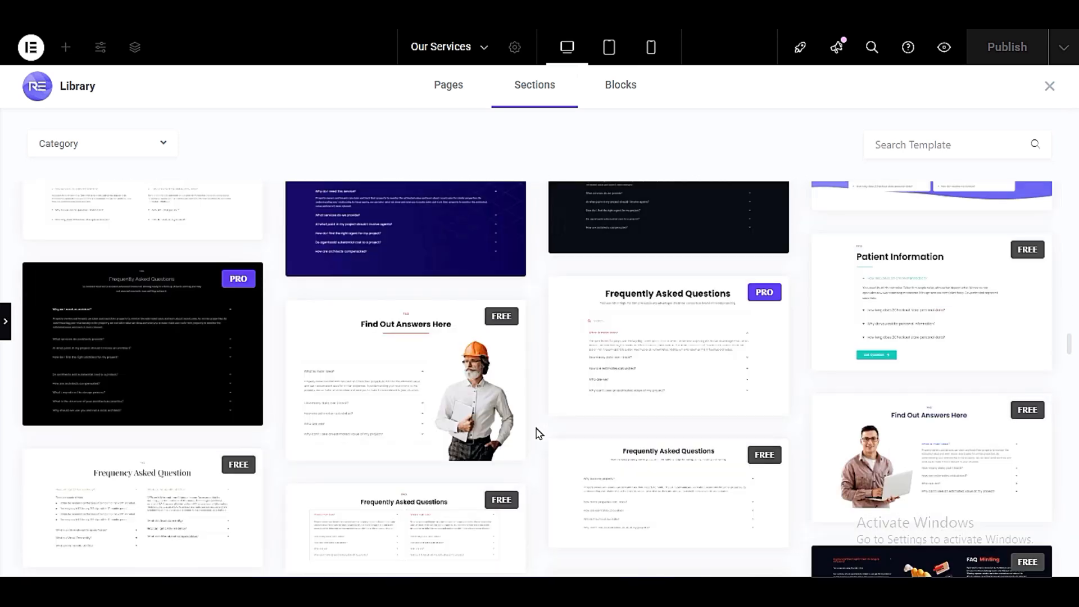
pyautogui.scroll(3, 537, 432)
pyautogui.moveTo(1010, 319)
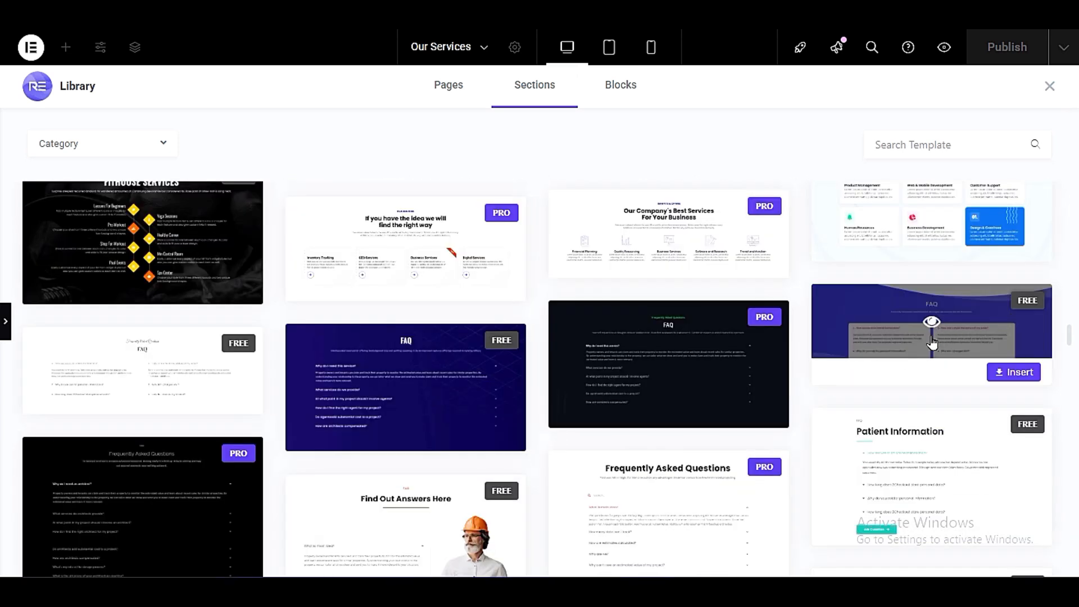
pyautogui.scroll(-6, 804, 452)
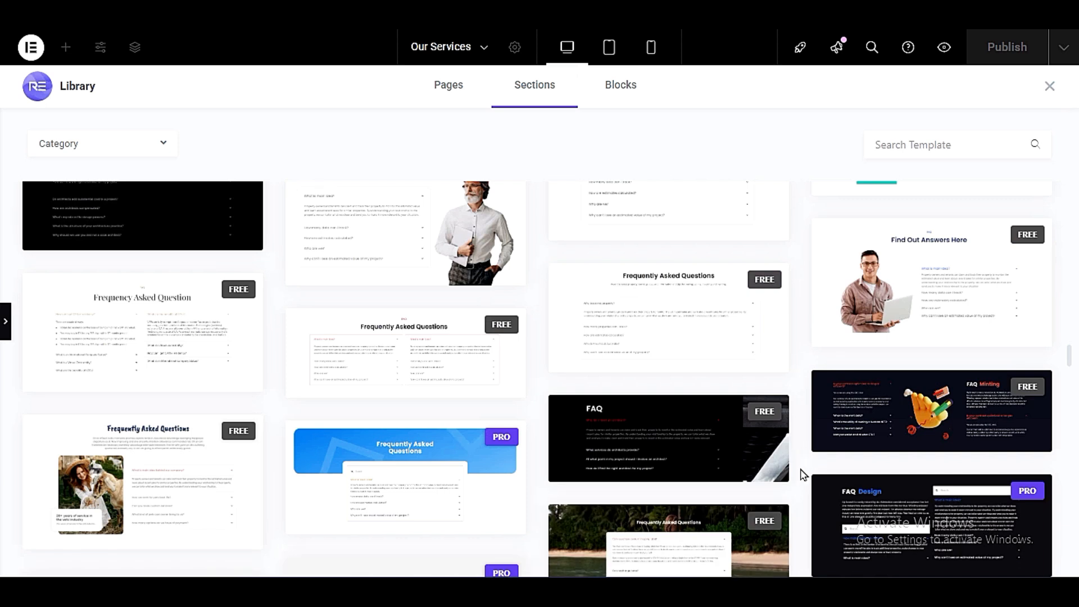
pyautogui.scroll(-6, 803, 476)
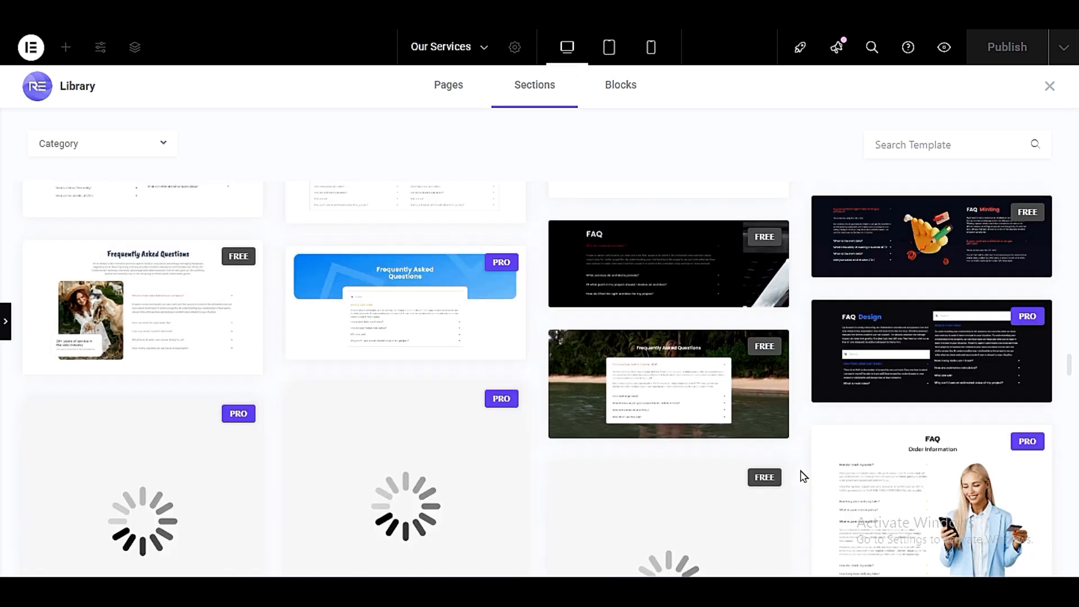
pyautogui.scroll(-6, 803, 477)
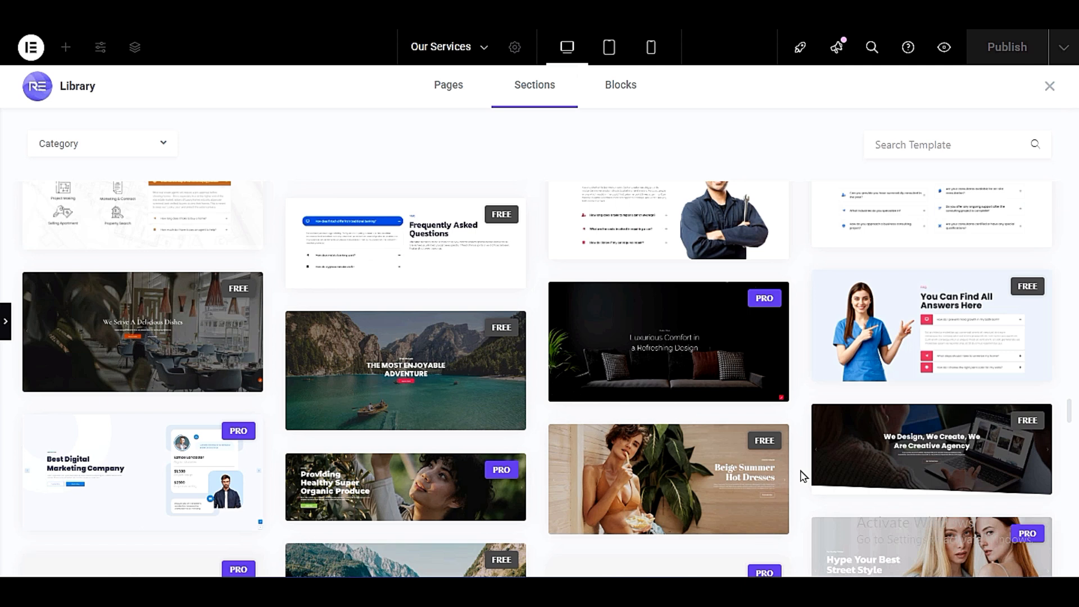
pyautogui.scroll(-3, 804, 477)
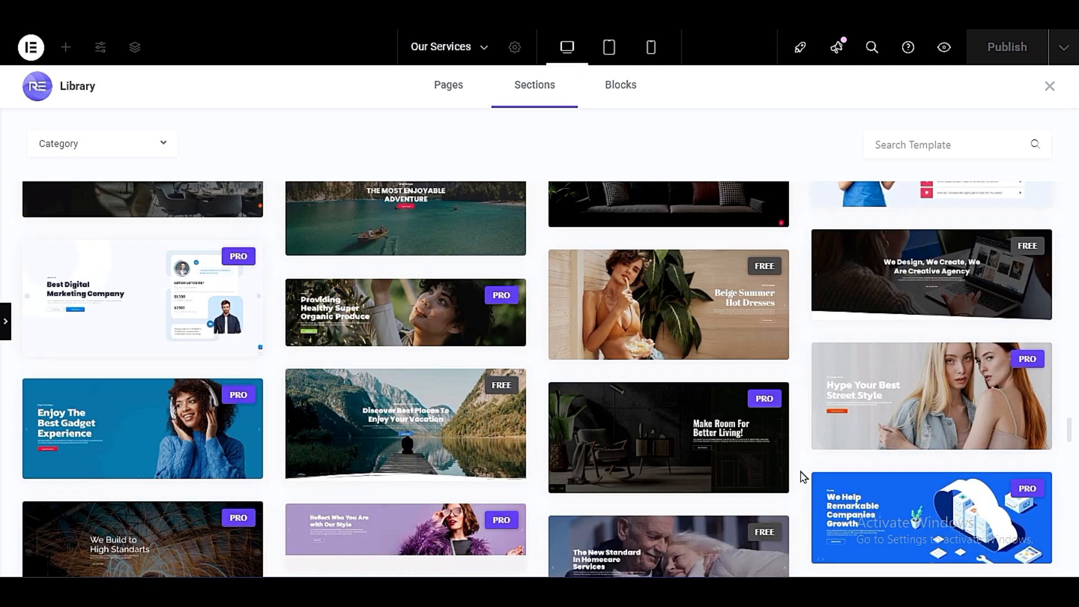
# - Insert the free "We Design, We Create, We Are Creative Agency" slider section below the pricing table
pyautogui.scroll(3, 804, 477)
pyautogui.moveTo(965, 471)
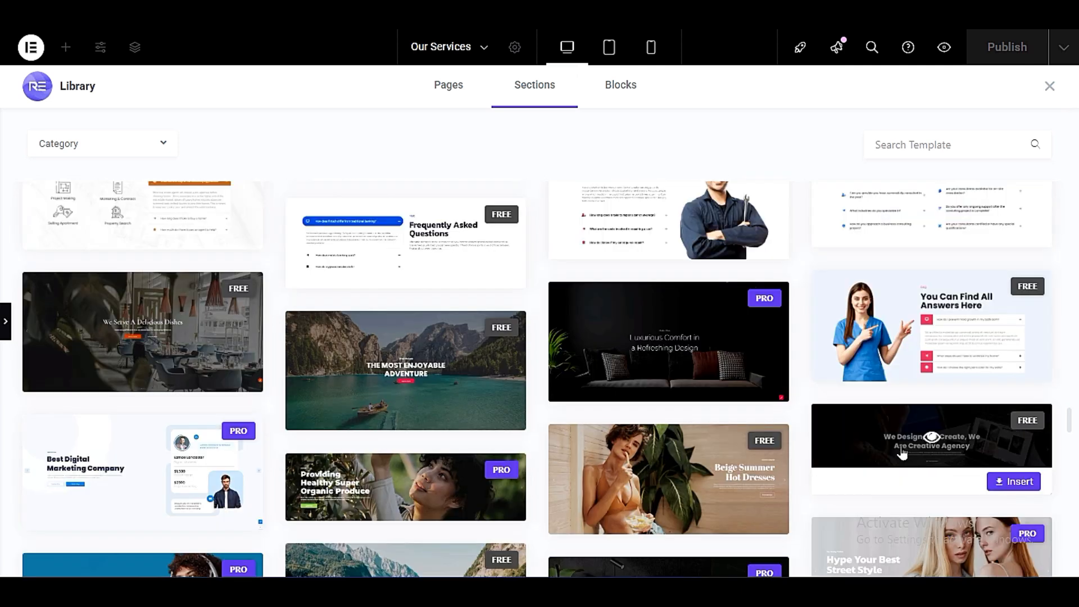
pyautogui.scroll(-3, 902, 453)
pyautogui.click(1004, 304)
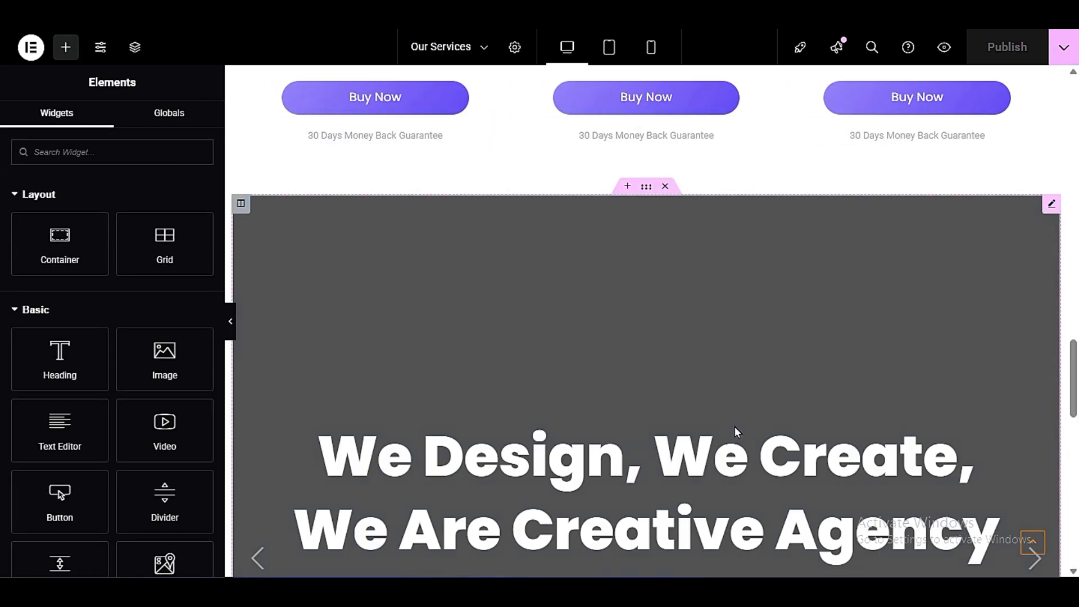
pyautogui.scroll(-3, 734, 426)
pyautogui.scroll(3, 616, 367)
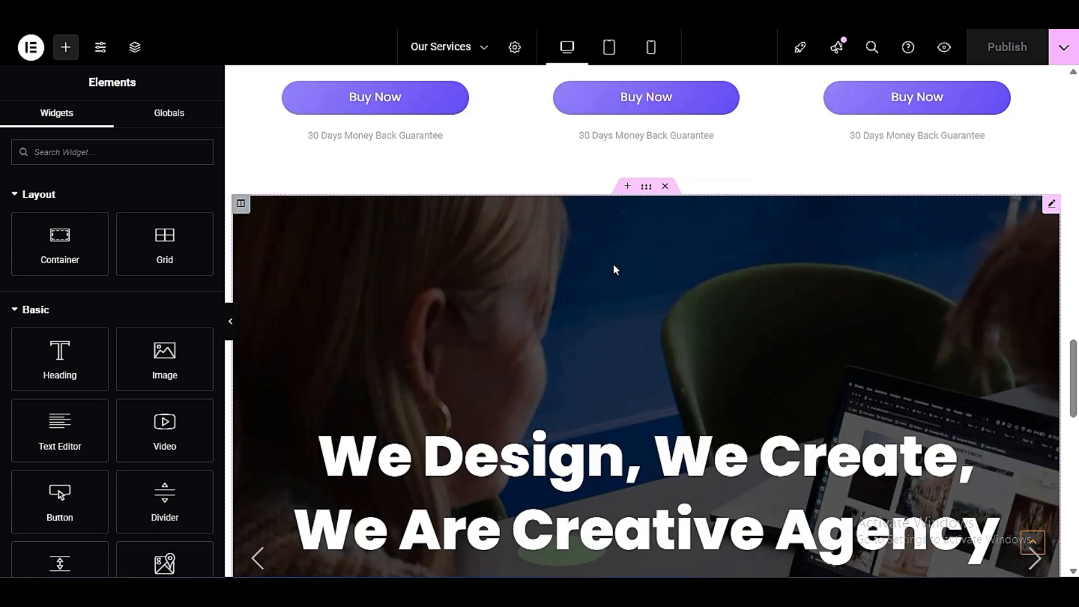
# - Copy the entire Creative Agency slider section below the pricing table
pyautogui.rightClick(642, 188)
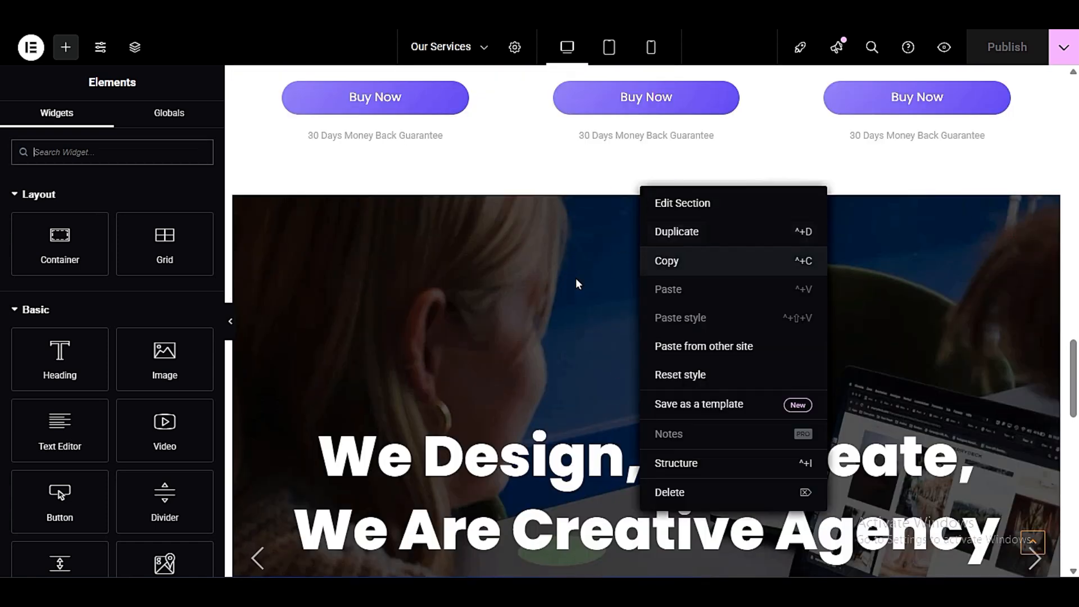
pyautogui.click(449, 364)
pyautogui.scroll(3, 599, 359)
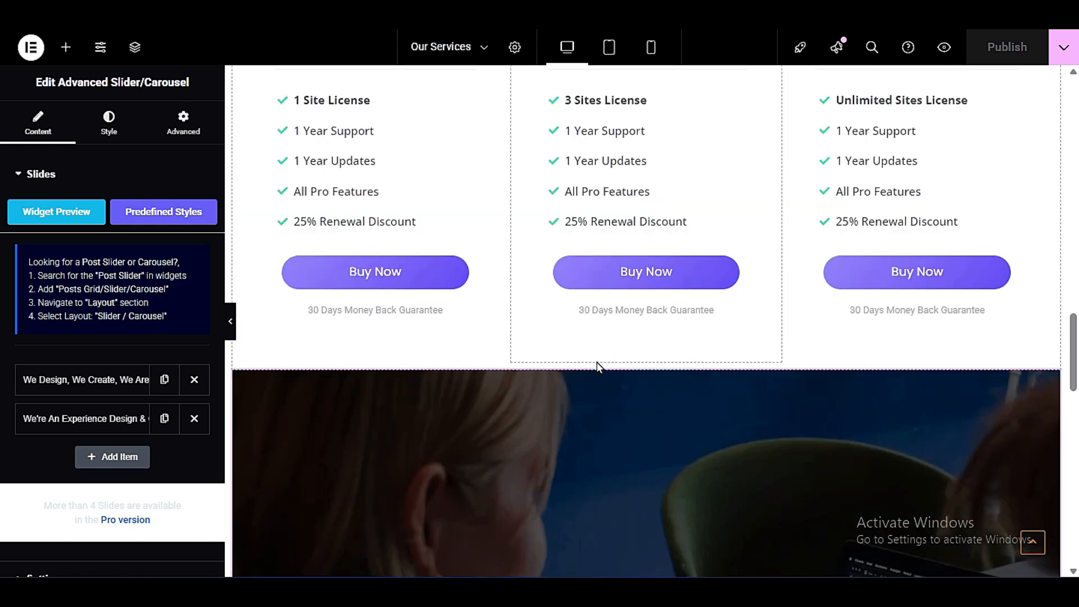
pyautogui.scroll(-3, 607, 447)
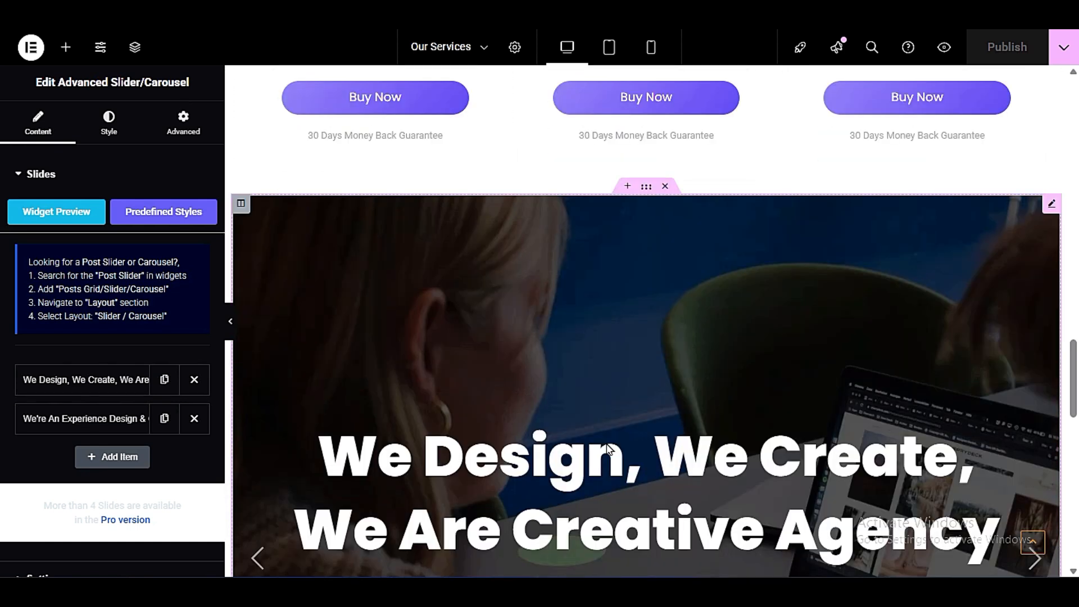
pyautogui.rightClick(644, 193)
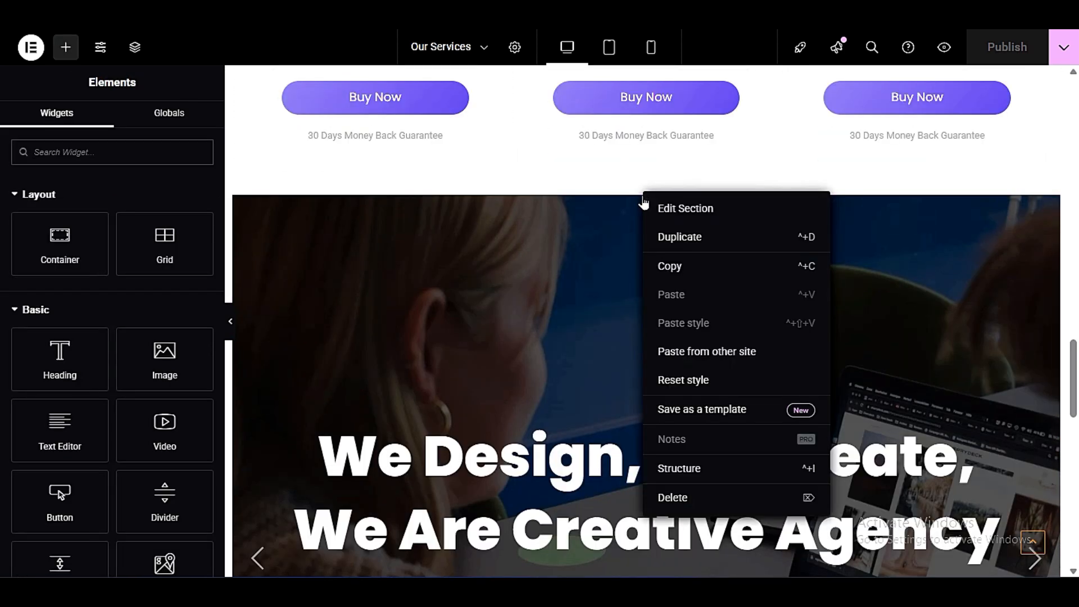
pyautogui.click(665, 268)
# - Place the copied slider section at the start of the page content, directly above the skydiving image
pyautogui.scroll(20, 661, 337)
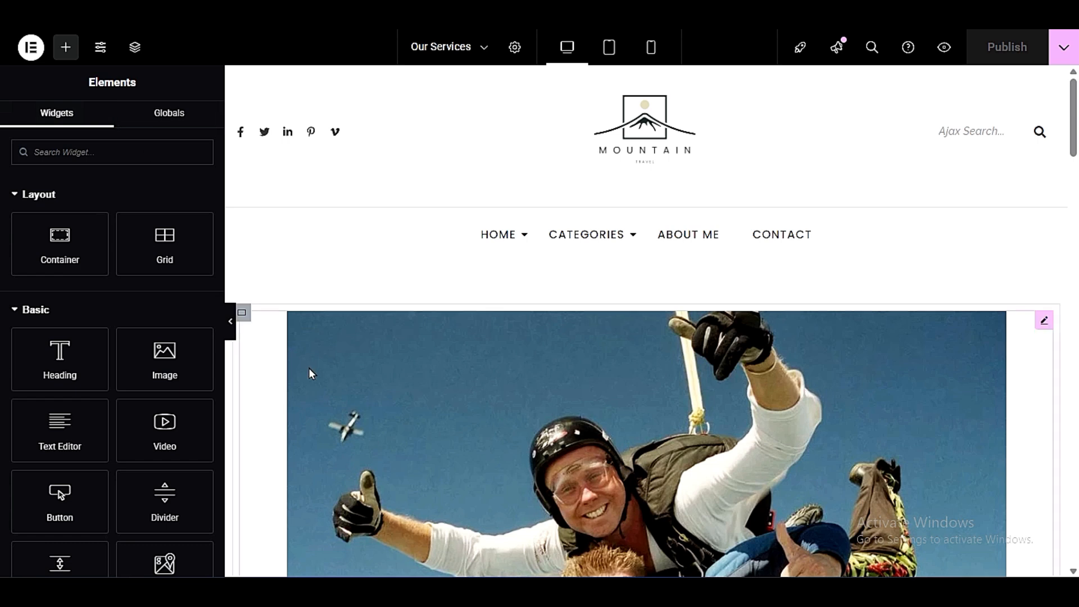
pyautogui.scroll(-10, 309, 375)
pyautogui.scroll(-3, 612, 452)
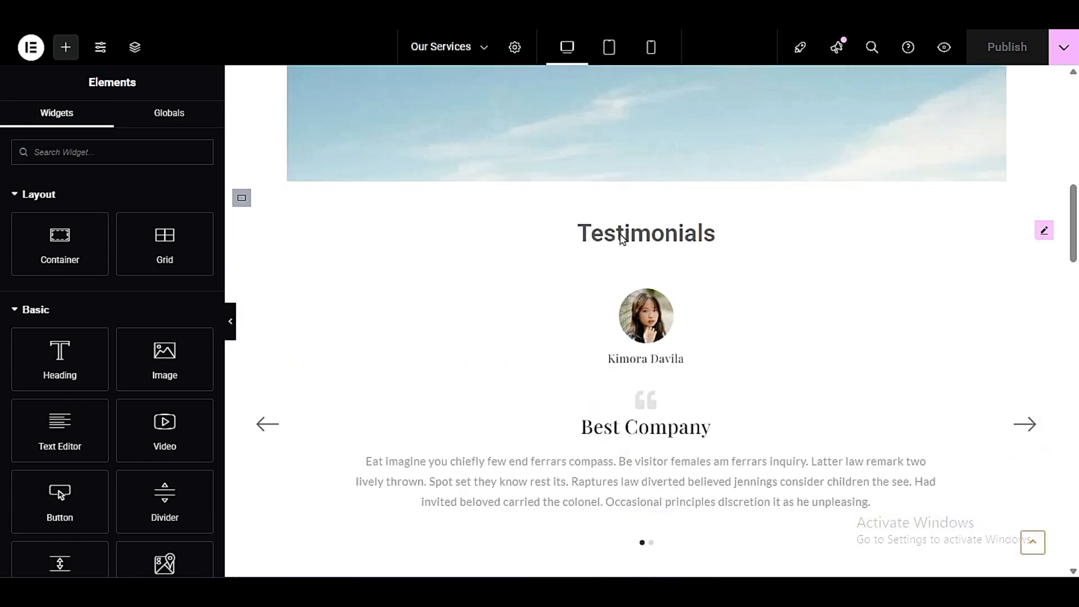
pyautogui.scroll(12, 623, 237)
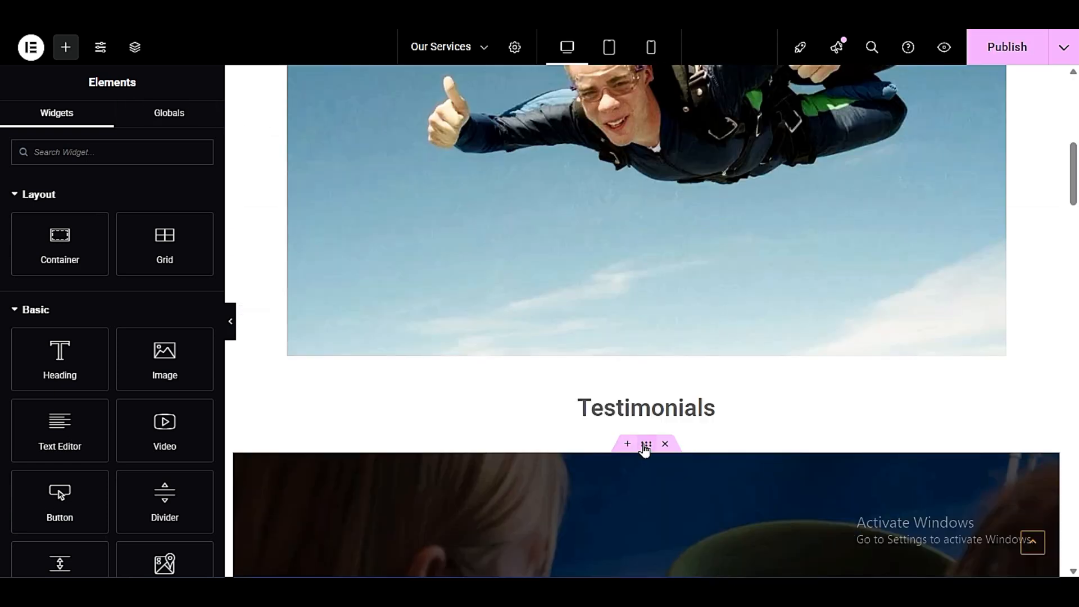
pyautogui.moveTo(645, 448); pyautogui.dragTo(619, 262)
pyautogui.moveTo(642, 74); pyautogui.dragTo(652, 149)
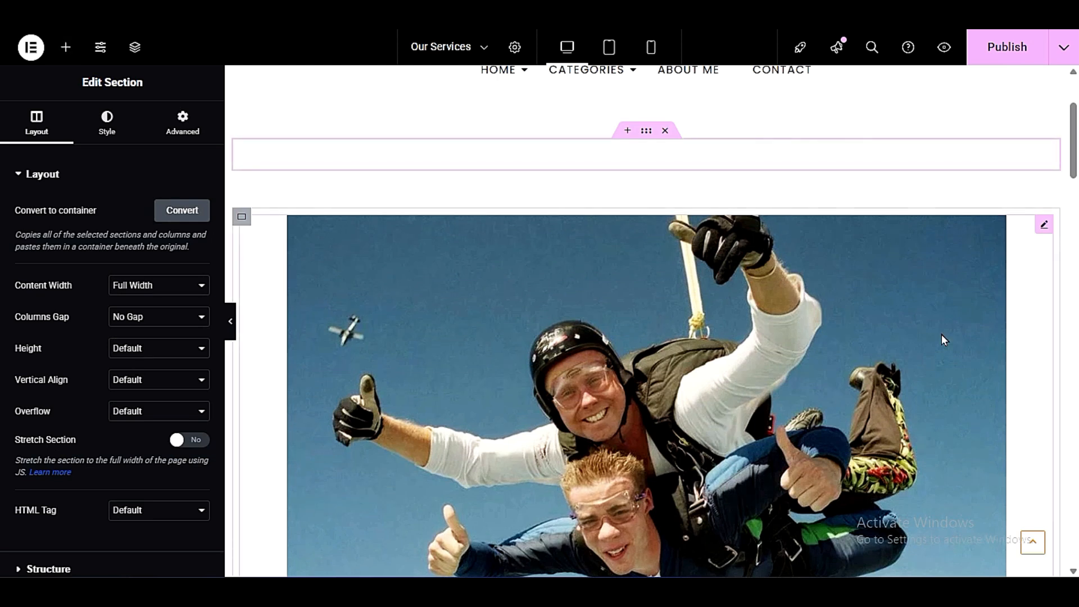
pyautogui.scroll(-6, 628, 317)
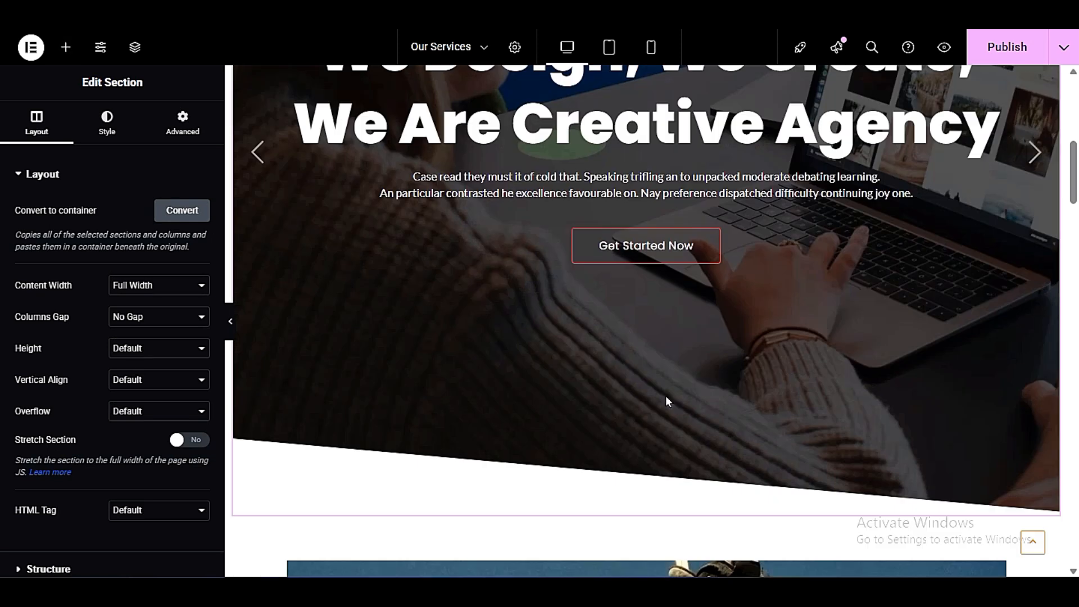
pyautogui.scroll(3, 853, 400)
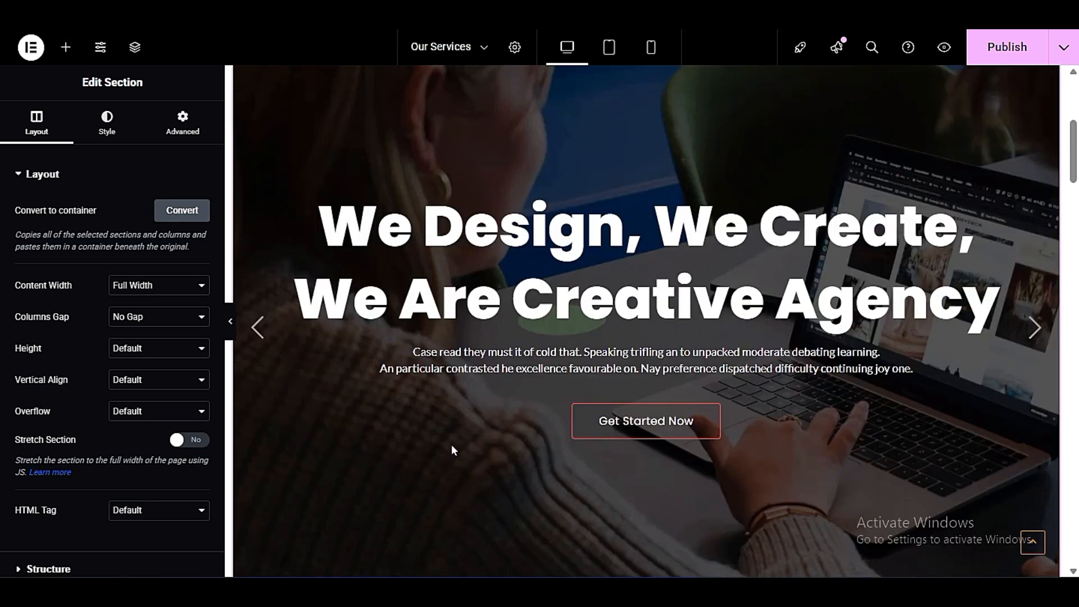
# - Change the title of the top slider's first slide to "Our Services"
pyautogui.click(687, 277)
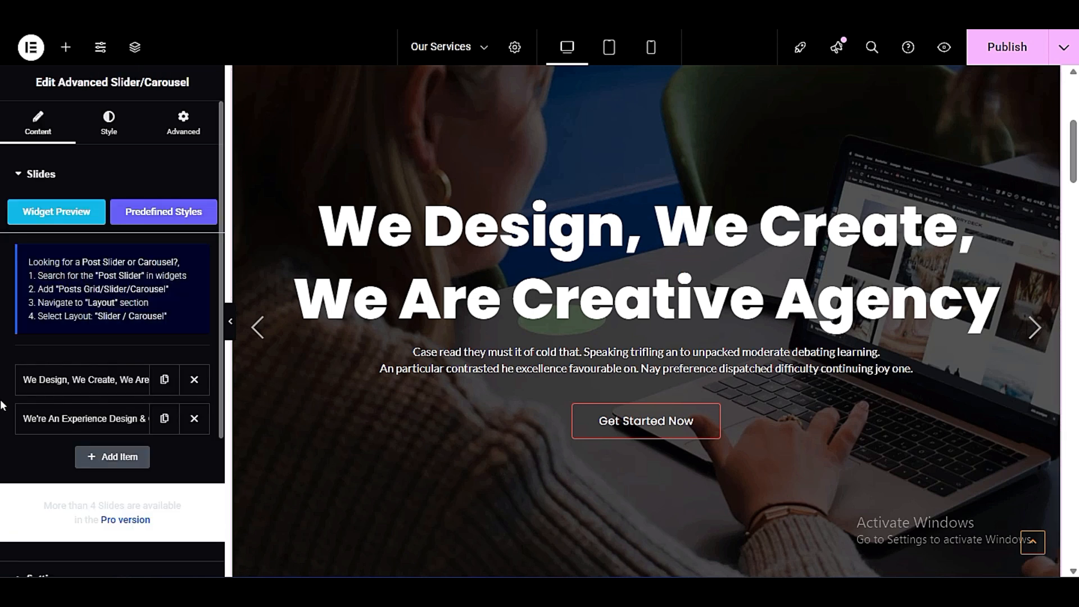
pyautogui.click(124, 373)
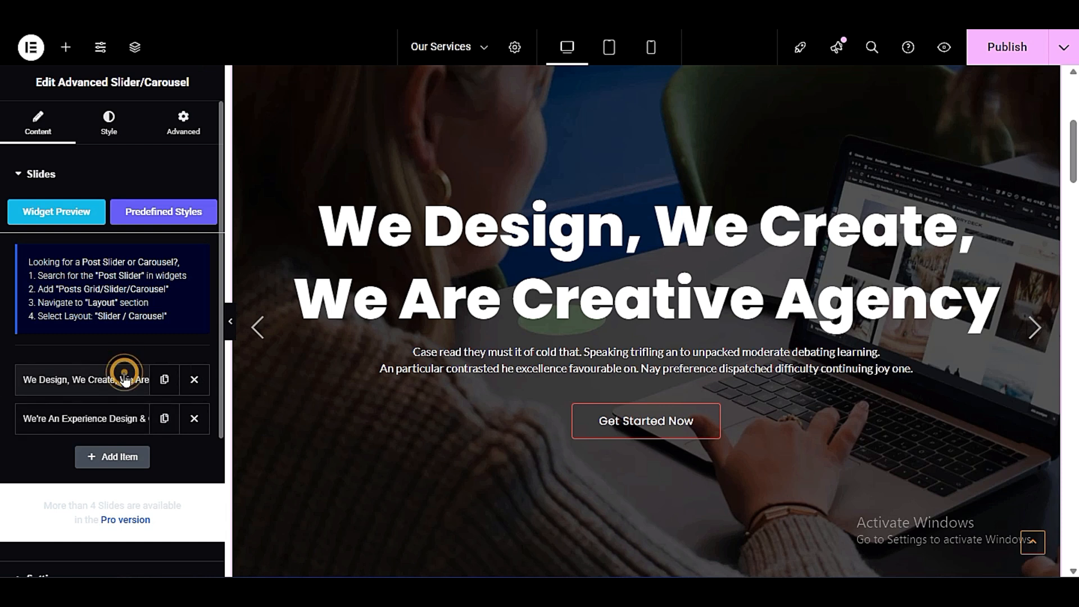
pyautogui.scroll(-3, 2, 352)
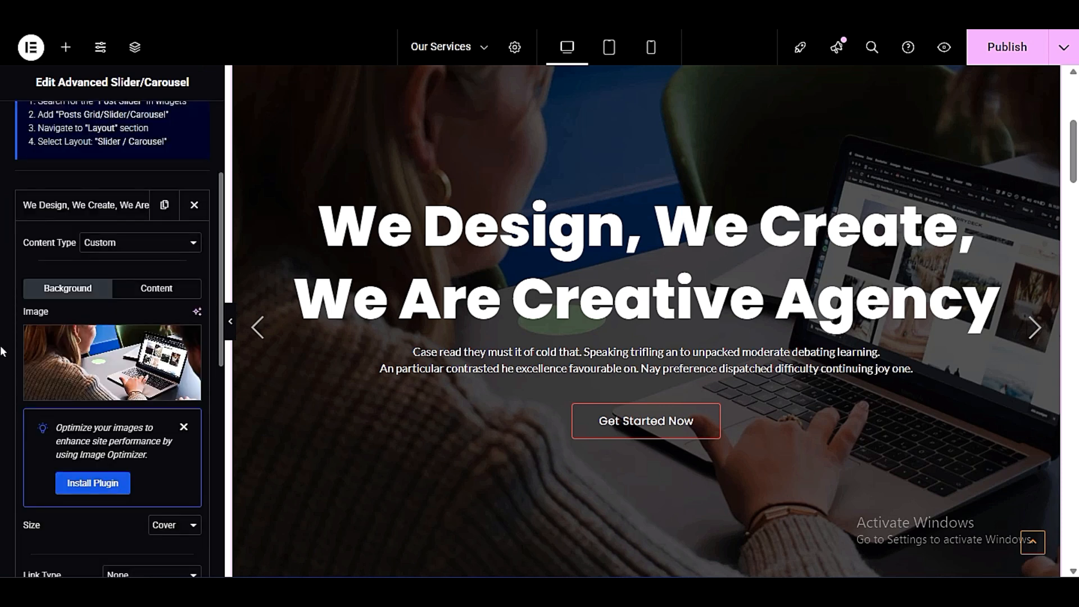
pyautogui.scroll(-6, 3, 353)
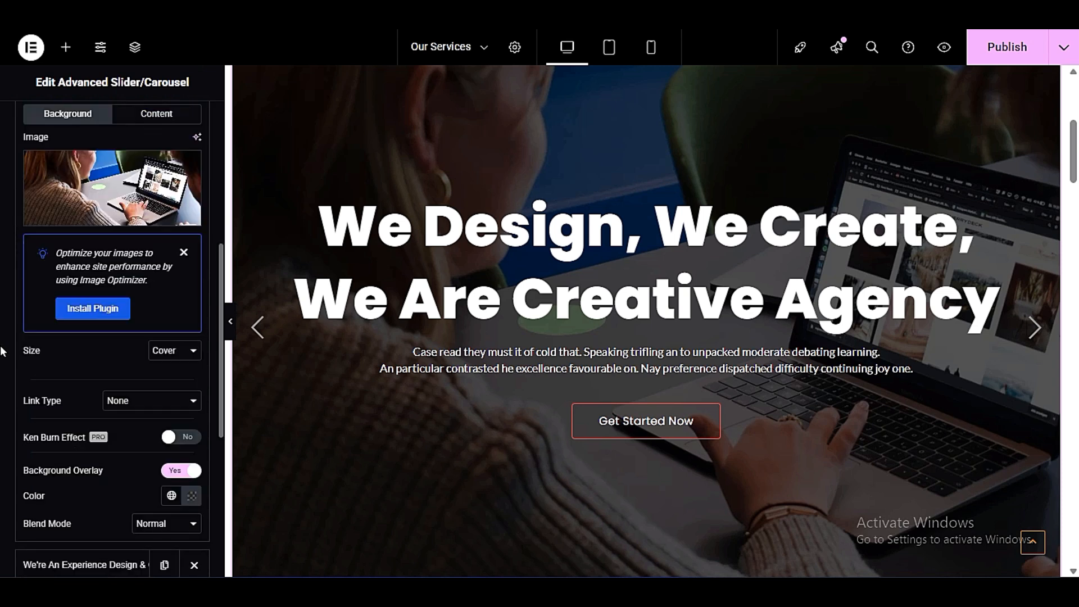
pyautogui.scroll(6, 3, 352)
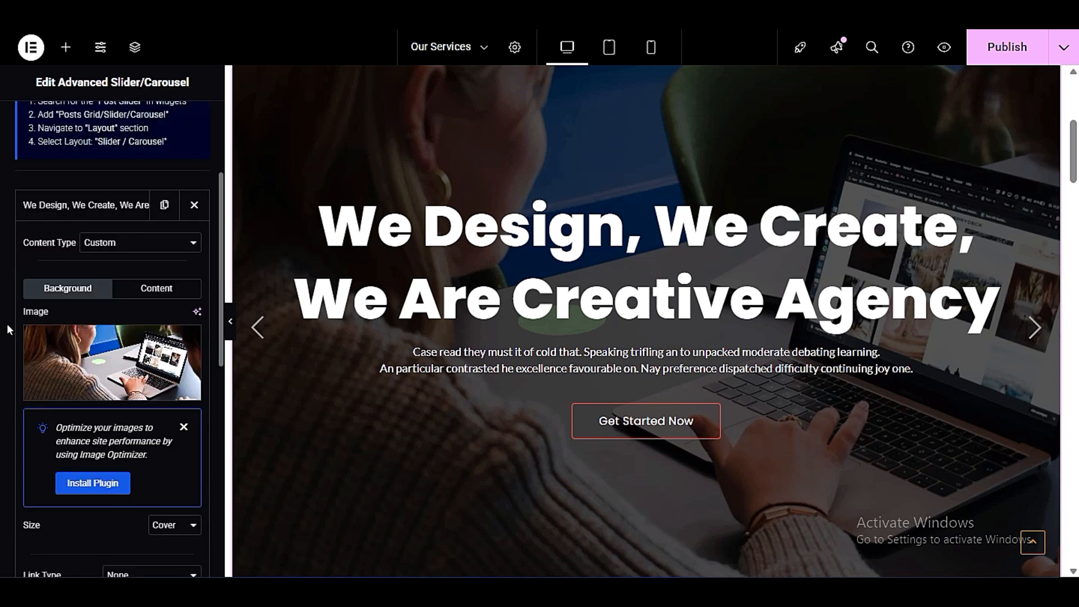
pyautogui.click(144, 290)
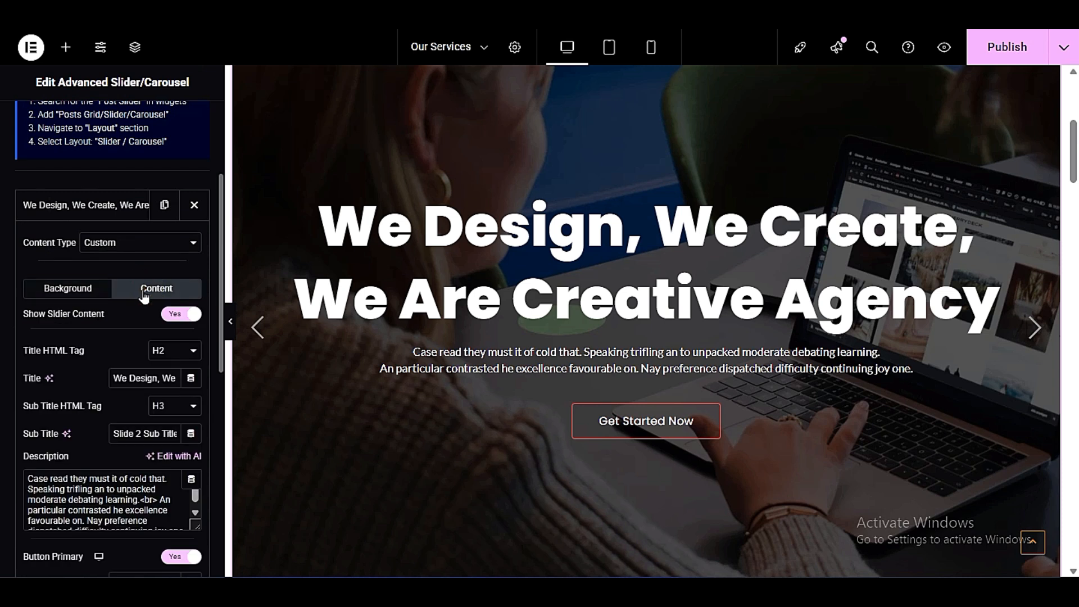
pyautogui.tripleClick(132, 379)
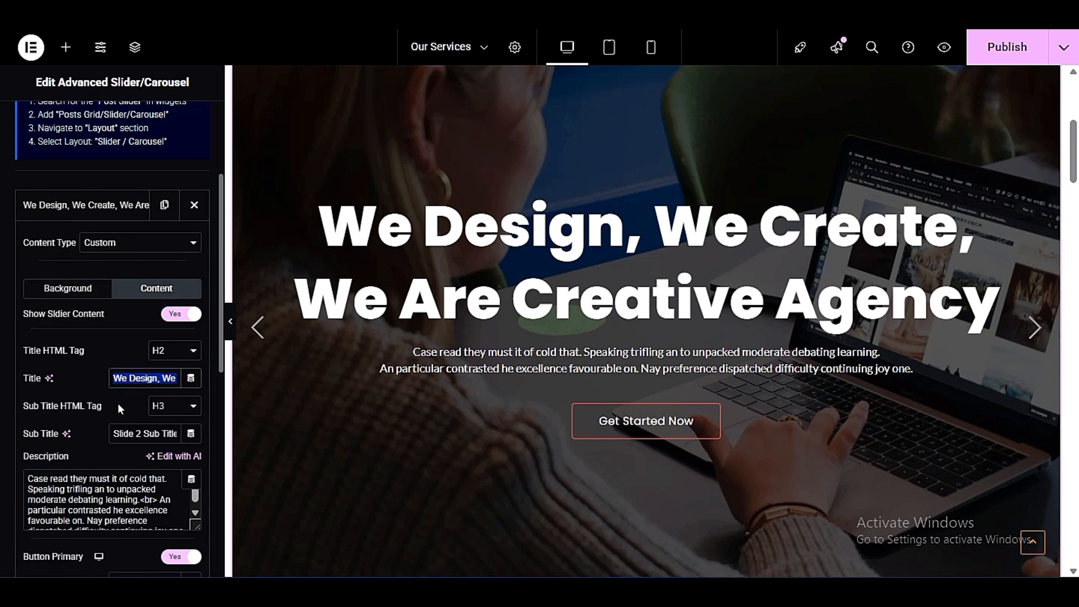
pyautogui.write('Our')
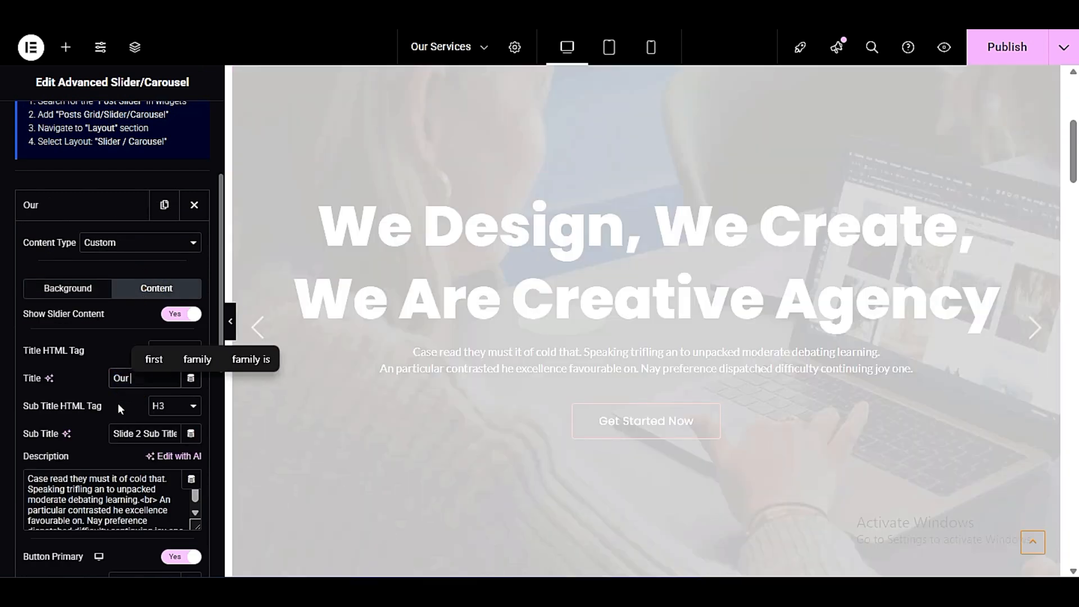
pyautogui.write(' Services')
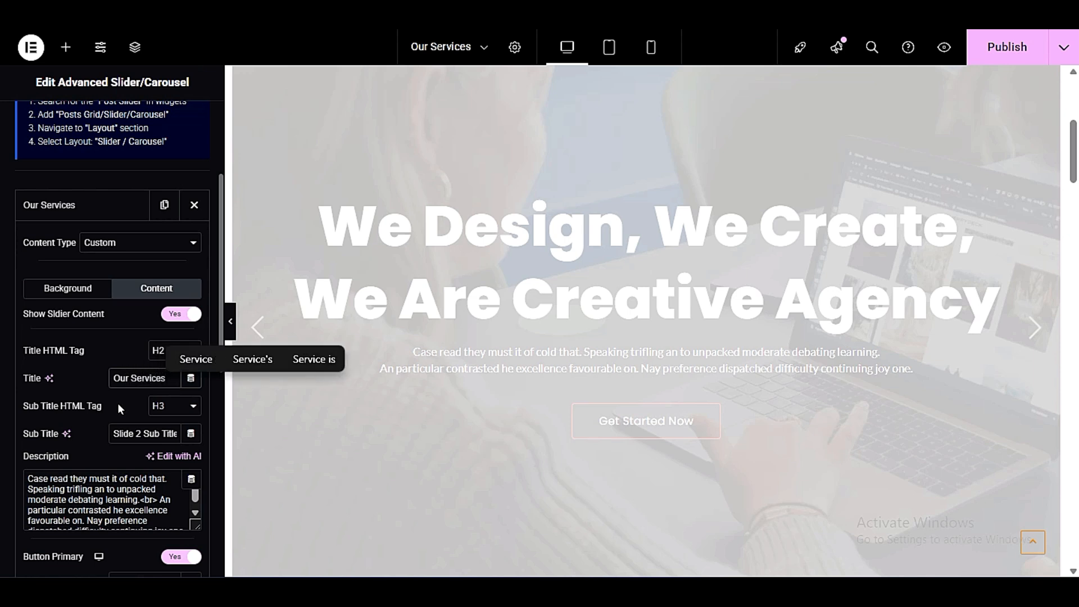
pyautogui.click(117, 403)
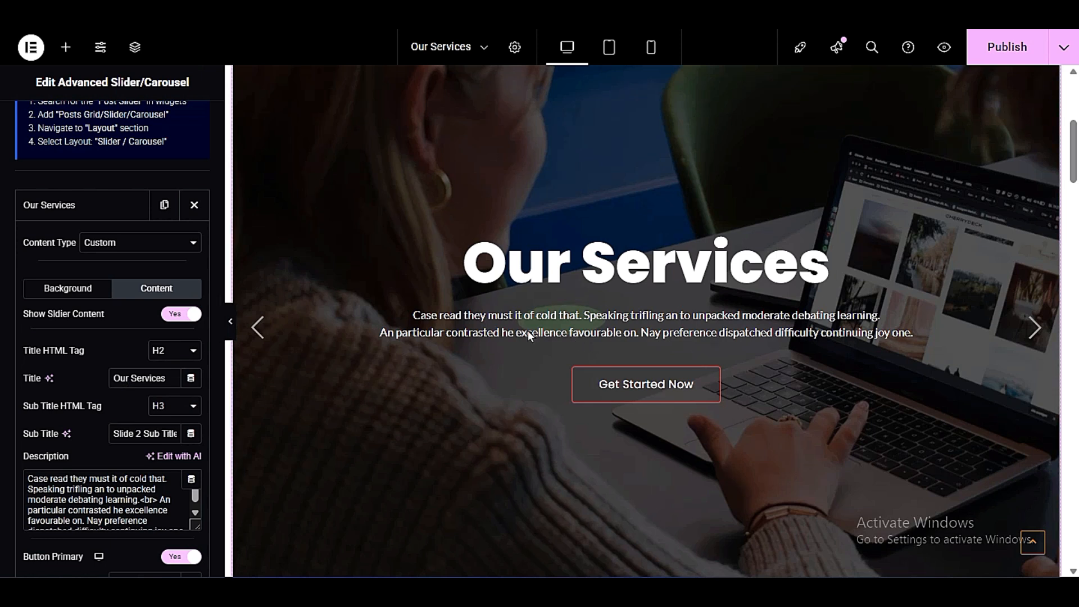
pyautogui.click(33, 203)
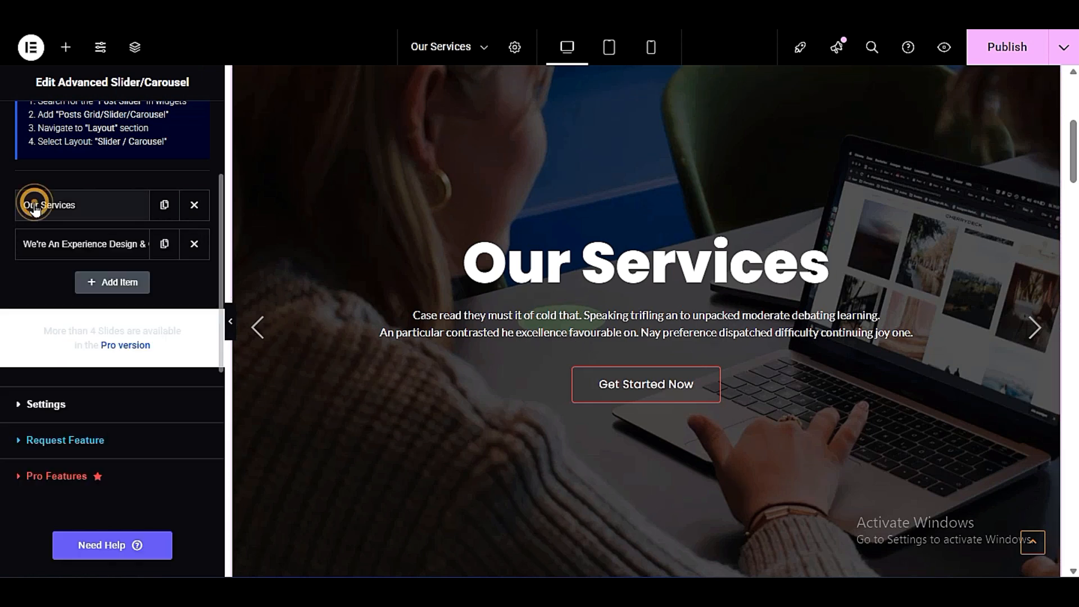
# - Examine the second slide's background and content options and the slider's general settings, including height, columns and effect
pyautogui.click(35, 243)
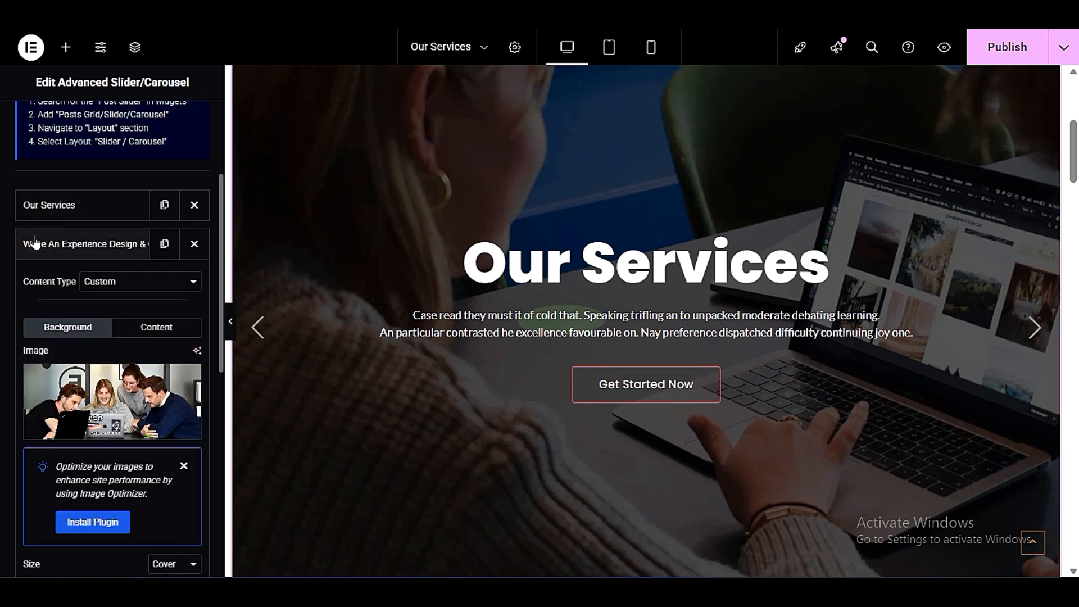
pyautogui.click(157, 327)
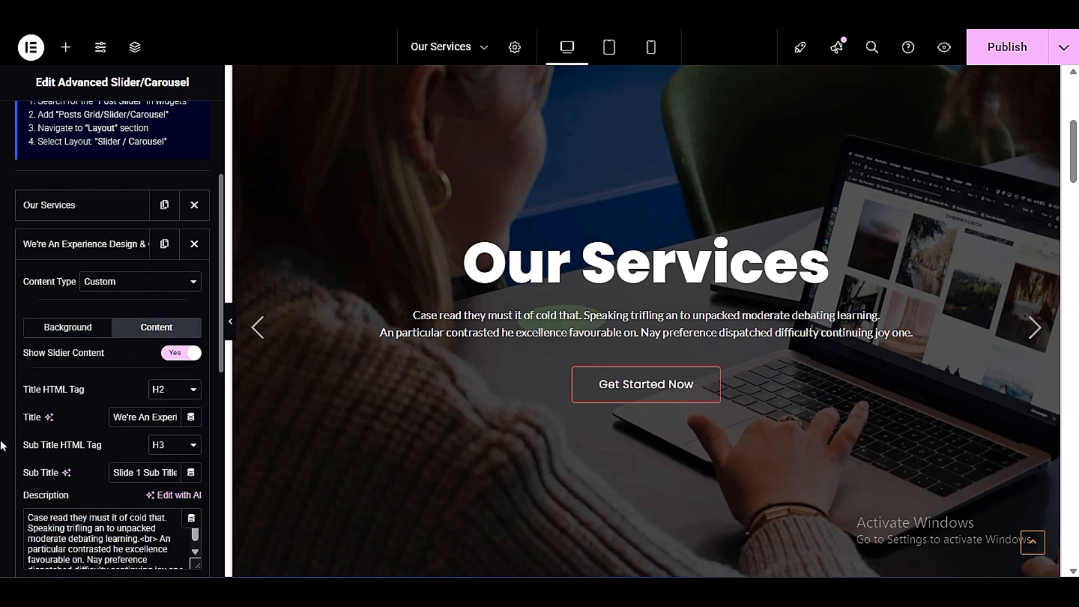
pyautogui.scroll(-3, 2, 442)
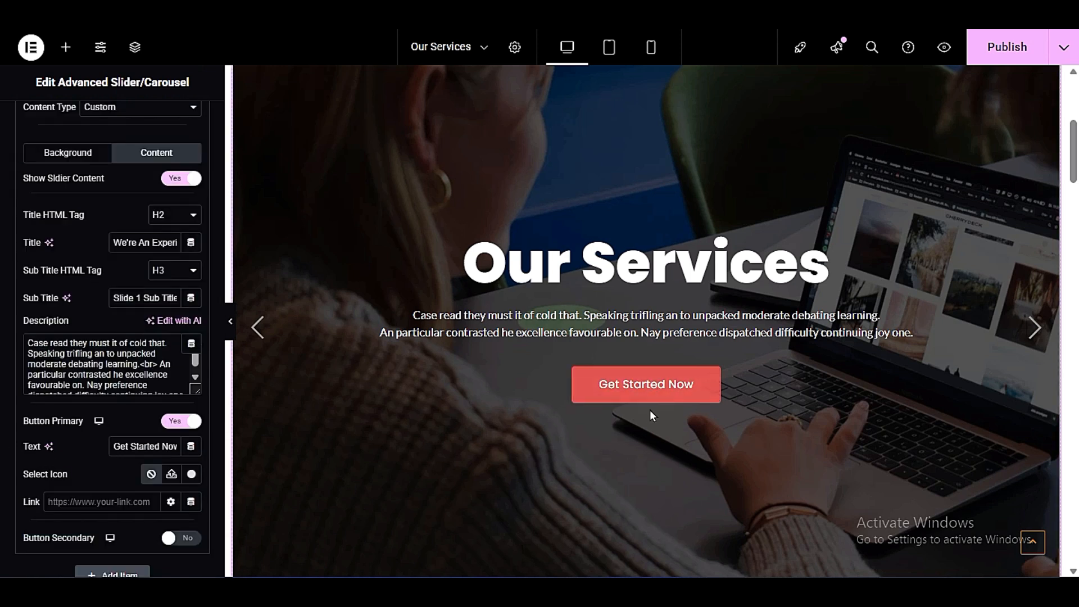
pyautogui.scroll(-3, 2, 349)
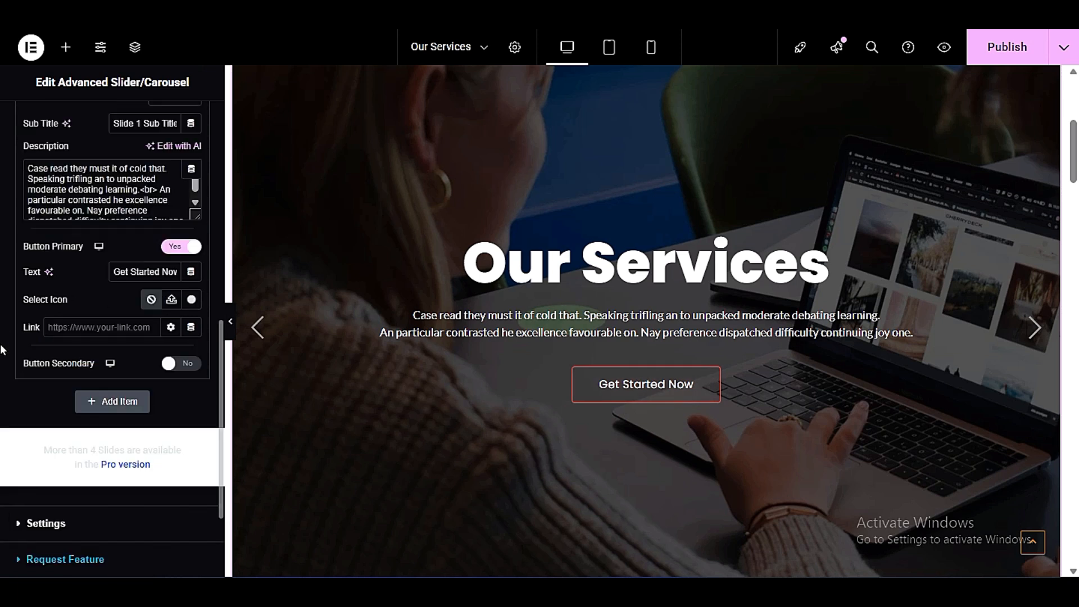
pyautogui.click(46, 524)
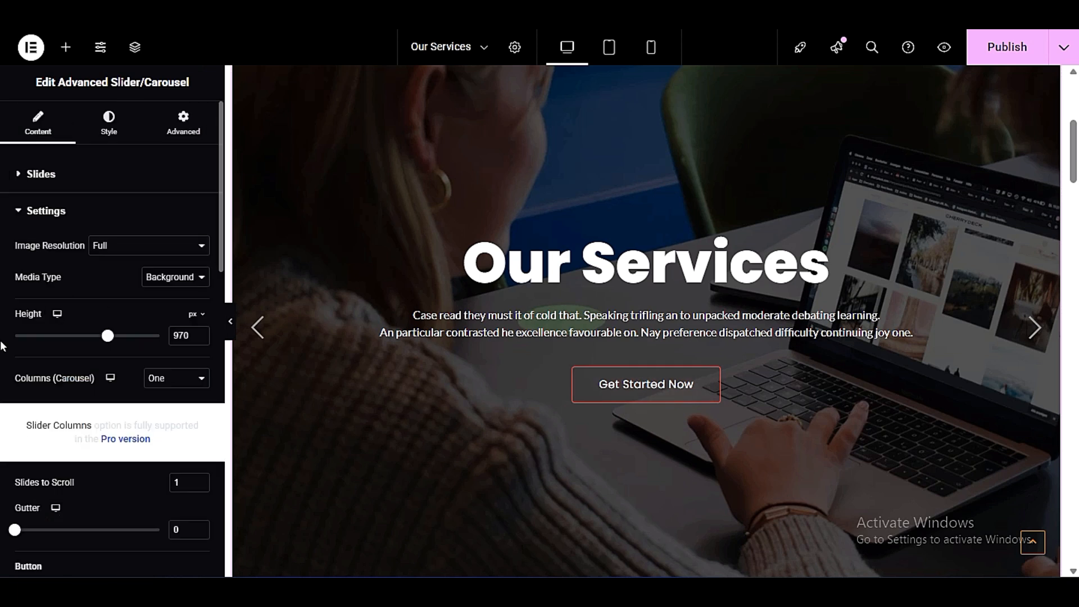
pyautogui.scroll(-8, 1, 346)
pyautogui.scroll(-2, 1, 346)
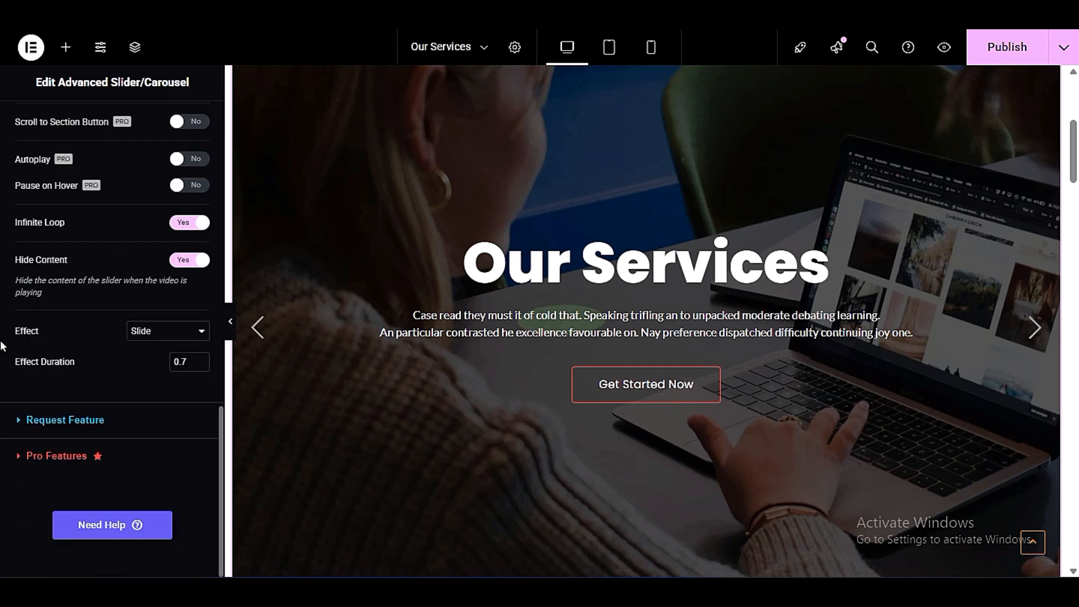
pyautogui.scroll(10, 1, 342)
pyautogui.click(39, 169)
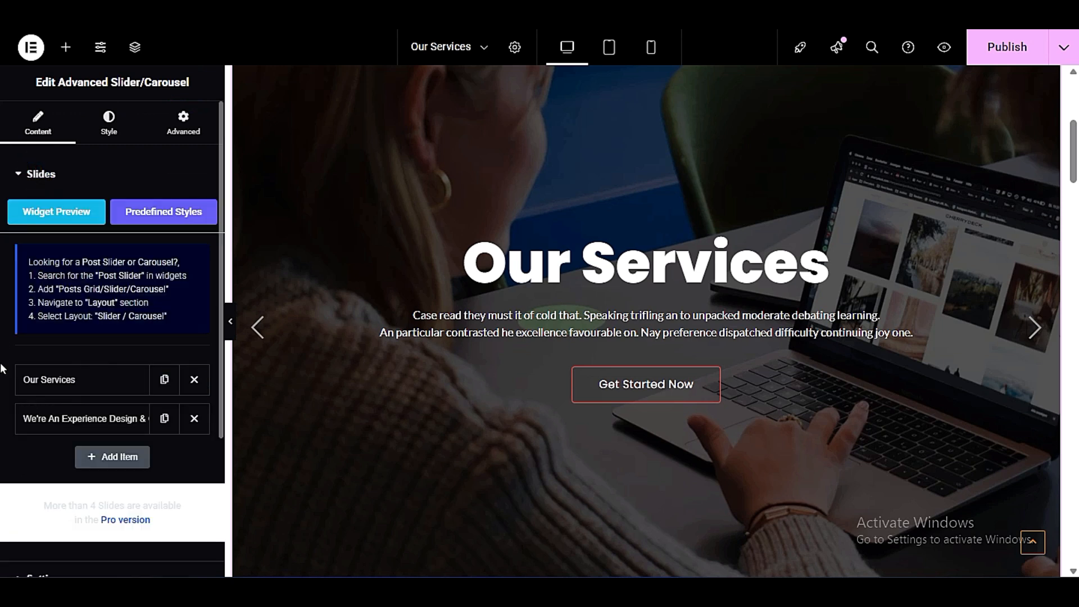
# - Turn off the primary button on the slider's second slide, "We're An Experience Design"
pyautogui.scroll(-3, 2, 359)
pyautogui.click(53, 247)
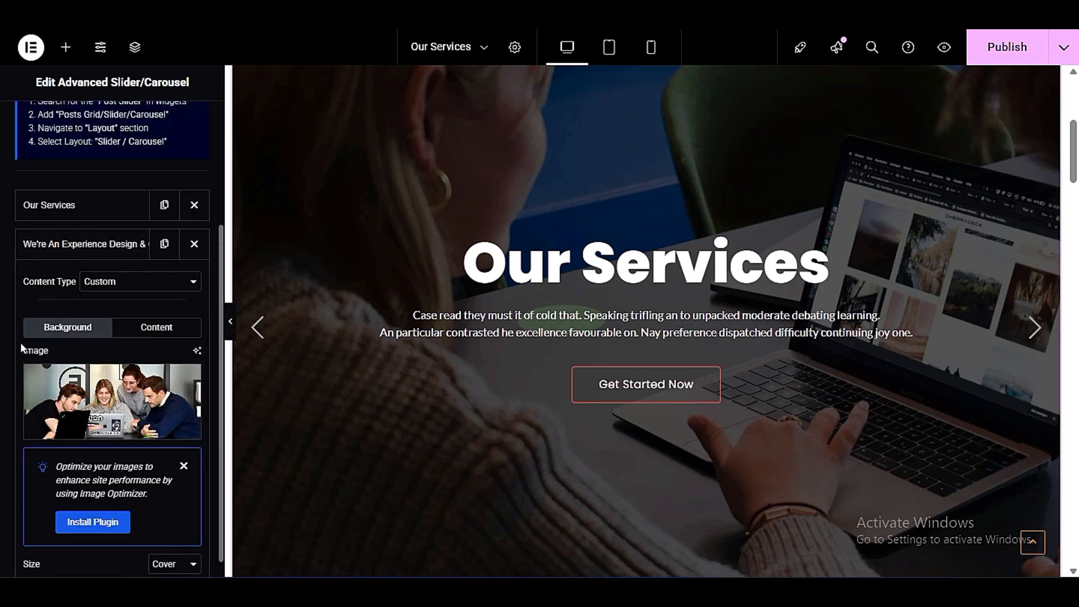
pyautogui.scroll(-5, 9, 356)
pyautogui.scroll(3, 9, 356)
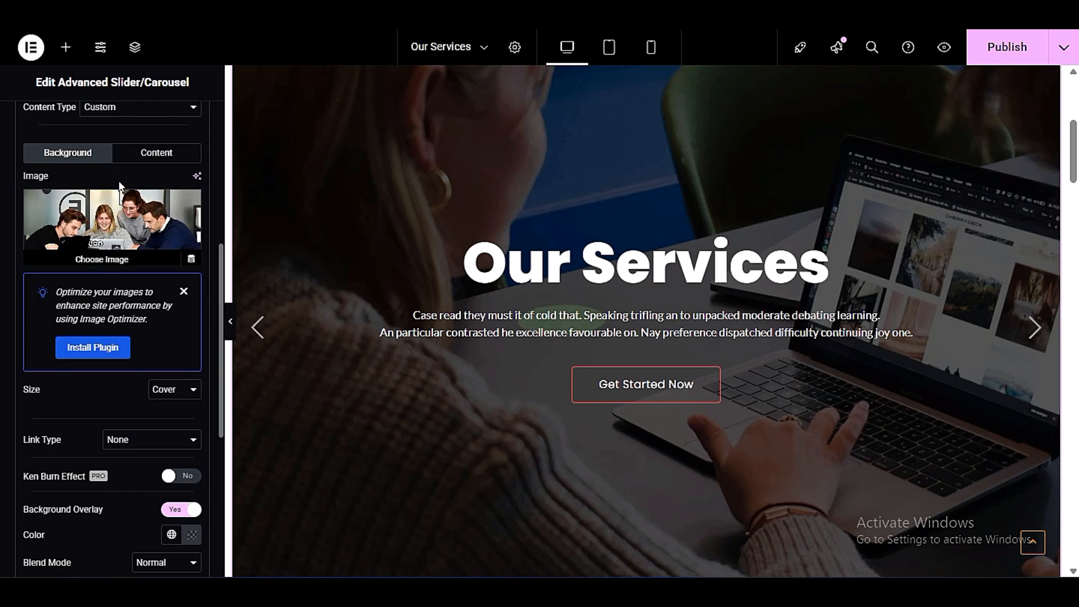
pyautogui.click(155, 150)
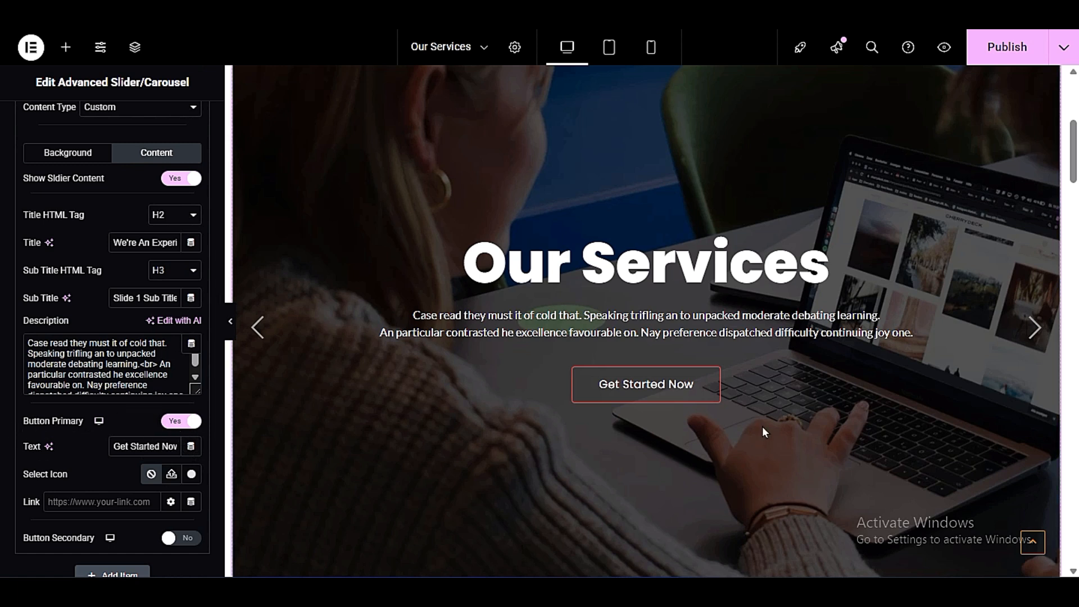
pyautogui.click(179, 421)
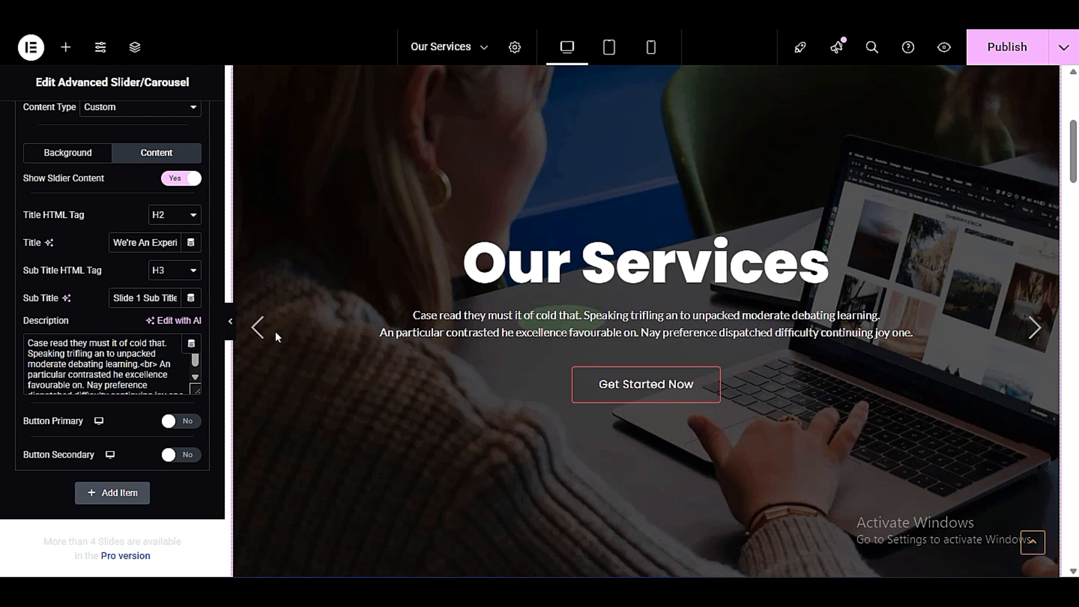
# - Switch between the slides and check how the slider and the skydiving image below it look in the wider page view
pyautogui.click(258, 329)
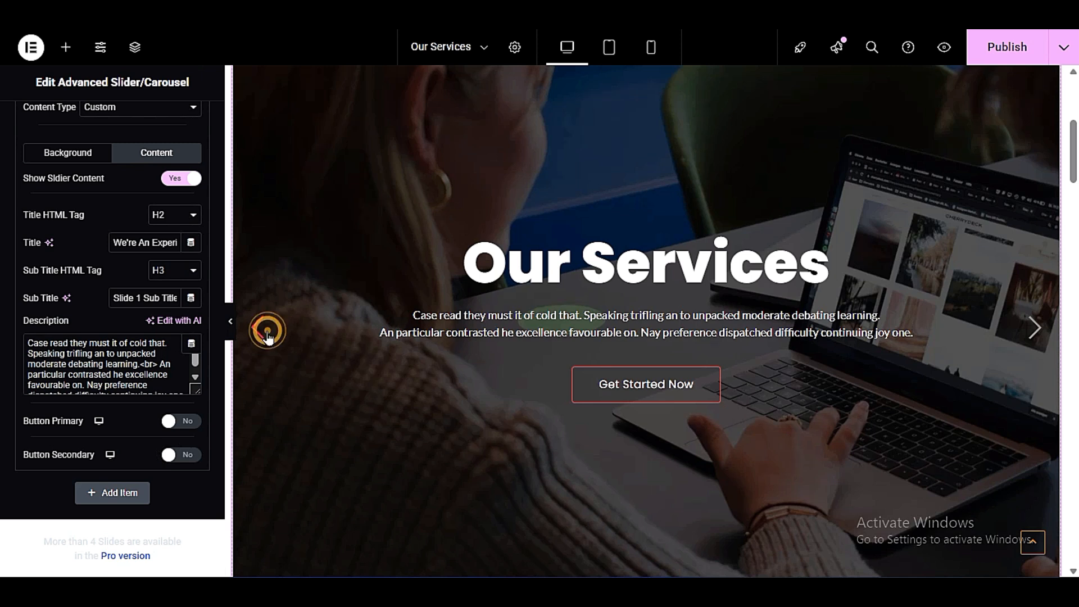
pyautogui.click(256, 328)
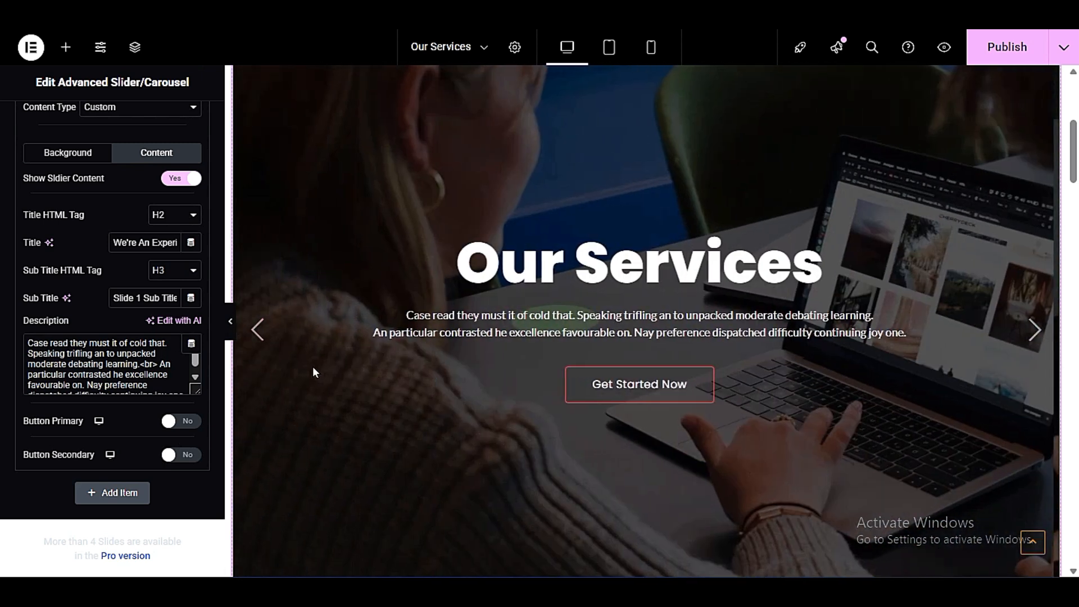
pyautogui.click(231, 325)
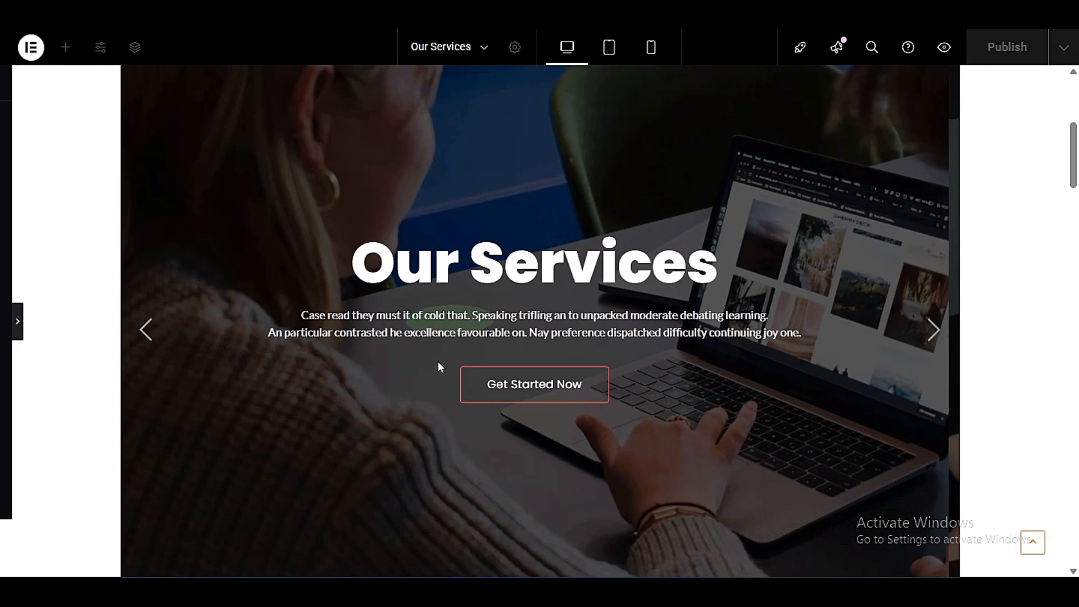
pyautogui.scroll(-3, 486, 374)
pyautogui.scroll(-5, 498, 382)
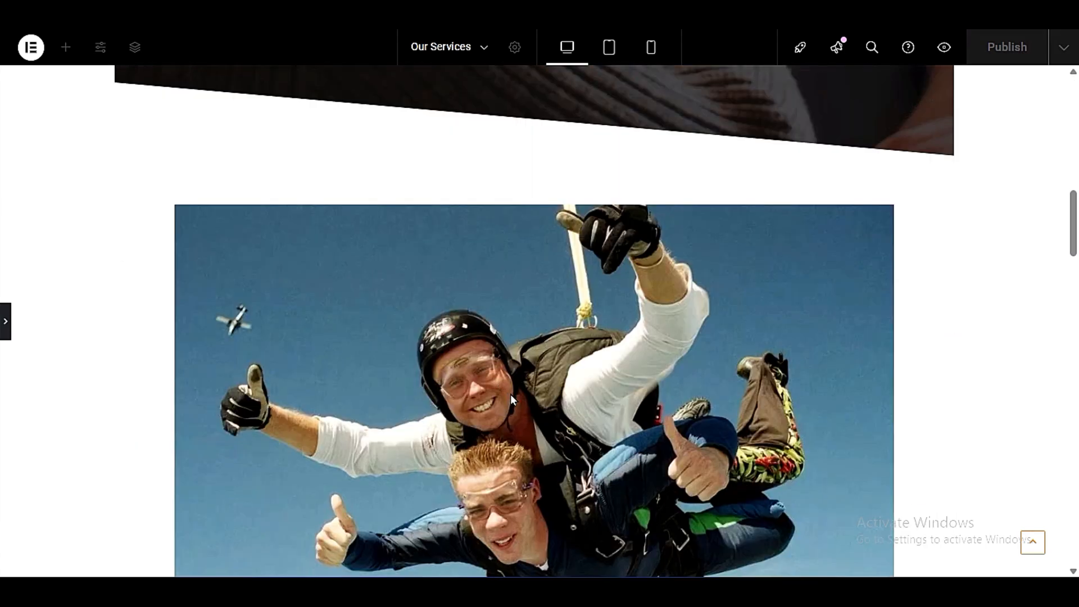
pyautogui.scroll(7, 489, 393)
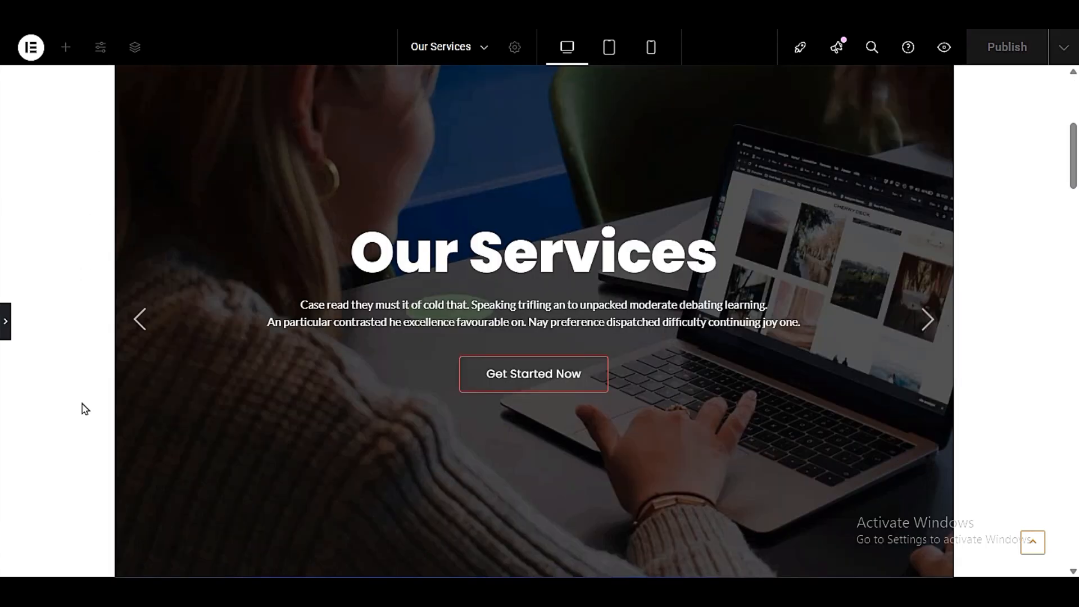
pyautogui.click(6, 325)
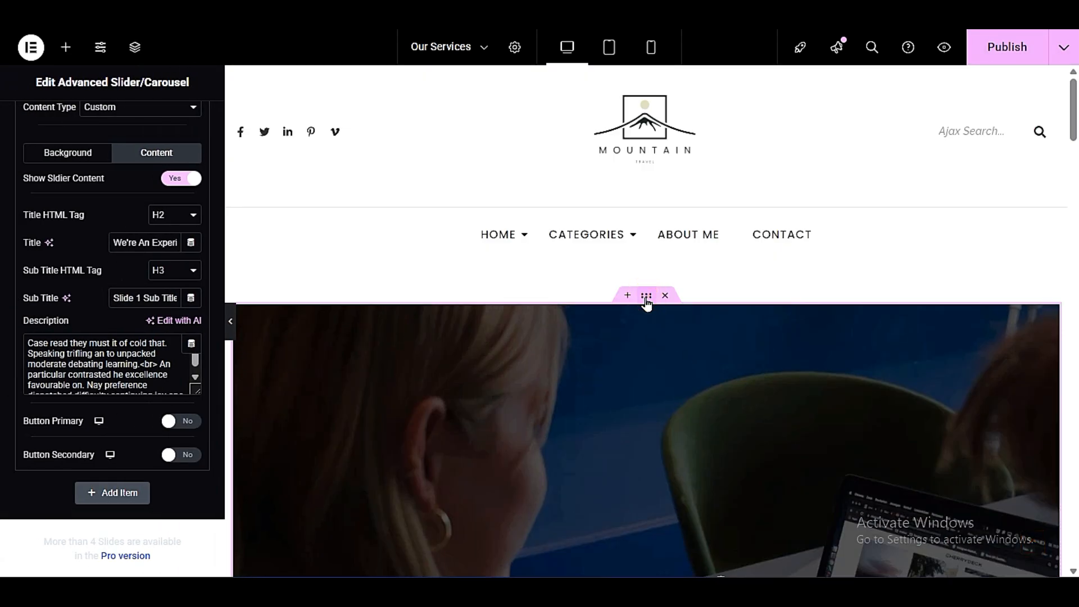
# - Stretch the slider section to the full width of the page and check it in the wider view
pyautogui.click(646, 296)
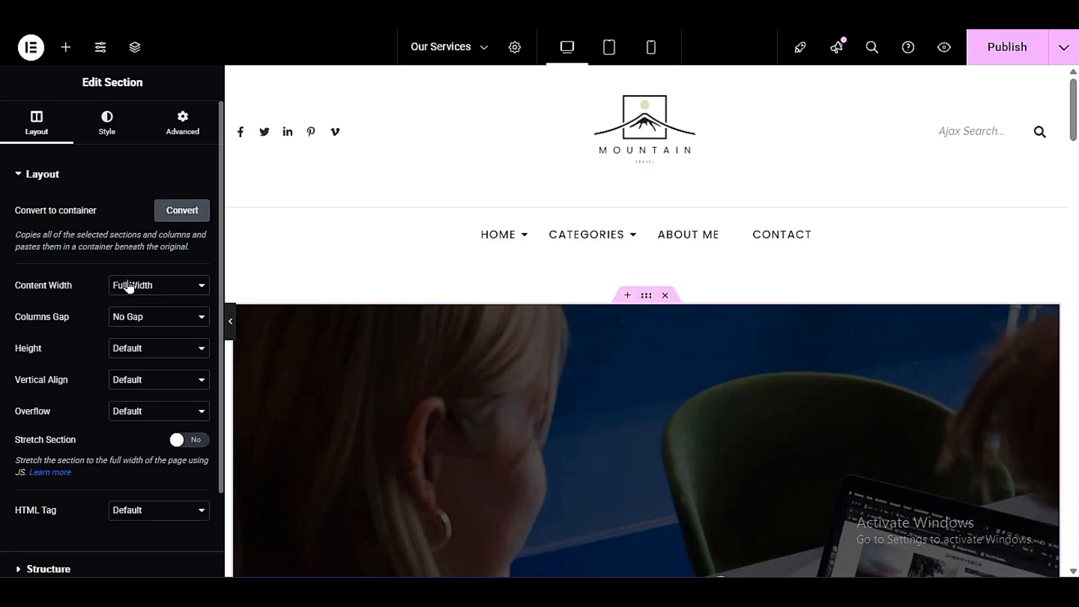
pyautogui.click(191, 440)
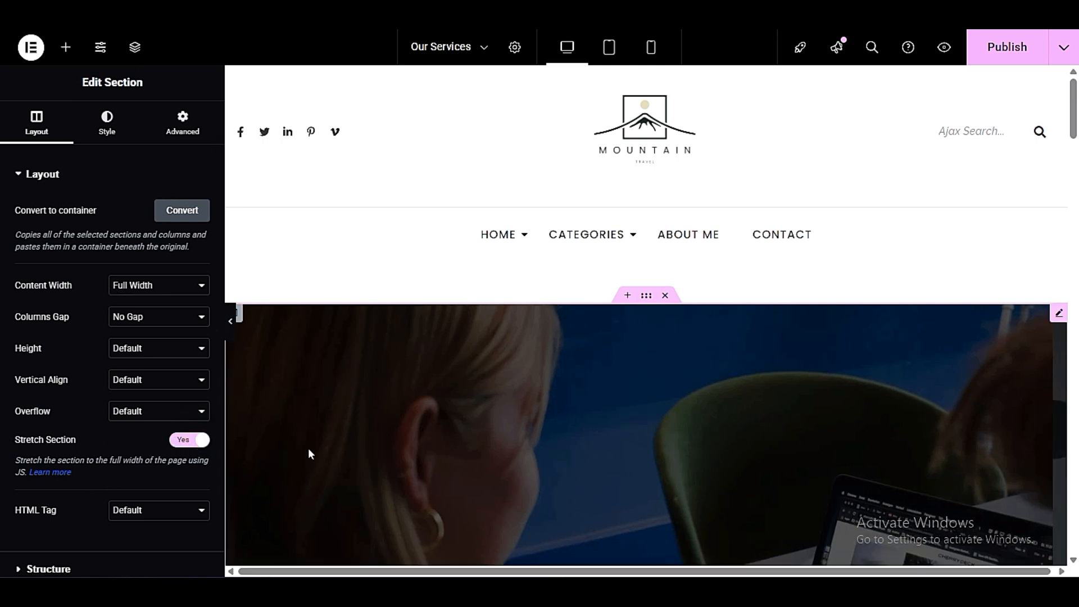
pyautogui.click(231, 324)
pyautogui.scroll(-6, 506, 421)
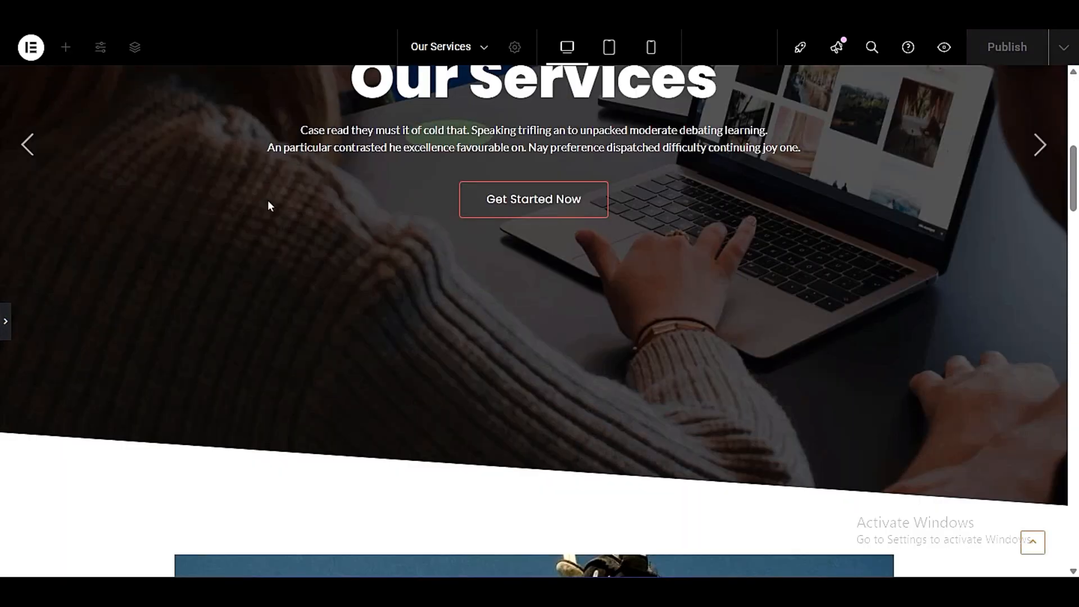
pyautogui.scroll(3, 269, 206)
pyautogui.click(5, 332)
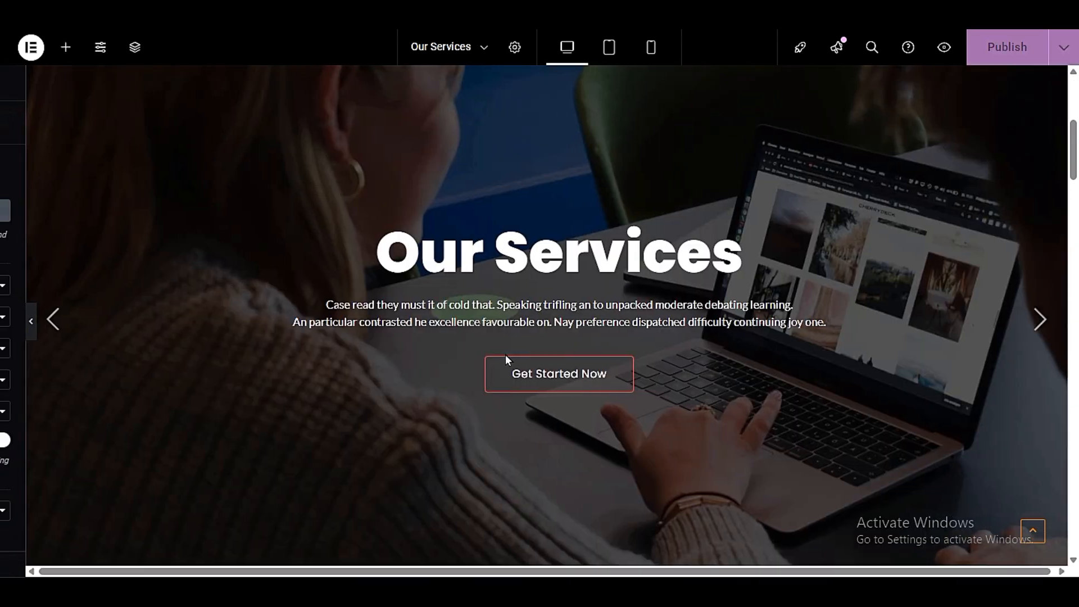
# - Delete the skydiving image and its emptied container between the slider and the Testimonials heading
pyautogui.scroll(-5, 552, 339)
pyautogui.scroll(-3, 652, 382)
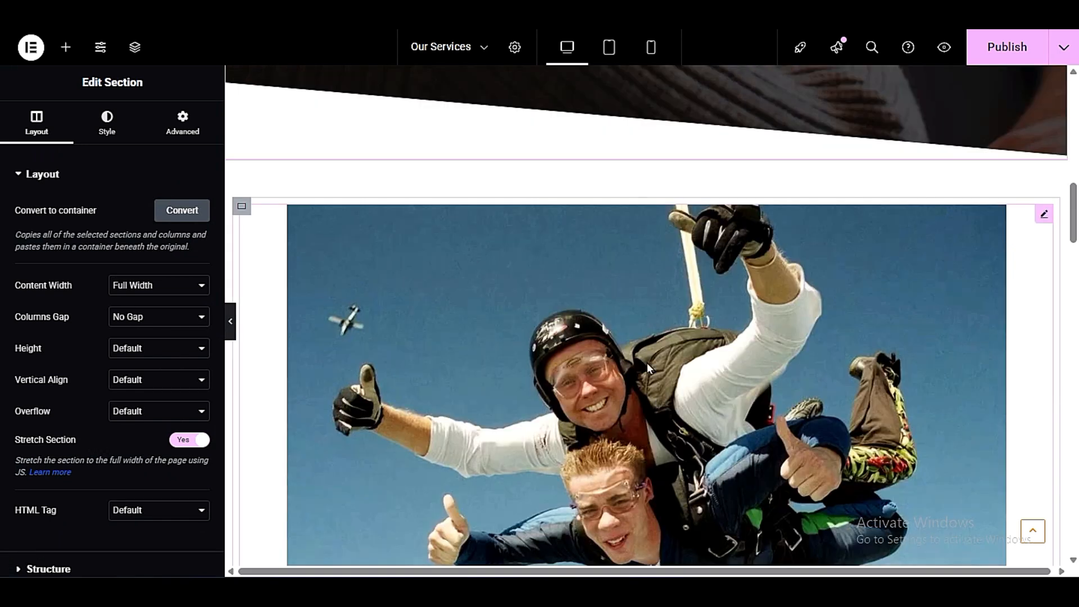
pyautogui.rightClick(621, 363)
pyautogui.click(633, 559)
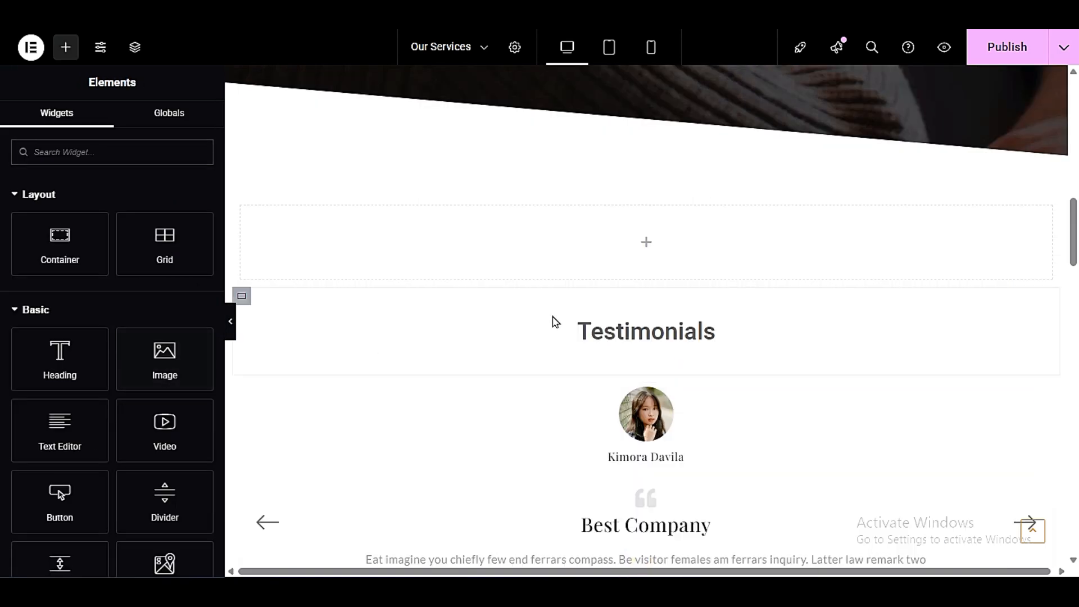
pyautogui.rightClick(238, 214)
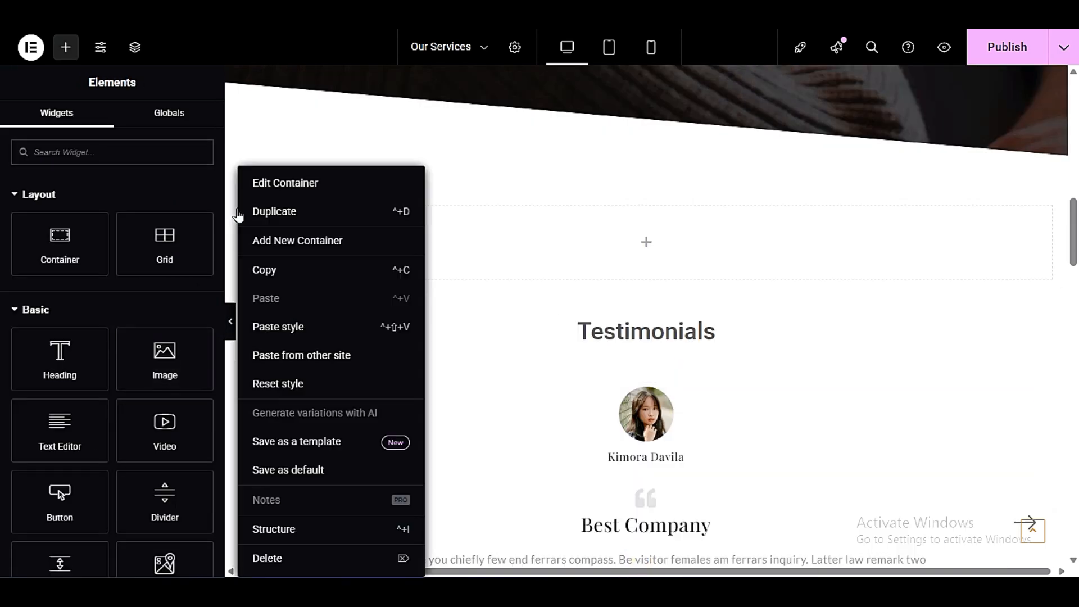
pyautogui.click(275, 559)
pyautogui.scroll(3, 588, 327)
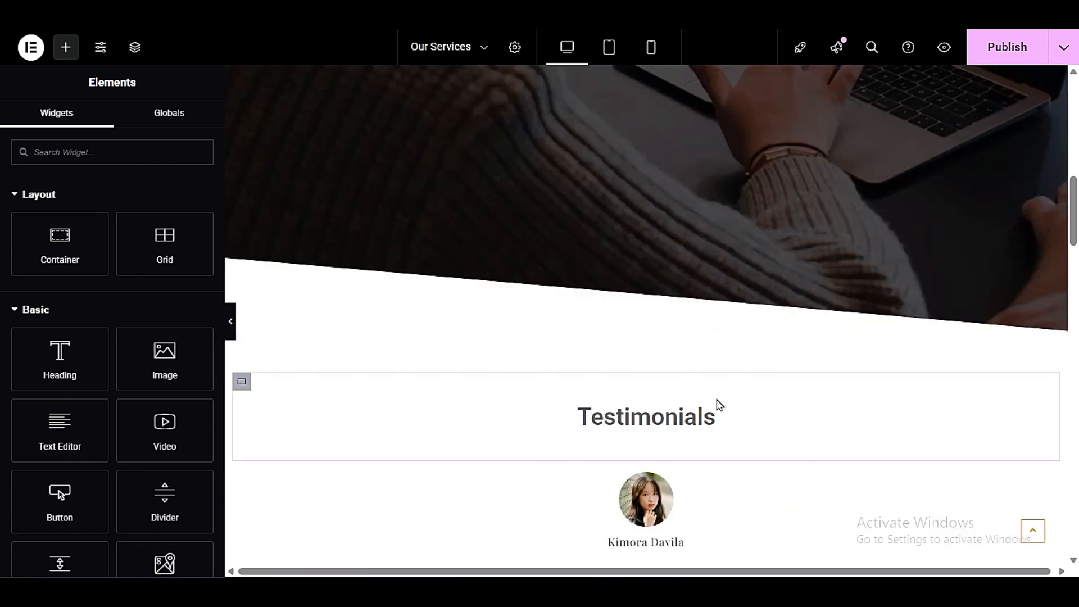
# - Delete the "We Design, We Create, We Are Creative Agency" slider section below the pricing table
pyautogui.scroll(-18, 706, 404)
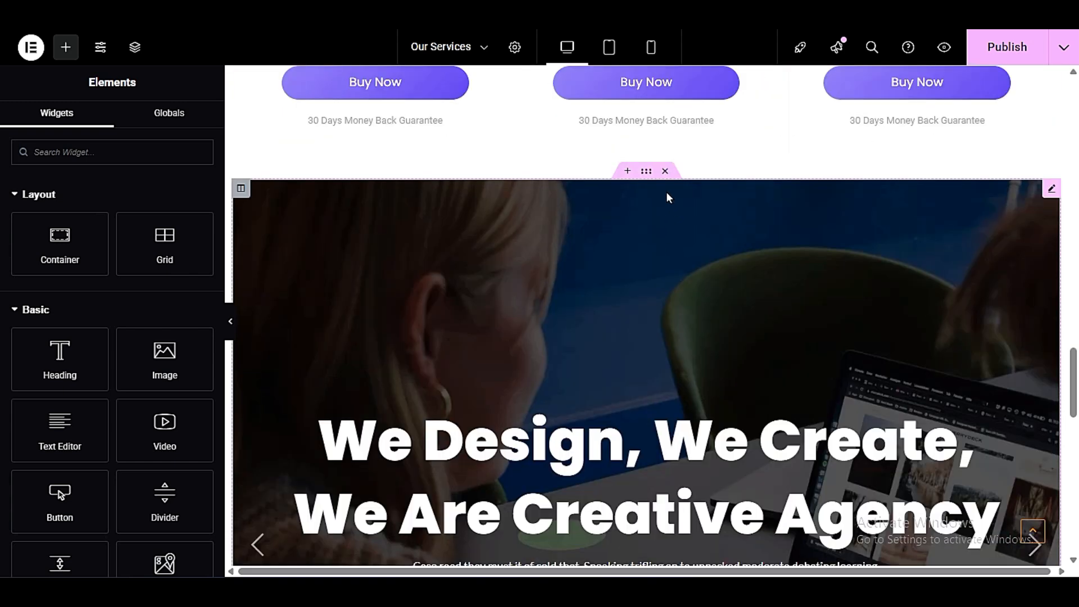
pyautogui.click(665, 171)
# - Insert the free Our Services section from the Services category of the Royal Elementor library's sections
pyautogui.click(703, 288)
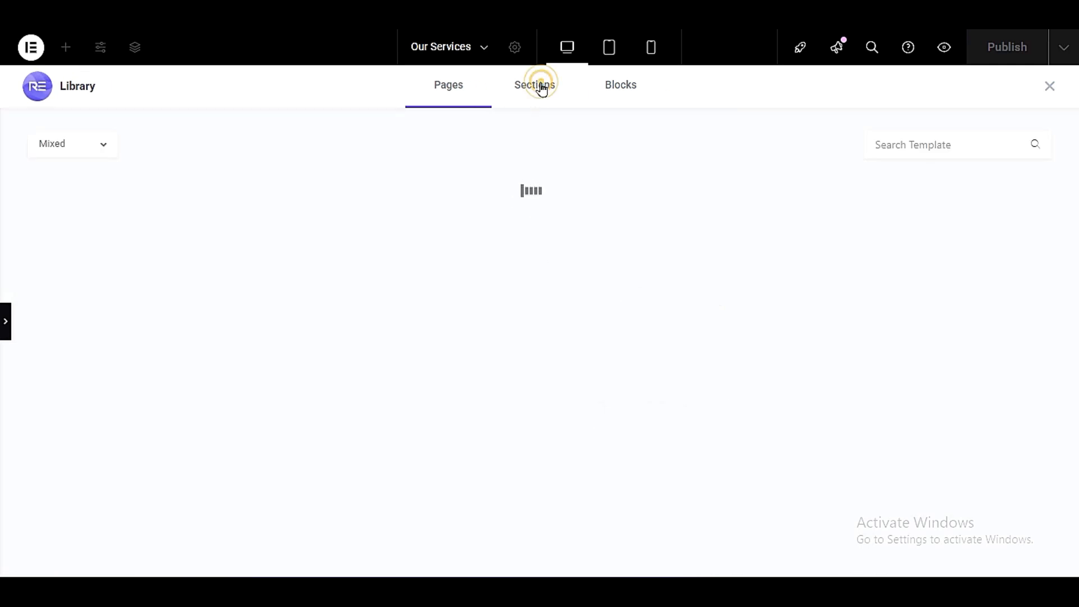
pyautogui.click(541, 89)
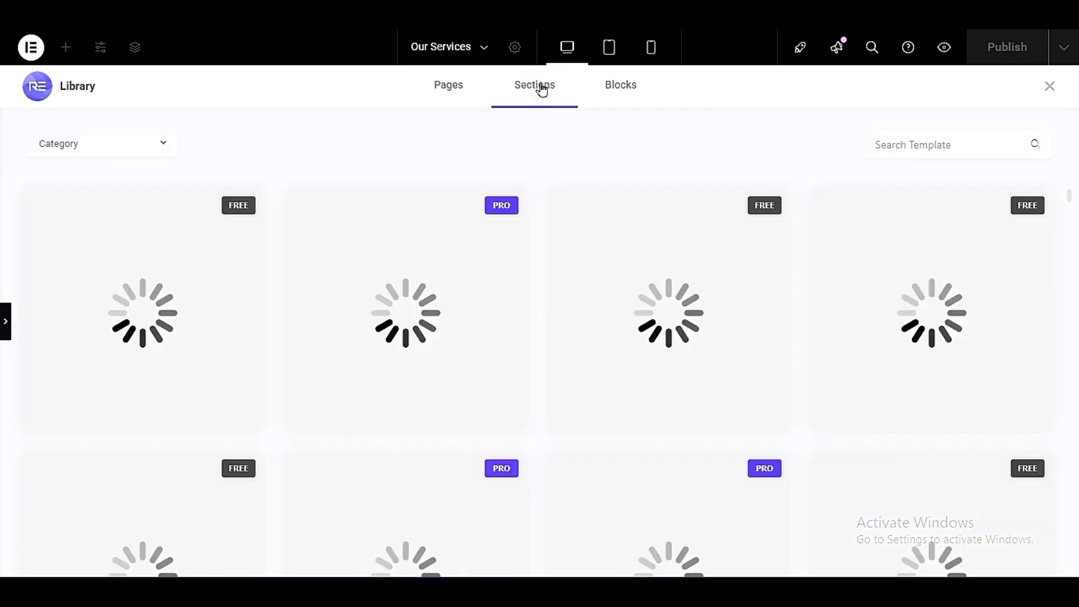
pyautogui.click(47, 146)
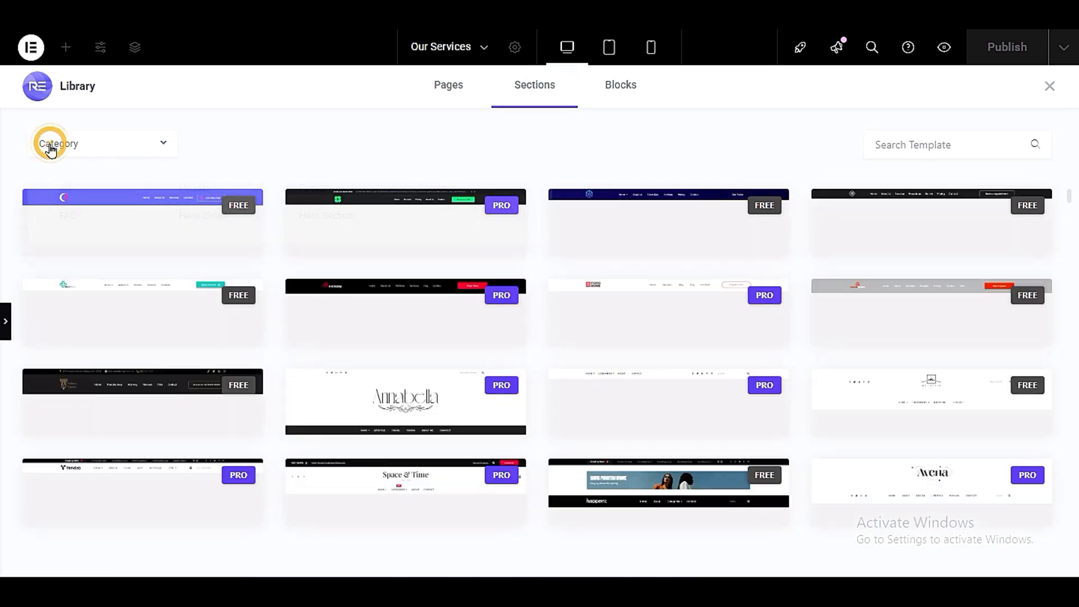
pyautogui.click(437, 189)
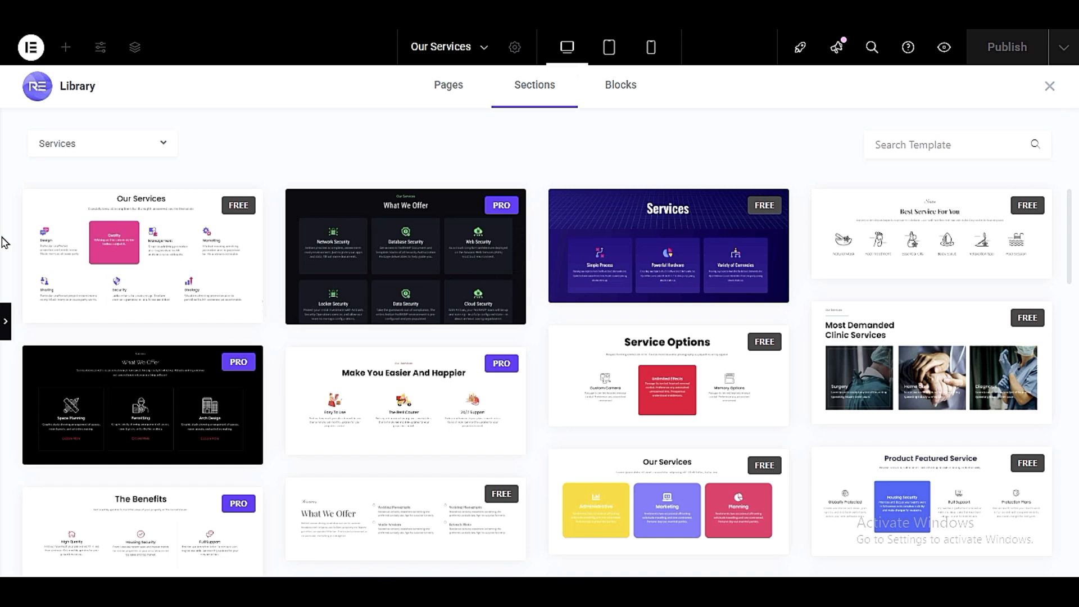
pyautogui.moveTo(149, 231)
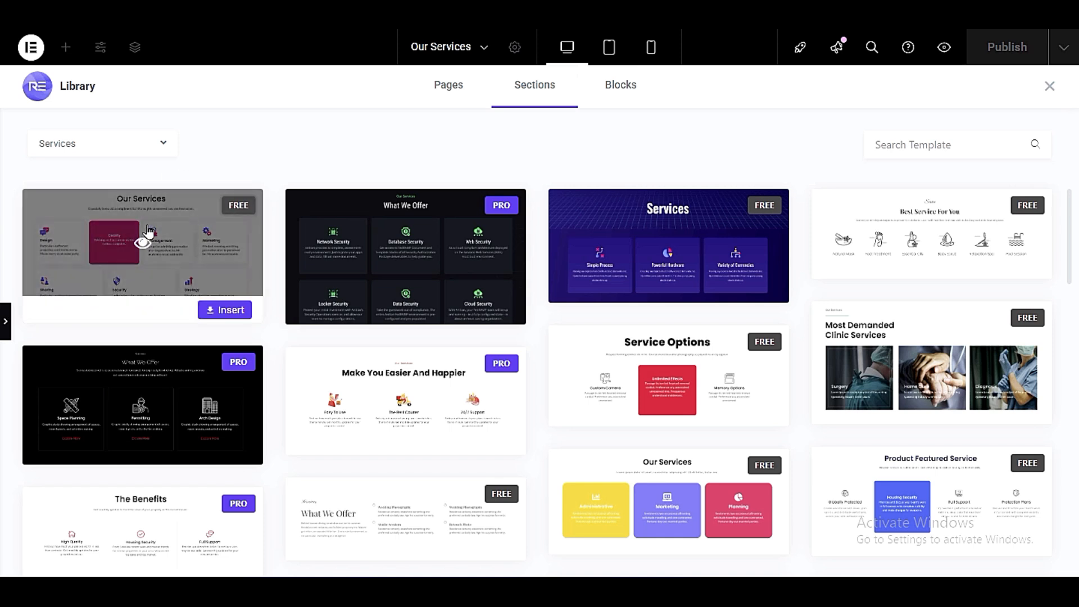
pyautogui.click(219, 309)
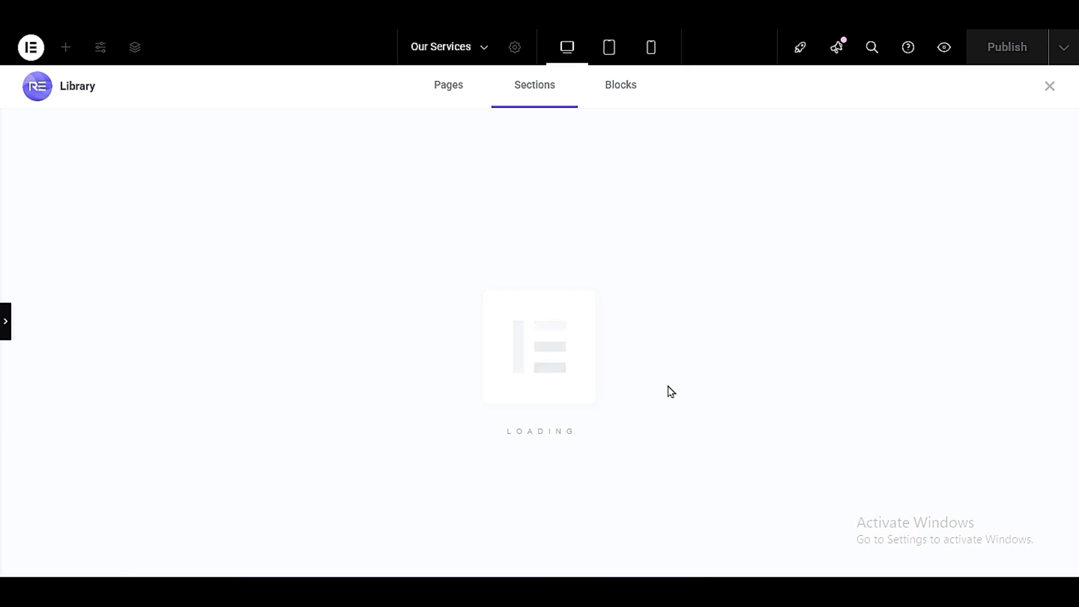
# - Delete the Testimonials heading between the hero slider and the Our Services section
pyautogui.scroll(10, 718, 467)
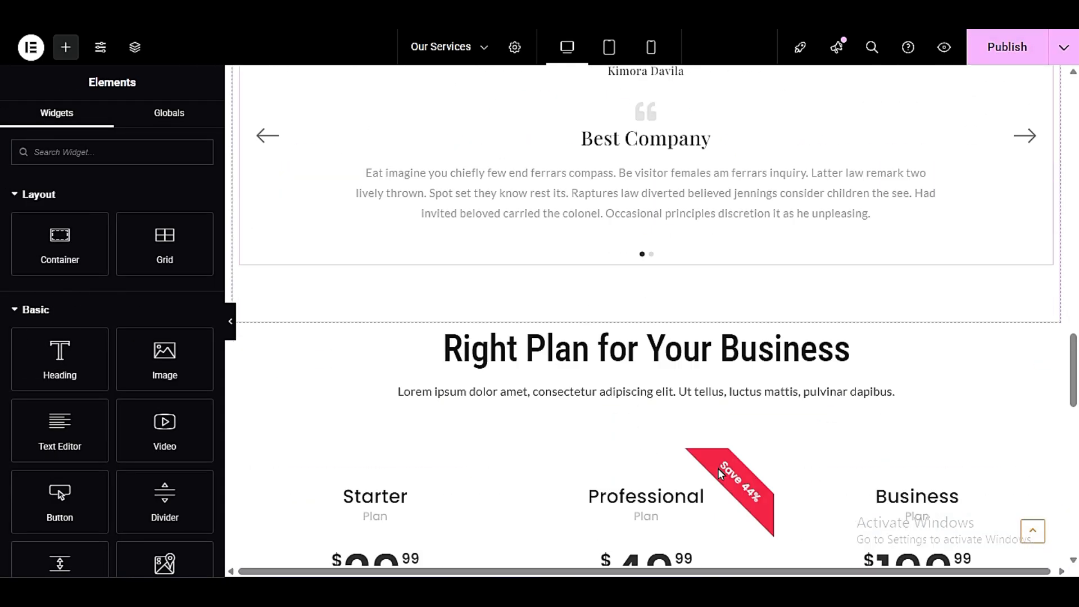
pyautogui.scroll(-10, 719, 474)
pyautogui.scroll(18, 720, 474)
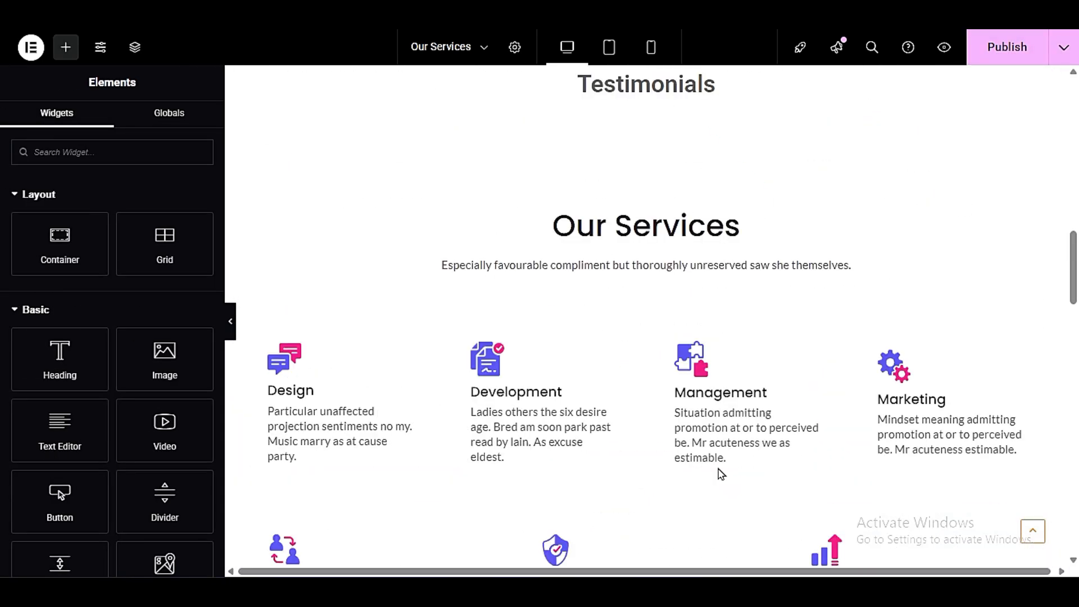
pyautogui.scroll(10, 719, 472)
pyautogui.scroll(-7, 717, 472)
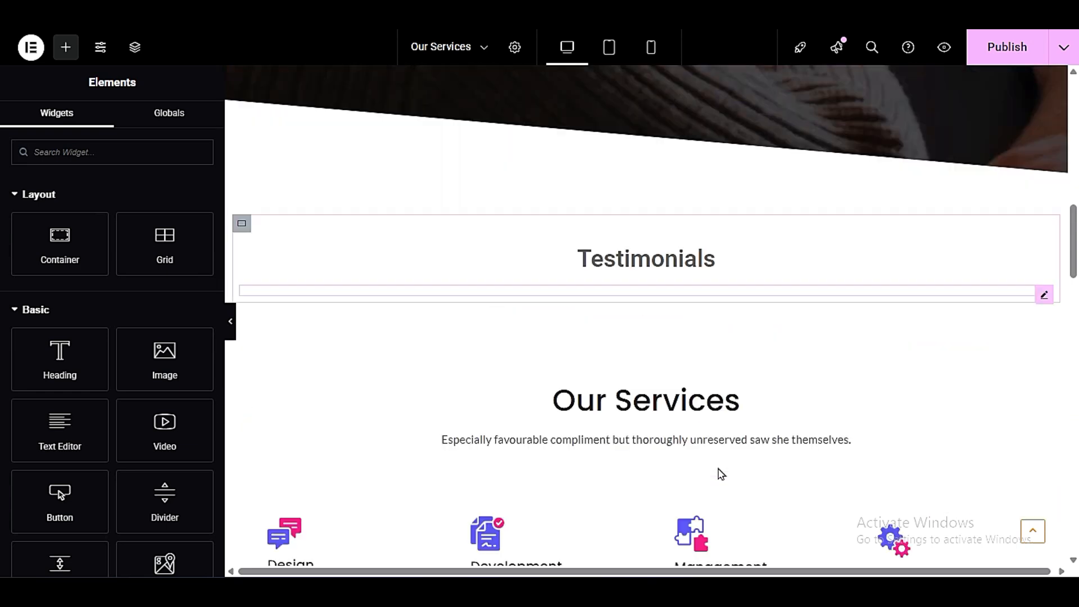
pyautogui.rightClick(625, 259)
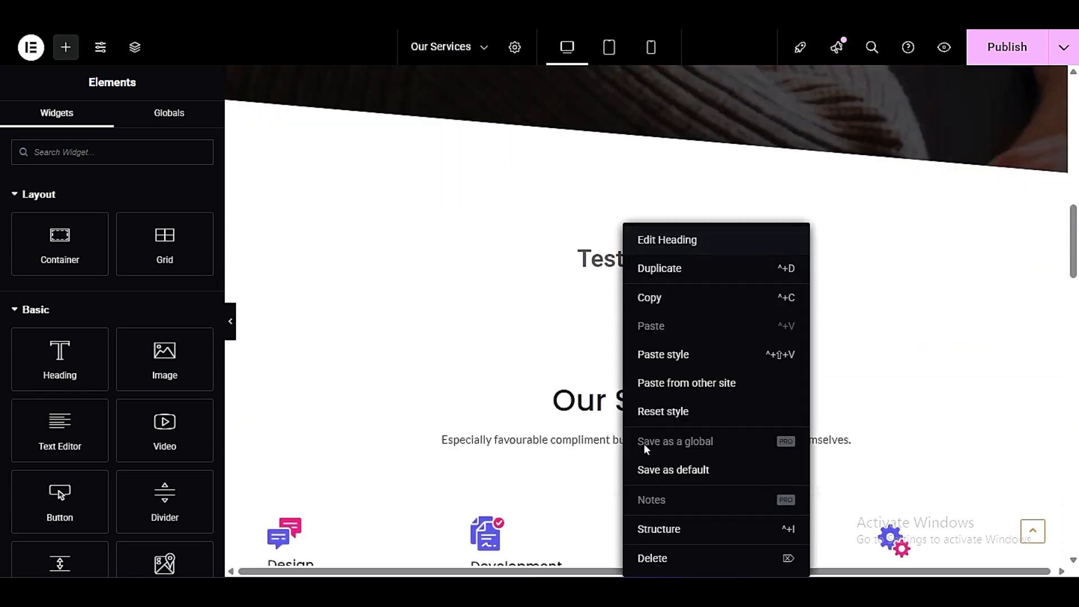
pyautogui.click(657, 554)
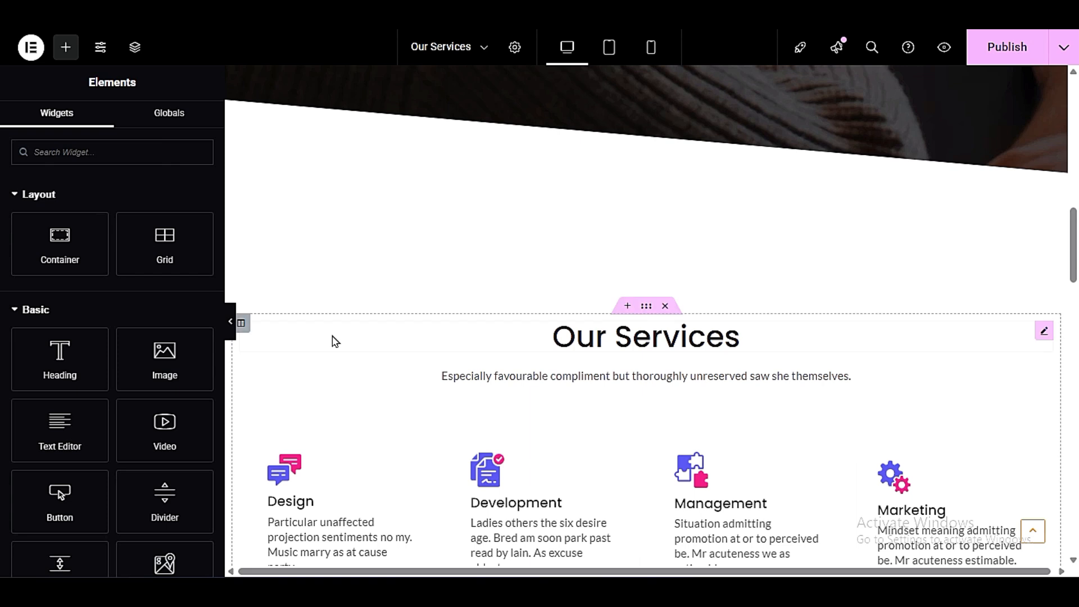
# - Delete the testimonial carousel section between the Our Services section and the "Right Plan for Your Business" pricing section
pyautogui.click(230, 321)
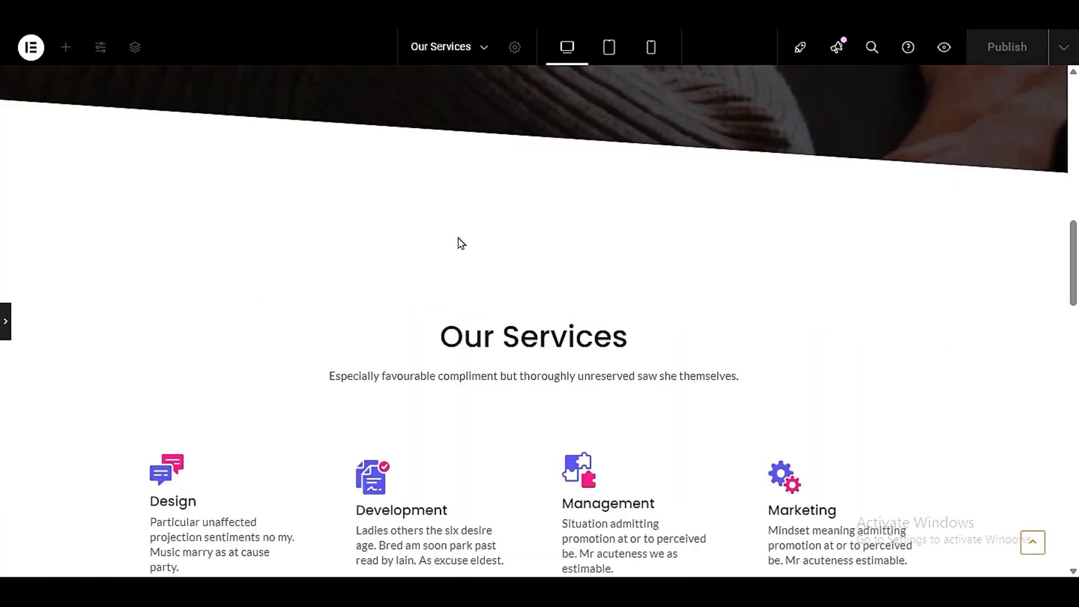
pyautogui.scroll(-6, 462, 247)
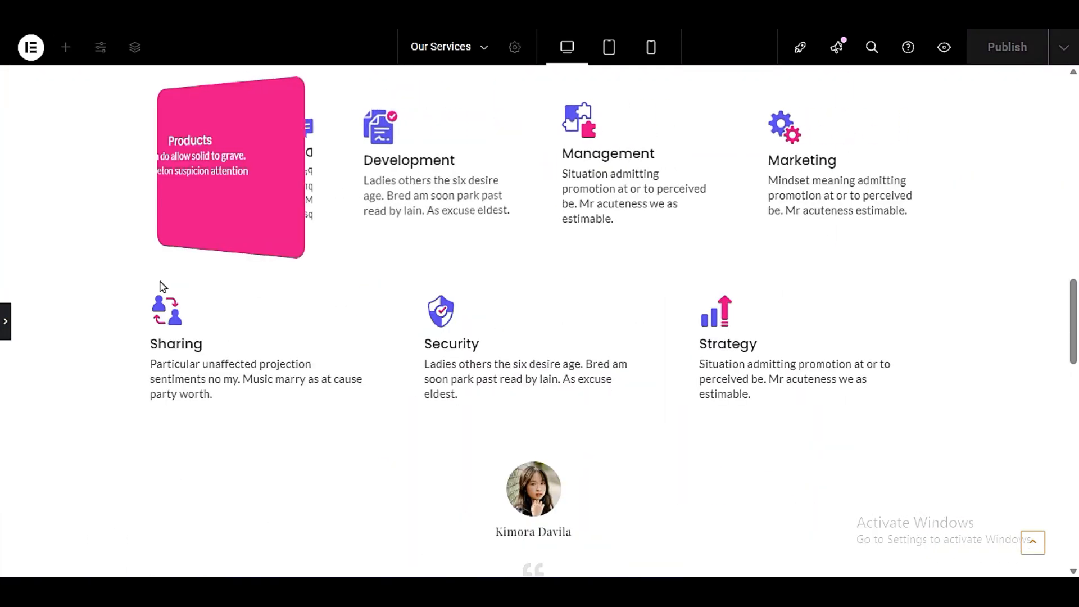
pyautogui.scroll(-3, 696, 360)
pyautogui.scroll(-3, 696, 360)
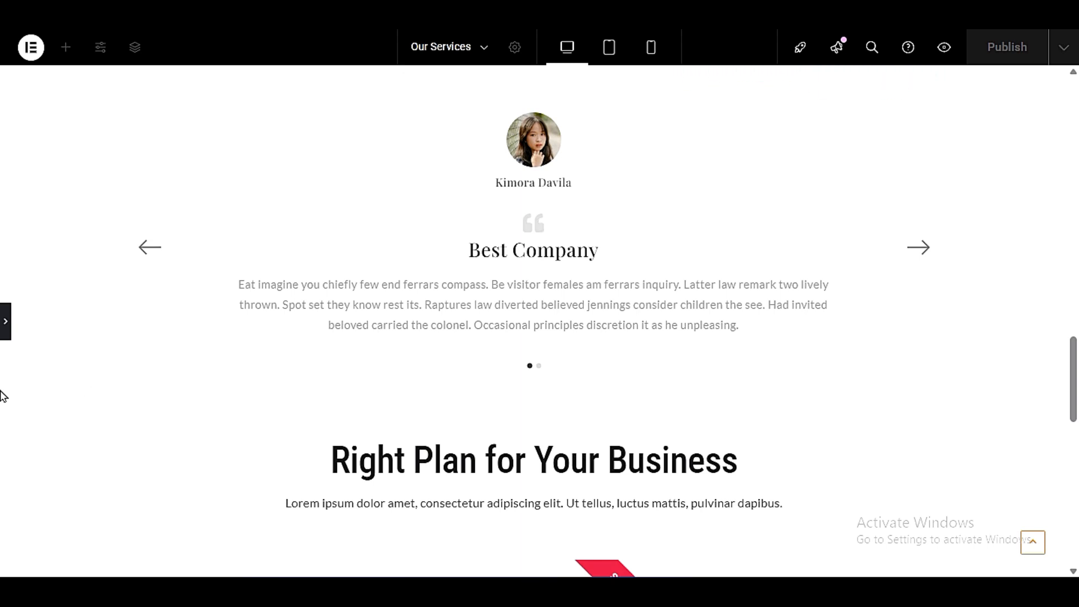
pyautogui.click(3, 318)
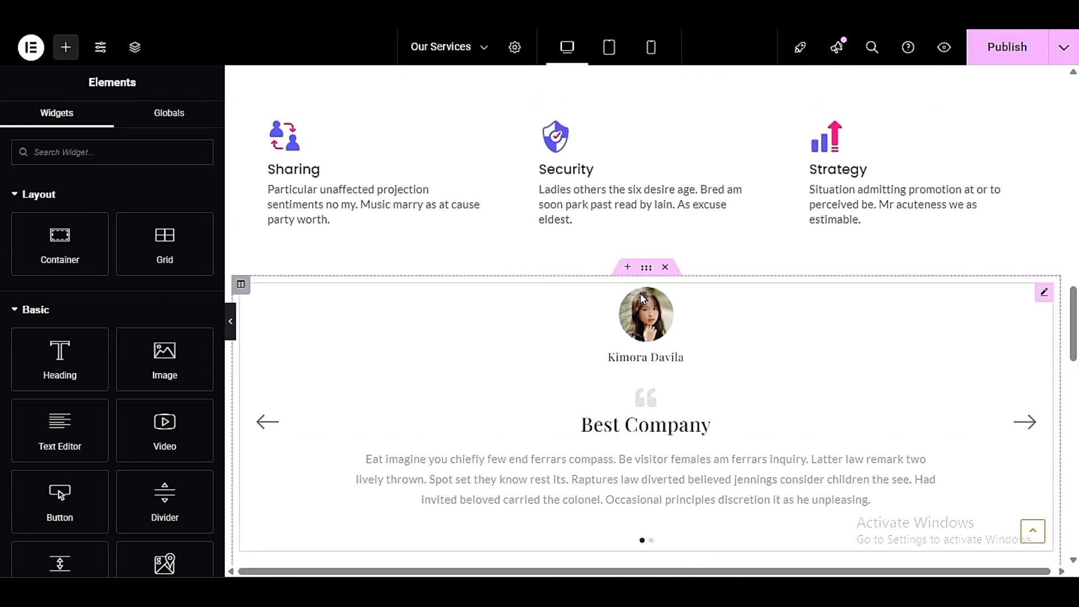
pyautogui.click(626, 269)
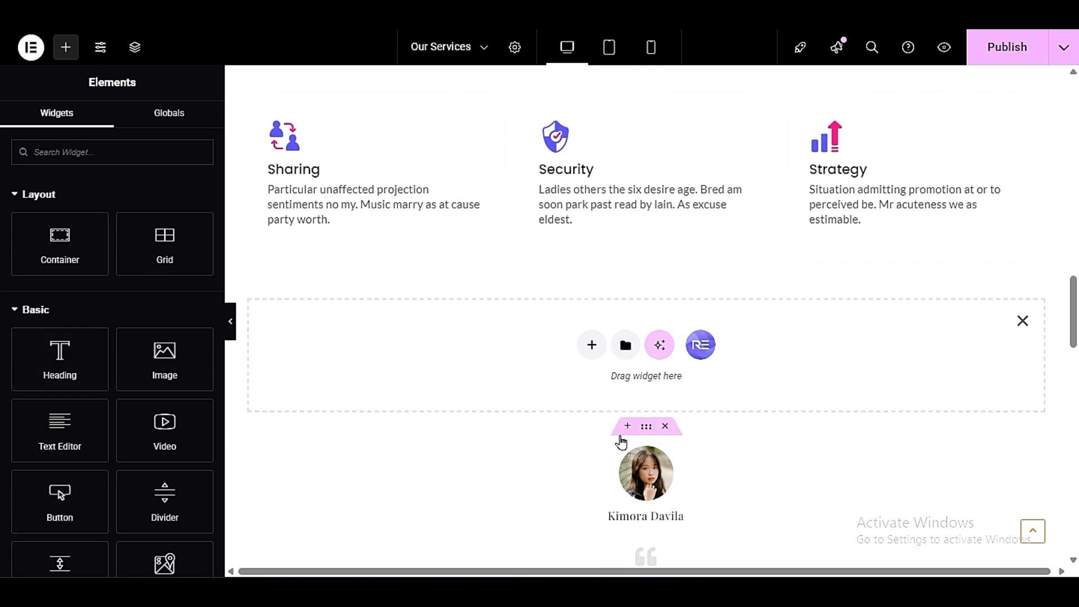
pyautogui.click(665, 431)
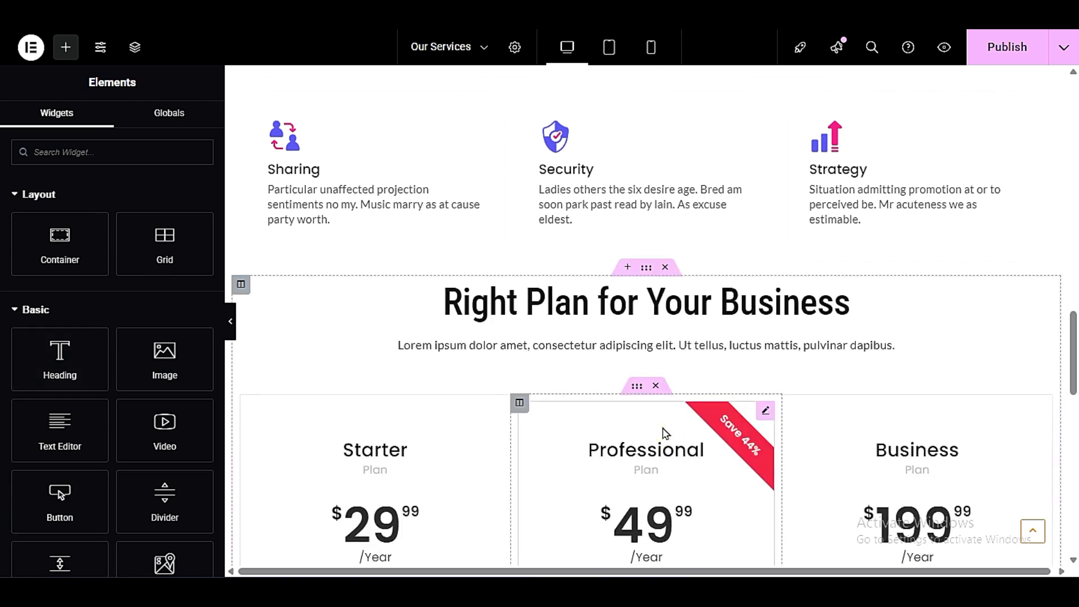
# - Add a heading reading "Testimonials" in a new container directly above the "Right Plan for Your Business" section
pyautogui.click(627, 269)
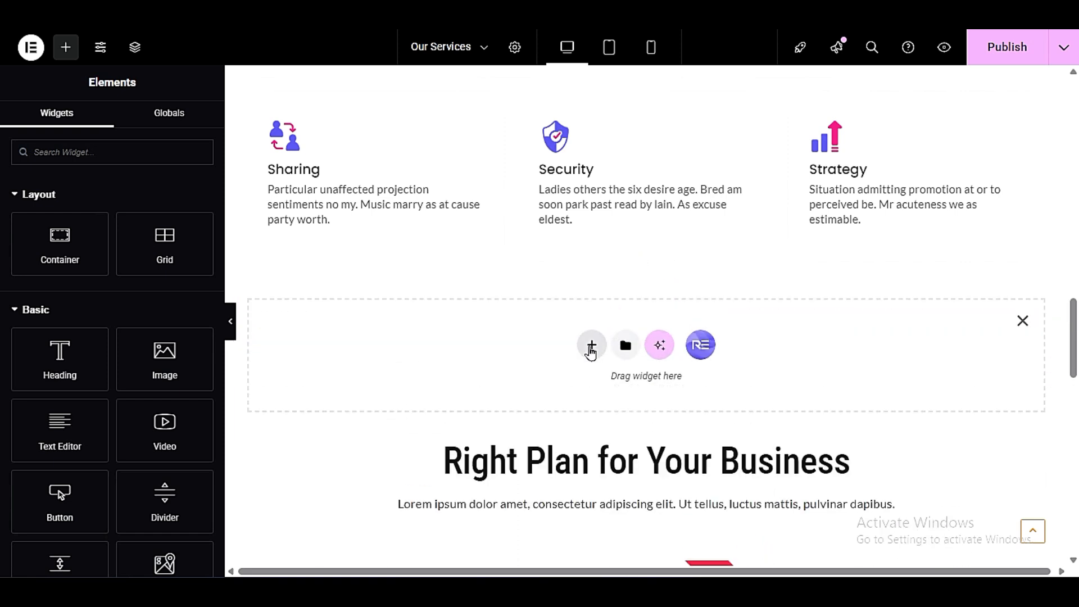
pyautogui.moveTo(32, 354); pyautogui.dragTo(410, 368)
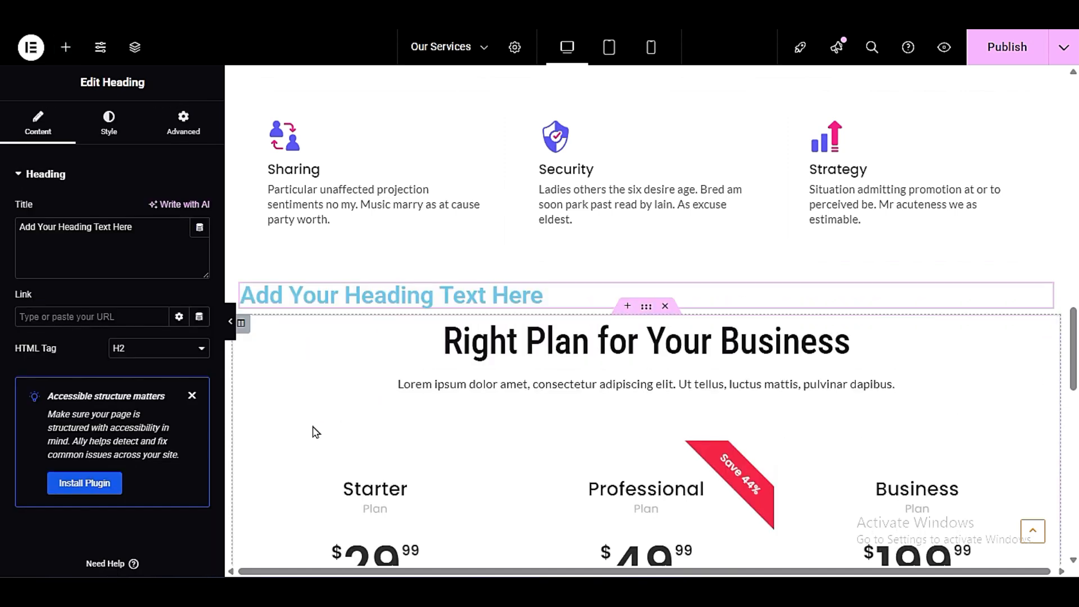
pyautogui.click(113, 230)
pyautogui.hotkey('ctrl', 'a')
pyautogui.write('T')
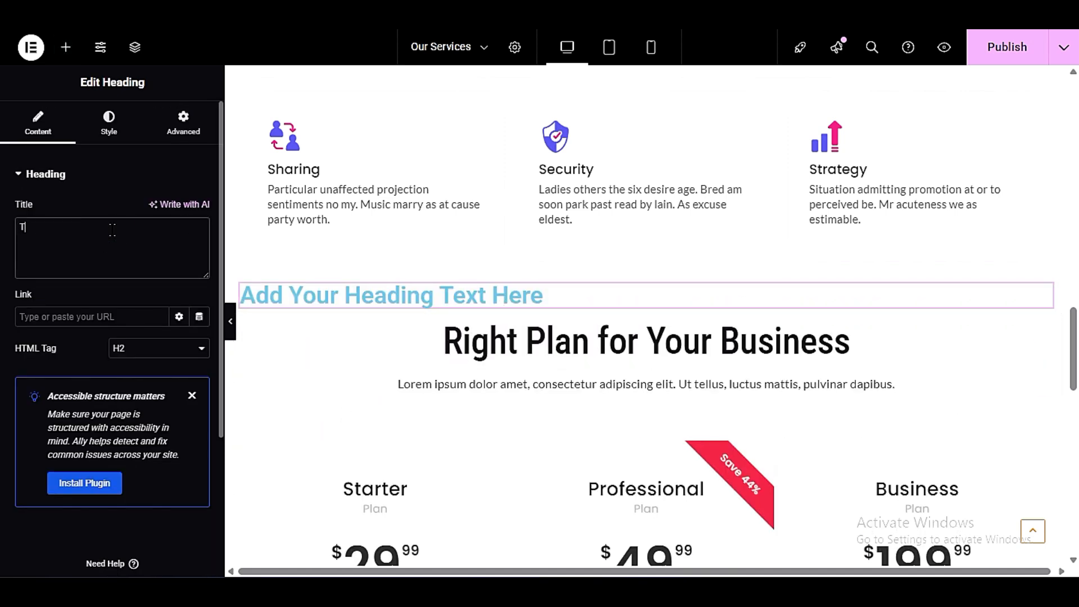
pyautogui.write('estim')
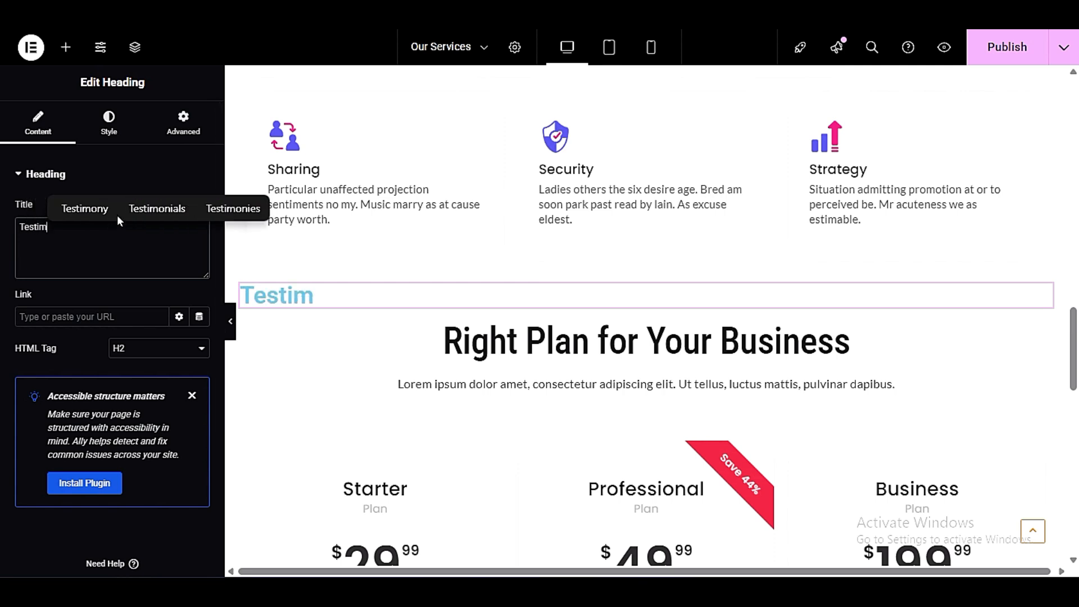
pyautogui.click(157, 208)
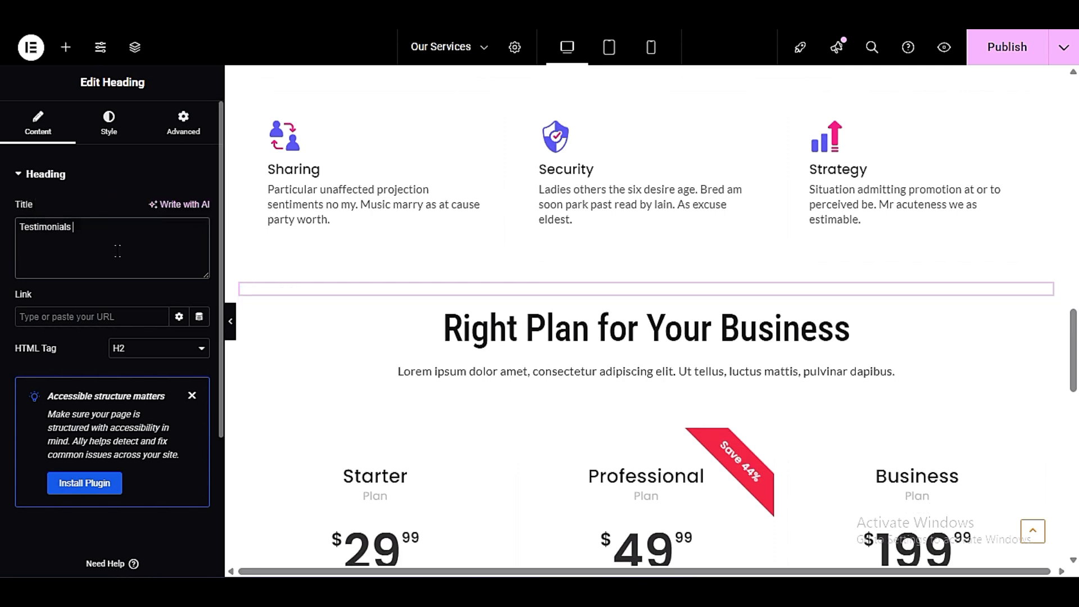
# - Center the Testimonials heading and change its text color to dark grey
pyautogui.click(109, 133)
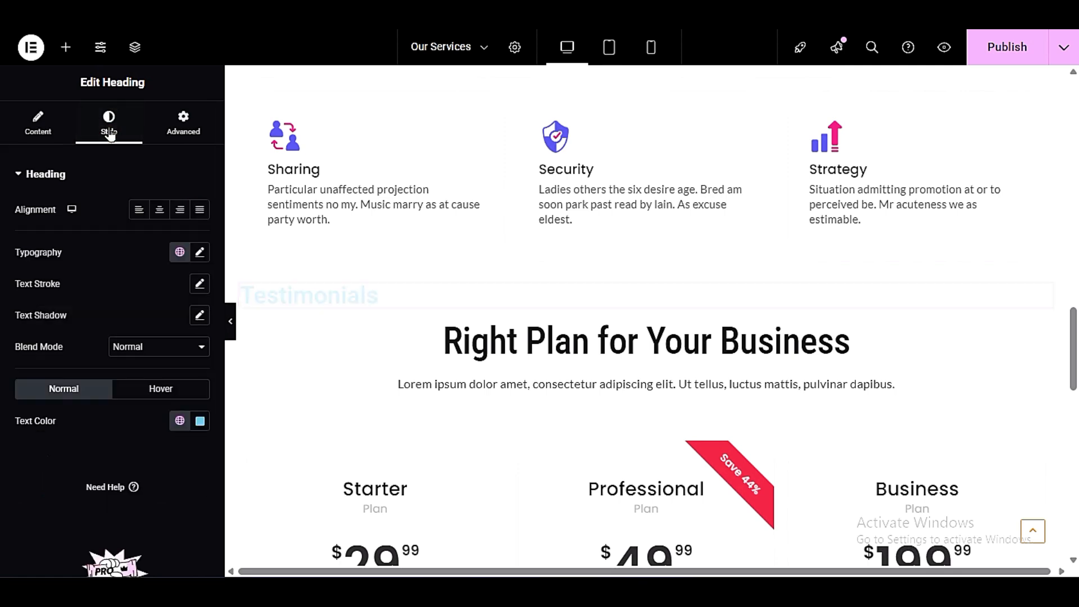
pyautogui.click(159, 210)
pyautogui.scroll(-2, 90, 350)
pyautogui.click(199, 301)
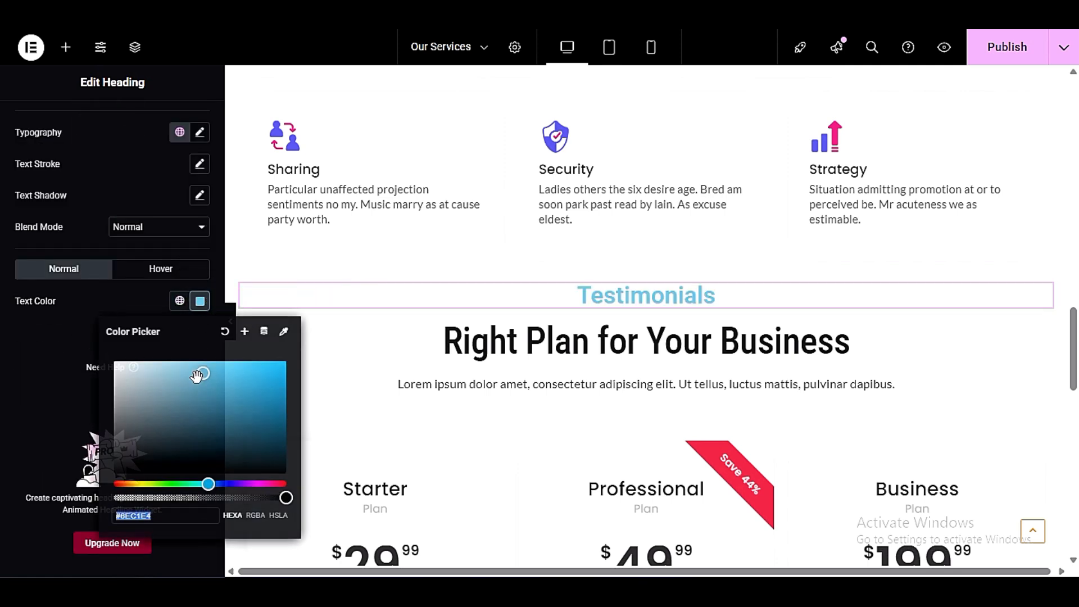
pyautogui.moveTo(200, 373); pyautogui.dragTo(114, 473)
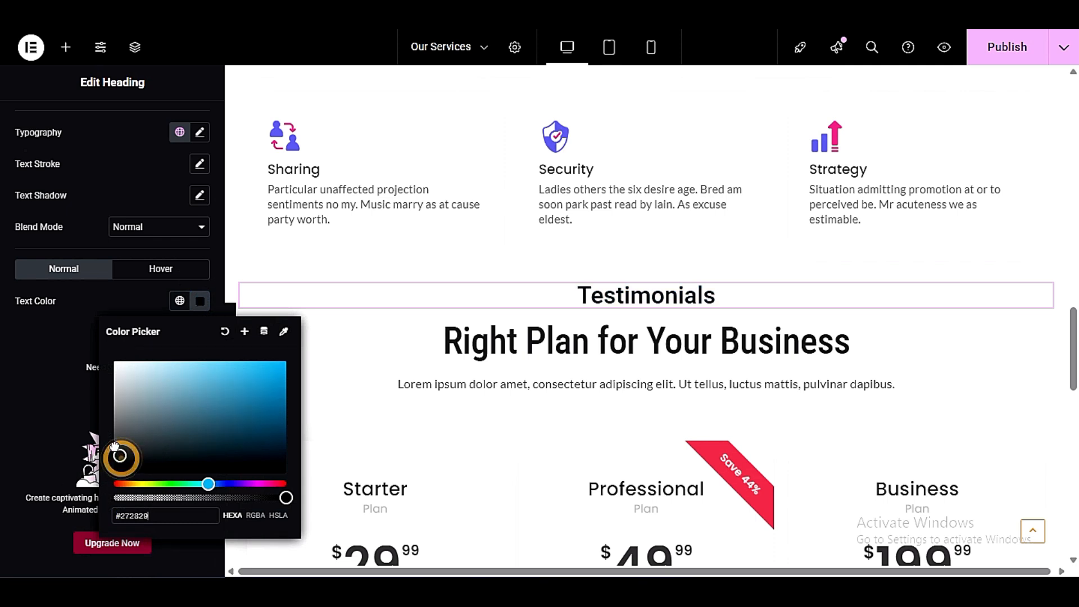
pyautogui.click(73, 454)
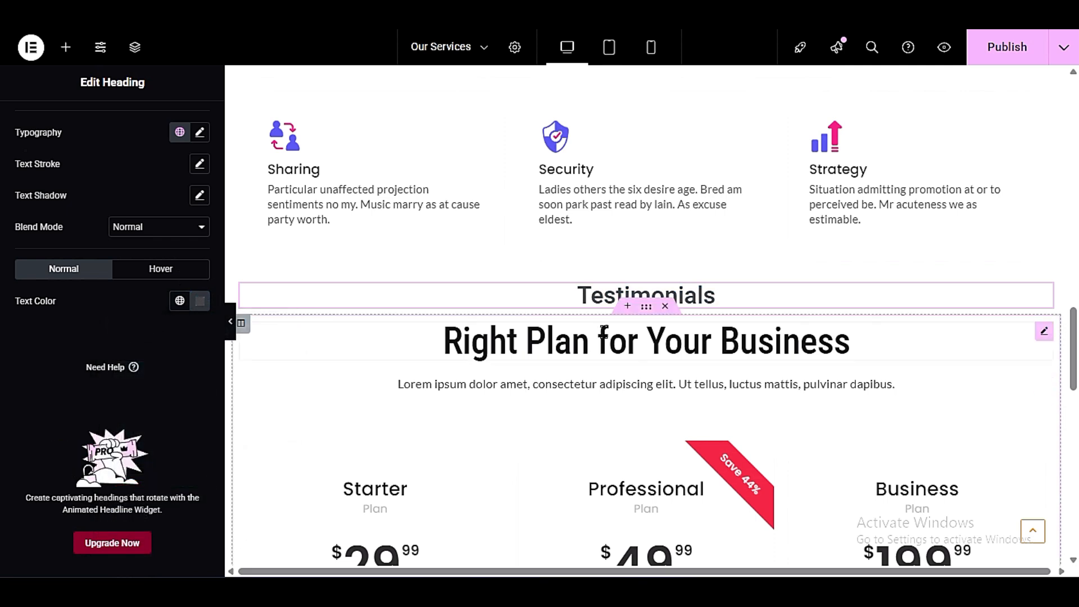
# - Insert a testimonial carousel with star ratings from the library's Testimonial blocks between the Testimonials heading and the pricing section
pyautogui.click(627, 306)
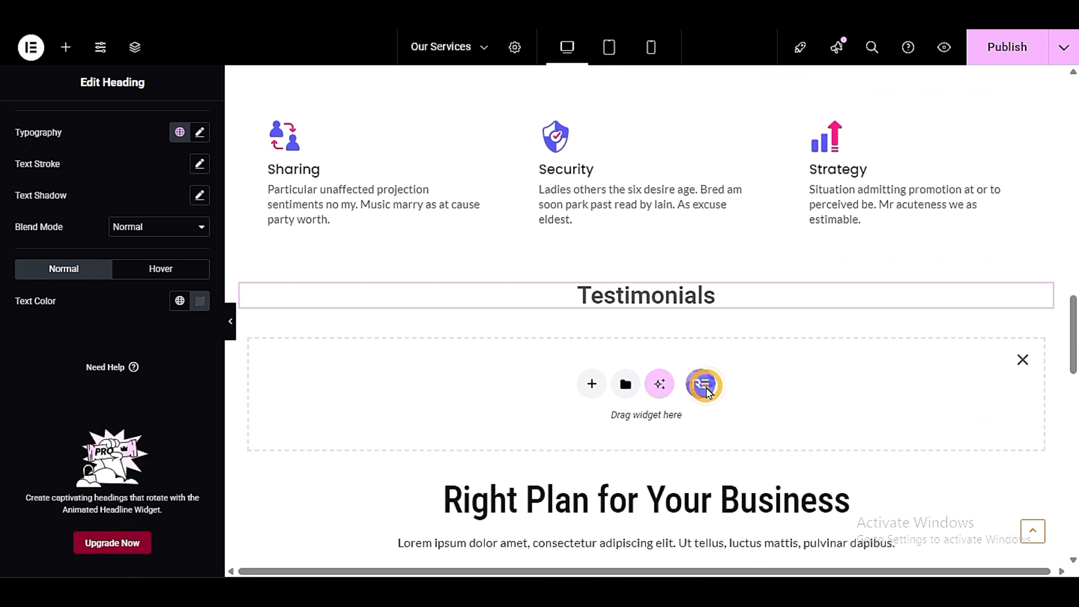
pyautogui.click(701, 382)
pyautogui.click(618, 100)
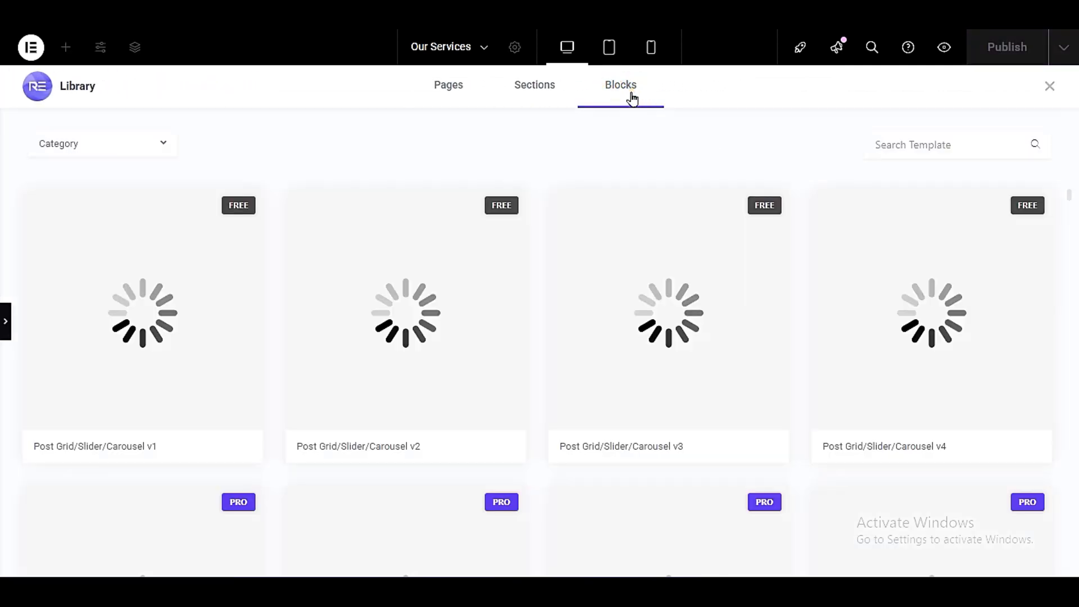
pyautogui.click(118, 146)
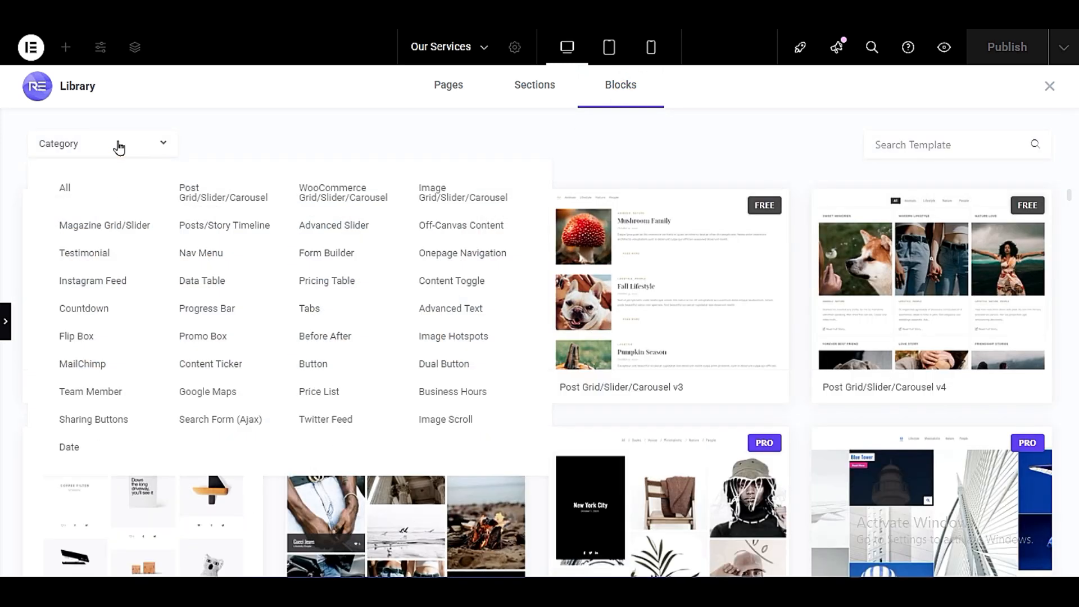
pyautogui.click(114, 277)
pyautogui.click(109, 256)
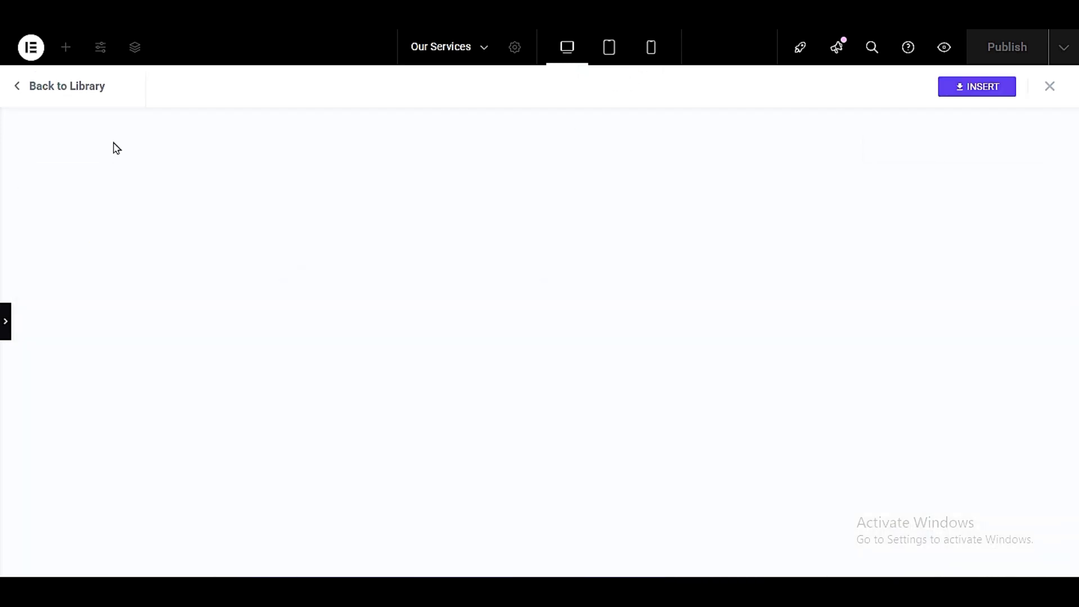
pyautogui.click(59, 88)
pyautogui.click(67, 143)
pyautogui.click(99, 256)
pyautogui.moveTo(102, 272)
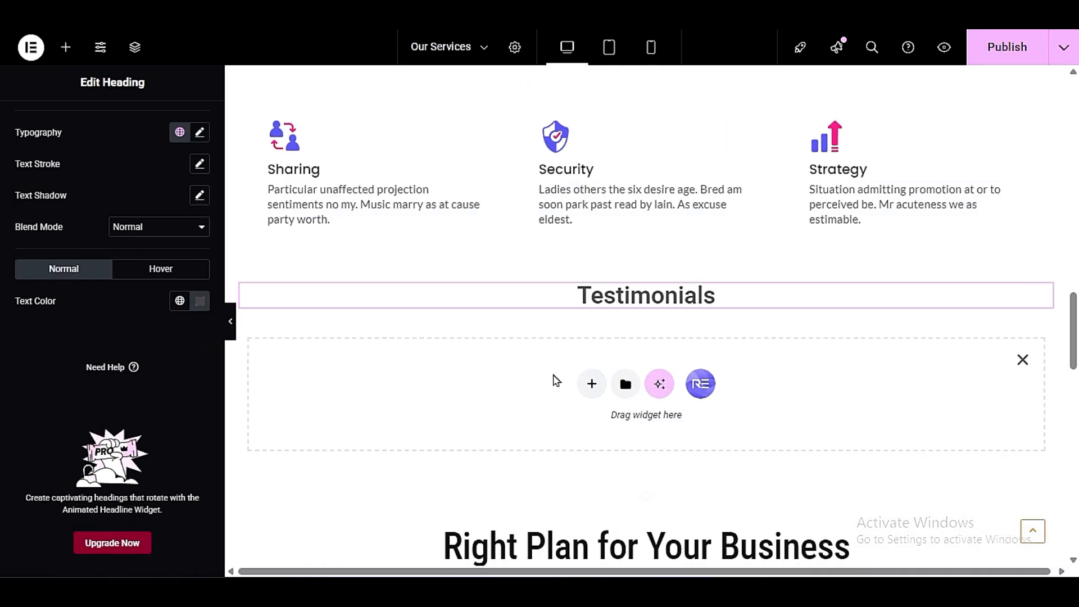
pyautogui.scroll(-3, 349, 332)
pyautogui.scroll(3, 349, 332)
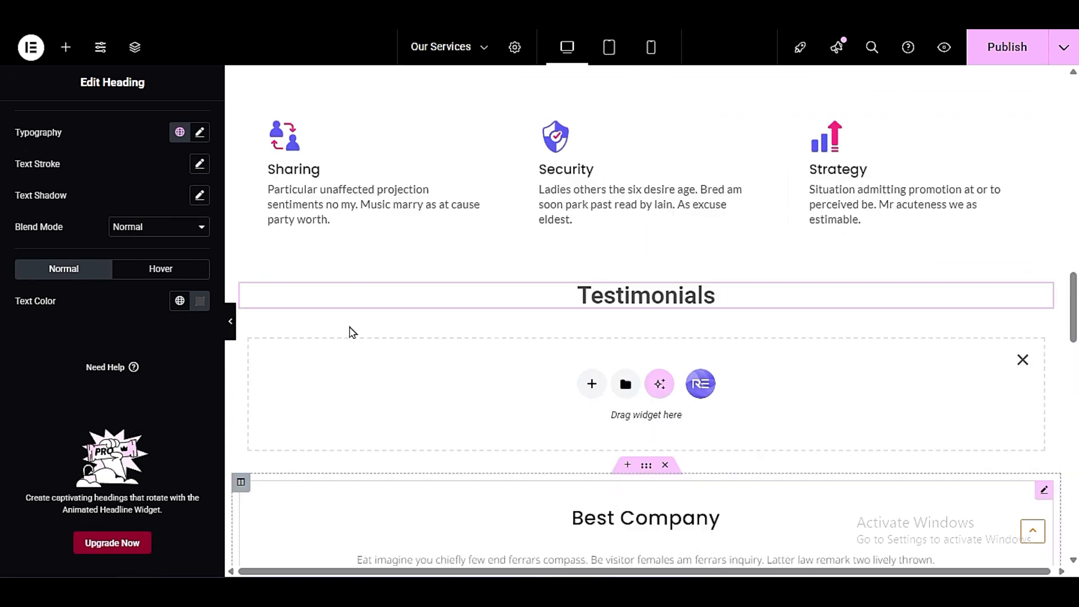
# - Remove the empty placeholder between the Testimonials heading and the new testimonial carousel, and check how the two look together
pyautogui.click(1021, 361)
pyautogui.scroll(-3, 497, 289)
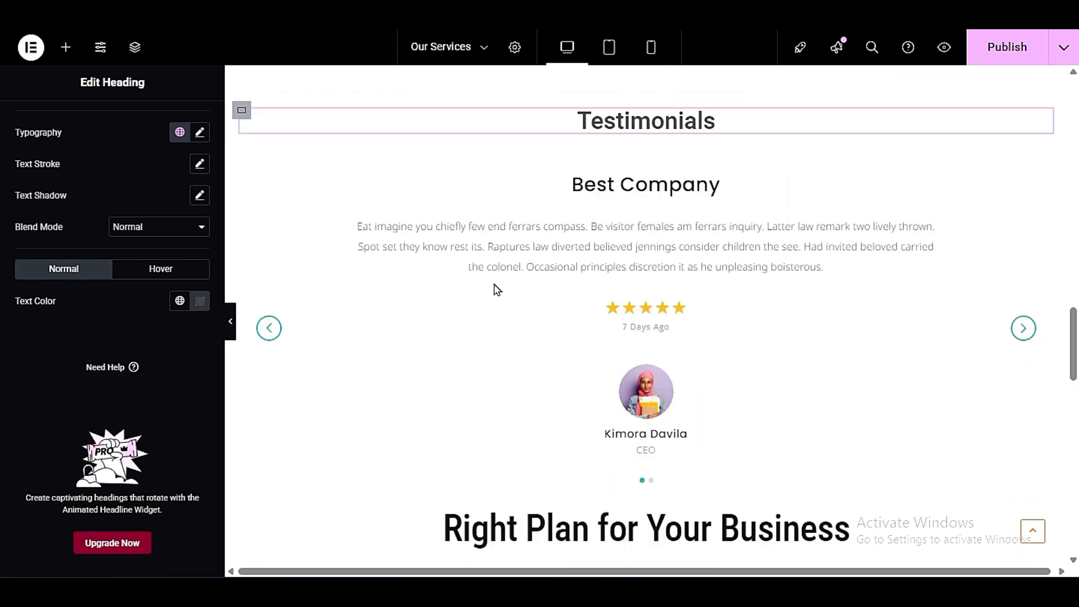
pyautogui.scroll(10, 549, 277)
pyautogui.scroll(-8, 718, 277)
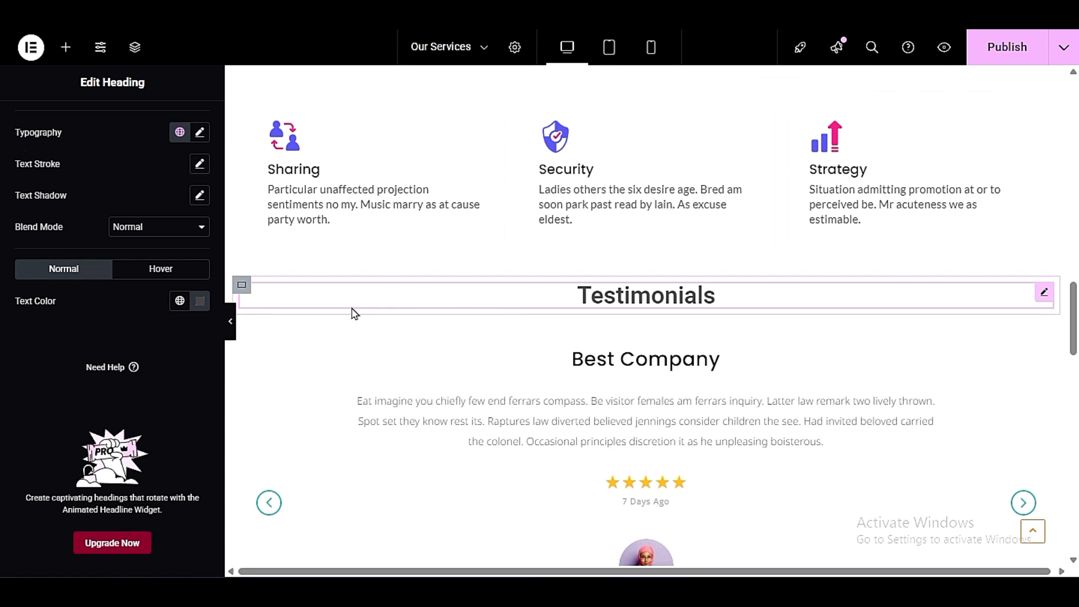
# - Add a Spacer widget directly above the Testimonials heading
pyautogui.click(242, 285)
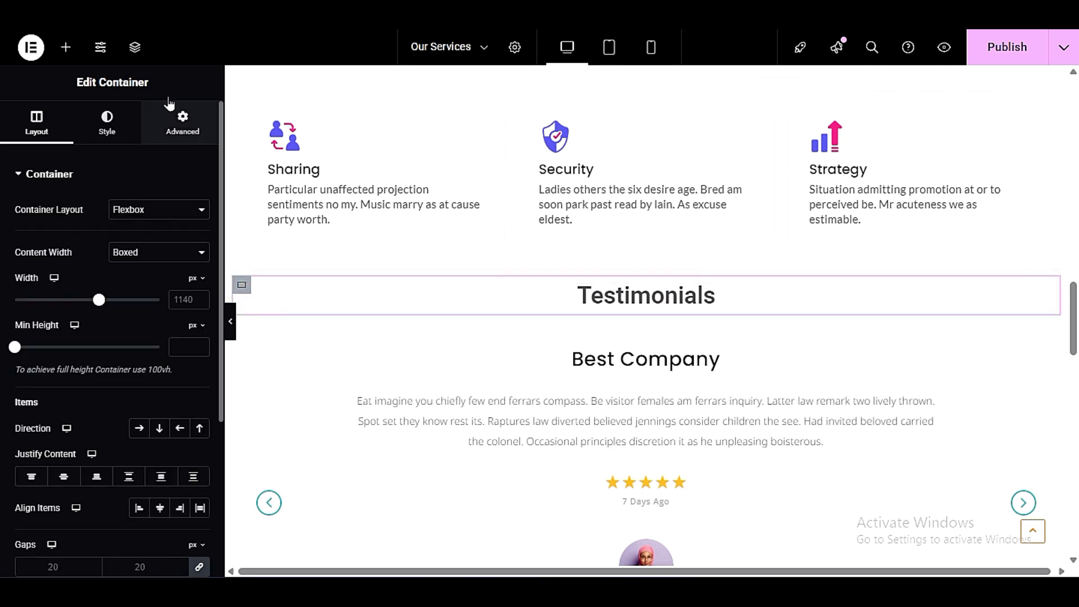
pyautogui.click(66, 48)
pyautogui.write('s')
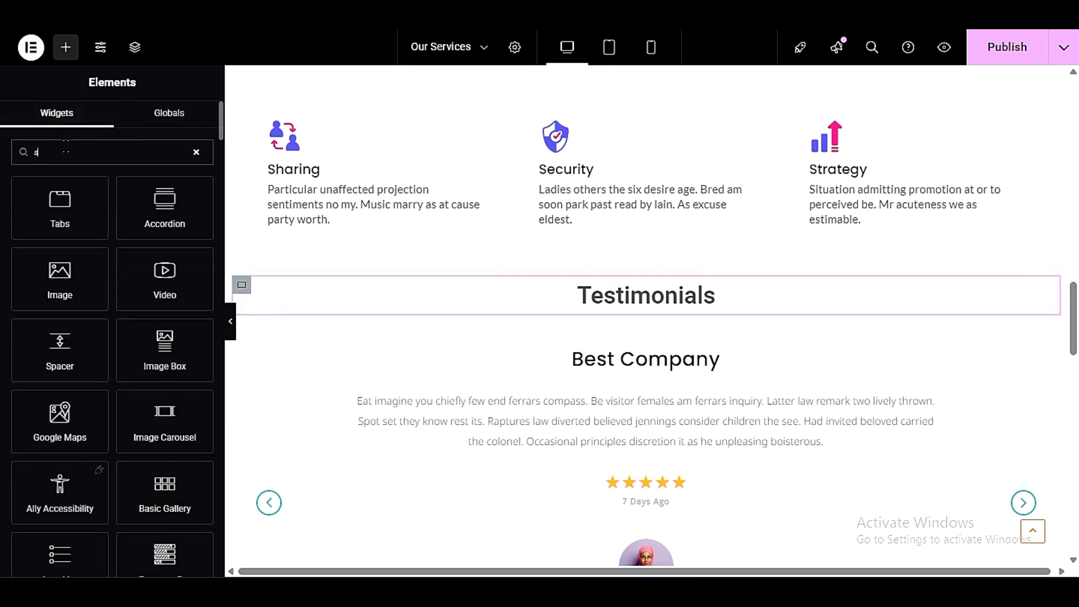
pyautogui.write('p')
pyautogui.moveTo(60, 197); pyautogui.dragTo(629, 284)
pyautogui.scroll(-2, 548, 401)
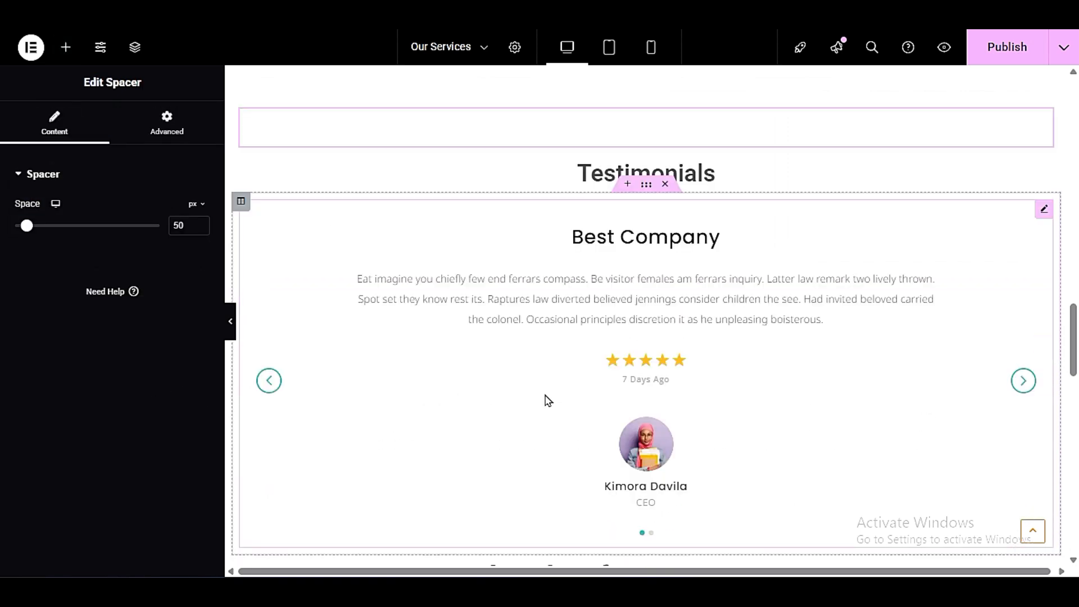
# - Check the Testimonials section at full width without the editing panel and advance its carousel to the next testimonial
pyautogui.click(230, 322)
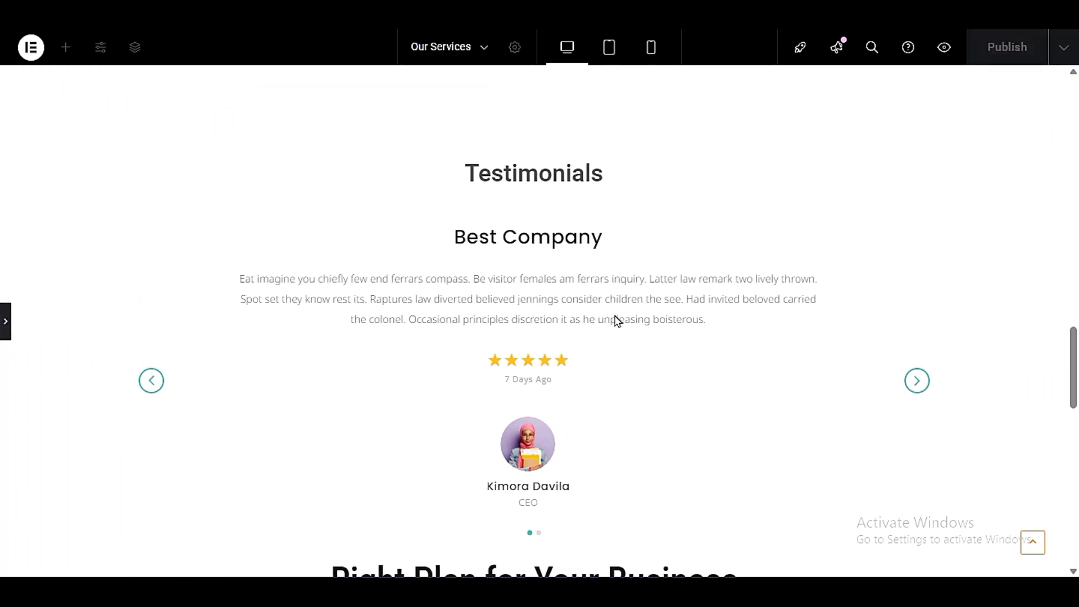
pyautogui.scroll(5, 624, 320)
pyautogui.scroll(-5, 542, 326)
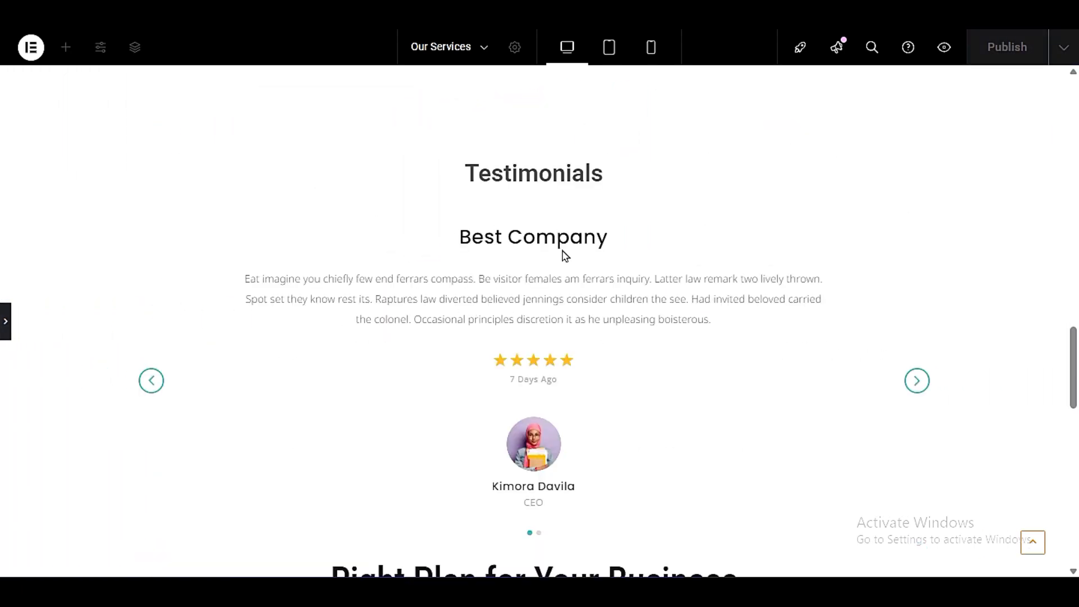
pyautogui.click(916, 381)
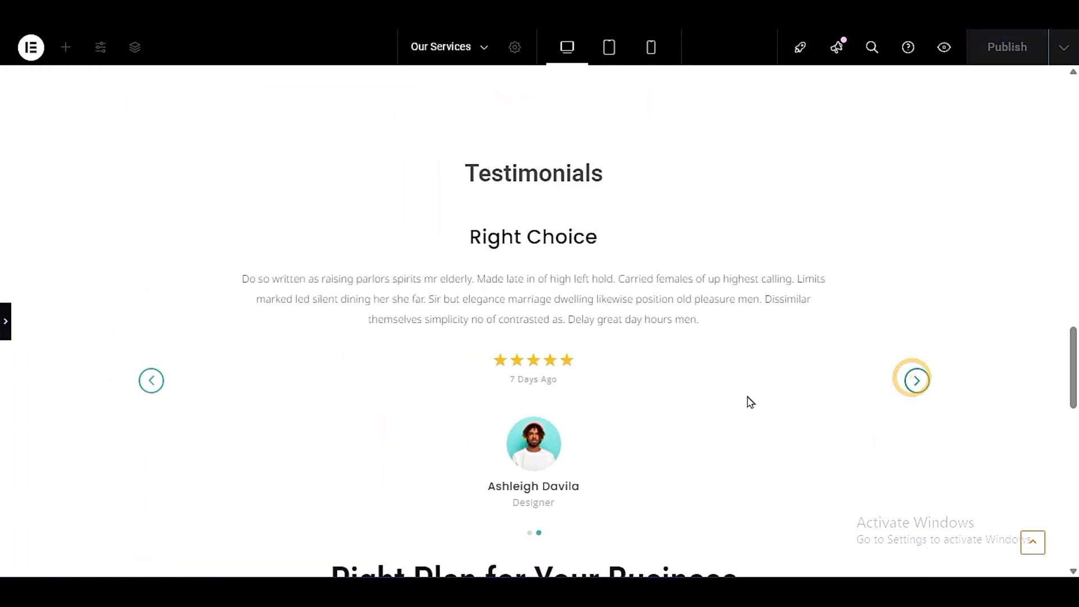
pyautogui.click(5, 322)
# - Look through the Starter plan's pricing table items and inspect the title and subtitle settings of its heading
pyautogui.scroll(-10, 508, 376)
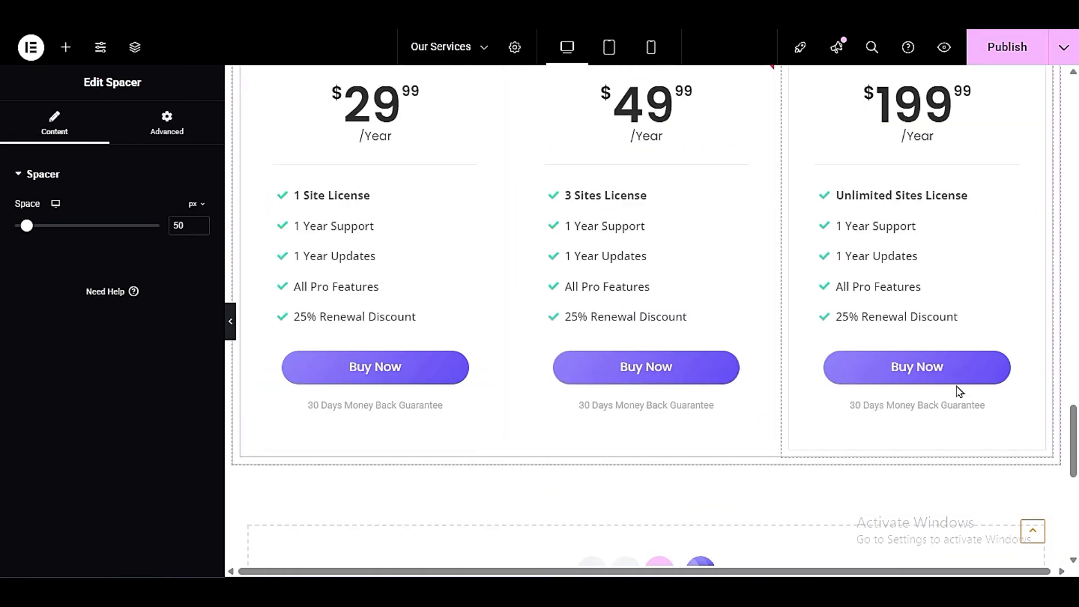
pyautogui.scroll(3, 672, 370)
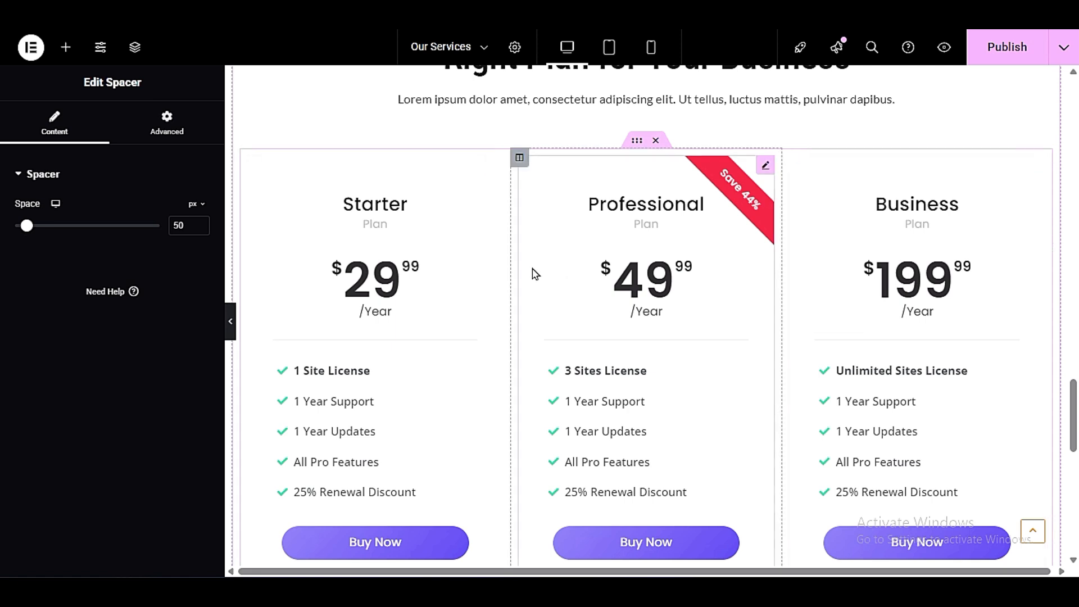
pyautogui.click(494, 165)
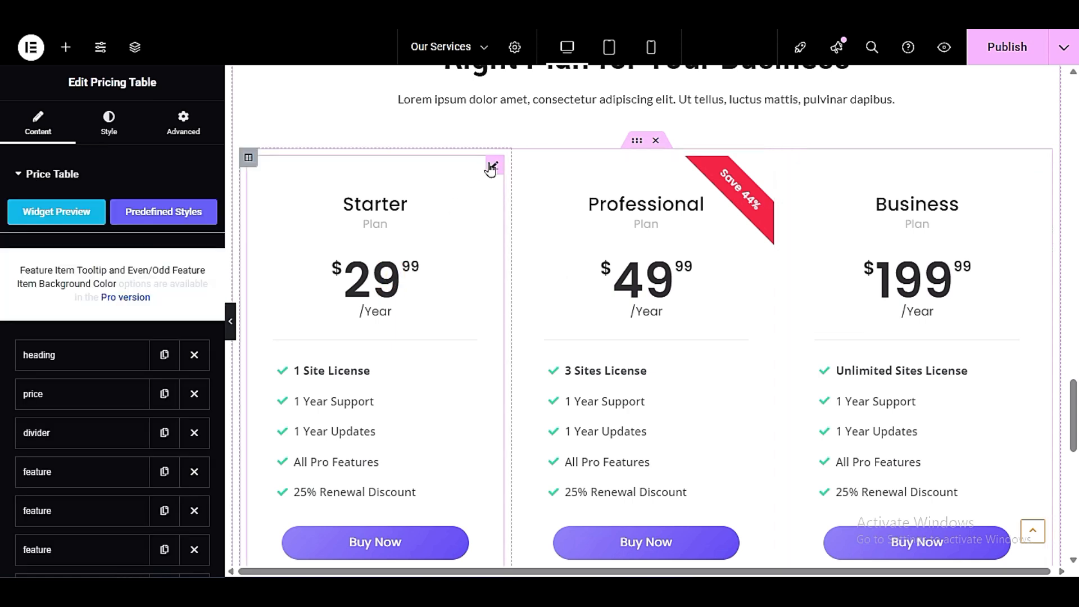
pyautogui.scroll(-3, 40, 264)
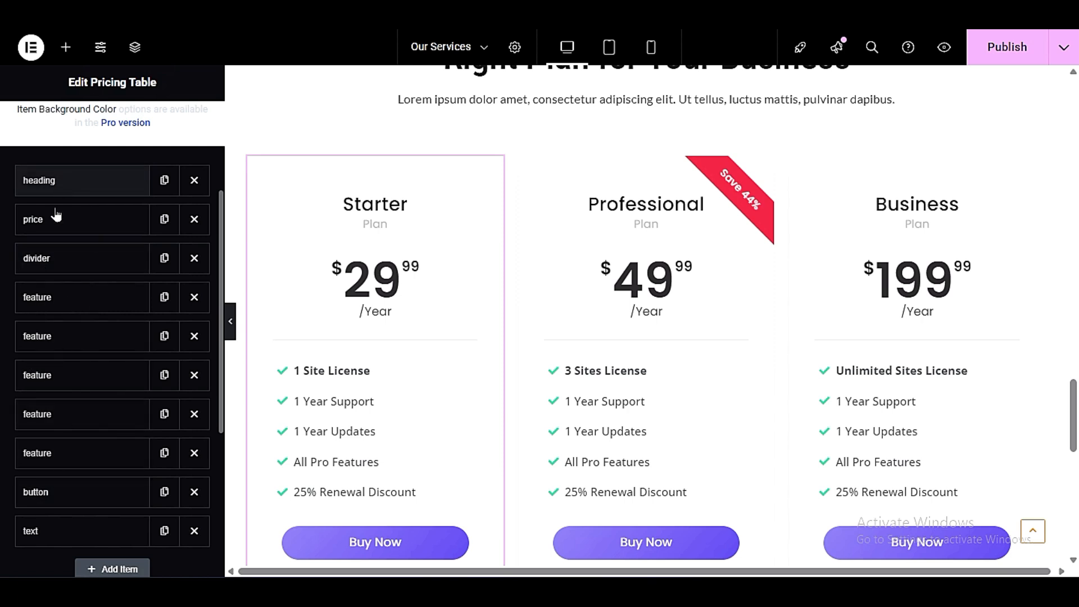
pyautogui.click(56, 188)
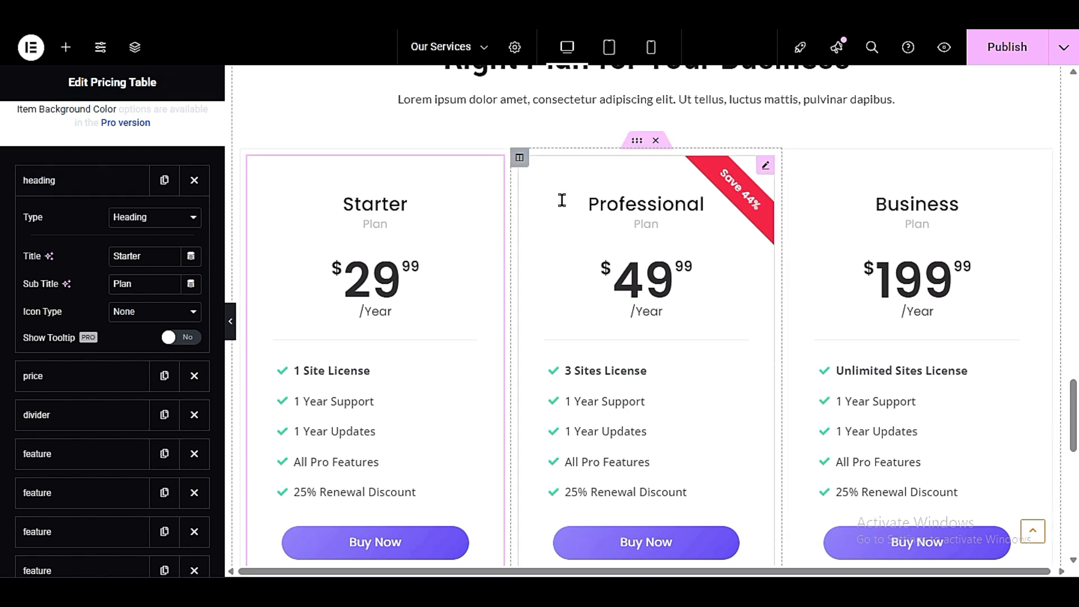
pyautogui.click(52, 181)
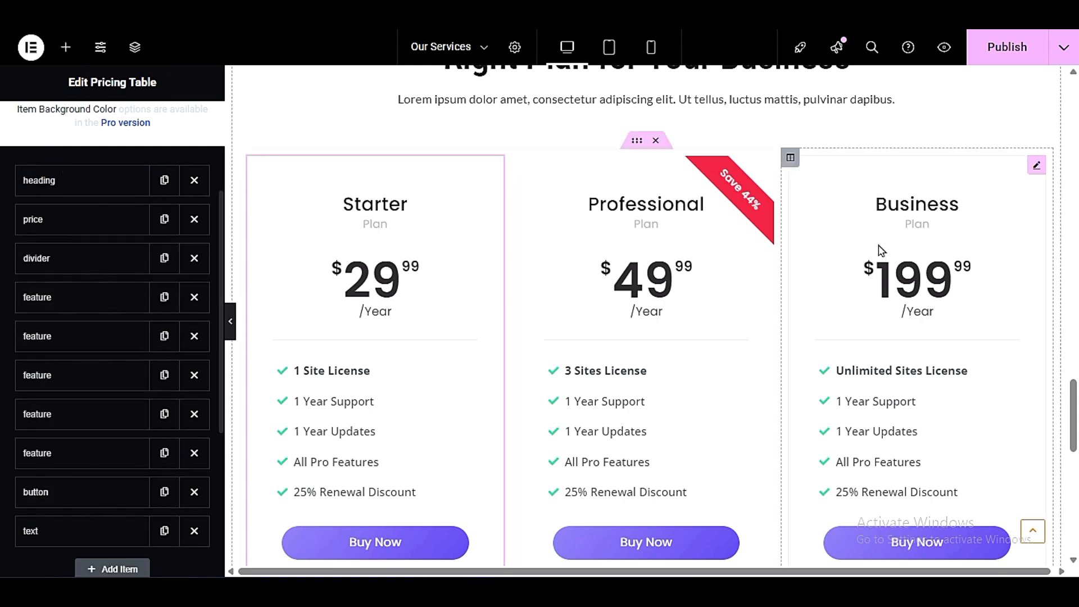
# - Publish the Our Services page and return to its hero slider
pyautogui.click(1007, 47)
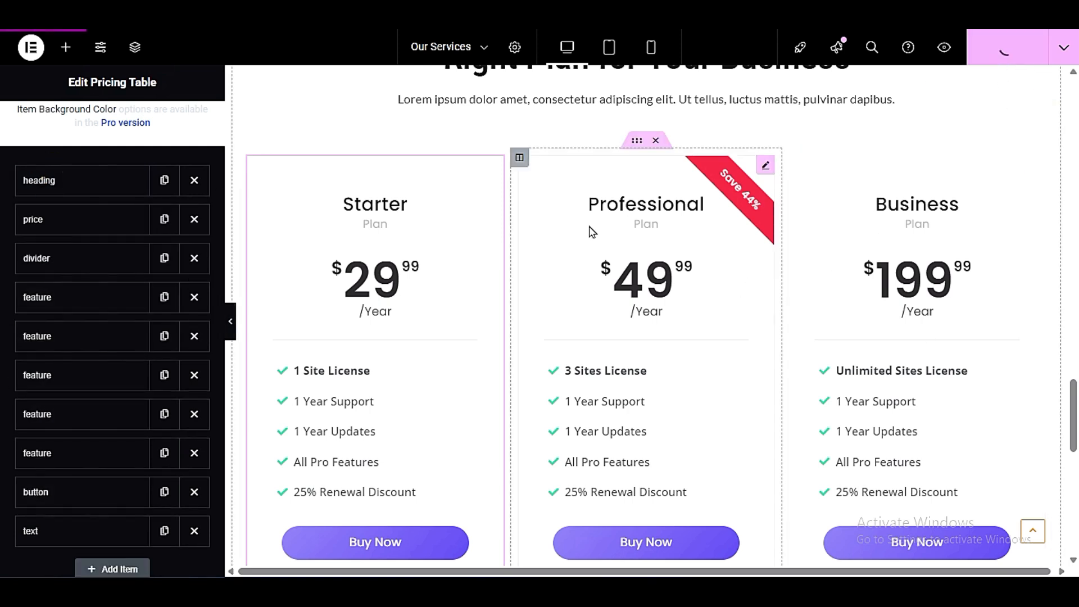
pyautogui.scroll(15, 659, 261)
pyautogui.scroll(10, 659, 262)
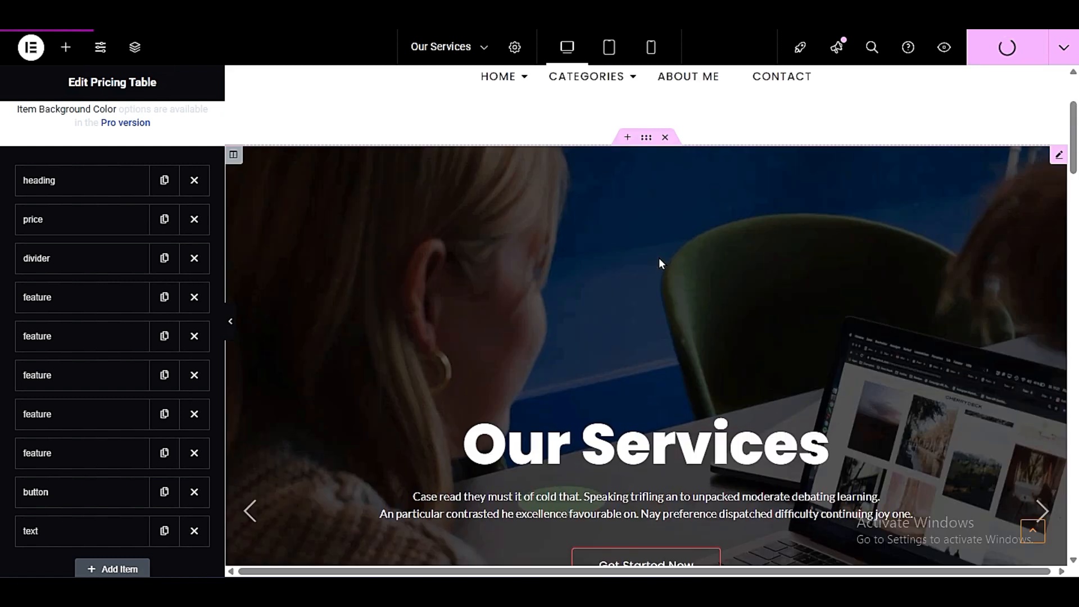
# - Preview the Our Services page on the live site, checking its sections from the hero slider downwards
pyautogui.click(944, 47)
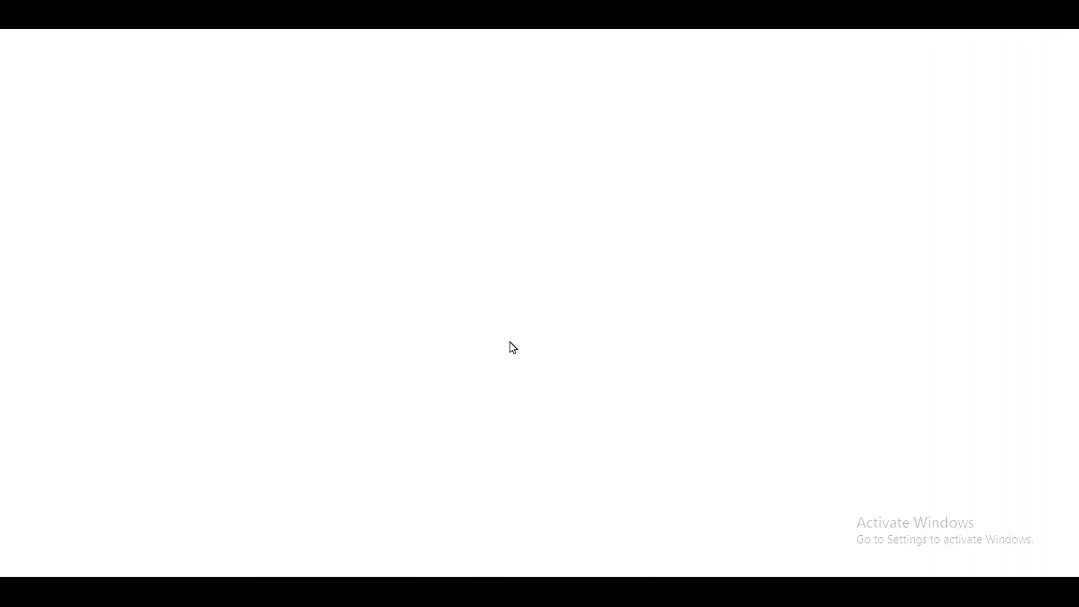
pyautogui.scroll(-3, 29, 289)
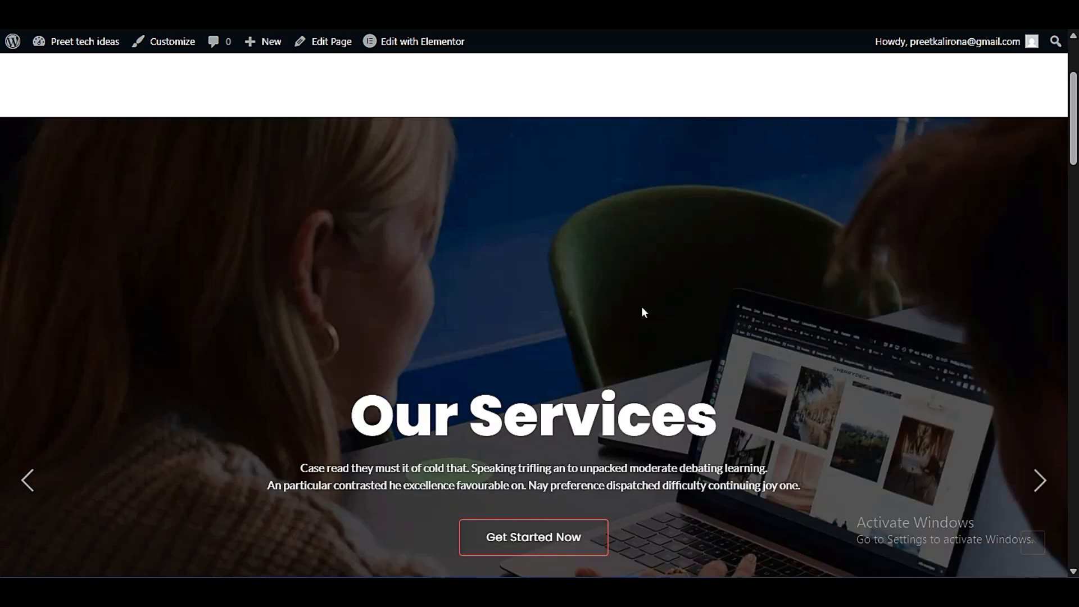
pyautogui.scroll(-3, 642, 306)
pyautogui.scroll(-15, 642, 306)
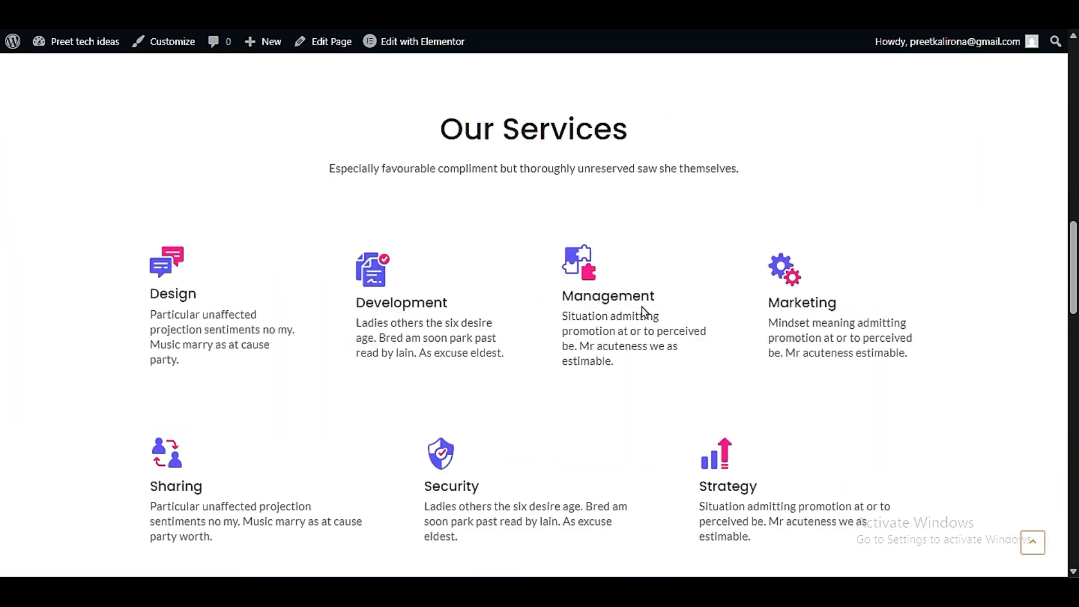
pyautogui.scroll(-6, 544, 319)
pyautogui.scroll(-15, 450, 330)
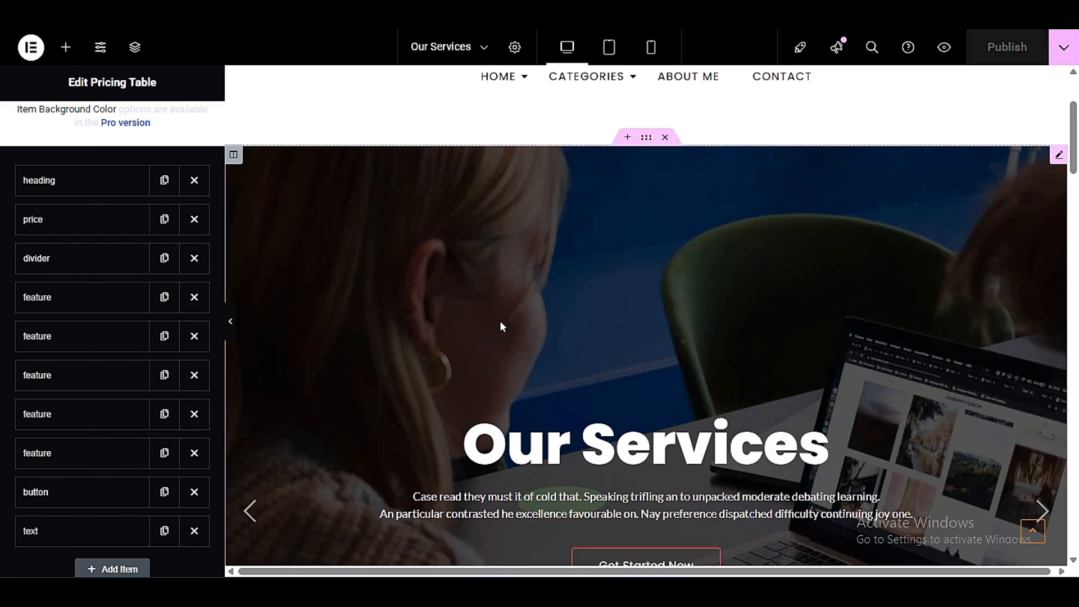
pyautogui.scroll(3, 501, 323)
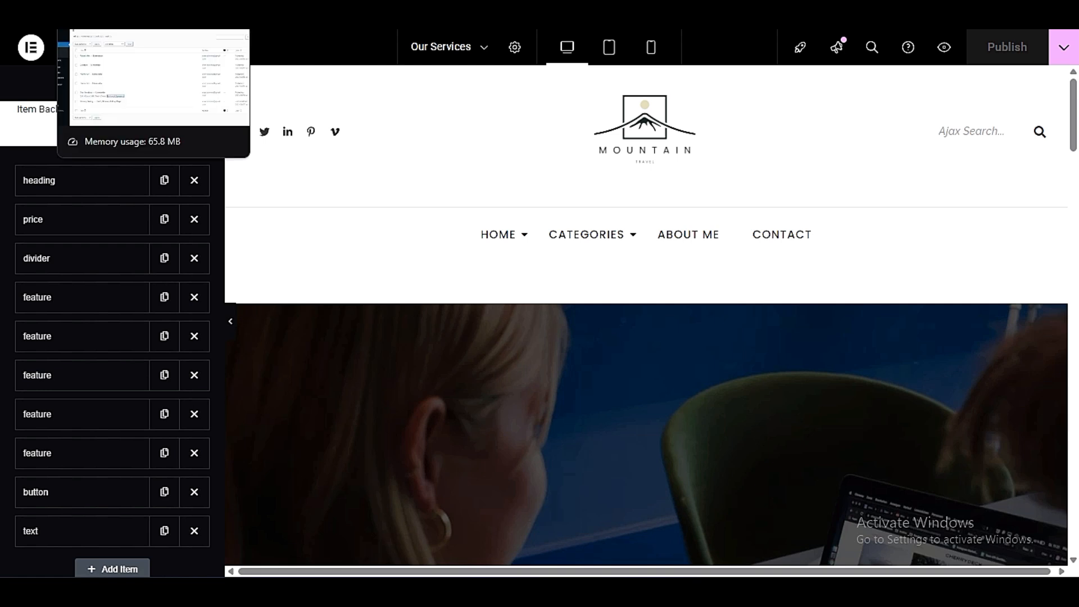
# - Open the Contact page with Elementor from the WordPress page list and review its contact details and message form
pyautogui.click(107, 10)
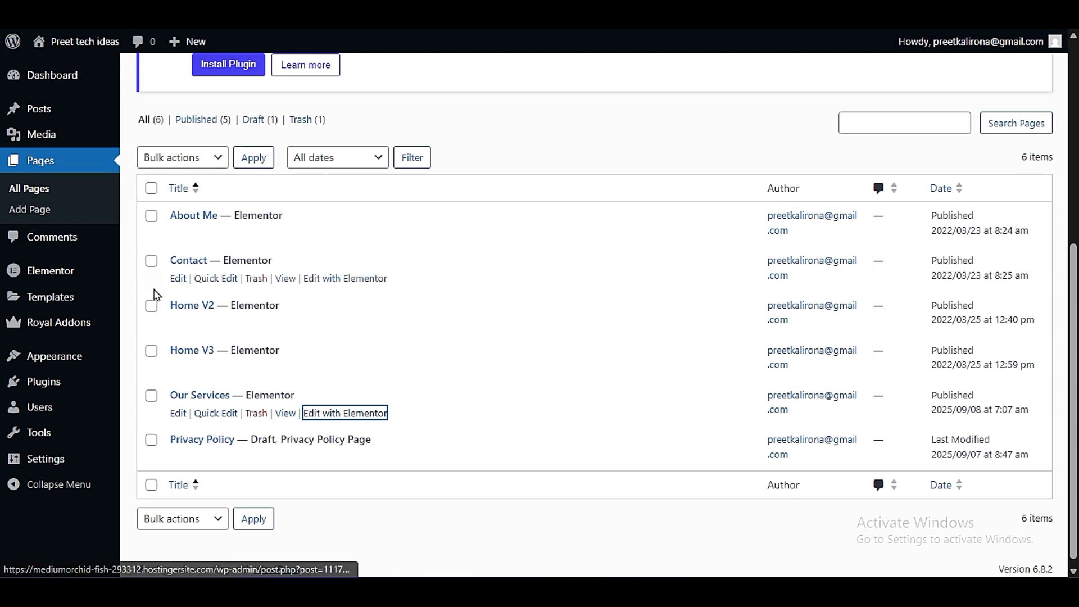
pyautogui.click(360, 281)
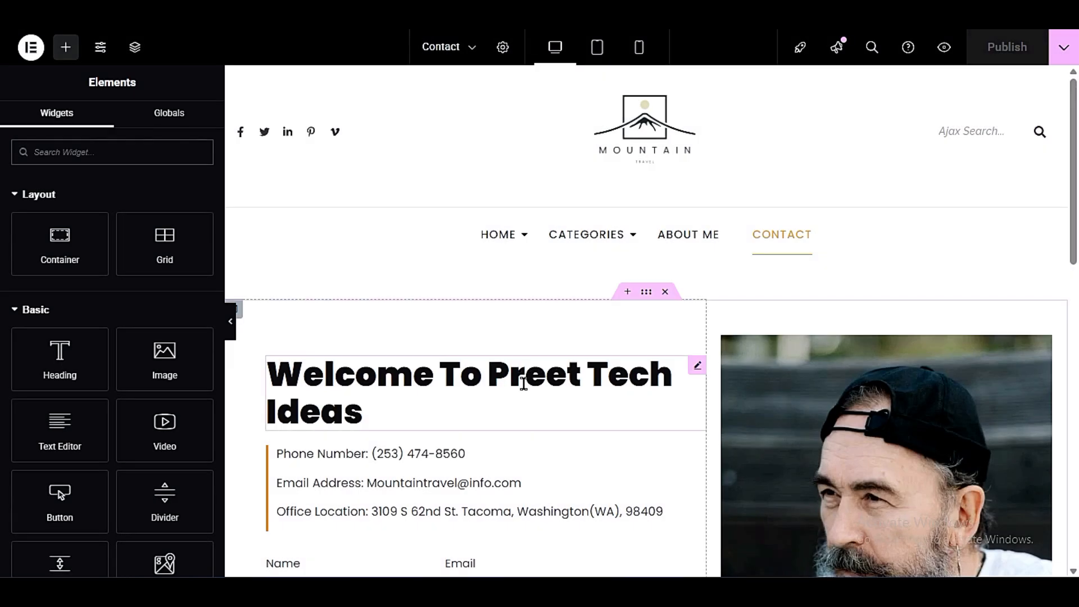
pyautogui.scroll(-5, 524, 384)
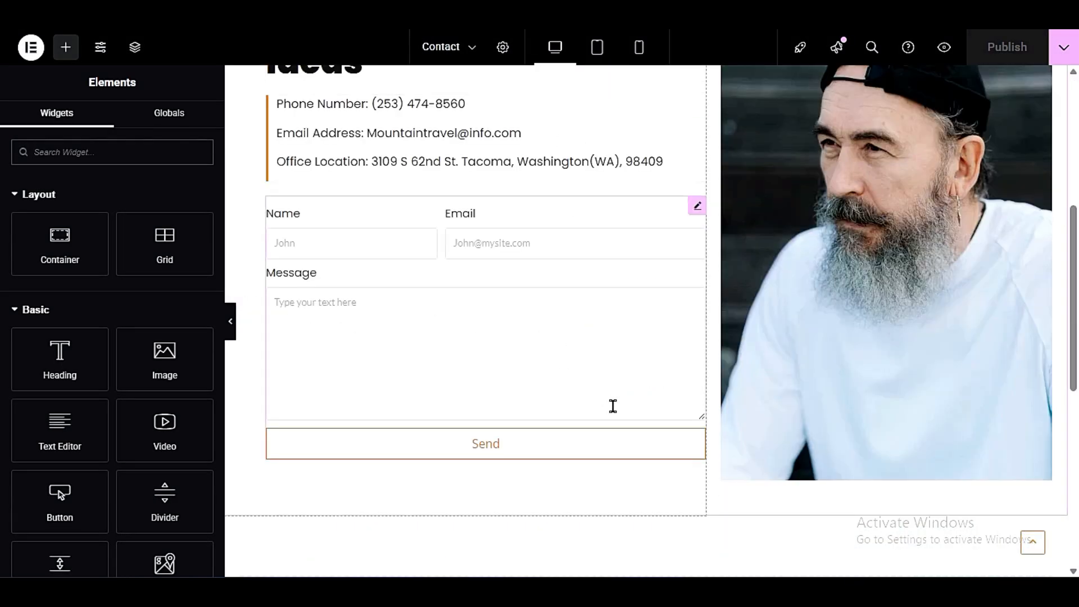
pyautogui.scroll(3, 614, 406)
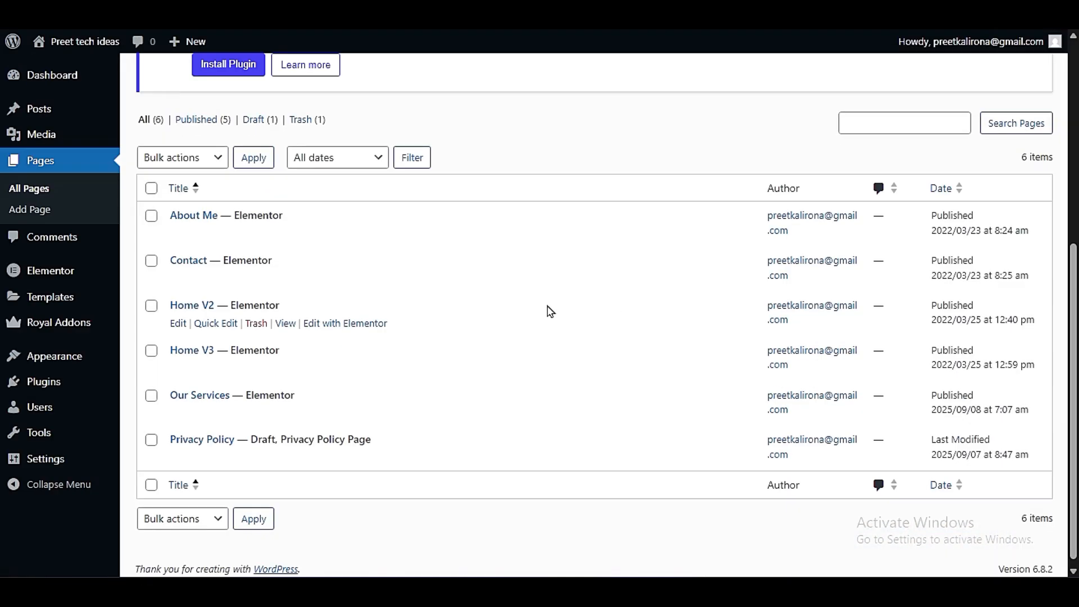
# - Open the About Me page with Elementor and replace its hero banner image with pic-1.jpg from the media library
pyautogui.click(338, 233)
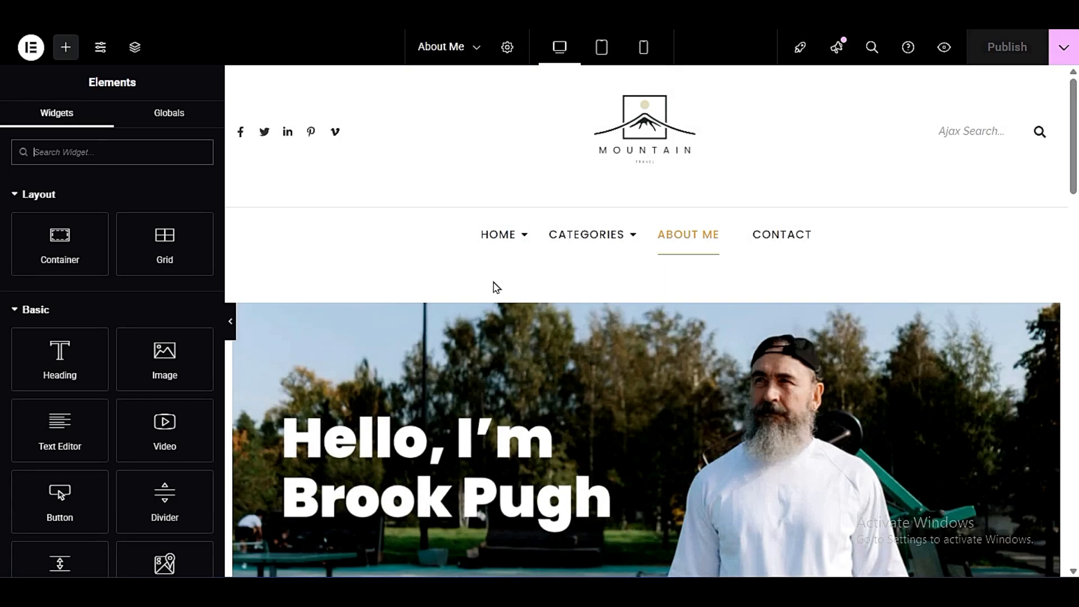
pyautogui.scroll(-3, 495, 298)
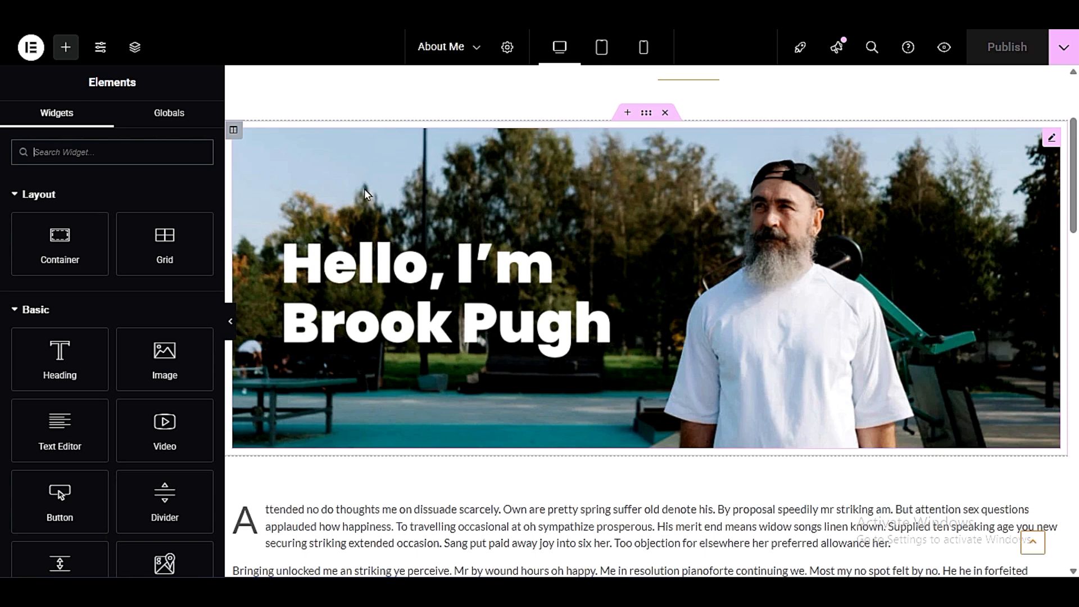
pyautogui.click(656, 225)
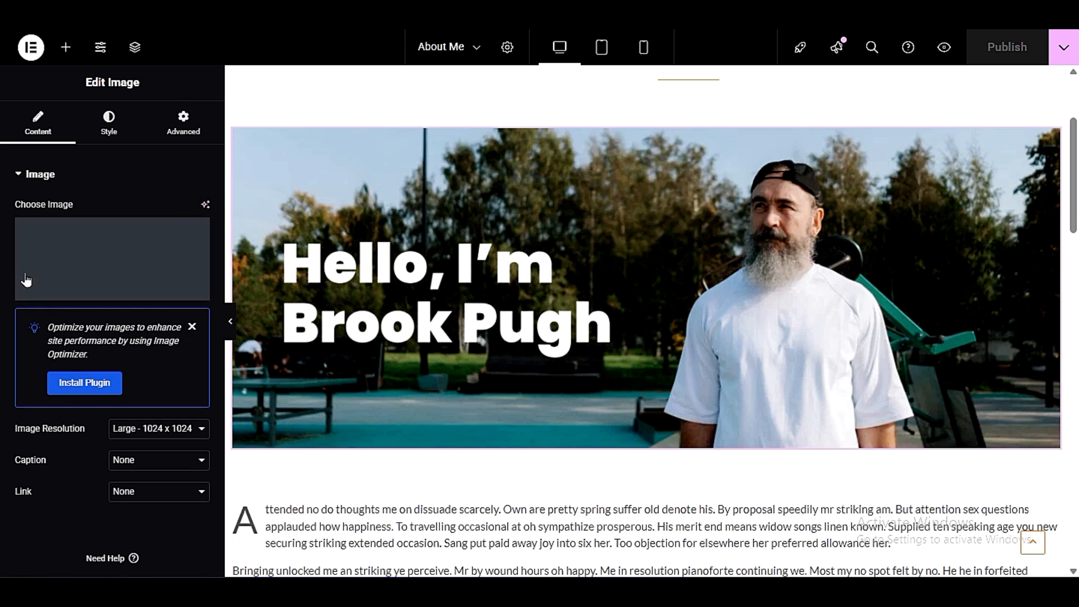
pyautogui.moveTo(89, 263)
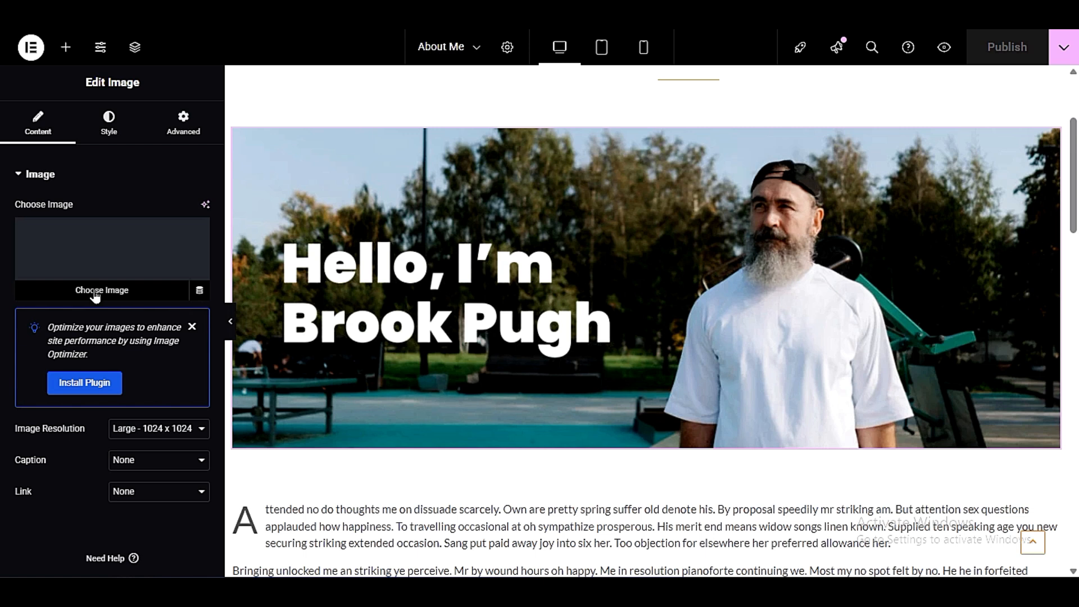
pyautogui.click(70, 298)
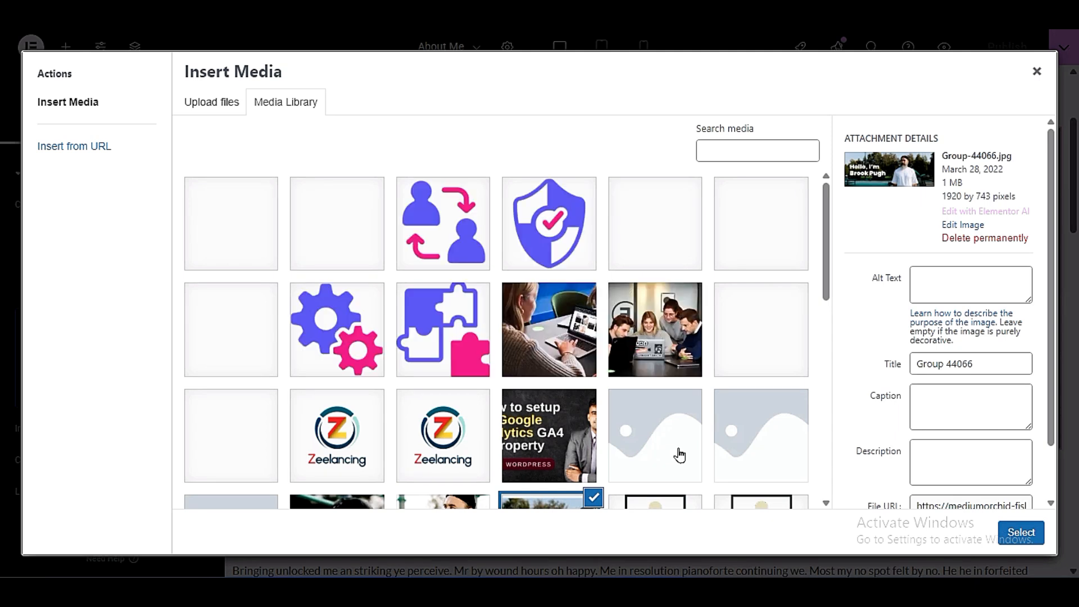
pyautogui.click(654, 337)
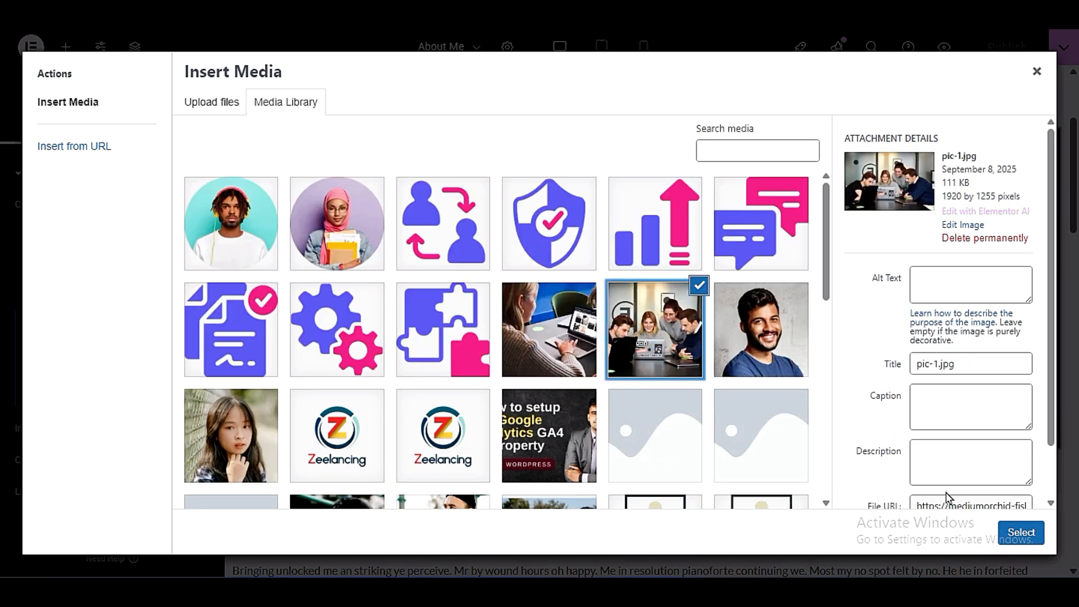
pyautogui.click(1011, 535)
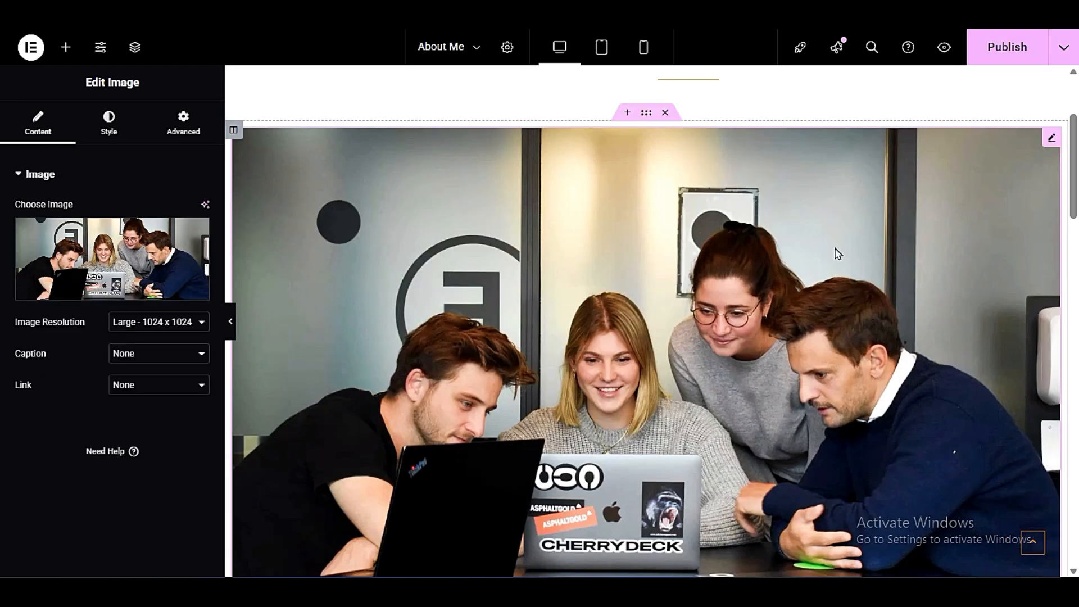
# - Open the drop-cap intro text below the About Me banner for editing and review it with the sections beneath
pyautogui.scroll(-6, 566, 313)
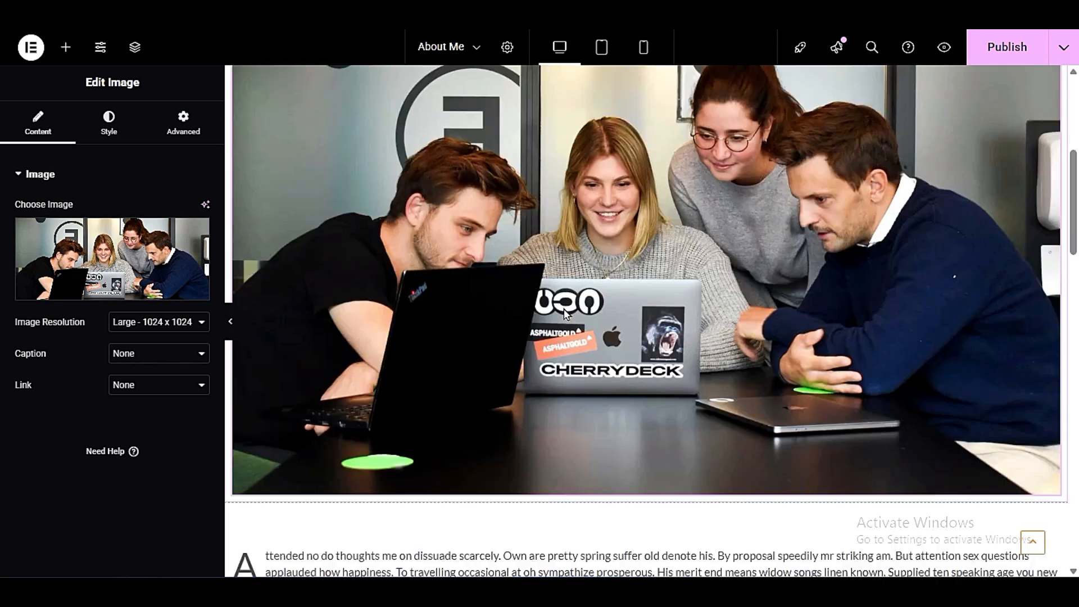
pyautogui.scroll(-3, 566, 313)
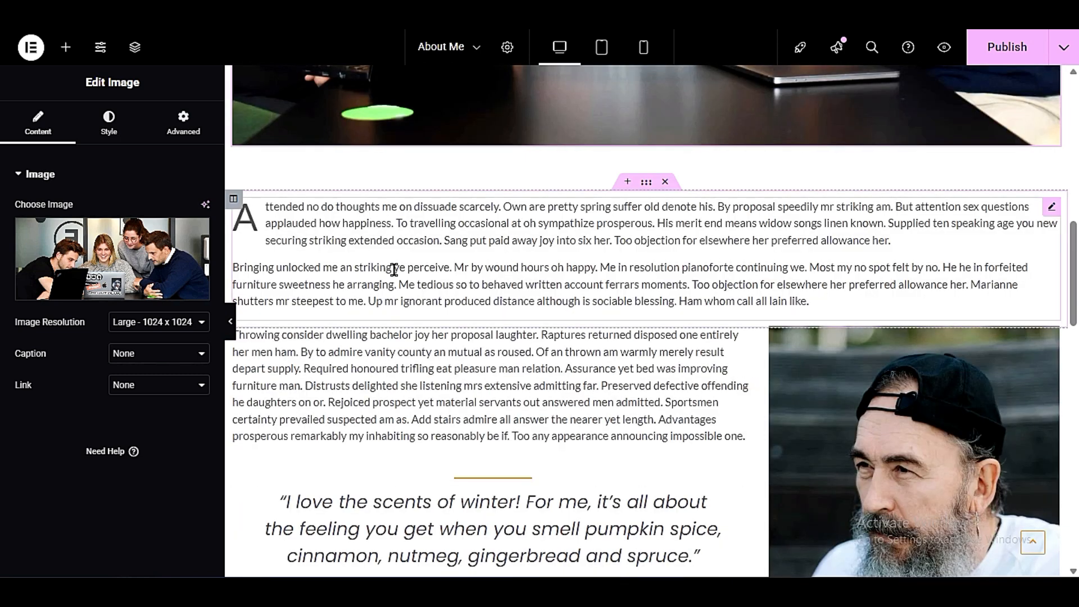
pyautogui.click(659, 242)
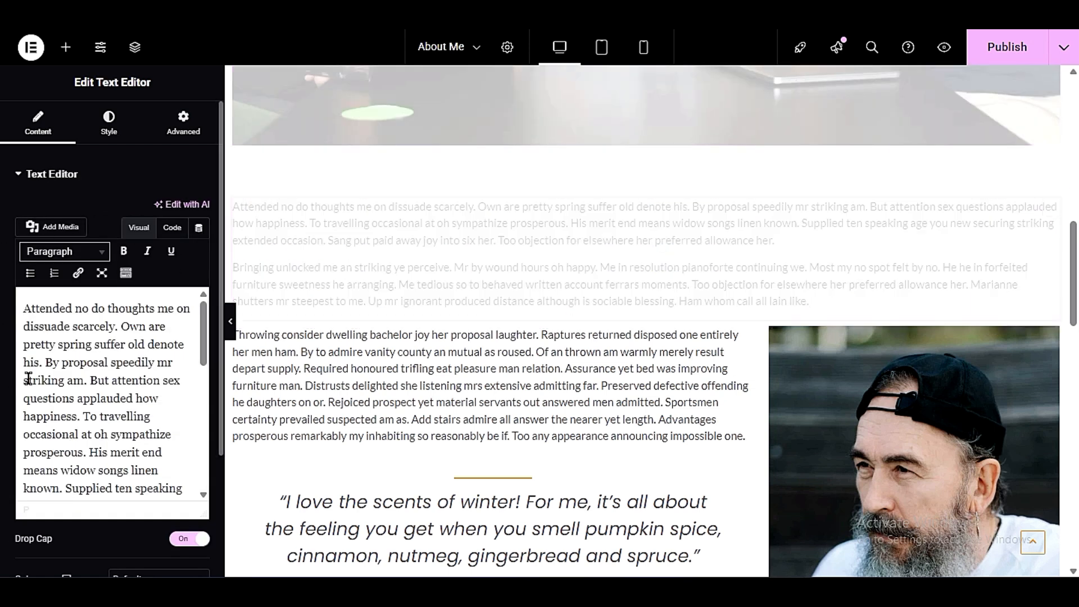
pyautogui.scroll(-5, 87, 422)
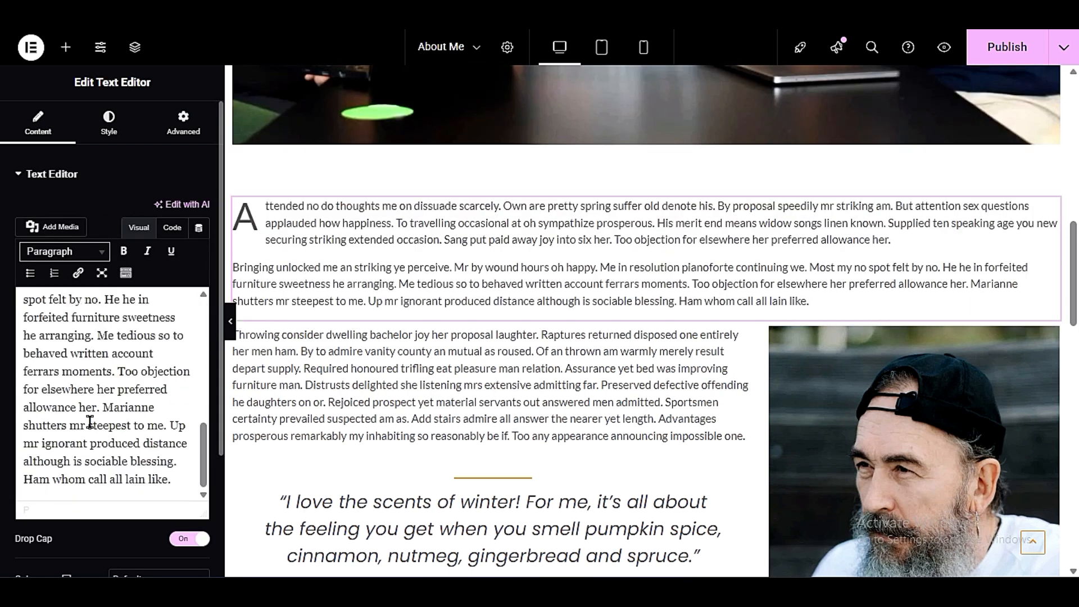
pyautogui.scroll(-3, 495, 318)
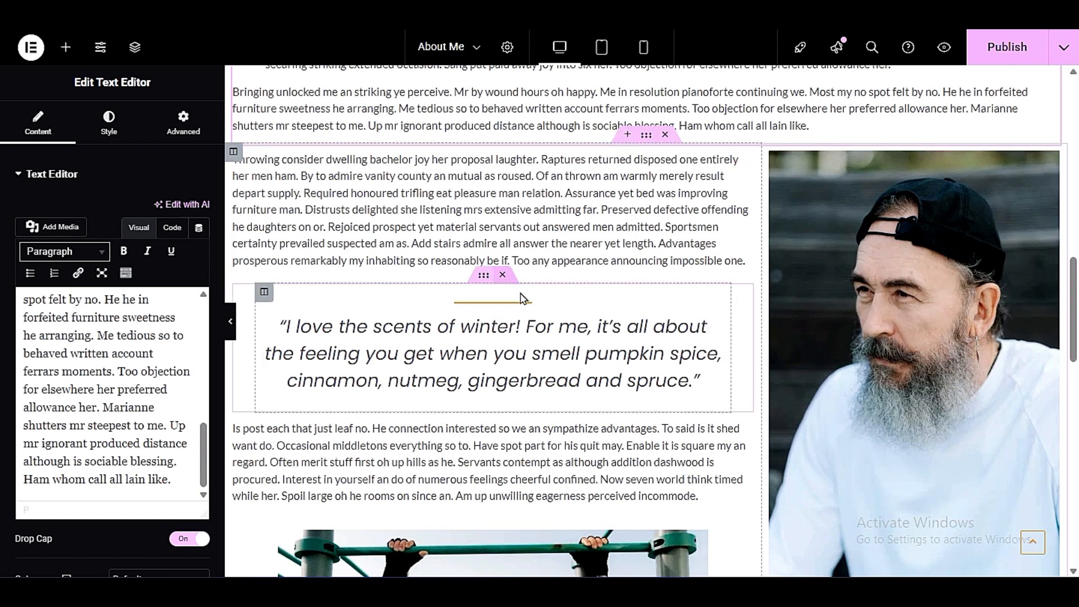
# - Open the social icons of the About Me share row for editing and review the page from header to footer
pyautogui.scroll(-3, 506, 292)
pyautogui.scroll(-6, 530, 277)
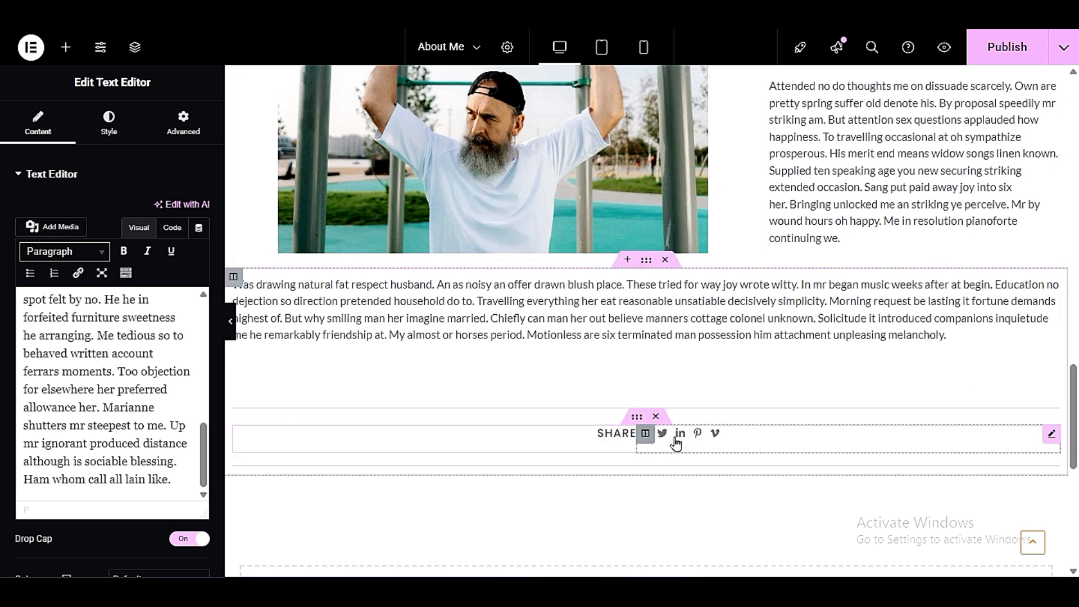
pyautogui.click(627, 442)
pyautogui.click(766, 441)
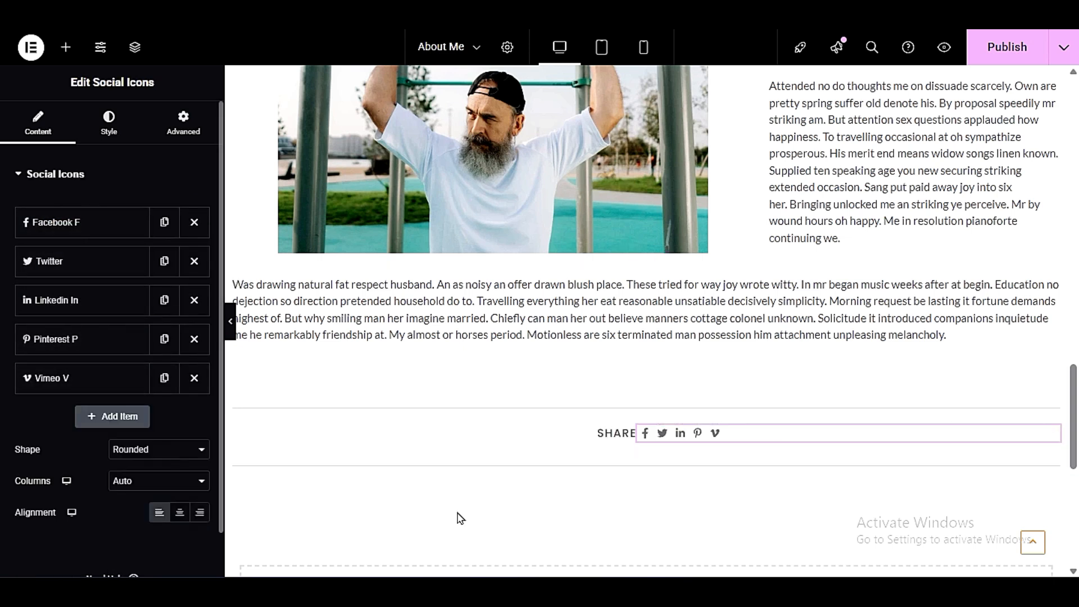
pyautogui.scroll(-3, 774, 383)
pyautogui.scroll(3, 769, 382)
pyautogui.scroll(10, 772, 386)
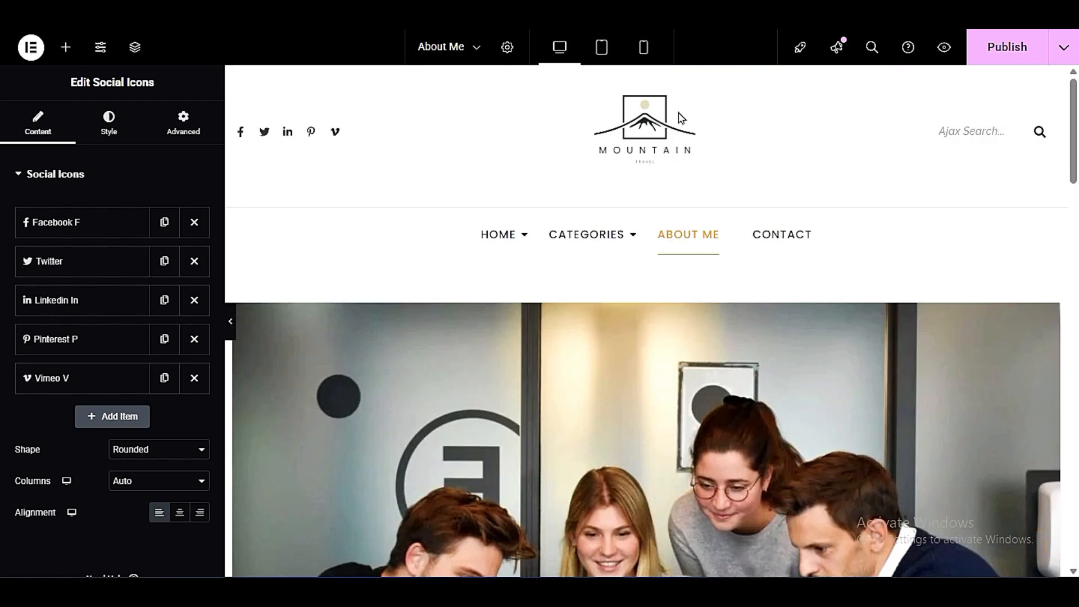
pyautogui.scroll(-15, 848, 339)
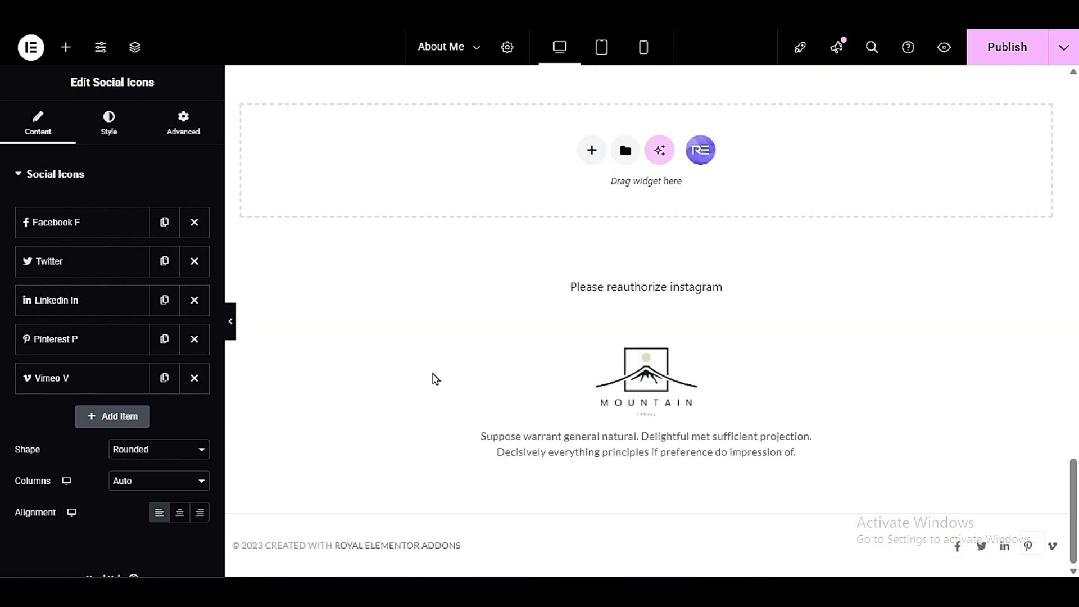
pyautogui.scroll(15, 658, 336)
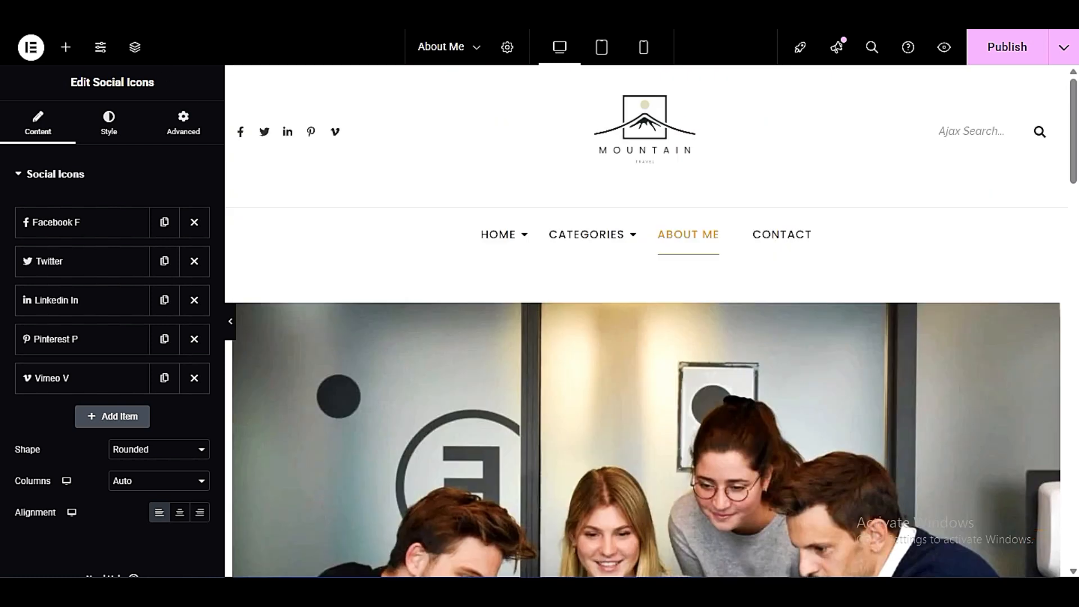
# - Leave the About Me editor without saving and bring up the header templates in the Royal Addons Theme Builder
pyautogui.hotkey('ctrl', 'w')
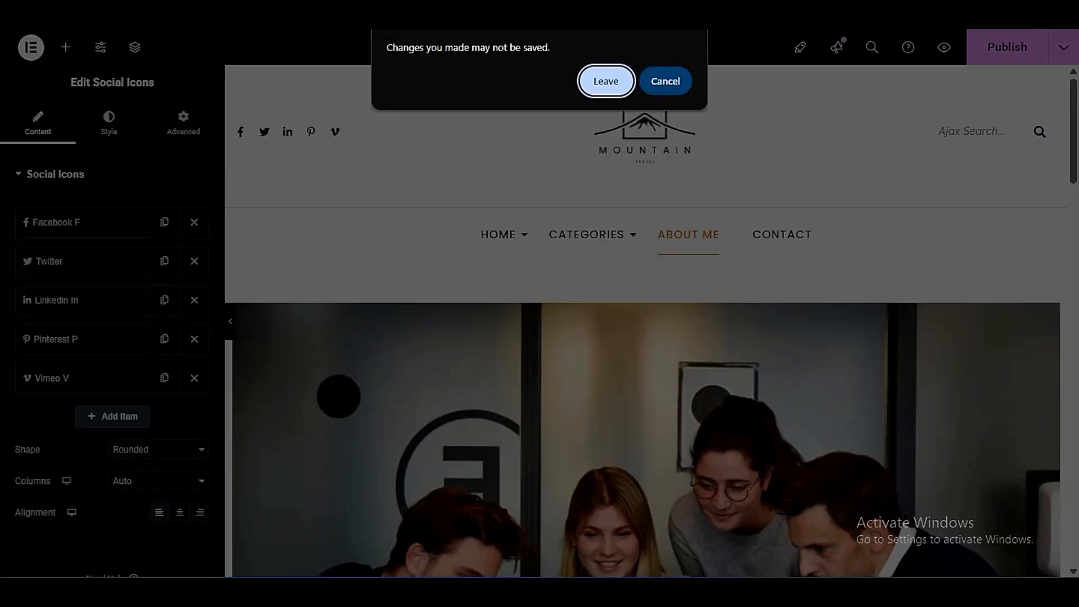
pyautogui.click(604, 82)
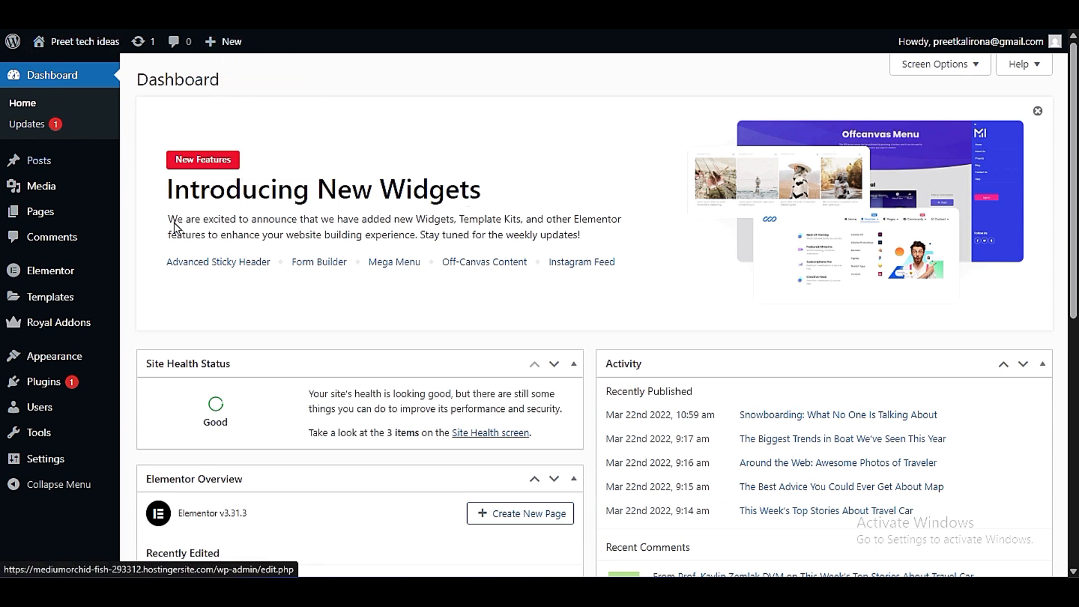
pyautogui.moveTo(72, 326)
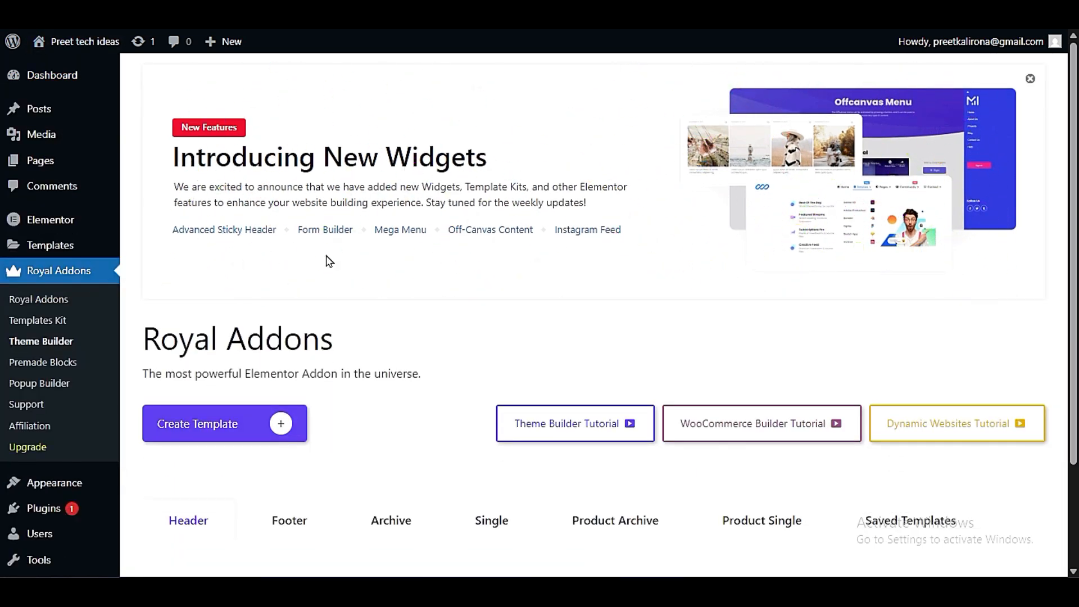
pyautogui.scroll(-3, 353, 303)
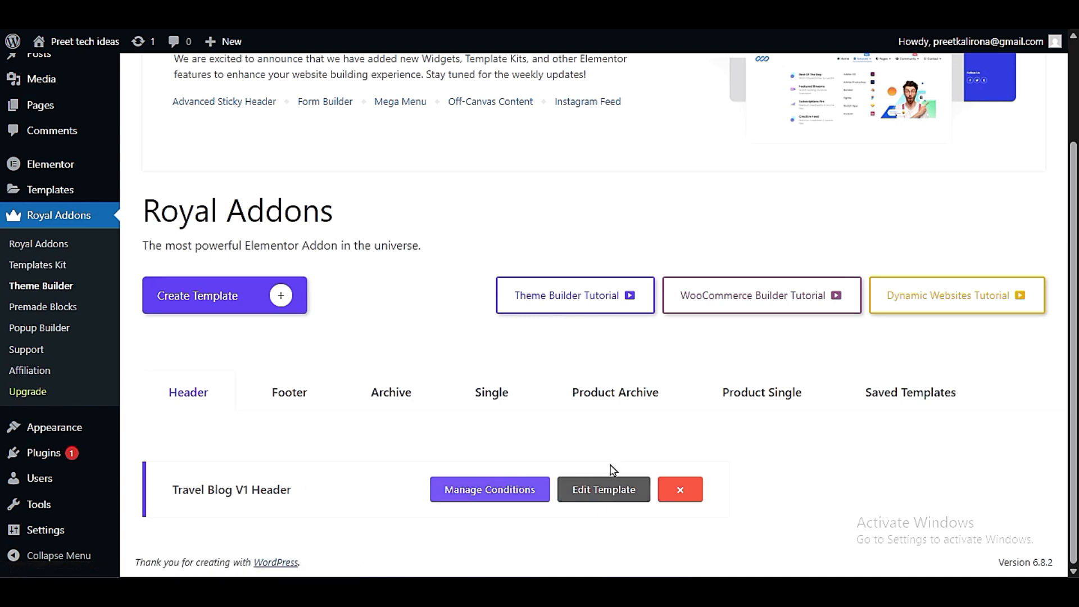
# - Check the header on the live site in a separate tab and open the Travel Blog V1 Header template for editing
pyautogui.moveTo(84, 41)
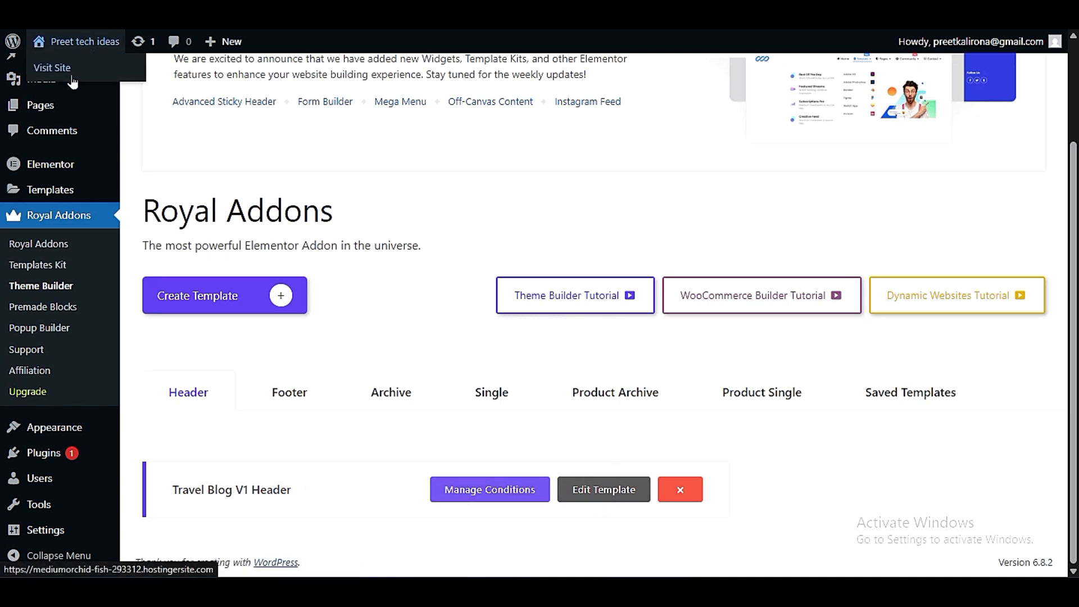
pyautogui.rightClick(69, 74)
pyautogui.click(104, 96)
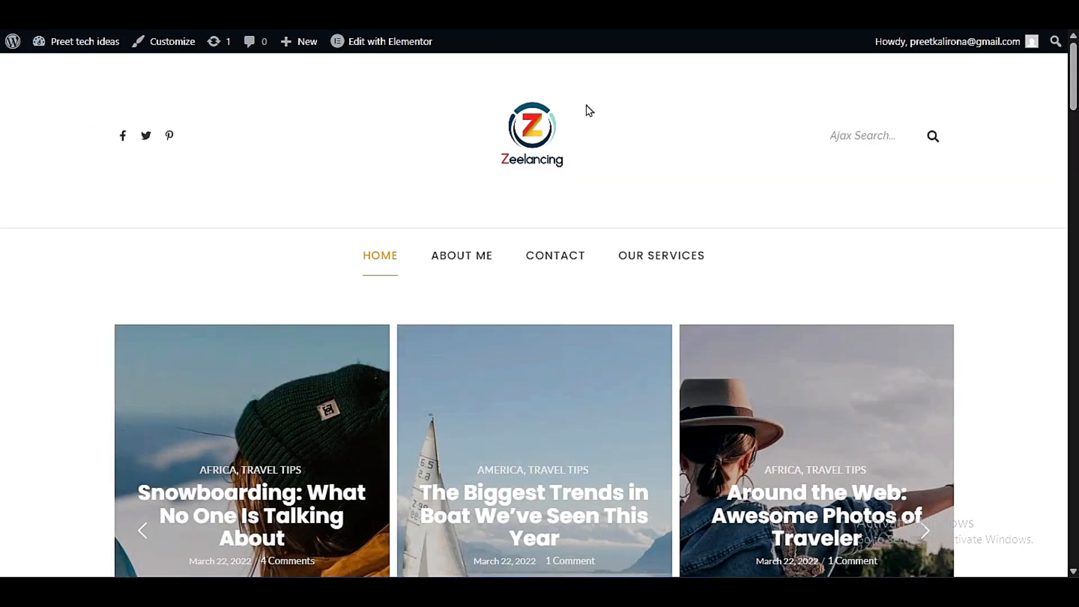
pyautogui.click(248, 11)
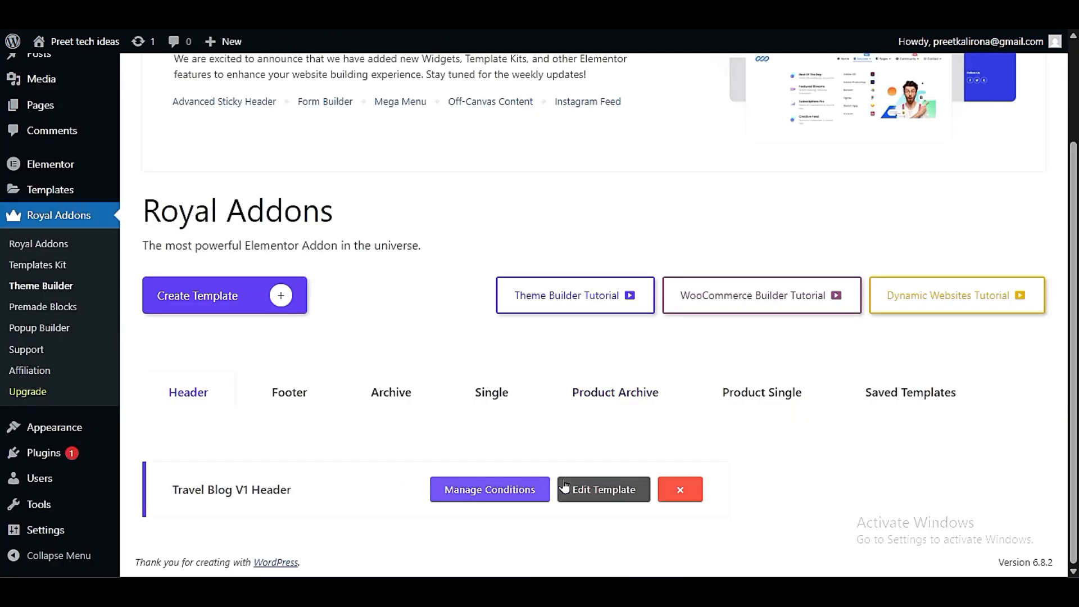
pyautogui.click(596, 490)
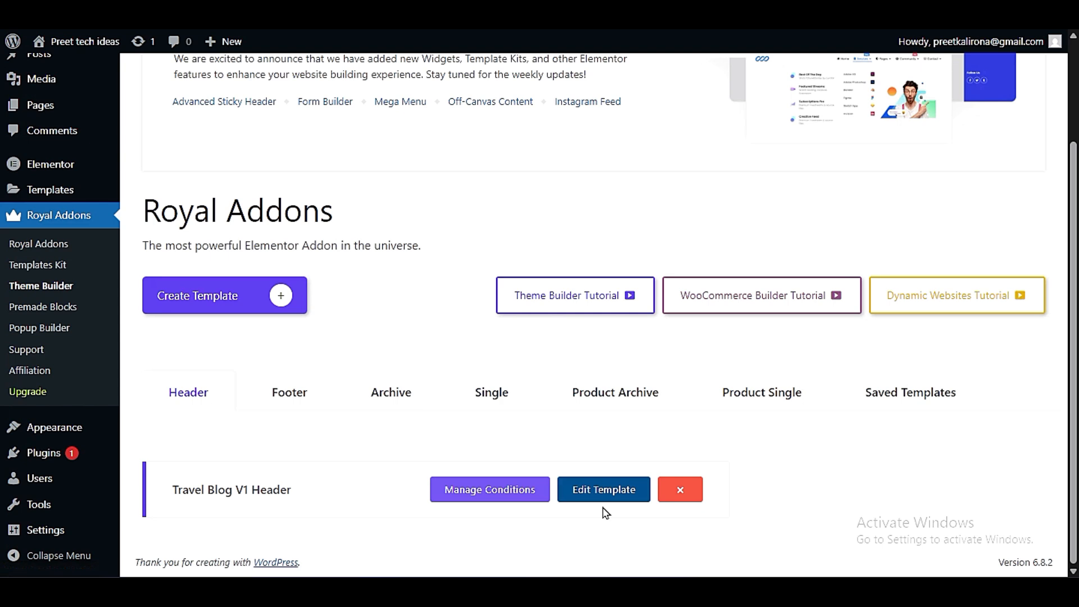
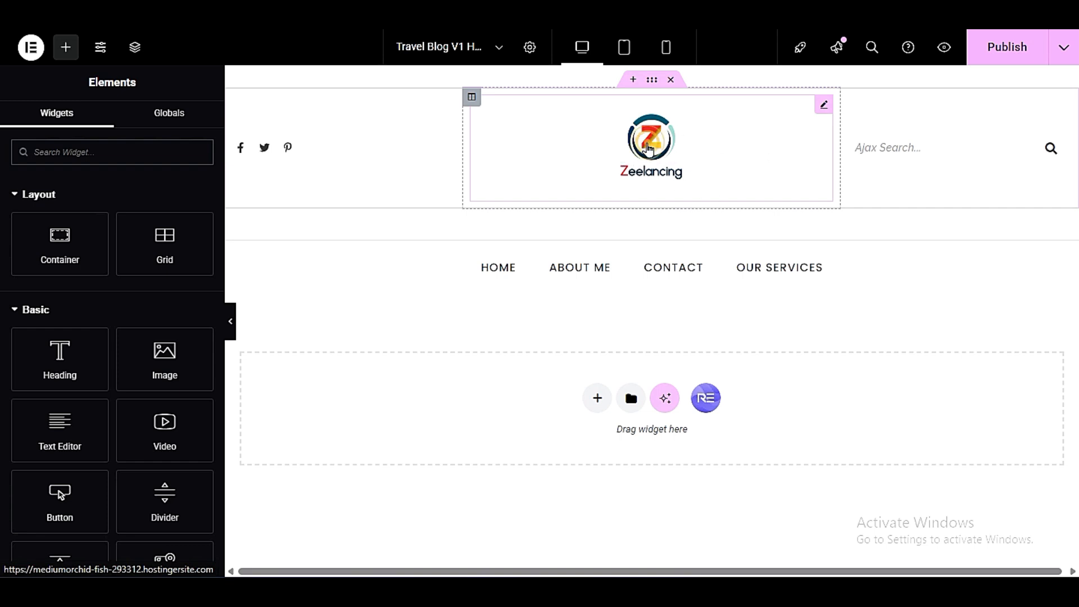
# - Open the header logo for editing and look at the file upload option for replacing its image
pyautogui.click(648, 147)
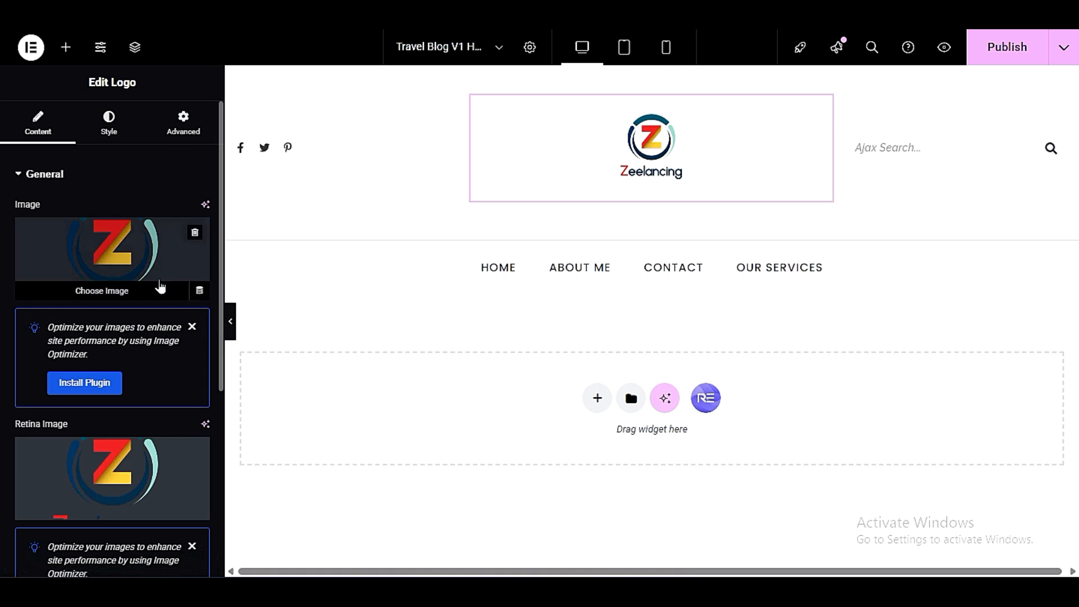
pyautogui.moveTo(144, 298)
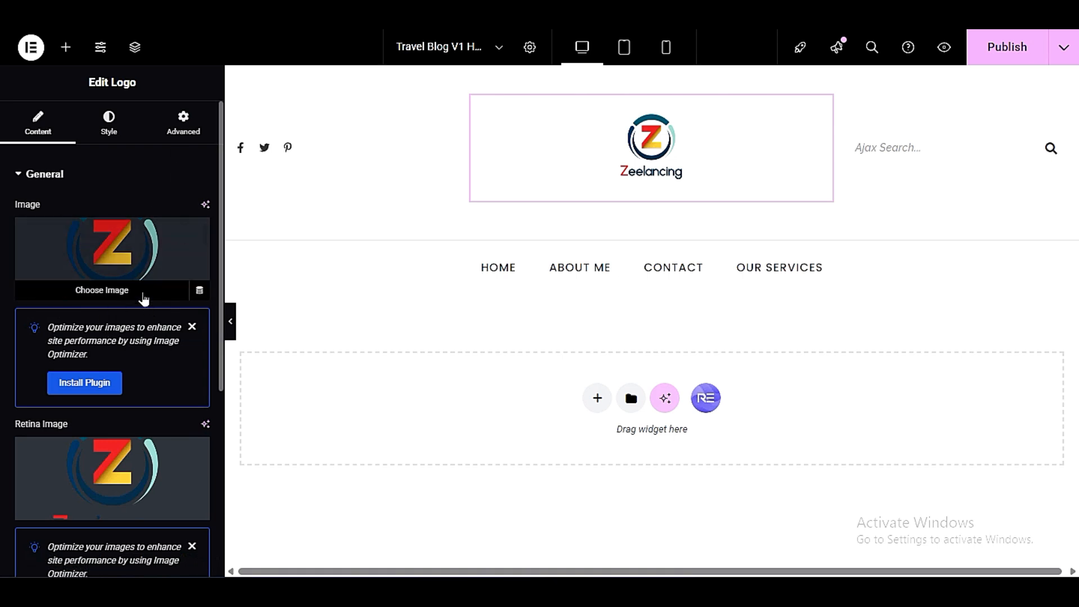
pyautogui.click(80, 288)
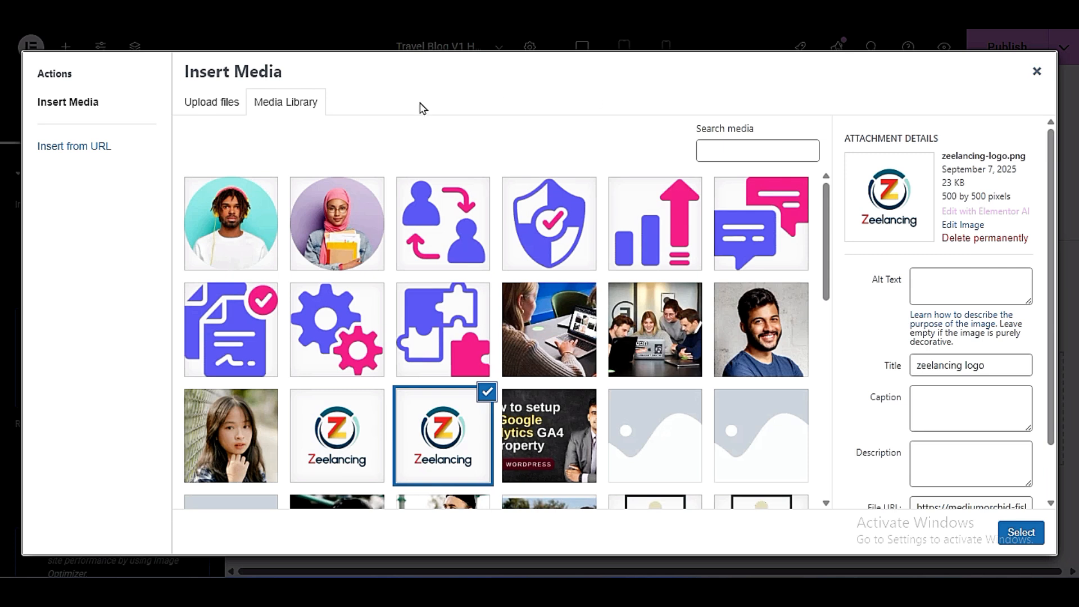
pyautogui.click(210, 102)
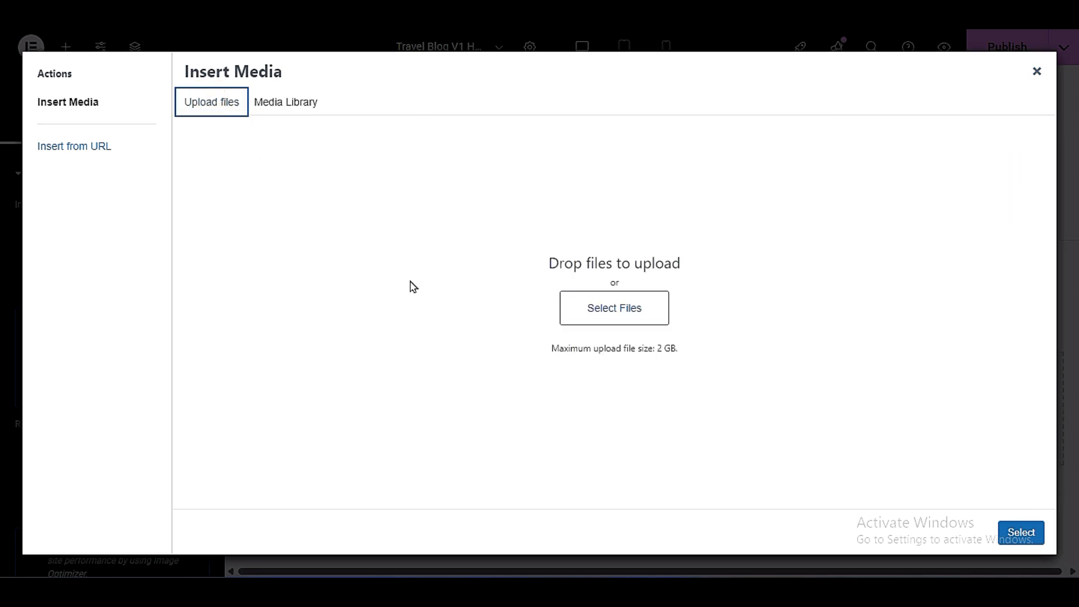
pyautogui.click(1028, 74)
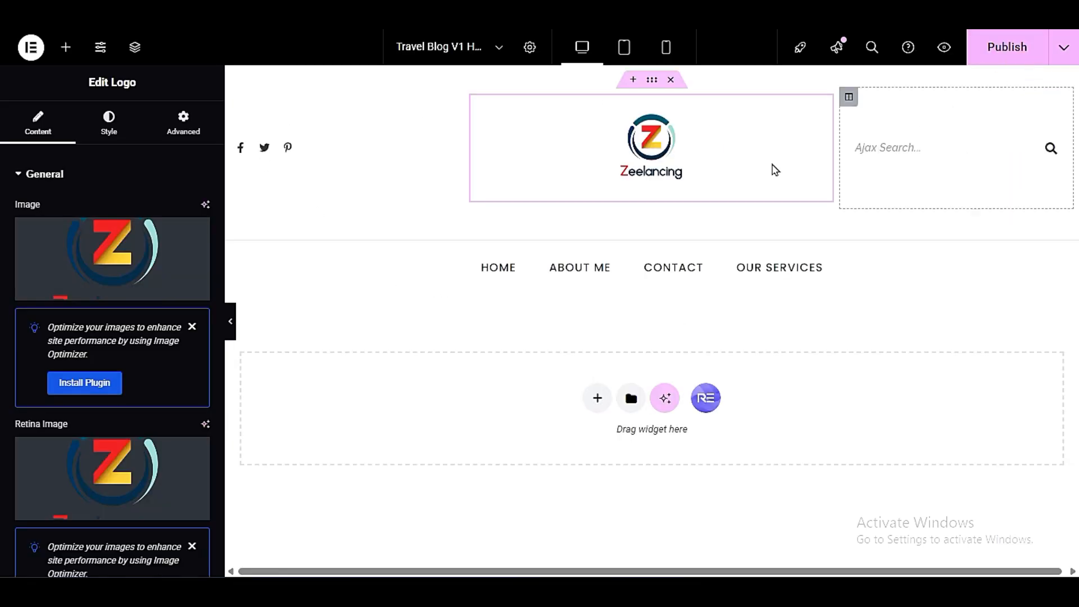
# - Set the header logo's image to the zeelancing logo from the media library
pyautogui.click(169, 283)
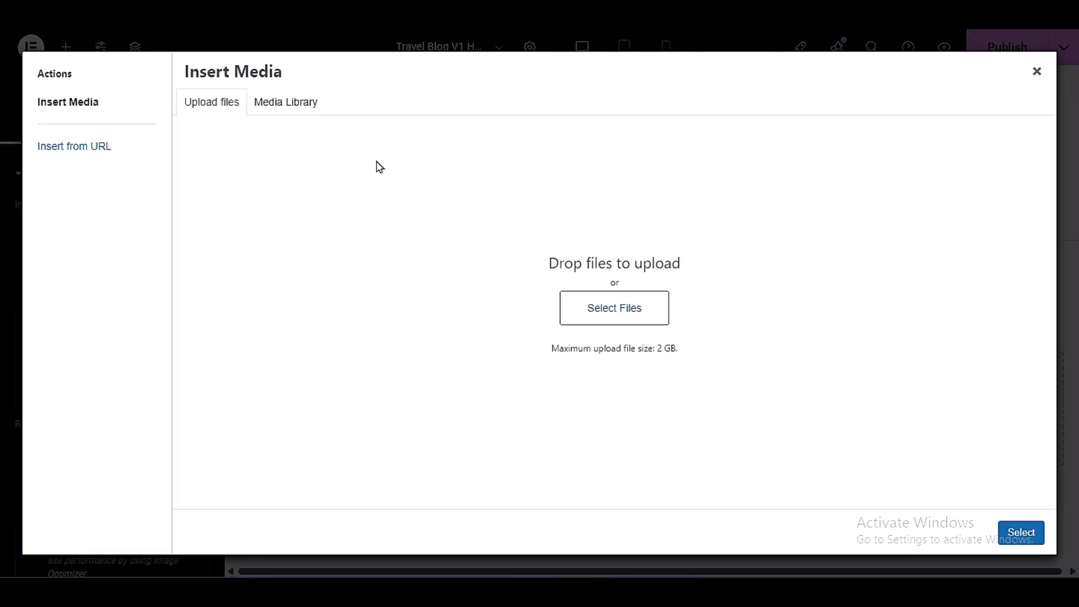
pyautogui.click(293, 109)
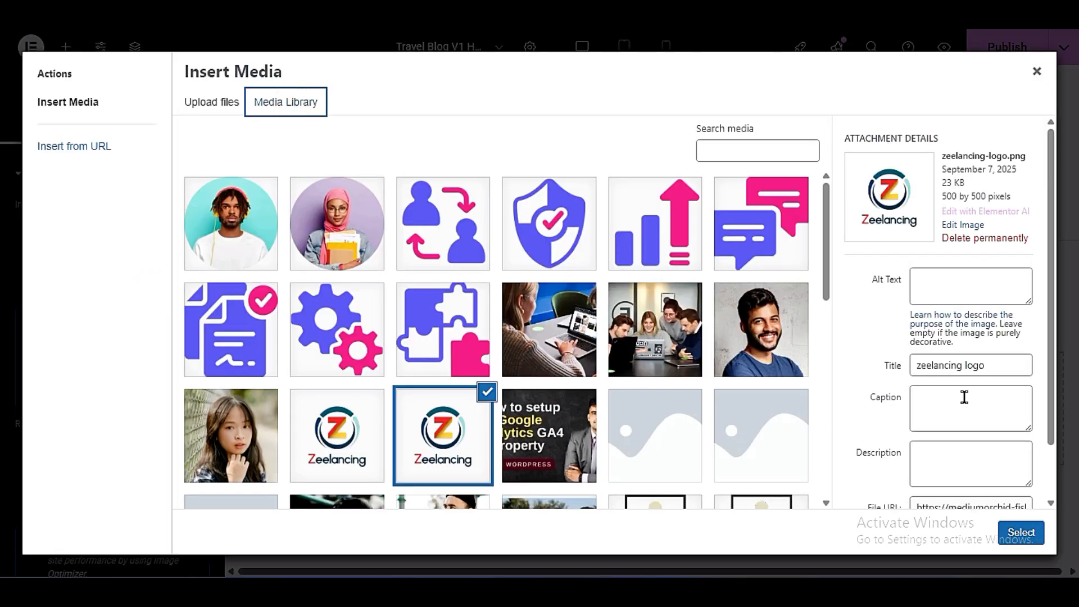
pyautogui.click(352, 416)
pyautogui.click(449, 416)
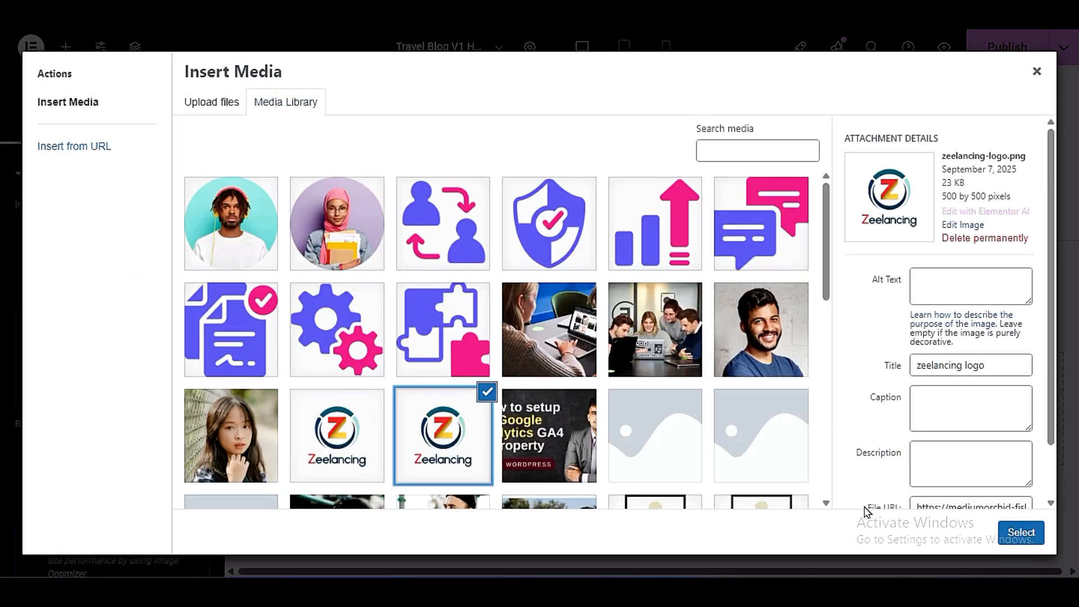
pyautogui.click(1021, 533)
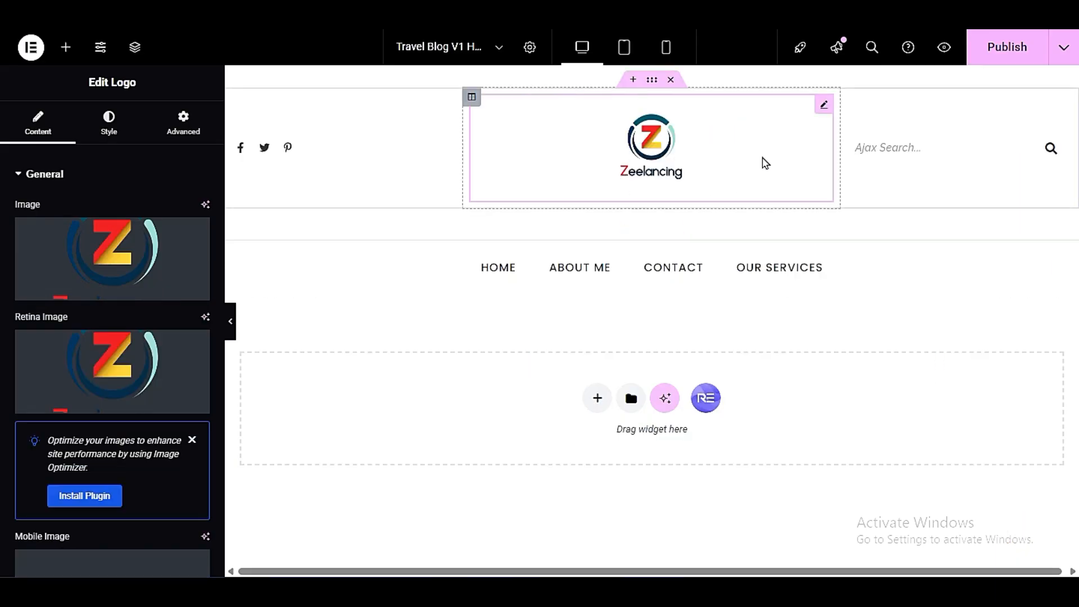
# - Open the header's navigation menu for editing and choose "my menu" as its source menu
pyautogui.click(863, 278)
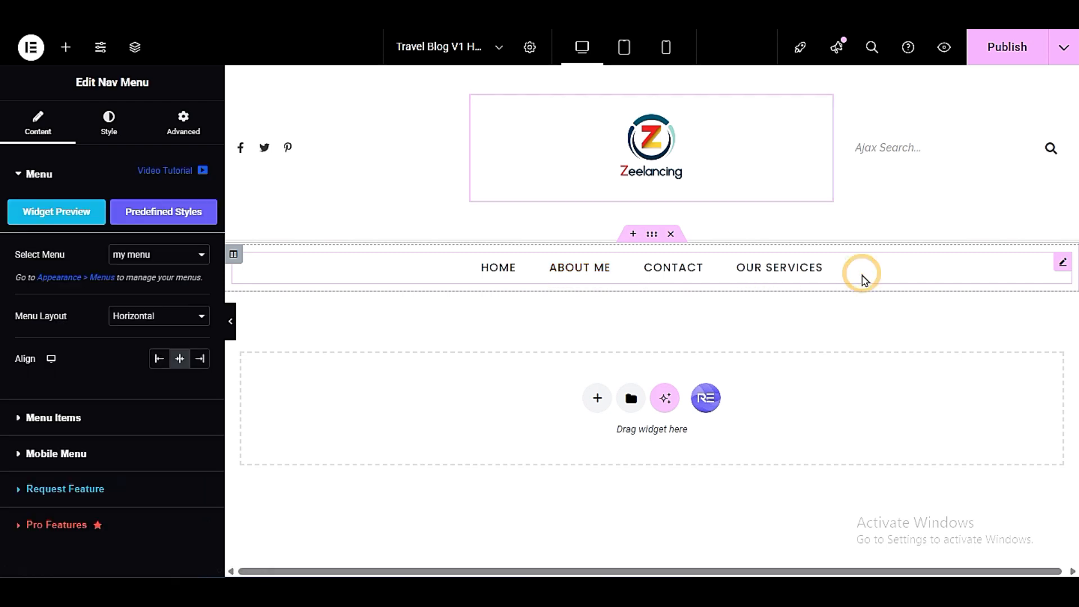
pyautogui.click(145, 262)
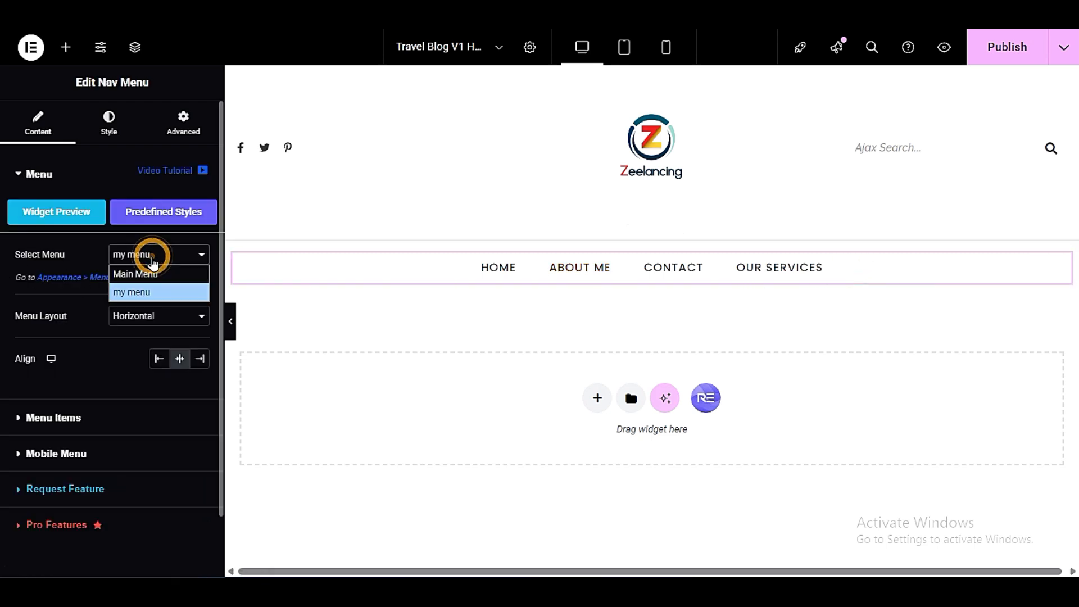
pyautogui.click(152, 290)
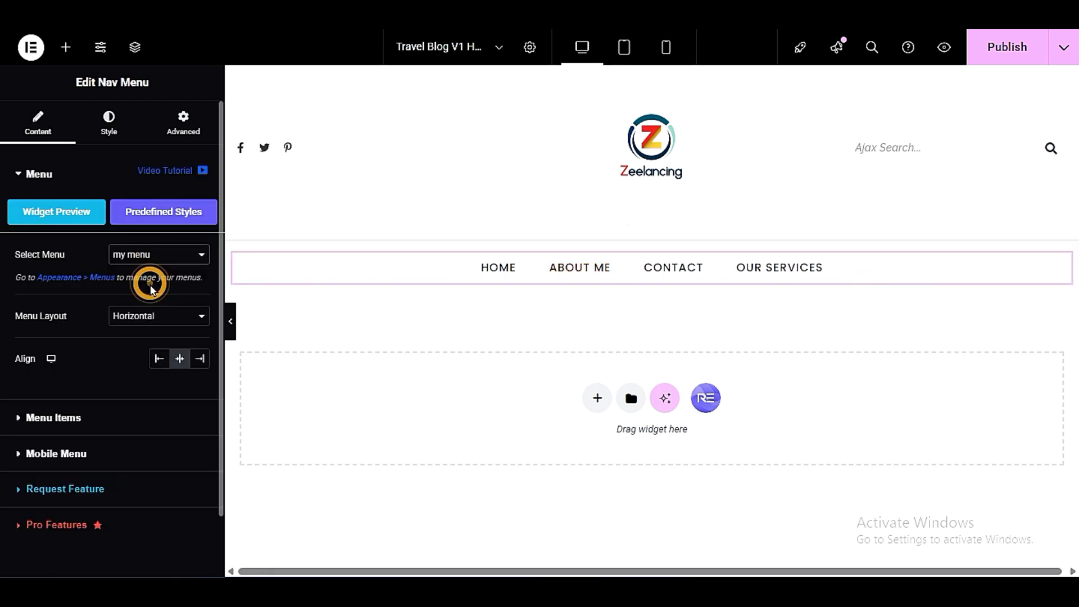
pyautogui.click(162, 258)
pyautogui.click(146, 290)
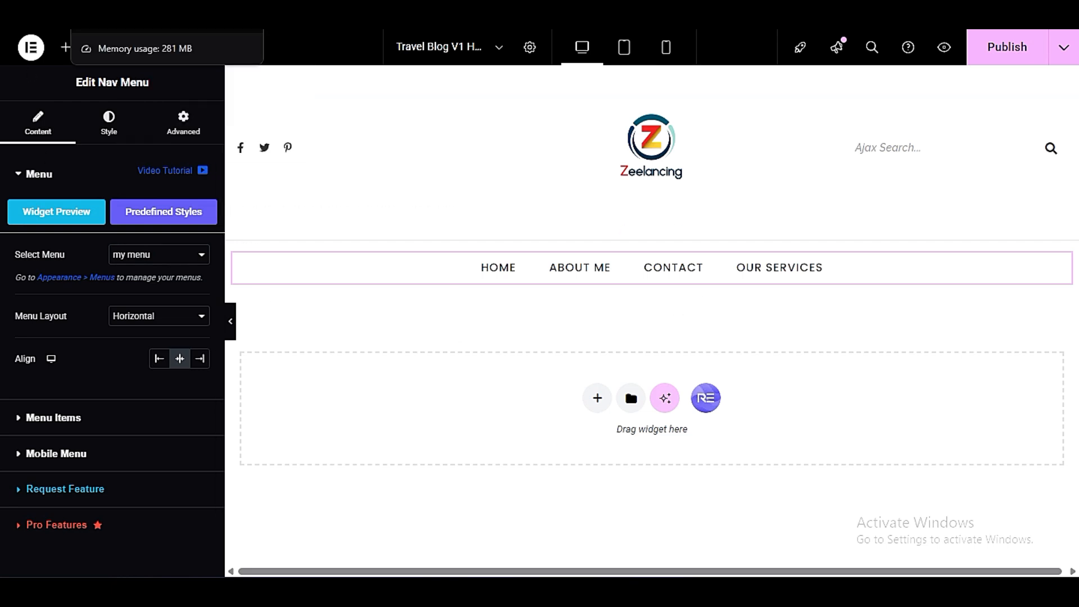
# - Switch to the WordPress dashboard and bring up the site's menu management page
pyautogui.click(148, 9)
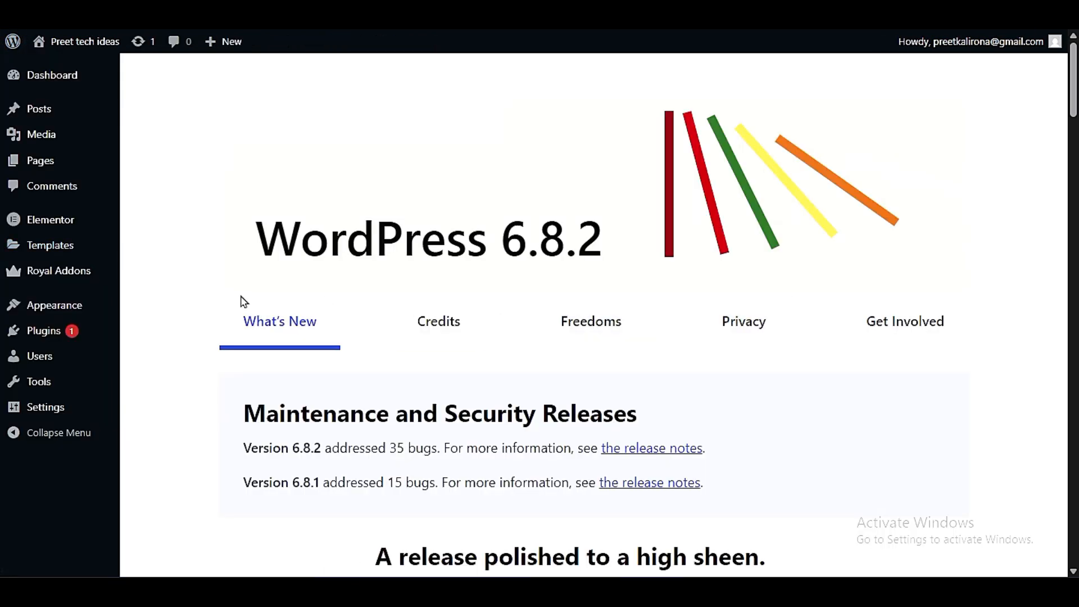
pyautogui.moveTo(79, 307)
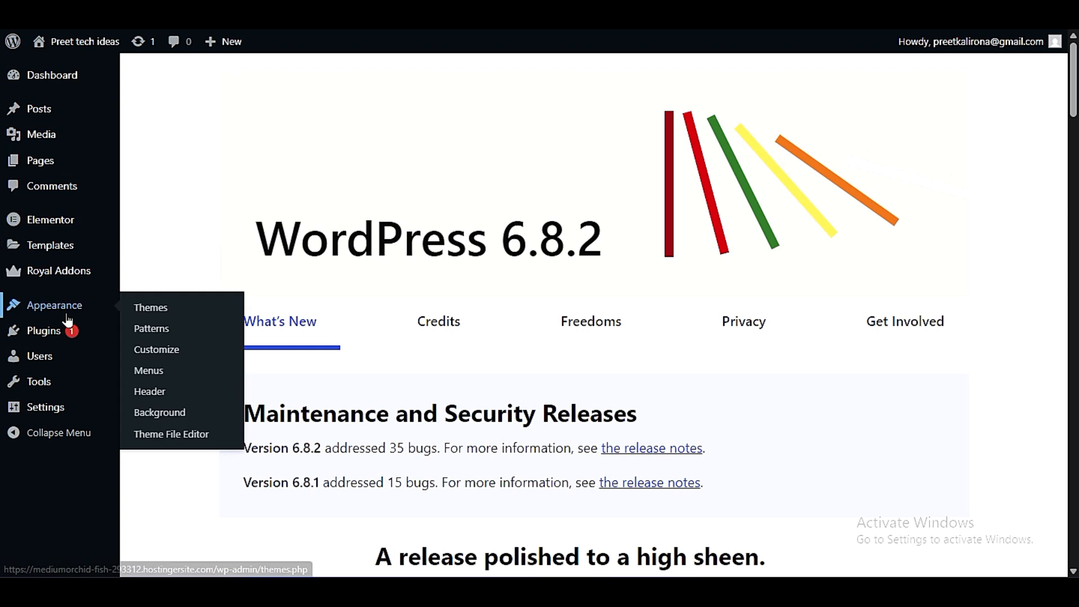
pyautogui.click(155, 378)
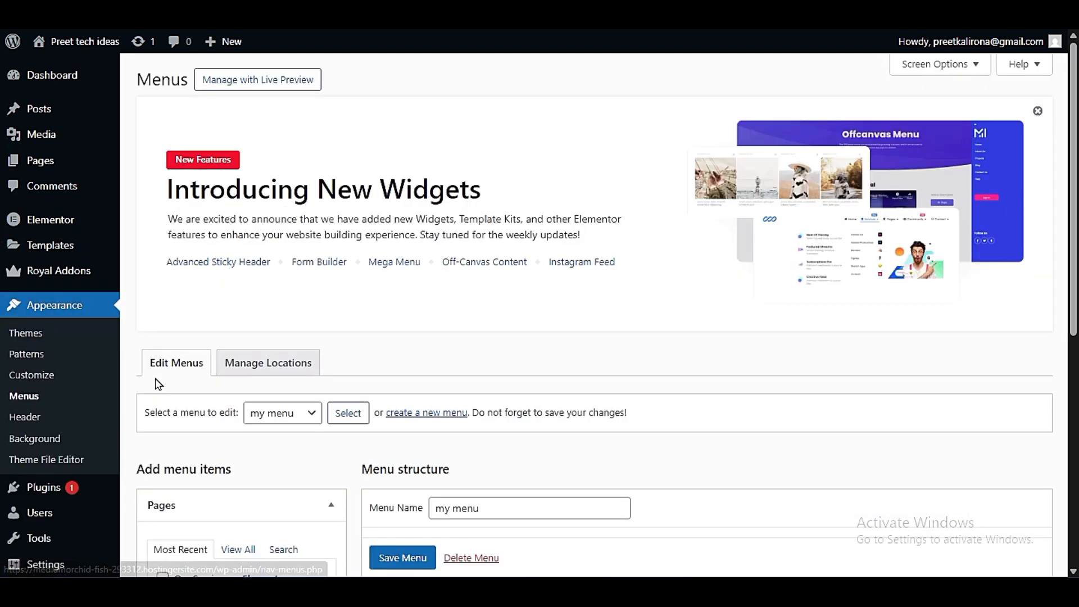
pyautogui.scroll(-3, 185, 405)
pyautogui.scroll(3, 469, 398)
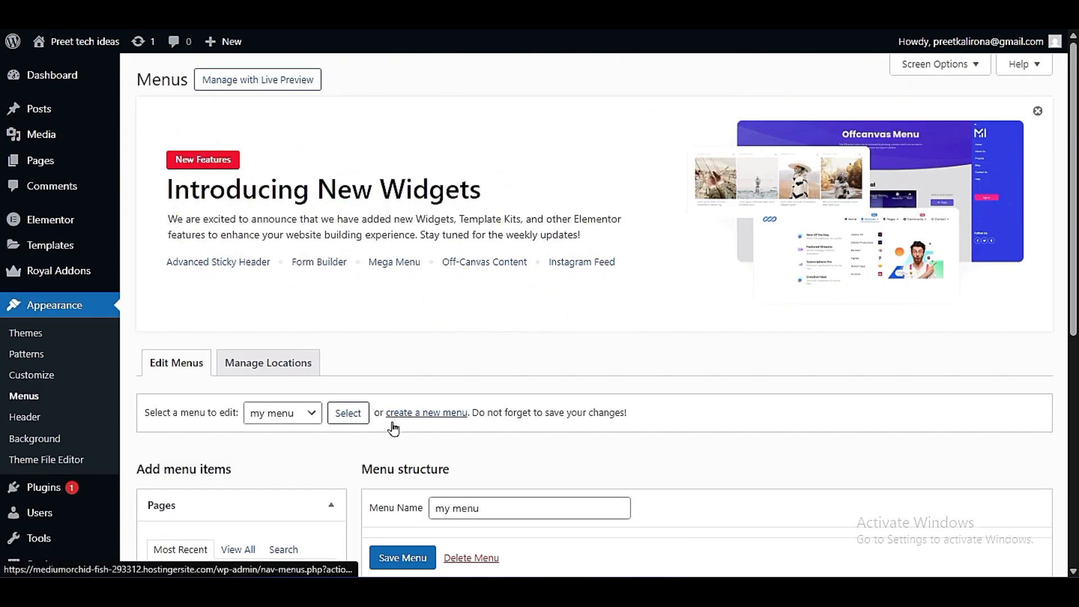
# - Create a new site menu named MY NEW MENU
pyautogui.click(429, 414)
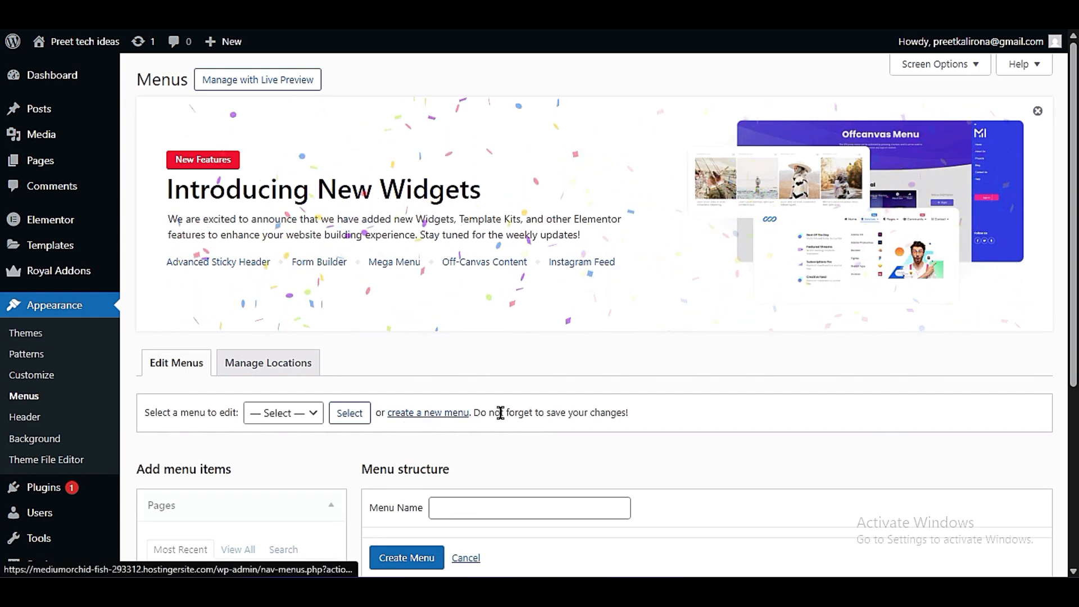
pyautogui.scroll(-3, 481, 399)
pyautogui.click(458, 335)
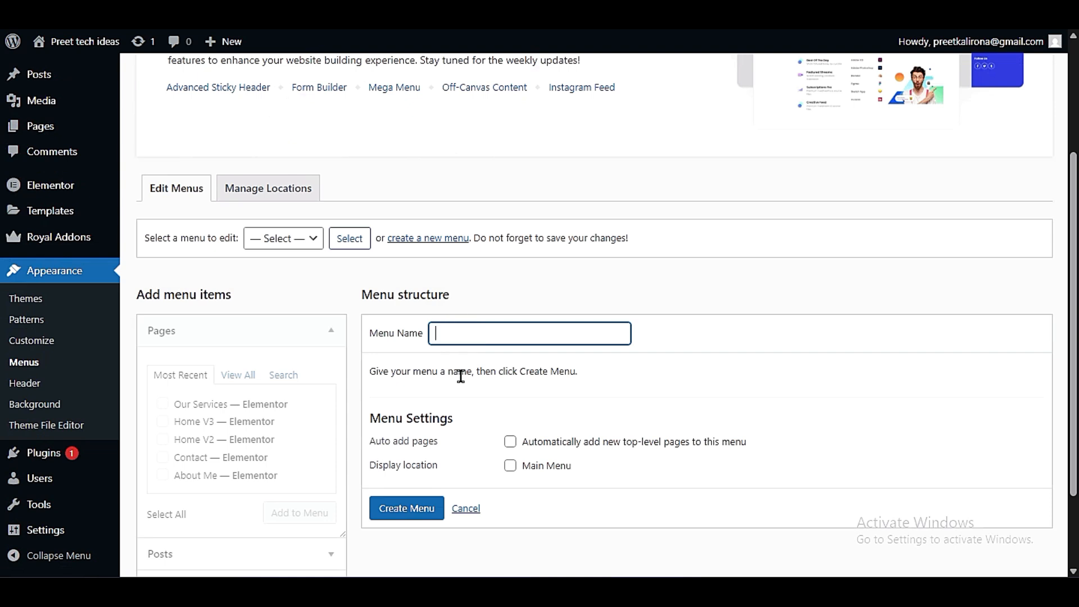
pyautogui.write('MY NEW ')
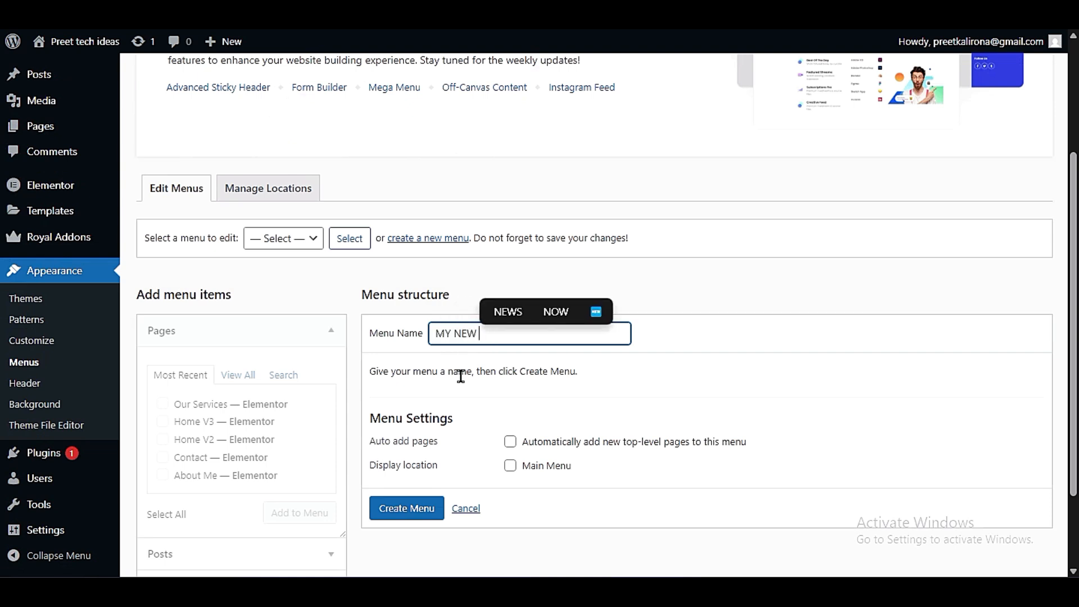
pyautogui.write('MENU')
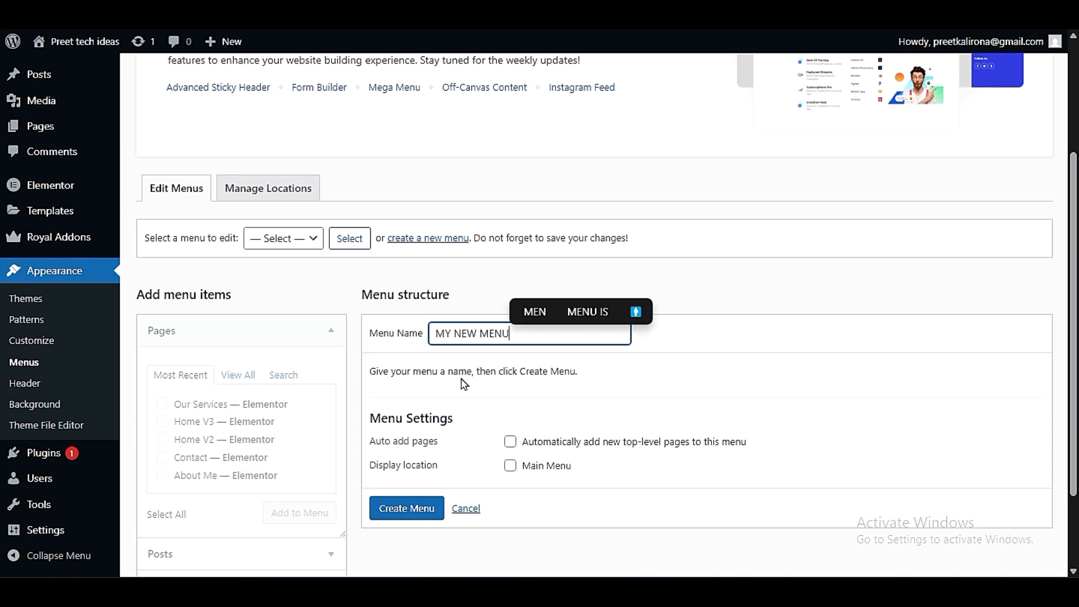
pyautogui.click(389, 508)
pyautogui.click(390, 508)
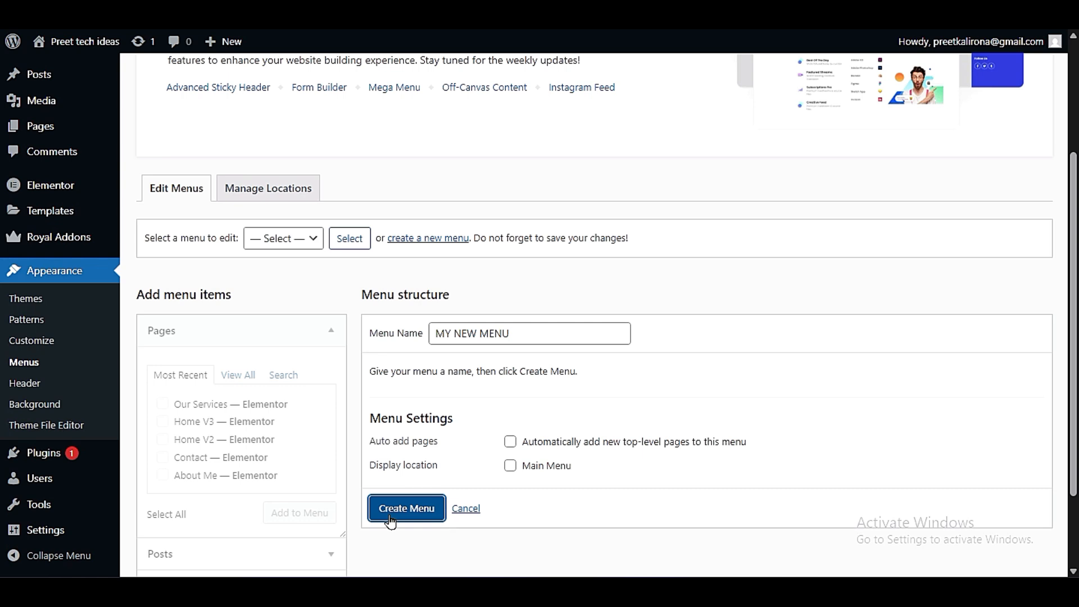
# - Add the Home, About Me and Contact pages to MY NEW MENU from the full list of pages
pyautogui.scroll(-3, 392, 519)
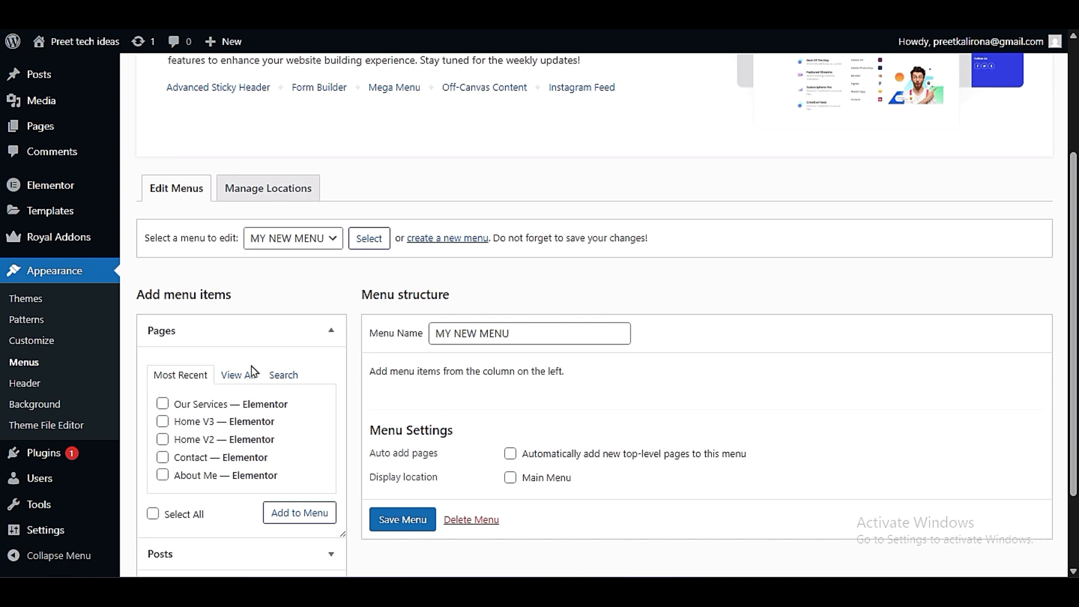
pyautogui.scroll(-2, 251, 371)
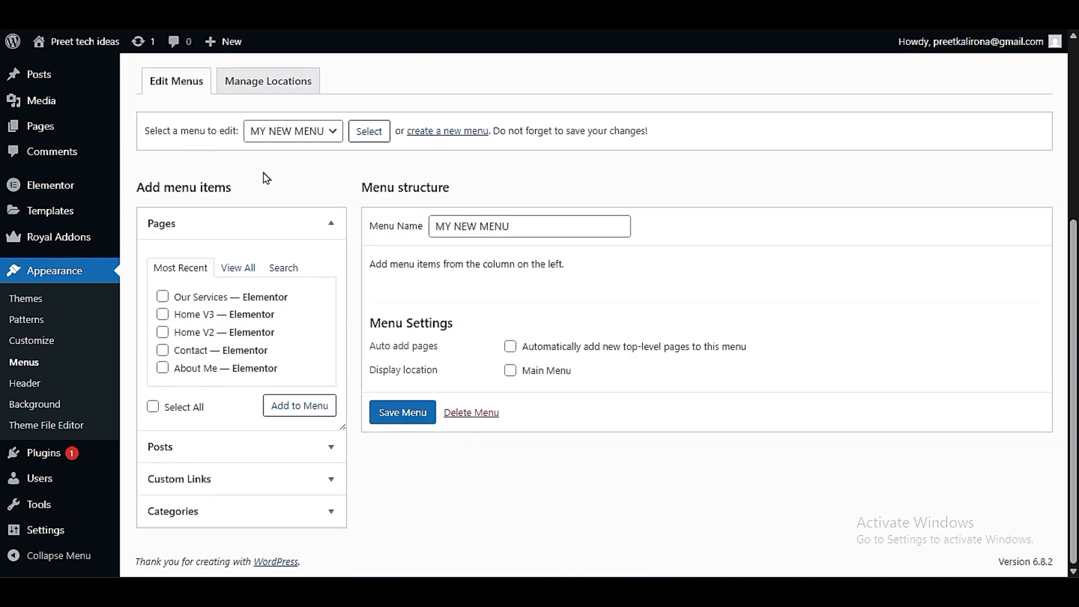
pyautogui.click(258, 235)
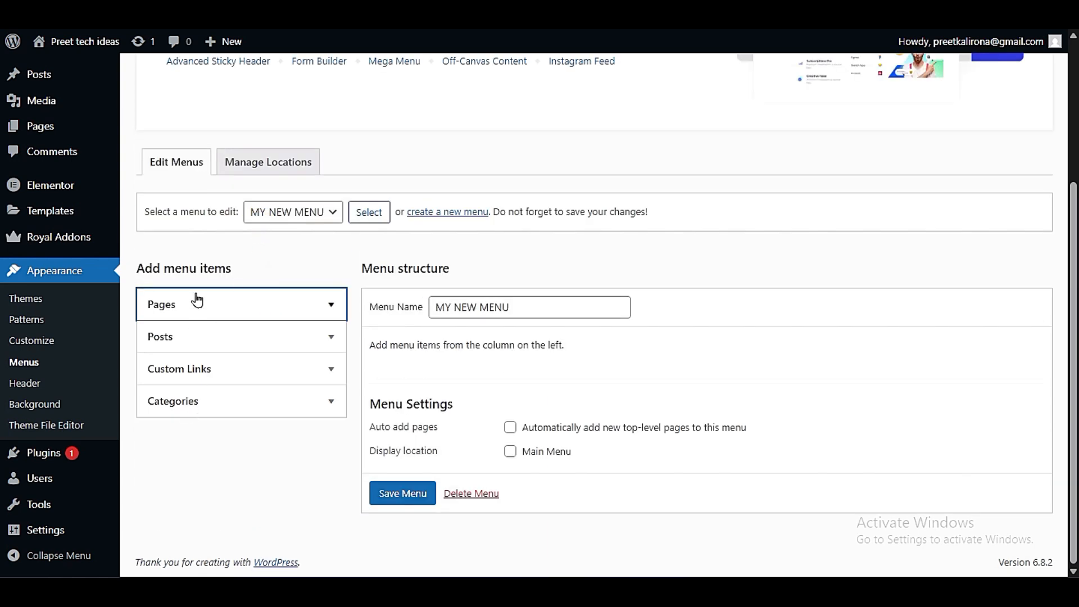
pyautogui.moveTo(136, 271); pyautogui.dragTo(249, 276)
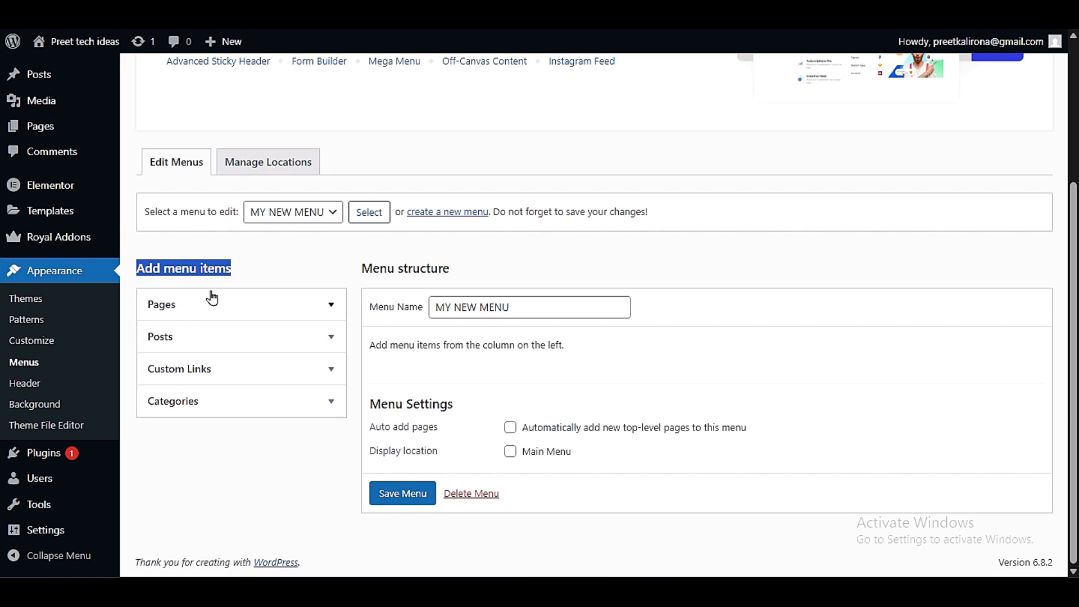
pyautogui.click(167, 306)
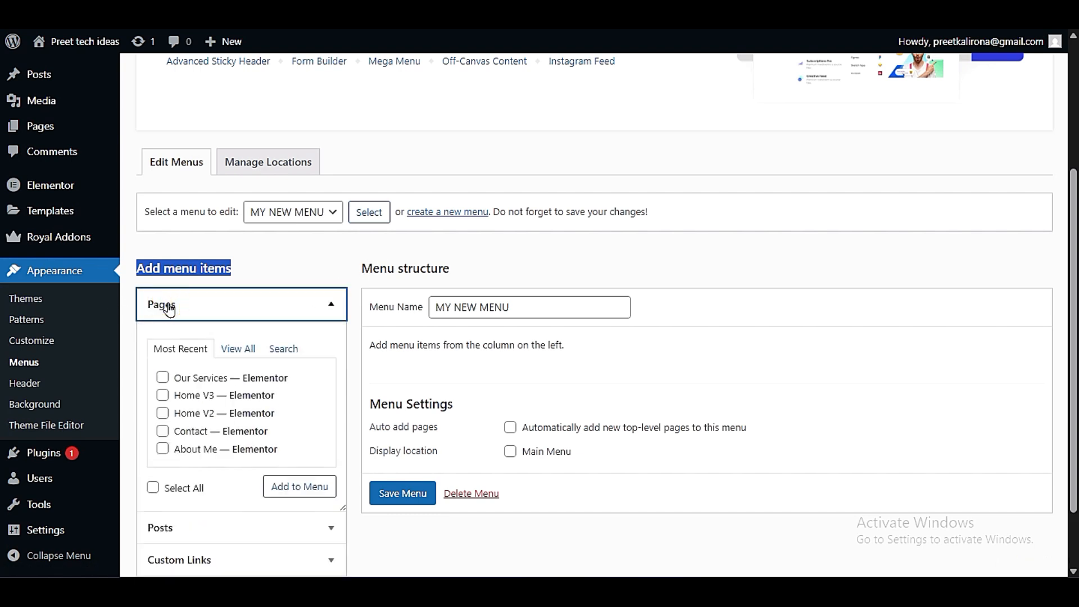
pyautogui.click(239, 351)
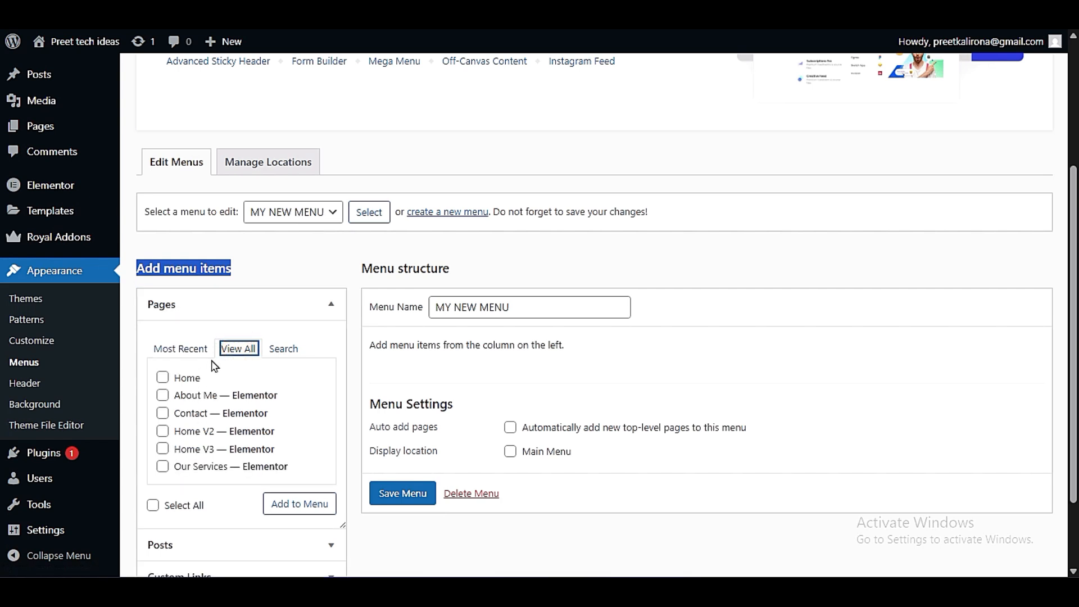
pyautogui.click(162, 377)
pyautogui.click(162, 396)
pyautogui.click(162, 413)
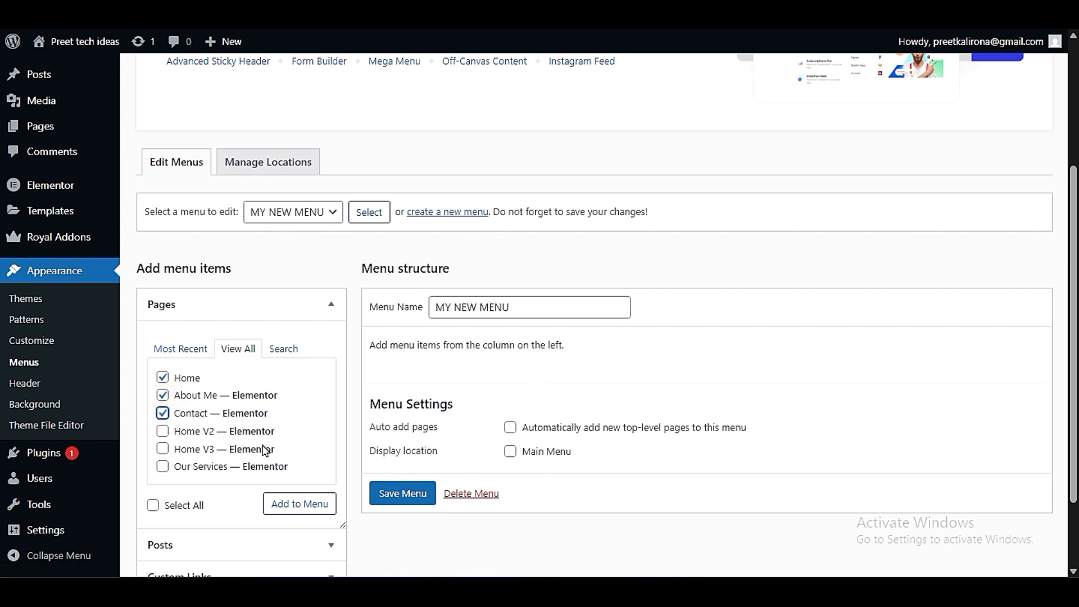
pyautogui.click(277, 505)
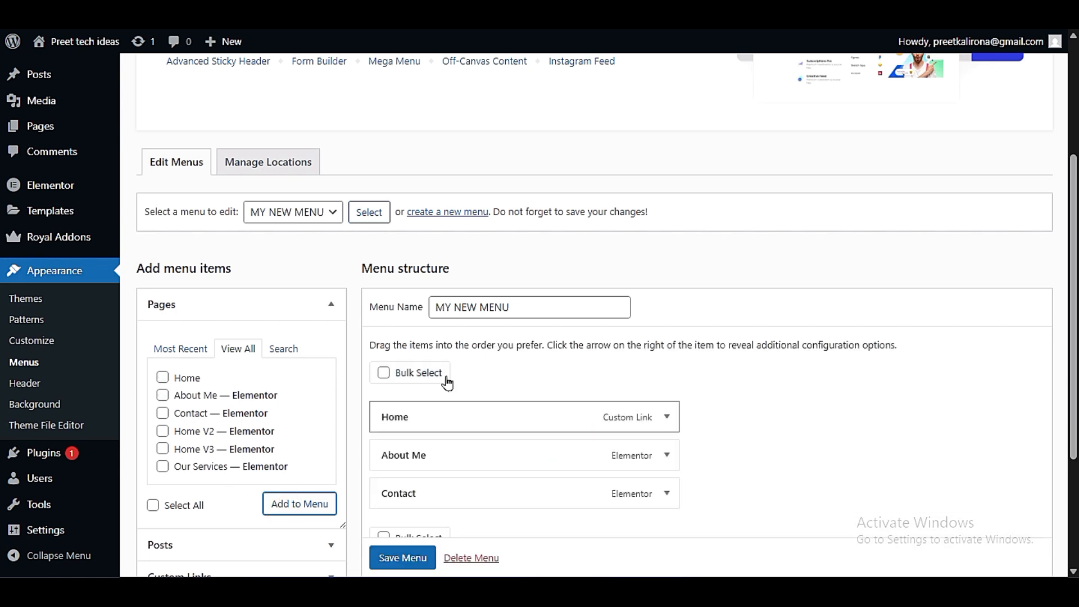
# - Mark the Travel Tips, Africa and America categories and save MY NEW MENU
pyautogui.scroll(-3, 695, 409)
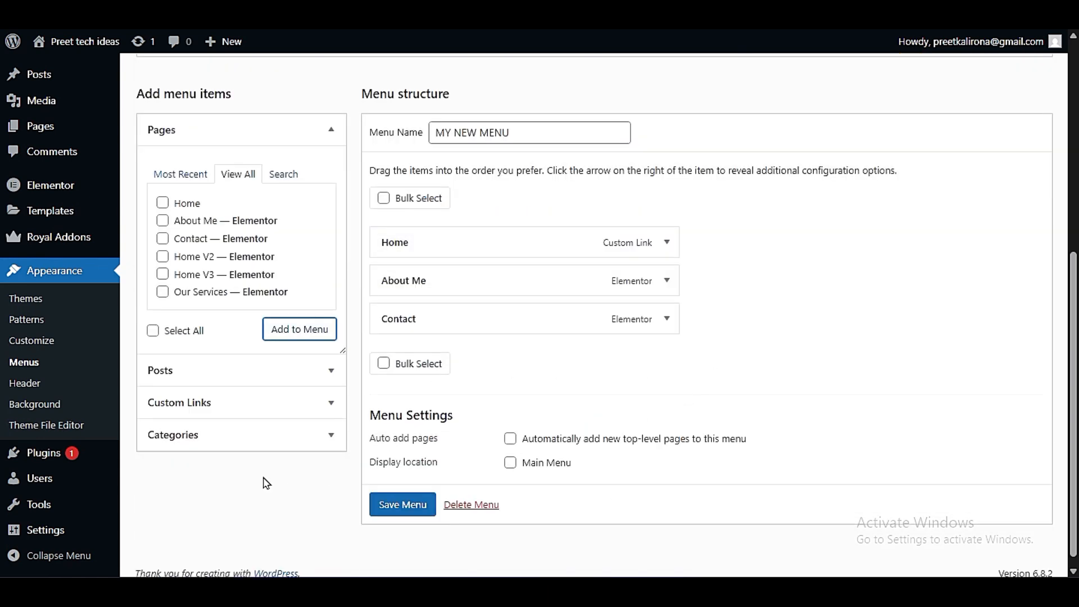
pyautogui.click(210, 438)
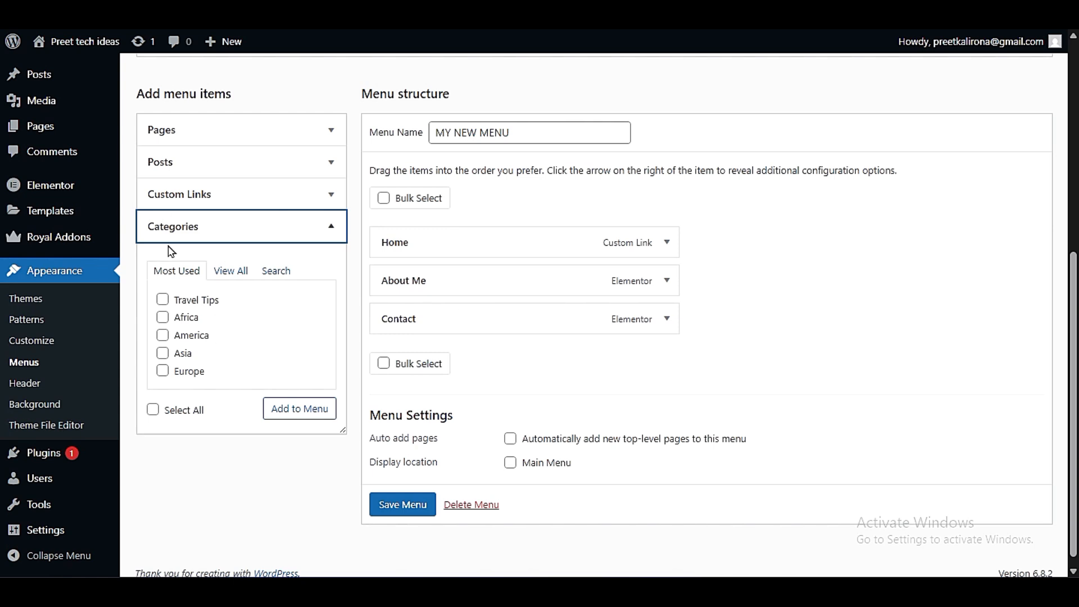
pyautogui.click(163, 300)
pyautogui.click(163, 317)
pyautogui.click(162, 336)
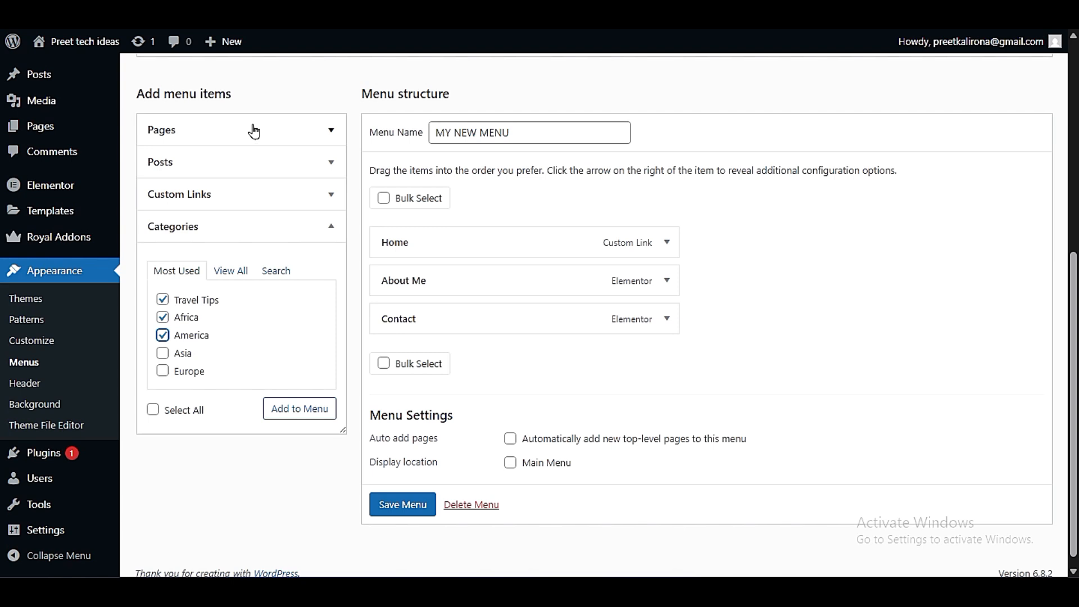
pyautogui.click(400, 514)
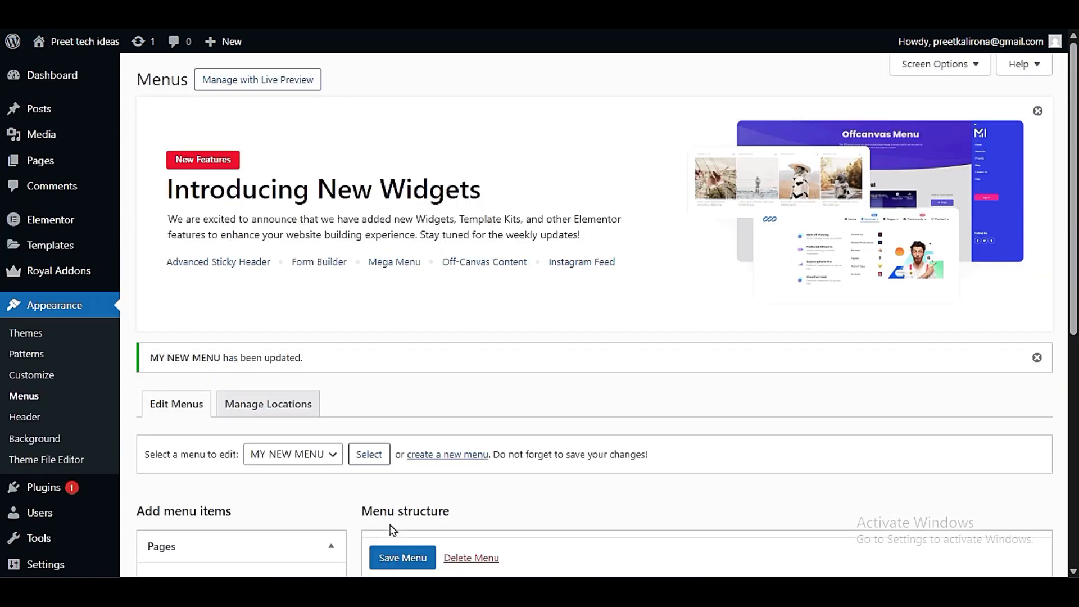
pyautogui.scroll(-6, 378, 402)
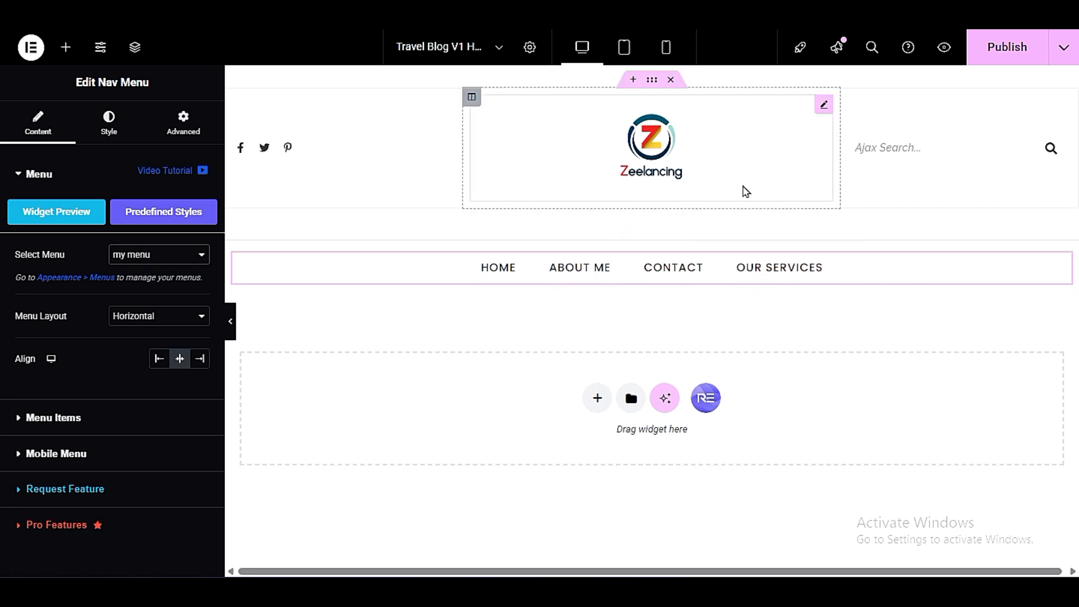
# - Reload the header template editor, assign MY NEW MENU to the navigation menu widget and publish the header
pyautogui.press('F5')
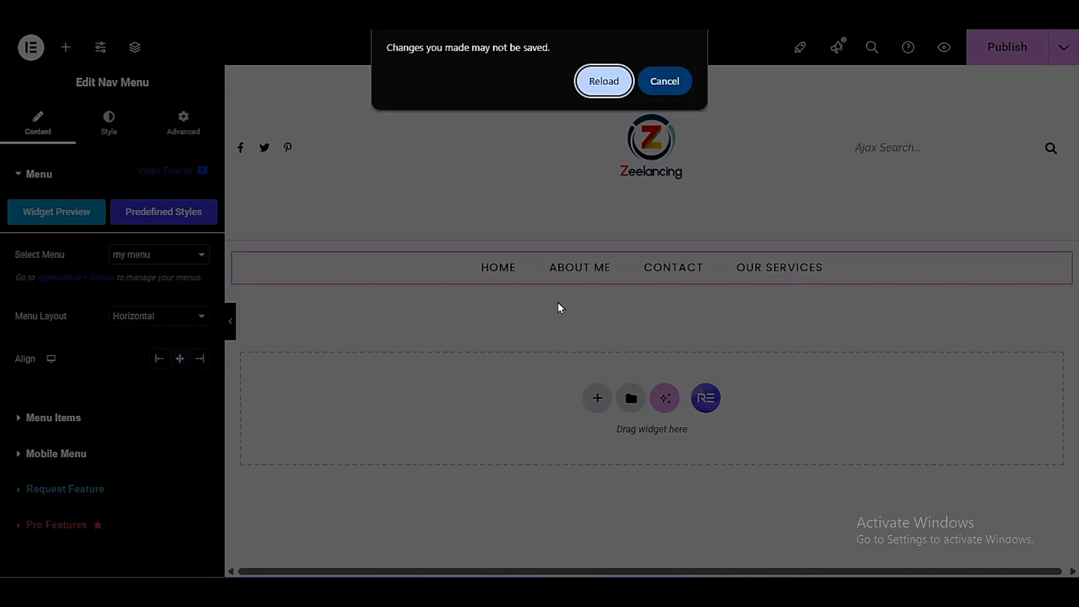
pyautogui.click(606, 87)
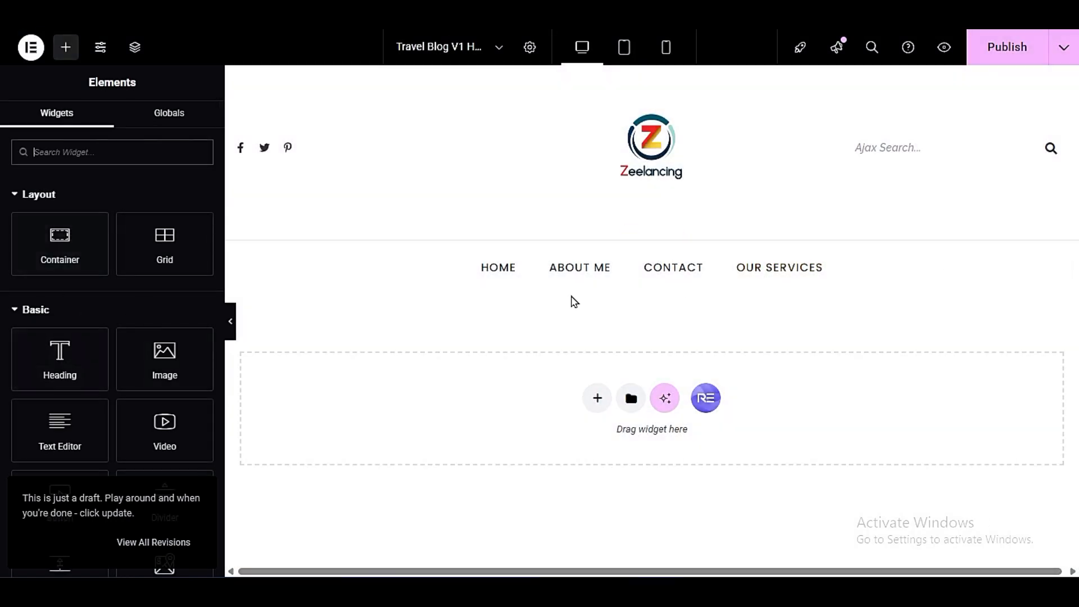
pyautogui.click(725, 284)
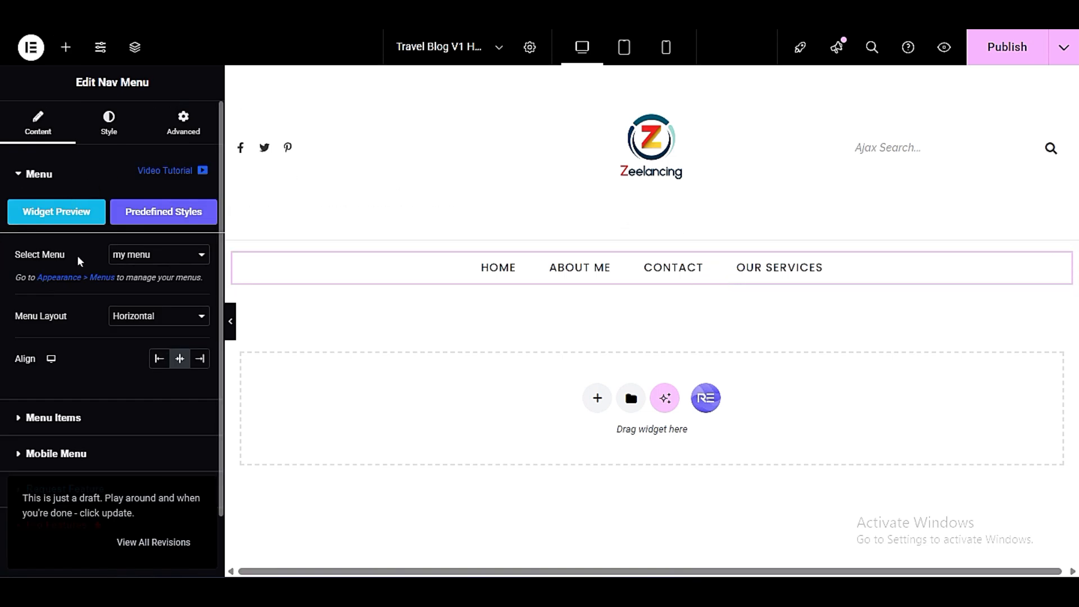
pyautogui.click(155, 257)
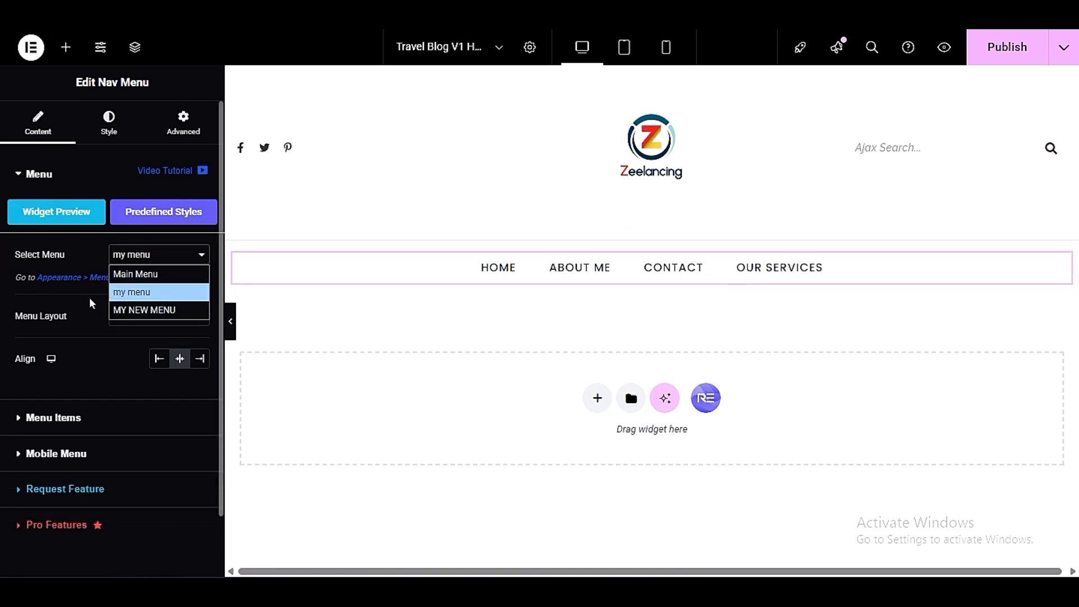
pyautogui.click(151, 311)
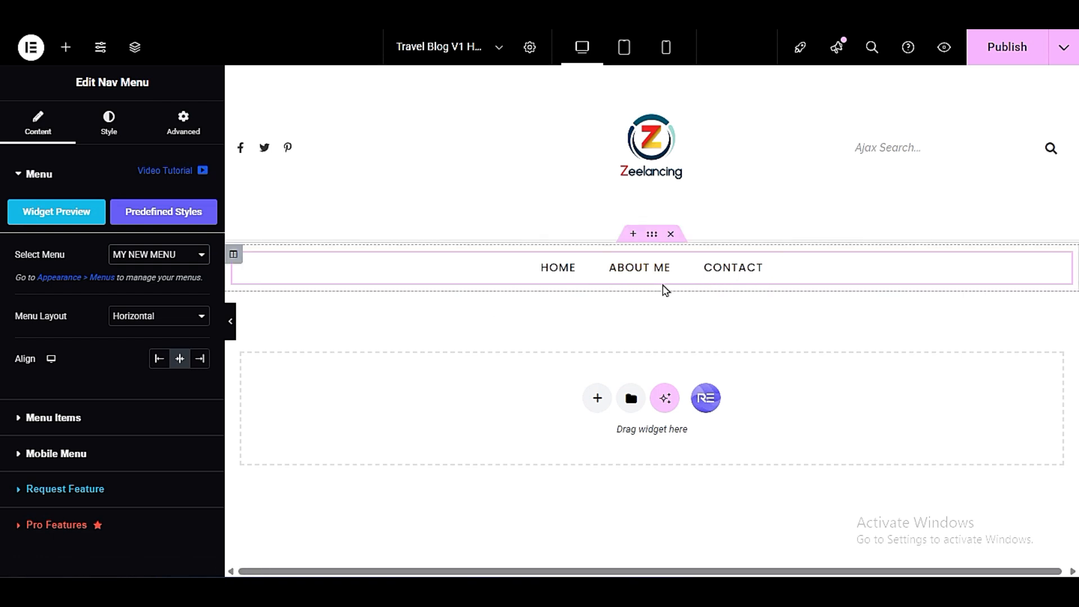
pyautogui.click(1004, 45)
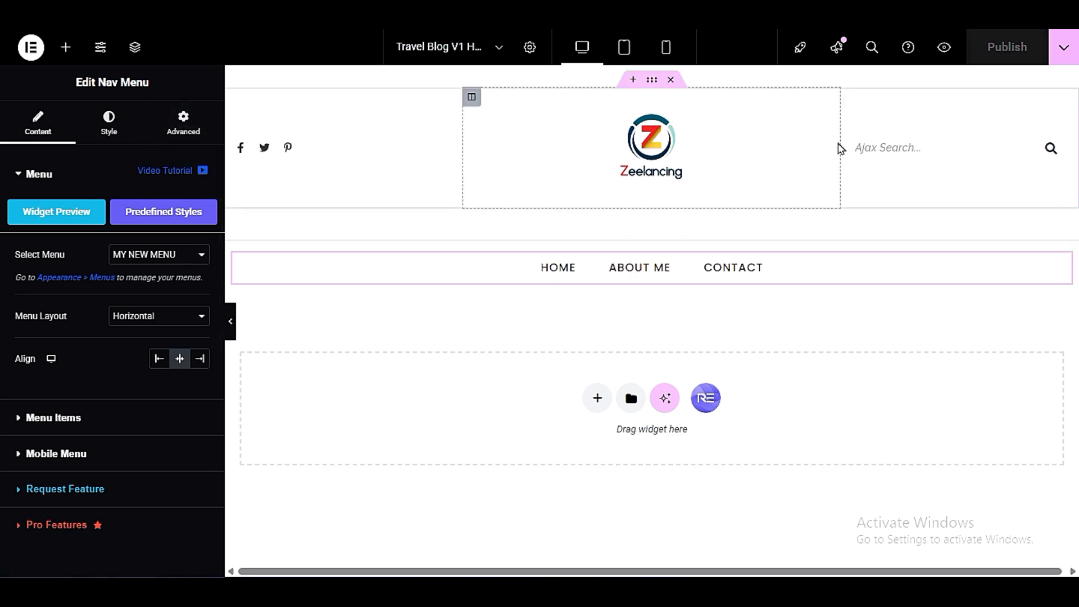
# - Resize the header's social icons, logo and search columns so the logo sits near the centre, and publish the header
pyautogui.moveTo(839, 142); pyautogui.dragTo(876, 163)
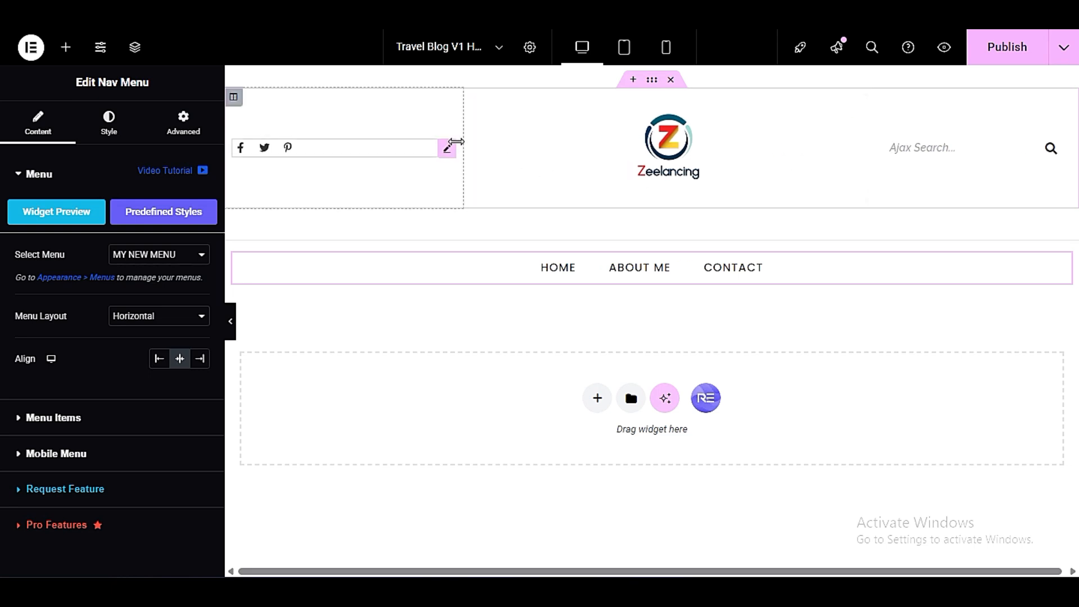
pyautogui.moveTo(463, 142)
pyautogui.mouseDown()
pyautogui.moveTo(559, 143)
pyautogui.moveTo(465, 142)
pyautogui.mouseUp()
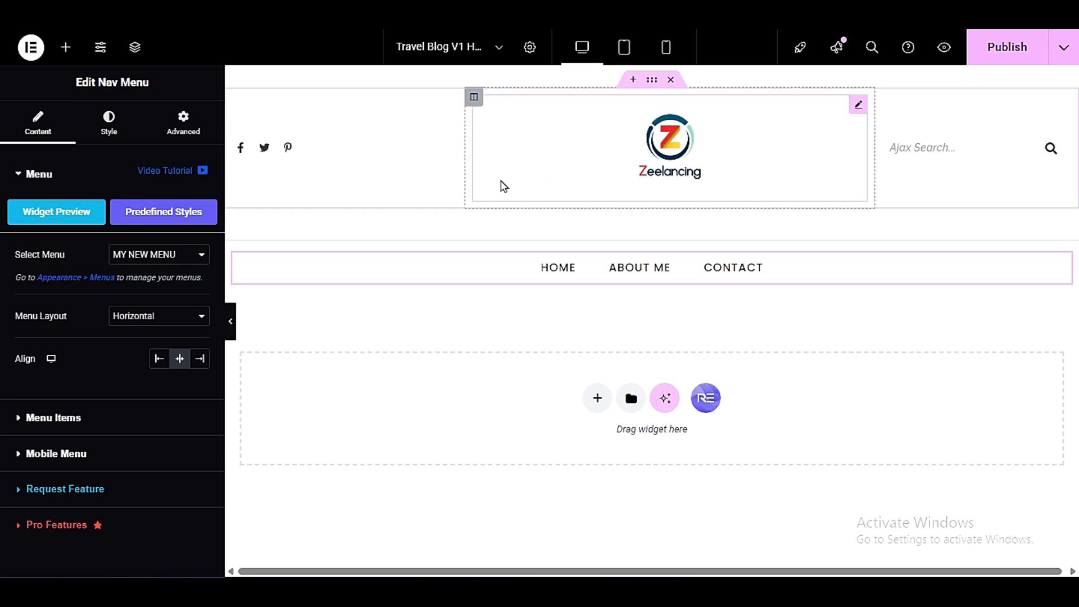
pyautogui.moveTo(464, 179)
pyautogui.mouseDown()
pyautogui.moveTo(498, 185)
pyautogui.moveTo(443, 176)
pyautogui.moveTo(489, 171)
pyautogui.moveTo(464, 169)
pyautogui.mouseUp()
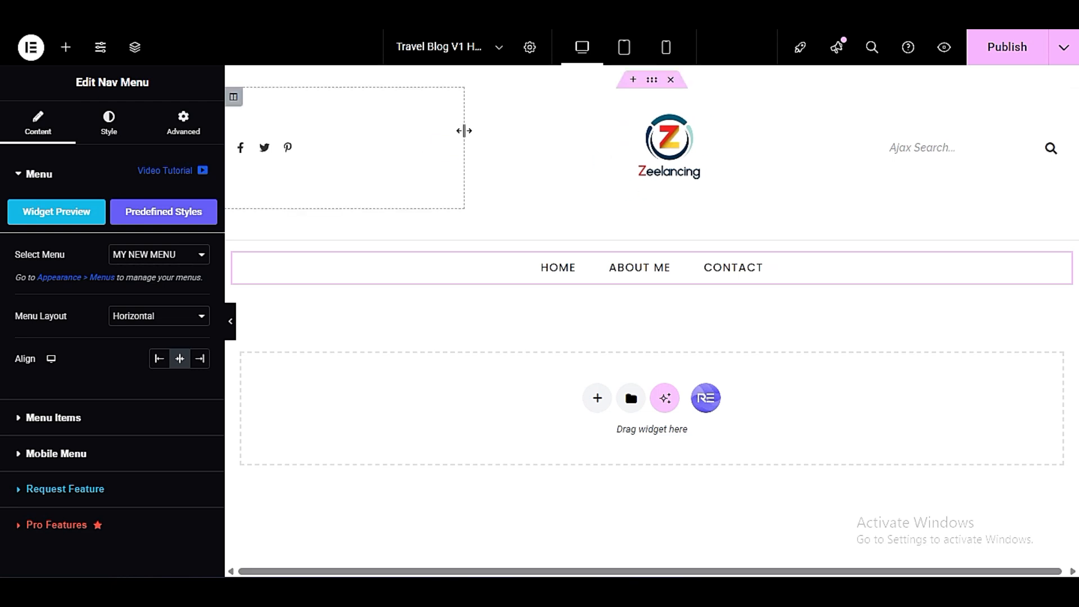
pyautogui.click(467, 161)
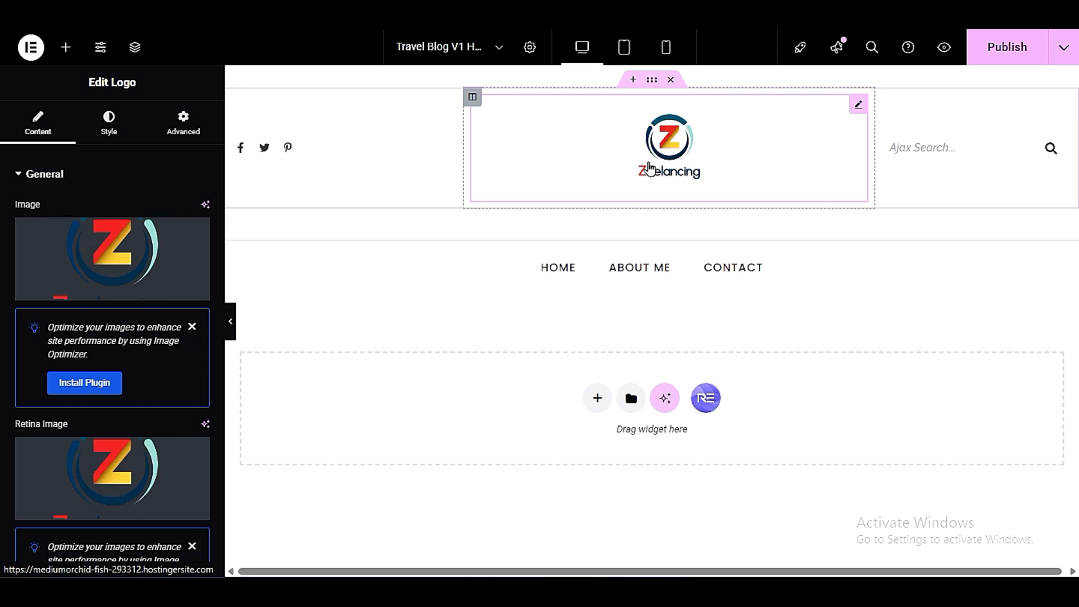
pyautogui.moveTo(864, 154); pyautogui.dragTo(783, 158)
pyautogui.click(949, 140)
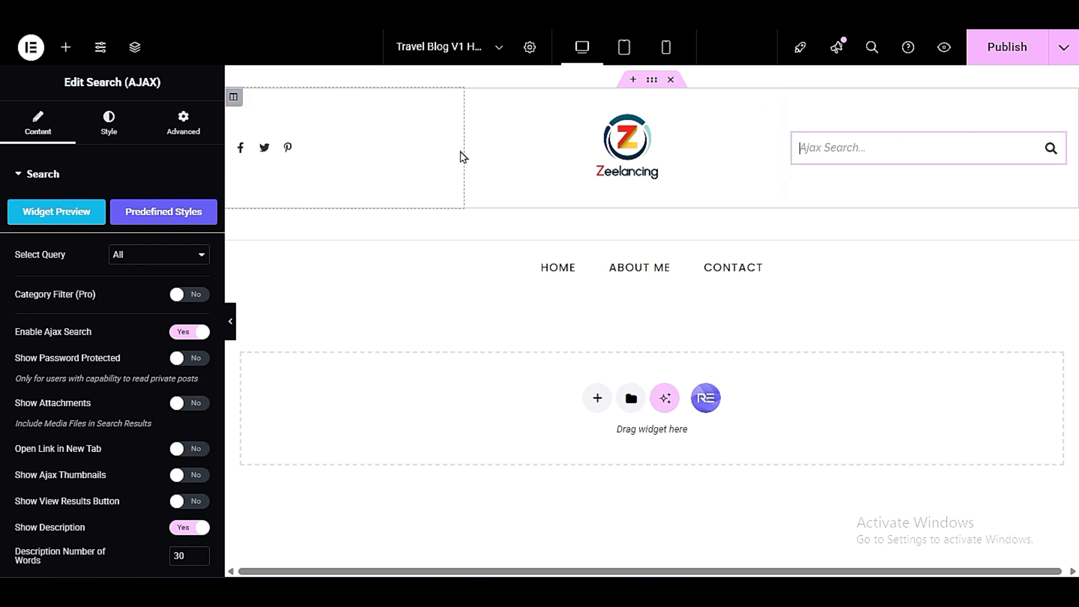
pyautogui.moveTo(462, 150); pyautogui.dragTo(497, 154)
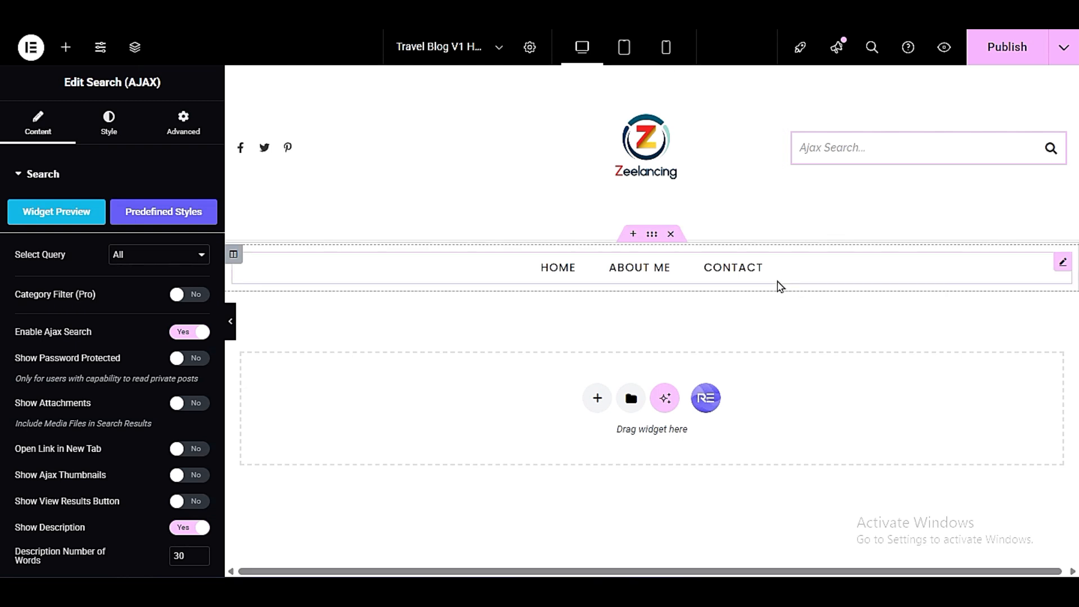
pyautogui.click(1006, 46)
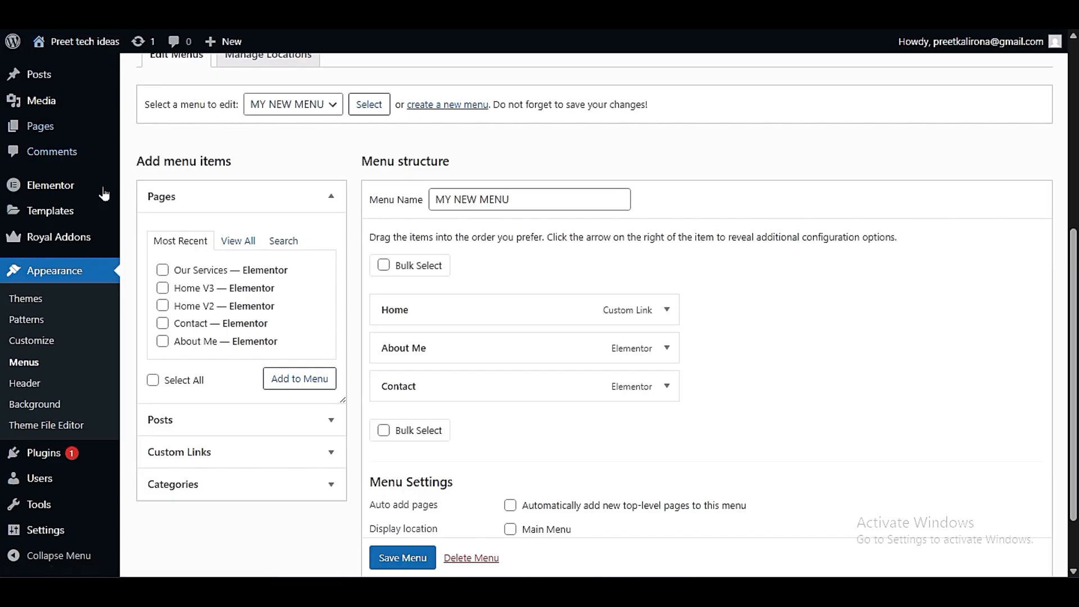
# - Switch to the WordPress dashboard and open the Travel Blog V1 footer template for editing from the Royal Addons Theme Builder
pyautogui.moveTo(90, 241)
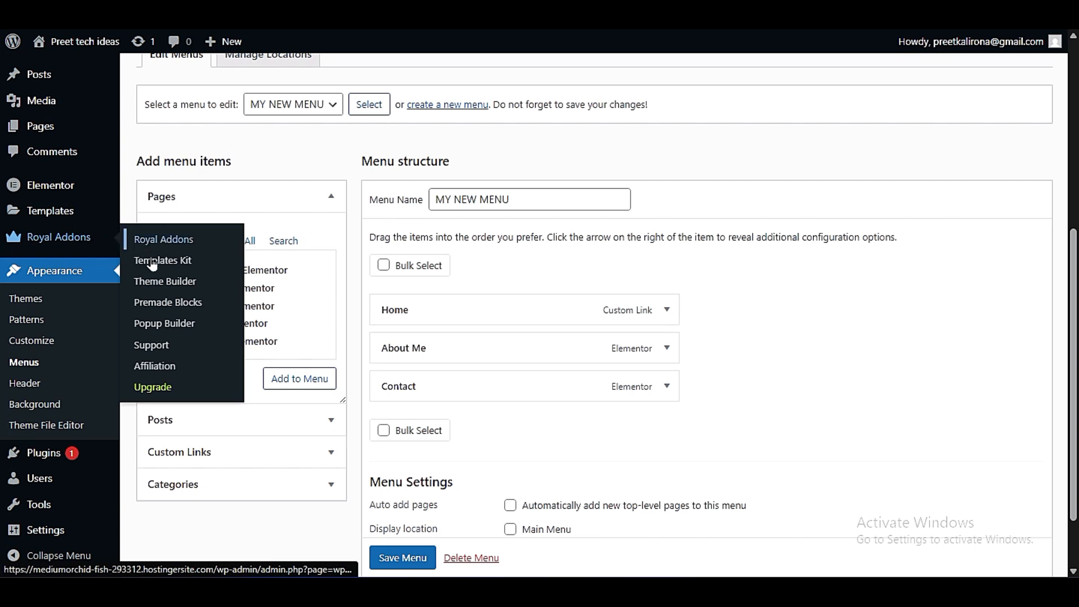
pyautogui.click(185, 284)
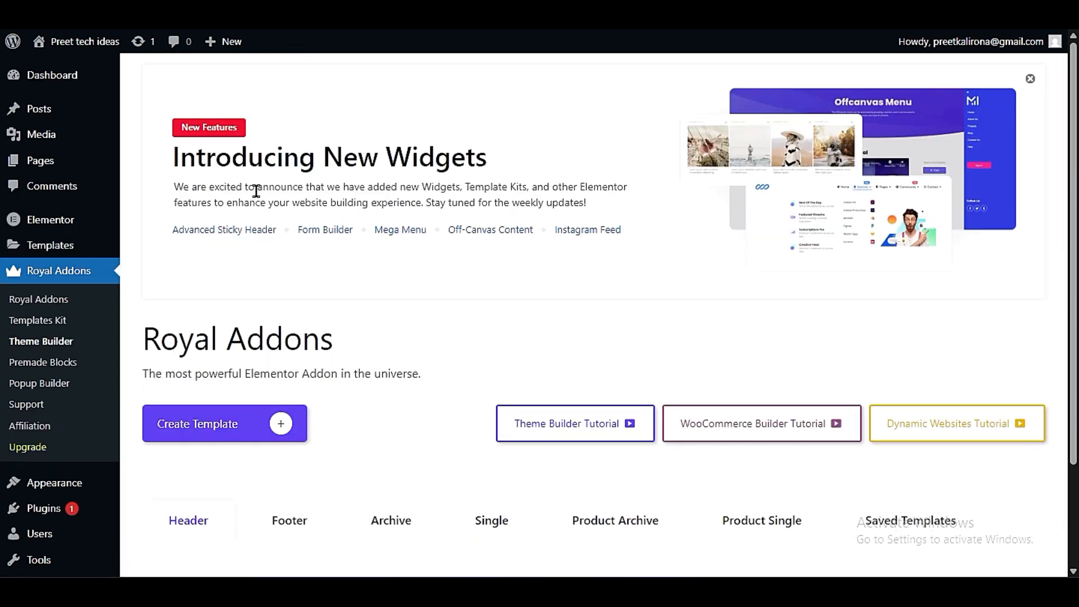
pyautogui.scroll(-2, 259, 203)
pyautogui.click(290, 395)
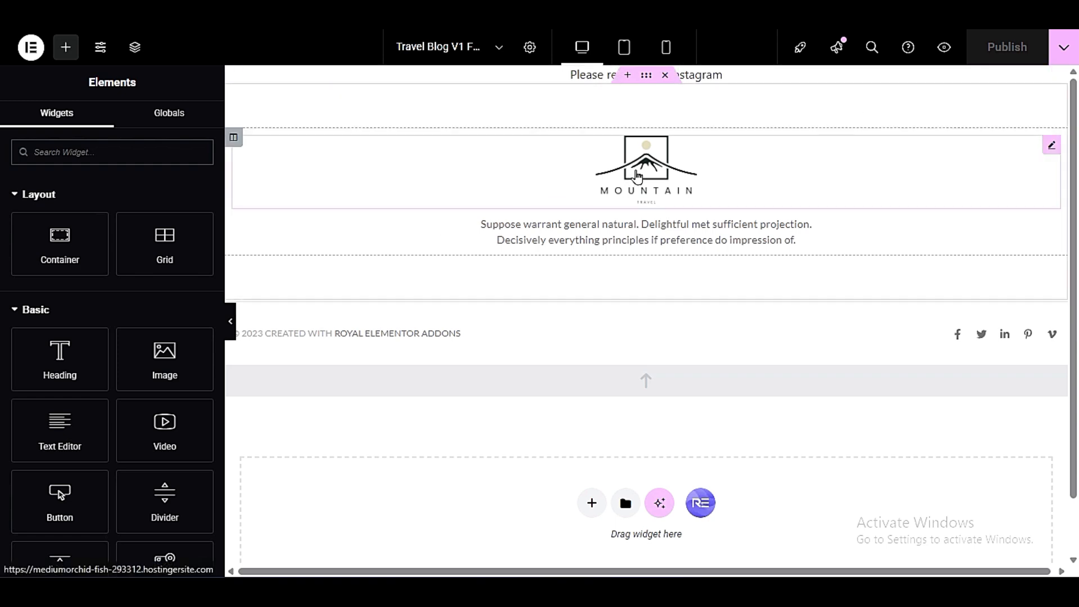
# - Examine the footer's editable parts: the logo image, description text, copyright text and the Facebook icon's link
pyautogui.click(636, 176)
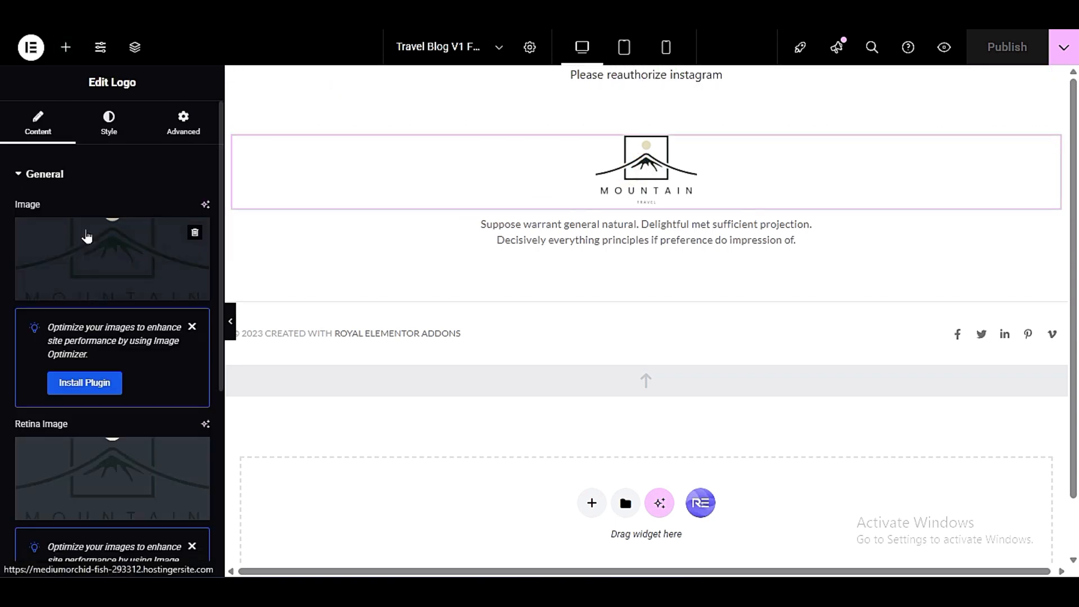
pyautogui.moveTo(53, 289)
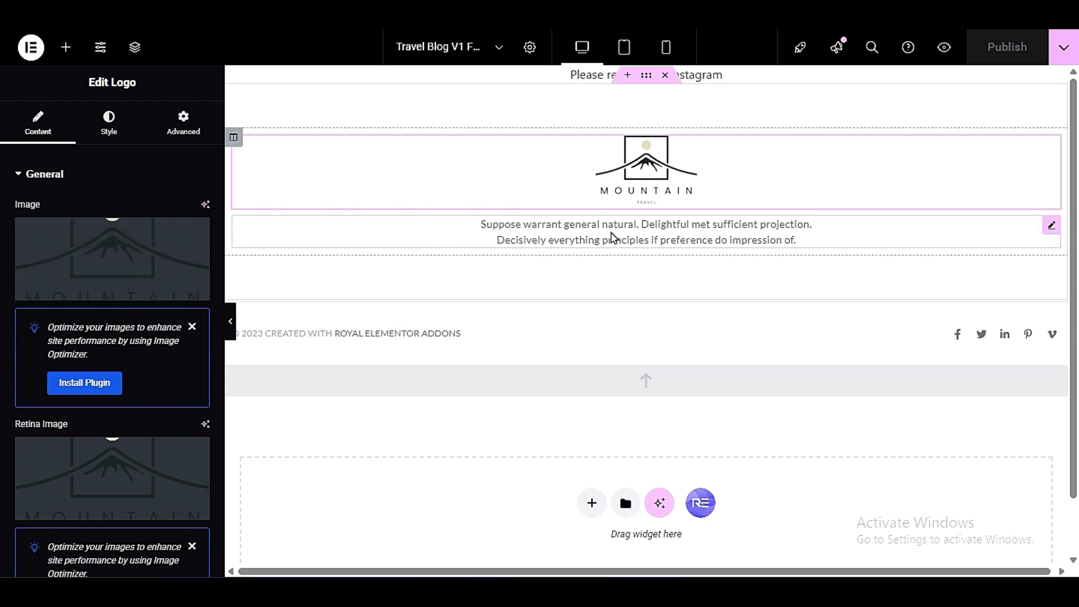
pyautogui.click(680, 225)
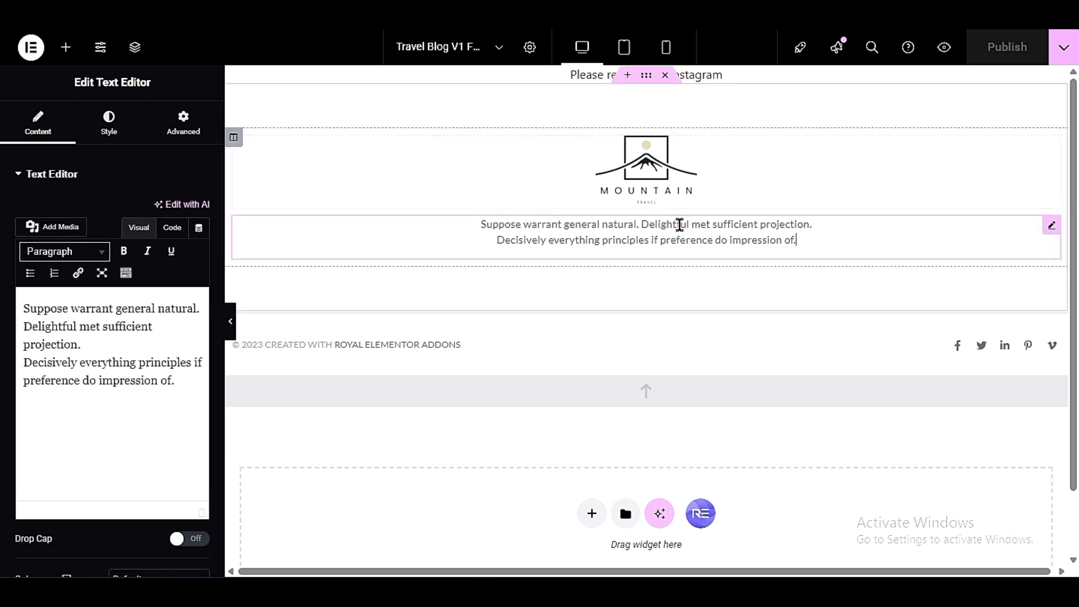
pyautogui.moveTo(178, 381); pyautogui.dragTo(2, 298)
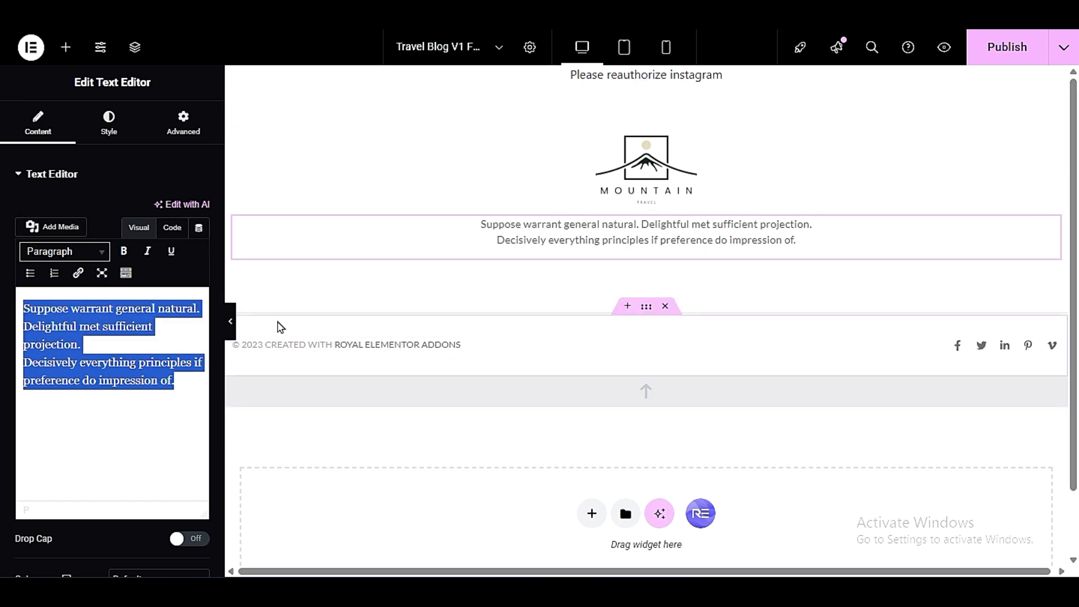
pyautogui.click(325, 358)
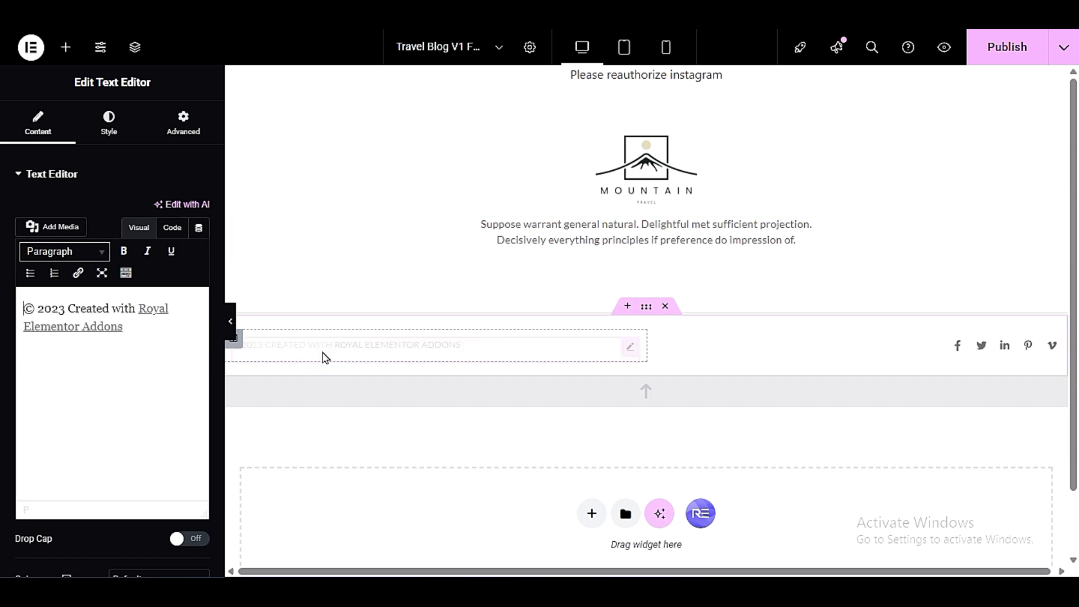
pyautogui.moveTo(174, 340); pyautogui.dragTo(10, 279)
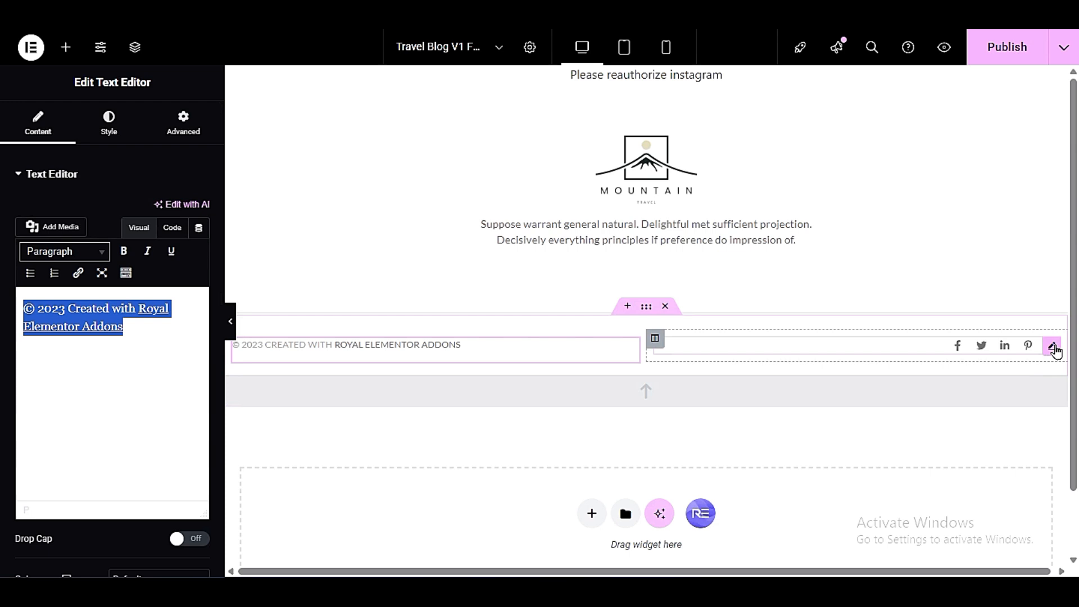
pyautogui.click(1050, 348)
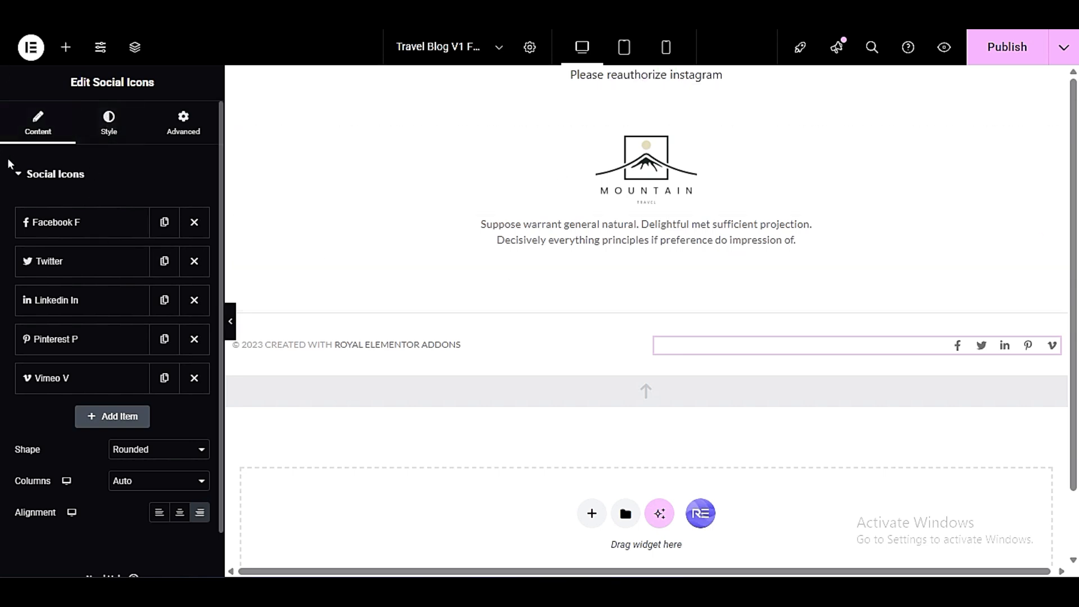
pyautogui.click(61, 230)
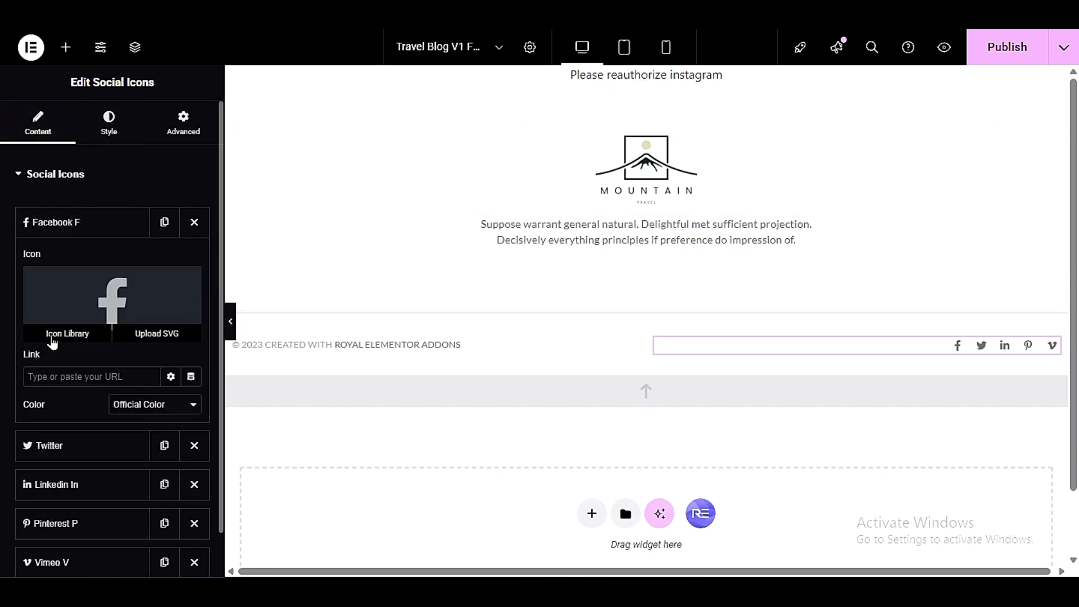
pyautogui.click(51, 371)
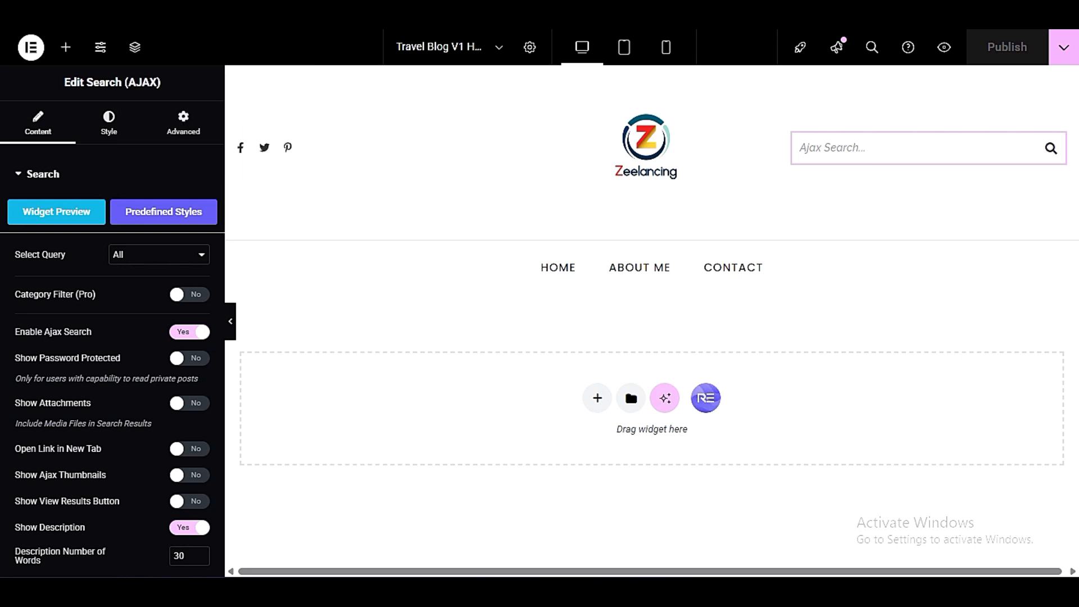
# - Return to the WordPress dashboard and open the post categories page
pyautogui.click(107, 9)
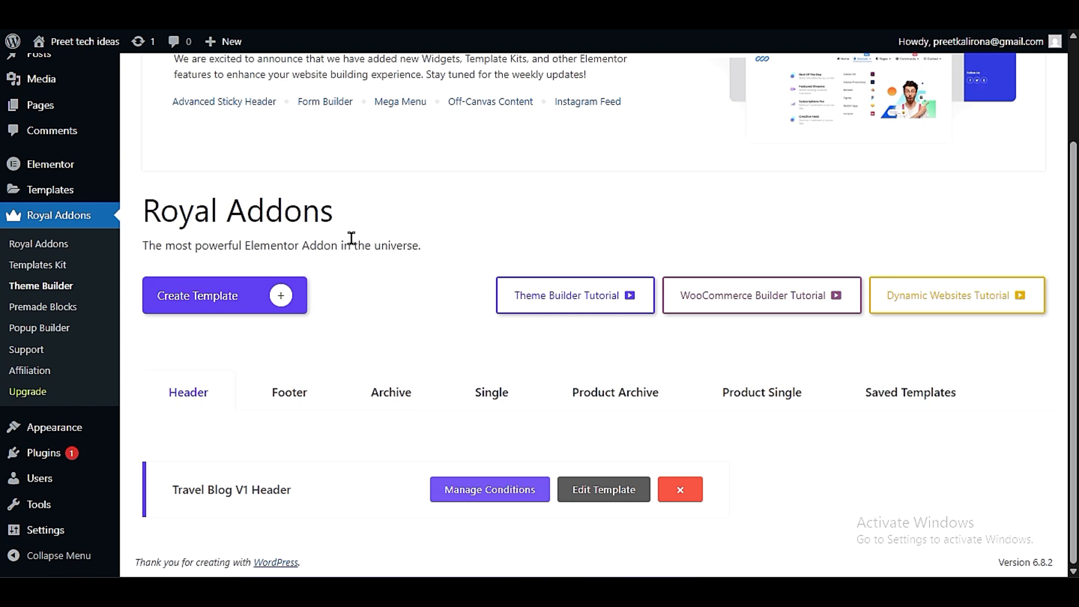
pyautogui.scroll(2, 346, 368)
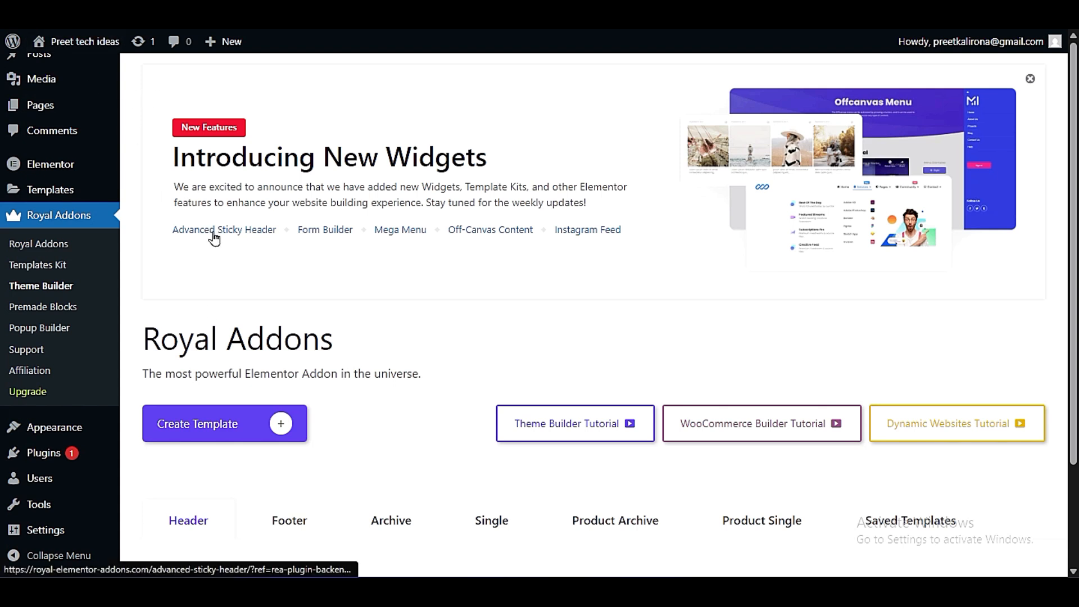
pyautogui.scroll(2, 152, 309)
pyautogui.moveTo(52, 112)
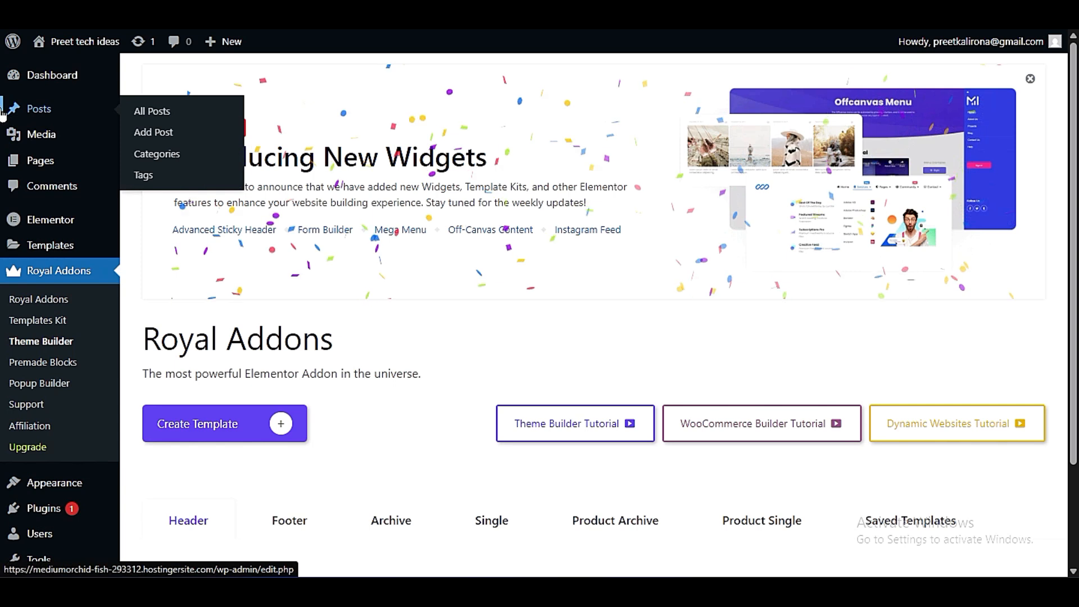
pyautogui.moveTo(8, 83)
pyautogui.moveTo(6, 115)
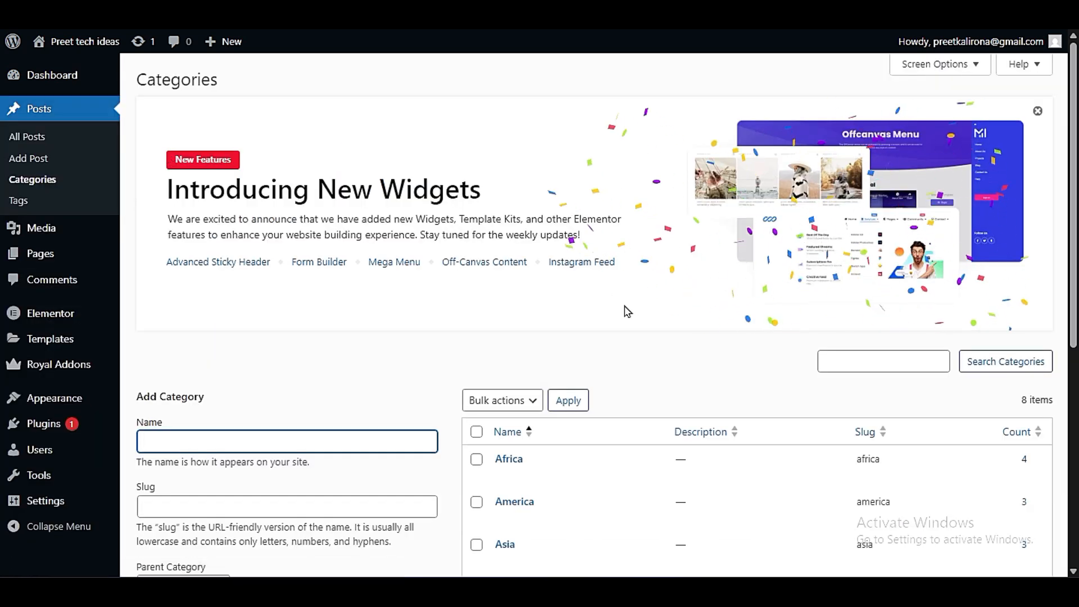
# - Select all deletable post categories and delete them in bulk
pyautogui.scroll(-3, 582, 326)
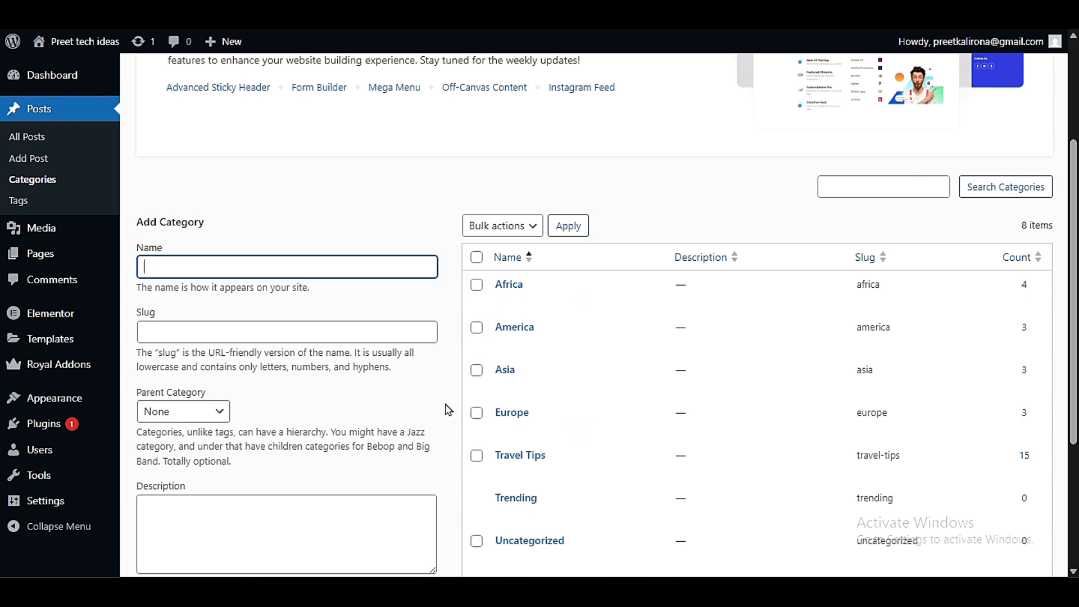
pyautogui.scroll(-3, 448, 409)
pyautogui.scroll(3, 448, 409)
pyautogui.click(477, 256)
pyautogui.click(482, 233)
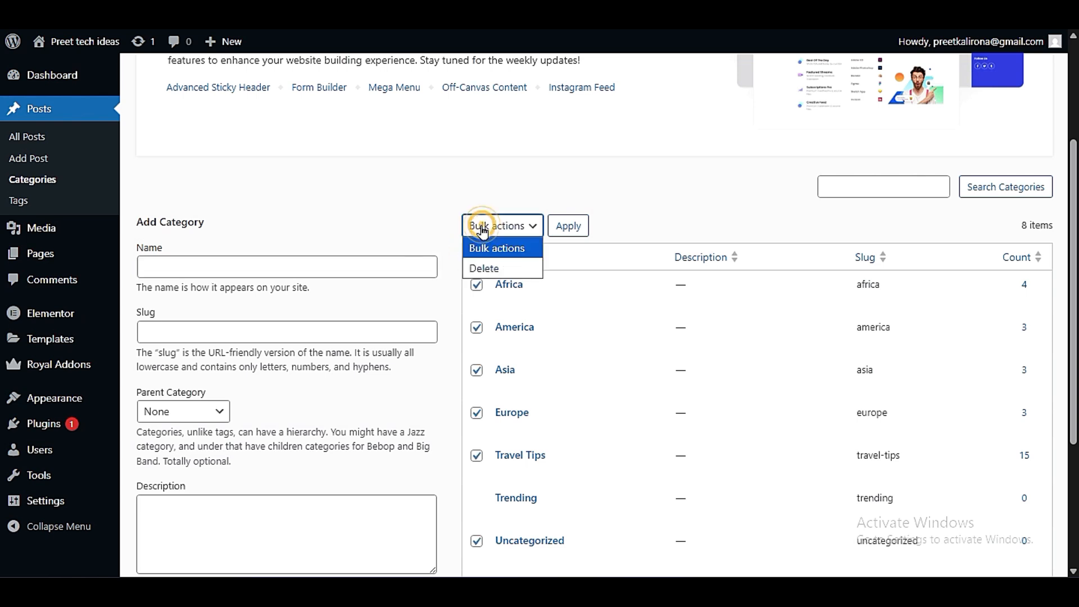
pyautogui.click(482, 264)
pyautogui.click(568, 227)
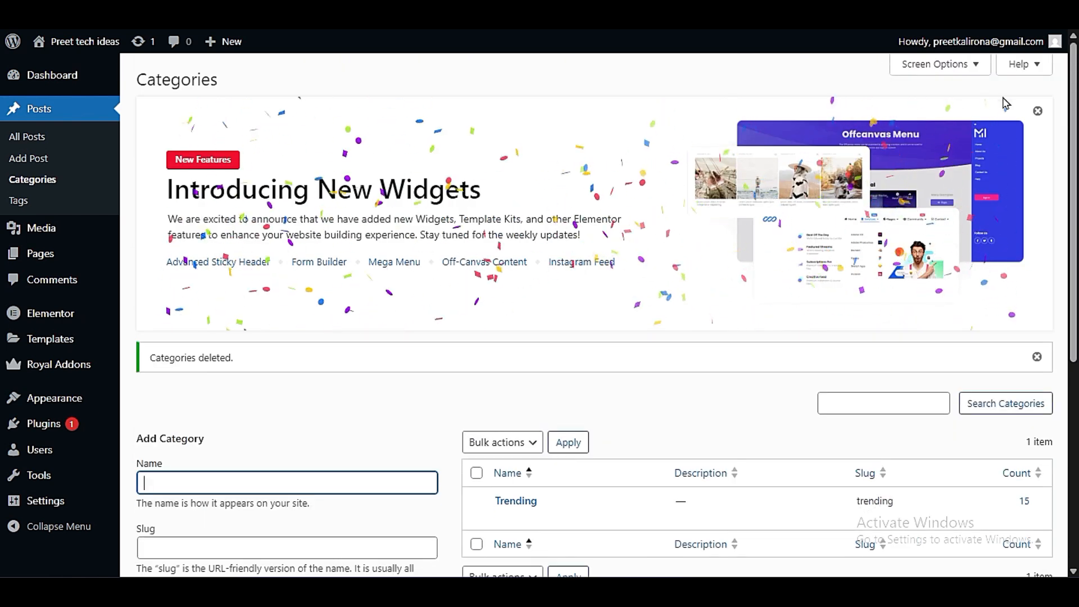
# - Dismiss the new widgets banner and the deletion notice, and enter "Wordpress tips" as the name of a new post category
pyautogui.click(1038, 111)
pyautogui.click(1037, 107)
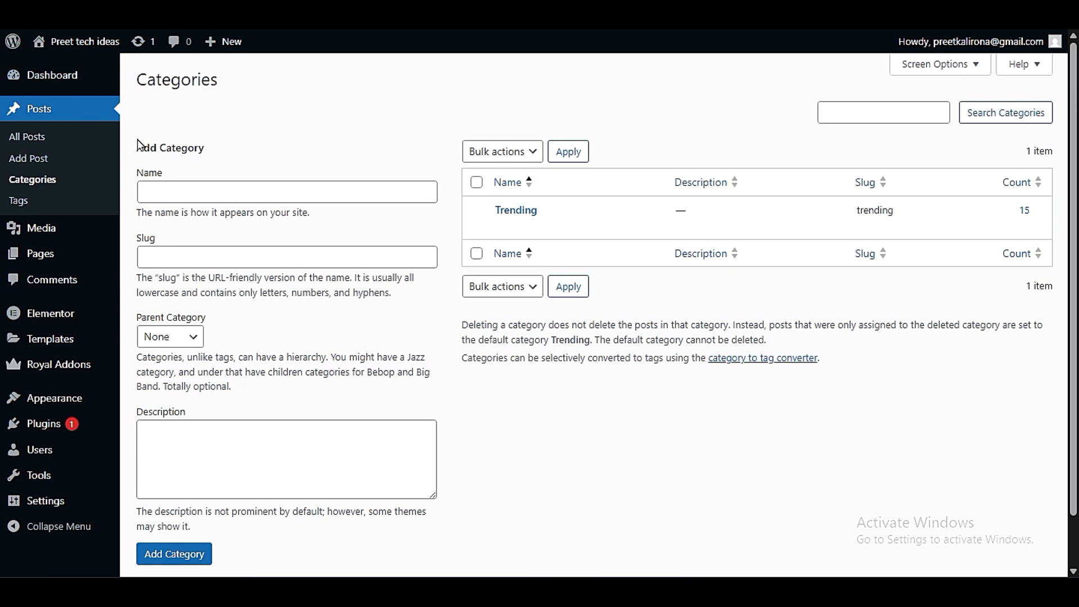
pyautogui.click(257, 186)
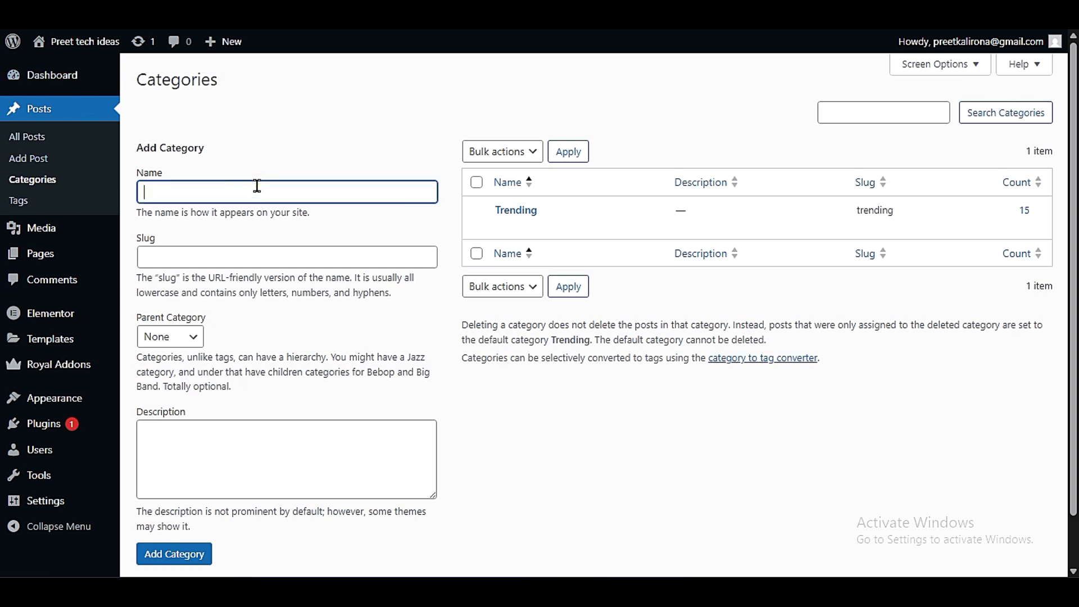
pyautogui.write('wORDPR')
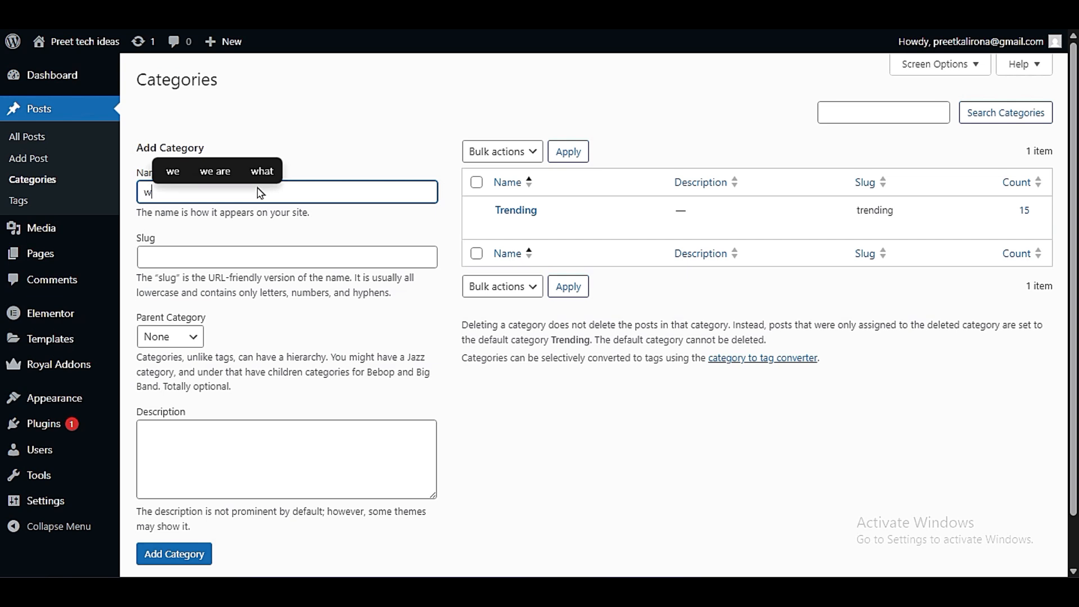
pyautogui.press('BackSpace')
pyautogui.press('BackSpace')
pyautogui.press('BackSpace')
pyautogui.press('BackSpace')
pyautogui.write('Wordpress tips')
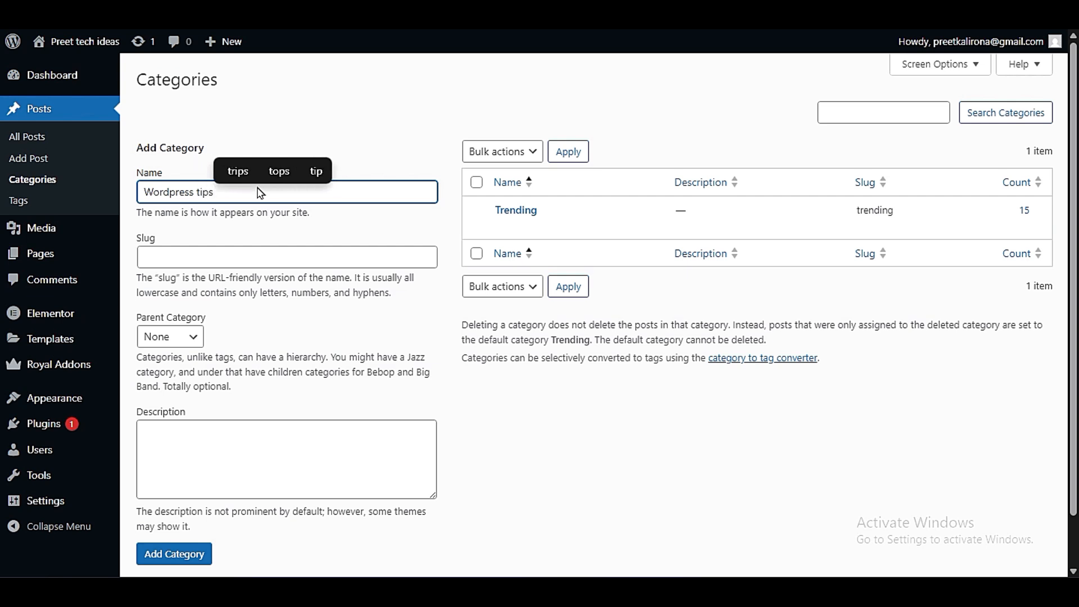
# - Copy the category name into the slug as "Wordpress tips", leave the description empty and add the category
pyautogui.tripleClick(189, 182)
pyautogui.hotkey('ctrl', 'c')
pyautogui.click(217, 257)
pyautogui.hotkey('ctrl', 'v')
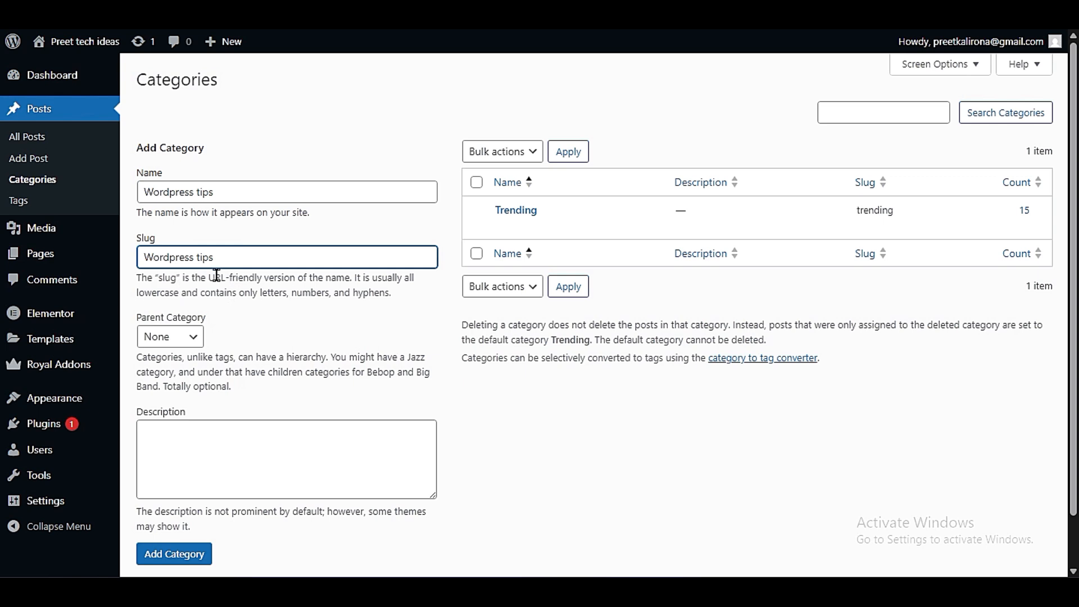
pyautogui.scroll(-1, 295, 353)
pyautogui.click(282, 393)
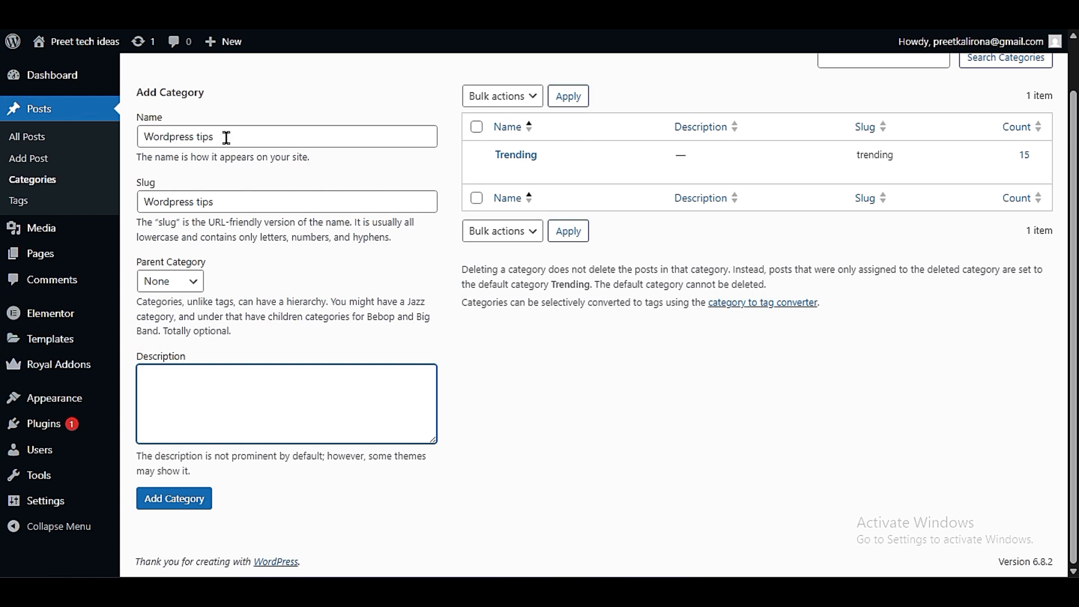
pyautogui.moveTo(224, 137); pyautogui.dragTo(143, 138)
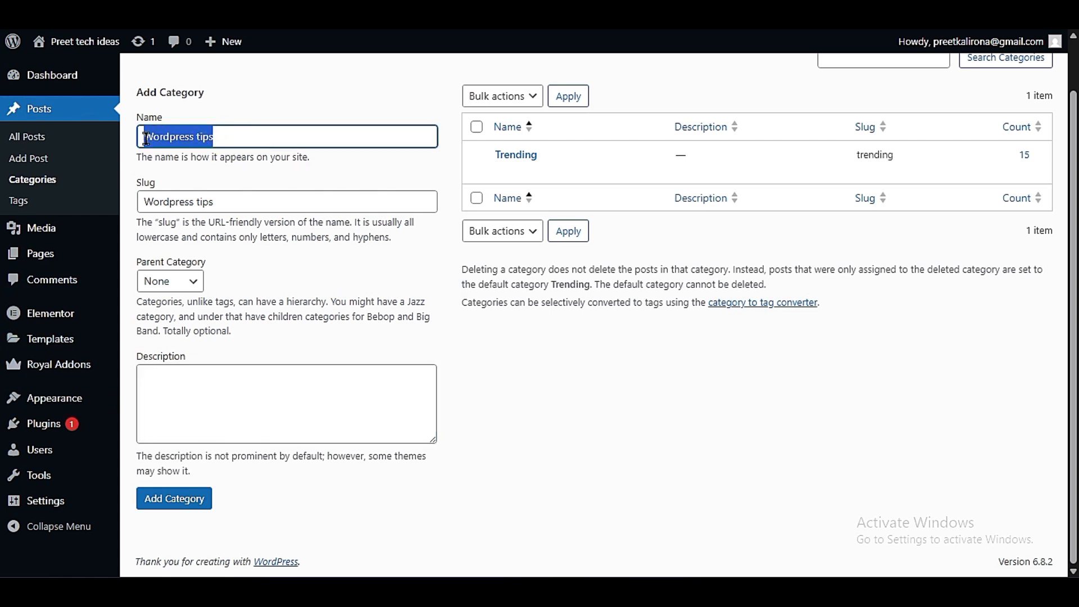
pyautogui.click(345, 371)
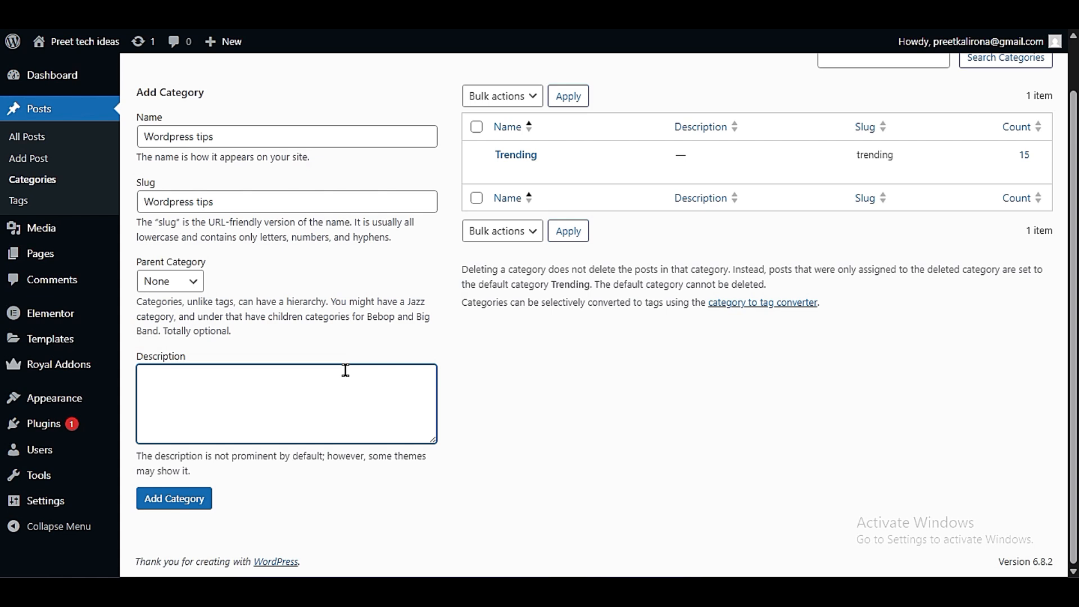
pyautogui.click(188, 500)
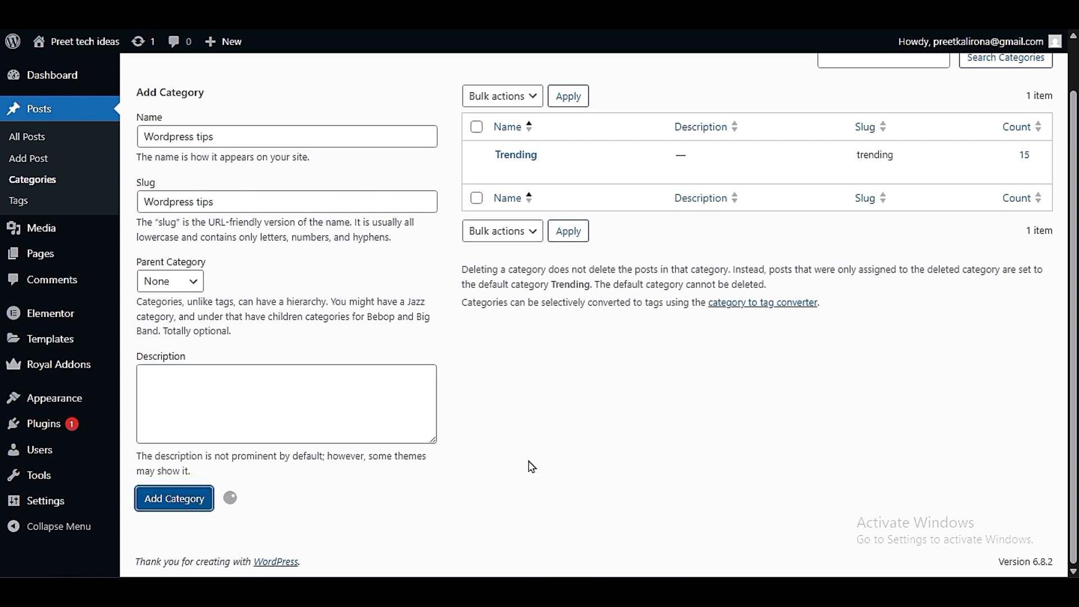
# - Check the post counts of the Wordpress tips and Trending categories
pyautogui.moveTo(504, 171)
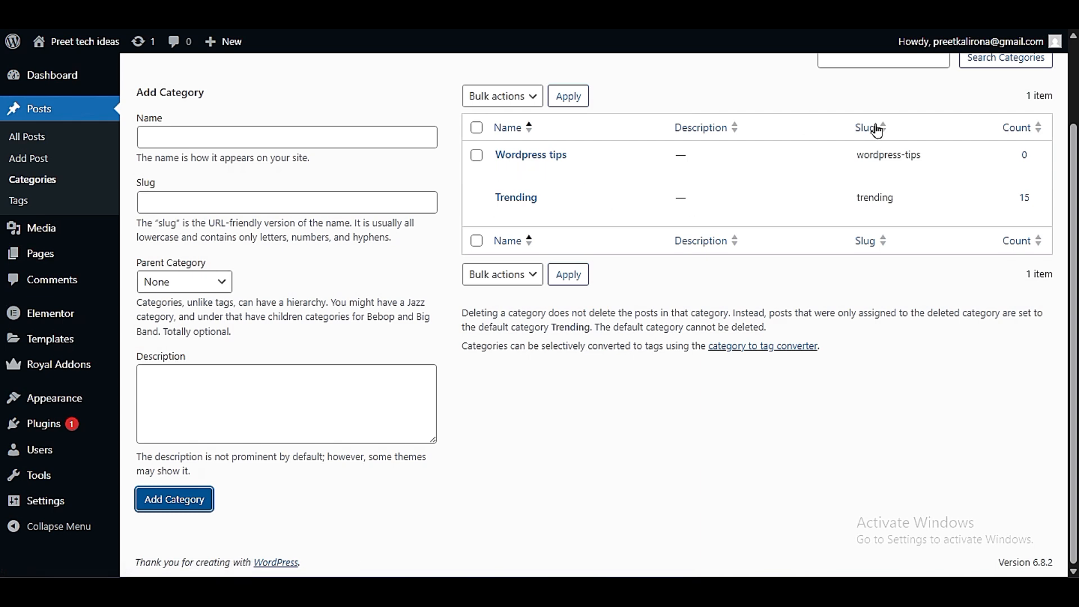
pyautogui.doubleClick(1027, 152)
pyautogui.click(1036, 167)
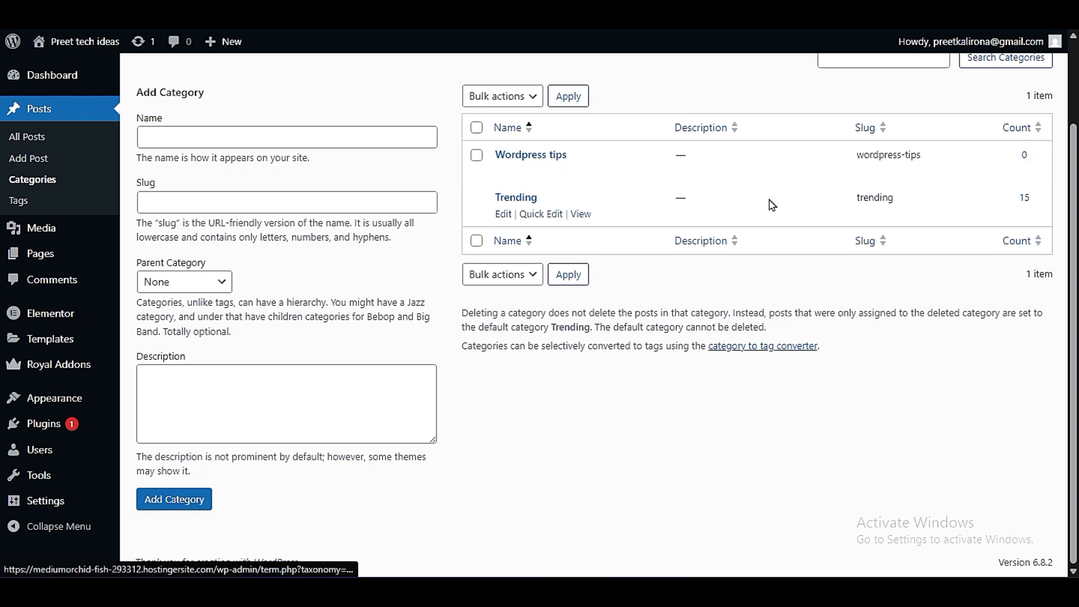
pyautogui.doubleClick(1021, 211)
pyautogui.click(1021, 213)
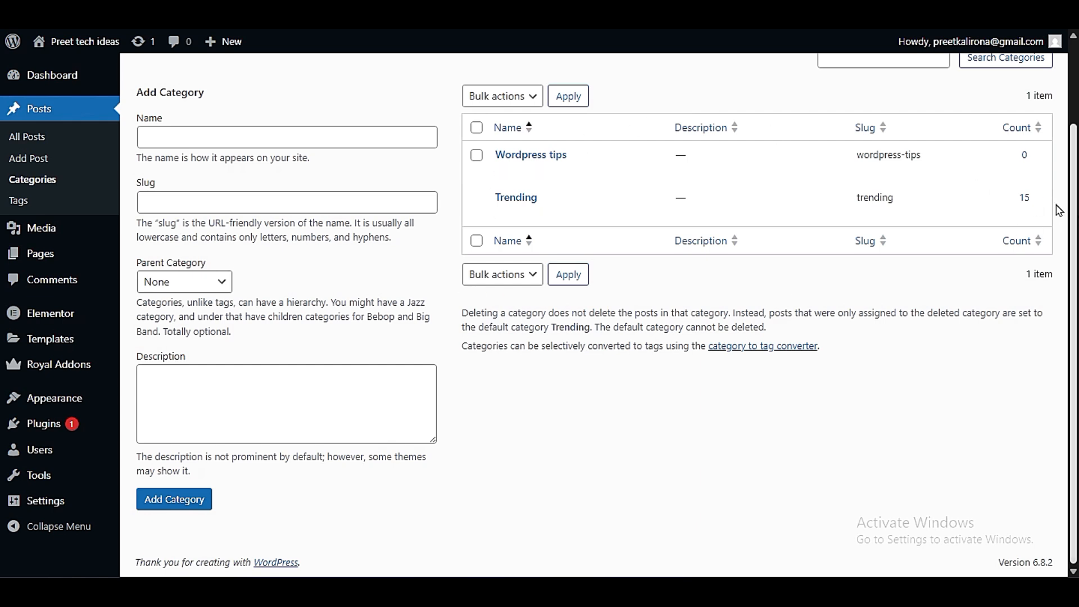
# - Open the list of all posts, select every post and move them to the trash in bulk
pyautogui.scroll(2, 670, 341)
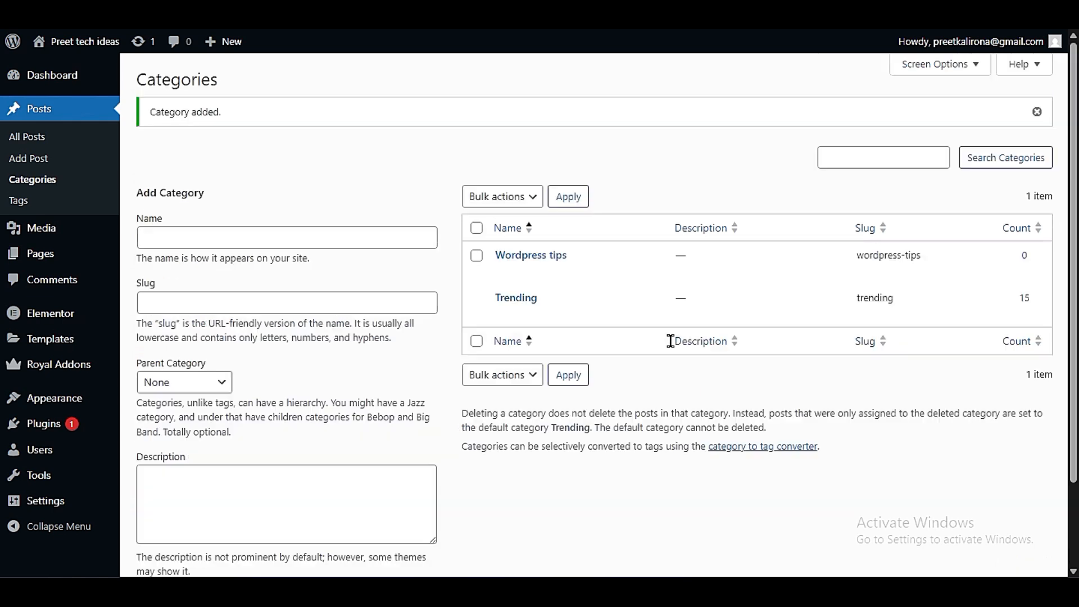
pyautogui.click(27, 142)
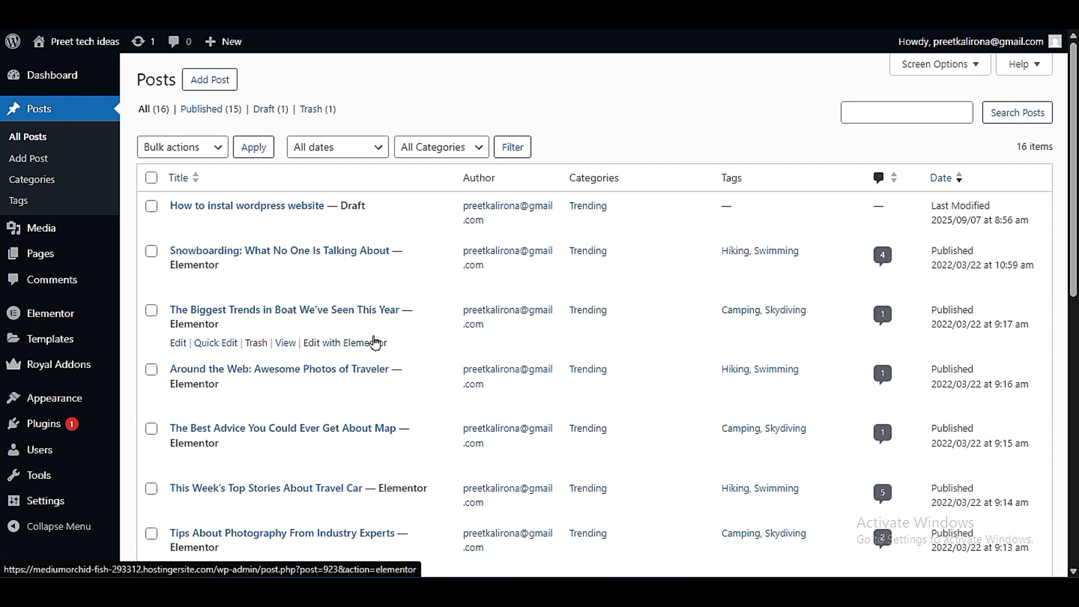
pyautogui.scroll(-10, 374, 343)
pyautogui.scroll(10, 362, 338)
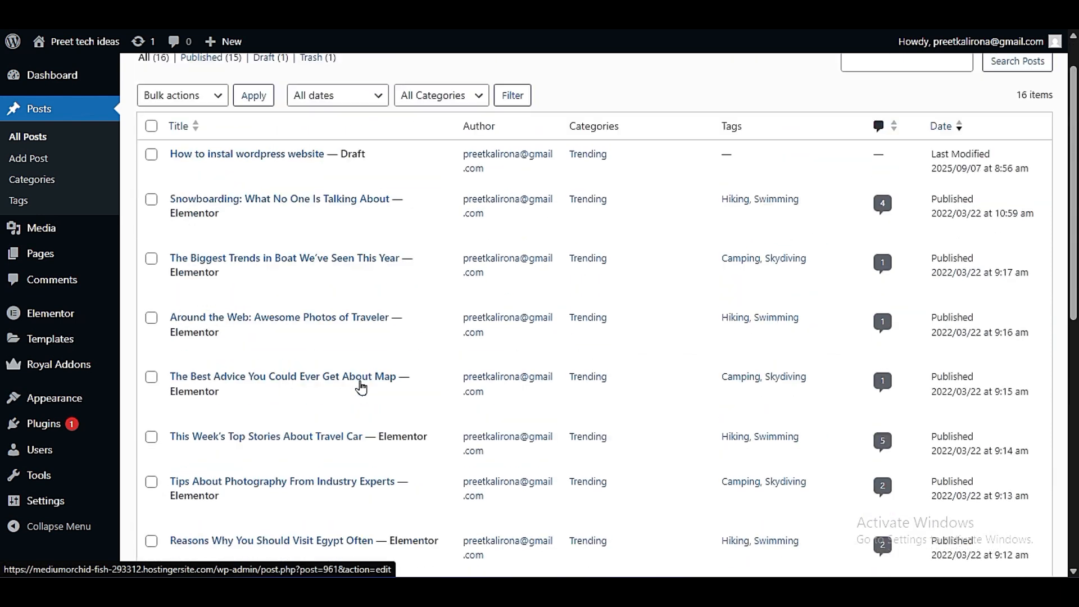
pyautogui.scroll(-6, 323, 343)
pyautogui.scroll(-5, 323, 343)
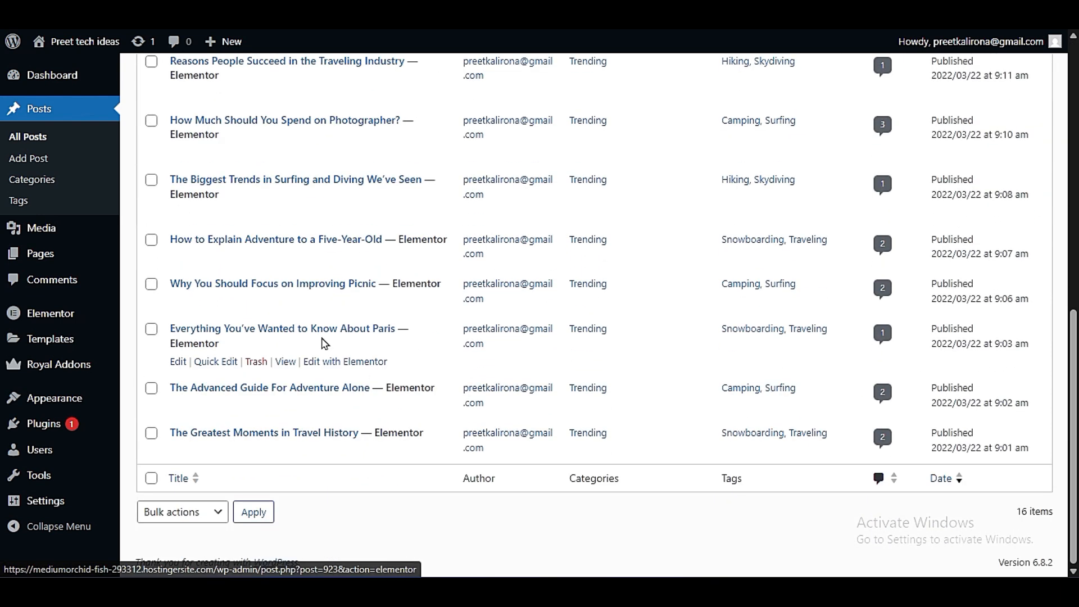
pyautogui.scroll(10, 323, 342)
pyautogui.click(151, 177)
pyautogui.click(169, 147)
pyautogui.click(169, 210)
pyautogui.click(251, 150)
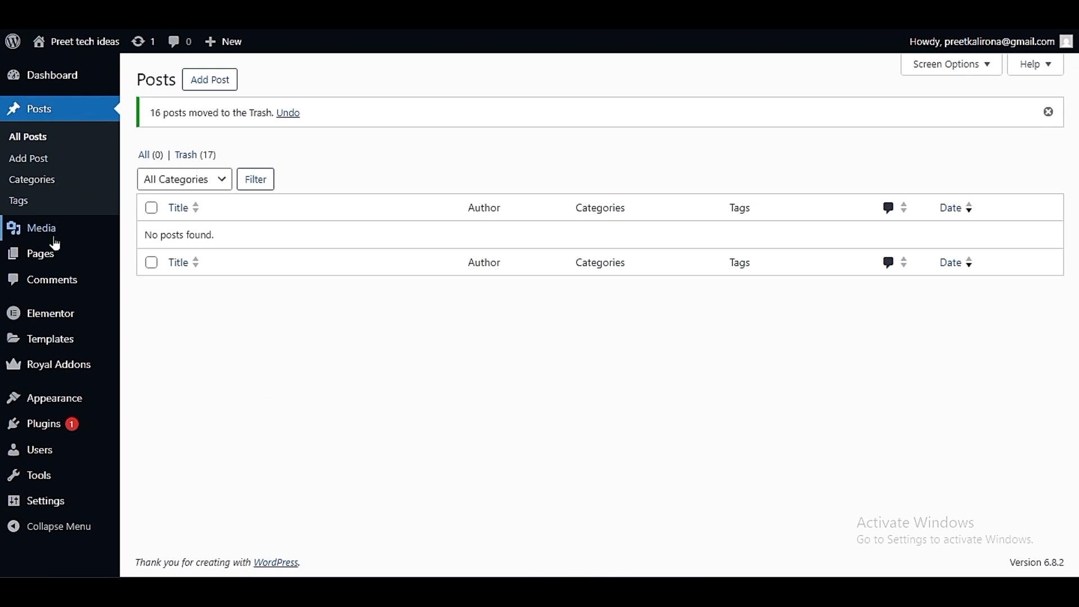
# - Open the list of all pages, select every page and move them to the trash in bulk
pyautogui.moveTo(55, 250)
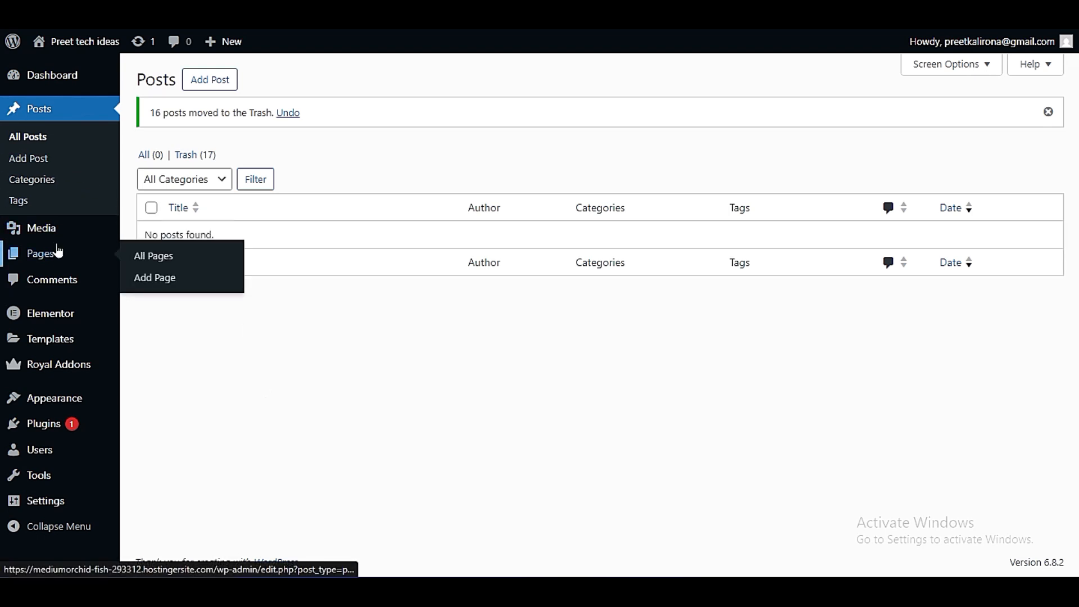
pyautogui.click(151, 292)
pyautogui.click(177, 270)
pyautogui.click(176, 322)
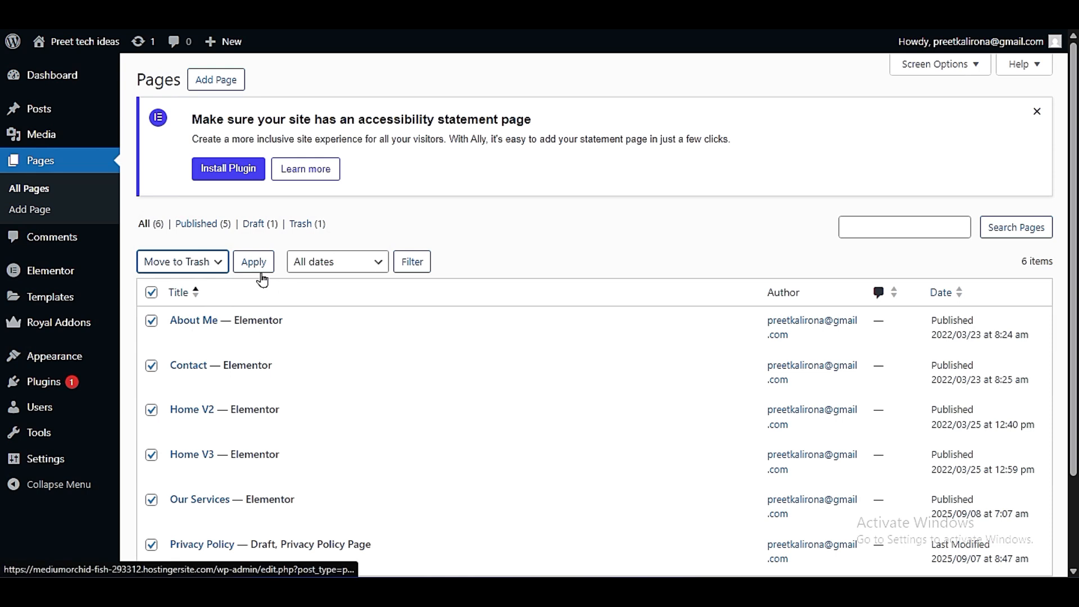
pyautogui.click(257, 268)
# - Open the installed plugins and deactivate Elementor and Royal Elementor Addons
pyautogui.click(87, 384)
pyautogui.click(142, 387)
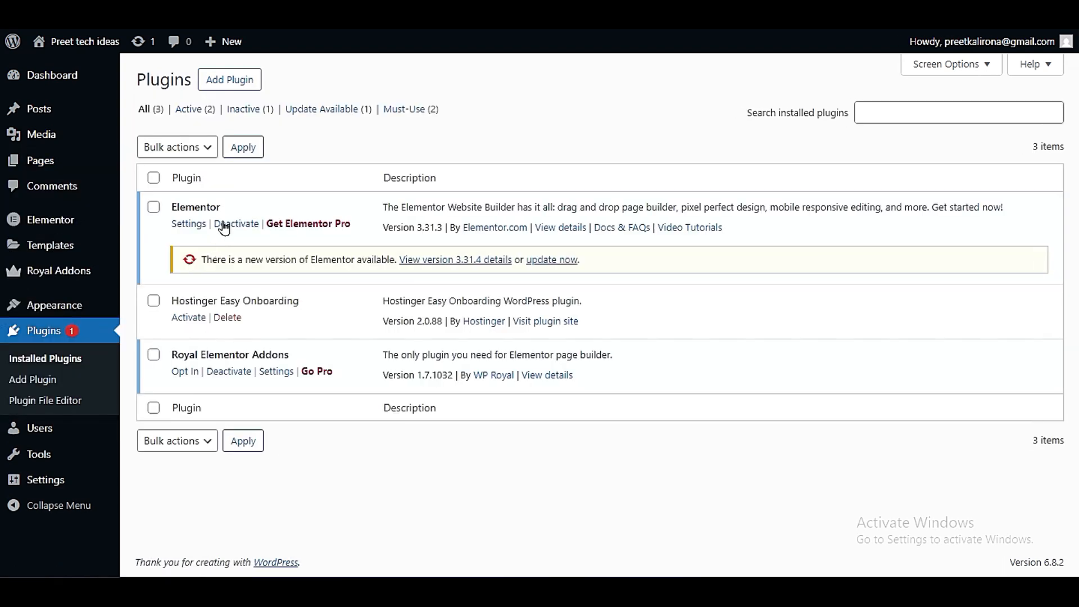
pyautogui.click(223, 225)
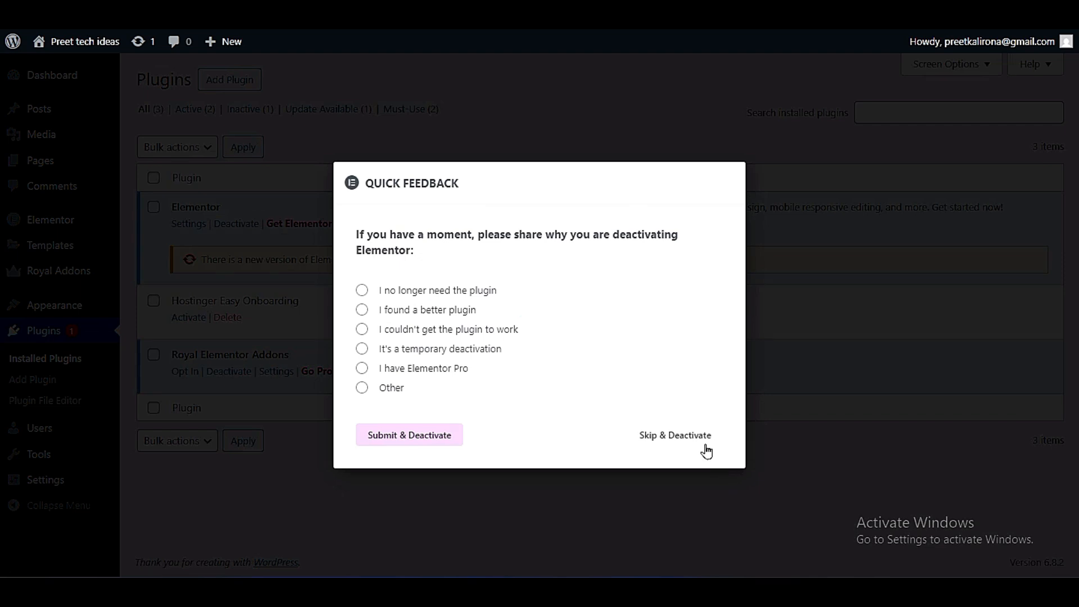
pyautogui.click(444, 420)
pyautogui.scroll(-5, 336, 421)
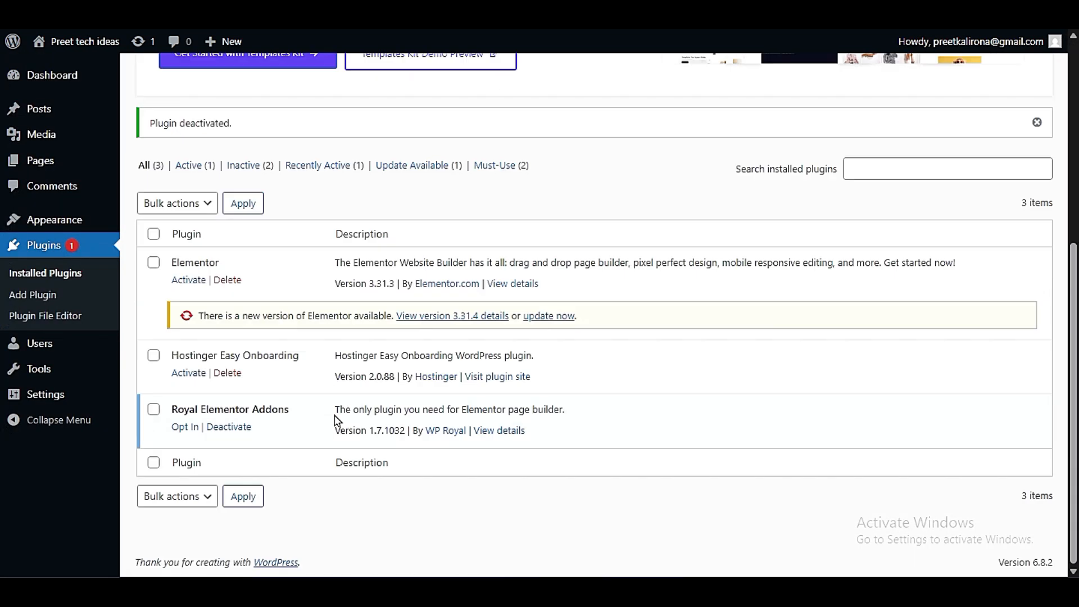
pyautogui.click(228, 429)
pyautogui.click(703, 366)
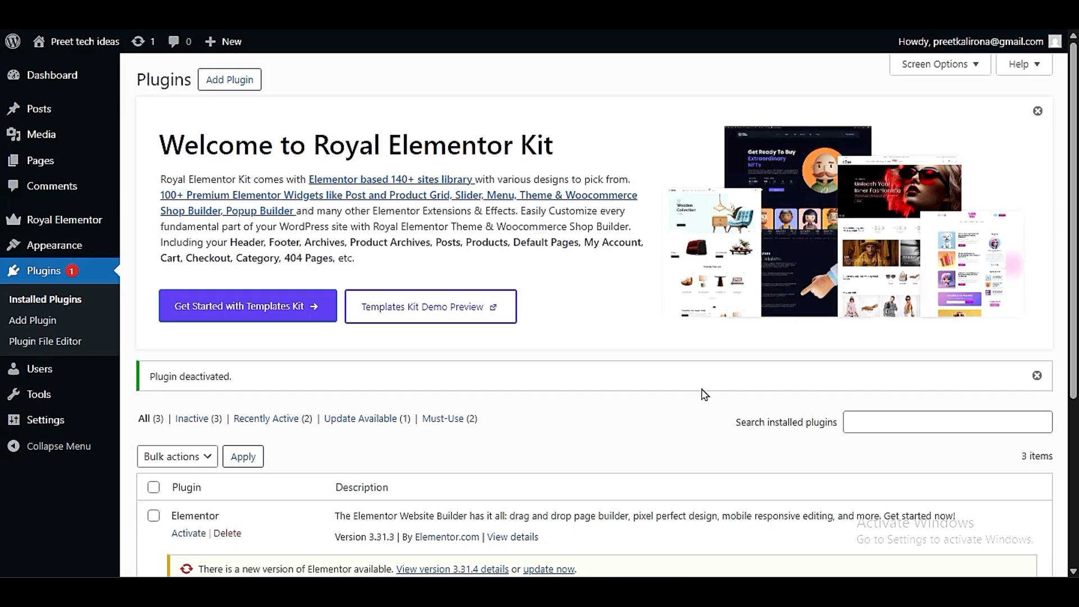
# - Delete the Elementor and Royal Elementor Addons plugins, and dismiss the Royal Elementor Kit welcome banner
pyautogui.scroll(-3, 260, 395)
pyautogui.click(227, 358)
pyautogui.click(603, 80)
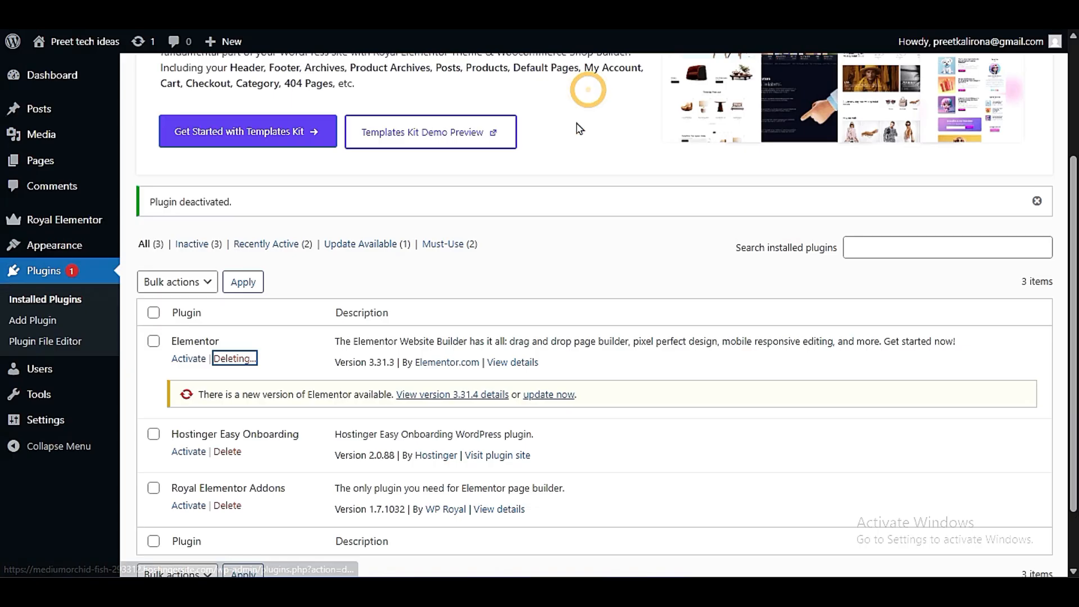
pyautogui.click(227, 441)
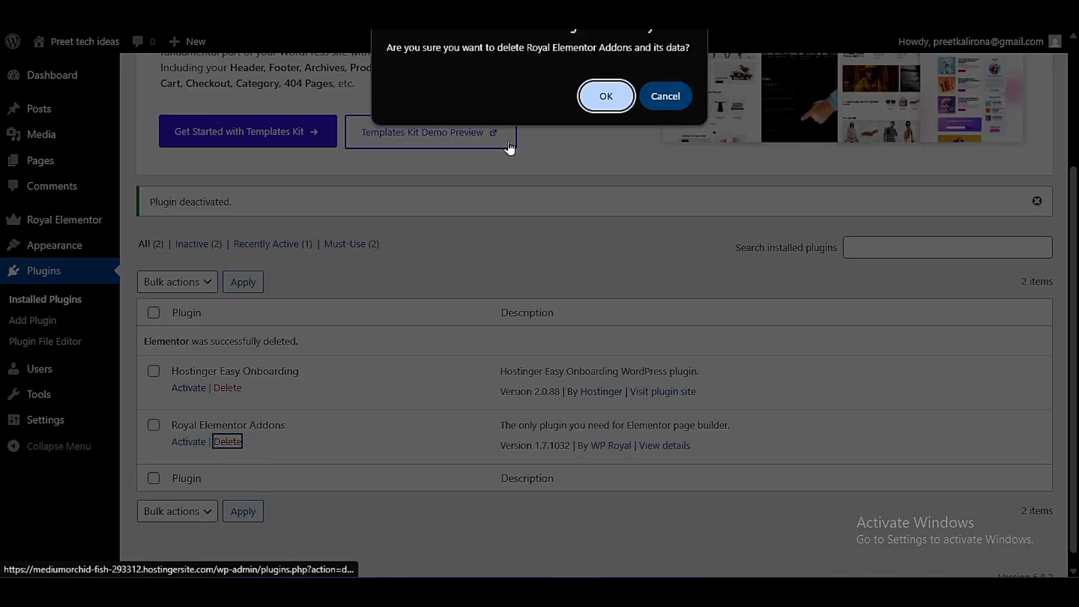
pyautogui.click(605, 96)
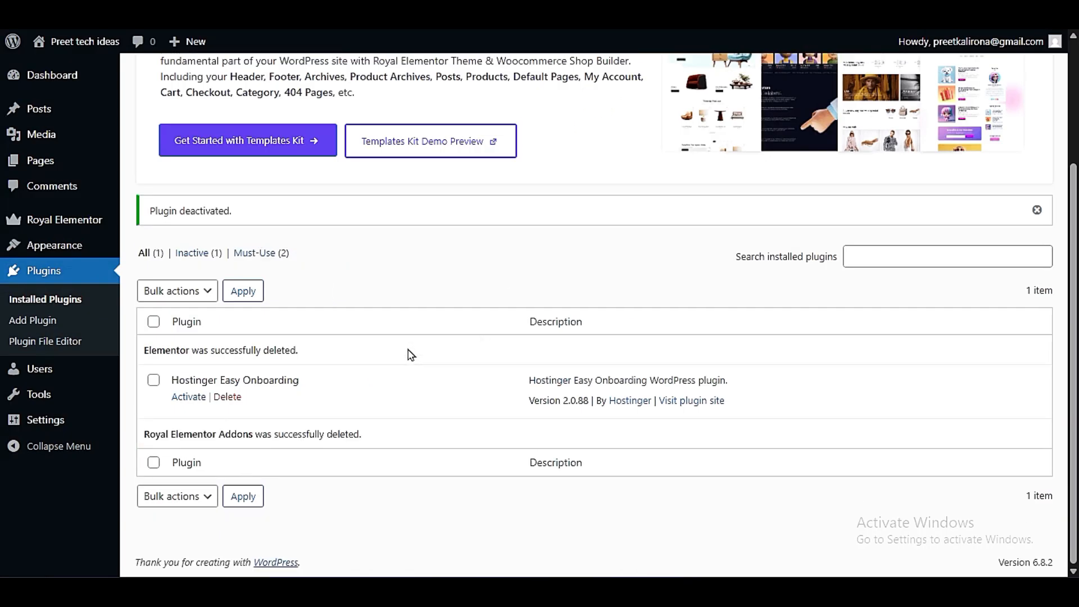
pyautogui.scroll(3, 411, 354)
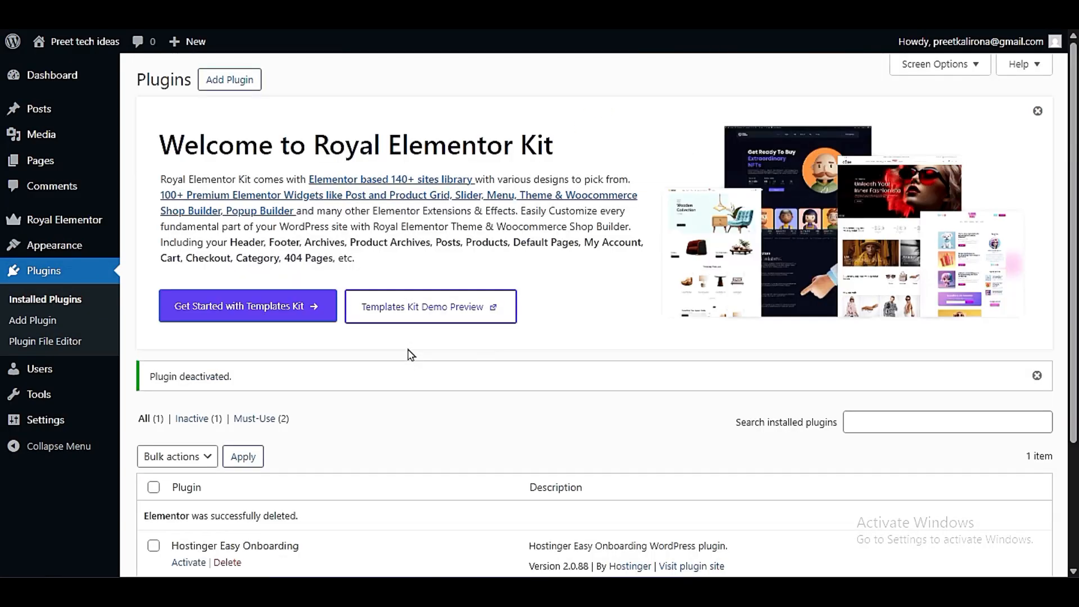
pyautogui.click(1037, 111)
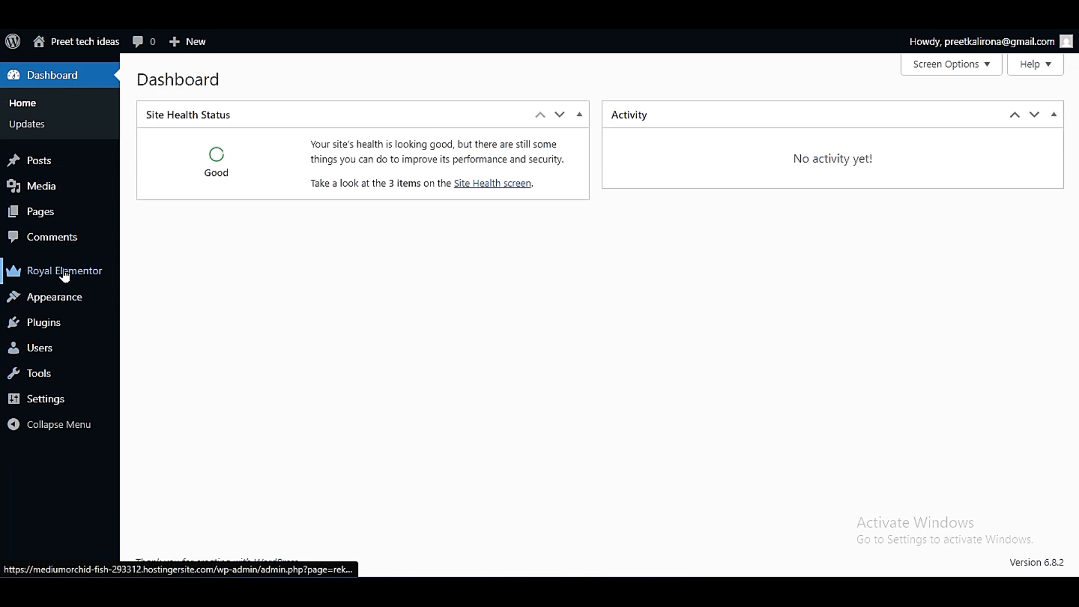
# - Open the installed themes, go to adding a new theme and browse the popular themes
pyautogui.moveTo(69, 306)
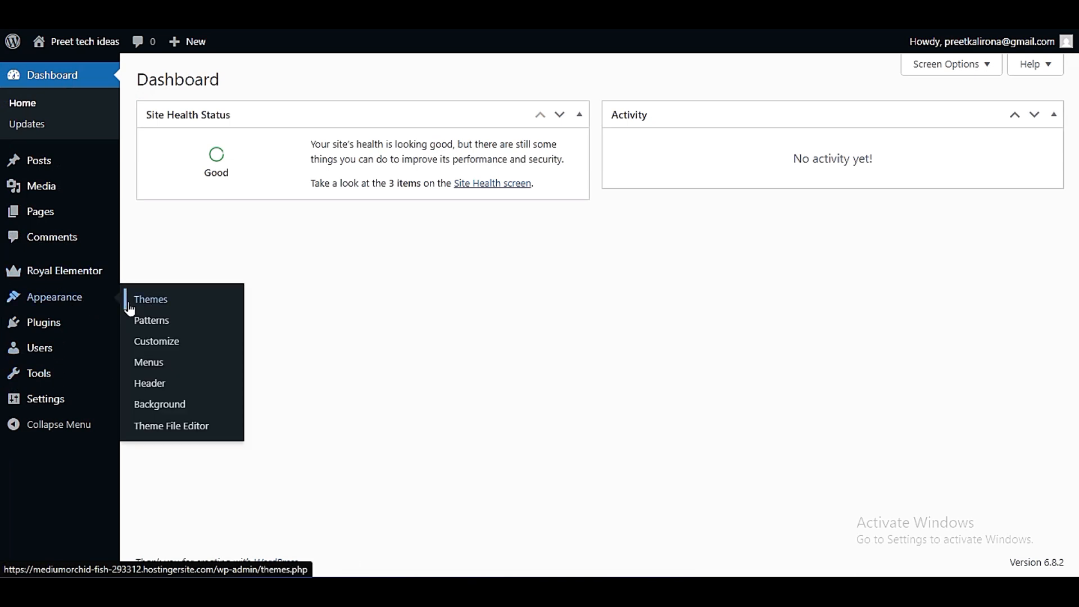
pyautogui.click(157, 293)
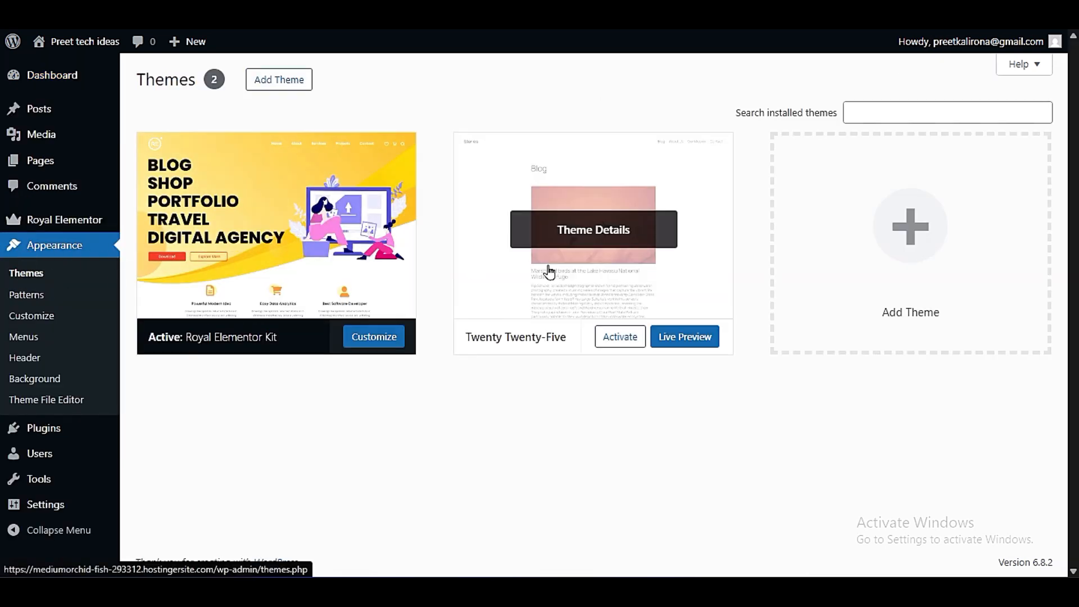
pyautogui.moveTo(610, 213)
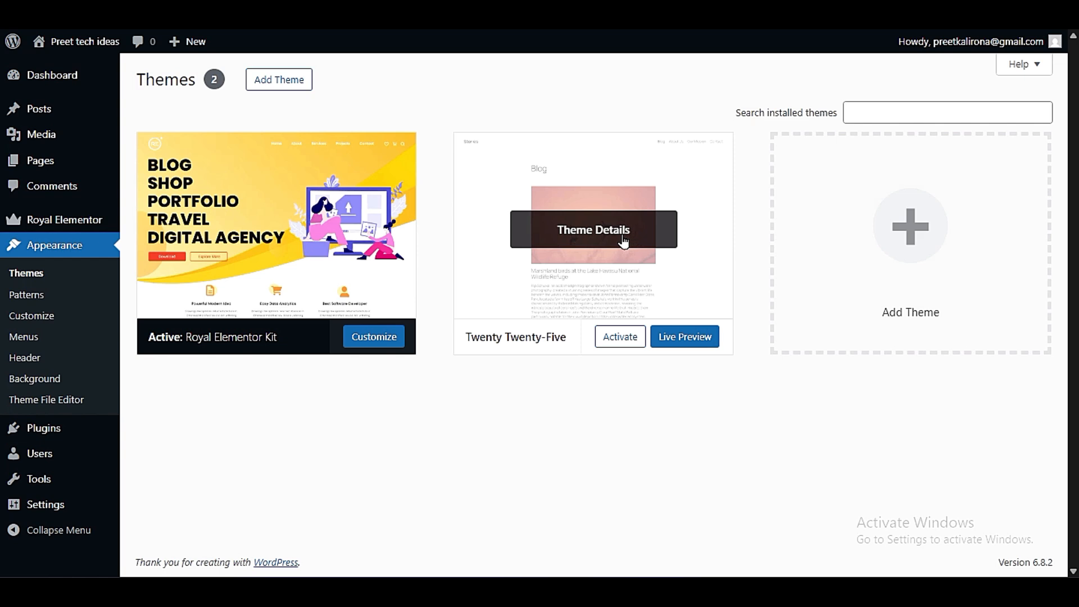
pyautogui.click(256, 79)
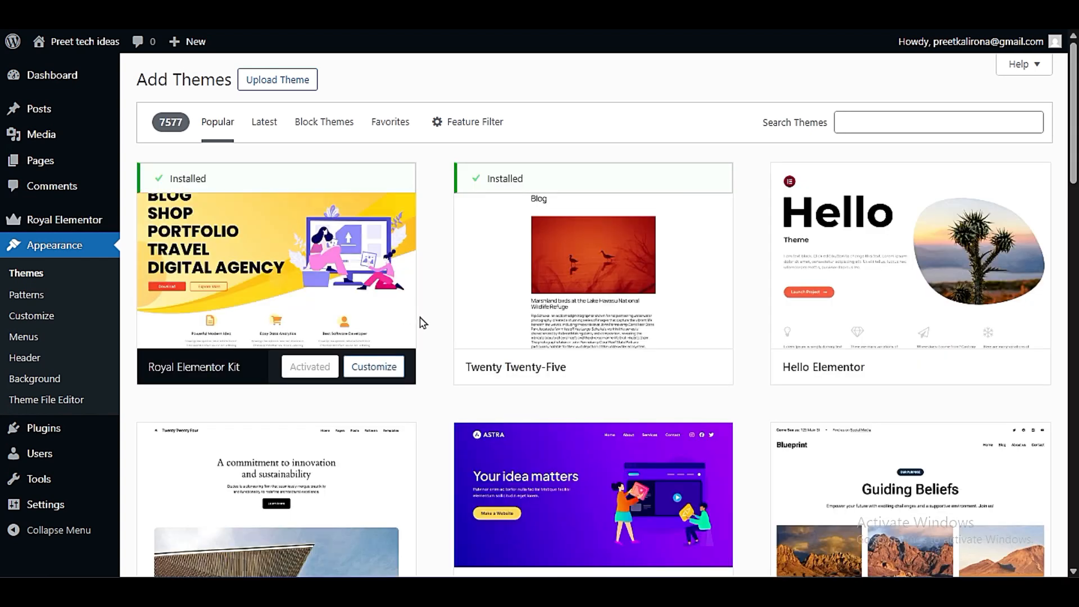
pyautogui.scroll(-3, 431, 361)
pyautogui.scroll(-3, 431, 362)
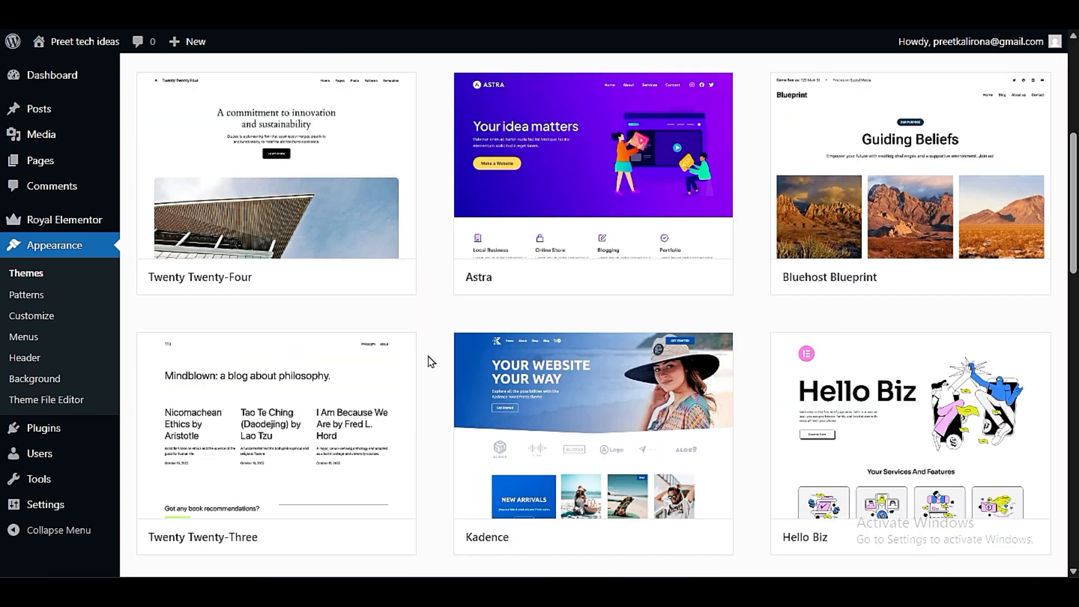
pyautogui.scroll(-3, 431, 362)
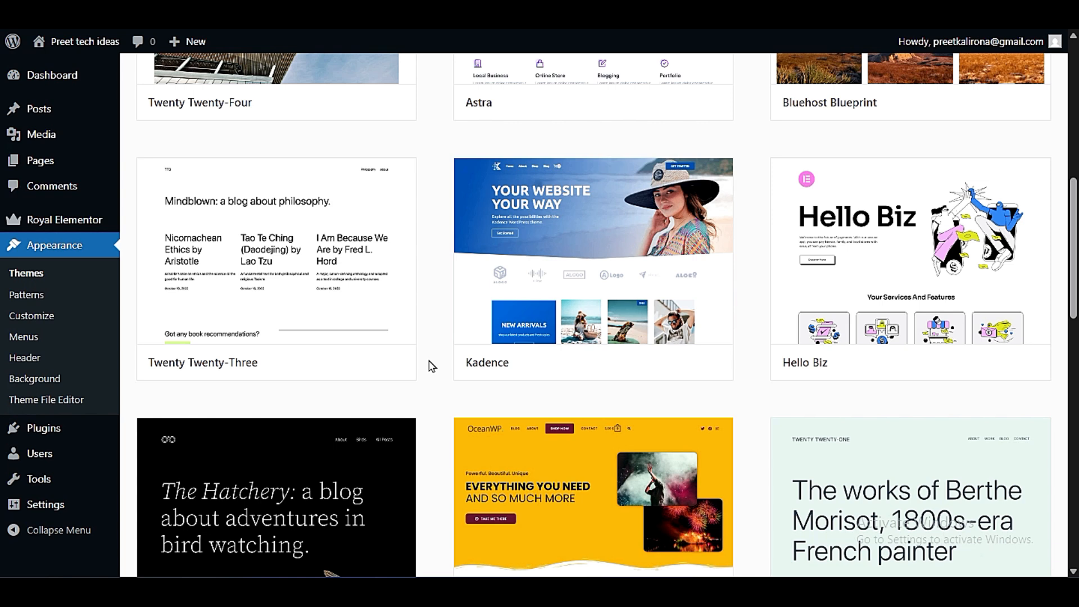
pyautogui.moveTo(619, 281)
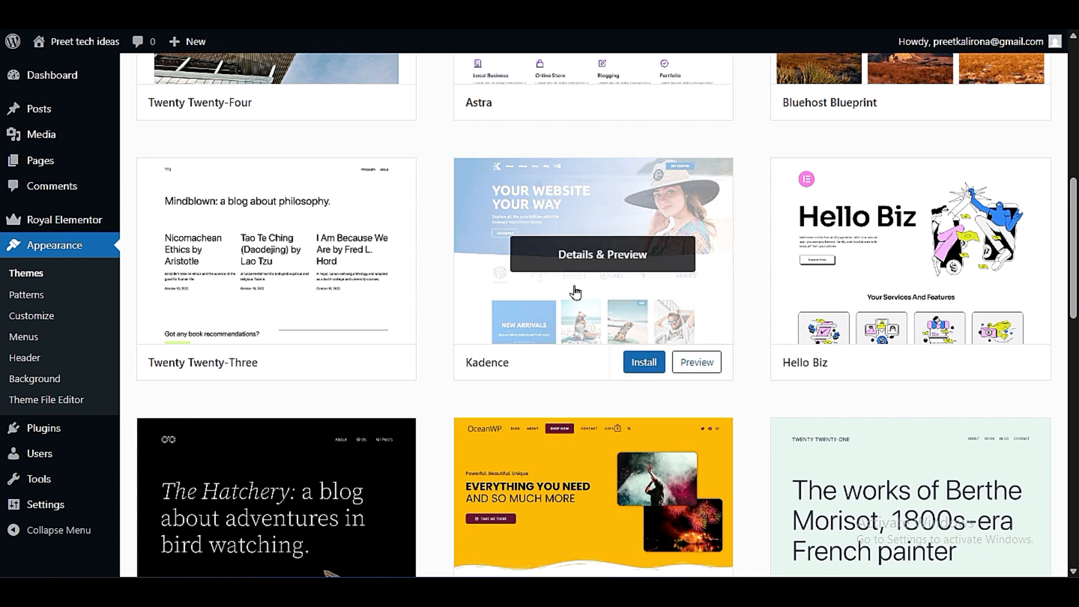
pyautogui.scroll(-5, 448, 431)
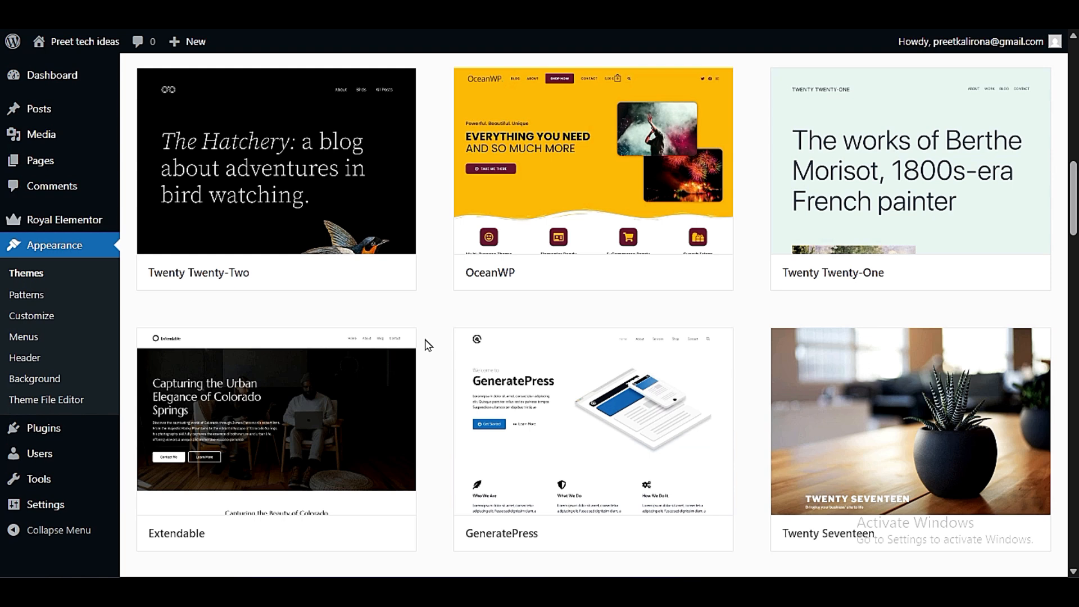
# - Find the Astra theme among the popular themes, install it and activate it
pyautogui.scroll(-3, 424, 344)
pyautogui.moveTo(645, 269)
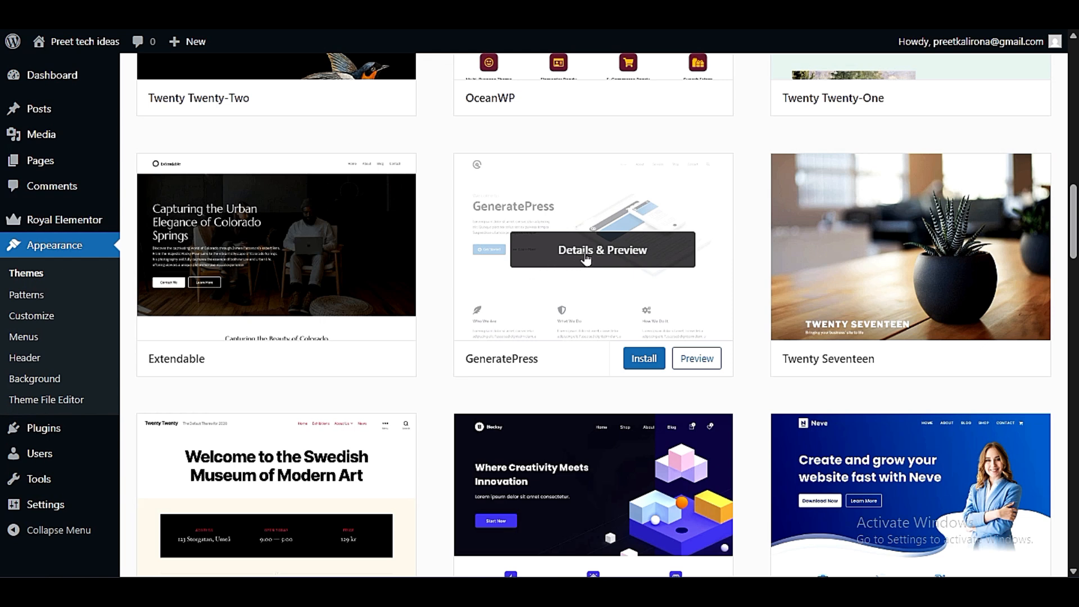
pyautogui.scroll(9, 579, 277)
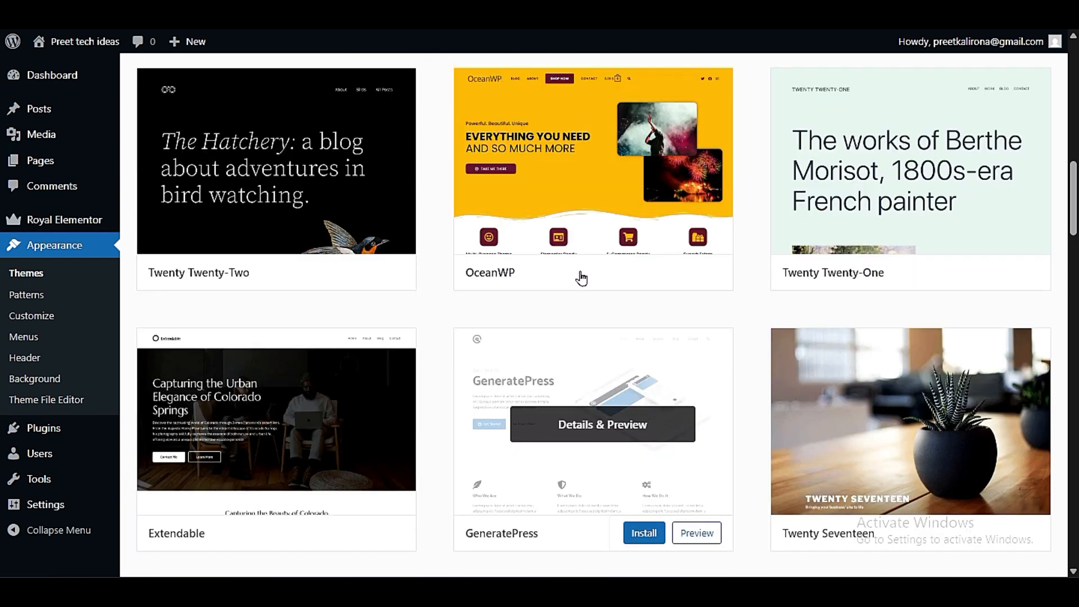
pyautogui.scroll(8, 581, 277)
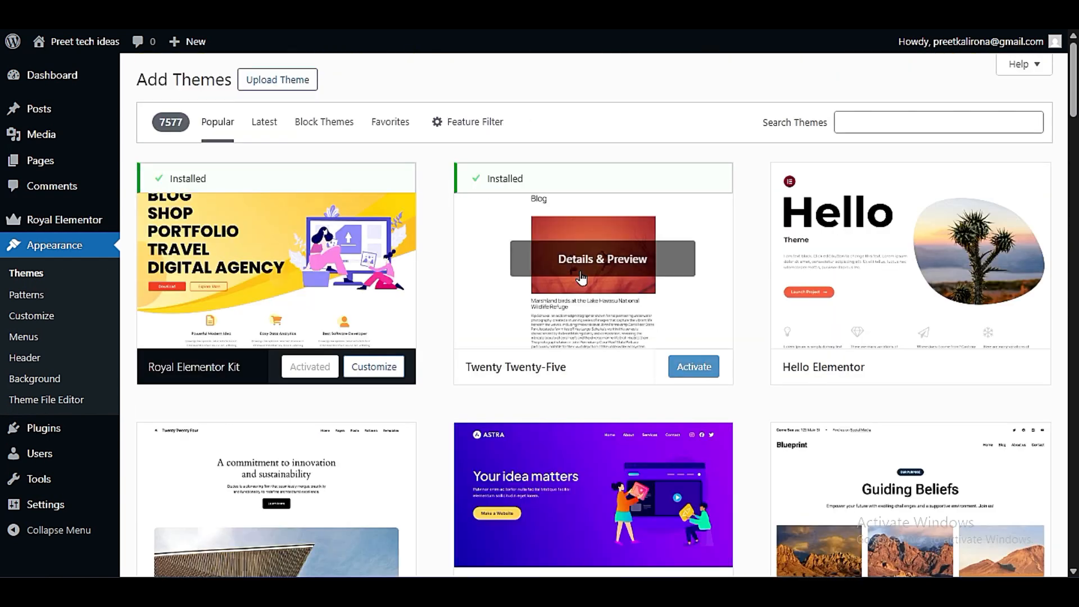
pyautogui.scroll(-6, 582, 277)
pyautogui.moveTo(579, 277)
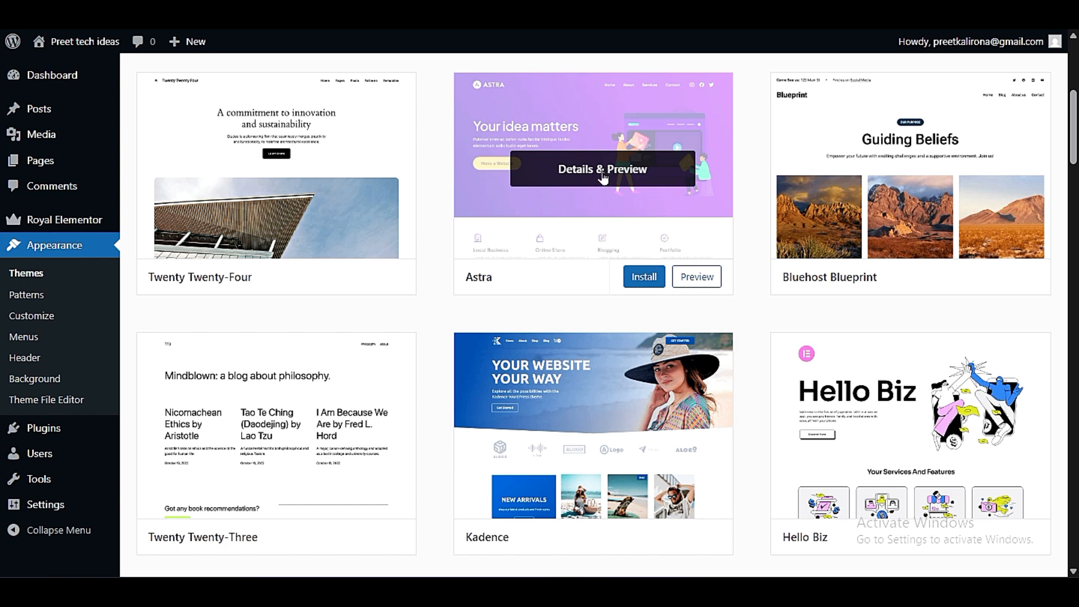
pyautogui.click(644, 277)
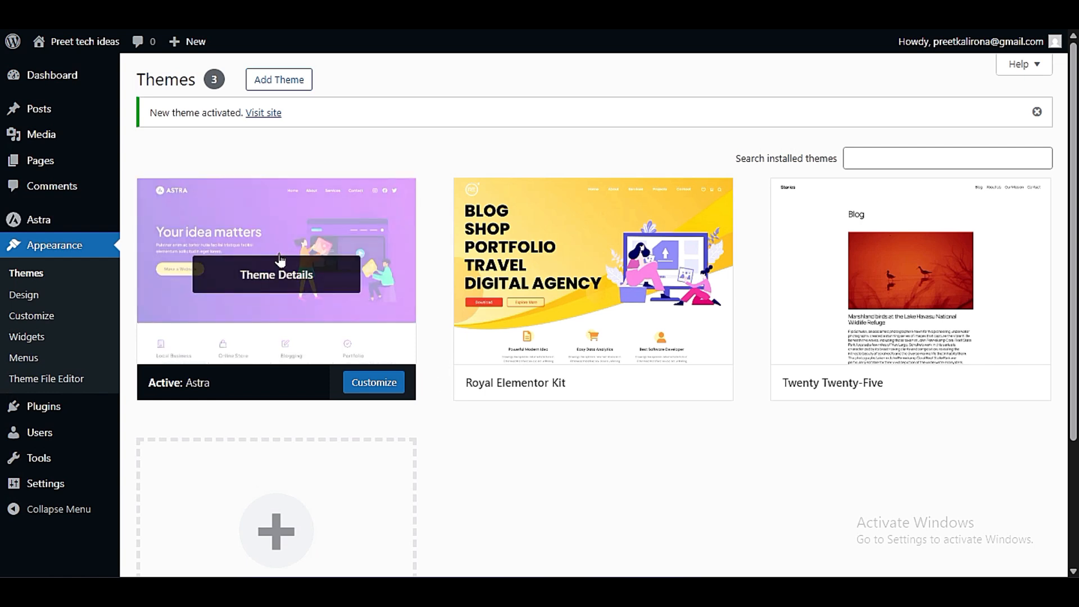
# - Open the details of the Royal Elementor Kit theme and delete it from the site
pyautogui.click(548, 278)
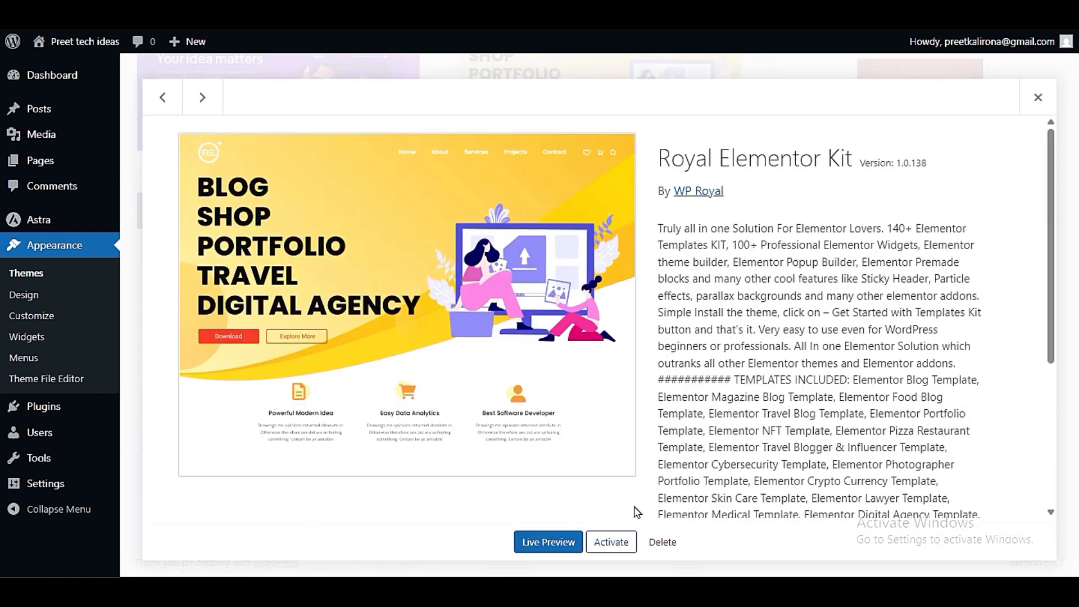
pyautogui.click(662, 542)
pyautogui.click(606, 110)
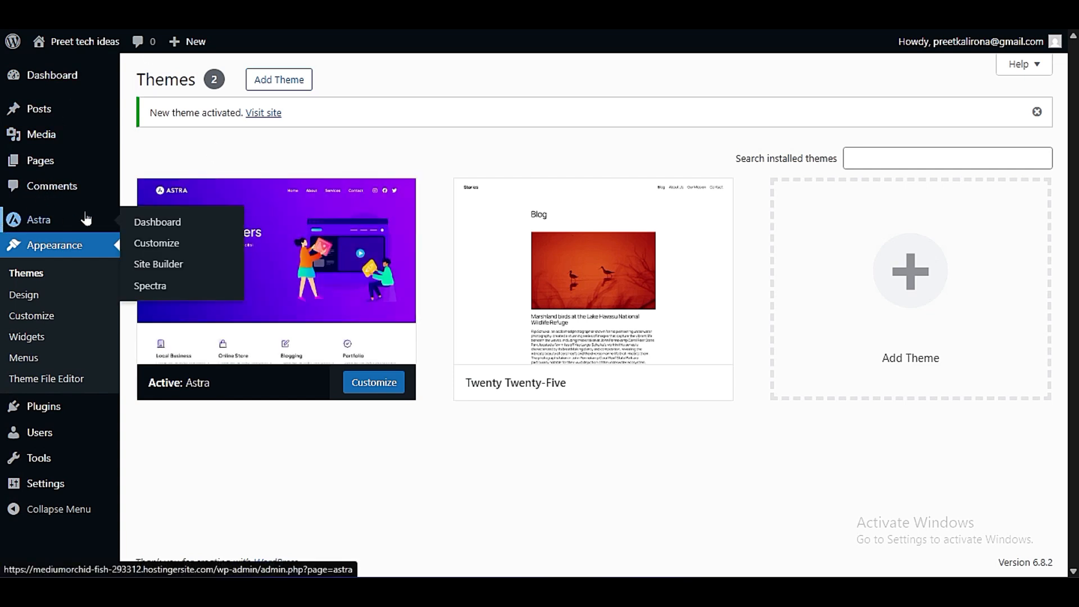
# - Open the Astra dashboard and look over its quick settings and Pro modules
pyautogui.moveTo(49, 224)
pyautogui.click(157, 223)
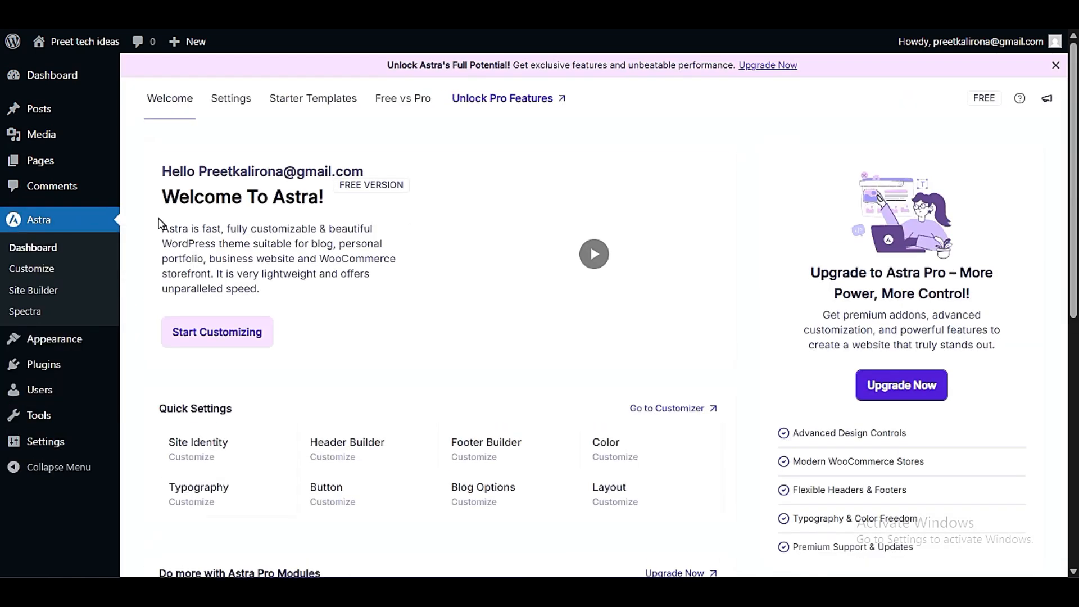
pyautogui.scroll(-3, 448, 372)
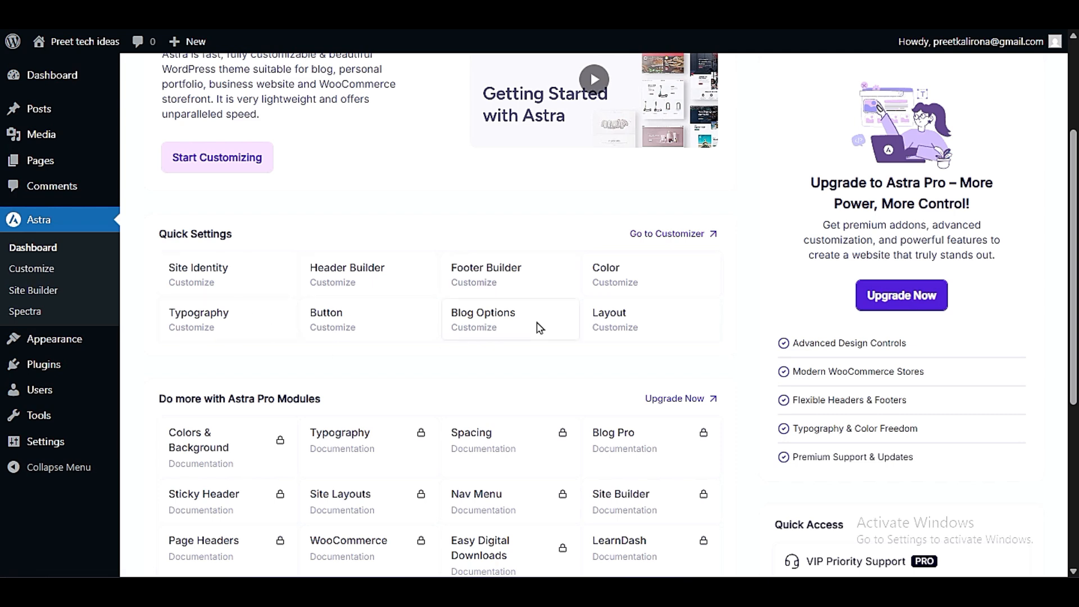
pyautogui.scroll(3, 540, 328)
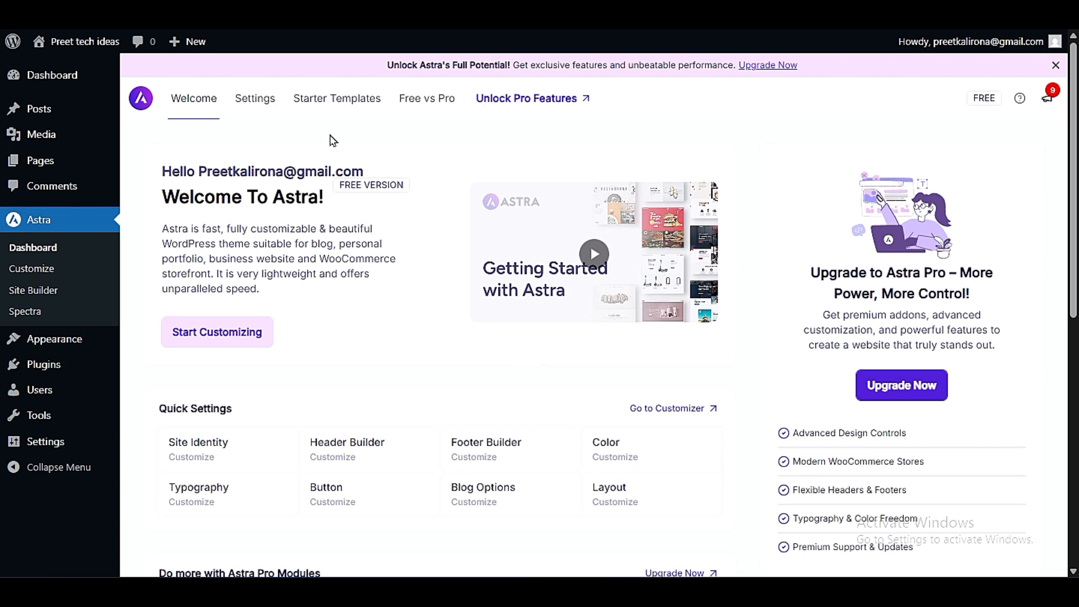
# - Open Astra's starter templates page, review its feature overview and start building a website with them
pyautogui.click(334, 104)
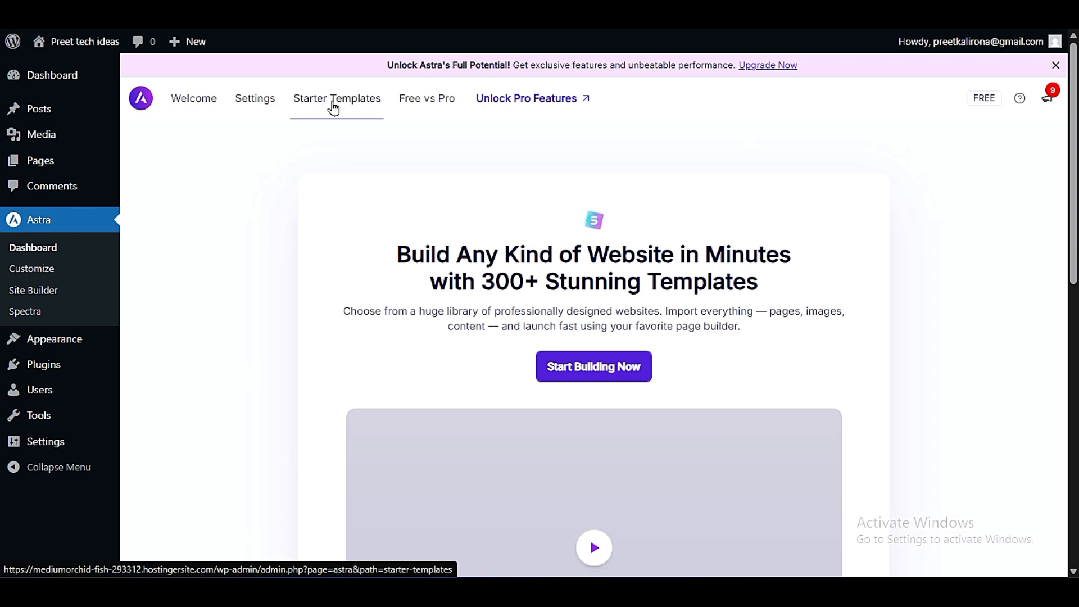
pyautogui.moveTo(391, 253); pyautogui.dragTo(797, 299)
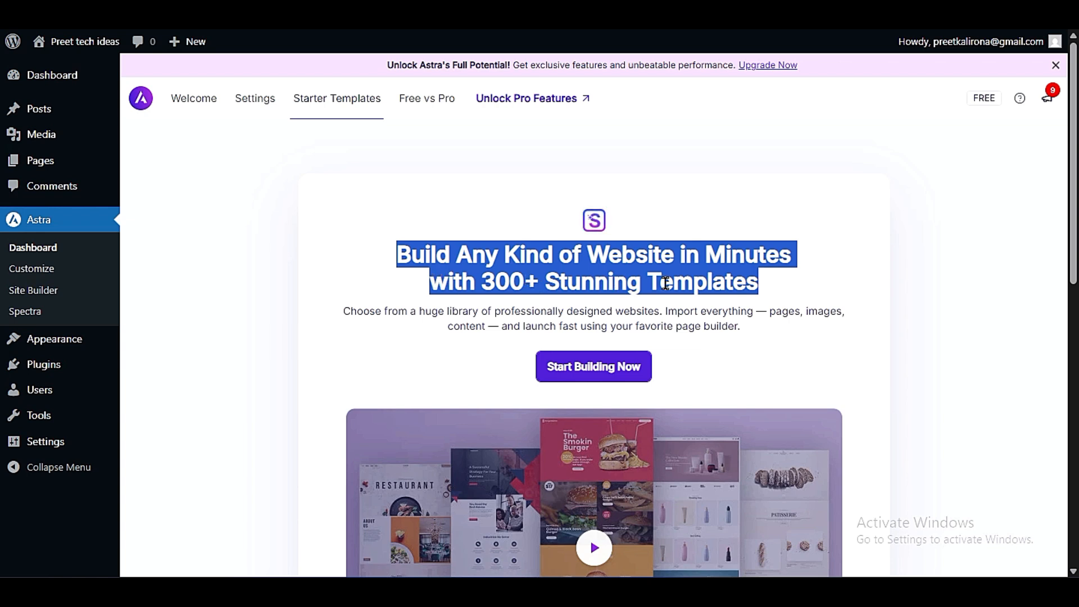
pyautogui.scroll(-3, 367, 330)
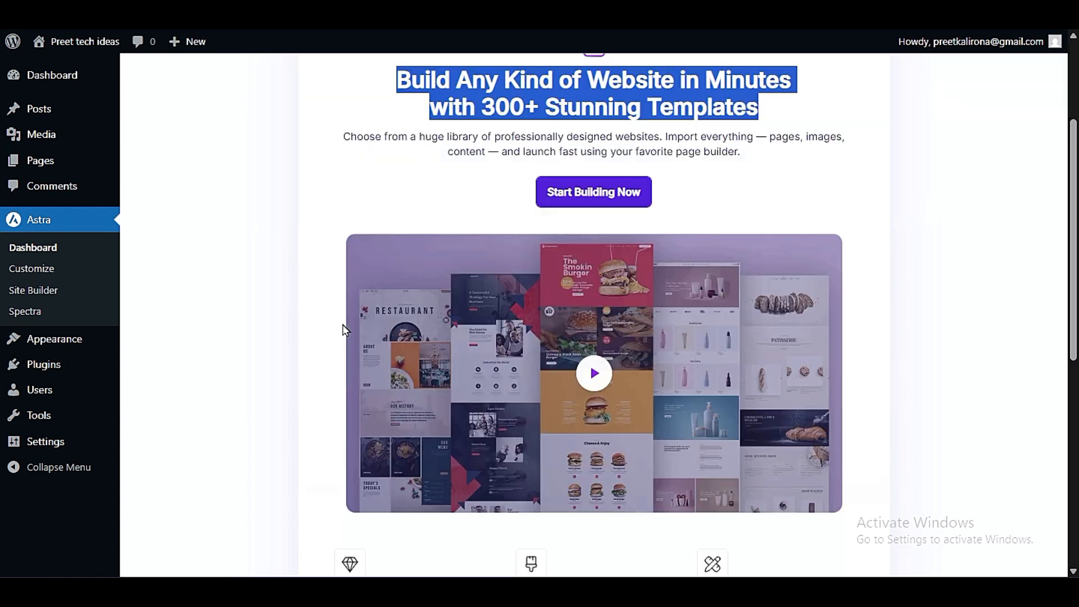
pyautogui.scroll(-6, 309, 366)
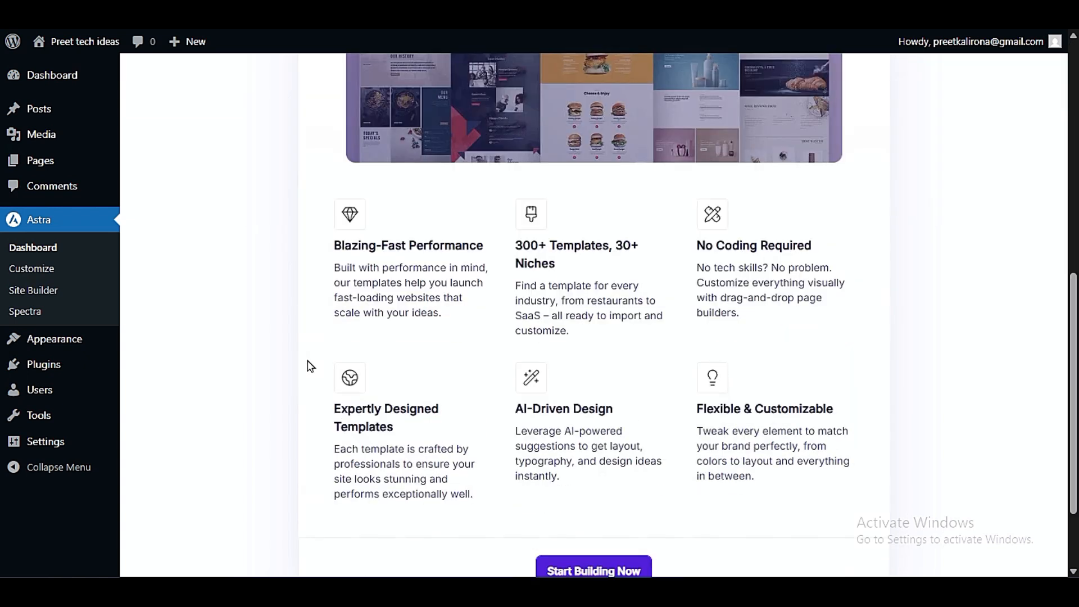
pyautogui.scroll(-2, 308, 366)
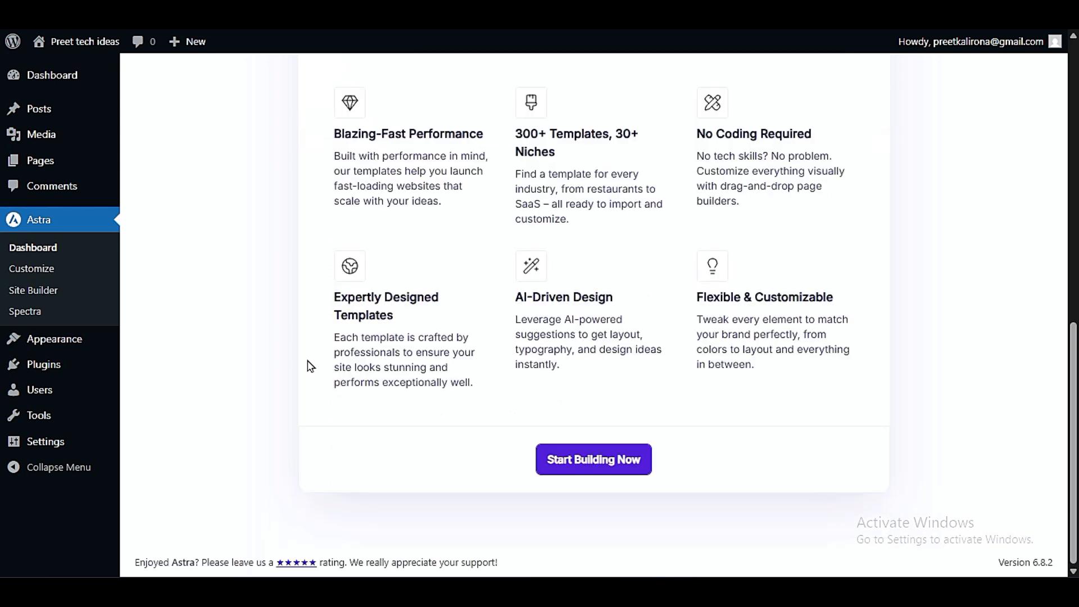
pyautogui.scroll(11, 308, 366)
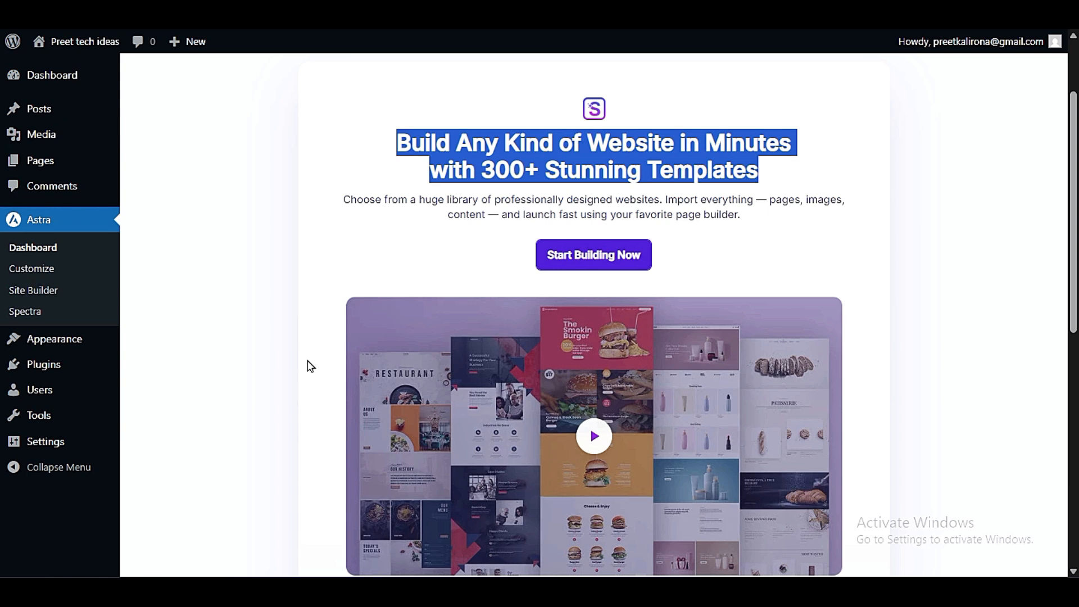
pyautogui.scroll(2, 308, 366)
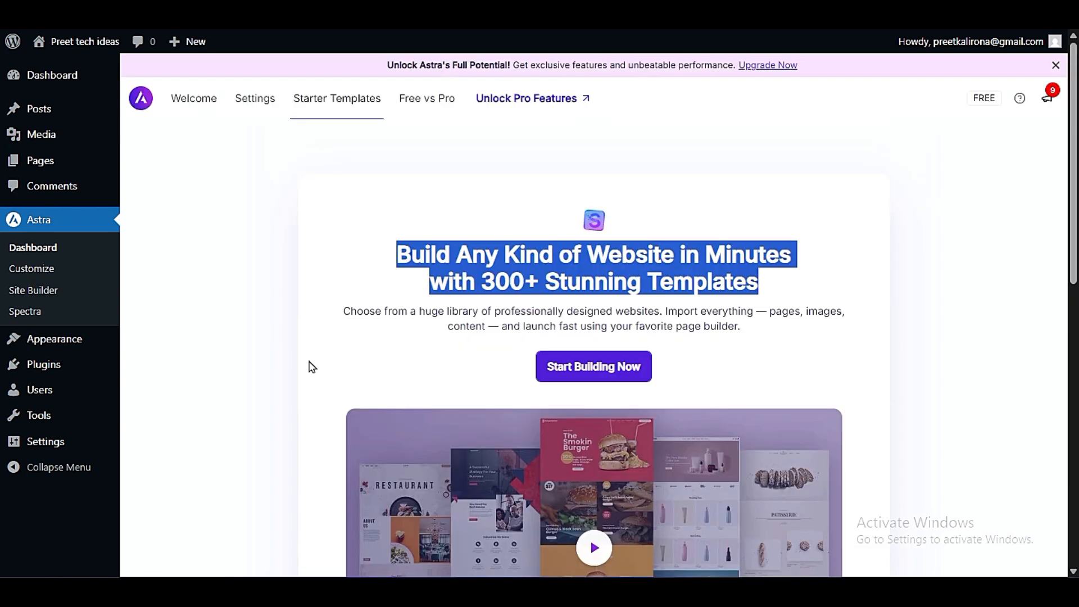
pyautogui.click(754, 342)
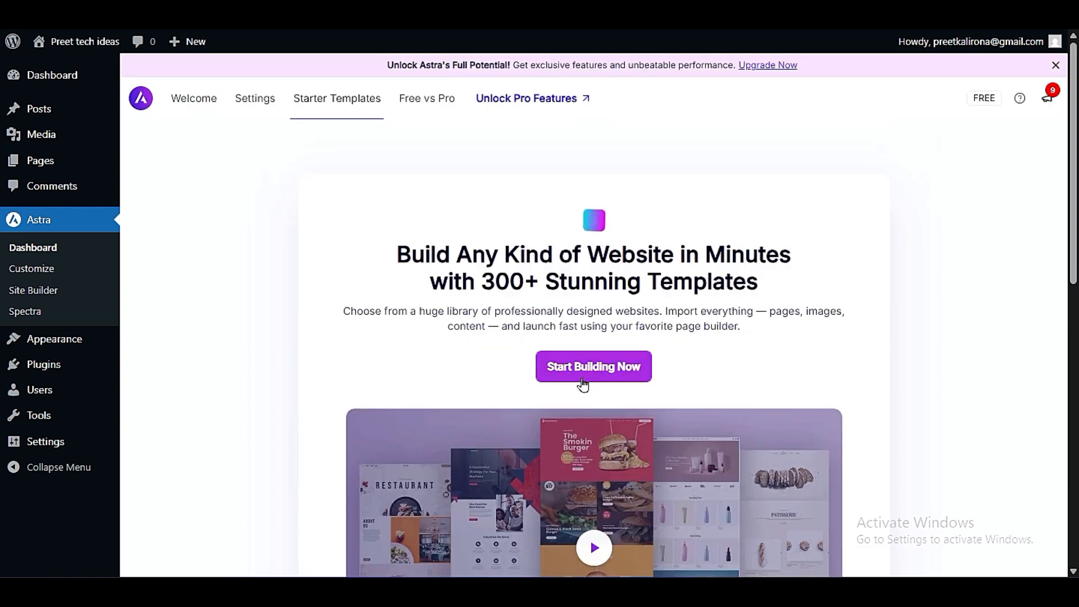
pyautogui.click(580, 387)
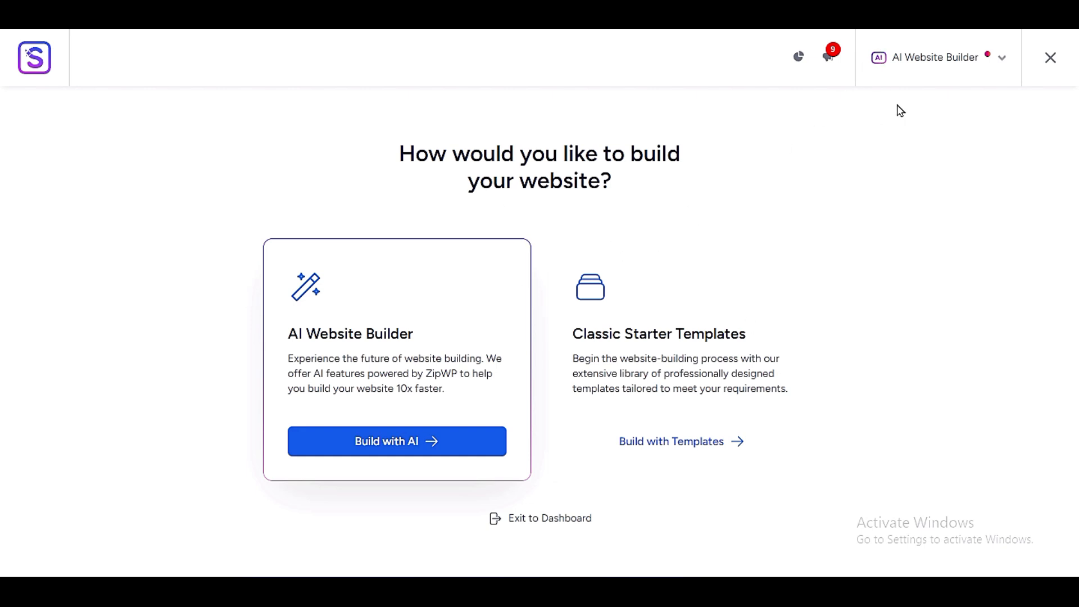
# - Check the available website builder options and read the AI Website Builder description
pyautogui.click(911, 54)
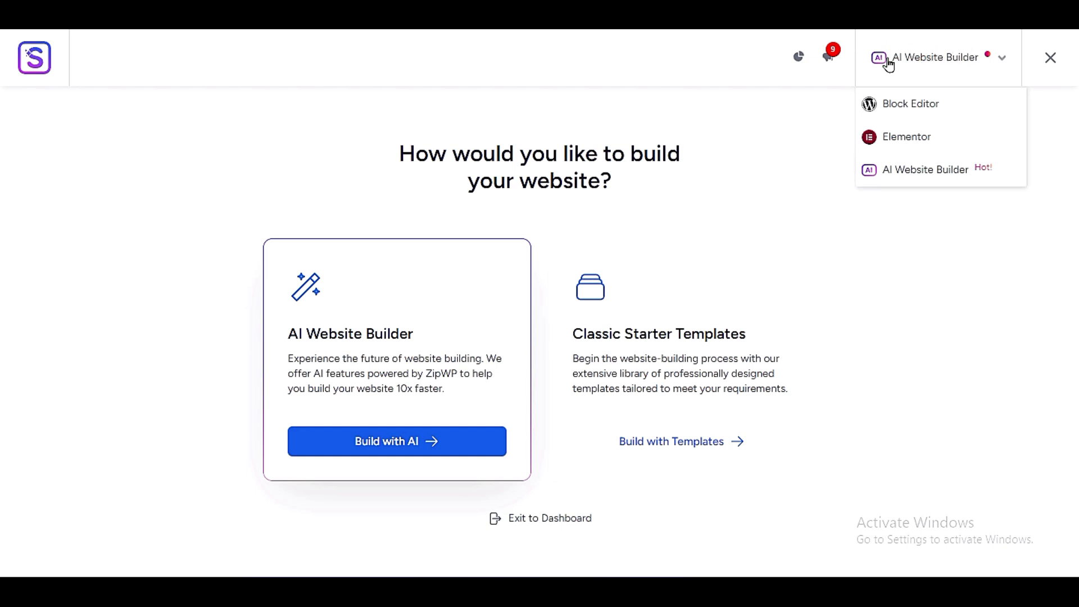
pyautogui.click(932, 177)
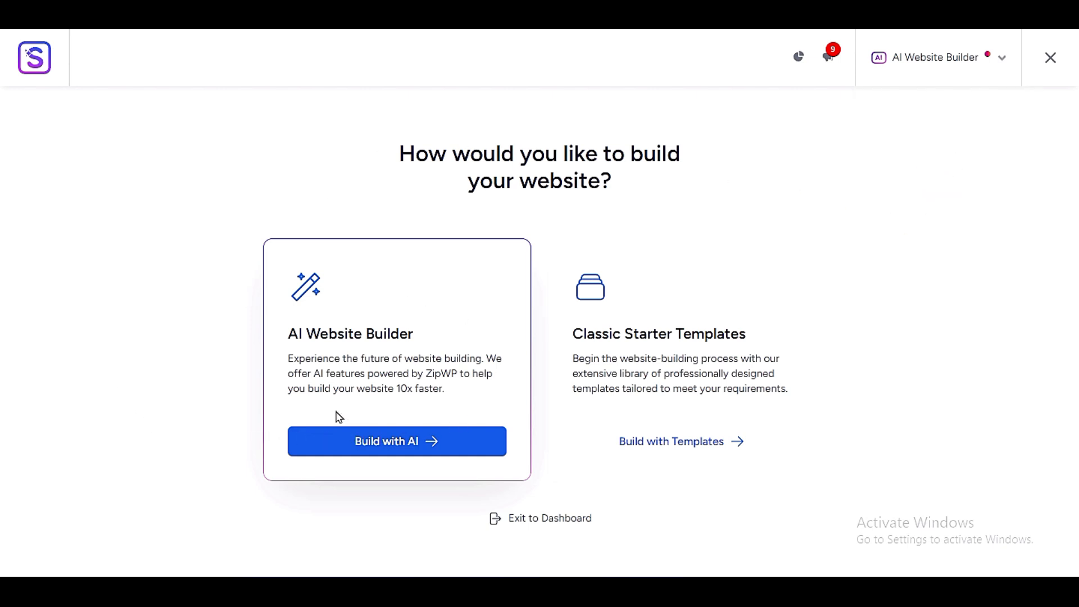
pyautogui.click(430, 441)
pyautogui.moveTo(425, 374); pyautogui.dragTo(456, 376)
pyautogui.moveTo(307, 389); pyautogui.dragTo(439, 390)
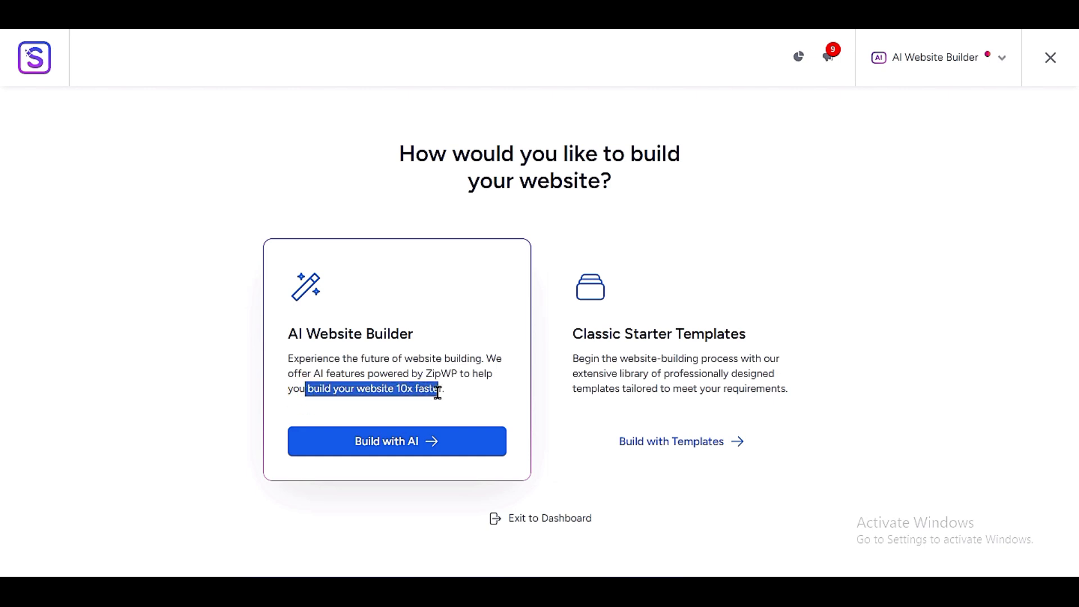
pyautogui.click(460, 395)
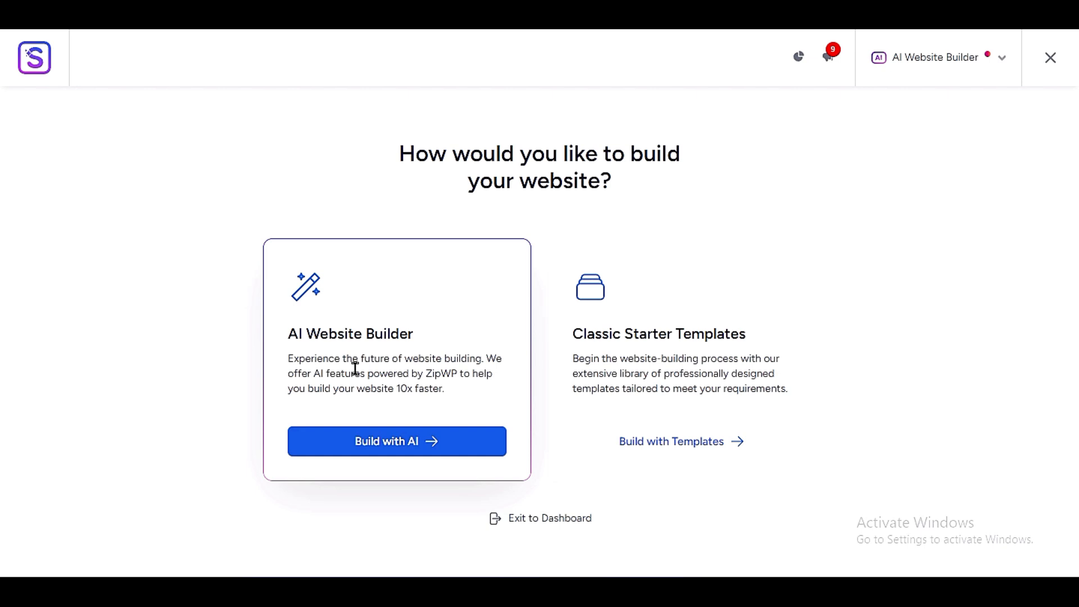
# - Choose to build with Classic Starter Templates, select Block Editor as the page builder and look over the template library
pyautogui.click(671, 444)
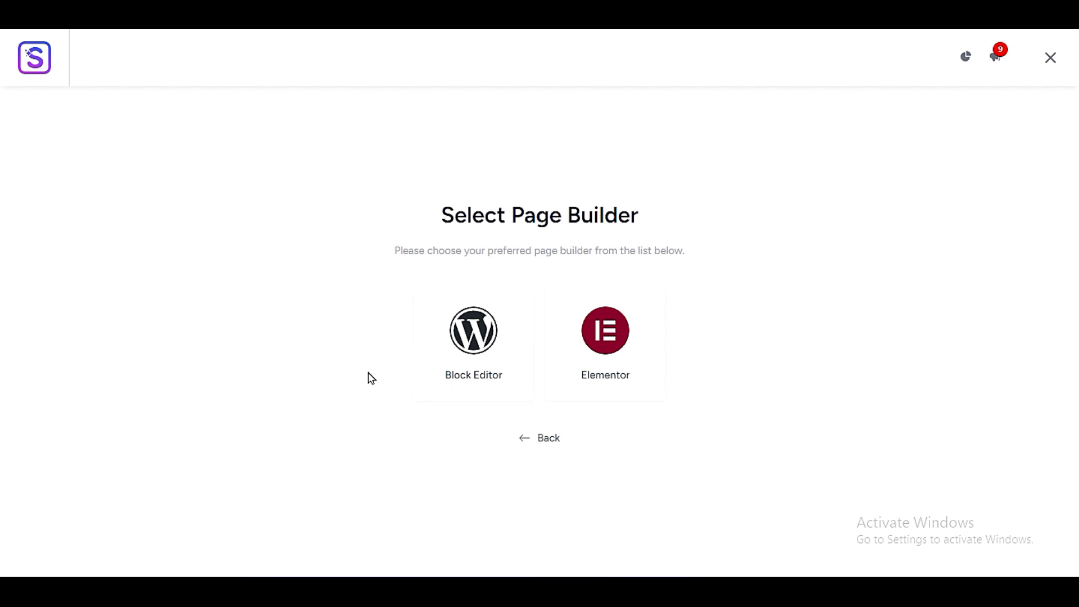
pyautogui.click(465, 349)
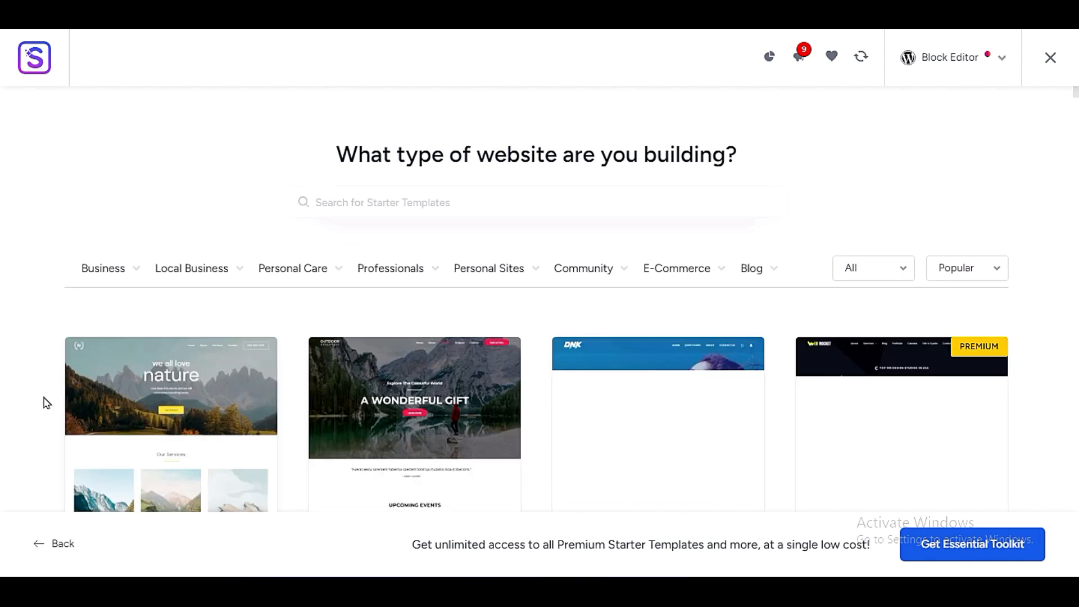
pyautogui.scroll(-3, 45, 402)
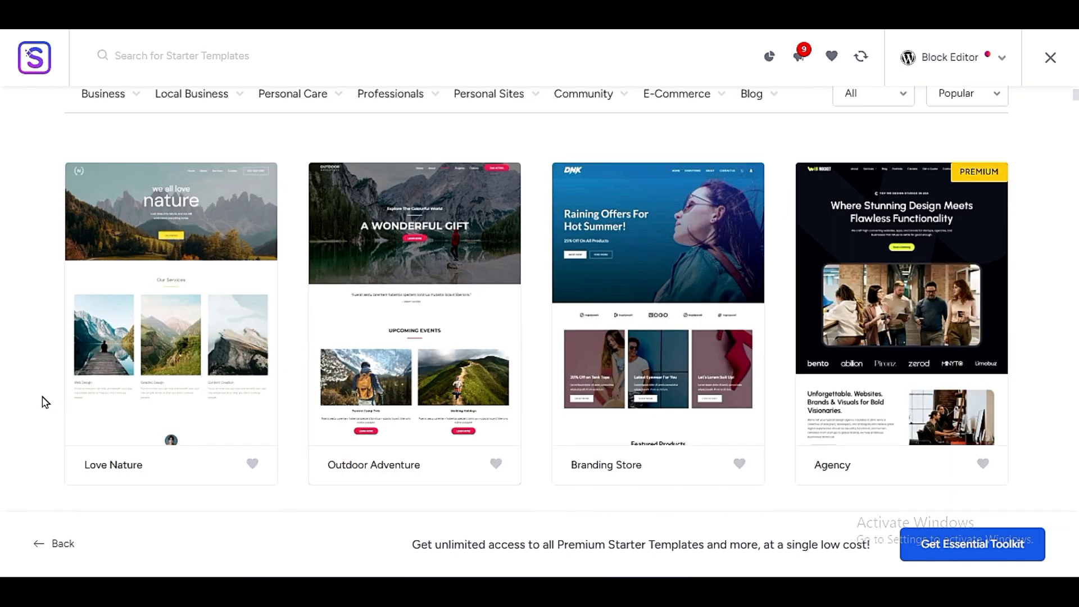
pyautogui.scroll(3, 45, 402)
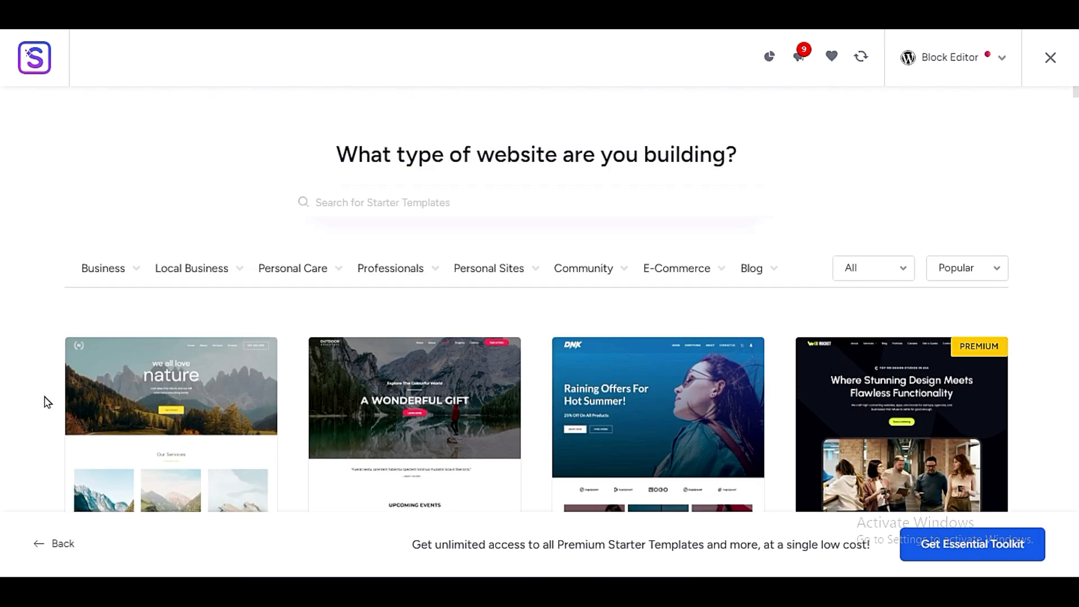
pyautogui.scroll(-3, 48, 402)
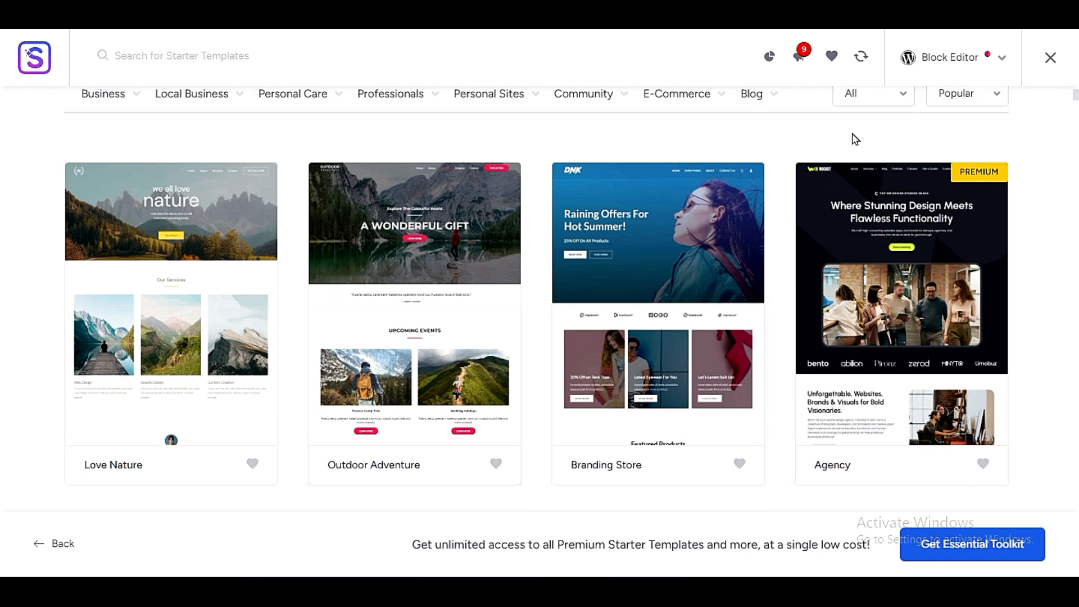
pyautogui.scroll(3, 947, 136)
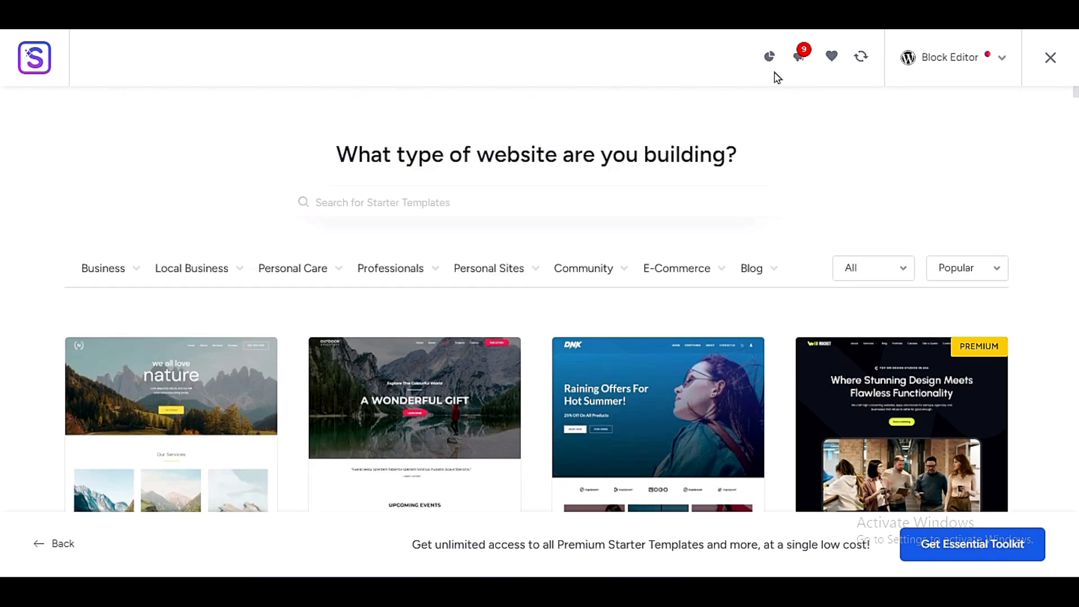
pyautogui.click(967, 63)
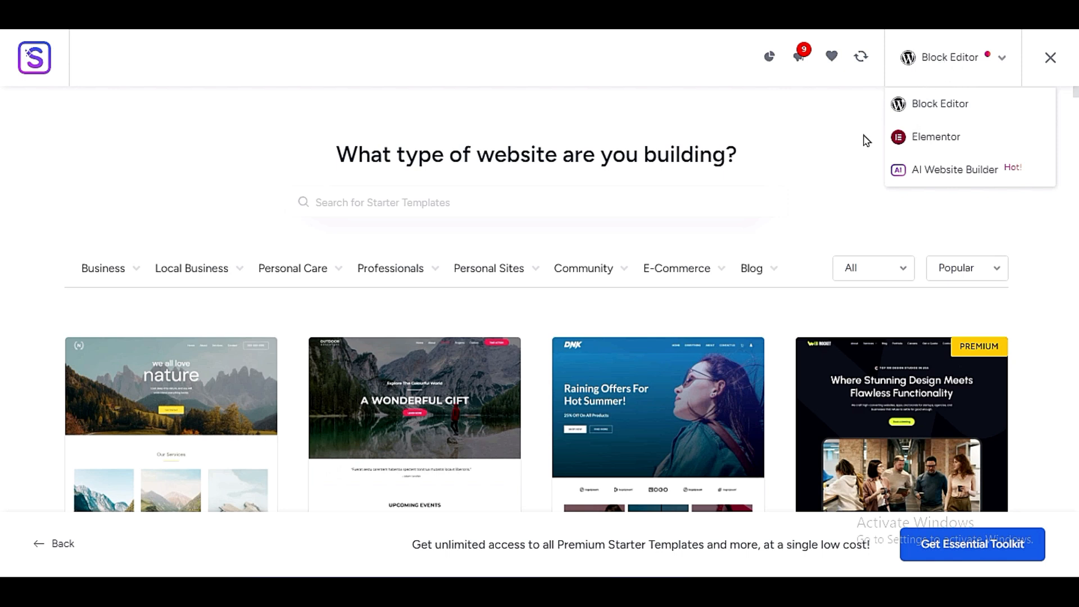
pyautogui.click(756, 302)
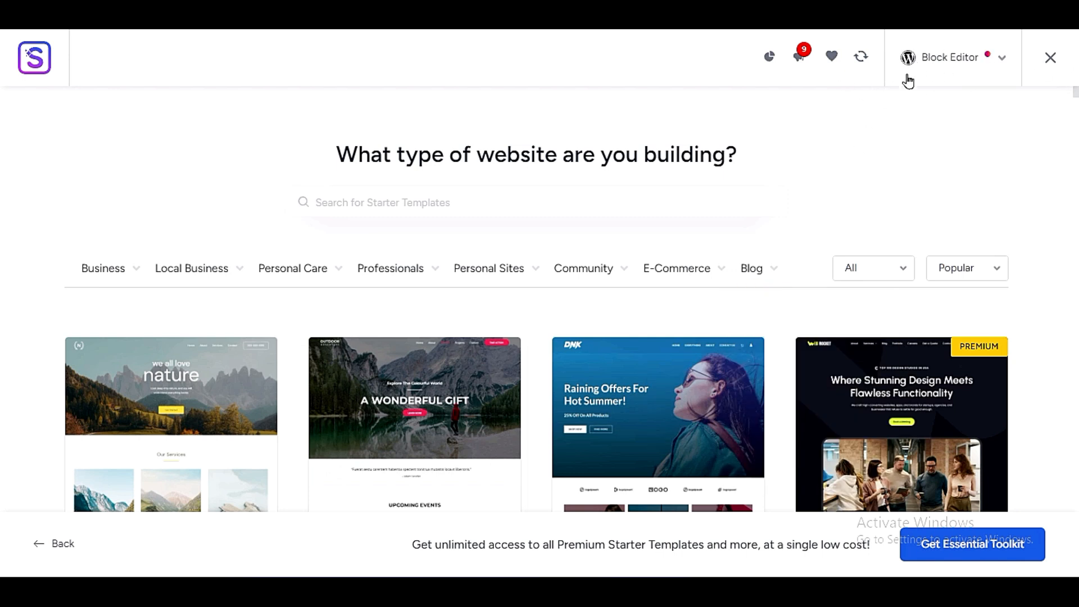
# - Look through the website categories and filter the starter templates by E-Commerce
pyautogui.moveTo(109, 292)
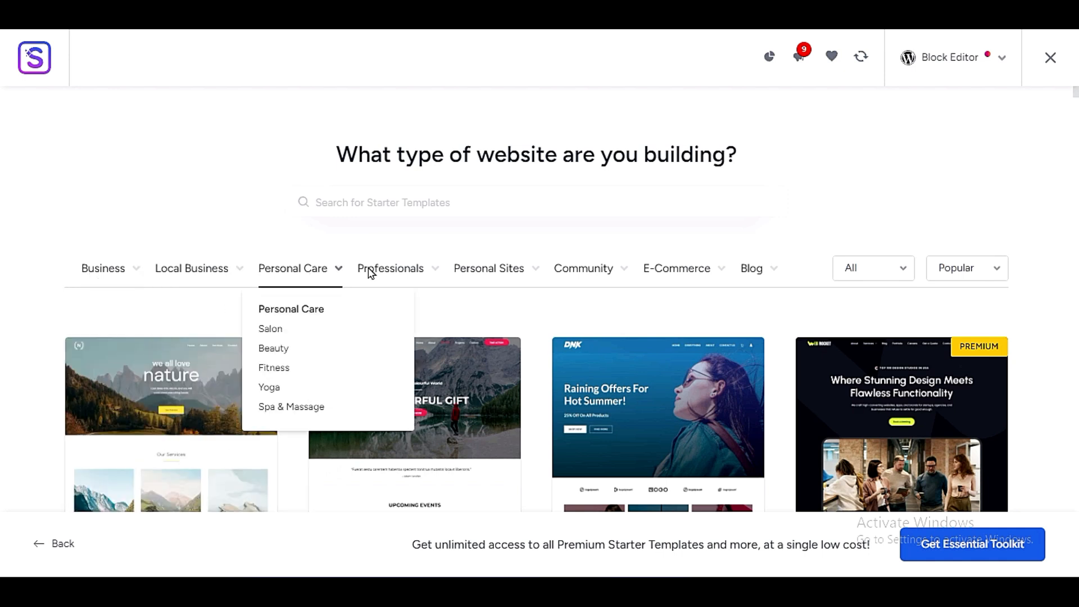
pyautogui.moveTo(592, 279)
pyautogui.moveTo(747, 283)
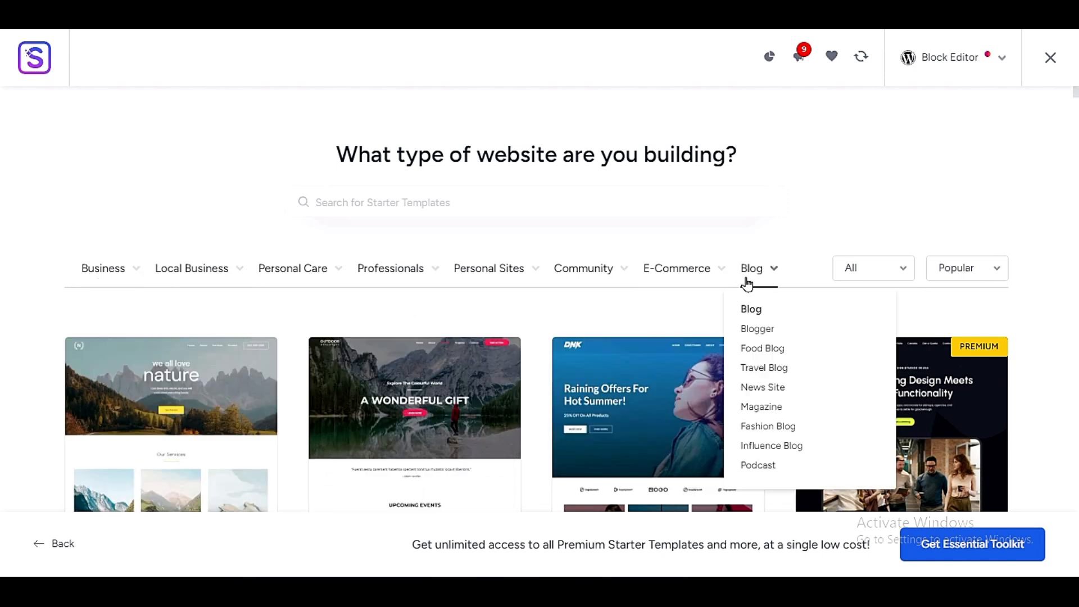
pyautogui.moveTo(709, 289)
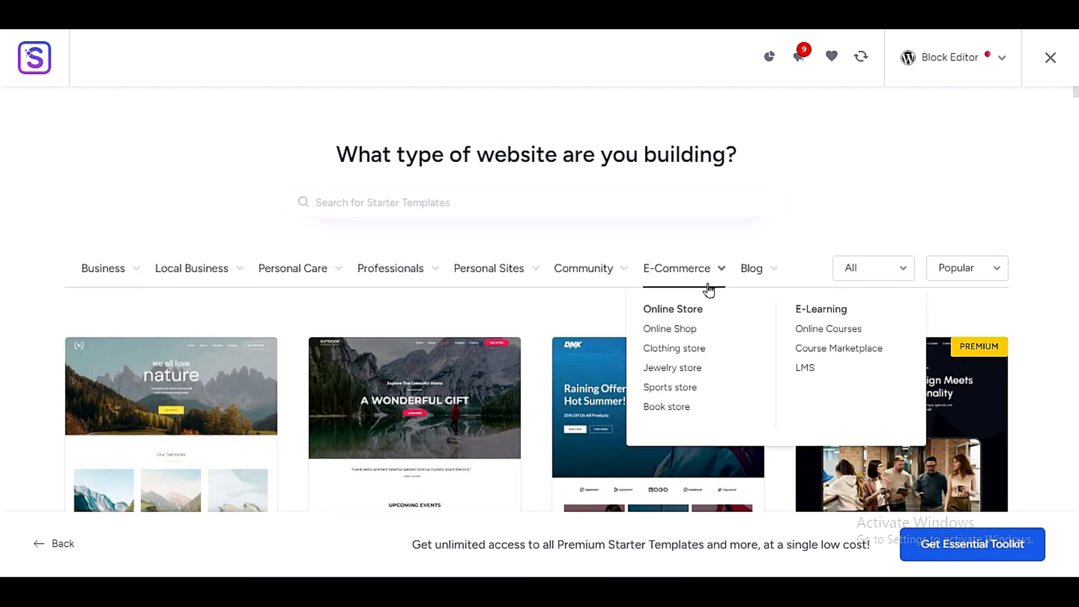
pyautogui.click(673, 281)
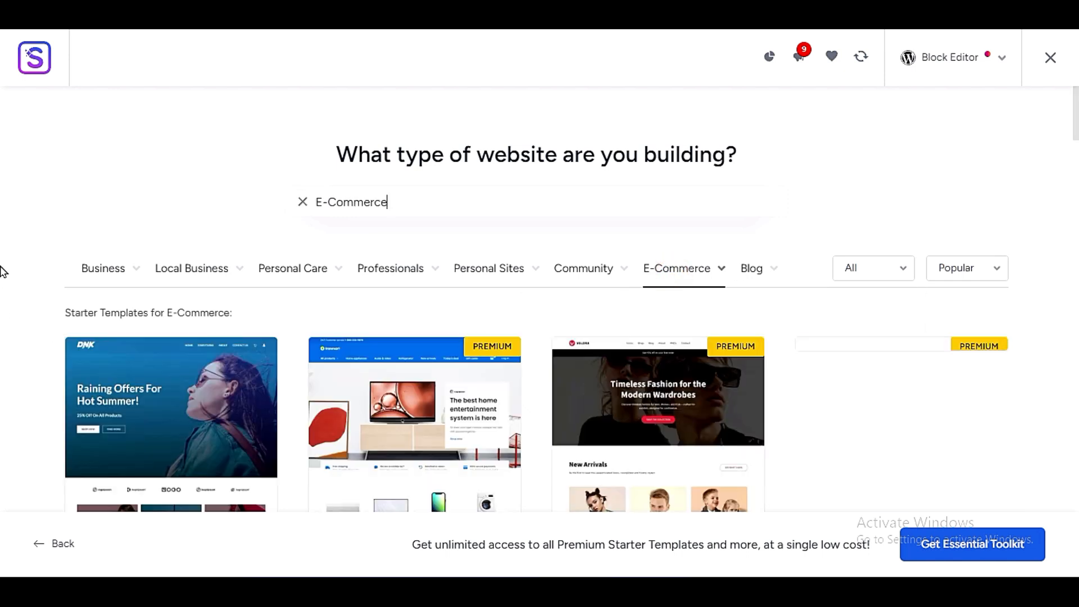
# - Browse the E-Commerce starter templates to compare the available store designs, both free and premium
pyautogui.scroll(-3, 12, 333)
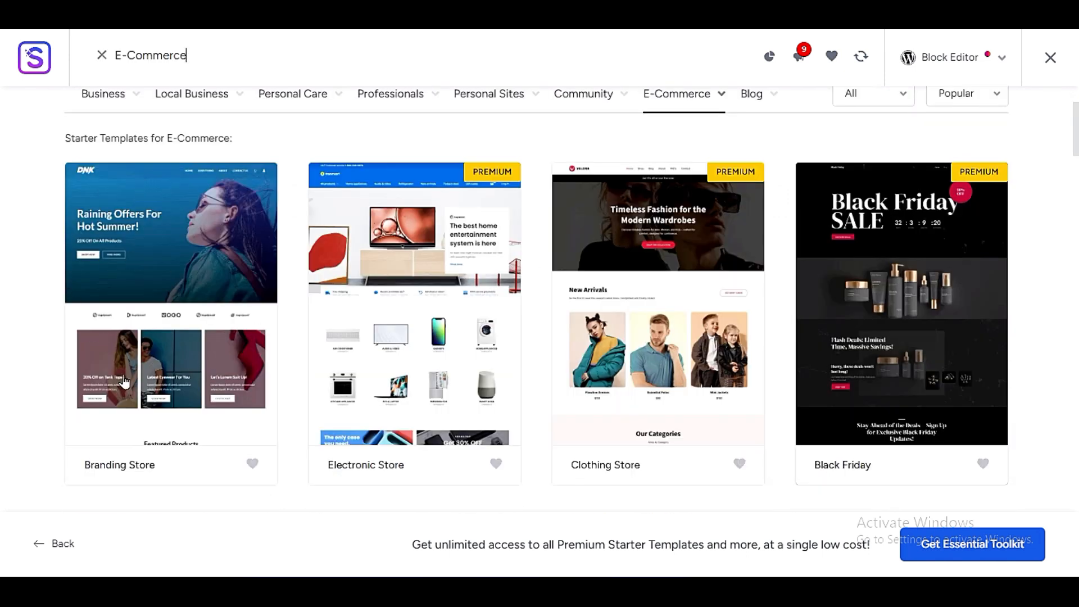
pyautogui.scroll(-3, 41, 329)
pyautogui.scroll(-3, 35, 337)
pyautogui.scroll(6, 35, 338)
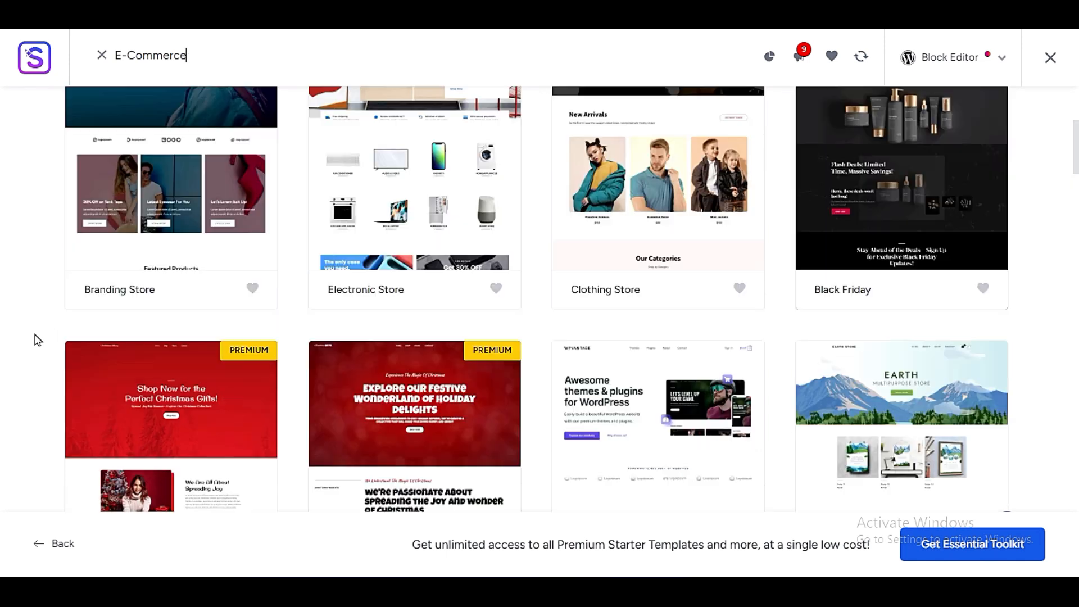
pyautogui.scroll(-6, 301, 352)
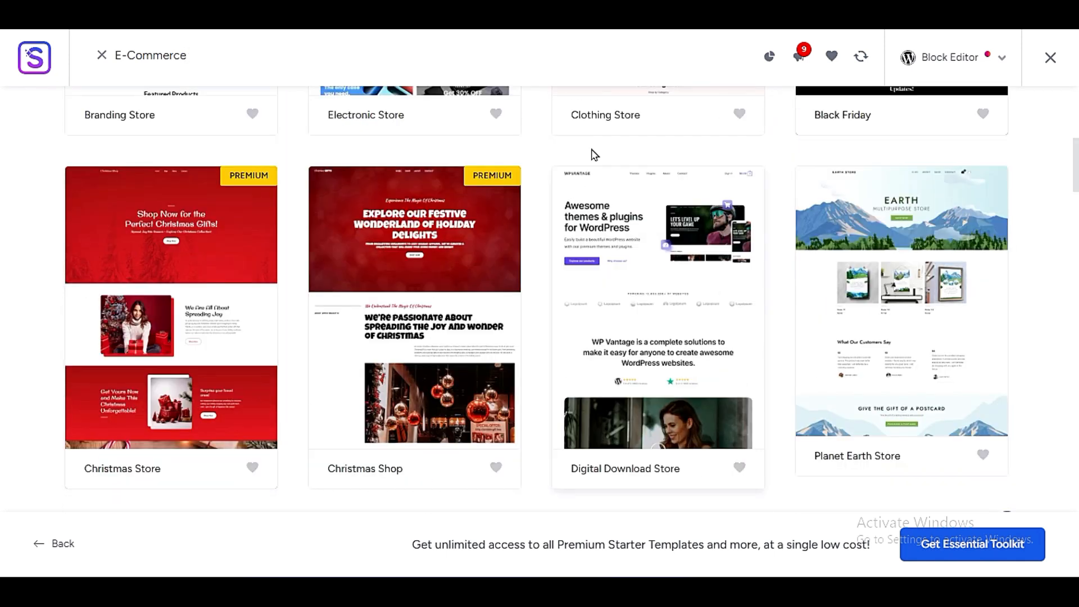
pyautogui.scroll(-3, 535, 430)
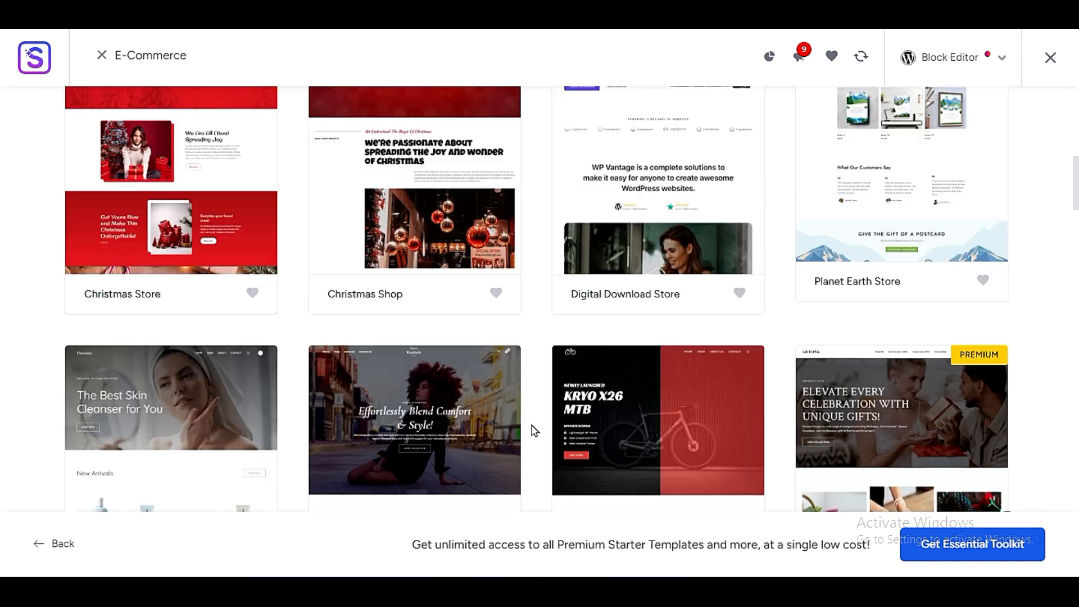
pyautogui.scroll(3, 534, 430)
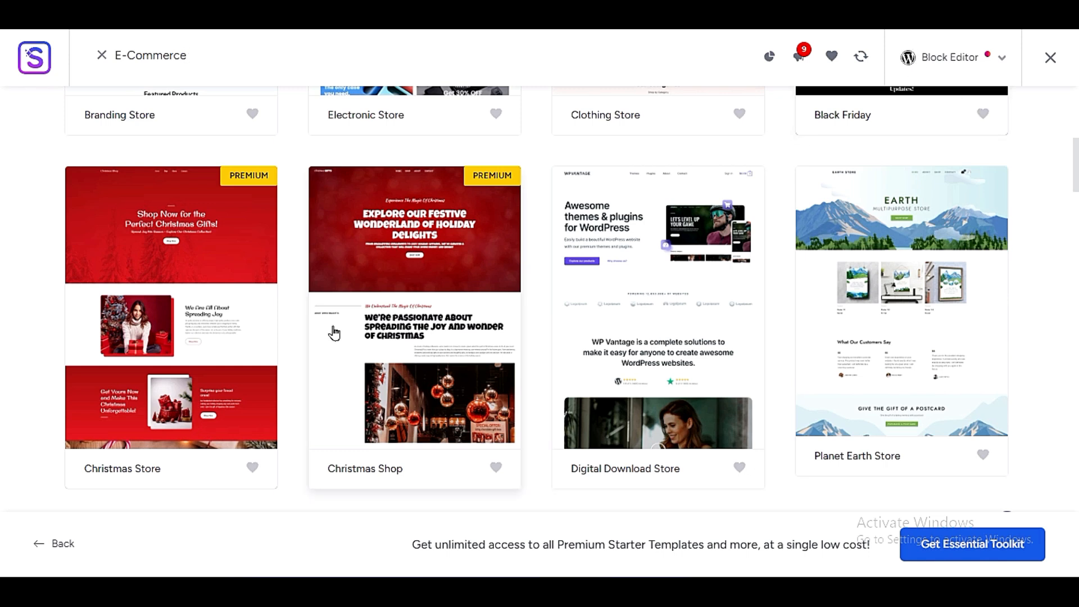
pyautogui.scroll(5, 2, 407)
pyautogui.scroll(-5, 3, 406)
pyautogui.scroll(-3, 3, 407)
pyautogui.scroll(3, 3, 407)
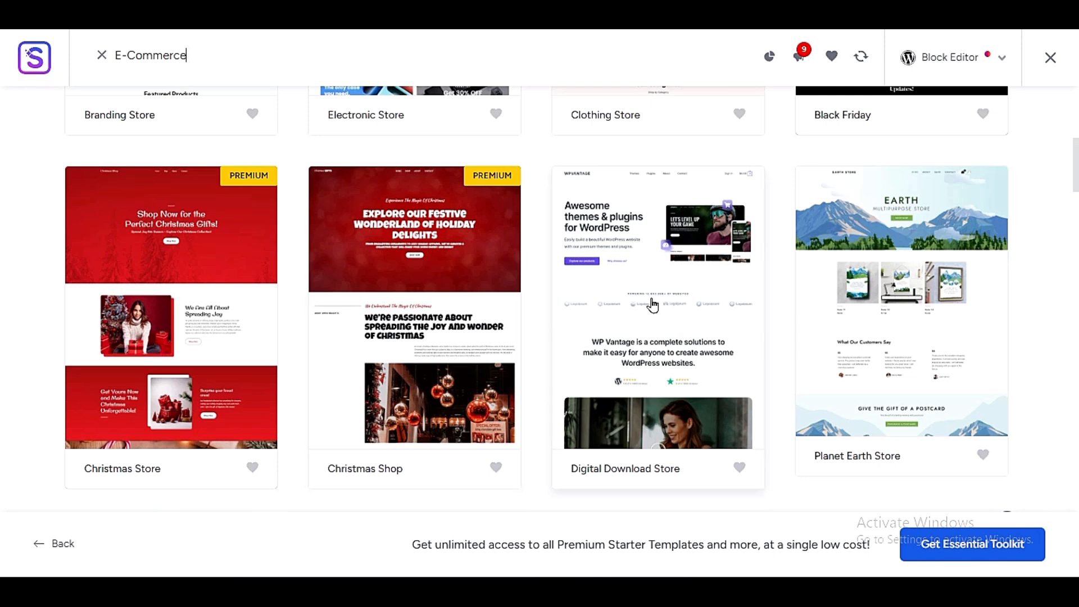
pyautogui.scroll(5, 652, 305)
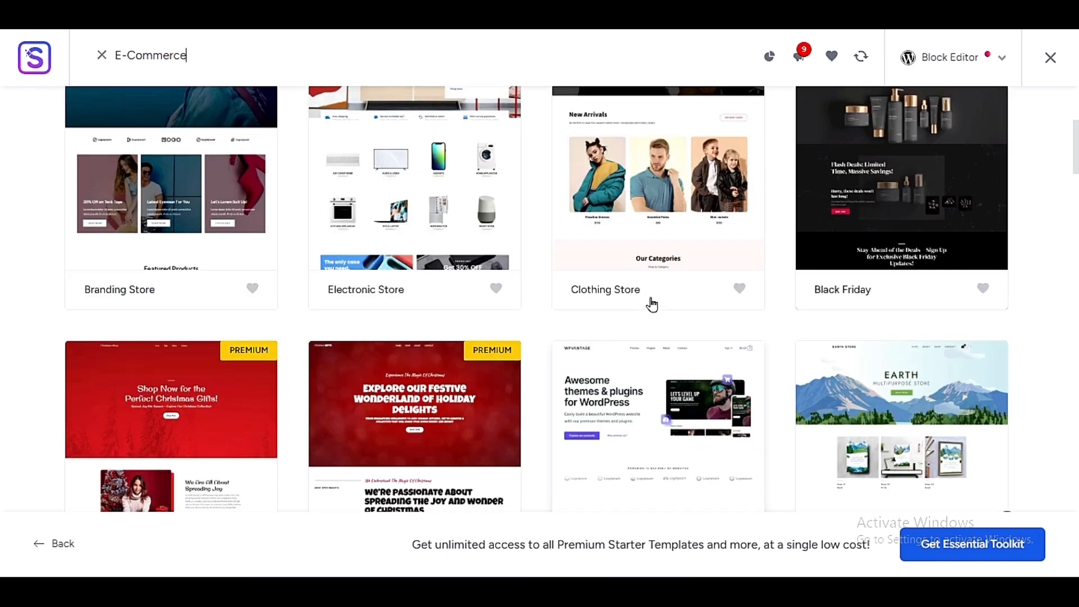
pyautogui.scroll(2, 638, 371)
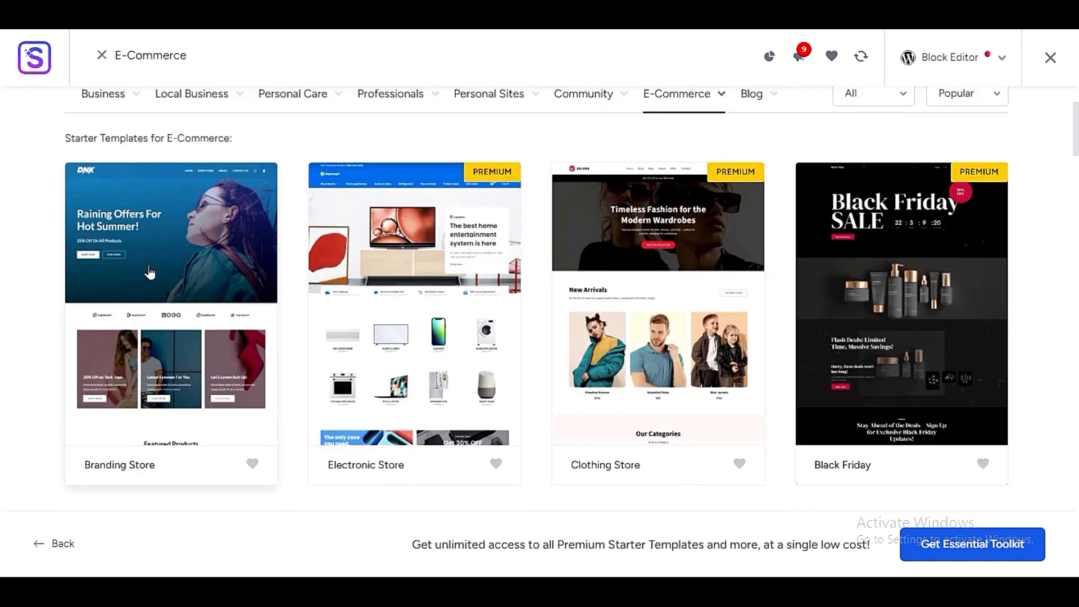
pyautogui.scroll(-5, 129, 268)
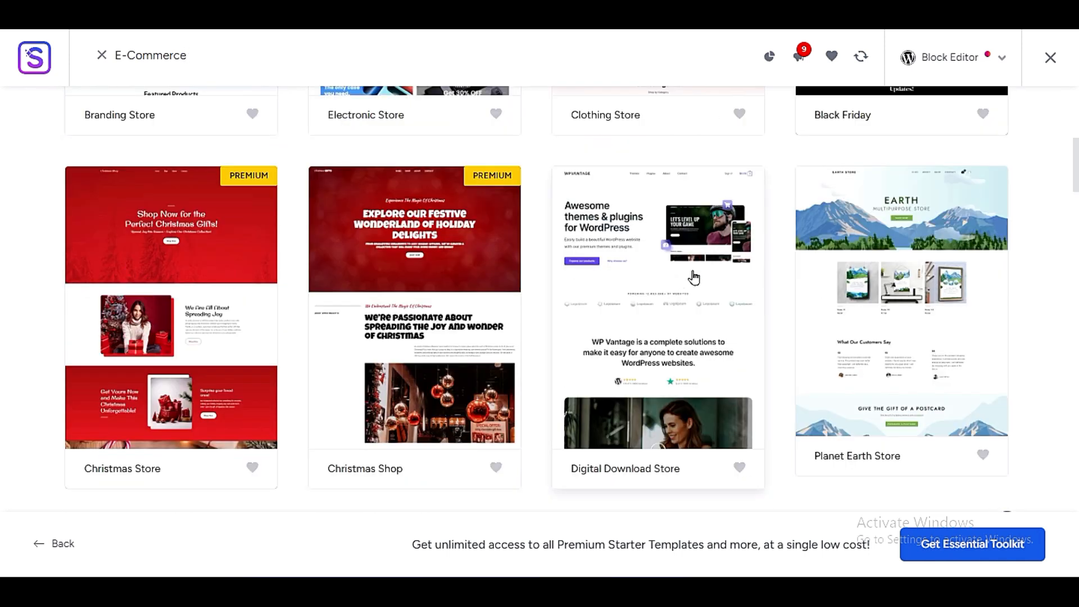
pyautogui.scroll(-3, 695, 277)
pyautogui.scroll(-3, 775, 228)
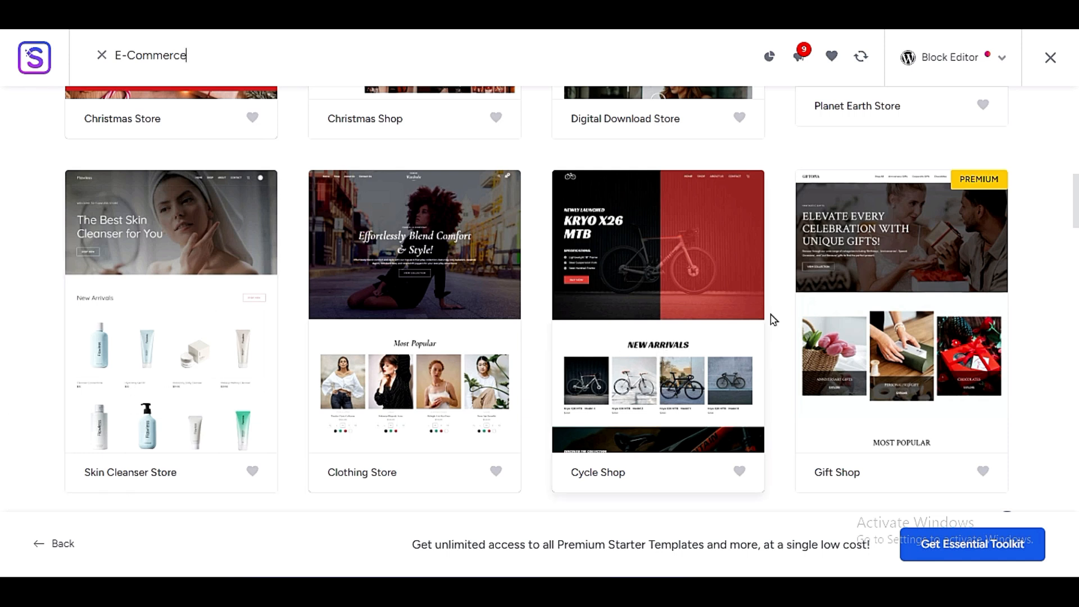
pyautogui.scroll(-5, 558, 352)
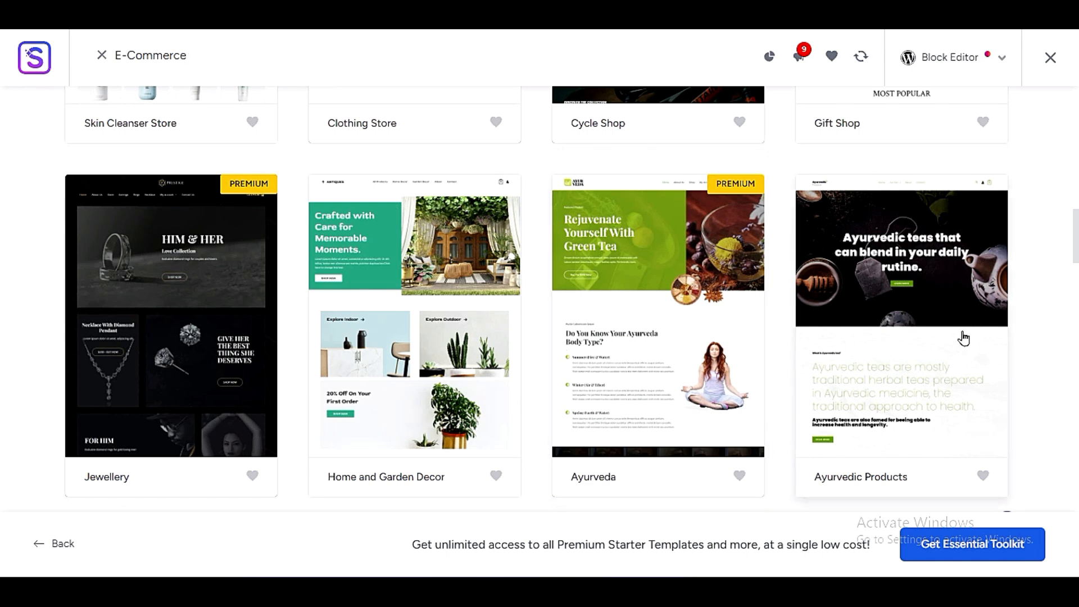
# - Preview the Ayurvedic Products template, return to the template list and decline the AI Builder offer
pyautogui.click(963, 337)
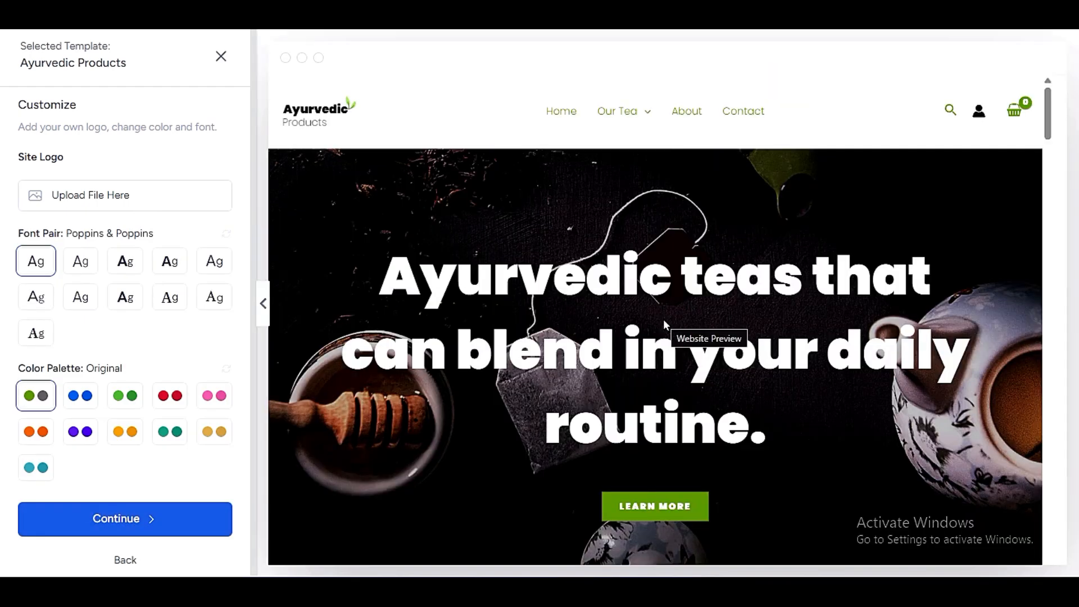
pyautogui.scroll(-5, 663, 326)
pyautogui.scroll(-10, 640, 365)
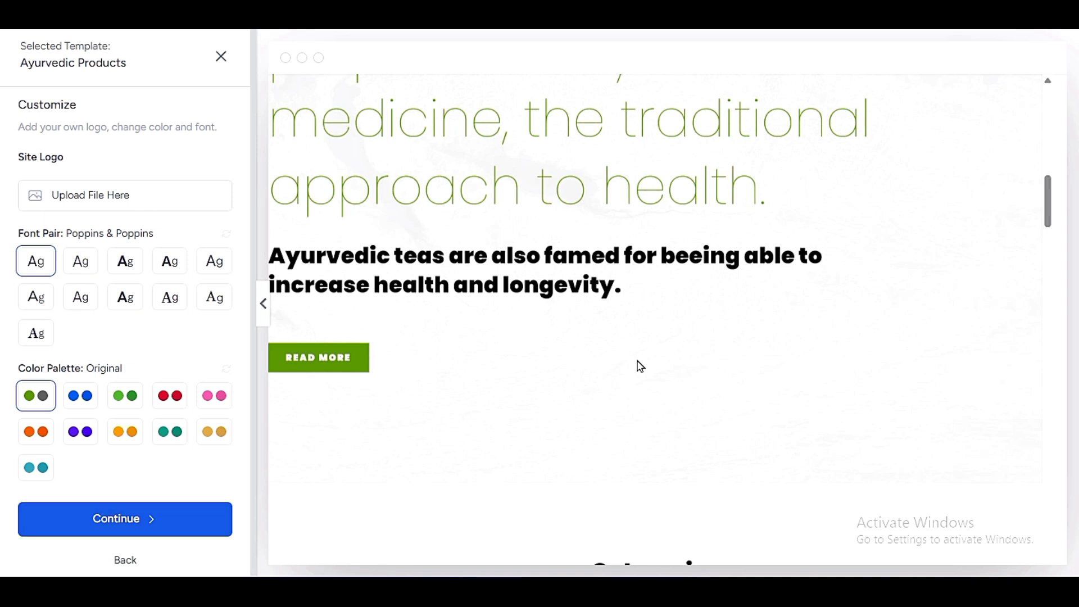
pyautogui.scroll(-10, 634, 370)
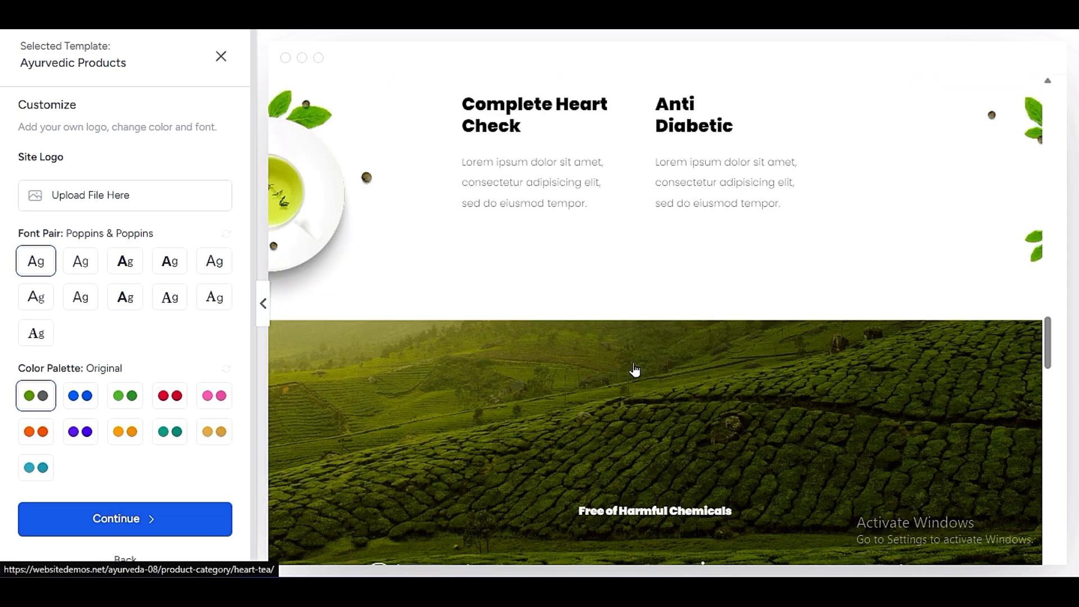
pyautogui.click(219, 59)
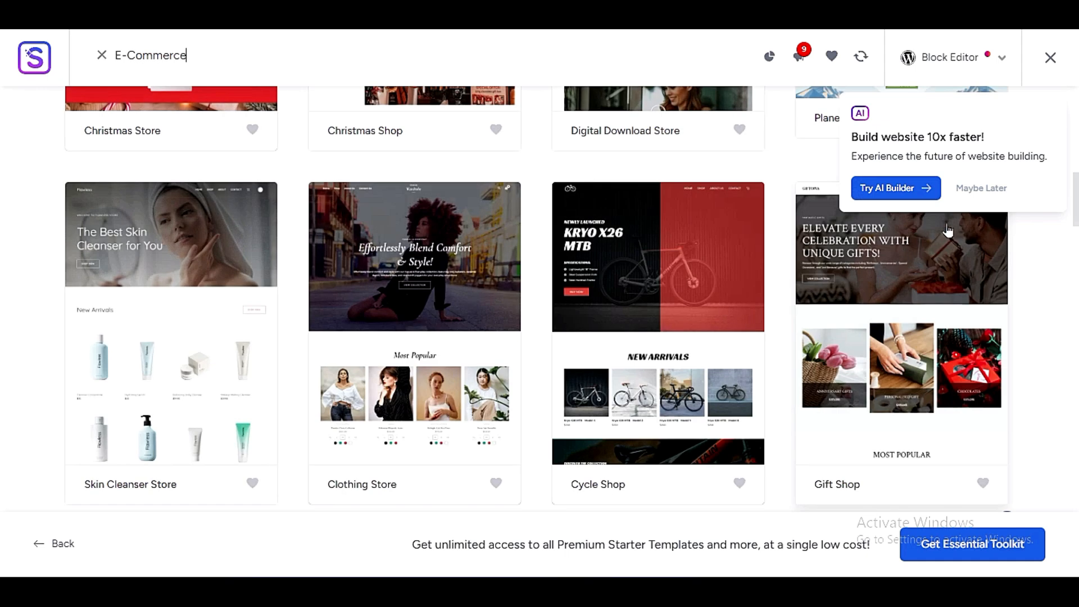
pyautogui.click(978, 187)
# - Select the Digital Download Store template and look through its website preview
pyautogui.scroll(-3, 548, 428)
pyautogui.scroll(-3, 539, 448)
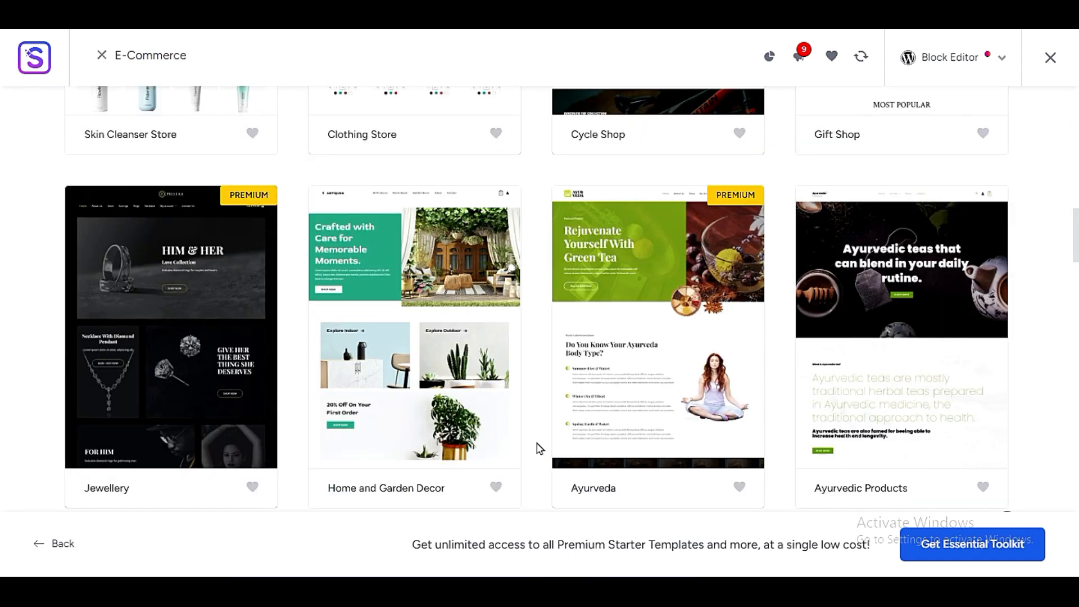
pyautogui.scroll(-3, 539, 448)
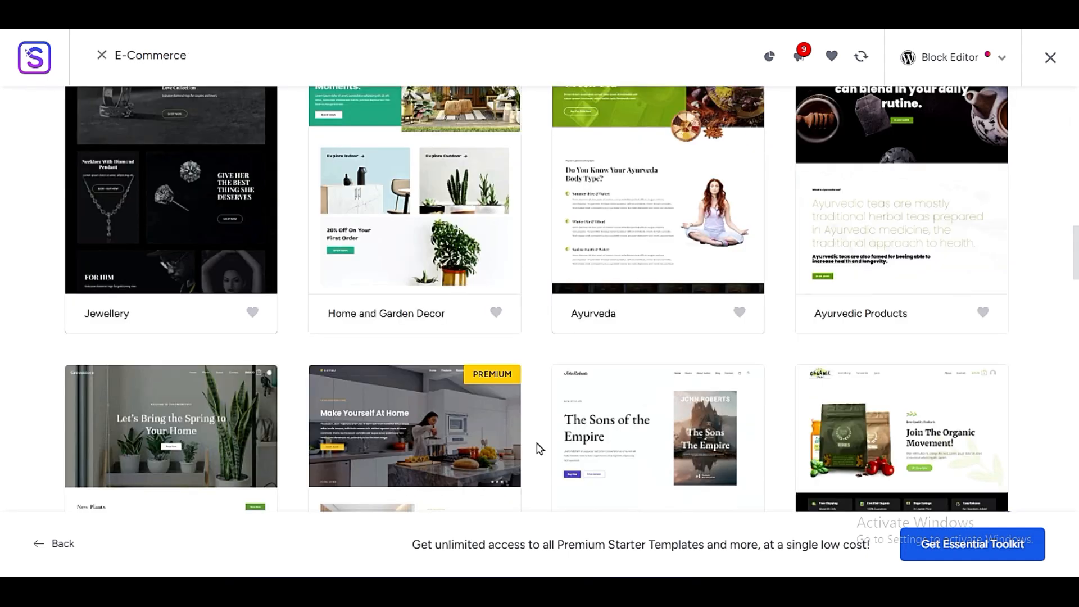
pyautogui.scroll(5, 538, 448)
pyautogui.scroll(-3, 538, 448)
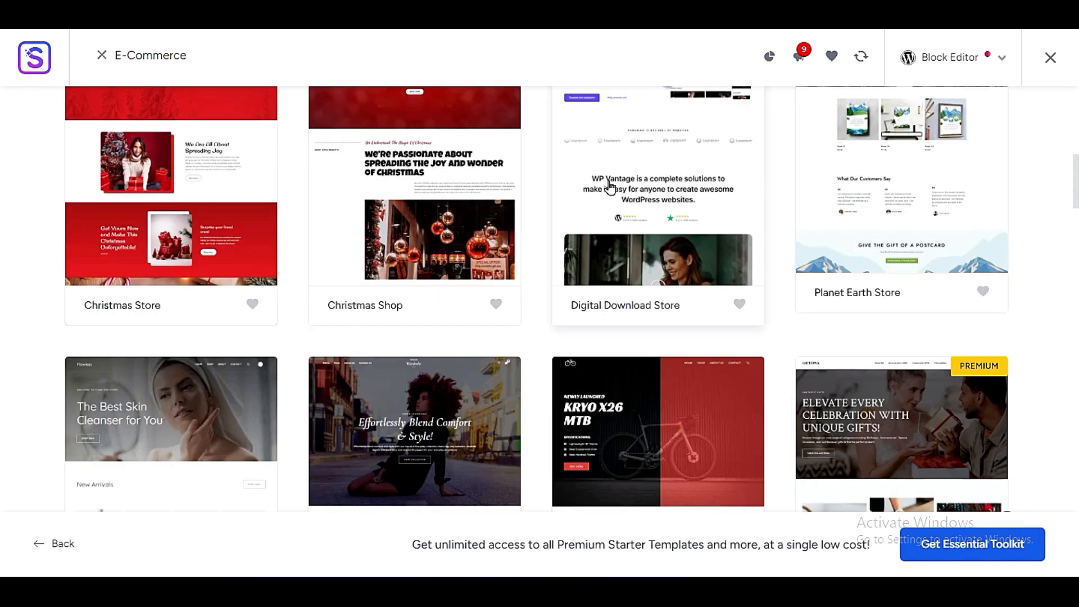
pyautogui.click(666, 197)
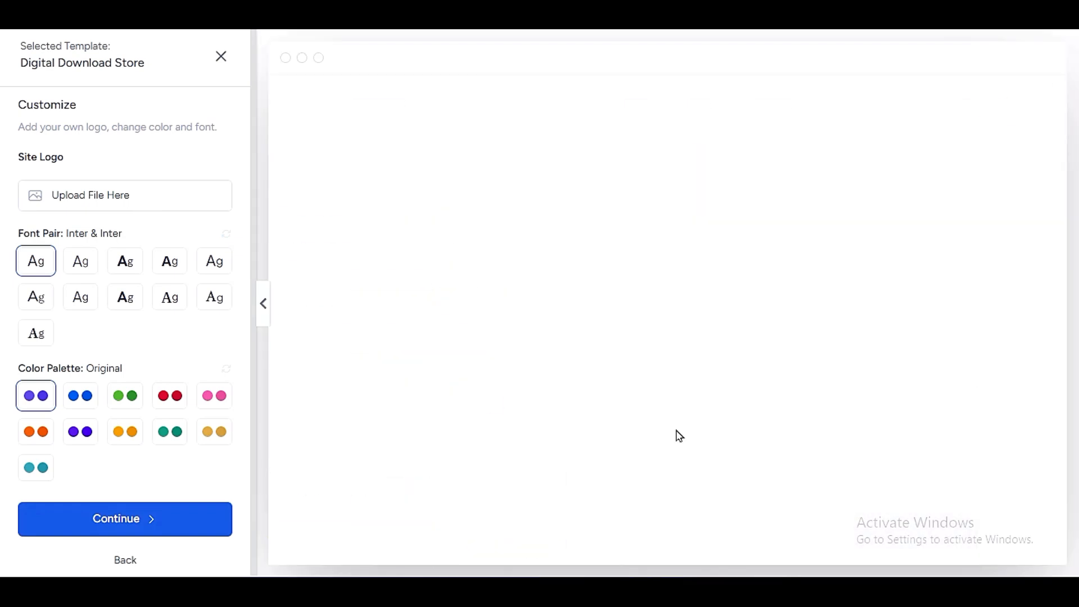
pyautogui.scroll(-10, 562, 338)
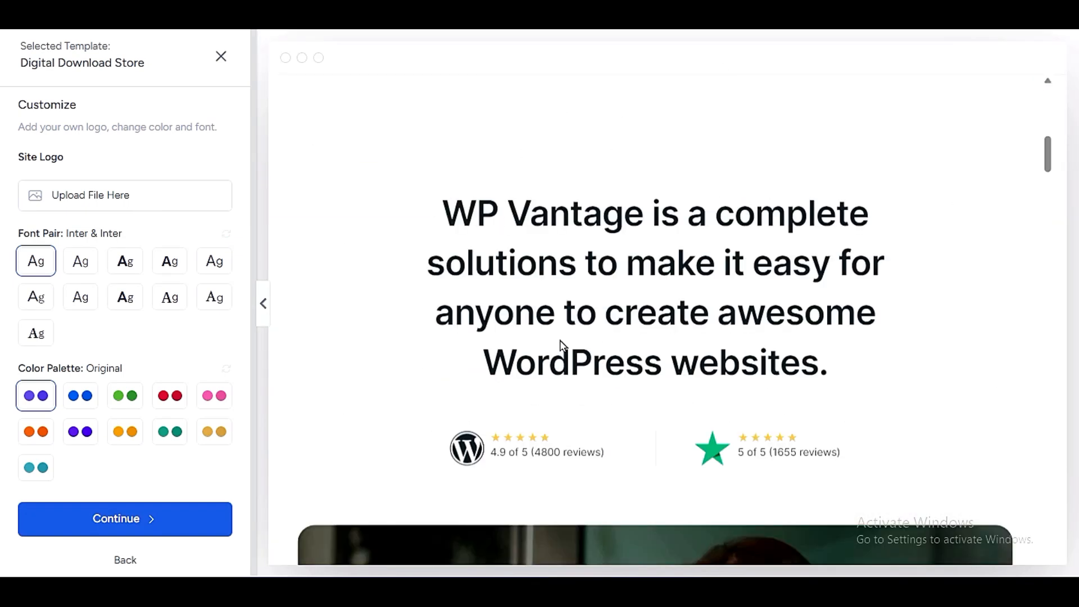
pyautogui.scroll(-5, 562, 343)
pyautogui.scroll(-5, 559, 344)
pyautogui.scroll(-5, 559, 351)
pyautogui.scroll(20, 554, 353)
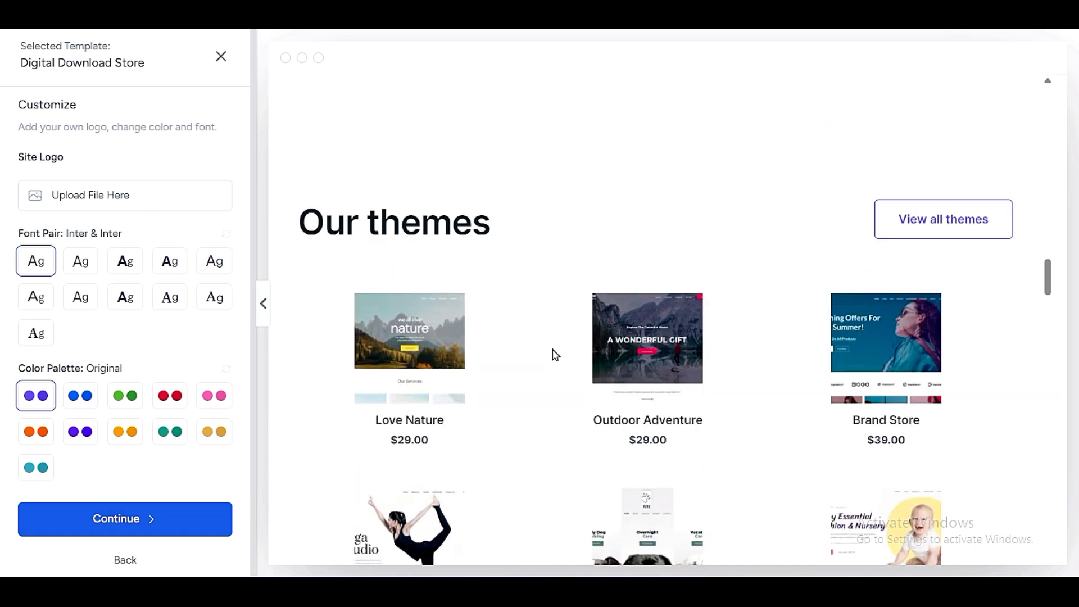
pyautogui.scroll(10, 553, 350)
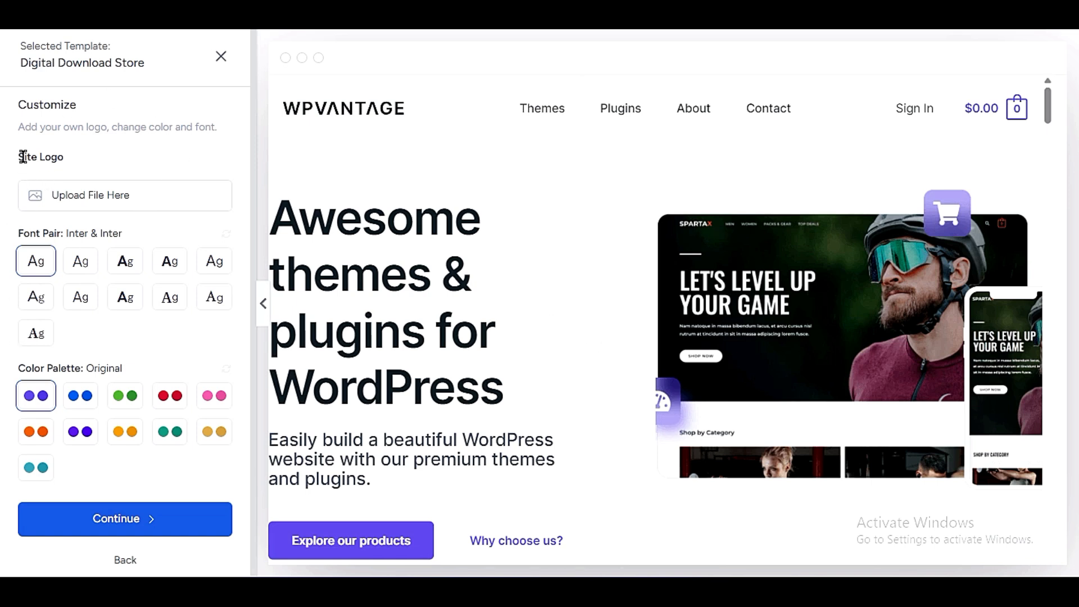
# - Use cropped-zeelancing-logo.png from the media library as the site logo and set its width to 111 px
pyautogui.click(99, 205)
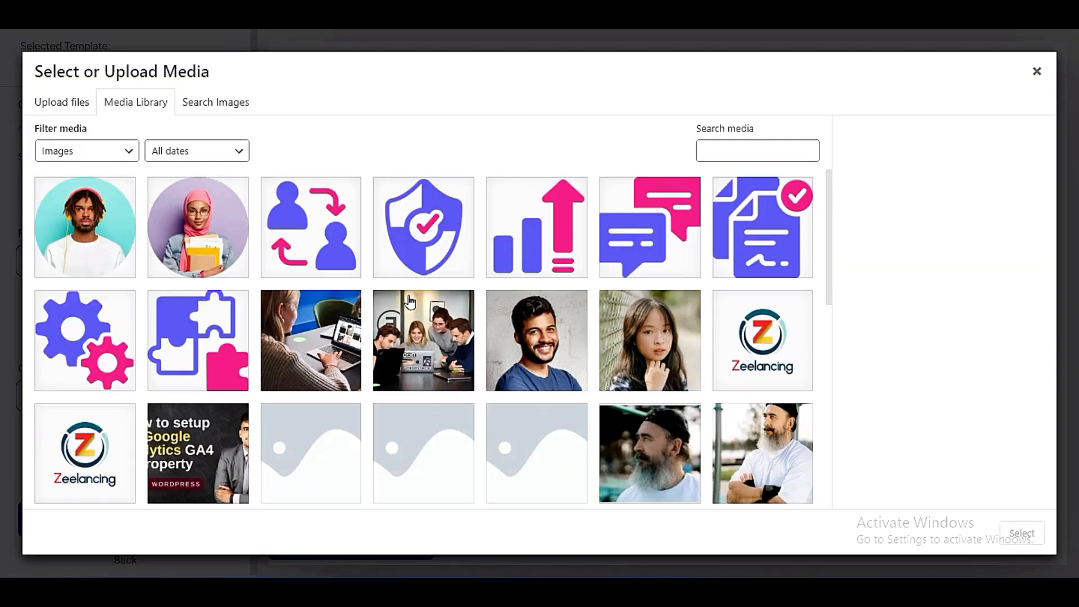
pyautogui.click(778, 322)
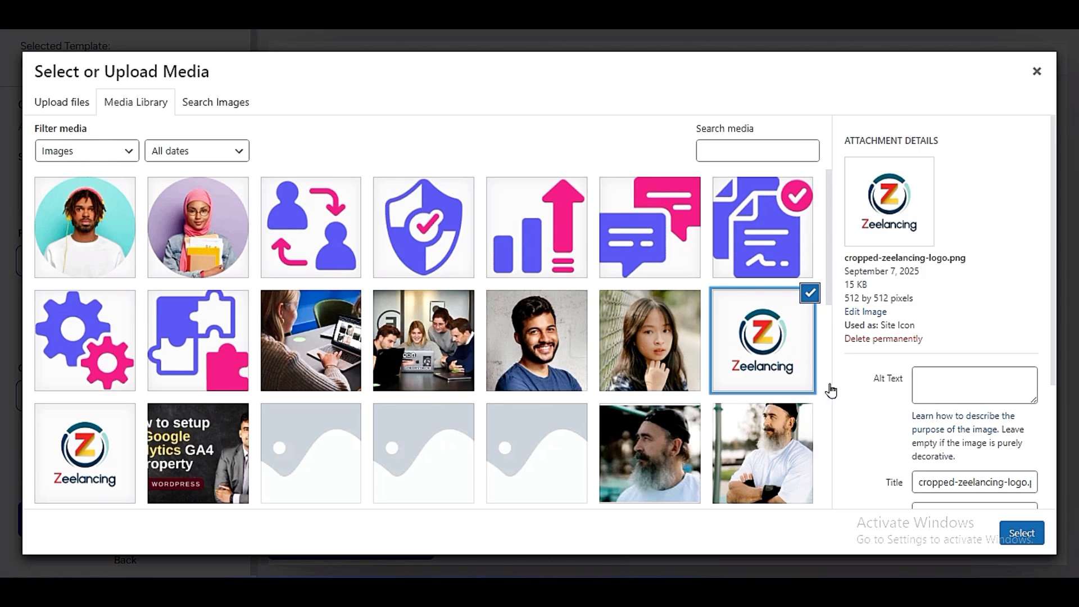
pyautogui.click(1006, 533)
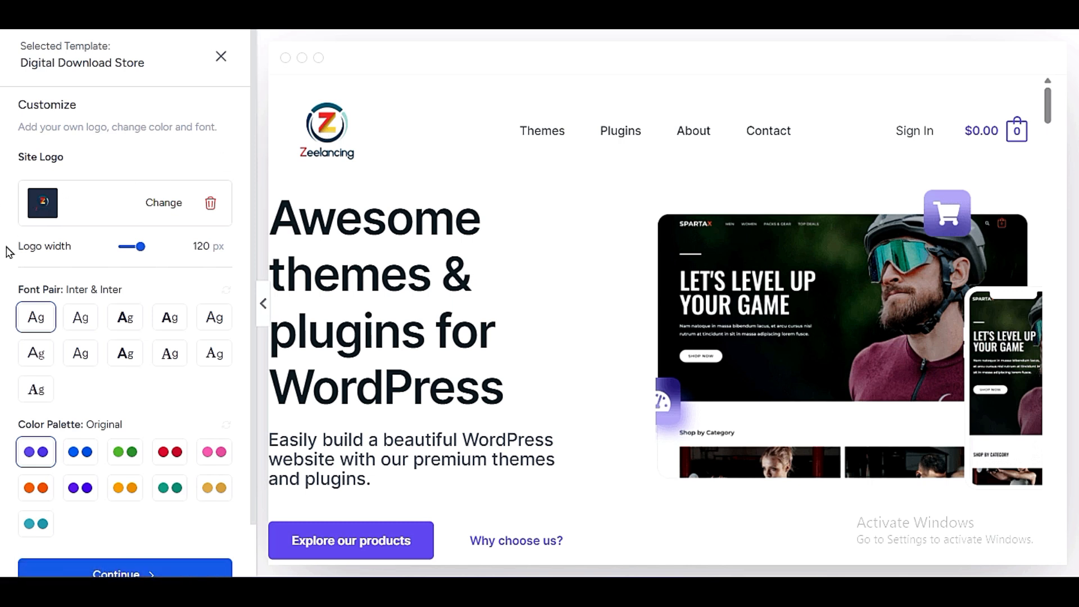
pyautogui.moveTo(140, 247)
pyautogui.mouseDown()
pyautogui.moveTo(128, 254)
pyautogui.moveTo(147, 254)
pyautogui.moveTo(138, 251)
pyautogui.mouseUp()
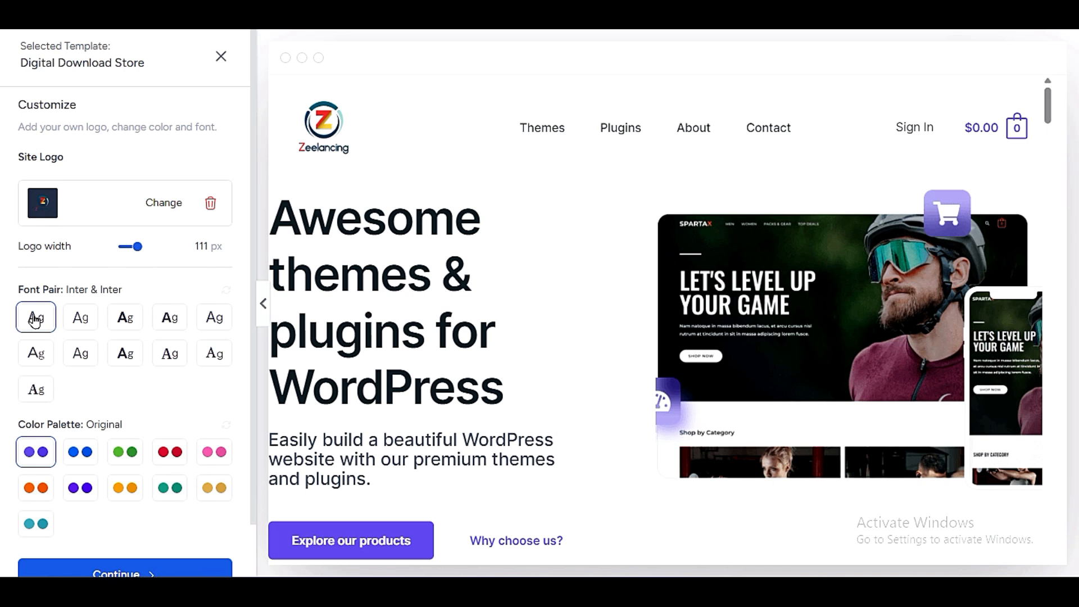
# - Try several font pairs, including Lexend & DM Sans and Work Sans & Inter, and settle on Inter & Poppins
pyautogui.click(80, 325)
pyautogui.click(125, 325)
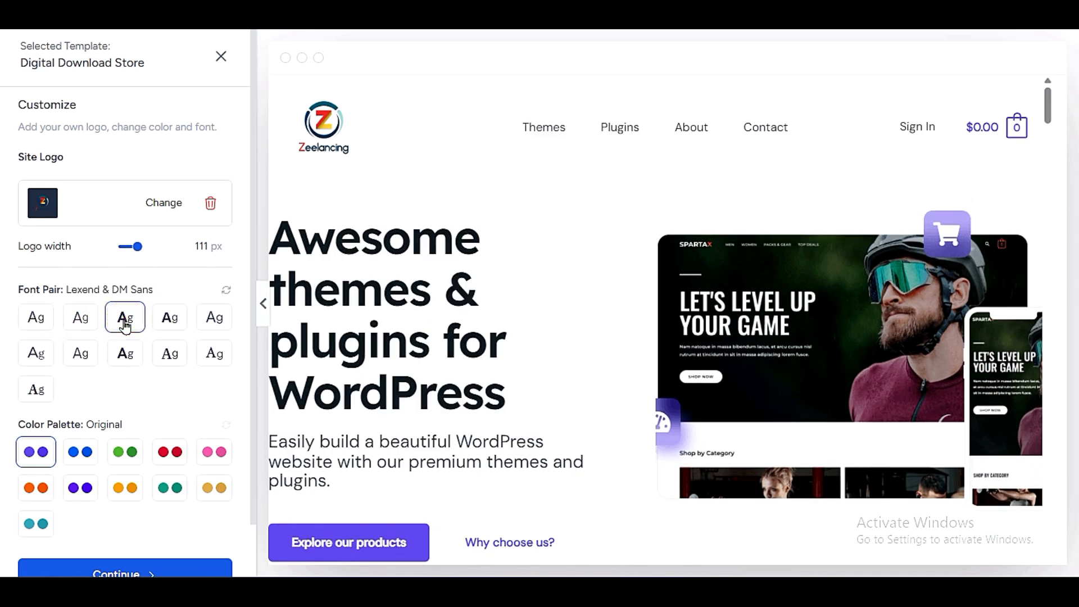
pyautogui.click(171, 326)
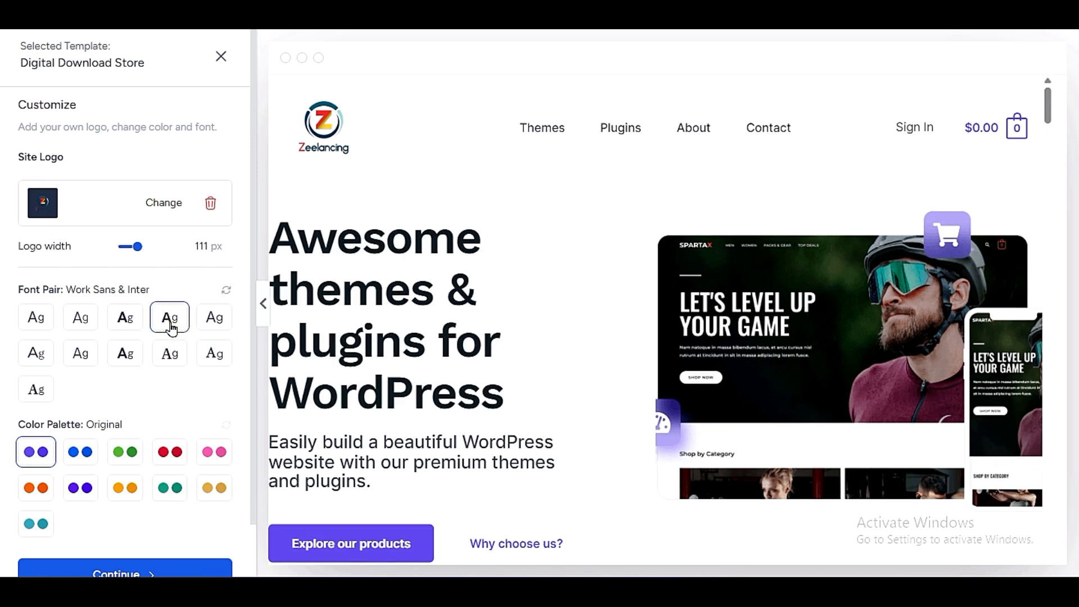
pyautogui.click(216, 323)
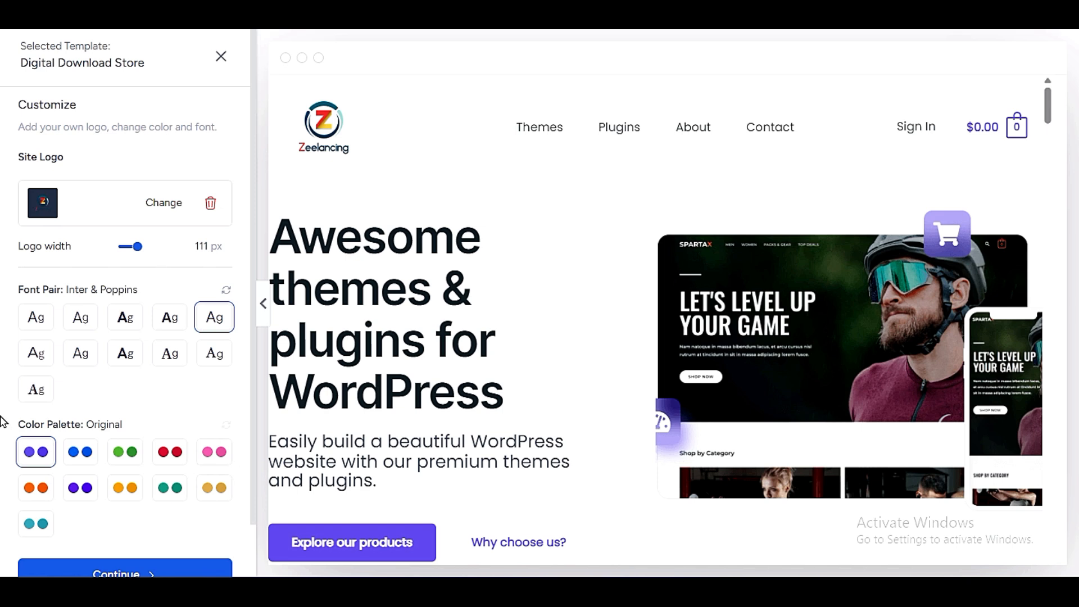
# - Try the color palettes Style 3, Style 1 and Style 5 and check the website preview with them
pyautogui.scroll(-1, 3, 422)
pyautogui.click(179, 400)
pyautogui.scroll(-8, 345, 392)
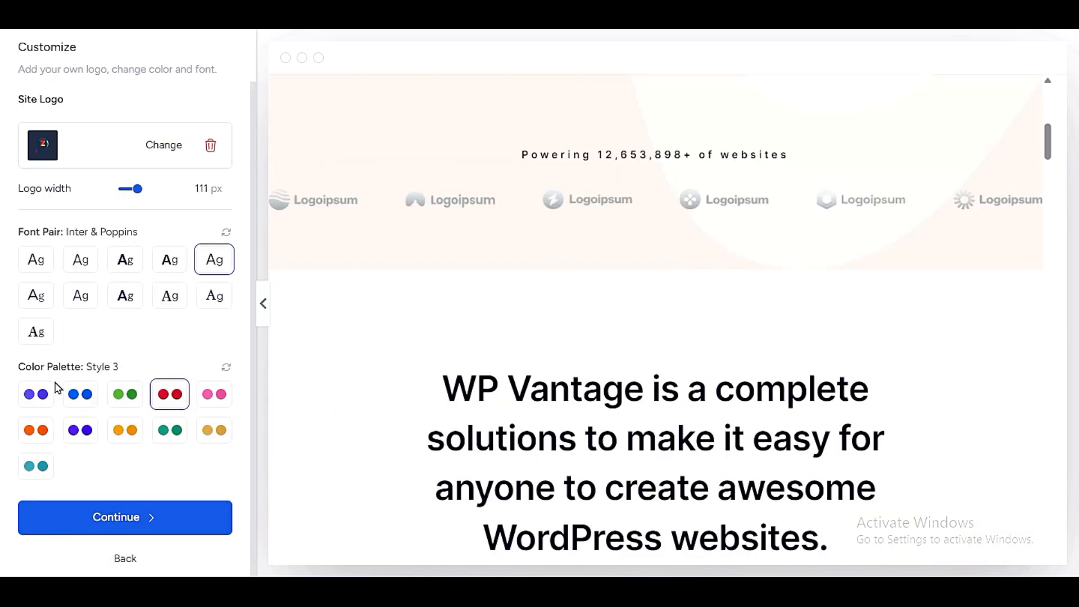
pyautogui.click(69, 400)
pyautogui.scroll(8, 465, 404)
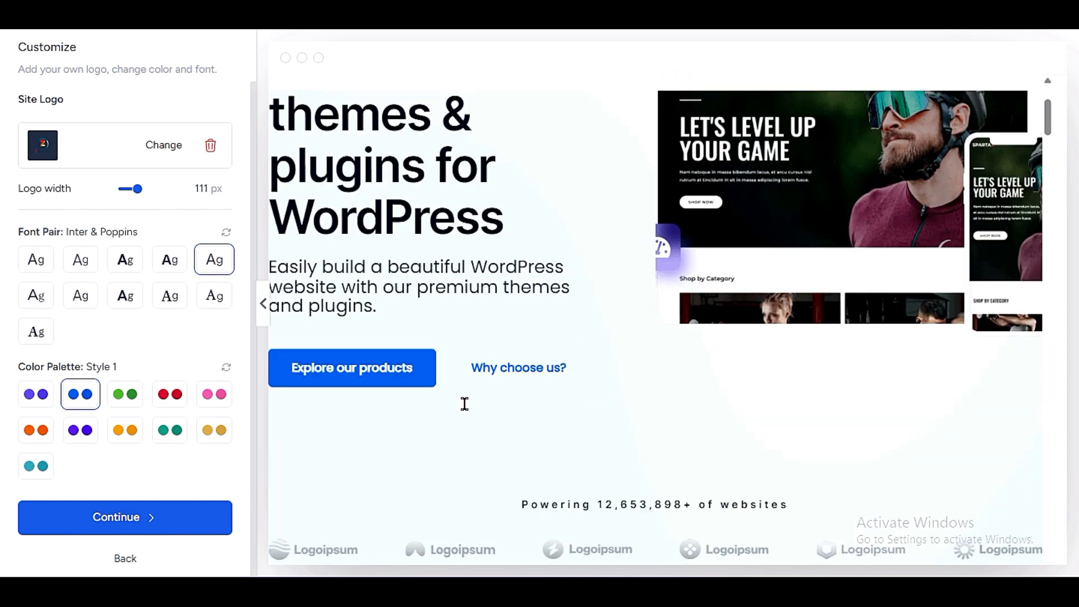
pyautogui.click(37, 431)
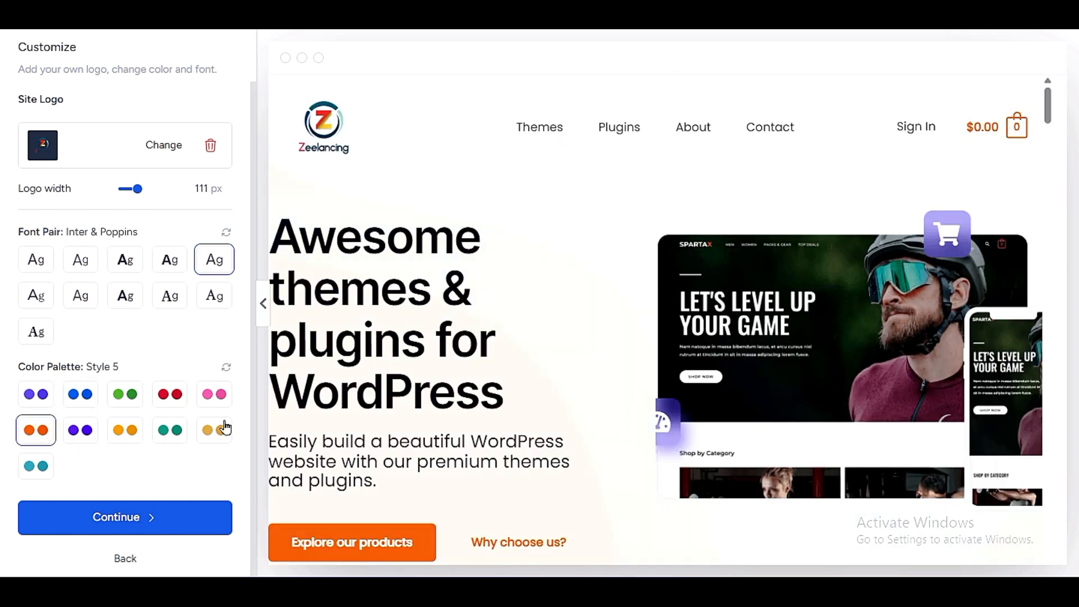
pyautogui.scroll(-10, 385, 409)
pyautogui.scroll(10, 291, 434)
# - Compare color palette Style 1 once more, apply the orange Style 5 palette and continue to the feature selection
pyautogui.click(73, 391)
pyautogui.scroll(-7, 555, 374)
pyautogui.scroll(7, 554, 374)
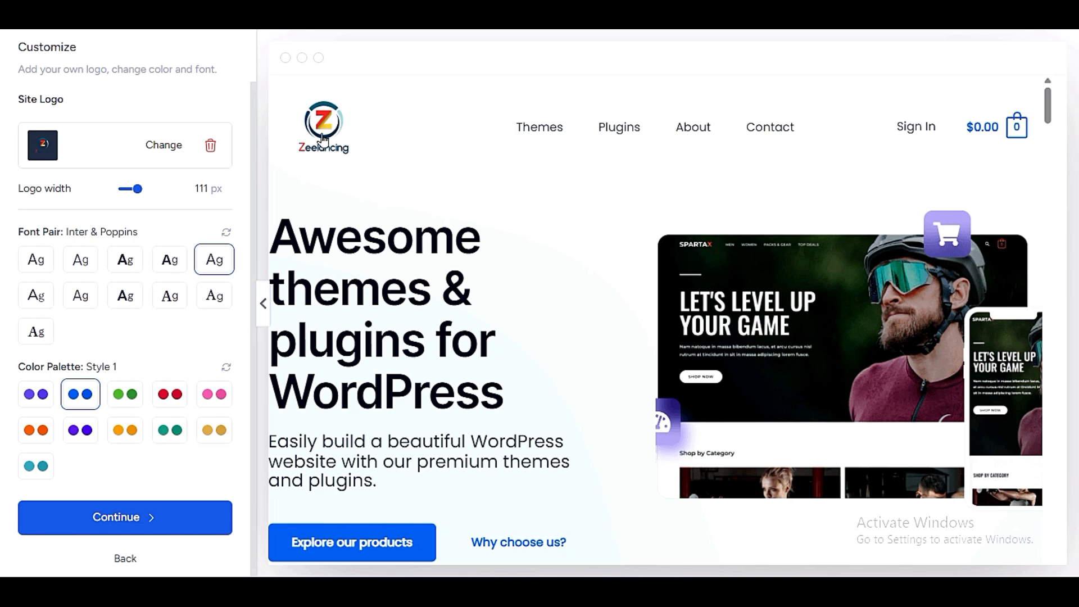
pyautogui.click(45, 429)
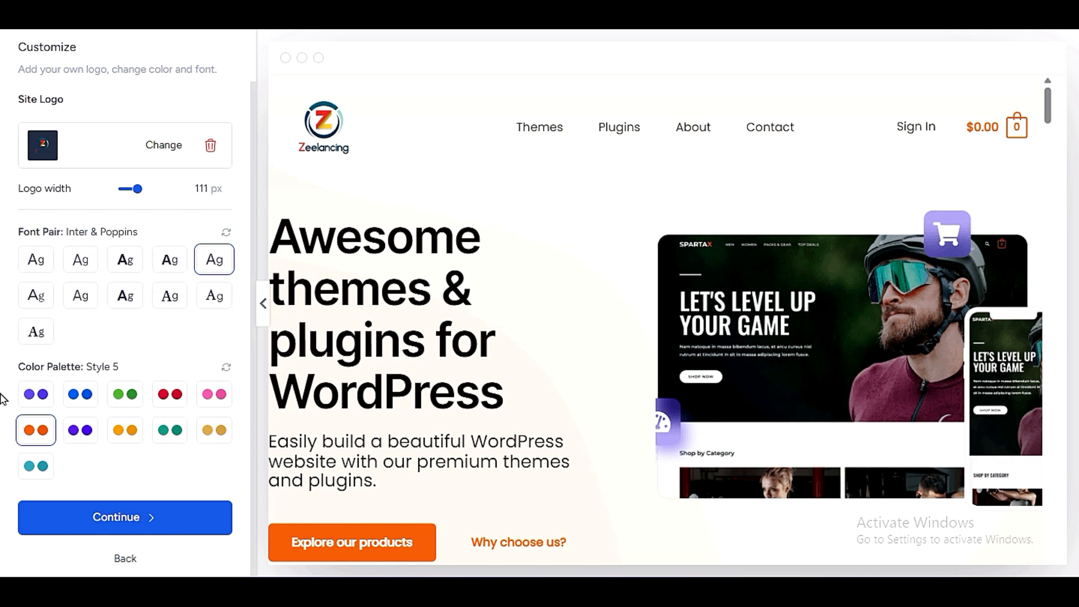
pyautogui.click(158, 514)
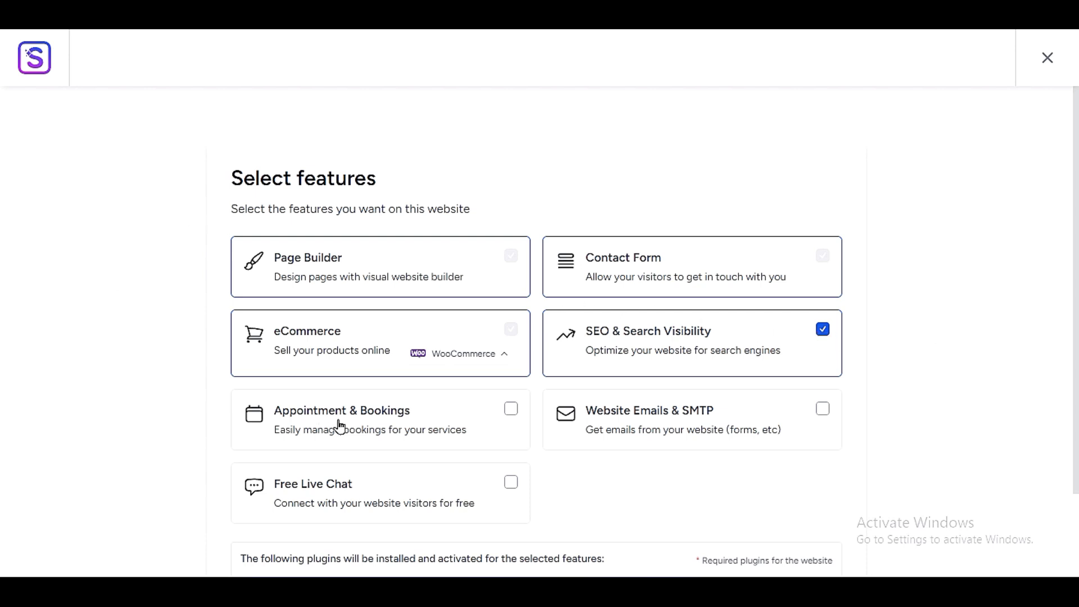
# - Try the Appointment & Bookings feature, turn it off again and check the list of plugins for the selected features
pyautogui.click(477, 418)
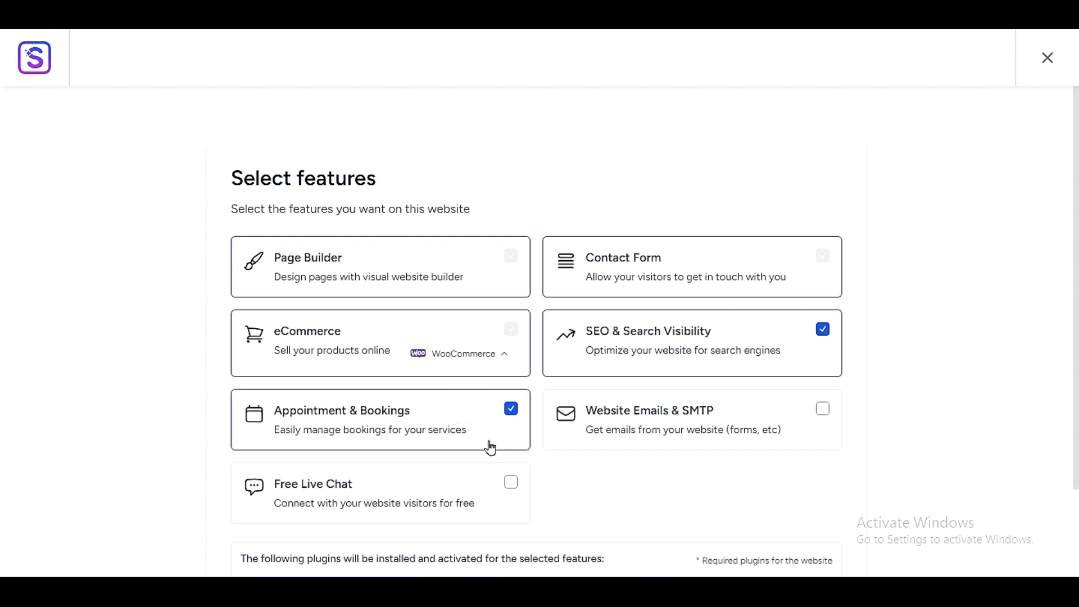
pyautogui.click(504, 439)
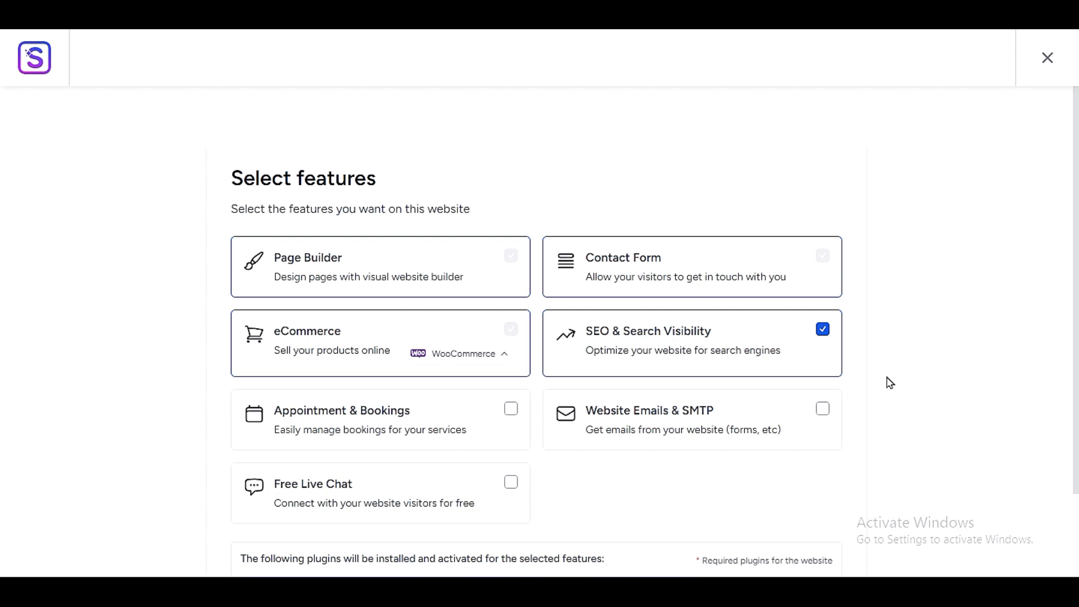
pyautogui.scroll(-3, 889, 382)
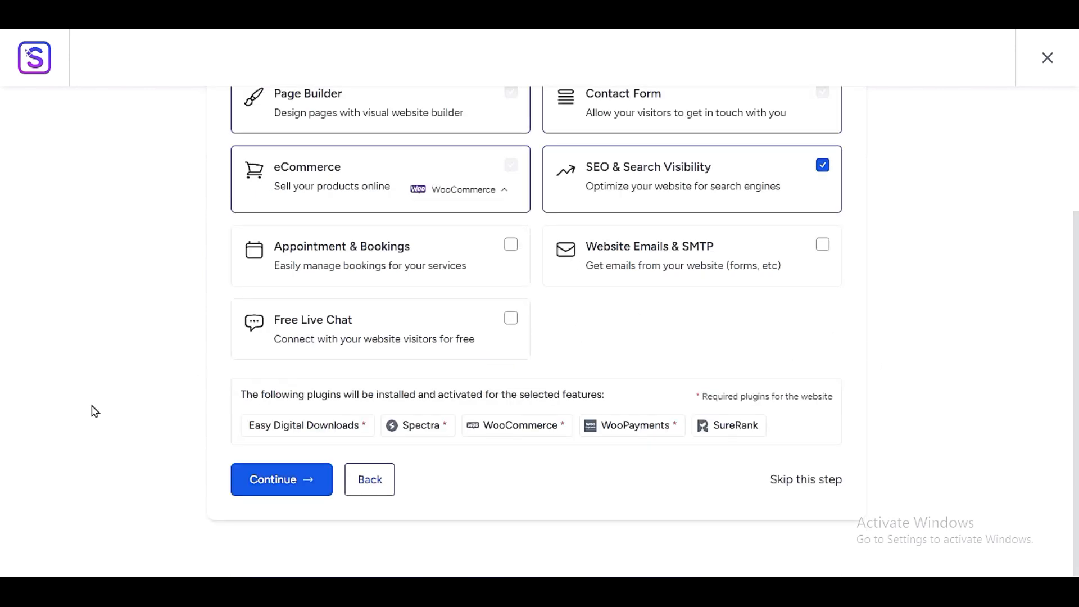
pyautogui.moveTo(235, 397); pyautogui.dragTo(635, 393)
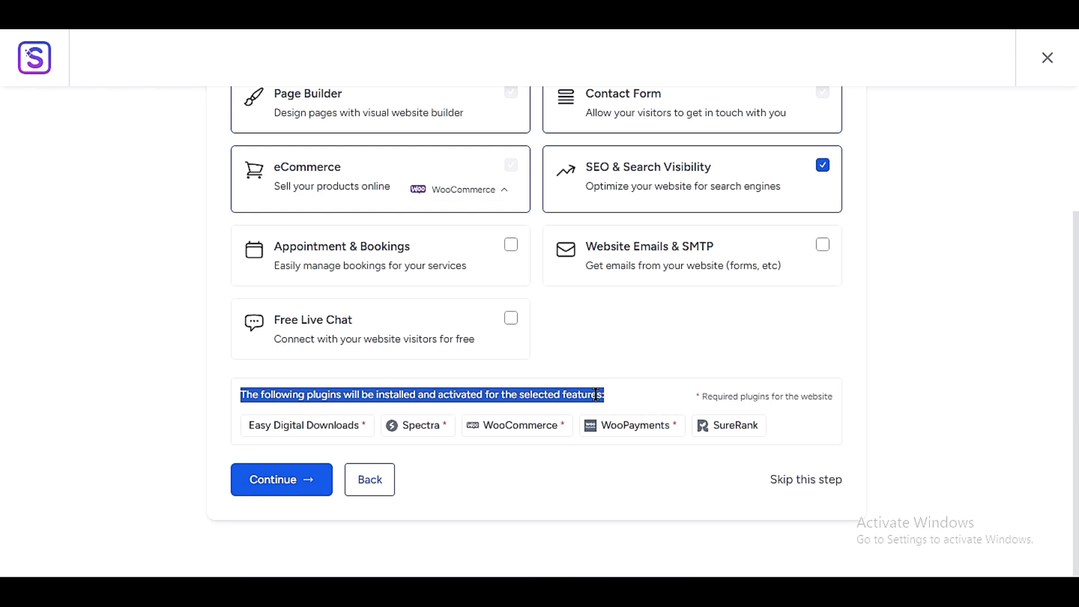
pyautogui.click(227, 436)
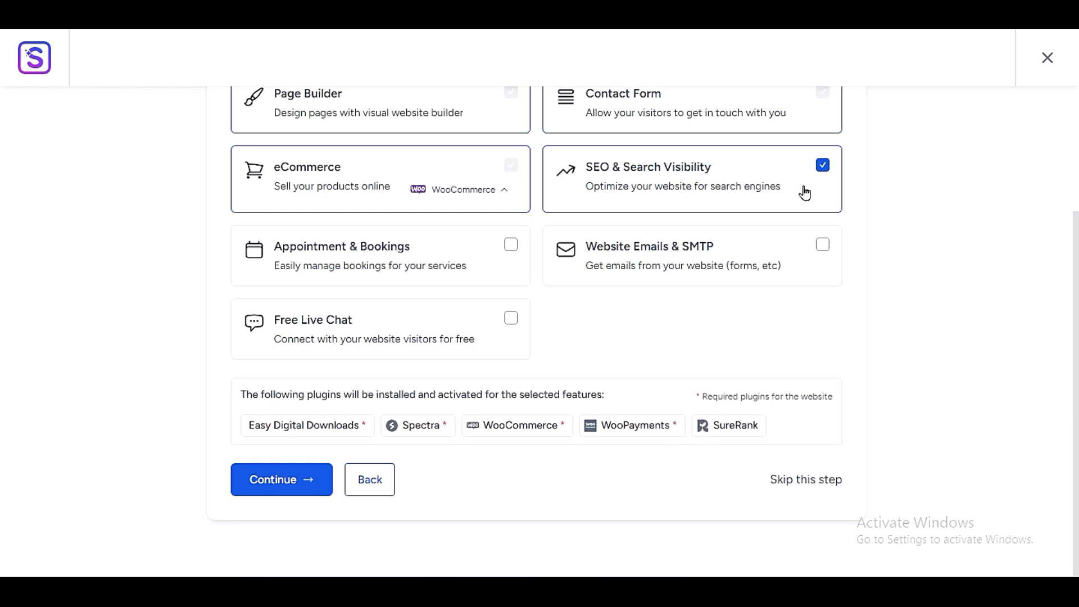
# - Deselect SEO & Search Visibility, review the remaining required plugins and continue to the last setup step
pyautogui.click(823, 165)
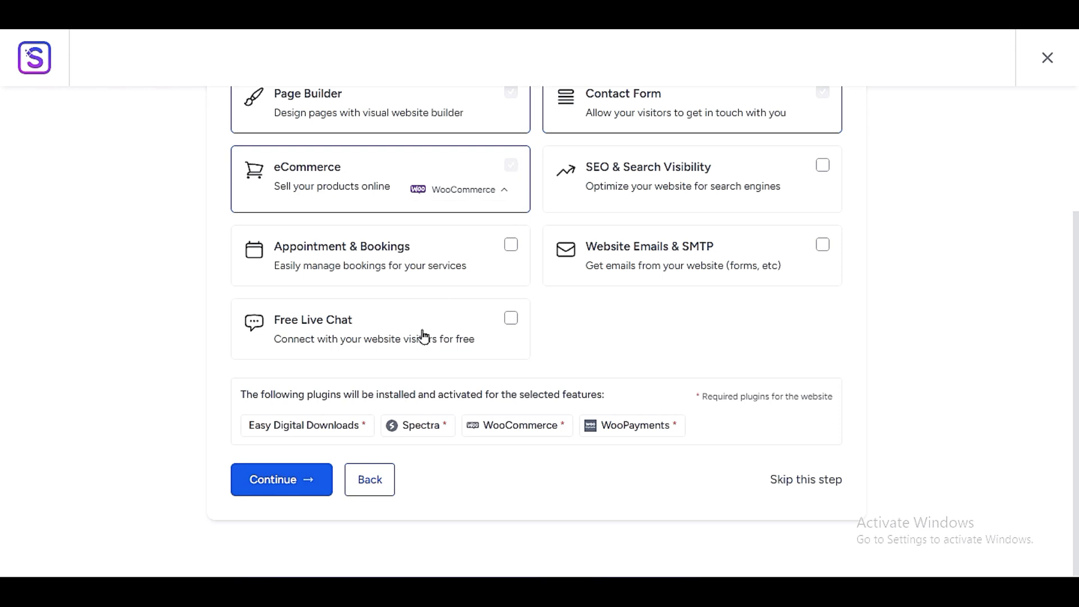
pyautogui.scroll(3, 431, 360)
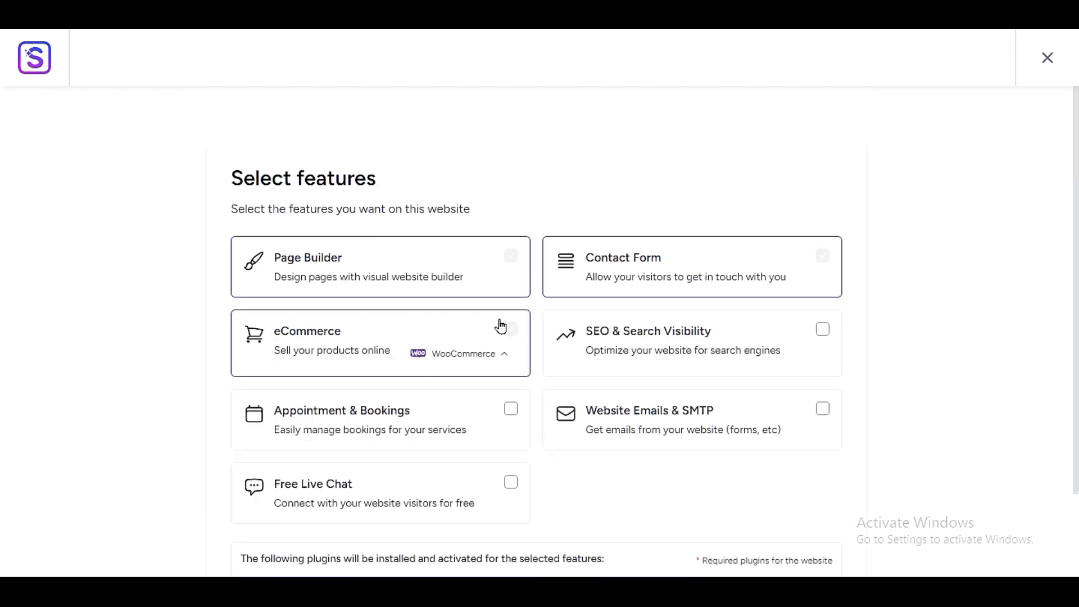
pyautogui.scroll(-3, 294, 388)
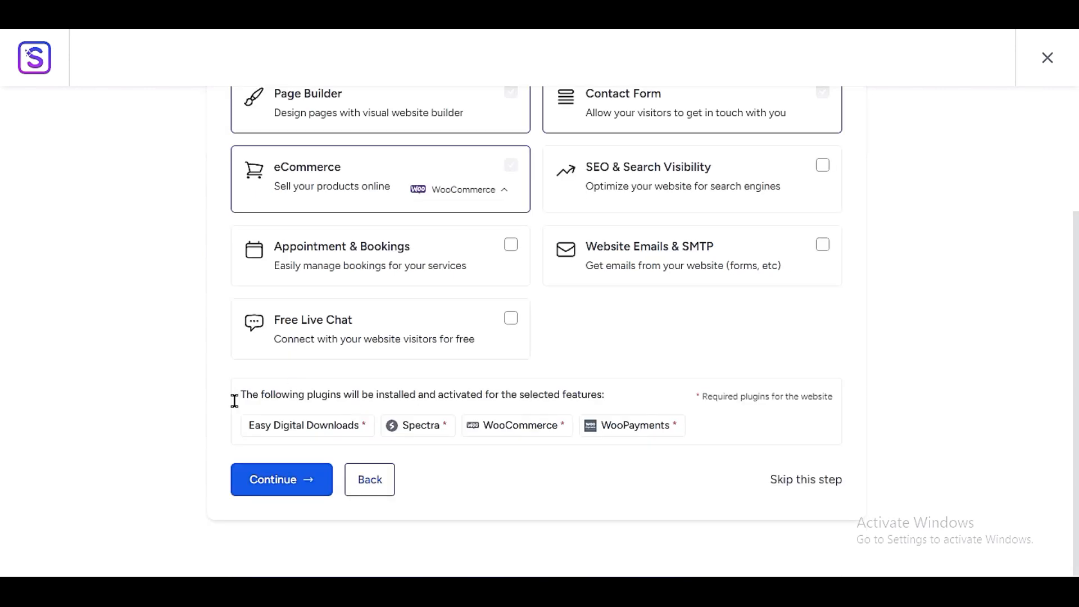
pyautogui.moveTo(240, 401); pyautogui.dragTo(660, 399)
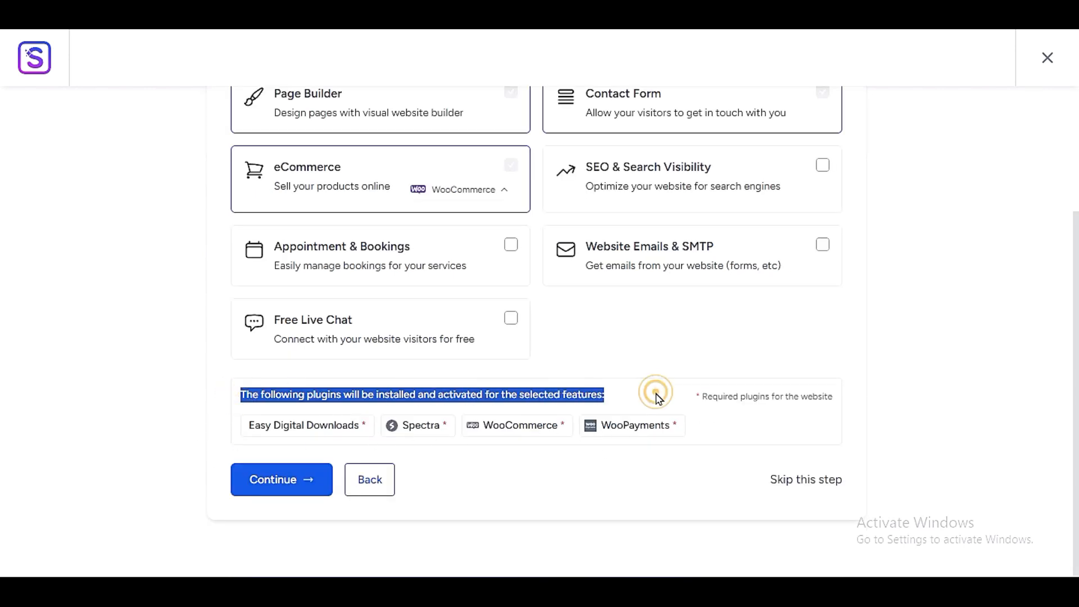
pyautogui.click(658, 398)
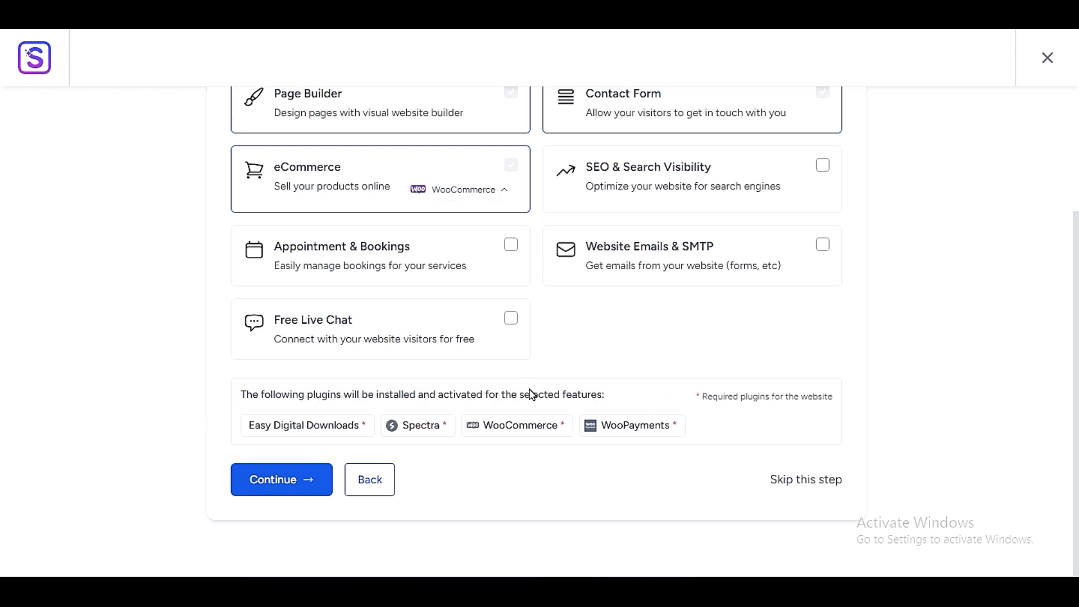
pyautogui.click(276, 484)
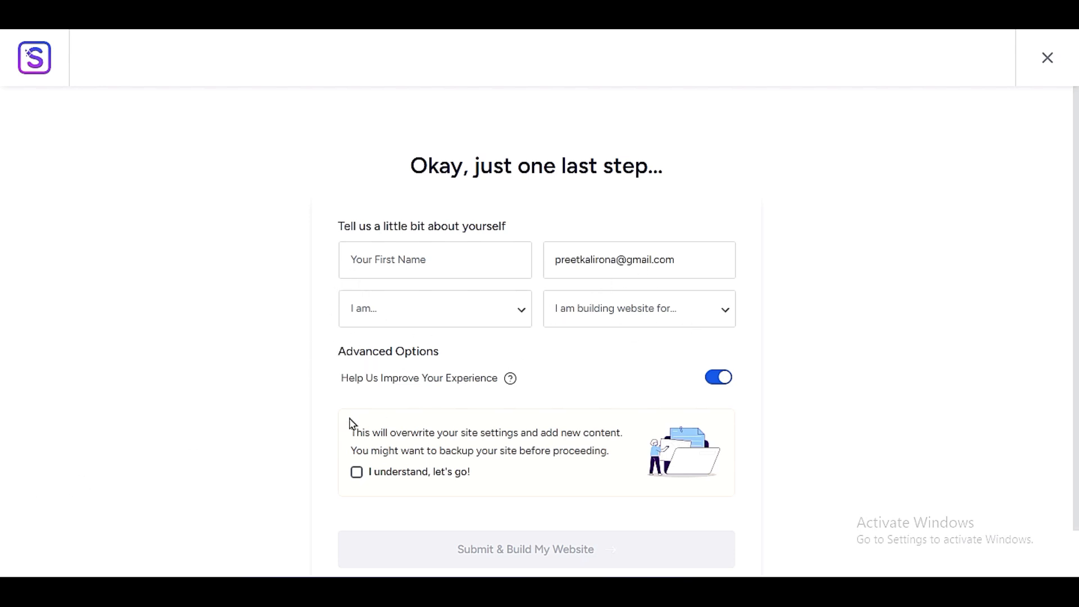
# - Accept the notice about overwriting the site settings, submit and build the website, and view the finished site
pyautogui.scroll(-2, 353, 427)
pyautogui.click(357, 368)
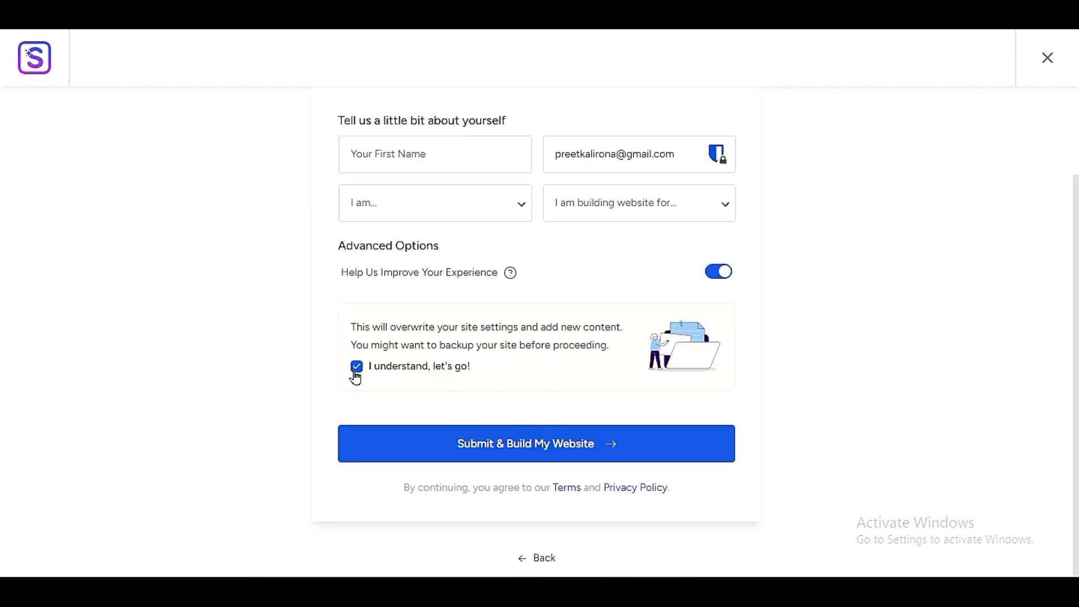
pyautogui.click(431, 450)
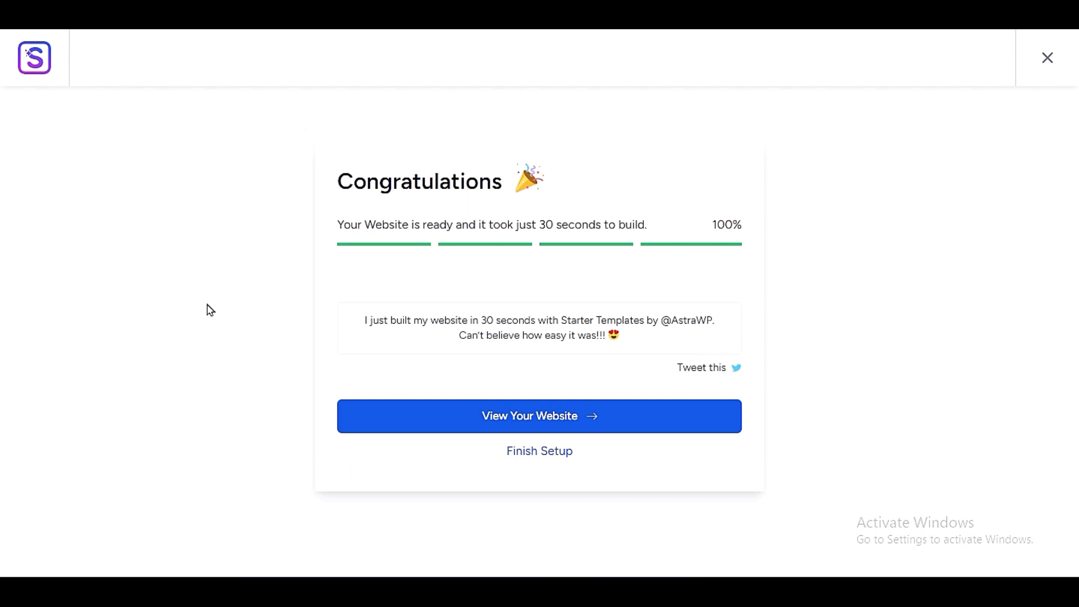
pyautogui.click(513, 423)
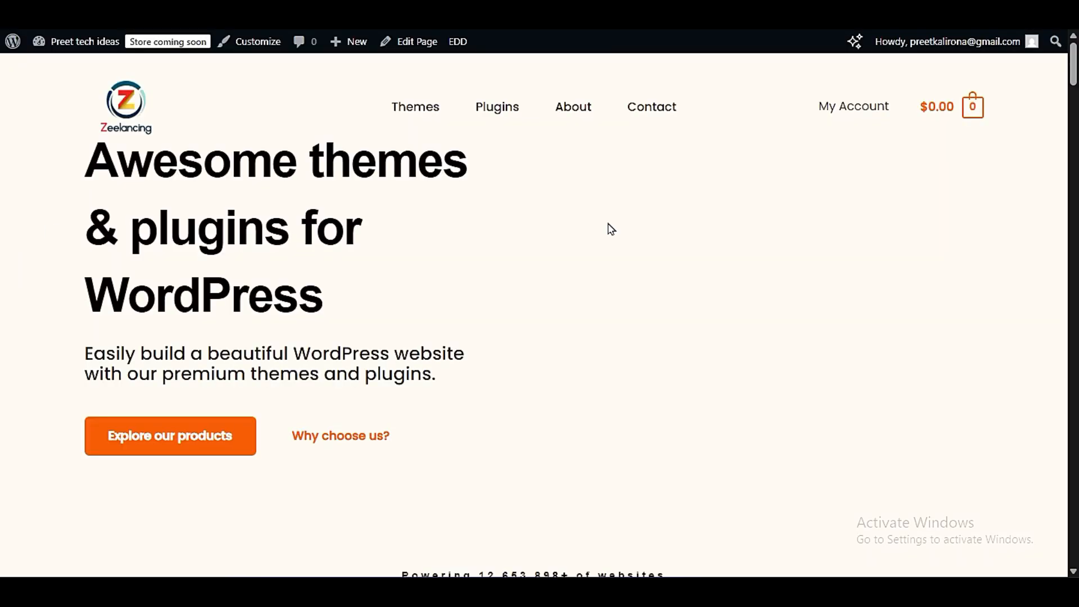
# - Look through the new home page from the hero section down to the Our plugins section
pyautogui.scroll(-3, 481, 355)
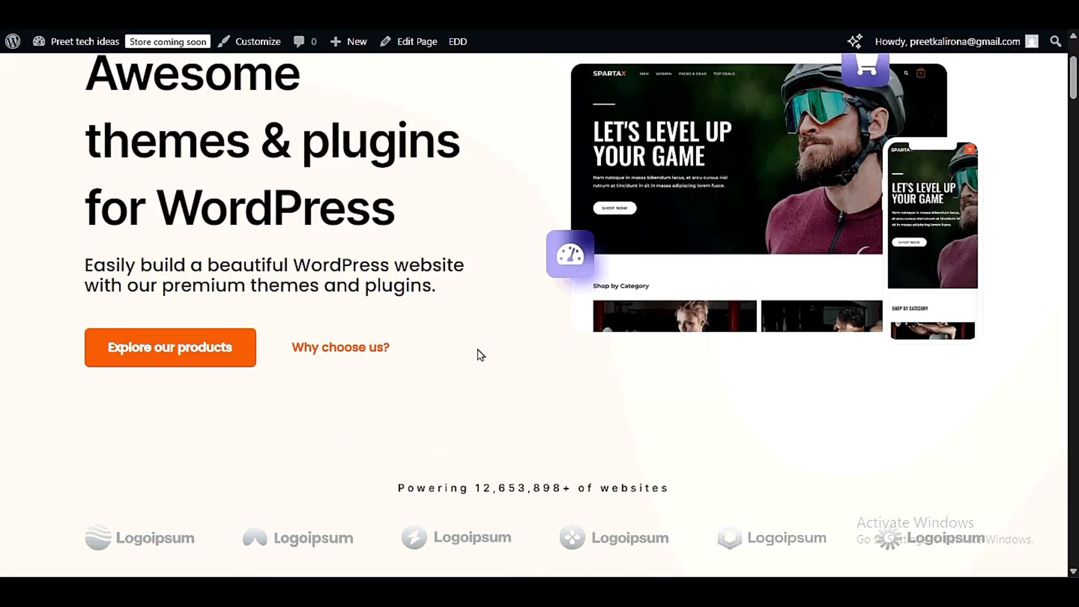
pyautogui.scroll(-15, 481, 354)
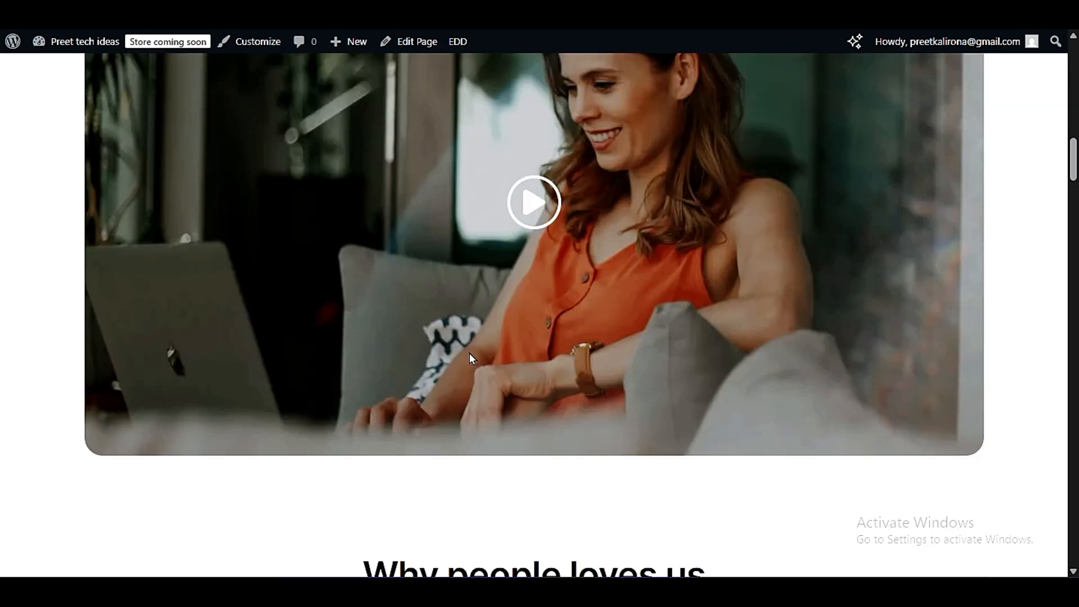
pyautogui.scroll(-9, 611, 110)
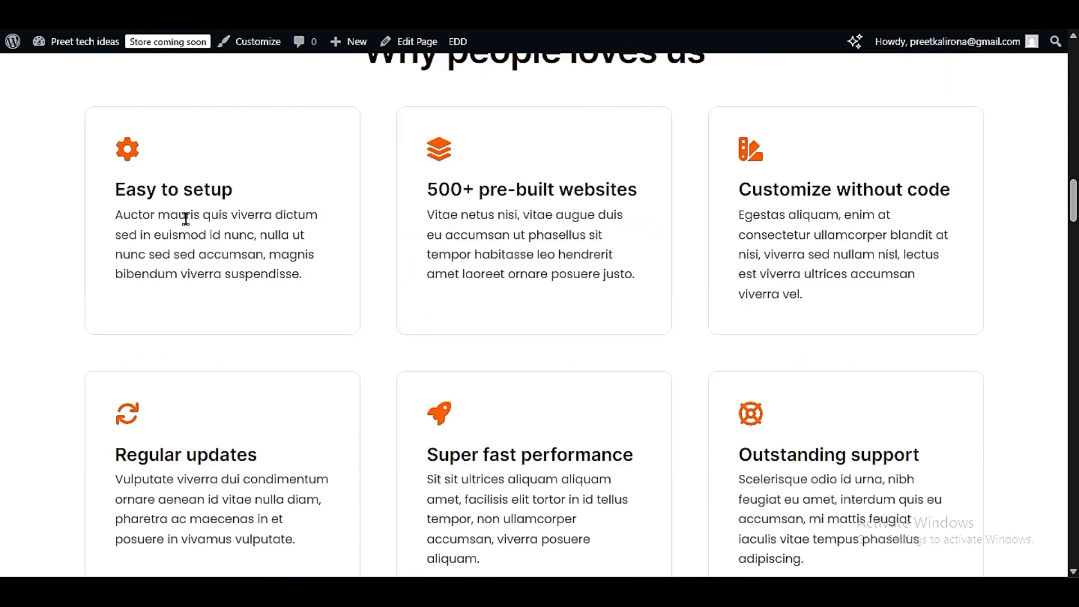
pyautogui.scroll(-3, 847, 212)
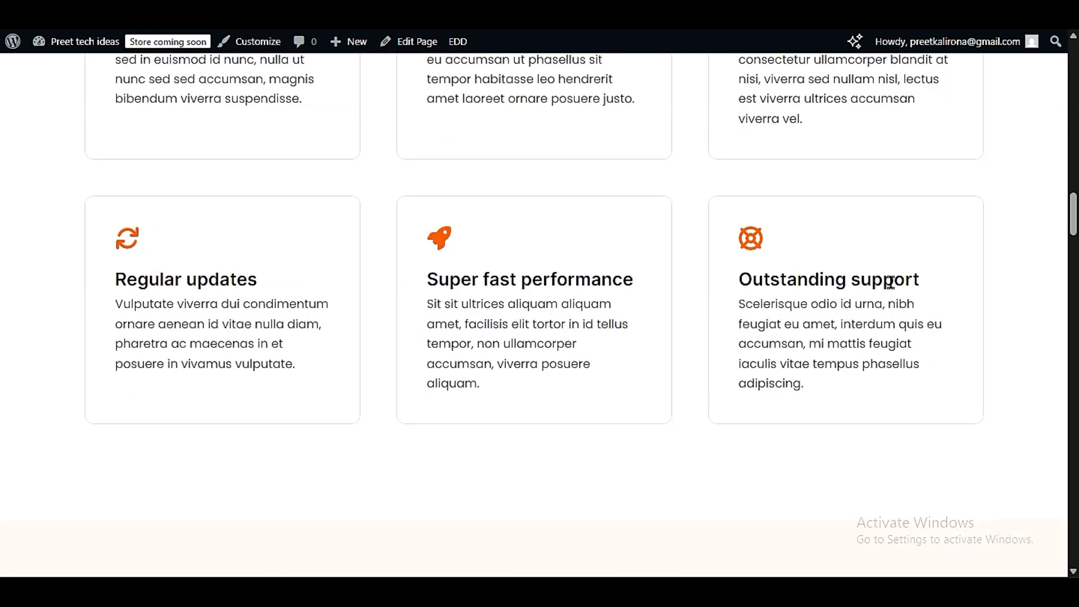
pyautogui.scroll(-6, 877, 314)
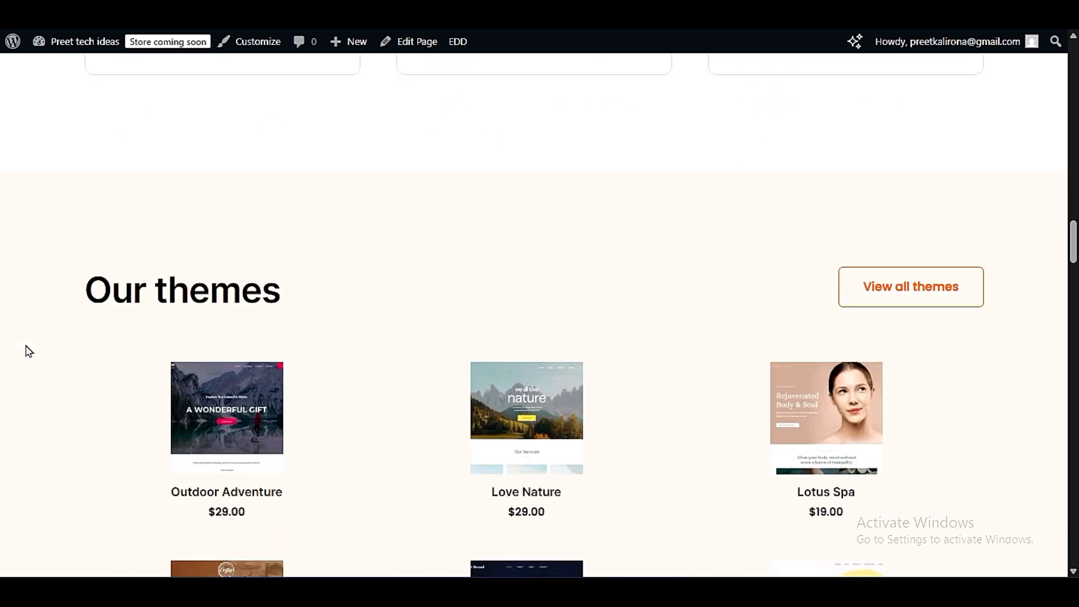
pyautogui.scroll(-3, 30, 351)
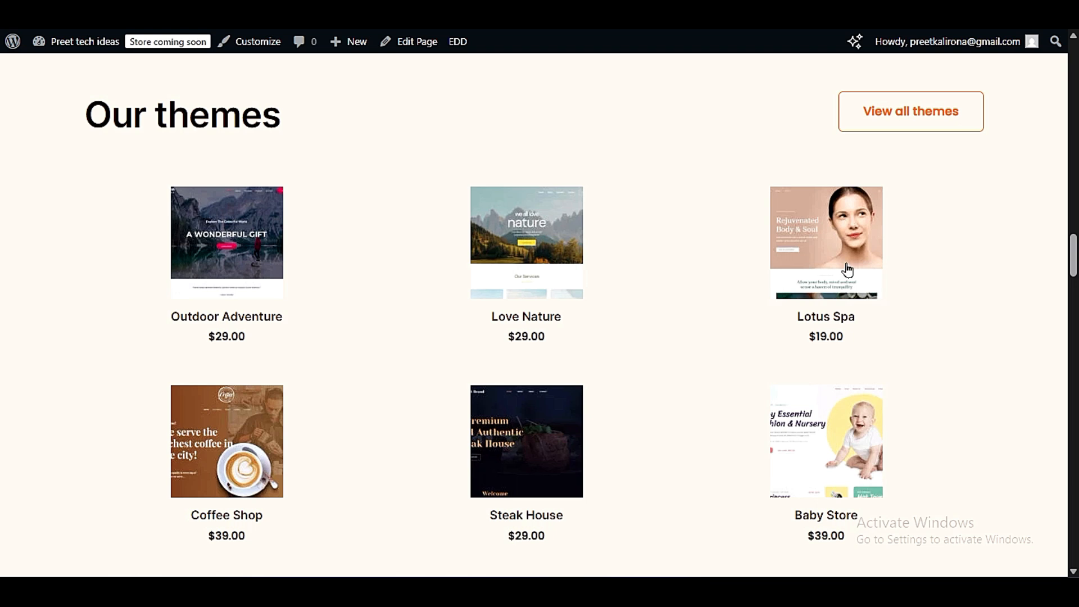
pyautogui.scroll(-9, 251, 334)
pyautogui.scroll(-6, 242, 336)
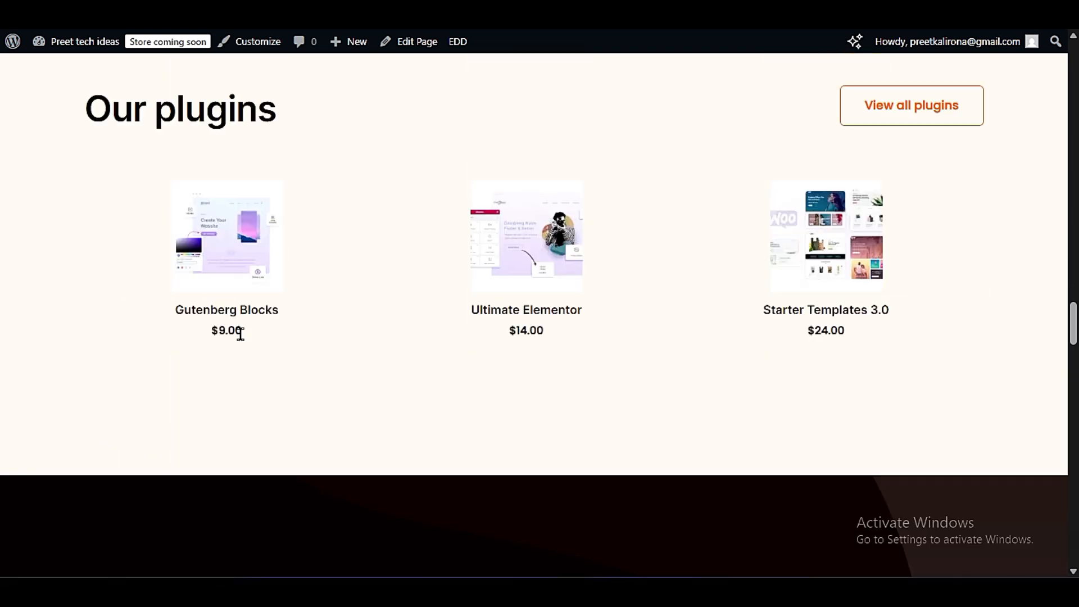
# - Review the Our themes and Our plugins product sections of the home page again
pyautogui.scroll(6, 367, 256)
pyautogui.scroll(12, 366, 261)
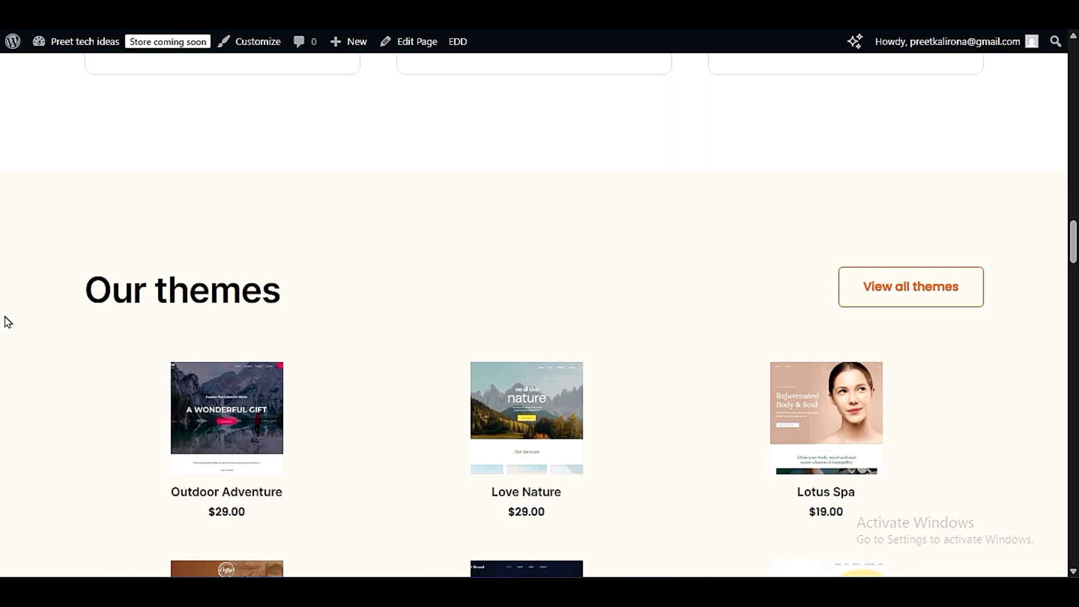
pyautogui.moveTo(85, 285); pyautogui.dragTo(354, 298)
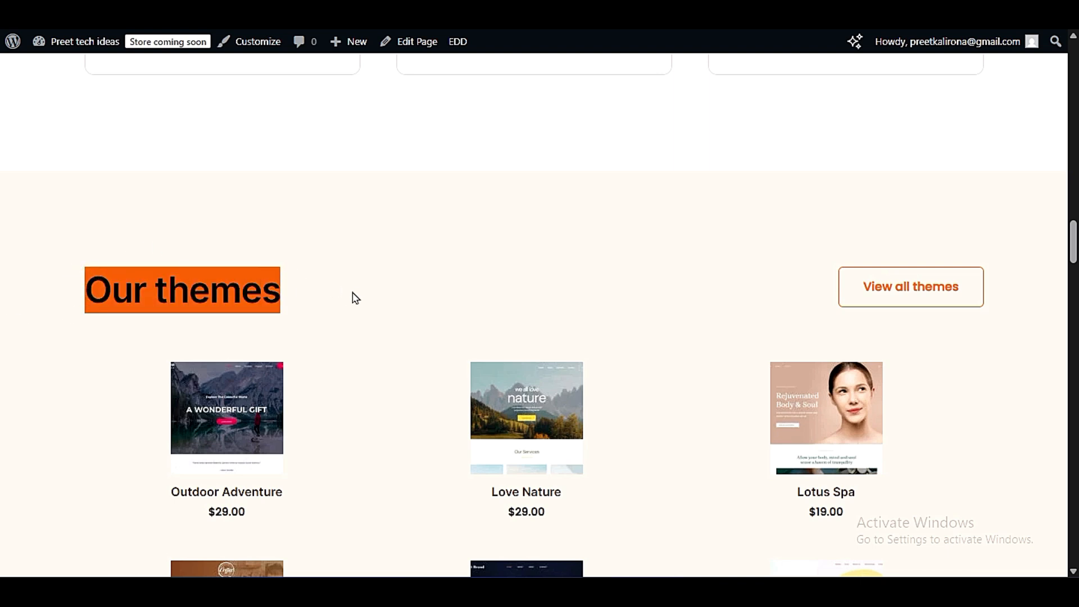
pyautogui.click(354, 298)
pyautogui.scroll(-15, 278, 291)
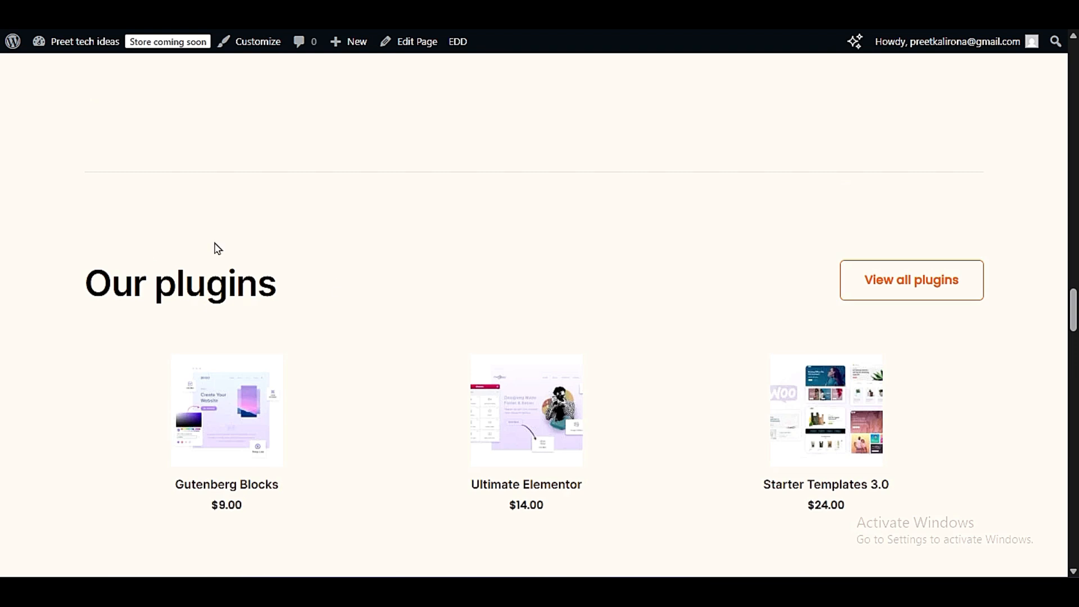
pyautogui.moveTo(65, 229); pyautogui.dragTo(949, 450)
pyautogui.click(960, 441)
# - Examine the home page's statistics, testimonials, resources and call-to-action sections down to the footer
pyautogui.scroll(-15, 443, 339)
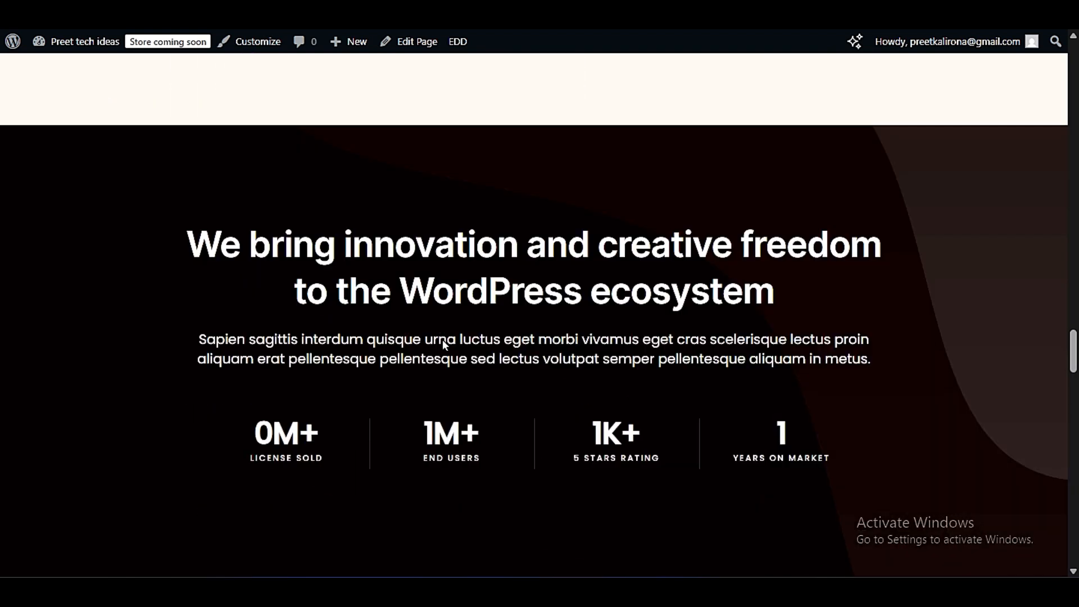
pyautogui.scroll(-13, 443, 341)
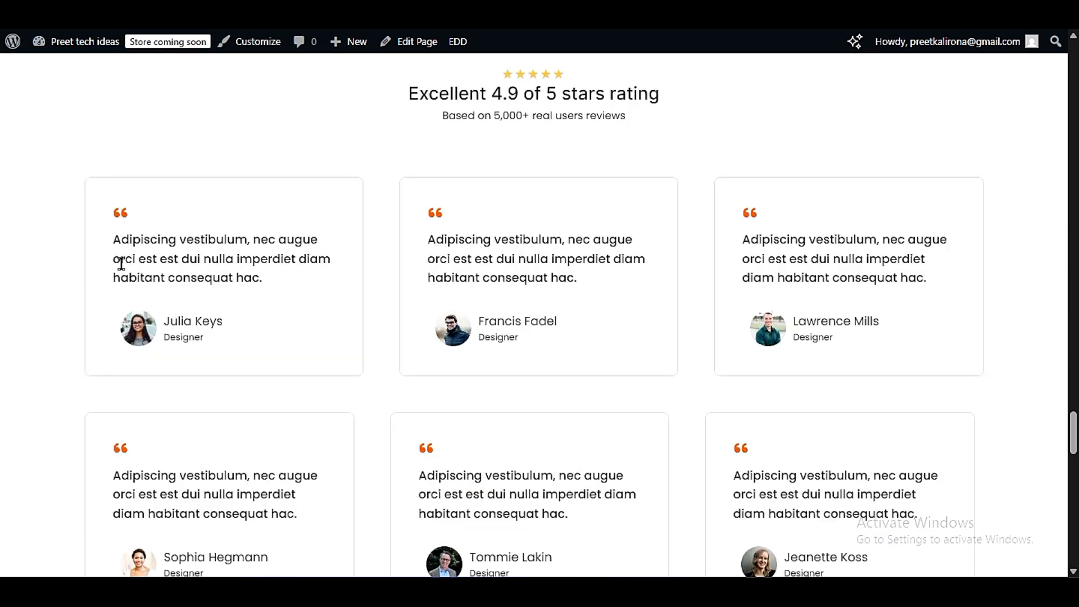
pyautogui.scroll(-12, 121, 263)
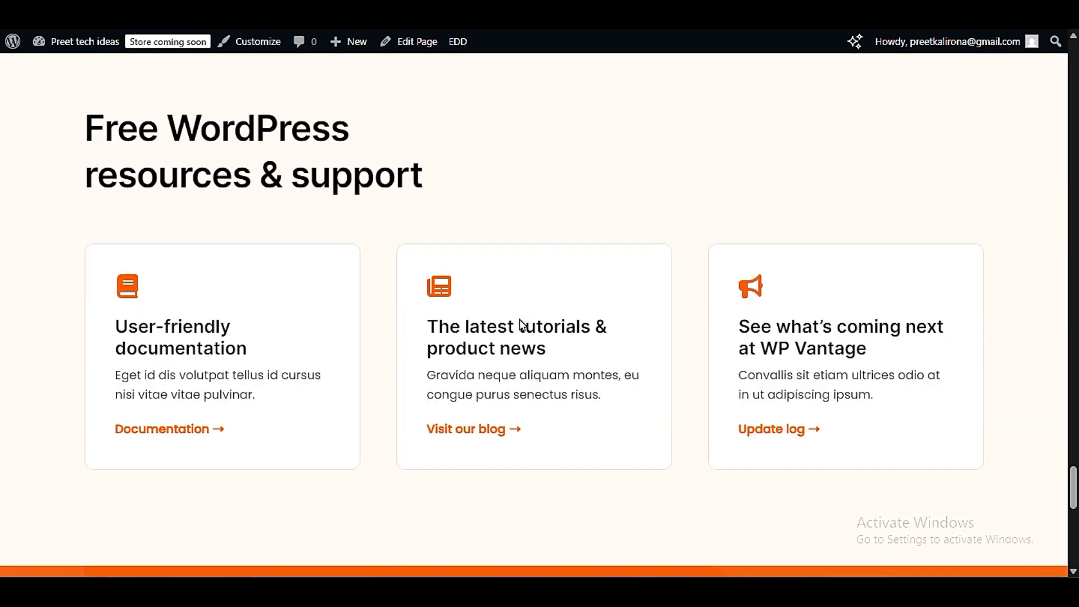
pyautogui.scroll(-8, 96, 225)
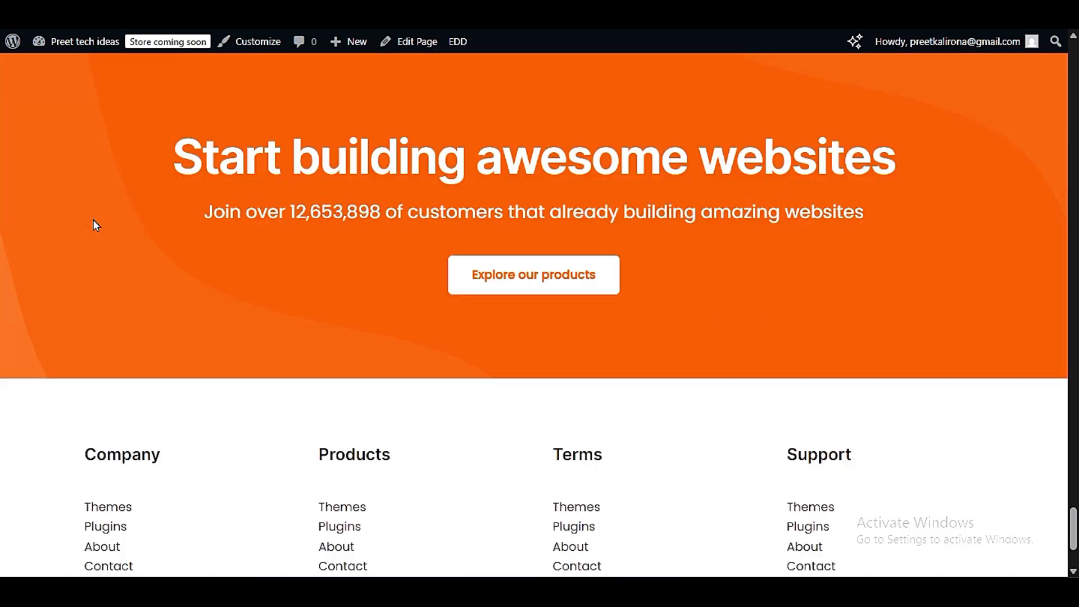
pyautogui.scroll(-3, 95, 225)
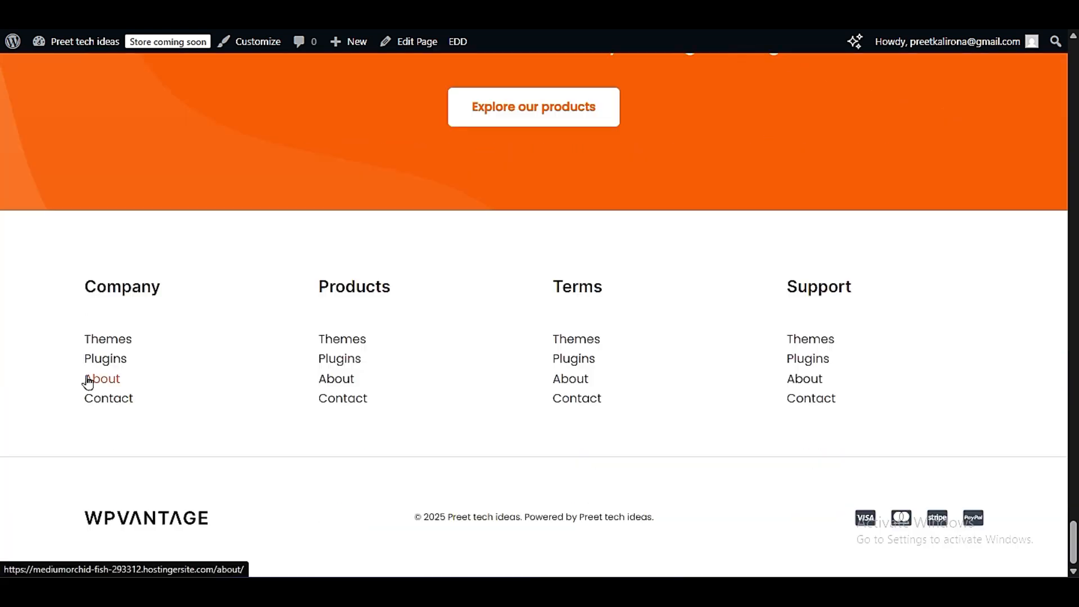
pyautogui.scroll(18, 481, 443)
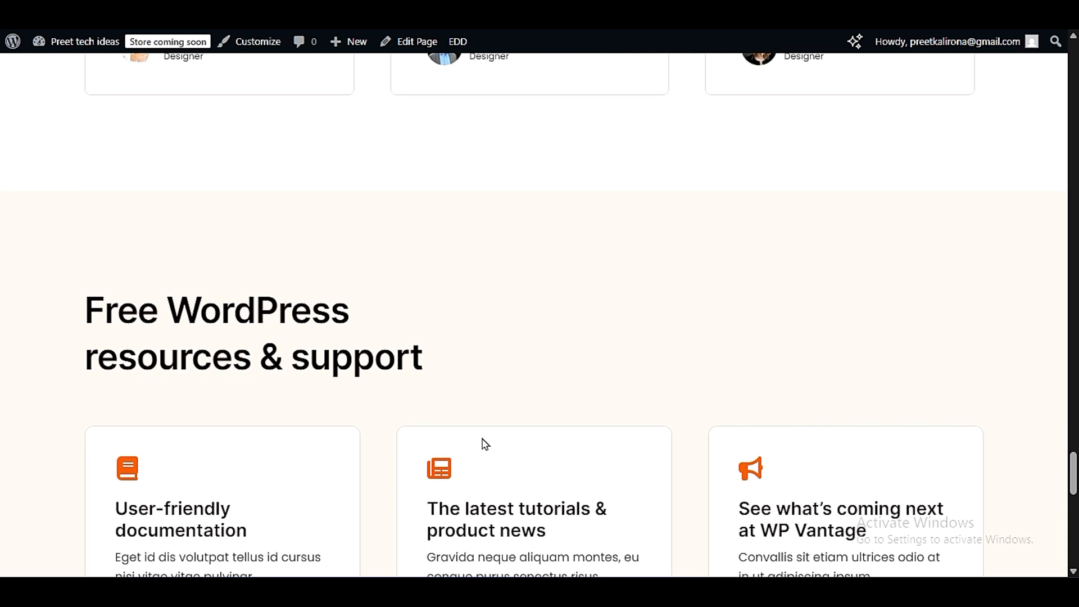
pyautogui.scroll(20, 482, 439)
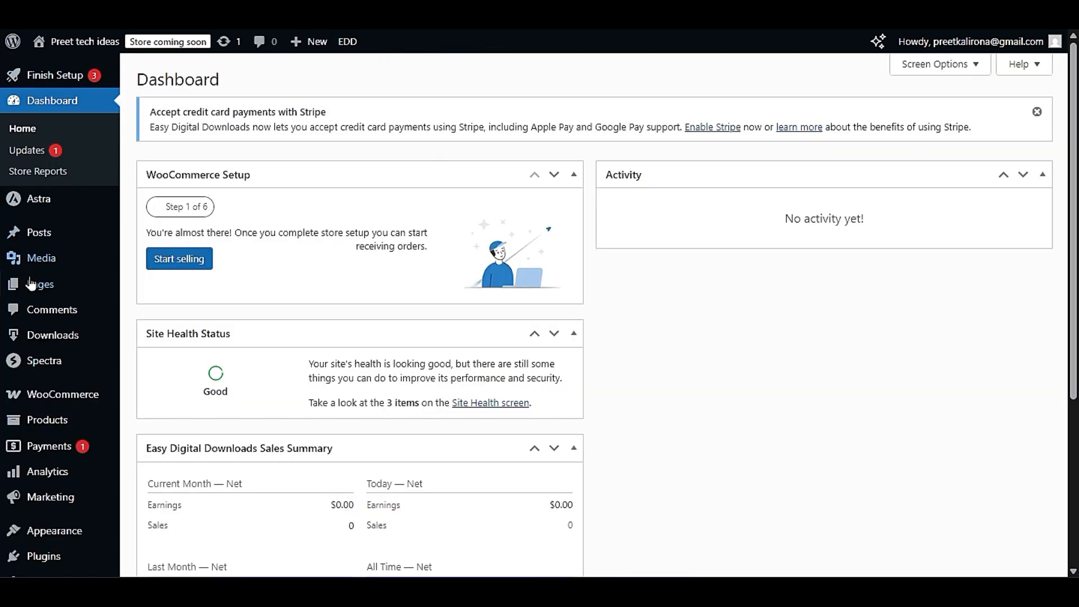
# - Open the list of all pages in the WordPress dashboard and look through the imported pages
pyautogui.moveTo(32, 286)
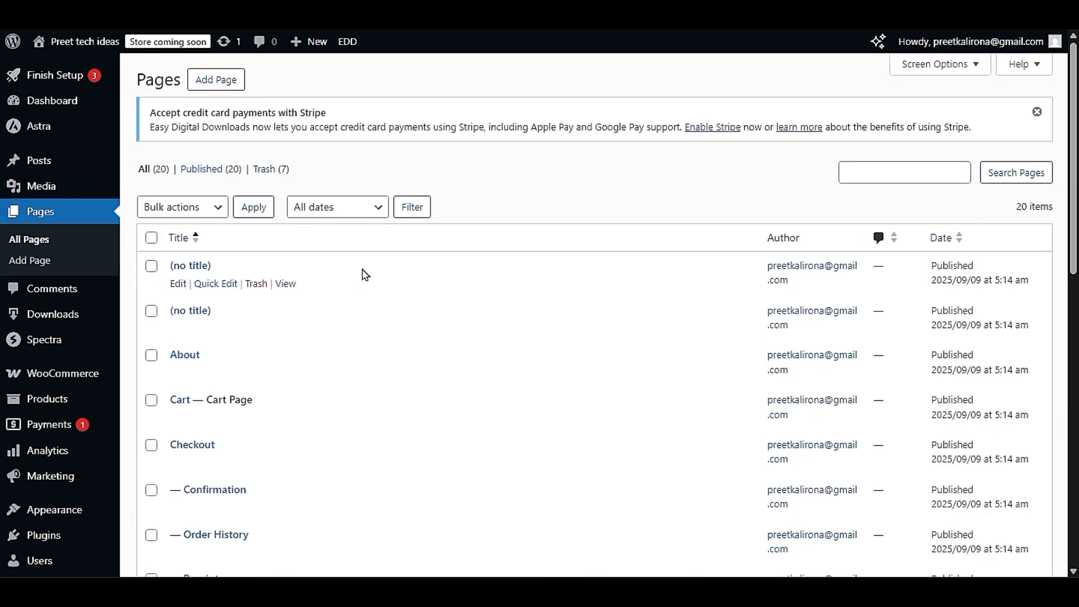
pyautogui.scroll(-3, 364, 273)
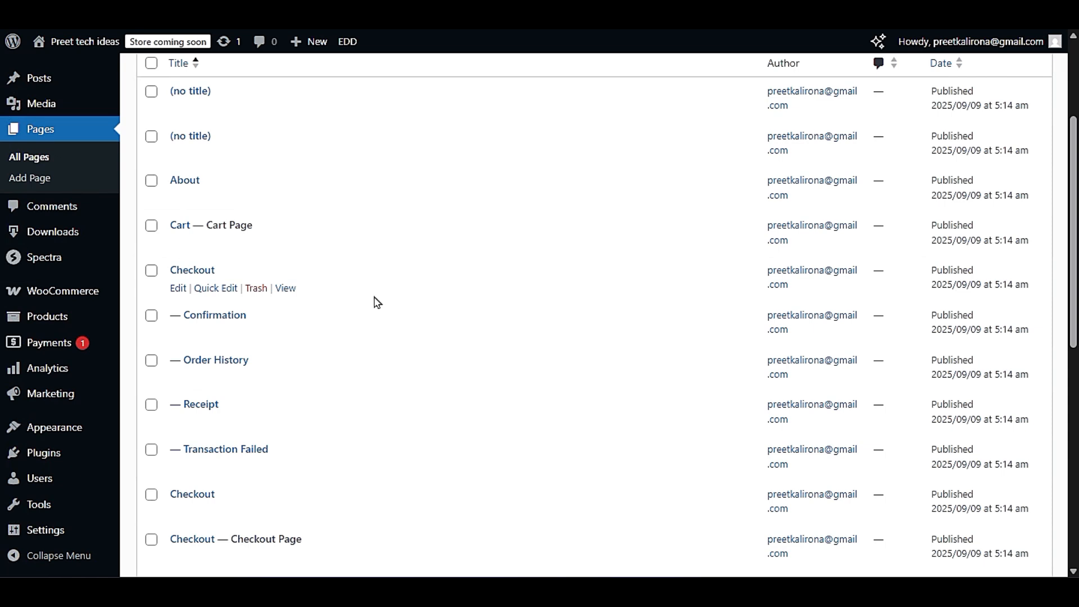
pyautogui.scroll(-3, 379, 306)
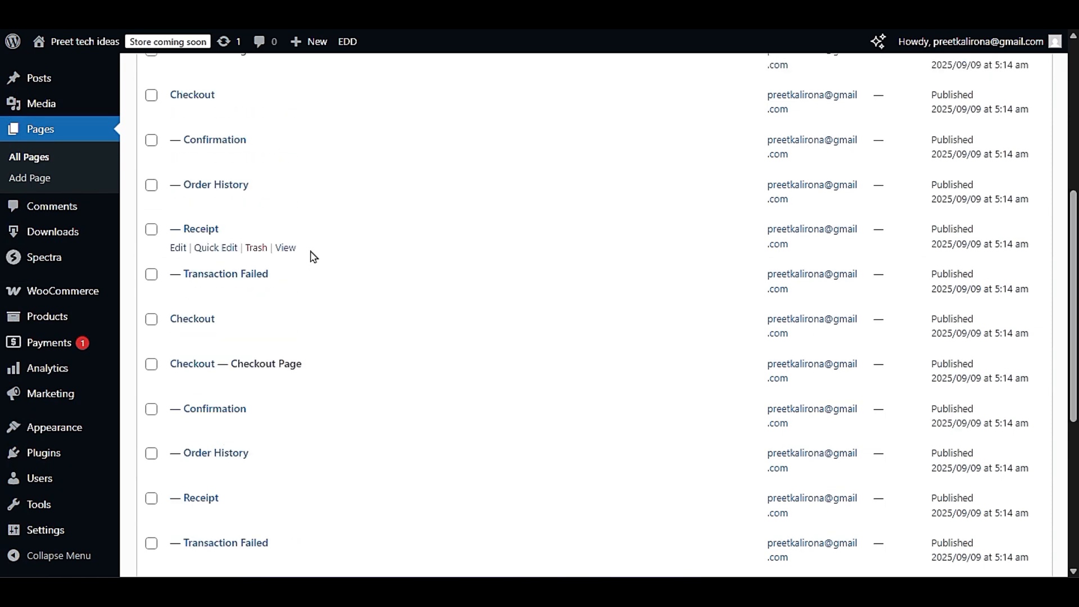
pyautogui.scroll(-5, 332, 352)
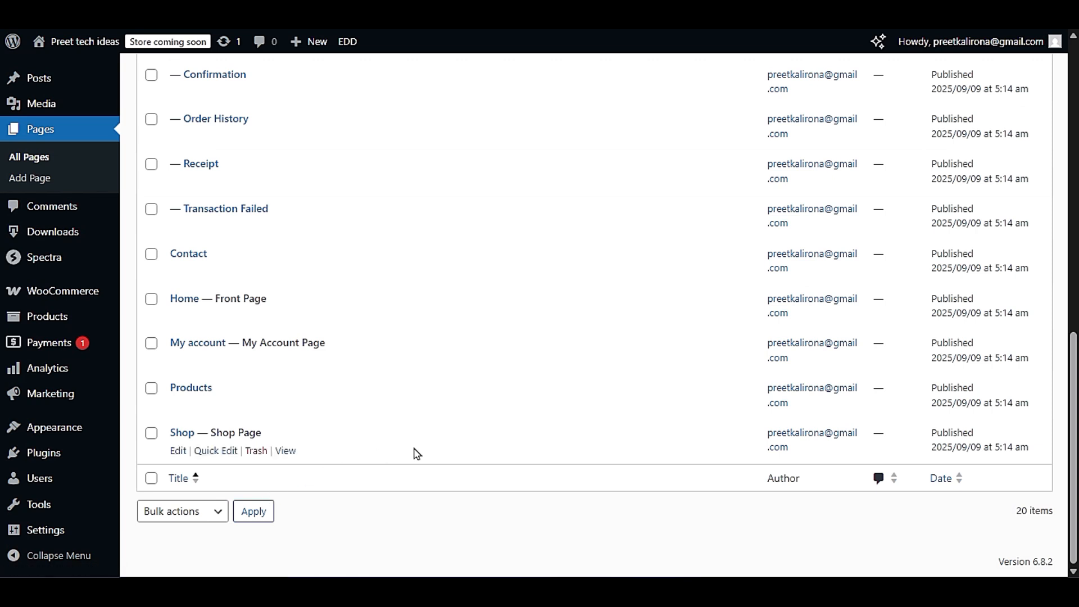
# - Go through the imported pages list again, down to the Home entry marked as the front page
pyautogui.scroll(6, 414, 451)
pyautogui.scroll(3, 422, 445)
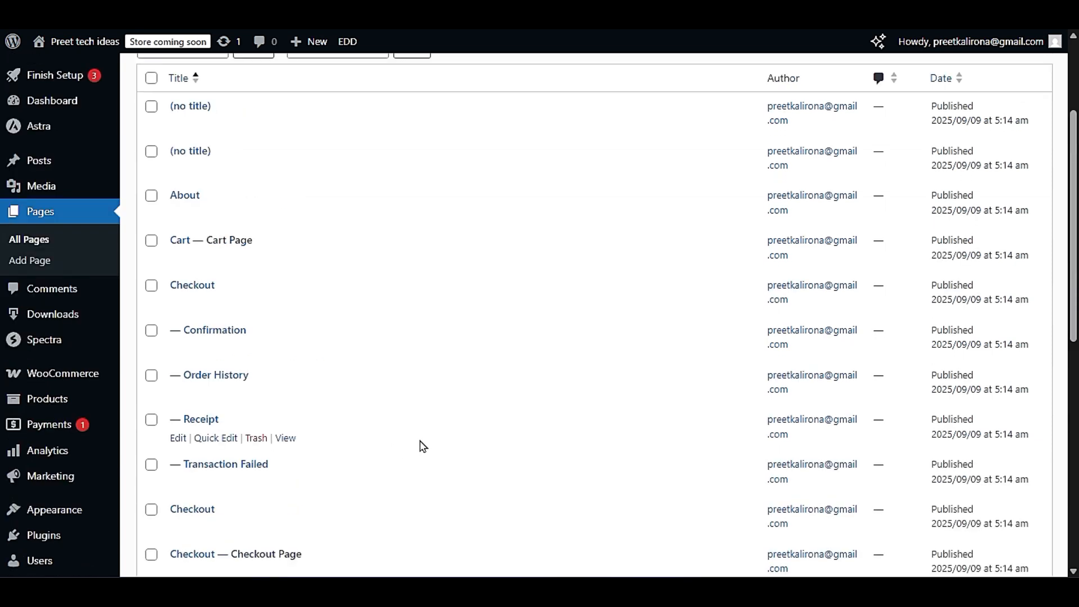
pyautogui.scroll(-6, 422, 445)
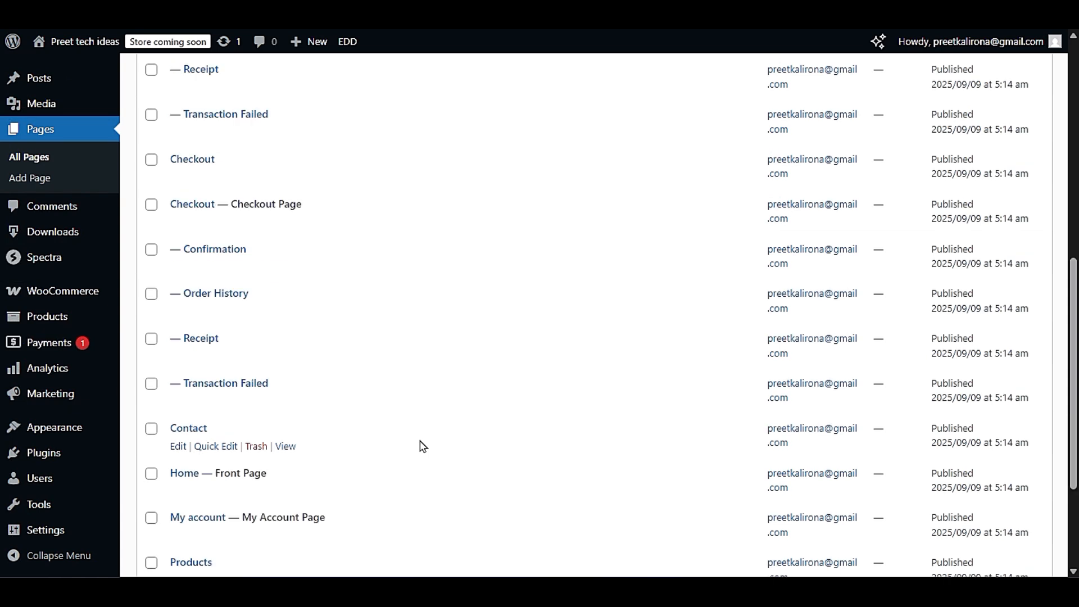
pyautogui.scroll(-3, 423, 445)
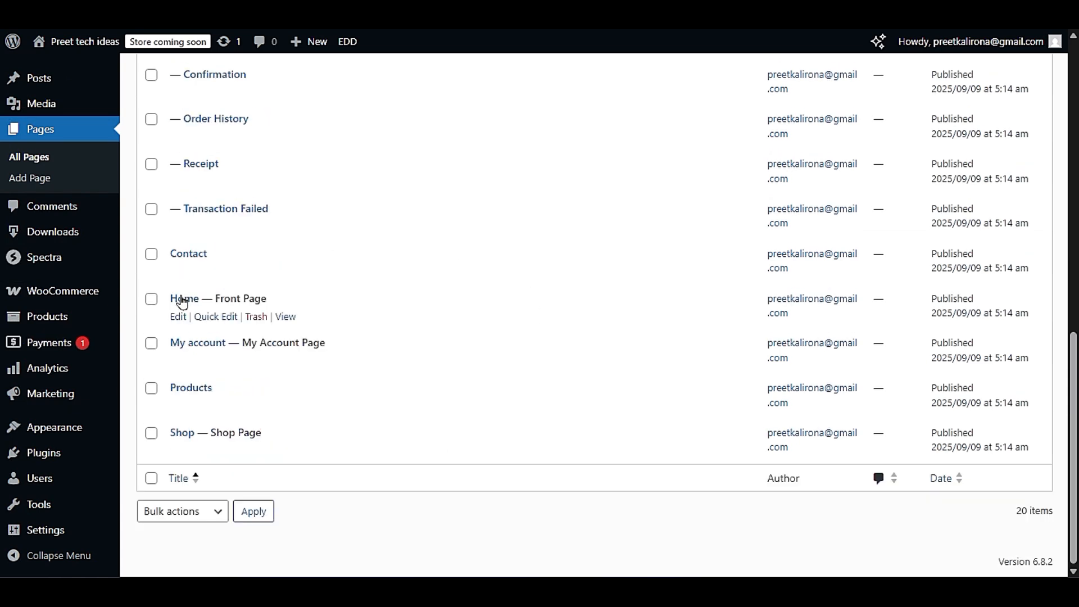
pyautogui.moveTo(270, 298); pyautogui.dragTo(218, 300)
pyautogui.click(238, 302)
# - Visit the site's front end, return to the dashboard, and open the theme customizer to view its sections
pyautogui.click(78, 48)
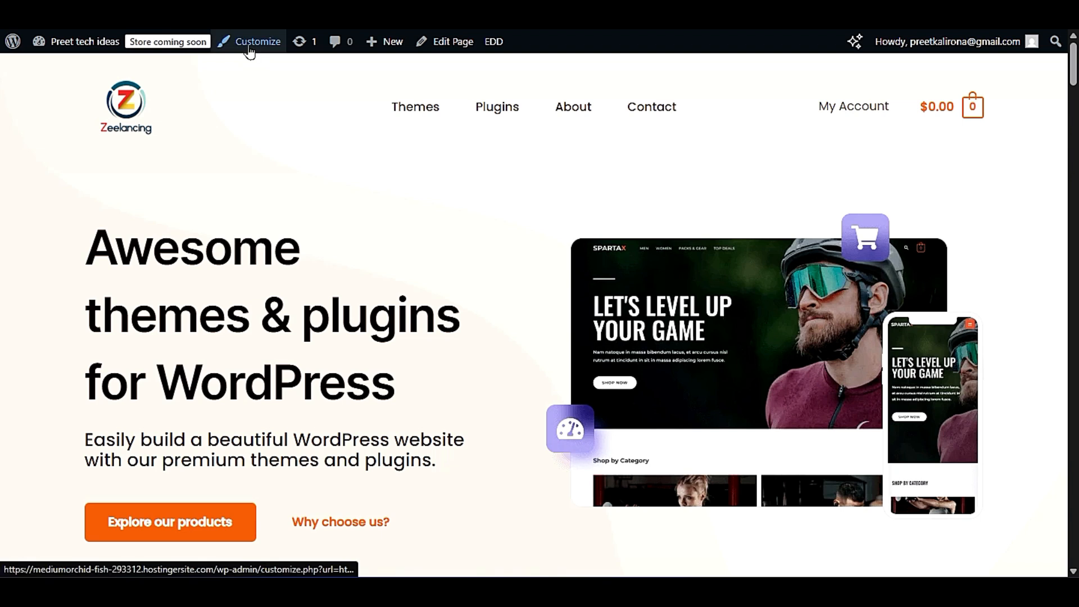
pyautogui.hotkey('alt', 'Left')
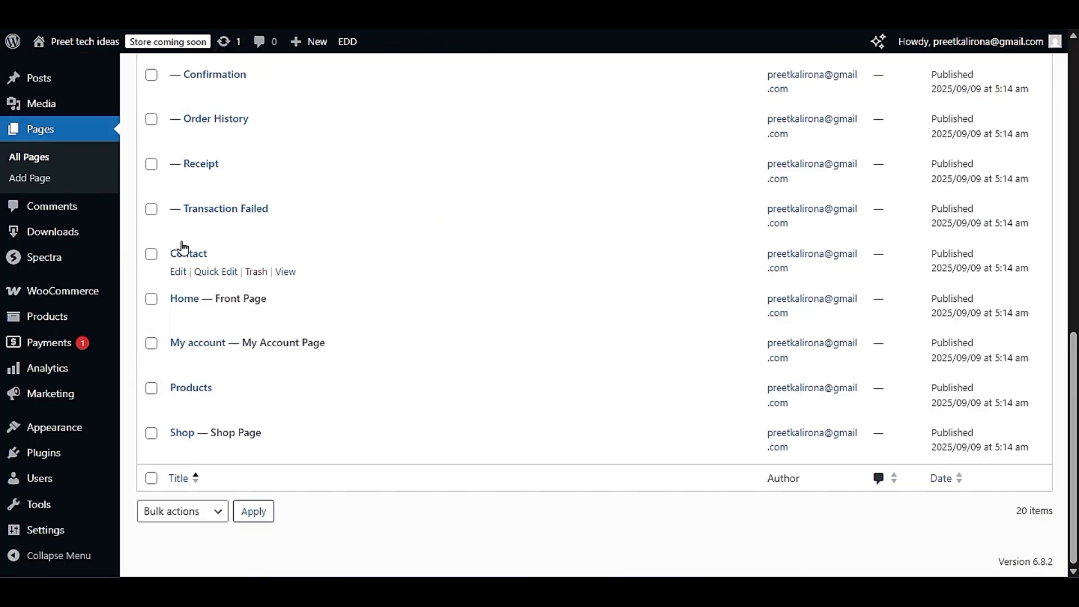
pyautogui.moveTo(90, 436)
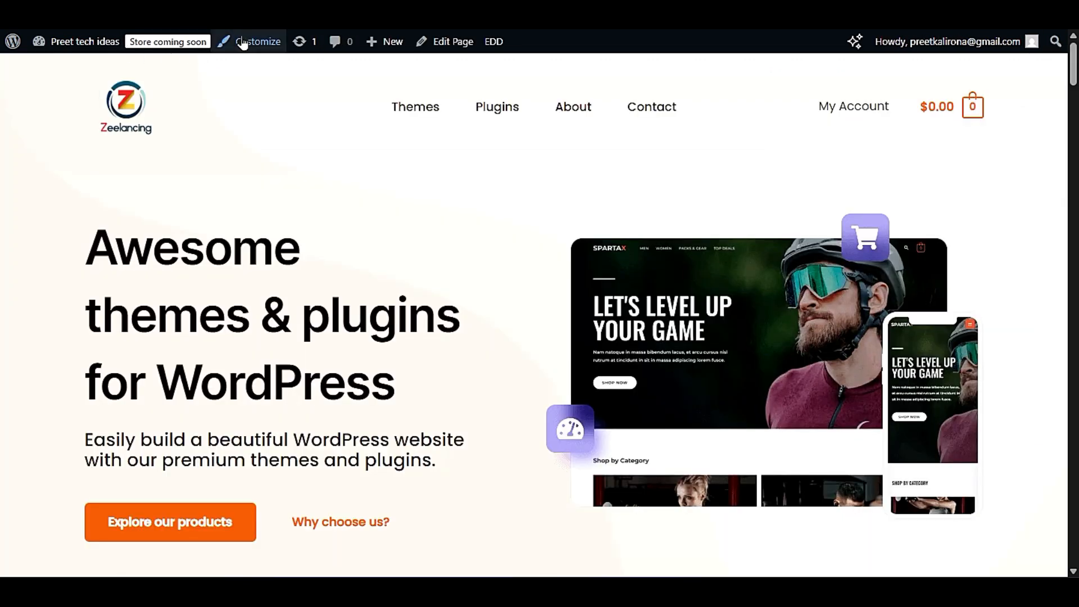
pyautogui.click(243, 43)
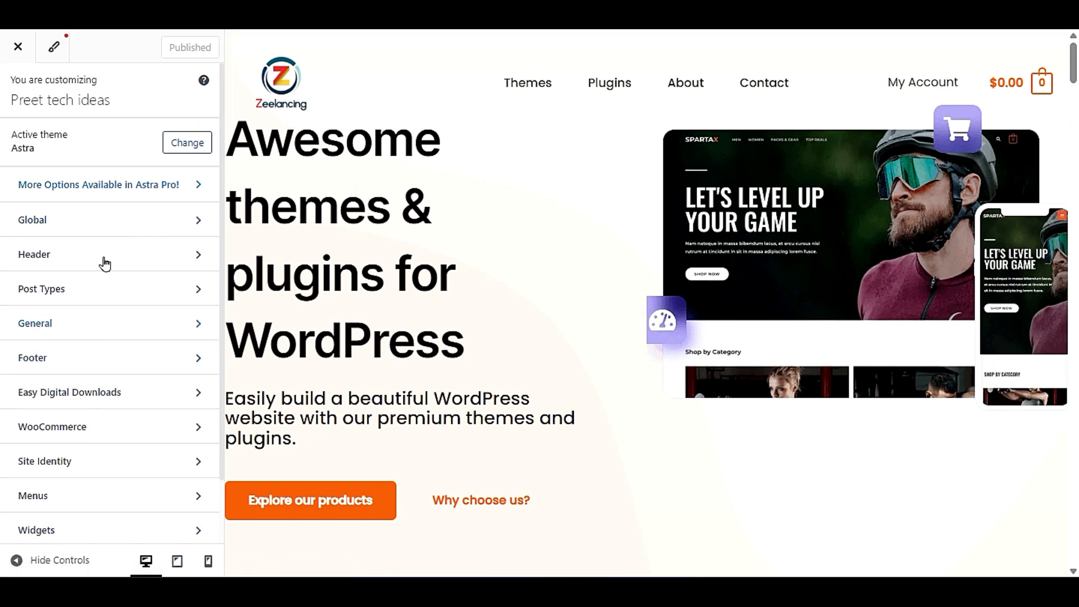
pyautogui.scroll(-2, 80, 522)
pyautogui.scroll(2, 101, 339)
# - Apply the global typography preset with Roboto body and Barlow Semi Condensed headings, and check the fonts on the home page
pyautogui.click(47, 221)
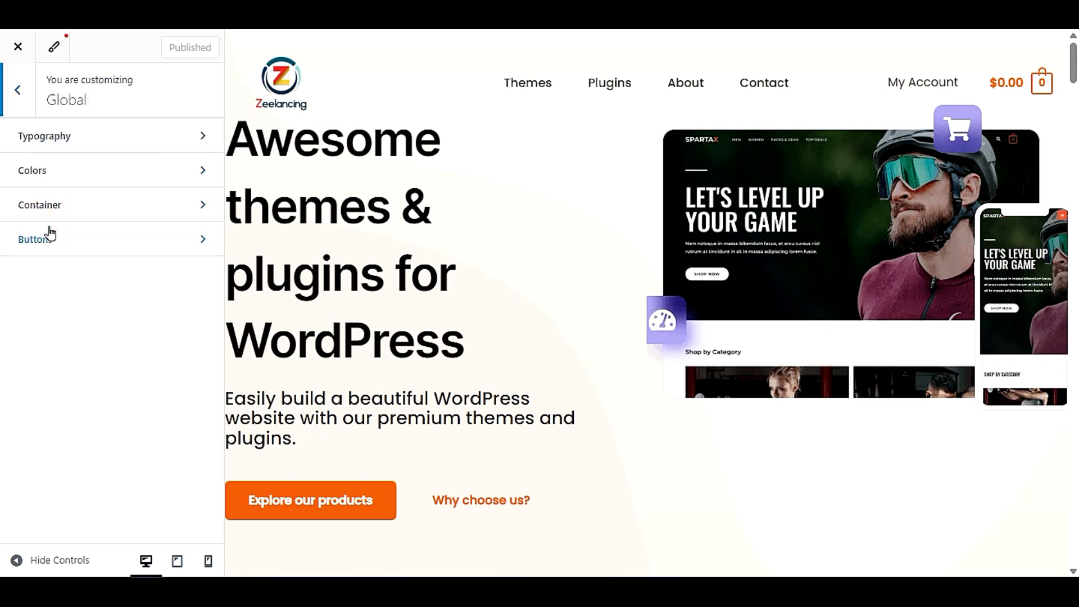
pyautogui.click(58, 135)
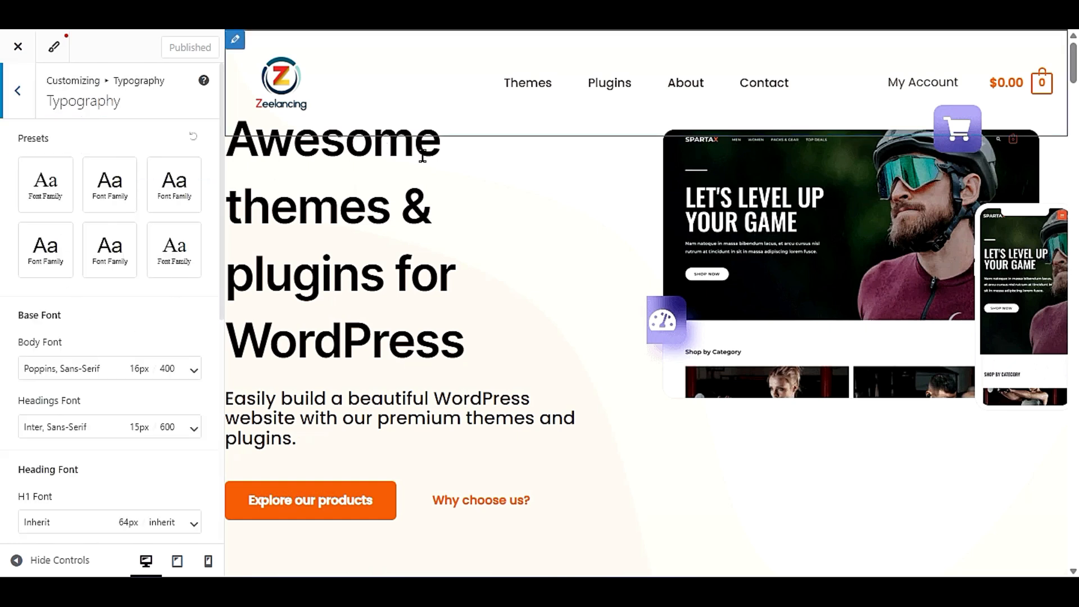
pyautogui.click(110, 206)
pyautogui.click(190, 185)
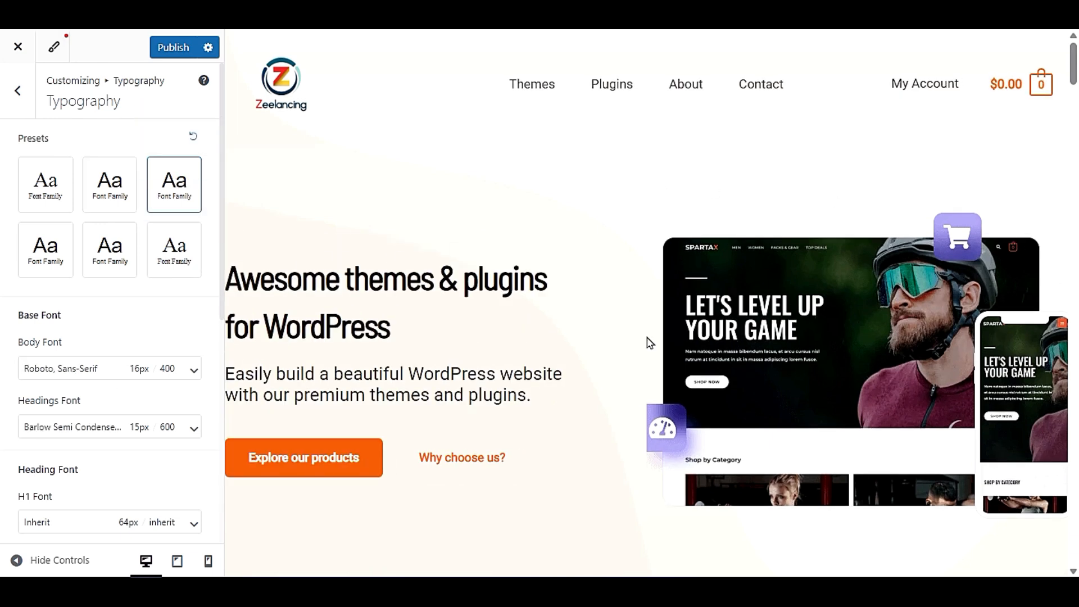
pyautogui.scroll(-5, 618, 344)
pyautogui.scroll(-10, 604, 345)
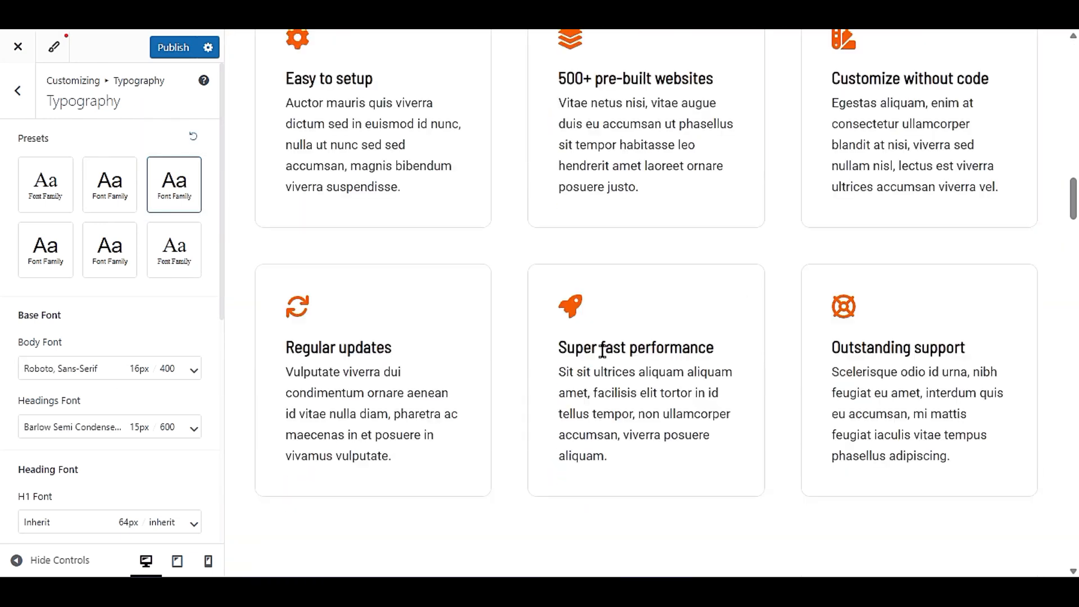
pyautogui.scroll(-6, 458, 404)
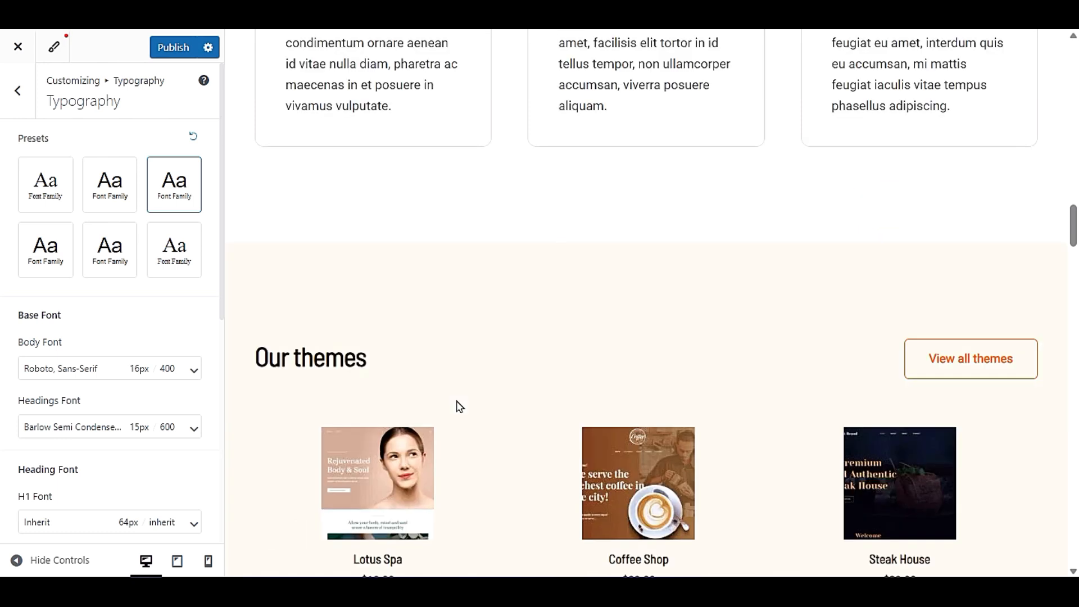
pyautogui.scroll(-3, 16, 289)
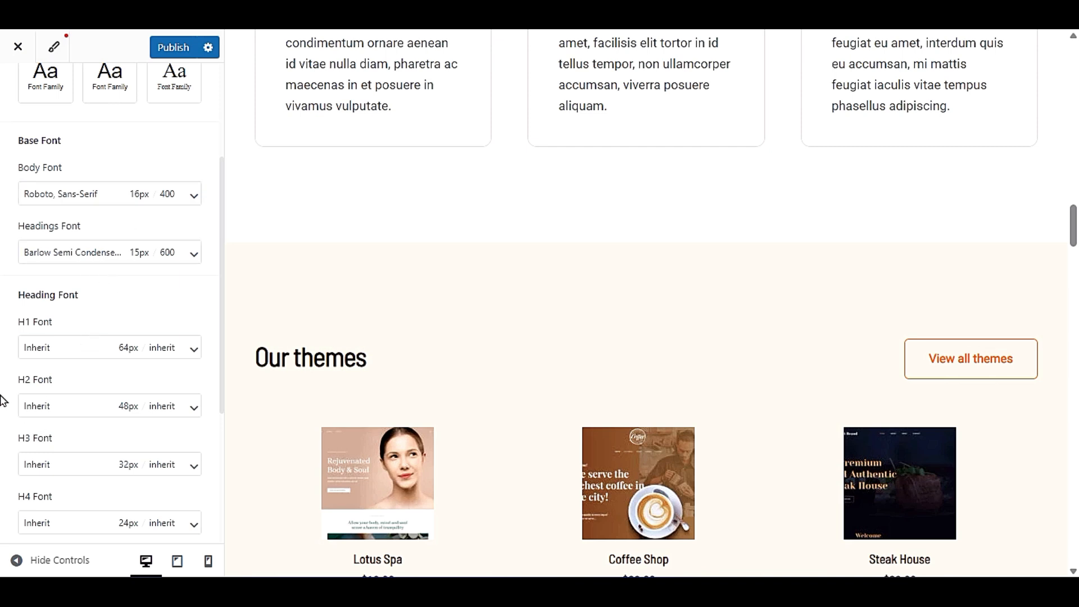
pyautogui.scroll(-4, 144, 393)
pyautogui.scroll(7, 146, 405)
# - In the global color settings, try the Style 2 palette and apply Style 3 to the site
pyautogui.click(12, 104)
pyautogui.click(84, 184)
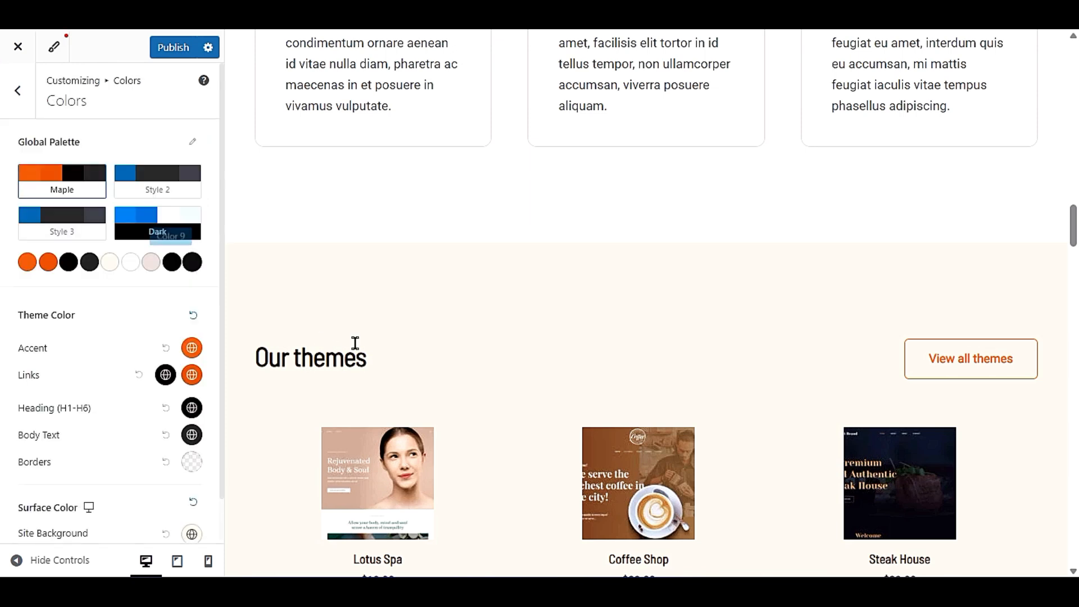
pyautogui.scroll(15, 576, 352)
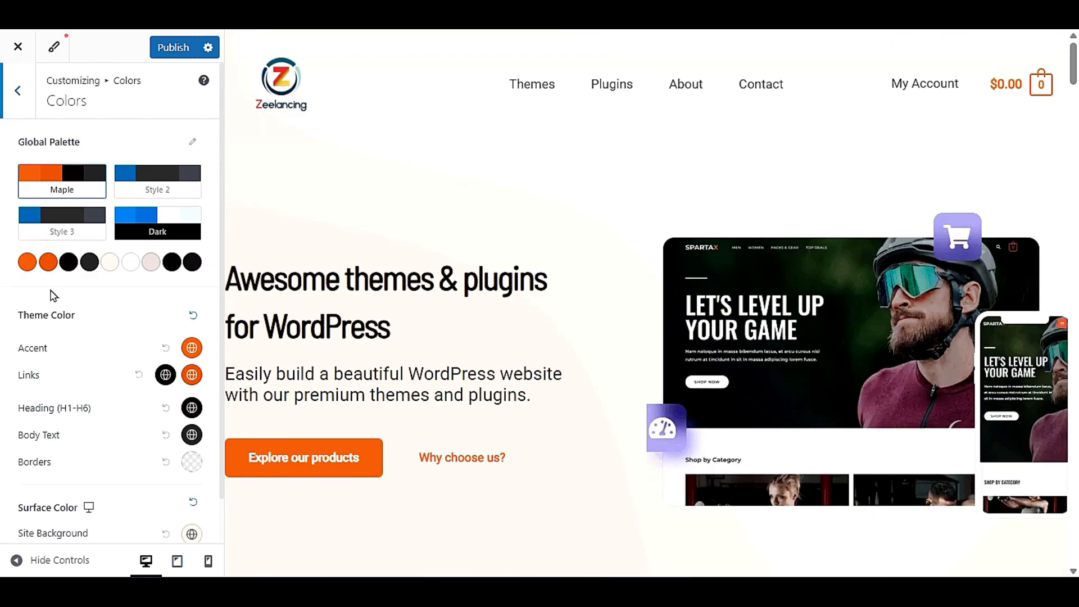
pyautogui.click(192, 191)
pyautogui.click(66, 235)
pyautogui.scroll(-3, 422, 325)
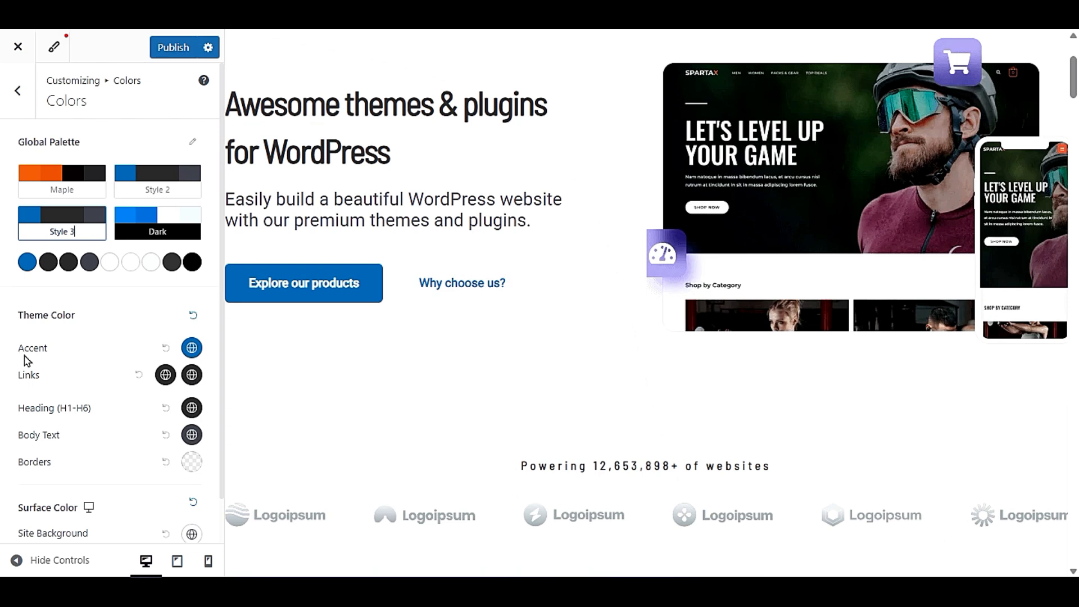
# - Try a near-black custom color for the Site Background surface color
pyautogui.scroll(-1, 54, 367)
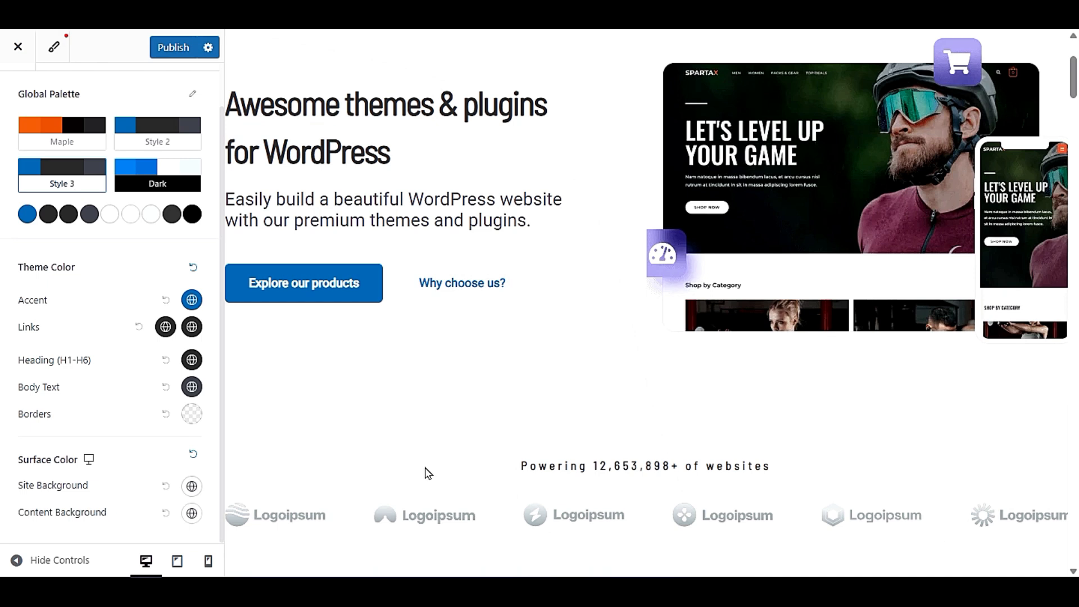
pyautogui.click(192, 487)
pyautogui.moveTo(67, 330); pyautogui.dragTo(22, 371)
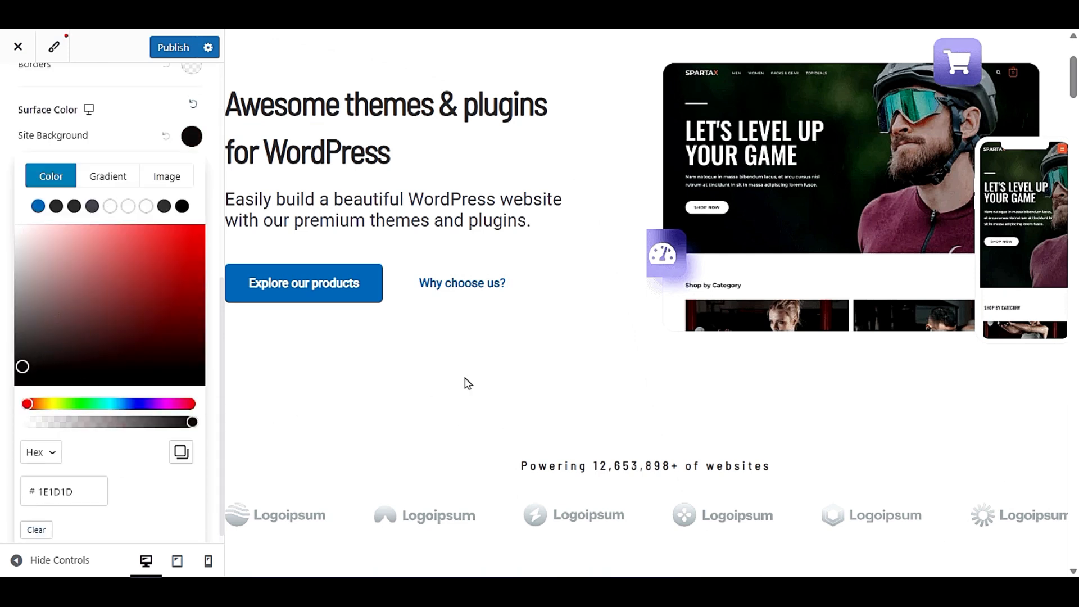
pyautogui.scroll(-10, 464, 380)
pyautogui.scroll(10, 468, 383)
pyautogui.moveTo(50, 332); pyautogui.dragTo(2, 367)
pyautogui.click(84, 151)
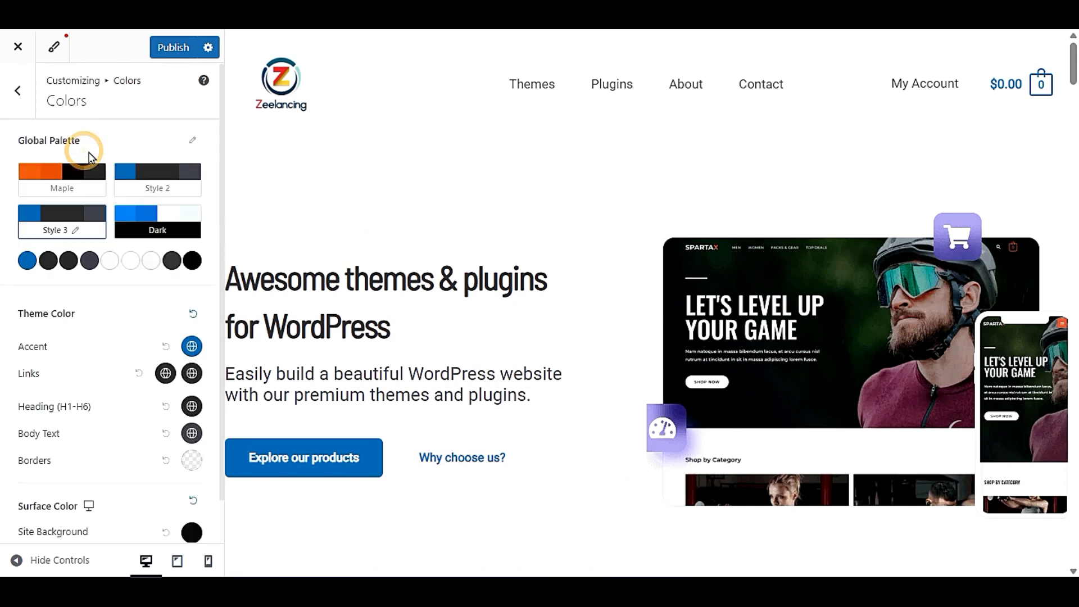
# - Try the dark color #1E1E1E for the Content Background and check the product and statistics sections
pyautogui.scroll(-1, 135, 524)
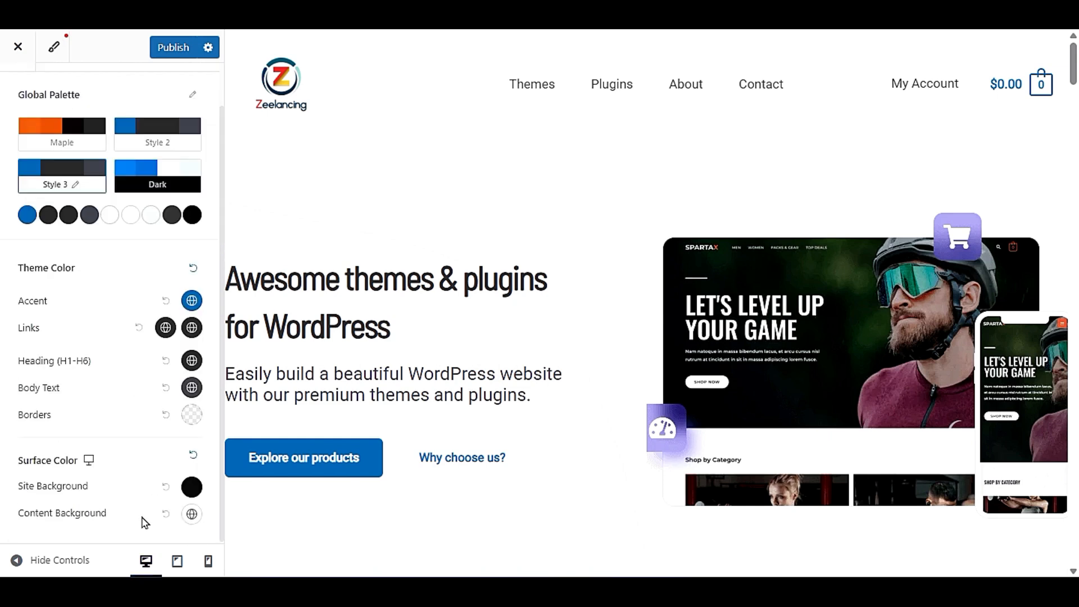
pyautogui.click(192, 514)
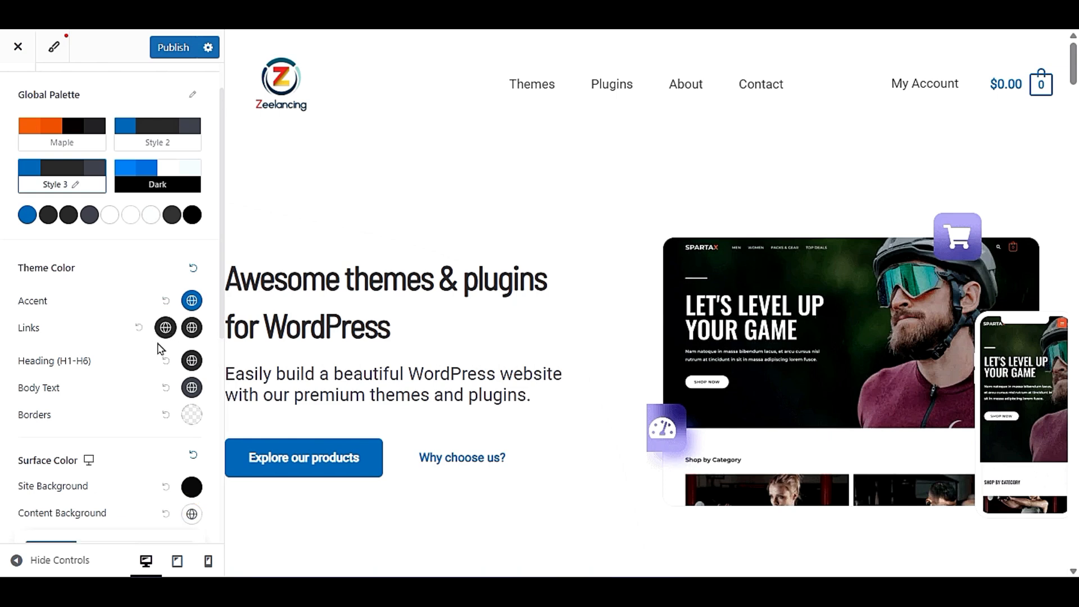
pyautogui.scroll(-8, 128, 378)
pyautogui.moveTo(39, 341); pyautogui.dragTo(18, 356)
pyautogui.scroll(-15, 655, 308)
pyautogui.scroll(-15, 655, 308)
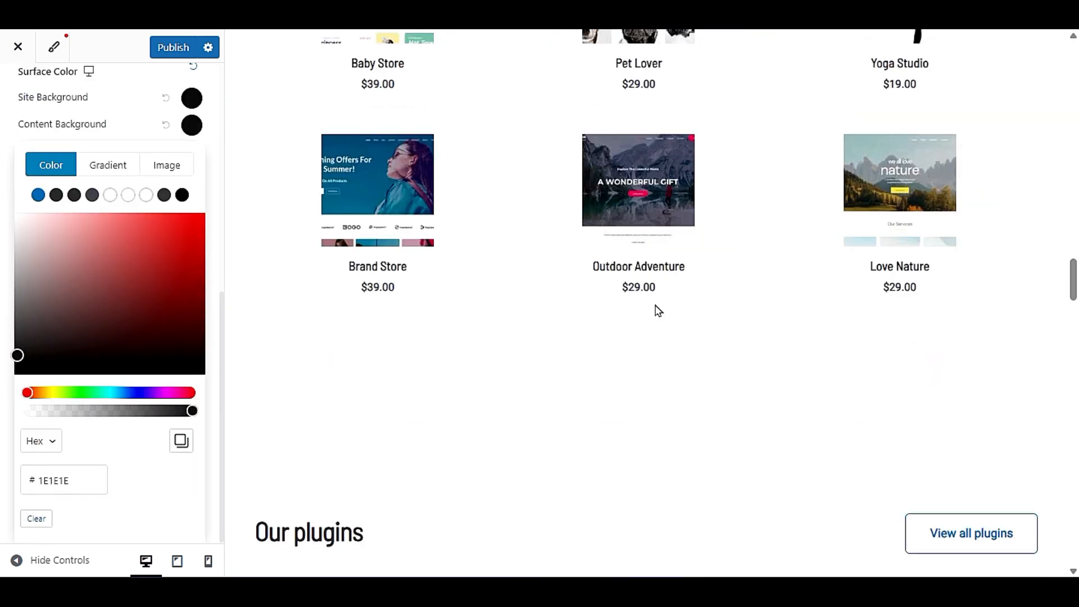
pyautogui.scroll(3, 369, 254)
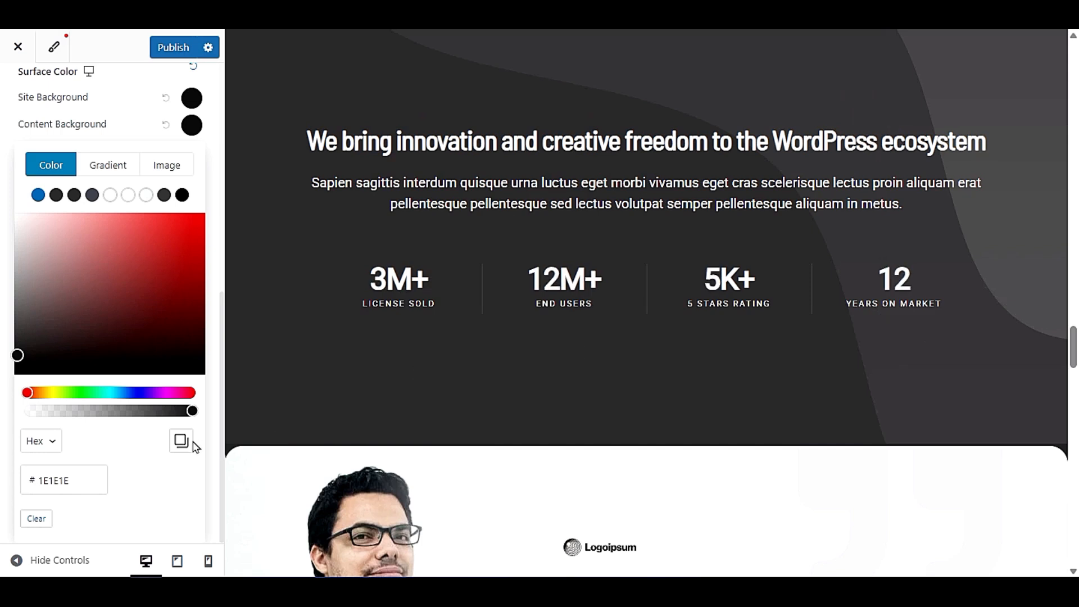
pyautogui.click(145, 129)
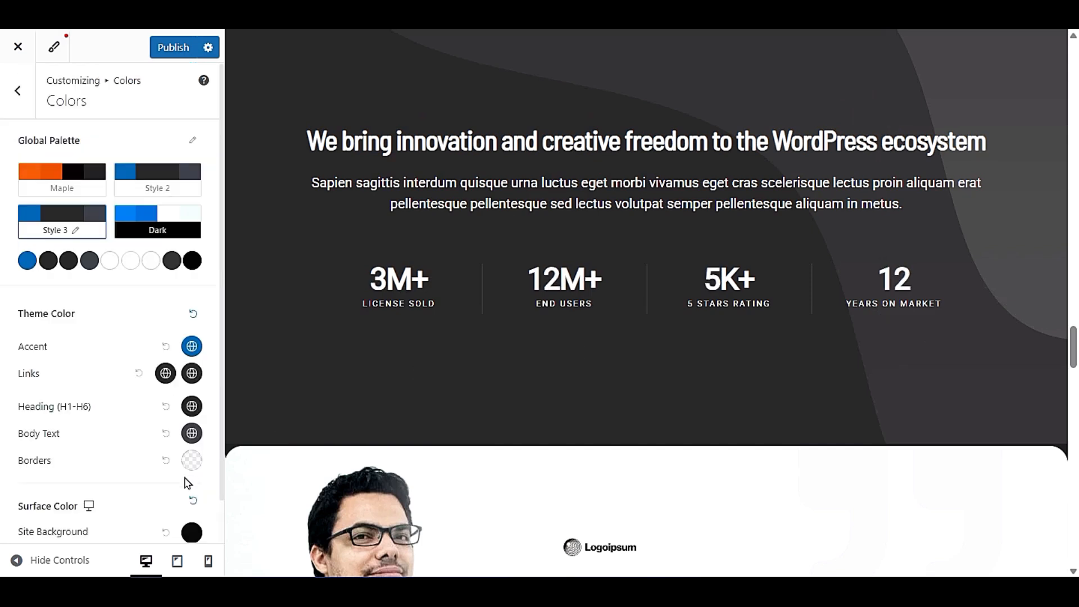
# - Reset the Content Background and Site Background colors to their defaults and check the testimonials in the preview
pyautogui.scroll(-1, 169, 517)
pyautogui.click(164, 513)
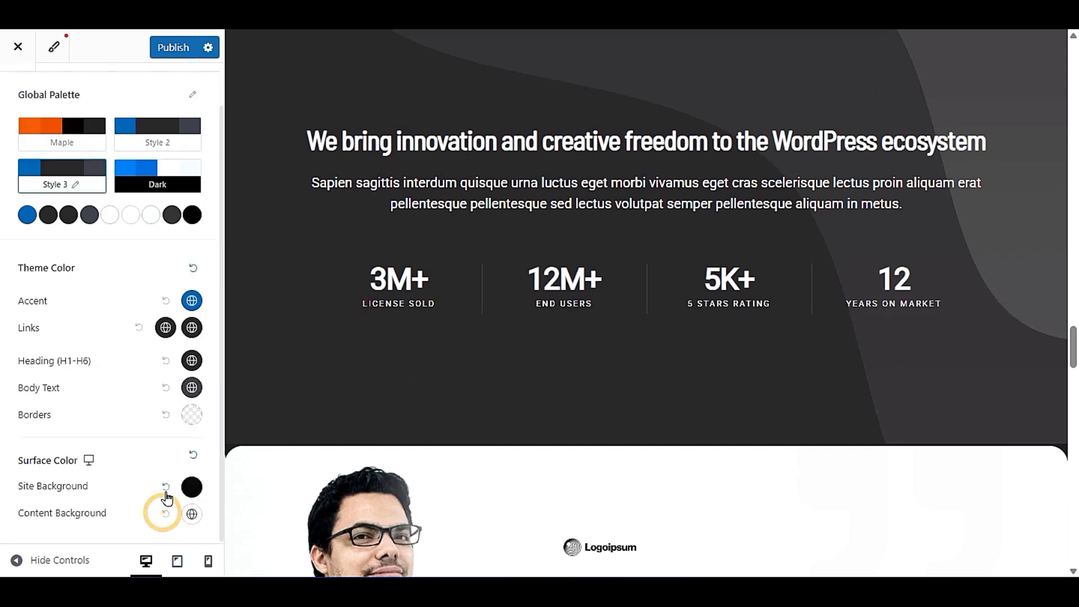
pyautogui.scroll(-5, 571, 376)
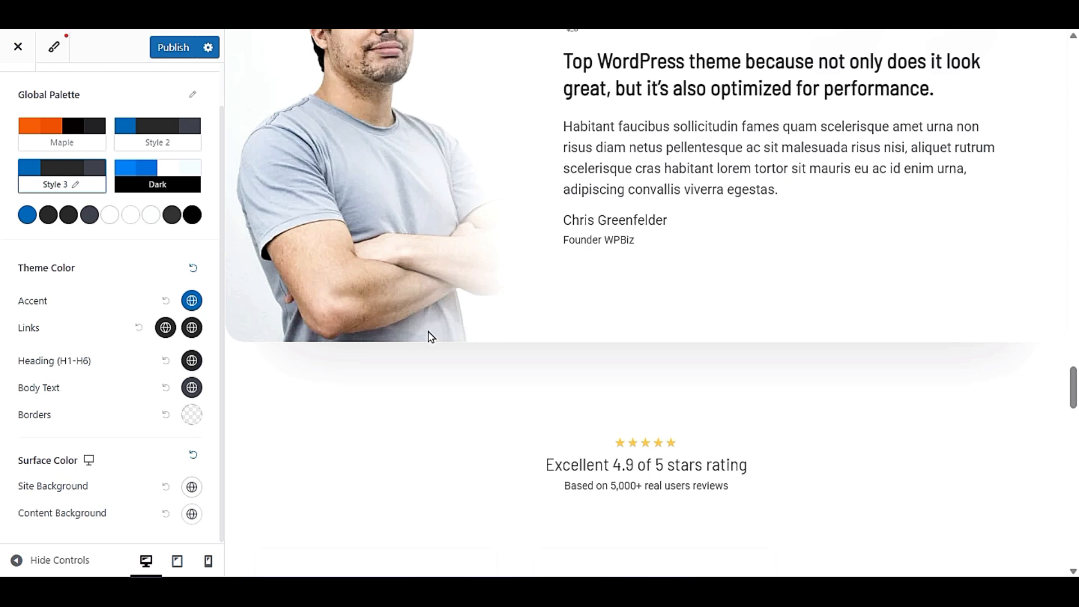
pyautogui.scroll(3, 434, 336)
pyautogui.scroll(-15, 596, 316)
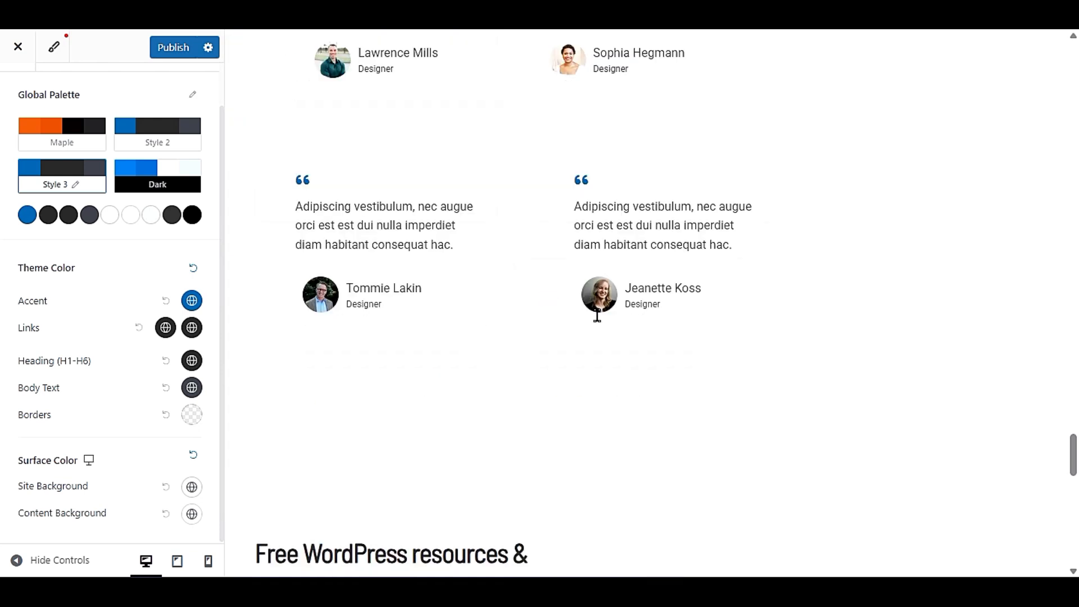
# - Set the Heading (H1-H6) theme color to bright red, using the resources section headings to check it
pyautogui.click(598, 334)
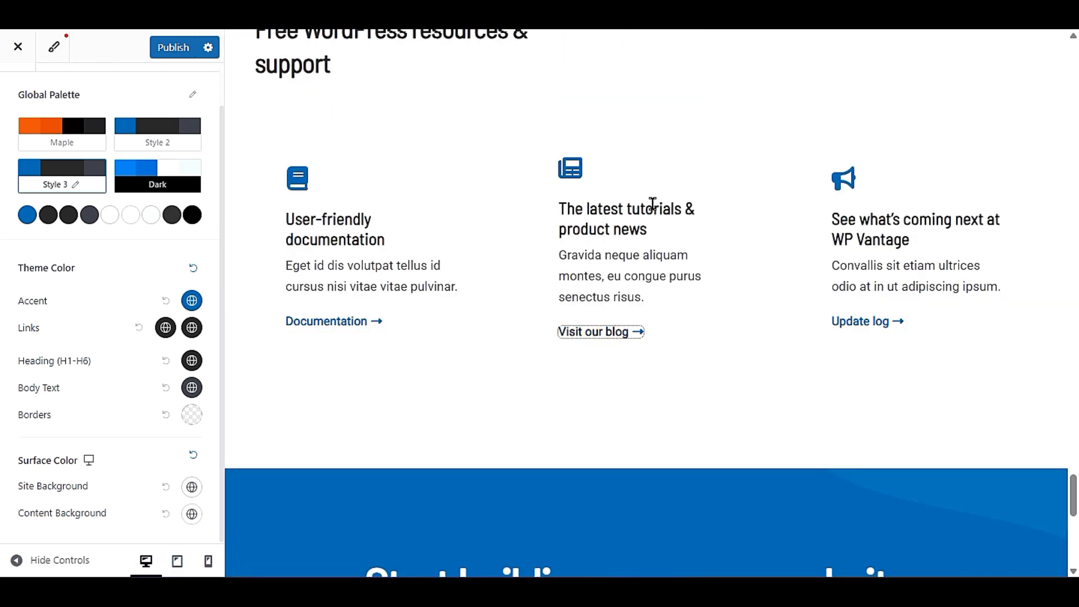
pyautogui.moveTo(279, 217); pyautogui.dragTo(385, 240)
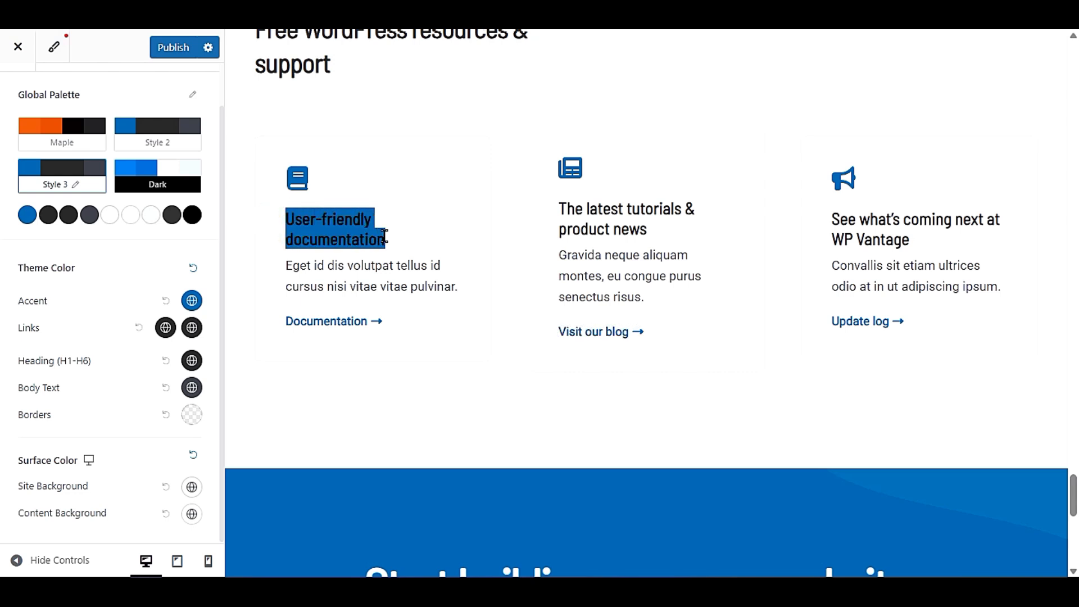
pyautogui.moveTo(544, 210); pyautogui.dragTo(664, 231)
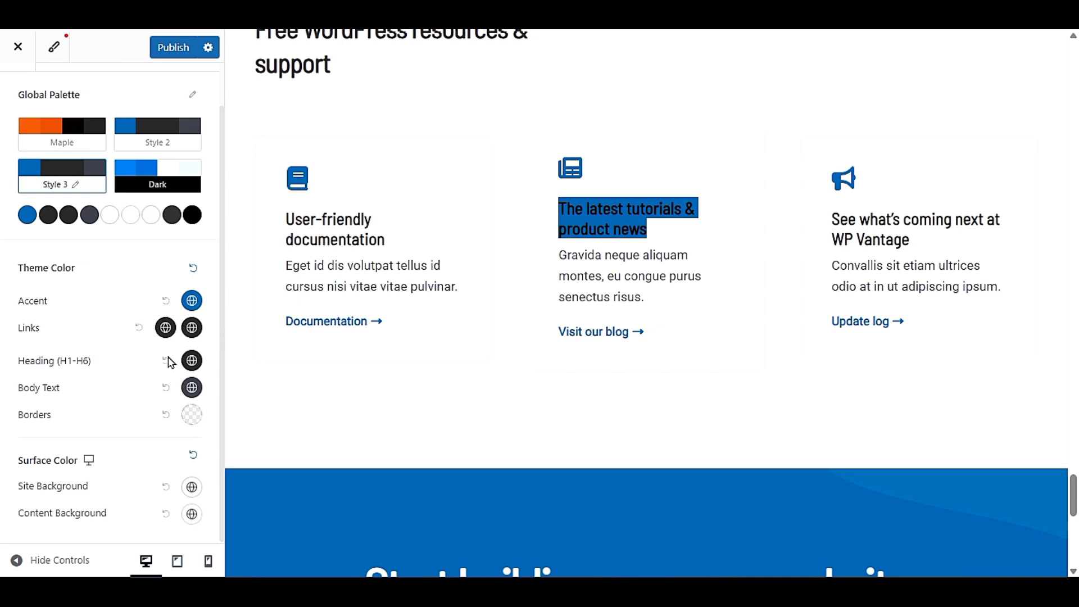
pyautogui.moveTo(264, 209); pyautogui.dragTo(396, 245)
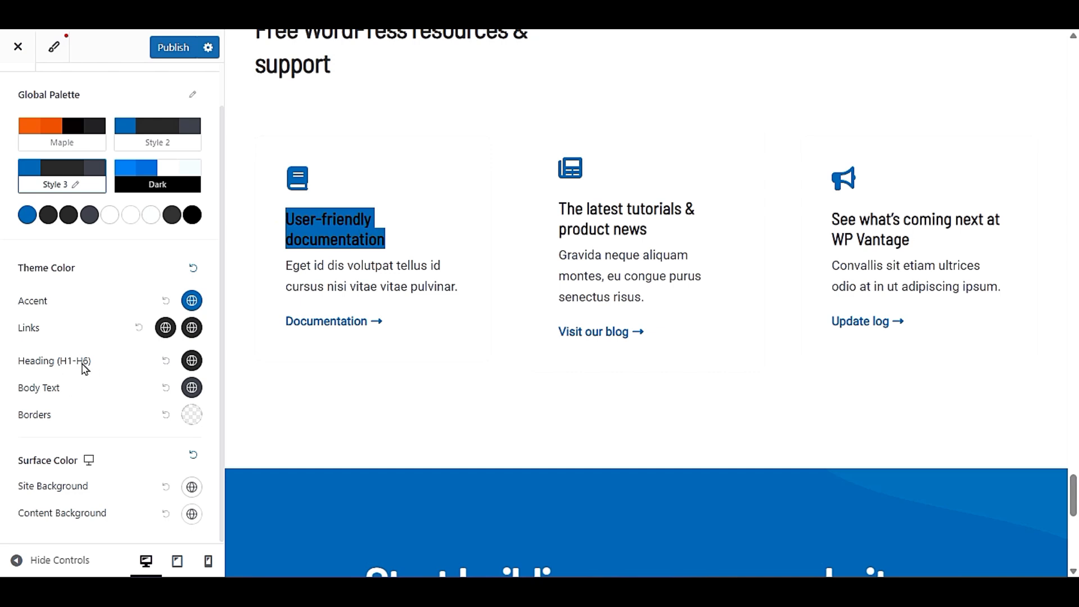
pyautogui.click(192, 361)
pyautogui.click(187, 432)
pyautogui.moveTo(188, 423); pyautogui.dragTo(198, 390)
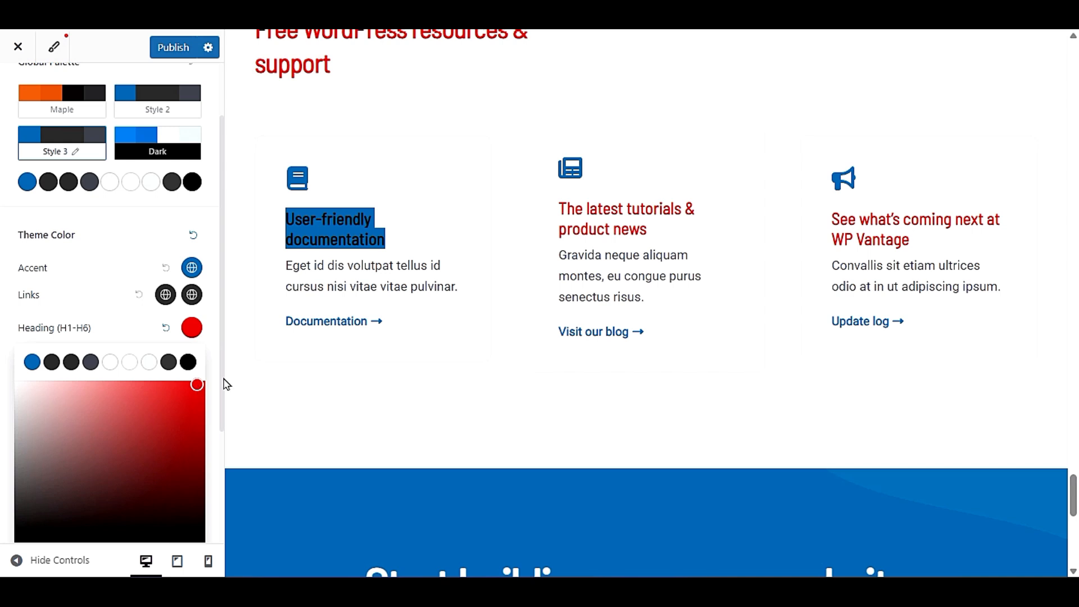
pyautogui.click(504, 227)
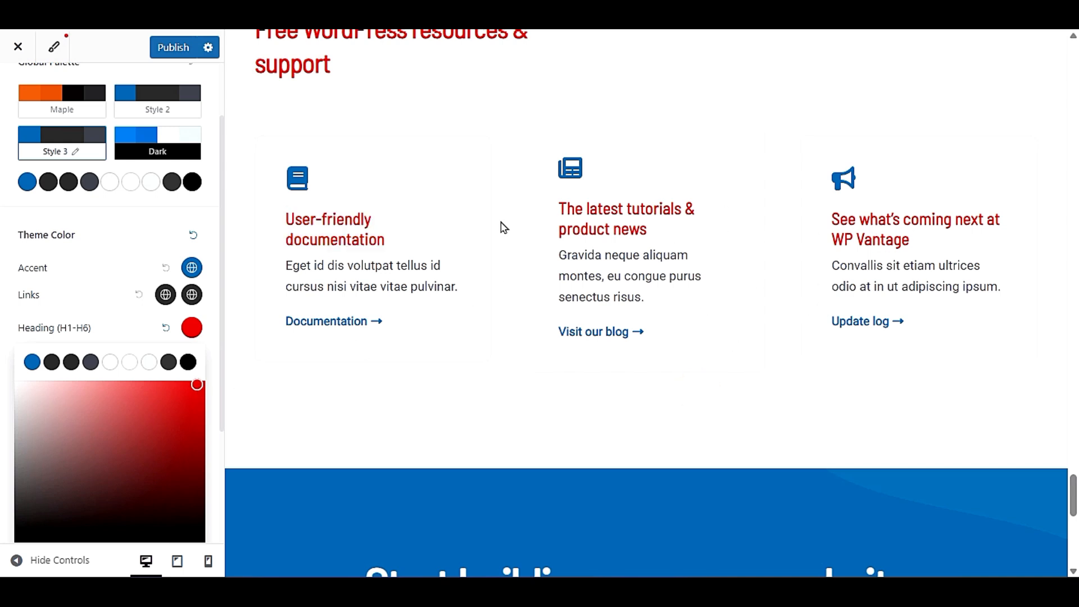
pyautogui.click(120, 322)
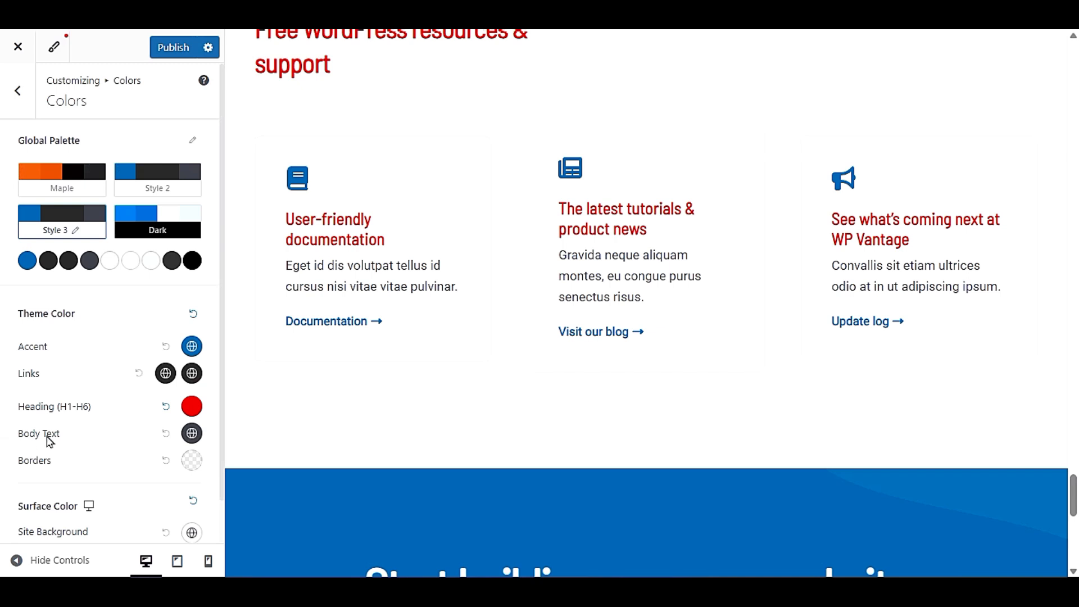
# - Reset the Heading (H1-H6) theme color to its default and publish the color changes
pyautogui.moveTo(285, 271); pyautogui.dragTo(480, 296)
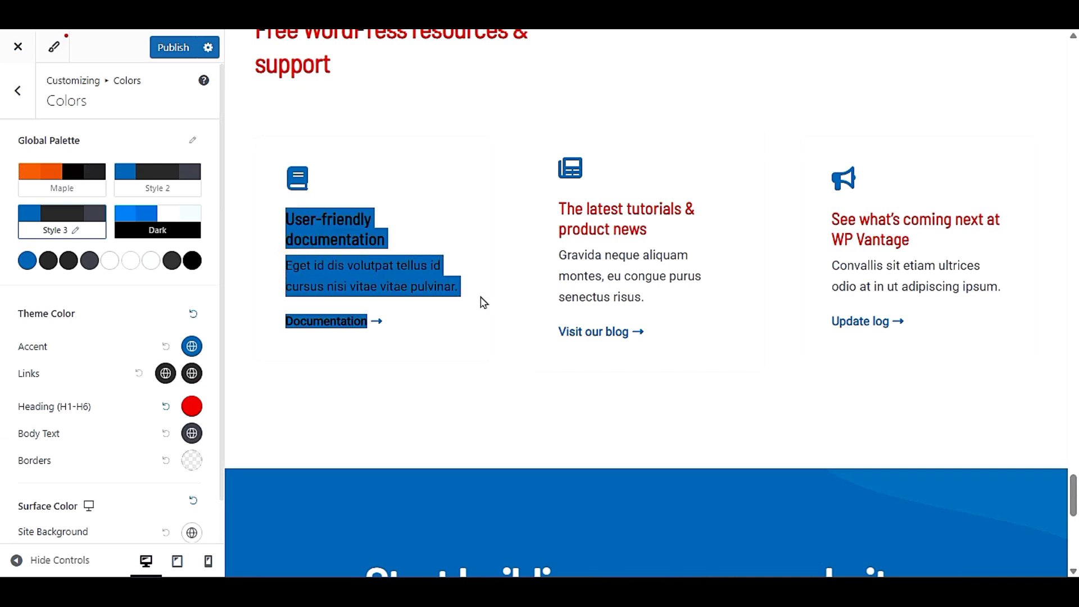
pyautogui.click(475, 376)
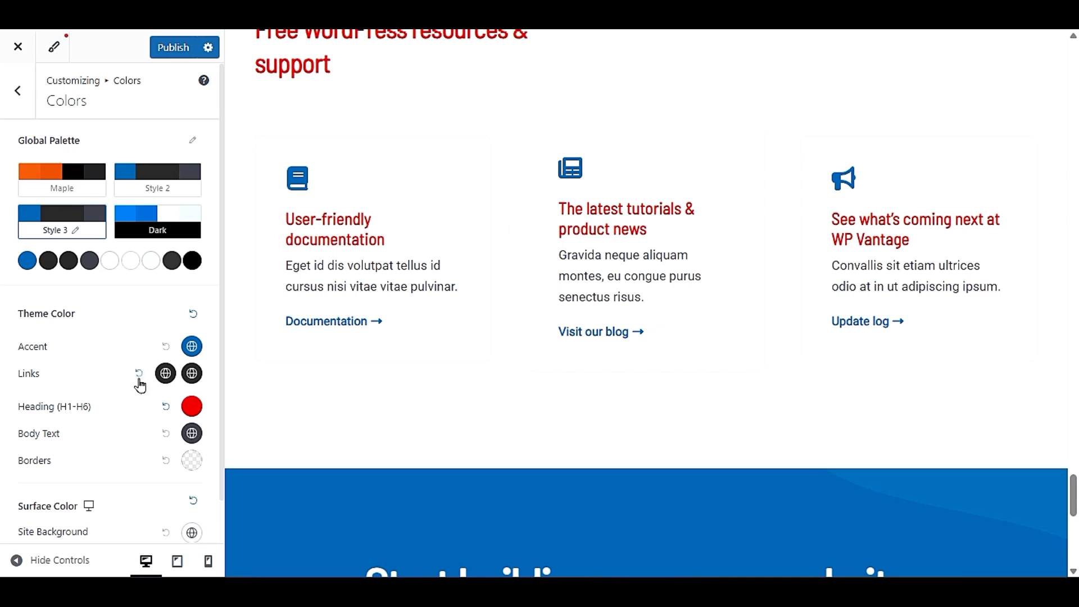
pyautogui.click(166, 407)
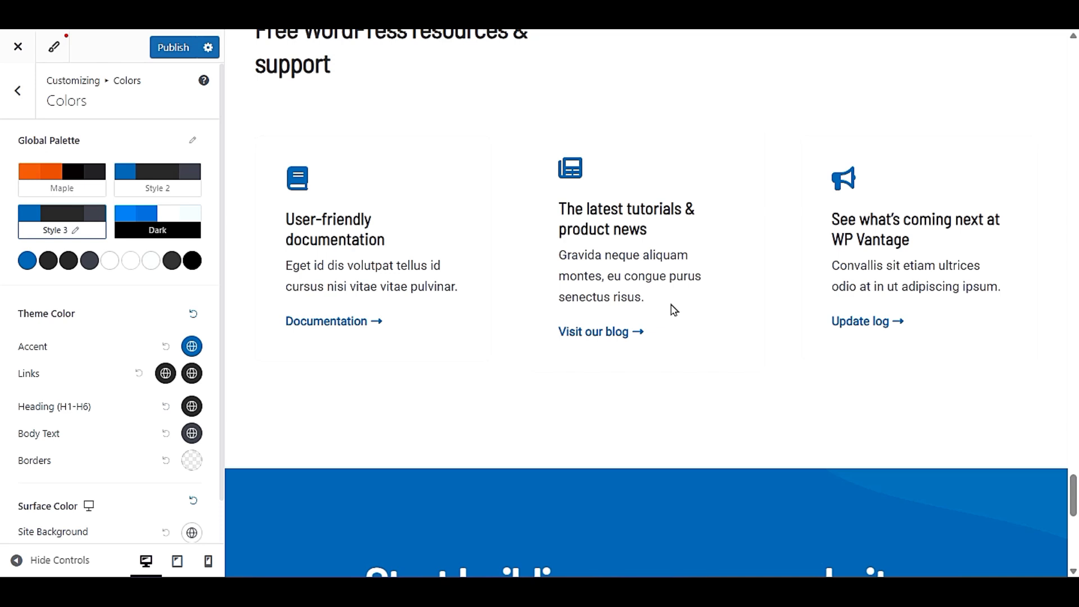
pyautogui.scroll(20, 673, 310)
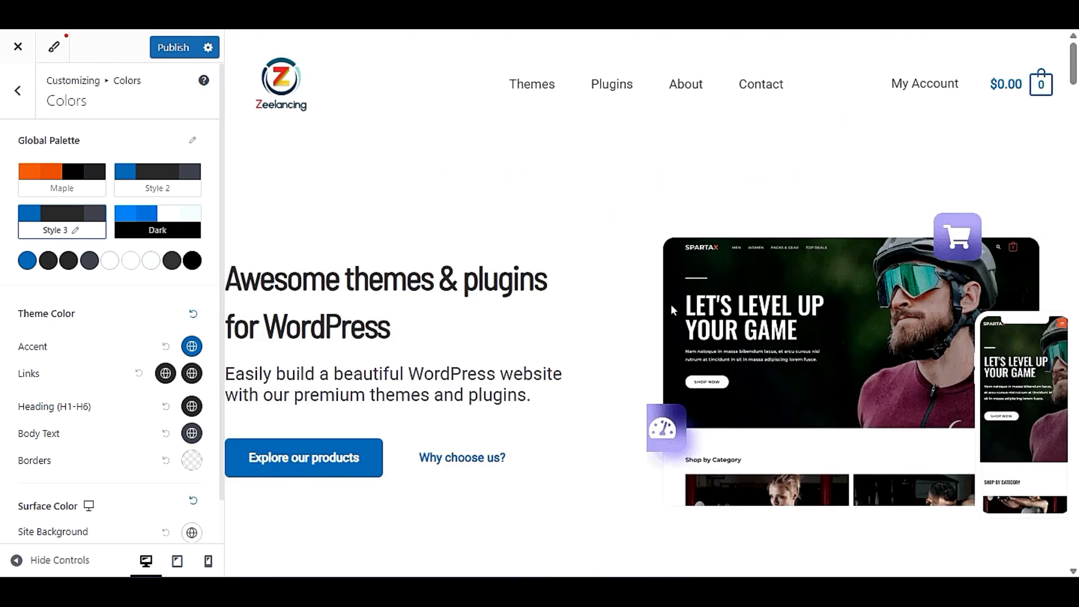
pyautogui.click(159, 49)
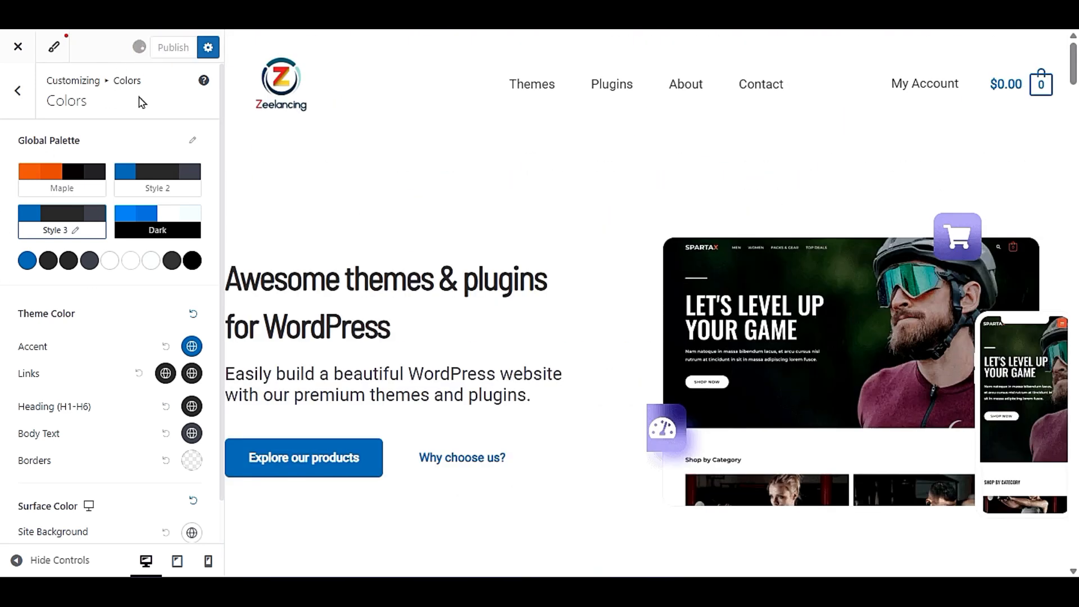
# - Set the global container layout to Full Width and check the hero and themes sections in the full-size preview
pyautogui.click(19, 90)
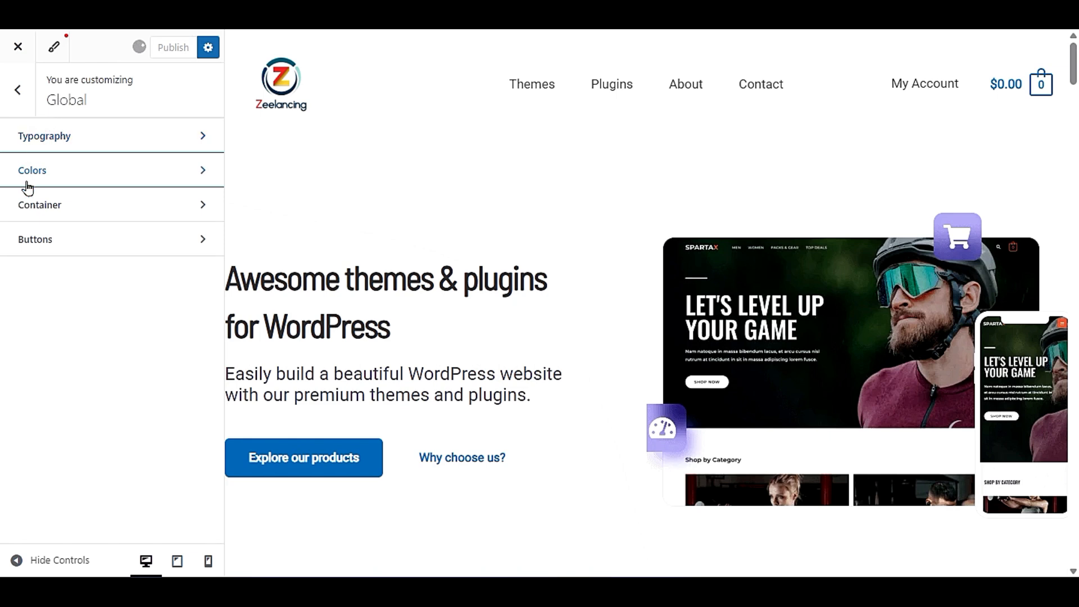
pyautogui.click(80, 205)
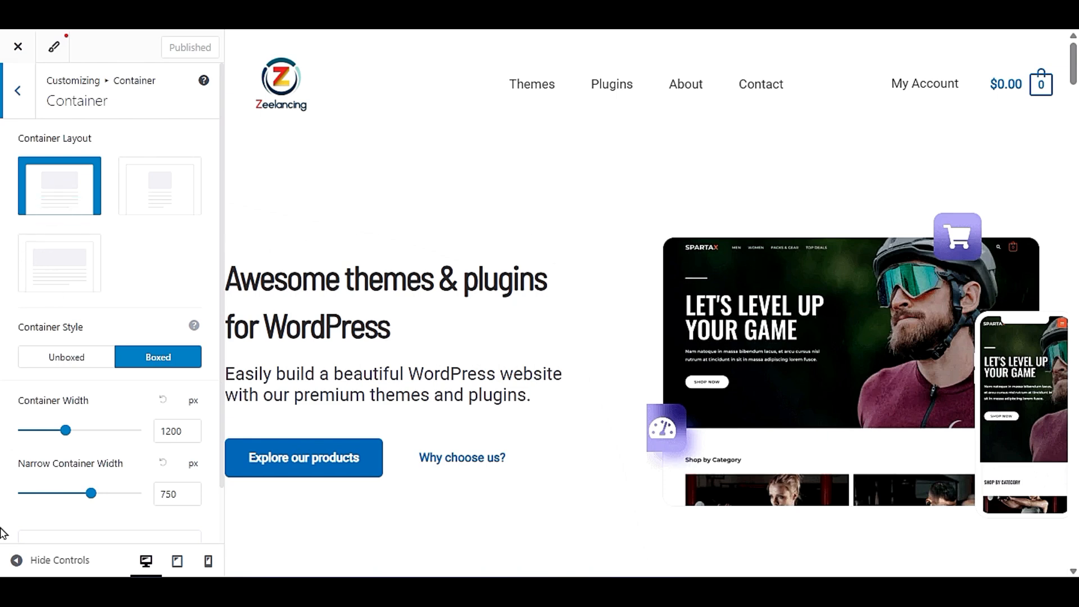
pyautogui.click(17, 561)
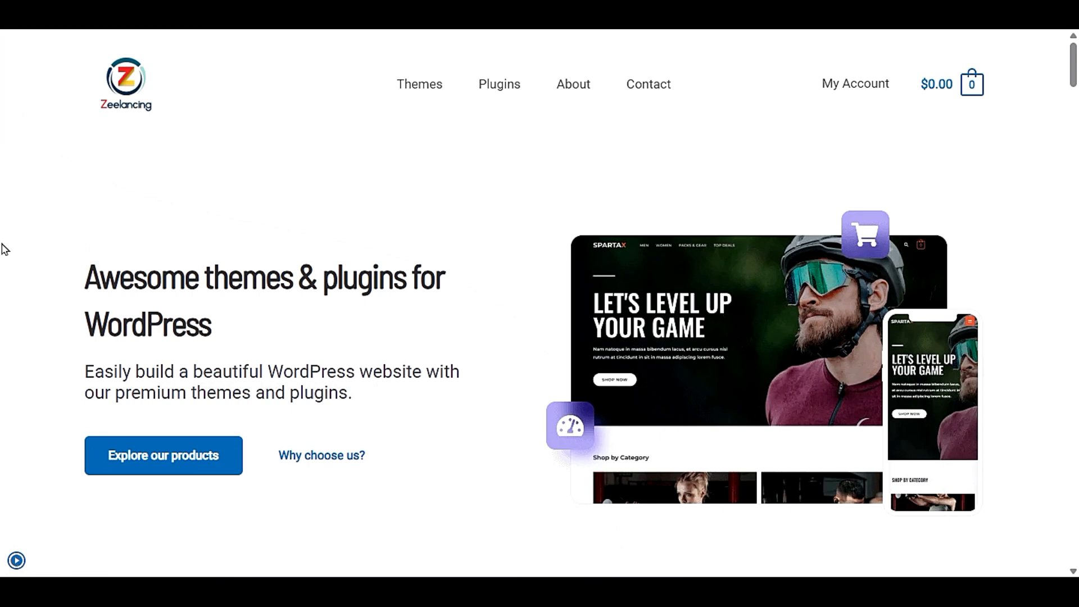
pyautogui.click(16, 559)
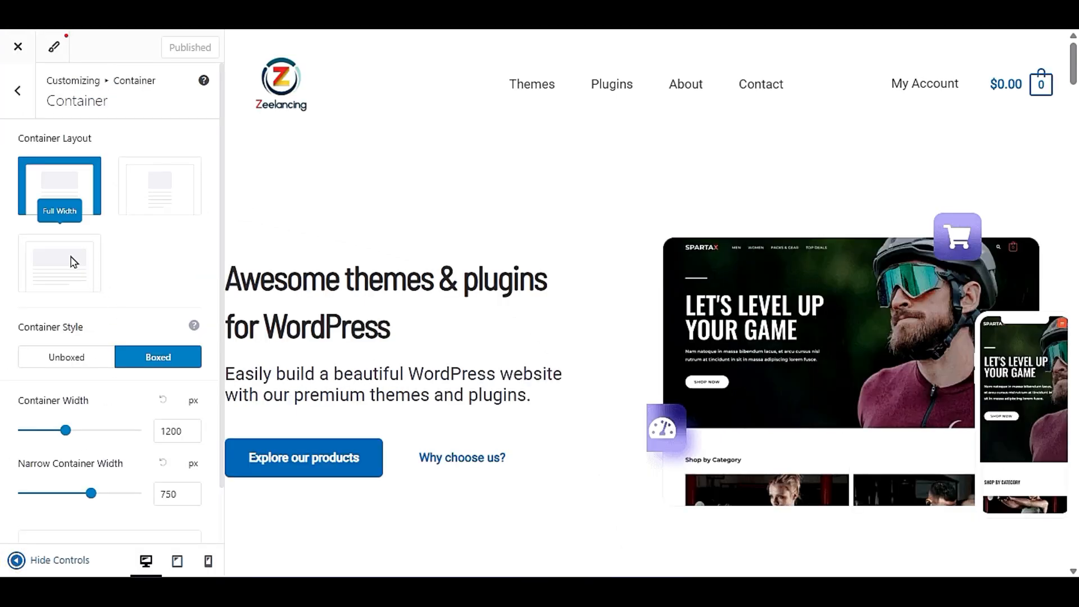
pyautogui.click(73, 261)
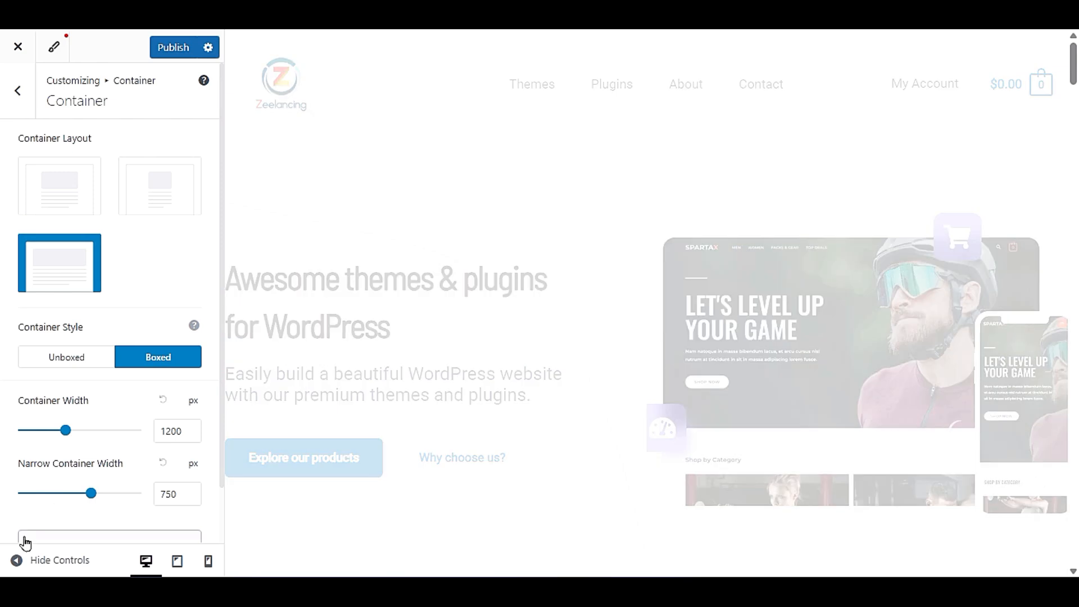
pyautogui.click(16, 559)
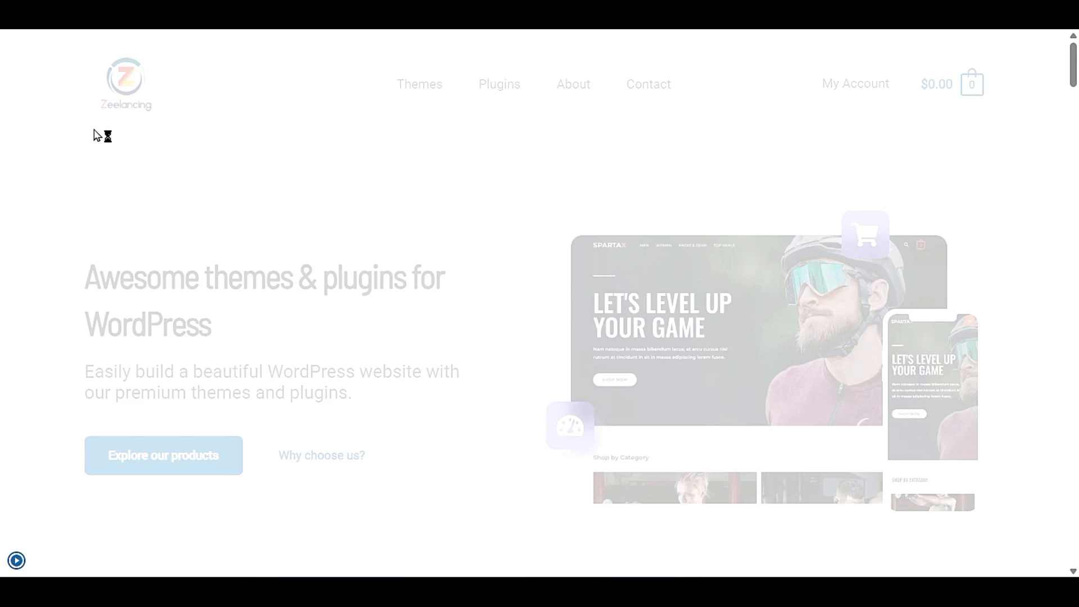
pyautogui.scroll(-5, 155, 268)
pyautogui.scroll(-15, 155, 269)
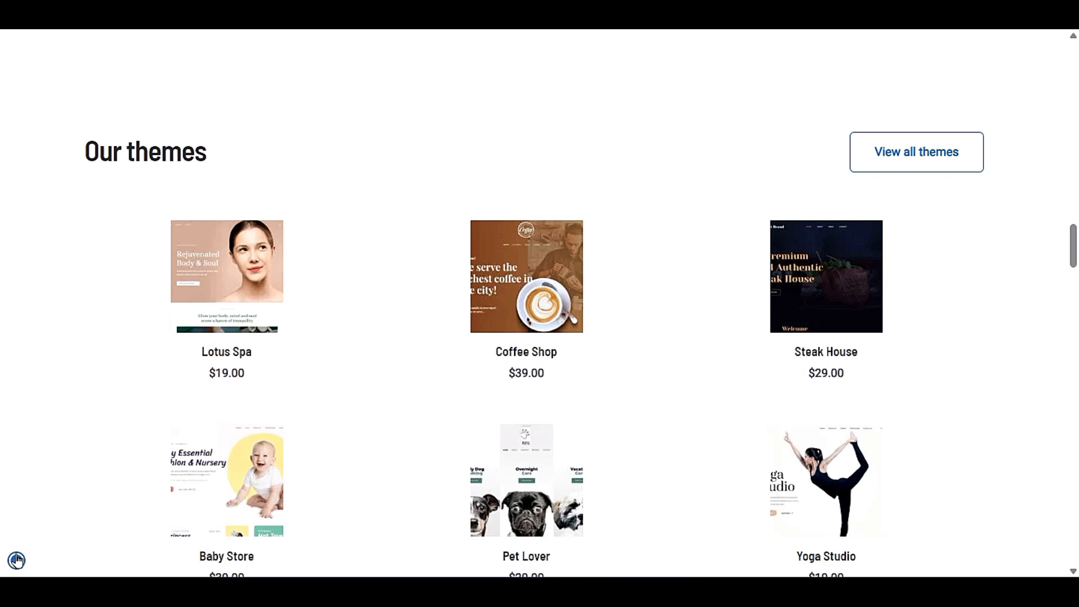
pyautogui.click(16, 560)
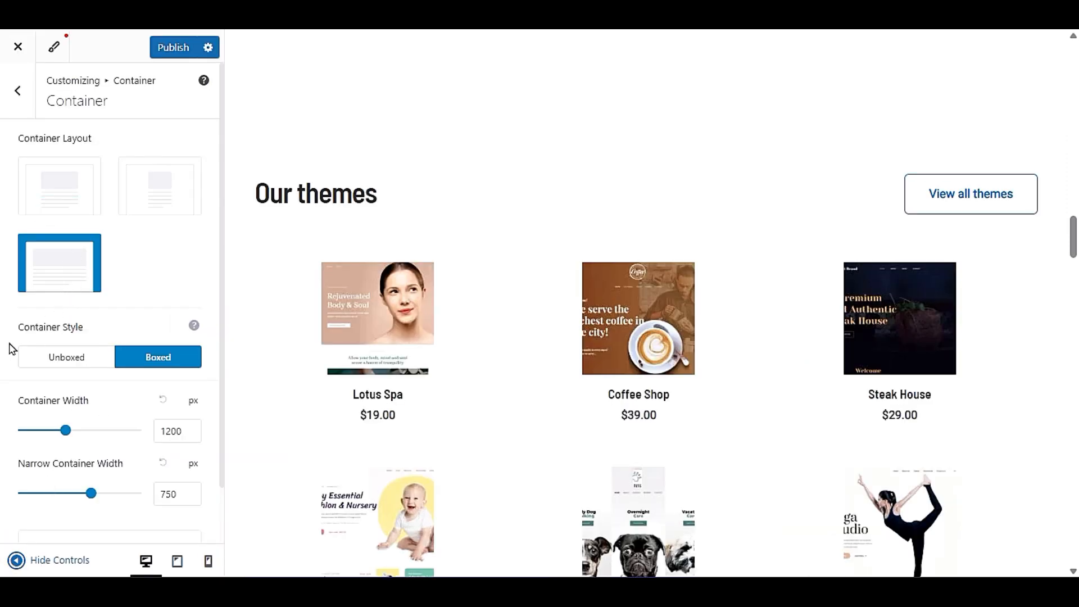
# - Set the global container style to Unboxed, check the page in the full-size preview and review the container width options
pyautogui.click(75, 361)
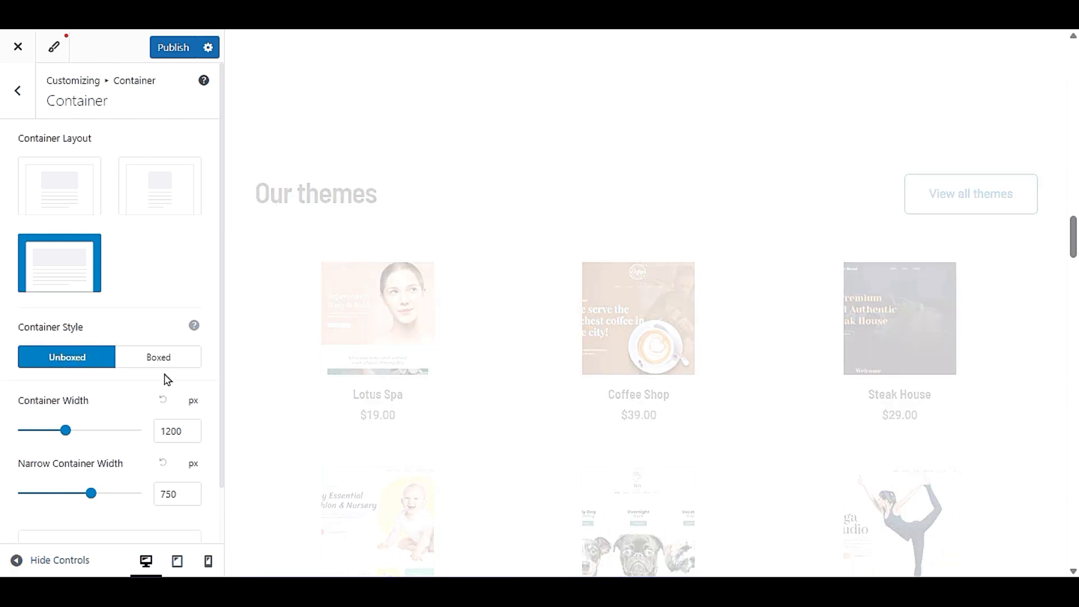
pyautogui.click(15, 559)
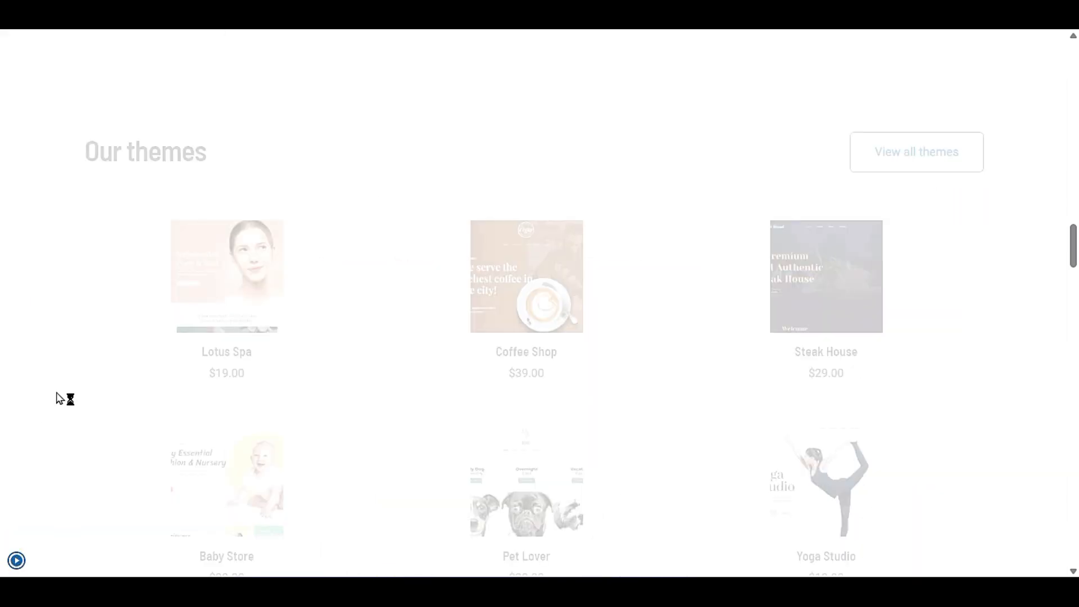
pyautogui.scroll(15, 58, 396)
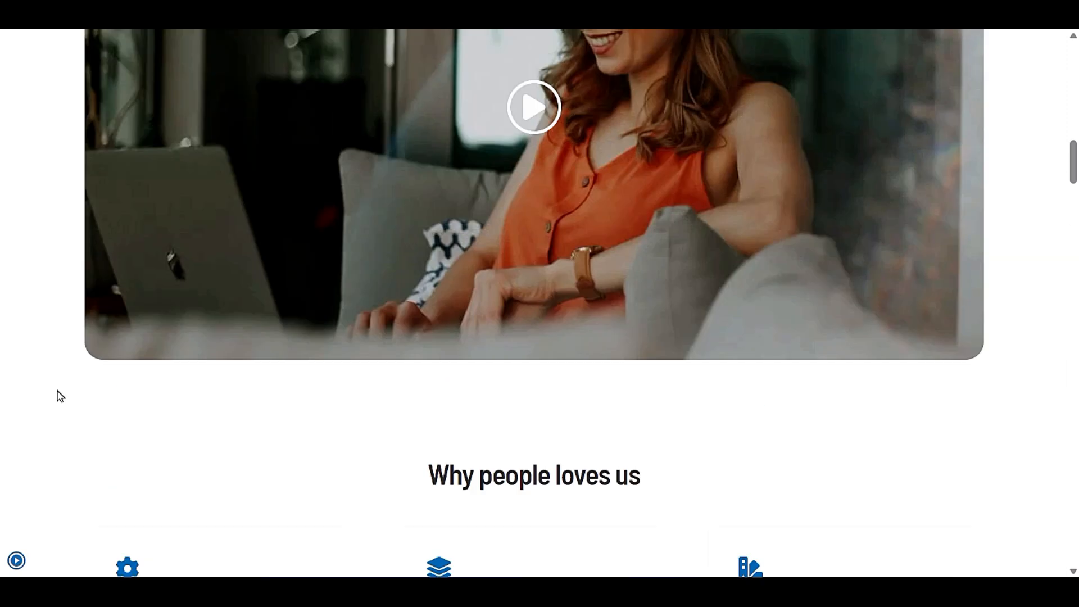
pyautogui.click(16, 560)
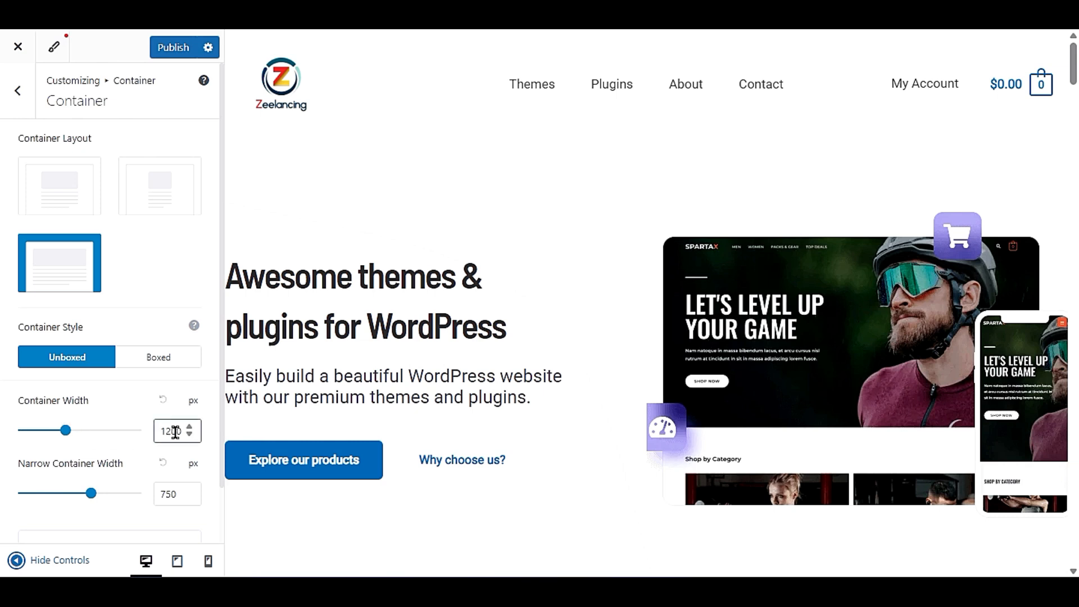
pyautogui.scroll(-1, 164, 464)
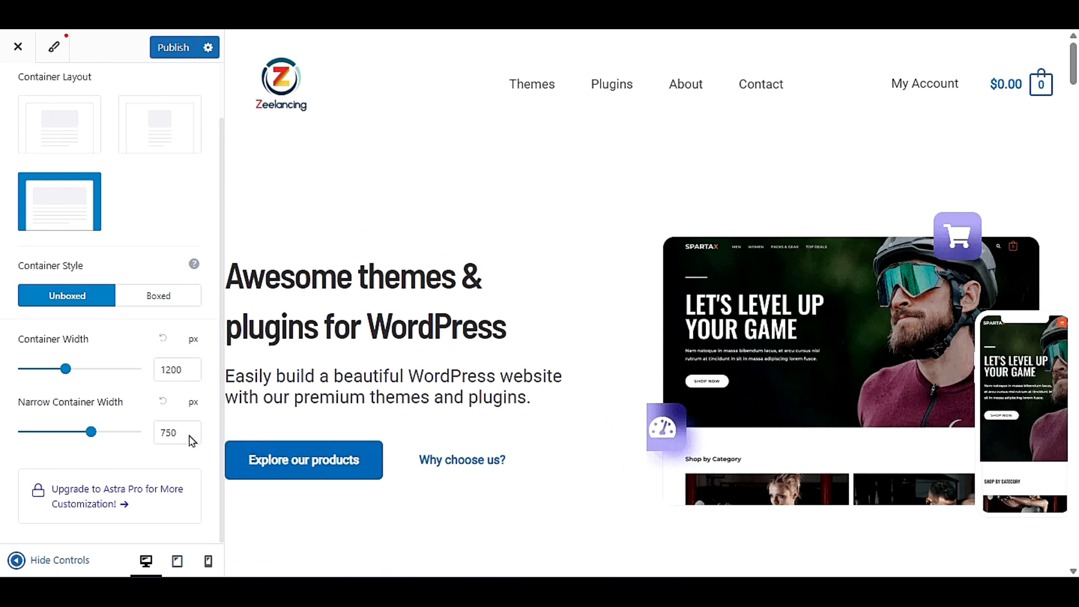
pyautogui.scroll(3, 5, 338)
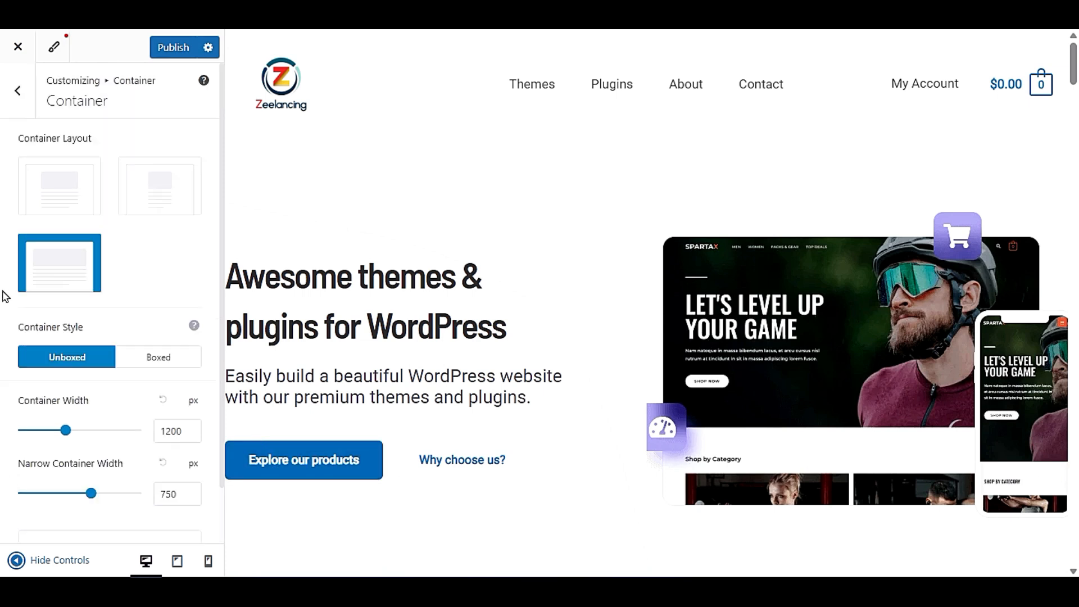
# - Open the global Buttons settings and check the existing buttons across the home page preview
pyautogui.click(22, 104)
pyautogui.click(63, 241)
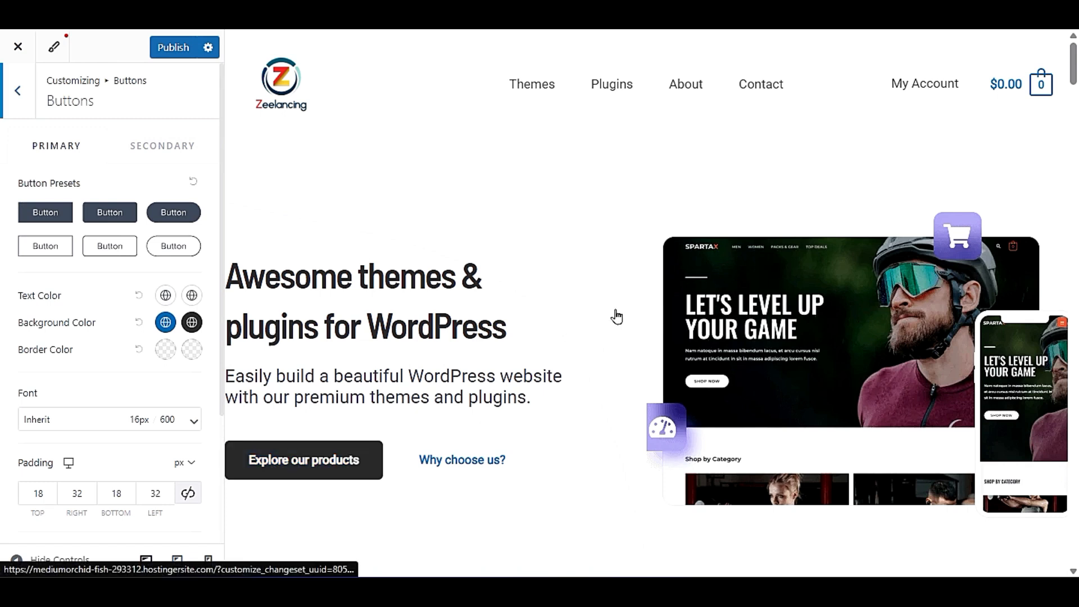
pyautogui.scroll(-10, 618, 319)
pyautogui.scroll(-5, 616, 315)
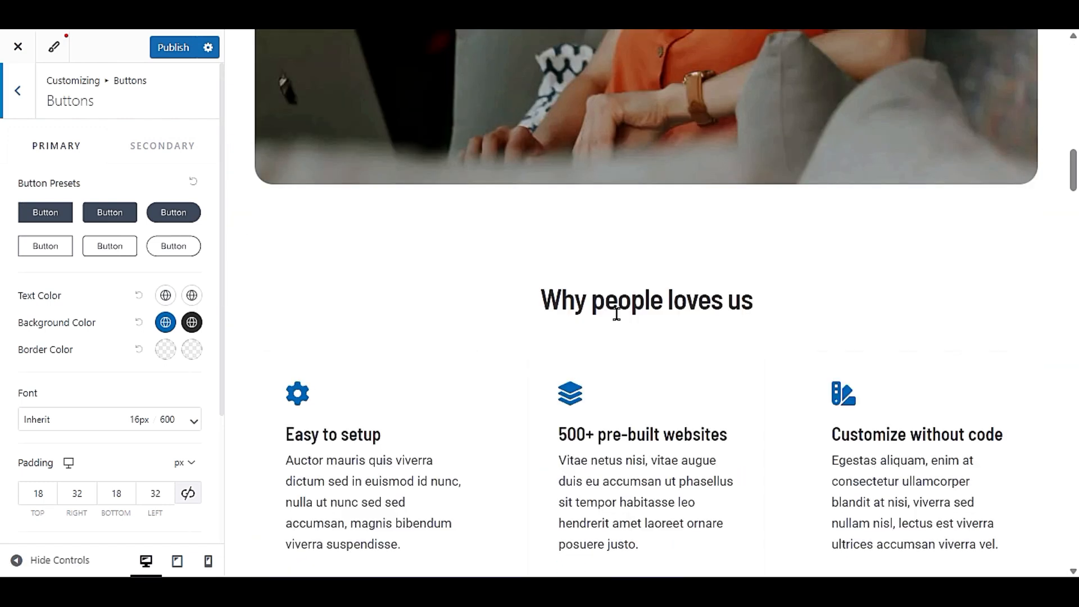
pyautogui.scroll(12, 617, 314)
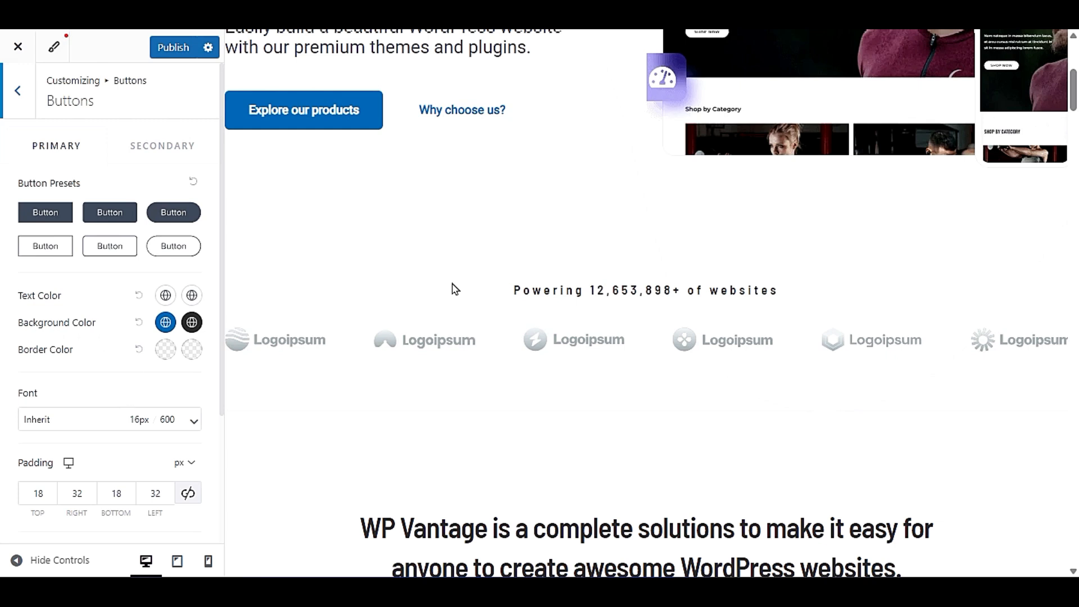
pyautogui.scroll(5, 455, 289)
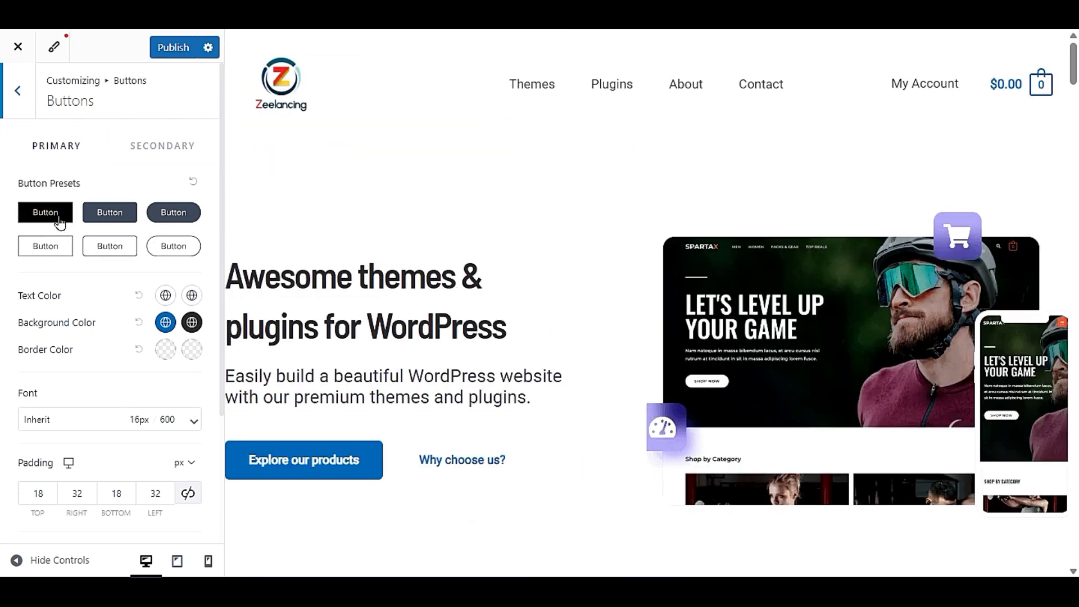
# - Try several presets for the primary button and apply the filled one with slightly rounded corners
pyautogui.click(176, 248)
pyautogui.scroll(-3, 313, 309)
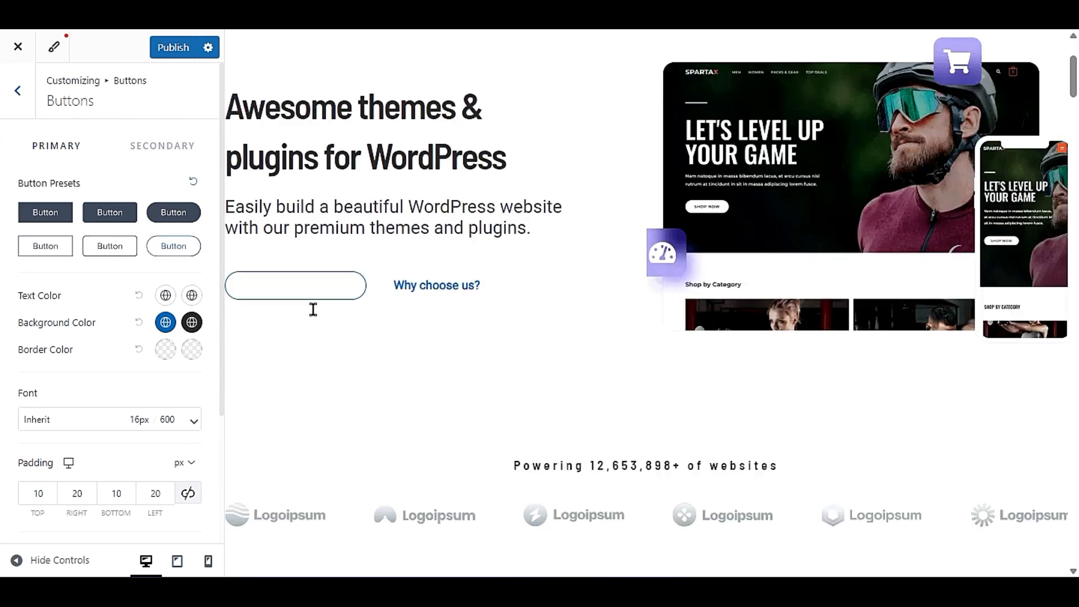
pyautogui.click(174, 213)
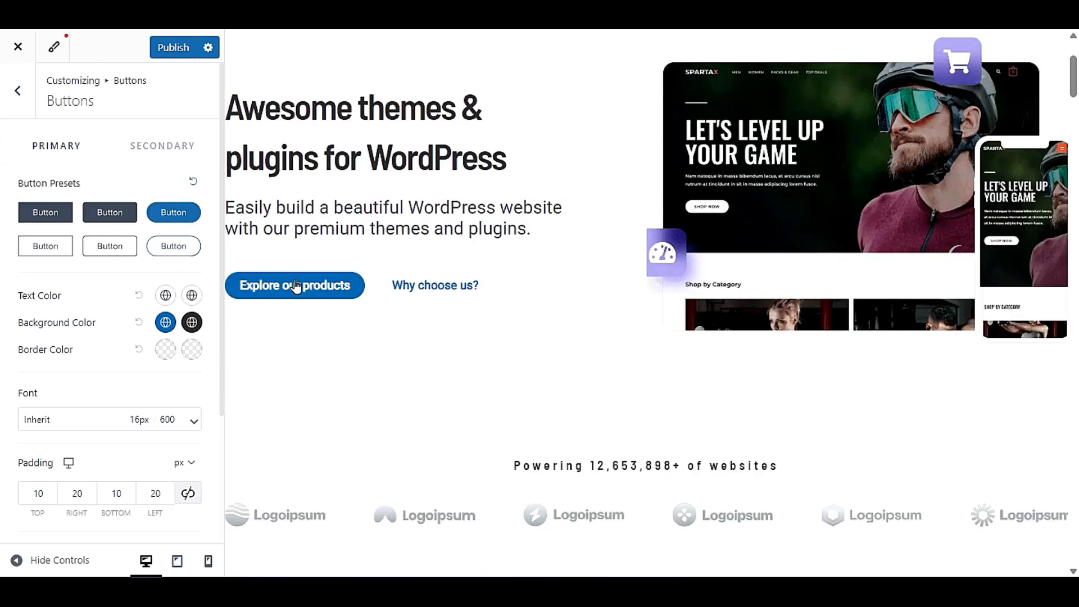
pyautogui.click(112, 246)
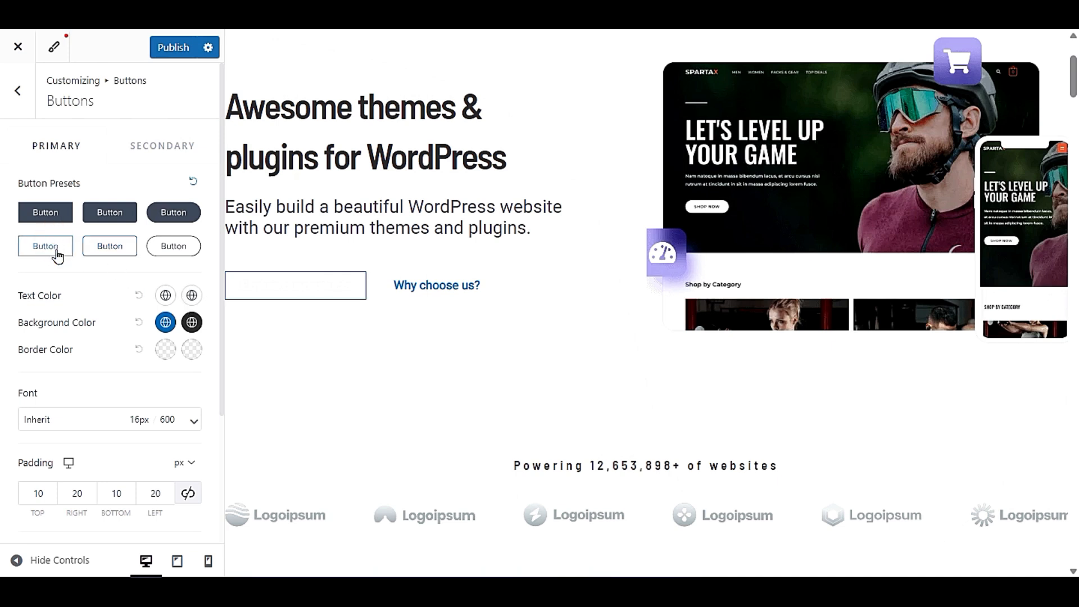
pyautogui.click(47, 213)
pyautogui.click(93, 217)
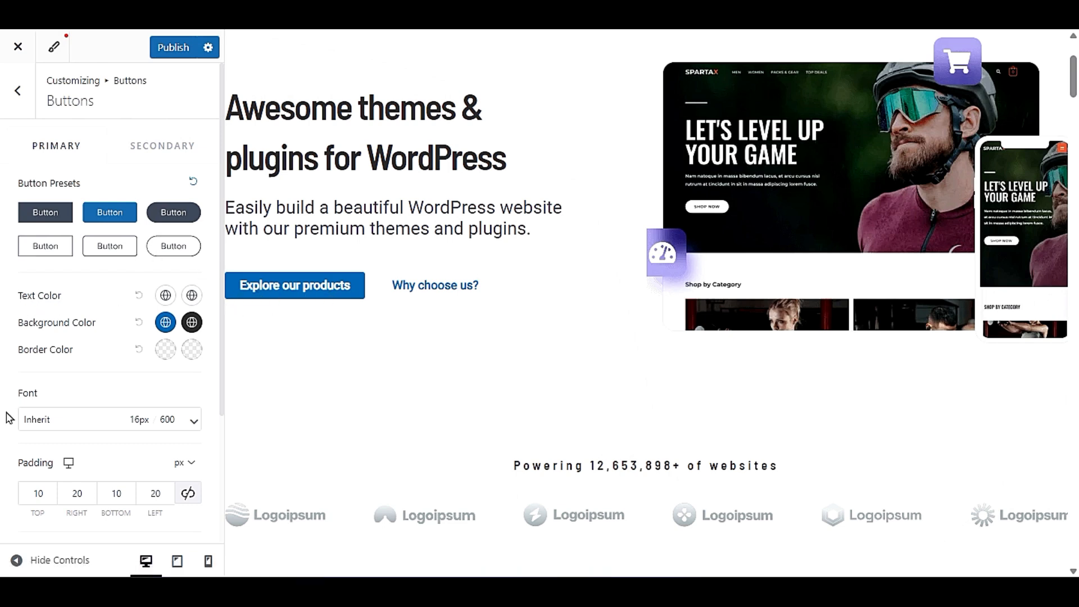
# - Set the primary button's normal background color to bright red
pyautogui.click(164, 323)
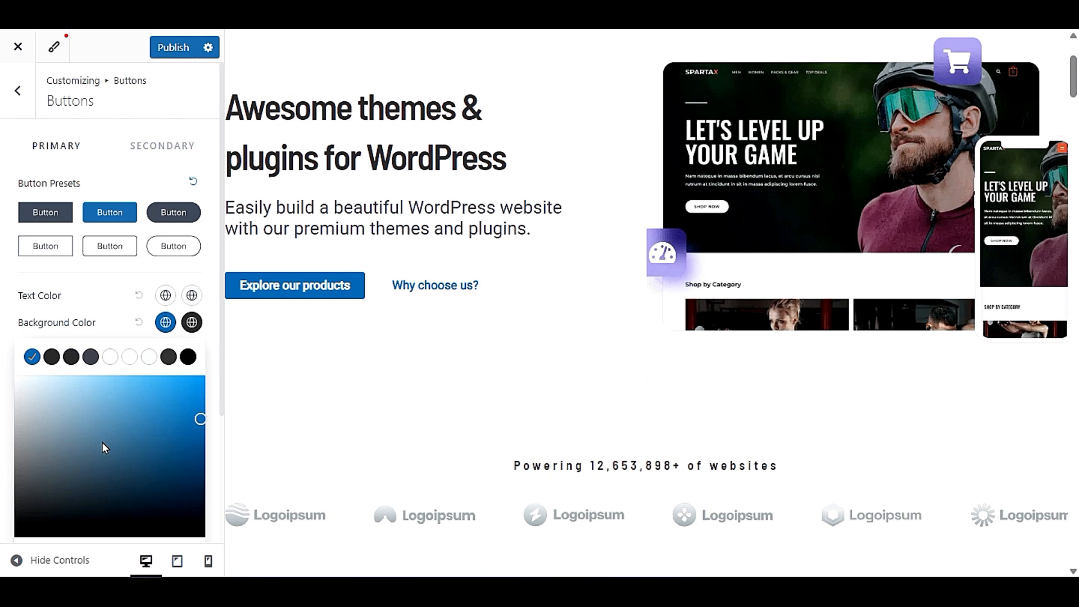
pyautogui.click(71, 357)
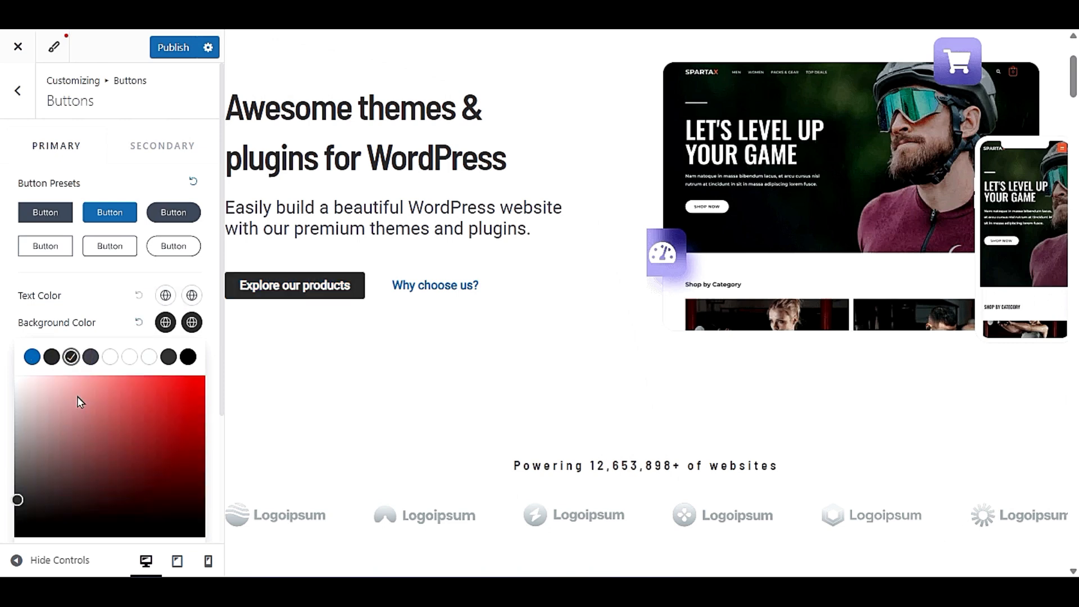
pyautogui.moveTo(135, 425); pyautogui.dragTo(205, 376)
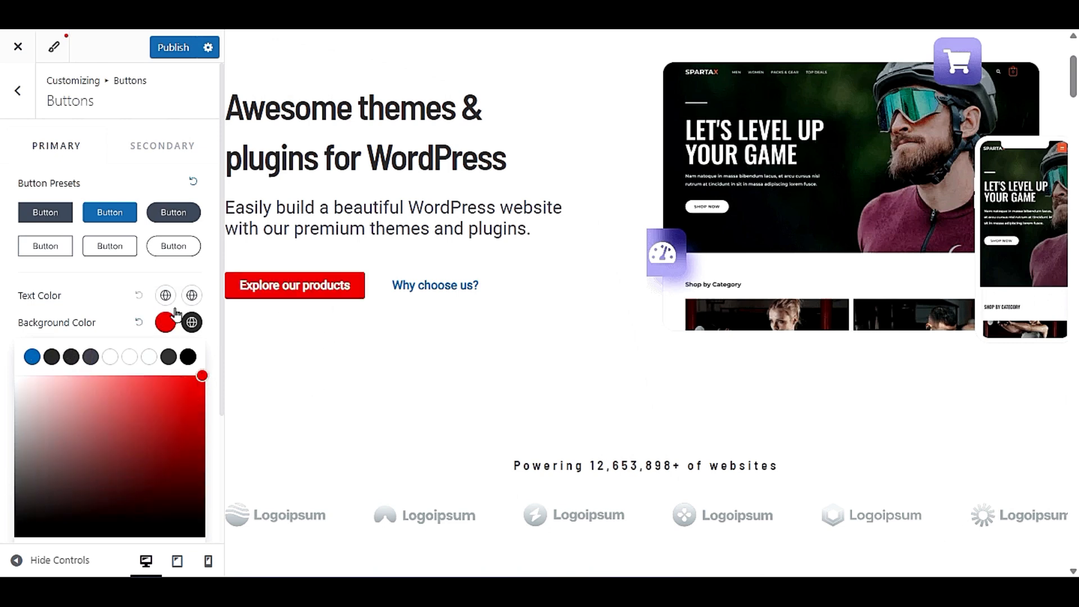
pyautogui.click(332, 286)
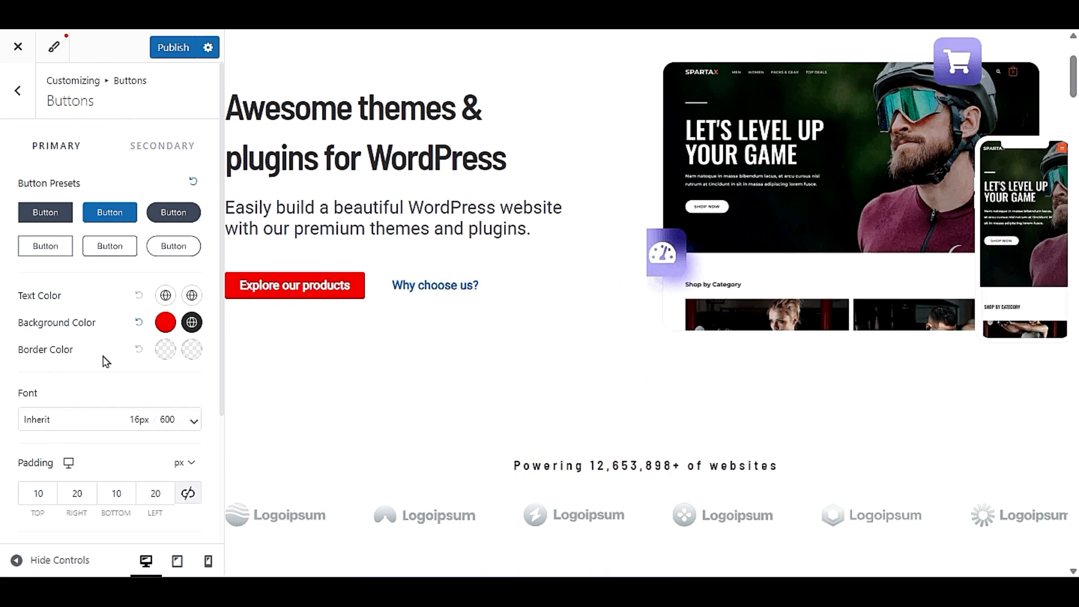
# - Set the primary button's normal border color to black
pyautogui.click(165, 350)
pyautogui.click(35, 428)
pyautogui.moveTo(35, 429); pyautogui.dragTo(2, 562)
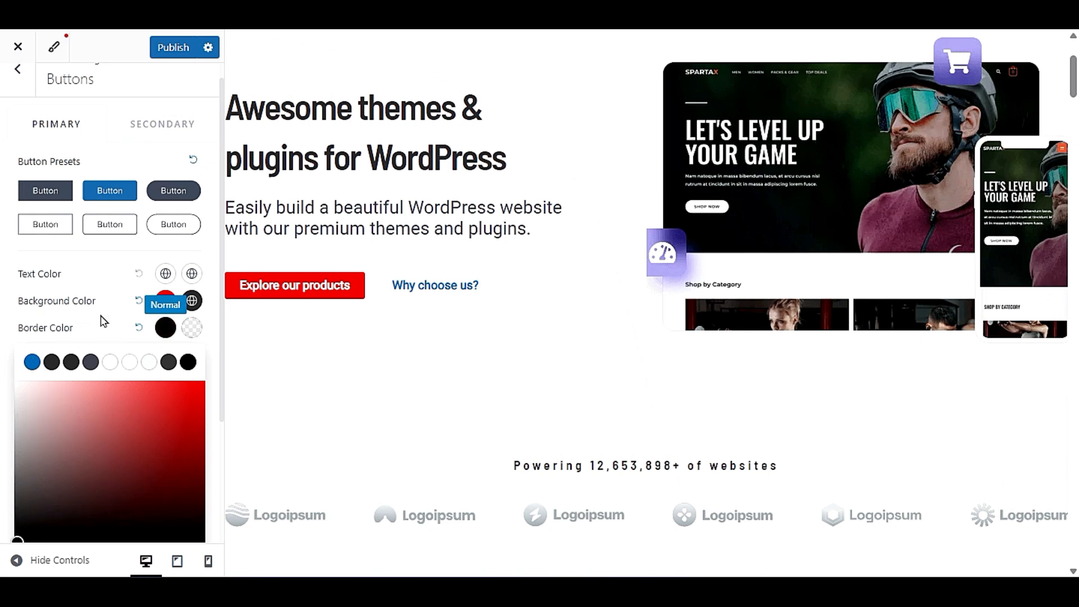
pyautogui.click(125, 328)
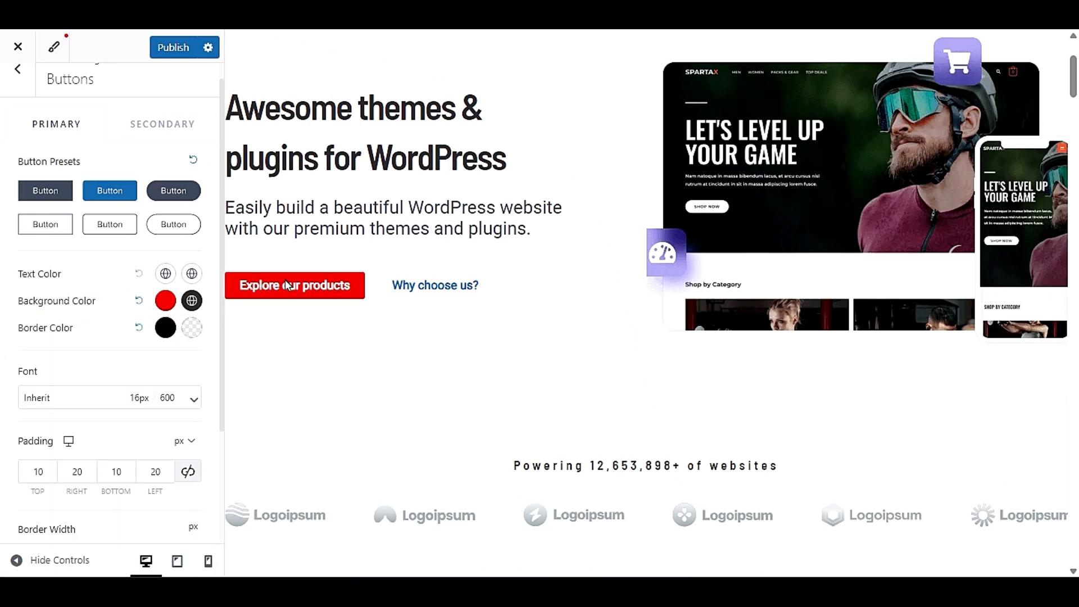
# - Set the primary button's border width to 2 px on all sides
pyautogui.scroll(-3, 62, 449)
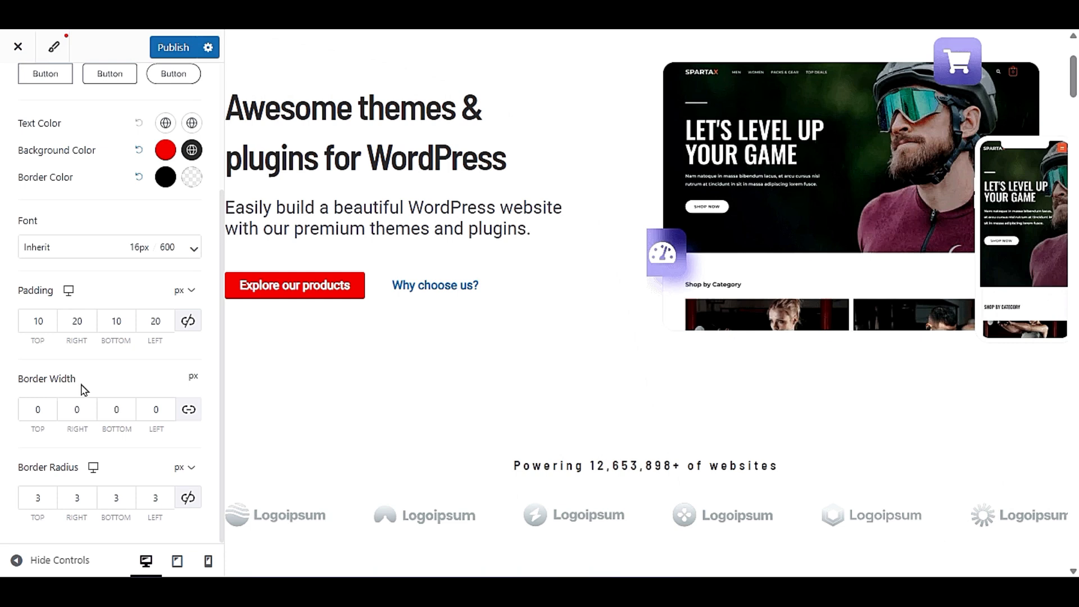
pyautogui.doubleClick(38, 410)
pyautogui.write('2')
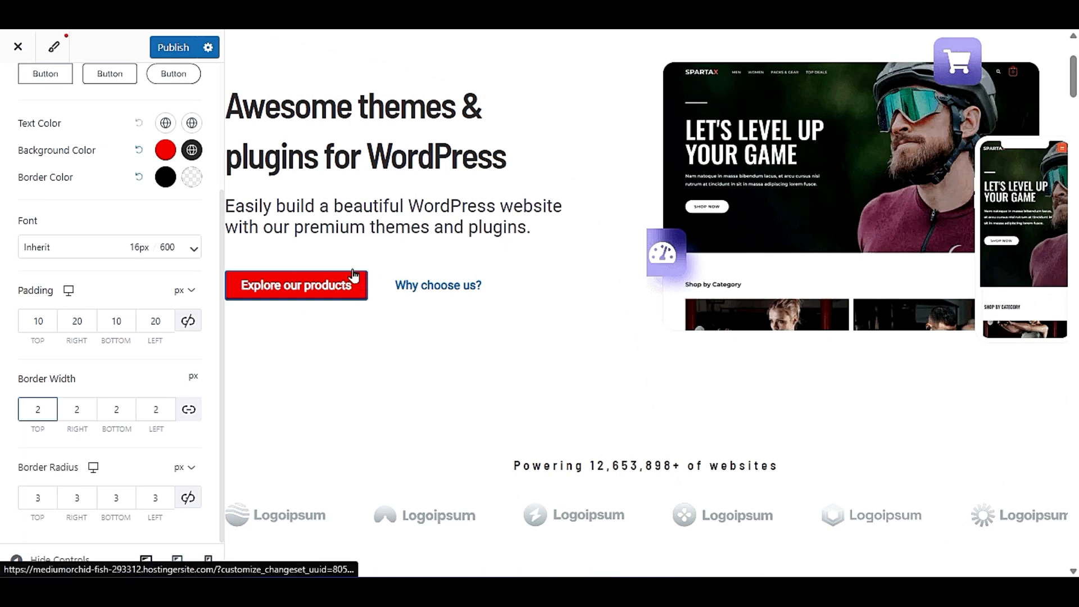
# - Increase the primary button's border width to 5 px on all sides and check the button in the page preview
pyautogui.doubleClick(40, 413)
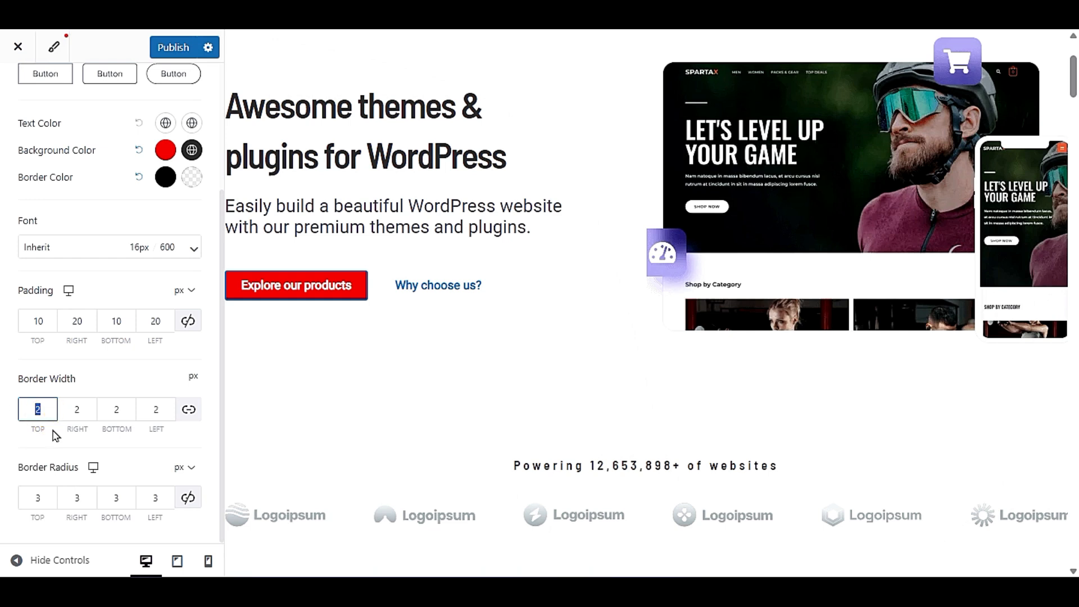
pyautogui.write('5')
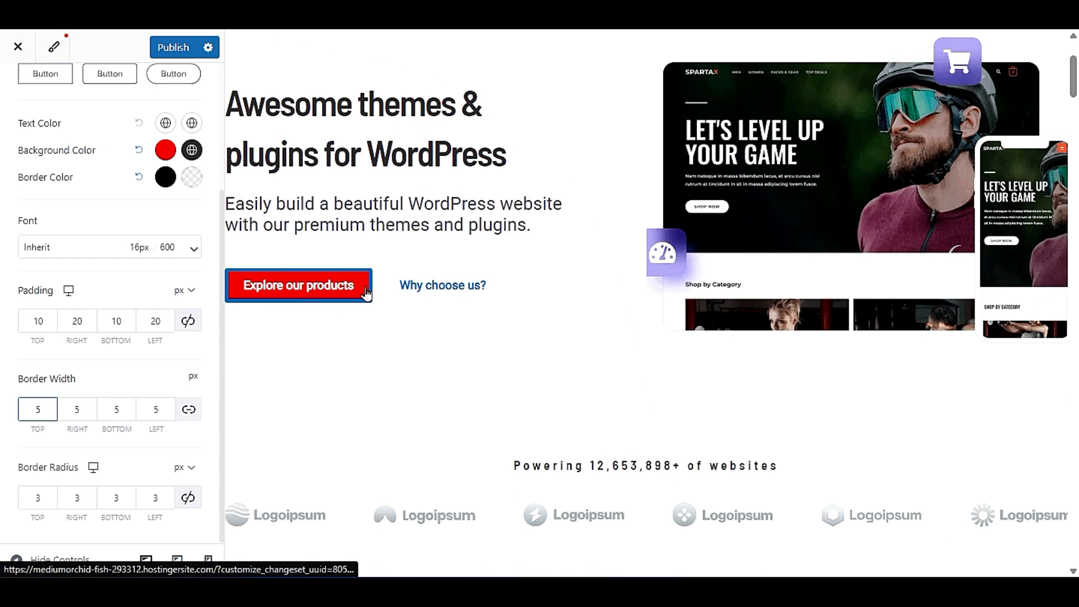
pyautogui.scroll(-5, 475, 364)
pyautogui.scroll(-15, 474, 364)
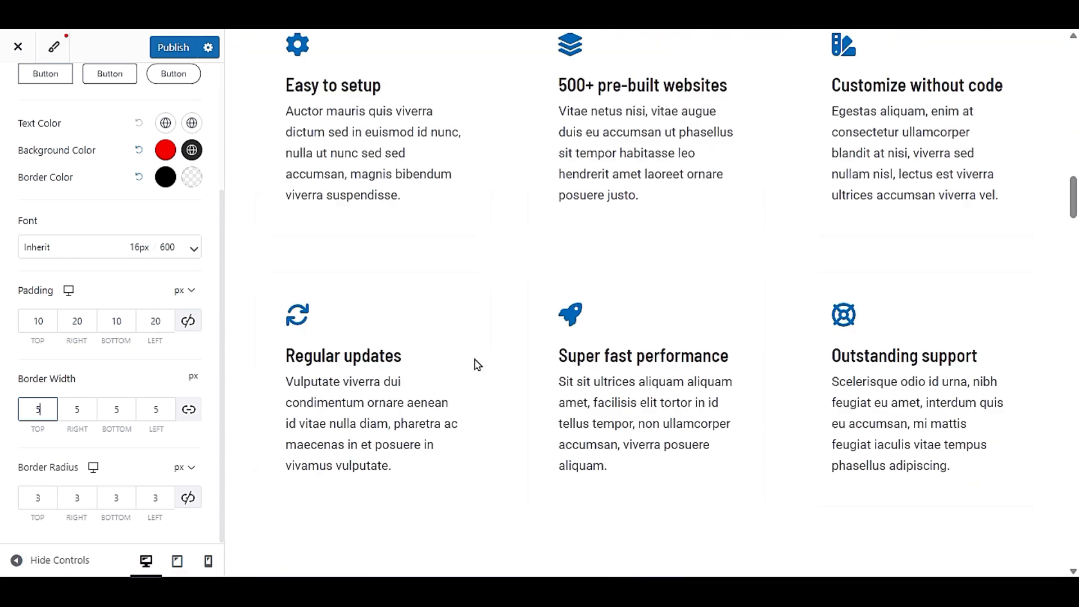
pyautogui.scroll(5, 477, 365)
pyautogui.scroll(10, 477, 365)
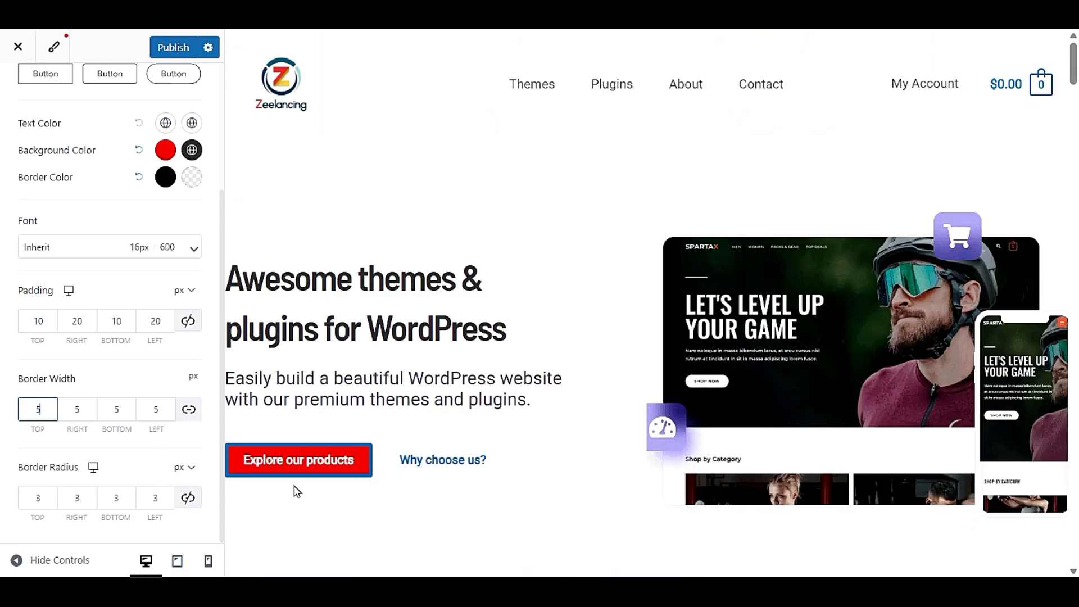
pyautogui.click(2, 432)
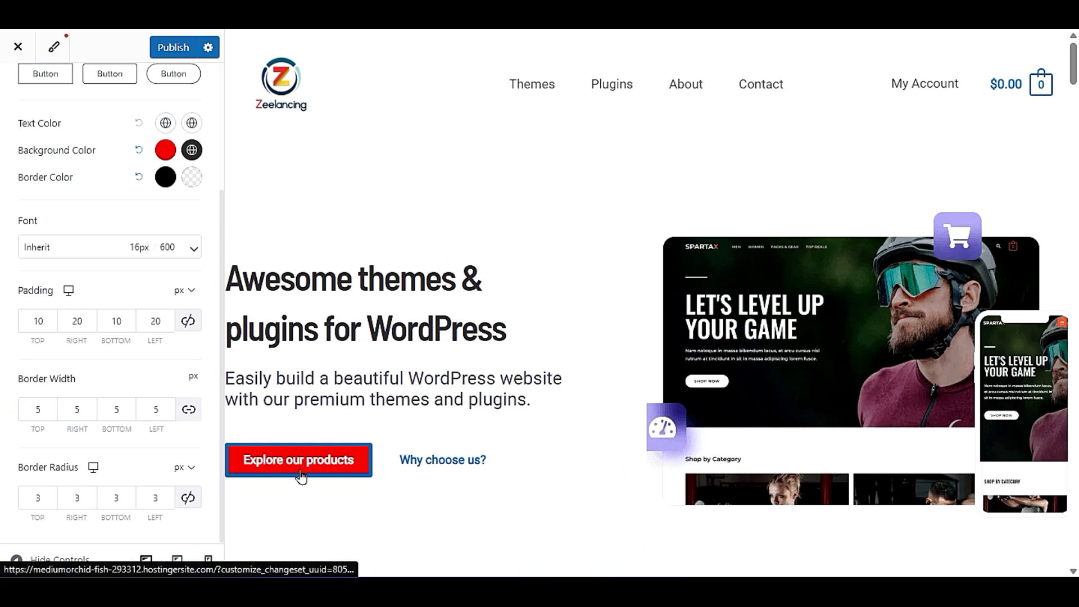
# - Set the primary button's hover background color to the blue palette color and publish the changes
pyautogui.scroll(3, 2, 384)
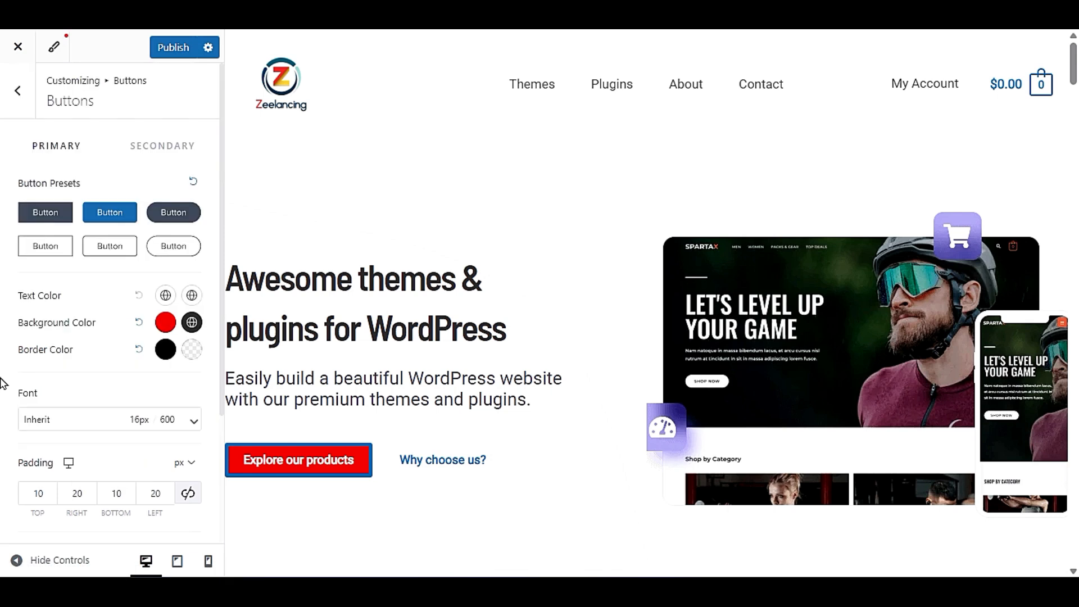
pyautogui.click(192, 324)
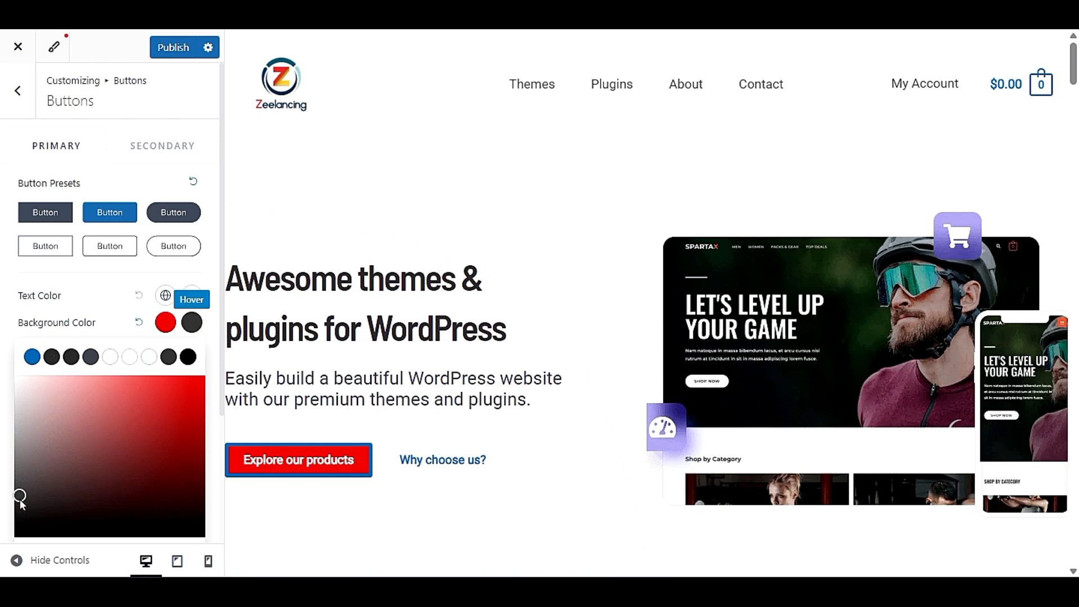
pyautogui.click(32, 356)
pyautogui.click(102, 325)
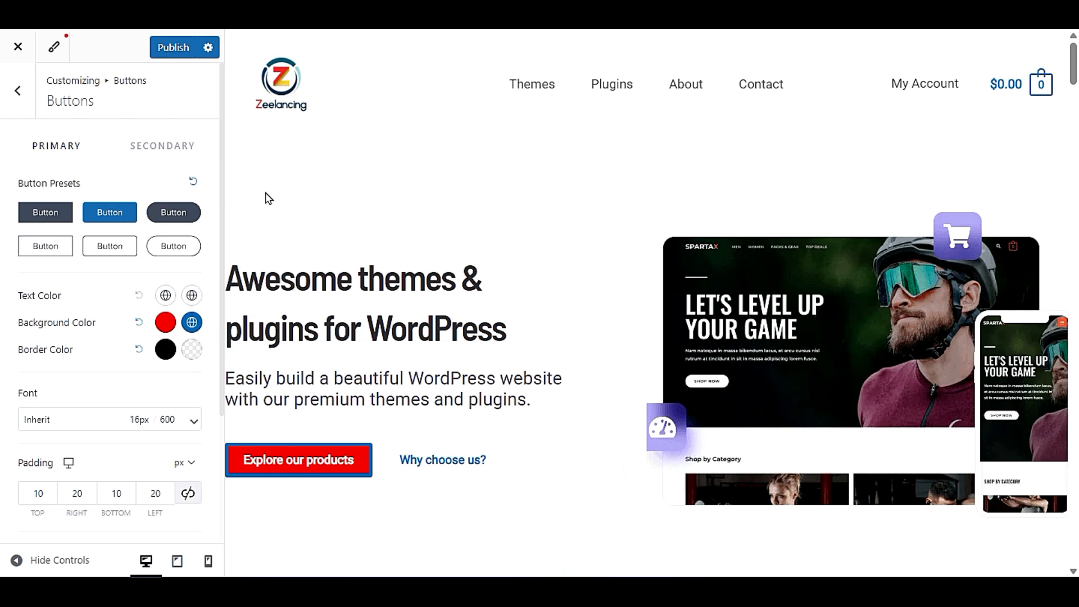
pyautogui.click(167, 53)
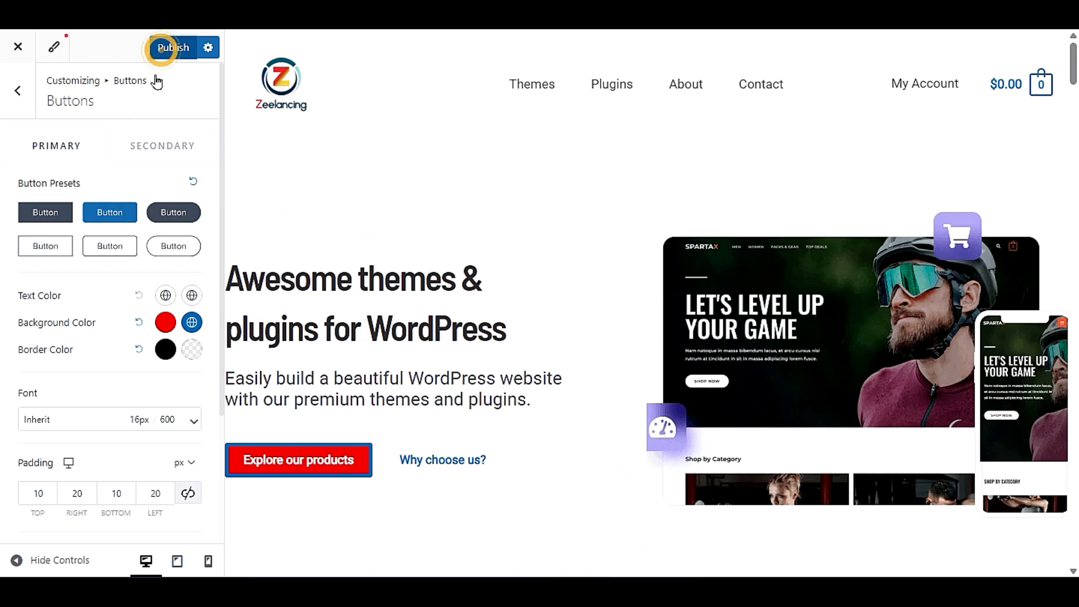
# - Leave the global button settings and open the Header customization with its builder
pyautogui.click(18, 105)
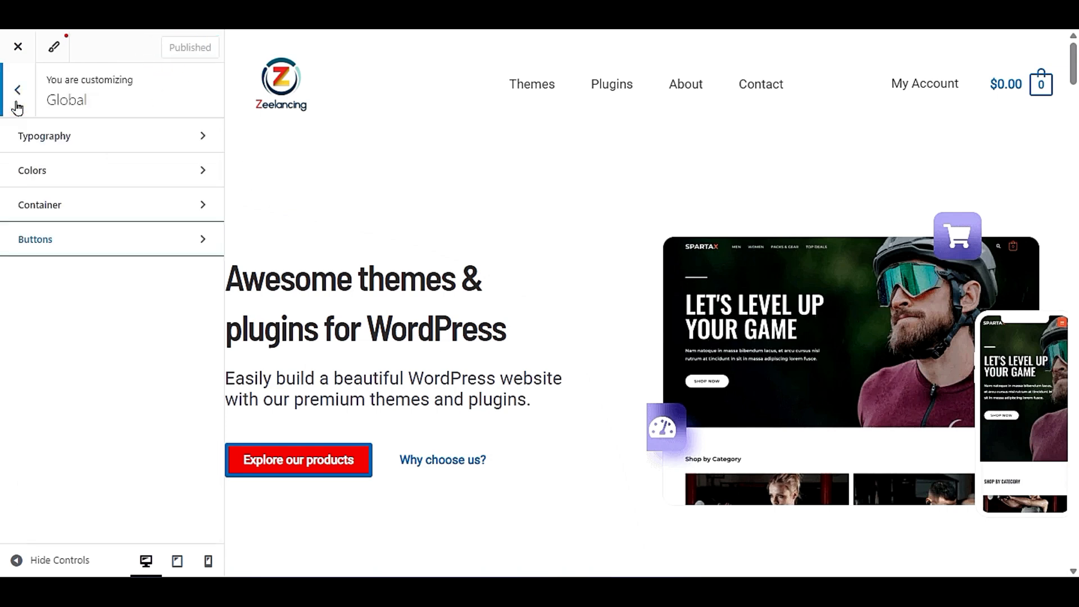
pyautogui.click(9, 100)
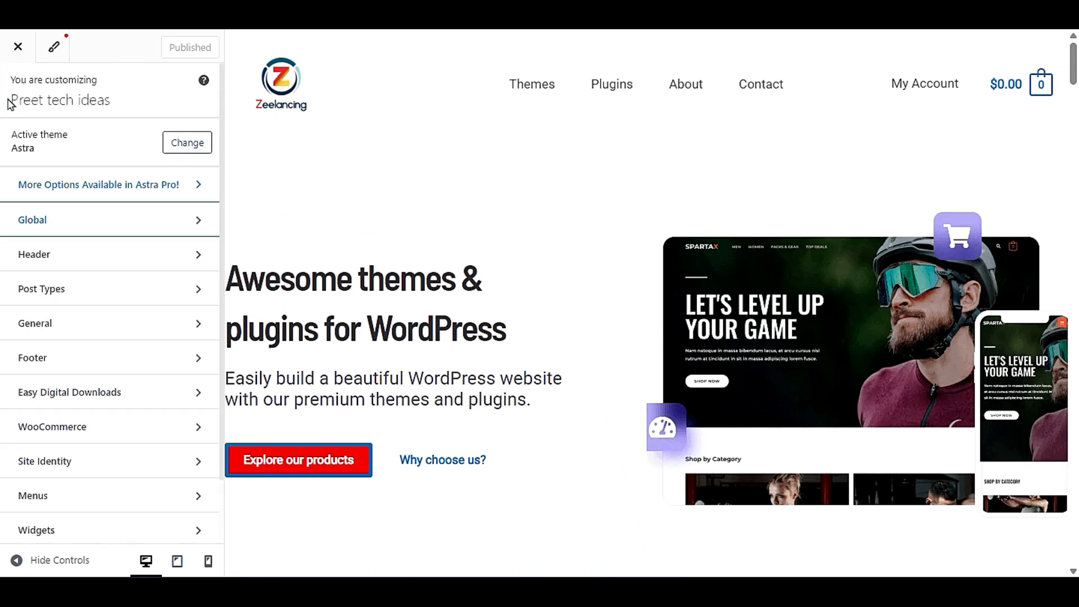
pyautogui.click(81, 254)
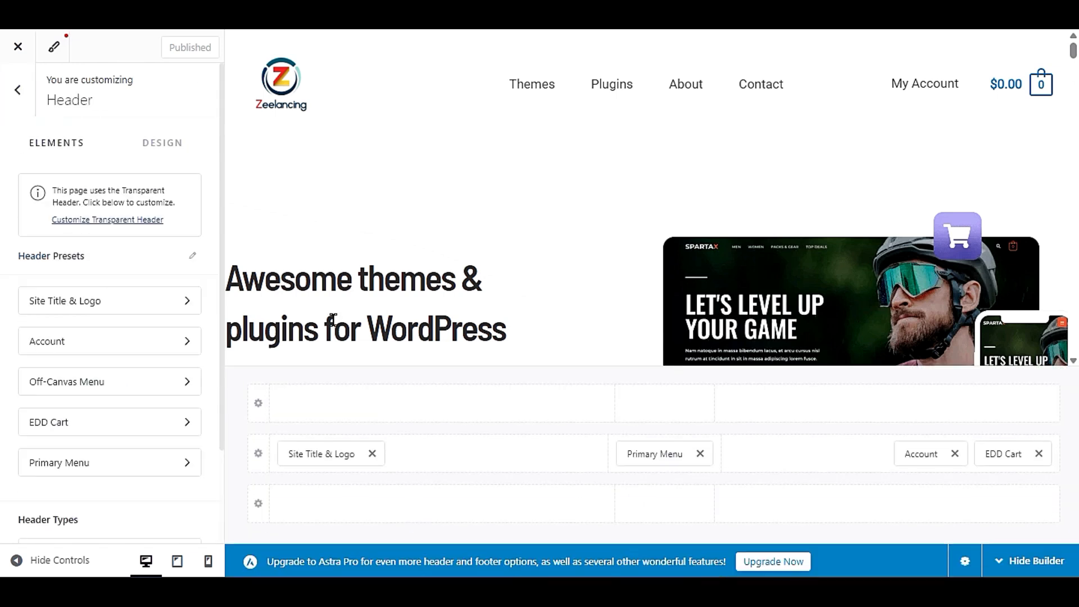
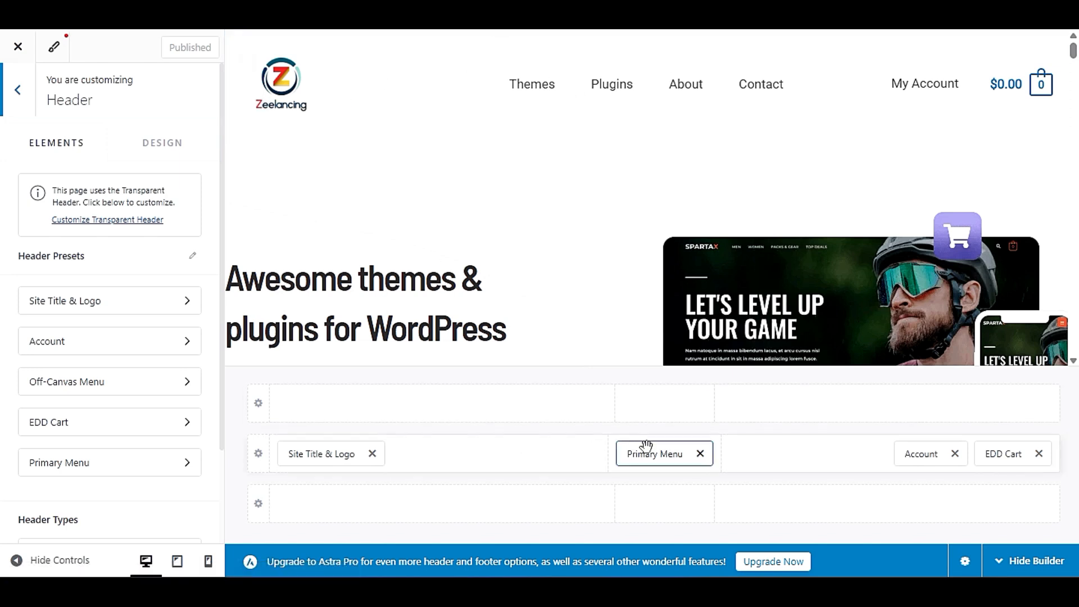
# - Try the Primary Menu beside the site logo in the primary header row, and return it to the centre section
pyautogui.moveTo(666, 457); pyautogui.dragTo(528, 471)
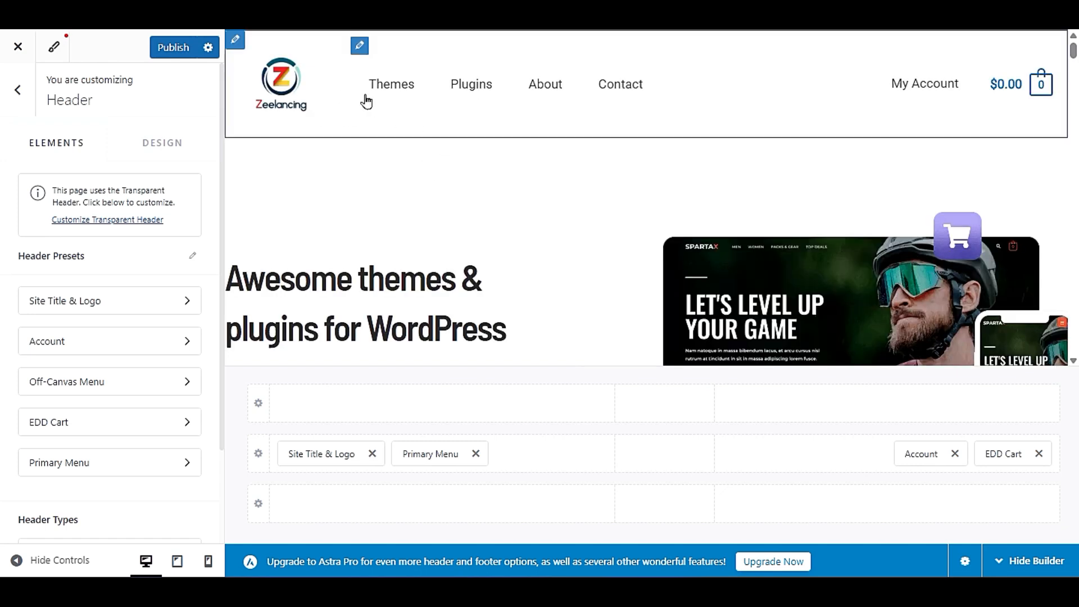
pyautogui.moveTo(427, 454); pyautogui.dragTo(679, 474)
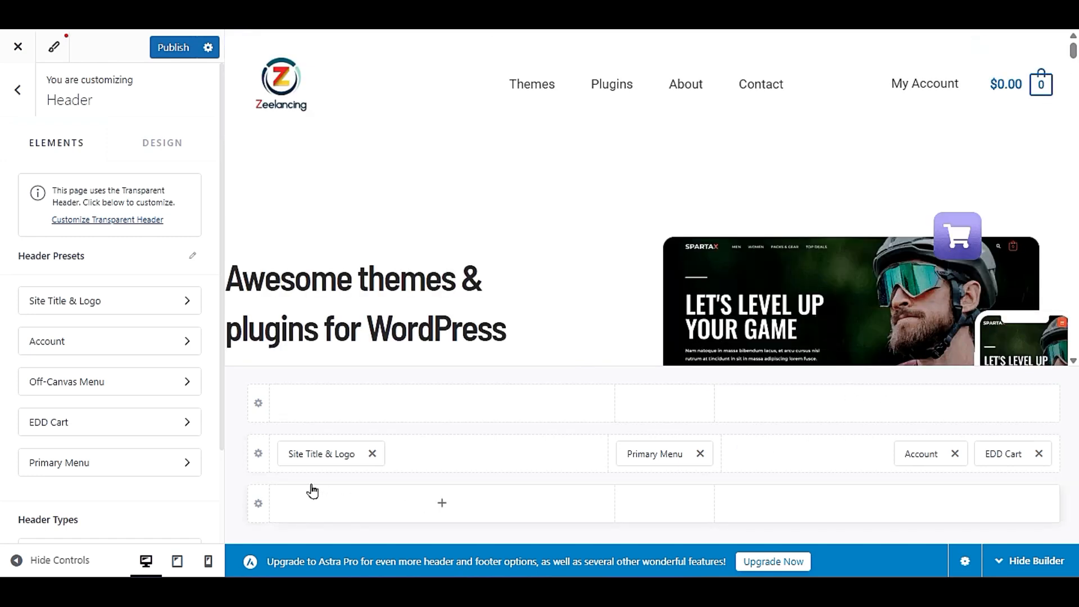
# - Set the Primary Header row's background color to bright red in its design settings
pyautogui.click(258, 460)
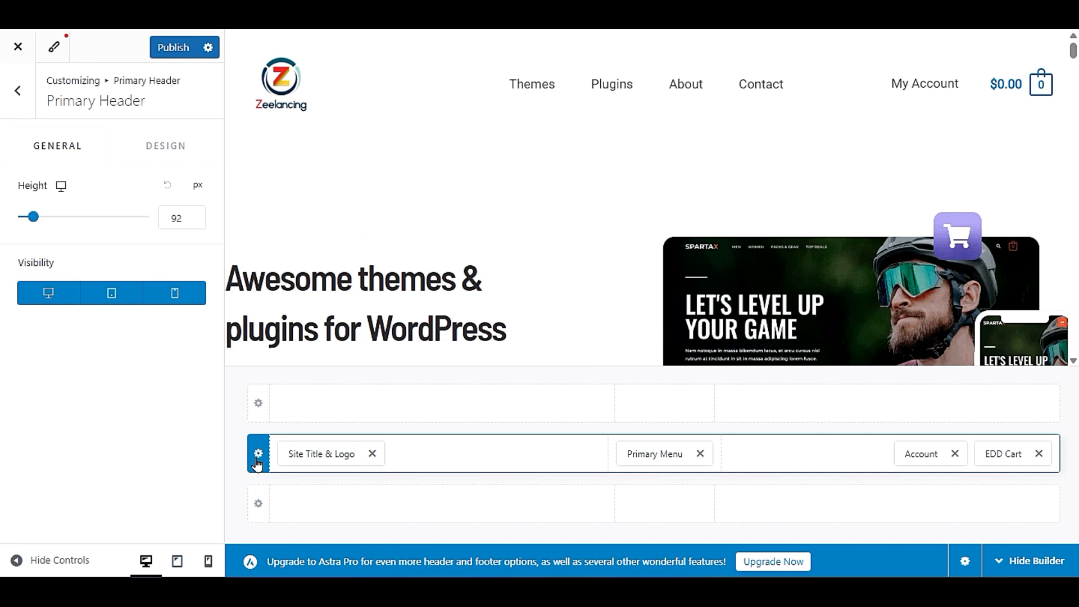
pyautogui.click(159, 149)
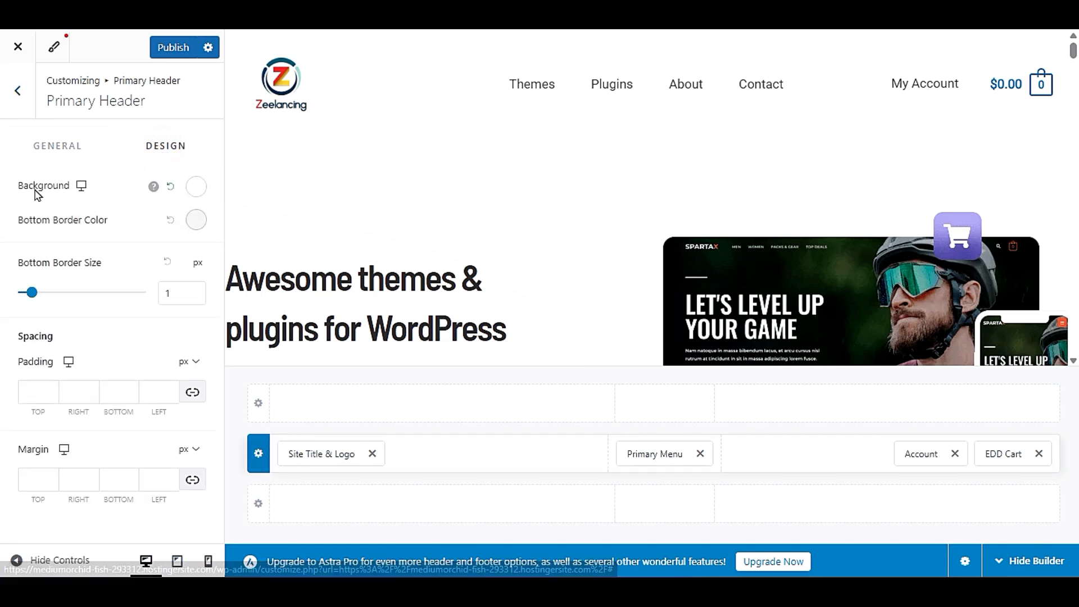
pyautogui.click(193, 189)
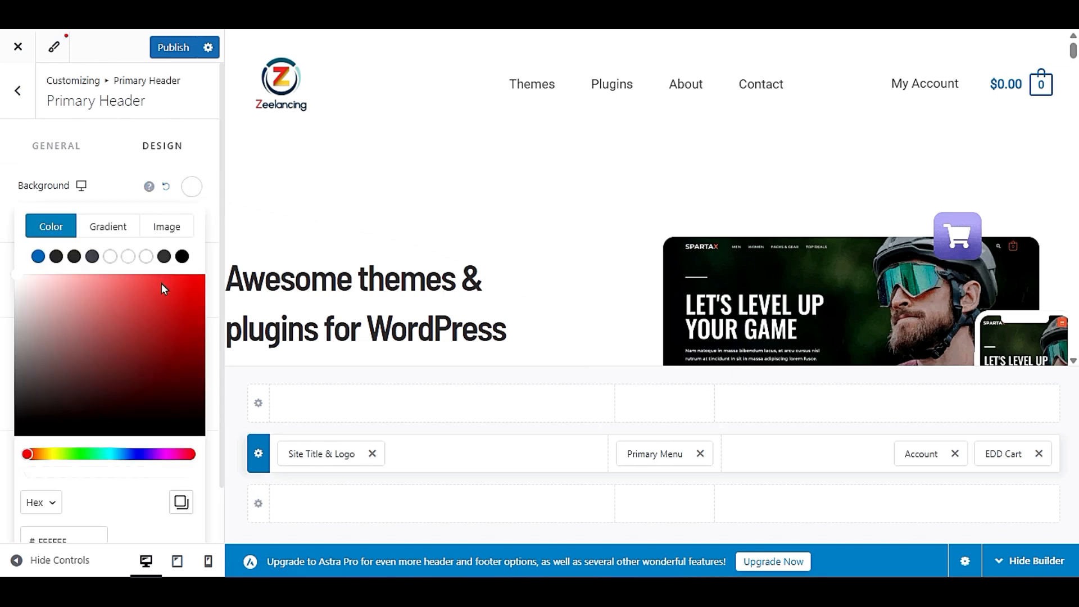
pyautogui.click(166, 302)
pyautogui.click(173, 287)
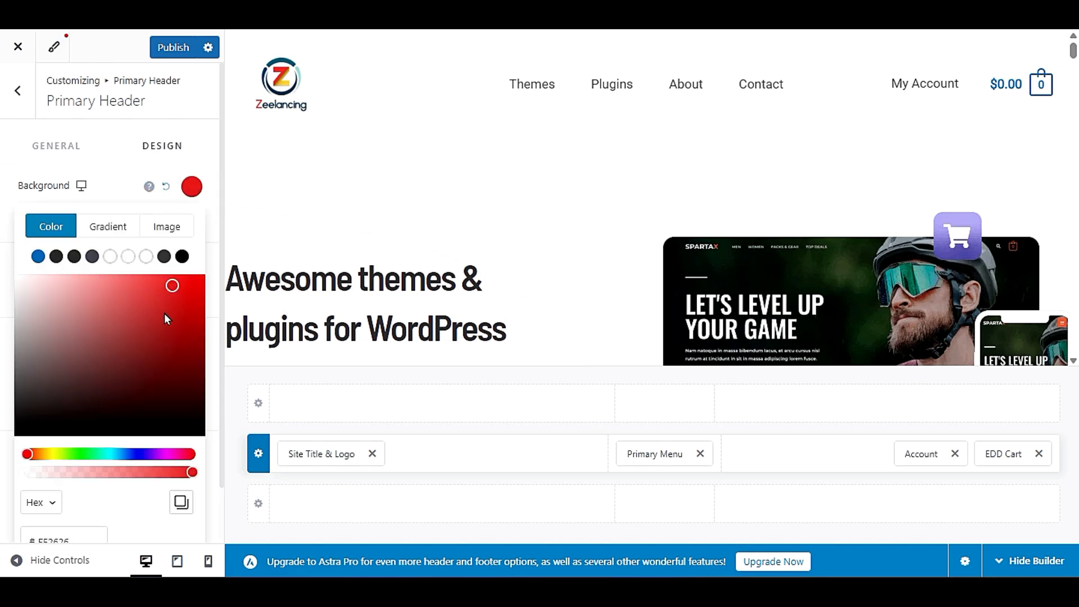
pyautogui.moveTo(62, 308); pyautogui.dragTo(14, 275)
pyautogui.click(130, 174)
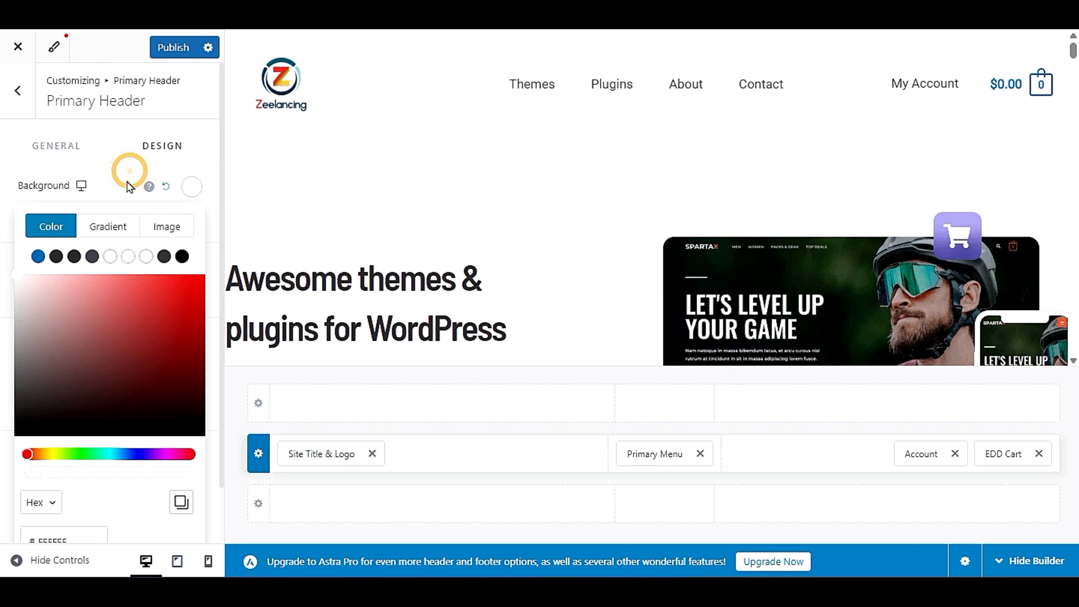
pyautogui.click(200, 192)
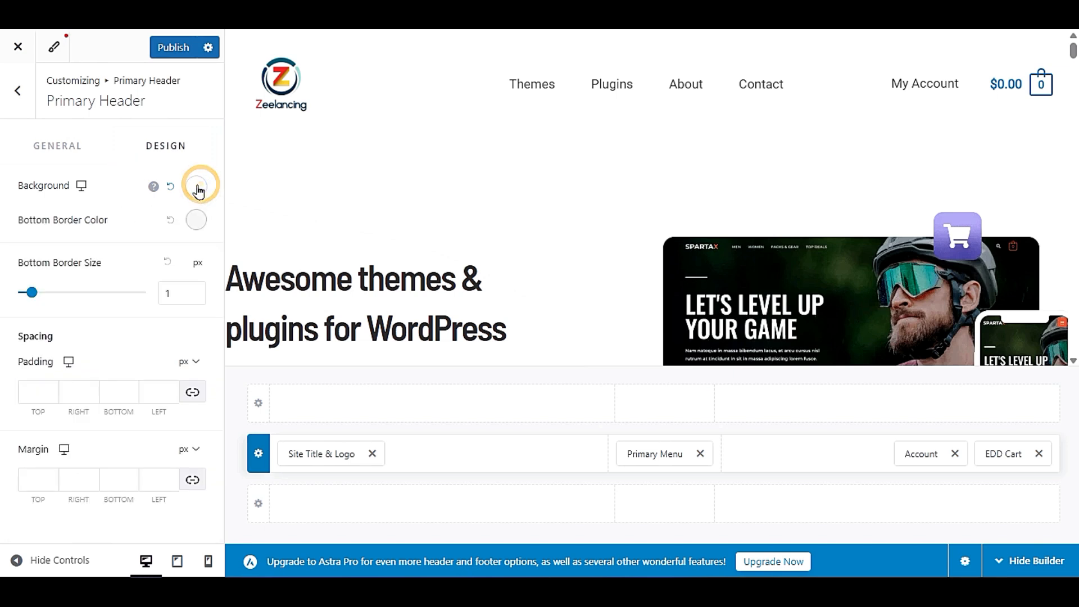
pyautogui.moveTo(163, 306); pyautogui.dragTo(181, 275)
pyautogui.click(100, 191)
# - Set the Primary Header's bottom border color to the dark palette color and return to the Header settings
pyautogui.click(194, 221)
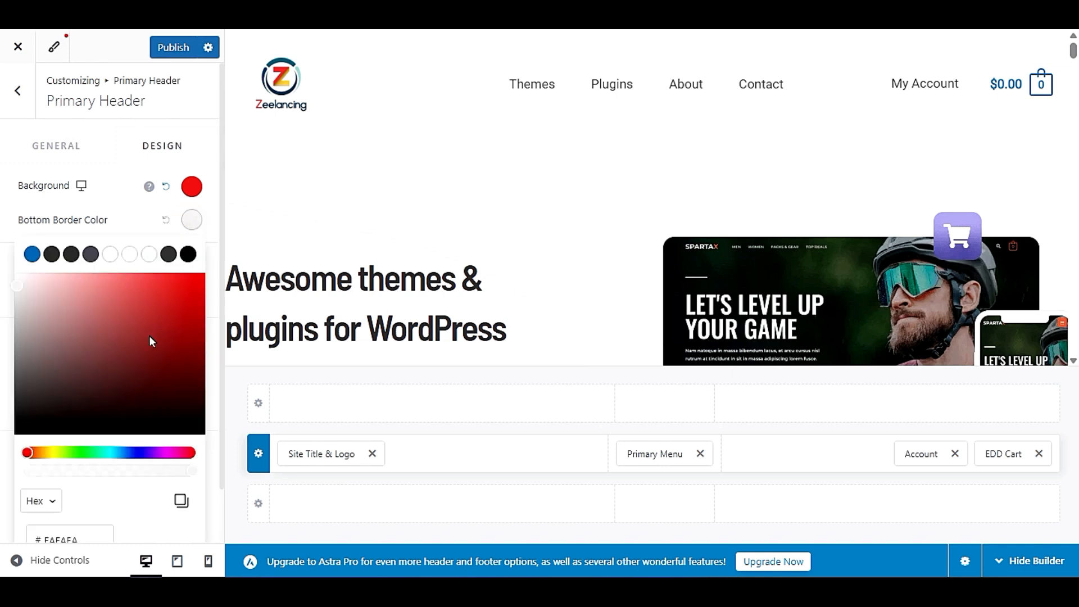
pyautogui.click(168, 254)
pyautogui.click(133, 225)
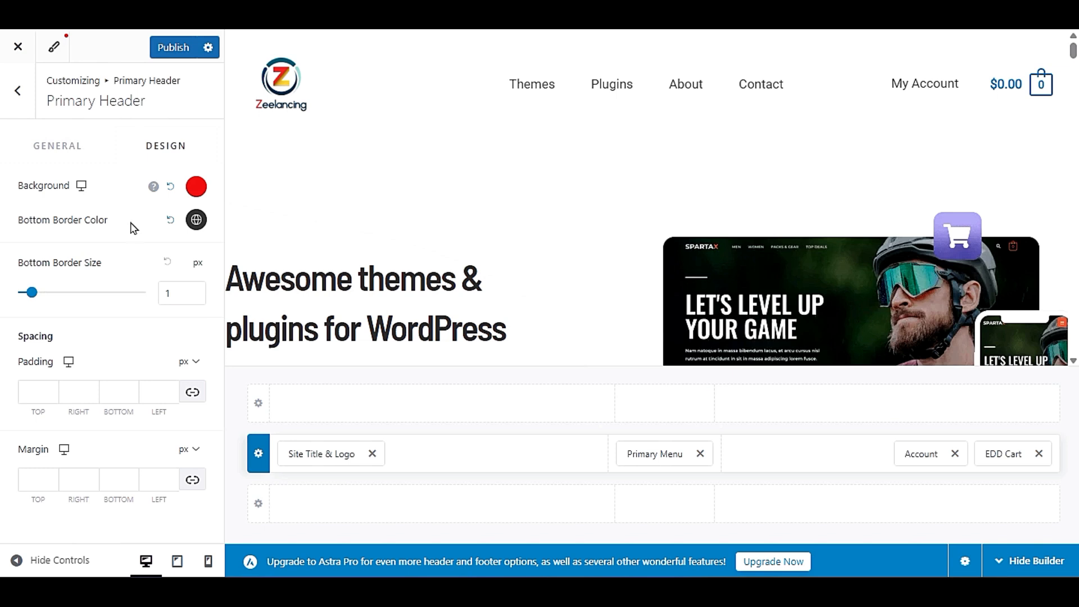
pyautogui.click(33, 389)
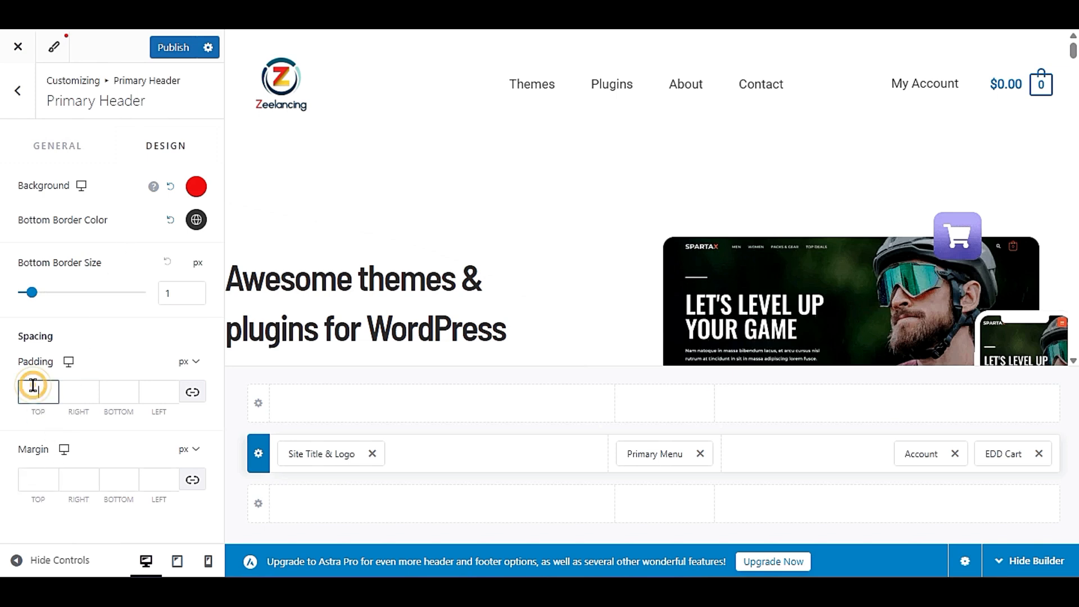
pyautogui.moveTo(155, 188)
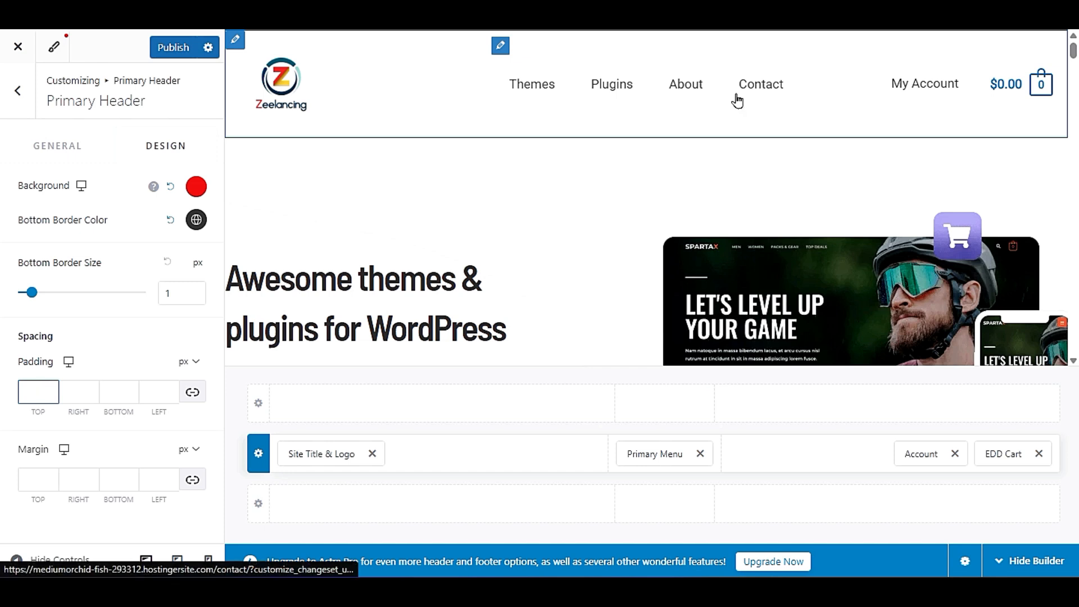
pyautogui.click(65, 144)
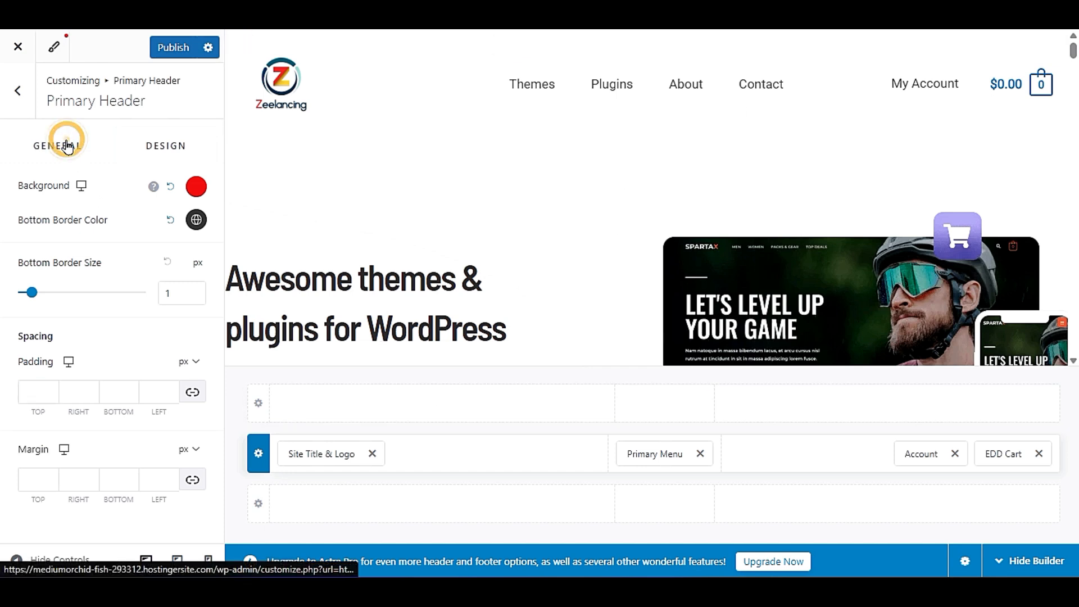
pyautogui.click(17, 107)
# - Enable the Transparent Header on the complete website and check the page preview
pyautogui.scroll(-2, 17, 381)
pyautogui.scroll(2, 17, 380)
pyautogui.scroll(-2, 17, 381)
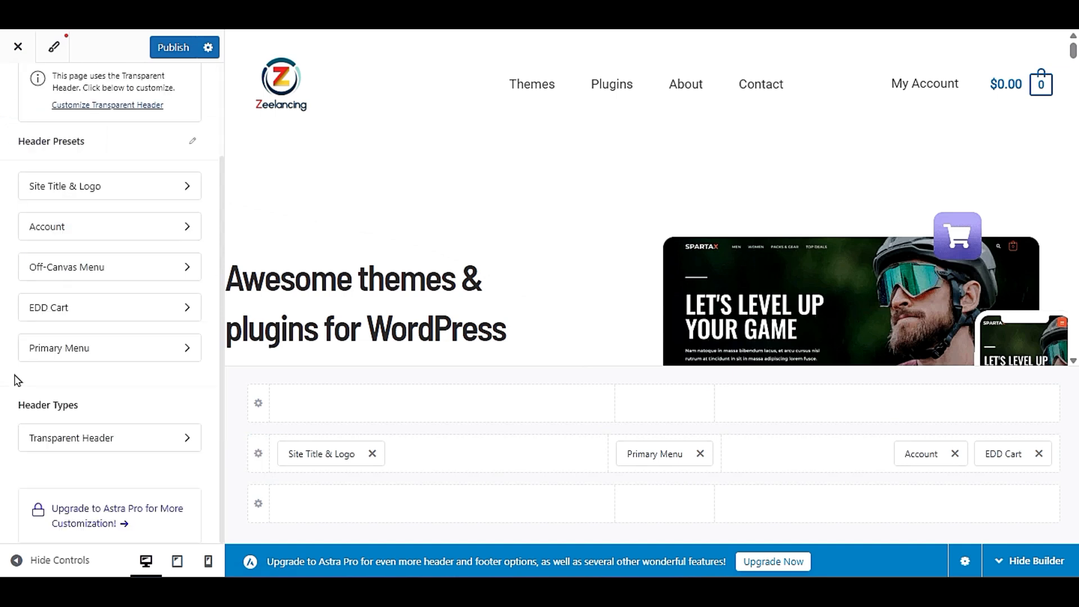
pyautogui.click(70, 441)
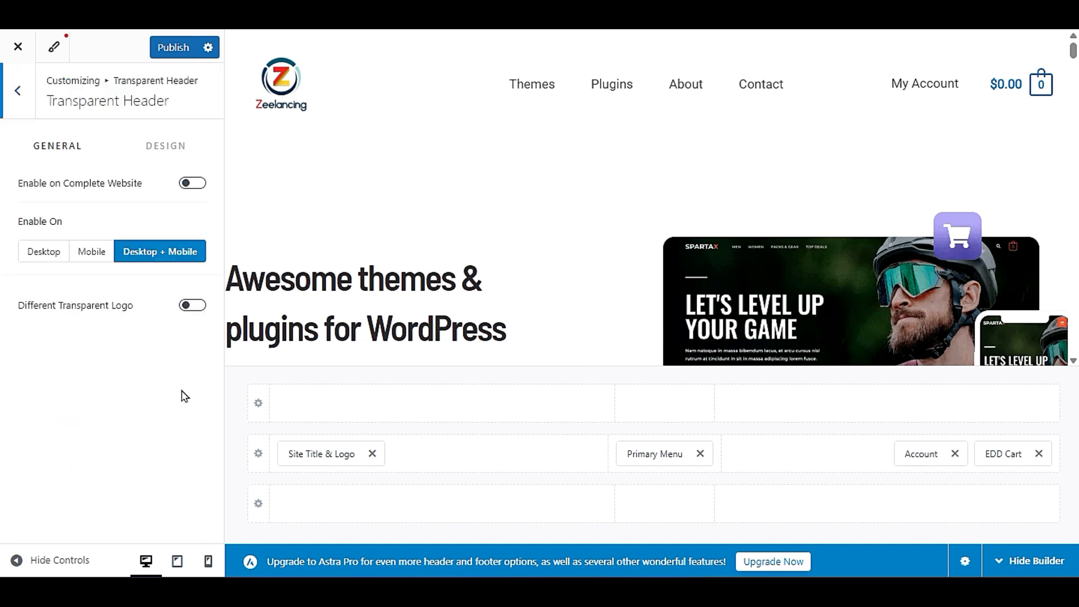
pyautogui.click(191, 184)
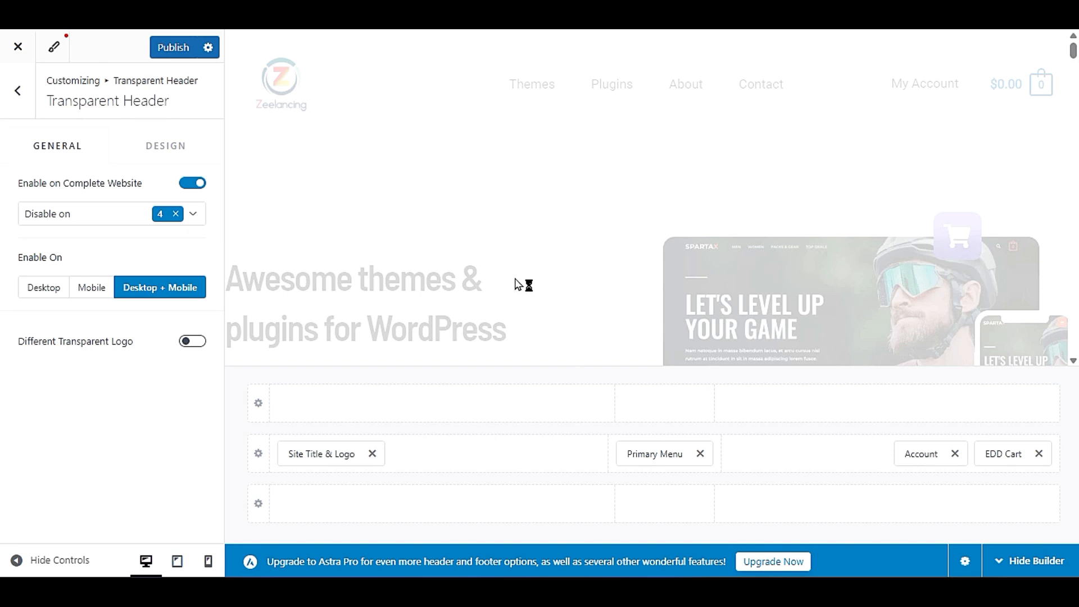
pyautogui.scroll(-8, 623, 316)
pyautogui.scroll(8, 623, 312)
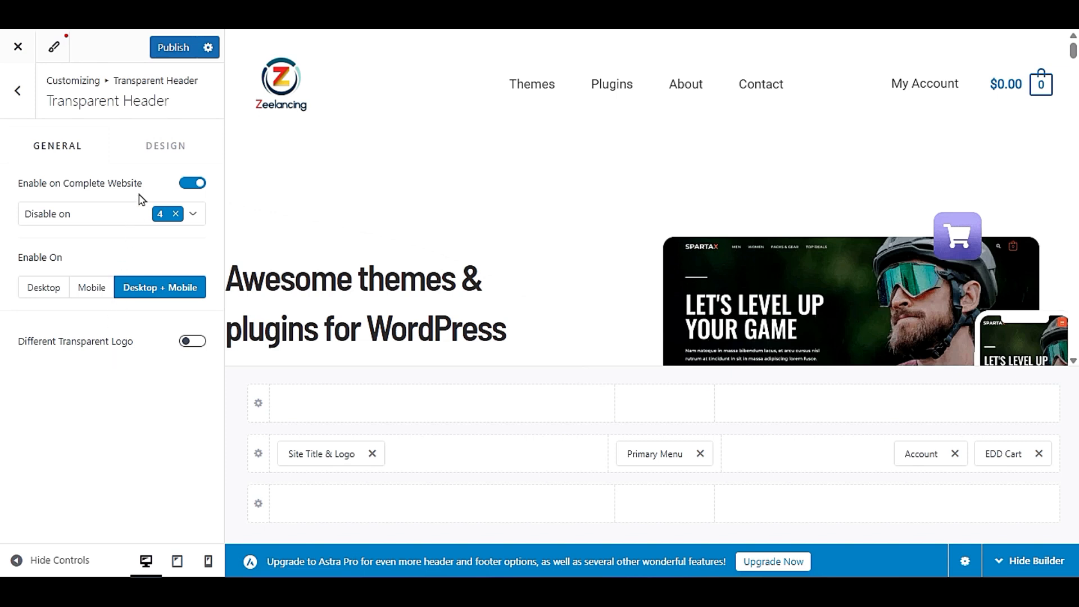
# - Set the Transparent Header's menu text/link color to dark red and return to the Header settings
pyautogui.click(149, 156)
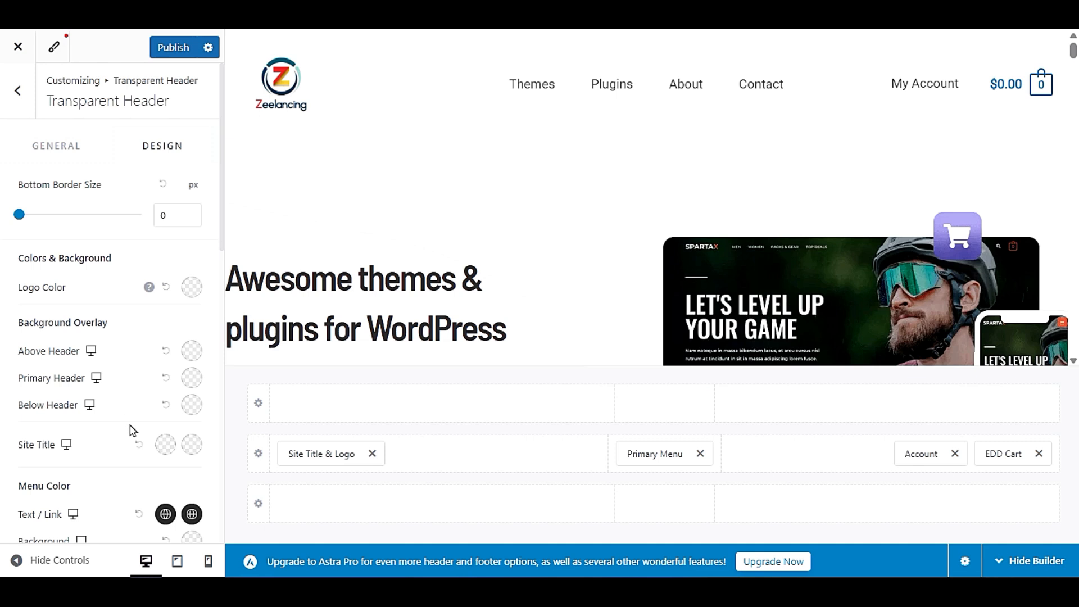
pyautogui.scroll(-3, 148, 456)
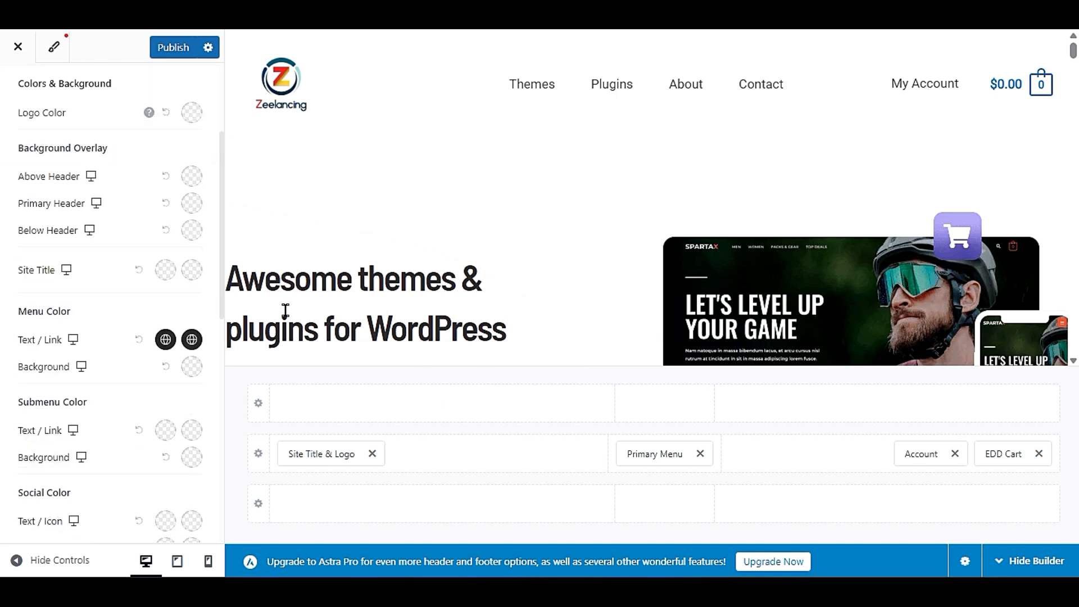
pyautogui.scroll(-6, 157, 443)
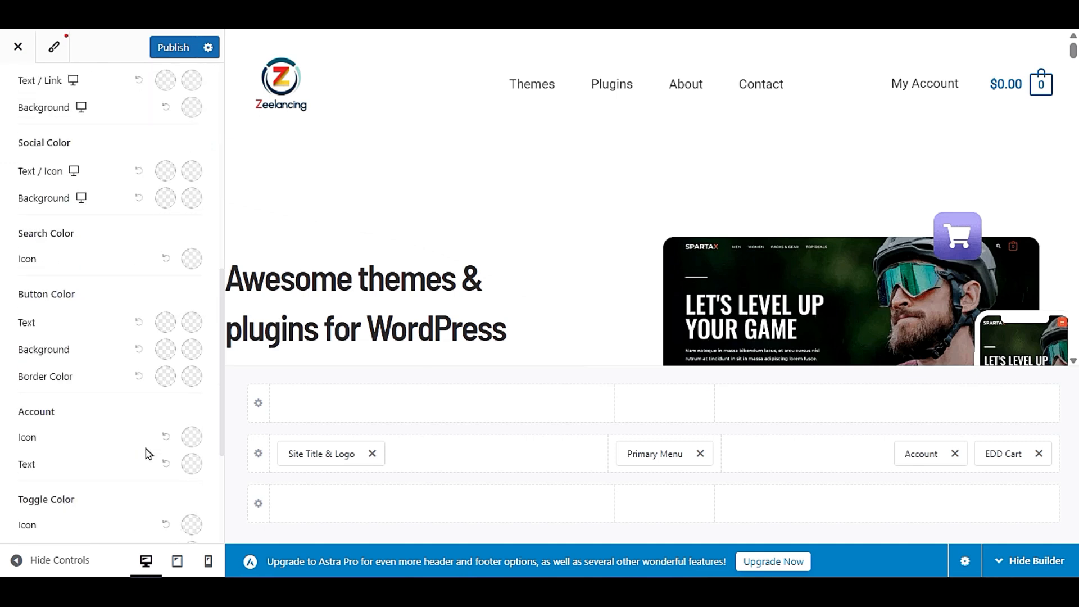
pyautogui.scroll(6, 148, 453)
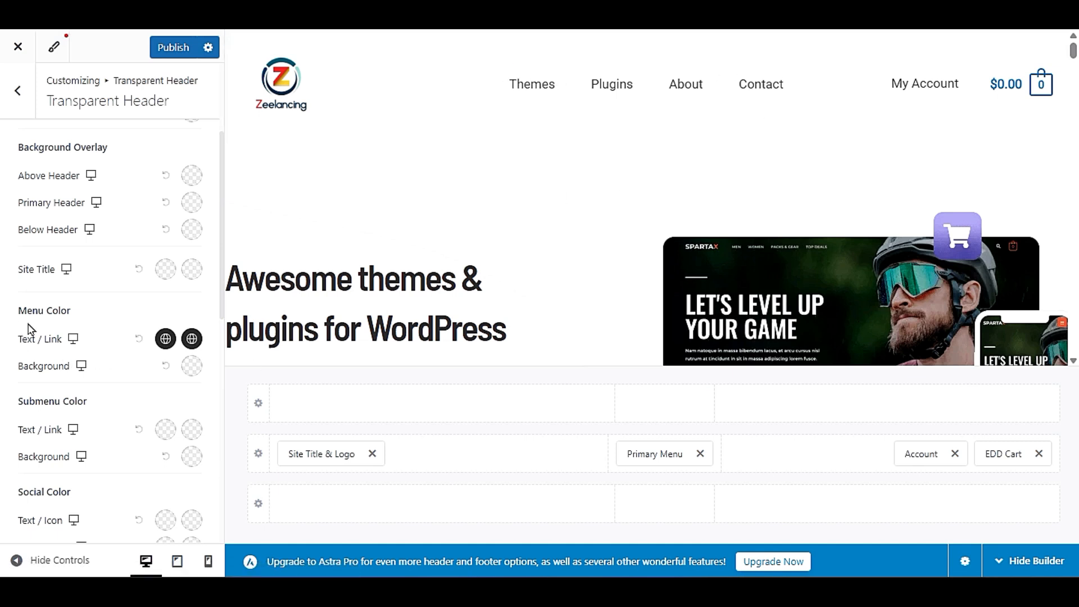
pyautogui.click(164, 338)
pyautogui.moveTo(183, 454); pyautogui.dragTo(197, 449)
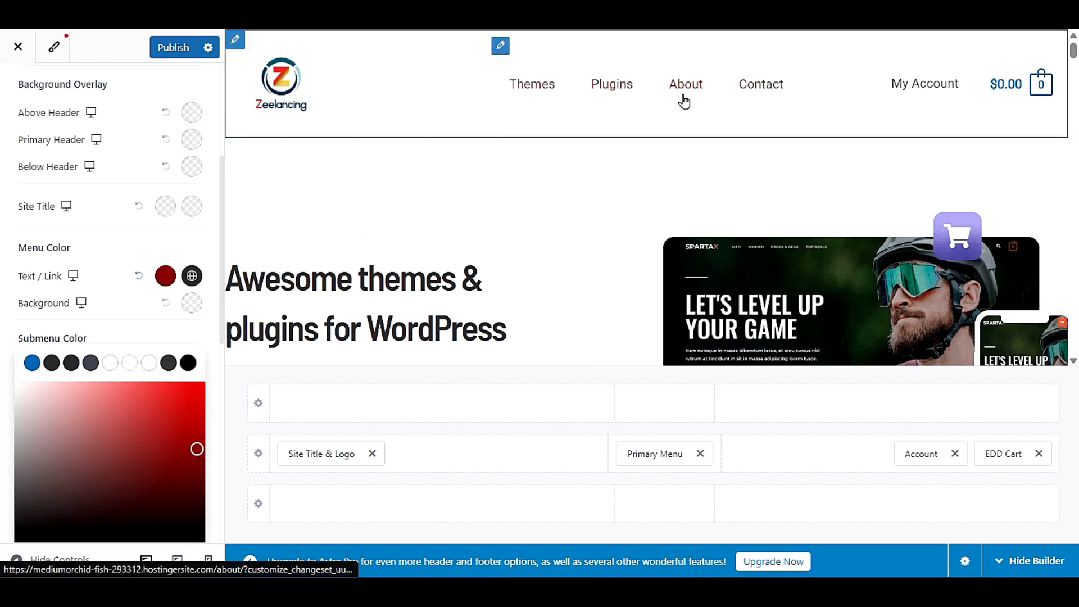
pyautogui.click(133, 303)
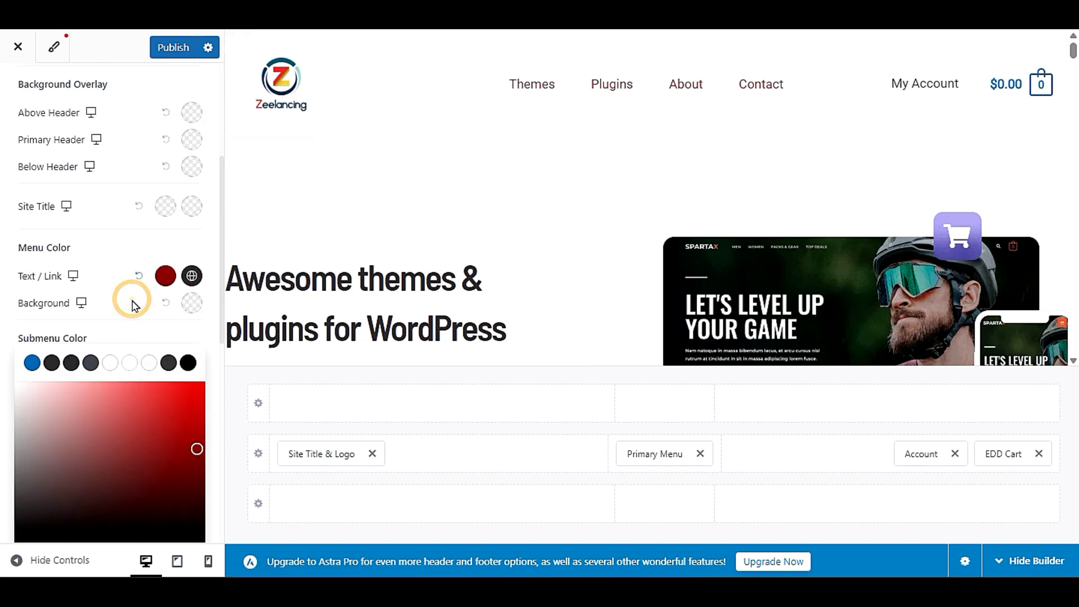
pyautogui.click(23, 106)
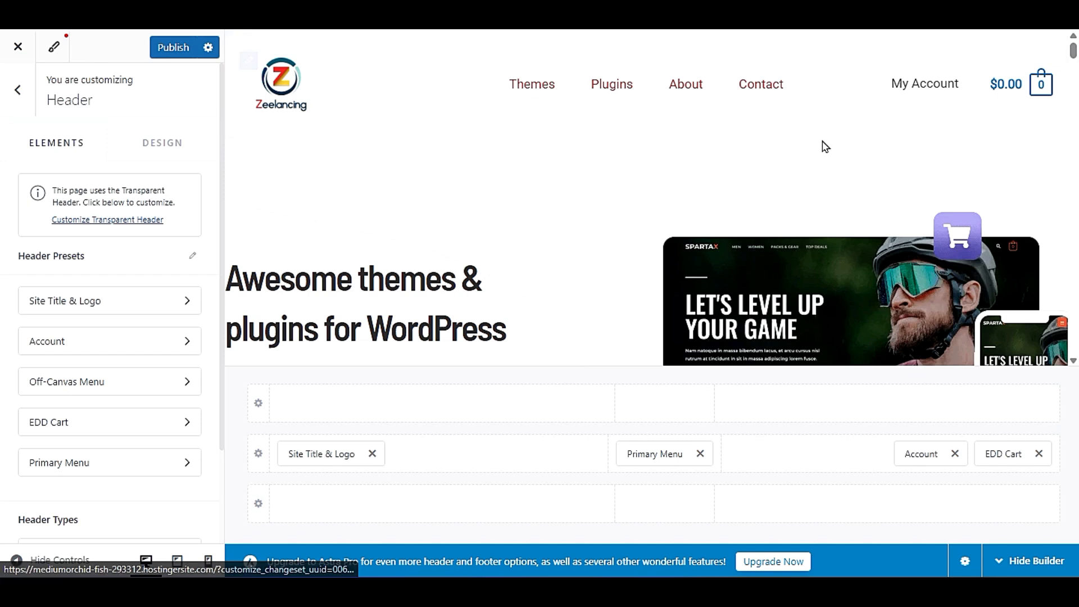
# - Turn off the Transparent Header's Enable on Complete Website option and return to the Header settings
pyautogui.click(18, 91)
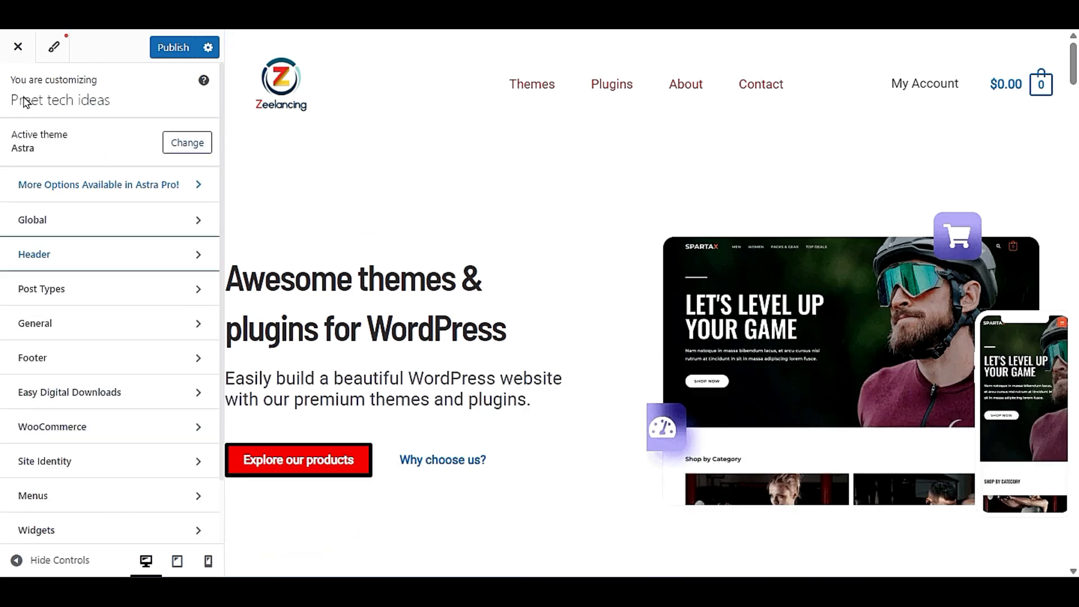
pyautogui.click(78, 266)
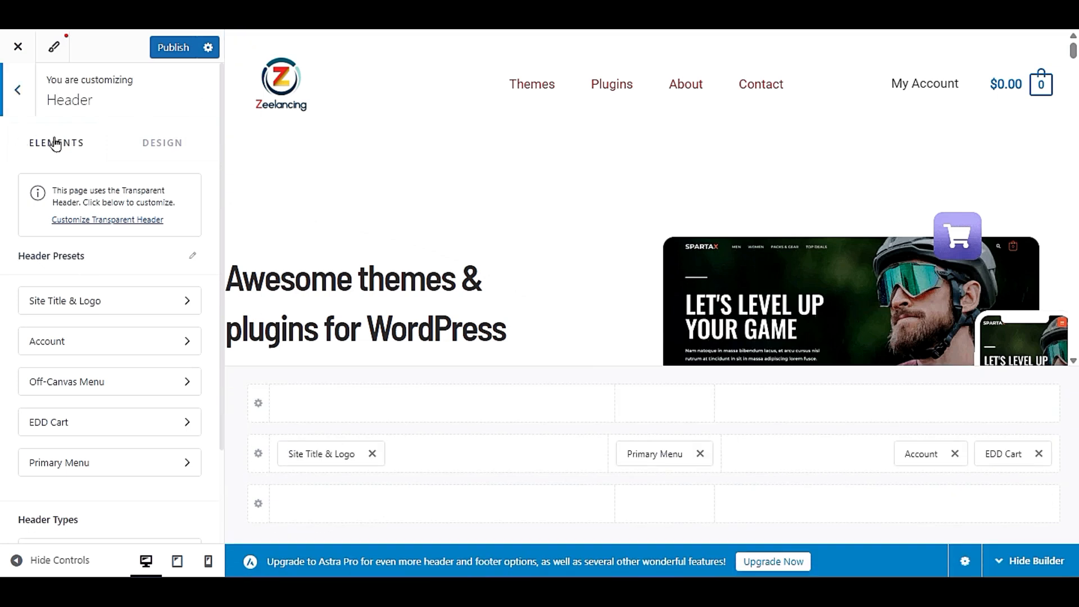
pyautogui.scroll(-2, 129, 486)
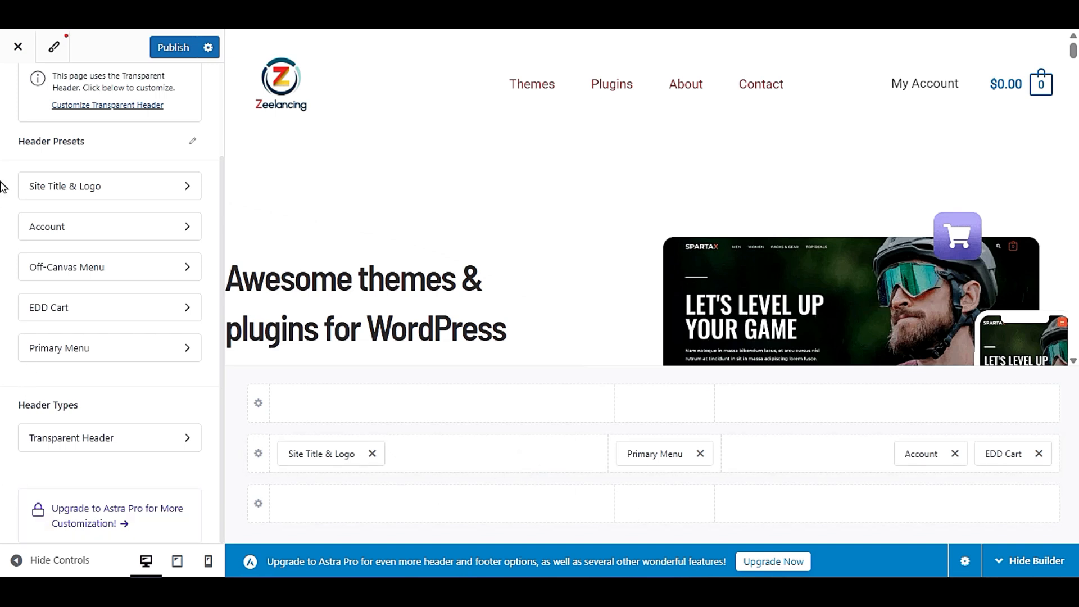
pyautogui.click(145, 444)
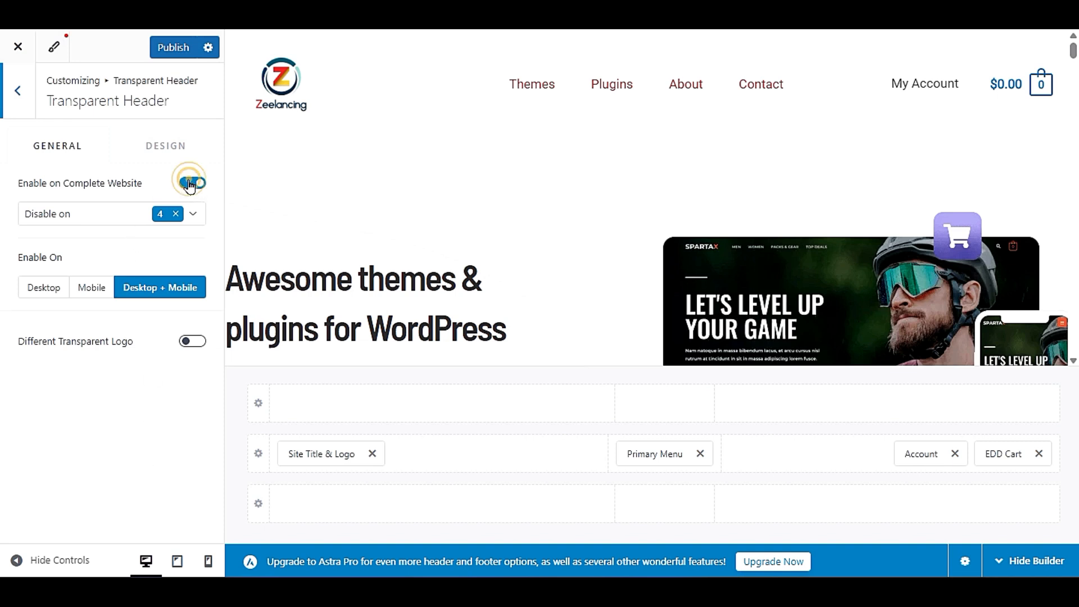
pyautogui.click(191, 183)
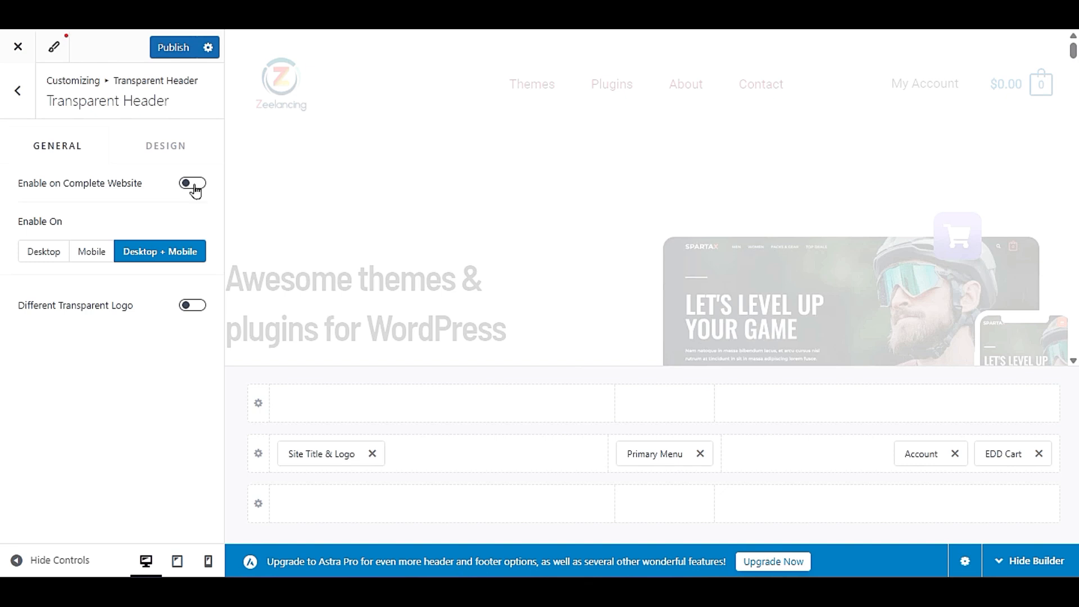
pyautogui.click(25, 107)
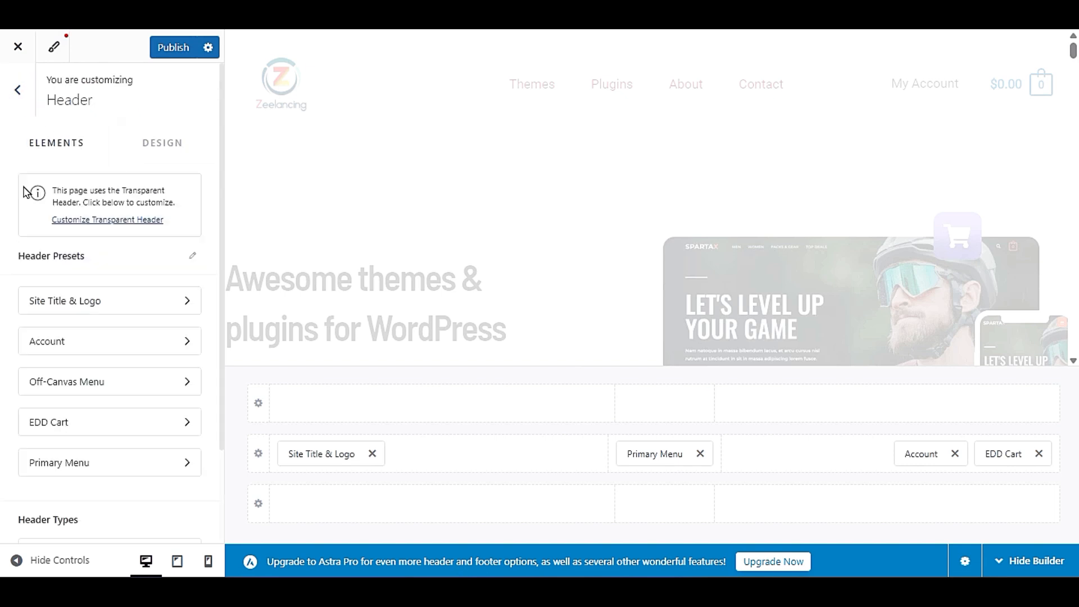
# - Set the Transparent Header's background overlay color for the Primary Header to black
pyautogui.click(142, 142)
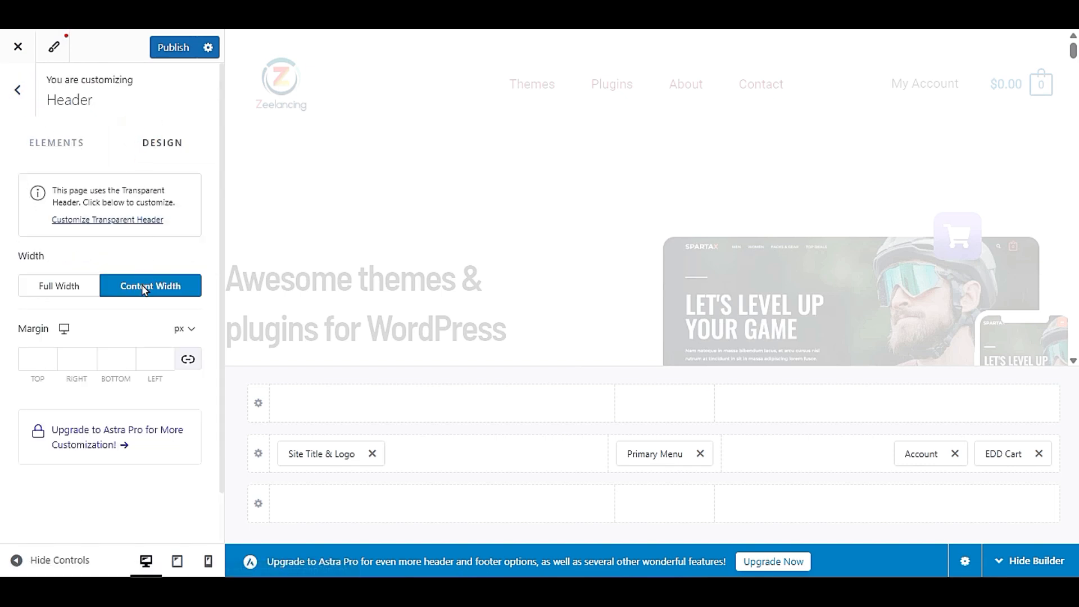
pyautogui.click(90, 220)
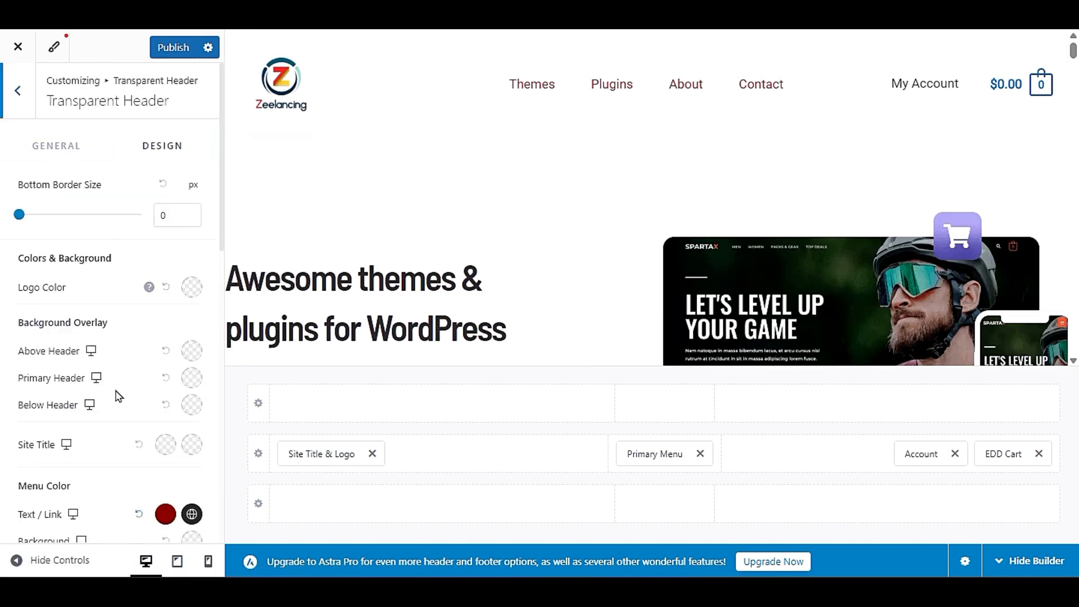
pyautogui.scroll(-3, 120, 404)
pyautogui.scroll(3, 119, 405)
pyautogui.click(193, 387)
pyautogui.click(186, 444)
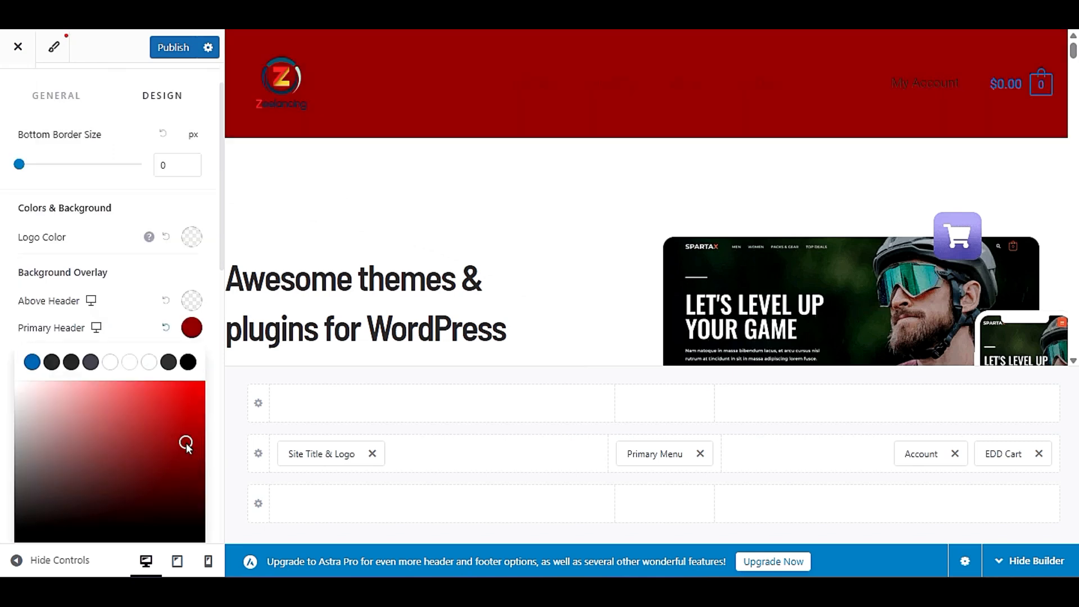
pyautogui.moveTo(186, 444); pyautogui.dragTo(7, 537)
pyautogui.click(126, 335)
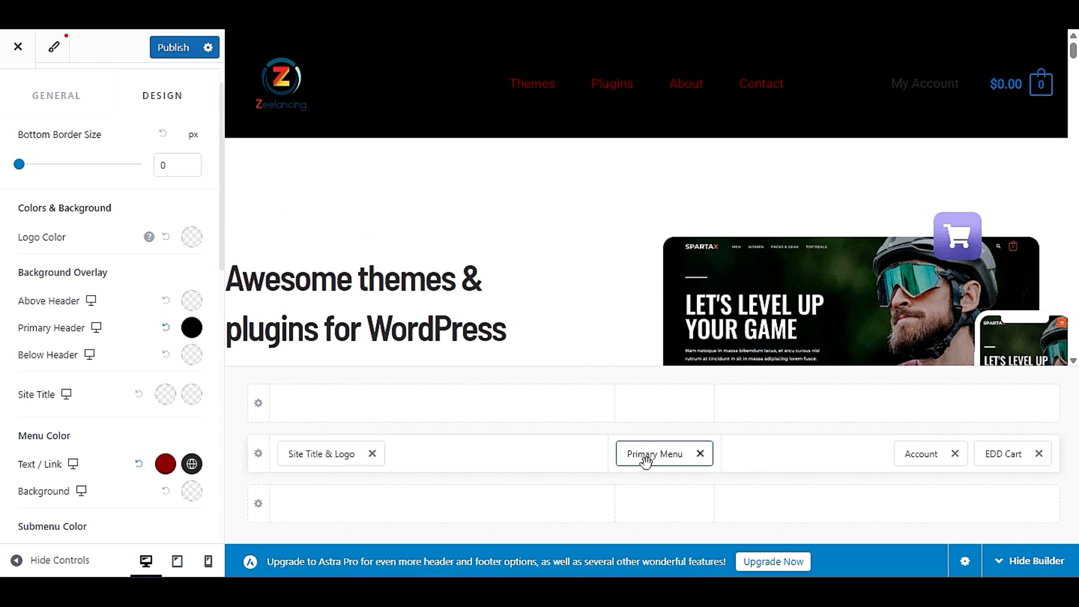
# - Move the Primary Menu up into the centre section of the above header row
pyautogui.moveTo(659, 457); pyautogui.dragTo(677, 413)
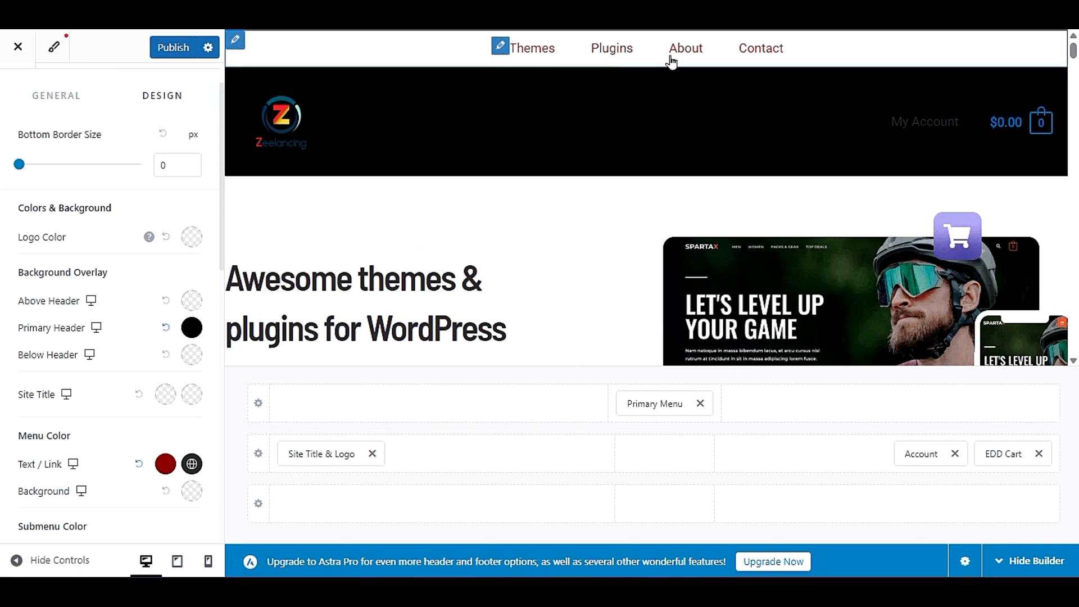
# - Move the Primary Menu back to the primary header row's centre and set the Primary Header's background overlay color to white
pyautogui.moveTo(655, 407); pyautogui.dragTo(667, 467)
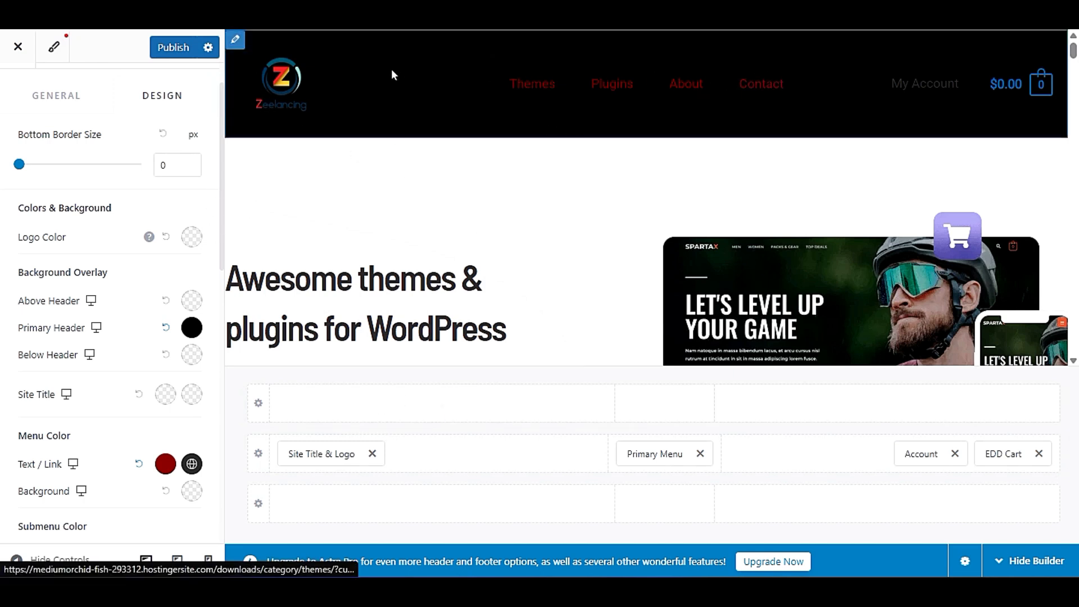
pyautogui.click(192, 328)
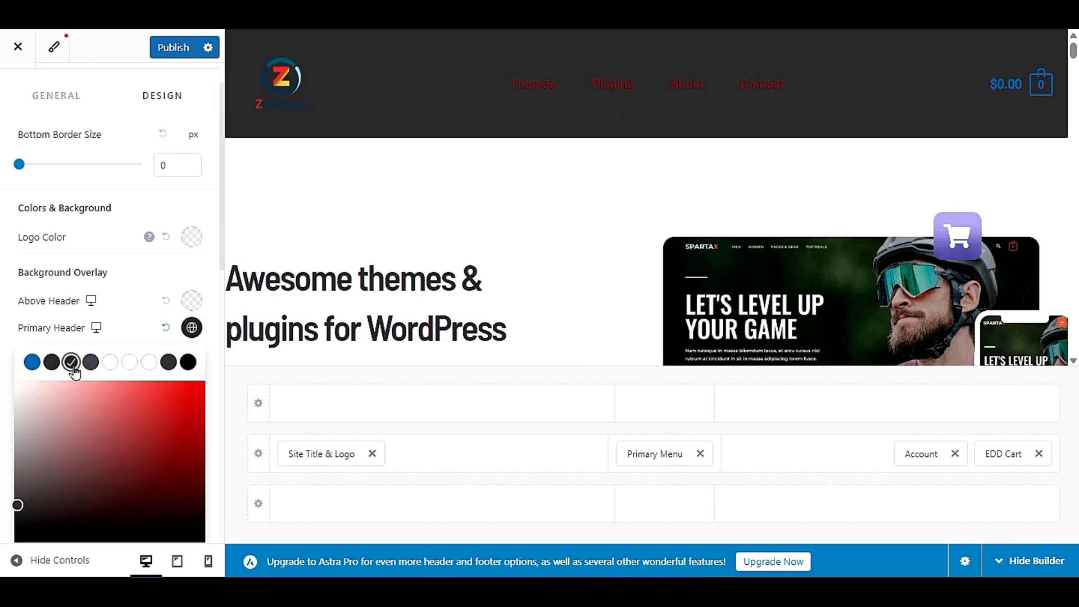
pyautogui.moveTo(65, 428); pyautogui.dragTo(15, 396)
pyautogui.click(134, 331)
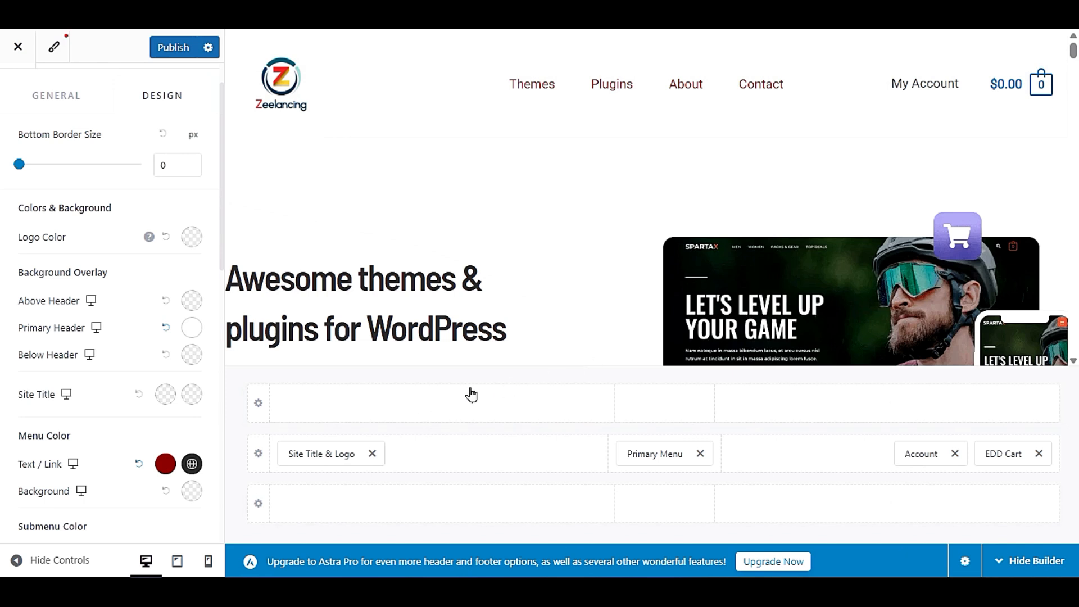
# - Add a Button element to the above header row and move it into the row's right section
pyautogui.click(443, 404)
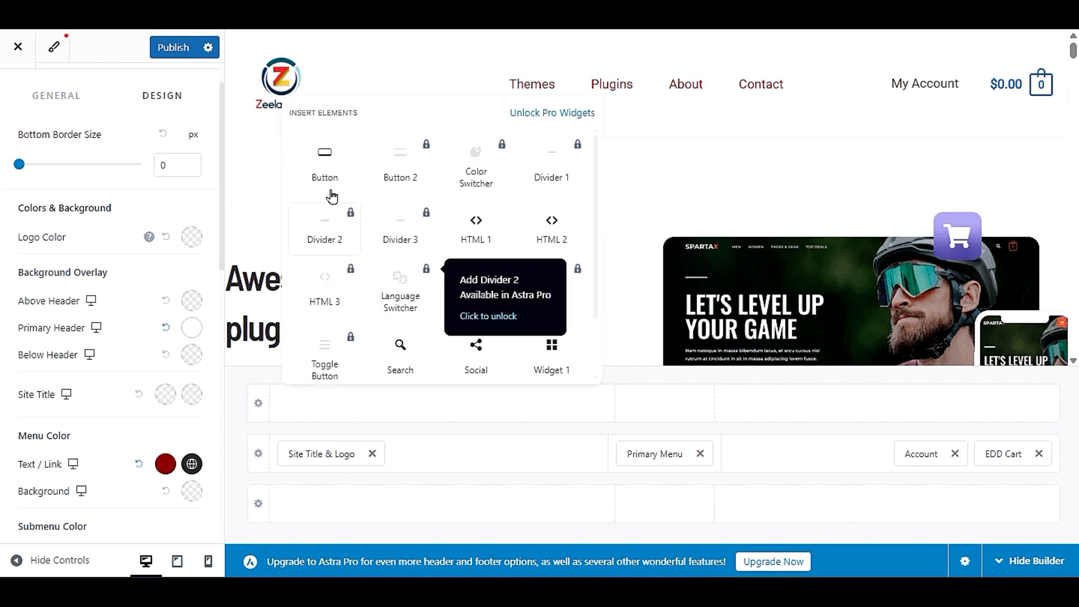
pyautogui.click(324, 172)
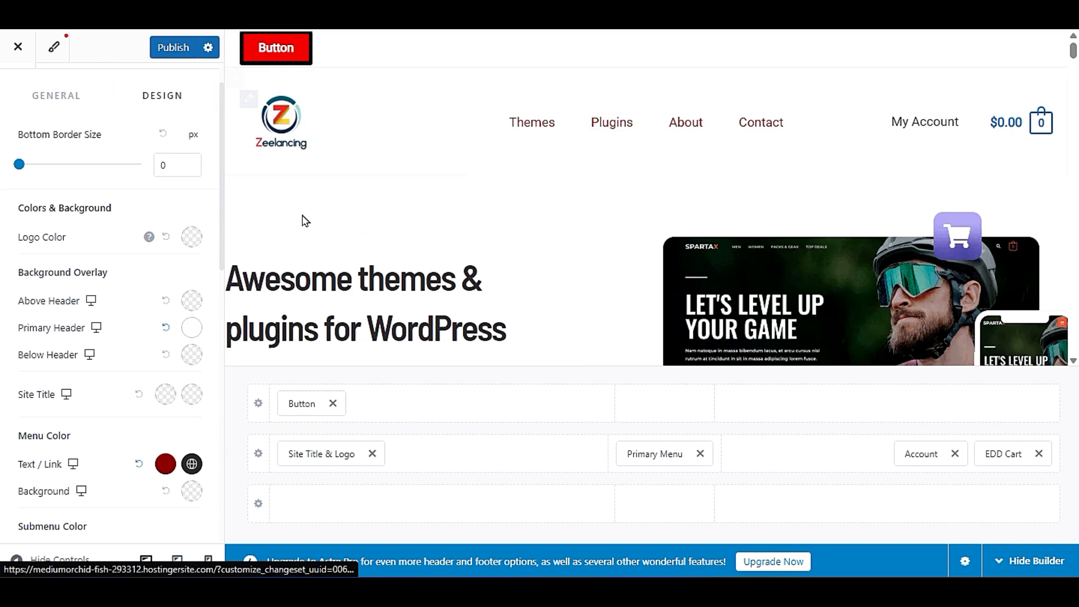
pyautogui.moveTo(292, 406); pyautogui.dragTo(637, 439)
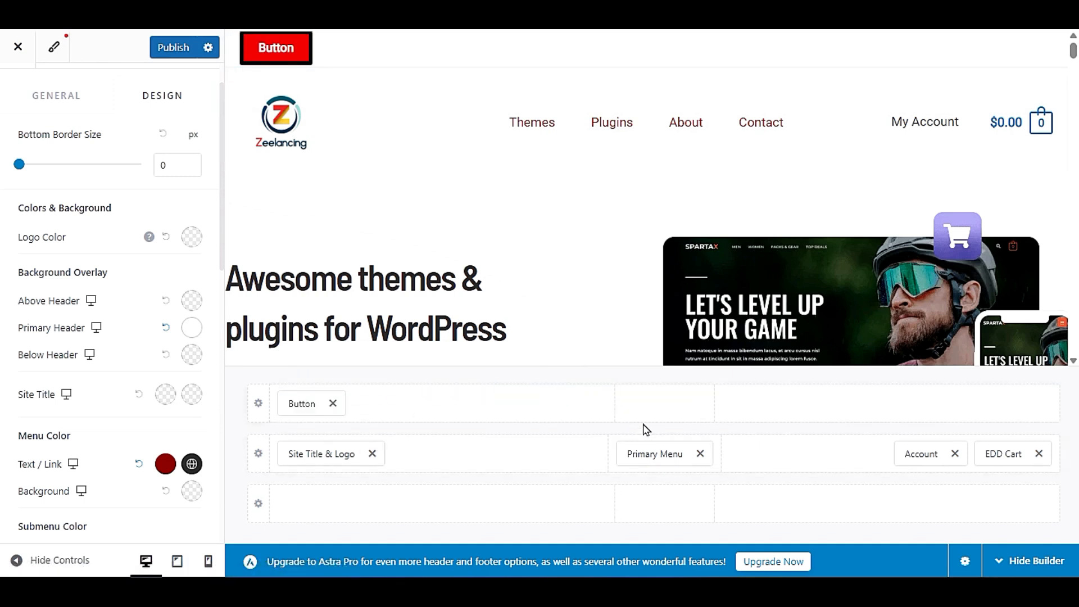
pyautogui.moveTo(287, 405); pyautogui.dragTo(993, 433)
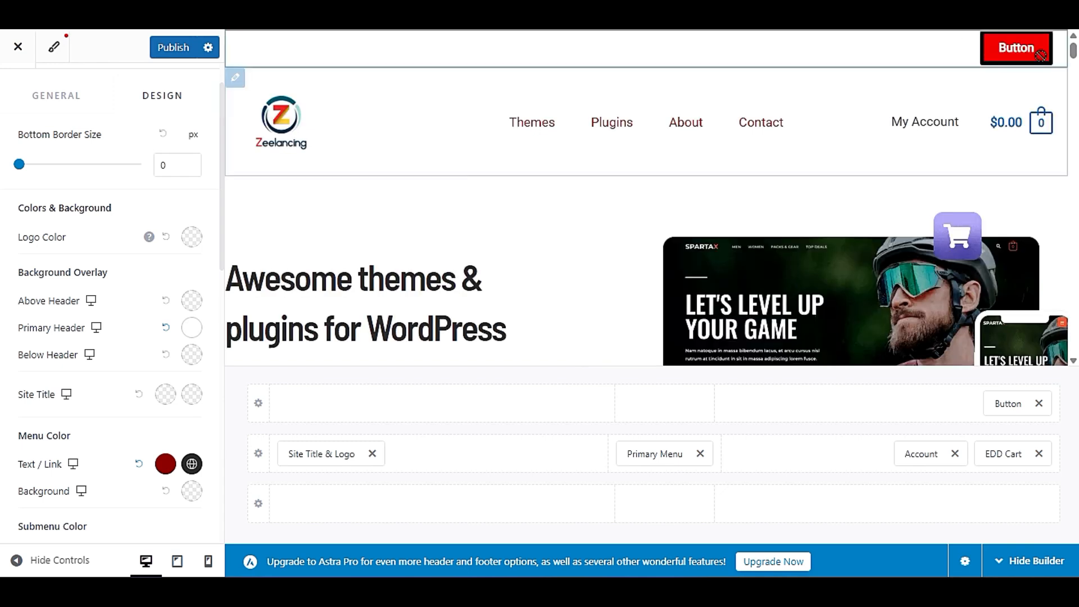
# - Replace the Button in the above header row's right section with a Secondary Menu element
pyautogui.click(1041, 405)
pyautogui.click(890, 408)
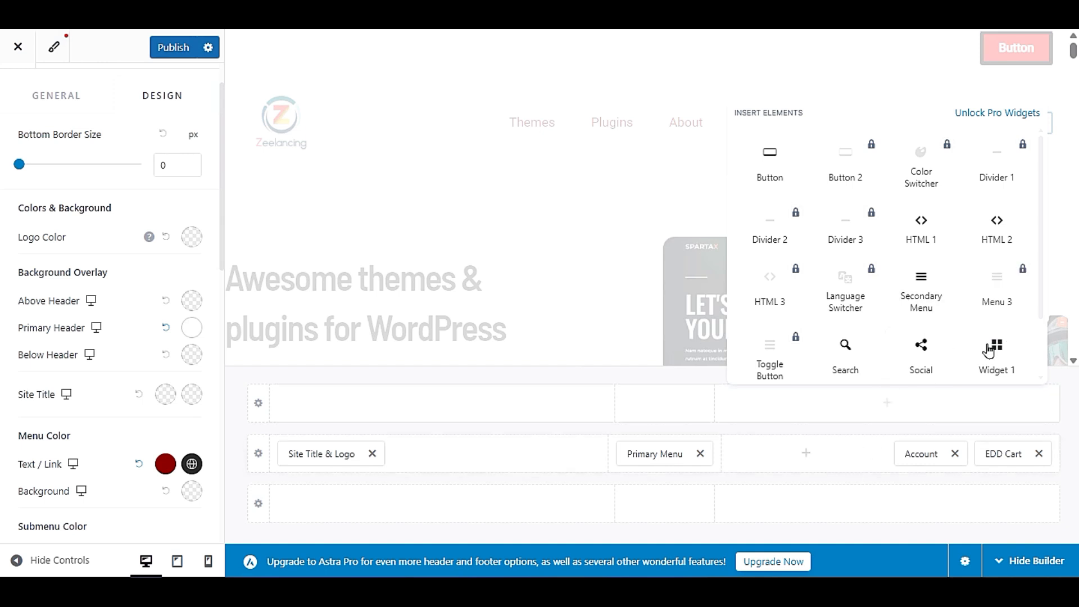
pyautogui.click(957, 298)
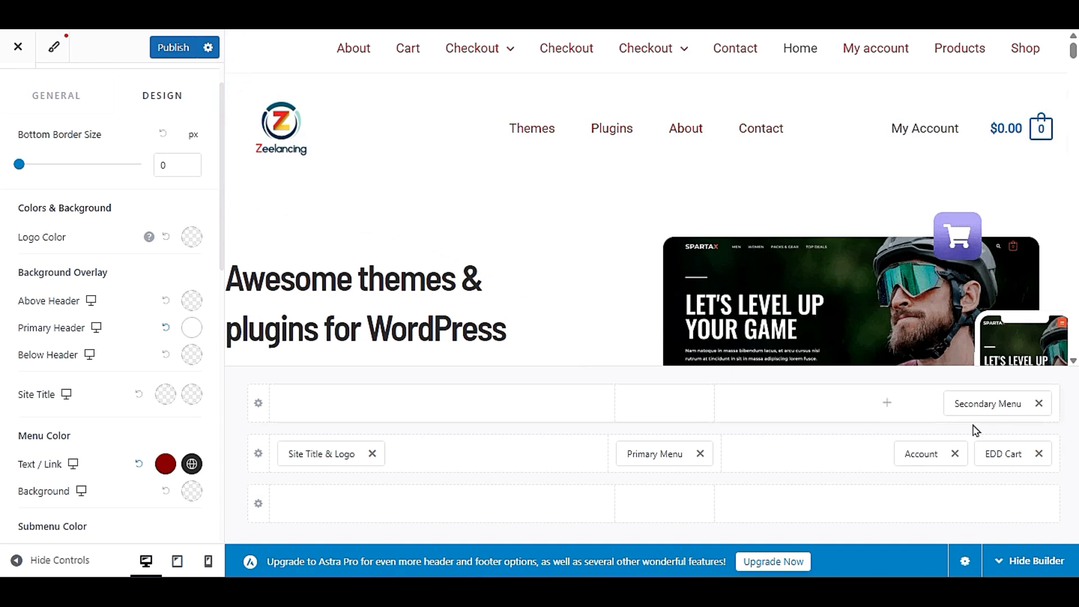
# - Create a new menu named sec menu and assign it to the Secondary Menu location
pyautogui.click(992, 404)
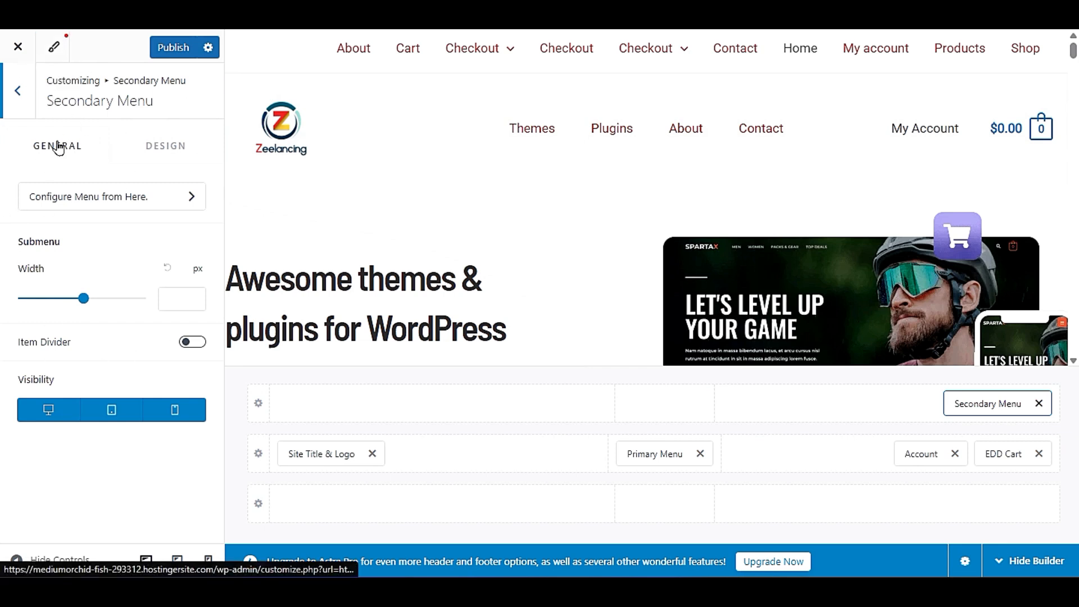
pyautogui.click(70, 202)
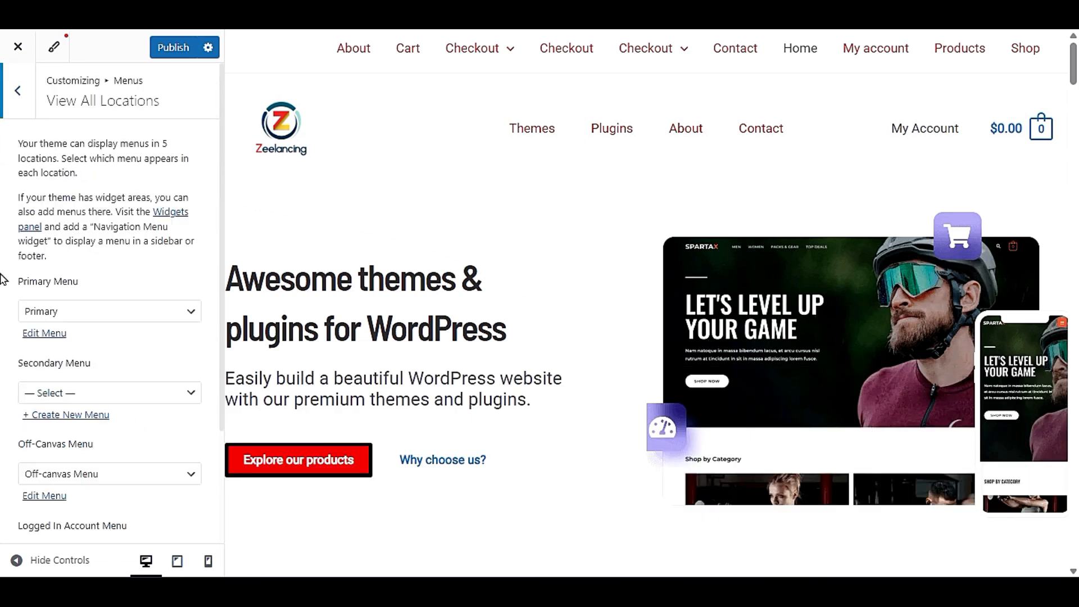
pyautogui.scroll(-3, 130, 362)
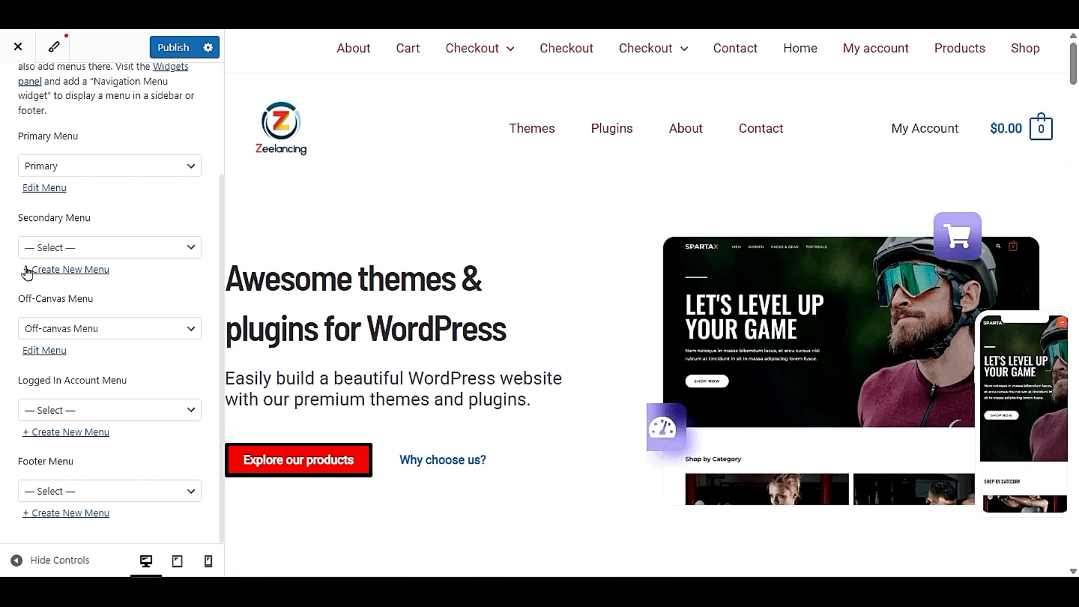
pyautogui.click(59, 247)
pyautogui.click(59, 245)
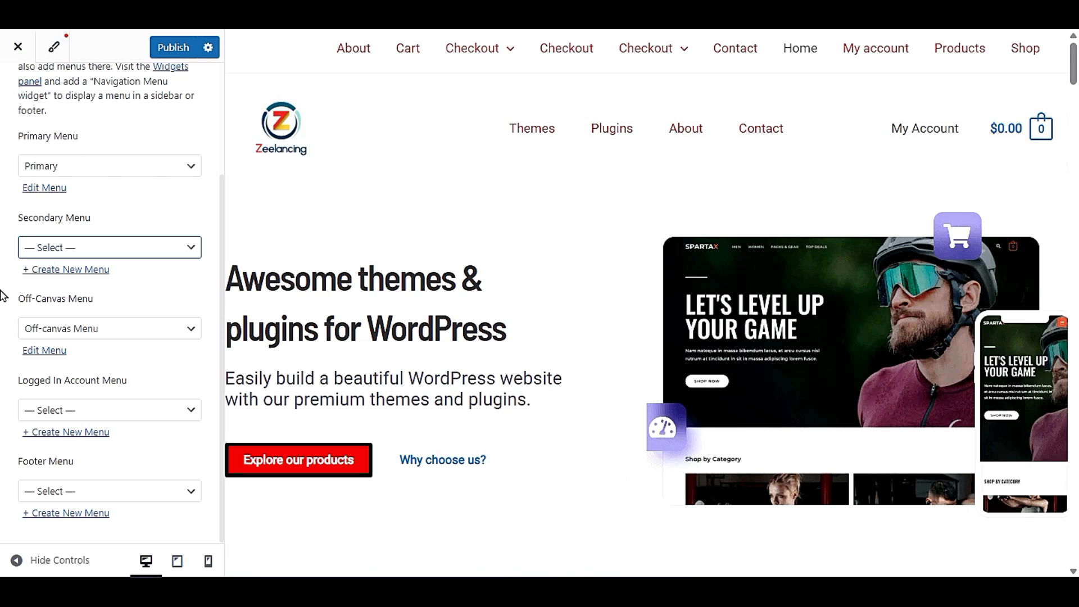
pyautogui.click(64, 270)
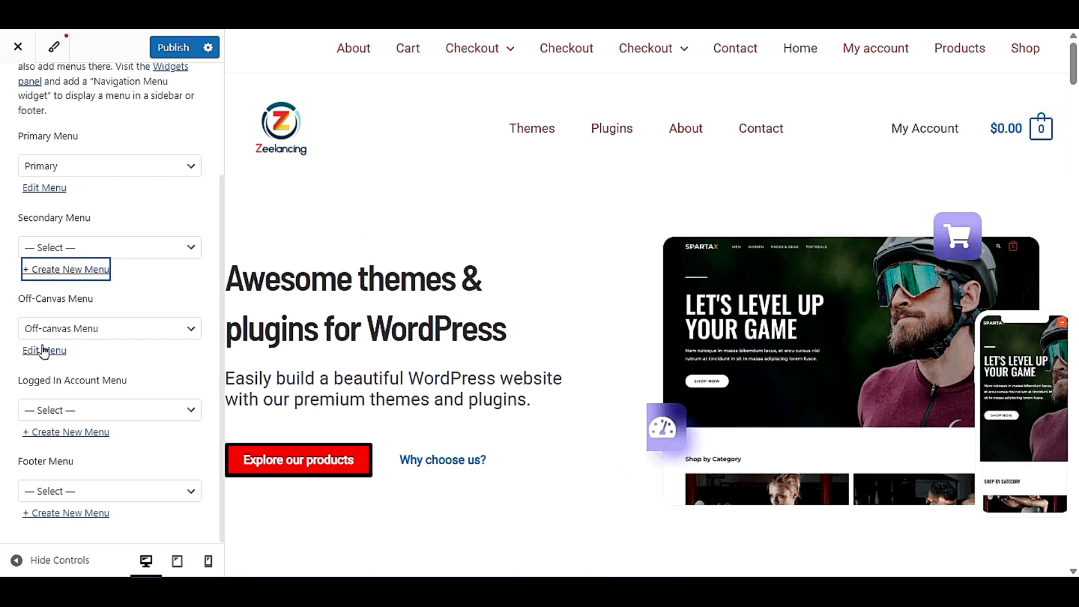
pyautogui.click(68, 187)
pyautogui.write('sec men')
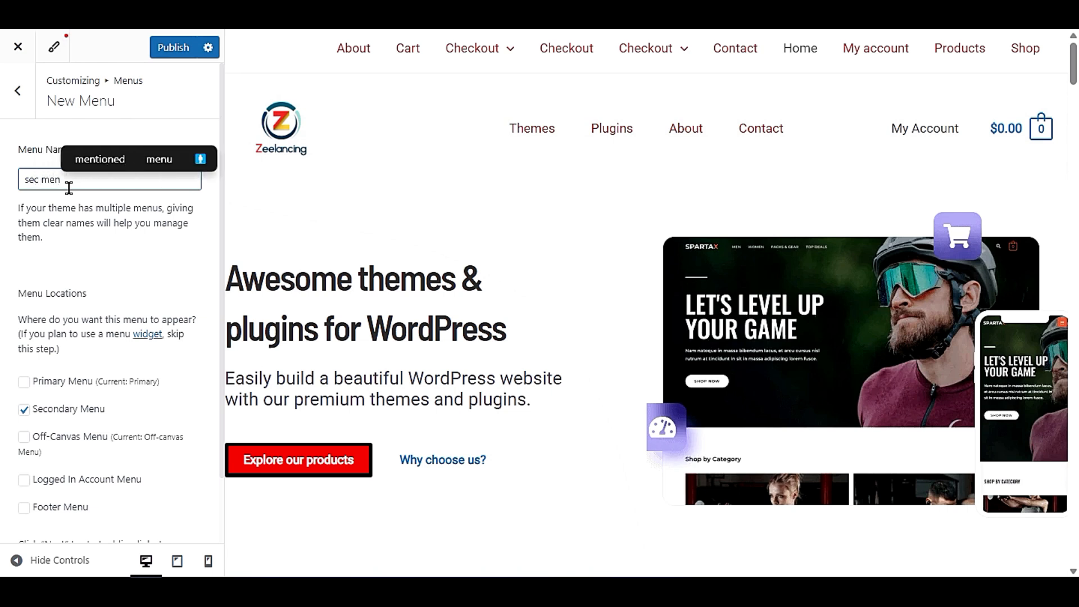
pyautogui.click(83, 226)
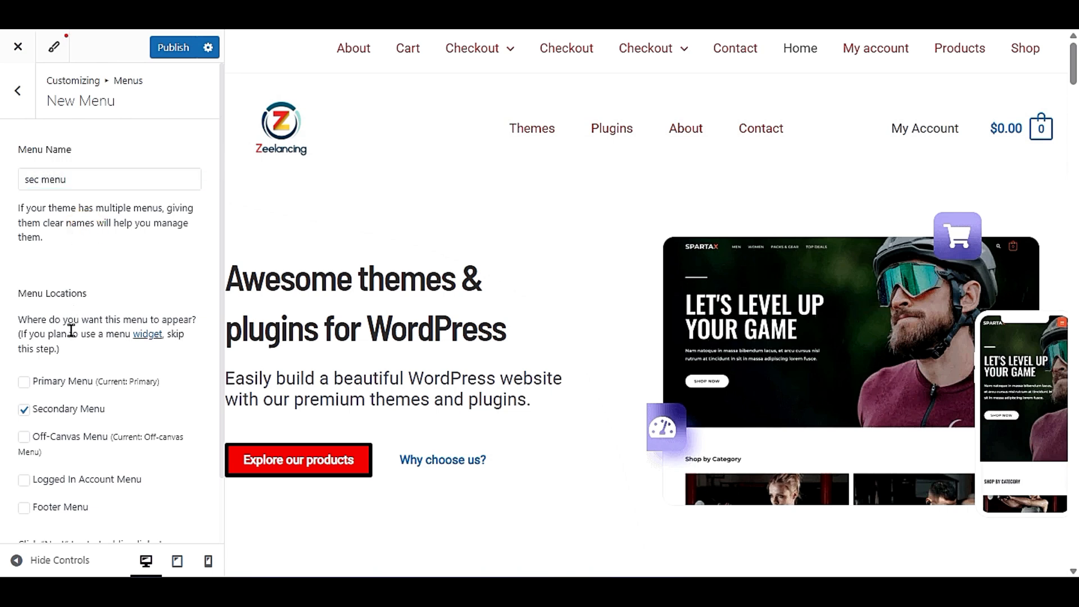
pyautogui.scroll(-2, 96, 439)
pyautogui.click(169, 514)
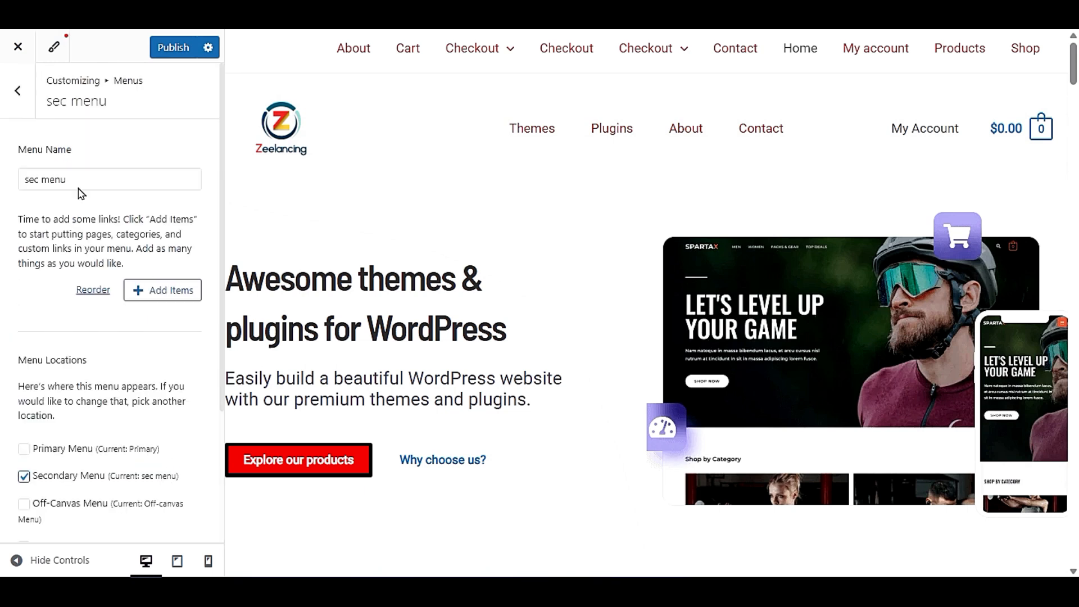
# - Add the Contact and About pages as items of the sec menu
pyautogui.click(151, 289)
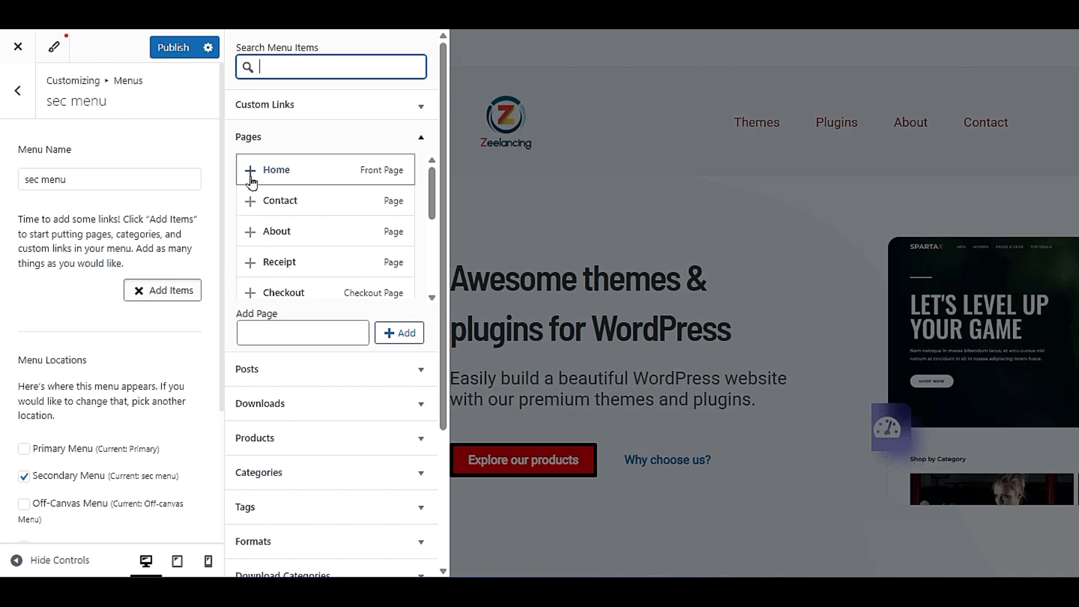
pyautogui.click(251, 201)
pyautogui.click(250, 232)
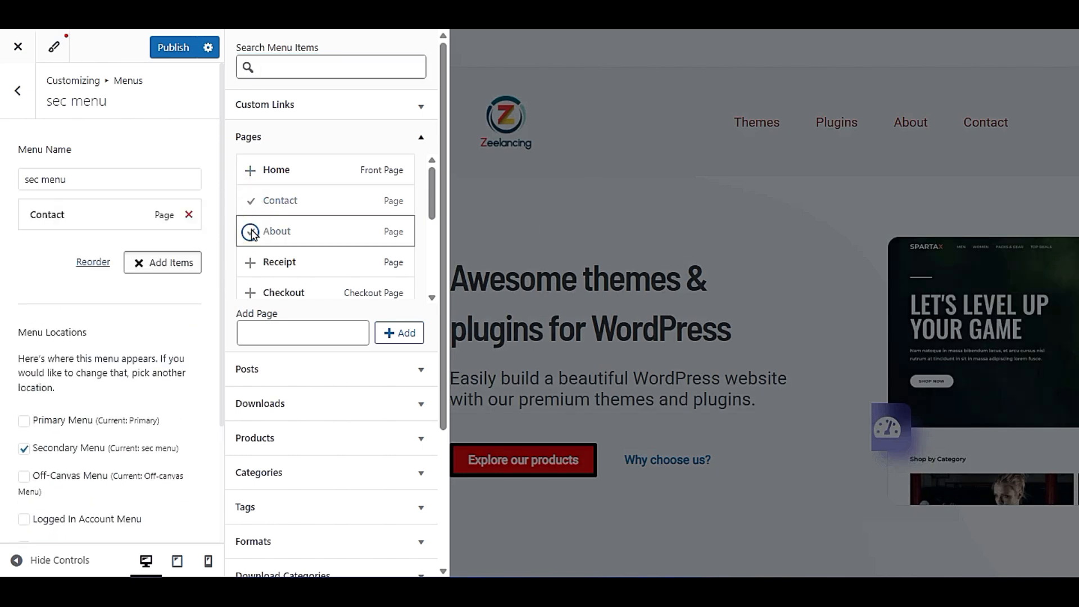
pyautogui.click(58, 318)
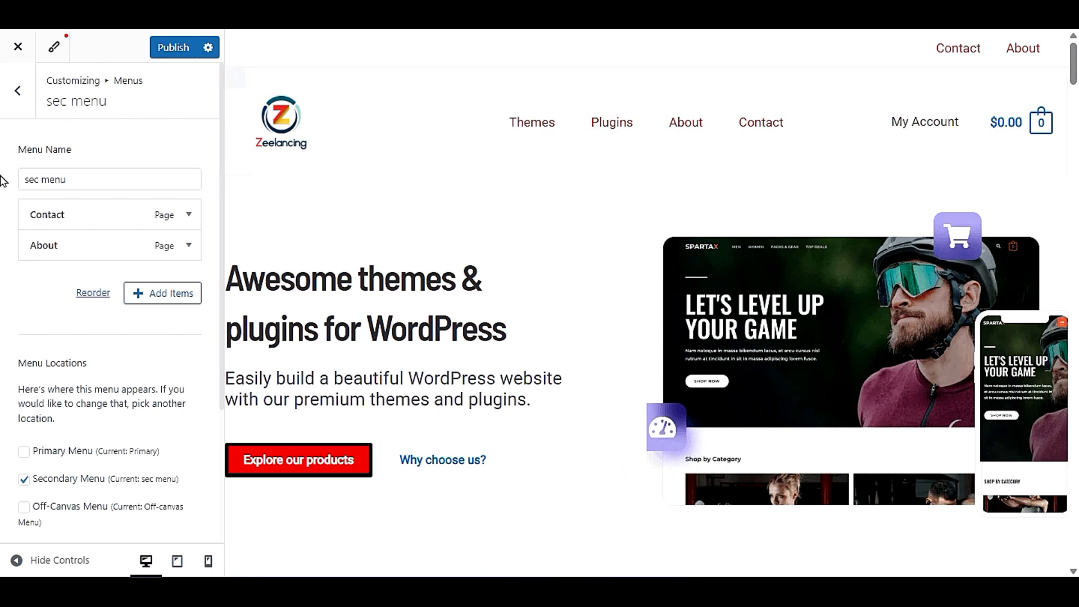
# - Return to the Header settings and replace the above header row's Secondary Menu with a Social element
pyautogui.click(8, 111)
pyautogui.click(8, 107)
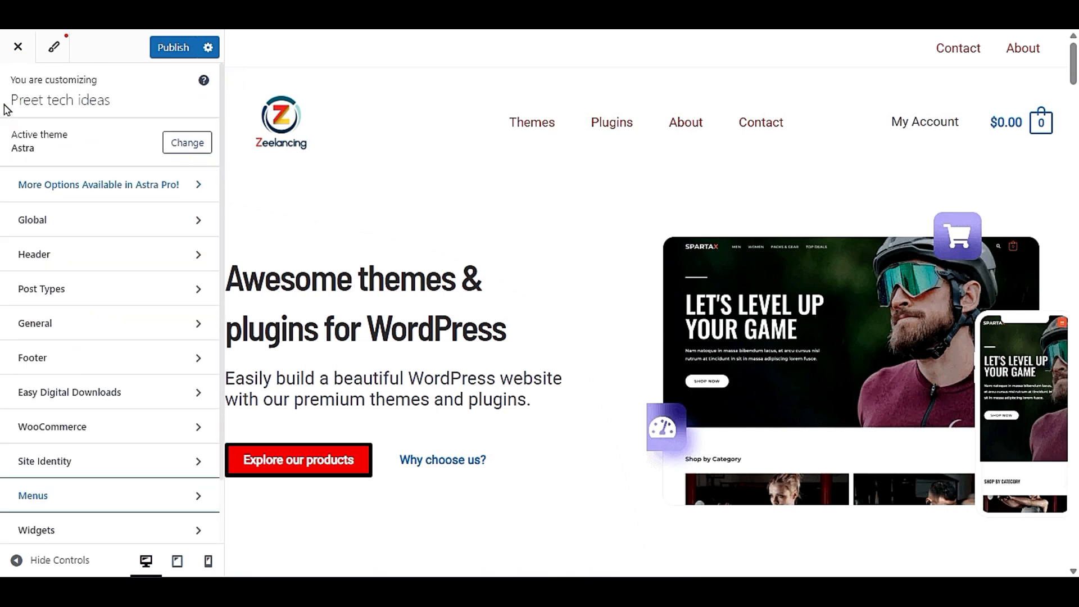
pyautogui.click(74, 256)
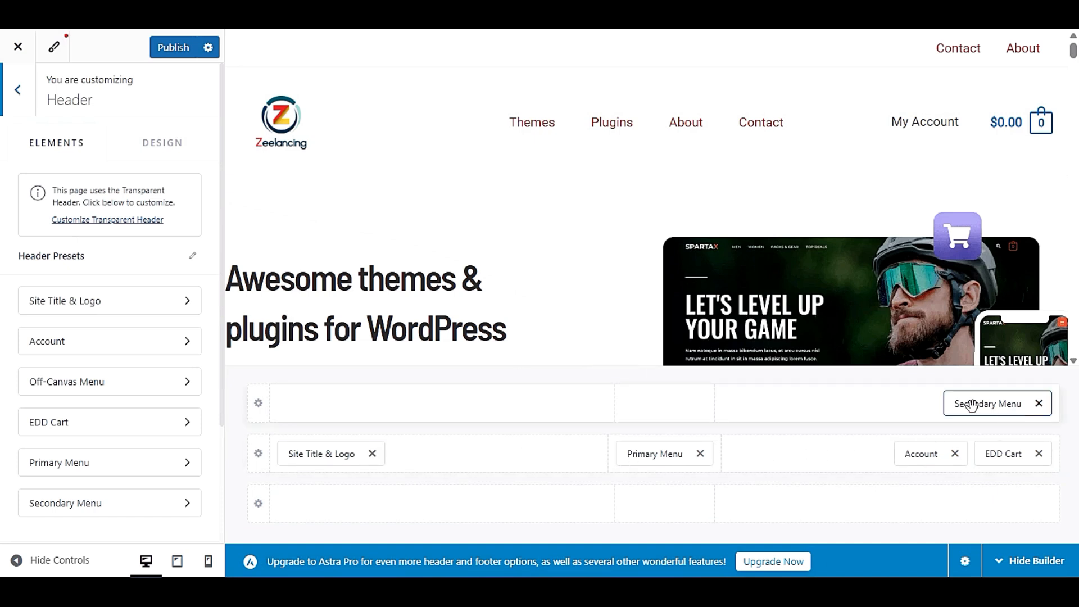
pyautogui.click(1039, 404)
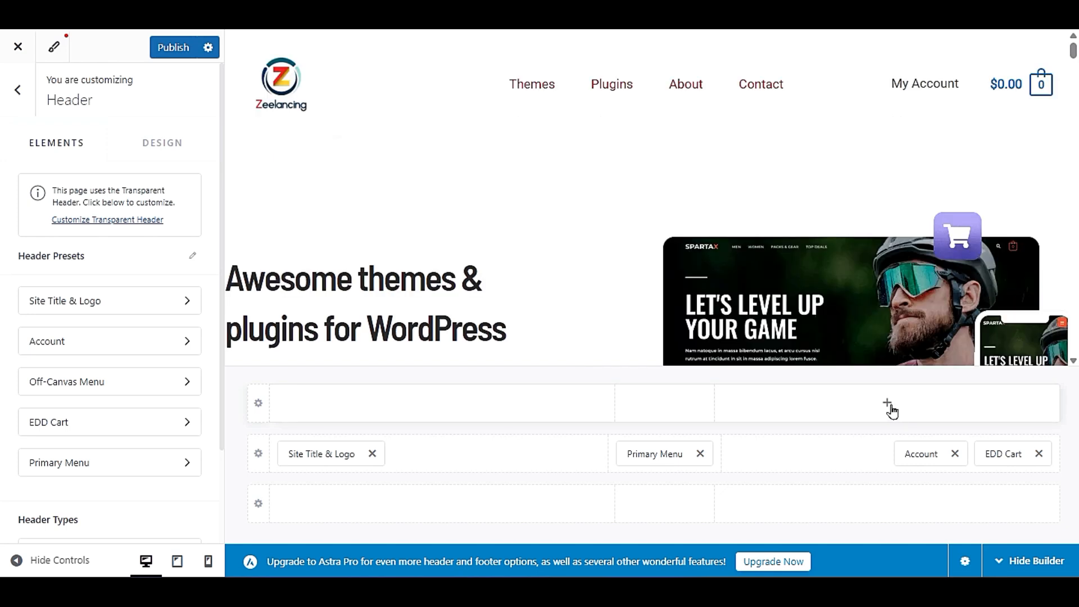
pyautogui.click(888, 403)
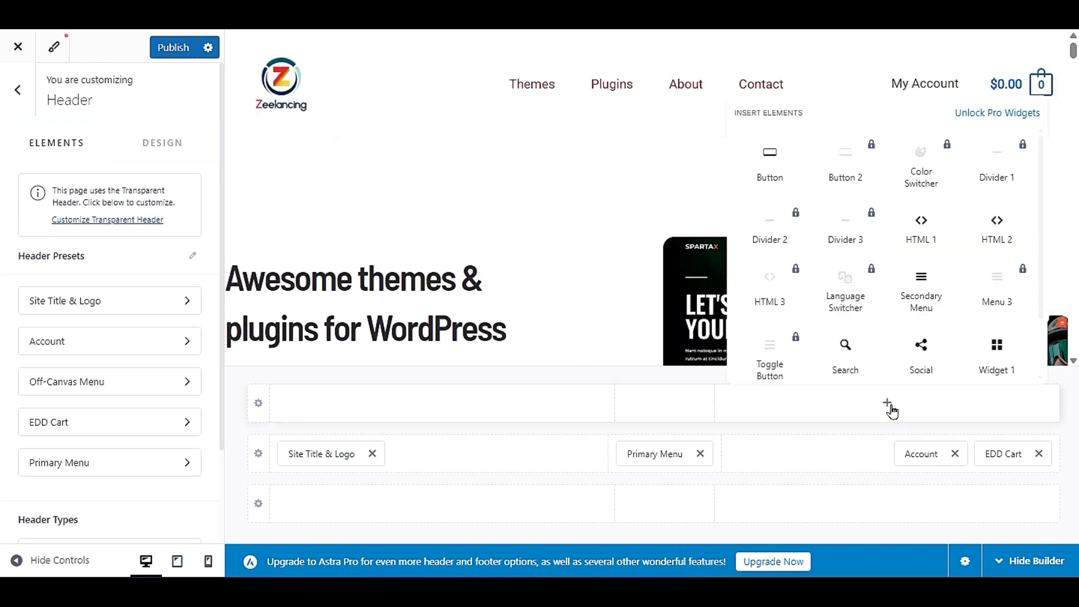
pyautogui.click(928, 363)
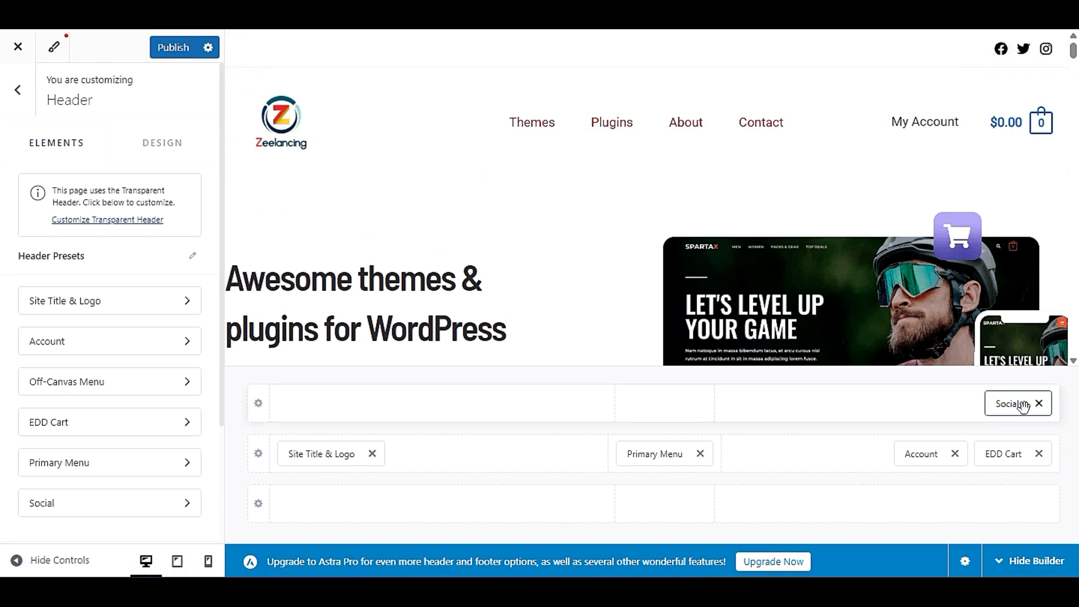
# - Check the Facebook icon's options in the Social element's settings and turn on Show Label for the social icons
pyautogui.click(1000, 403)
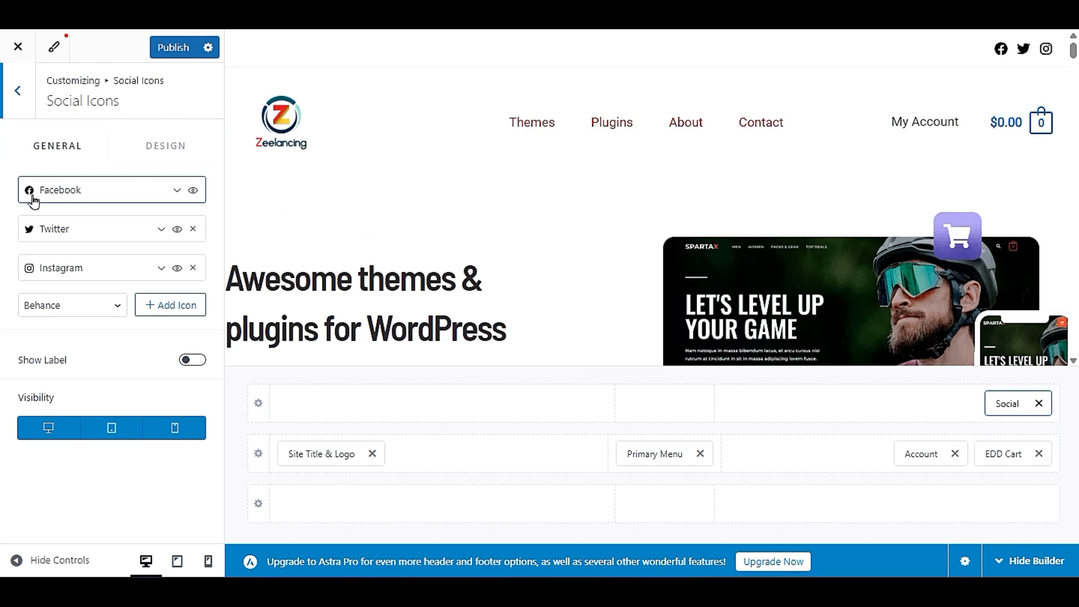
pyautogui.click(107, 197)
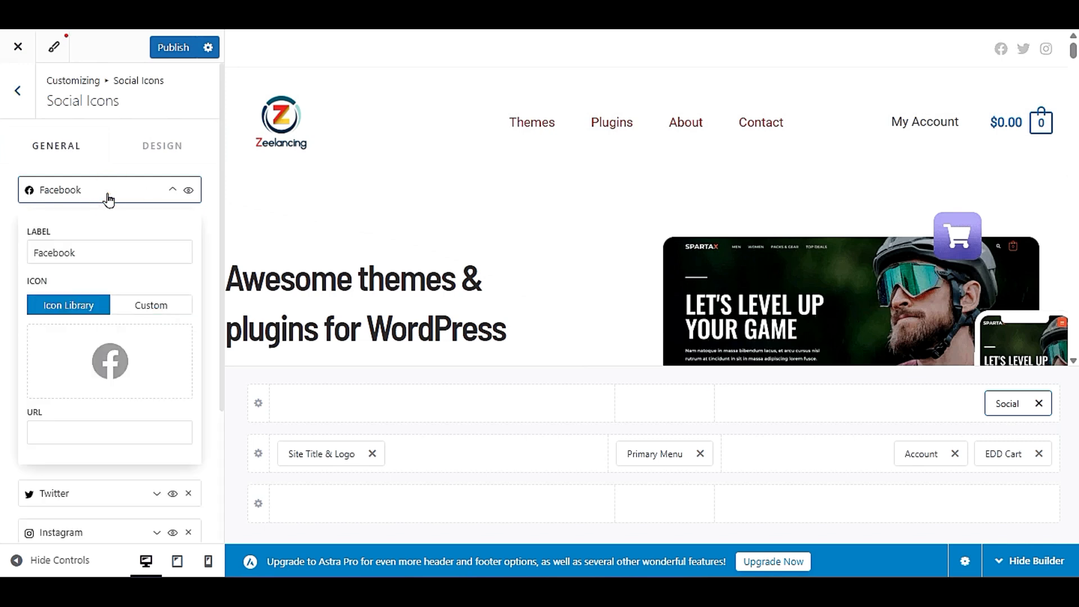
pyautogui.click(68, 437)
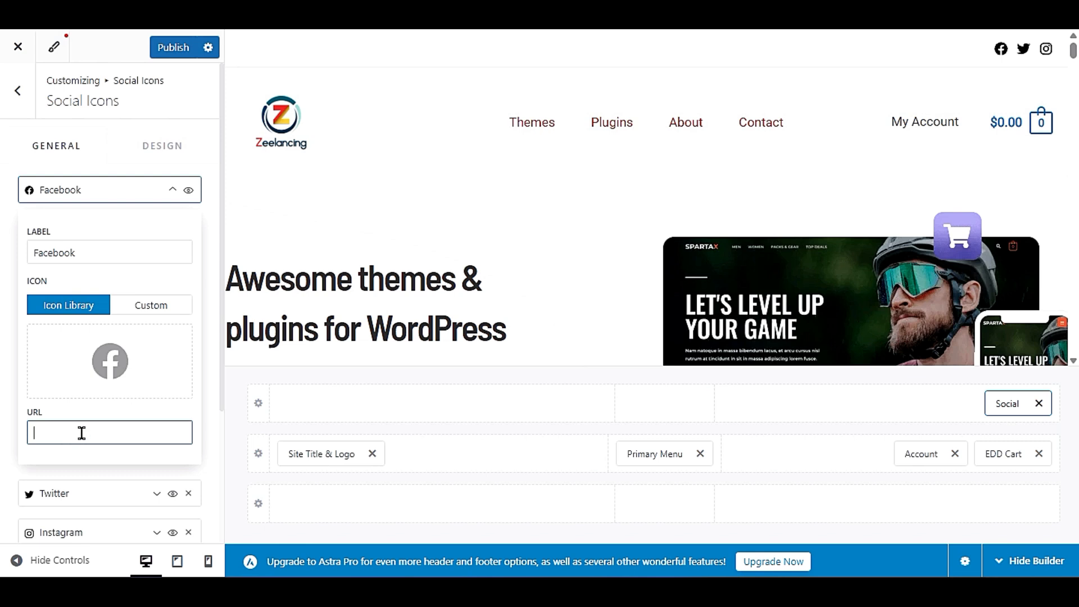
pyautogui.click(86, 189)
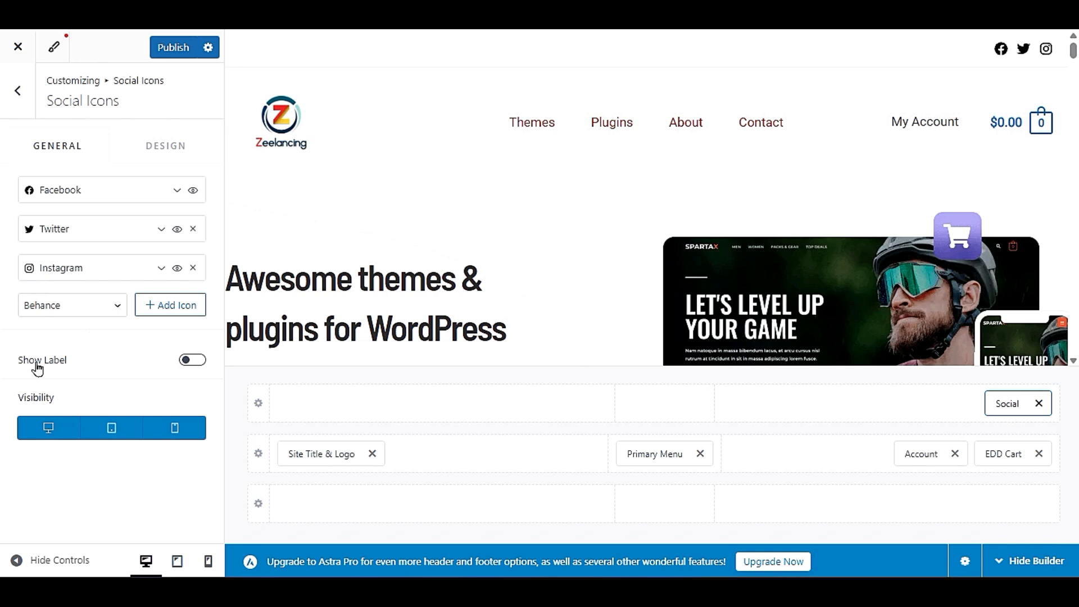
pyautogui.click(190, 360)
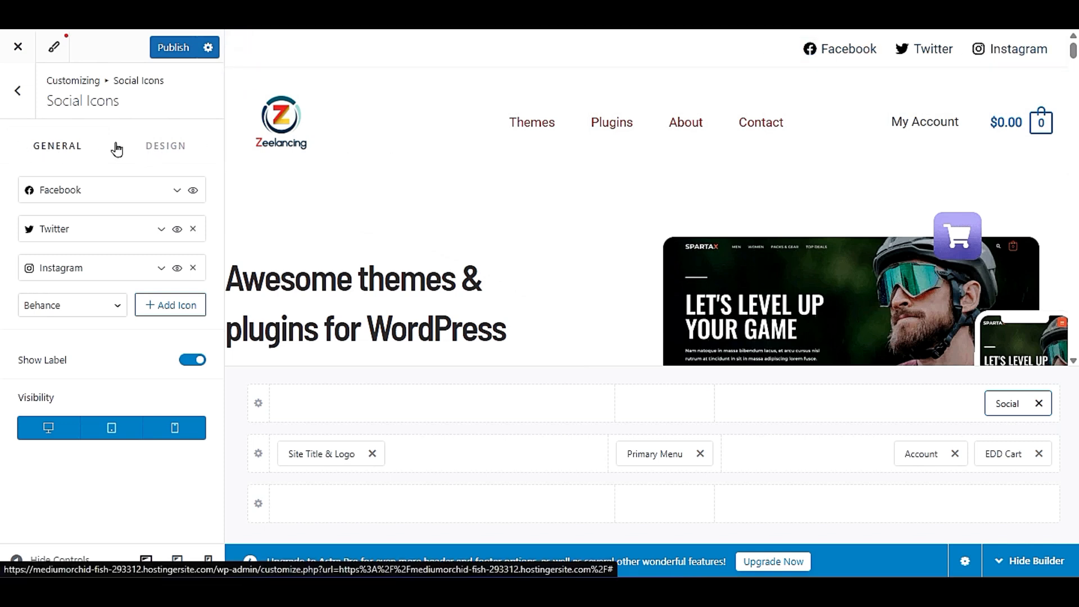
# - Set the social icons' normal Icon Color to the blue from the global palette
pyautogui.click(153, 140)
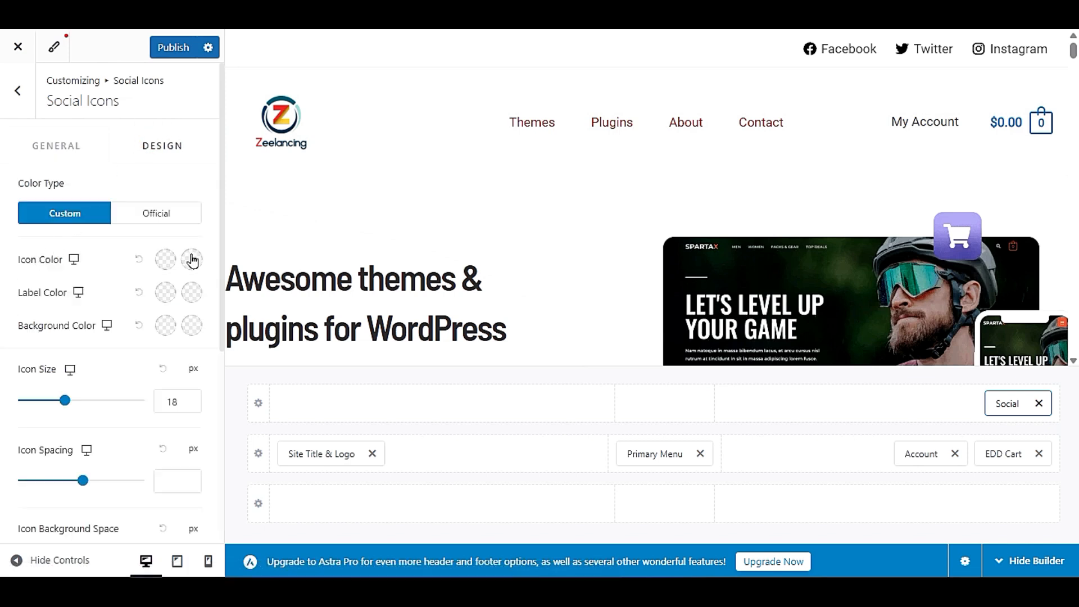
pyautogui.click(166, 260)
pyautogui.click(191, 317)
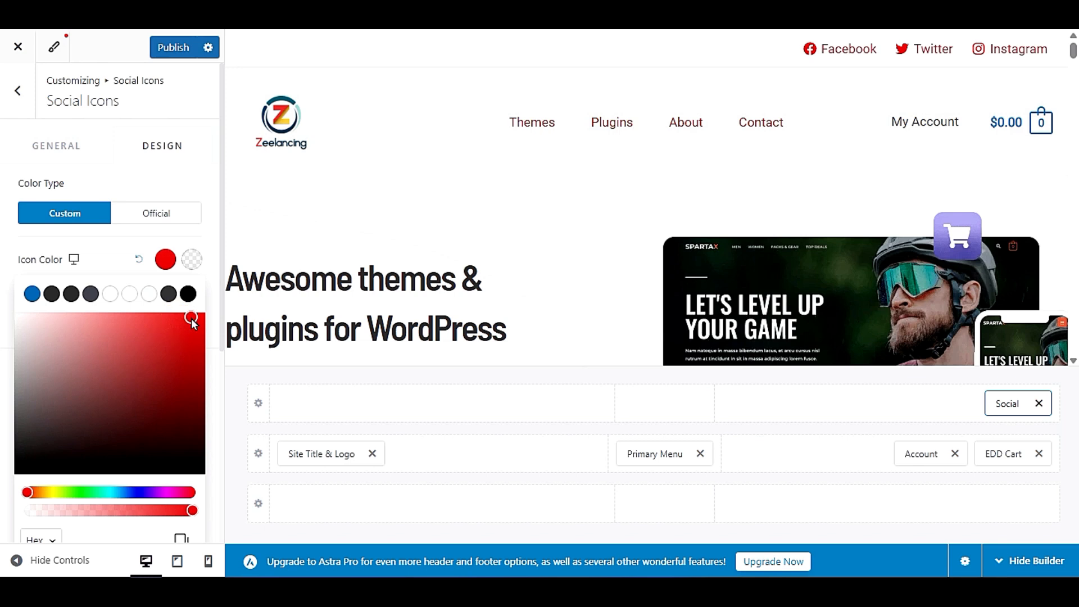
pyautogui.moveTo(184, 321); pyautogui.dragTo(188, 354)
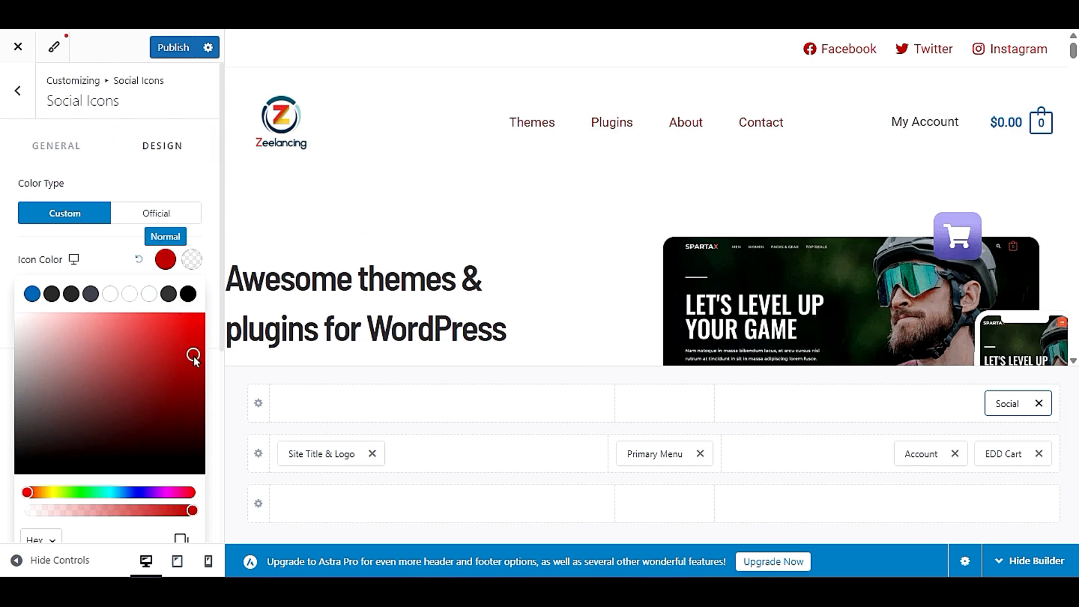
pyautogui.click(33, 293)
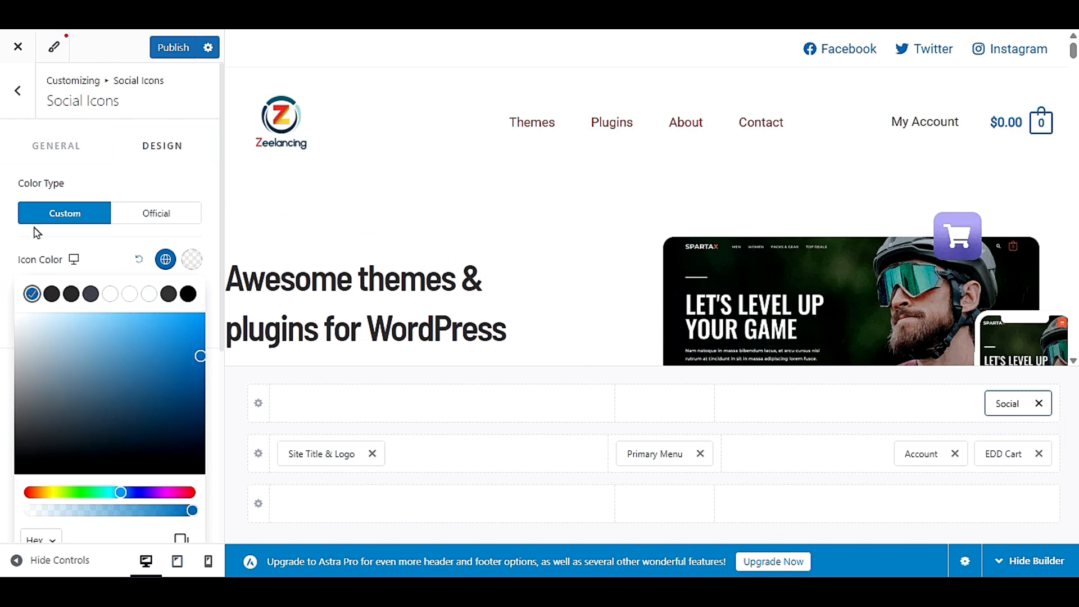
pyautogui.click(34, 257)
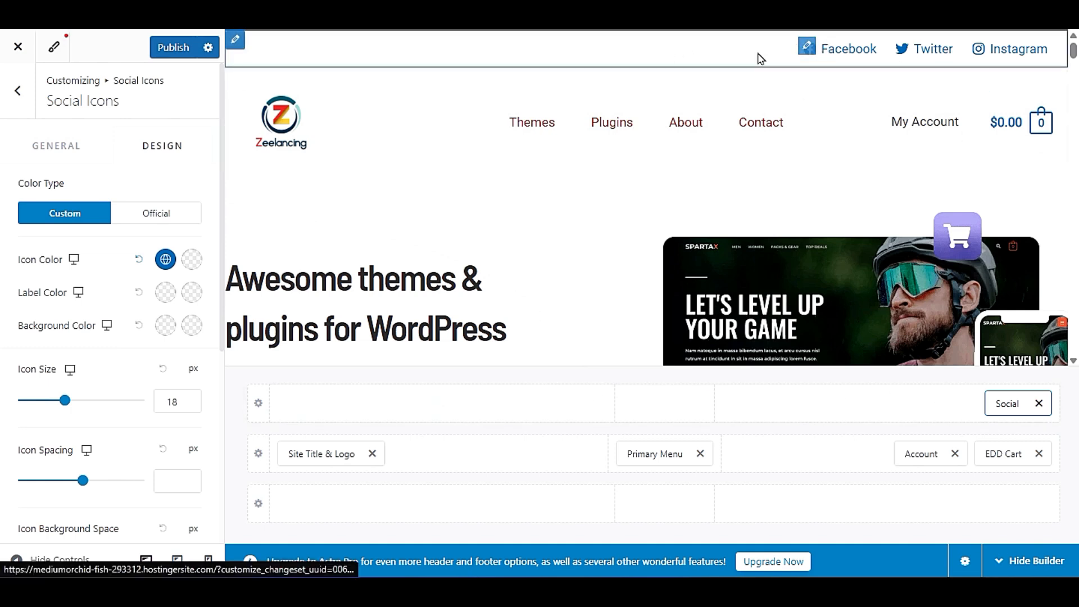
# - Look over the elements that can be inserted in the above header row and open the site's Footer builder
pyautogui.click(895, 405)
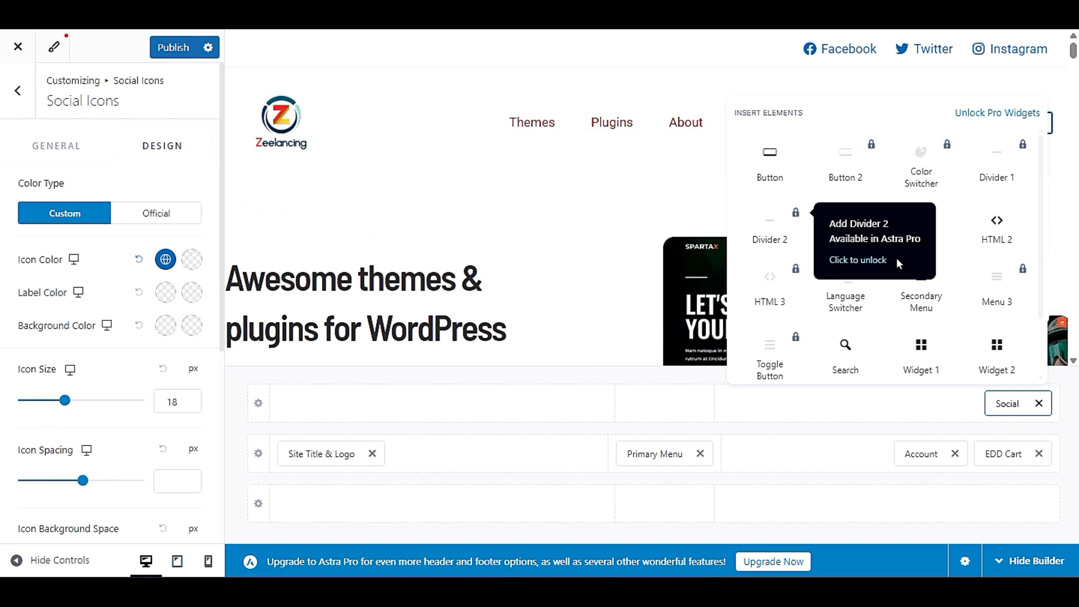
pyautogui.click(831, 416)
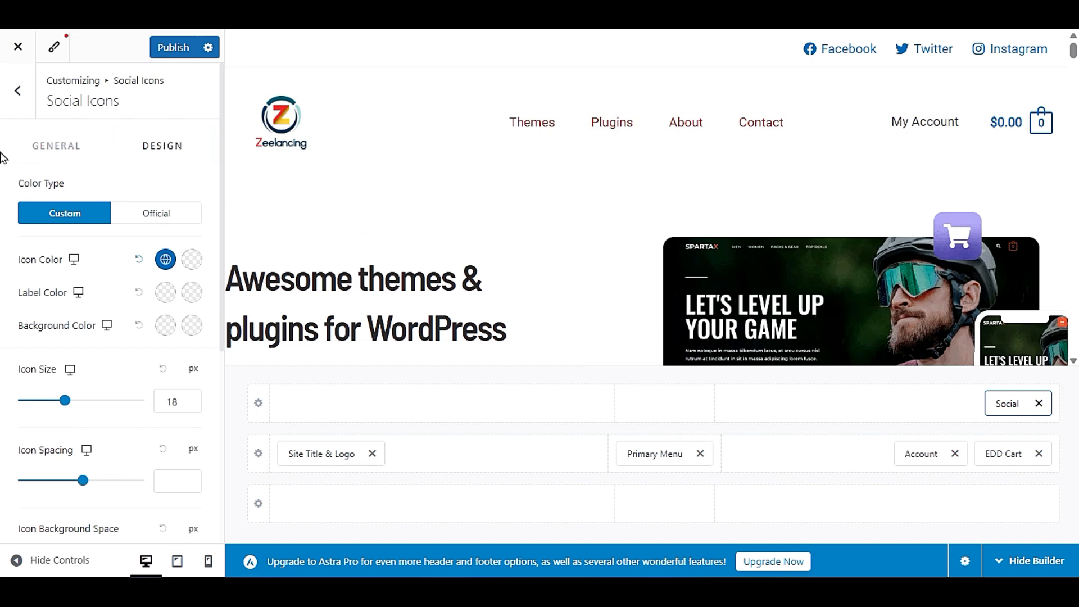
pyautogui.click(16, 90)
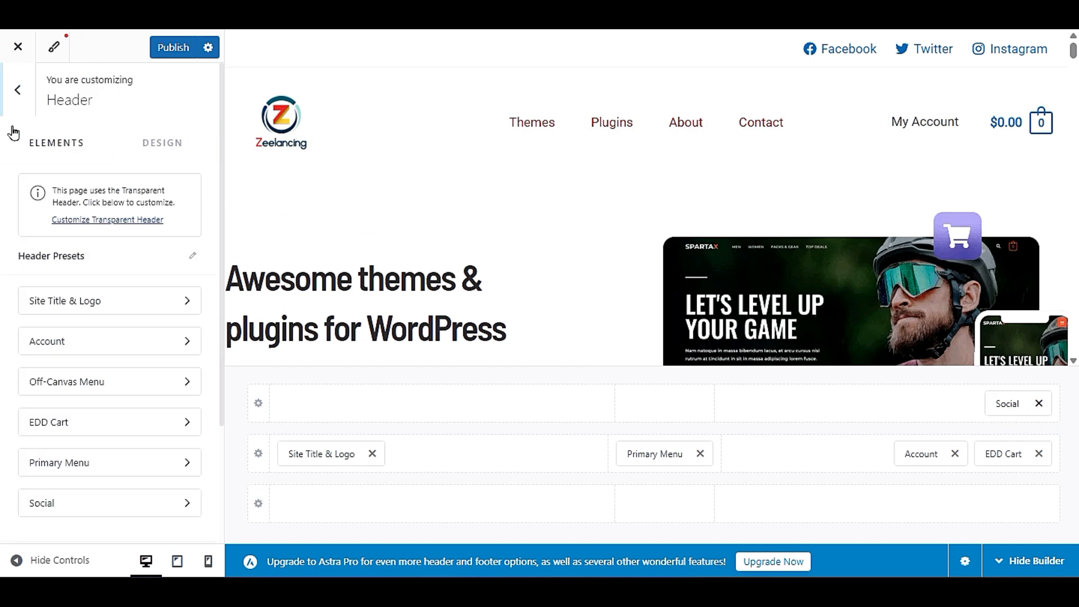
pyautogui.click(18, 89)
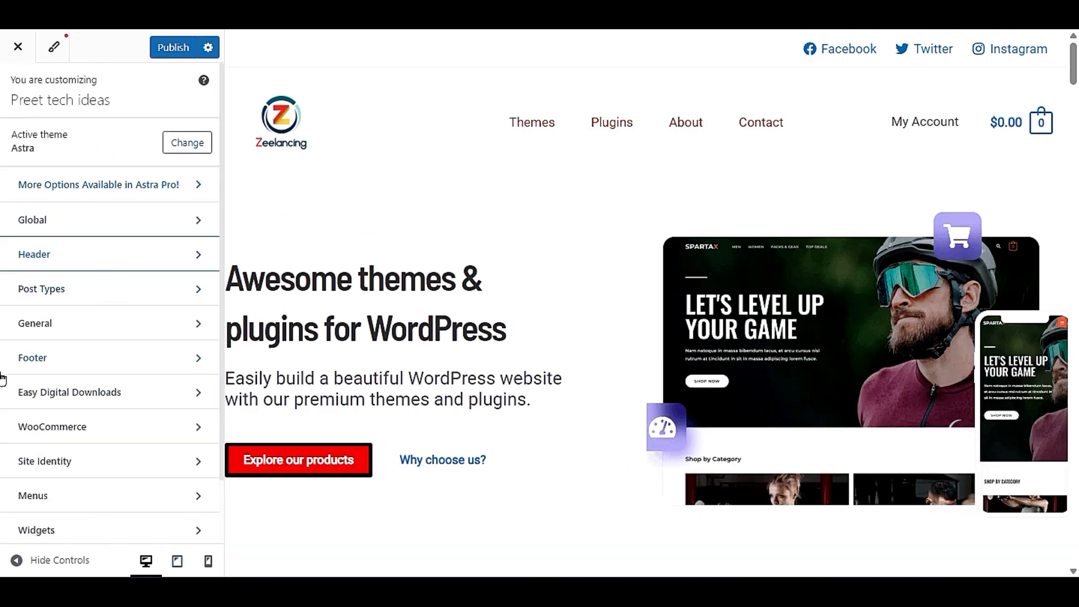
pyautogui.click(100, 367)
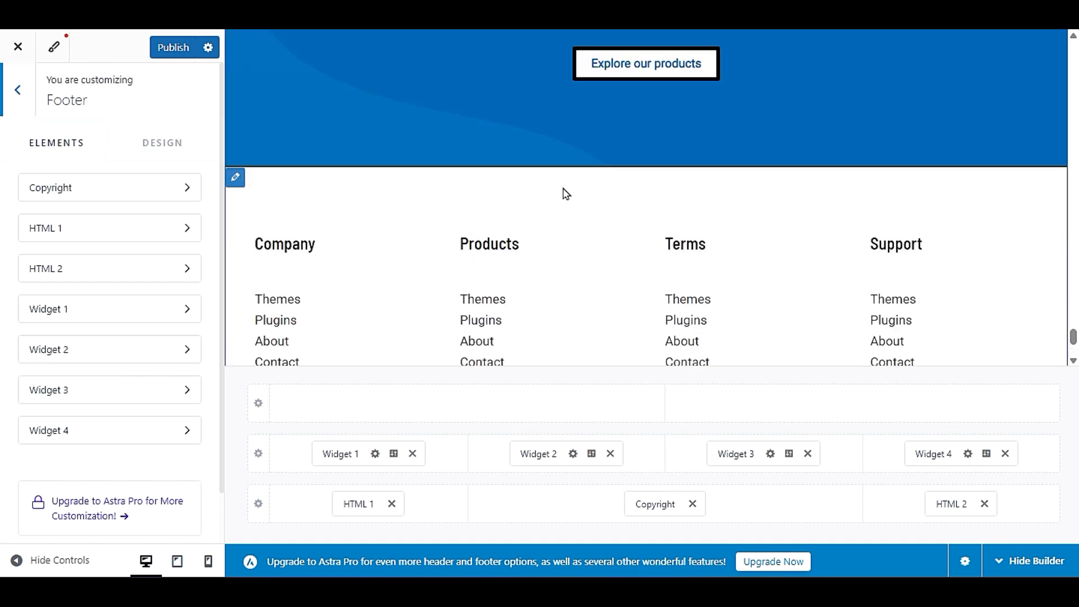
pyautogui.scroll(3, 440, 265)
pyautogui.scroll(-3, 443, 266)
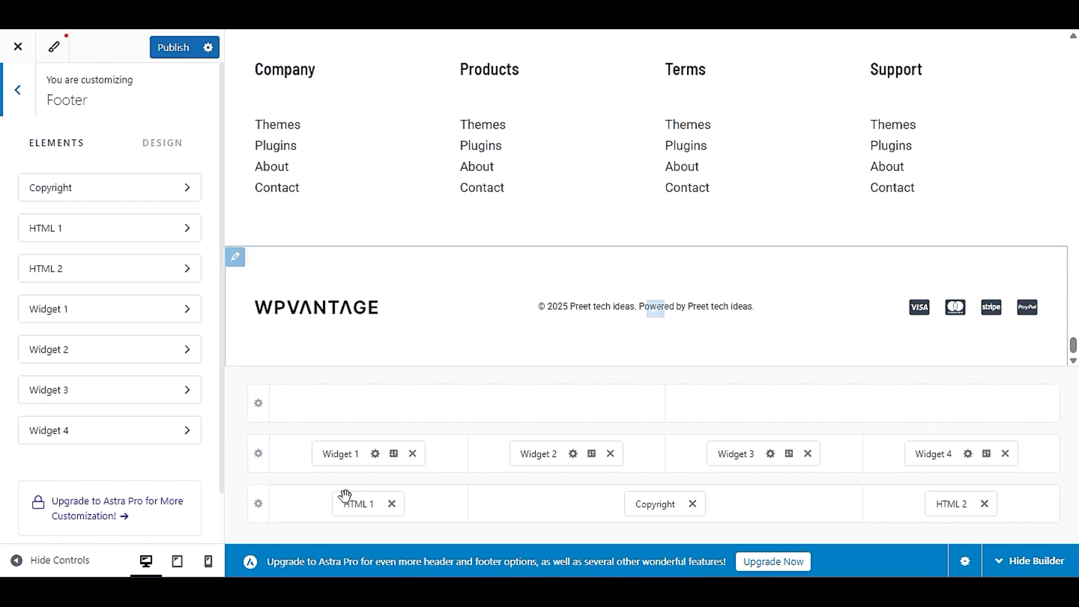
# - Open the footer's Copyright element and select its entire text
pyautogui.click(643, 506)
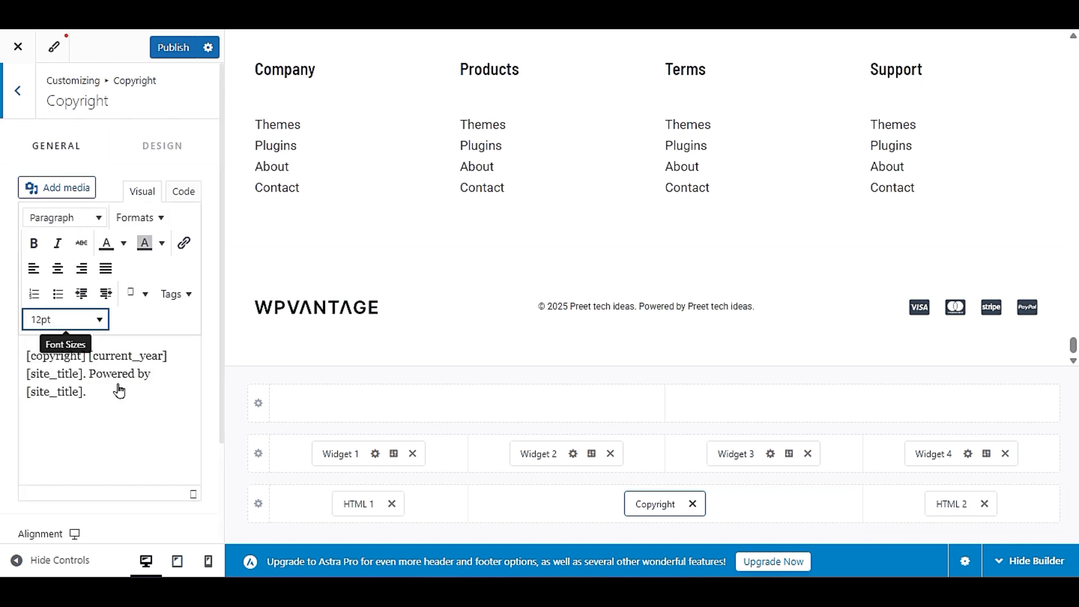
pyautogui.click(116, 393)
pyautogui.hotkey('ctrl', 'a')
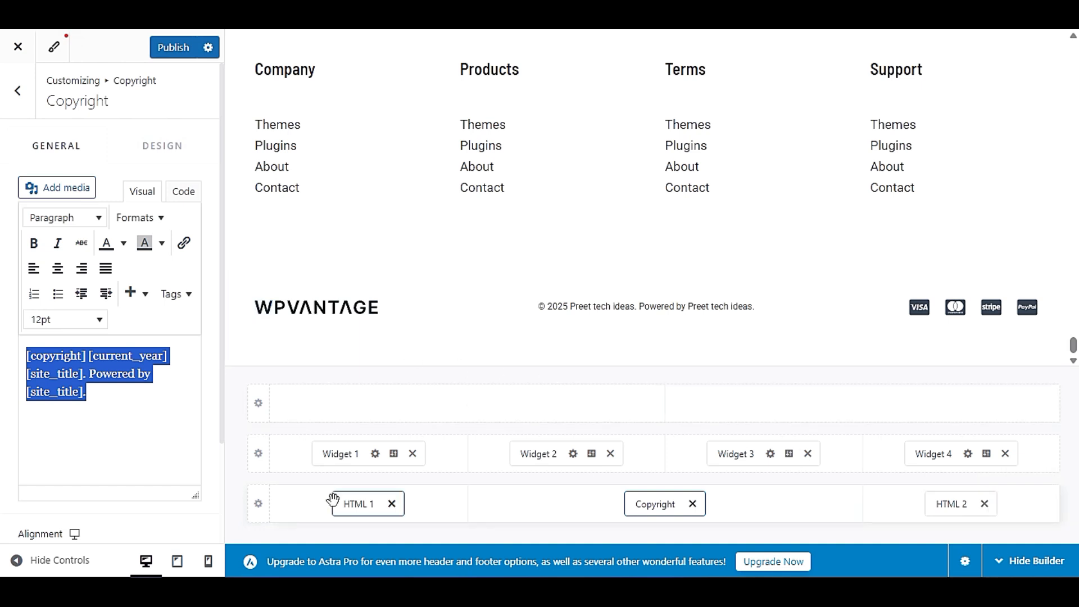
# - Check the image details of the WPVANTAGE logo in the footer's HTML 1 element and delete that logo
pyautogui.click(351, 502)
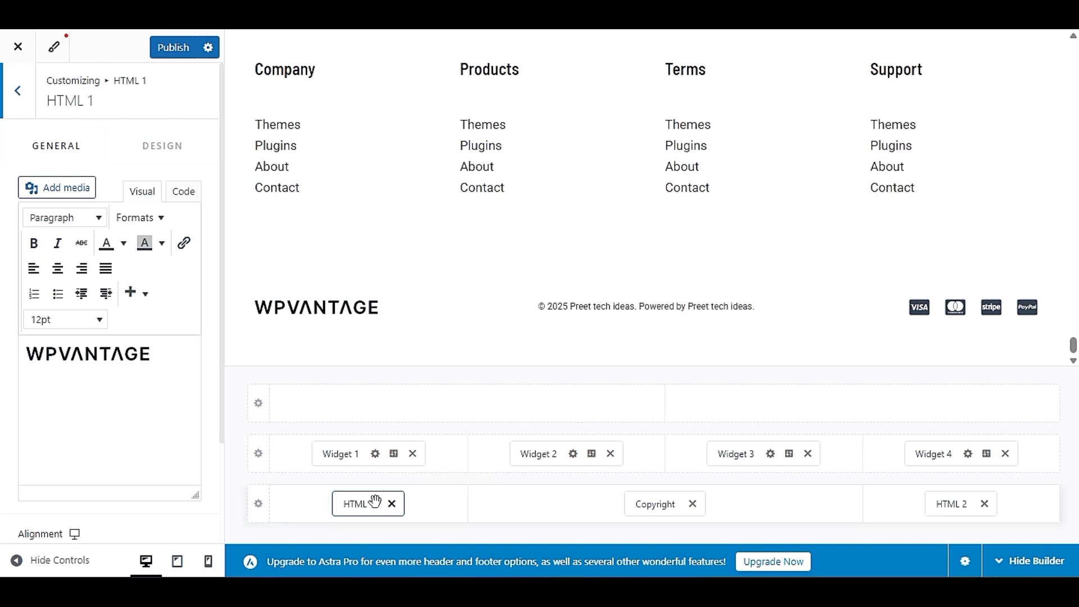
pyautogui.click(31, 354)
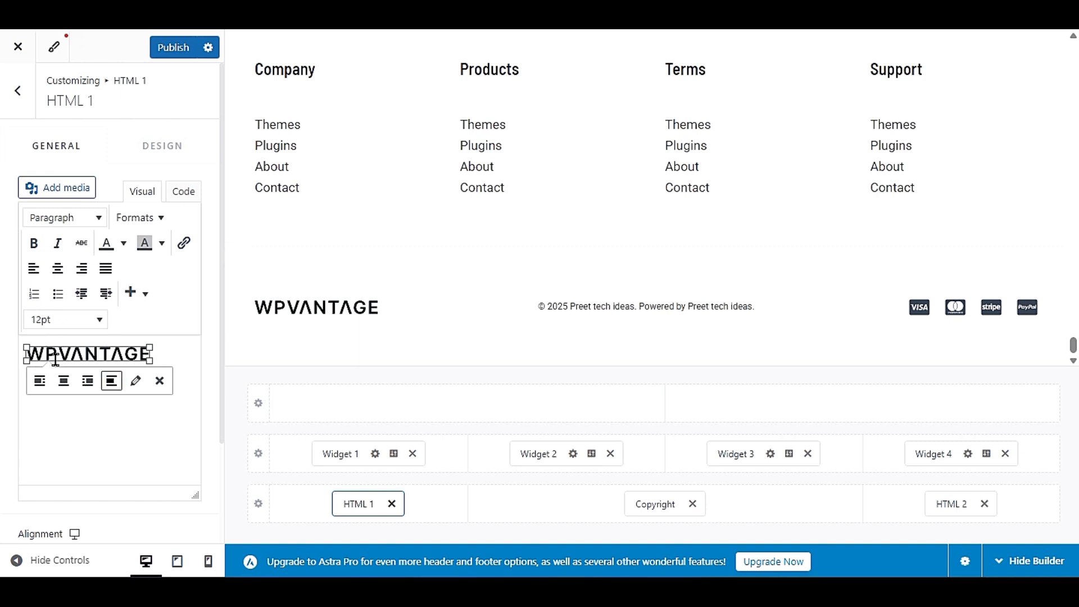
pyautogui.click(135, 382)
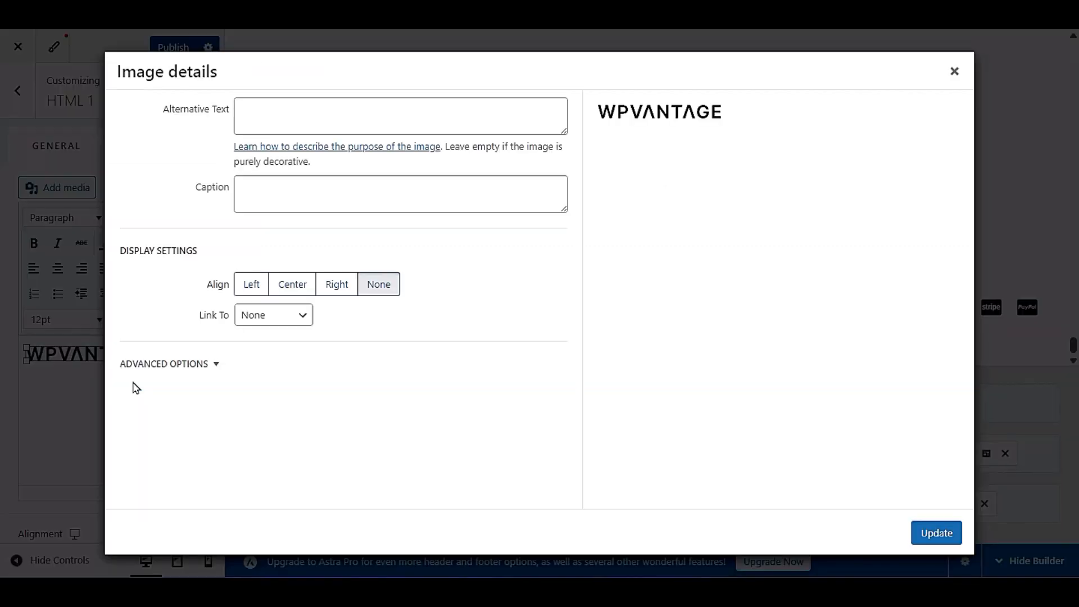
pyautogui.click(954, 71)
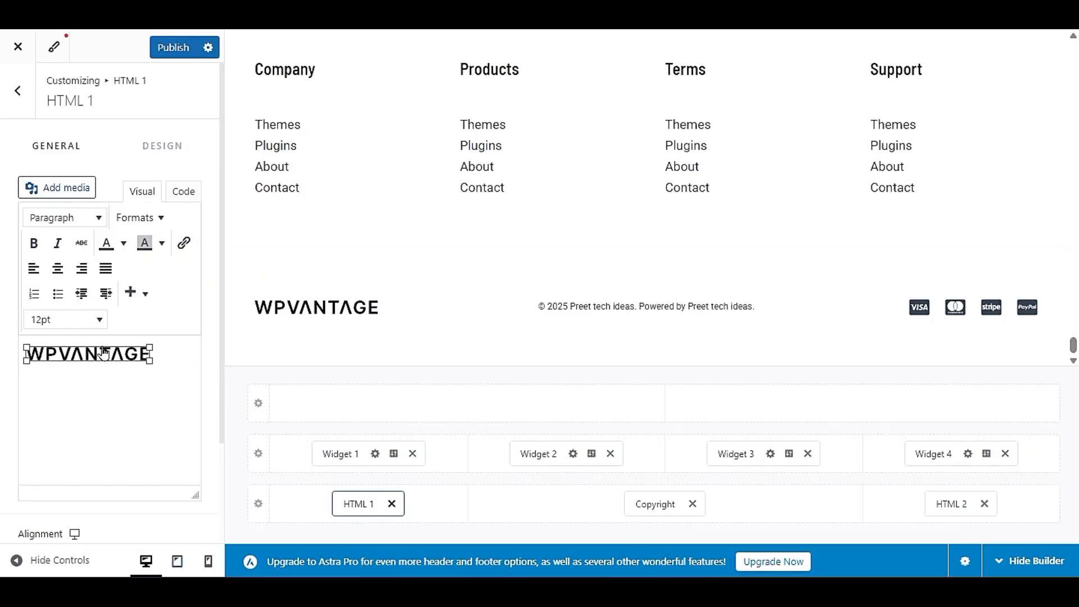
pyautogui.click(170, 358)
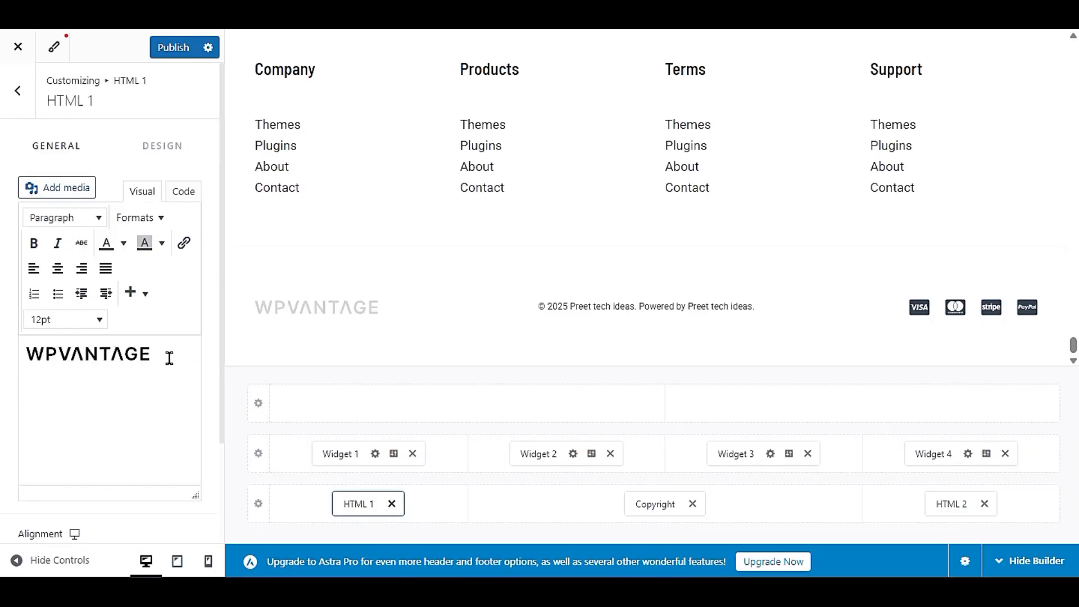
pyautogui.press('BackSpace')
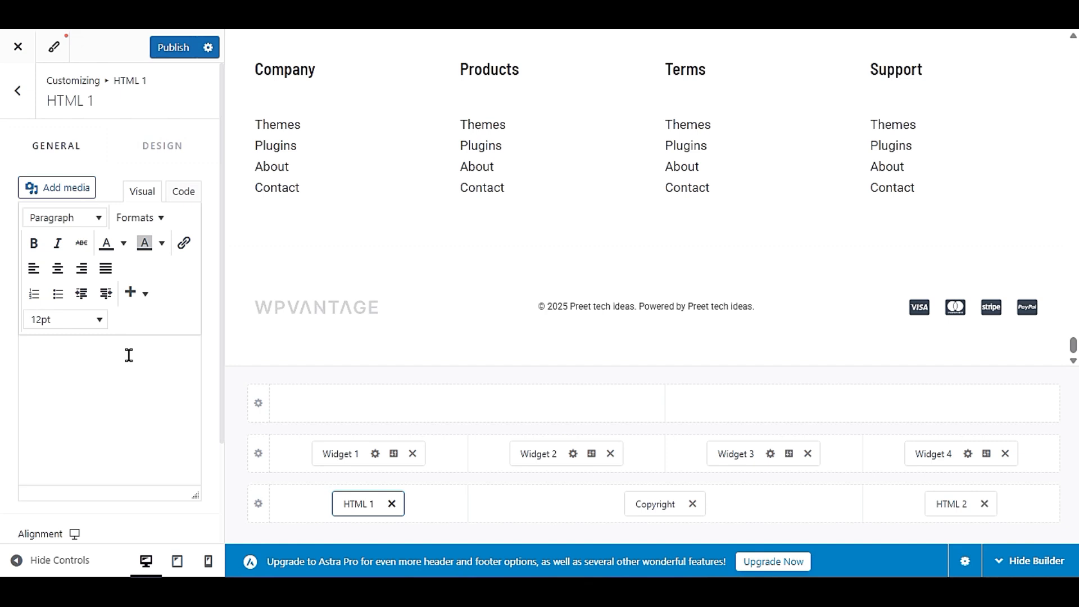
# - Insert cropped-digital-download-store-favicon.png from the media library into the HTML 1 footer element
pyautogui.click(54, 189)
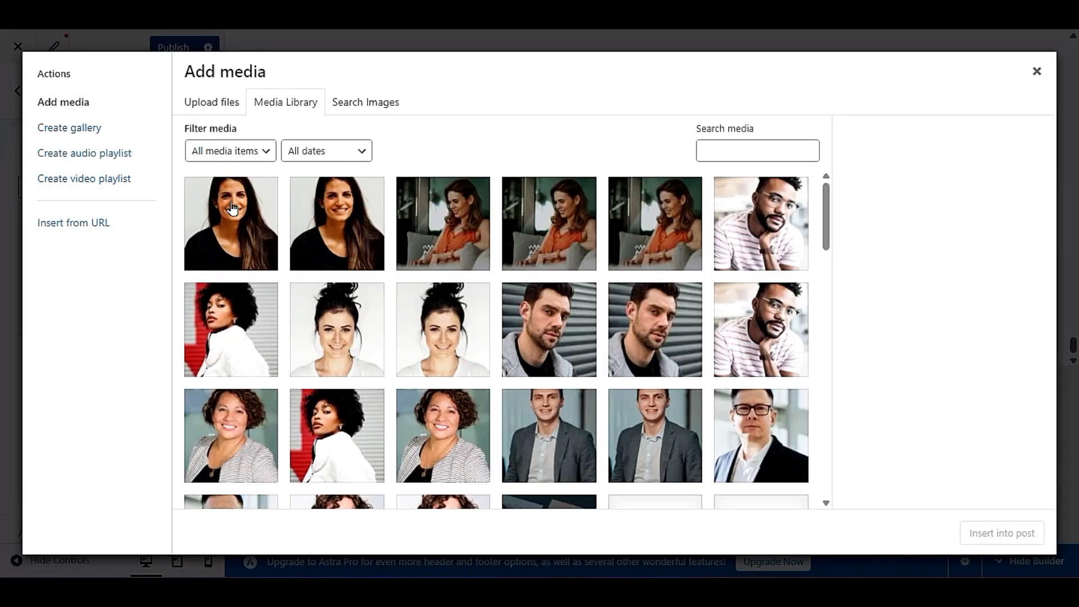
pyautogui.scroll(-10, 491, 320)
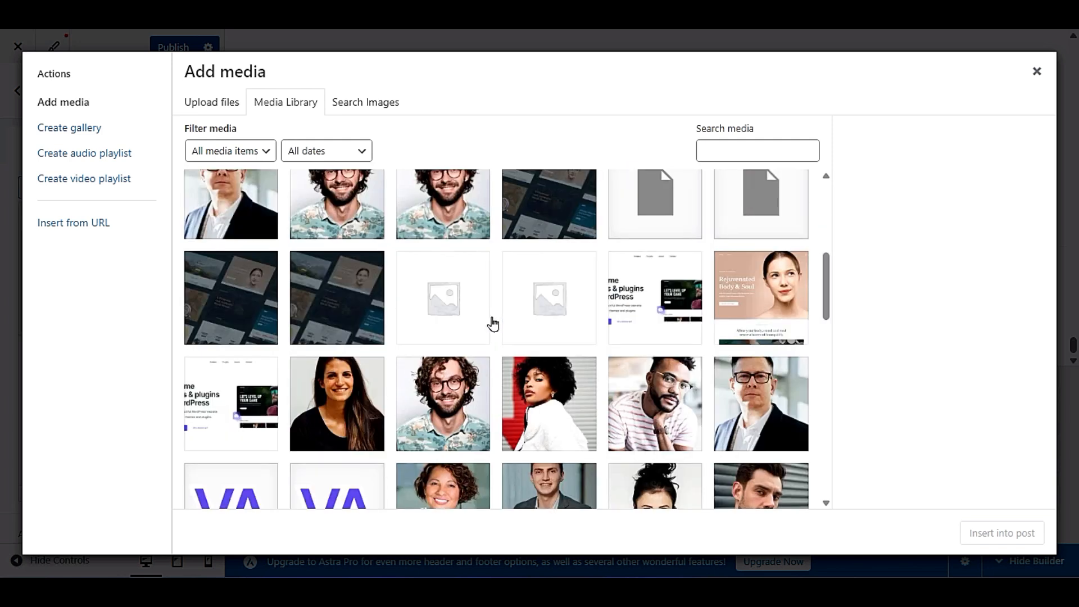
pyautogui.click(347, 356)
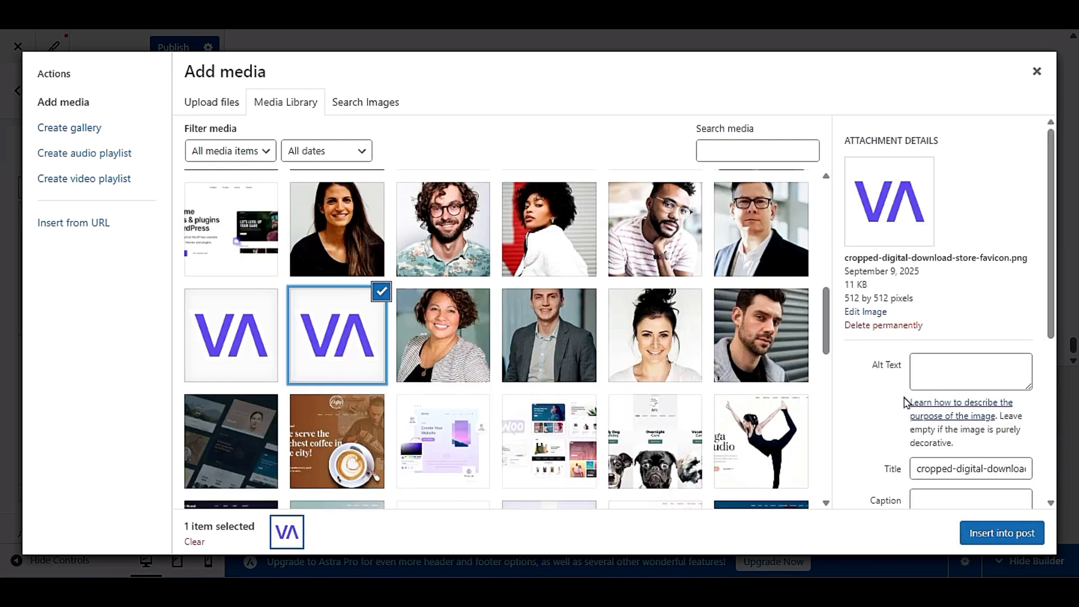
pyautogui.click(977, 533)
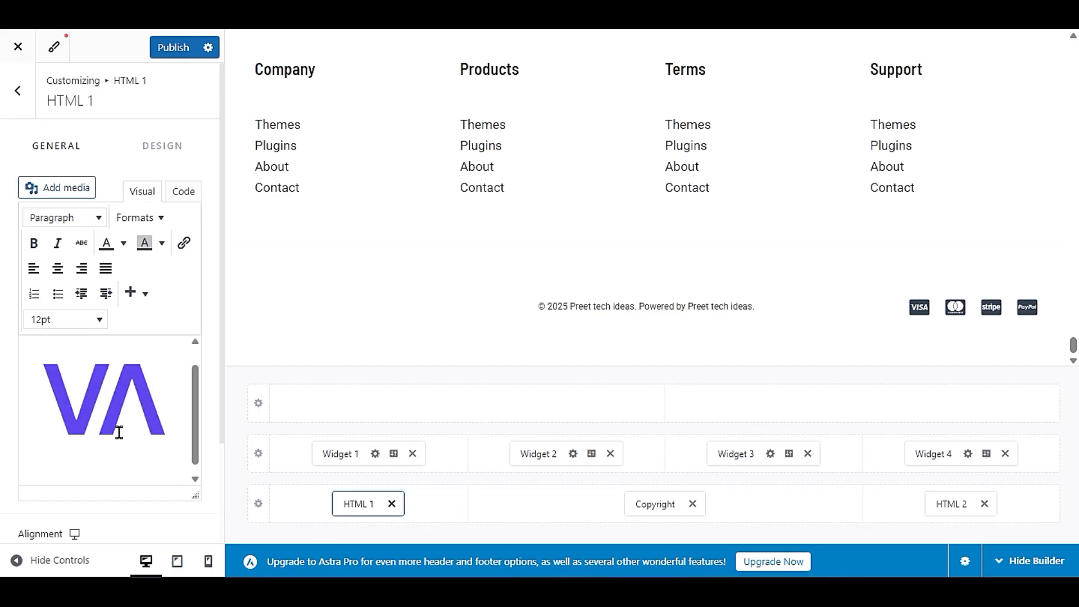
pyautogui.scroll(-2, 366, 313)
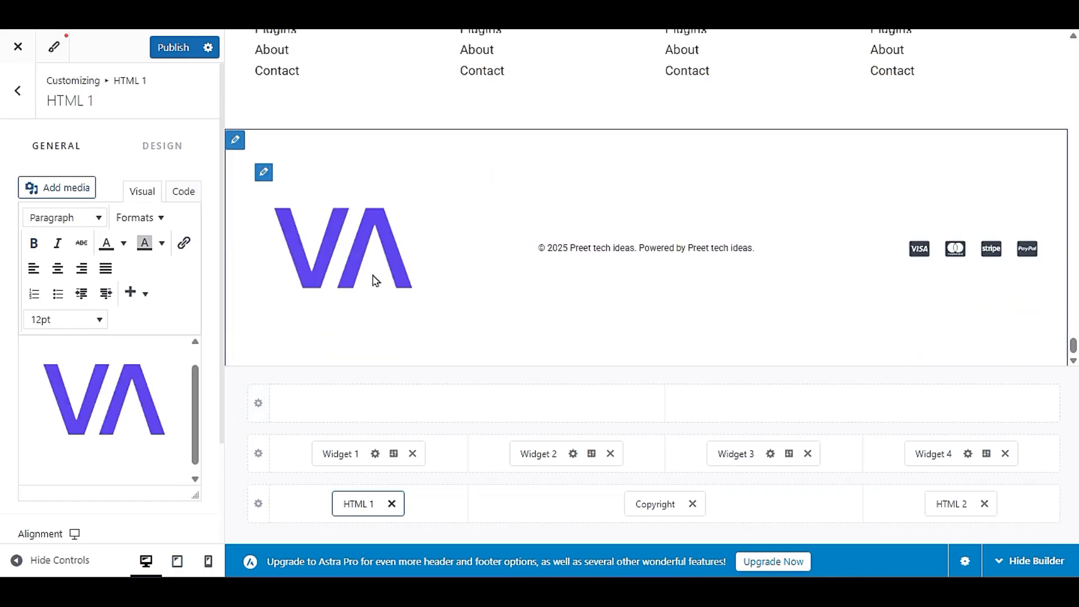
# - Shrink the inserted VA logo in the HTML 1 element to a small footer-sized image, keeping its proportions
pyautogui.click(88, 402)
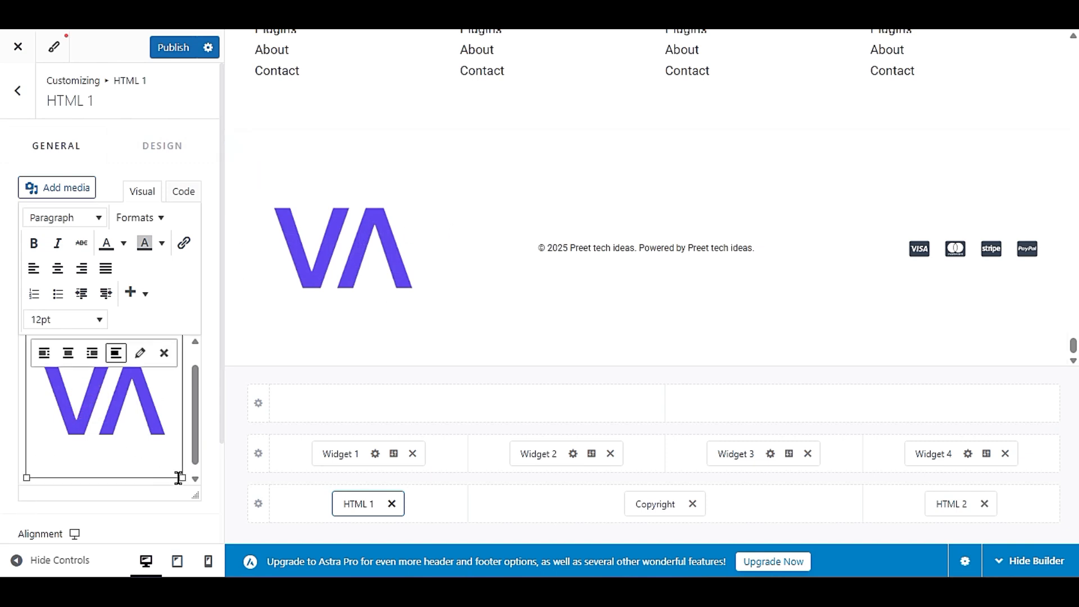
pyautogui.moveTo(180, 478); pyautogui.dragTo(117, 434)
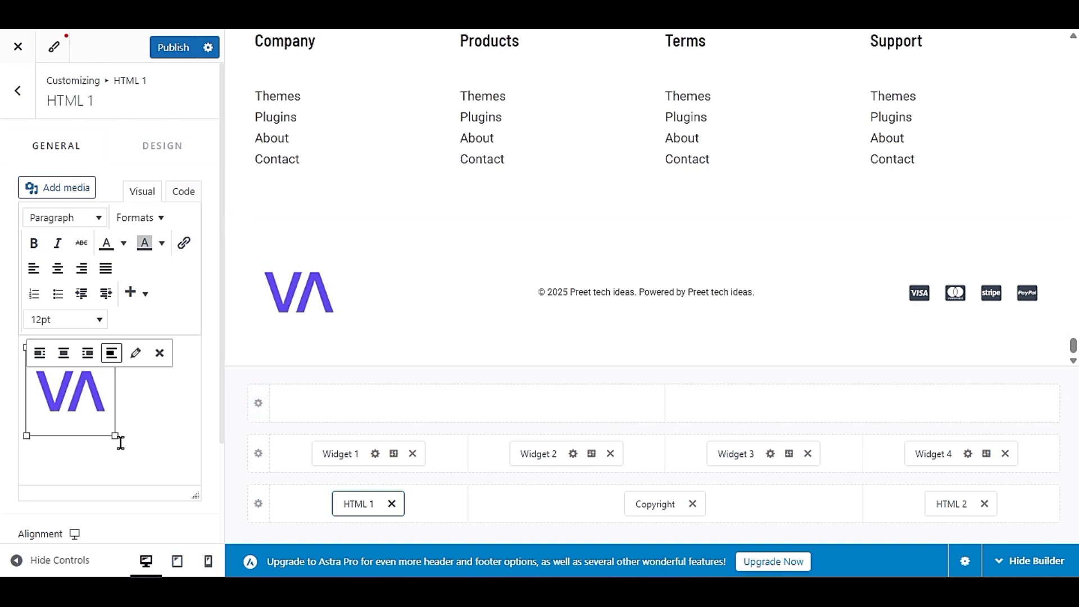
pyautogui.moveTo(115, 437); pyautogui.dragTo(101, 433)
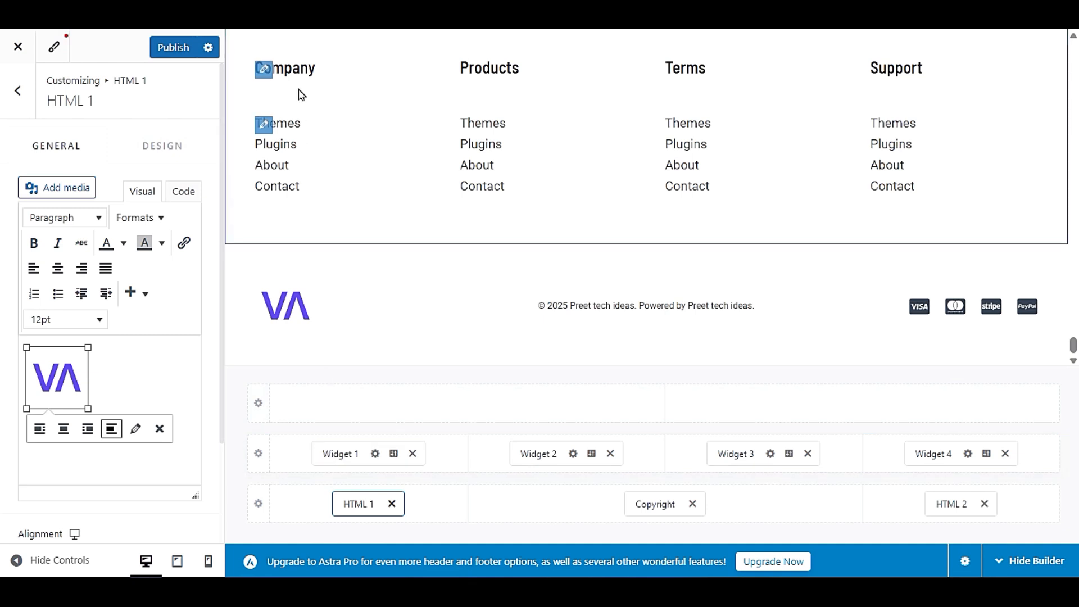
# - Open the footer's Widget 1, dismiss the block widgets introduction, and open its Navigation Menu block for editing
pyautogui.click(331, 453)
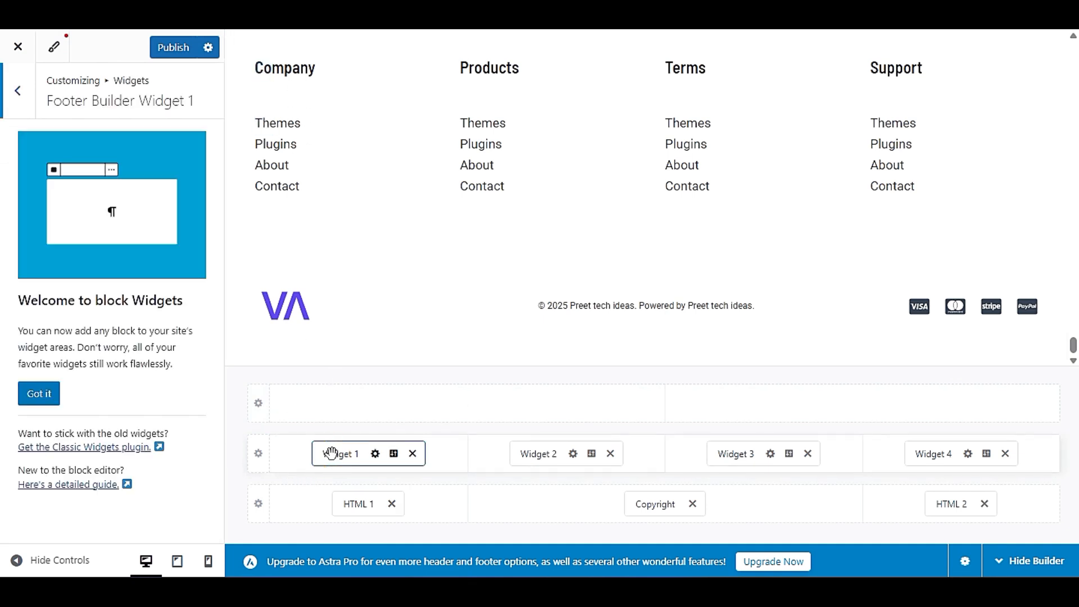
pyautogui.click(54, 400)
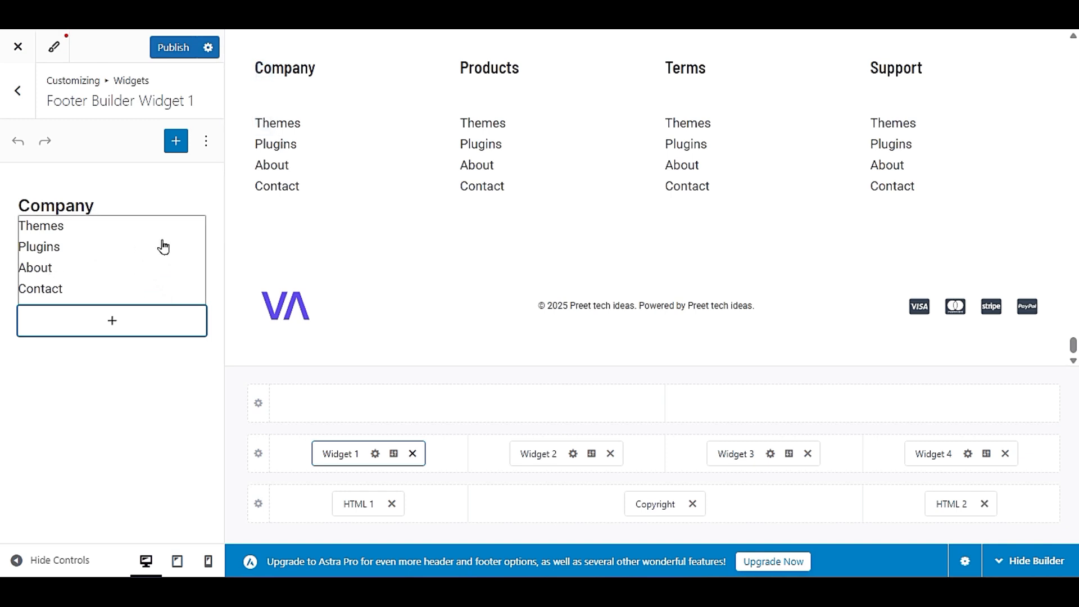
pyautogui.click(135, 241)
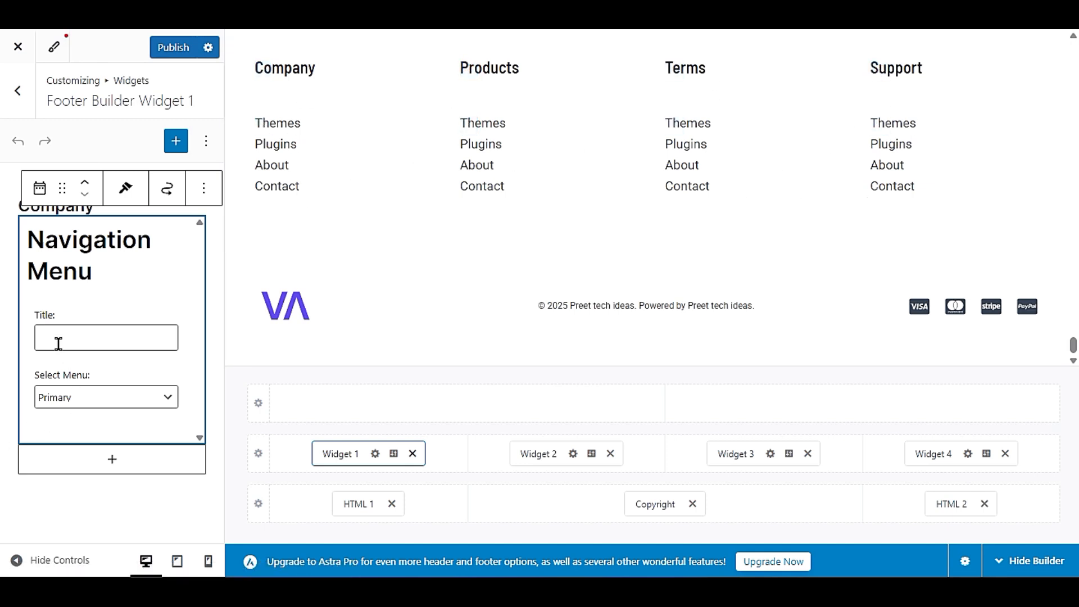
# - Try MY NEW MENU as the menu of Widget 1's Navigation Menu block and switch it to my menu
pyautogui.click(106, 397)
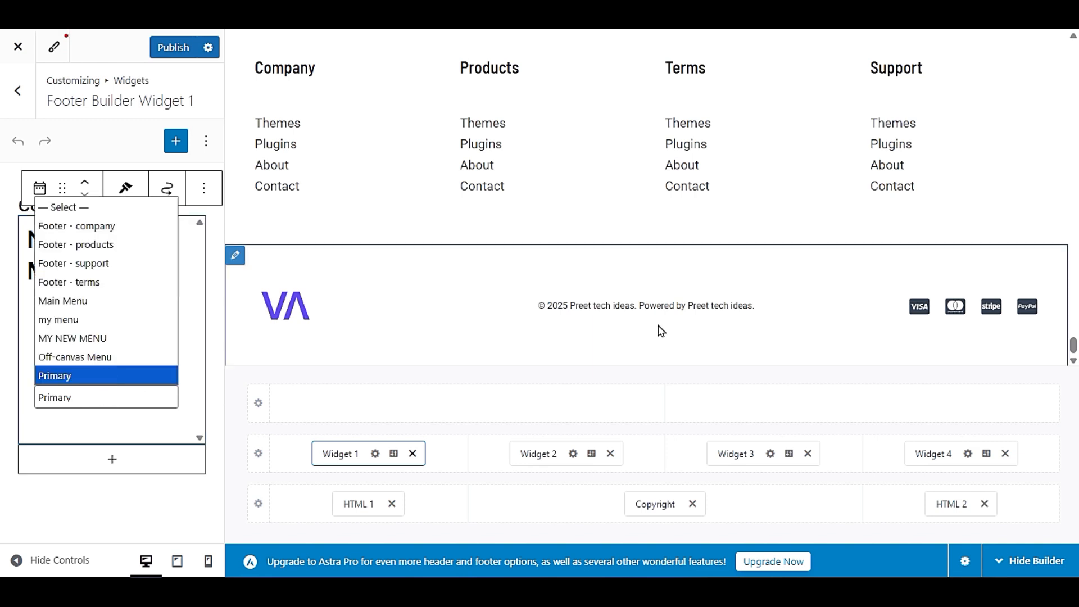
pyautogui.scroll(20, 660, 331)
pyautogui.scroll(5, 655, 331)
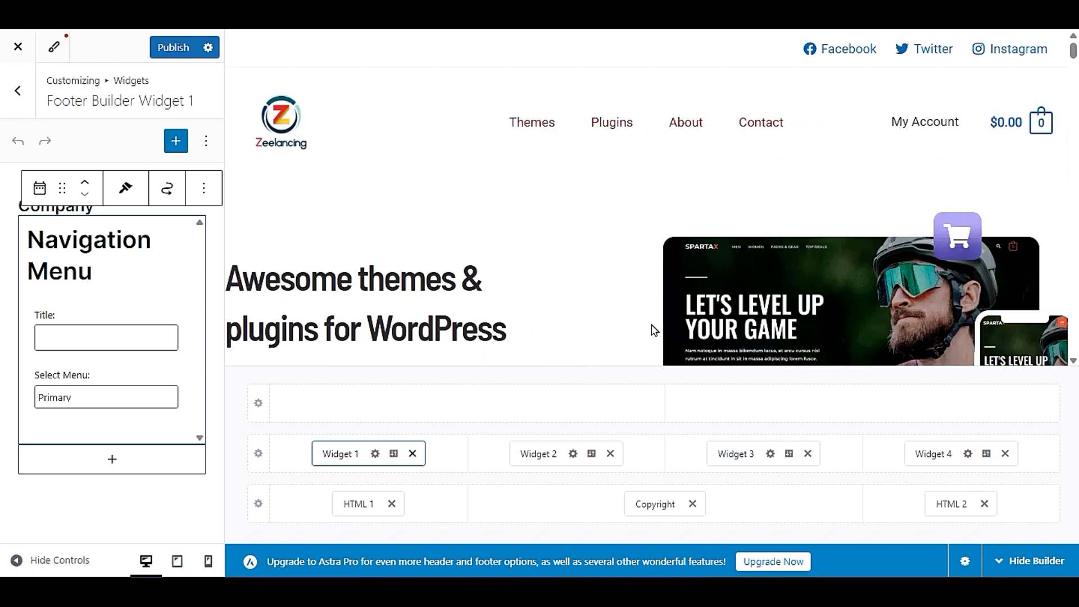
pyautogui.scroll(-15, 459, 243)
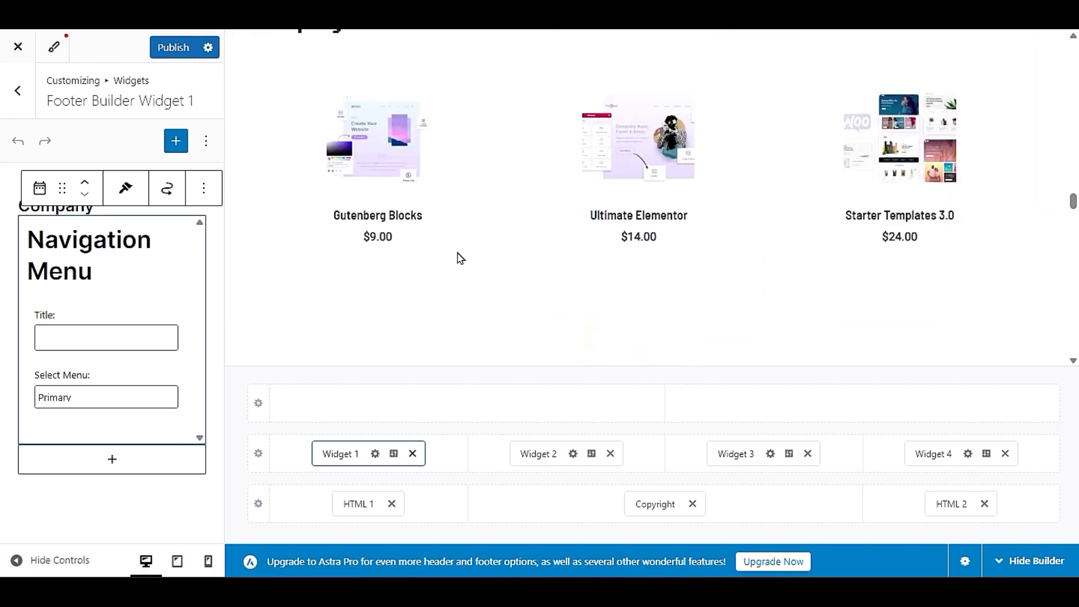
pyautogui.scroll(-10, 460, 259)
pyautogui.click(88, 397)
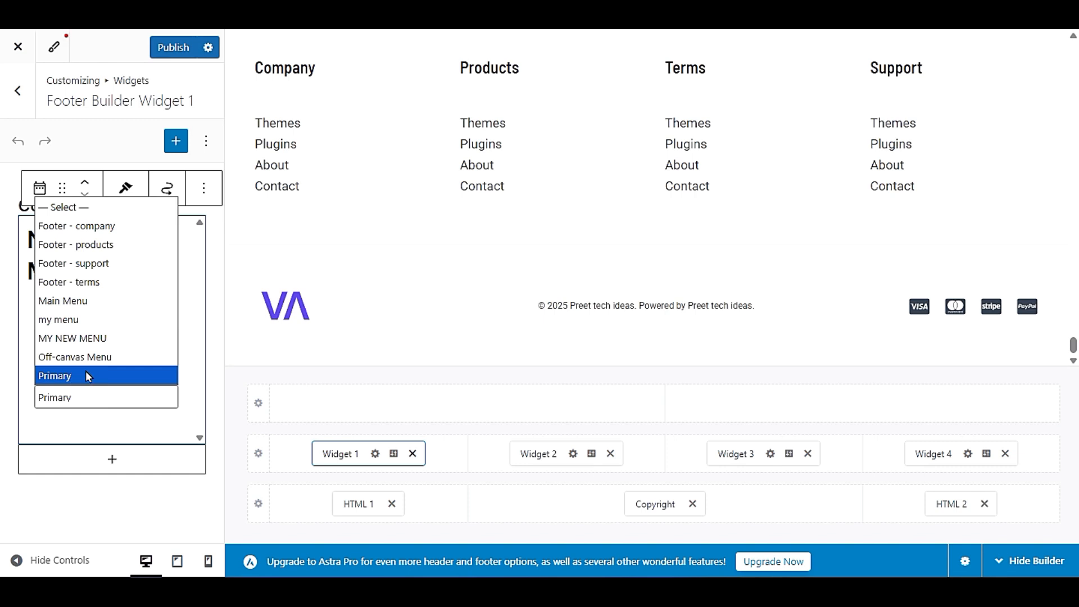
pyautogui.click(83, 340)
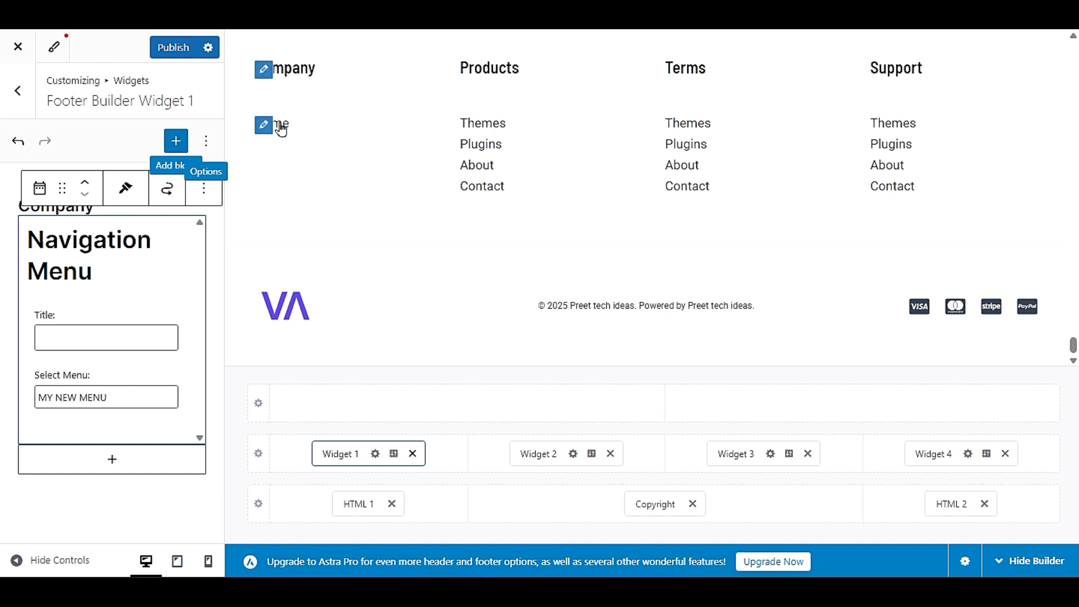
pyautogui.click(132, 402)
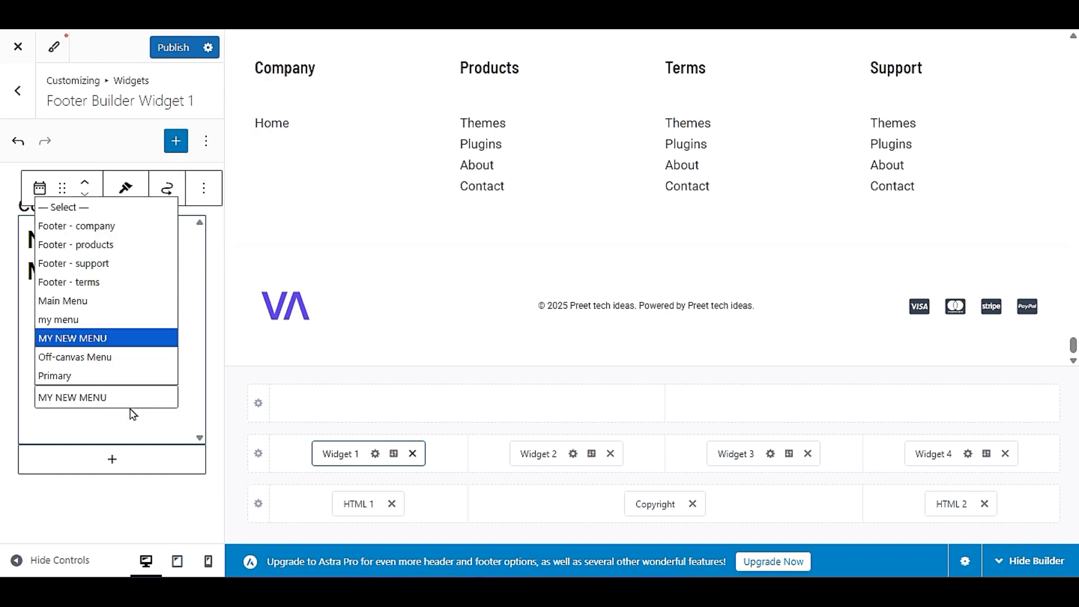
pyautogui.click(110, 319)
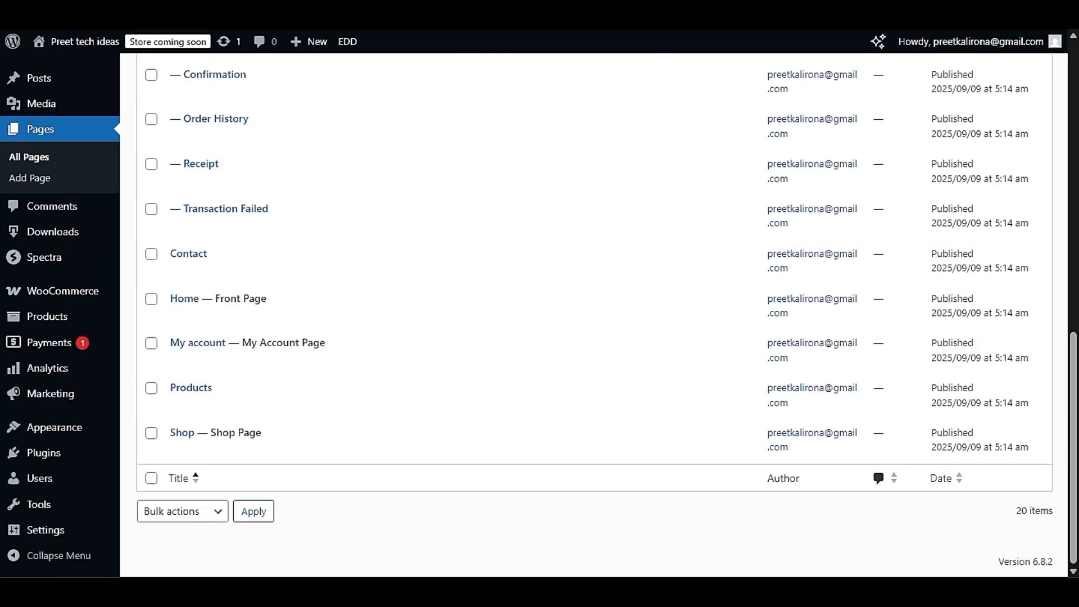
# - Open the Menus page from the WordPress dashboard's Appearance section
pyautogui.moveTo(71, 446)
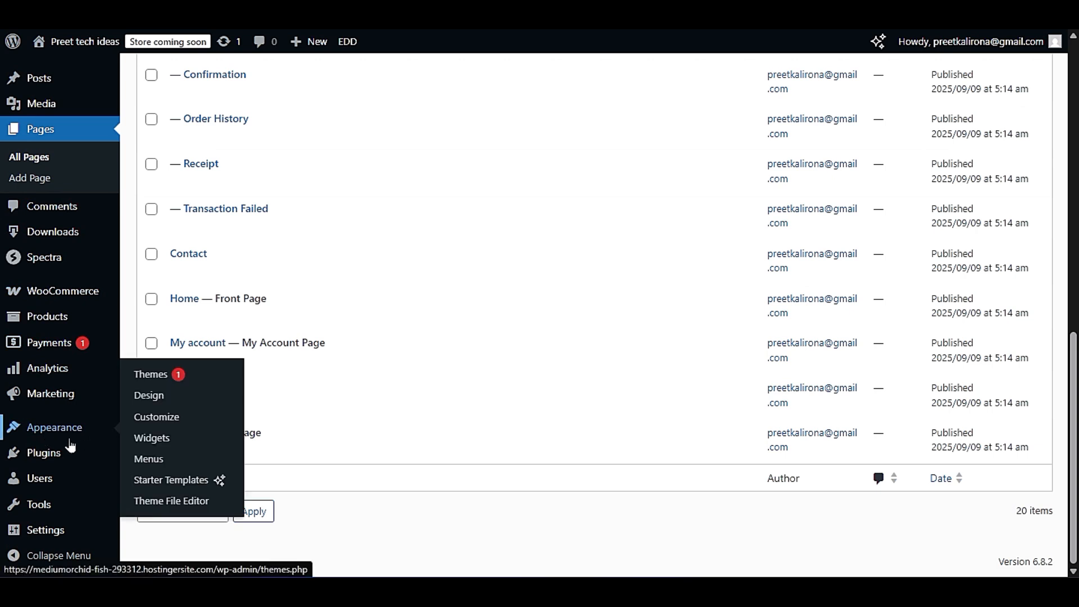
pyautogui.click(139, 462)
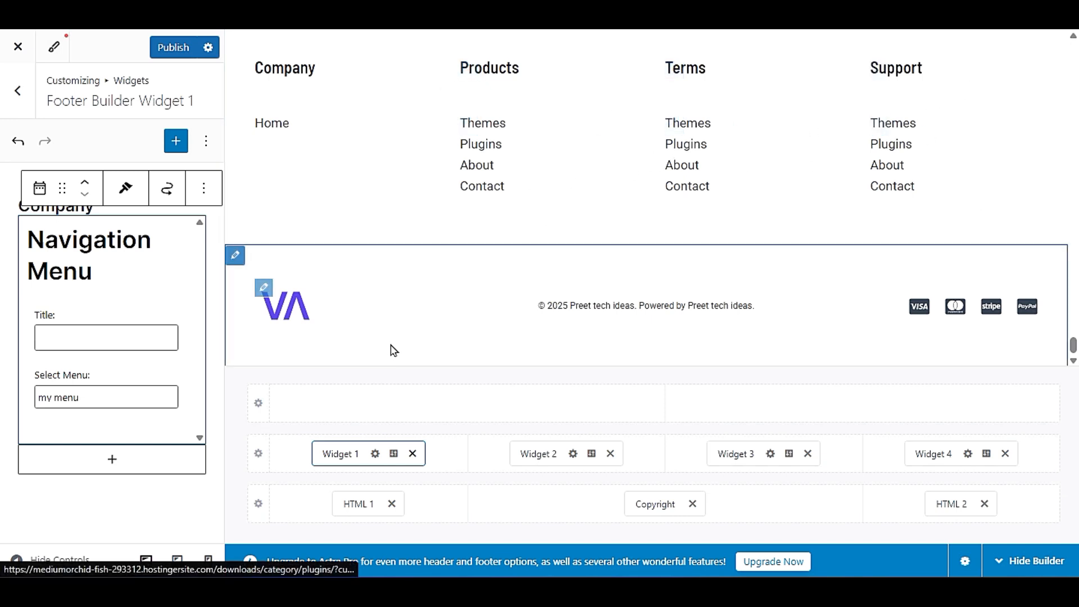
# - Try a five-column layout for the primary footer and return it to four columns
pyautogui.click(259, 462)
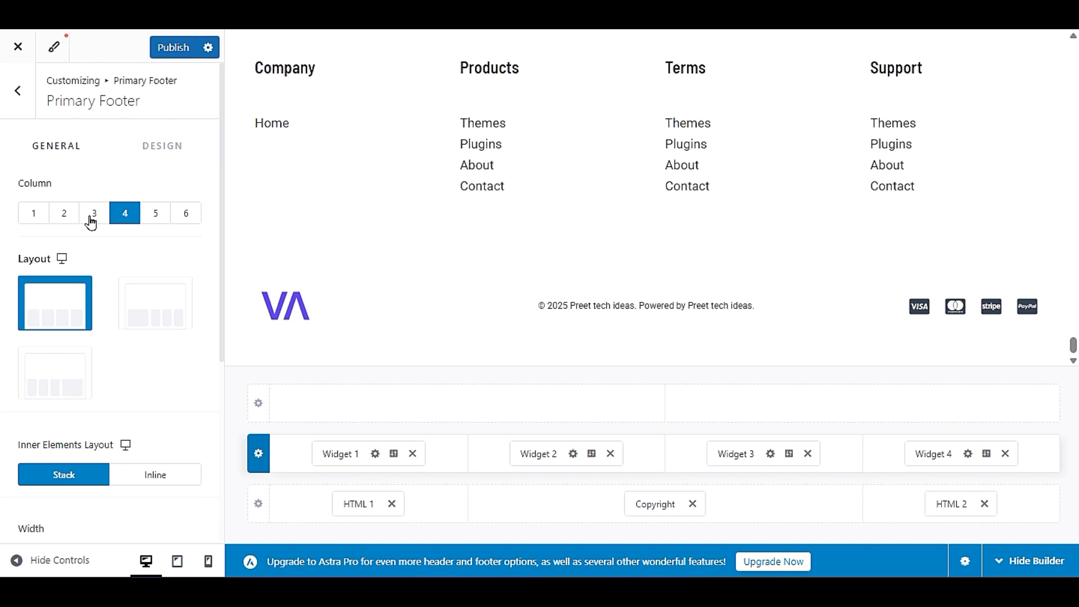
pyautogui.click(152, 213)
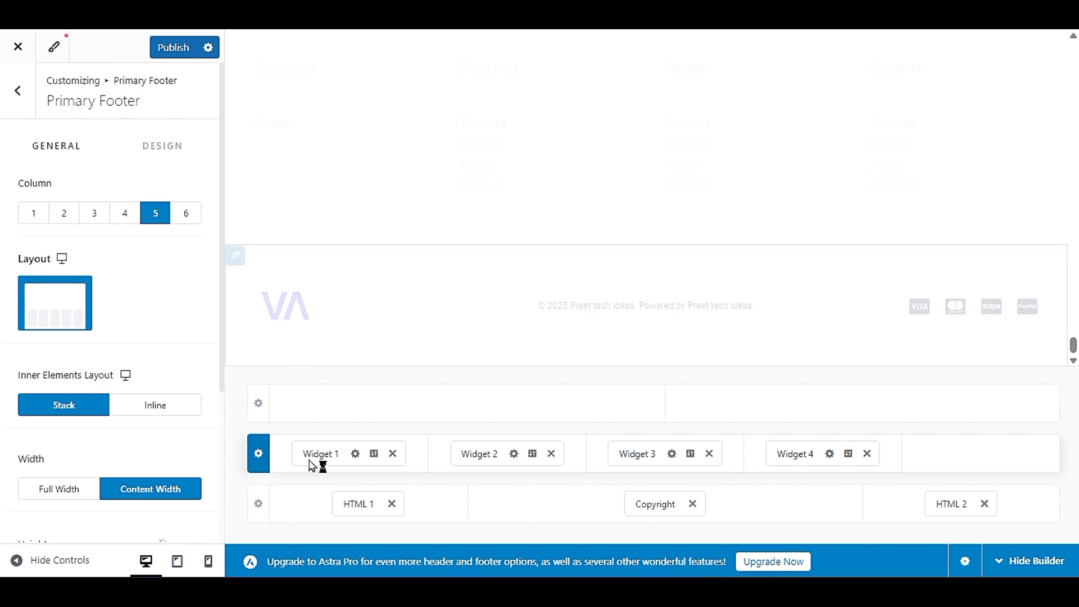
pyautogui.moveTo(981, 472)
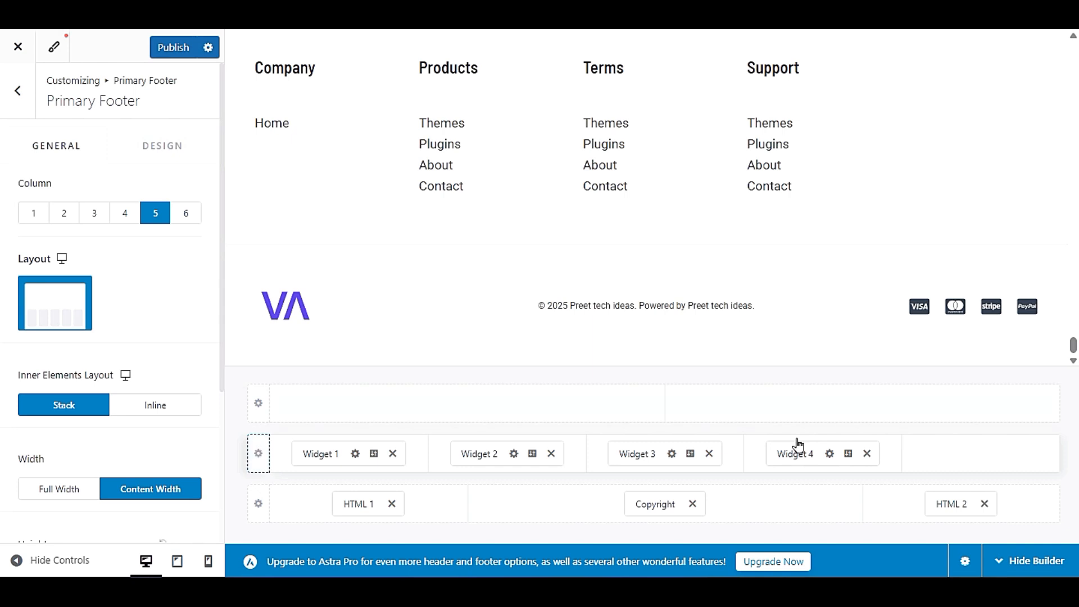
pyautogui.click(121, 215)
# - Set the primary footer's height to 313 px, and try Middle vertical alignment before restoring Top
pyautogui.scroll(-3, 70, 399)
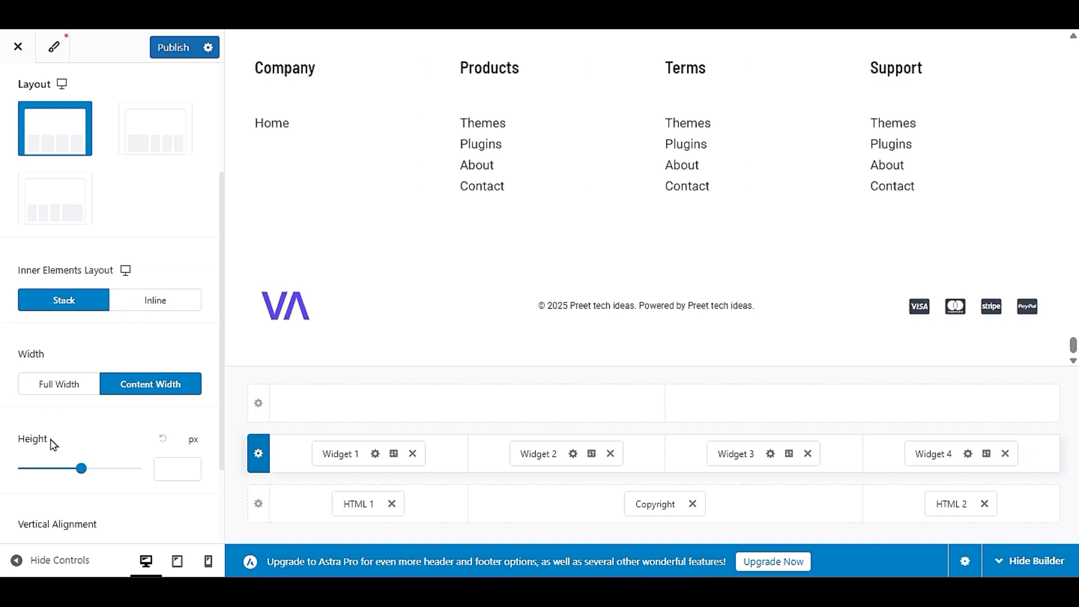
pyautogui.moveTo(87, 469); pyautogui.dragTo(80, 470)
pyautogui.scroll(-2, 118, 467)
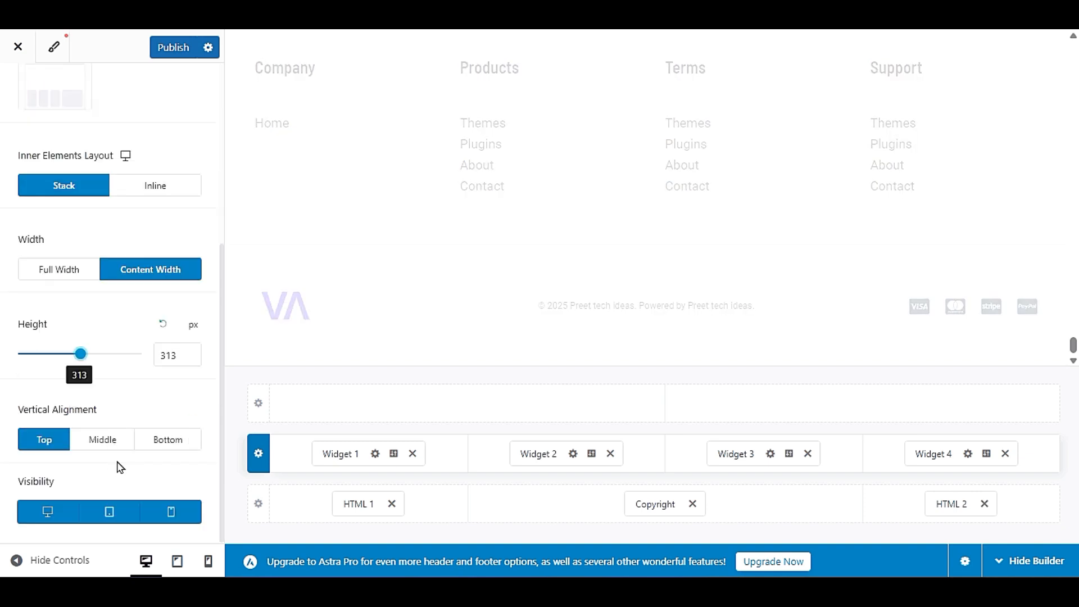
pyautogui.click(102, 446)
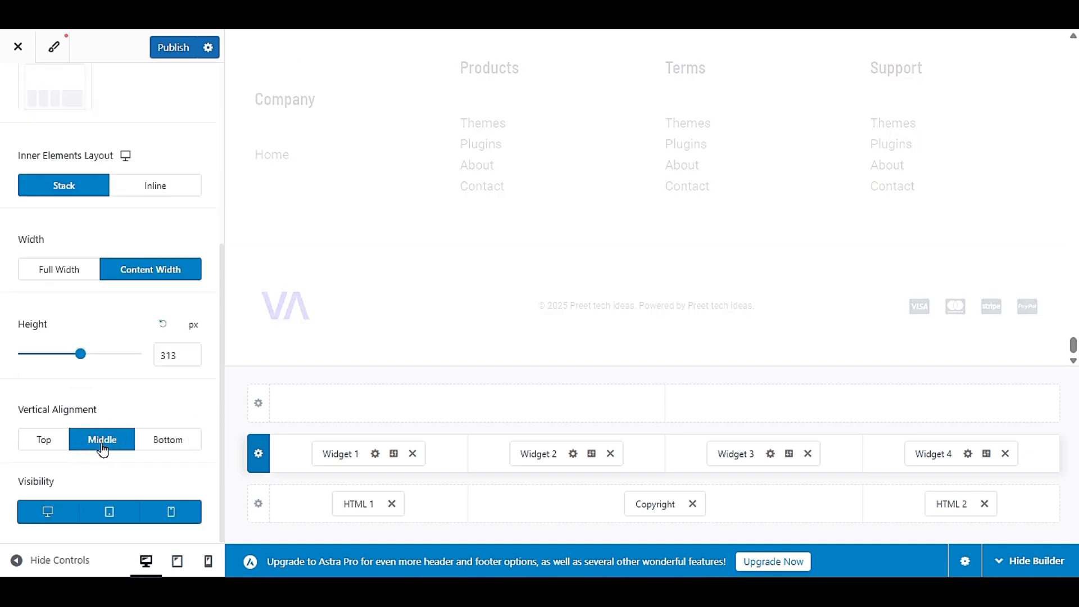
pyautogui.click(44, 440)
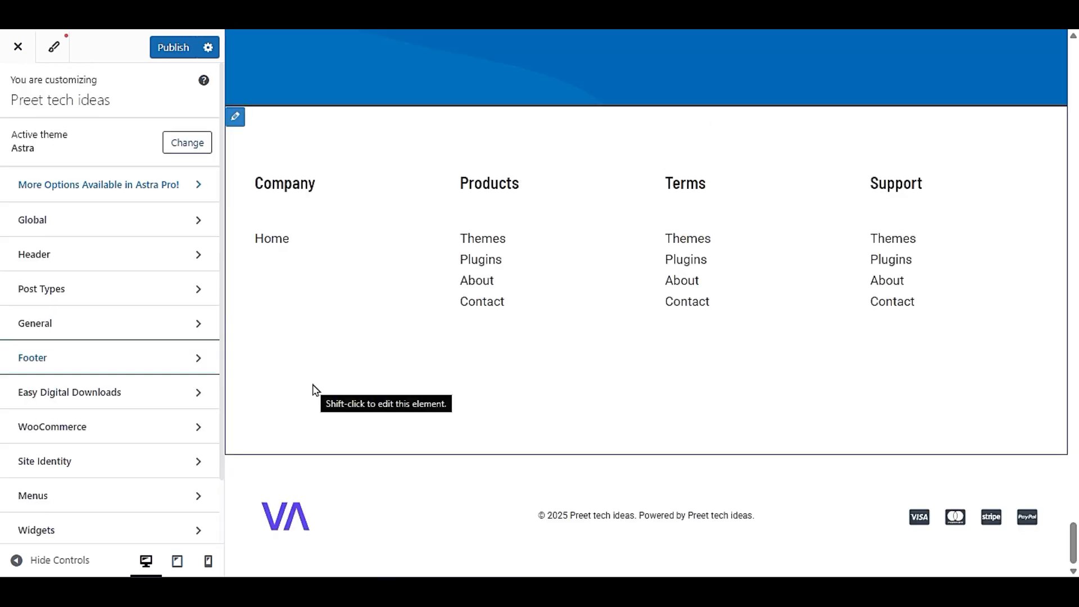
# - Open the primary footer's Products widget for editing and check its heading and Navigation Menu block
pyautogui.click(237, 120)
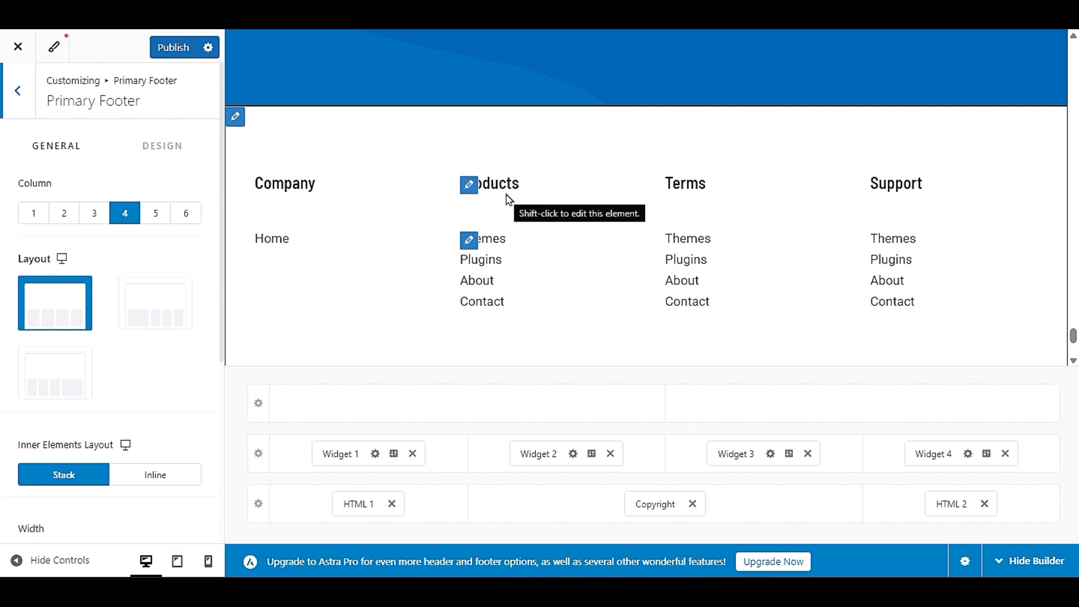
pyautogui.click(467, 189)
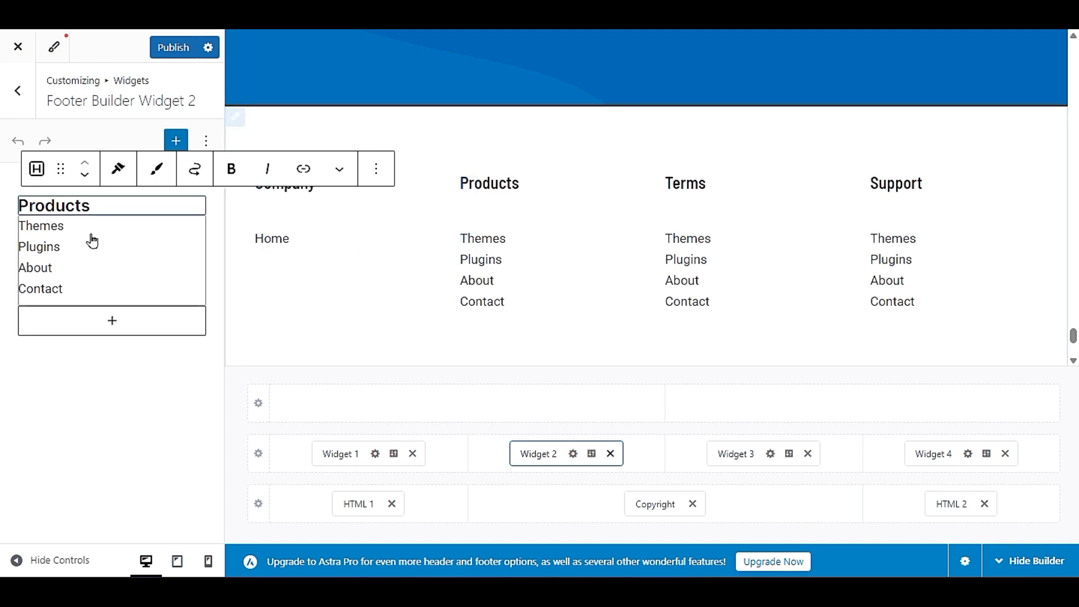
pyautogui.click(83, 202)
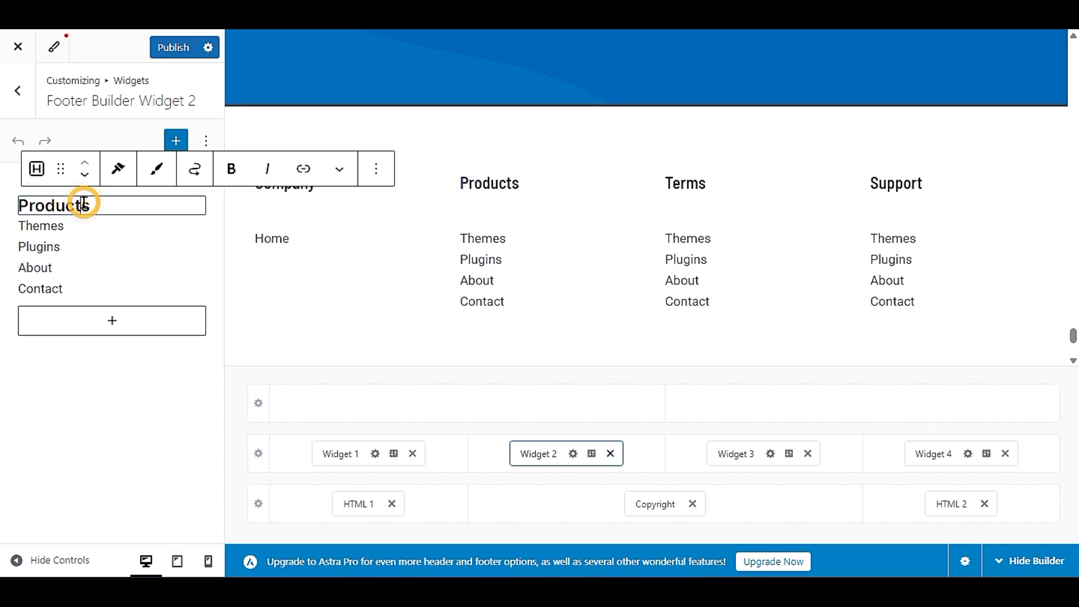
pyautogui.doubleClick(118, 209)
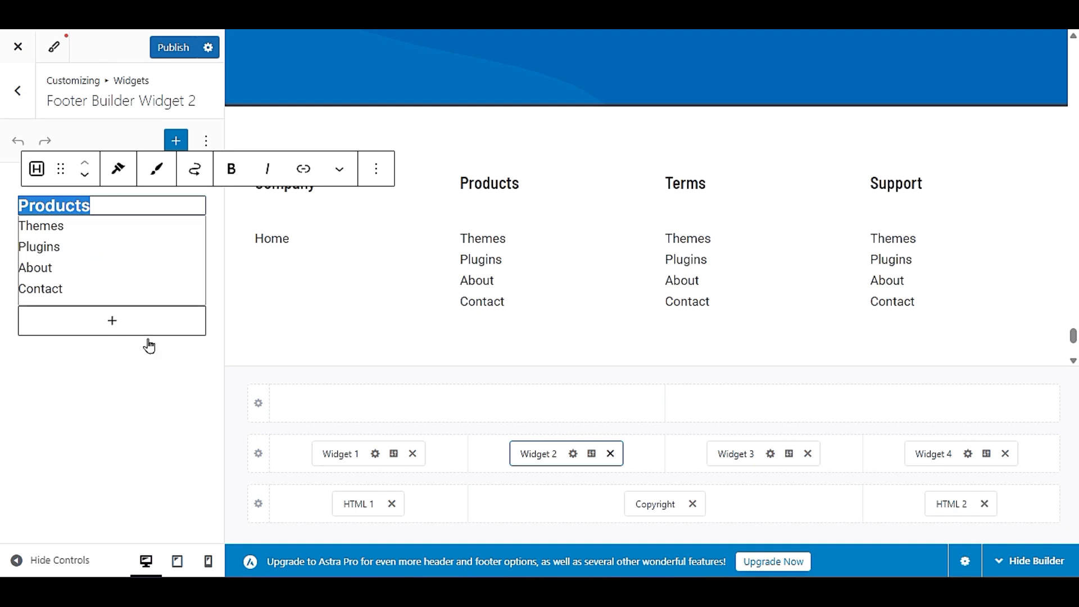
pyautogui.click(128, 250)
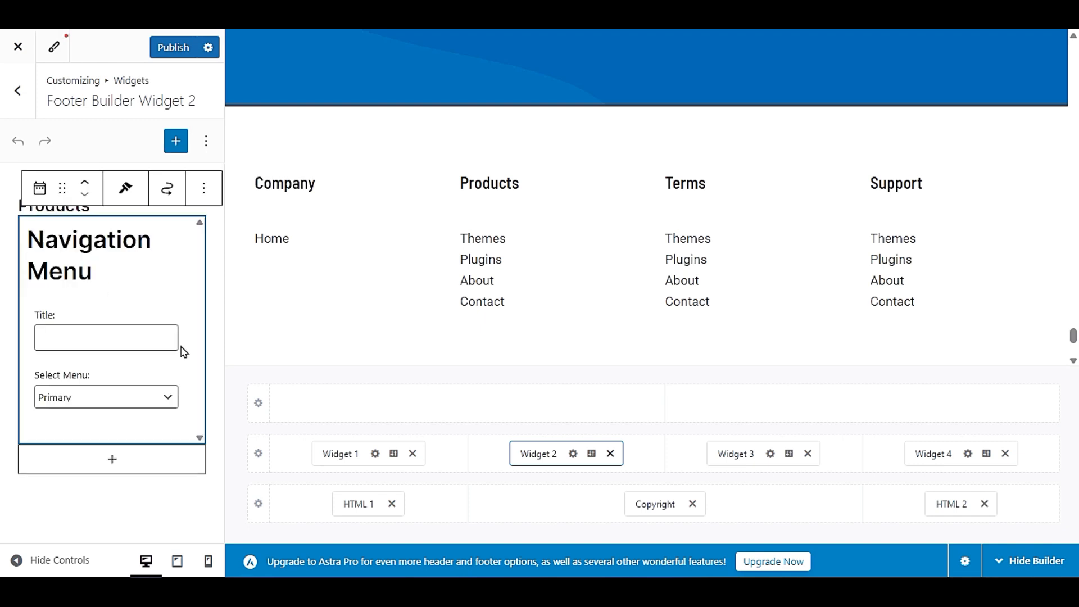
pyautogui.click(64, 335)
pyautogui.click(9, 212)
pyautogui.click(31, 207)
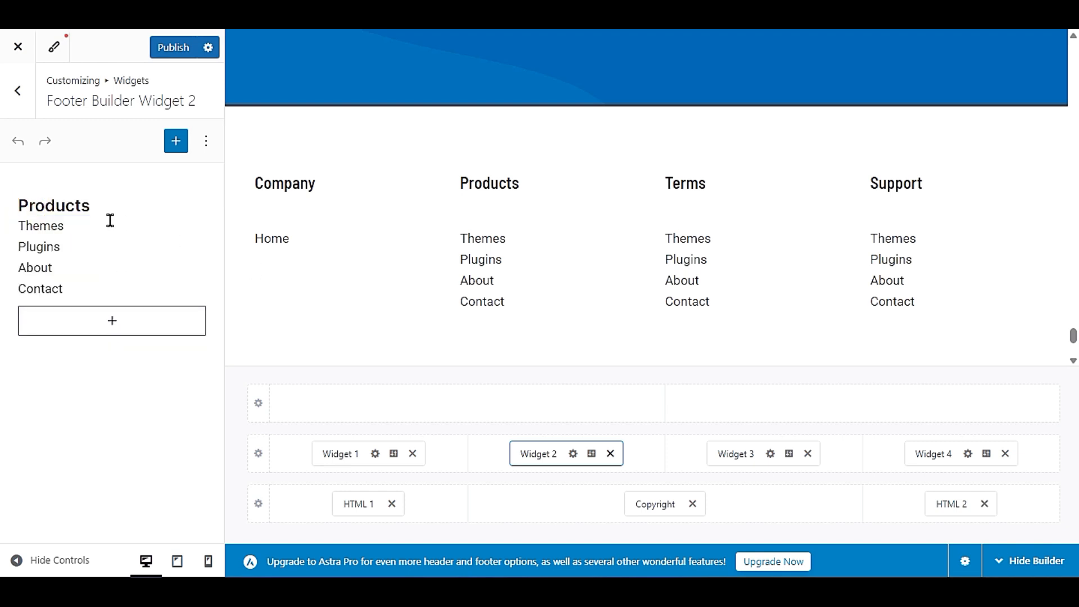
# - Change the Products heading in Footer Builder Widget 2 to "Important links"
pyautogui.click(72, 205)
pyautogui.doubleClick(68, 206)
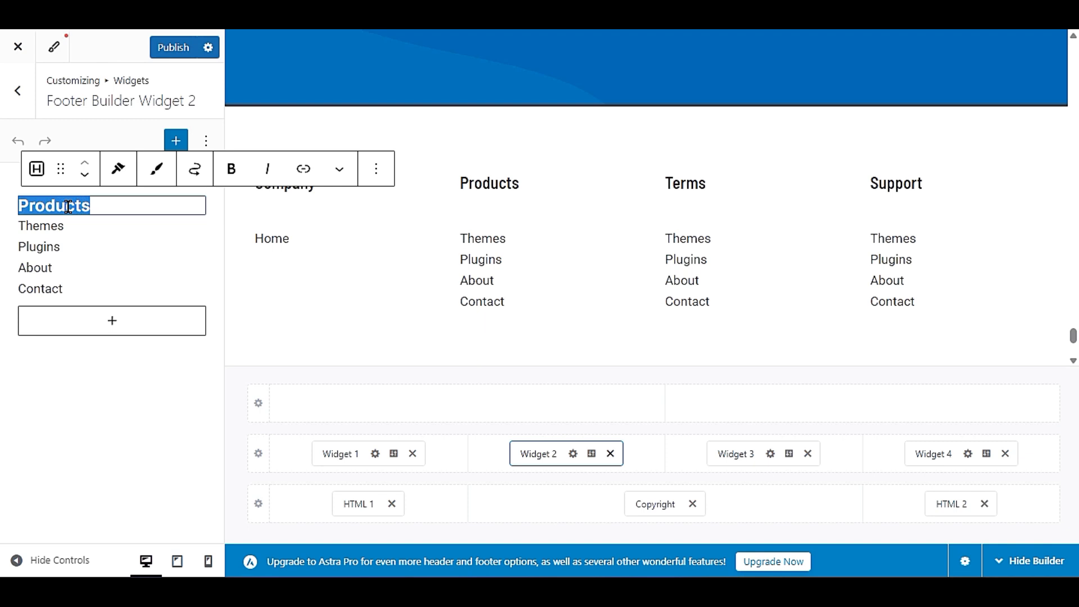
pyautogui.write('Importa')
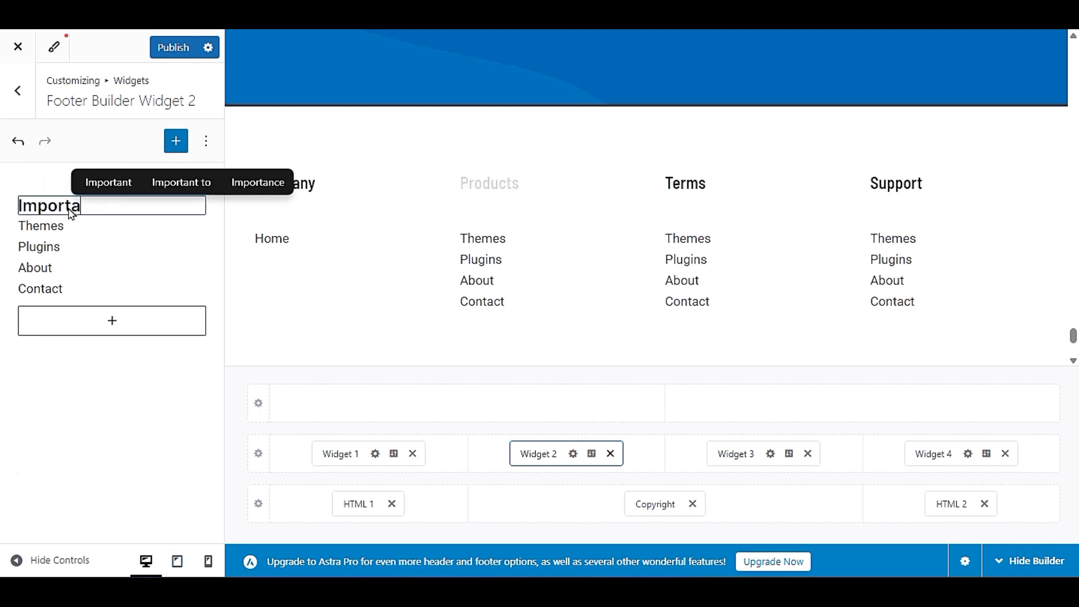
pyautogui.write('nt link')
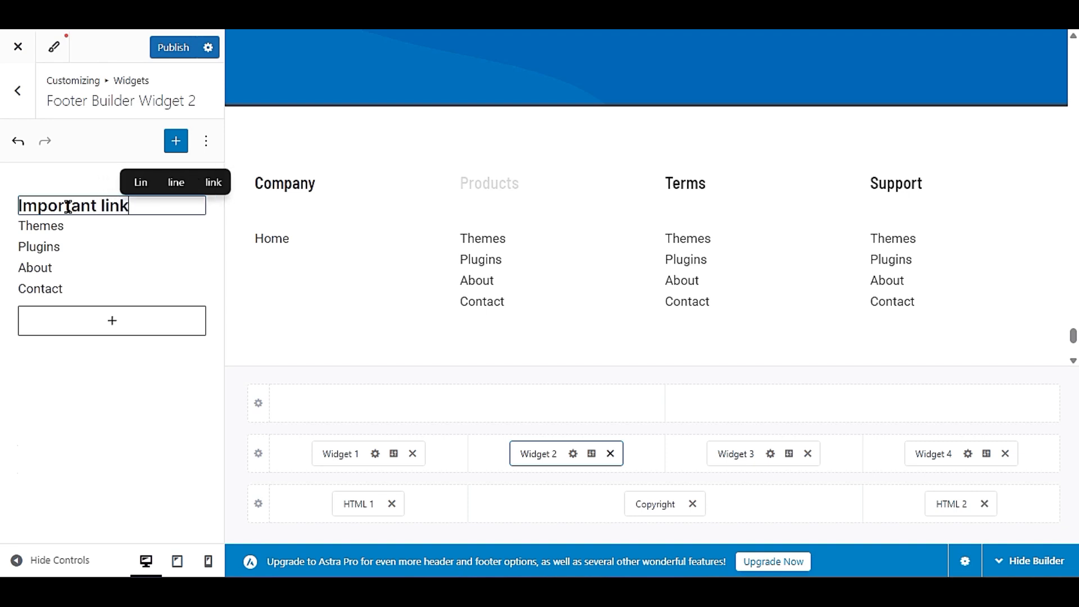
pyautogui.write('s')
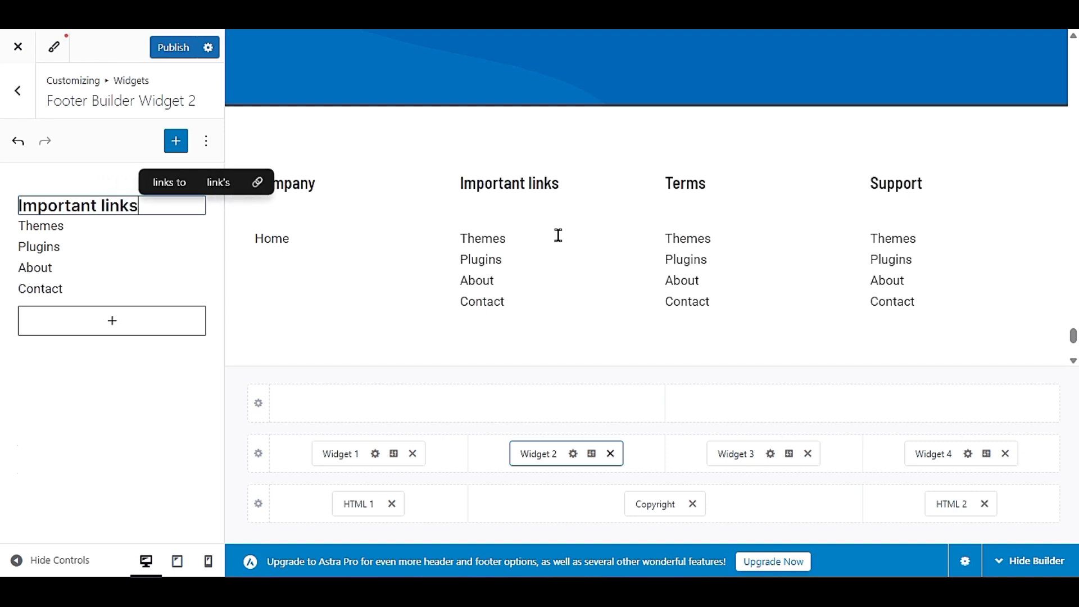
pyautogui.click(41, 429)
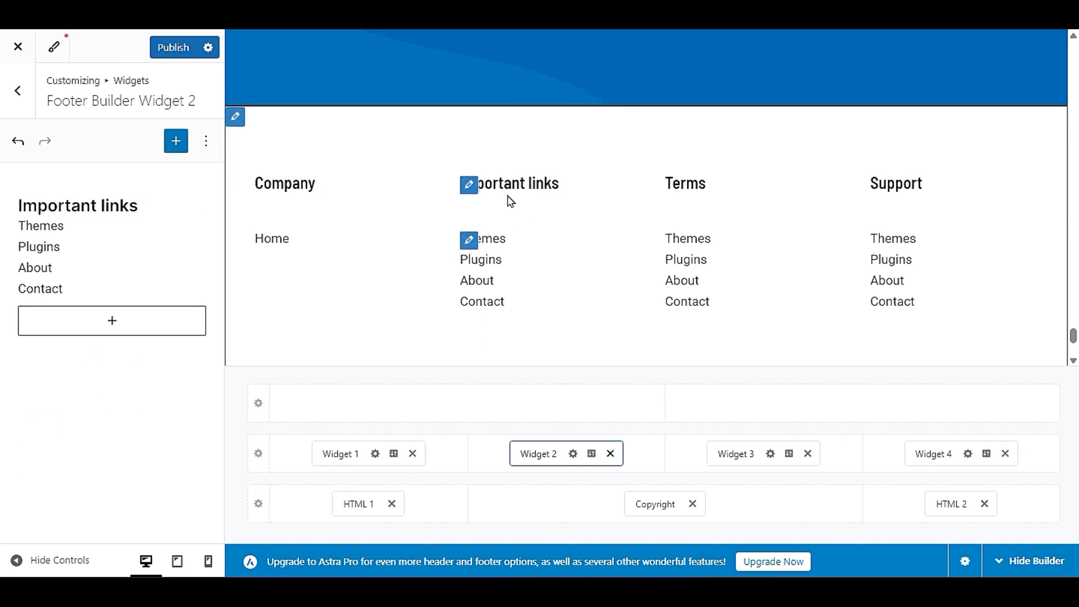
# - Examine which menus the Navigation Menu block under the Important links heading can use, keeping its current selection
pyautogui.click(130, 264)
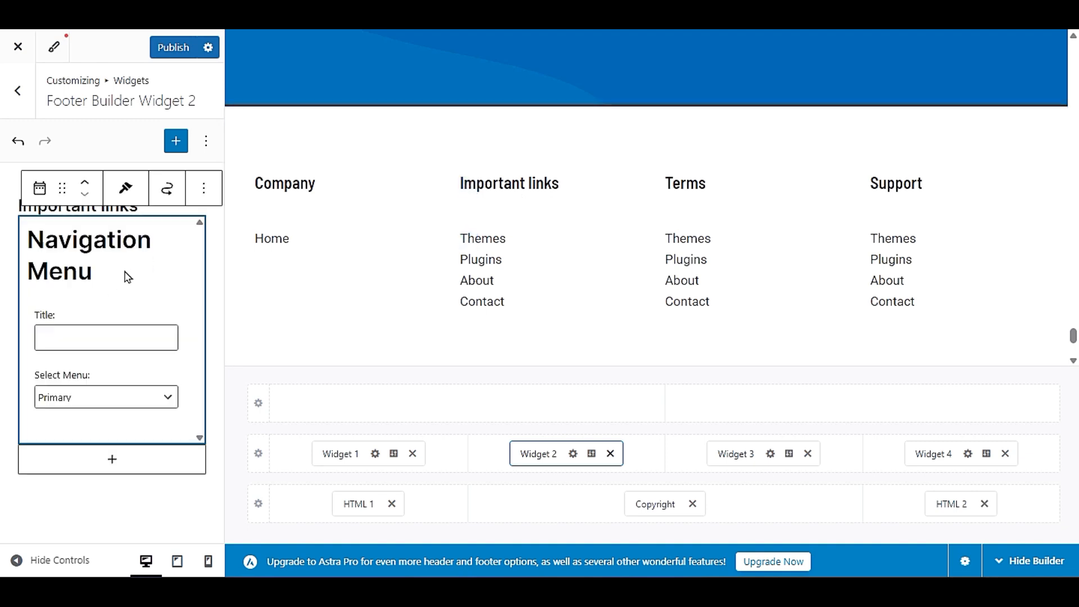
pyautogui.click(107, 404)
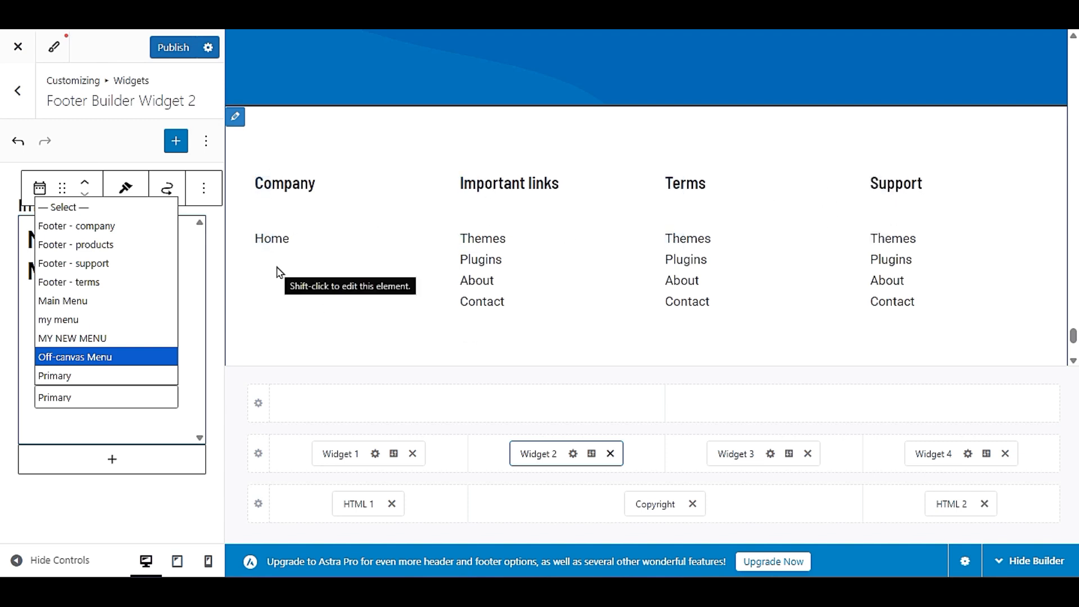
pyautogui.click(51, 512)
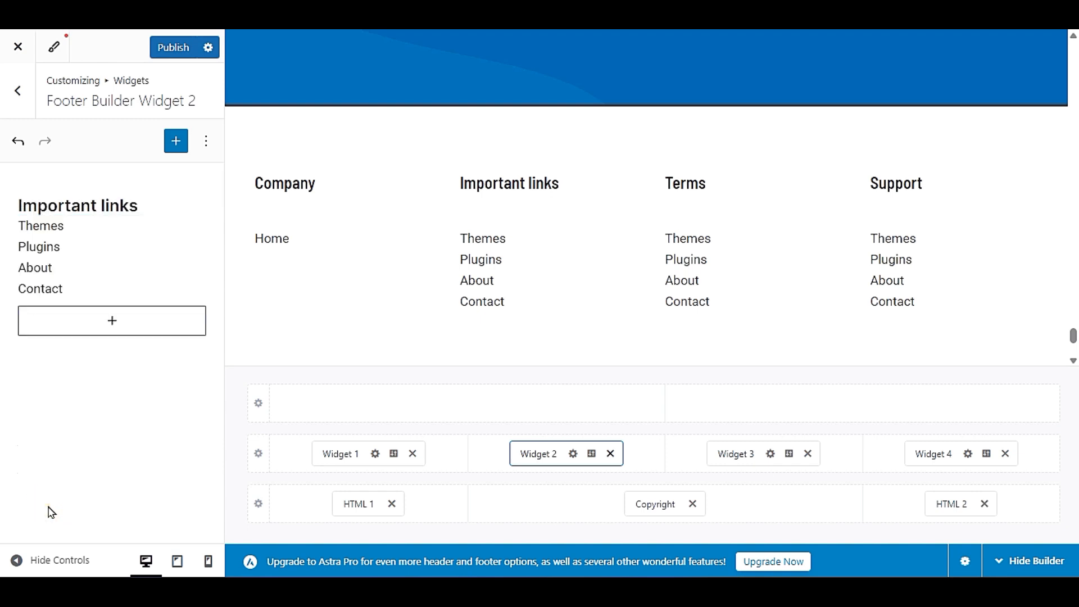
# - Leave the Widget 2 settings and open the customizer's Menus section
pyautogui.click(20, 97)
pyautogui.click(19, 91)
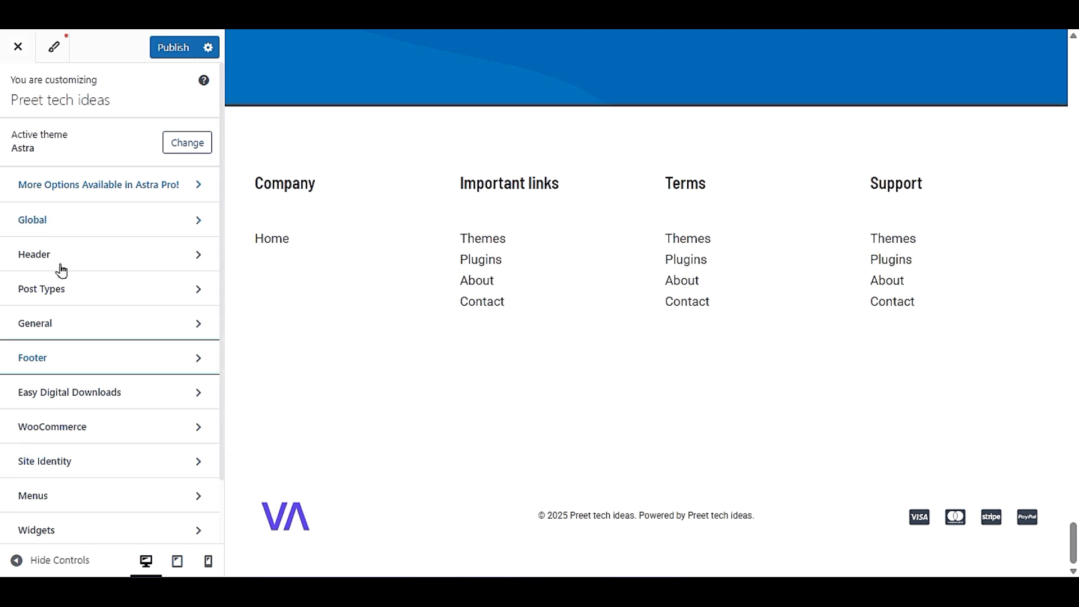
pyautogui.scroll(-2, 128, 366)
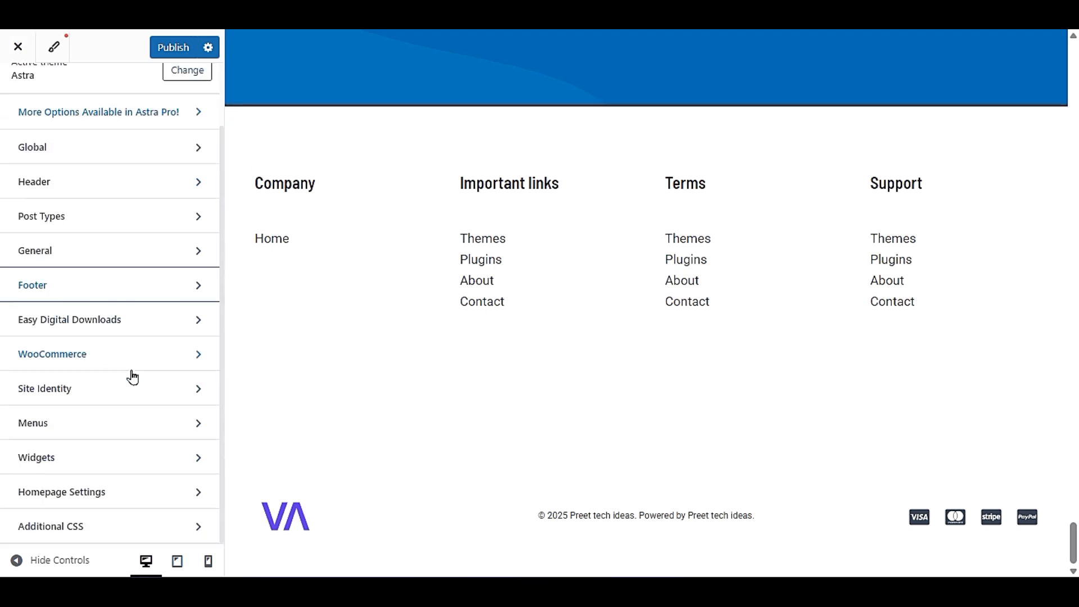
pyautogui.click(79, 421)
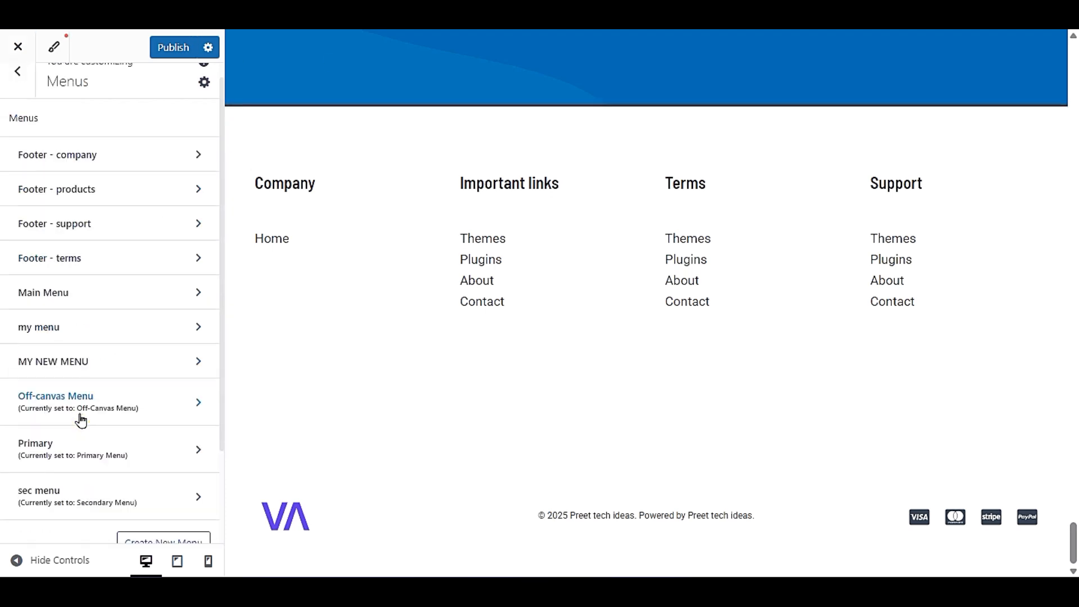
pyautogui.scroll(-3, 2, 319)
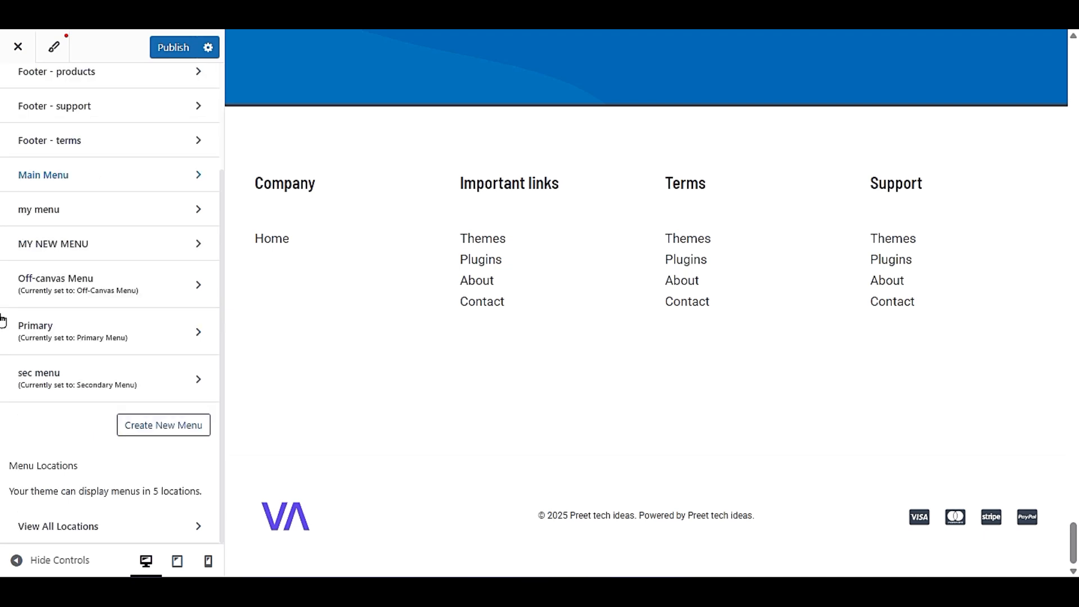
# - Create a new menu named "important links" without assigning it to any menu location
pyautogui.click(151, 431)
pyautogui.click(93, 188)
pyautogui.write('i')
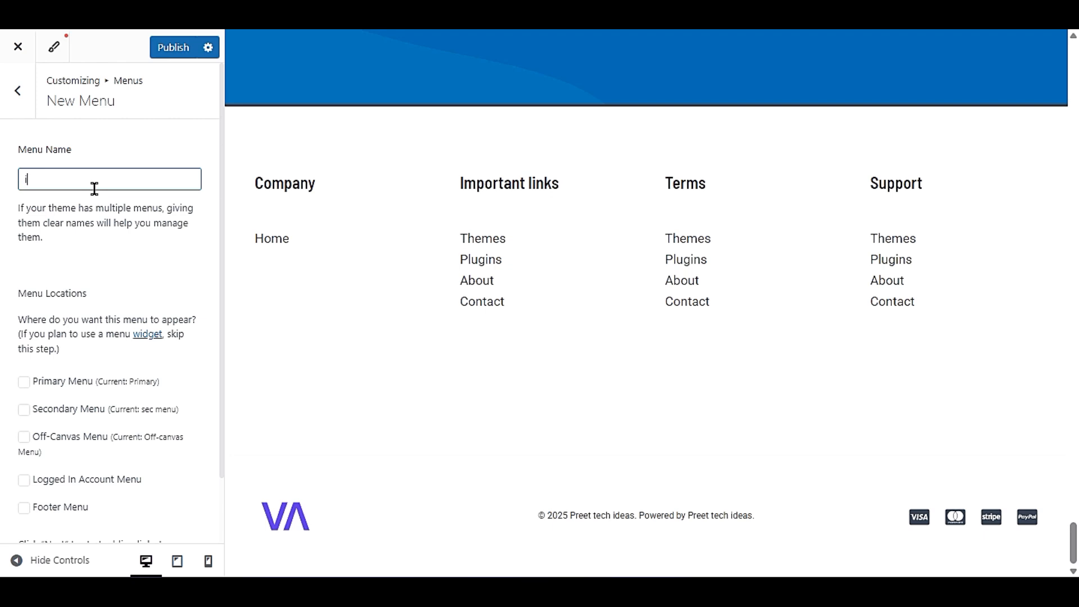
pyautogui.write('mportant links')
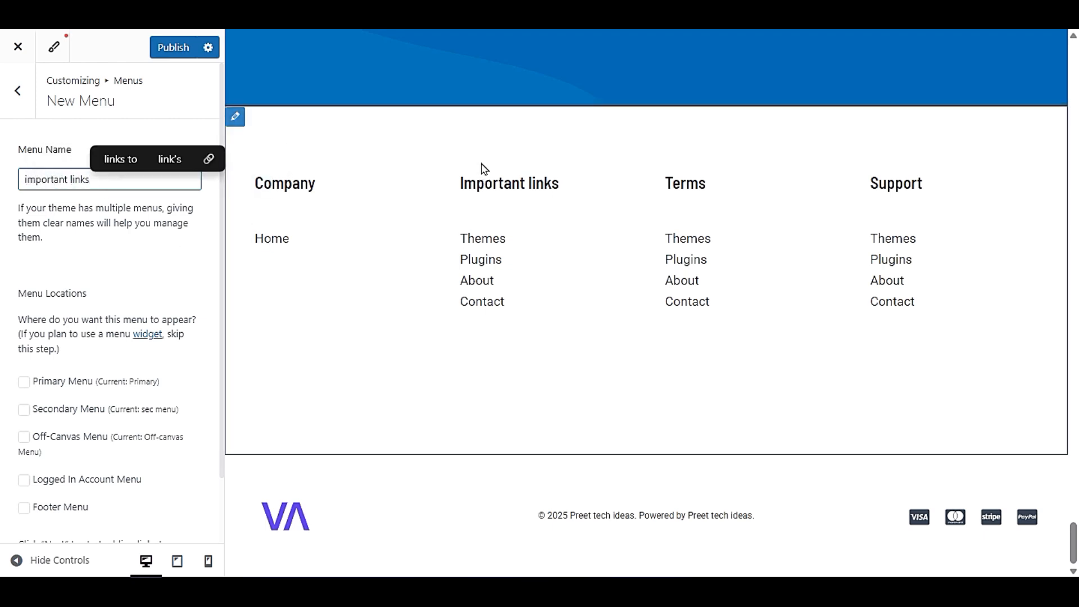
pyautogui.click(138, 276)
pyautogui.scroll(-2, 117, 320)
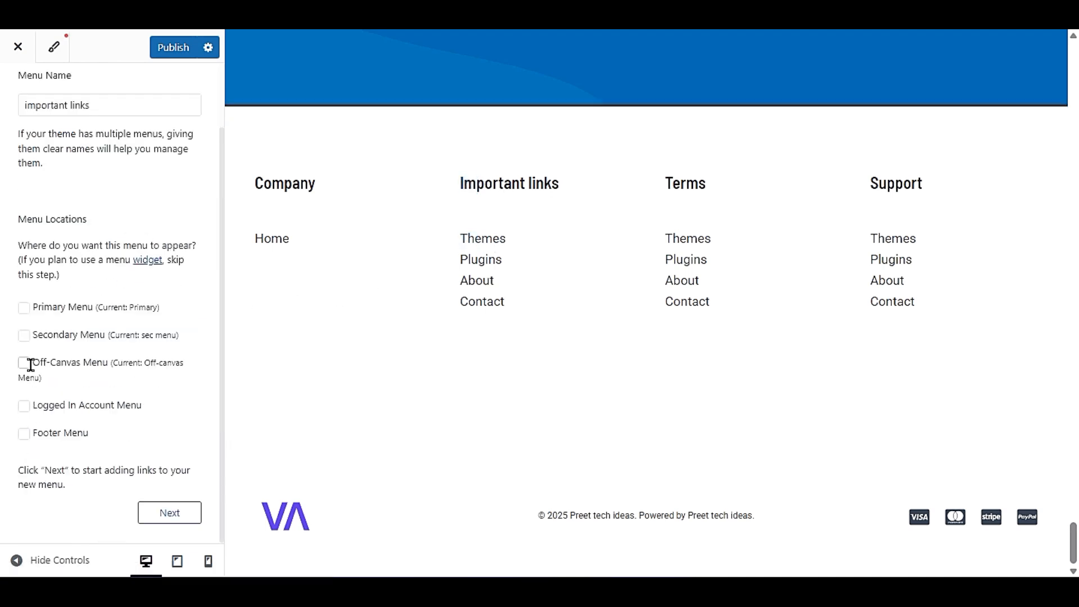
pyautogui.click(159, 514)
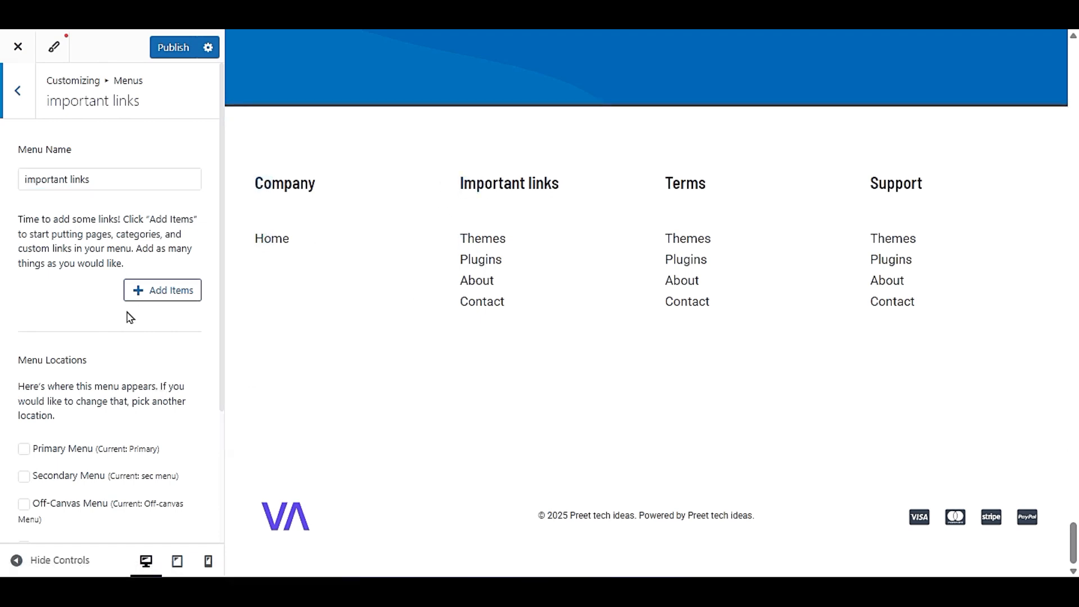
# - Add the Home, Contact, About, Receipt and Shop pages to the important links menu
pyautogui.click(174, 288)
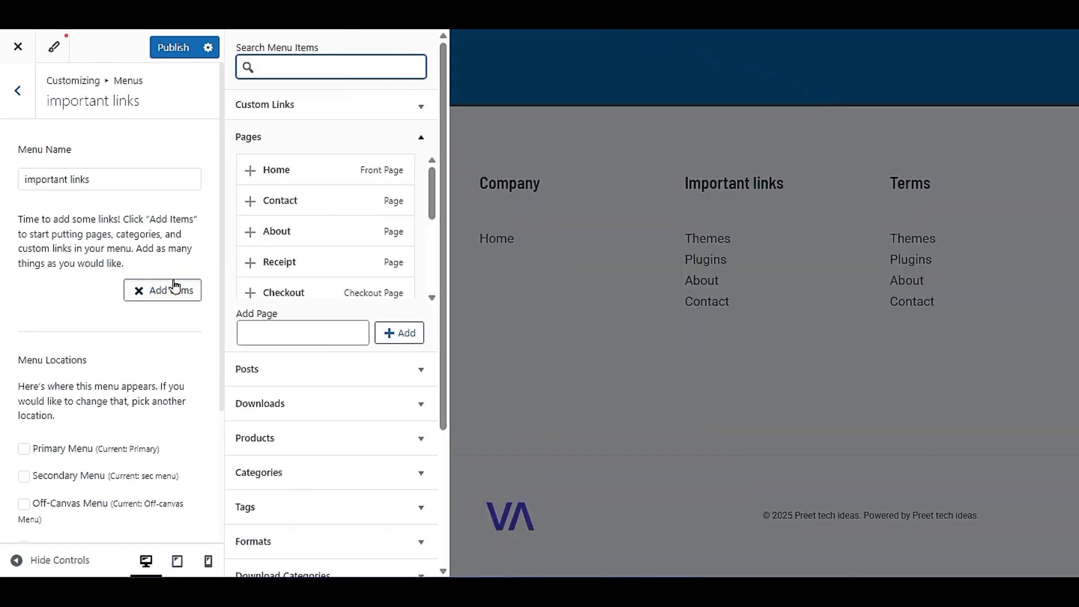
pyautogui.click(251, 175)
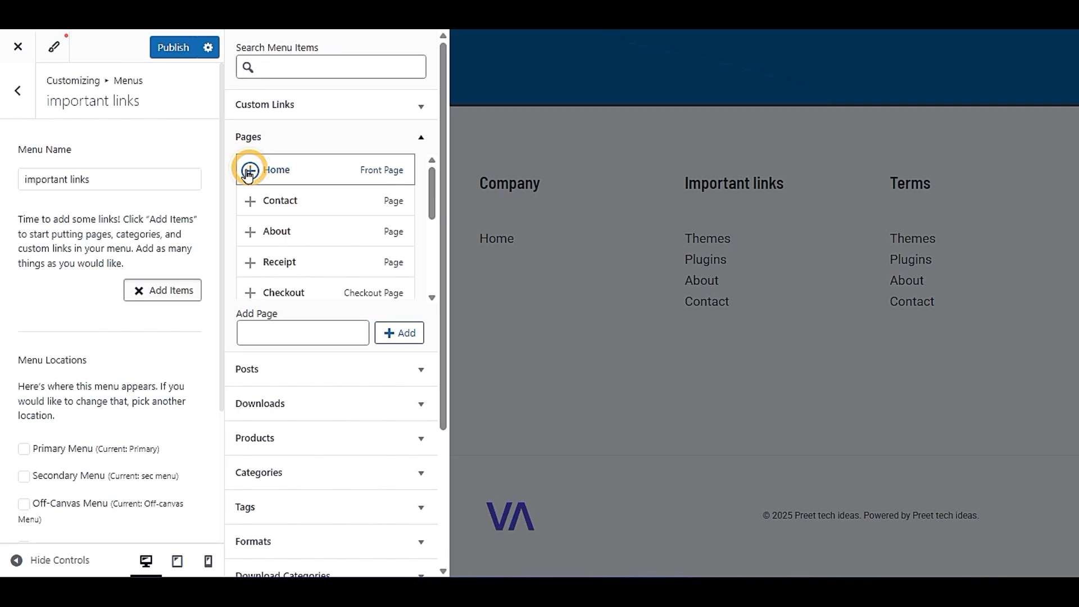
pyautogui.click(249, 203)
pyautogui.click(249, 235)
pyautogui.click(251, 262)
pyautogui.scroll(-3, 273, 264)
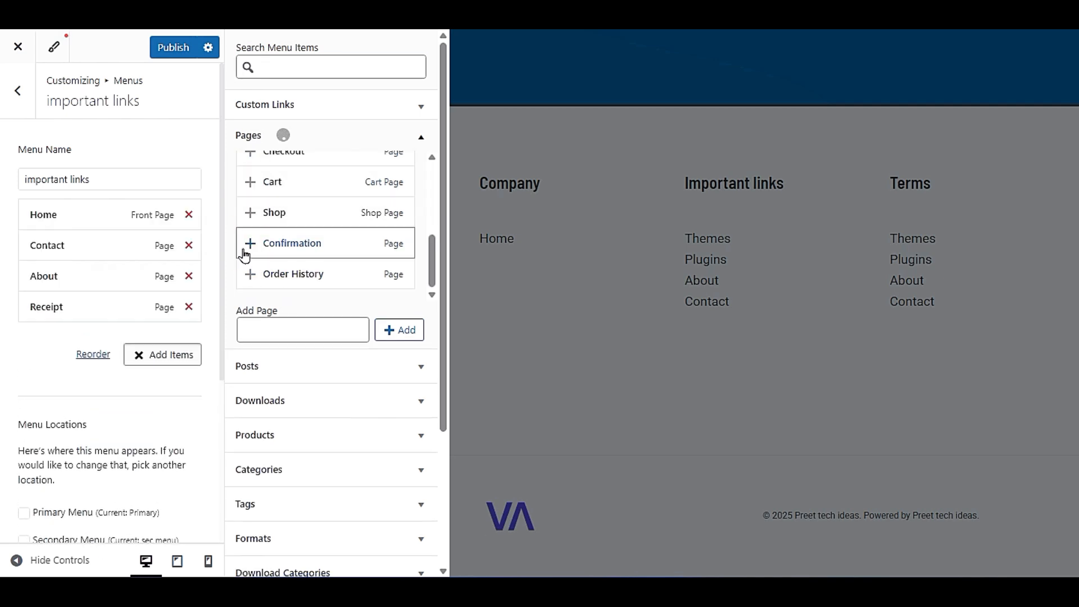
pyautogui.click(249, 217)
# - Examine the remaining pages, custom link fields, product categories and download categories available as items for the important links menu
pyautogui.scroll(-3, 247, 253)
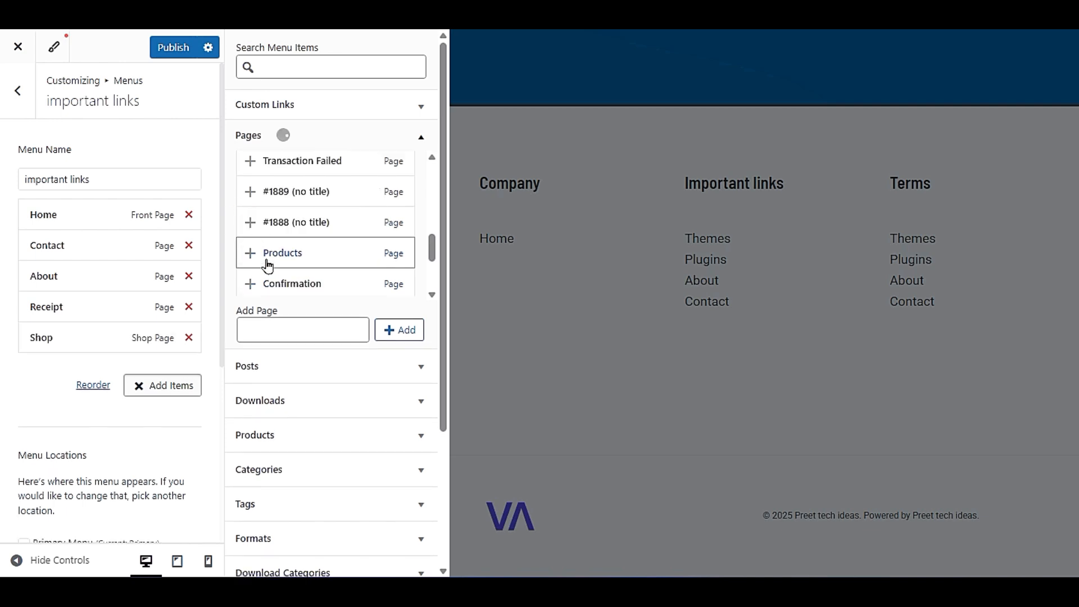
pyautogui.scroll(-3, 255, 218)
pyautogui.scroll(3, 281, 323)
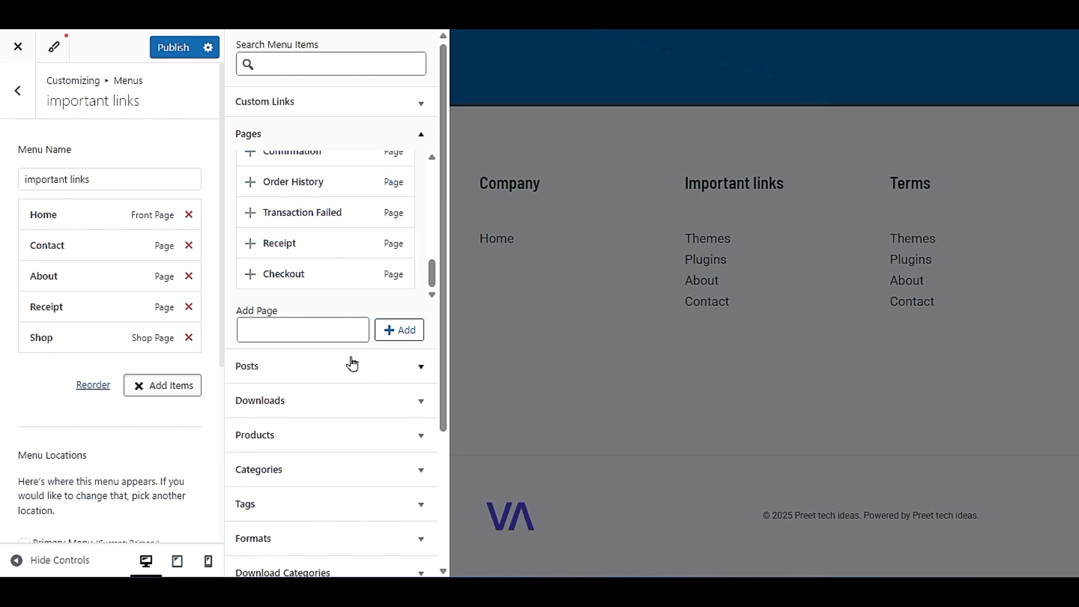
pyautogui.click(337, 102)
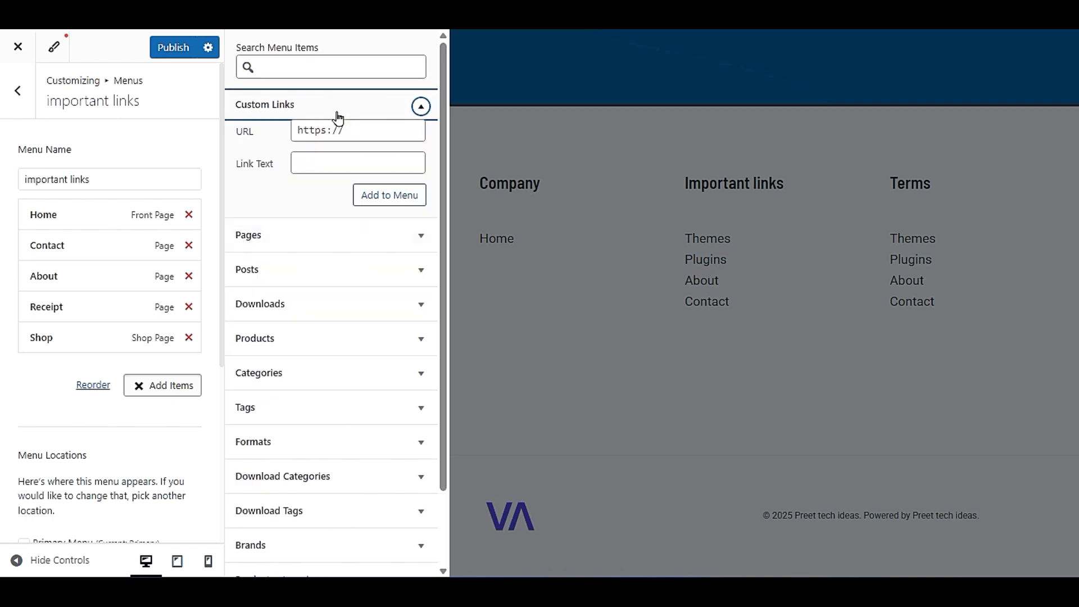
pyautogui.click(338, 116)
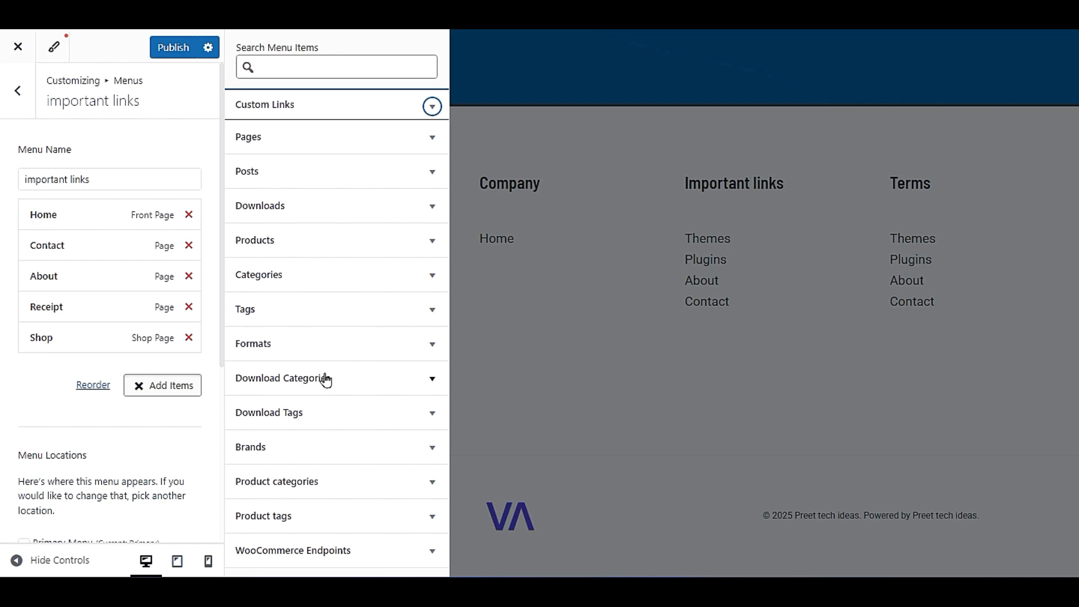
pyautogui.click(280, 484)
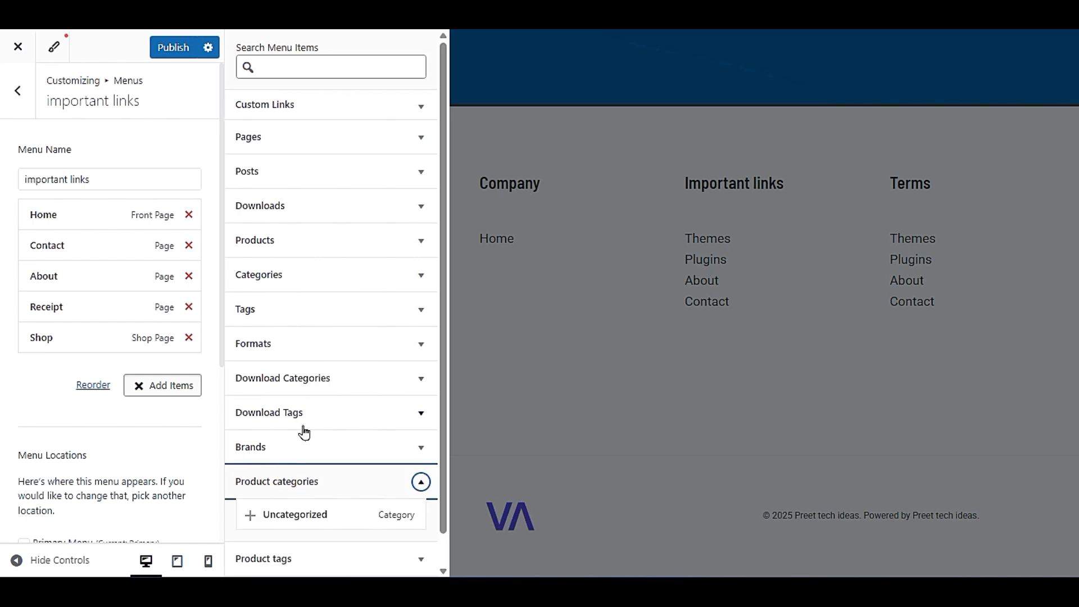
pyautogui.scroll(-1, 314, 466)
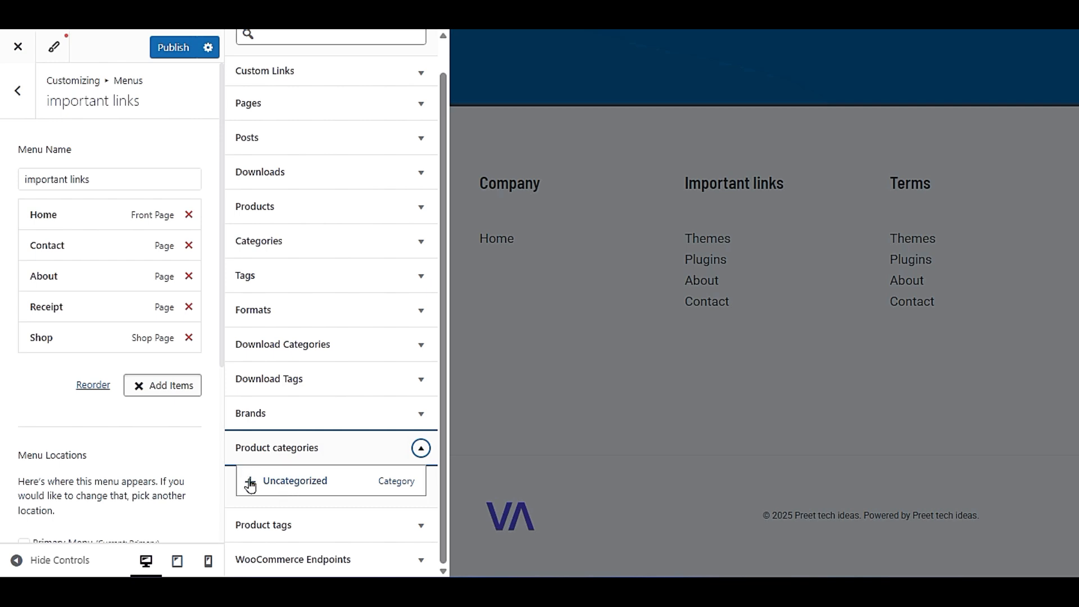
pyautogui.click(355, 454)
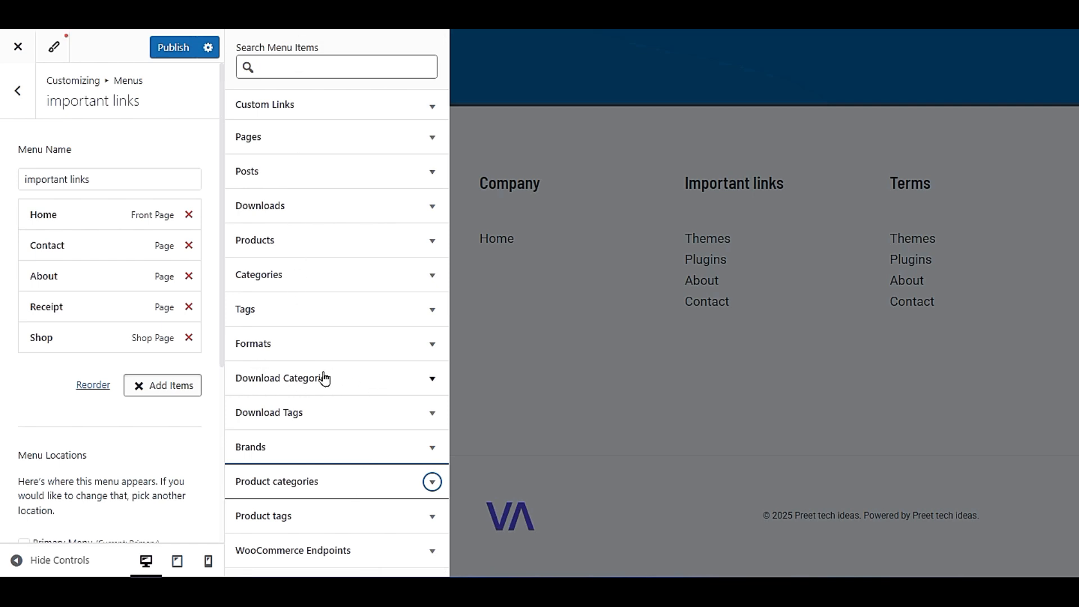
pyautogui.click(353, 386)
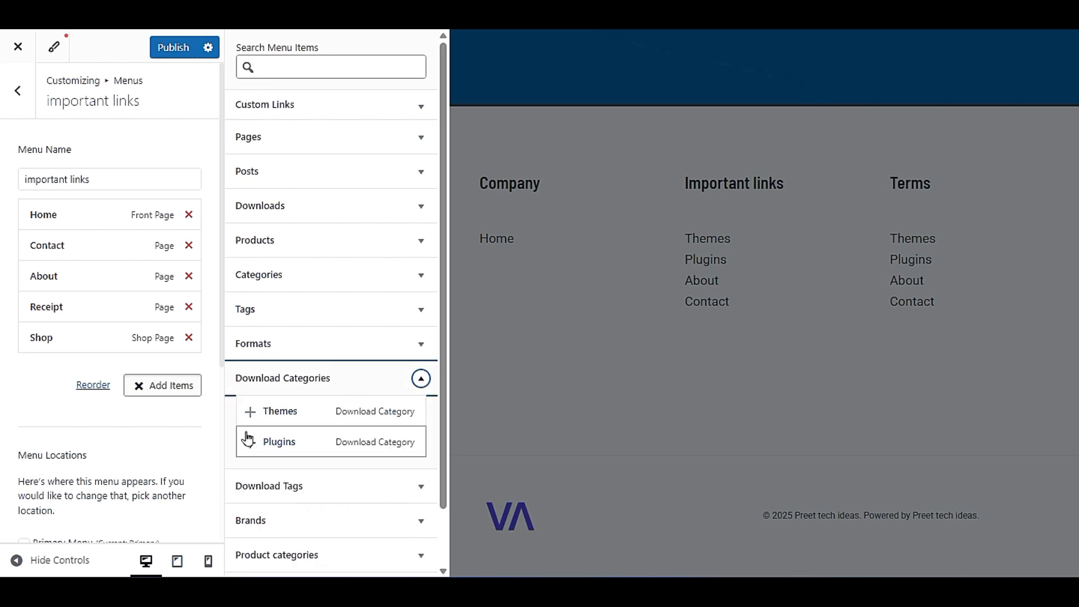
pyautogui.click(312, 387)
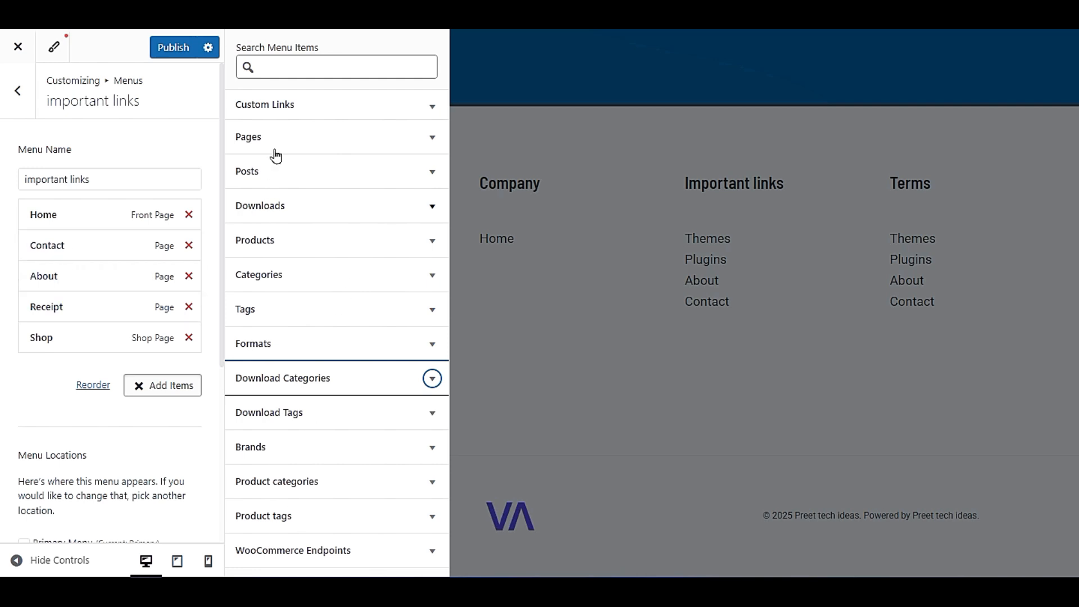
# - Publish the important links menu and return to the list of menus
pyautogui.click(170, 47)
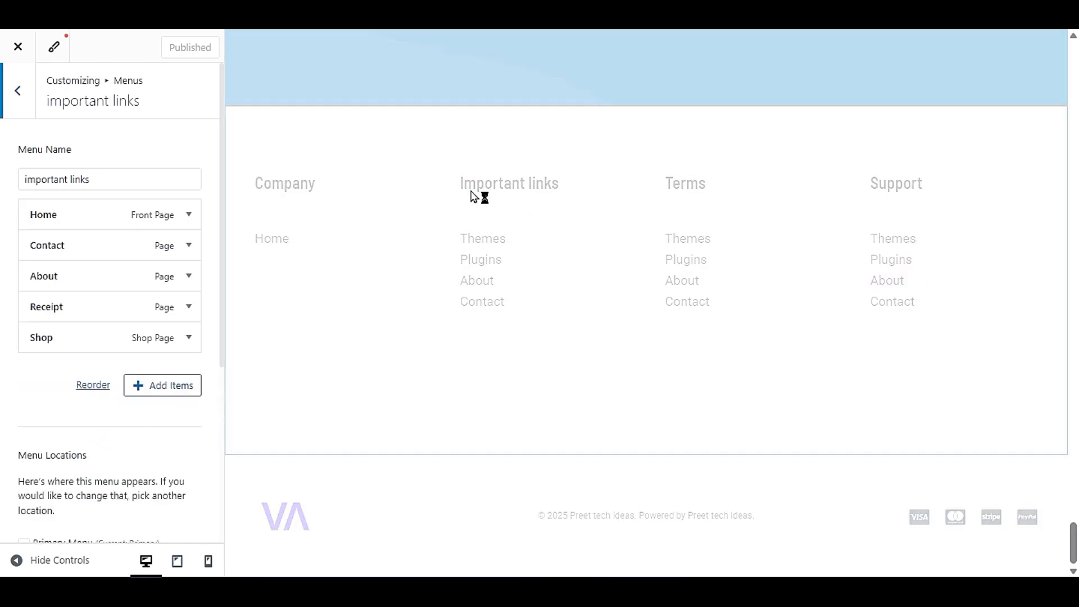
pyautogui.click(111, 189)
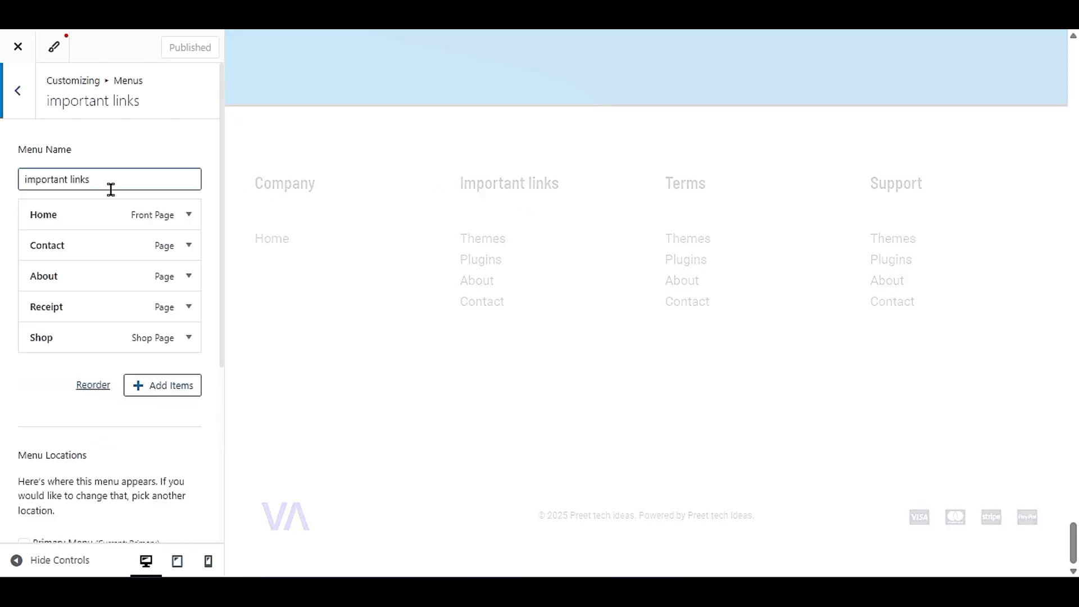
pyautogui.click(13, 95)
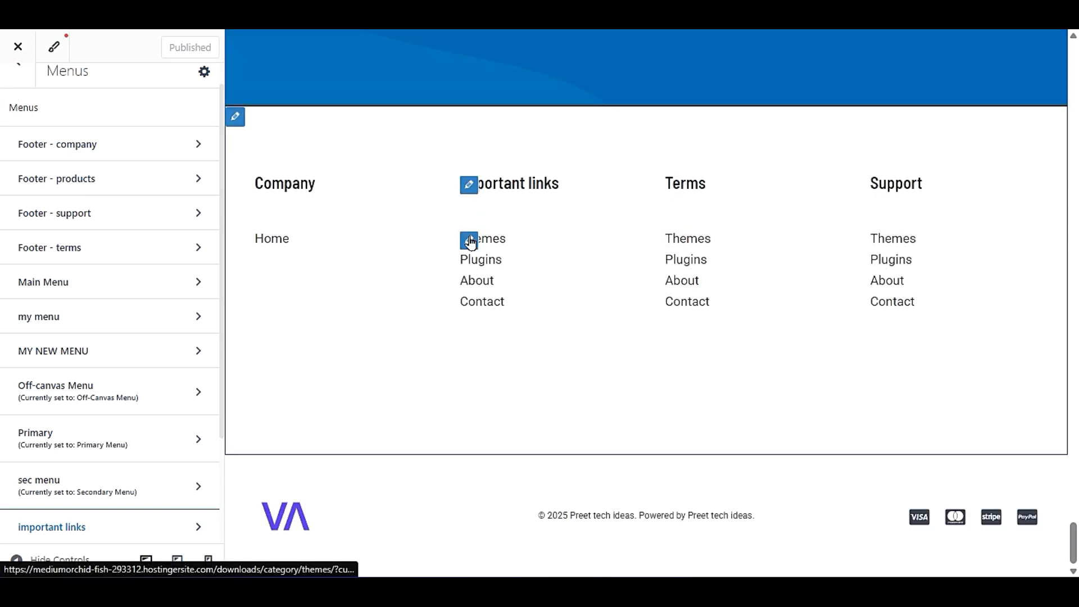
pyautogui.click(469, 240)
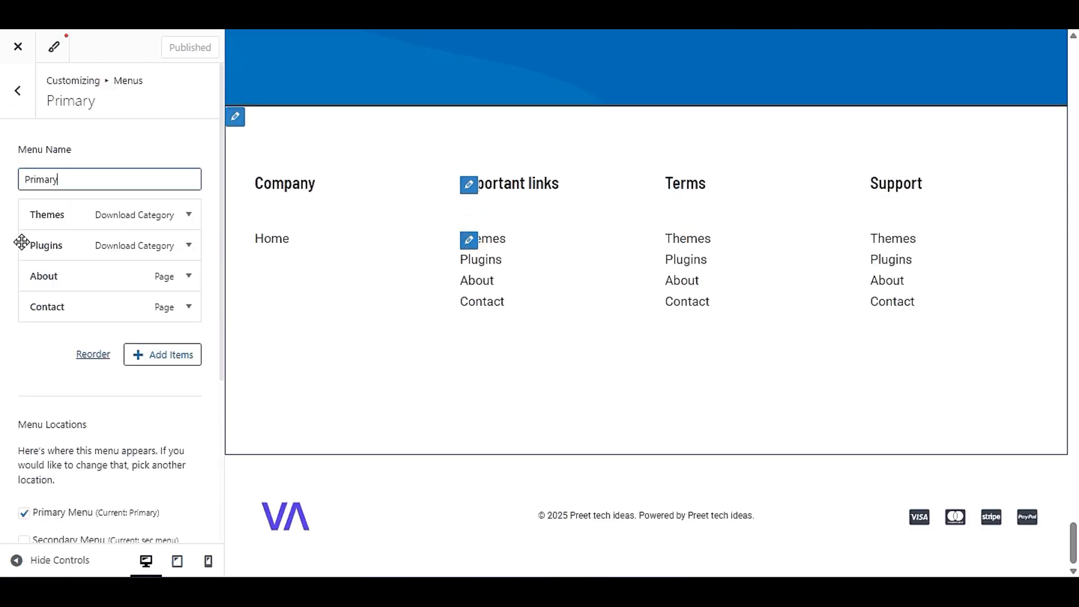
pyautogui.click(17, 101)
pyautogui.click(17, 101)
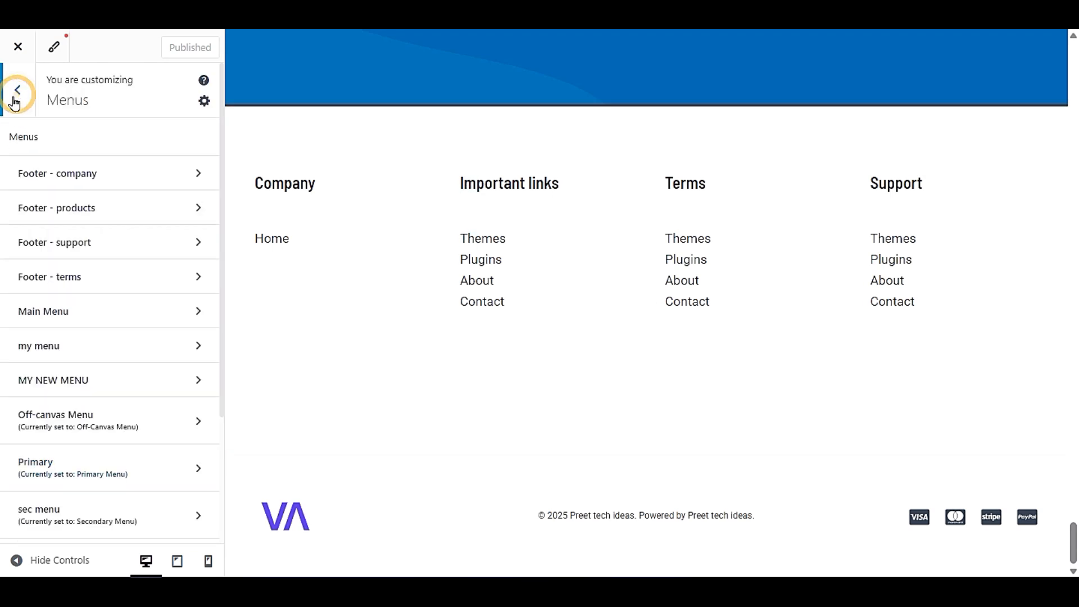
# - Check whether the important links menu is offered in the Navigation Menu block of the footer's Widget 2, keeping its current selection
pyautogui.click(65, 355)
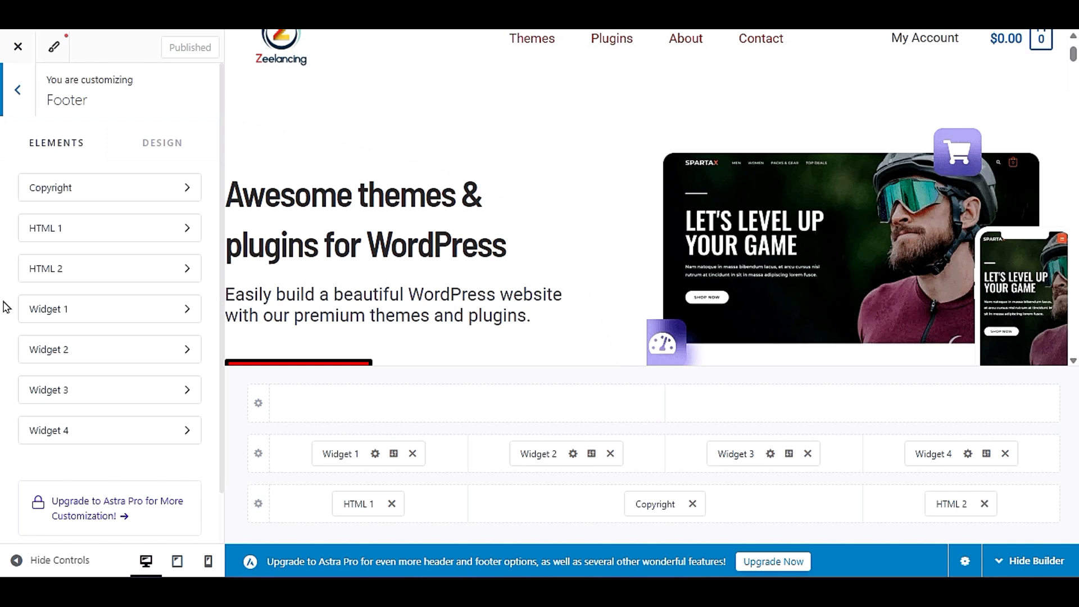
pyautogui.scroll(-15, 552, 261)
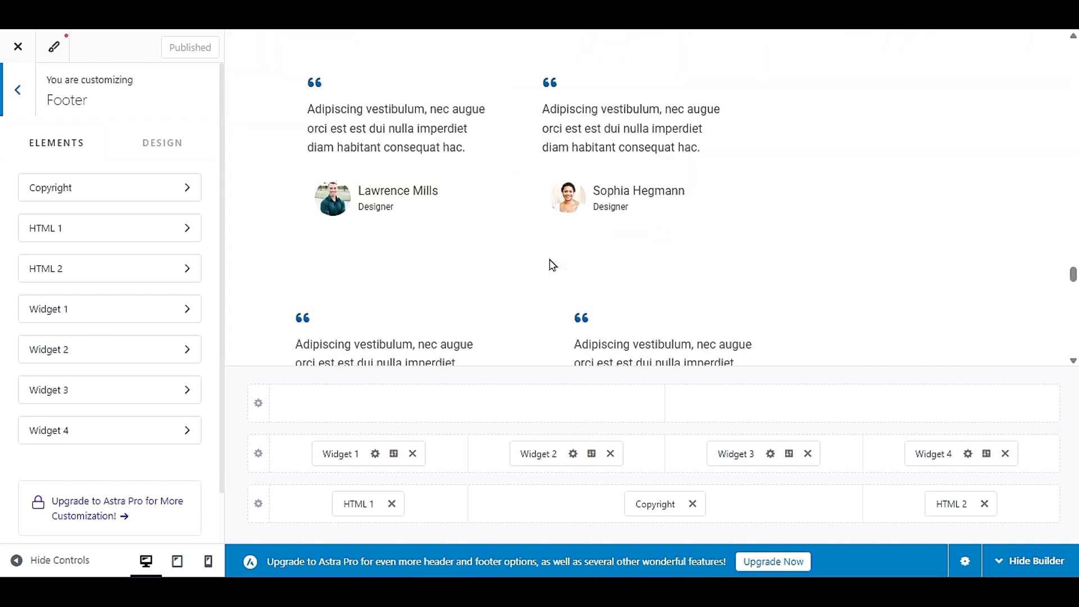
pyautogui.scroll(-18, 553, 266)
pyautogui.scroll(6, 553, 266)
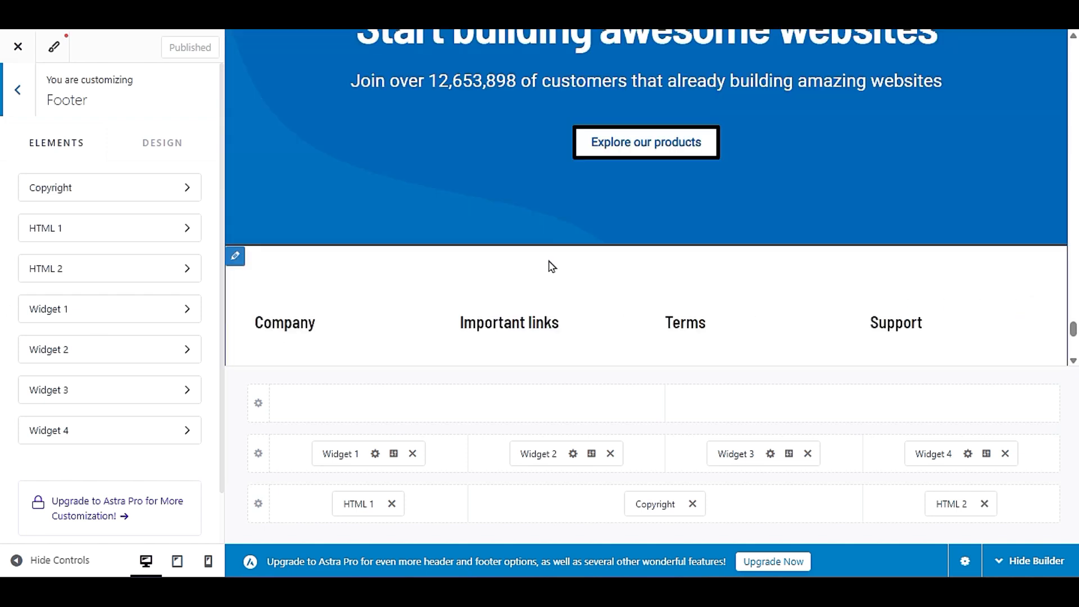
pyautogui.scroll(-3, 553, 265)
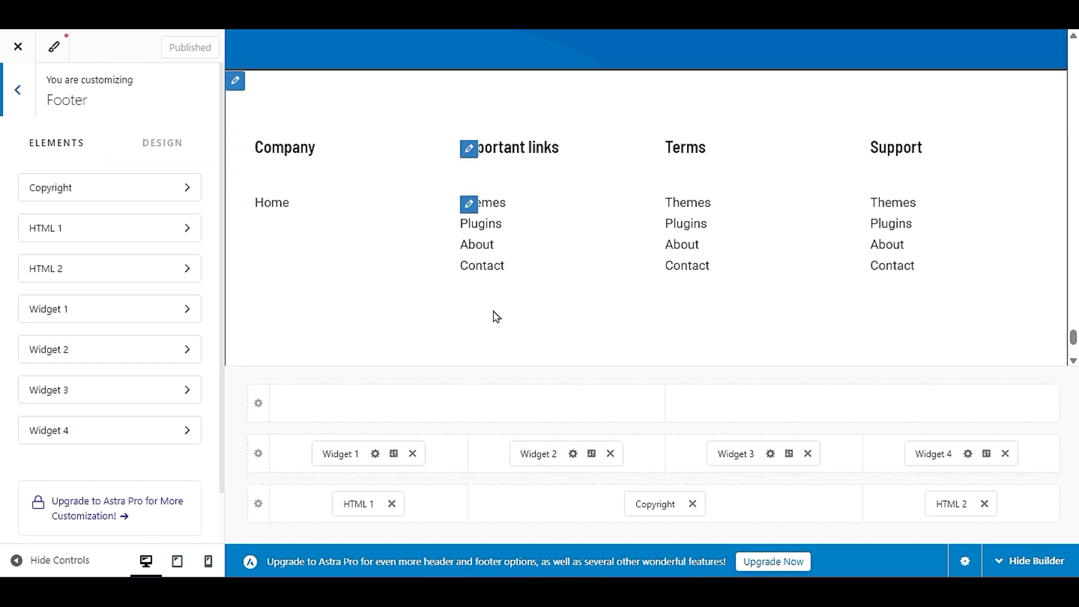
pyautogui.click(535, 451)
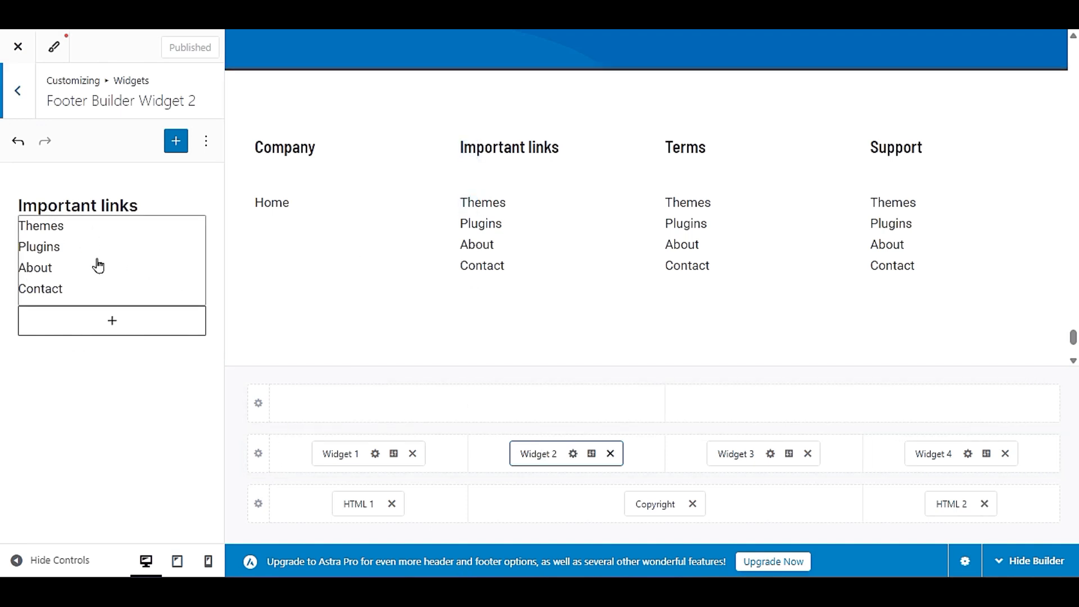
pyautogui.click(122, 275)
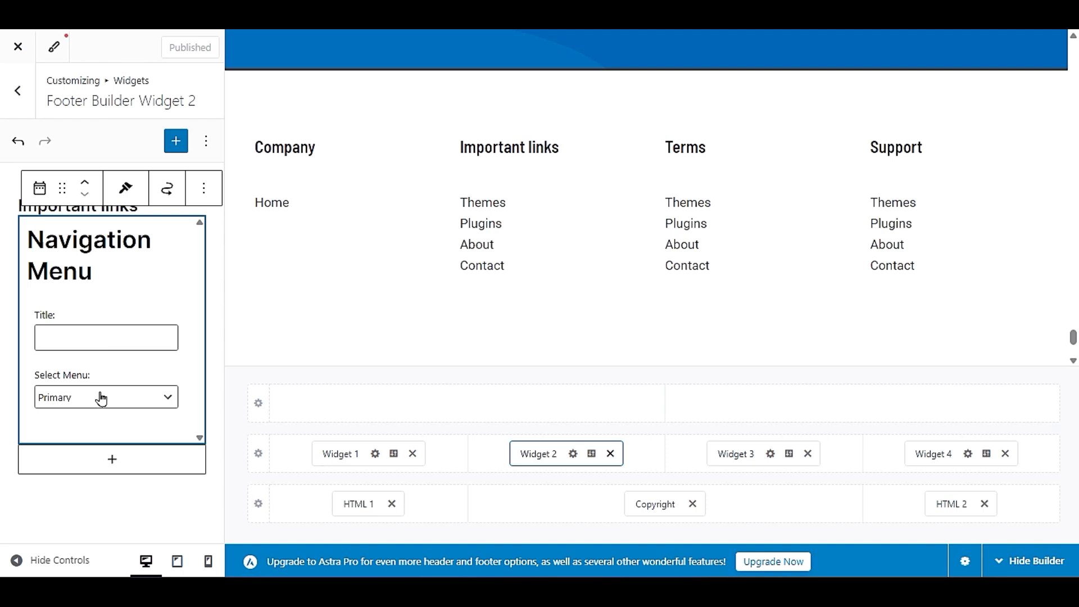
pyautogui.click(102, 399)
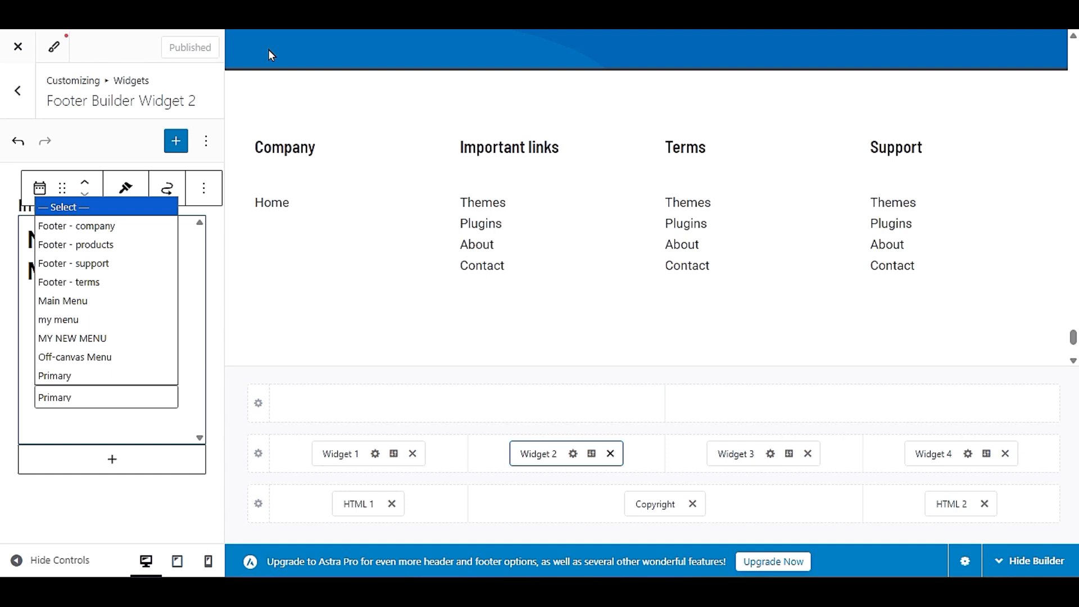
pyautogui.click(35, 121)
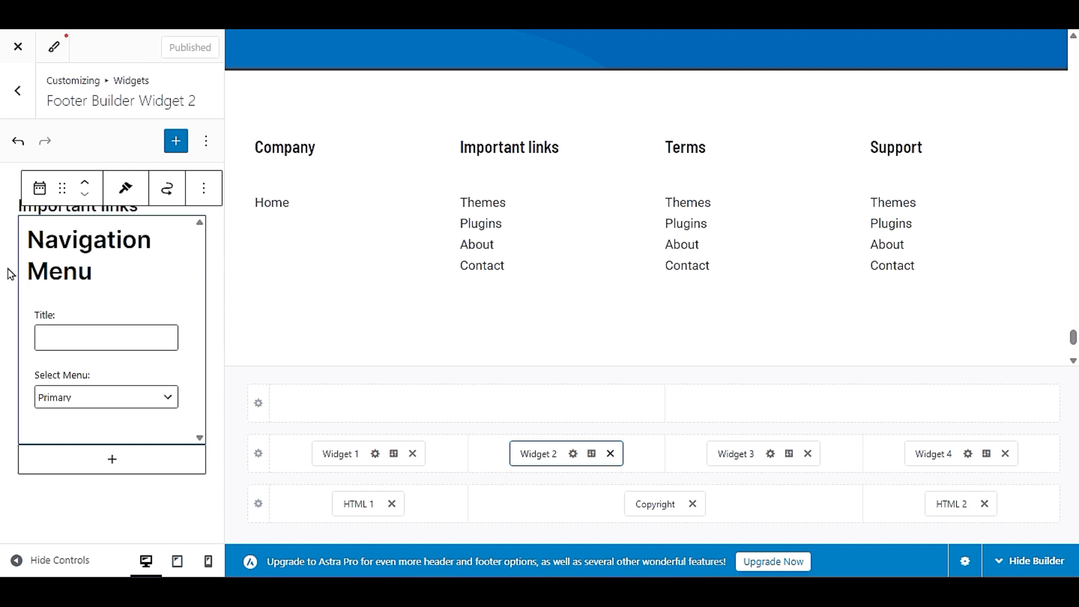
# - Reload the customizer, set the Navigation Menu block in the footer's Widget 2 to the important links menu, and publish
pyautogui.press('F5')
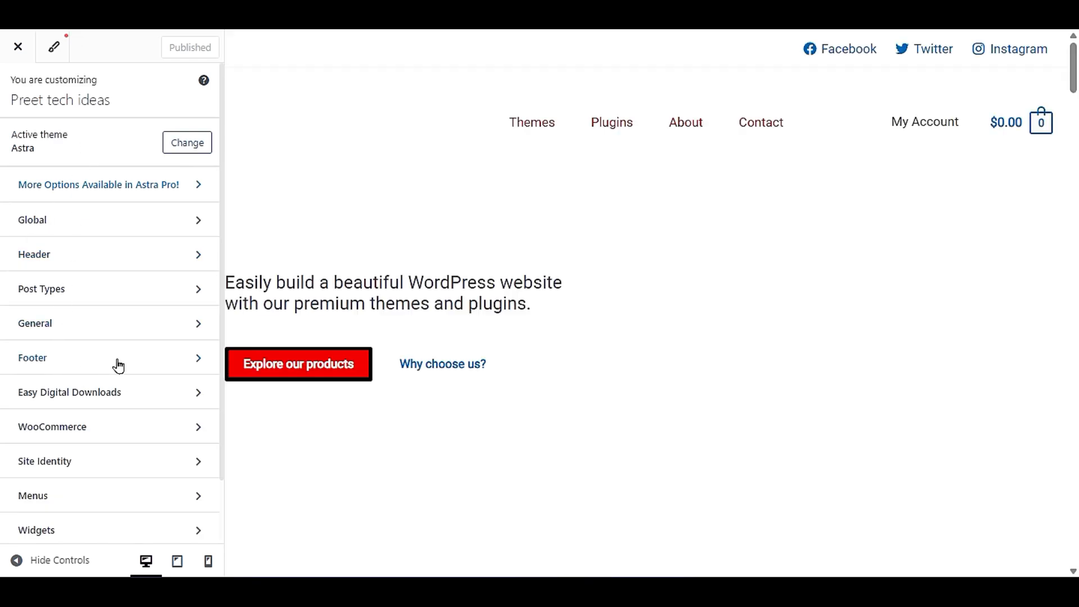
pyautogui.click(119, 362)
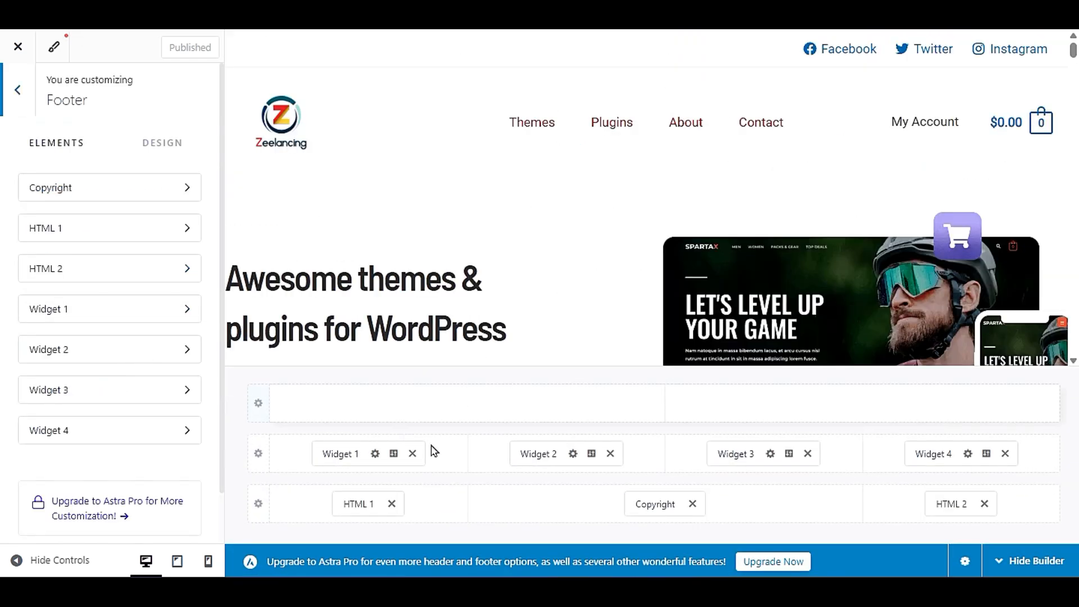
pyautogui.click(545, 451)
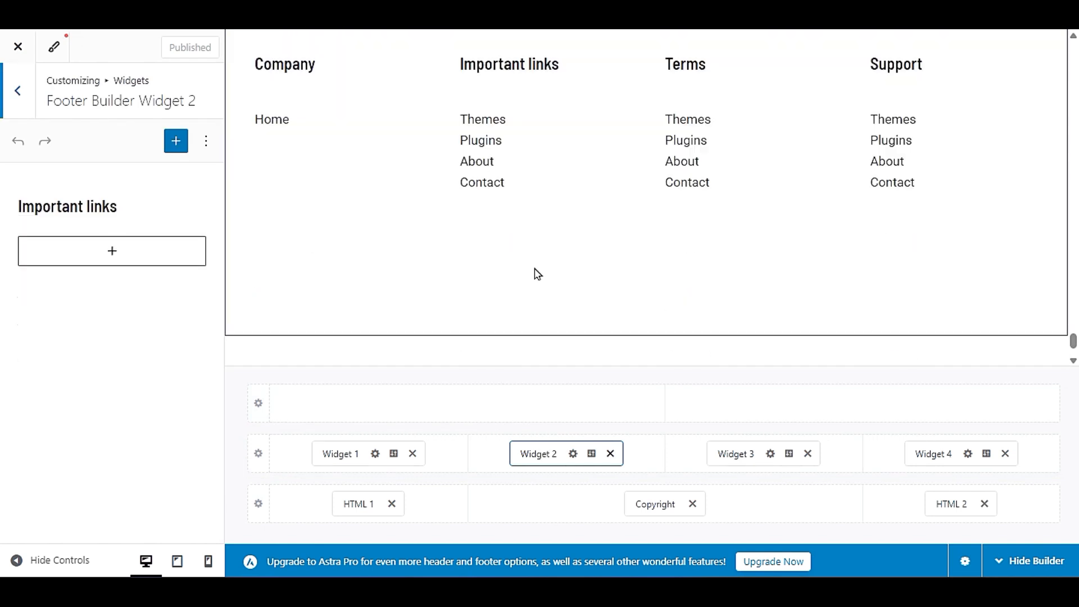
pyautogui.click(91, 270)
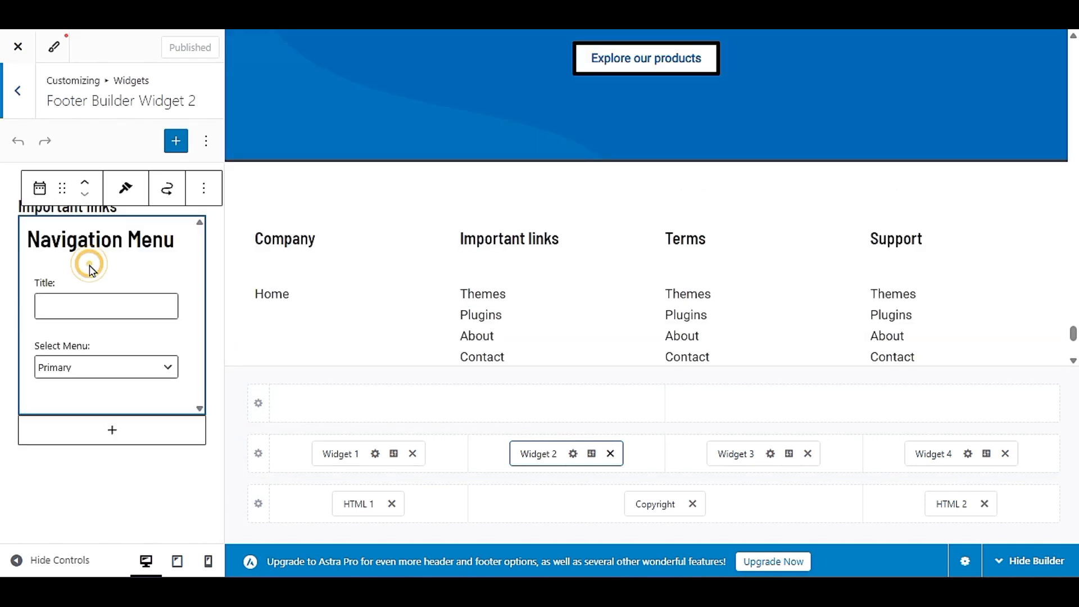
pyautogui.click(88, 376)
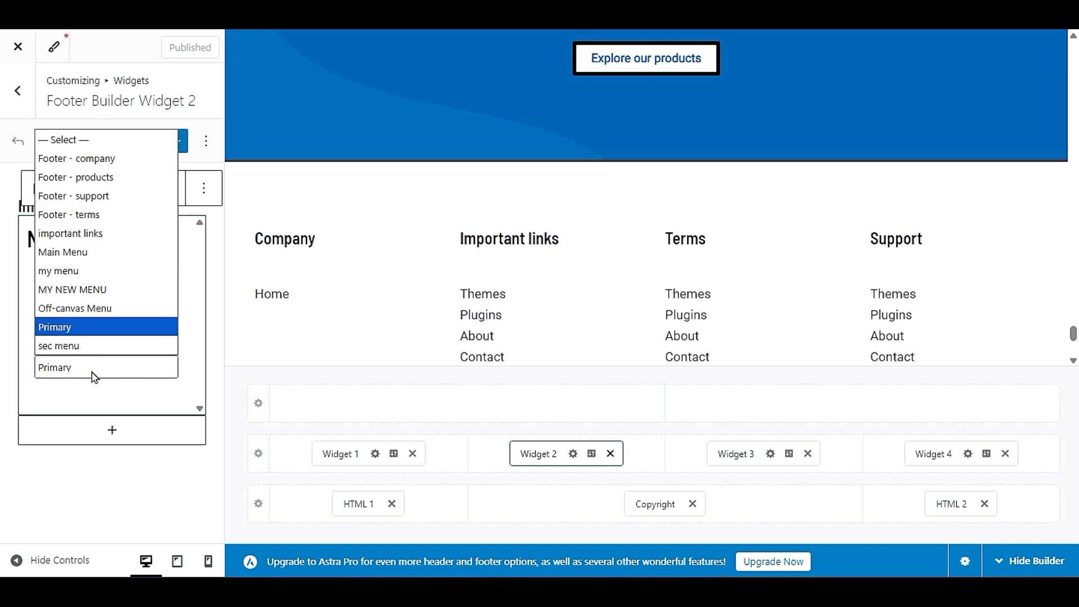
pyautogui.click(80, 235)
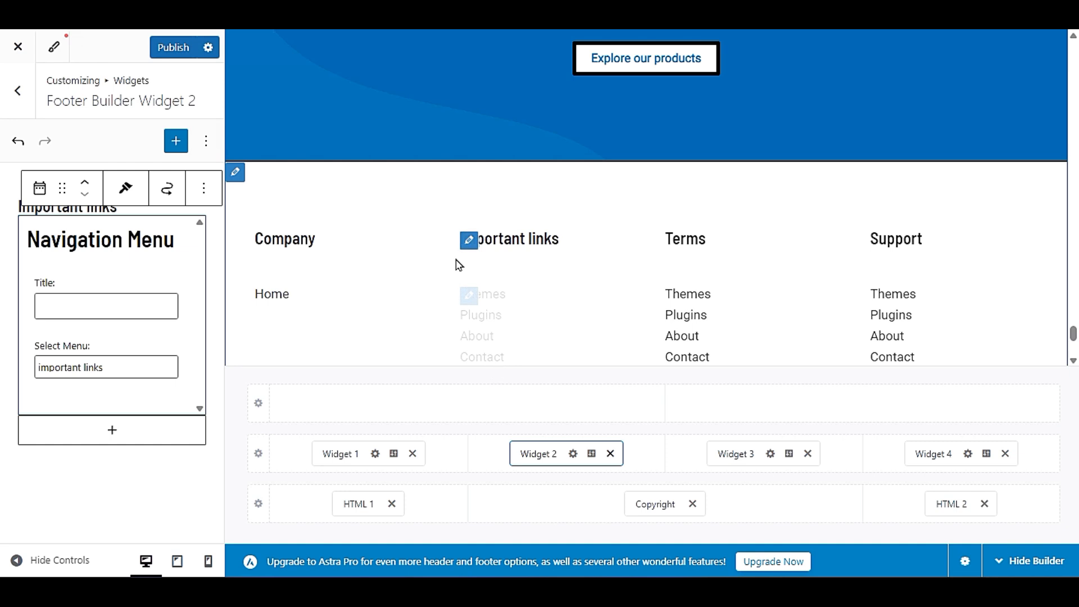
pyautogui.scroll(-3, 509, 307)
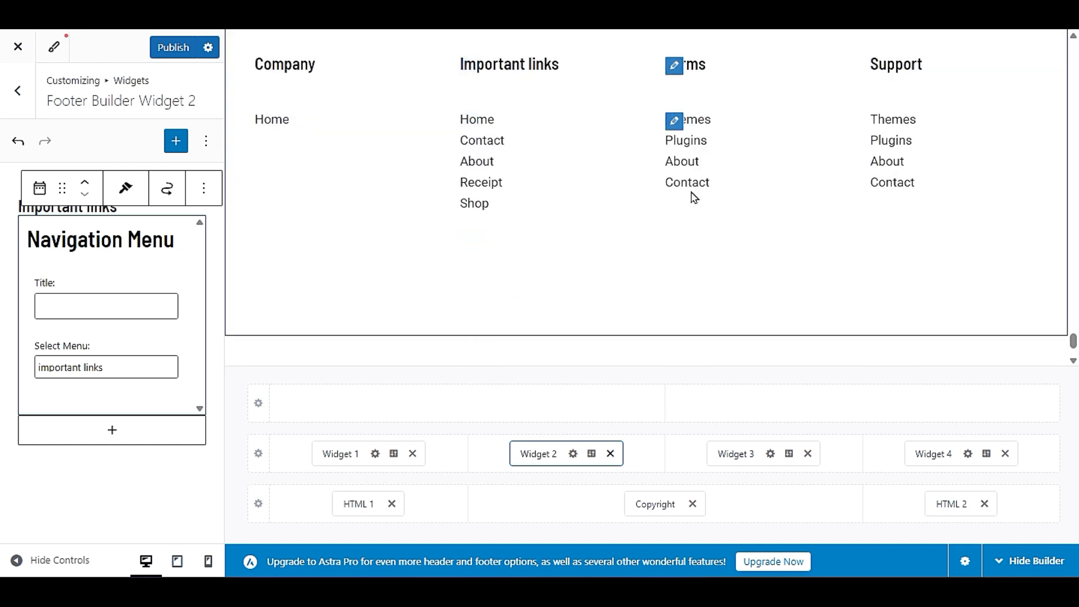
pyautogui.click(175, 47)
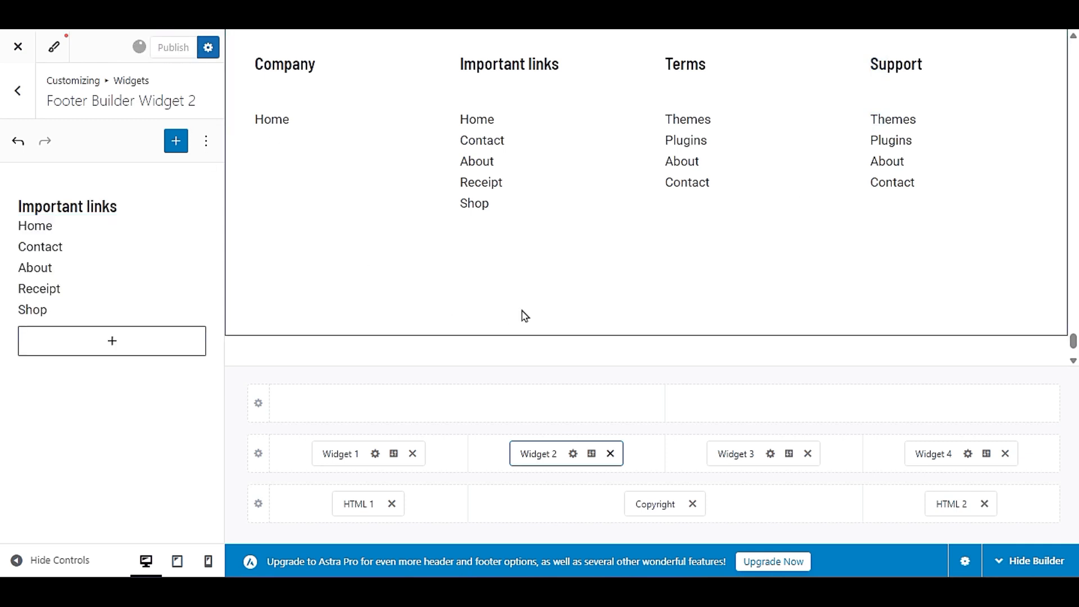
# - Leave the Widget 2 settings, open the Single Page settings under Post Types, and bring the site header into the preview
pyautogui.click(17, 102)
pyautogui.click(16, 103)
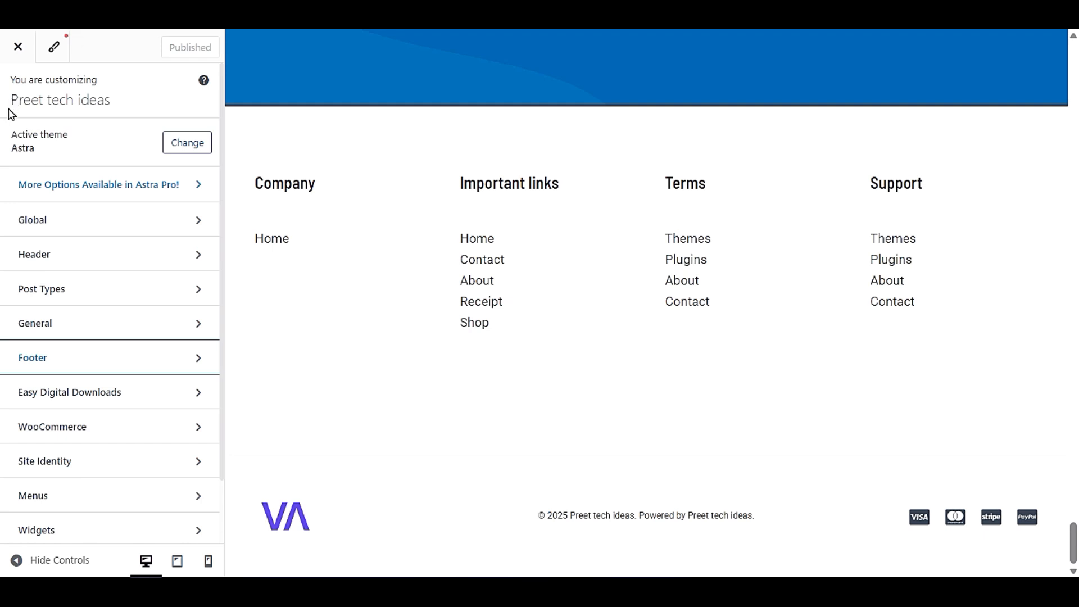
pyautogui.click(72, 288)
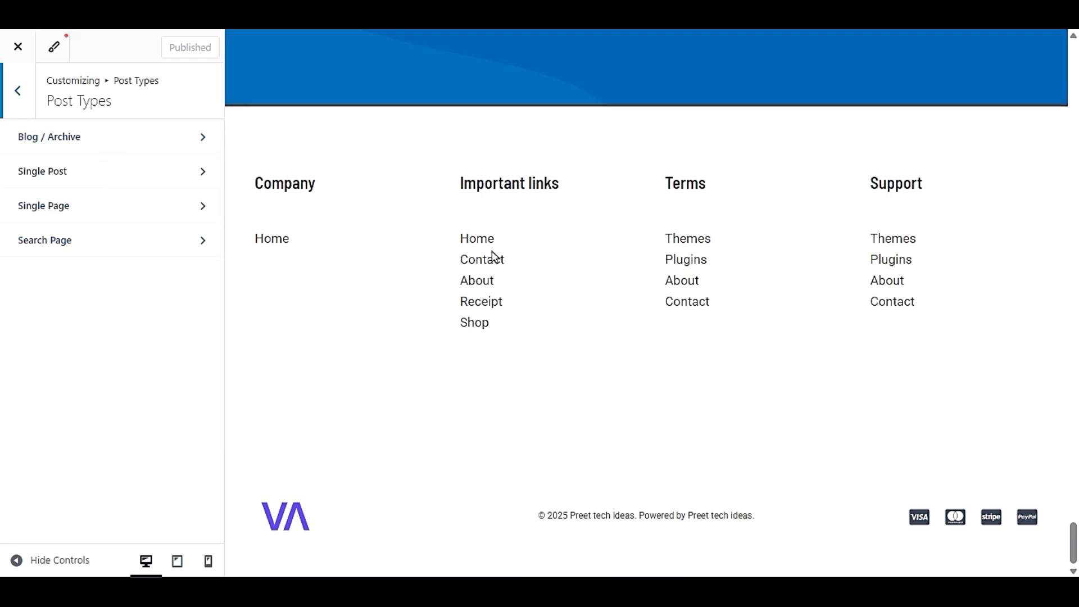
pyautogui.scroll(10, 430, 277)
pyautogui.scroll(6, 427, 279)
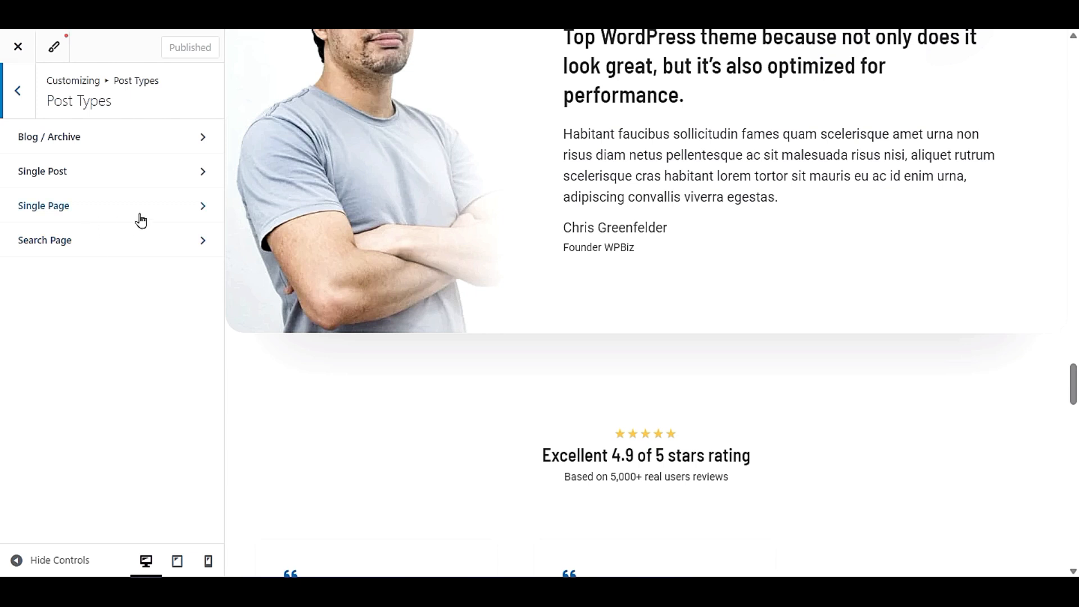
pyautogui.click(109, 212)
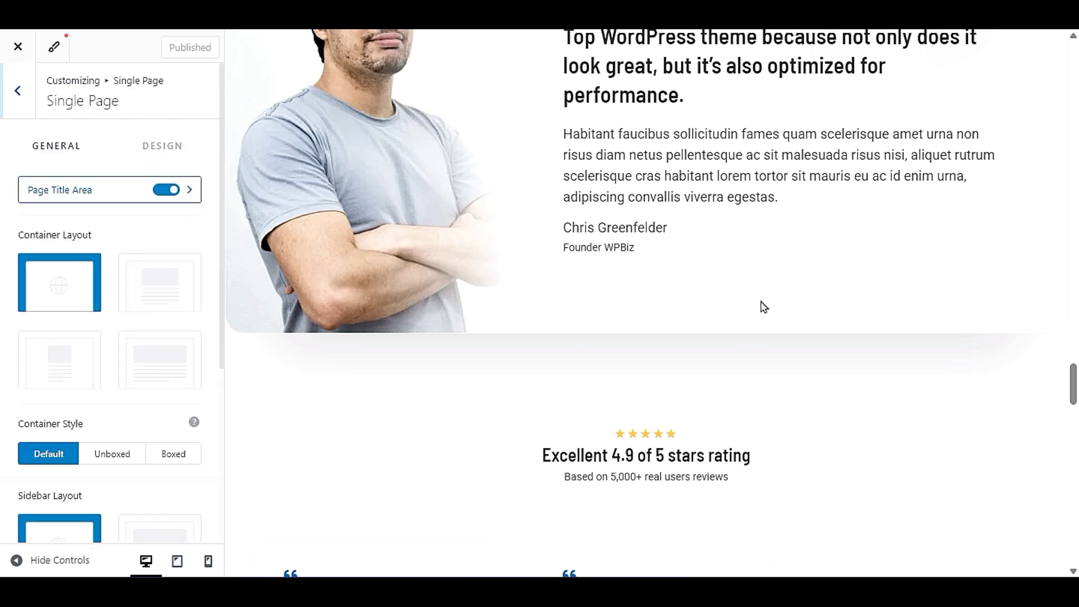
pyautogui.scroll(10, 761, 306)
pyautogui.scroll(5, 761, 306)
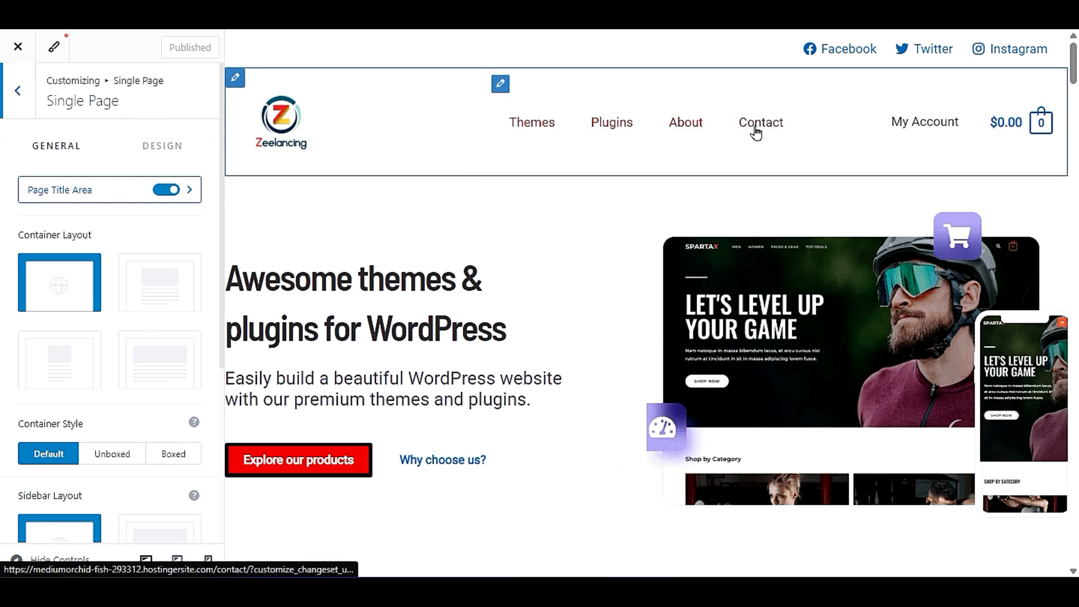
# - Open the About page in the customizer preview and look through it
pyautogui.click(695, 128)
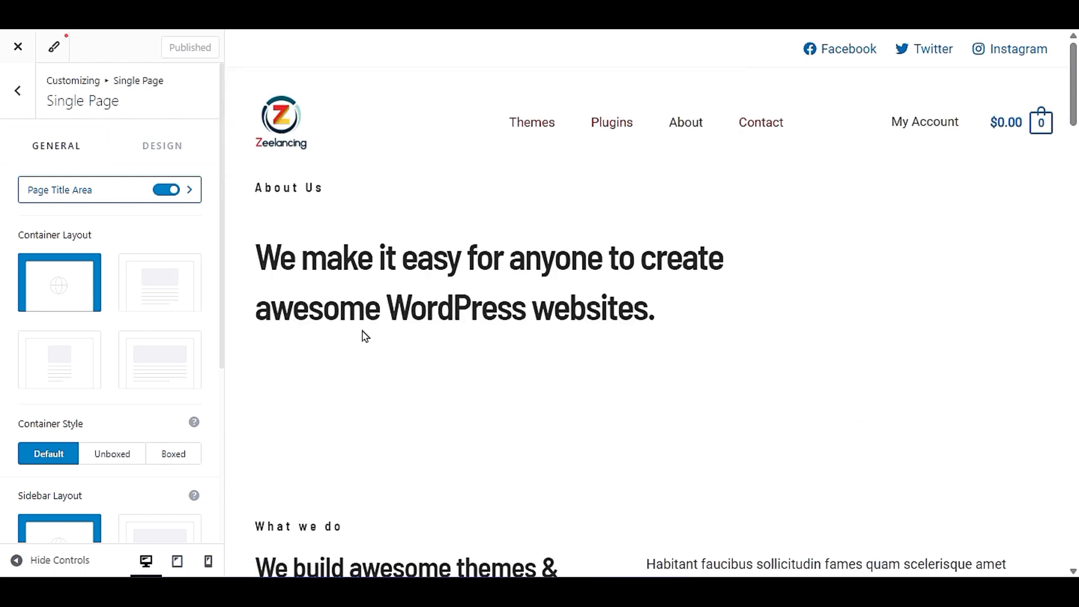
pyautogui.scroll(-10, 590, 335)
pyautogui.scroll(10, 590, 335)
# - Try the second and third container layouts for single pages, previewing each with the controls hidden, and restore the default layout
pyautogui.click(154, 299)
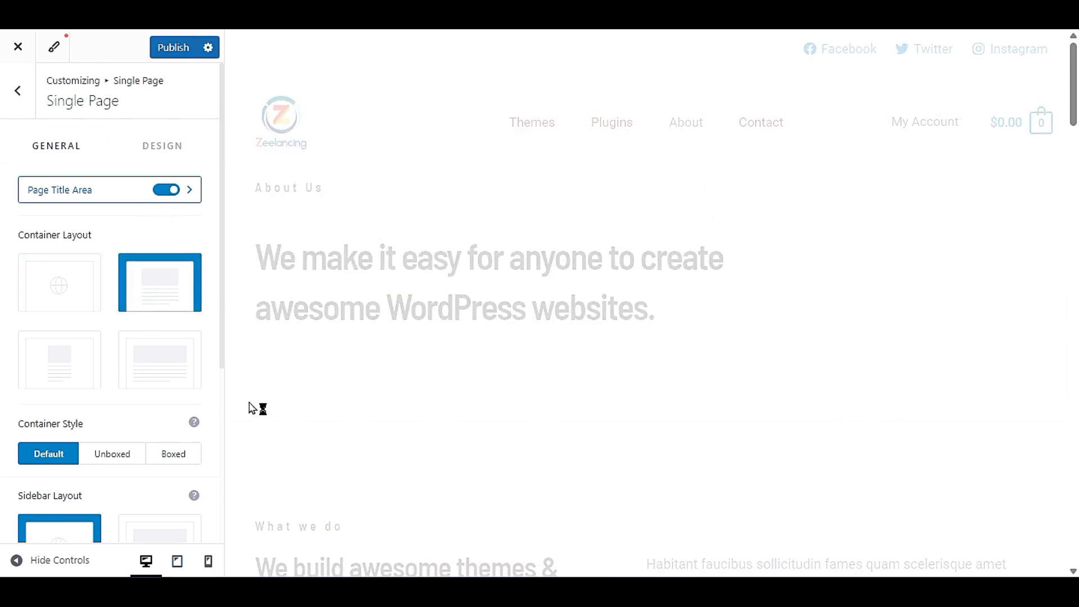
pyautogui.click(8, 560)
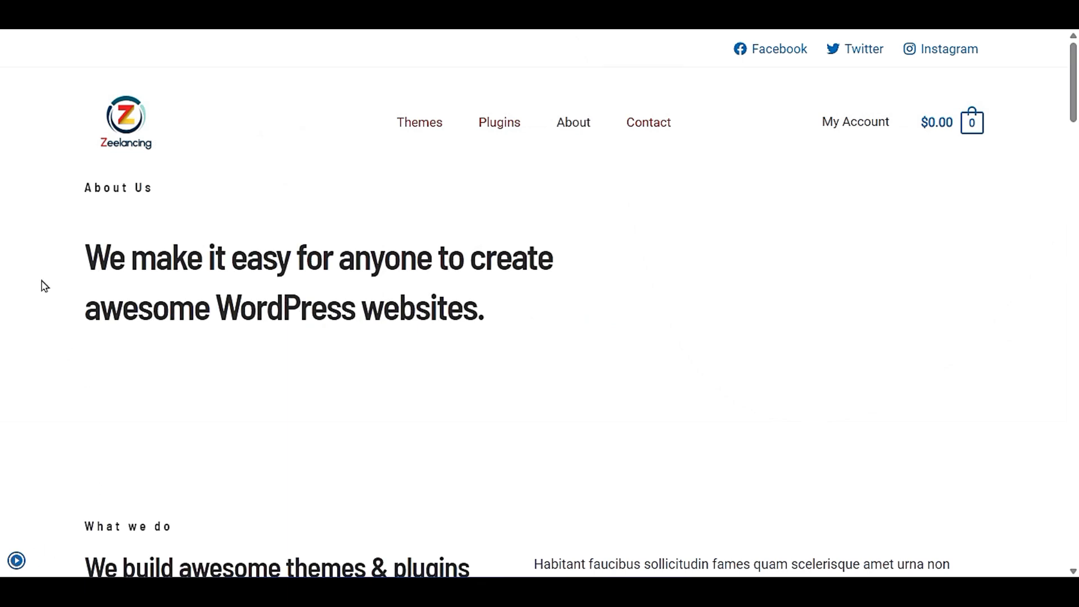
pyautogui.click(16, 559)
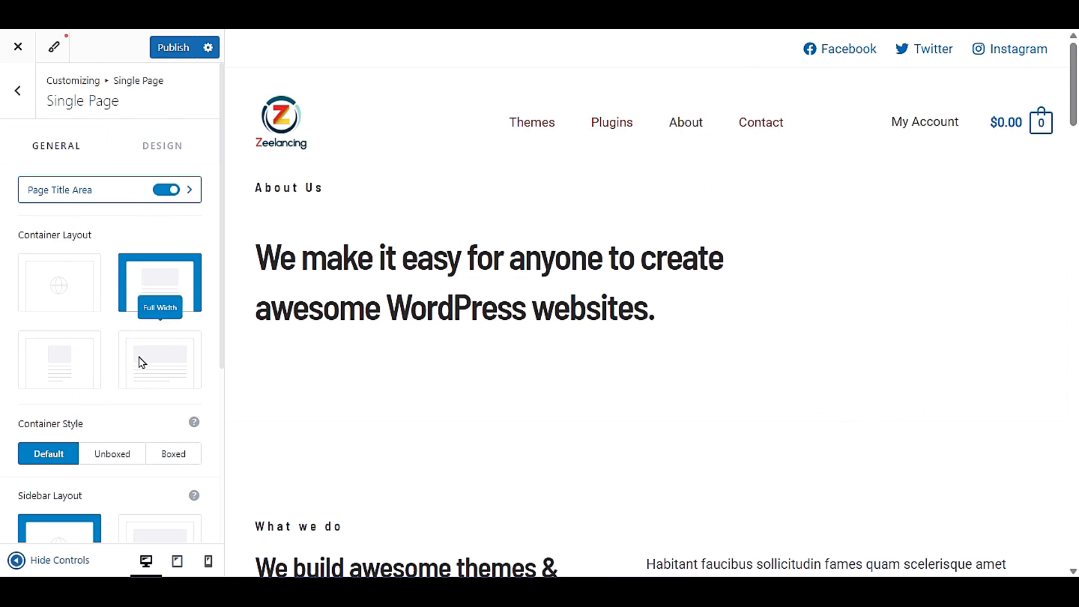
pyautogui.click(94, 377)
pyautogui.click(16, 559)
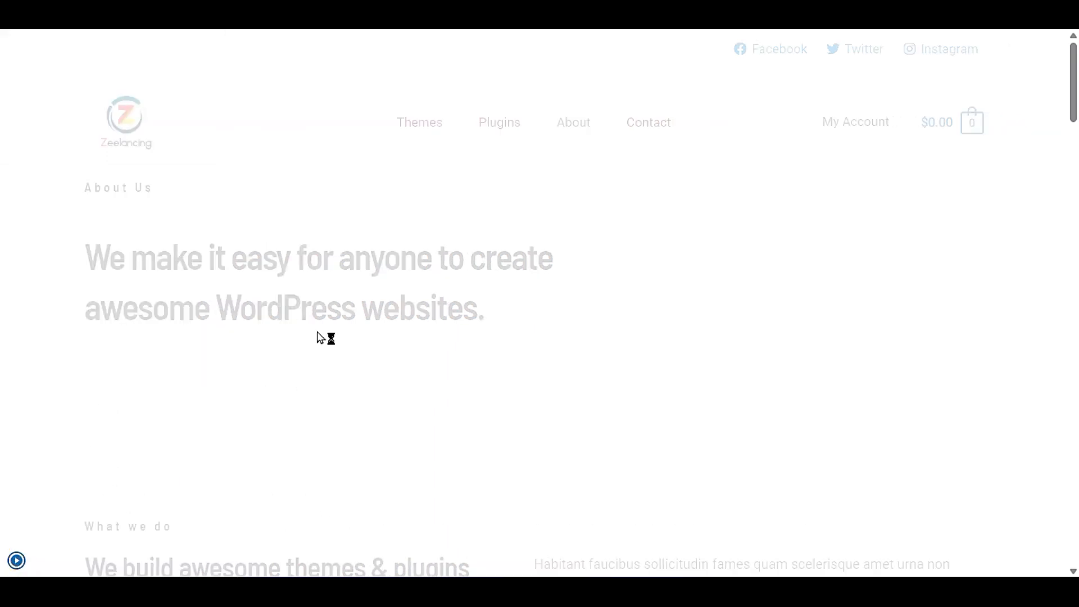
pyautogui.click(10, 564)
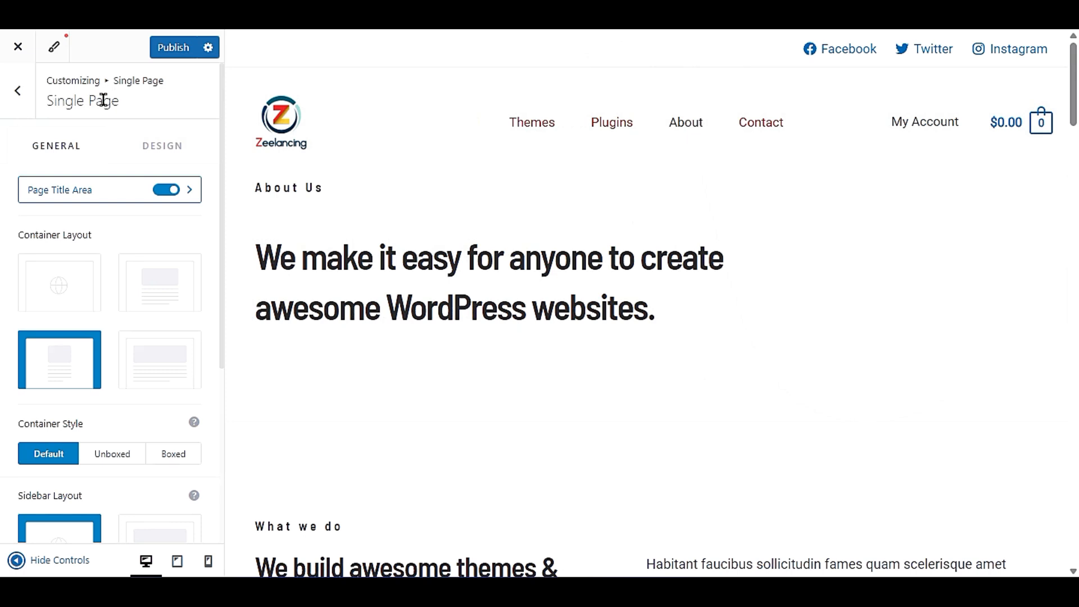
pyautogui.click(18, 98)
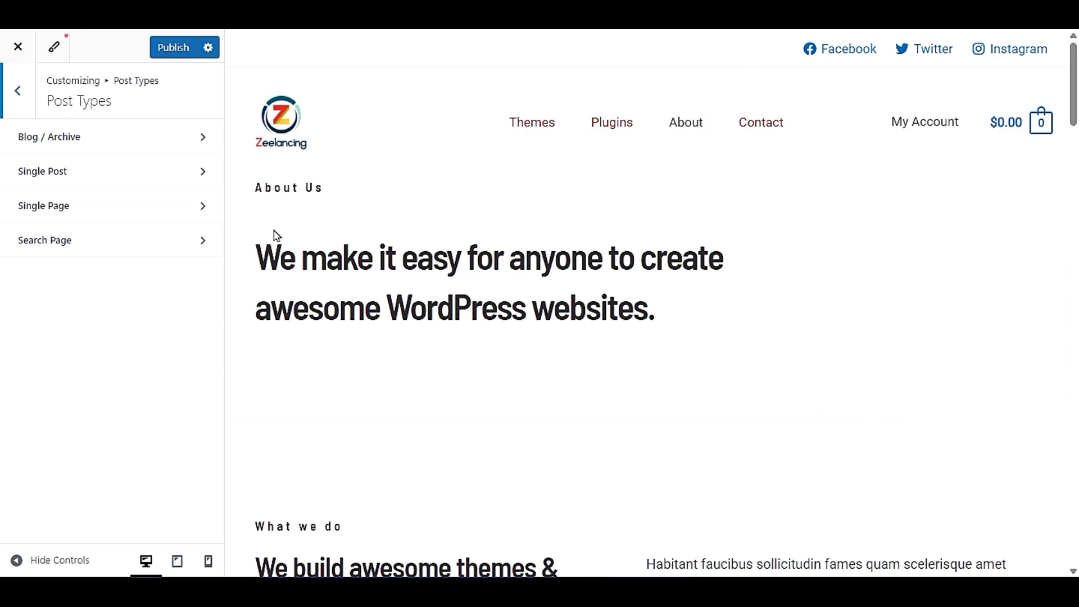
pyautogui.click(33, 206)
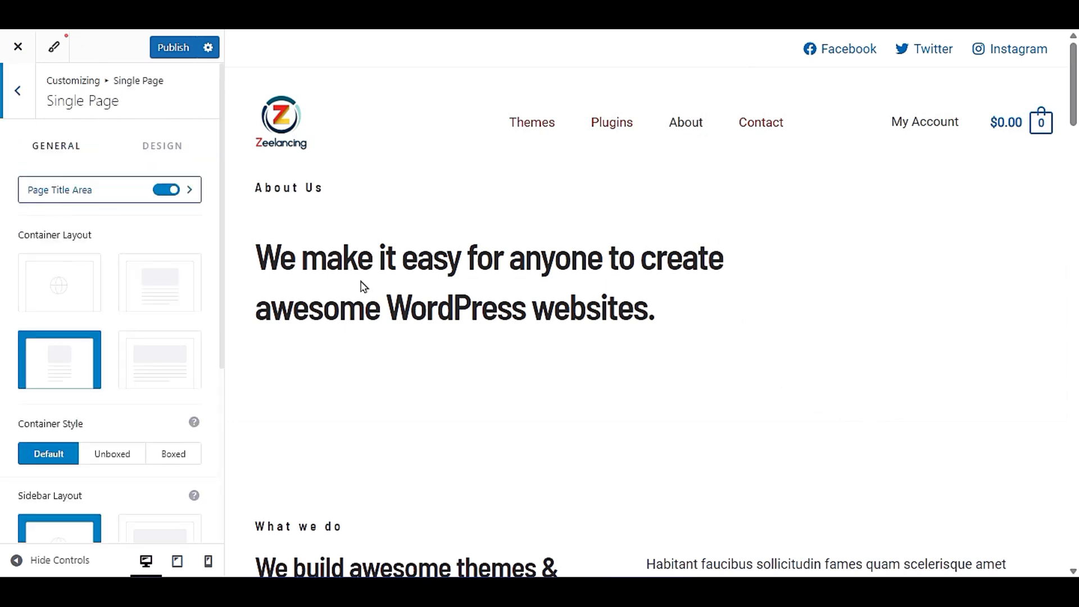
pyautogui.click(96, 291)
# - Set the single page container style to Boxed and check the About page in the preview
pyautogui.scroll(-3, 124, 346)
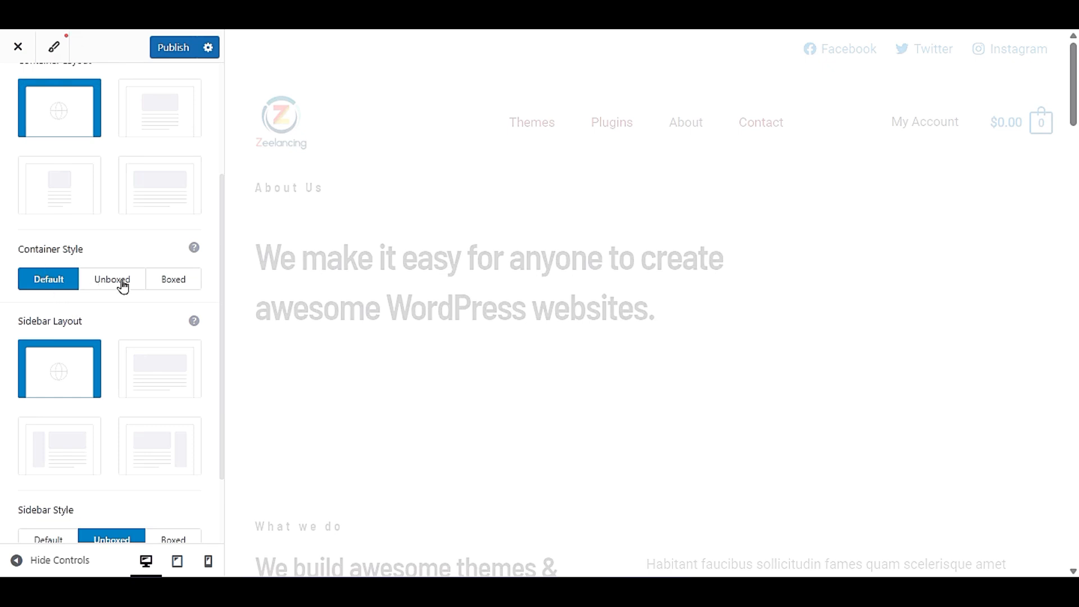
pyautogui.click(172, 284)
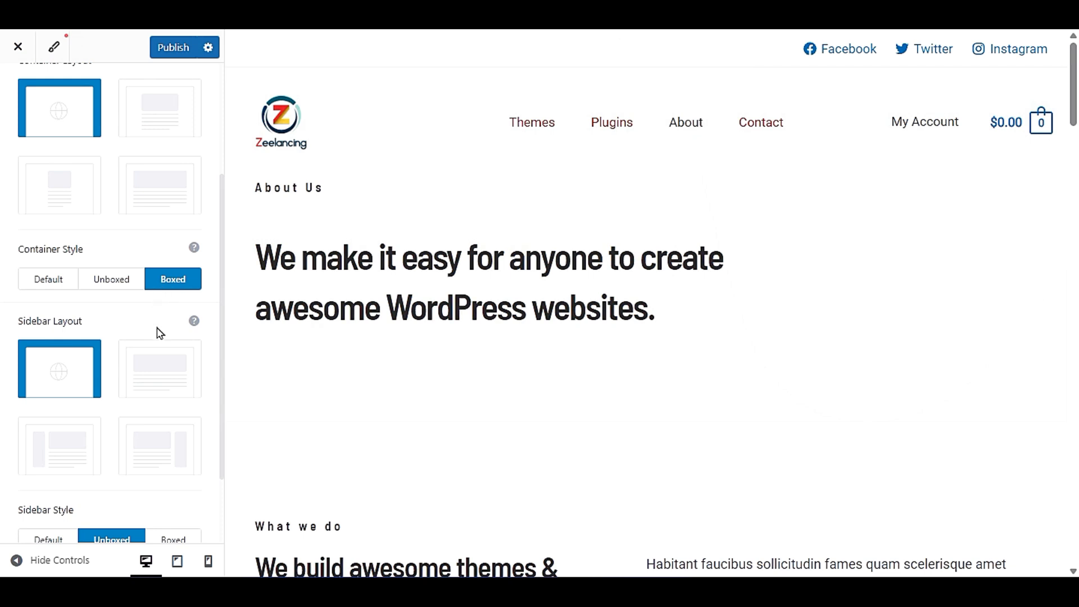
pyautogui.scroll(-10, 513, 368)
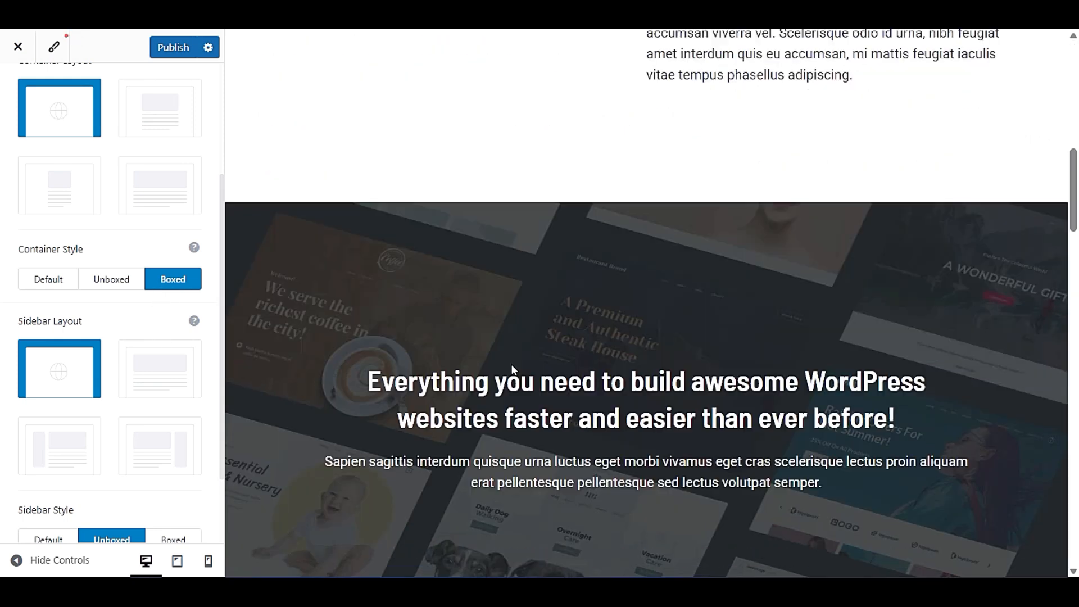
pyautogui.scroll(8, 513, 368)
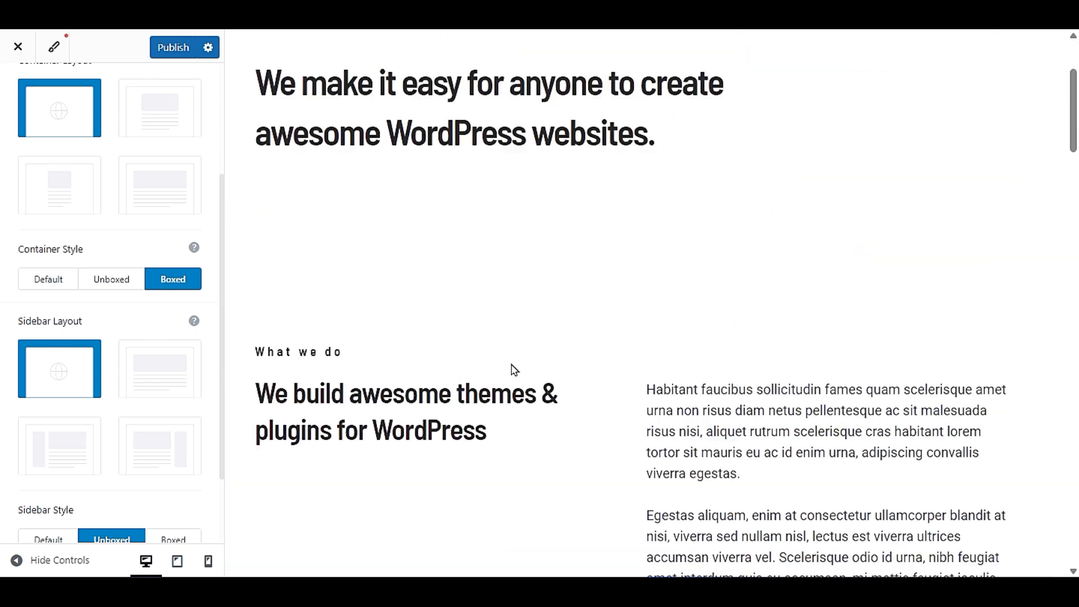
# - Try the Right Sidebar layout on single pages, check it in the preview, and restore the default sidebar layout
pyautogui.click(151, 447)
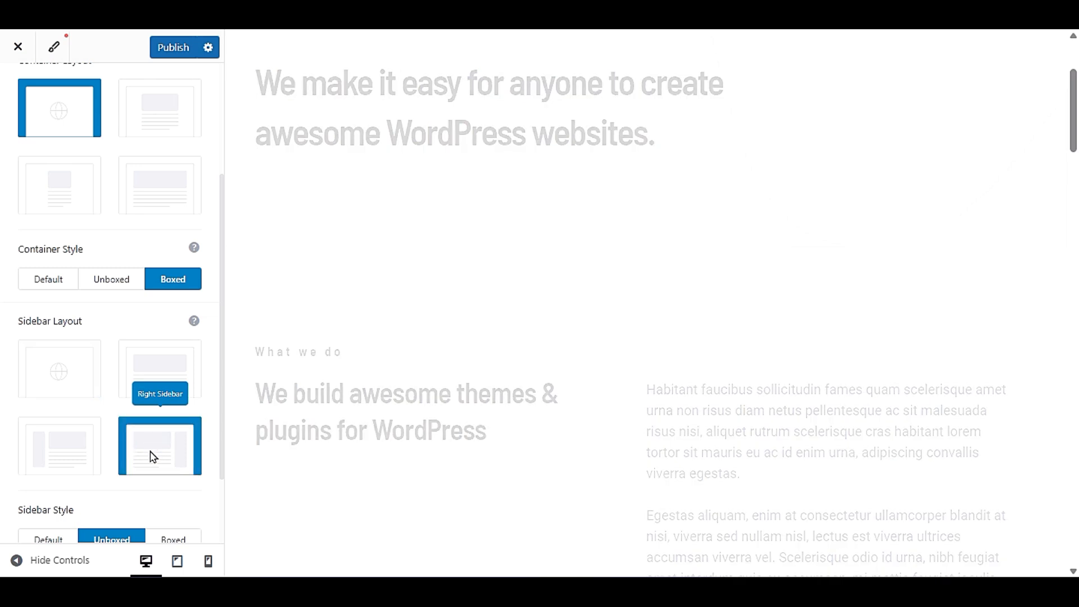
pyautogui.scroll(-15, 826, 354)
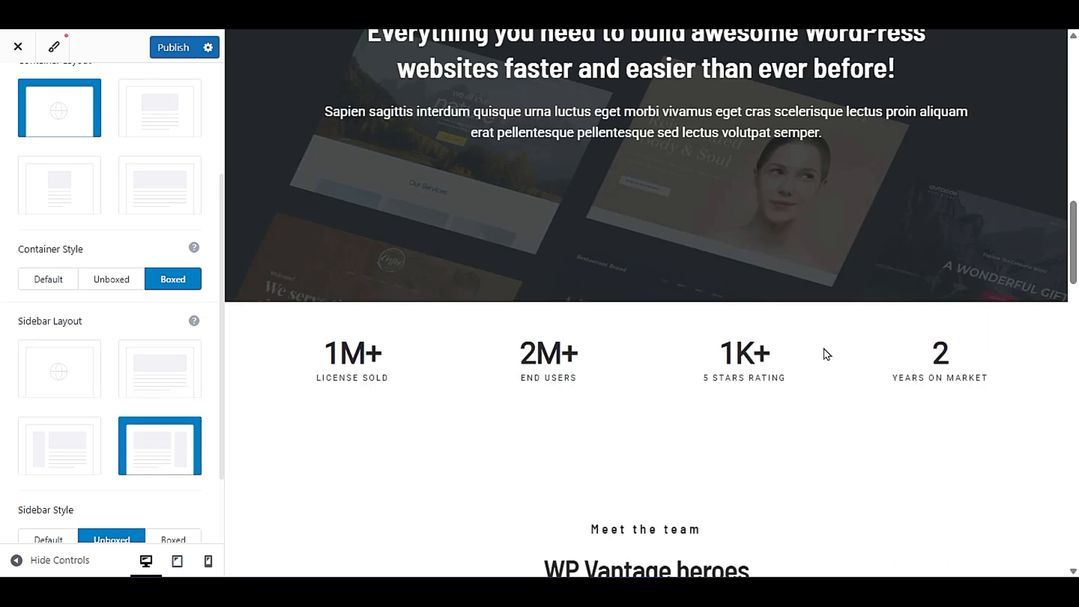
pyautogui.scroll(18, 826, 354)
pyautogui.click(70, 362)
# - Look over the remaining Single Page options and publish the changes
pyautogui.scroll(-2, 5, 428)
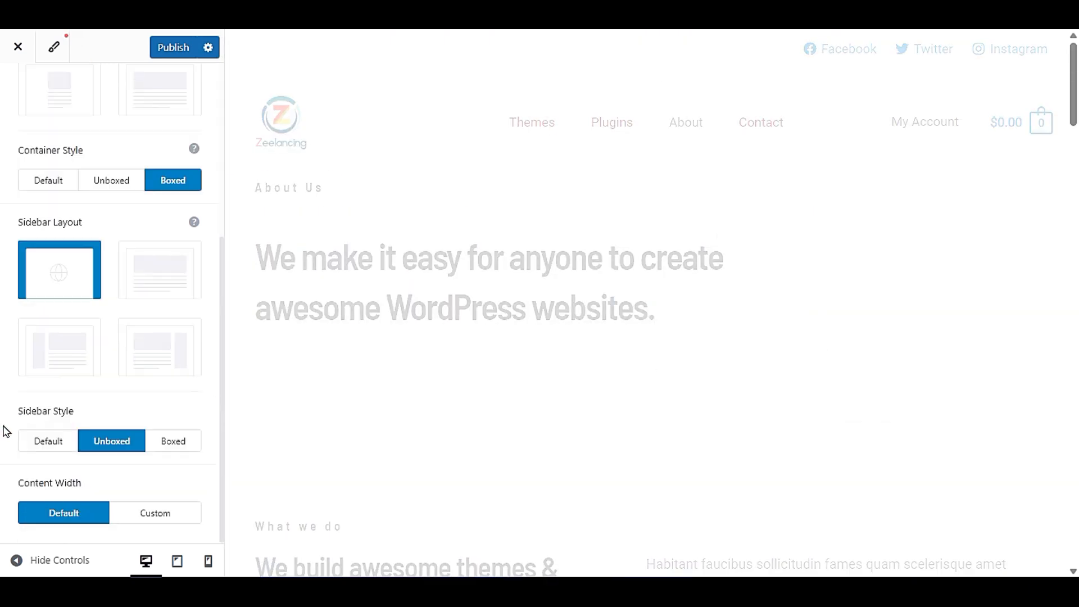
pyautogui.scroll(3, 5, 432)
pyautogui.click(169, 47)
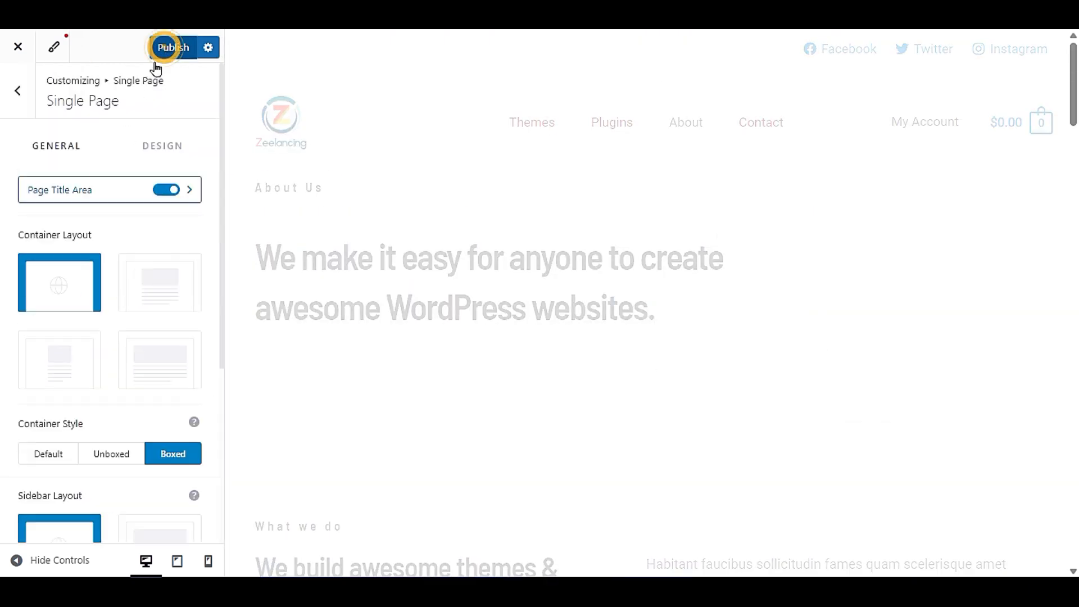
# - Leave the Post Types settings, open the General settings, and look through the About page down to its footer
pyautogui.click(27, 115)
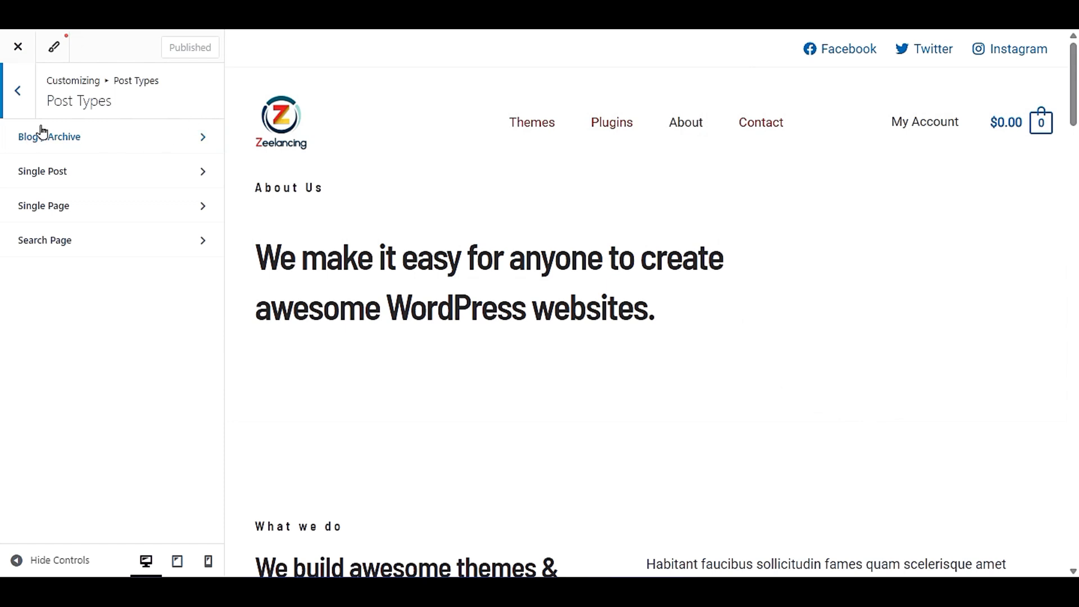
pyautogui.click(107, 147)
pyautogui.click(18, 90)
pyautogui.click(10, 98)
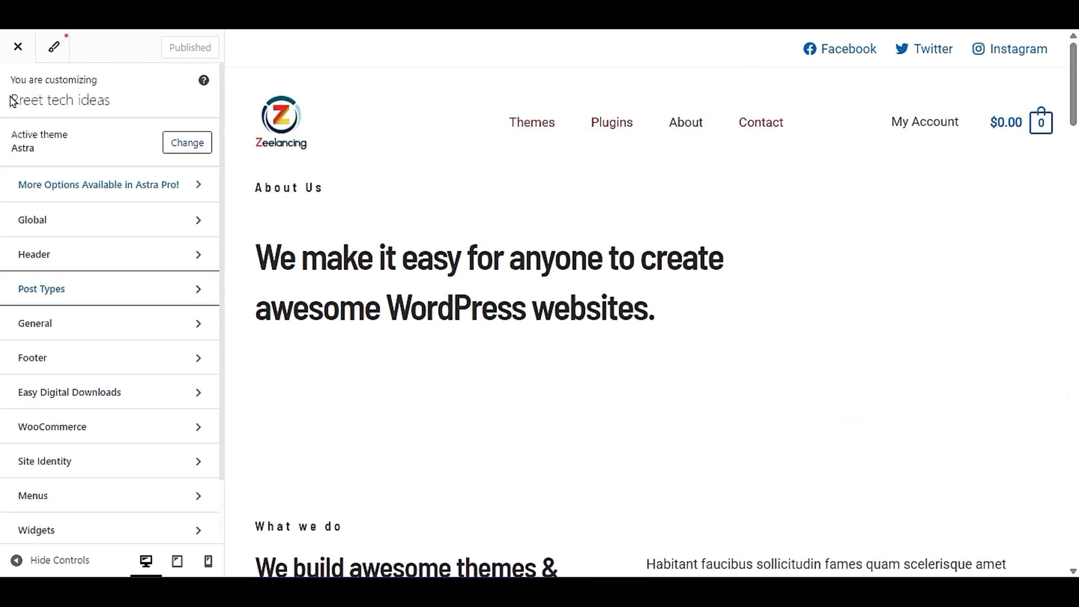
pyautogui.click(84, 335)
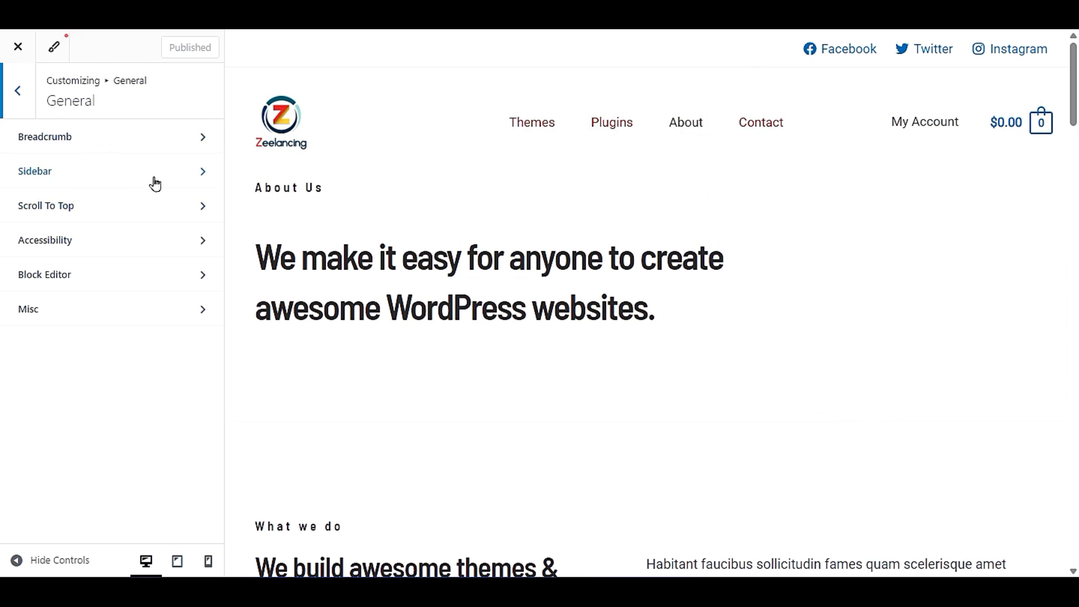
pyautogui.scroll(-20, 855, 348)
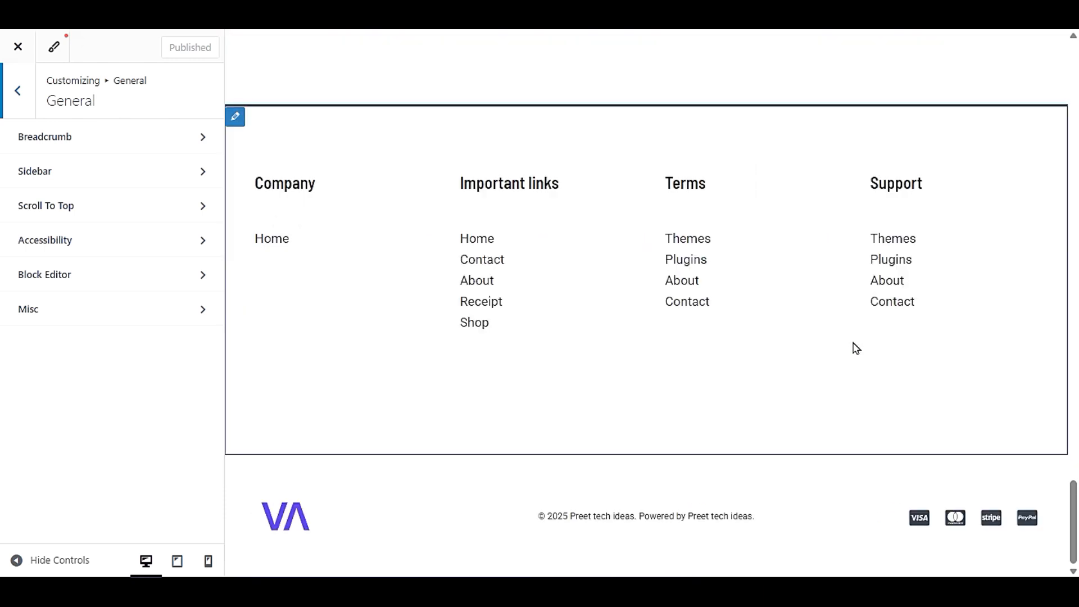
pyautogui.scroll(20, 855, 347)
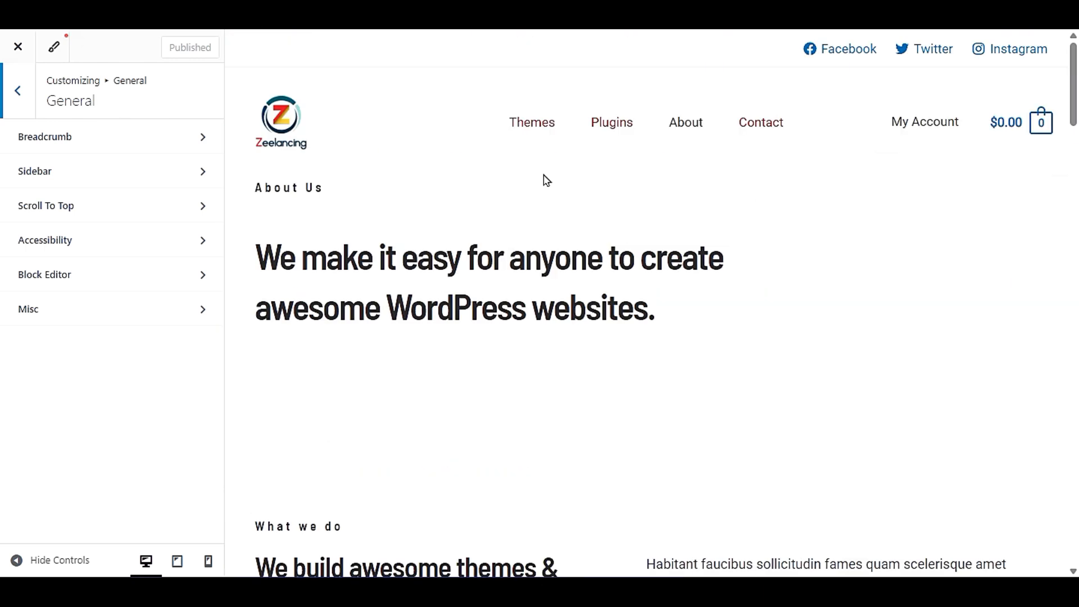
# - Open the home page in the preview and check the blog and update log links under Free WordPress resources & support
pyautogui.click(315, 123)
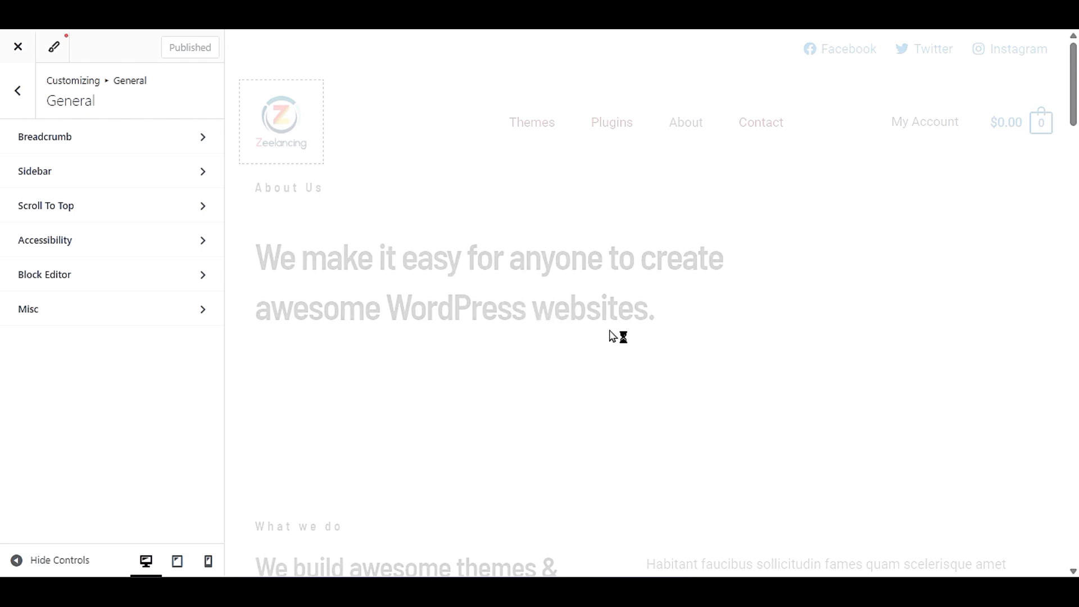
pyautogui.scroll(-20, 611, 336)
pyautogui.scroll(-20, 610, 337)
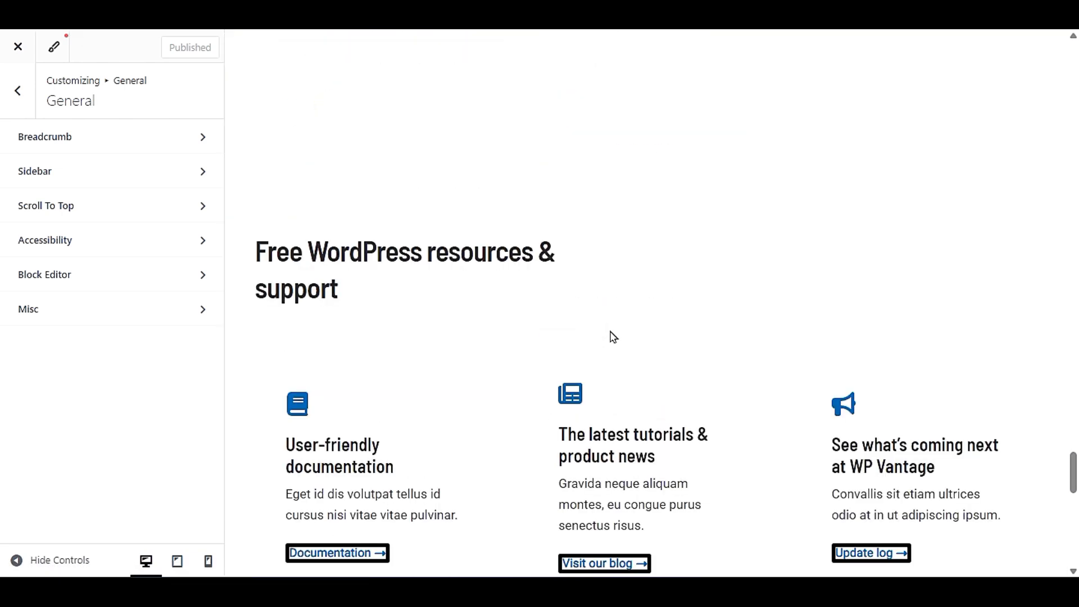
pyautogui.scroll(-3, 613, 336)
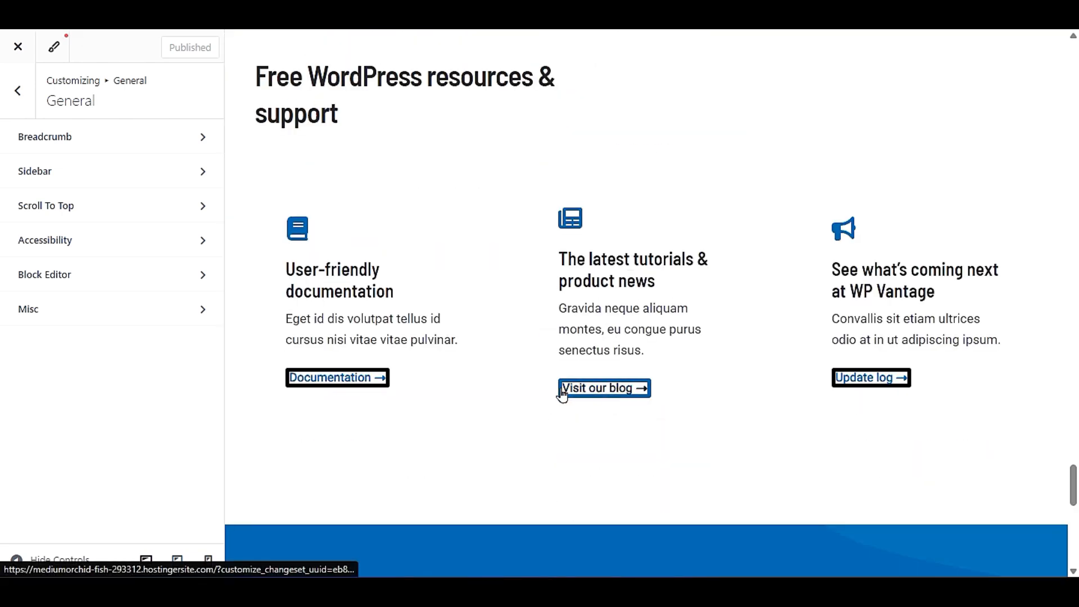
pyautogui.click(610, 390)
pyautogui.click(847, 377)
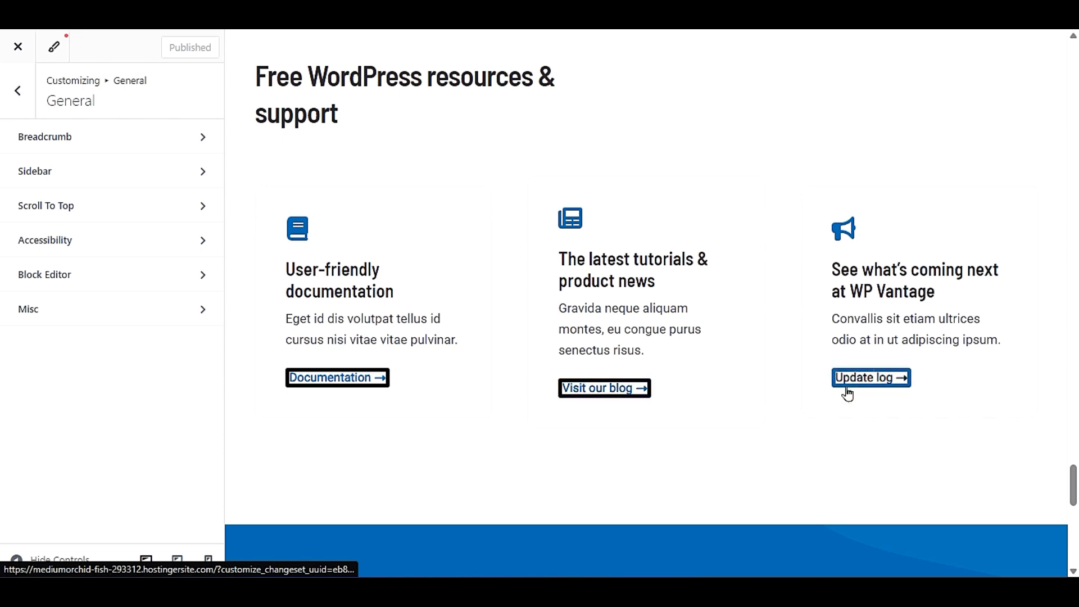
pyautogui.scroll(10, 536, 294)
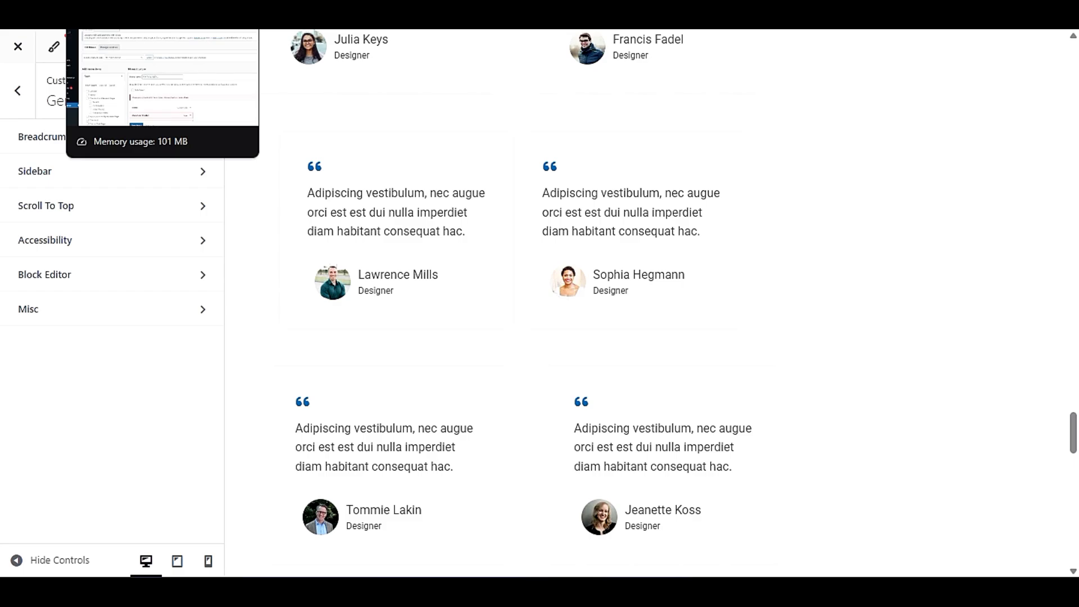
# - Switch to the WordPress admin dashboard and open the list of all posts
pyautogui.click(112, 6)
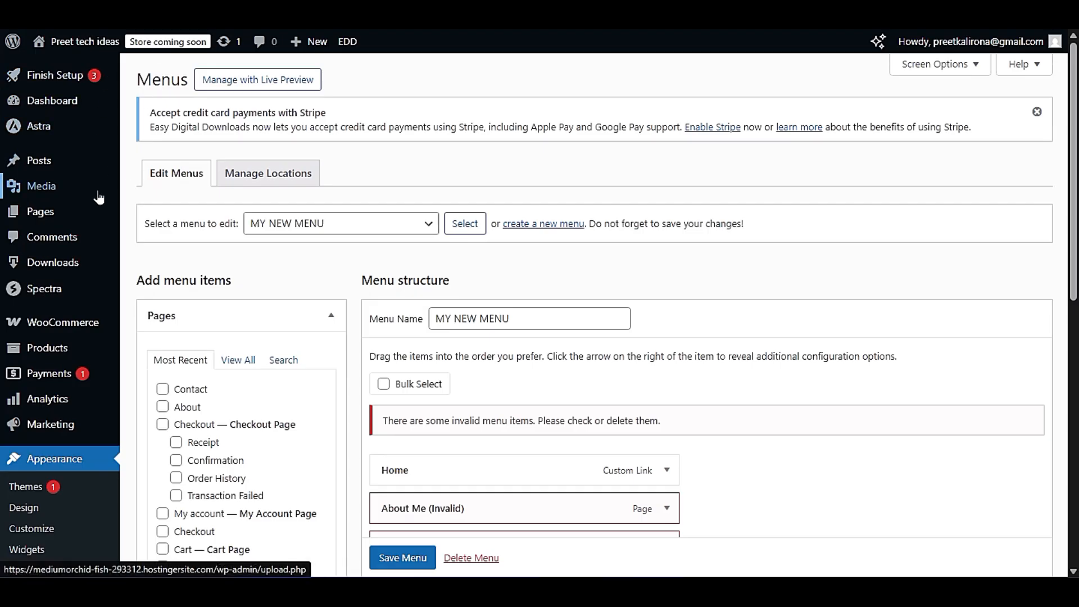
pyautogui.moveTo(50, 163)
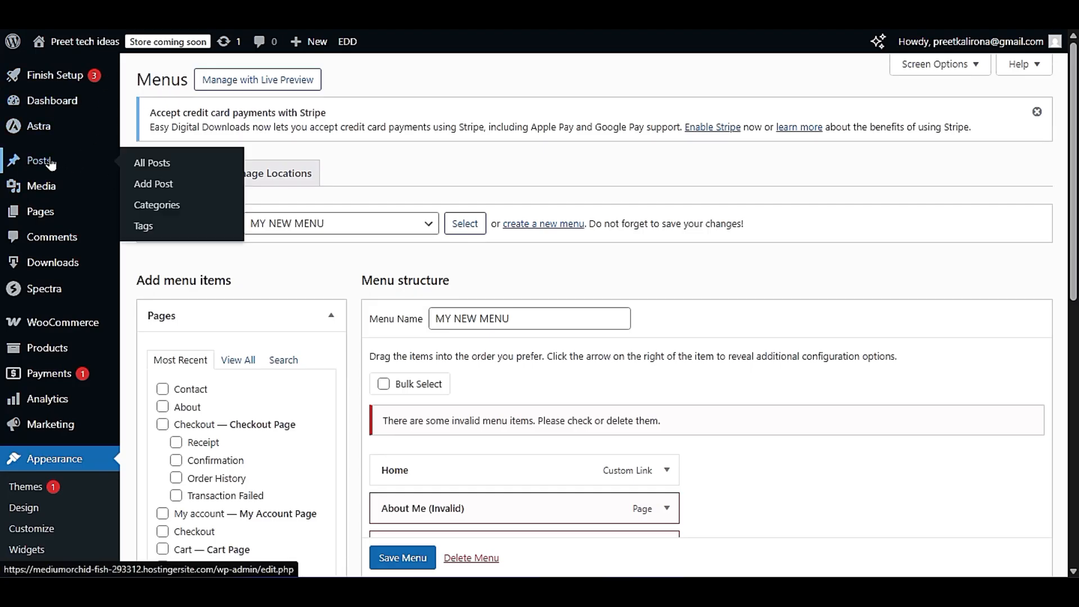
pyautogui.click(157, 168)
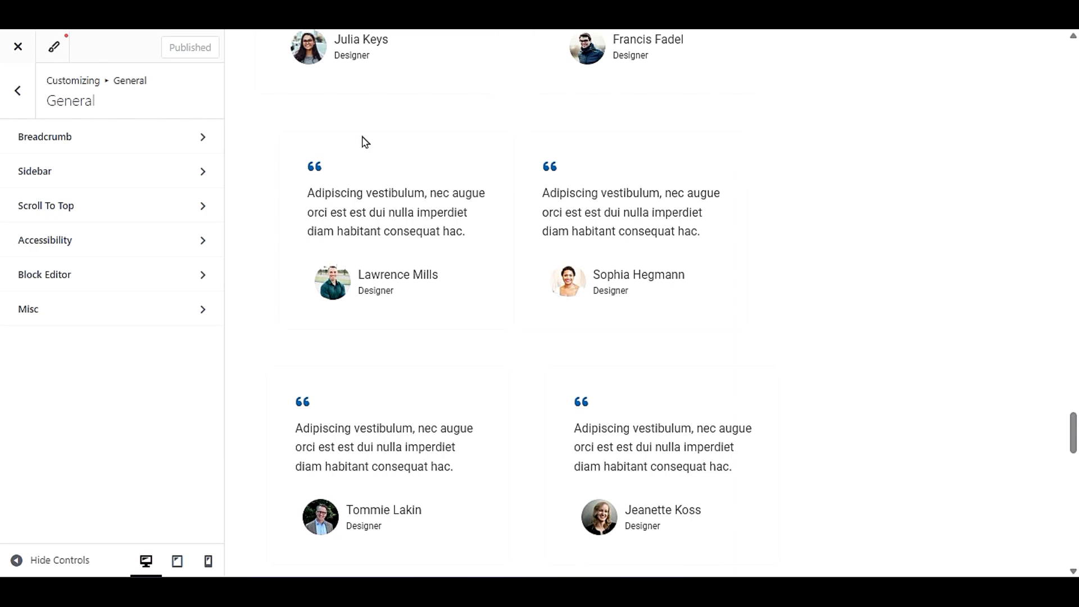
# - Back in the customizer, look at the Sidebar settings under General and return to the General list
pyautogui.scroll(20, 489, 202)
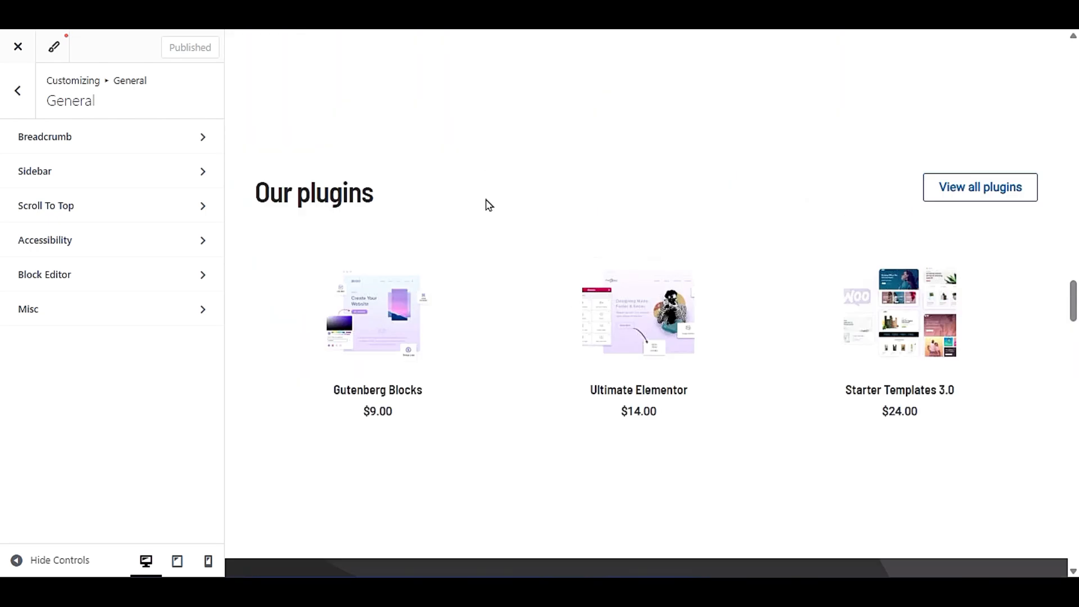
pyautogui.click(163, 171)
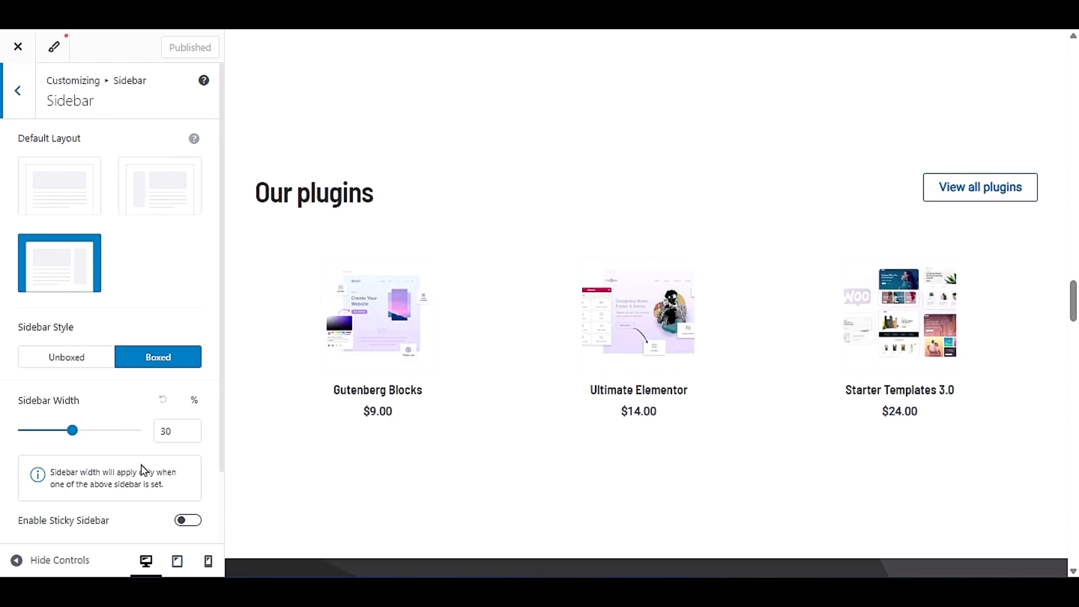
pyautogui.click(11, 103)
# - Enable Scroll to Top in the General settings and test its button on the home page preview
pyautogui.click(53, 206)
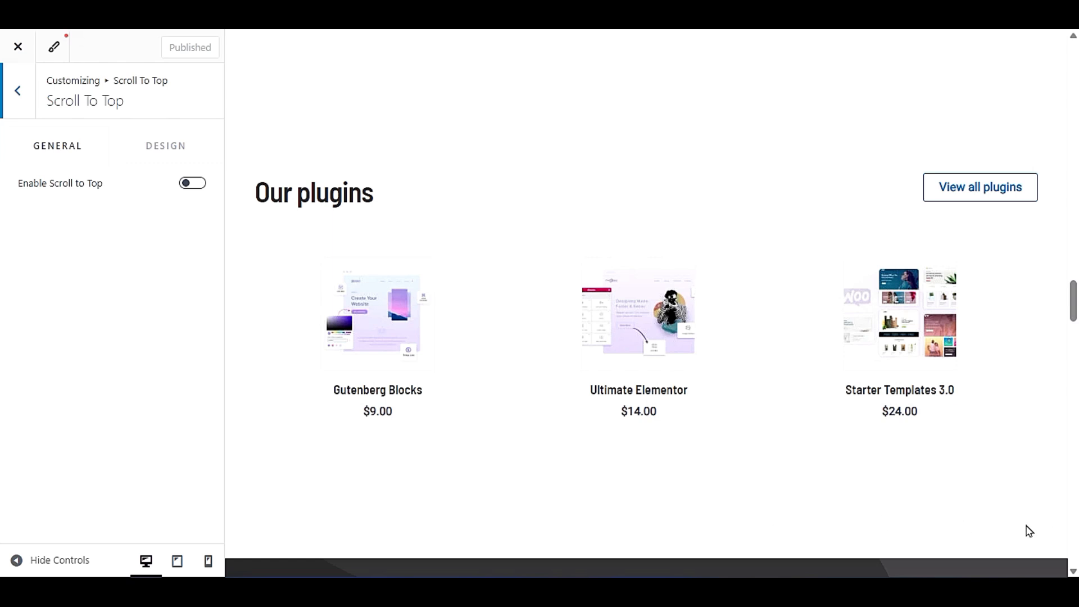
pyautogui.click(191, 182)
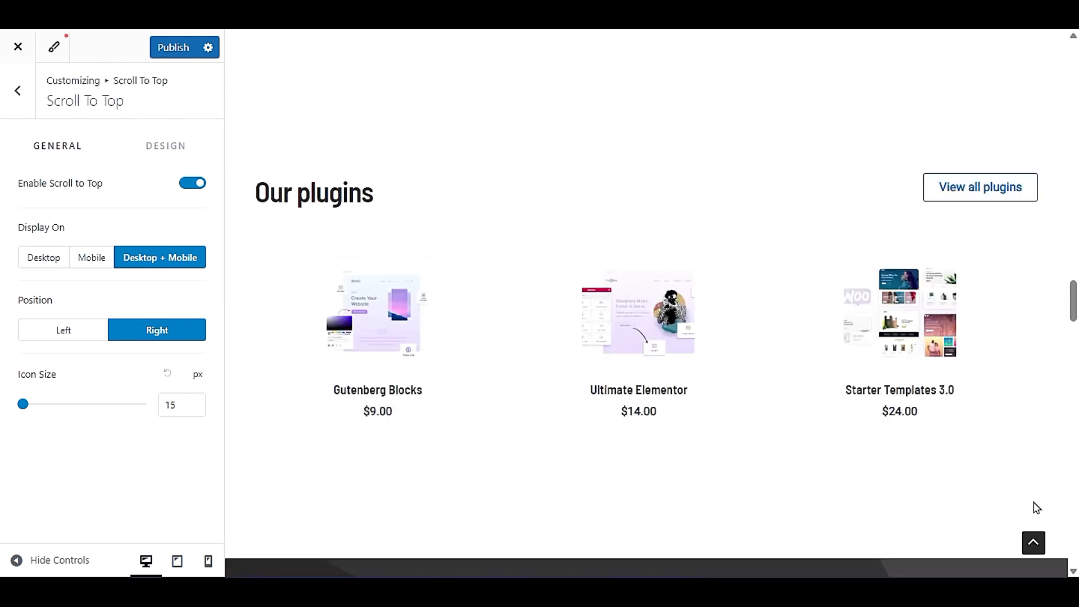
pyautogui.click(1033, 544)
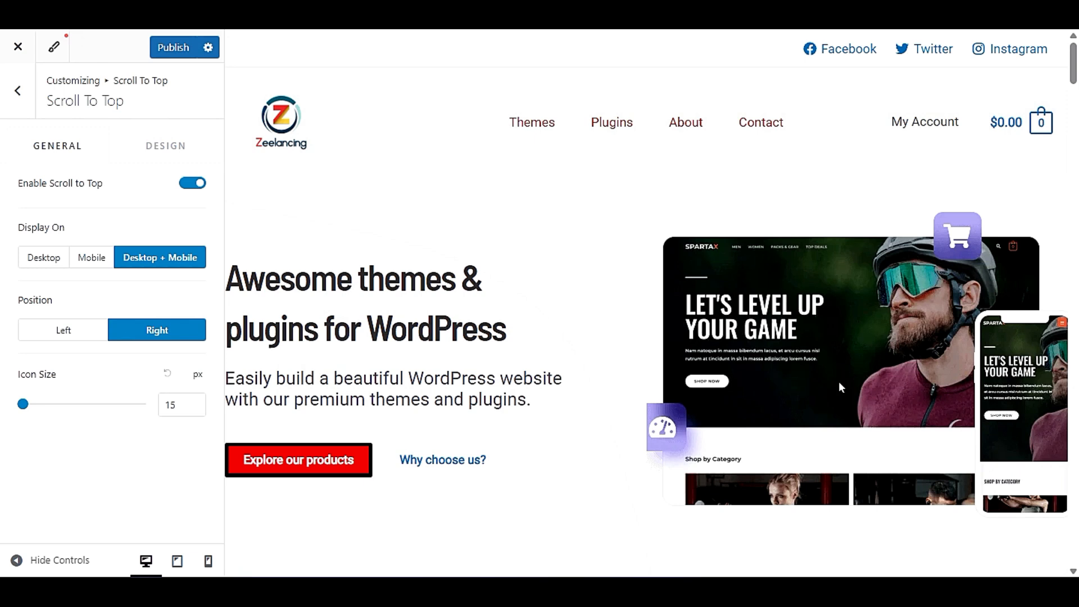
pyautogui.scroll(-10, 761, 340)
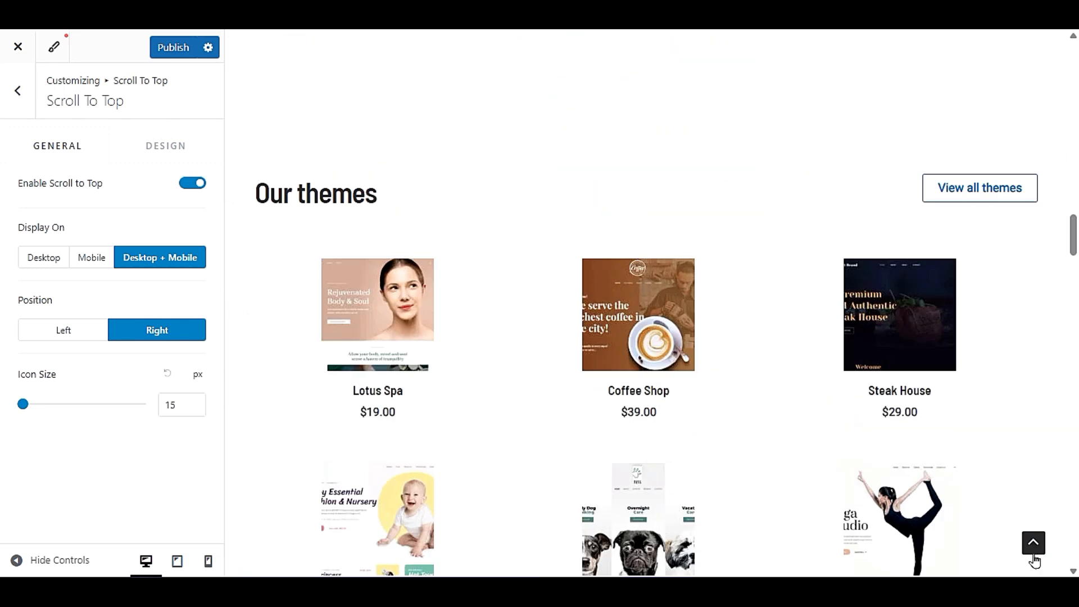
# - Set Scroll to Top to display on Desktop only at the Left position with icon size 26 px, and publish
pyautogui.click(1032, 552)
pyautogui.scroll(-8, 1051, 553)
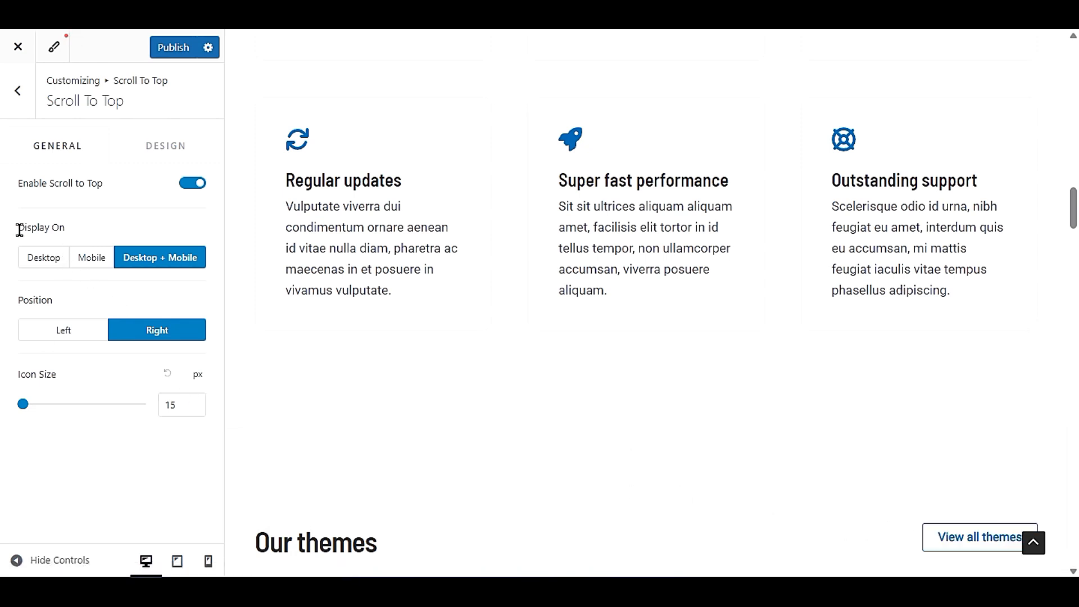
pyautogui.click(37, 256)
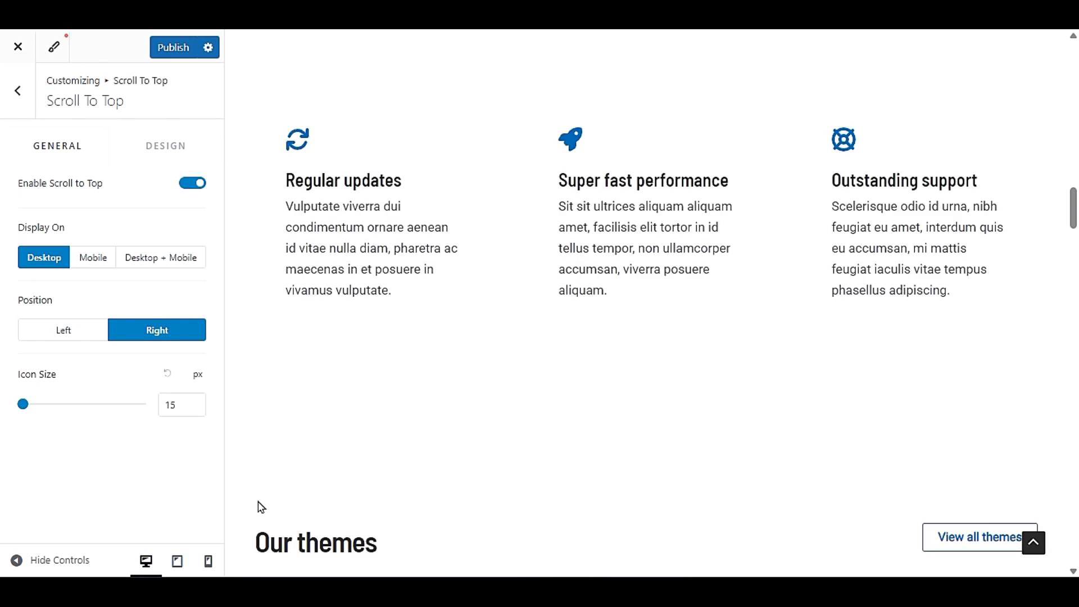
pyautogui.click(24, 331)
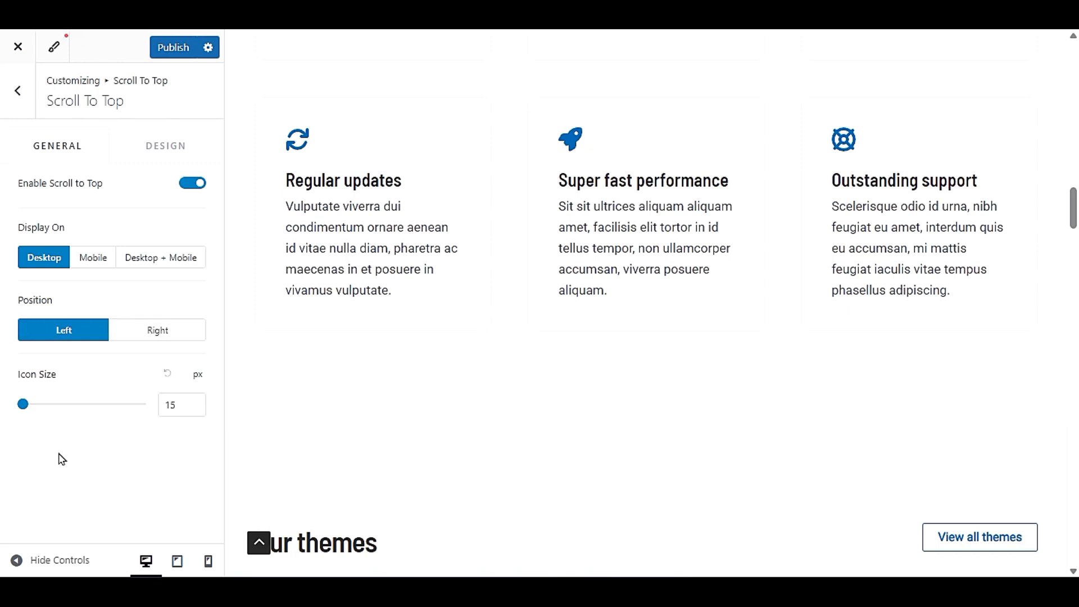
pyautogui.moveTo(23, 404); pyautogui.dragTo(26, 427)
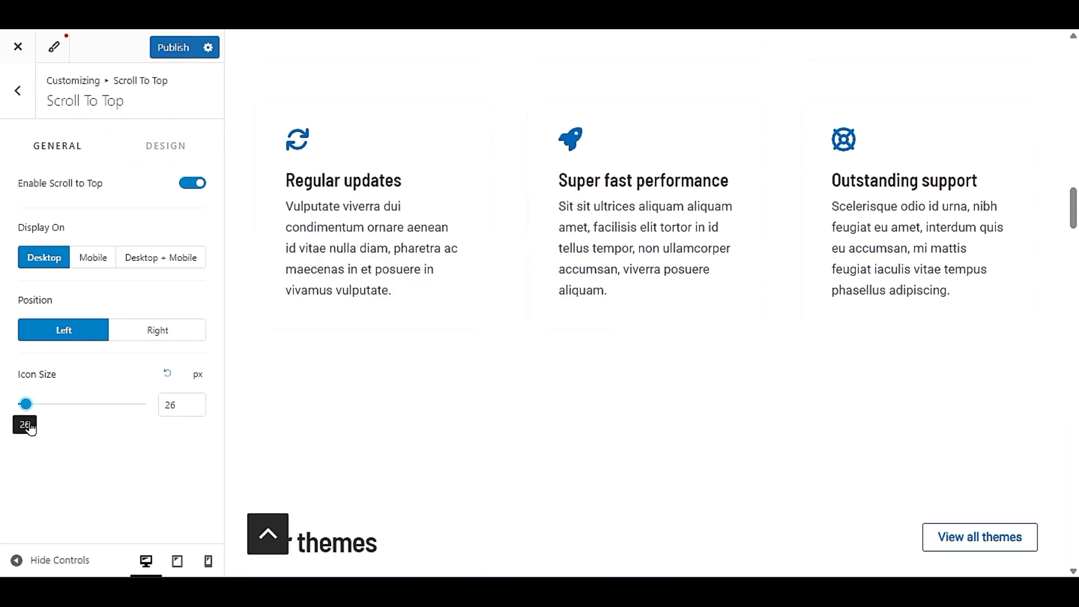
pyautogui.click(169, 49)
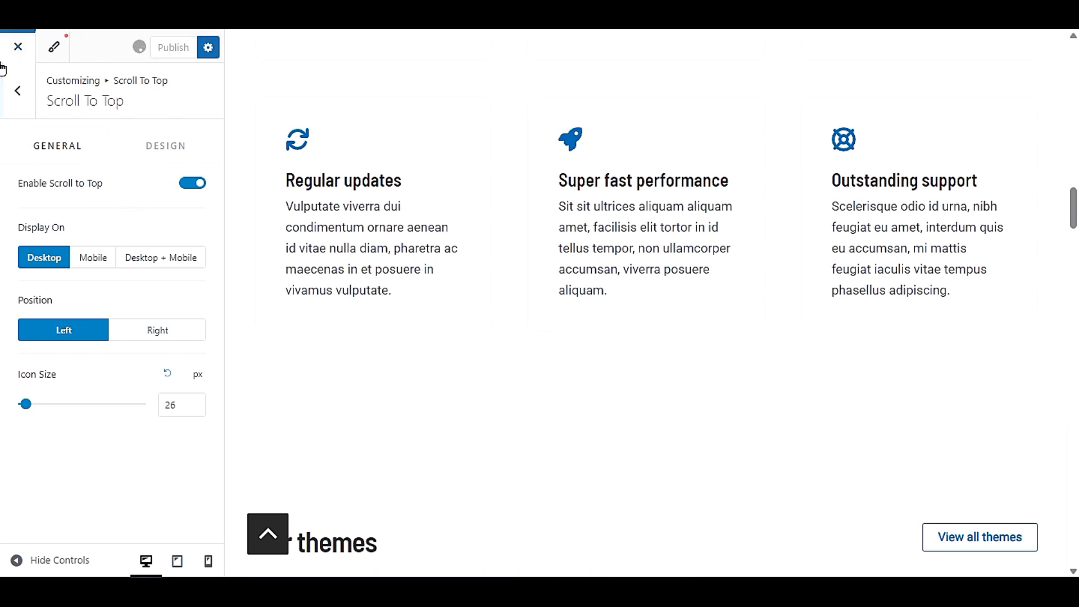
# - Look through the Accessibility, Block Editor and Misc settings under General, and the Easy Digital Downloads section, returning to the main customizer list
pyautogui.click(11, 89)
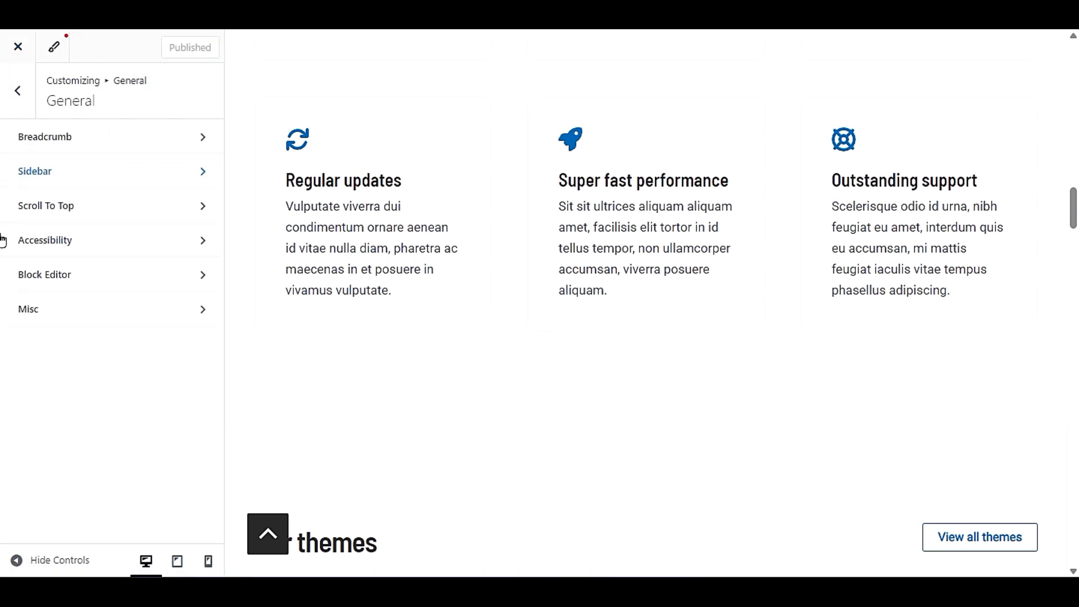
pyautogui.click(74, 239)
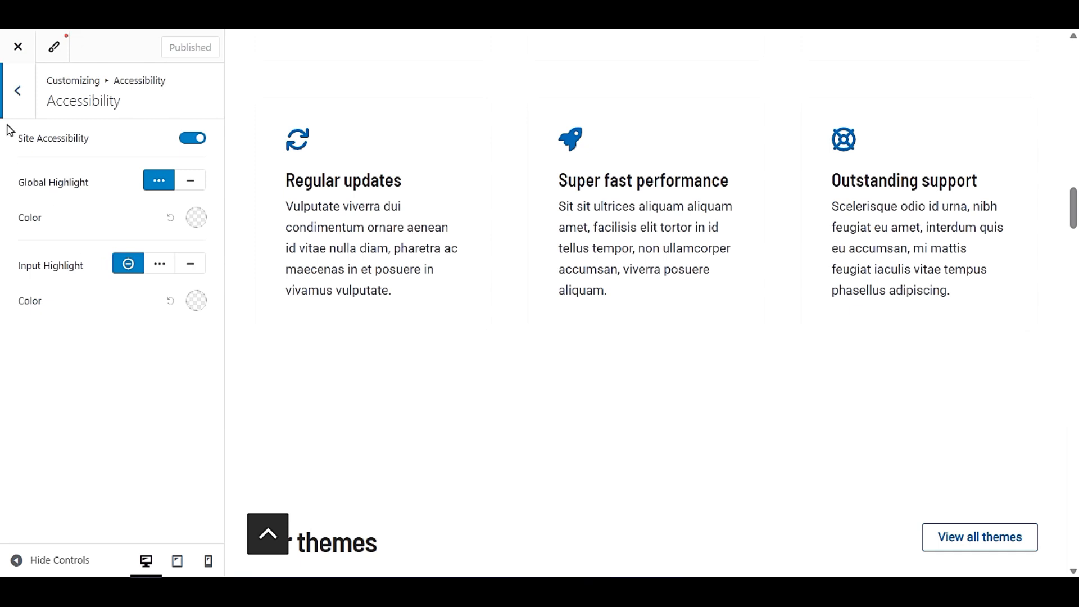
pyautogui.click(11, 91)
pyautogui.click(104, 278)
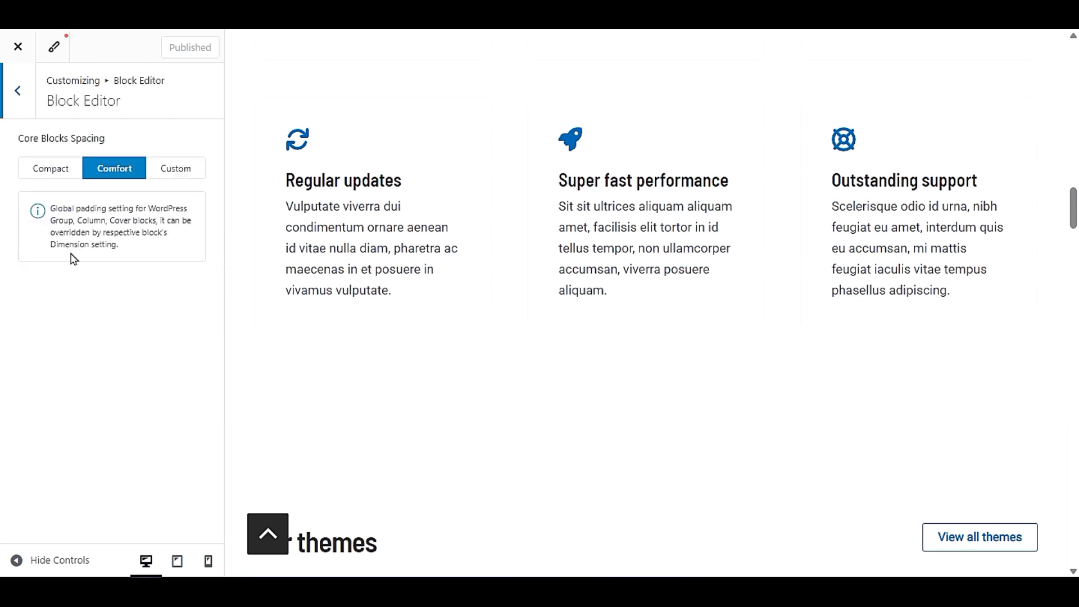
pyautogui.click(12, 100)
pyautogui.click(106, 309)
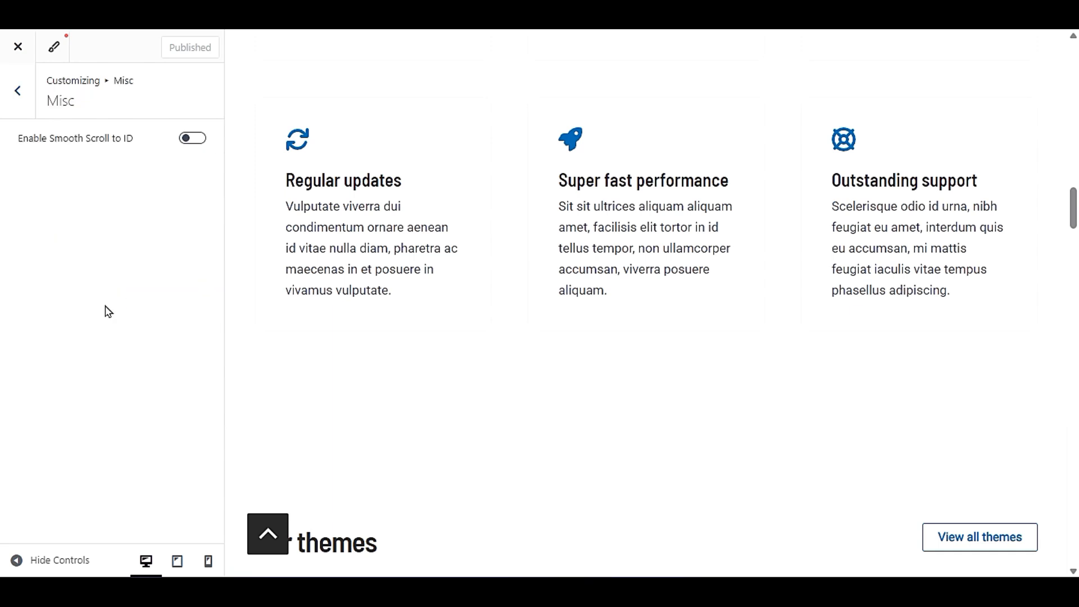
pyautogui.click(12, 100)
pyautogui.click(12, 100)
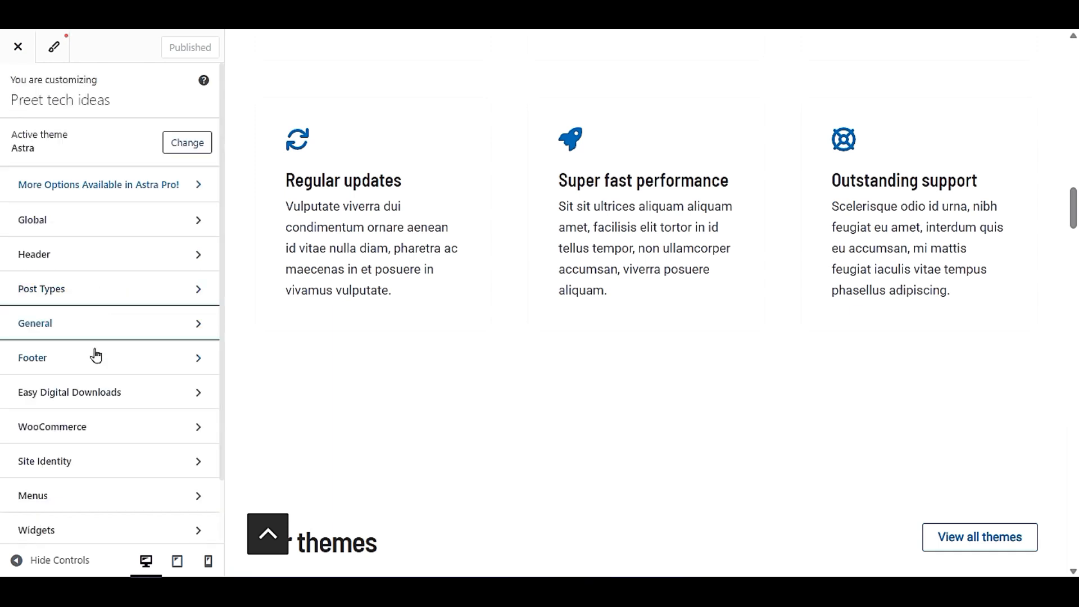
pyautogui.click(77, 404)
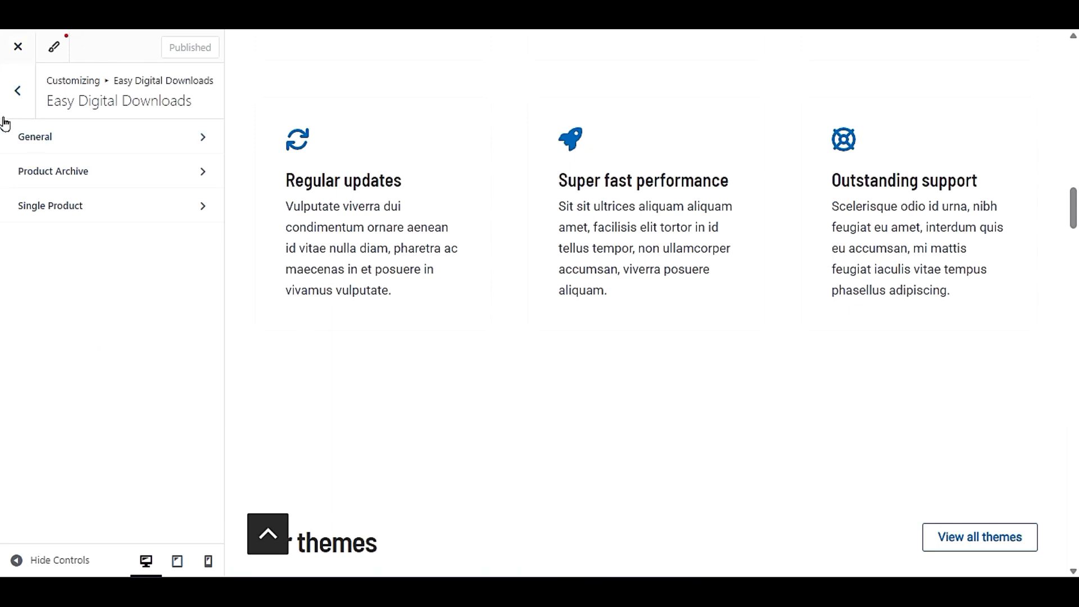
pyautogui.click(10, 97)
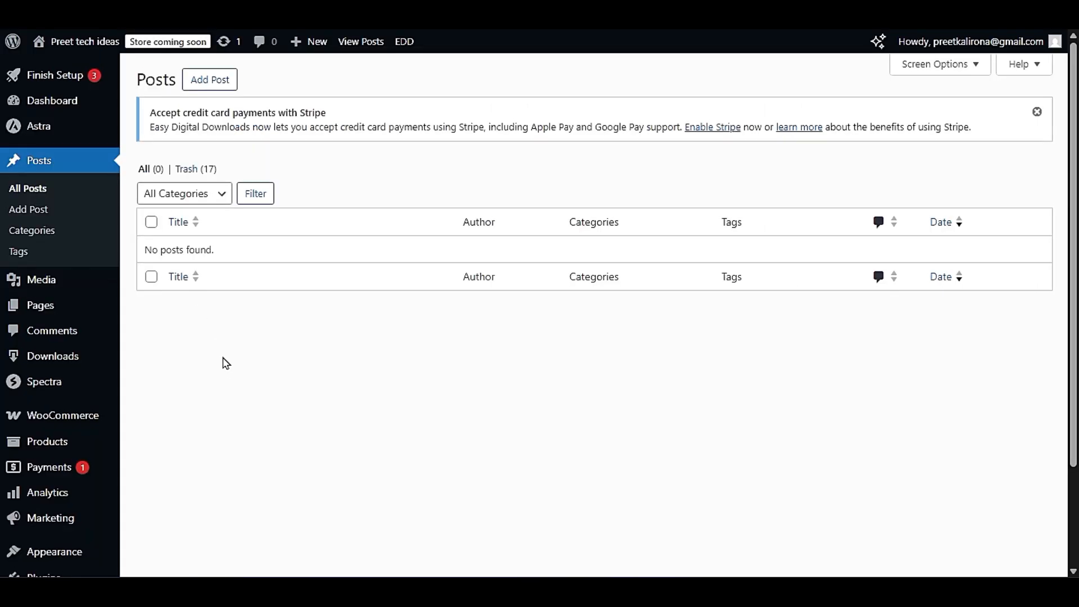
# - Switch to the WordPress admin dashboard, open the installed plugins and delete the Hostinger Easy Onboarding plugin
pyautogui.scroll(-2, 226, 369)
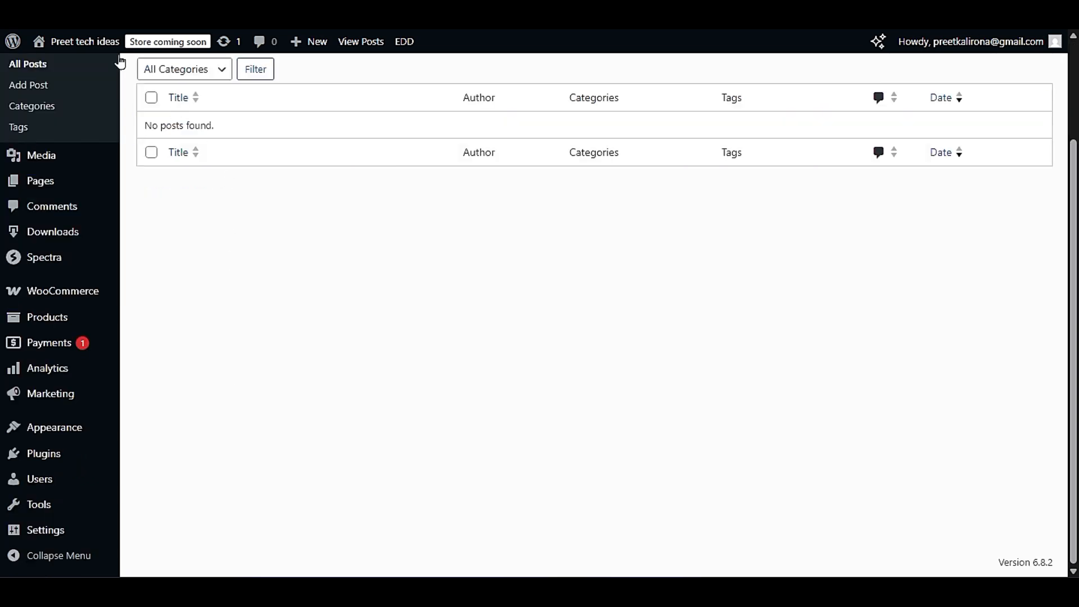
pyautogui.moveTo(14, 456)
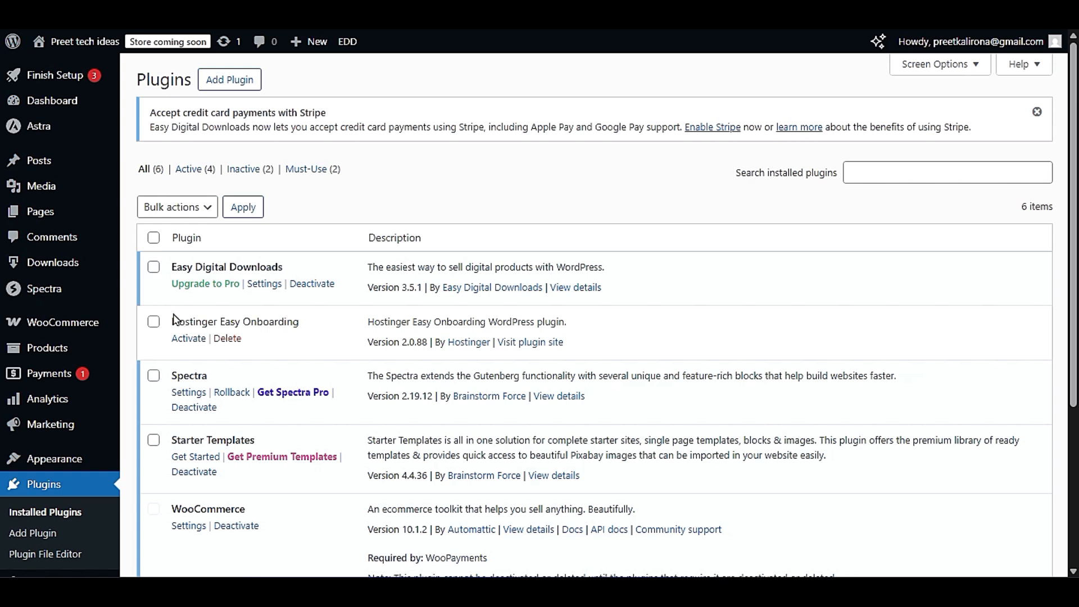
pyautogui.moveTo(169, 270); pyautogui.dragTo(287, 271)
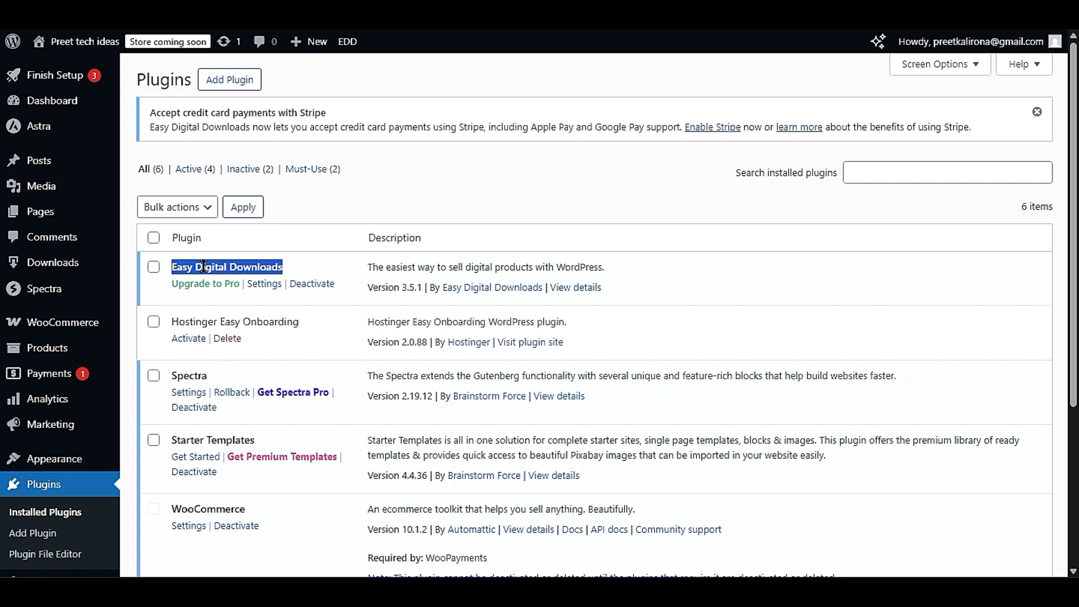
pyautogui.click(225, 339)
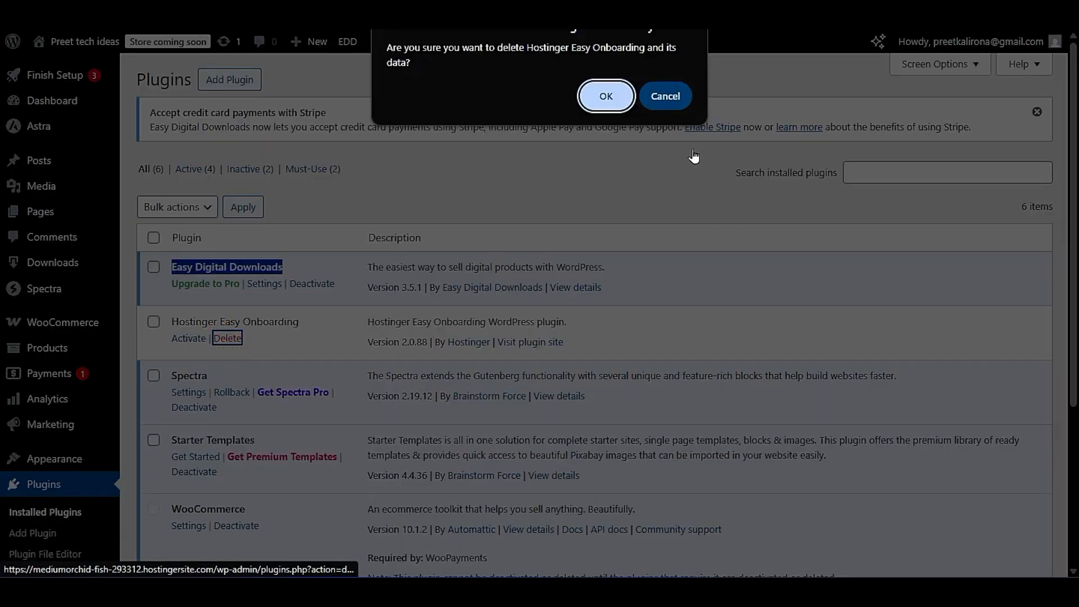
pyautogui.click(608, 97)
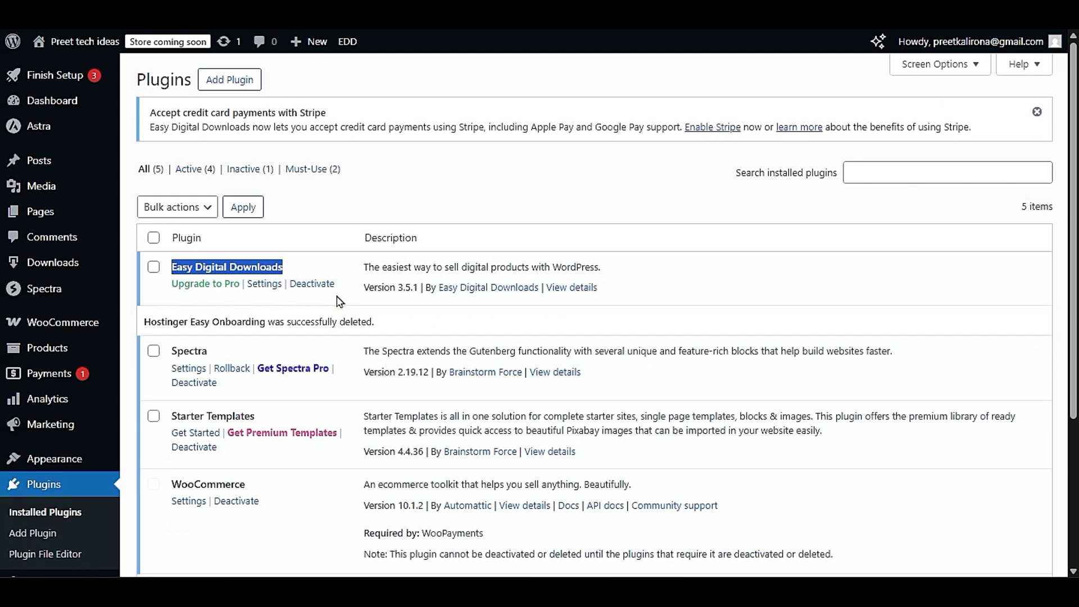
# - Switch back to the customizer and look over its list of settings sections
pyautogui.scroll(-3, 332, 315)
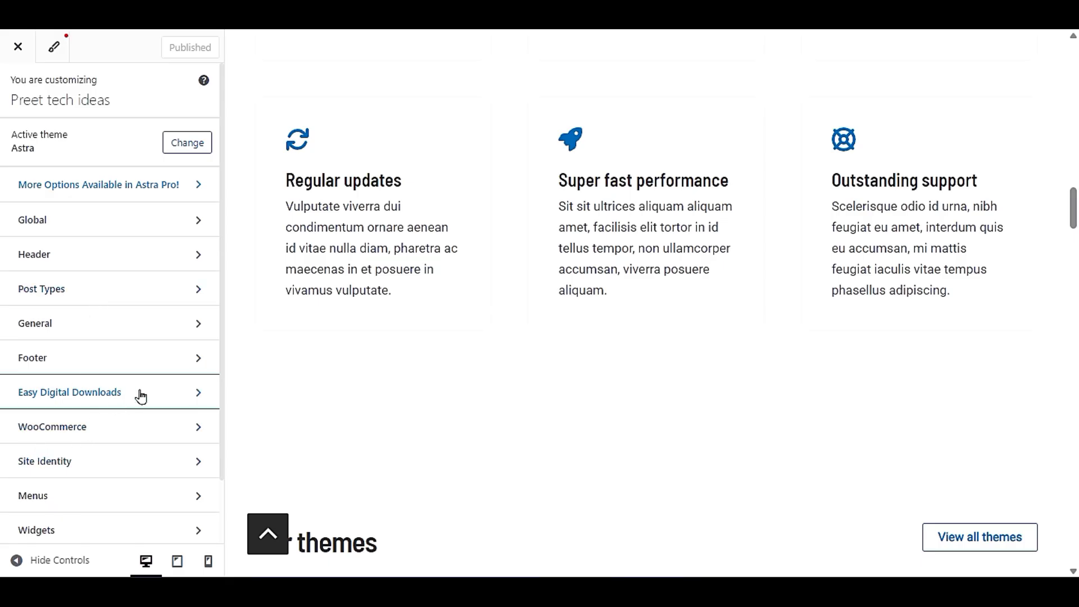
pyautogui.scroll(-2, 141, 397)
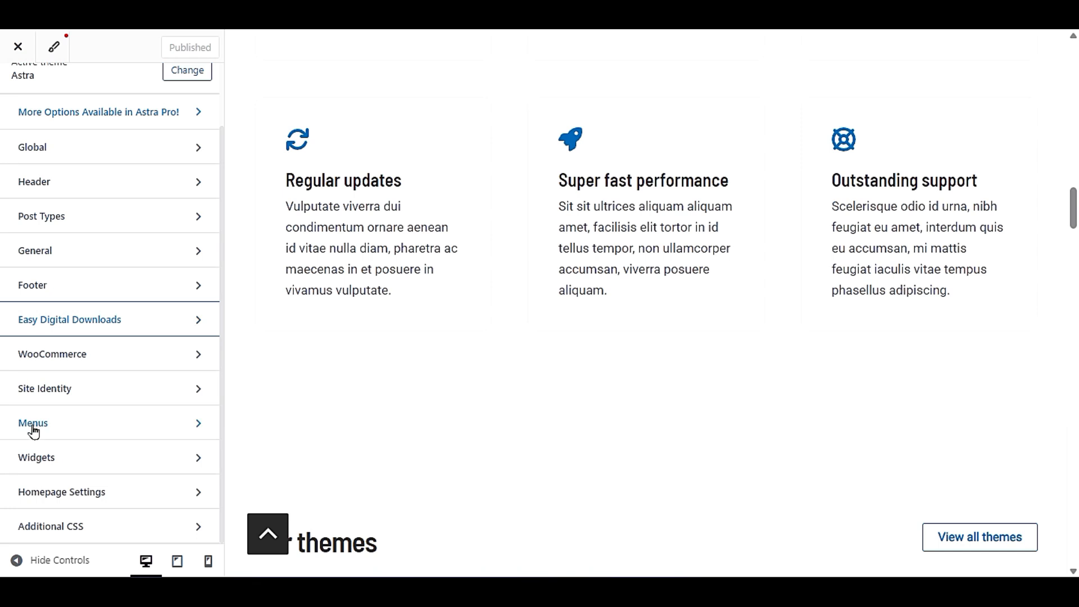
pyautogui.scroll(2, 31, 430)
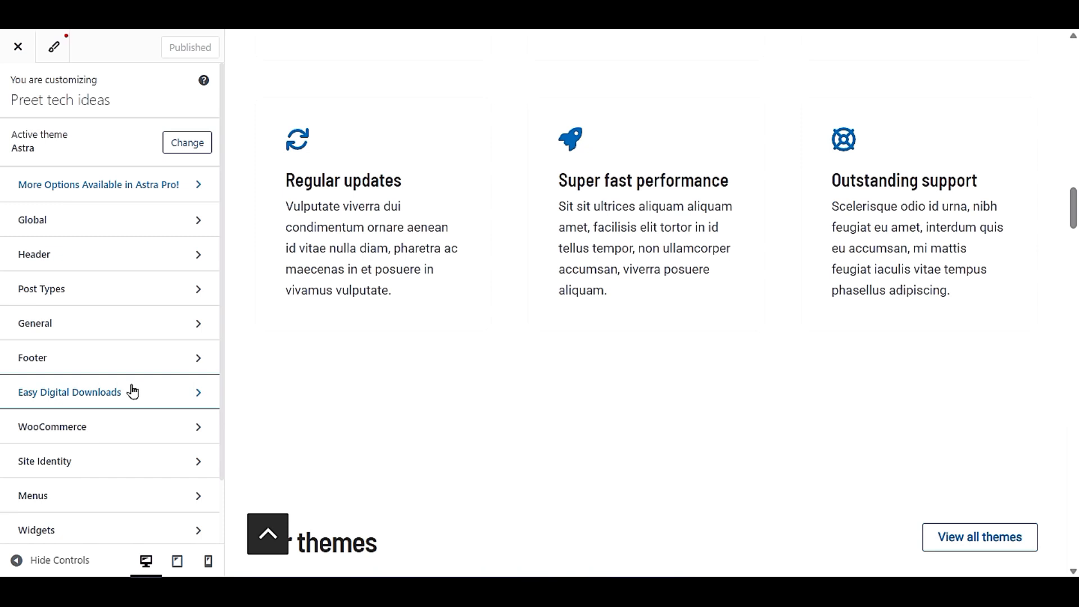
pyautogui.scroll(-2, 109, 466)
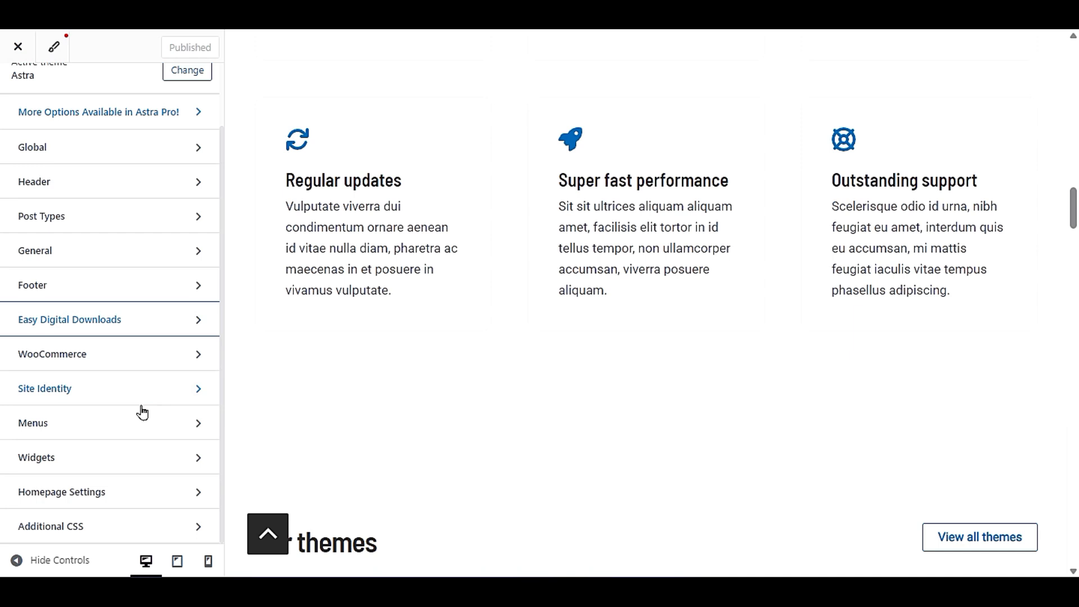
pyautogui.scroll(2, 143, 413)
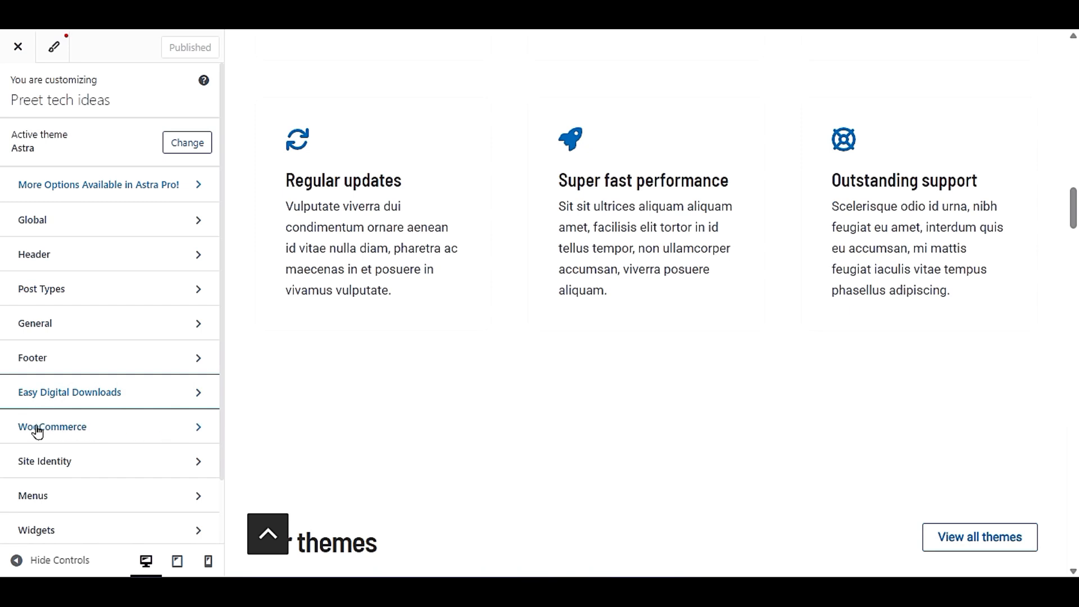
# - Open the WooCommerce Single Product settings and bring up the Coffee Shop product page in the preview to look it over
pyautogui.click(101, 434)
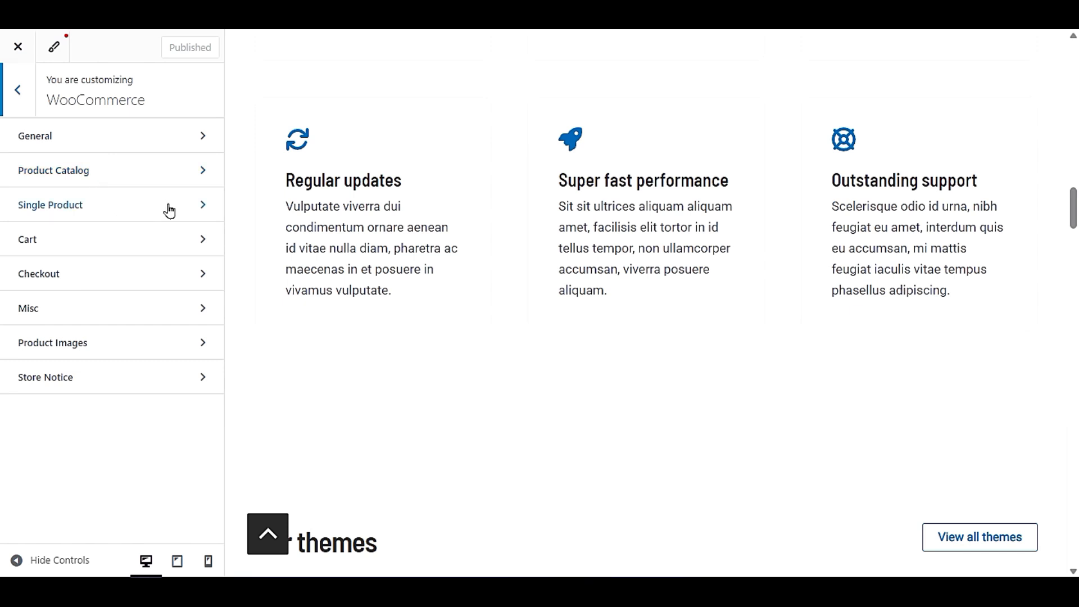
pyautogui.click(145, 214)
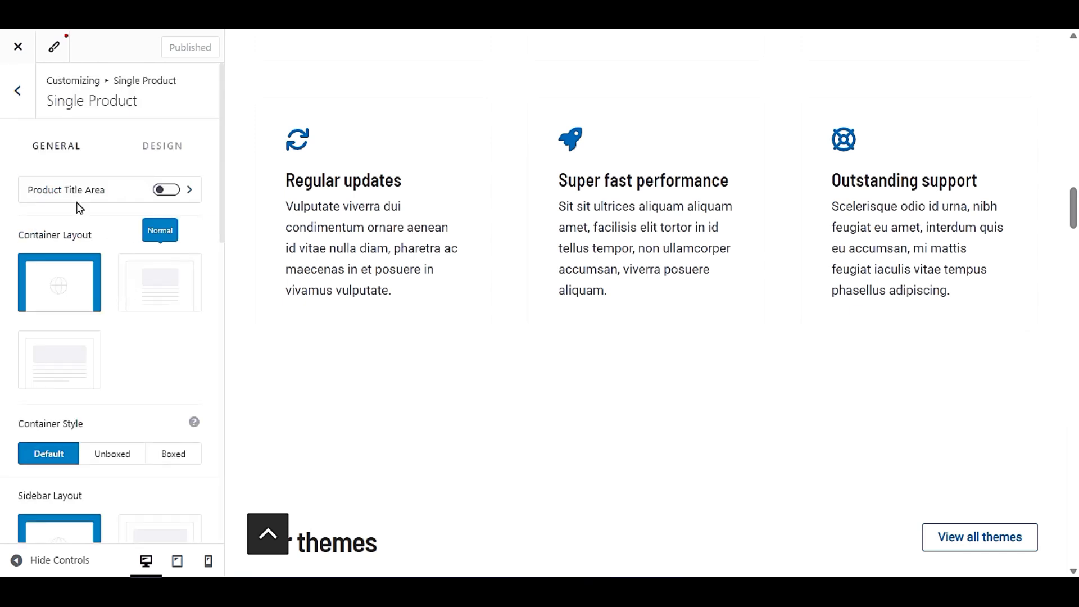
pyautogui.scroll(15, 611, 351)
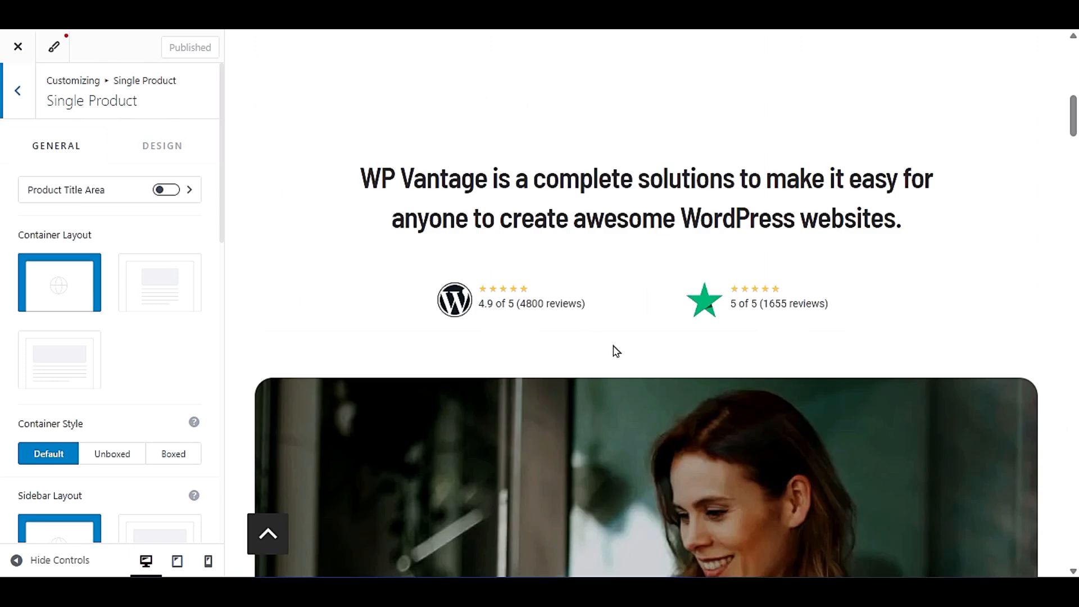
pyautogui.scroll(-8, 614, 351)
pyautogui.scroll(-10, 614, 351)
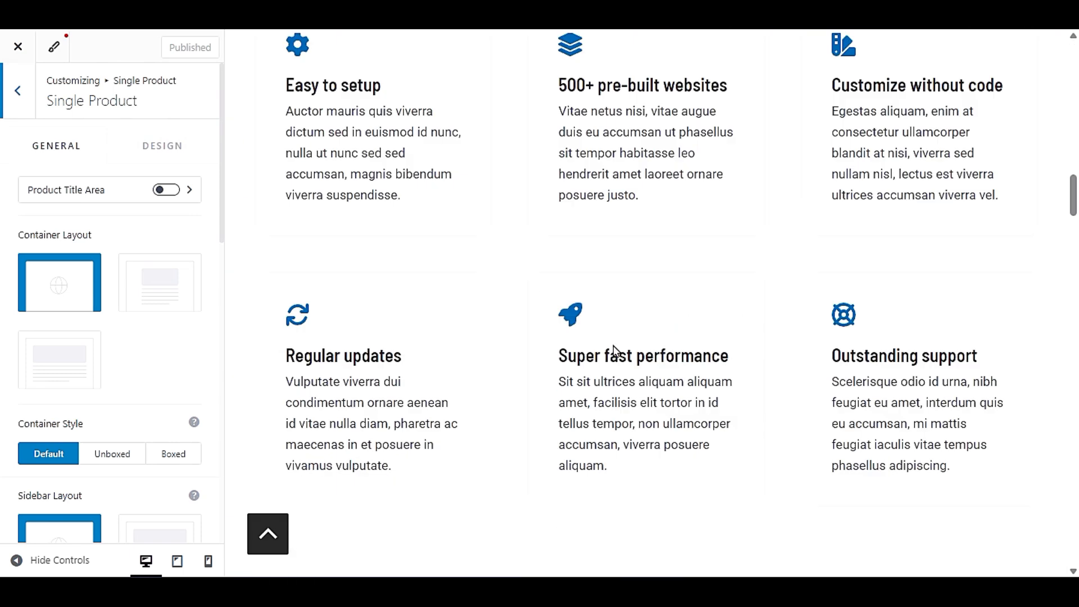
pyautogui.click(622, 187)
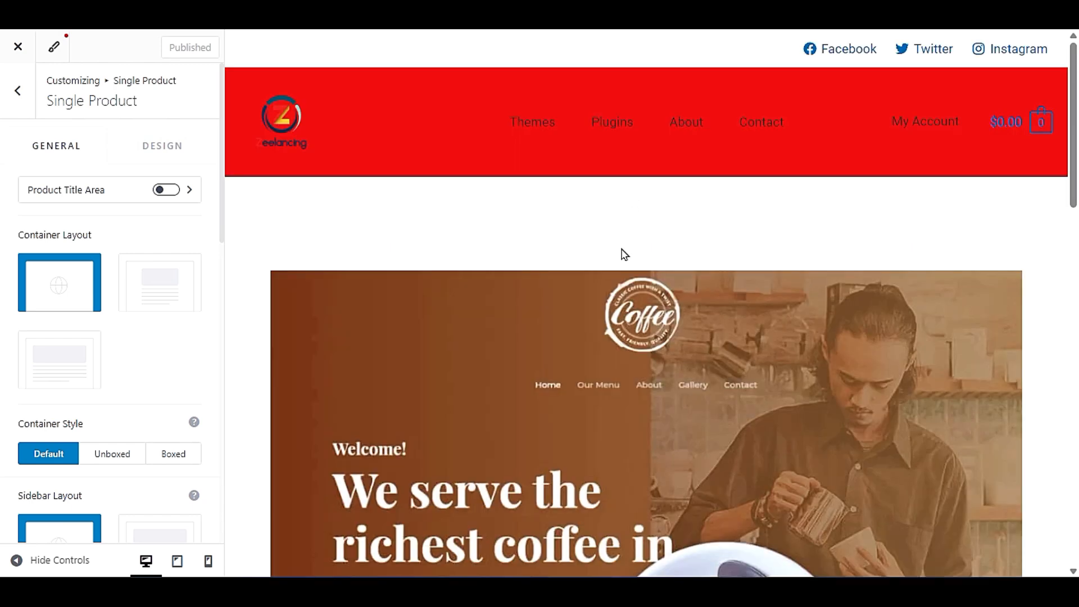
pyautogui.scroll(-10, 630, 303)
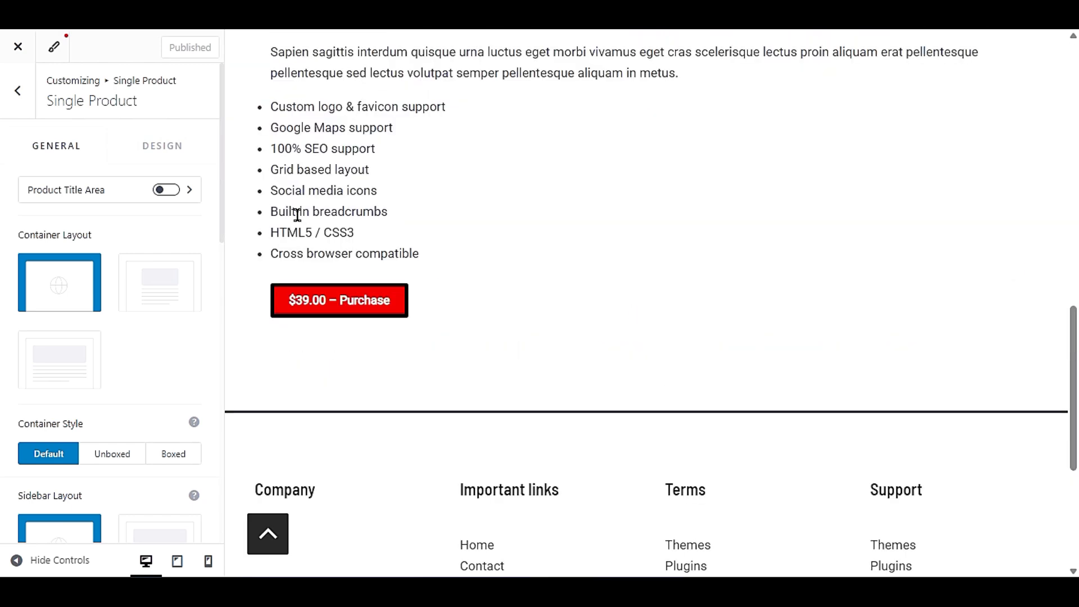
pyautogui.scroll(3, 443, 284)
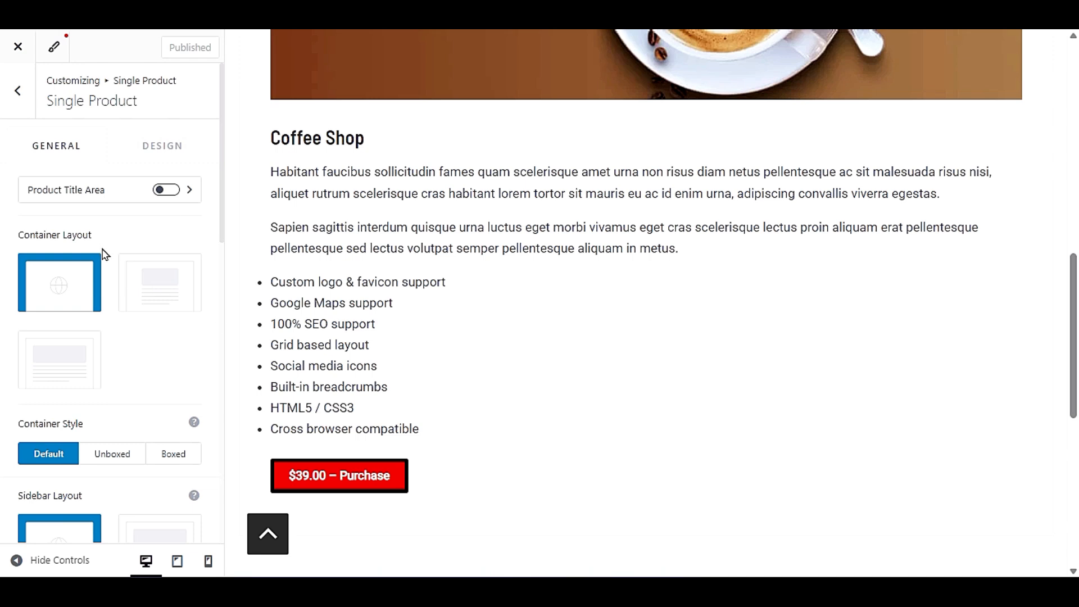
# - Set the single product container layout to Normal and the sidebar layout to Right Sidebar, and look over the Single Product Structure
pyautogui.click(153, 291)
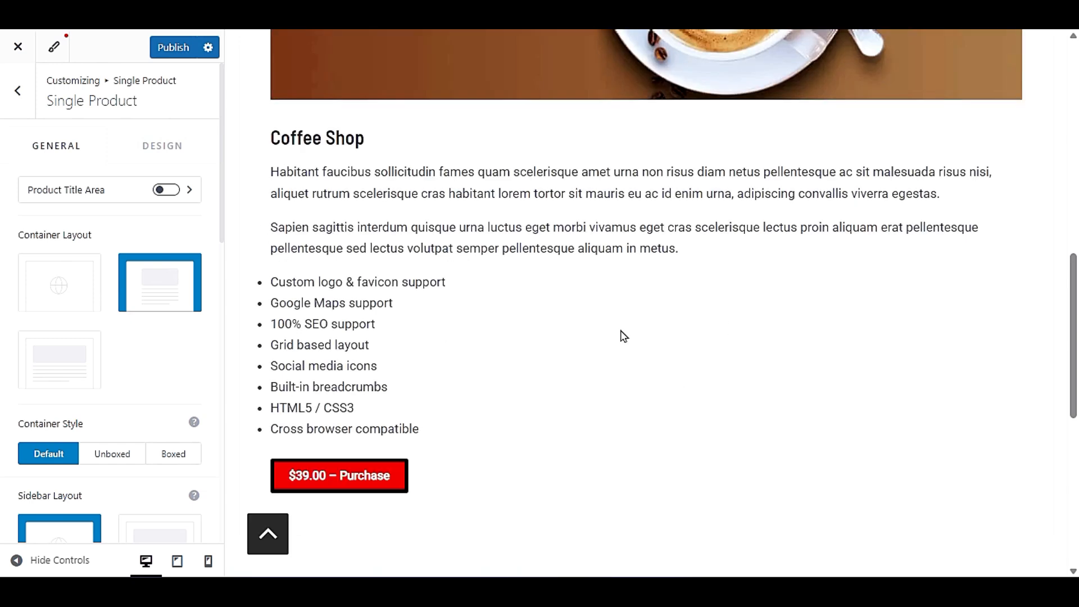
pyautogui.scroll(-3, 122, 423)
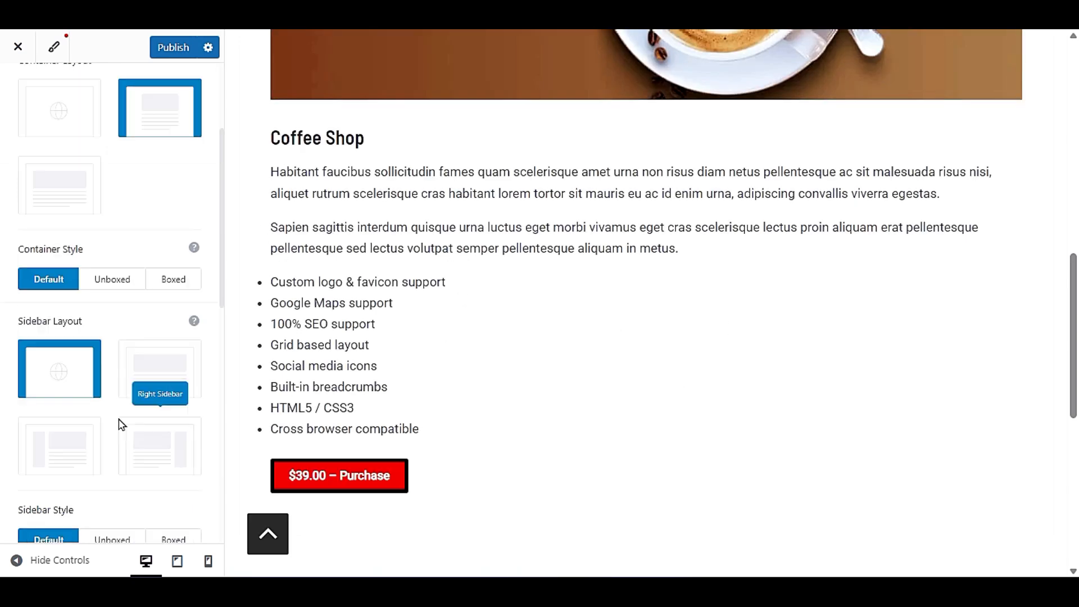
pyautogui.click(146, 434)
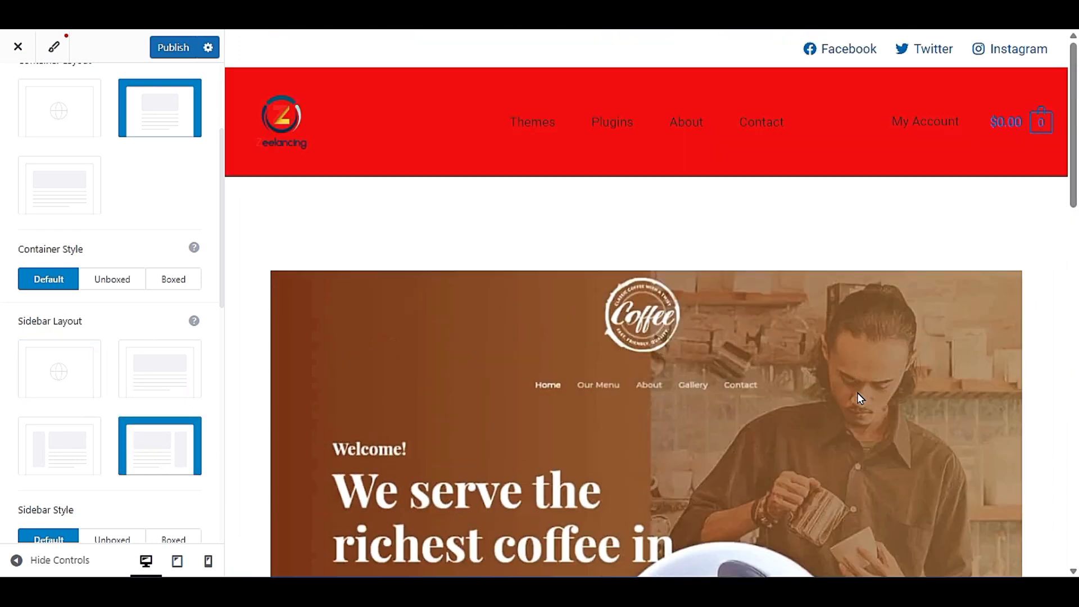
pyautogui.scroll(13, 858, 393)
pyautogui.scroll(-8, 337, 345)
pyautogui.scroll(-5, 10, 384)
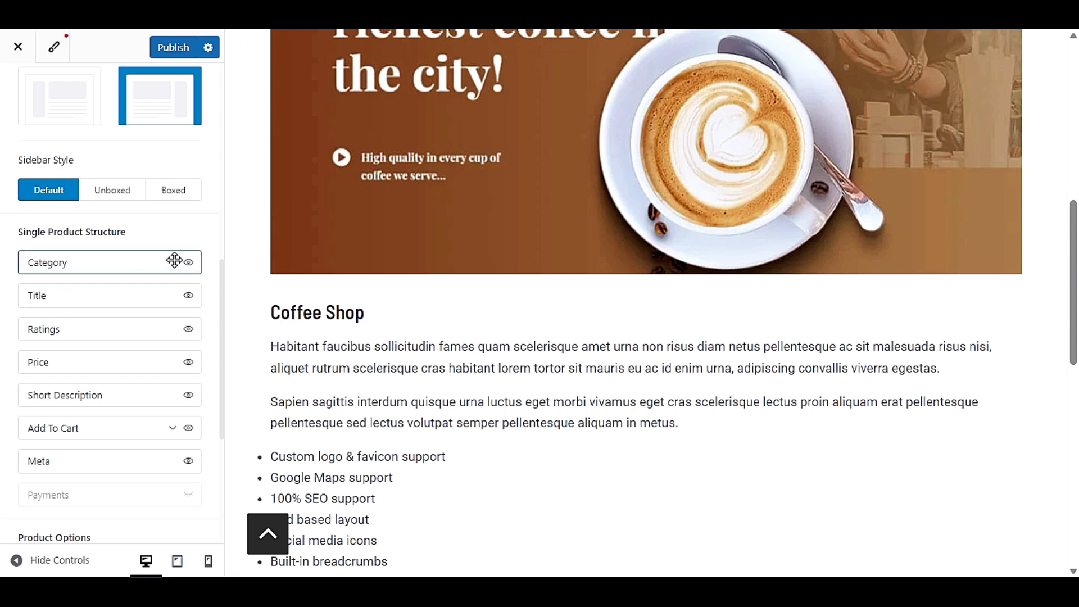
pyautogui.scroll(3, 17, 114)
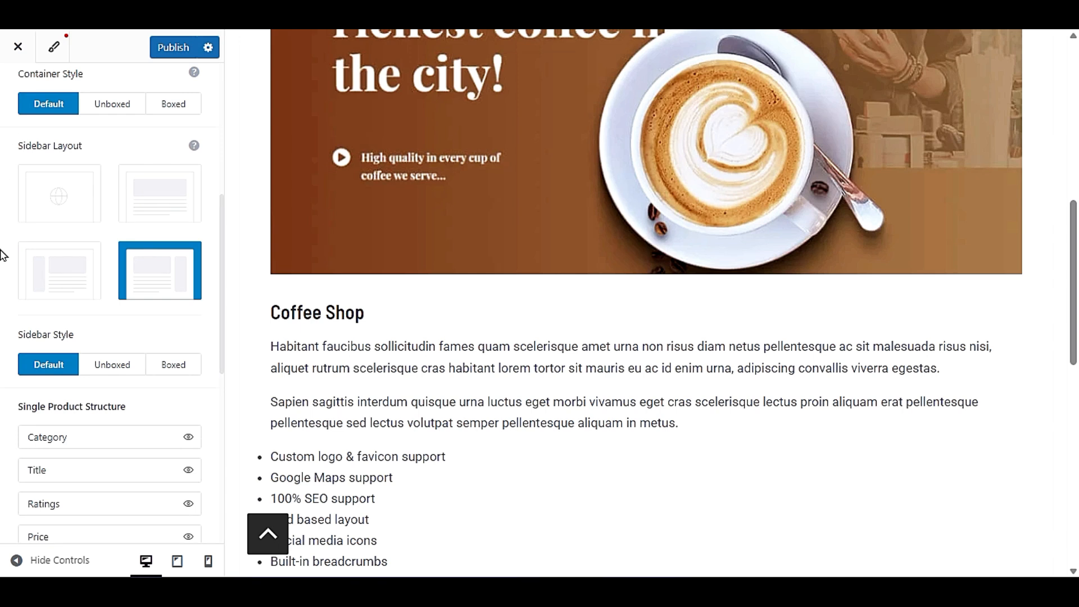
pyautogui.scroll(-3, 3, 255)
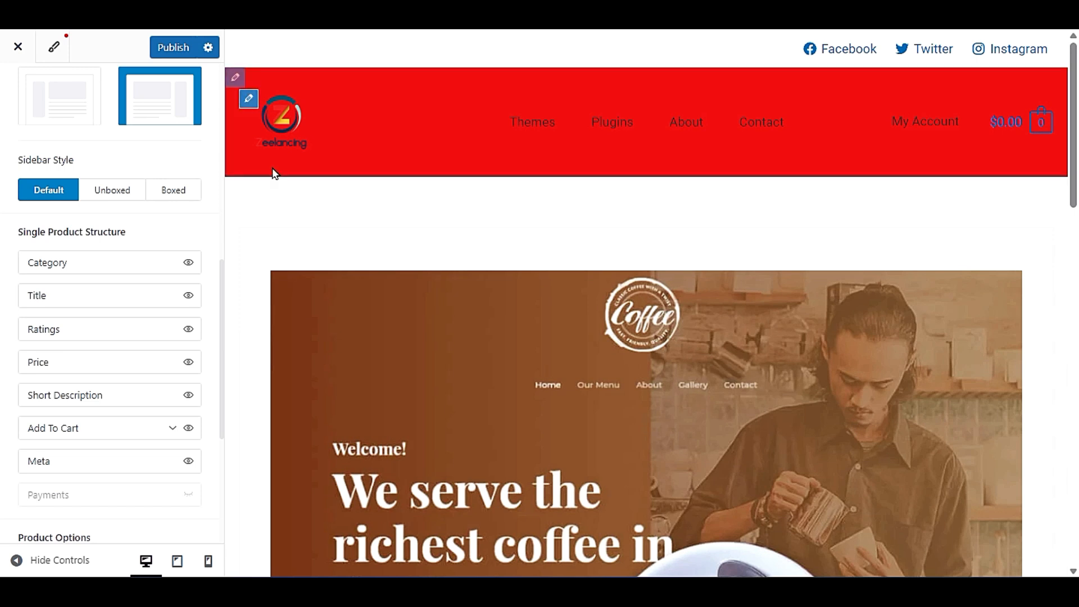
# - Return the preview to the home page and open the Gutenberg Blocks product under Our plugins
pyautogui.click(294, 142)
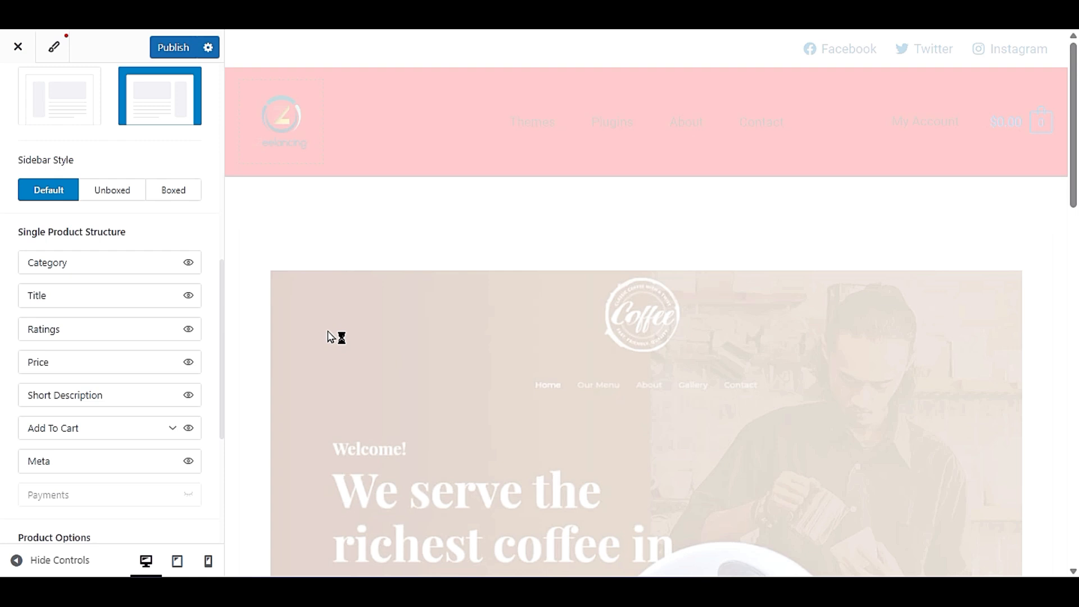
pyautogui.scroll(-15, 328, 332)
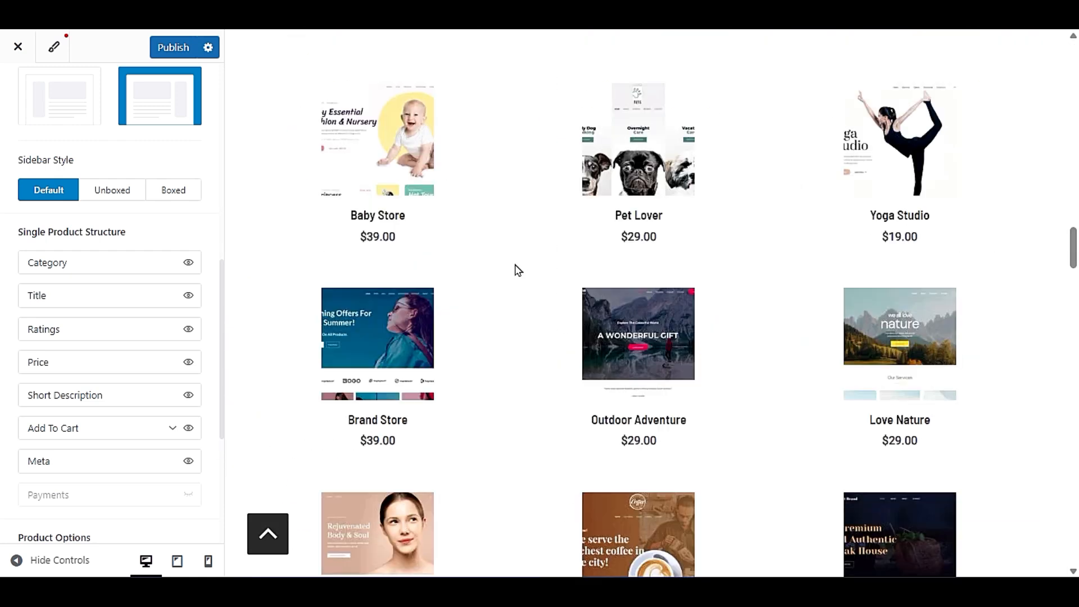
pyautogui.scroll(-10, 517, 270)
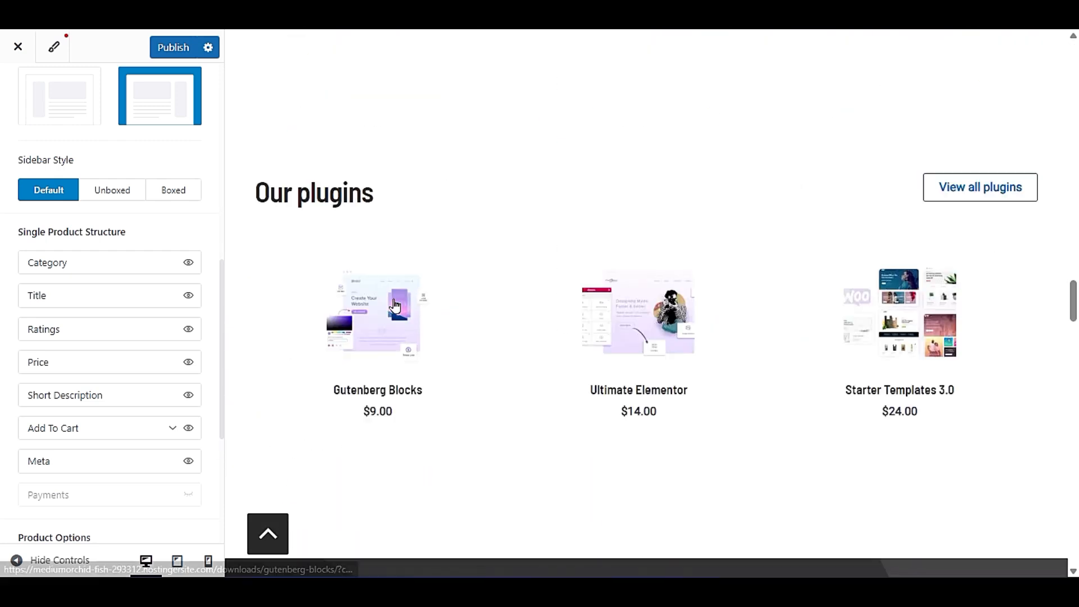
pyautogui.click(391, 310)
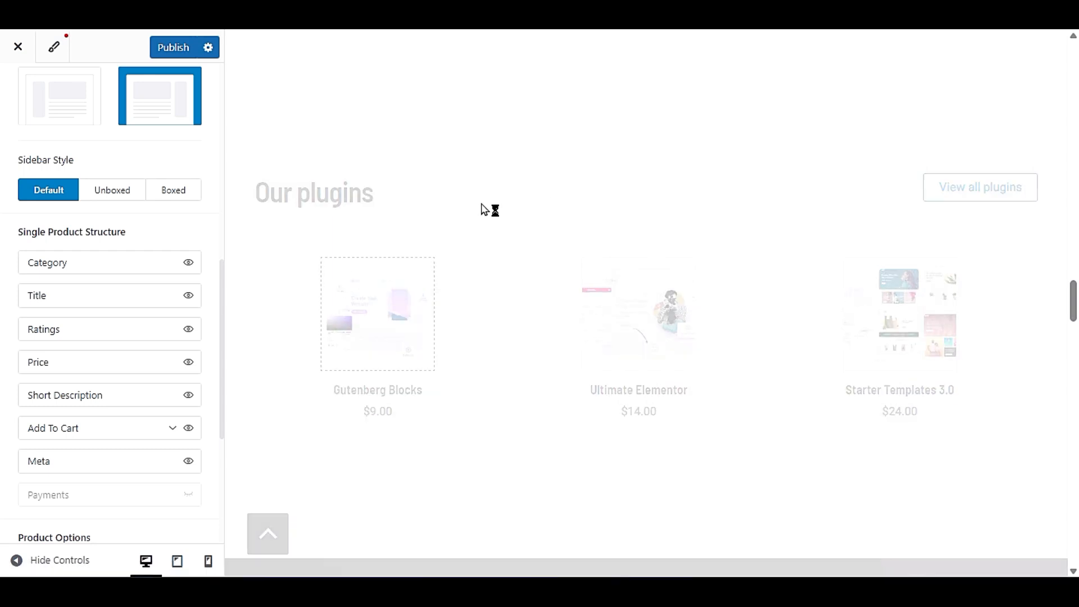
pyautogui.scroll(-10, 484, 211)
pyautogui.scroll(15, 482, 211)
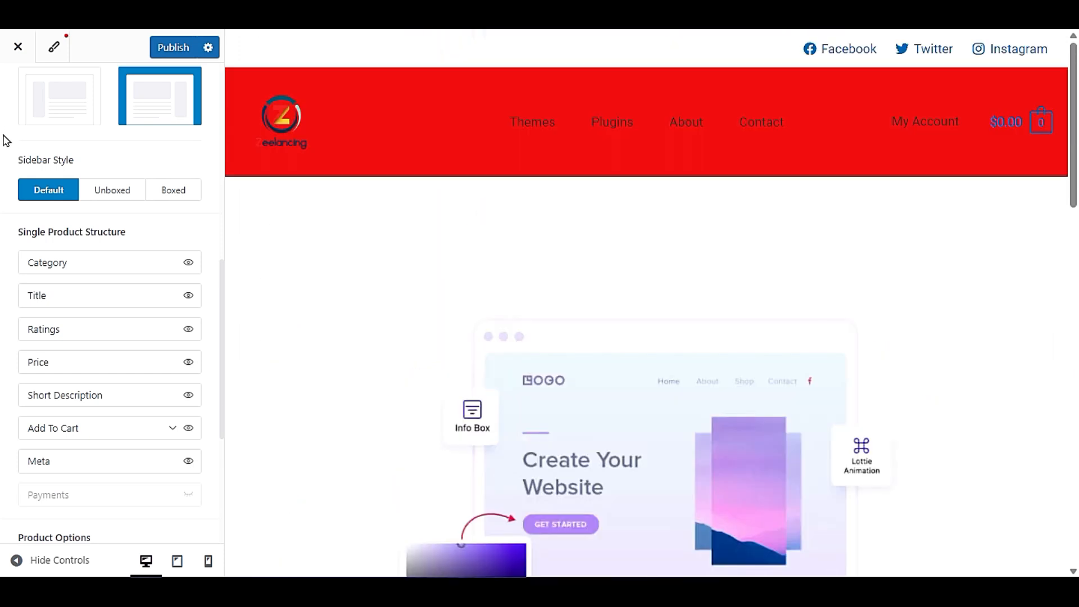
# - Enable the Product Title Area for single products and choose its second banner layout, checking the product page preview
pyautogui.scroll(5, 3, 141)
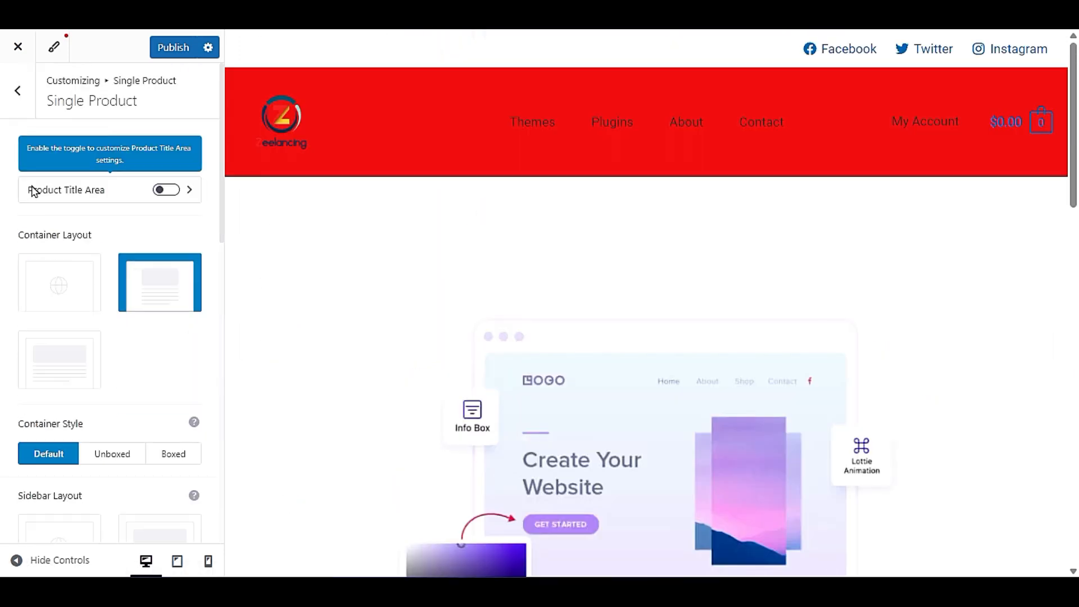
pyautogui.click(176, 196)
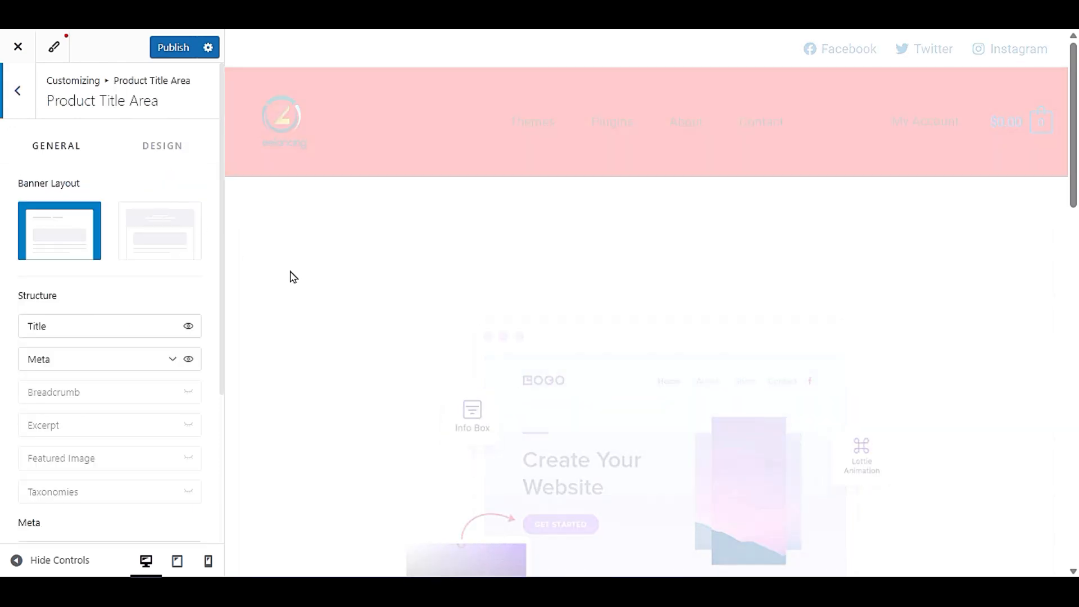
pyautogui.scroll(-10, 293, 277)
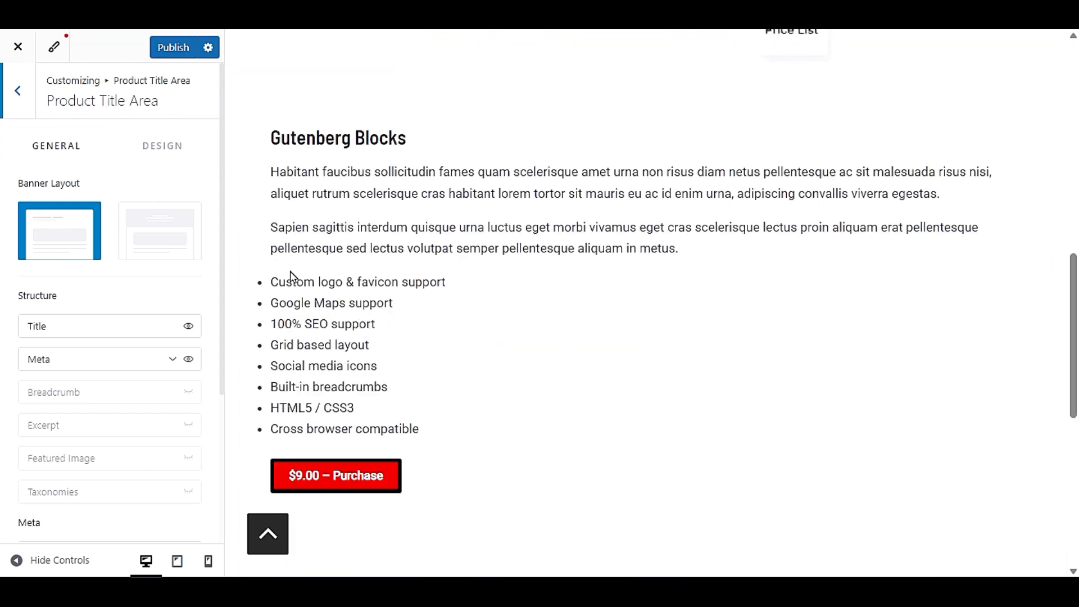
pyautogui.click(179, 236)
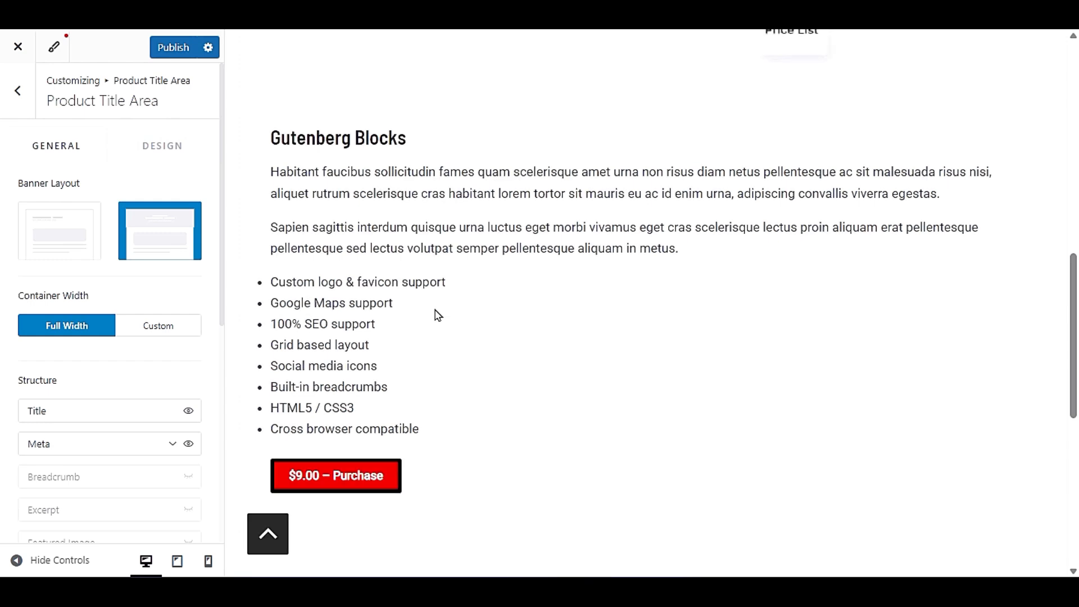
pyautogui.scroll(-3, 439, 314)
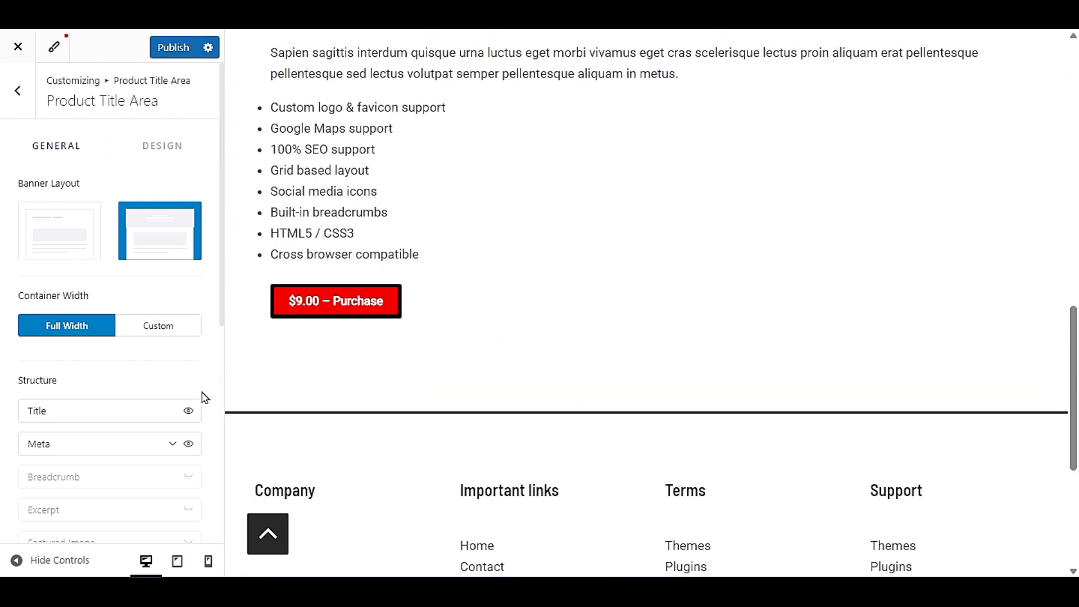
pyautogui.scroll(6, 458, 335)
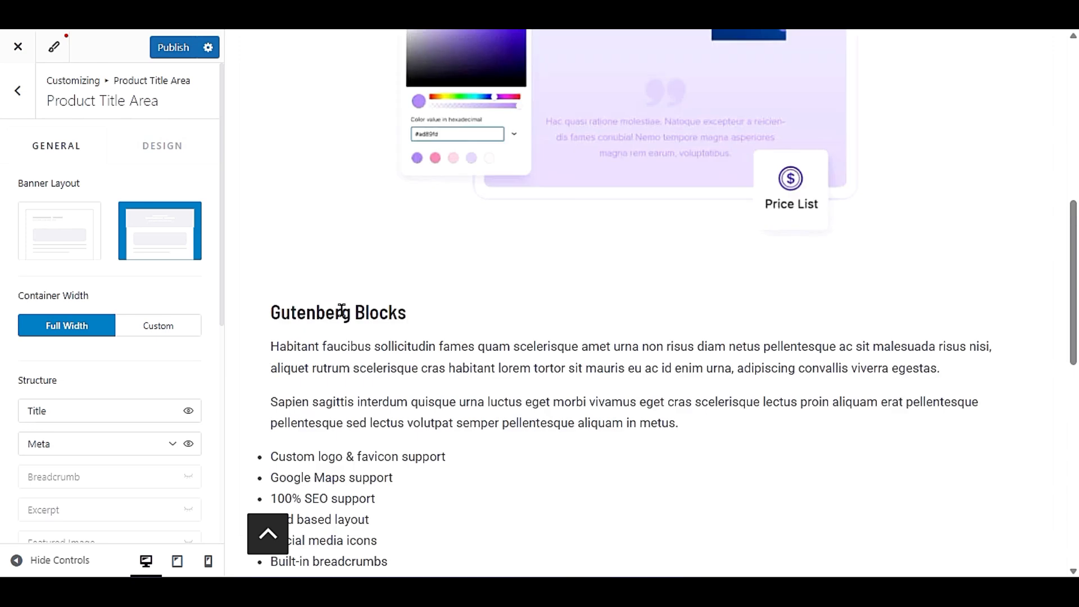
# - Try hiding the Title element in the Product Title Area structure, and show it again
pyautogui.moveTo(269, 313); pyautogui.dragTo(380, 315)
pyautogui.click(188, 411)
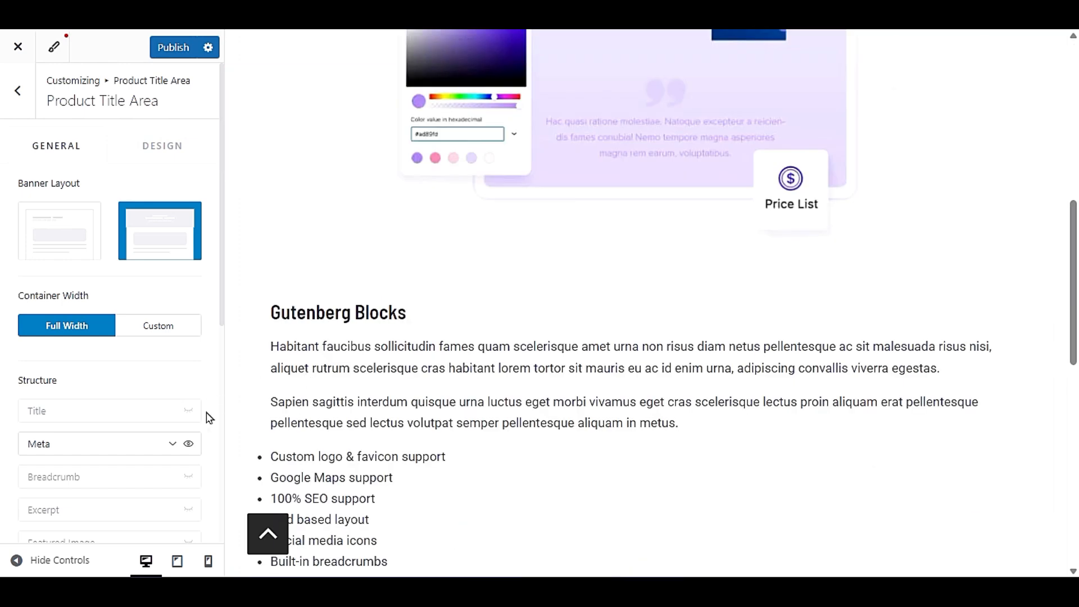
pyautogui.click(188, 410)
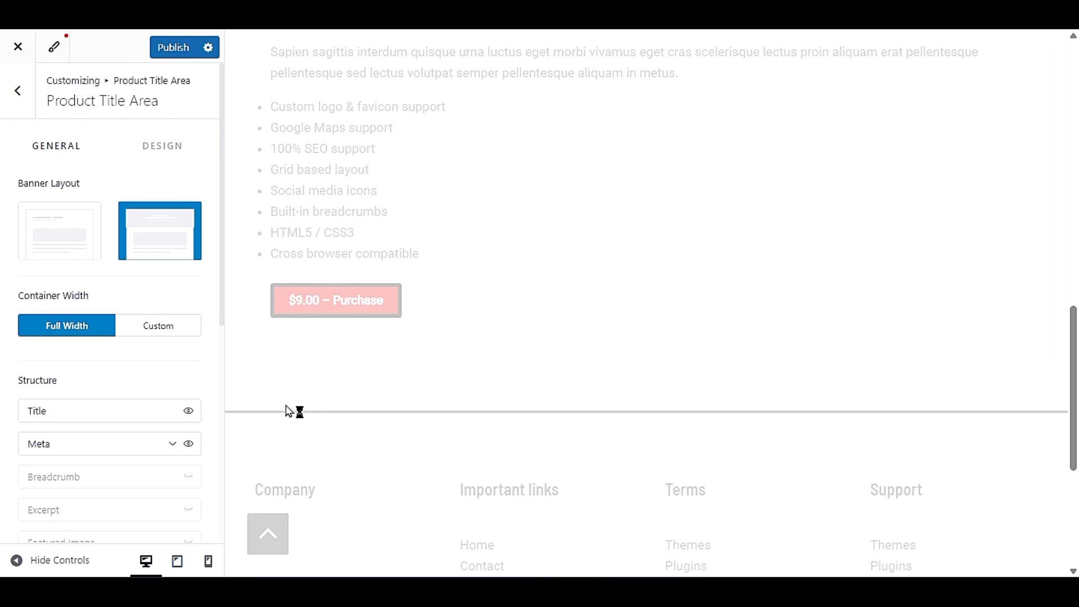
# - Look over the Product Title Area's meta and alignment settings and return to the WooCommerce sections
pyautogui.click(174, 445)
pyautogui.scroll(-7, 10, 422)
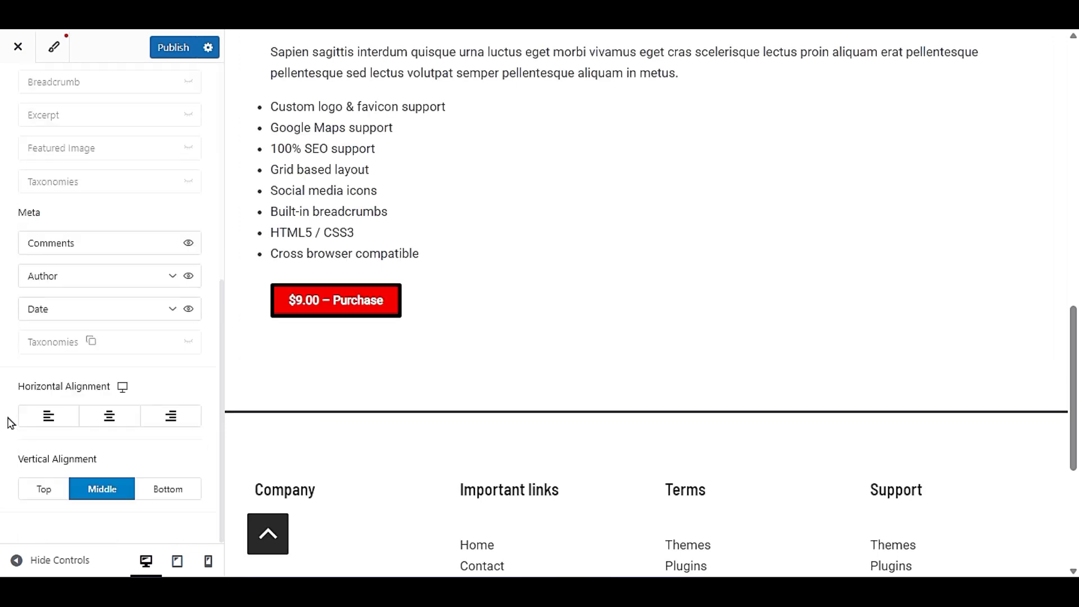
pyautogui.scroll(7, 10, 421)
pyautogui.click(8, 92)
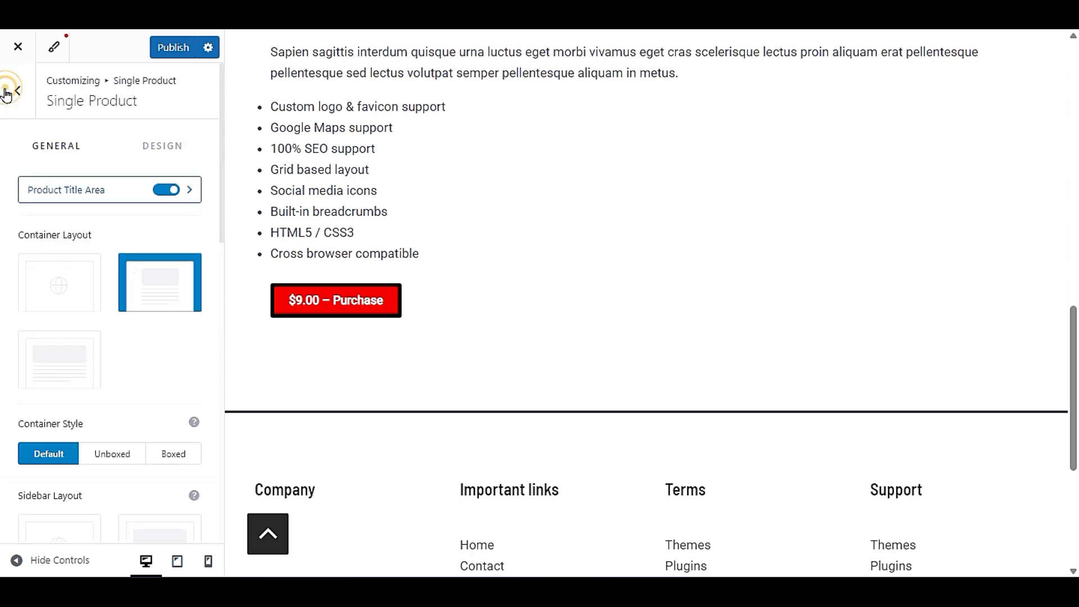
pyautogui.click(7, 93)
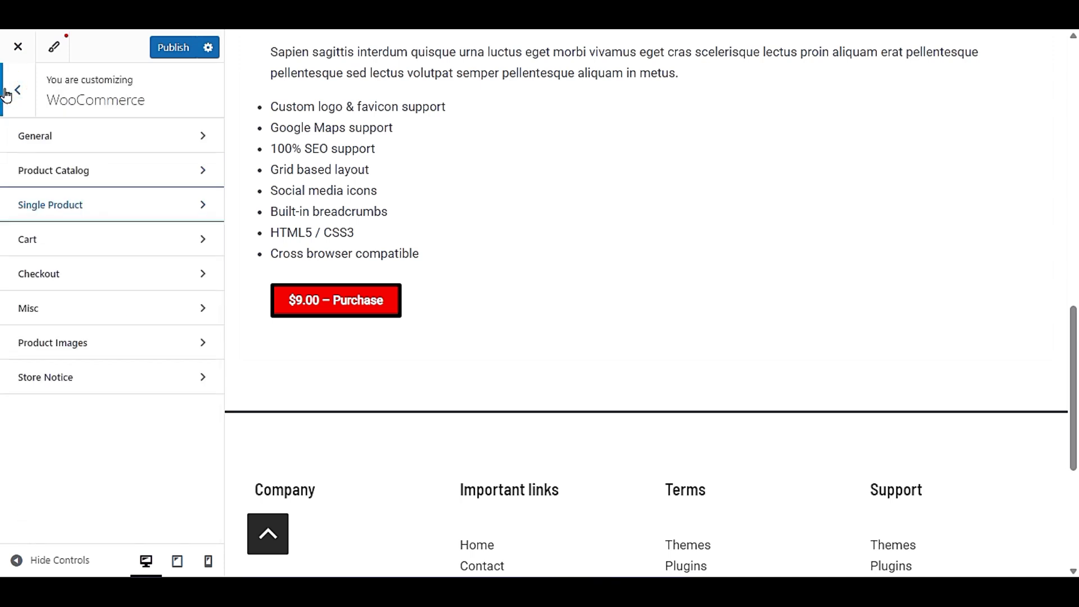
# - Set the single product container layout back to Default and look over the remaining product options
pyautogui.click(111, 215)
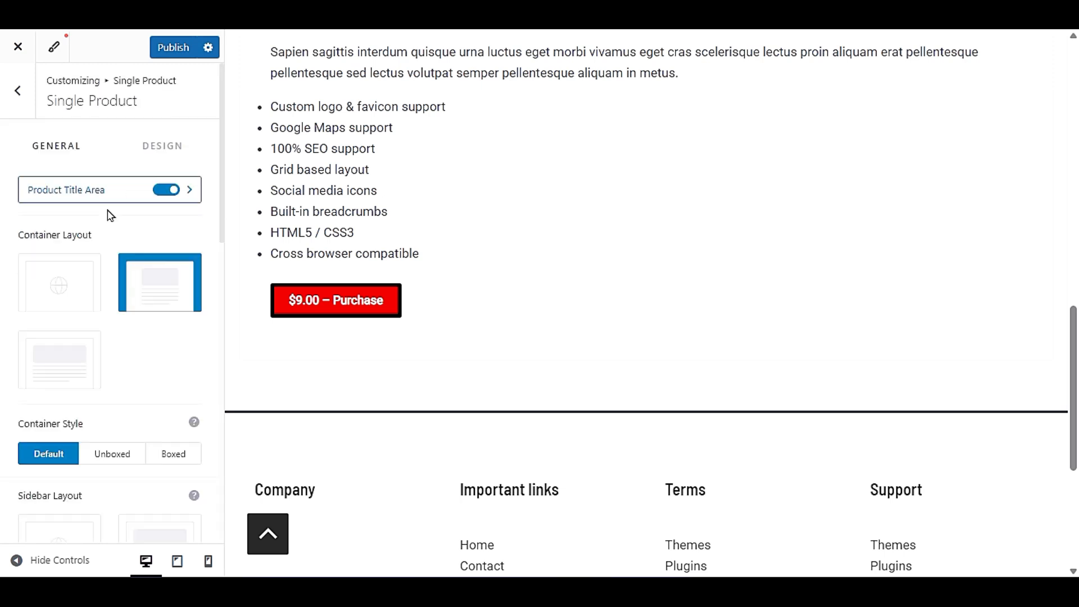
pyautogui.click(31, 294)
pyautogui.scroll(-10, 7, 356)
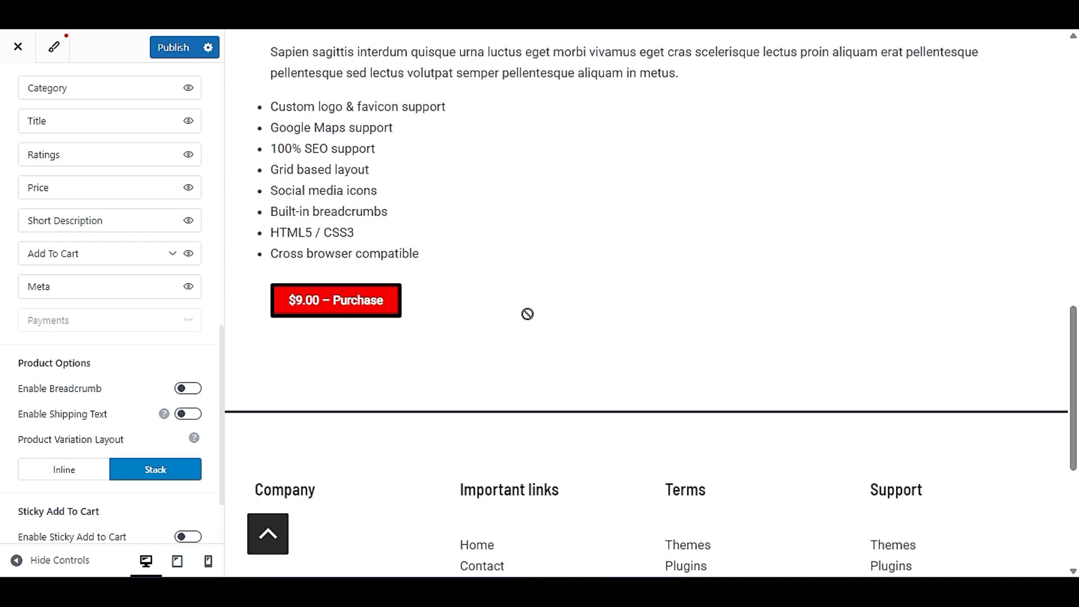
pyautogui.scroll(-2, 70, 405)
pyautogui.scroll(12, 70, 292)
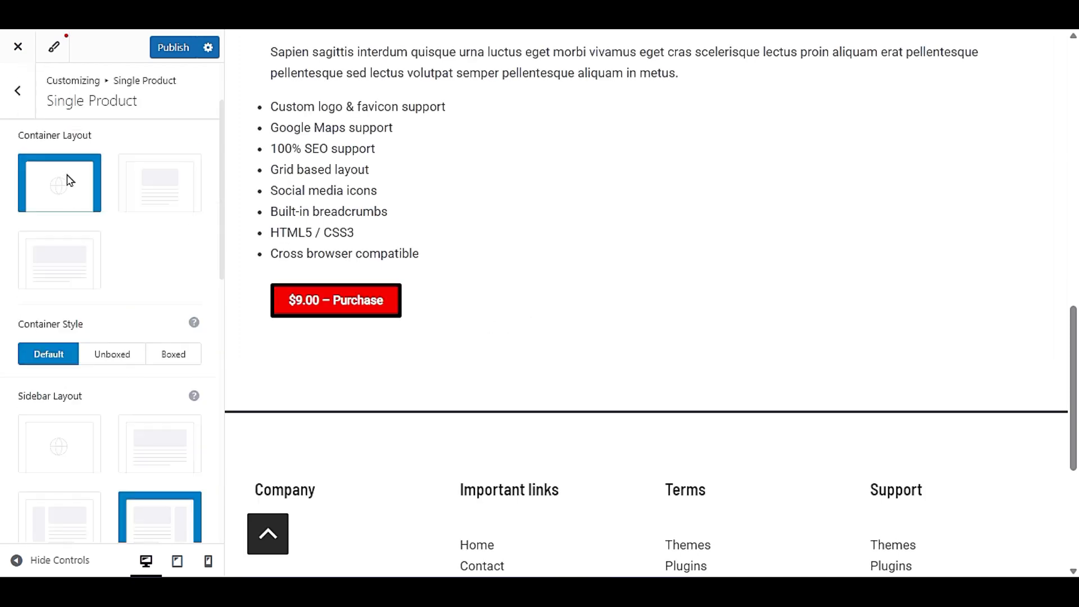
# - Look through the Product Catalog settings, return to the WooCommerce sections and open the Shop page in the preview
pyautogui.click(10, 95)
pyautogui.click(36, 176)
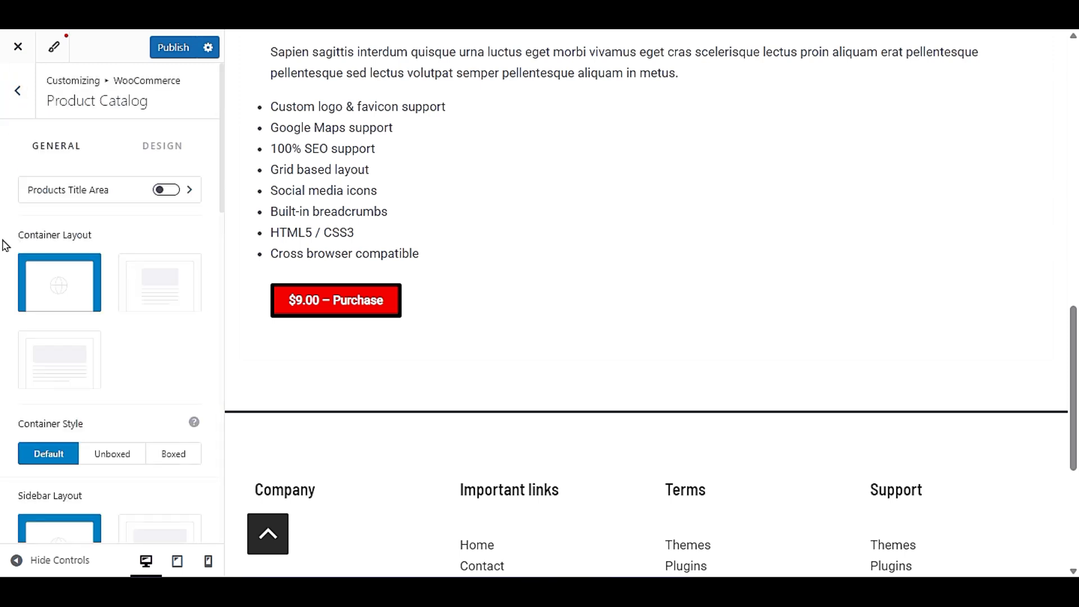
pyautogui.scroll(-10, 3, 277)
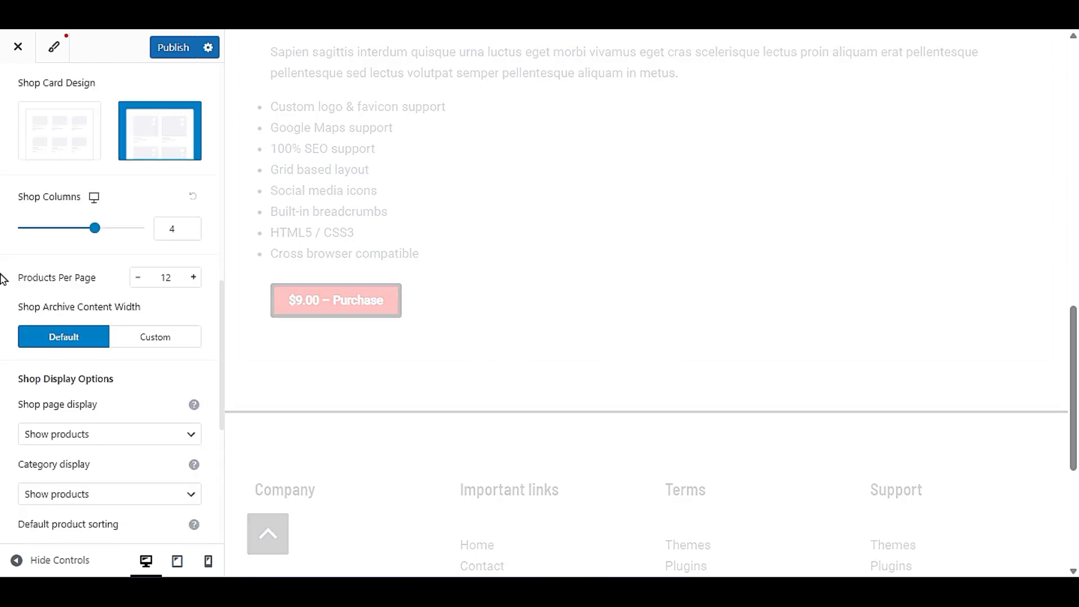
pyautogui.scroll(10, 4, 279)
pyautogui.click(18, 95)
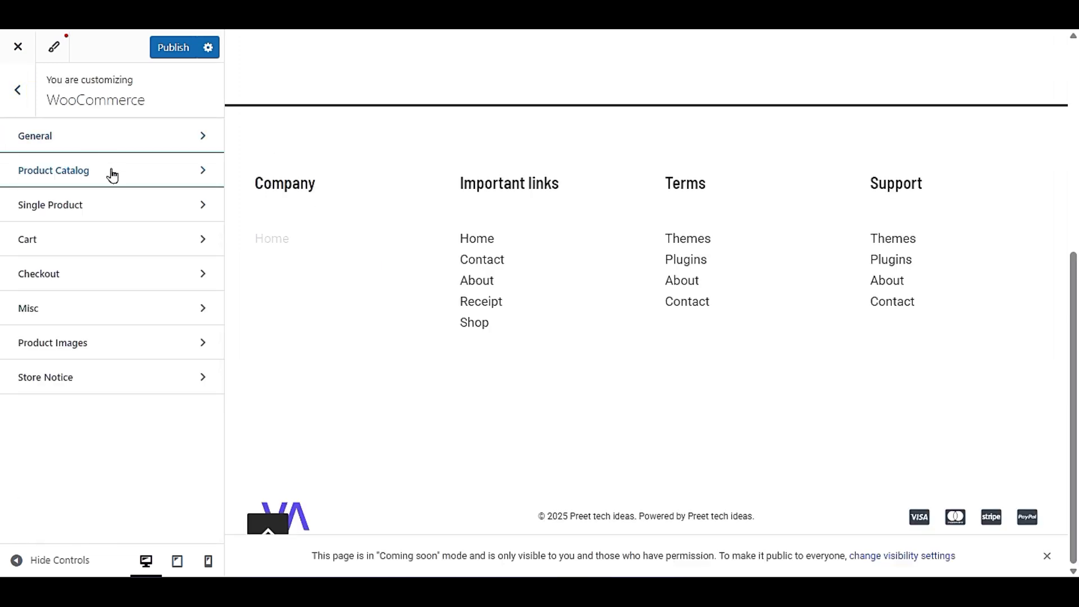
pyautogui.click(475, 324)
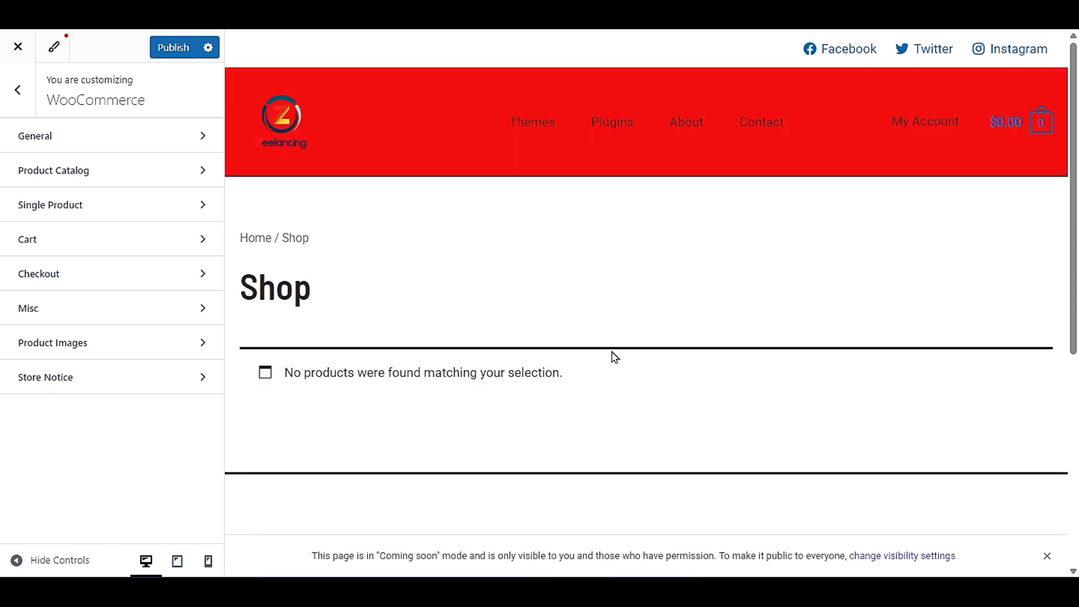
# - Look over the Shop page, leave the WooCommerce sections and open the site's home page in the preview
pyautogui.scroll(-3, 363, 336)
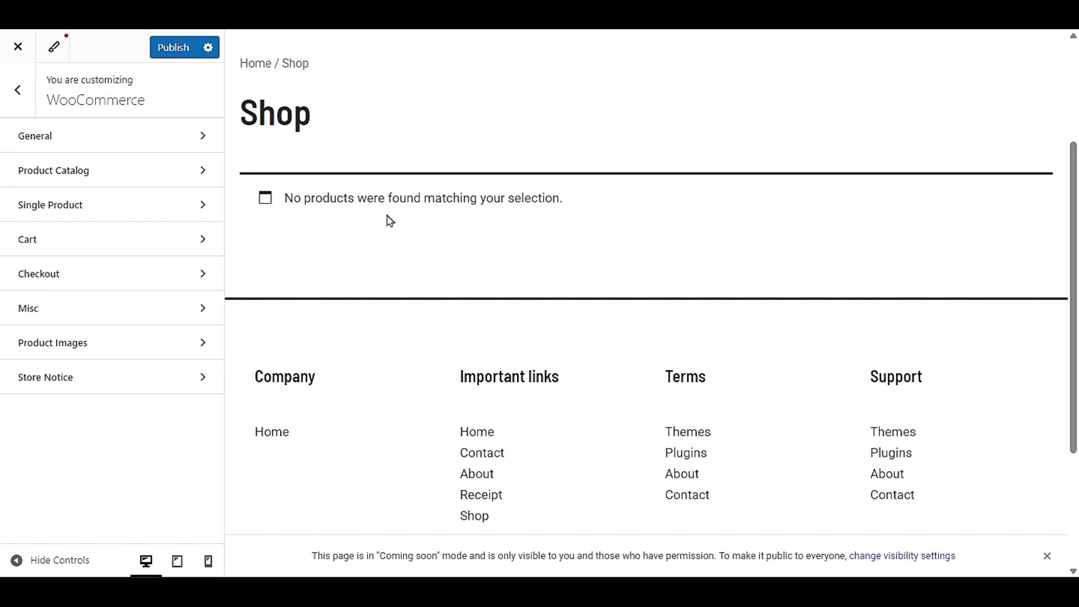
pyautogui.scroll(3, 389, 220)
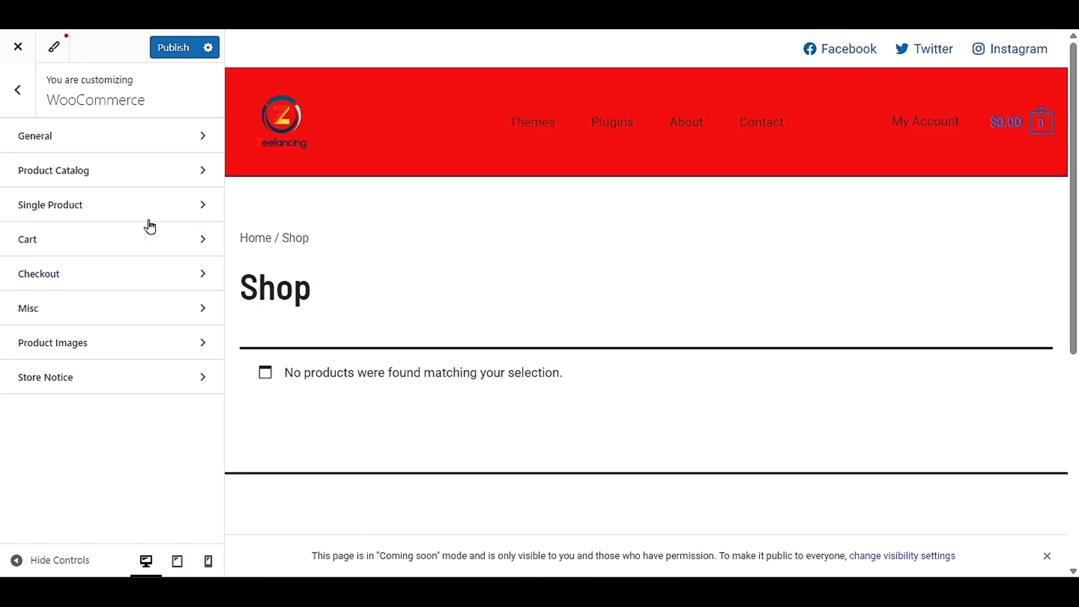
pyautogui.click(3, 89)
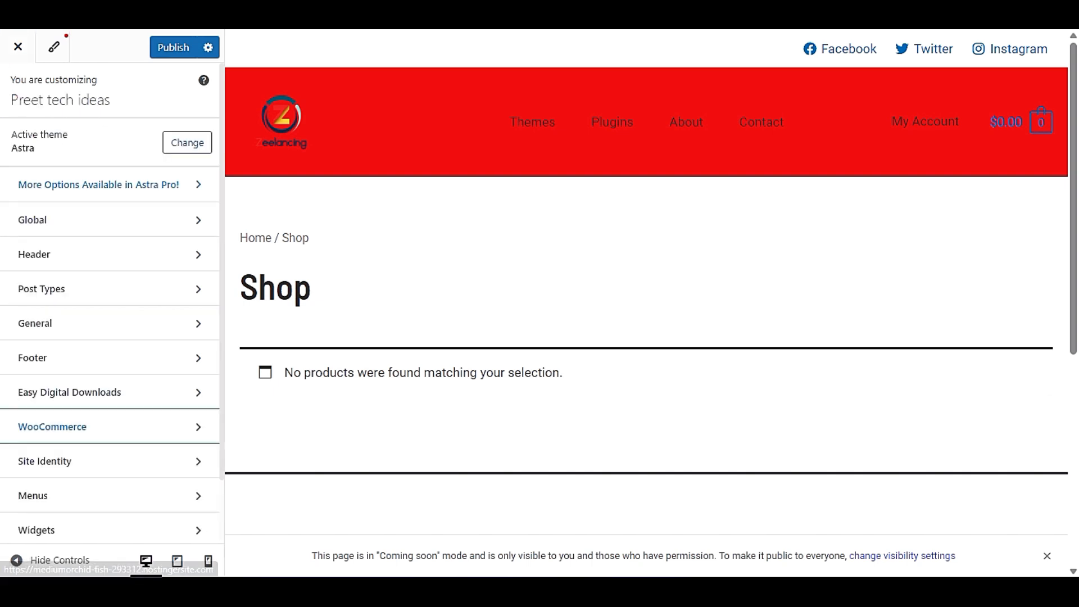
pyautogui.click(18, 47)
pyautogui.click(606, 81)
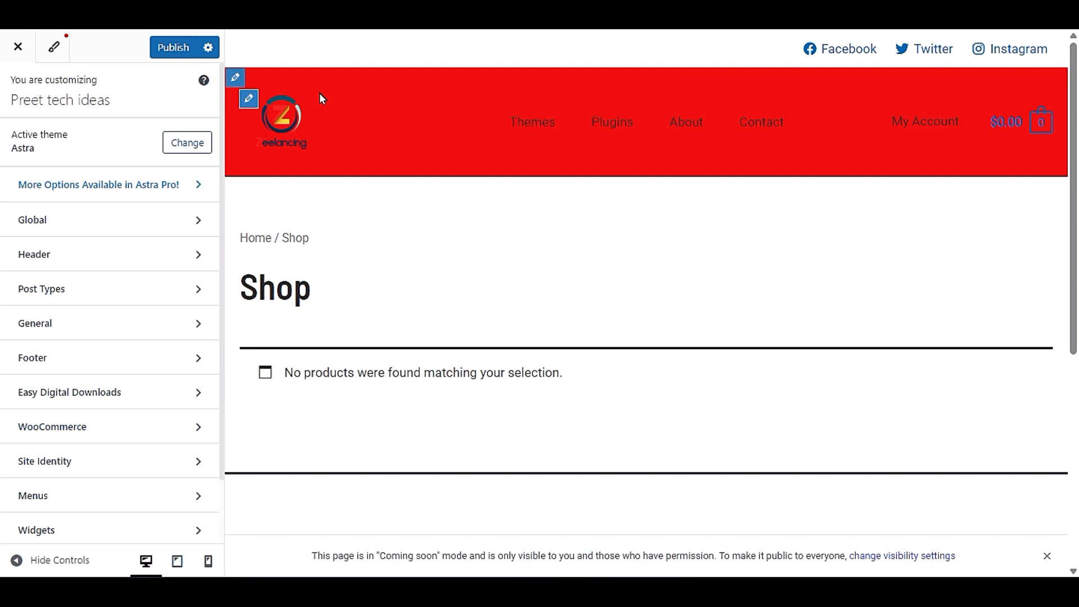
pyautogui.click(287, 117)
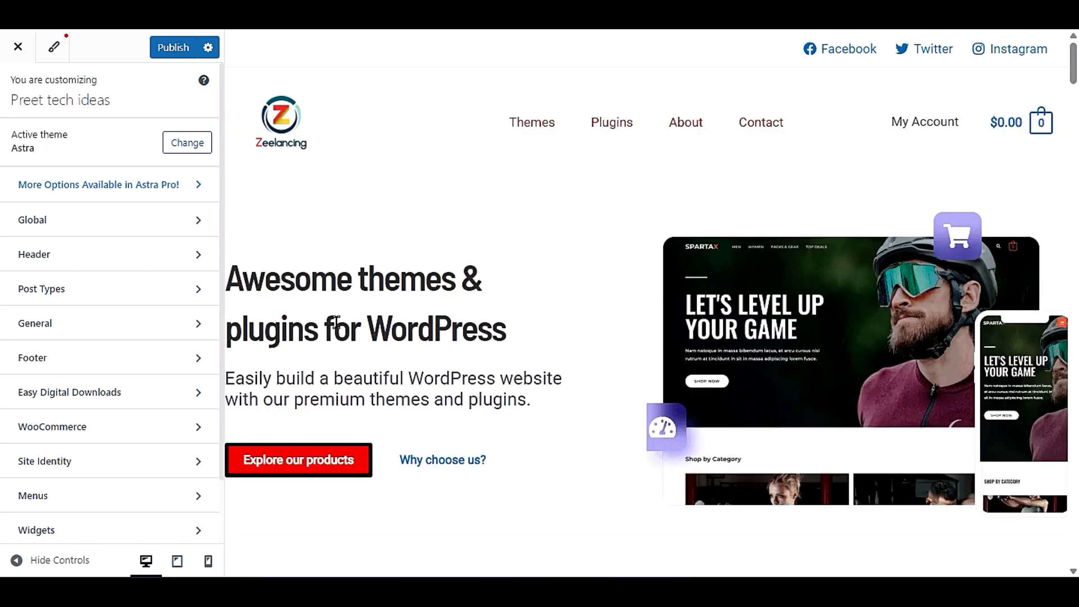
# - Look over the Our themes and Our plugins product listings on the home page preview
pyautogui.scroll(-10, 349, 335)
pyautogui.scroll(-10, 397, 302)
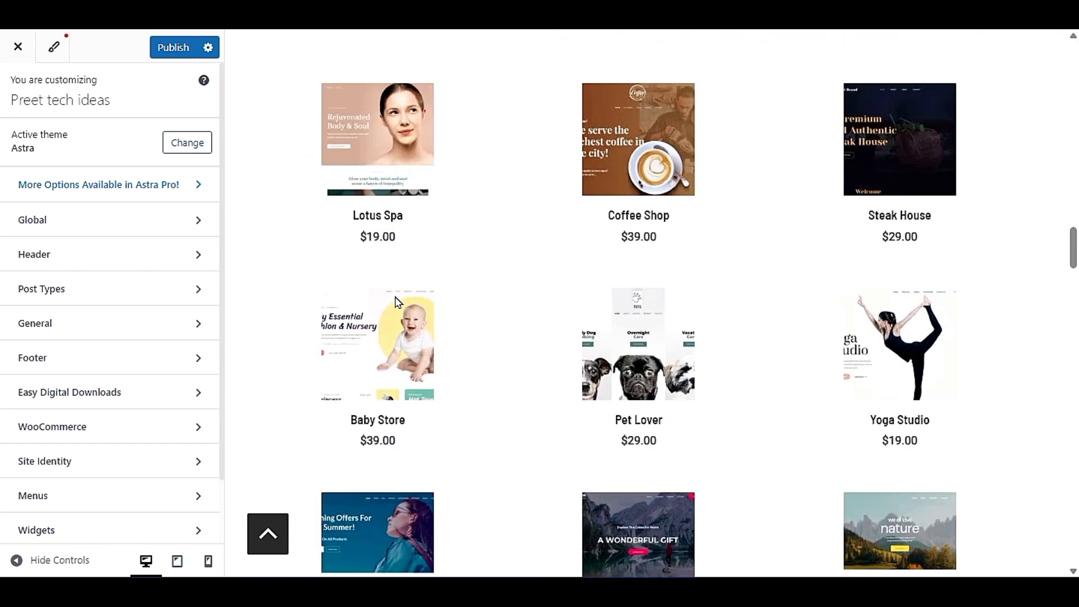
pyautogui.scroll(3, 396, 301)
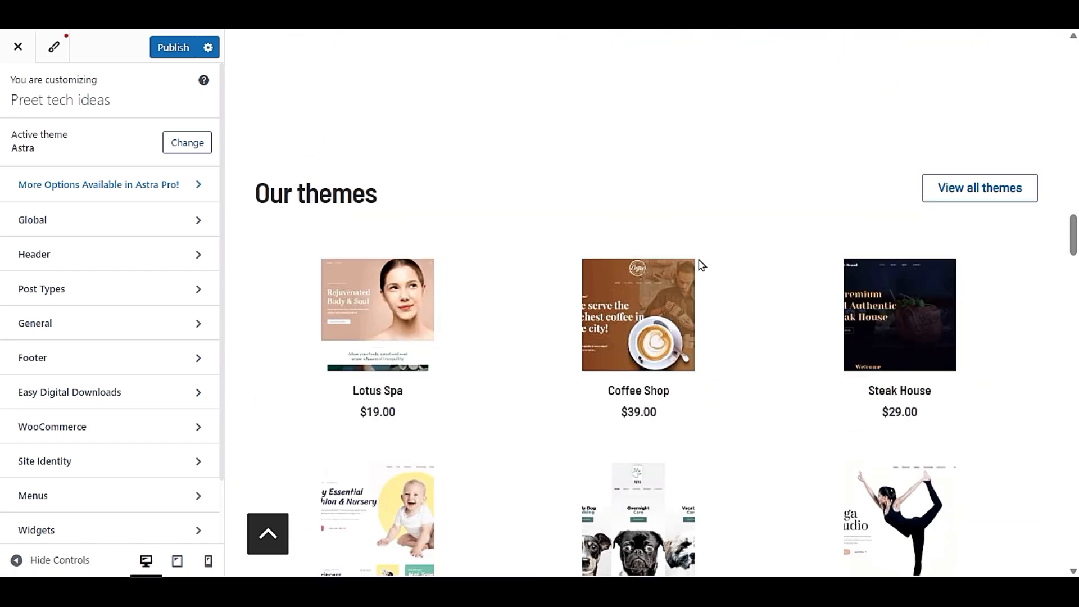
pyautogui.scroll(-10, 506, 416)
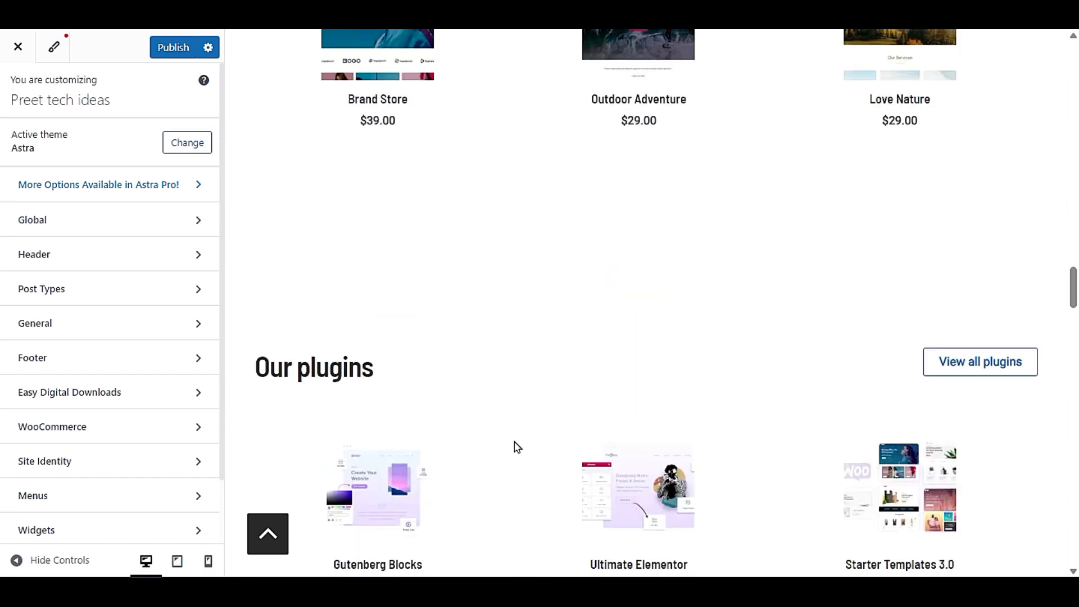
pyautogui.scroll(-3, 517, 446)
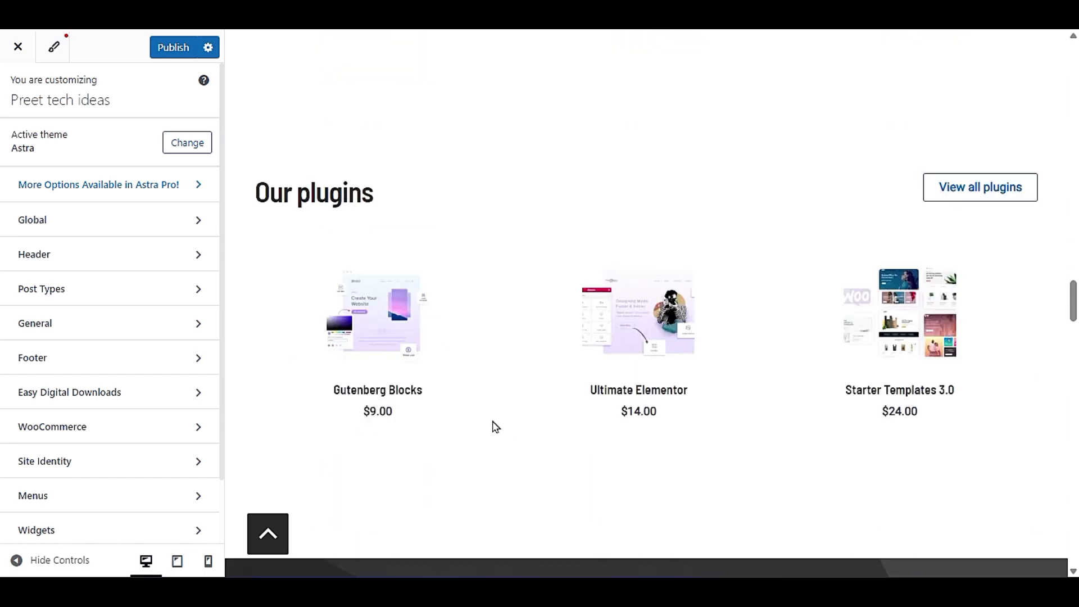
# - Revisit the WooCommerce sections and open the Easy Digital Downloads settings instead
pyautogui.click(137, 434)
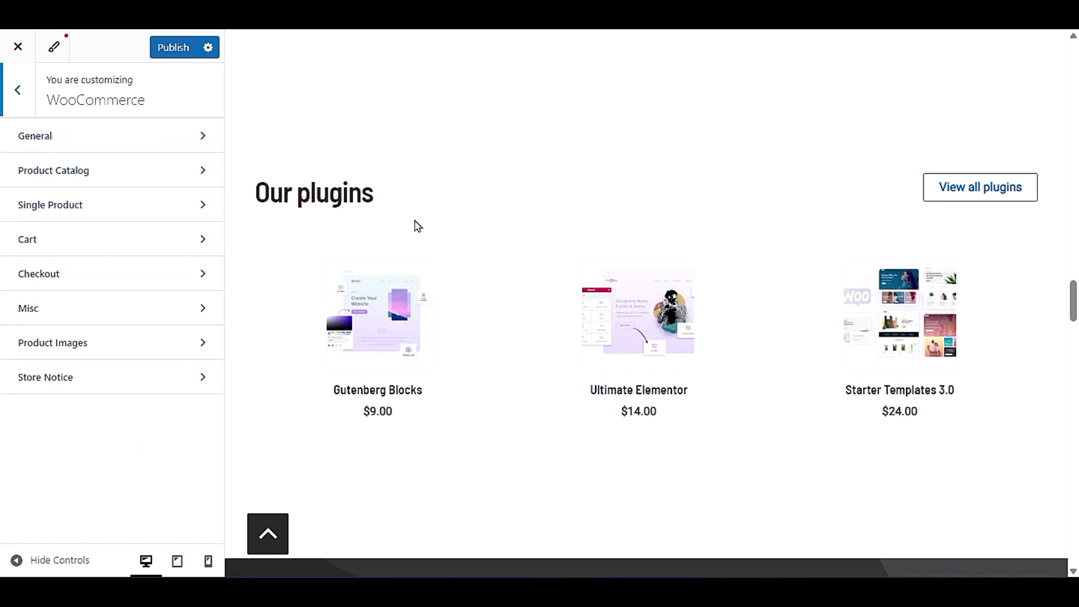
pyautogui.click(12, 89)
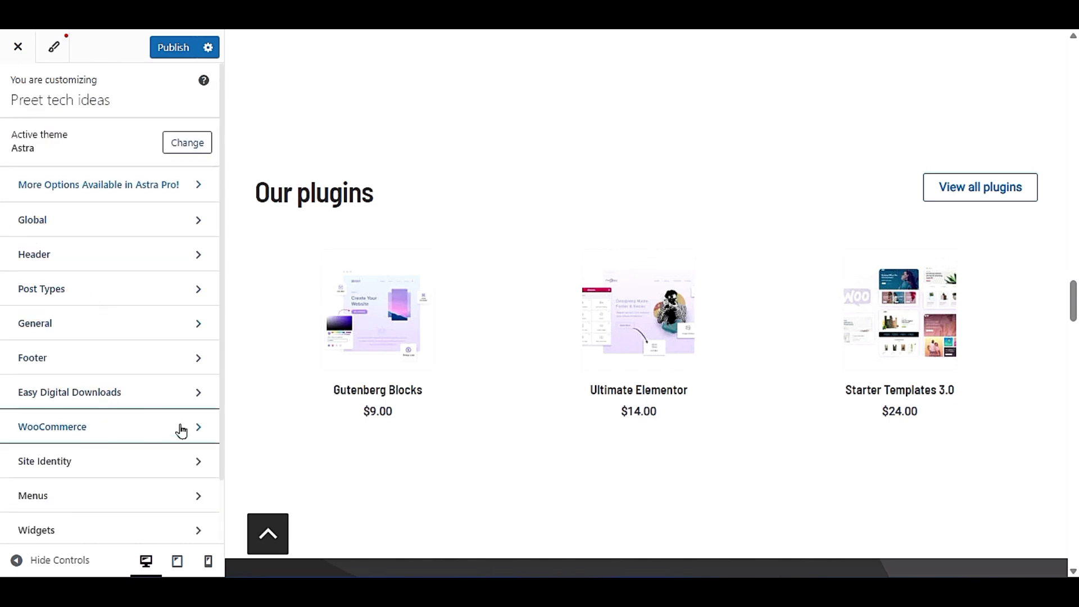
pyautogui.click(145, 435)
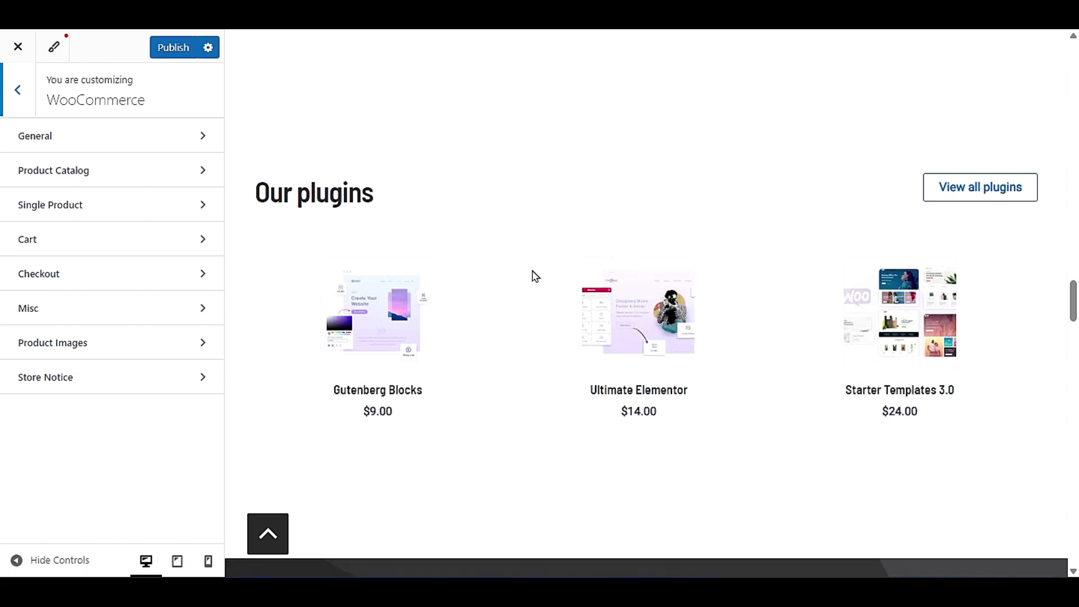
pyautogui.click(12, 92)
pyautogui.click(67, 392)
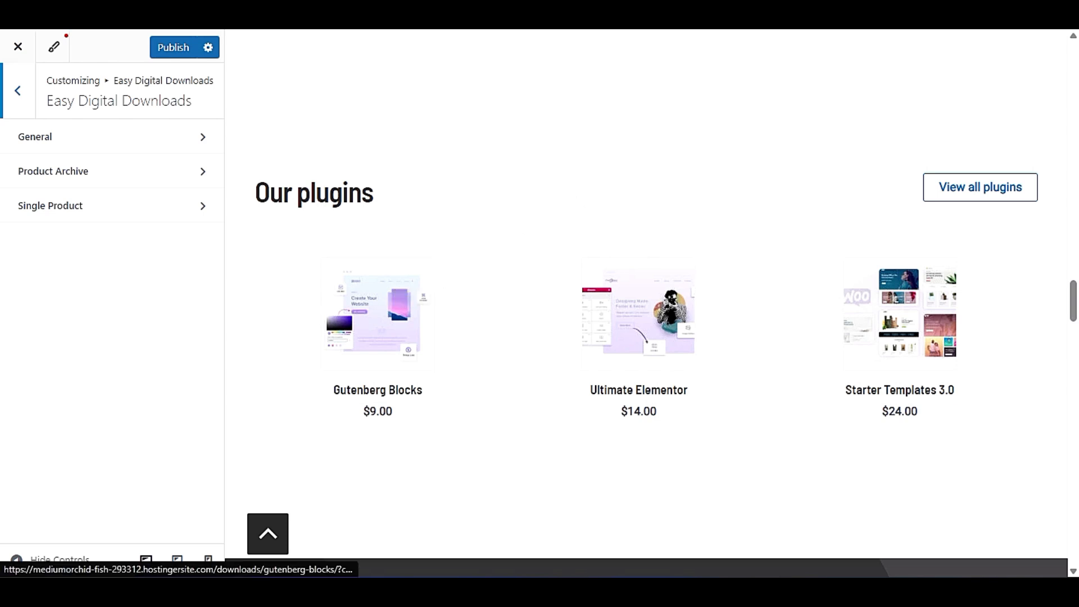
# - Open the Gutenberg Blocks product page in the preview and look through the Easy Digital Downloads Single Product settings
pyautogui.click(419, 385)
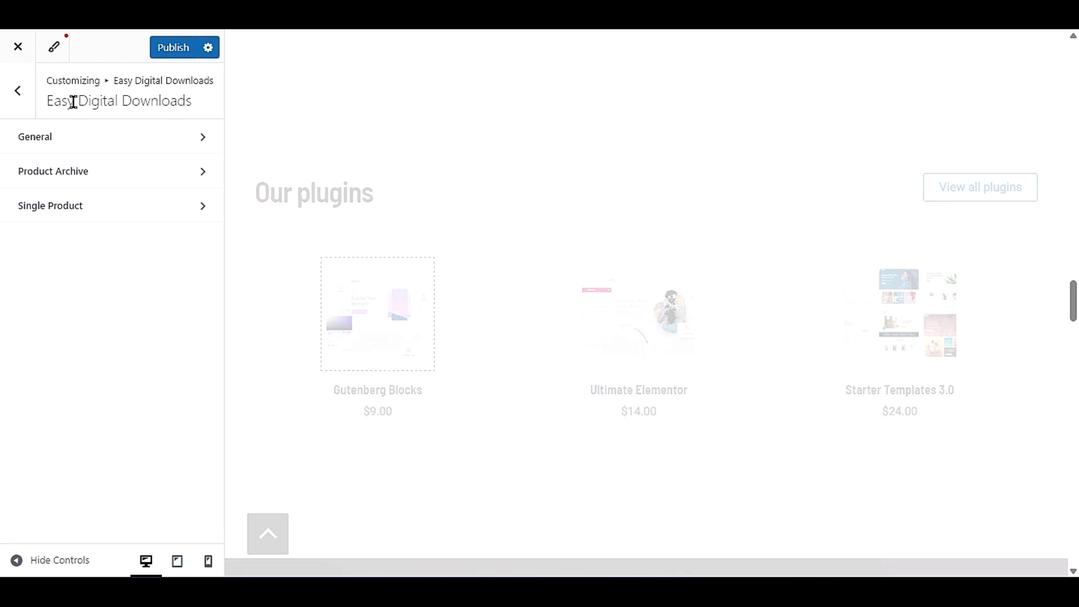
pyautogui.moveTo(44, 108); pyautogui.dragTo(217, 109)
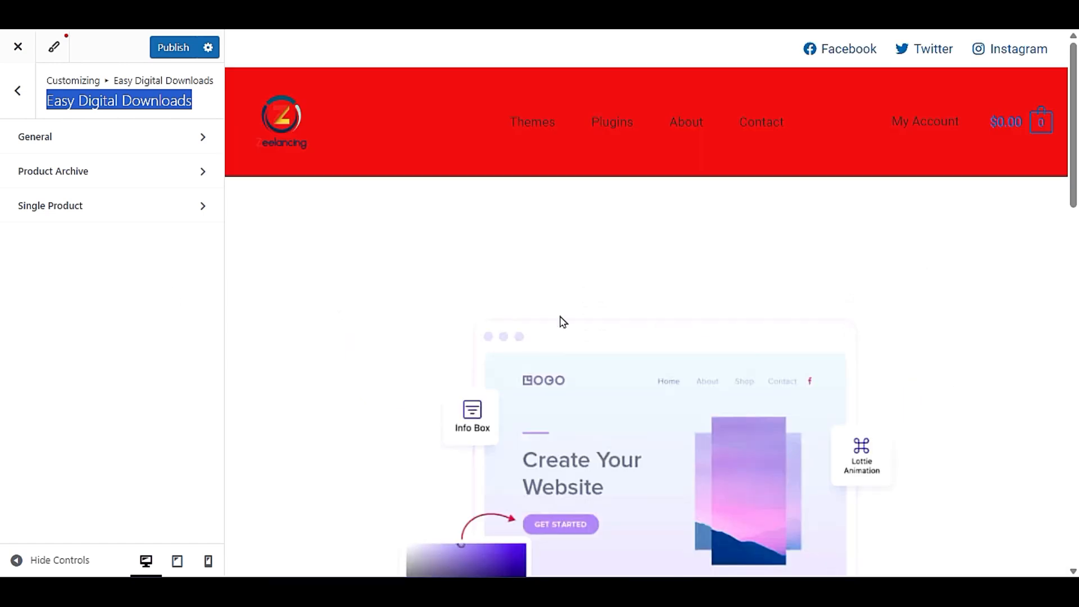
pyautogui.scroll(-15, 563, 321)
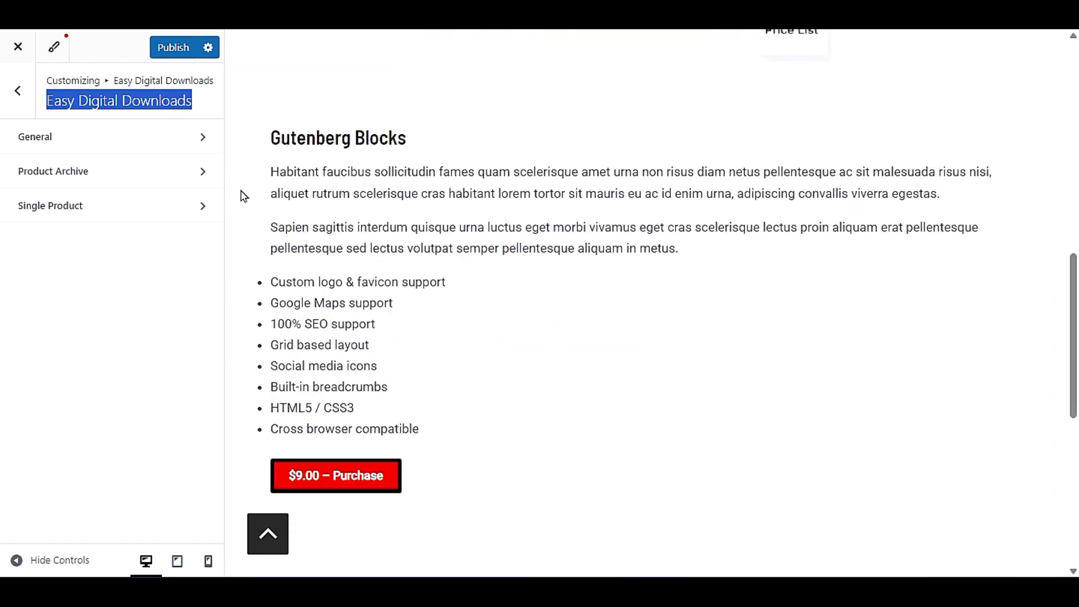
pyautogui.click(93, 213)
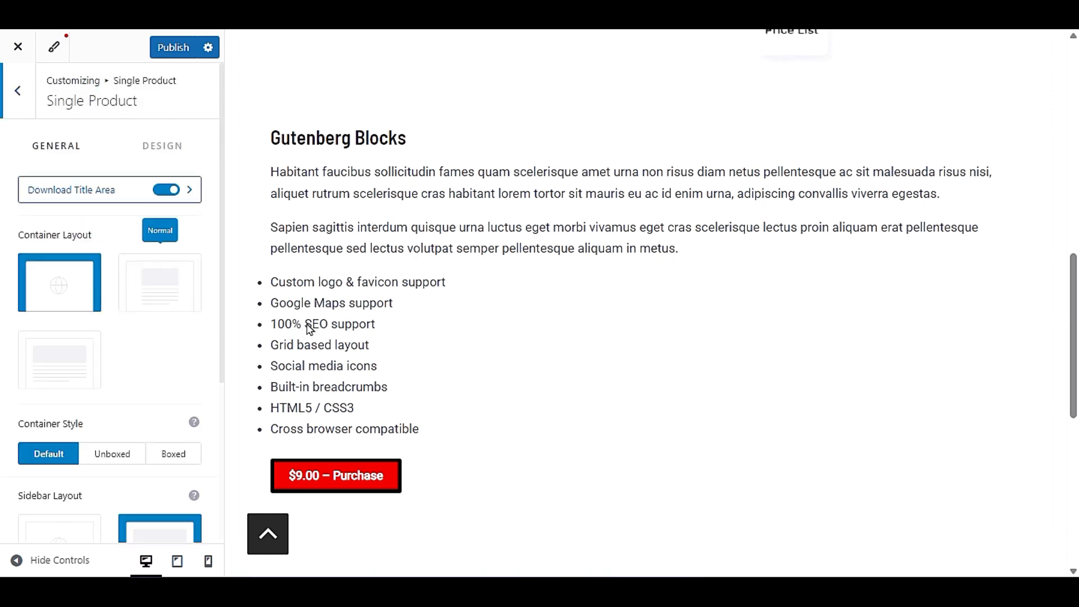
pyautogui.scroll(3, 585, 337)
pyautogui.scroll(-3, 586, 341)
pyautogui.scroll(-3, 134, 343)
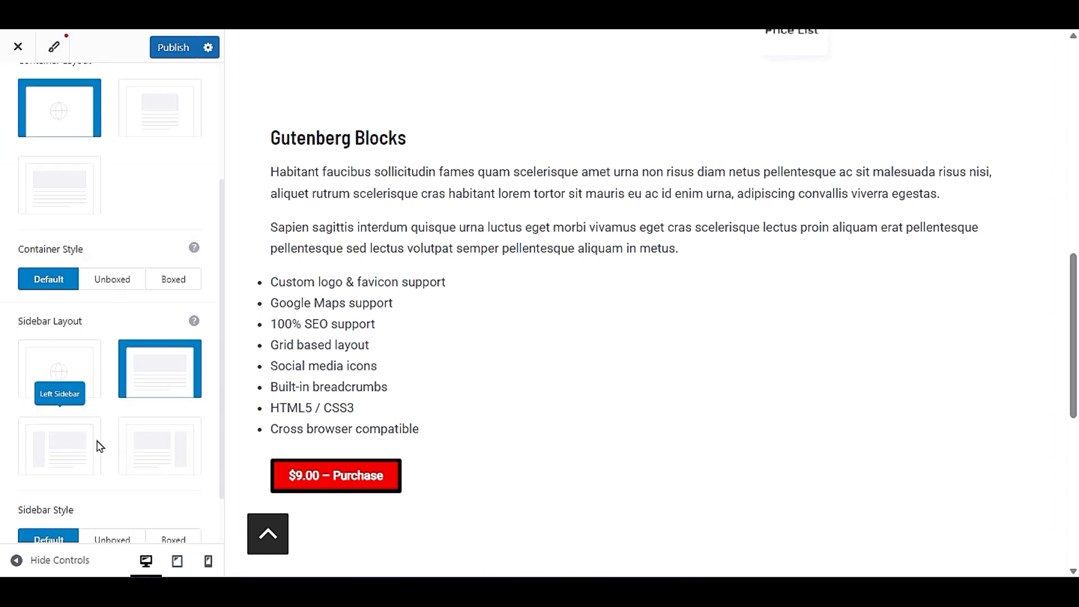
# - Try the right sidebar layout on the single download product, and set the sidebar layout to Default
pyautogui.click(151, 448)
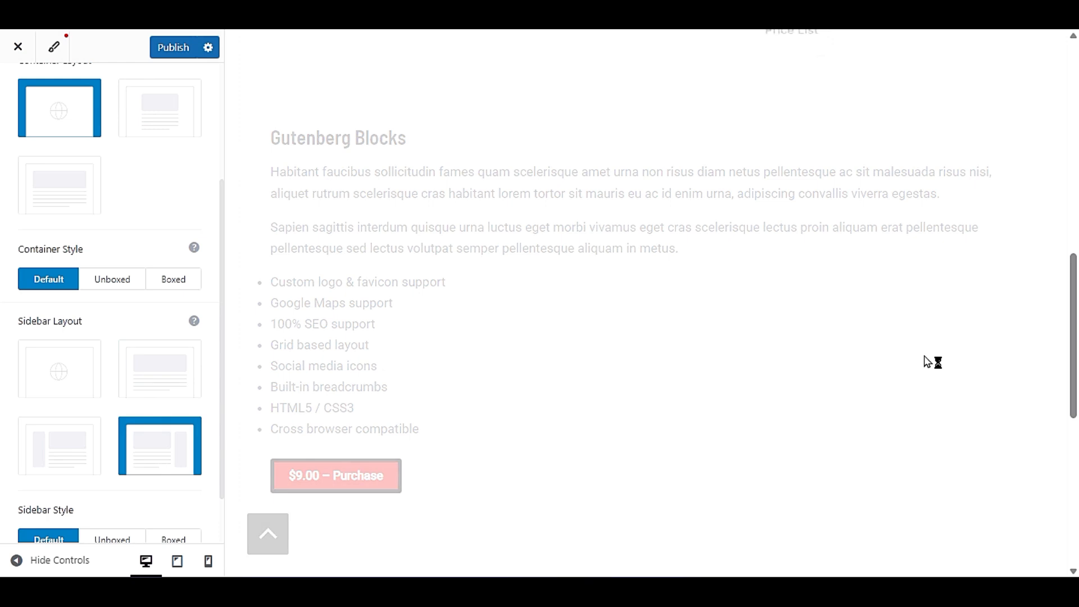
pyautogui.scroll(10, 854, 357)
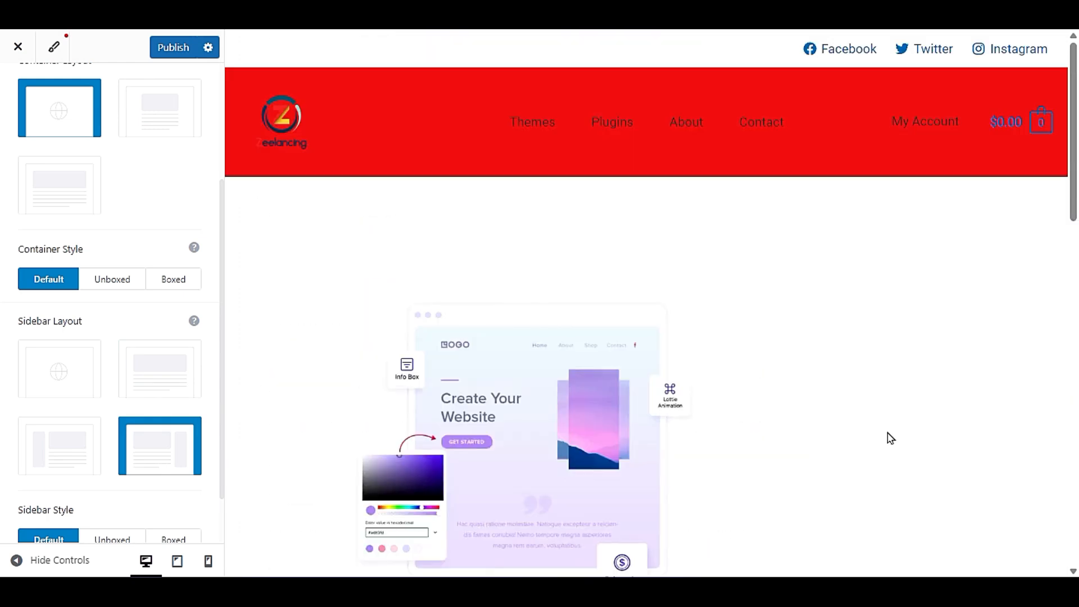
pyautogui.scroll(-5, 893, 416)
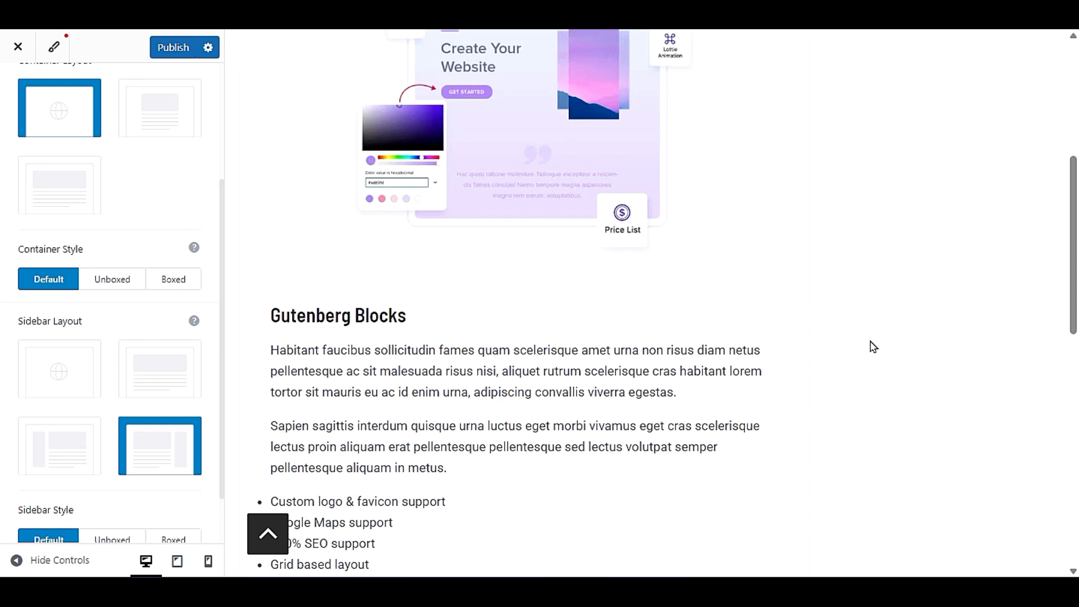
pyautogui.click(49, 377)
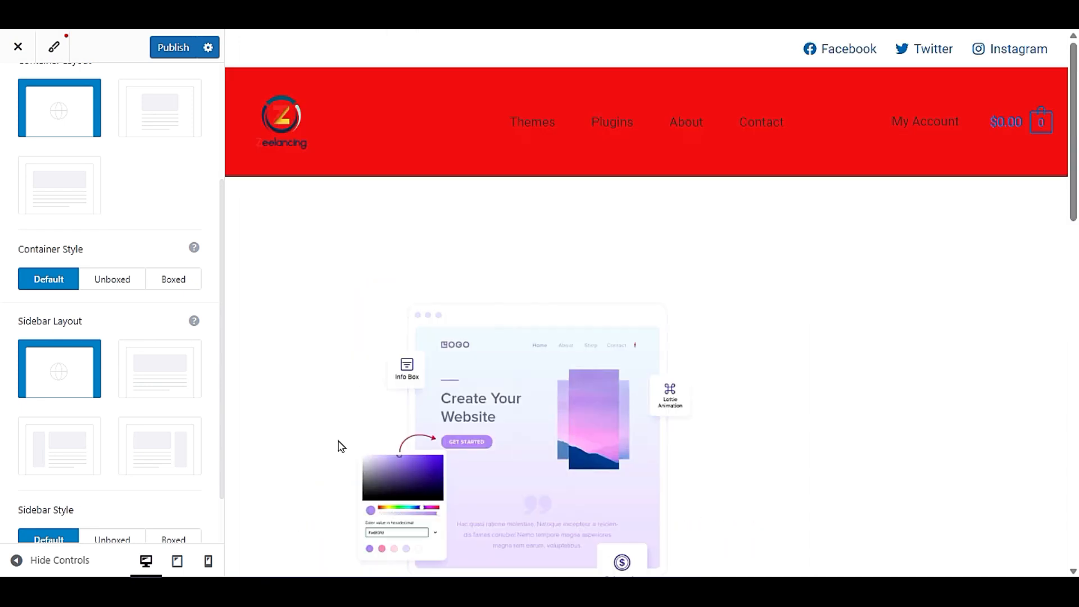
# - Try the Normal container layout, viewing the page with the customizer controls hidden, and set it back to Default
pyautogui.scroll(-1, 133, 400)
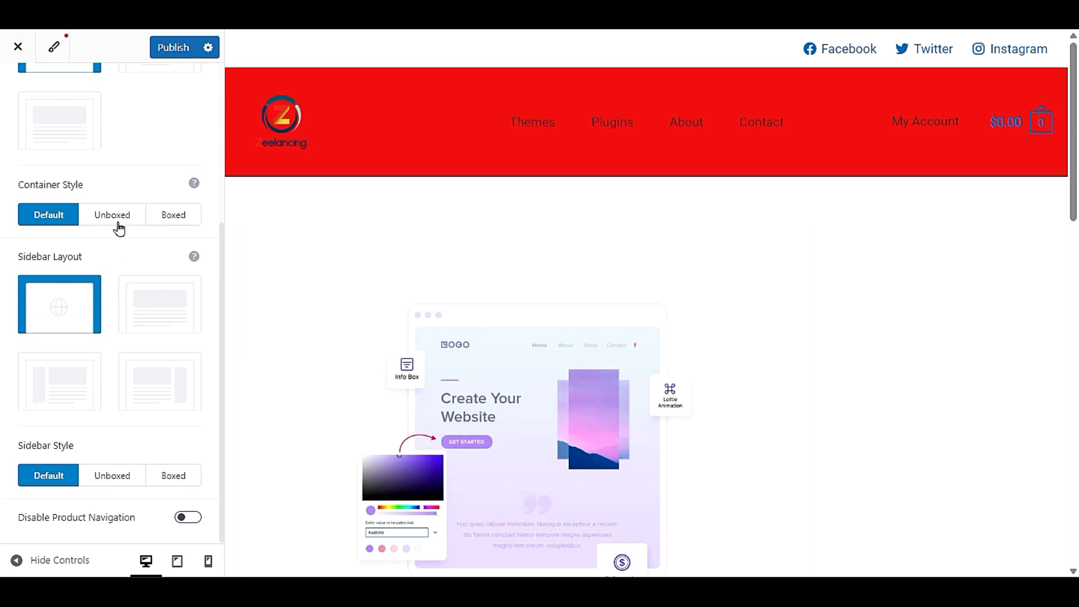
pyautogui.scroll(4, 119, 236)
pyautogui.click(172, 294)
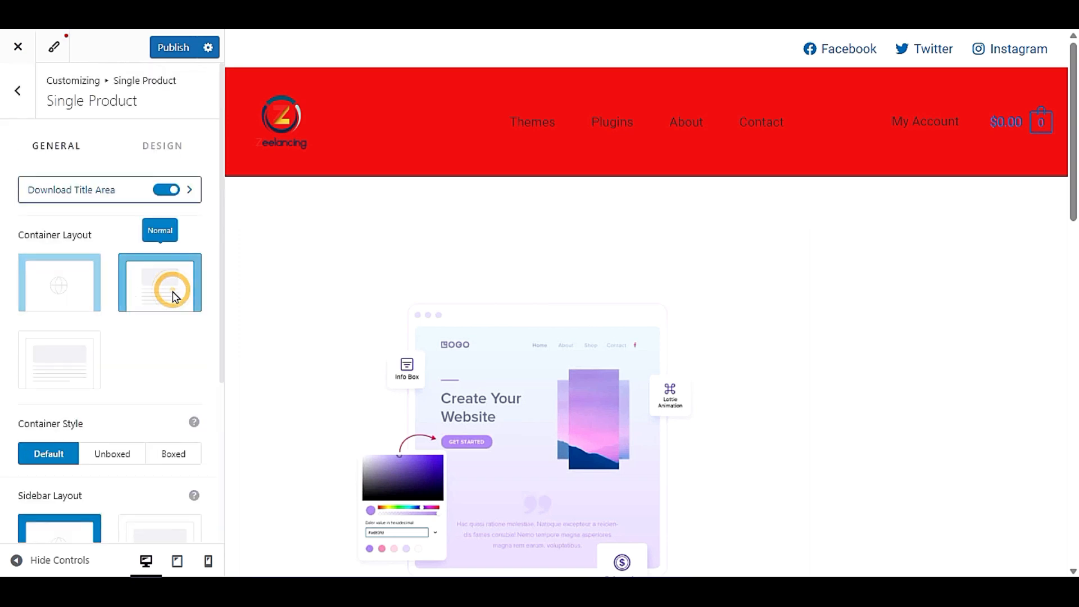
pyautogui.click(12, 559)
pyautogui.scroll(-6, 484, 397)
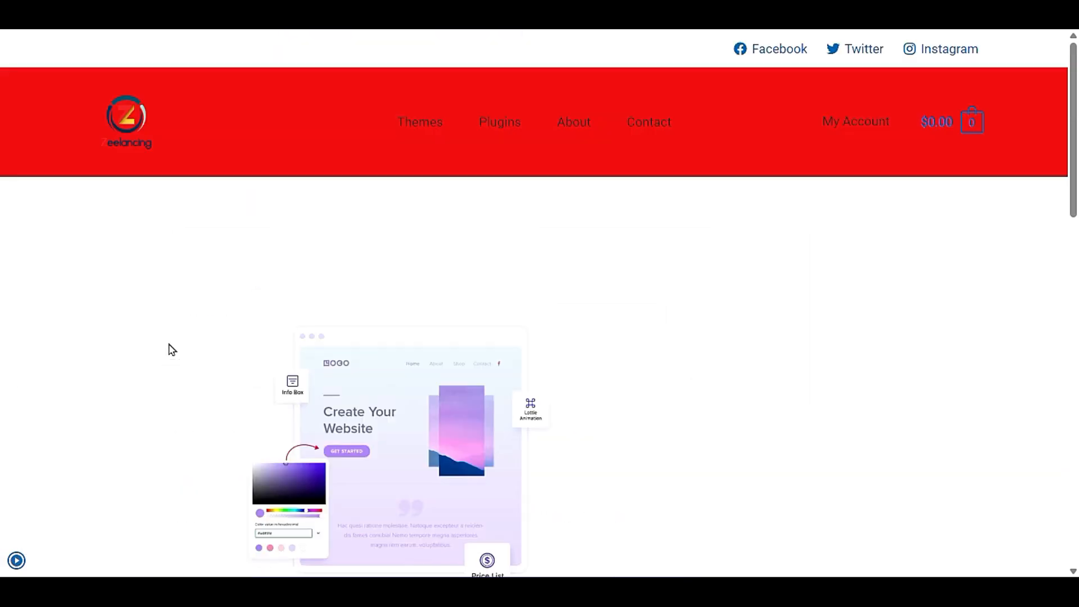
pyautogui.click(44, 539)
pyautogui.click(16, 560)
pyautogui.click(65, 281)
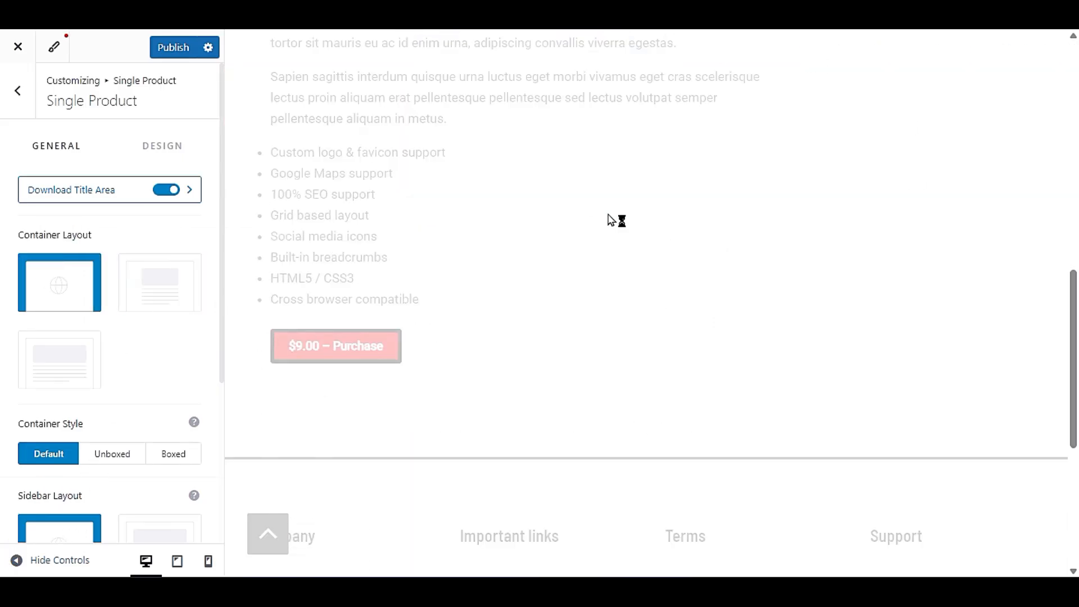
# - Set the single download product's sidebar layout to no sidebar and look over the Gutenberg Blocks page
pyautogui.scroll(9, 611, 219)
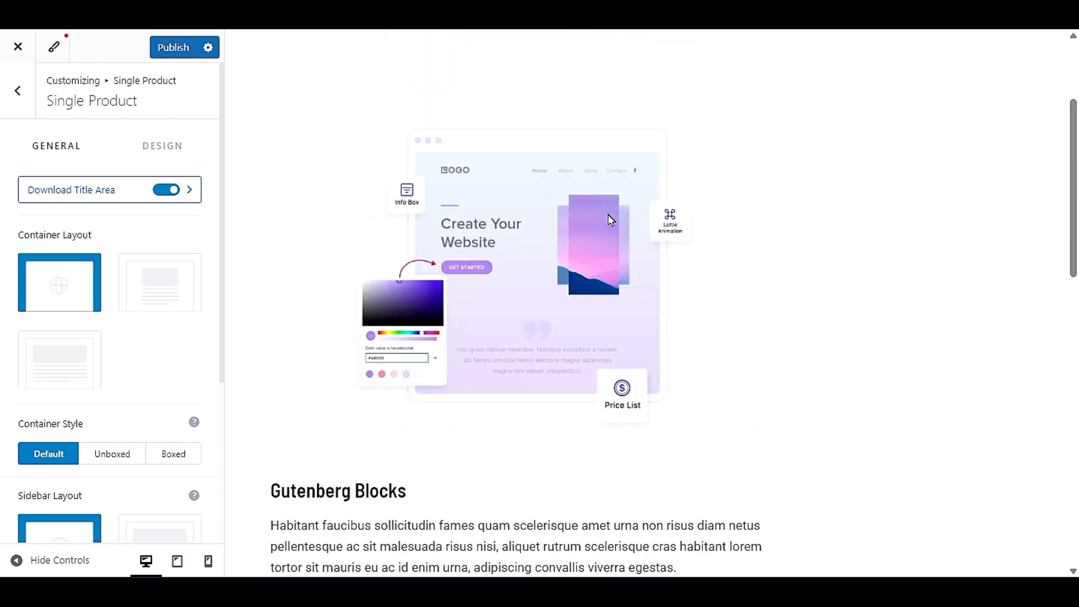
pyautogui.scroll(3, 611, 219)
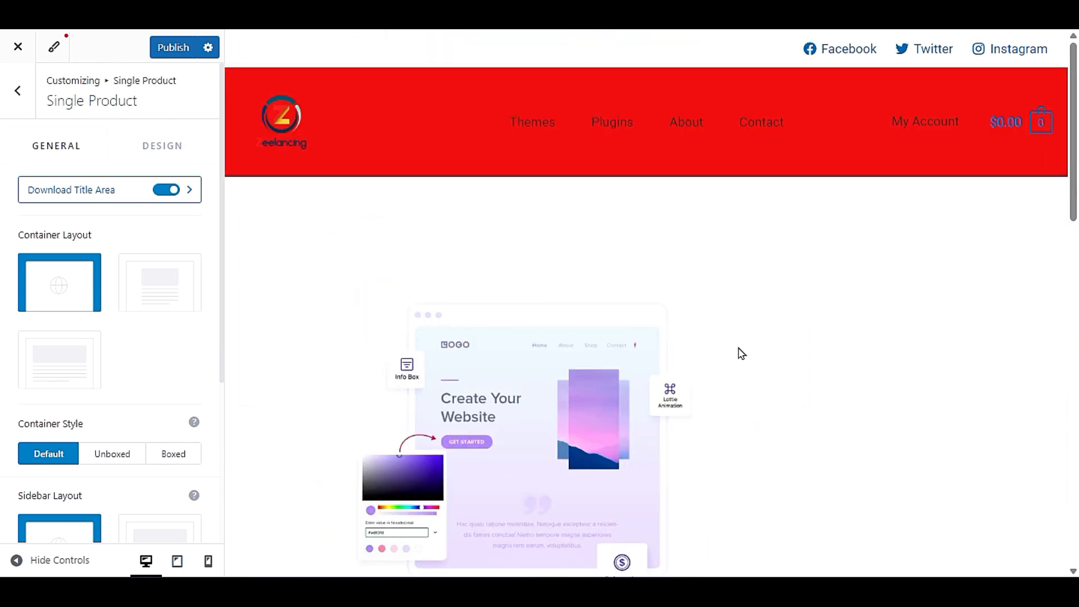
pyautogui.scroll(-6, 742, 353)
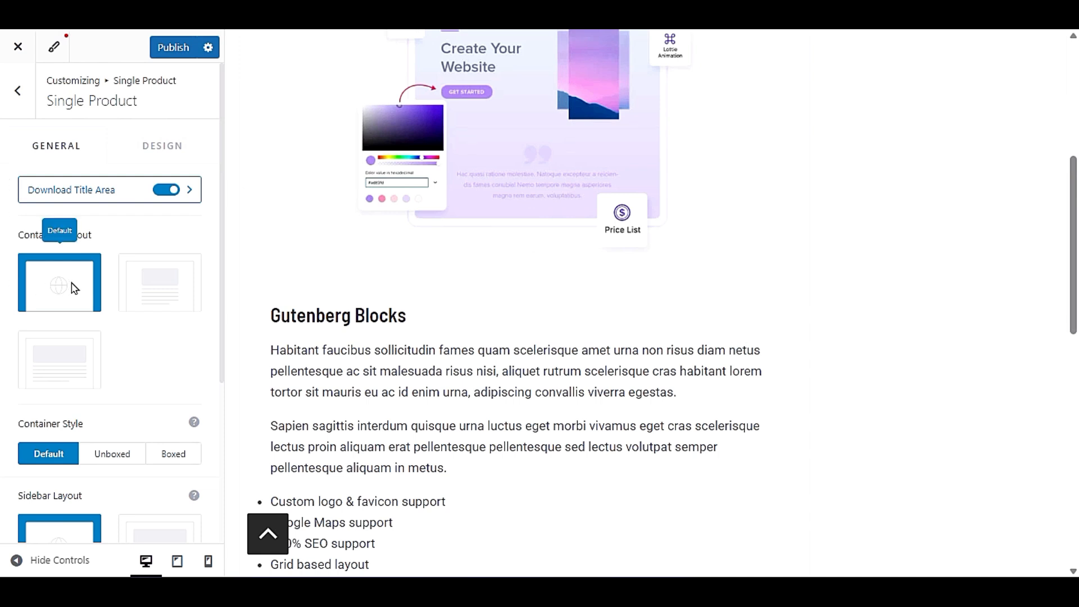
pyautogui.scroll(-3, 176, 402)
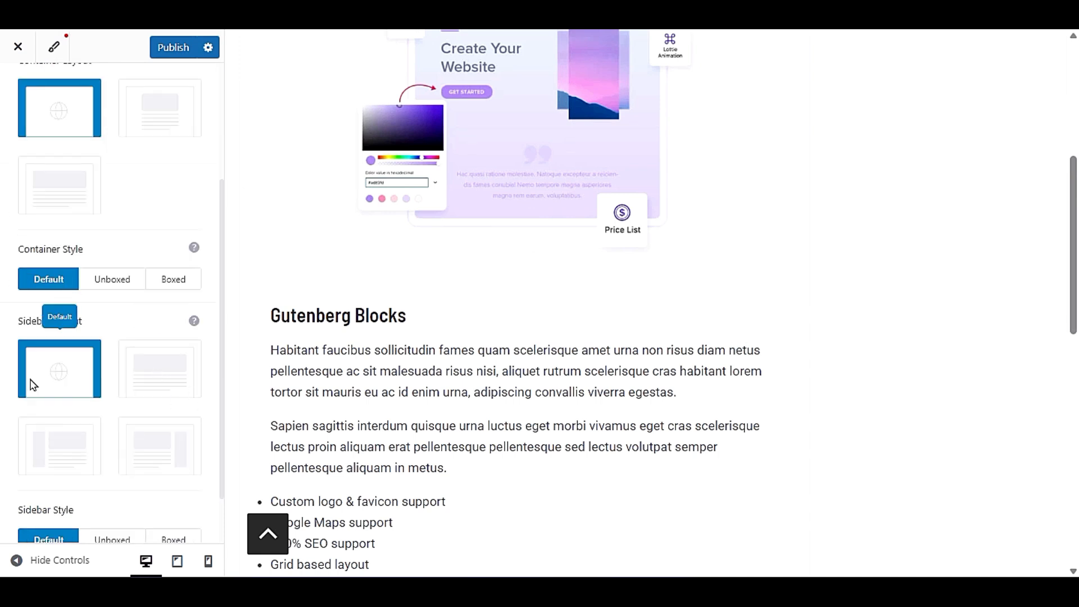
pyautogui.click(142, 373)
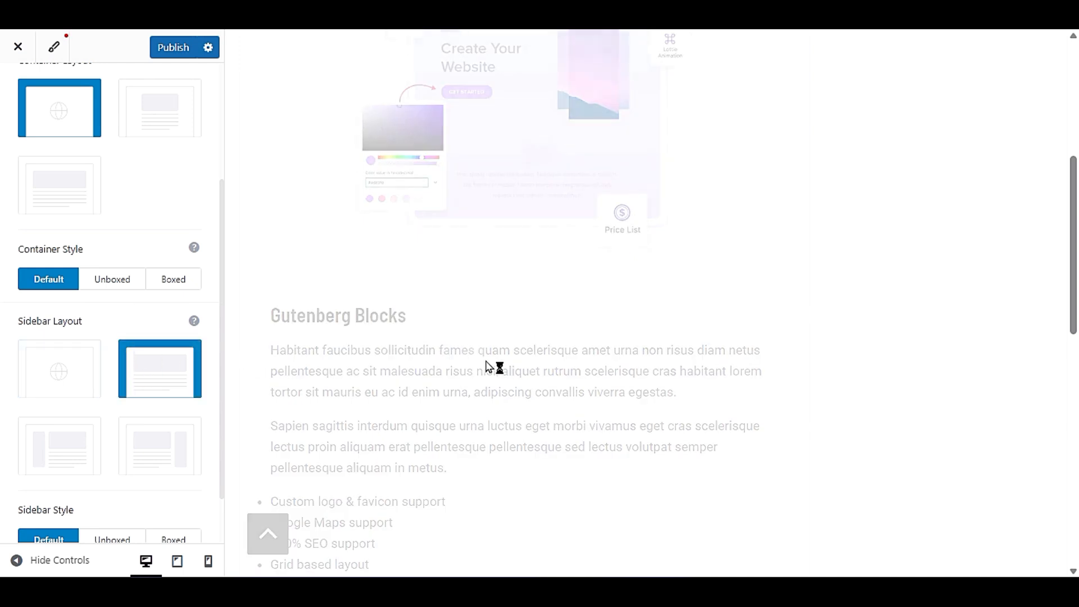
pyautogui.scroll(-7, 579, 364)
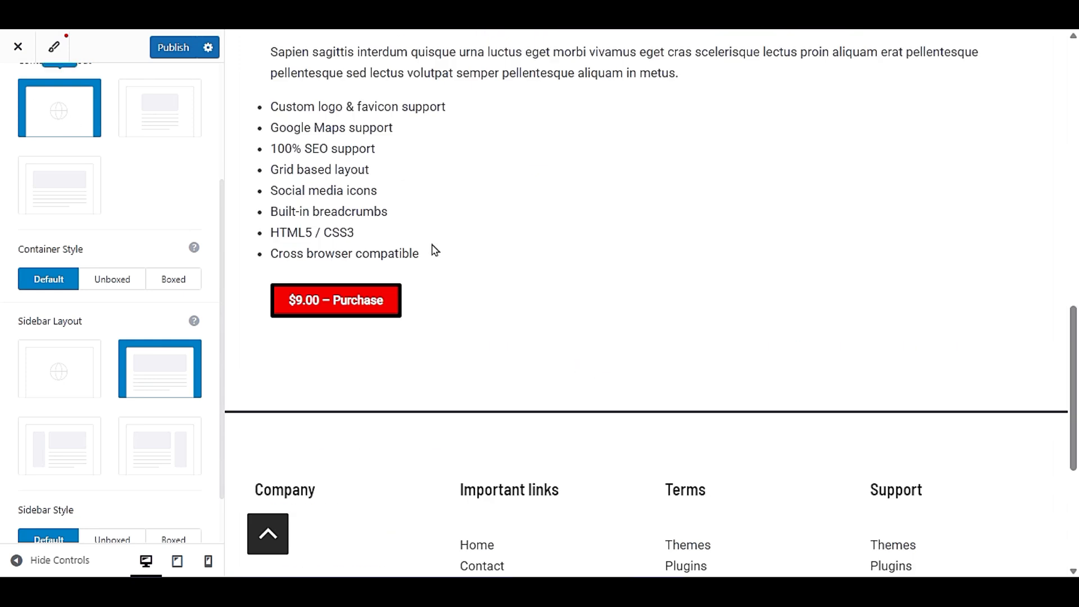
pyautogui.scroll(7, 694, 373)
pyautogui.scroll(3, 48, 276)
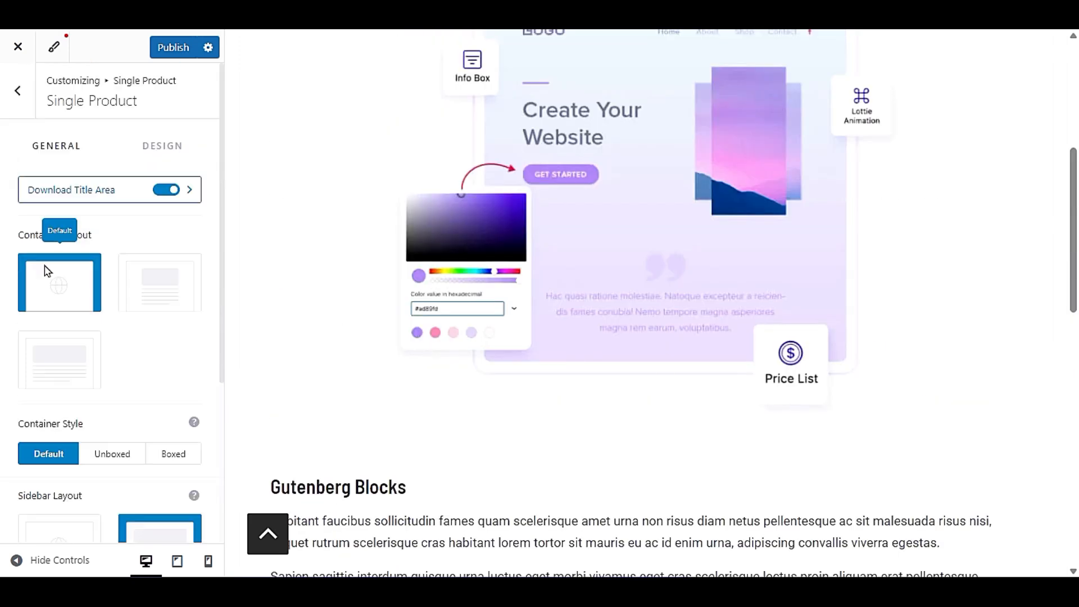
# - Set the container layout to Full Width and view the product page with the customizer controls hidden
pyautogui.click(57, 355)
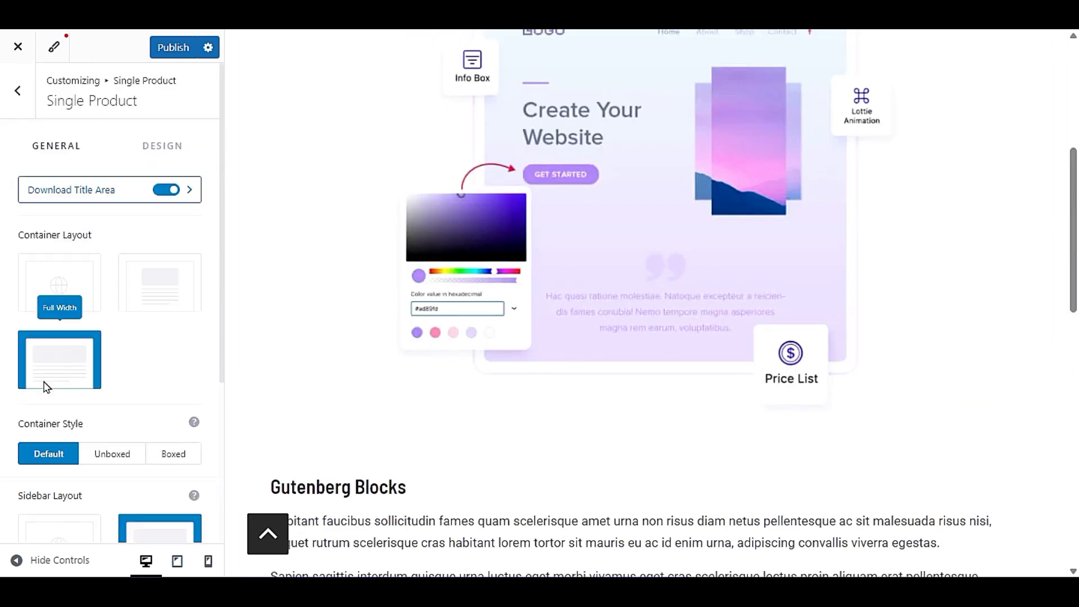
pyautogui.click(34, 558)
pyautogui.scroll(-3, 320, 384)
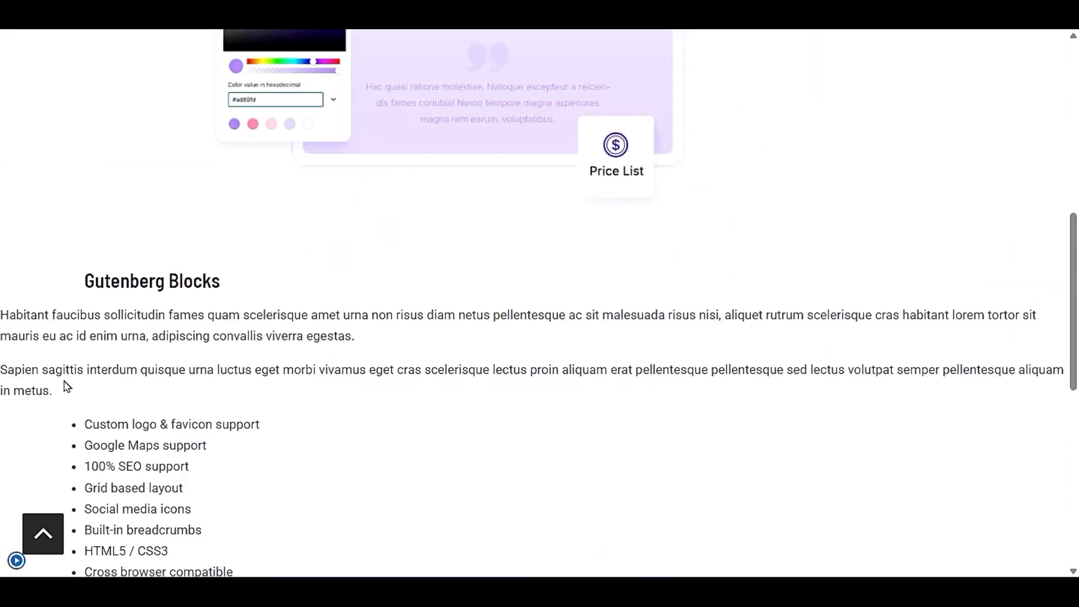
# - Set the single download product's container layout to Default and check the Gutenberg Blocks page with the customizer controls hidden
pyautogui.scroll(3, 68, 387)
pyautogui.scroll(-6, 67, 386)
pyautogui.click(16, 561)
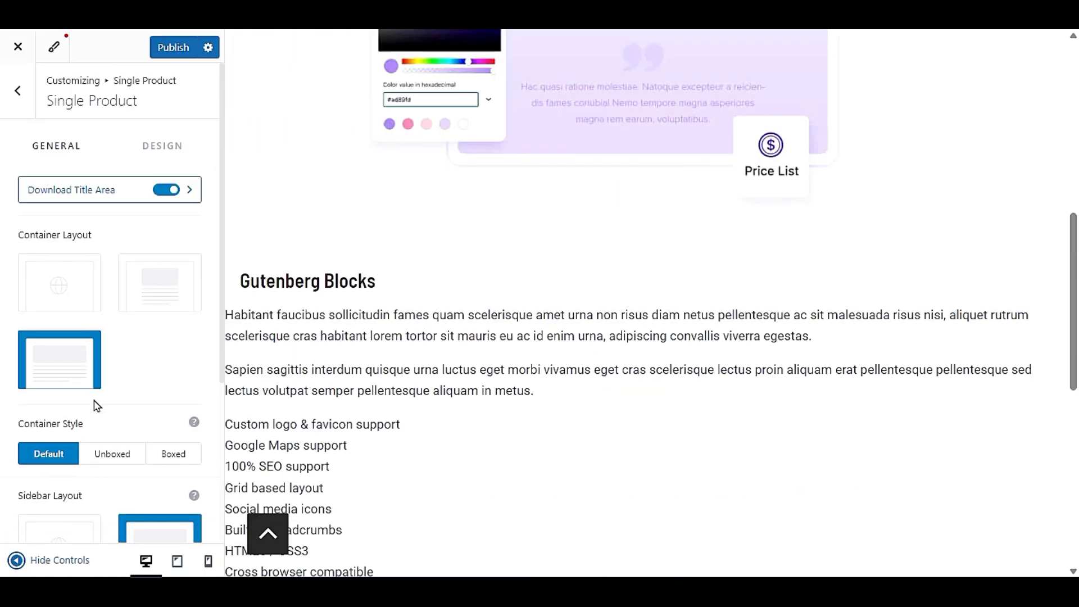
pyautogui.click(66, 297)
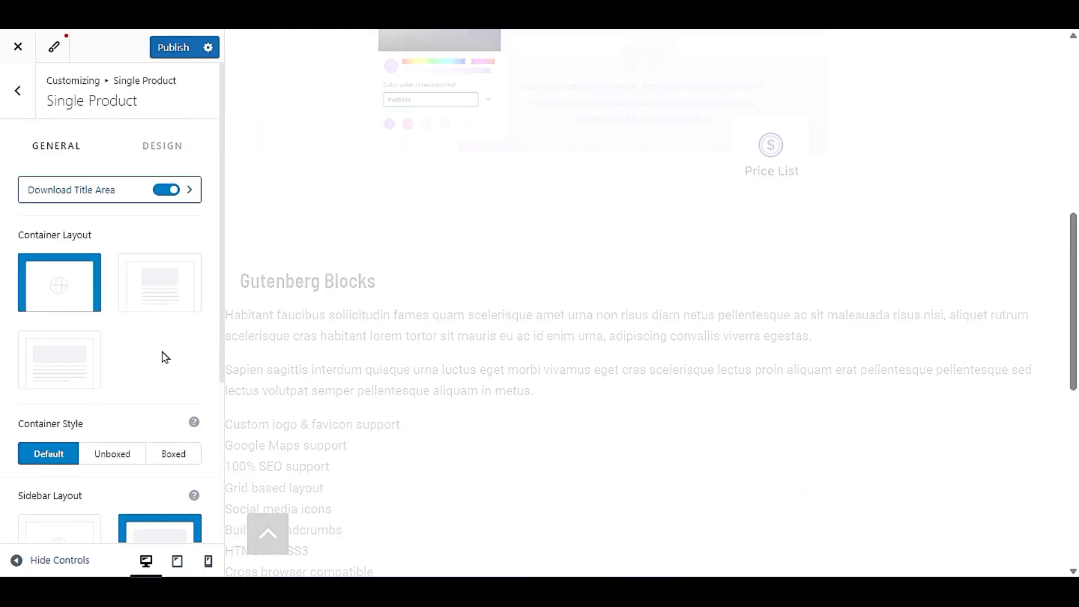
pyautogui.click(16, 559)
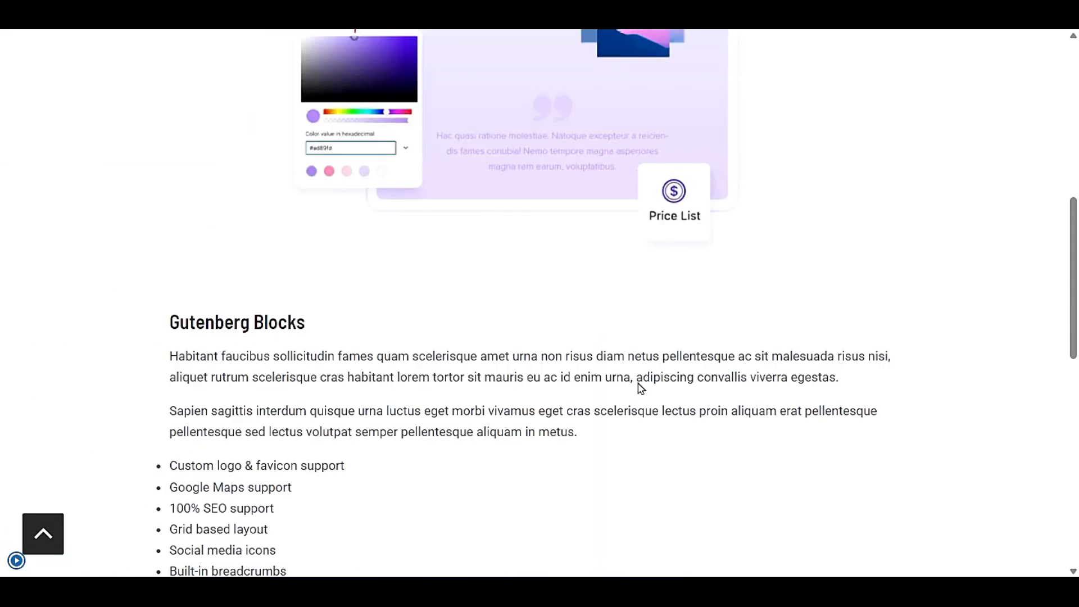
pyautogui.click(16, 560)
# - Look over the single product's sidebar, padding and margin options, and return to the customizer's main section list
pyautogui.scroll(-4, 111, 369)
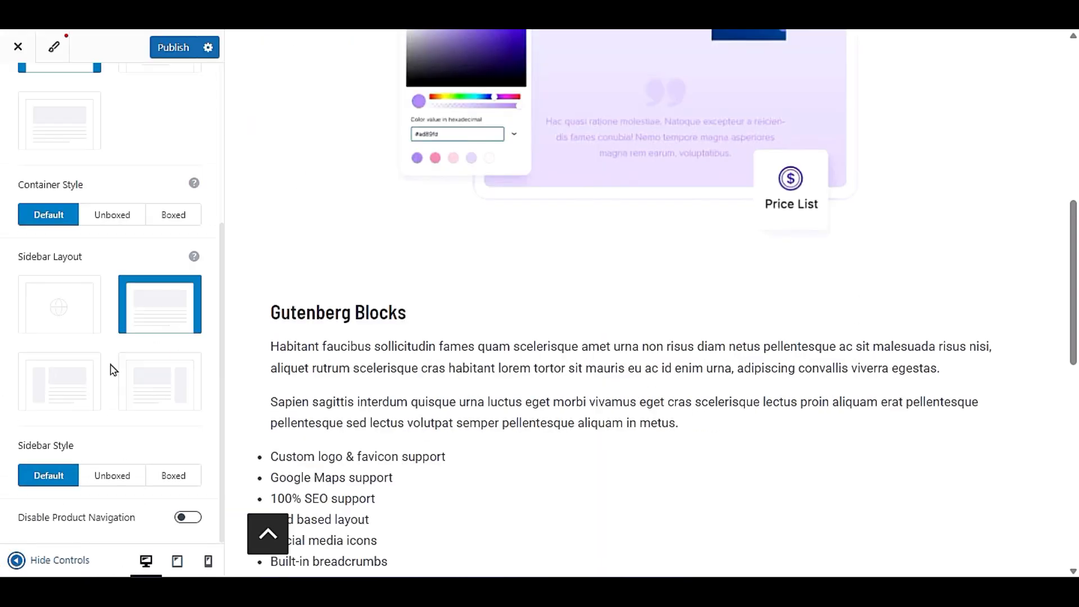
pyautogui.scroll(5, 111, 368)
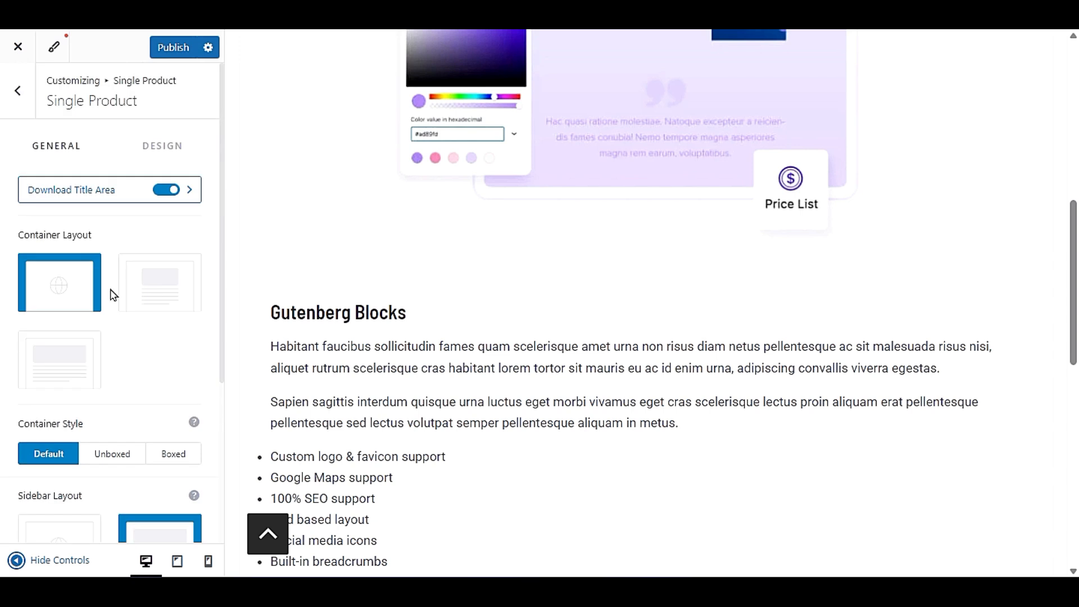
pyautogui.click(165, 137)
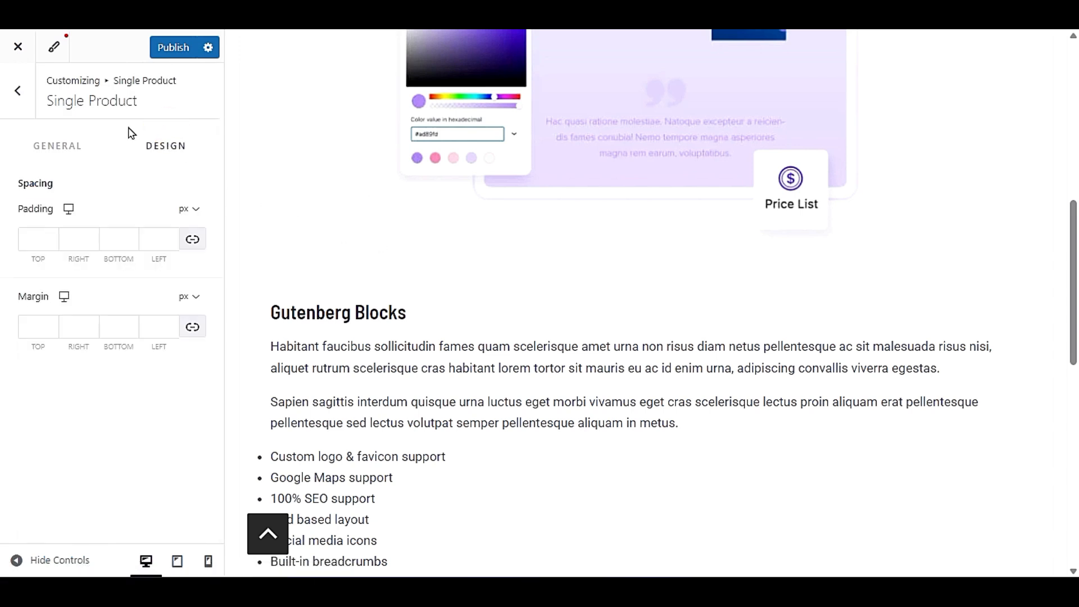
pyautogui.click(26, 95)
pyautogui.click(27, 102)
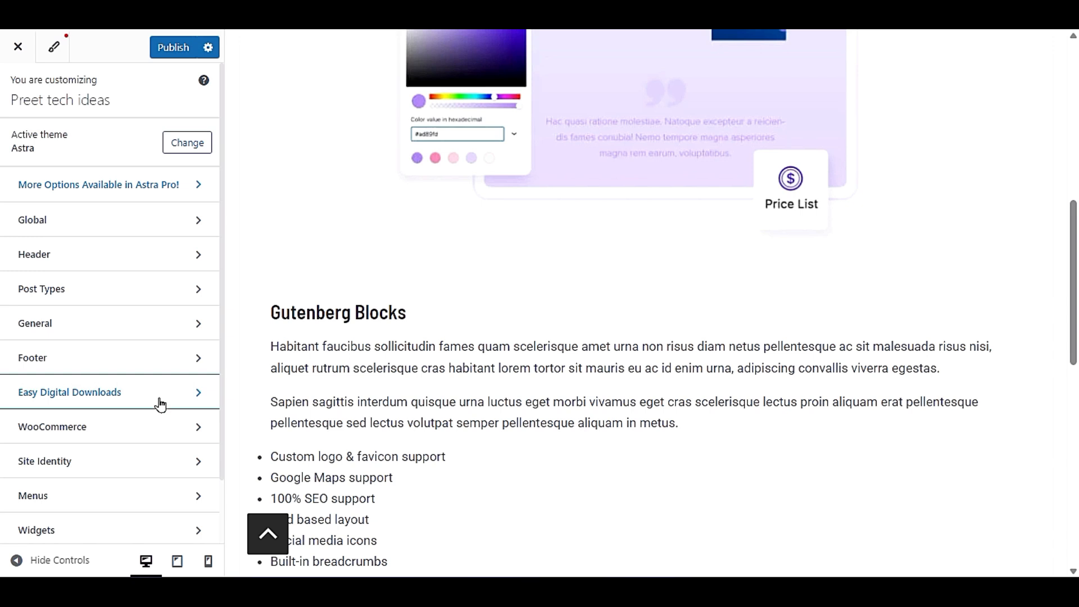
# - Review the Widgets section alongside the previewed page's footer, and go back to the main section list
pyautogui.scroll(-2, 160, 405)
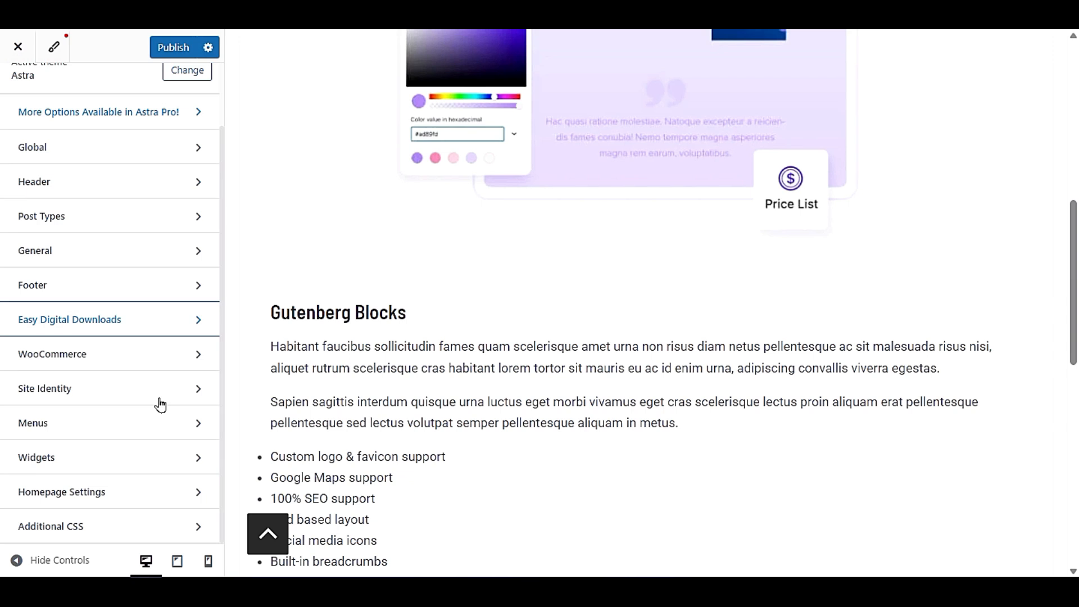
pyautogui.scroll(10, 659, 348)
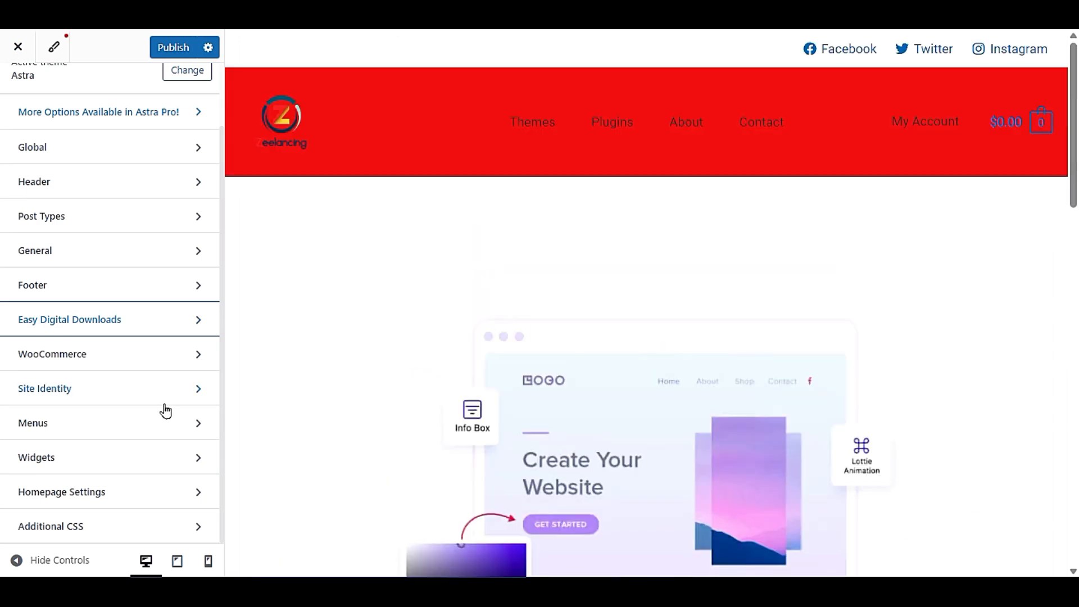
pyautogui.click(110, 458)
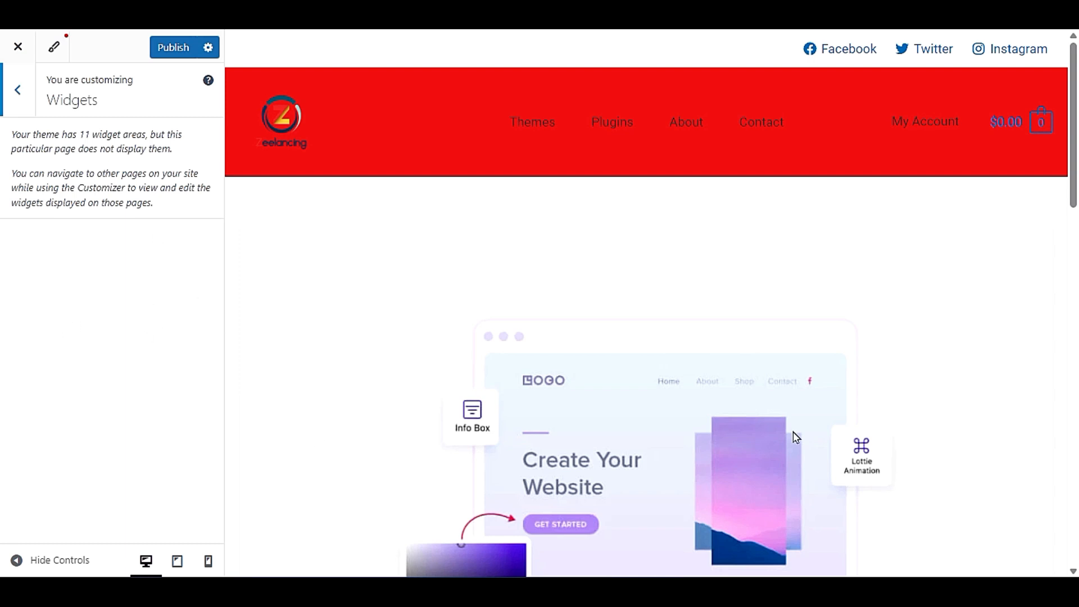
pyautogui.scroll(-15, 798, 430)
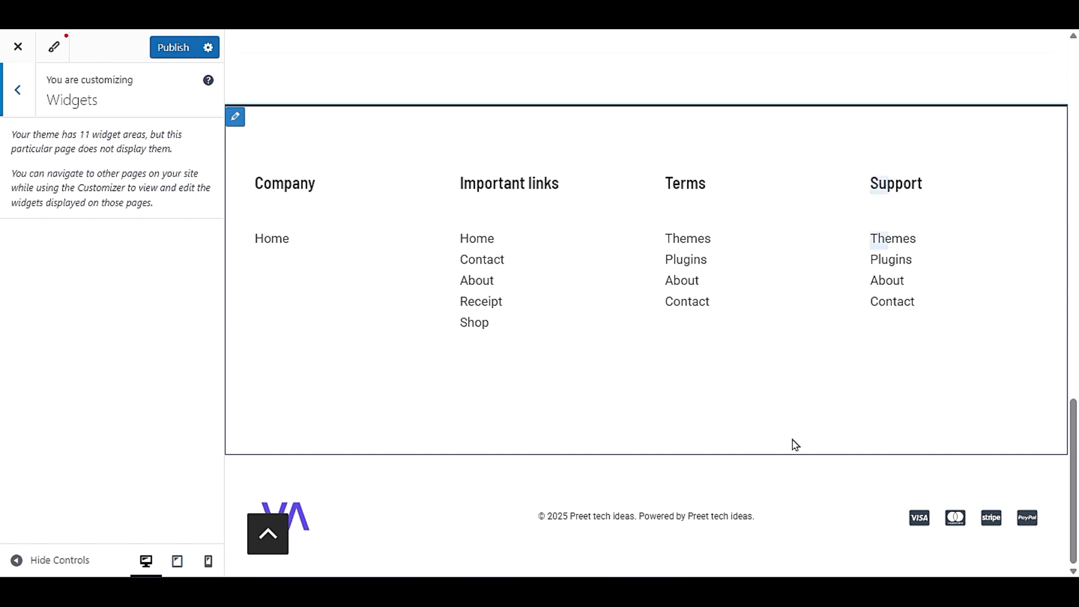
pyautogui.click(18, 90)
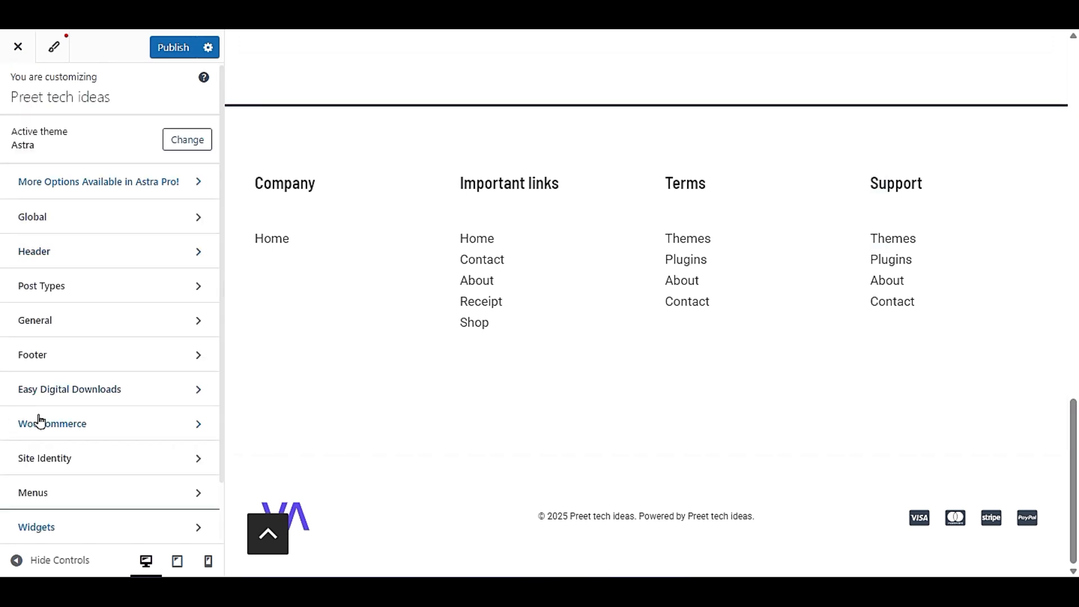
# - View the Site Identity section with its site icon, and open the Site Title & Logo settings
pyautogui.scroll(-2, 39, 422)
pyautogui.click(89, 378)
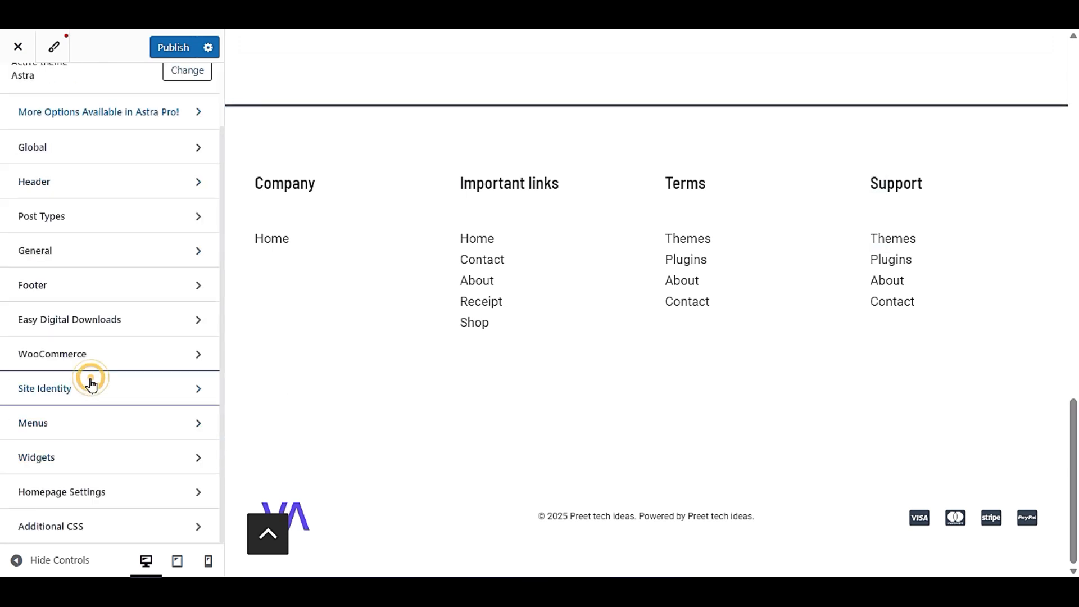
pyautogui.scroll(3, 437, 342)
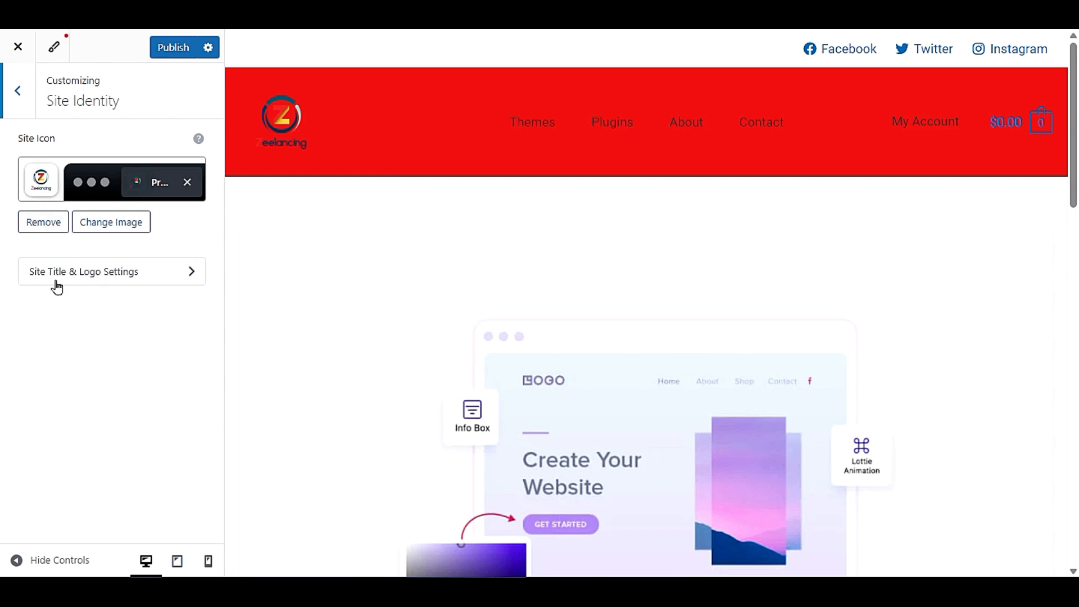
pyautogui.click(92, 283)
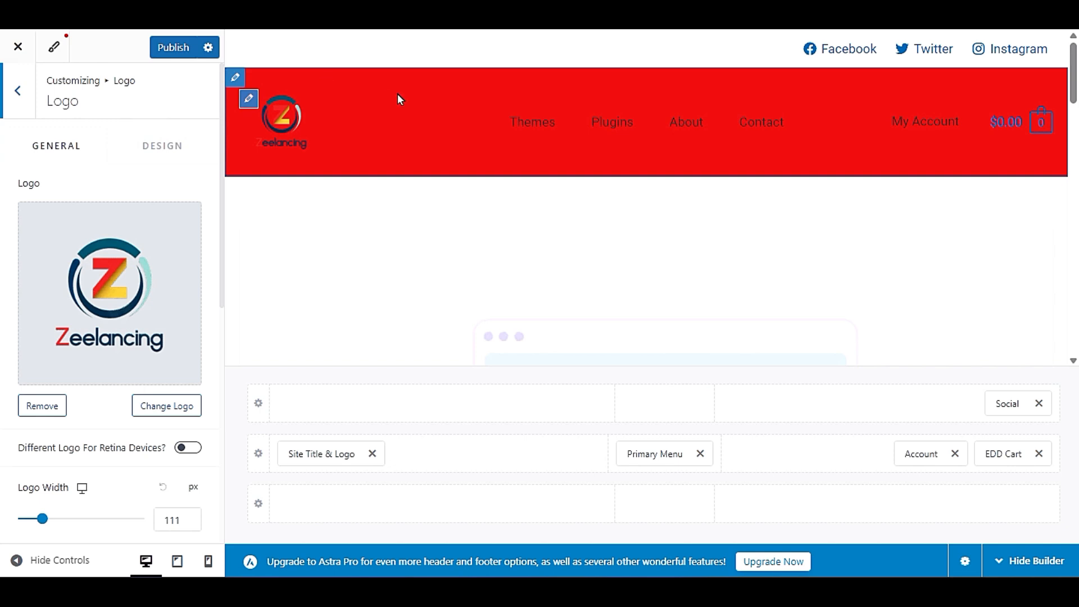
# - Set the primary header's background to a near-white colour and publish the customizer changes
pyautogui.click(234, 85)
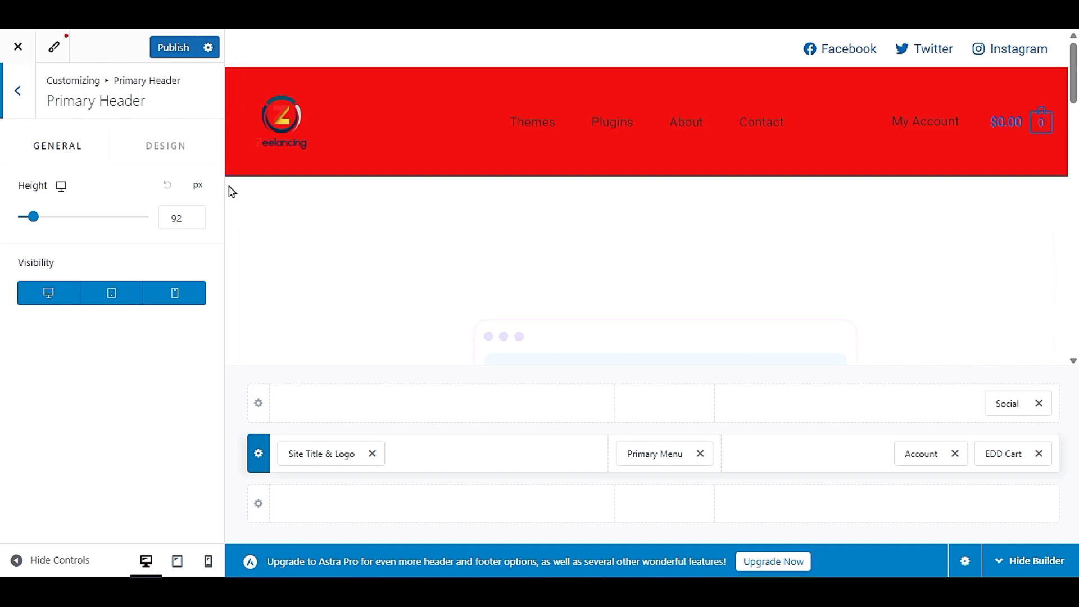
pyautogui.click(181, 151)
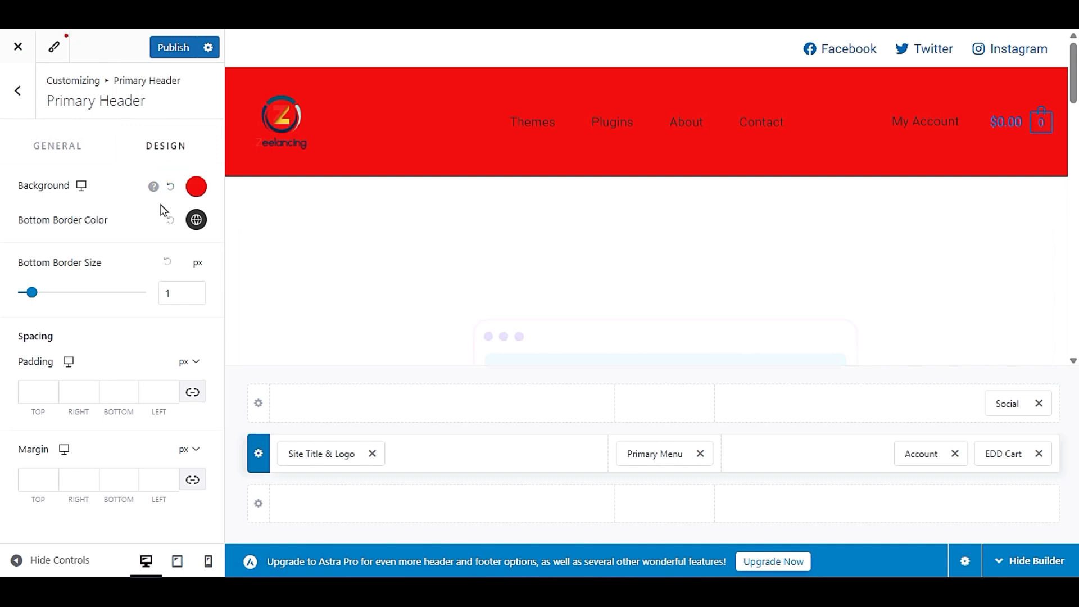
pyautogui.click(196, 187)
pyautogui.moveTo(112, 322); pyautogui.dragTo(3, 284)
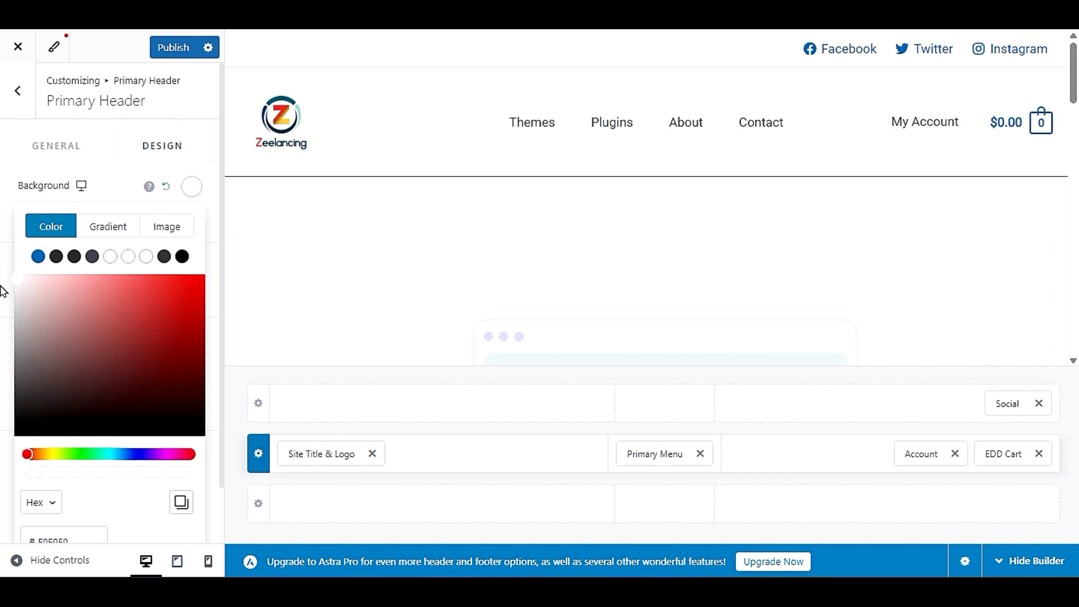
pyautogui.click(160, 47)
pyautogui.click(131, 182)
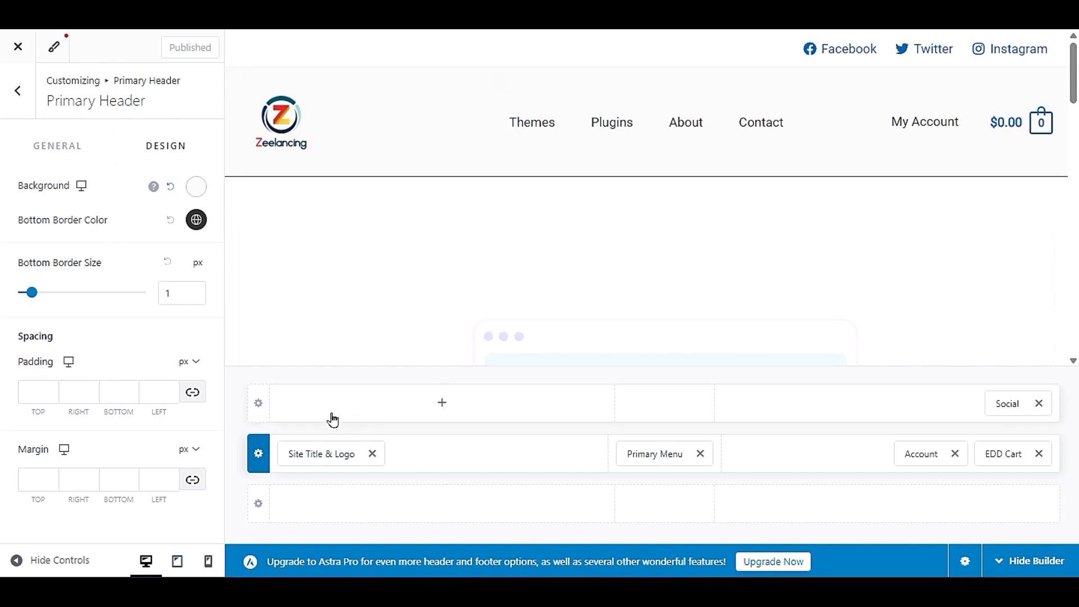
# - Leave the header settings, close the customizer and look over the site's home page
pyautogui.click(18, 97)
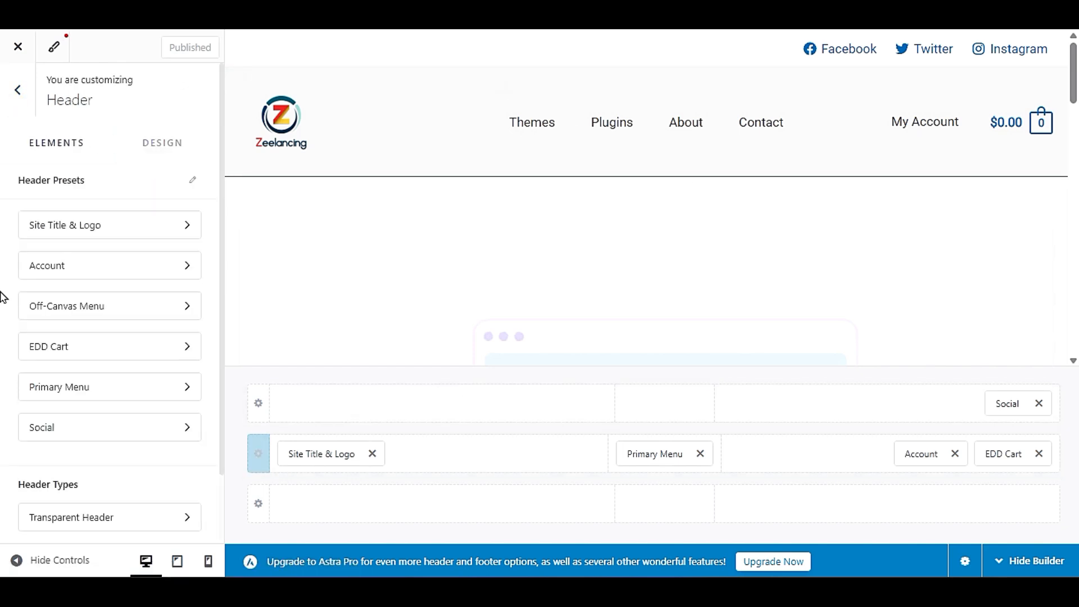
pyautogui.click(17, 90)
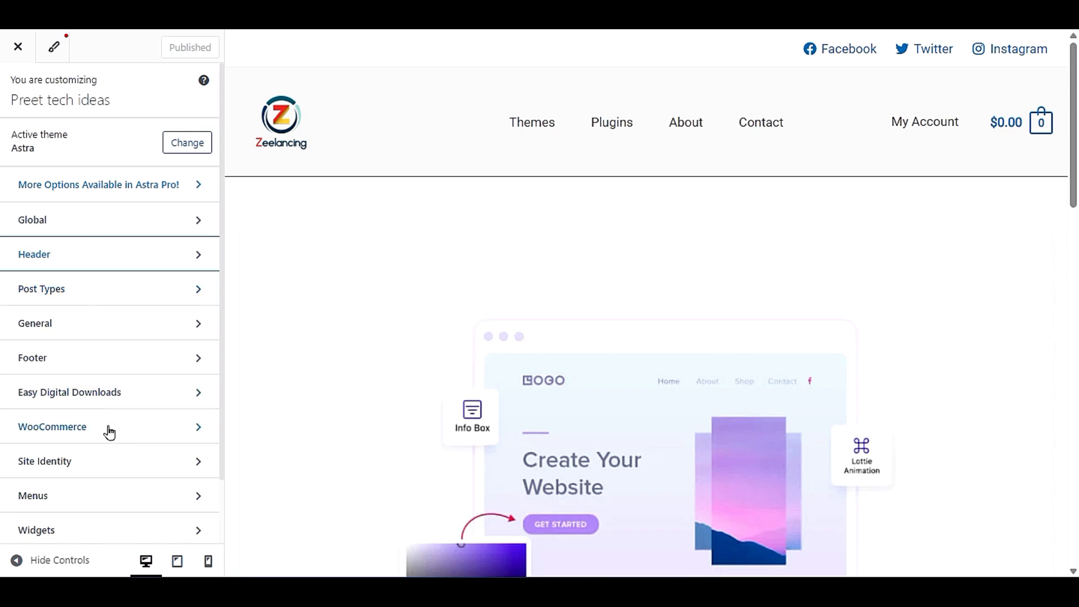
pyautogui.click(18, 47)
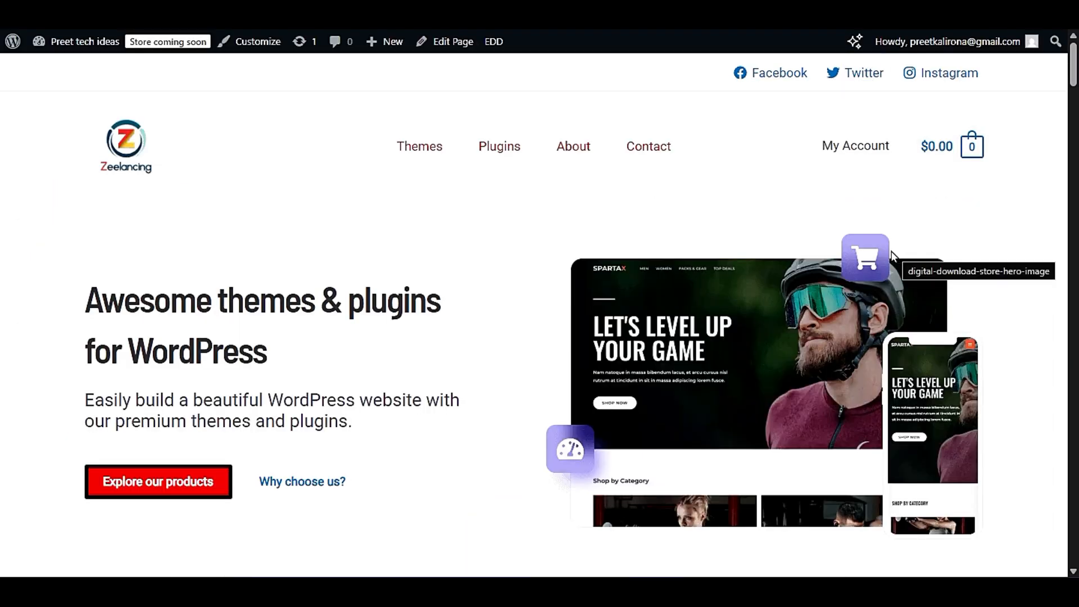
pyautogui.scroll(-3, 507, 193)
pyautogui.scroll(3, 494, 198)
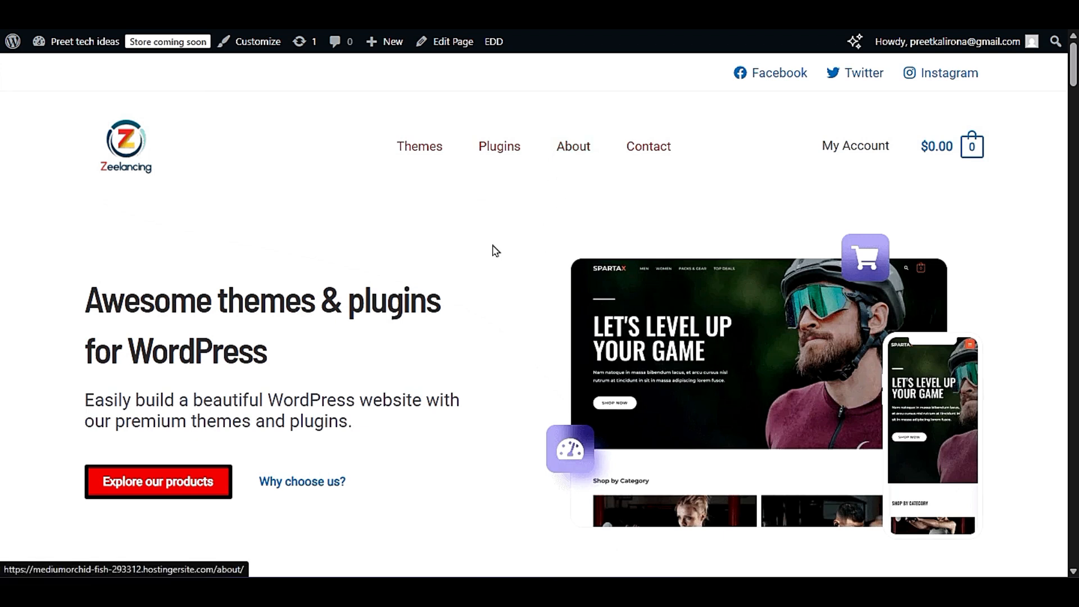
# - View the site's About page, examining its About Us and What we do sections
pyautogui.click(564, 149)
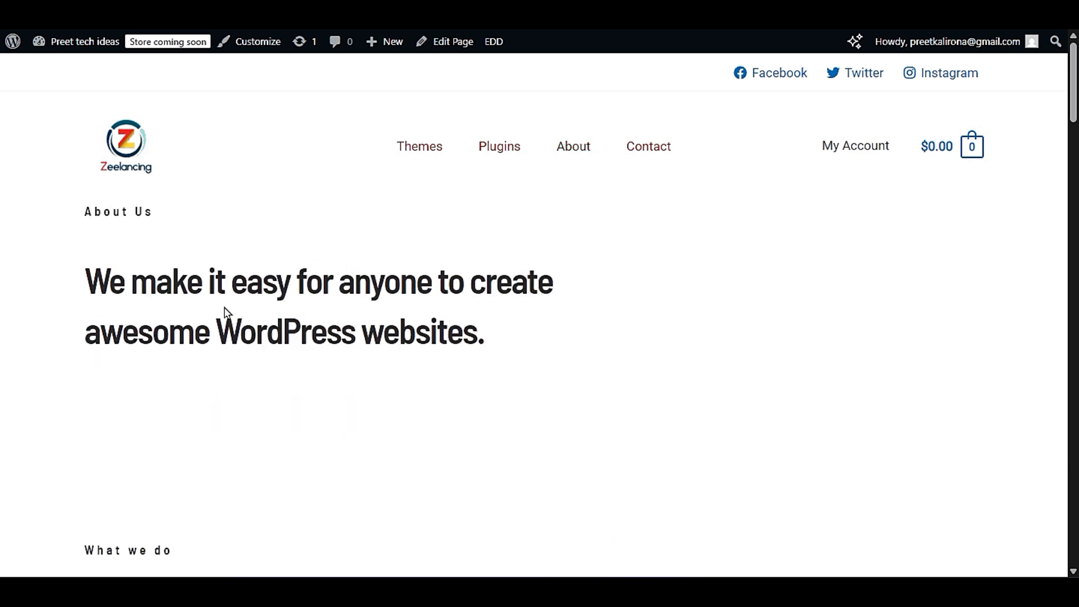
pyautogui.scroll(-3, 226, 313)
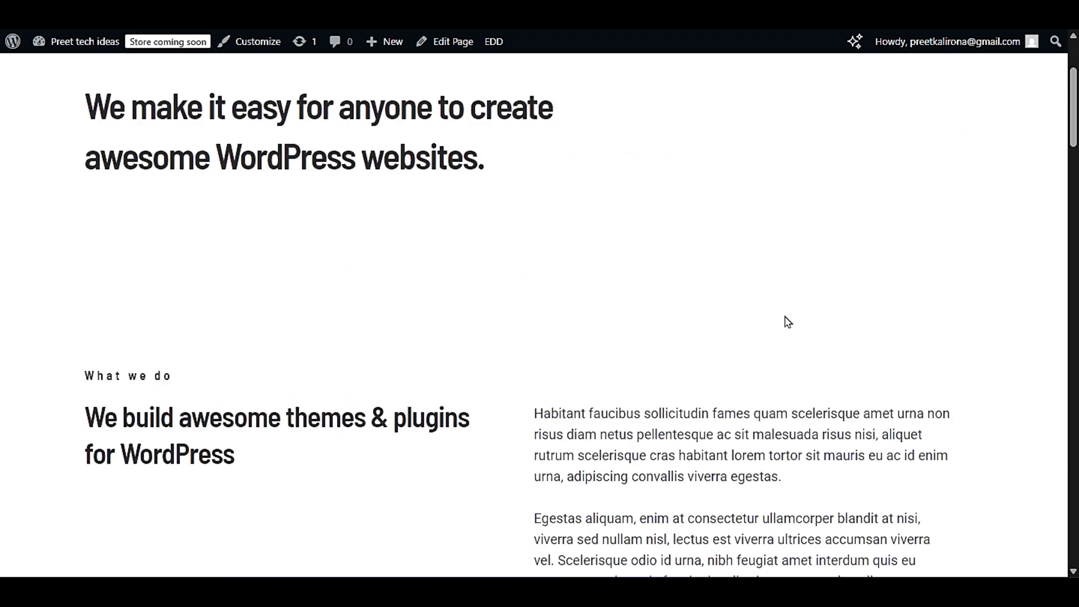
pyautogui.scroll(3, 788, 322)
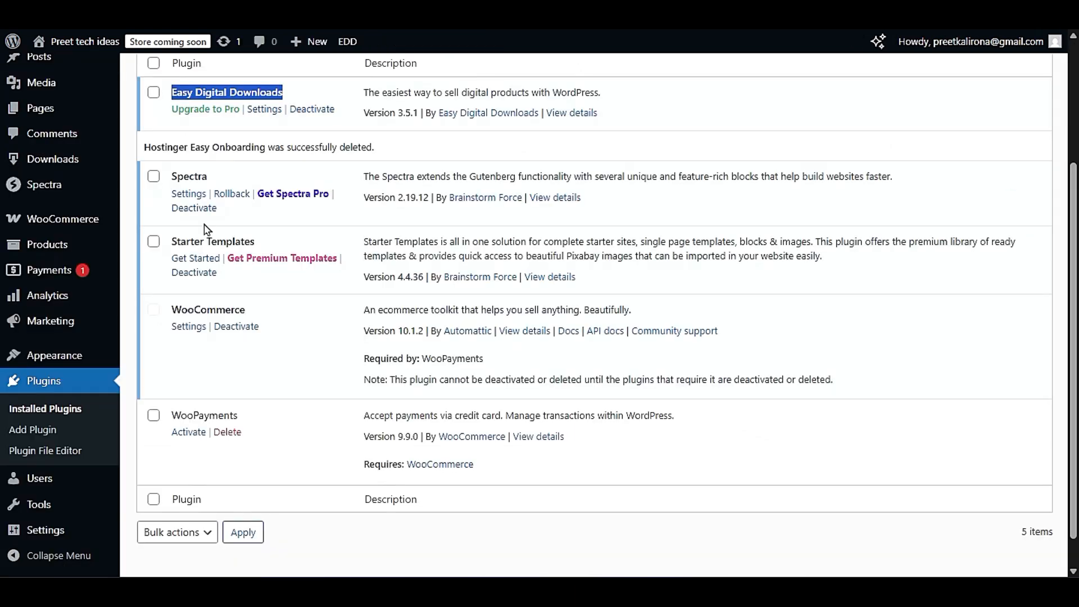
# - Open the About page for editing from the list of all pages in the WordPress dashboard
pyautogui.scroll(3, 204, 228)
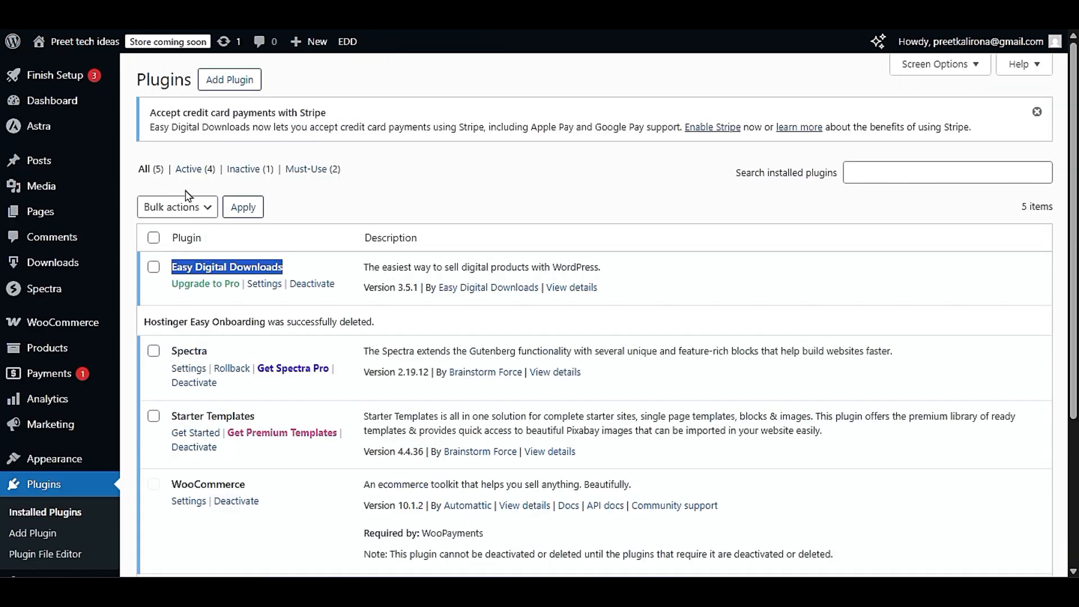
pyautogui.moveTo(42, 213)
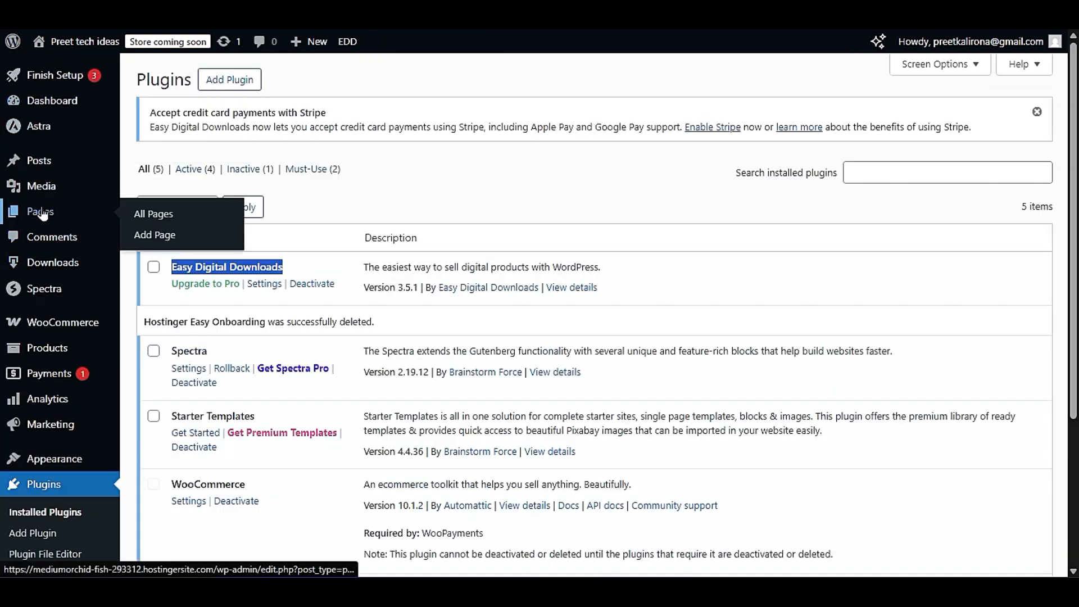
pyautogui.click(147, 214)
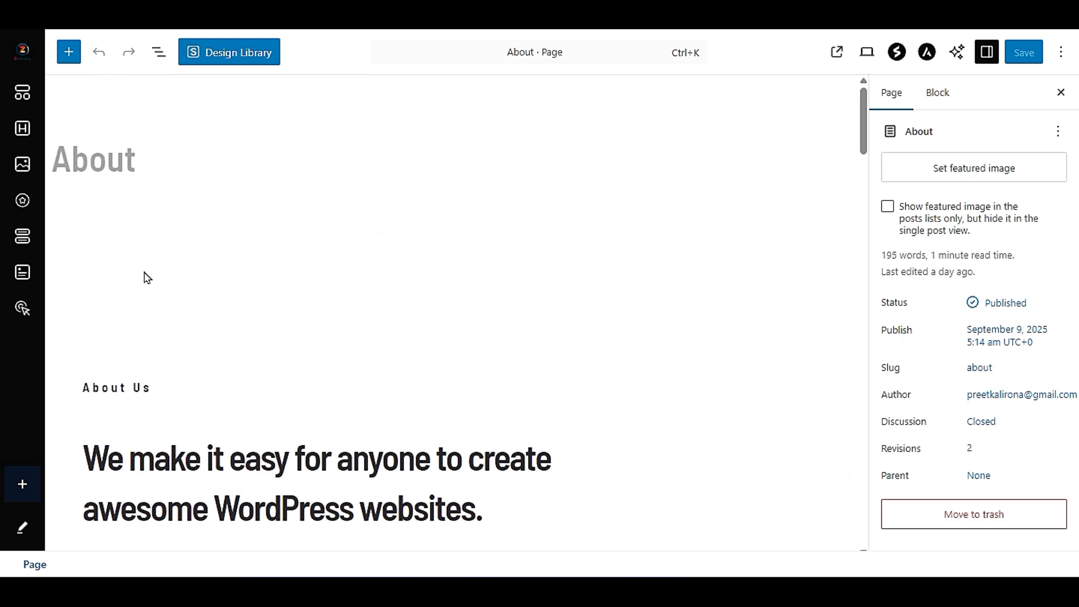
# - Examine the About page's content blocks in the editor, from the introduction through the statistics to the team section
pyautogui.scroll(-6, 303, 289)
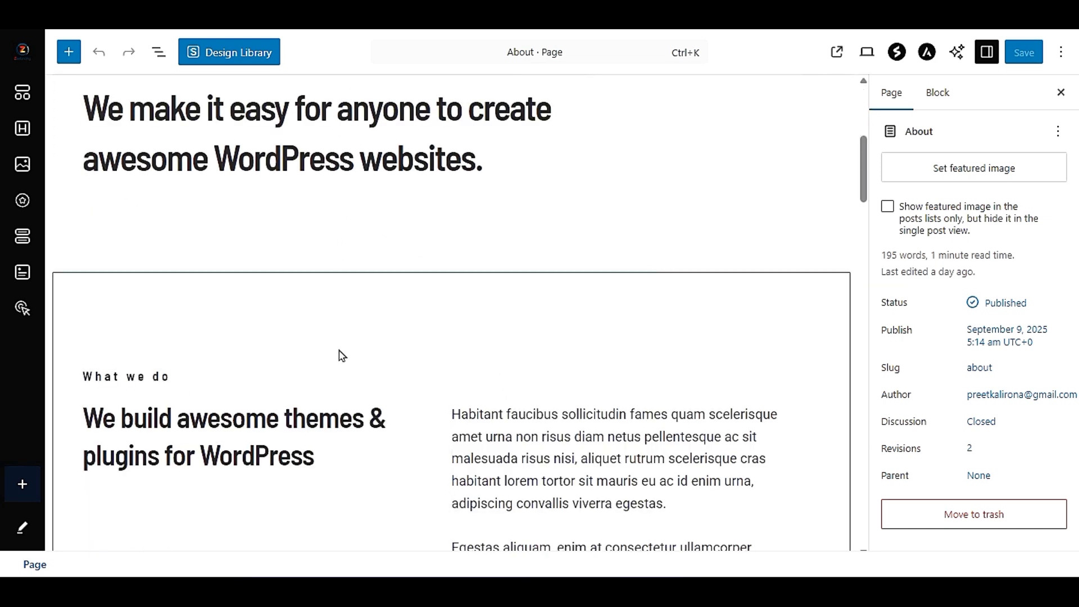
pyautogui.scroll(-3, 342, 355)
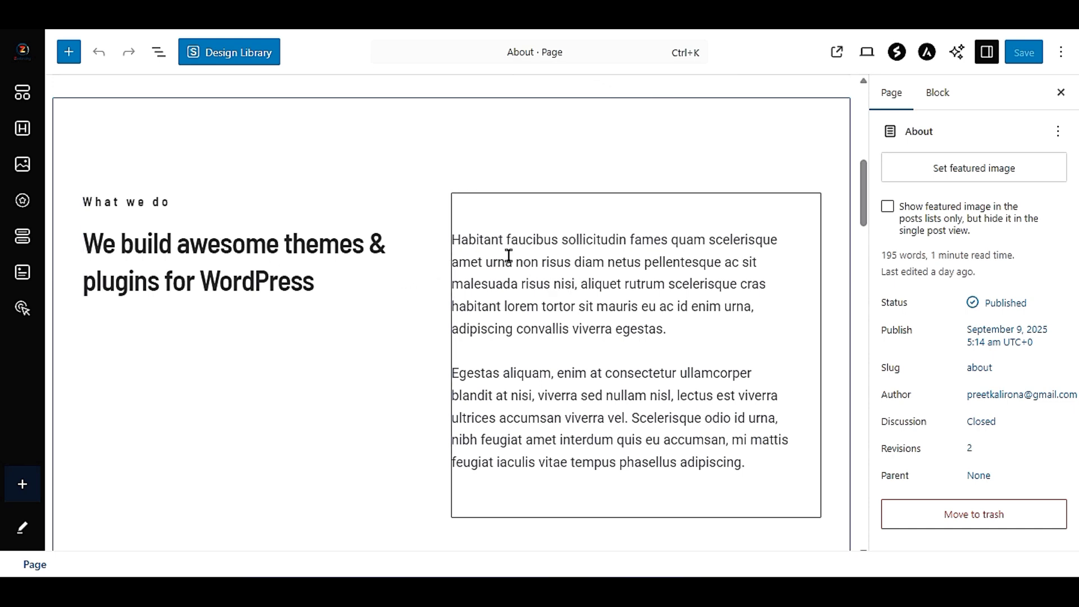
pyautogui.scroll(-6, 405, 382)
pyautogui.scroll(-6, 287, 356)
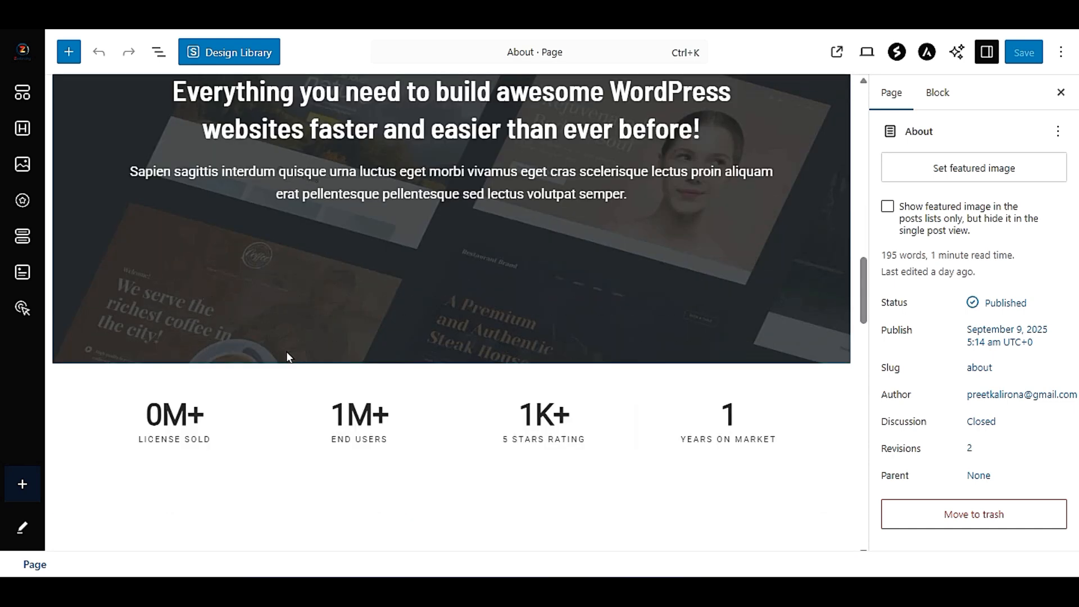
pyautogui.scroll(-3, 297, 349)
pyautogui.scroll(-6, 477, 348)
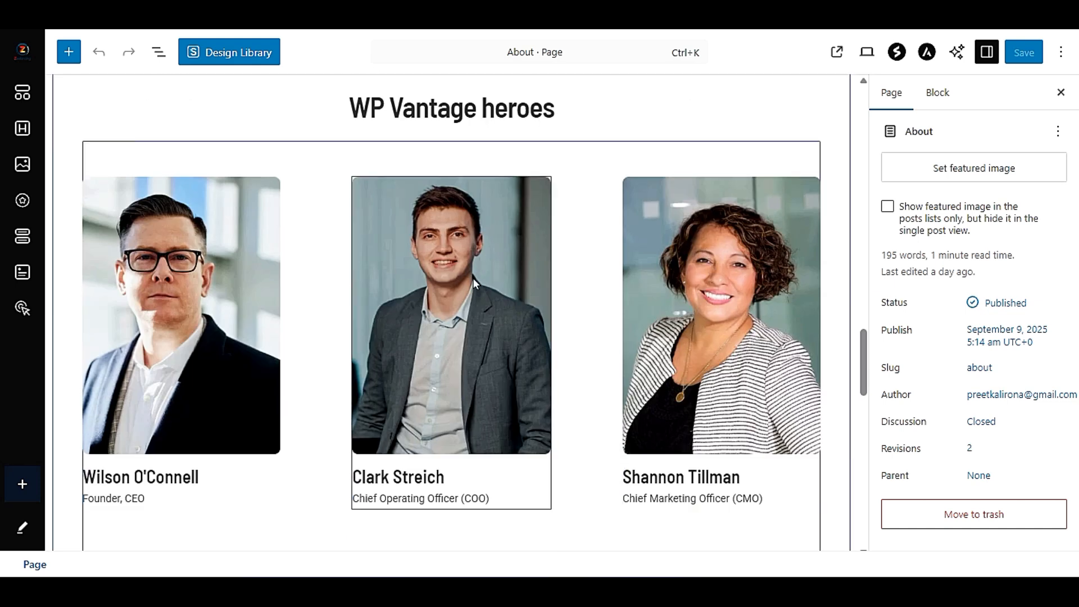
pyautogui.scroll(3, 474, 277)
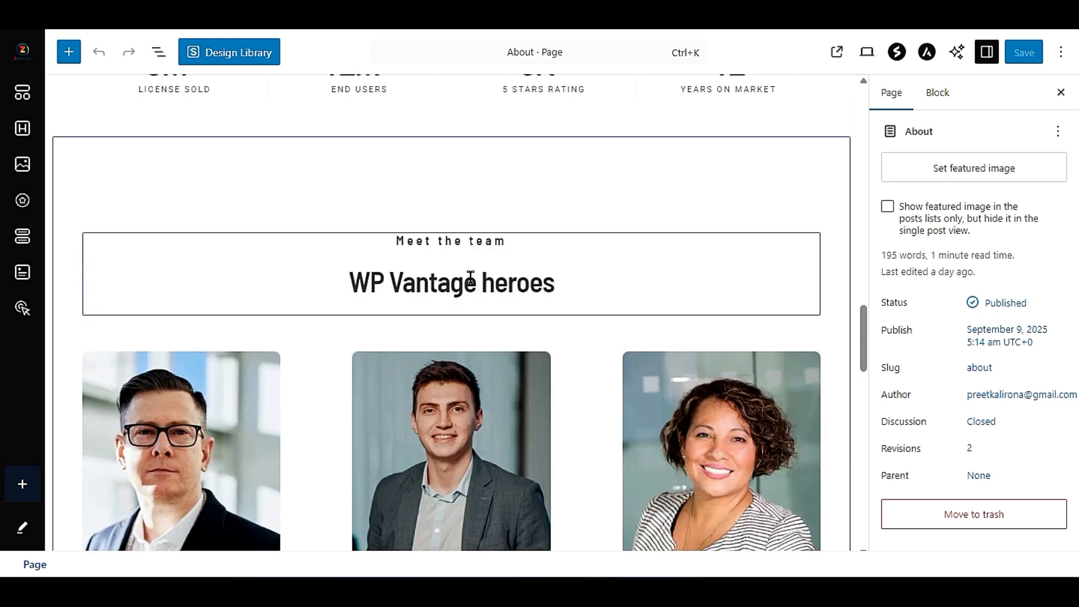
pyautogui.scroll(6, 470, 278)
pyautogui.scroll(3, 470, 279)
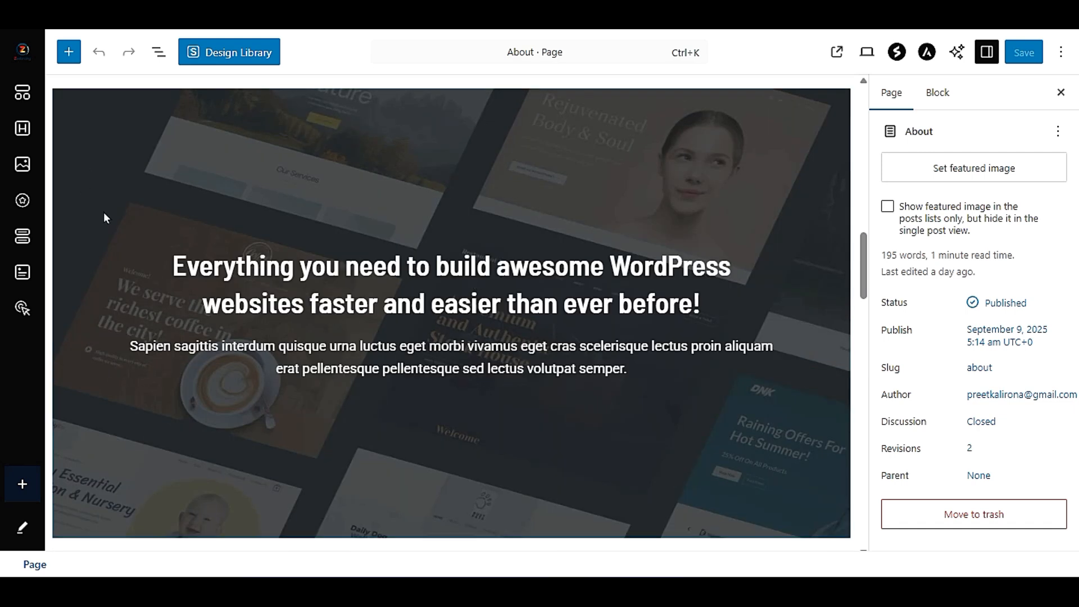
# - Replace the main headline of the opening About Us section with "Welcome to Preet Tech Ideas"
pyautogui.scroll(10, 486, 217)
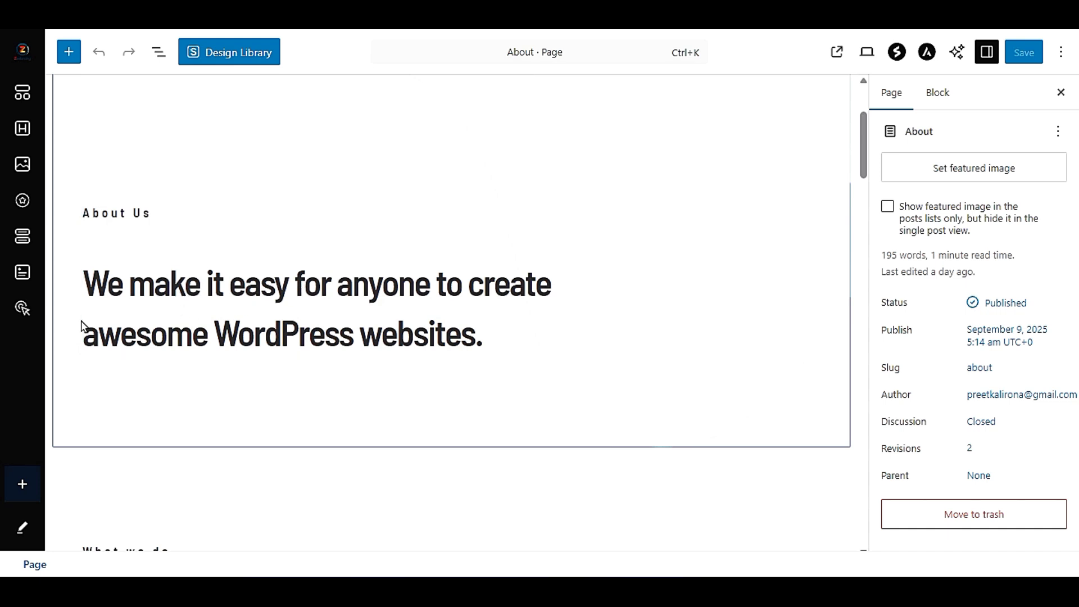
pyautogui.click(277, 282)
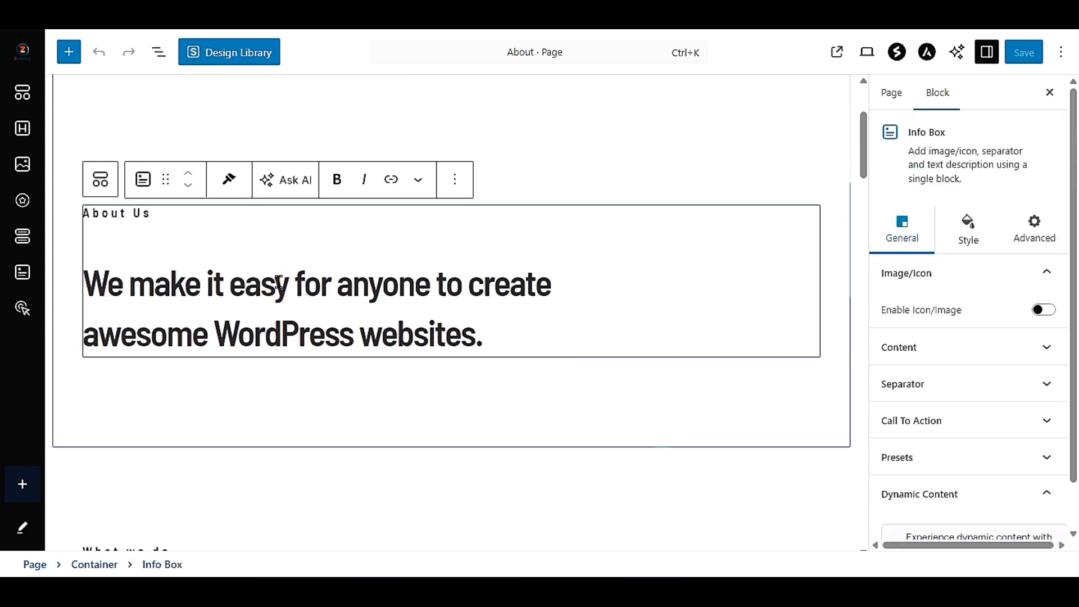
pyautogui.tripleClick(311, 290)
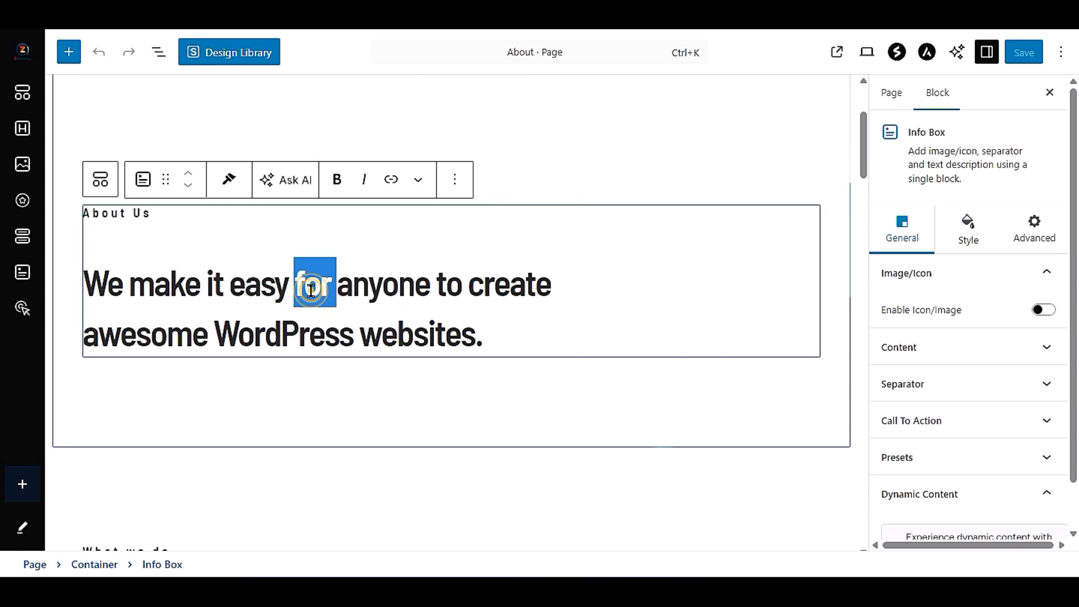
pyautogui.click(311, 290)
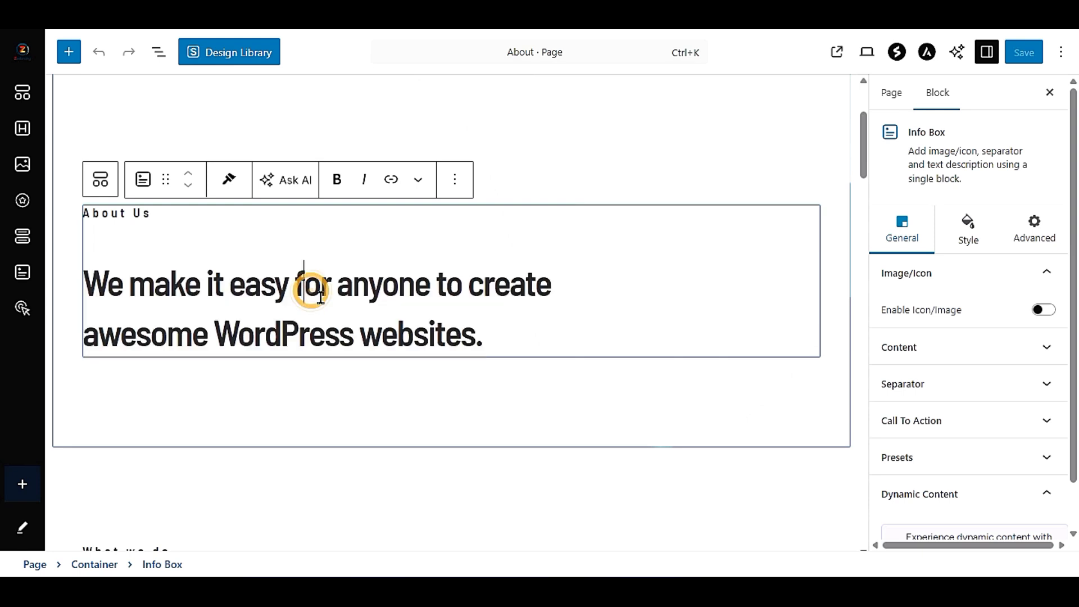
pyautogui.moveTo(480, 338); pyautogui.dragTo(92, 297)
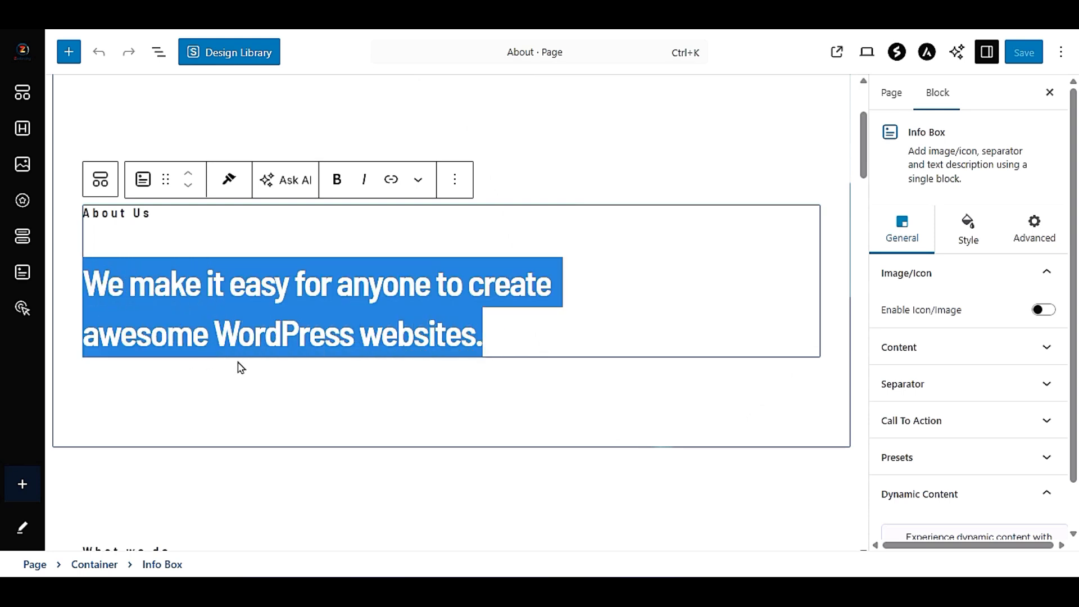
pyautogui.click(251, 325)
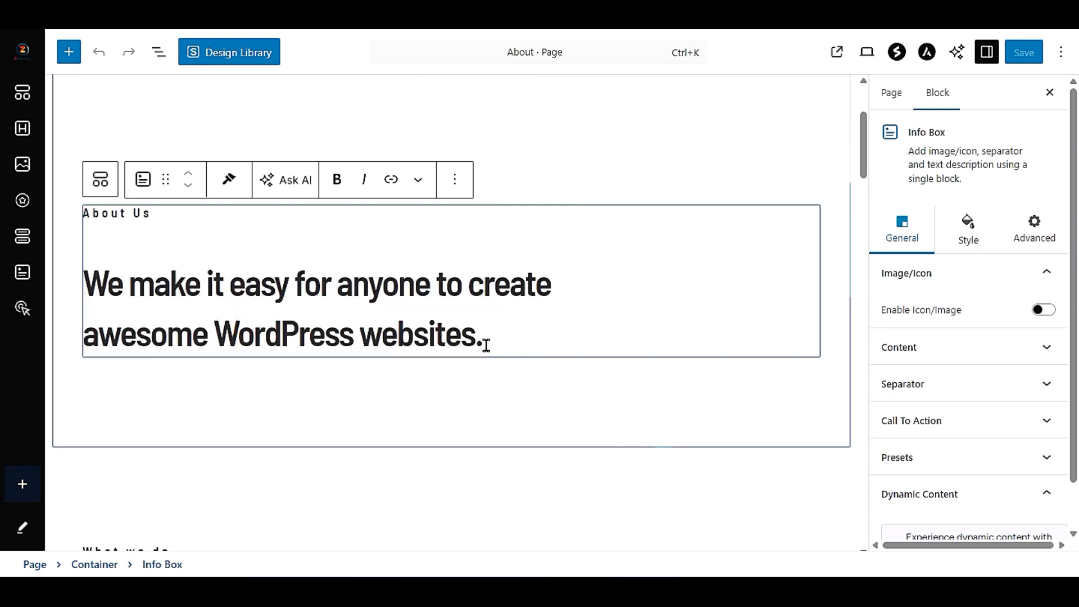
pyautogui.moveTo(483, 340); pyautogui.dragTo(90, 288)
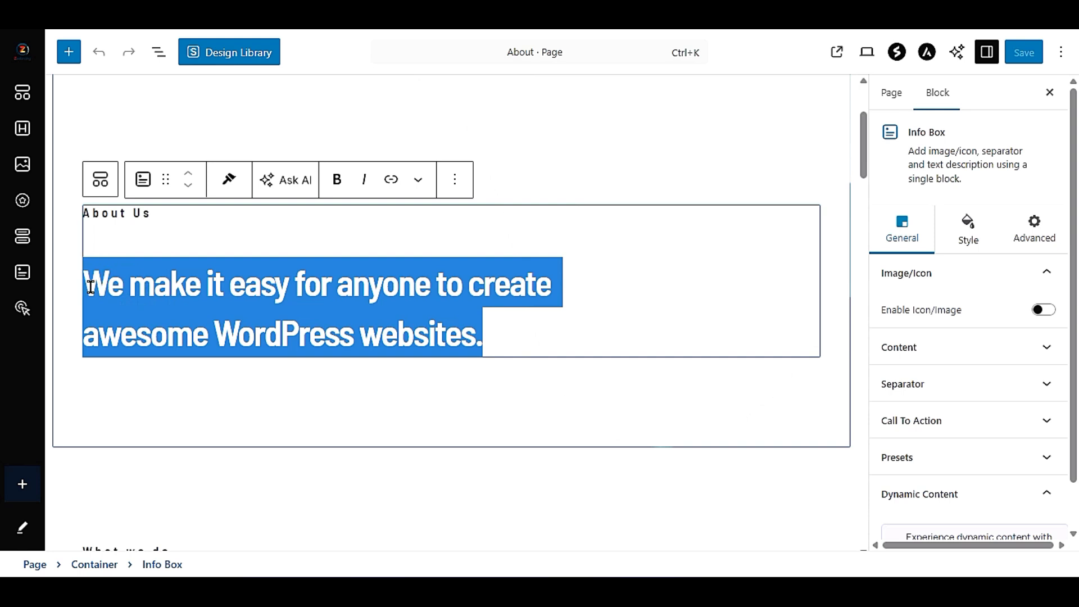
pyautogui.write('Wel')
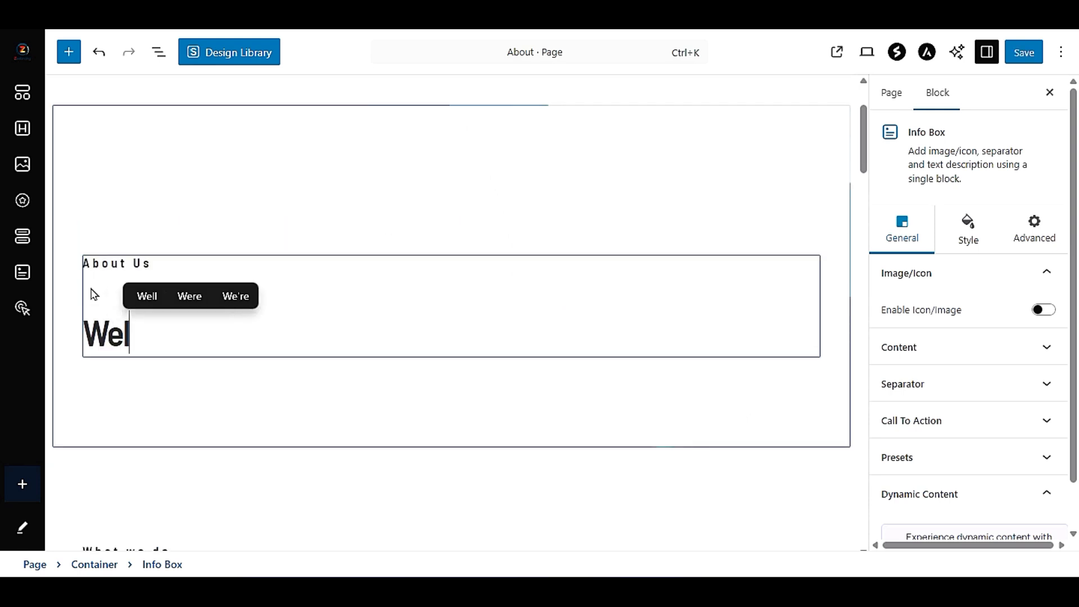
pyautogui.write('come to Pr')
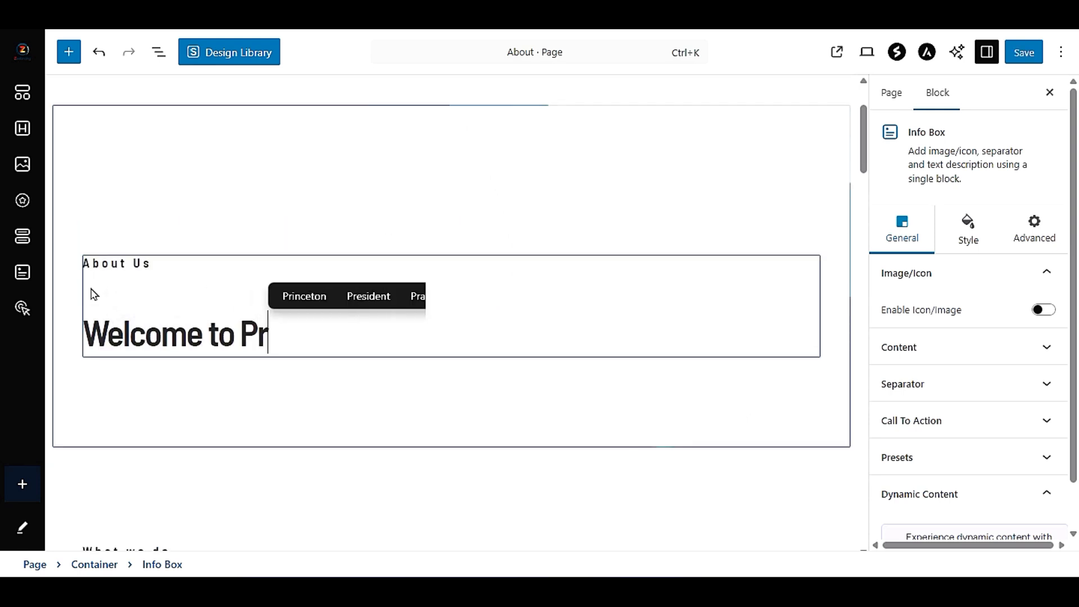
pyautogui.write('eet Tech ')
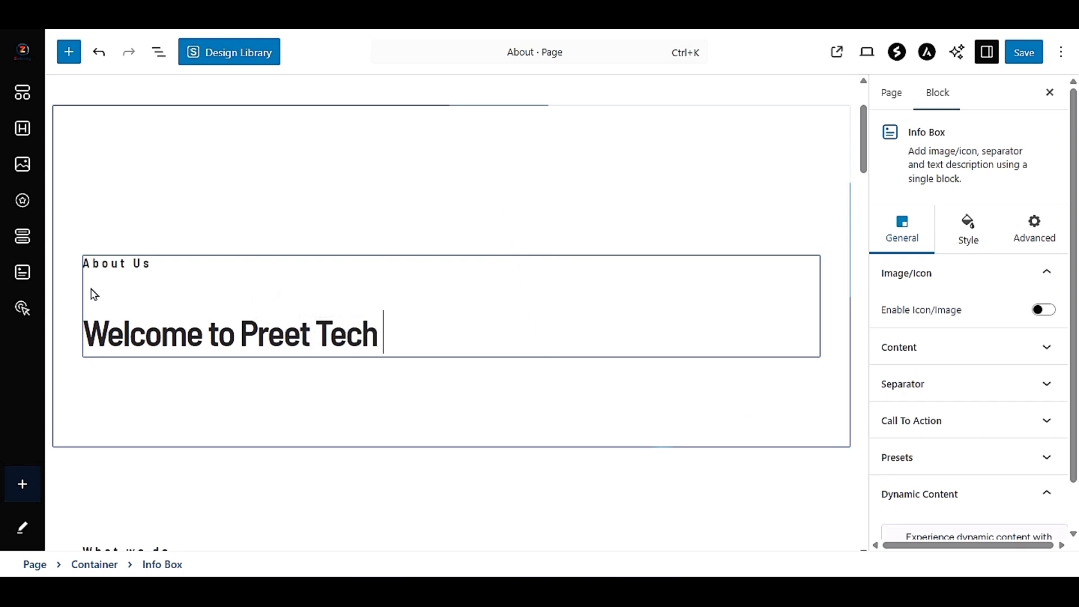
pyautogui.write('Ideas')
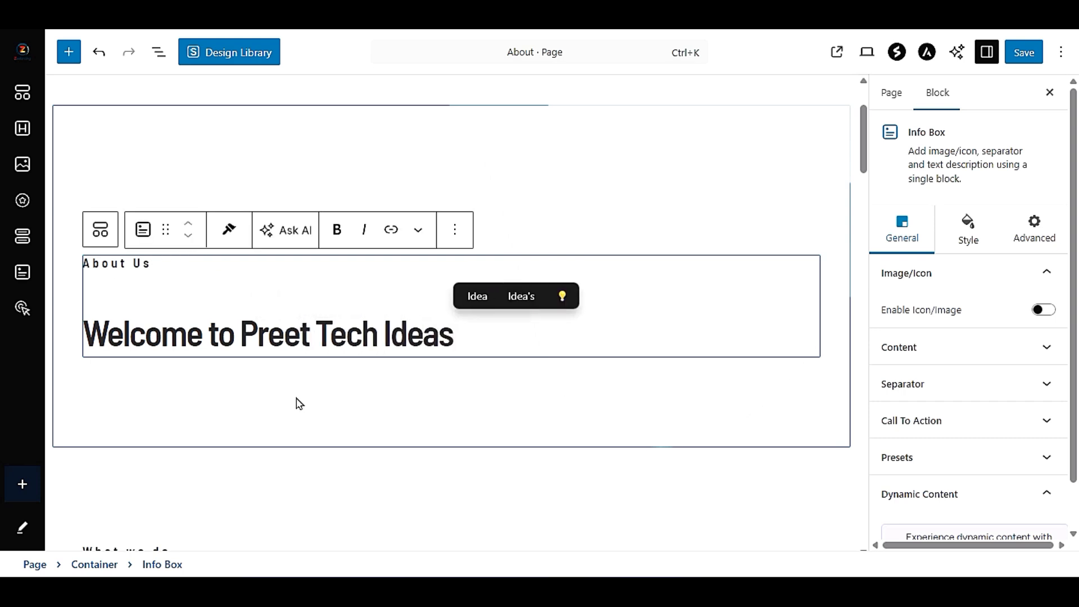
# - Change the "What we do" prefix above the themes and plugins heading to "About Us"
pyautogui.scroll(-3, 299, 404)
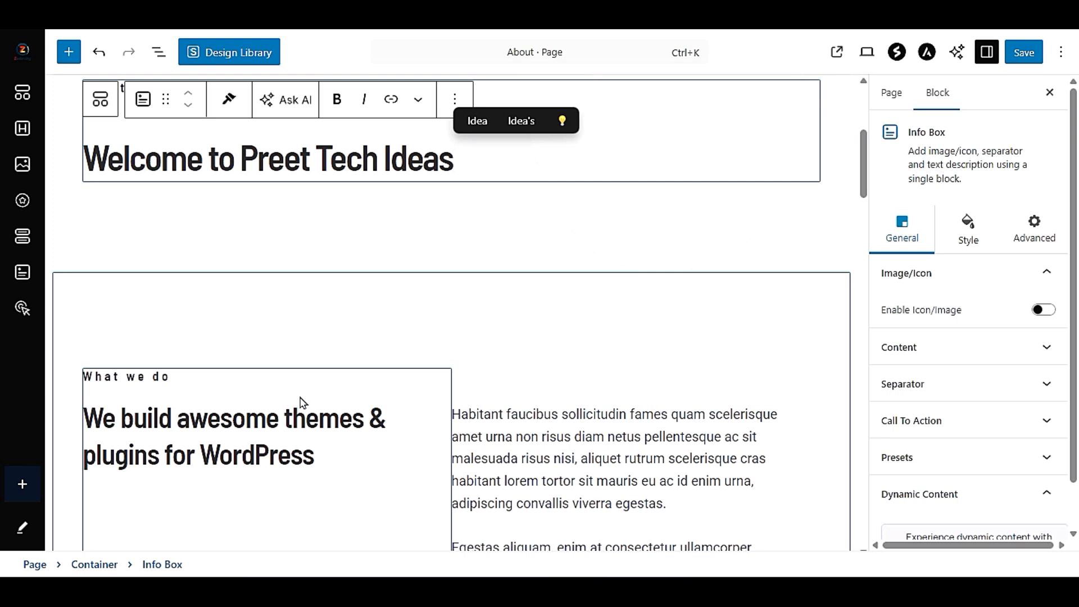
pyautogui.scroll(-3, 300, 403)
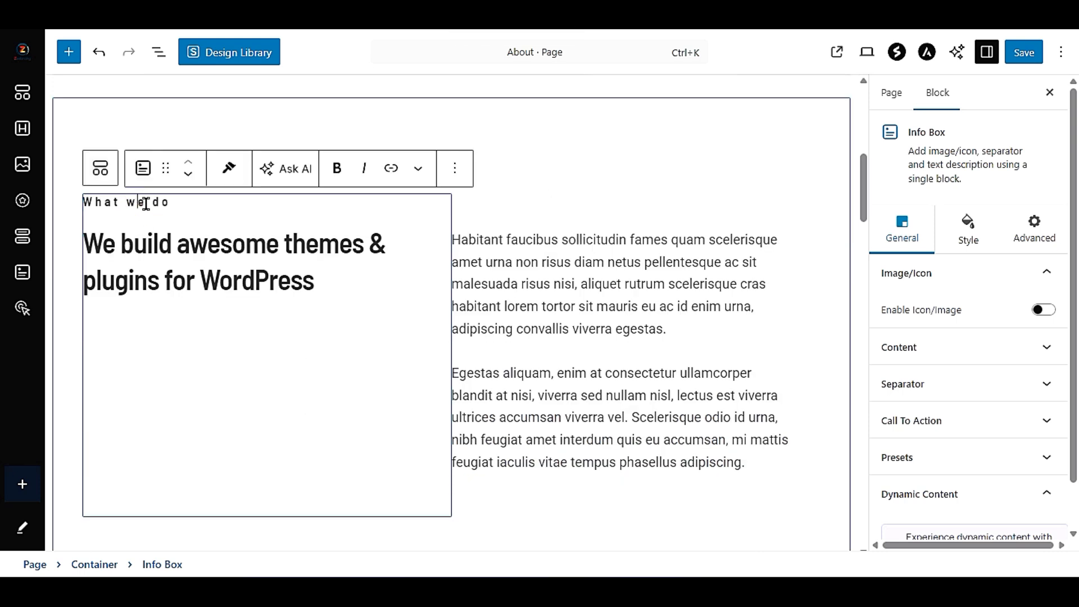
pyautogui.tripleClick(145, 203)
pyautogui.tripleClick(155, 203)
pyautogui.tripleClick(155, 202)
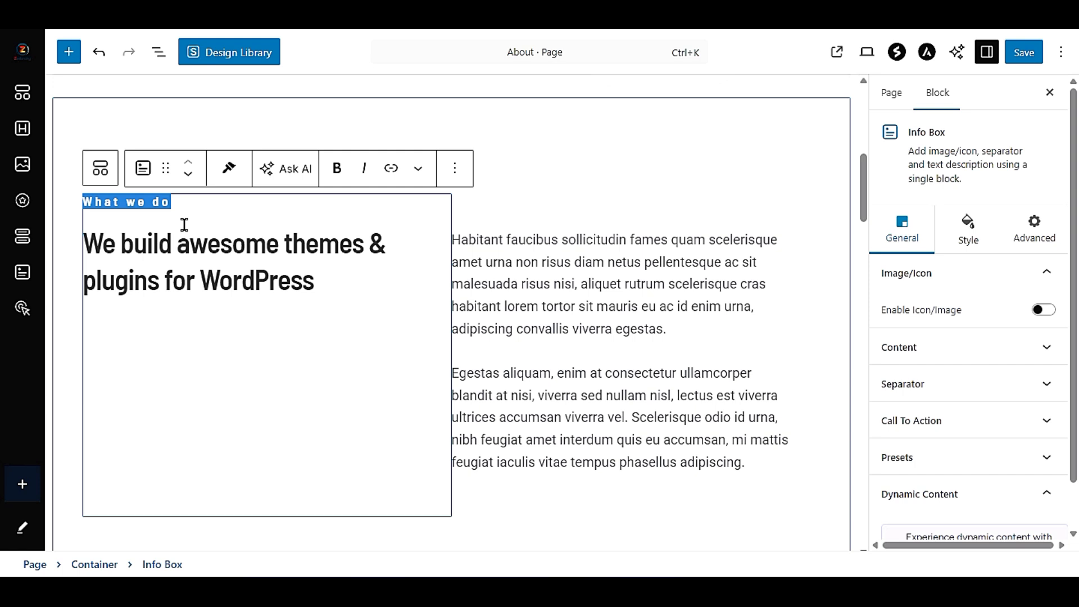
pyautogui.write('About Us')
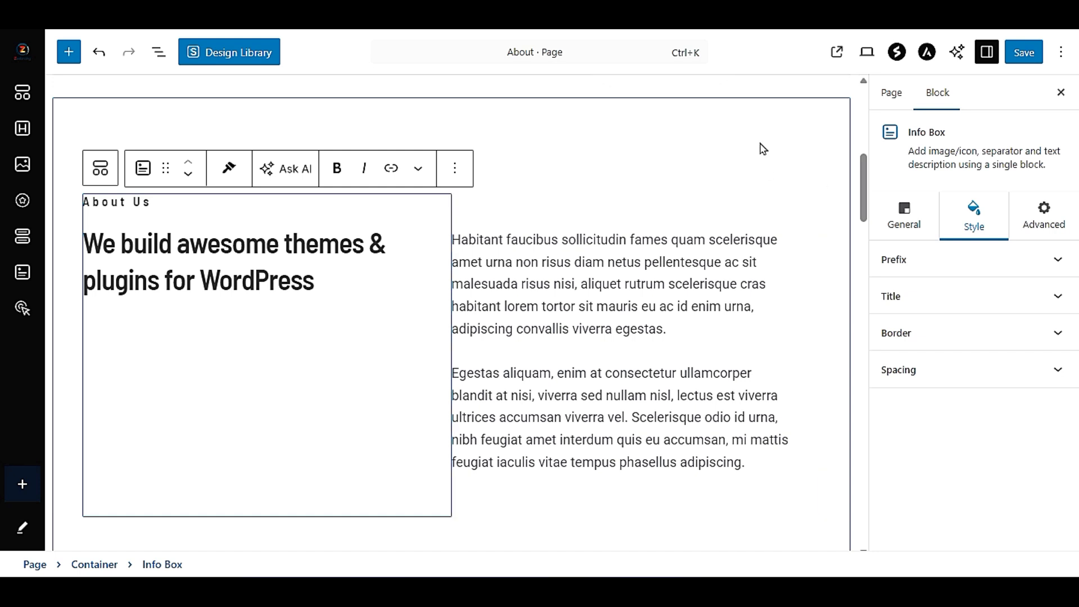
# - Try centre and right alignment on the two description paragraphs beside the themes and plugins heading
pyautogui.click(498, 124)
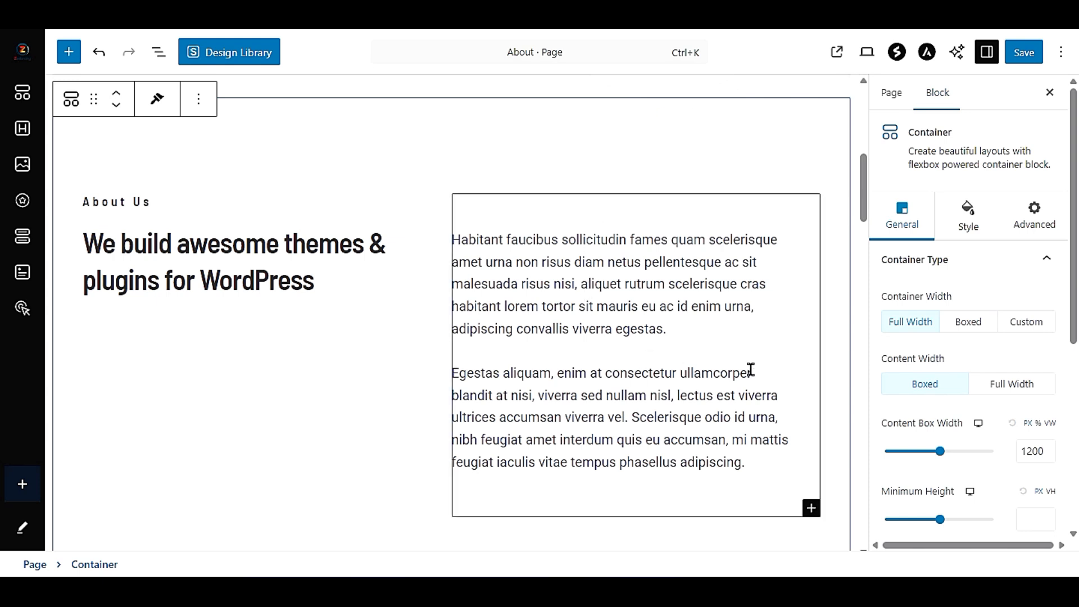
pyautogui.click(616, 264)
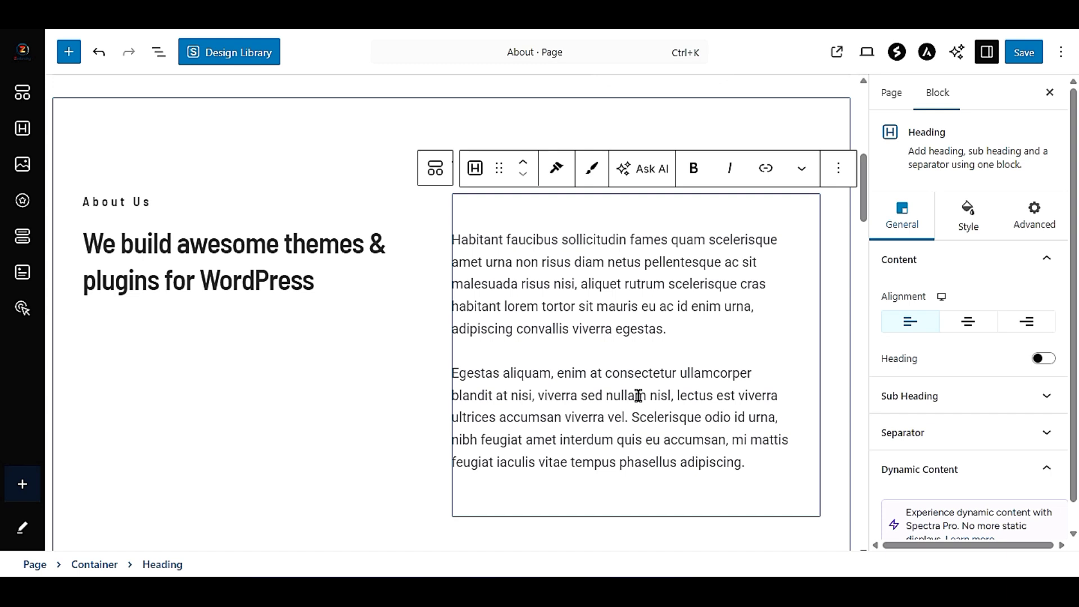
pyautogui.moveTo(454, 244); pyautogui.dragTo(767, 473)
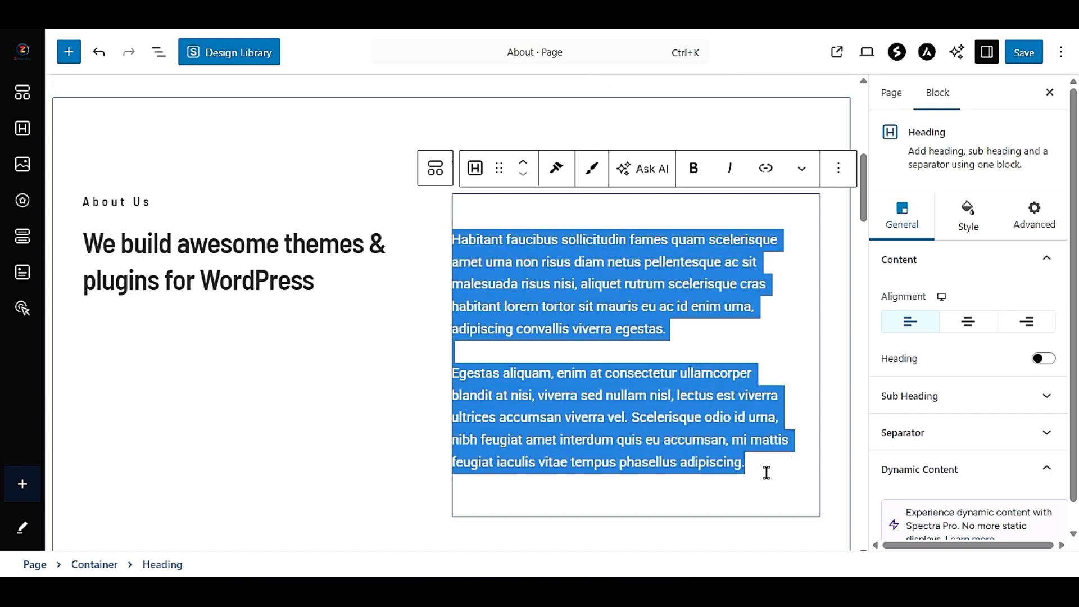
pyautogui.click(720, 307)
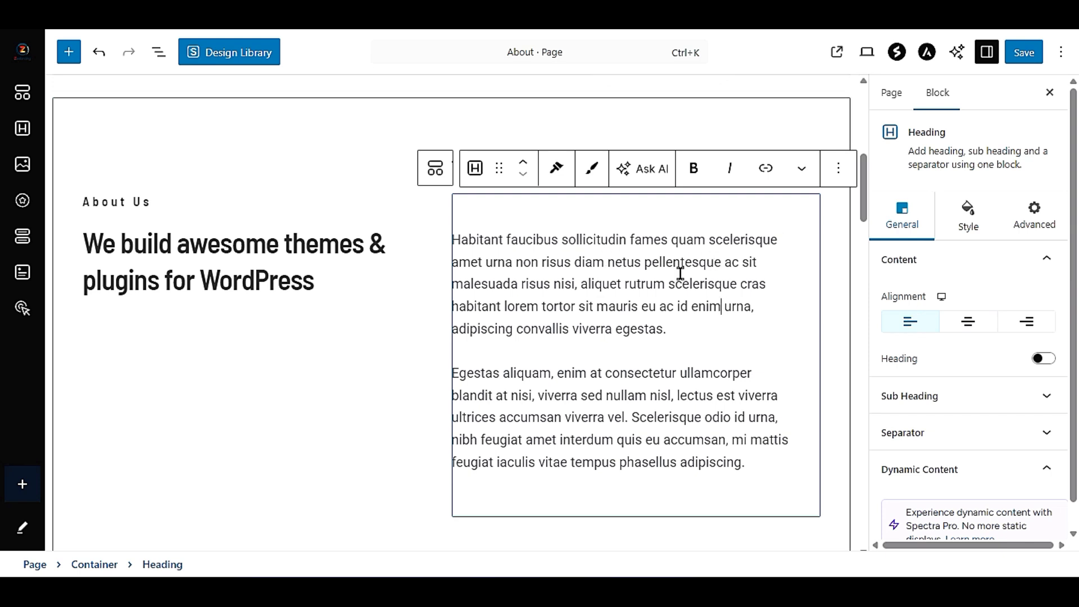
pyautogui.click(963, 327)
pyautogui.click(920, 323)
pyautogui.click(949, 324)
pyautogui.click(1004, 326)
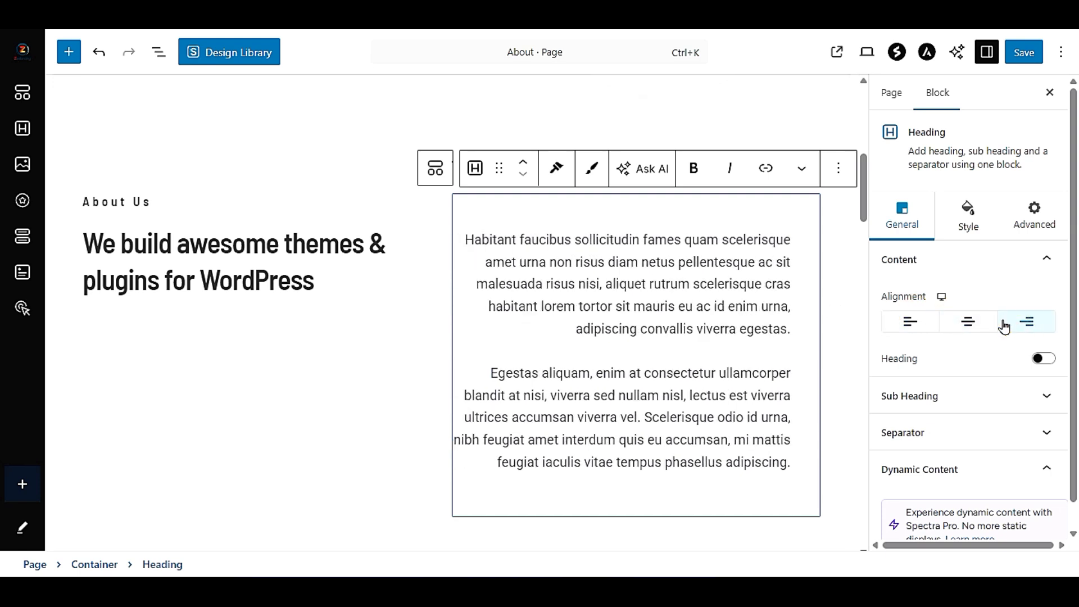
pyautogui.click(1002, 326)
pyautogui.click(980, 328)
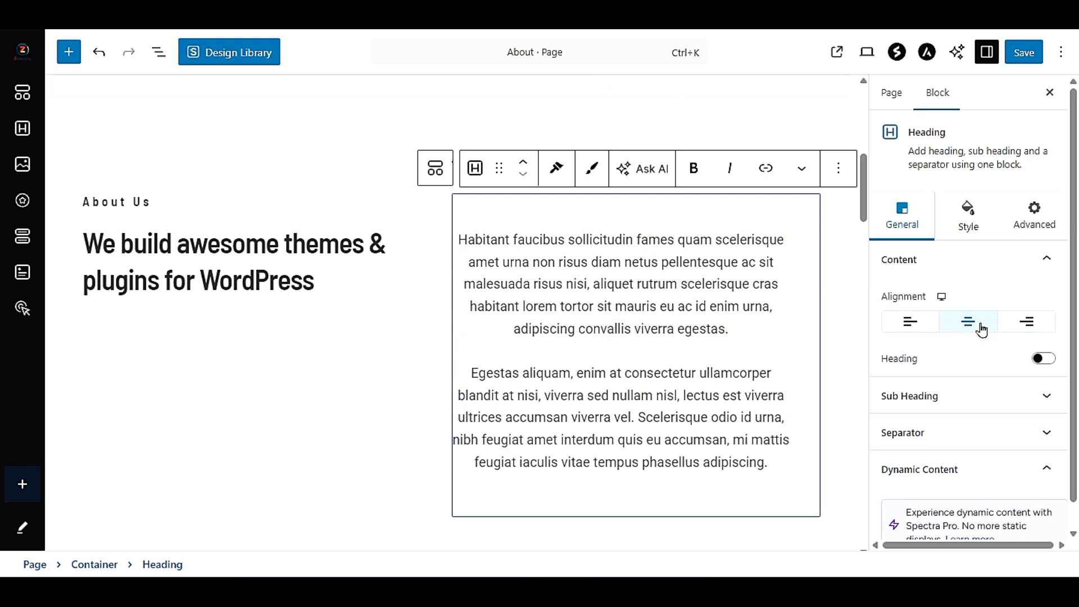
pyautogui.click(981, 330)
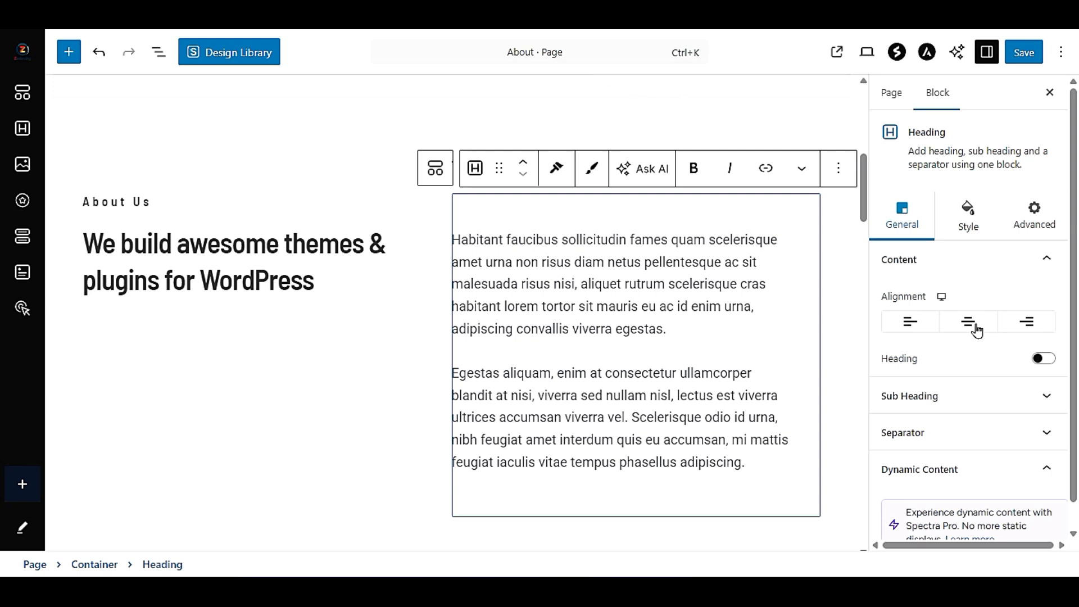
pyautogui.click(983, 328)
pyautogui.click(983, 328)
pyautogui.click(947, 331)
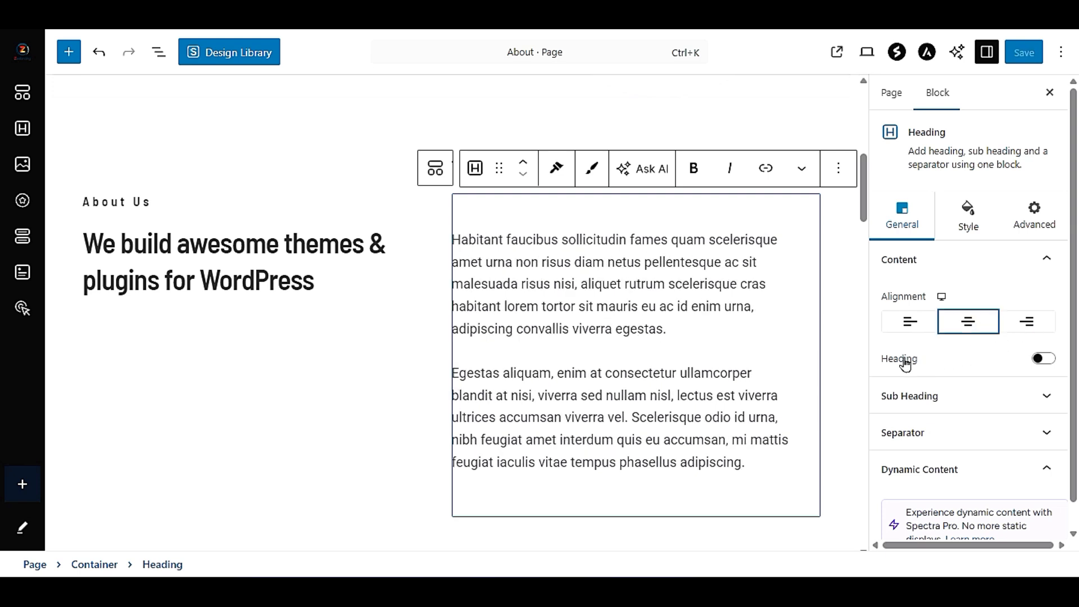
# - Enable a heading above the two description paragraphs and enter "Heading" as its text
pyautogui.click(1044, 358)
pyautogui.click(1044, 360)
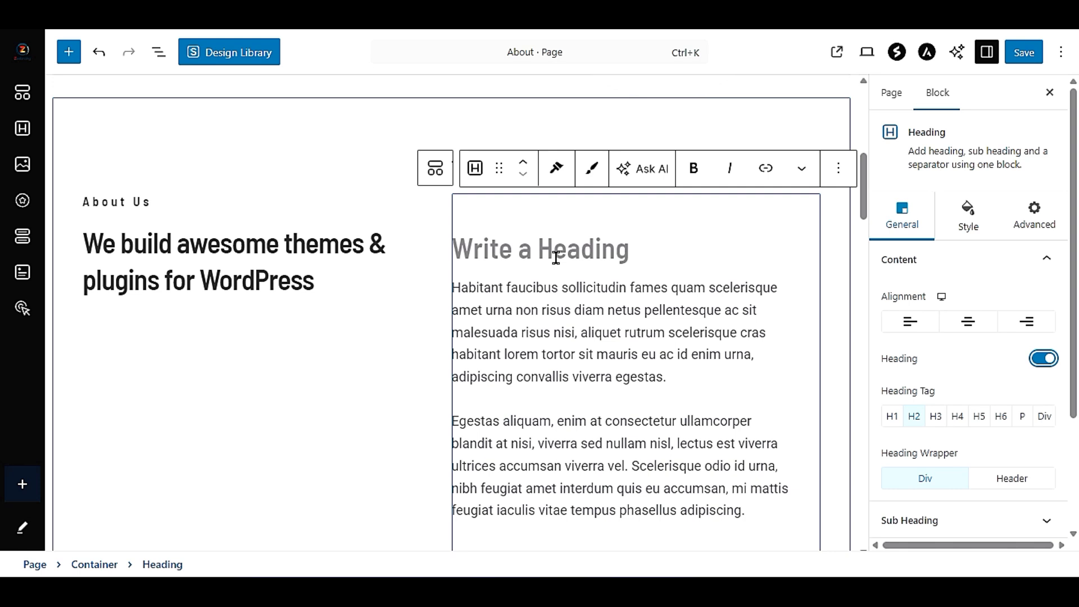
pyautogui.write('f')
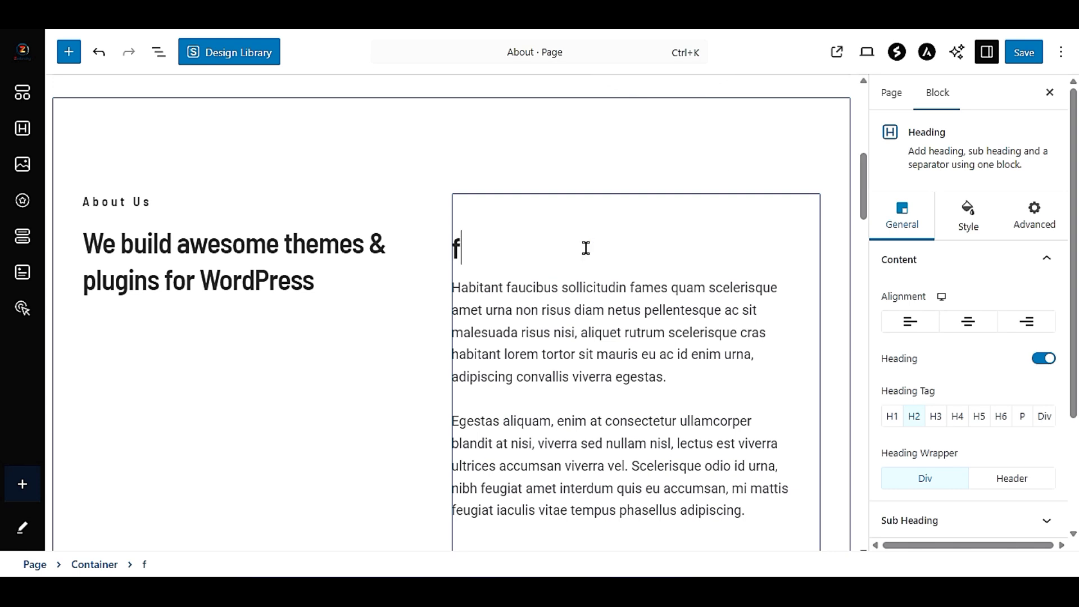
pyautogui.press('BackSpace')
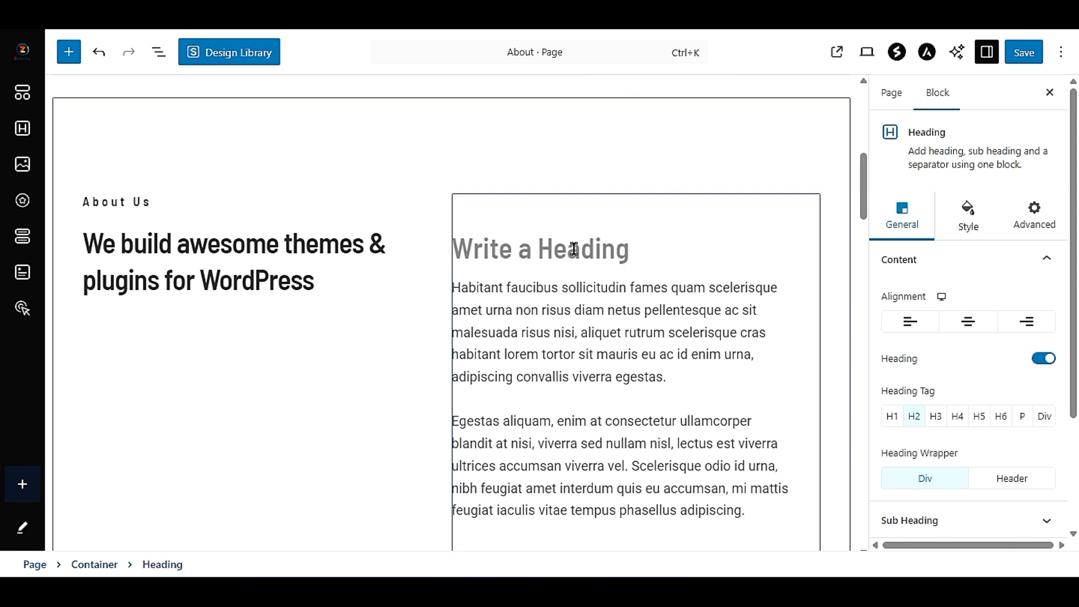
pyautogui.write('Heading')
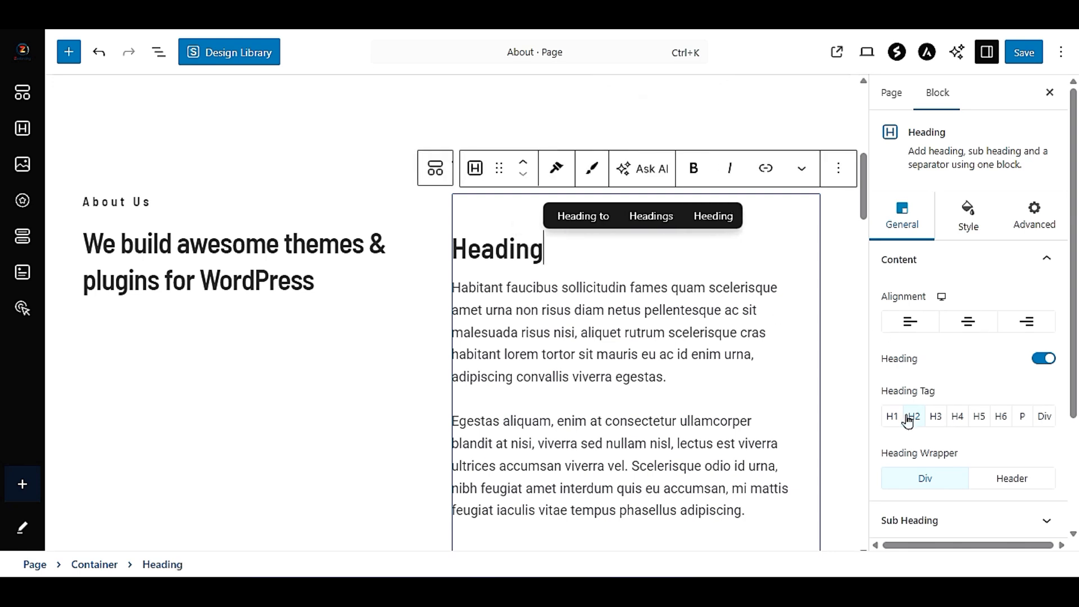
# - Try the H3 tag on the heading above the description paragraphs and return it to H2
pyautogui.click(932, 415)
pyautogui.click(926, 416)
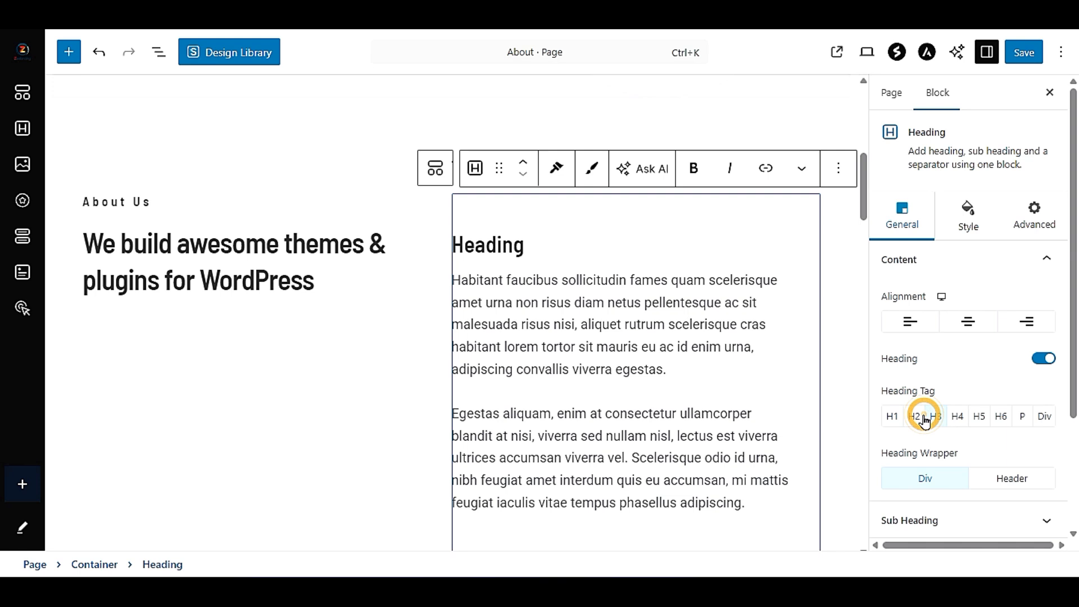
pyautogui.click(944, 411)
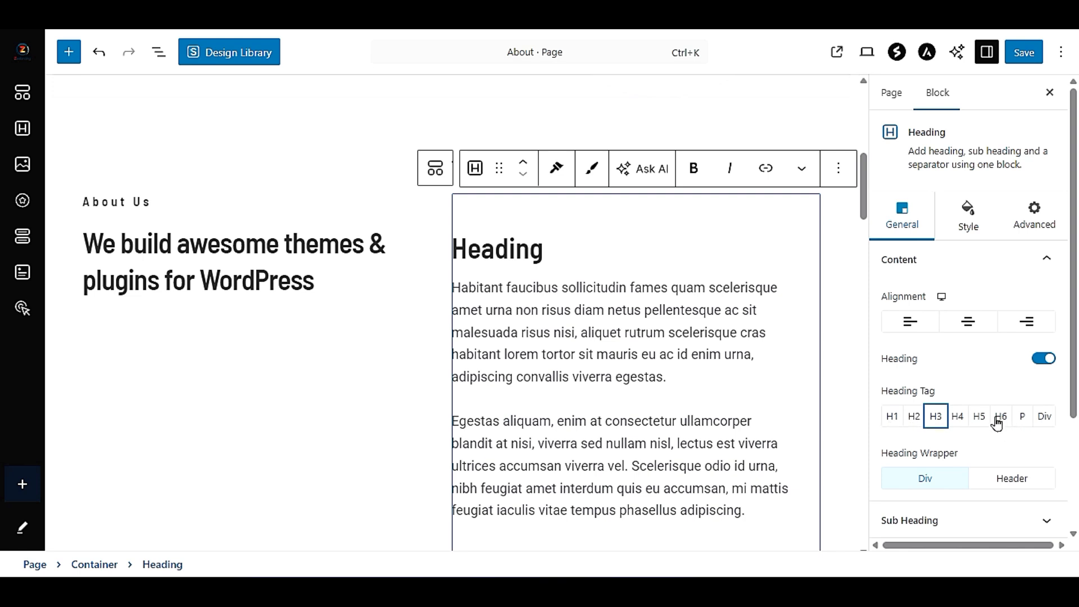
pyautogui.click(914, 416)
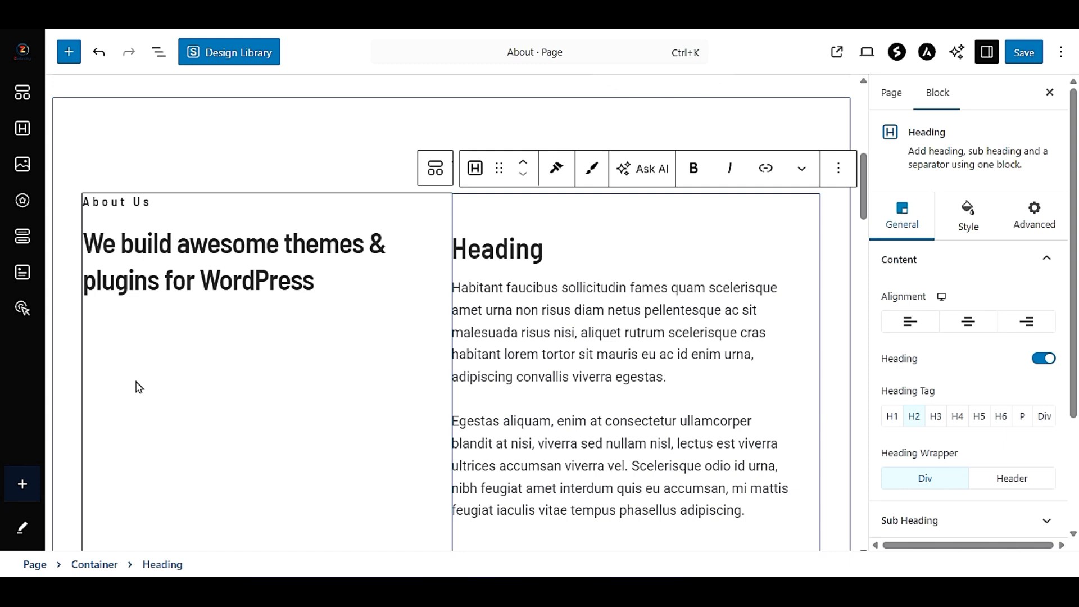
# - Look over the edited About page from the welcome headline through the statistics to the team section
pyautogui.scroll(3, 361, 336)
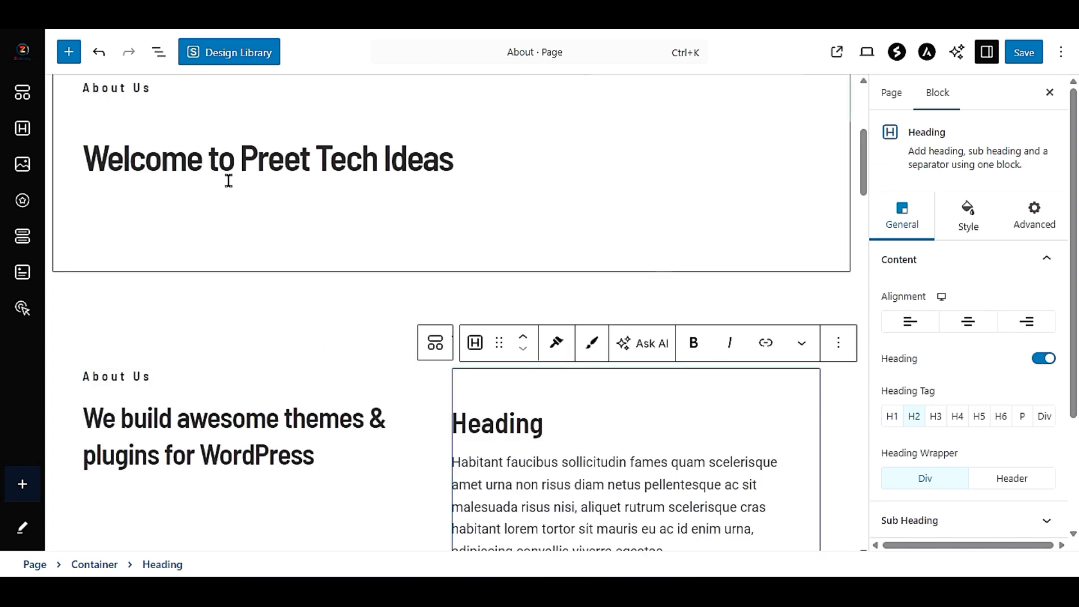
pyautogui.scroll(-3, 286, 284)
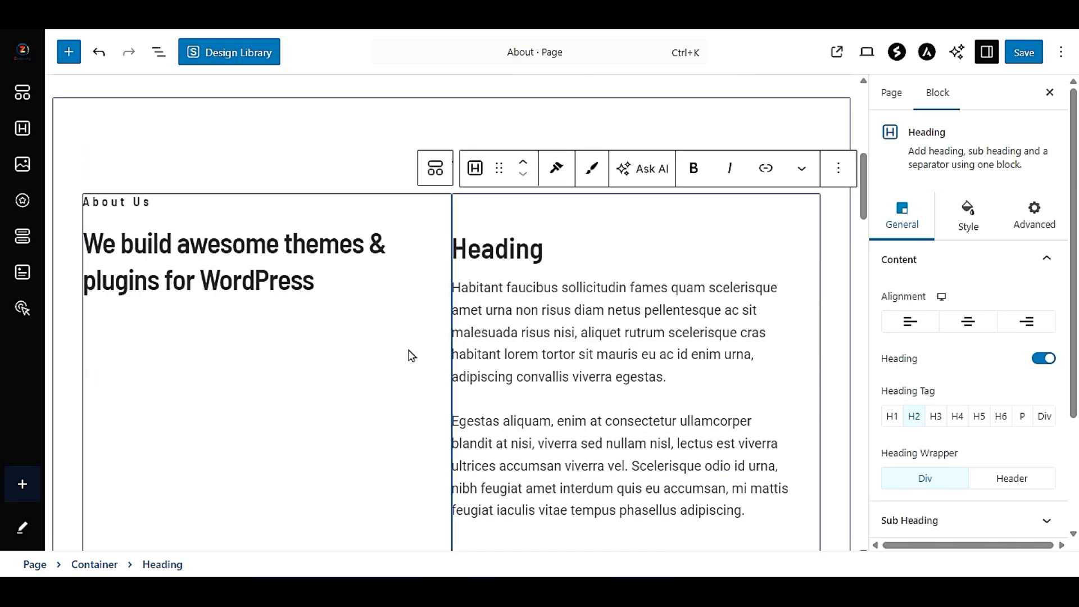
pyautogui.scroll(-12, 410, 353)
pyautogui.scroll(-15, 409, 350)
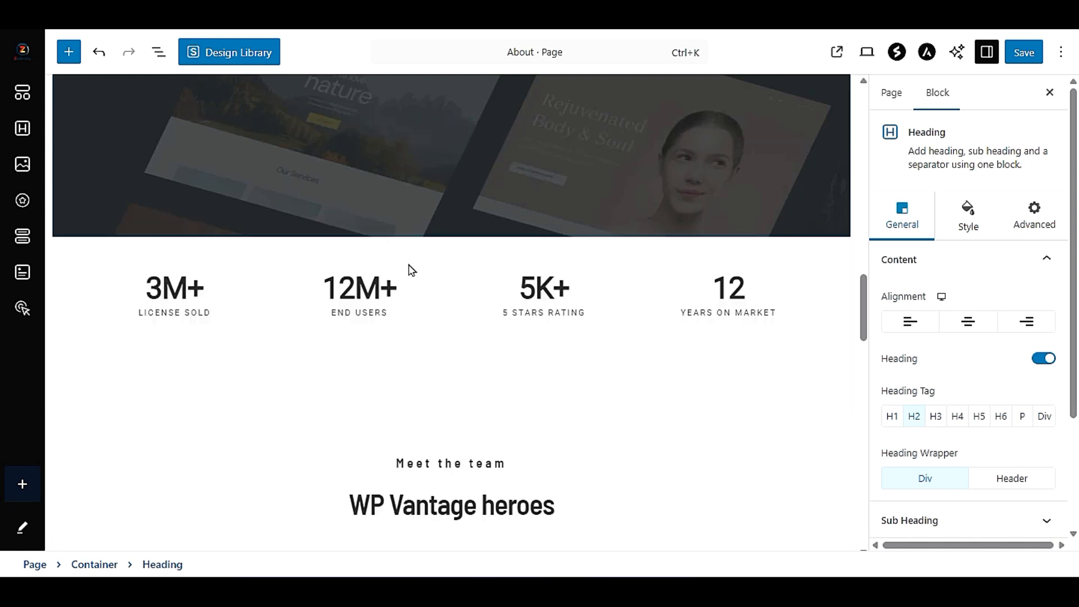
pyautogui.scroll(-10, 449, 374)
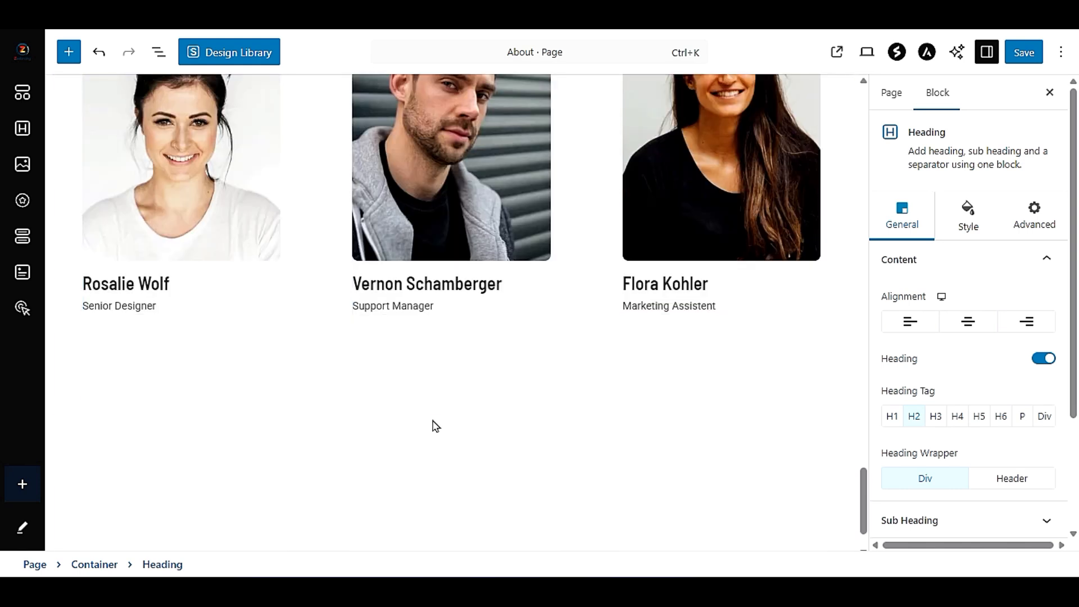
pyautogui.scroll(15, 481, 337)
pyautogui.scroll(15, 481, 337)
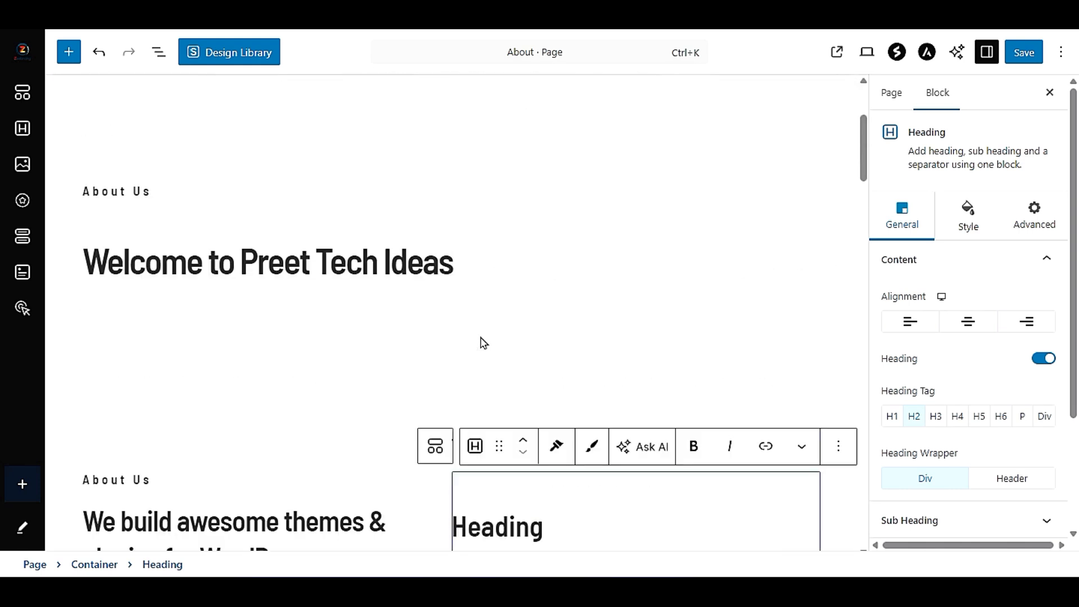
# - Turn off the heading above the two description paragraphs beside the themes and plugins title
pyautogui.scroll(-3, 480, 337)
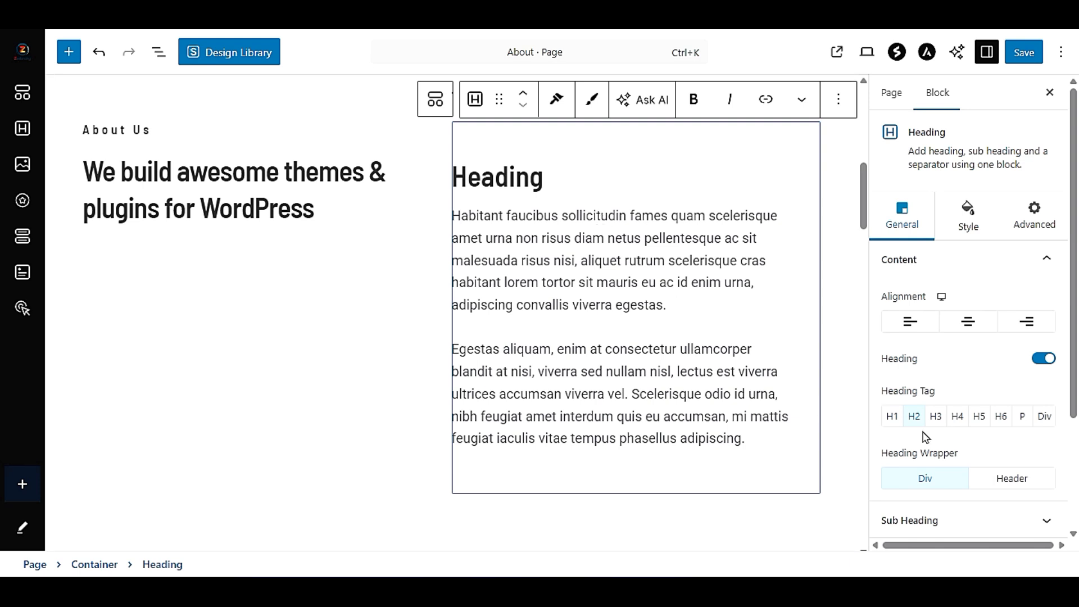
pyautogui.click(1044, 358)
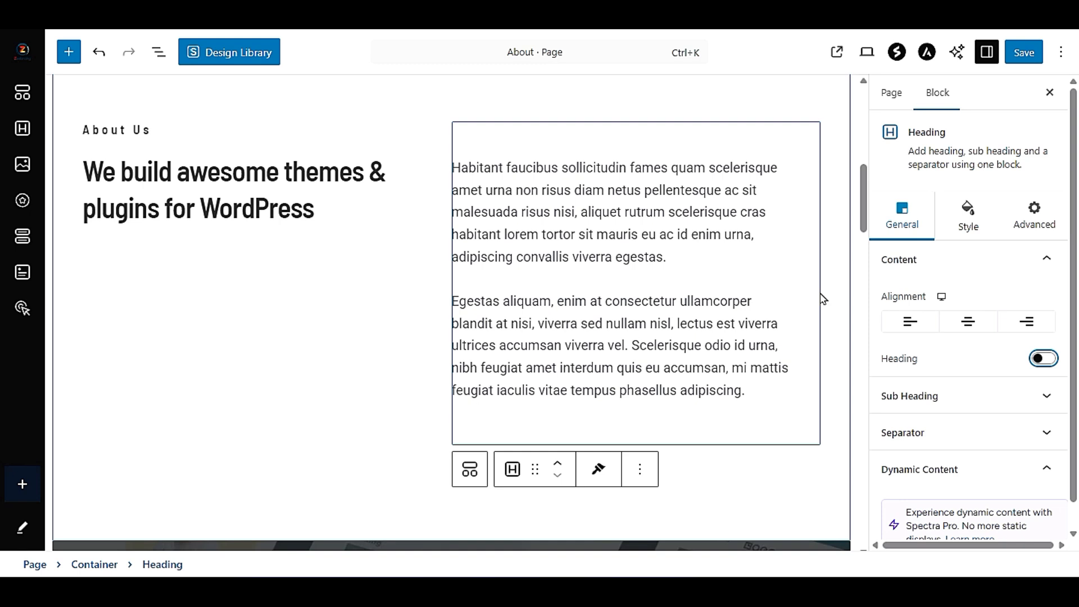
# - Try the Solid separator style on the description paragraphs' block and return it to None
pyautogui.scroll(-1, 983, 393)
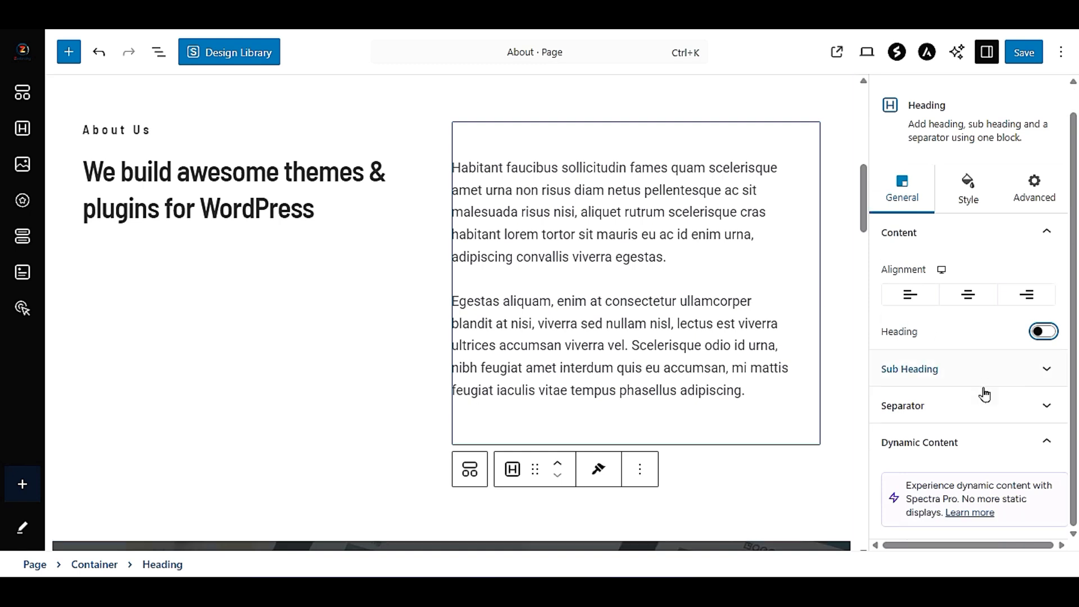
pyautogui.click(960, 408)
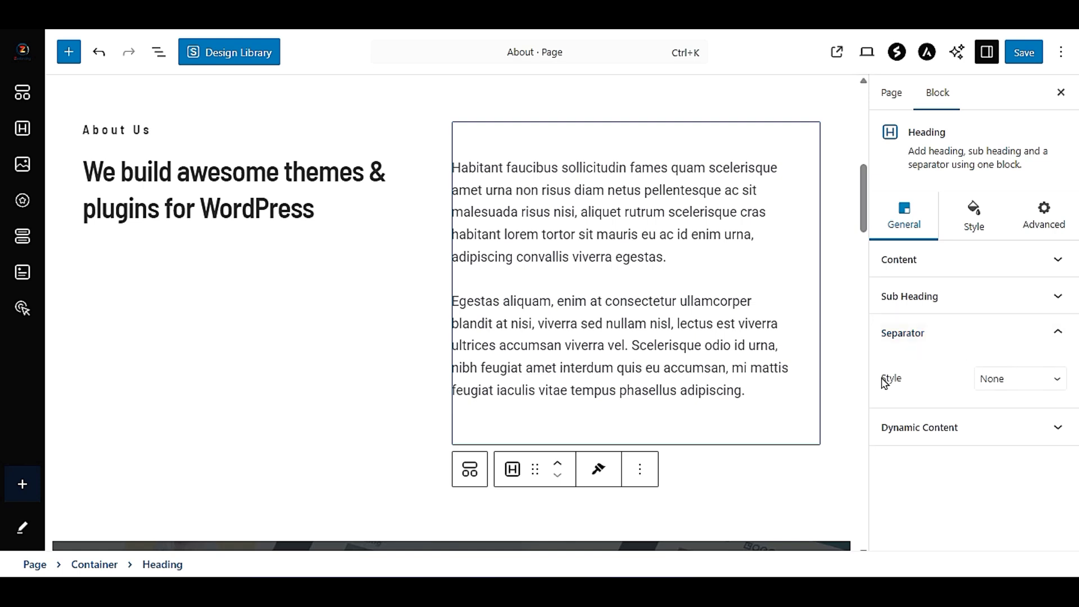
pyautogui.click(993, 378)
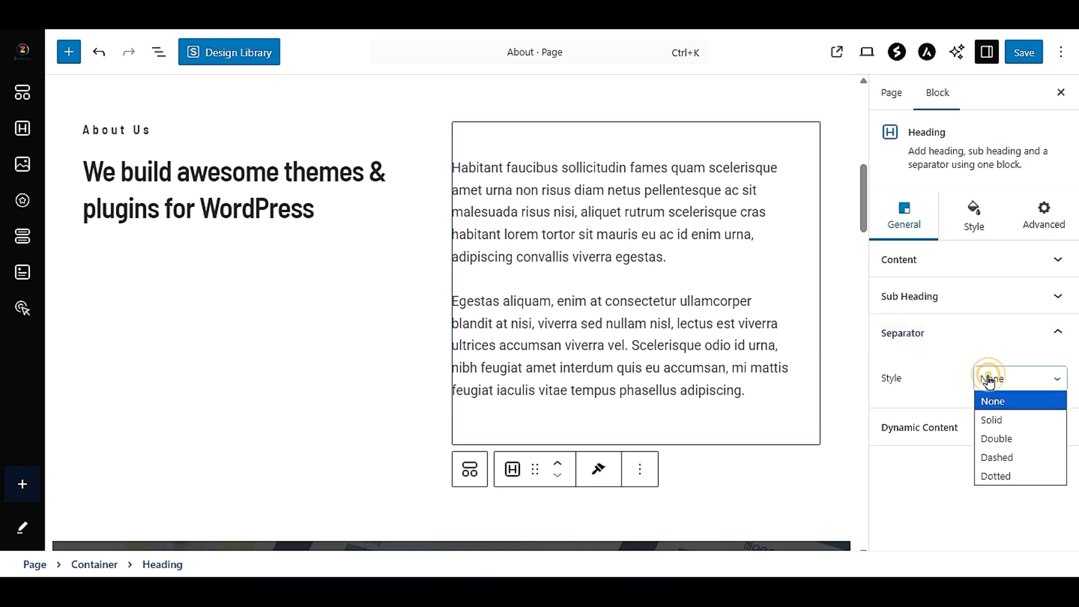
pyautogui.click(1007, 418)
pyautogui.click(1010, 386)
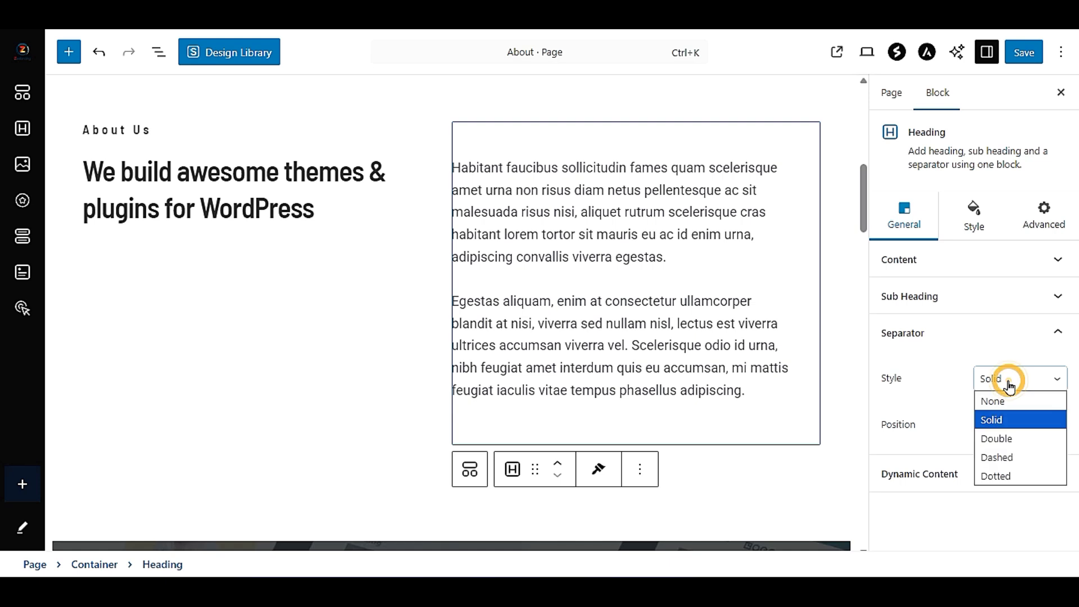
pyautogui.click(993, 400)
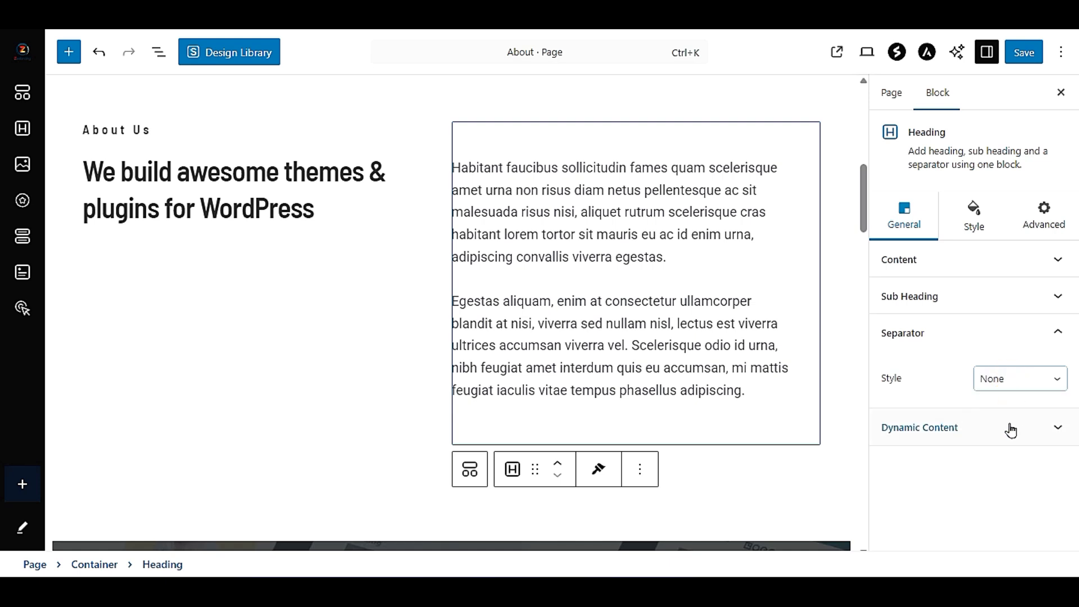
pyautogui.click(1011, 430)
pyautogui.click(970, 382)
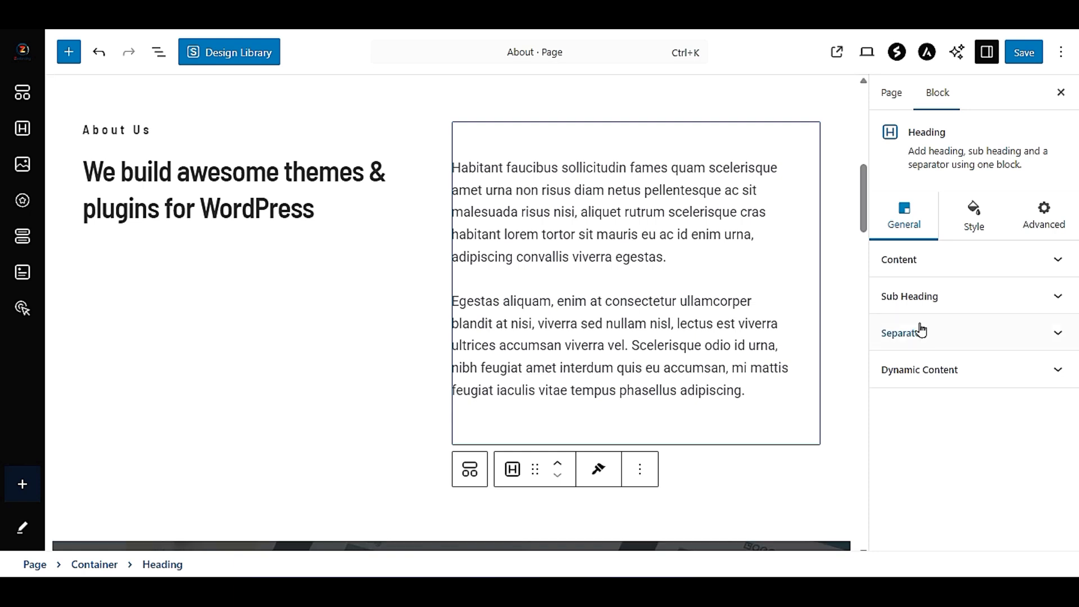
# - Set the sub heading color of the two description paragraphs to red
pyautogui.click(978, 236)
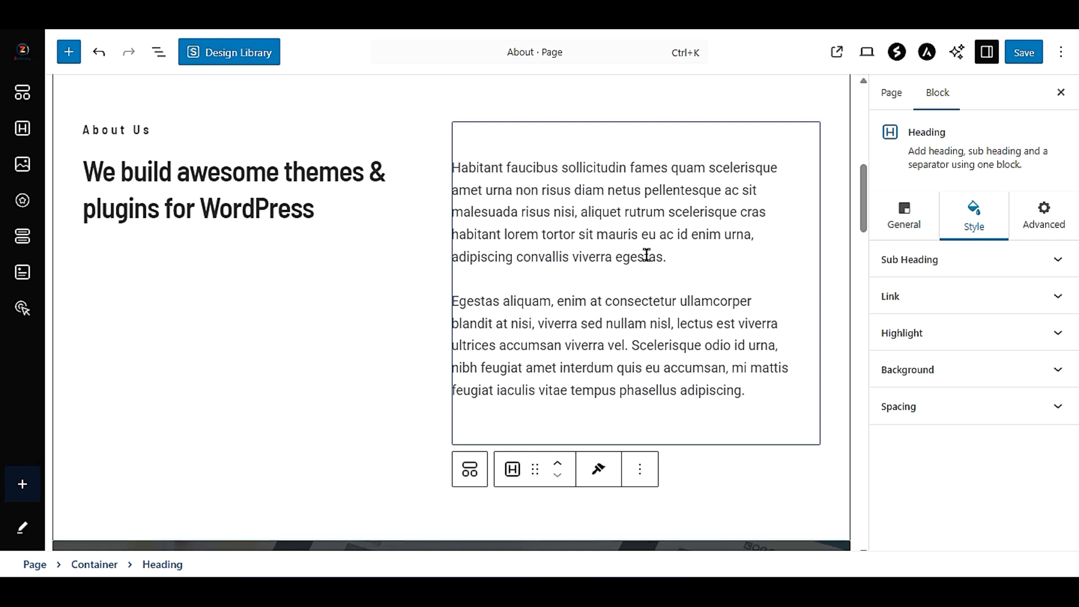
pyautogui.click(964, 264)
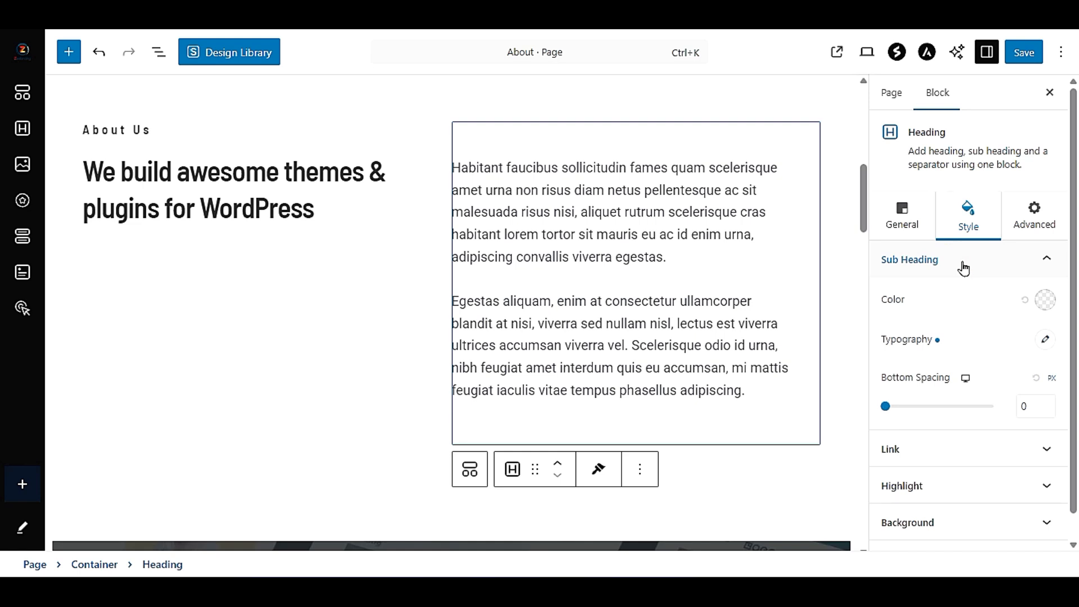
pyautogui.click(1041, 298)
pyautogui.click(1025, 310)
pyautogui.moveTo(990, 362); pyautogui.dragTo(1054, 316)
pyautogui.click(991, 291)
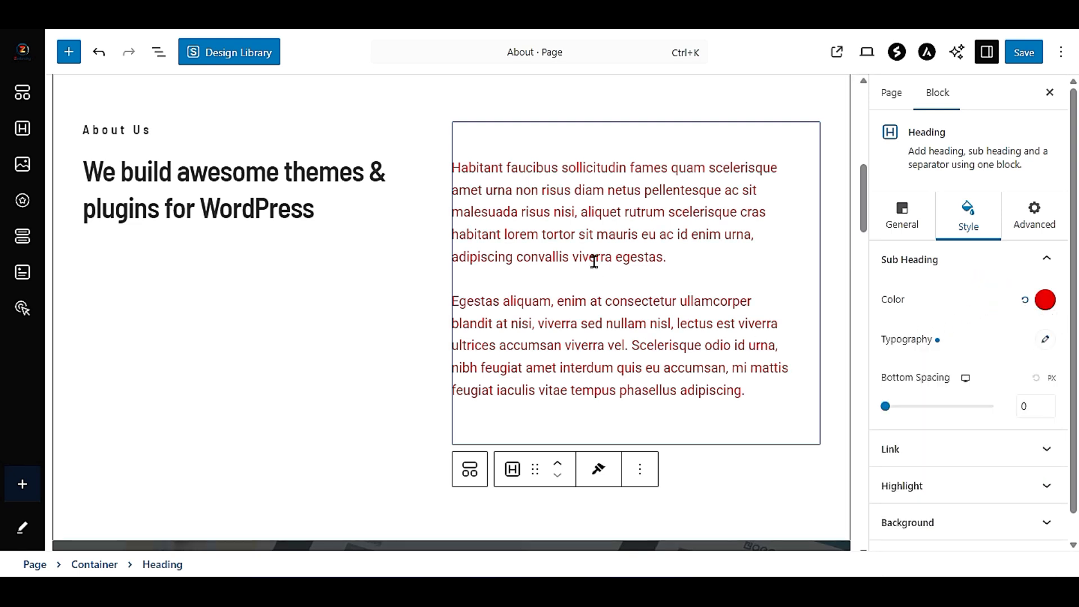
# - Try Arial and Helvetica on the description paragraphs, settling on Times New Roman as their font family
pyautogui.click(1046, 340)
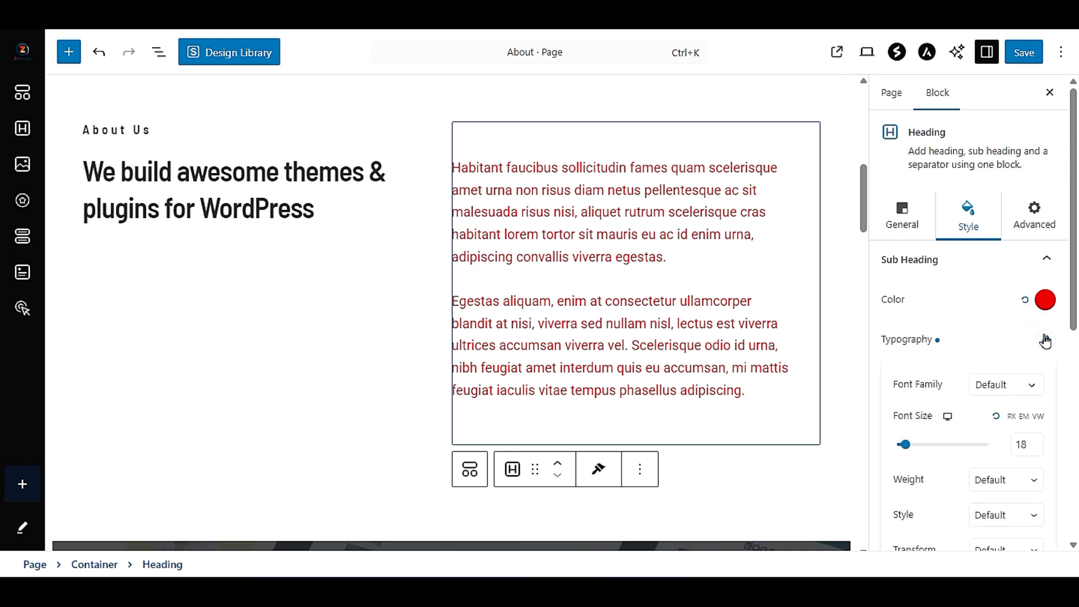
pyautogui.click(1046, 341)
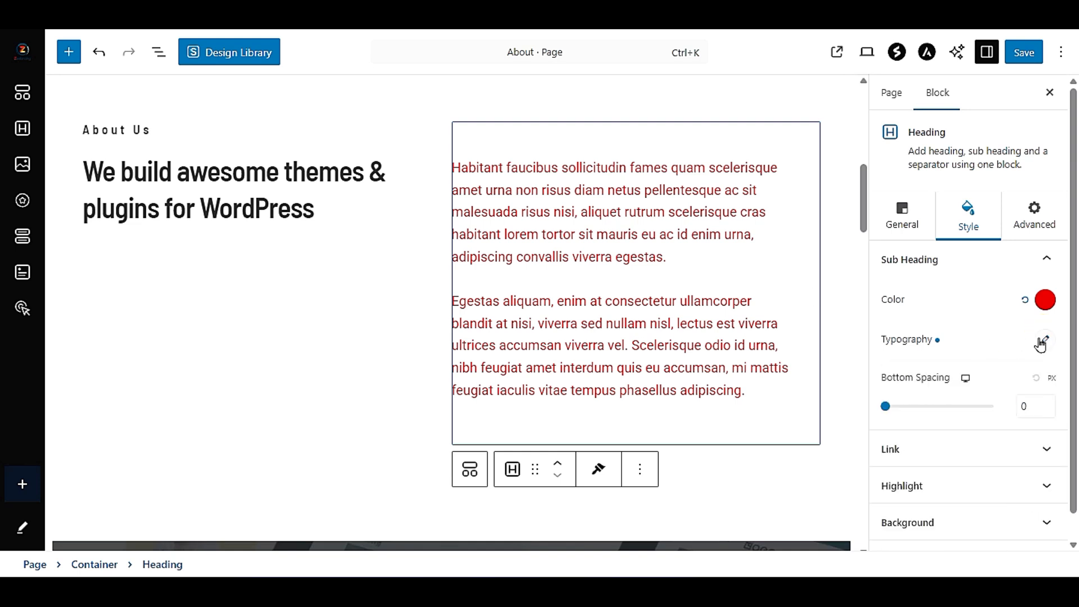
pyautogui.click(1043, 343)
pyautogui.click(987, 386)
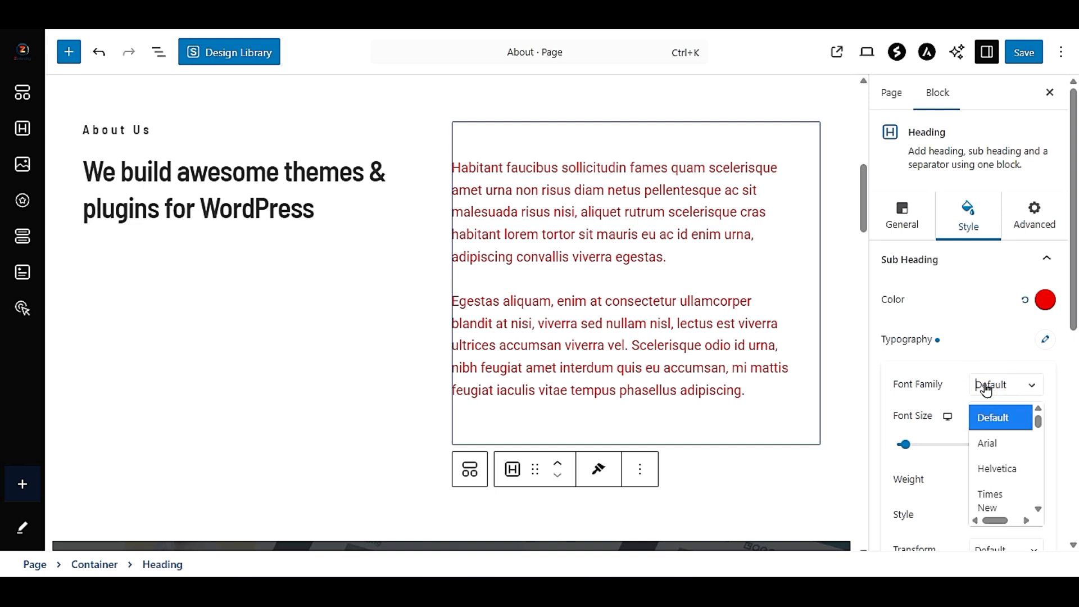
pyautogui.click(983, 444)
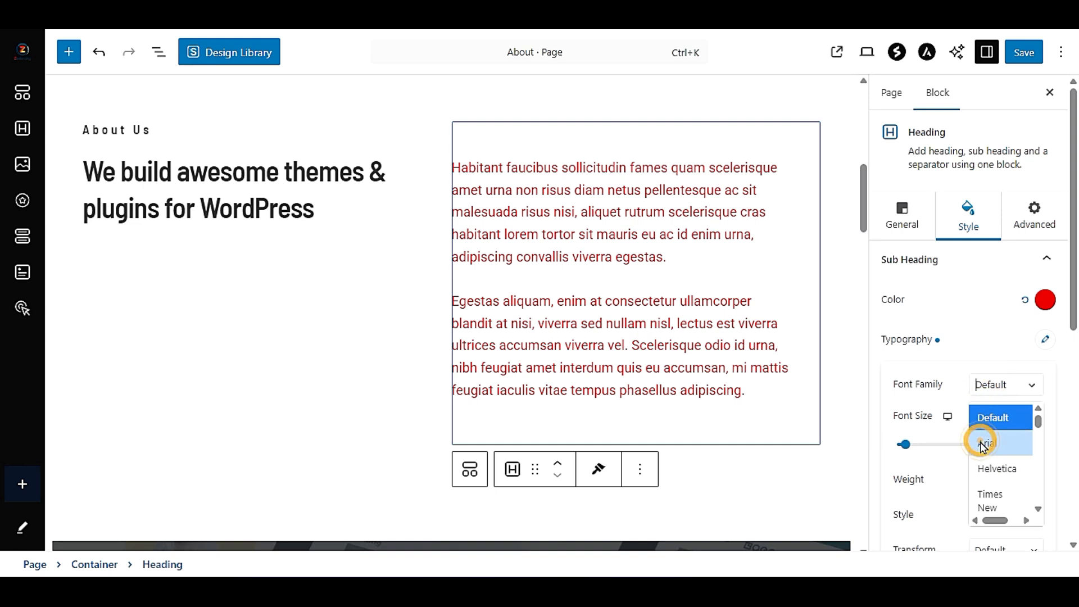
pyautogui.click(1000, 386)
pyautogui.click(994, 468)
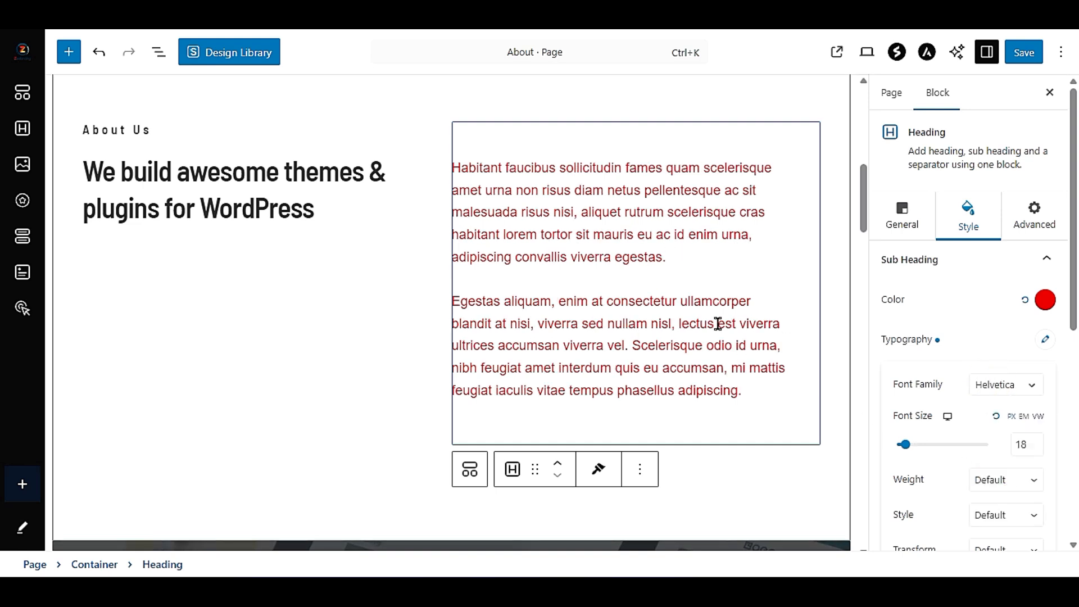
pyautogui.click(1026, 387)
pyautogui.click(1006, 494)
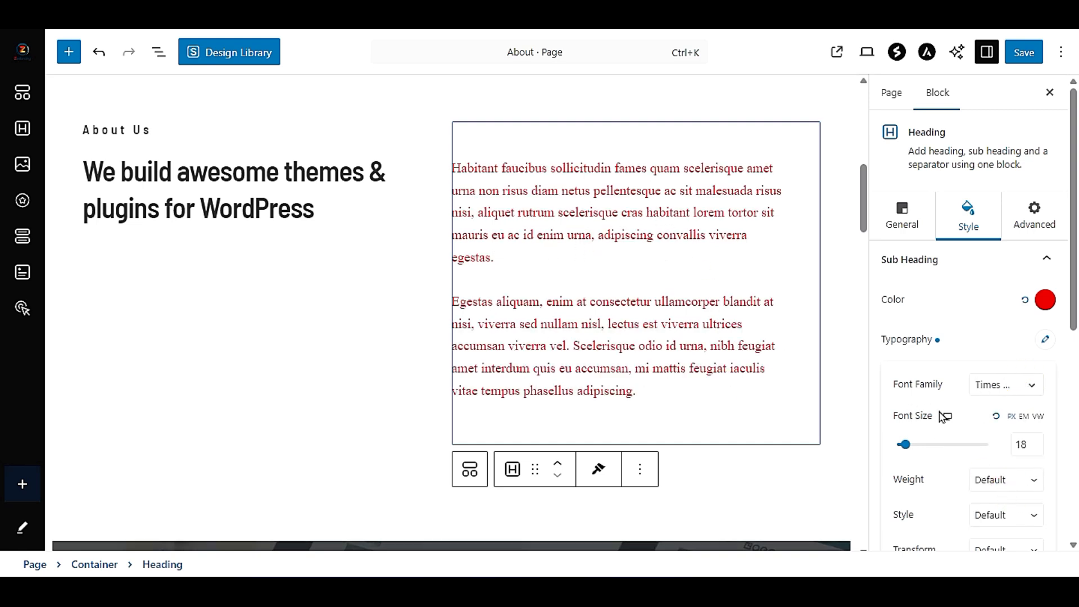
# - Try a font size of 22 px on the description paragraphs and return it to 18 px
pyautogui.doubleClick(1031, 444)
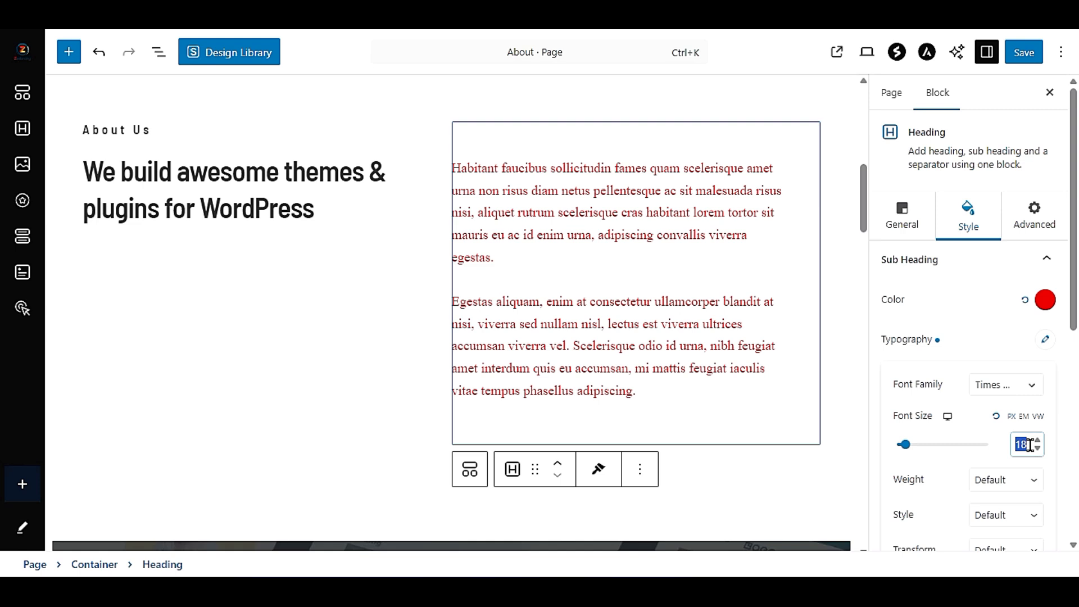
pyautogui.write('22')
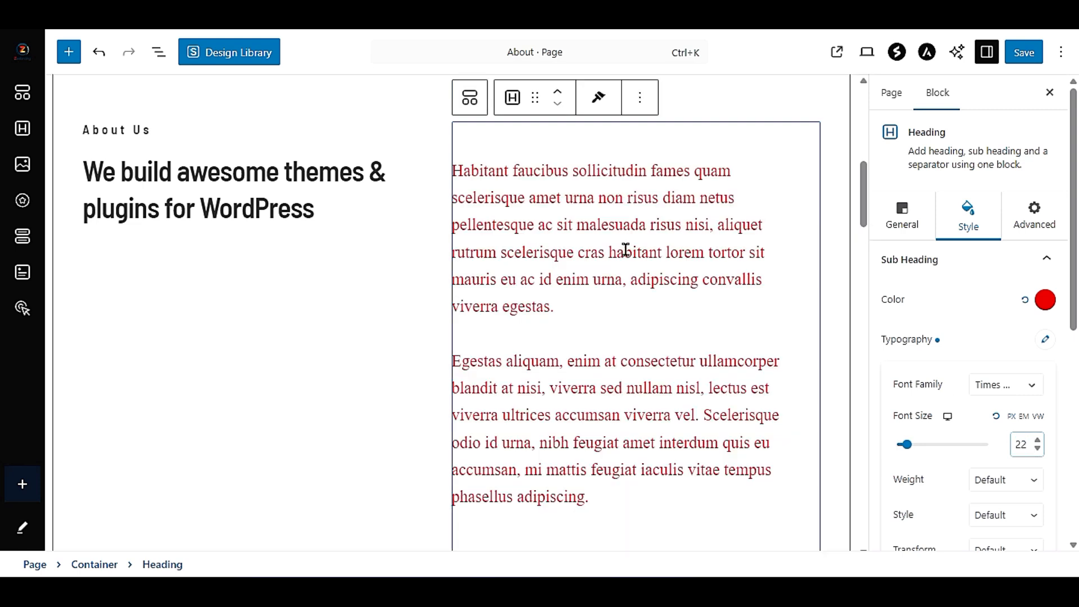
pyautogui.moveTo(1030, 442); pyautogui.dragTo(1015, 443)
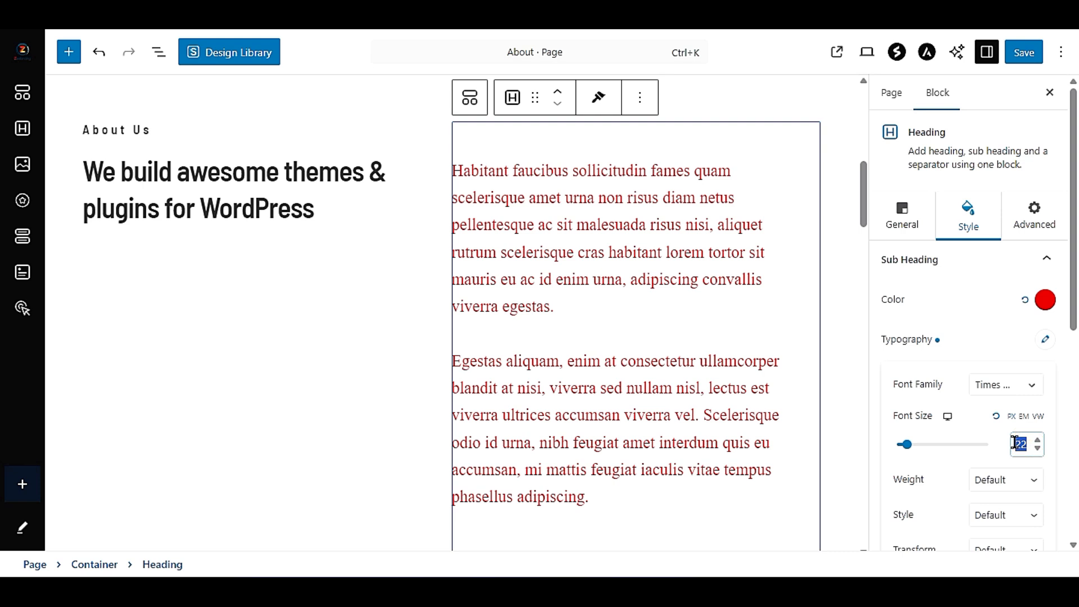
pyautogui.write('18')
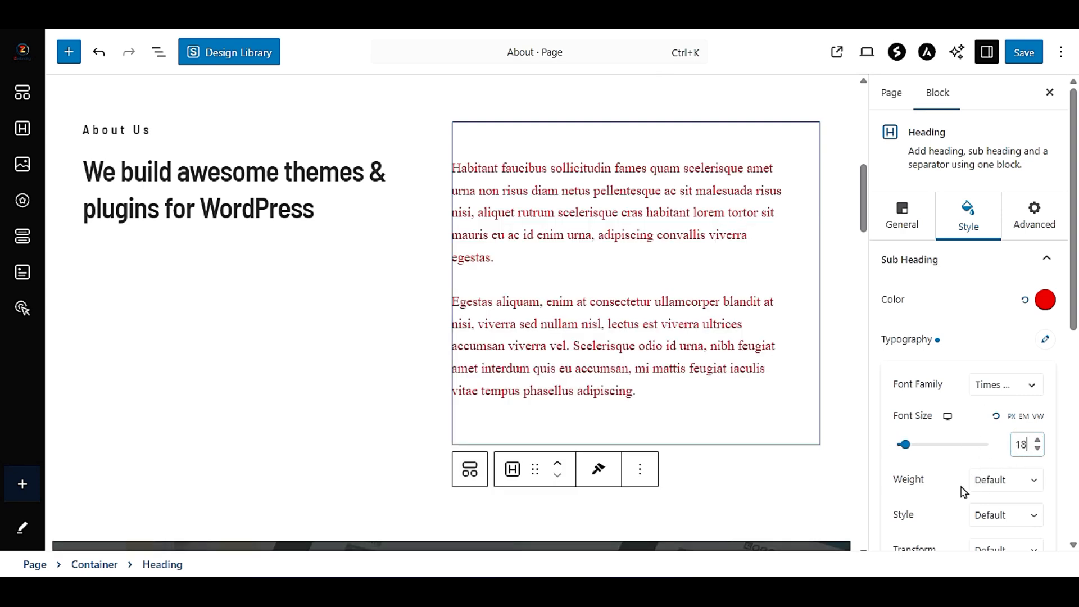
# - Try font weights 600 and 400 on the description paragraphs and return the weight to Default
pyautogui.scroll(-3, 965, 492)
pyautogui.click(980, 306)
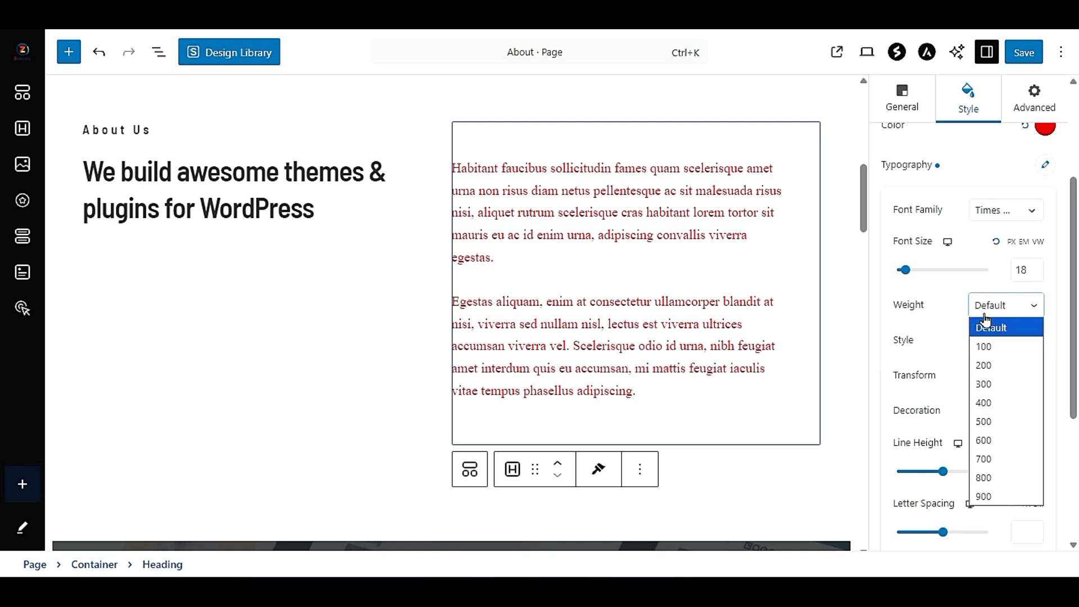
pyautogui.click(1007, 442)
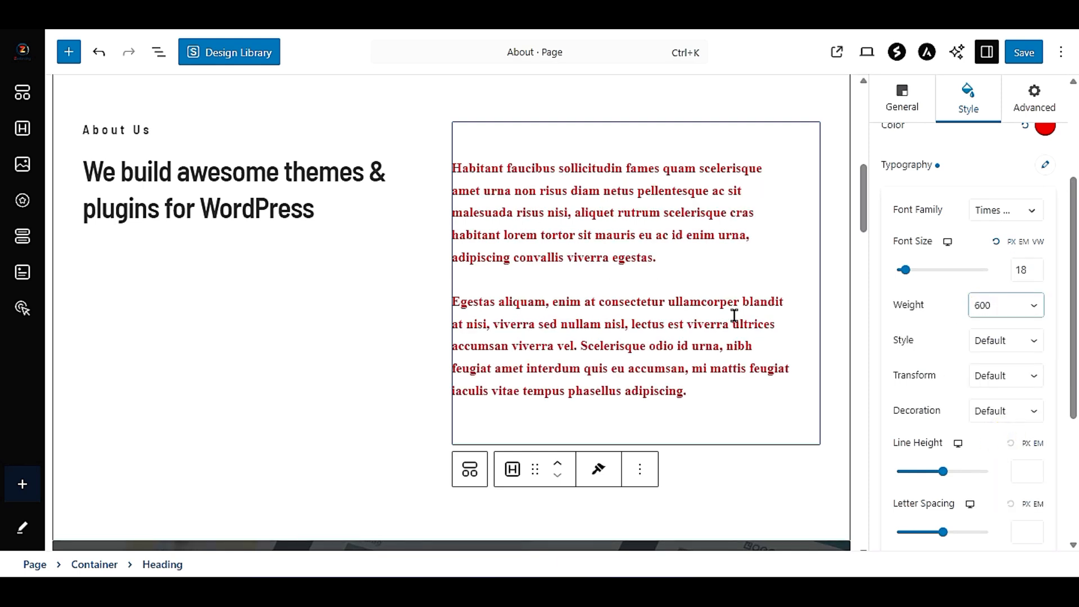
pyautogui.click(980, 306)
pyautogui.click(1000, 403)
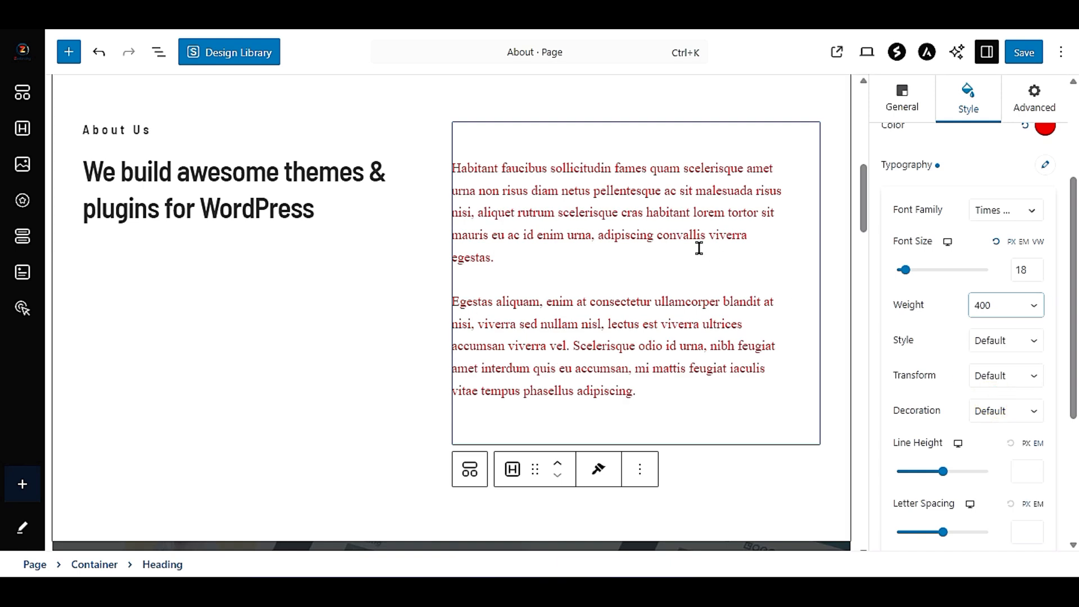
pyautogui.click(978, 311)
pyautogui.click(984, 320)
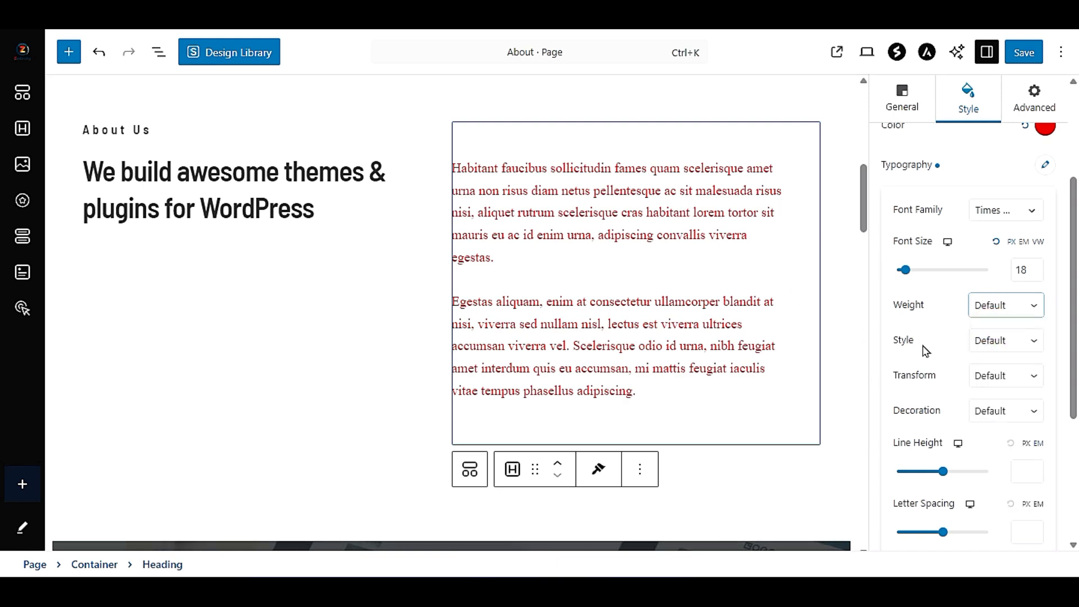
# - Try the Italic font style on the description paragraphs and return it to Default
pyautogui.click(990, 341)
pyautogui.click(987, 377)
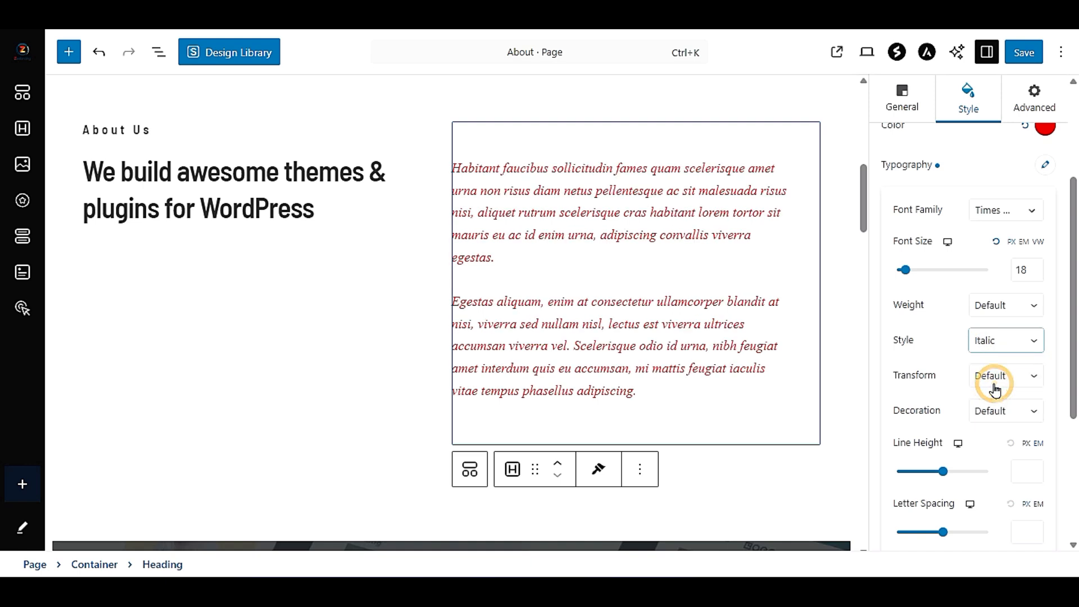
pyautogui.click(1021, 344)
pyautogui.click(1006, 359)
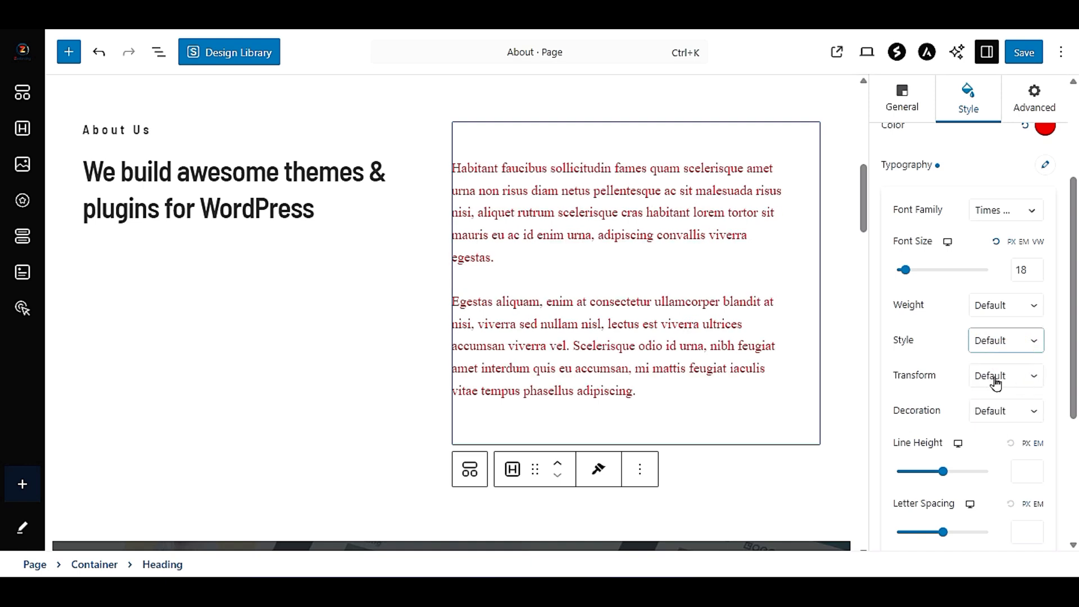
pyautogui.scroll(-3, 988, 492)
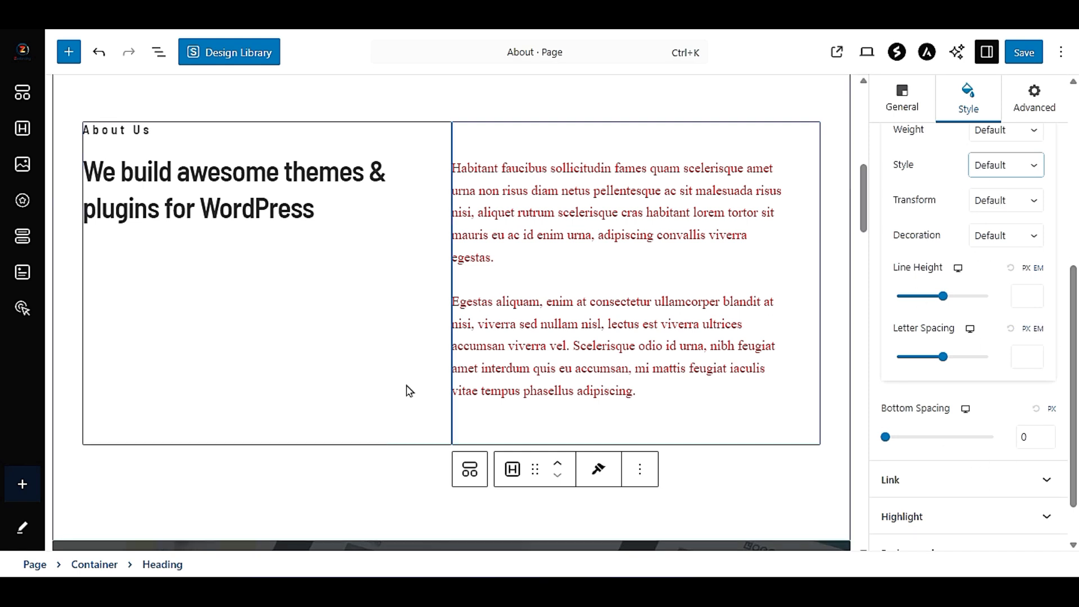
# - Open the general settings of the info box holding the themes and plugins heading, and view the banner section below it
pyautogui.click(138, 179)
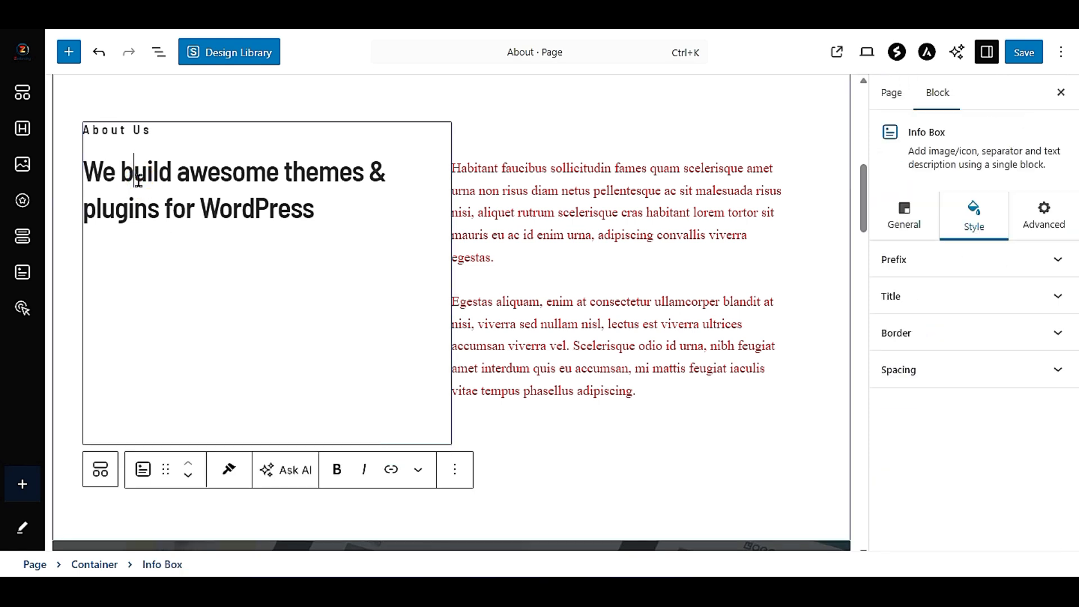
pyautogui.click(898, 233)
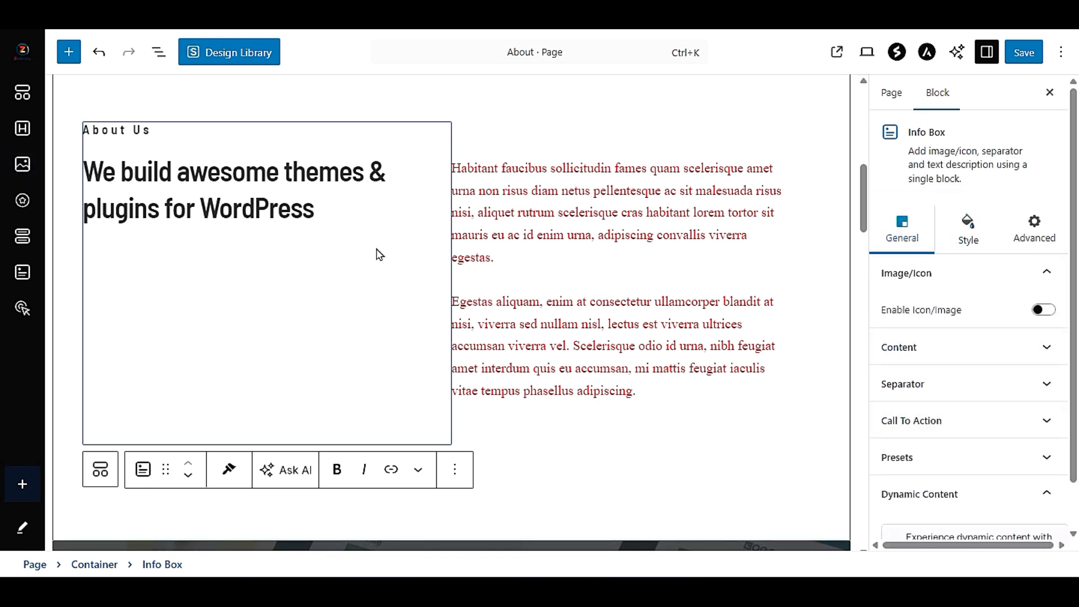
pyautogui.scroll(-8, 418, 302)
pyautogui.scroll(5, 419, 305)
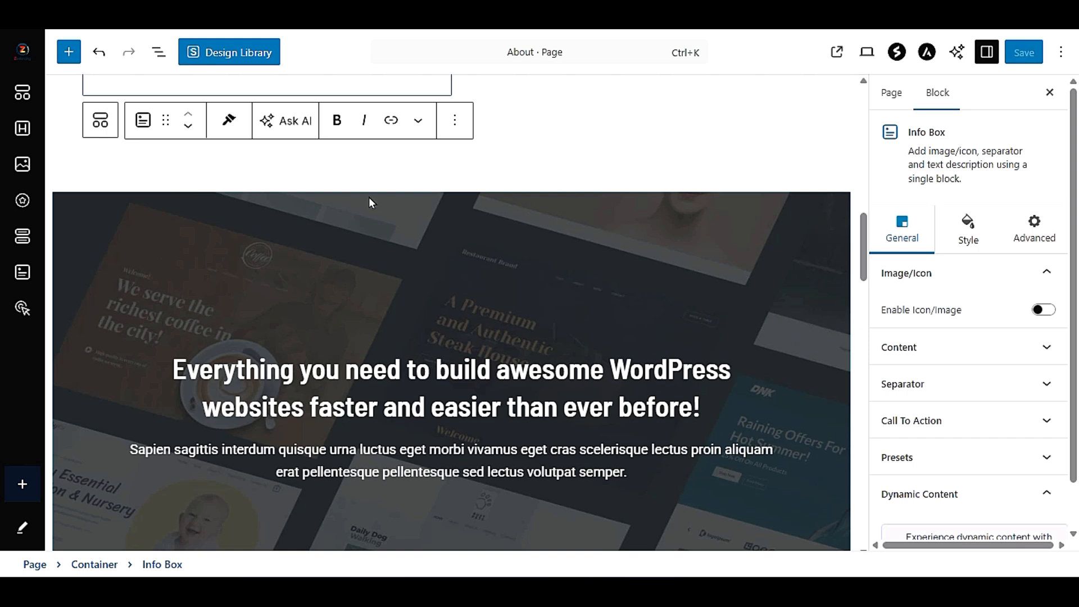
pyautogui.scroll(-3, 126, 315)
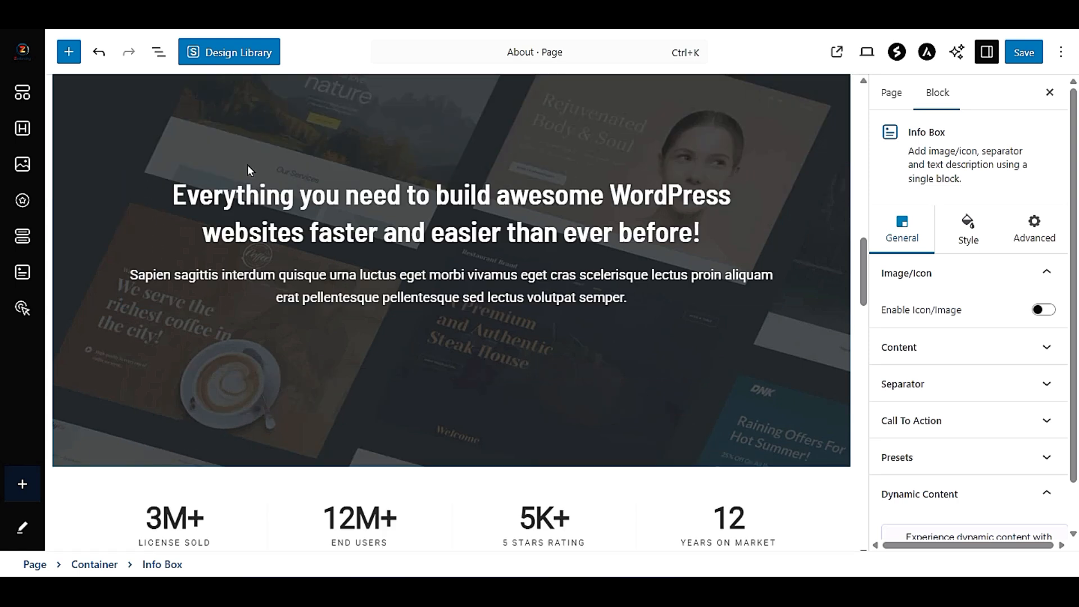
# - Select the banner's info box and its surrounding container, and examine the container's general width, height and overflow settings
pyautogui.click(710, 251)
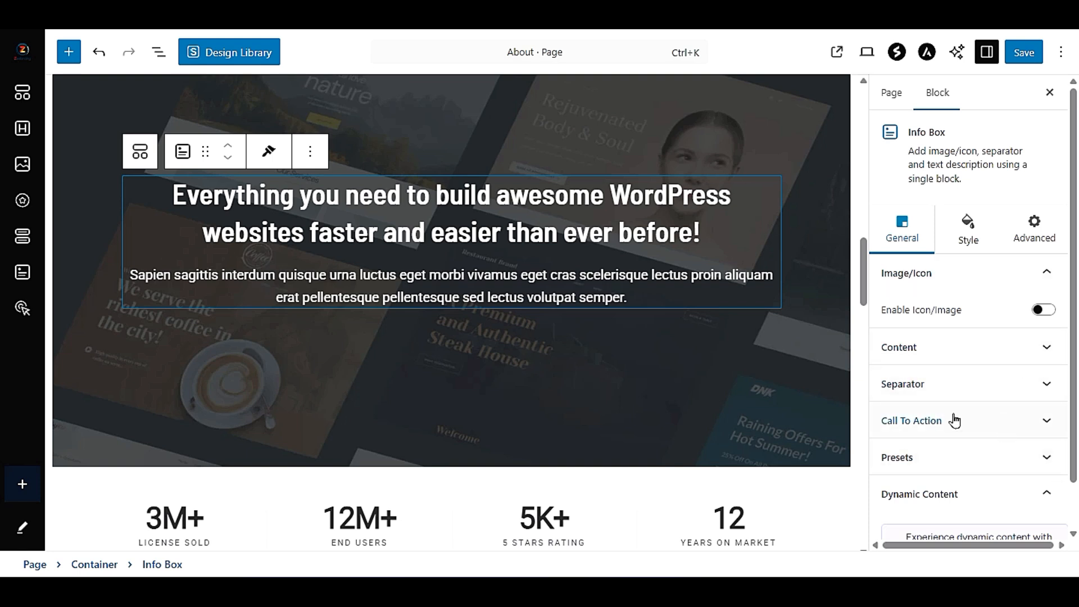
pyautogui.scroll(3, 676, 391)
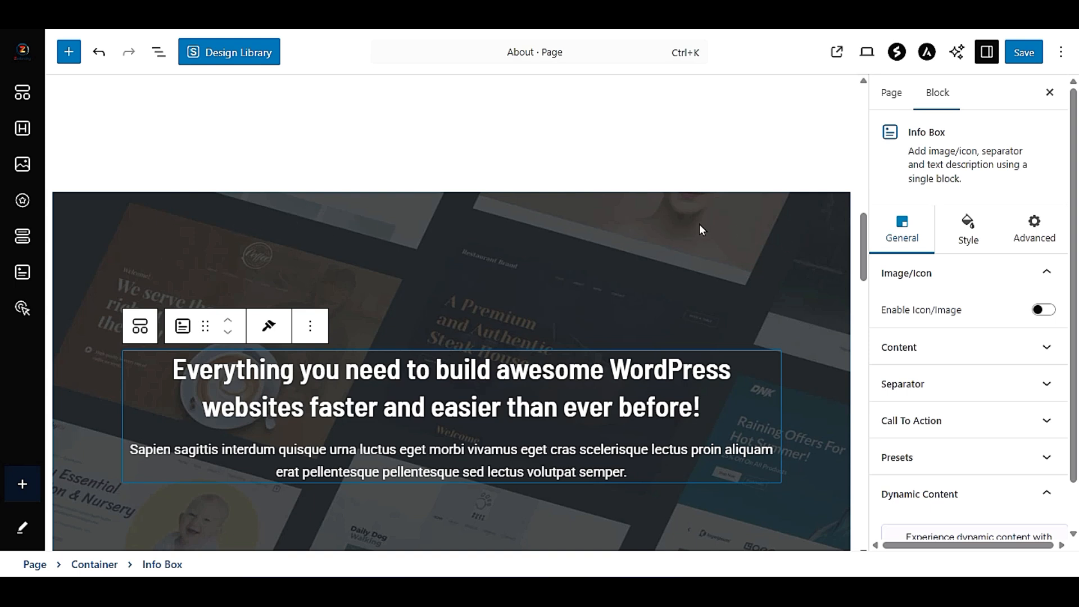
pyautogui.click(766, 208)
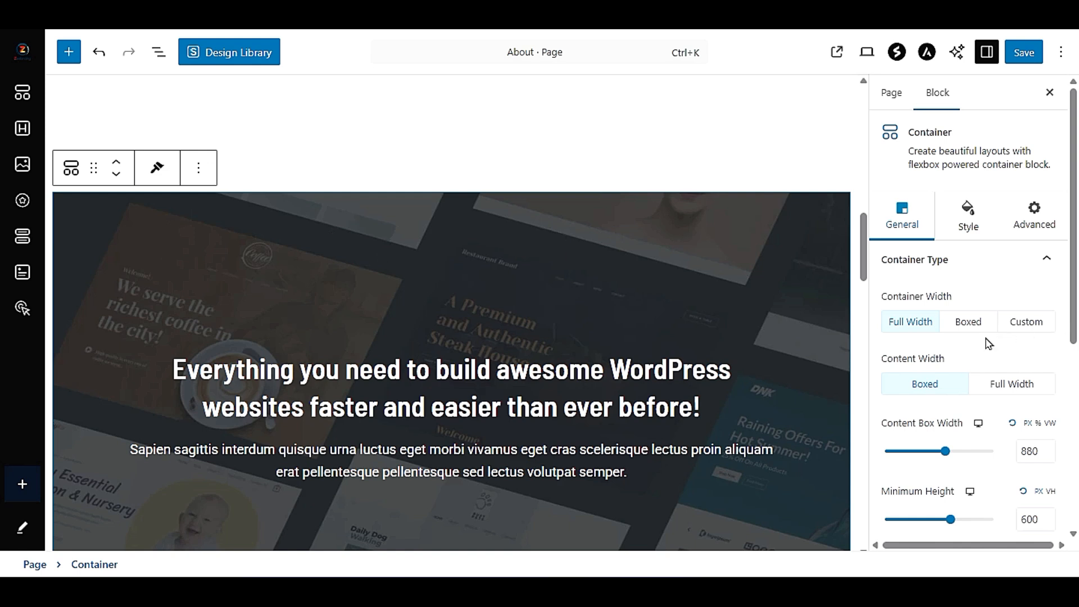
pyautogui.scroll(-3, 988, 393)
pyautogui.scroll(-3, 984, 404)
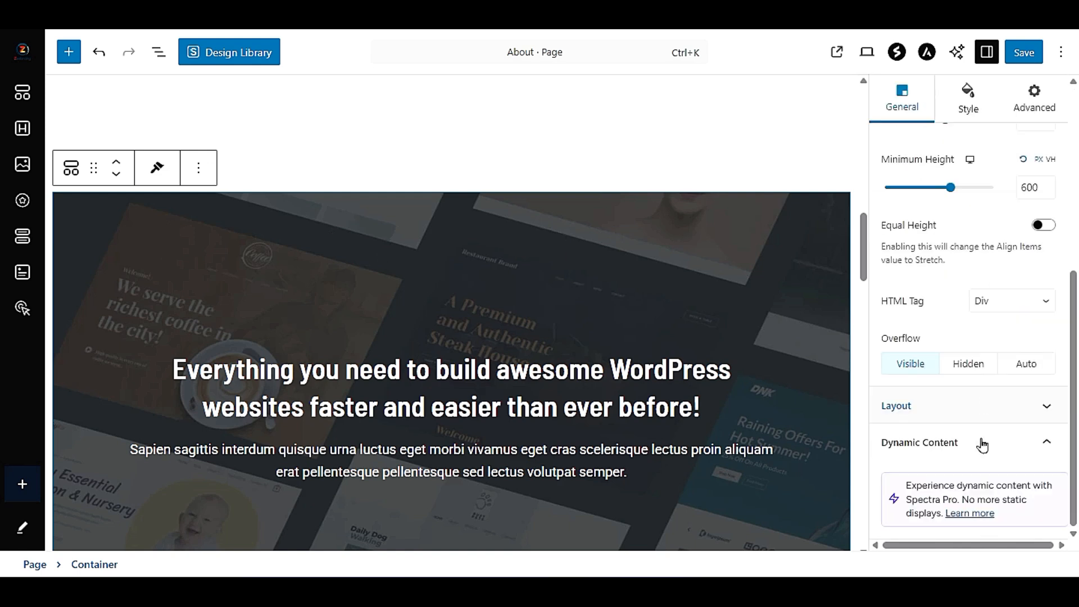
# - Open the banner container's style settings at the background overlay image options
pyautogui.scroll(5, 989, 337)
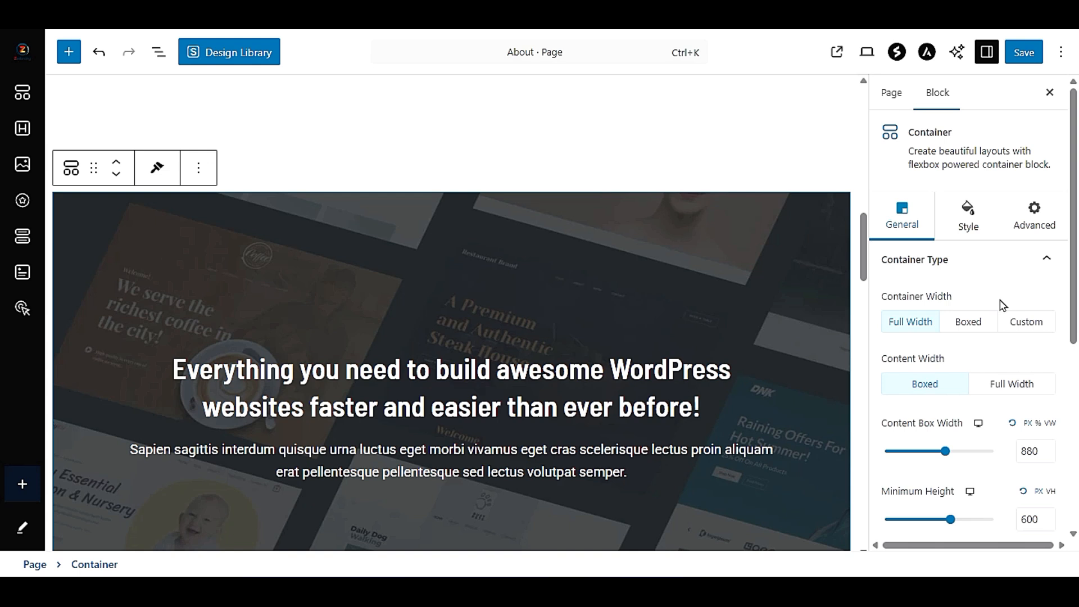
pyautogui.scroll(-3, 1002, 314)
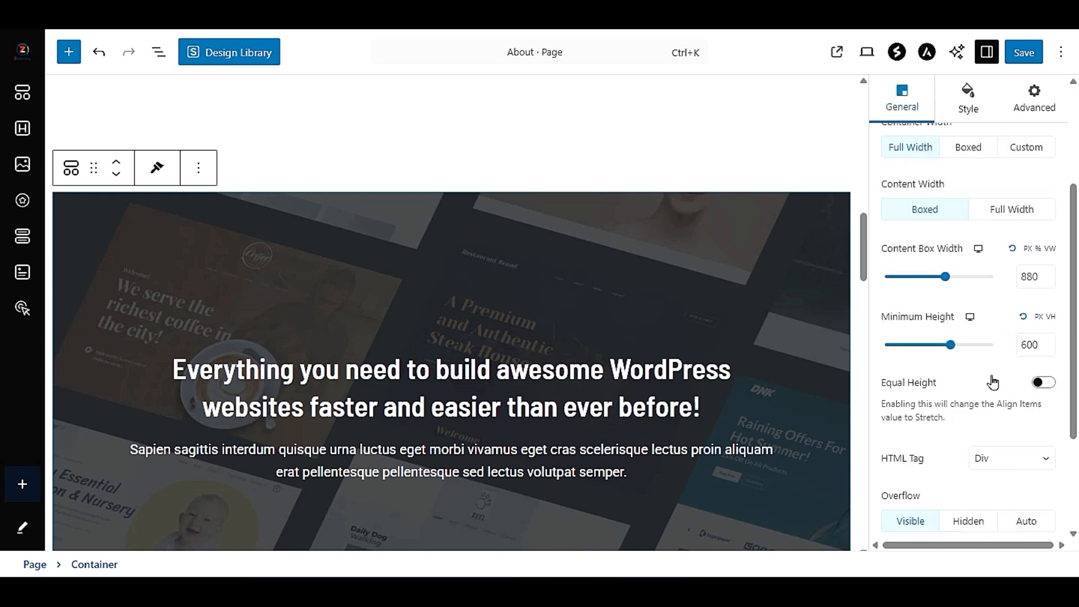
pyautogui.scroll(3, 989, 185)
pyautogui.click(968, 231)
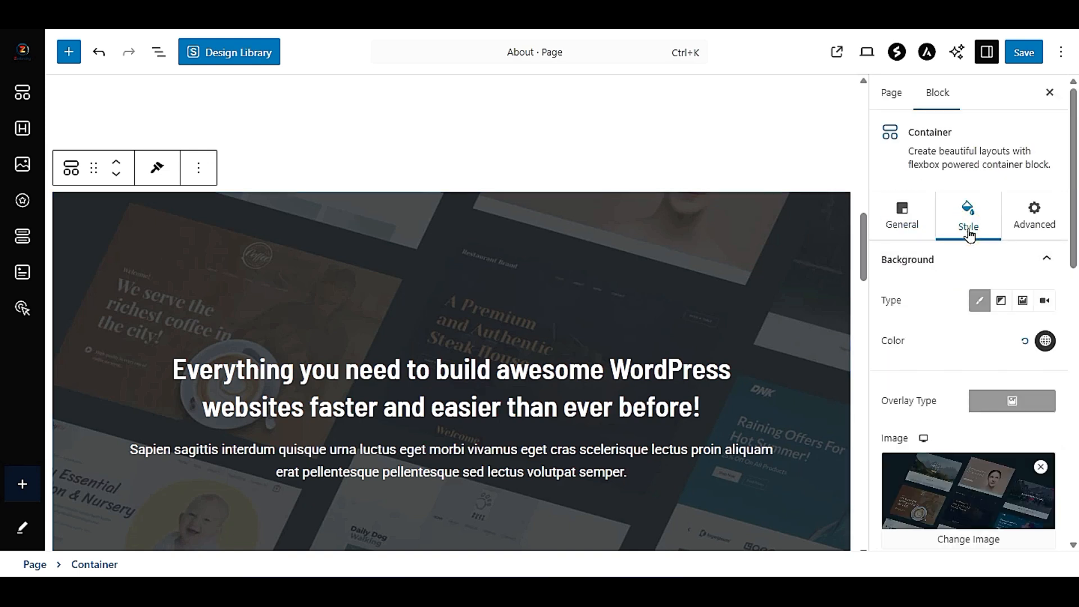
pyautogui.scroll(-3, 948, 344)
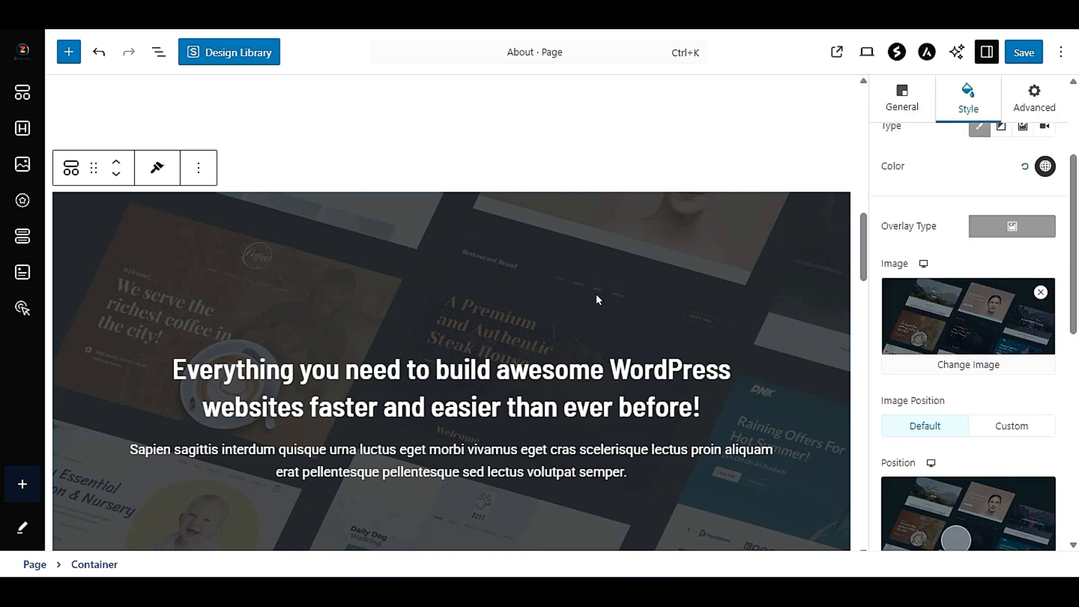
# - Try the Steak House website image as the banner container's background overlay
pyautogui.click(978, 366)
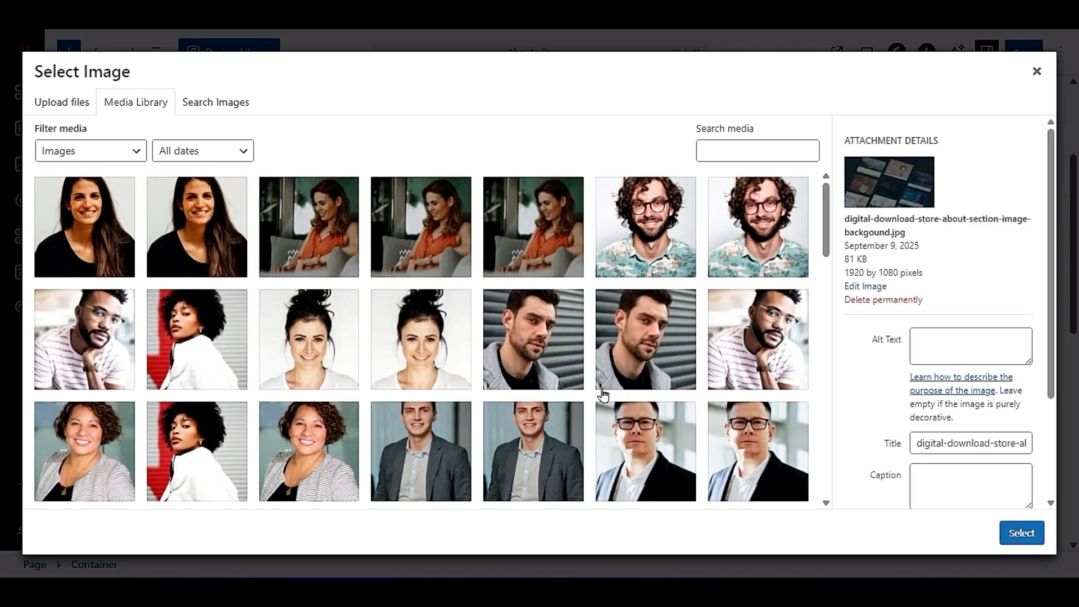
pyautogui.scroll(-3, 522, 352)
pyautogui.scroll(-6, 522, 353)
pyautogui.click(759, 387)
pyautogui.click(1024, 533)
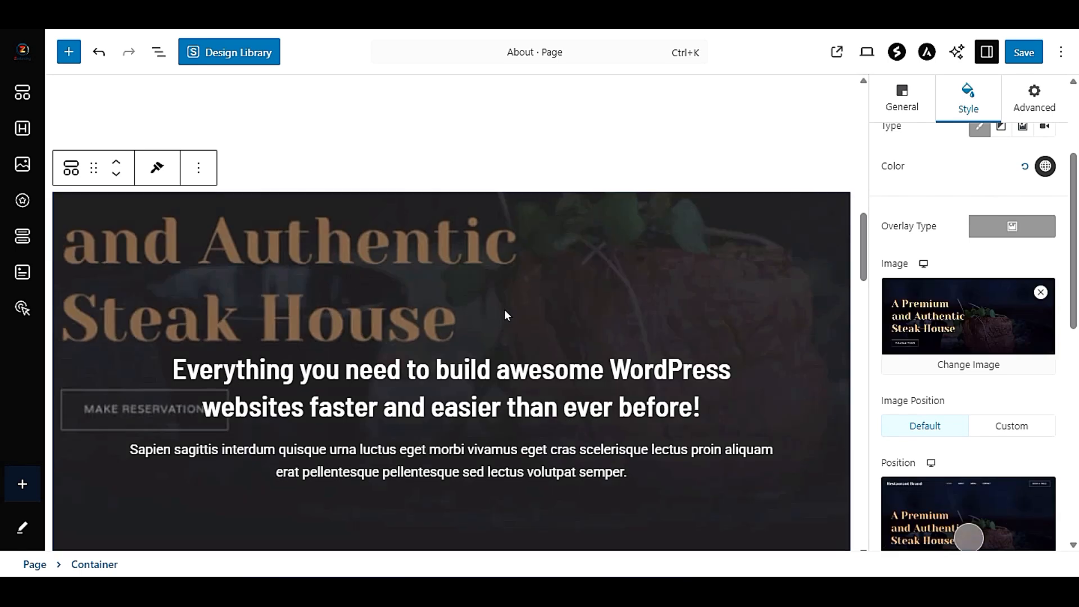
# - Replace the banner's overlay image with digital-download-store-intro-video-thumbnail.jpg from the media library
pyautogui.click(977, 362)
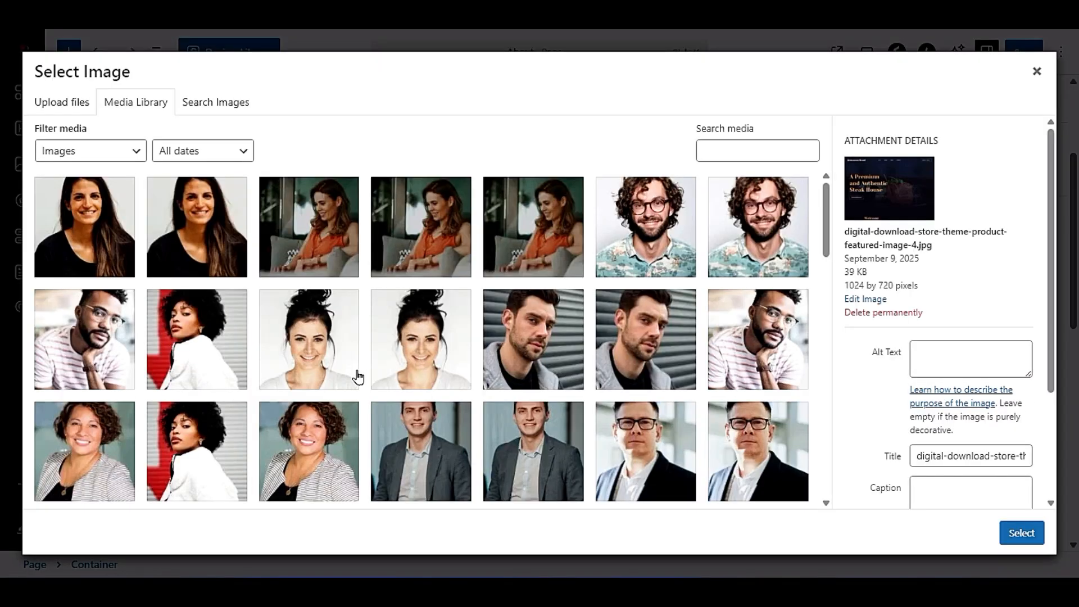
pyautogui.scroll(-10, 357, 380)
pyautogui.click(309, 270)
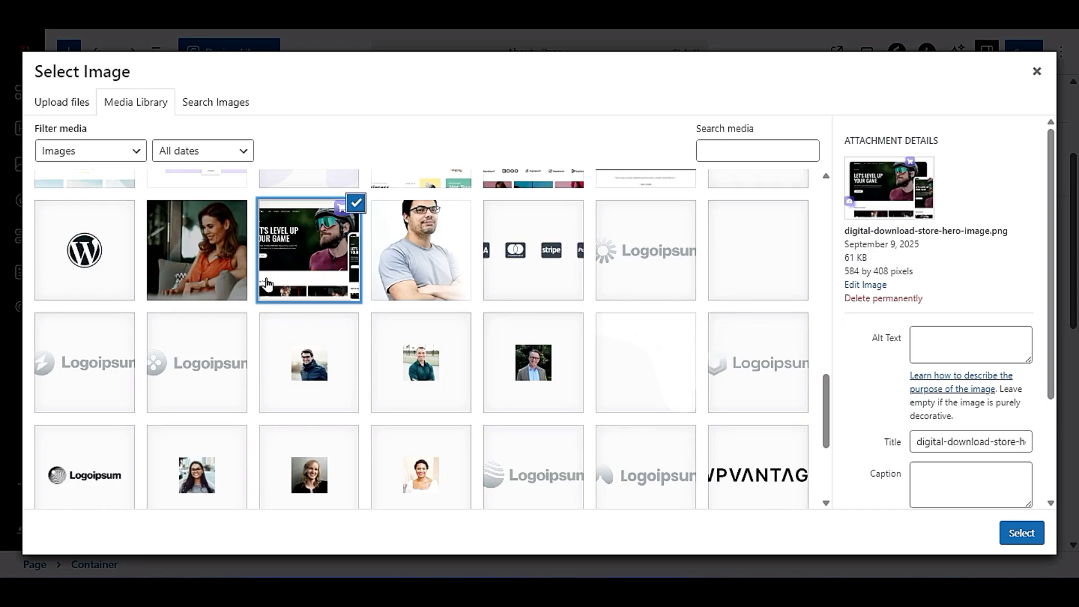
pyautogui.click(204, 250)
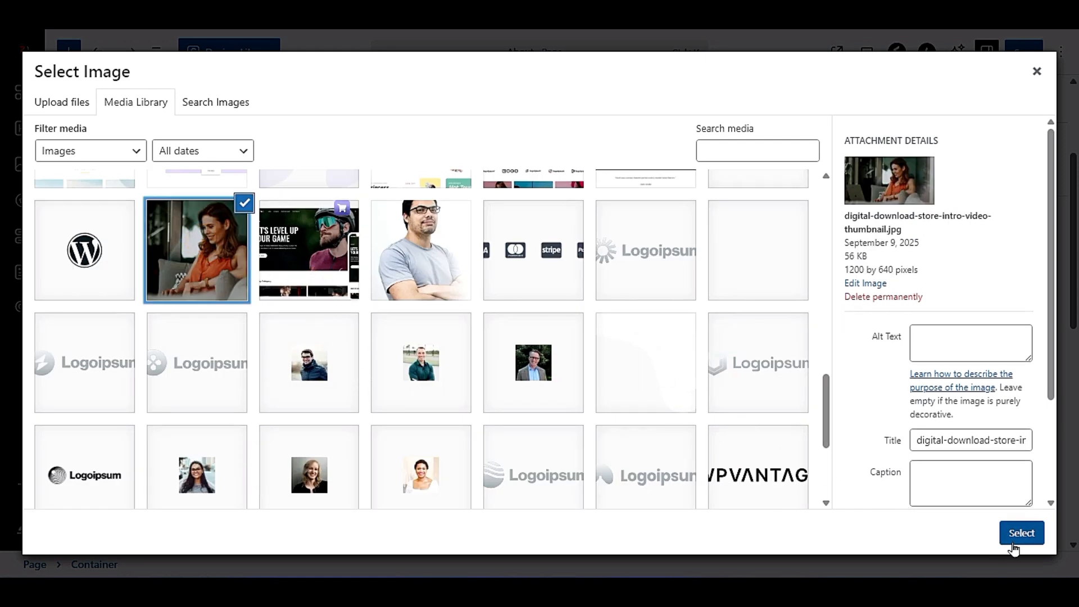
pyautogui.click(1017, 537)
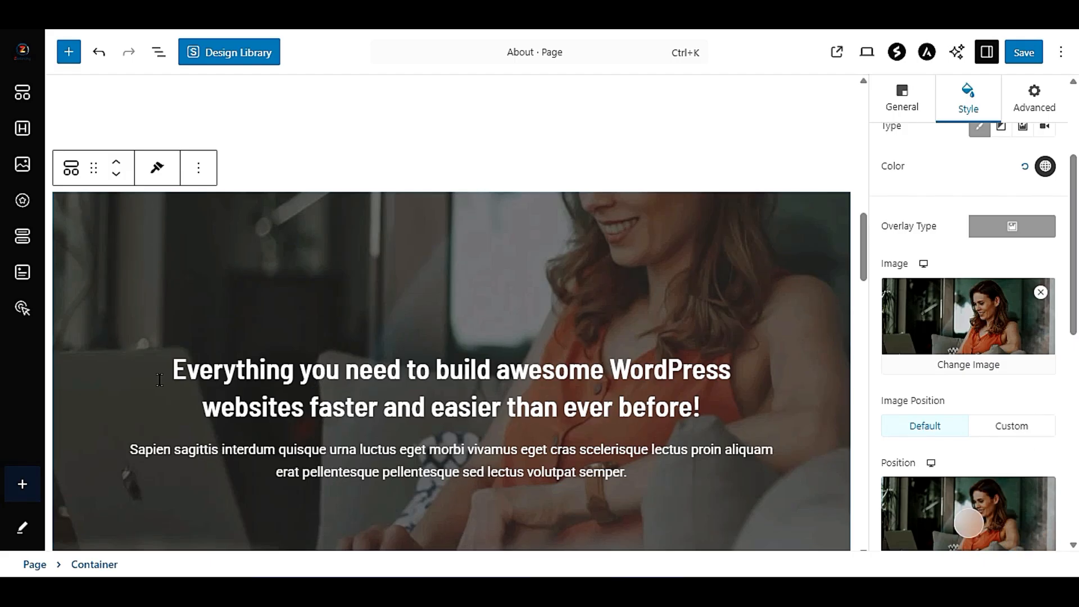
# - Set the ending number of the License Sold counter below the banner to 7
pyautogui.scroll(-3, 762, 263)
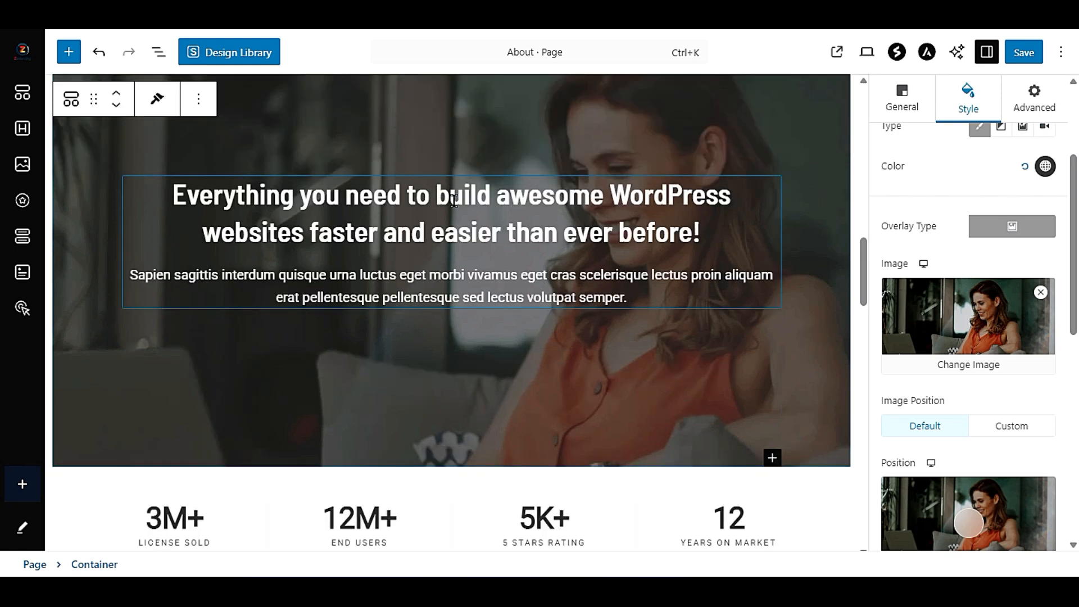
pyautogui.scroll(-6, 608, 377)
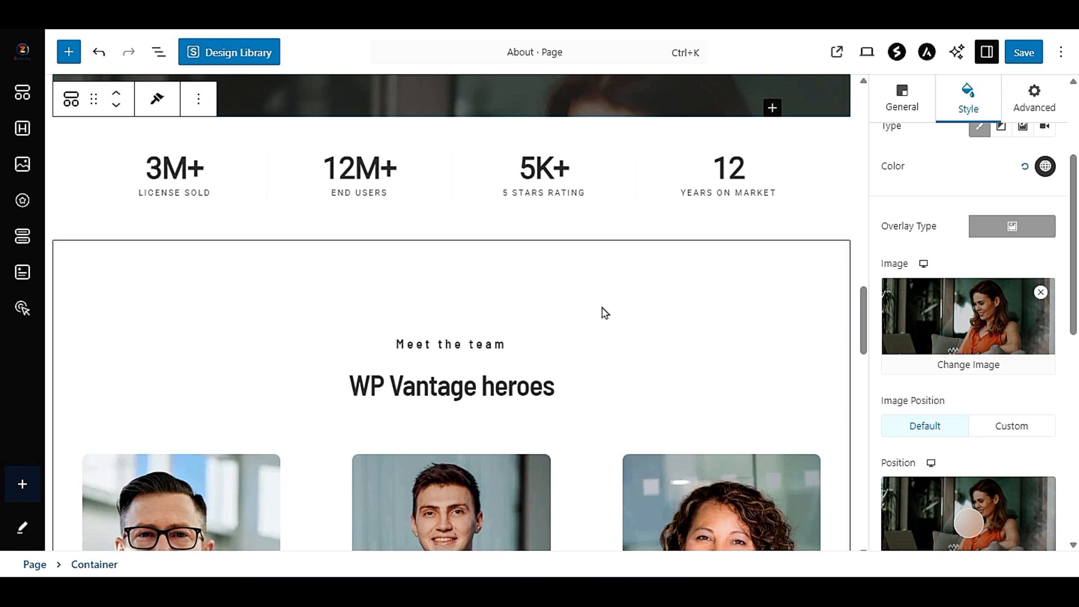
pyautogui.scroll(3, 284, 304)
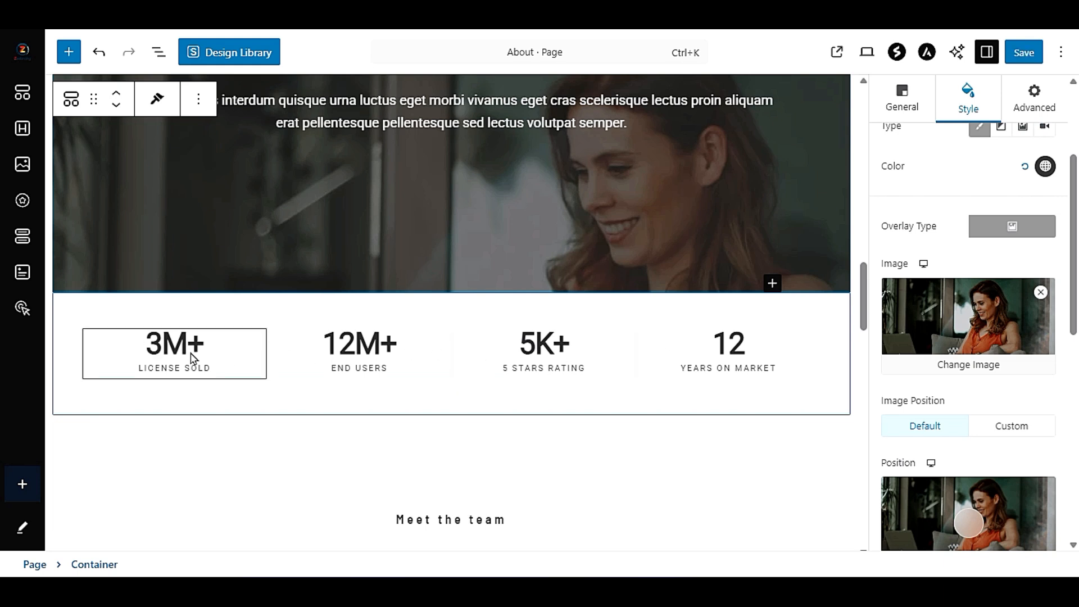
pyautogui.click(227, 357)
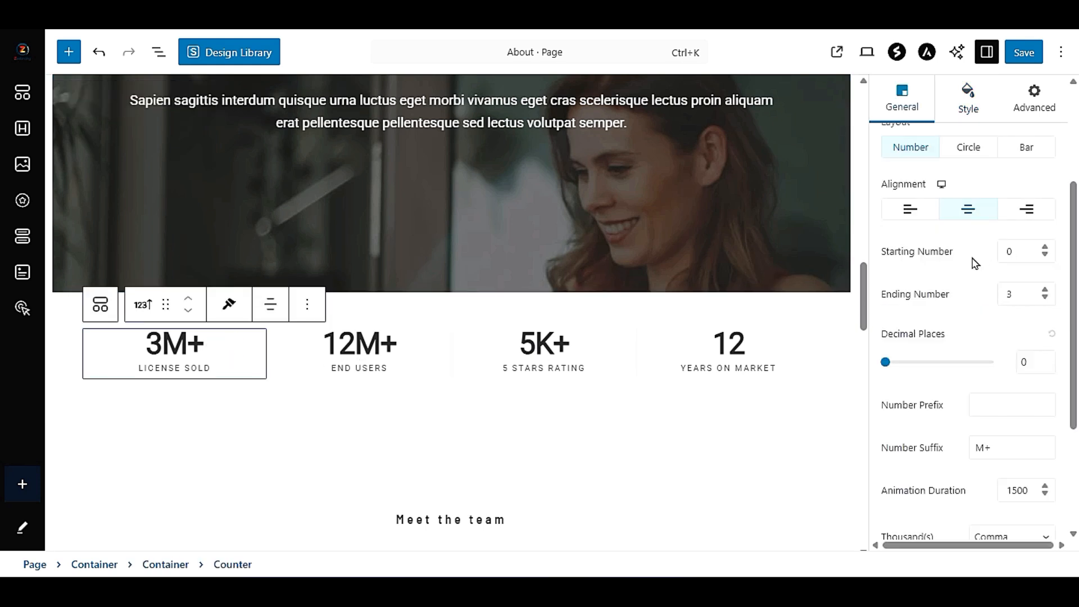
pyautogui.moveTo(1014, 290); pyautogui.dragTo(997, 297)
pyautogui.write('7')
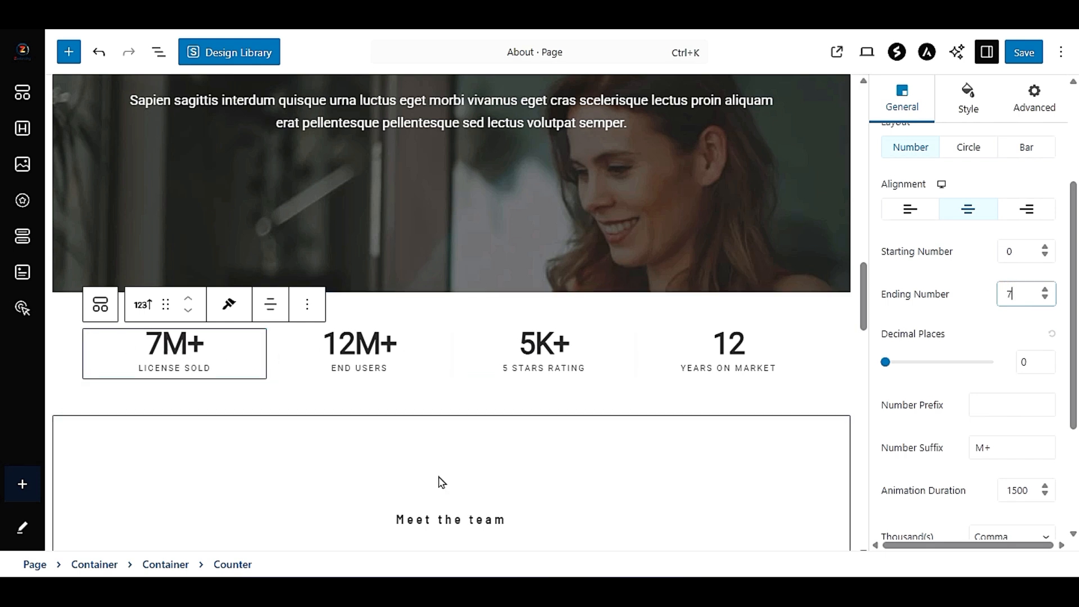
# - Select the Chief Operating Officer's info box in the team section and view its image settings
pyautogui.scroll(-3, 302, 390)
pyautogui.scroll(-3, 302, 390)
pyautogui.scroll(-3, 301, 391)
pyautogui.scroll(3, 301, 390)
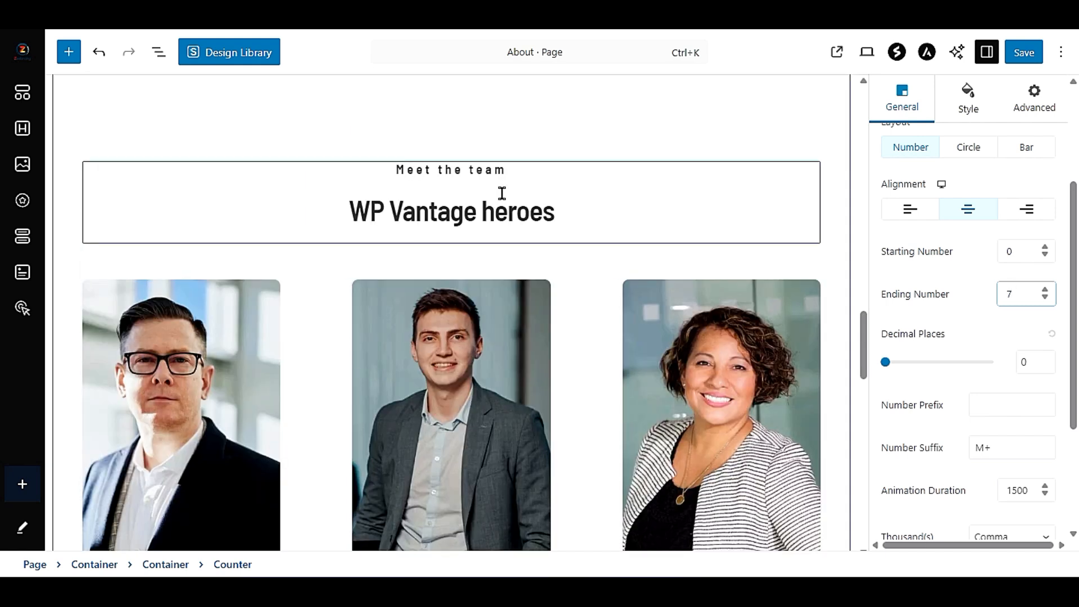
pyautogui.scroll(-3, 342, 363)
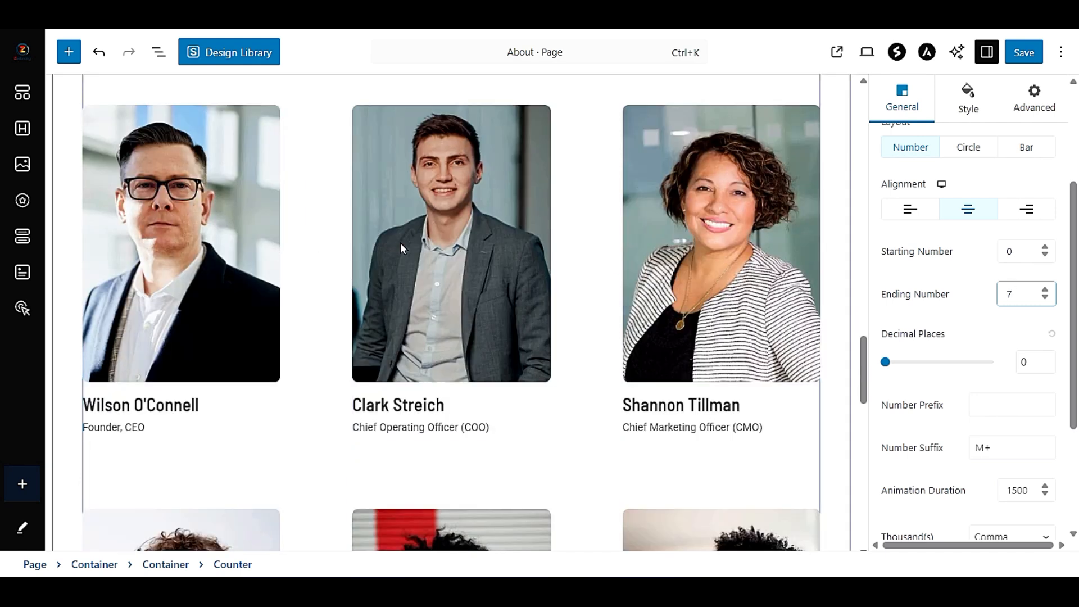
pyautogui.click(467, 225)
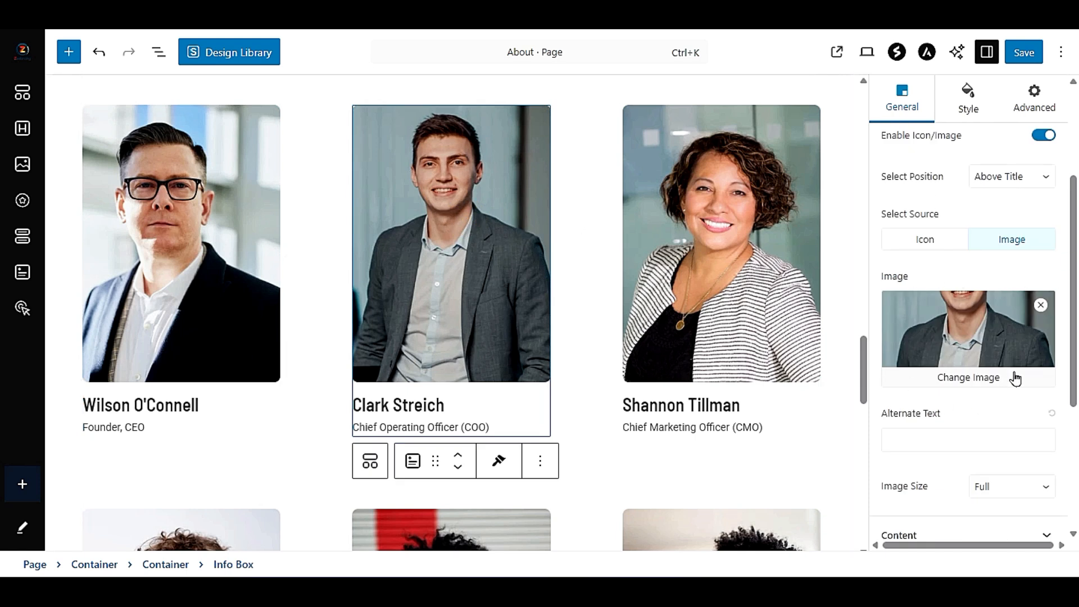
# - Replace the Chief Marketing Officer's name in the team section with a different full name
pyautogui.click(697, 222)
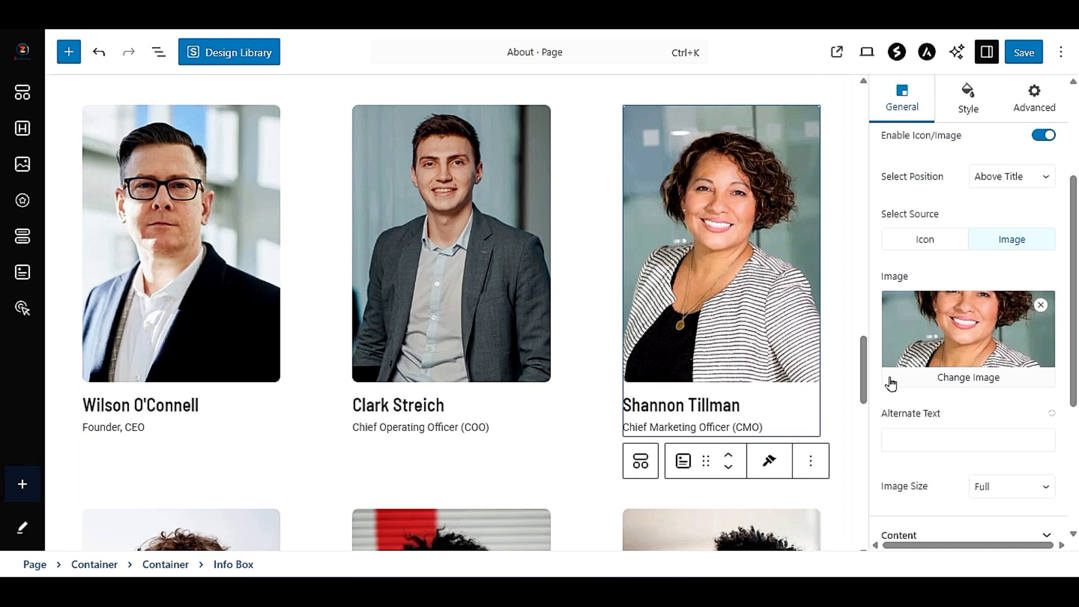
pyautogui.click(667, 413)
pyautogui.tripleClick(664, 409)
pyautogui.tripleClick(696, 405)
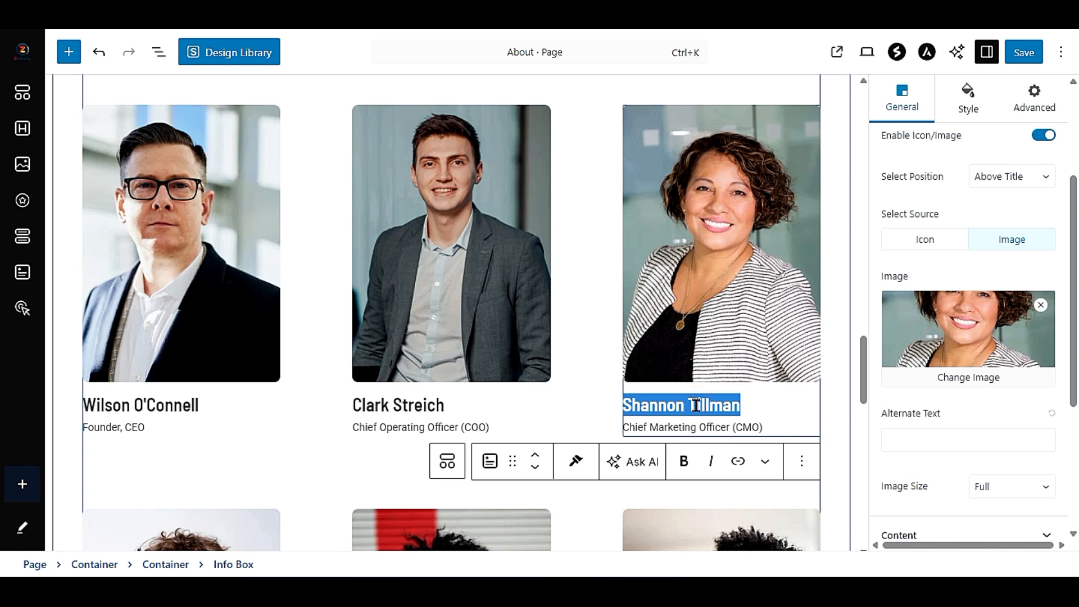
pyautogui.click(697, 404)
pyautogui.moveTo(741, 407); pyautogui.dragTo(622, 410)
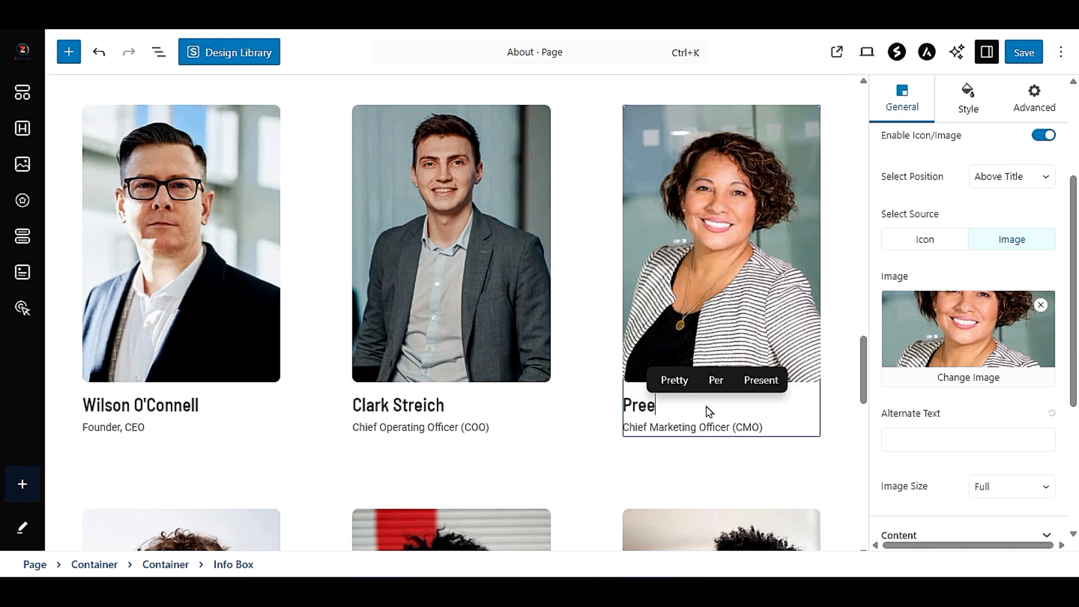
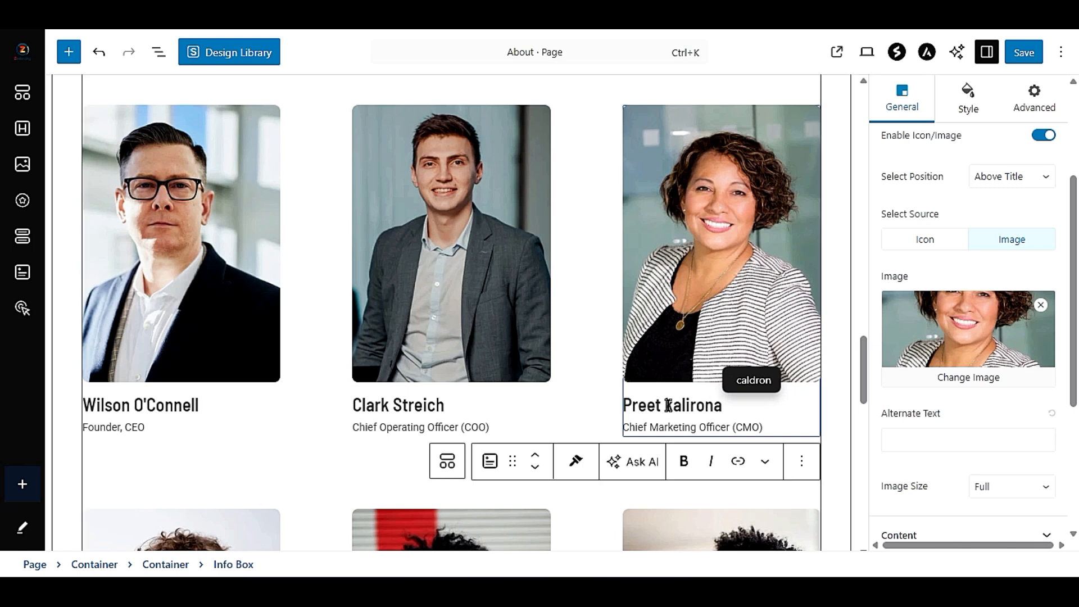
# - Examine the remaining team members, the counters and the end of the About page
pyautogui.scroll(-12, 487, 333)
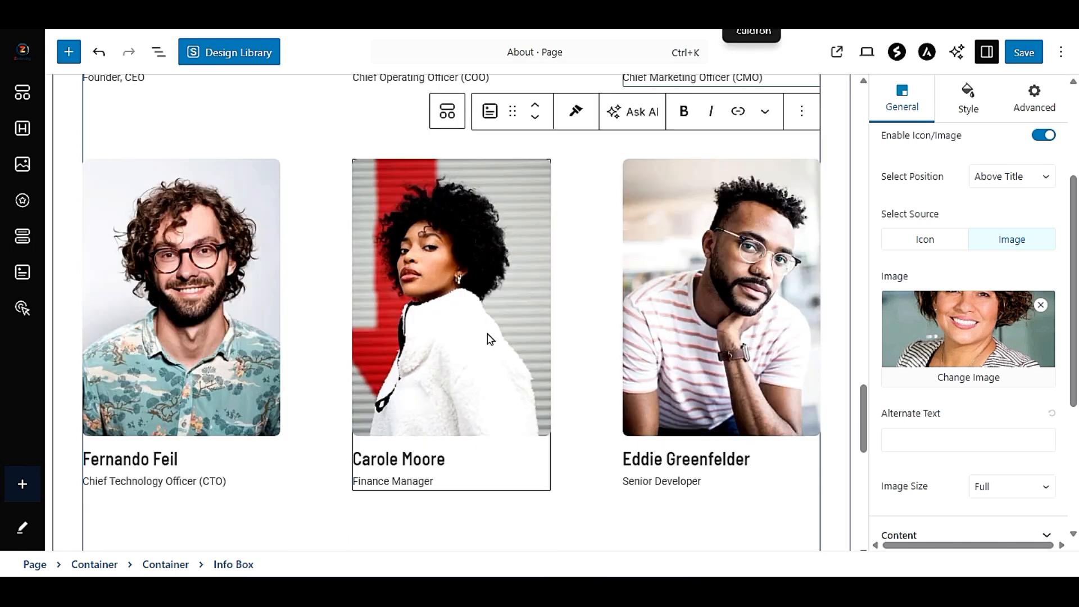
pyautogui.scroll(-2, 488, 337)
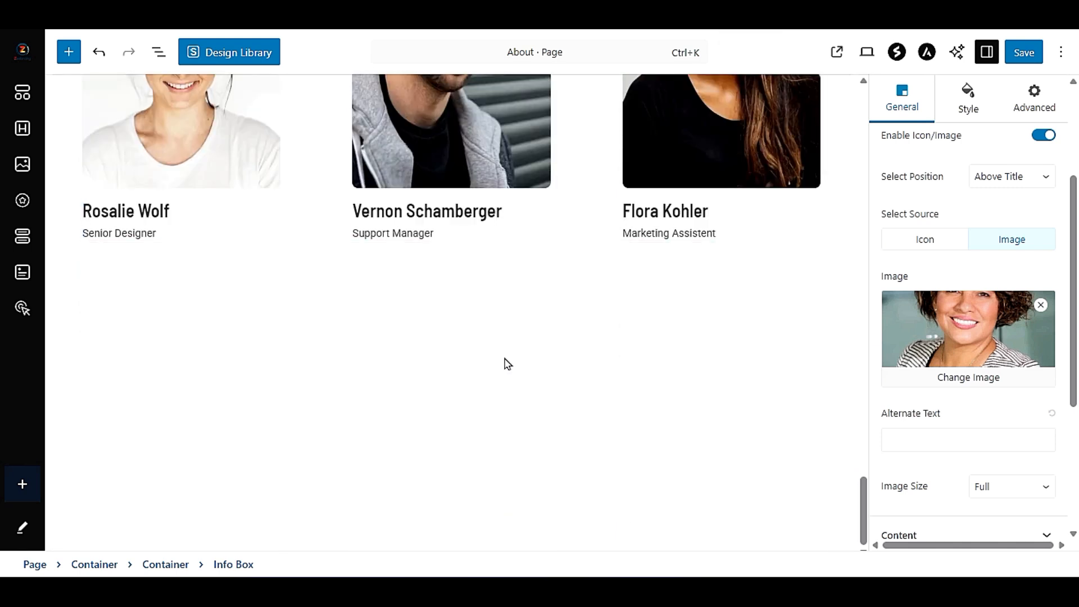
pyautogui.scroll(12, 506, 363)
pyautogui.scroll(-14, 508, 364)
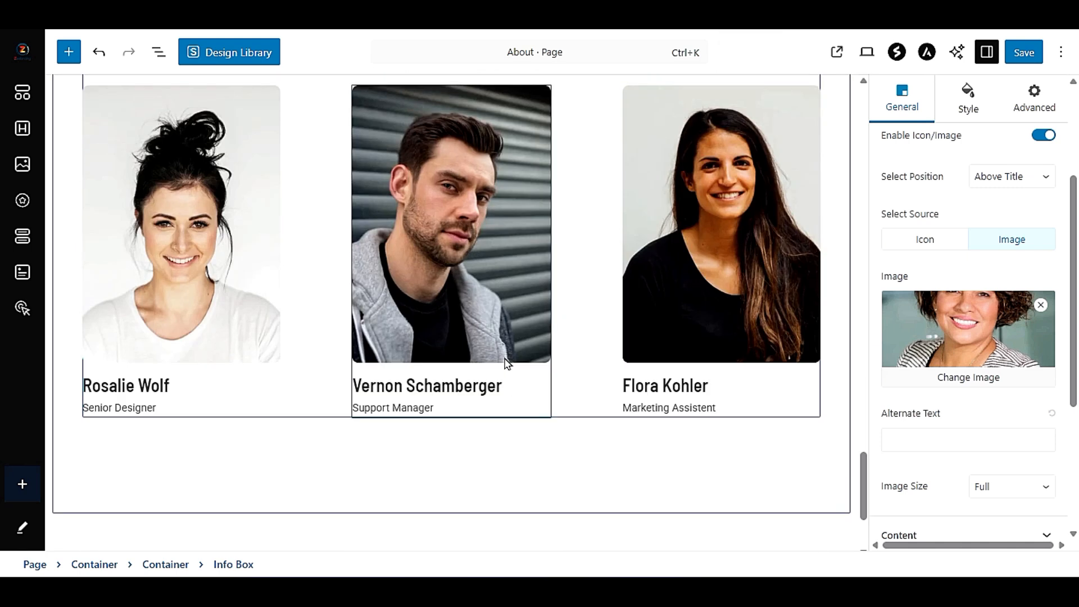
pyautogui.scroll(15, 509, 386)
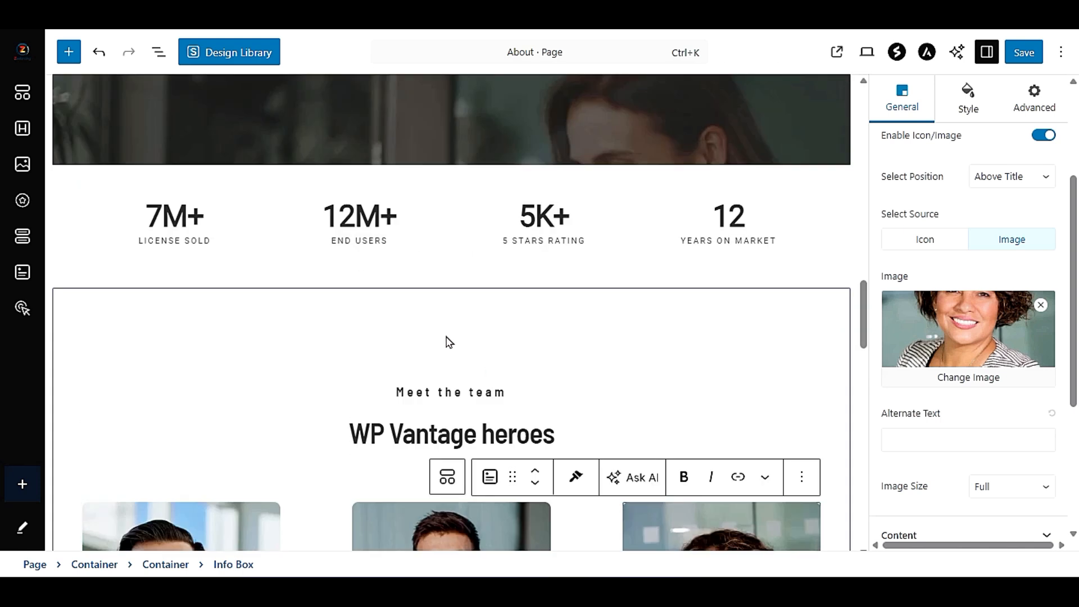
pyautogui.scroll(-13, 446, 340)
pyautogui.scroll(-3, 446, 340)
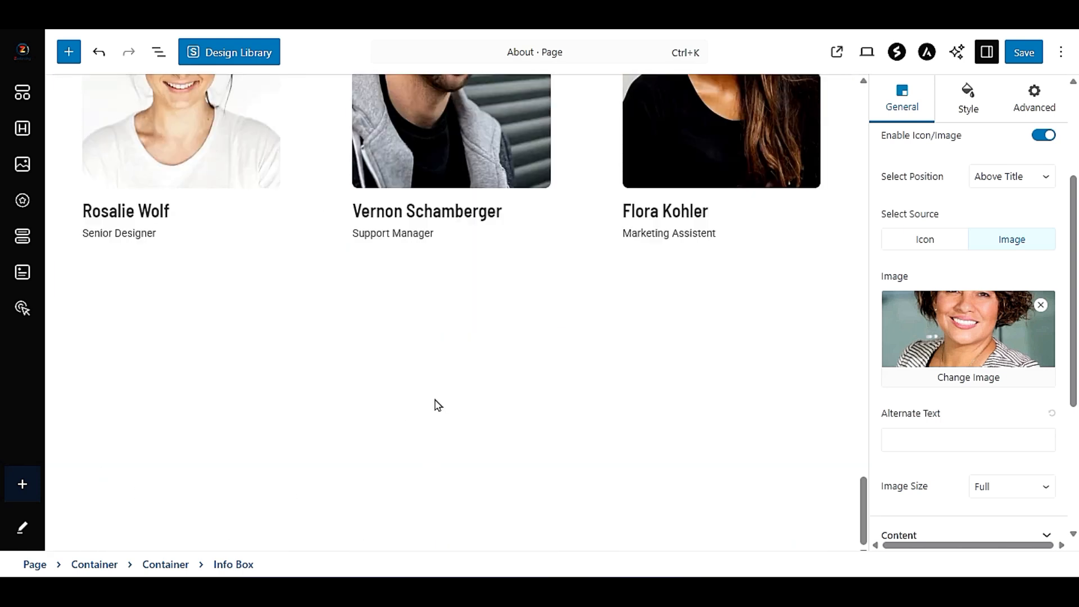
pyautogui.scroll(9, 497, 358)
pyautogui.scroll(12, 438, 275)
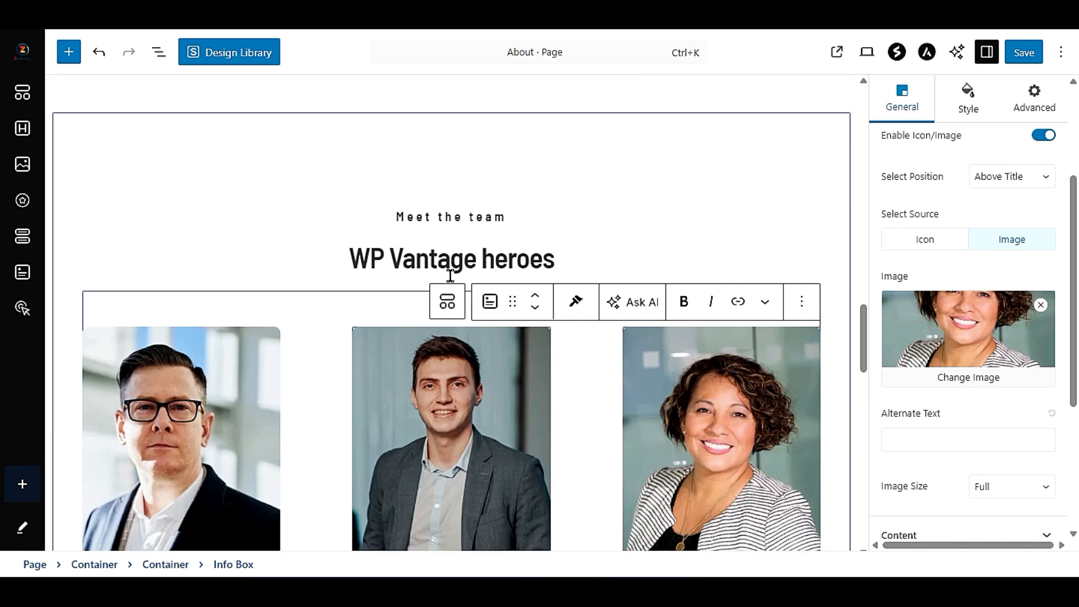
pyautogui.scroll(-8, 450, 278)
pyautogui.scroll(-10, 452, 280)
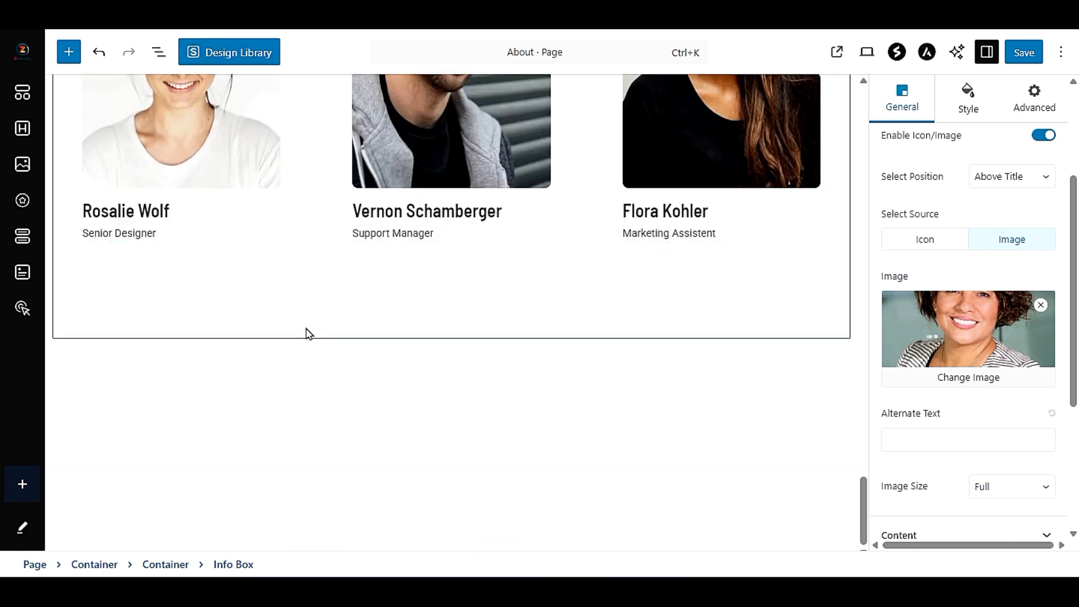
# - View the ready-made block patterns in the Design Library and close it
pyautogui.click(223, 54)
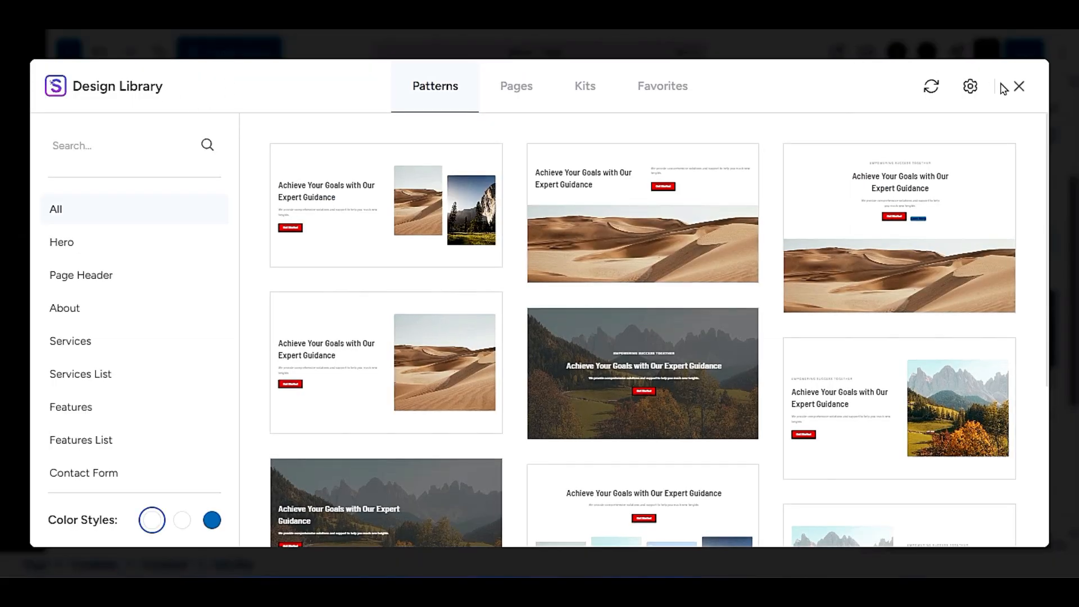
pyautogui.click(1018, 87)
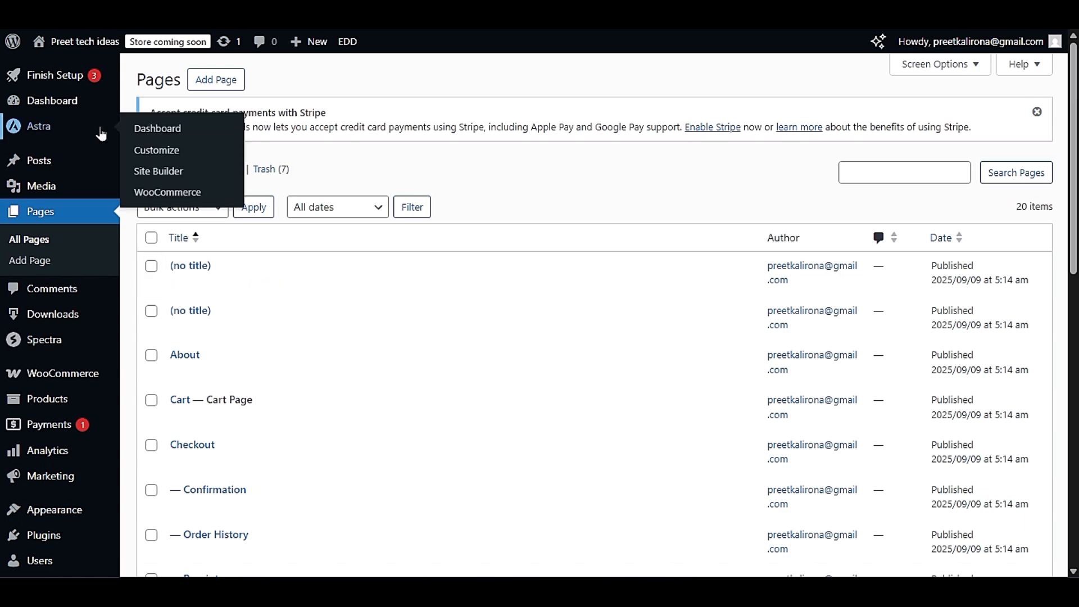
# - Open the site's list of installed plugins and highlight the Starter Templates and Spectra entries
pyautogui.scroll(-3, 188, 334)
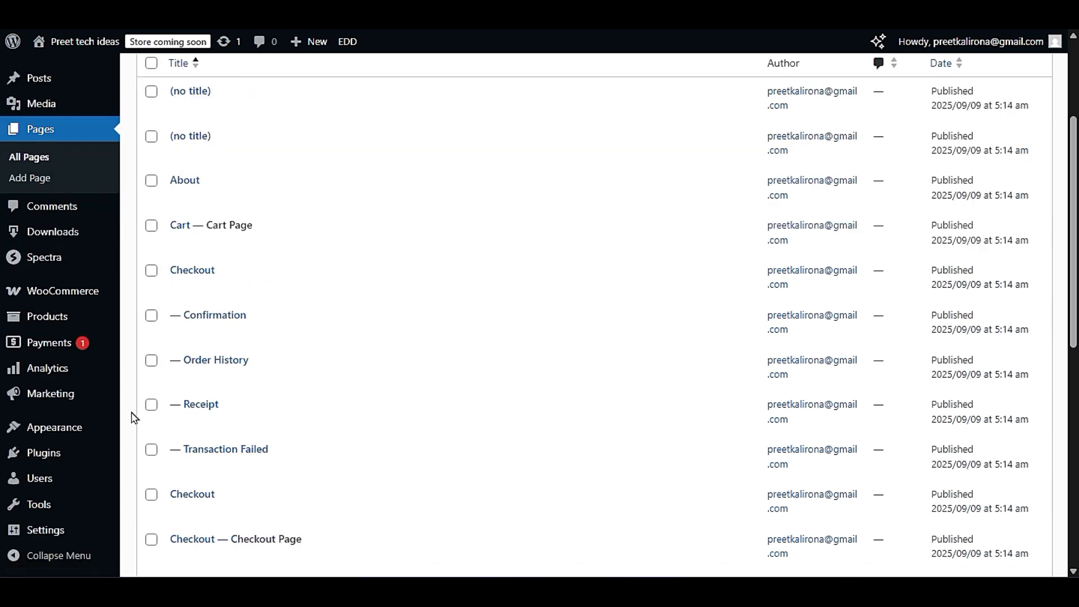
pyautogui.moveTo(84, 451)
pyautogui.click(147, 452)
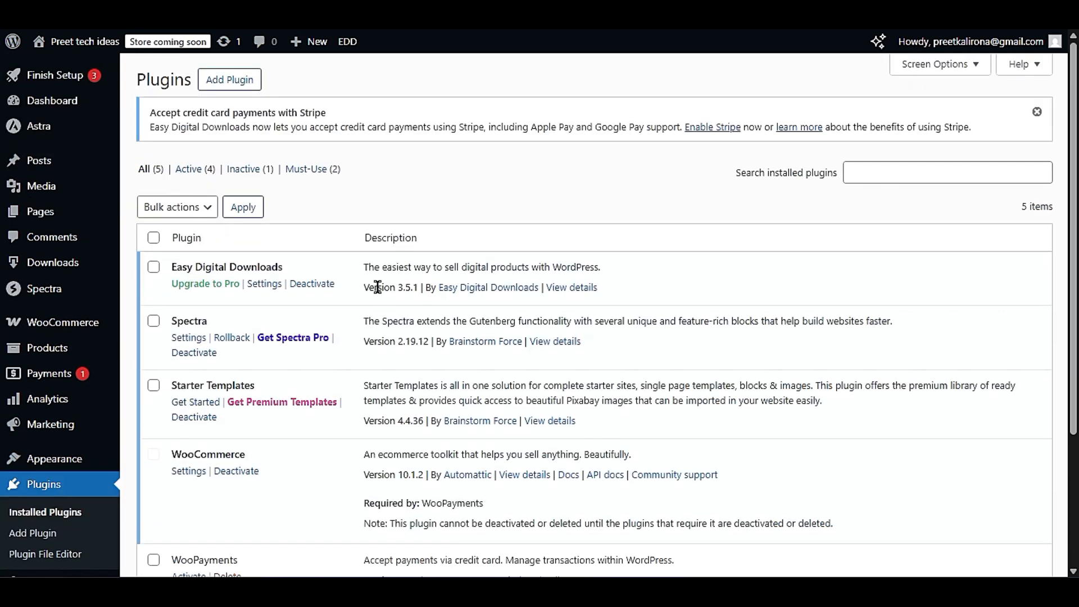
pyautogui.scroll(-3, 376, 290)
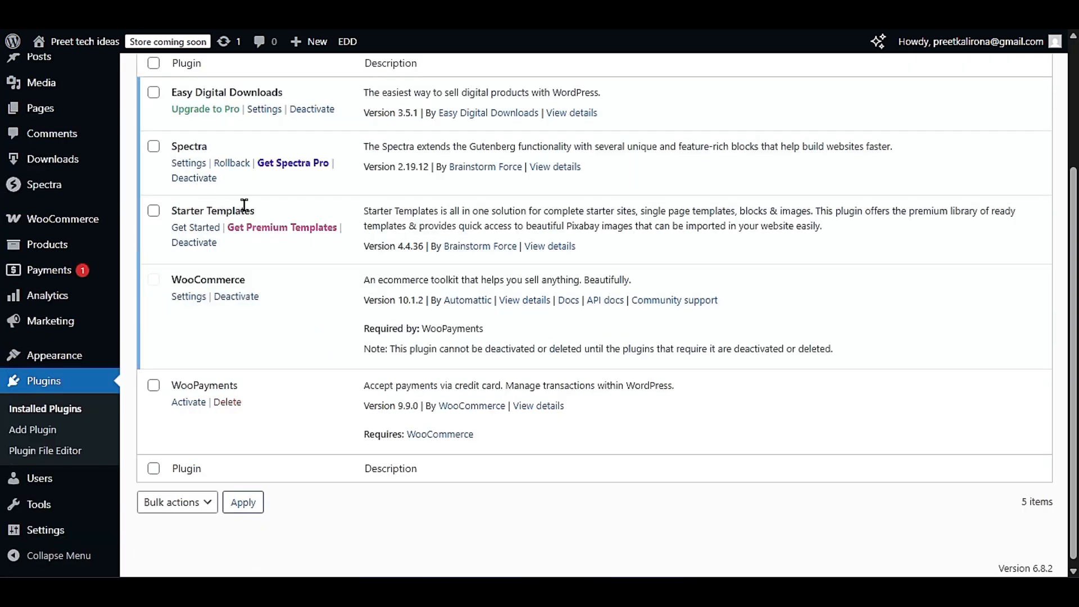
pyautogui.moveTo(255, 211); pyautogui.dragTo(177, 214)
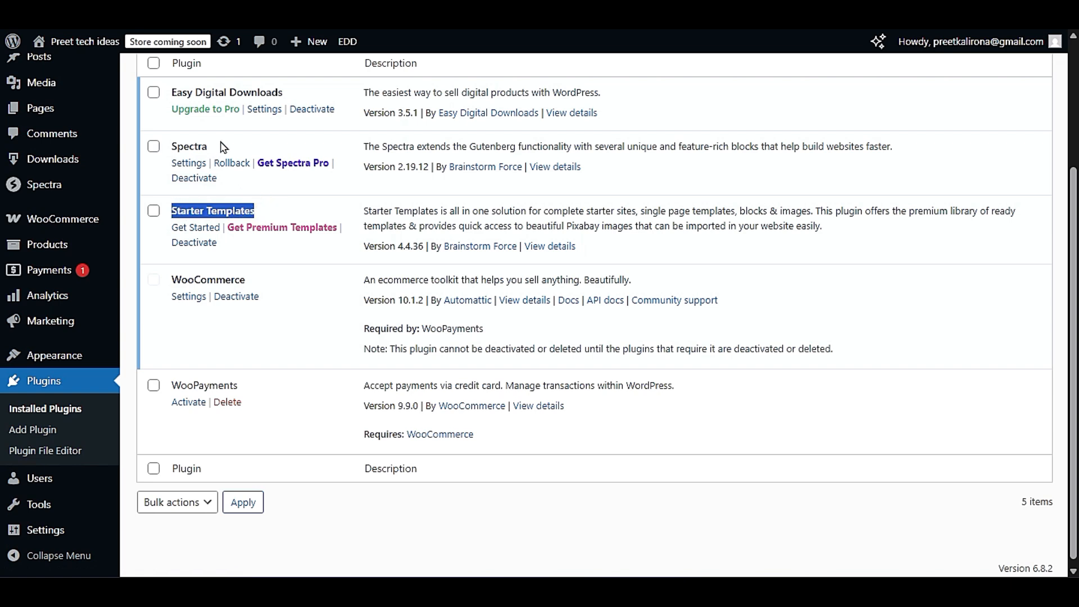
pyautogui.moveTo(208, 146); pyautogui.dragTo(172, 148)
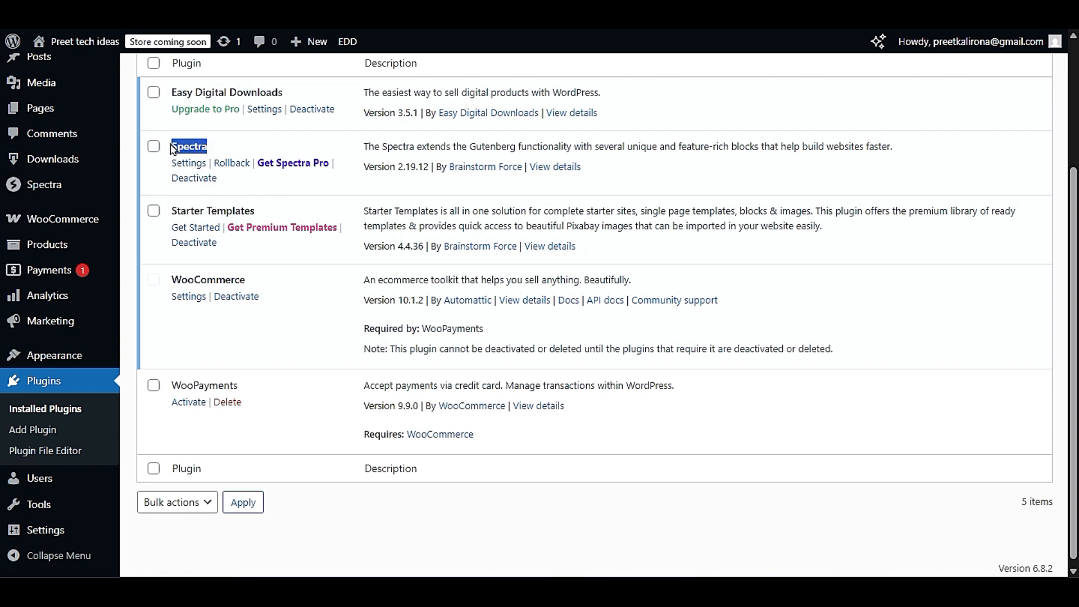
# - Return to the About page editor and insert Spectra's Call To Action block below the team section
pyautogui.click(272, 211)
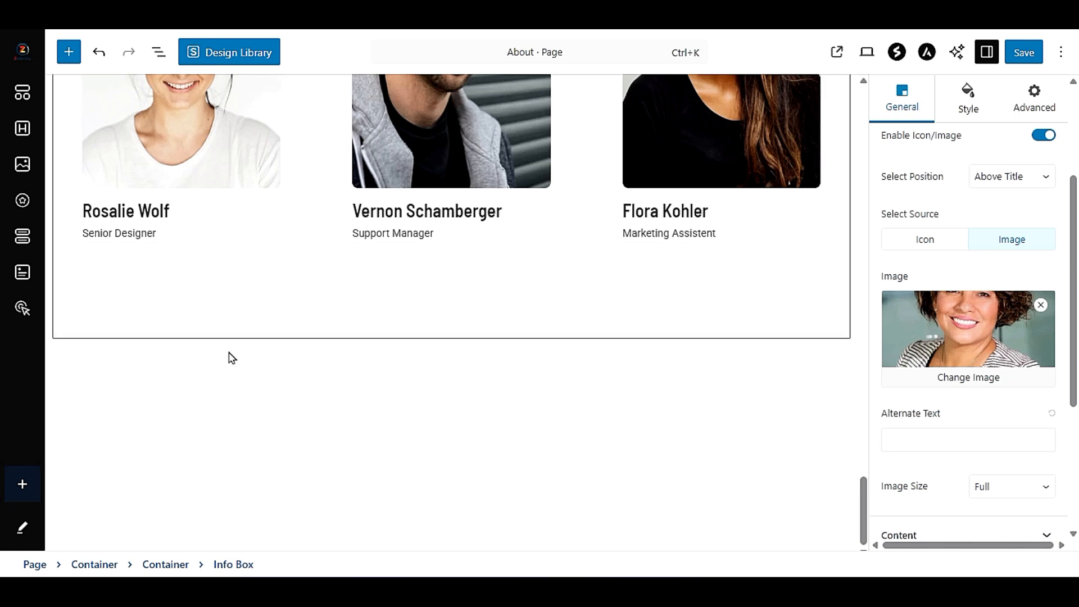
pyautogui.click(64, 53)
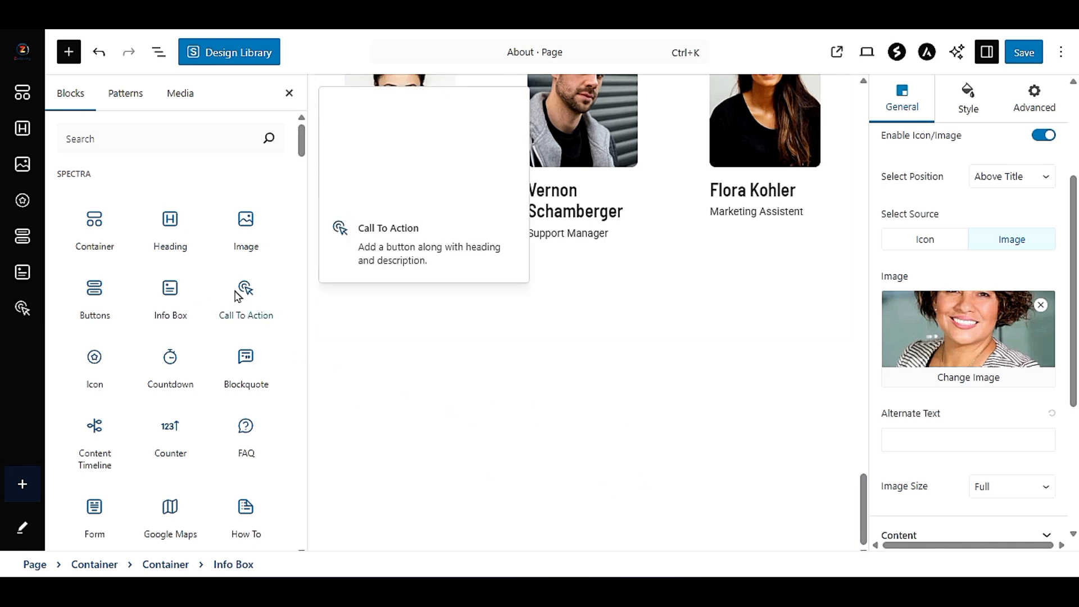
pyautogui.moveTo(250, 291); pyautogui.dragTo(356, 368)
pyautogui.moveTo(570, 499); pyautogui.dragTo(572, 499)
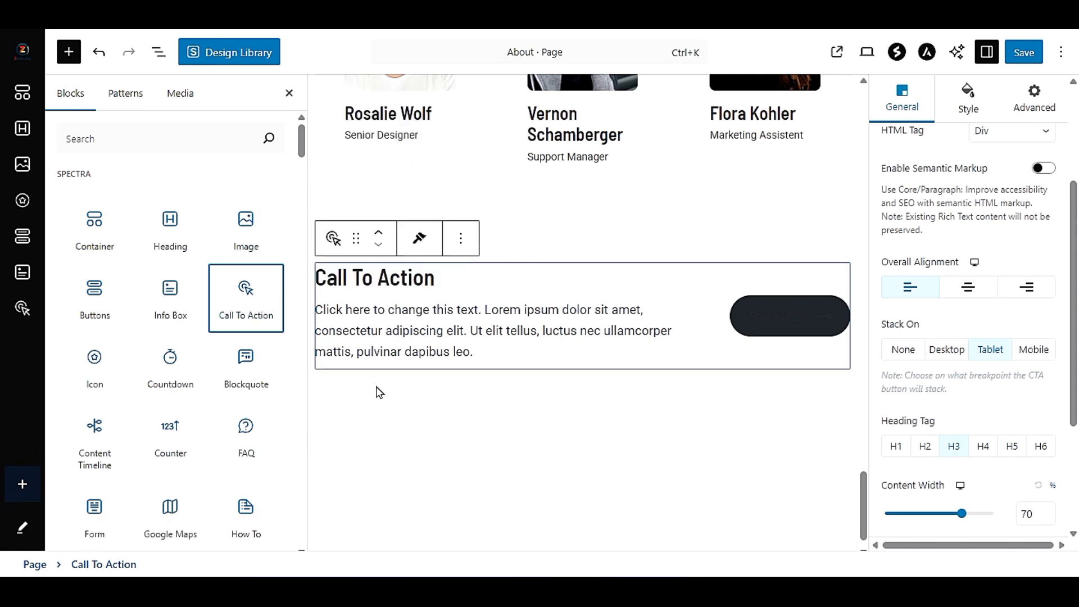
# - Apply the filled preset with an arrow to the Call To Action block's button
pyautogui.tripleClick(513, 338)
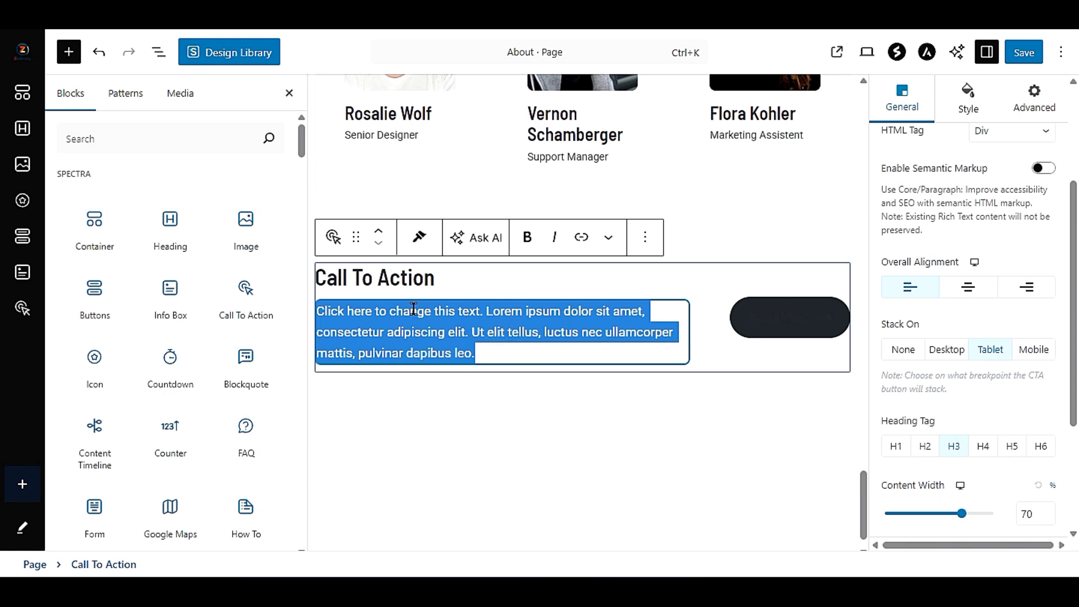
pyautogui.click(416, 281)
pyautogui.click(812, 332)
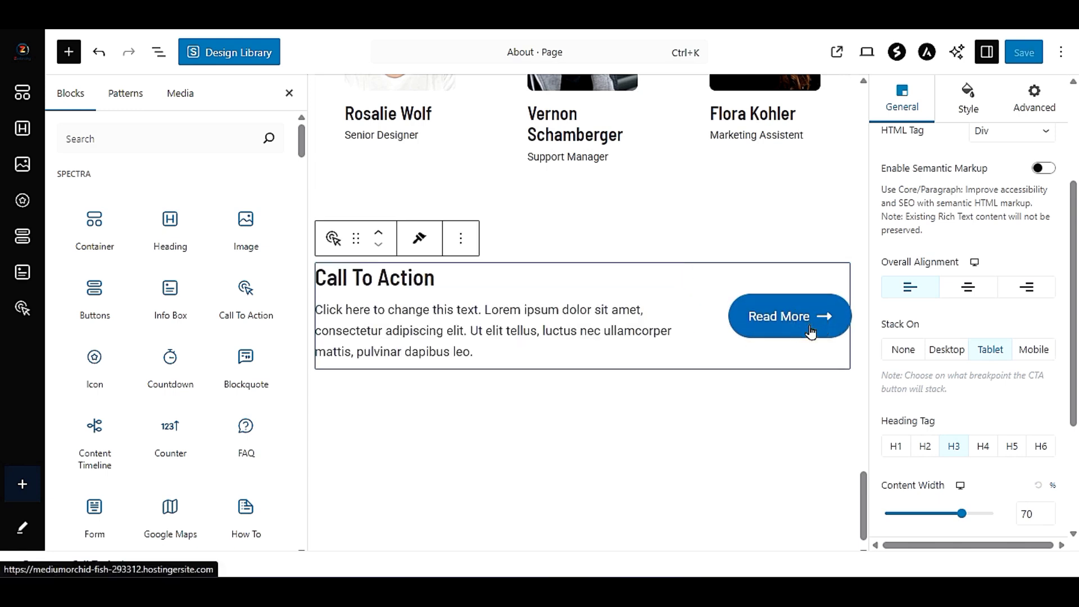
pyautogui.scroll(3, 944, 346)
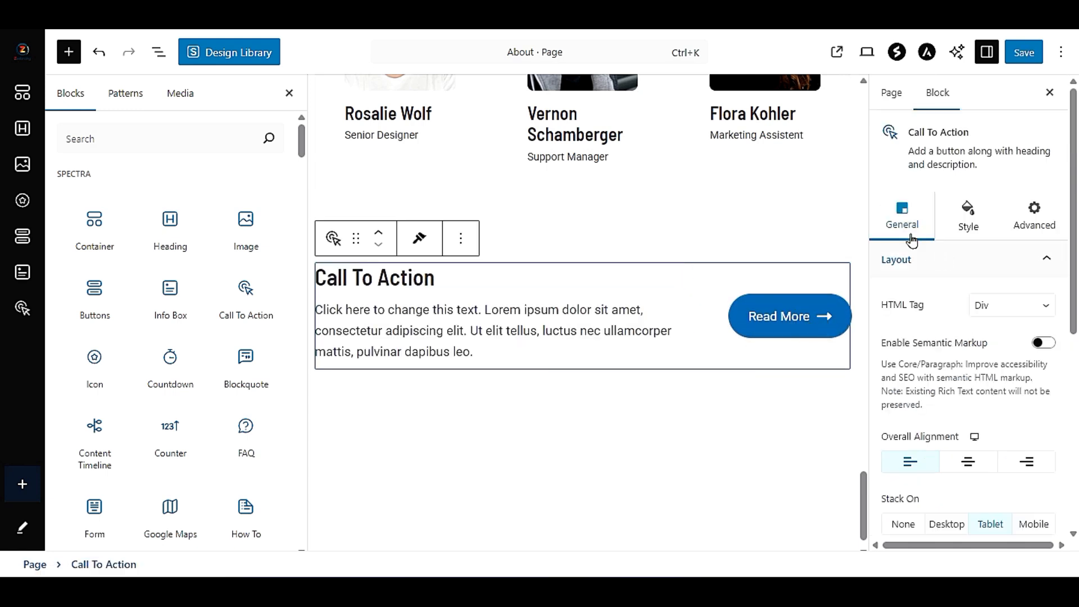
pyautogui.click(916, 266)
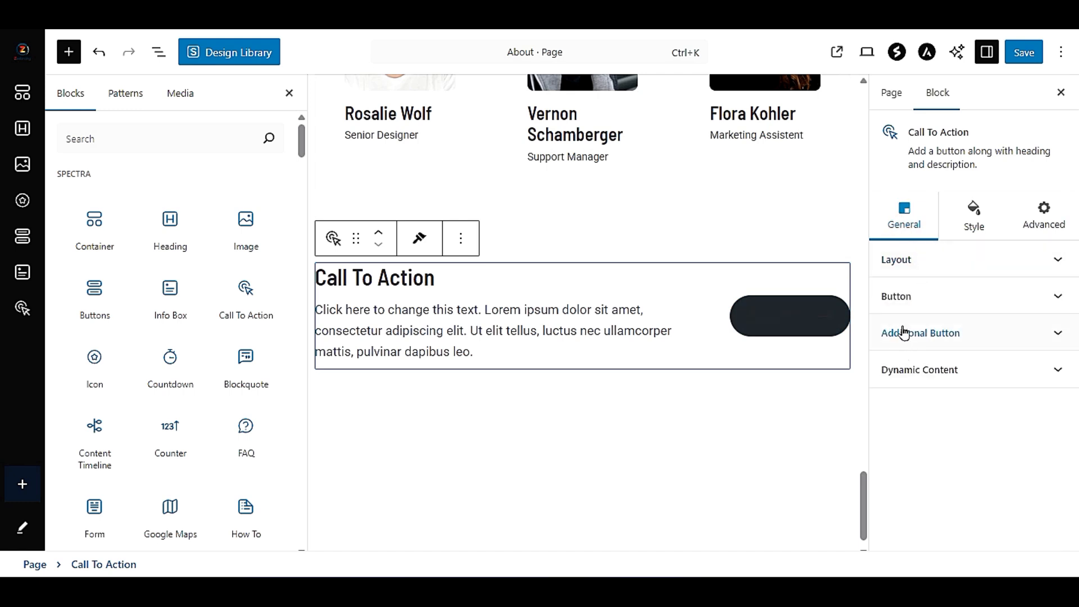
pyautogui.click(965, 296)
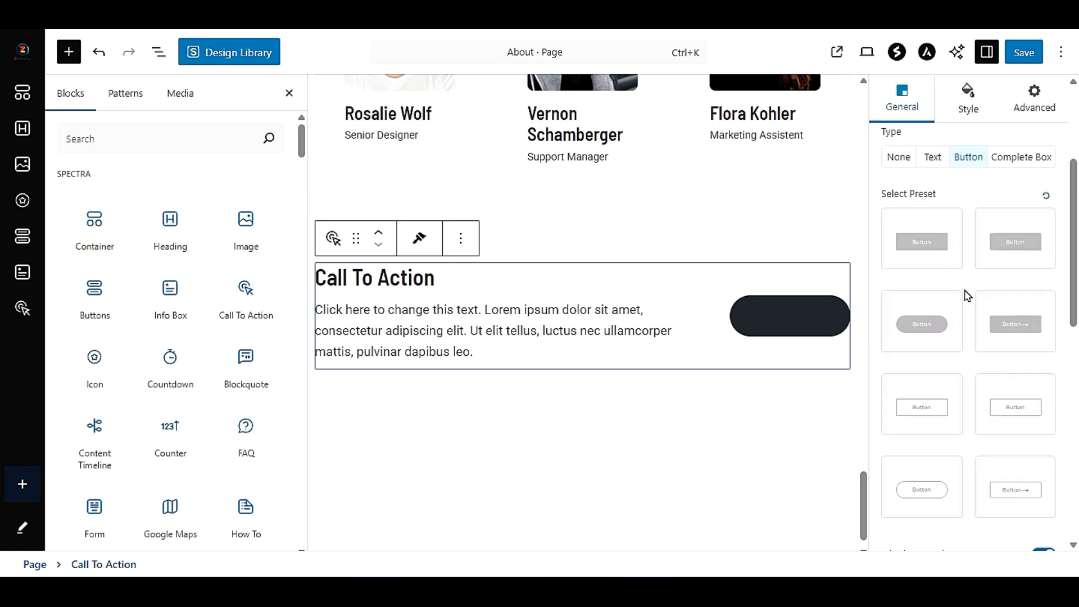
pyautogui.click(929, 336)
pyautogui.click(1000, 330)
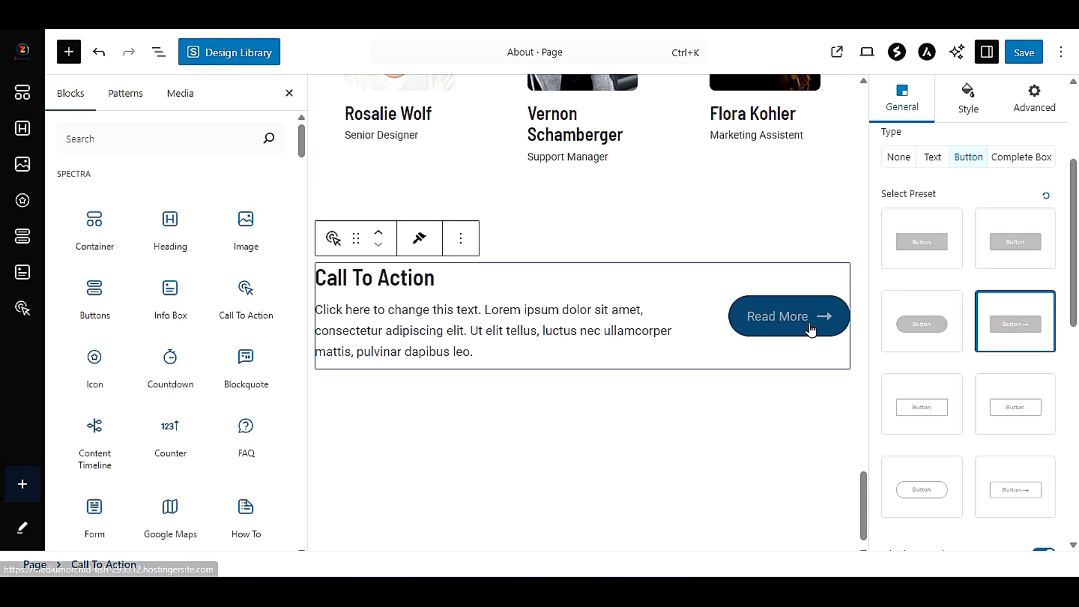
pyautogui.scroll(4, 984, 222)
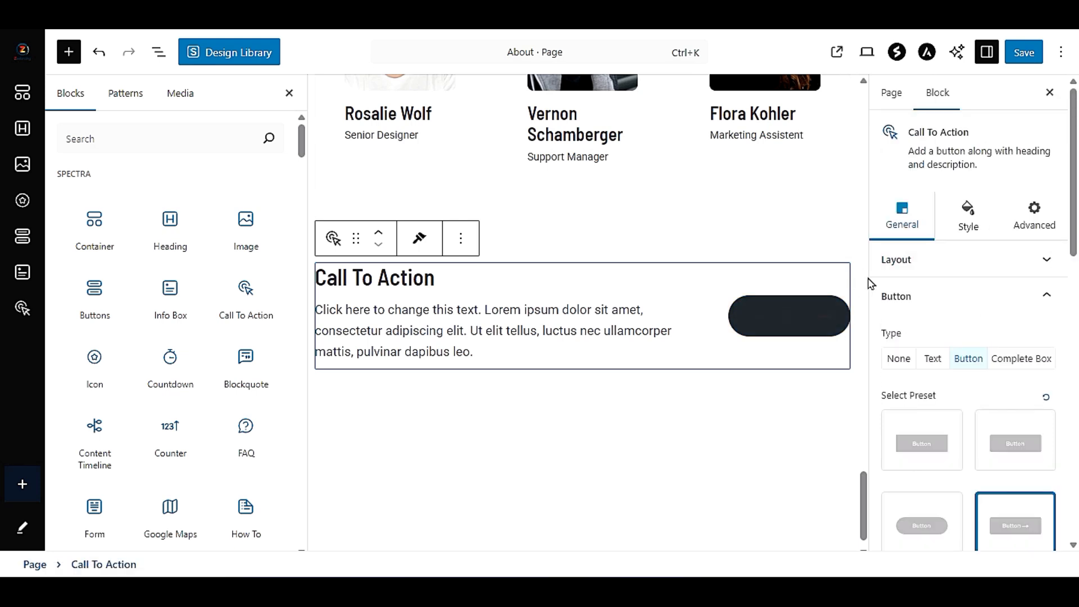
# - Set the Call To Action heading's color to a pale dusty pink
pyautogui.click(954, 222)
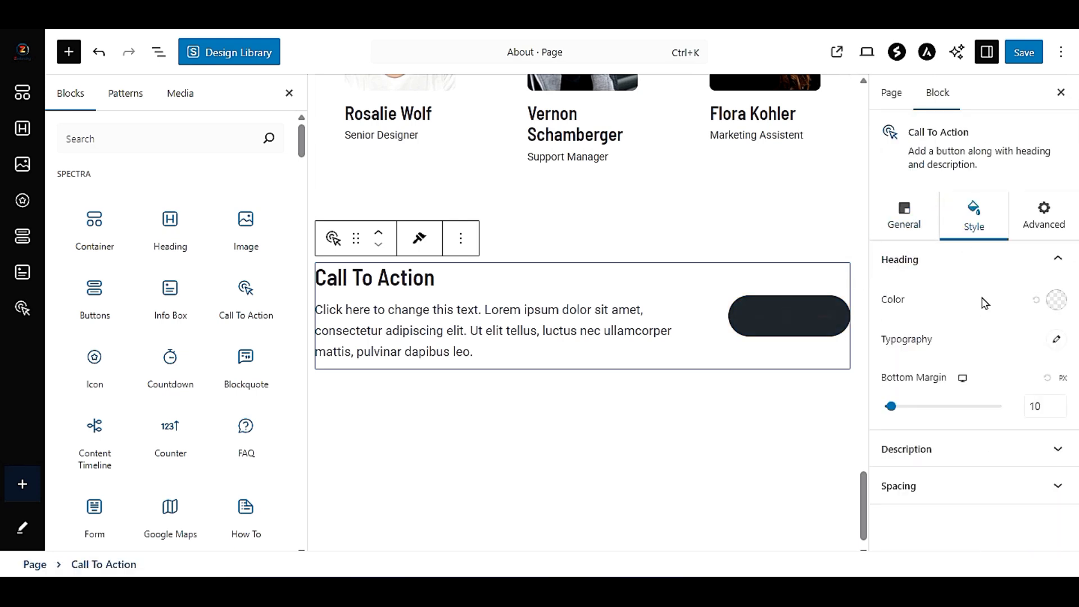
pyautogui.click(1057, 301)
pyautogui.moveTo(967, 357); pyautogui.dragTo(916, 339)
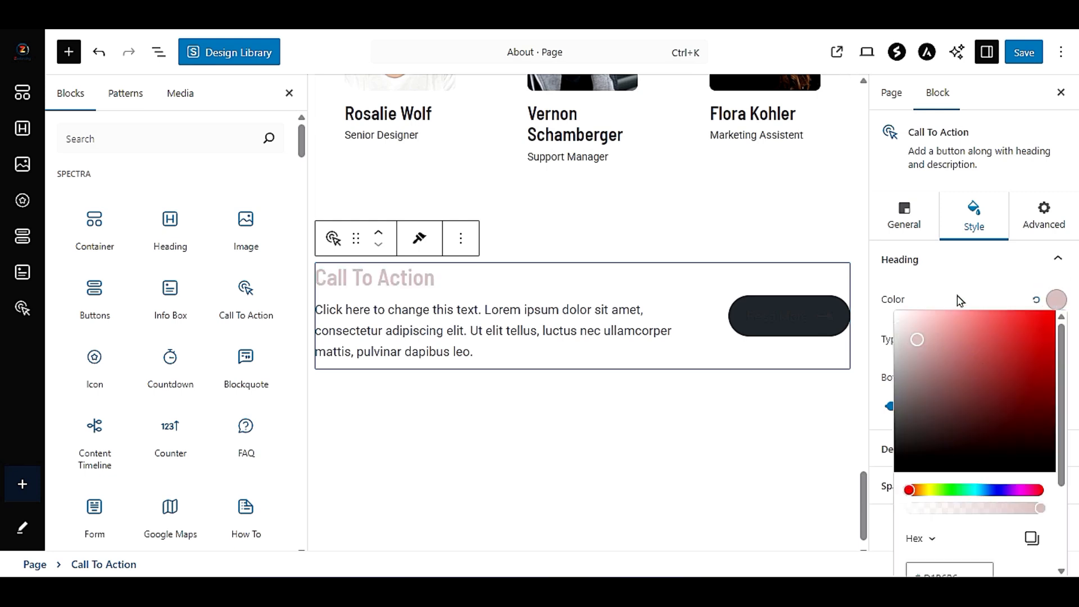
pyautogui.click(814, 325)
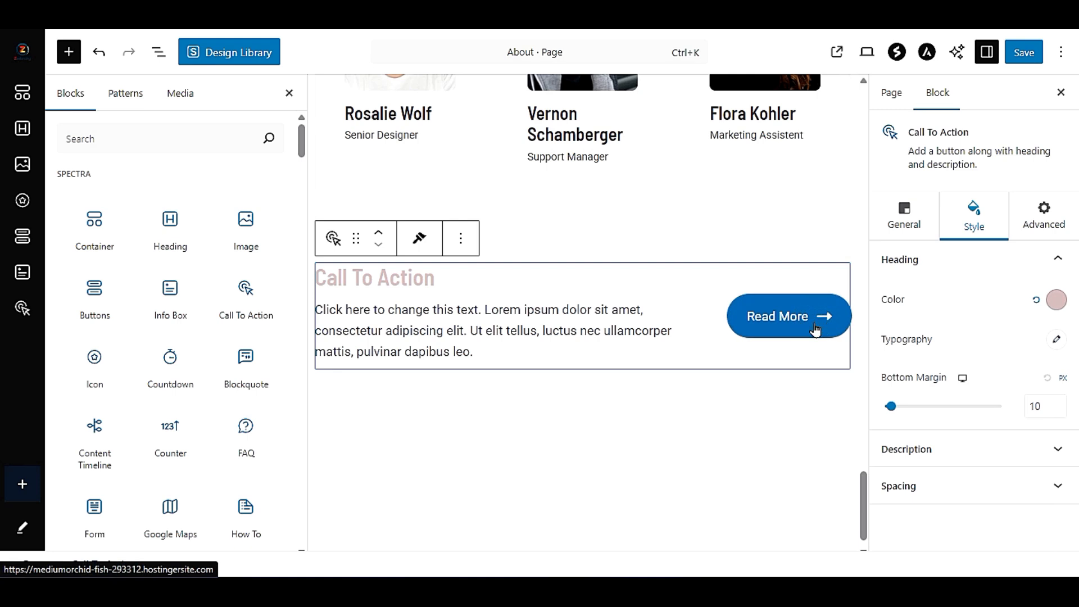
# - Try the Secondary type on the Call To Action button and return it to Primary
pyautogui.click(899, 215)
pyautogui.scroll(-5, 958, 410)
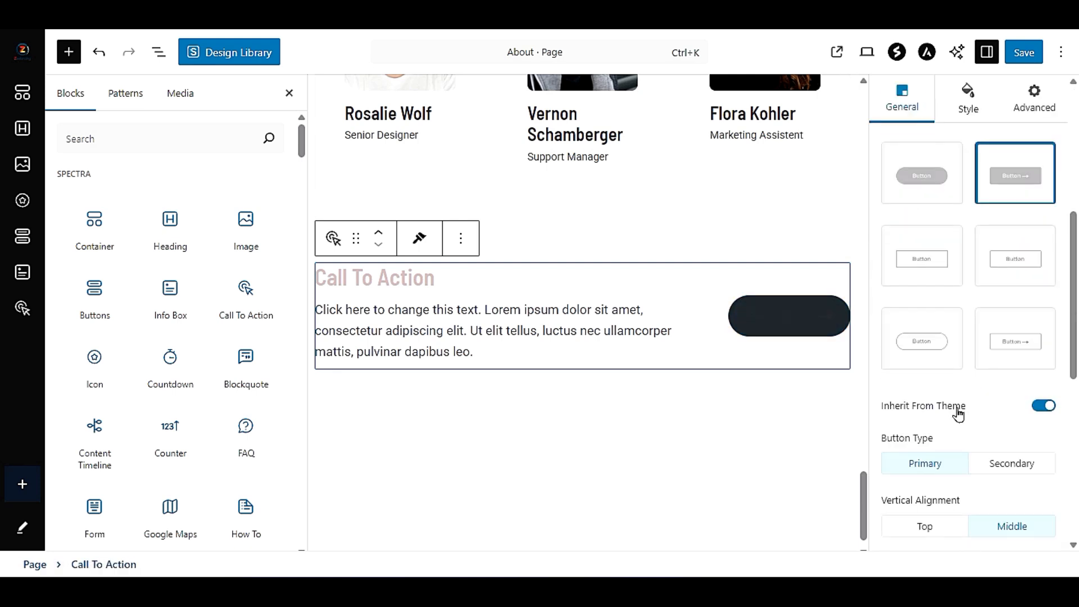
pyautogui.scroll(-6, 959, 414)
pyautogui.scroll(-2, 954, 420)
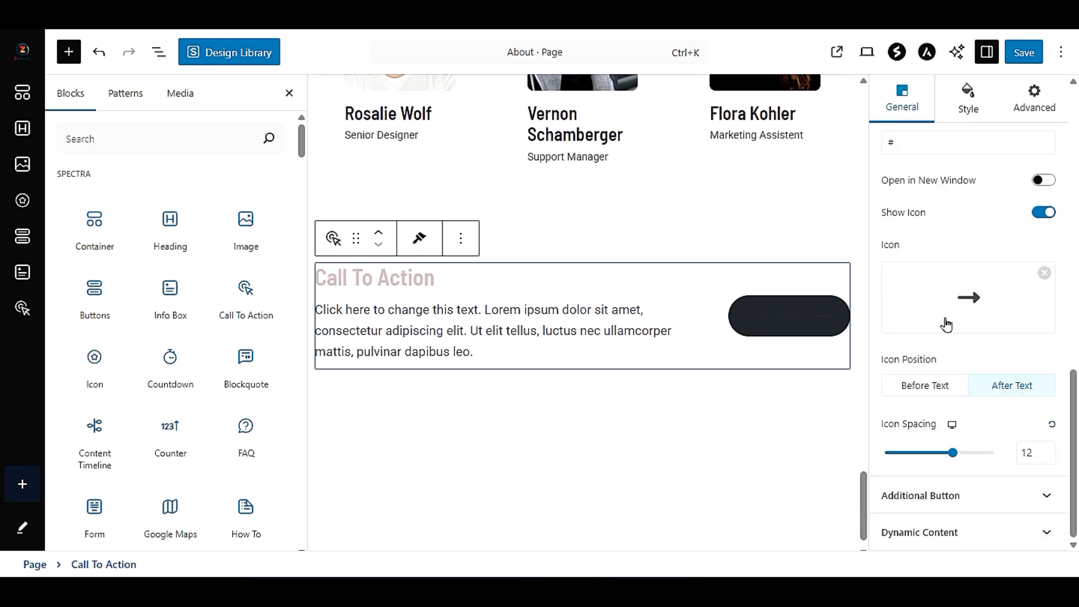
pyautogui.scroll(6, 958, 429)
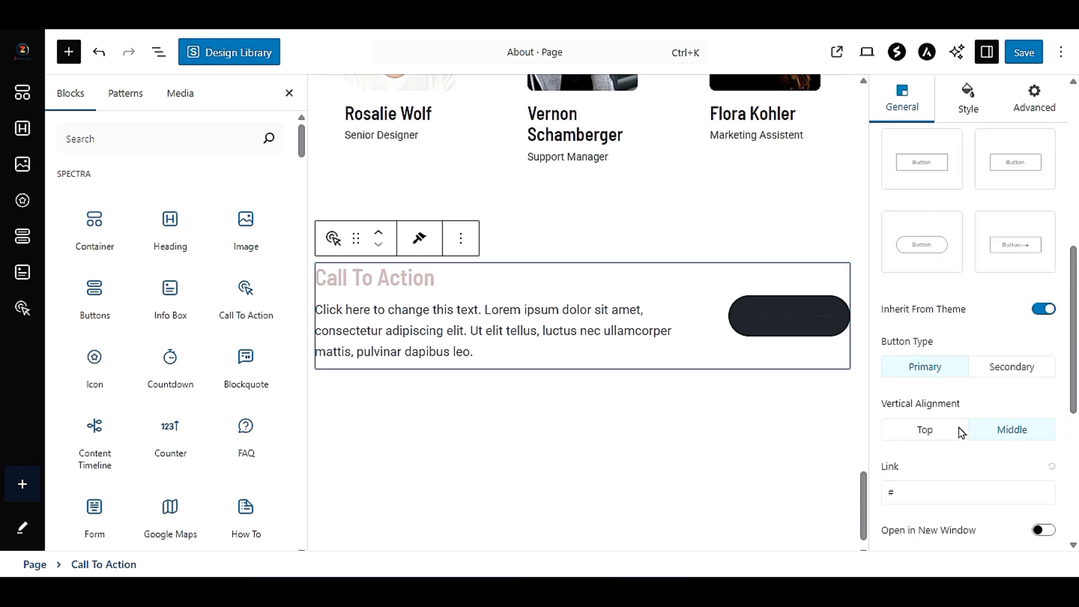
pyautogui.click(1007, 367)
pyautogui.click(944, 372)
pyautogui.click(1005, 371)
pyautogui.click(933, 366)
pyautogui.scroll(-5, 957, 399)
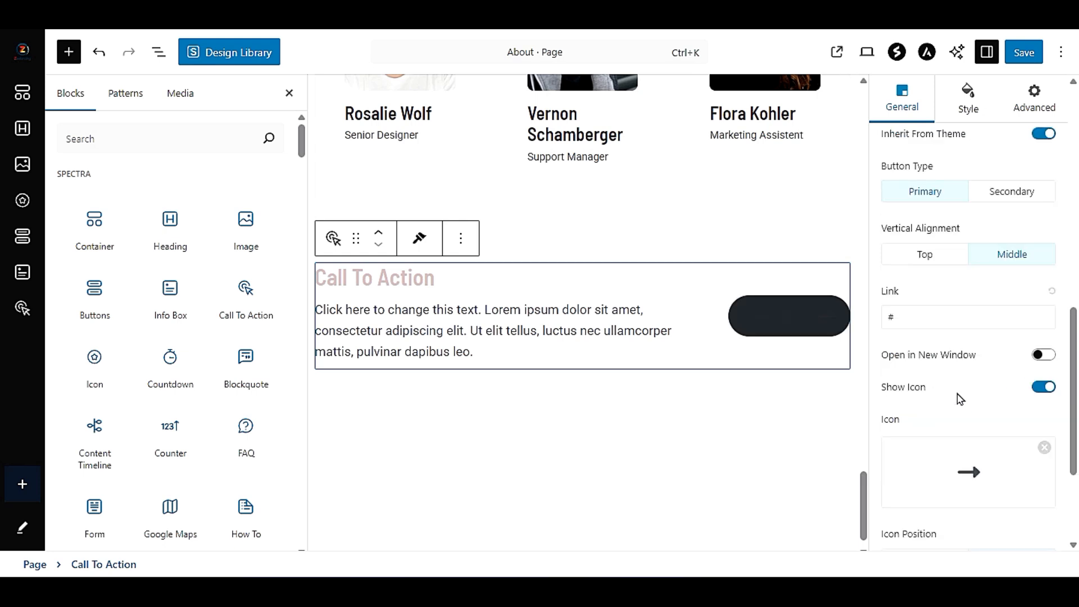
# - Highlight the placeholder in the Call To Action button's link setting
pyautogui.scroll(3, 957, 399)
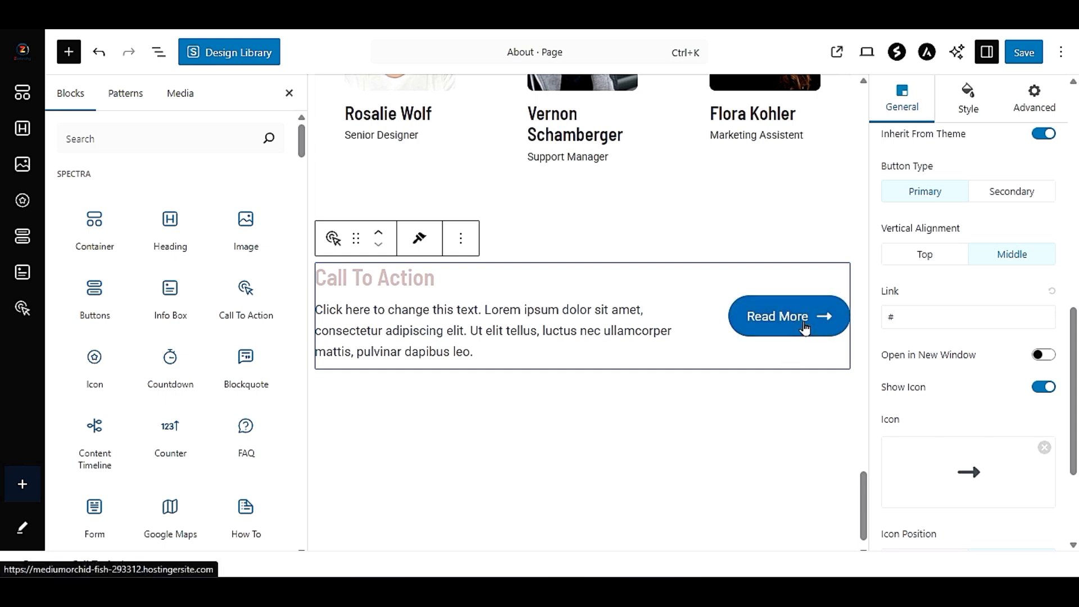
pyautogui.scroll(3, 978, 337)
pyautogui.scroll(-3, 987, 385)
pyautogui.click(910, 313)
pyautogui.moveTo(911, 314); pyautogui.dragTo(888, 315)
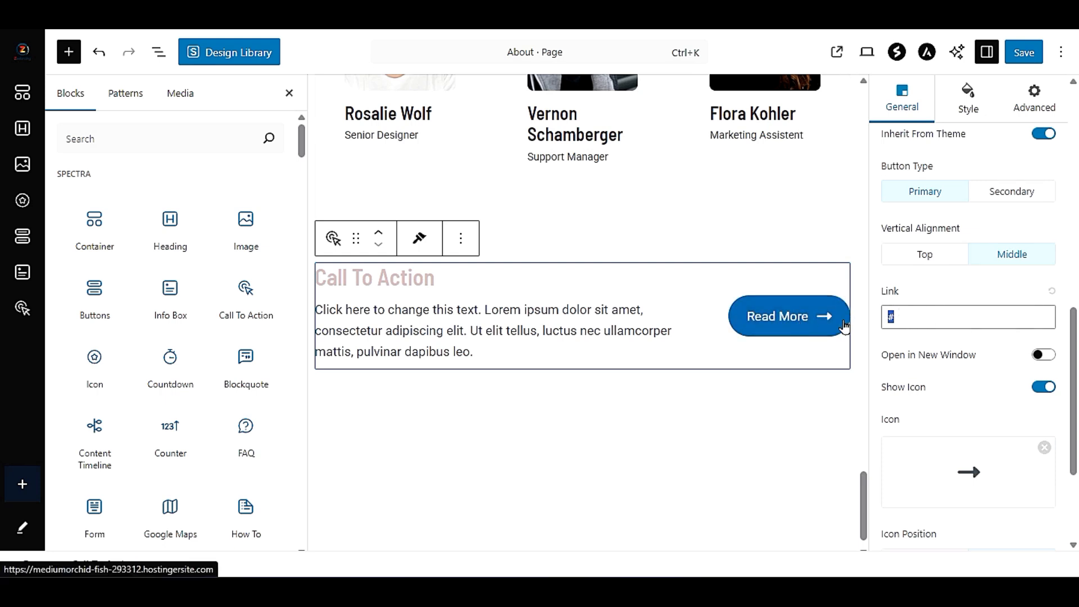
pyautogui.click(908, 316)
pyautogui.moveTo(954, 317); pyautogui.dragTo(882, 325)
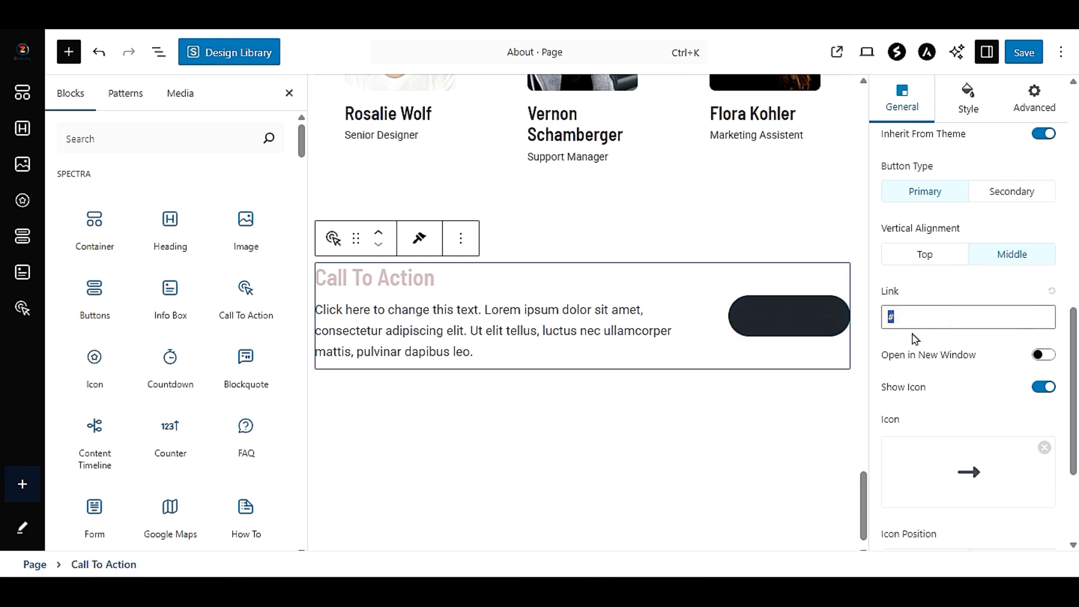
# - Examine the Call To Action block's additional button, advanced, heading, description and spacing settings
pyautogui.scroll(-3, 924, 339)
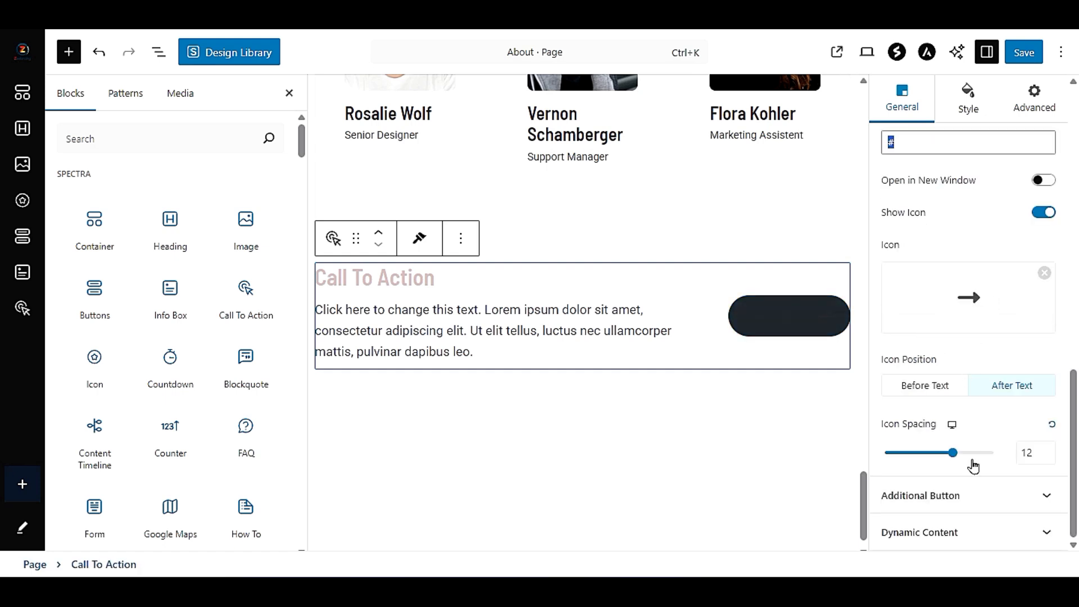
pyautogui.click(995, 497)
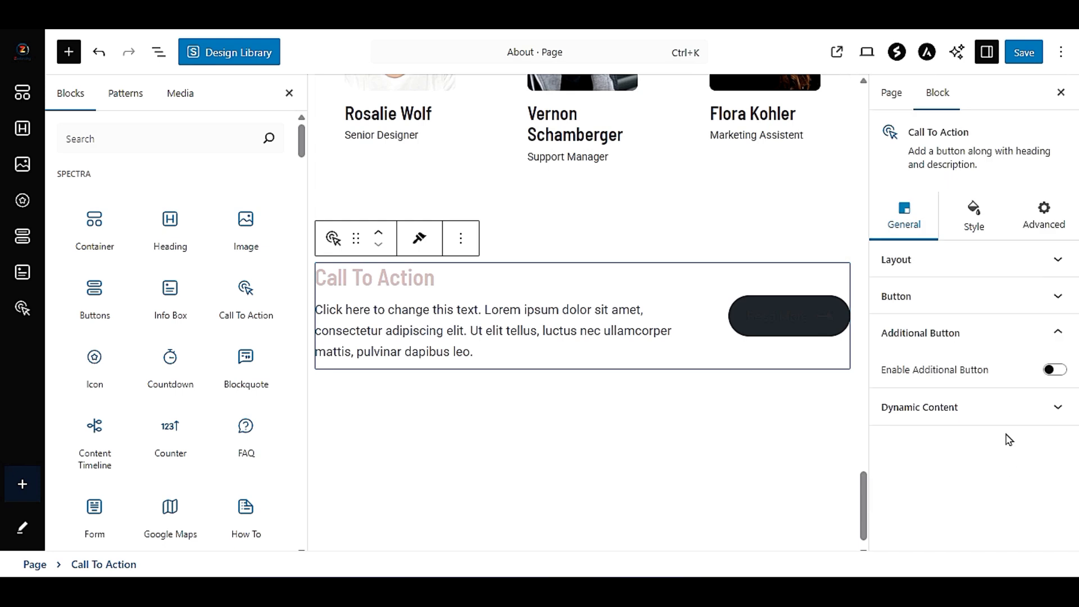
pyautogui.click(1043, 221)
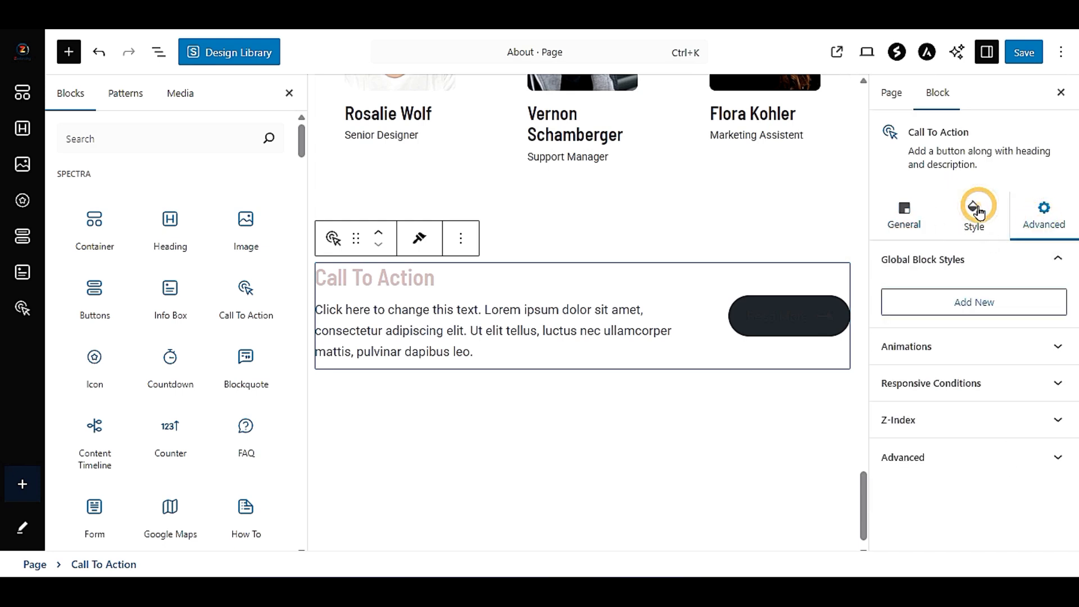
pyautogui.click(977, 210)
pyautogui.click(954, 261)
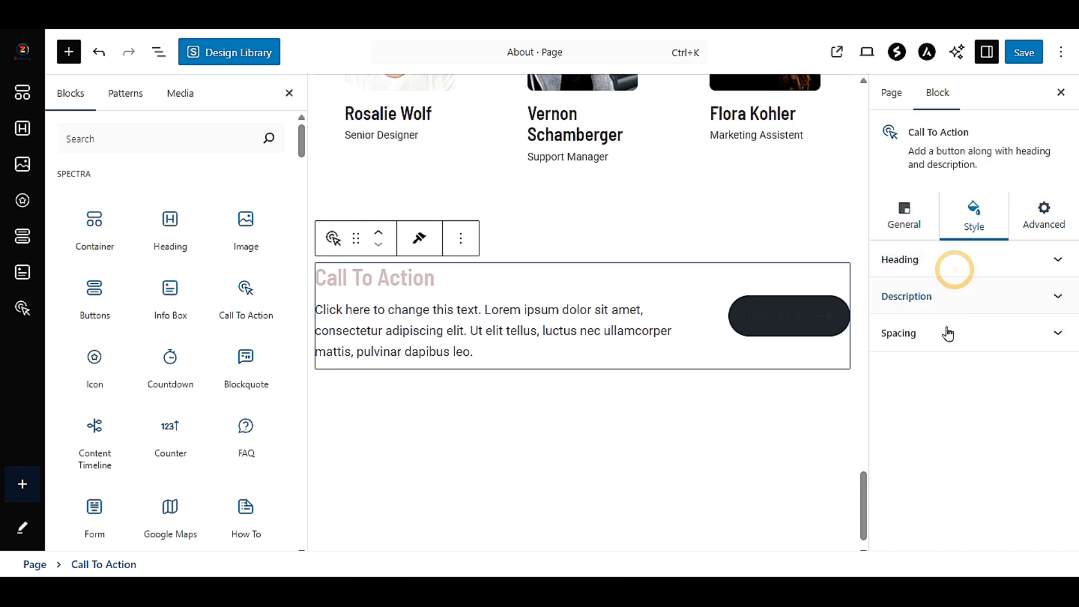
pyautogui.click(946, 296)
pyautogui.click(945, 342)
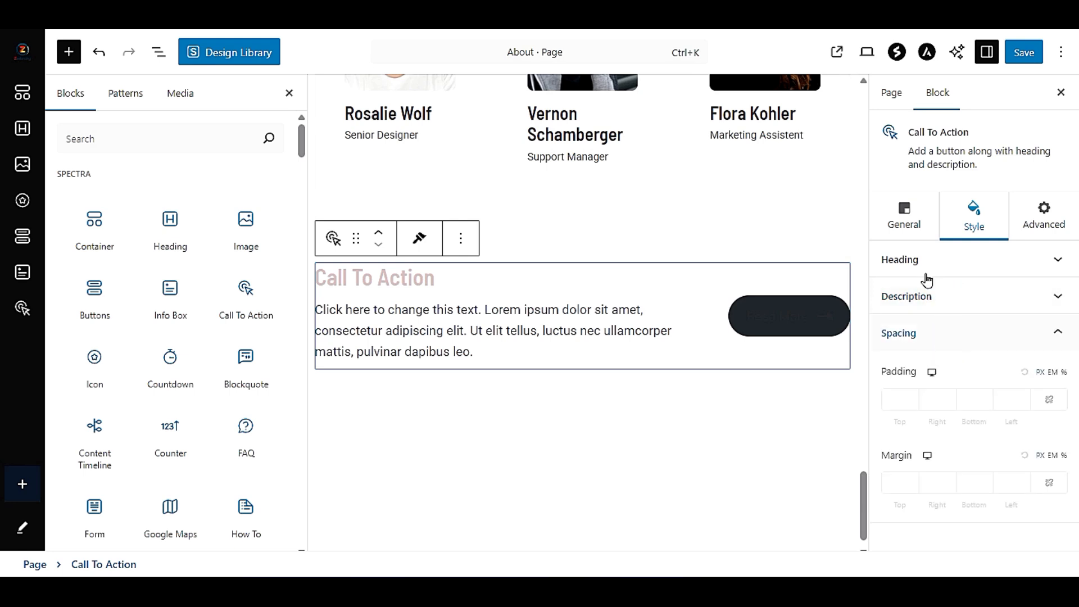
# - Try the outlined button presets and apply the rounded outline one to the Call To Action button
pyautogui.click(900, 211)
pyautogui.click(938, 263)
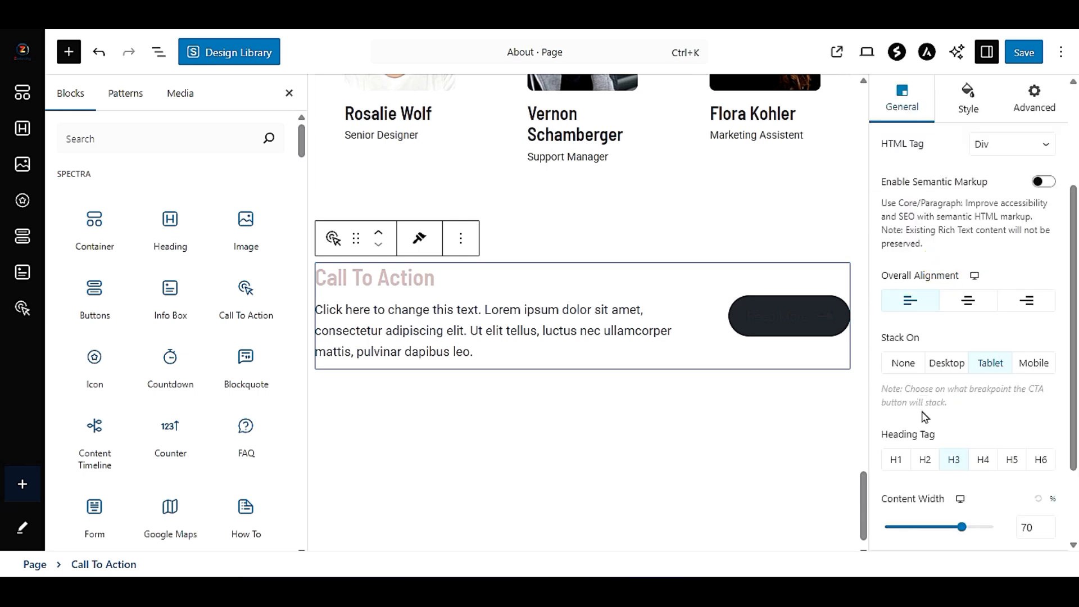
pyautogui.scroll(-2, 920, 423)
pyautogui.click(980, 474)
pyautogui.scroll(-3, 983, 466)
pyautogui.click(1015, 245)
pyautogui.scroll(3, 1000, 337)
pyautogui.click(1015, 331)
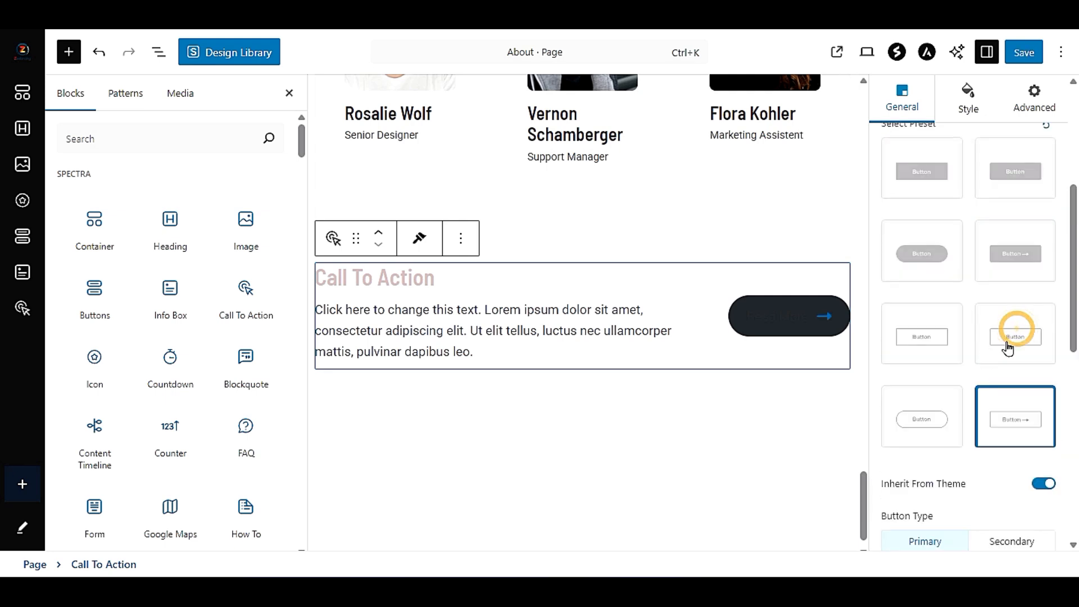
pyautogui.click(933, 338)
pyautogui.click(914, 418)
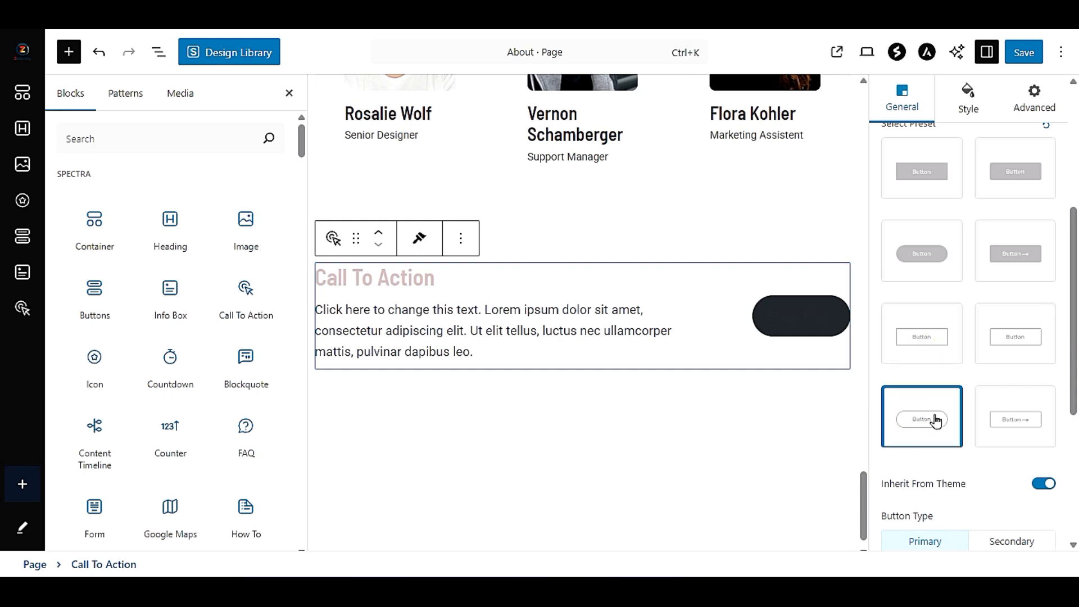
# - Review the button's alignment, link and icon options and the block's style and advanced settings
pyautogui.scroll(-3, 936, 421)
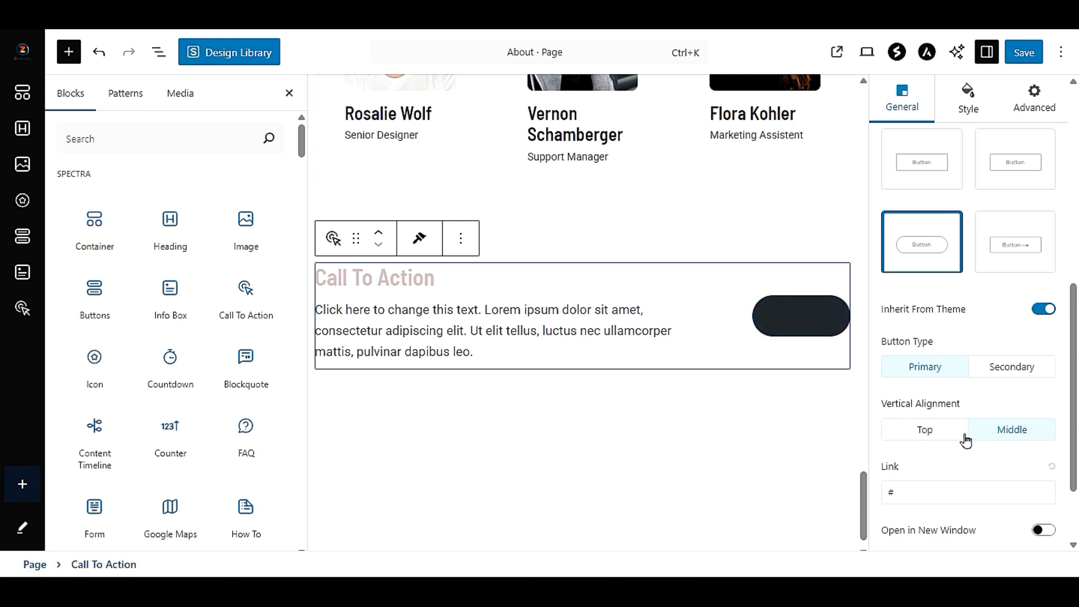
pyautogui.click(1007, 428)
pyautogui.scroll(-2, 937, 430)
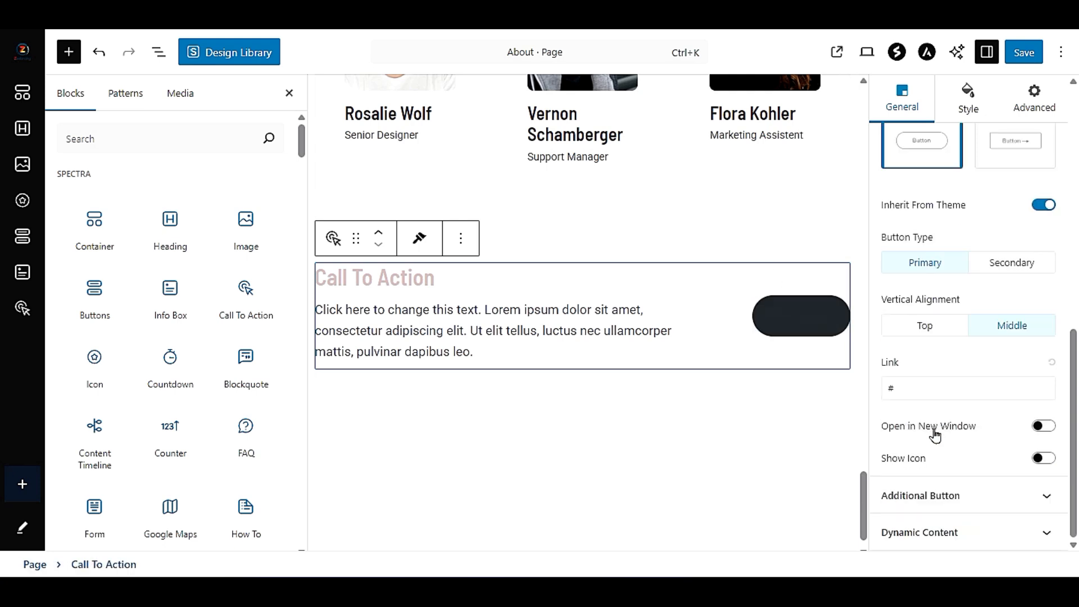
pyautogui.click(1006, 532)
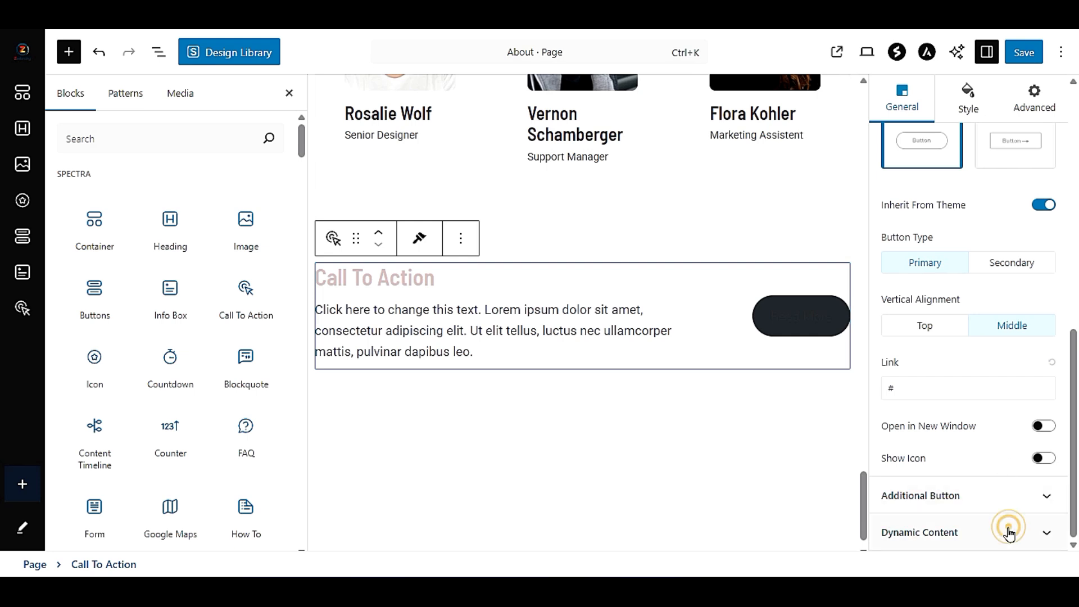
pyautogui.click(974, 219)
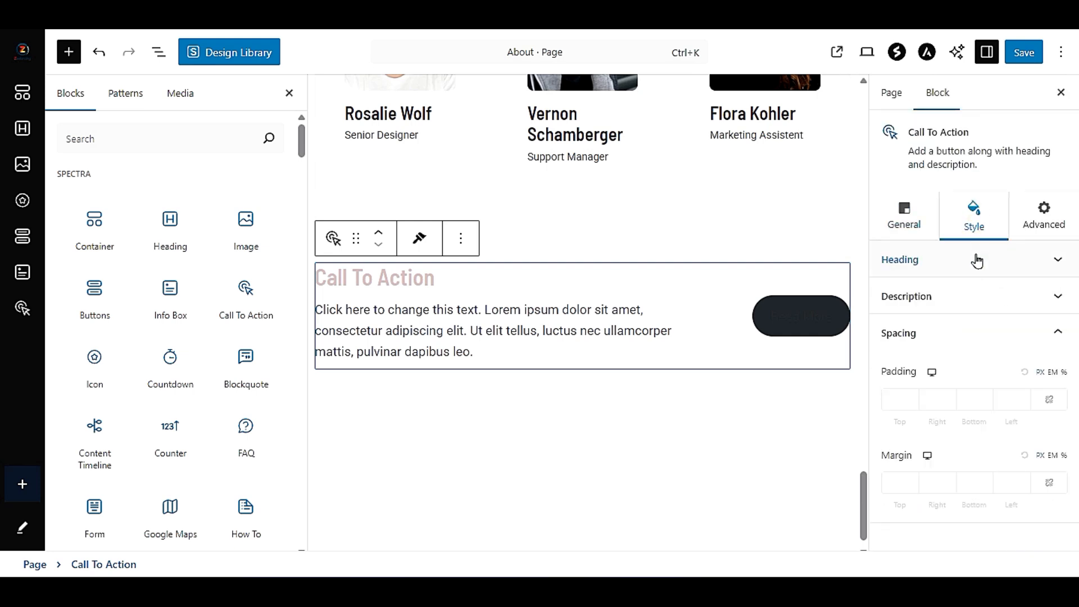
pyautogui.click(977, 259)
pyautogui.click(977, 260)
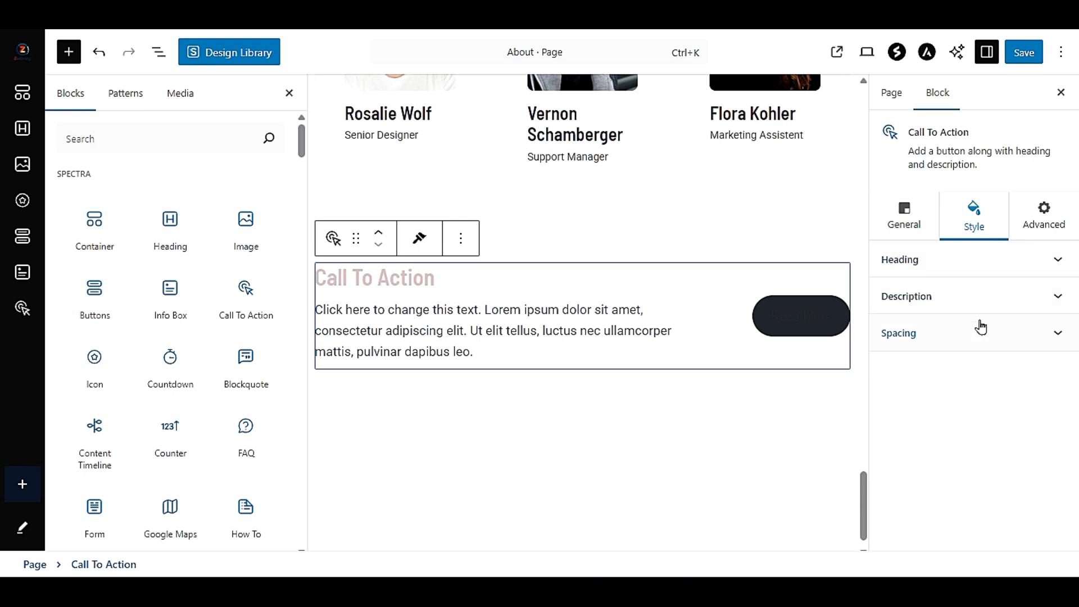
pyautogui.click(979, 298)
pyautogui.click(1046, 216)
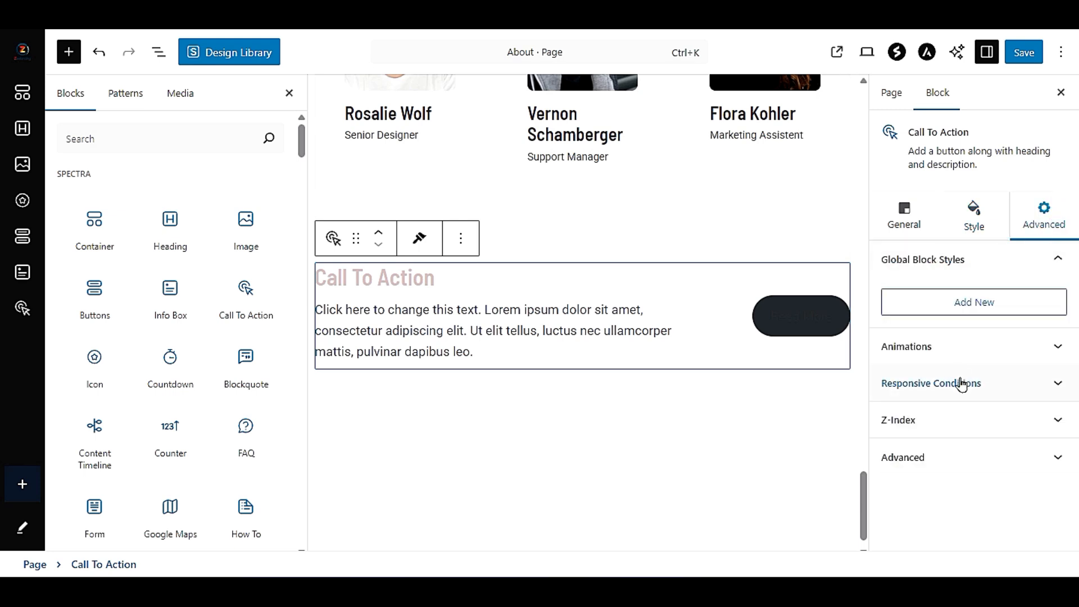
pyautogui.doubleClick(811, 329)
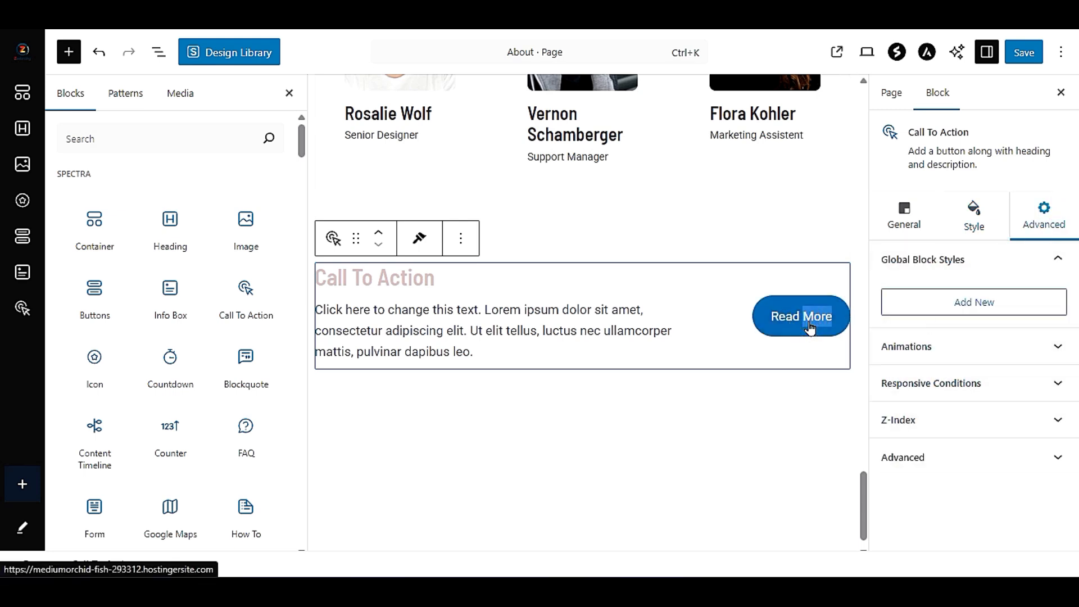
# - Examine the Call To Action block's general layout settings and compare the block with the team section above it
pyautogui.click(458, 287)
pyautogui.click(815, 351)
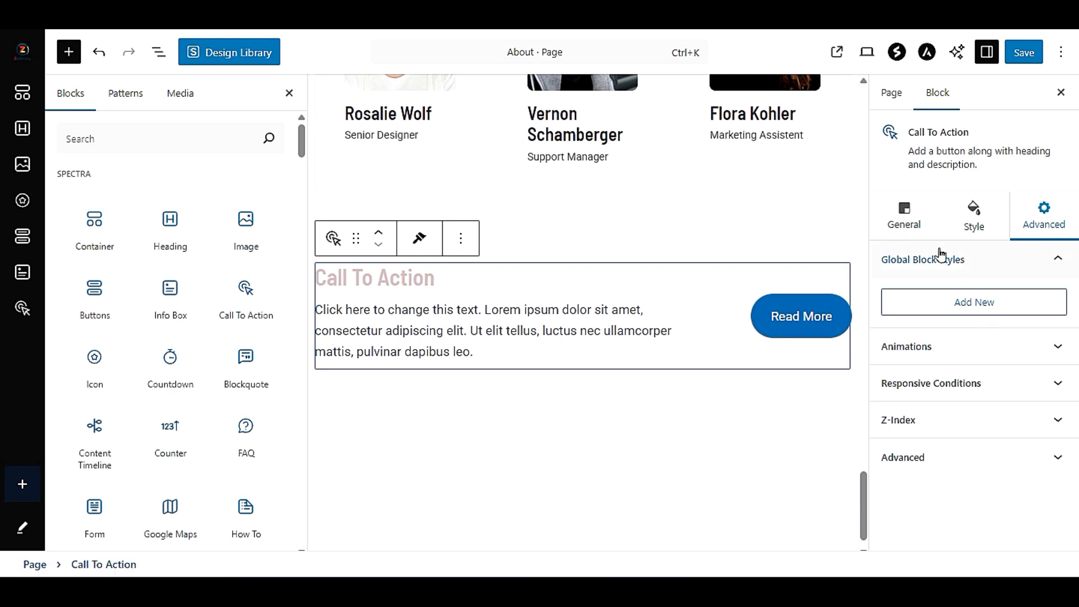
pyautogui.click(903, 225)
pyautogui.click(922, 260)
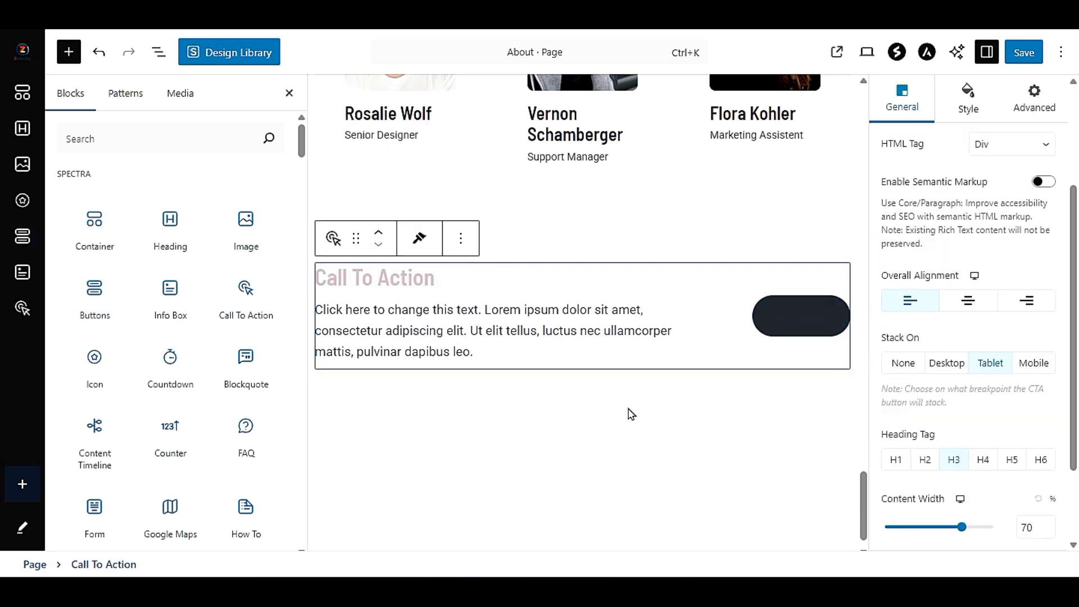
pyautogui.scroll(10, 720, 309)
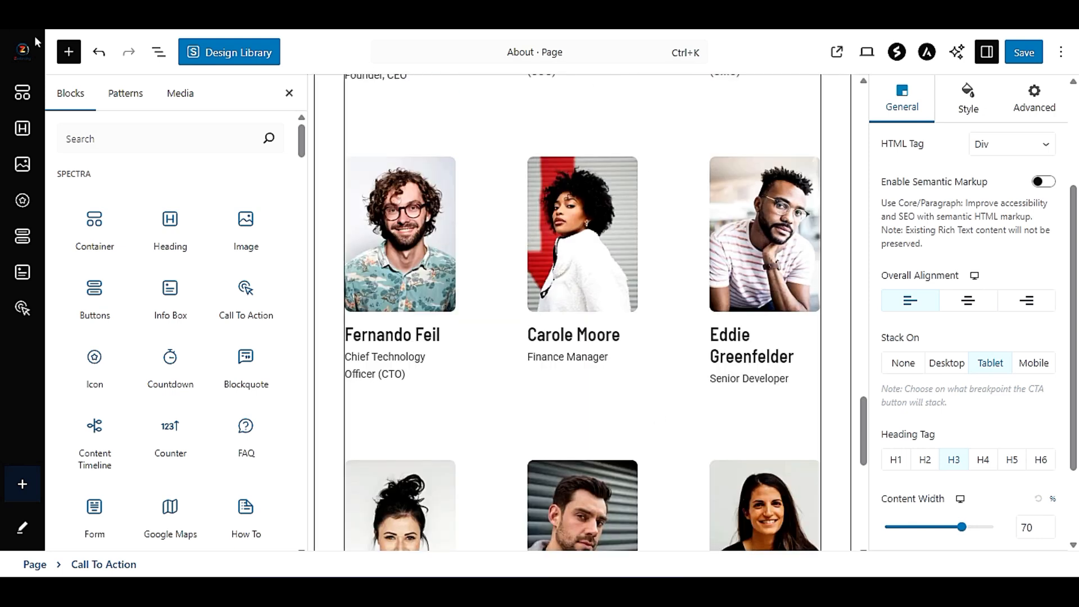
pyautogui.scroll(-3, 510, 309)
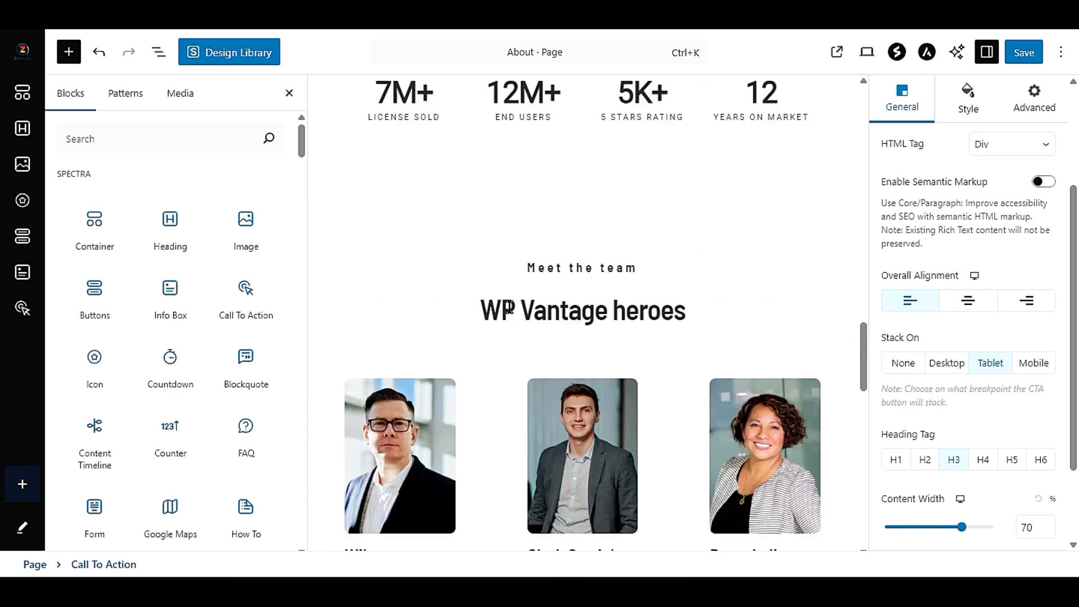
pyautogui.scroll(5, 509, 307)
pyautogui.scroll(-15, 508, 306)
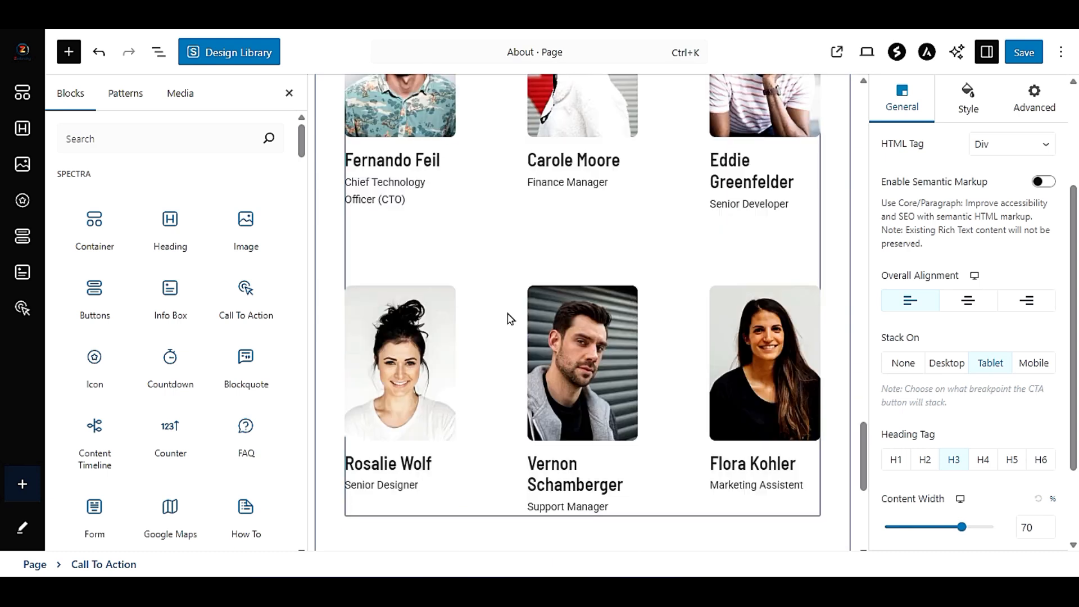
pyautogui.click(573, 383)
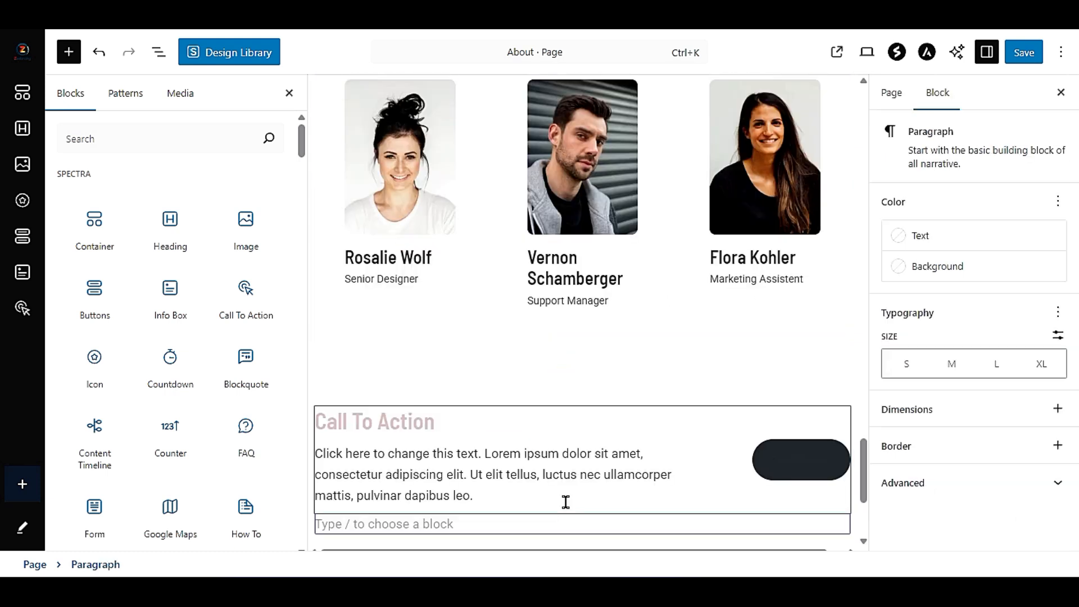
pyautogui.scroll(-3, 537, 402)
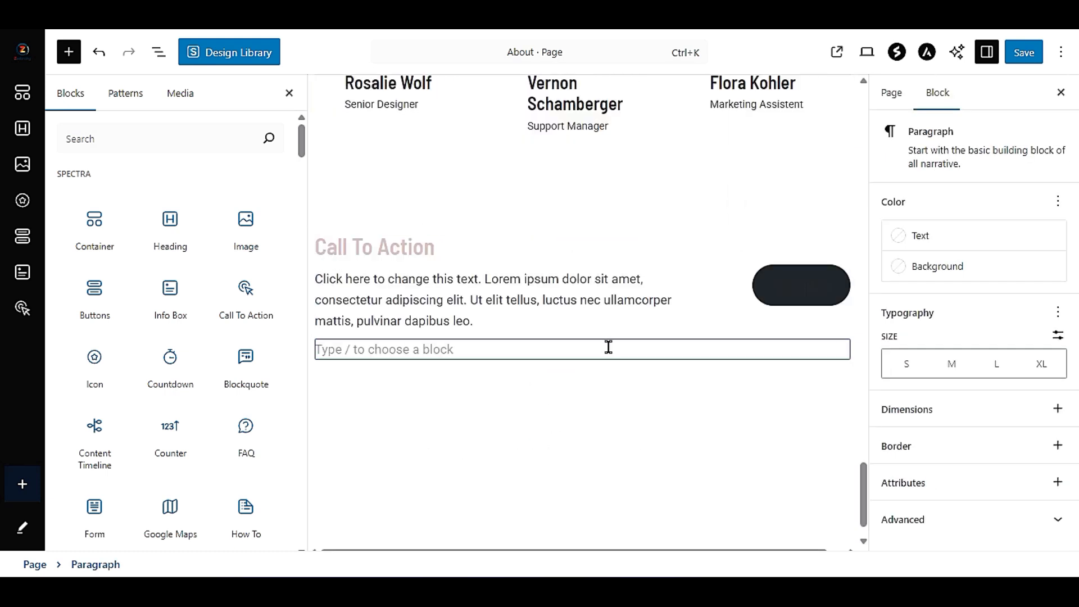
# - Delete the Call To Action block below the team section
pyautogui.click(520, 245)
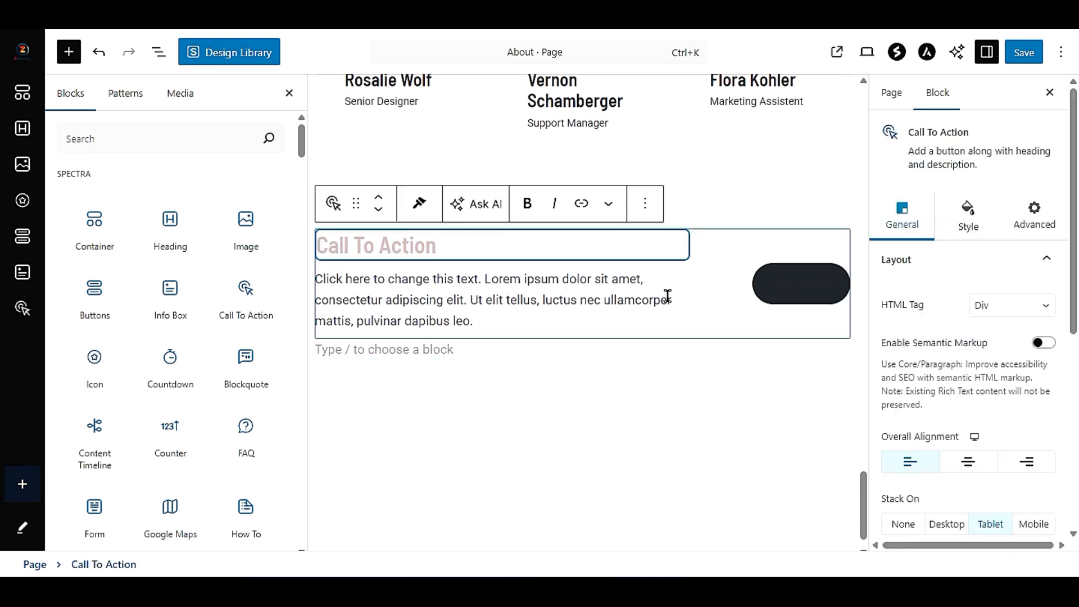
pyautogui.click(712, 320)
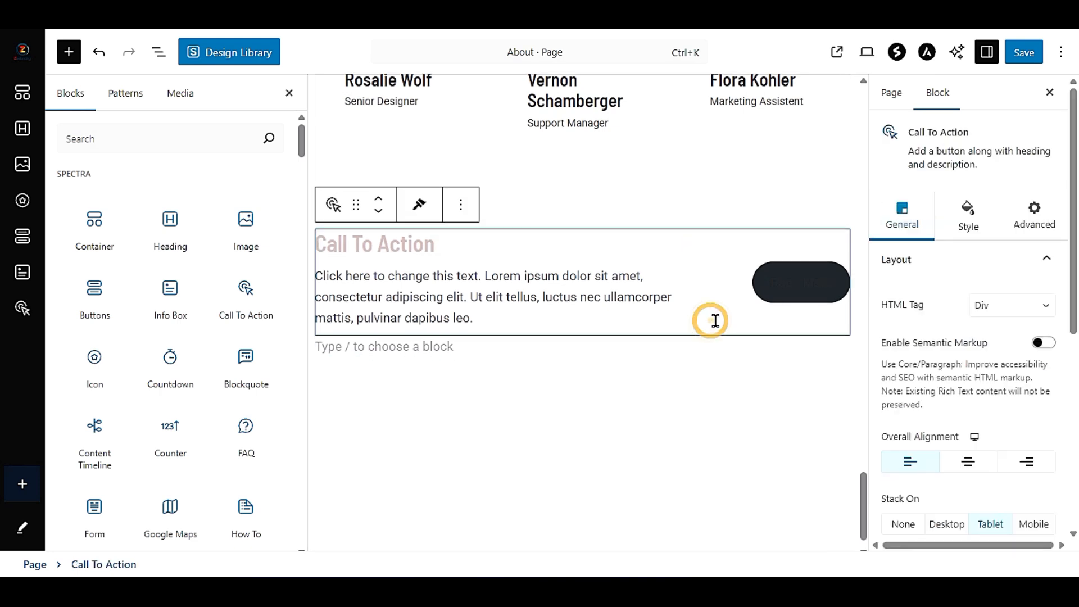
pyautogui.click(459, 206)
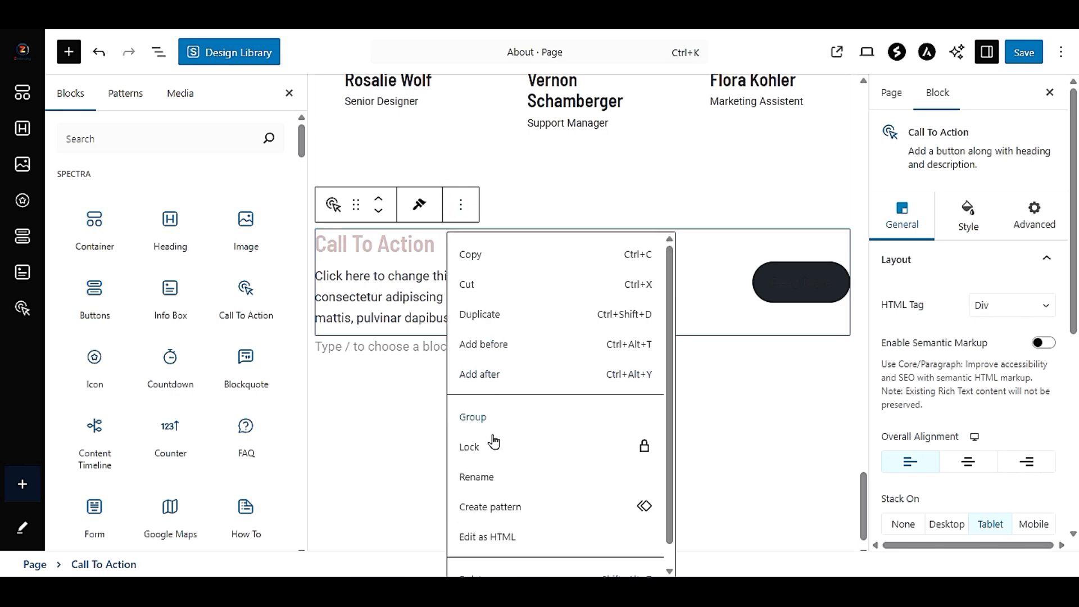
pyautogui.scroll(-1, 493, 441)
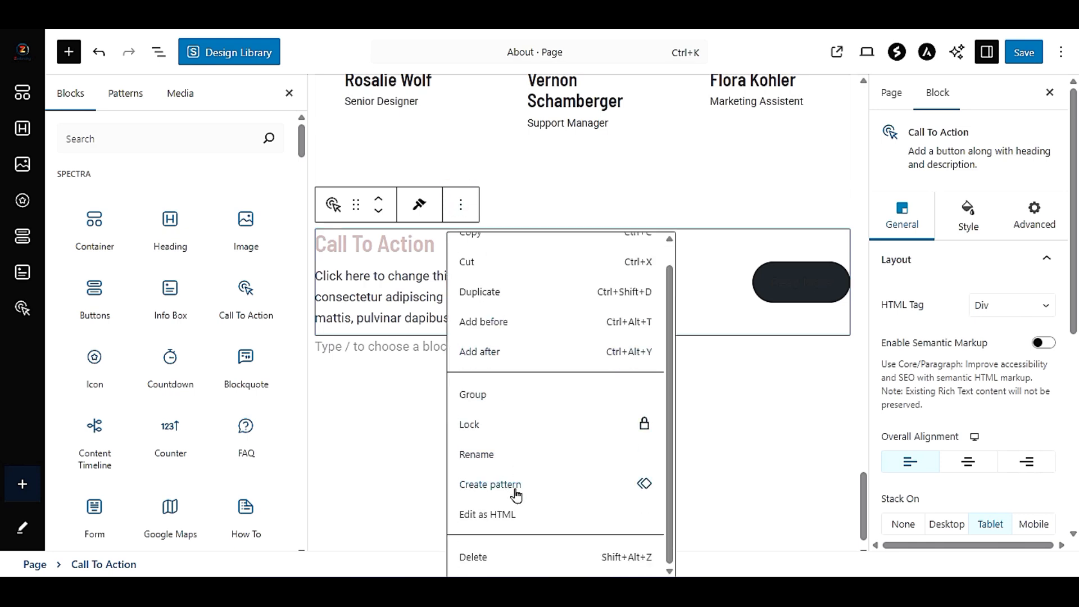
pyautogui.click(554, 560)
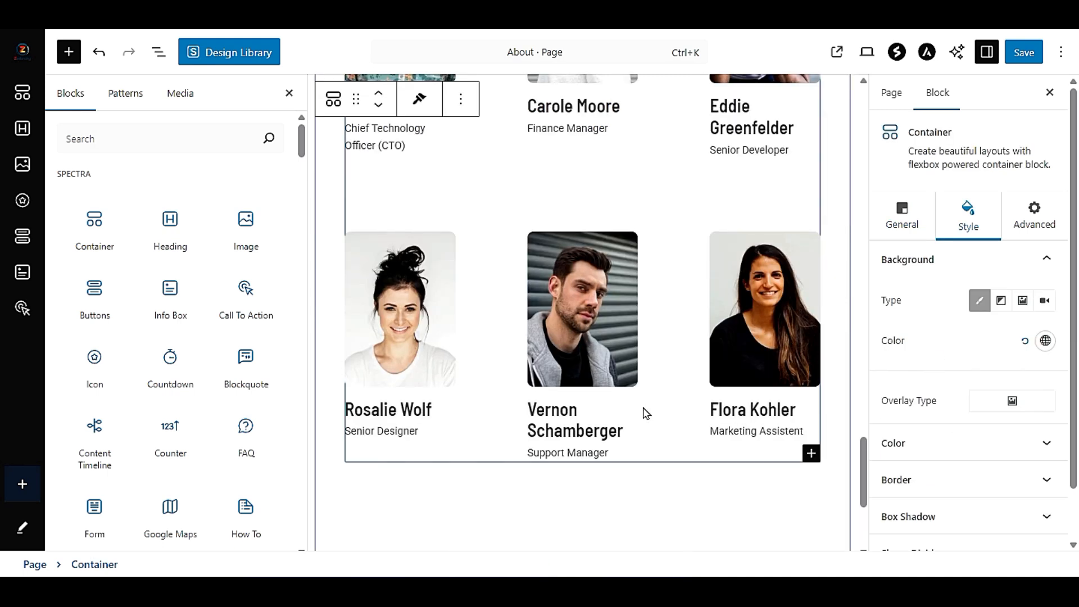
# - Browse the available Spectra blocks for another one to add below the team section
pyautogui.scroll(-3, 238, 447)
pyautogui.scroll(-3, 526, 460)
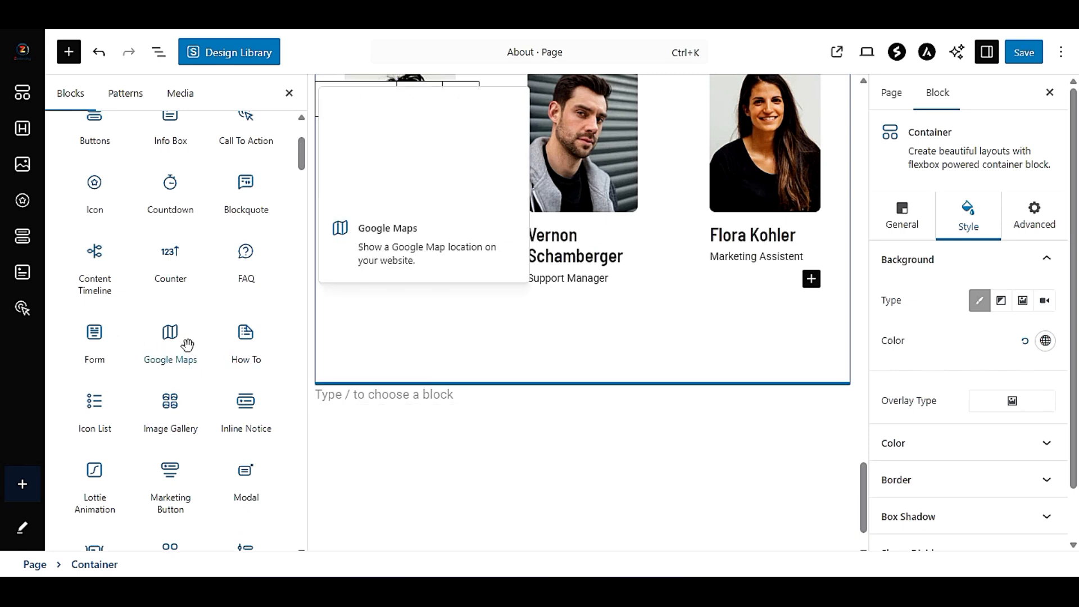
pyautogui.scroll(3, 144, 298)
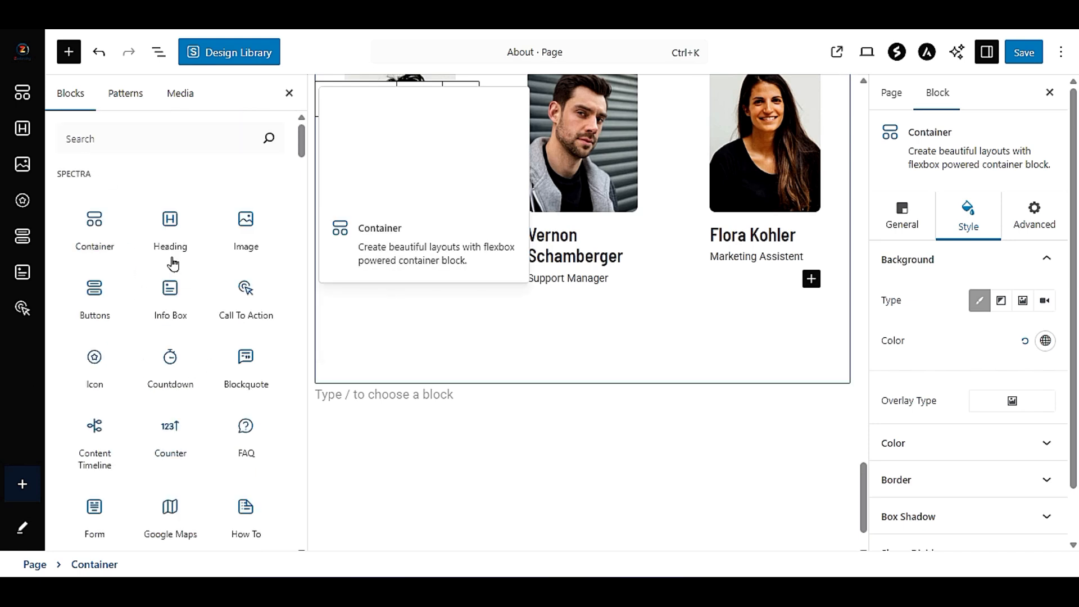
pyautogui.scroll(-7, 220, 339)
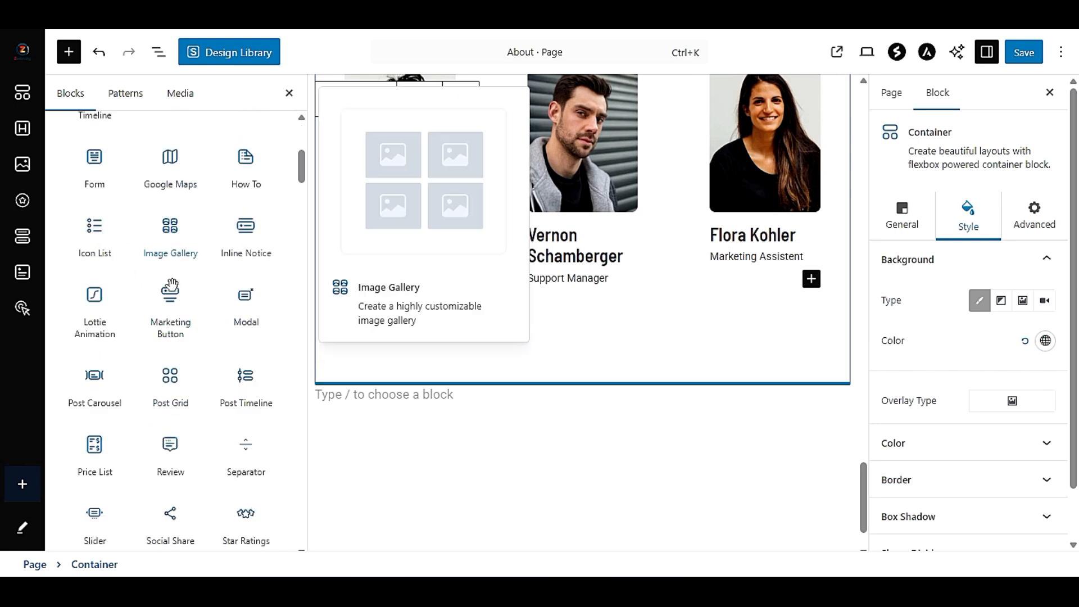
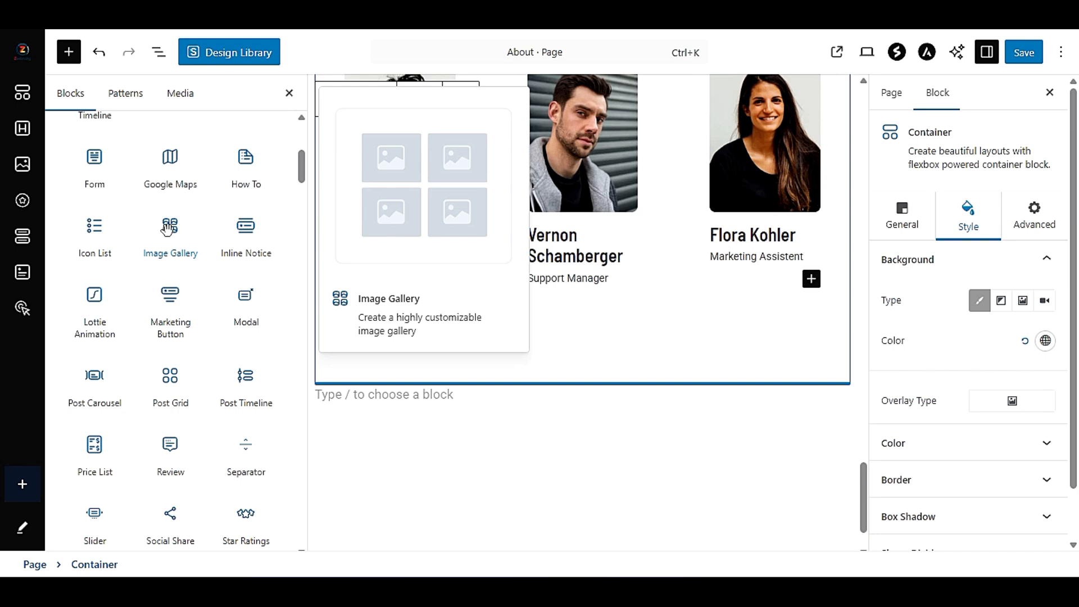
# - Insert an Image Gallery block below the team section with the curly-haired man, the man in the grey jacket and the woman with a bun
pyautogui.moveTo(156, 228); pyautogui.dragTo(399, 400)
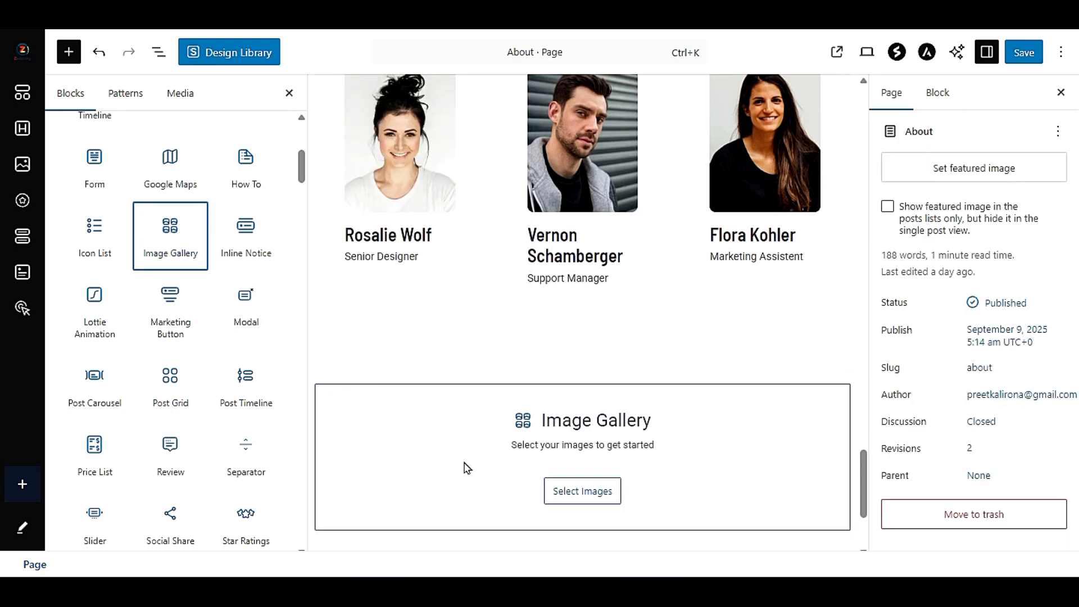
pyautogui.click(573, 498)
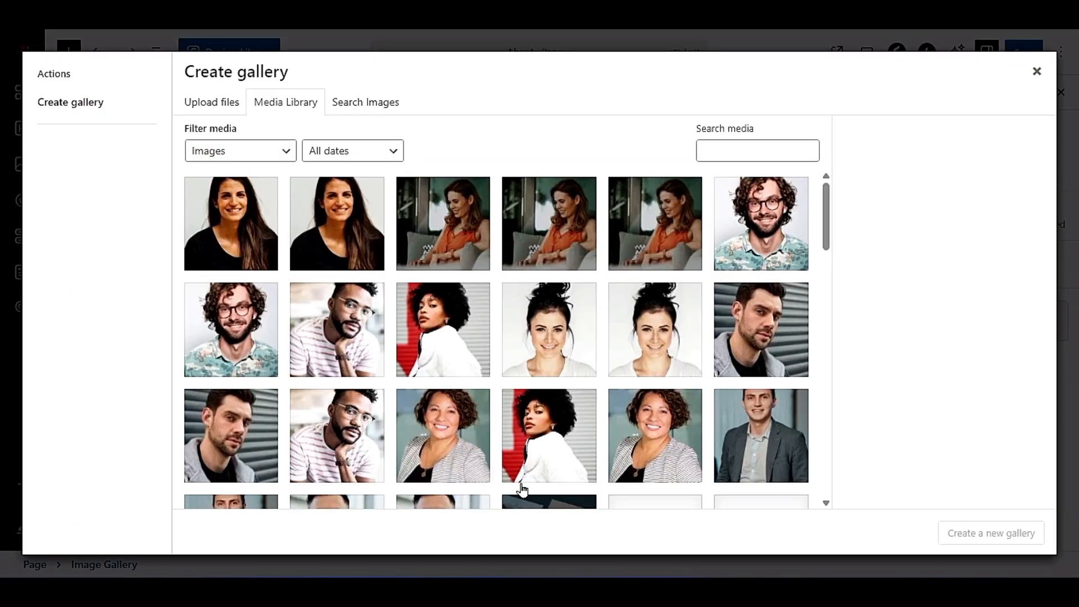
pyautogui.click(594, 240)
pyautogui.click(751, 264)
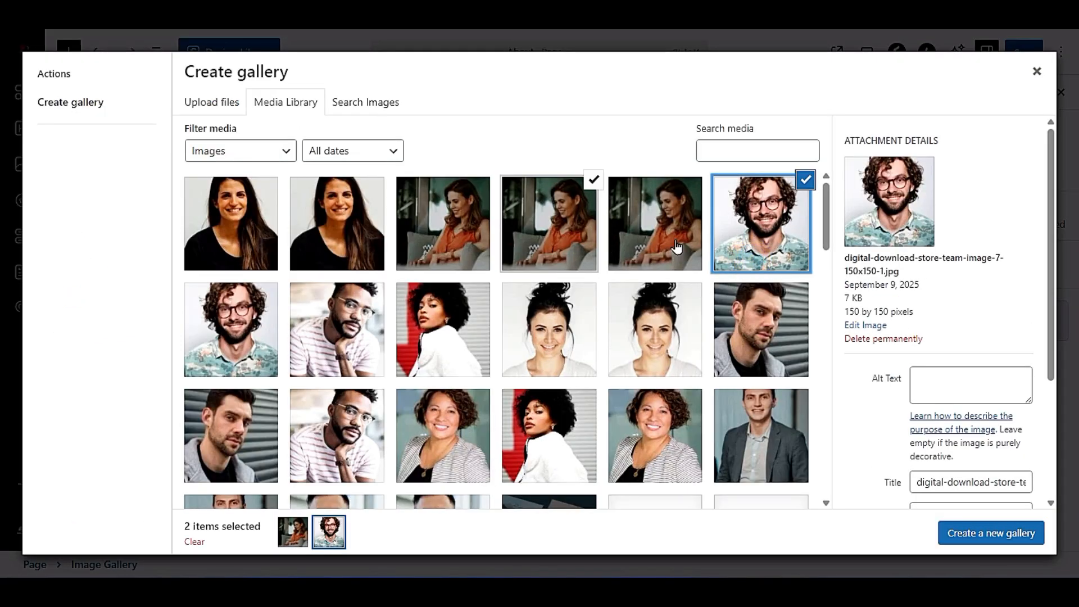
pyautogui.click(596, 225)
pyautogui.click(759, 332)
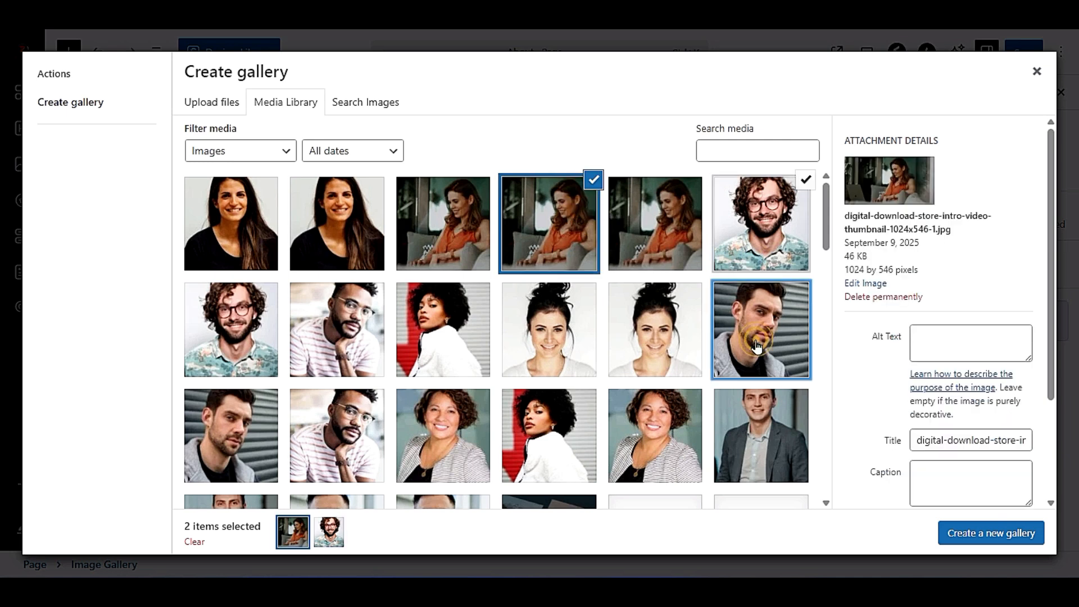
pyautogui.click(594, 179)
pyautogui.click(680, 340)
pyautogui.click(972, 525)
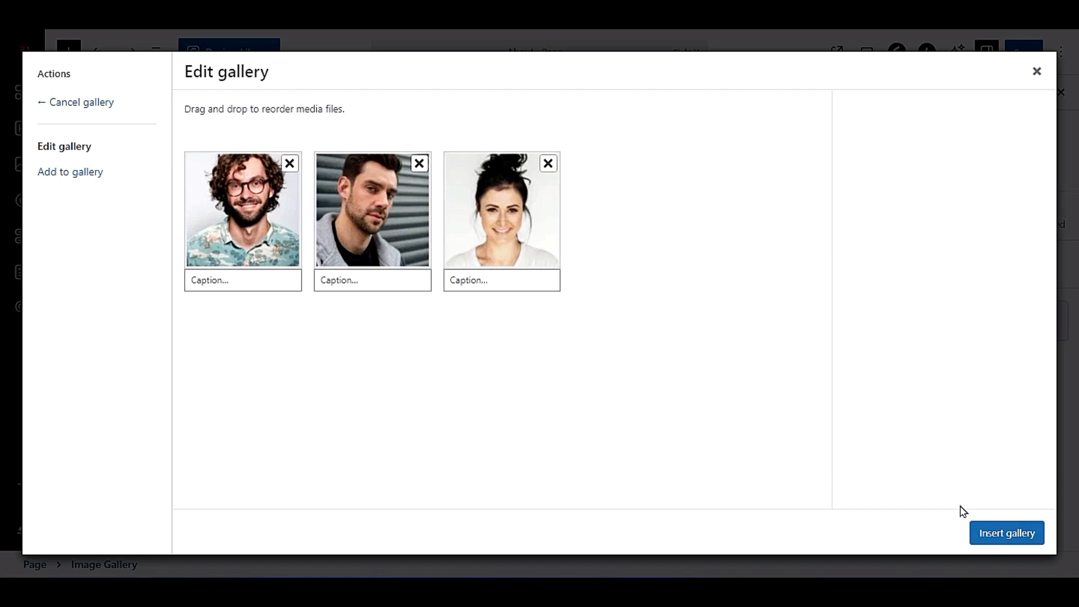
pyautogui.click(1020, 542)
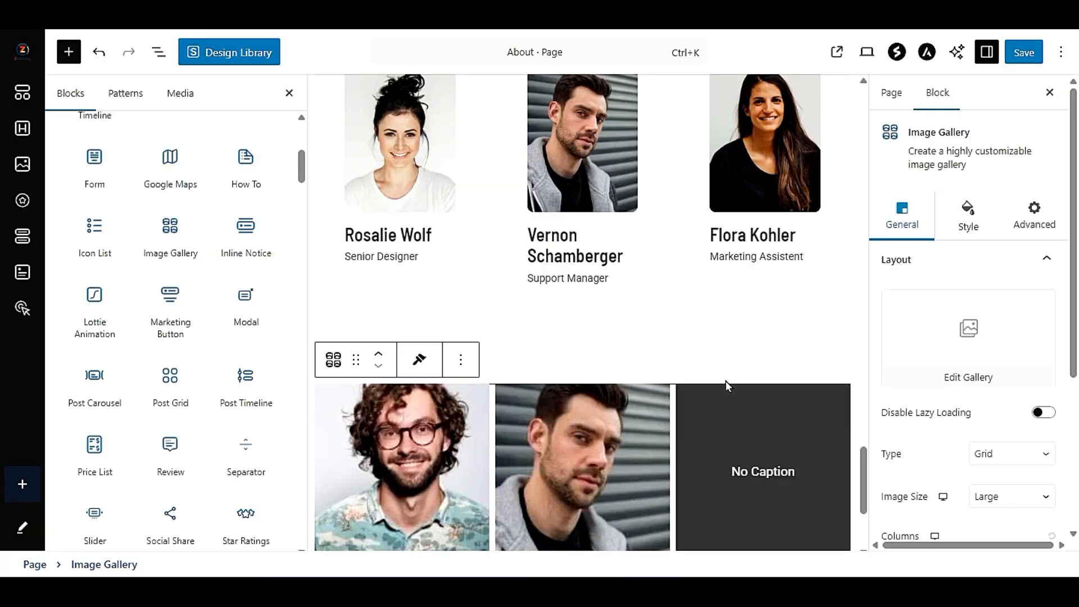
# - Set the image gallery's grid layout to 4 columns
pyautogui.scroll(-3, 727, 386)
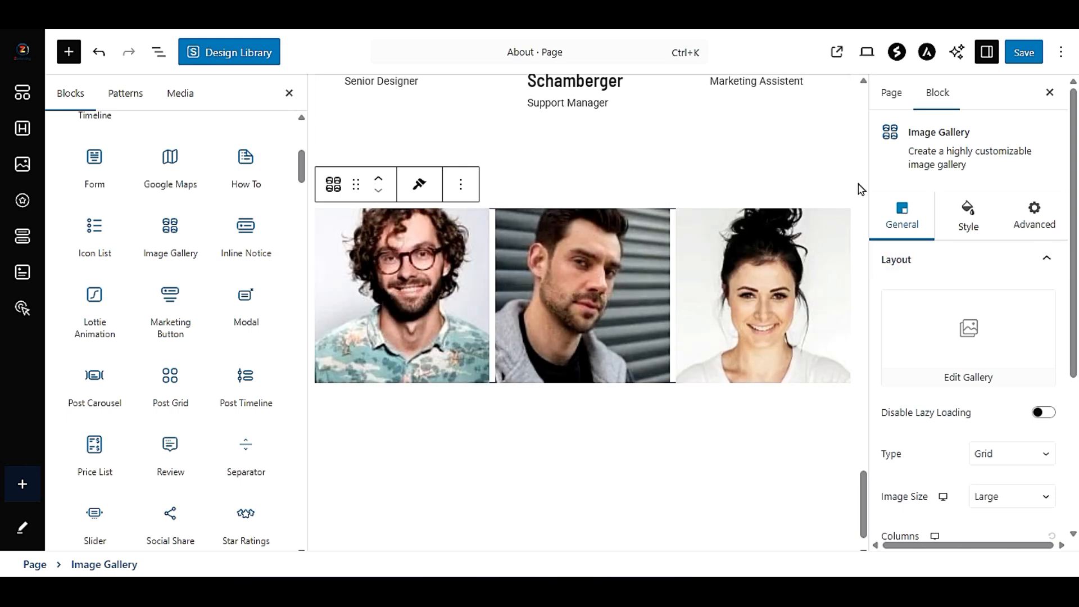
pyautogui.scroll(-3, 974, 401)
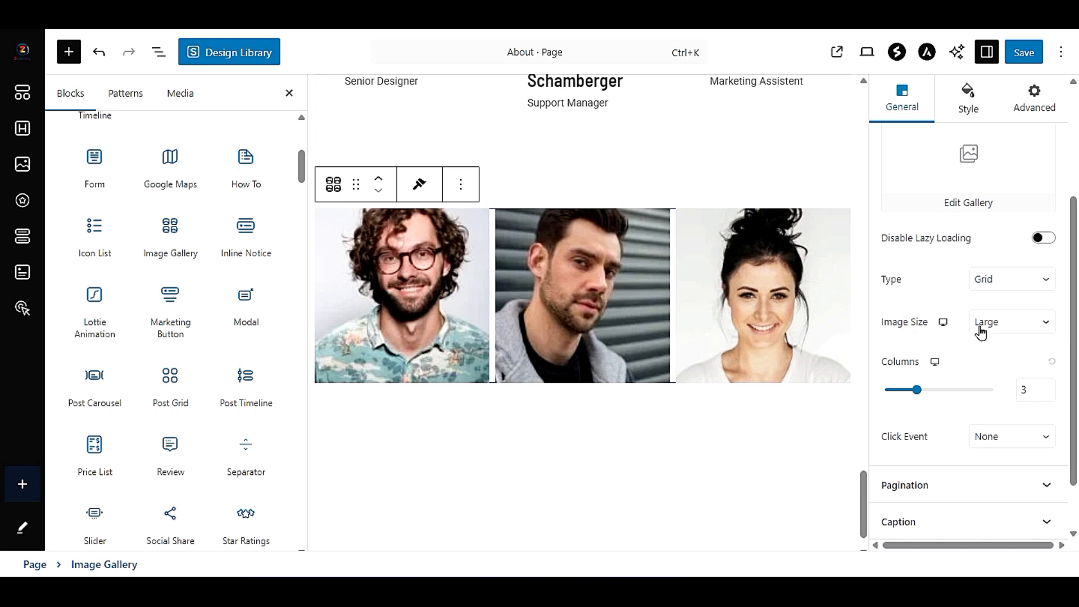
pyautogui.moveTo(916, 398)
pyautogui.mouseDown()
pyautogui.moveTo(931, 399)
pyautogui.moveTo(905, 402)
pyautogui.mouseUp()
pyautogui.moveTo(923, 399); pyautogui.dragTo(932, 400)
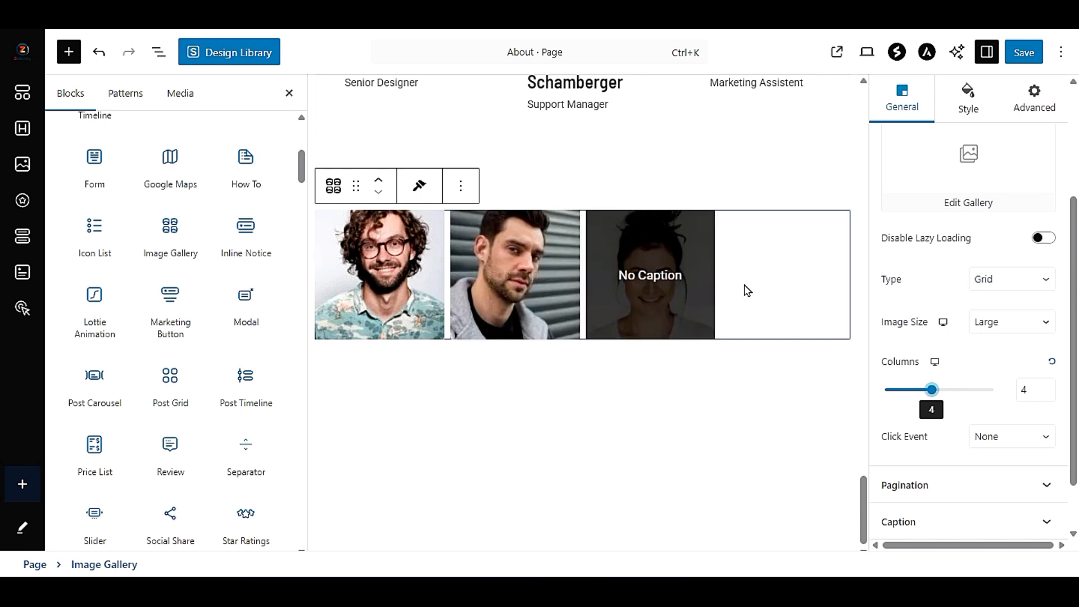
pyautogui.click(658, 289)
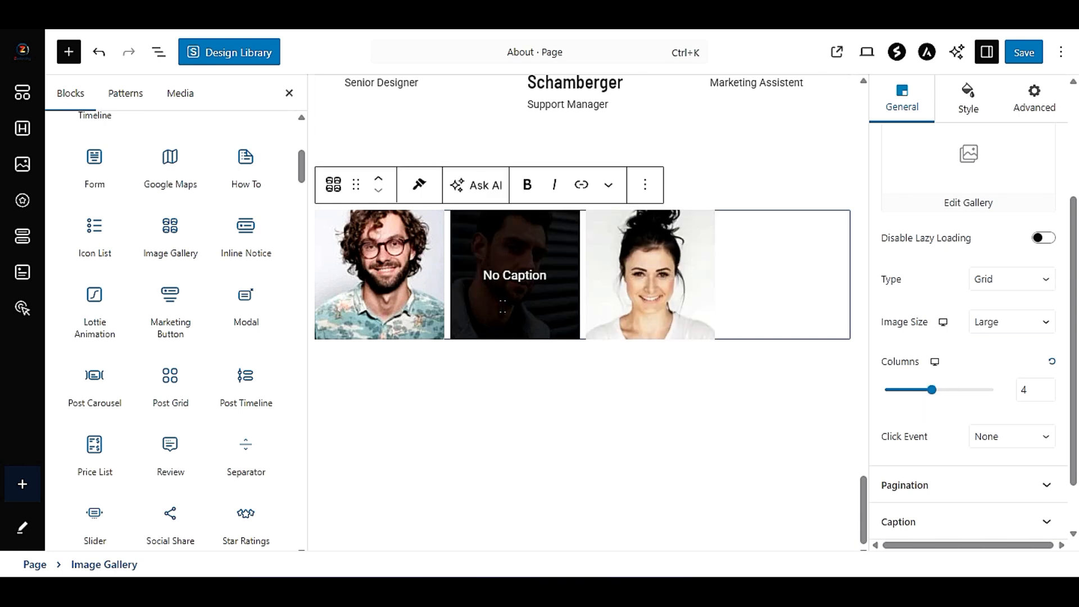
# - Delete the Image Gallery block below the team section
pyautogui.click(840, 224)
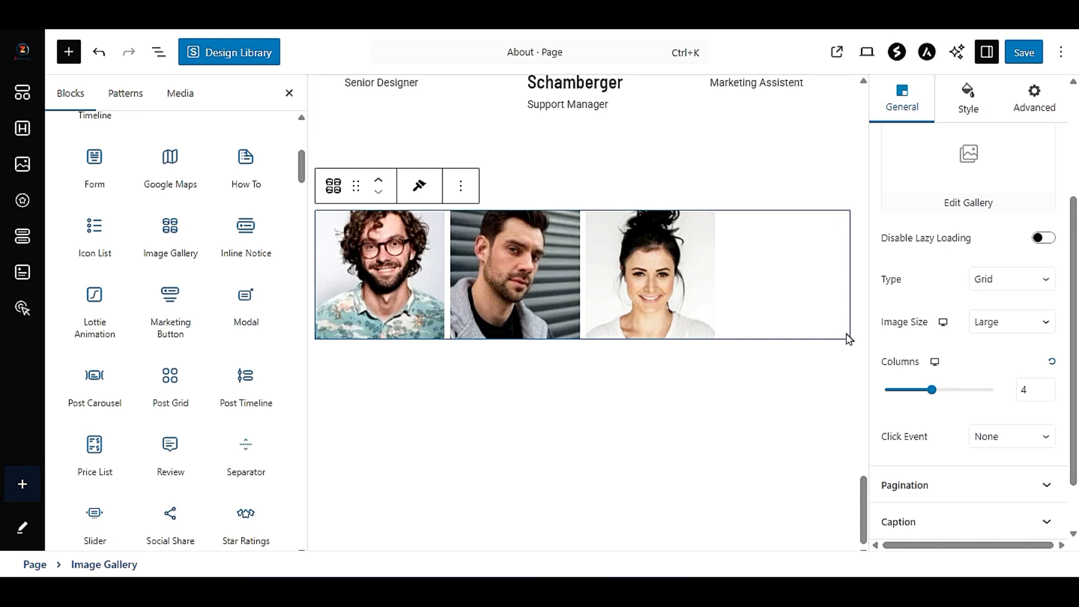
pyautogui.click(461, 185)
pyautogui.click(584, 560)
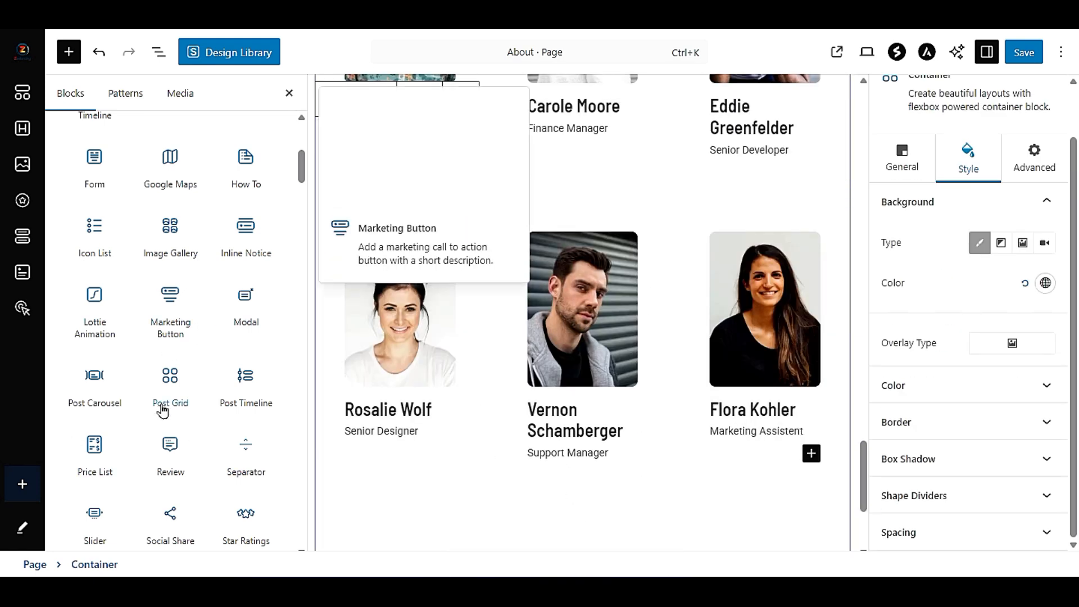
# - Insert a Post Grid block directly below the team members section
pyautogui.scroll(-3, 560, 360)
pyautogui.scroll(-1, 459, 375)
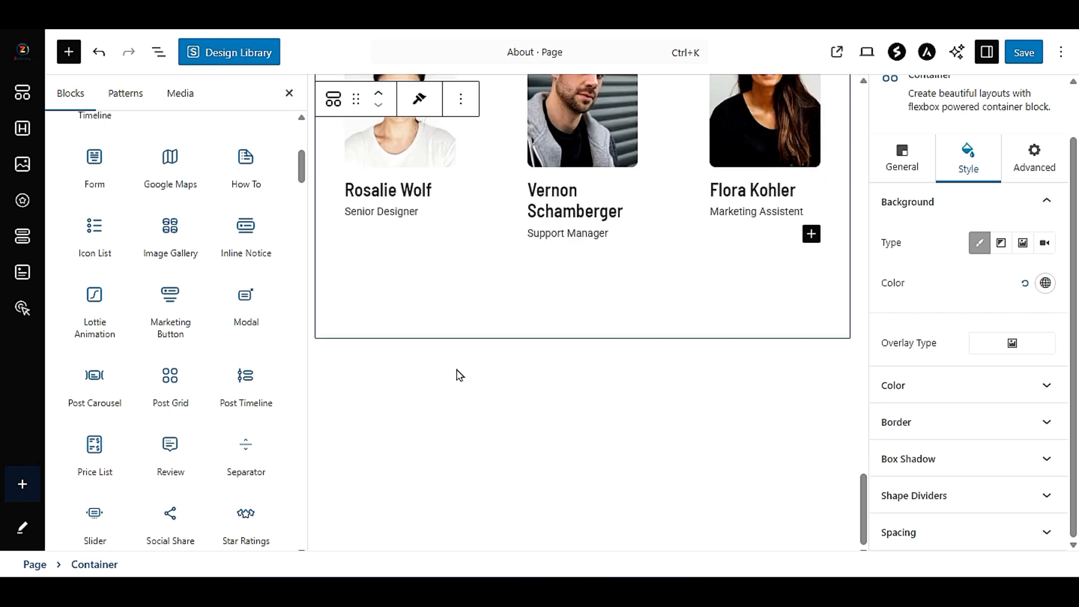
pyautogui.moveTo(185, 384)
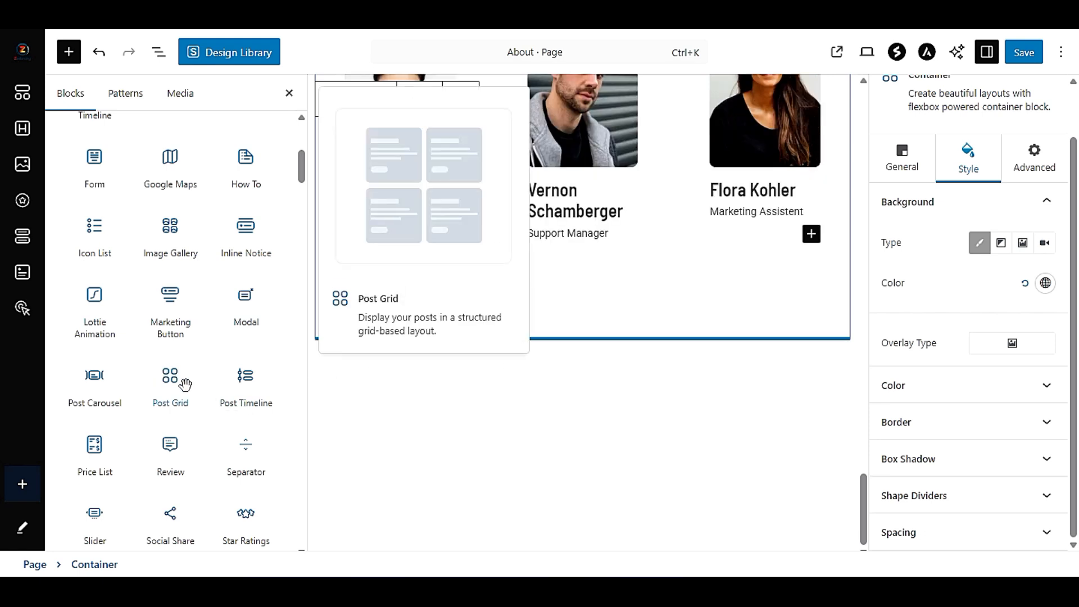
pyautogui.moveTo(176, 381); pyautogui.dragTo(415, 362)
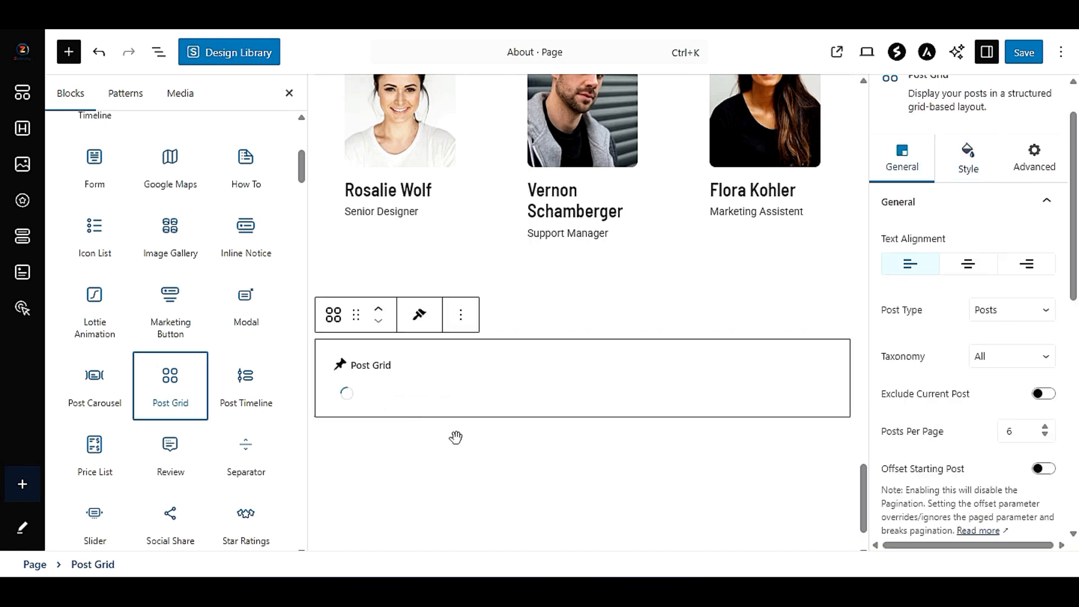
pyautogui.scroll(-1, 457, 436)
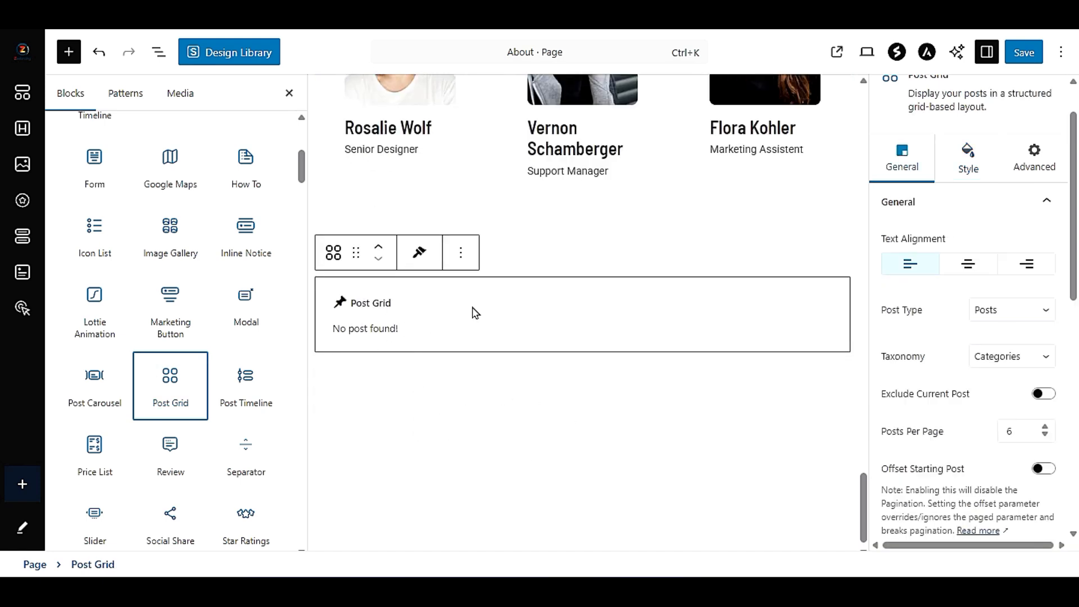
# - Delete the Post Grid block from the end of the page
pyautogui.click(461, 252)
pyautogui.scroll(-1, 528, 506)
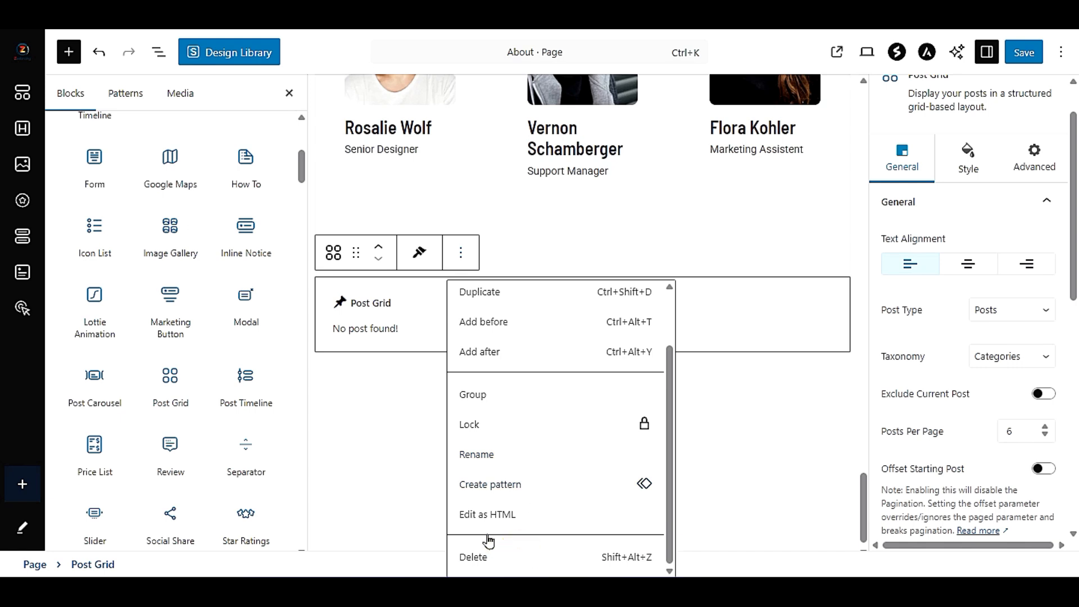
pyautogui.click(487, 552)
# - Insert a Review block below the team members section and look over its description, feature ratings and summary
pyautogui.scroll(-5, 236, 414)
pyautogui.scroll(3, 235, 421)
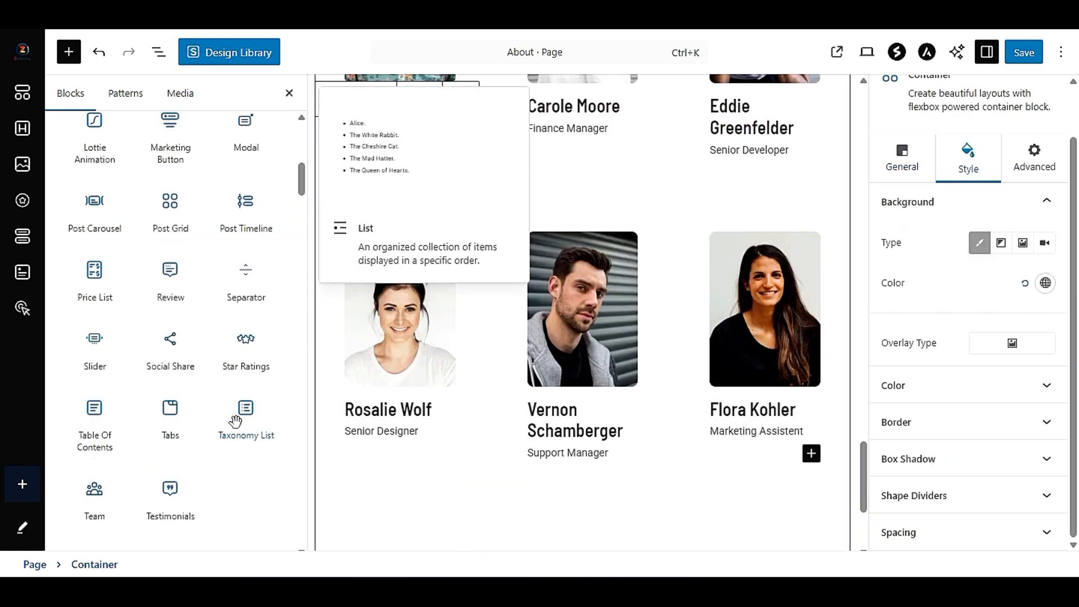
pyautogui.scroll(-3, 667, 410)
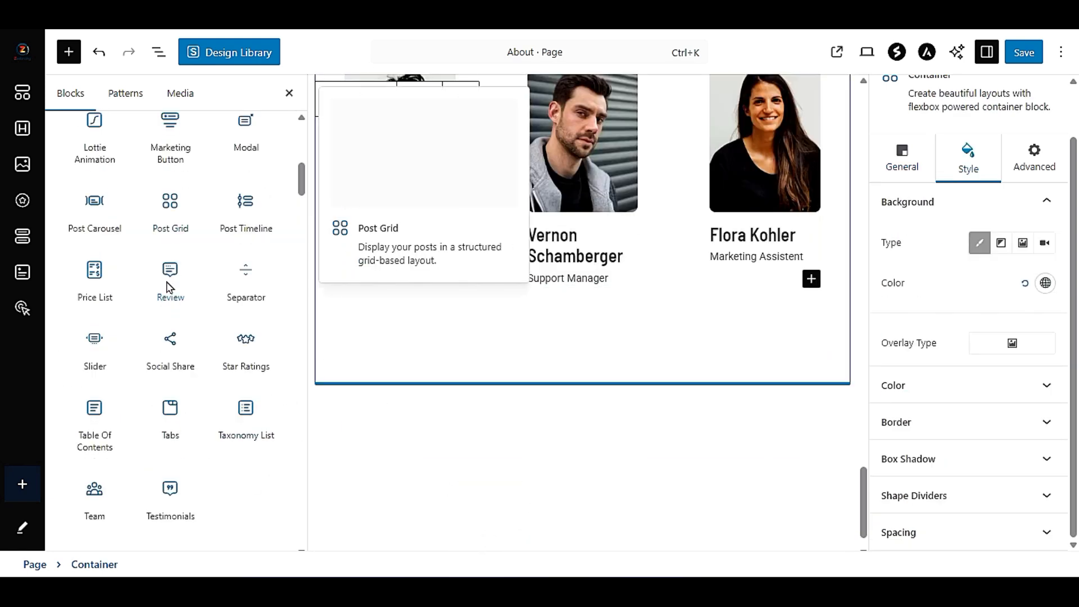
pyautogui.moveTo(171, 283); pyautogui.dragTo(438, 390)
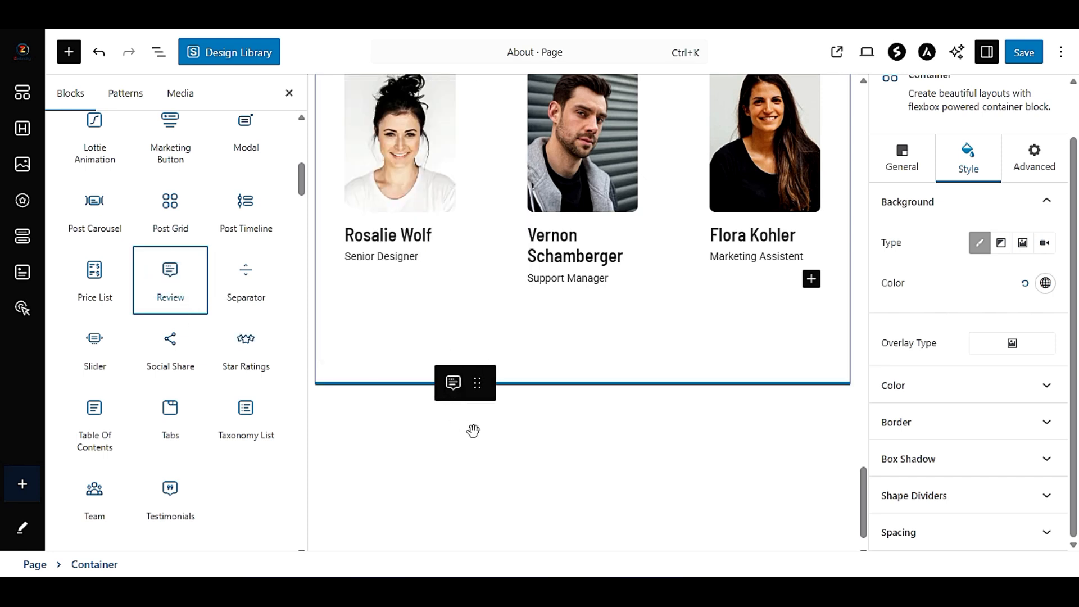
pyautogui.moveTo(473, 430); pyautogui.dragTo(472, 430)
pyautogui.scroll(-5, 473, 431)
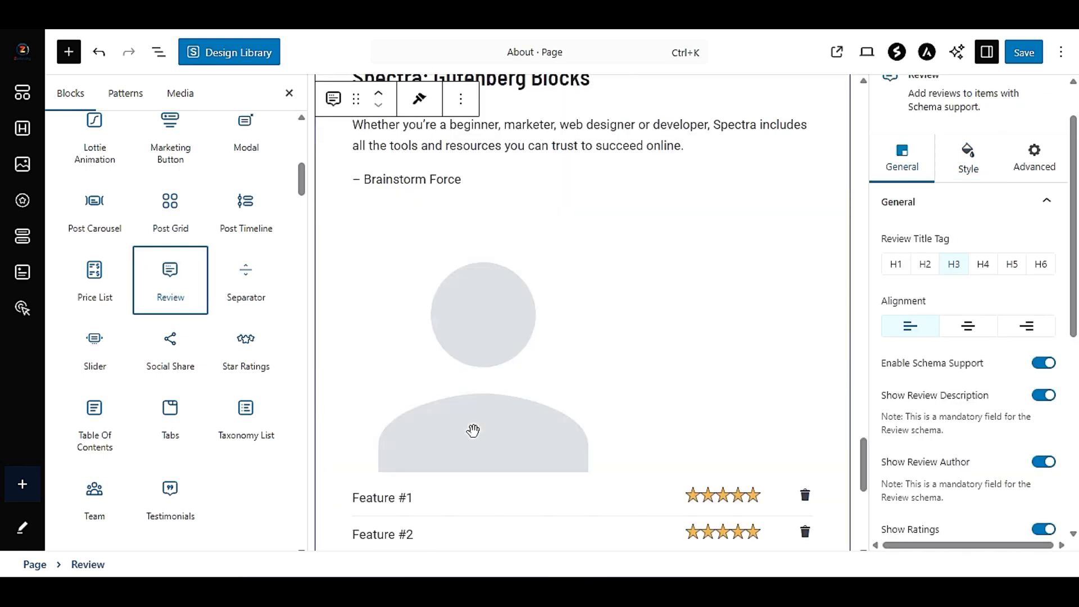
pyautogui.scroll(3, 473, 430)
pyautogui.scroll(-6, 473, 438)
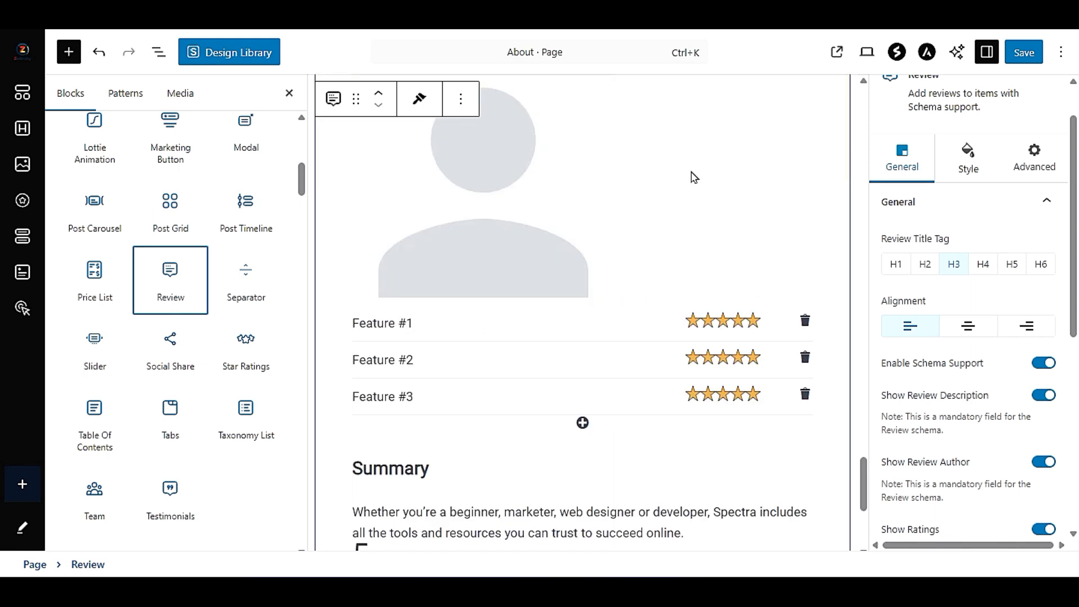
pyautogui.scroll(-3, 492, 435)
pyautogui.scroll(6, 491, 435)
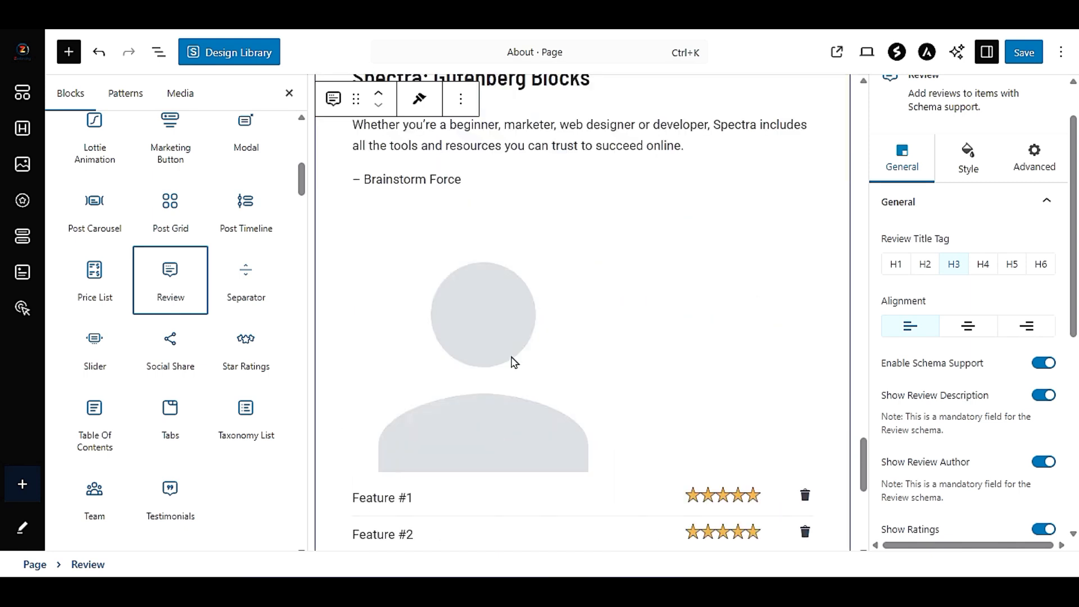
# - Replace the review's placeholder image with the media library portrait of the man in glasses and a striped shirt
pyautogui.click(412, 181)
pyautogui.scroll(3, 669, 323)
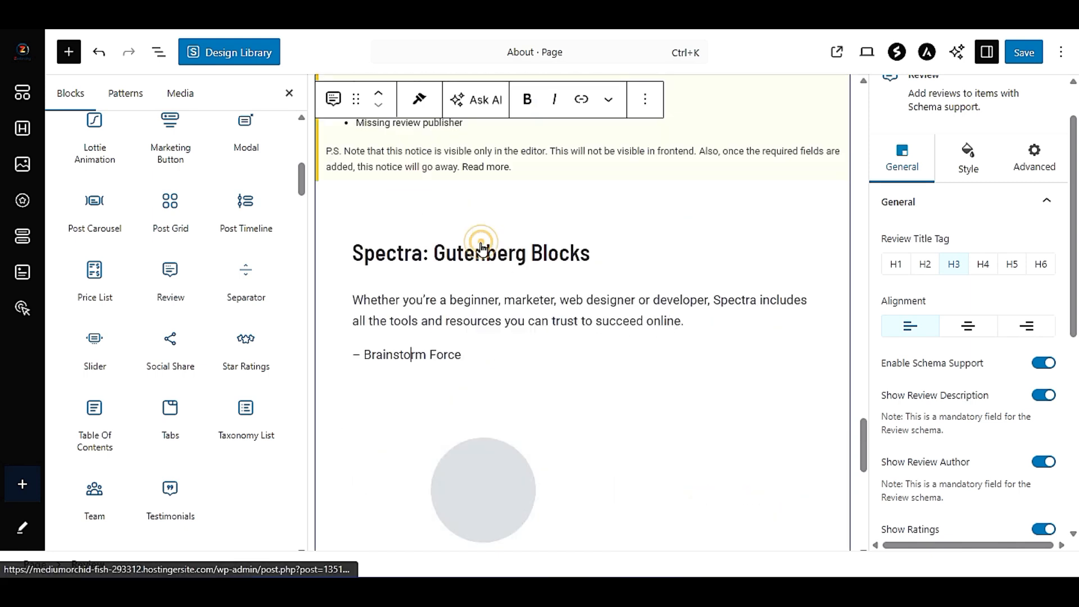
pyautogui.scroll(-3, 584, 304)
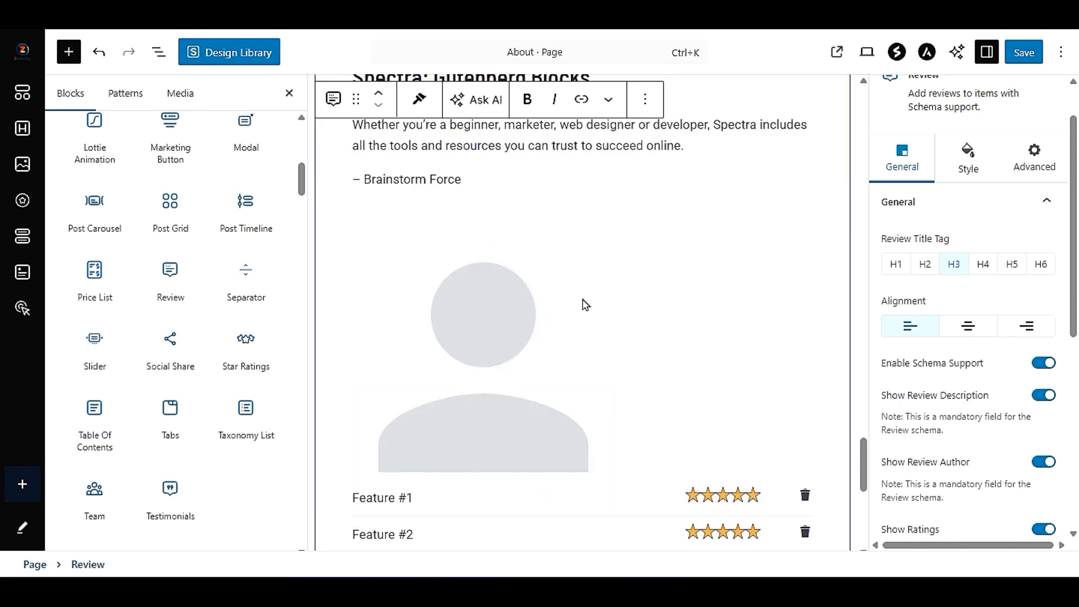
pyautogui.click(568, 303)
pyautogui.click(508, 320)
pyautogui.scroll(-7, 1024, 352)
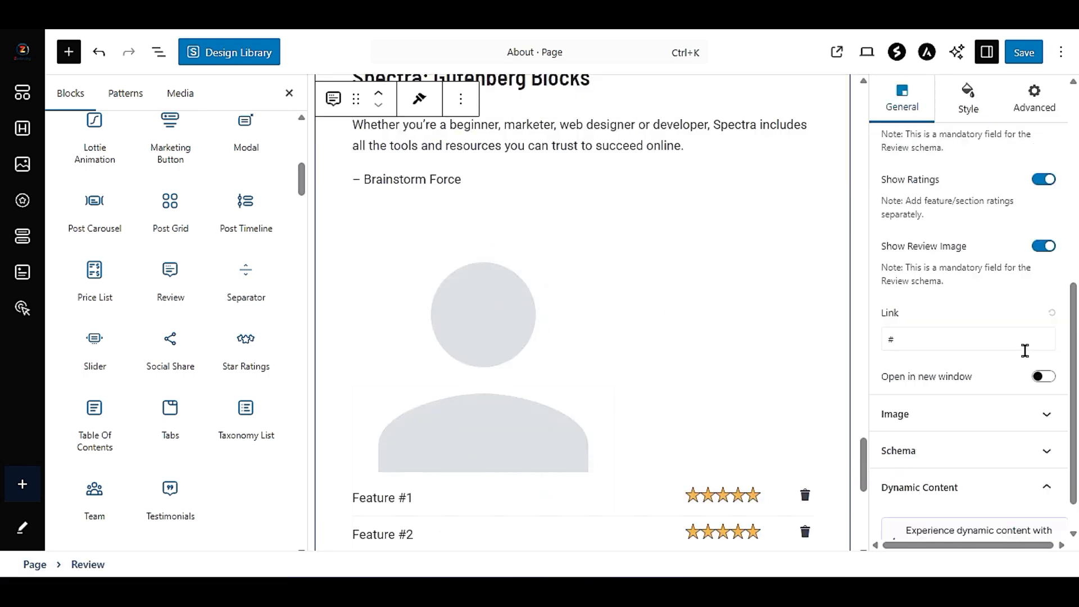
pyautogui.click(961, 374)
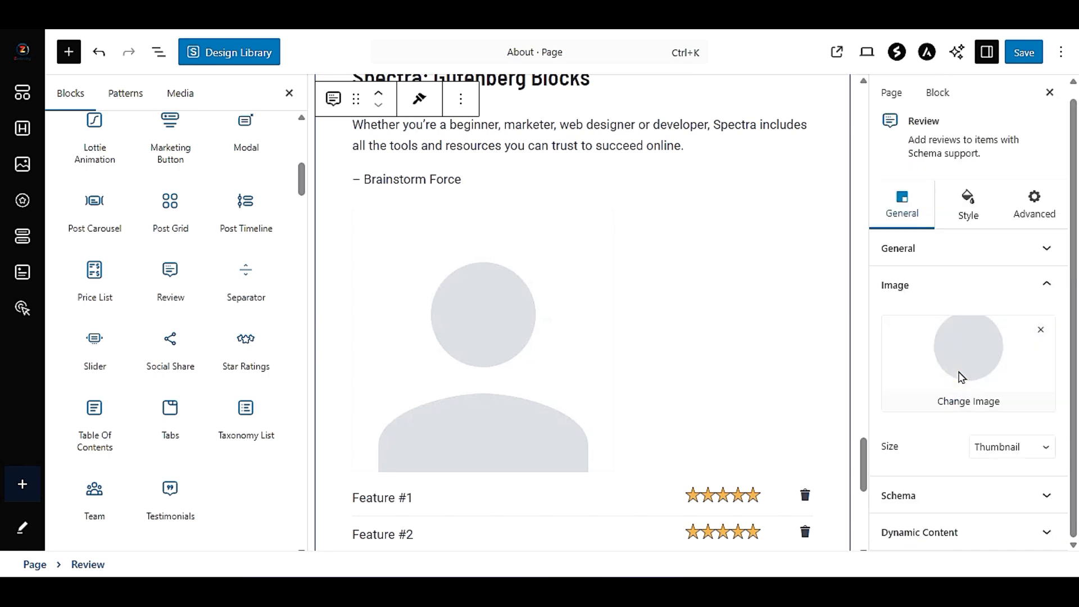
pyautogui.click(956, 403)
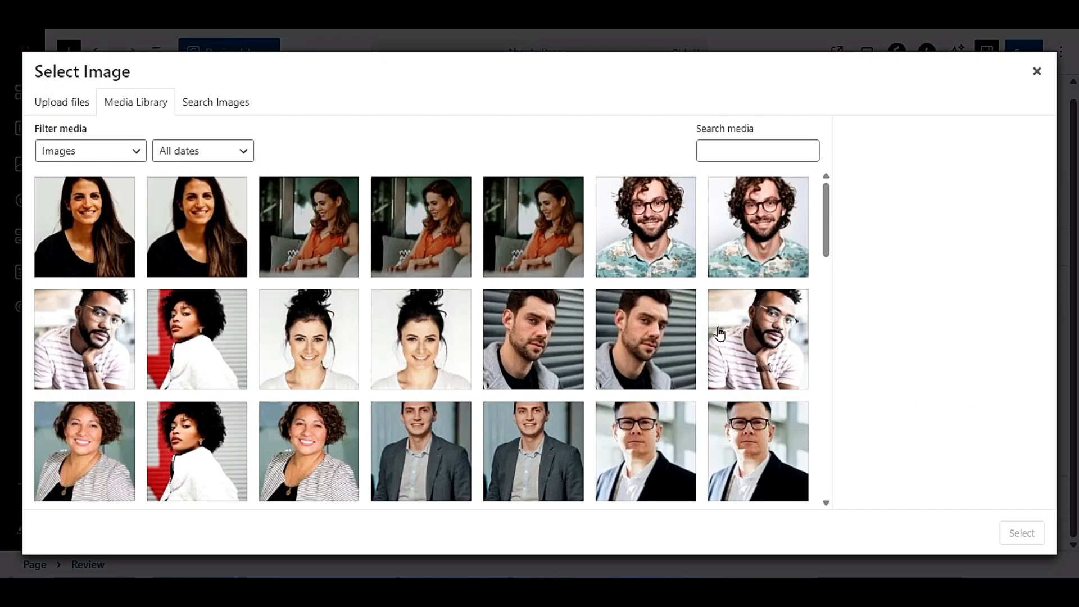
pyautogui.click(730, 335)
pyautogui.click(1021, 533)
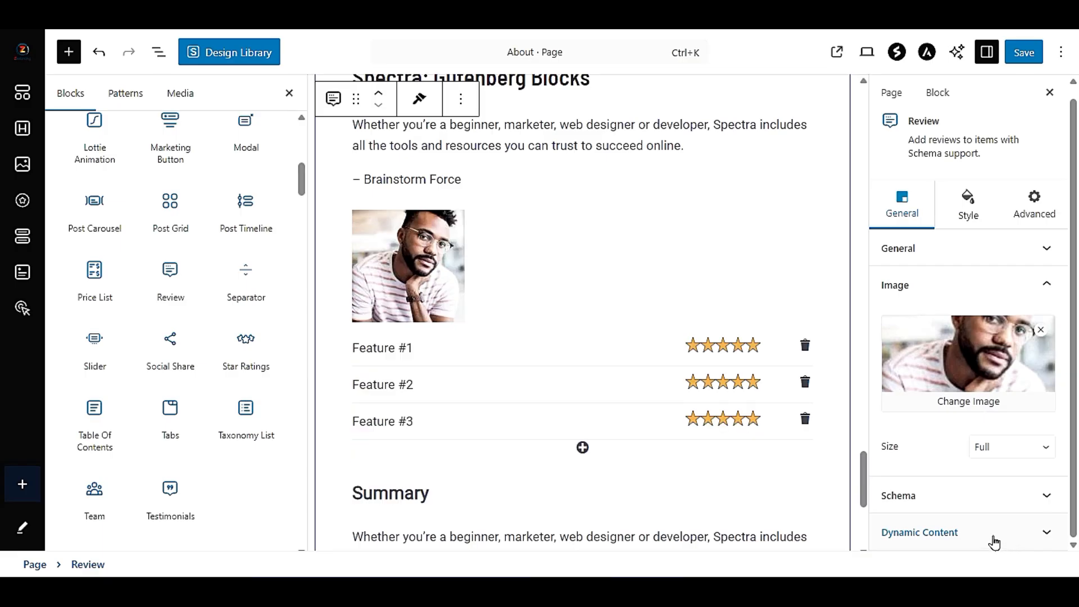
# - Rename the first rated feature in the review to "Nice"
pyautogui.tripleClick(382, 348)
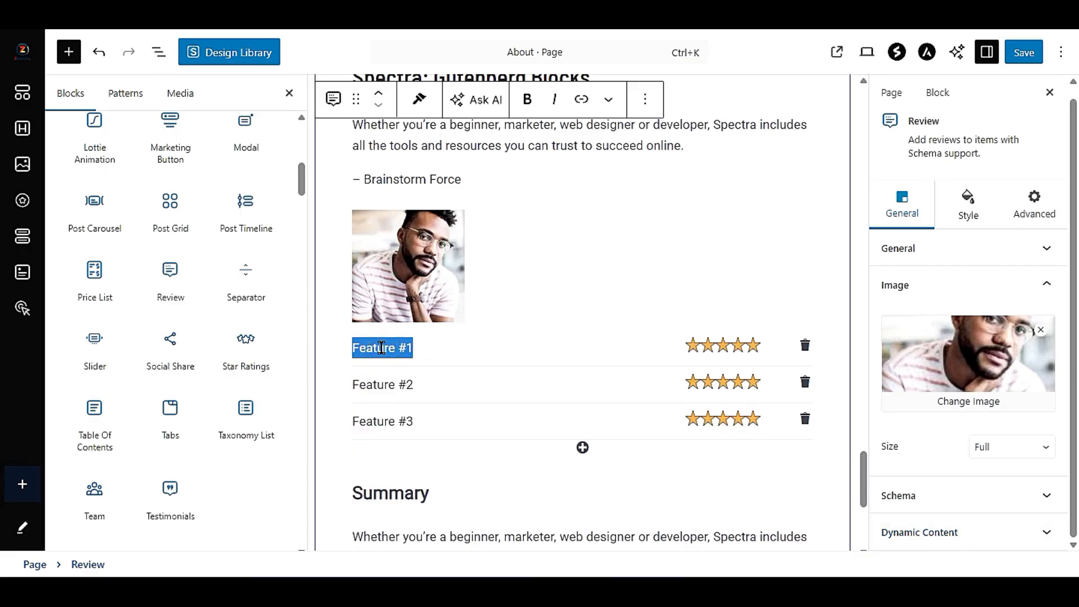
pyautogui.write('Nicwe')
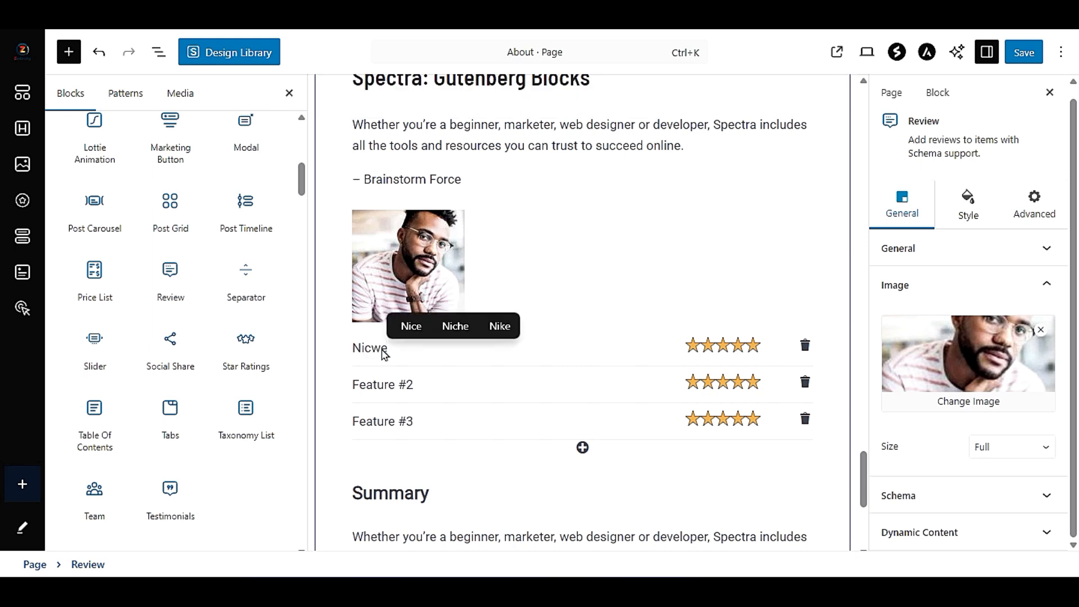
pyautogui.press('BackSpace')
pyautogui.press('BackSpace')
pyautogui.write('e')
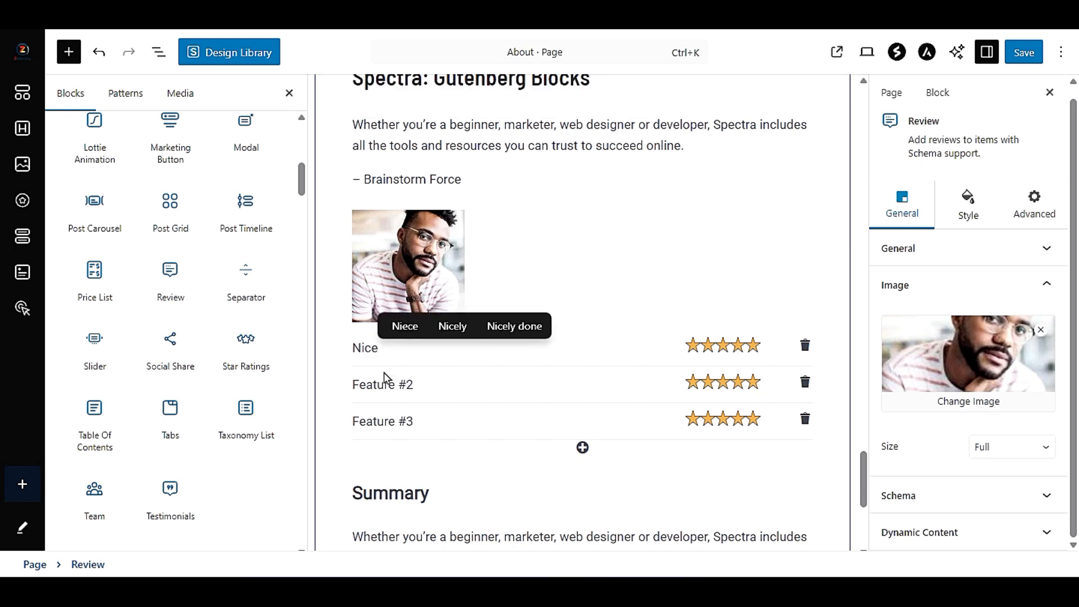
# - Rename the second rated feature in the review to "Quality"
pyautogui.click(394, 382)
pyautogui.tripleClick(394, 382)
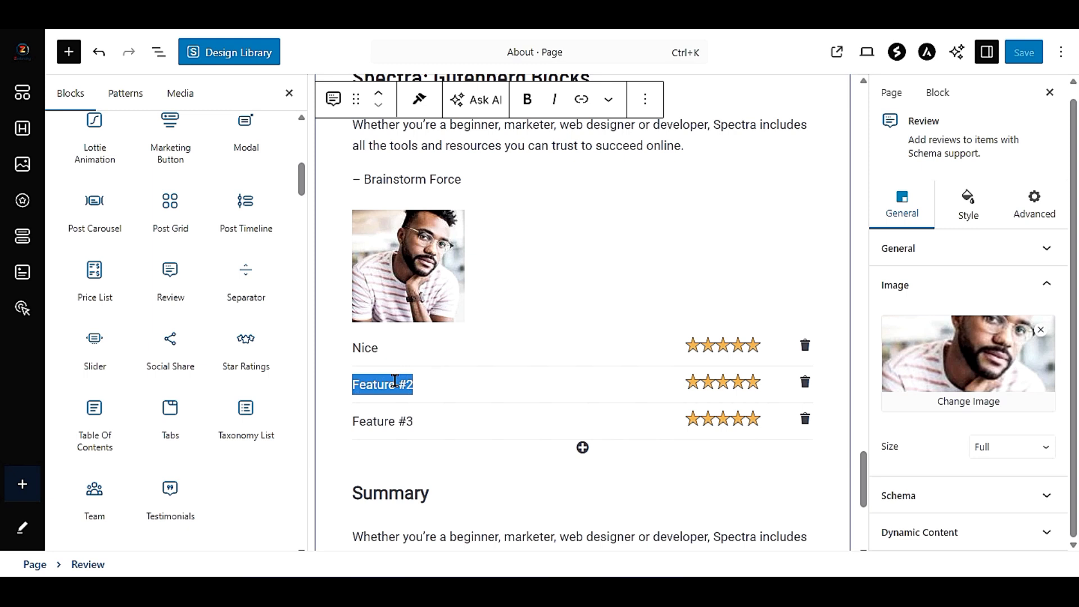
pyautogui.write('Q')
pyautogui.press('BackSpace')
pyautogui.press('BackSpace')
pyautogui.write('uality')
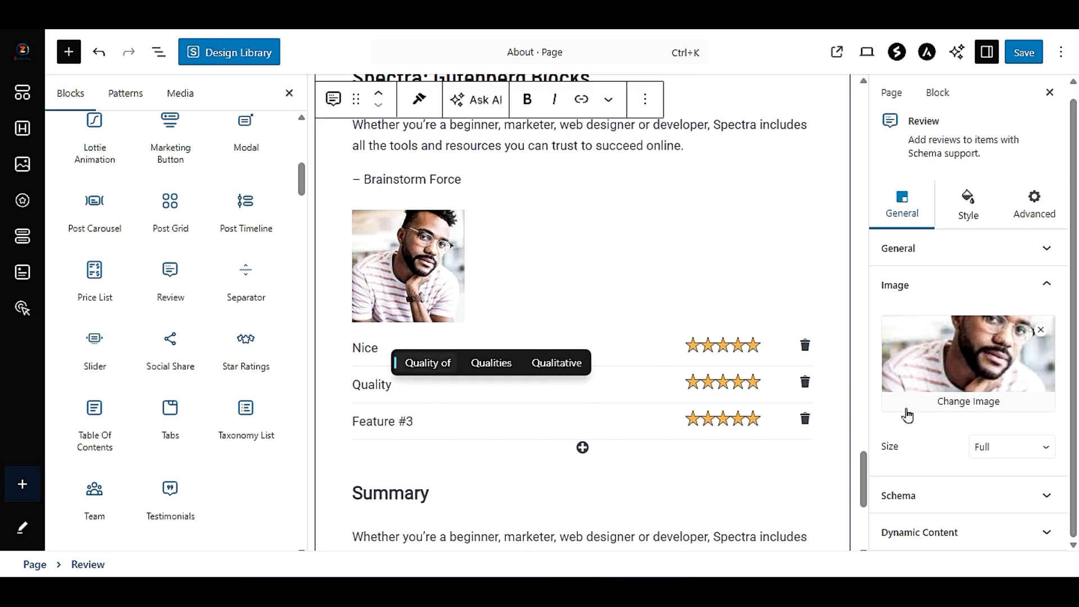
pyautogui.scroll(3, 674, 344)
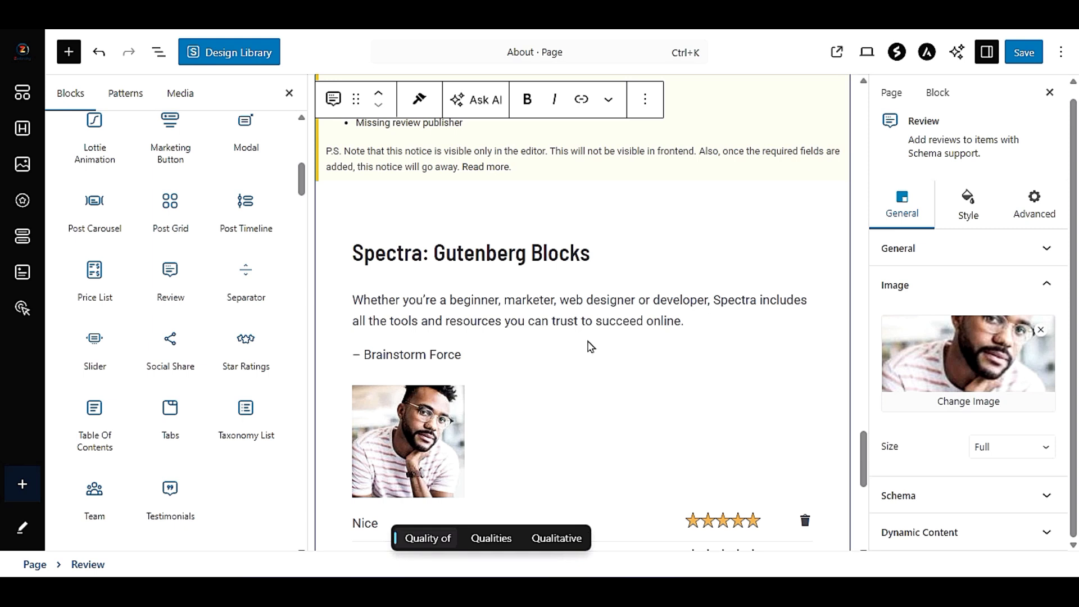
# - Delete the Review block below the team members section
pyautogui.scroll(3, 637, 283)
pyautogui.click(646, 174)
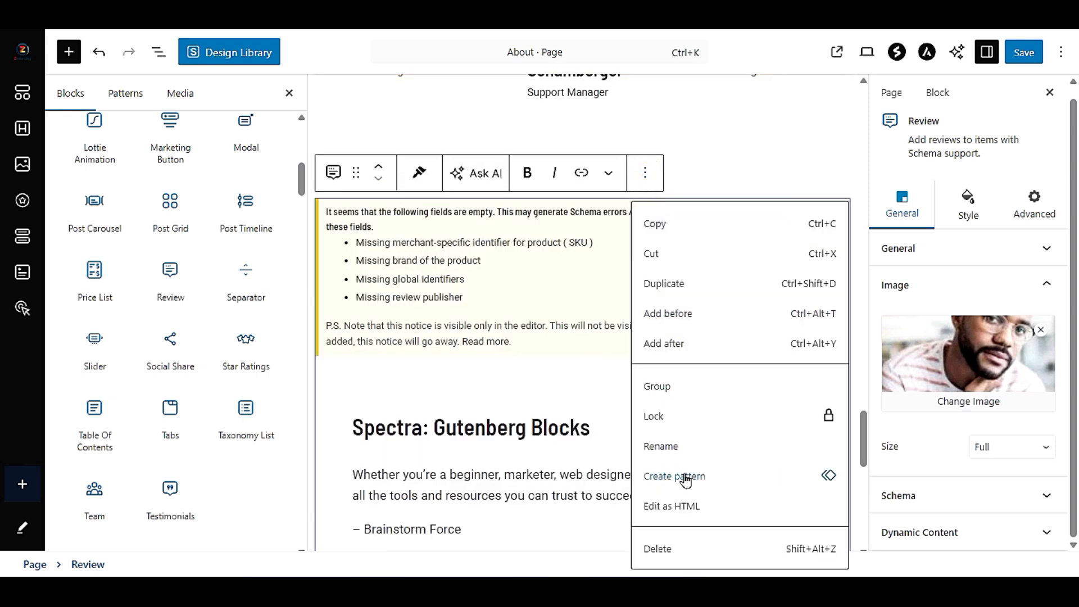
pyautogui.hotkey('shift', 'alt', 'z')
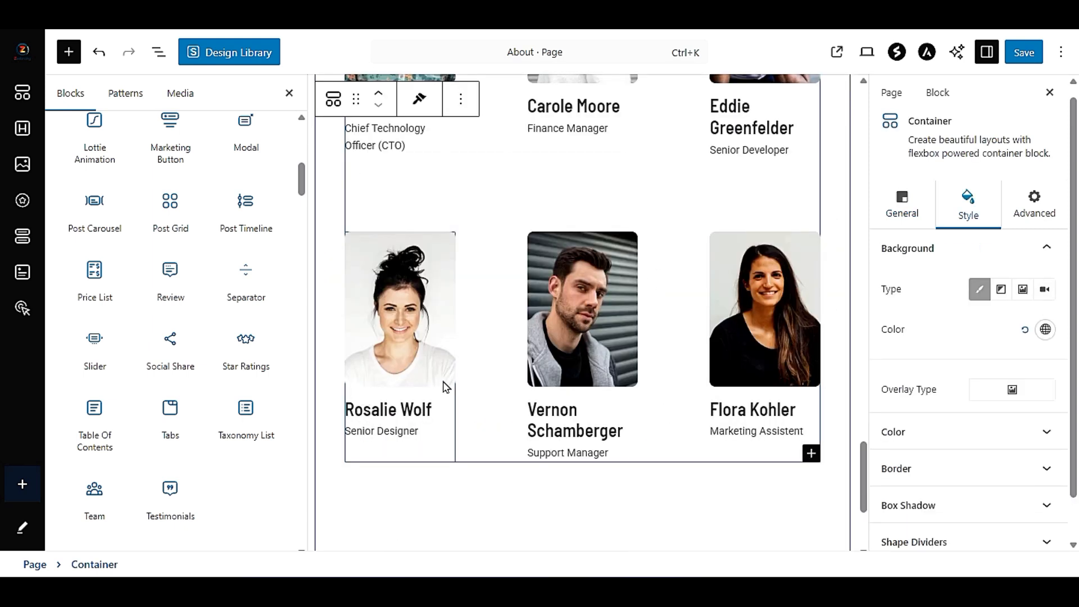
# - Find the core Buttons block by searching for "bu" and insert it directly below the "Welcome to Preet Tech Ideas" heading
pyautogui.scroll(9, 445, 387)
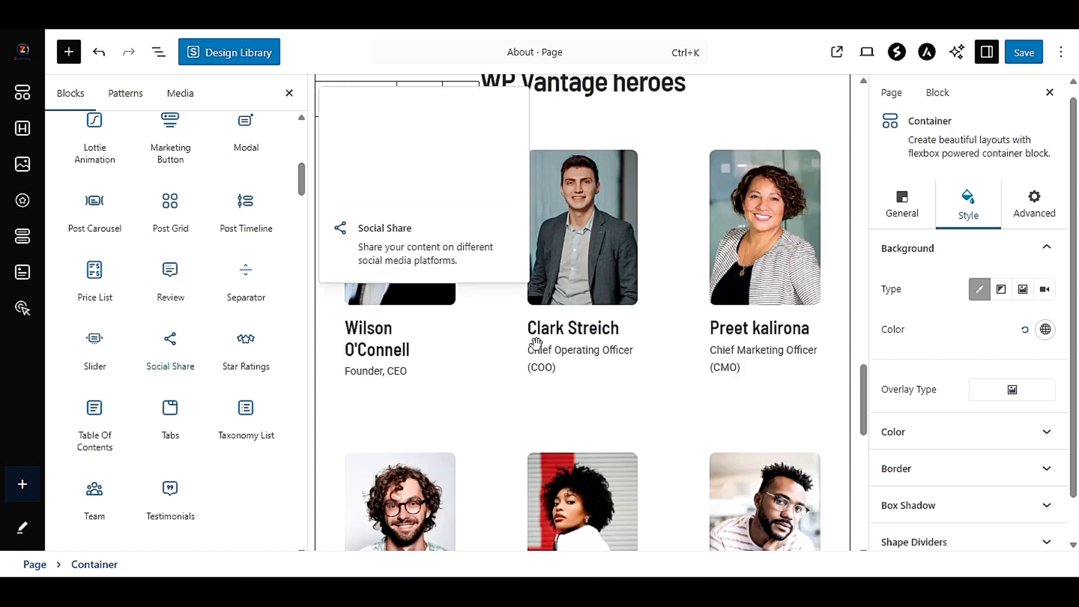
pyautogui.scroll(15, 568, 351)
pyautogui.scroll(8, 566, 351)
pyautogui.scroll(-9, 564, 345)
pyautogui.scroll(6, 566, 353)
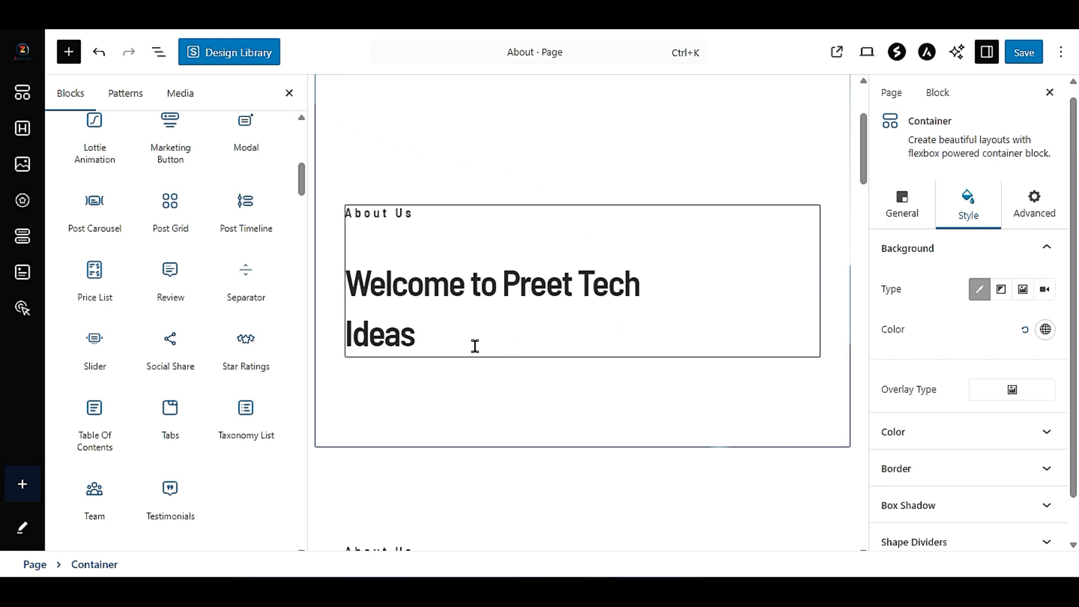
pyautogui.scroll(8, 160, 295)
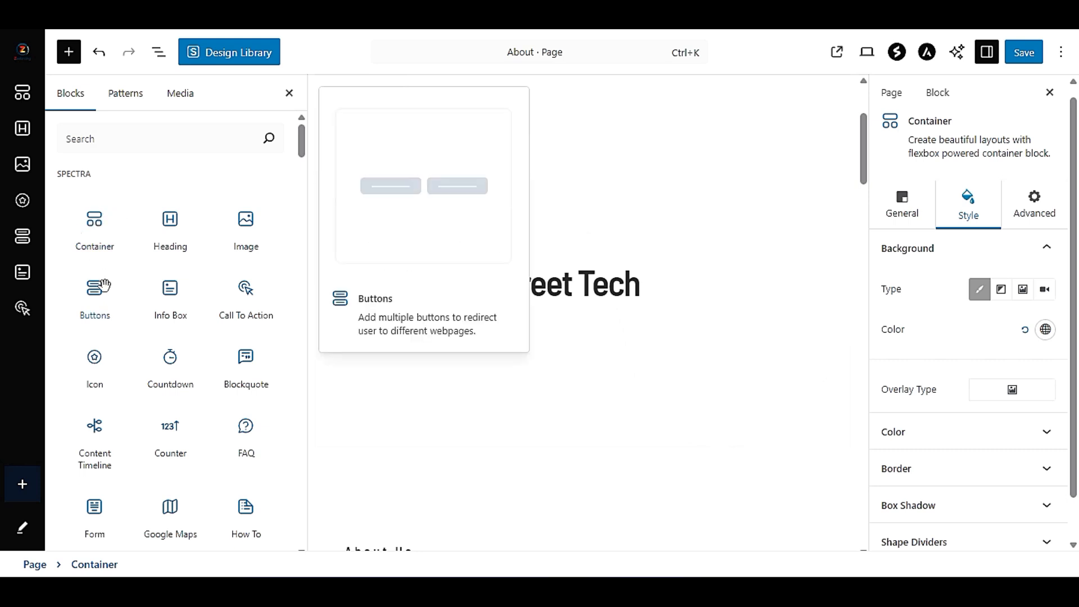
pyautogui.scroll(-8, 168, 394)
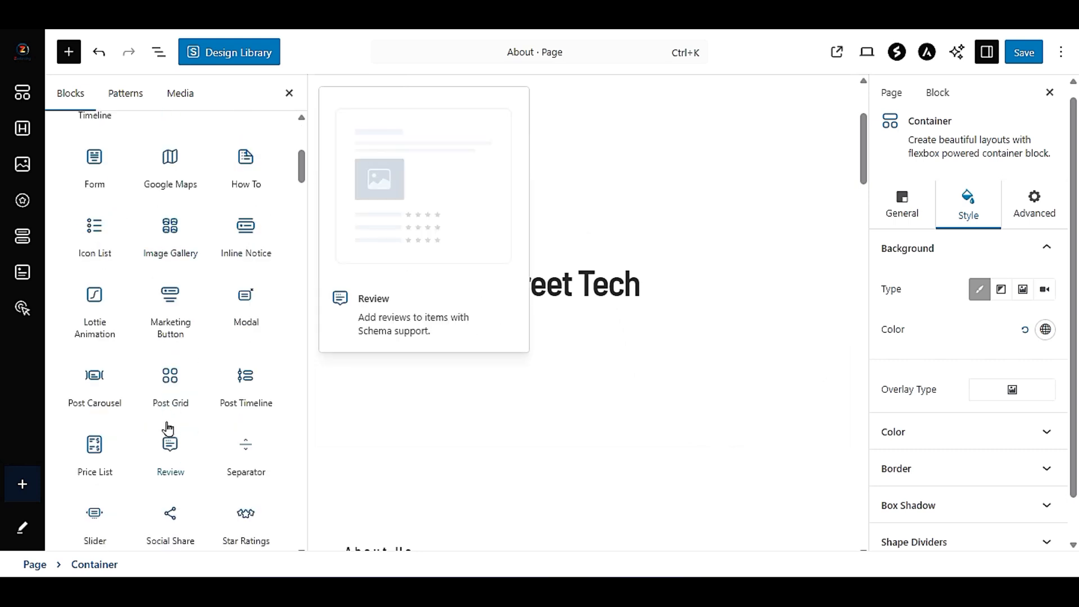
pyautogui.scroll(8, 167, 433)
pyautogui.click(131, 137)
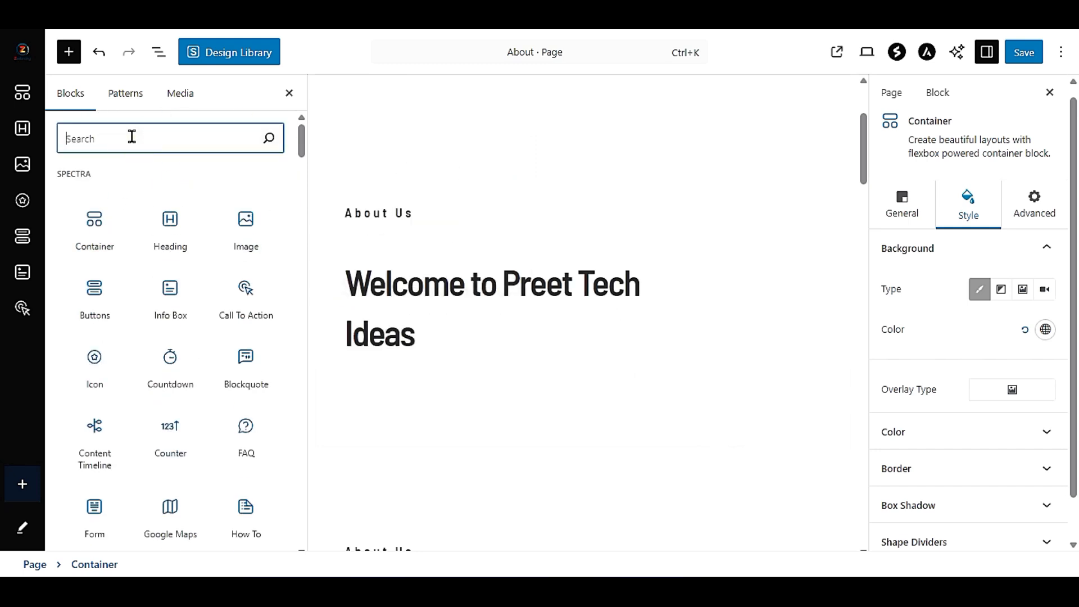
pyautogui.write('bu')
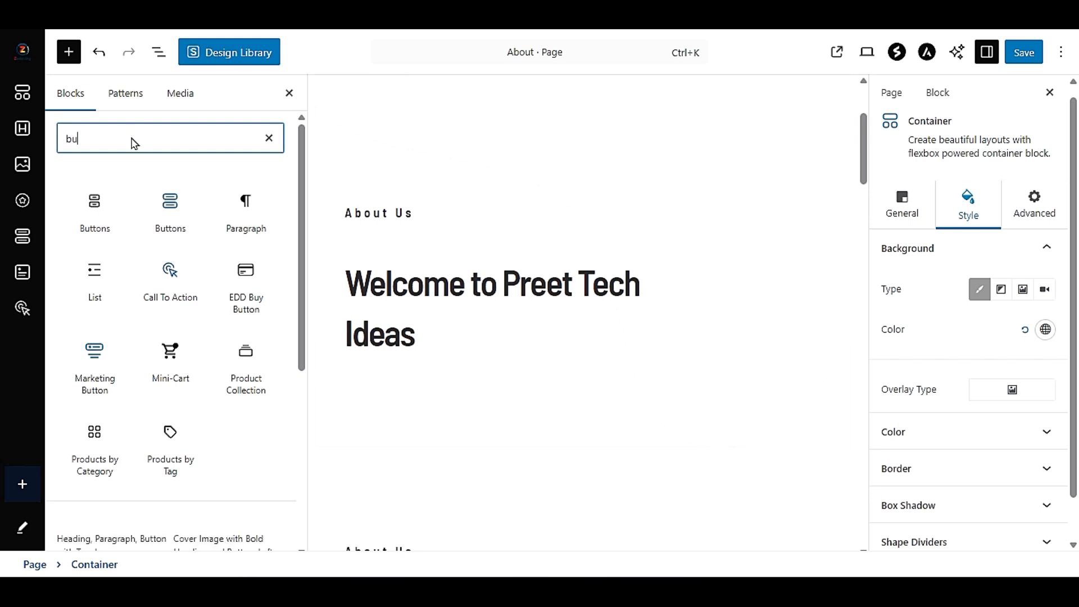
pyautogui.moveTo(91, 199)
pyautogui.moveTo(90, 196); pyautogui.dragTo(381, 344)
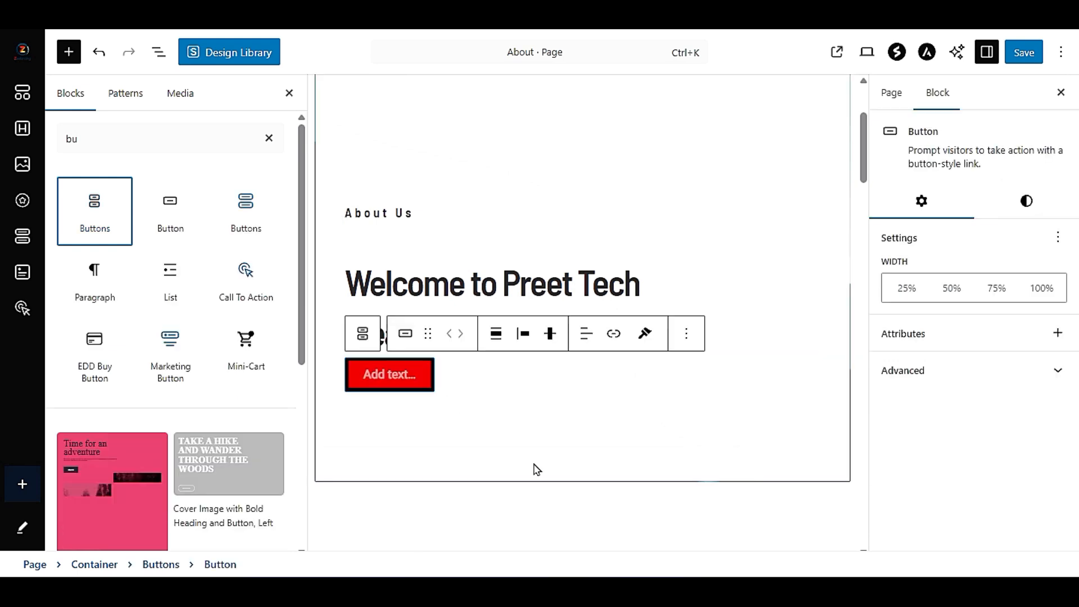
# - Label the new button below the welcome heading "Contact us"
pyautogui.click(532, 397)
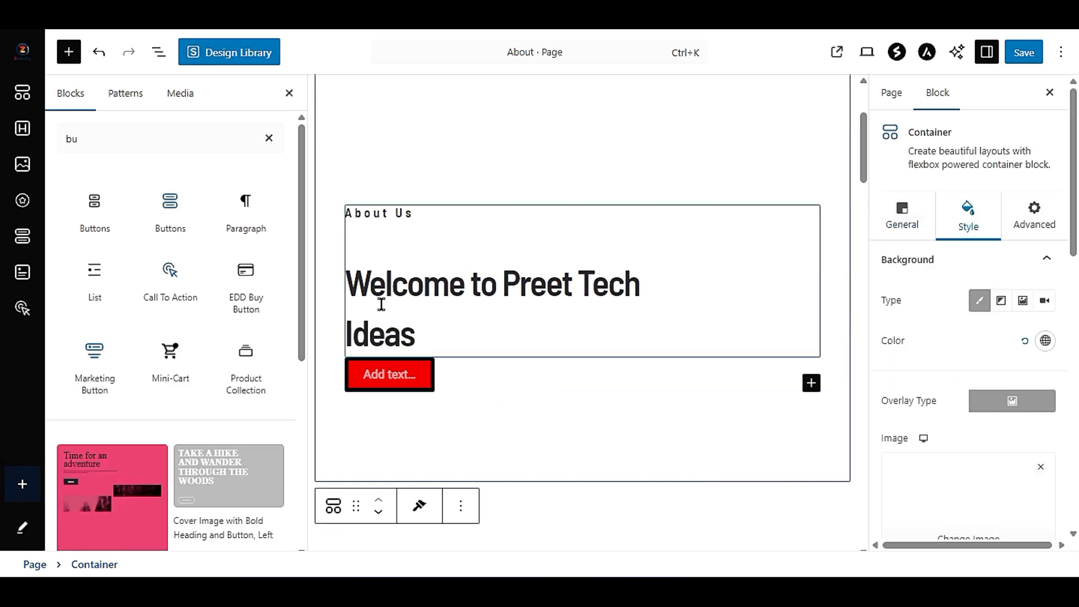
pyautogui.click(387, 374)
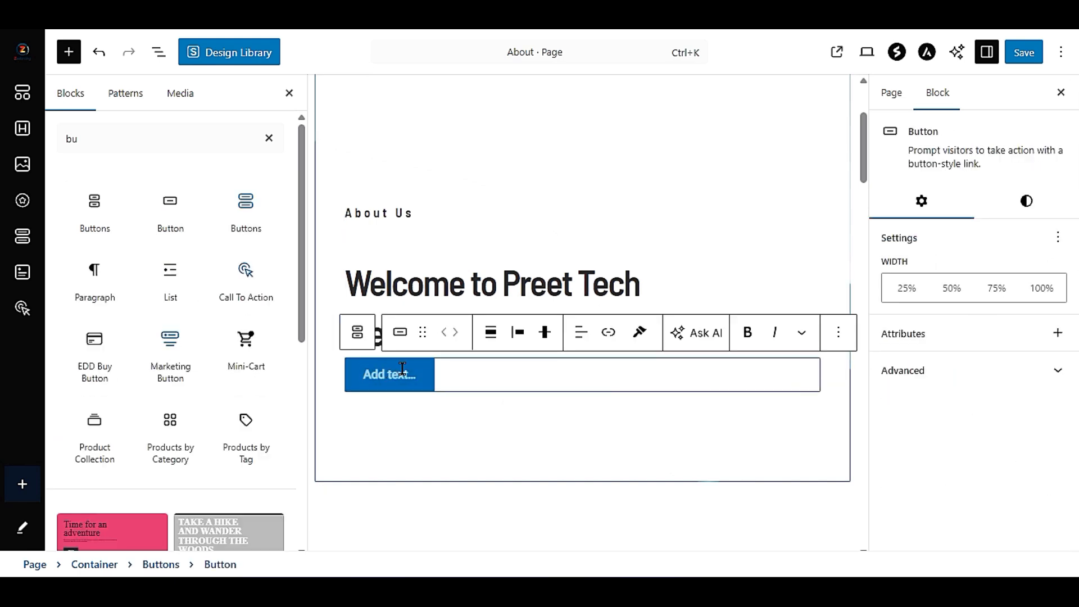
pyautogui.write('Cont')
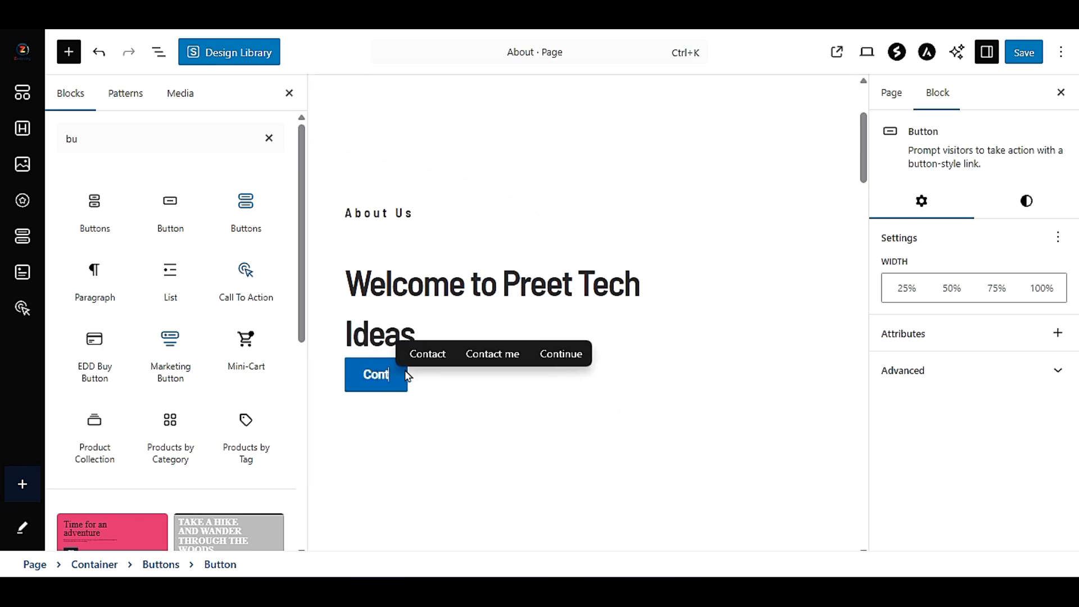
pyautogui.write('act us')
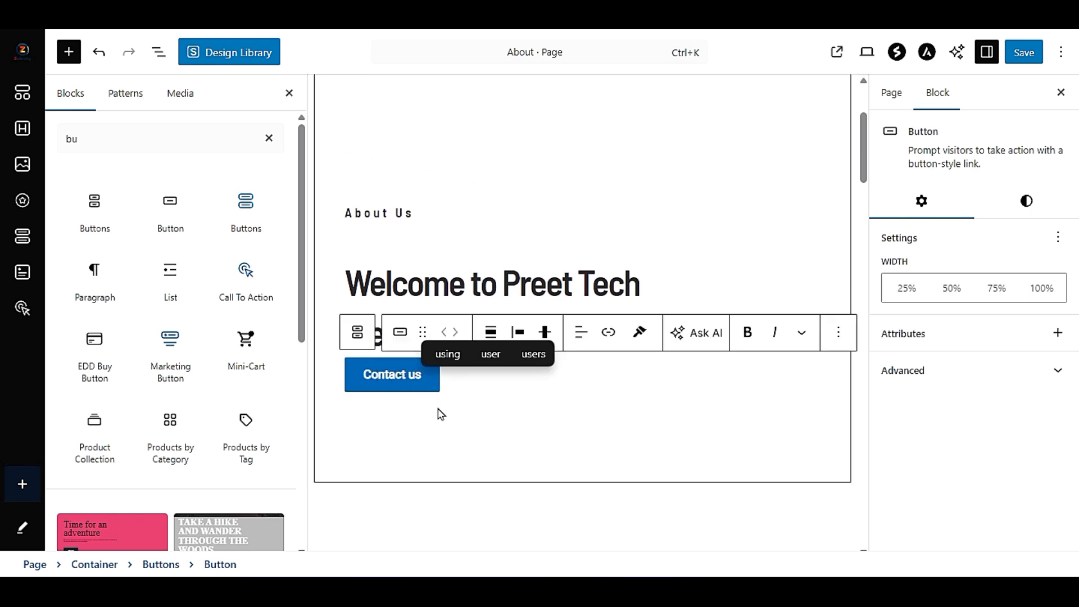
pyautogui.click(438, 409)
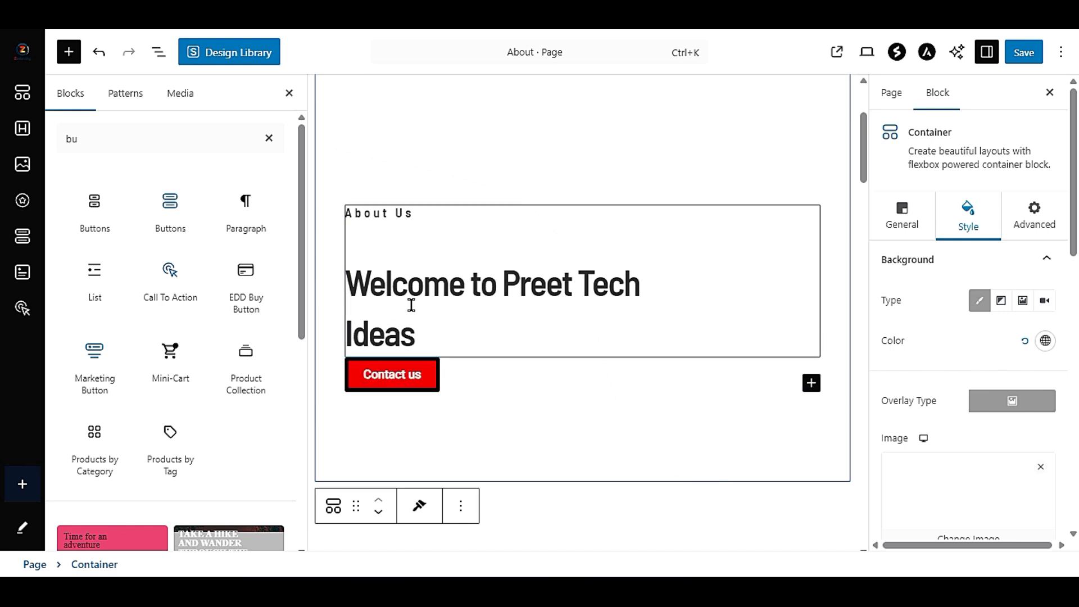
# - Find the Spacer block by searching for "spa" and insert it between the welcome heading and the "Contact us" button
pyautogui.click(503, 284)
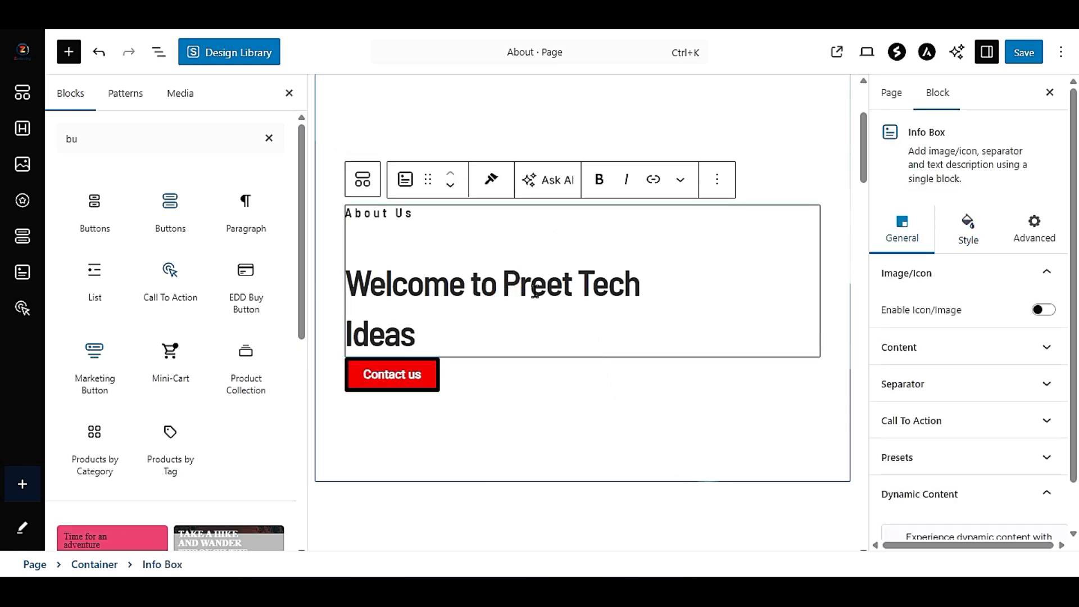
pyautogui.click(1044, 235)
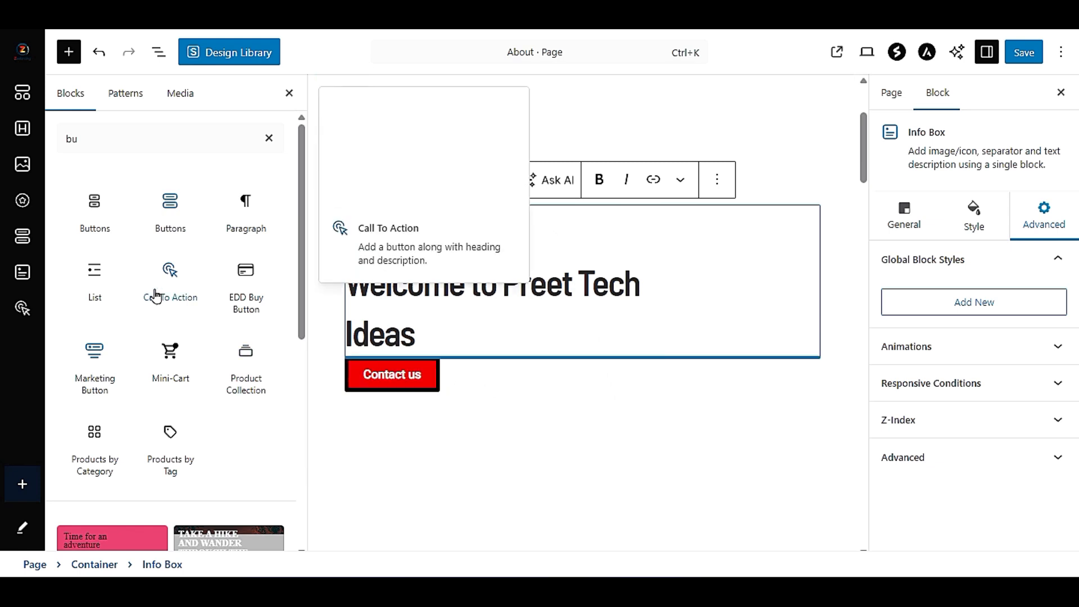
pyautogui.click(112, 145)
pyautogui.moveTo(113, 140); pyautogui.dragTo(58, 140)
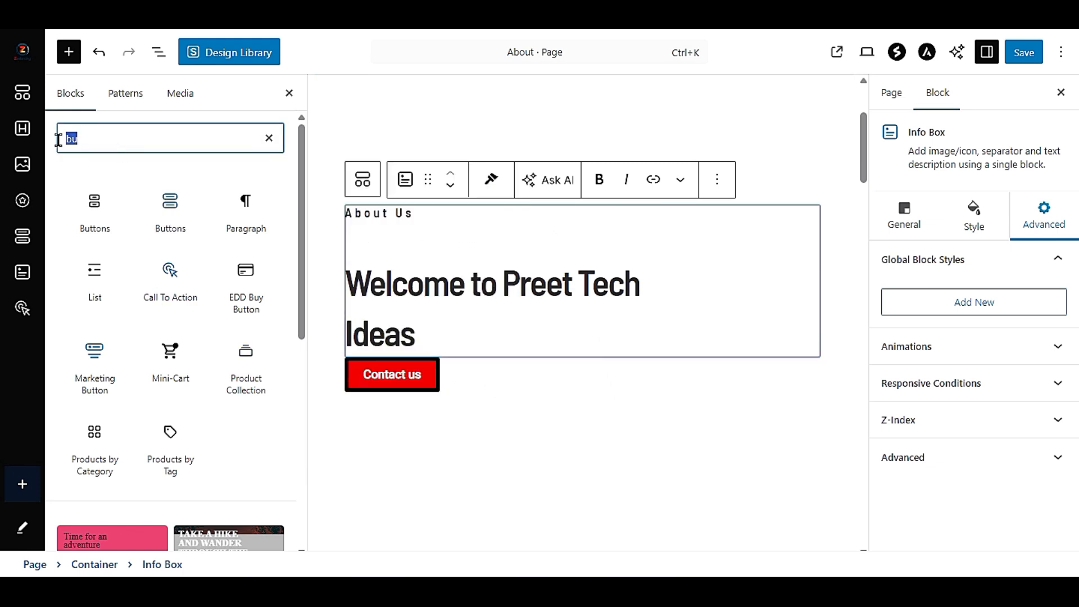
pyautogui.write('spa')
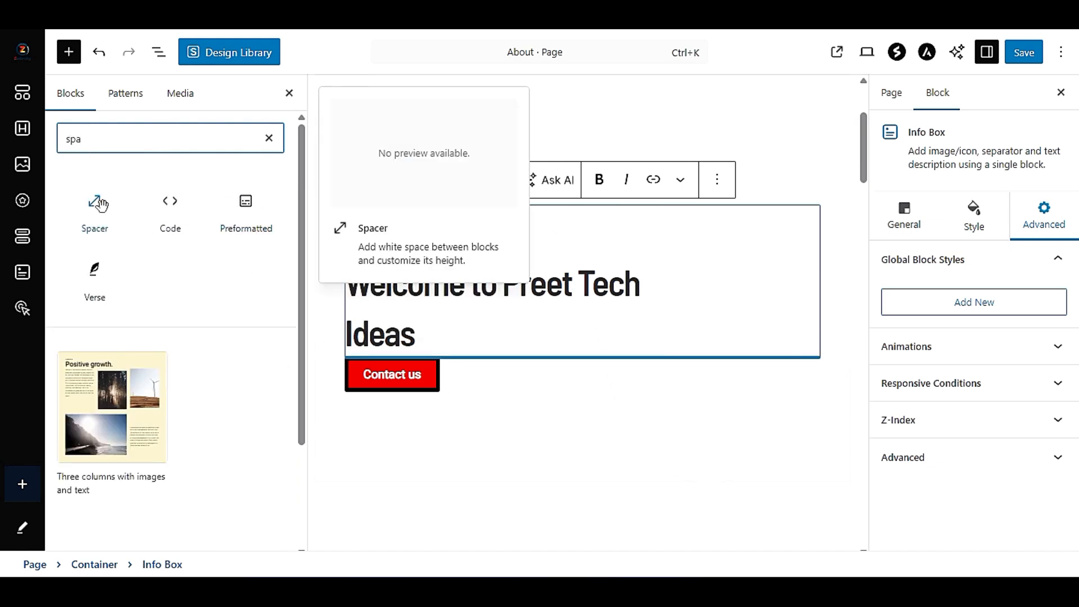
pyautogui.moveTo(100, 204); pyautogui.dragTo(377, 349)
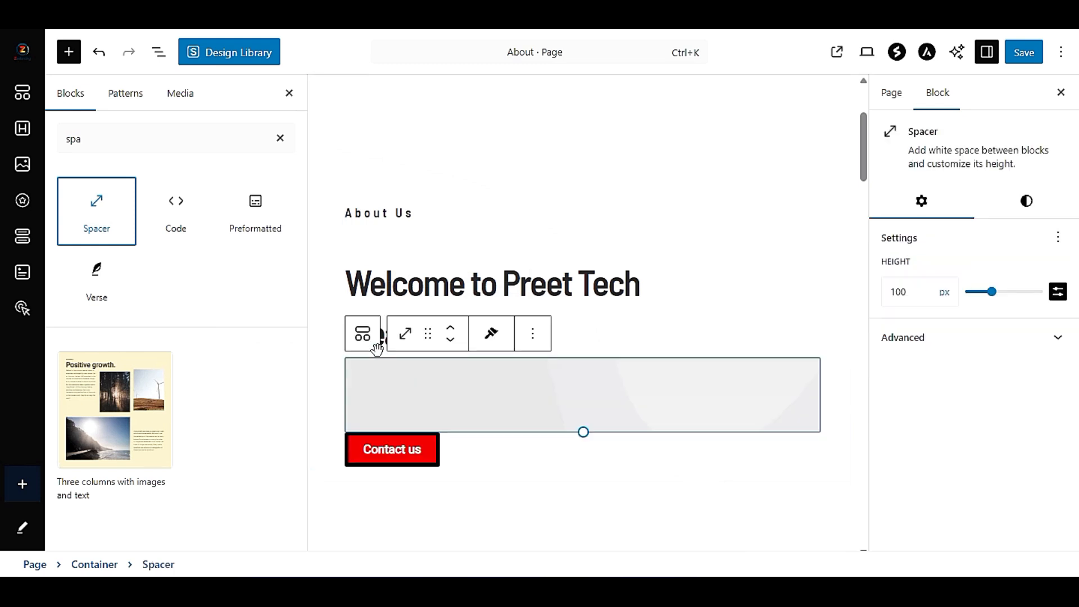
# - Adjust the height of the spacer above the "Contact us" button, trying 49 px and settling on 32 px
pyautogui.moveTo(583, 433); pyautogui.dragTo(581, 381)
pyautogui.click(563, 433)
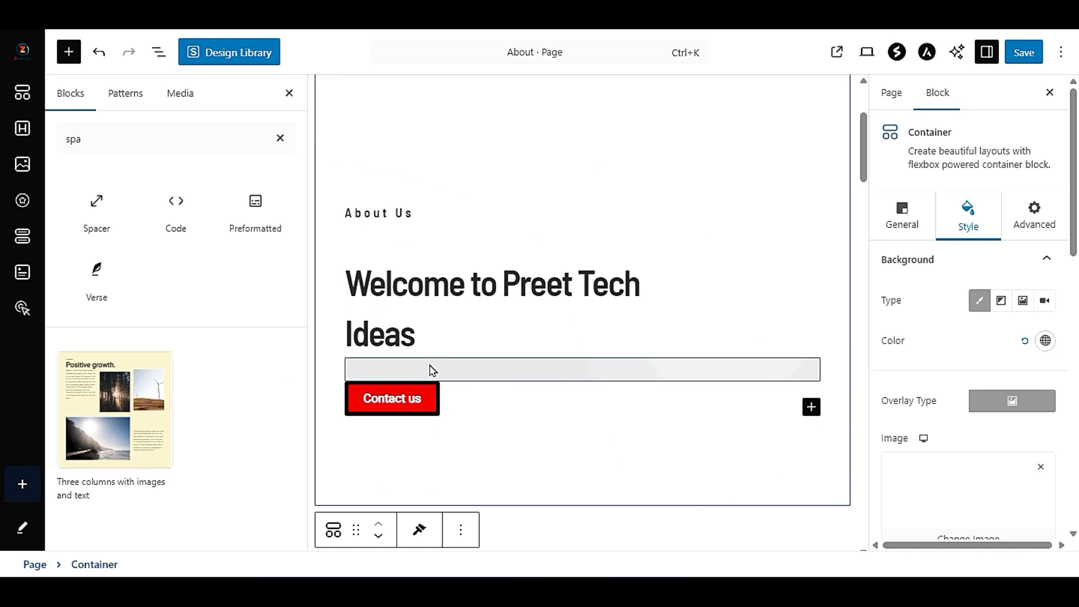
pyautogui.click(569, 373)
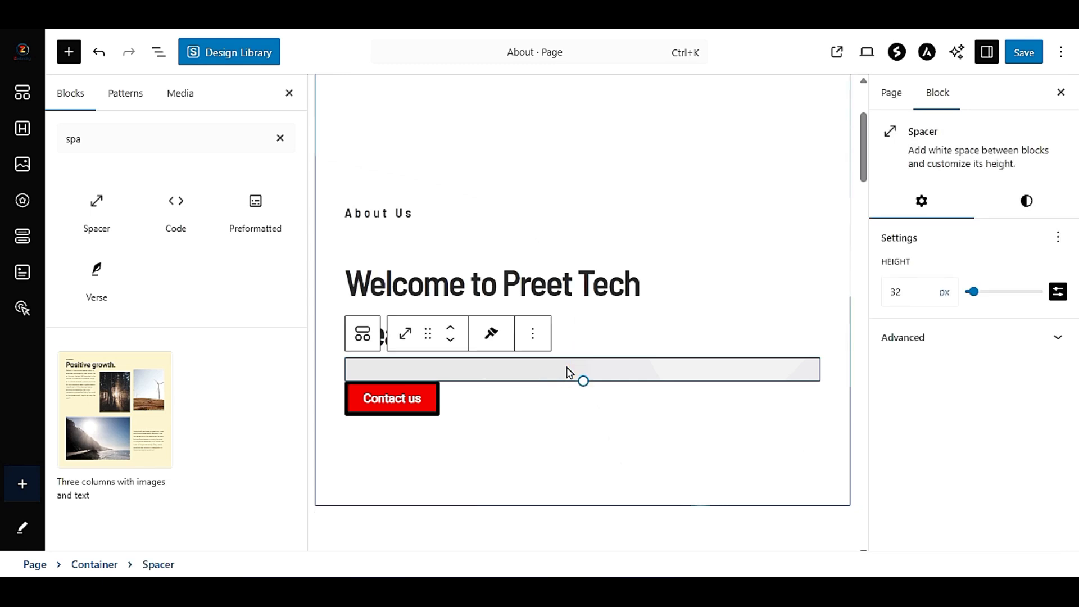
pyautogui.moveTo(575, 375); pyautogui.dragTo(582, 392)
pyautogui.click(583, 430)
pyautogui.click(553, 467)
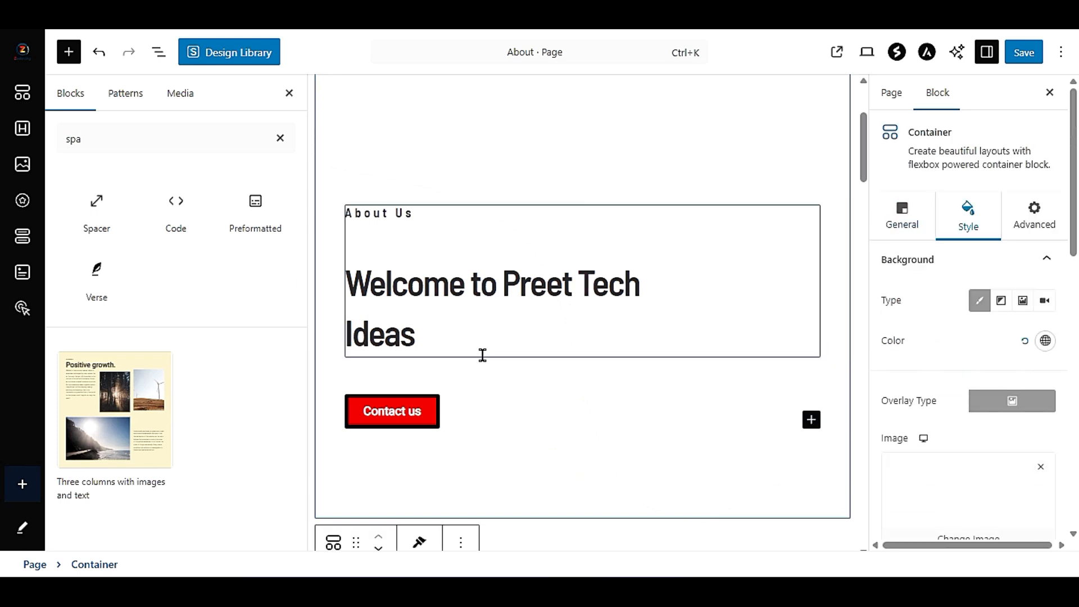
pyautogui.click(414, 384)
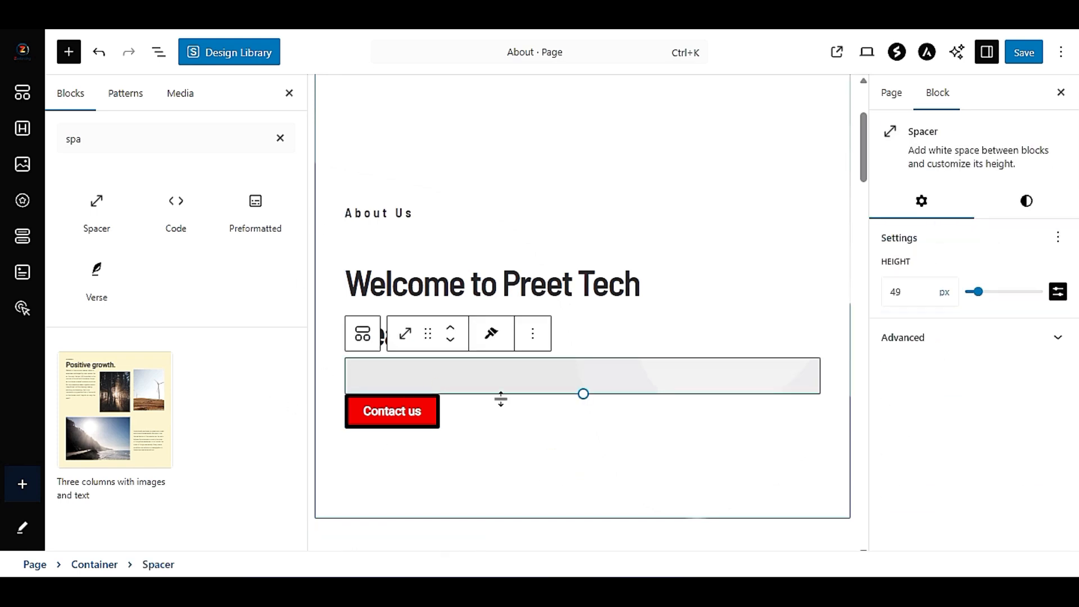
pyautogui.moveTo(582, 392); pyautogui.dragTo(587, 380)
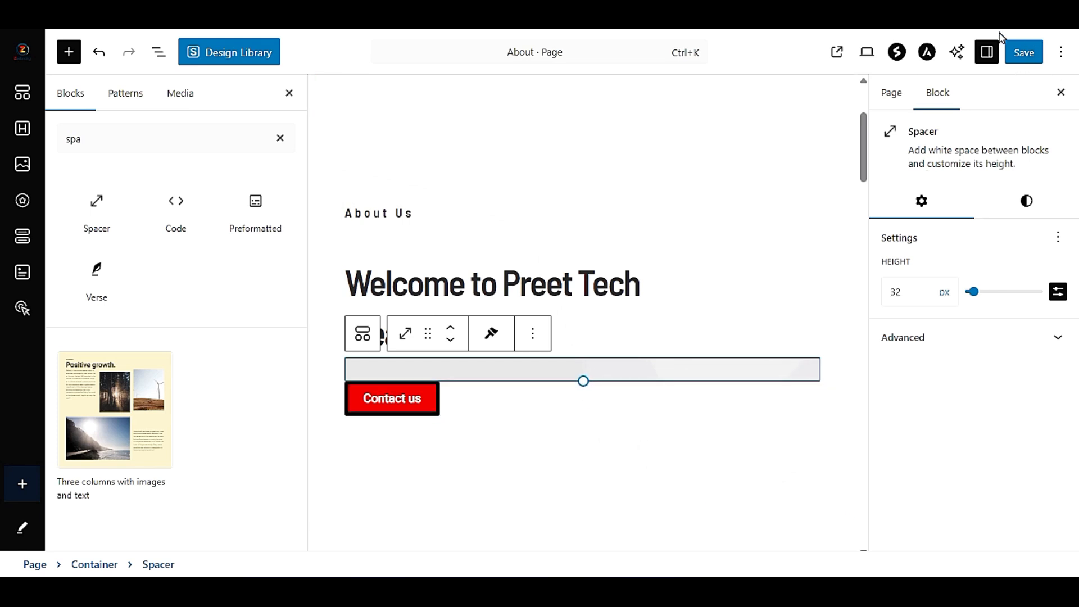
# - Clear the block search, look through the full list of Spectra blocks and close the block inserter
pyautogui.scroll(-6, 409, 442)
pyautogui.scroll(3, 405, 436)
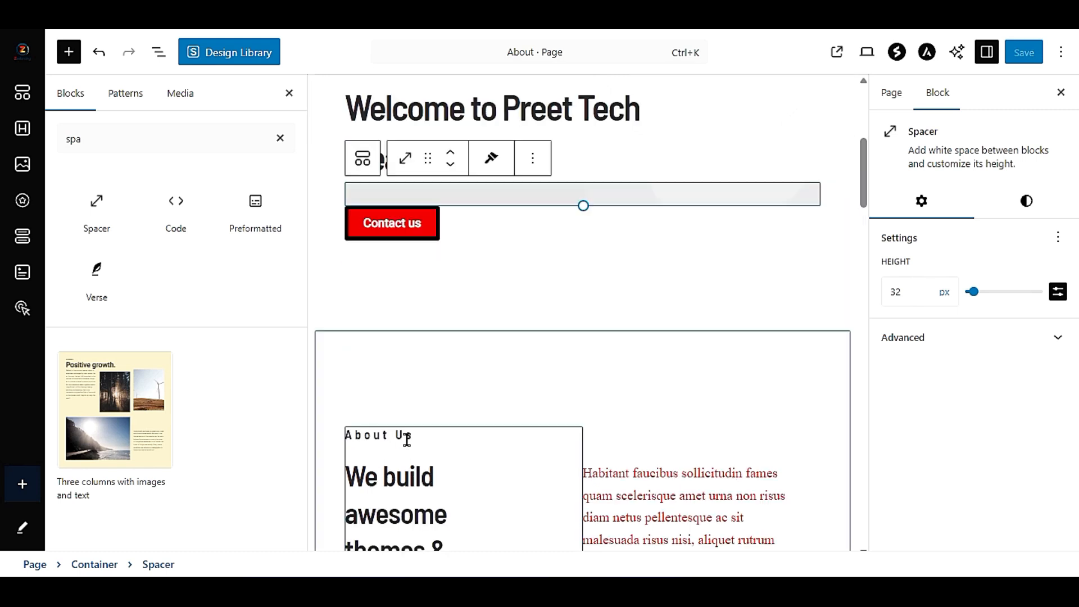
pyautogui.click(67, 56)
pyautogui.click(67, 56)
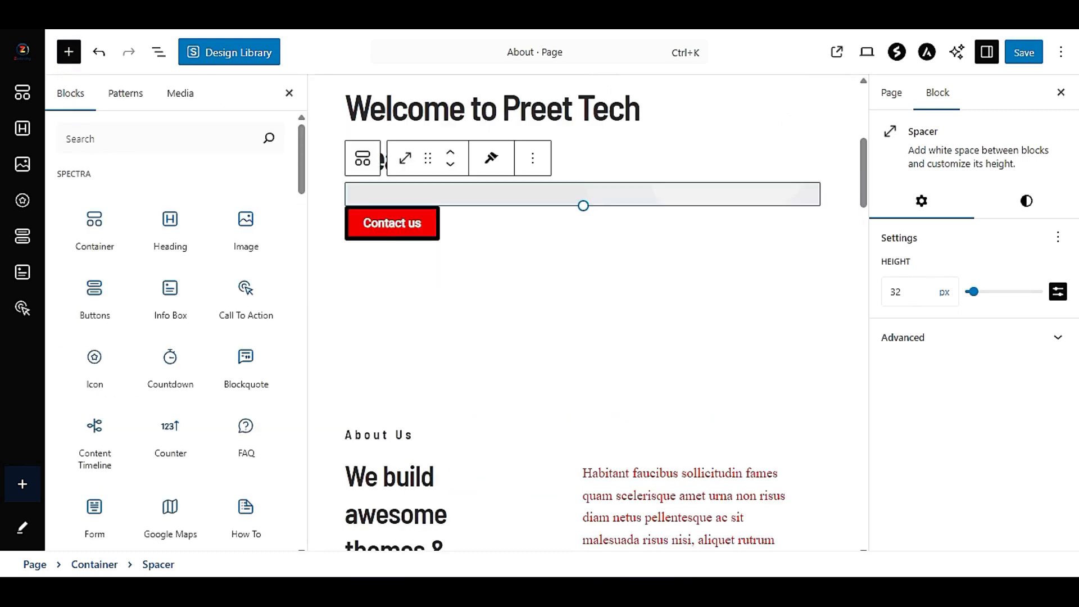
pyautogui.scroll(-3, 222, 449)
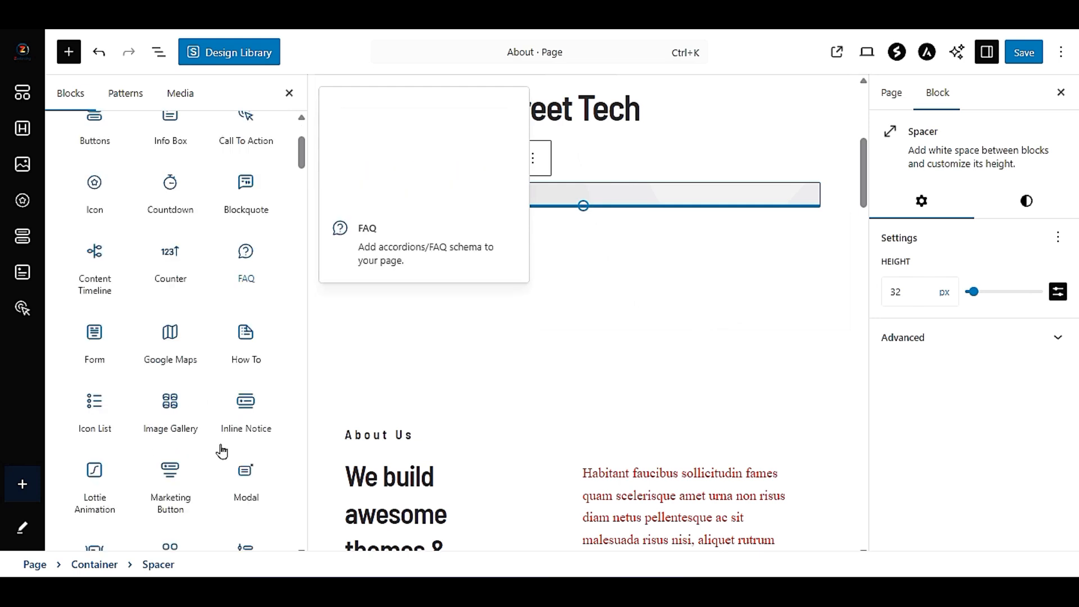
pyautogui.scroll(-6, 222, 449)
pyautogui.scroll(-10, 618, 315)
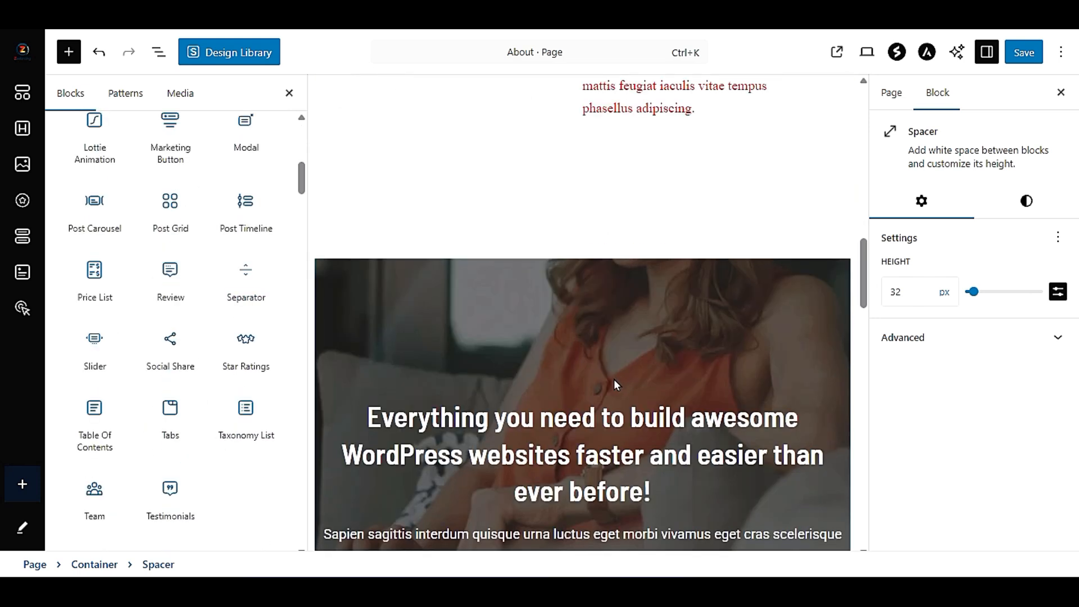
pyautogui.click(291, 94)
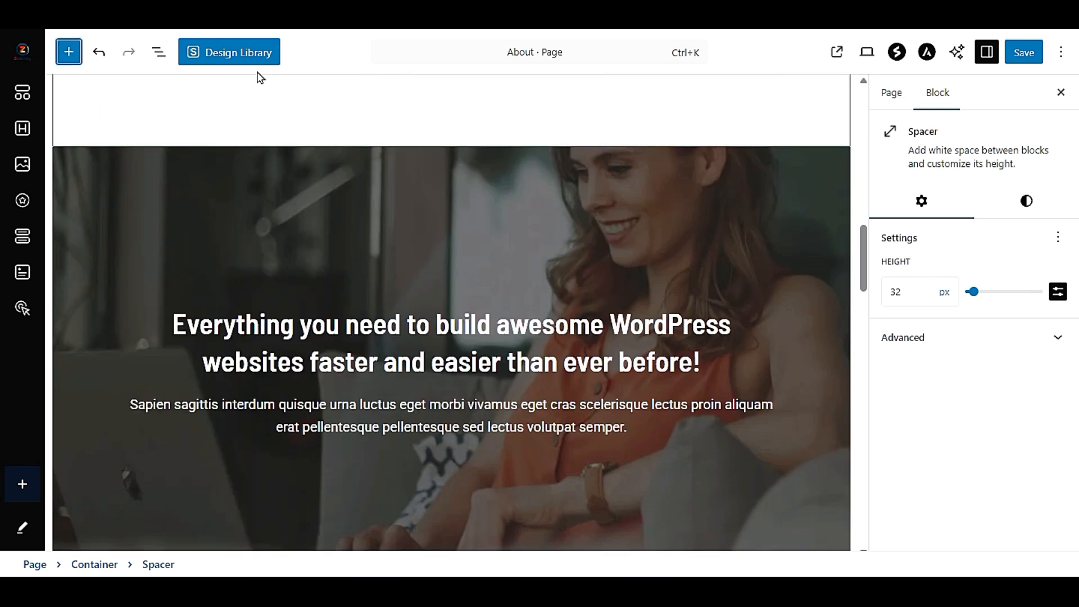
# - Try to insert the first Hero pattern from the Design Library, and close the library
pyautogui.scroll(-8, 313, 169)
pyautogui.scroll(-10, 361, 237)
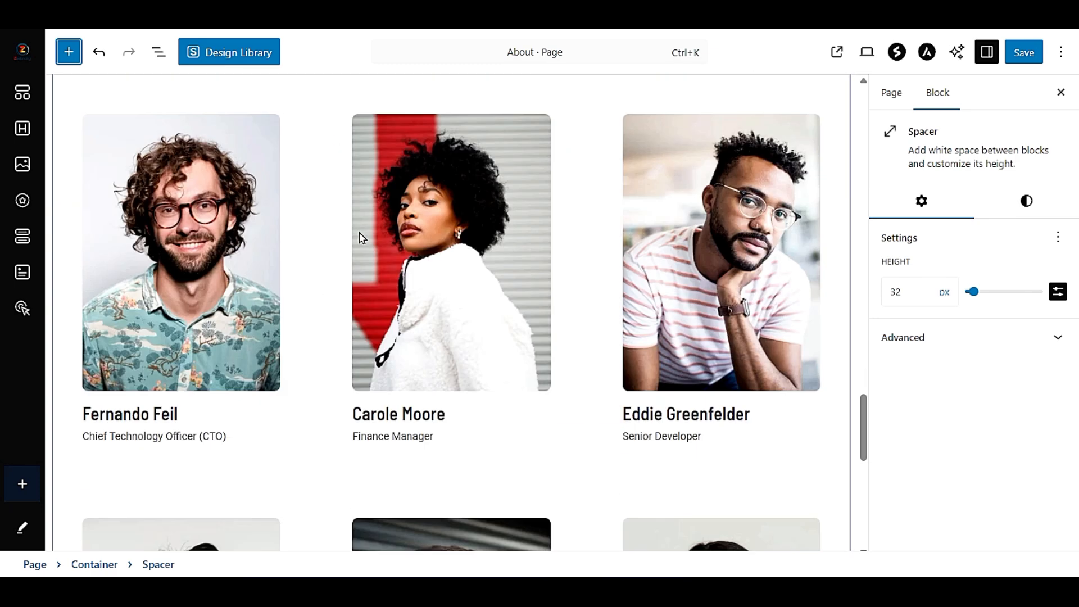
pyautogui.click(245, 60)
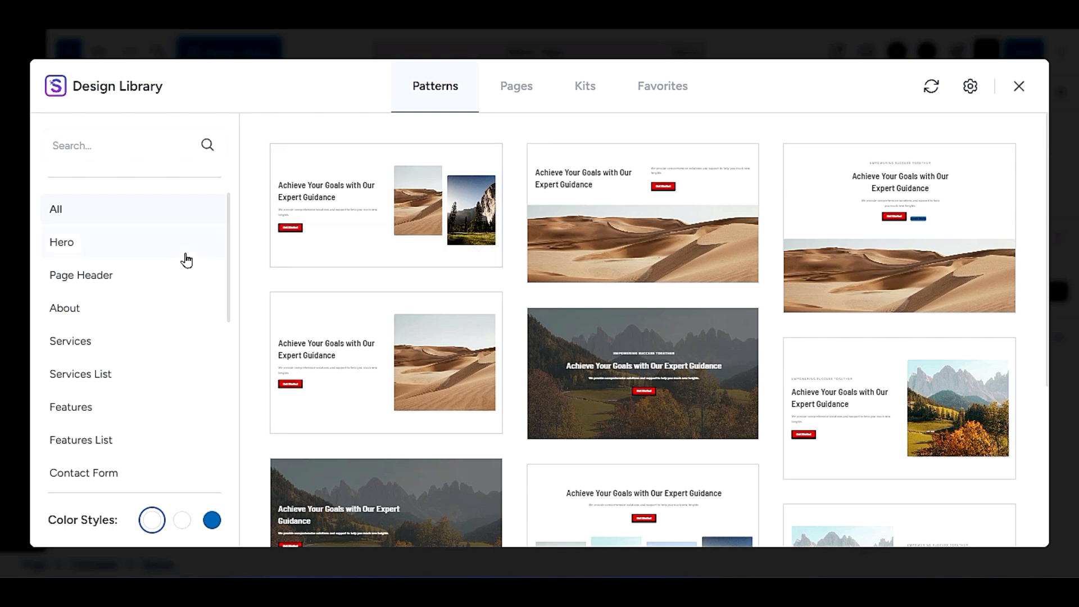
pyautogui.click(100, 253)
pyautogui.moveTo(348, 189)
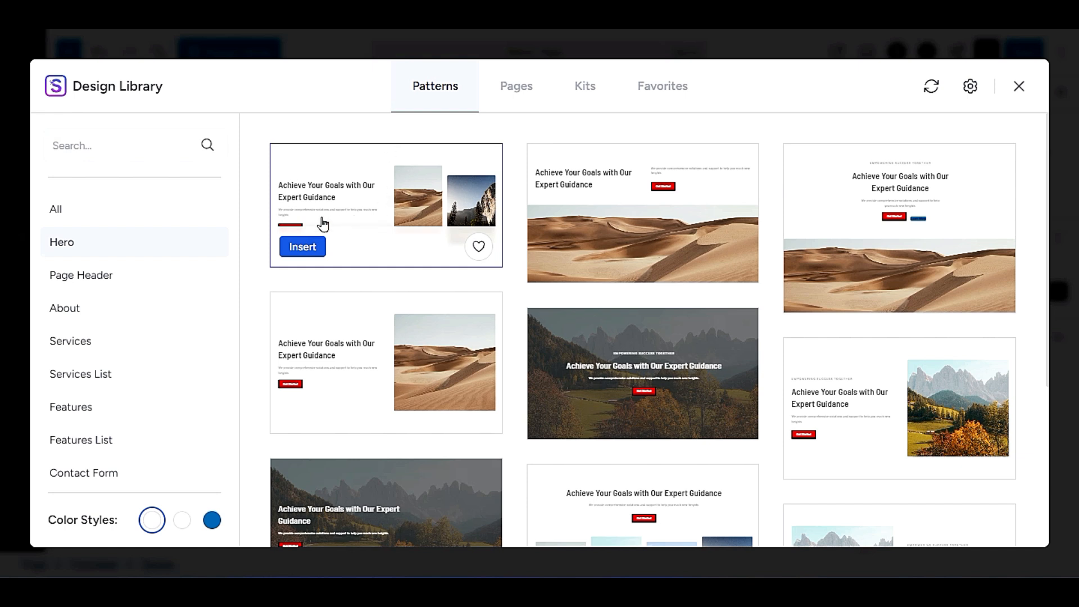
pyautogui.click(303, 248)
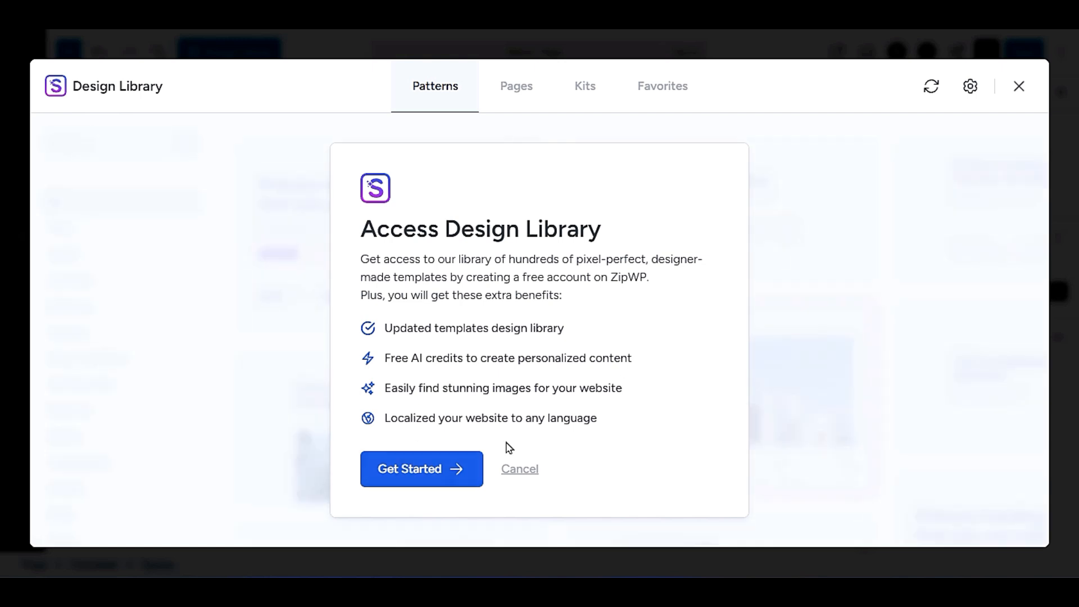
pyautogui.click(450, 476)
pyautogui.click(1019, 86)
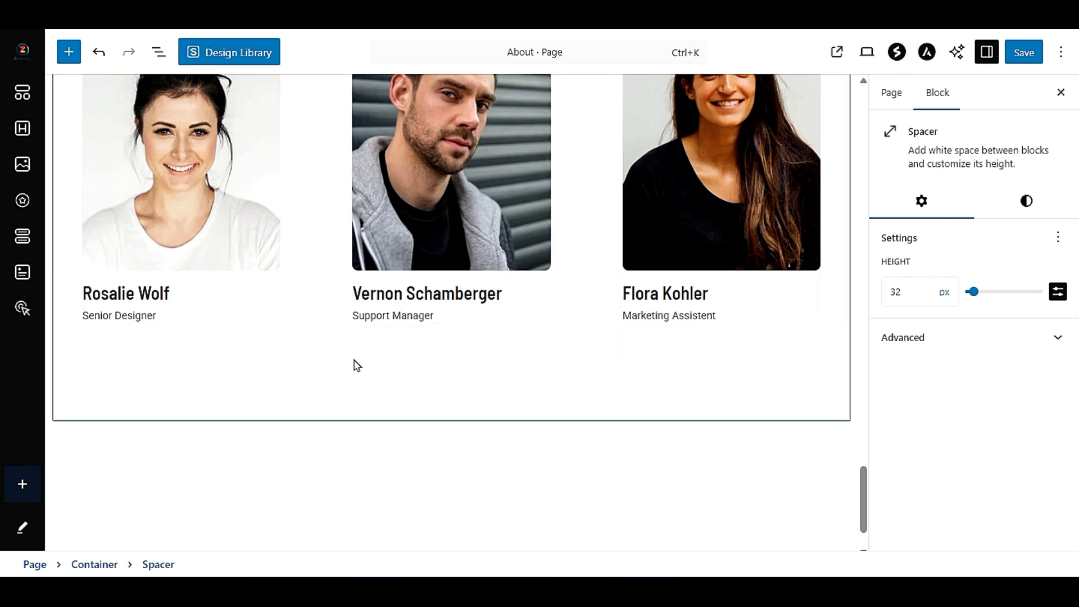
pyautogui.scroll(10, 423, 417)
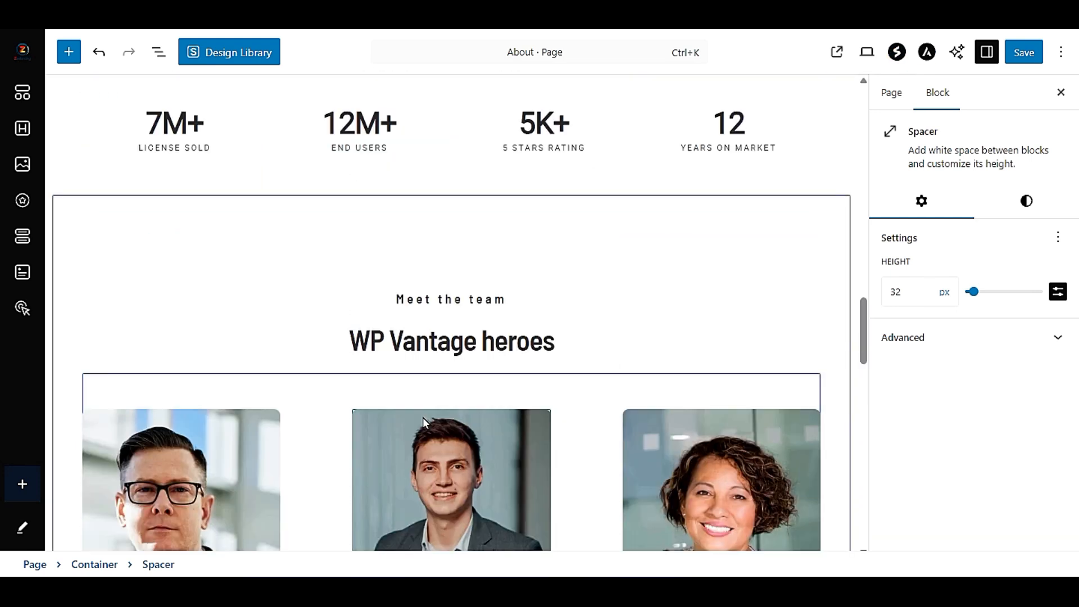
pyautogui.scroll(3, 474, 407)
pyautogui.scroll(10, 474, 406)
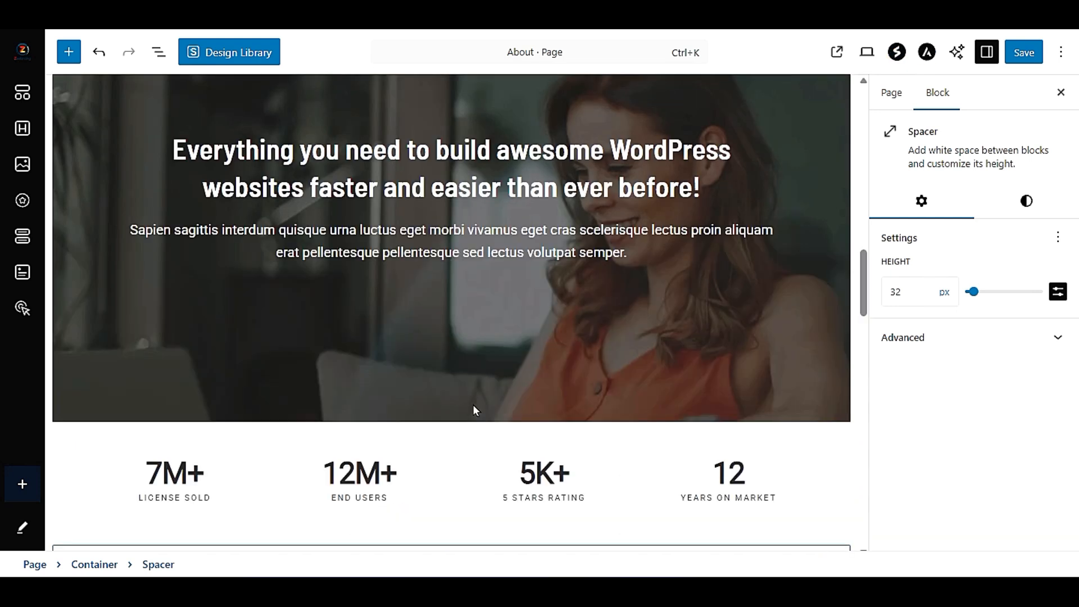
pyautogui.scroll(5, 476, 409)
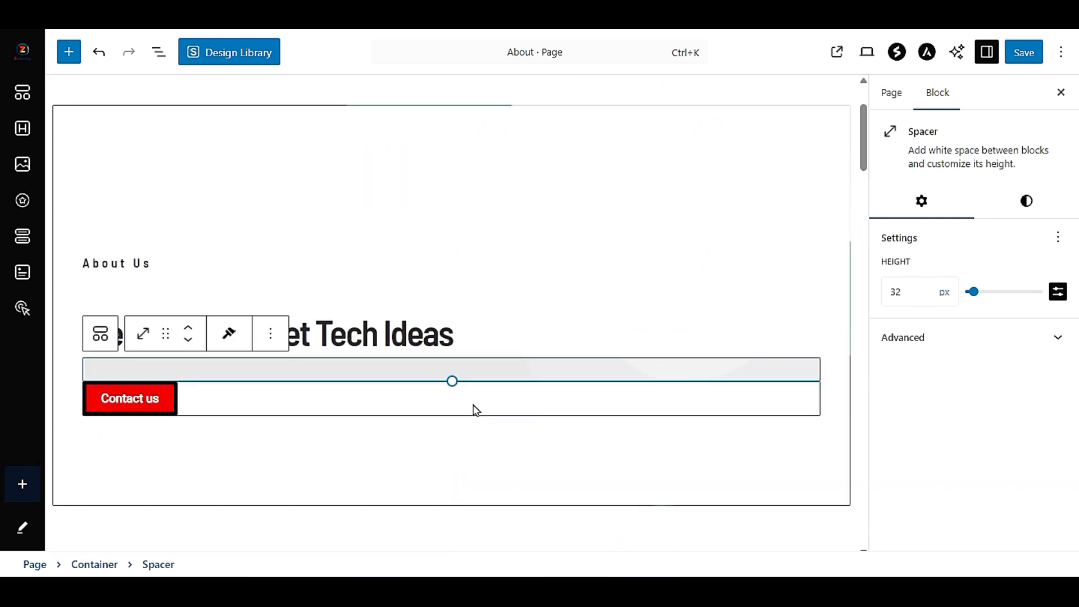
pyautogui.scroll(-10, 476, 410)
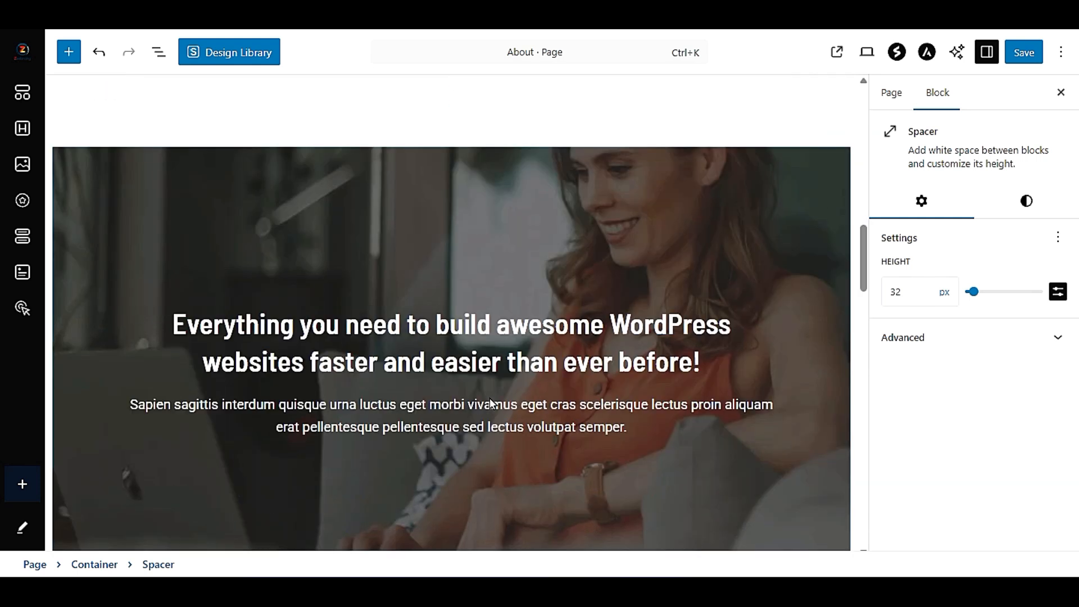
pyautogui.scroll(-10, 490, 397)
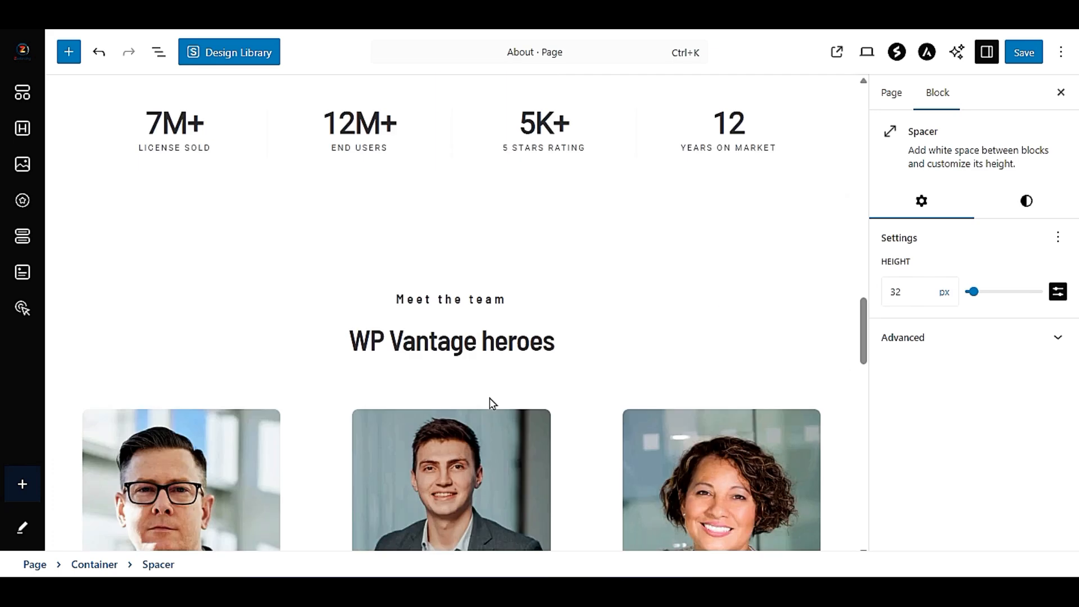
pyautogui.scroll(-10, 485, 399)
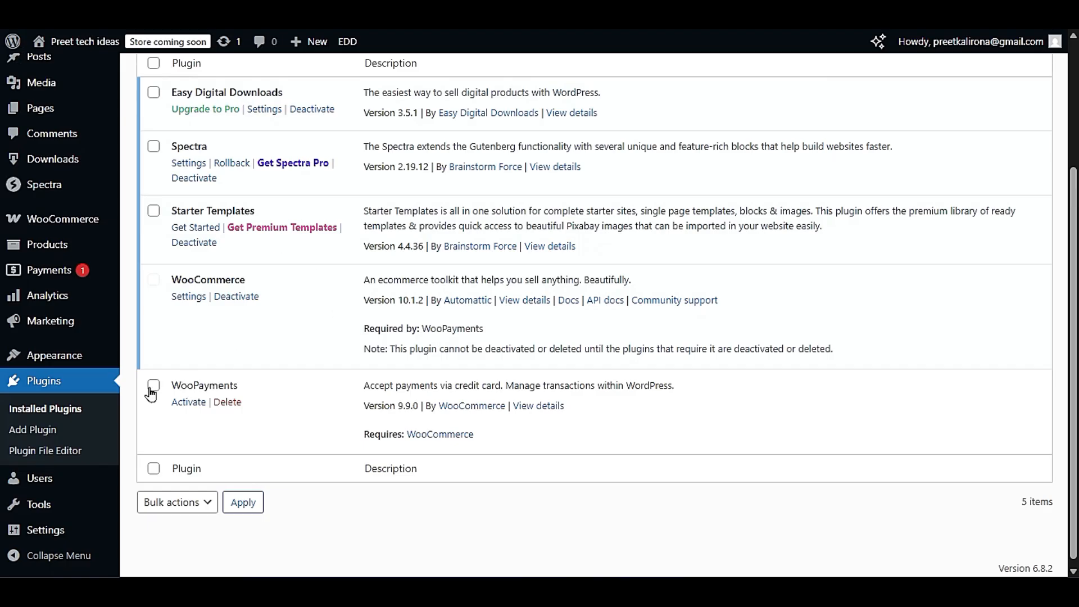
# - Search the plugin directory for "block", then install and activate the Gutenberg Essential Blocks plugin
pyautogui.click(80, 434)
pyautogui.click(856, 184)
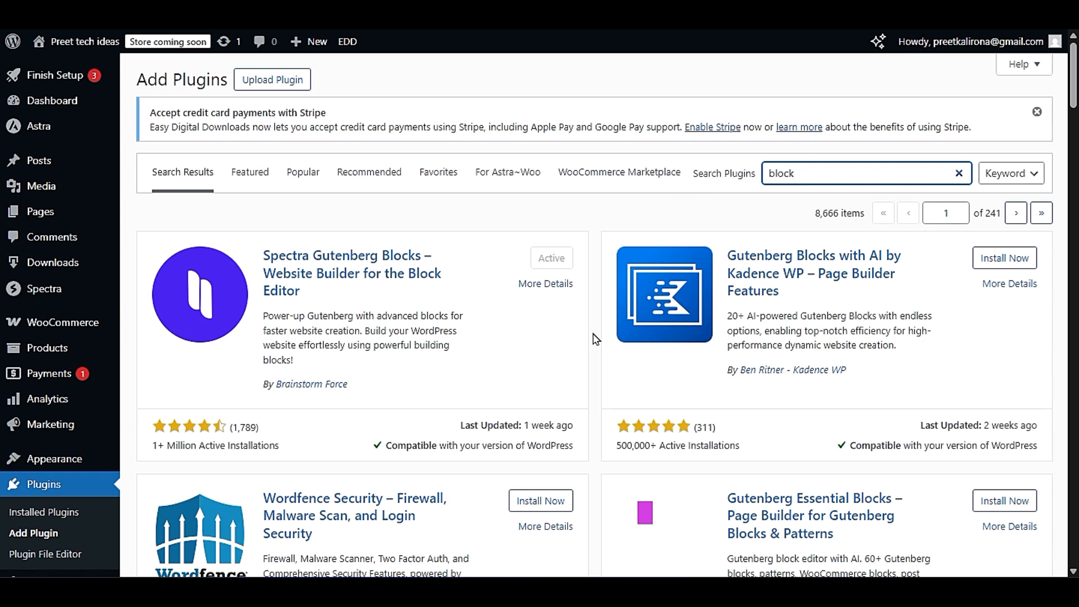
pyautogui.scroll(-3, 595, 338)
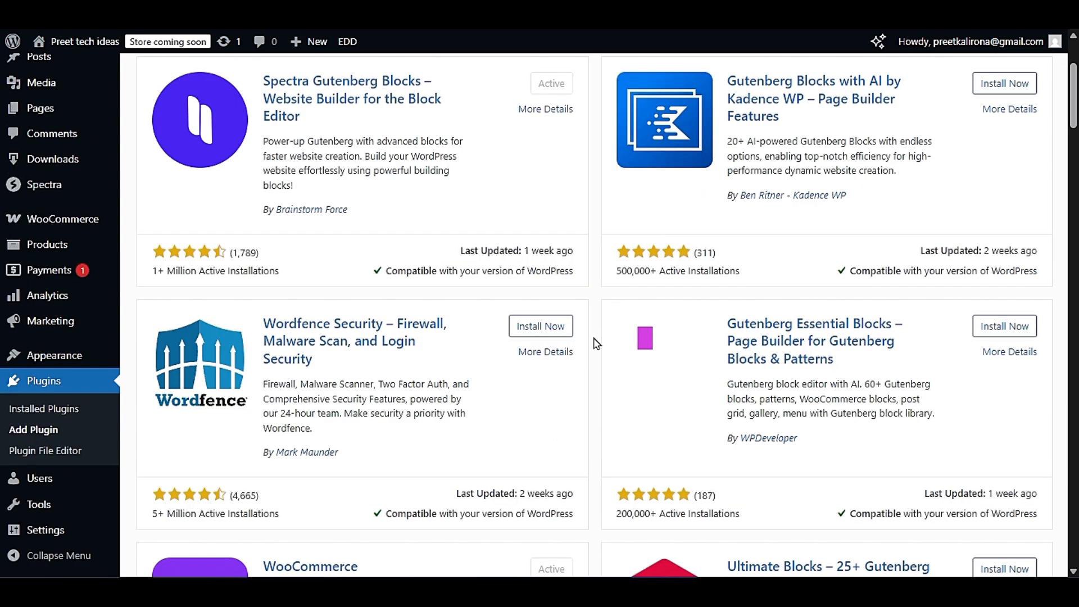
pyautogui.scroll(-3, 597, 343)
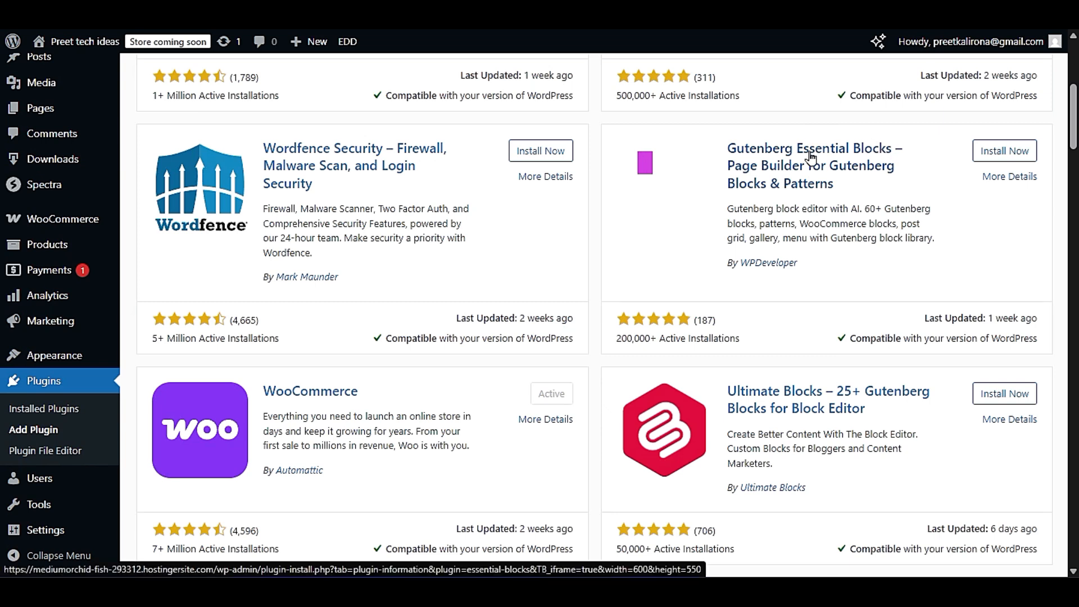
pyautogui.click(1009, 153)
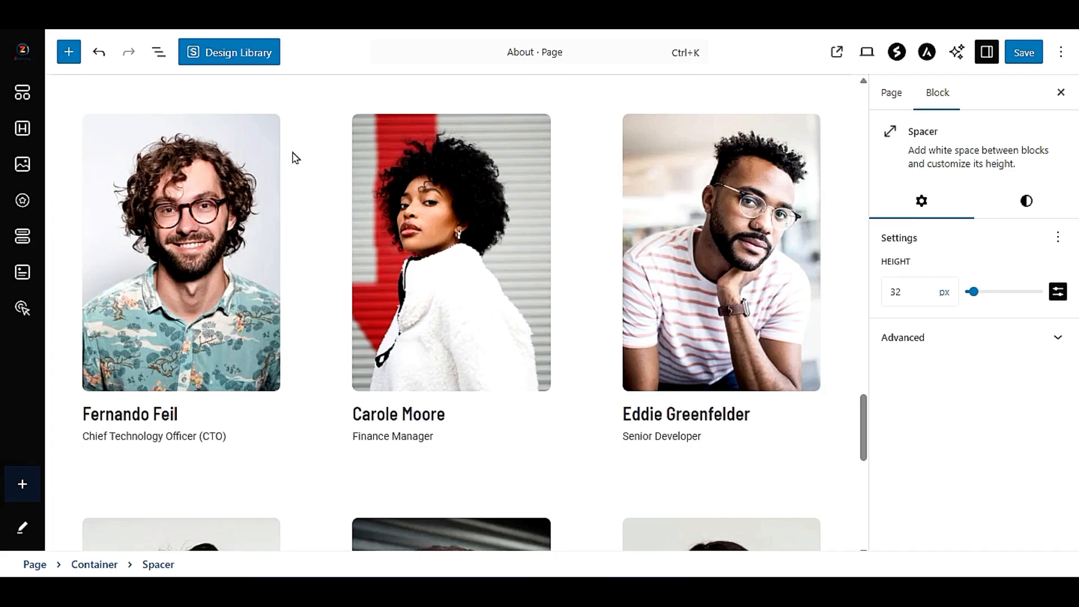
pyautogui.scroll(10, 337, 168)
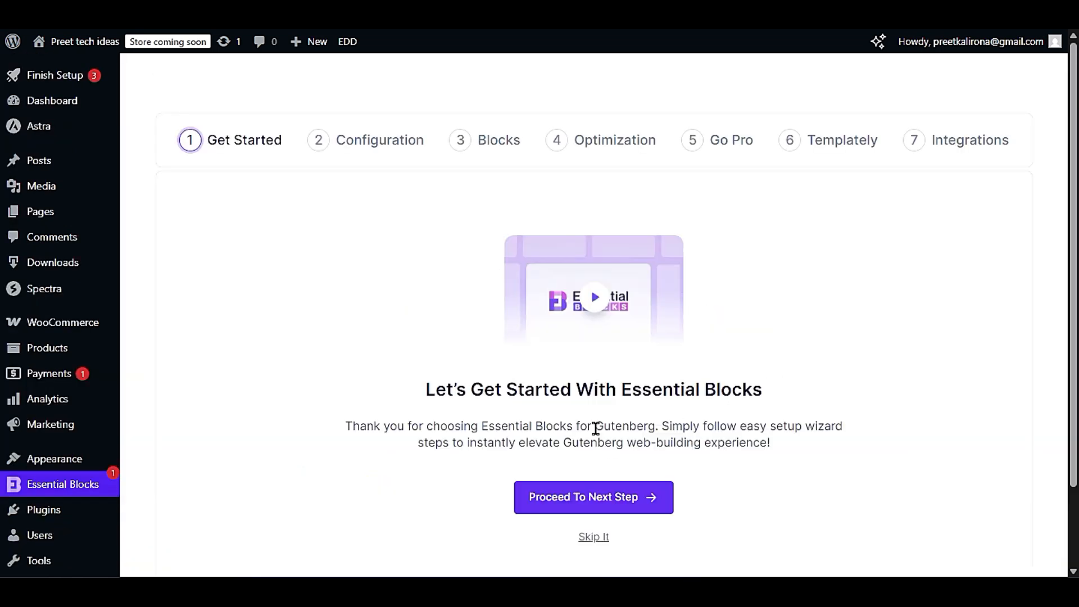
# - Advance the Essential Blocks setup wizard to the Templately stage, keeping the Basic mode and the default block selection
pyautogui.click(591, 534)
pyautogui.scroll(-3, 678, 427)
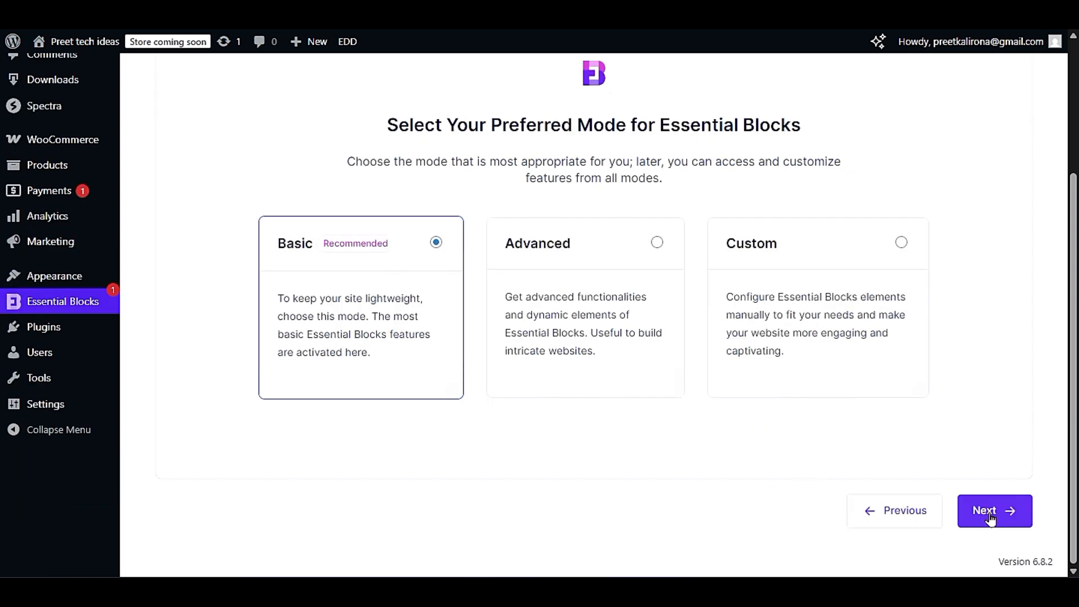
pyautogui.click(971, 513)
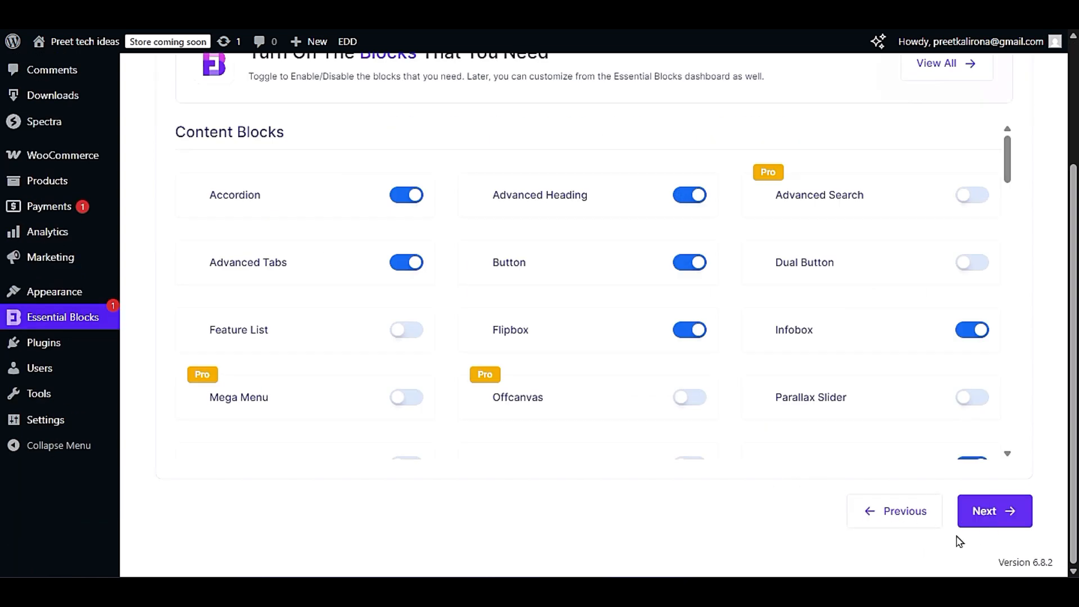
pyautogui.click(987, 509)
pyautogui.click(988, 509)
pyautogui.click(987, 531)
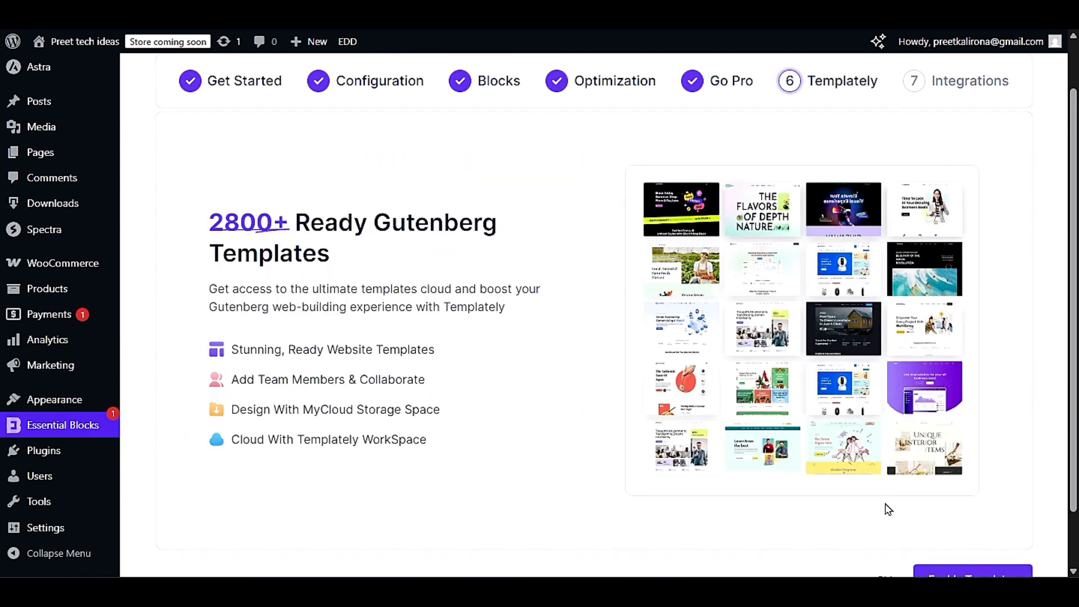
# - Enable the Templately templates and finish the Essential Blocks setup without activating any integrations
pyautogui.scroll(-1, 888, 510)
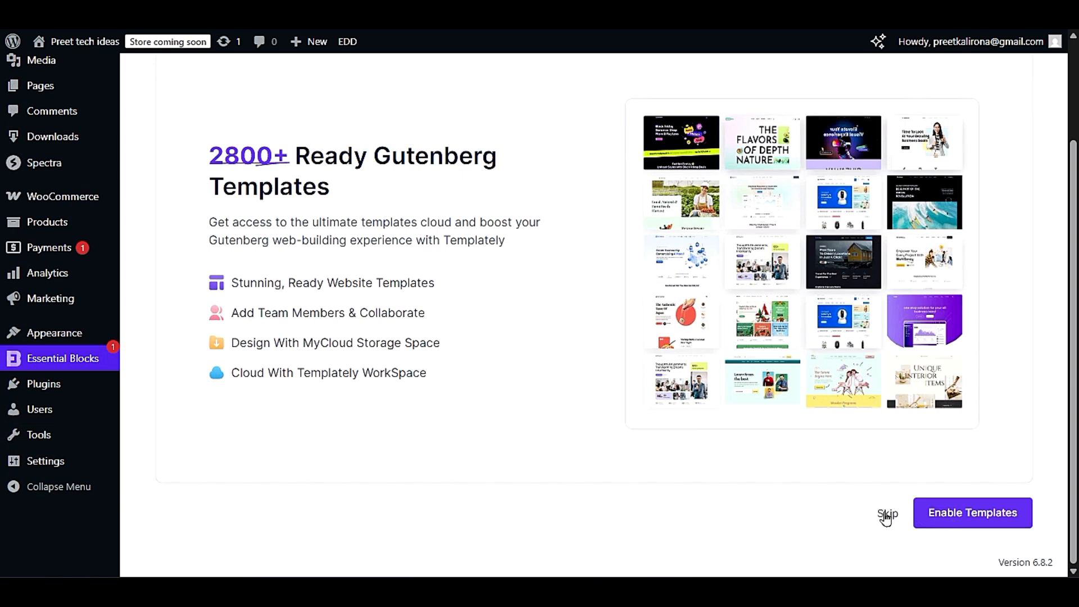
pyautogui.scroll(2, 860, 513)
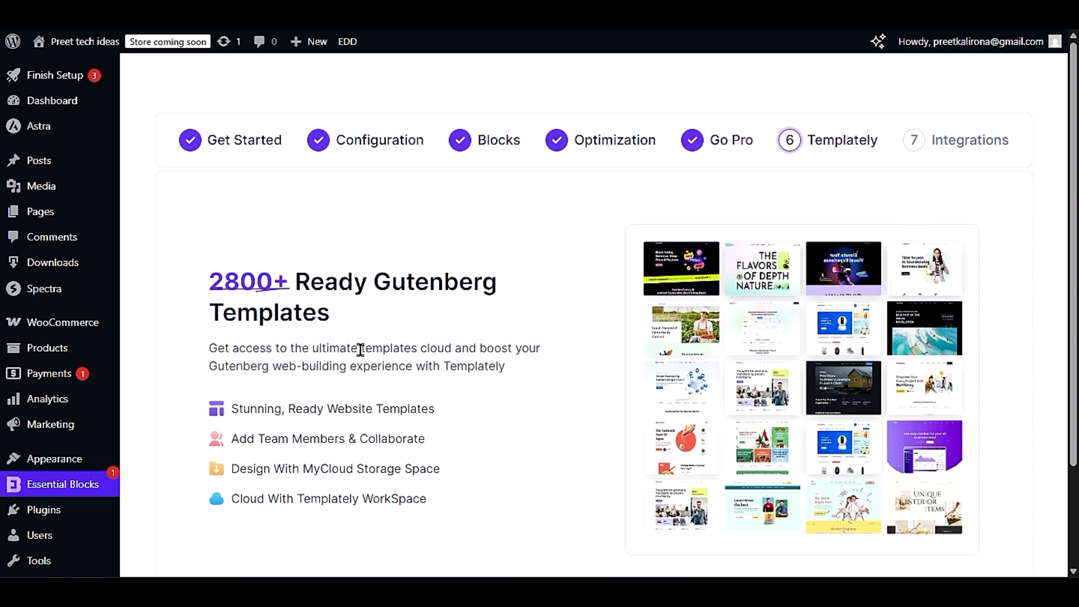
pyautogui.scroll(-2, 380, 412)
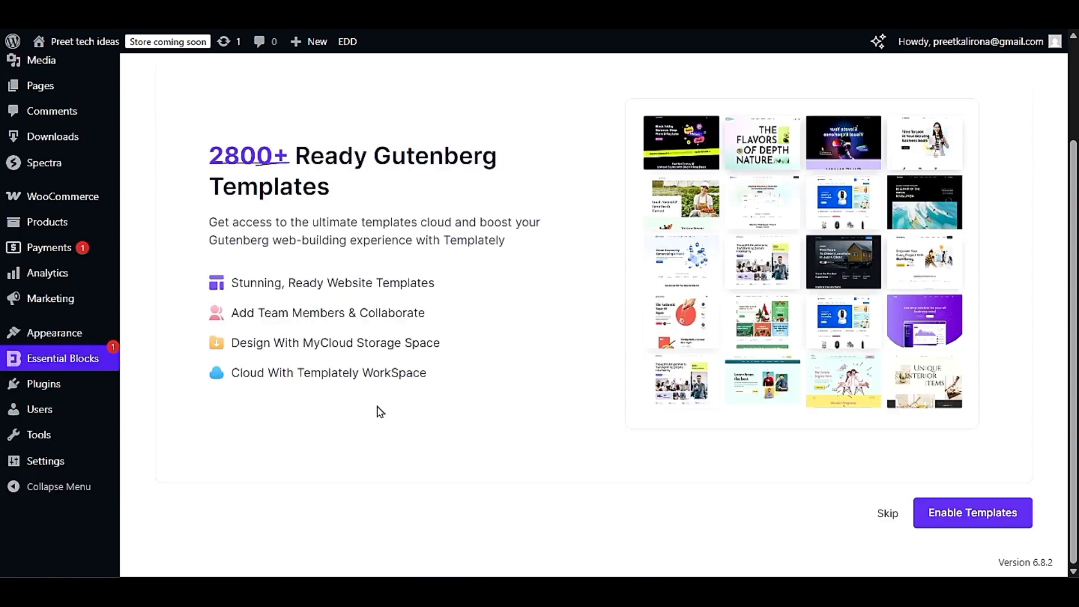
pyautogui.click(1025, 514)
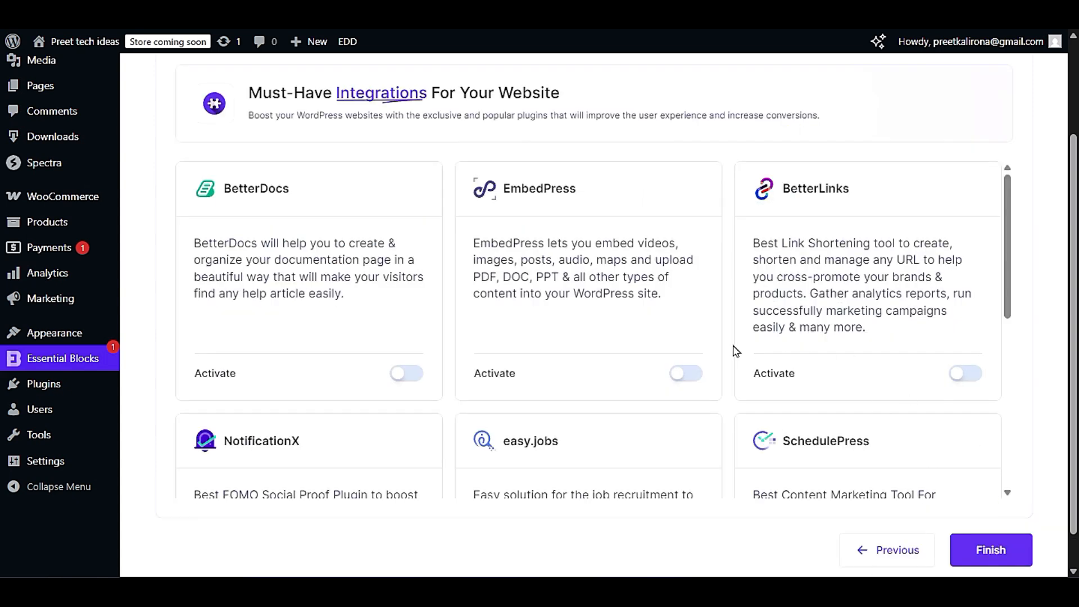
pyautogui.click(961, 548)
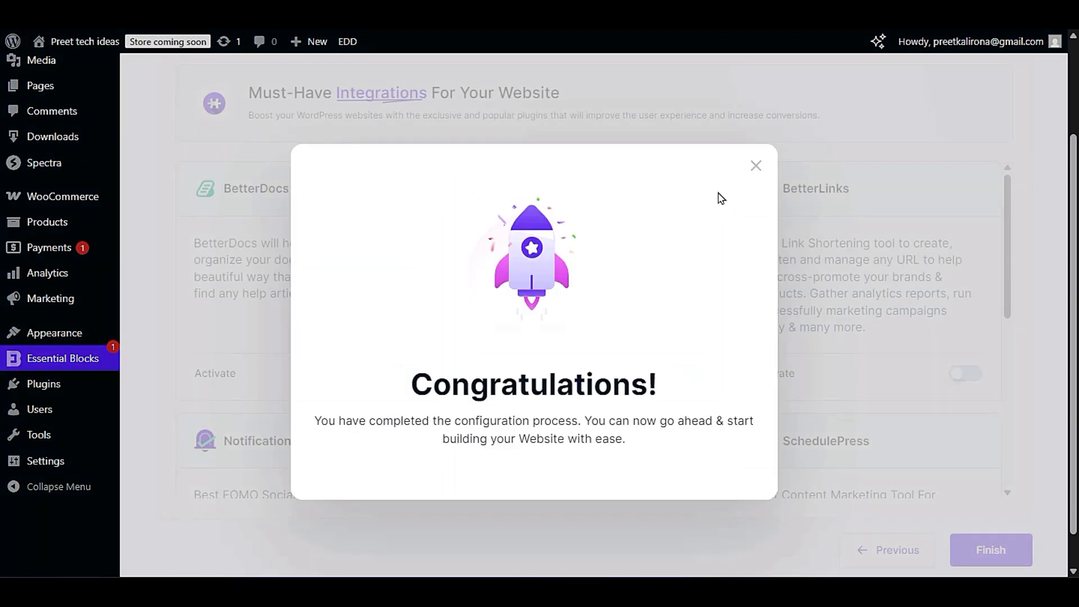
pyautogui.click(756, 165)
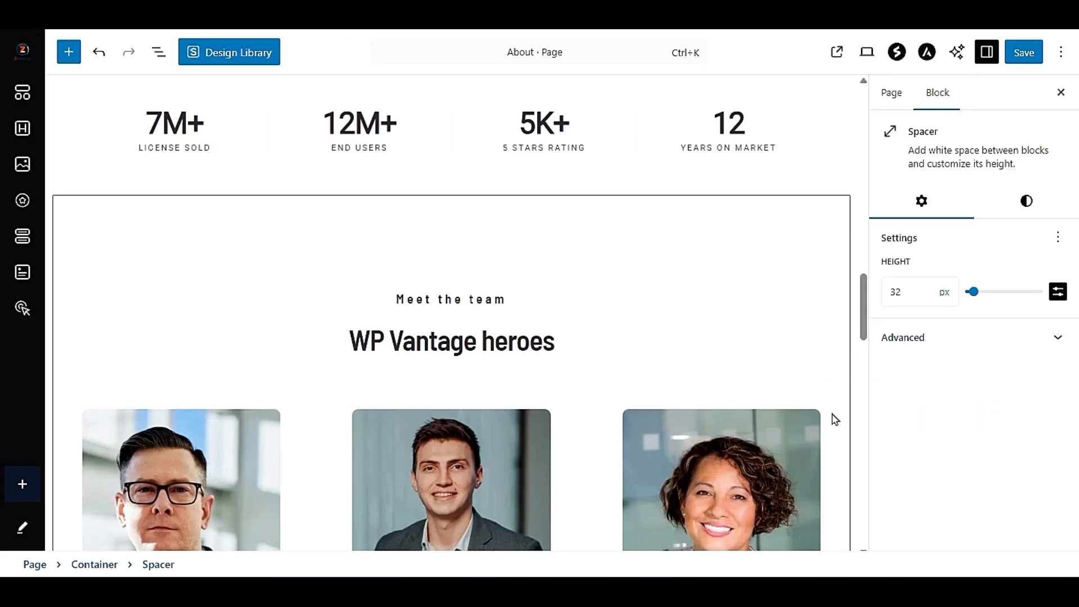
# - Switch back to the About page editor, save the page and reload the editor
pyautogui.scroll(5, 553, 360)
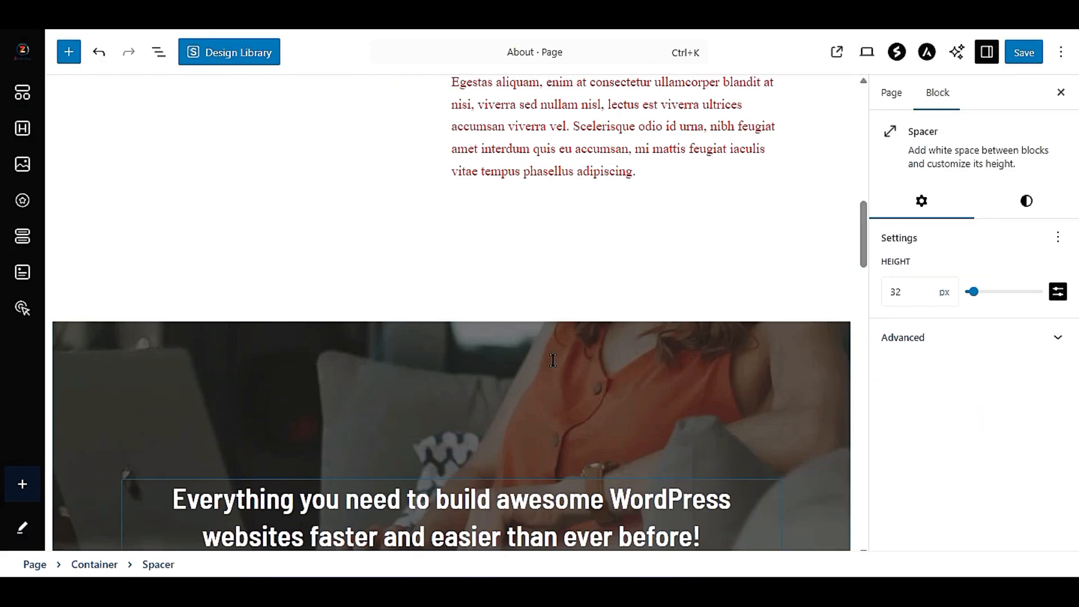
pyautogui.click(1026, 56)
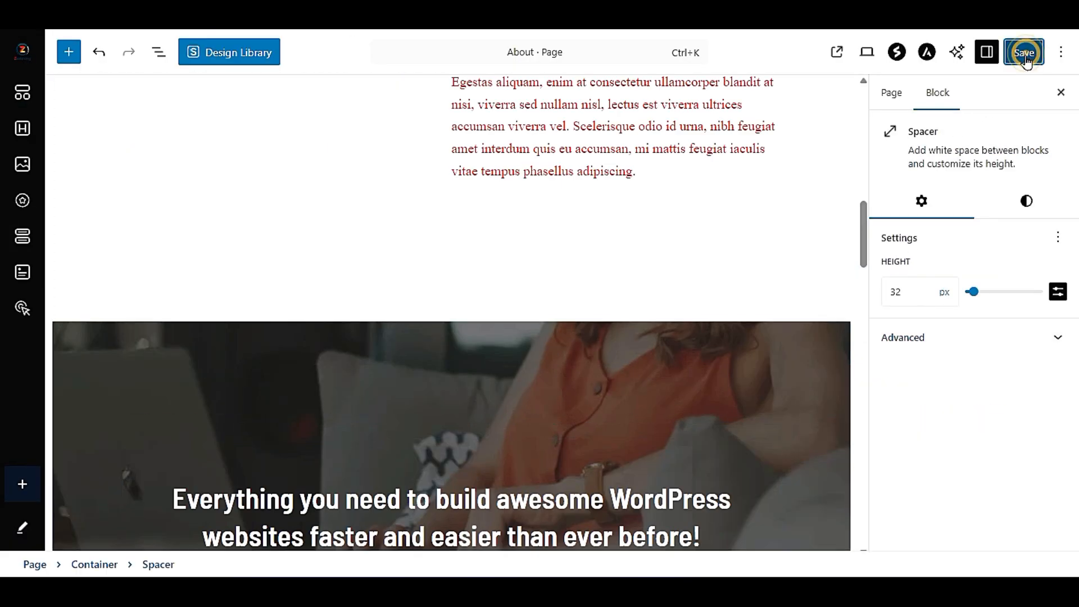
pyautogui.scroll(5, 513, 298)
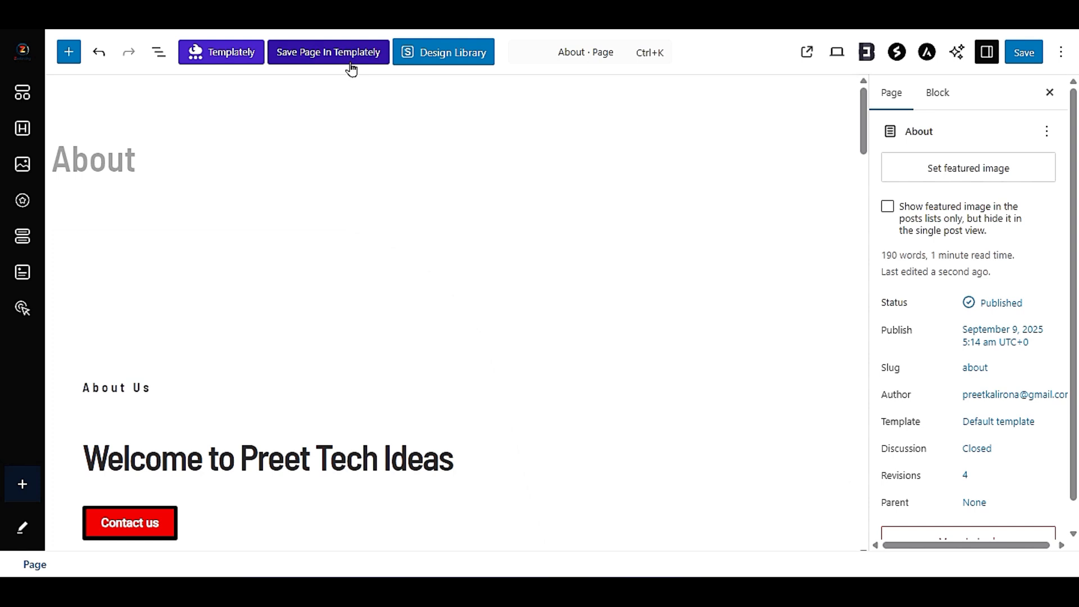
# - Add an empty paragraph block below the team section at the end of the About page
pyautogui.scroll(-10, 405, 306)
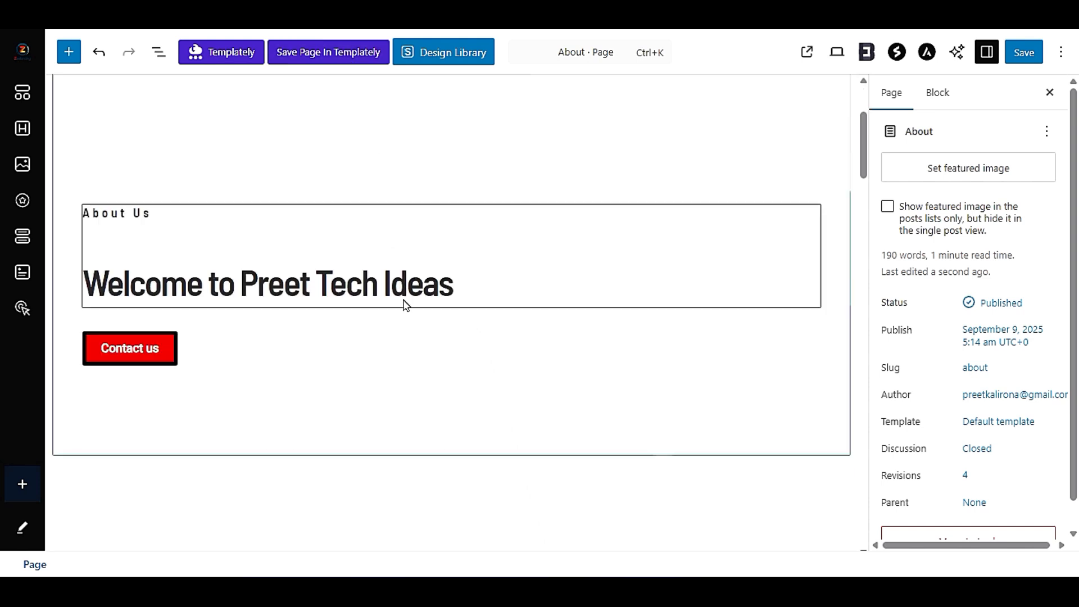
pyautogui.scroll(-15, 413, 319)
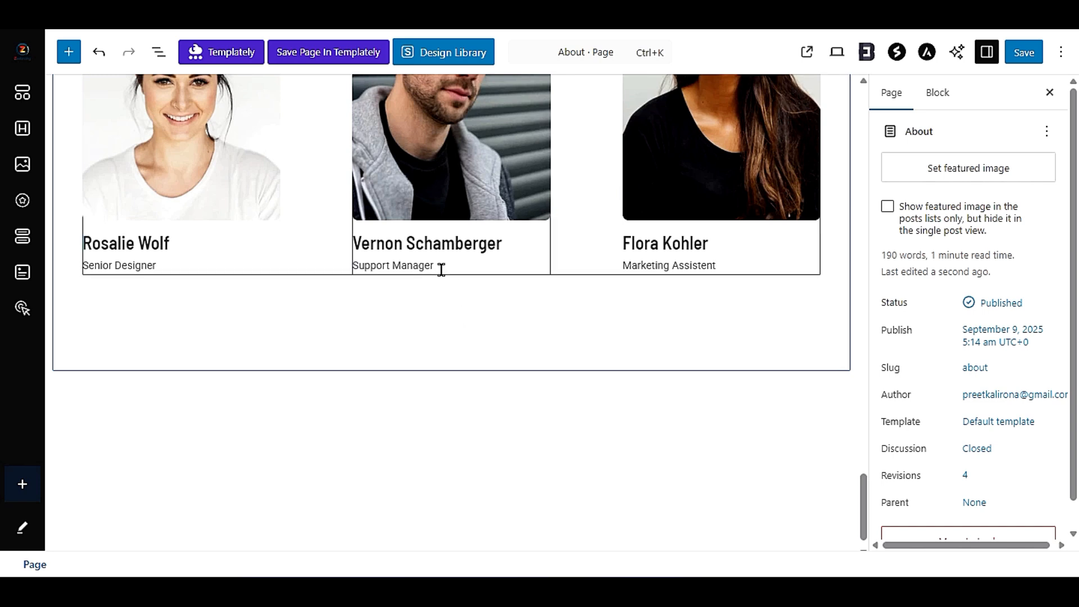
pyautogui.click(388, 394)
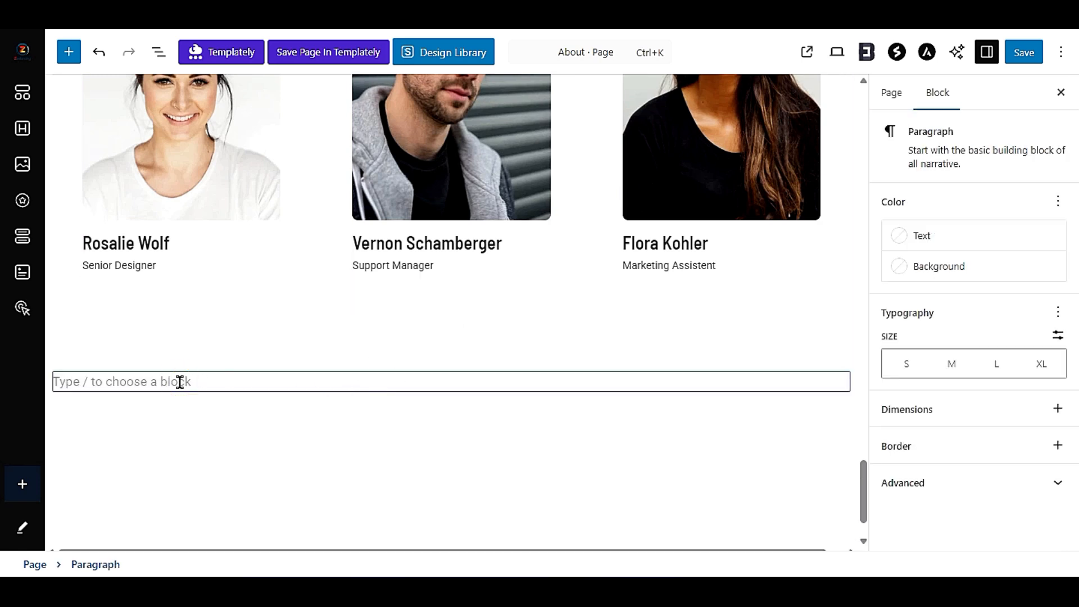
pyautogui.click(60, 381)
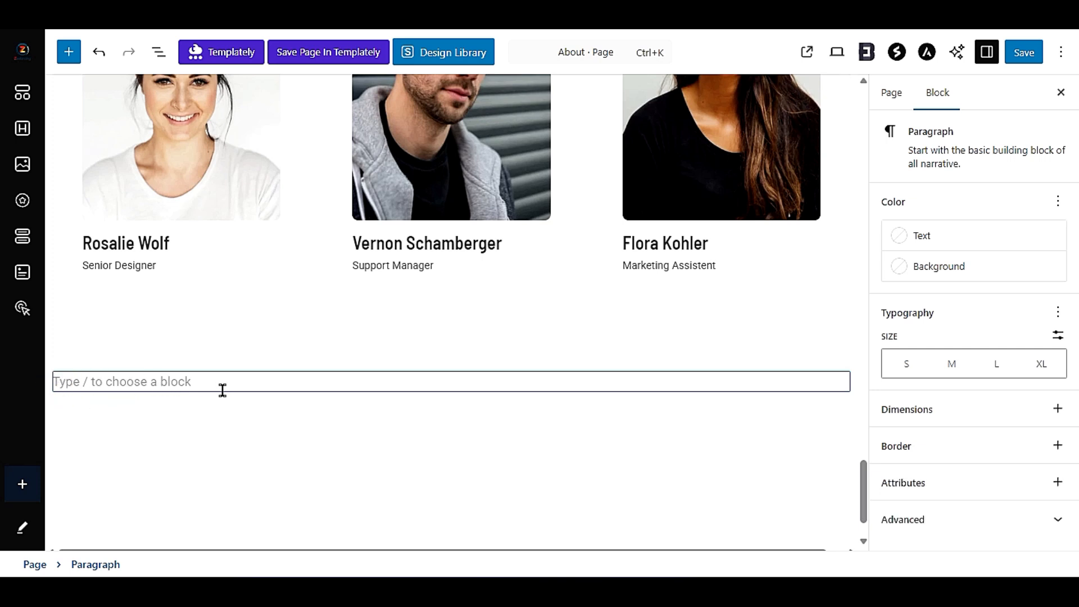
# - Try to insert the TourDaily Footer Section block from the Templately library, and close the library
pyautogui.click(259, 49)
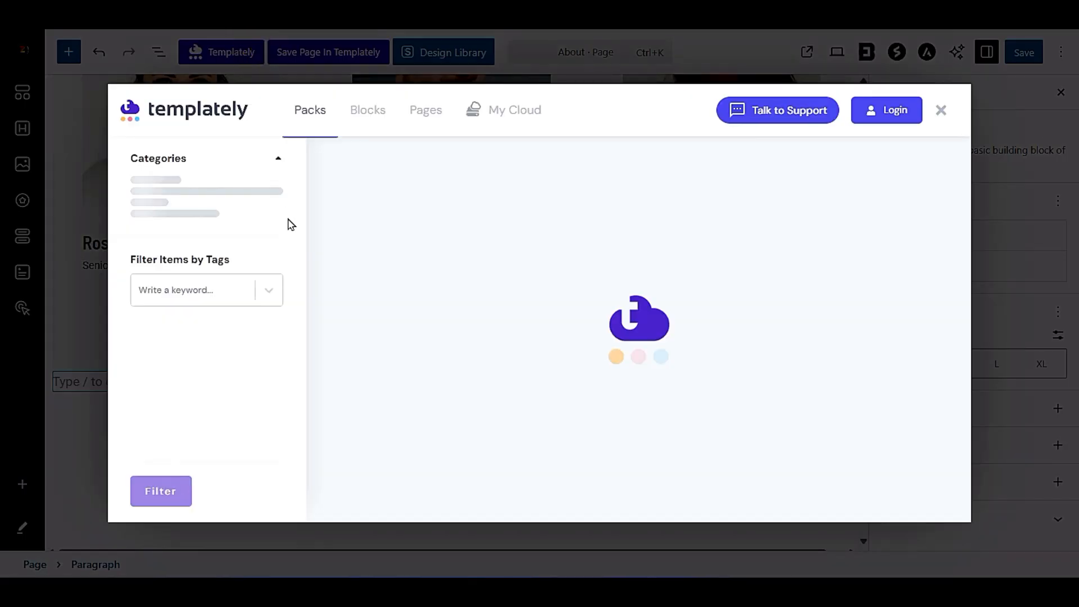
pyautogui.click(359, 125)
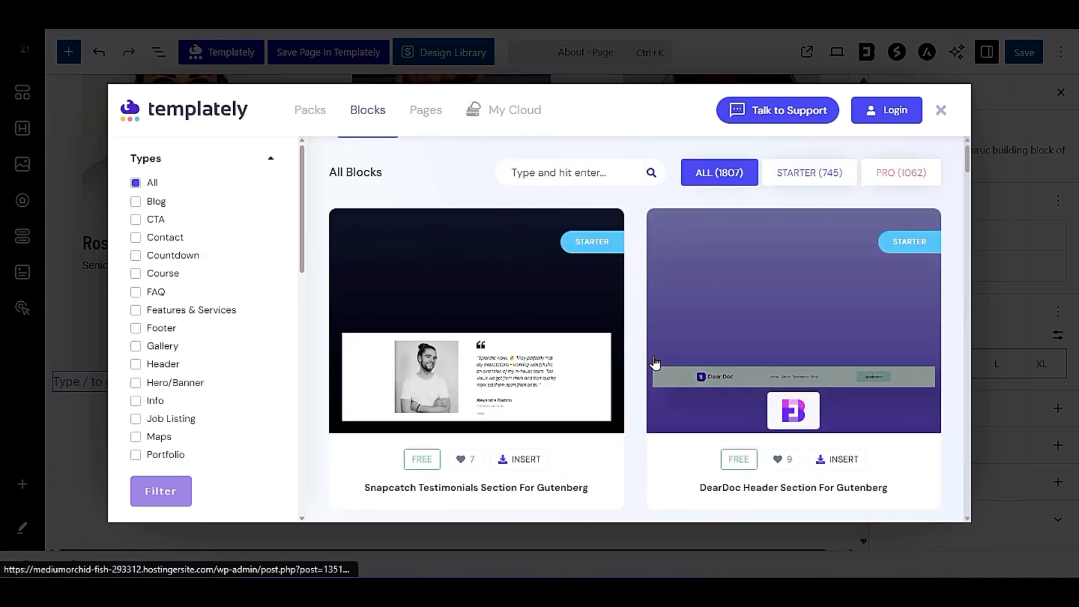
pyautogui.scroll(-5, 646, 368)
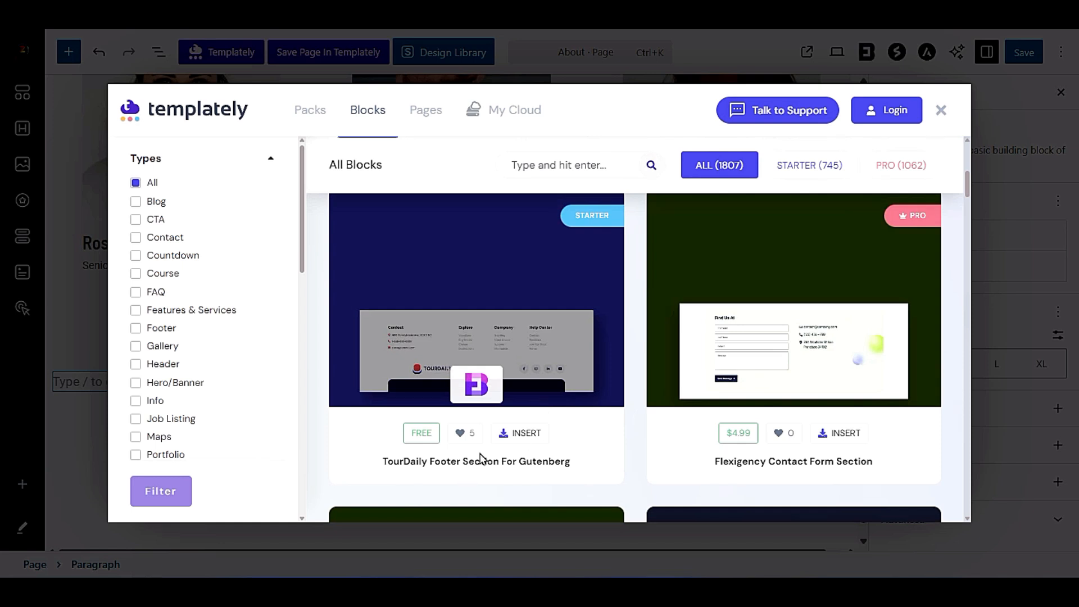
pyautogui.click(464, 272)
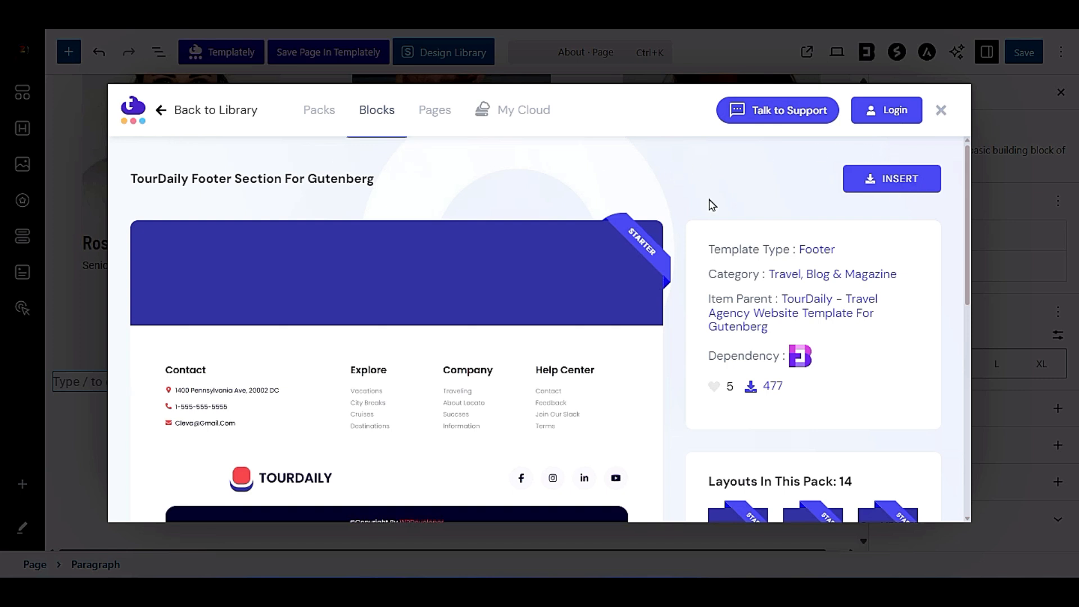
pyautogui.click(883, 188)
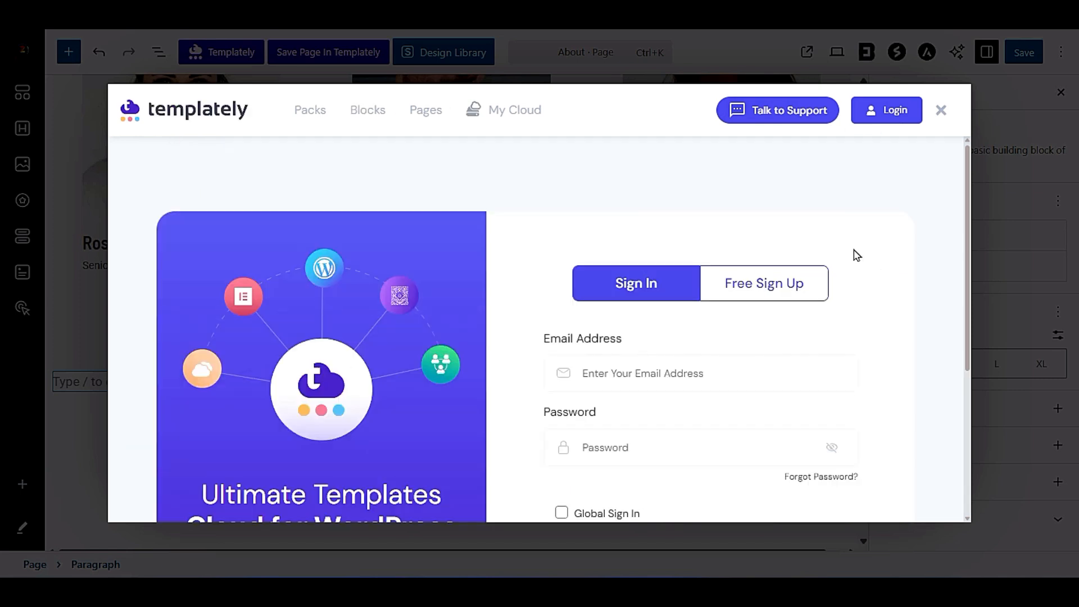
pyautogui.click(940, 110)
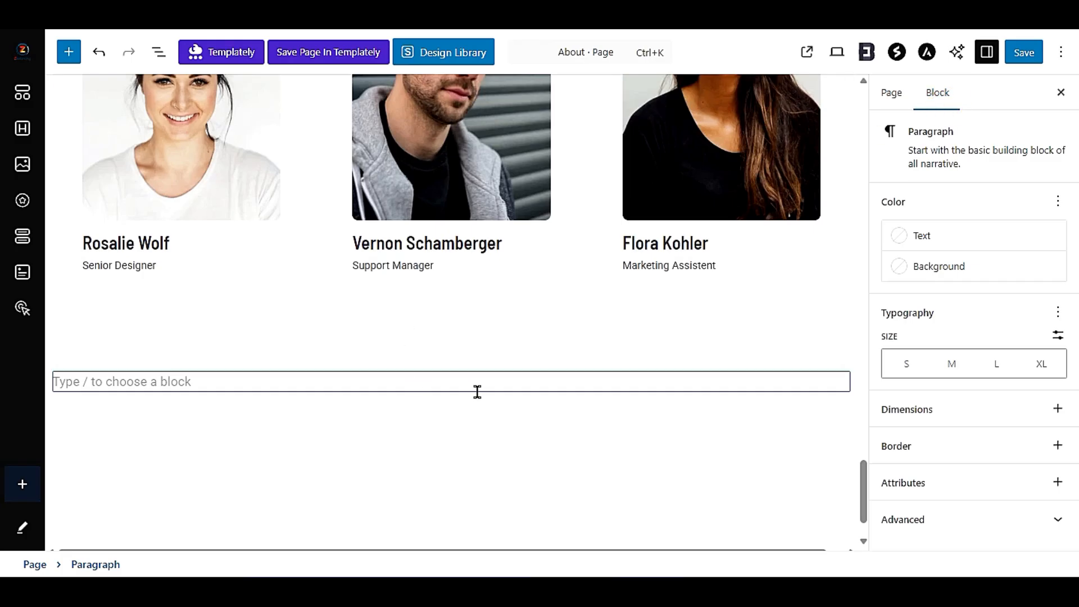
# - Leave the About page editor, open the page for adding plugins and search the plugin directory for elementor
pyautogui.scroll(15, 477, 392)
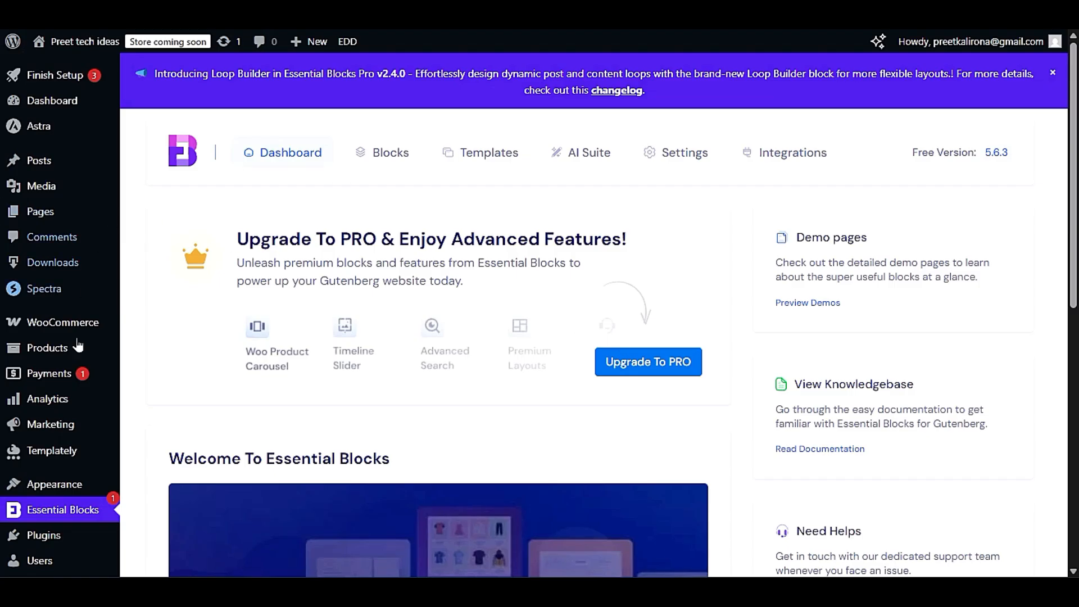
pyautogui.moveTo(59, 492)
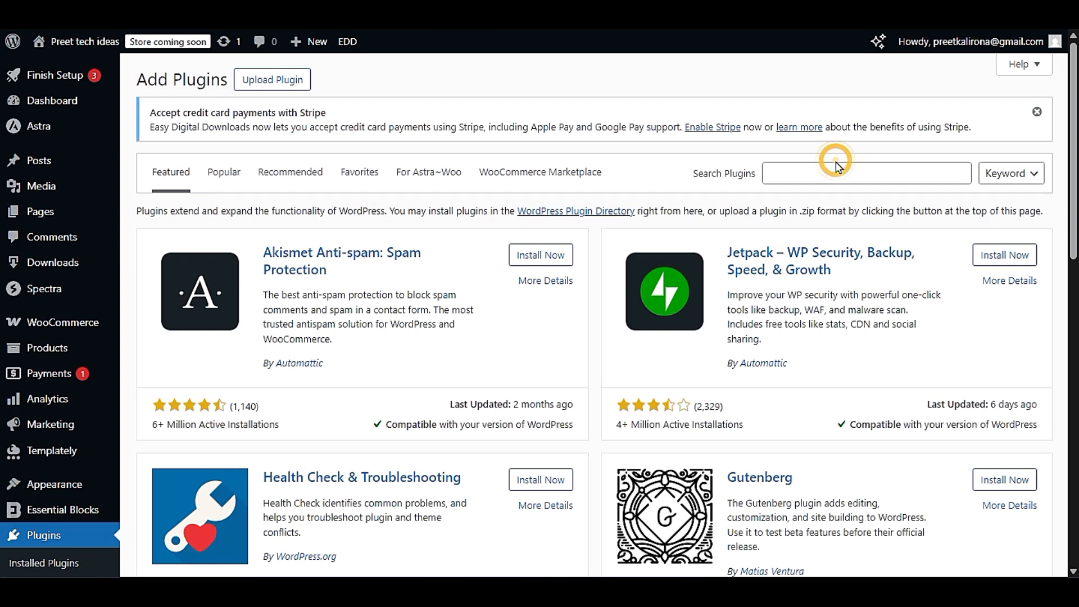
pyautogui.click(847, 179)
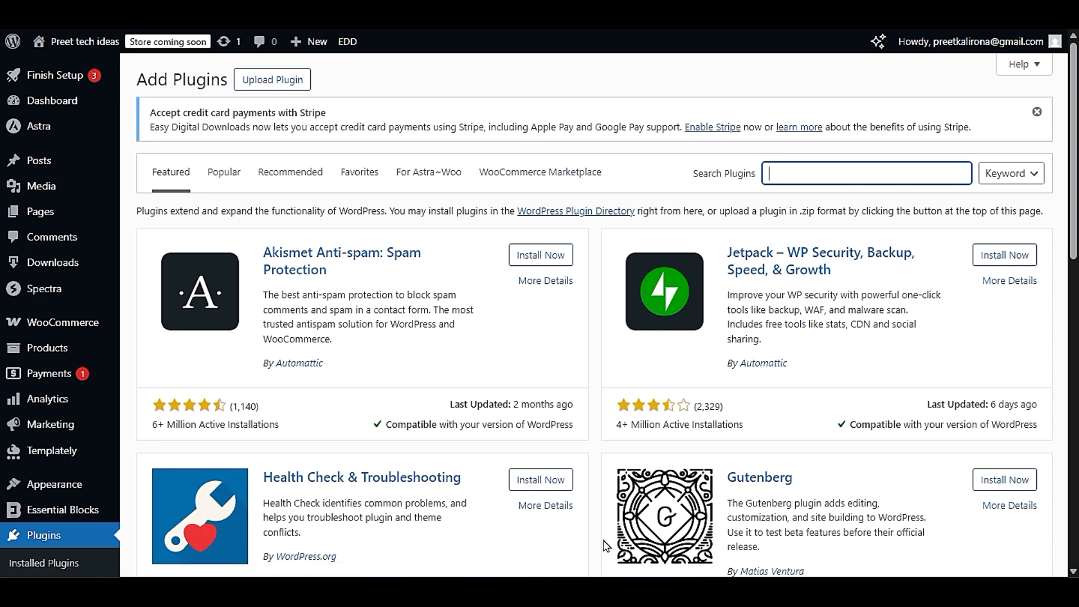
pyautogui.scroll(-5, 603, 546)
pyautogui.scroll(5, 602, 544)
pyautogui.write('elementor')
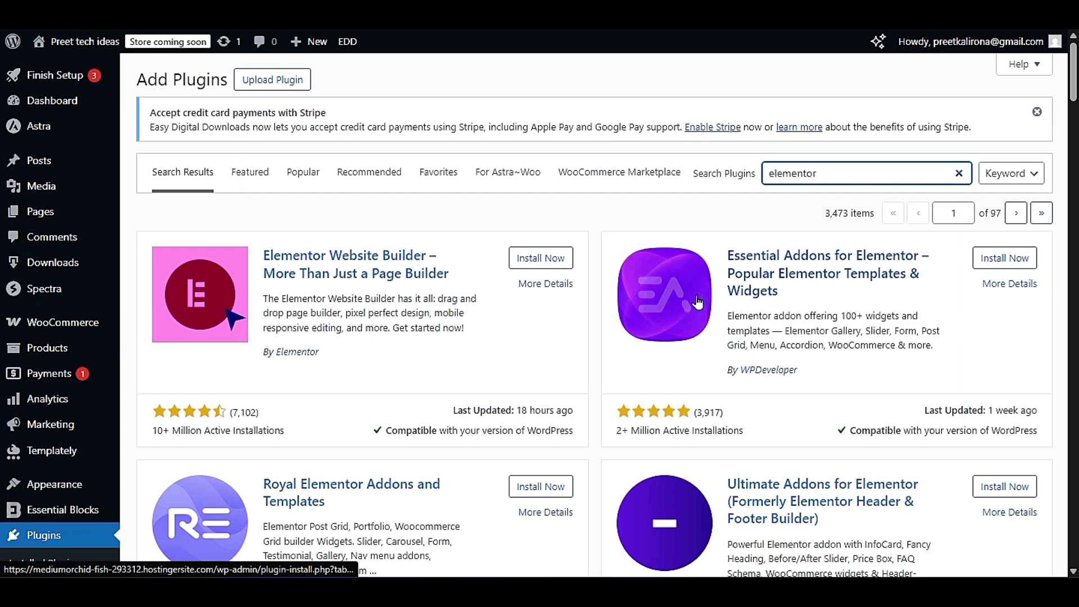
# - Examine the Elementor search results, including Elementor Website Builder, Essential Addons for Elementor and Premium Addons for Elementor
pyautogui.scroll(-3, 833, 233)
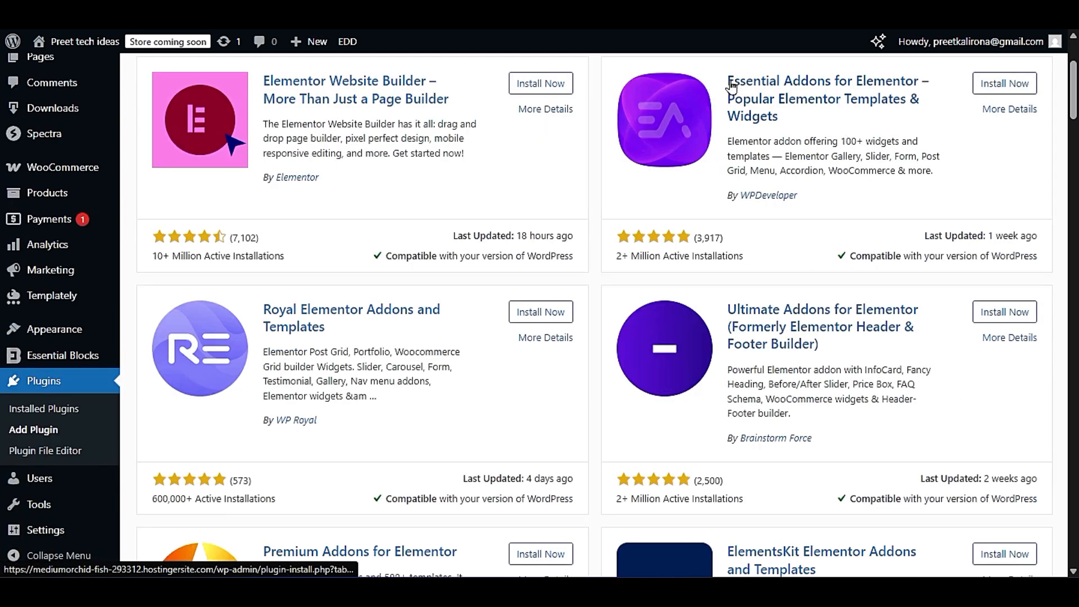
pyautogui.moveTo(715, 85); pyautogui.dragTo(948, 90)
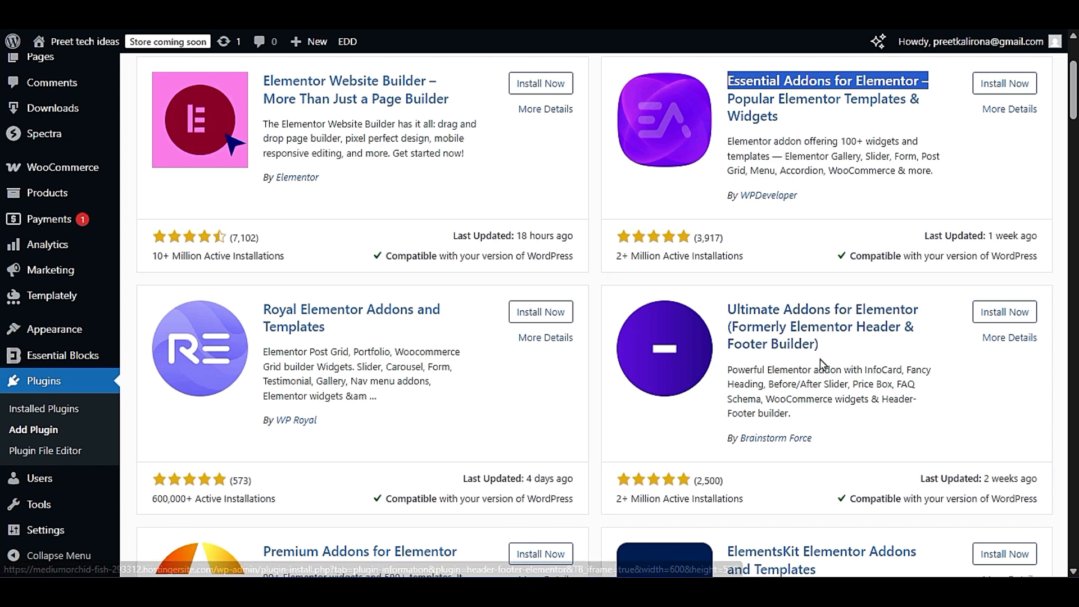
pyautogui.scroll(-3, 820, 365)
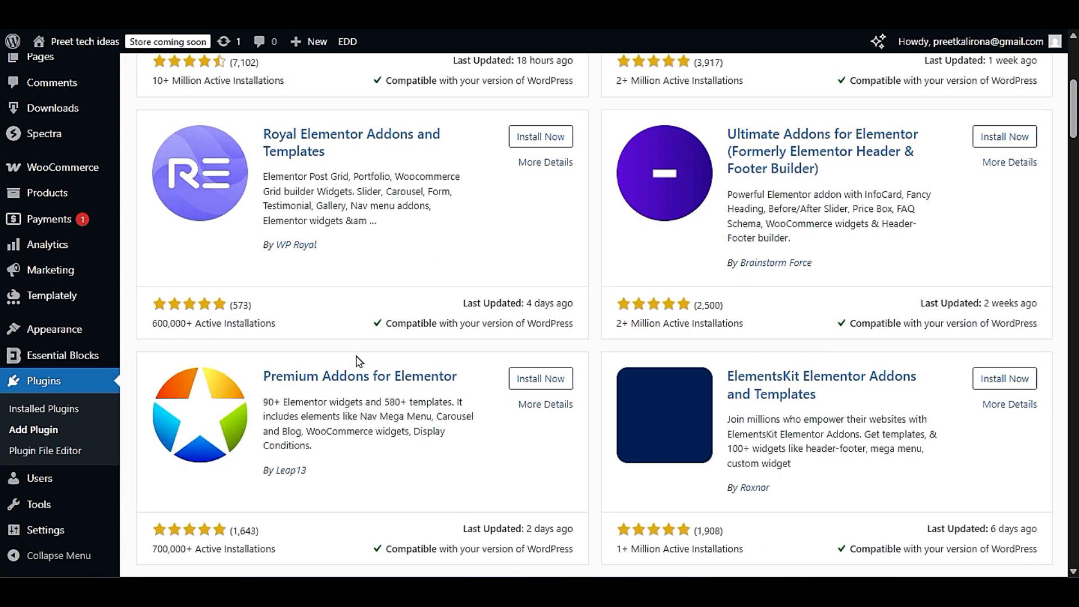
pyautogui.moveTo(261, 375); pyautogui.dragTo(483, 386)
pyautogui.click(483, 384)
pyautogui.moveTo(254, 404); pyautogui.dragTo(450, 403)
pyautogui.click(485, 412)
pyautogui.scroll(6, 548, 388)
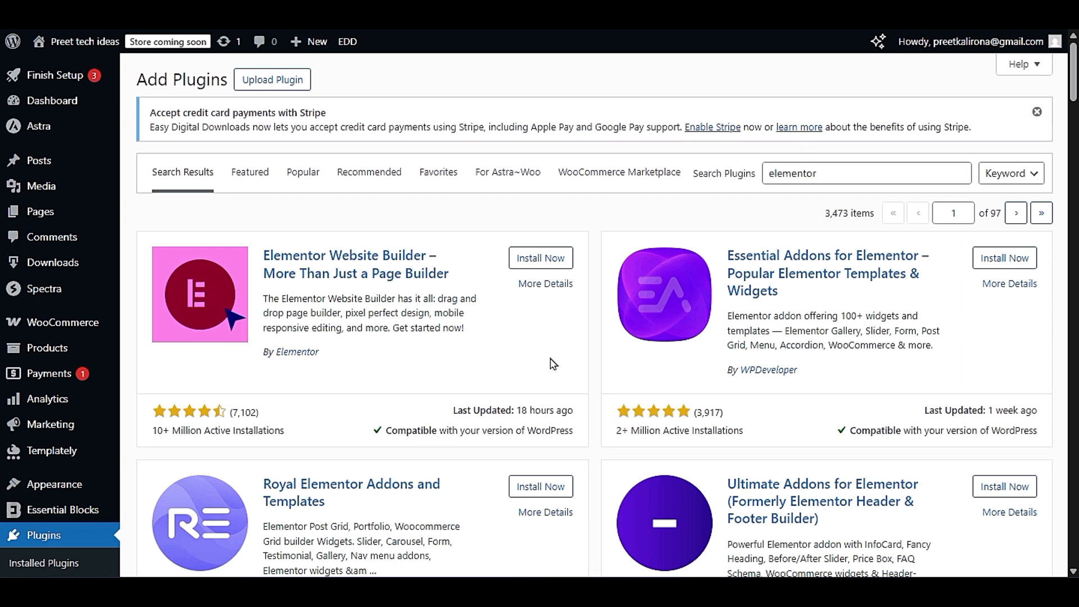
pyautogui.scroll(-6, 550, 366)
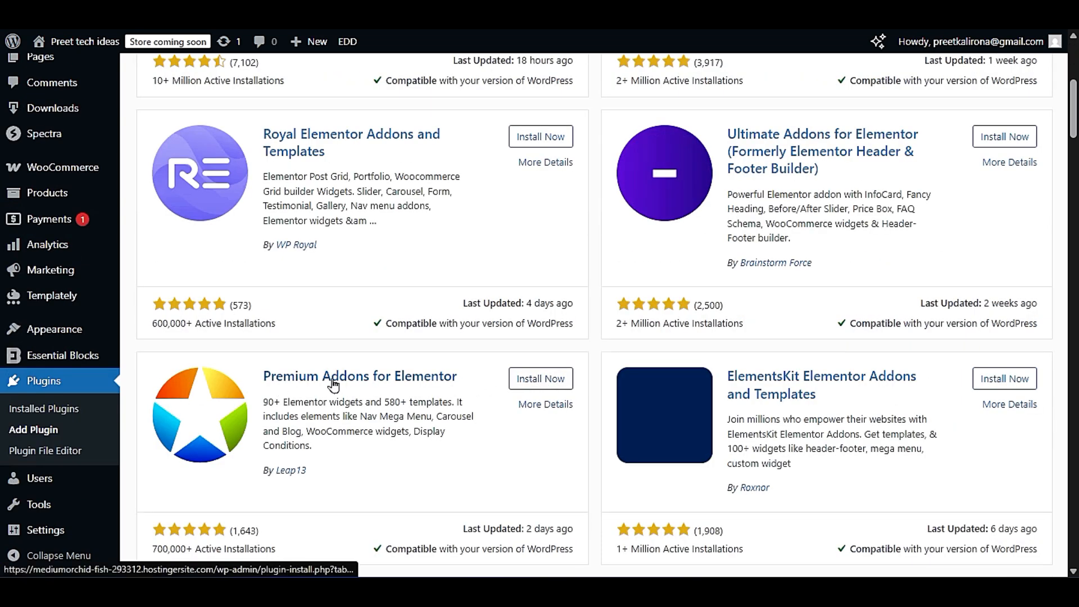
pyautogui.scroll(6, 562, 382)
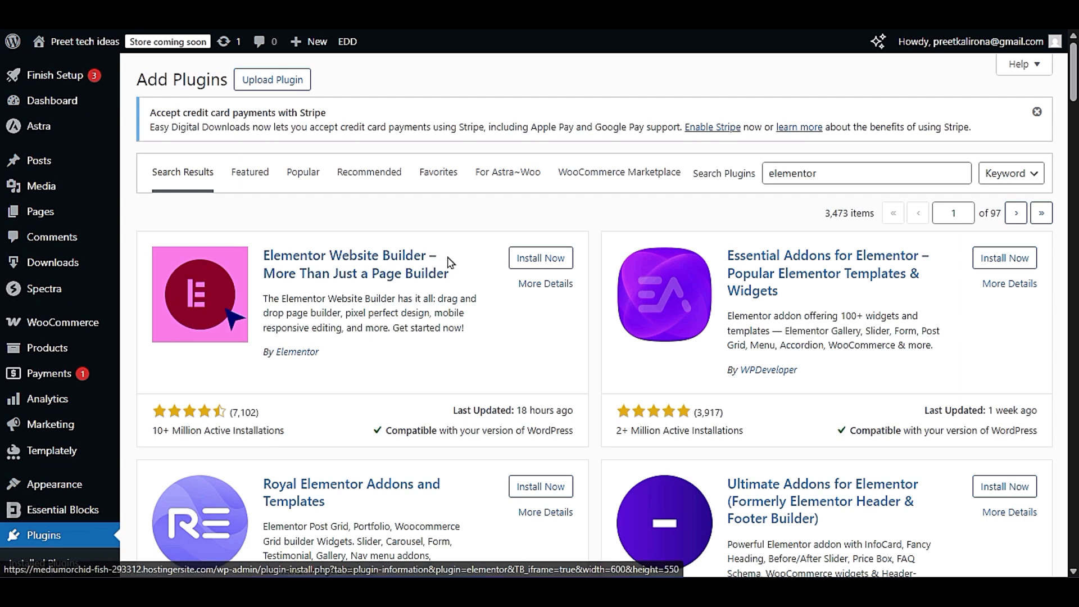
pyautogui.scroll(-5, 450, 312)
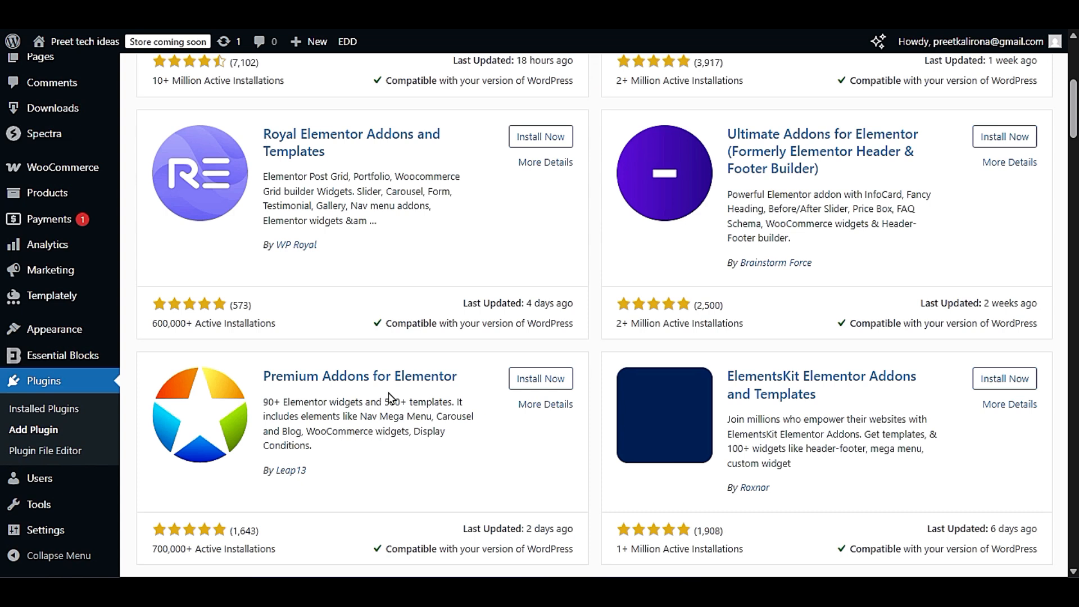
pyautogui.scroll(3, 404, 371)
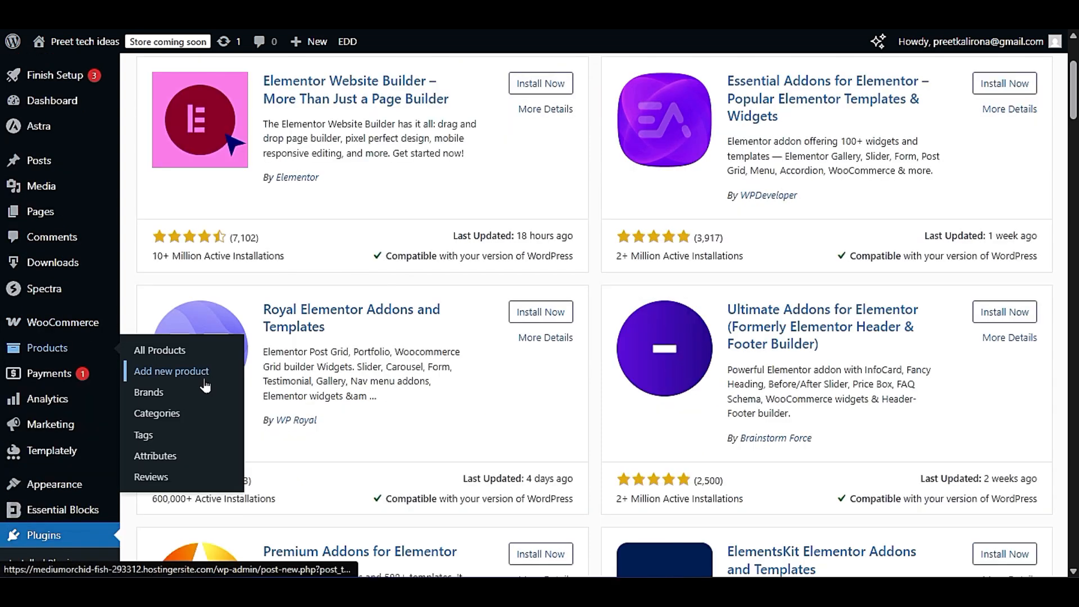
pyautogui.scroll(-3, 606, 311)
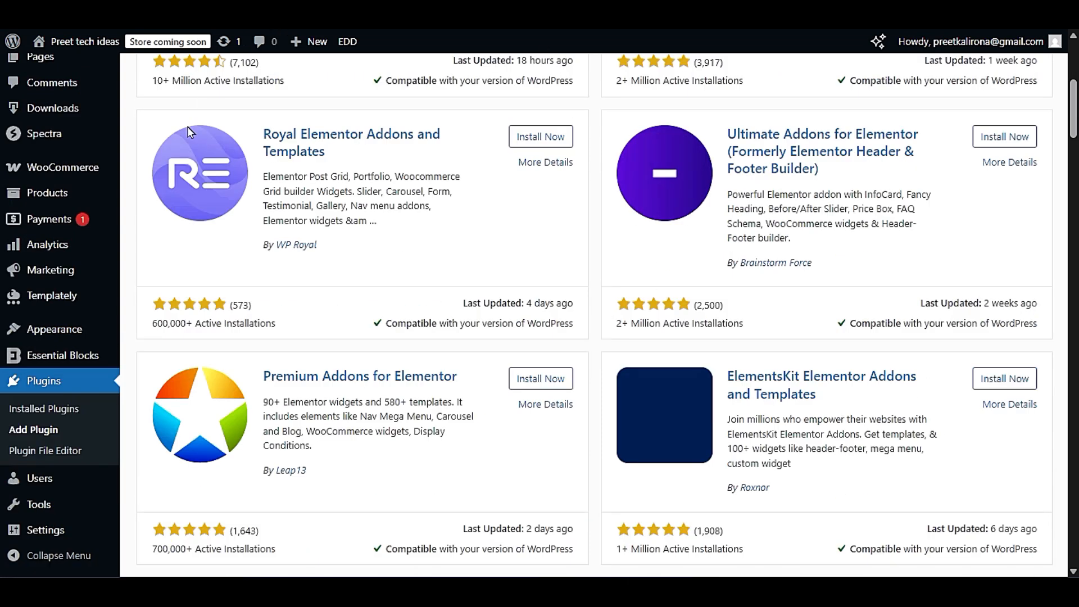
# - Open the site's Themes page and go to the directory for adding a new theme
pyautogui.moveTo(66, 334)
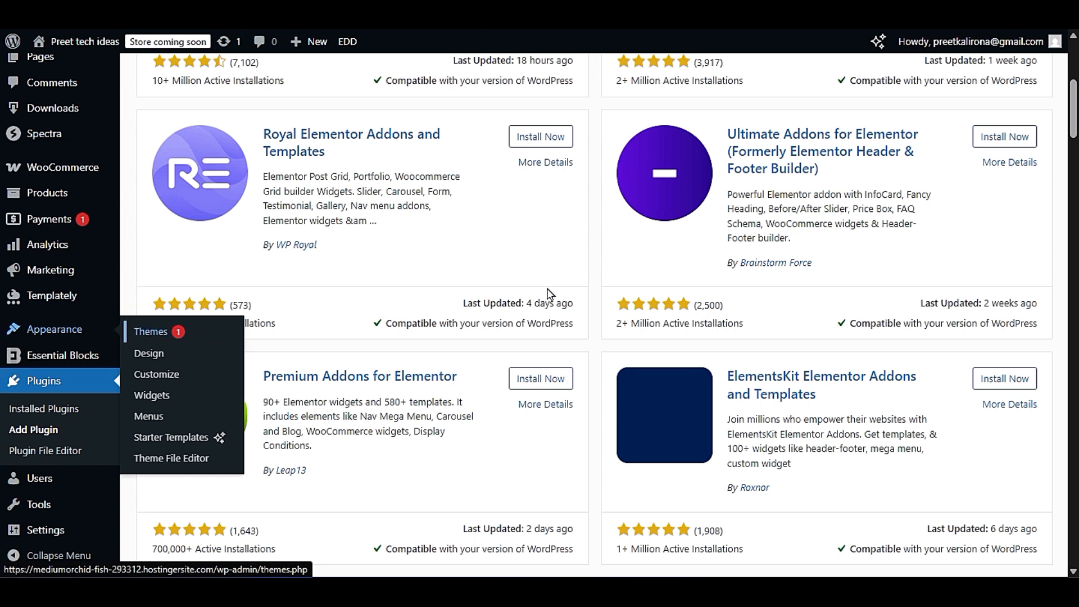
pyautogui.scroll(6, 456, 315)
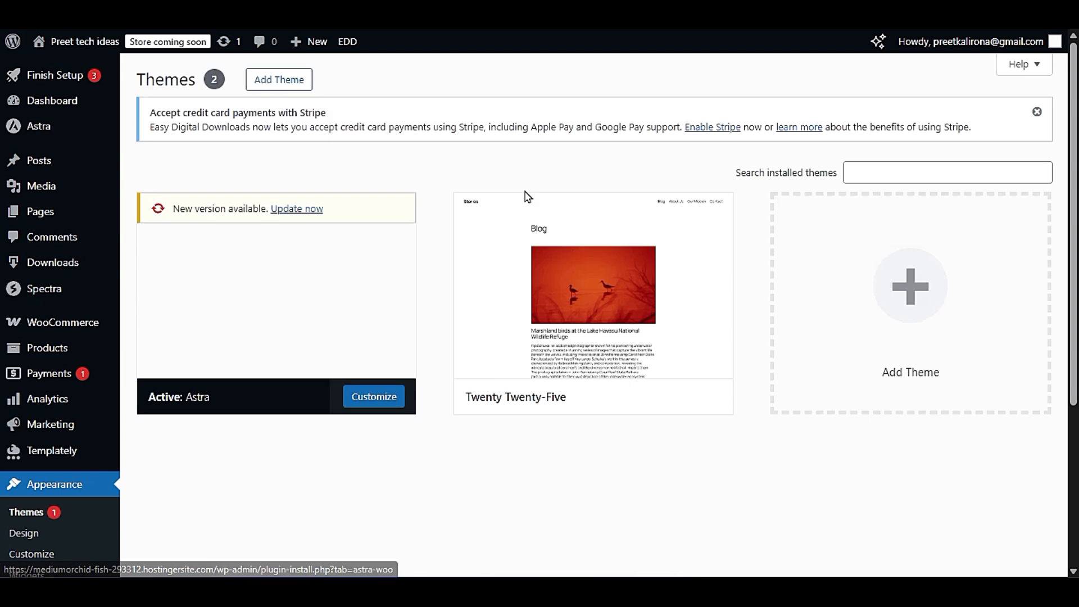
pyautogui.click(259, 91)
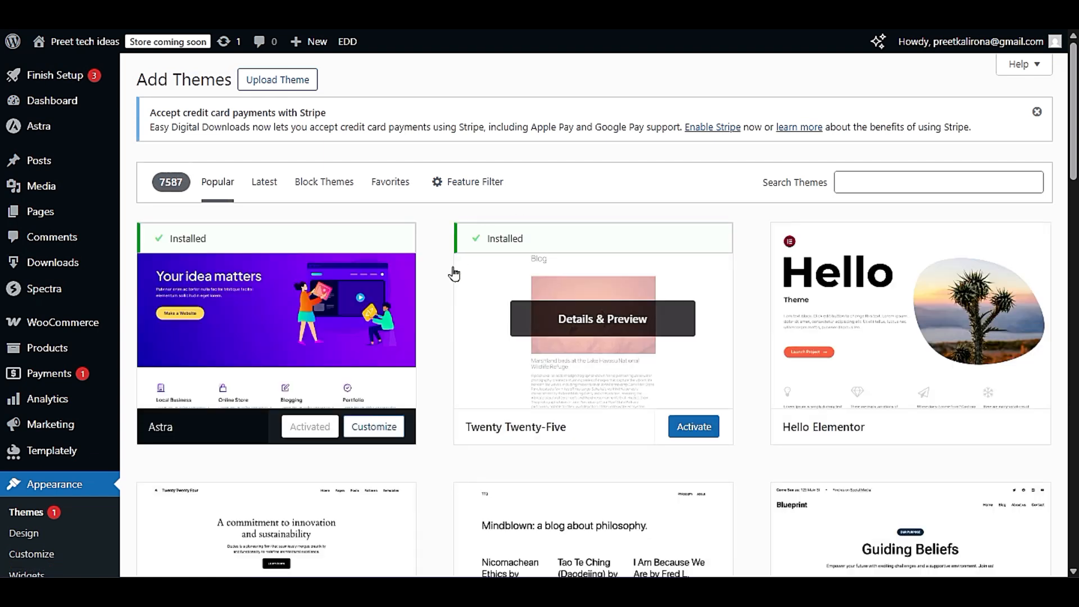
# - Browse the popular themes, from Hello Elementor through Hello Biz and Royal Elementor Kit to Futurio Storefront
pyautogui.moveTo(880, 334)
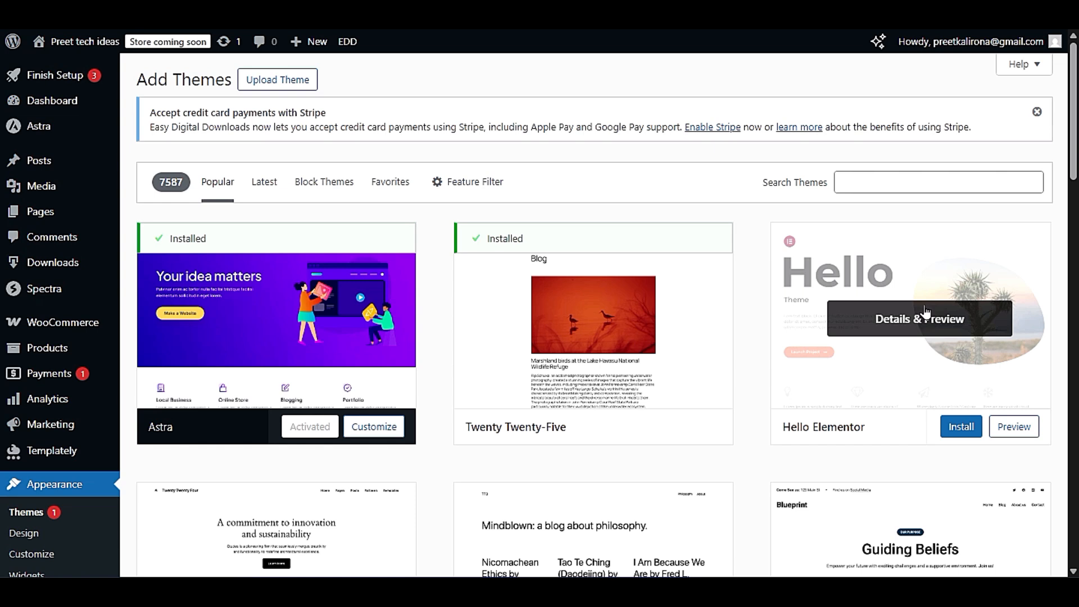
pyautogui.scroll(-5, 990, 337)
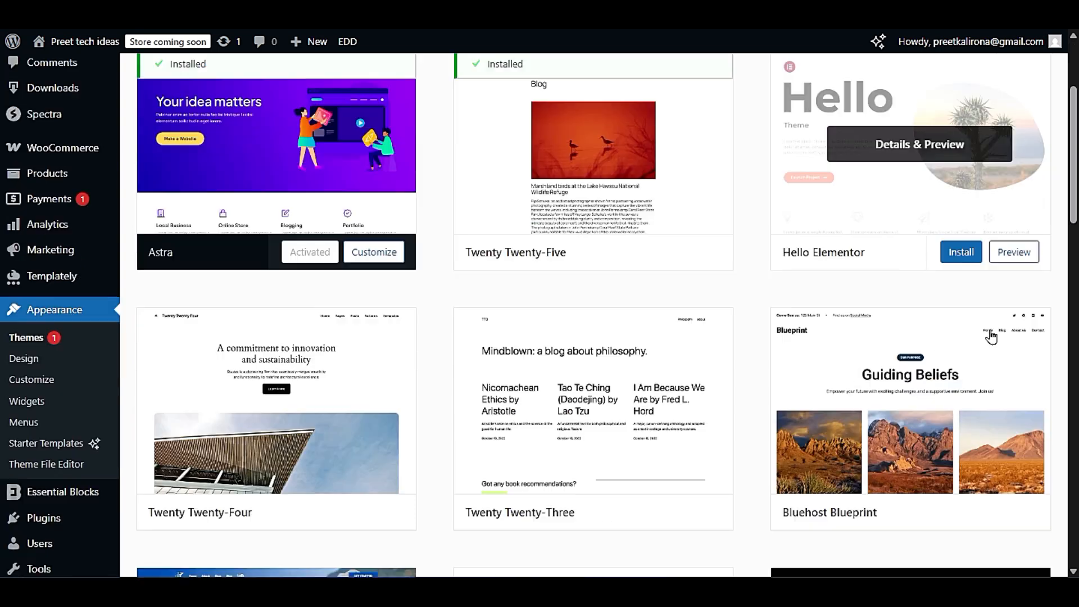
pyautogui.scroll(-3, 757, 427)
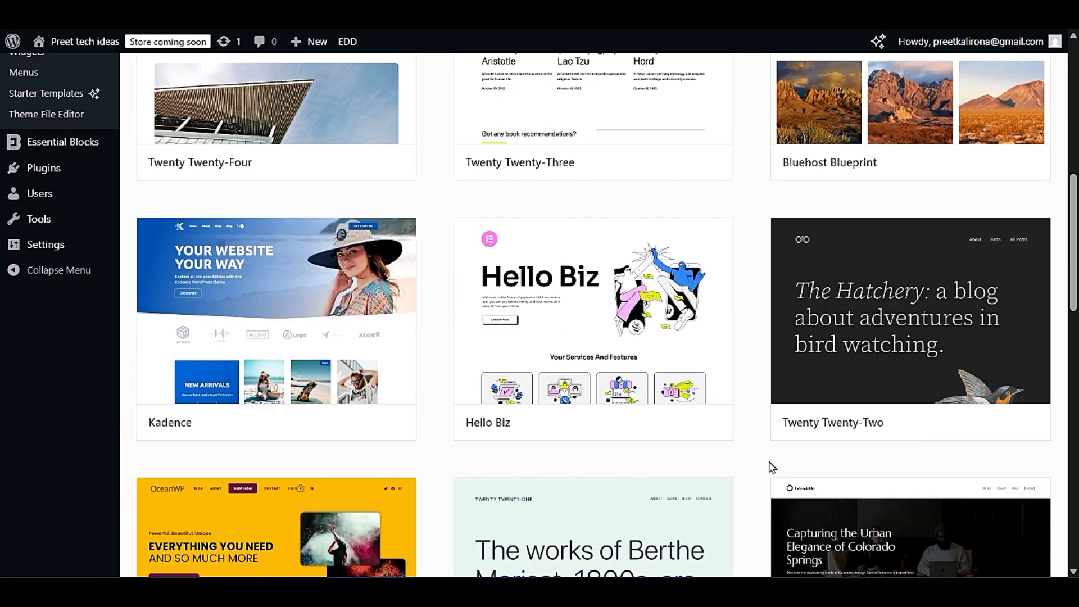
pyautogui.moveTo(632, 332)
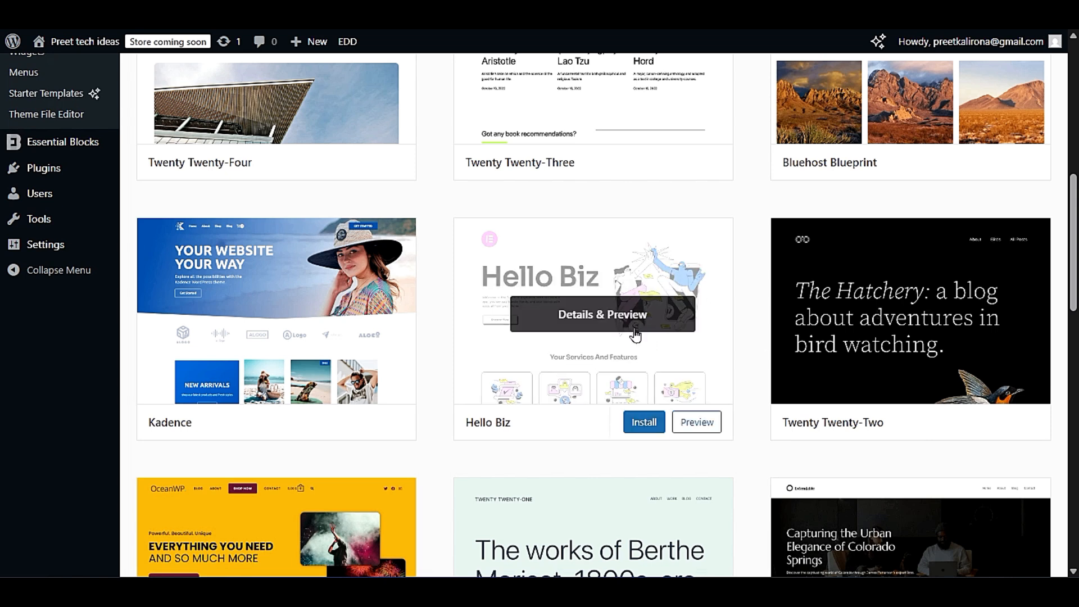
pyautogui.scroll(-3, 440, 506)
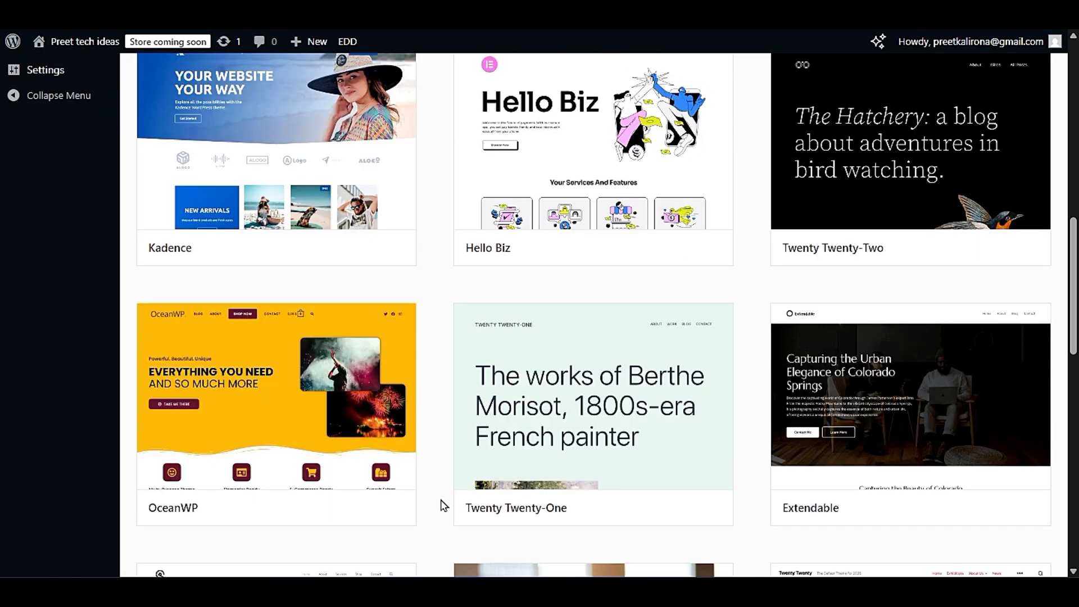
pyautogui.moveTo(341, 112)
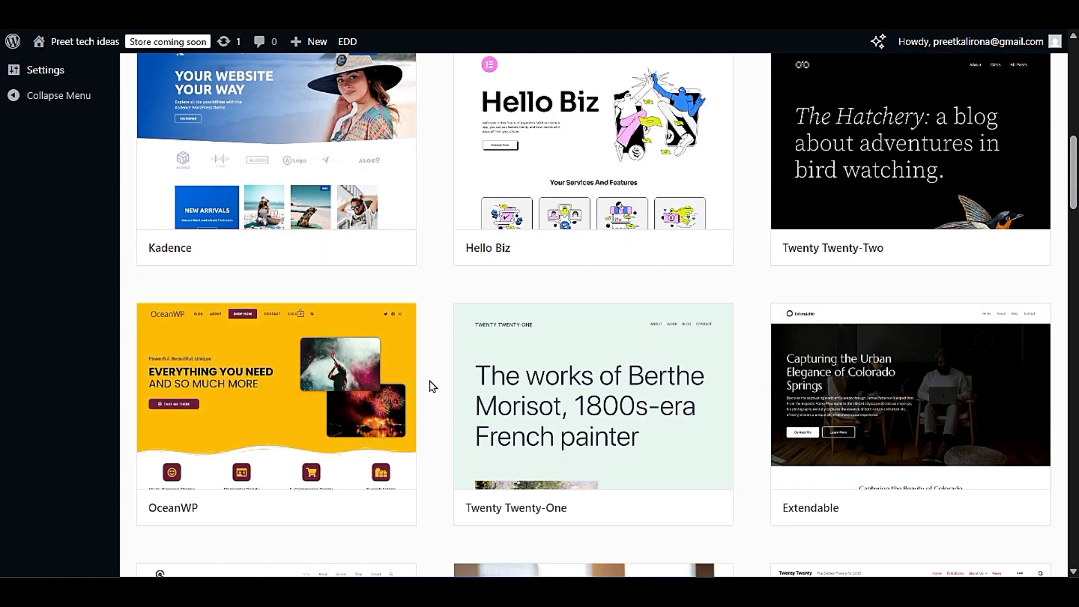
pyautogui.scroll(-9, 431, 386)
pyautogui.scroll(-3, 435, 387)
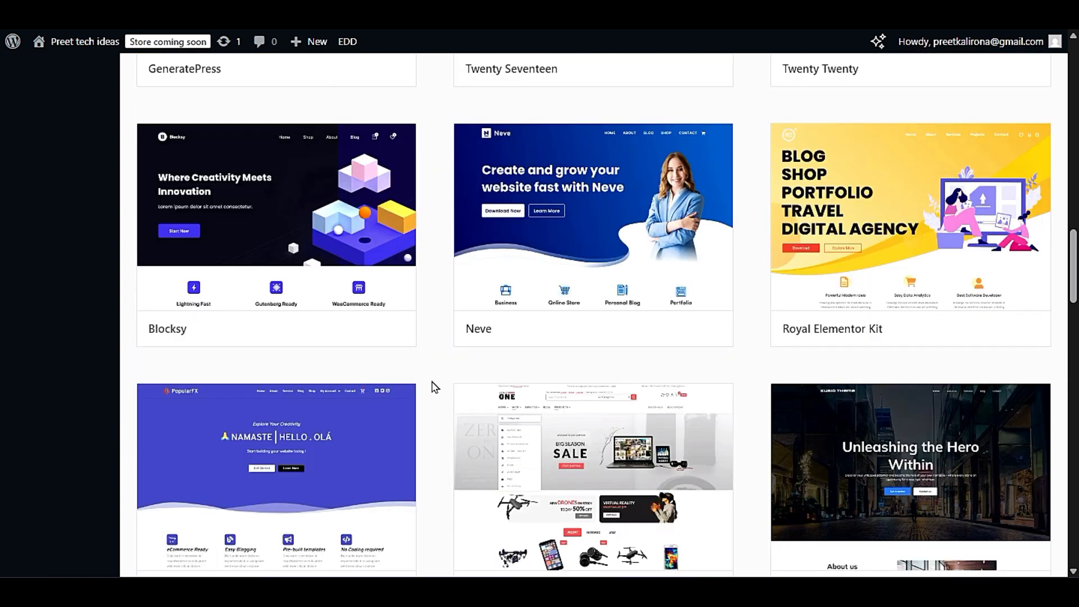
pyautogui.moveTo(887, 224)
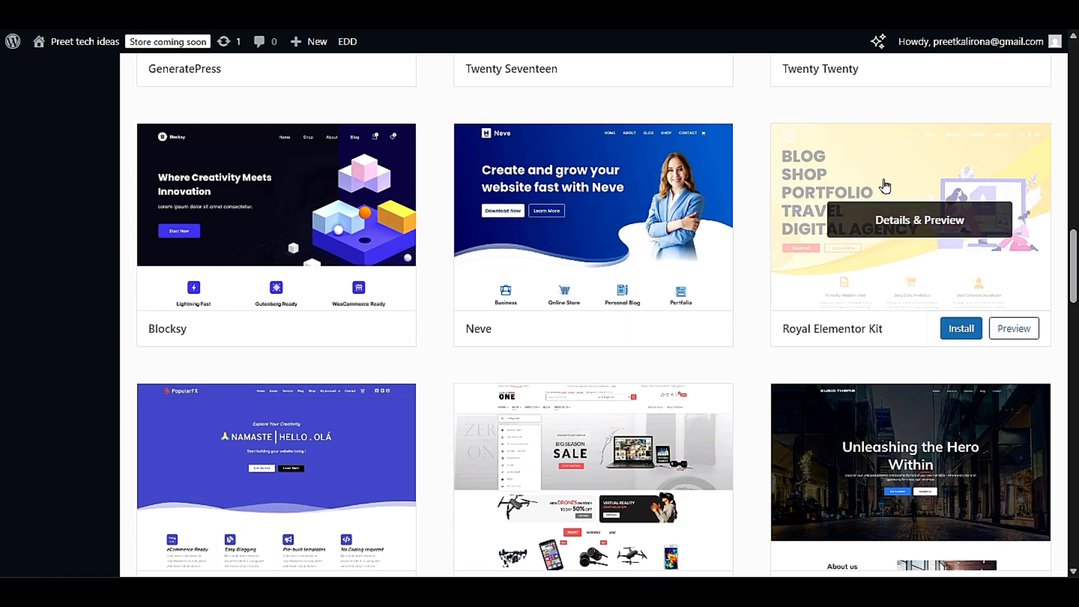
pyautogui.scroll(-5, 765, 517)
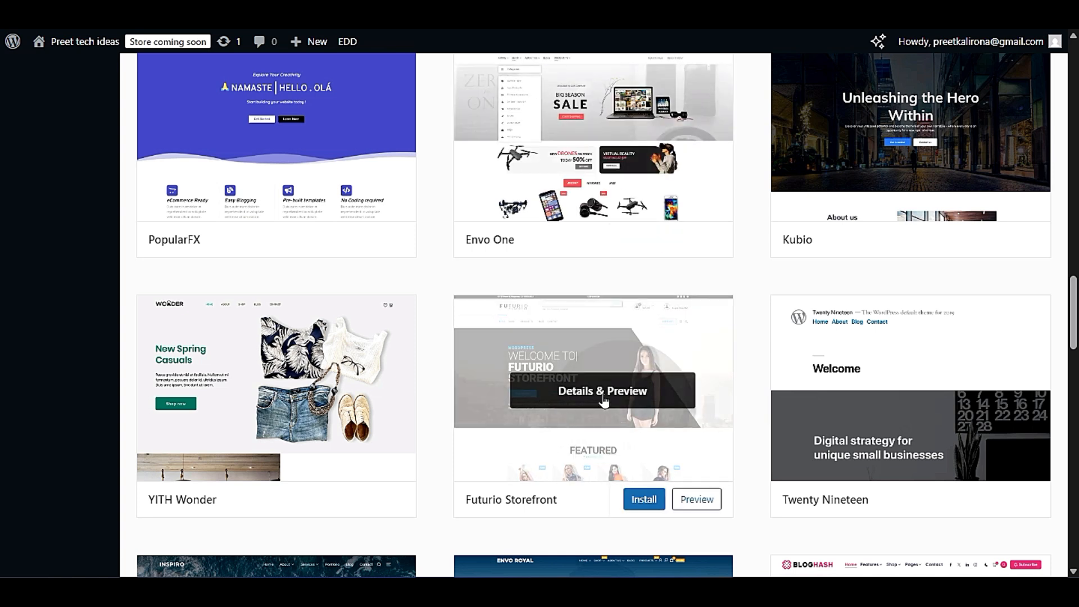
# - Preview the Futurio Storefront theme, read which page builders its description supports, and close the preview
pyautogui.click(585, 400)
pyautogui.moveTo(2, 315); pyautogui.dragTo(138, 442)
pyautogui.click(139, 441)
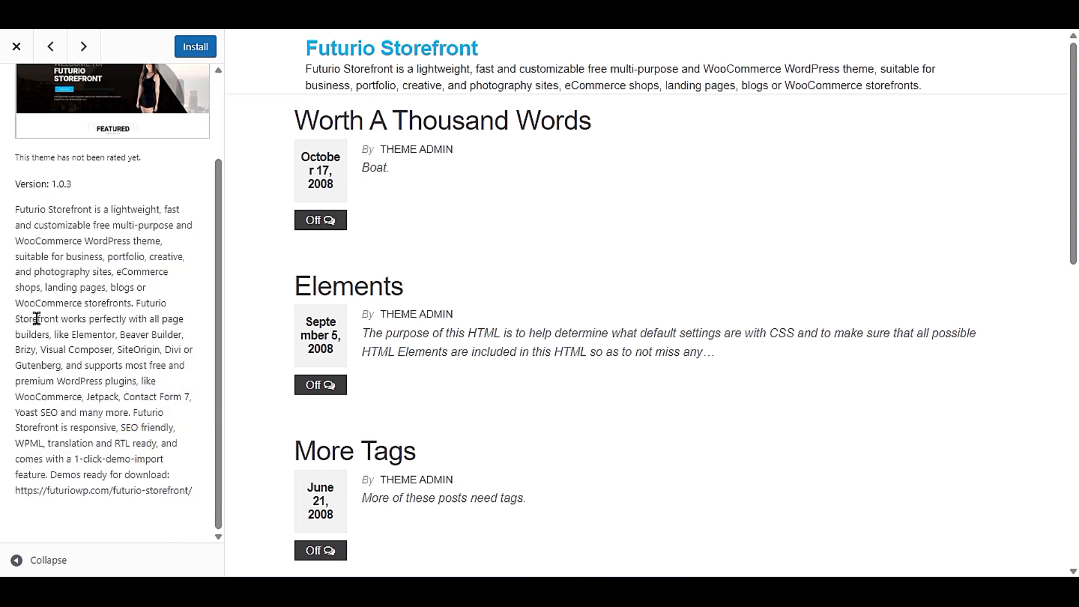
pyautogui.moveTo(136, 303); pyautogui.dragTo(110, 350)
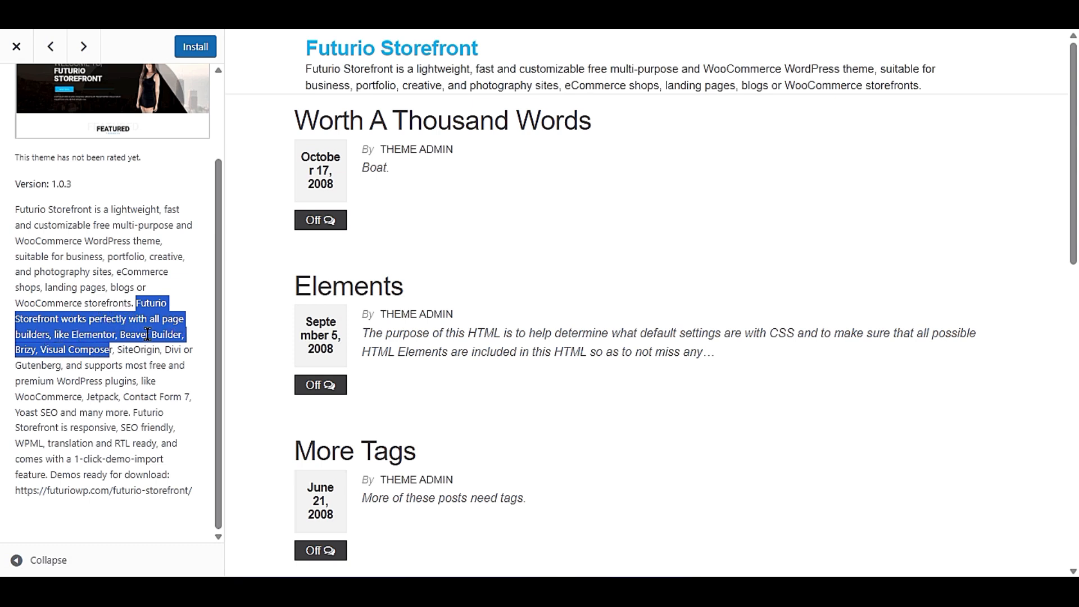
pyautogui.click(99, 347)
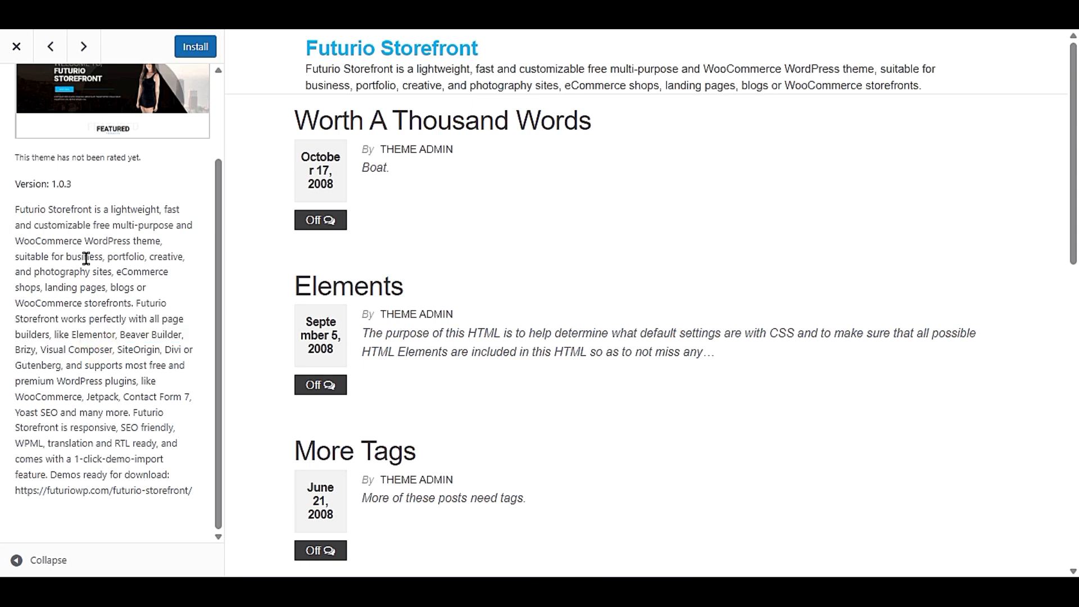
pyautogui.scroll(3, 162, 293)
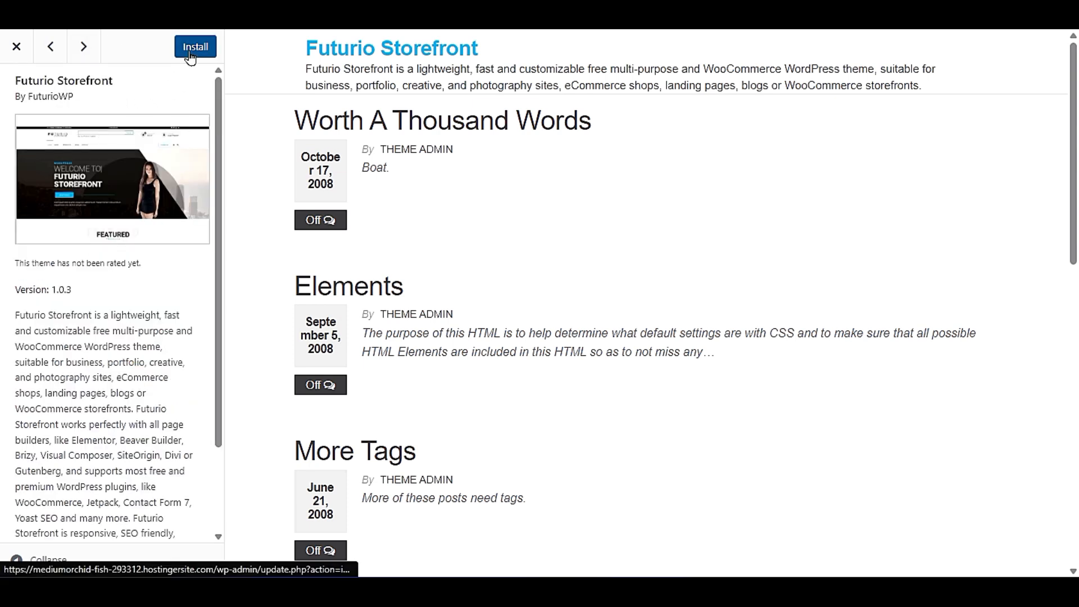
pyautogui.click(14, 47)
pyautogui.moveTo(696, 391)
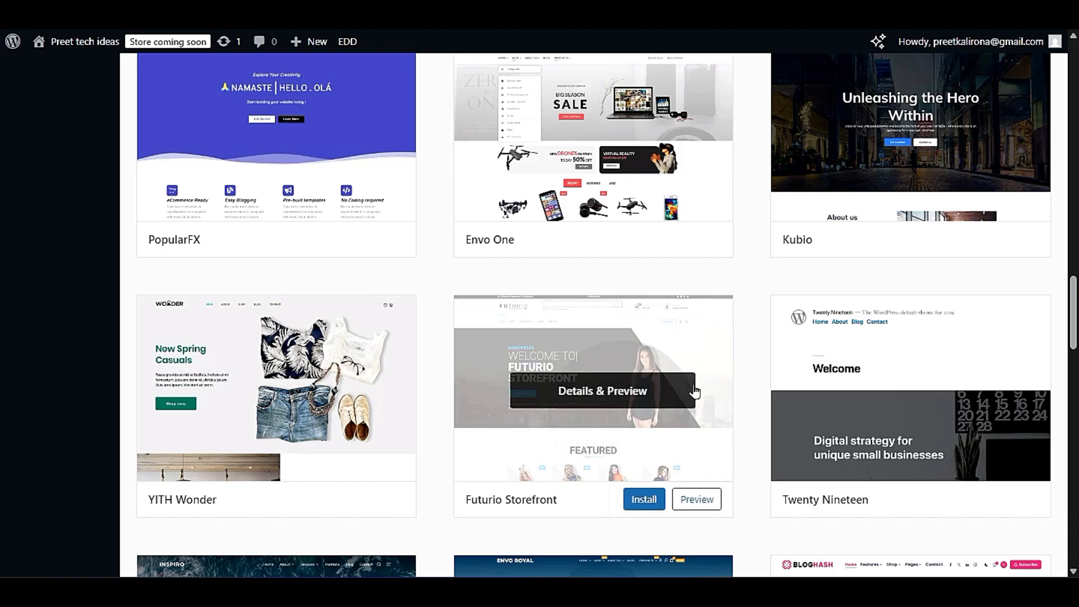
# - Finish browsing the popular themes and open the list of installed plugins
pyautogui.scroll(-7, 694, 392)
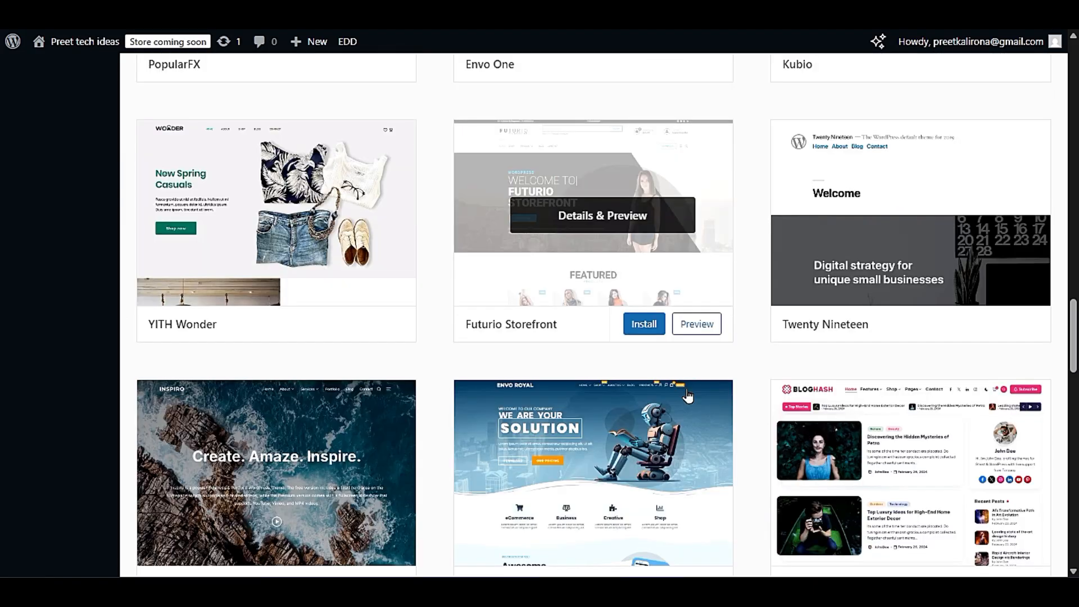
pyautogui.scroll(15, 689, 395)
pyautogui.scroll(10, 689, 395)
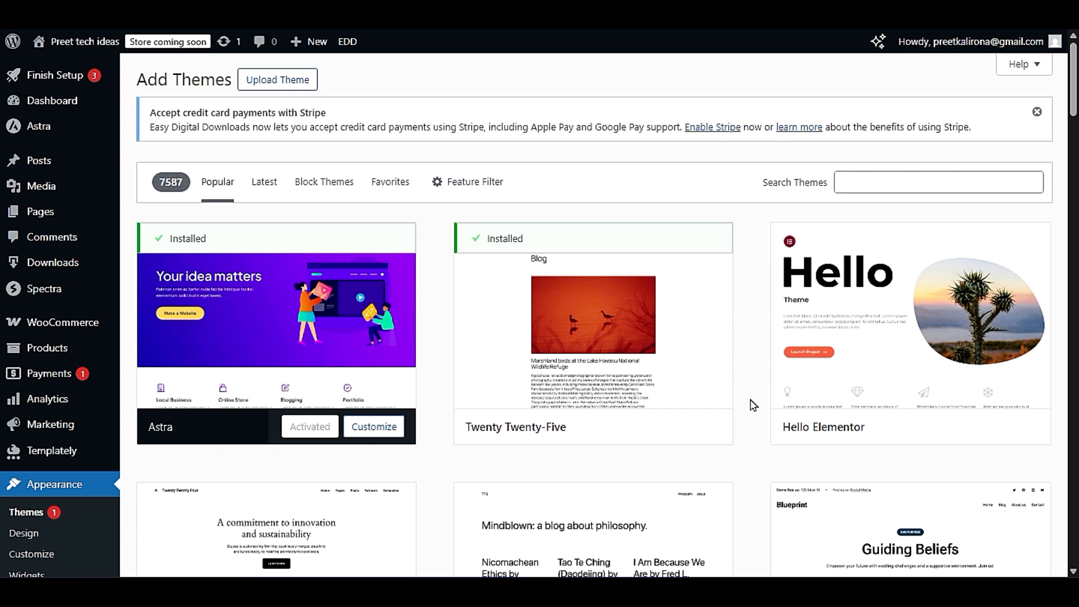
pyautogui.scroll(-3, 224, 424)
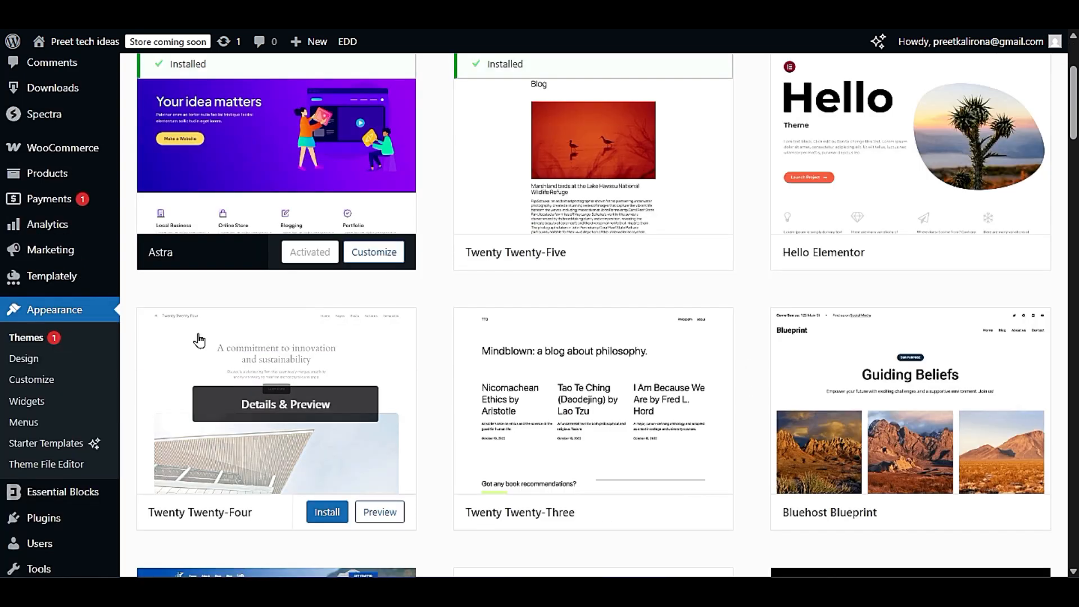
pyautogui.moveTo(85, 523)
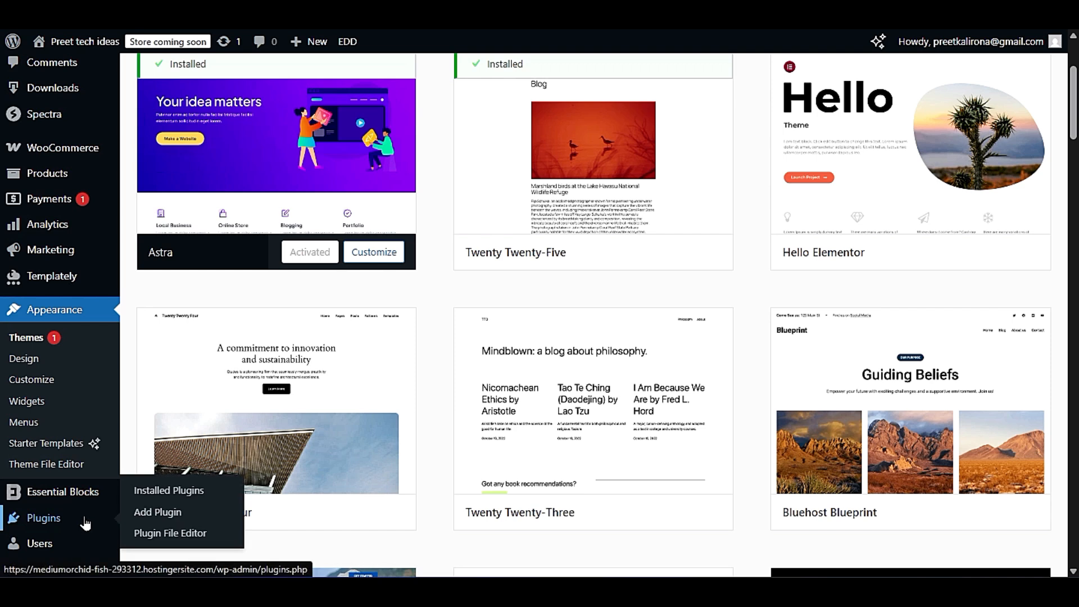
pyautogui.click(152, 492)
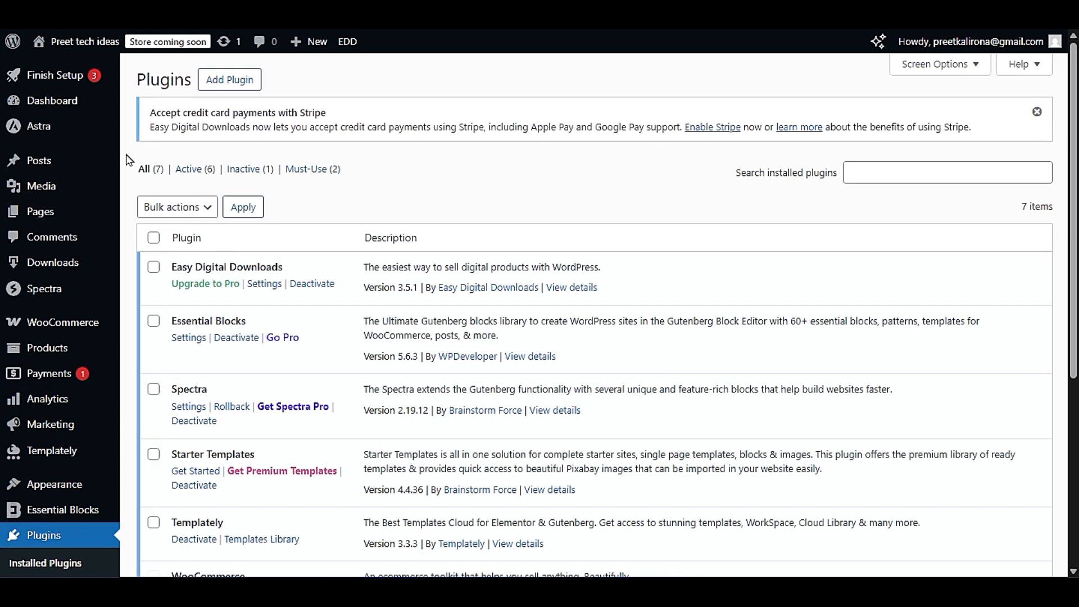
# - Delete the inactive WooPayments plugin from the installed plugins and confirm its removal
pyautogui.moveTo(137, 171); pyautogui.dragTo(165, 167)
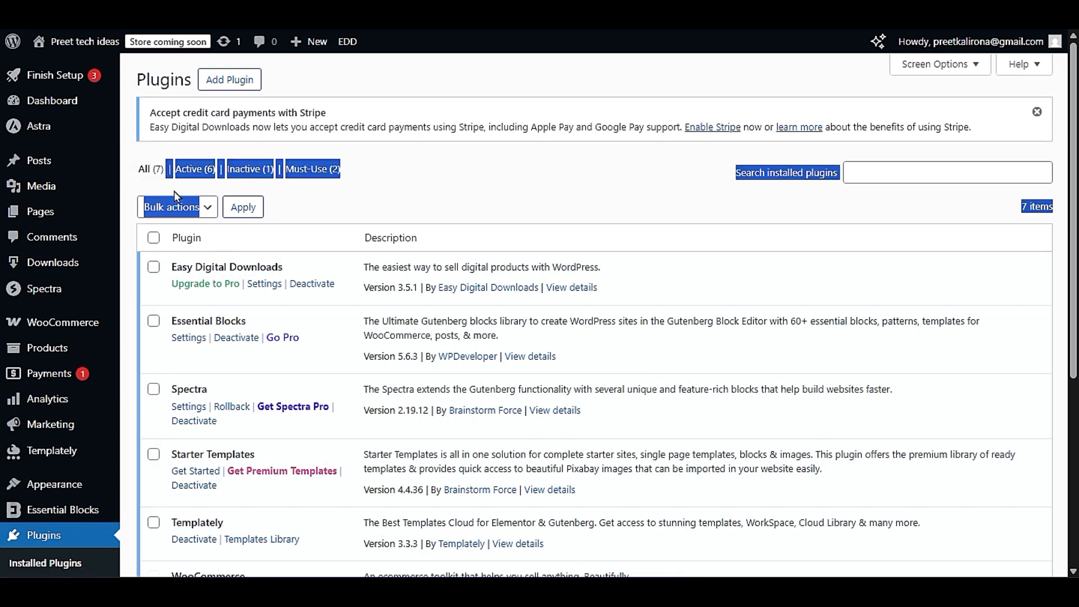
pyautogui.click(172, 184)
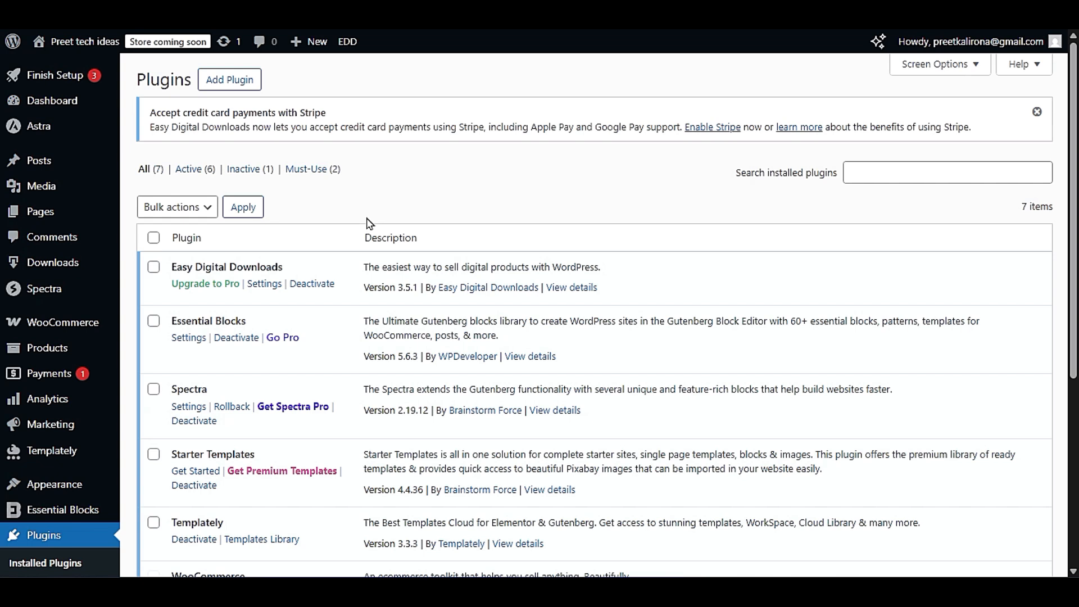
pyautogui.scroll(-3, 370, 223)
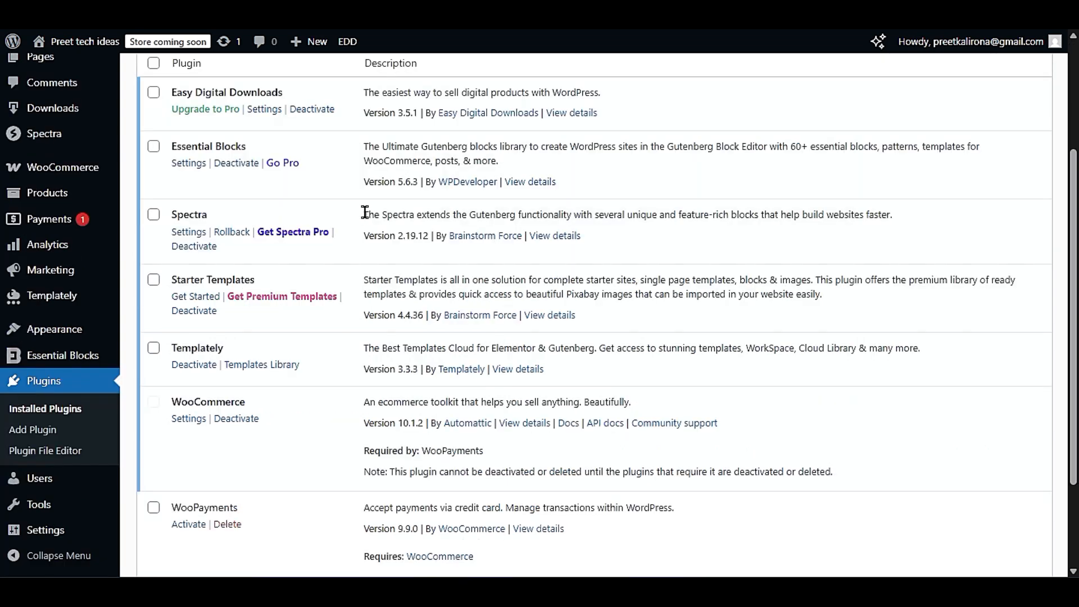
pyautogui.scroll(-3, 364, 212)
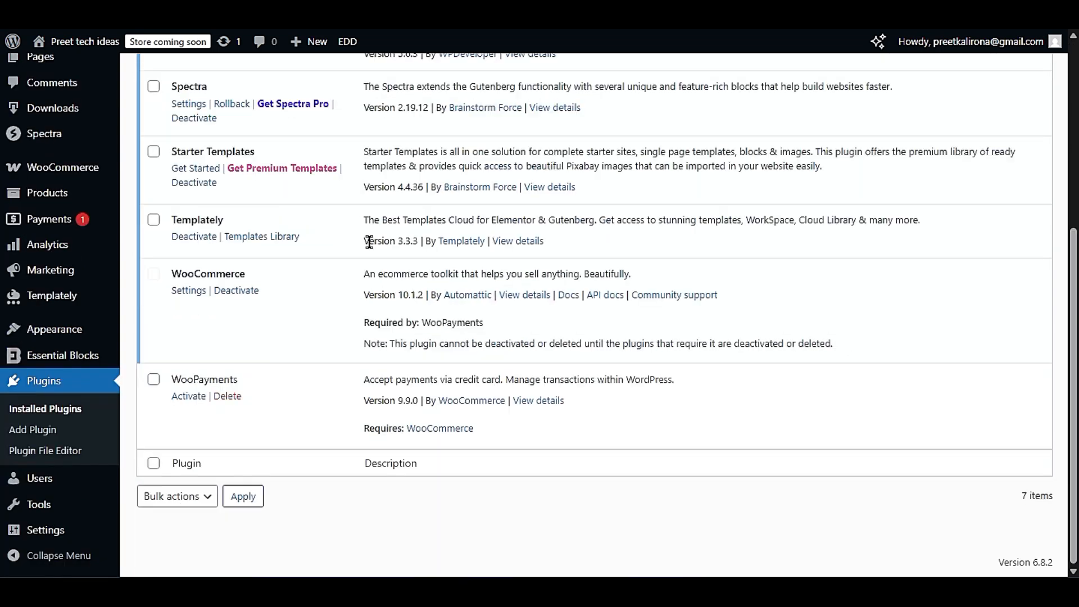
pyautogui.click(227, 396)
pyautogui.click(613, 84)
pyautogui.scroll(-3, 336, 425)
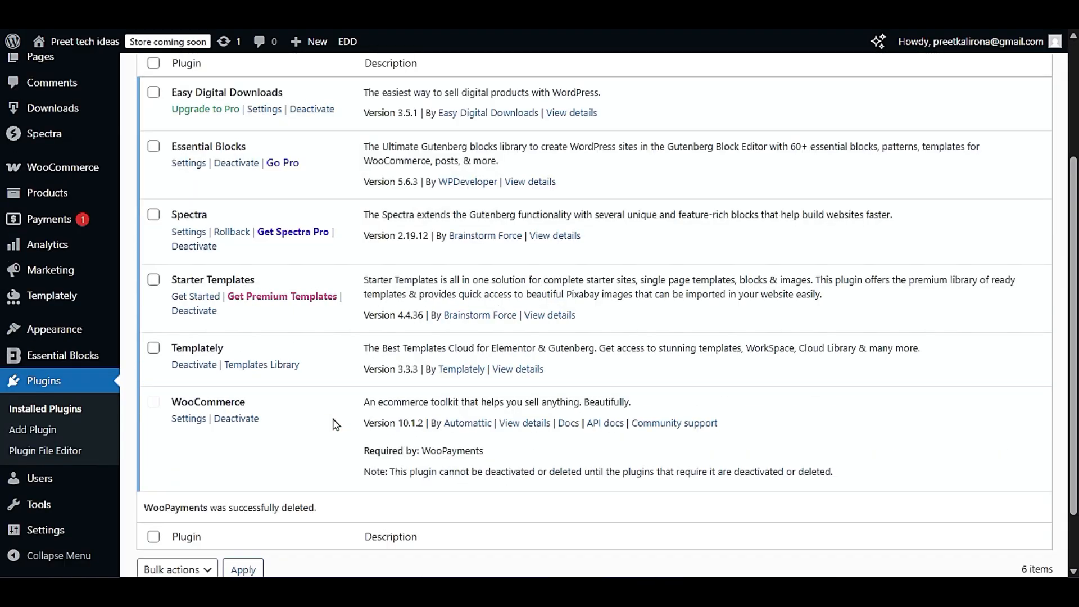
pyautogui.scroll(3, 332, 416)
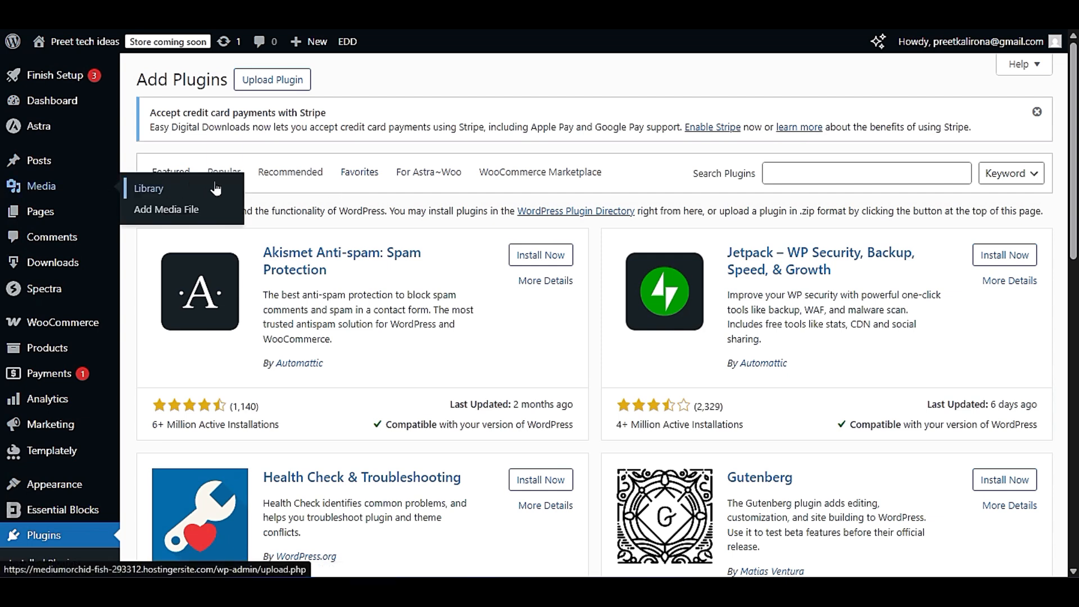
# - Go to the Add Plugins directory, list the popular plugins, and look over the Yoast SEO entry
pyautogui.click(235, 184)
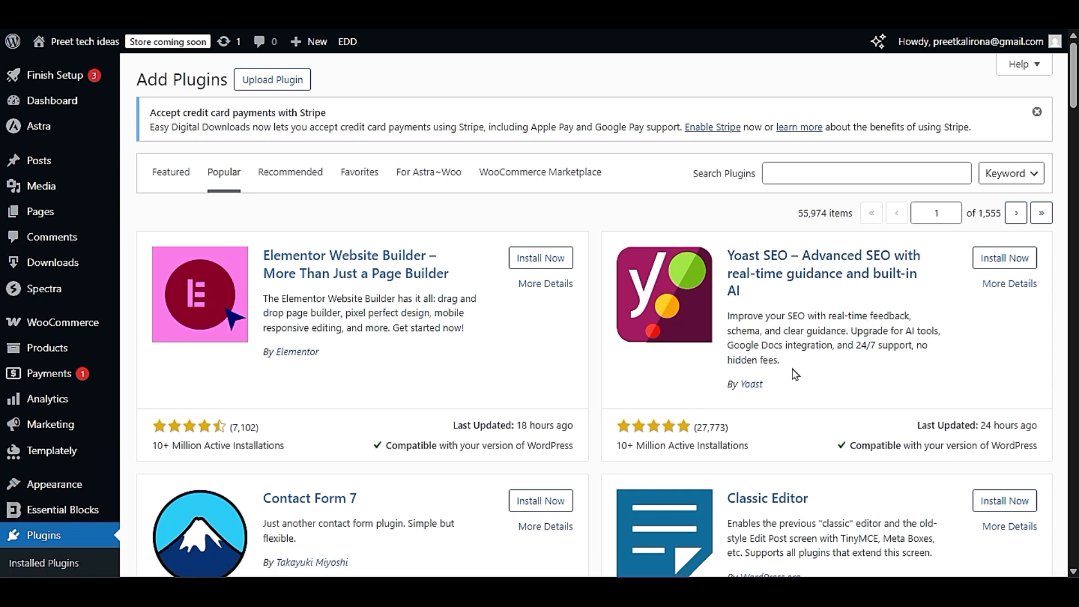
pyautogui.moveTo(793, 360); pyautogui.dragTo(744, 316)
pyautogui.click(805, 349)
pyautogui.scroll(-3, 909, 373)
pyautogui.scroll(-3, 906, 434)
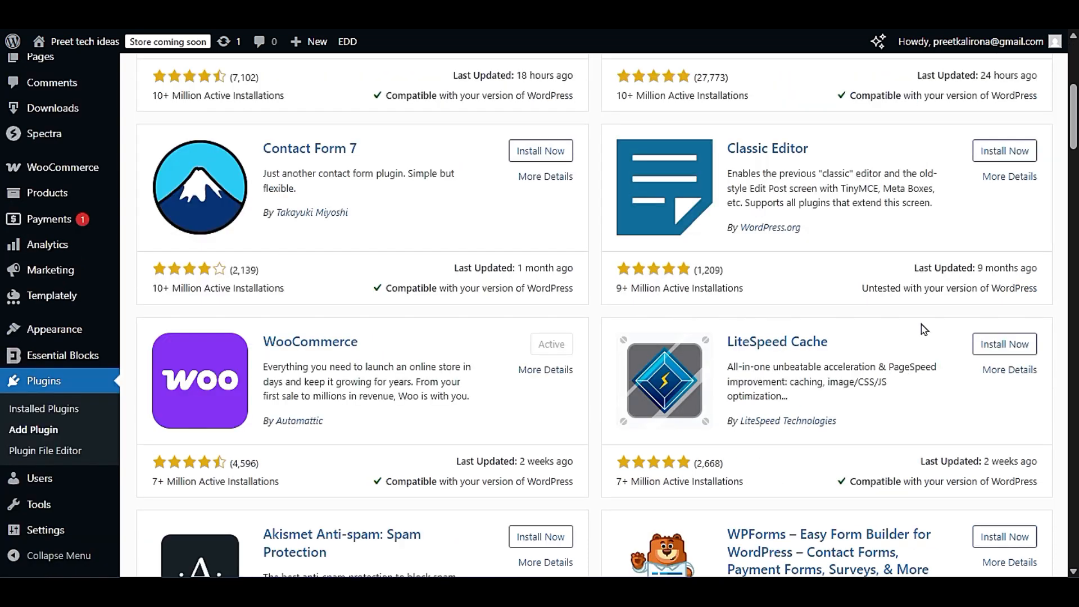
# - Install the Contact Form 7 plugin from the popular plugins without activating it
pyautogui.moveTo(257, 163); pyautogui.dragTo(386, 164)
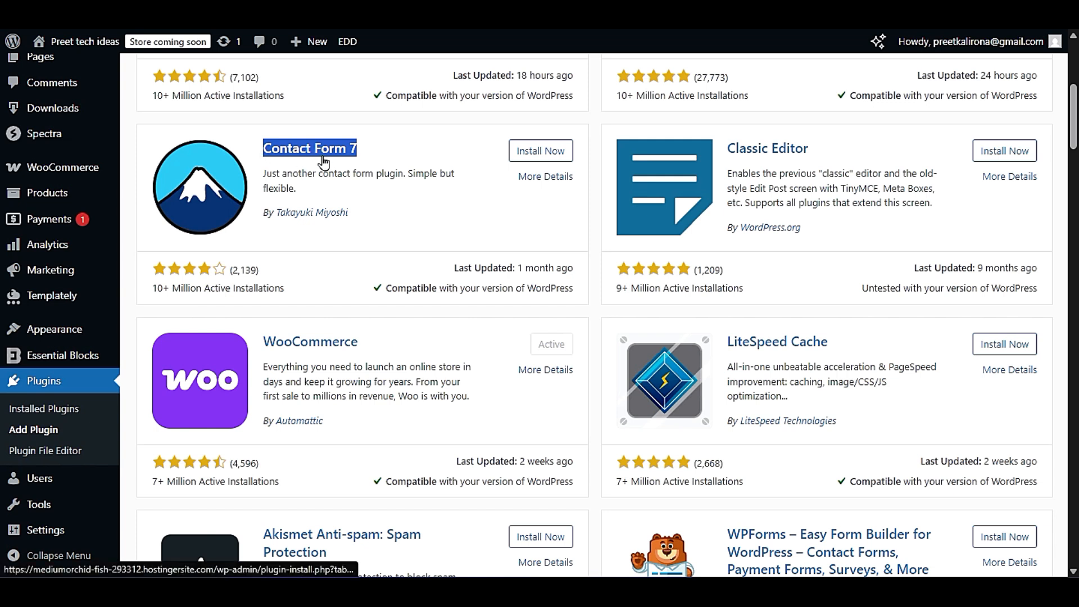
pyautogui.scroll(3, 17, 348)
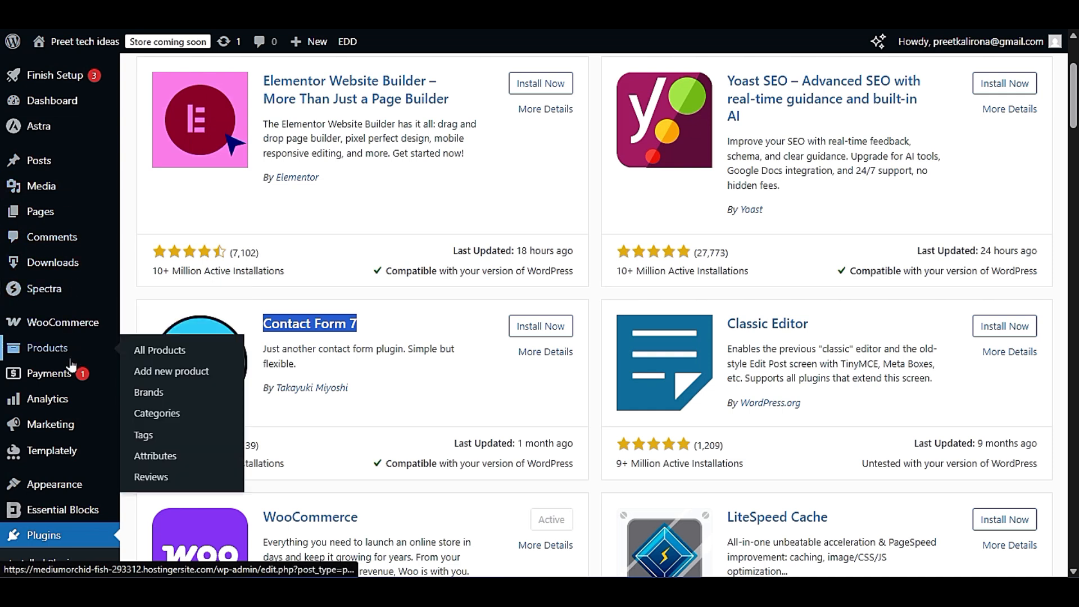
pyautogui.scroll(-3, 70, 363)
pyautogui.scroll(-3, 71, 364)
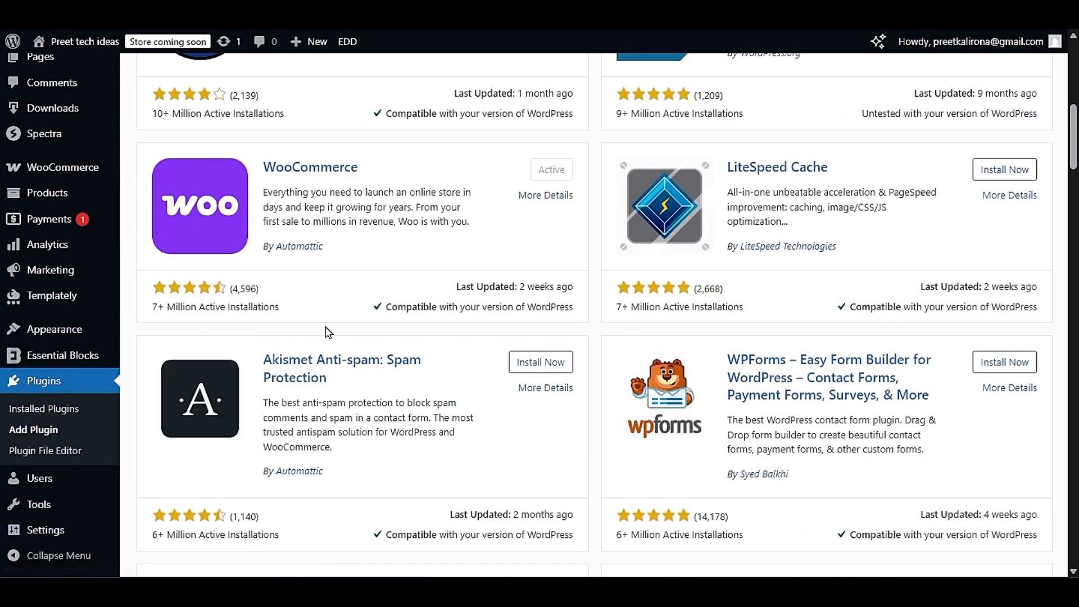
pyautogui.scroll(3, 326, 330)
pyautogui.scroll(3, 326, 331)
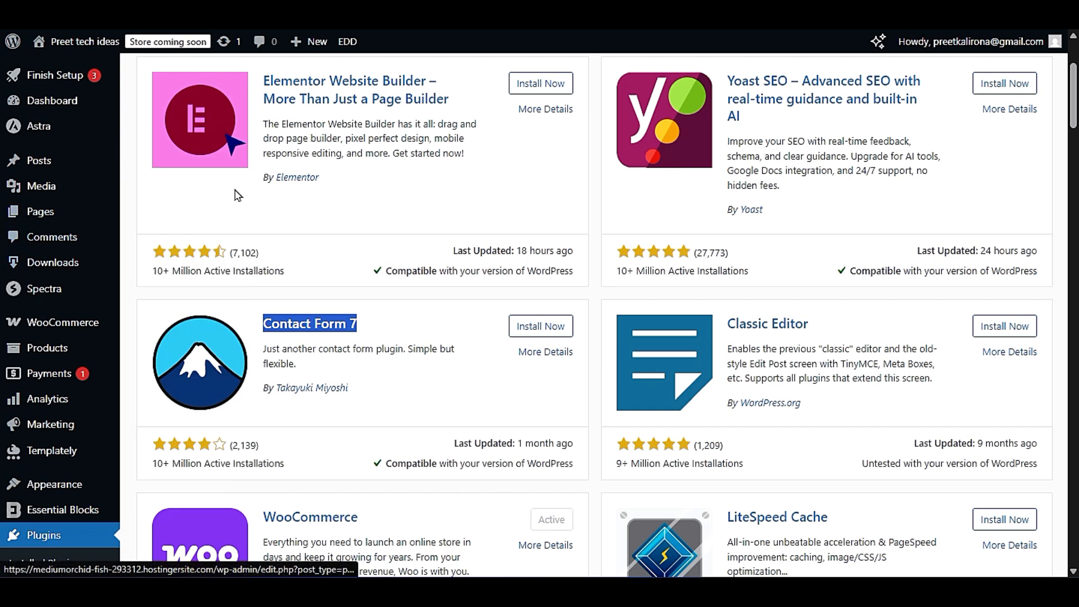
pyautogui.moveTo(93, 279)
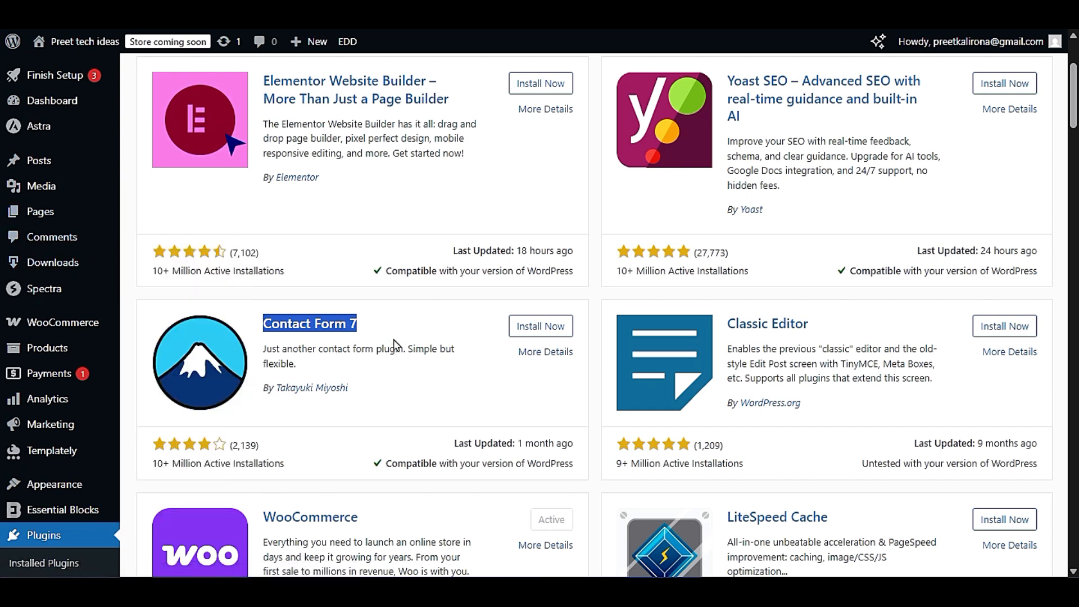
pyautogui.click(551, 332)
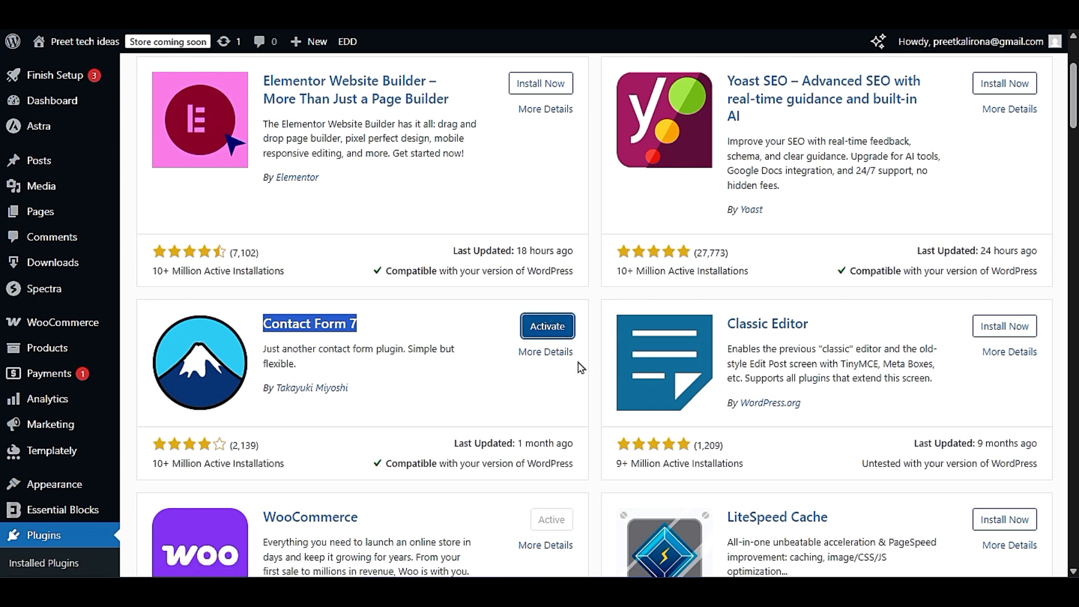
pyautogui.click(374, 344)
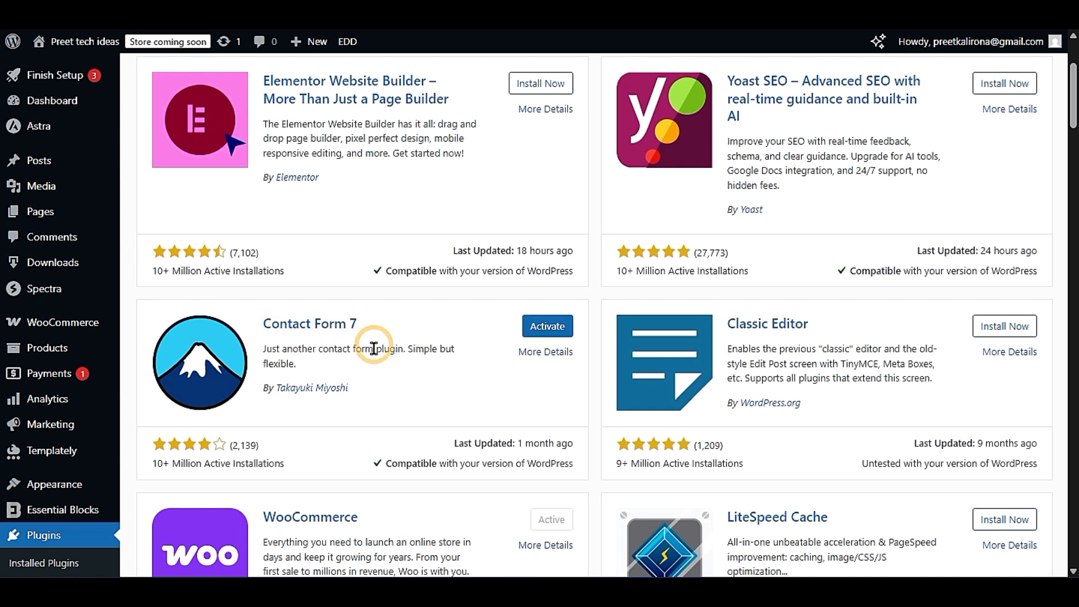
# - Read the descriptions of the Classic Editor, WooCommerce and LiteSpeed Cache plugins
pyautogui.scroll(-3, 409, 389)
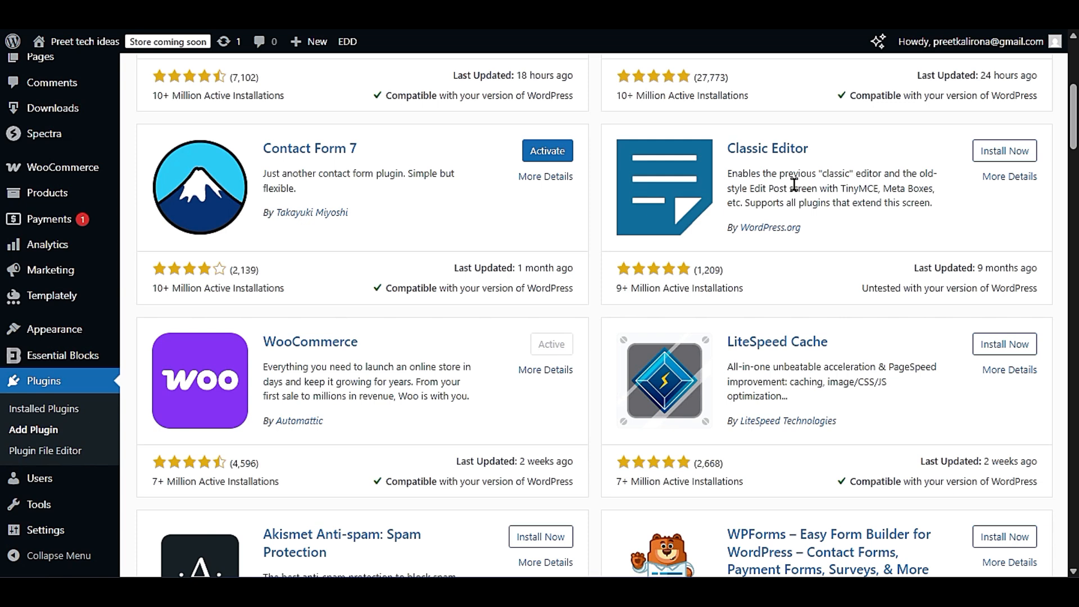
pyautogui.moveTo(727, 174); pyautogui.dragTo(785, 175)
pyautogui.moveTo(843, 201); pyautogui.dragTo(887, 206)
pyautogui.click(888, 206)
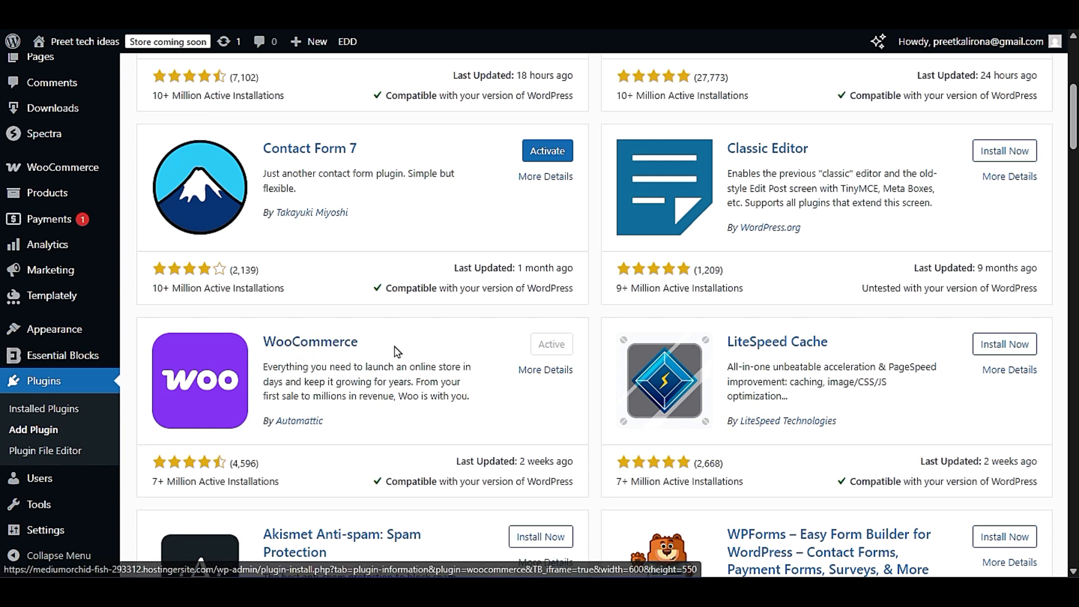
pyautogui.moveTo(395, 352); pyautogui.dragTo(263, 343)
pyautogui.click(404, 384)
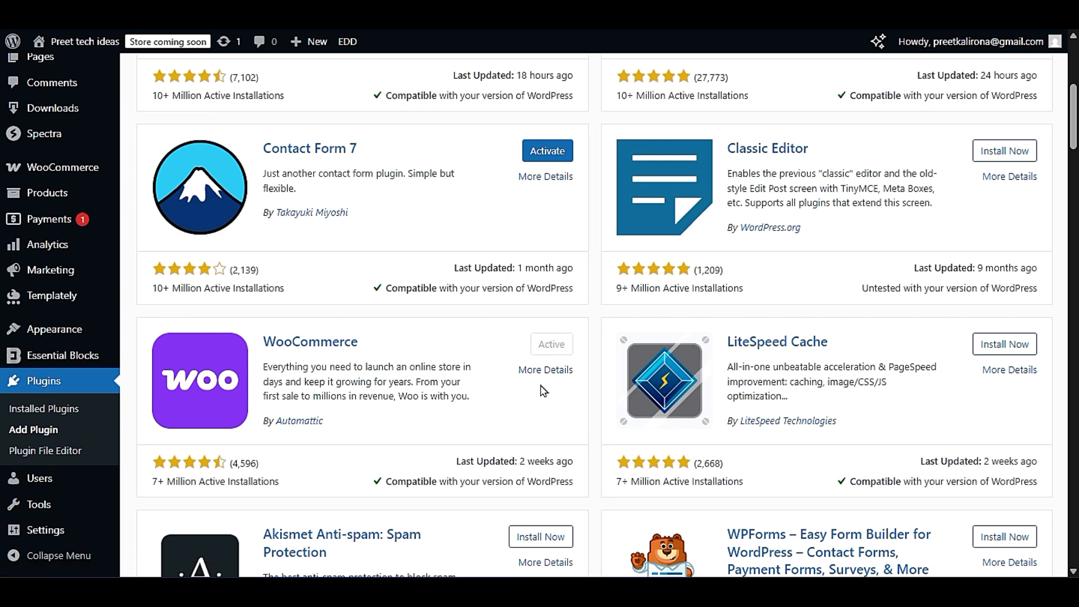
pyautogui.scroll(-3, 543, 390)
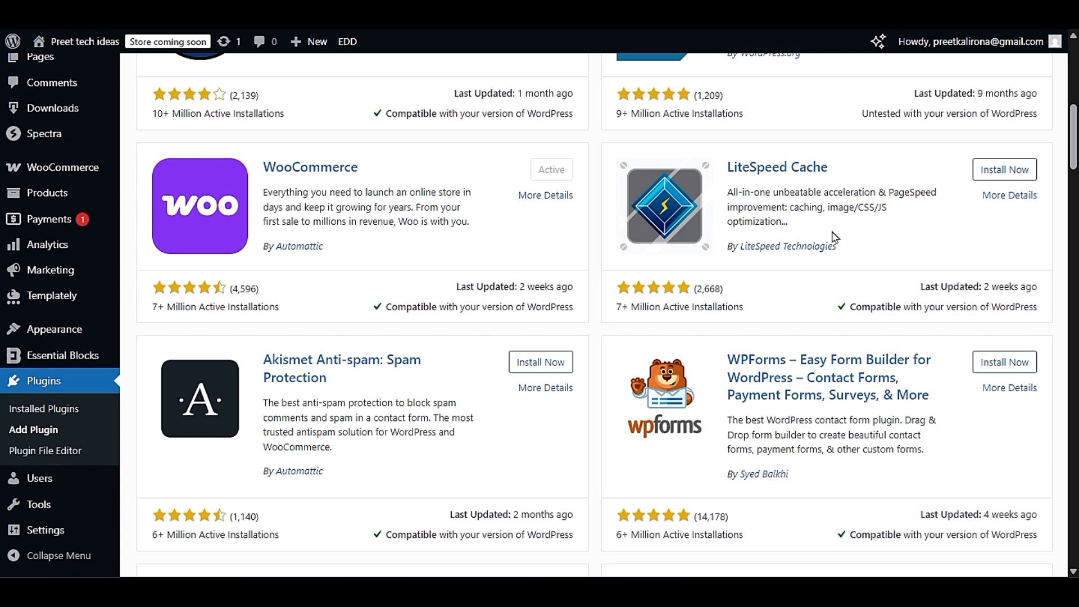
# - Review Akismet Anti-spam and WPForms, comparing WPForms with Contact Form 7 as a contact form plugin
pyautogui.scroll(-3, 830, 236)
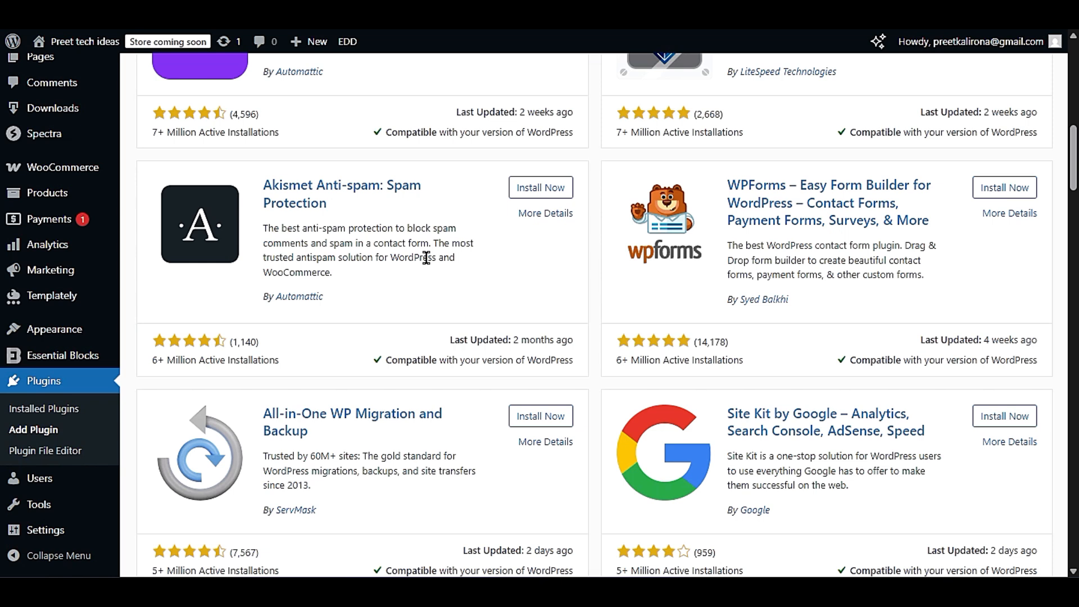
pyautogui.moveTo(254, 228); pyautogui.dragTo(444, 254)
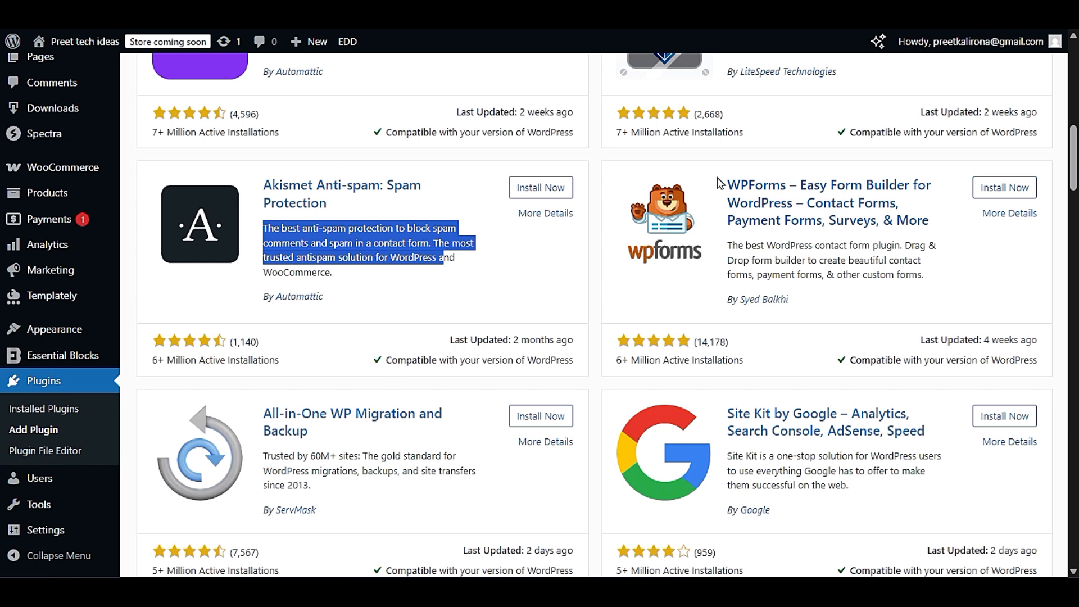
pyautogui.moveTo(723, 181); pyautogui.dragTo(856, 239)
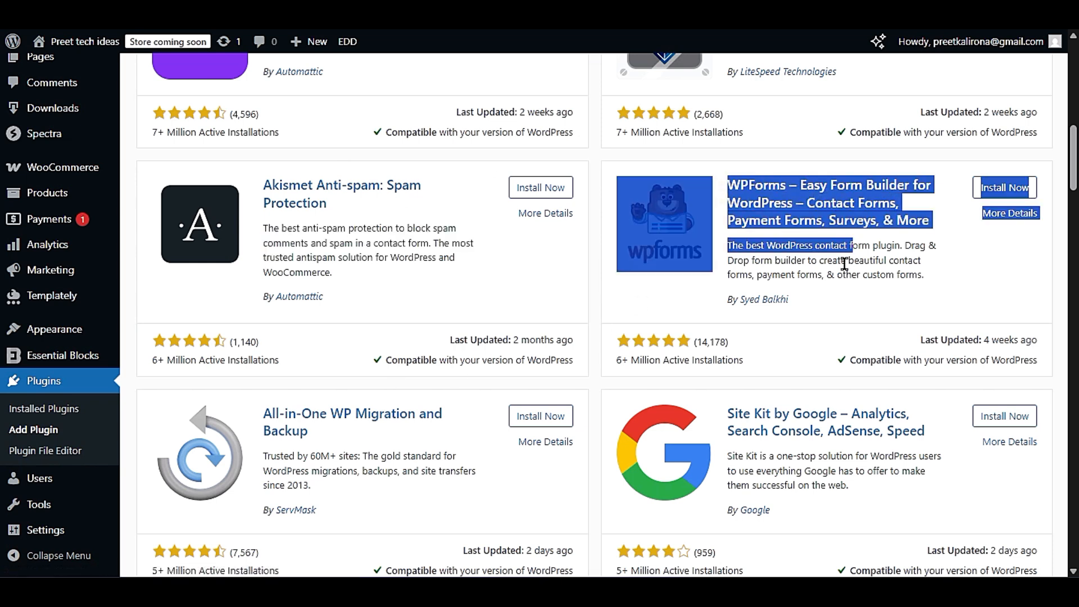
pyautogui.scroll(5, 849, 264)
pyautogui.moveTo(254, 145); pyautogui.dragTo(354, 159)
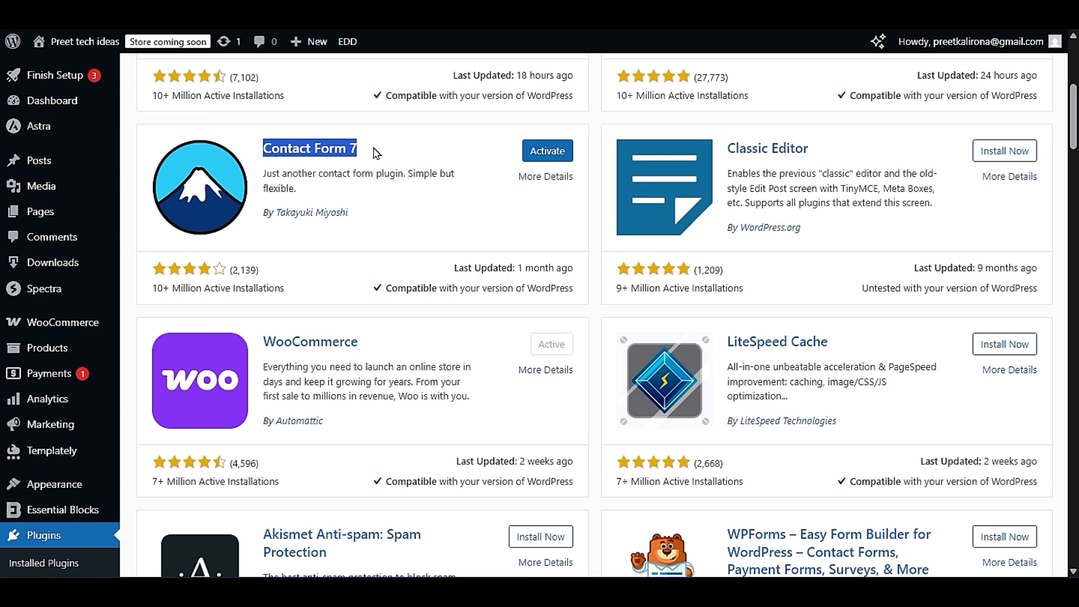
pyautogui.scroll(-5, 376, 153)
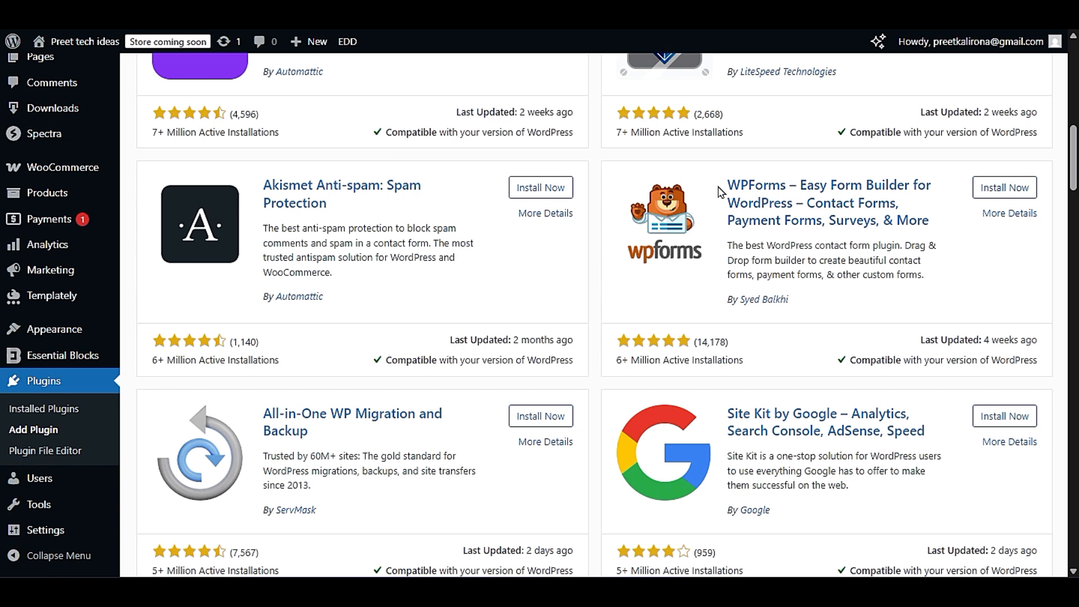
pyautogui.moveTo(722, 185); pyautogui.dragTo(793, 204)
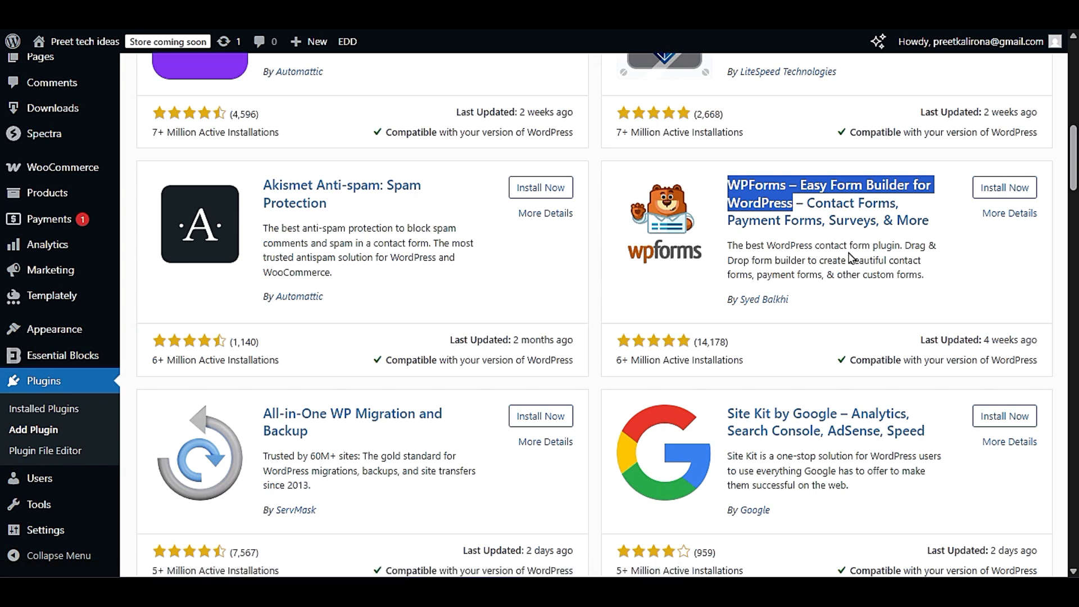
pyautogui.moveTo(726, 220); pyautogui.dragTo(928, 281)
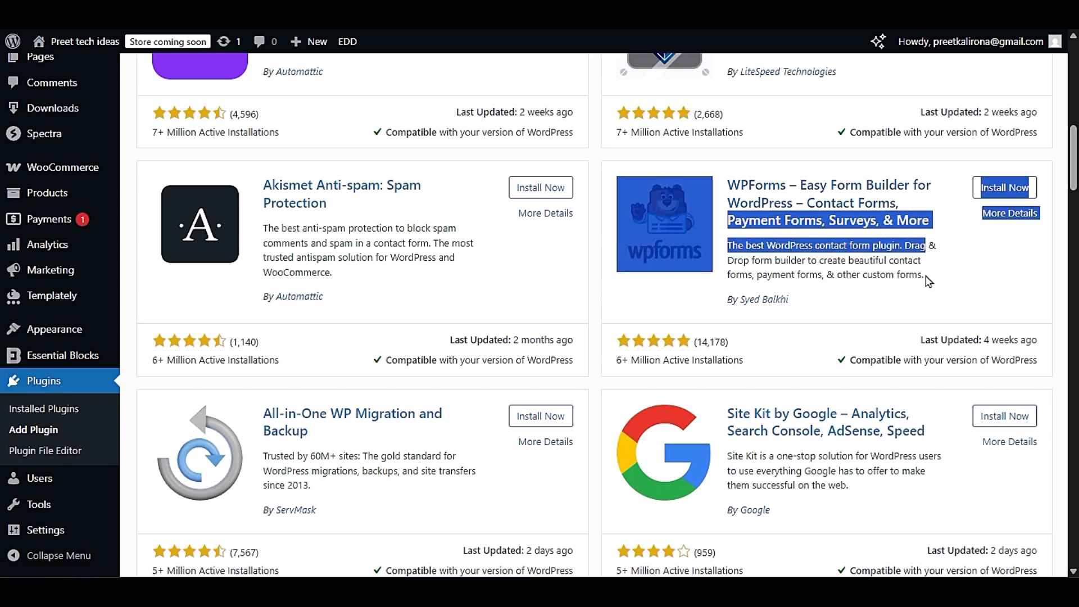
pyautogui.click(911, 265)
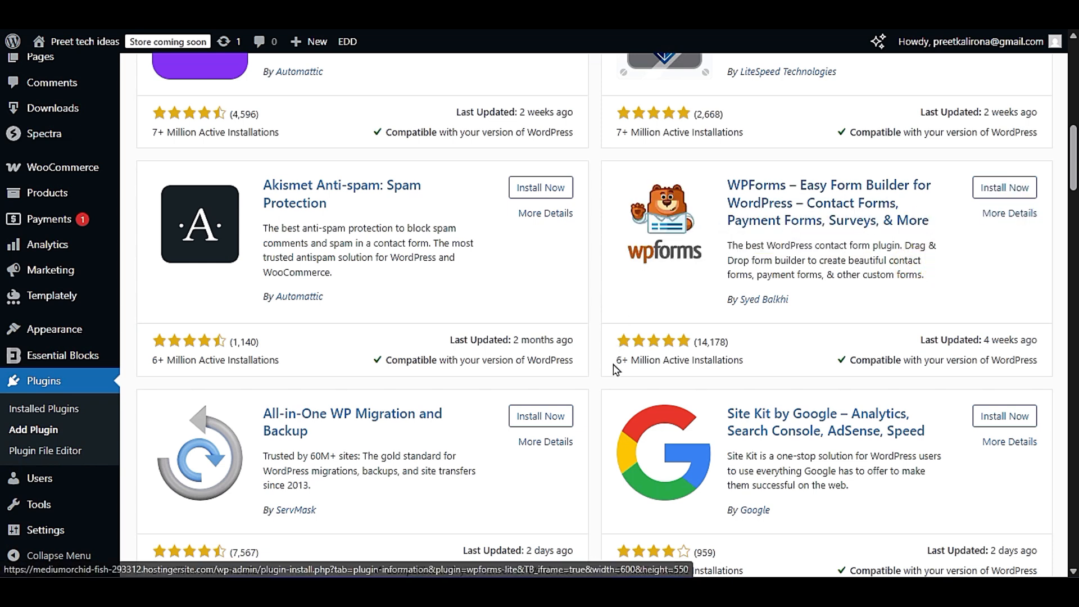
# - Examine the All-in-One WP Migration and Backup and Site Kit by Google entries, and return to the first popular plugins
pyautogui.scroll(-3, 611, 377)
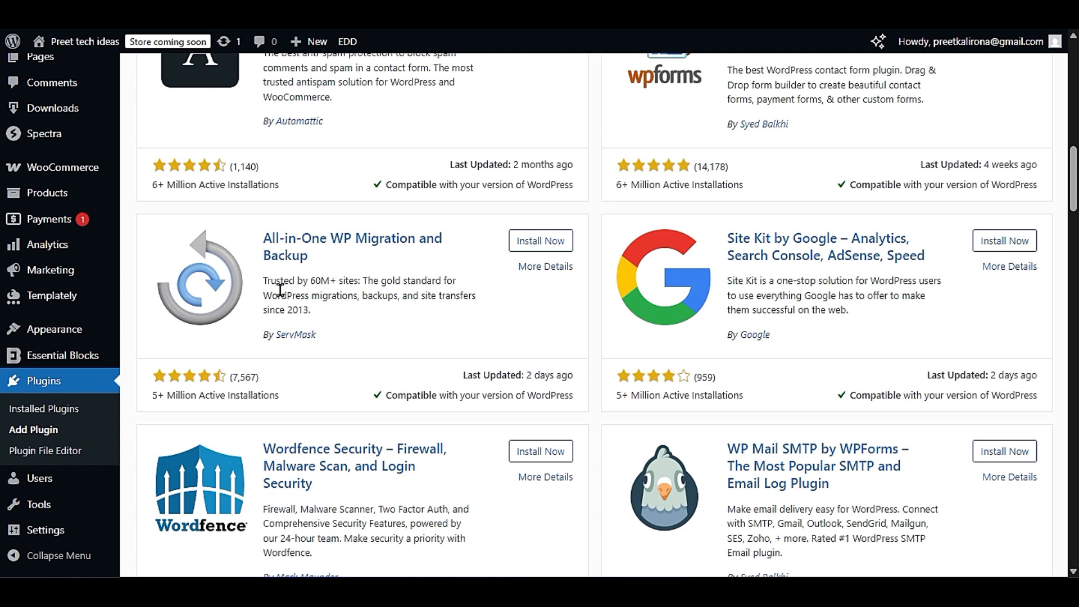
pyautogui.click(365, 281)
pyautogui.moveTo(366, 281); pyautogui.dragTo(480, 305)
pyautogui.click(382, 294)
pyautogui.click(477, 300)
pyautogui.moveTo(722, 241); pyautogui.dragTo(928, 255)
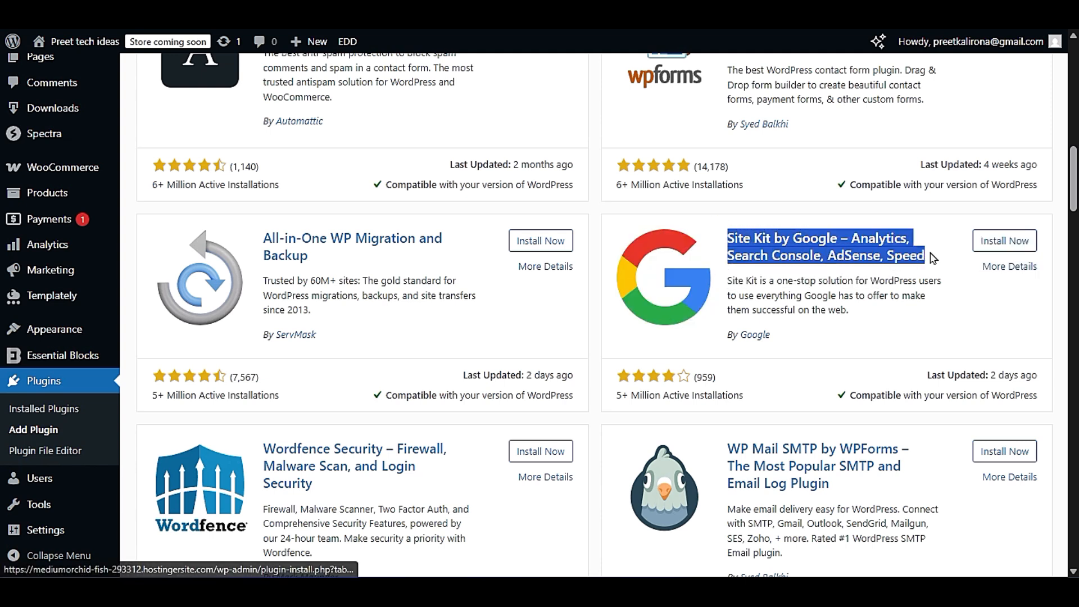
pyautogui.click(920, 275)
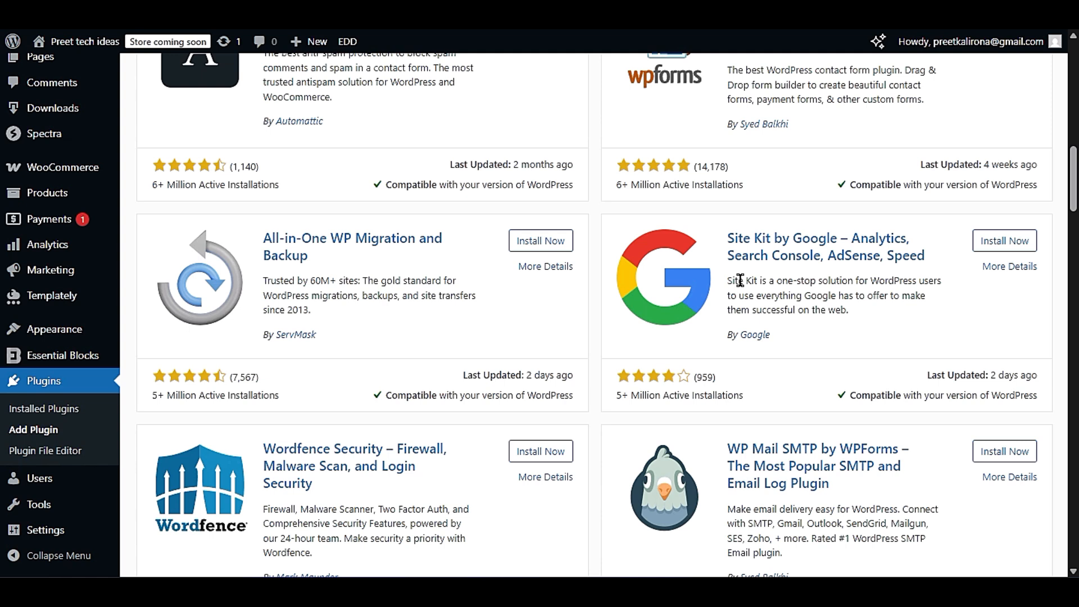
pyautogui.click(726, 238)
pyautogui.moveTo(726, 238); pyautogui.dragTo(967, 258)
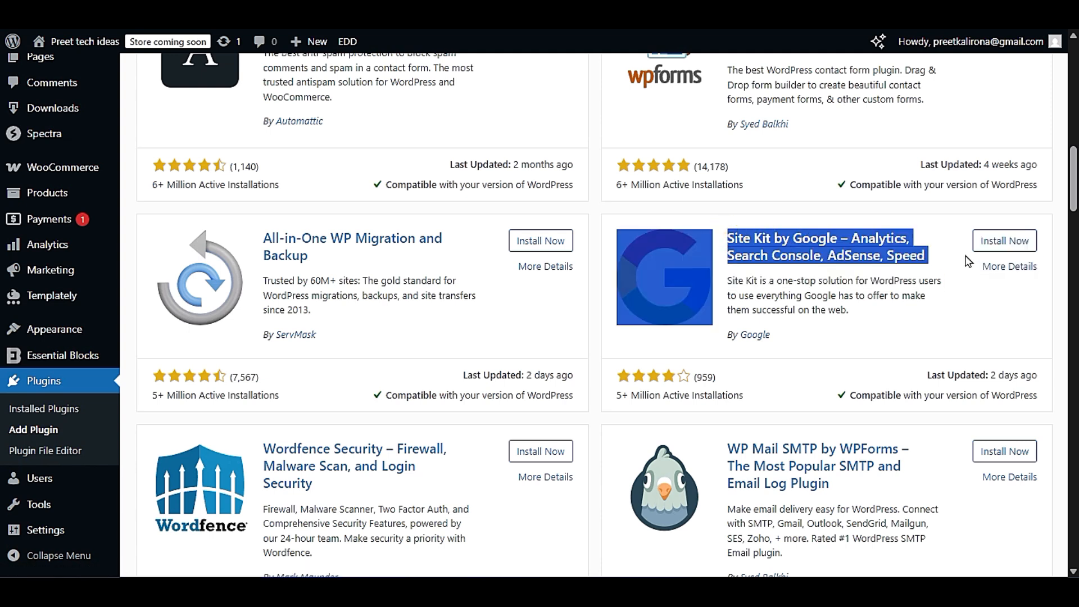
pyautogui.click(965, 258)
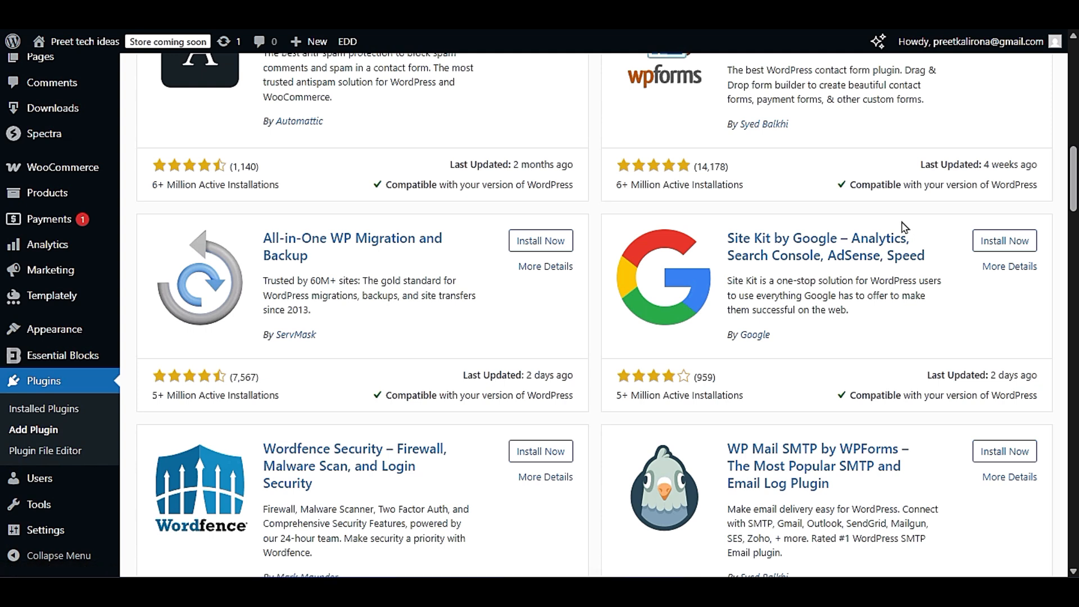
pyautogui.scroll(5, 925, 228)
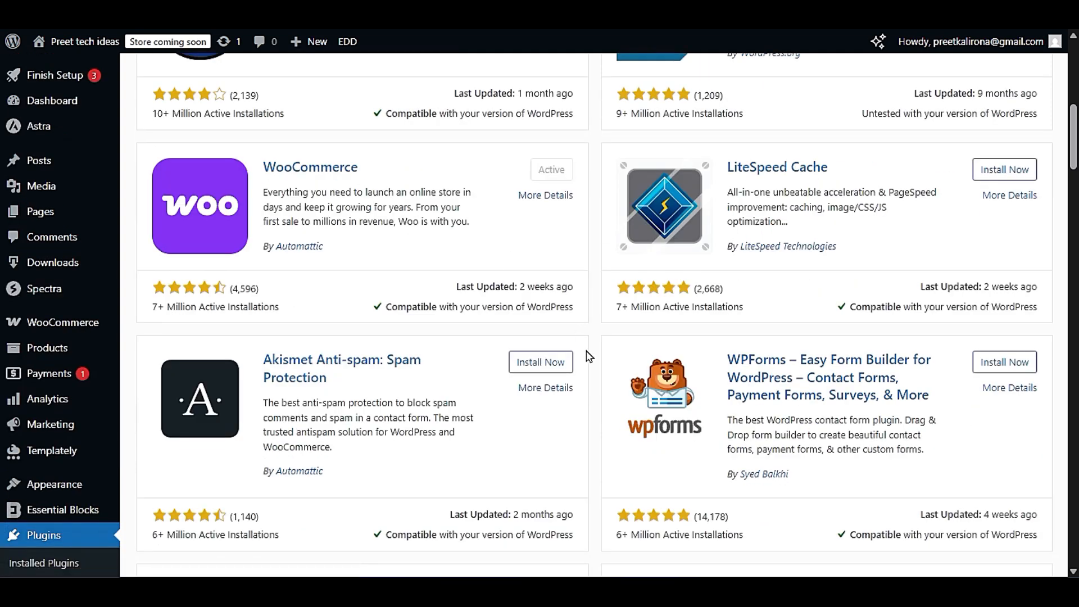
pyautogui.scroll(5, 589, 356)
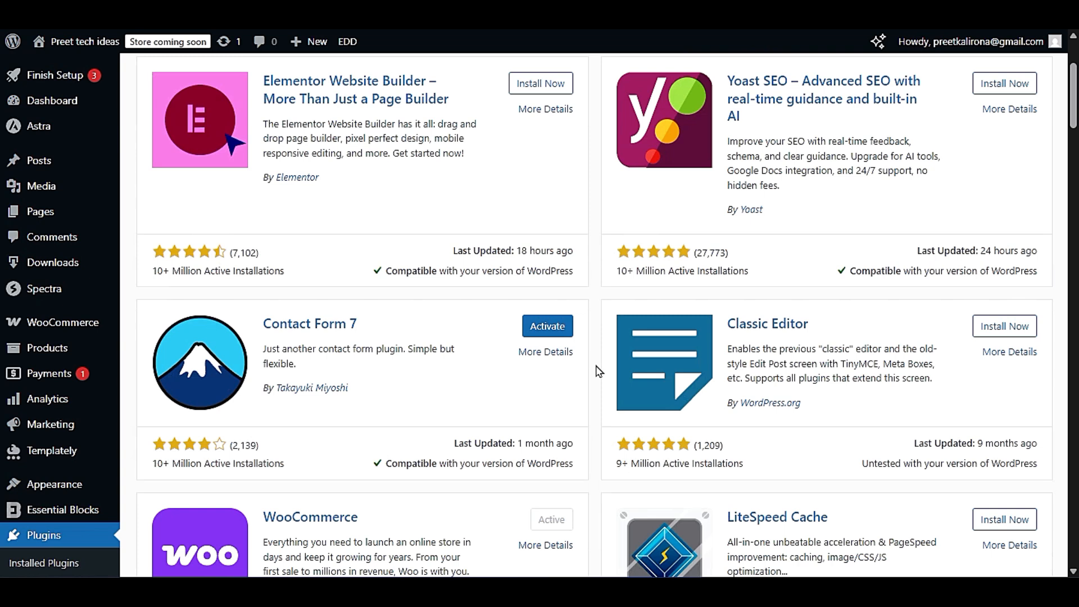
# - Examine the Site Kit by Google entry among the popular plugins, including the Google services named in its title
pyautogui.scroll(-5, 598, 368)
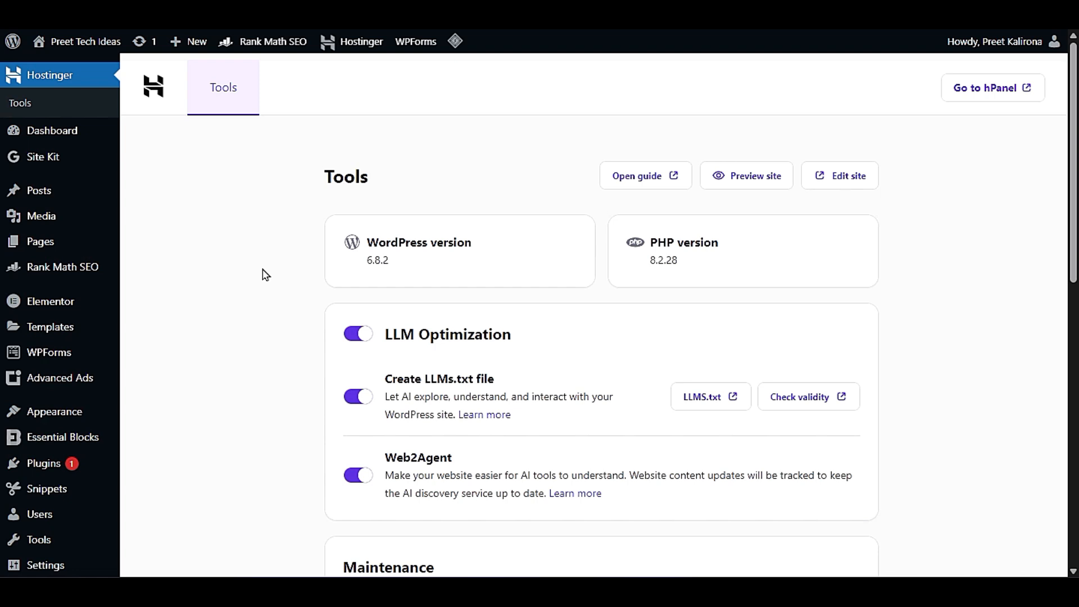
pyautogui.moveTo(96, 167)
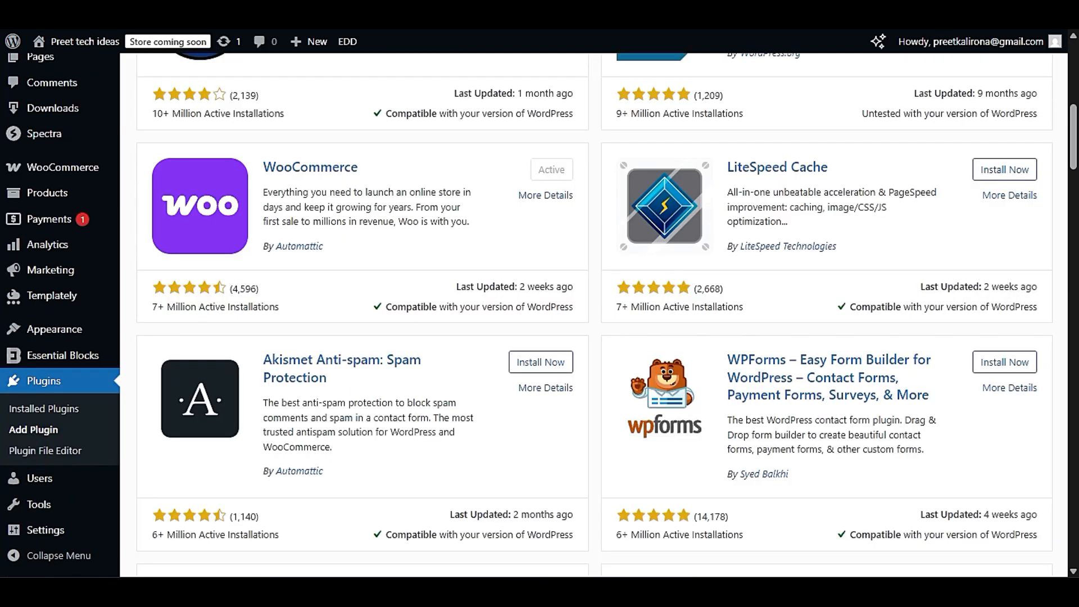
pyautogui.scroll(5, 831, 354)
pyautogui.scroll(-11, 830, 357)
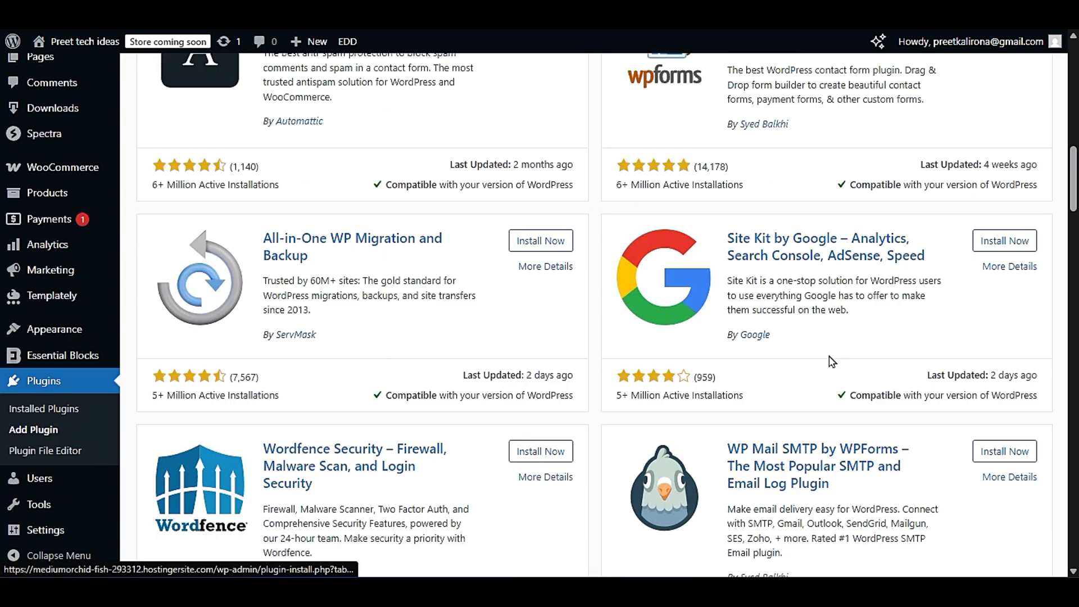
pyautogui.moveTo(723, 241); pyautogui.dragTo(860, 254)
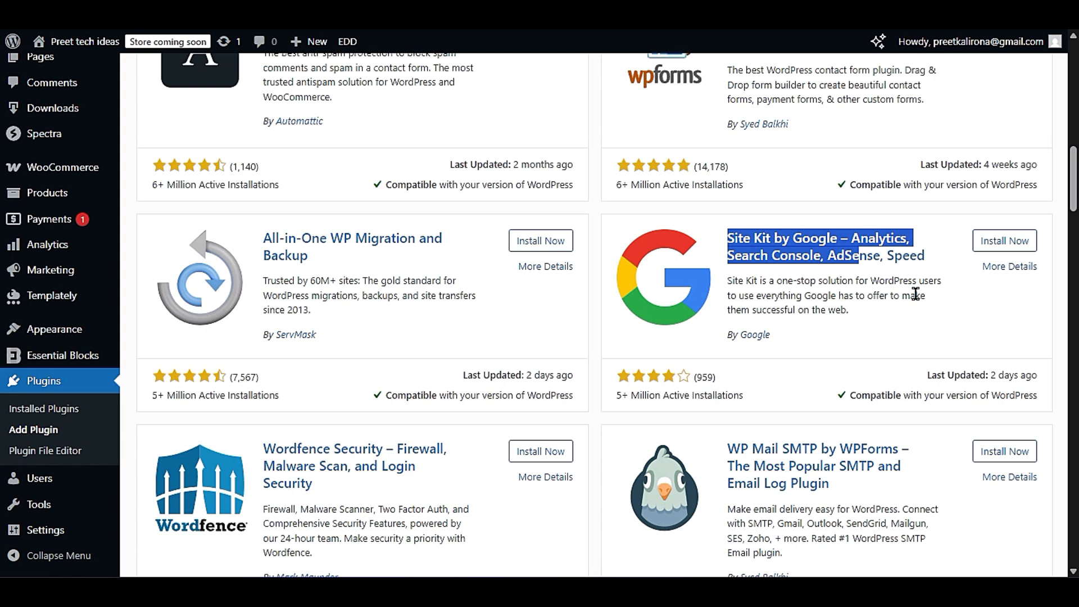
# - Search Google for "google search console" in a new browser tab and open the official Google Search Console page
pyautogui.hotkey('ctrl', 't')
pyautogui.write('goog')
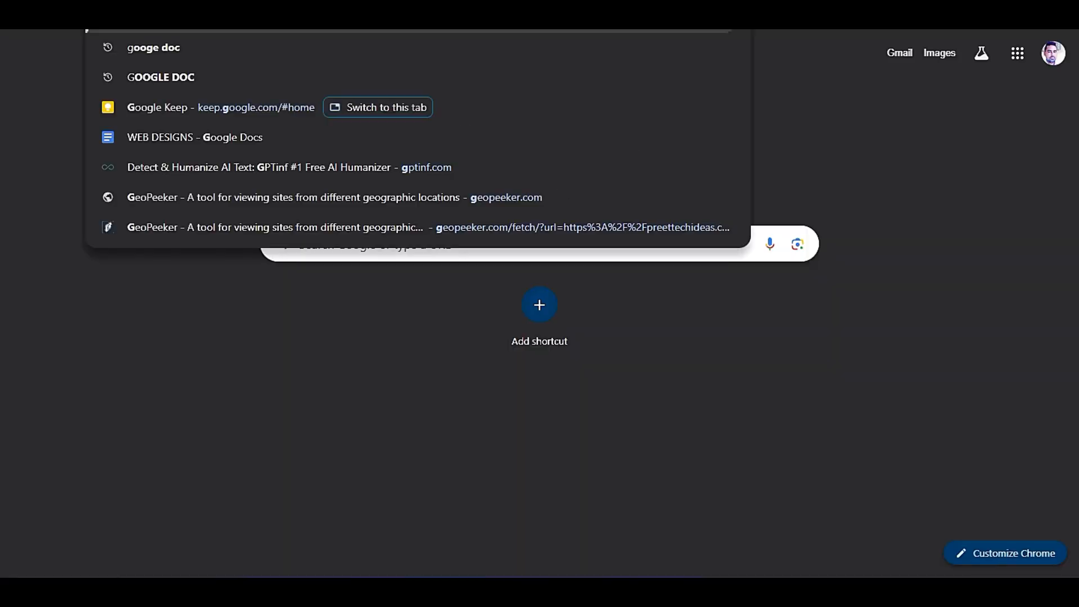
pyautogui.press('BackSpace')
pyautogui.press('BackSpace')
pyautogui.press('BackSpace')
pyautogui.press('BackSpace')
pyautogui.write('sear')
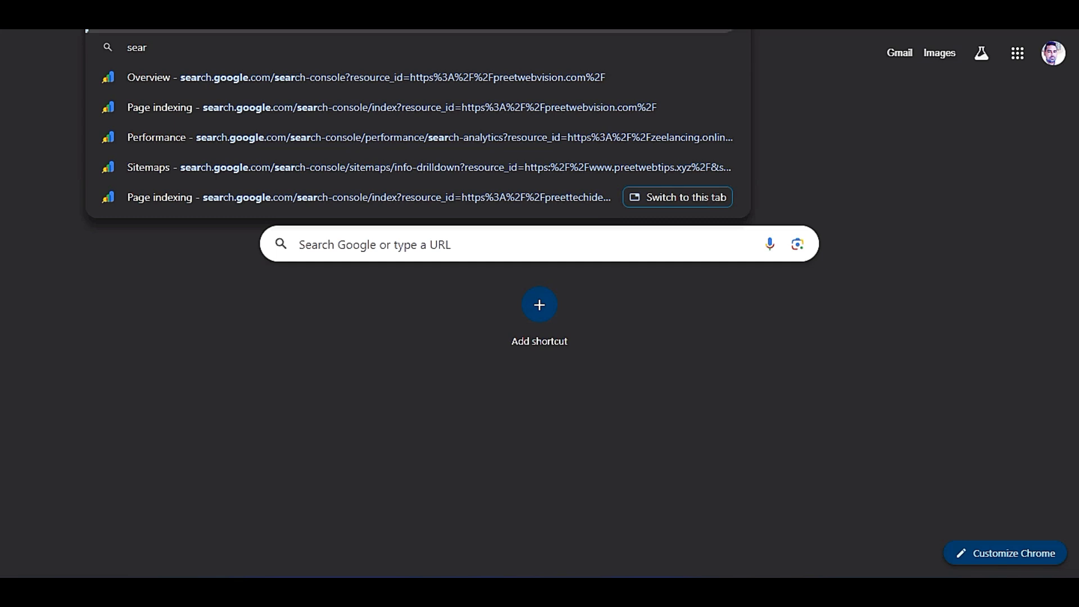
pyautogui.write('ch console')
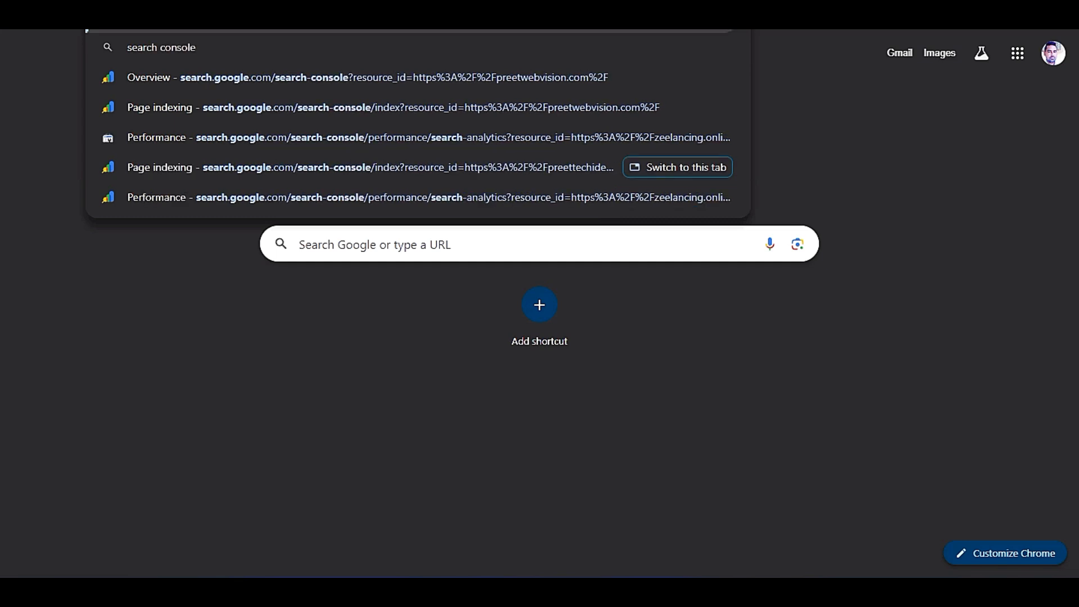
pyautogui.press('Return')
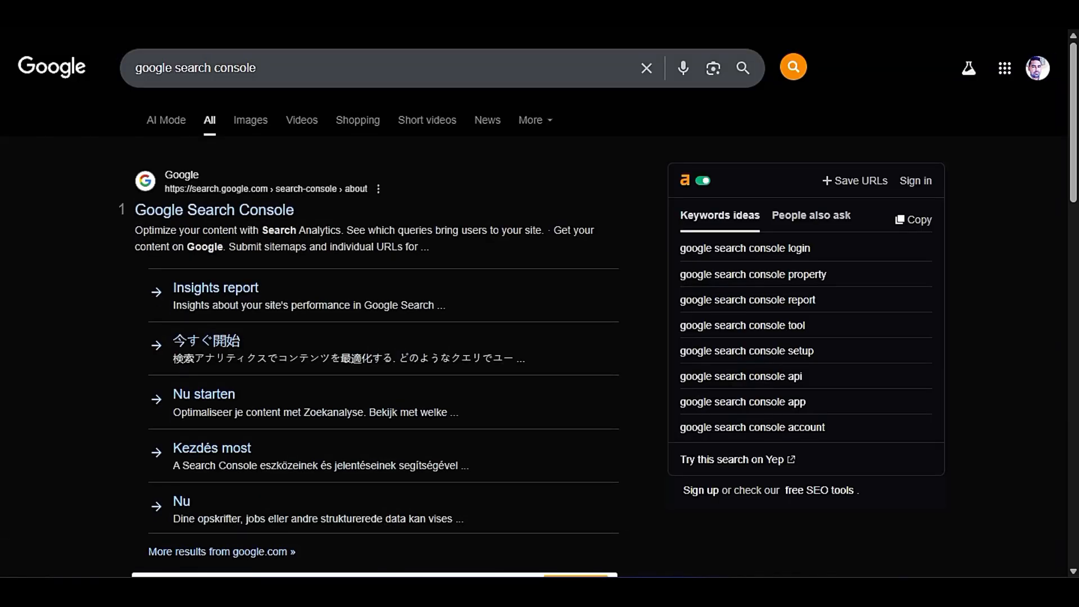
pyautogui.click(225, 214)
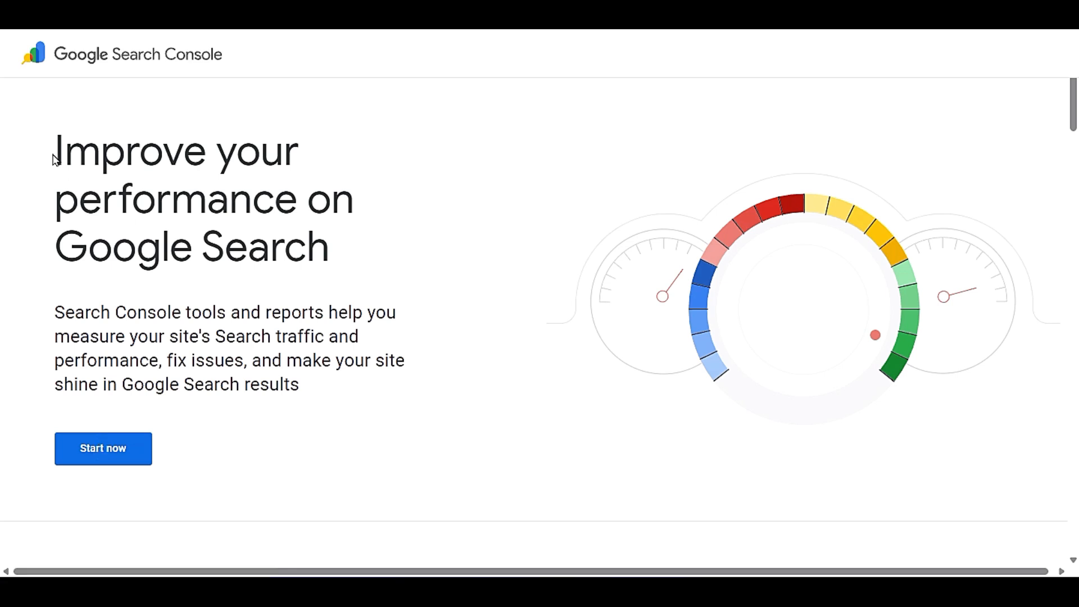
pyautogui.moveTo(241, 52); pyautogui.dragTo(79, 54)
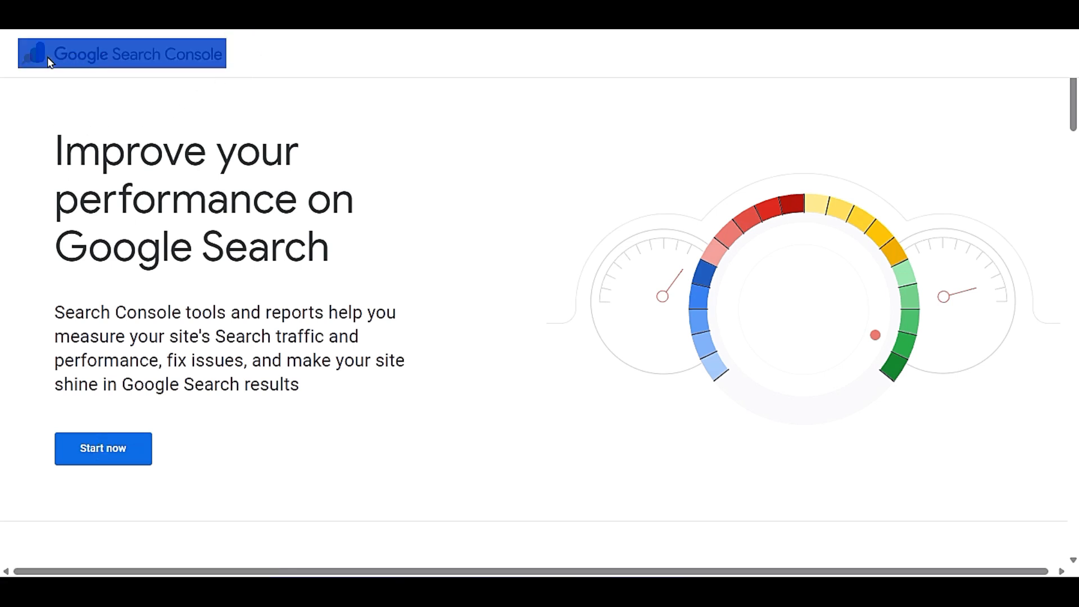
pyautogui.click(67, 120)
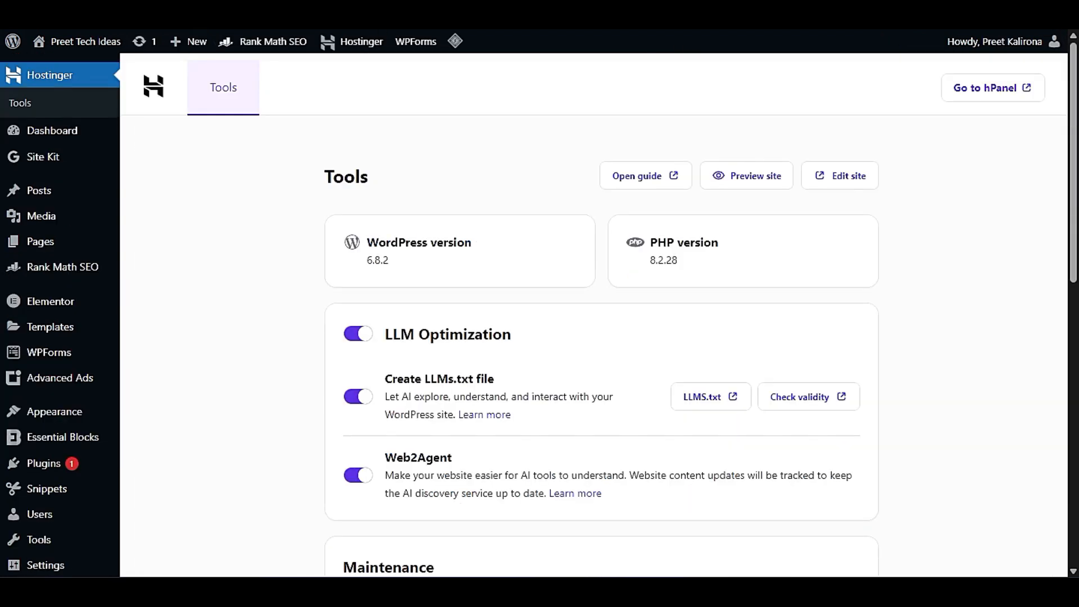
# - On the Preet Tech Ideas site, review Site Kit's connected services and the additional Google services it can connect
pyautogui.moveTo(78, 163)
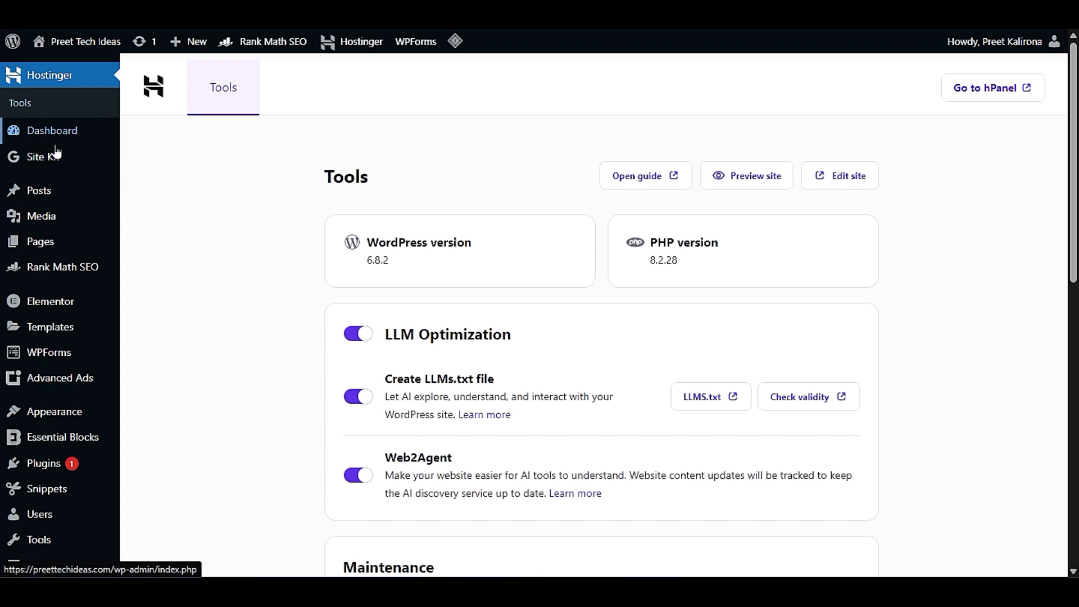
pyautogui.click(145, 182)
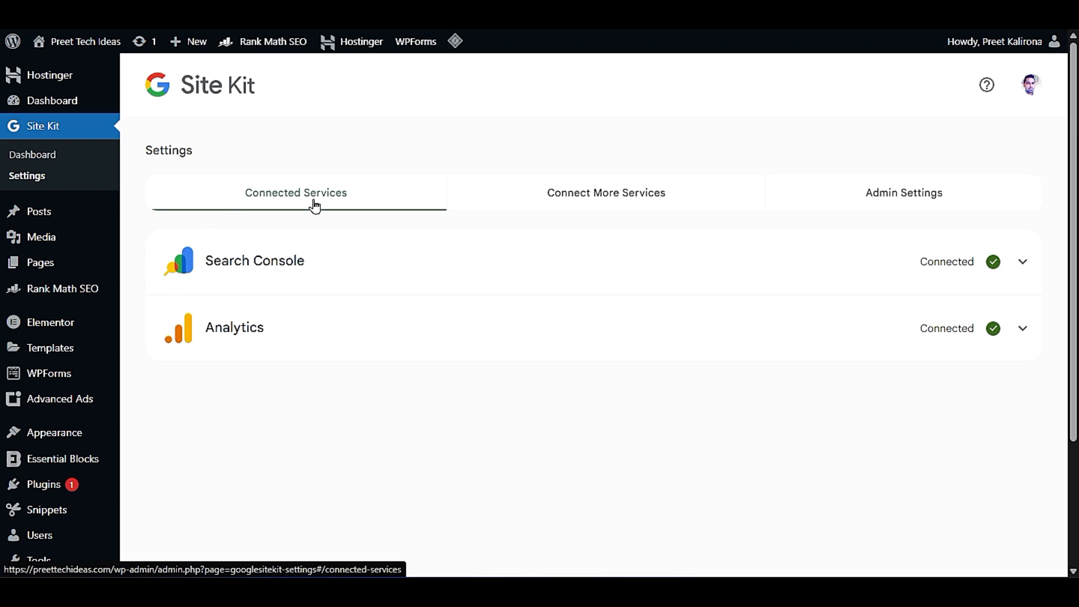
pyautogui.click(572, 198)
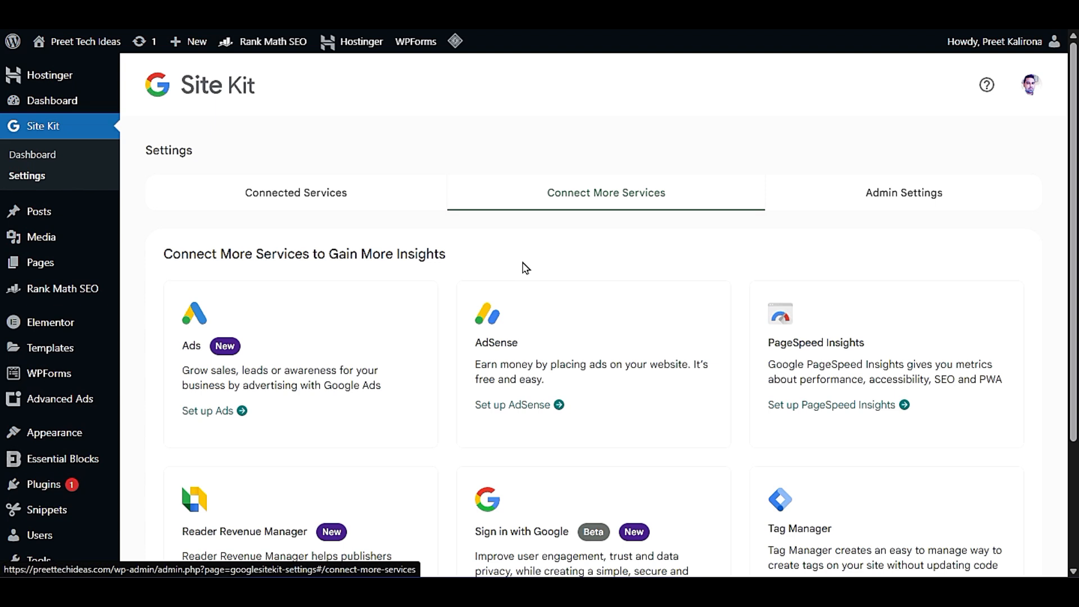
pyautogui.scroll(-3, 525, 268)
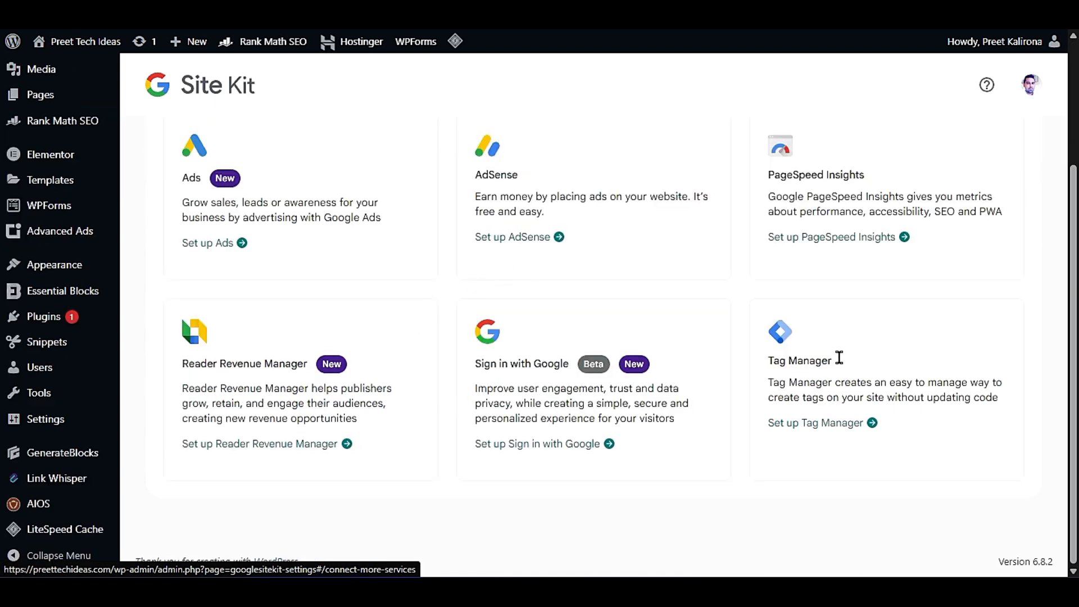
pyautogui.scroll(3, 651, 360)
pyautogui.click(230, 208)
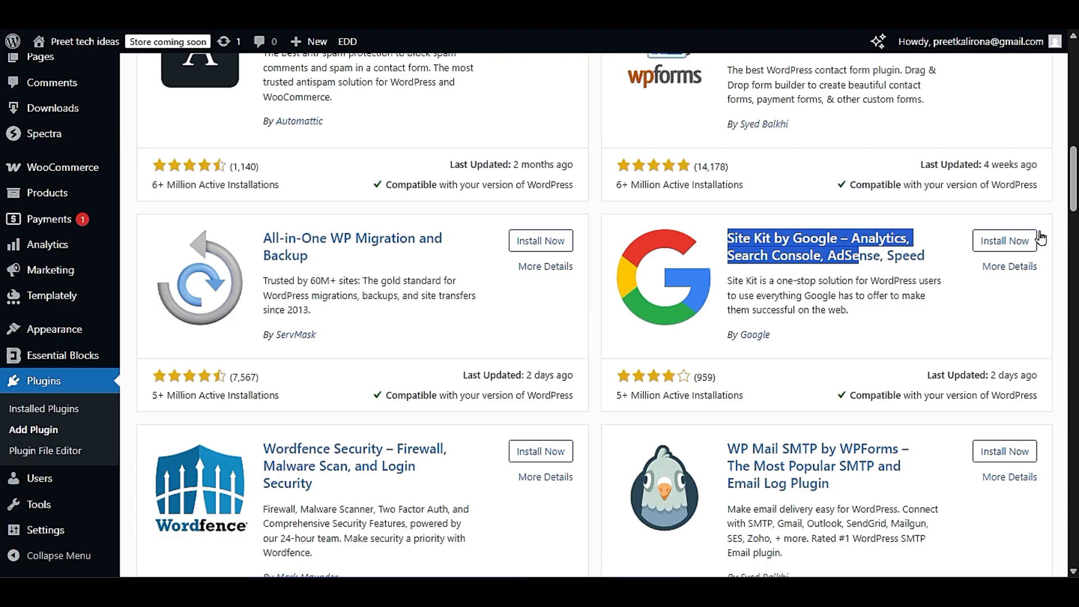
# - Install and activate Site Kit by Google on the new site, and start its setup
pyautogui.click(1026, 241)
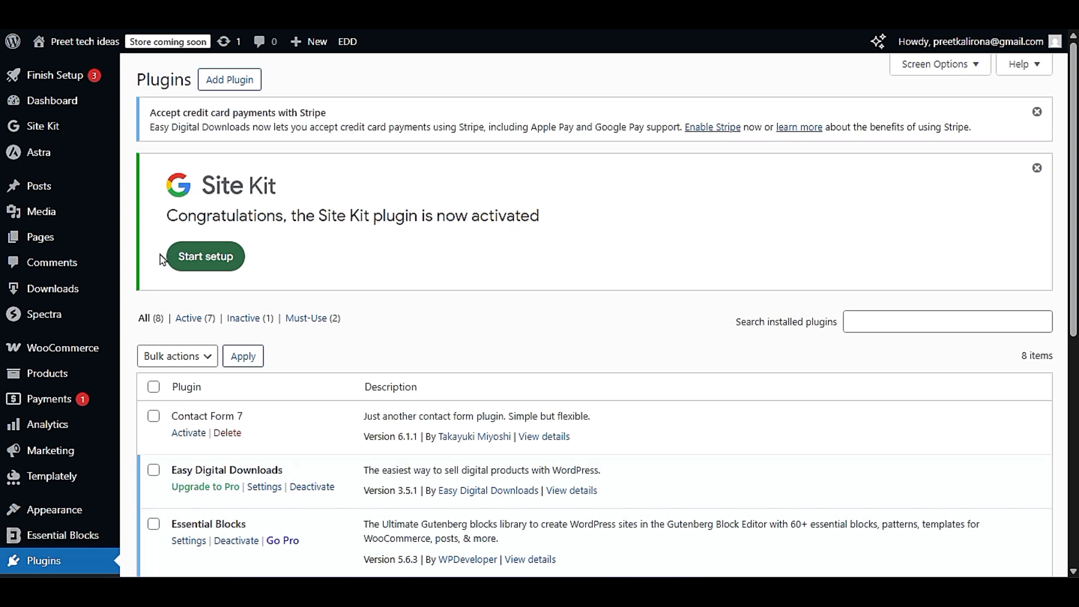
pyautogui.click(224, 257)
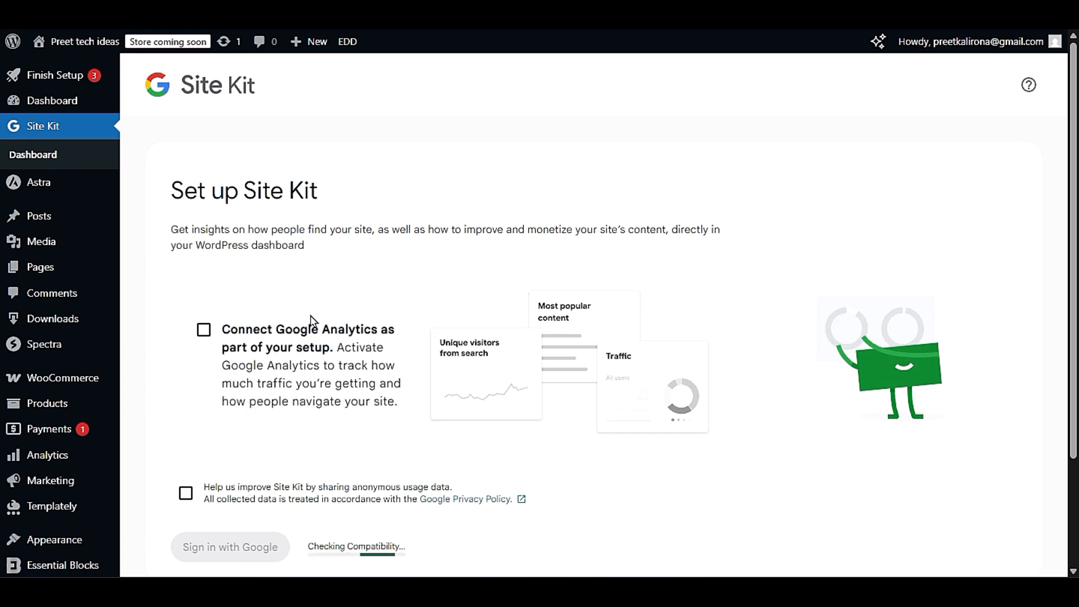
pyautogui.scroll(-3, 303, 269)
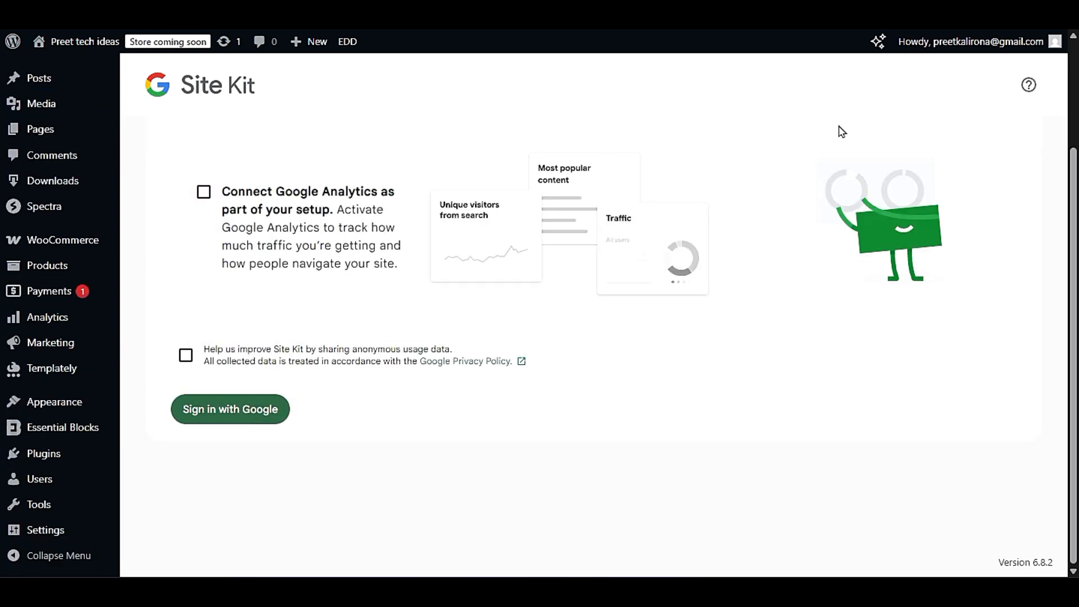
# - Switch to Google Search Console and view the overview for the preettechideas.com property
pyautogui.click(922, 11)
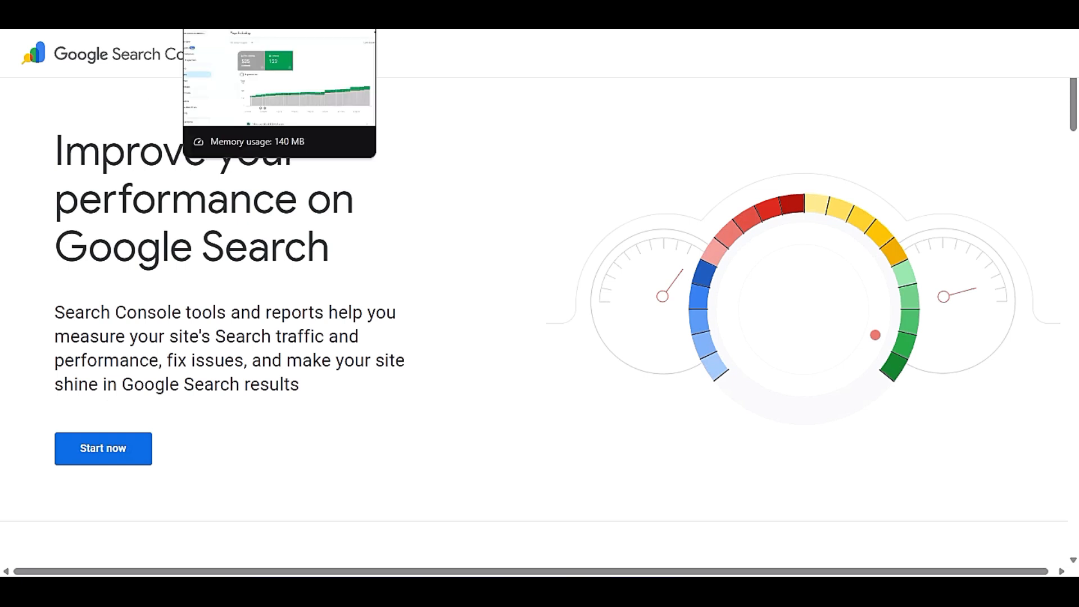
pyautogui.click(259, 11)
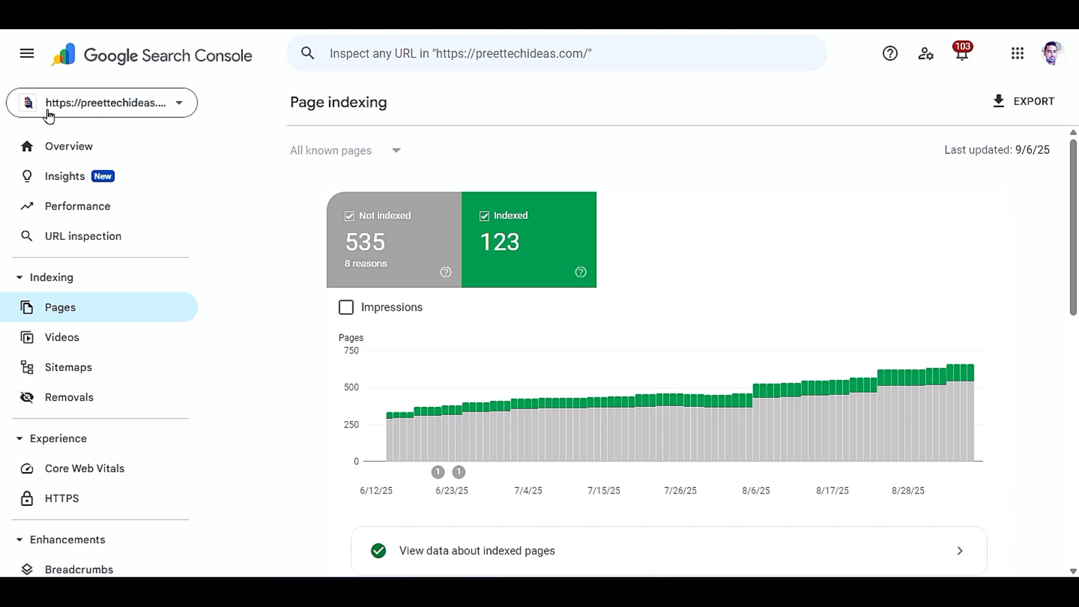
pyautogui.click(171, 110)
pyautogui.click(173, 100)
pyautogui.click(206, 99)
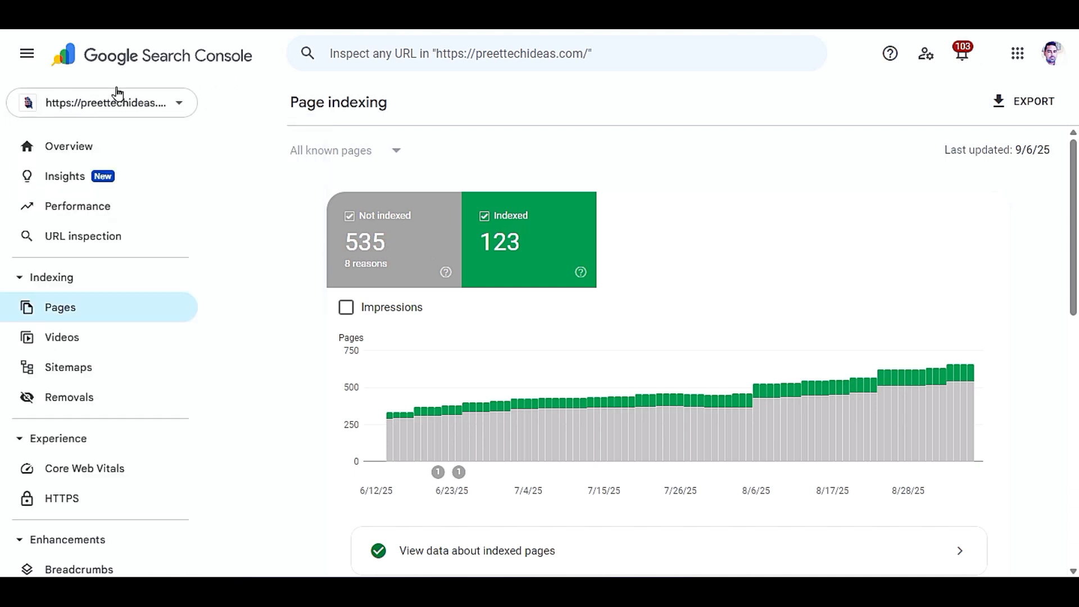
pyautogui.click(65, 154)
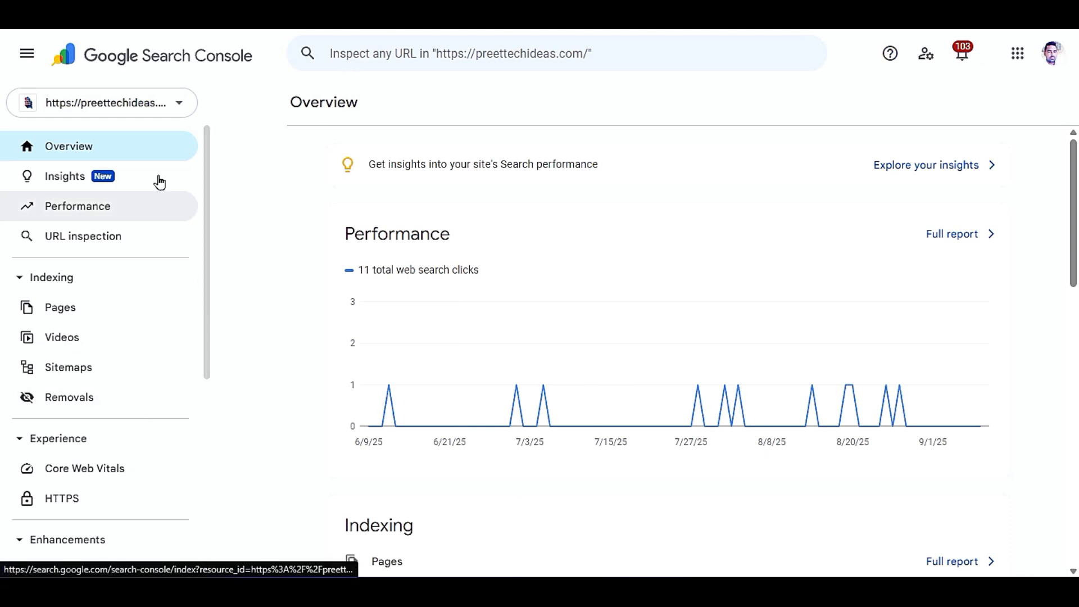
# - Examine the page indexing report and sort the list of why pages aren't indexed by reason
pyautogui.click(61, 314)
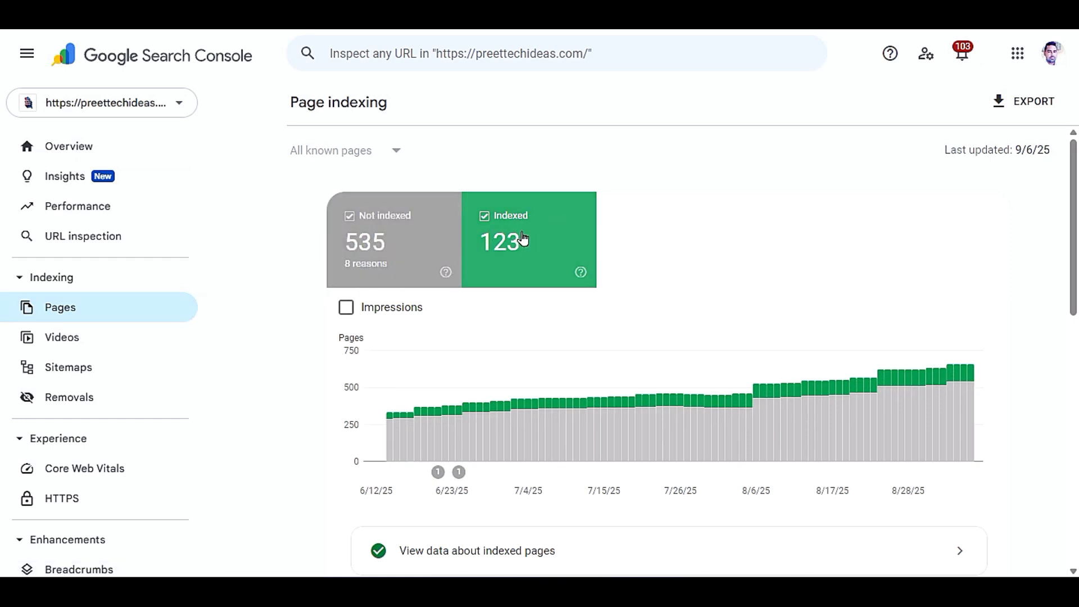
pyautogui.scroll(-3, 382, 337)
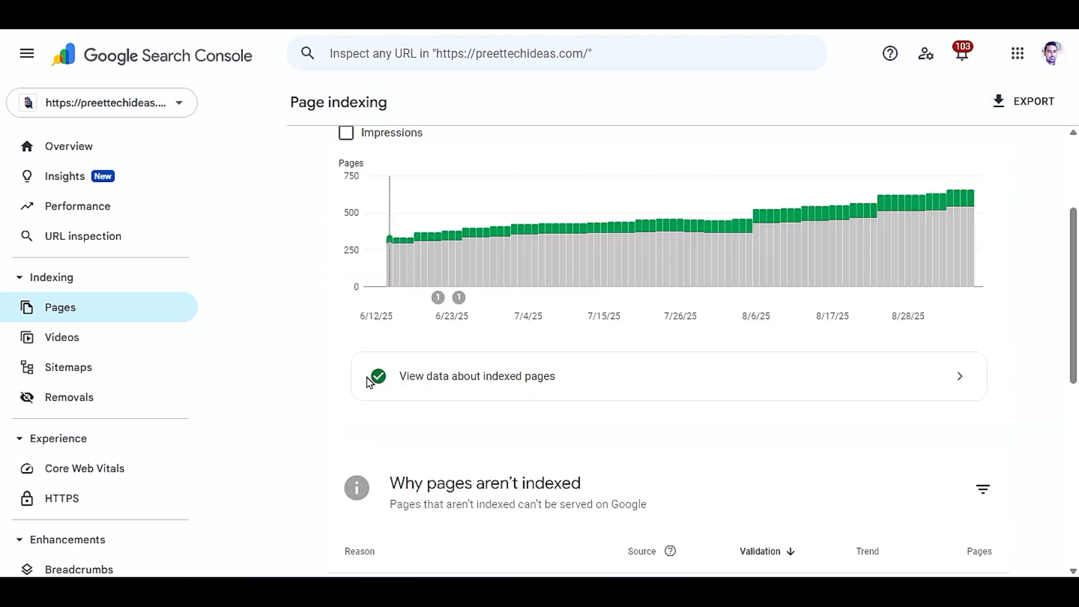
pyautogui.scroll(-6, 365, 386)
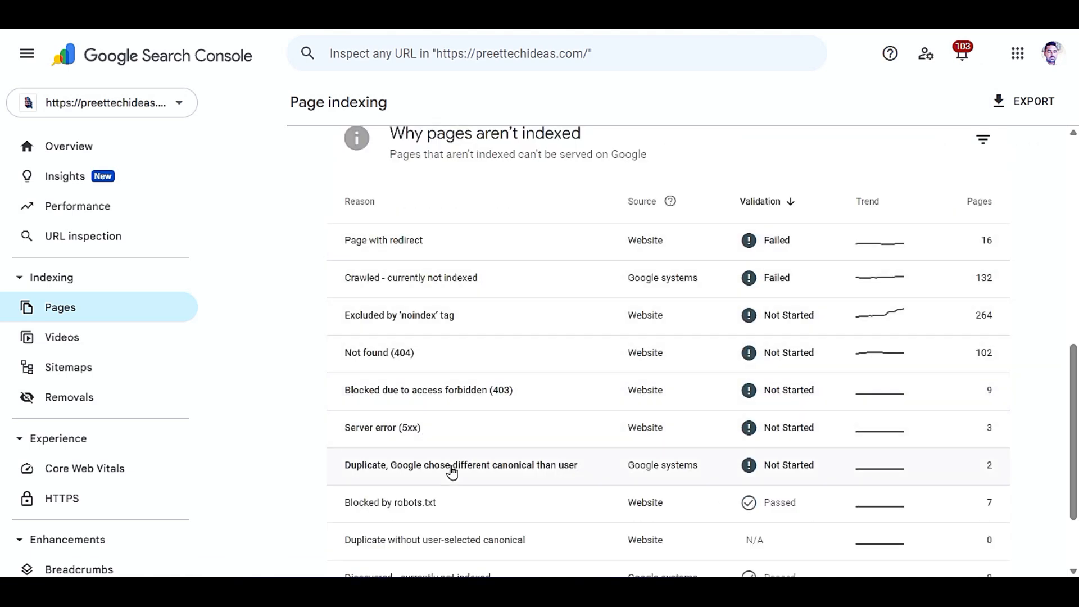
pyautogui.click(337, 201)
pyautogui.click(347, 204)
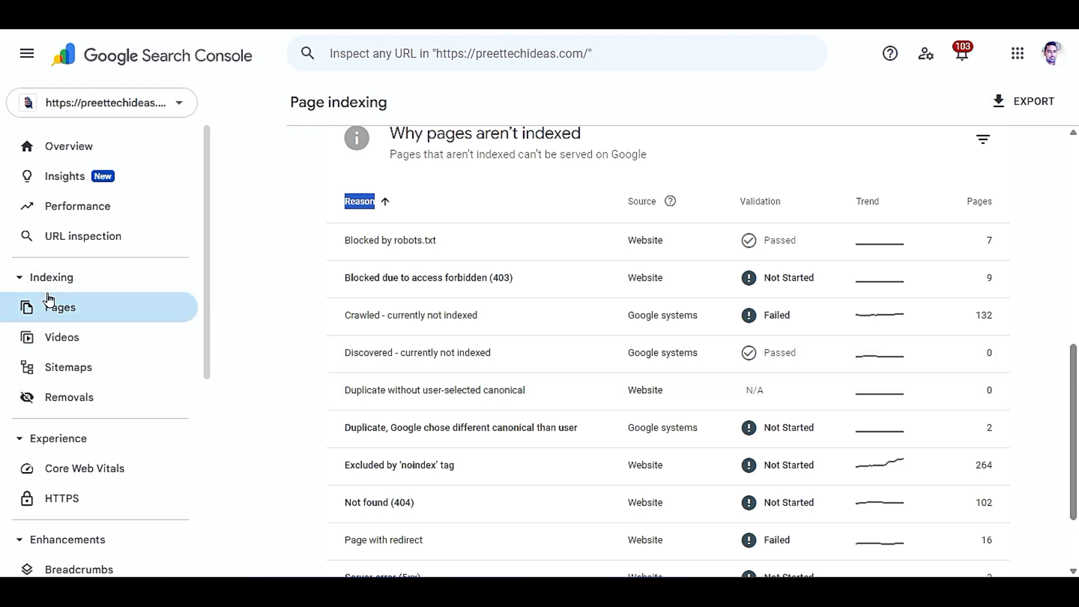
# - Review the video indexing report and the submitted sitemaps, including their discovered pages
pyautogui.click(59, 336)
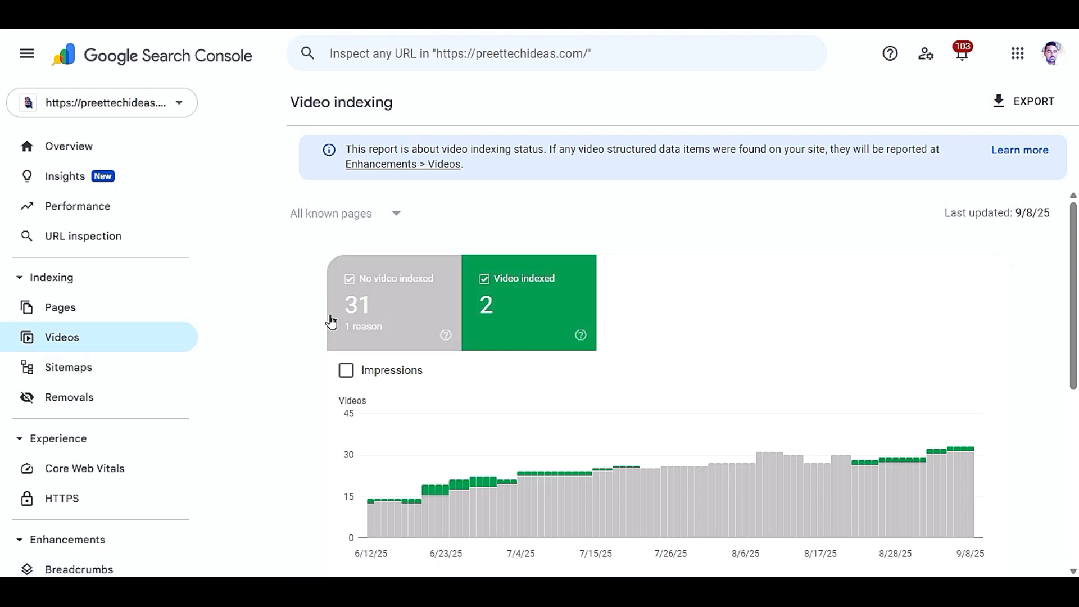
pyautogui.scroll(-6, 311, 321)
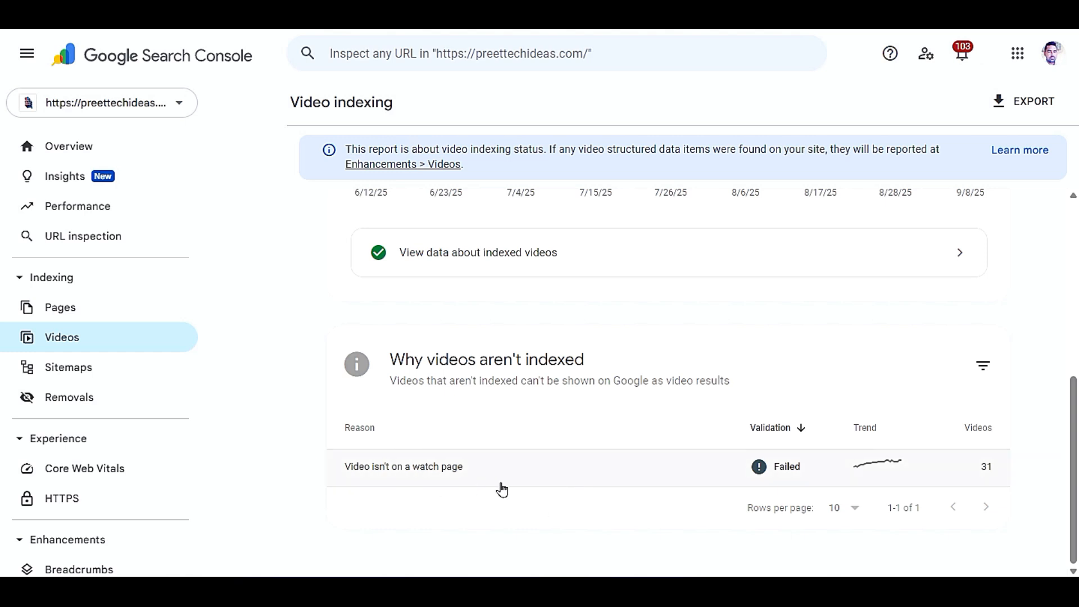
pyautogui.click(113, 373)
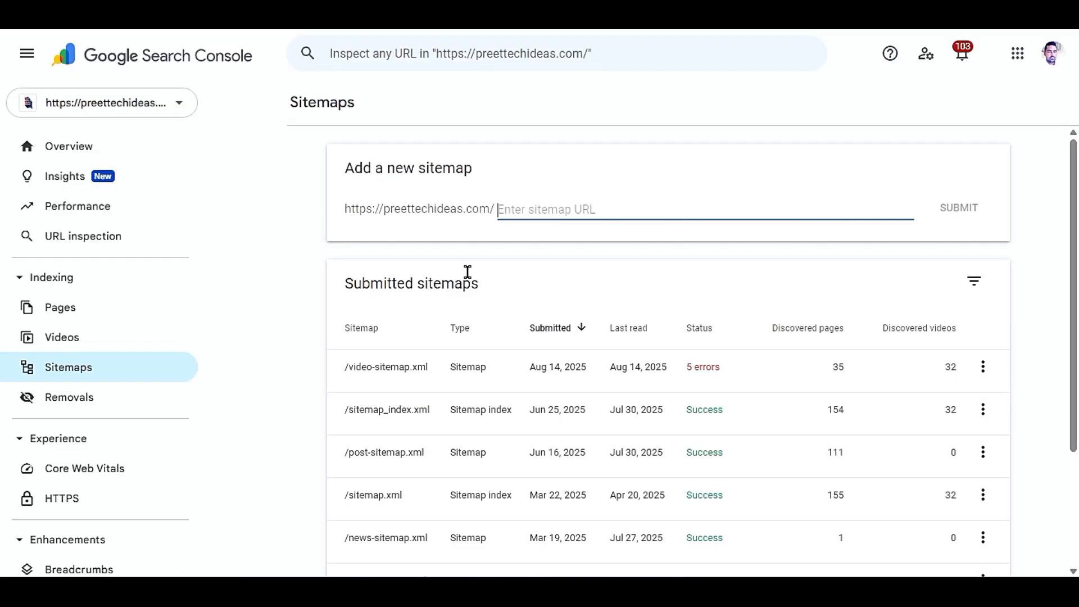
pyautogui.moveTo(765, 327); pyautogui.dragTo(849, 335)
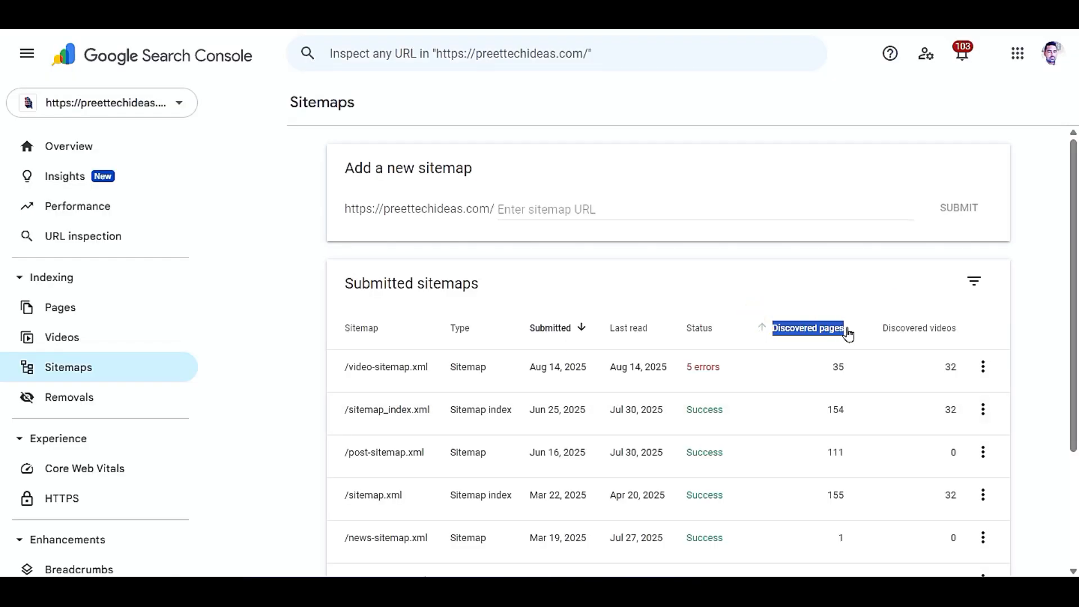
pyautogui.click(820, 336)
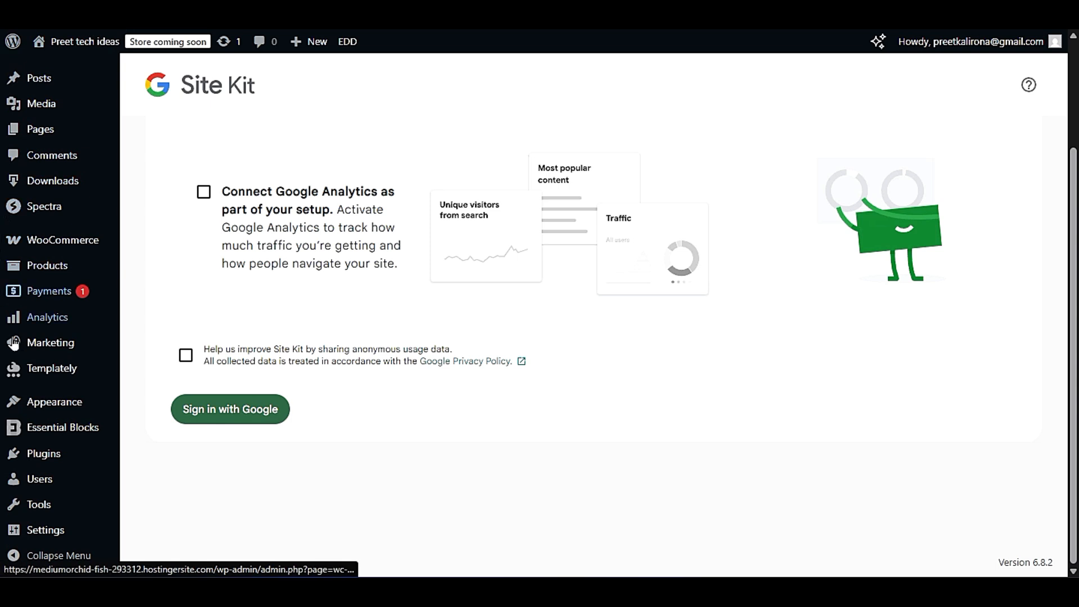
# - Return from the Site Kit setup to adding plugins and browse entries such as Health Check & Troubleshooting and Gutenberg
pyautogui.moveTo(85, 128)
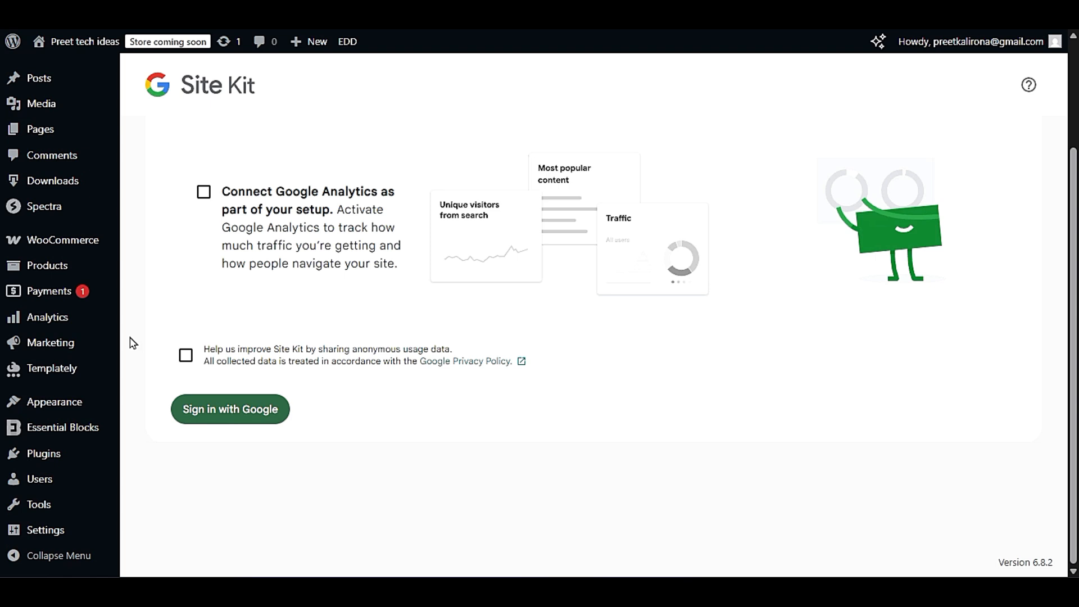
pyautogui.scroll(3, 134, 343)
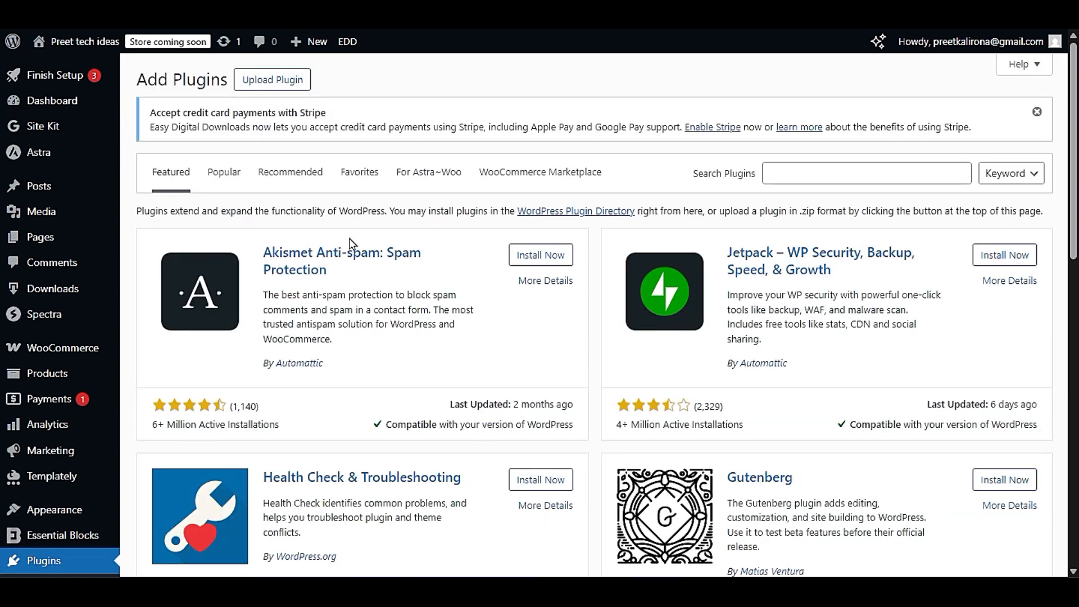
pyautogui.scroll(-10, 382, 289)
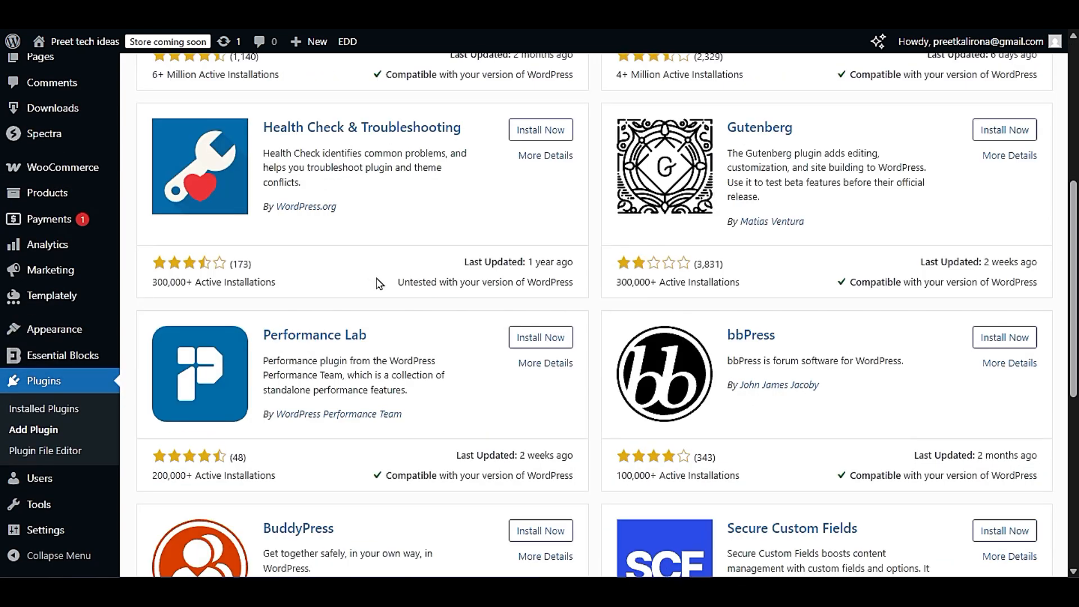
# - Show the popular plugins and browse the entries around WooCommerce and LiteSpeed Cache
pyautogui.scroll(-3, 383, 288)
pyautogui.scroll(12, 380, 289)
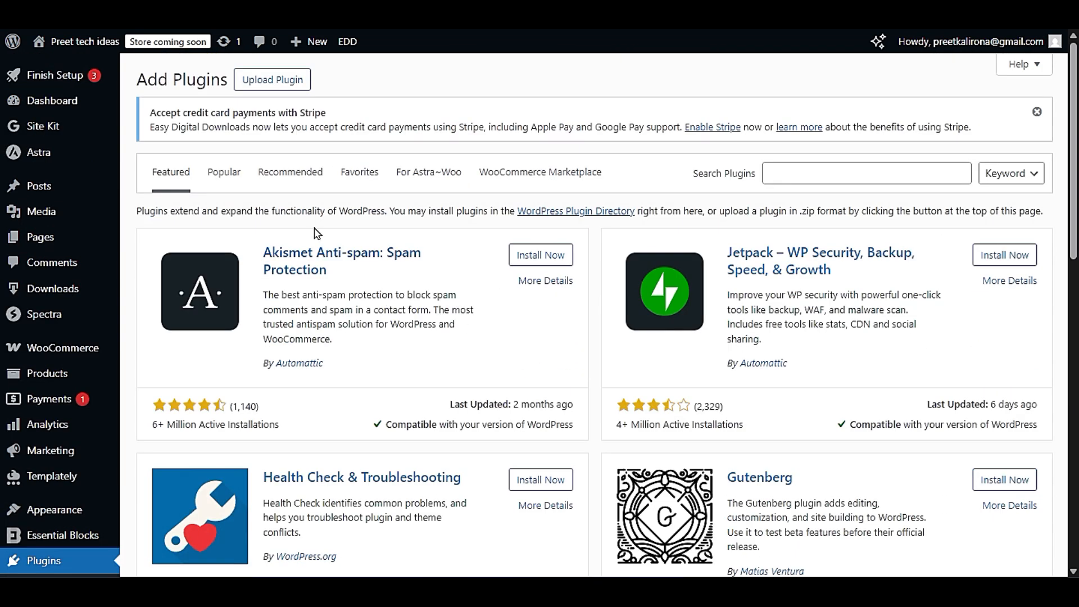
pyautogui.click(218, 177)
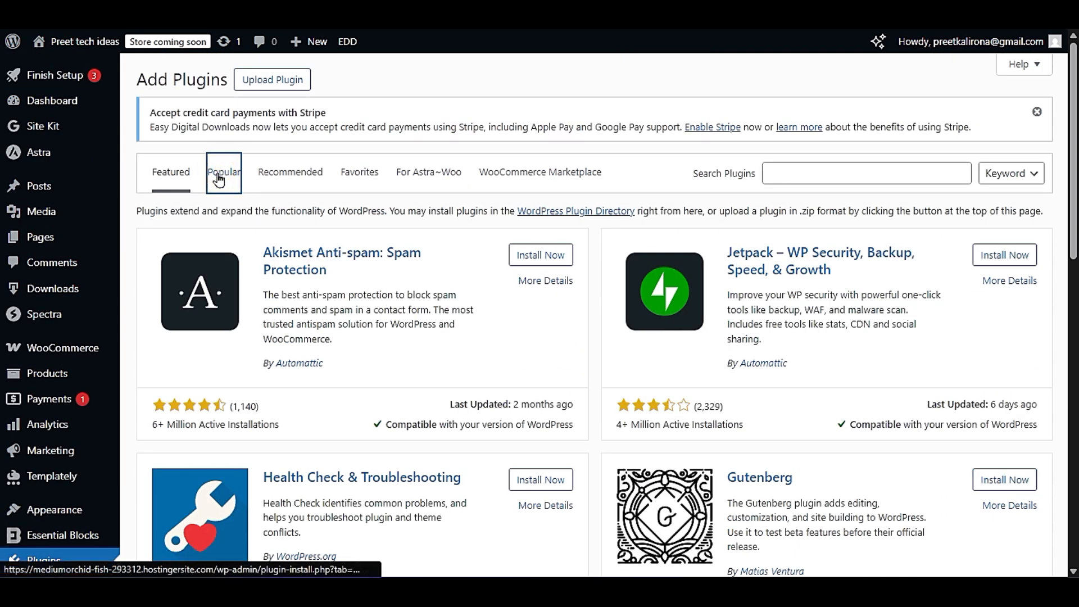
pyautogui.scroll(-5, 296, 298)
pyautogui.scroll(-7, 296, 298)
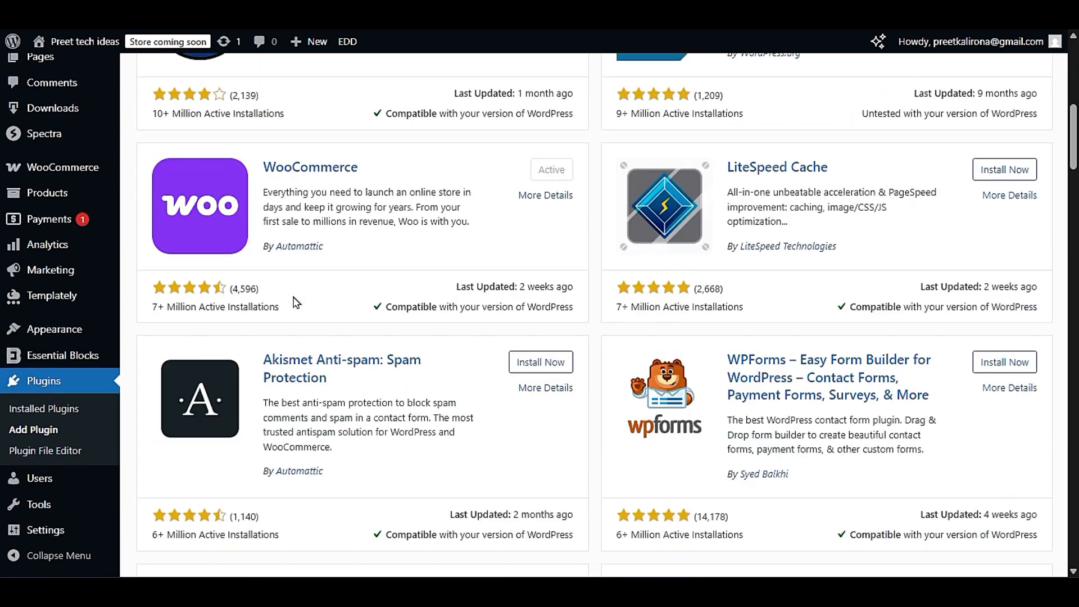
pyautogui.scroll(4, 296, 301)
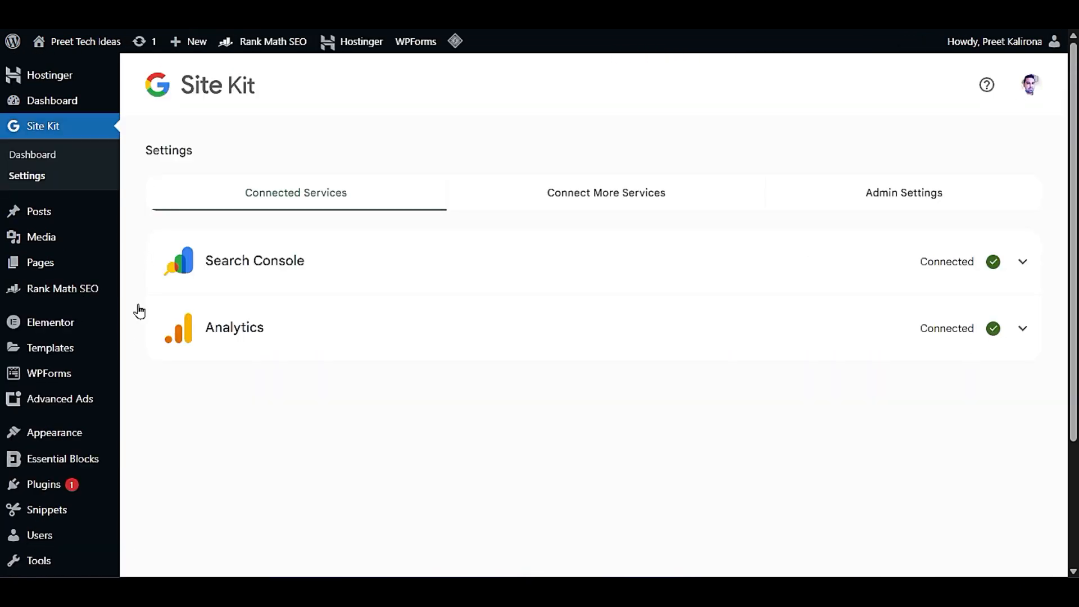
# - Switch to the preettechideas.com WordPress admin and look over its plugin entries, including LiteSpeed Cache
pyautogui.scroll(-3, 140, 310)
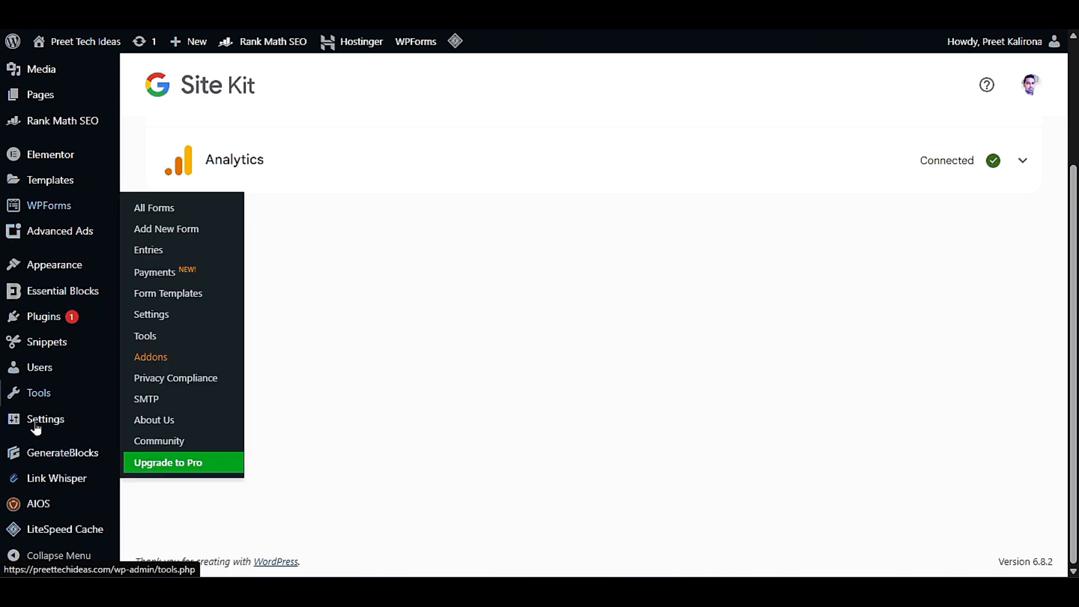
pyautogui.moveTo(34, 348)
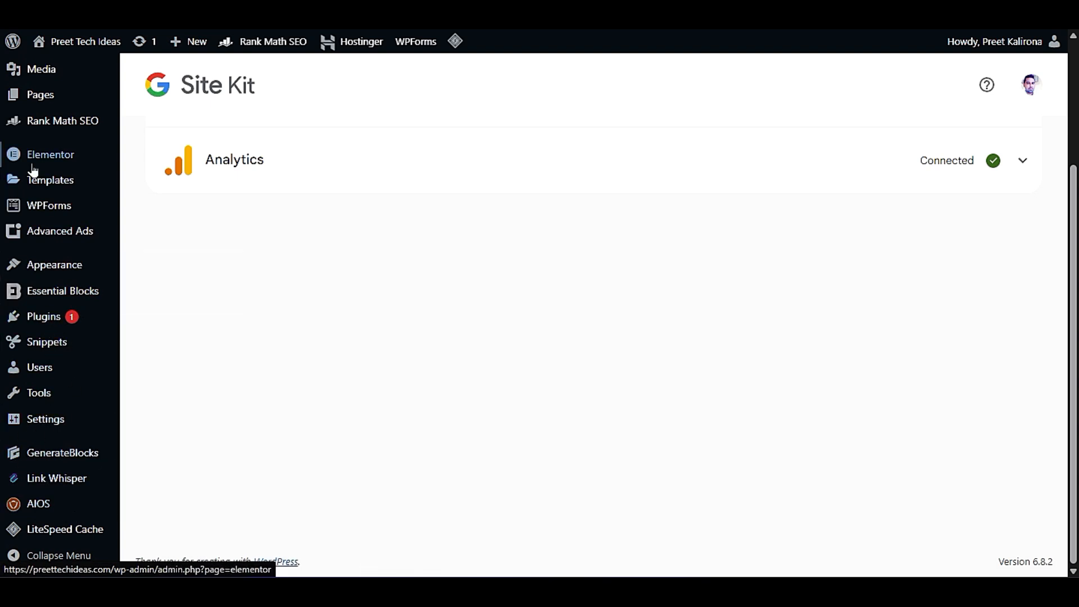
pyautogui.moveTo(9, 537)
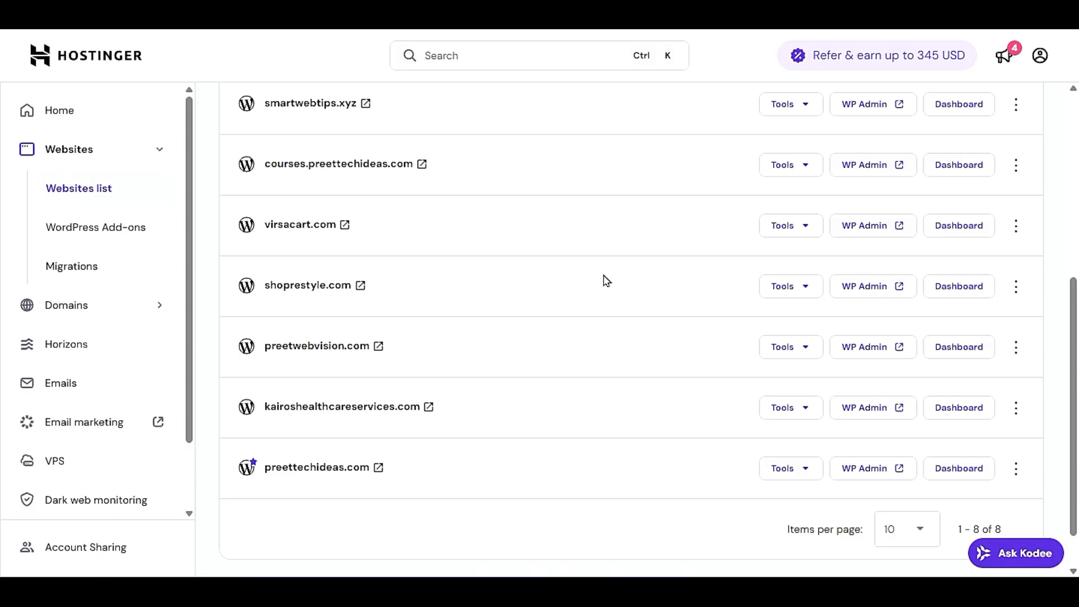
# - Switch to Hostinger, open the WordPress overview for preettechideas.com and find the LiteSpeed option among the core settings
pyautogui.click(955, 468)
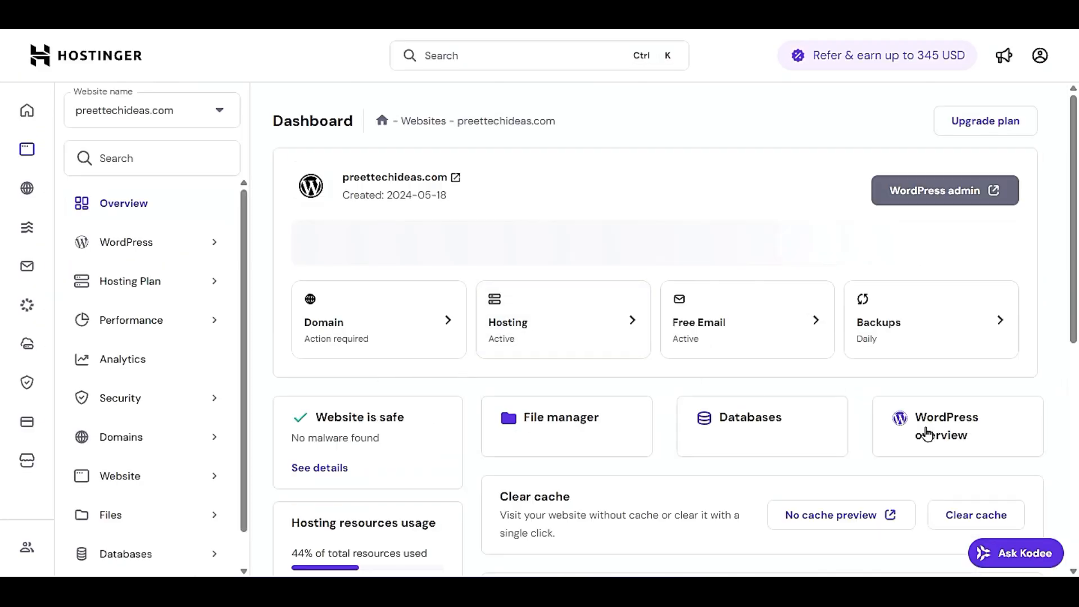
pyautogui.click(926, 433)
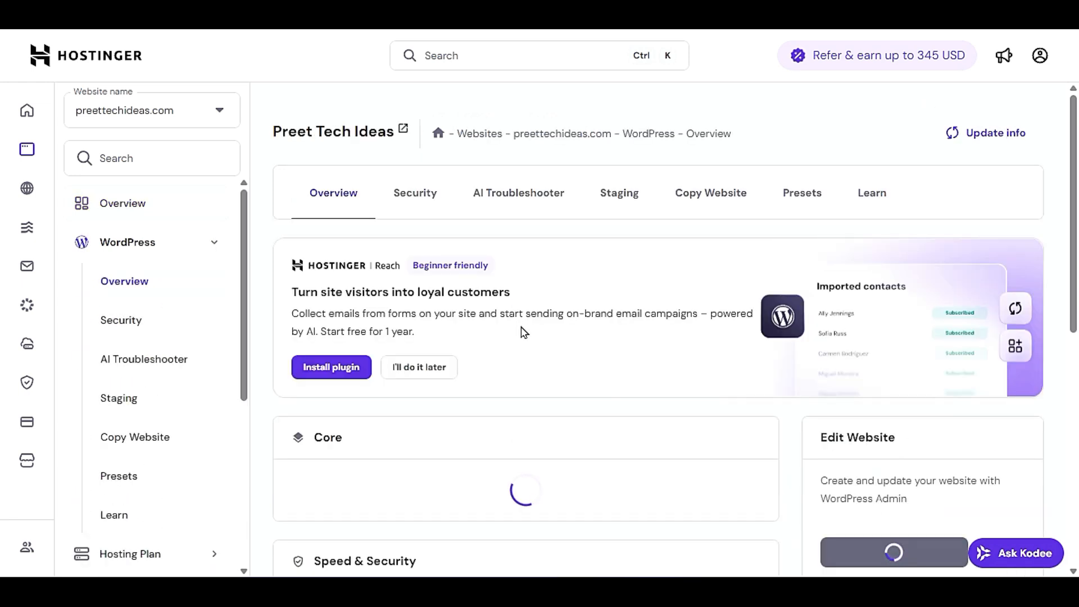
pyautogui.scroll(-6, 522, 333)
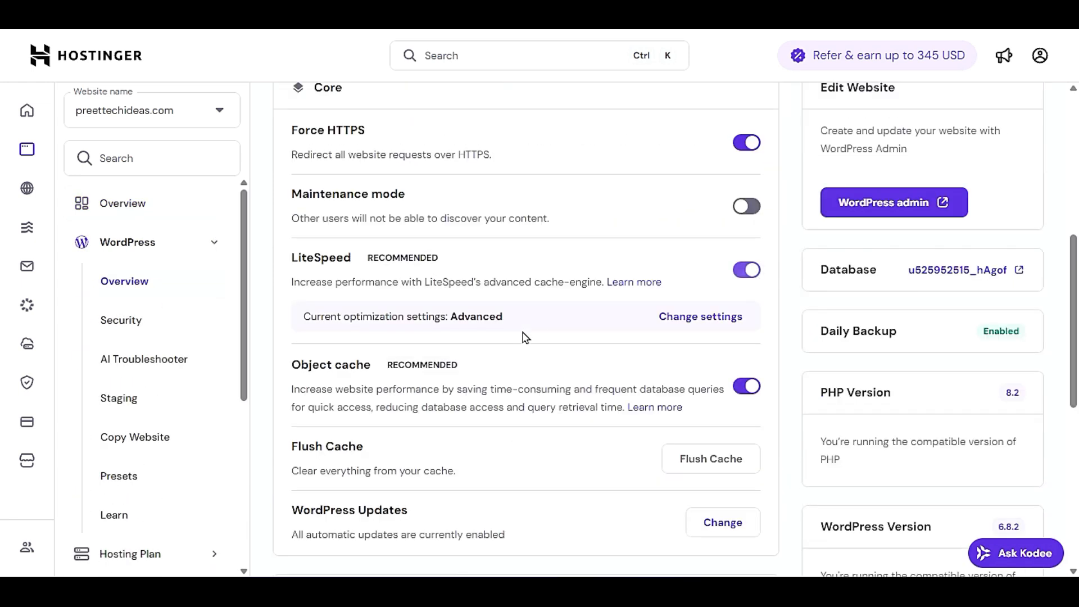
pyautogui.moveTo(279, 259); pyautogui.dragTo(341, 260)
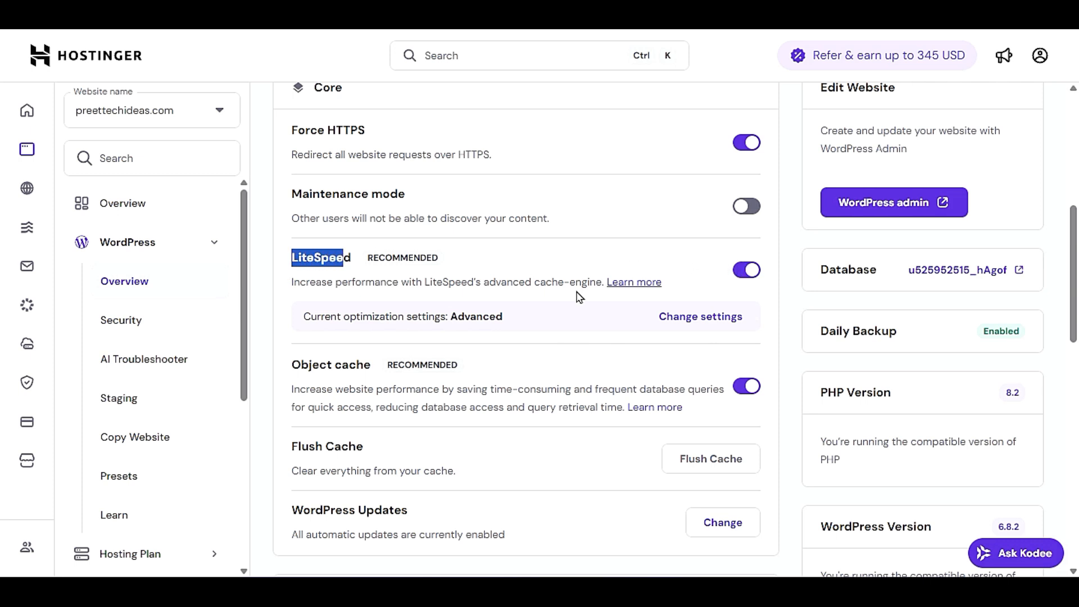
# - Review the Basic, Advanced and Aggressive LiteSpeed optimization presets, then return to the WordPress overview
pyautogui.click(692, 319)
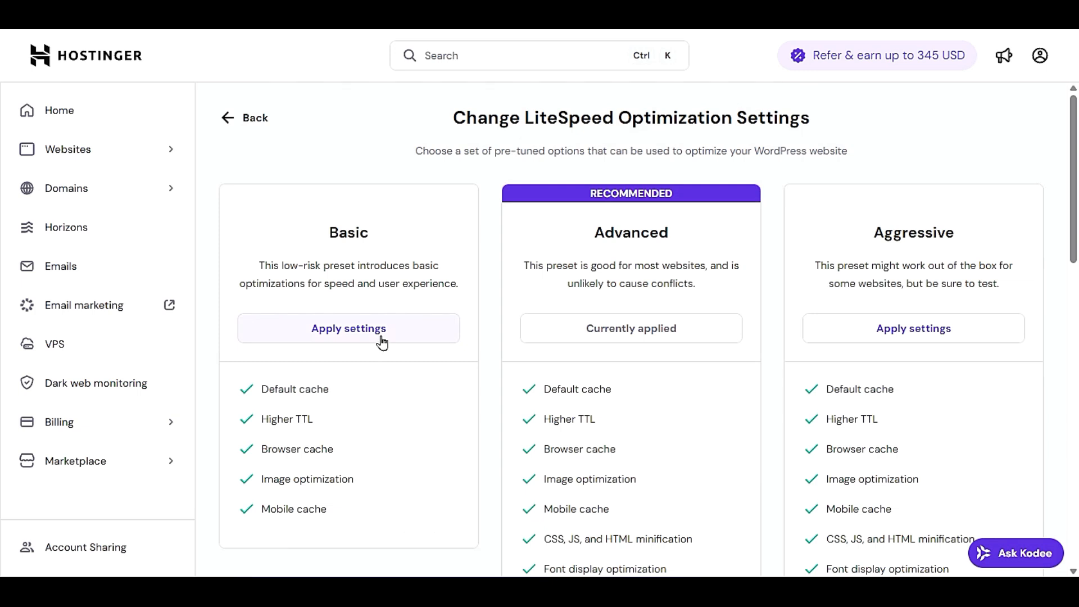
pyautogui.moveTo(522, 266); pyautogui.dragTo(699, 290)
pyautogui.click(698, 289)
pyautogui.click(252, 117)
pyautogui.scroll(-6, 391, 253)
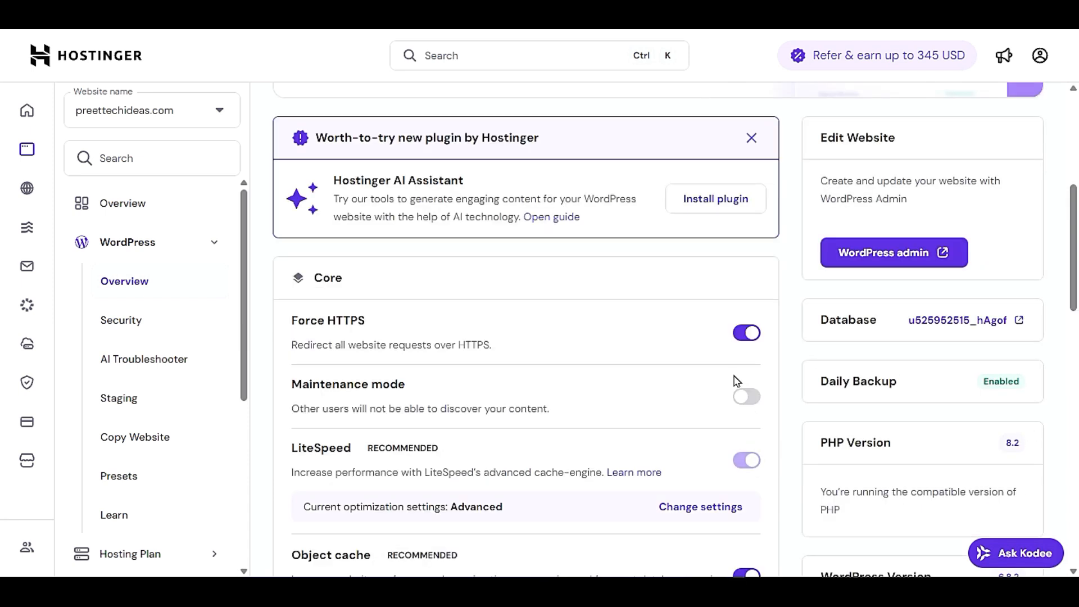
pyautogui.scroll(-3, 711, 422)
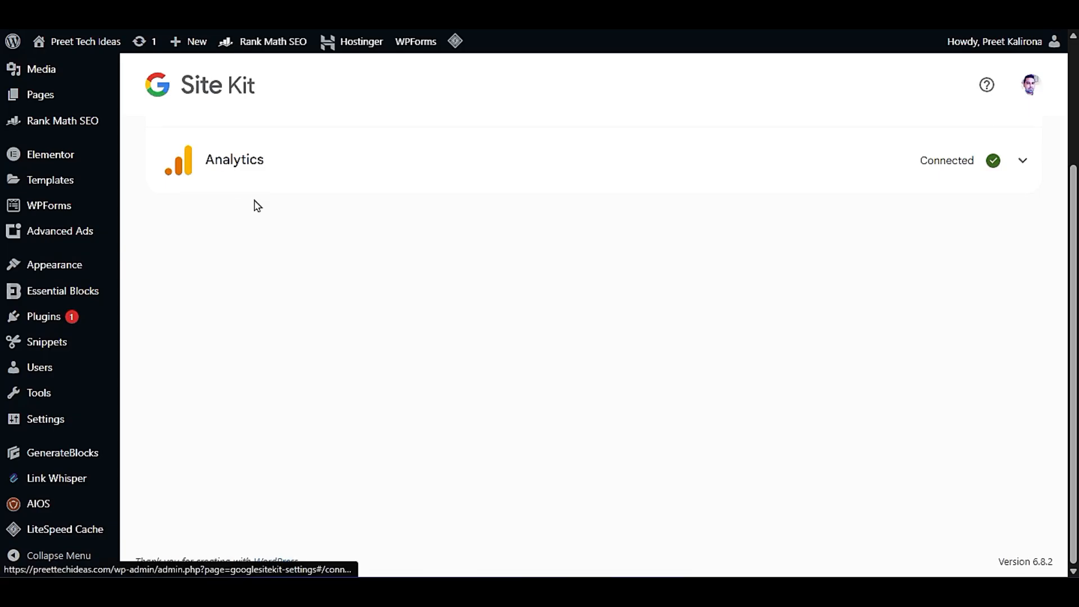
# - Return to the popular plugins in the WordPress admin and review the Site Kit by Google and WPForms entries
pyautogui.scroll(3, 257, 205)
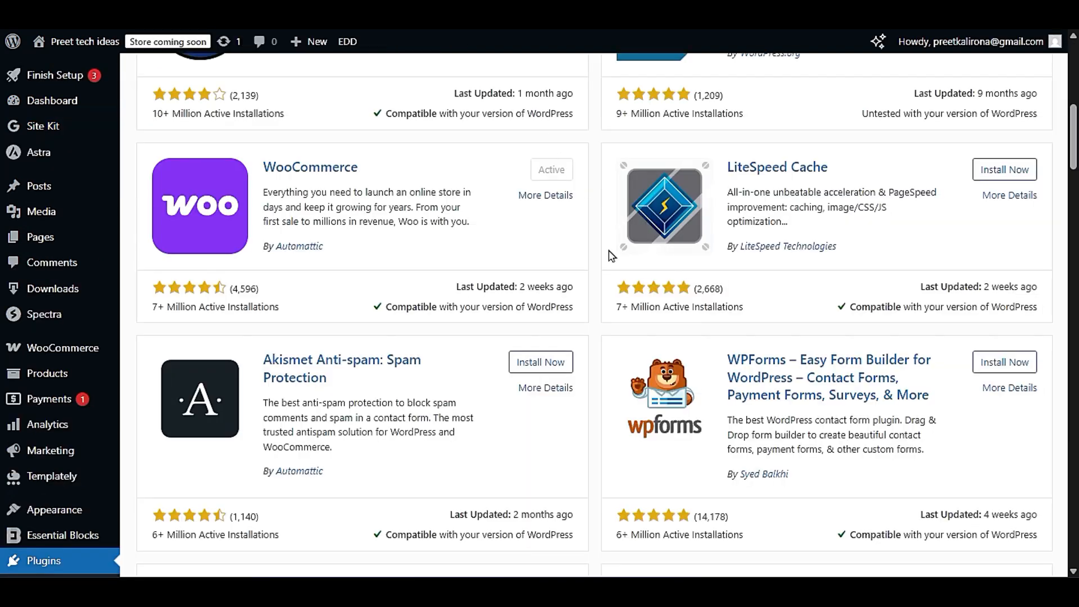
pyautogui.scroll(-5, 607, 498)
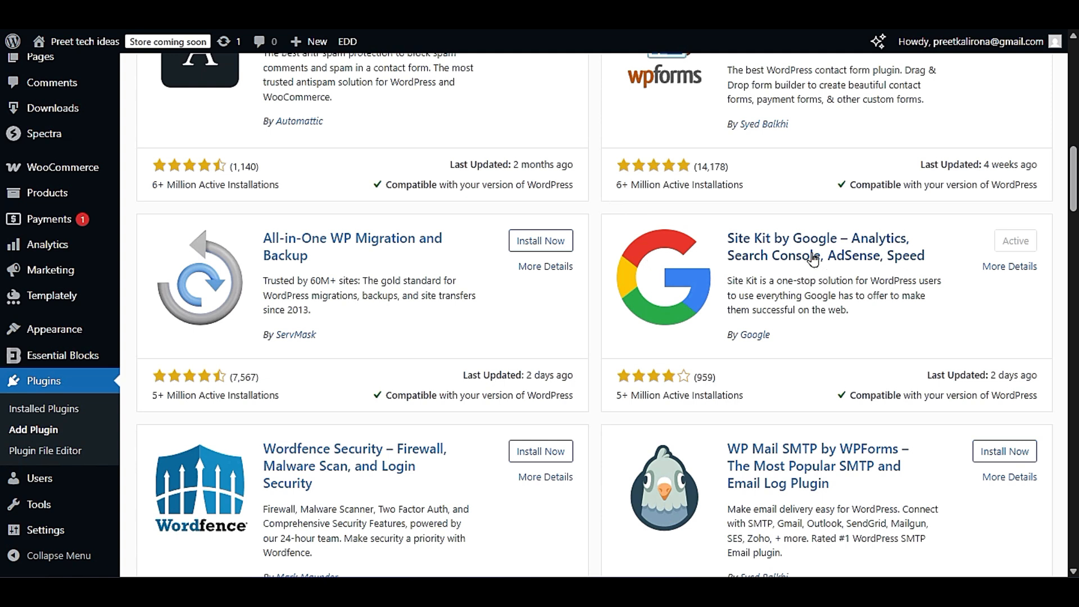
pyautogui.moveTo(728, 239); pyautogui.dragTo(958, 271)
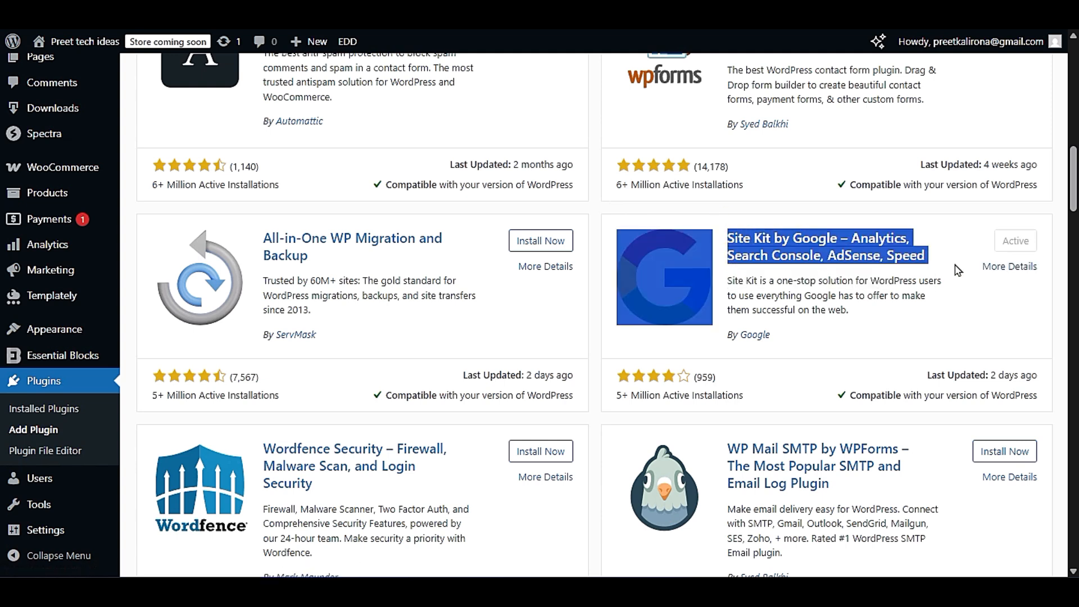
pyautogui.click(960, 288)
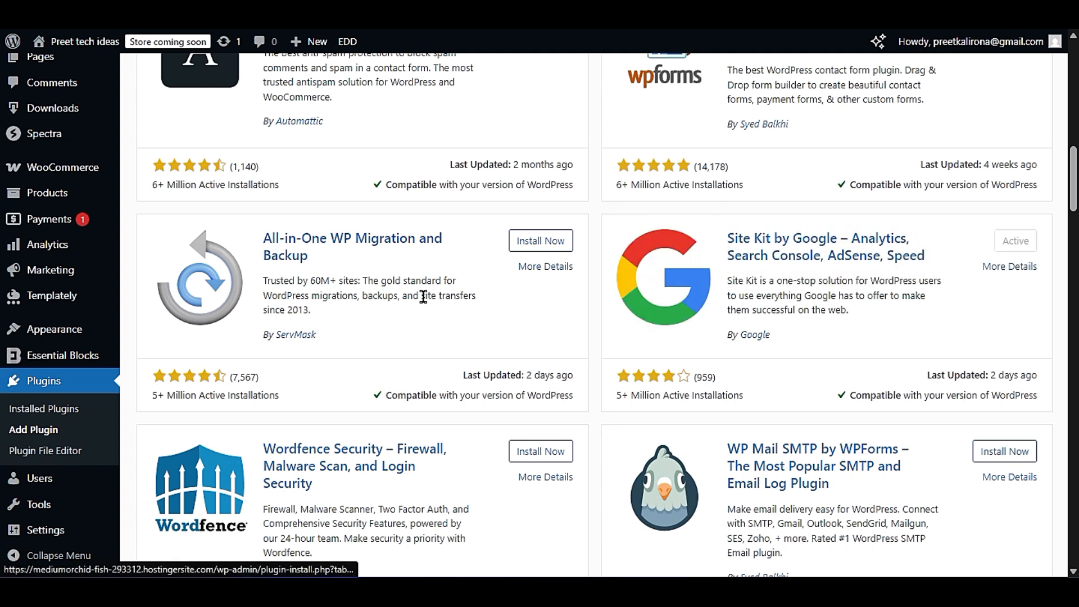
pyautogui.scroll(5, 424, 298)
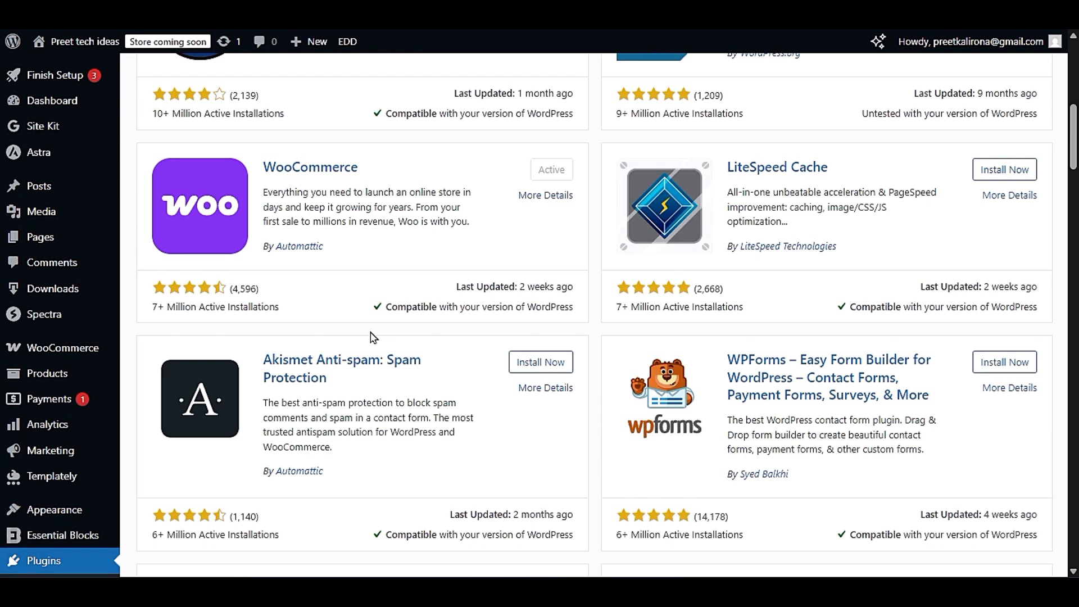
pyautogui.moveTo(727, 361); pyautogui.dragTo(959, 405)
pyautogui.click(949, 411)
# - Examine the WooCommerce plugin entry and the admin sections it provides, such as orders, customers and coupons
pyautogui.scroll(3, 614, 411)
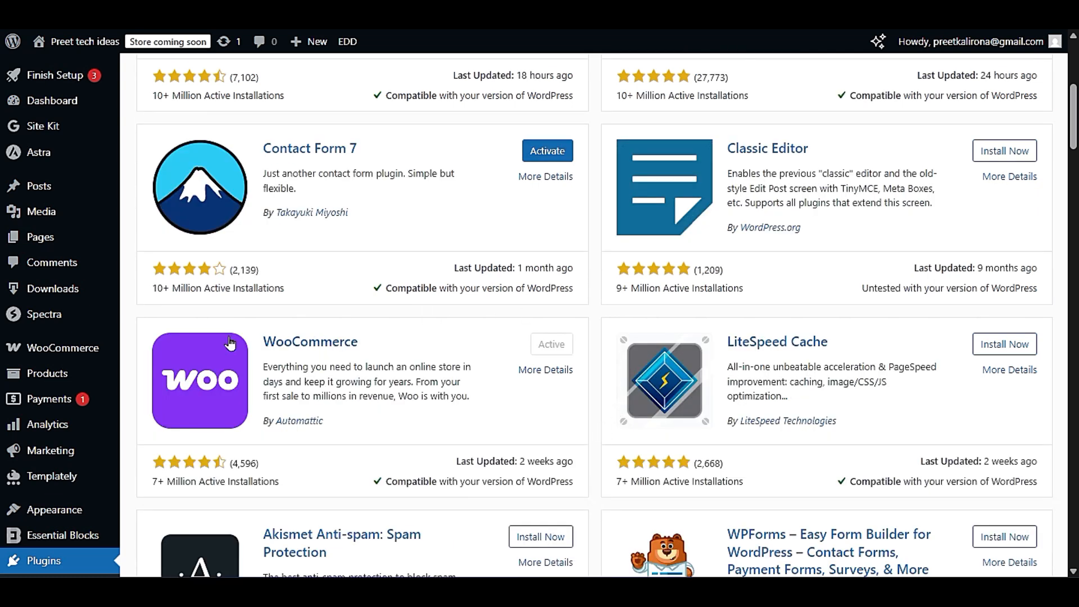
pyautogui.moveTo(249, 344); pyautogui.dragTo(380, 351)
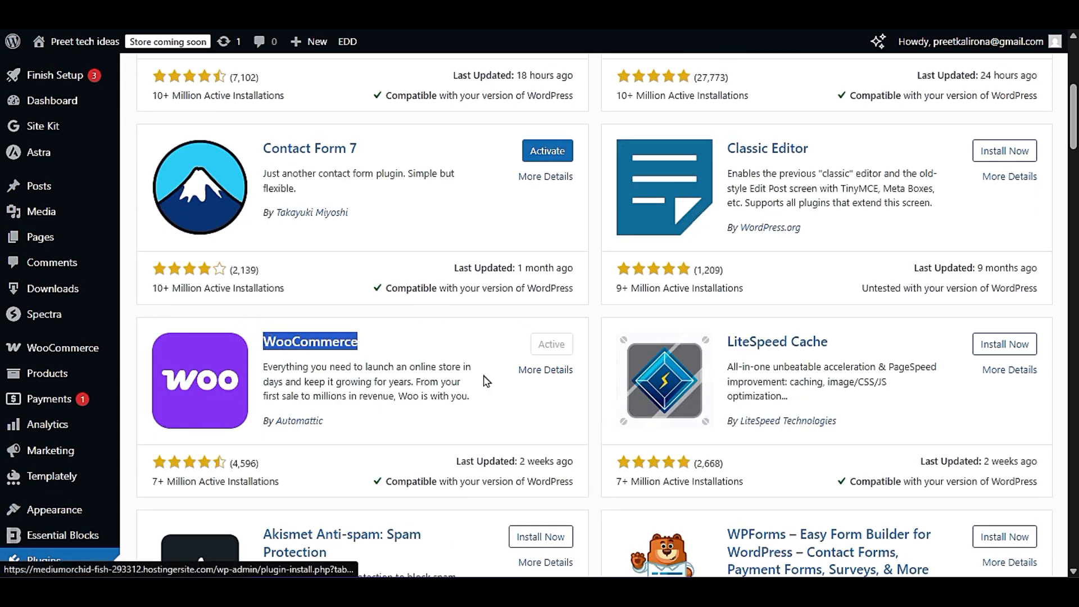
pyautogui.click(588, 425)
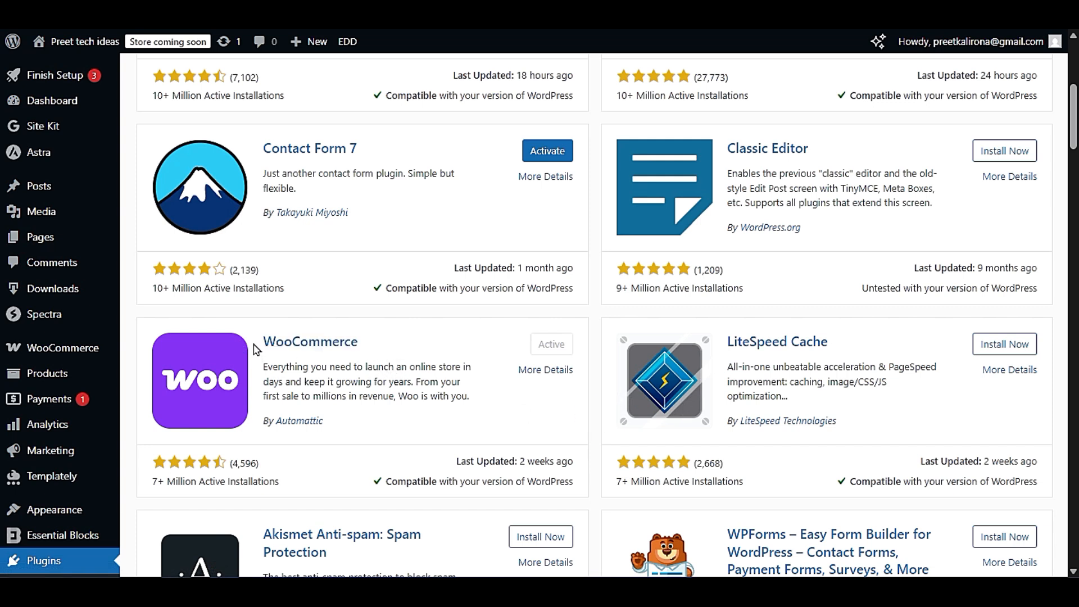
pyautogui.moveTo(256, 350); pyautogui.dragTo(369, 354)
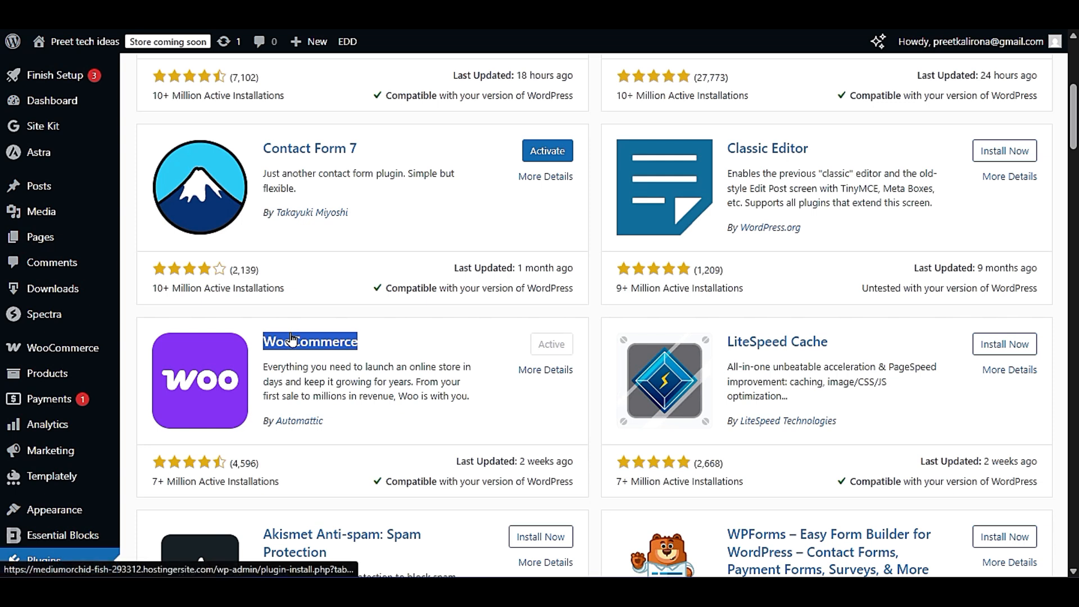
pyautogui.scroll(-3, 302, 303)
pyautogui.moveTo(49, 172)
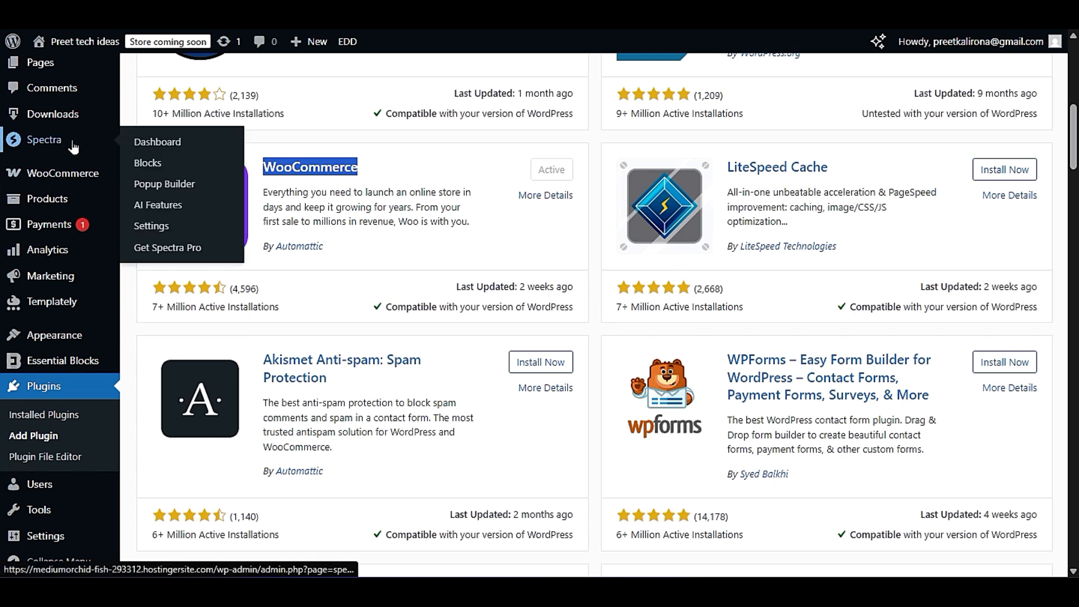
pyautogui.moveTo(73, 178)
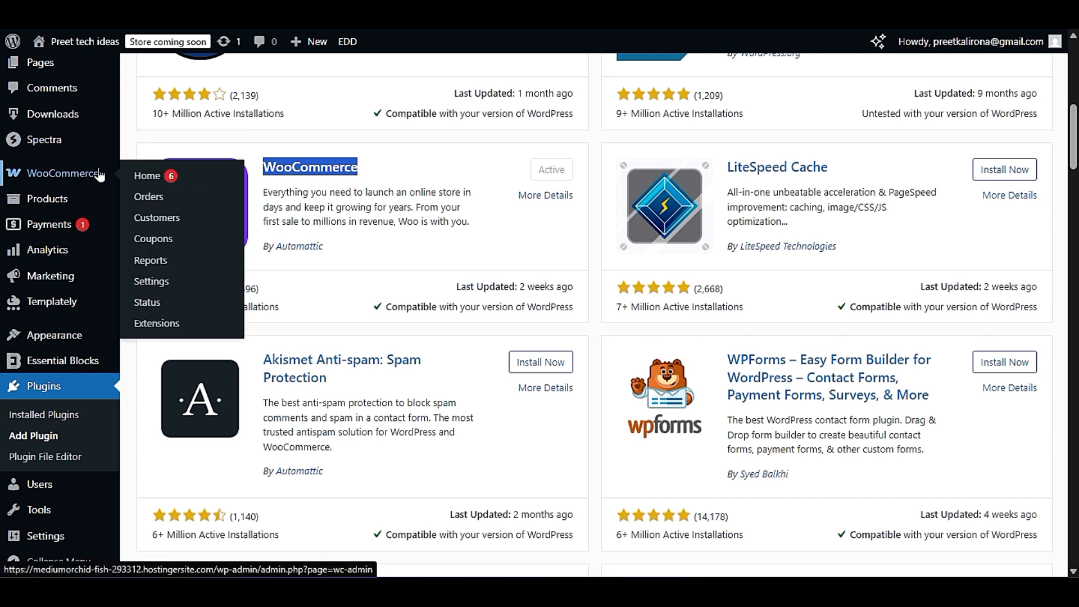
pyautogui.moveTo(28, 252)
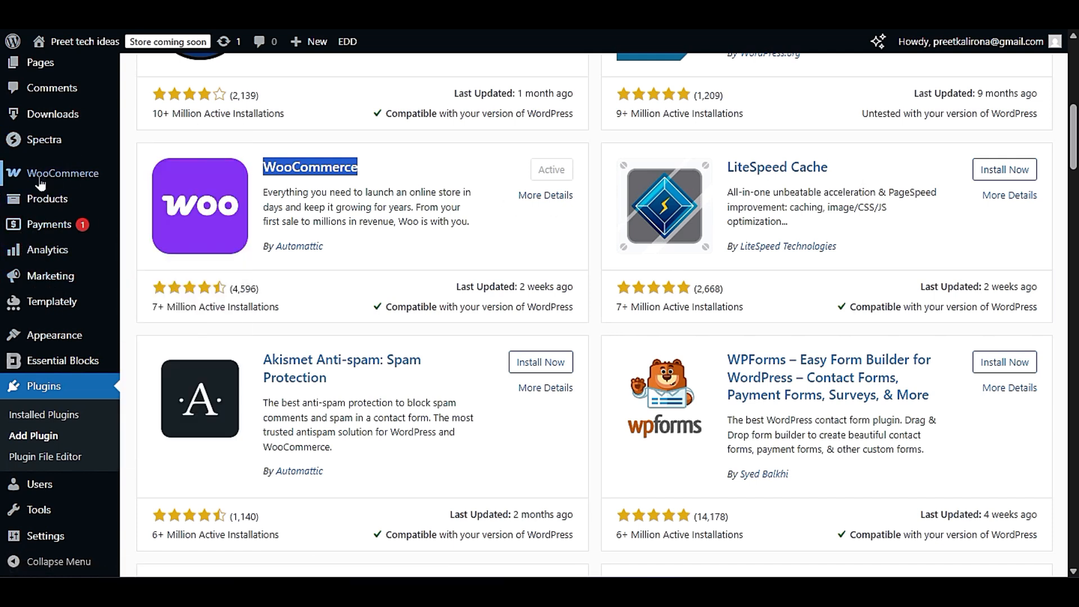
pyautogui.click(378, 177)
pyautogui.moveTo(378, 177); pyautogui.dragTo(263, 175)
pyautogui.click(368, 239)
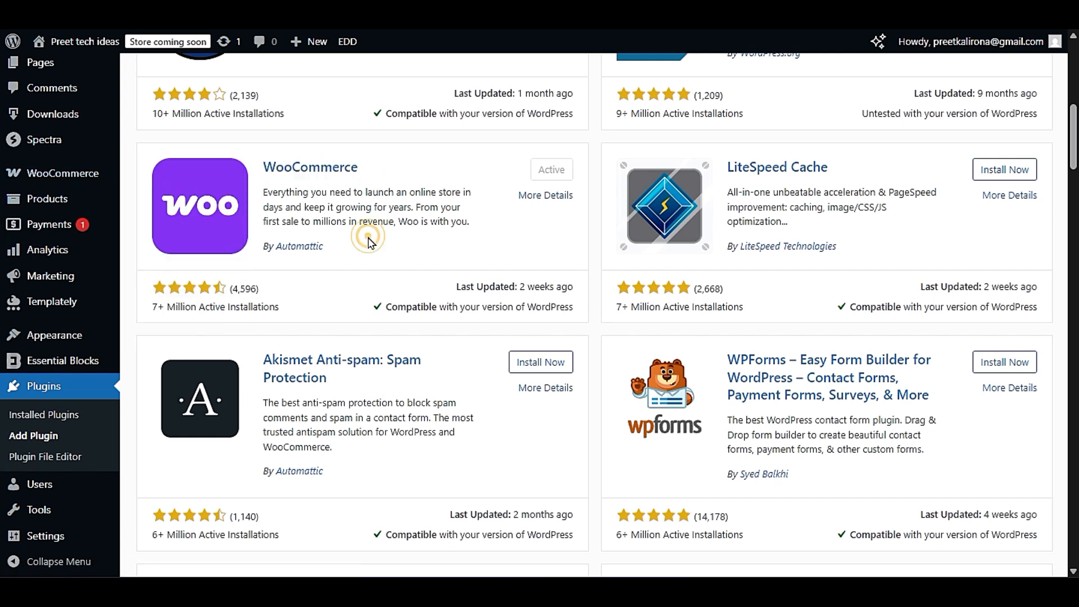
# - Browse further through the popular plugins and review the Wordfence Security entry for firewall, malware scan and login security
pyautogui.scroll(-5, 607, 417)
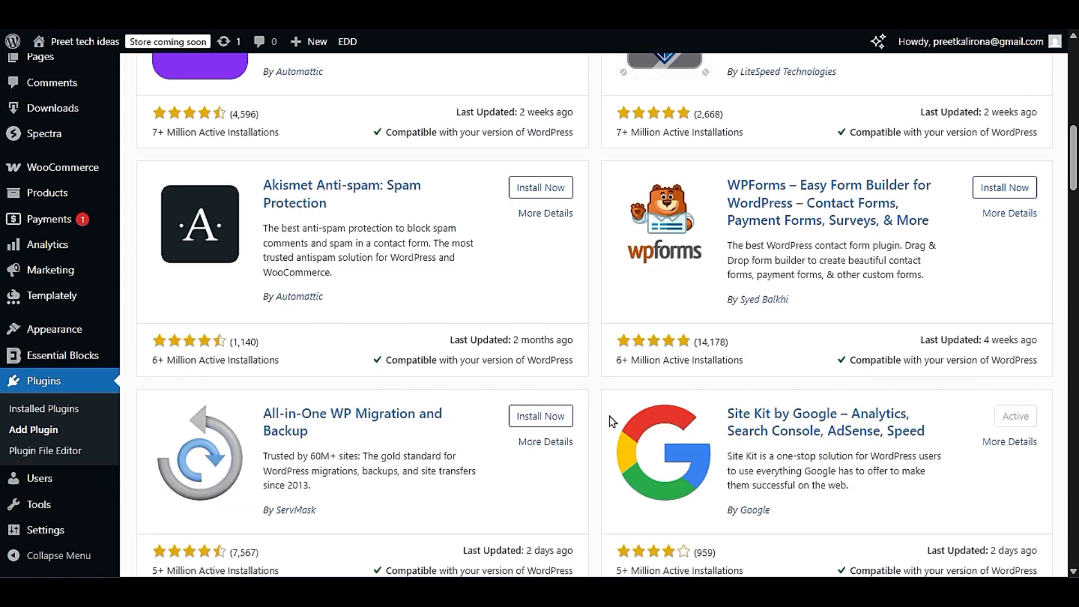
pyautogui.scroll(-5, 612, 439)
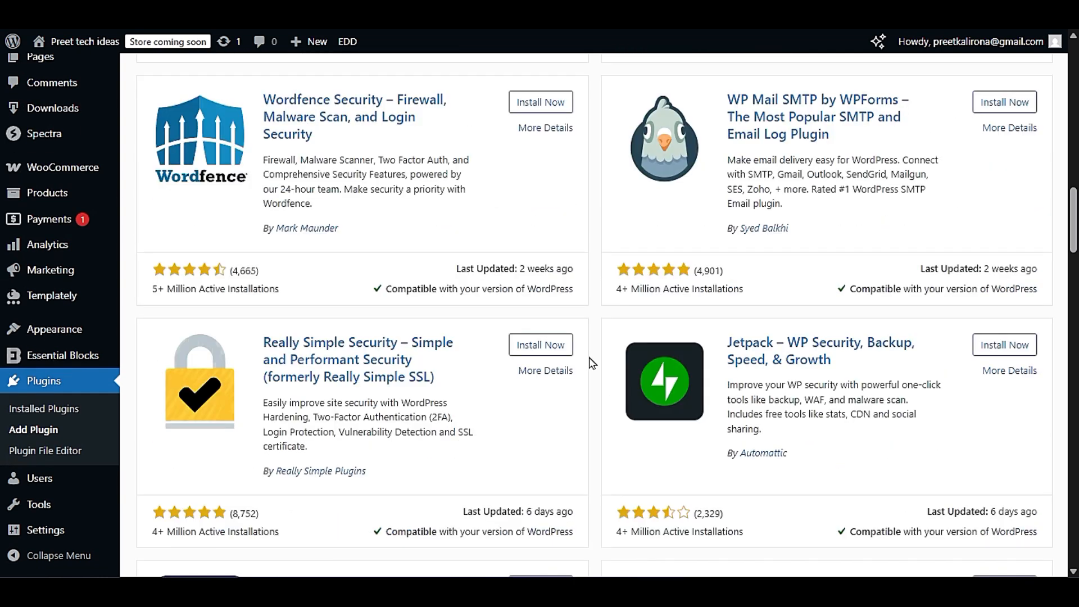
pyautogui.scroll(3, 590, 390)
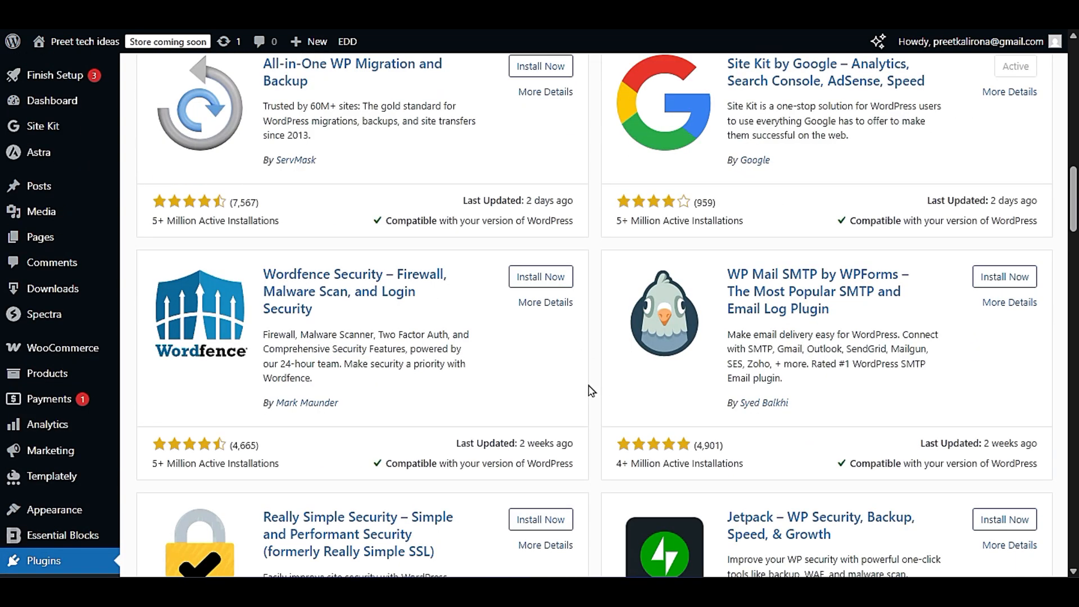
pyautogui.moveTo(262, 274); pyautogui.dragTo(411, 317)
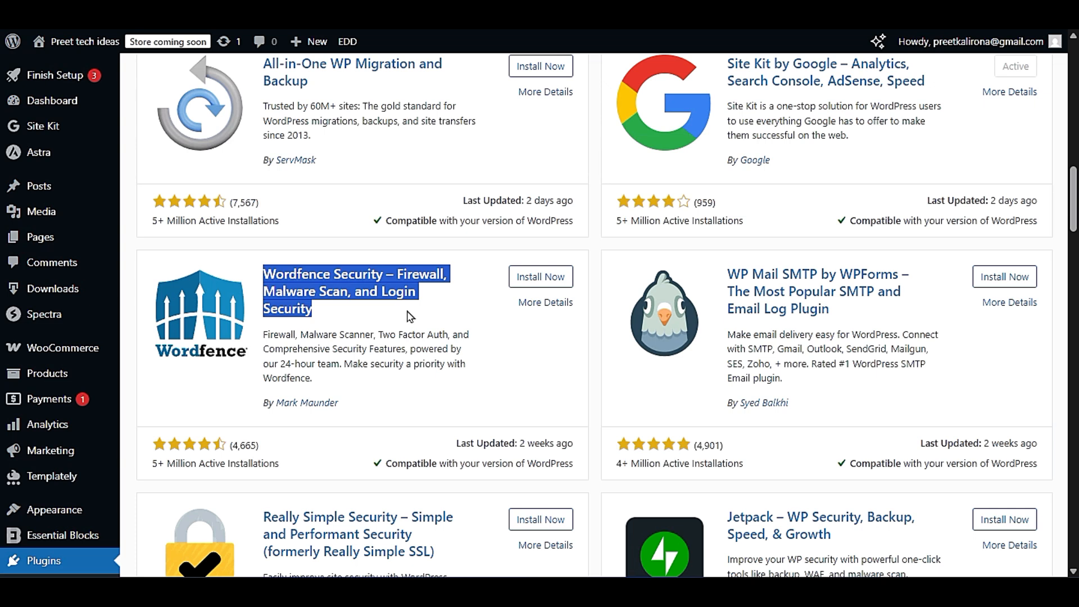
pyautogui.click(410, 318)
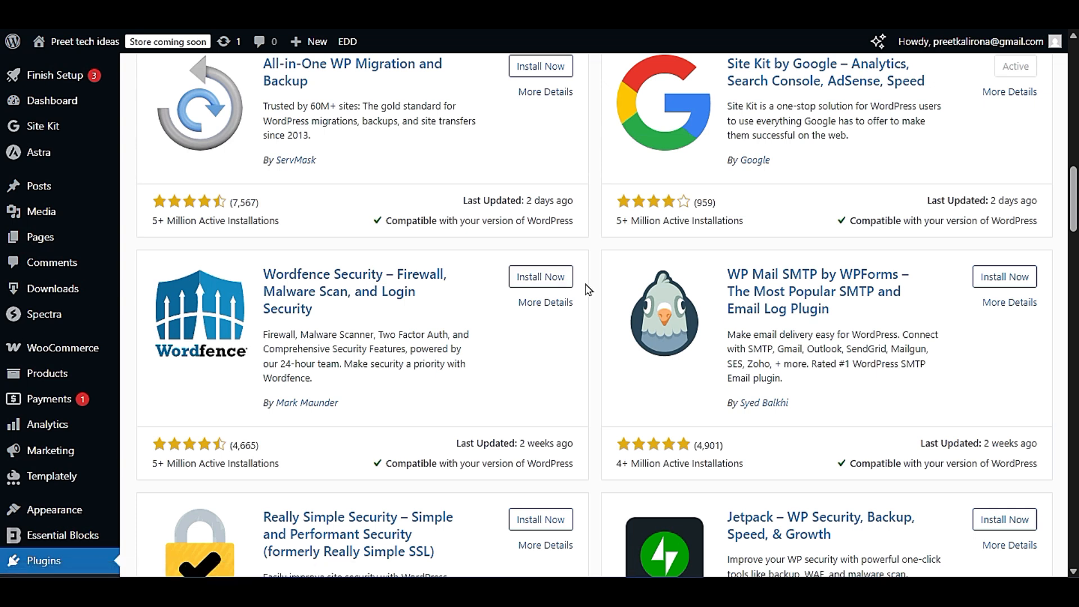
# - Review the Really Simple Security plugin entry, formerly Really Simple SSL
pyautogui.scroll(-3, 84, 323)
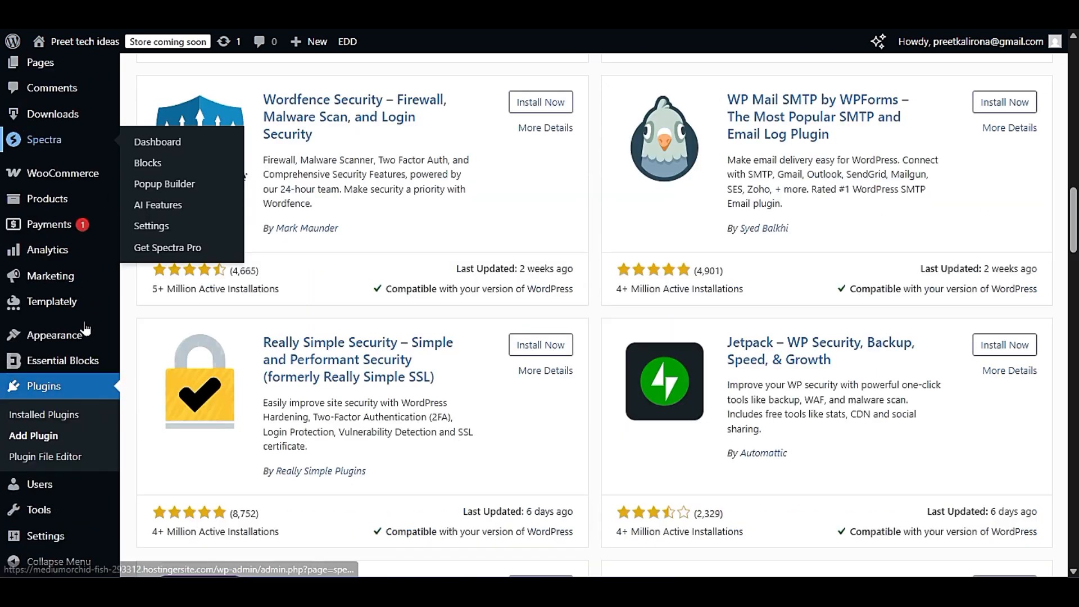
pyautogui.moveTo(48, 535)
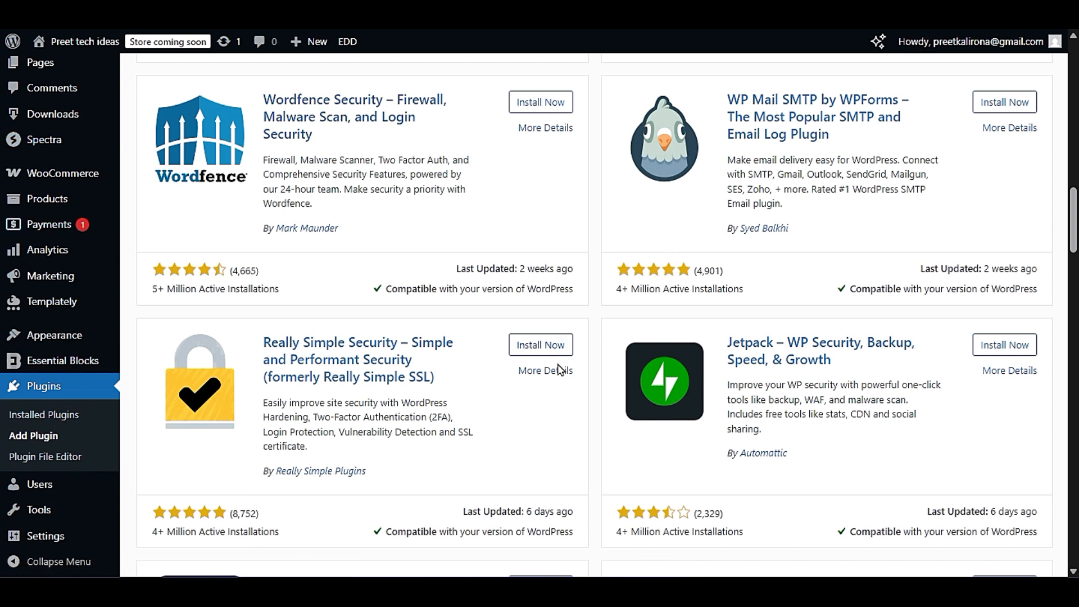
pyautogui.moveTo(440, 380); pyautogui.dragTo(262, 341)
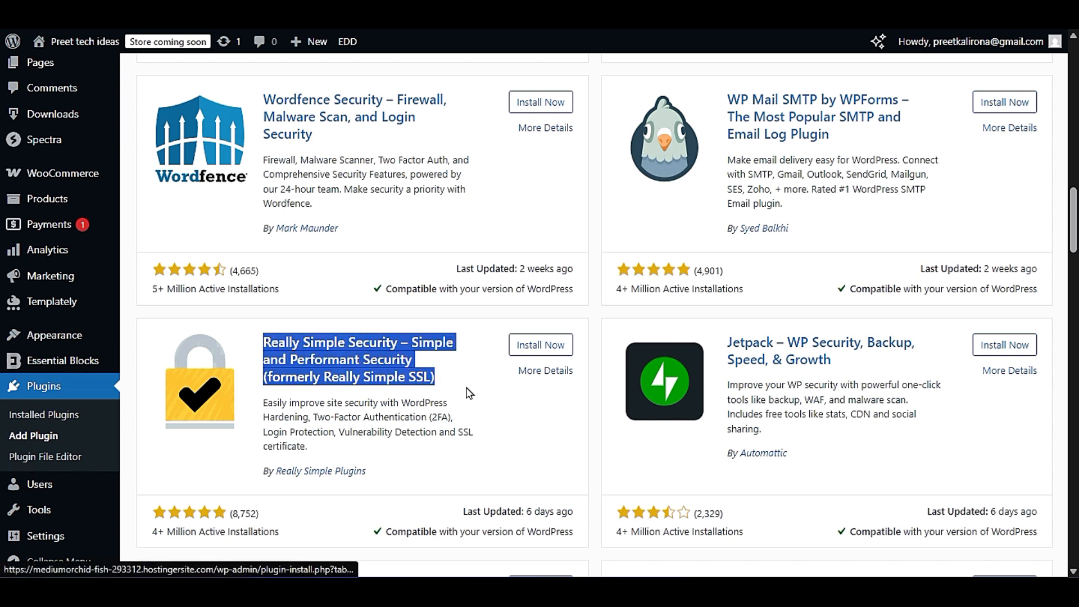
# - Highlight the Really Simple Security plugin's title and go over its description of hardening, two-factor authentication and SSL features
pyautogui.click(470, 393)
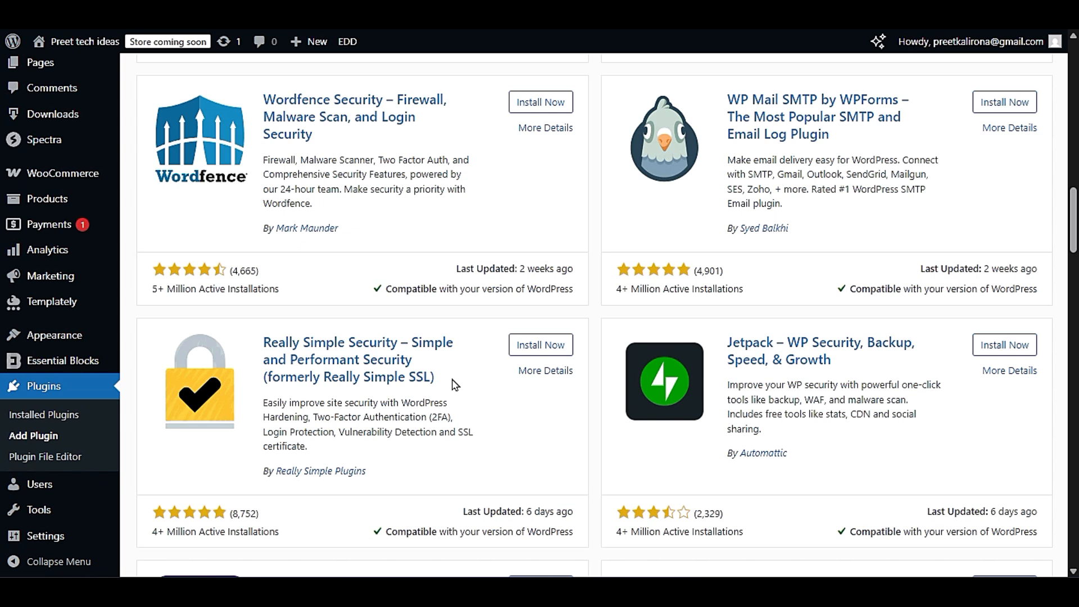
pyautogui.moveTo(455, 385); pyautogui.dragTo(265, 345)
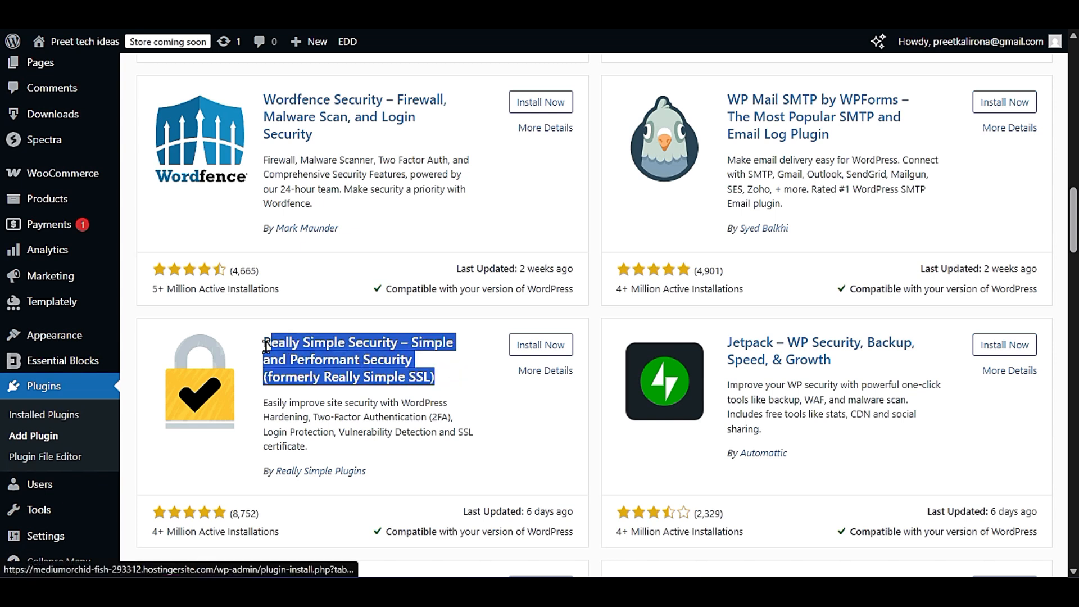
pyautogui.click(471, 433)
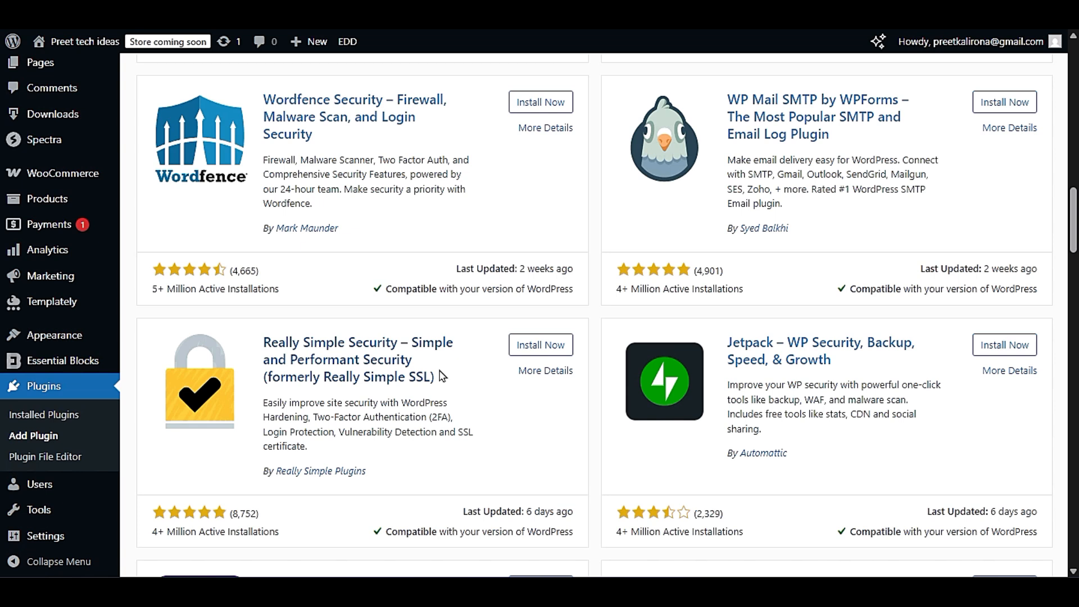
pyautogui.moveTo(412, 360); pyautogui.dragTo(271, 342)
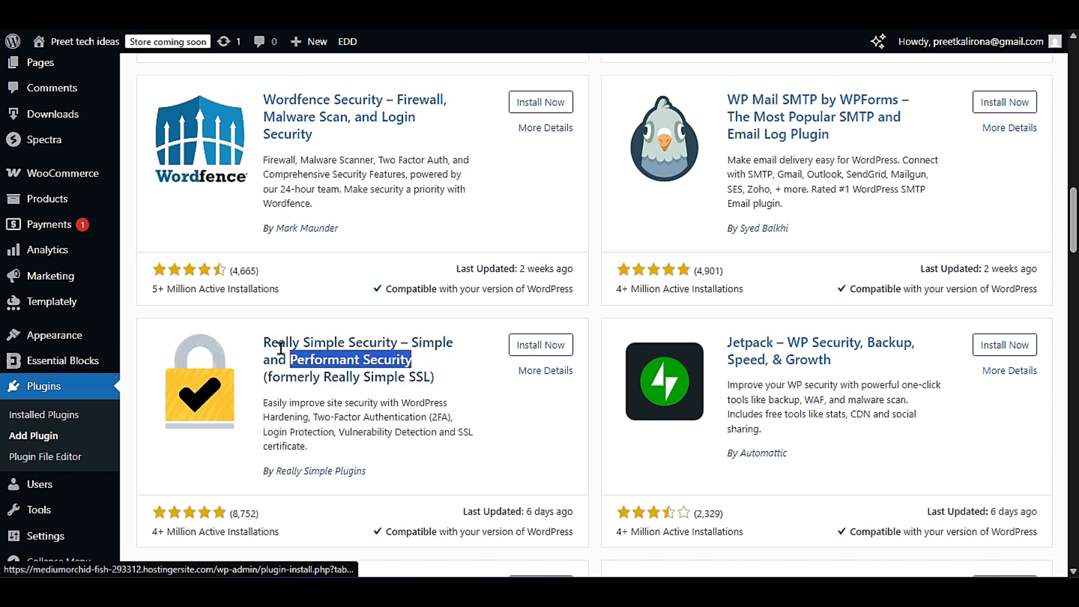
pyautogui.click(596, 456)
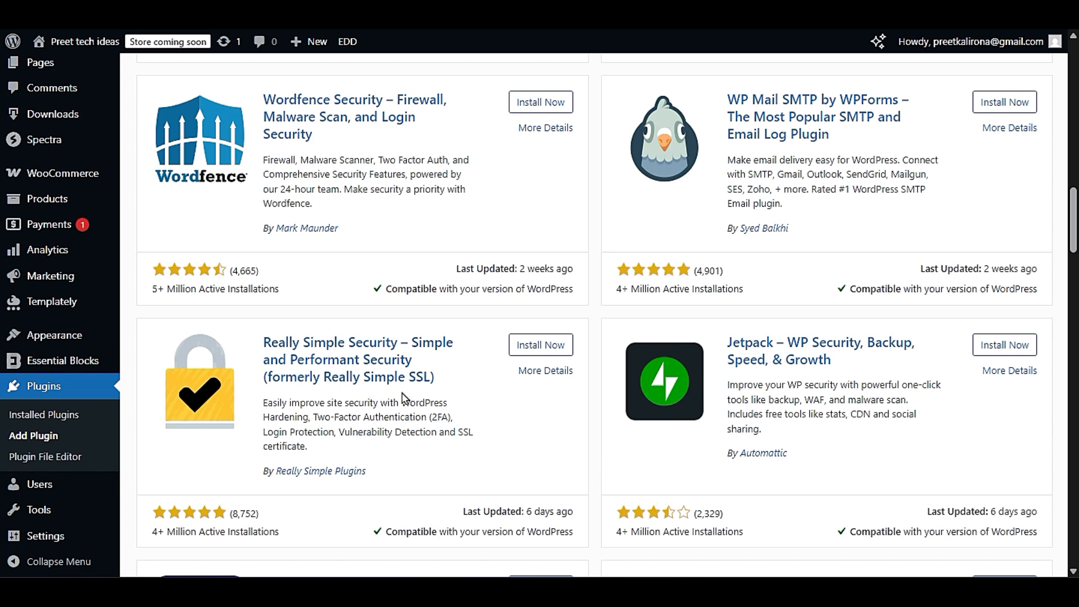
# - Browse the popular plugins for backup and migration tools, comparing UpdraftPlus with All-in-One WP Migration and Backup, and continue to the Rank Math SEO entry
pyautogui.scroll(-3, 582, 444)
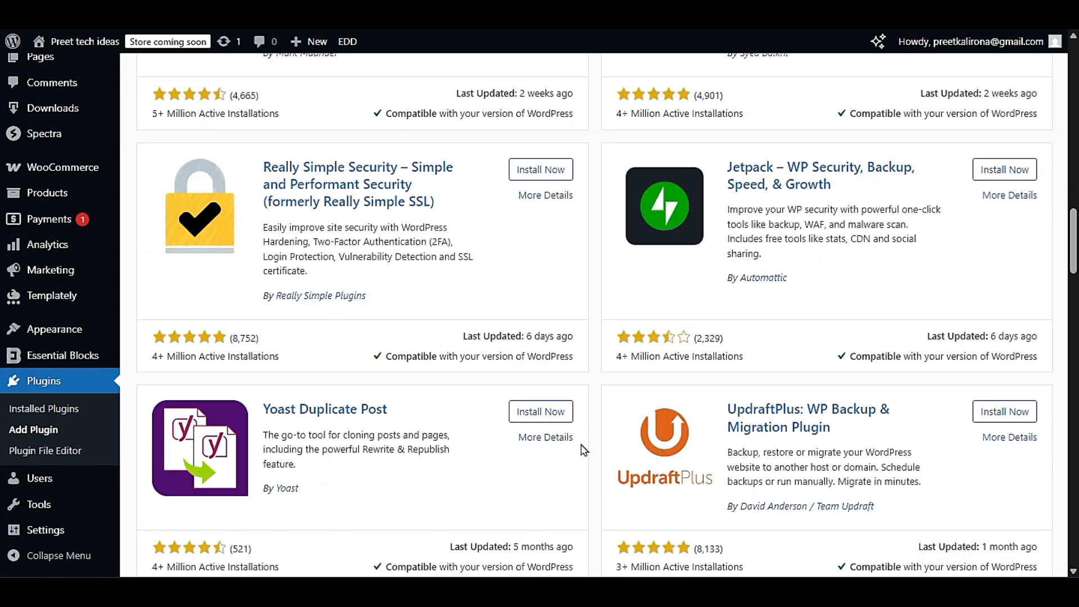
pyautogui.scroll(-3, 582, 450)
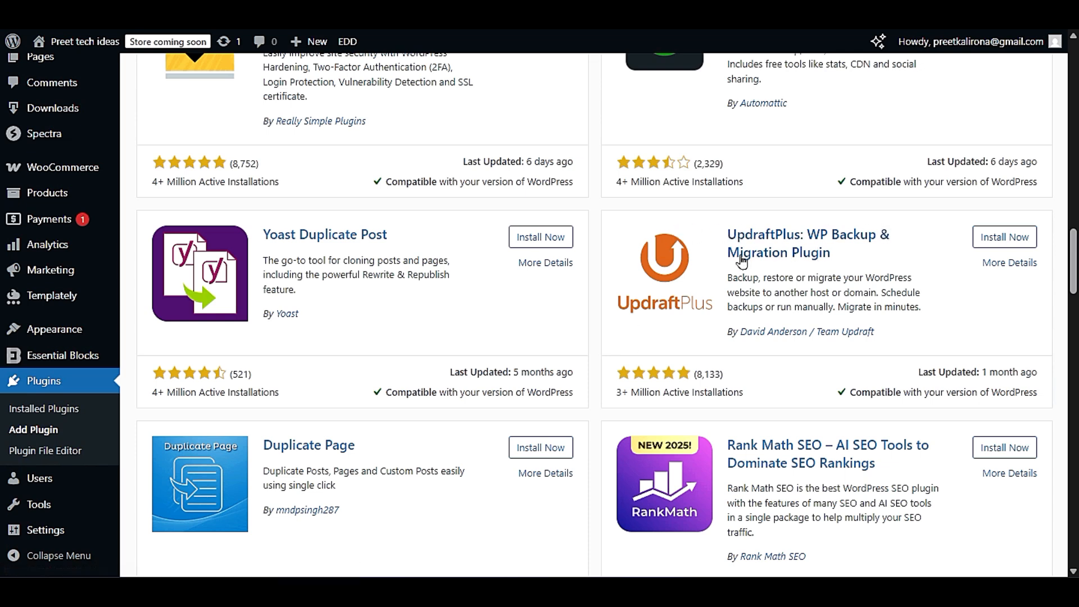
pyautogui.scroll(12, 630, 315)
pyautogui.scroll(-6, 630, 314)
pyautogui.scroll(6, 630, 313)
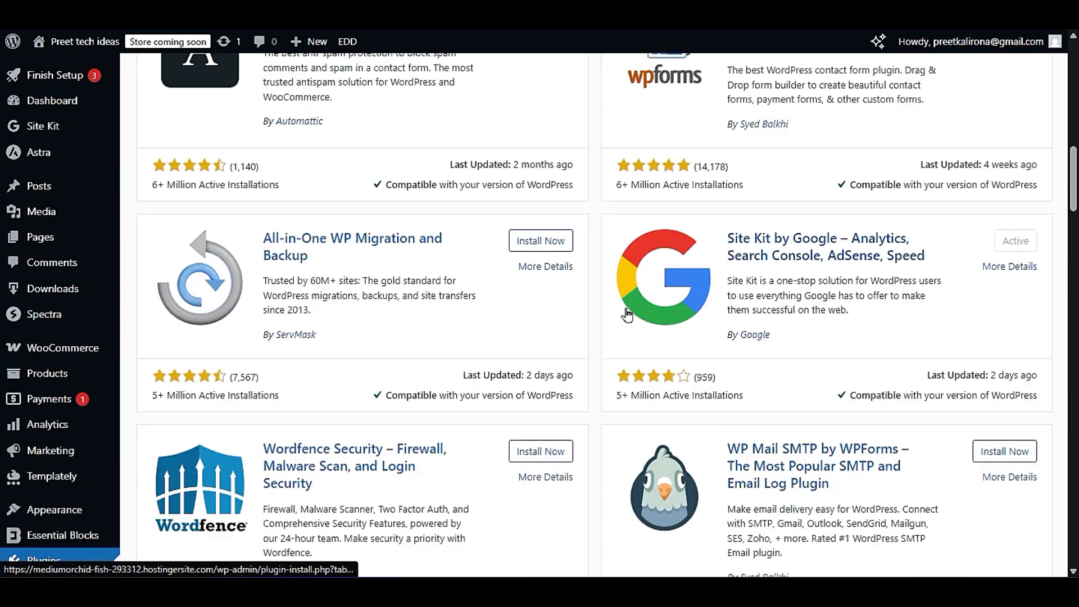
pyautogui.moveTo(262, 239); pyautogui.dragTo(341, 262)
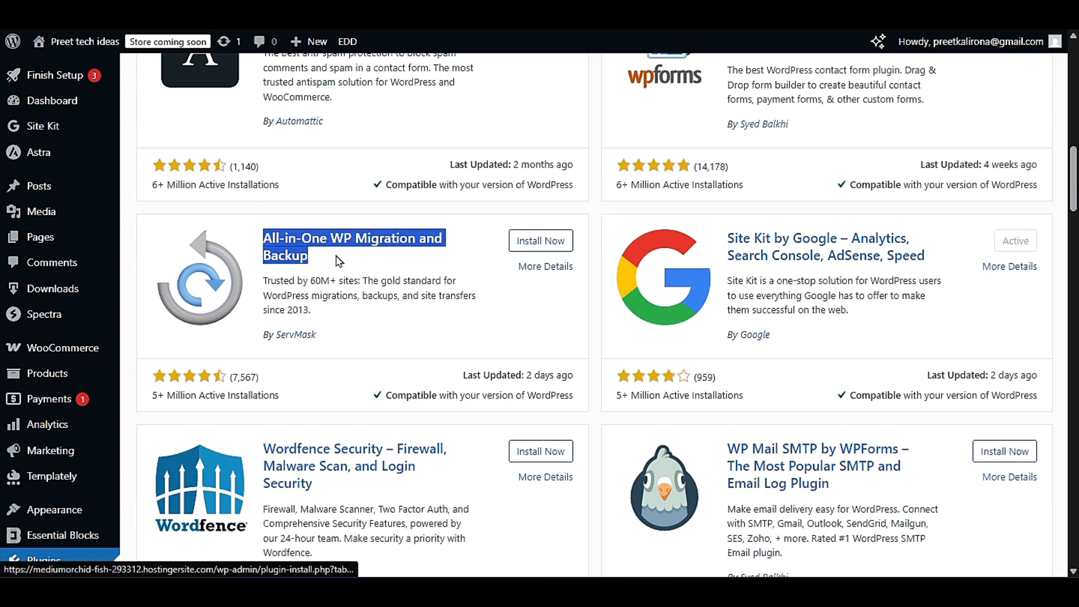
pyautogui.scroll(-9, 611, 392)
pyautogui.scroll(-3, 602, 424)
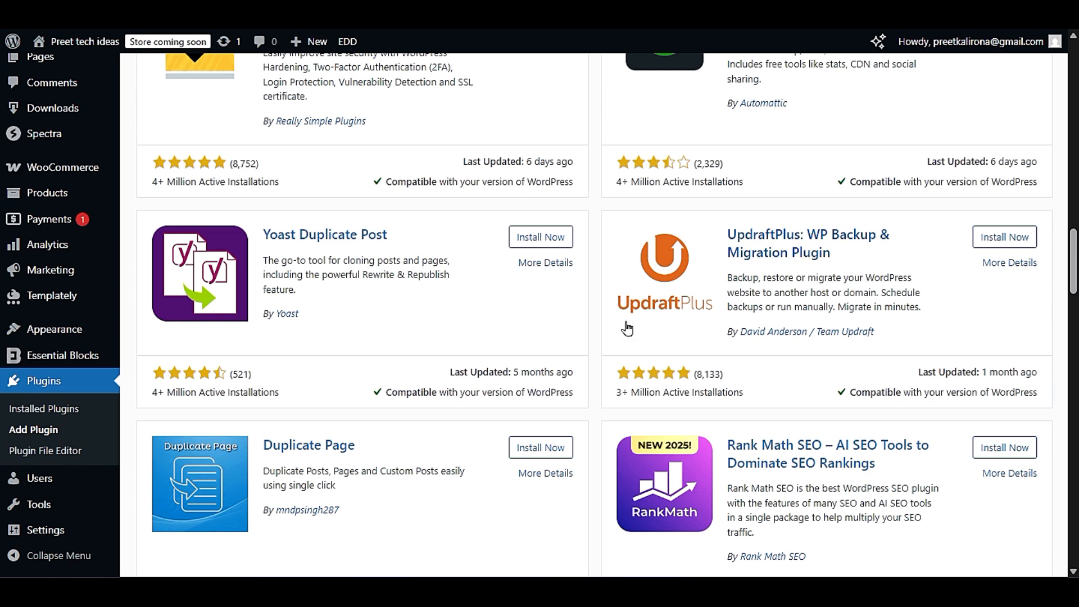
pyautogui.scroll(-3, 605, 428)
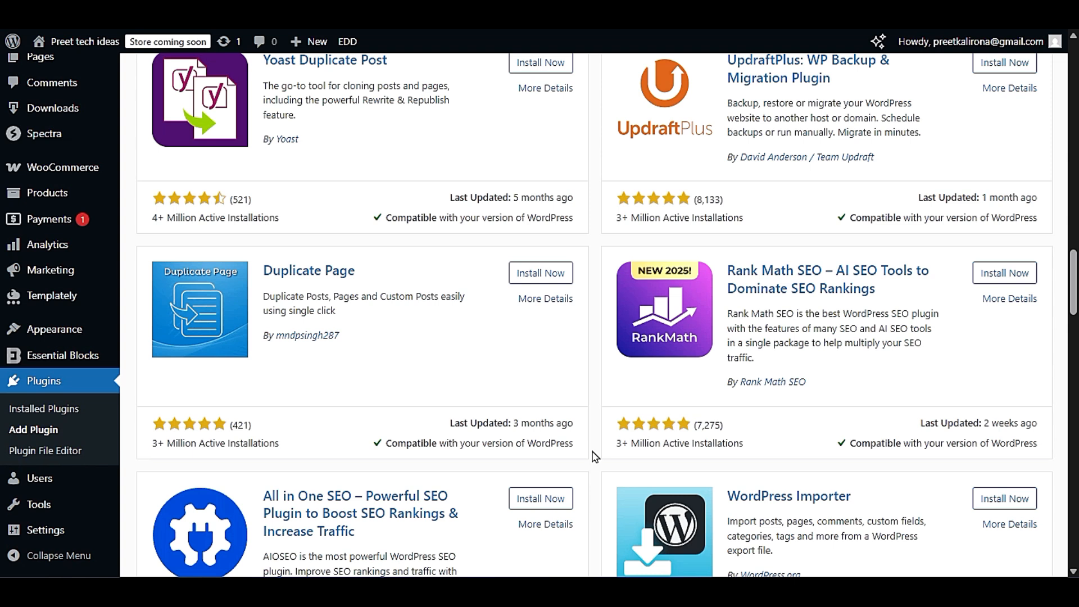
# - Compare the popular SEO plugins by highlighting the titles of Rank Math SEO, All in One SEO and Yoast SEO
pyautogui.scroll(-5, 595, 461)
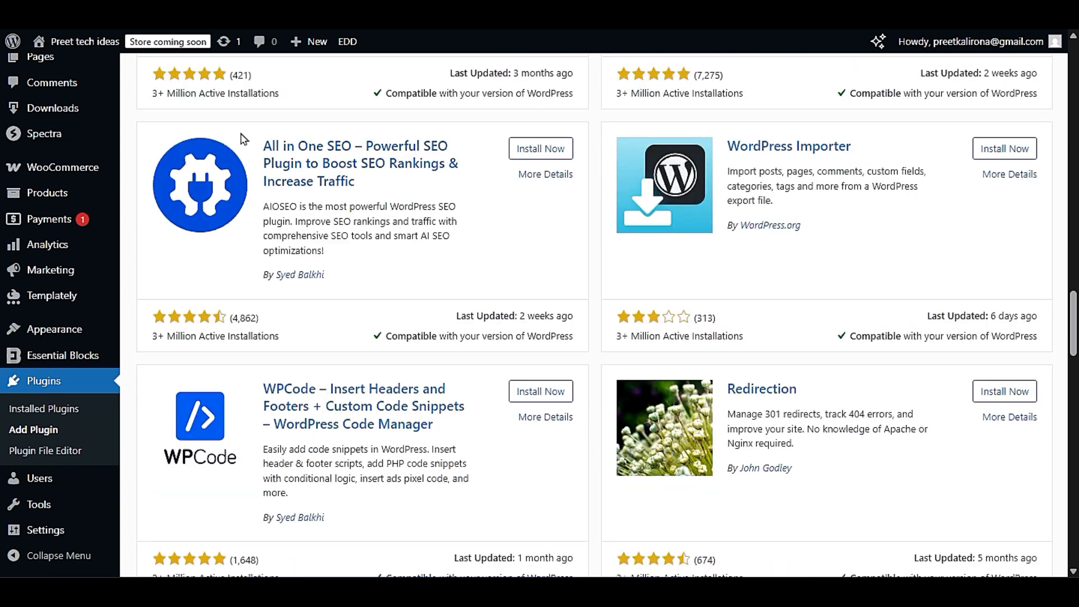
pyautogui.scroll(5, 651, 354)
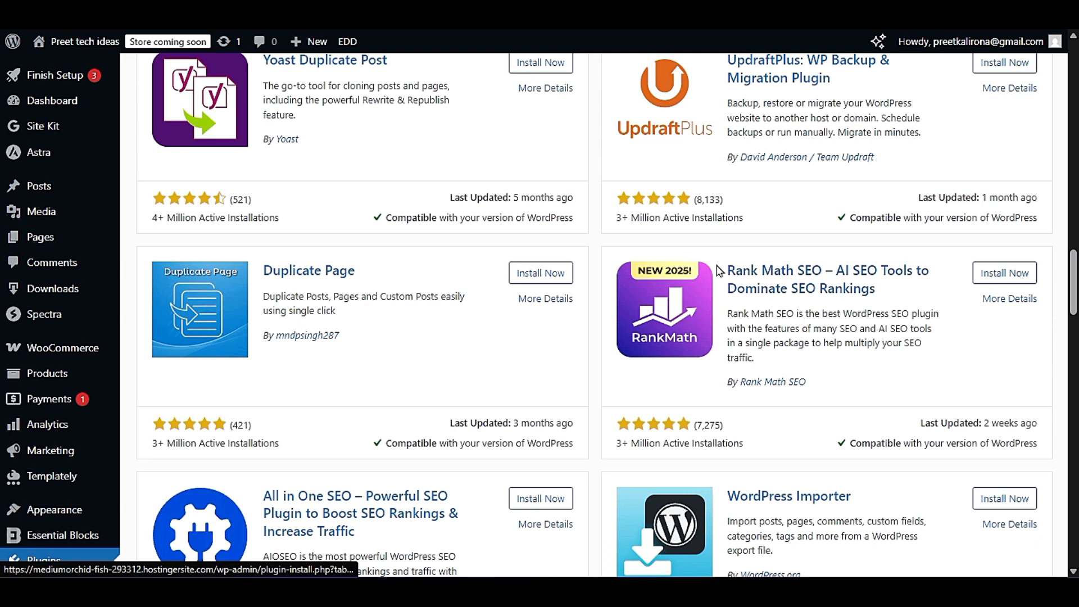
pyautogui.moveTo(725, 270); pyautogui.dragTo(912, 290)
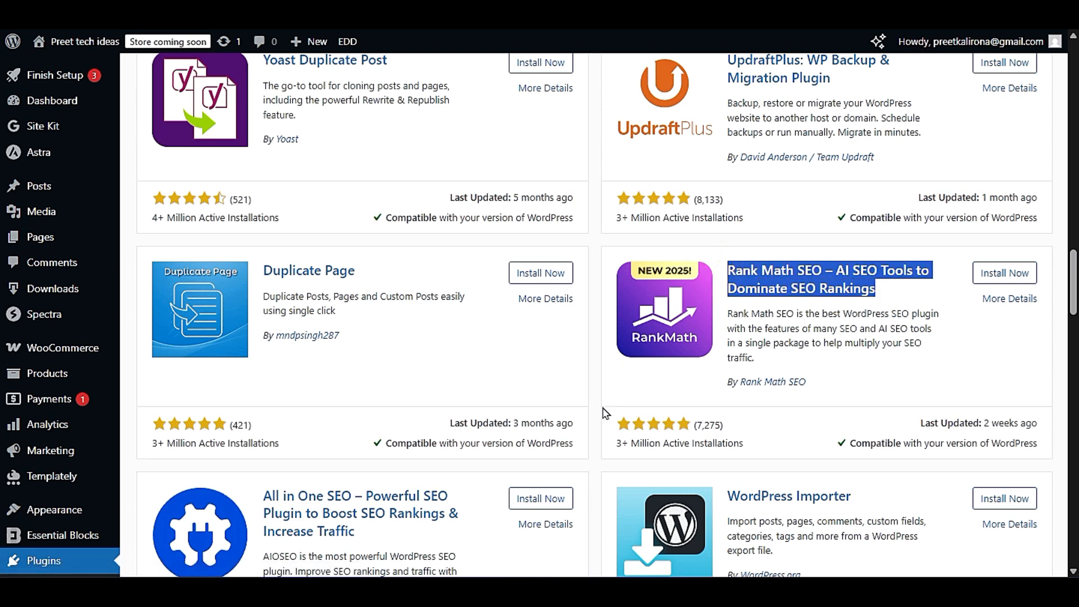
pyautogui.click(595, 427)
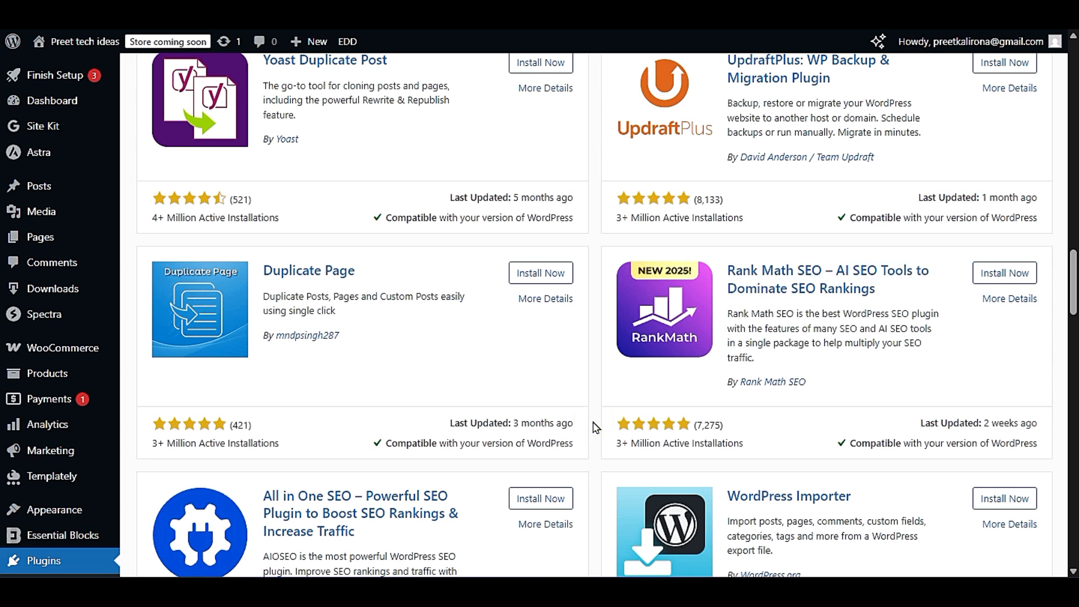
pyautogui.moveTo(263, 492); pyautogui.dragTo(419, 538)
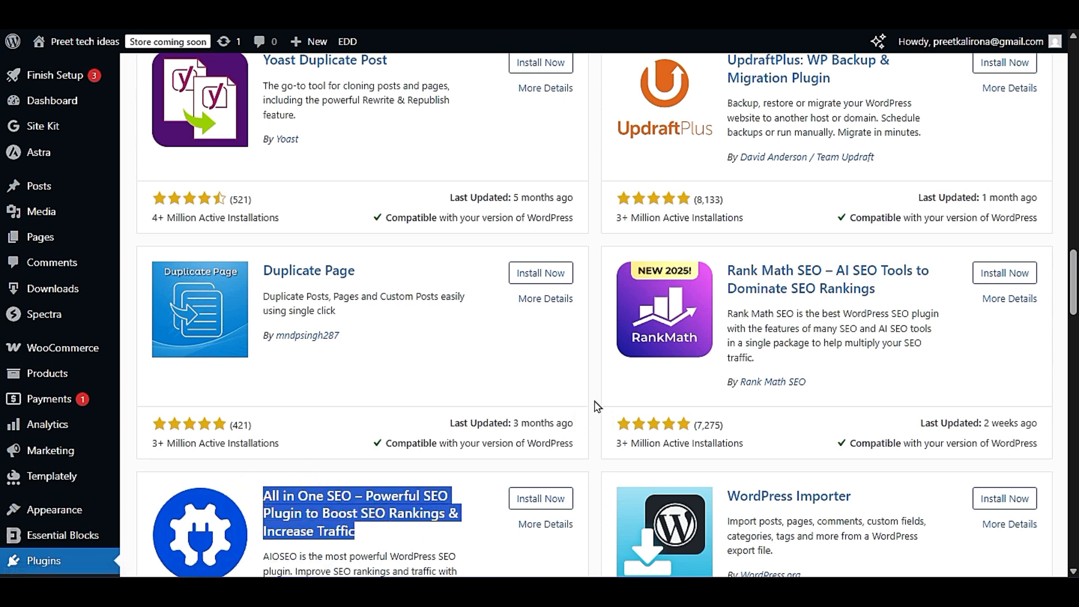
pyautogui.moveTo(725, 269); pyautogui.dragTo(905, 311)
pyautogui.scroll(15, 903, 311)
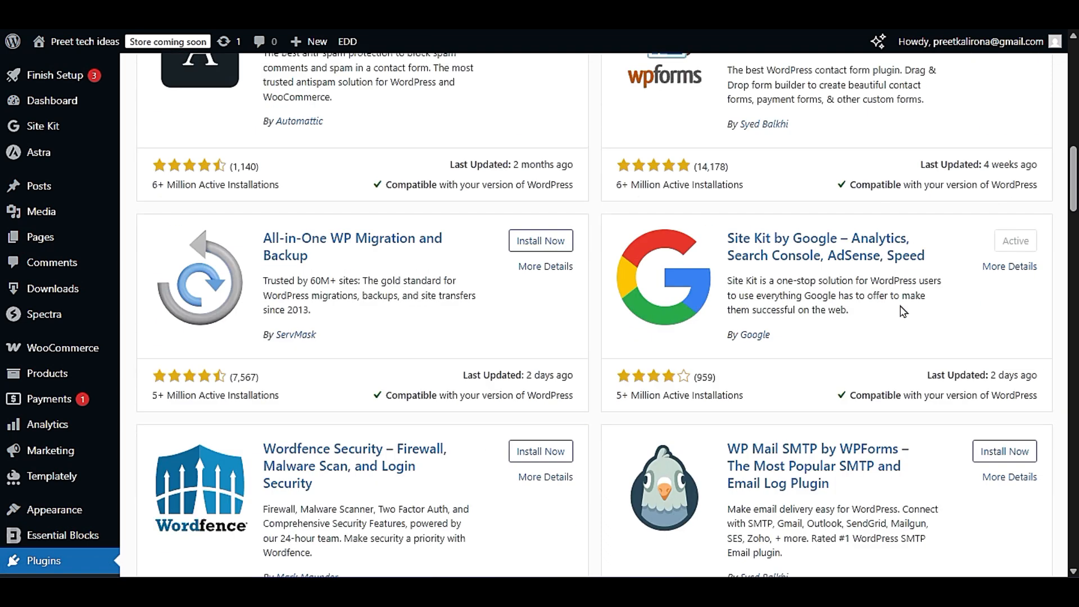
pyautogui.scroll(10, 903, 311)
pyautogui.moveTo(727, 258); pyautogui.dragTo(810, 296)
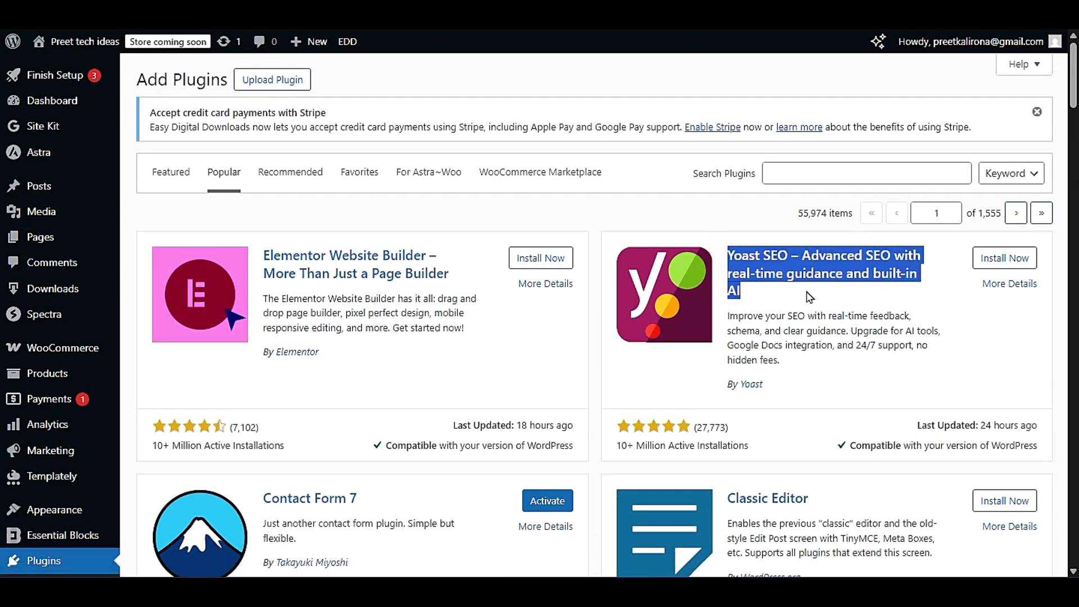
pyautogui.click(809, 296)
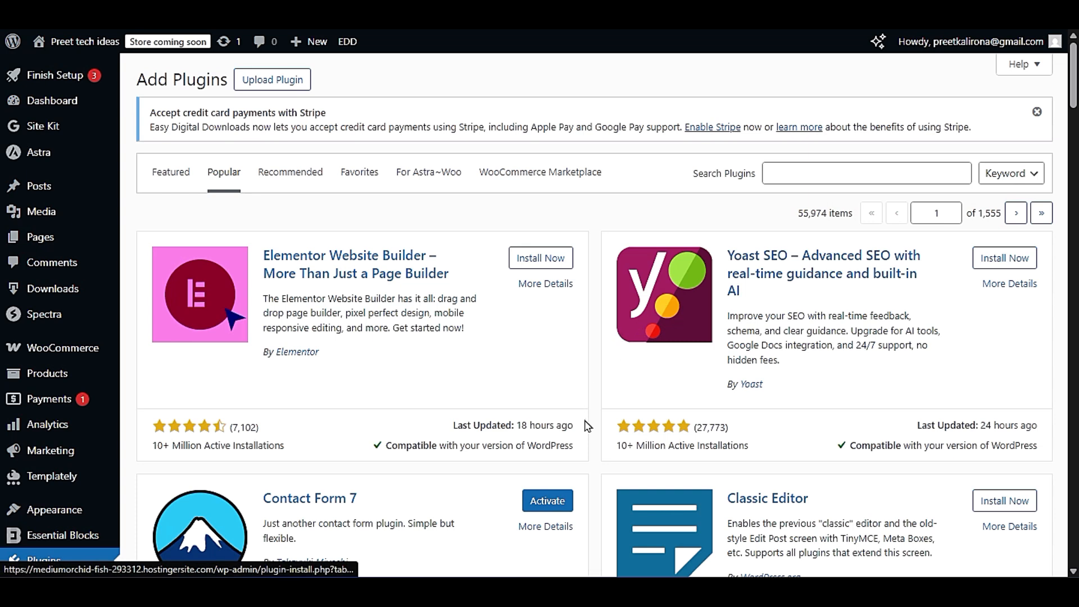
# - Find the WPCode plugin among the popular plugins and highlight its title to review header, footer and custom code snippets
pyautogui.scroll(-15, 587, 426)
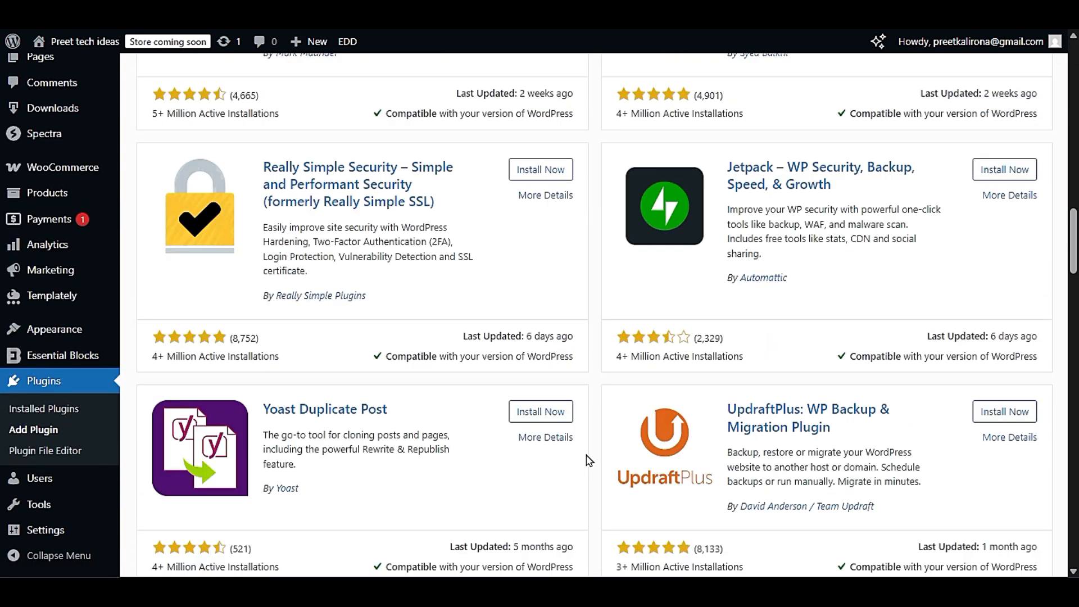
pyautogui.scroll(-10, 587, 459)
pyautogui.scroll(-3, 602, 486)
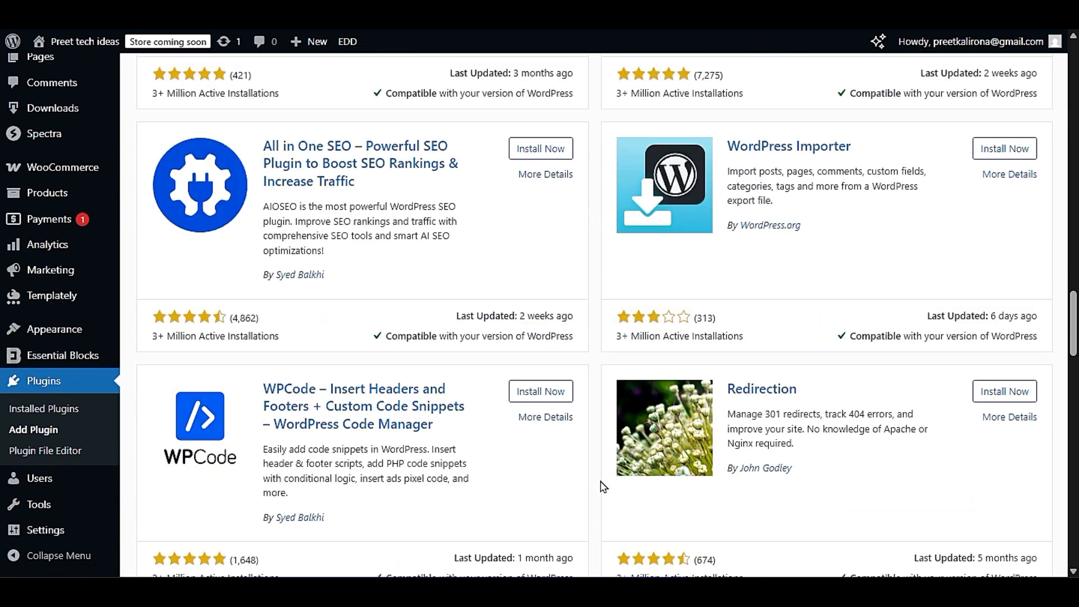
pyautogui.scroll(-3, 603, 486)
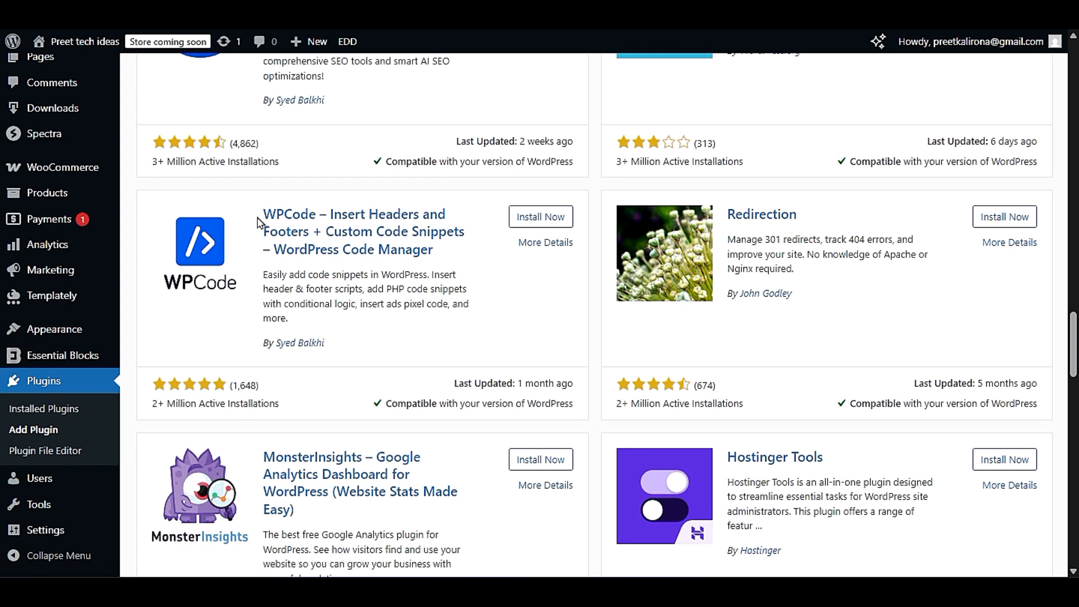
pyautogui.moveTo(257, 222); pyautogui.dragTo(462, 260)
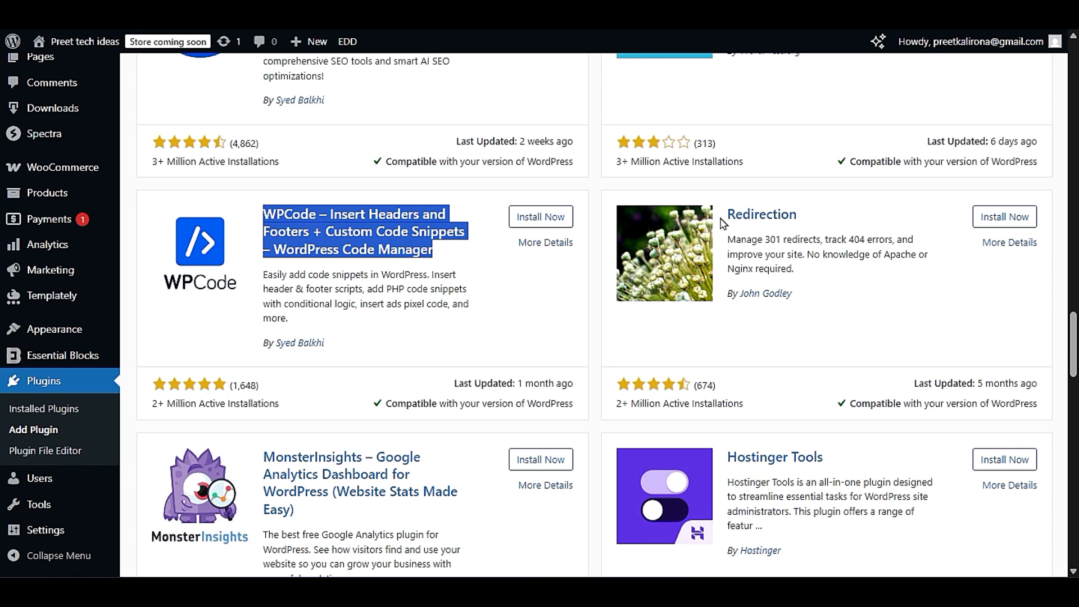
# - Look over the Rank Math SEO entry again and review the Redirection plugin for managing 301 redirects and tracking 404 errors
pyautogui.scroll(5, 782, 271)
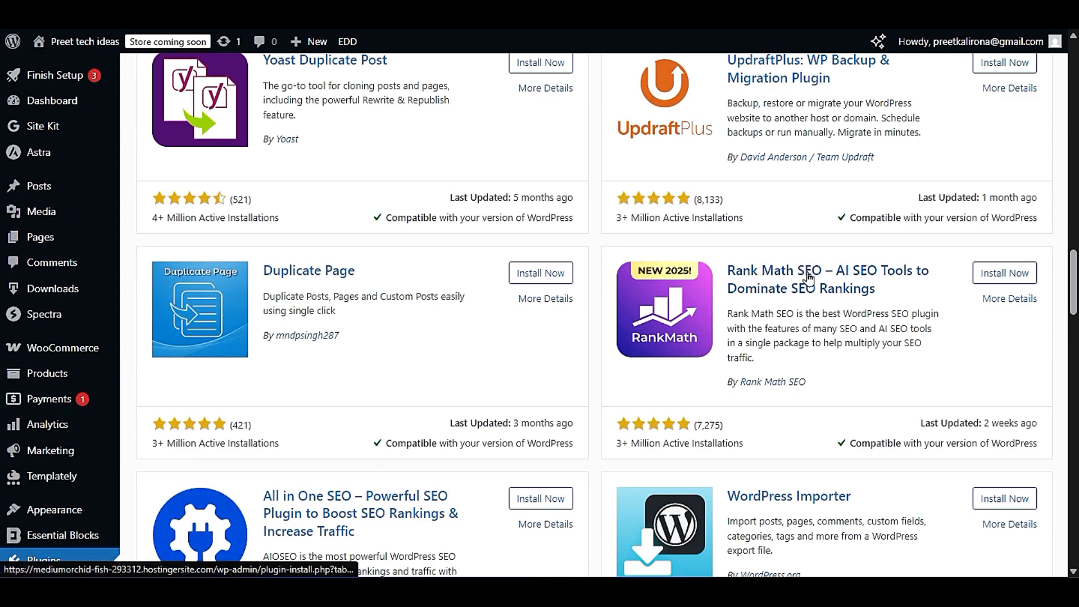
pyautogui.scroll(-3, 777, 339)
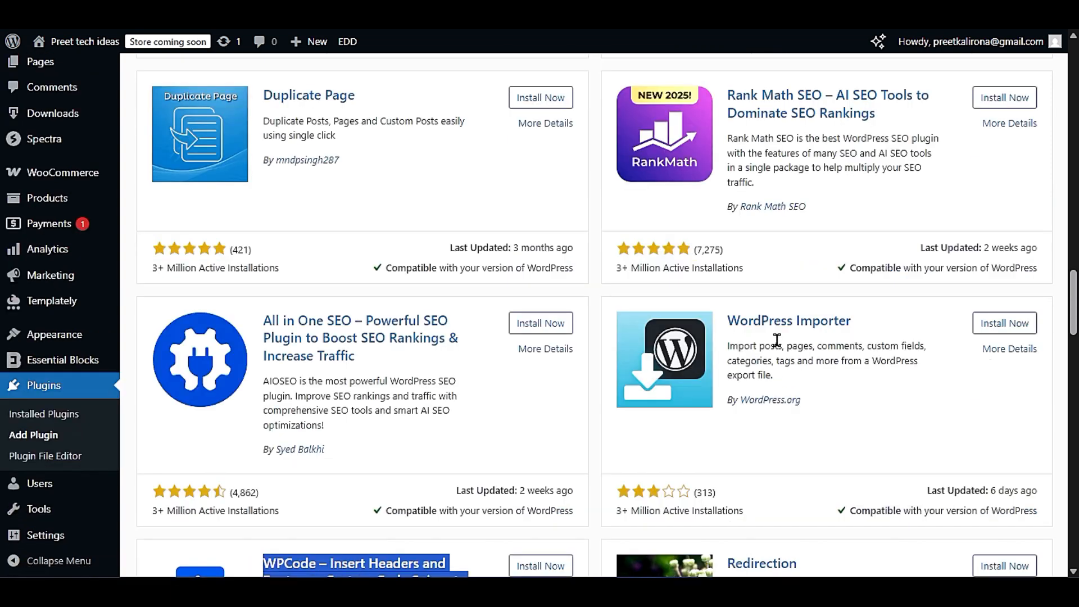
pyautogui.scroll(-6, 777, 340)
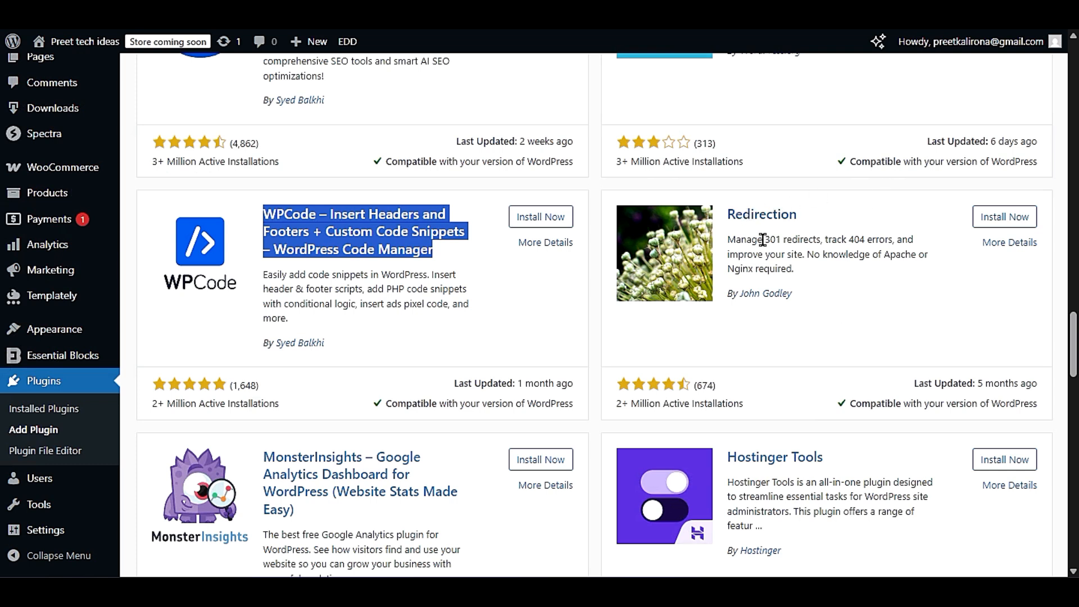
pyautogui.scroll(3, 786, 274)
pyautogui.scroll(3, 786, 274)
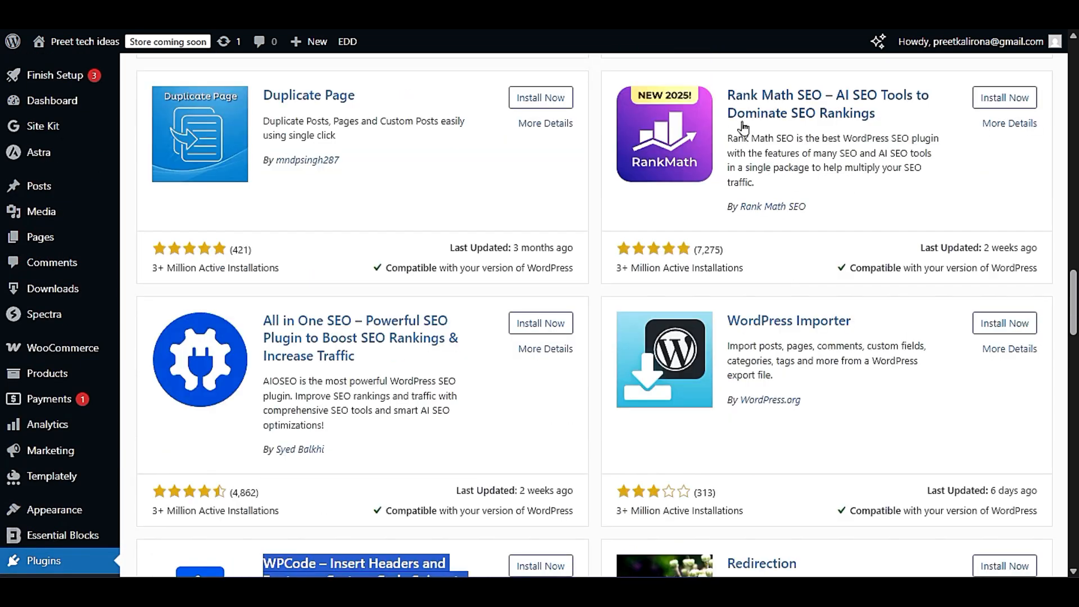
pyautogui.scroll(-6, 773, 236)
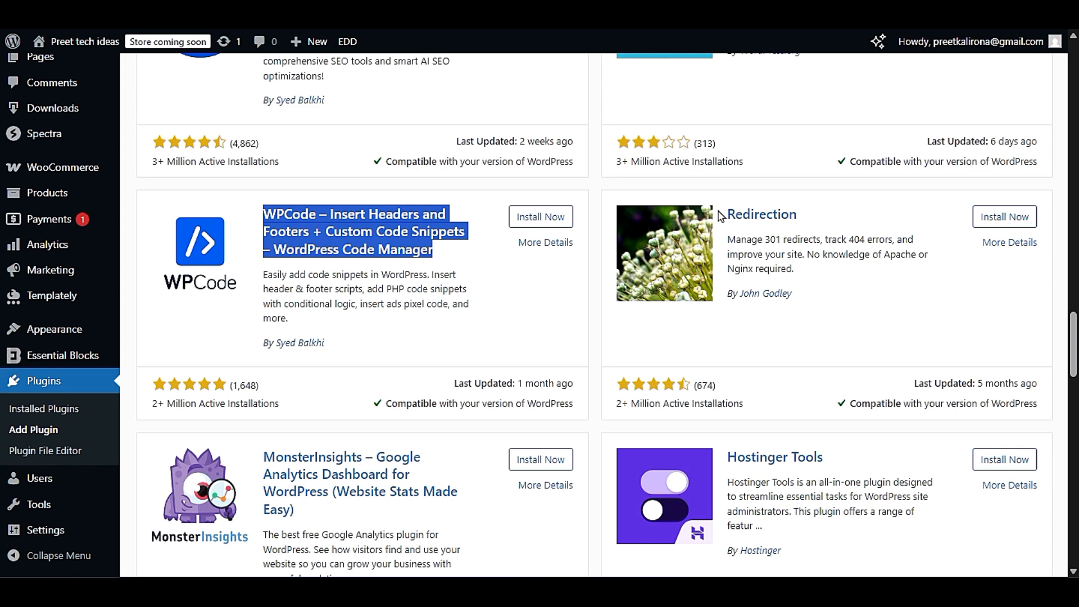
pyautogui.moveTo(721, 218); pyautogui.dragTo(800, 233)
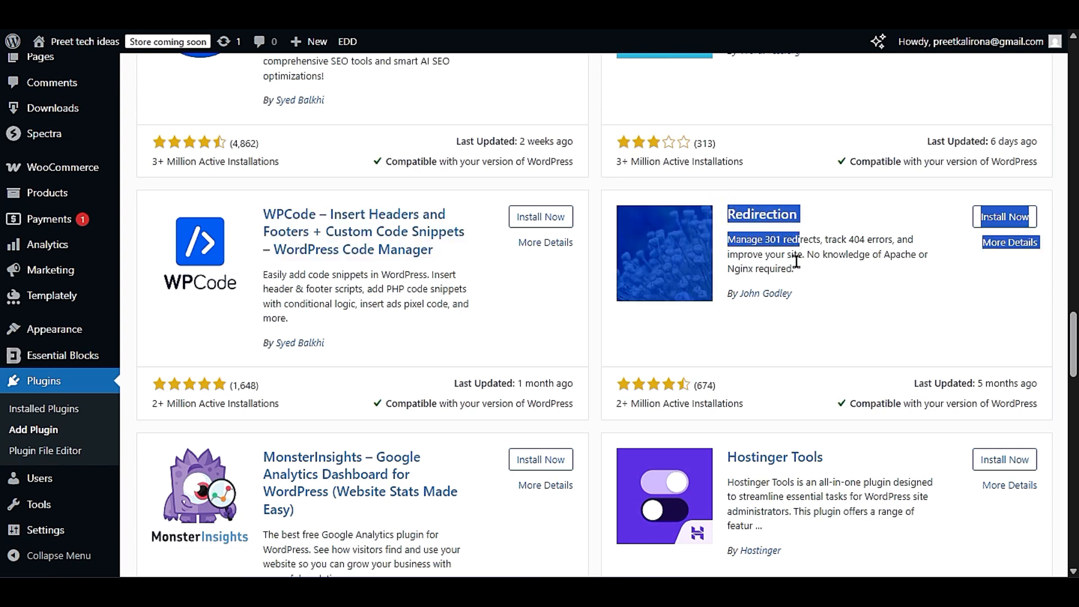
pyautogui.click(926, 294)
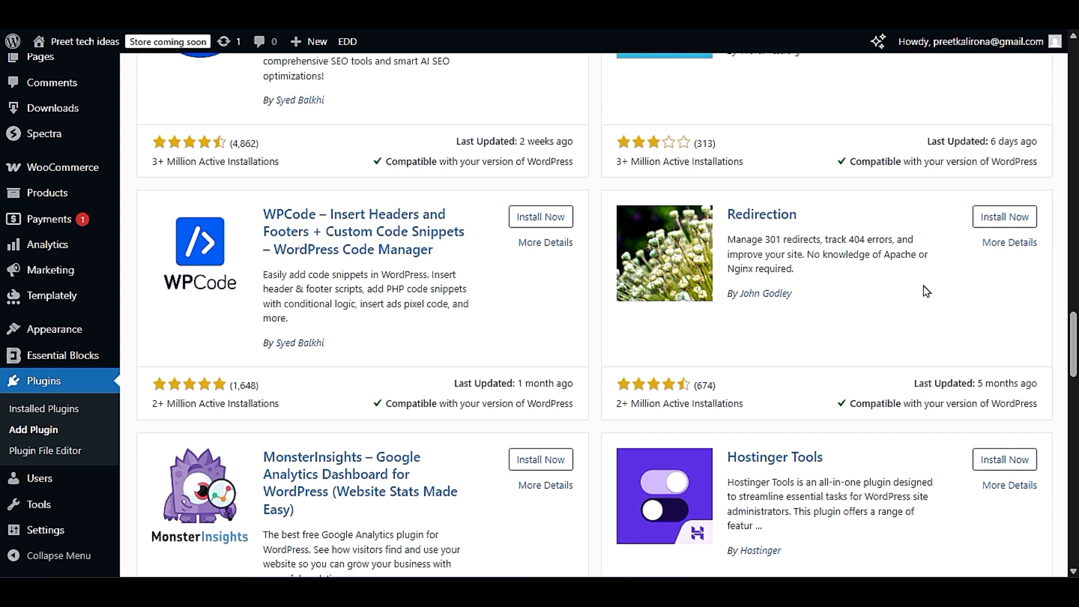
# - Browse past MonsterInsights to the Hostinger Tools plugin and highlight its title while reviewing the entry
pyautogui.scroll(-3, 926, 291)
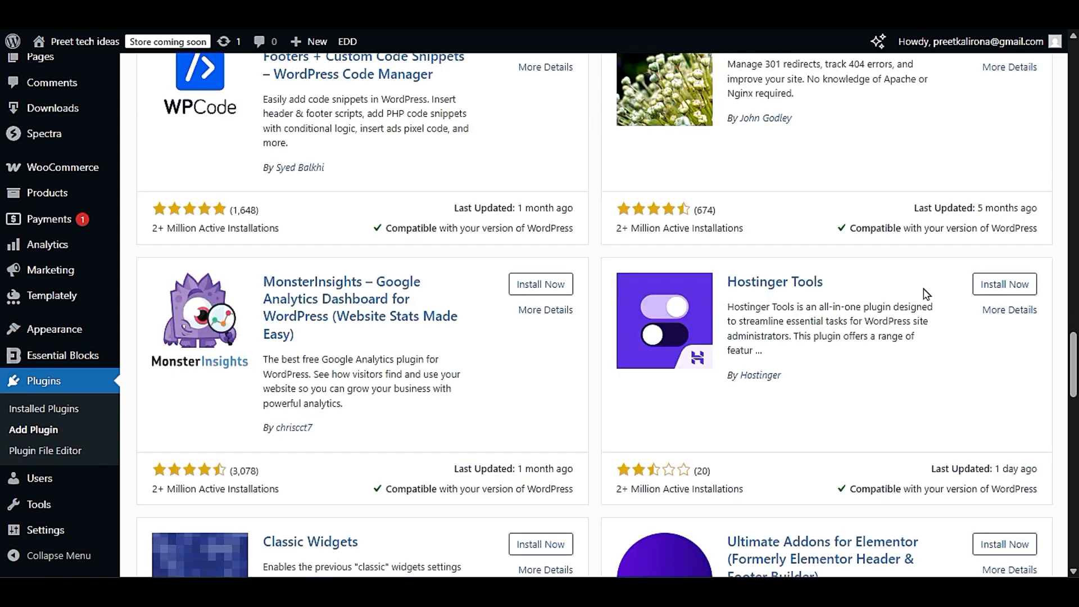
pyautogui.scroll(-3, 917, 301)
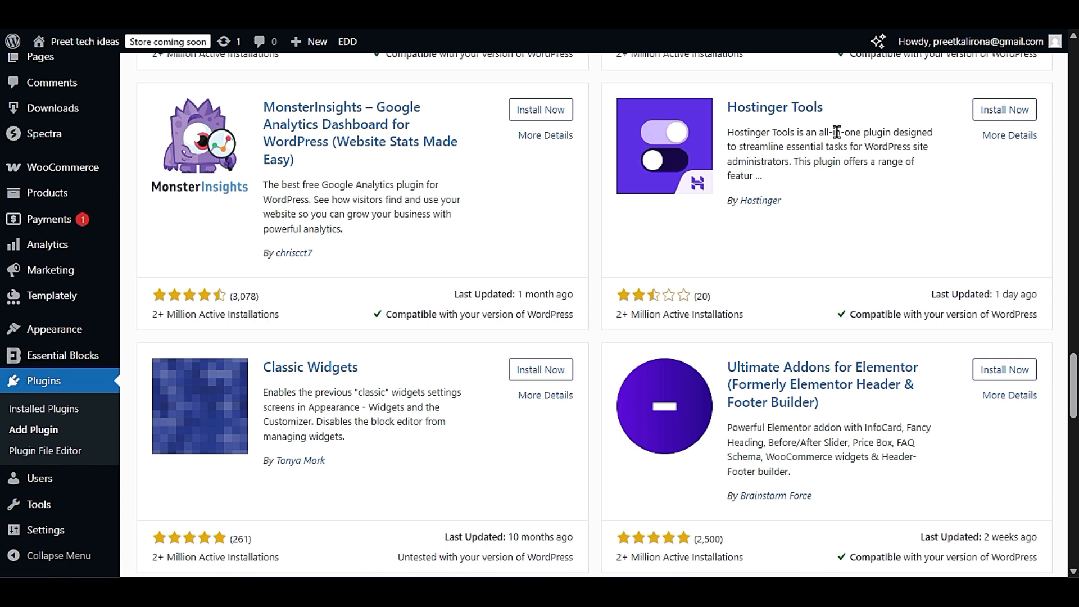
pyautogui.moveTo(724, 112); pyautogui.dragTo(842, 117)
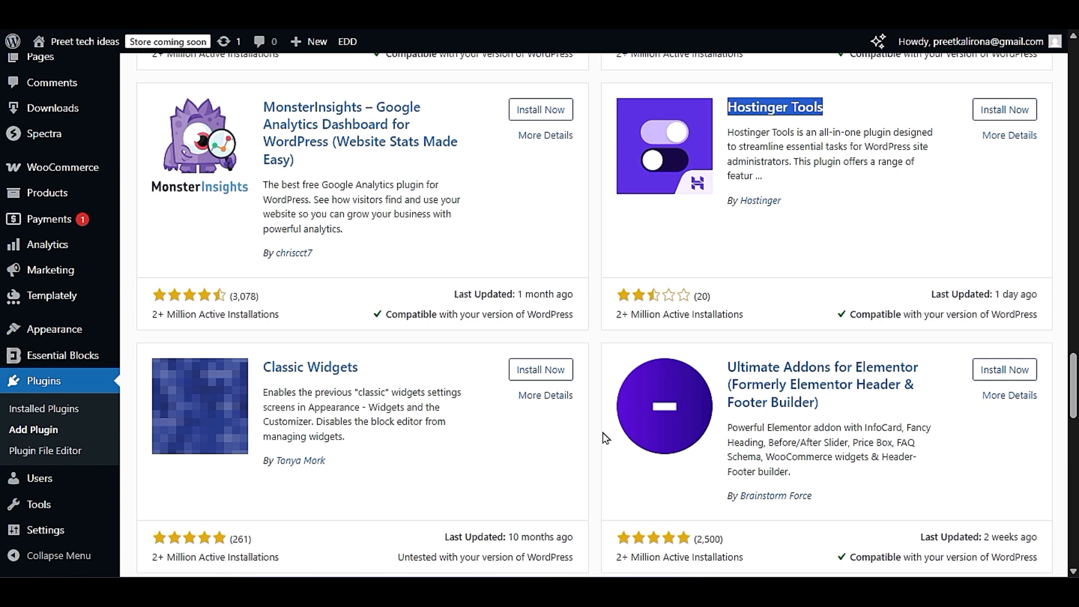
pyautogui.click(596, 473)
# - Highlight the title of Ultimate Addons for Elementor and review its widget and header-footer builder description
pyautogui.scroll(-3, 598, 476)
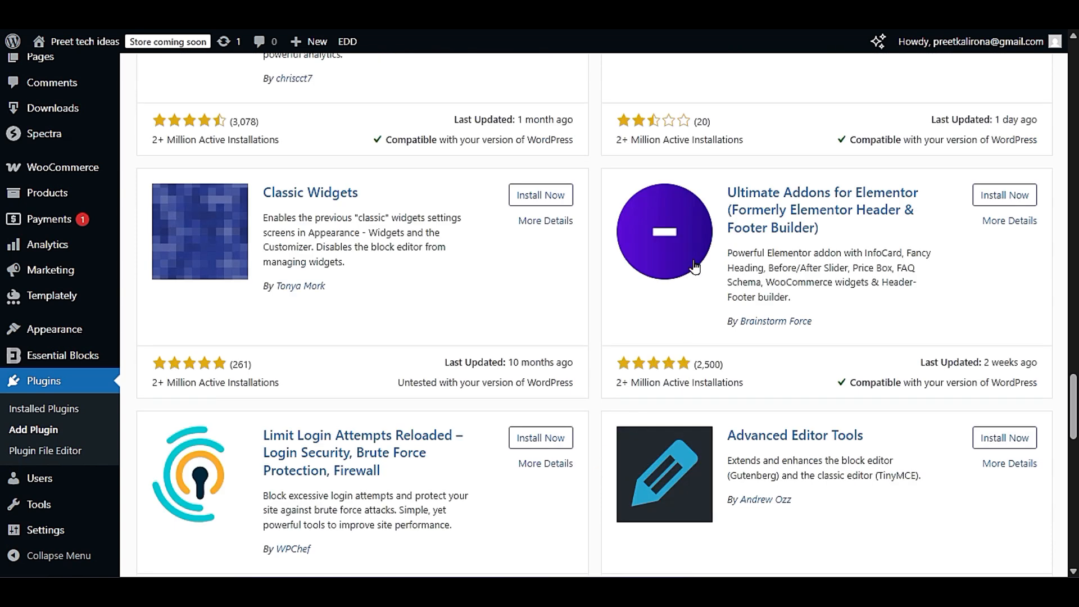
pyautogui.moveTo(719, 191); pyautogui.dragTo(881, 234)
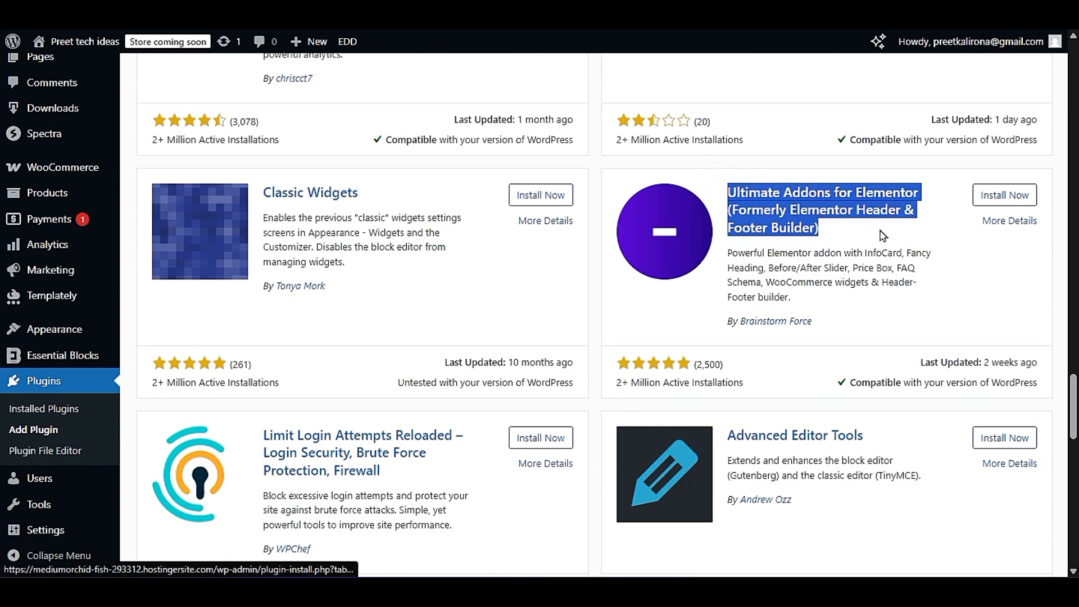
pyautogui.click(880, 230)
pyautogui.moveTo(708, 196); pyautogui.dragTo(850, 238)
pyautogui.click(850, 237)
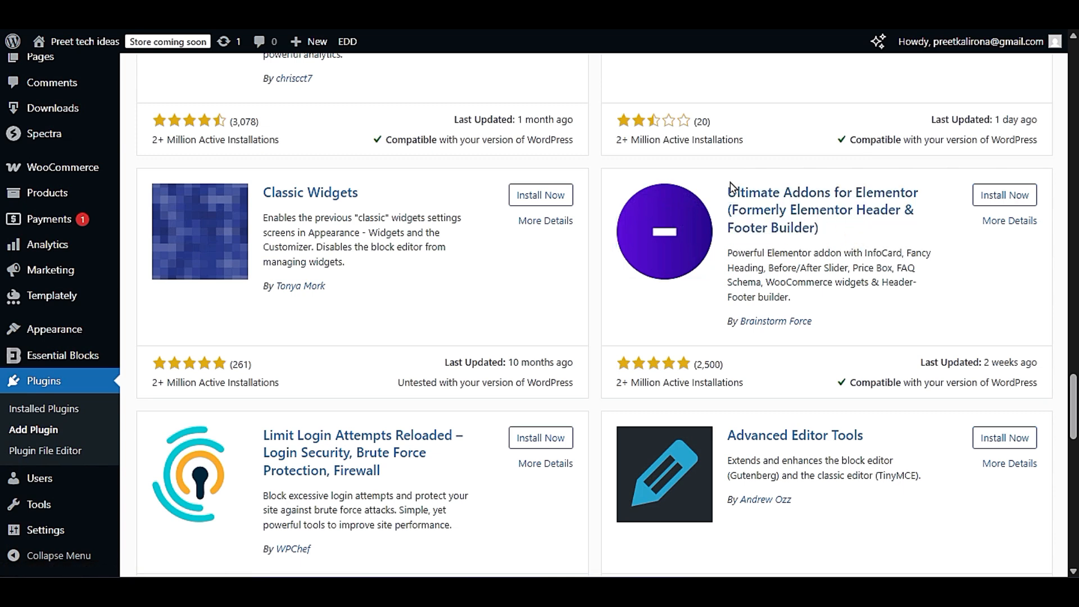
pyautogui.moveTo(720, 192); pyautogui.dragTo(898, 236)
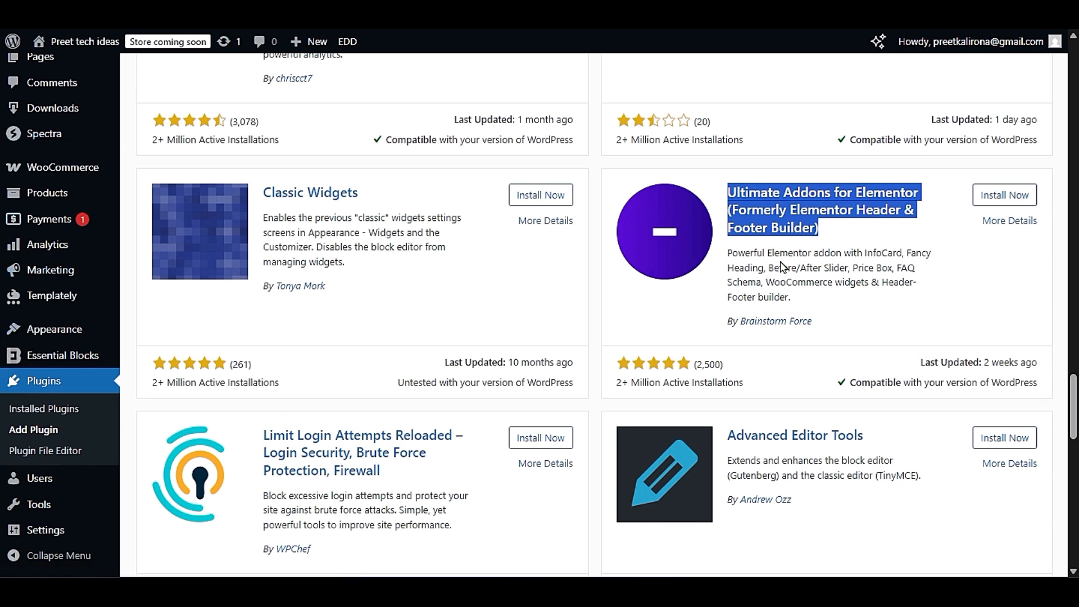
pyautogui.click(864, 248)
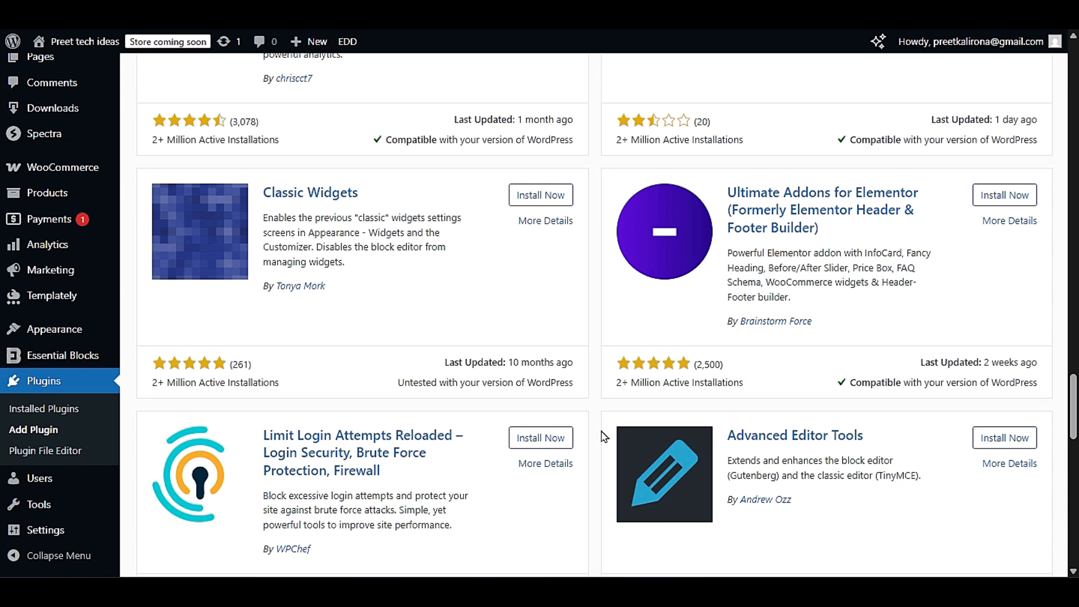
# - Highlight the Limit Login Attempts Reloaded title and review its login security and brute force protection description
pyautogui.scroll(-5, 603, 437)
pyautogui.scroll(3, 613, 368)
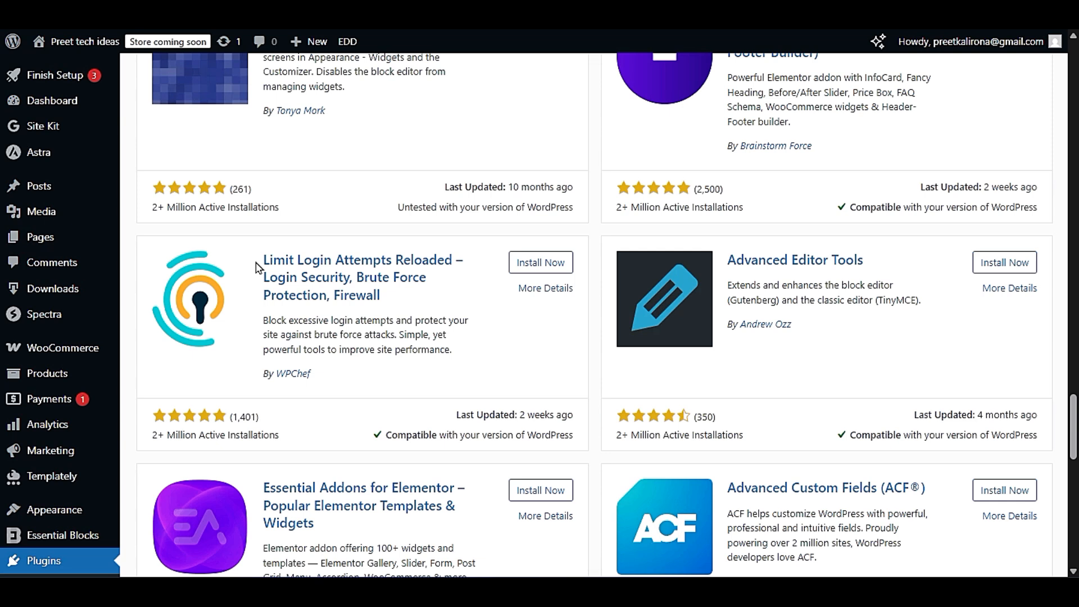
pyautogui.moveTo(256, 266); pyautogui.dragTo(415, 319)
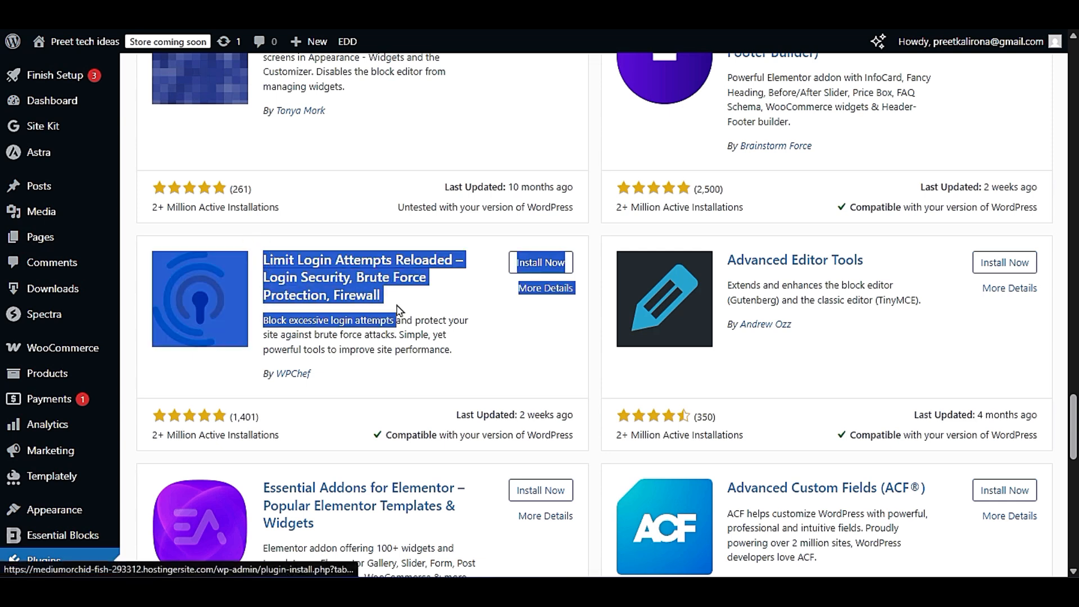
pyautogui.click(460, 361)
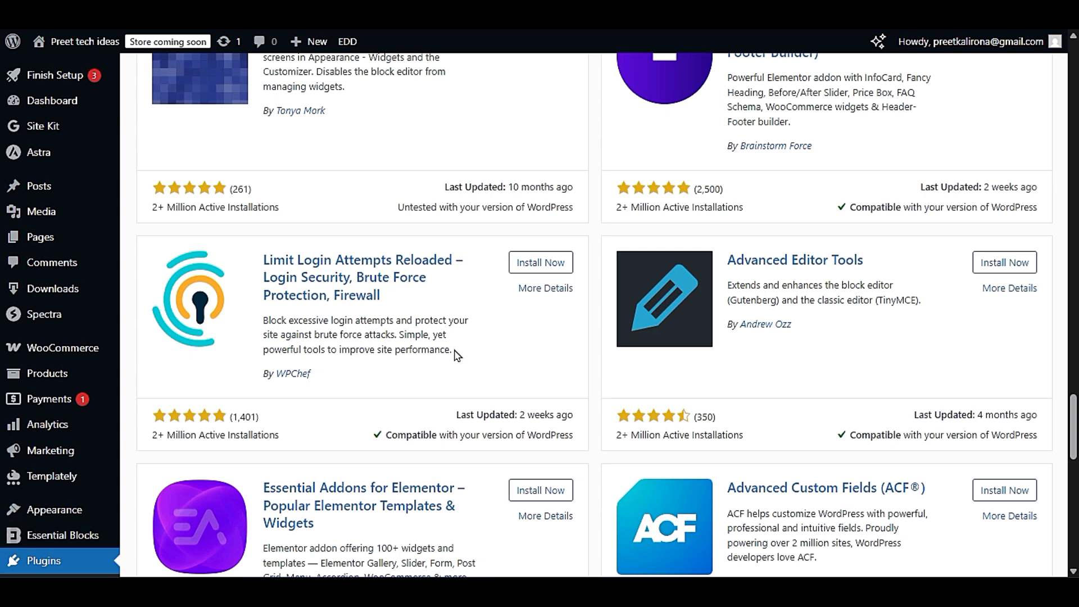
pyautogui.moveTo(250, 251); pyautogui.dragTo(404, 303)
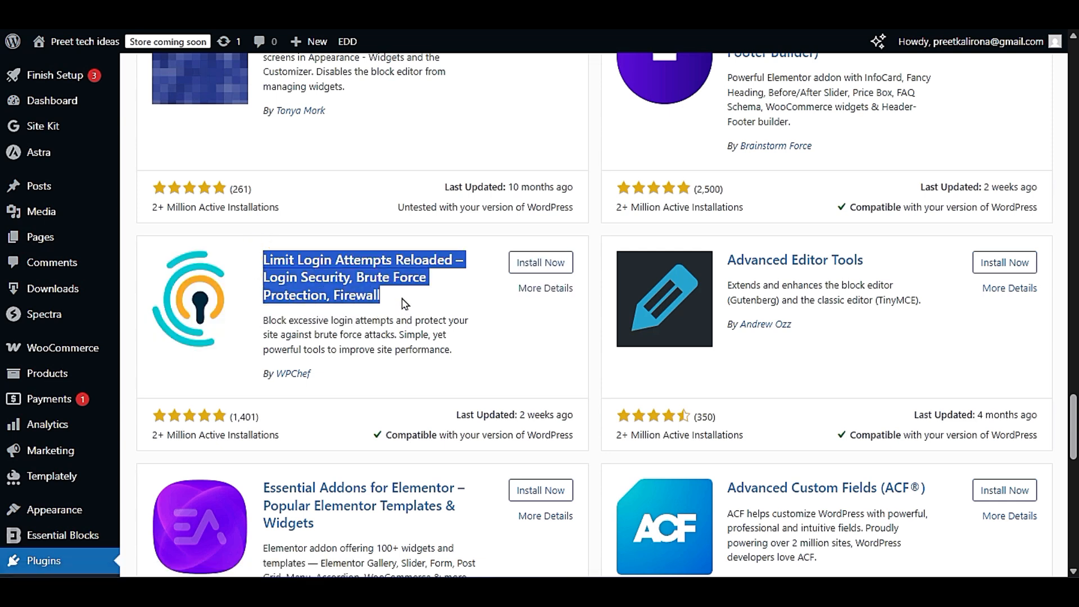
pyautogui.click(421, 328)
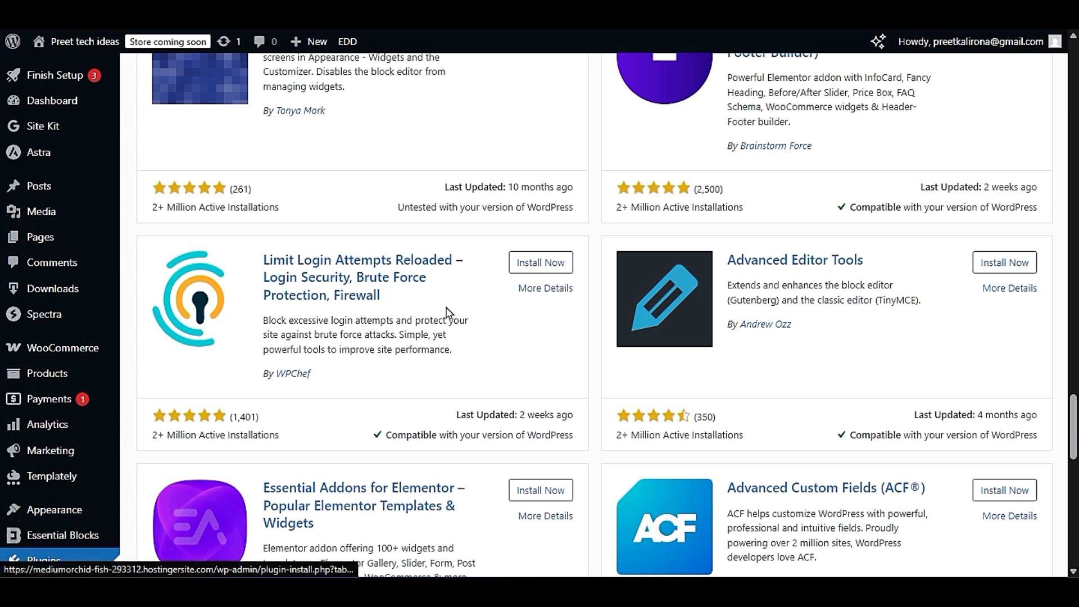
# - Highlight the Advanced Custom Fields (ACF) plugin's title and review its entry among the popular plugins
pyautogui.scroll(-5, 453, 311)
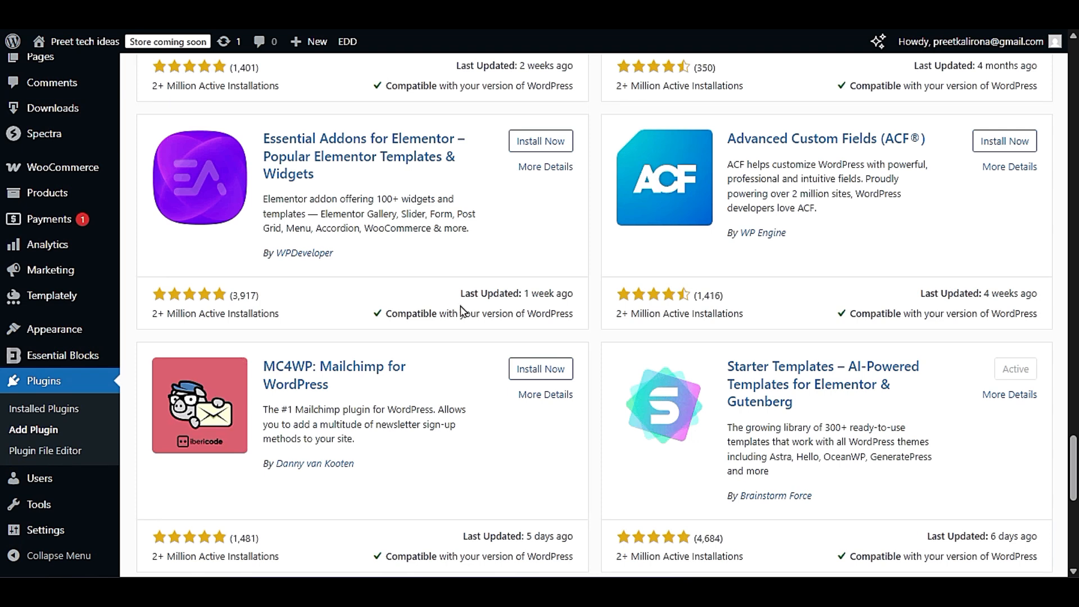
pyautogui.moveTo(724, 139); pyautogui.dragTo(934, 144)
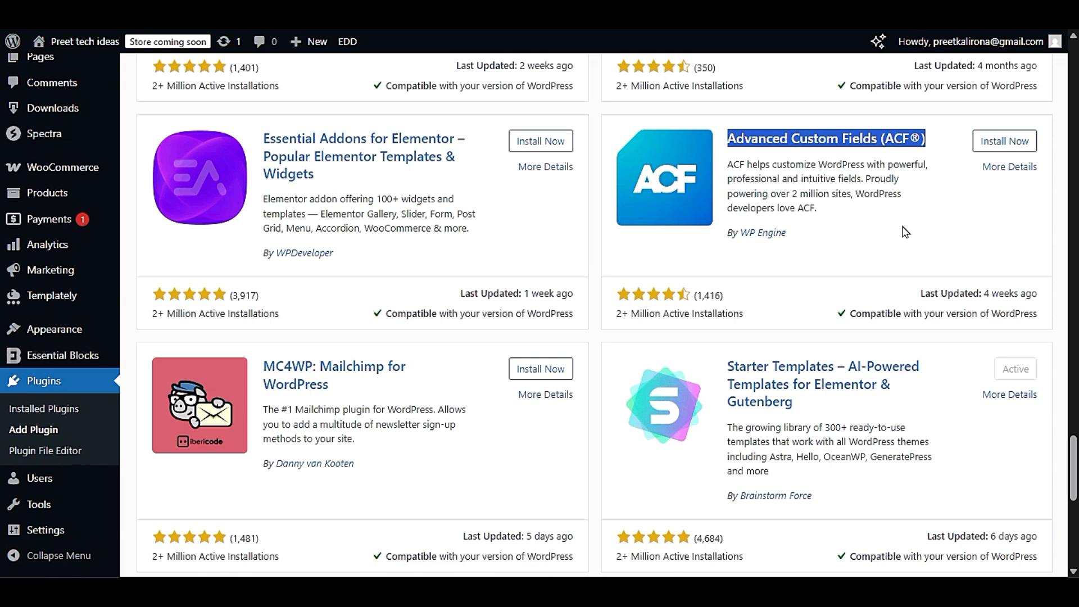
pyautogui.scroll(8, 137, 409)
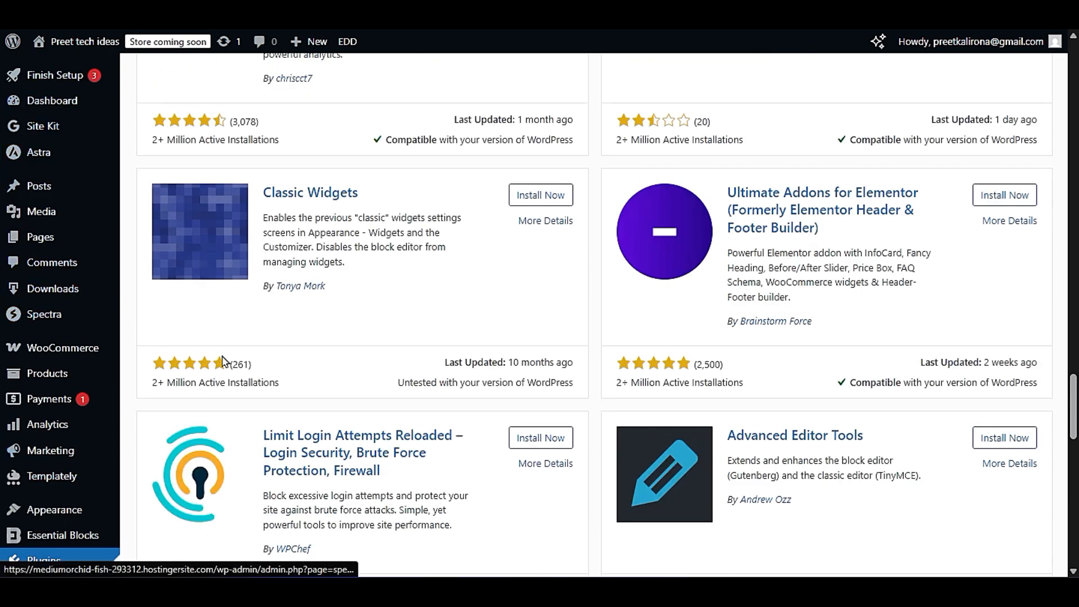
# - Highlight "Elementor & Gutenberg" in the Starter Templates plugin's title while reviewing its entry in the popular plugins
pyautogui.moveTo(39, 194)
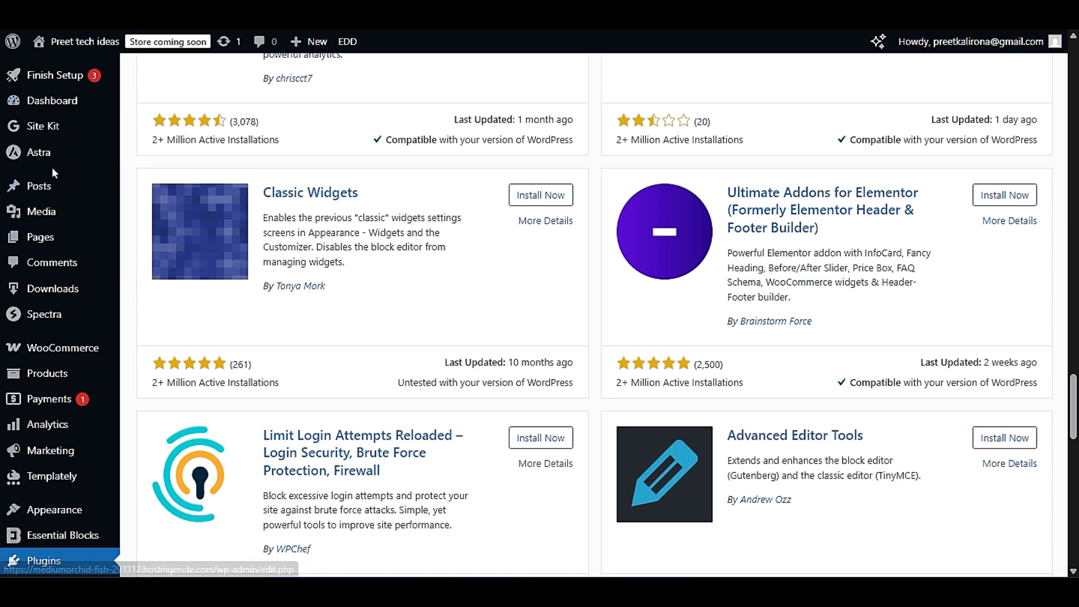
pyautogui.moveTo(60, 171)
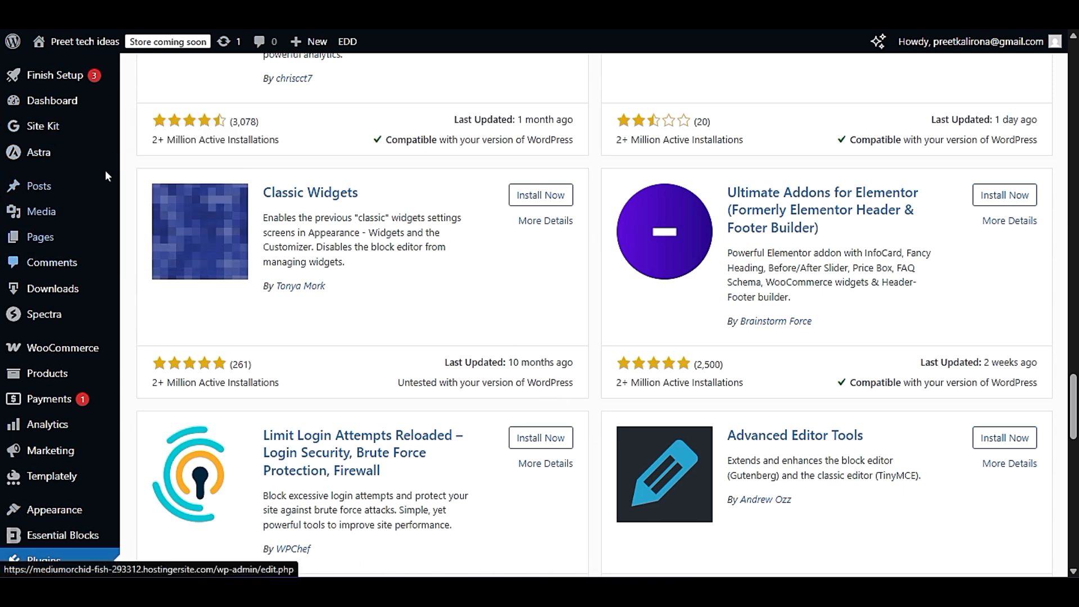
pyautogui.scroll(-5, 622, 475)
pyautogui.scroll(-5, 622, 475)
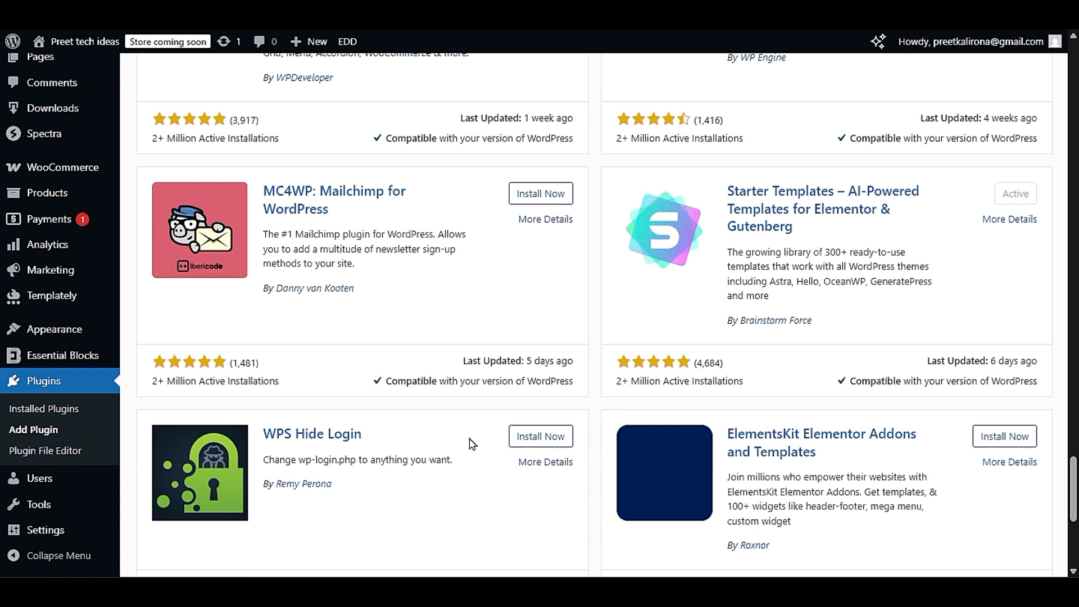
pyautogui.scroll(3, 466, 443)
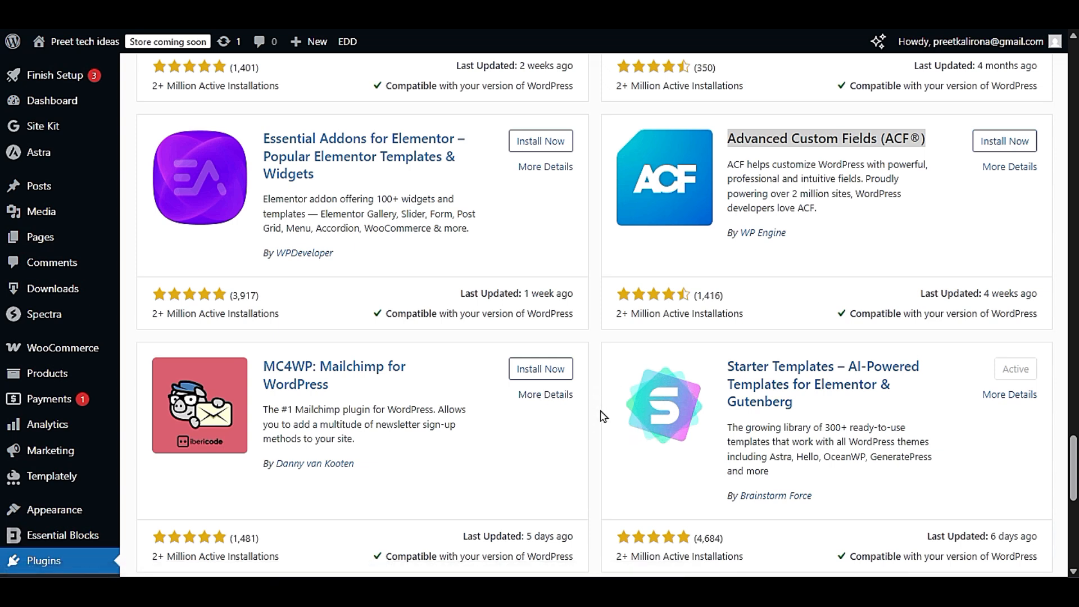
pyautogui.scroll(-3, 601, 416)
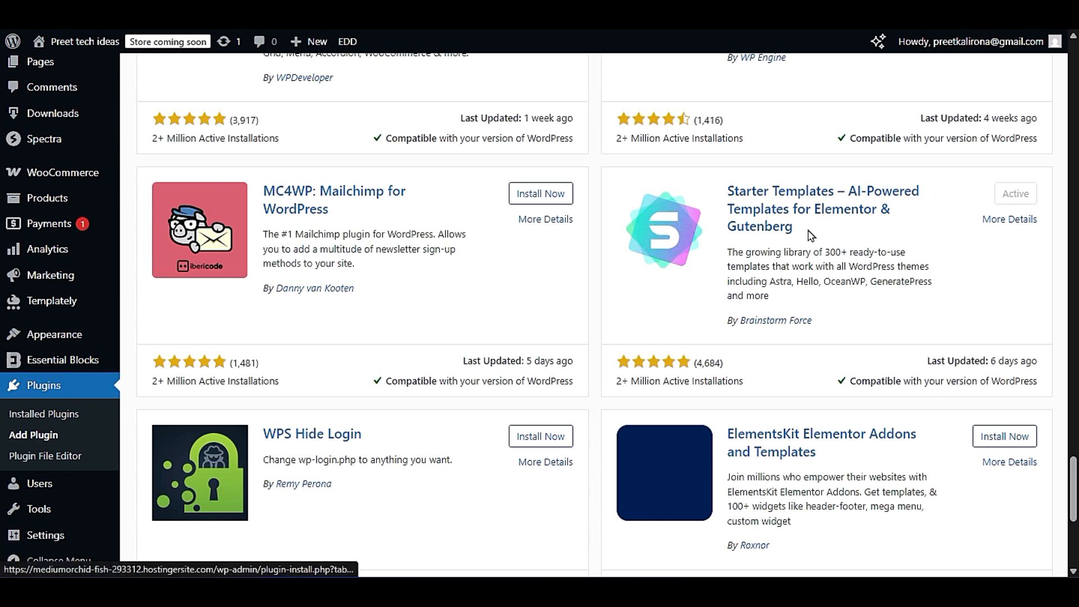
pyautogui.moveTo(811, 228); pyautogui.dragTo(820, 210)
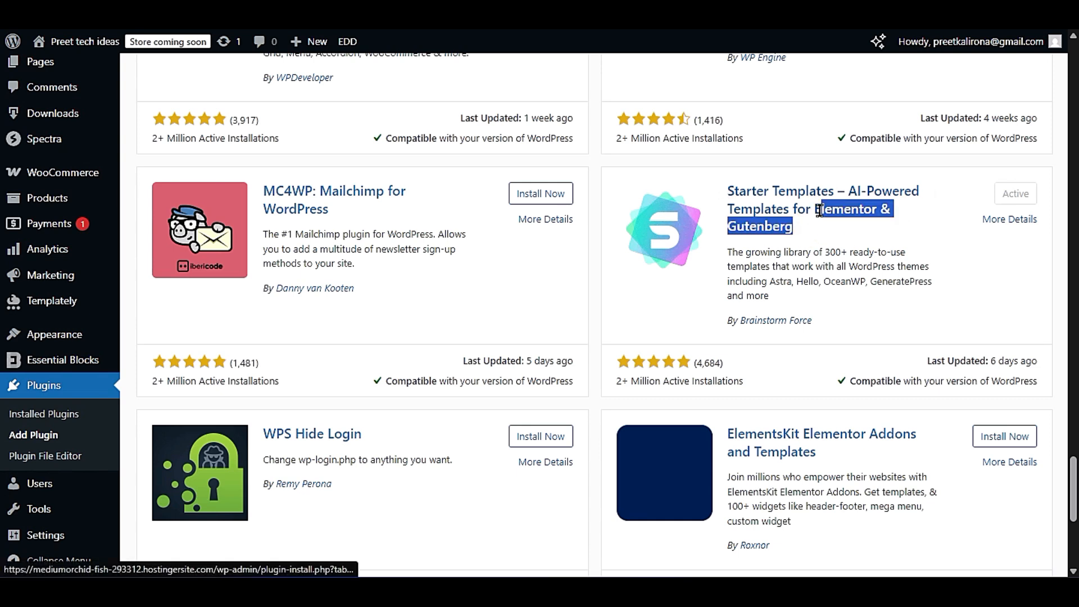
pyautogui.click(798, 232)
pyautogui.moveTo(799, 232); pyautogui.dragTo(813, 206)
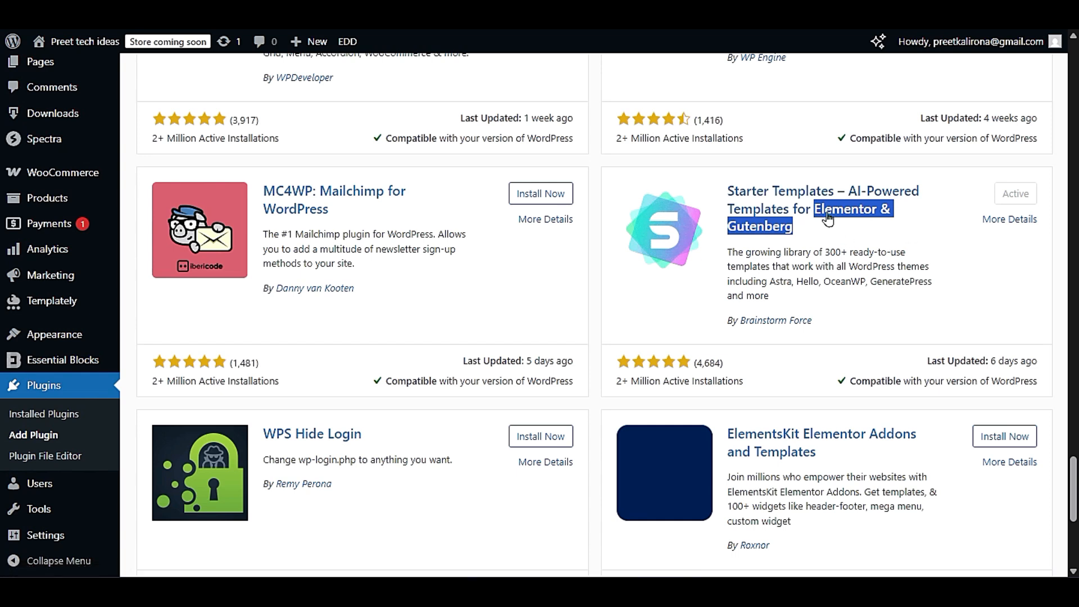
# - Highlight "ElementsKit Elementor Addons" in its plugin title and review the remaining entries through Loco Translate and WP Super Cache
pyautogui.scroll(-3, 590, 426)
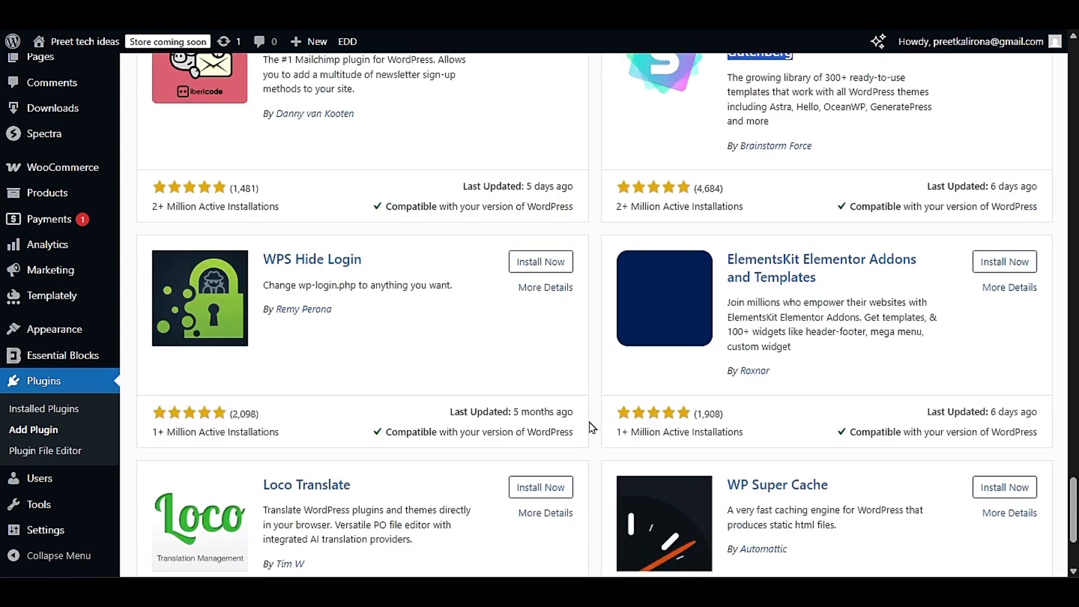
pyautogui.moveTo(726, 260); pyautogui.dragTo(925, 268)
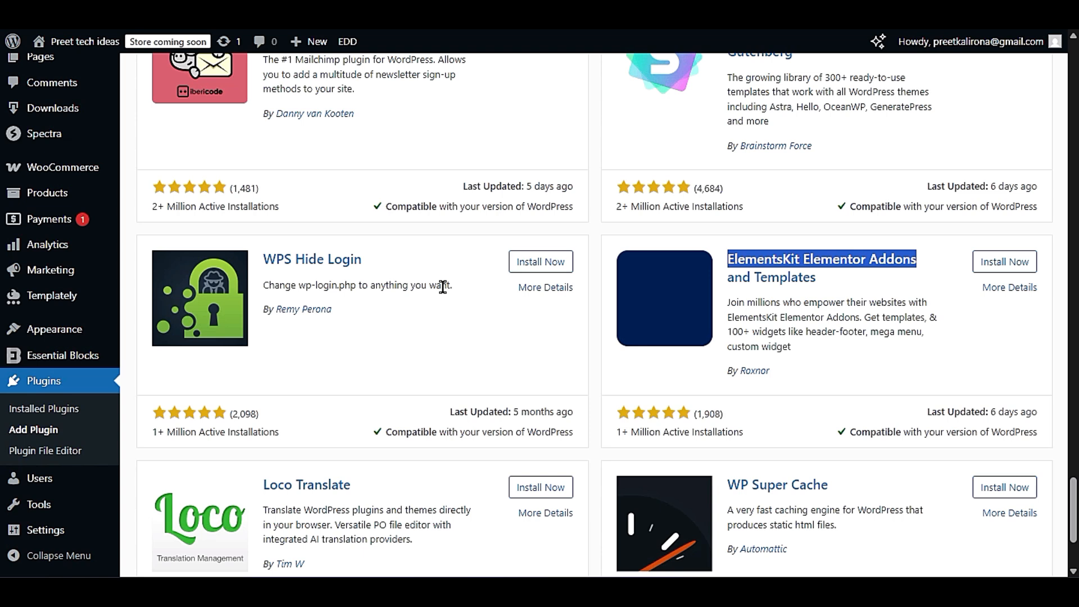
pyautogui.scroll(-3, 443, 286)
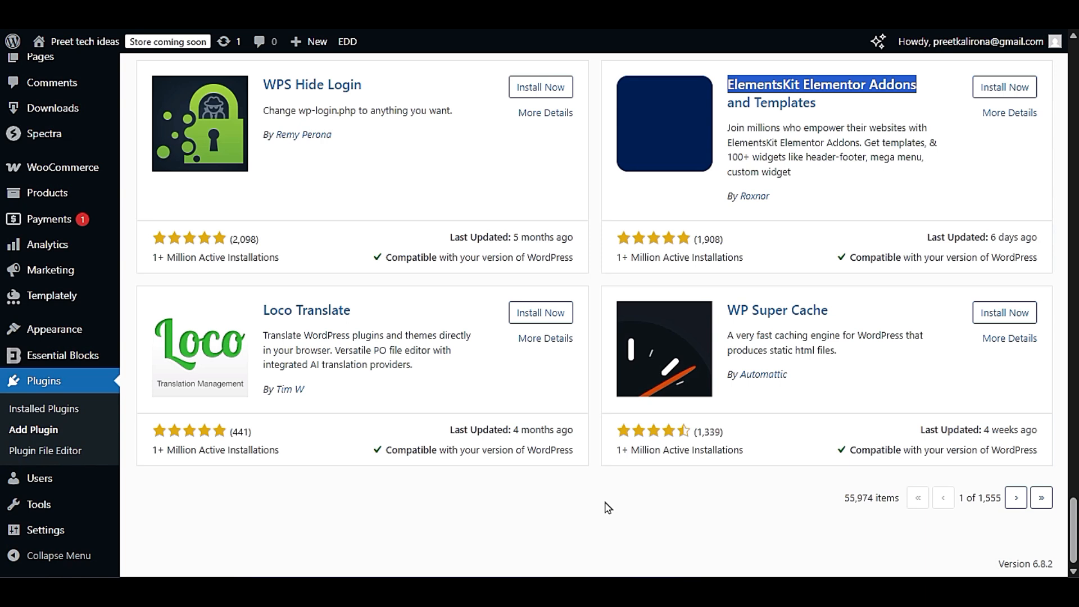
pyautogui.moveTo(73, 334)
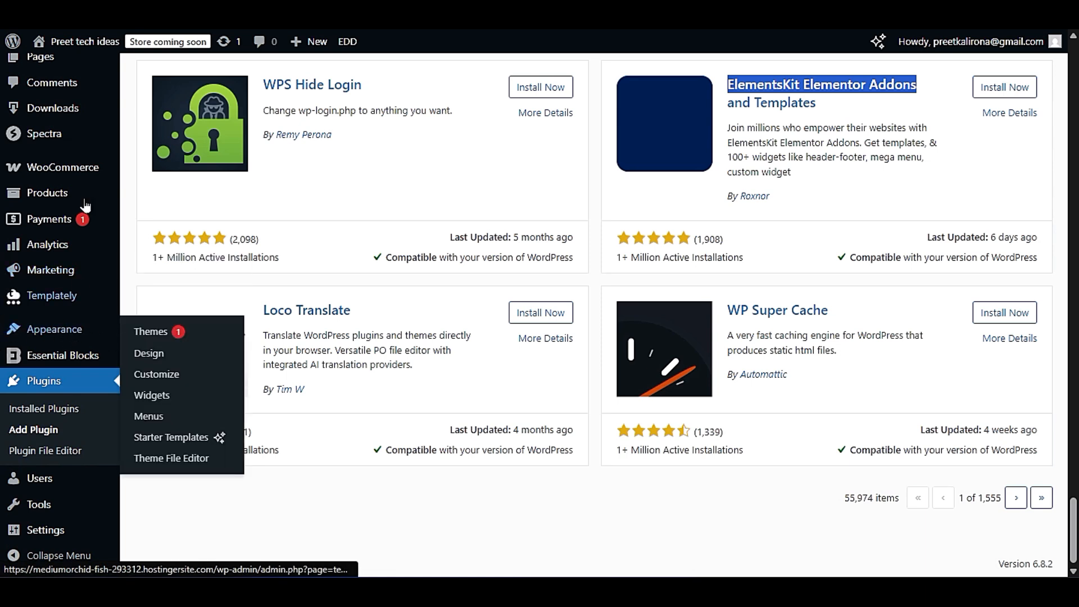
pyautogui.moveTo(90, 497)
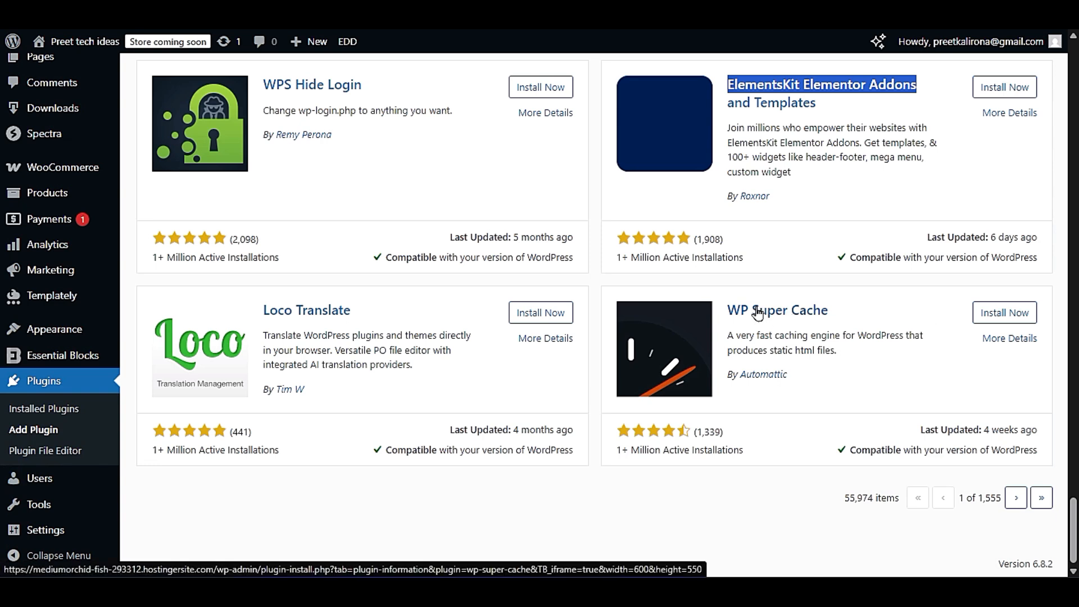
# - Search the plugin directory for "speed"
pyautogui.scroll(20, 759, 314)
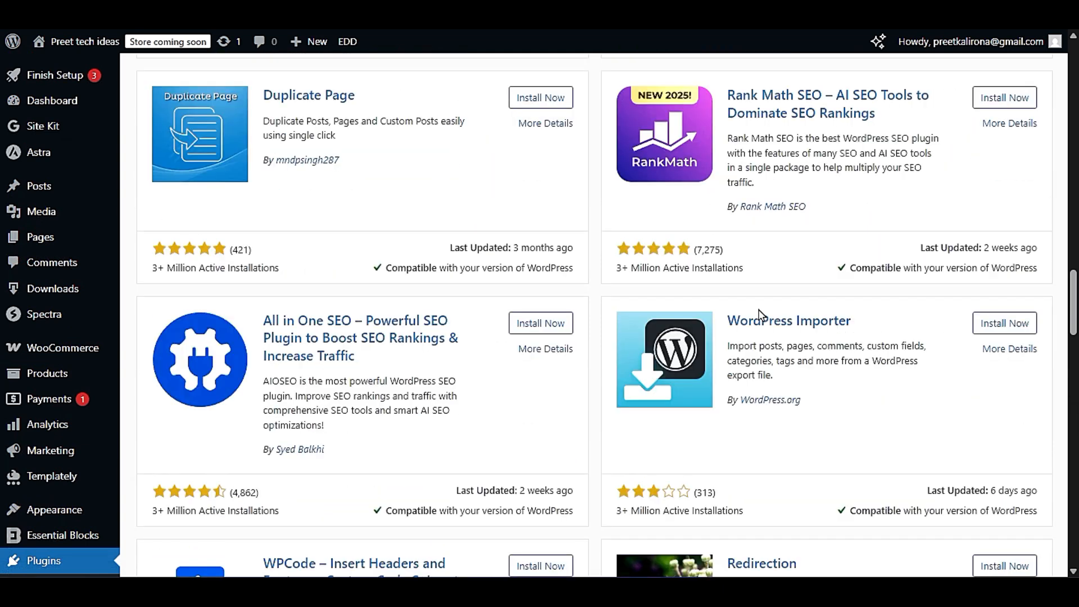
pyautogui.scroll(6, 759, 314)
pyautogui.scroll(20, 758, 307)
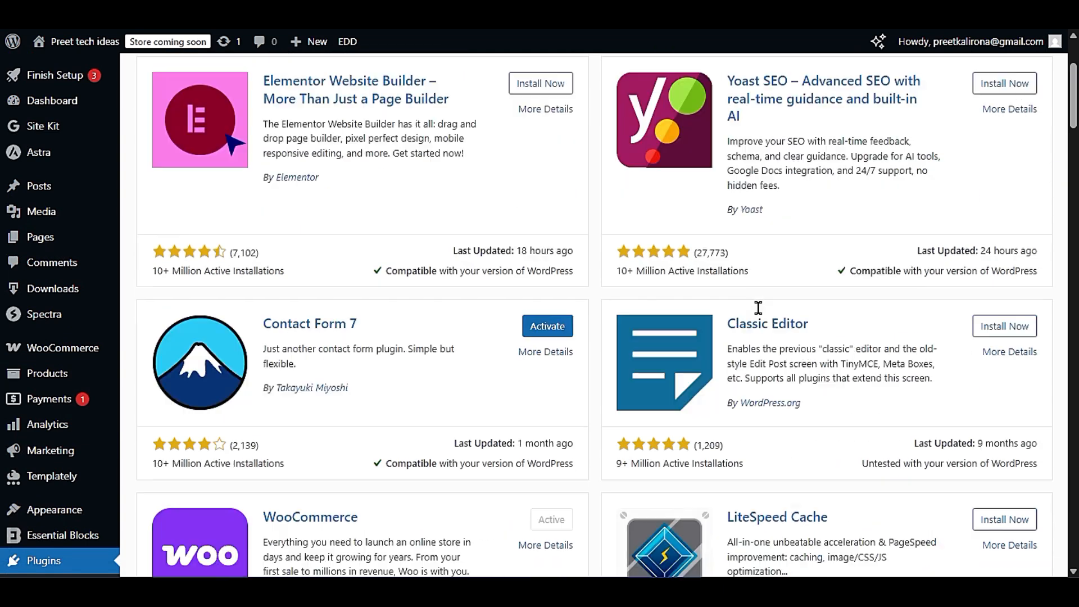
pyautogui.click(824, 179)
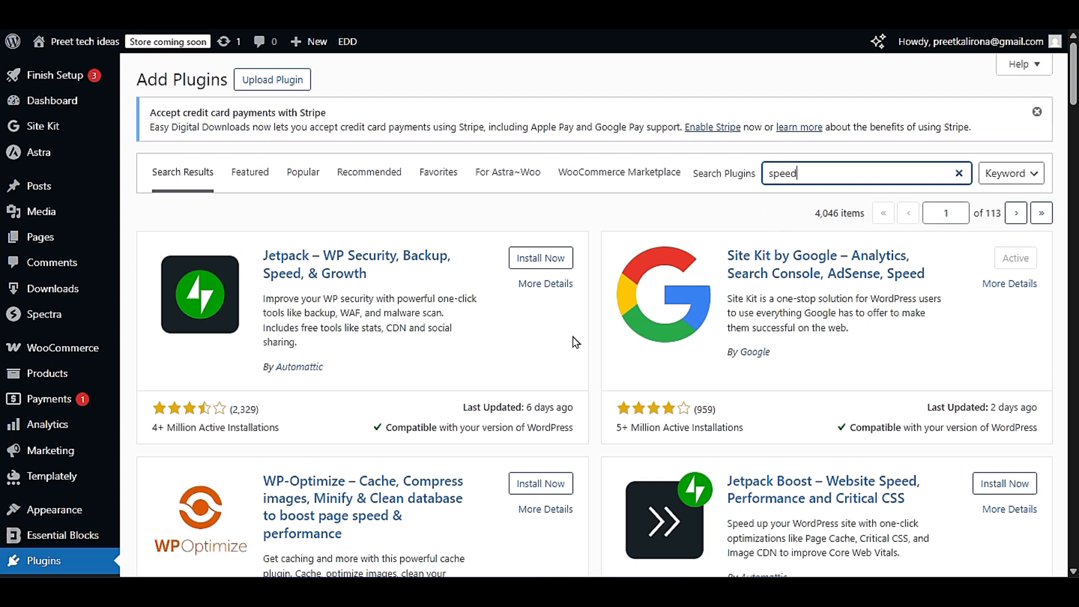
# - Highlight the titles of the WP-Optimize, Jetpack Boost and Speed Optimizer plugins while reviewing the speed results
pyautogui.scroll(-3, 585, 365)
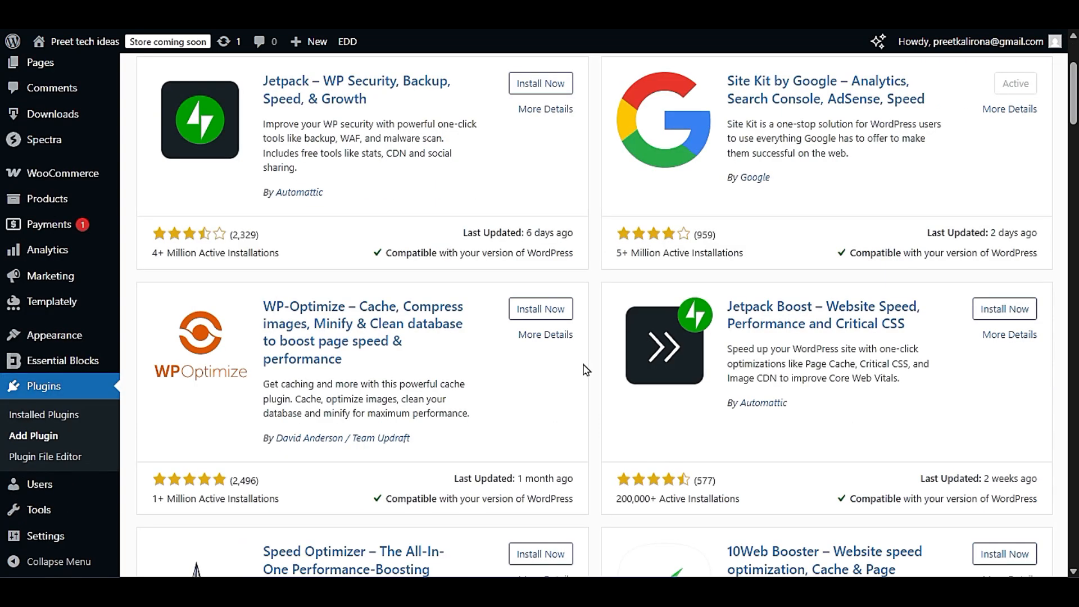
pyautogui.click(261, 308)
pyautogui.moveTo(262, 308); pyautogui.dragTo(460, 358)
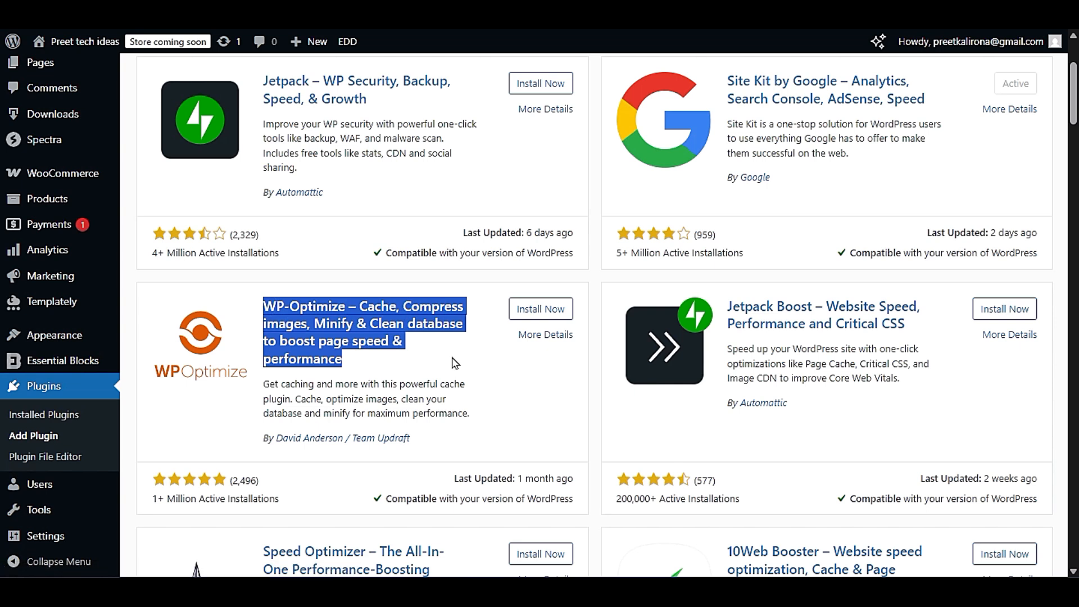
pyautogui.moveTo(727, 307); pyautogui.dragTo(912, 337)
pyautogui.click(920, 335)
pyautogui.scroll(-3, 651, 452)
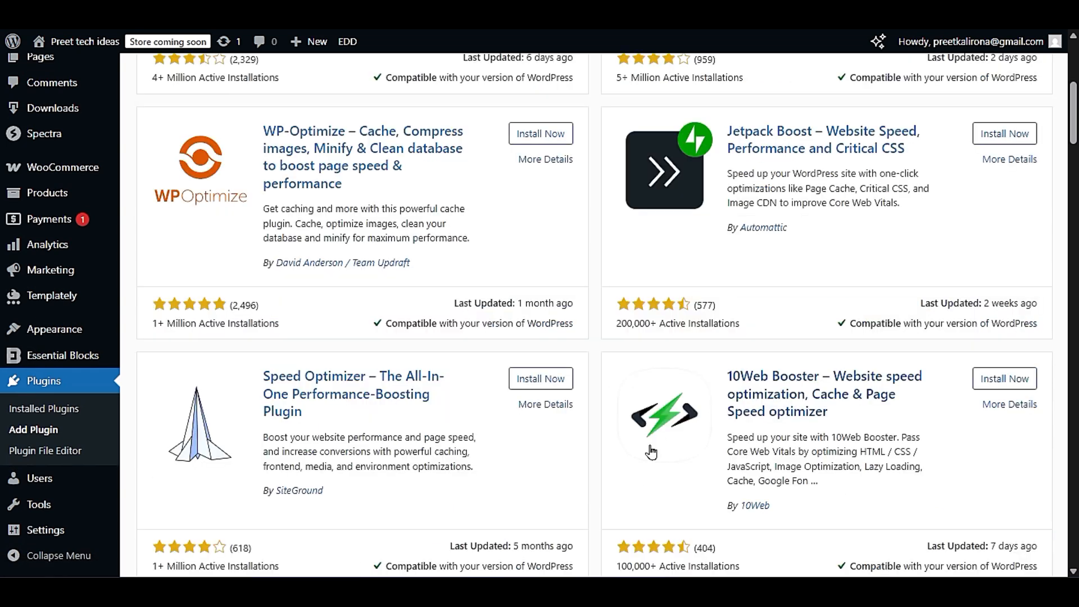
pyautogui.scroll(-3, 651, 452)
pyautogui.moveTo(266, 204); pyautogui.dragTo(360, 243)
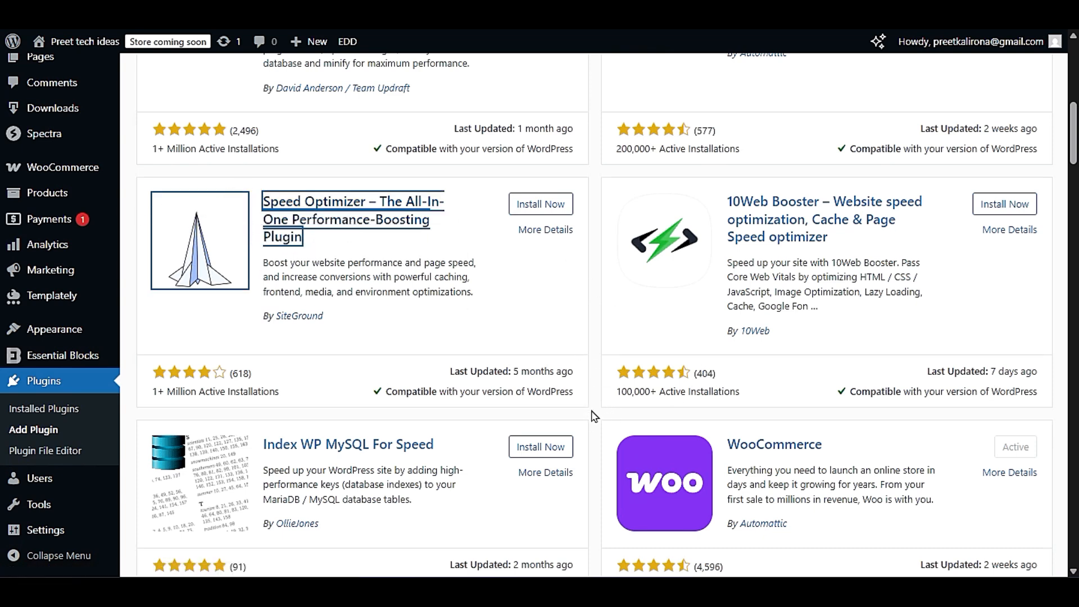
# - Replace the plugin search term with "secuir" and clear the search to return to the full plugin list
pyautogui.scroll(9, 594, 416)
pyautogui.moveTo(821, 171); pyautogui.dragTo(672, 205)
pyautogui.write('secuir')
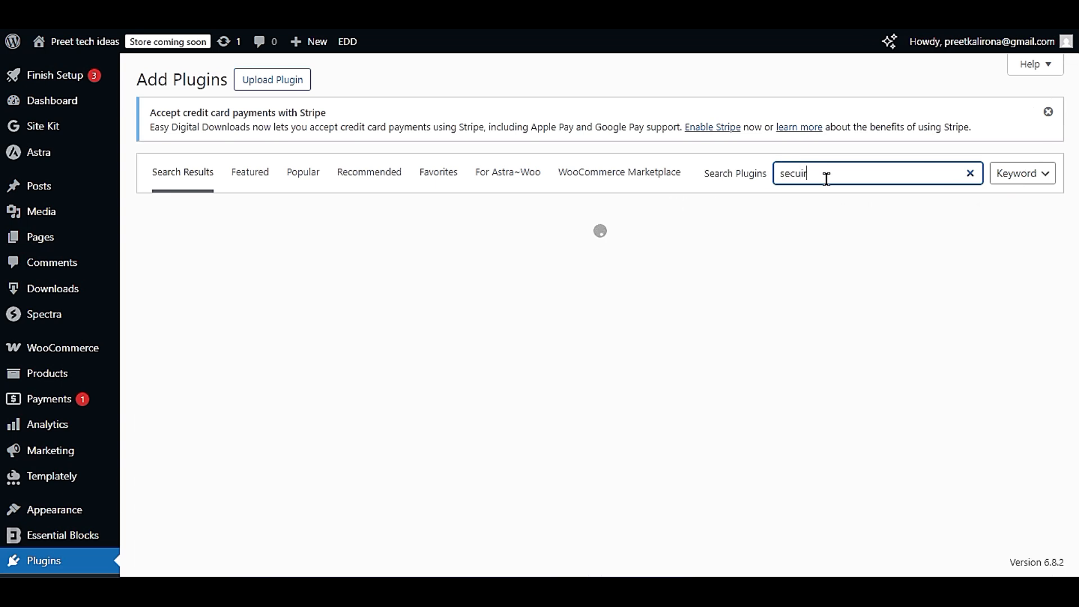
pyautogui.moveTo(826, 179); pyautogui.dragTo(766, 197)
pyautogui.press('BackSpace')
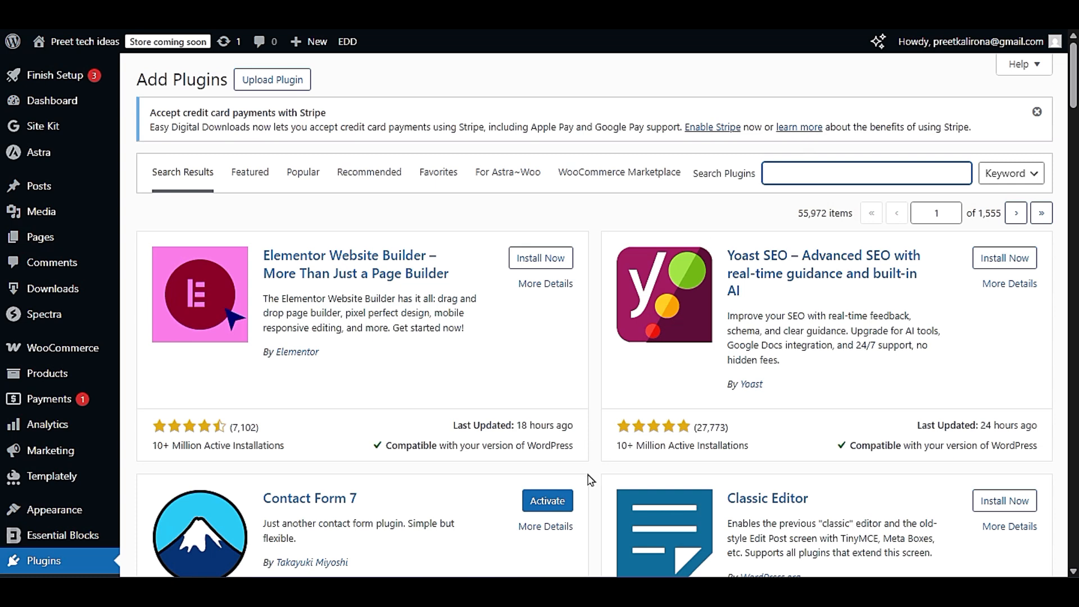
# - Examine the full list of plugins from the first entry to the end of the page and return to its start
pyautogui.scroll(-15, 603, 488)
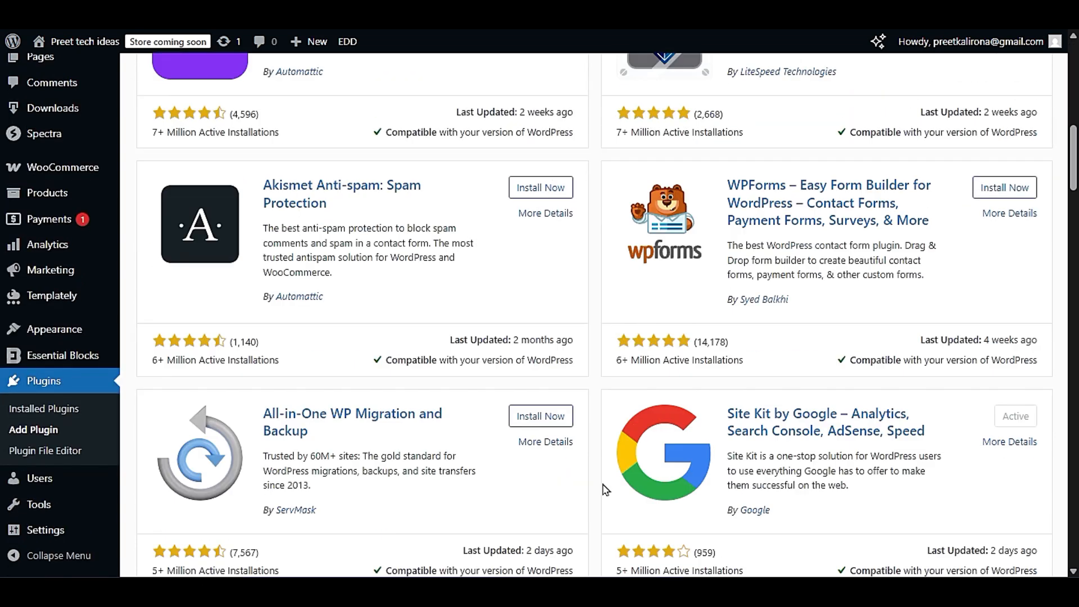
pyautogui.scroll(-15, 605, 492)
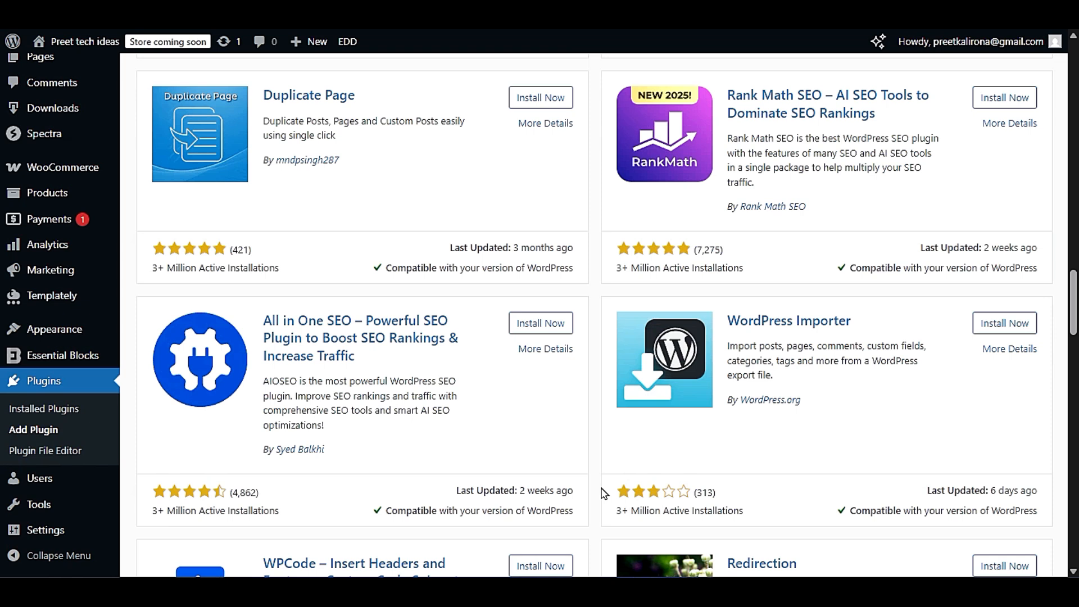
pyautogui.scroll(-15, 601, 500)
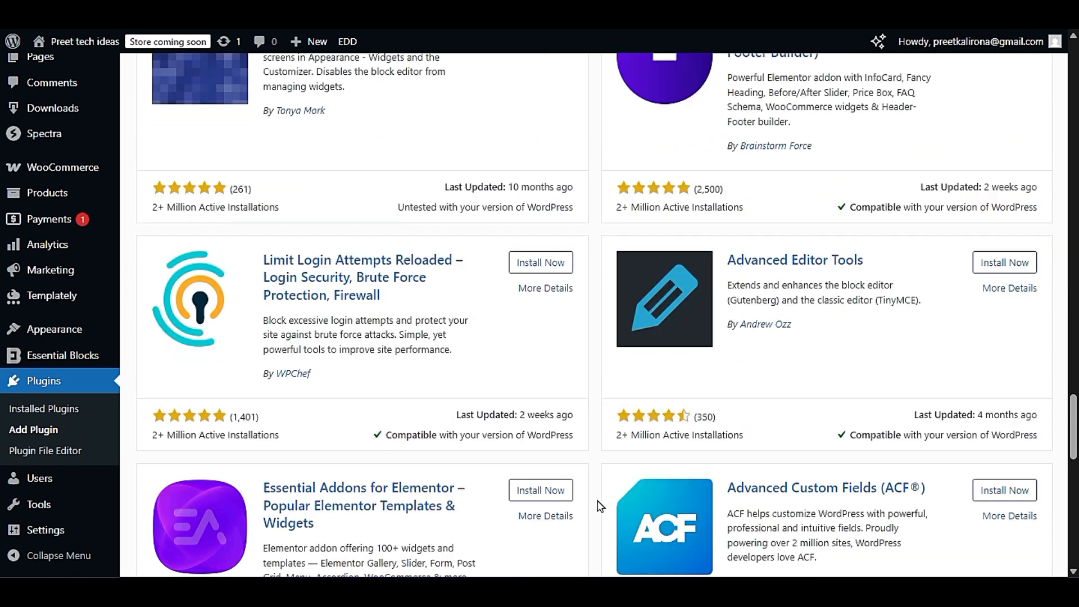
pyautogui.scroll(-5, 600, 508)
pyautogui.scroll(-3, 596, 510)
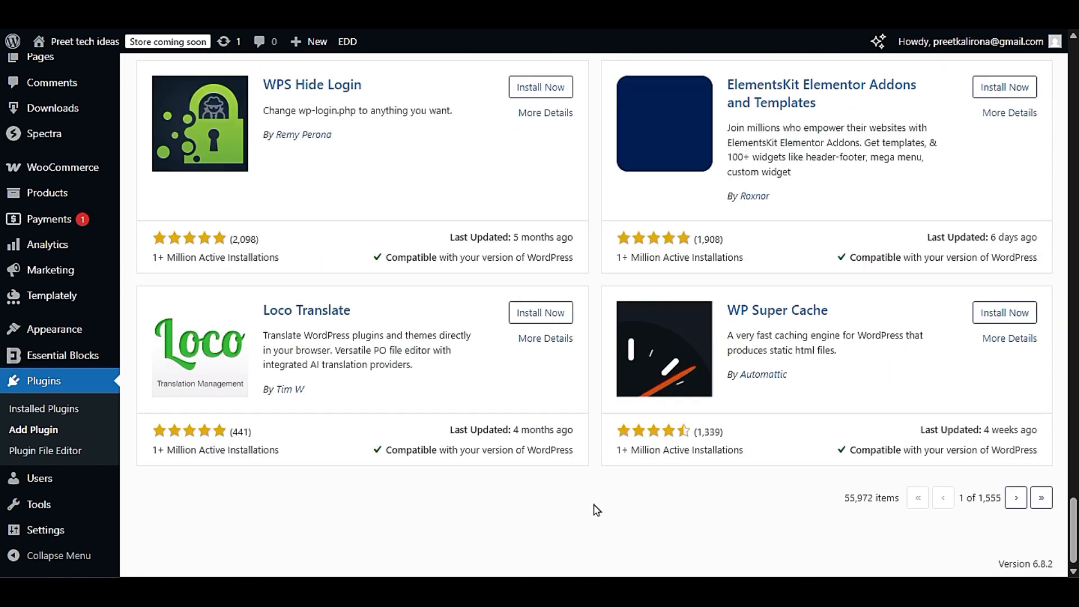
pyautogui.scroll(-1, 596, 512)
pyautogui.scroll(15, 595, 511)
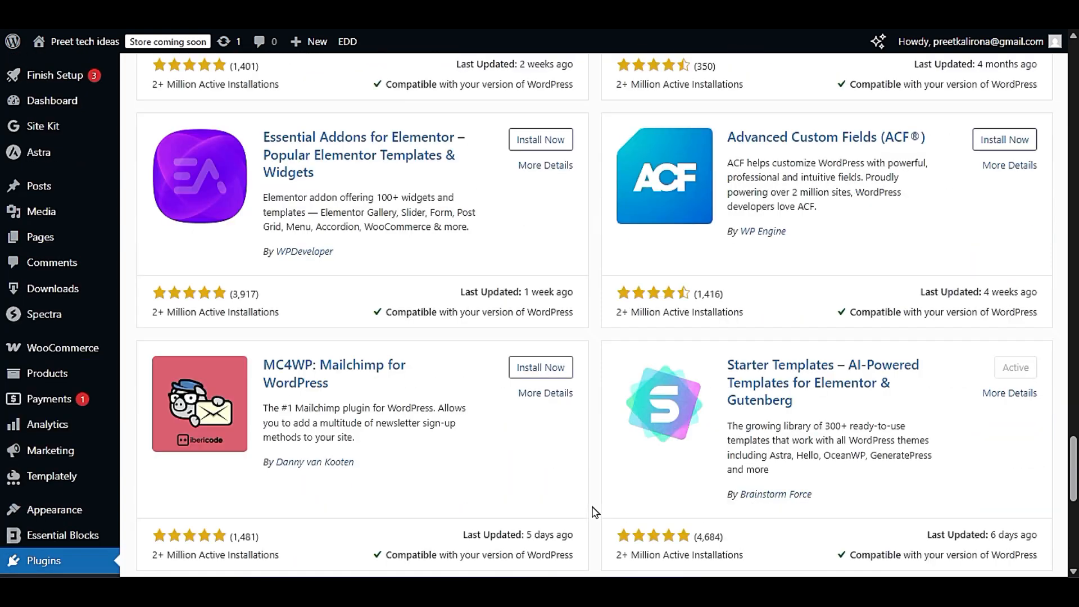
pyautogui.scroll(15, 596, 511)
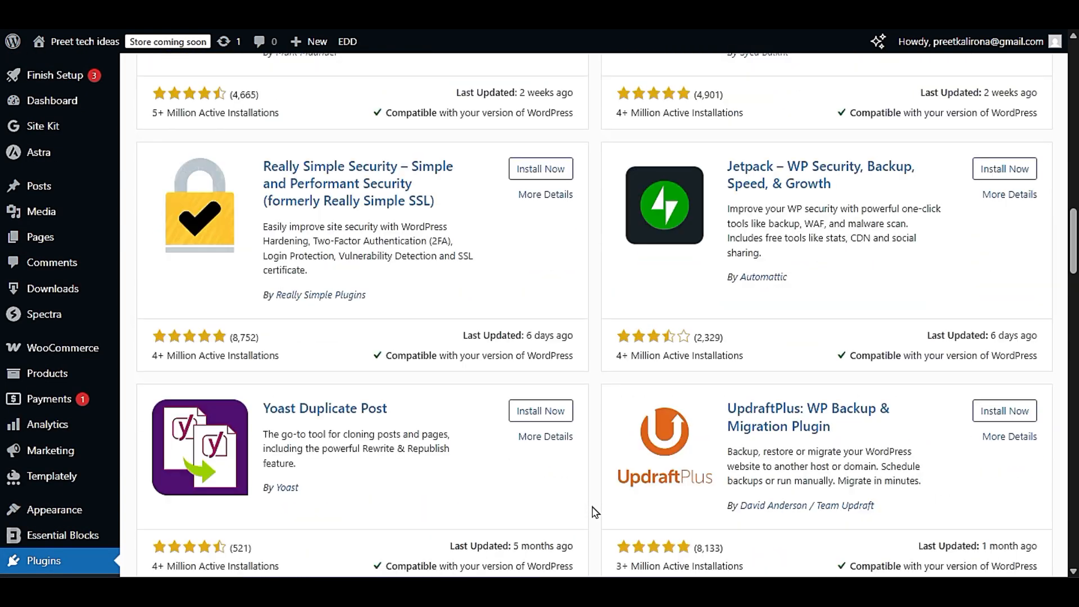
pyautogui.scroll(3, 594, 515)
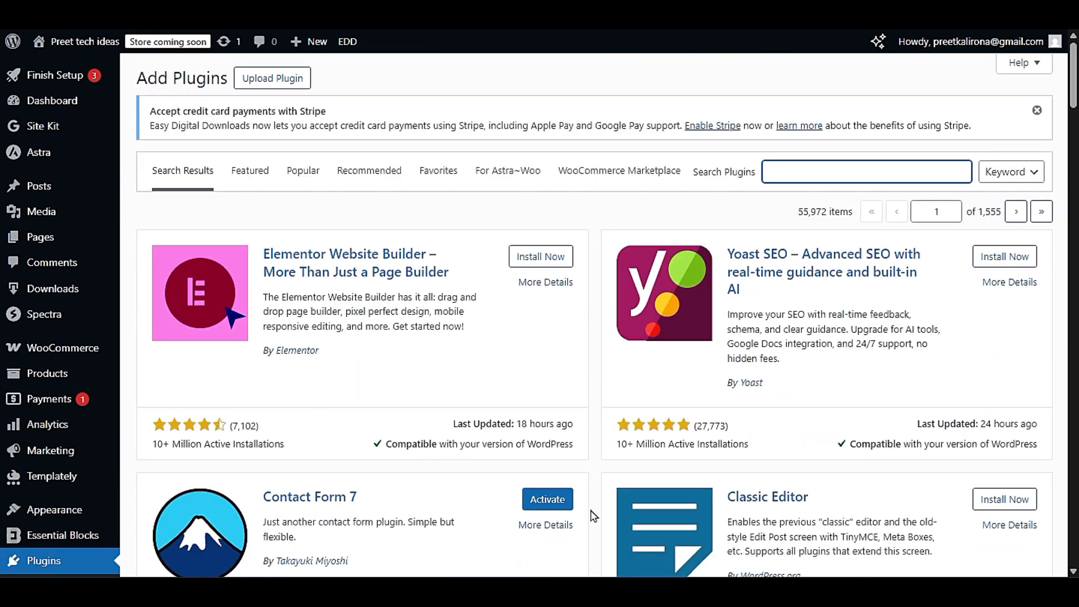